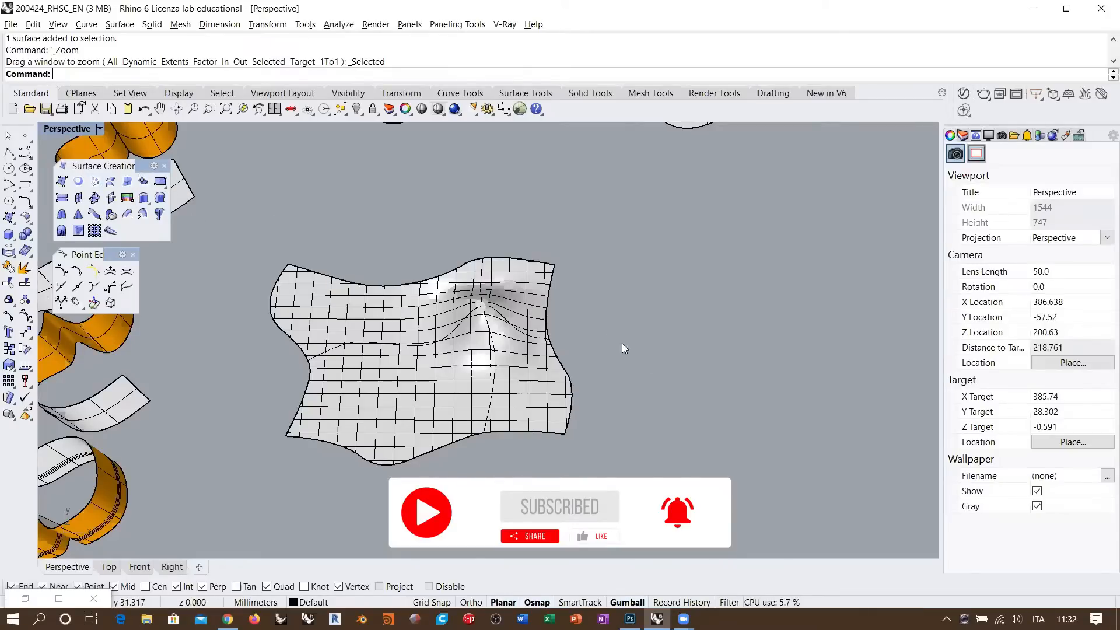
scroll(470, 391, "down", 6)
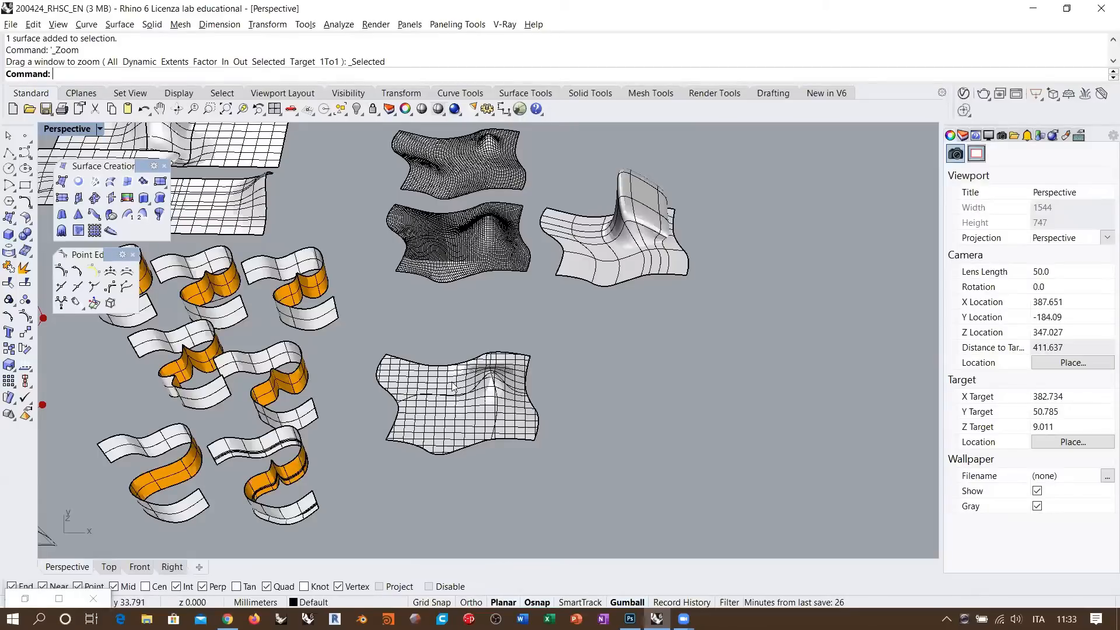
left_click(454, 170)
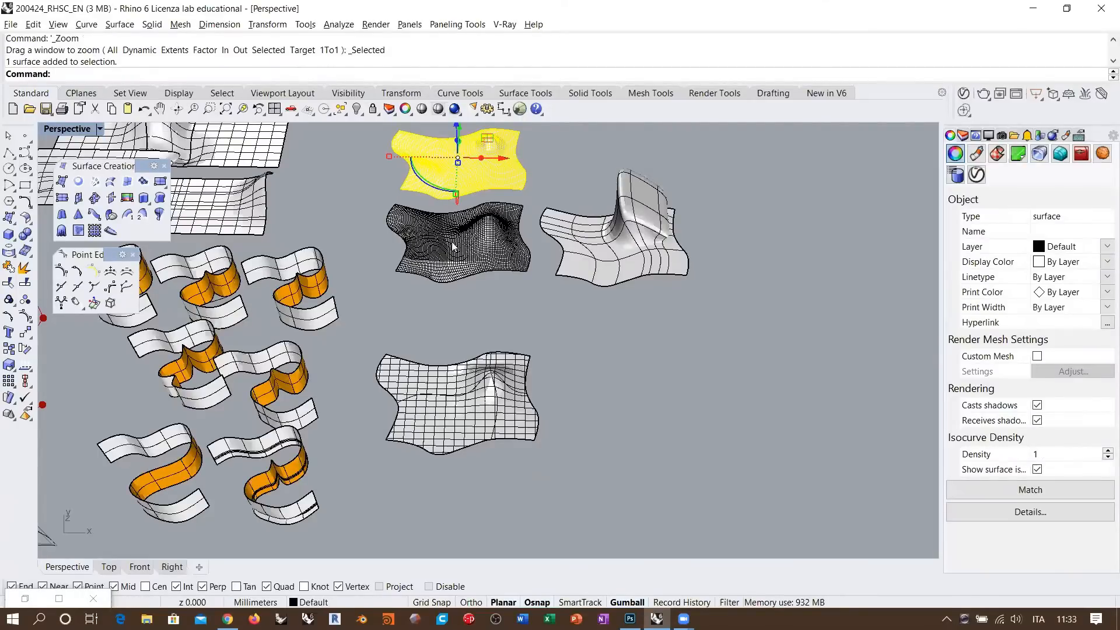
key("Escape")
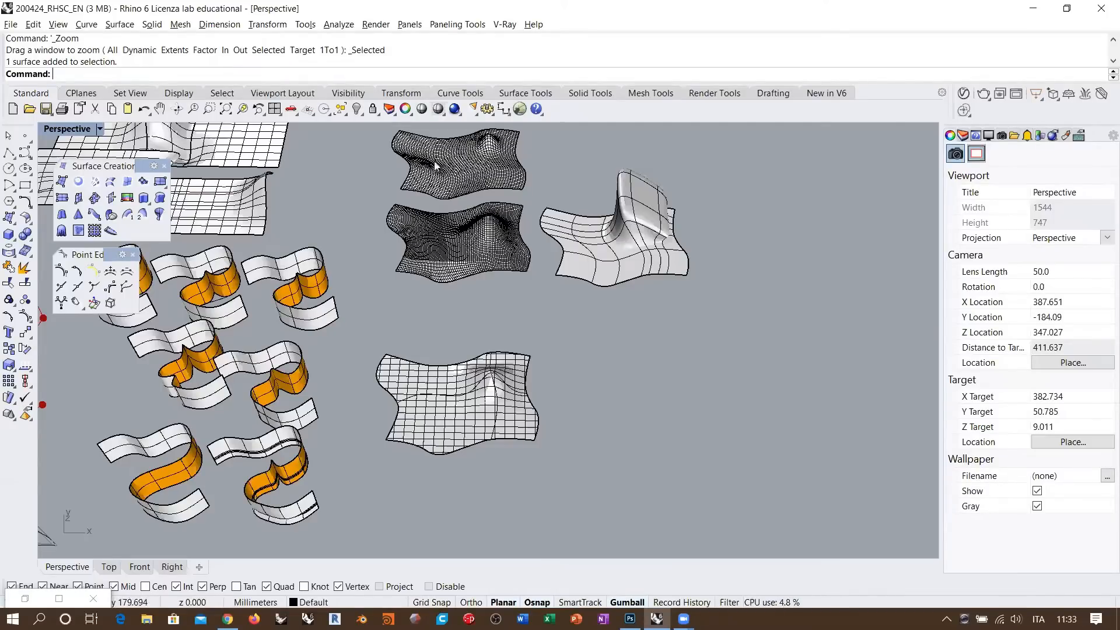
left_click(466, 422)
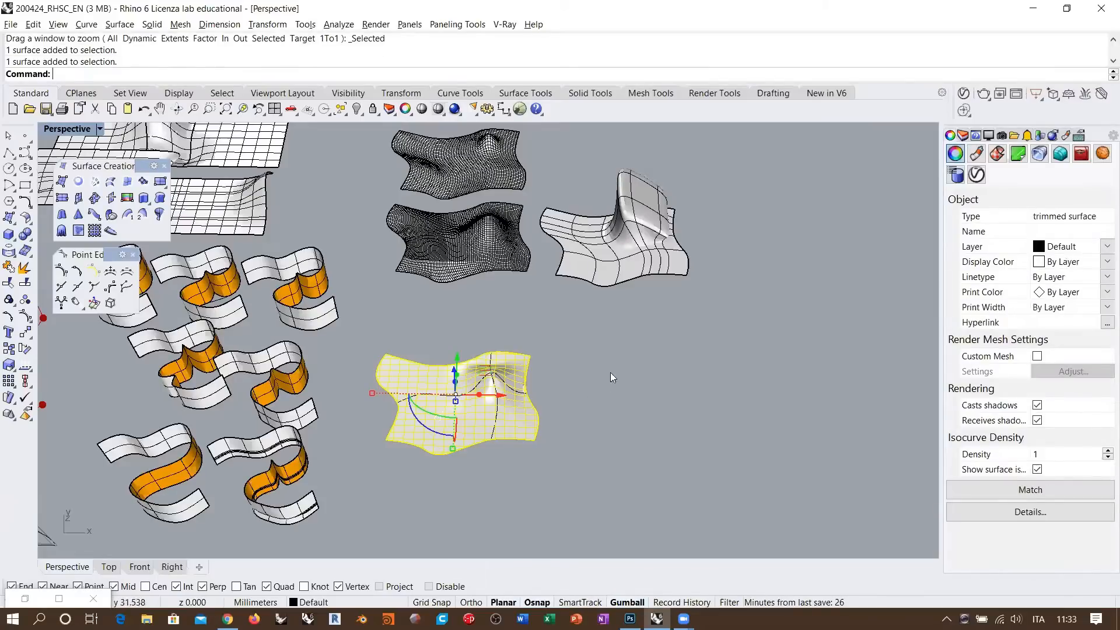
left_click(568, 401)
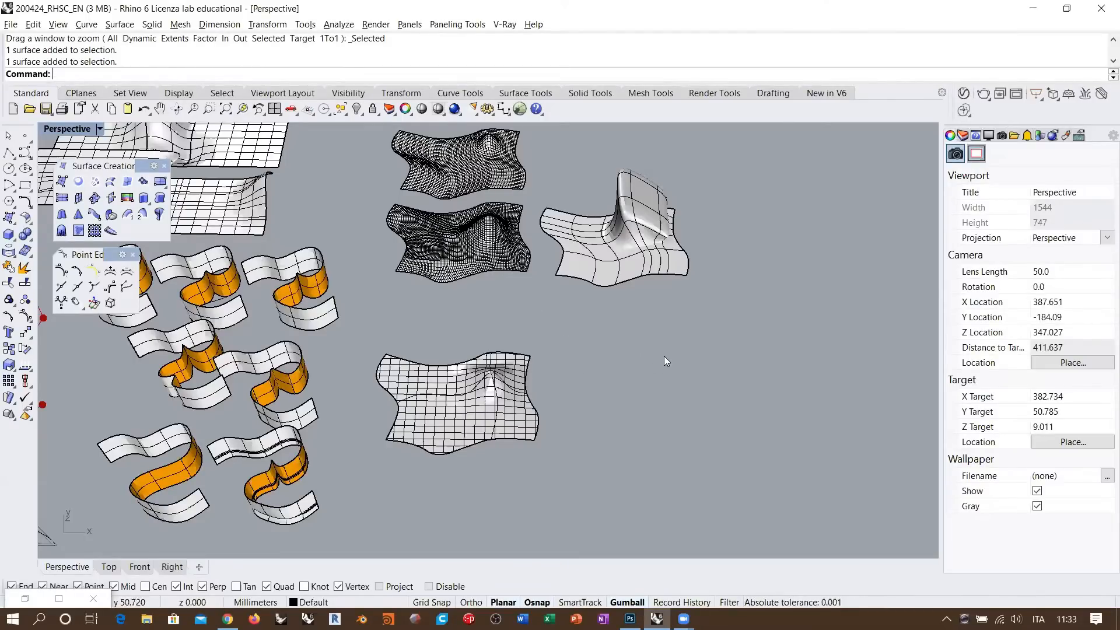
- Draw a deformable rectangular plane, degree 3 with point count 10 in U and V, in the empty area beside the gridded trimmed surface
right_click_drag(664, 361, 605, 364, "shift")
middle_click(592, 378)
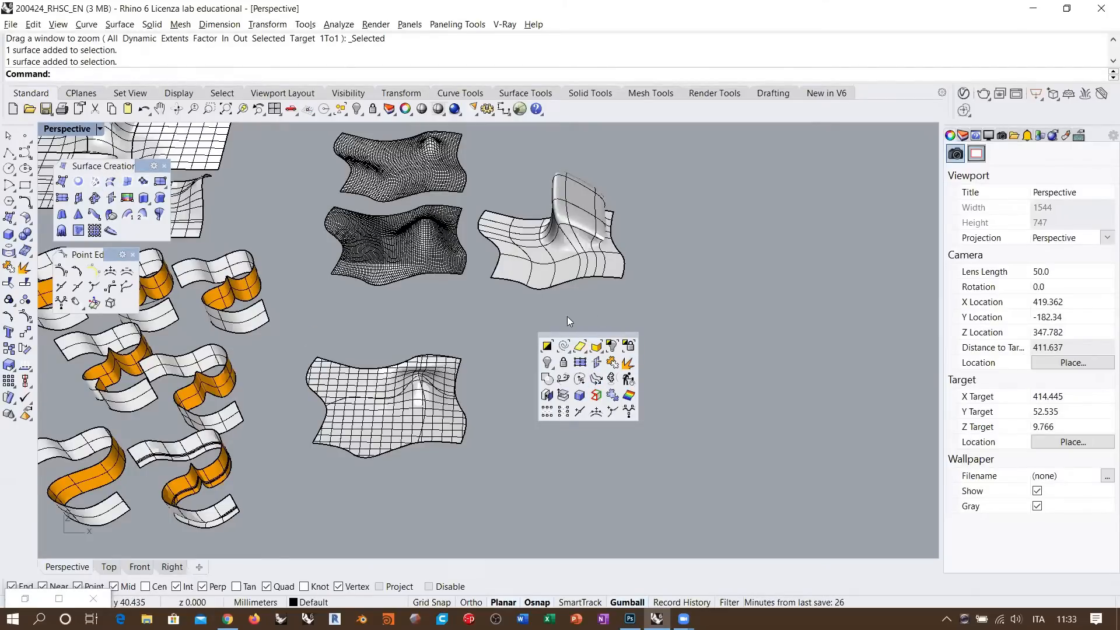
left_click(580, 362)
left_click(534, 446)
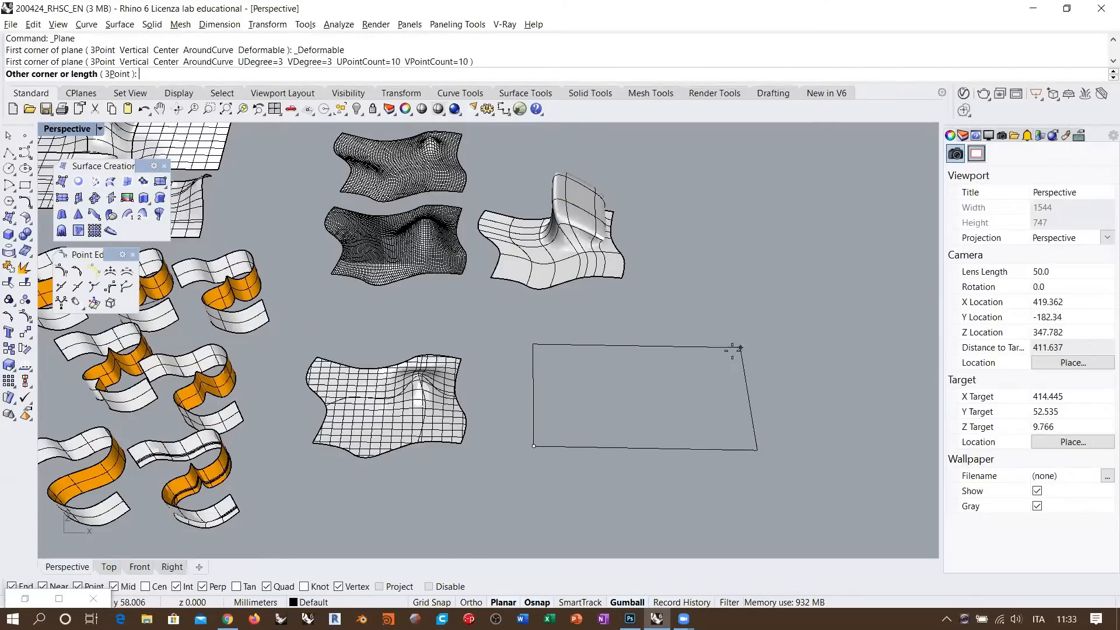
left_click(817, 314)
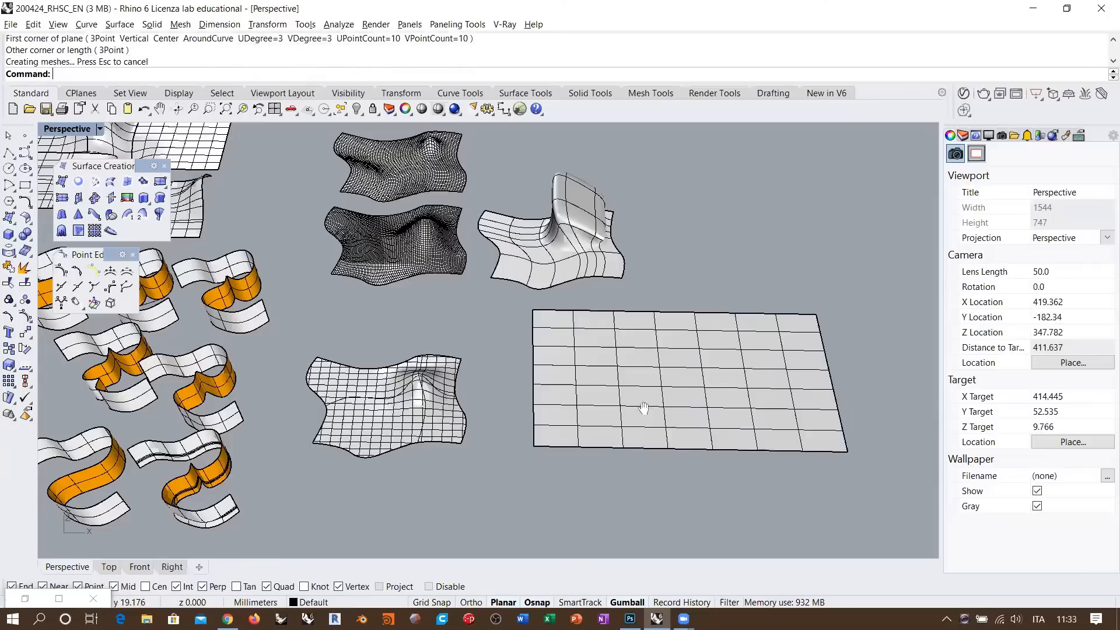
- Turn on the new plane's control points and select nearly all of them, leaving out a few at the near-left corner
right_click_drag(644, 408, 475, 380, "shift")
left_click(523, 344)
key("F10")
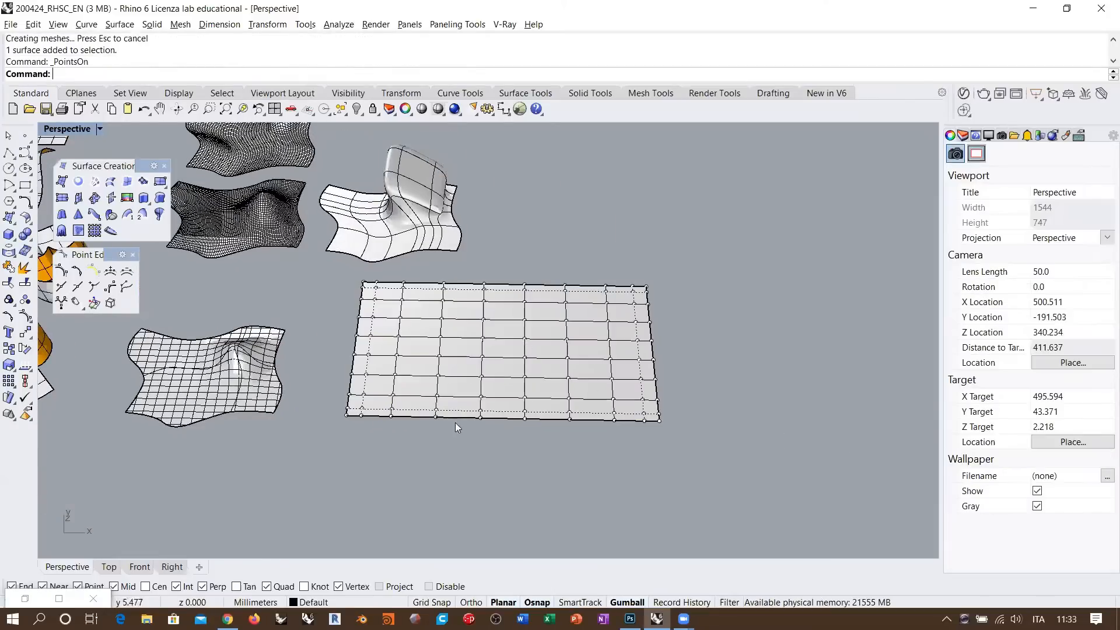
left_click_drag(366, 455, 753, 285)
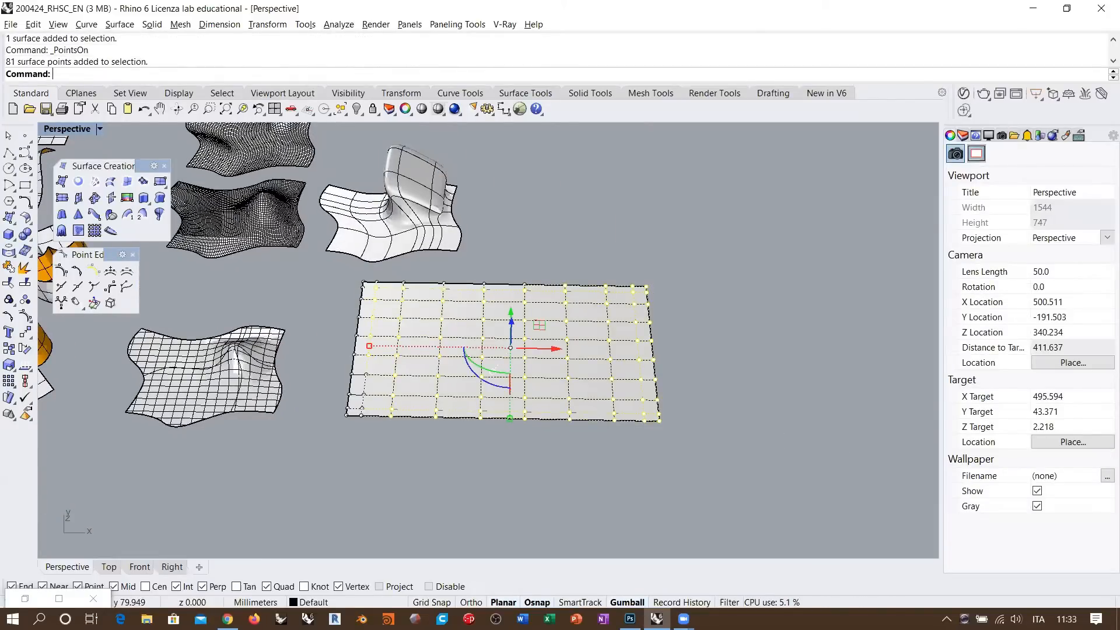
- Use SoftMove on the selected points to raise a vertical bump about 55 mm high in the plane's right half
type("SoftMove")
key("Return")
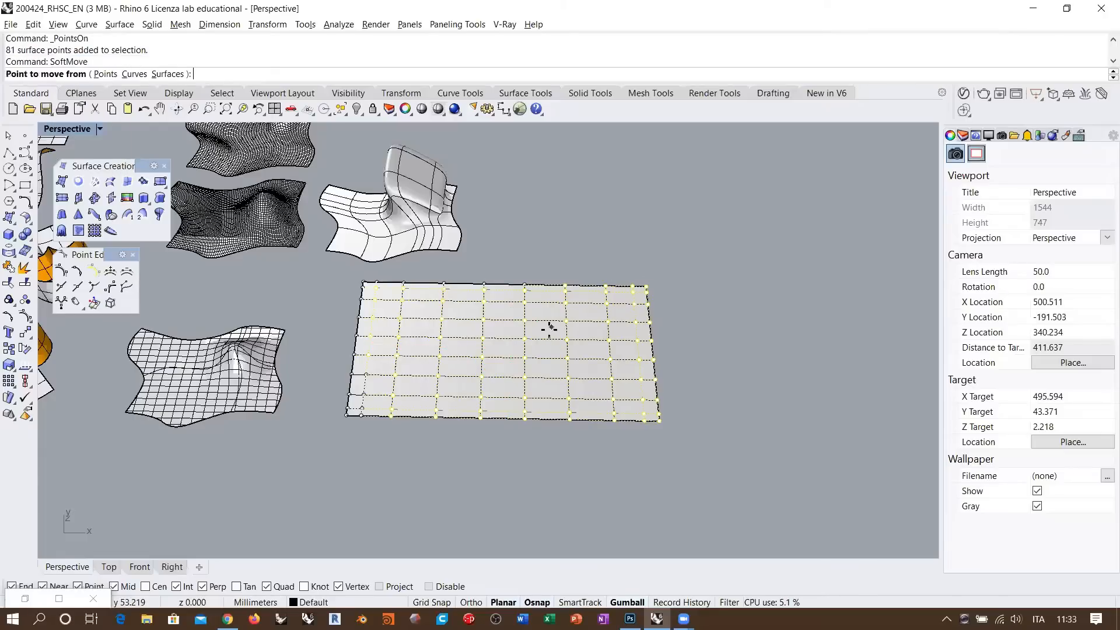
left_click(549, 329)
left_click(600, 375)
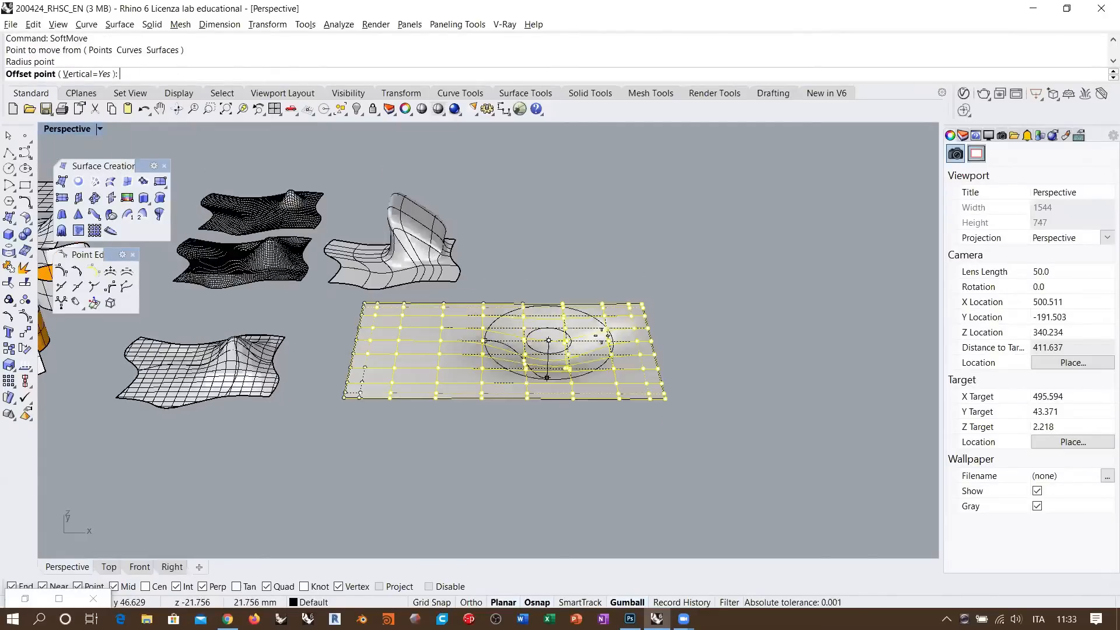
left_click(596, 240)
right_click_drag(595, 237, 581, 266)
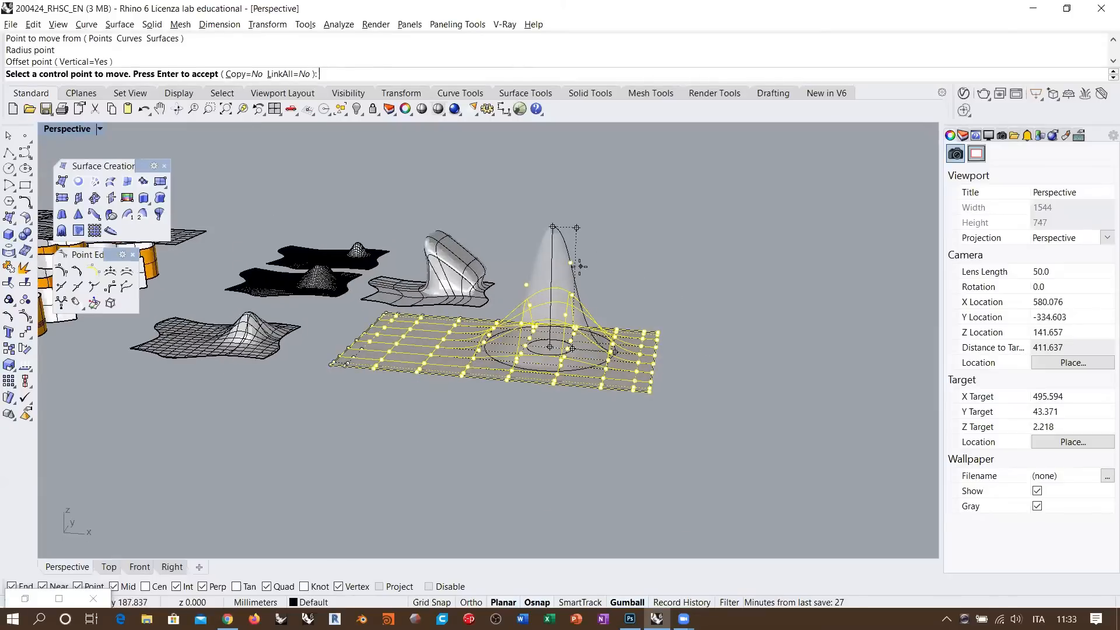
- Lower the top control point of the SoftMove falloff profile to flatten the bump, and accept the deformation
scroll(580, 266, "up", 3)
left_click(536, 229)
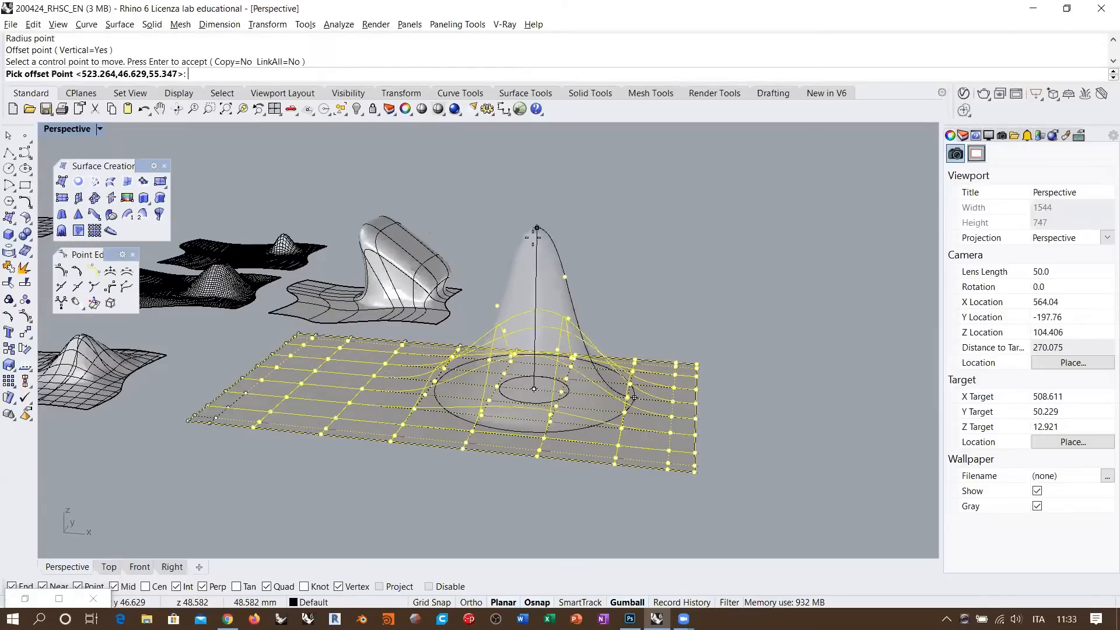
left_click(645, 280)
key("Return")
right_click_drag(668, 292, 766, 426)
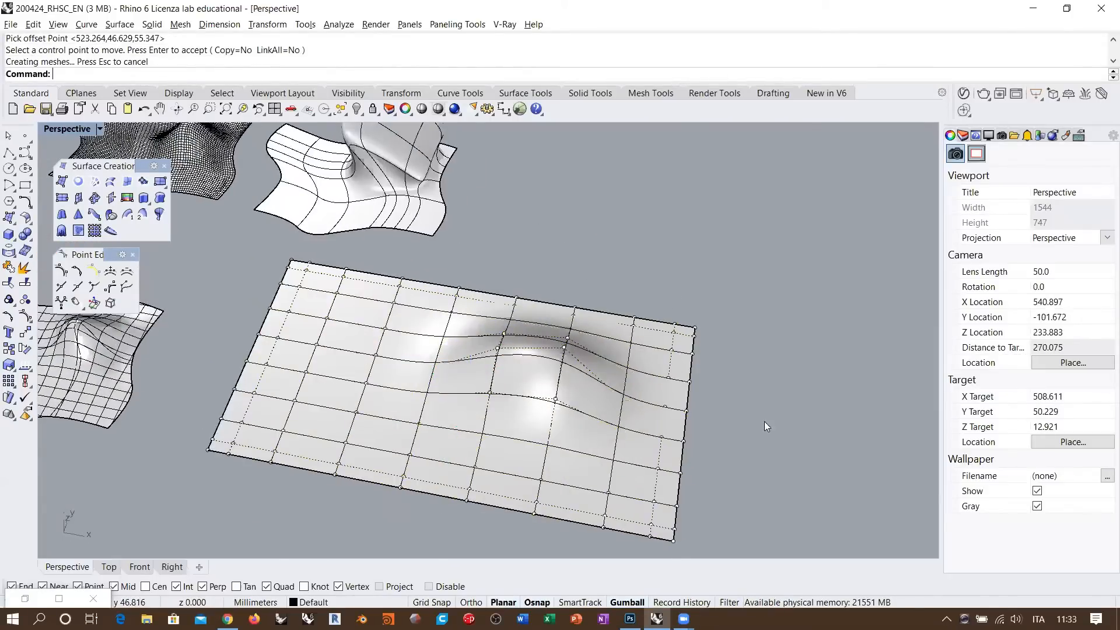
right_click_drag(580, 385, 588, 301)
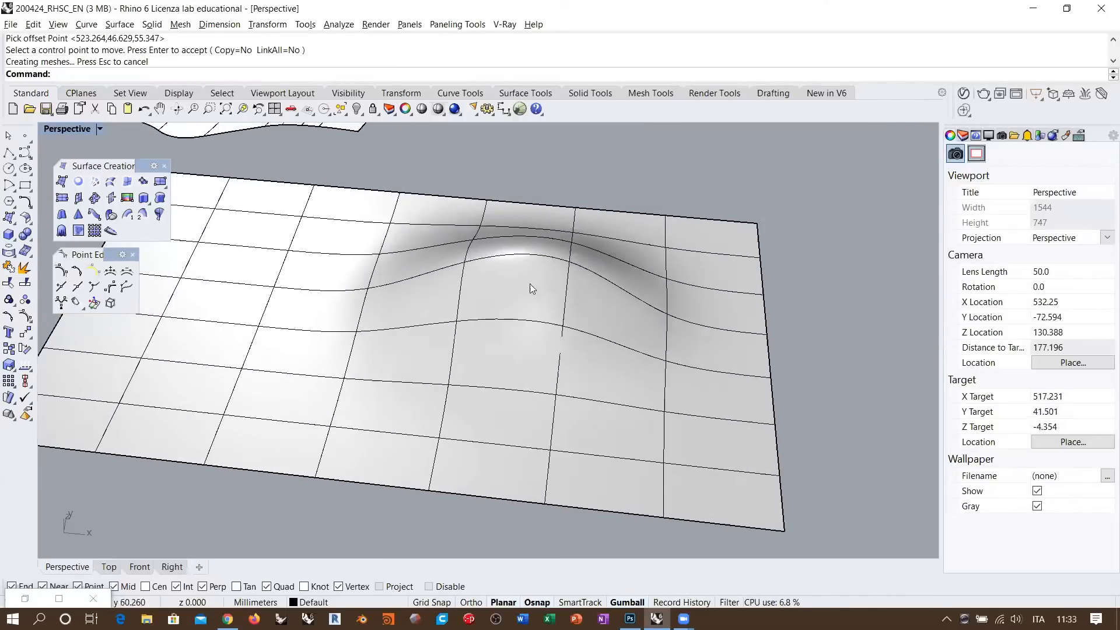
- Show the deformed plane in the Top viewport and set that viewport's display mode to Shaded
left_click(109, 566)
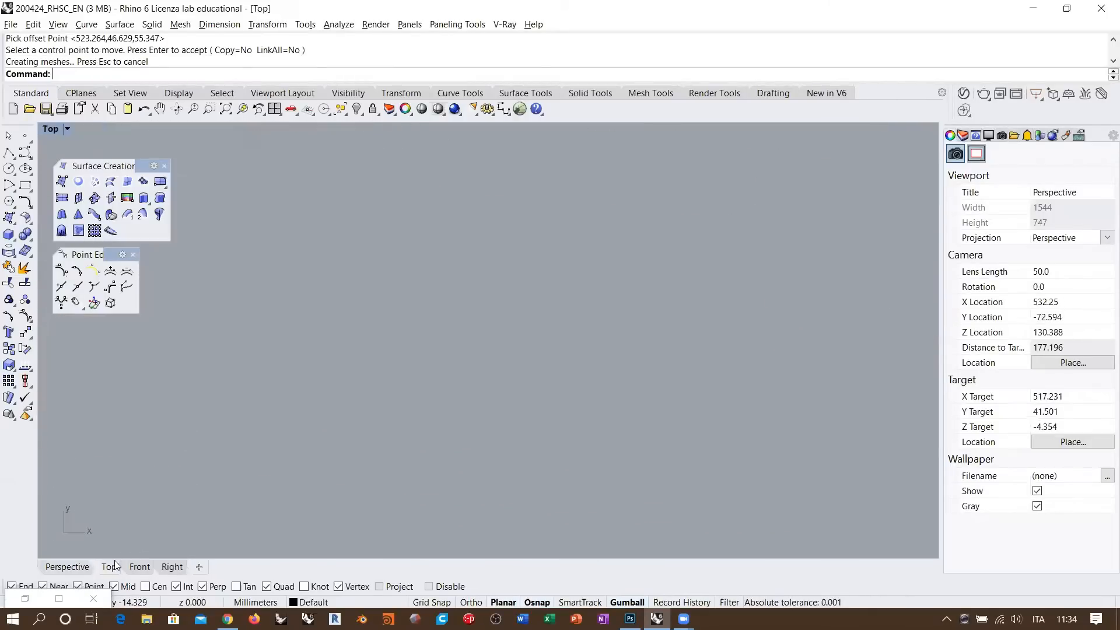
scroll(284, 365, "down", 8)
right_click_drag(463, 286, 533, 335)
scroll(443, 335, "up", 10)
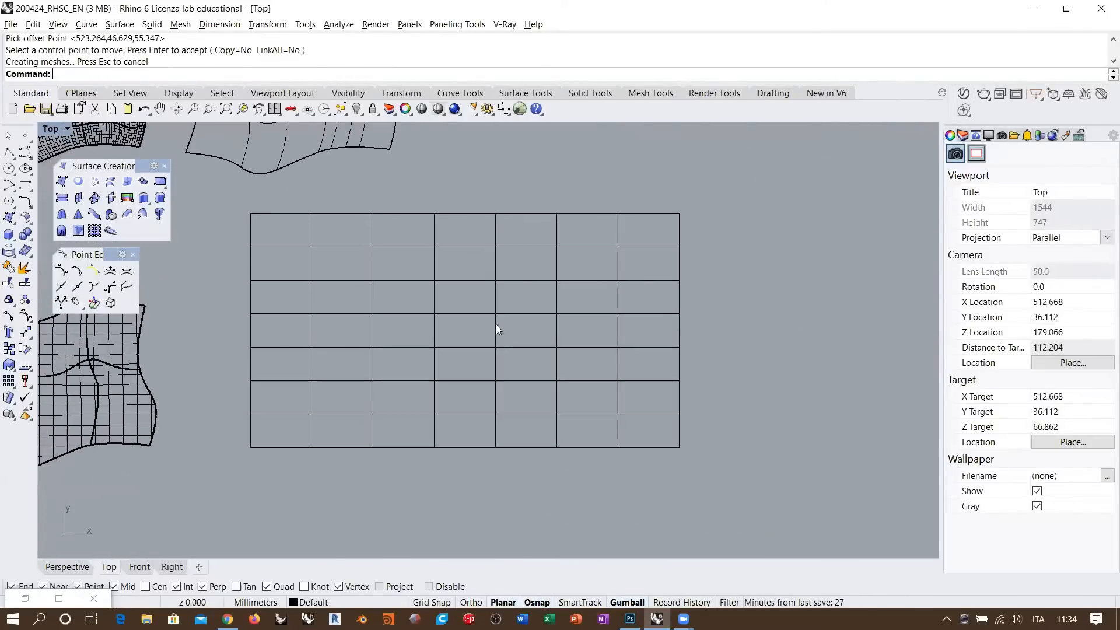
left_click(438, 110)
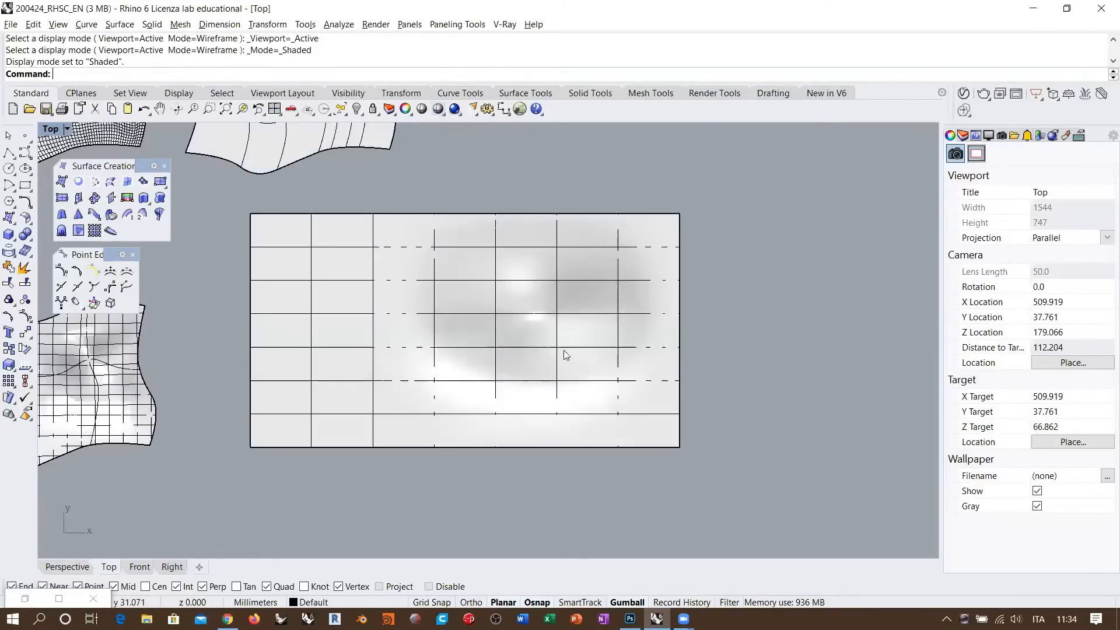
right_click_drag(579, 356, 525, 356)
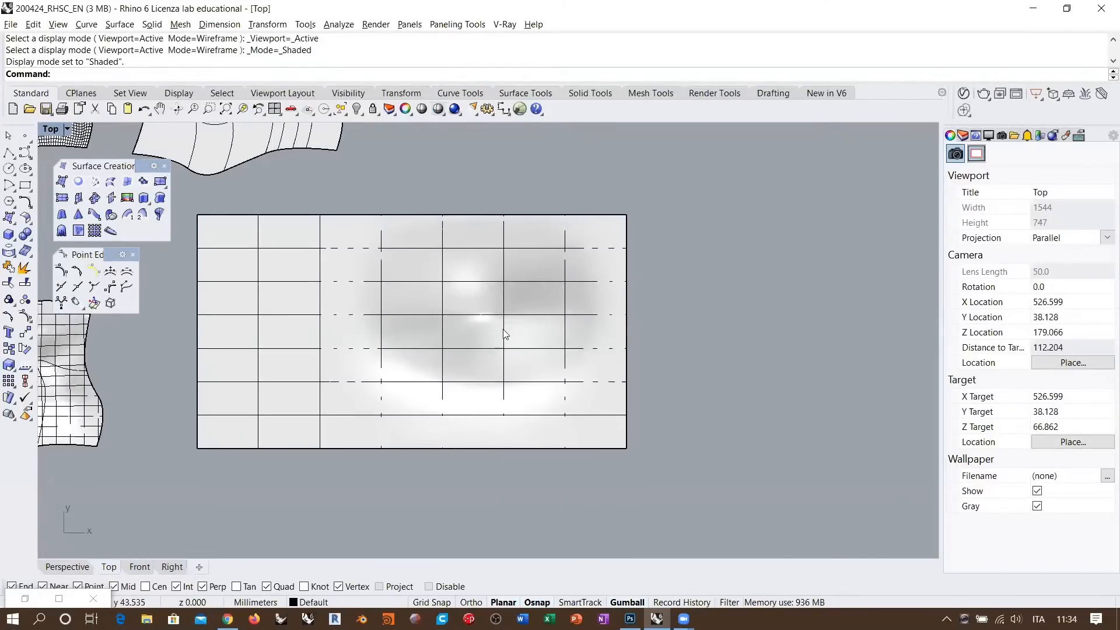
- Draw a small rectangle from two opposite corners in the empty space to the right of the deformed plane
left_click(25, 185)
left_click(680, 397)
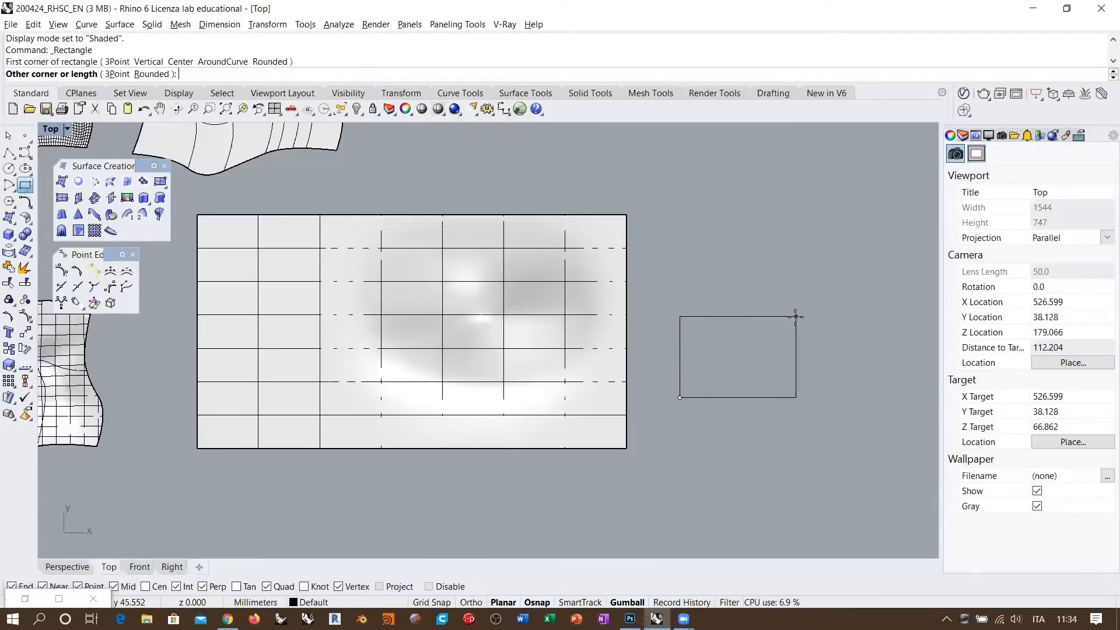
left_click(788, 326)
- Move the rectangle over the front side of the bump and rotate it slightly counterclockwise
left_click(788, 371)
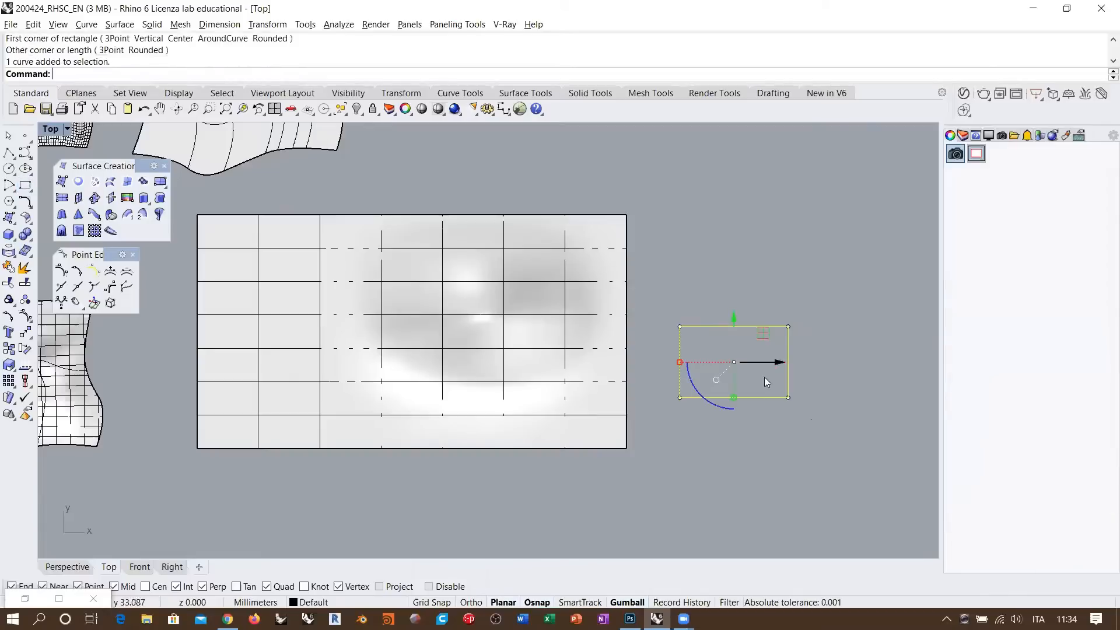
left_click_drag(766, 332, 526, 340)
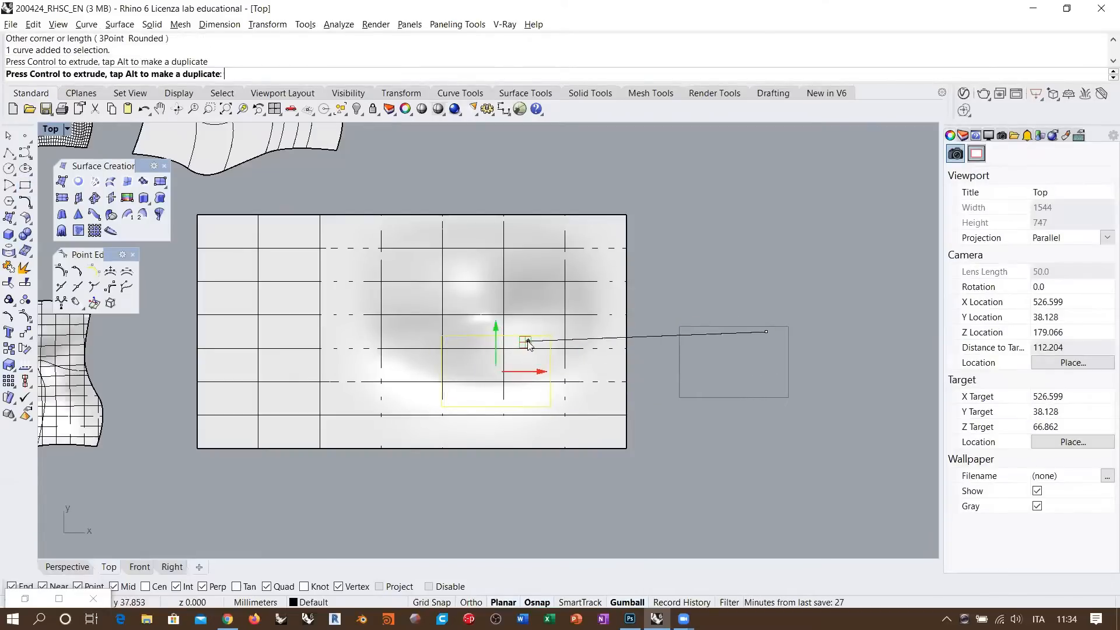
left_click_drag(463, 405, 479, 417)
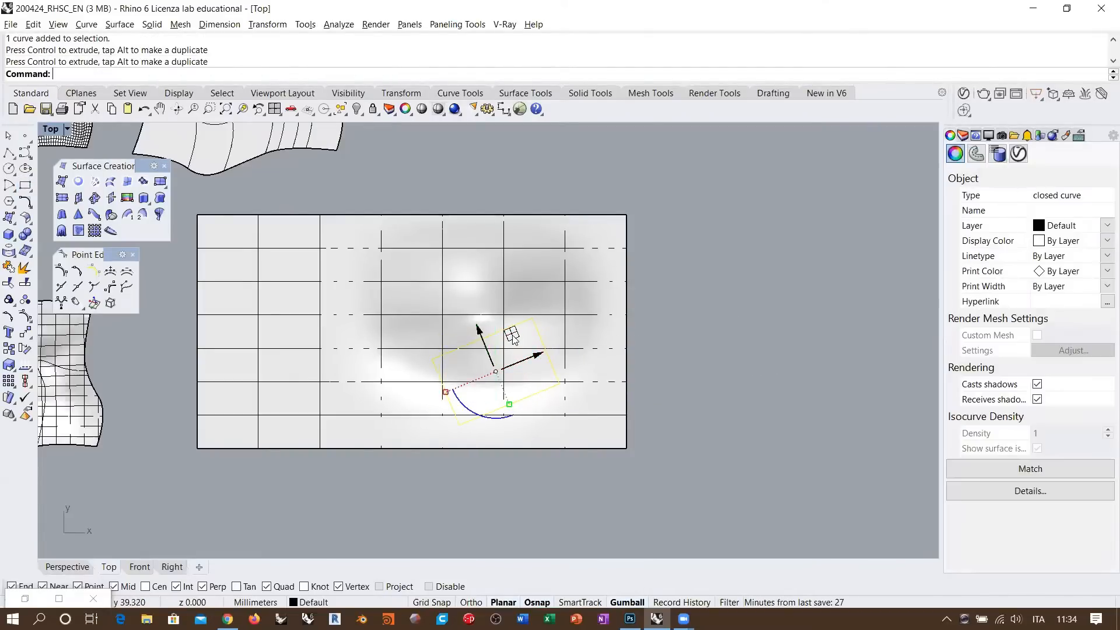
left_click_drag(511, 337, 514, 320)
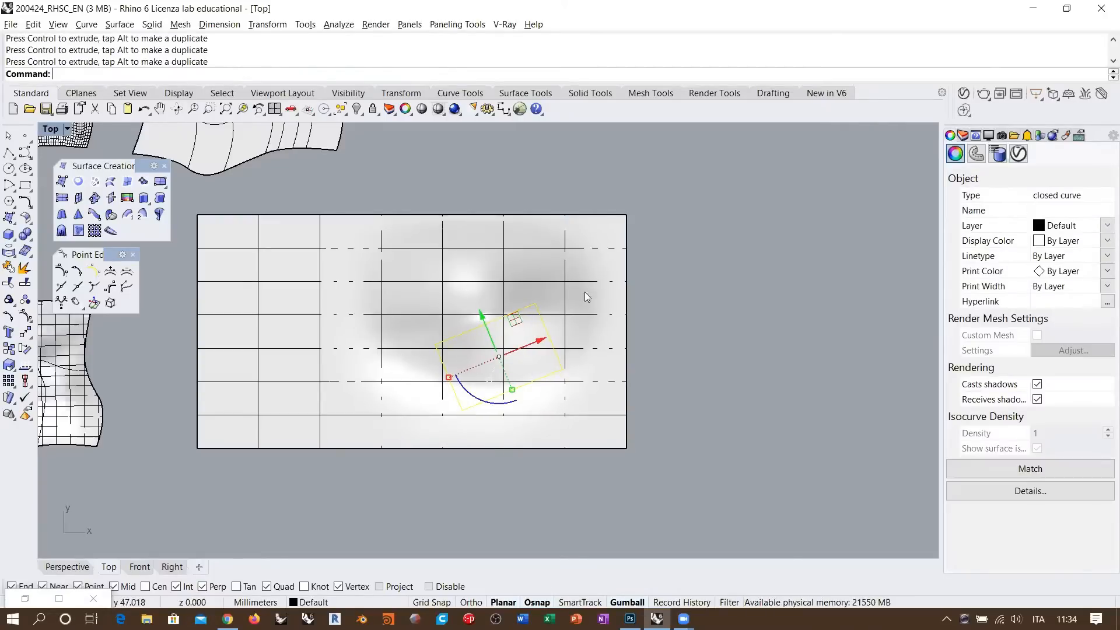
- Project the rectangle onto the deformed plane along the construction plane's Z direction, keeping the original curve
left_click(8, 251)
left_click(433, 287)
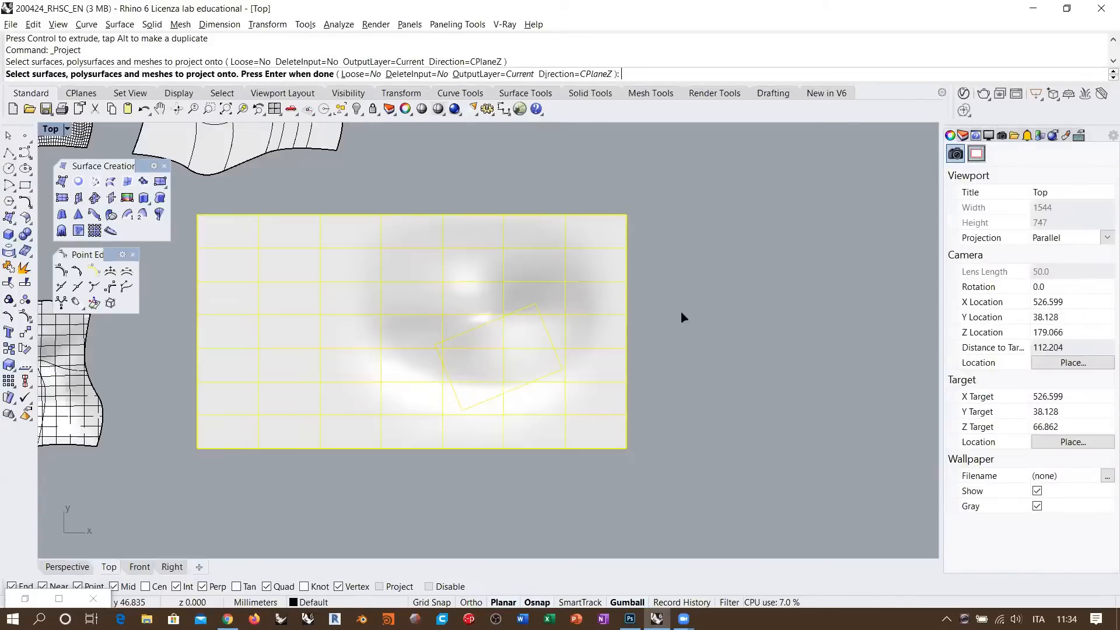
key("Return")
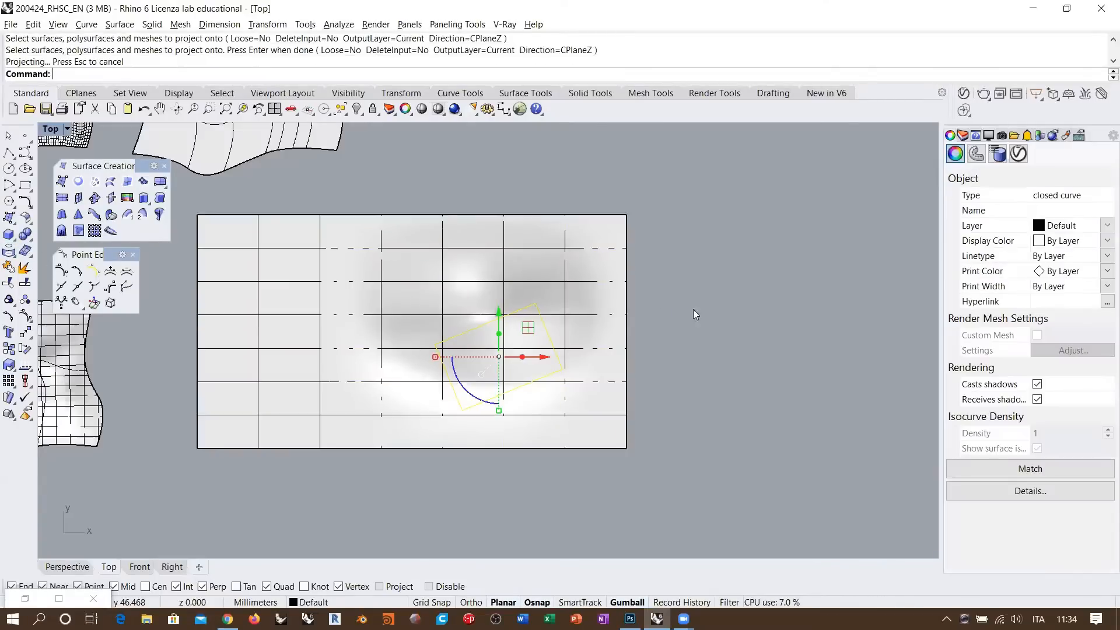
- Examine the flat rectangle and its projected curve on the bump from several angles in the Perspective viewport
left_click(84, 566)
left_click(426, 536)
right_click_drag(421, 535, 506, 305)
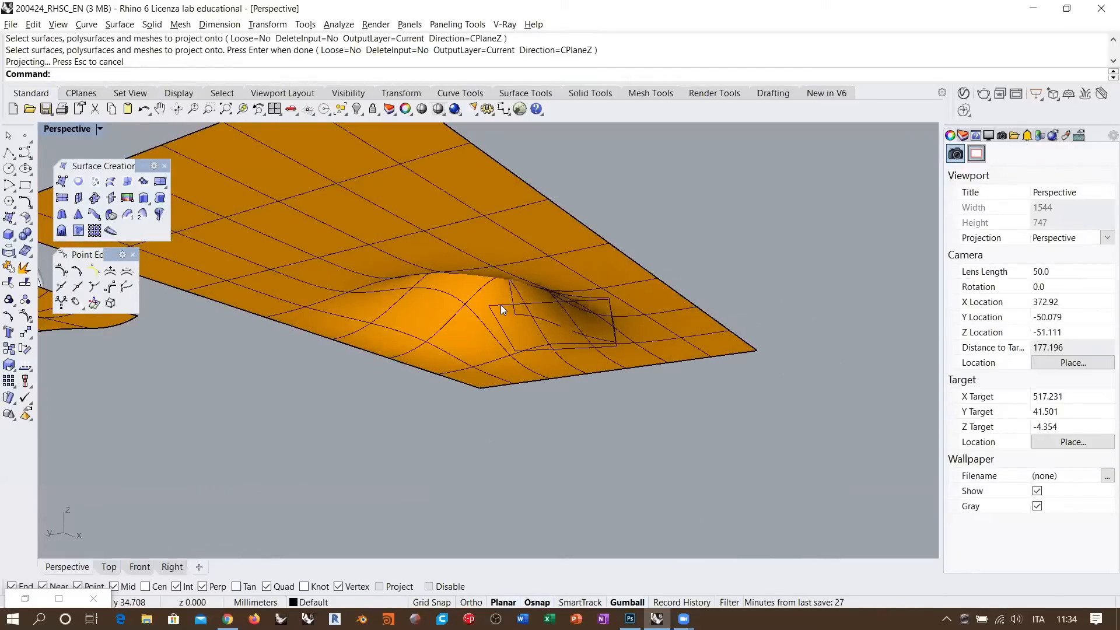
left_click(501, 309)
right_click_drag(656, 275, 470, 275)
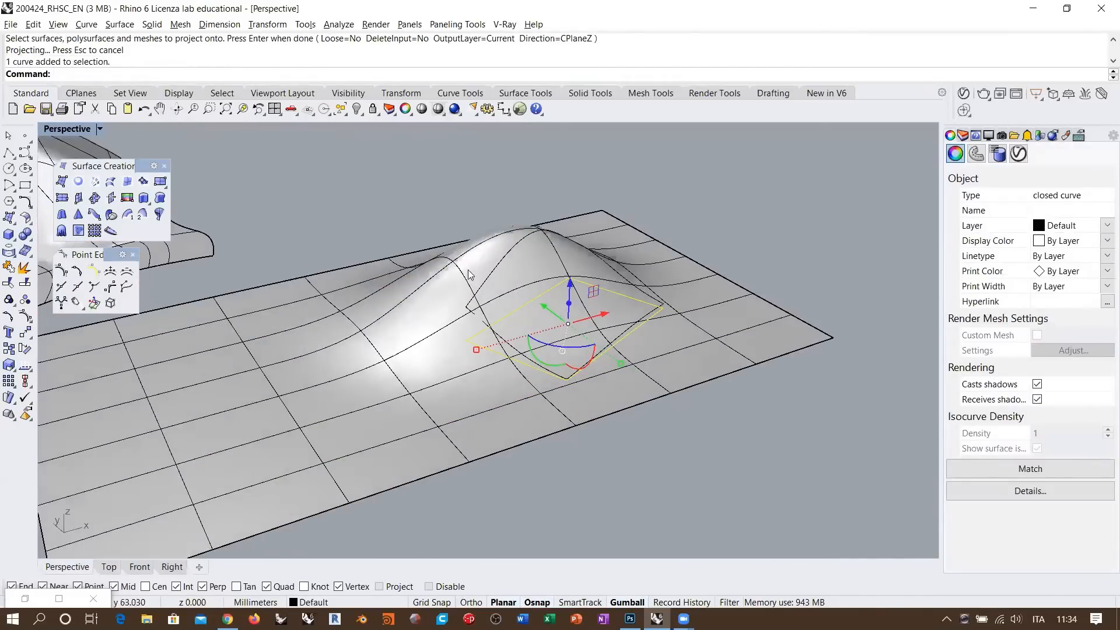
left_click(493, 278)
right_click_drag(729, 398, 670, 466)
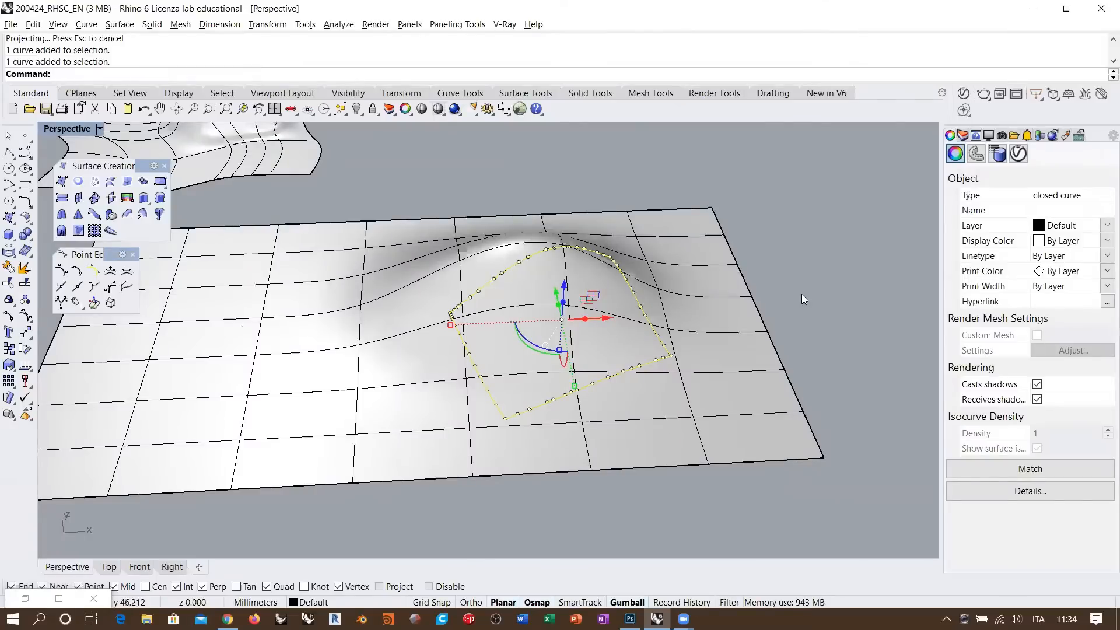
right_click_drag(803, 294, 607, 320)
key("Escape")
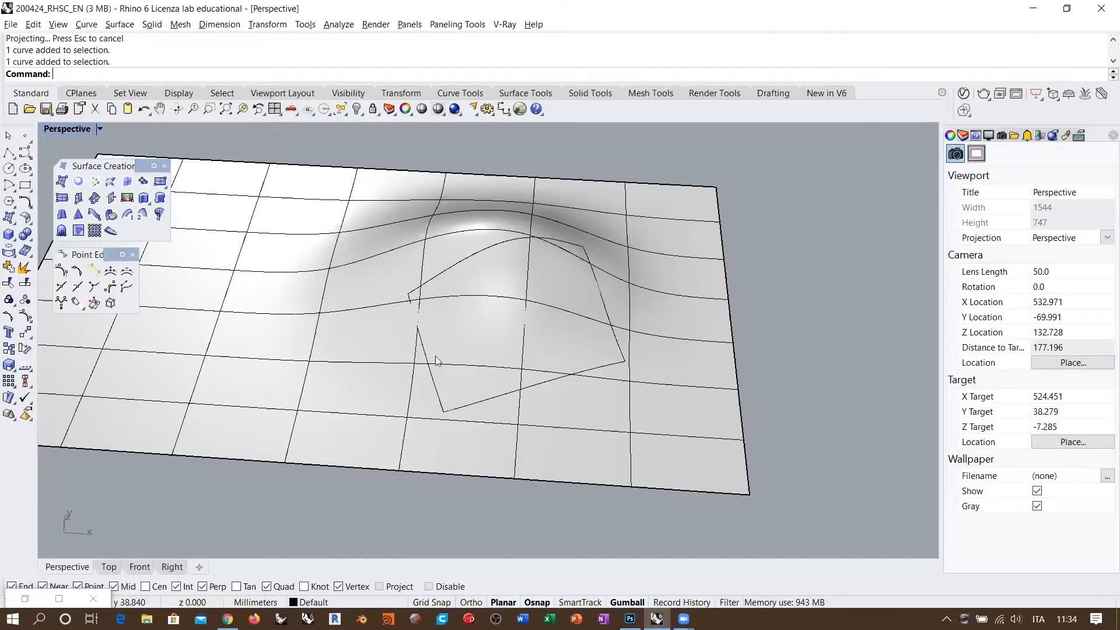
- Trim away the part of the deformed plane inside the projected rectangle curve
left_click(597, 370)
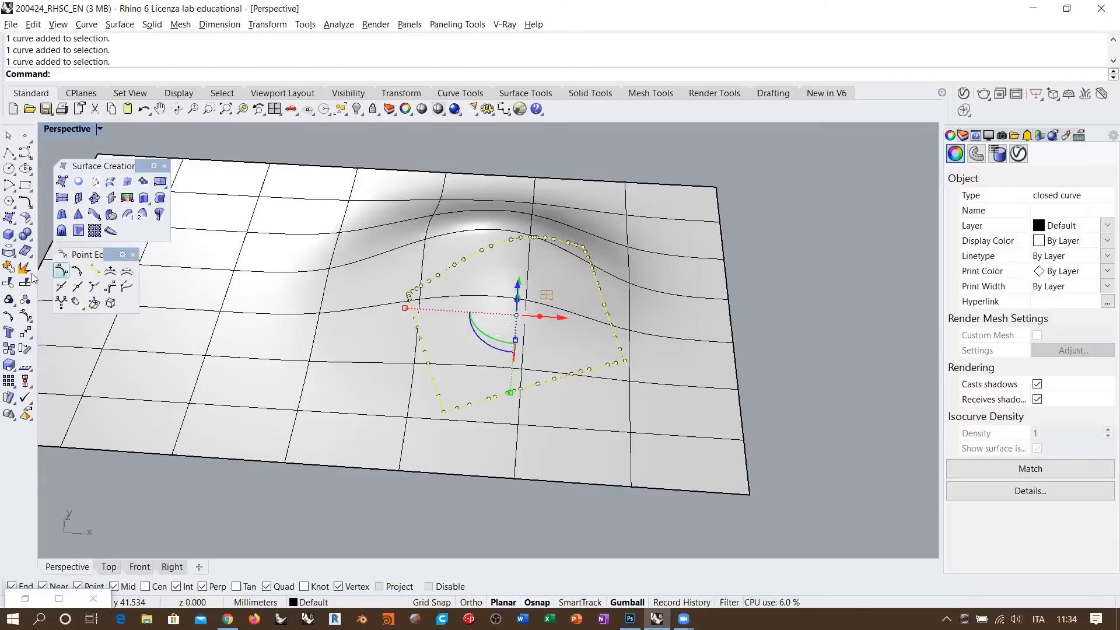
left_click(487, 290)
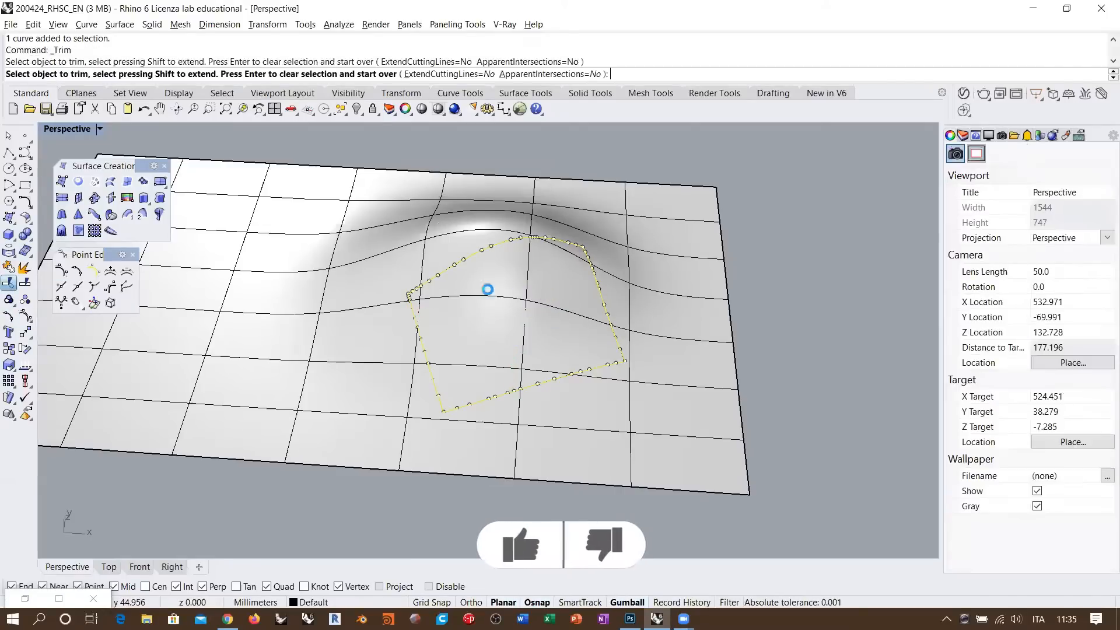
right_click(800, 281)
right_click_drag(688, 356, 736, 364)
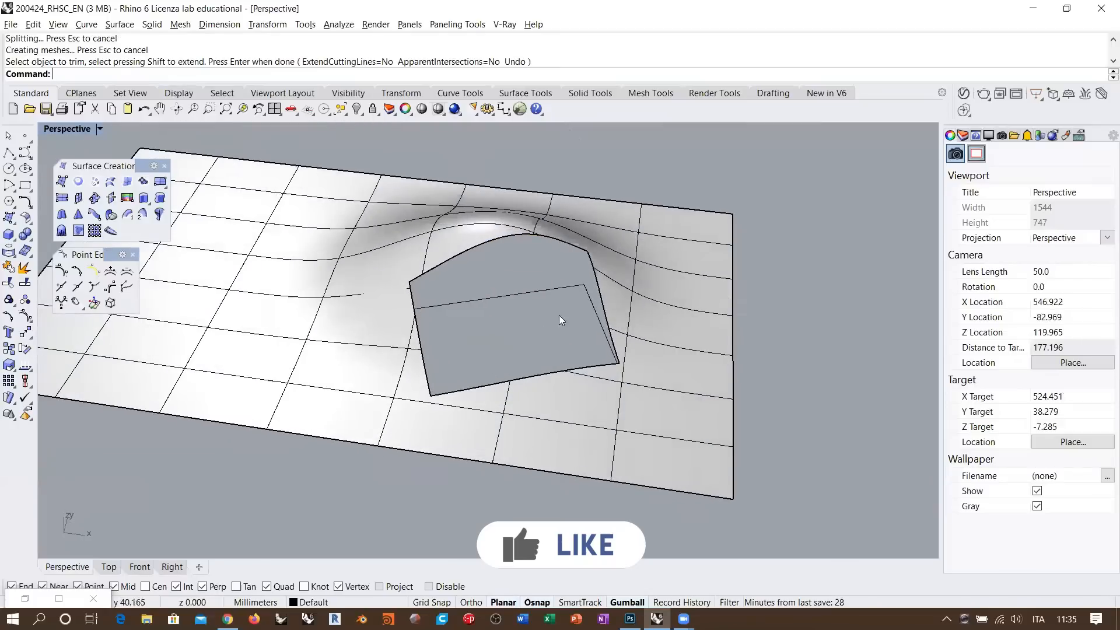
right_click_drag(559, 315, 499, 315)
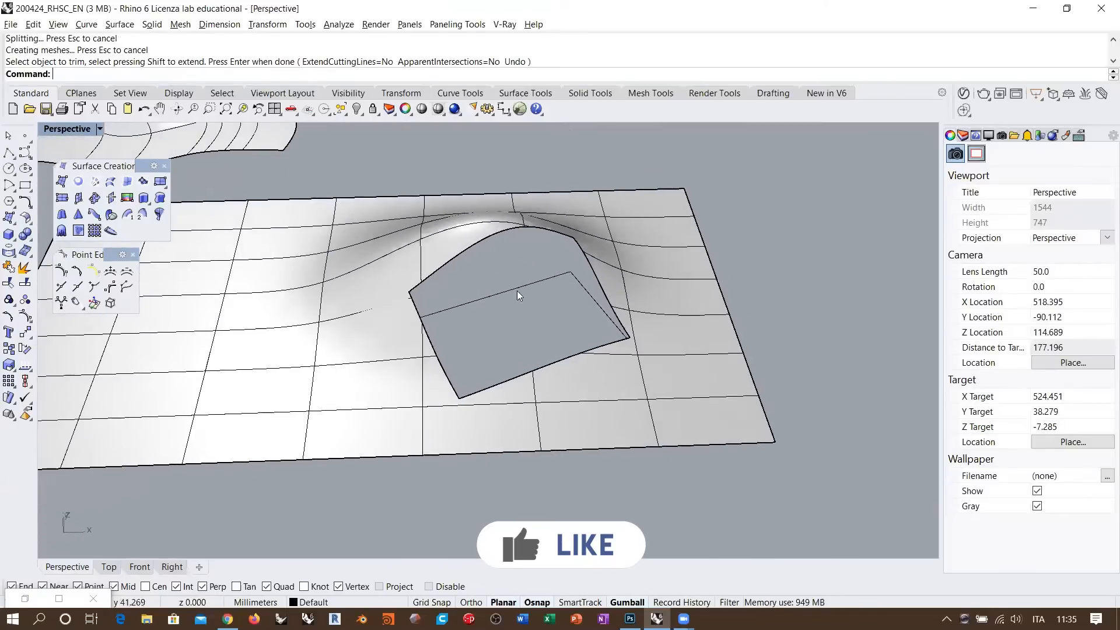
- Create a surface from edge curves using the four trimmed edges of the opening on the bump
right_click_drag(627, 315, 612, 294)
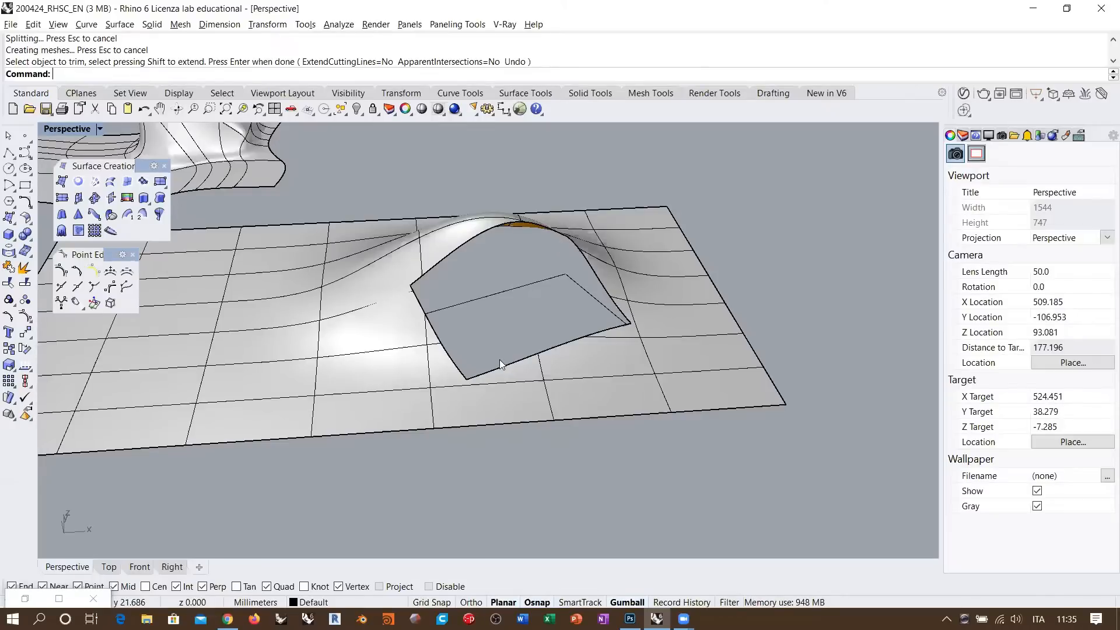
scroll(499, 359, "up", 4)
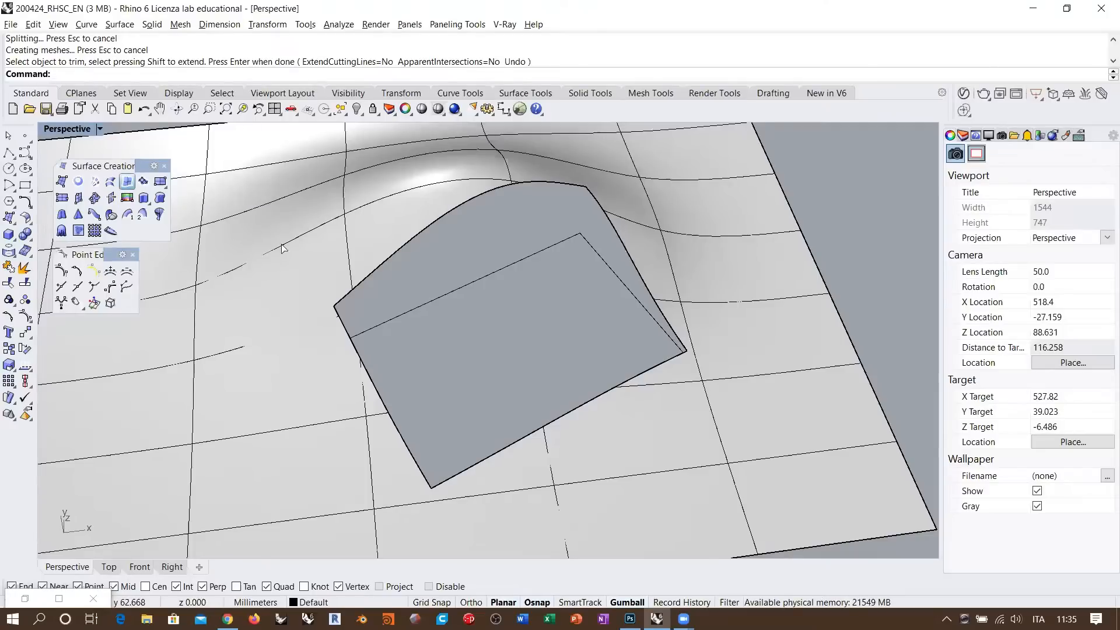
left_click(409, 443)
left_click(483, 457)
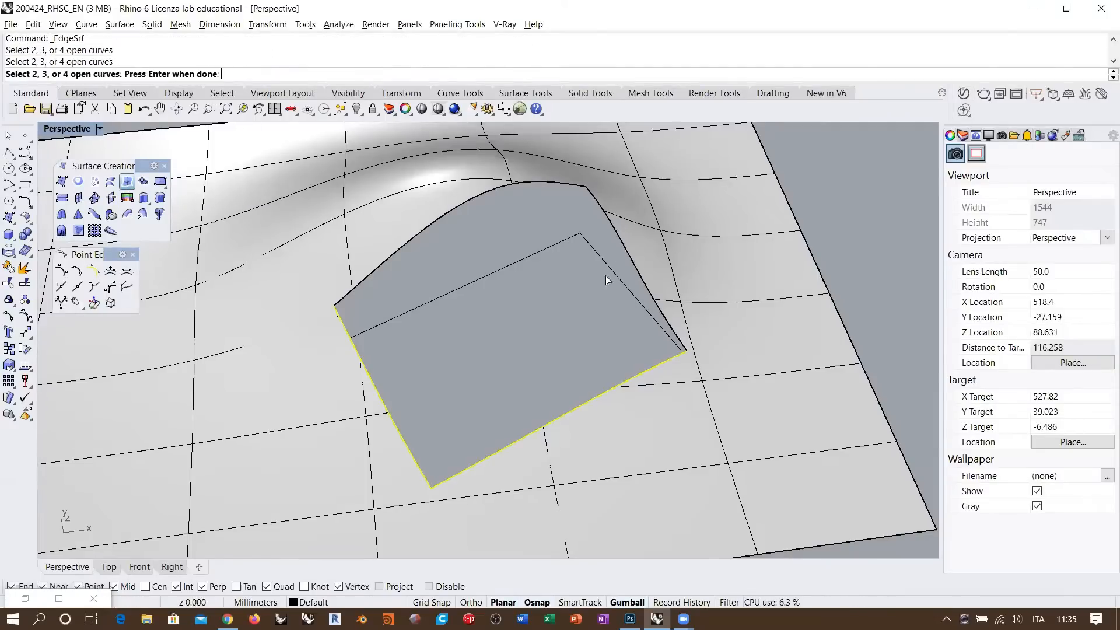
left_click(625, 242)
left_click(540, 183)
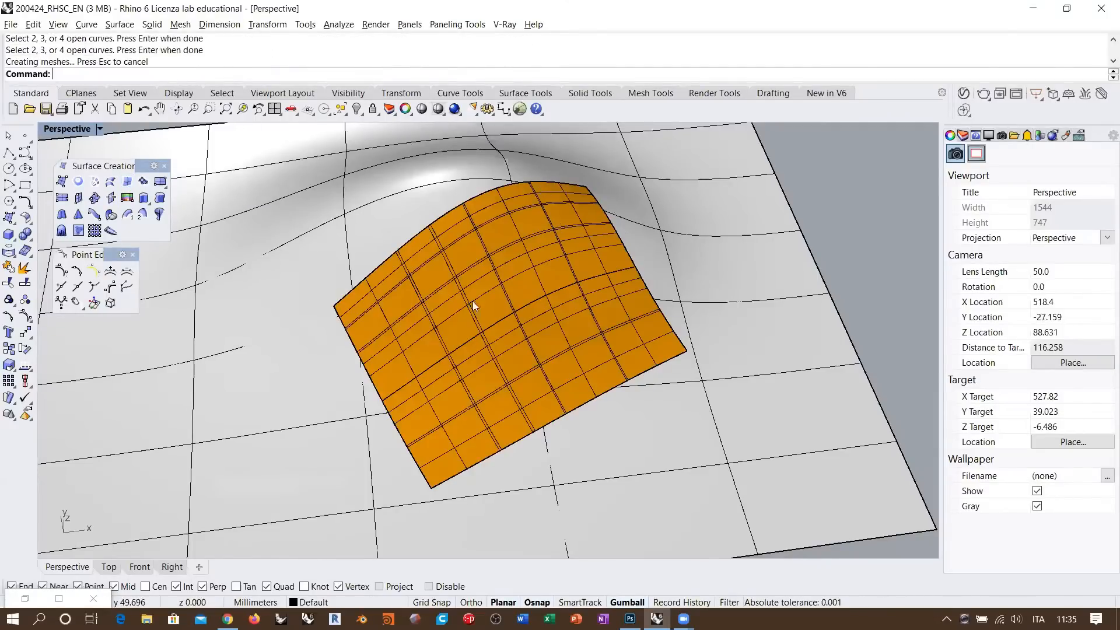
- Flip the new patch surface's normal and reverse its V direction
right_click_drag(472, 301, 699, 261)
right_click_drag(613, 282, 540, 267)
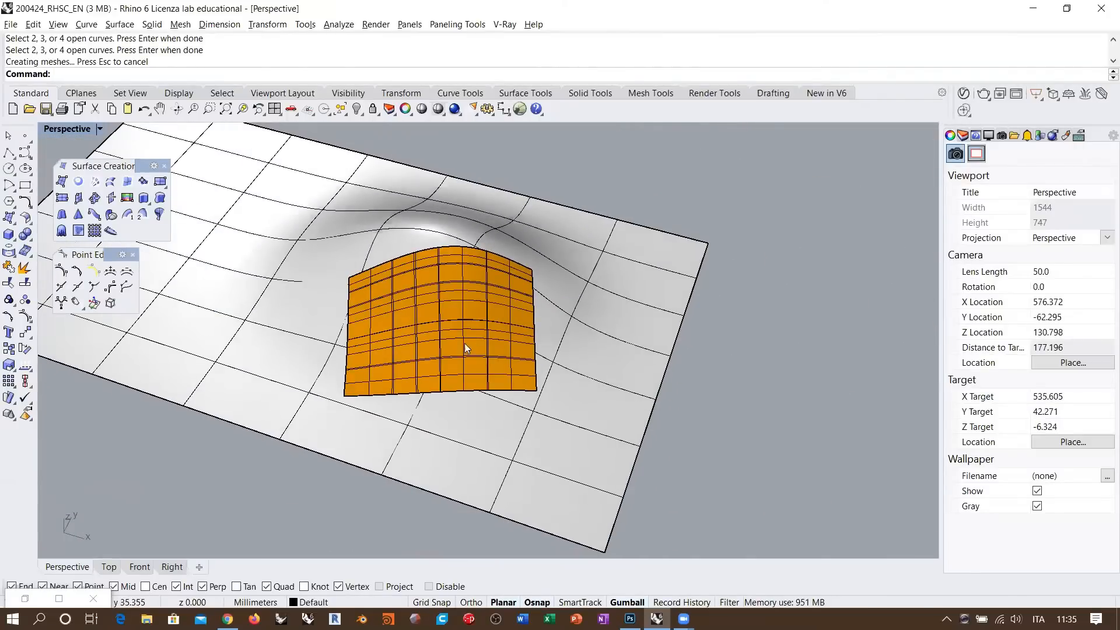
right_click_drag(465, 345, 431, 309)
left_click(438, 327)
scroll(429, 304, "up", 2)
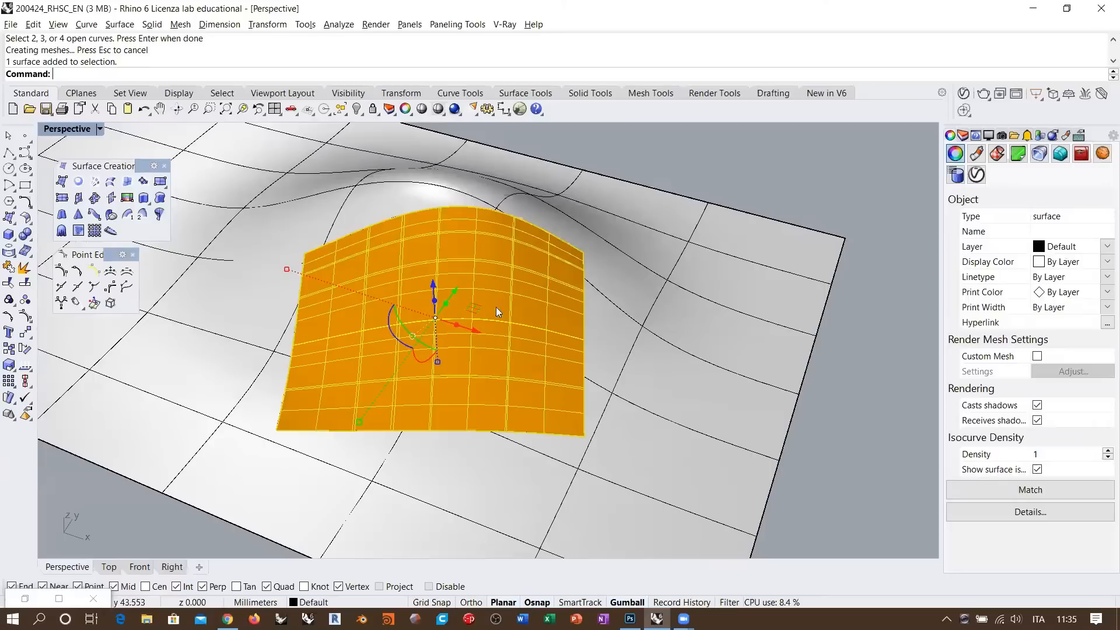
left_click(25, 365)
scroll(457, 318, "up", 6)
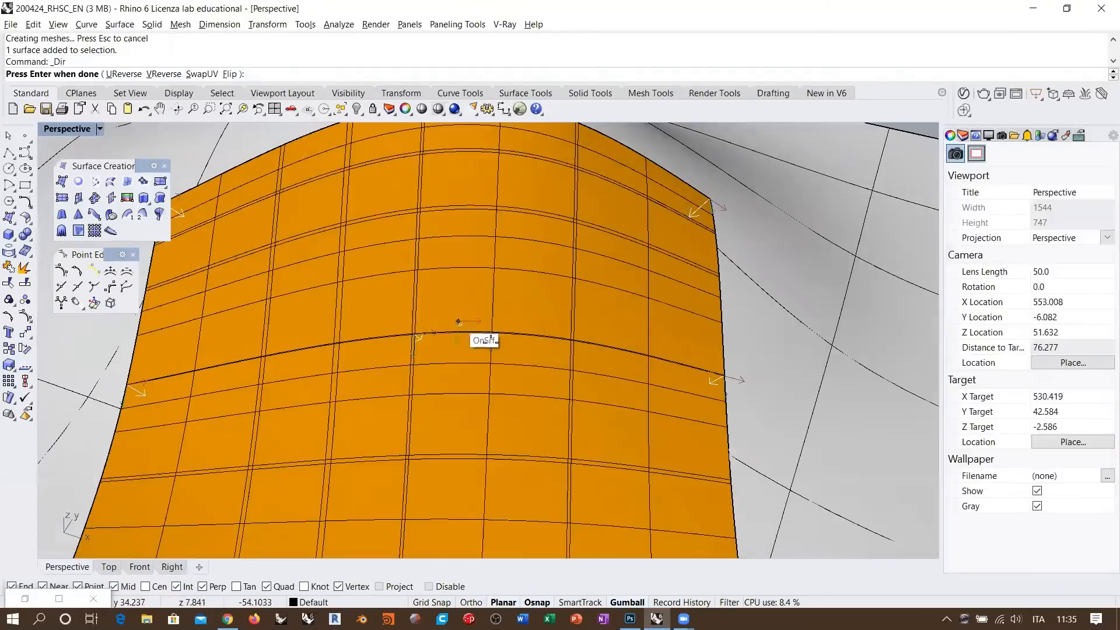
left_click(230, 74)
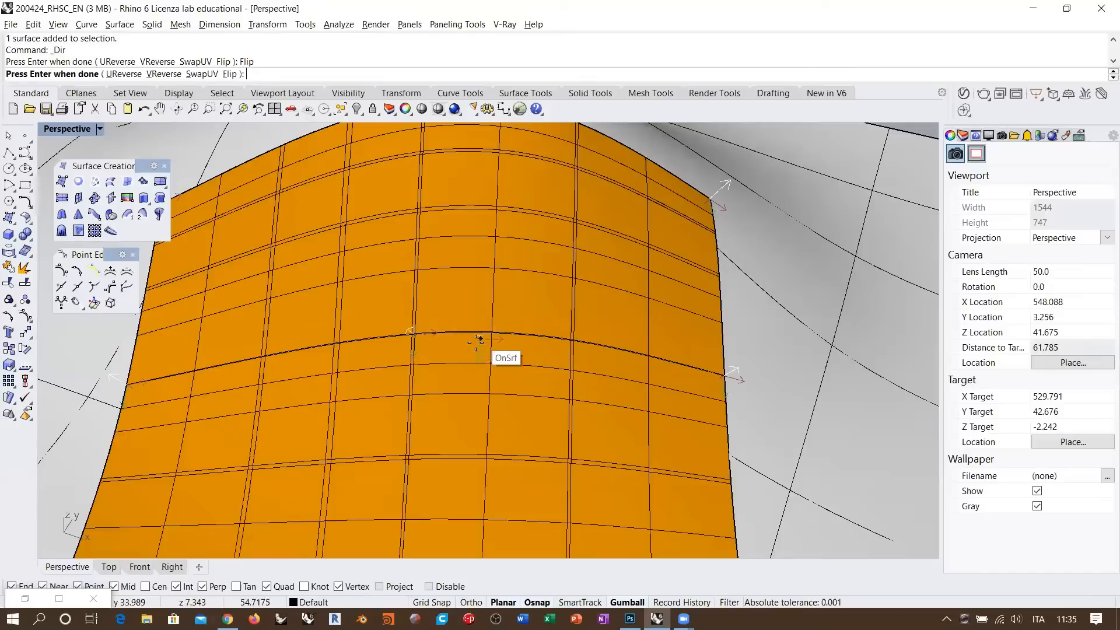
left_click(163, 76)
right_click(470, 322)
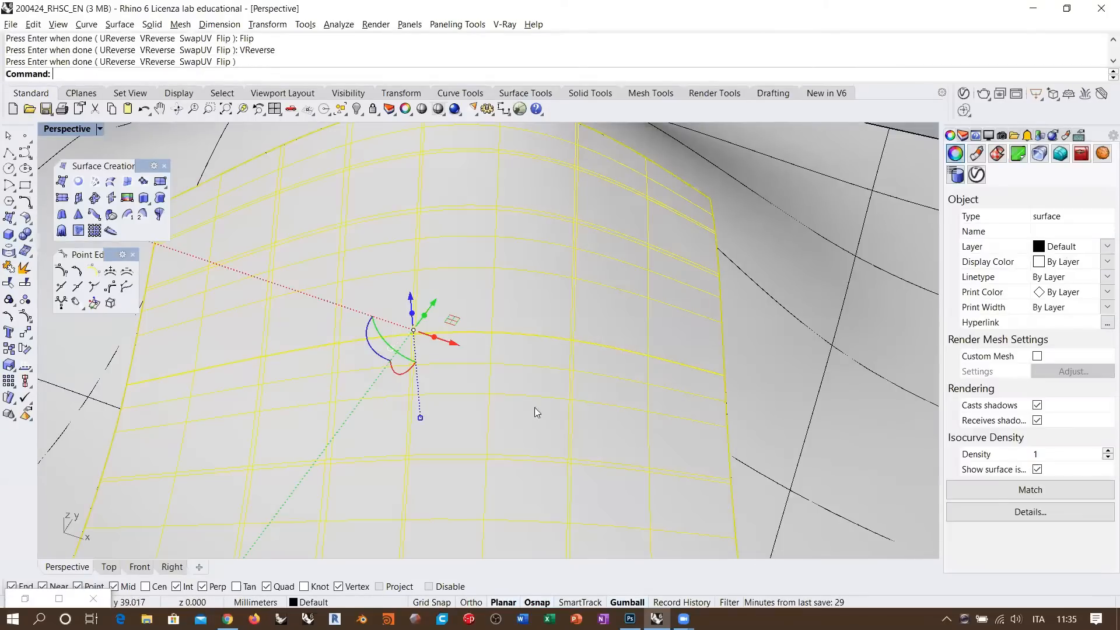
mouse_move(534, 408)
right_mouse_down()
mouse_move(491, 335)
mouse_move(528, 389)
right_mouse_up()
scroll(492, 335, "down", 6)
left_click(807, 372)
right_click_drag(619, 356, 586, 337, "shift")
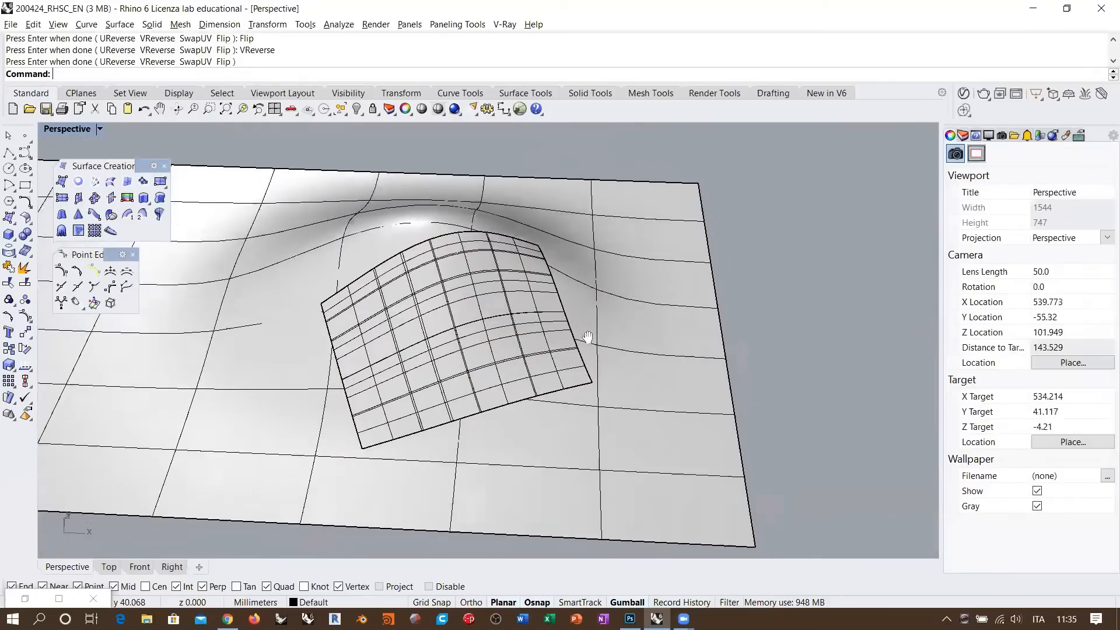
- Turn off the isocurve display for both the deformed plane and the patch surface
scroll(585, 331, "down", 4)
left_click(593, 305)
left_click(522, 321, "shift")
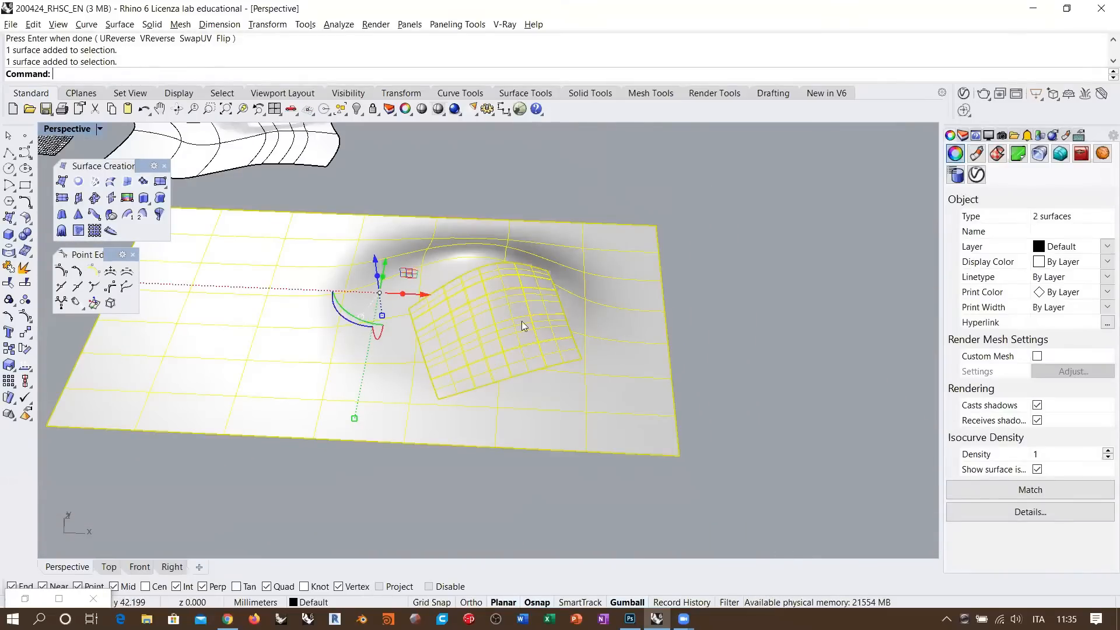
right_click_drag(515, 325, 505, 334)
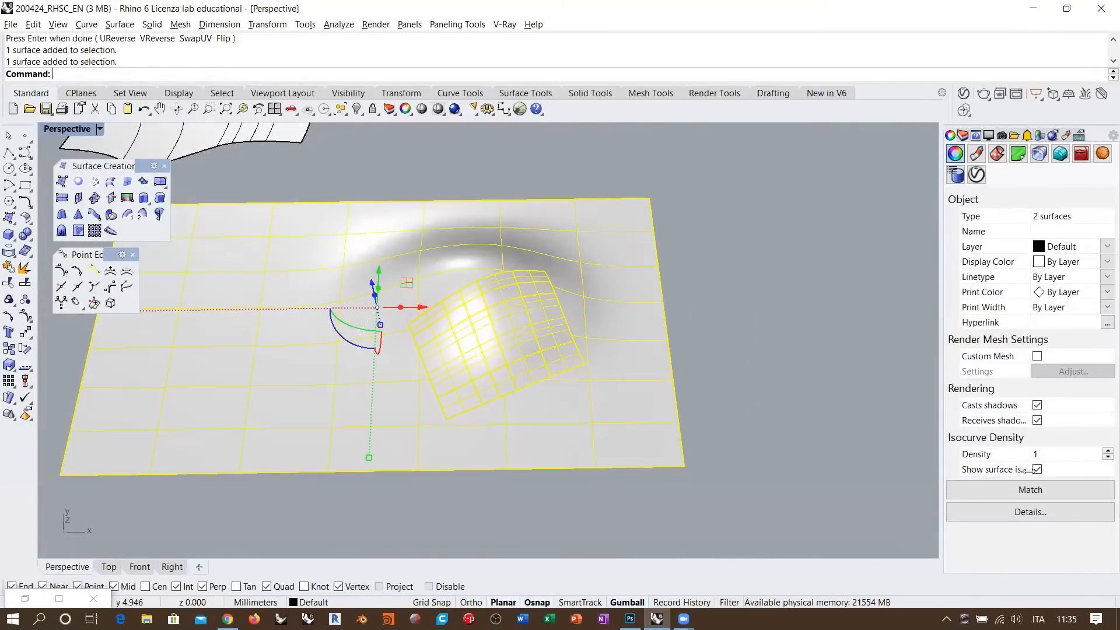
left_click(1037, 470)
left_click(760, 361)
right_click_drag(760, 362, 485, 330)
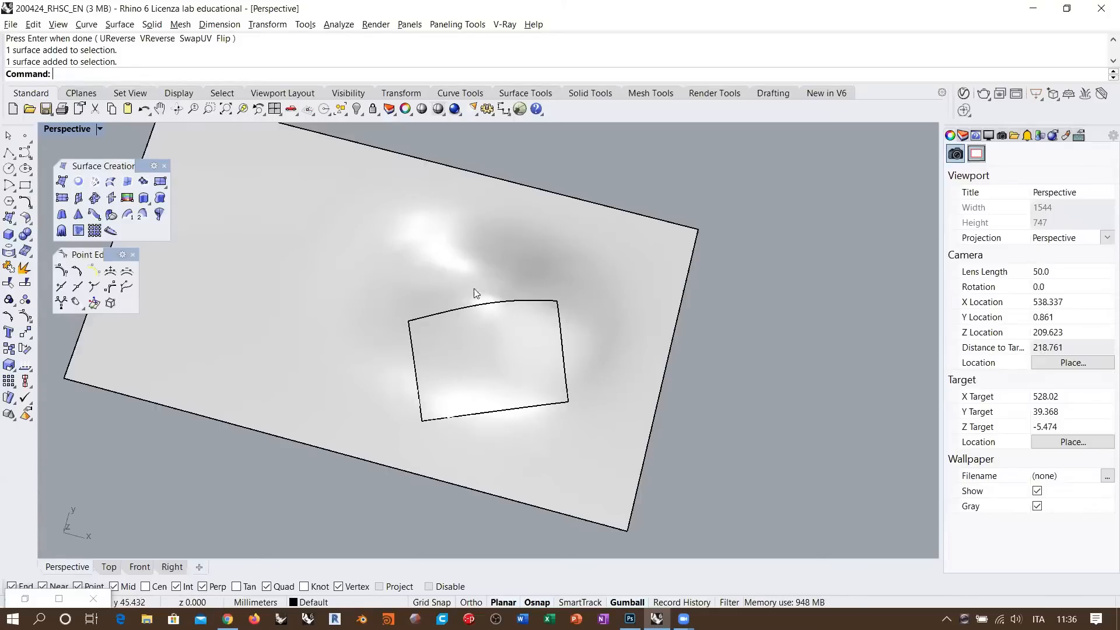
right_click_drag(473, 365, 475, 363)
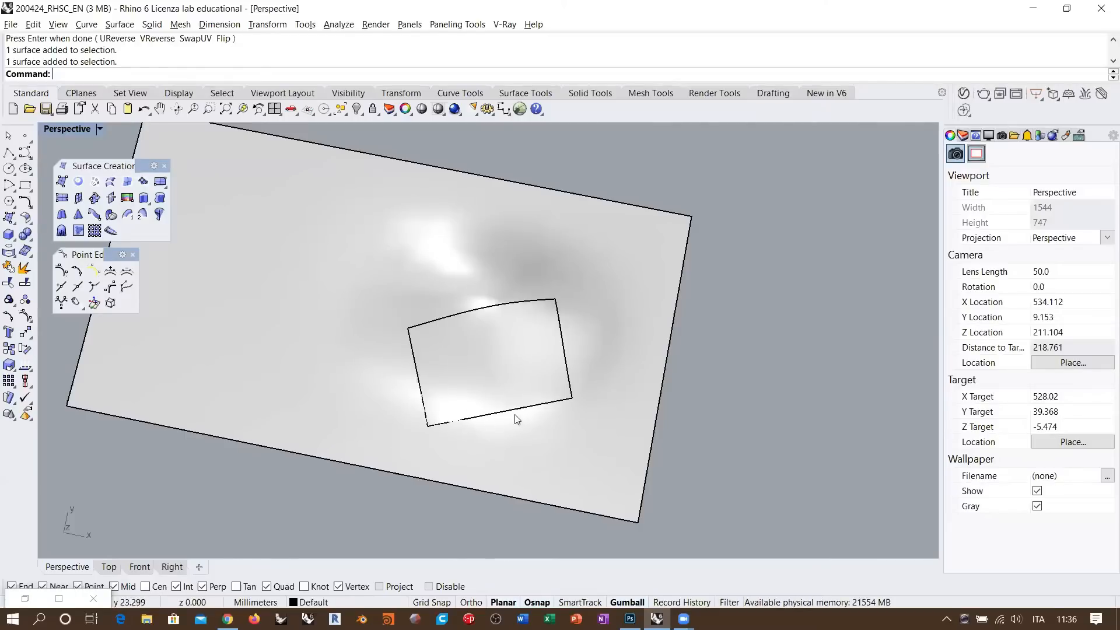
- Run a Zebra analysis on the deformed plane and the patch surface together
right_click_drag(542, 452, 525, 350)
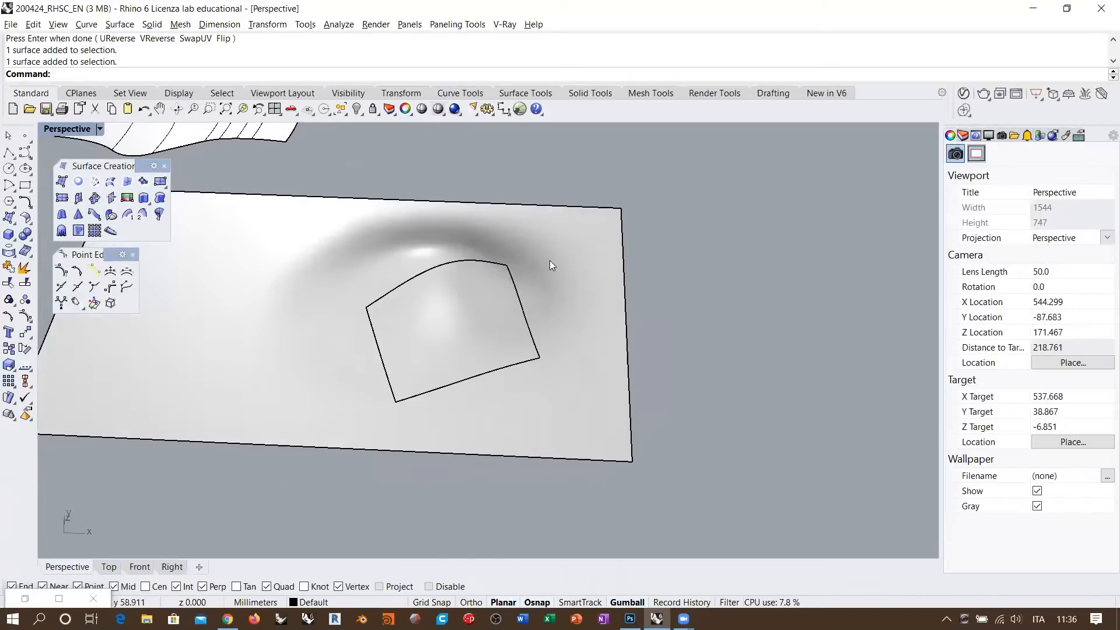
left_click(469, 302)
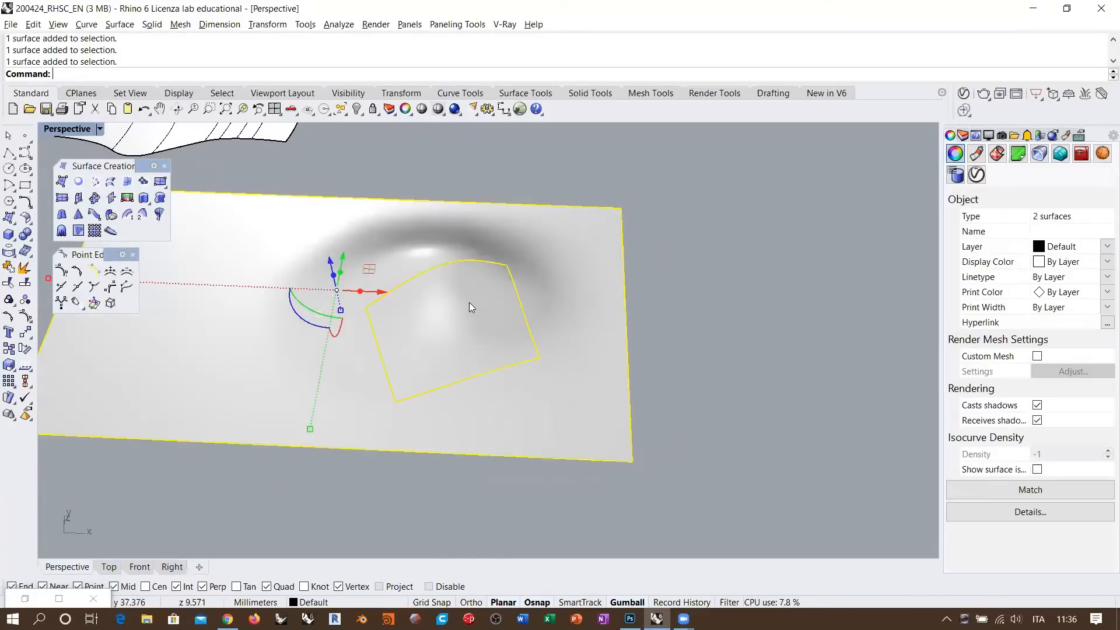
left_click(25, 364)
left_click(44, 406)
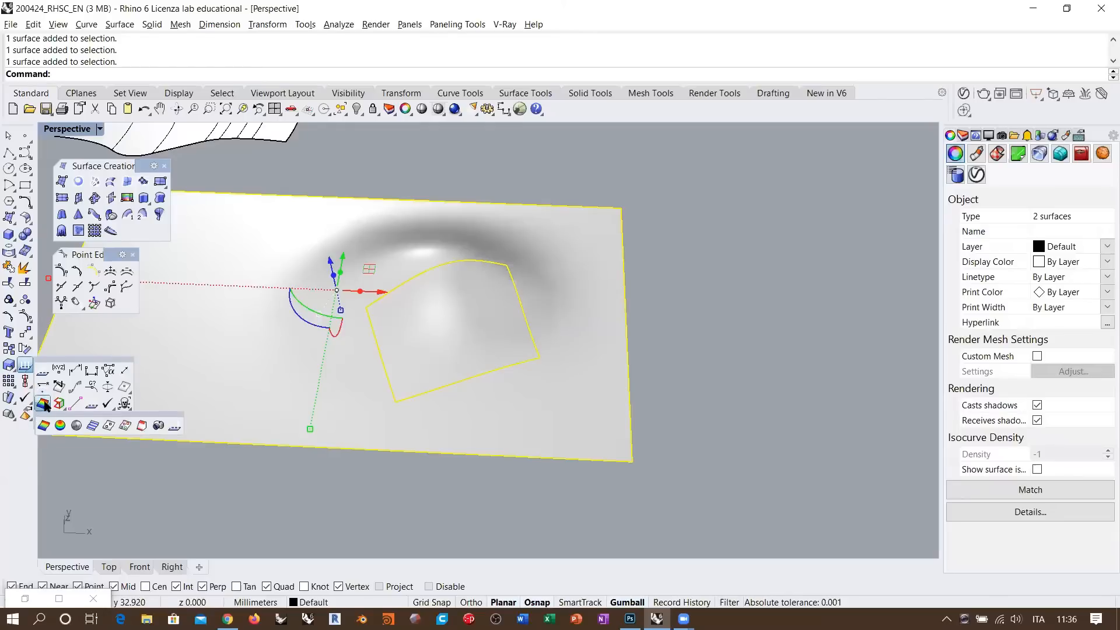
left_click(93, 425)
right_click_drag(704, 323, 451, 365)
scroll(461, 369, "up", 5)
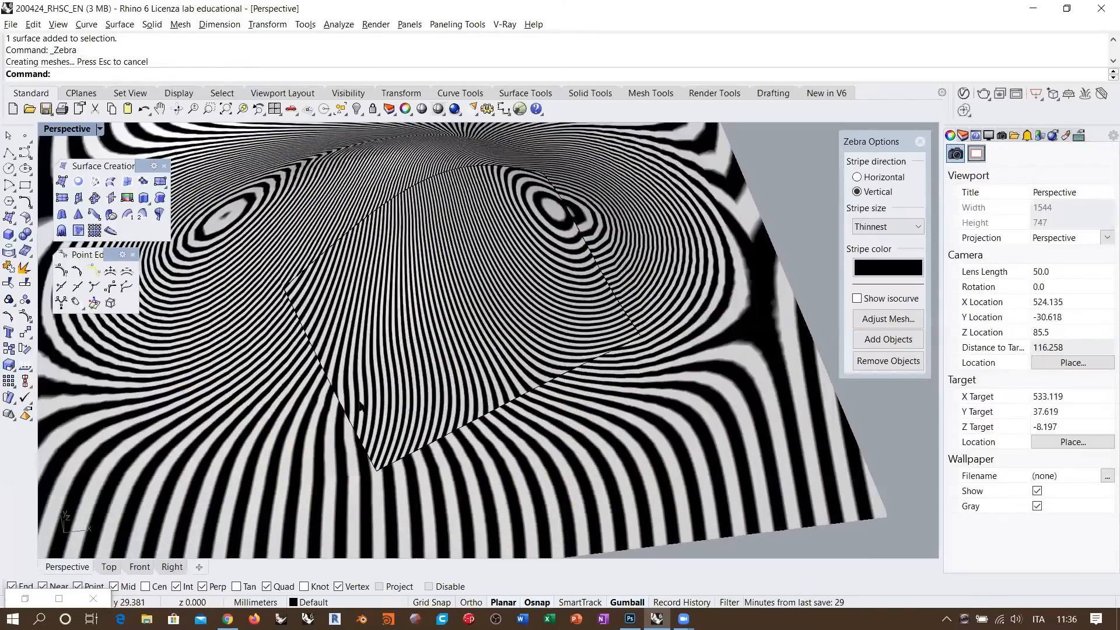
- Examine how the zebra stripes cross each edge between the patch and the deformed plane, and end the Zebra analysis
scroll(359, 407, "up", 6)
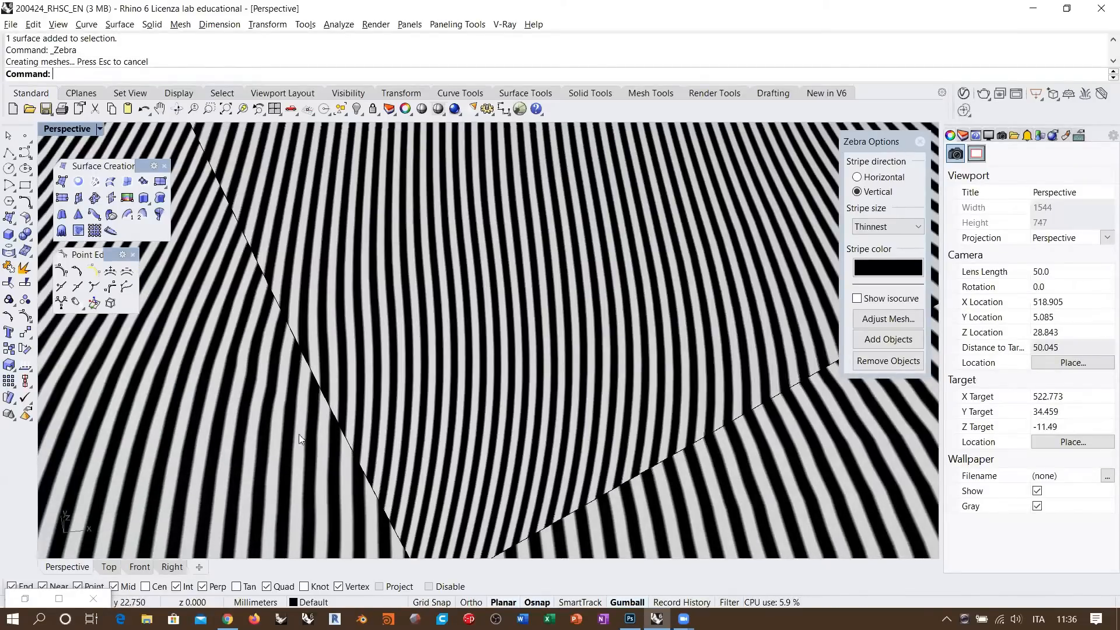
scroll(299, 434, "down", 4)
scroll(360, 355, "down", 8)
scroll(334, 224, "up", 14)
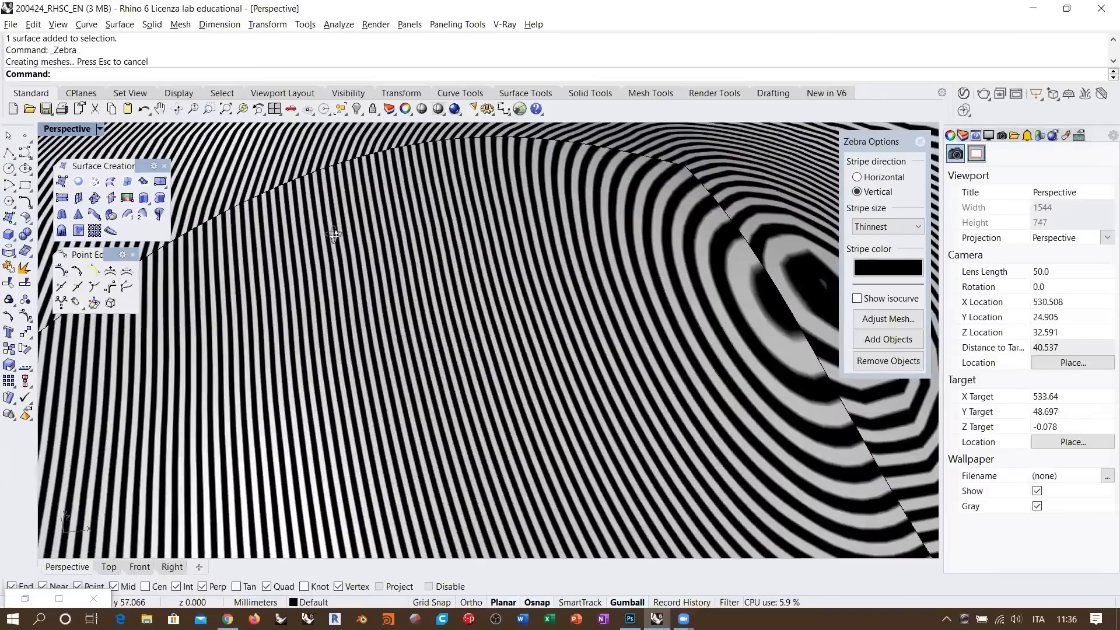
scroll(231, 319, "up", 5)
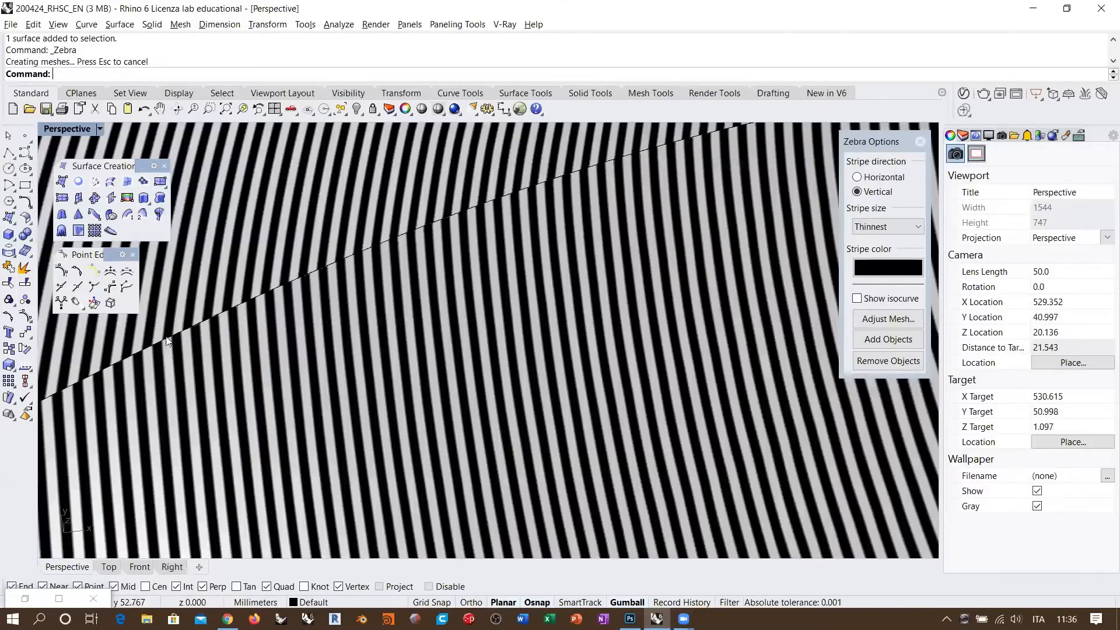
scroll(145, 349, "down", 4)
right_click_drag(700, 362, 495, 350, "shift")
scroll(530, 315, "up", 4)
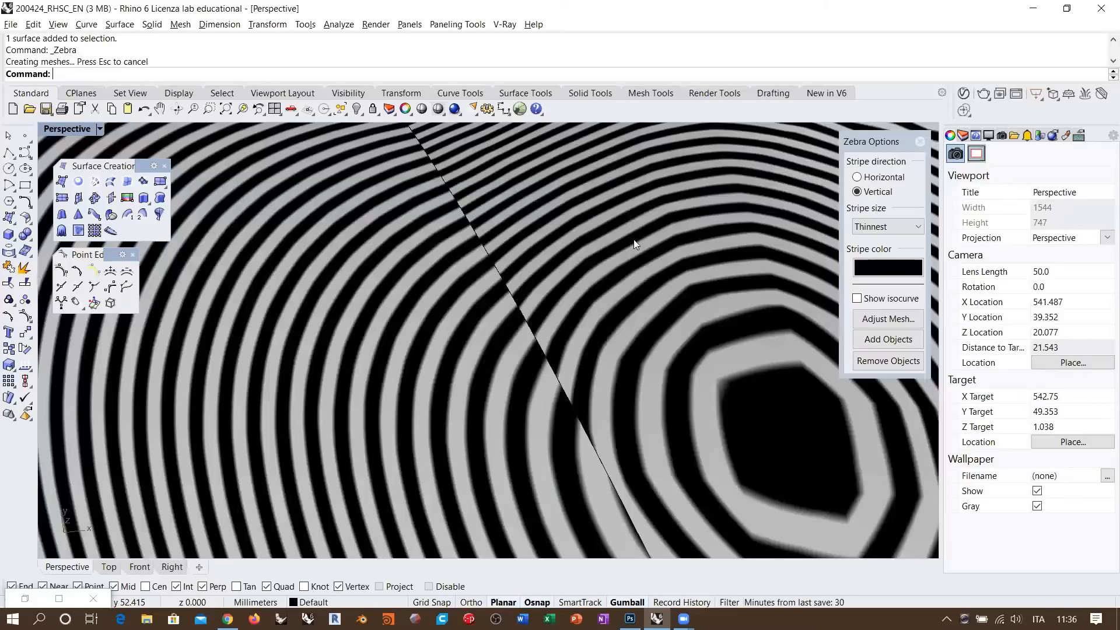
scroll(634, 241, "down", 14)
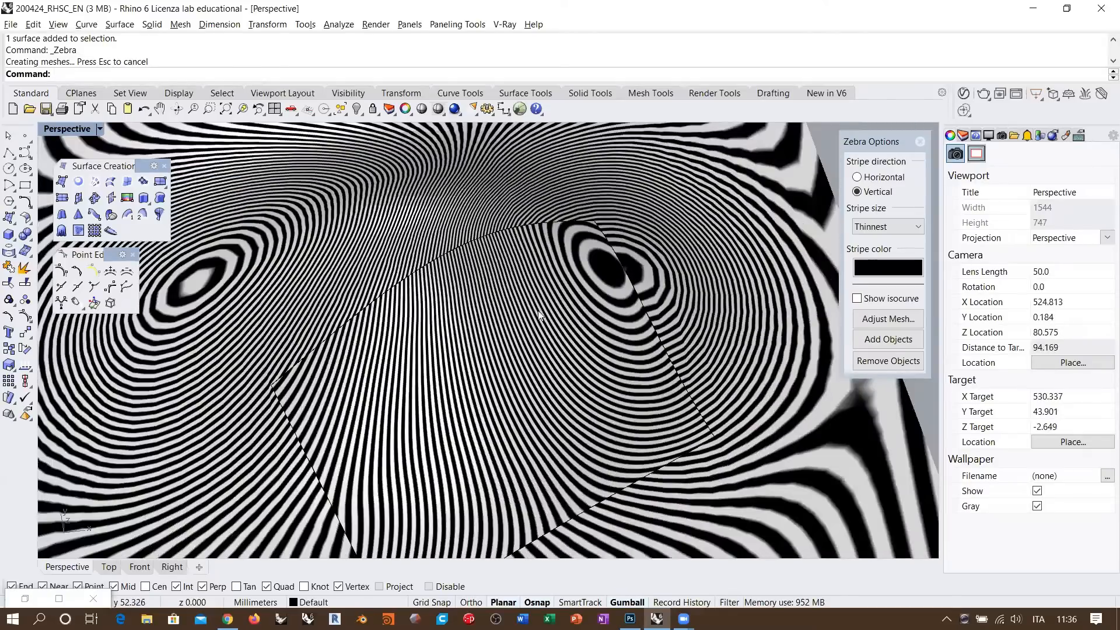
scroll(540, 332, "down", 6)
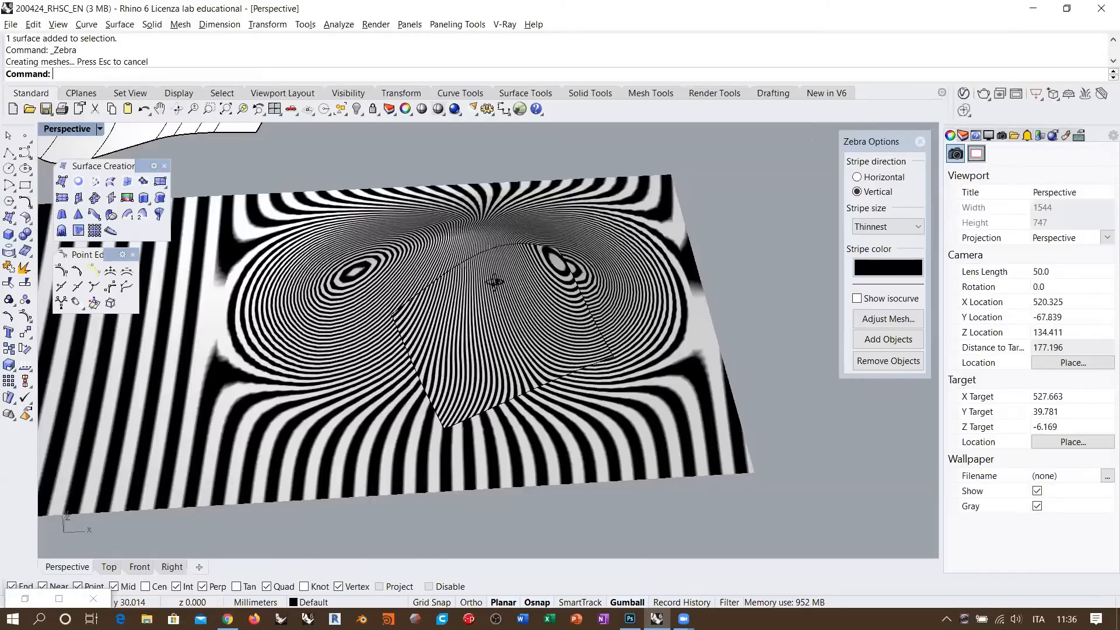
right_click_drag(494, 283, 325, 307)
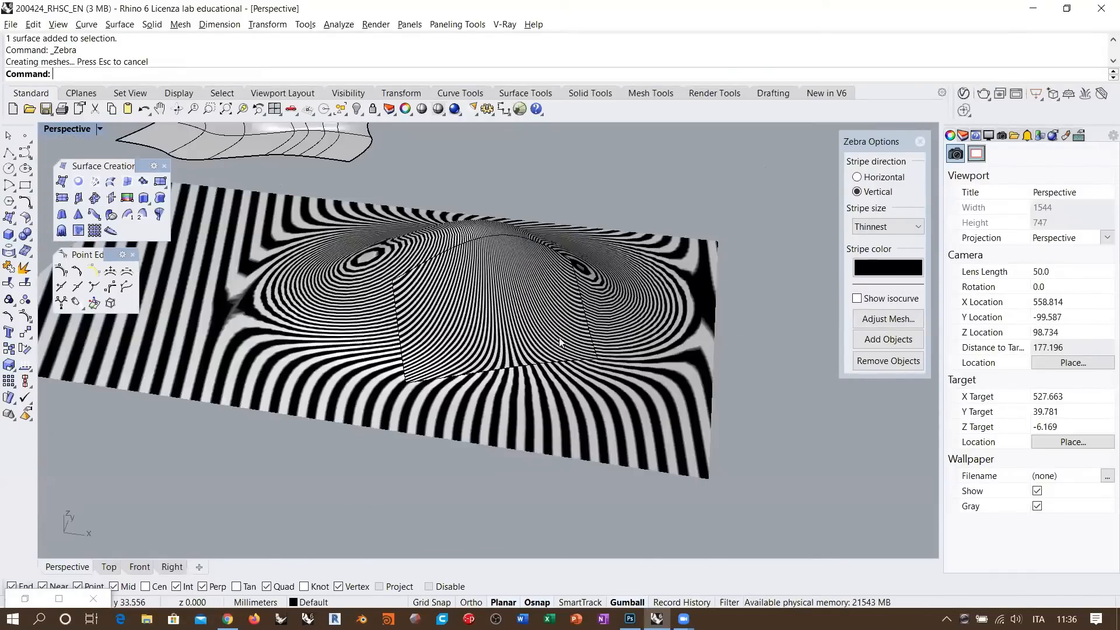
left_click(920, 142)
- Turn the isocurve display back on for the deformed plane and the patch surface
right_click_drag(607, 285, 615, 315)
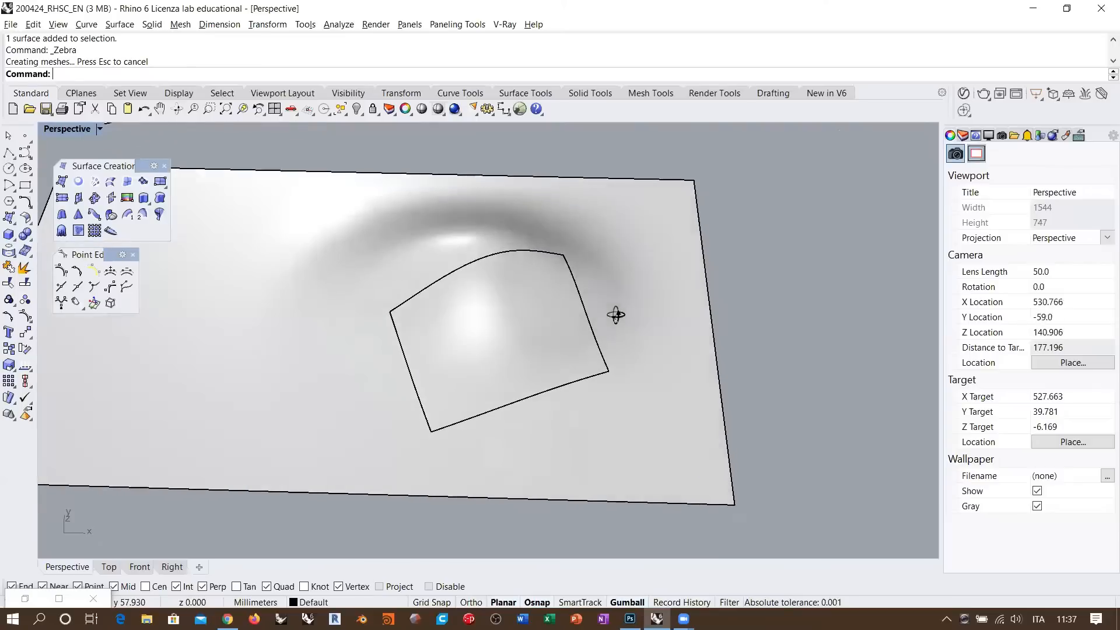
left_click(646, 295)
left_click(503, 309, "shift")
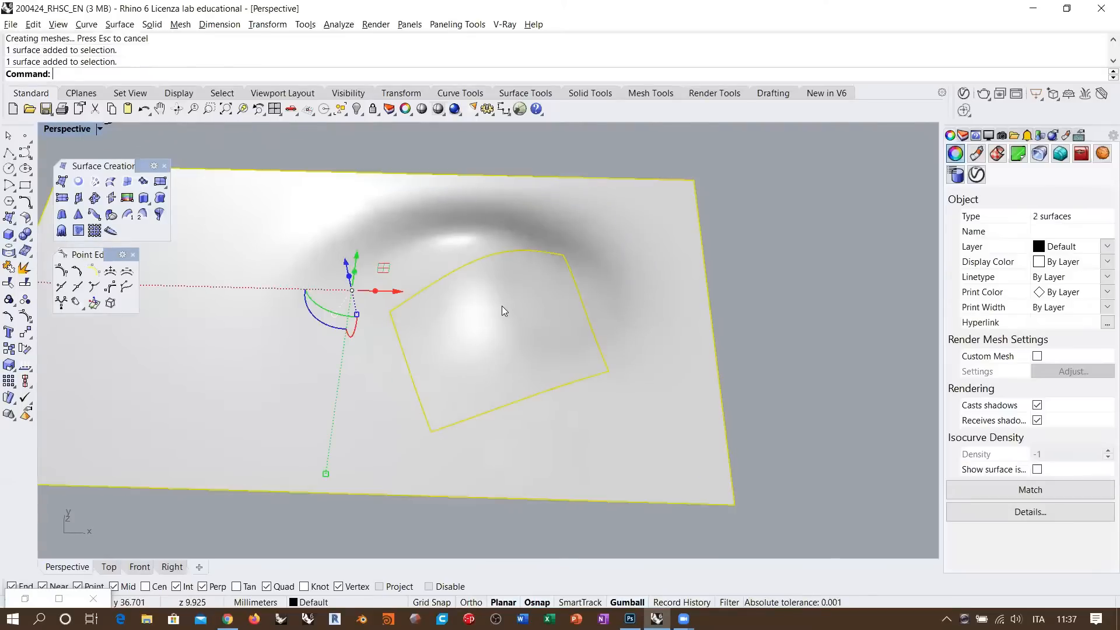
left_click(1037, 469)
left_click(741, 309)
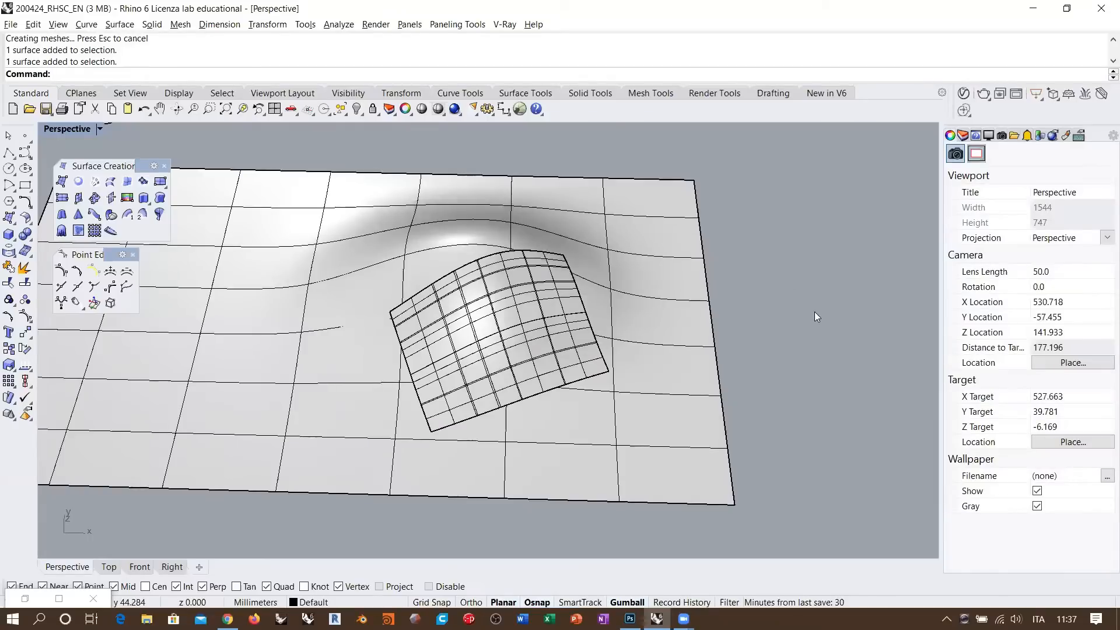
- Examine the patch's isocurves and its fit with the bump from above, from low side views and from several angles
right_click_drag(597, 304, 659, 313)
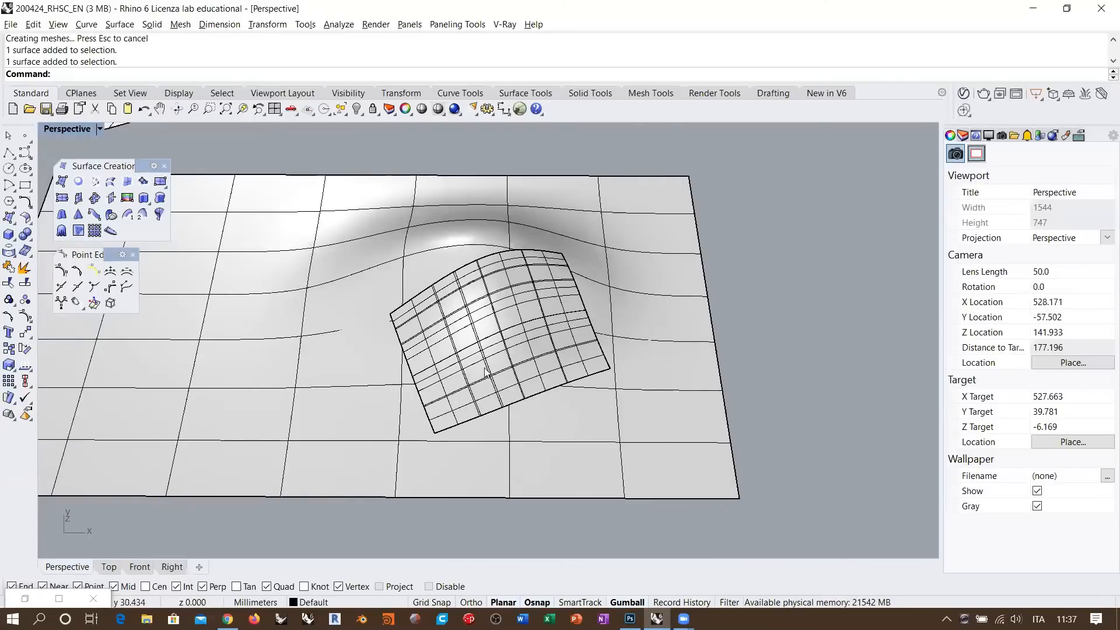
right_click_drag(485, 371, 552, 331)
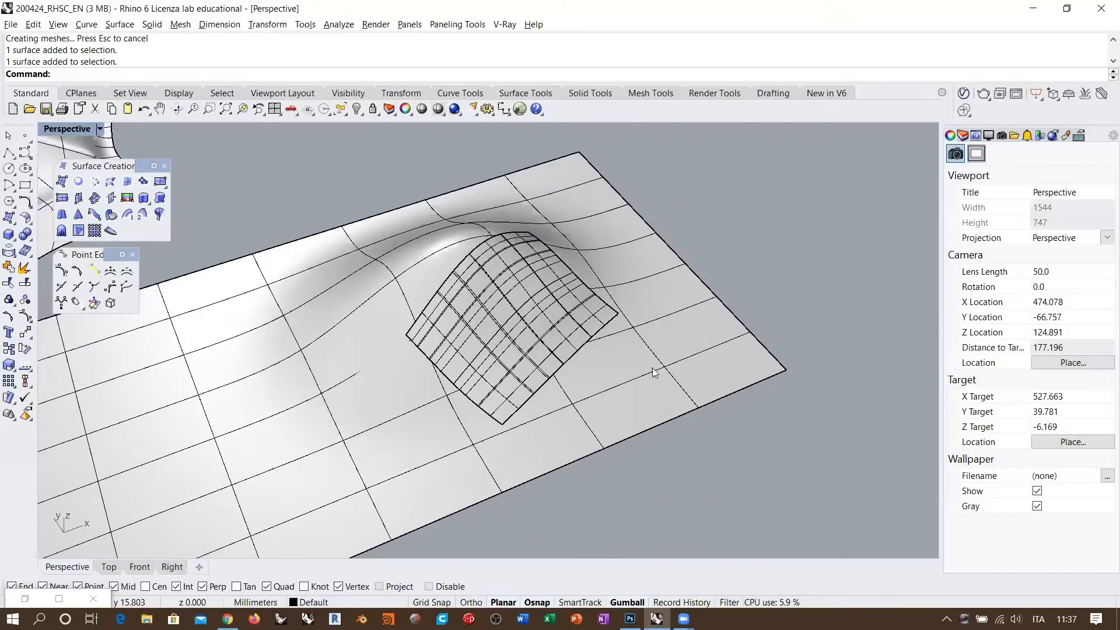
right_click_drag(655, 372, 644, 318)
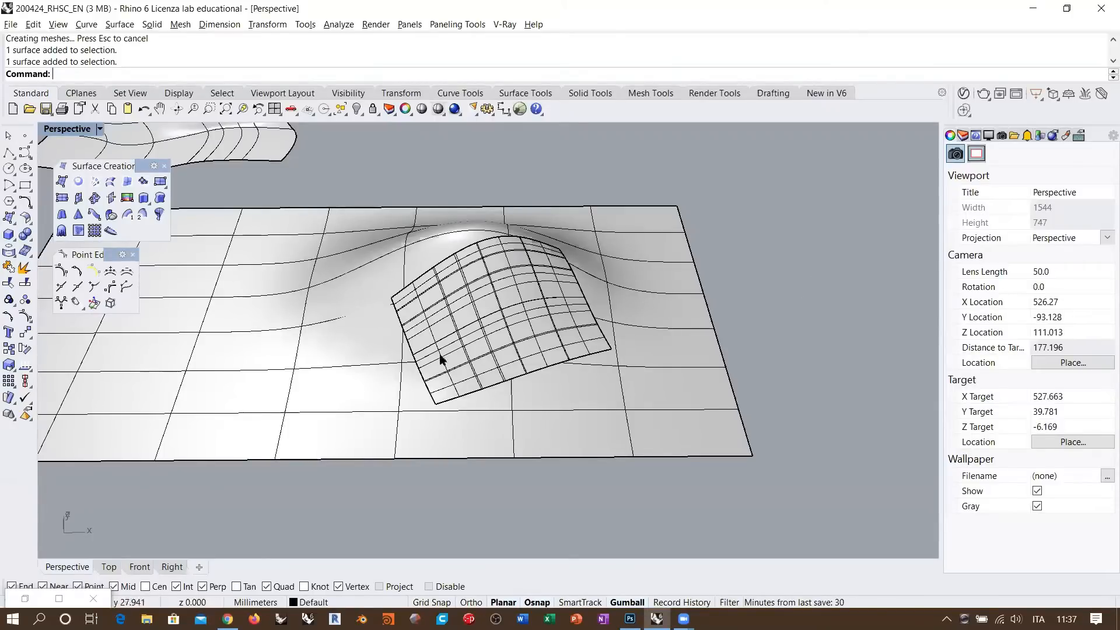
right_click_drag(439, 356, 394, 269)
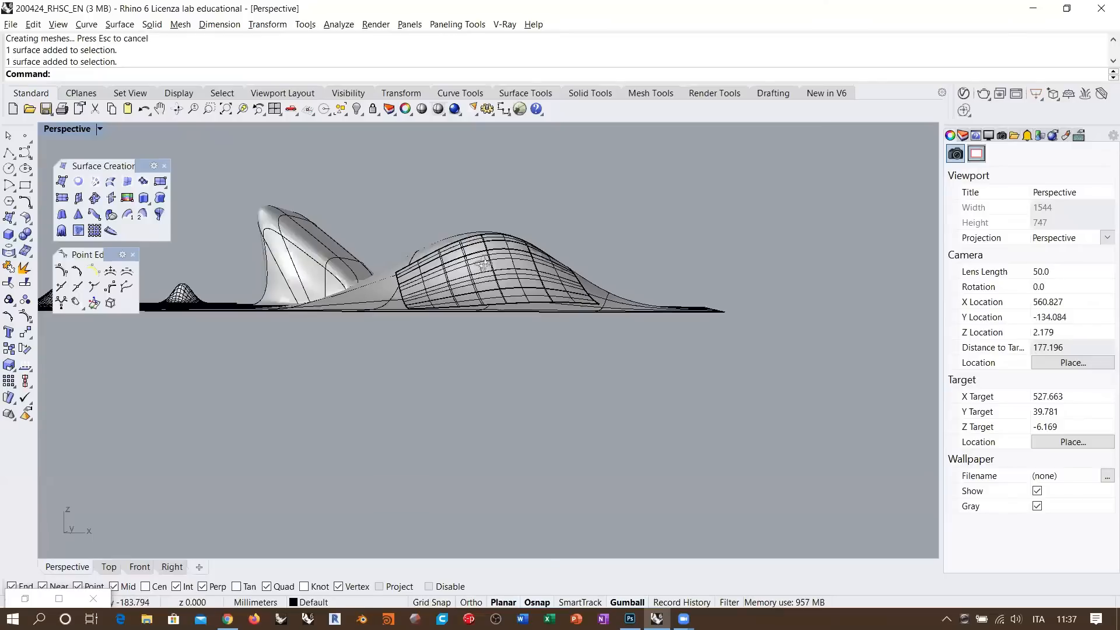
right_click_drag(475, 257, 400, 280)
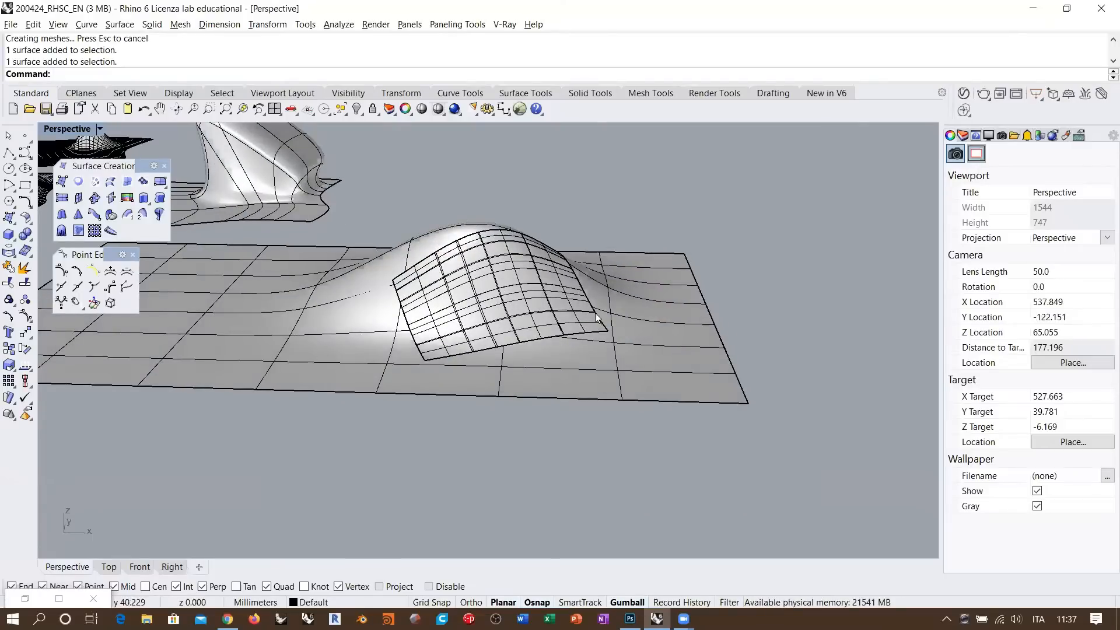
right_click_drag(469, 283, 573, 244)
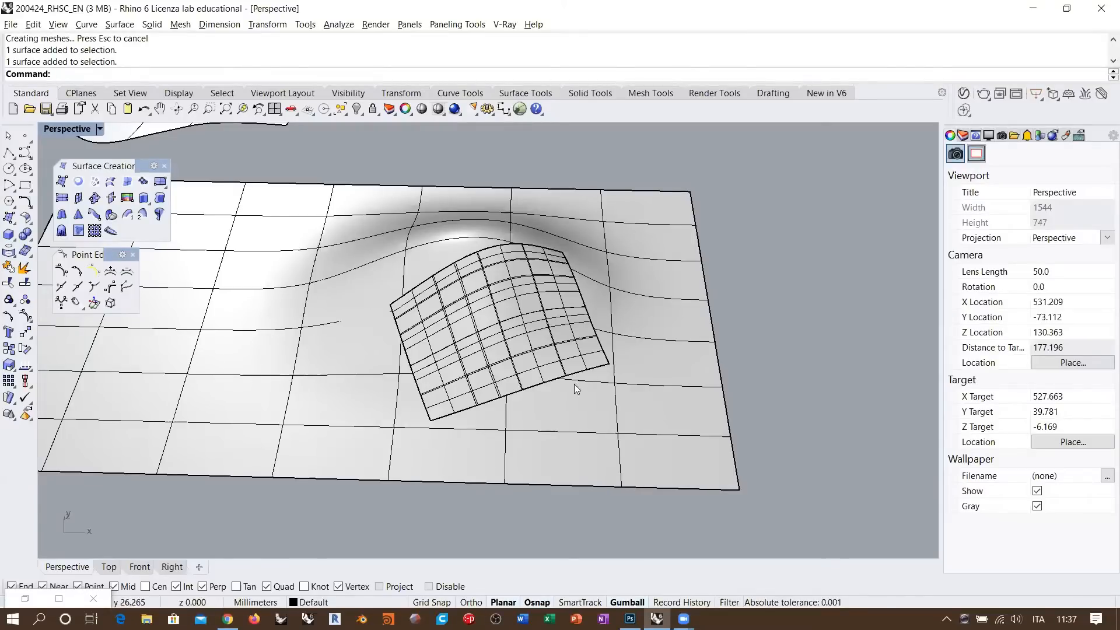
right_click_drag(575, 386, 680, 302)
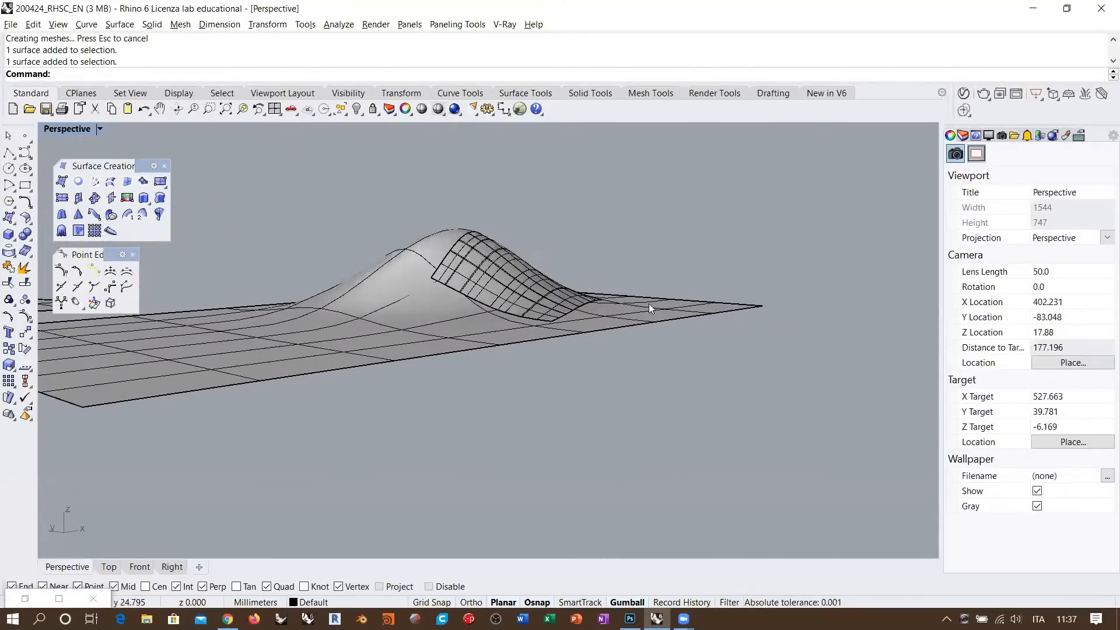
- Delete the edge-curve patch surface from the opening in the deformed plane
right_click_drag(430, 270, 463, 334)
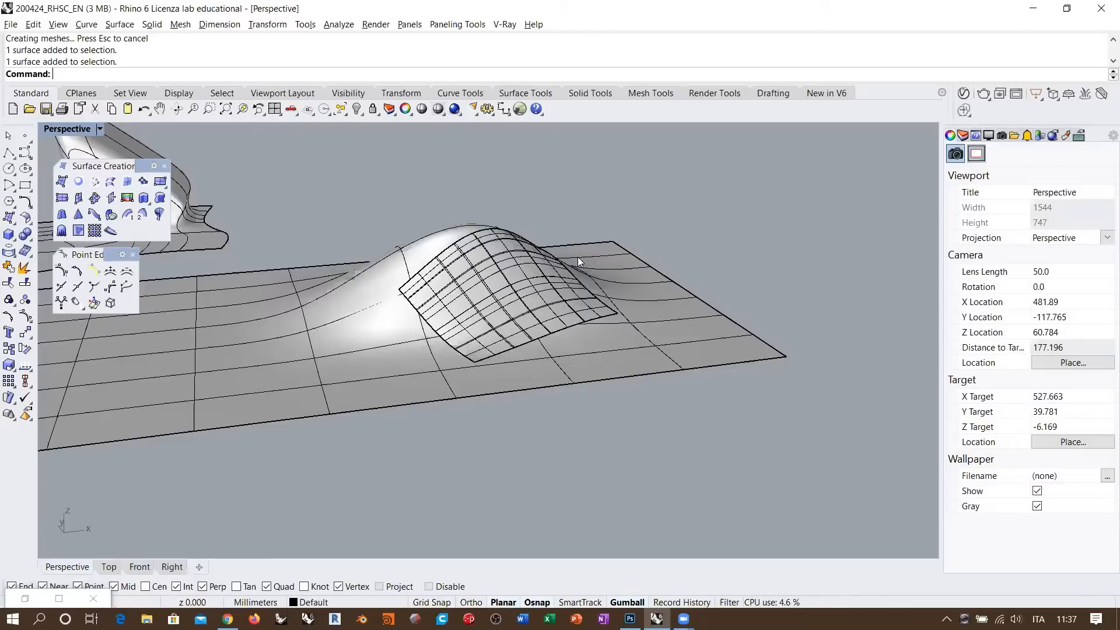
right_click_drag(578, 257, 540, 321)
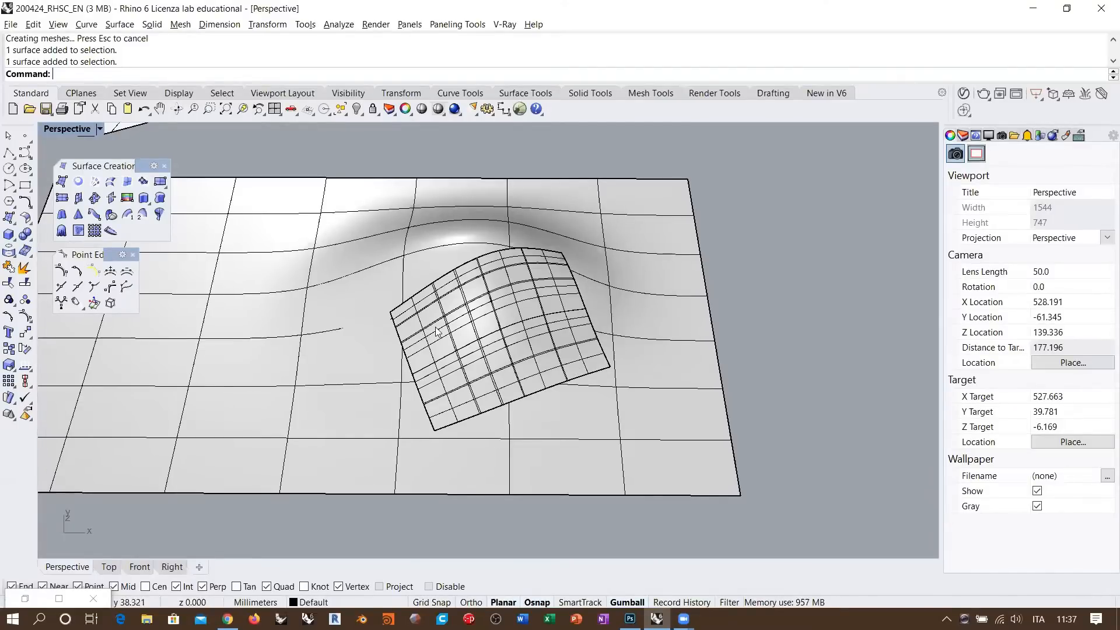
key("Delete")
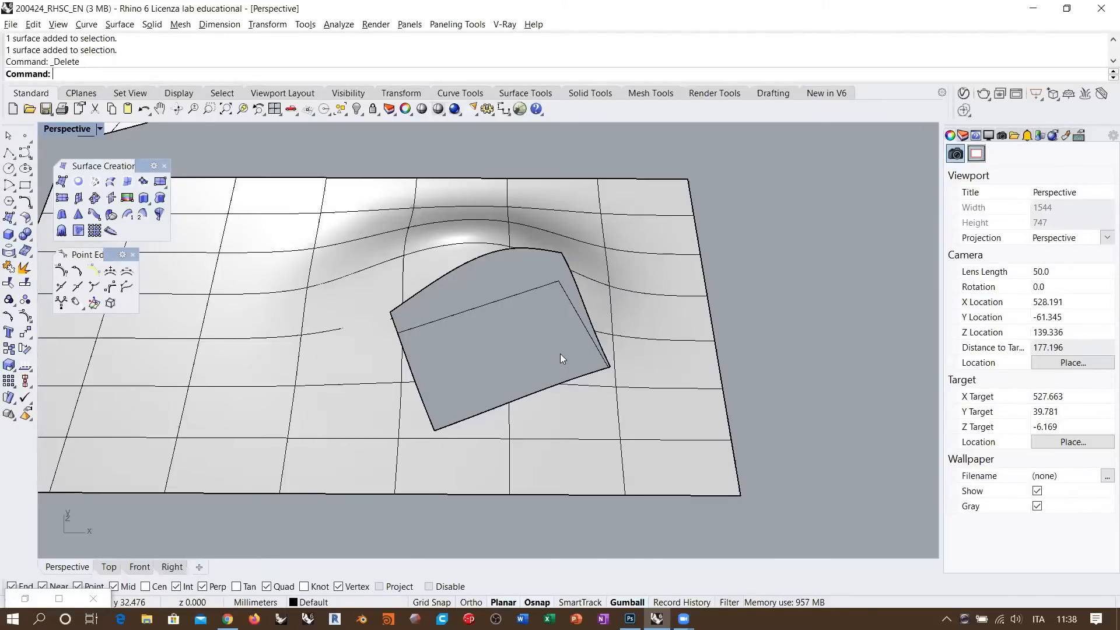
scroll(560, 353, "up", 3)
right_click_drag(523, 235, 493, 238, "shift")
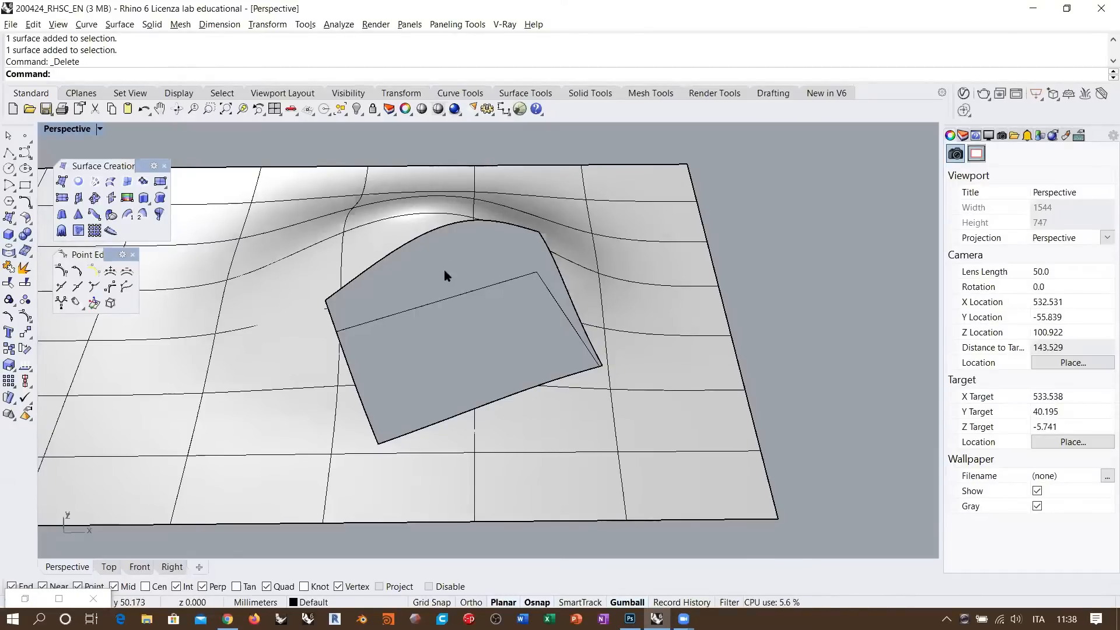
right_click_drag(443, 270, 456, 276)
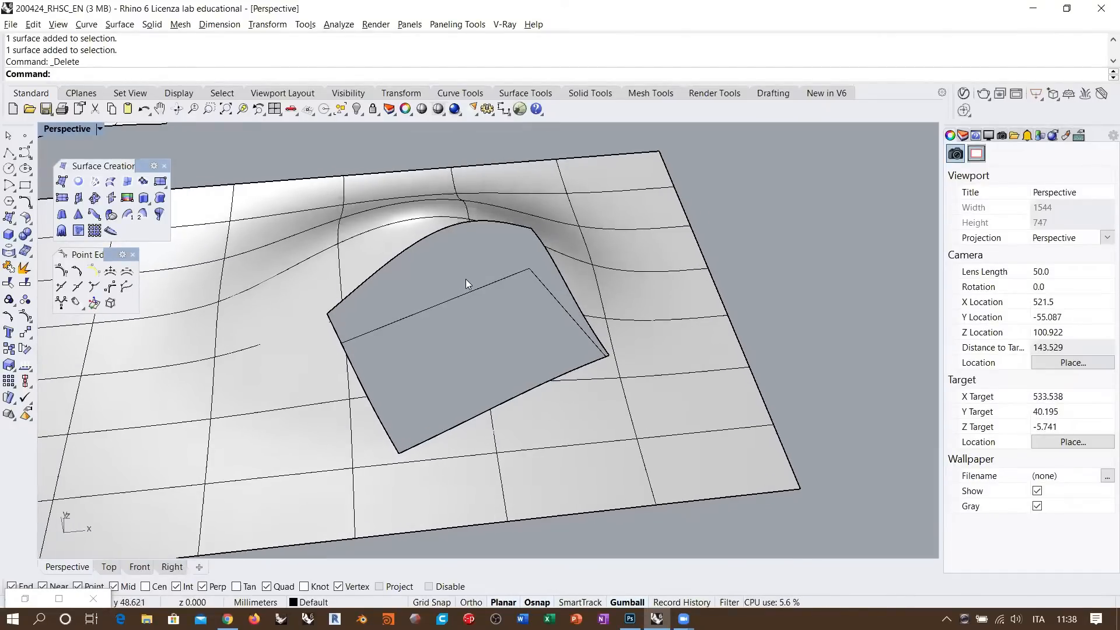
left_click(142, 217)
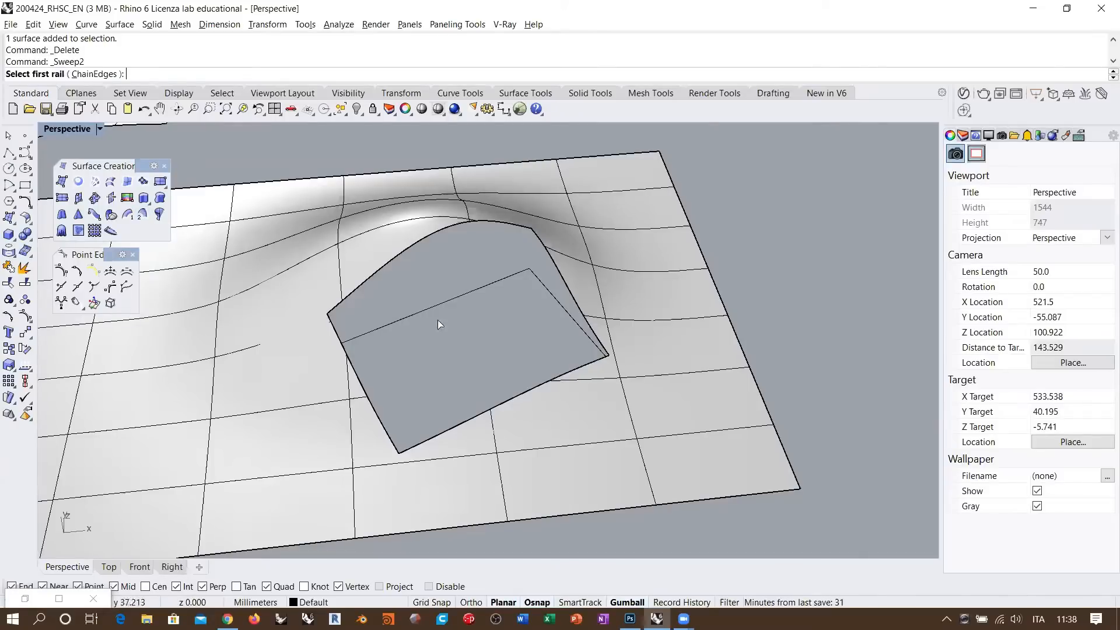
left_click(350, 298)
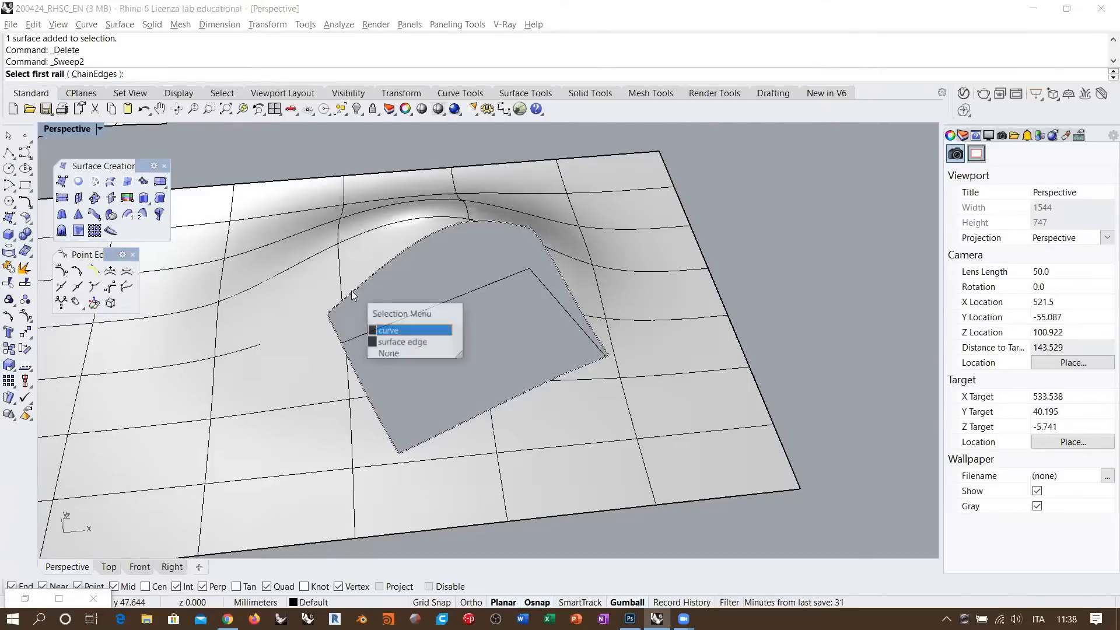
left_click(394, 343)
left_click(416, 451)
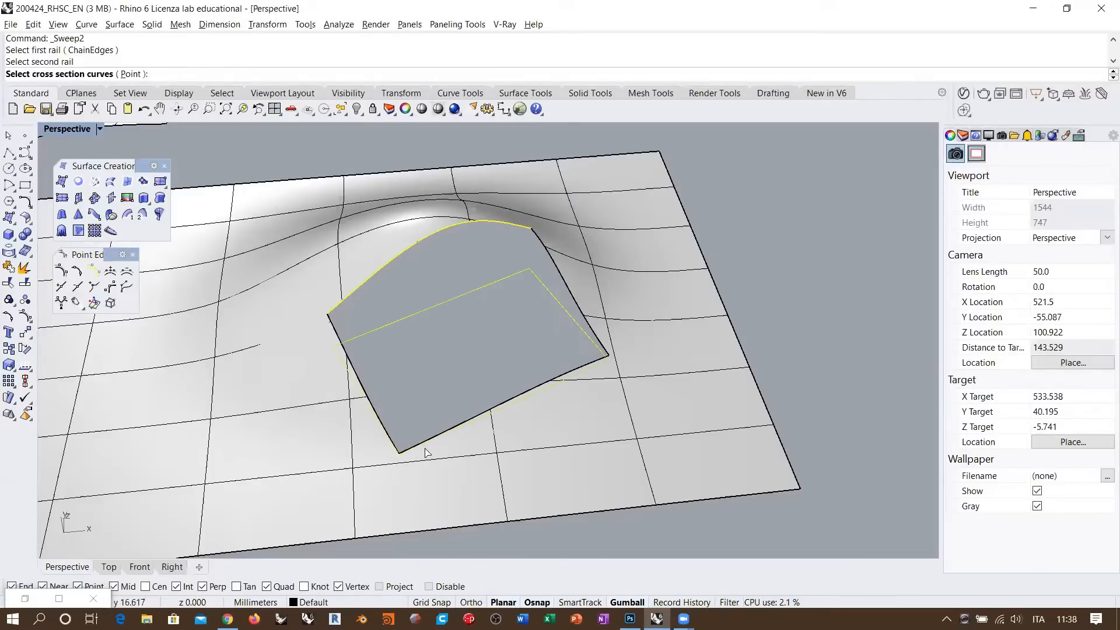
left_click(416, 450)
left_click(414, 445)
key("Escape")
key("Escape")
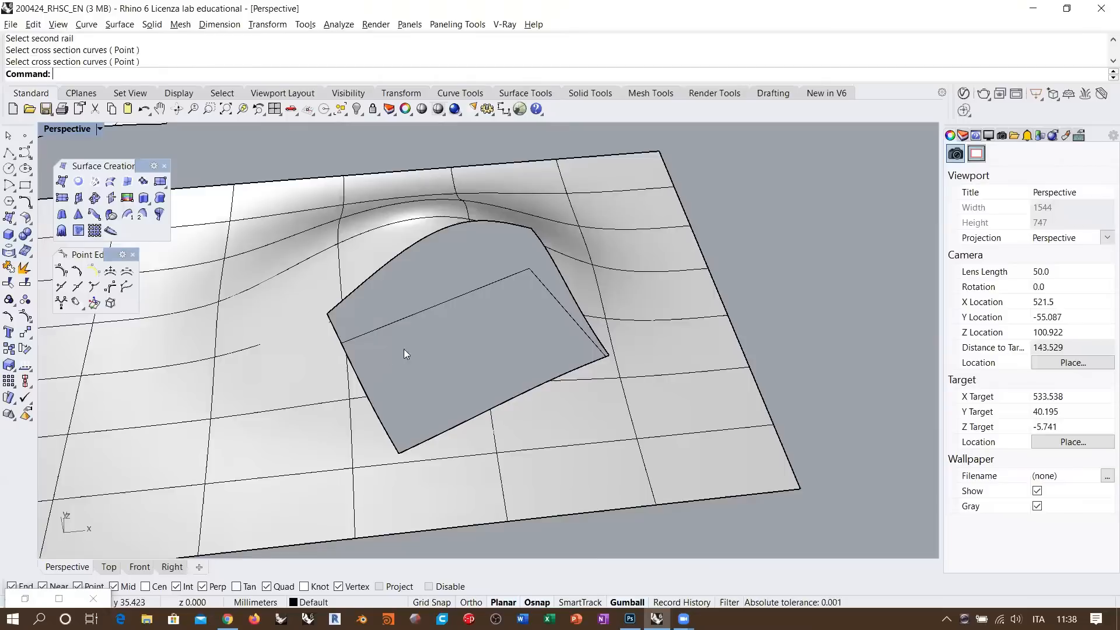
- Start a two-rail sweep with the opening's surface edge near the bump's crest and the opposite lower surface edge as rails
right_click_drag(403, 349, 430, 311)
scroll(430, 310, "up", 2)
right_click(334, 264)
left_click(334, 266)
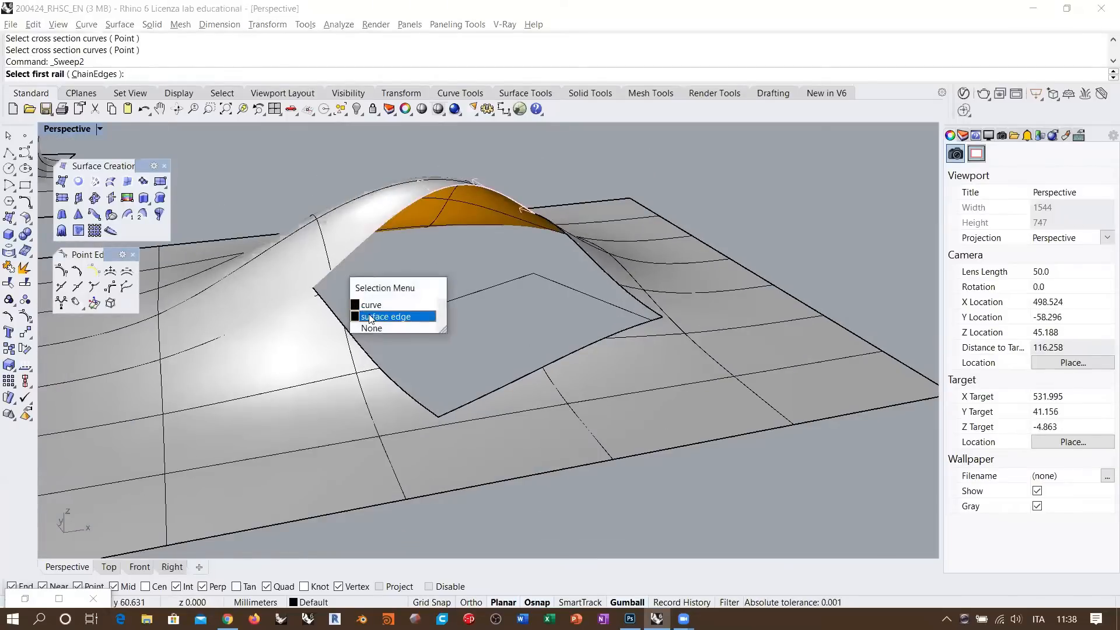
left_click(371, 316)
left_click(462, 405)
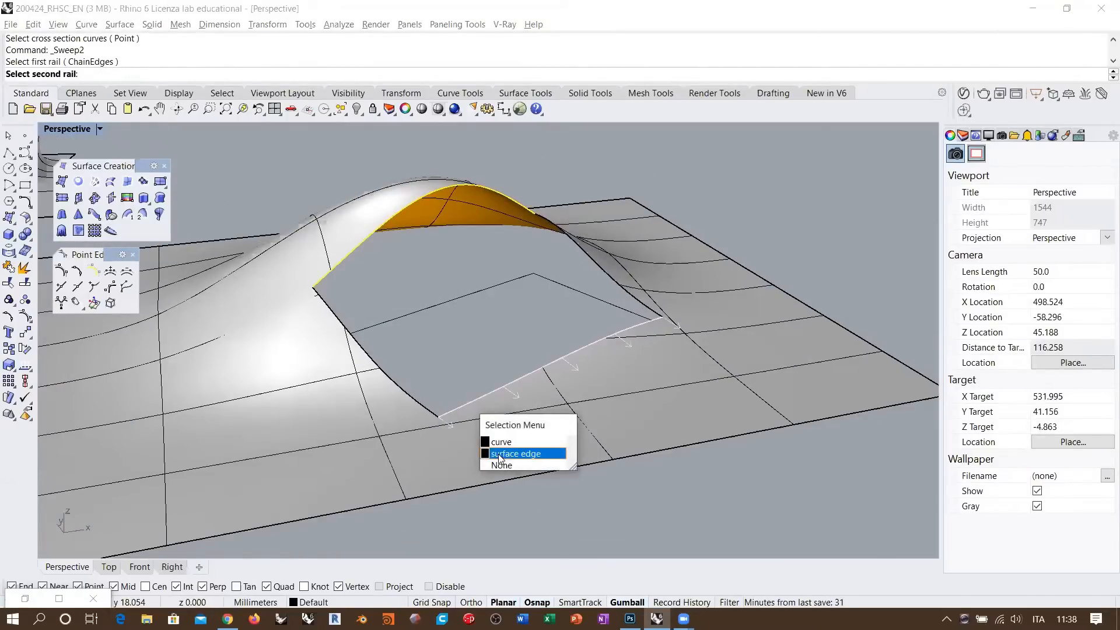
left_click(500, 459)
- Use the surface edges along the opening's two remaining sides as the sweep's cross sections
left_click(417, 402)
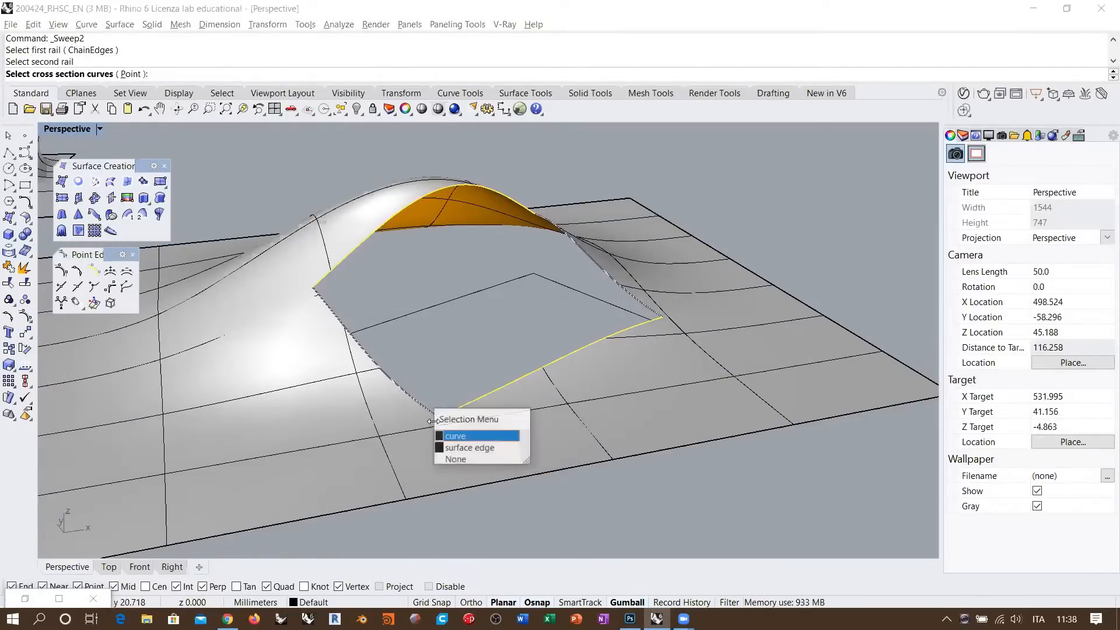
left_click(470, 448)
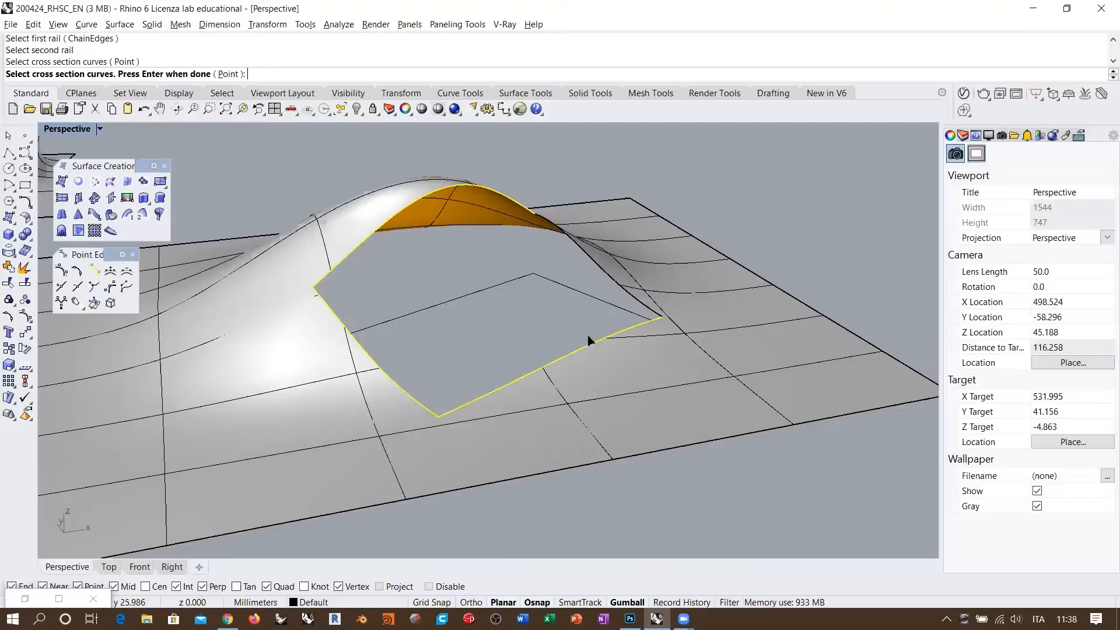
left_click(653, 311)
left_click(677, 352)
right_click_drag(673, 351, 454, 297)
right_click(454, 297)
- Set Curvature edge continuity on both rails A and B, keep the cross sections unchanged, and create the sweep surface
right_click_drag(486, 249, 434, 243, "shift")
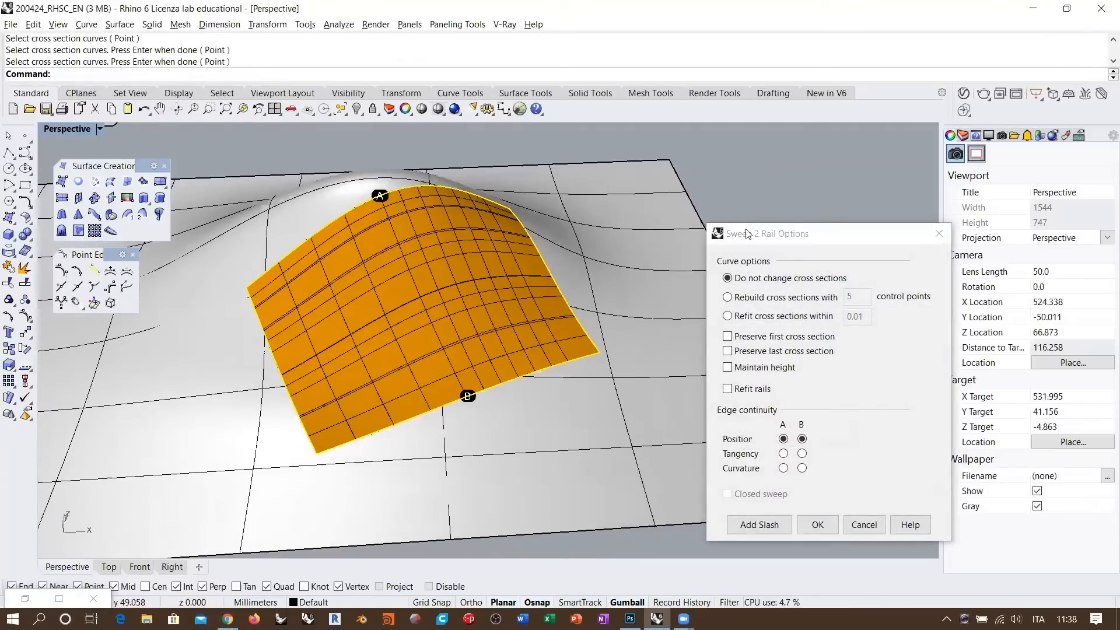
left_click_drag(802, 239, 784, 143)
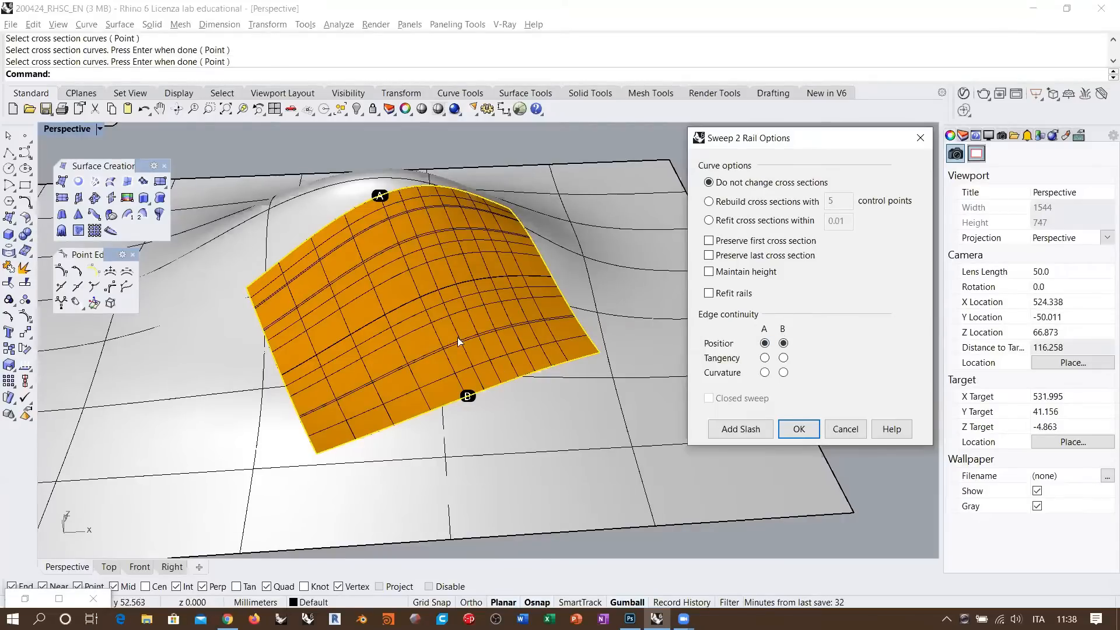
right_click_drag(467, 335, 474, 244)
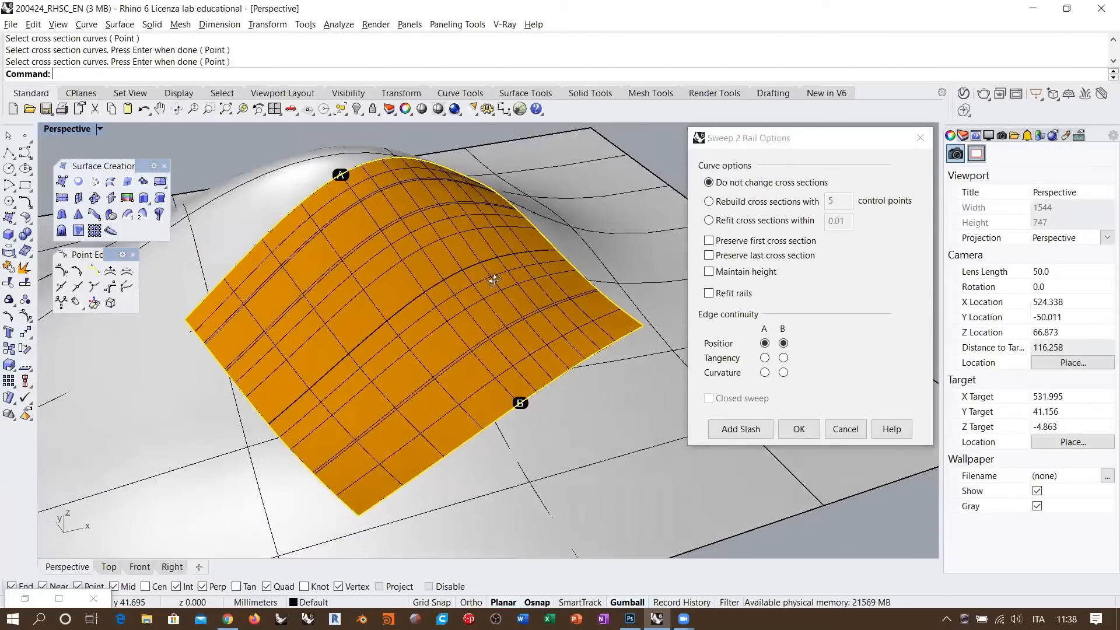
left_click(765, 374)
left_click(783, 373)
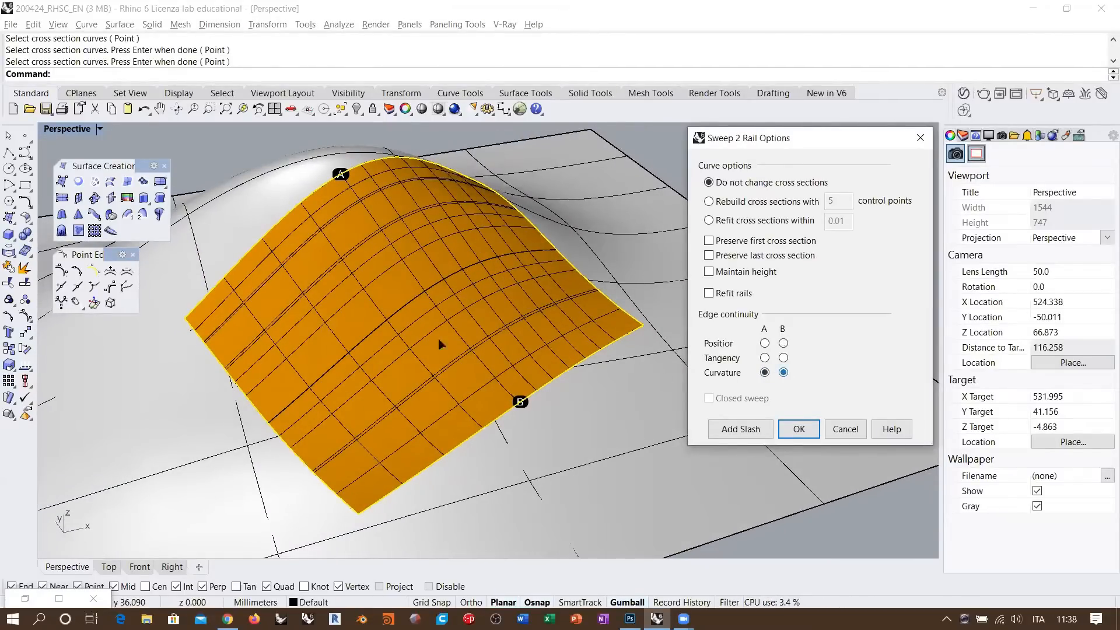
right_click_drag(438, 342, 457, 225)
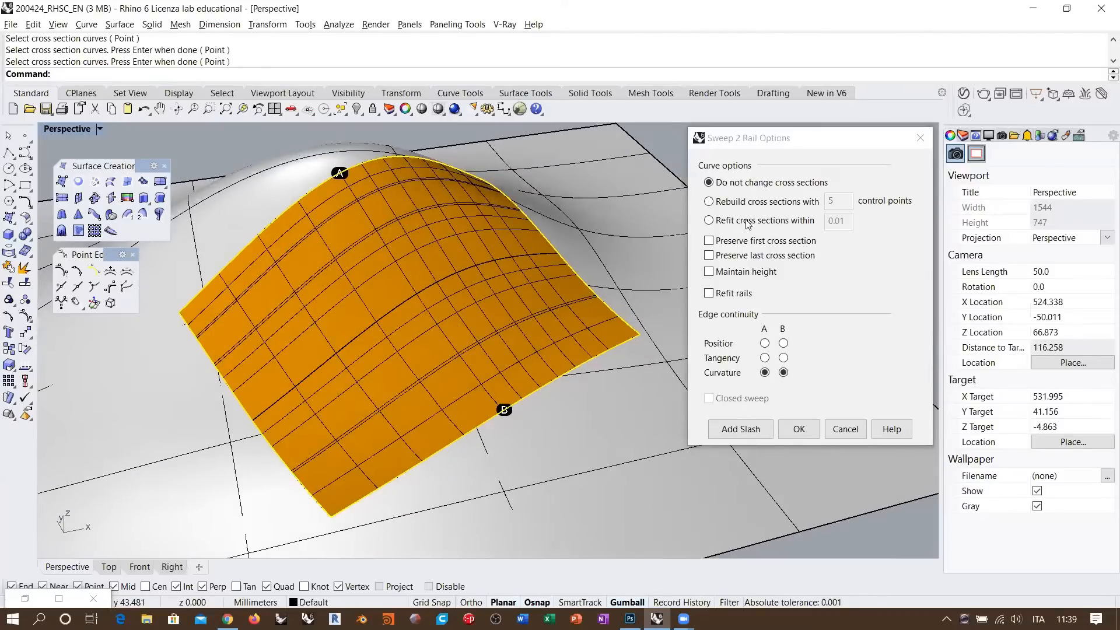
left_click(799, 429)
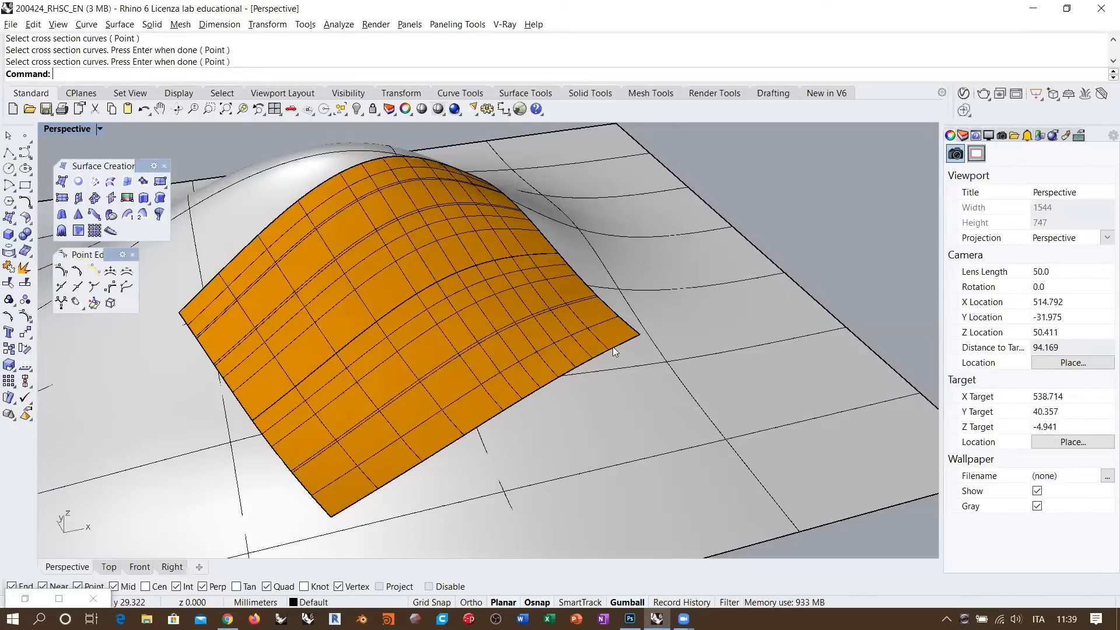
- Flip the sweep surface's normal direction and reverse its V direction
right_click_drag(582, 332, 263, 347)
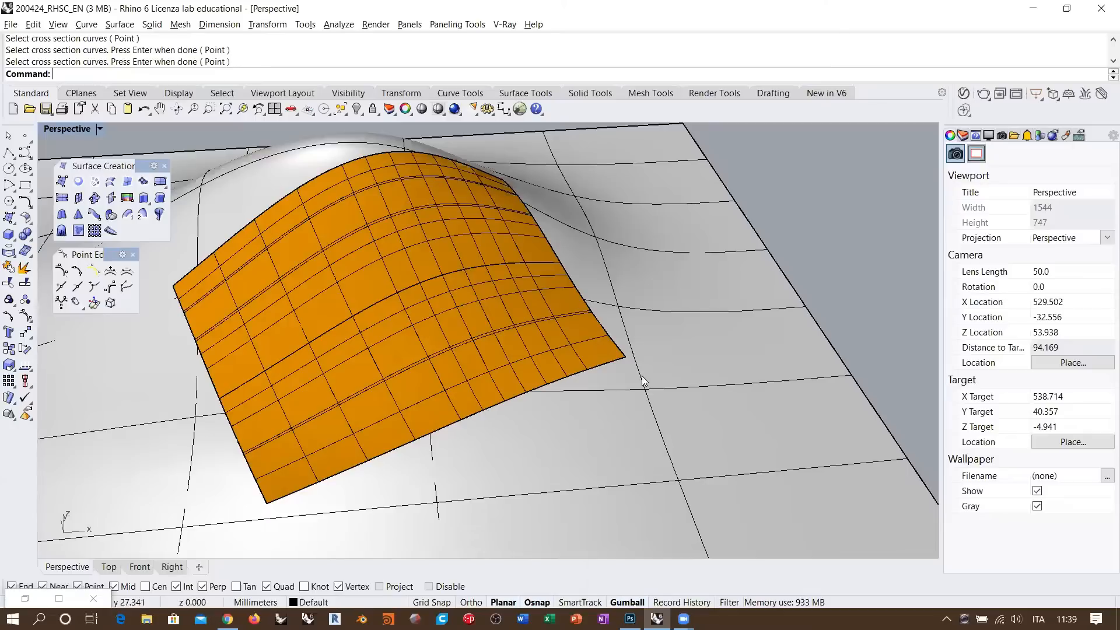
right_click_drag(247, 324, 353, 316)
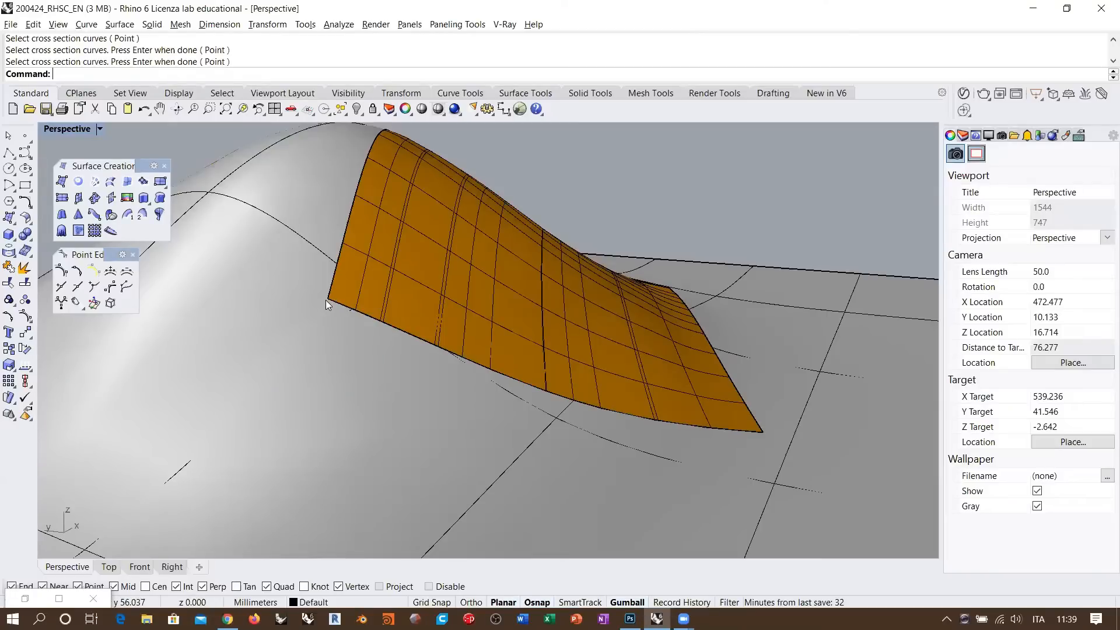
right_click_drag(326, 300, 383, 324)
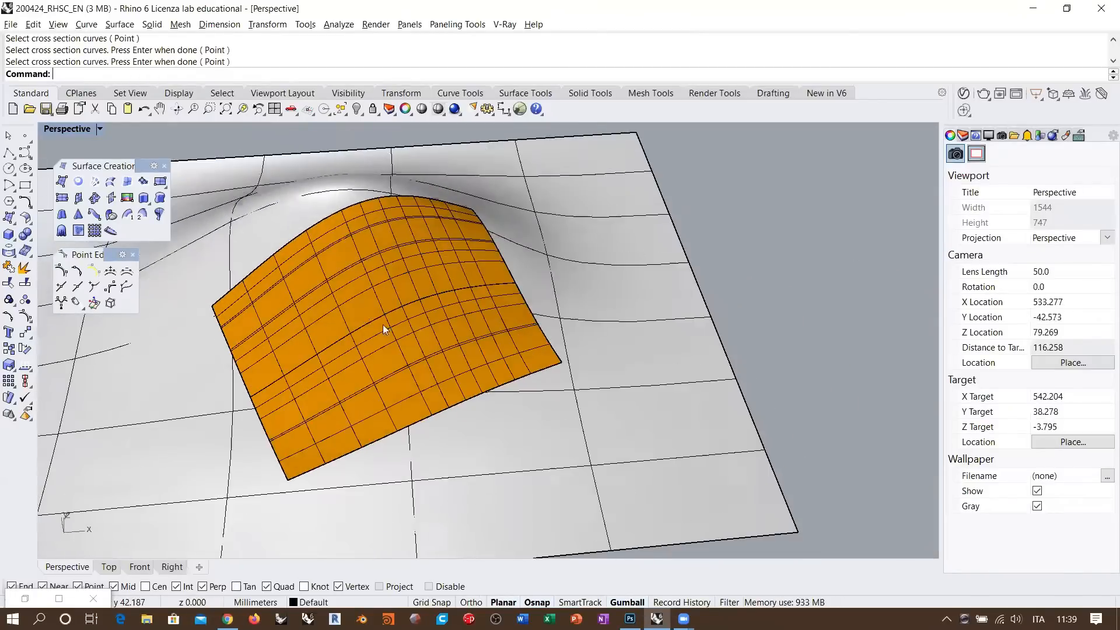
left_click(352, 274)
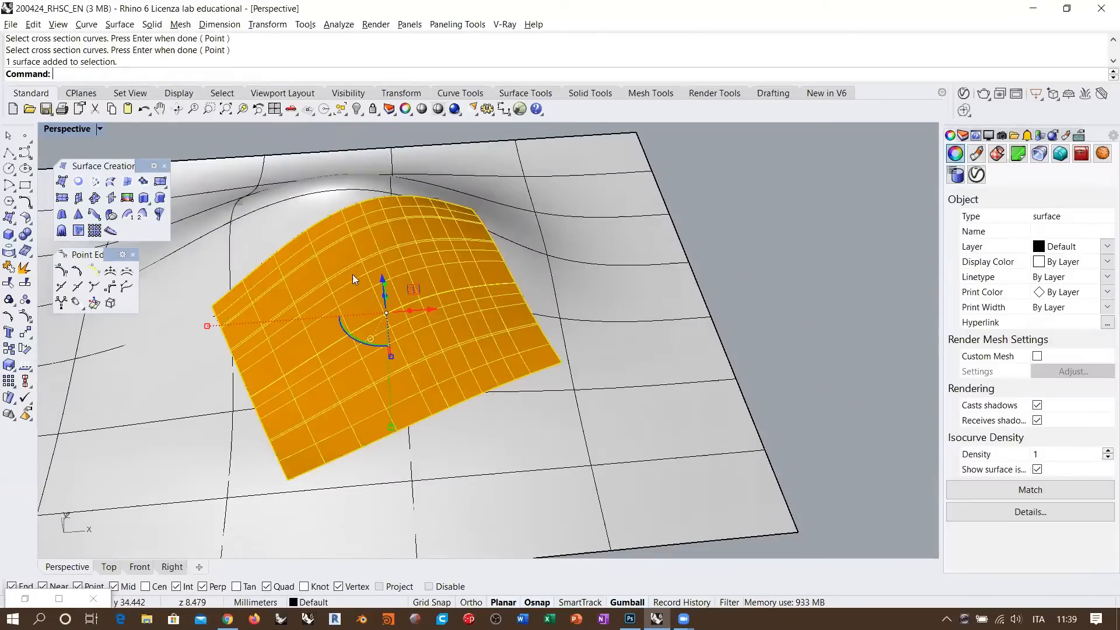
left_click(24, 363)
right_click_drag(459, 298, 395, 305)
left_click(230, 74)
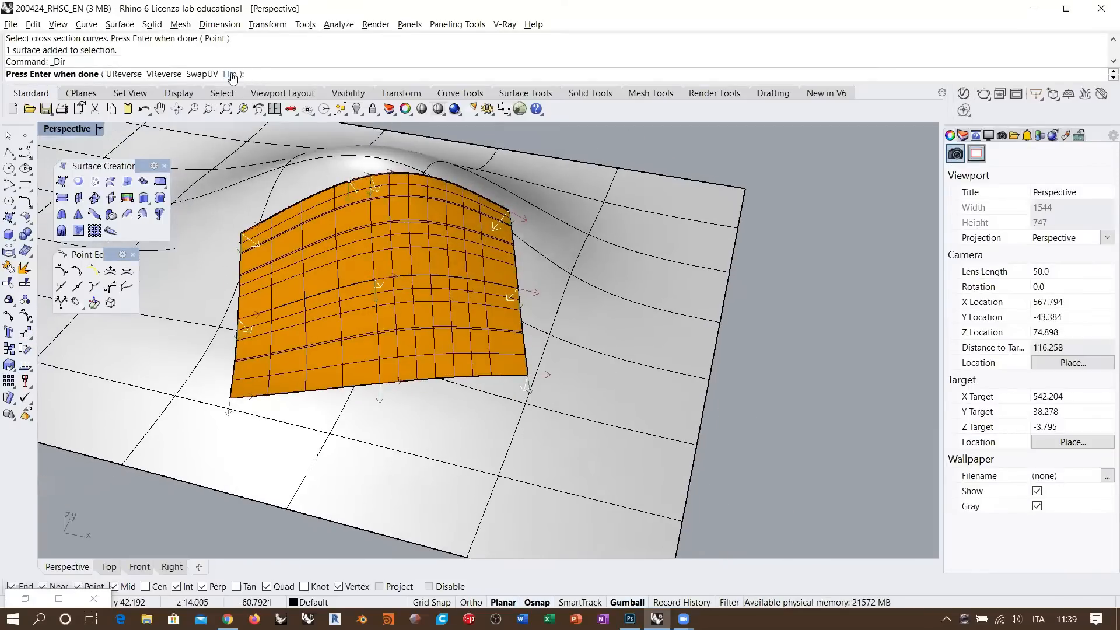
scroll(379, 274, "up", 4)
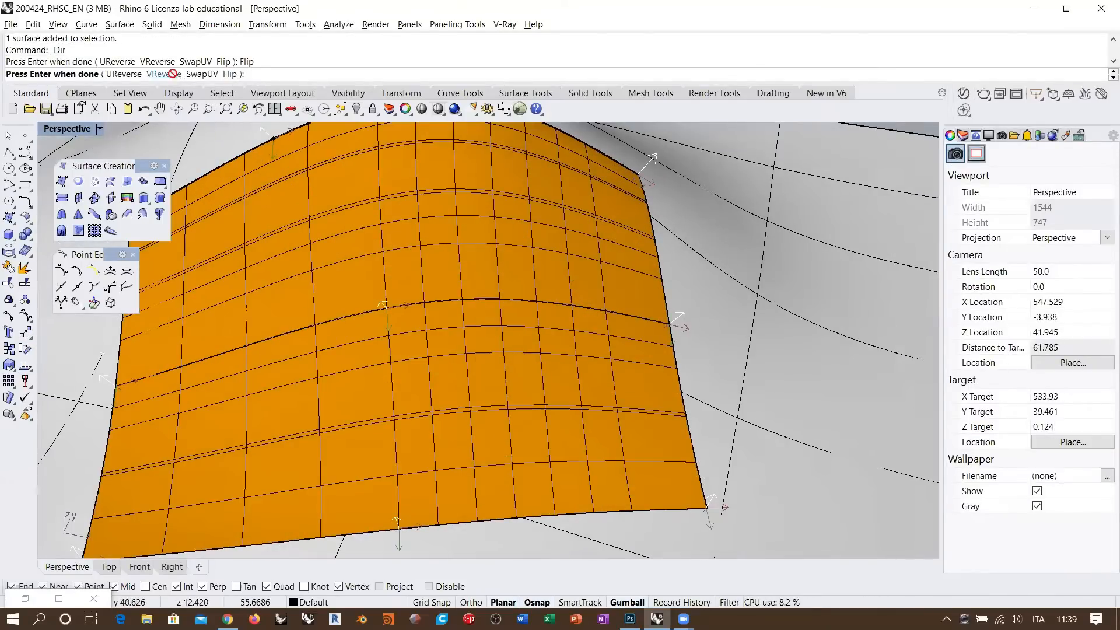
left_click(169, 75)
right_click(402, 306)
- Run a Zebra analysis on the sweep surface and the deformed plane together
scroll(499, 314, "down", 5)
left_click(656, 296, "shift")
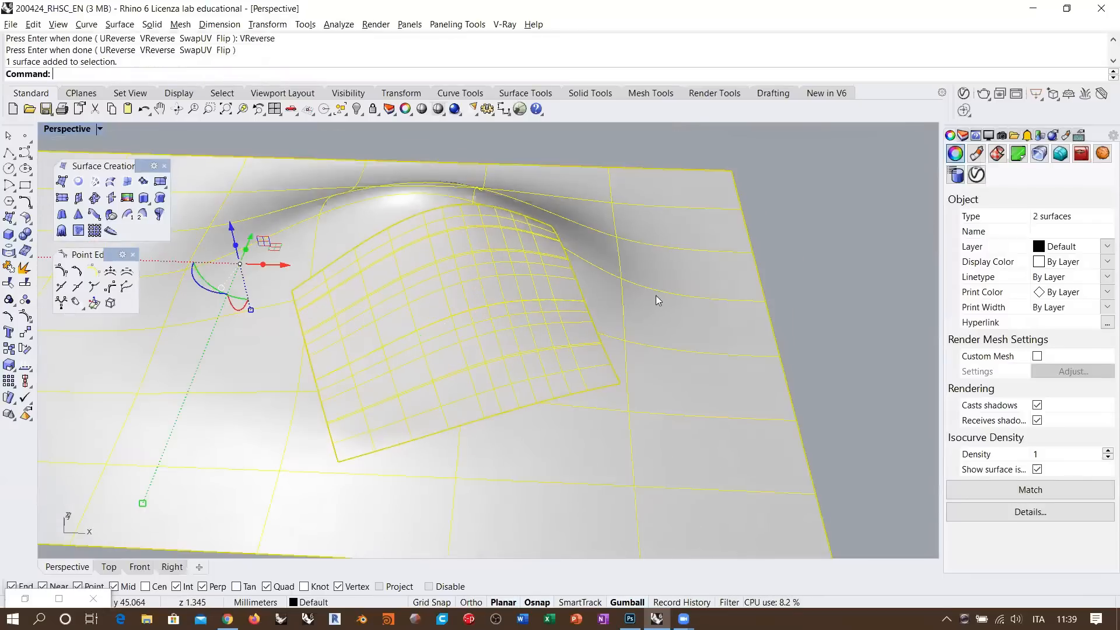
right_click(289, 66)
left_click(316, 143)
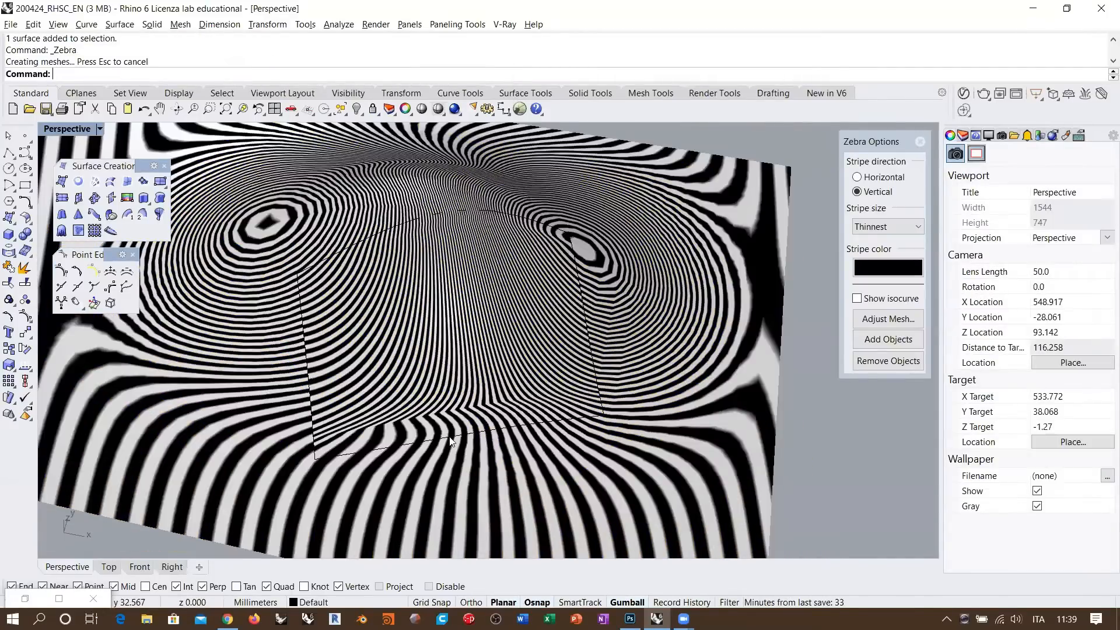
- Examine how the zebra stripes cross the sweep surface's rail edges and side edges, and end the Zebra analysis
scroll(451, 442, "up", 5)
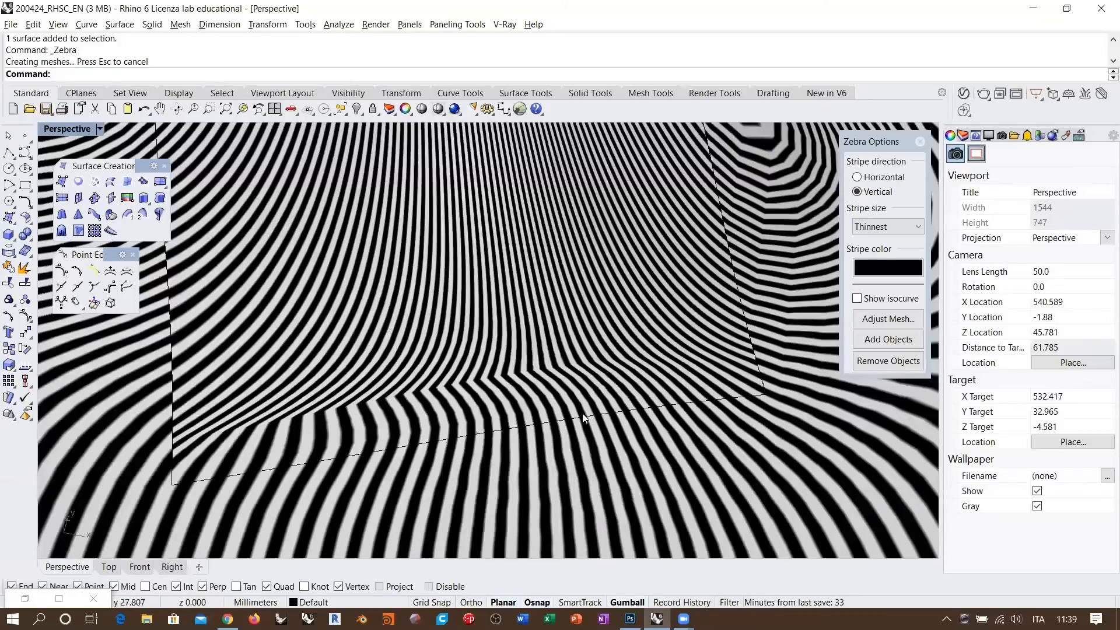
right_click_drag(514, 275, 548, 479, "shift")
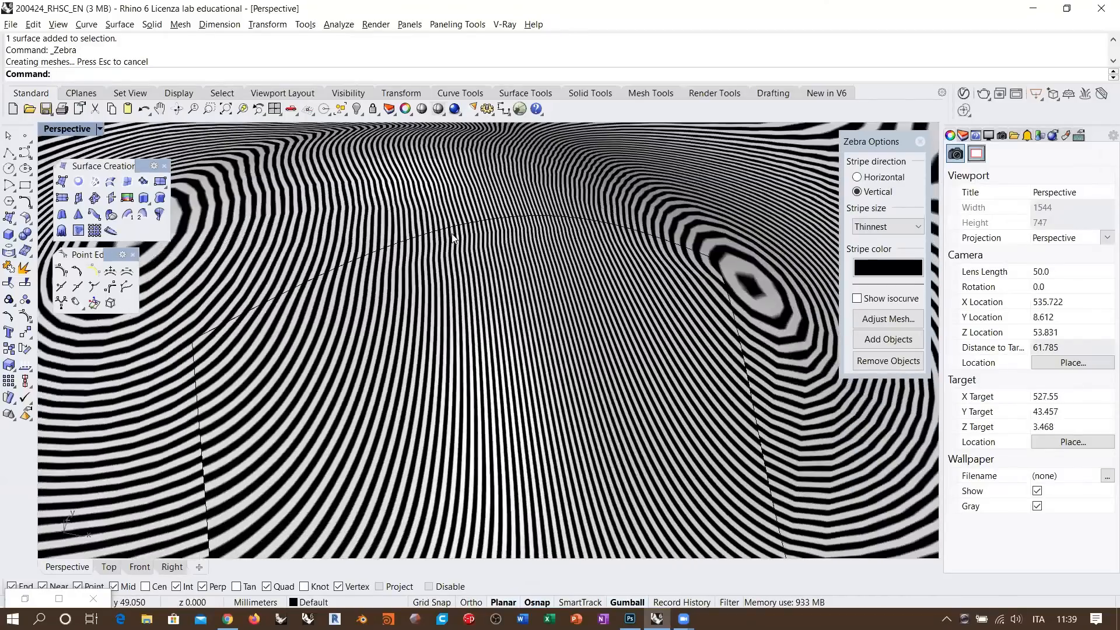
right_click_drag(435, 237, 330, 341)
scroll(315, 310, "up", 4)
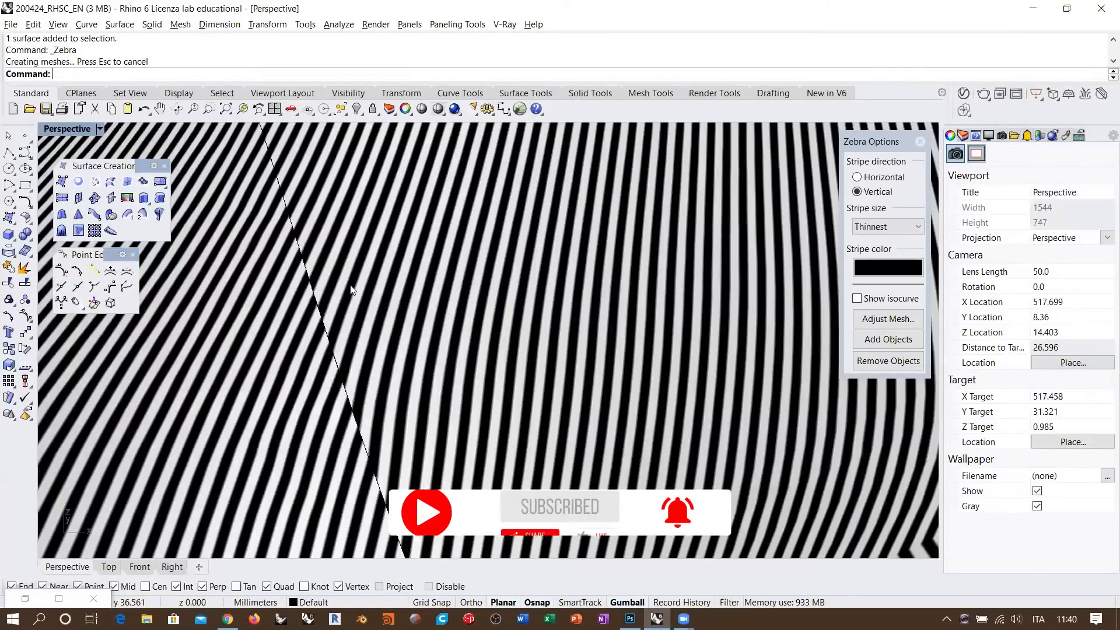
right_click_drag(320, 292, 251, 326)
scroll(236, 353, "down", 8)
scroll(452, 332, "up", 2)
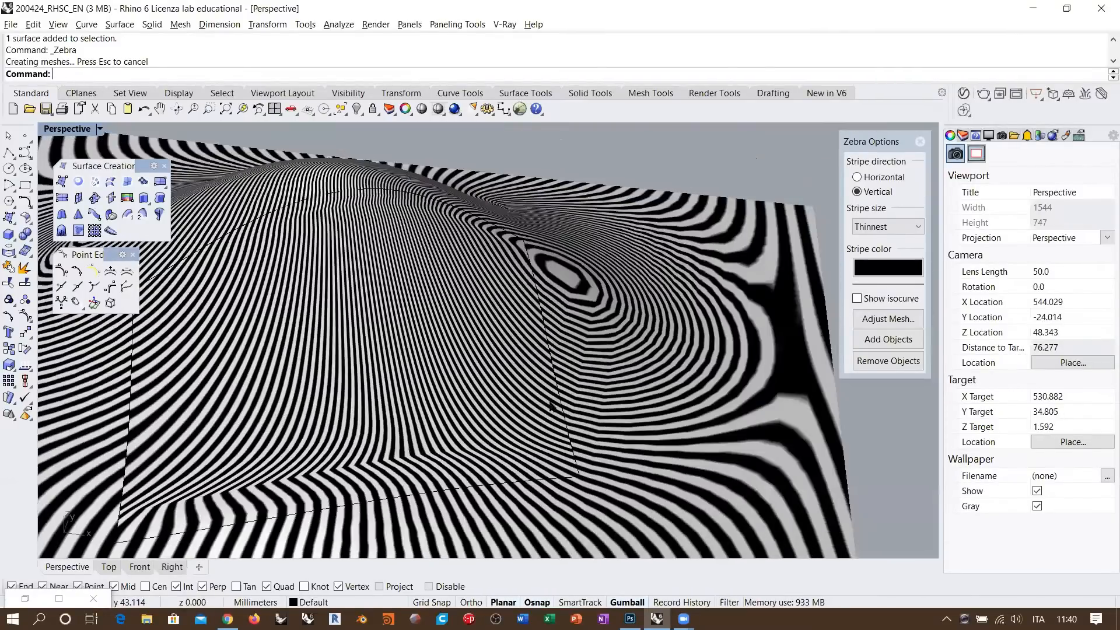
scroll(537, 385, "up", 5)
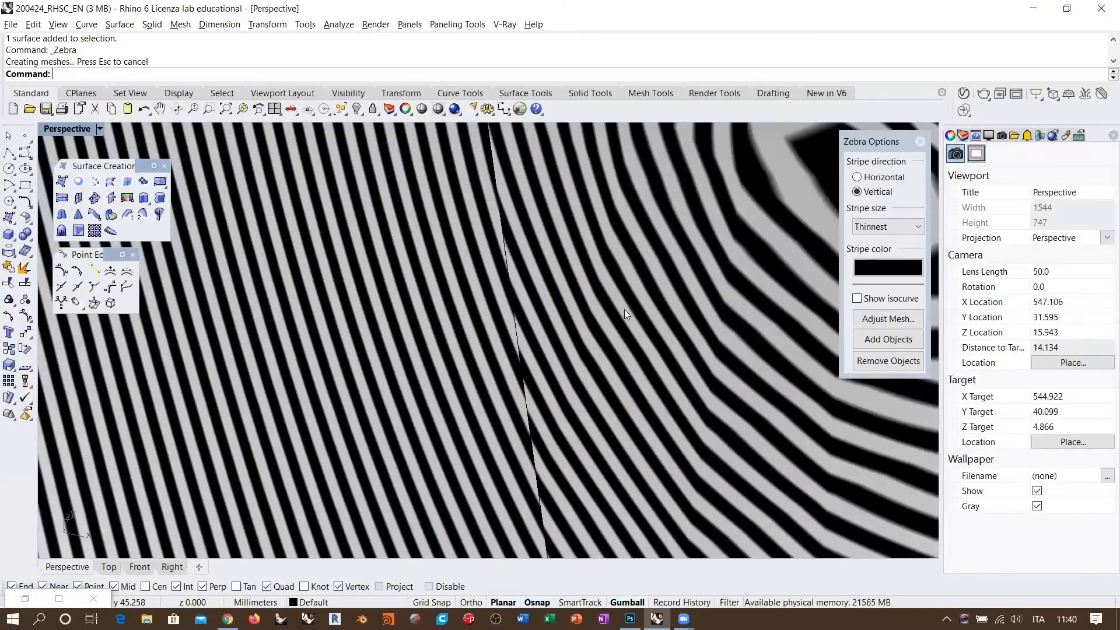
scroll(624, 309, "down", 10)
mouse_move(556, 321)
right_mouse_down()
mouse_move(581, 324)
mouse_move(516, 285)
right_mouse_up()
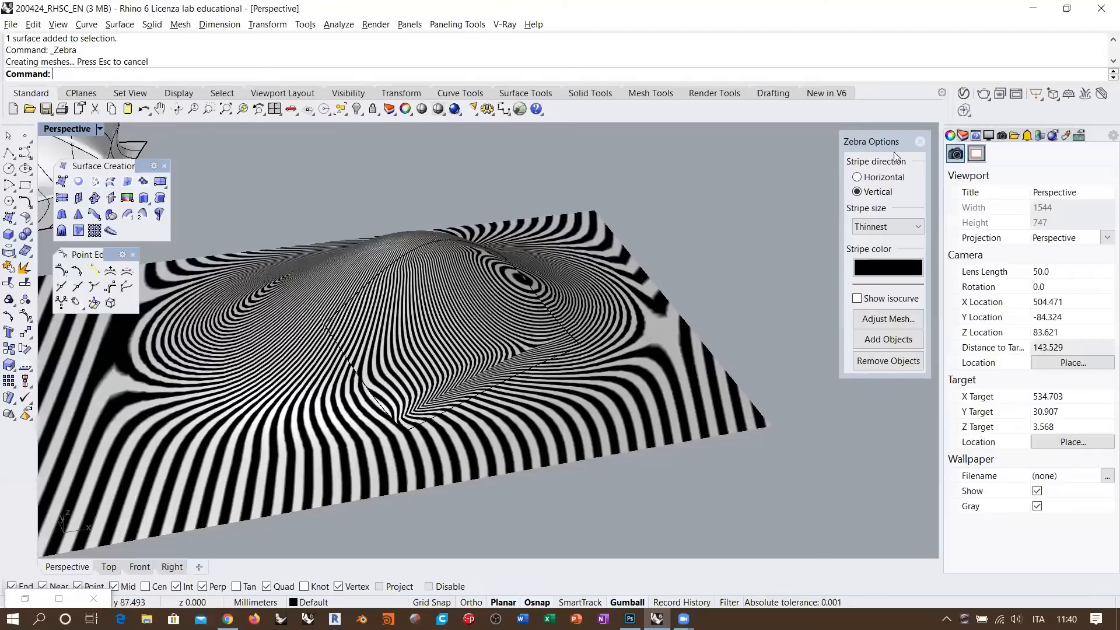
left_click(920, 142)
- Delete the sweep surface from the opening
scroll(474, 337, "up", 3)
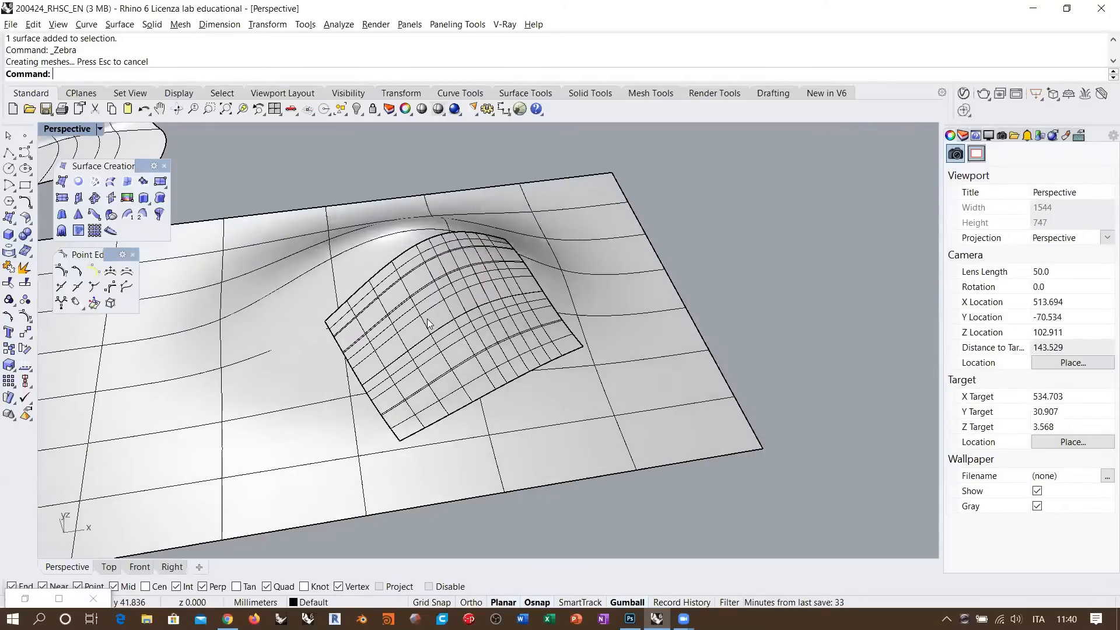
left_click(427, 318)
key("Delete")
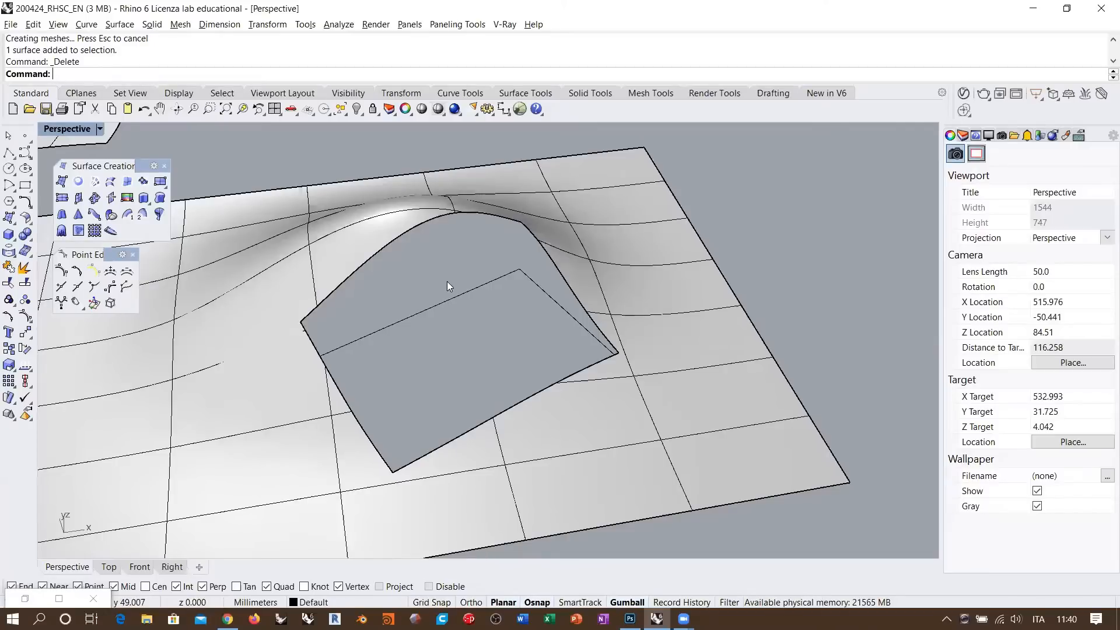
- Start a surface from a network of curves using the four surface edges around the opening
left_click(95, 182)
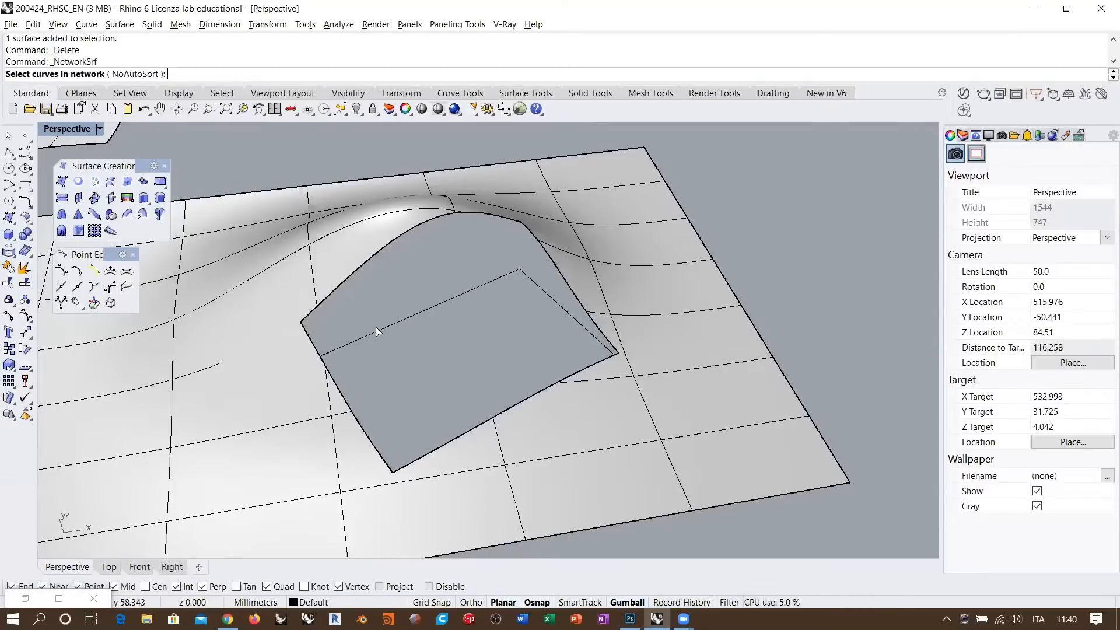
left_click(550, 384)
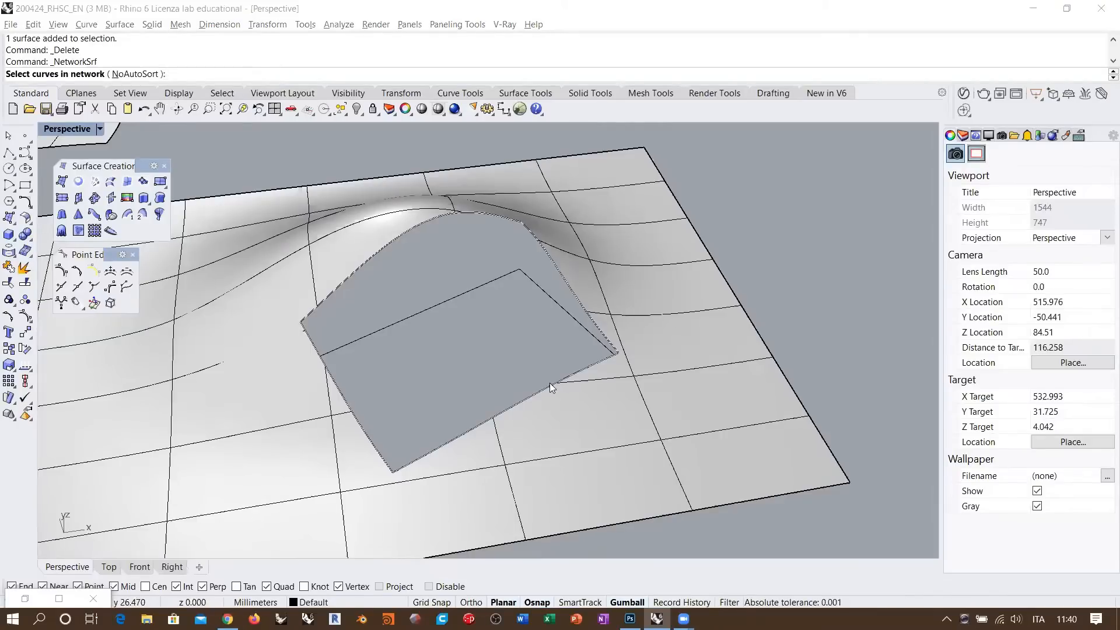
left_click(550, 382)
left_click(591, 433)
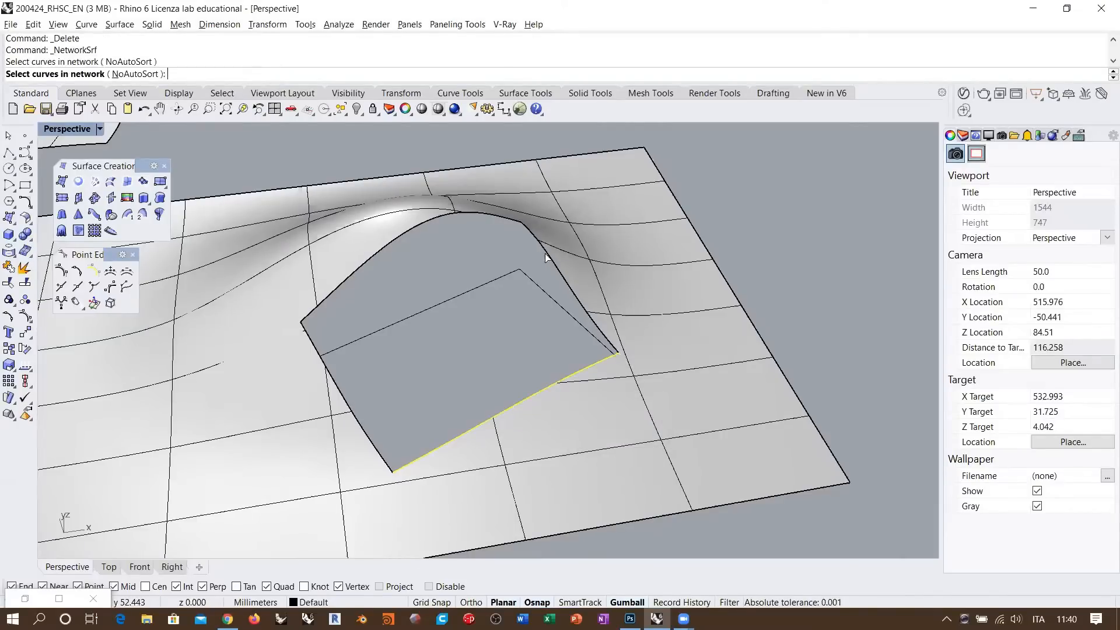
left_click(547, 257)
left_click(604, 302)
left_click(465, 215)
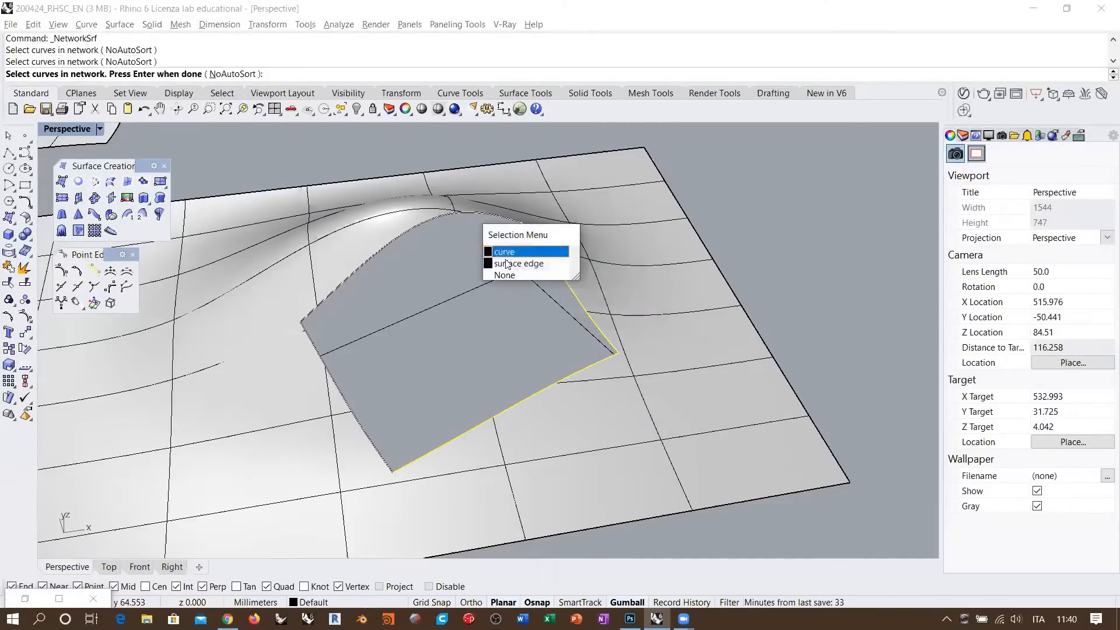
left_click(505, 258)
left_click(310, 342)
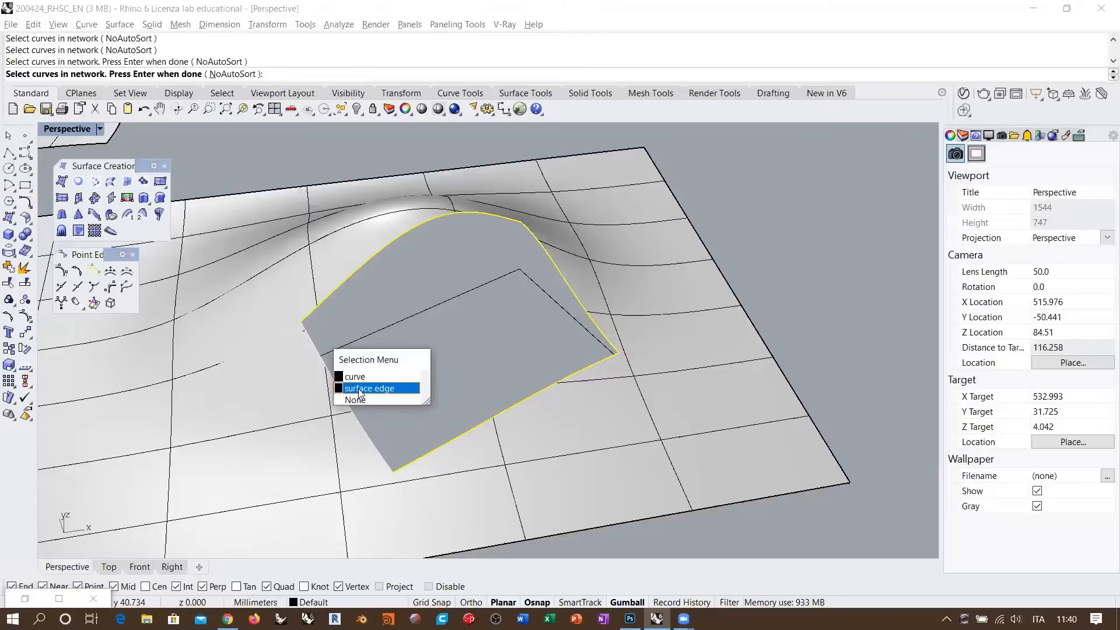
left_click(358, 391)
key("Return")
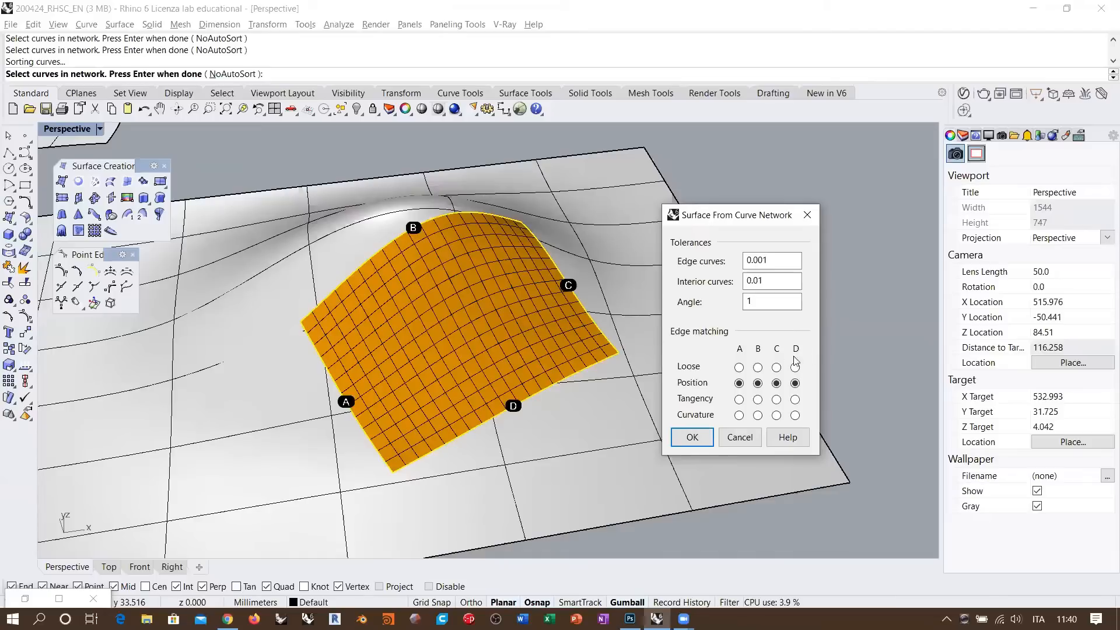
- Set edge matching to Curvature for edges A, B, C and D and create the network surface
left_click(739, 415)
left_click(758, 416)
left_click(776, 416)
left_click(795, 415)
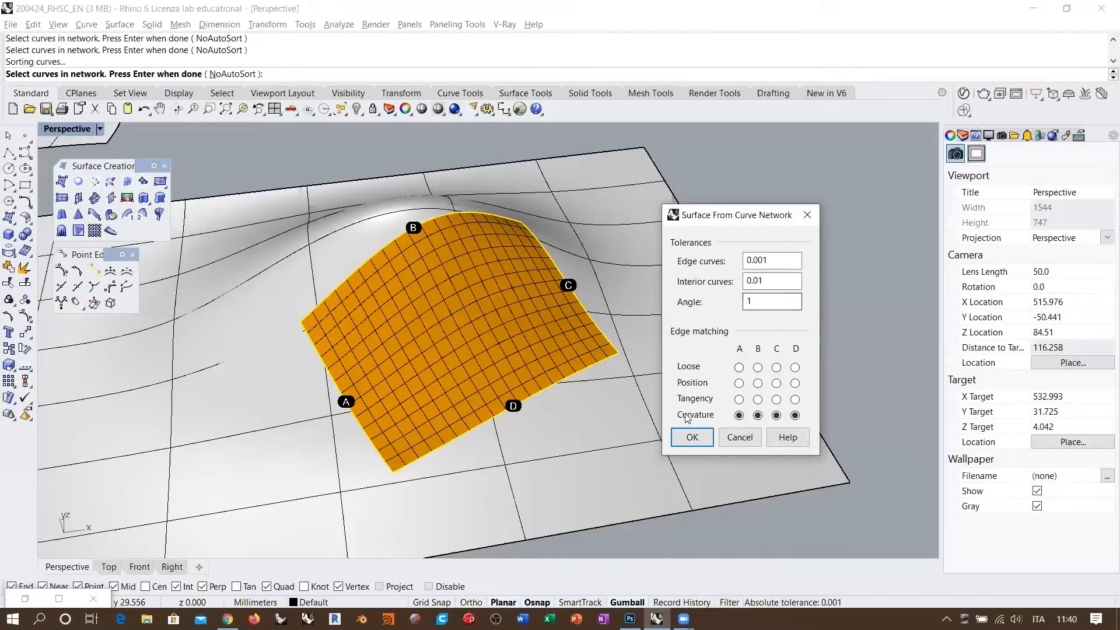
left_click(692, 437)
- Flip the network surface's normal direction and swap its U and V directions
right_click_drag(734, 348, 503, 368)
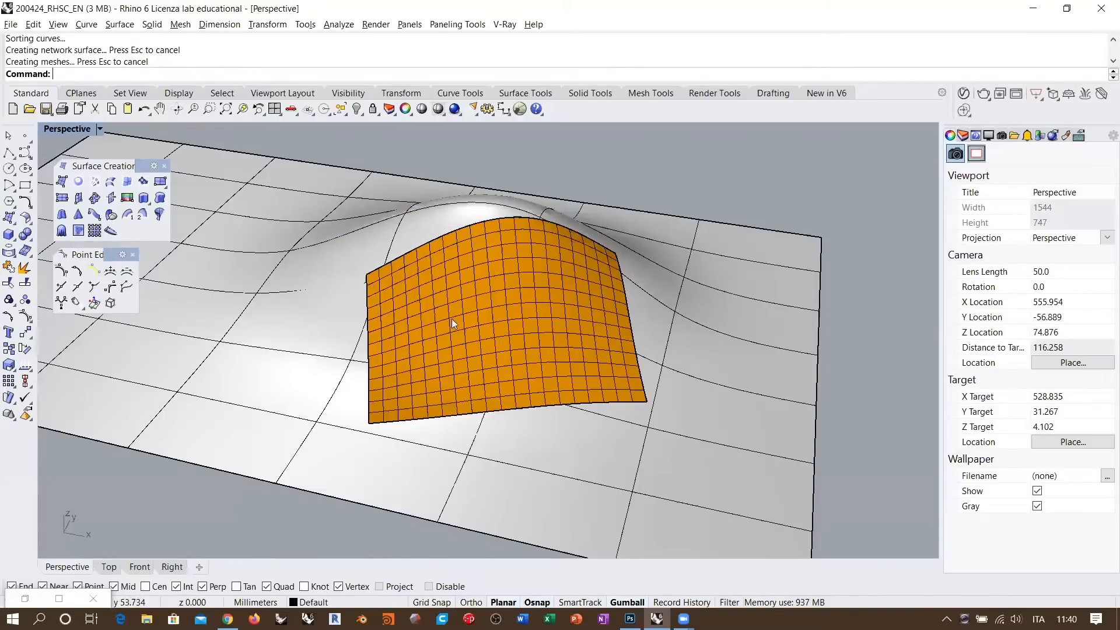
right_click_drag(452, 319, 559, 327)
left_click(502, 323)
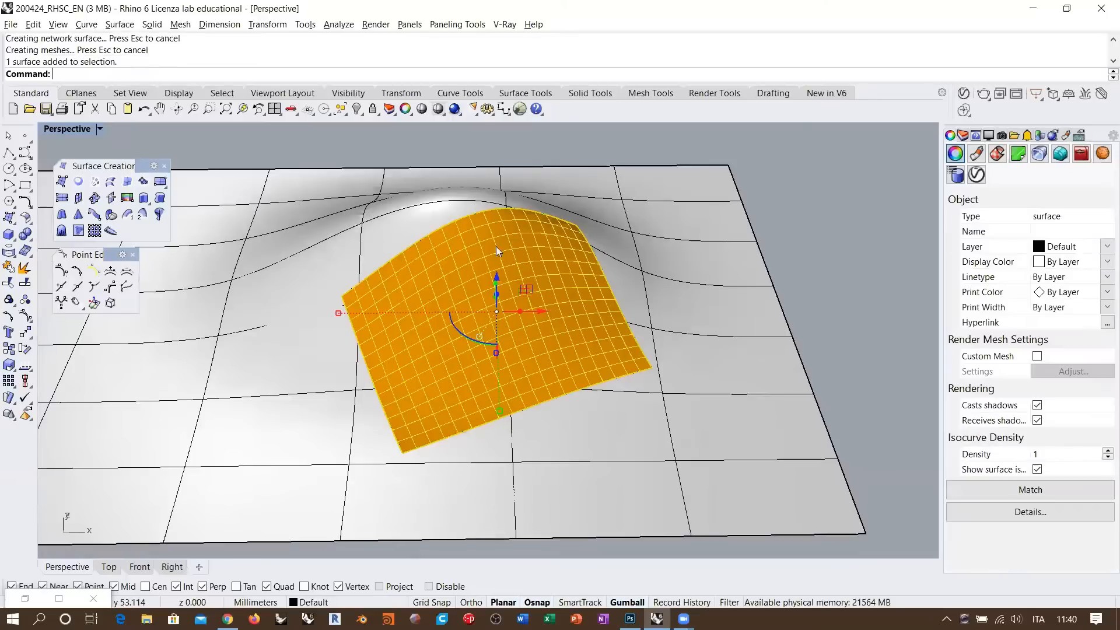
left_click(25, 365)
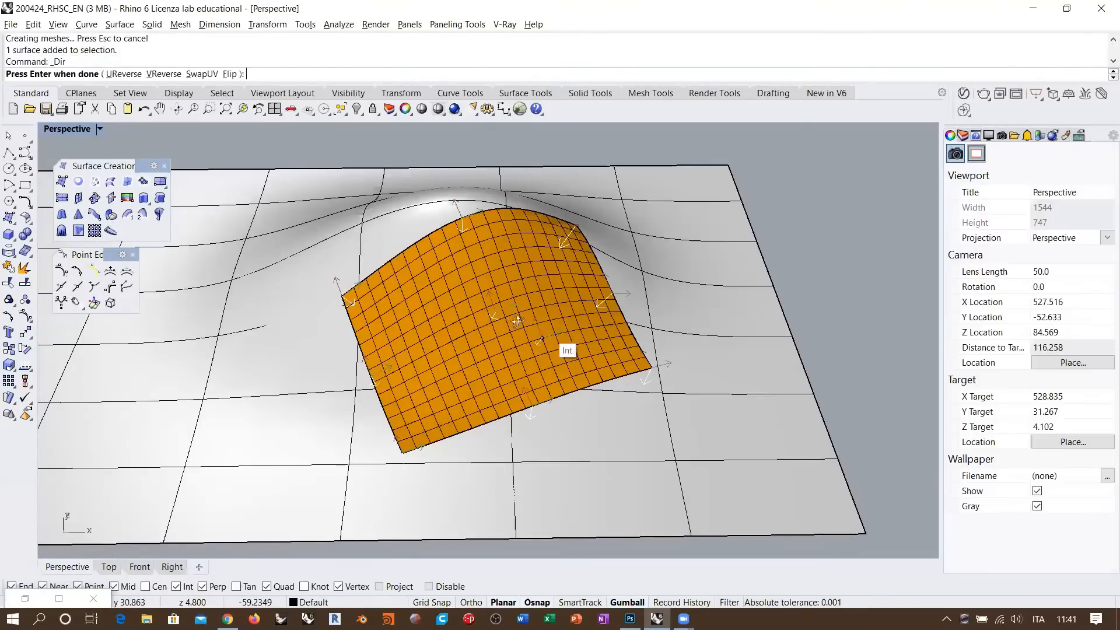
right_click_drag(569, 328, 531, 295)
scroll(531, 296, "up", 4)
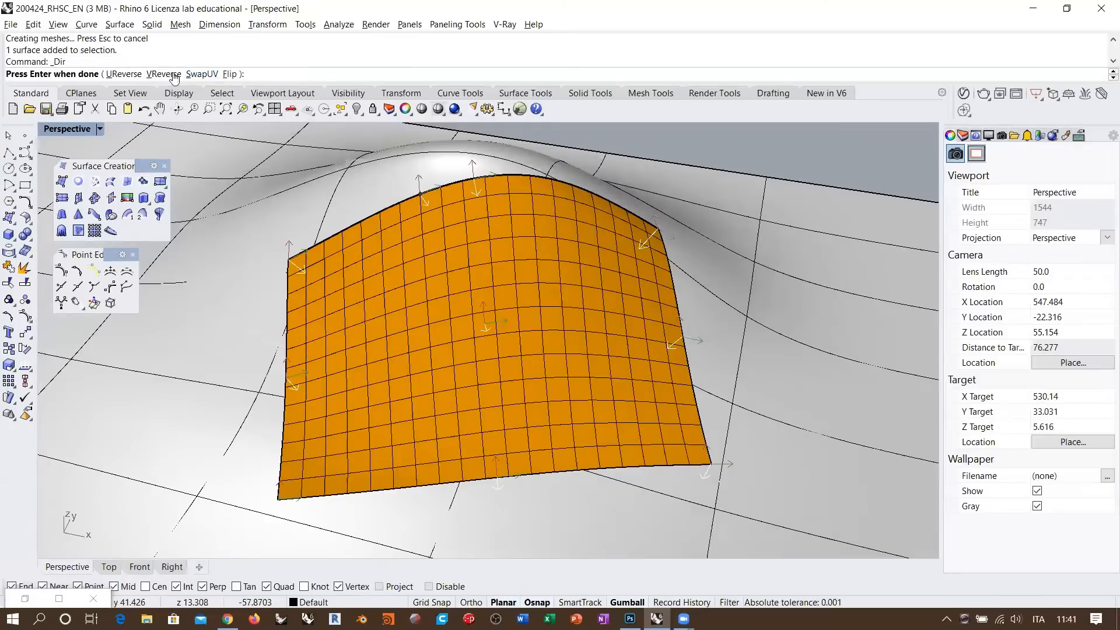
left_click(229, 74)
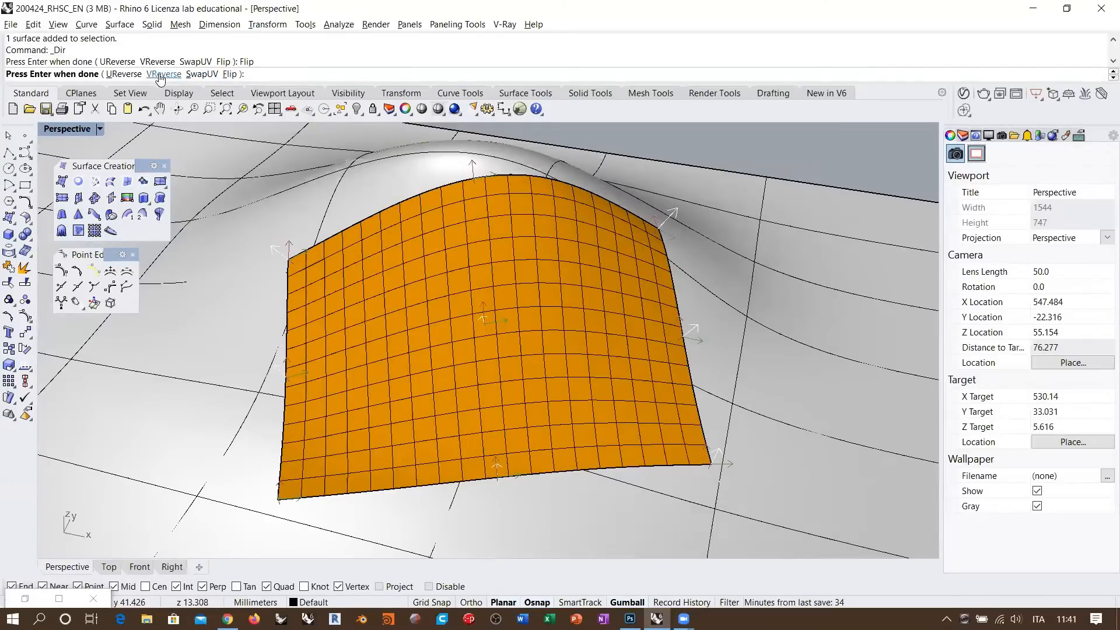
left_click(201, 75)
right_click(547, 379)
- Run a Zebra analysis on the network surface and the surrounding deformed plane together
right_click_drag(547, 380, 530, 235)
left_click(664, 219)
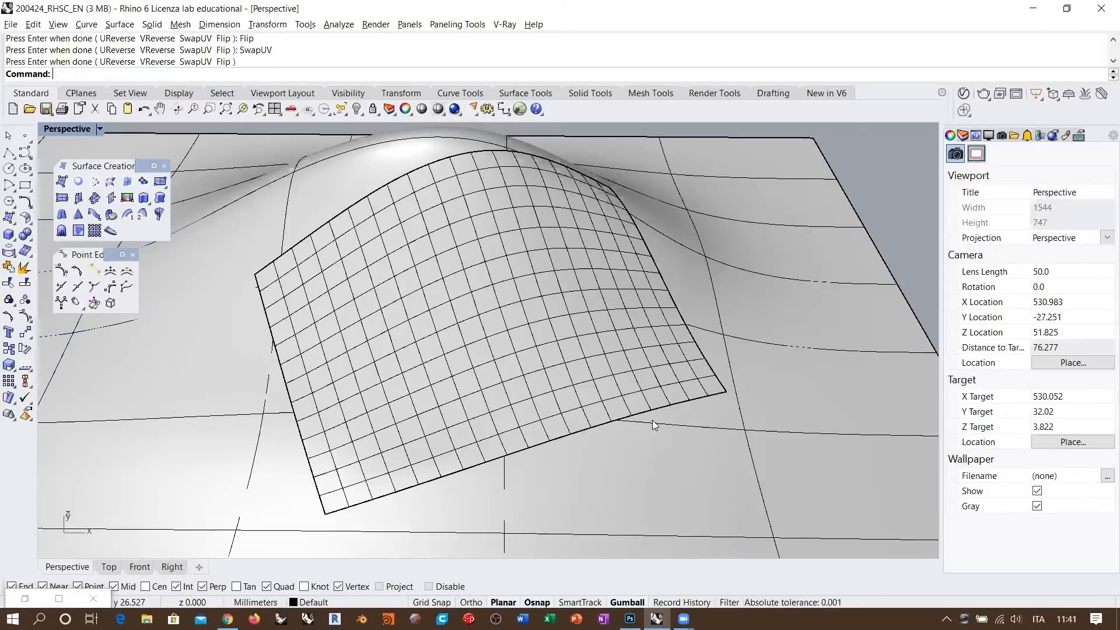
right_click_drag(654, 425, 397, 313, "shift")
left_click(733, 381)
left_click(484, 330, "shift")
scroll(503, 280, "down", 4)
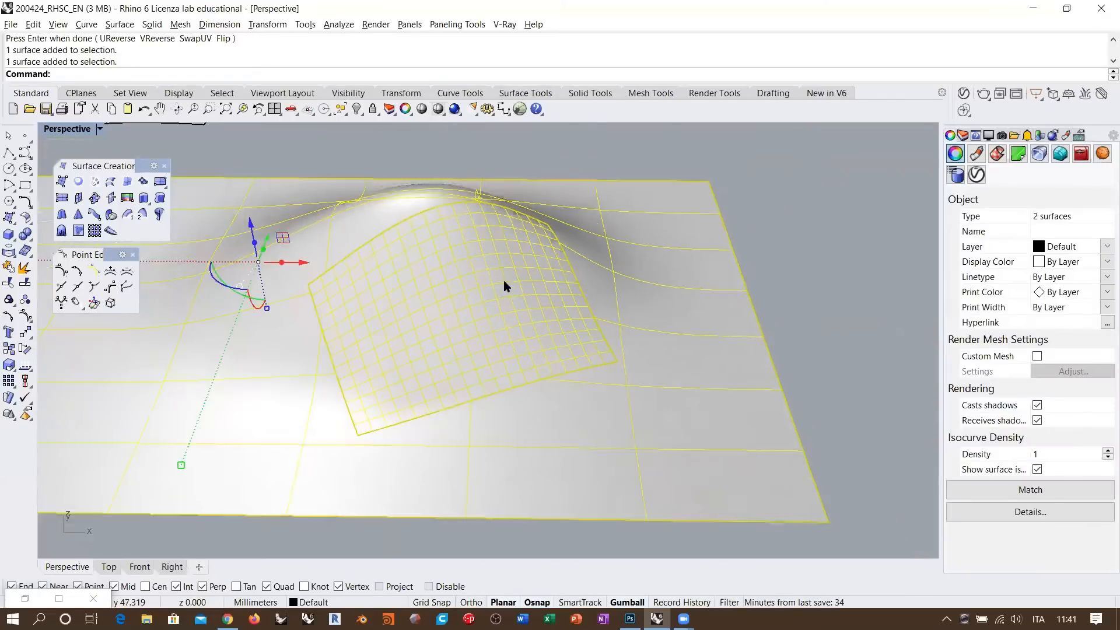
right_click_drag(503, 280, 495, 304)
right_click(289, 76)
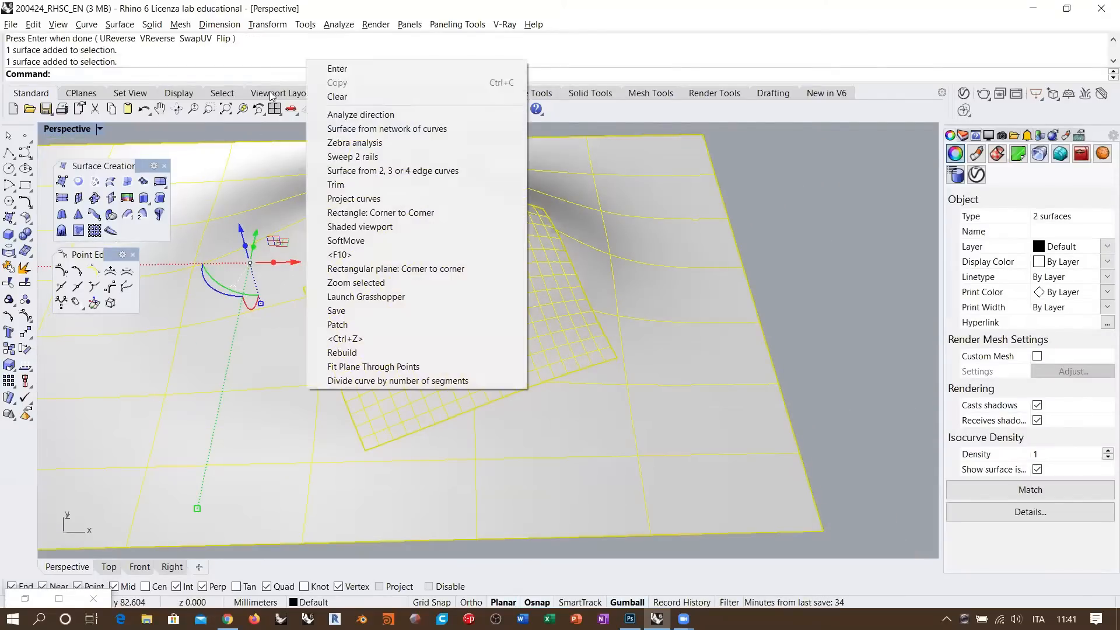
left_click(343, 142)
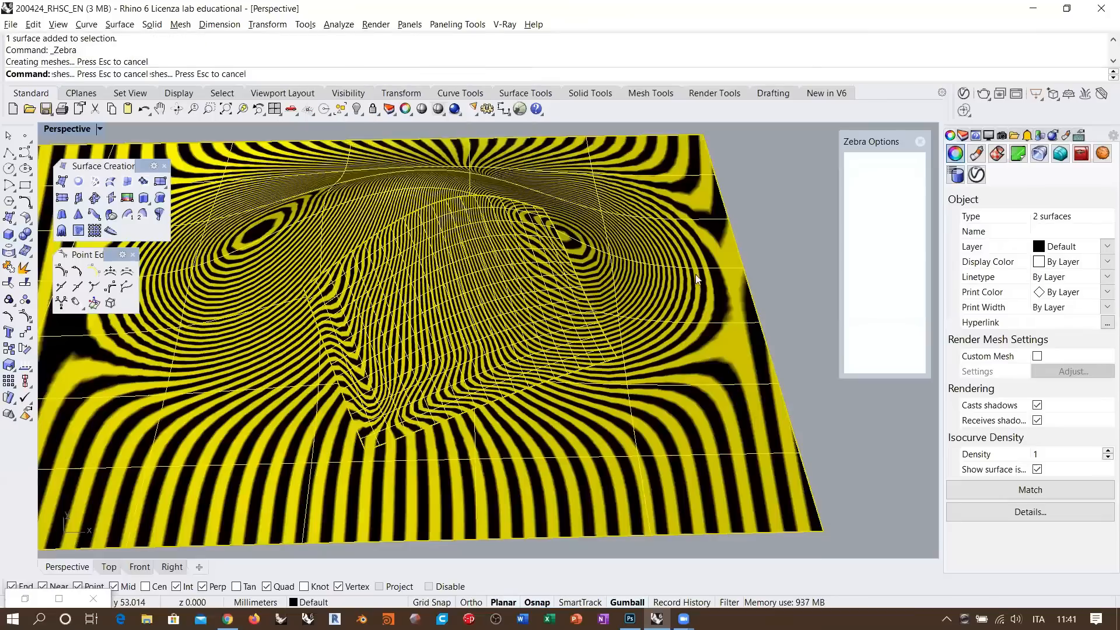
- Examine how the zebra stripes cross the network surface's edges at its front corner and at a rear corner
scroll(490, 368, "up", 5)
right_click_drag(489, 362, 511, 386, "shift")
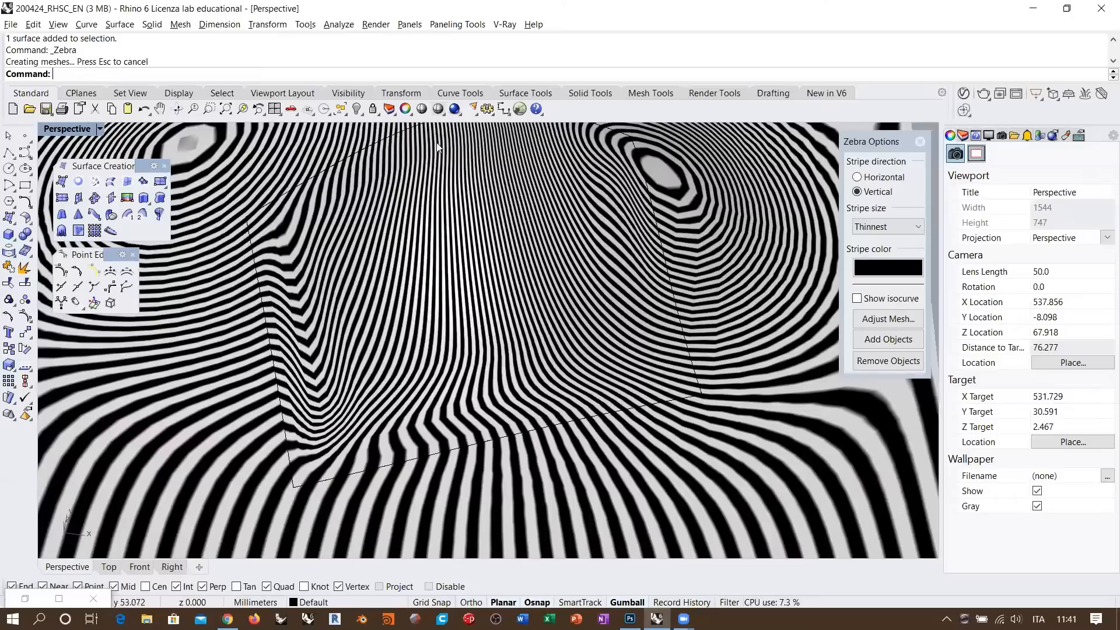
scroll(476, 445, "up", 10)
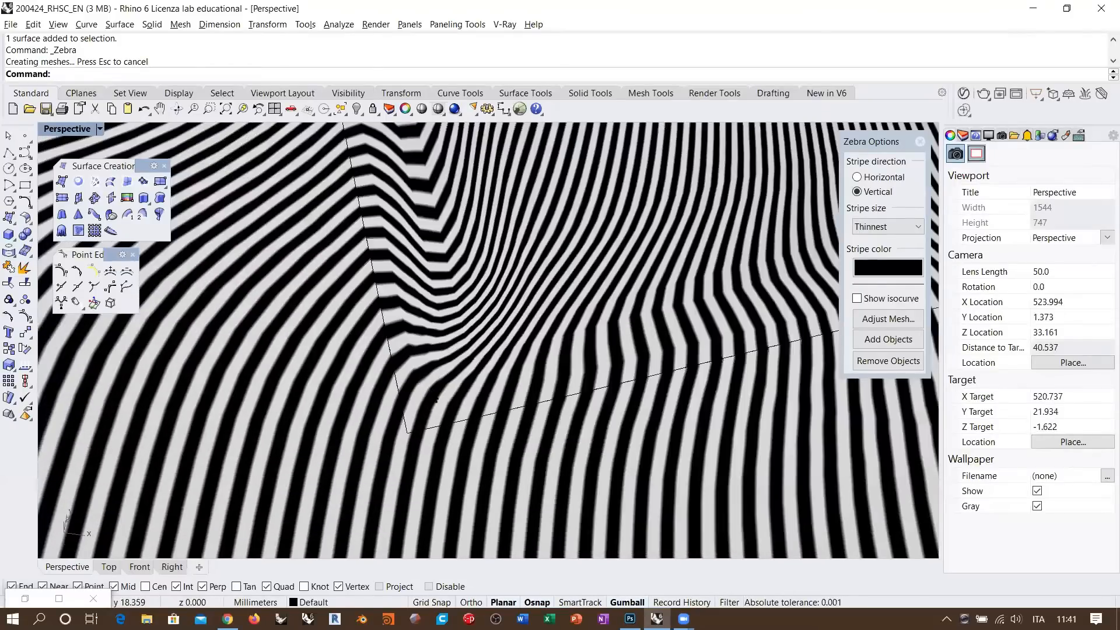
scroll(467, 438, "up", 8)
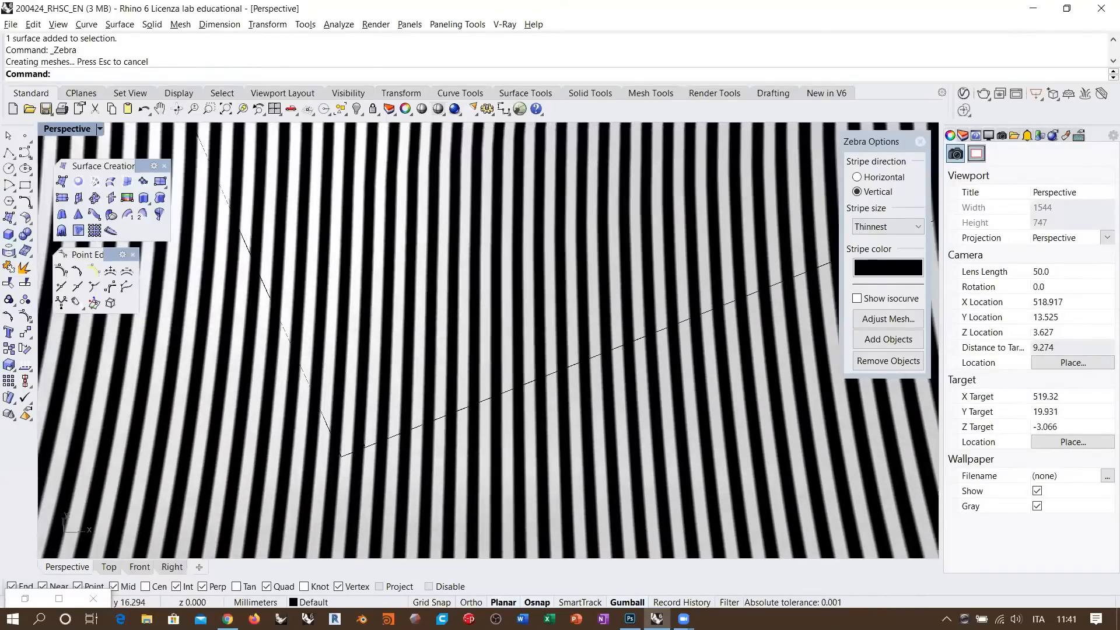
scroll(371, 465, "down", 8)
right_click_drag(403, 459, 280, 460)
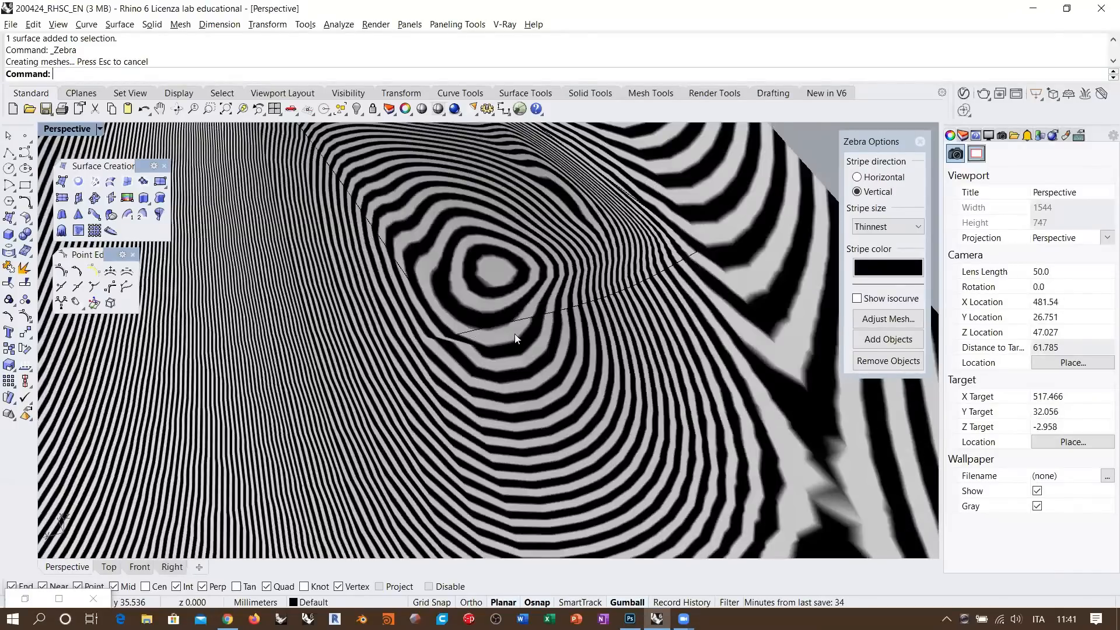
scroll(528, 344, "up", 10)
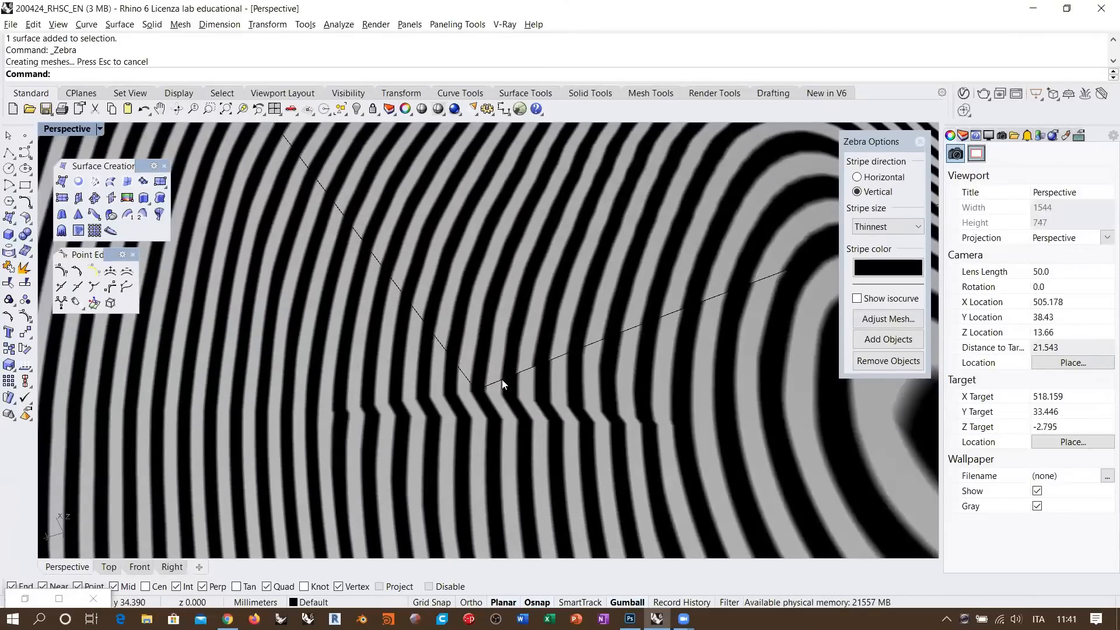
scroll(503, 384, "down", 4)
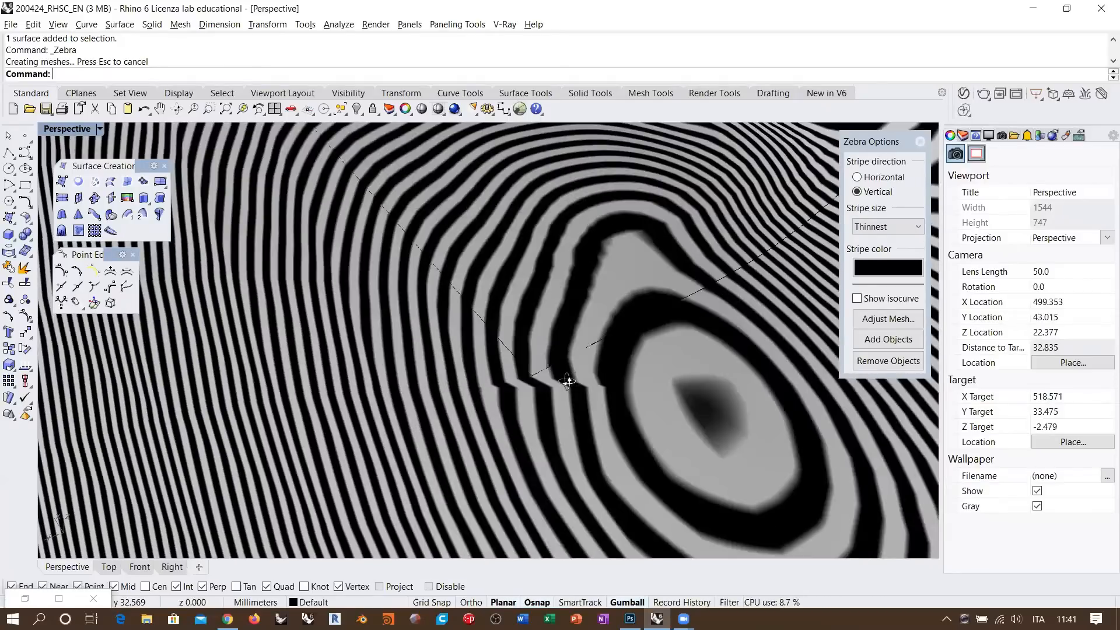
- Check the zebra stripes along the network surface's remaining edges and across the whole bump, and end the Zebra analysis
right_click_drag(566, 381, 690, 395)
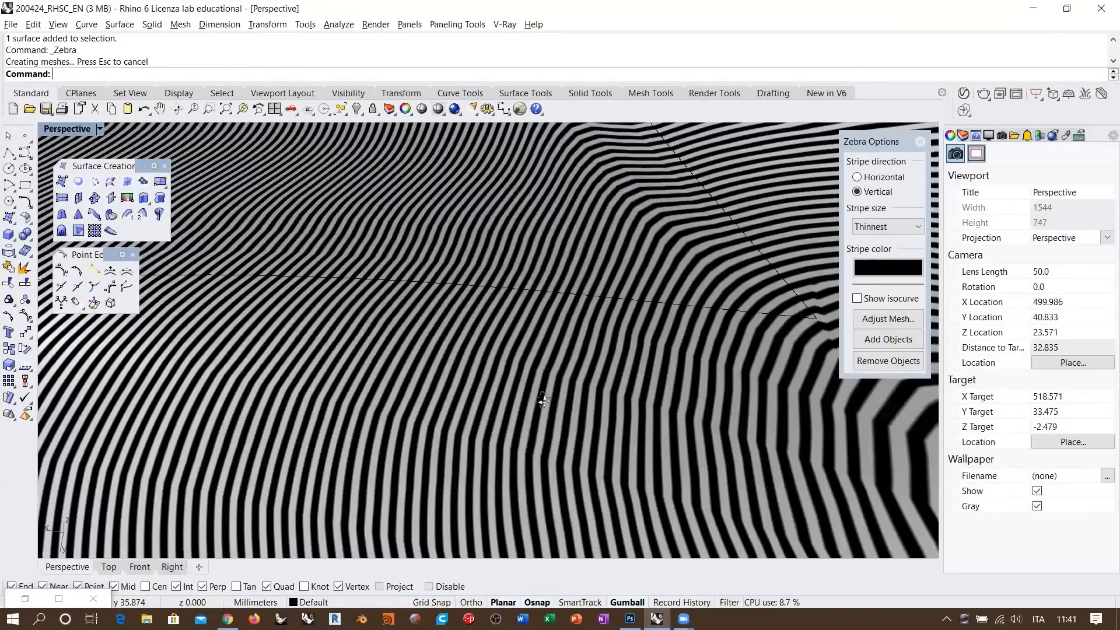
scroll(559, 350, "down", 4)
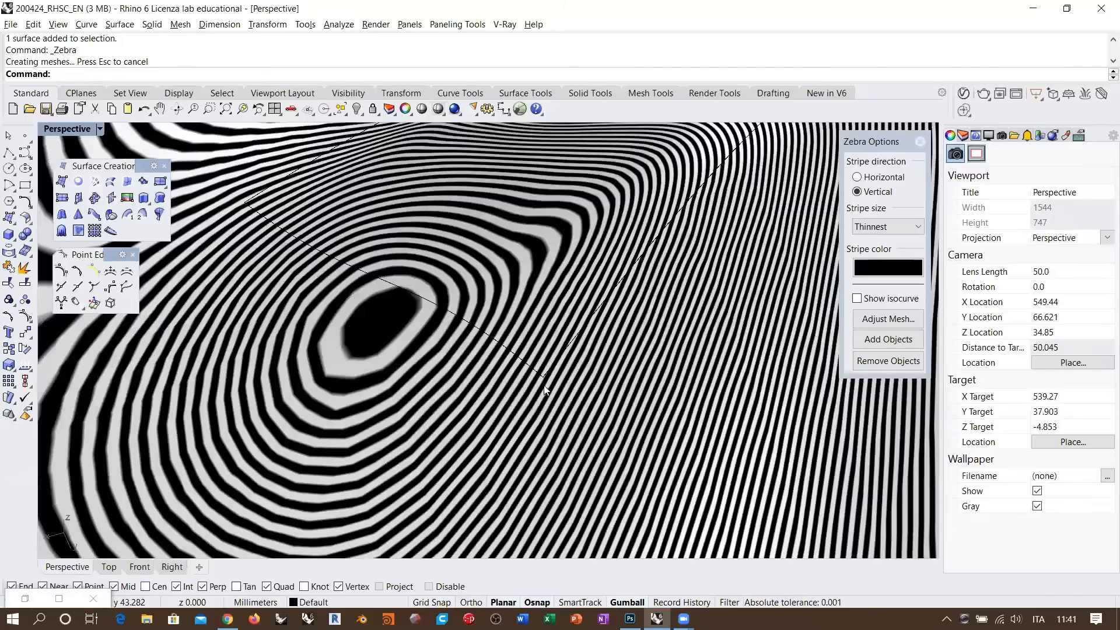
scroll(528, 372, "down", 2)
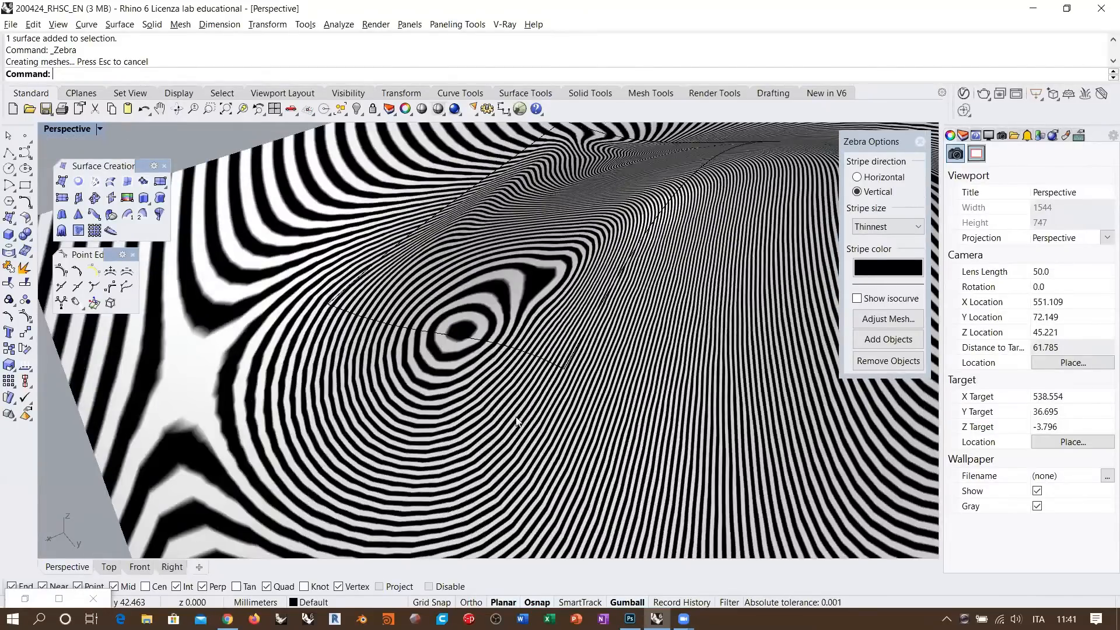
scroll(518, 421, "up", 10)
scroll(520, 423, "down", 14)
right_click_drag(534, 398, 648, 345)
right_click_drag(705, 365, 714, 353)
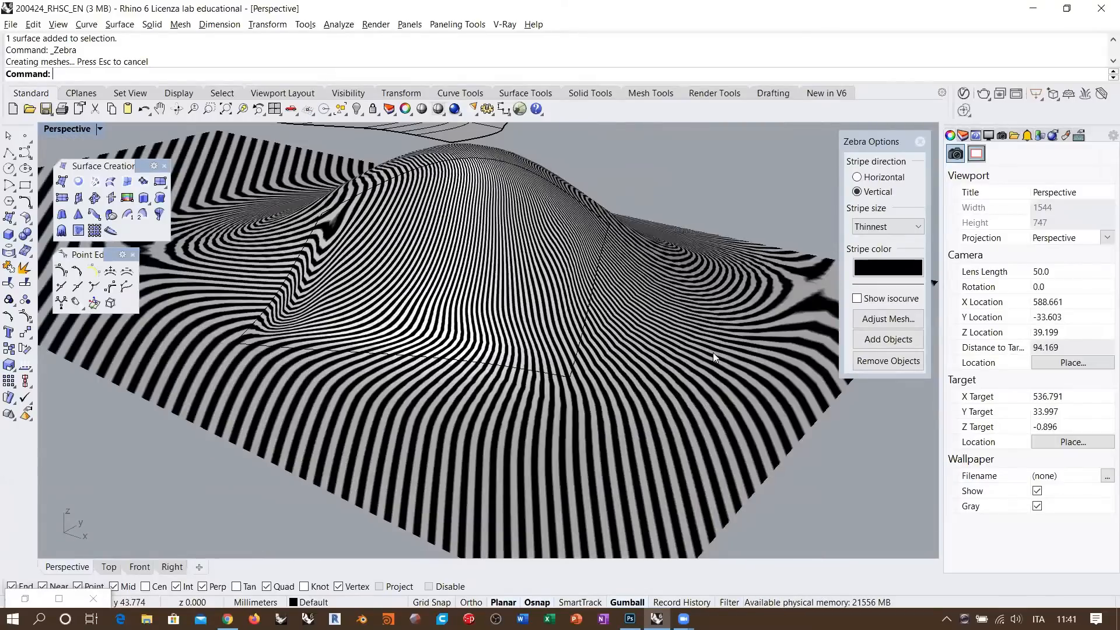
right_click_drag(506, 348, 549, 387)
scroll(550, 386, "down", 6)
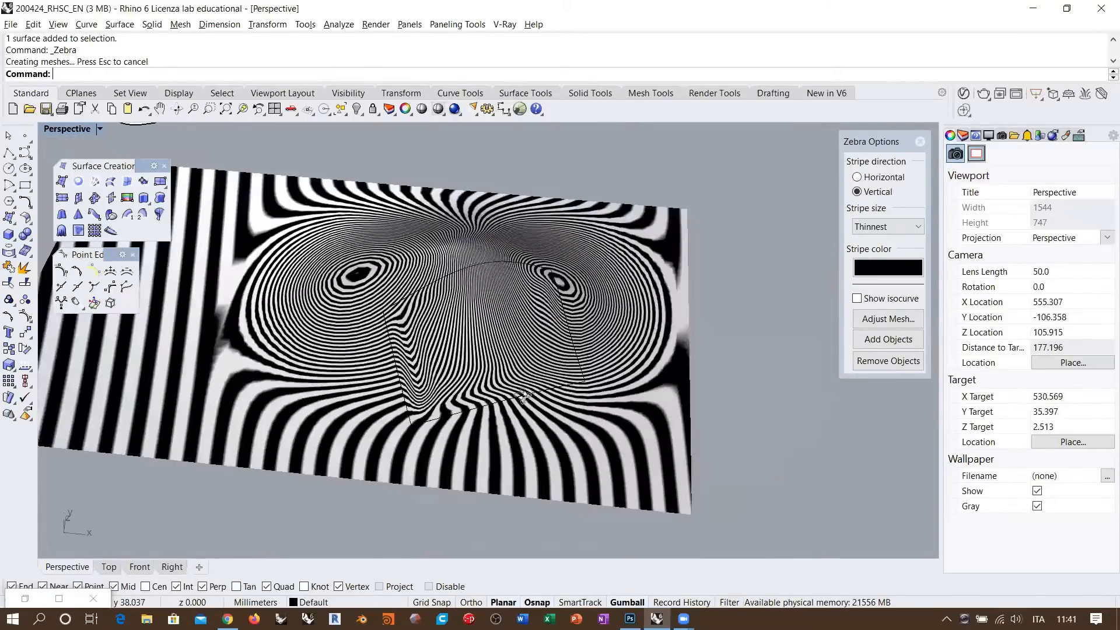
right_click_drag(528, 332, 550, 376)
left_click(920, 142)
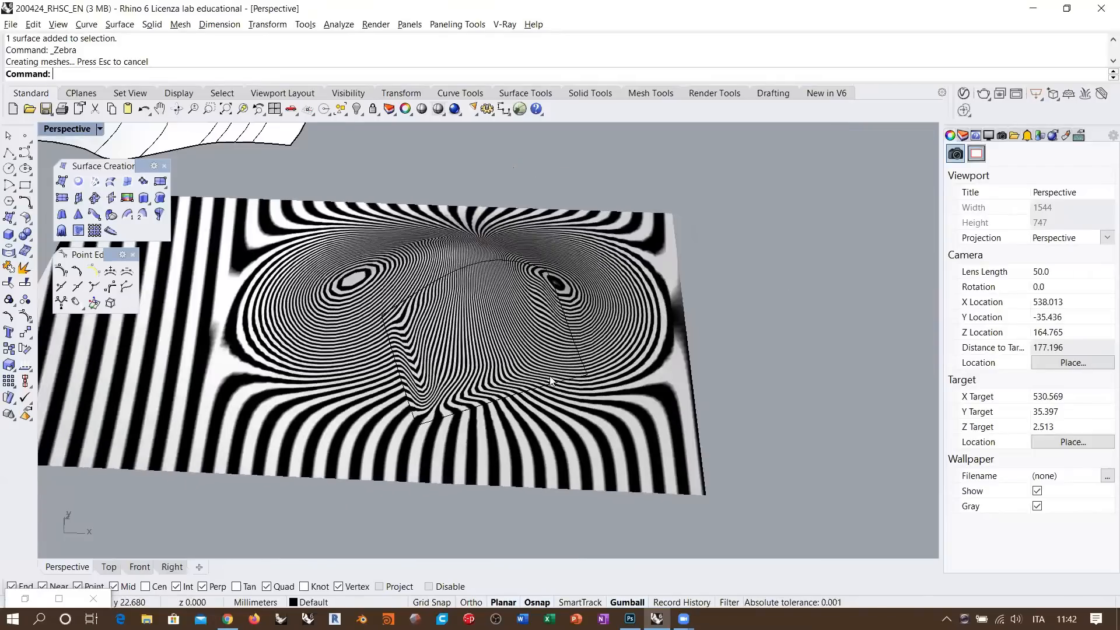
- Examine the network surface's isocurves and how its edges and front corner meet the surrounding plane
scroll(550, 377, "up", 10)
scroll(533, 328, "down", 2)
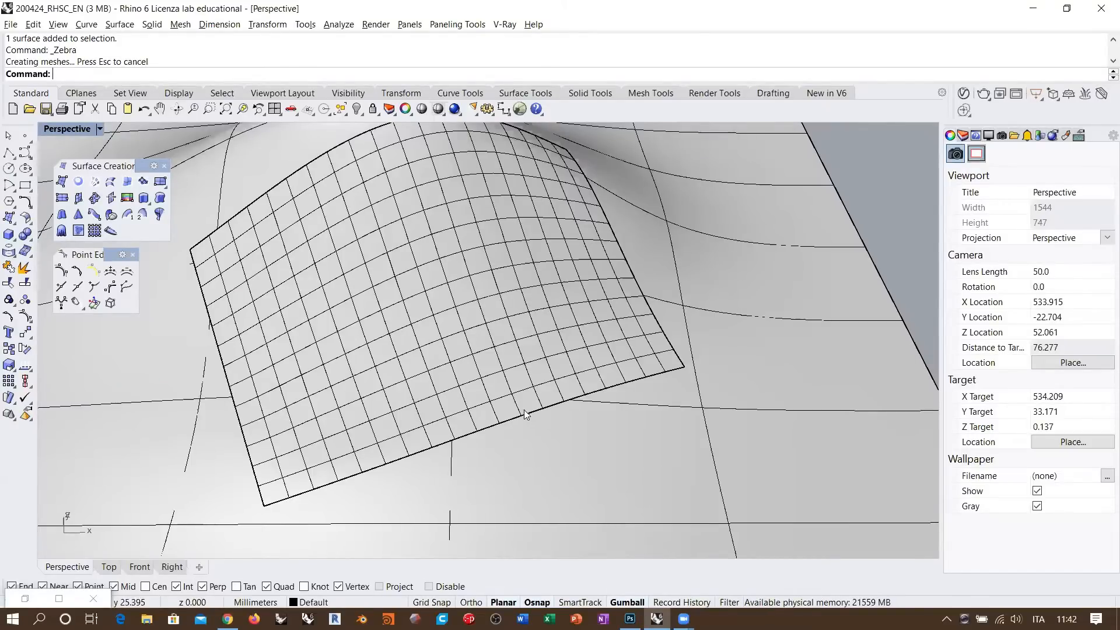
right_click_drag(437, 418, 623, 344)
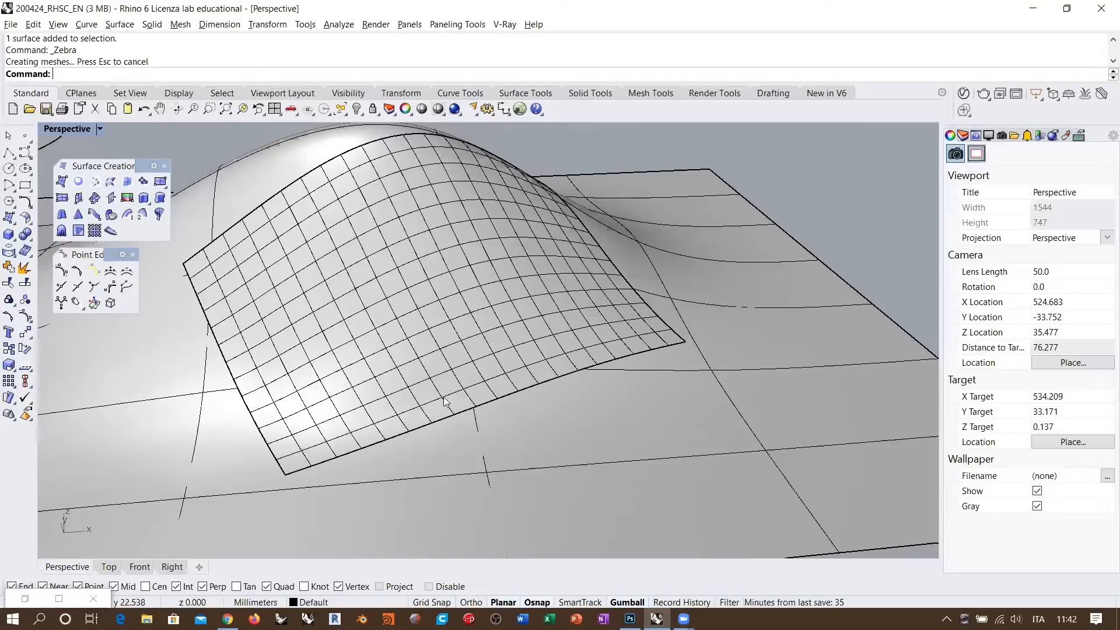
left_click(549, 405)
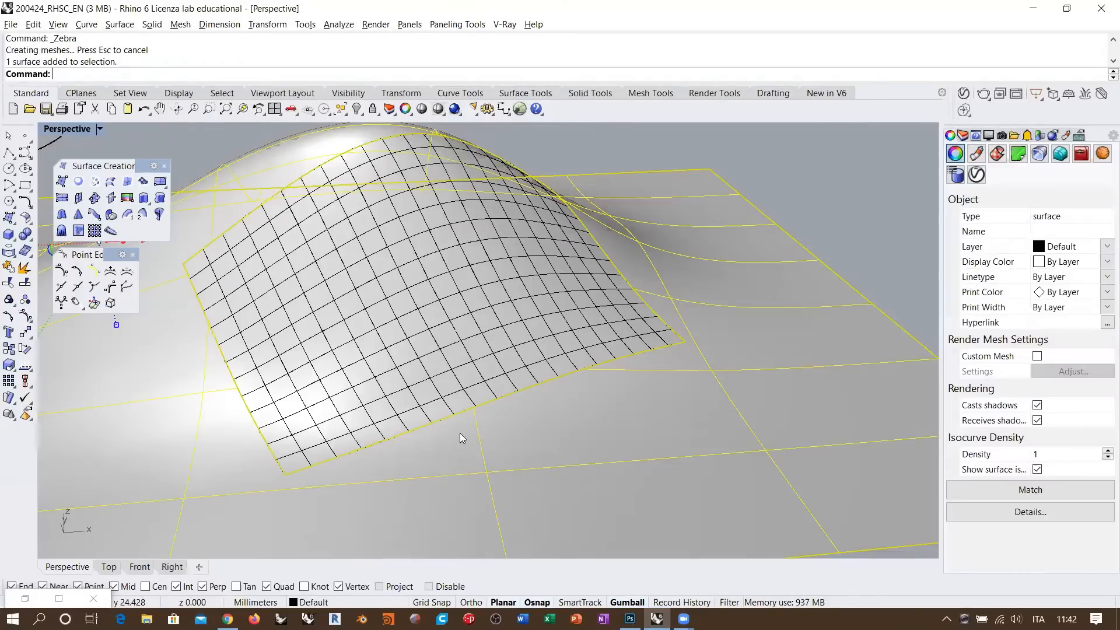
left_click(489, 427, "ctrl")
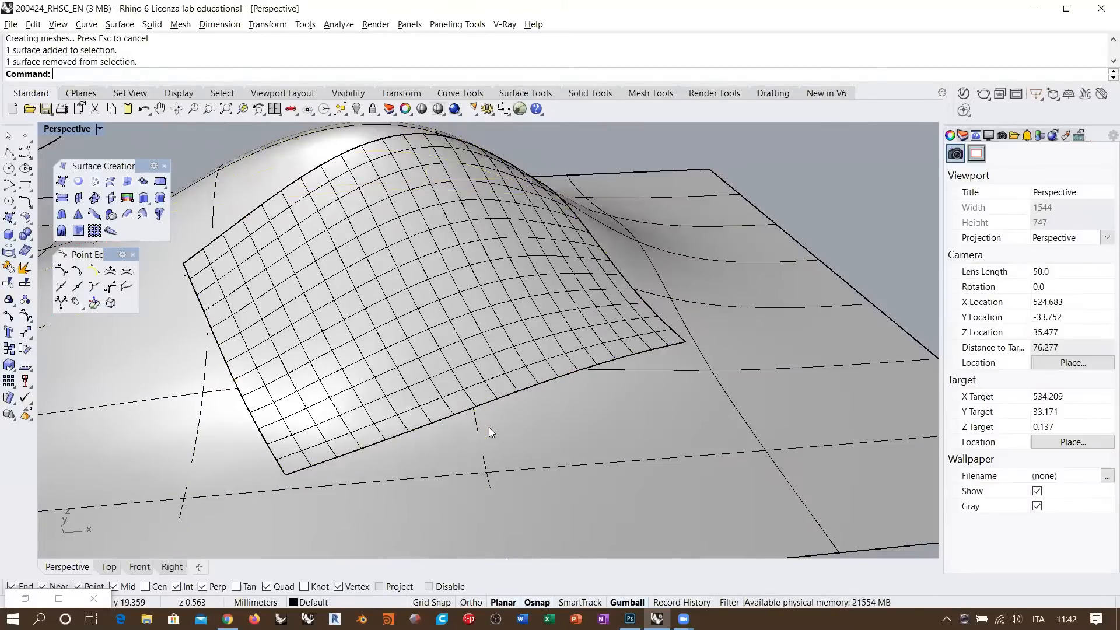
right_click_drag(394, 437, 353, 406)
scroll(651, 328, "up", 2)
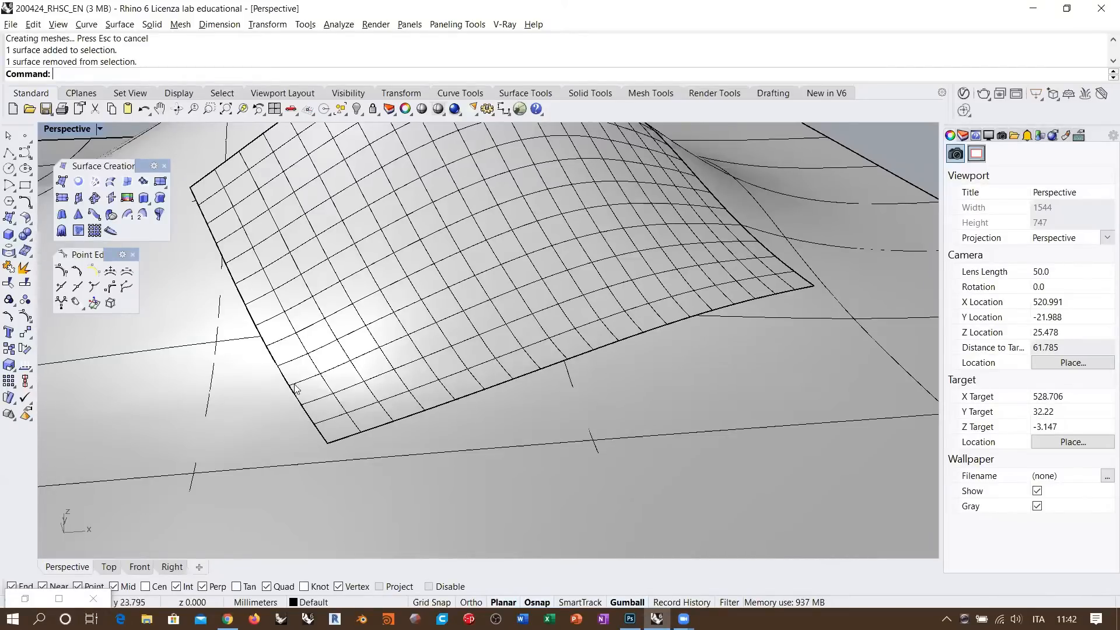
scroll(295, 388, "up", 4)
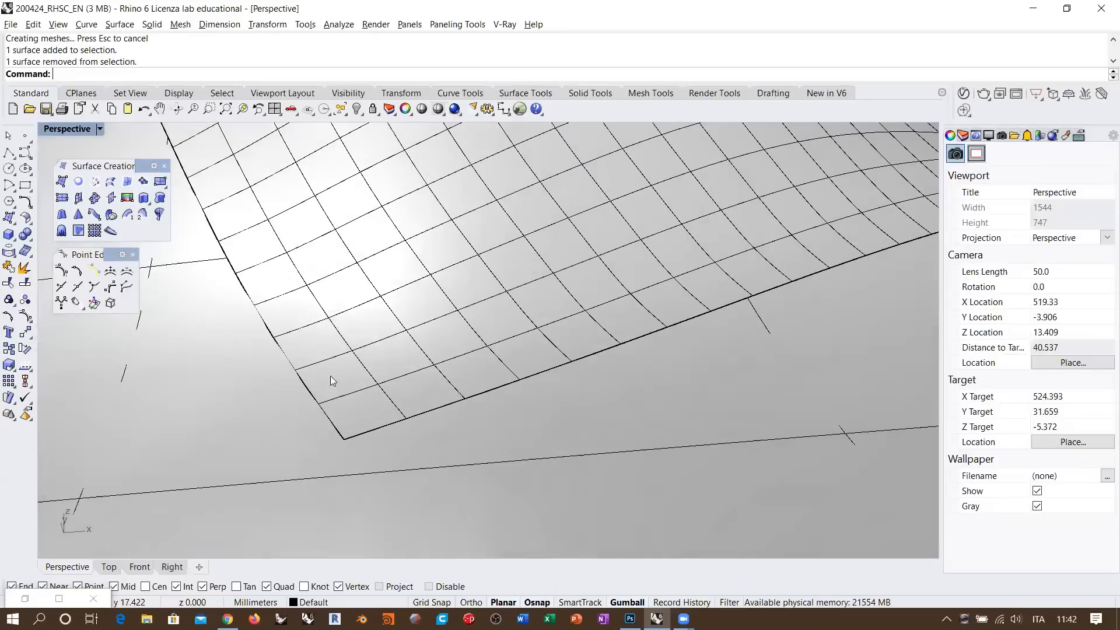
right_click_drag(345, 436, 363, 432, "shift")
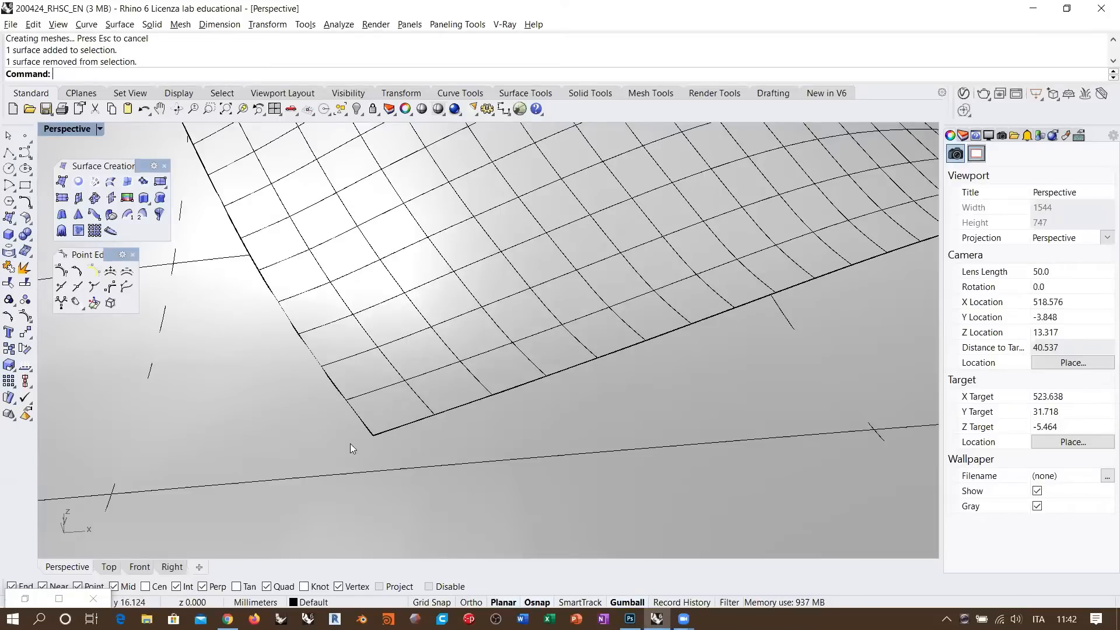
- Draw a rectangular deformable plane, degree 3 with 10 points in each direction, in the empty area beside the bumped plane
key("Home")
key("Home")
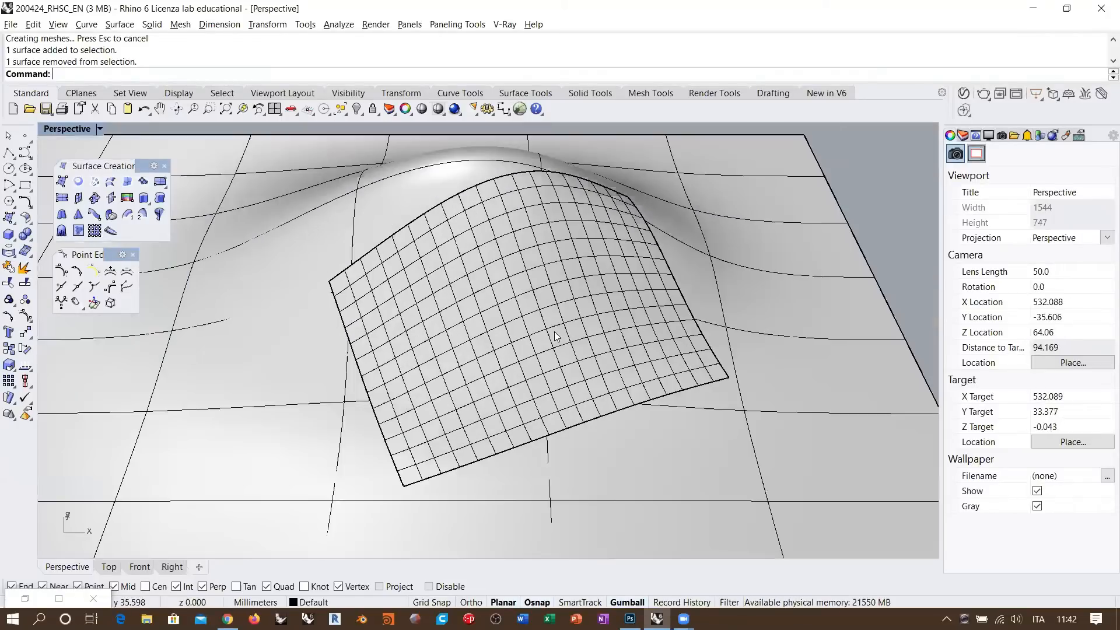
right_click_drag(555, 332, 531, 332)
right_click_drag(441, 272, 490, 353)
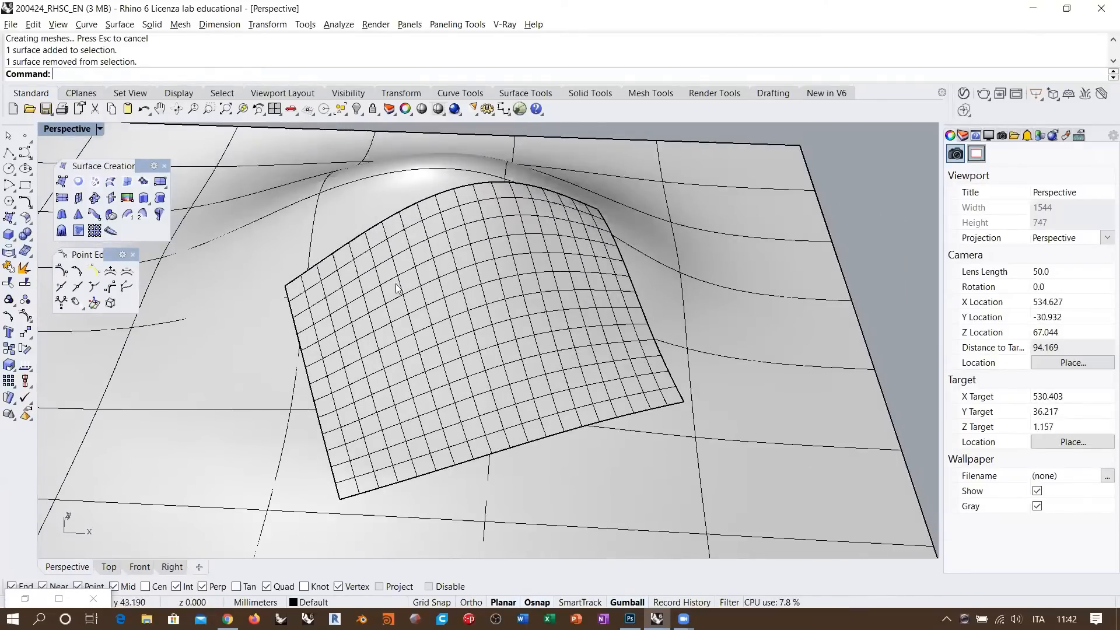
scroll(157, 353, "down", 10)
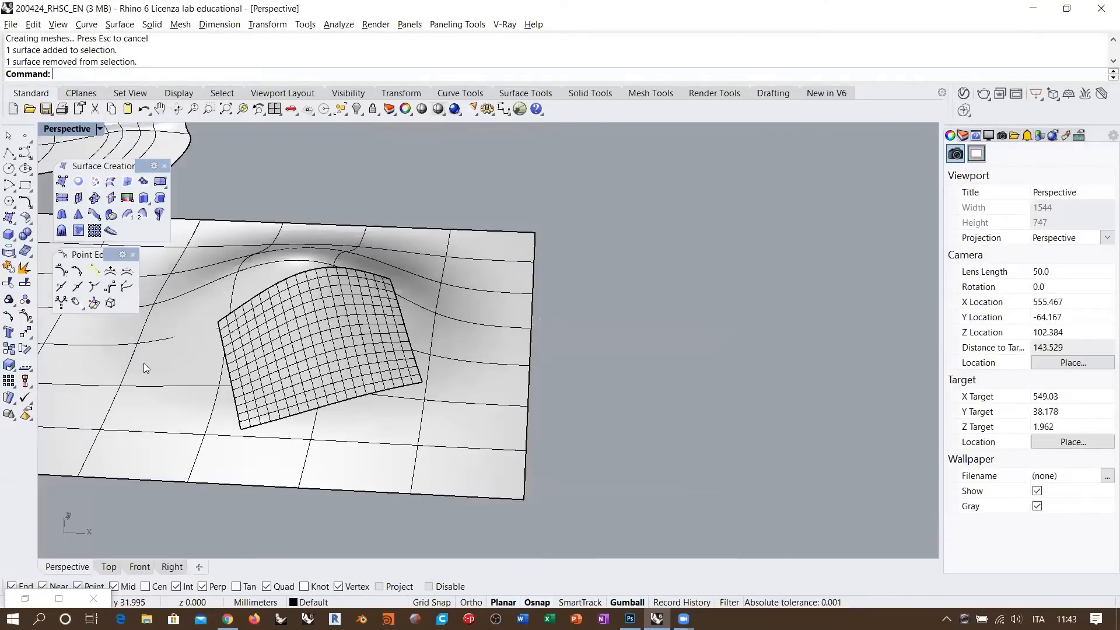
right_click_drag(457, 326, 458, 328)
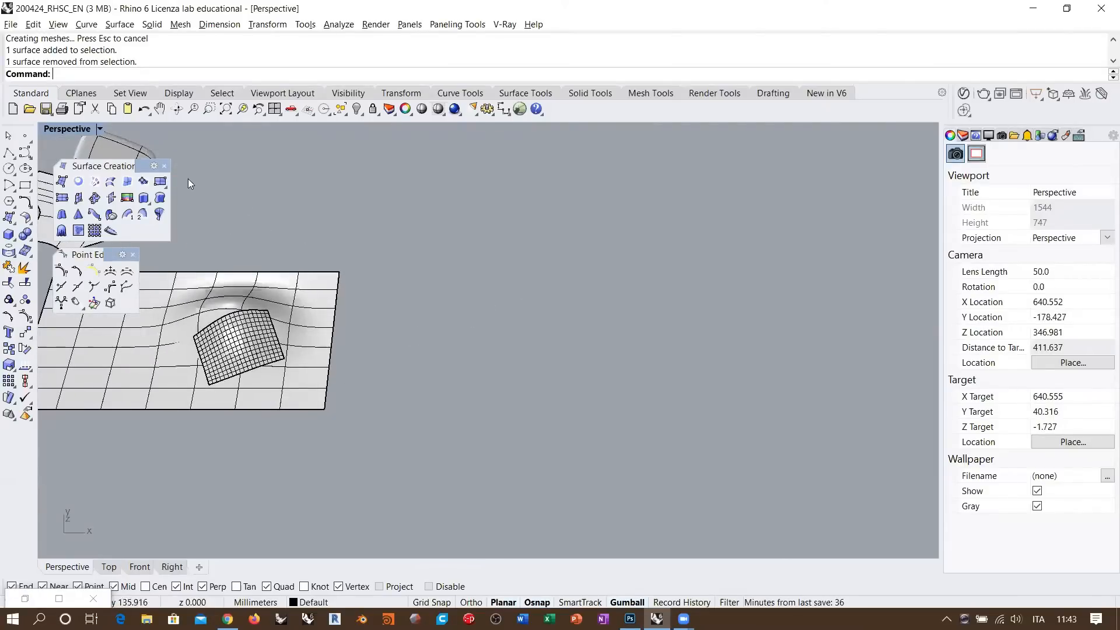
middle_click(559, 293)
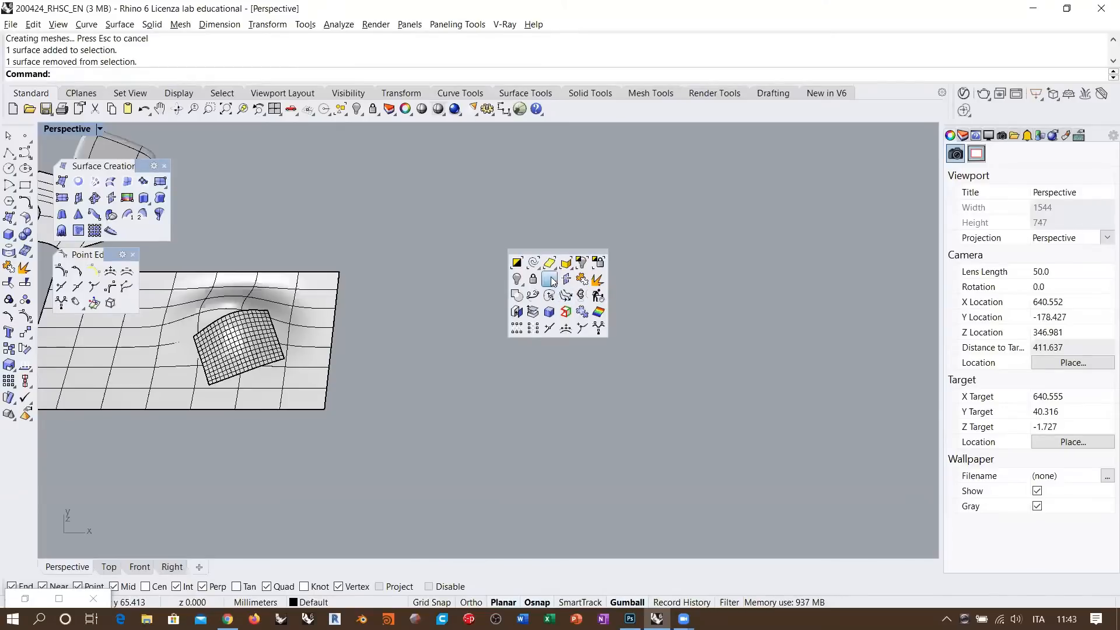
left_click(550, 278)
left_click(393, 405)
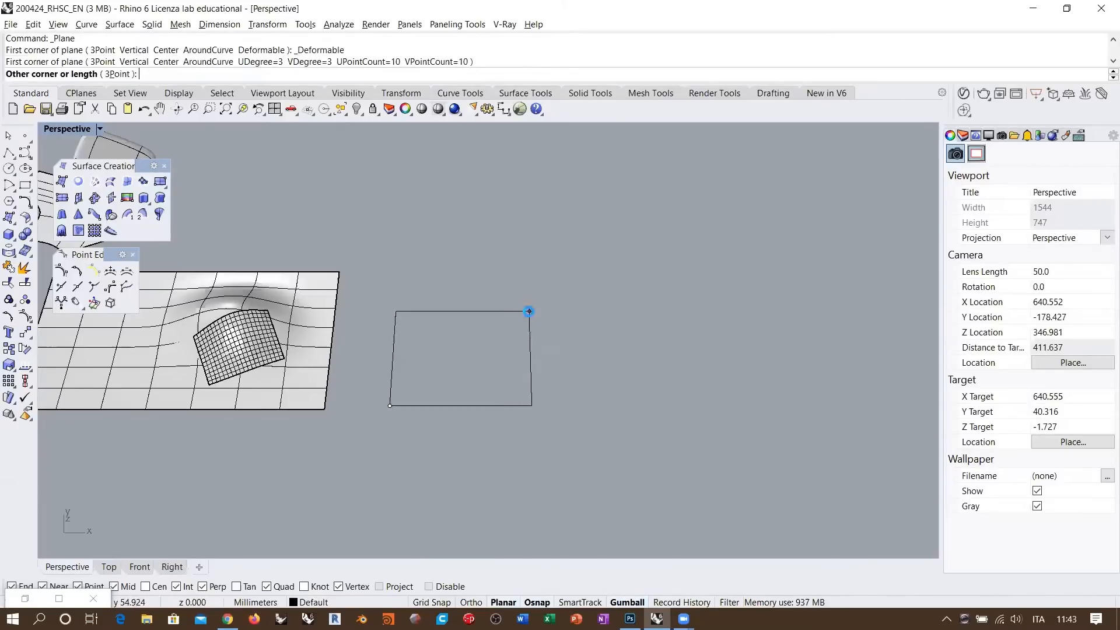
left_click(531, 307)
- Try duplicating the new plane further along the X axis with the gumball, and undo the copy
scroll(524, 395, "up", 3)
left_click(347, 373)
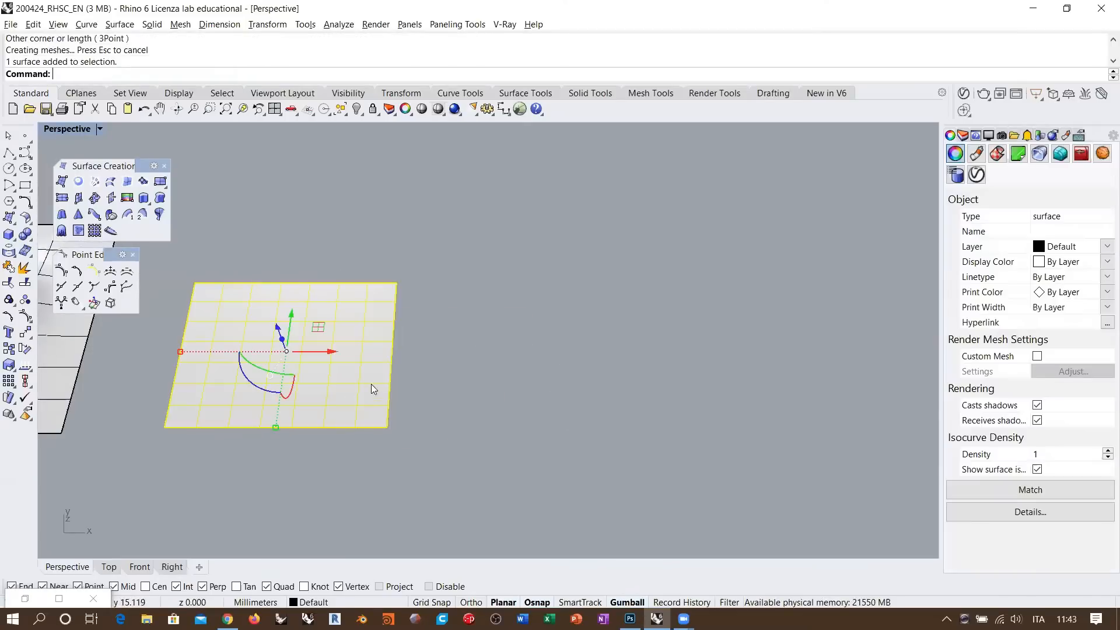
left_click_drag(325, 358, 792, 378)
key("Escape")
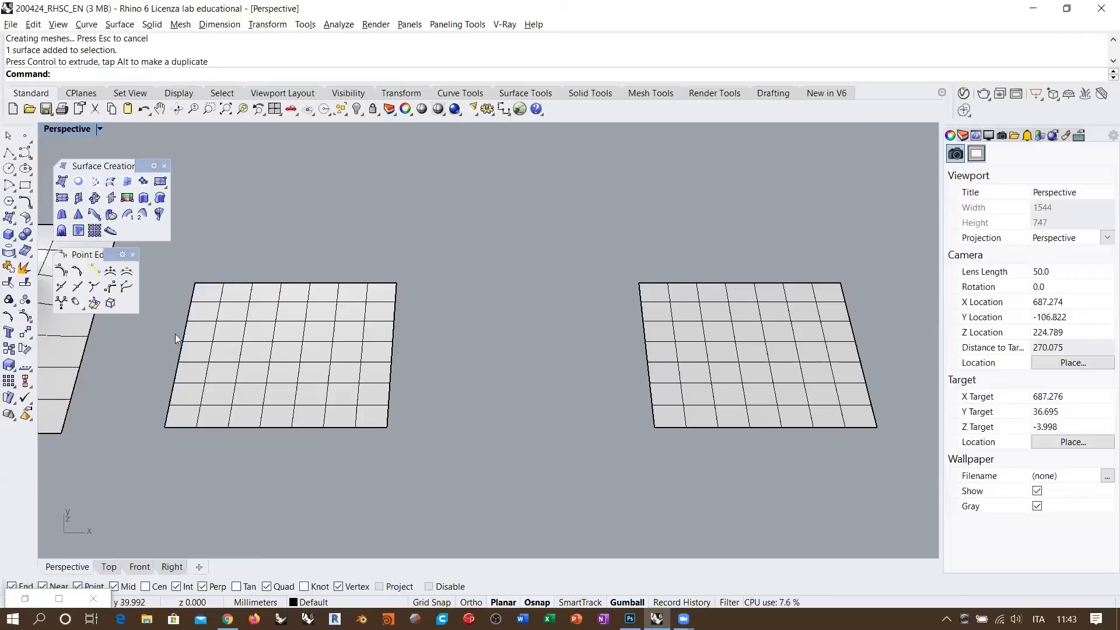
key("ctrl+z")
- Copy the new plane from its rear left corner to its front right corner, so the two planes touch diagonally
left_click(9, 349)
left_click(193, 285)
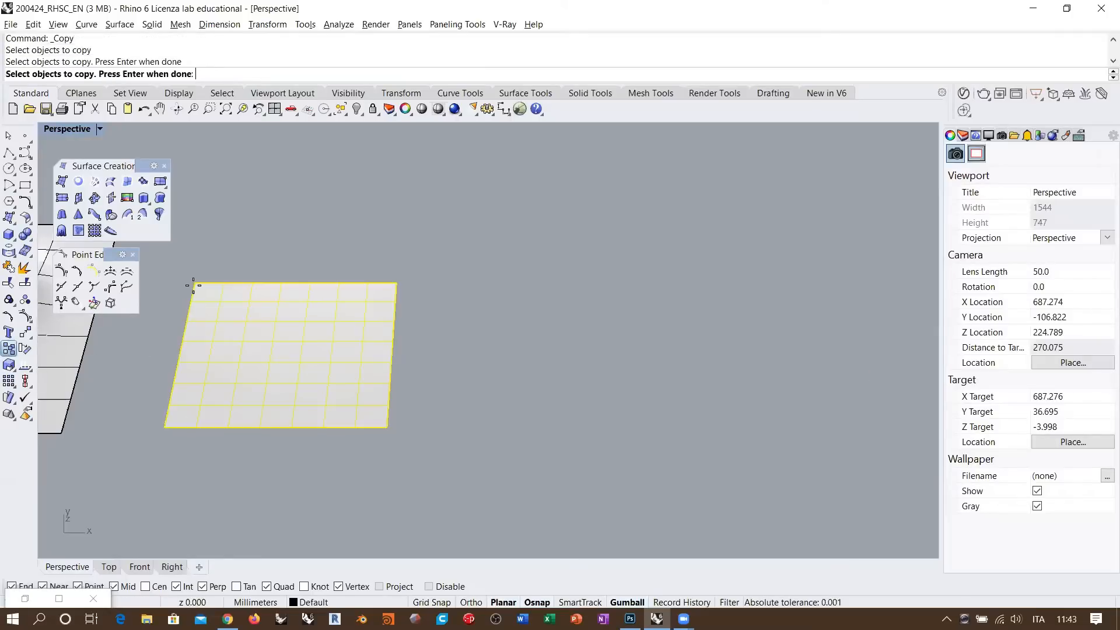
key("Return")
left_click(193, 284)
left_click(388, 427)
key("Return")
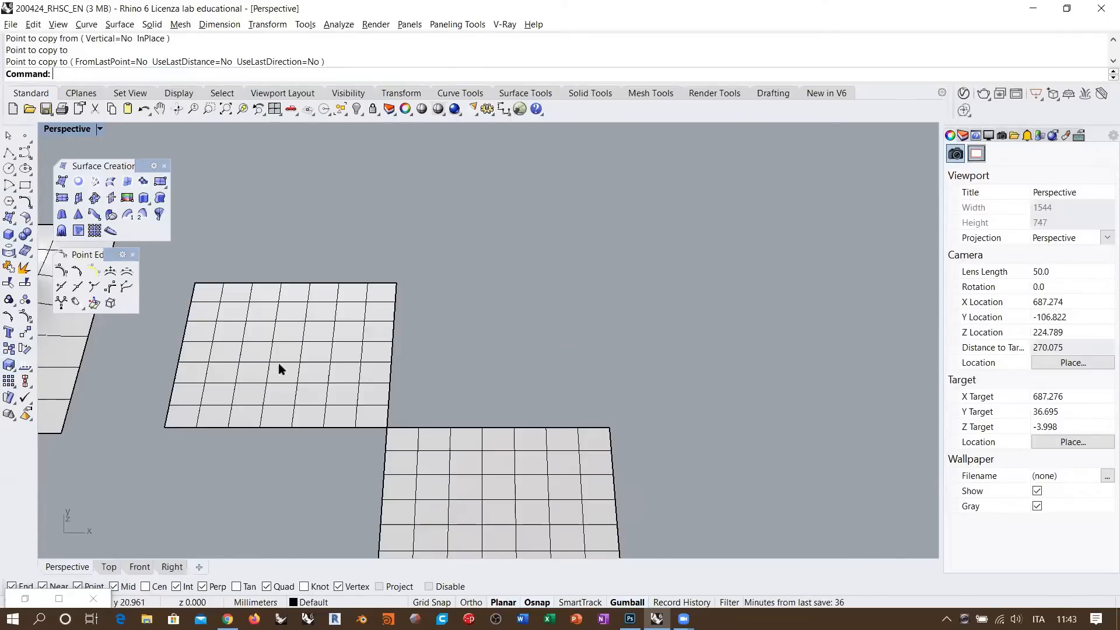
- Copy both planes from the first plane's front left corner to its rear right corner, enclosing a four-sided opening
left_click(275, 363)
left_click(419, 464)
key("Return")
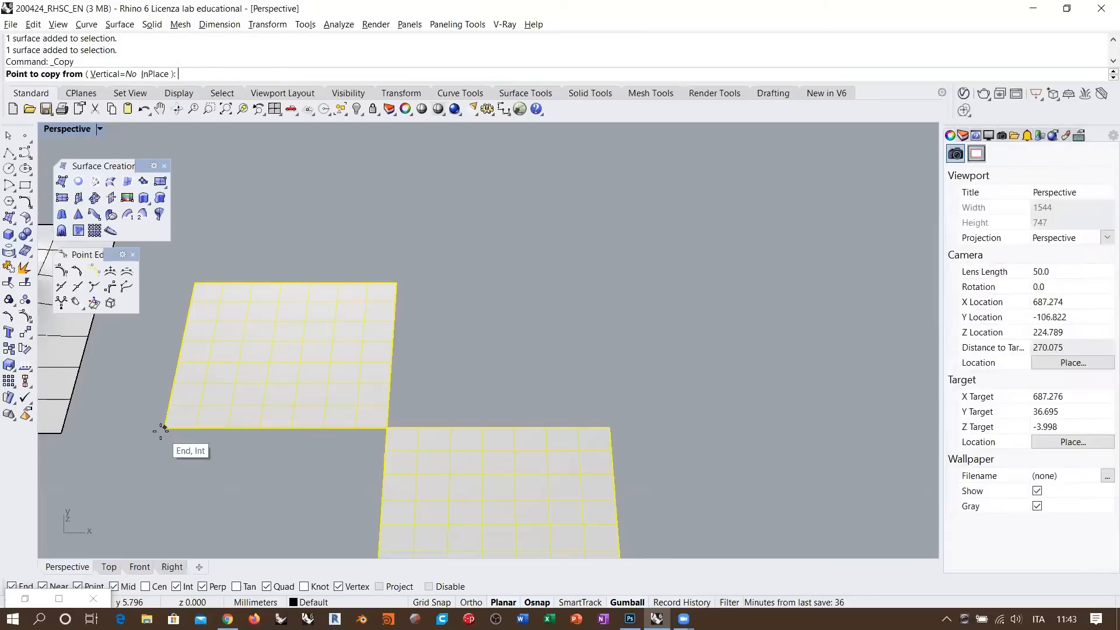
left_click(163, 428)
left_click(396, 284)
key("Return")
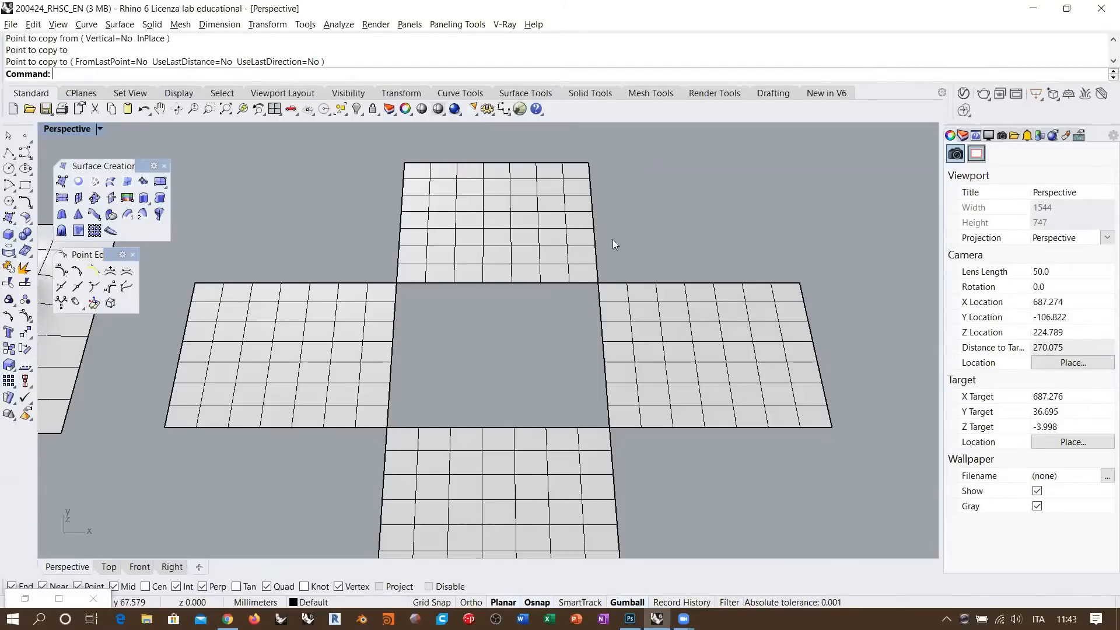
- Show the control points of the plane on the opening's right side and raise one edge point near its rear inner corner
left_click(636, 326)
right_click_drag(636, 327, 182, 261)
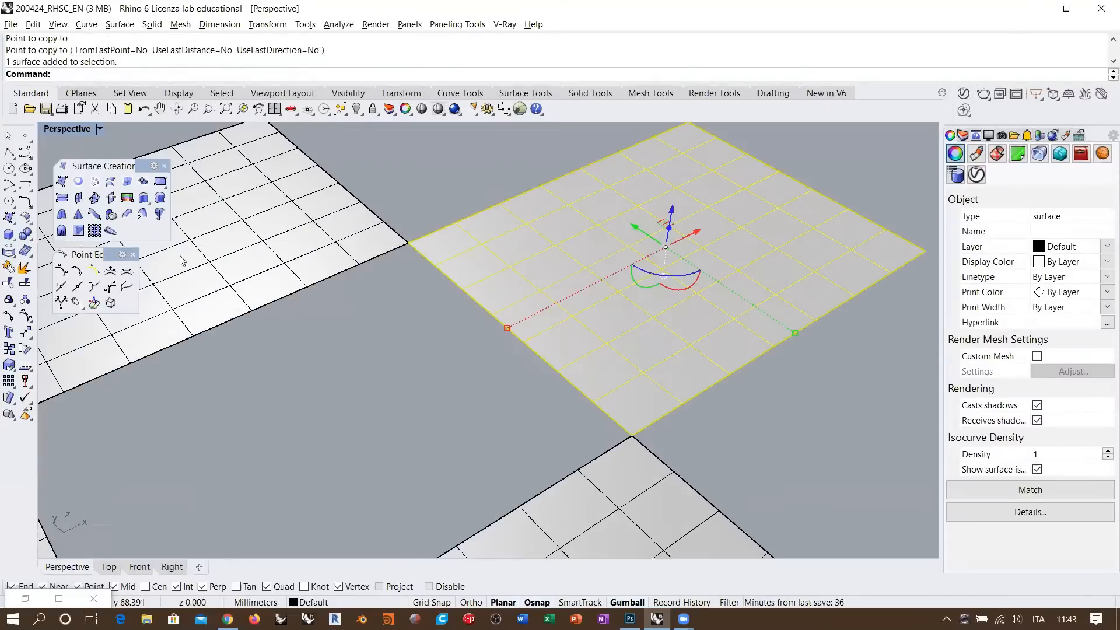
left_click(25, 330)
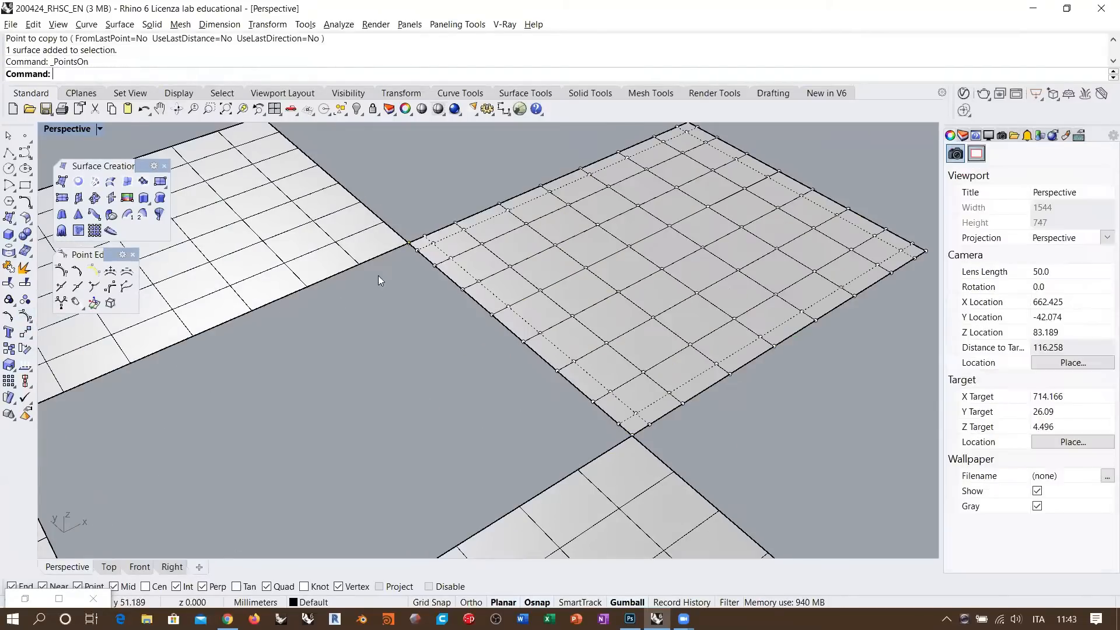
scroll(350, 286, "up", 6)
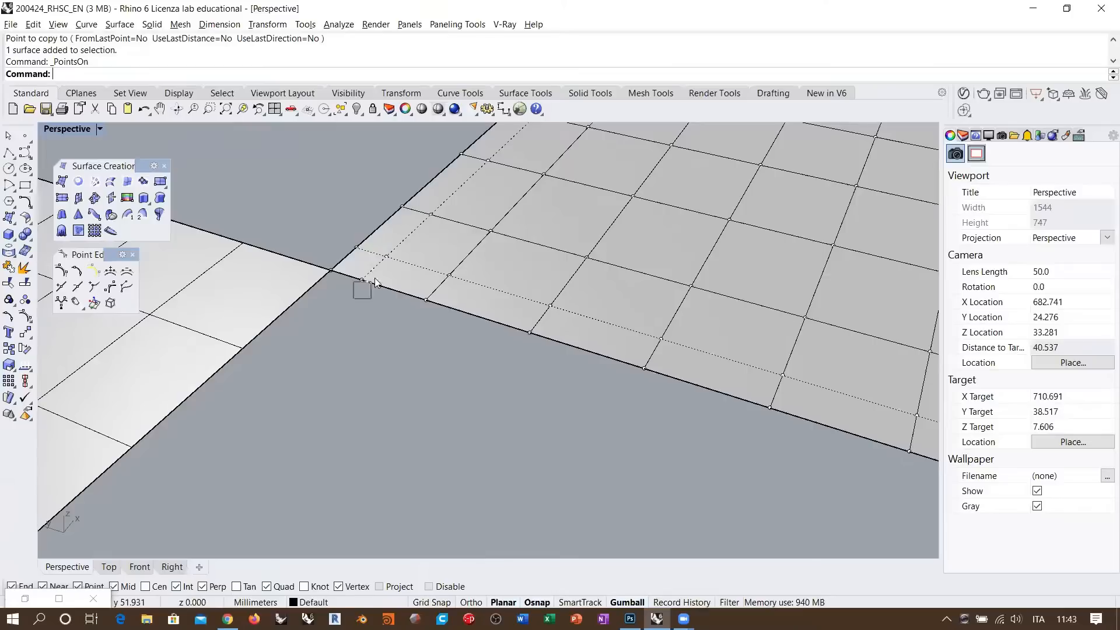
left_click(362, 281)
left_click_drag(357, 259, 353, 228)
scroll(382, 400, "down", 6)
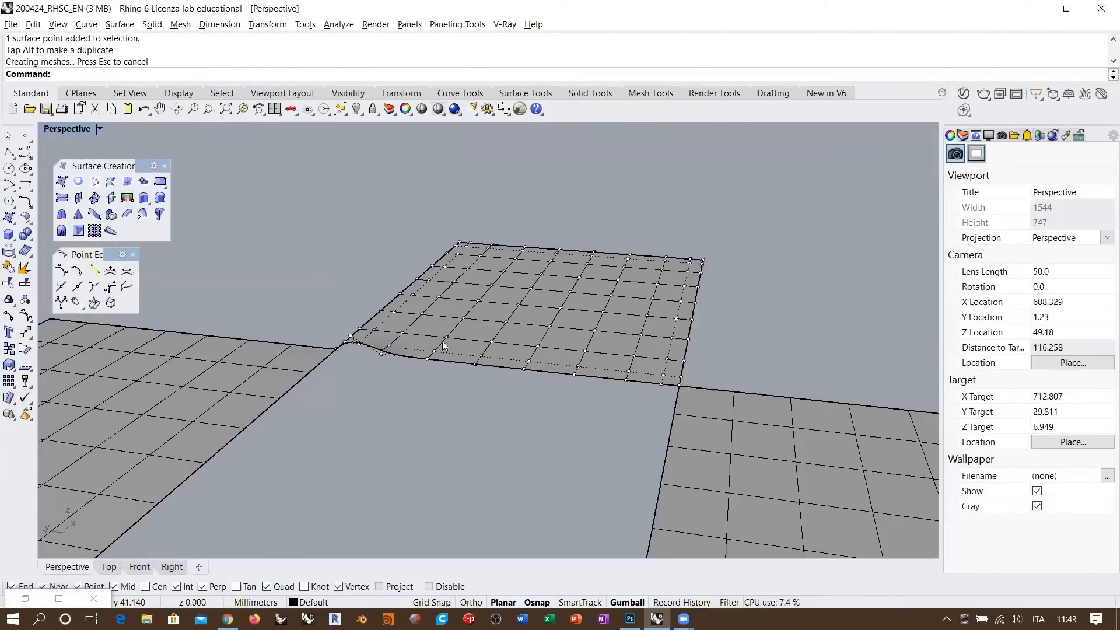
- Fill the opening with a network surface from its four edges, using Curvature matching on edges A, B, C and D
right_click_drag(444, 346, 177, 195)
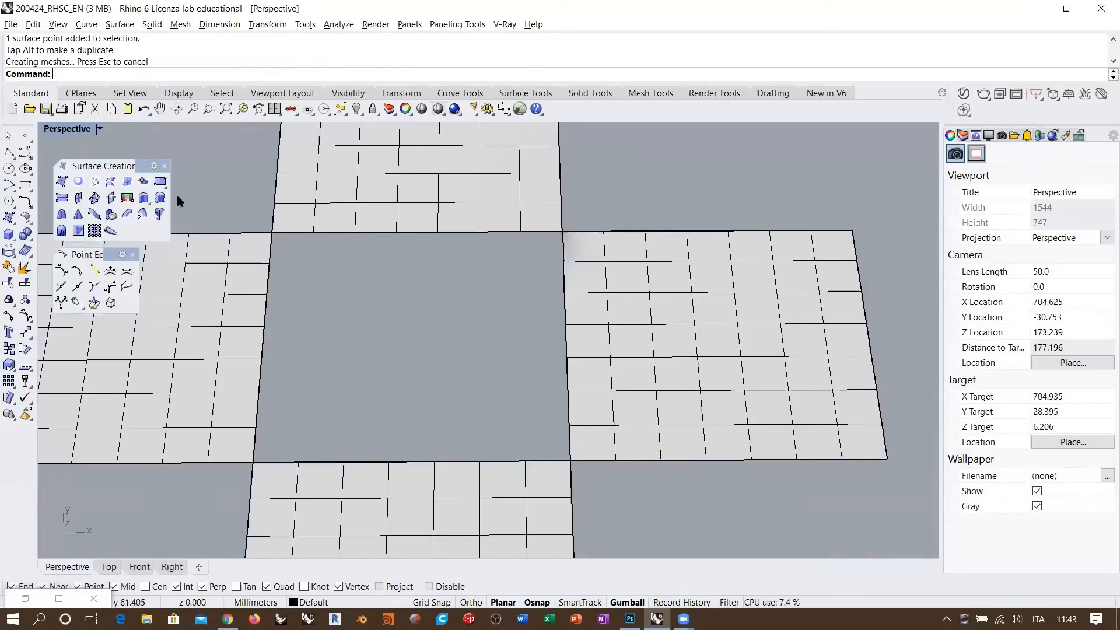
left_click(96, 182)
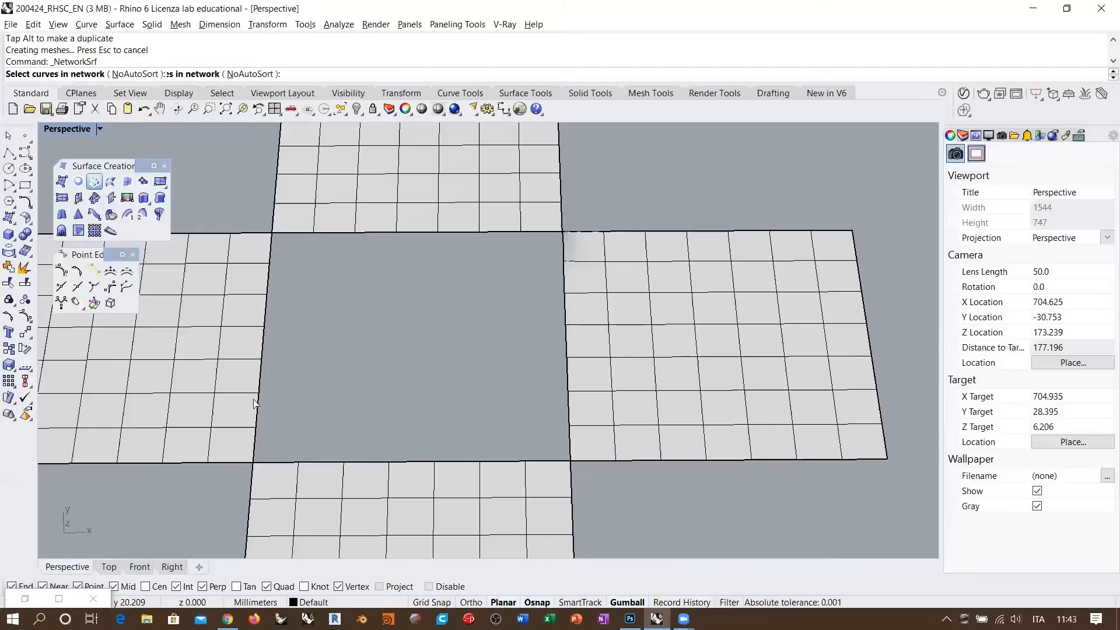
left_click(261, 405)
left_click(525, 461)
left_click(564, 330)
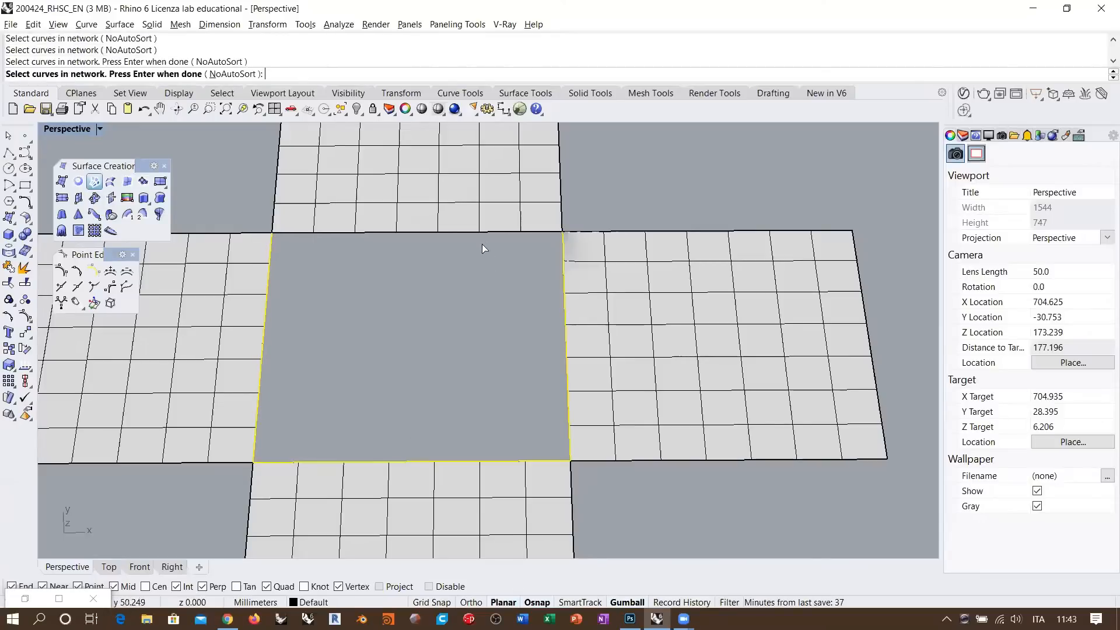
left_click(482, 233)
key("Return")
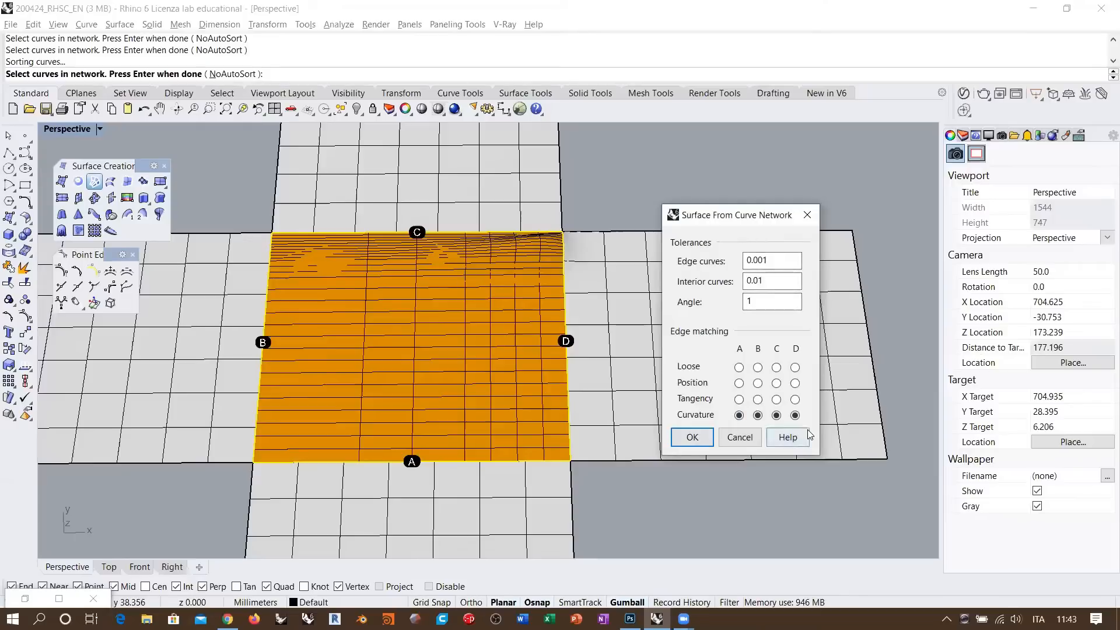
left_click(706, 439)
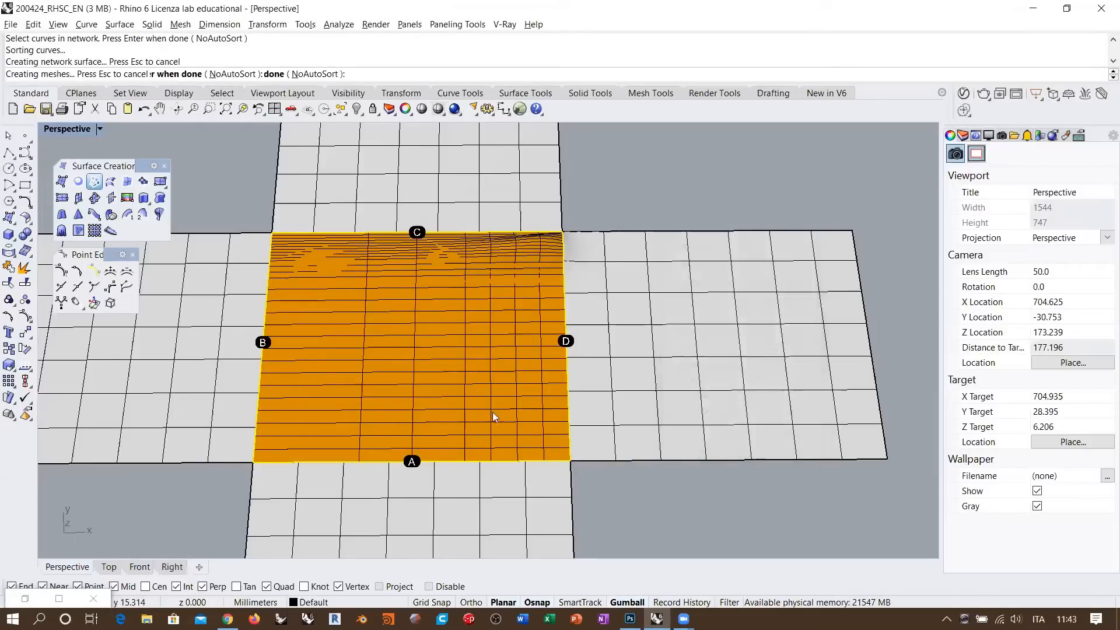
- Examine how the network surface meets the deformed plane and the neighbouring flat plane around the raised corner
right_click_drag(493, 411, 445, 290)
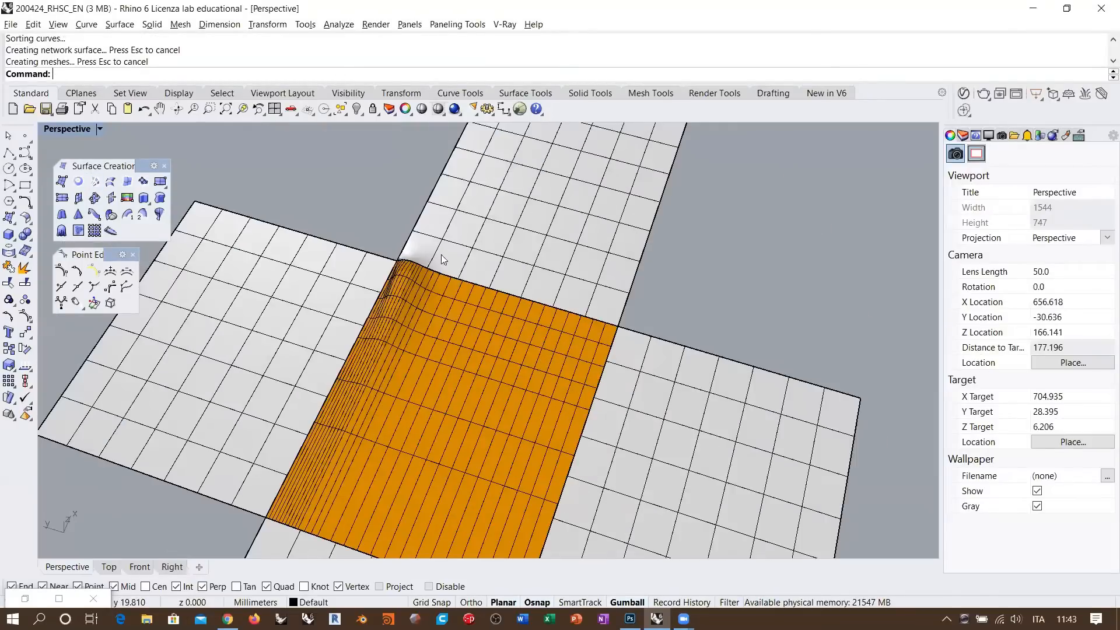
scroll(525, 304, "up", 10)
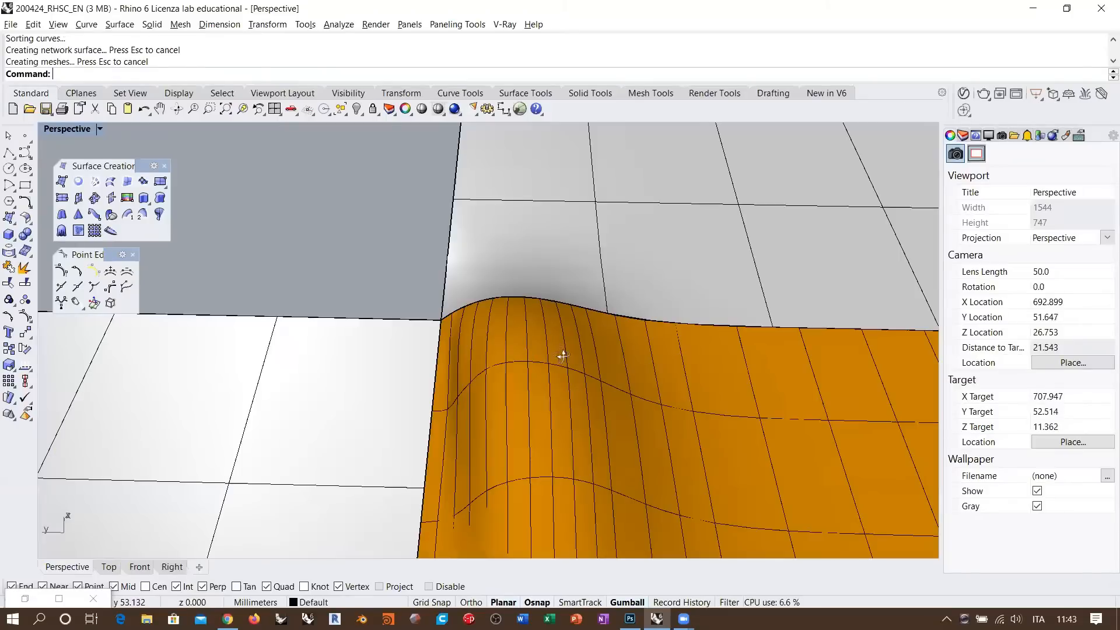
right_click_drag(563, 356, 512, 336)
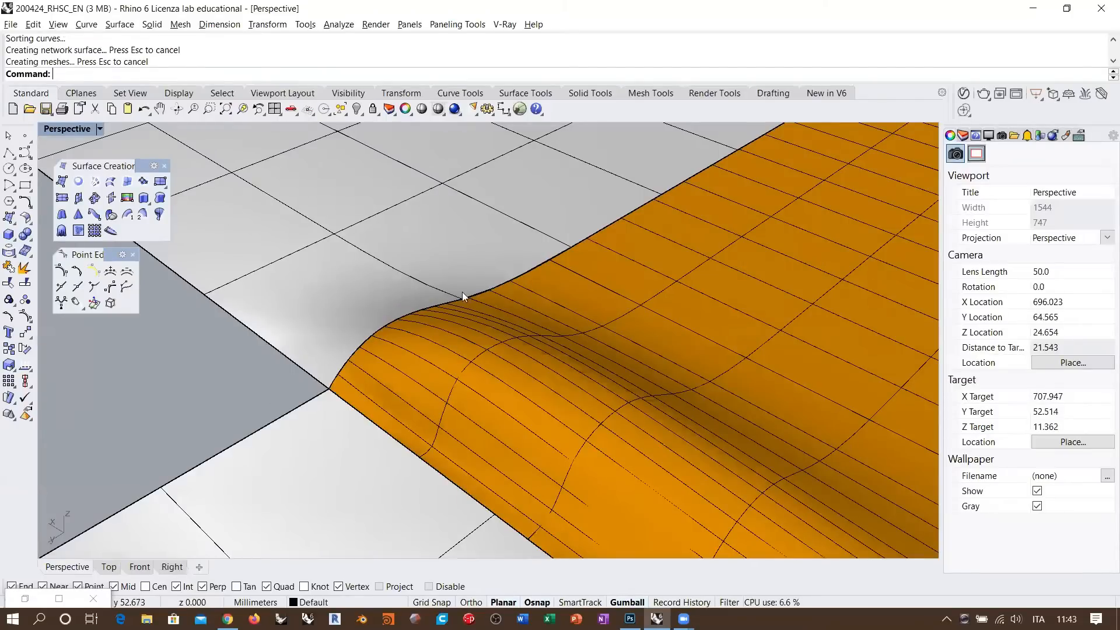
right_click_drag(462, 292, 433, 293)
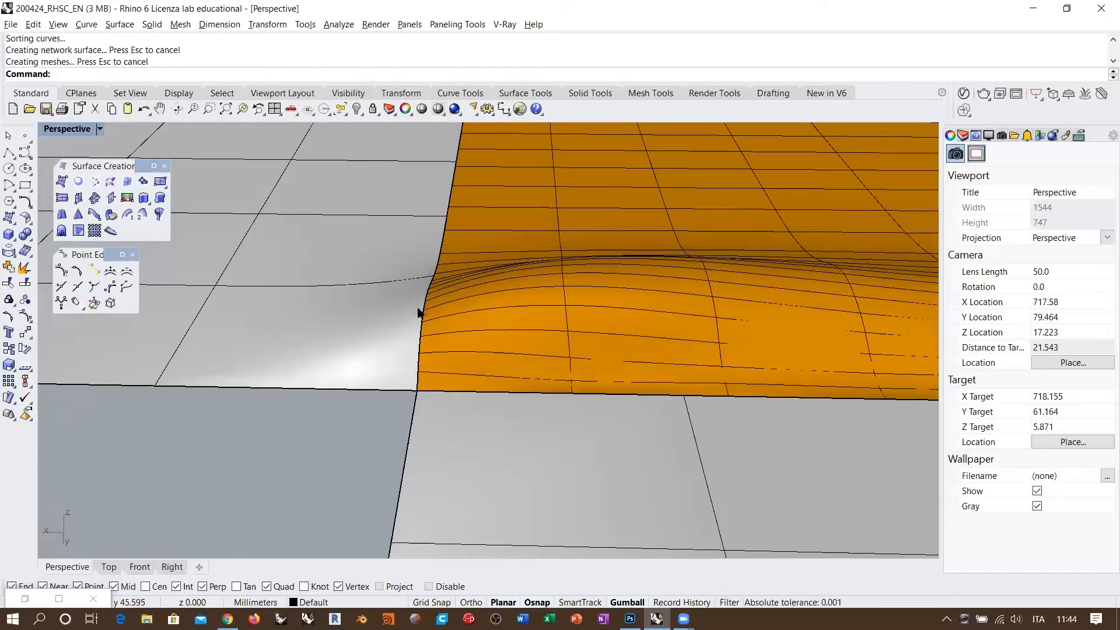
left_click(370, 296)
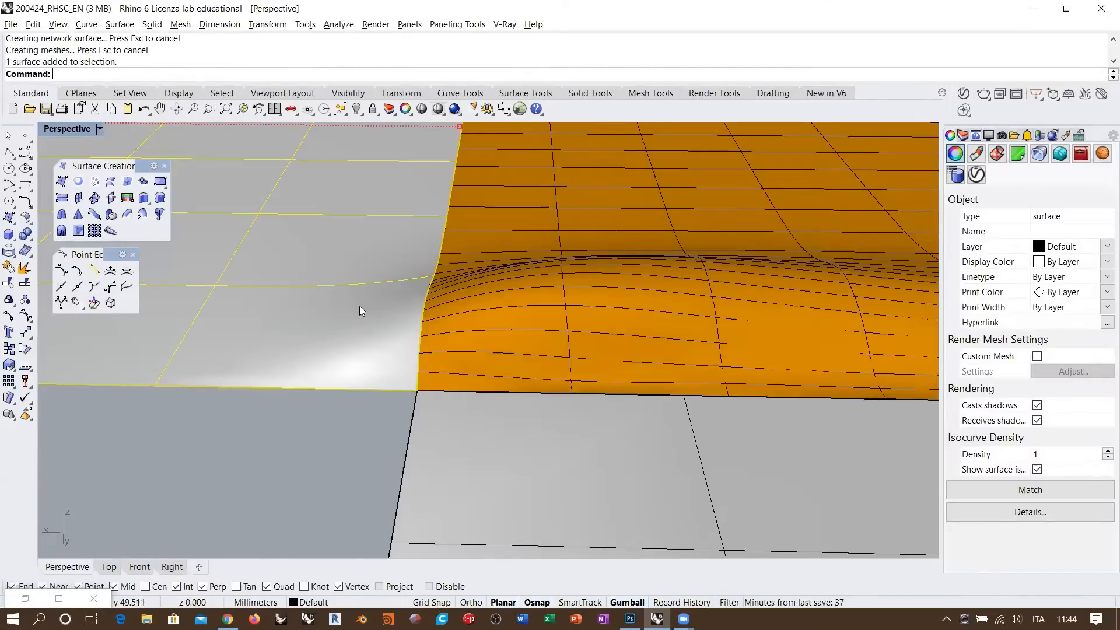
key("Escape")
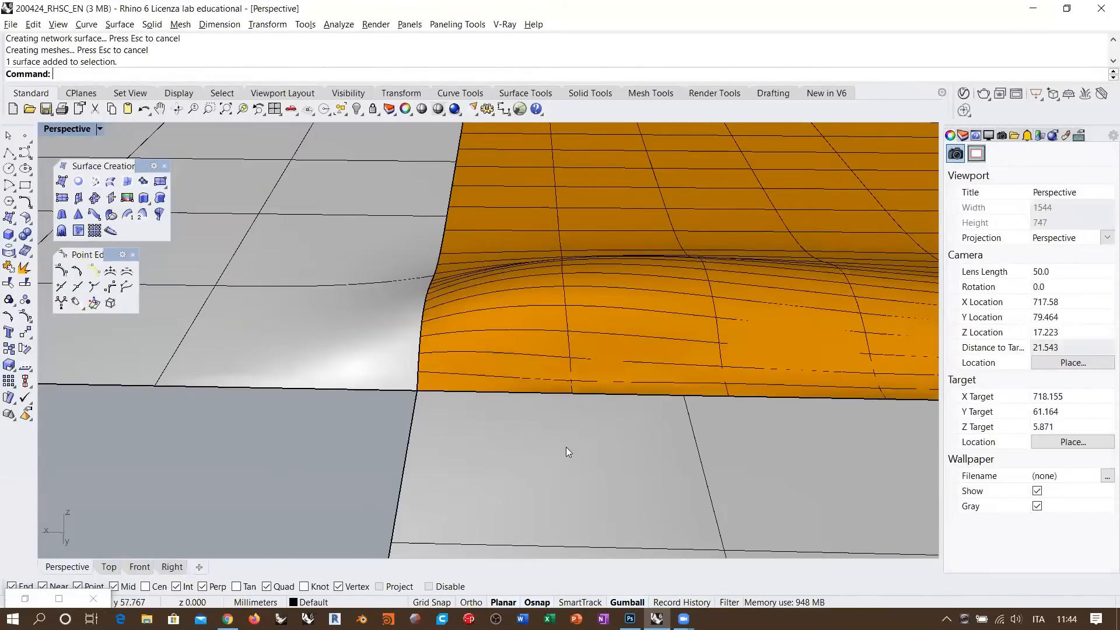
left_click(491, 387)
key("Escape")
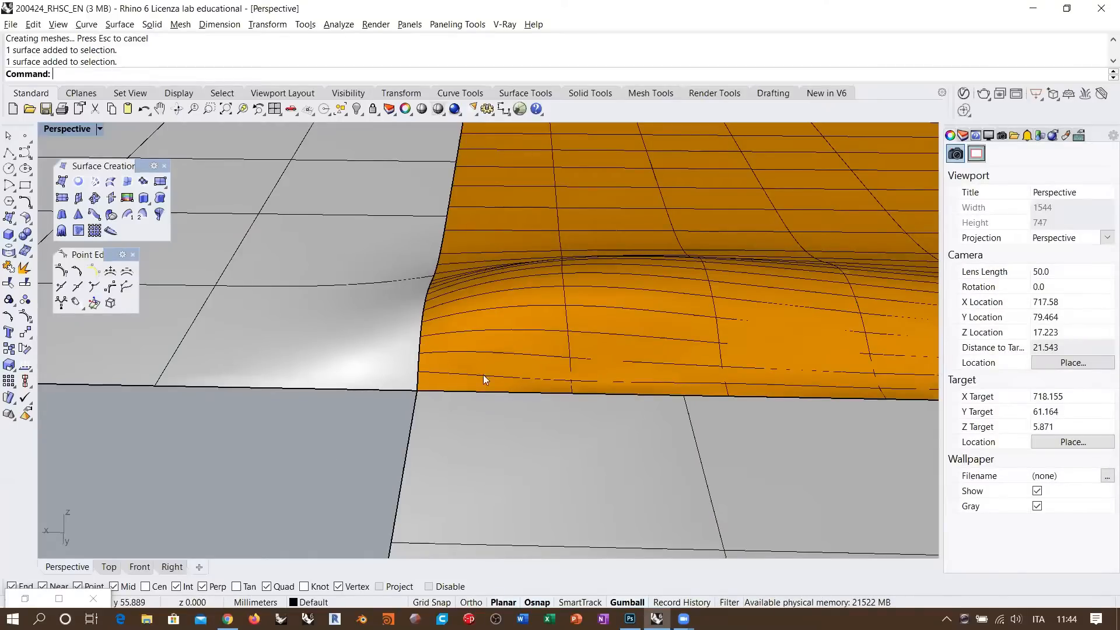
- Compare the network surface's edge along the flat plane with its edge along the raised plane, down to their shared corner
right_click_drag(423, 386, 342, 463)
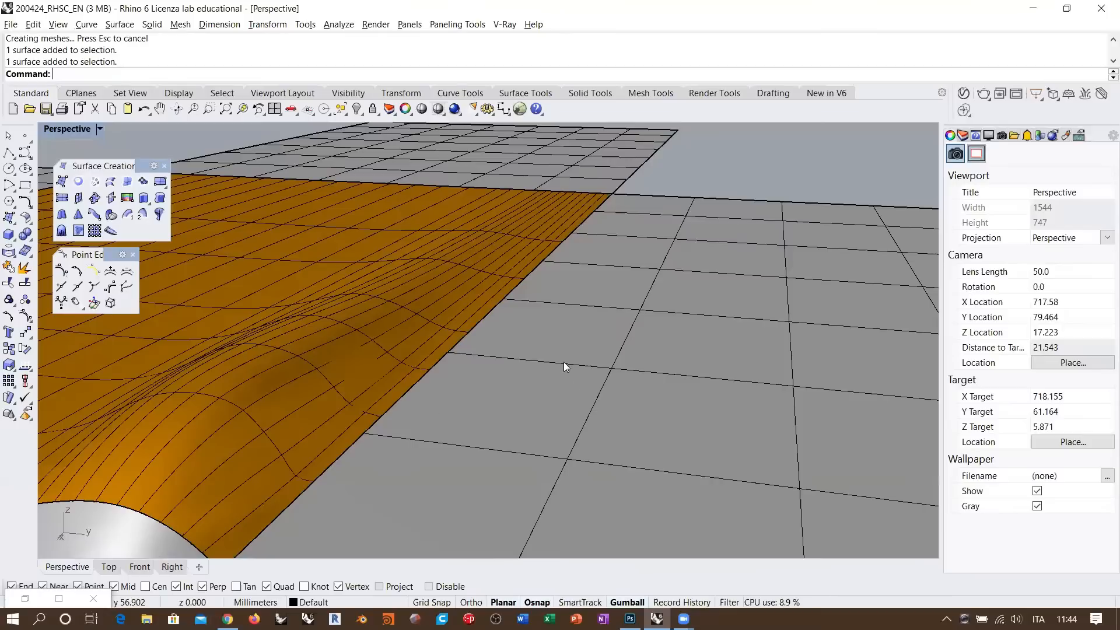
left_click(627, 321)
right_click_drag(632, 304, 478, 399)
left_click(608, 334, "ctrl")
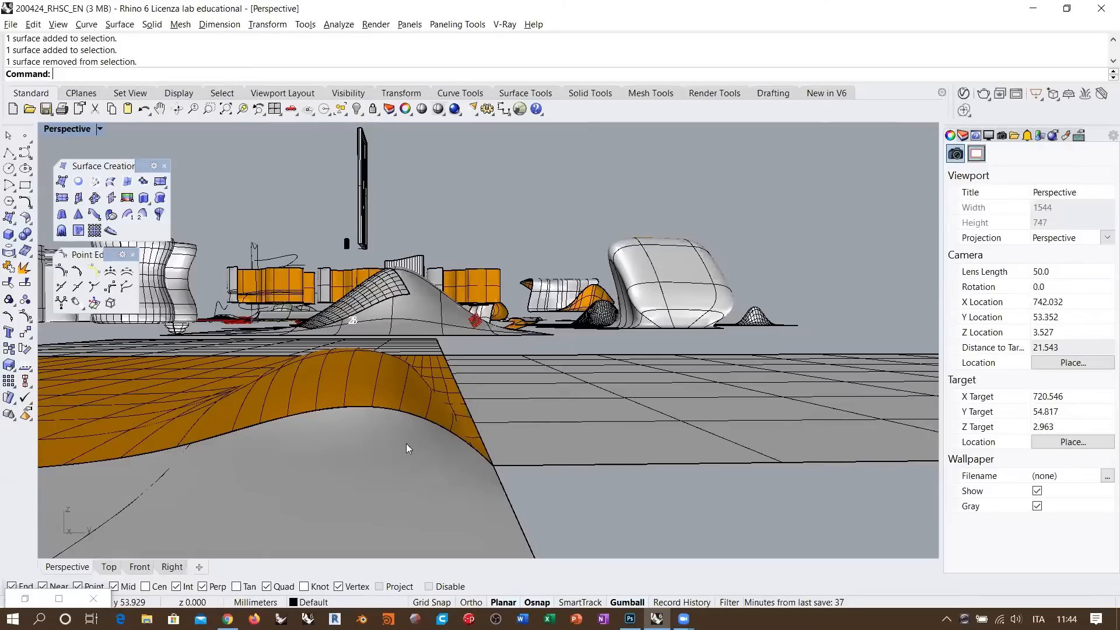
left_click(416, 457)
key("Escape")
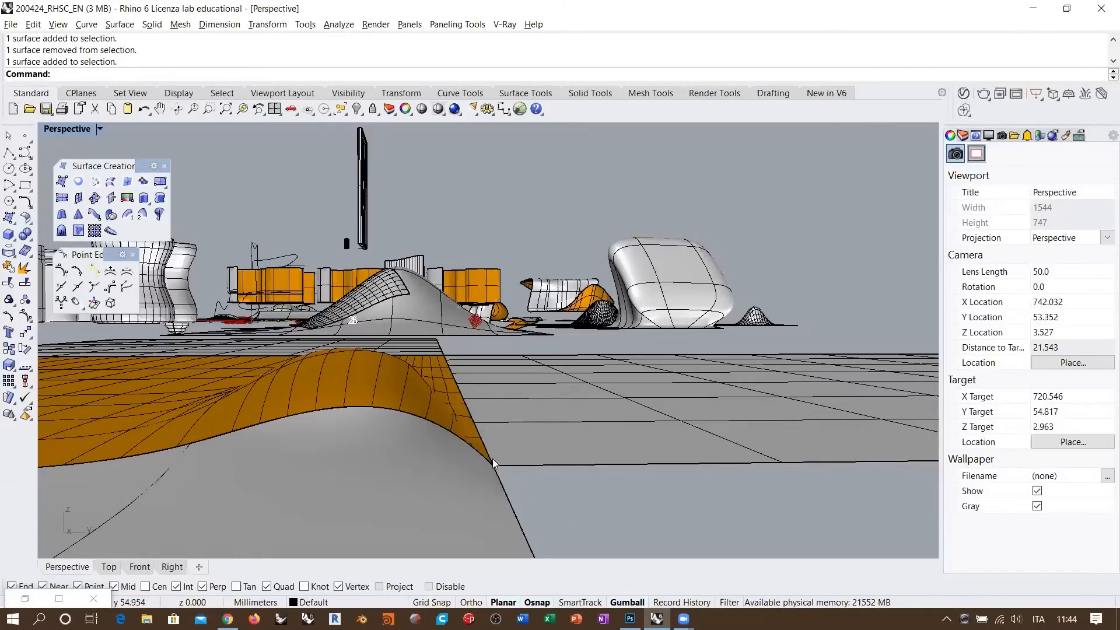
right_click_drag(497, 447, 525, 372)
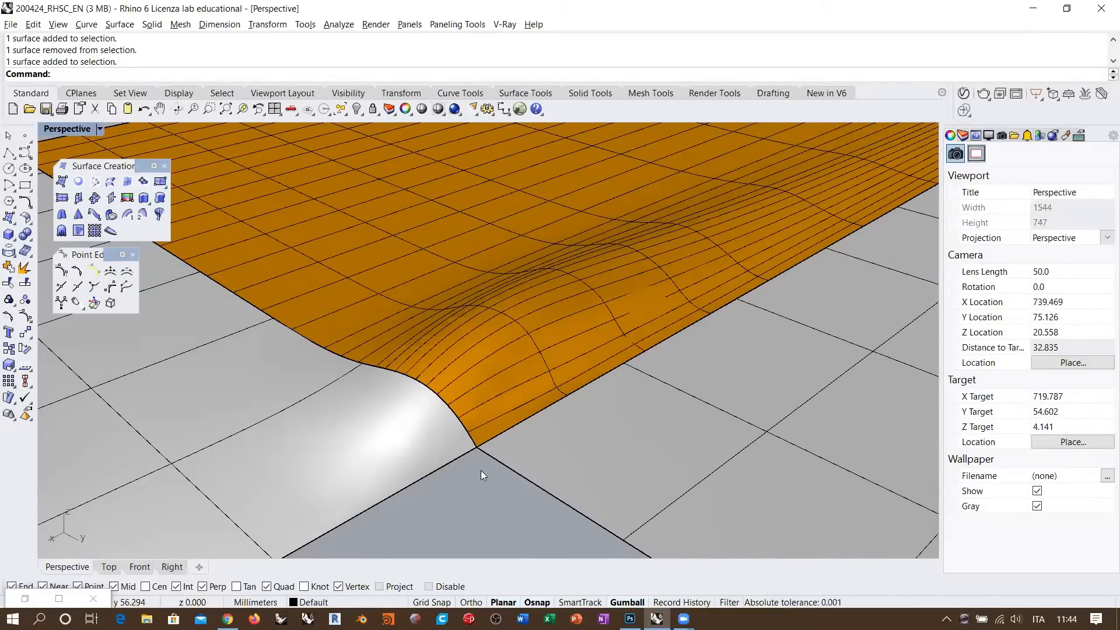
- Delete the four test planes together with the network surface between them
scroll(482, 470, "down", 5)
key("Home")
key("Home")
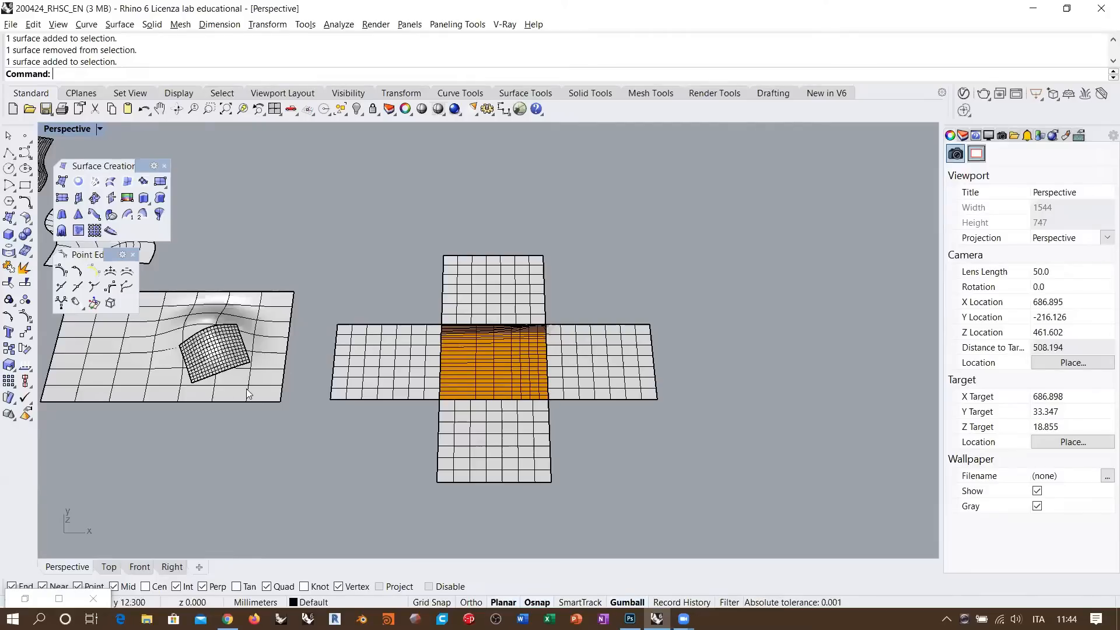
left_click_drag(548, 316, 377, 459)
key("Delete")
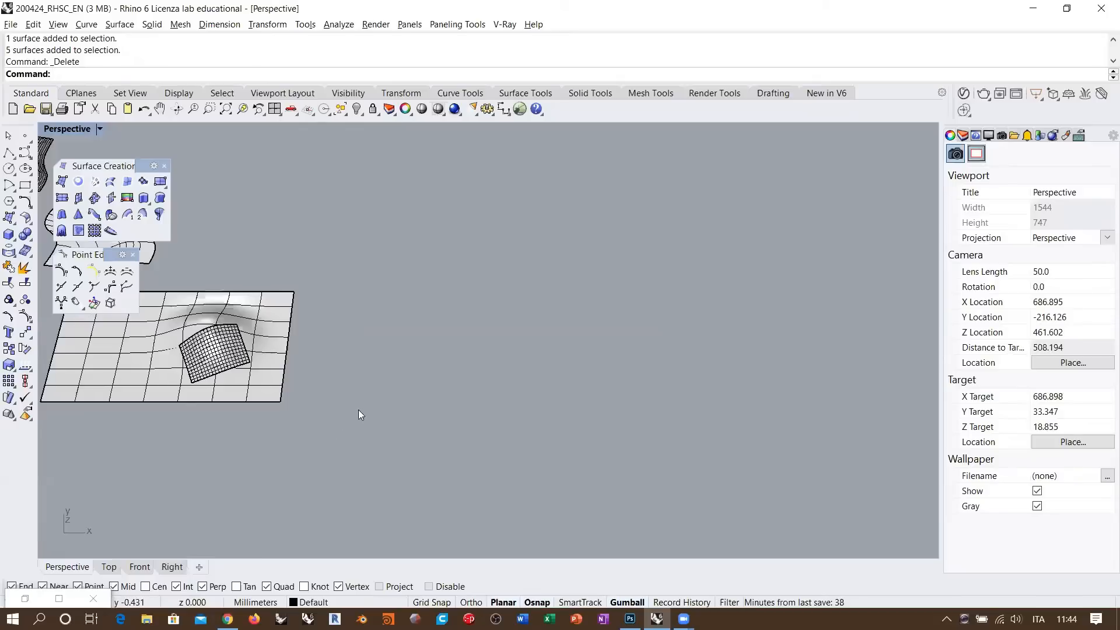
right_click_drag(162, 355, 382, 366, "shift")
scroll(382, 366, "up", 6)
right_click_drag(497, 422, 491, 391)
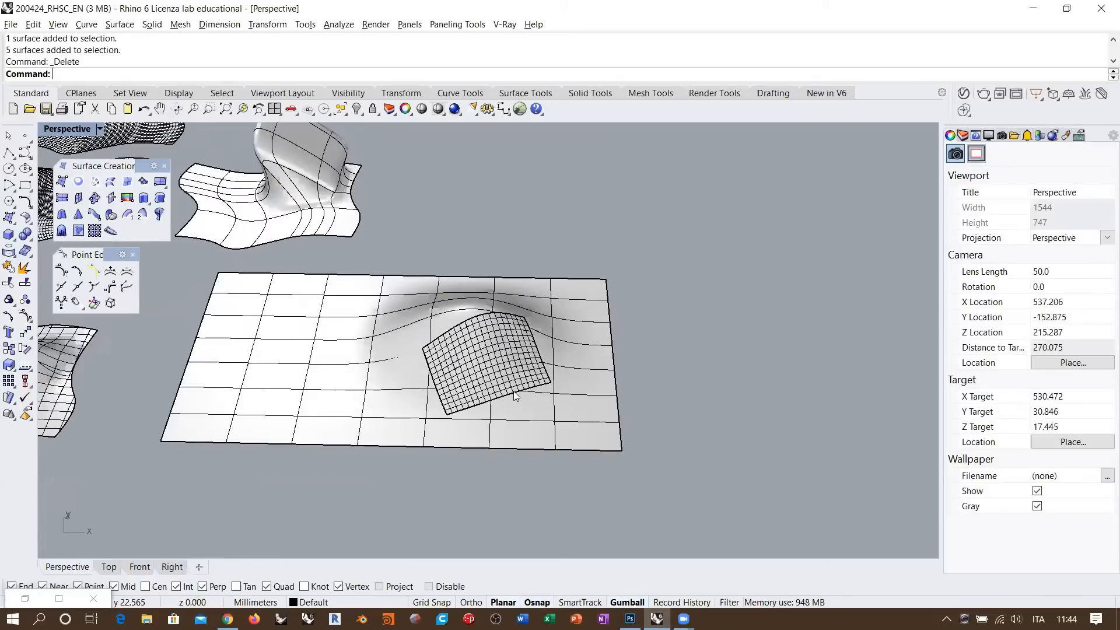
- Move the dense patch surface along X out of the opening in the large deformed plane, clear of the plane
scroll(625, 293, "up", 3)
left_click(626, 293)
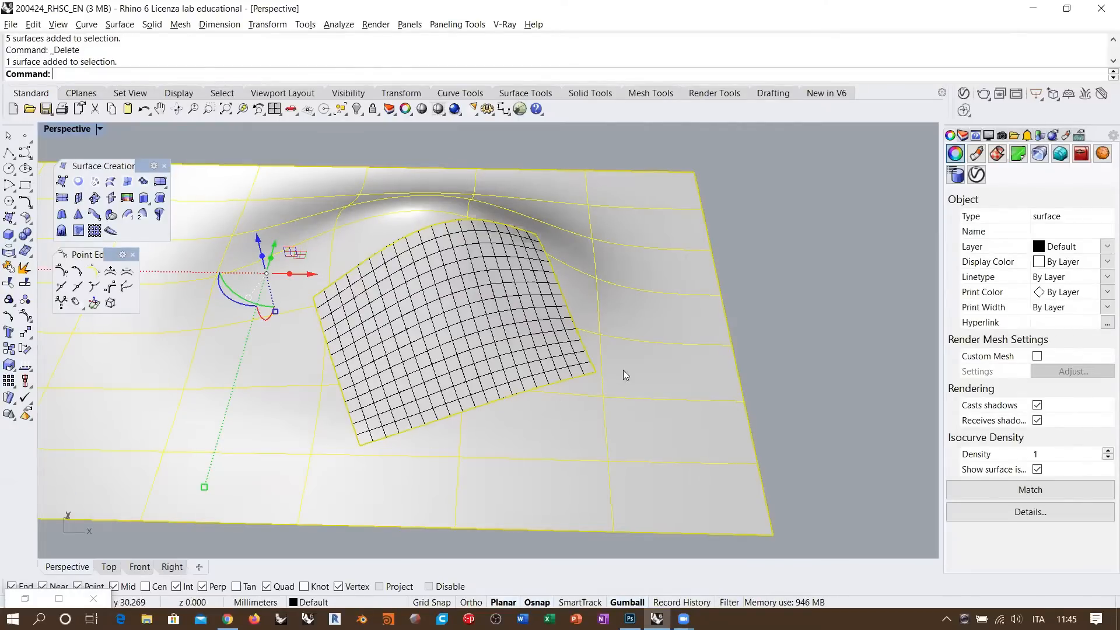
key("Escape")
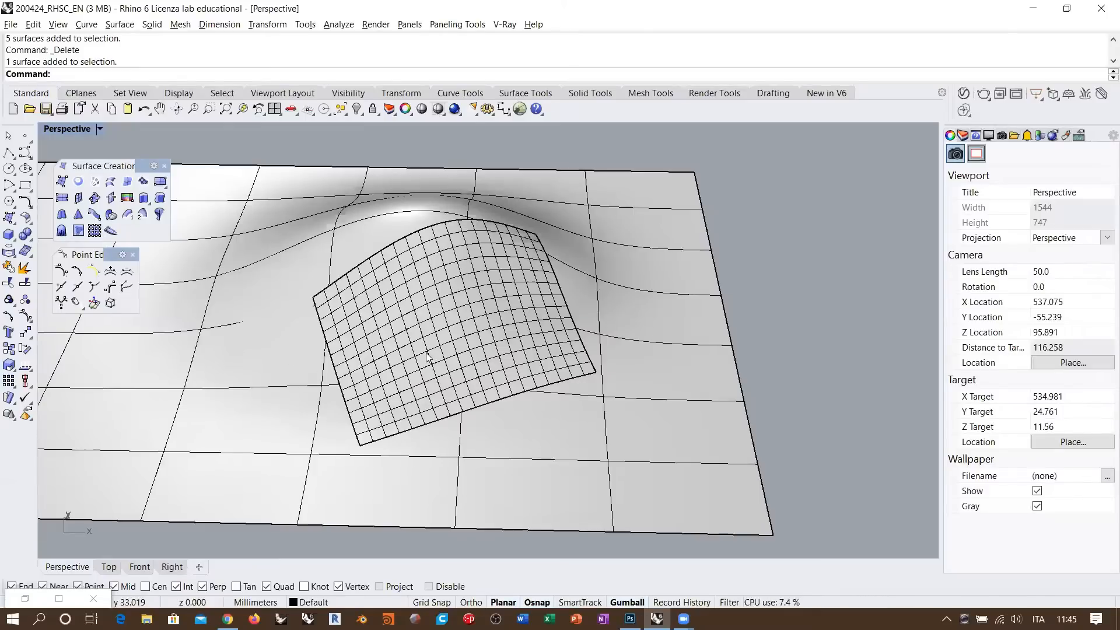
left_click(435, 322)
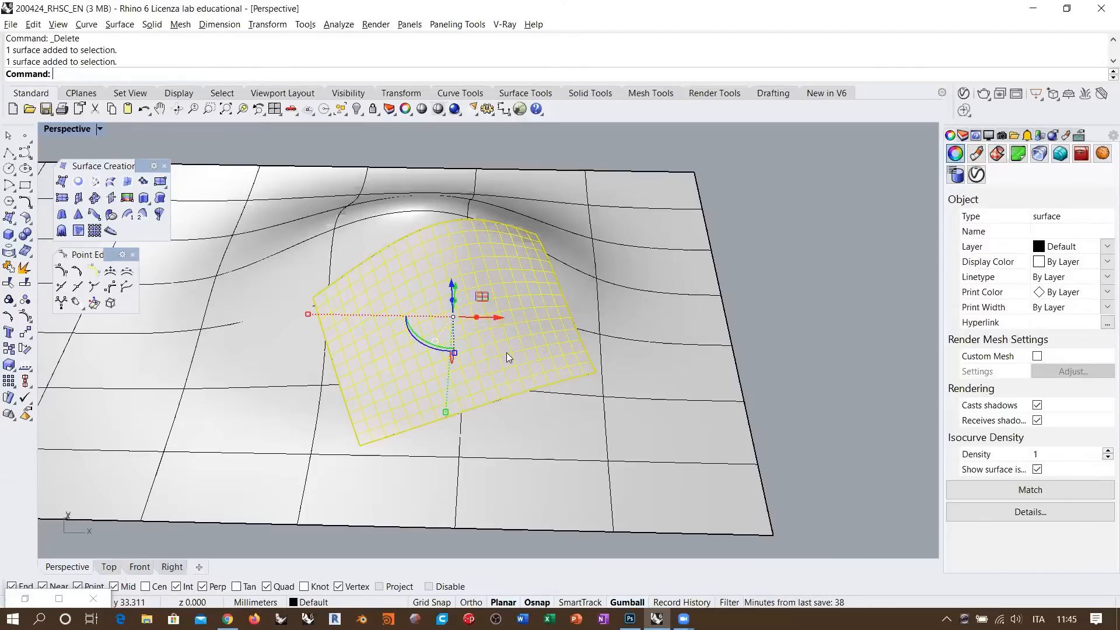
right_click_drag(493, 353, 396, 335)
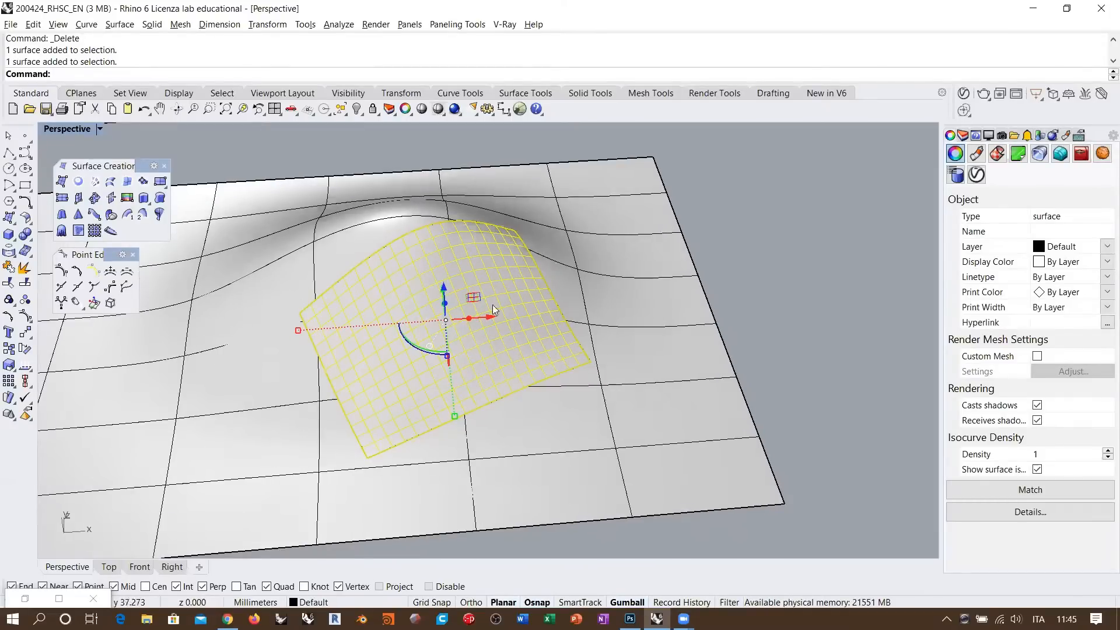
right_click_drag(435, 339, 553, 318)
left_click_drag(553, 318, 762, 334)
left_click(619, 335)
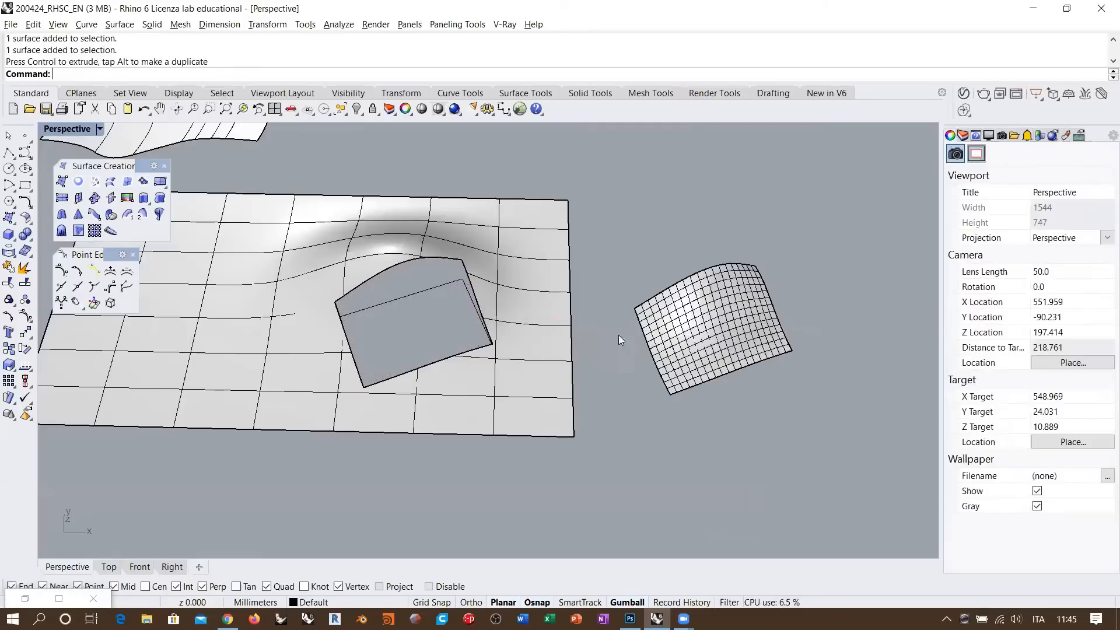
- Start a Patch from the four surface edges around the opening and preview it with 20 U and 20 V spans
scroll(403, 352, "up", 4)
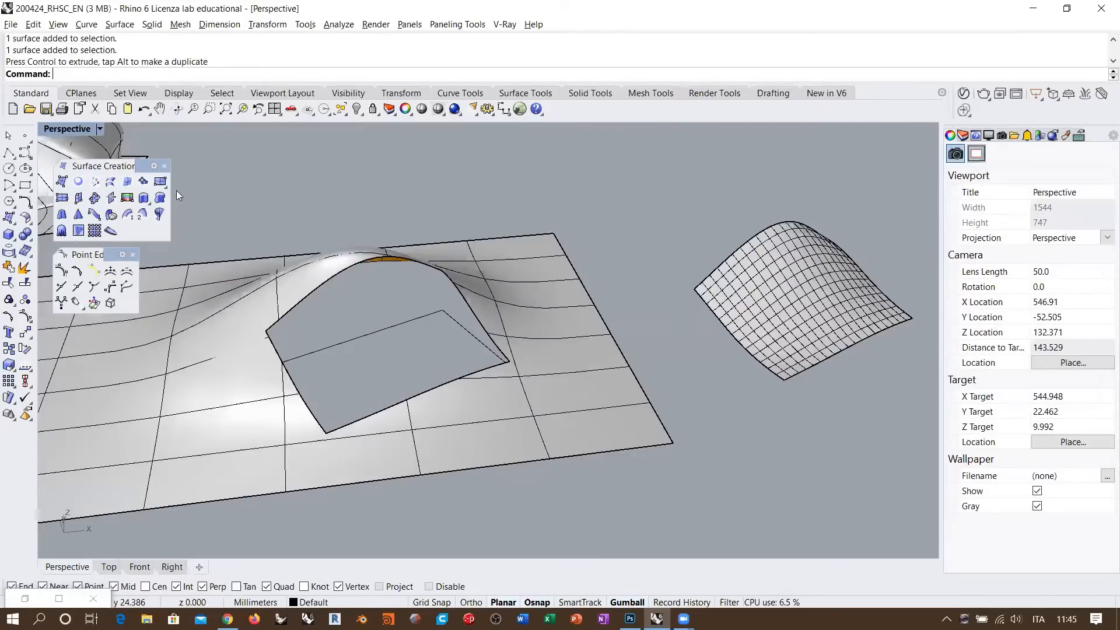
scroll(176, 191, "up", 2)
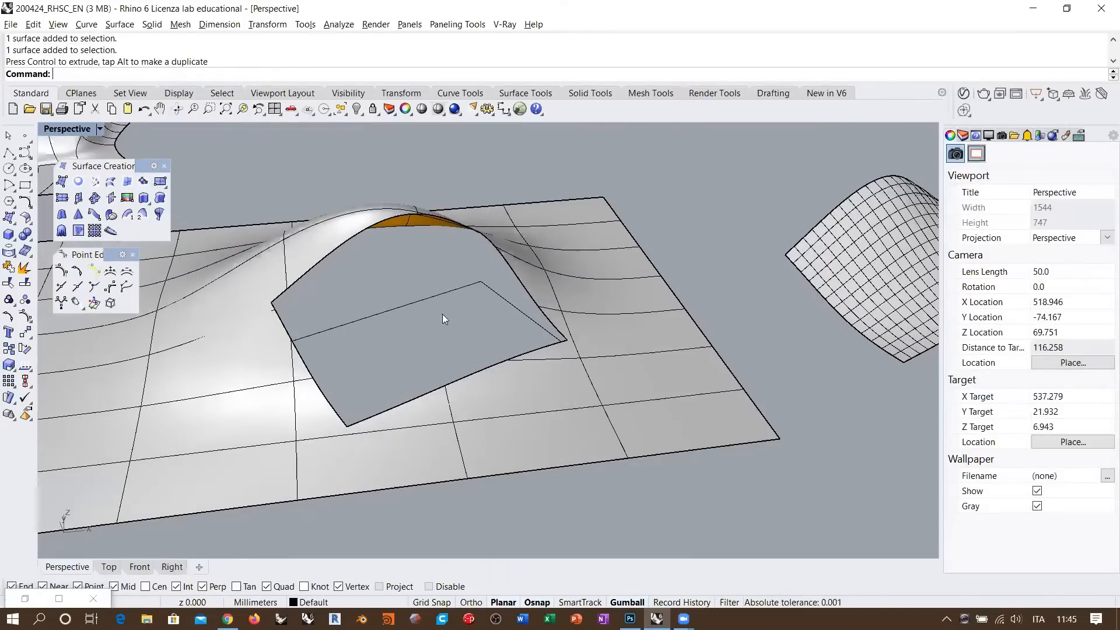
scroll(442, 319, "up", 2)
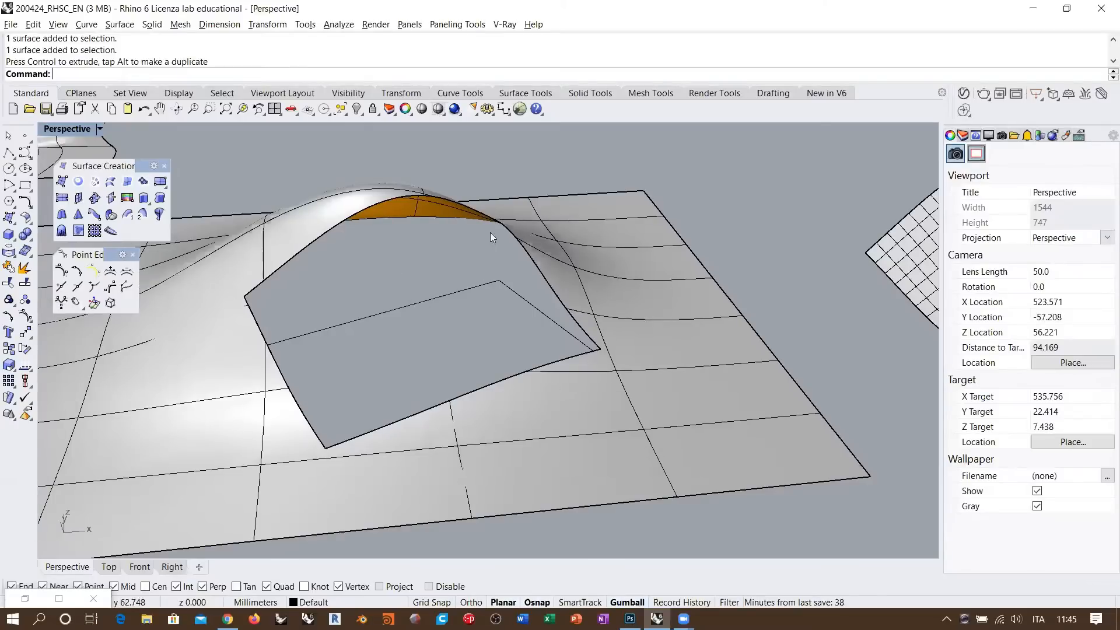
left_click(144, 181)
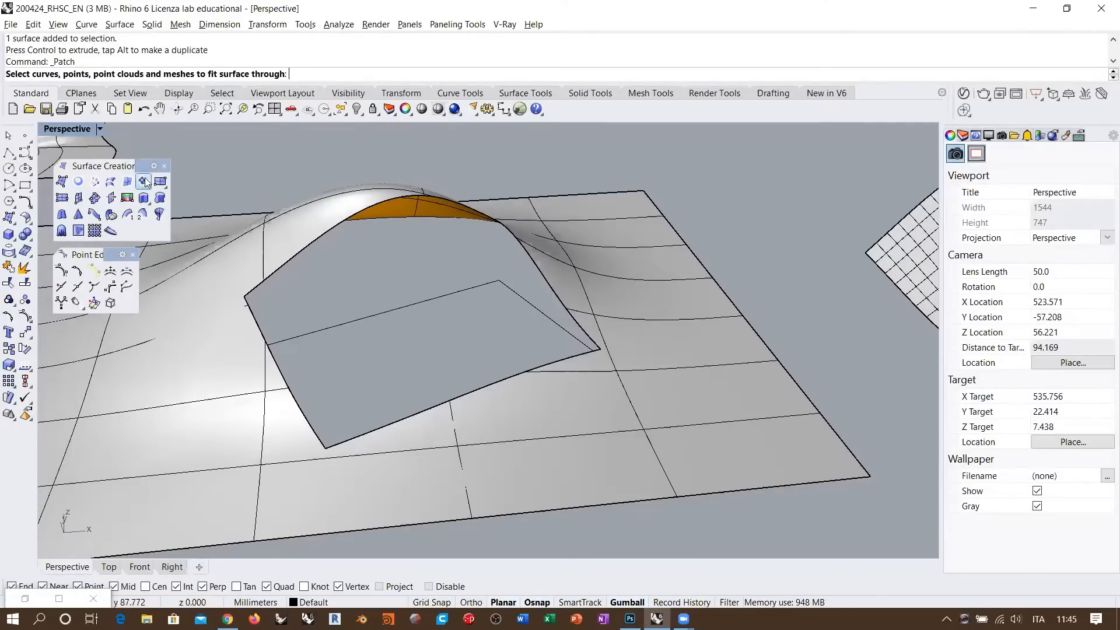
left_click(501, 378)
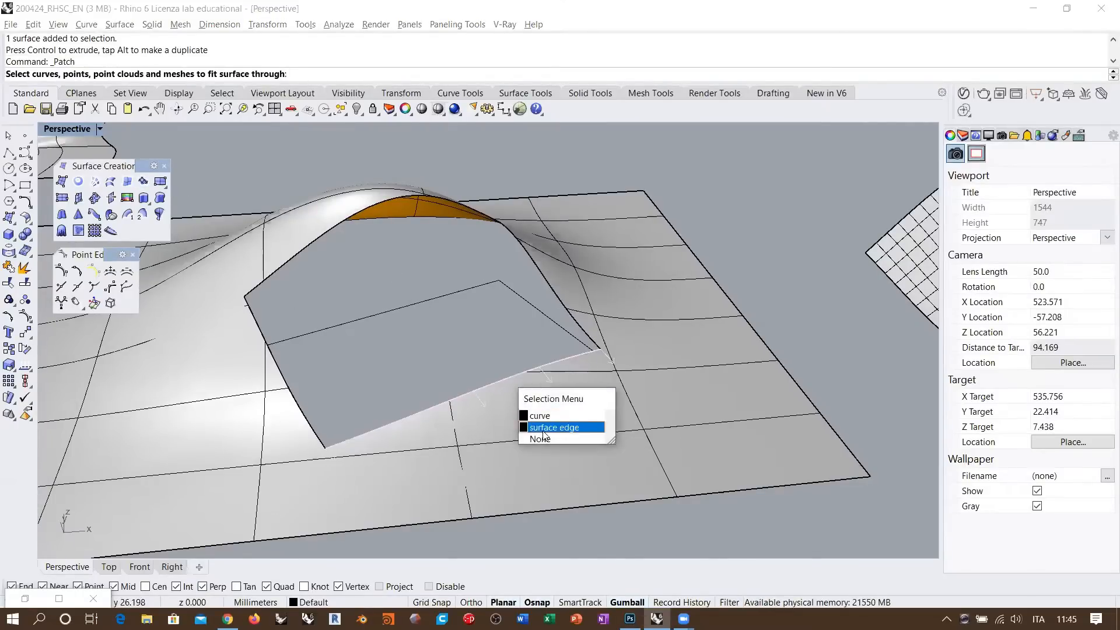
left_click(538, 273)
left_click(575, 320)
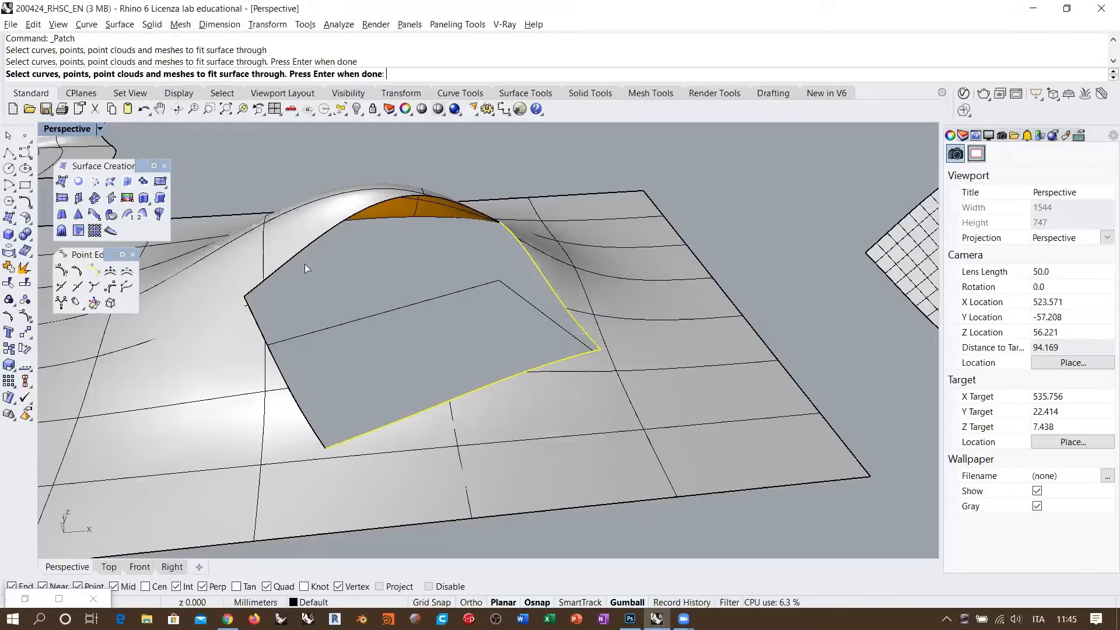
left_click(293, 260)
left_click(344, 306)
left_click(261, 326)
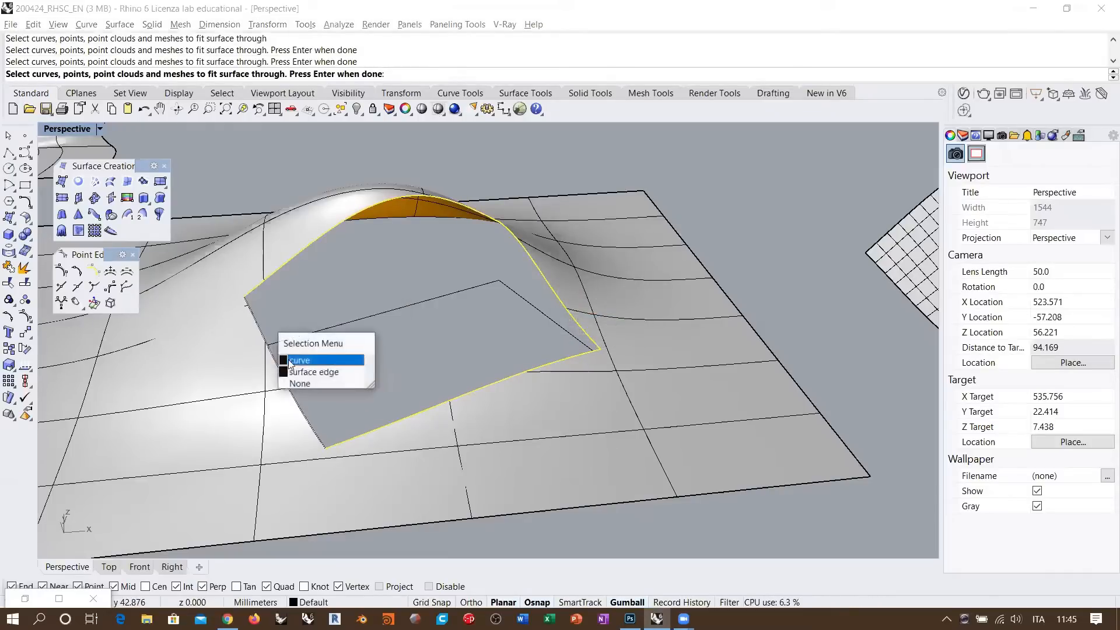
left_click(327, 367)
key("Return")
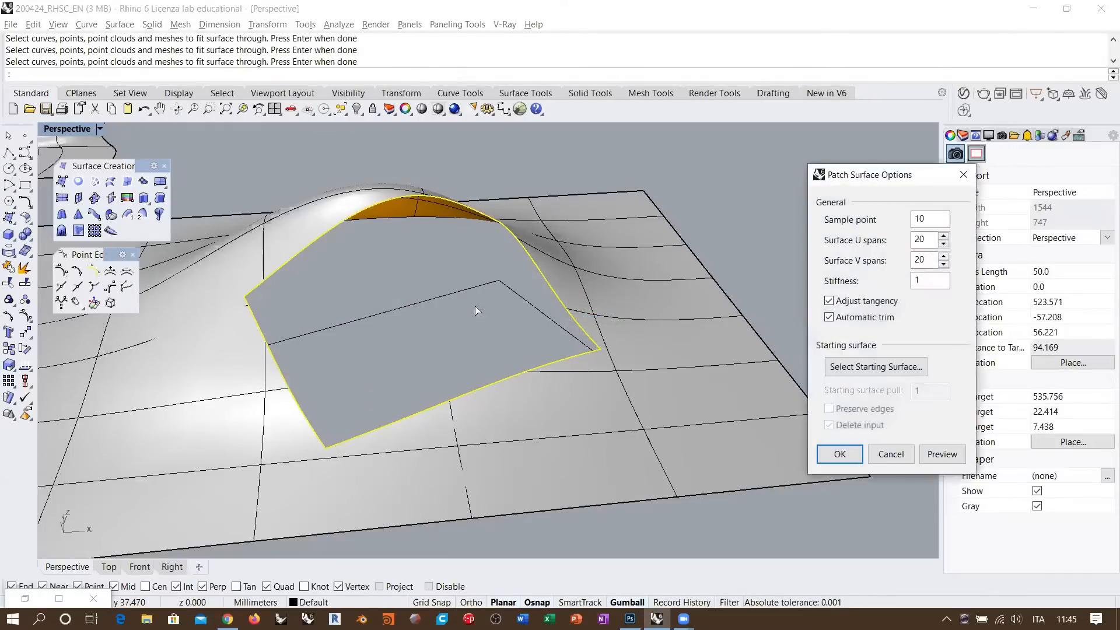
left_click(891, 444)
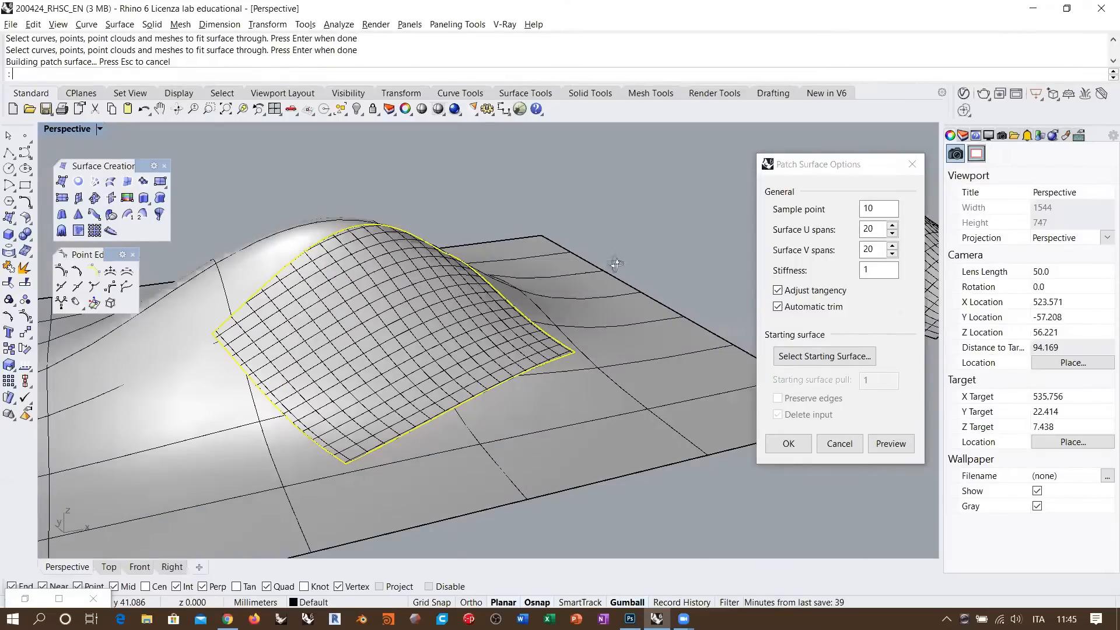
right_click_drag(613, 263, 492, 325)
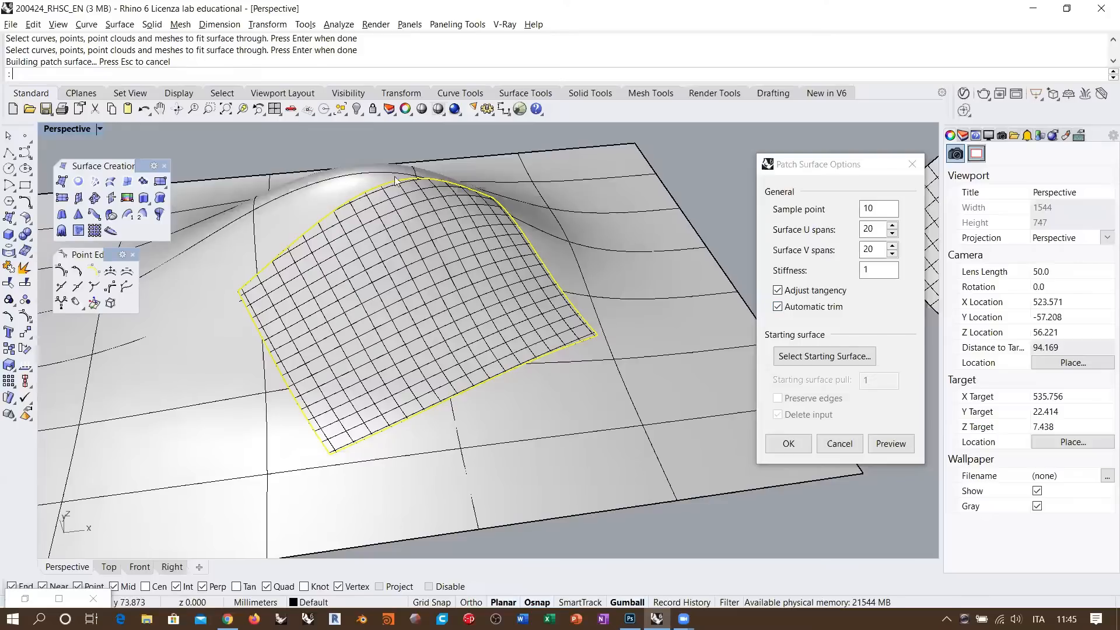
- Preview the patch with automatic trim off and inspect how it extends past the opening's edges
left_click(778, 307)
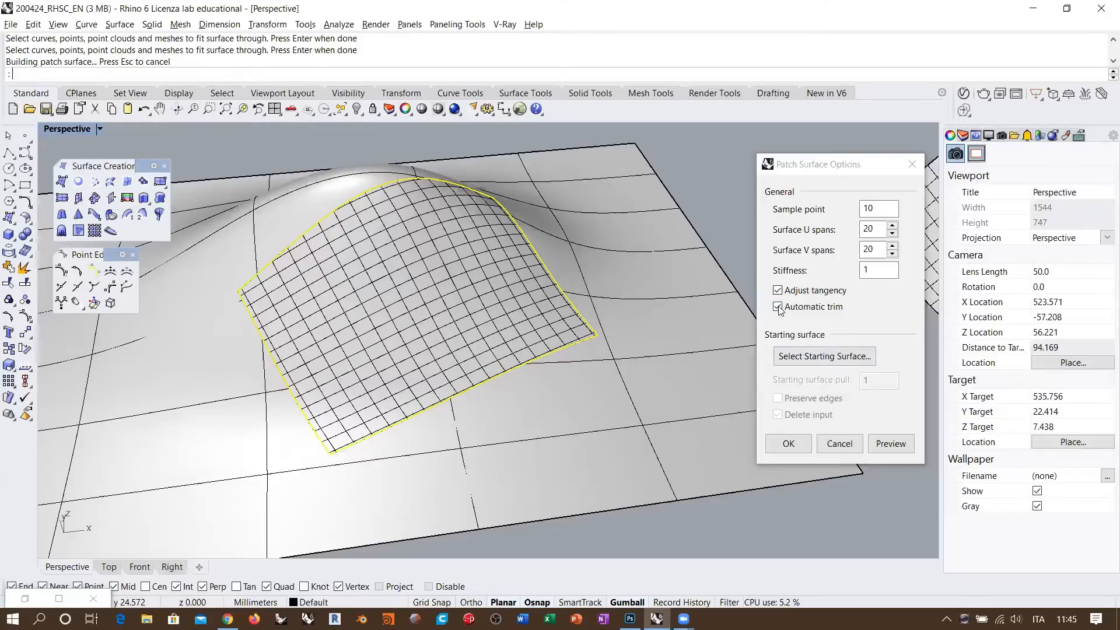
left_click(887, 444)
right_click_drag(420, 356, 633, 293)
right_click_drag(582, 266, 442, 350)
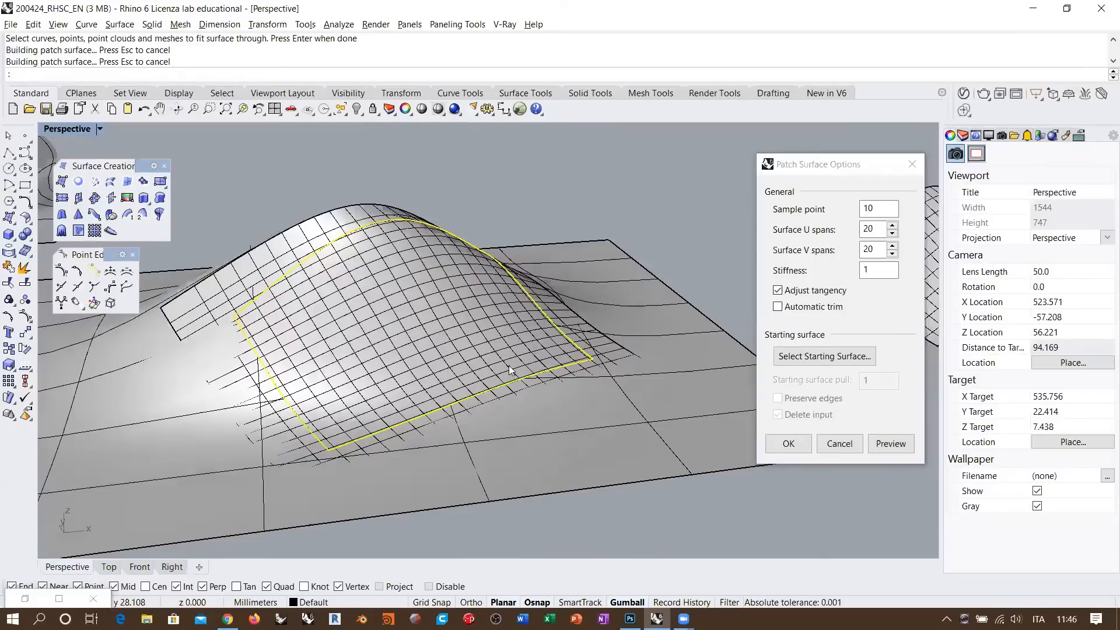
- Turn the patch's automatic trim back on, preview it and inspect how it meets the surrounding surface
left_click(807, 307)
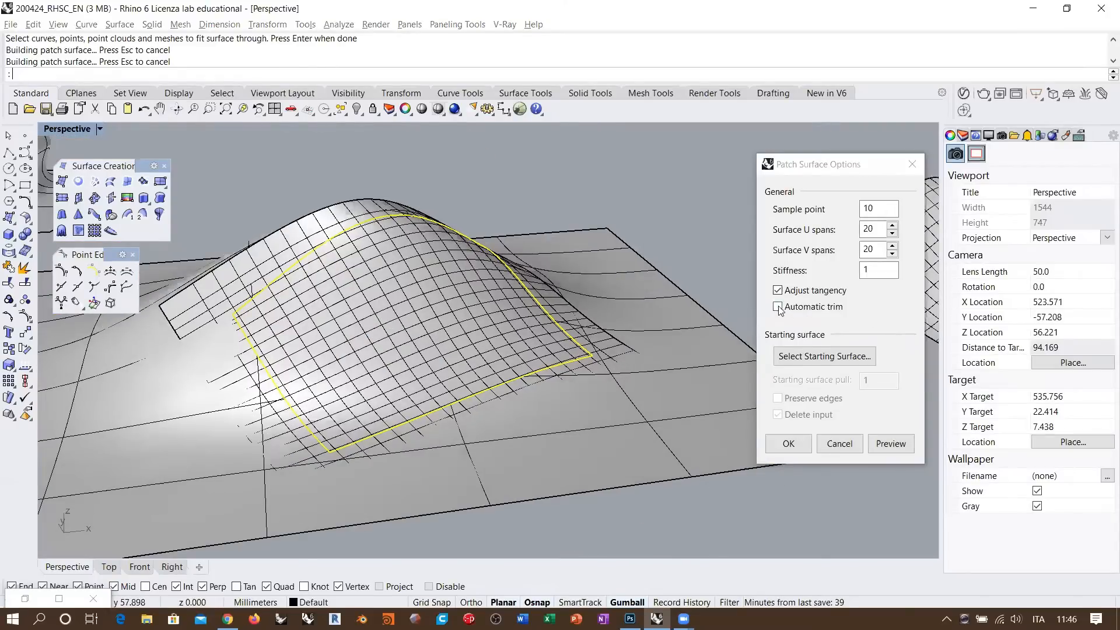
left_click(891, 444)
right_click_drag(498, 274, 514, 173)
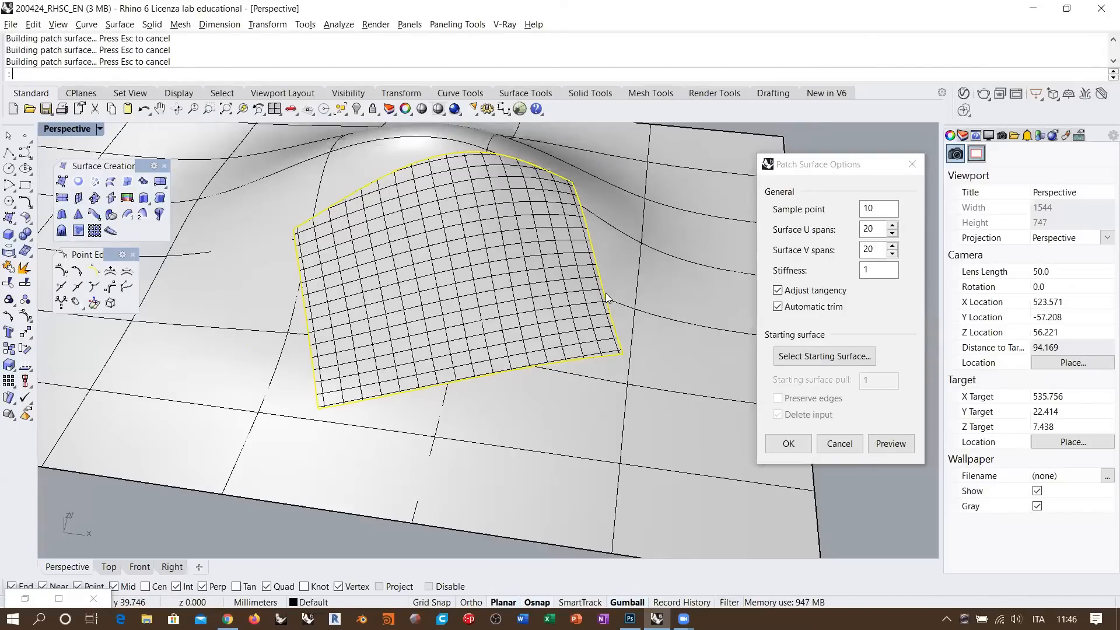
right_click_drag(451, 294, 506, 277)
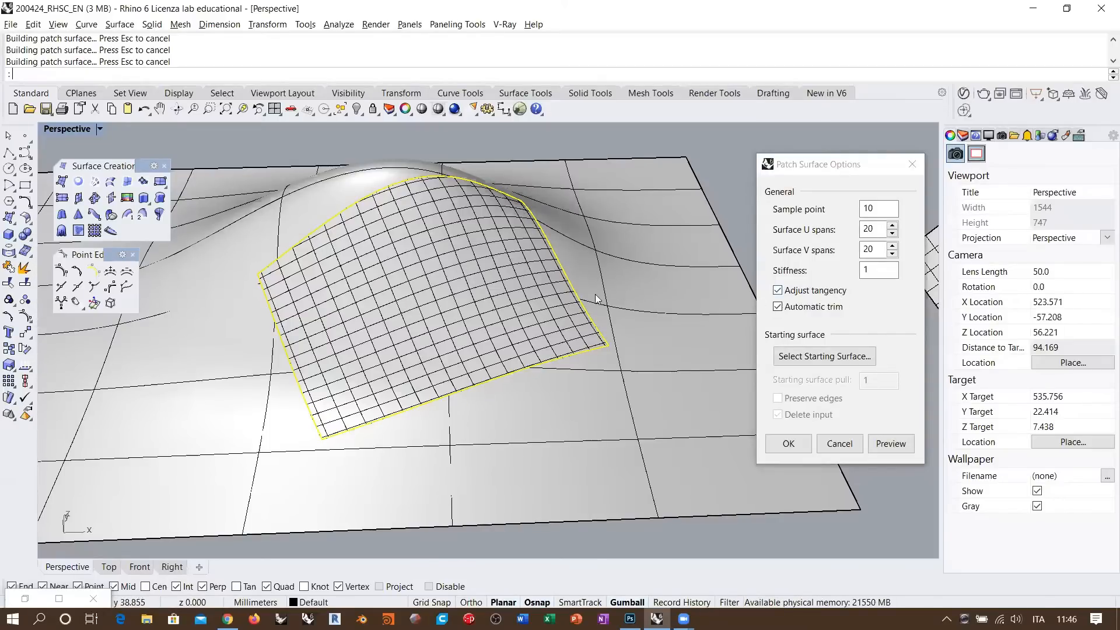
right_click_drag(542, 288, 452, 266)
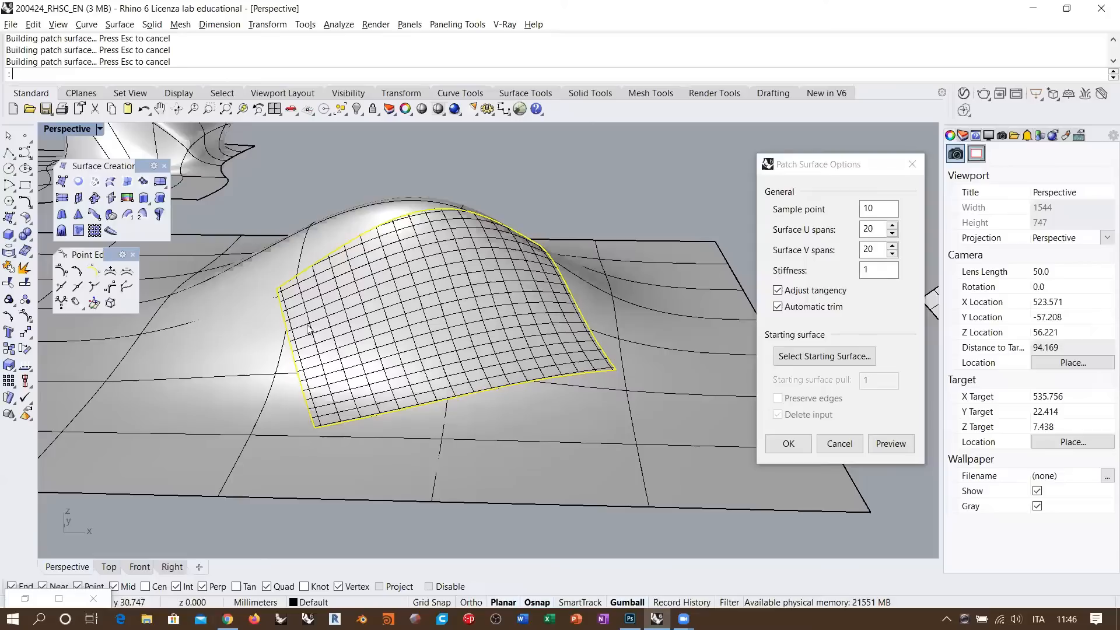
- Set the patch's U and V spans to 50 and preview the denser surface
left_click(880, 272)
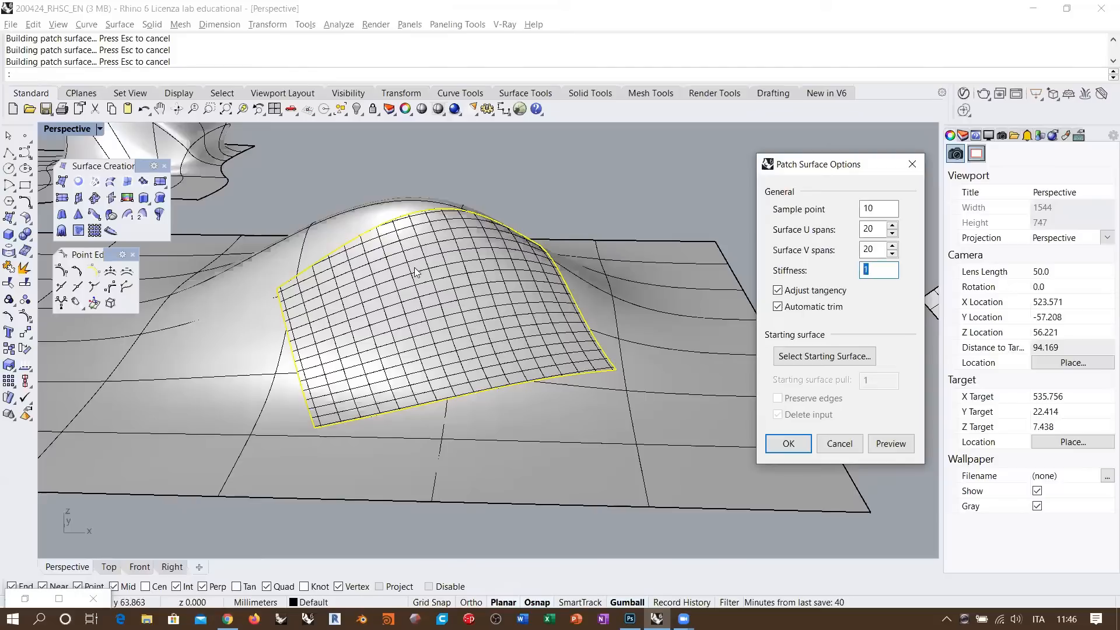
double_click(868, 229)
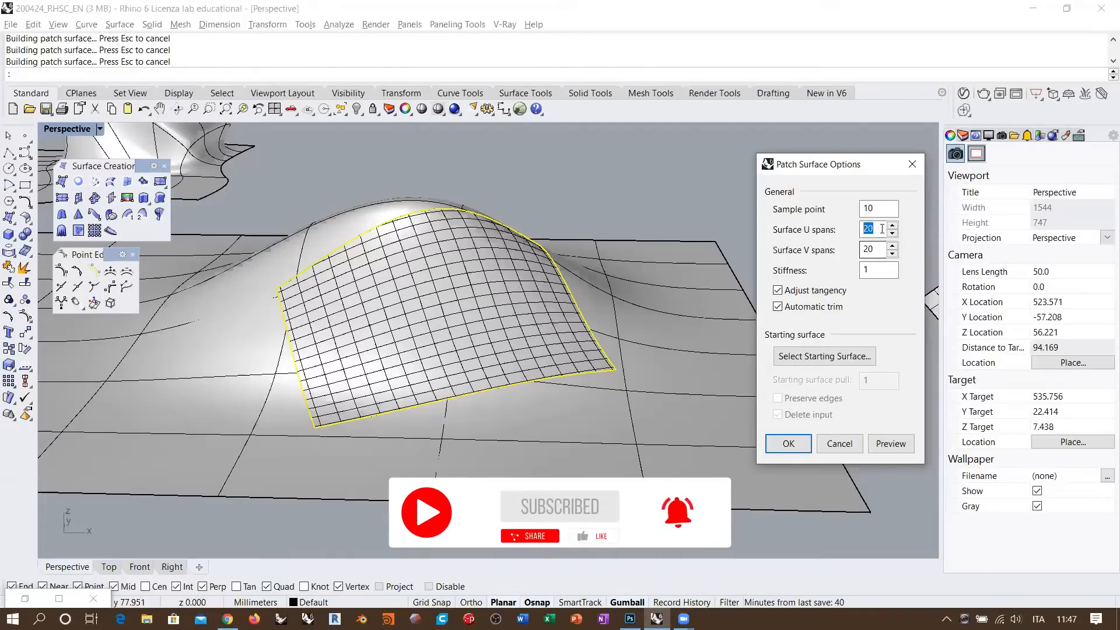
left_click(874, 251)
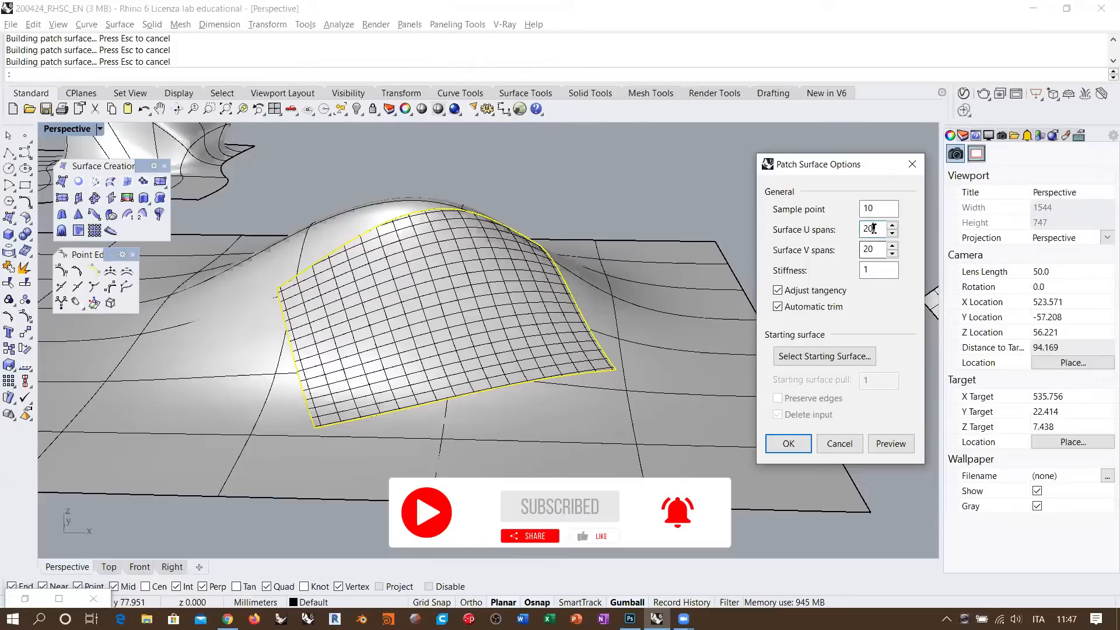
double_click(875, 228)
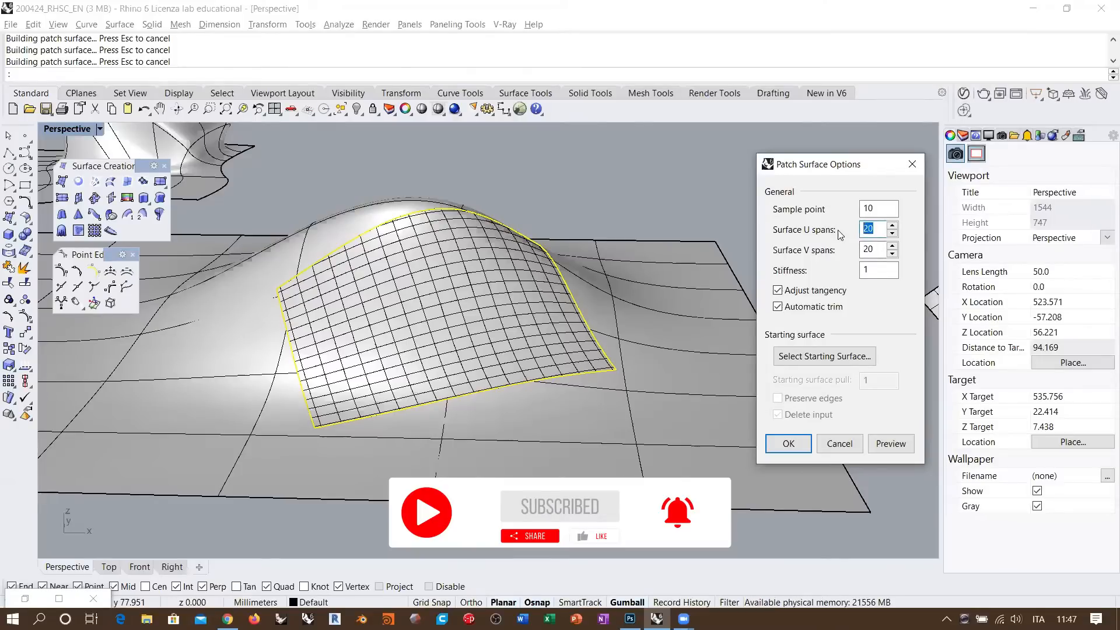
type("50")
key("Tab")
type("50")
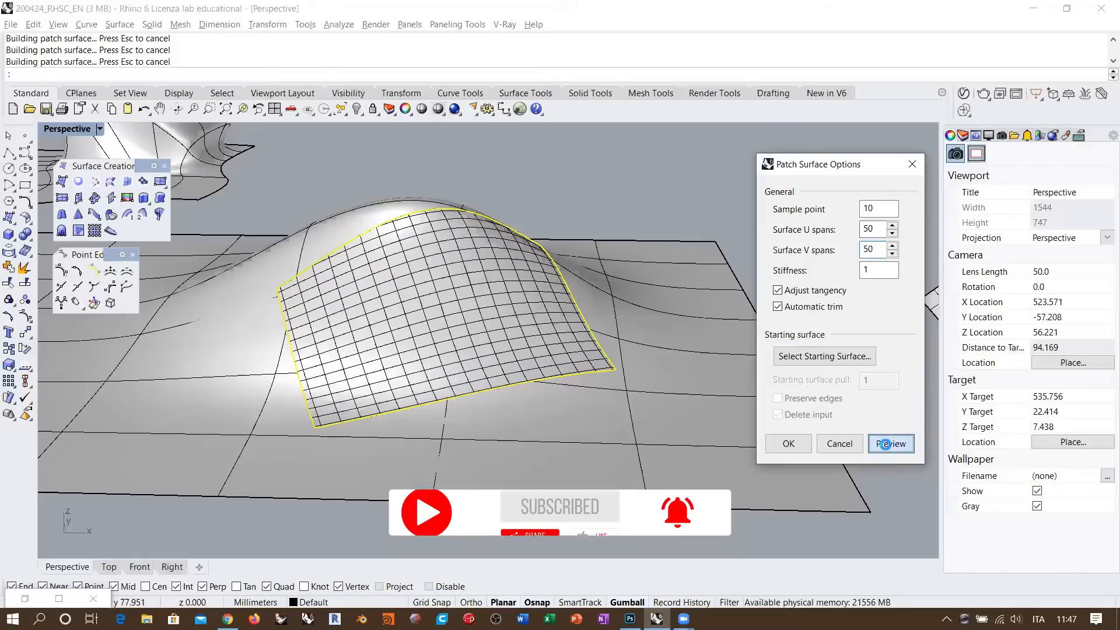
left_click(891, 443)
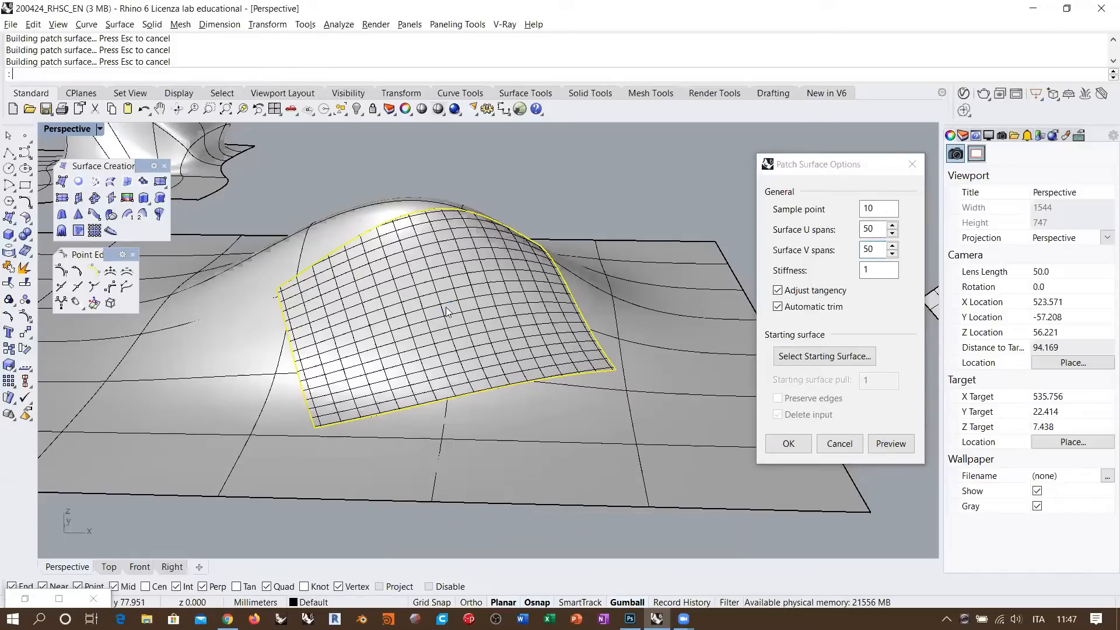
right_click_drag(490, 307, 490, 242)
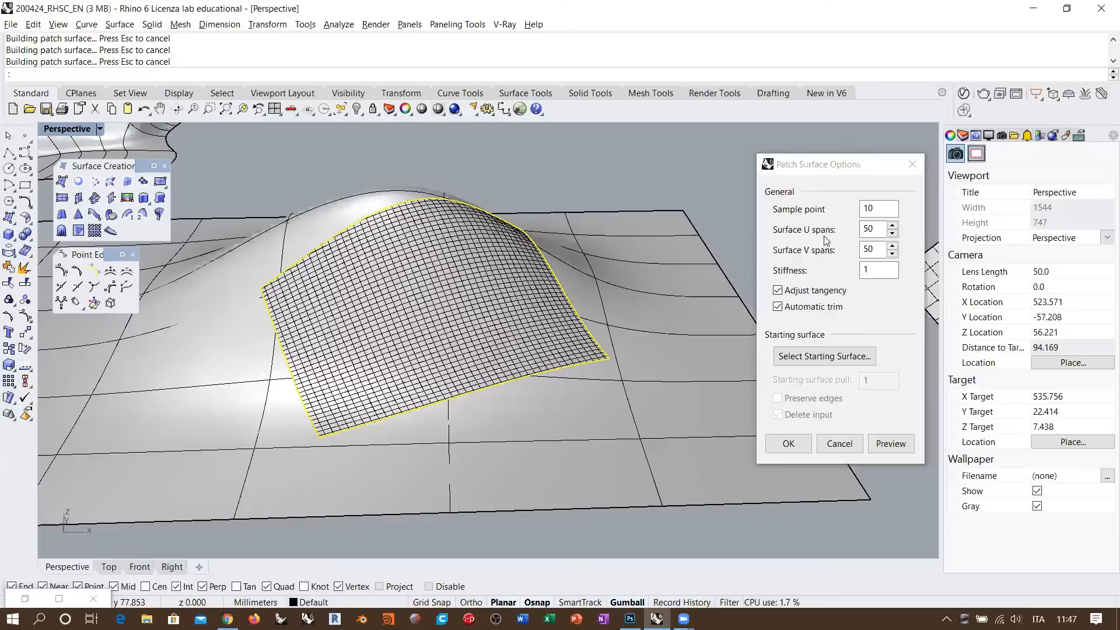
- Set the patch's U and V spans back to 20 and preview it again
left_click_drag(877, 228, 826, 230)
type("20")
key("Tab")
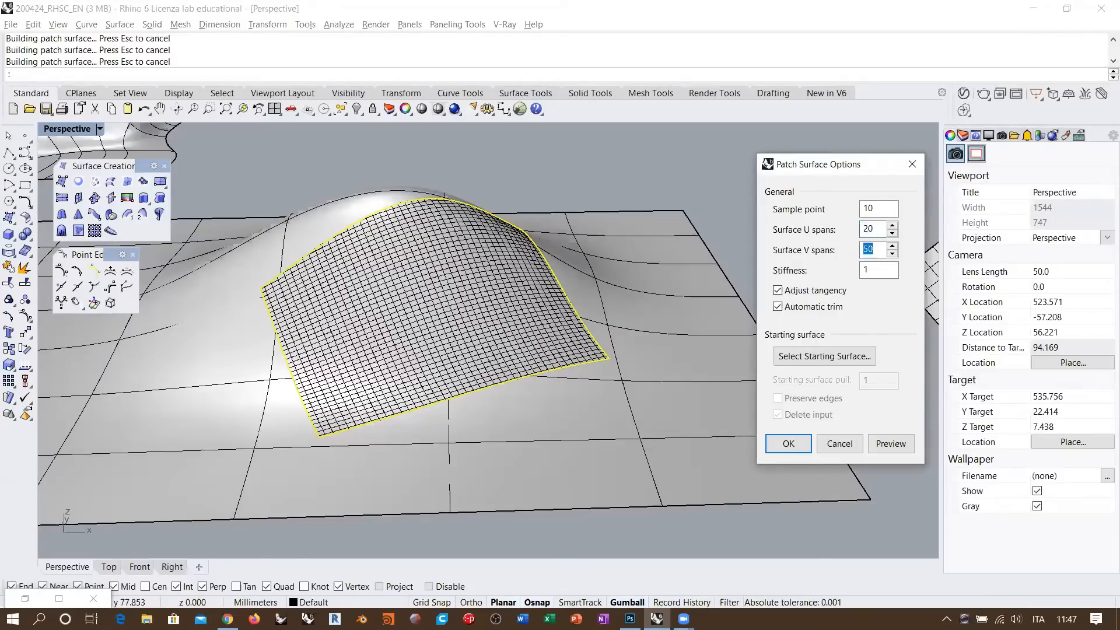
type("20")
key("Tab")
left_click(891, 444)
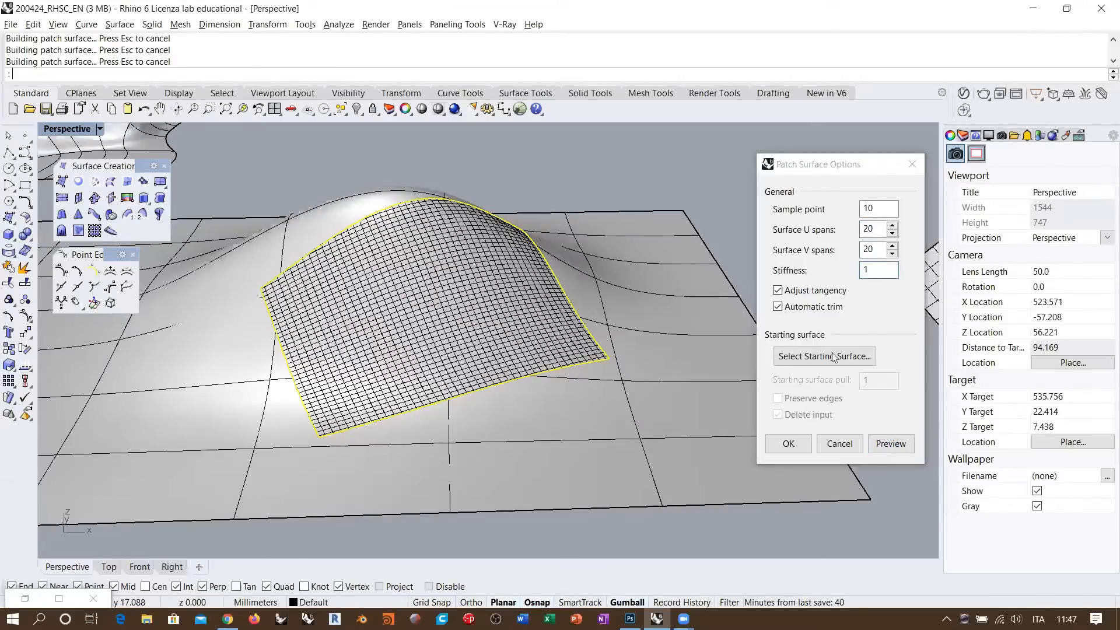
right_click_drag(557, 279, 338, 320)
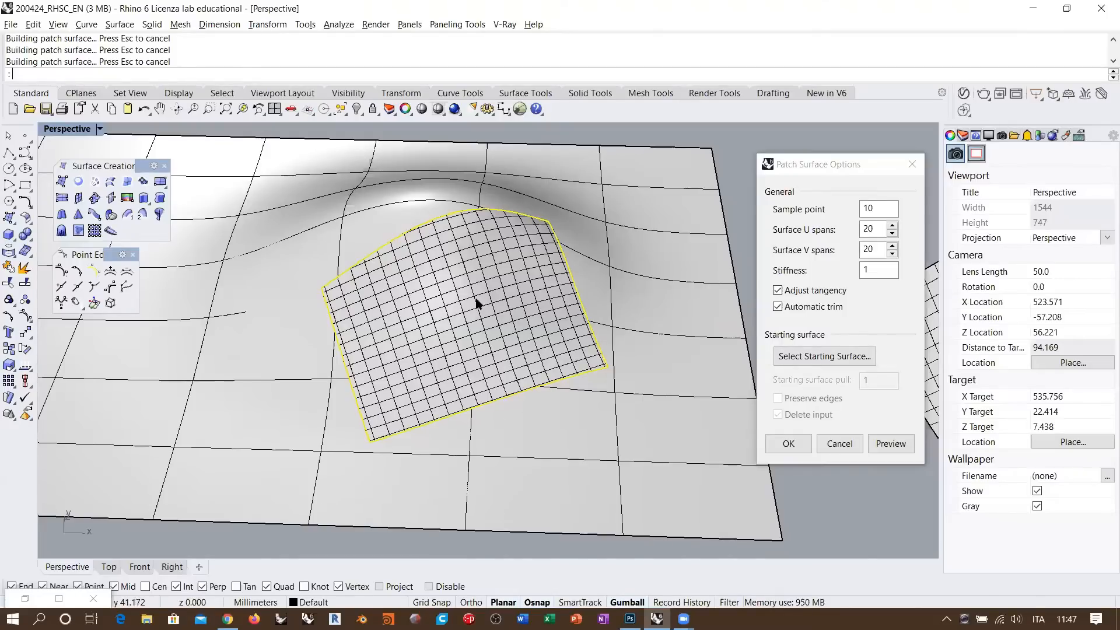
- Use the large deformed plane as the patch's starting surface and preview how the patch follows it
left_click(815, 361)
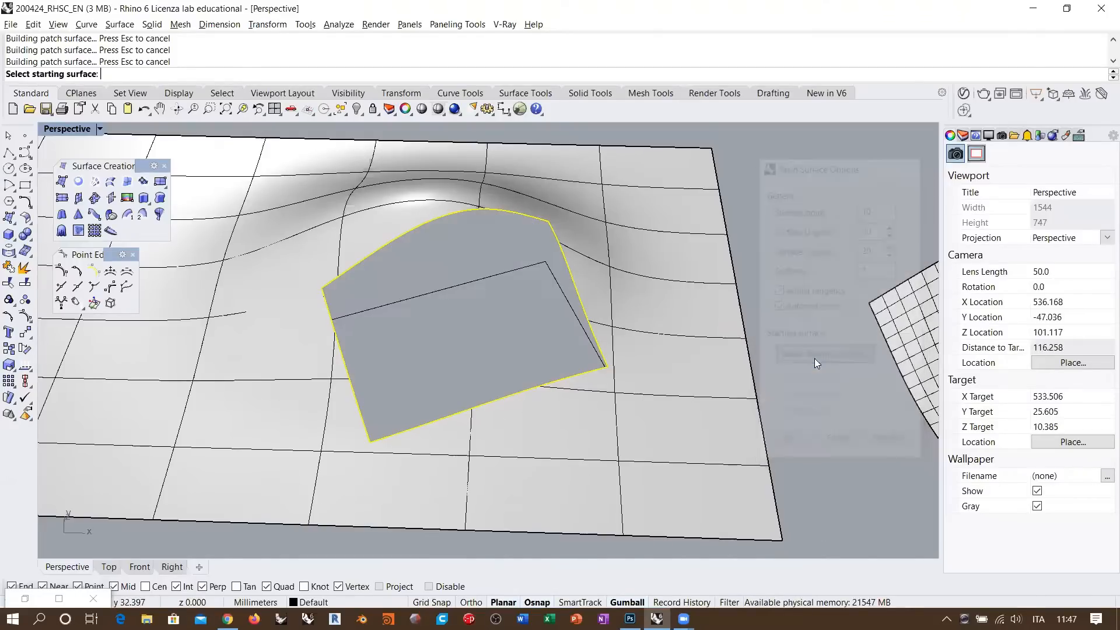
left_click(617, 264)
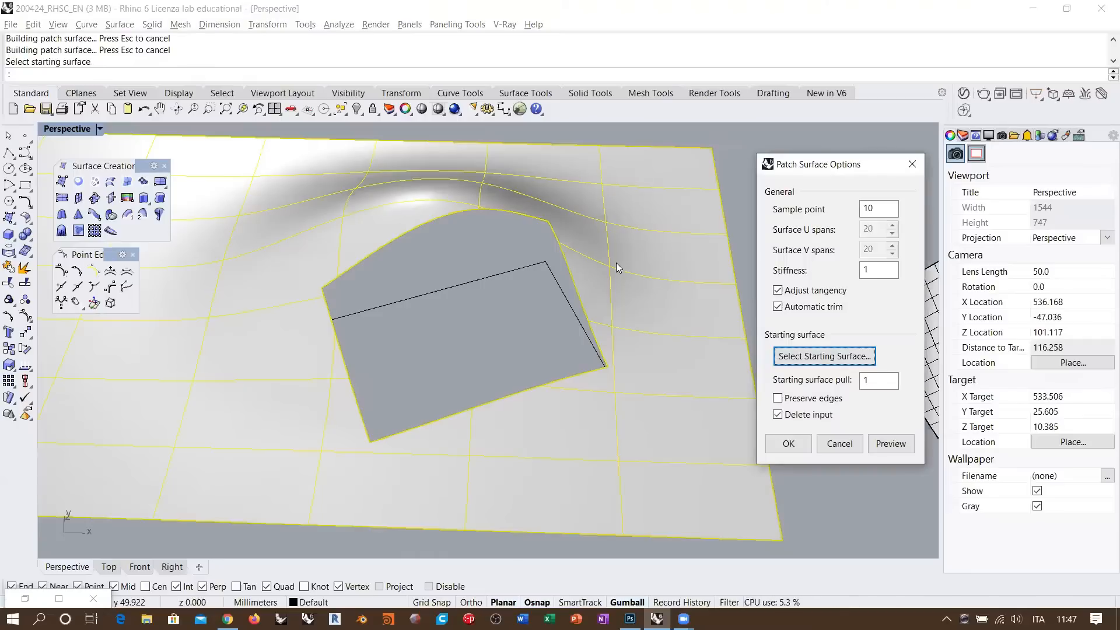
left_click(883, 447)
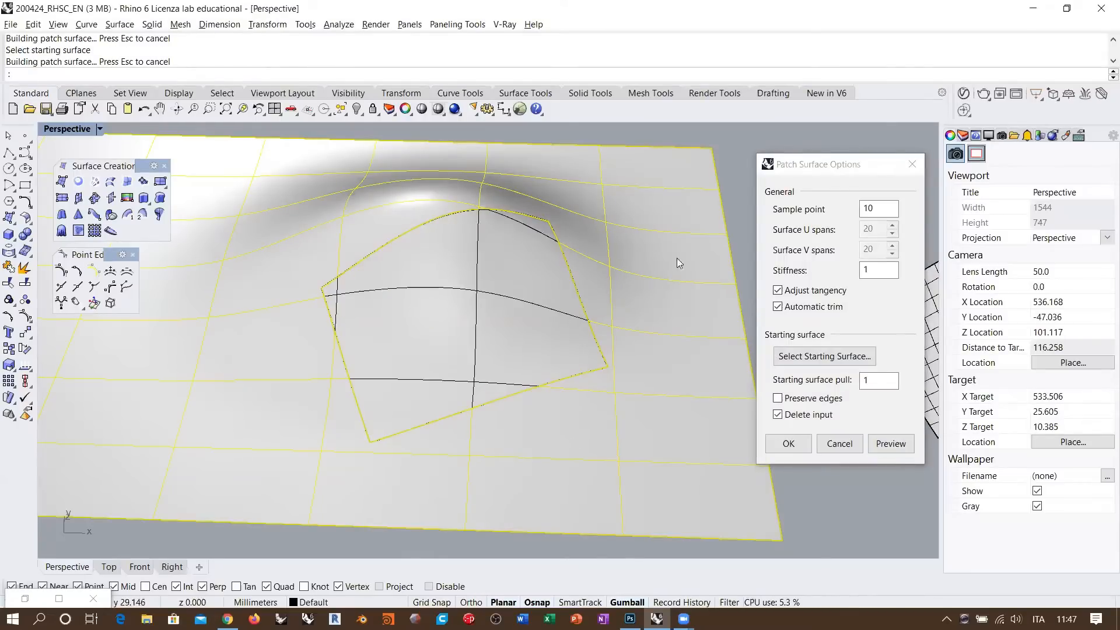
right_click_drag(616, 218, 468, 314)
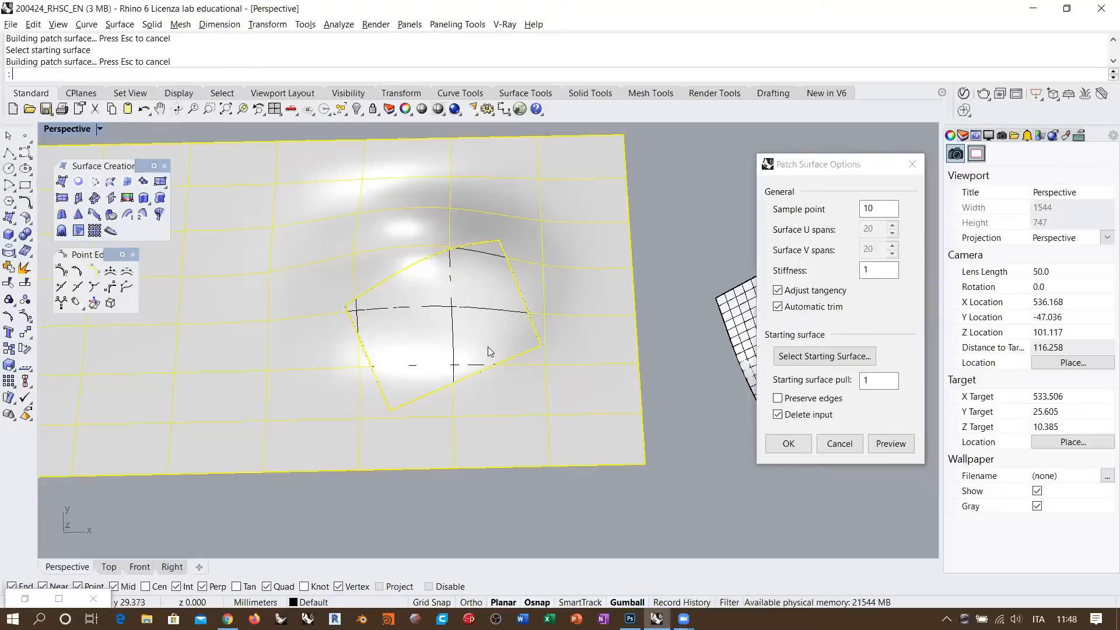
- Create the patch from the starting surface with Delete input on, then undo it
right_click_drag(489, 350, 438, 383)
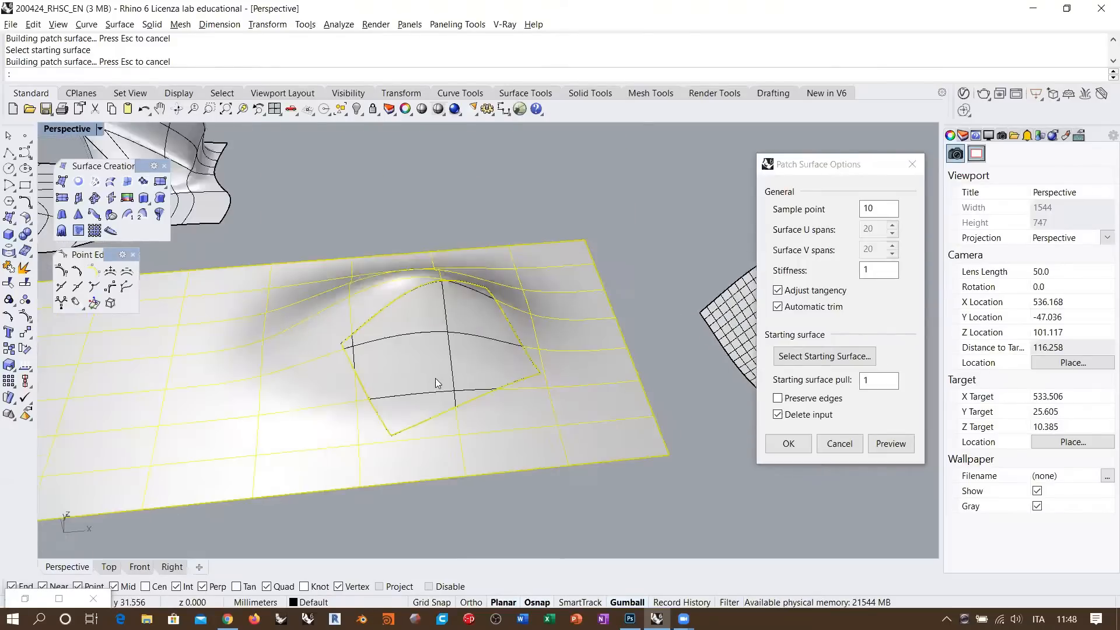
scroll(437, 384, "up", 4)
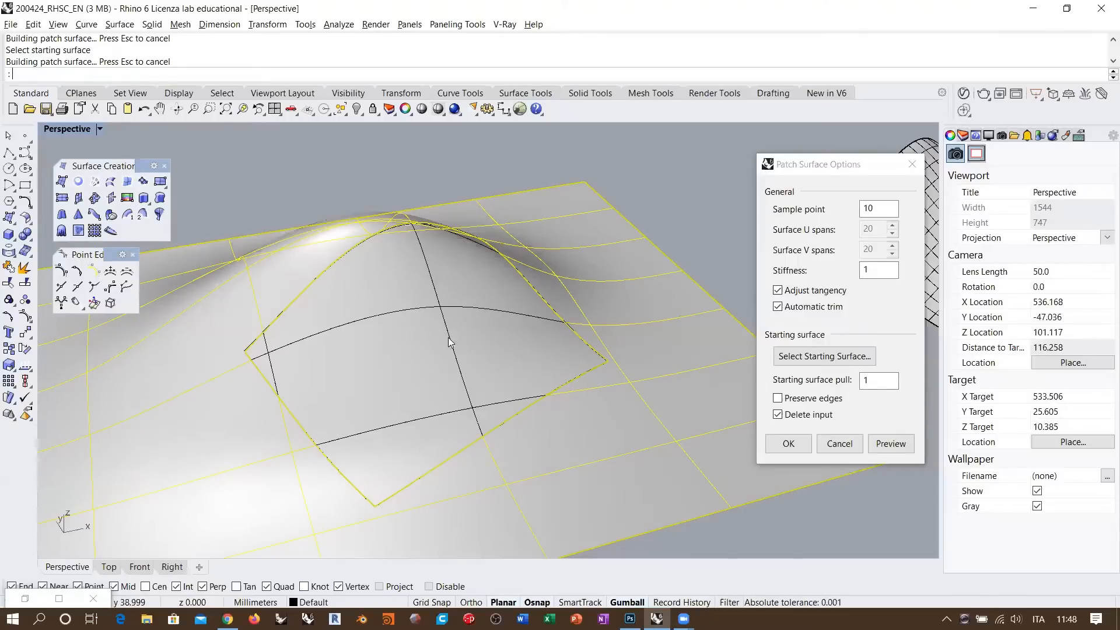
left_click(783, 444)
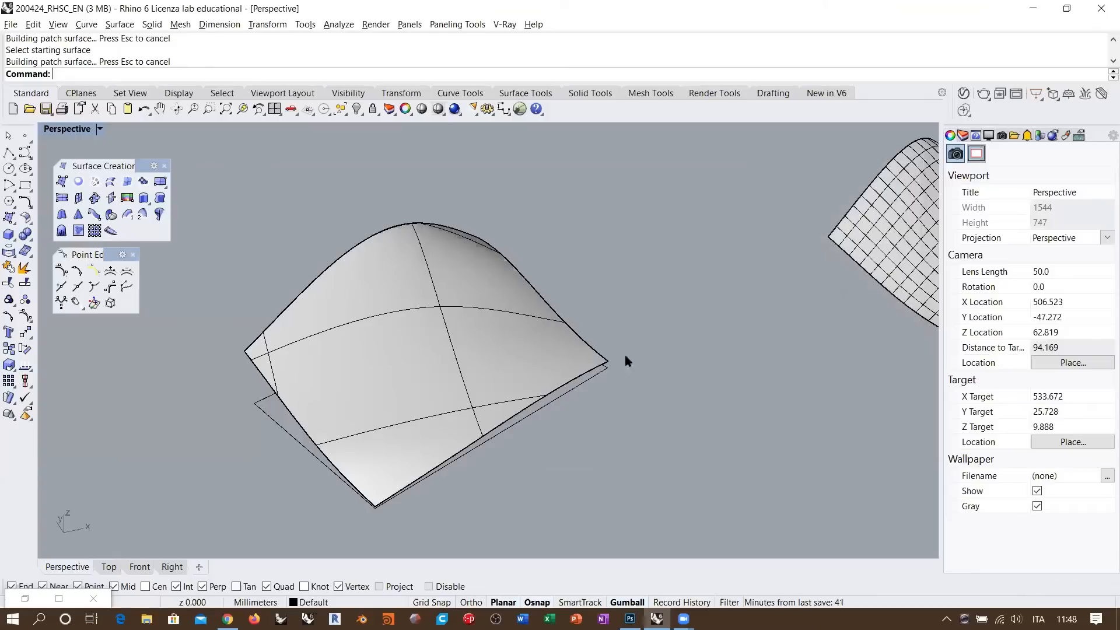
key("ctrl+z")
- Start a new Patch using the four surface edges around the opening, choosing surface edges rather than curves
key("Return")
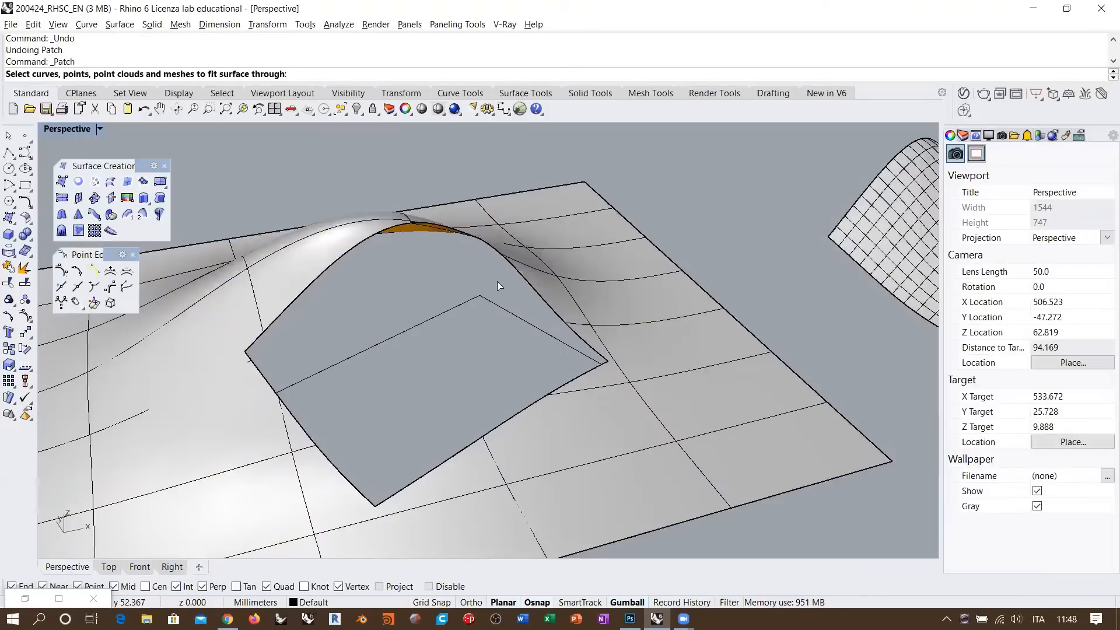
right_click_drag(497, 285, 453, 422)
left_click(542, 407)
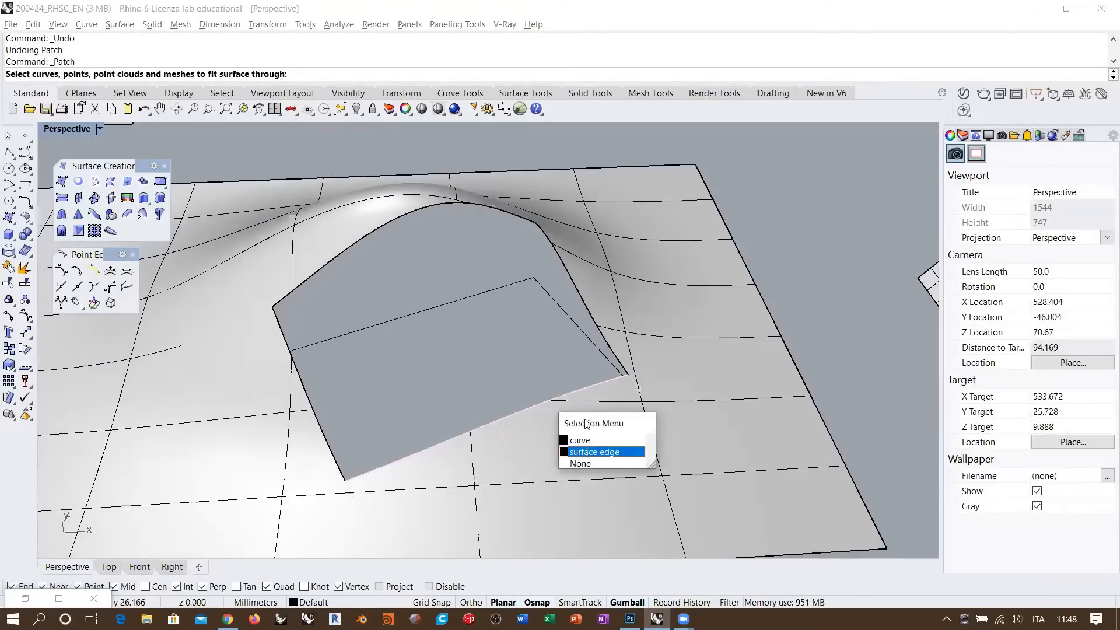
left_click(578, 451)
left_click(577, 282)
left_click(625, 328)
left_click(382, 235)
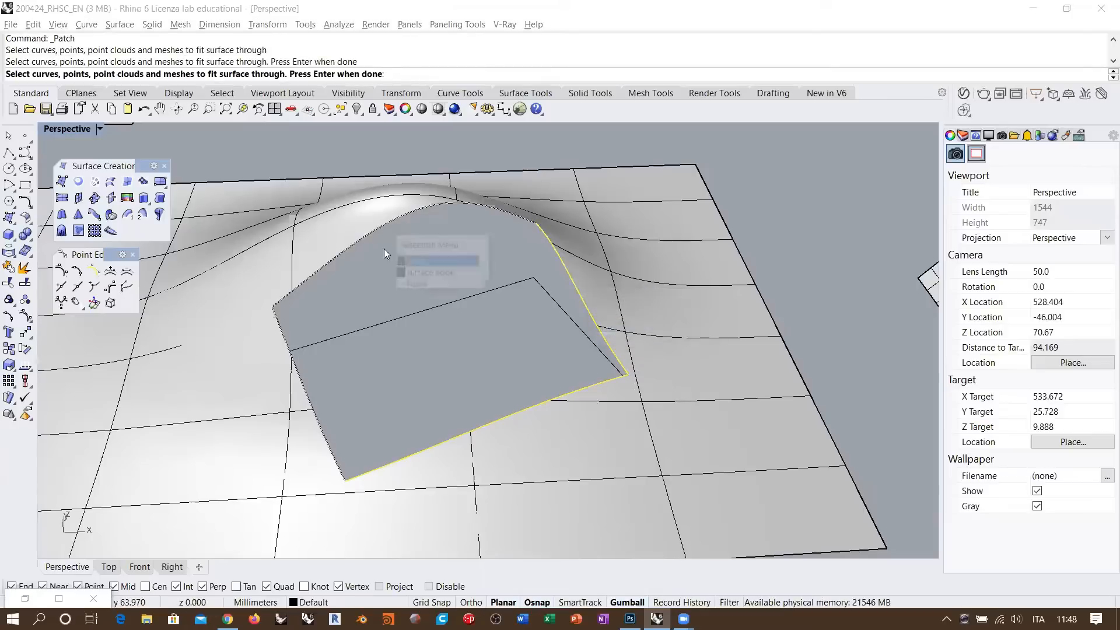
left_click(435, 272)
left_click(321, 336)
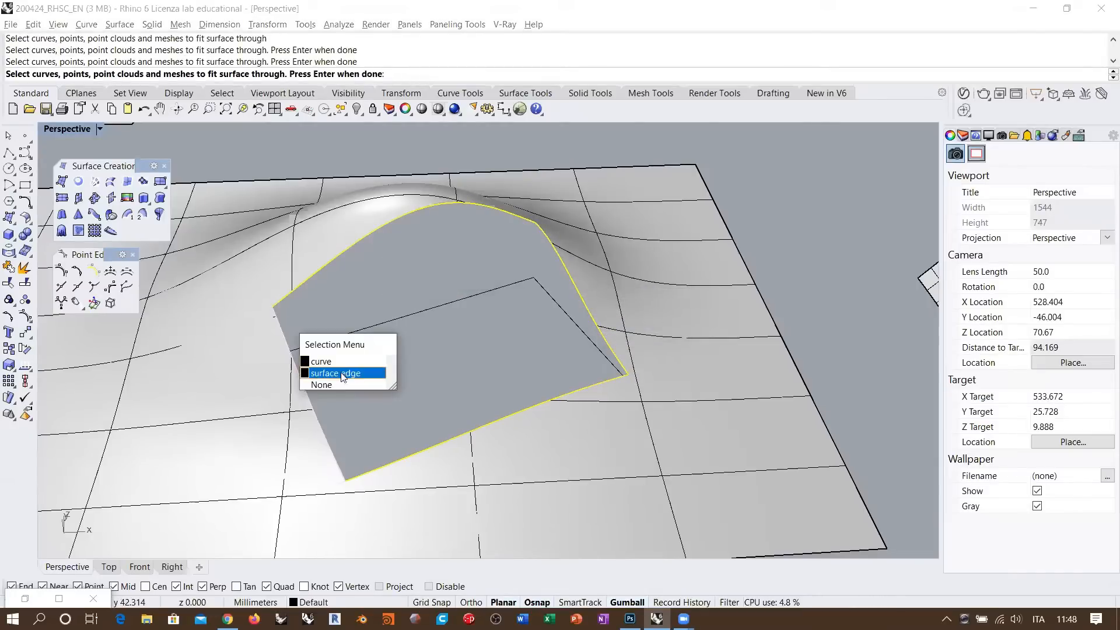
left_click(345, 374)
key("Return")
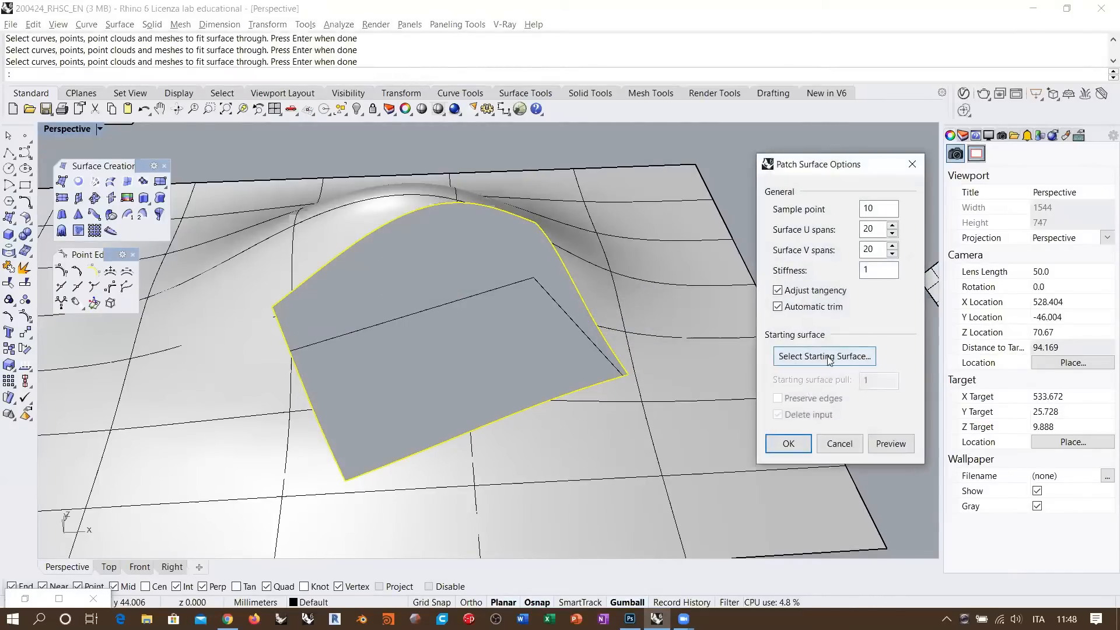
- Use the large deformed plane as the starting surface, turn off Delete input, preview and create the patch
left_click(829, 356)
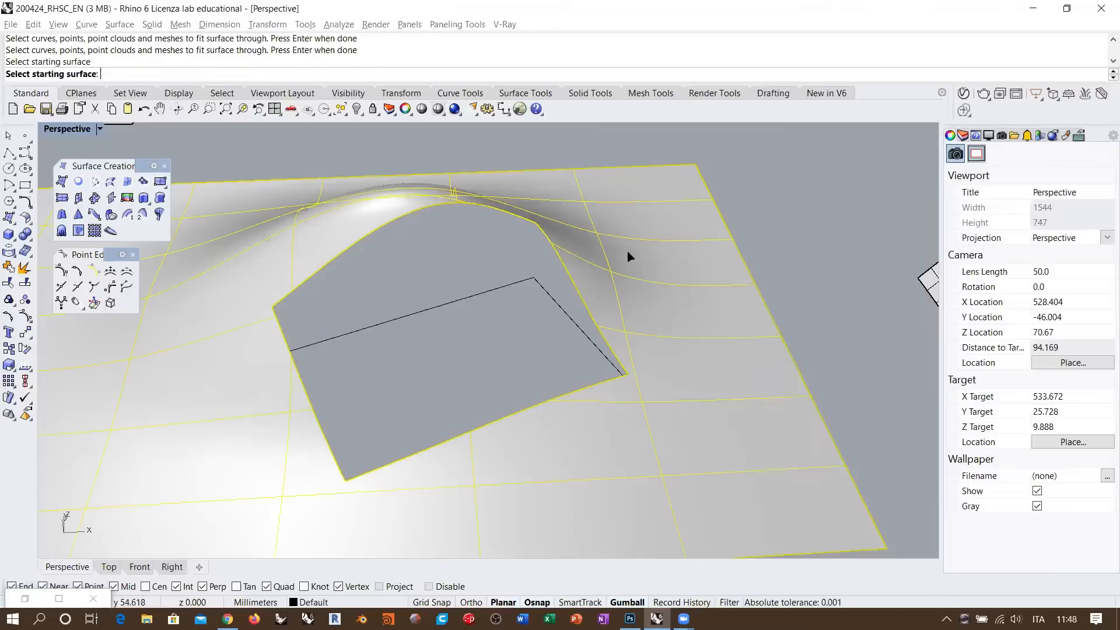
left_click(628, 252)
left_click(778, 414)
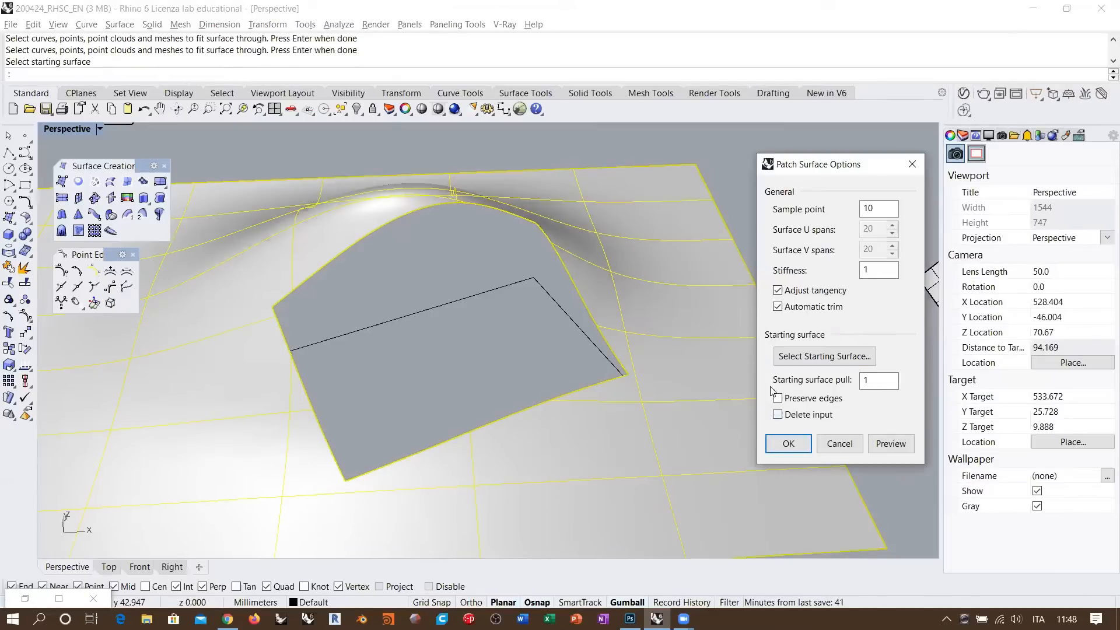
left_click(891, 444)
left_click(787, 444)
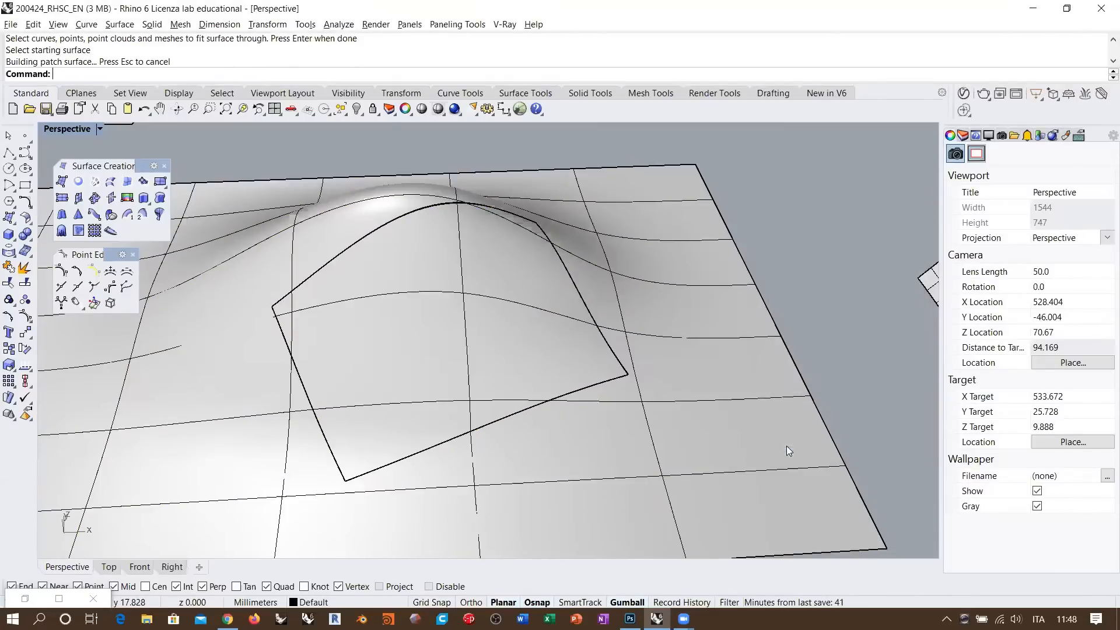
- Show the control points of the new patch and examine how its control net extends over the plane
left_click(488, 321)
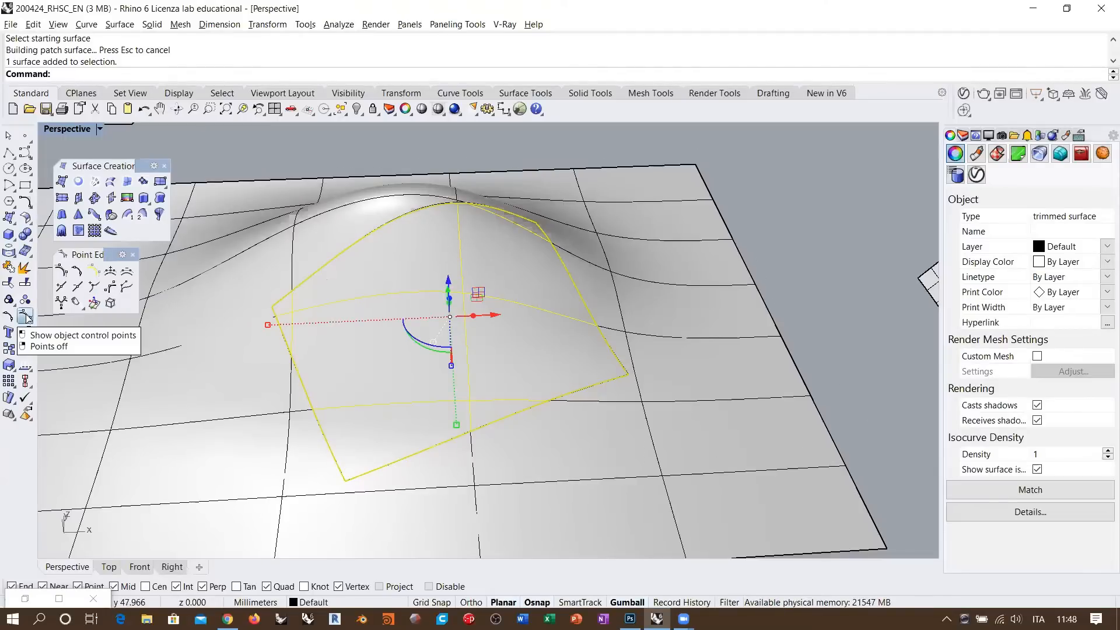
left_click(25, 317)
scroll(413, 290, "down", 12)
right_click_drag(417, 325, 418, 404)
right_click_drag(380, 404, 432, 315, "shift")
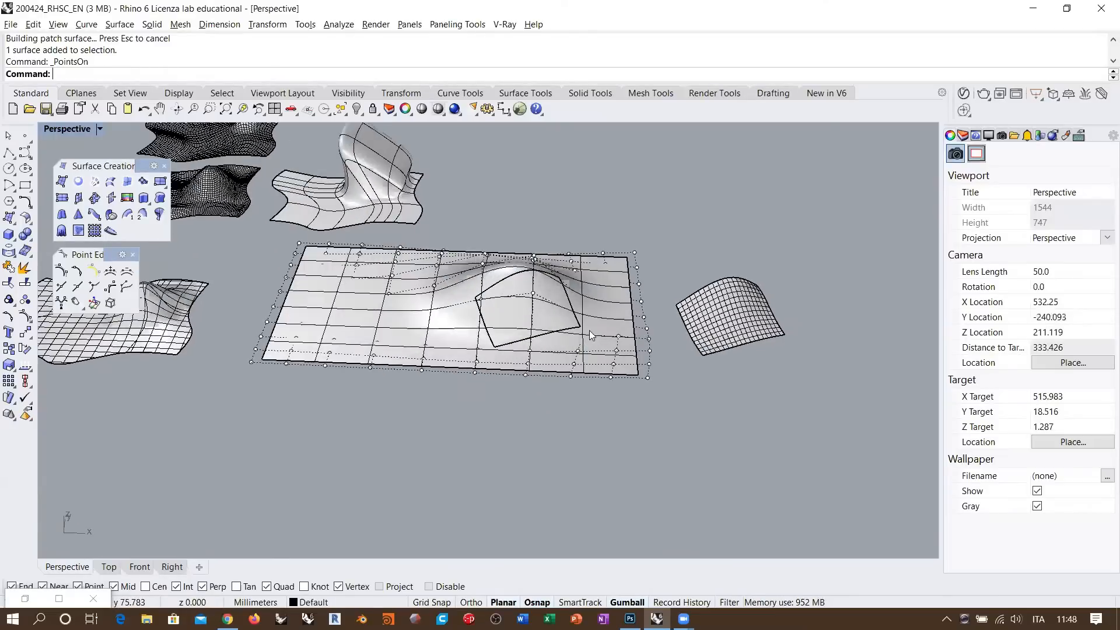
right_click_drag(588, 315, 521, 307)
scroll(506, 323, "up", 4)
scroll(540, 270, "up", 4)
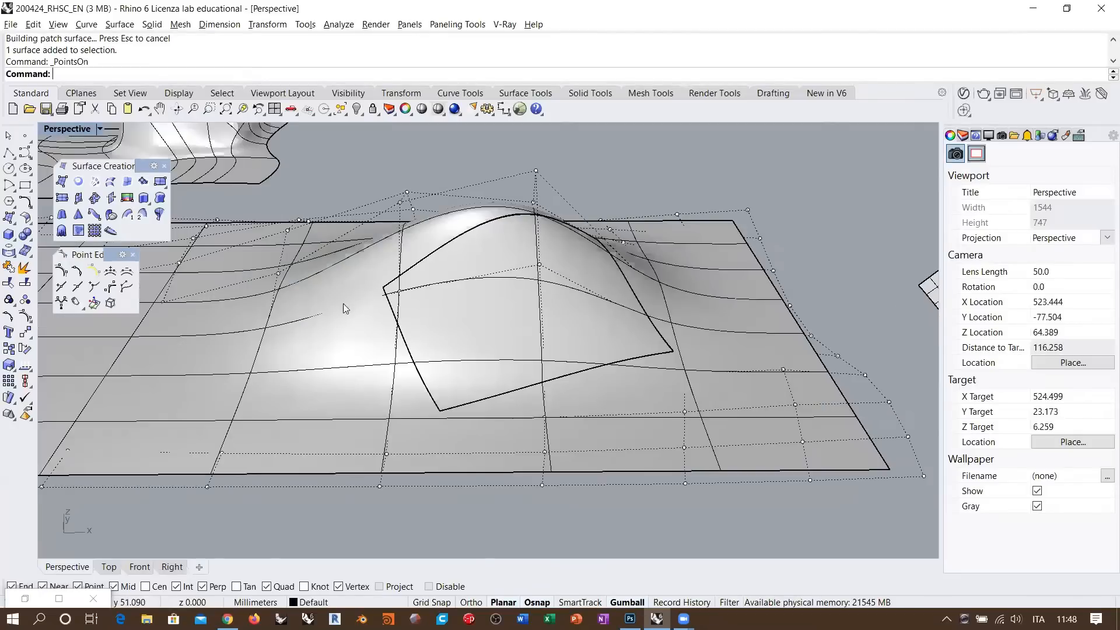
- Show the deformed plane's control points as well and compare them with the patch's points near the bump
left_click(331, 286)
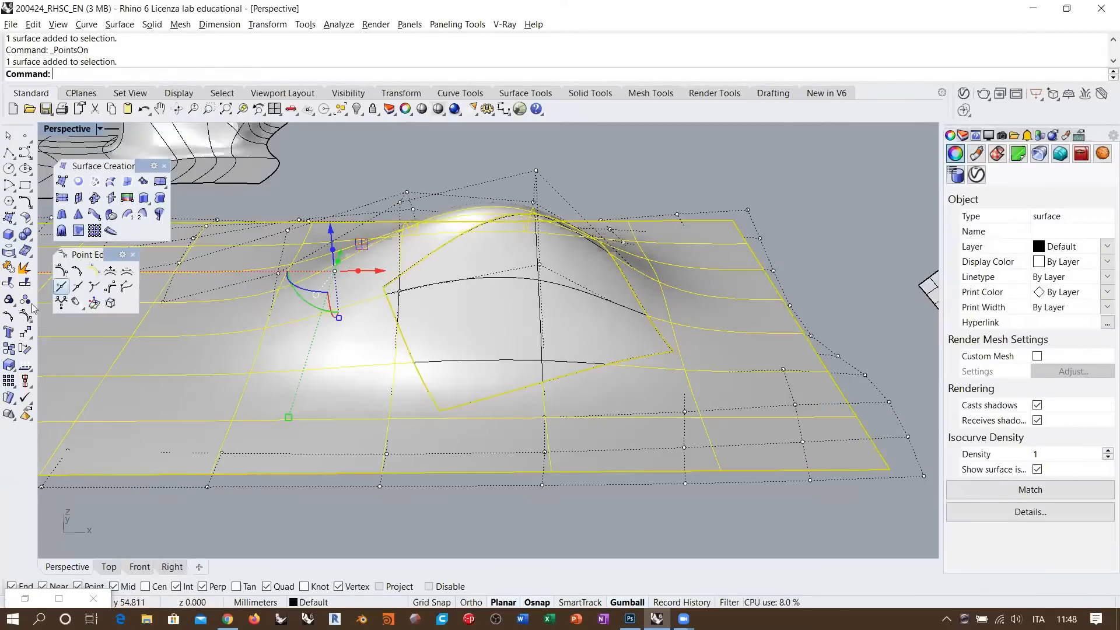
left_click(25, 317)
key("Home")
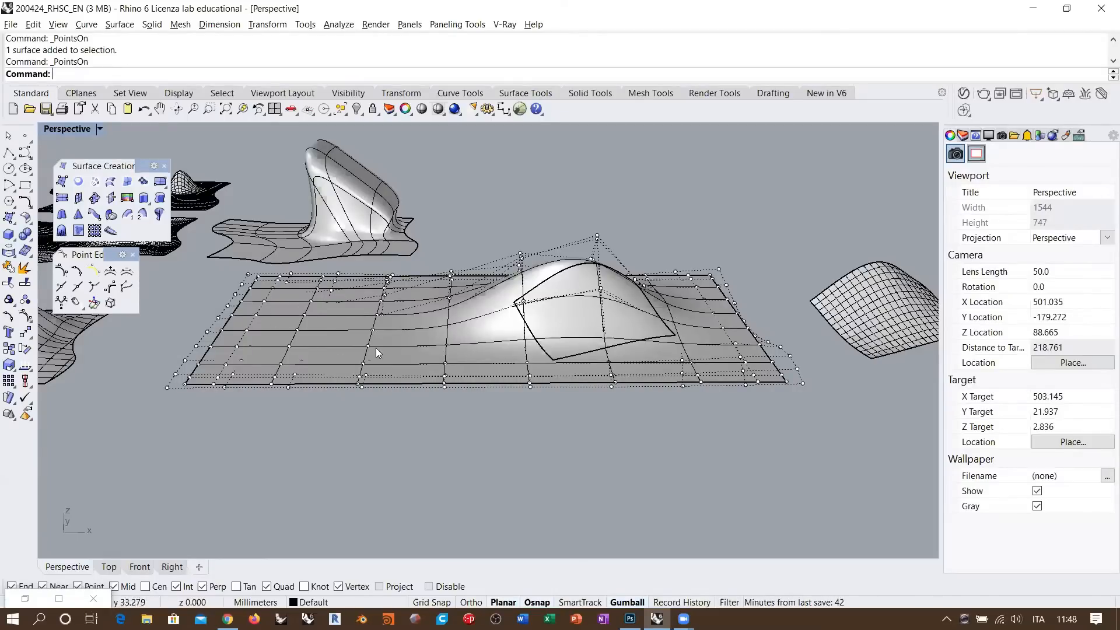
scroll(428, 315, "up", 10)
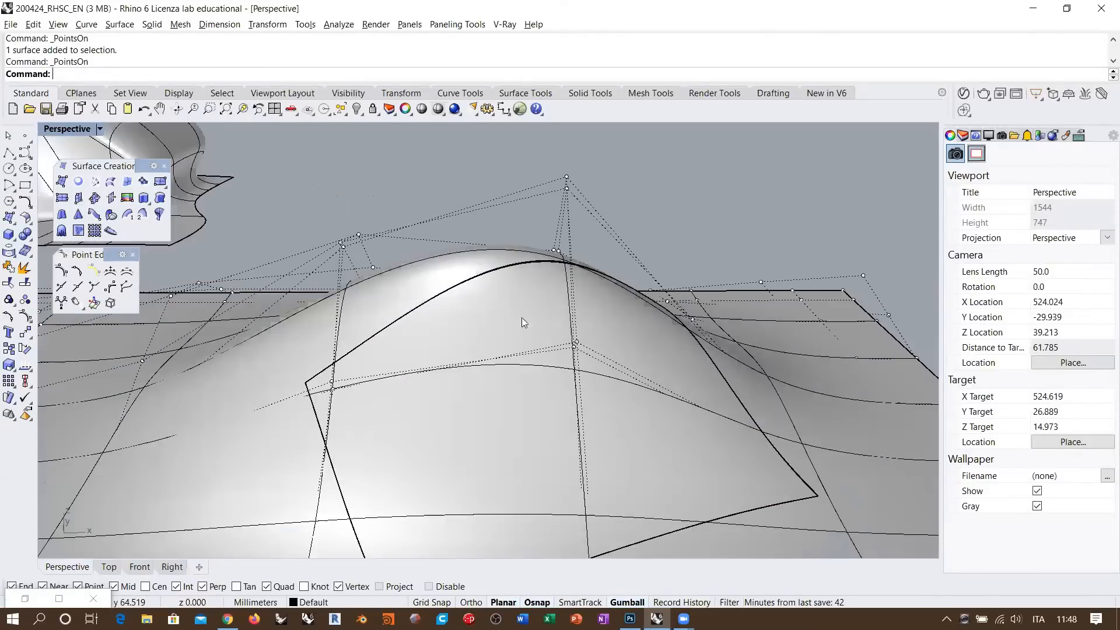
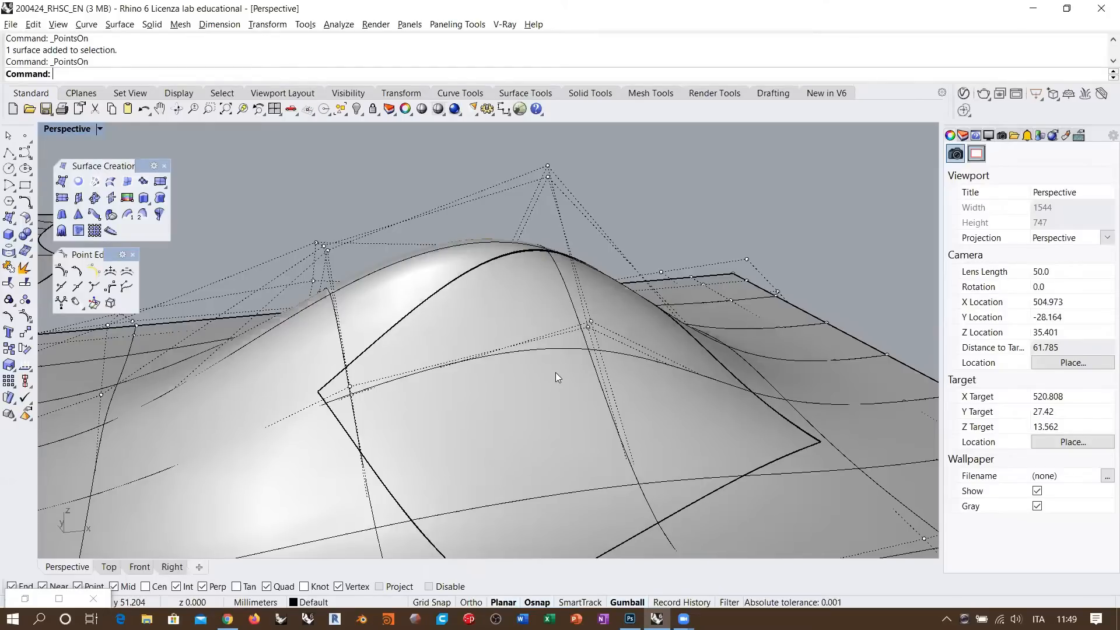
- Examine the joint between the patch and the deformed plane up close for gaps, then hide the control points
right_click_drag(618, 331, 471, 367)
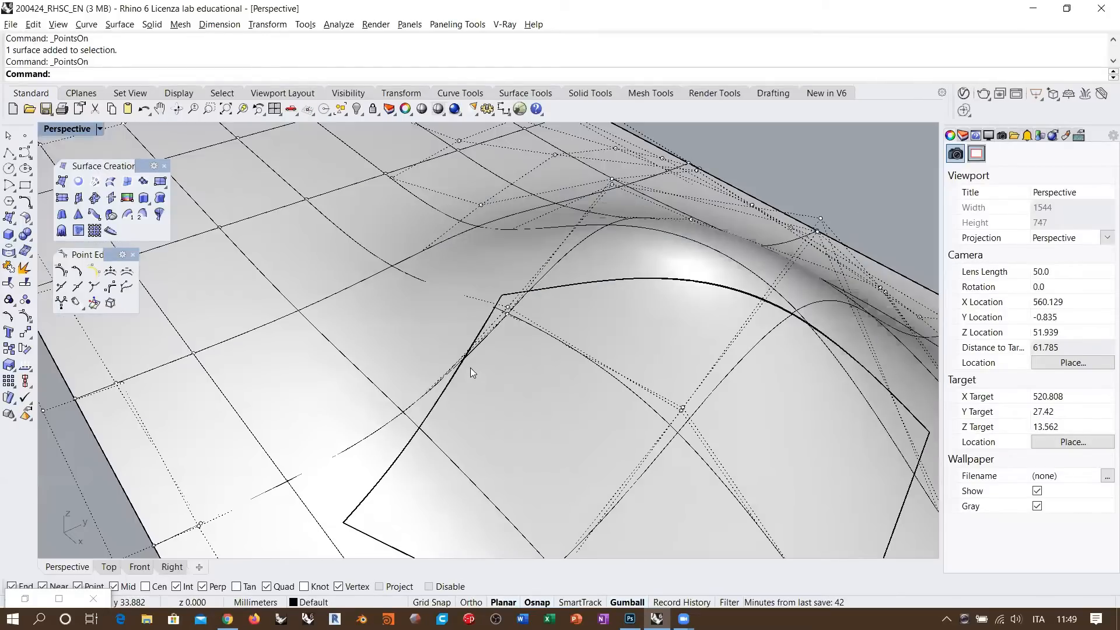
scroll(673, 346, "down", 4)
scroll(662, 333, "up", 20)
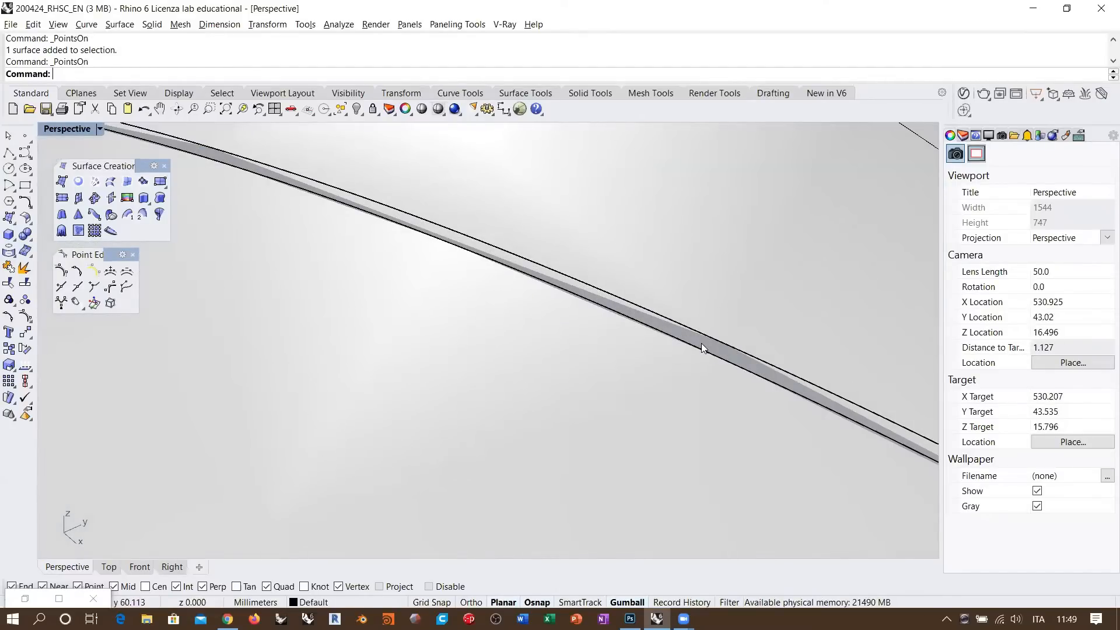
scroll(554, 309, "down", 20)
right_click_drag(559, 338, 575, 305)
scroll(576, 309, "down", 20)
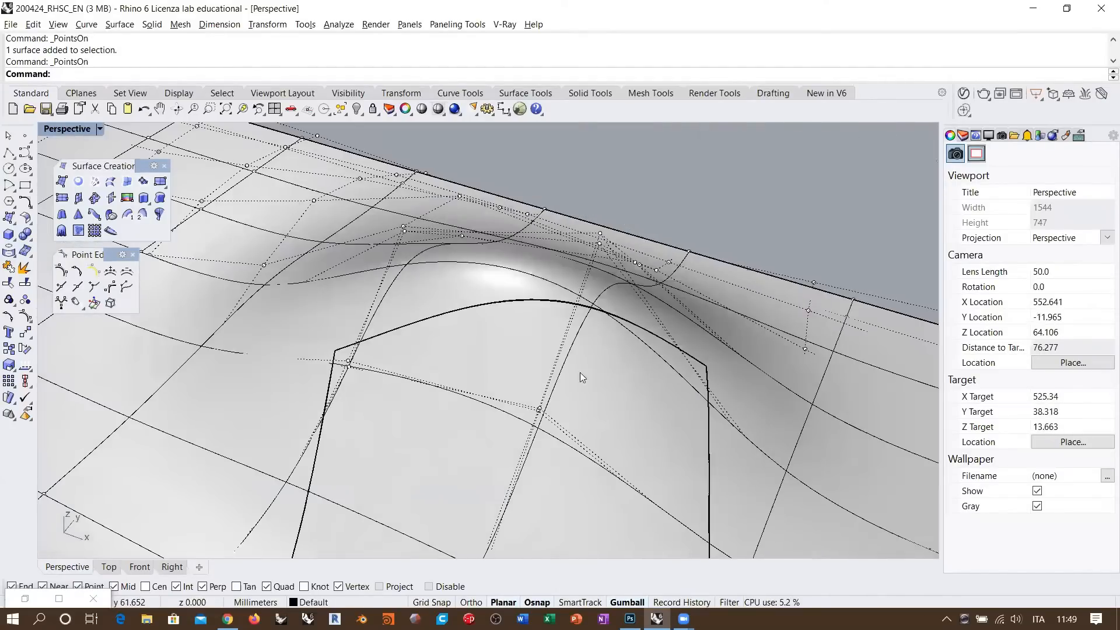
right_click_drag(580, 373, 607, 337)
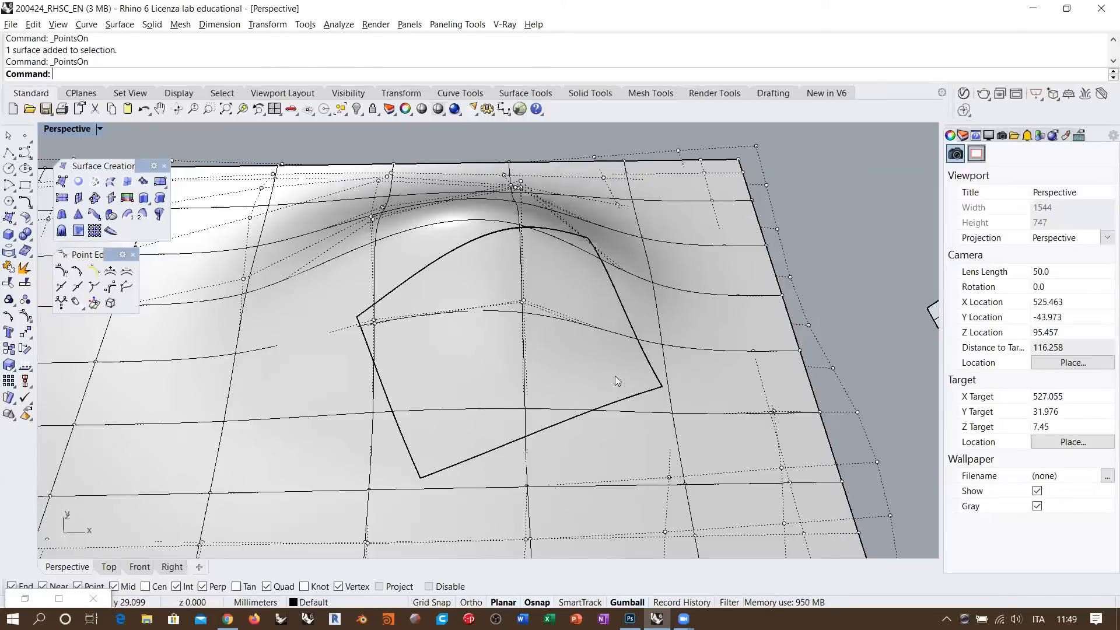
key("Escape")
- Lock the trimmed patch that fills the opening
left_click(460, 329)
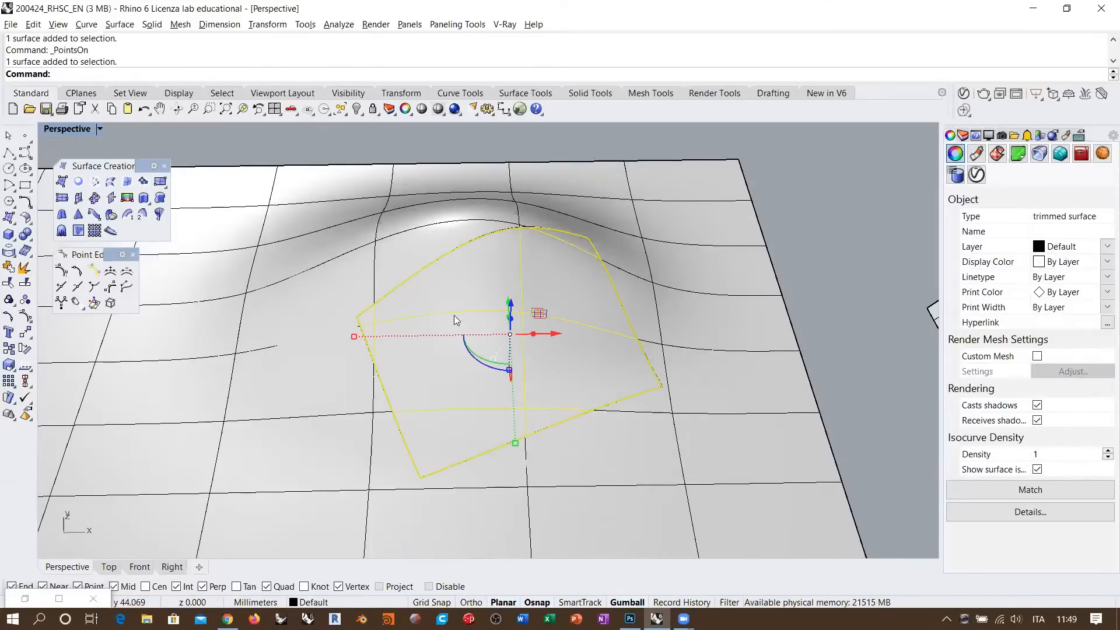
left_click(797, 236)
left_click(470, 333)
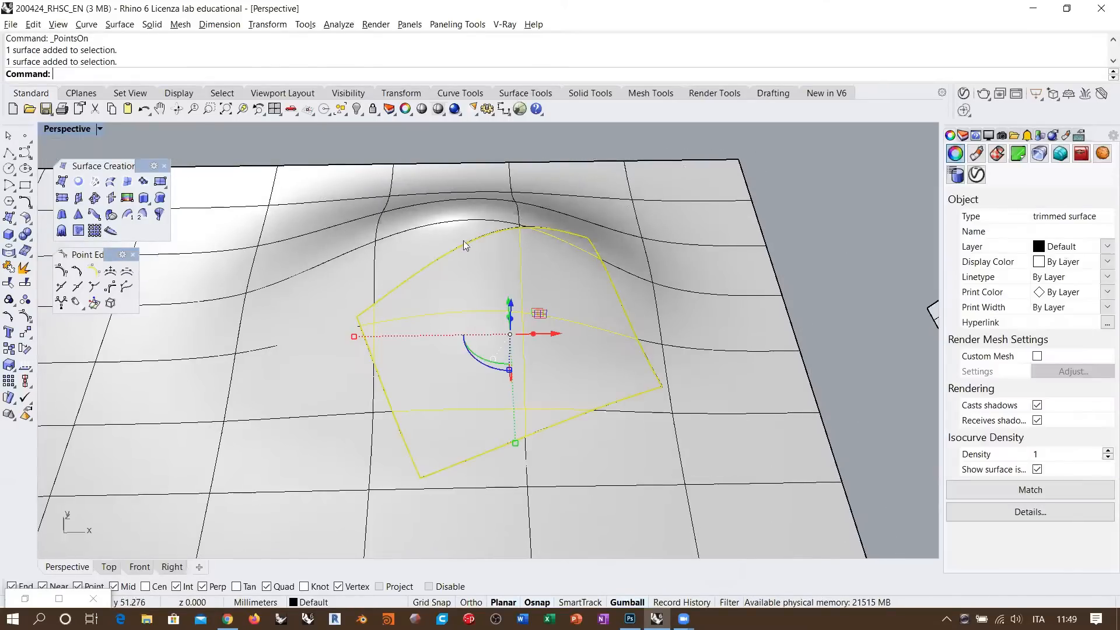
left_click(373, 108)
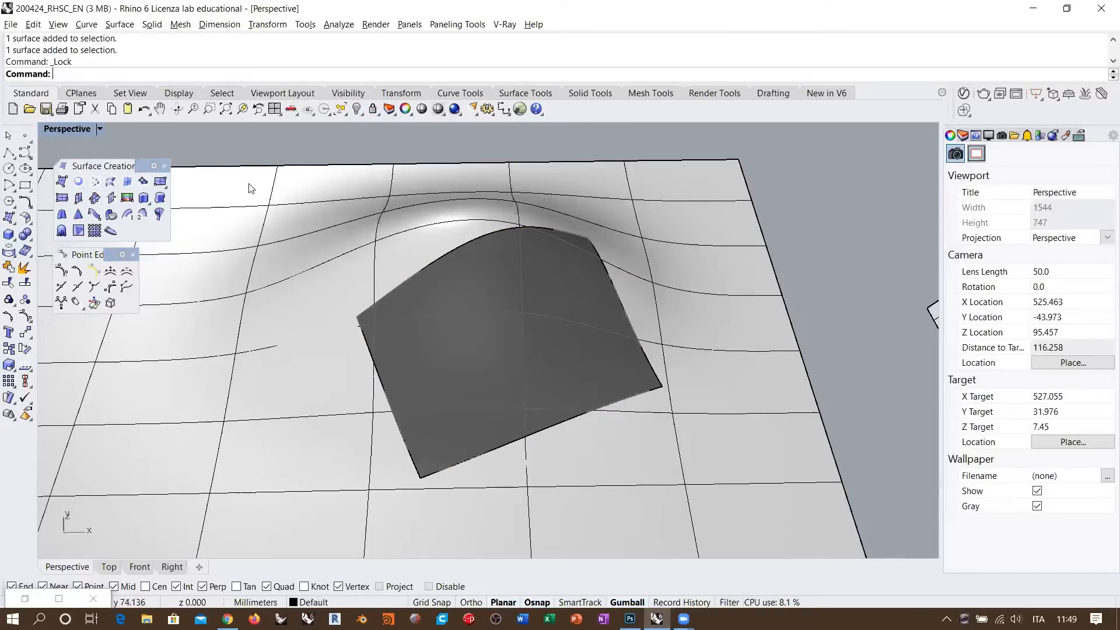
- Start another Patch over the locked one, selecting the opening's four surface edges as input
left_click(142, 181)
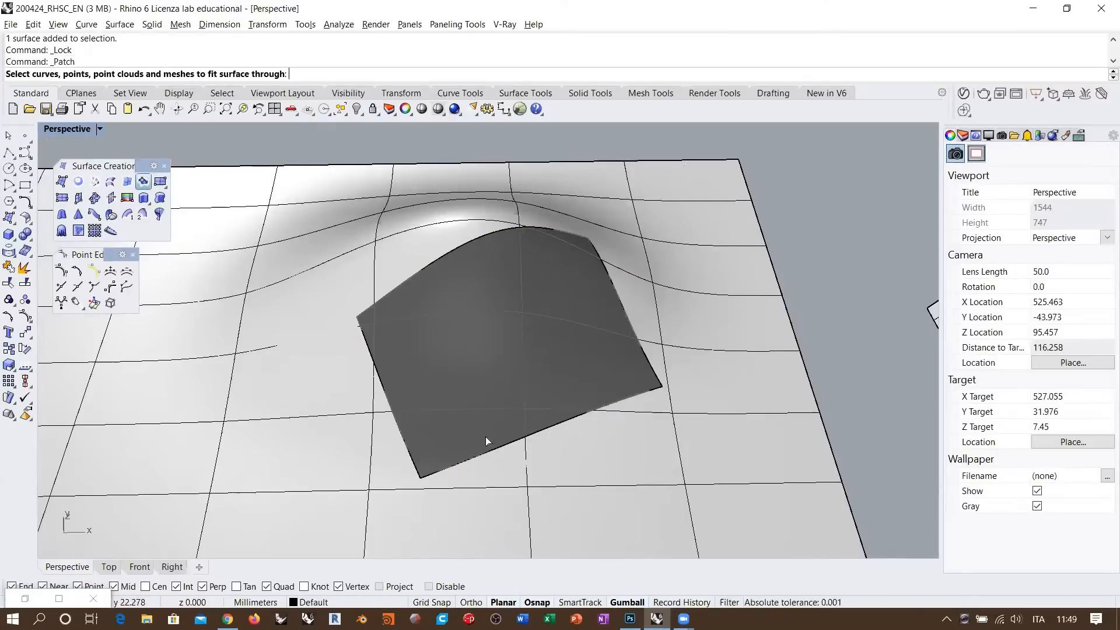
left_click(535, 437)
left_click(569, 479)
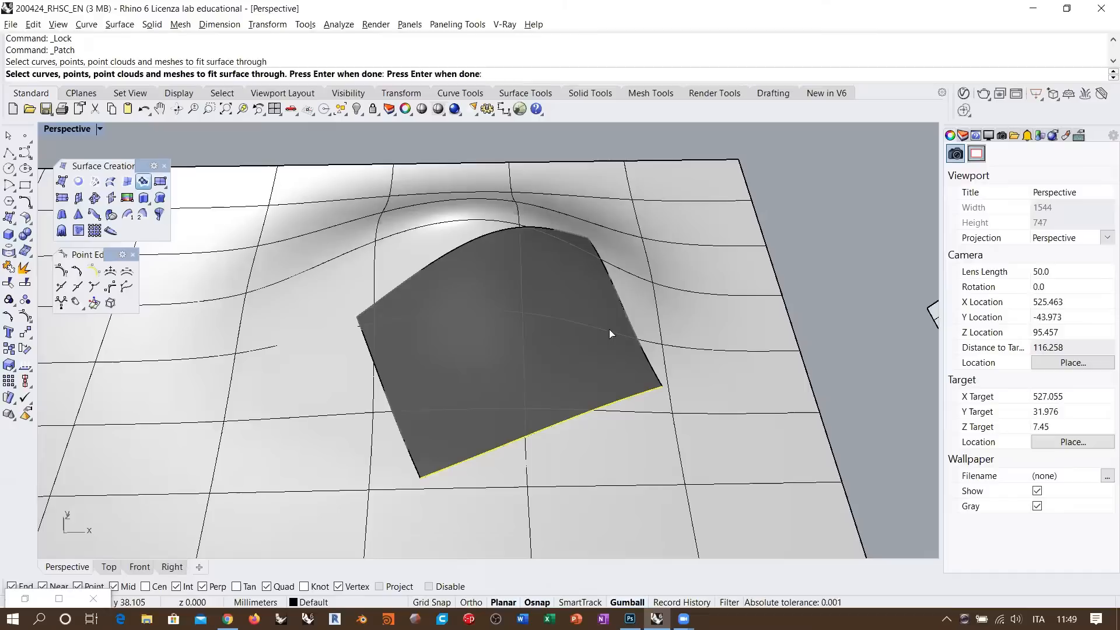
left_click(613, 295)
left_click(656, 336)
left_click(499, 230)
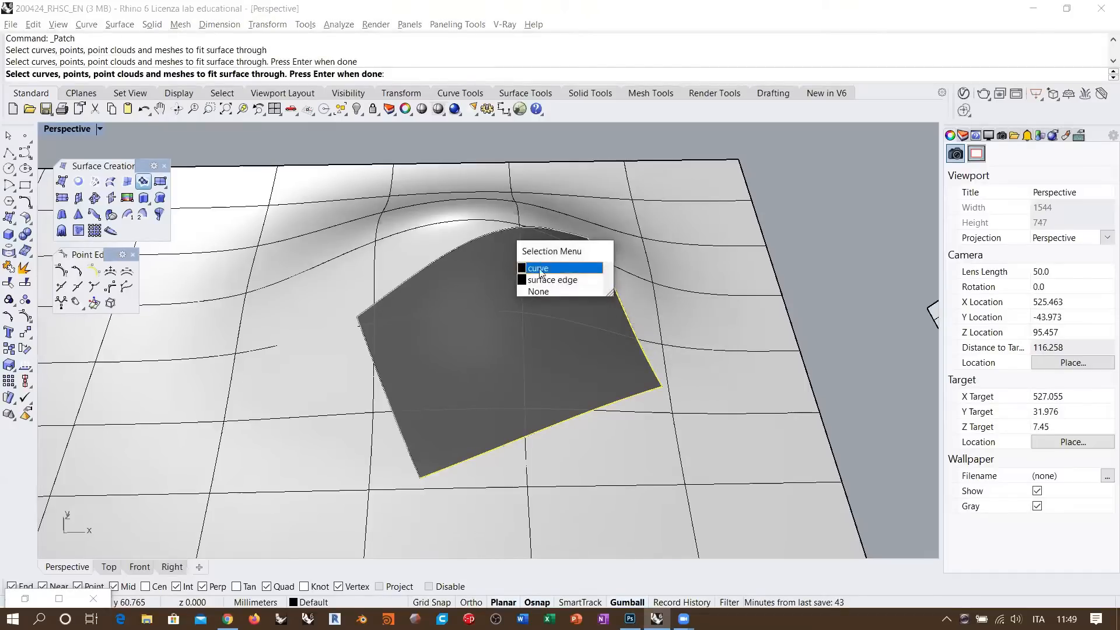
left_click(548, 280)
left_click(374, 353)
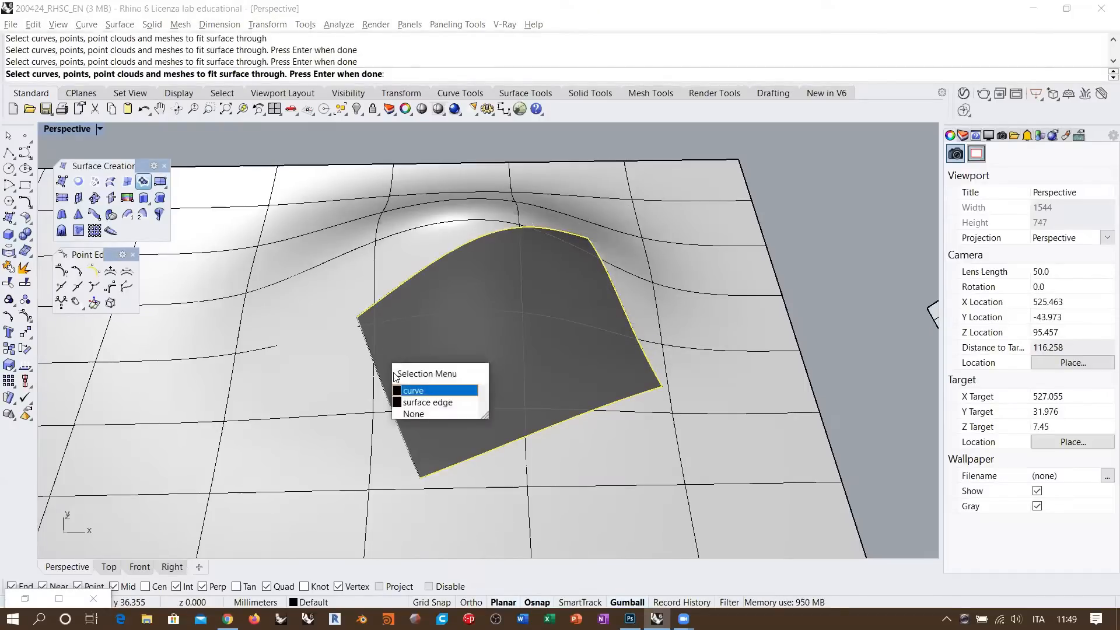
left_click(424, 403)
key("Return")
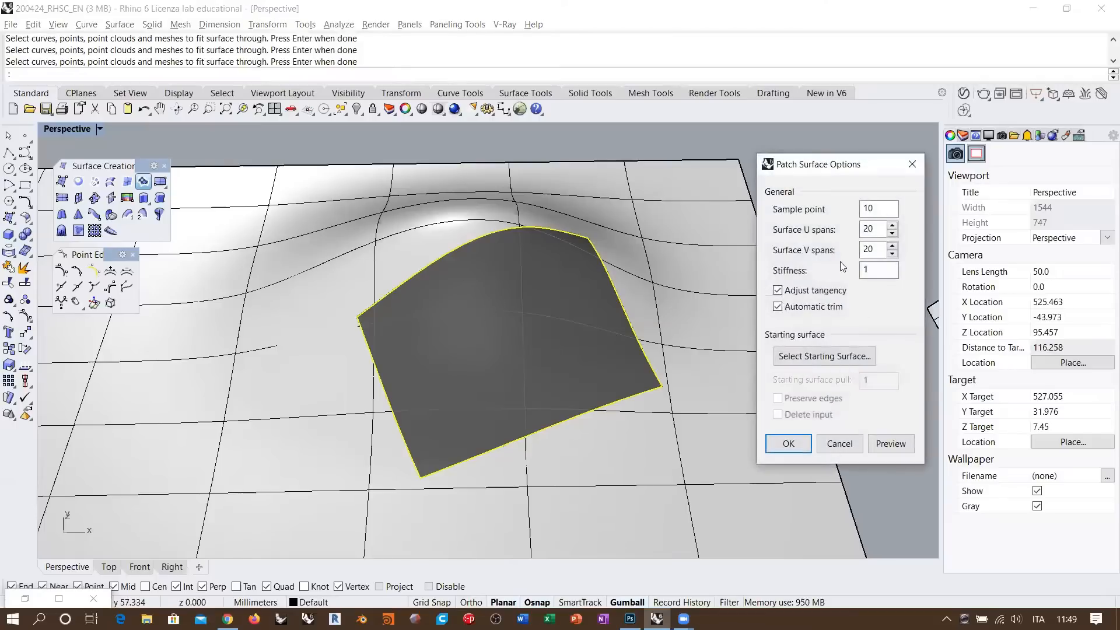
- Preview and create the patch with 20 U and V spans and no starting surface, then inspect its edge against the deformed plane
left_click(886, 441)
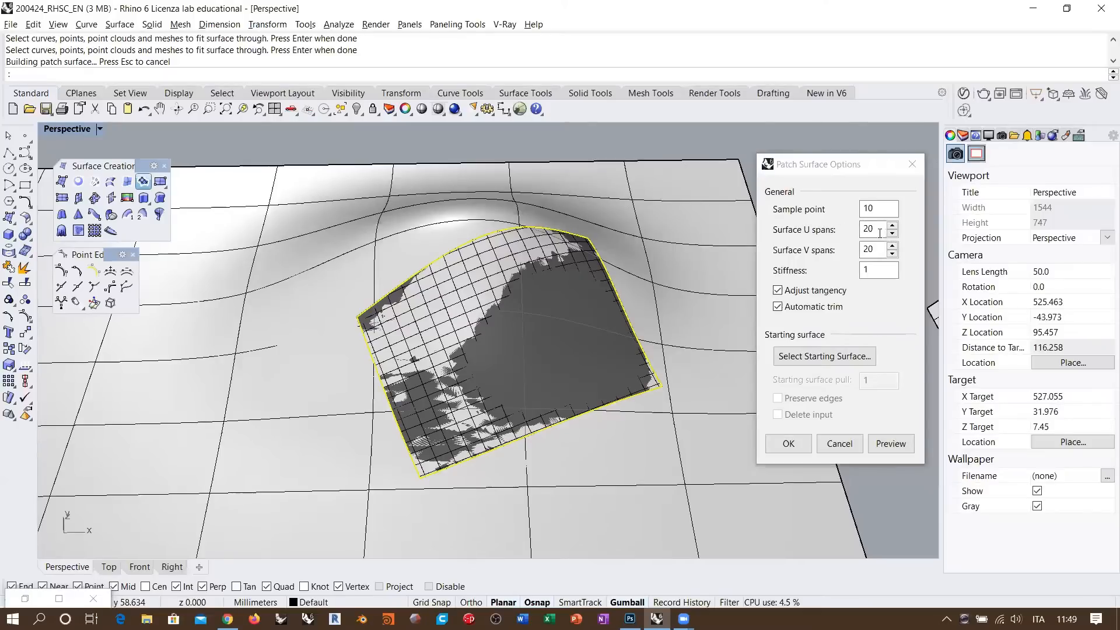
left_click(788, 443)
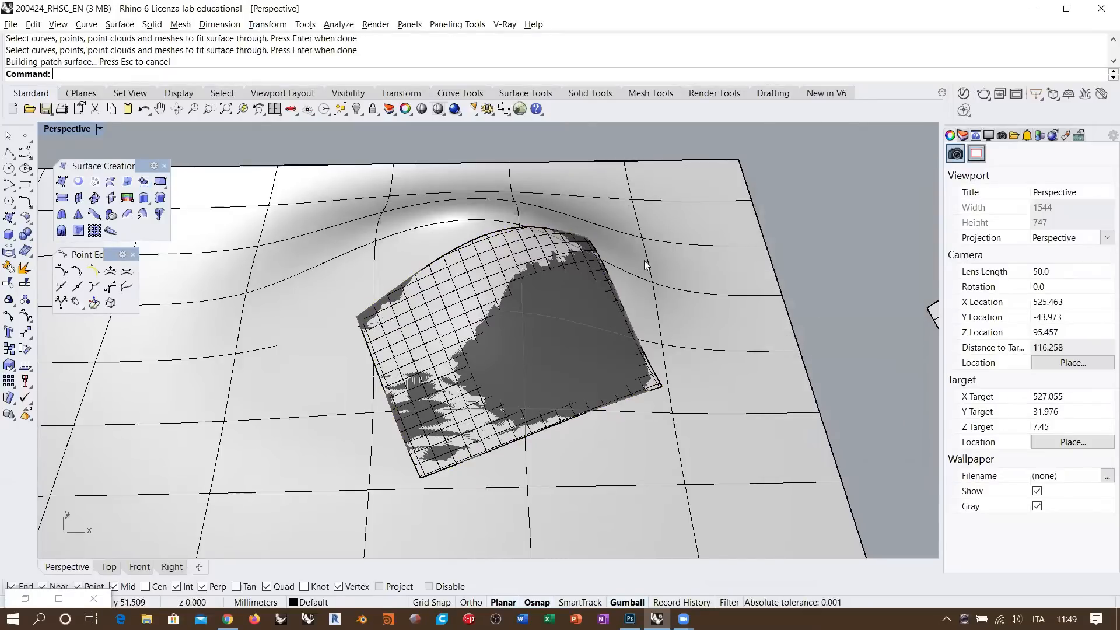
scroll(472, 250, "up", 6)
scroll(488, 247, "up", 10)
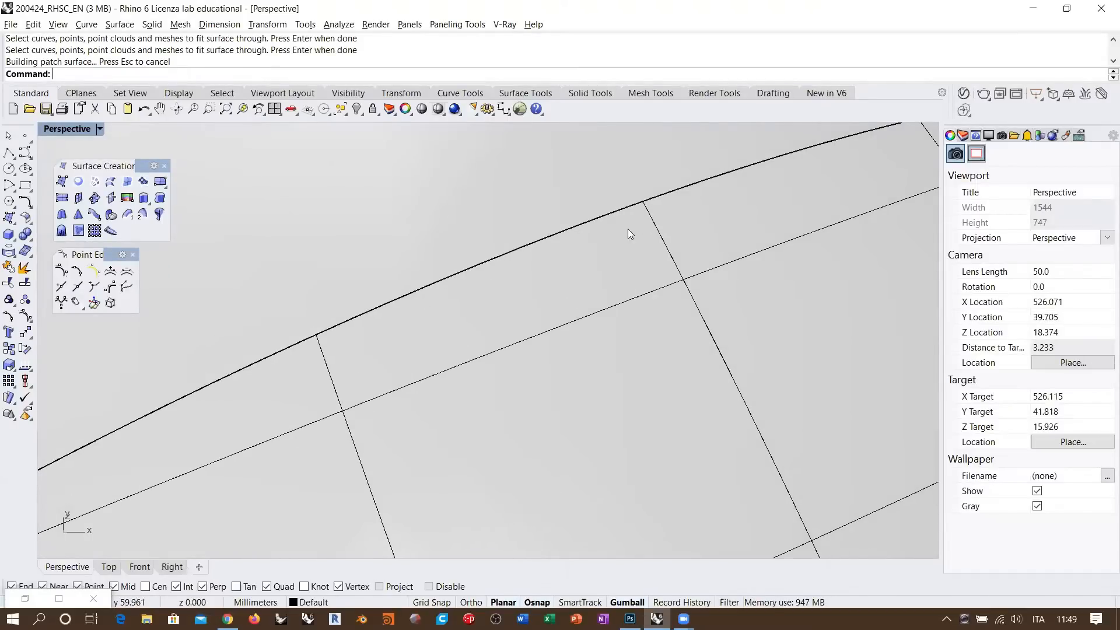
scroll(502, 269, "down", 6)
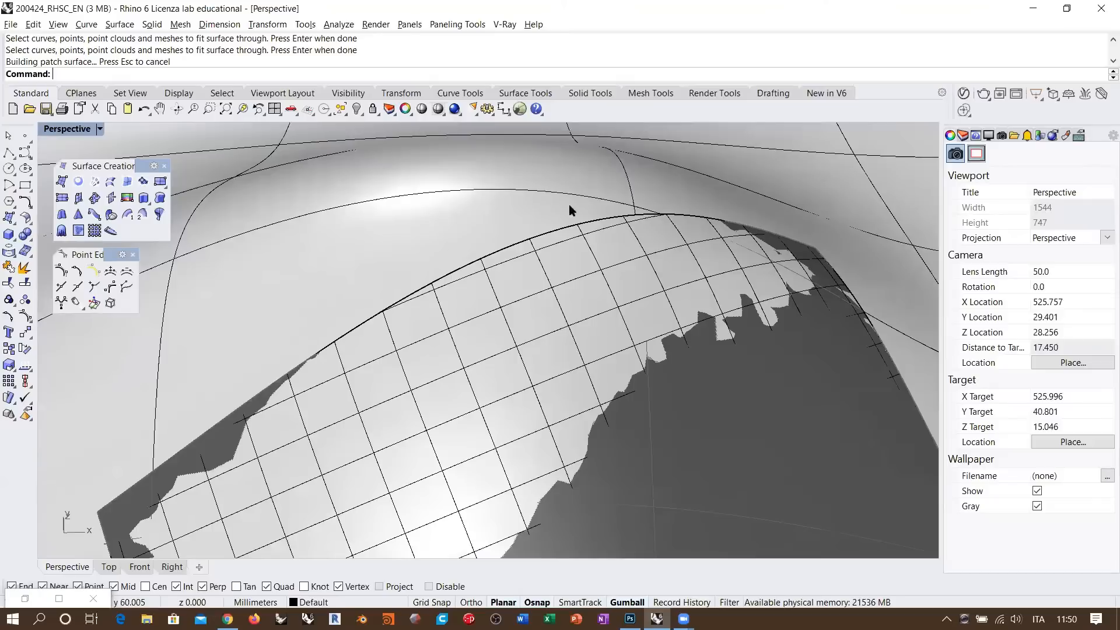
scroll(469, 221, "down", 8)
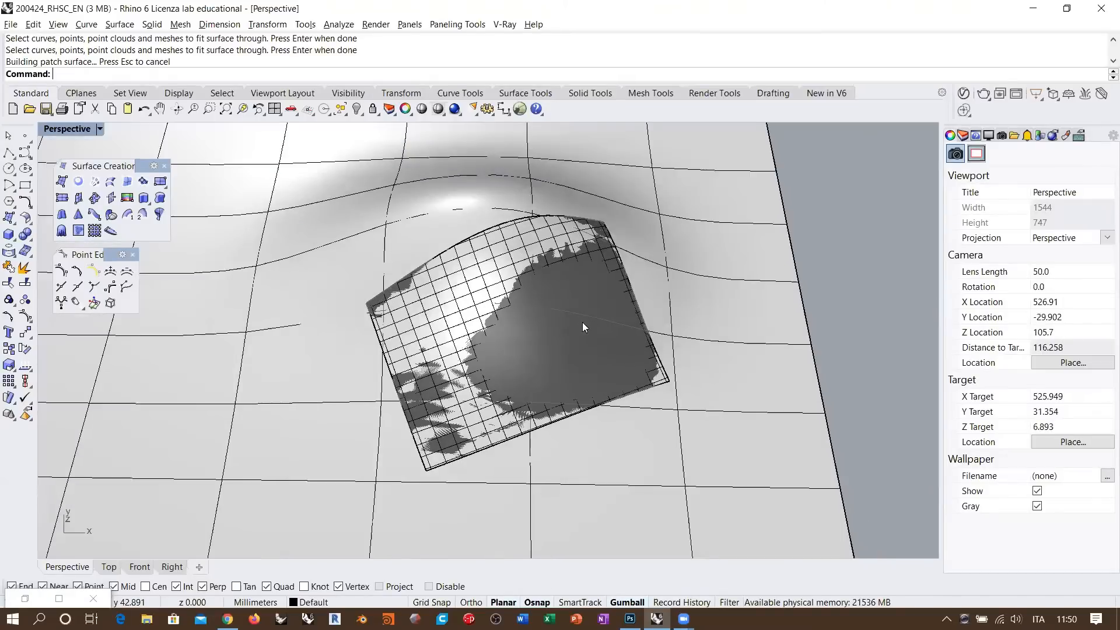
- Move the untrimmed patch out of the opening to sit beside the earlier patch near the deformed plane
scroll(507, 297, "down", 4)
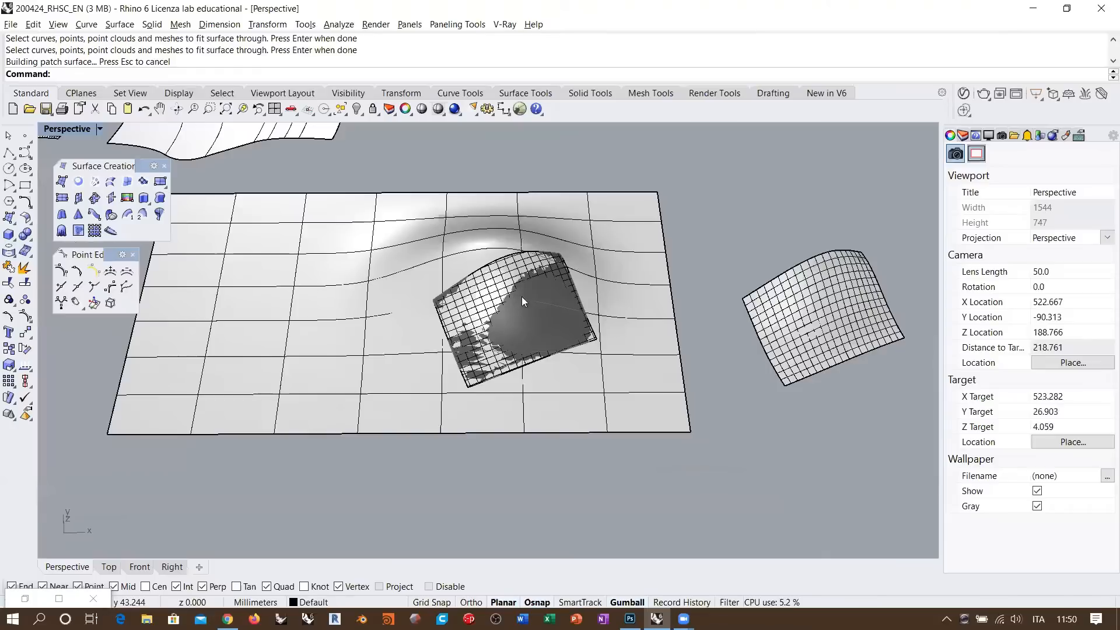
left_click(573, 287)
scroll(525, 303, "down", 3)
left_click_drag(571, 316, 780, 320)
key("Escape")
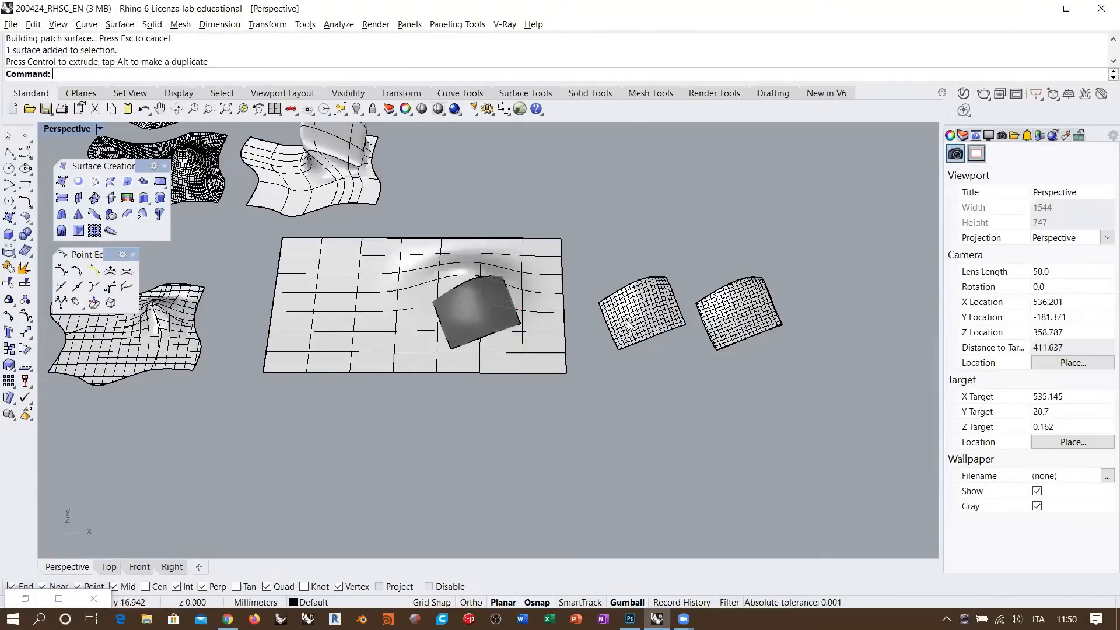
- Unlock all locked objects, try moving the trimmed patch away from the deformed plane, and undo that move
right_click(373, 109)
left_click(458, 300)
left_click_drag(521, 312, 888, 323)
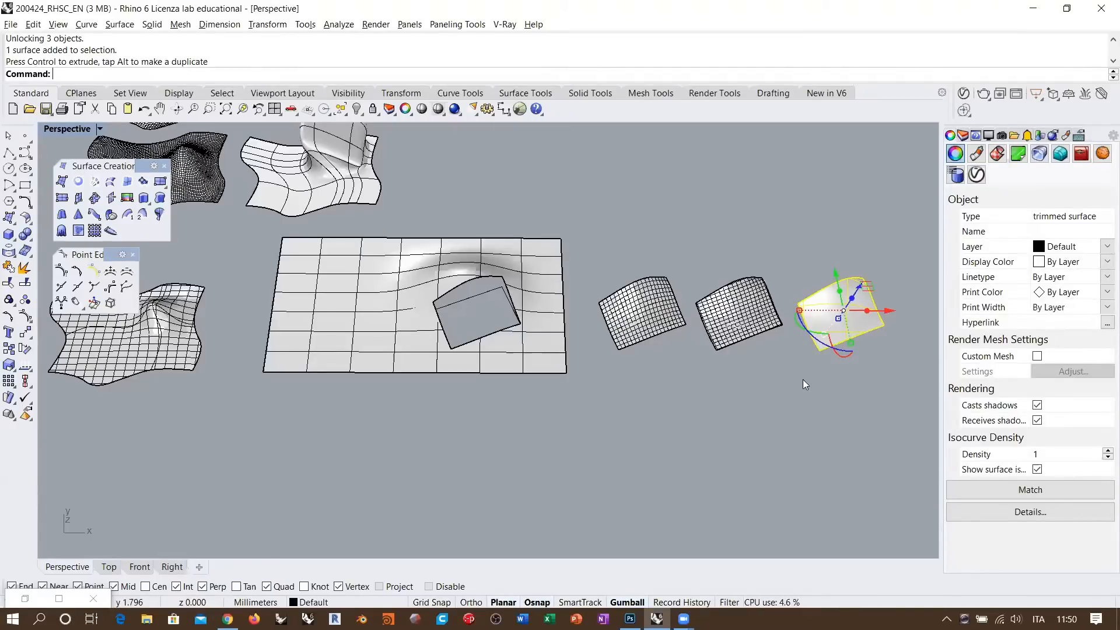
key("ctrl+z")
scroll(487, 318, "up", 2)
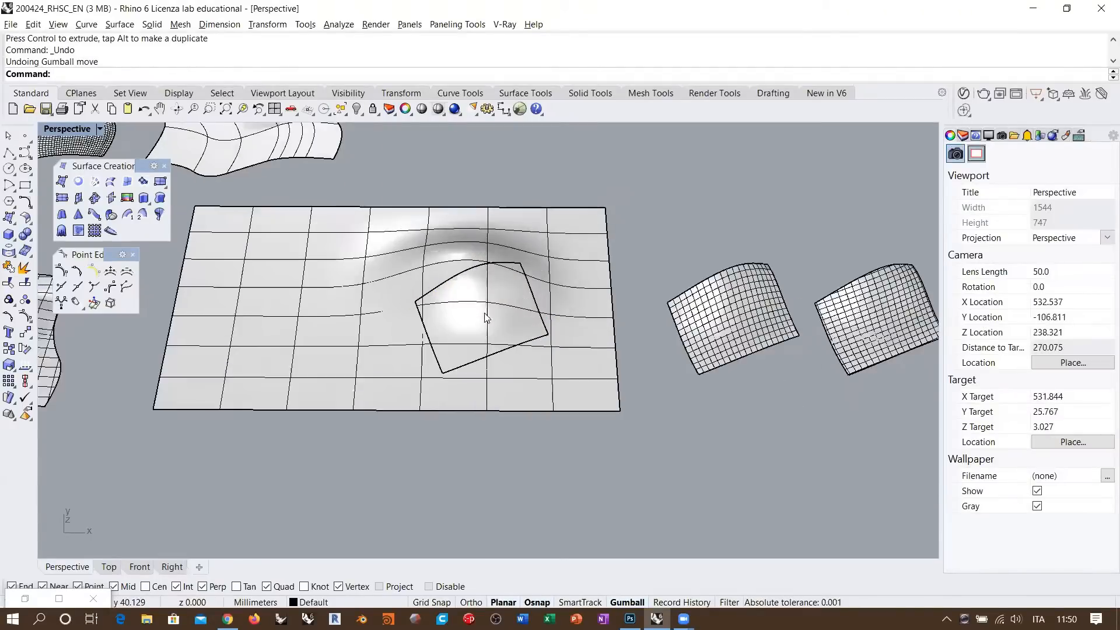
- Run a Gaussian curvature analysis on the deformed plane and its trimmed patch, using the automatic curvature range
scroll(475, 310, "up", 4)
right_click_drag(507, 330, 466, 266)
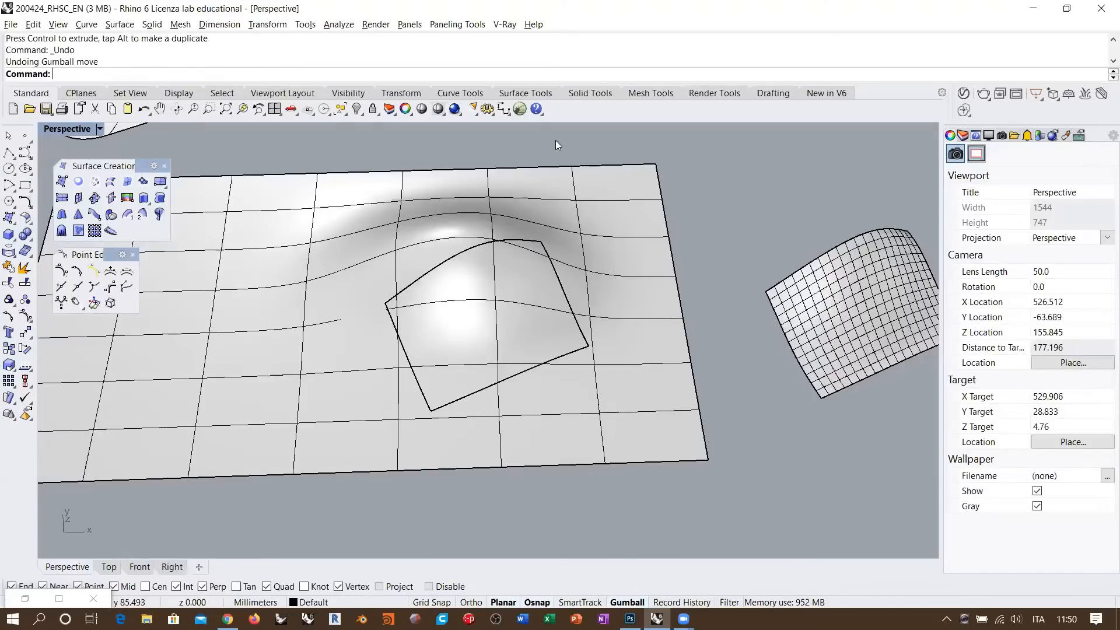
left_click_drag(555, 140, 452, 324)
left_click(622, 506)
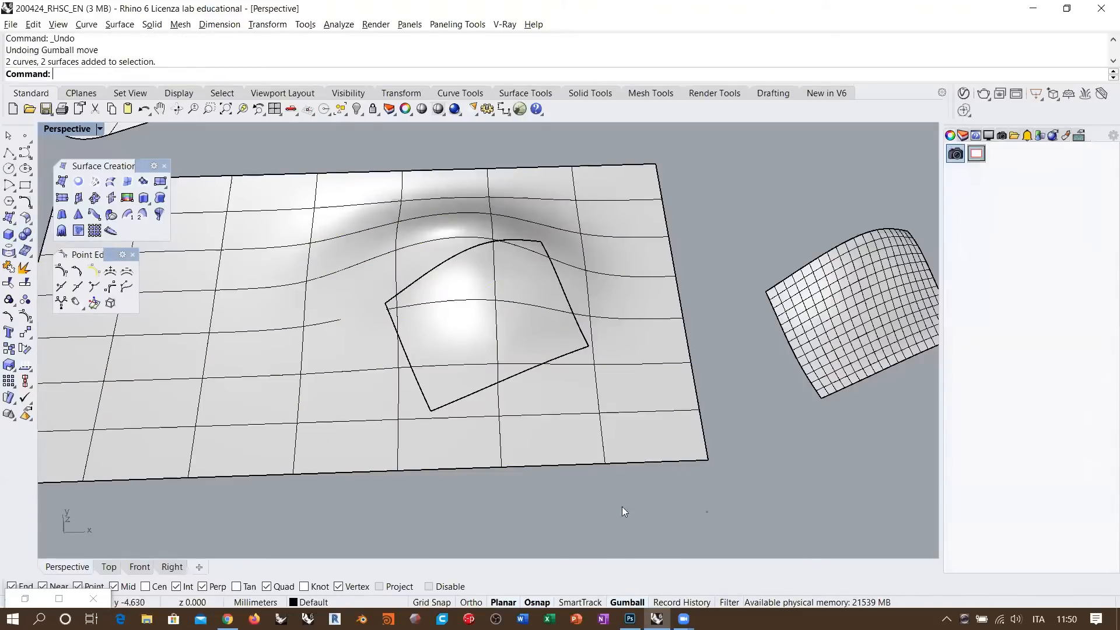
left_click_drag(622, 508, 404, 283)
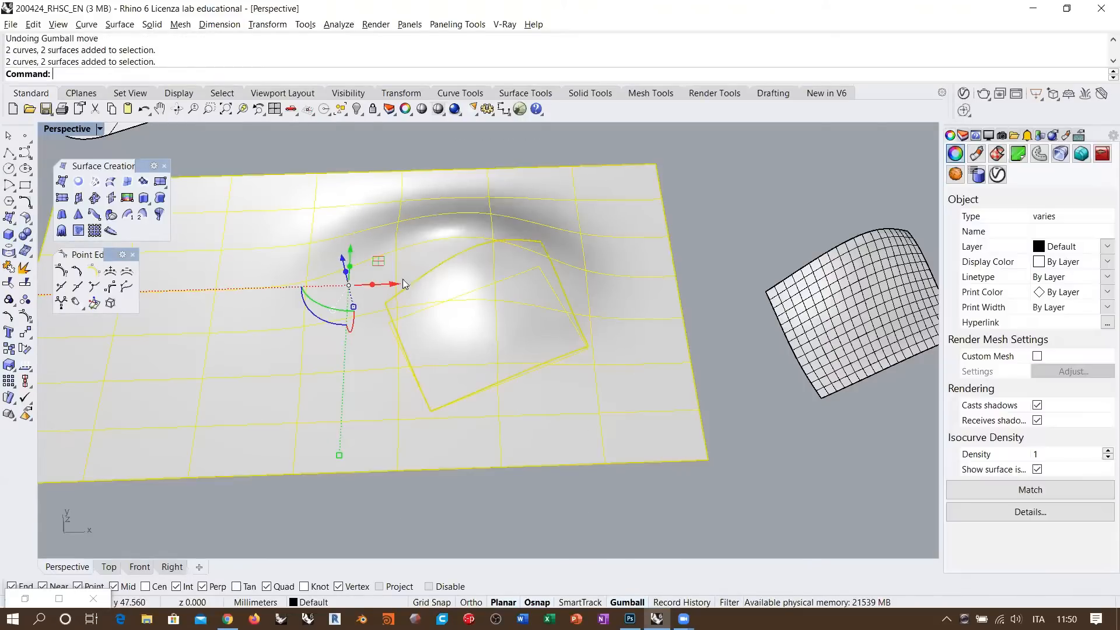
left_click(24, 367)
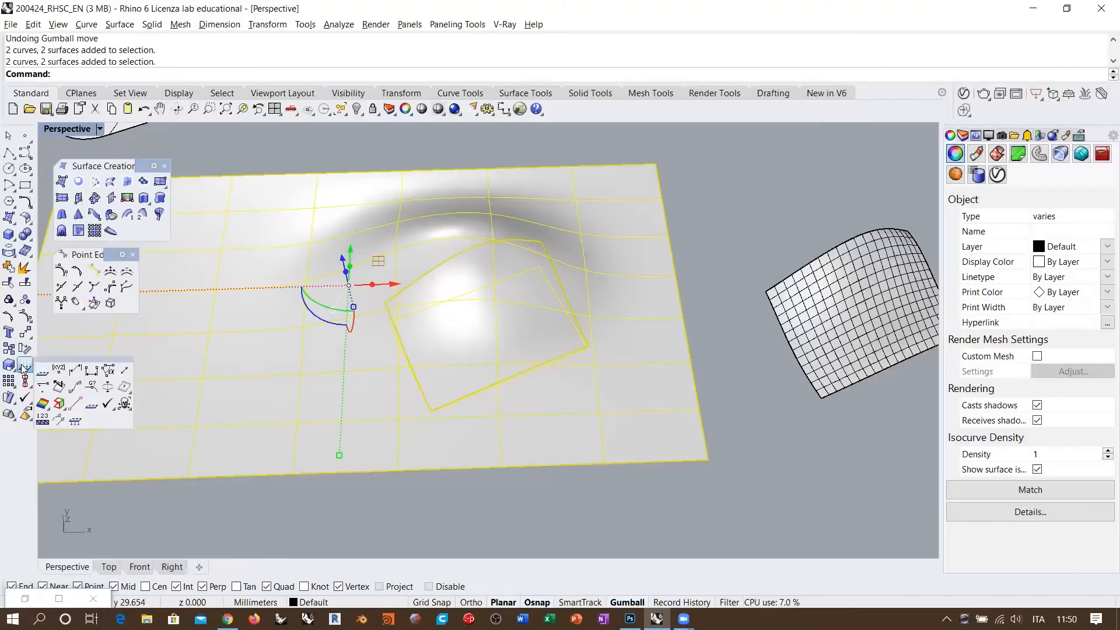
left_click(43, 404)
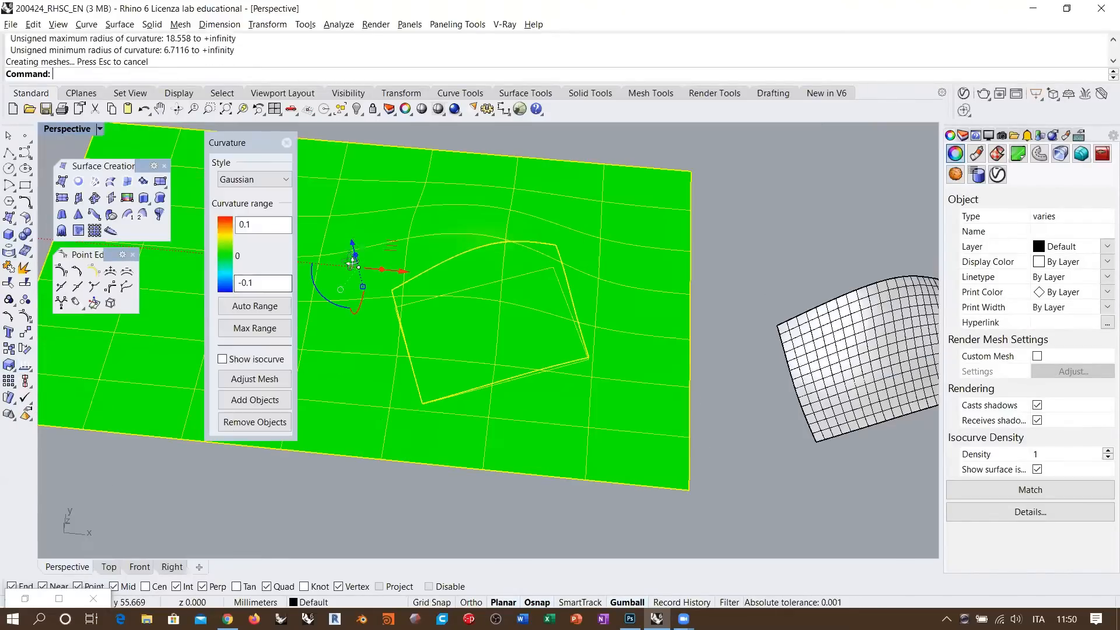
left_click(255, 306)
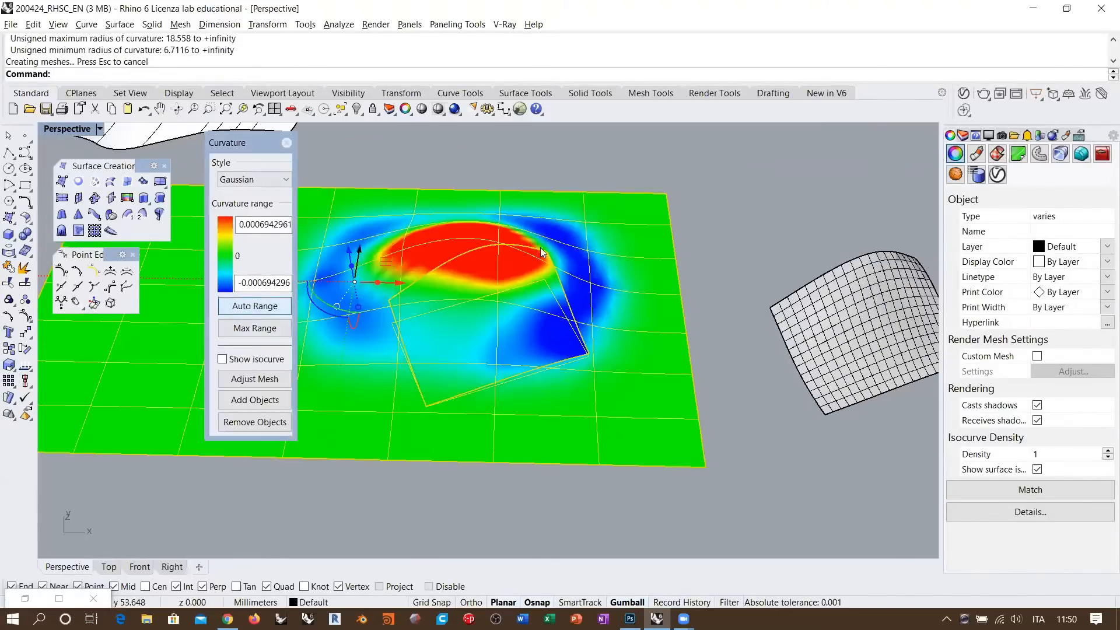
right_click_drag(528, 295, 542, 274)
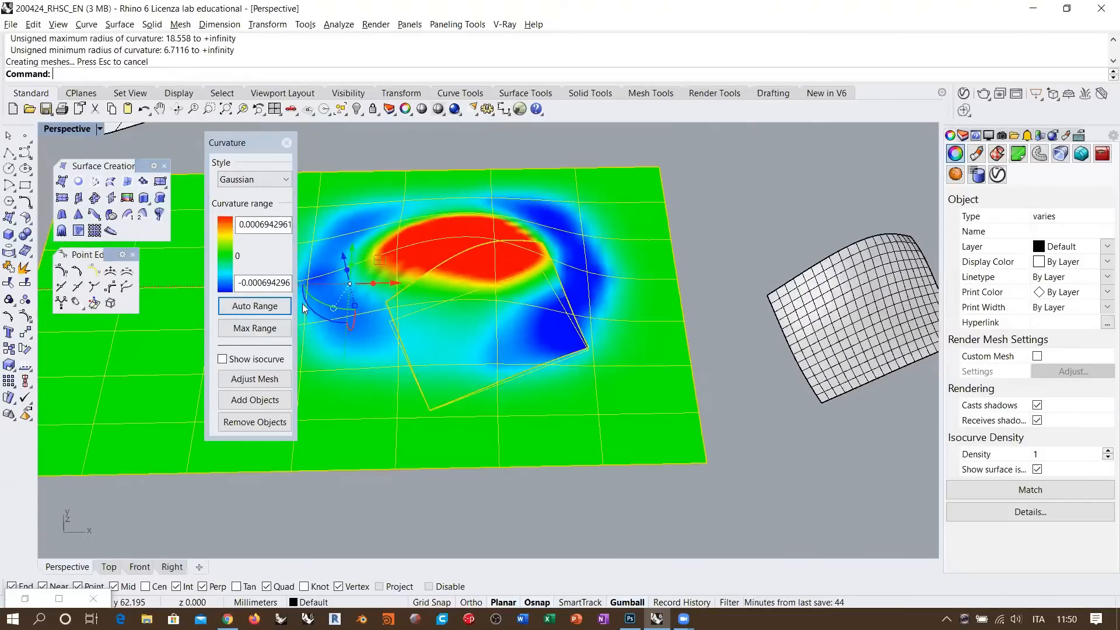
- Preview the analysis mesh with the simple polygon control at its densest setting and accept it
left_click(254, 379)
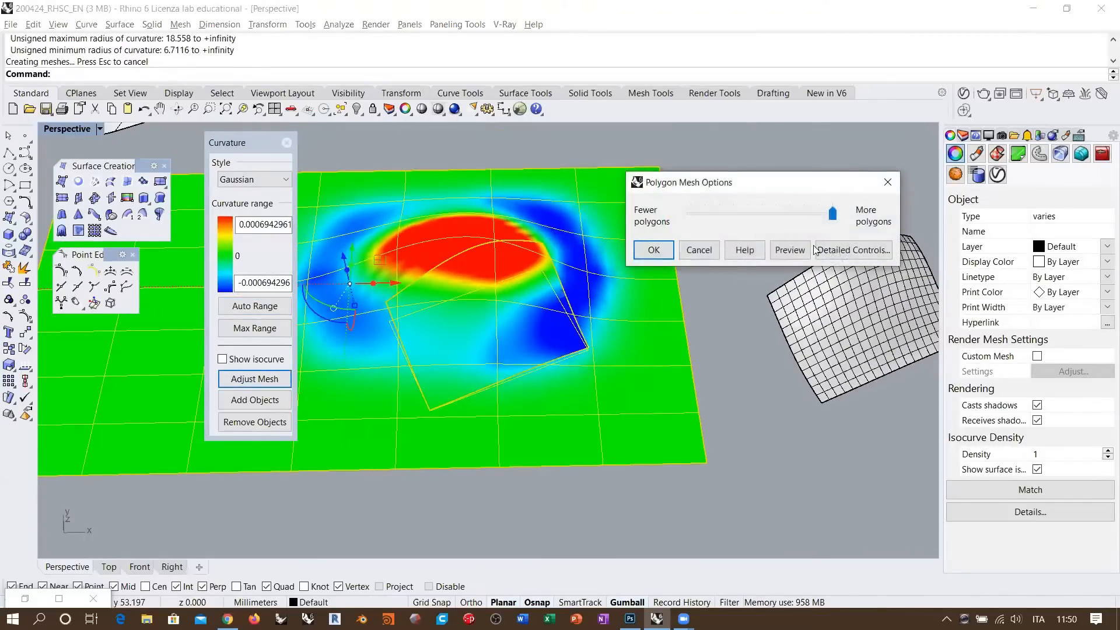
left_click(798, 251)
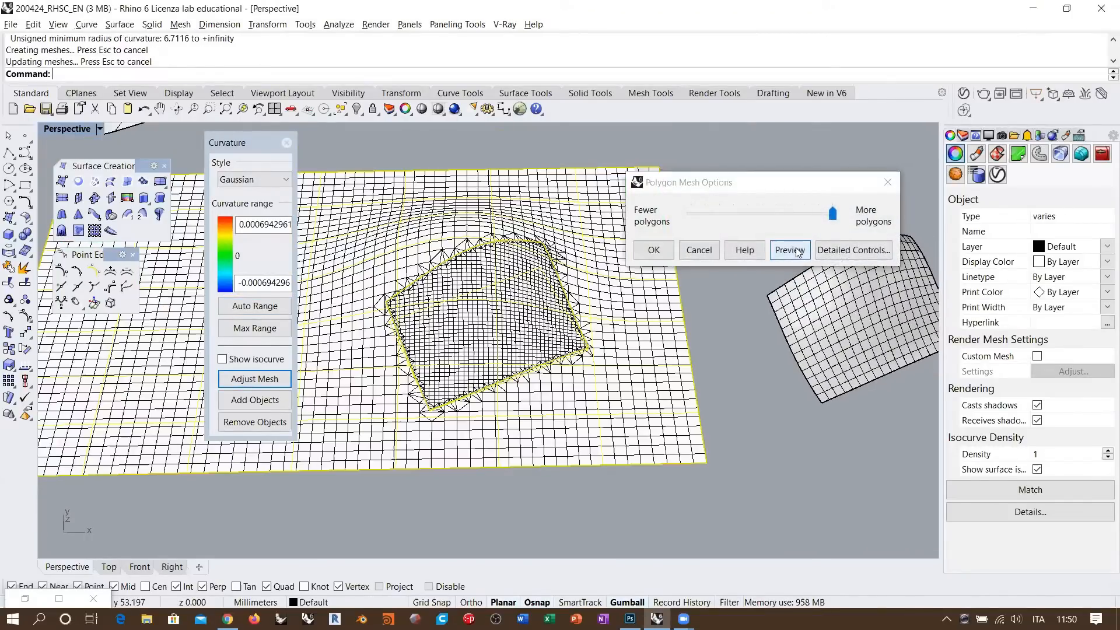
left_click(654, 250)
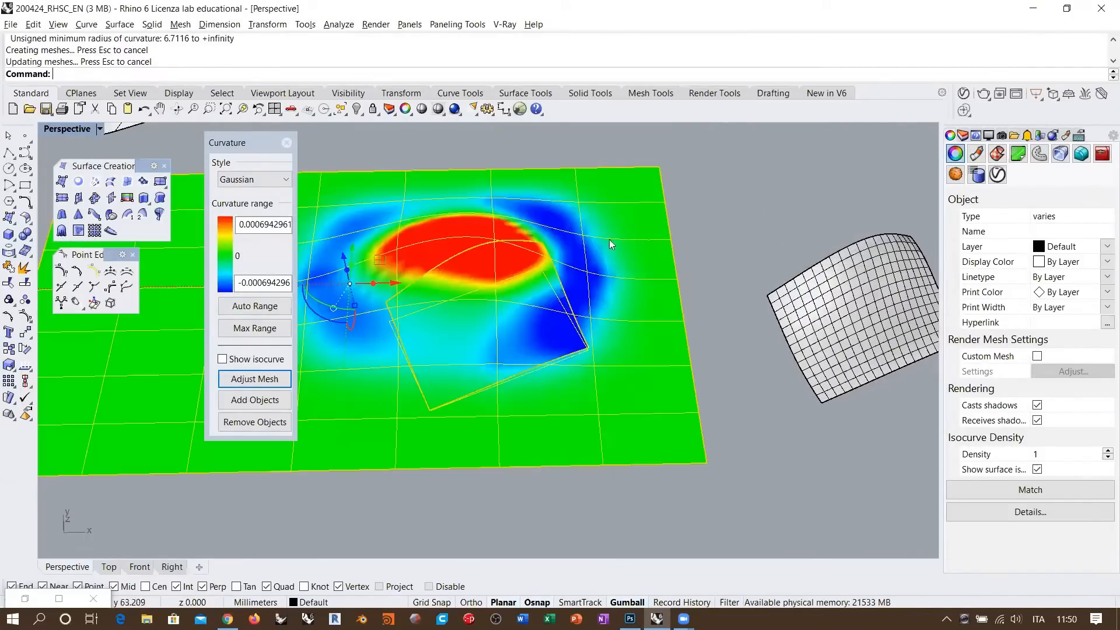
- In the detailed analysis mesh options, enable Refine mesh, set maximum aspect ratio to 1, enter a density of 16, and preview the mesh
left_click(248, 379)
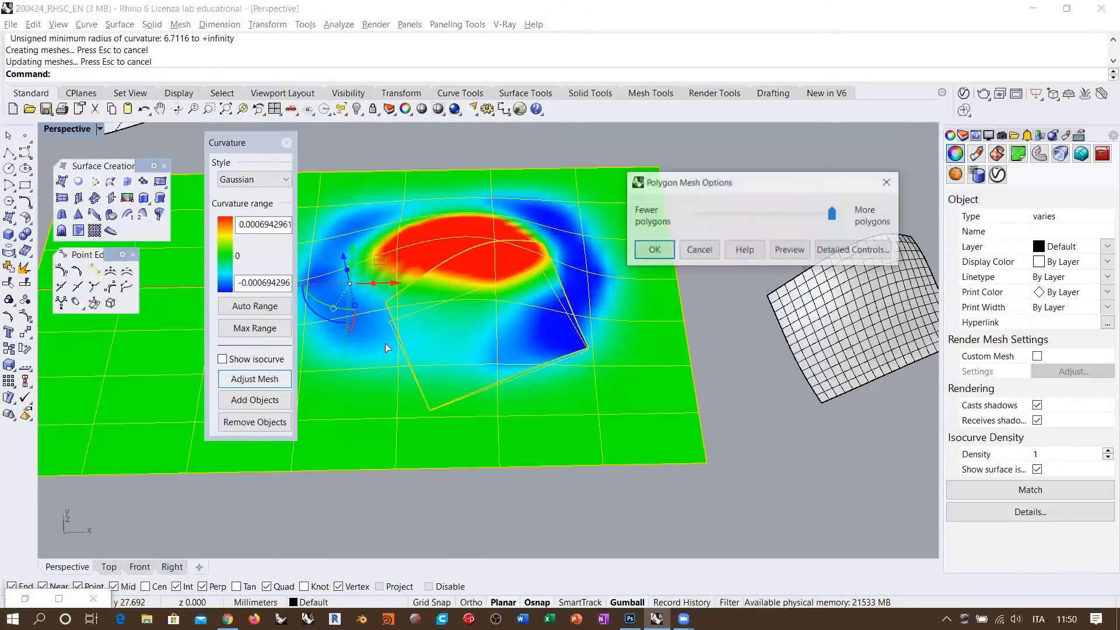
left_click(848, 251)
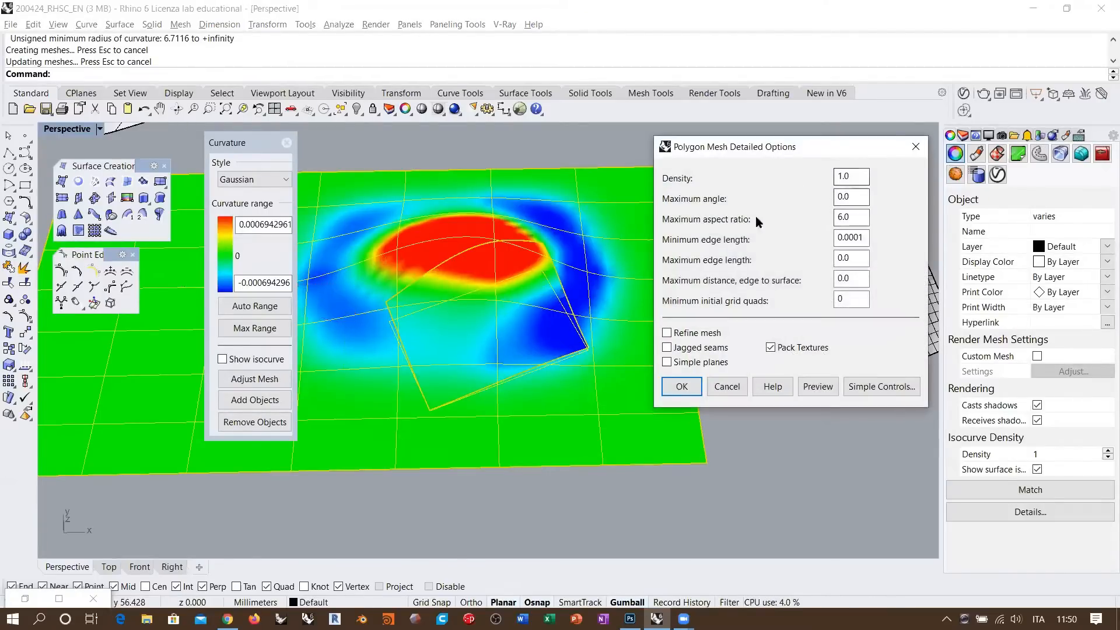
left_click(667, 333)
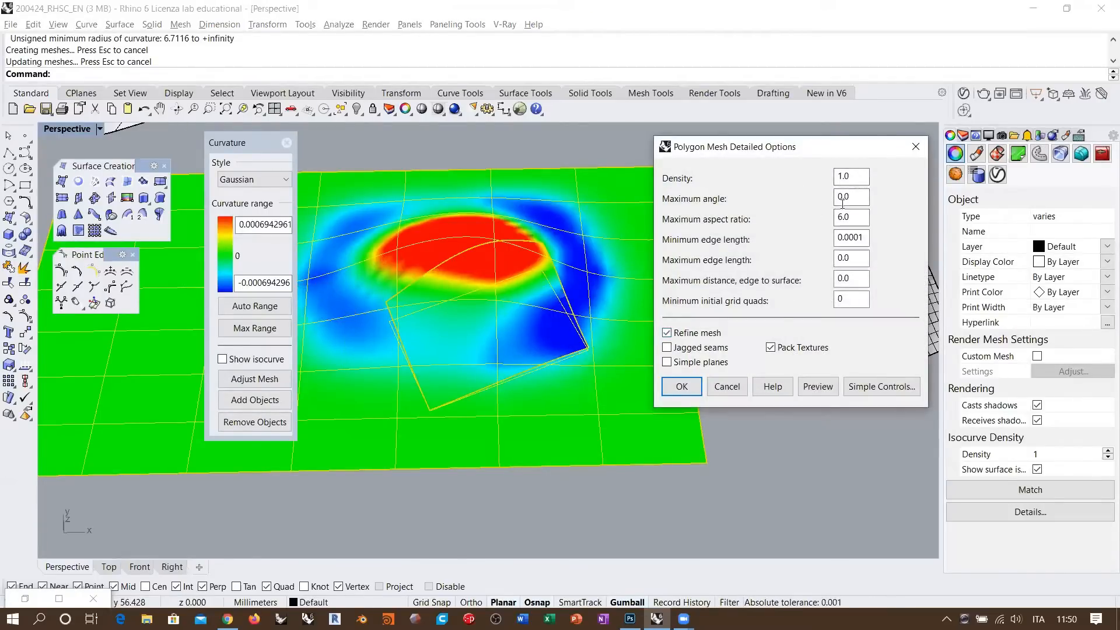
key("Tab")
type("1")
left_click(863, 177)
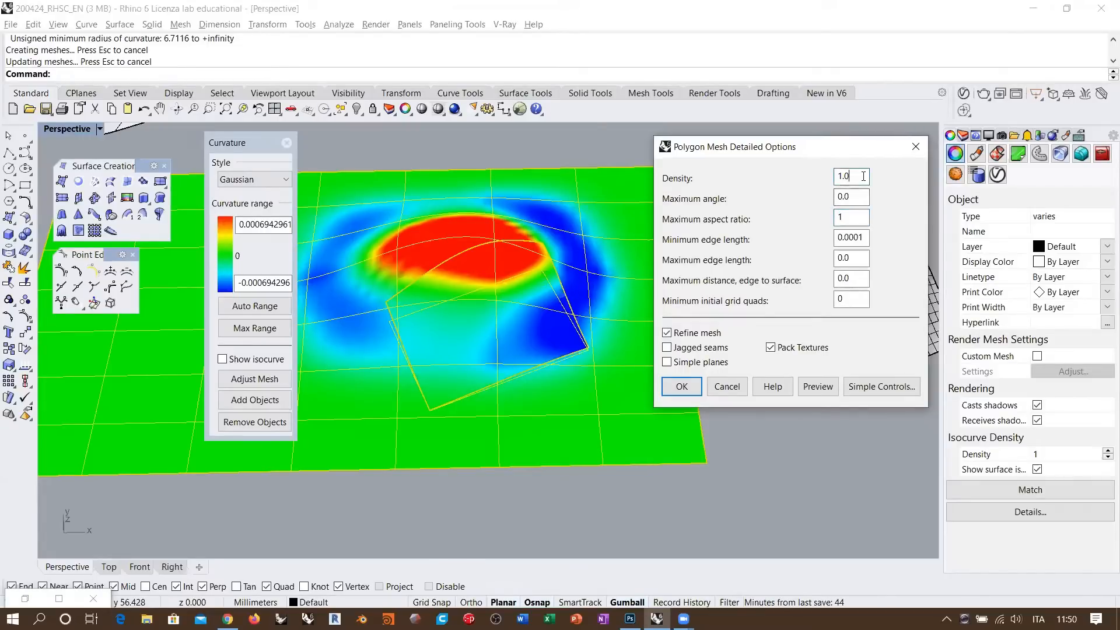
left_click_drag(863, 176, 739, 169)
type("16")
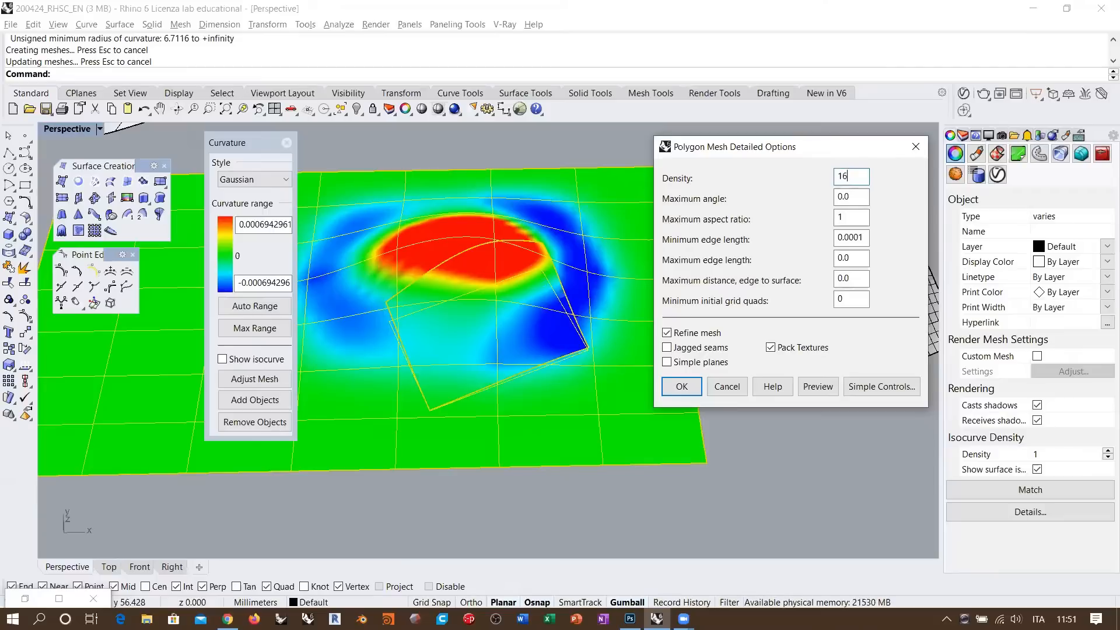
left_click(831, 390)
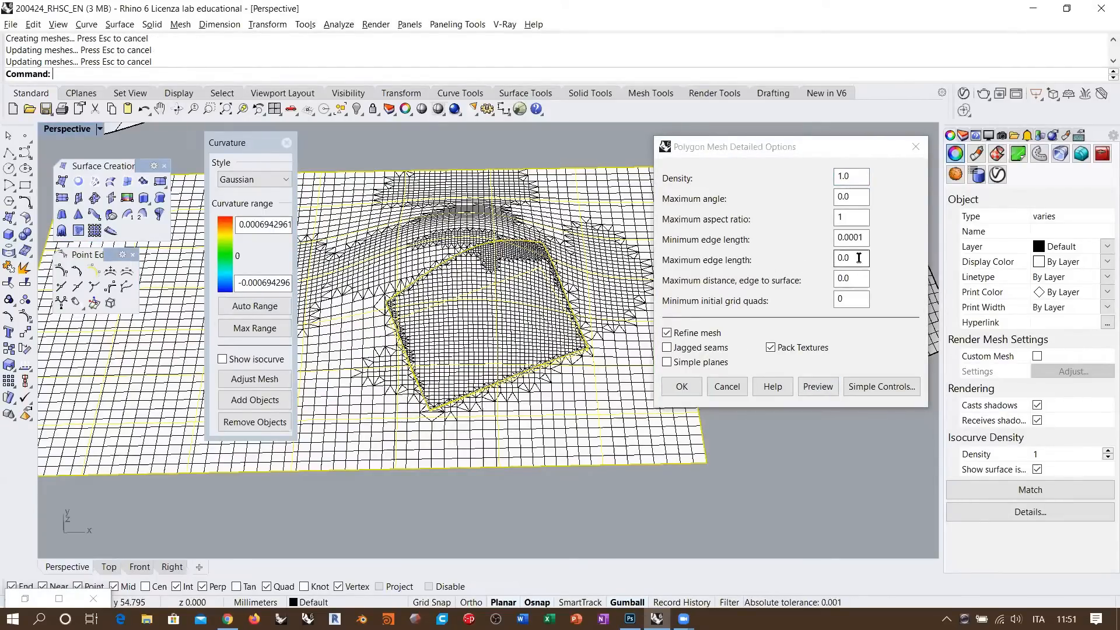
- Try a maximum edge-to-surface distance of 0.25 for the analysis mesh and inspect the preview
left_click(781, 284)
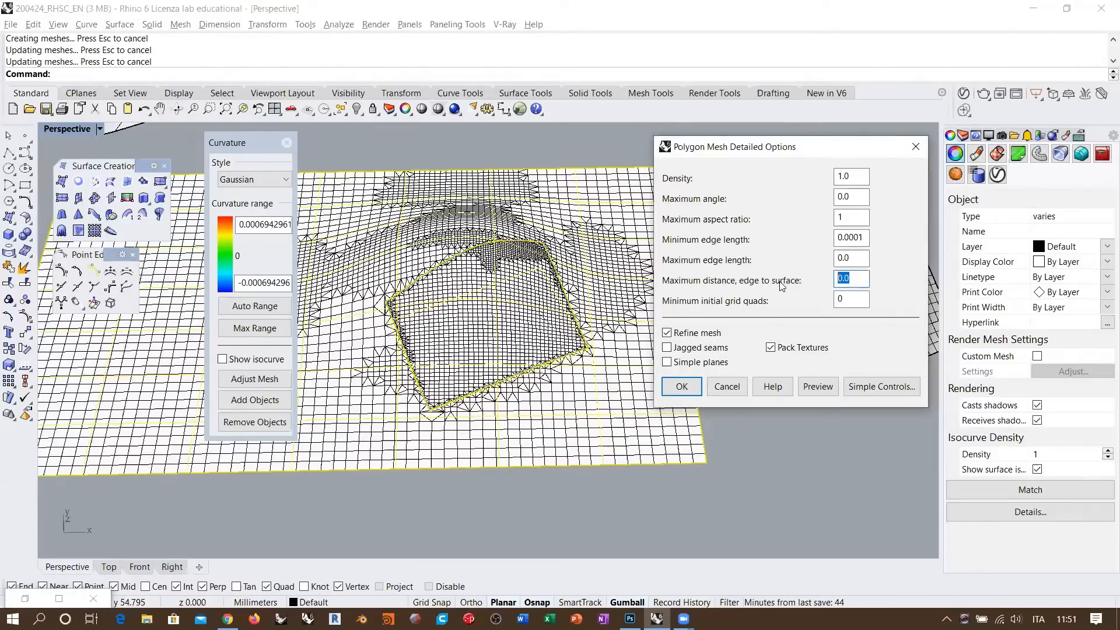
type(".25")
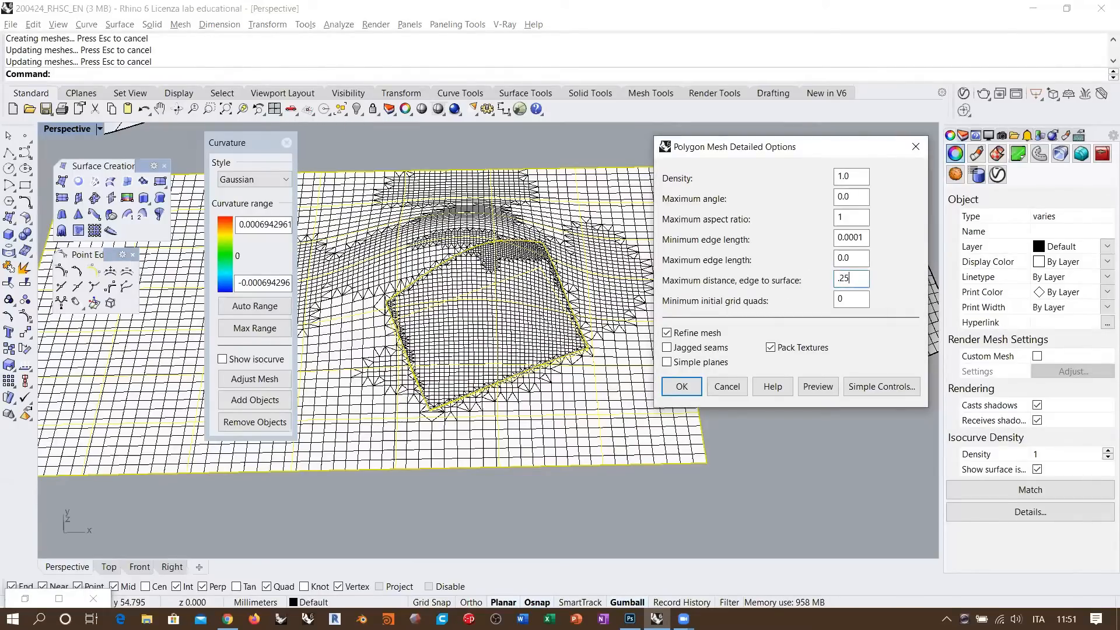
left_click(838, 387)
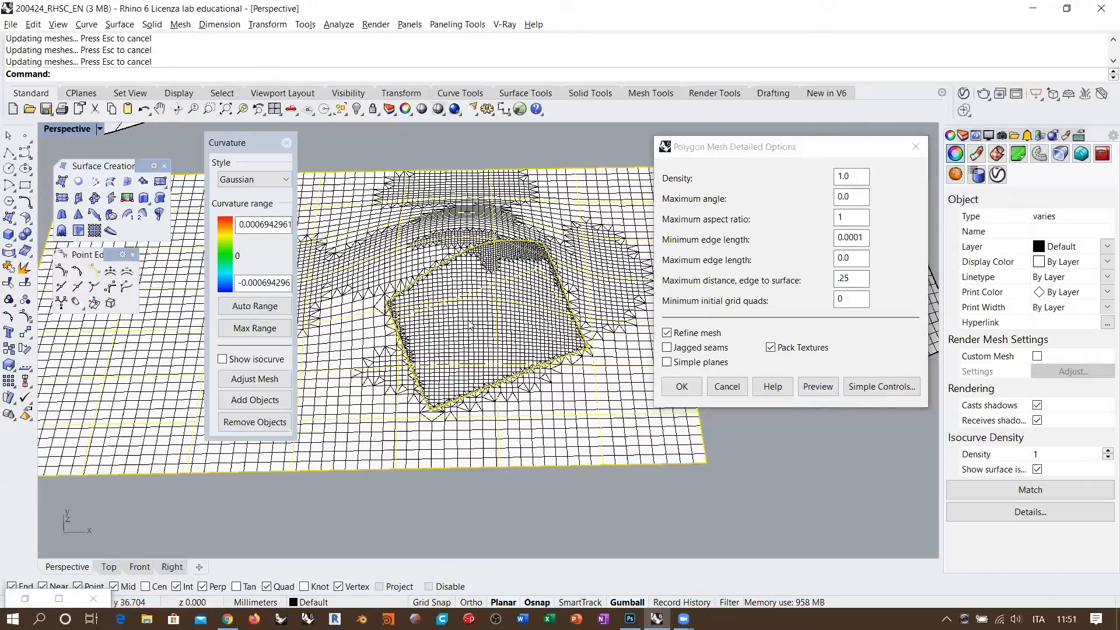
right_click_drag(475, 299, 490, 277)
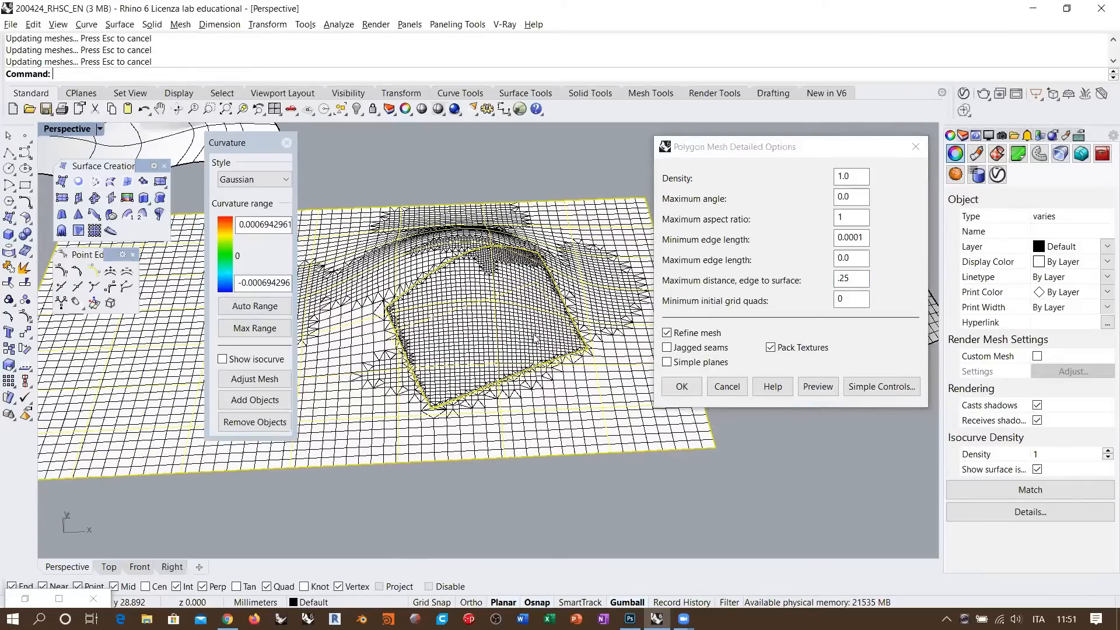
- Try reducing the maximum edge-to-surface distance to 0.1 and inspect the previewed mesh
double_click(850, 279)
type("0")
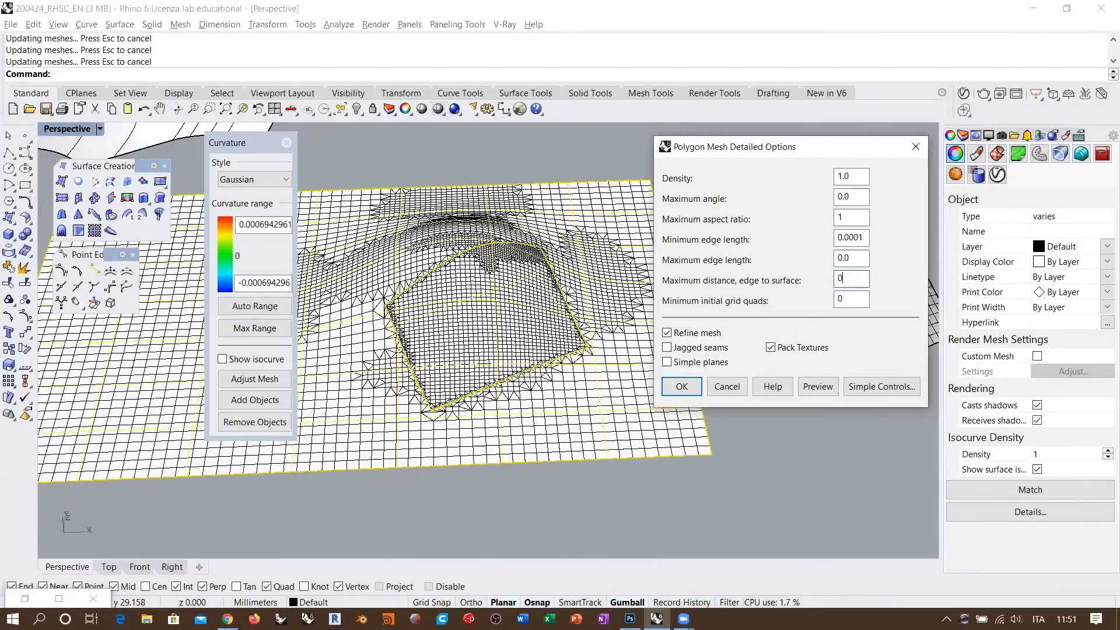
type(".1")
left_click(818, 387)
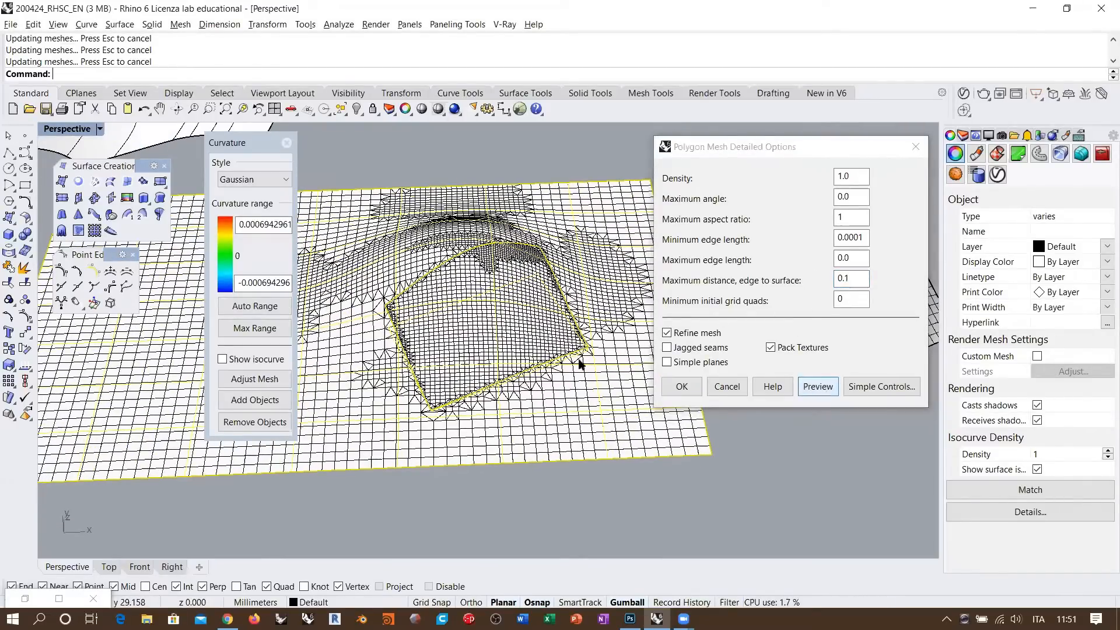
right_click_drag(582, 364, 477, 285)
- Reset the maximum edge-to-surface distance to 0, set maximum edge length to 0.25, and preview and apply the finer mesh
double_click(843, 278)
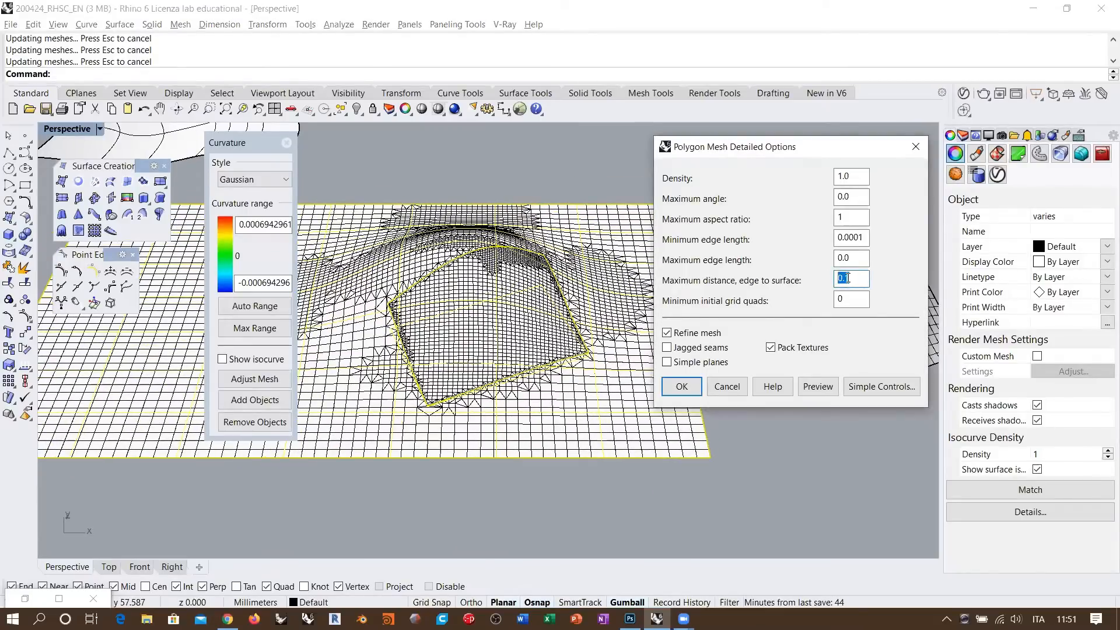
type("0")
key("shift+Tab")
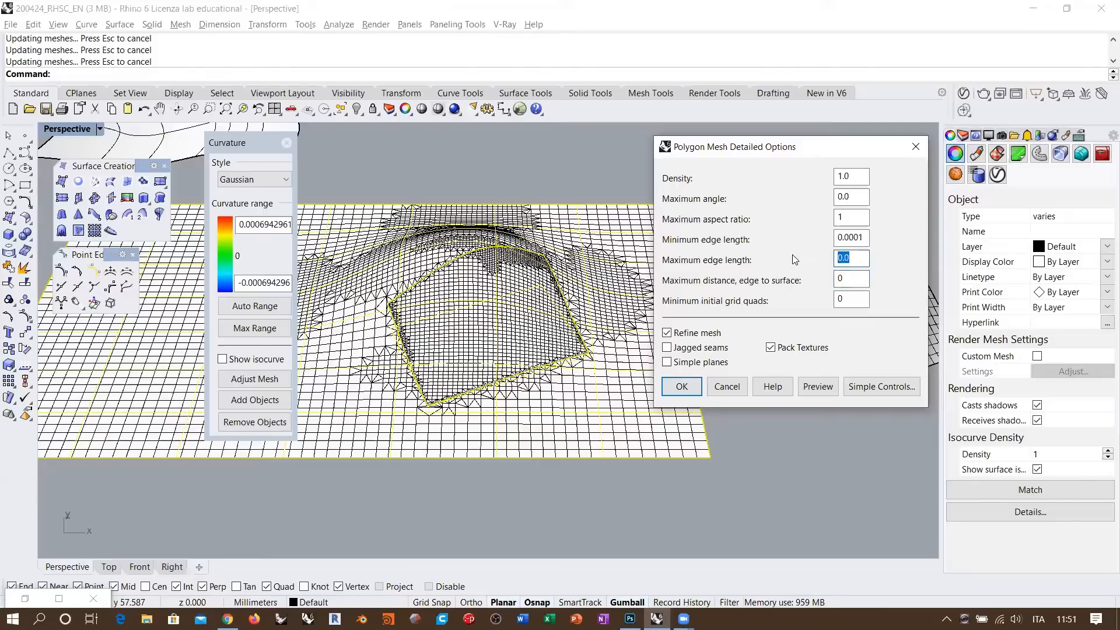
type(".25")
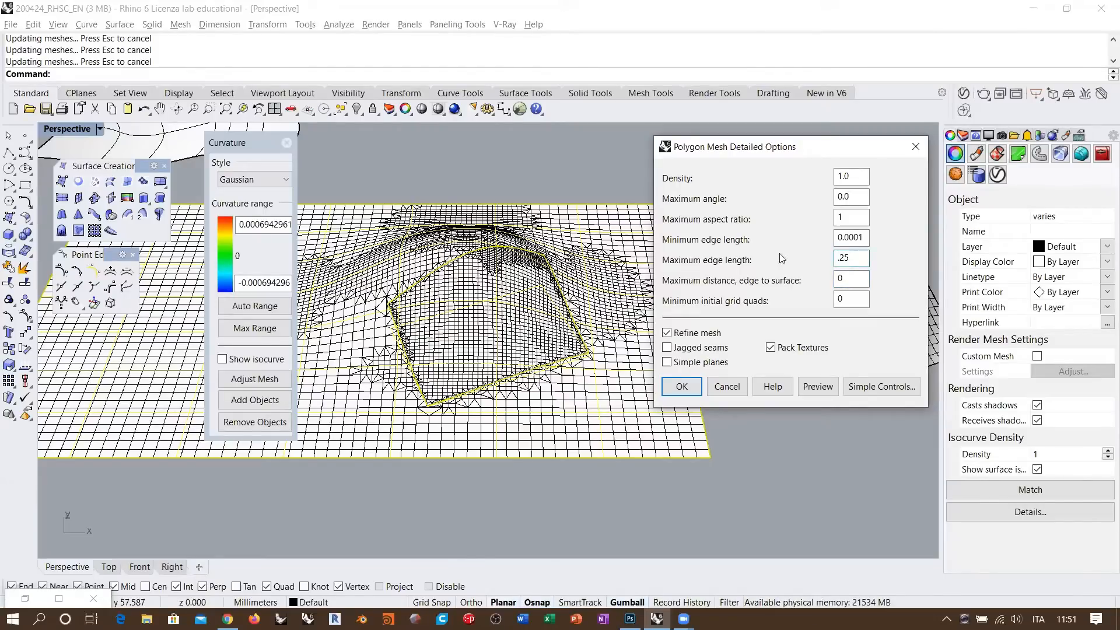
left_click(818, 388)
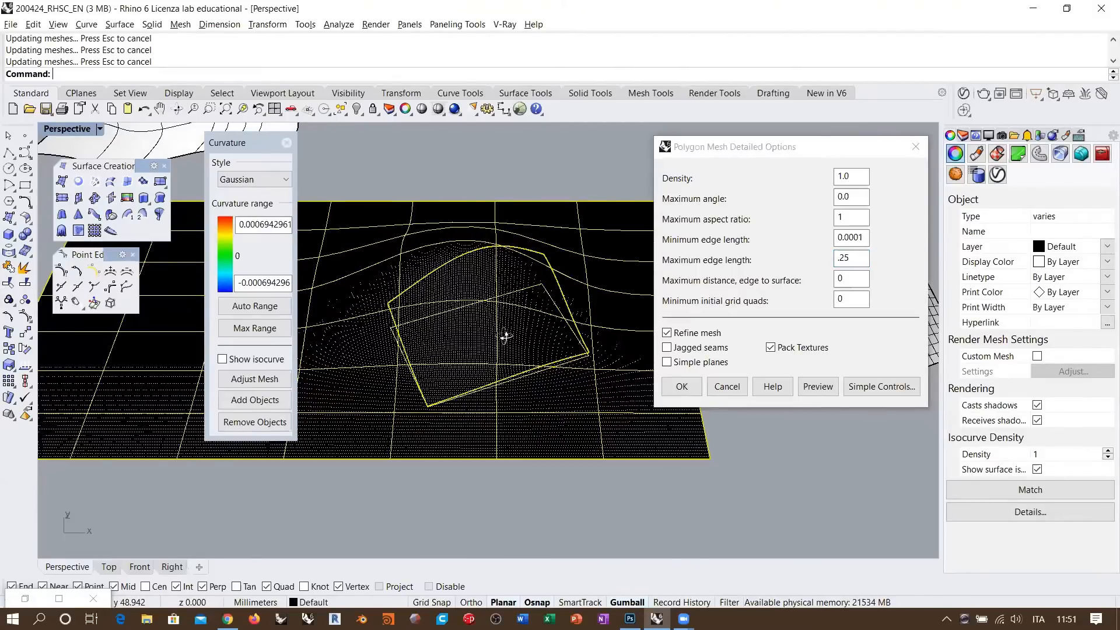
left_click(680, 385)
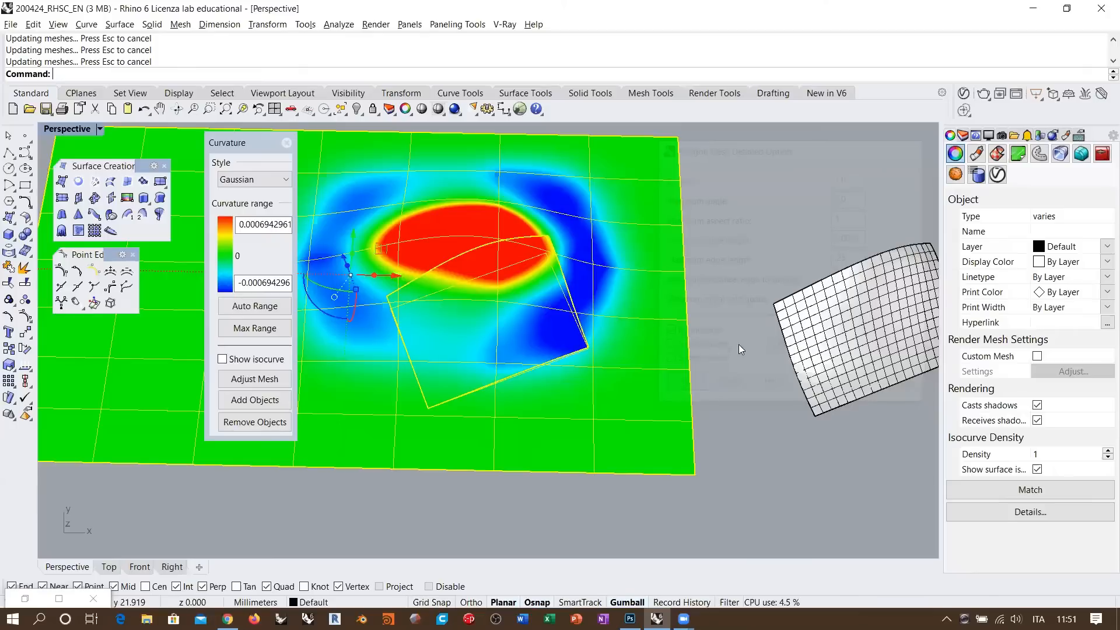
- Examine the curvature colours across the edges between the trimmed patch and the deformed plane
right_click_drag(569, 345, 580, 337)
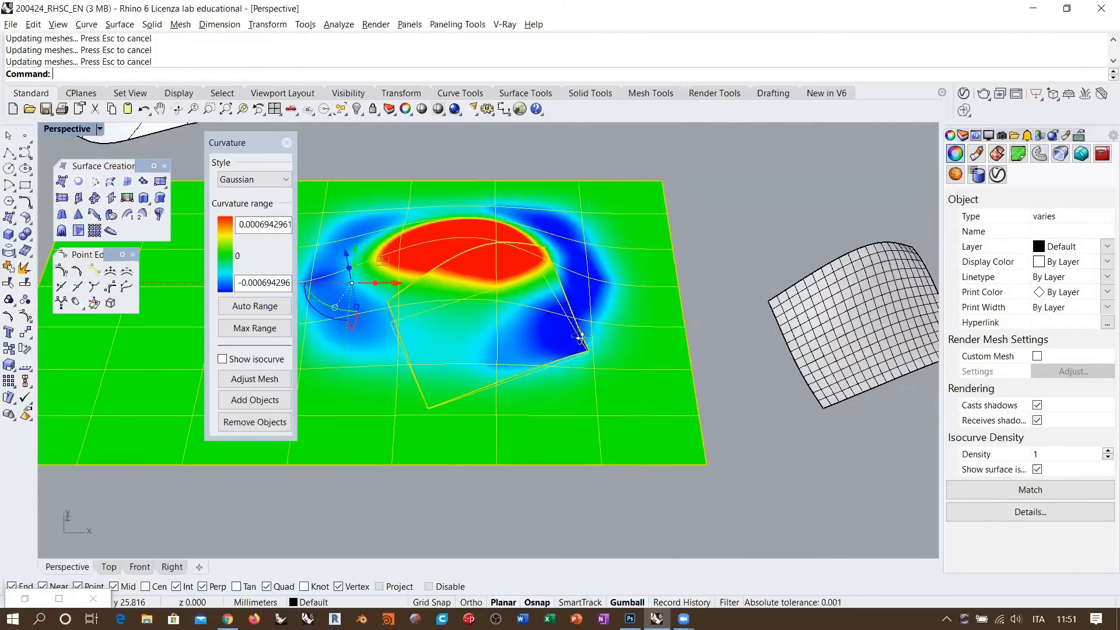
scroll(435, 287, "up", 5)
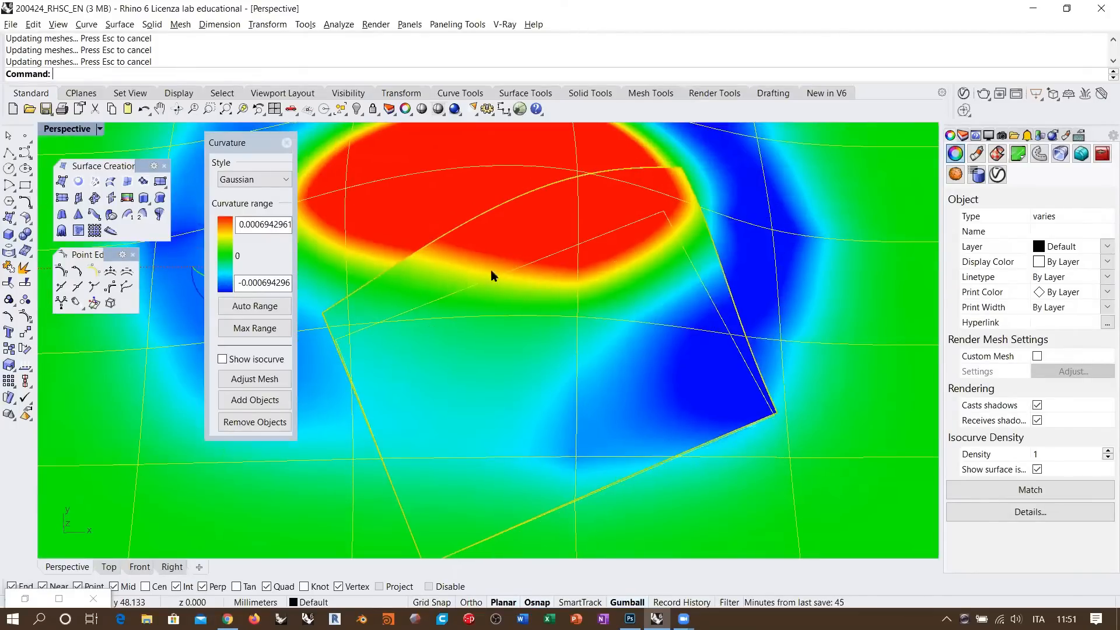
right_click_drag(510, 319, 487, 301)
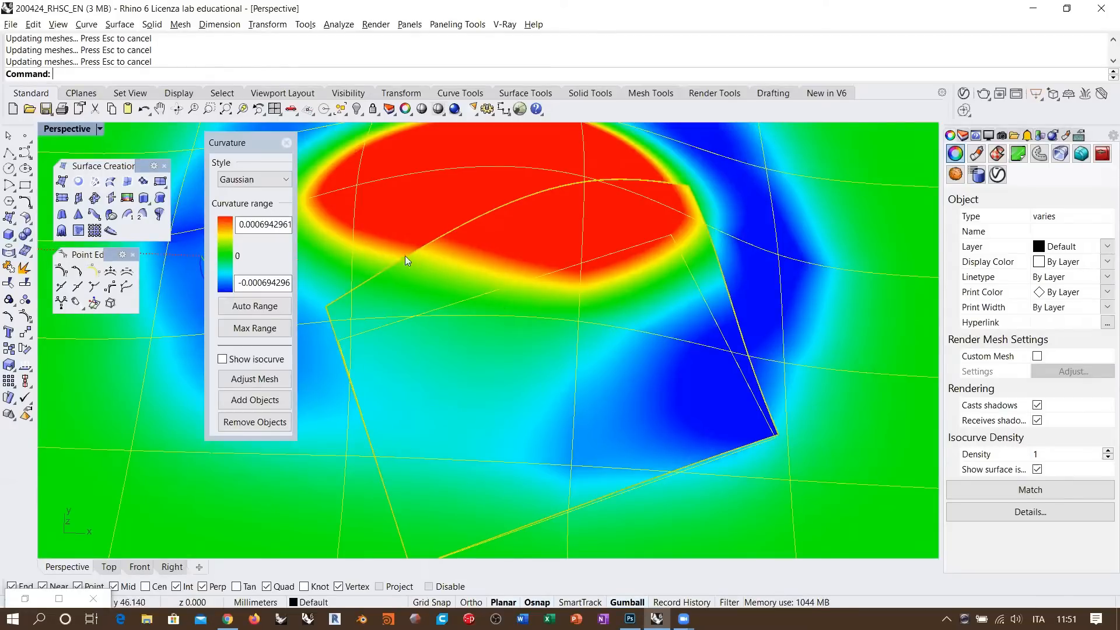
scroll(497, 266, "down", 5)
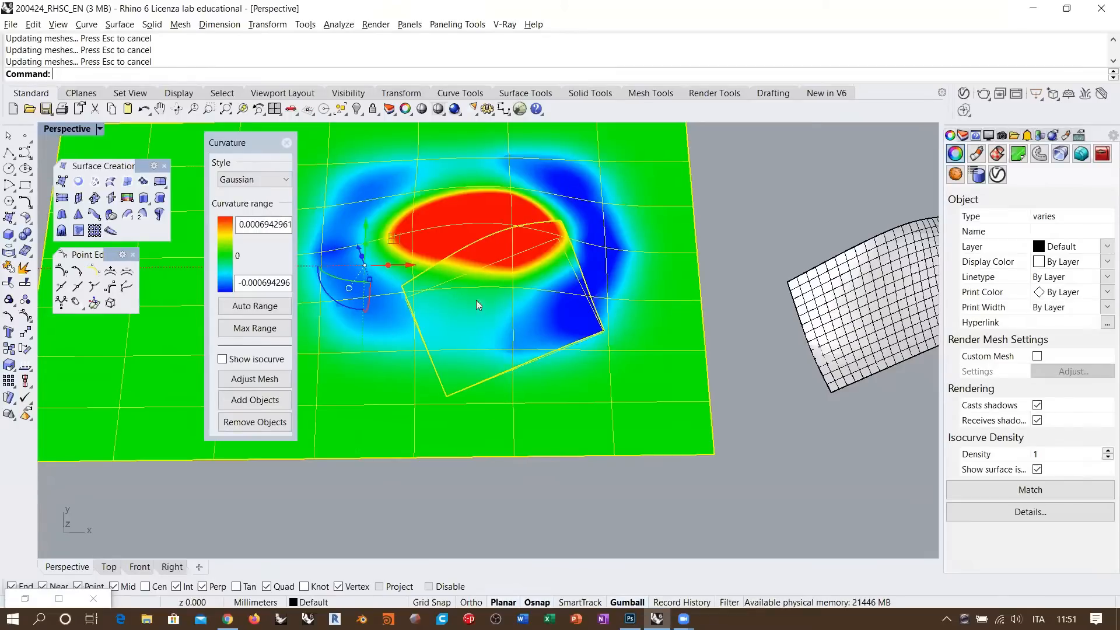
- Move the Curvature dialog clear of the model and remove the trimmed patch in the opening from the curvature analysis
right_click_drag(474, 295, 510, 287)
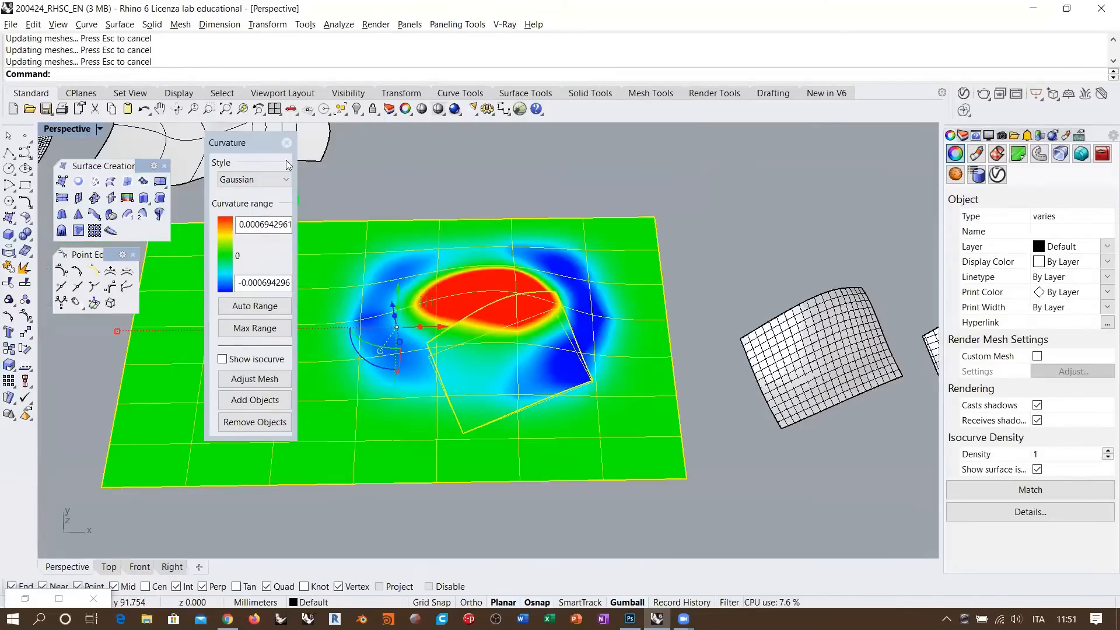
left_click_drag(248, 142, 210, 213)
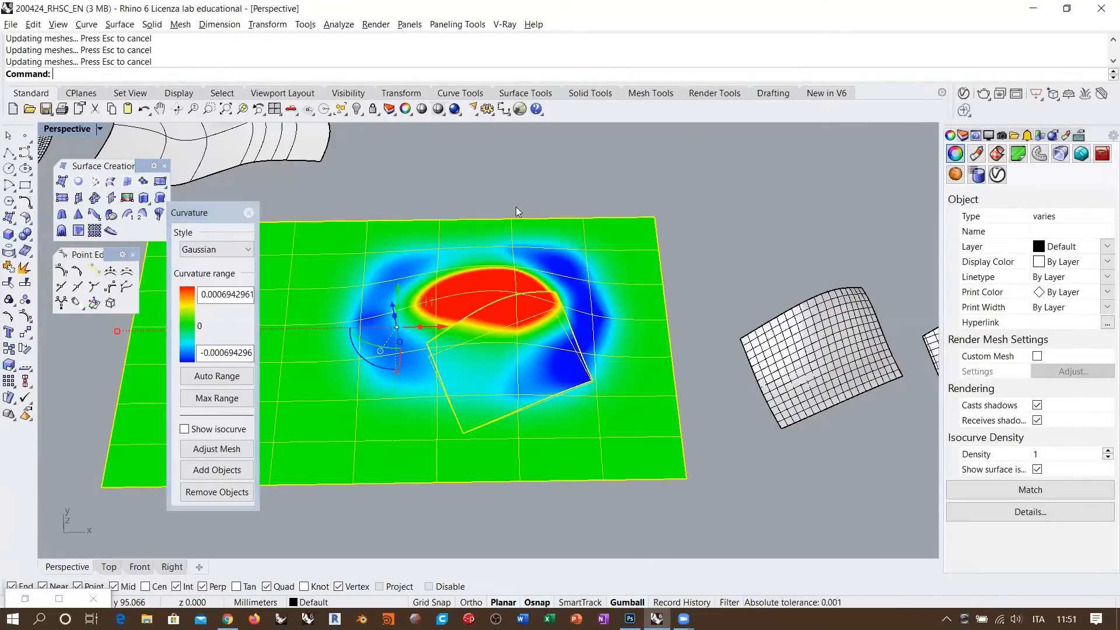
left_click(497, 361)
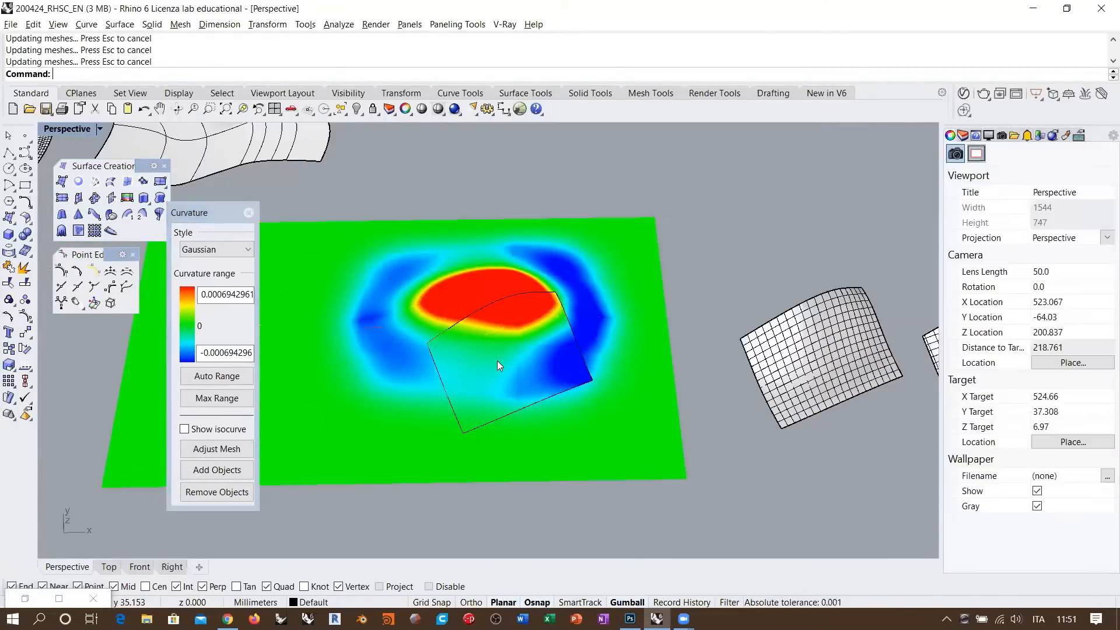
left_click(219, 493)
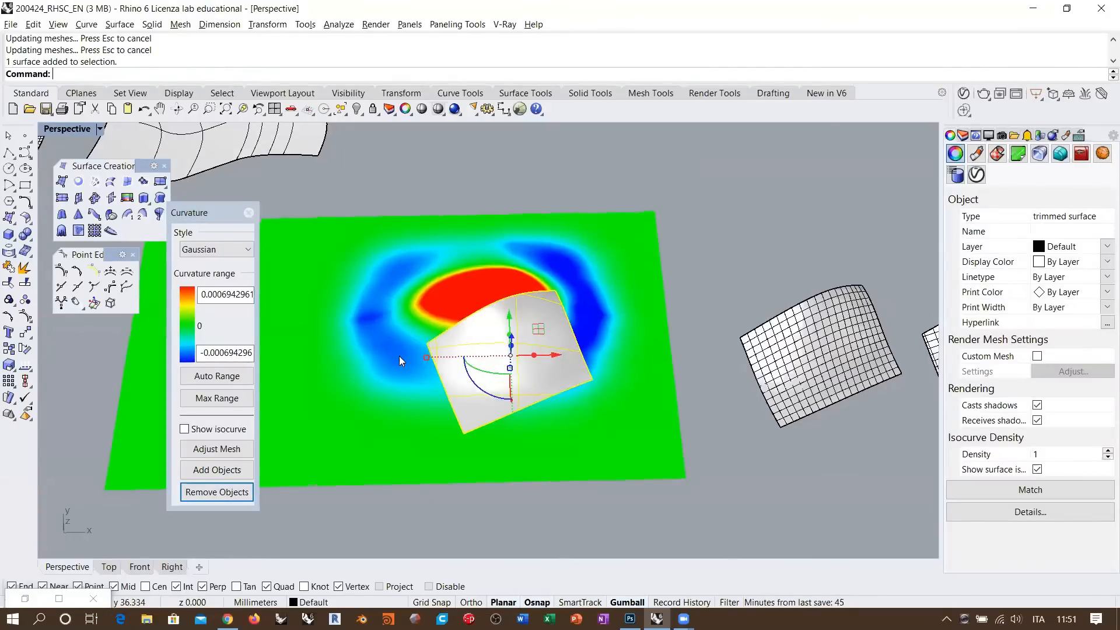
- Move the patch out of the plane's opening along the X axis, past the two dense fill surfaces
scroll(399, 355, "down", 6)
scroll(523, 362, "up", 4)
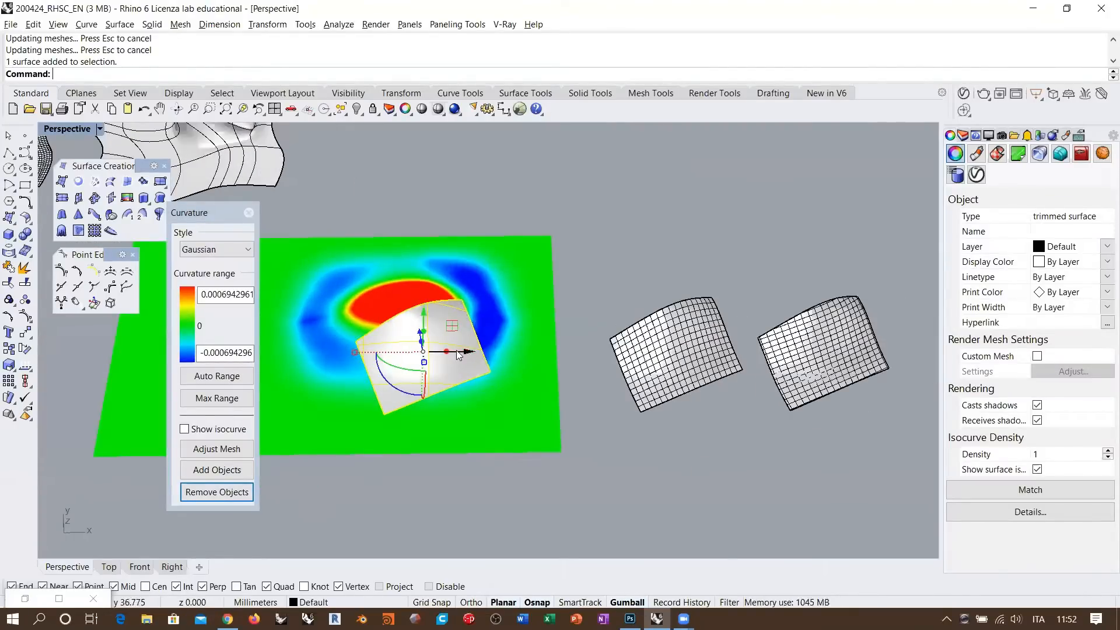
right_click_drag(368, 343, 333, 341)
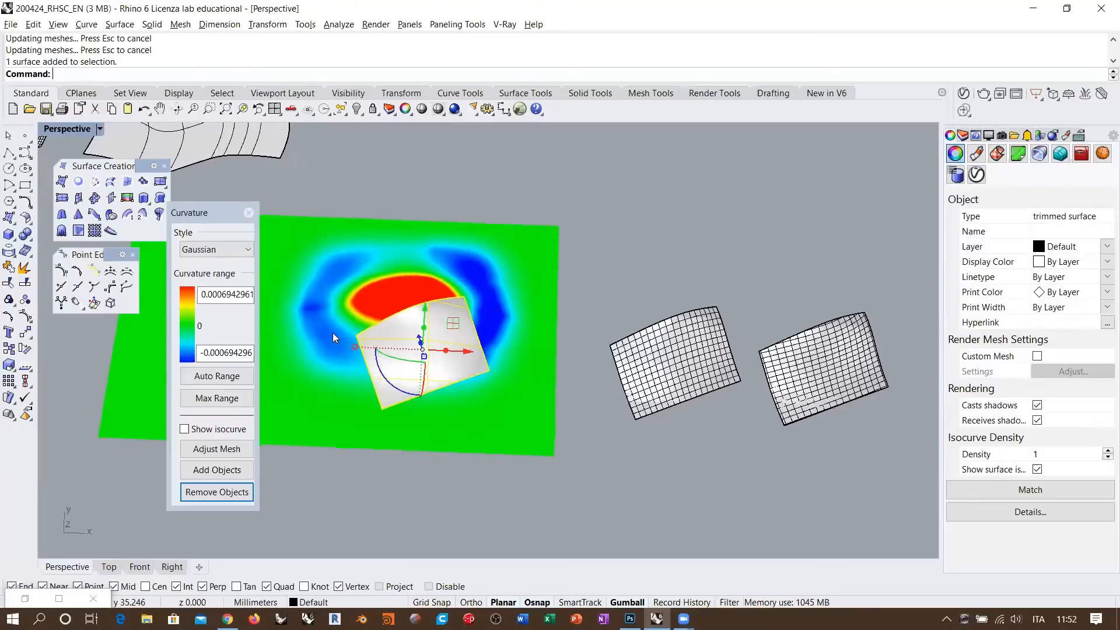
scroll(334, 337, "down", 4)
left_click_drag(433, 346, 488, 349)
left_click_drag(649, 371, 810, 371)
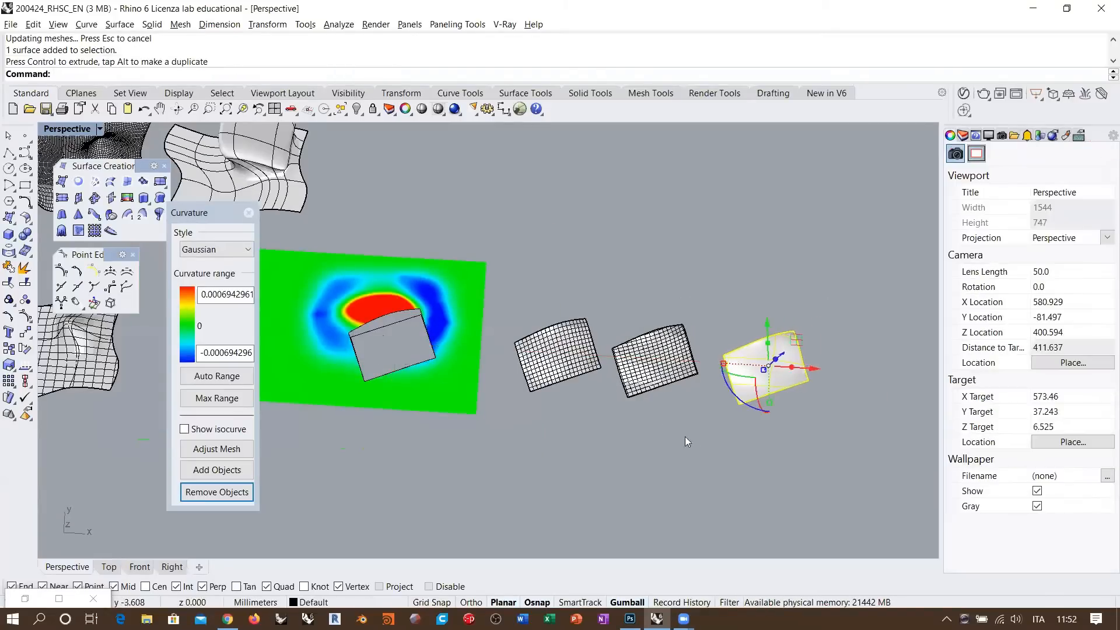
left_click(688, 440)
right_click_drag(688, 440, 718, 435)
- Move the dense trimmed surface into the plane's opening, snapping its corner onto the matching corner of the hole
left_click(667, 331)
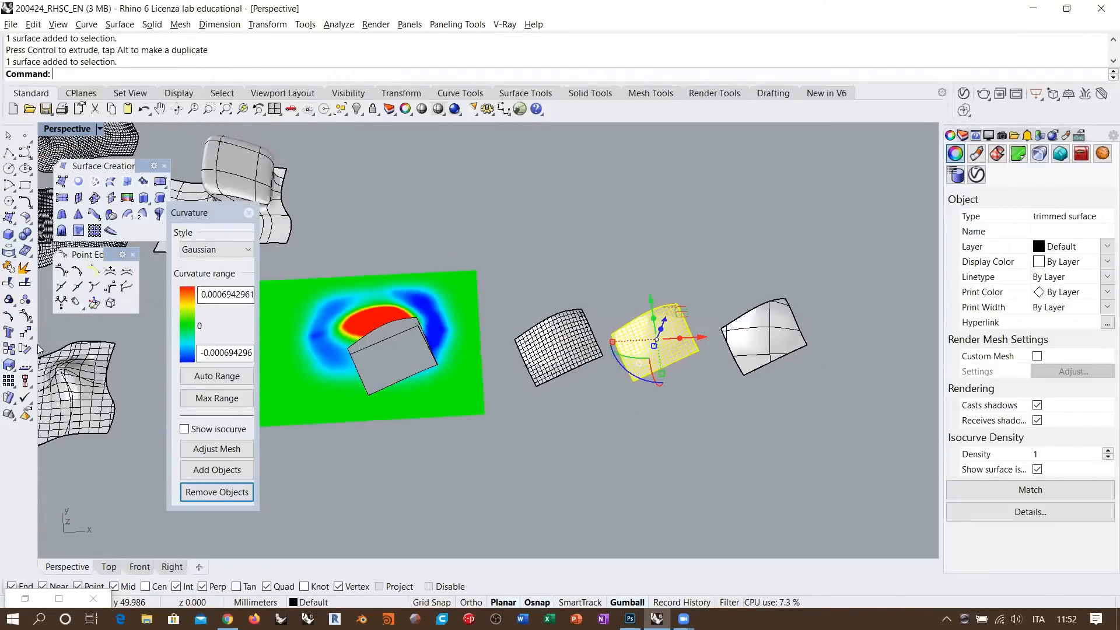
left_click(25, 332)
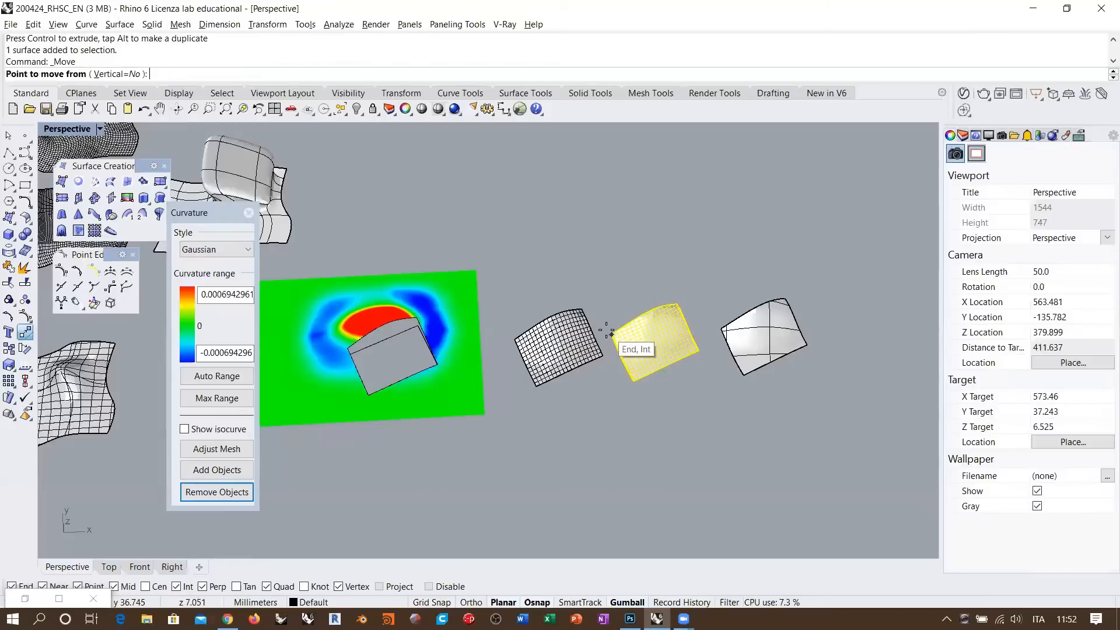
left_click(612, 335)
left_click(348, 352)
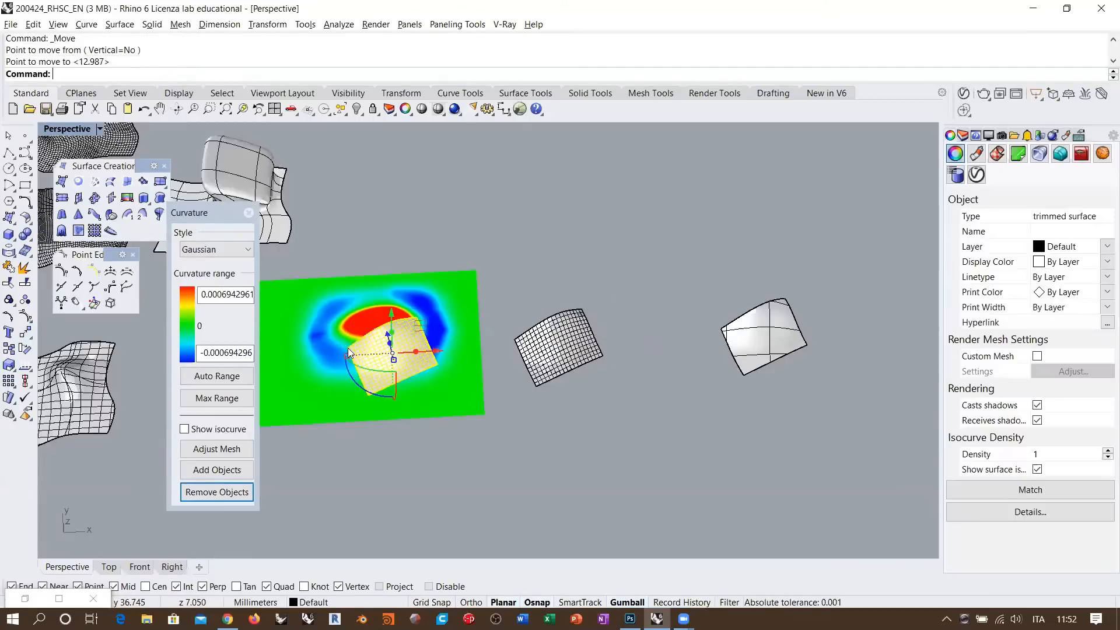
- Add the dense trimmed surface to the Gaussian curvature analysis and examine the colour continuity across its edges
scroll(348, 352, "up", 3)
left_click(216, 470)
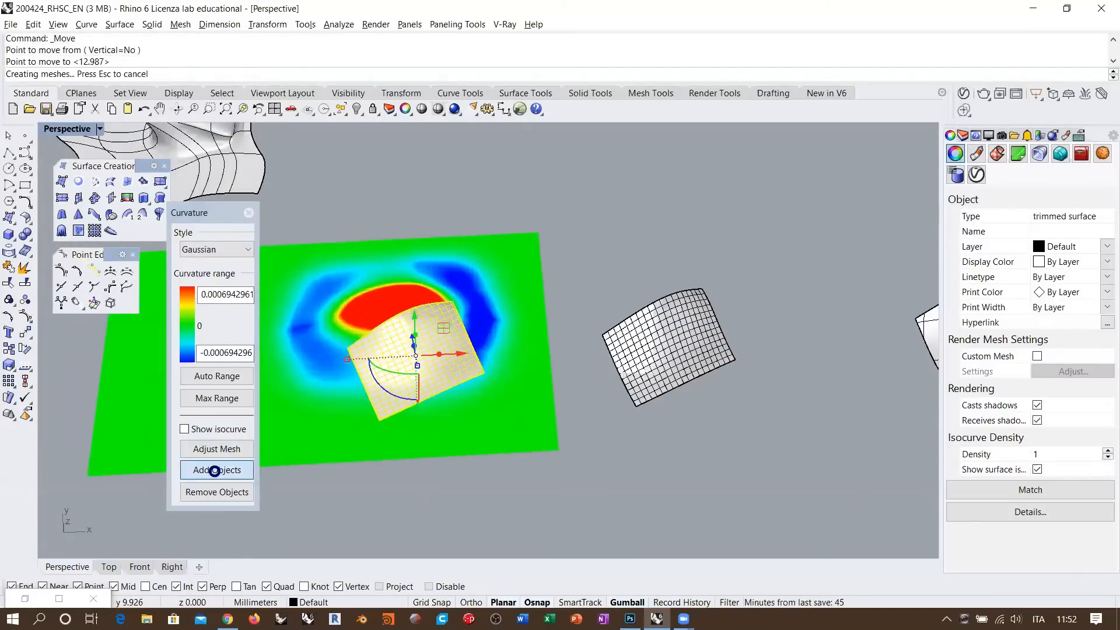
left_click(433, 470)
scroll(415, 323, "up", 5)
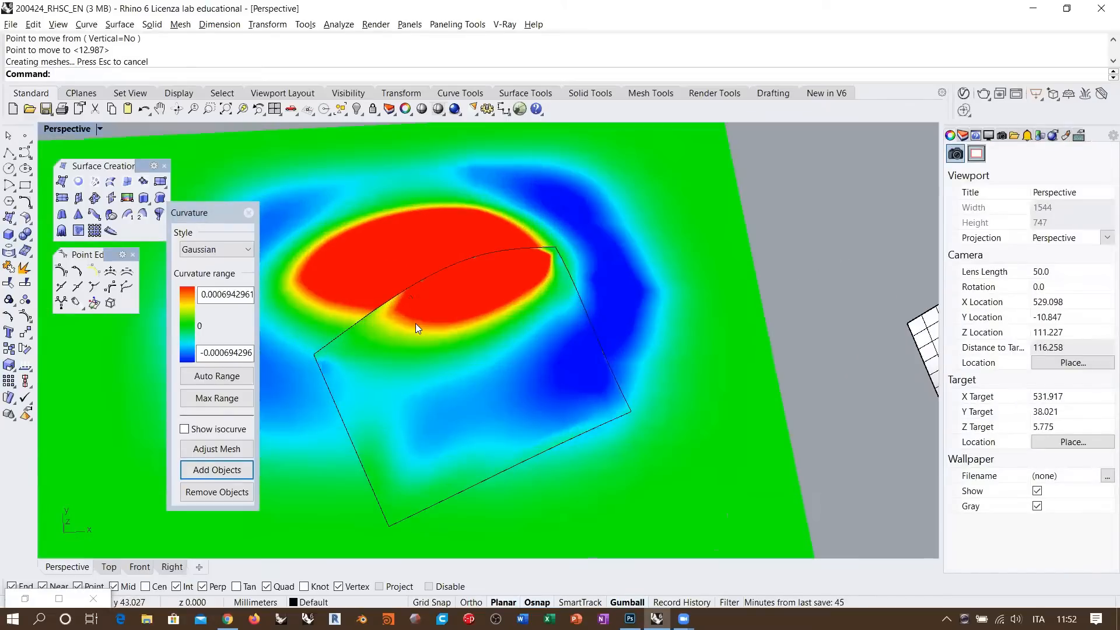
mouse_move(415, 285)
right_mouse_down()
mouse_move(423, 271)
mouse_move(420, 300)
mouse_move(434, 287)
right_mouse_up()
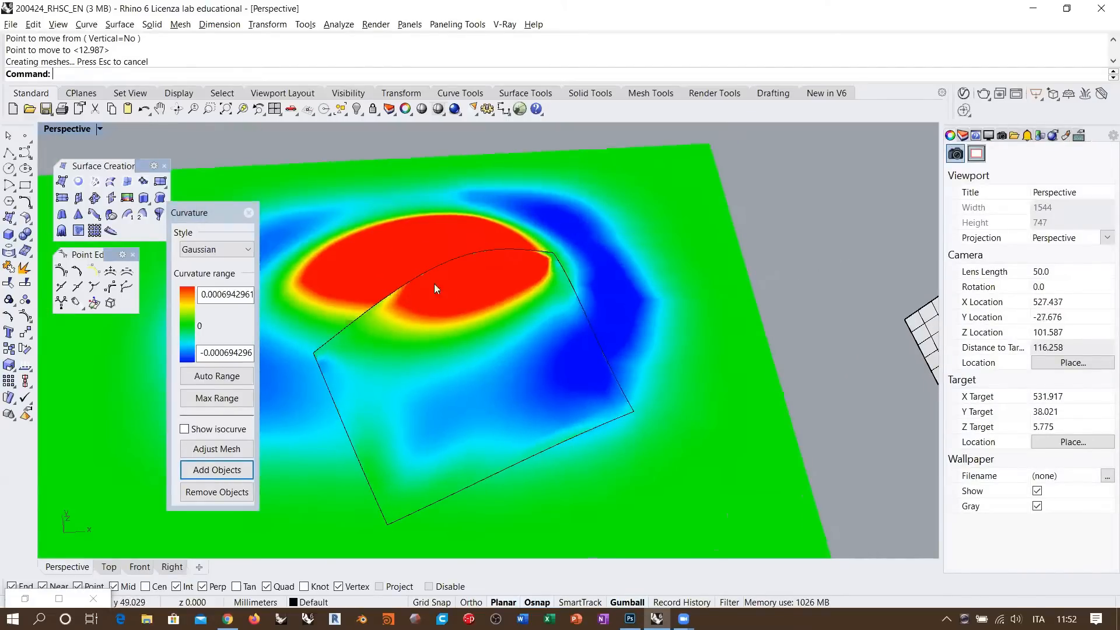
scroll(490, 277, "down", 6)
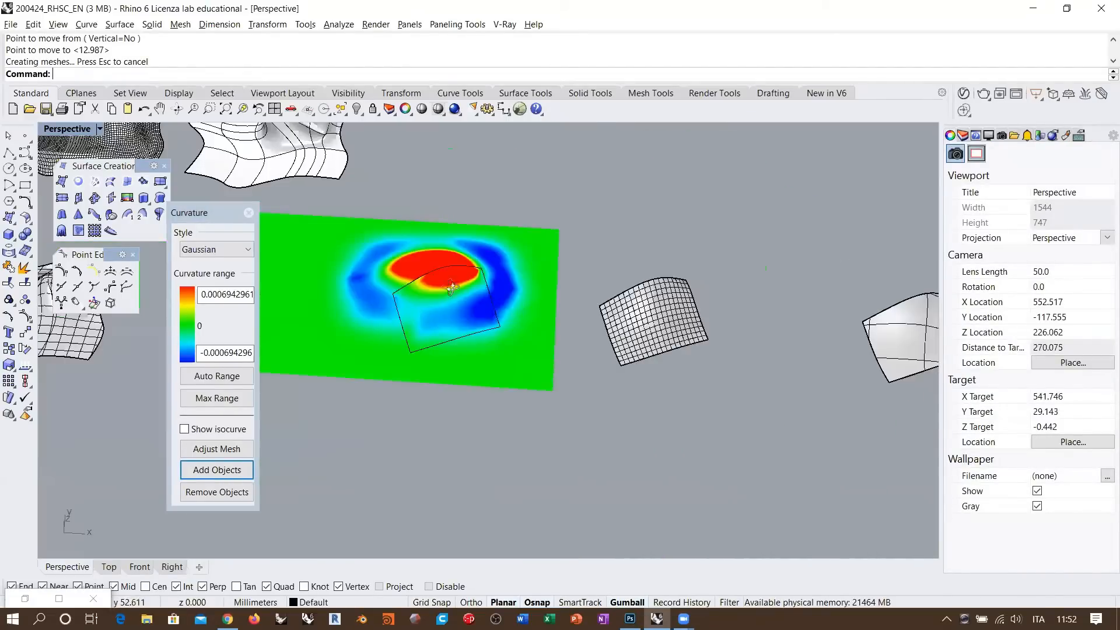
- Replace the analysed trimmed surface in the opening with the dense untrimmed one, snapped corner to corner, removing the former from the analysis
left_click(426, 301)
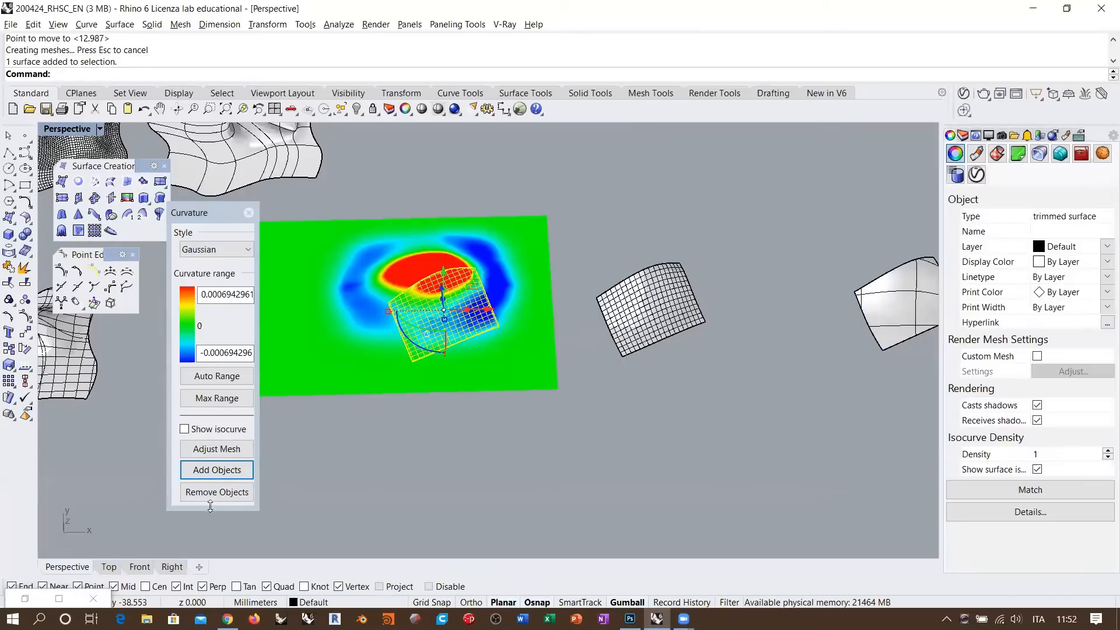
left_click_drag(494, 308, 825, 334)
left_click(660, 321)
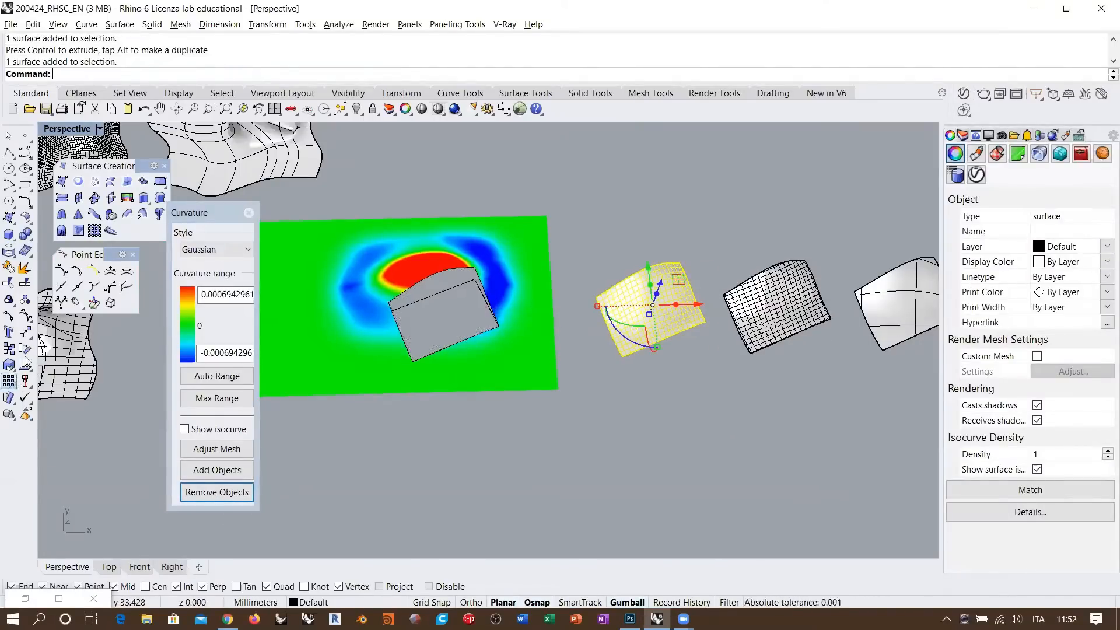
left_click(26, 332)
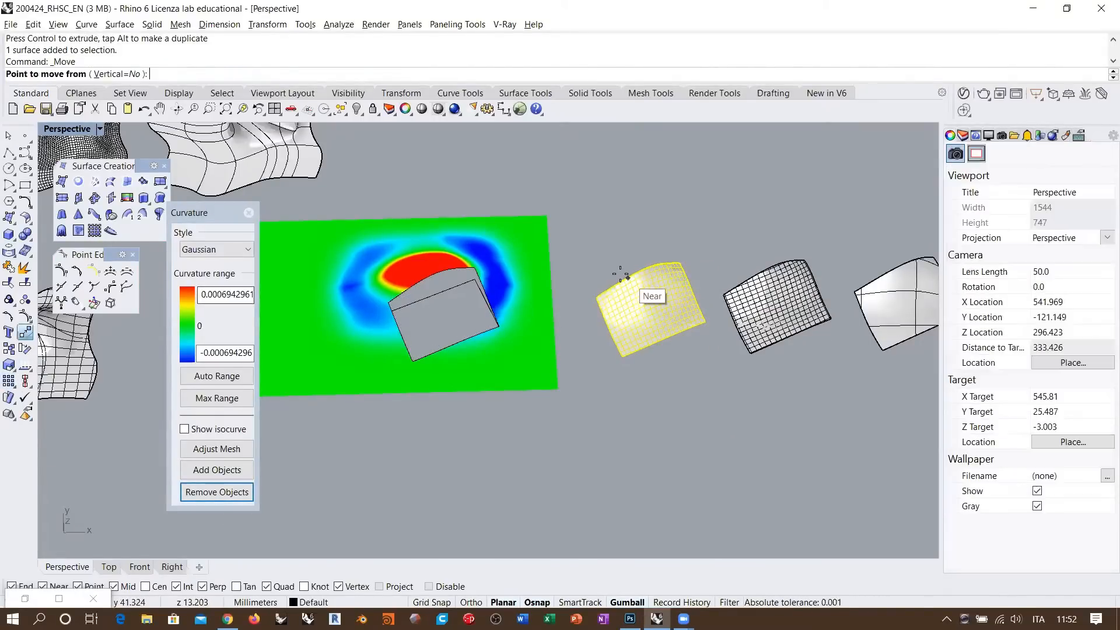
left_click(598, 299)
left_click(386, 303)
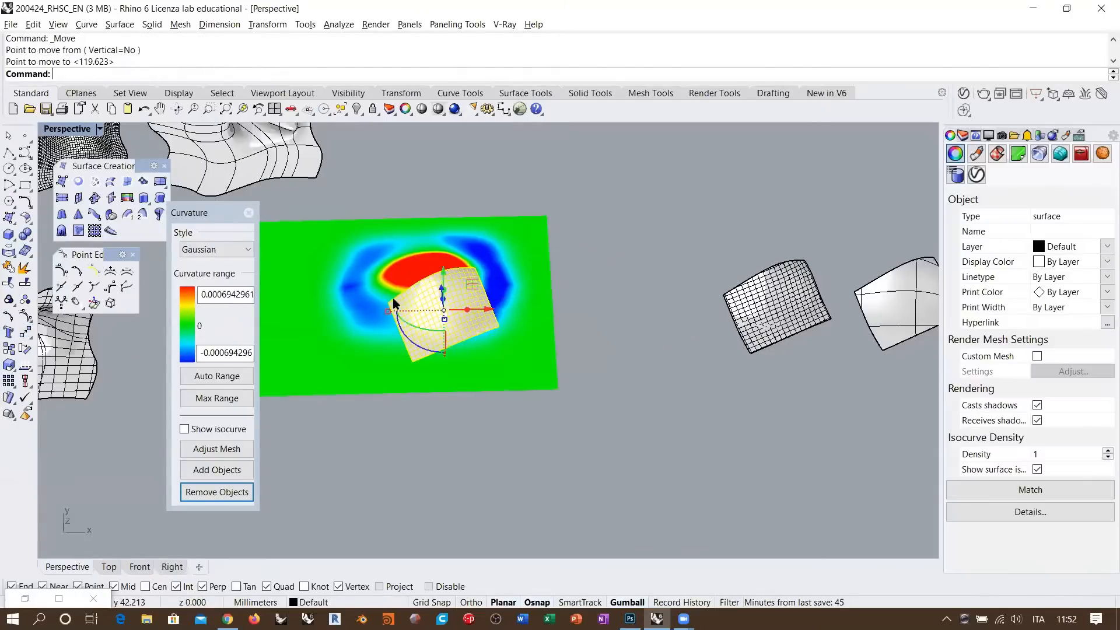
- Add the dense untrimmed surface to the curvature analysis and examine its colours against the surrounding deformed plane
scroll(394, 303, "up", 2)
left_click(216, 449)
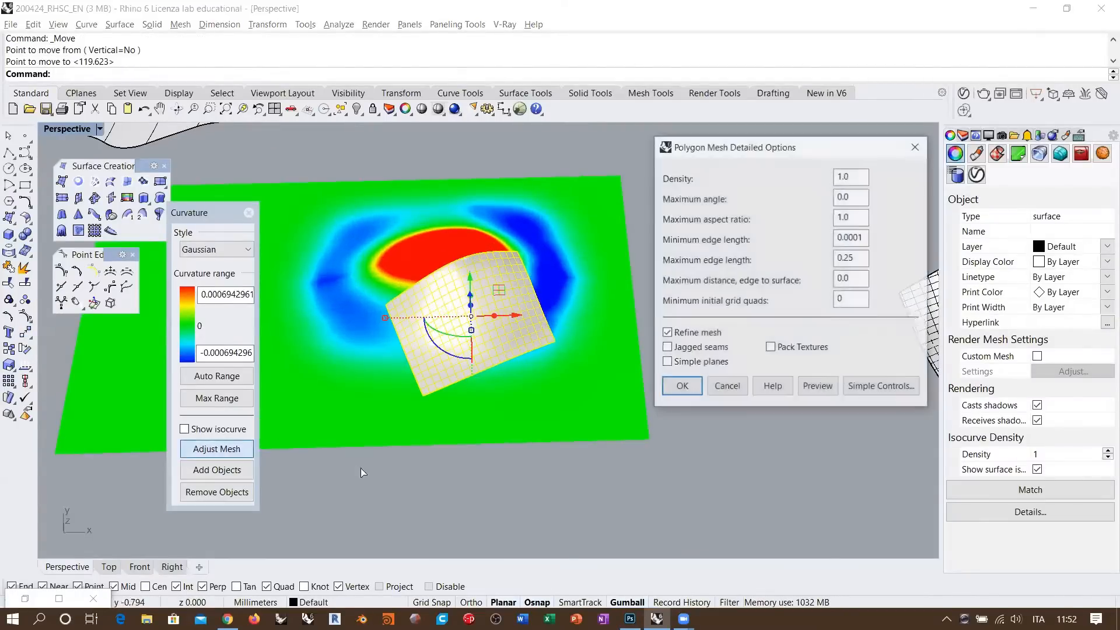
left_click(728, 389)
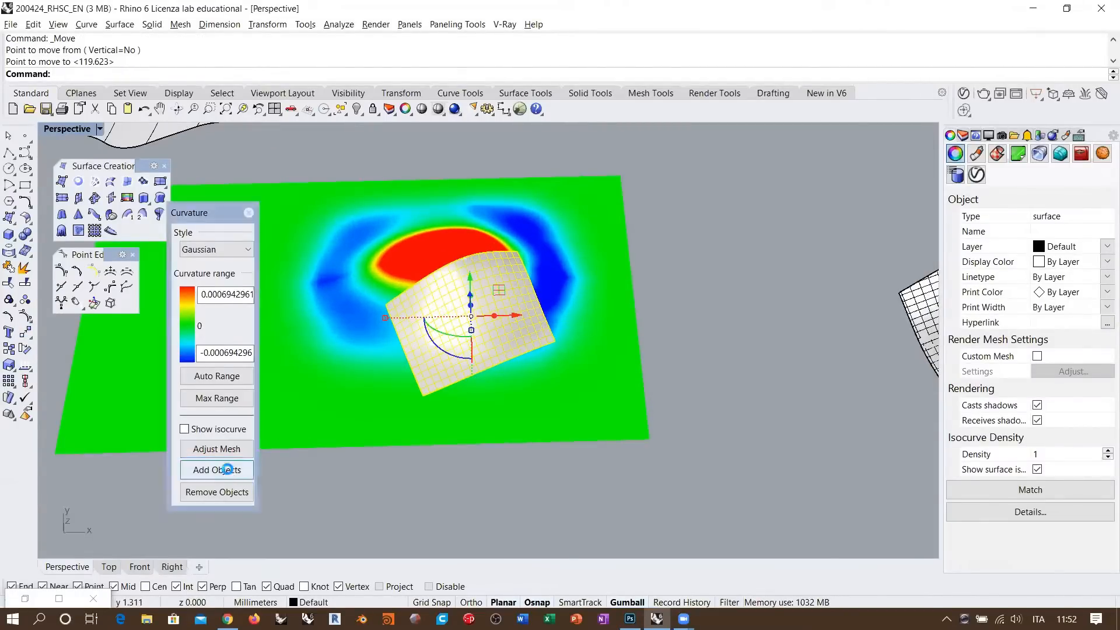
left_click(224, 469)
scroll(449, 282, "up", 4)
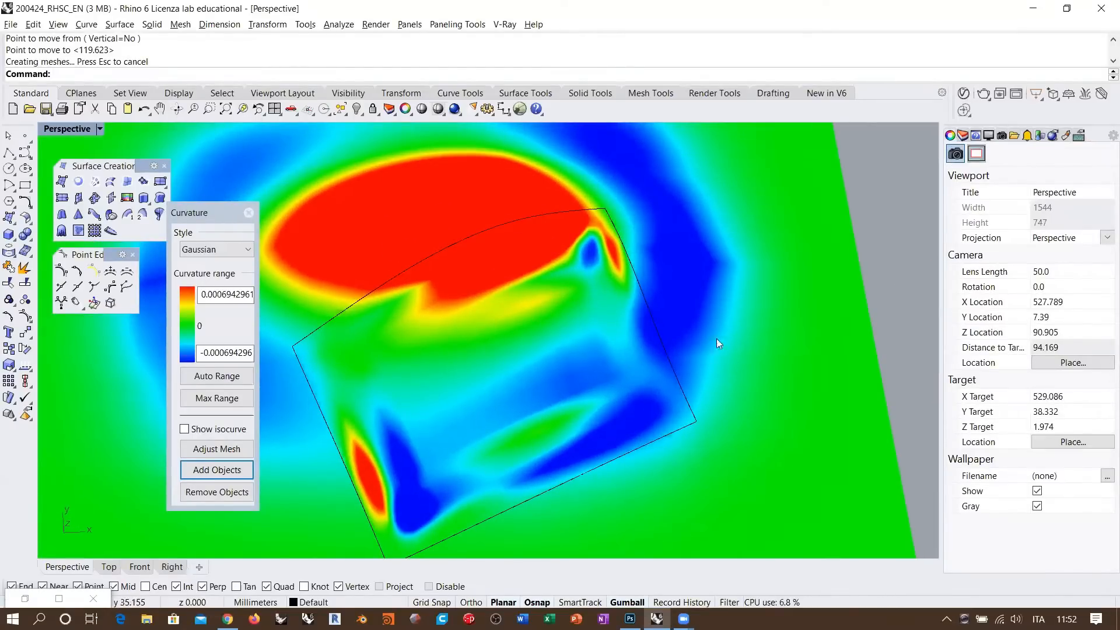
mouse_move(471, 339)
right_mouse_down()
mouse_move(461, 270)
mouse_move(326, 266)
mouse_move(490, 286)
mouse_move(501, 320)
right_mouse_up()
right_click_drag(579, 292, 576, 328)
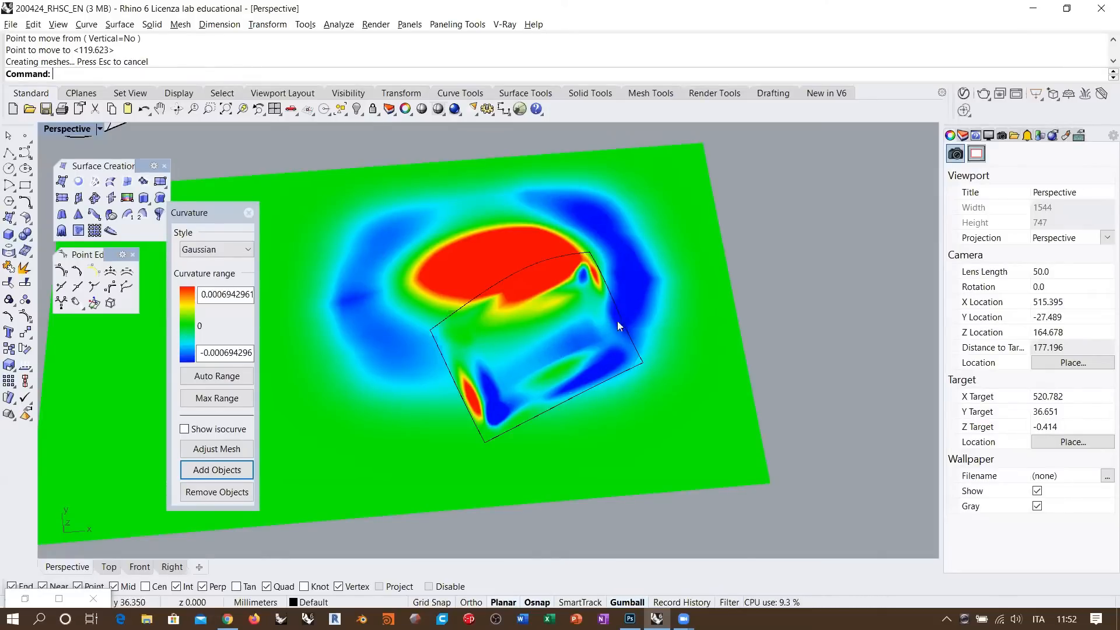
right_click_drag(595, 275, 616, 271)
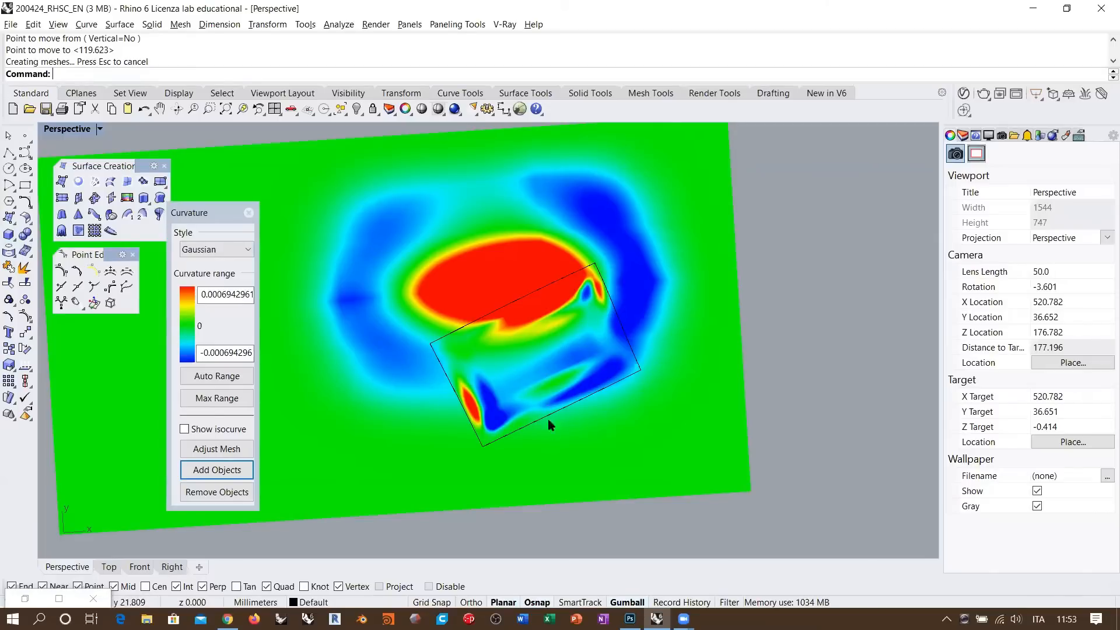
right_click_drag(385, 403, 359, 379)
scroll(371, 335, "down", 8)
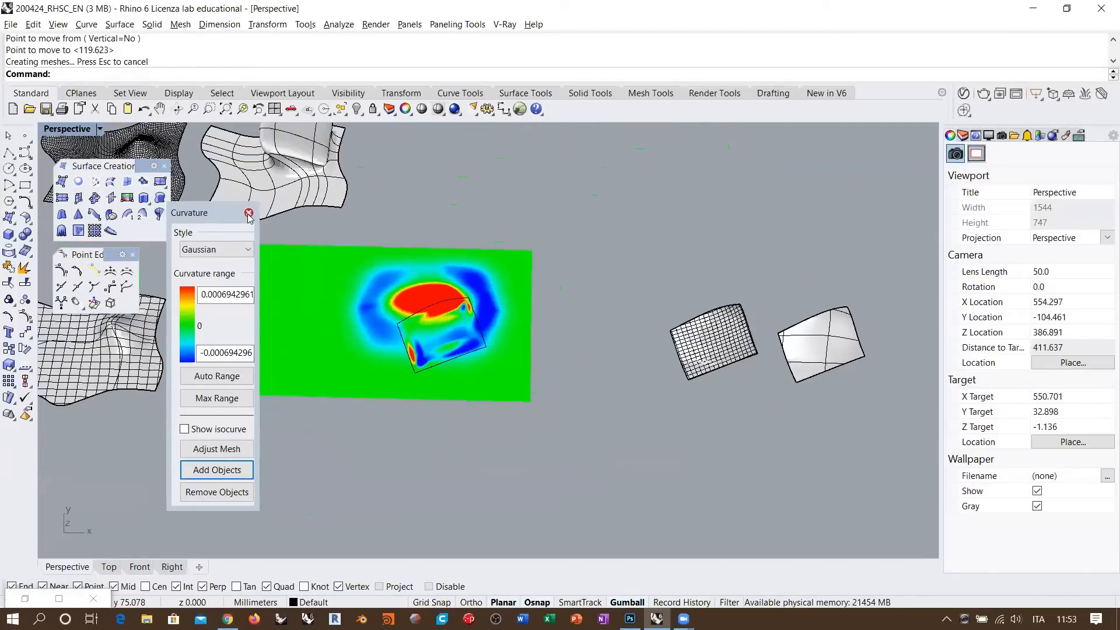
- Close the curvature analysis and move the untrimmed surface out of the opening along the X axis
left_click(248, 214)
scroll(477, 321, "up", 4)
left_click(314, 352)
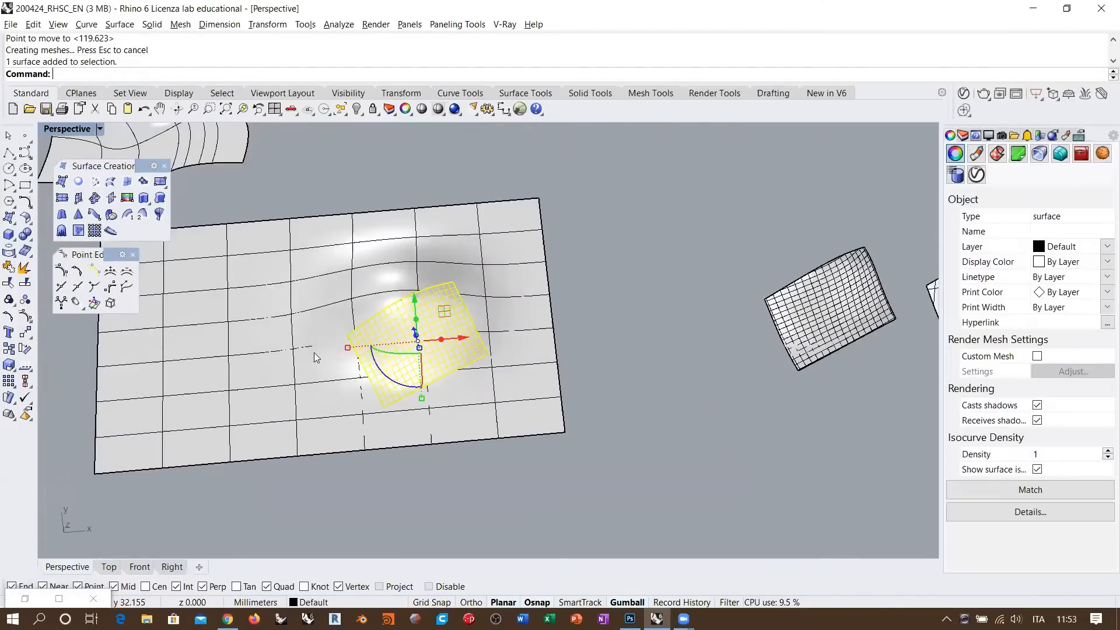
scroll(314, 353, "down", 3)
left_click_drag(410, 342, 585, 340)
key("Escape")
scroll(336, 349, "up", 3)
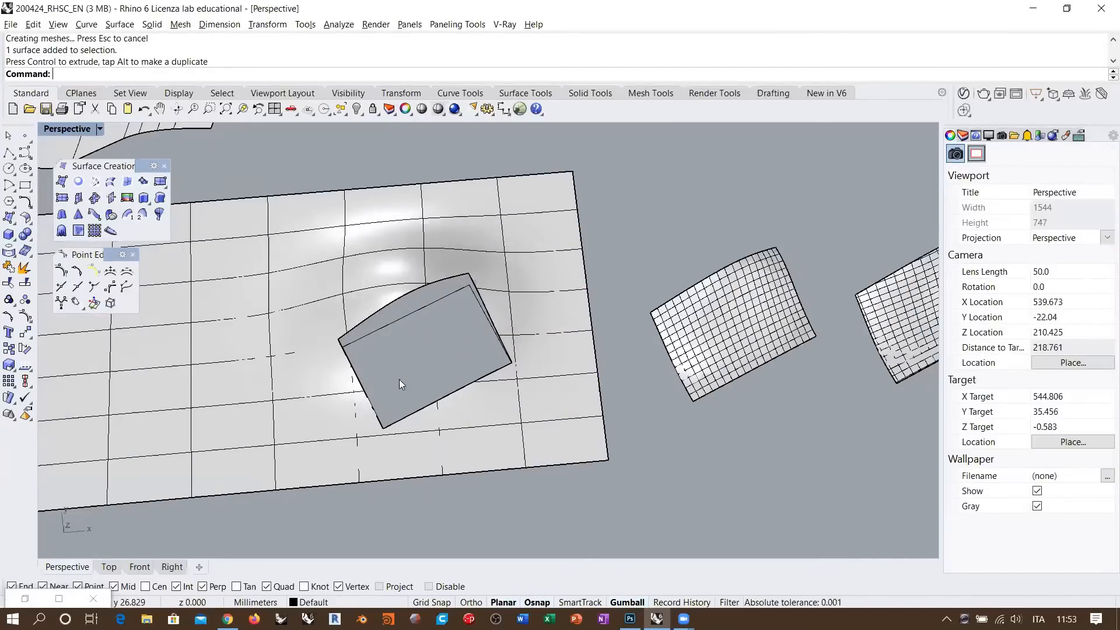
- Move the three fill surfaces together to a row just in front of the deformed plane
right_click_drag(399, 379, 422, 296)
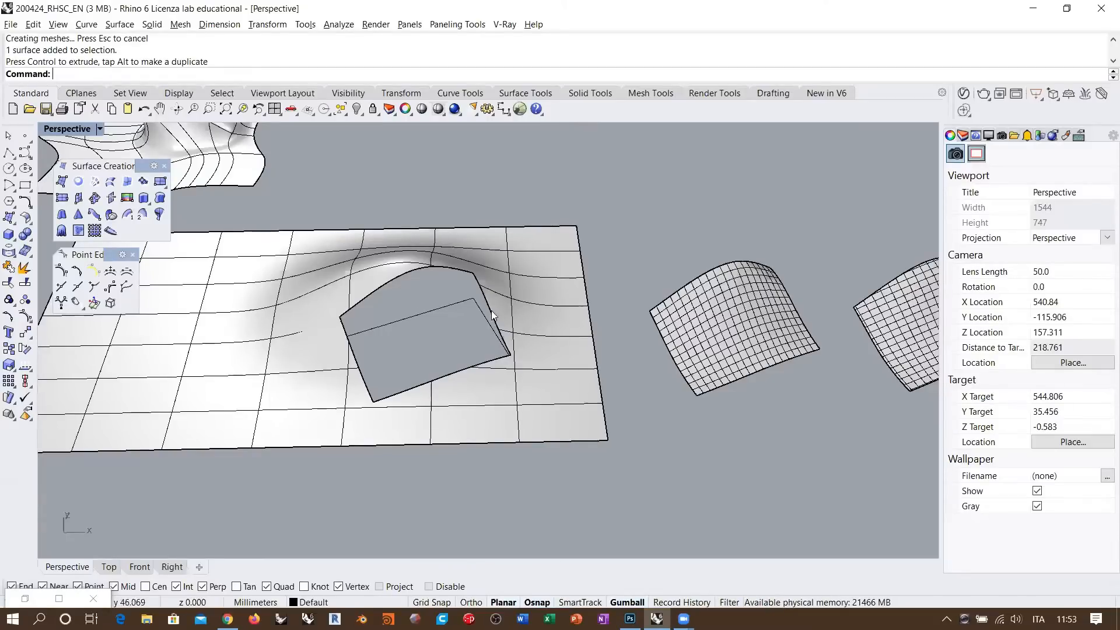
left_click(702, 315)
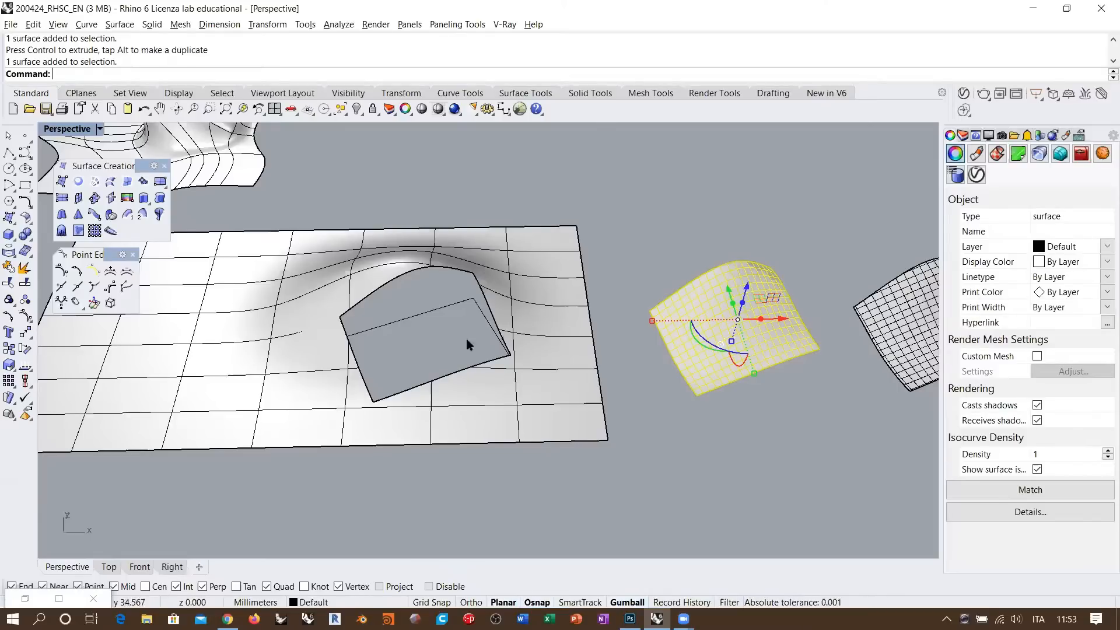
scroll(467, 338, "down", 5)
right_click_drag(518, 361, 519, 385)
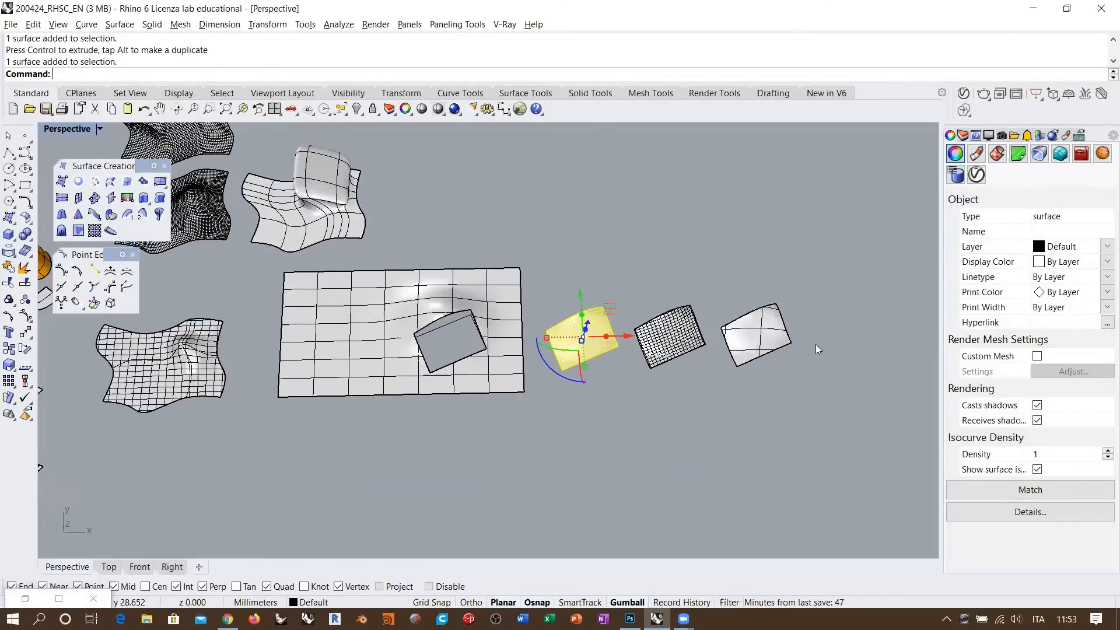
left_click_drag(823, 398, 607, 309)
left_click_drag(700, 310, 435, 415)
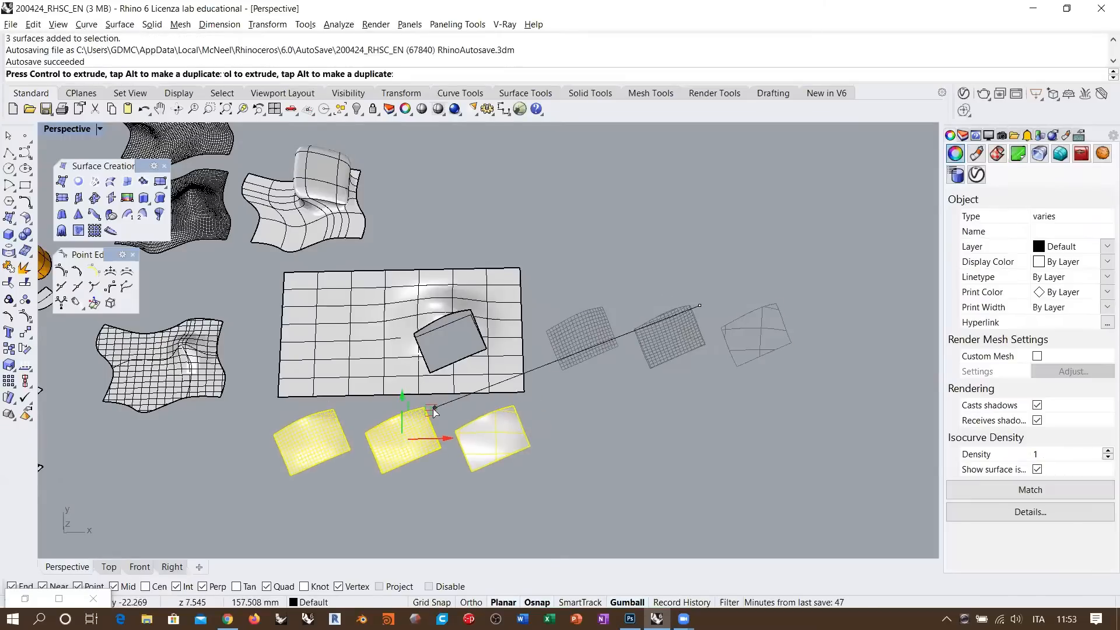
left_click(590, 355)
- Uniformly scale down the deformed plane, its curves and three fill surfaces, and move them close to the other surface examples
right_click_drag(416, 398, 559, 392, "shift")
left_click_drag(709, 470, 436, 288)
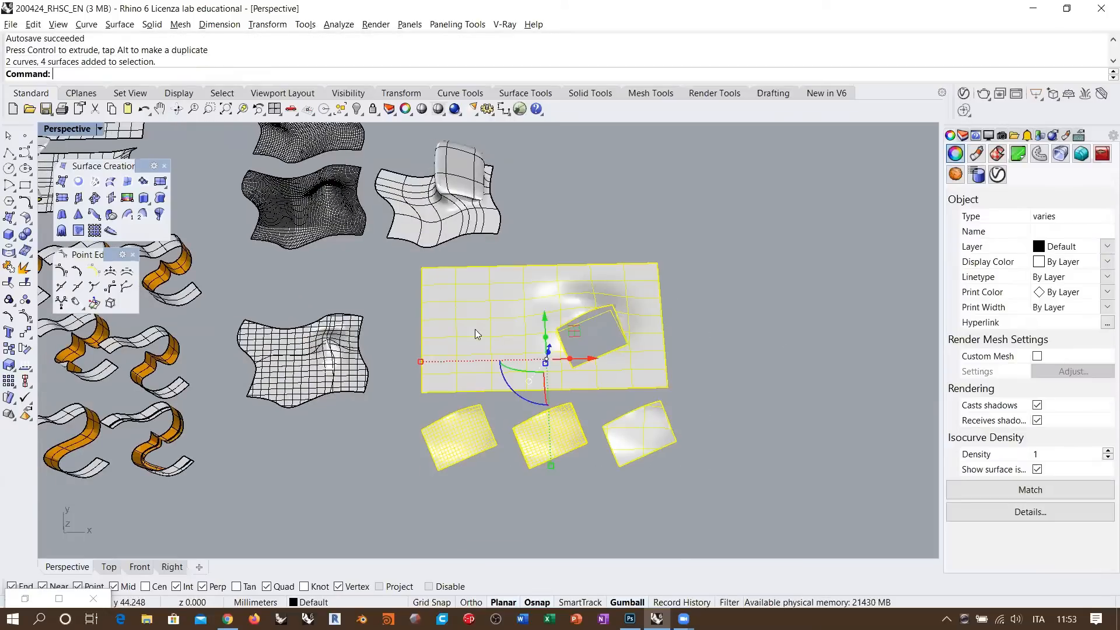
left_click_drag(421, 362, 470, 362)
left_click_drag(577, 329, 493, 296)
key("Escape")
right_click_drag(490, 302, 617, 372, "shift")
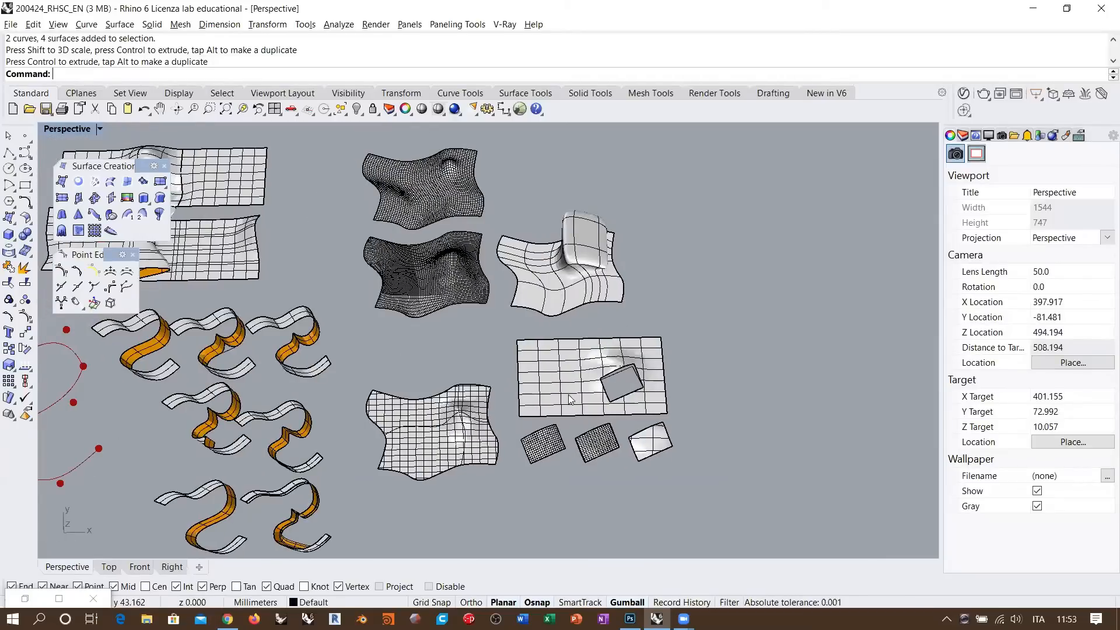
scroll(569, 398, "up", 4)
right_click_drag(598, 418, 607, 280)
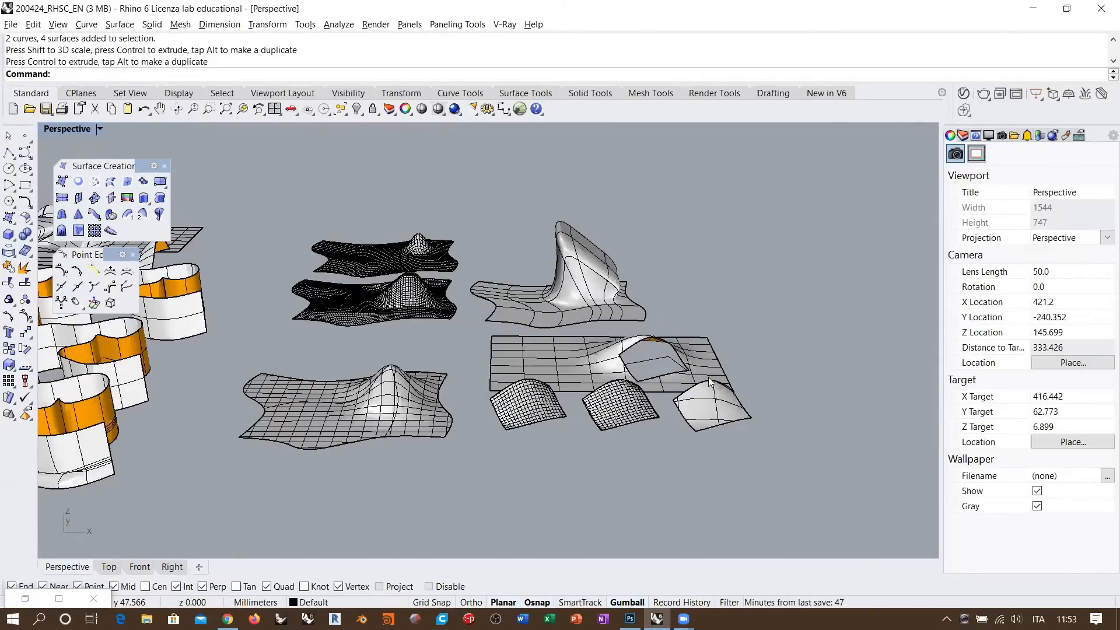
right_click_drag(602, 345, 557, 344, "shift")
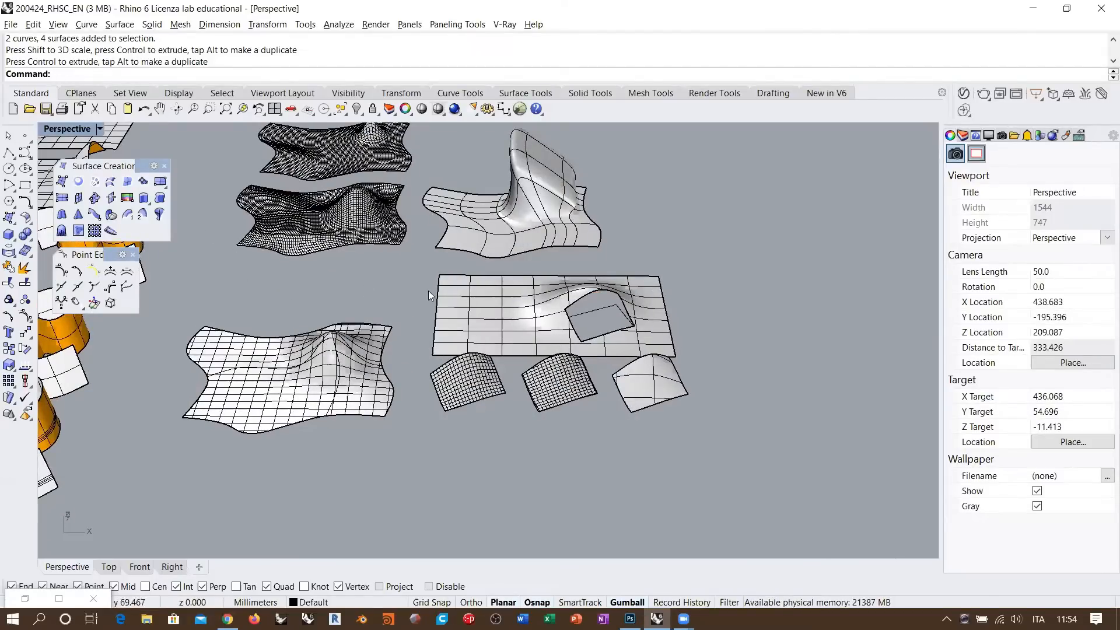
- Open the black side-view car image 00.001 from the HR image folder in the photo viewer
left_click(146, 618)
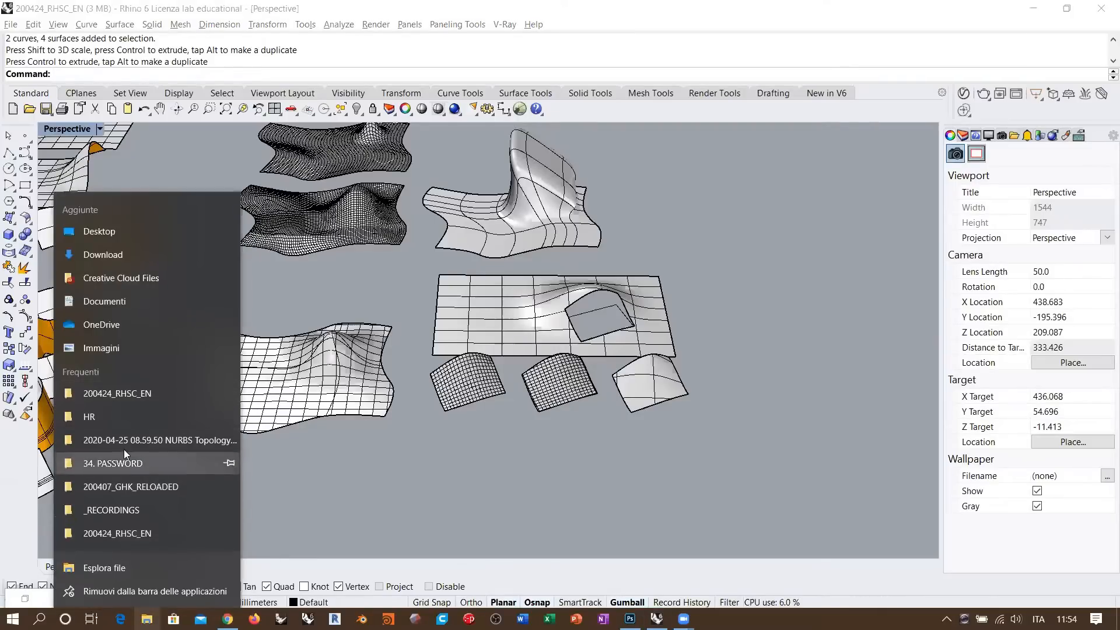
left_click(800, 223)
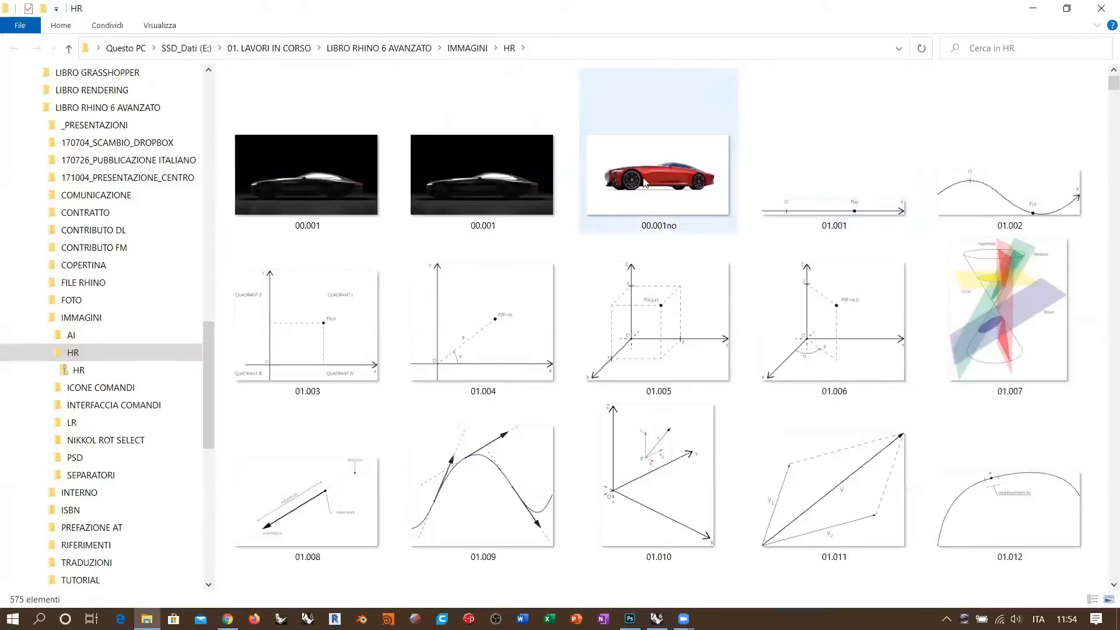
double_click(487, 174)
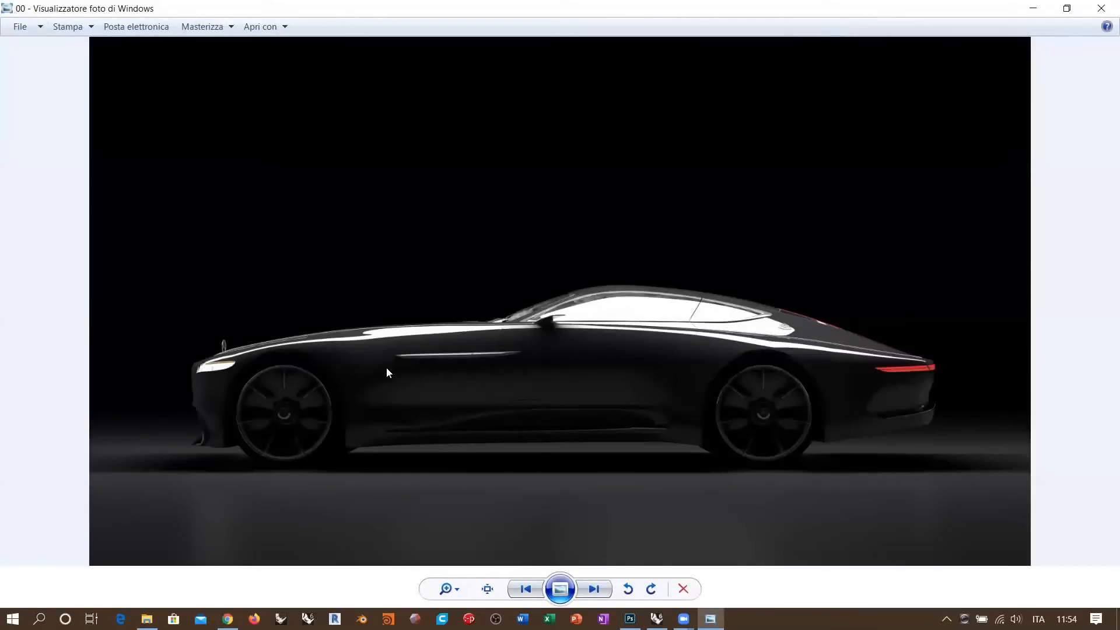
- Examine the light reflections along the car's side from the front headlight to the rear wheel
scroll(386, 366, "up", 8)
scroll(207, 322, "down", 3)
scroll(207, 322, "up", 1)
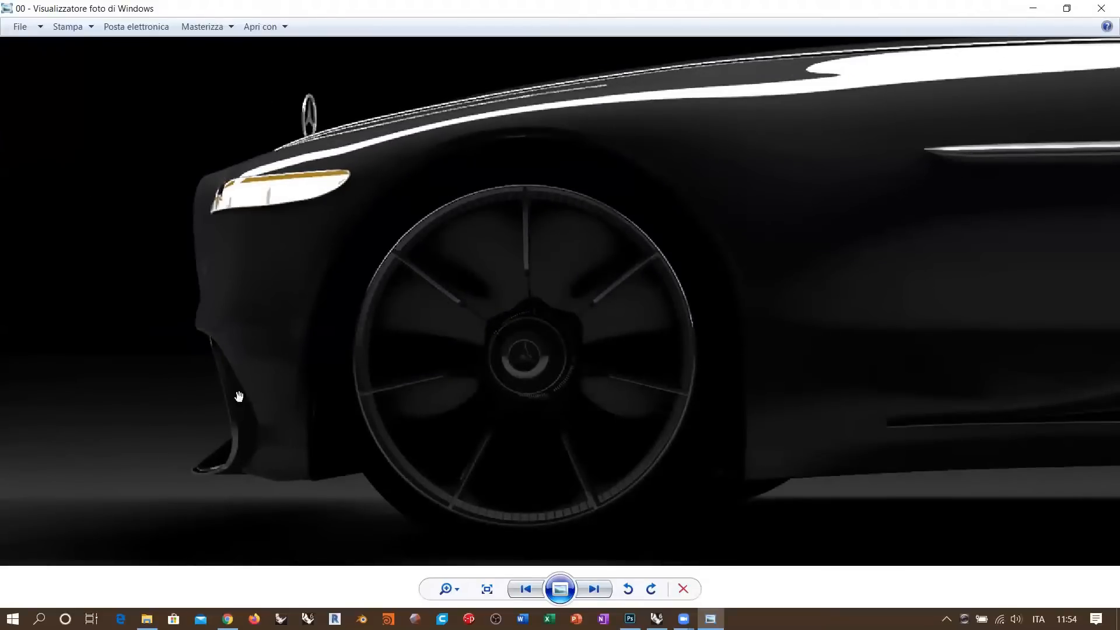
left_click_drag(281, 289, 246, 280)
left_click_drag(795, 211, 313, 227)
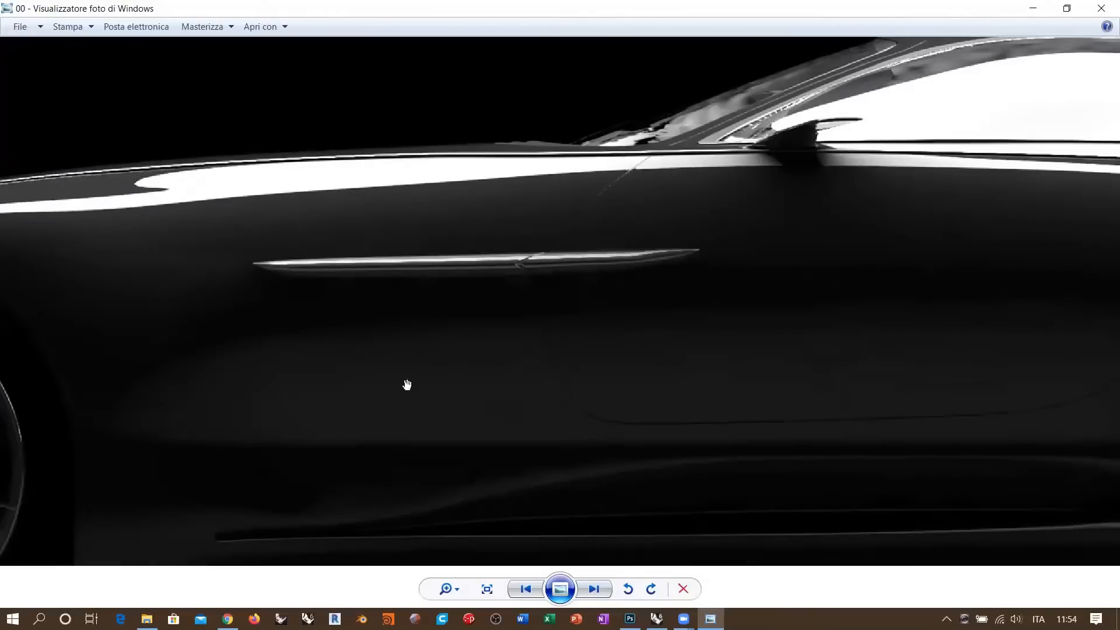
left_click_drag(407, 385, 341, 232)
left_click_drag(989, 336, 441, 427)
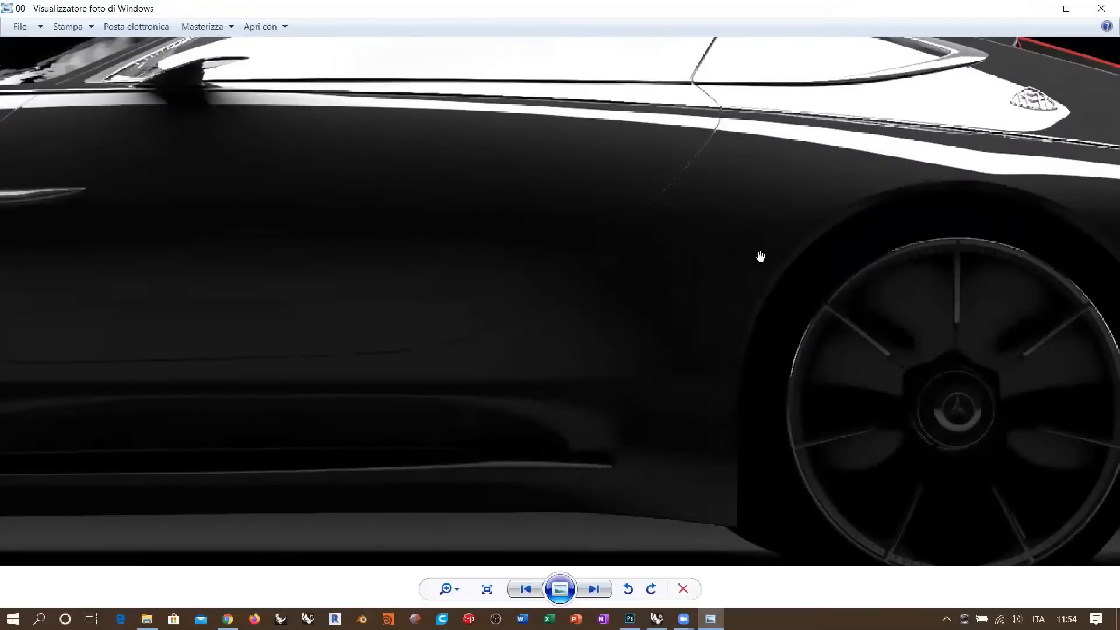
left_click_drag(760, 257, 690, 295)
left_click_drag(947, 222, 770, 245)
- Inspect the highlight crossing the door seam below the rear side window, and close the car image
scroll(712, 214, "down", 2)
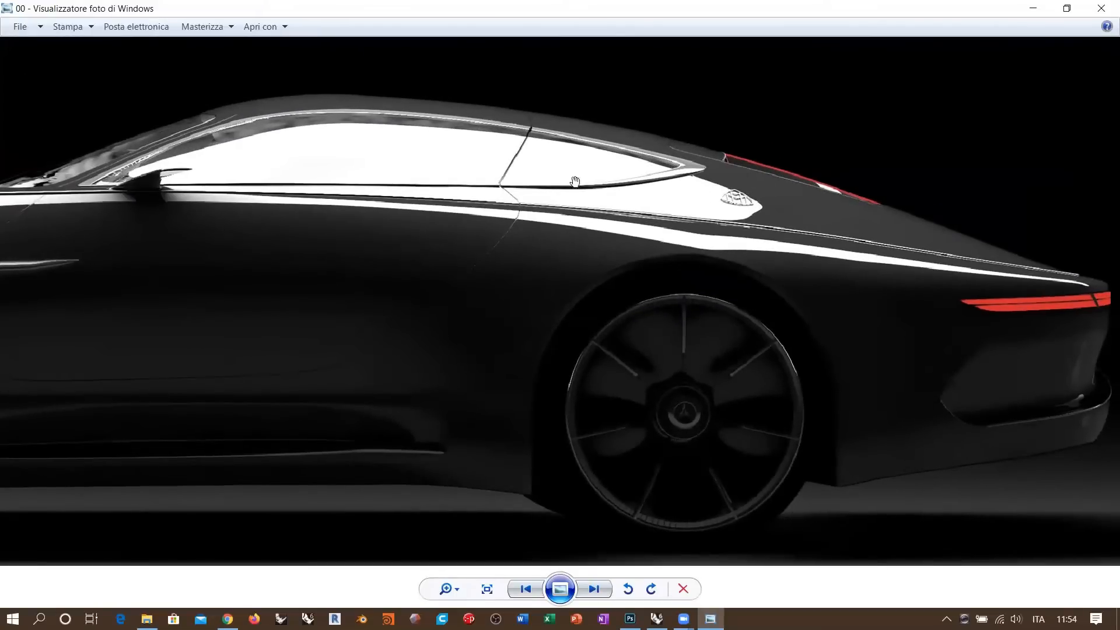
left_click_drag(311, 171, 308, 191)
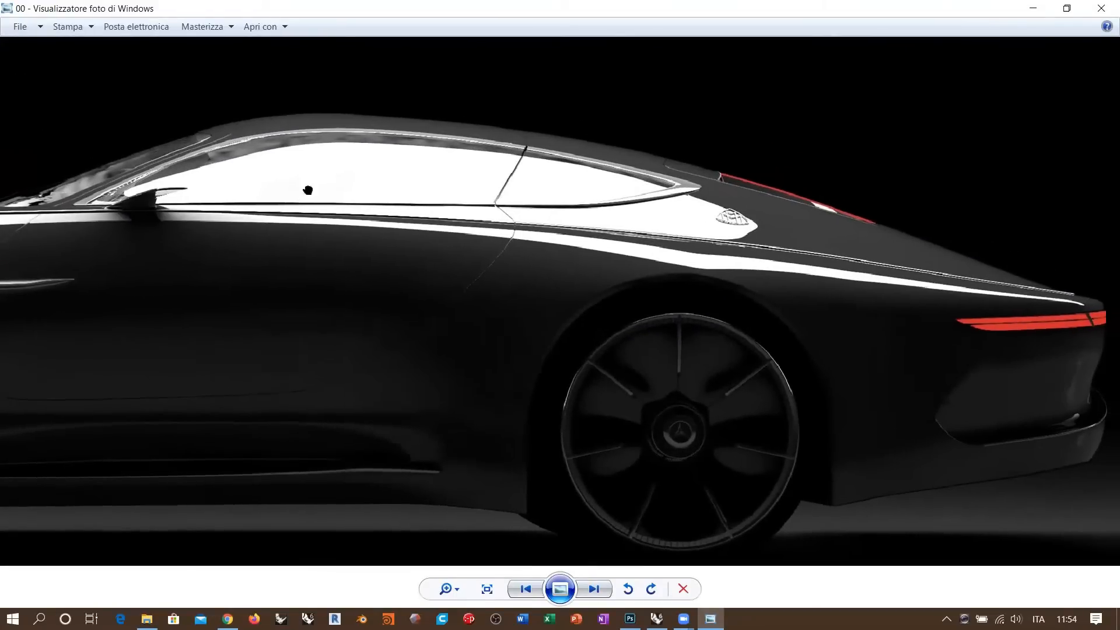
scroll(477, 243, "up", 2)
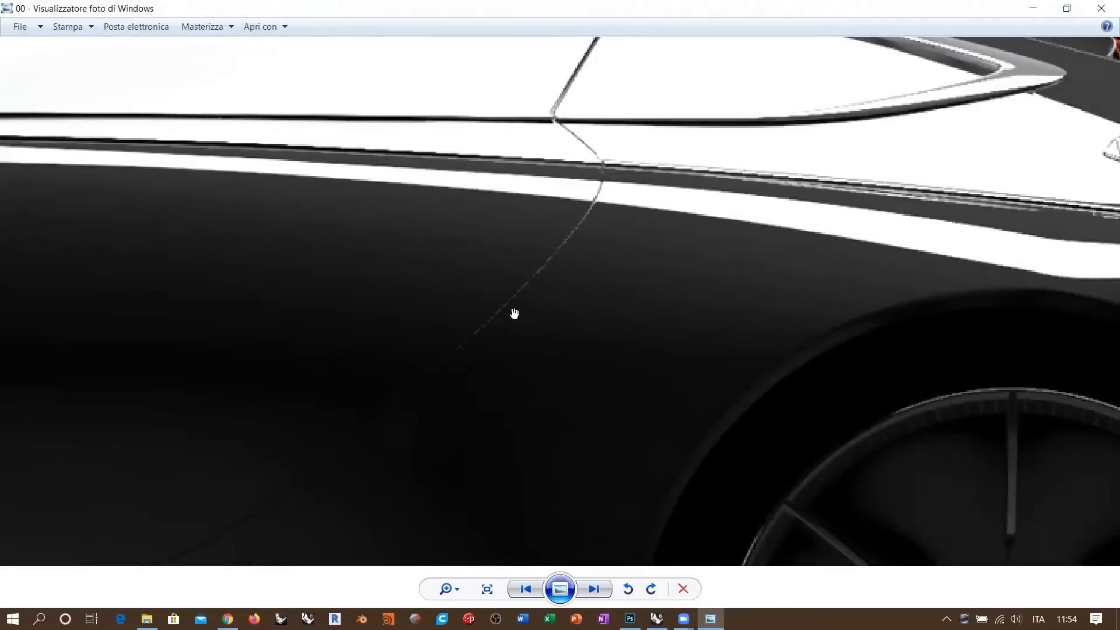
scroll(605, 196, "up", 3)
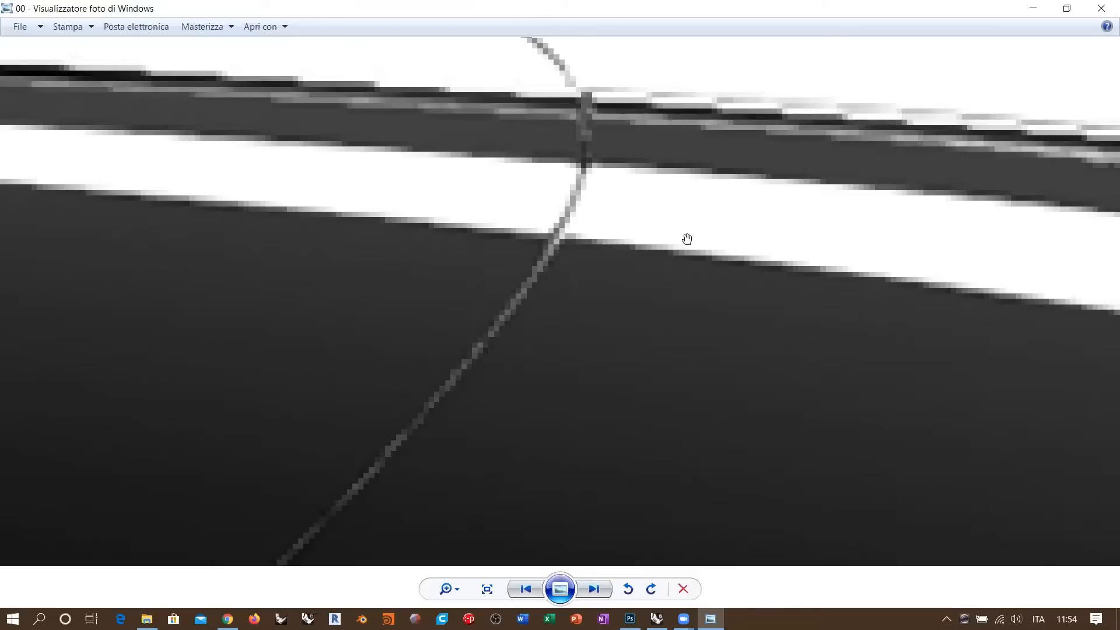
scroll(654, 216, "down", 8)
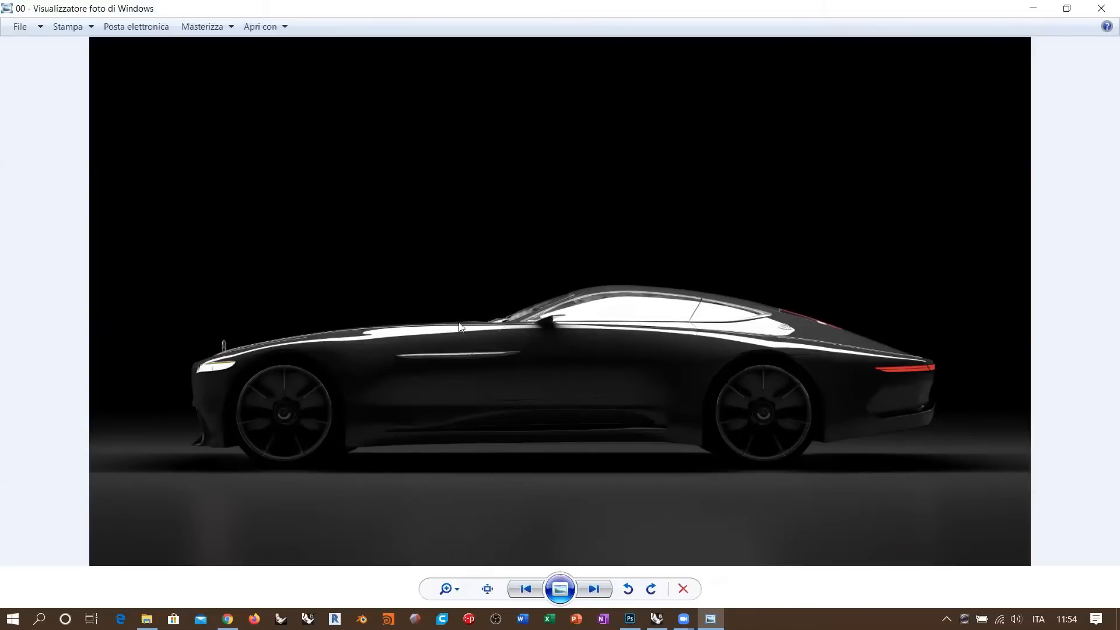
left_click(1101, 8)
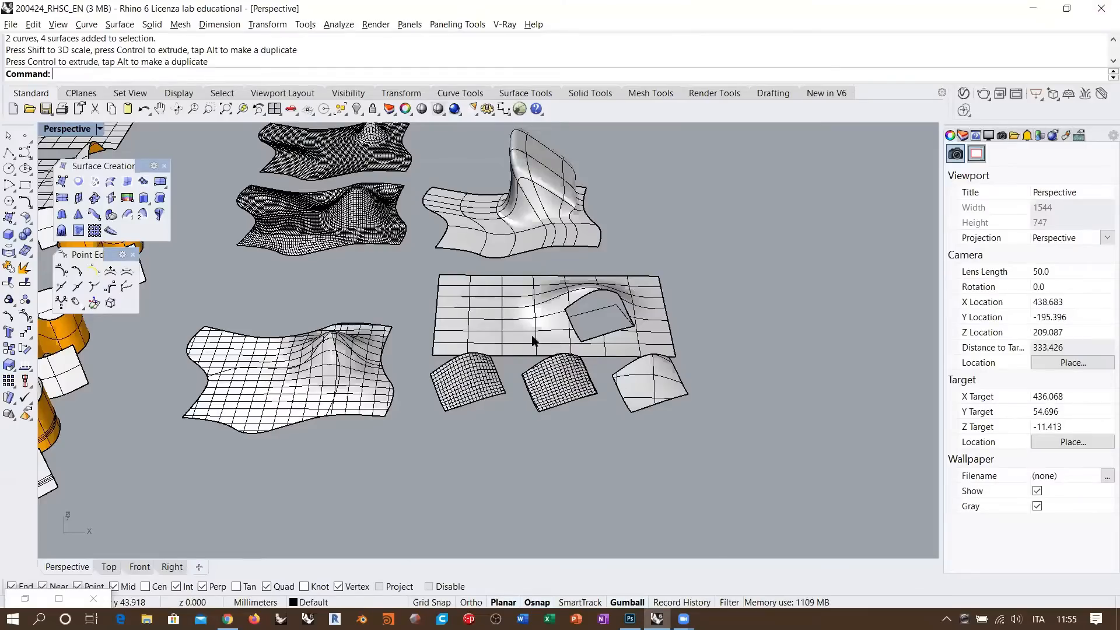
- Move the two dense mesh-like surfaces and their curves along the Y axis, close to the coarser gridded surface
scroll(688, 337, "down", 10)
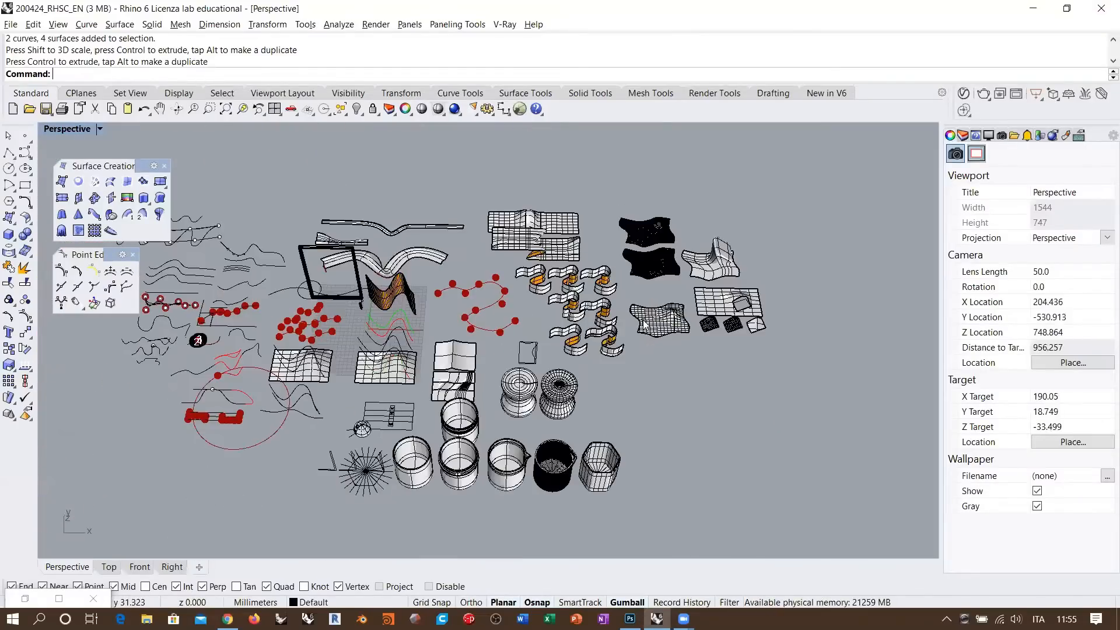
right_click_drag(622, 331, 631, 344)
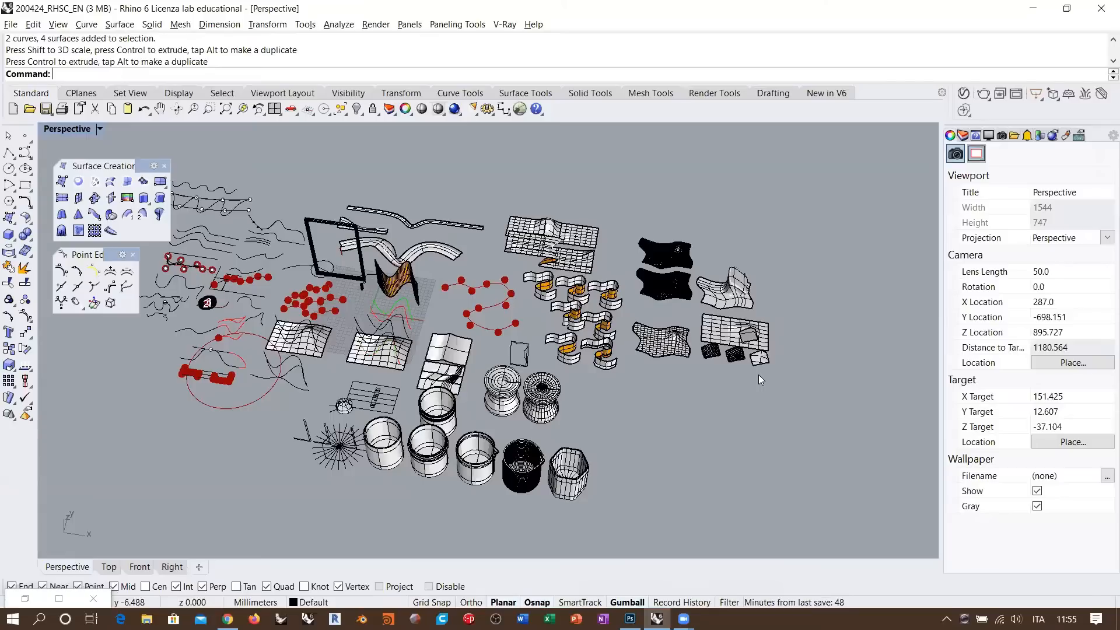
right_click_drag(637, 319, 665, 382)
right_click_drag(705, 276, 643, 347, "shift")
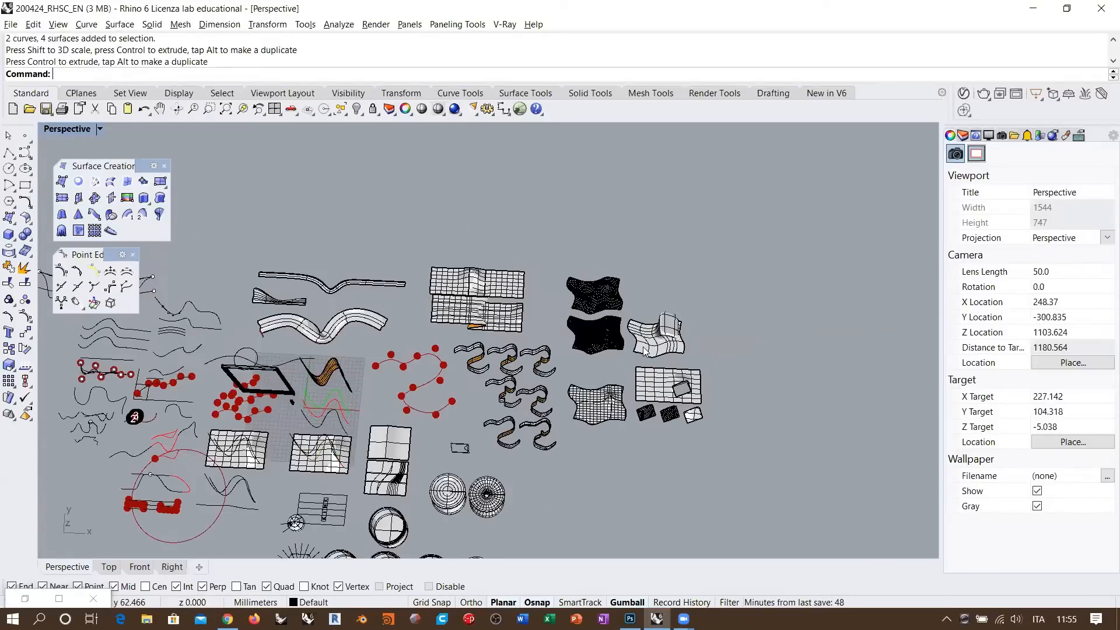
scroll(645, 350, "up", 5)
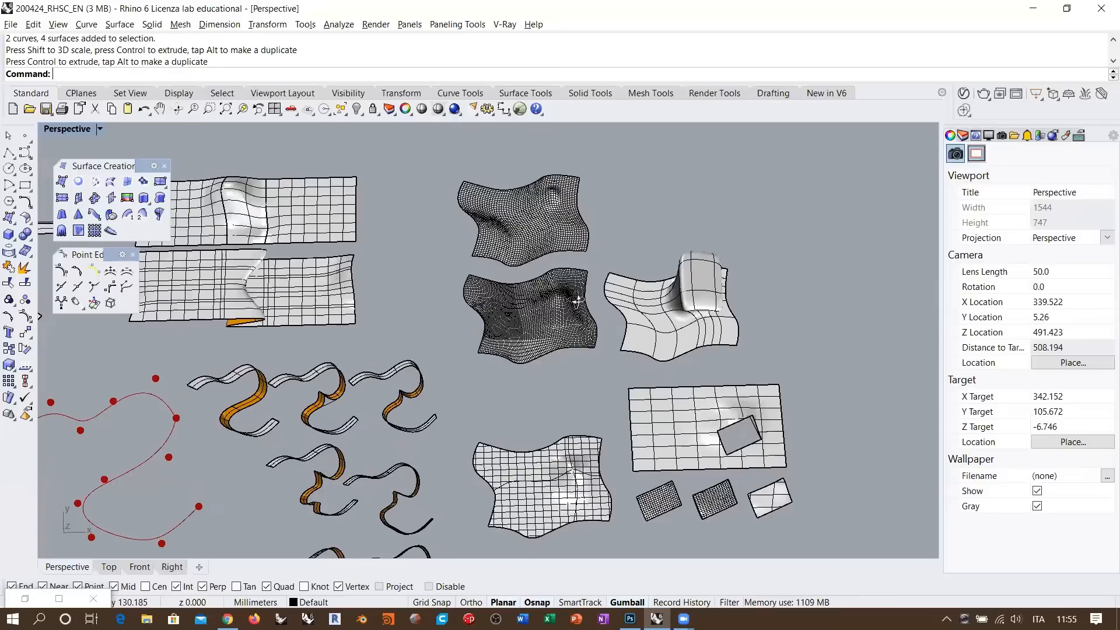
right_click_drag(578, 301, 578, 302)
left_click_drag(590, 161, 454, 367)
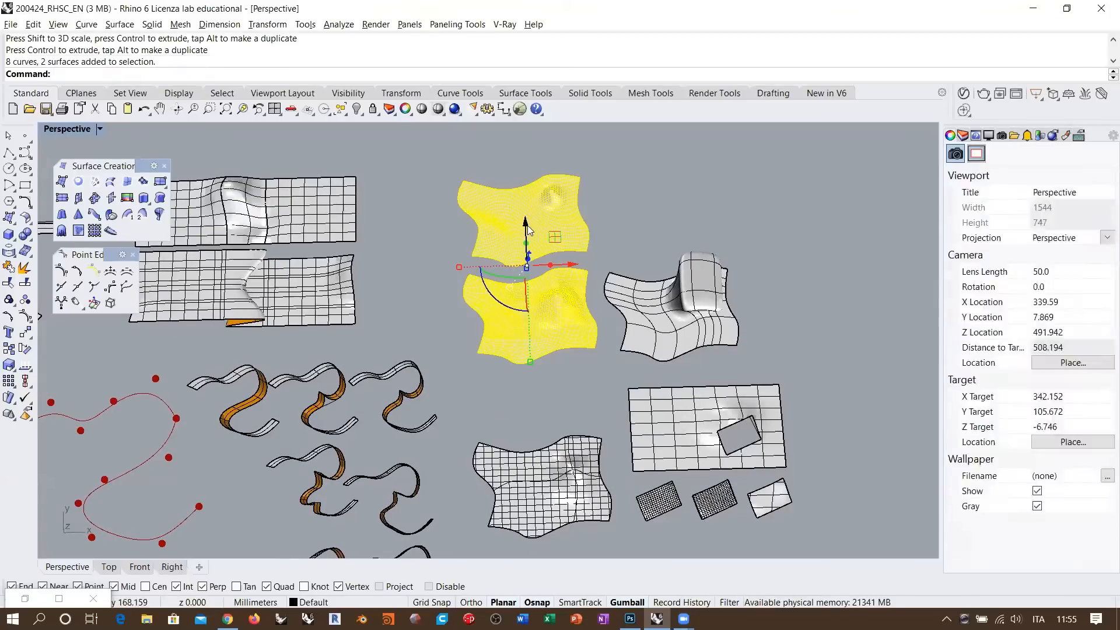
left_click_drag(528, 227, 529, 294)
left_click(674, 246)
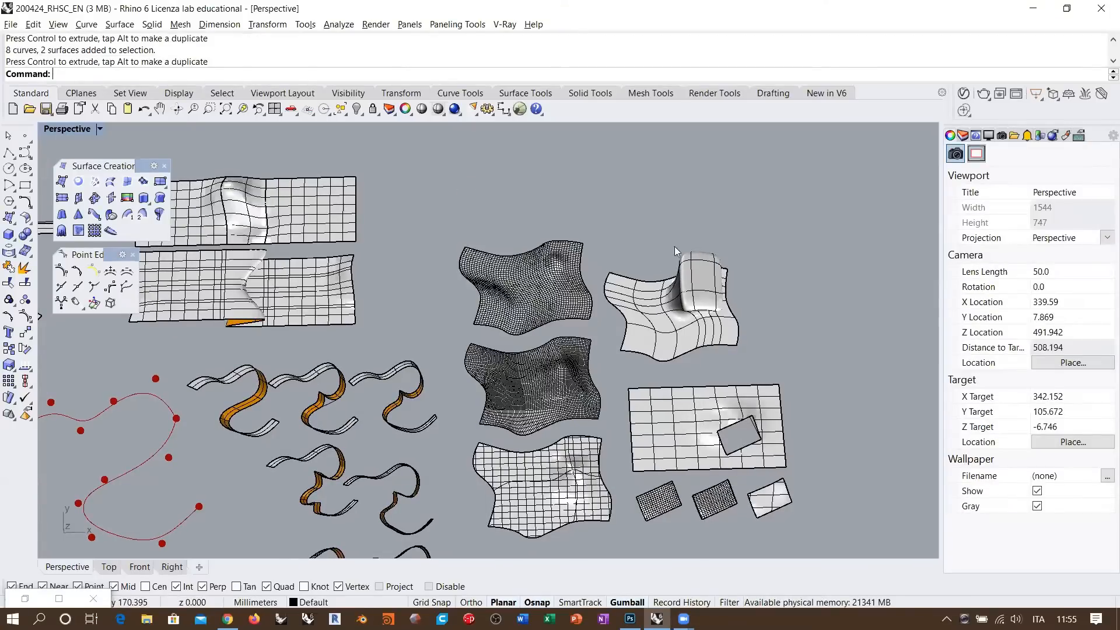
- Move the surface with the tall bulge in the XY plane, closer to the deformed plane with the opening
right_click_drag(675, 246, 605, 232, "shift")
left_click(635, 261)
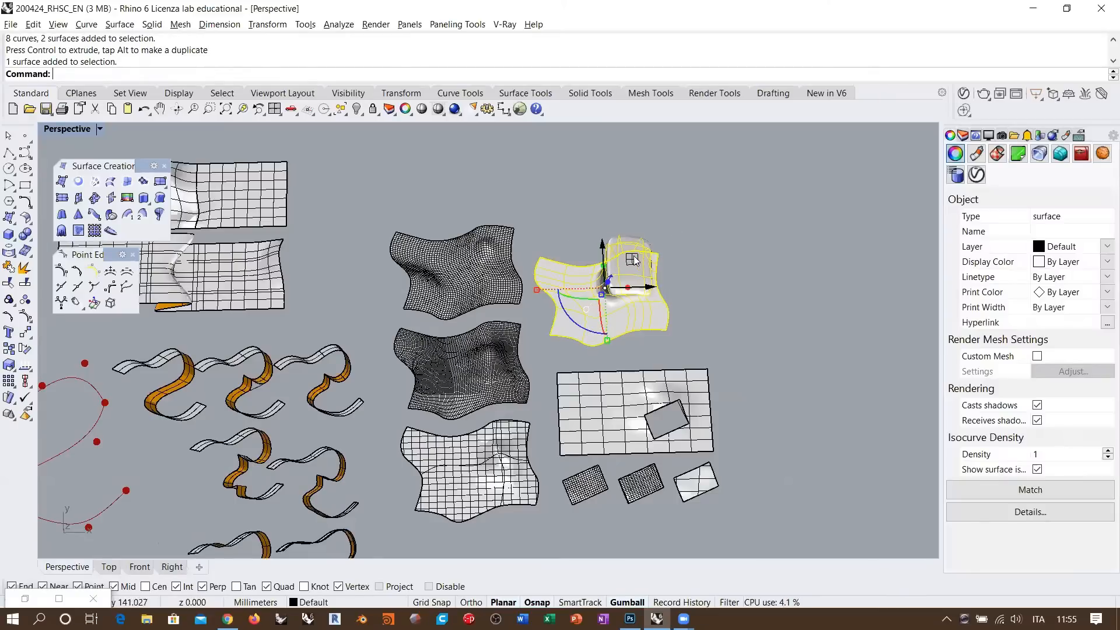
left_click_drag(634, 261, 666, 283)
left_click(755, 327)
- Review the whole set of examples and examine the four-sided opening in the deformed plane from several angles
scroll(755, 321, "down", 8)
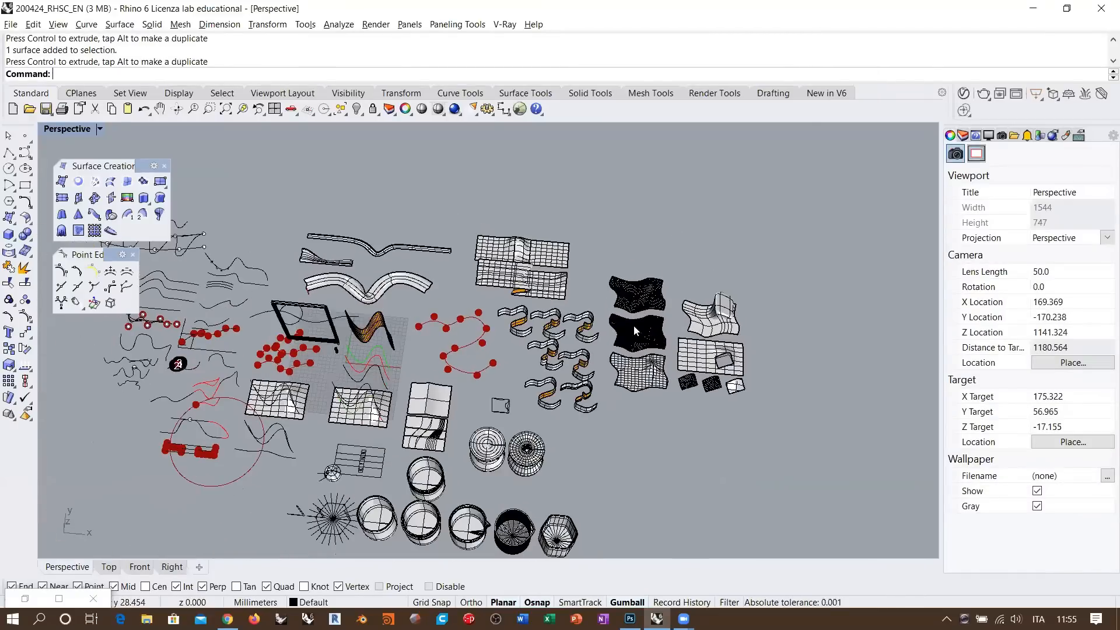
right_click_drag(633, 325, 558, 311)
scroll(560, 315, "up", 4)
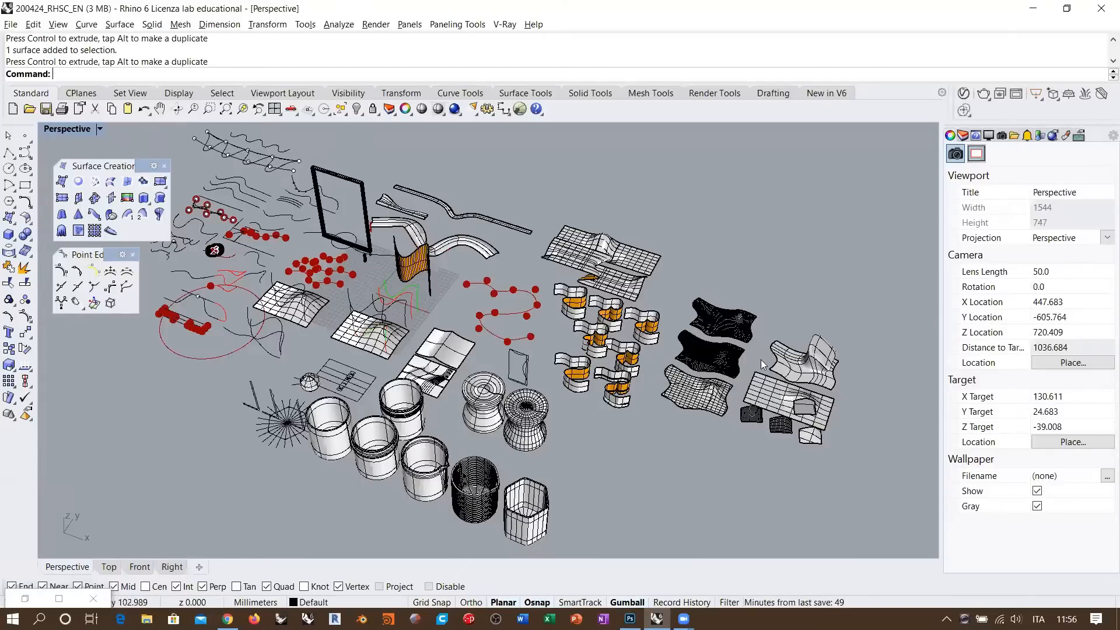
right_click_drag(803, 428, 618, 386, "shift")
scroll(583, 362, "up", 2)
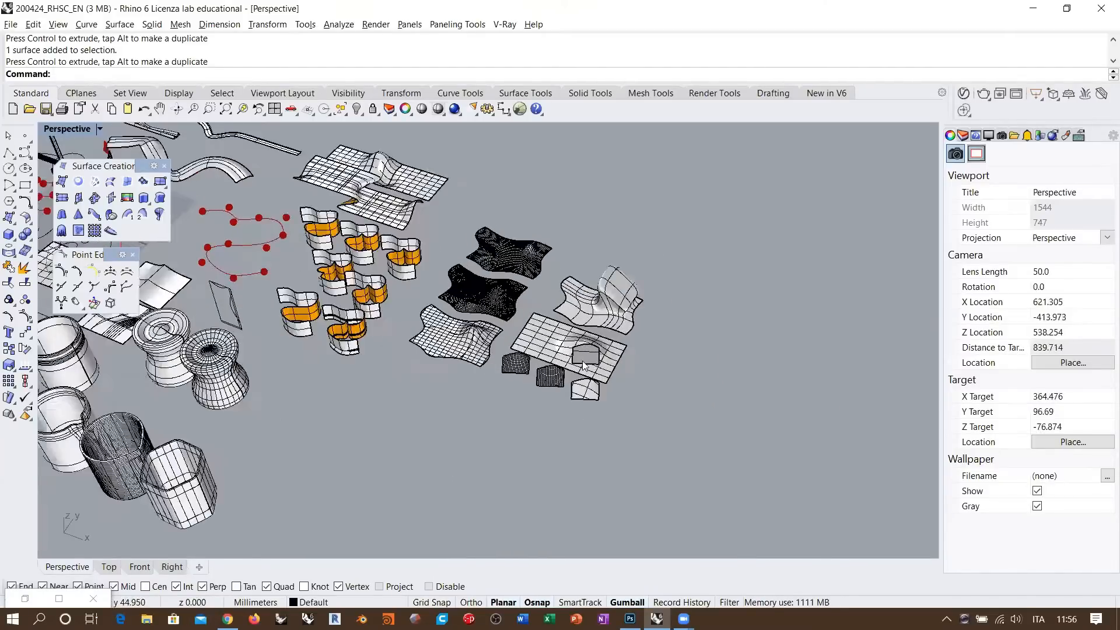
scroll(583, 362, "up", 3)
scroll(580, 353, "up", 4)
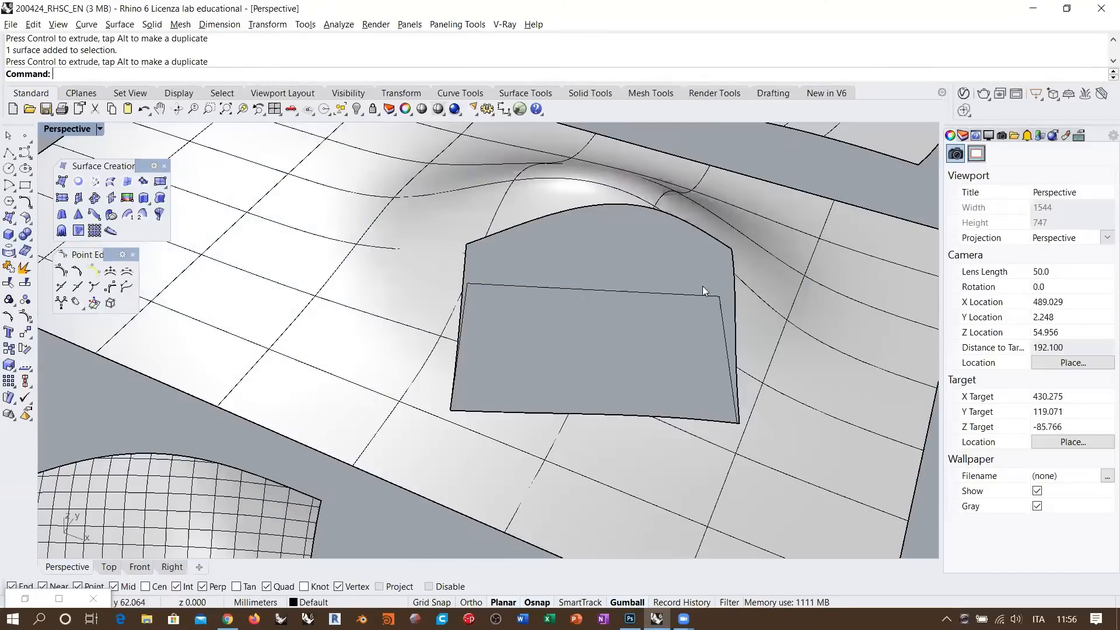
right_click_drag(703, 285, 575, 288)
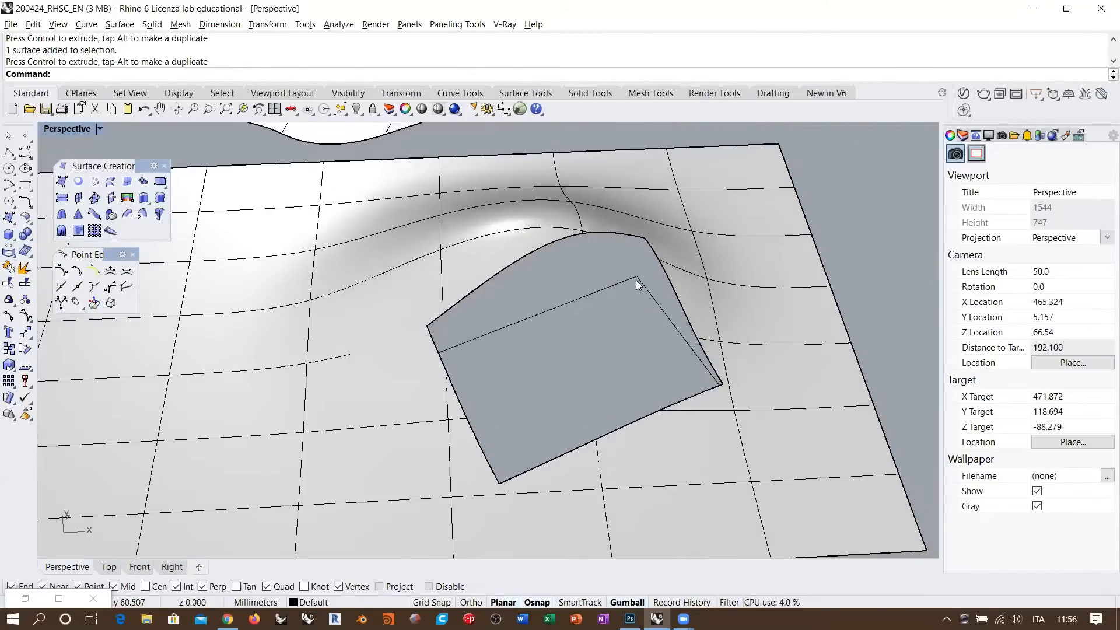
mouse_move(636, 280)
right_mouse_down()
mouse_move(640, 255)
mouse_move(641, 339)
mouse_move(641, 278)
right_mouse_up()
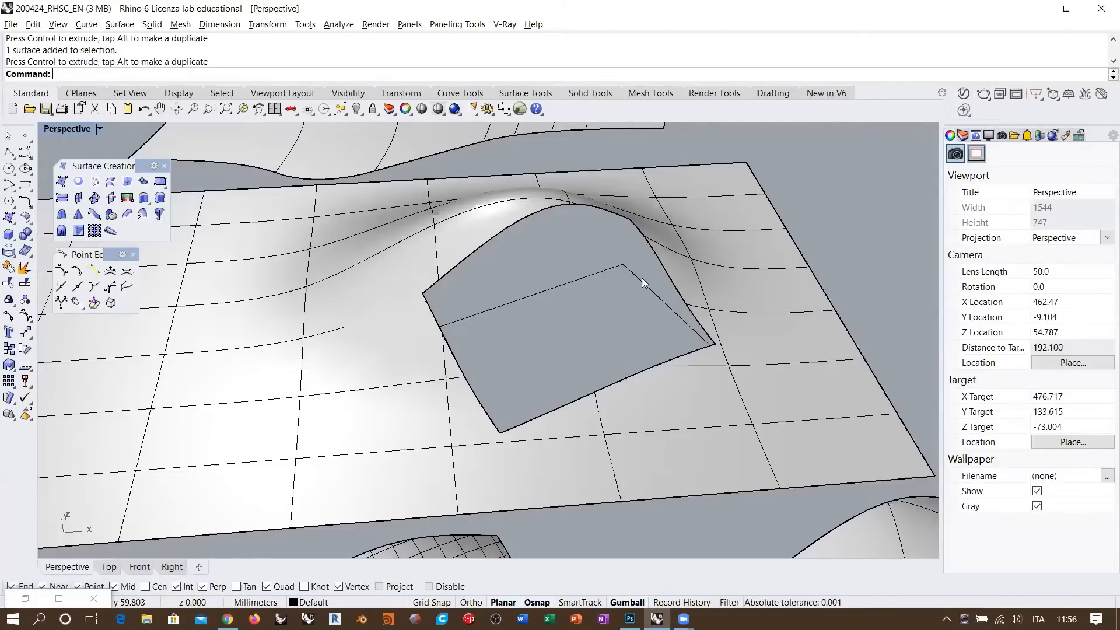
right_click_drag(643, 283, 636, 292, "shift")
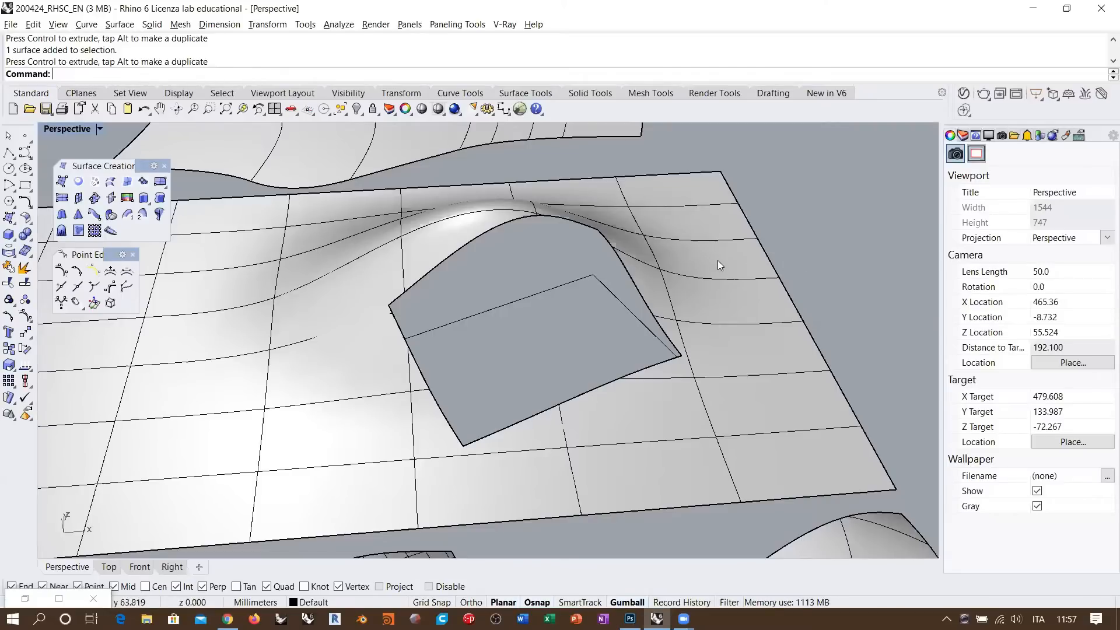
- Zoom all viewports to the deformed plane with the opening, show the four-view layout, and isolate the plane
left_click(724, 345)
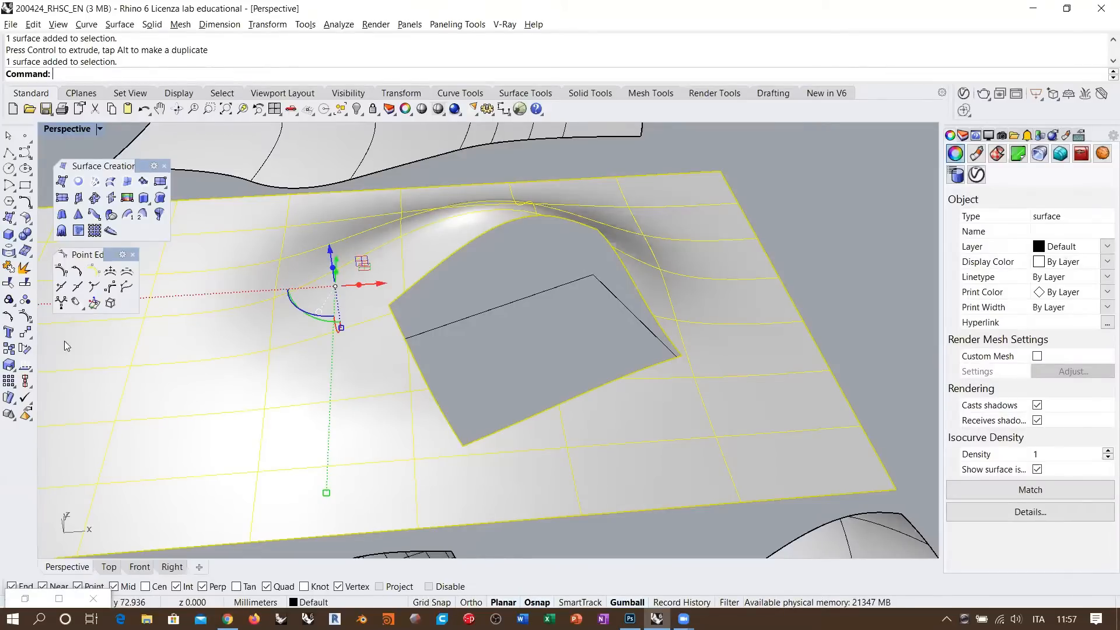
right_click(243, 109)
double_click(65, 129)
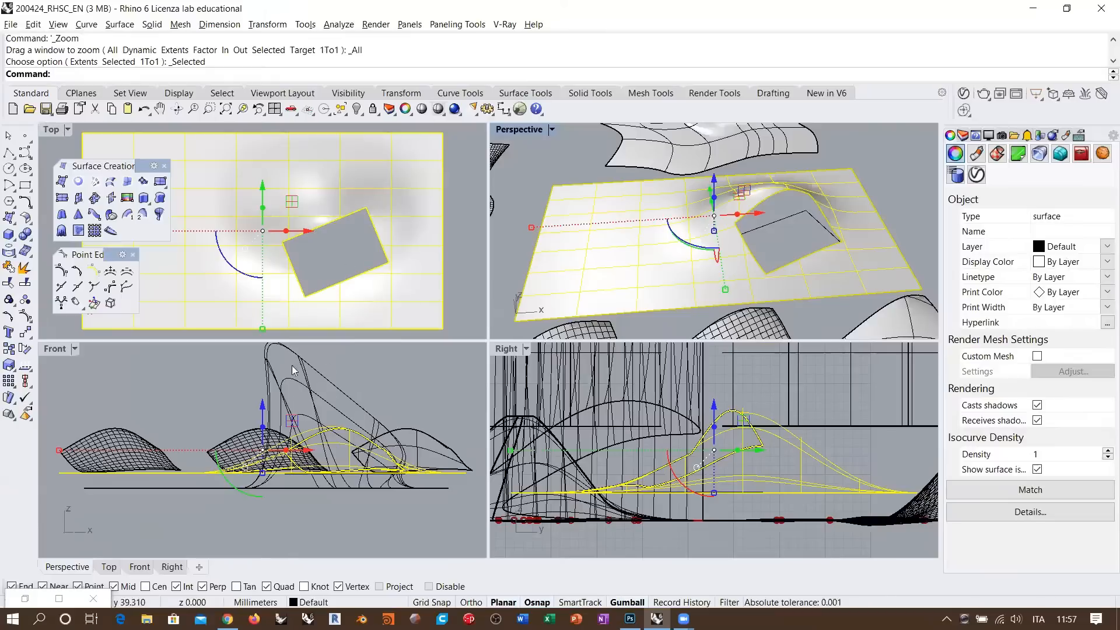
middle_click(632, 195)
left_click(655, 168)
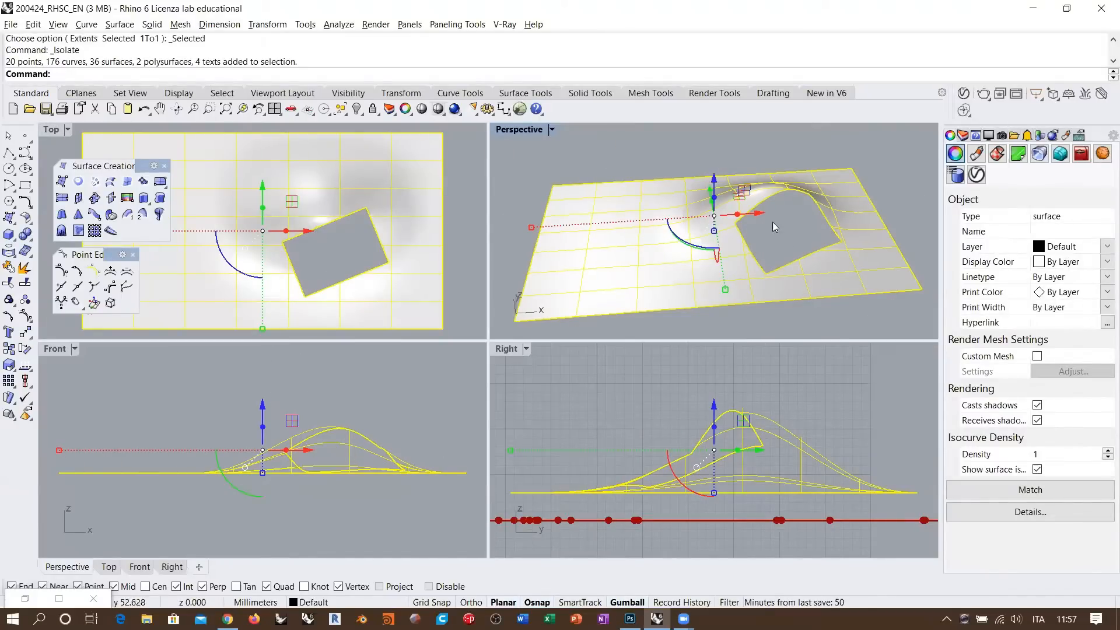
left_click(794, 224)
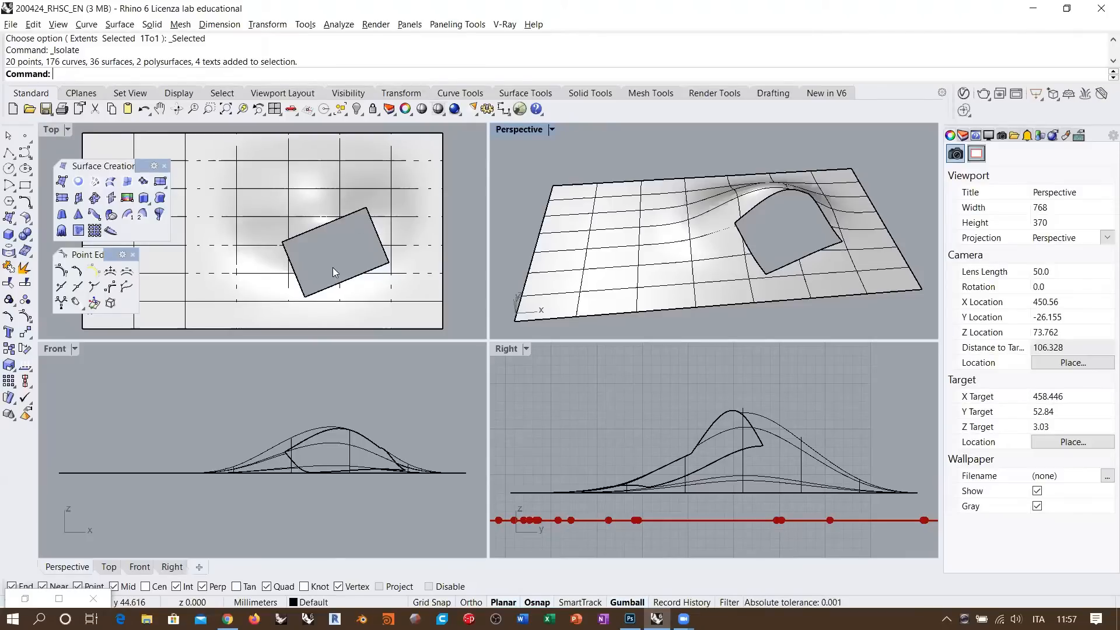
- Cut a section through the deformed plane in the Top view, crossing the middle of the four-sided opening roughly parallel to its short sides
right_click_drag(332, 264, 300, 243)
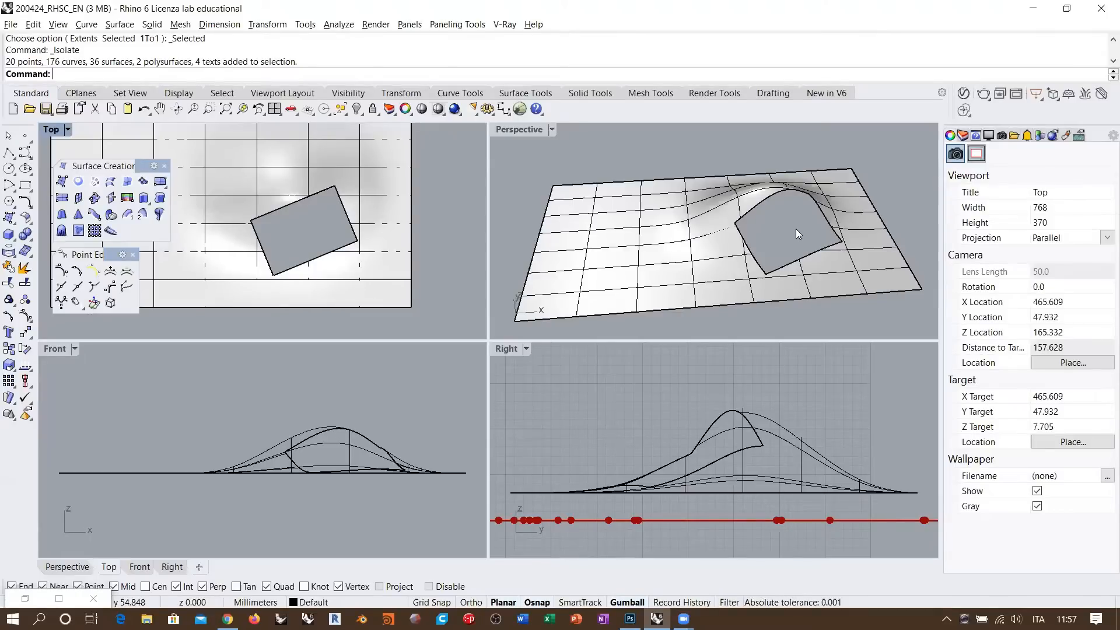
scroll(313, 210, "up", 5)
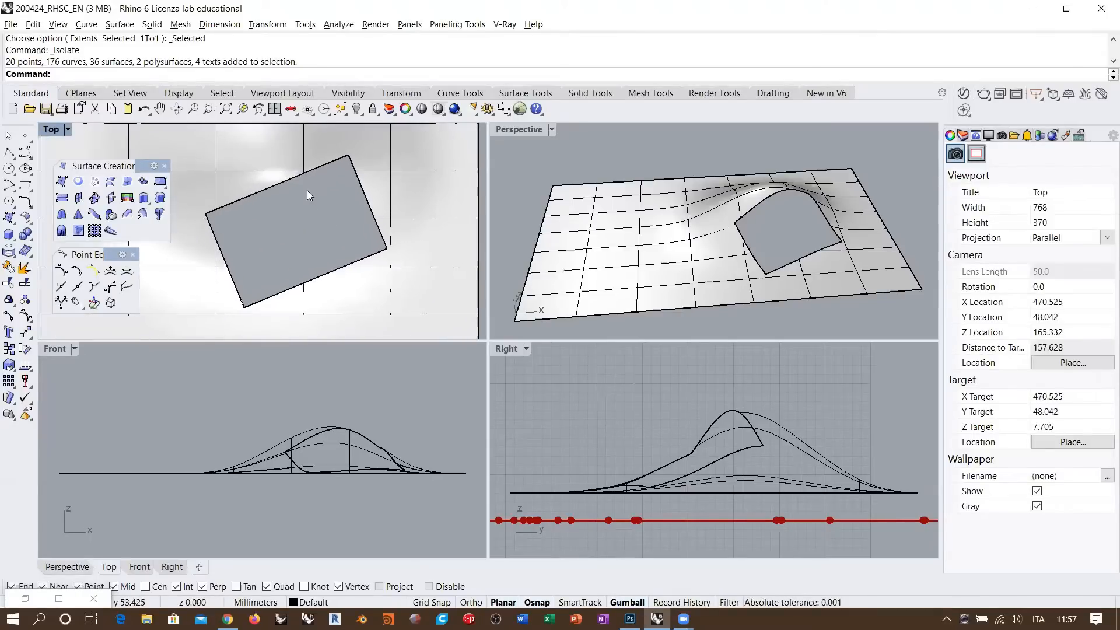
right_click_drag(303, 194, 309, 198)
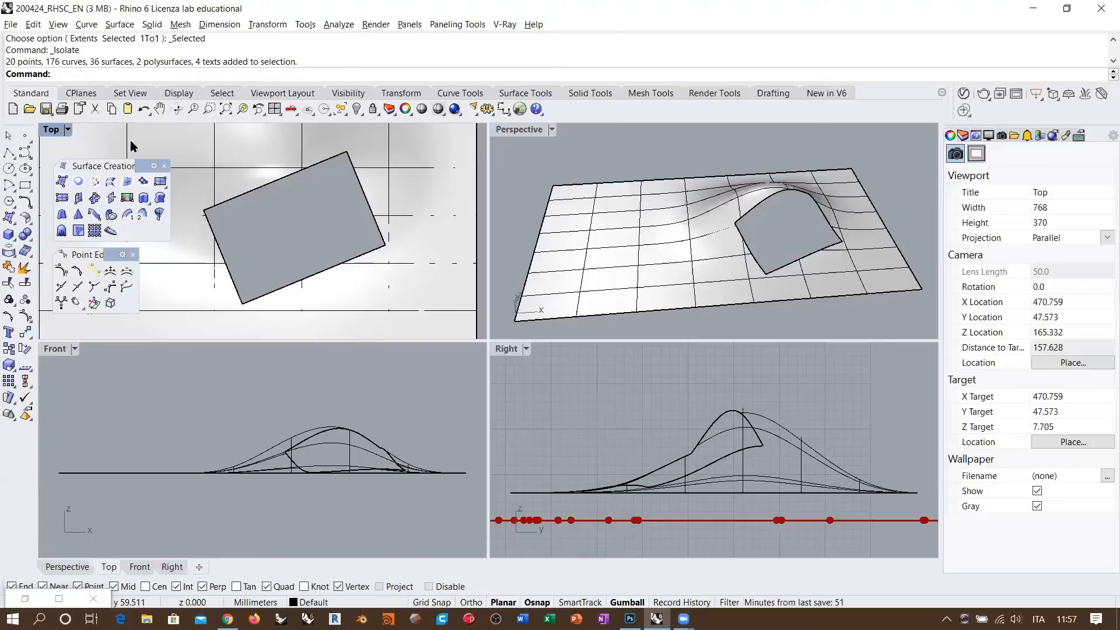
left_click(9, 252)
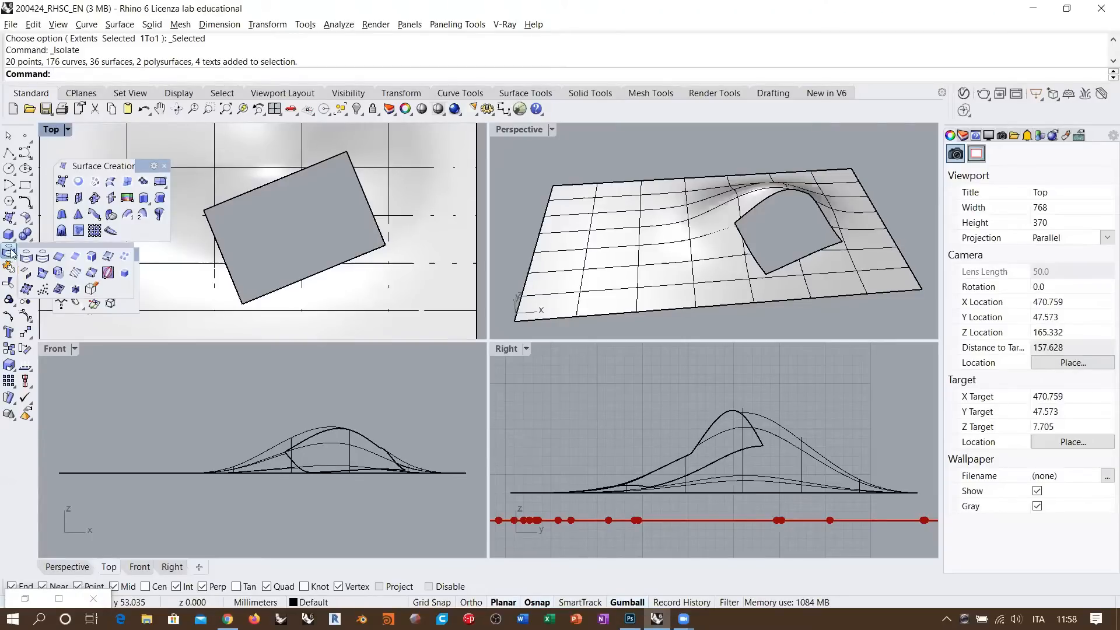
left_click(92, 274)
scroll(281, 256, "down", 12)
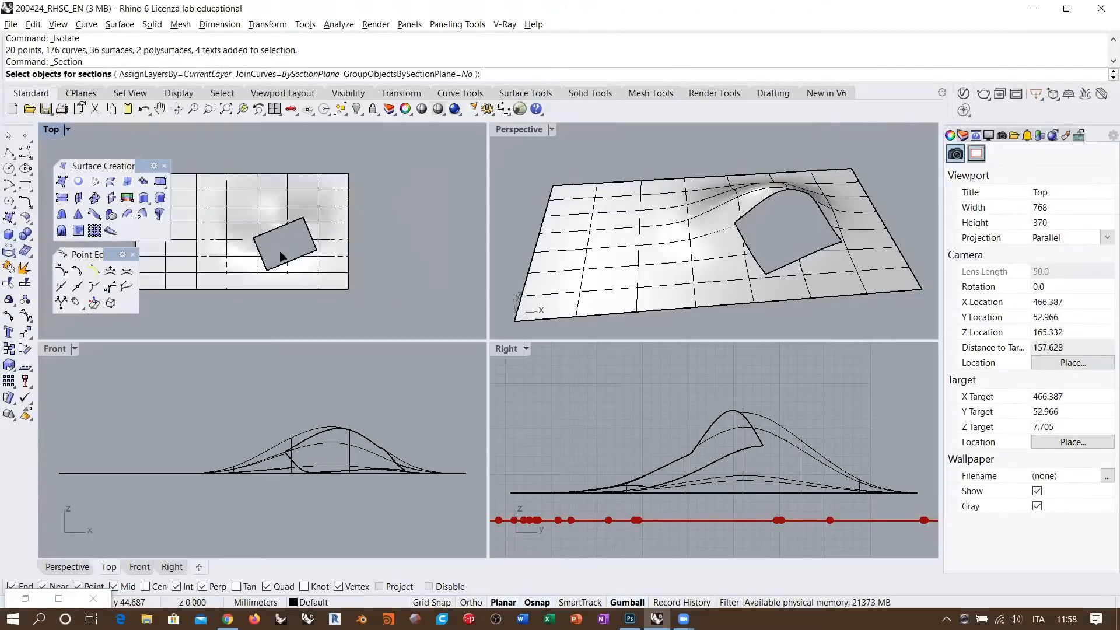
left_click(268, 221)
scroll(269, 221, "up", 4)
right_click(292, 259)
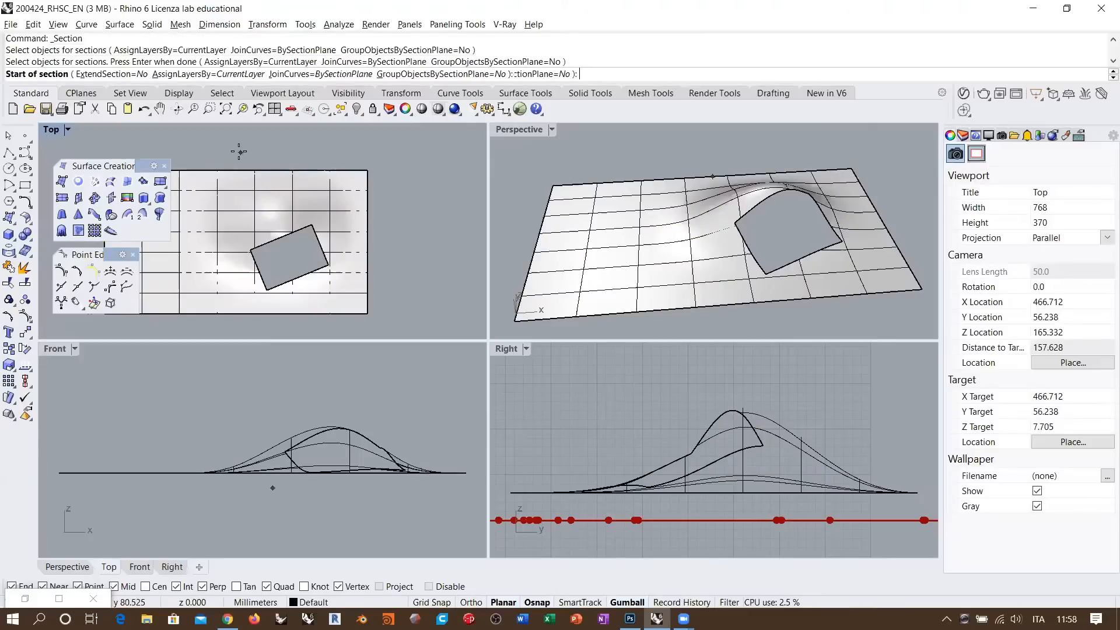
left_click(242, 150)
right_click_drag(305, 258, 291, 220, "shift")
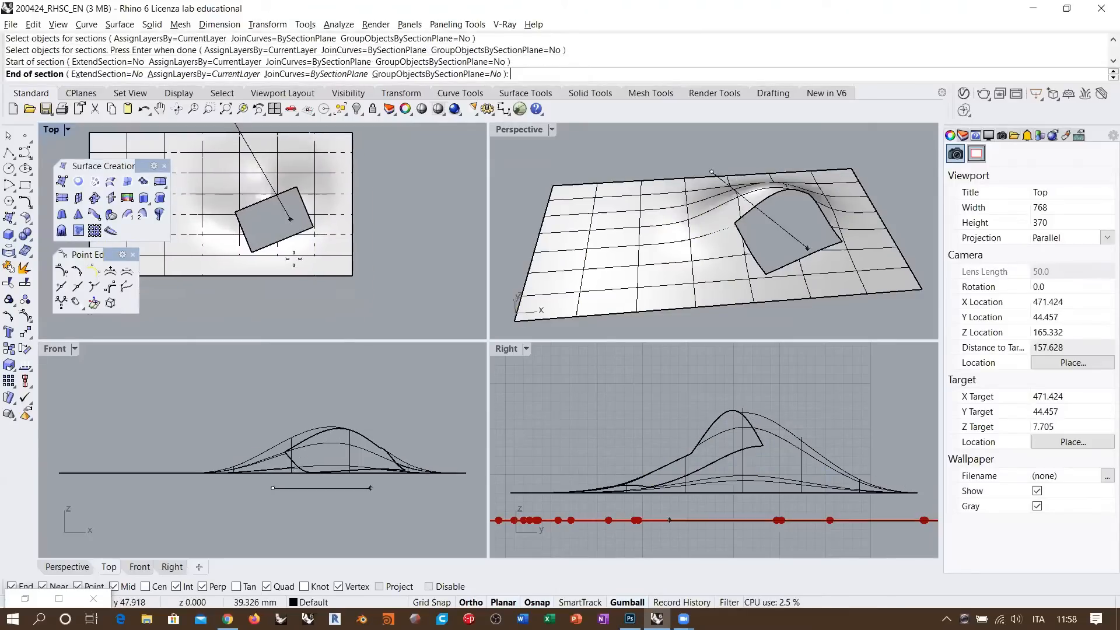
left_click(312, 317)
right_click(234, 137)
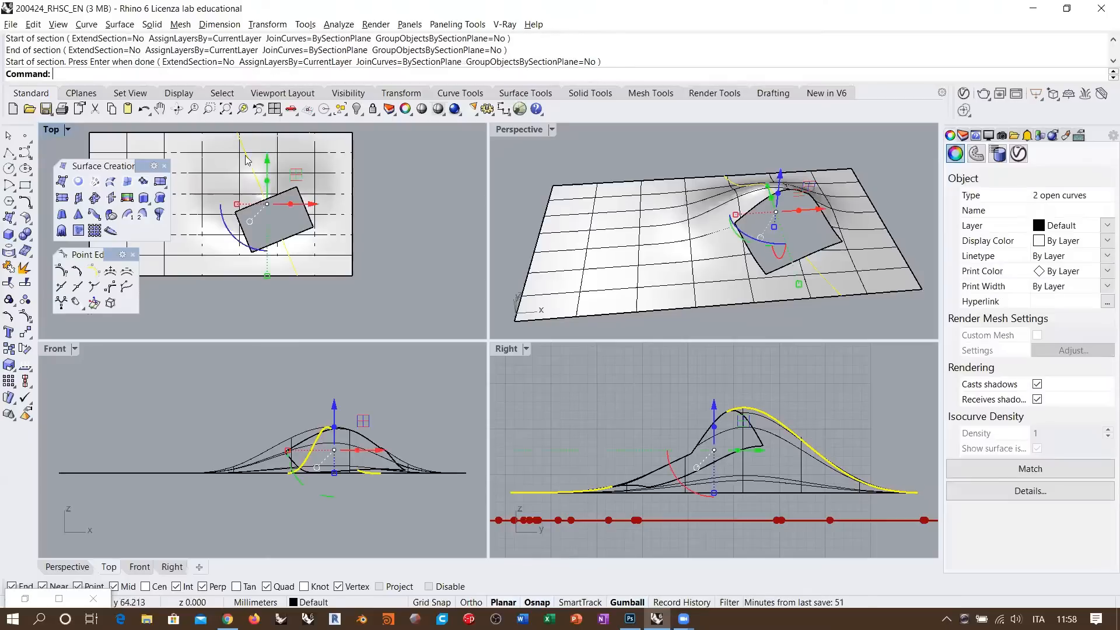
- Examine the two section curves and where they meet opposite edges of the four-sided opening
right_click_drag(800, 251, 733, 192)
scroll(748, 222, "up", 6)
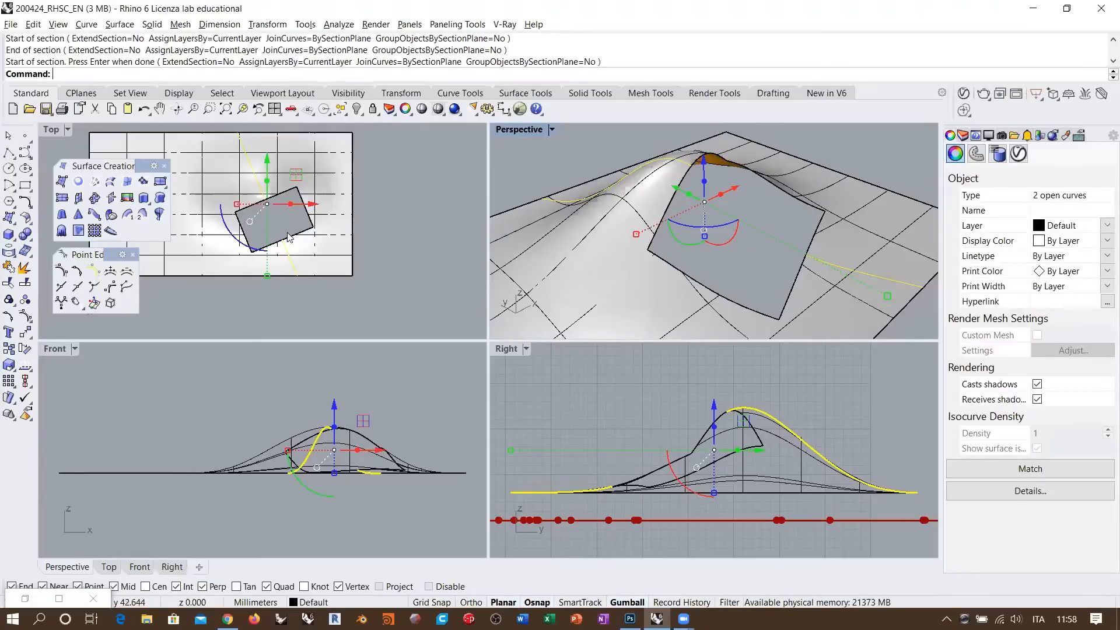
right_click_drag(729, 238, 730, 204)
key("Escape")
scroll(719, 178, "up", 2)
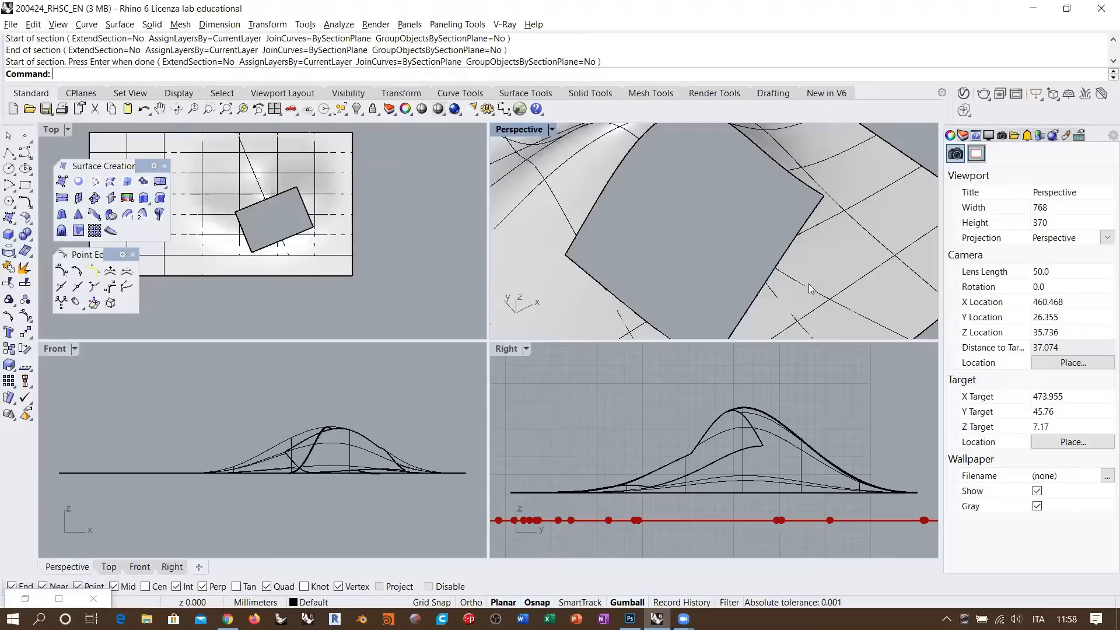
right_click_drag(727, 254, 672, 159)
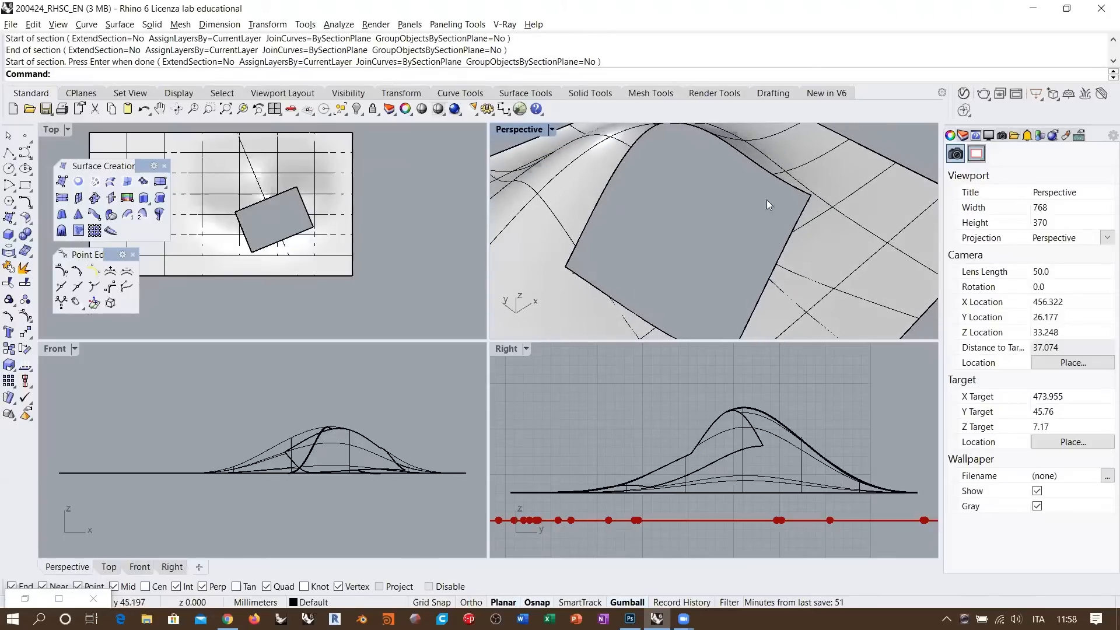
left_click(561, 170)
key("Escape")
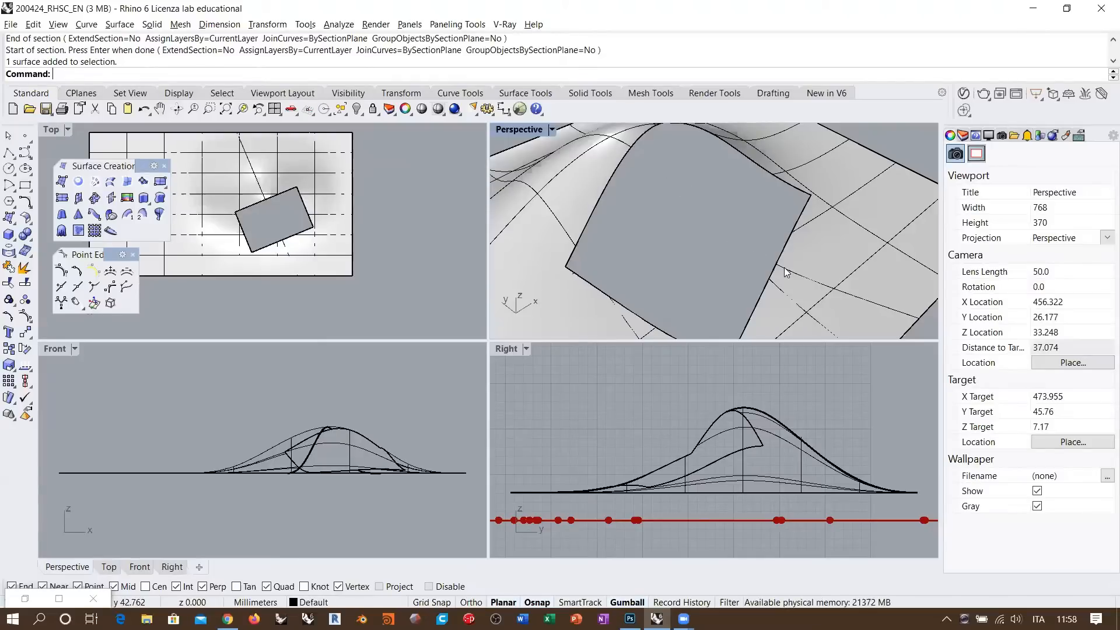
left_click(619, 141)
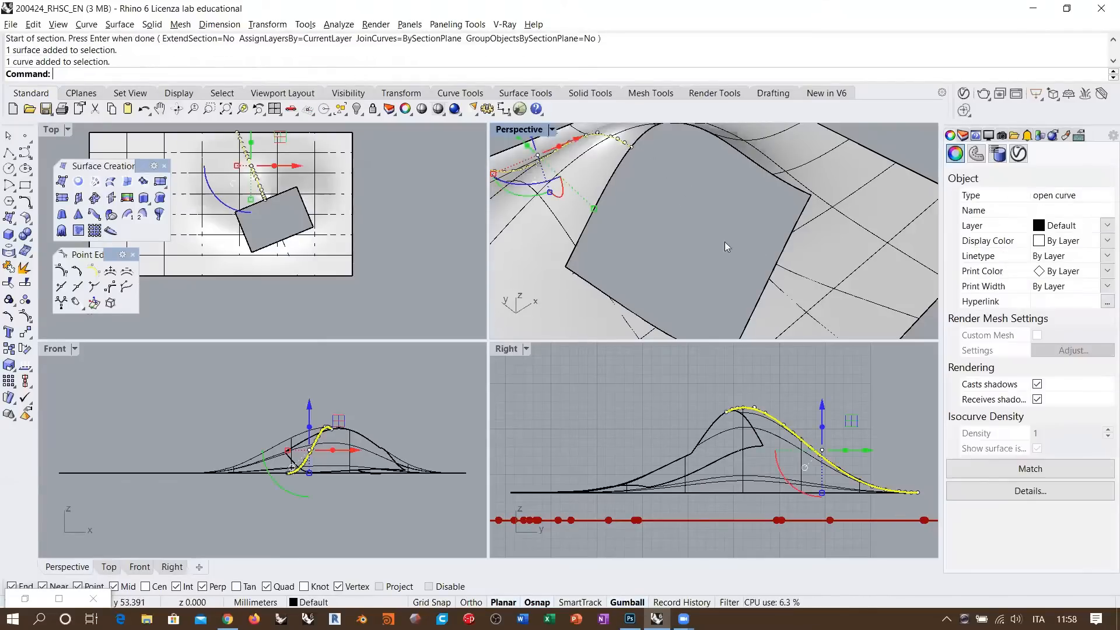
left_click(791, 270, "shift")
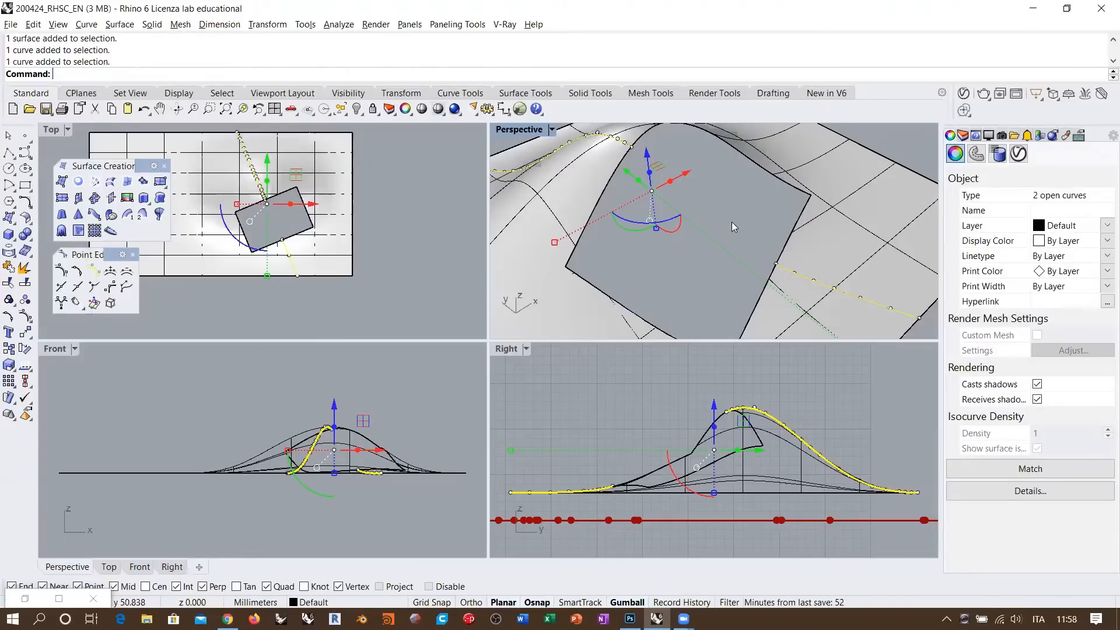
key("Escape")
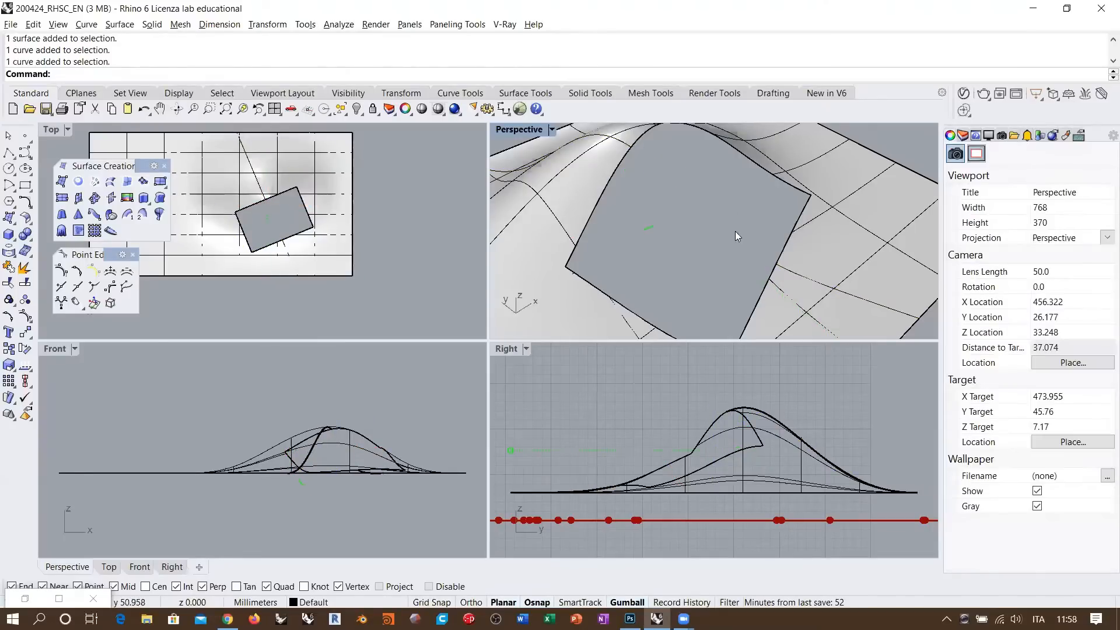
- Start an adjustable curve blend across the opening between the facing ends of the two section curves
mouse_move(735, 231)
right_mouse_down()
mouse_move(675, 202)
mouse_move(722, 237)
right_mouse_up()
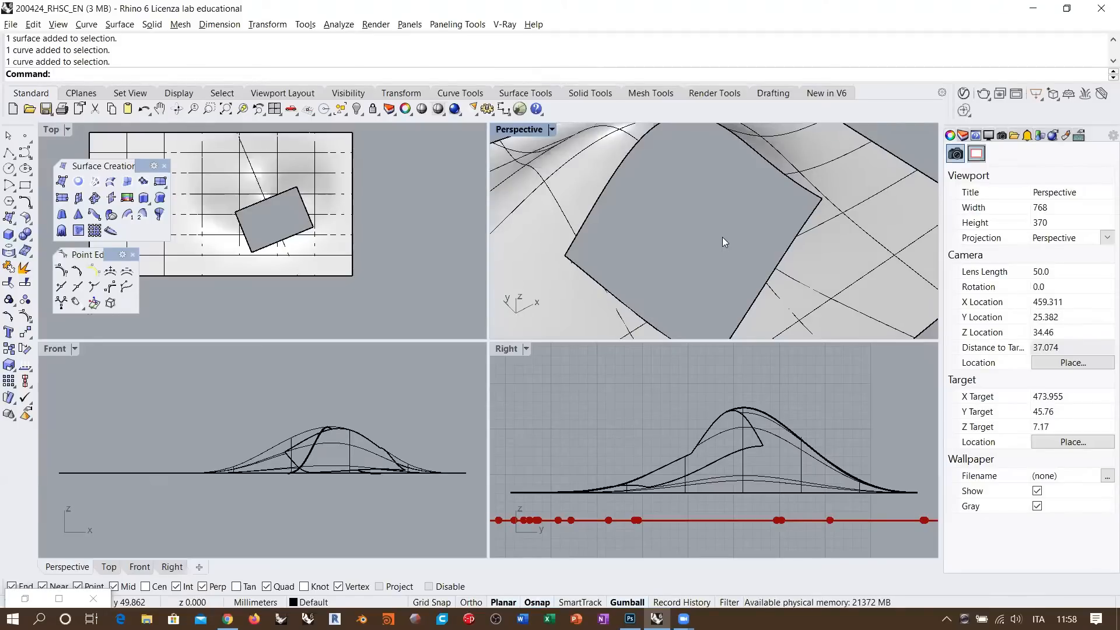
right_click_drag(725, 200, 753, 227, "shift")
scroll(720, 213, "up", 2)
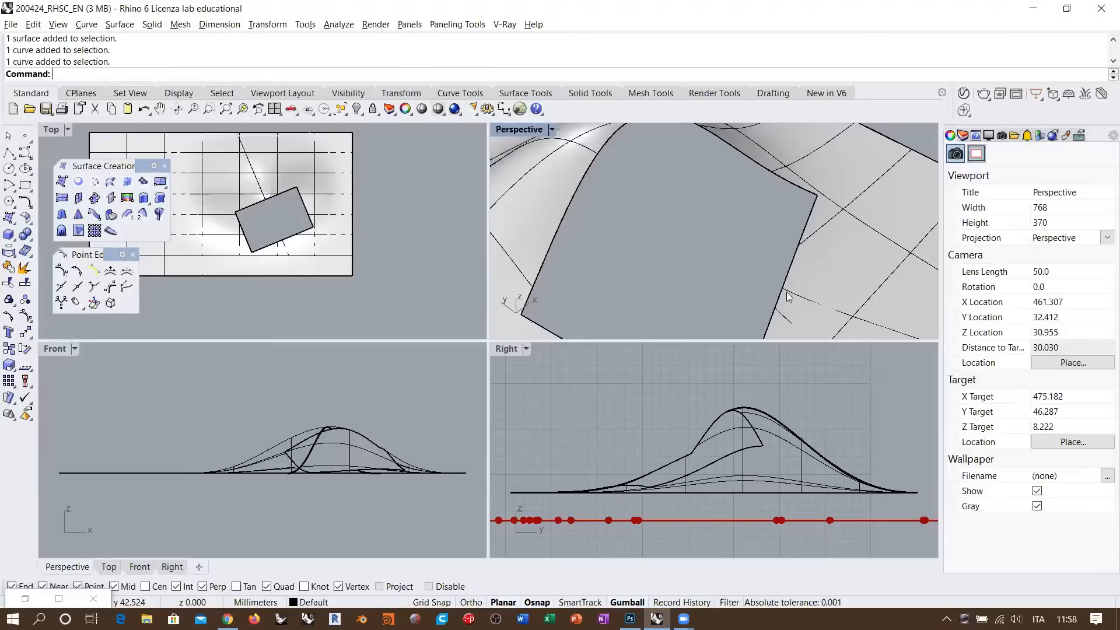
left_click(25, 201)
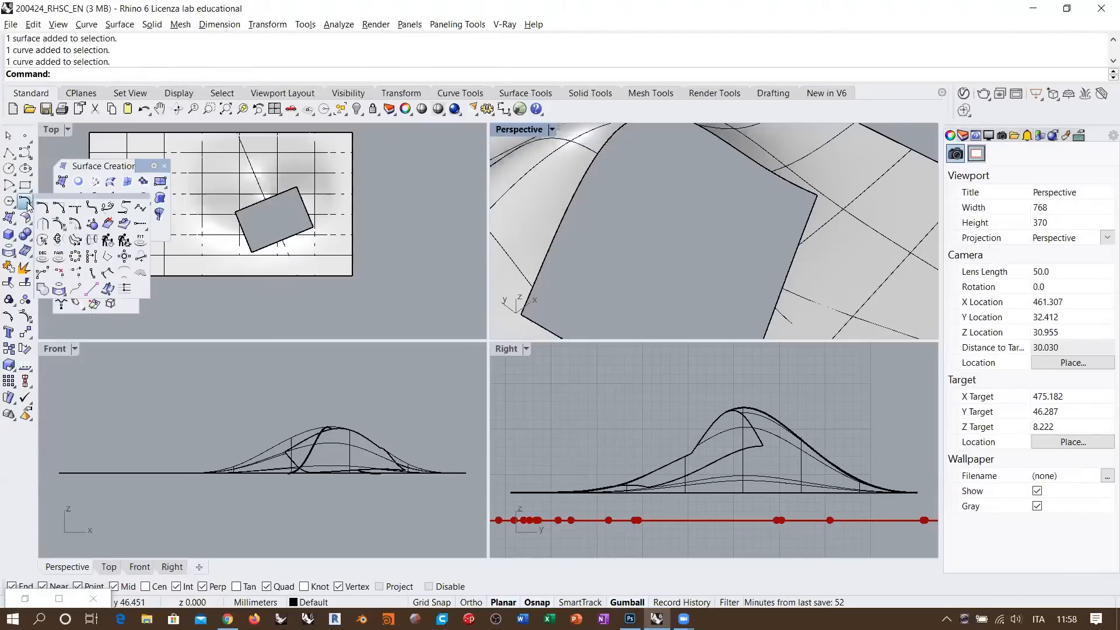
left_click(108, 208)
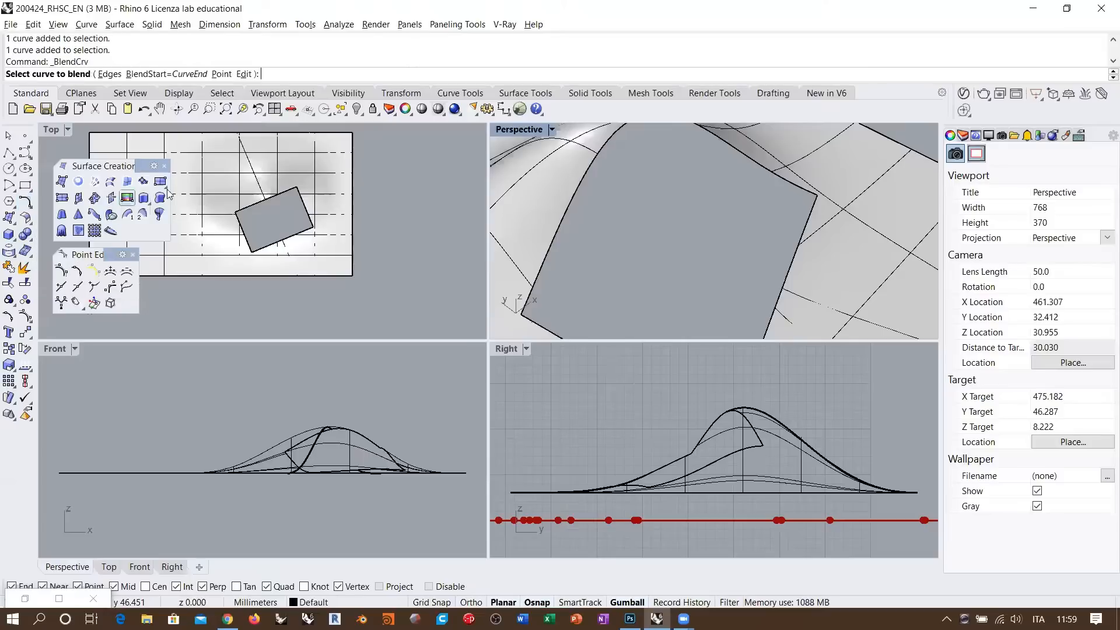
left_click(592, 153)
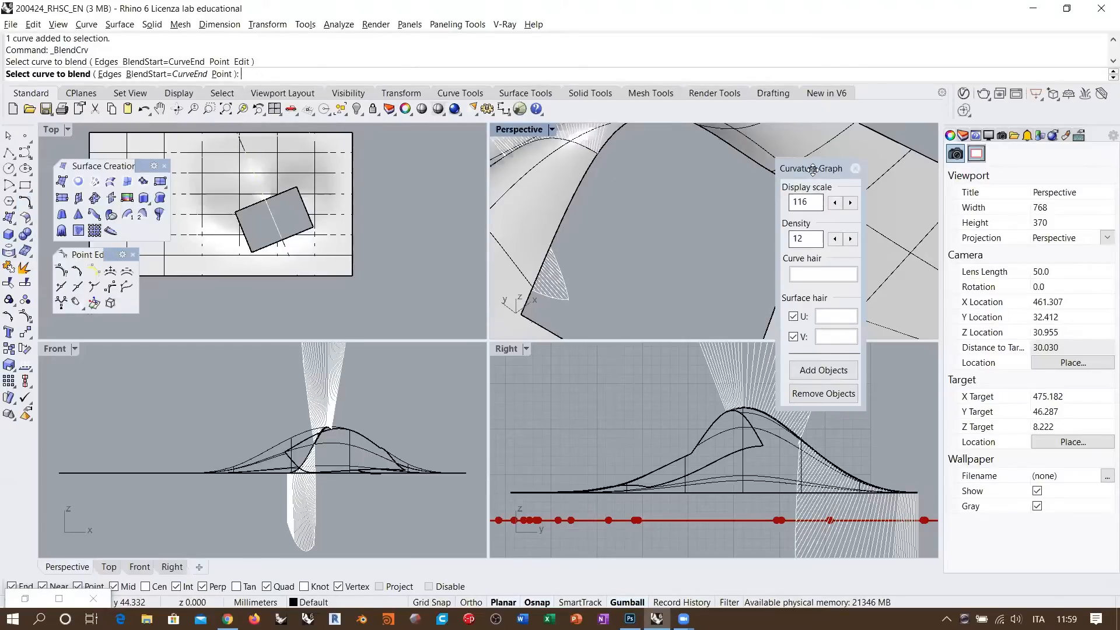
left_click(798, 294)
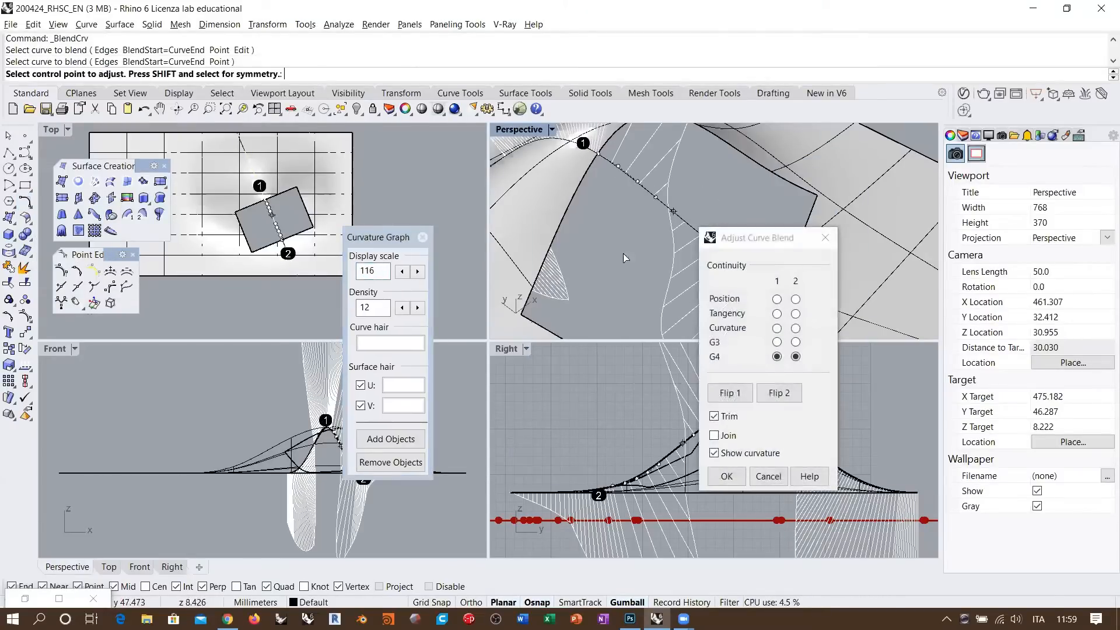
- Try Curvature continuity at both ends of the blend while checking its curvature graph
right_click_drag(609, 277, 610, 233)
scroll(601, 258, "down", 12)
scroll(607, 279, "down", 2)
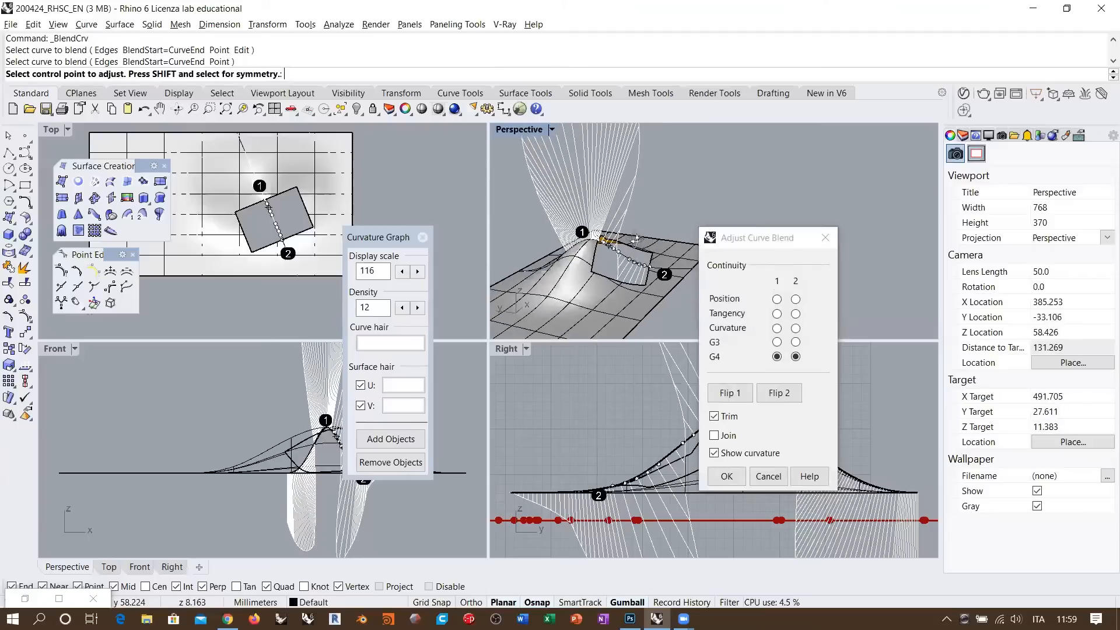
right_click_drag(607, 282, 617, 274)
left_click(777, 328)
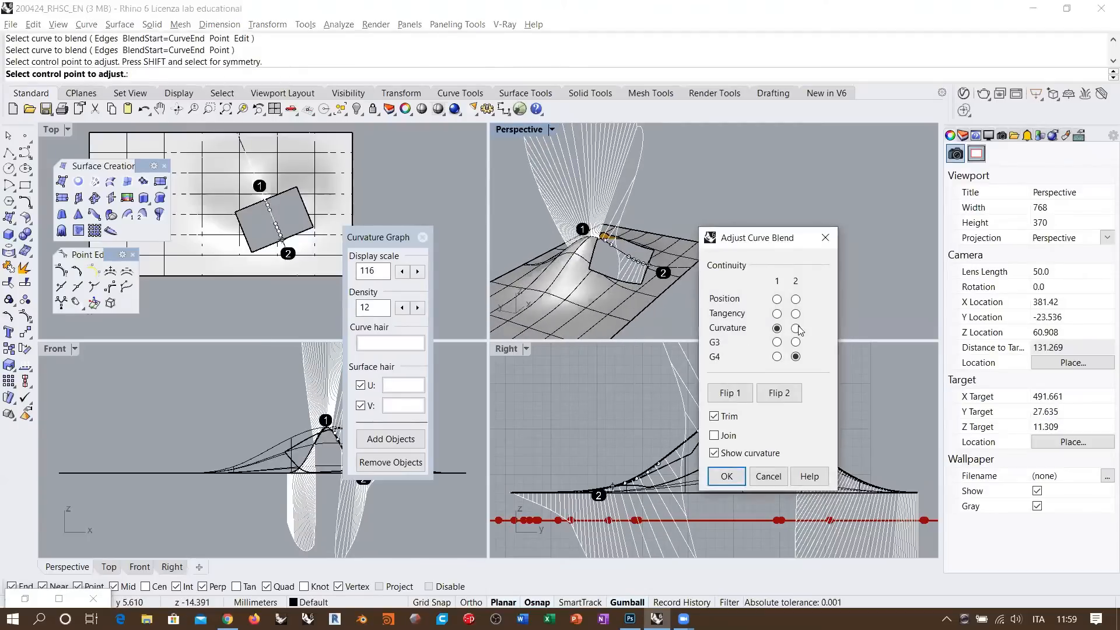
left_click(796, 328)
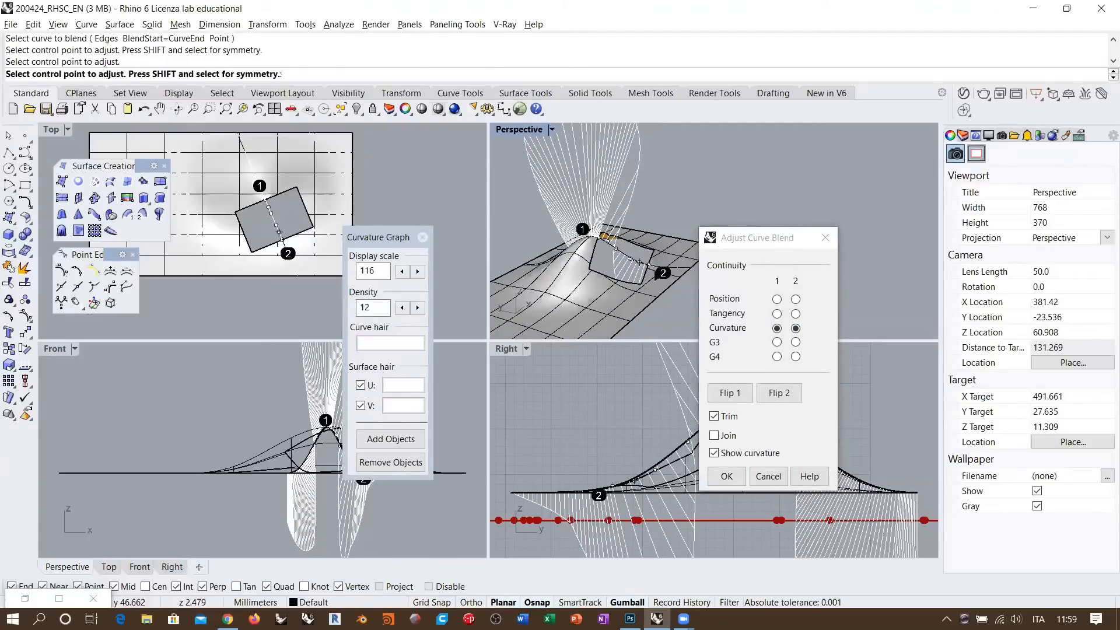
- Set the blend's continuity to Tangency at both ends and create the curve
left_click(777, 314)
left_click(795, 314)
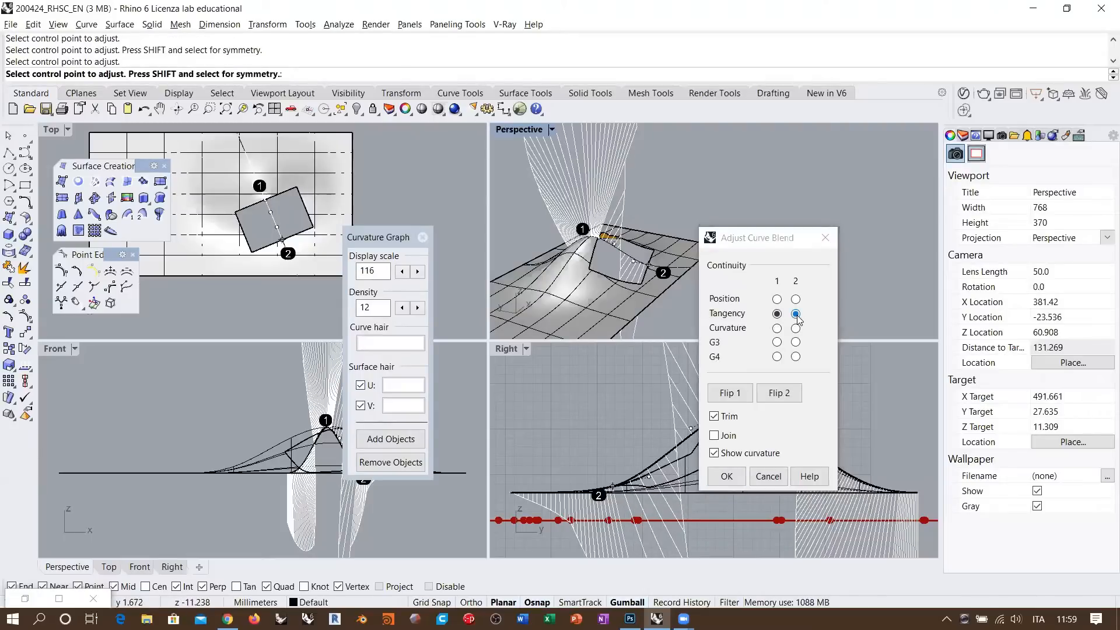
right_click_drag(632, 196, 604, 200)
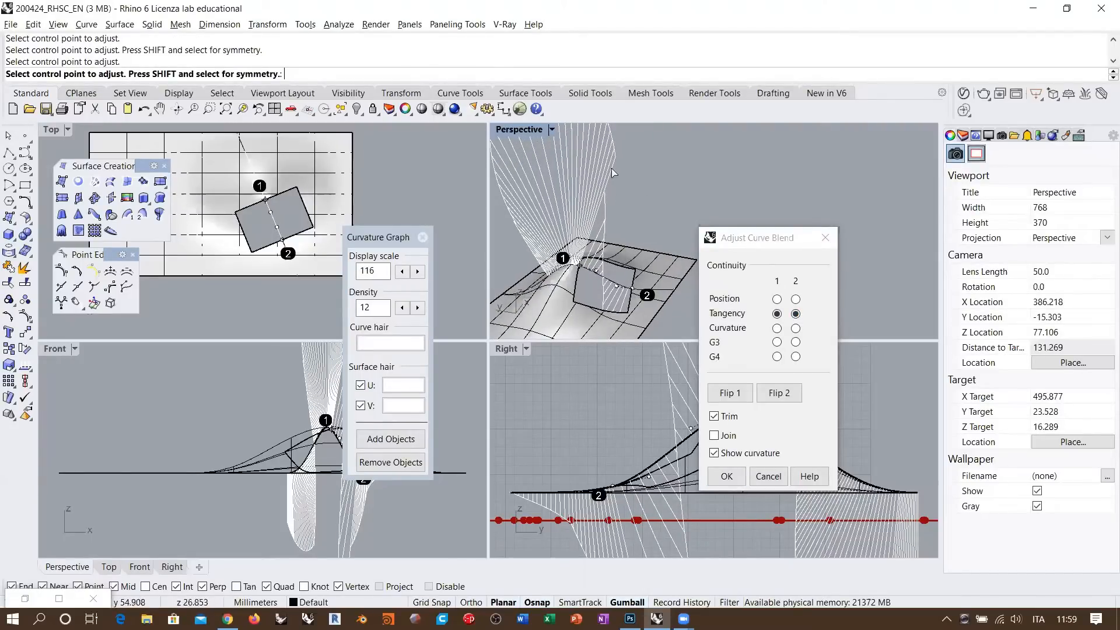
left_click(723, 480)
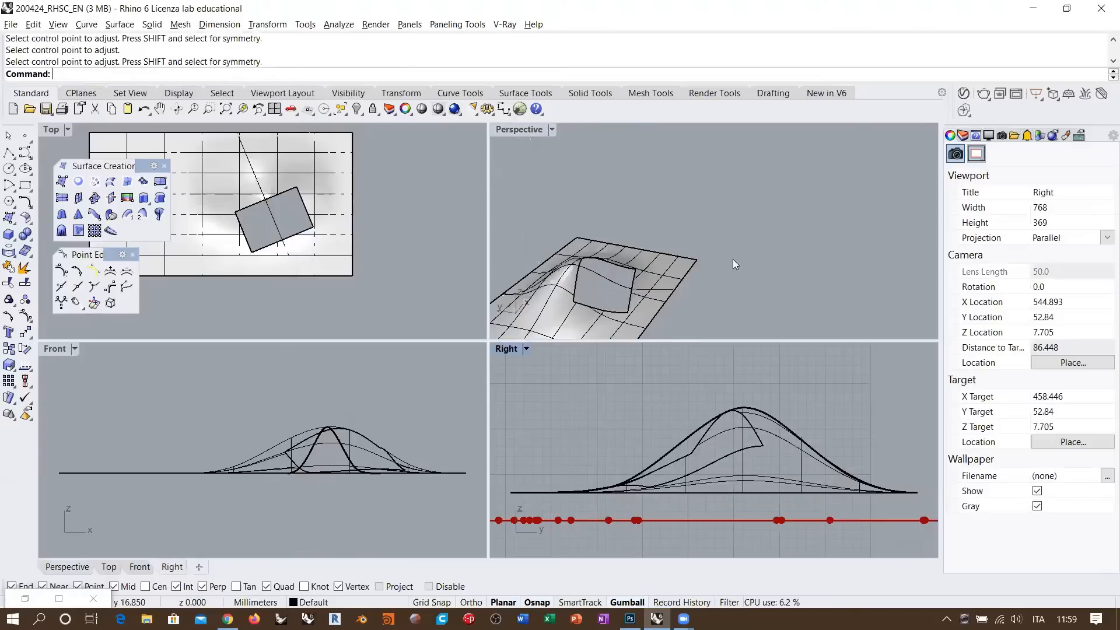
- Examine the blend curve bridging the opening and its control points in the Perspective view
scroll(654, 216, "up", 6)
left_click(663, 184)
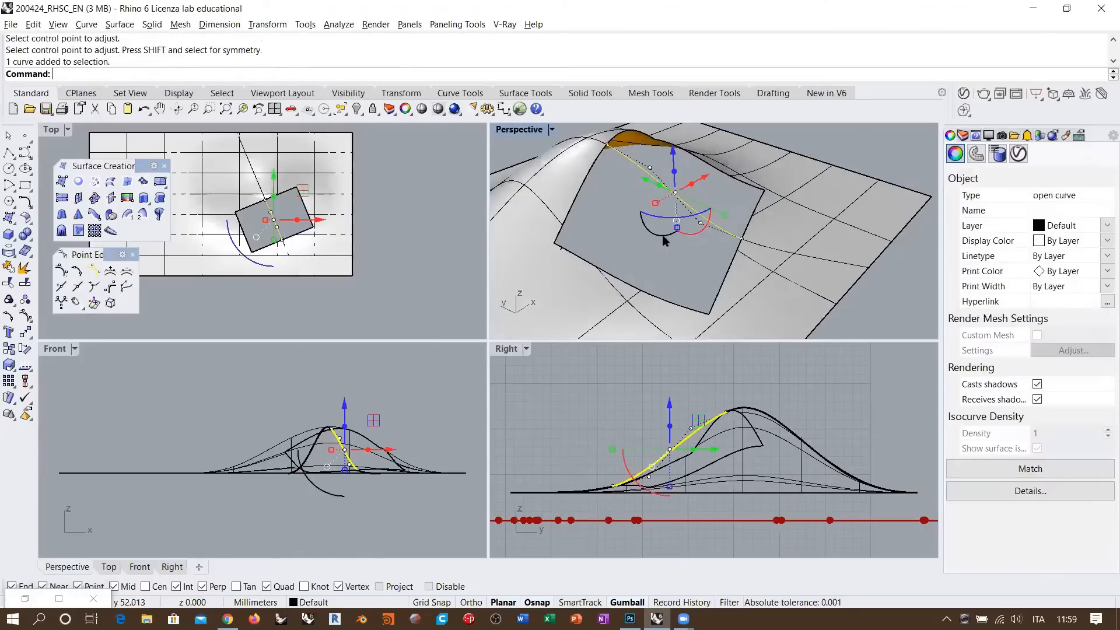
right_click_drag(660, 204, 628, 248, "shift")
left_click(596, 254)
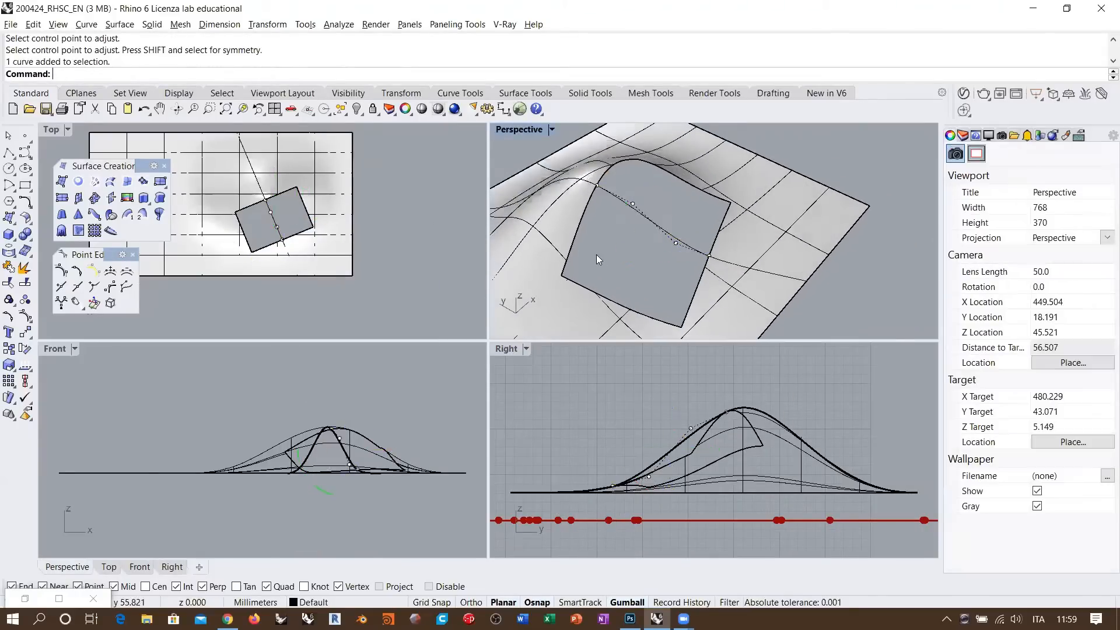
left_click(650, 222)
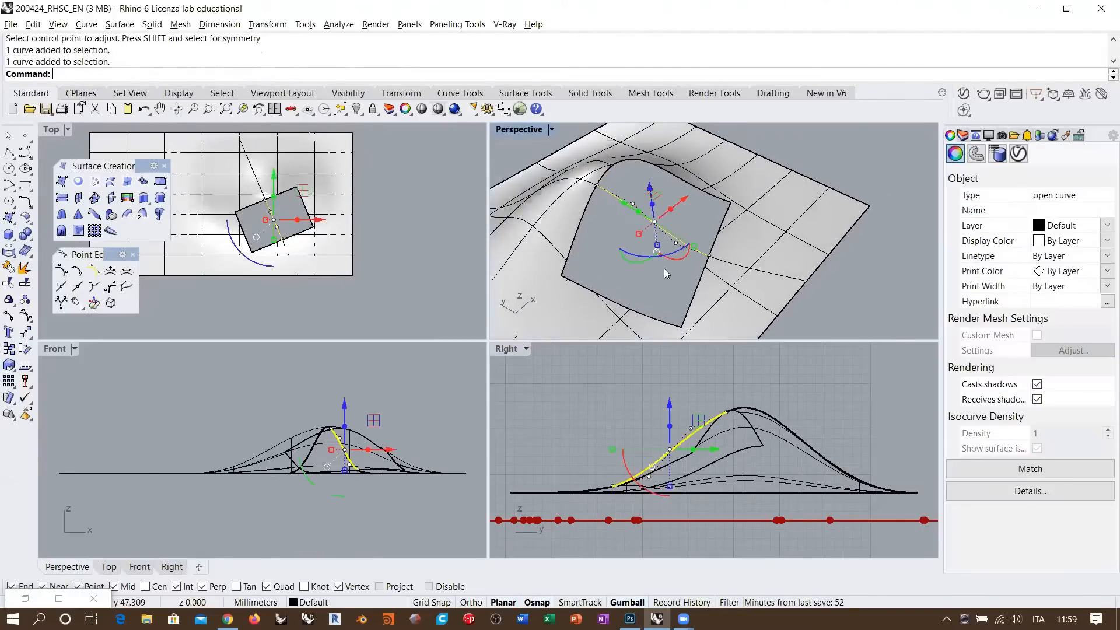
left_click(640, 274)
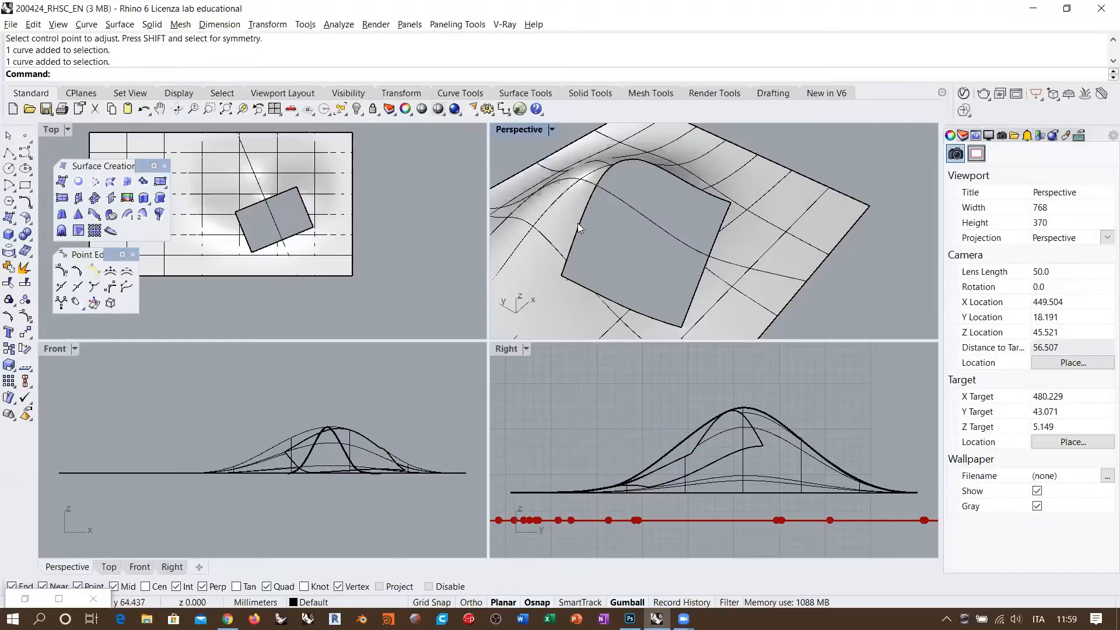
left_click(646, 222)
right_click_drag(646, 222, 663, 225)
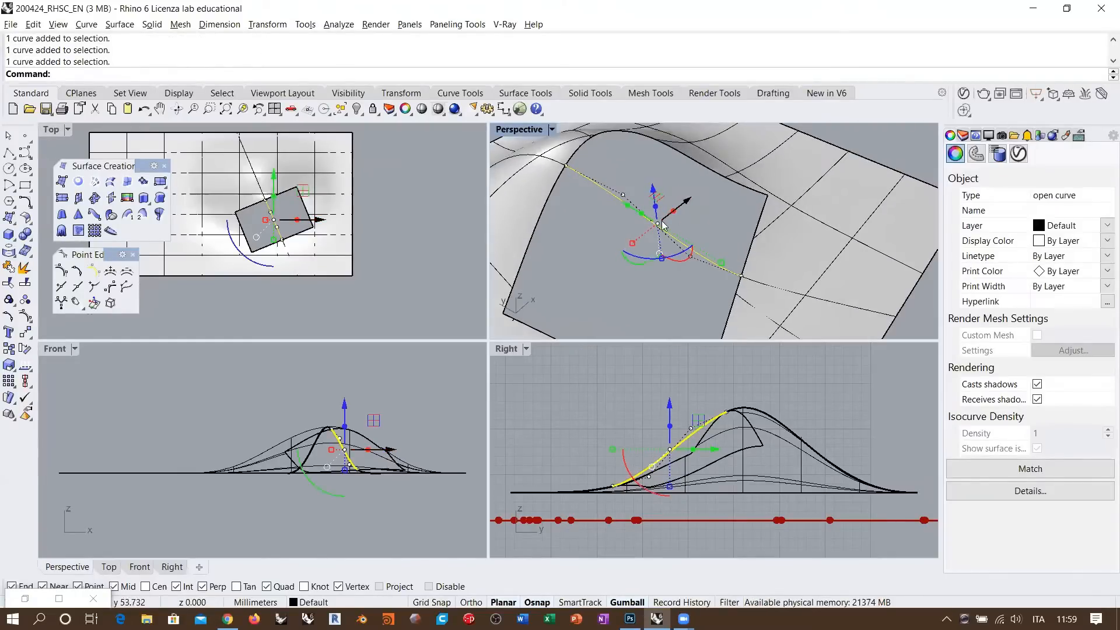
- Check the pair of control points at each end of the blend curve, and reselect the whole curve
left_click_drag(551, 244, 634, 148)
left_click_drag(654, 296, 757, 246)
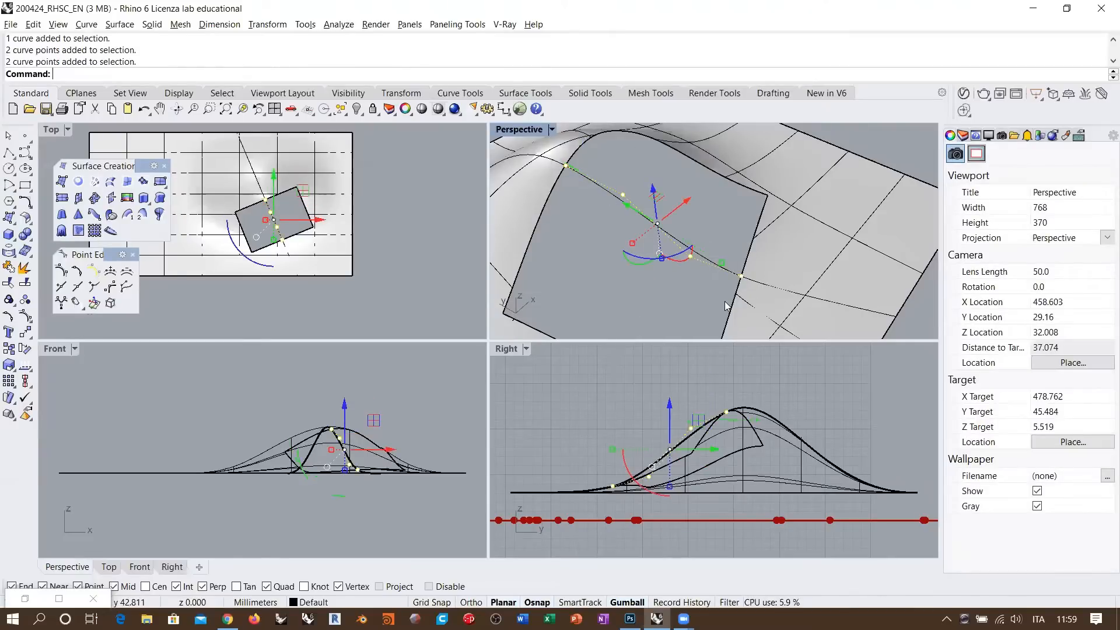
key("Escape")
key("Escape")
left_click_drag(551, 256, 634, 160)
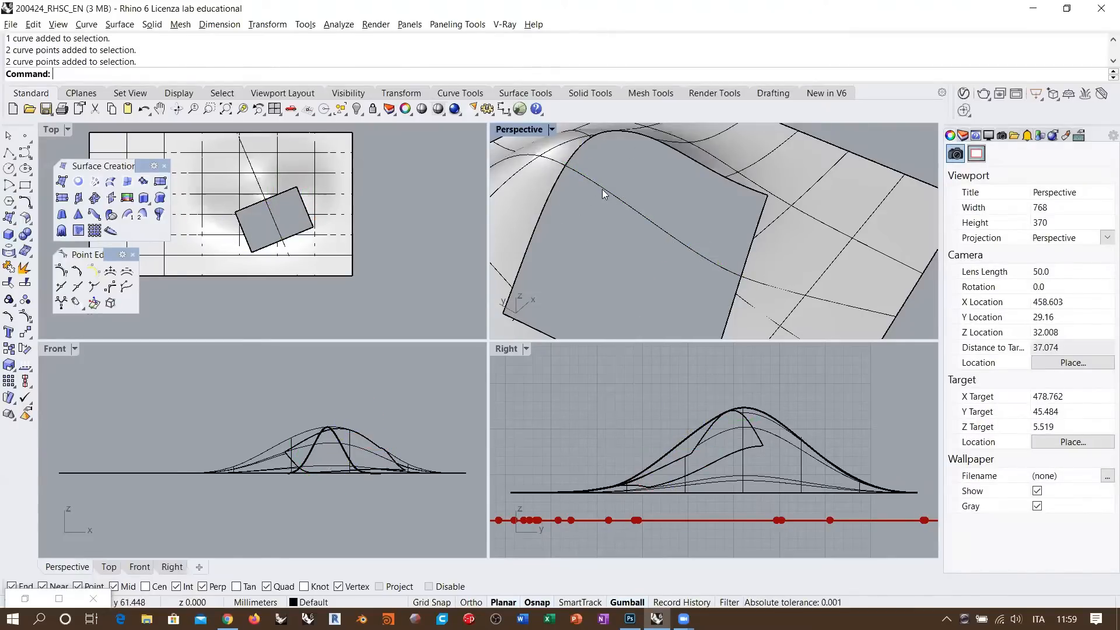
left_click(565, 170)
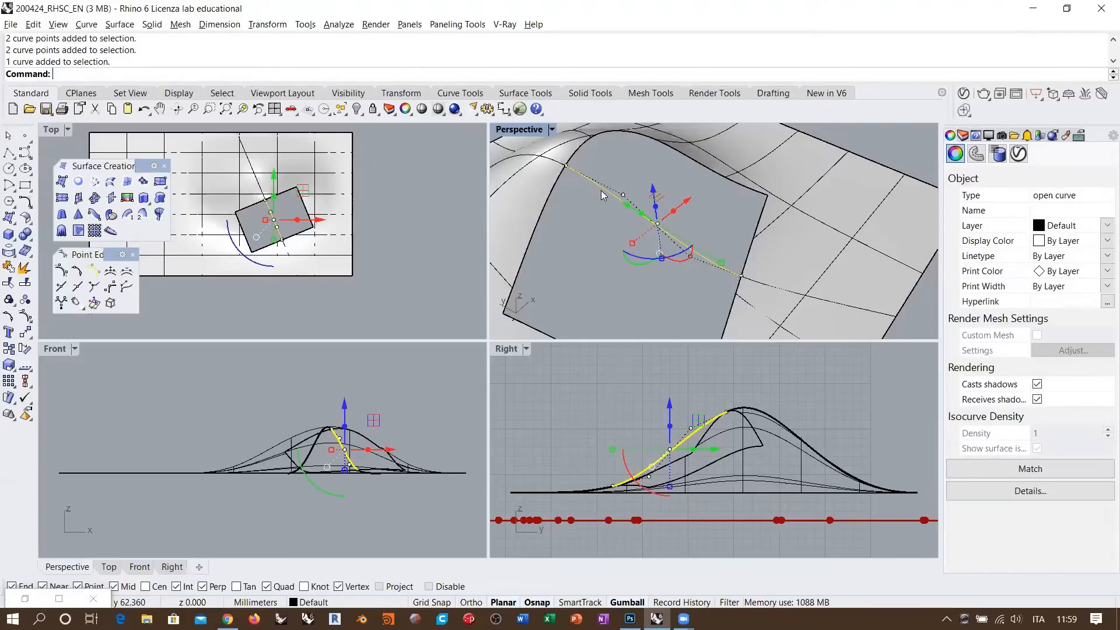
- Insert two knots into the blend curve, one toward each end of its span across the opening
right_click_drag(638, 254, 631, 244)
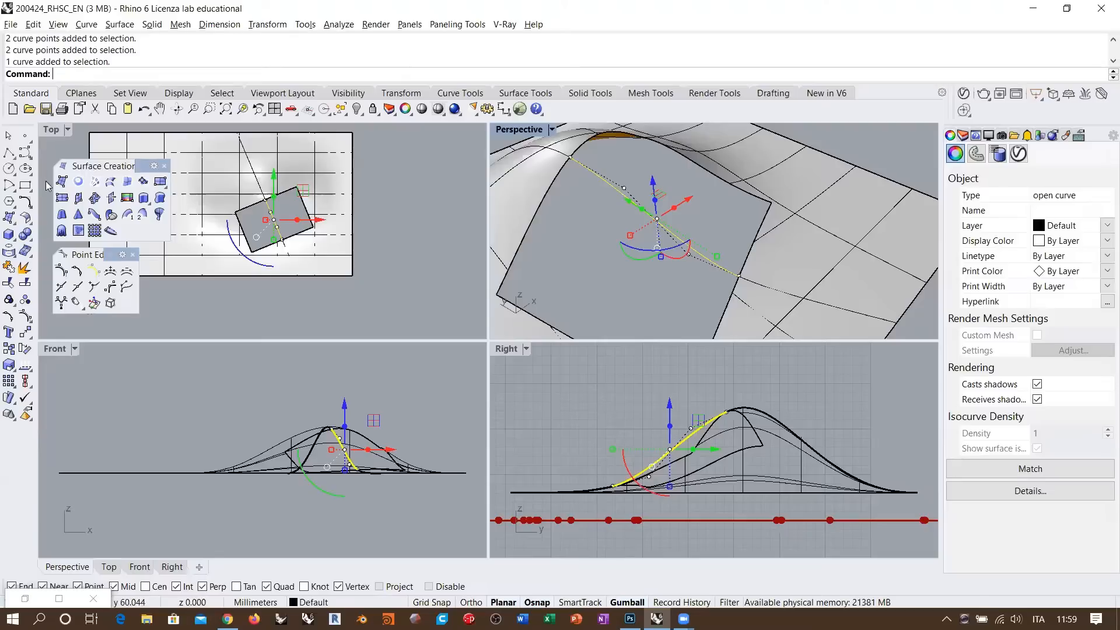
left_click(61, 287)
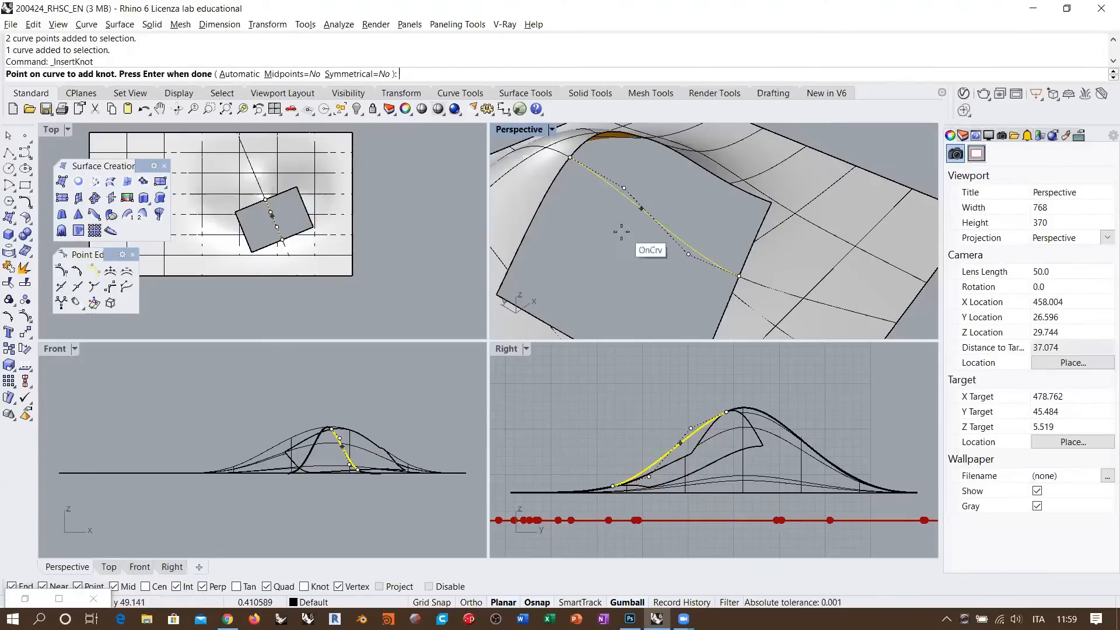
scroll(628, 233, "up", 2)
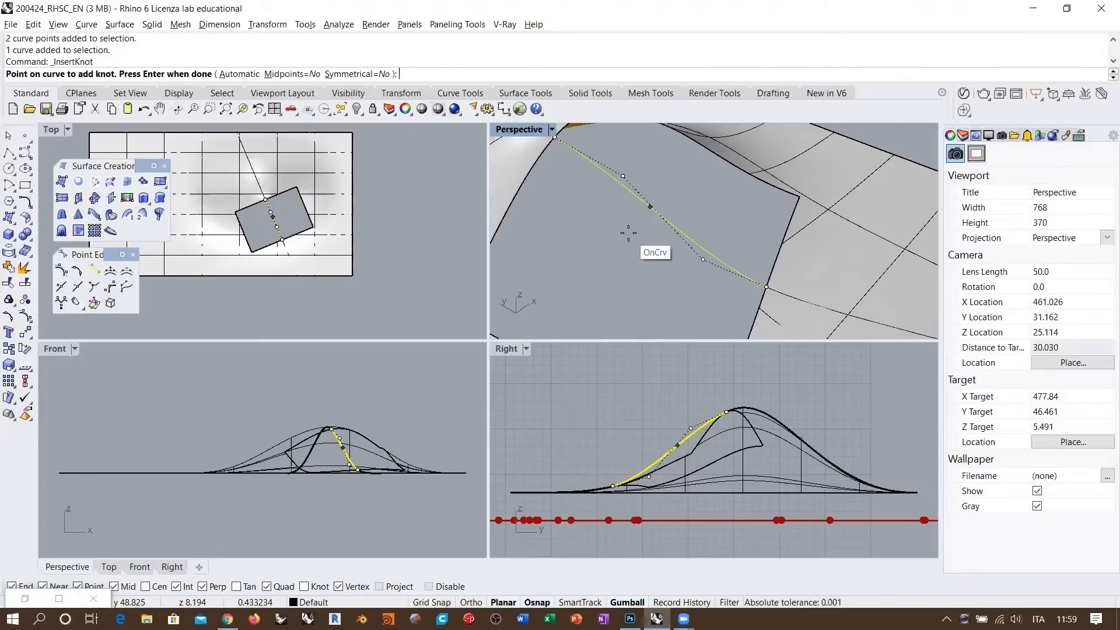
left_click(614, 191)
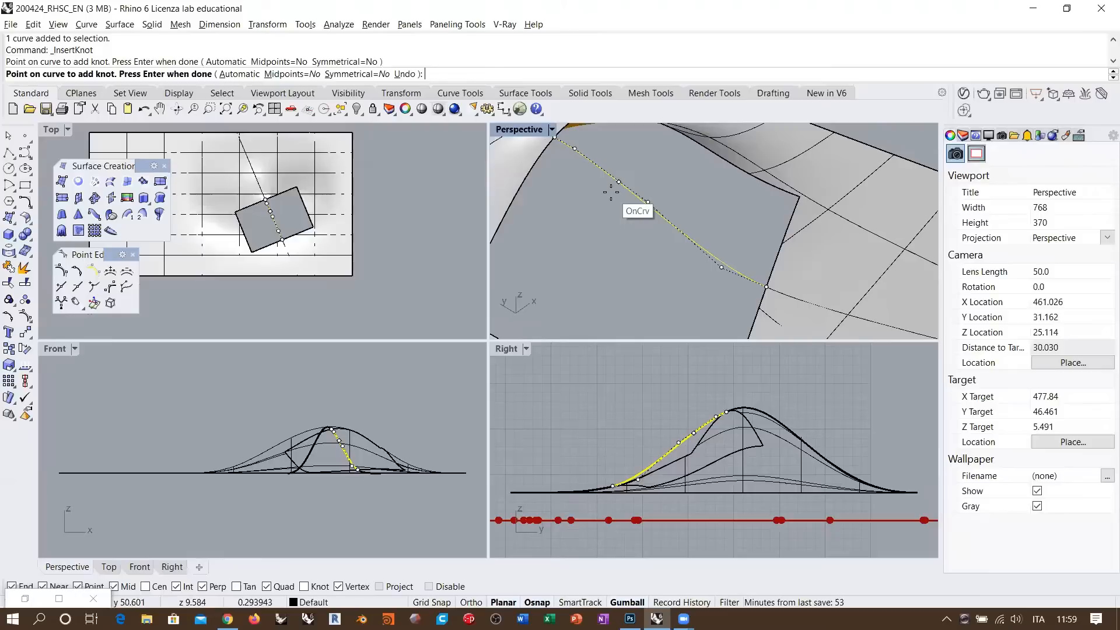
left_click(688, 269)
key("Return")
right_click_drag(680, 242, 560, 177)
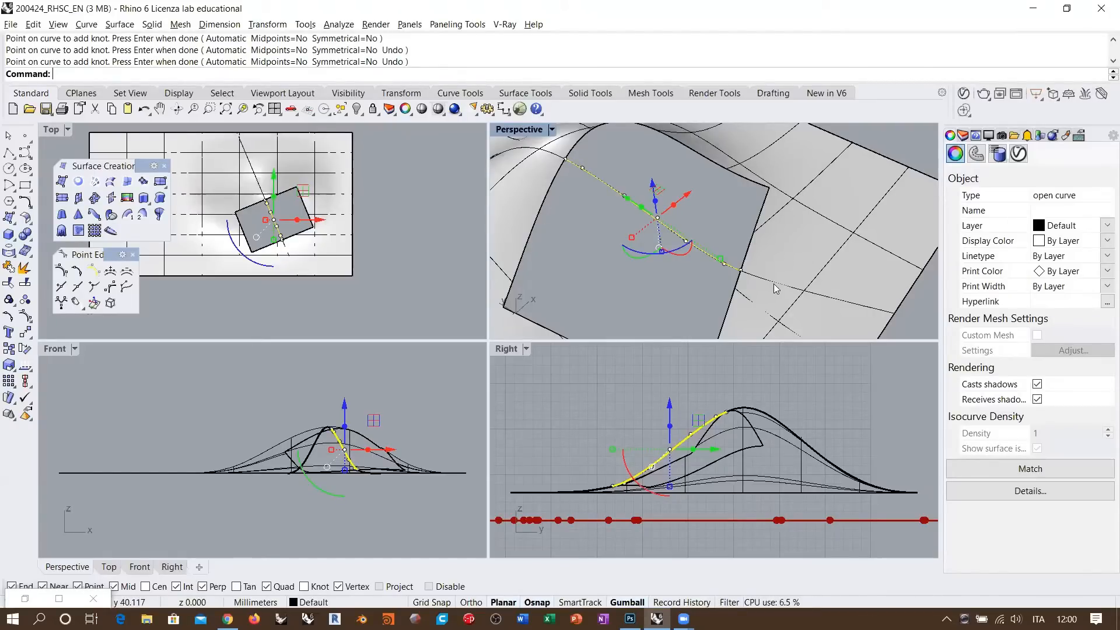
- Check the control points next to each end of the blend curve that govern its tangency
key("Escape")
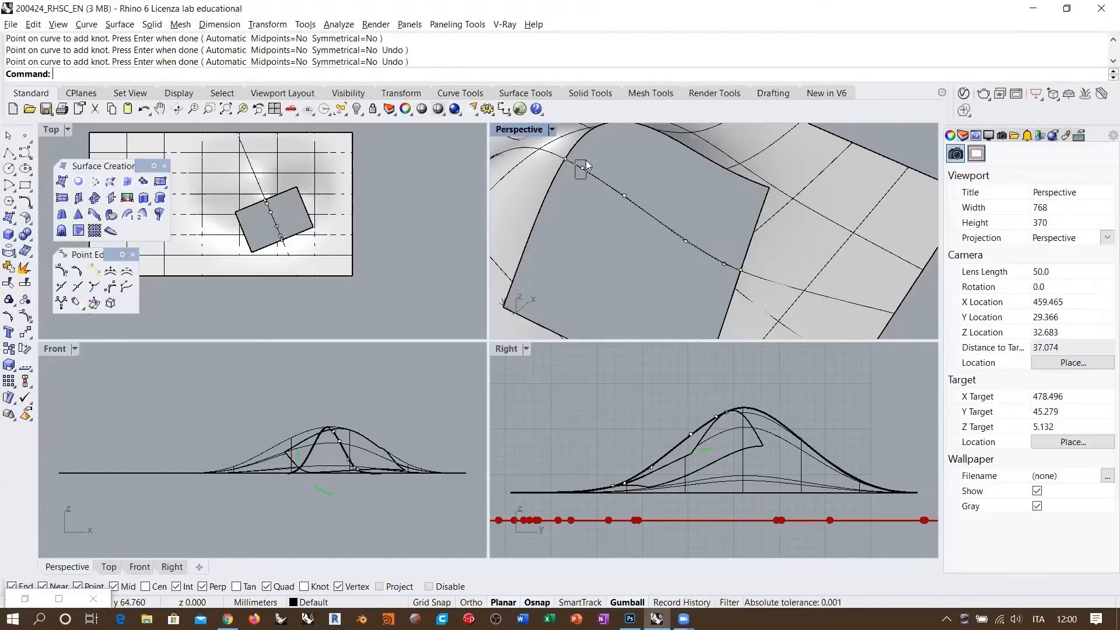
left_click(582, 168)
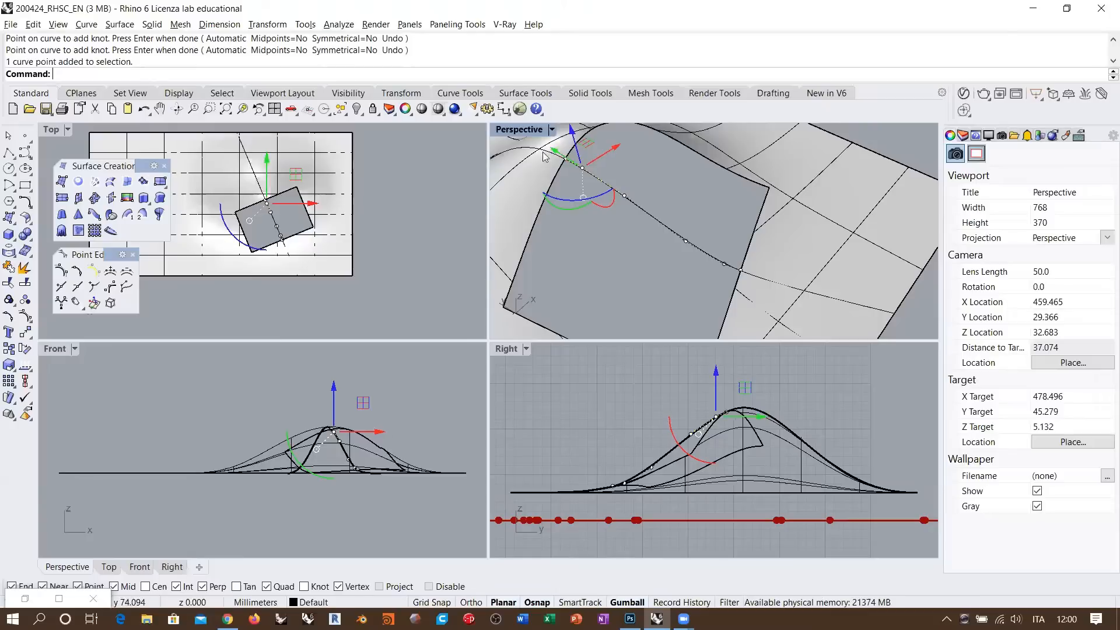
left_click_drag(694, 258, 751, 280)
left_click(645, 271)
left_click(655, 219)
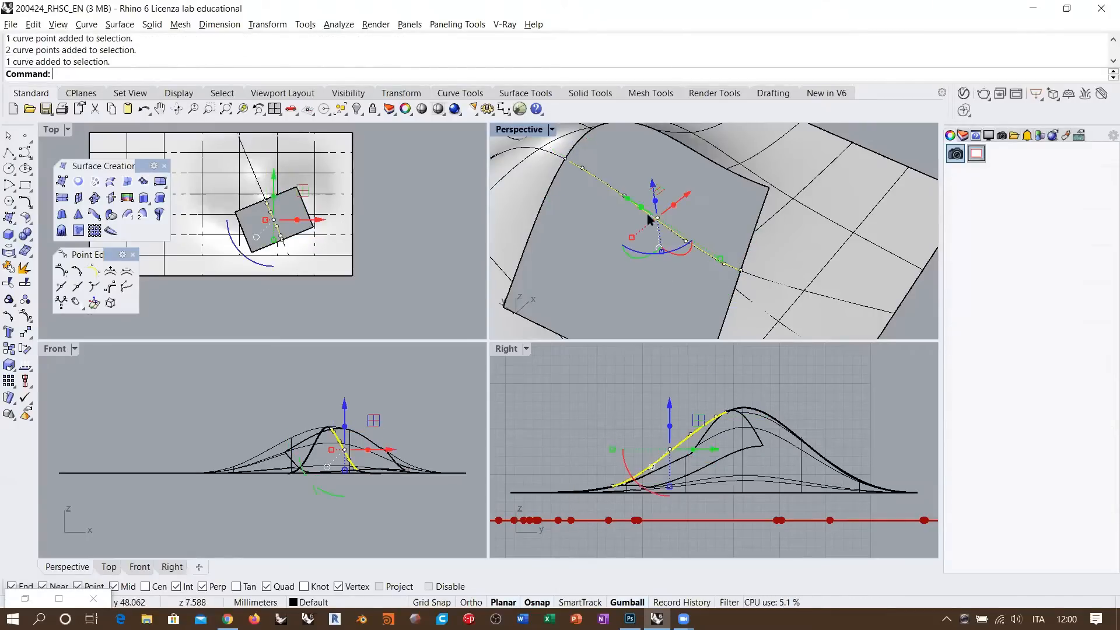
- Select the two middle control points of the blend curve for reshaping
left_click_drag(620, 175, 692, 270)
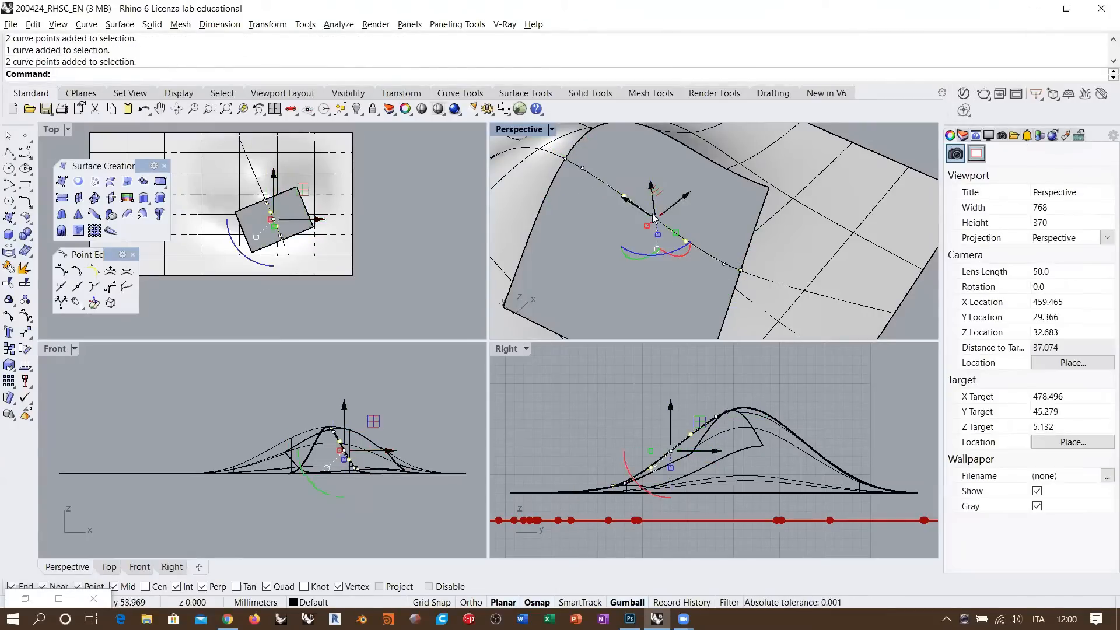
mouse_move(685, 207)
right_mouse_down()
mouse_move(721, 210)
mouse_move(703, 211)
right_mouse_up()
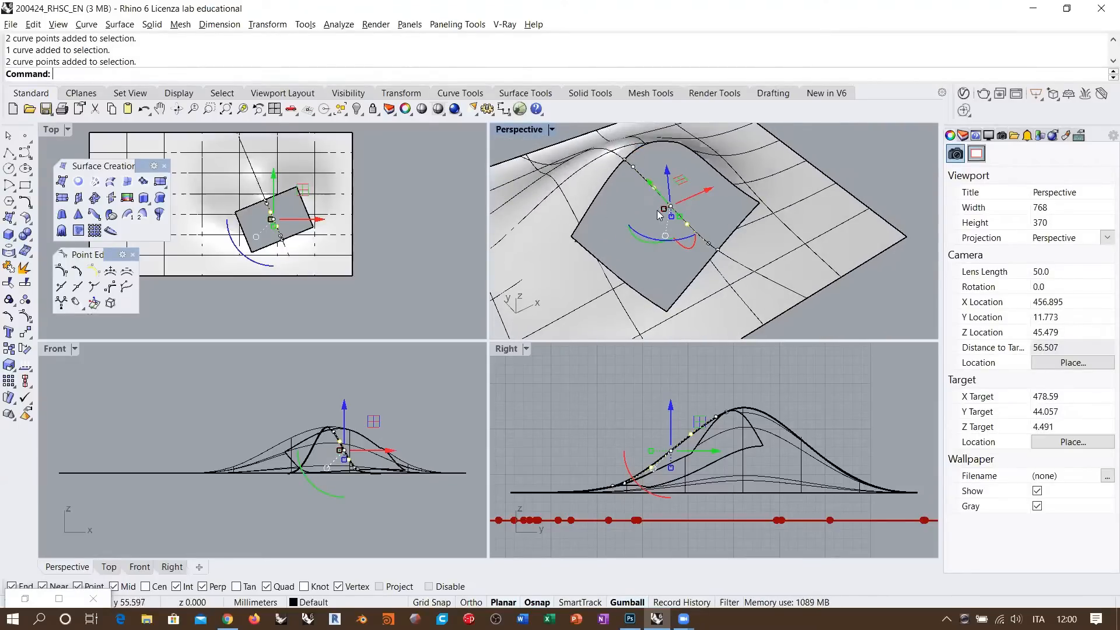
- Insert three knots along the middle of the curve that crosses the surface opening
scroll(668, 209, "up", 5)
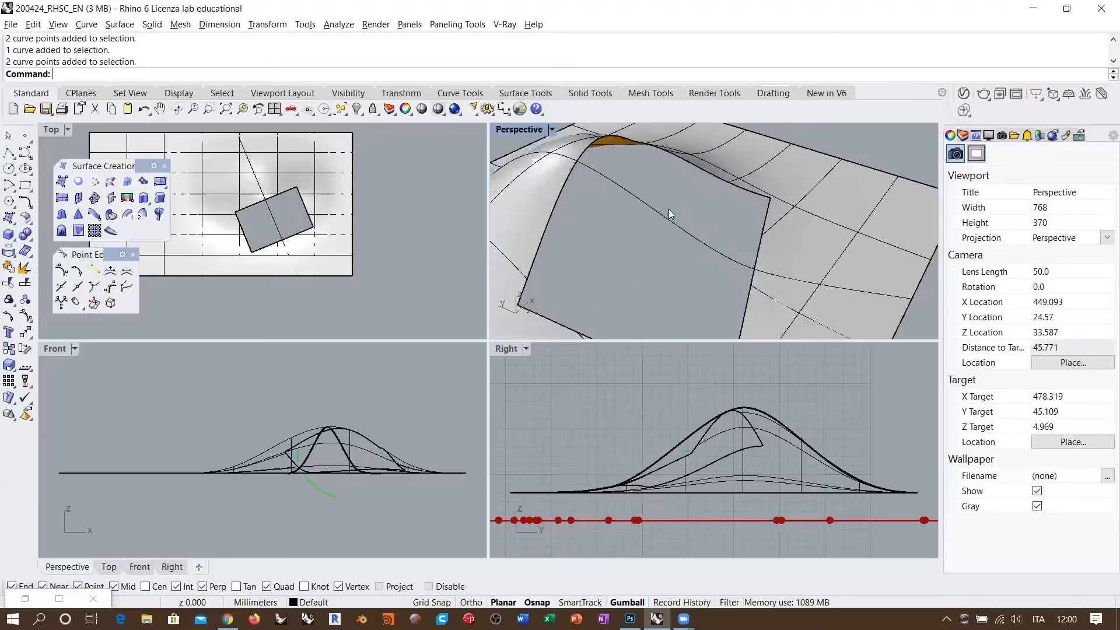
left_click(614, 196)
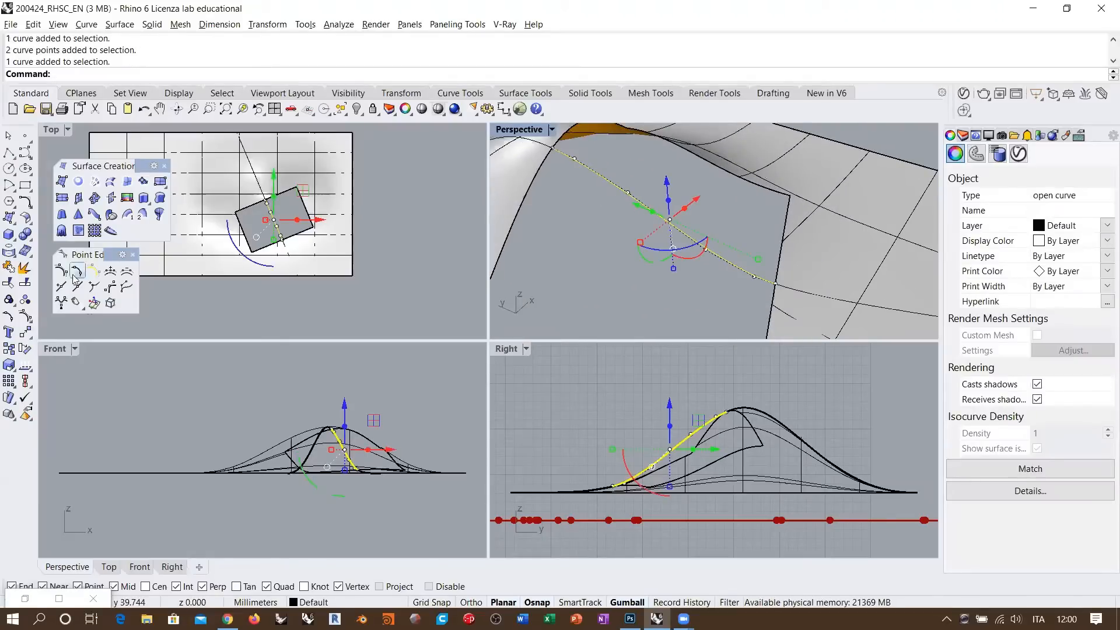
left_click(61, 286)
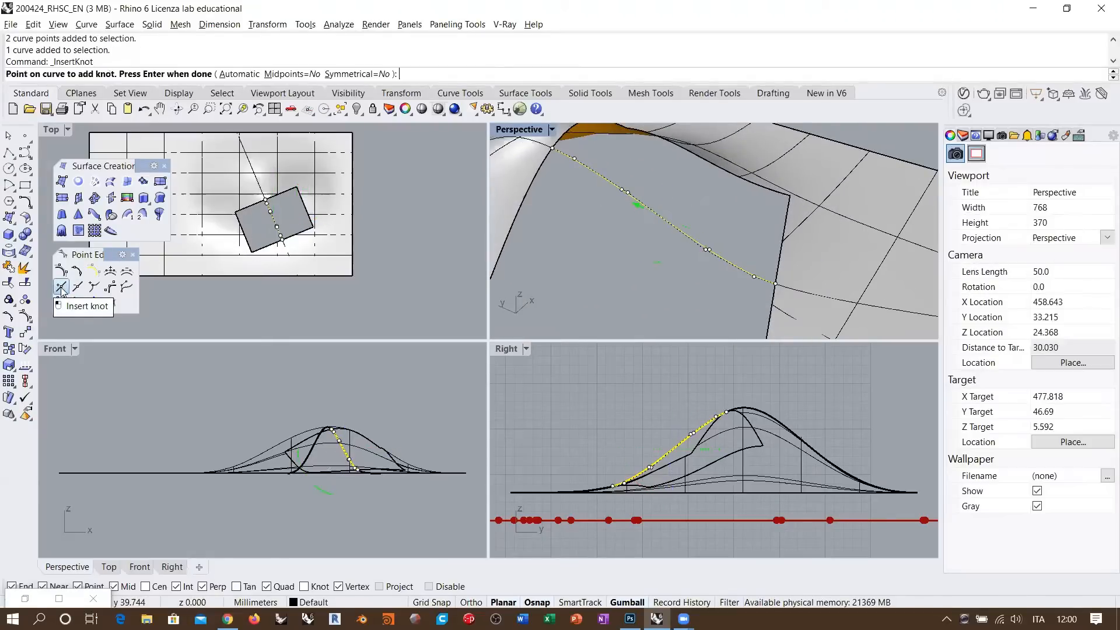
left_click(663, 218)
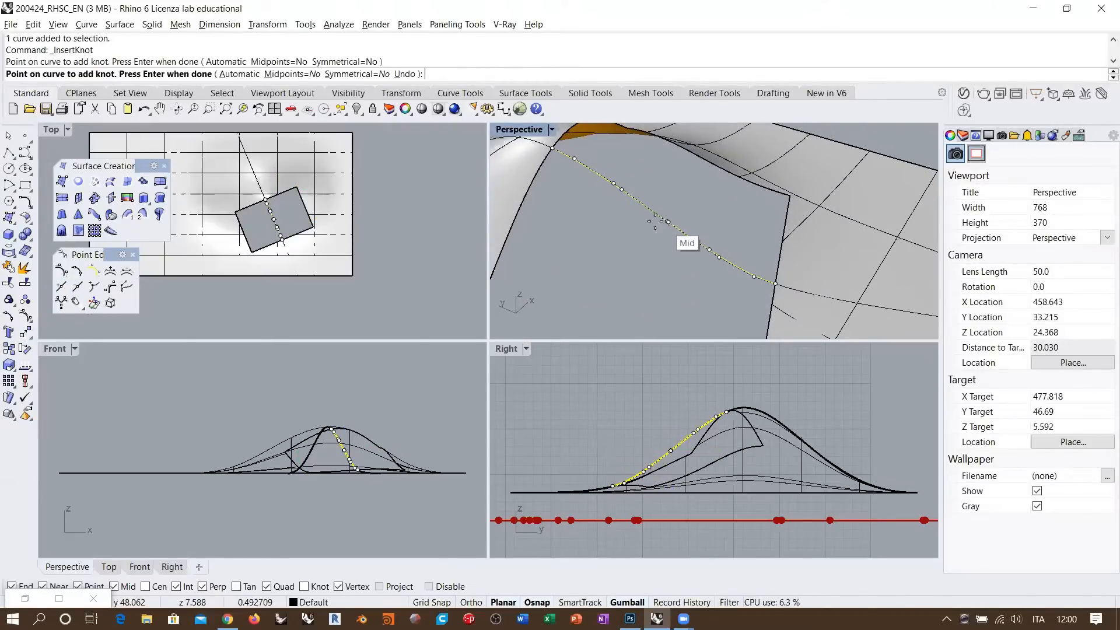
left_click(675, 228)
left_click(687, 236)
key("Return")
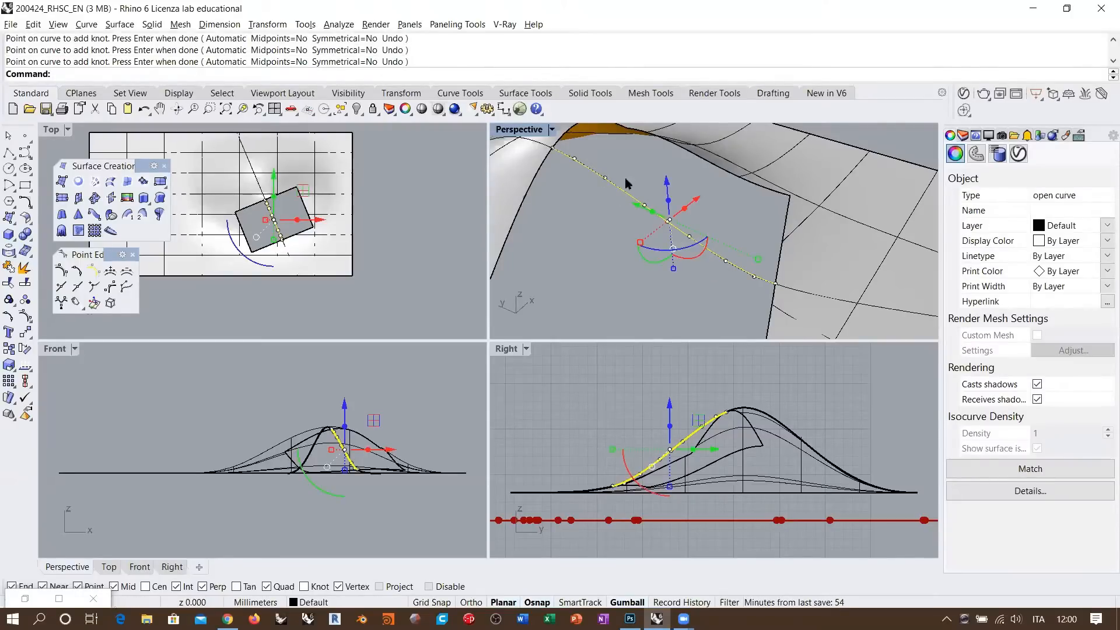
- Align the crossing curve's three middle control points in world Z only with SetPt, to the height of the terrain surface beside the opening's upper edge
left_click_drag(626, 184, 690, 270)
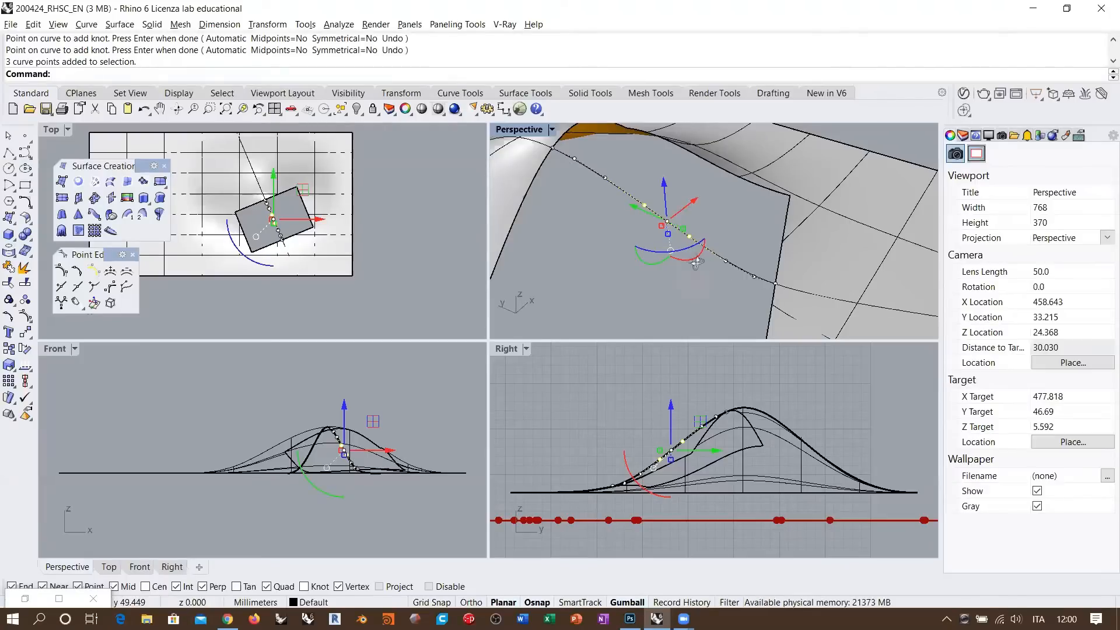
right_click_drag(695, 262, 593, 163)
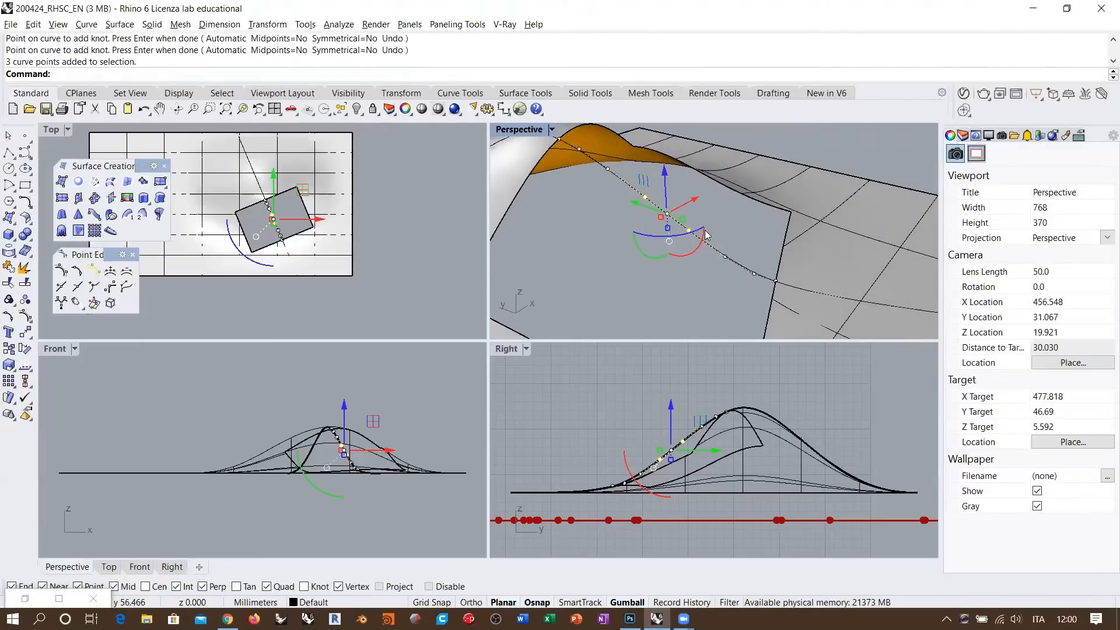
right_click_drag(706, 234, 704, 209)
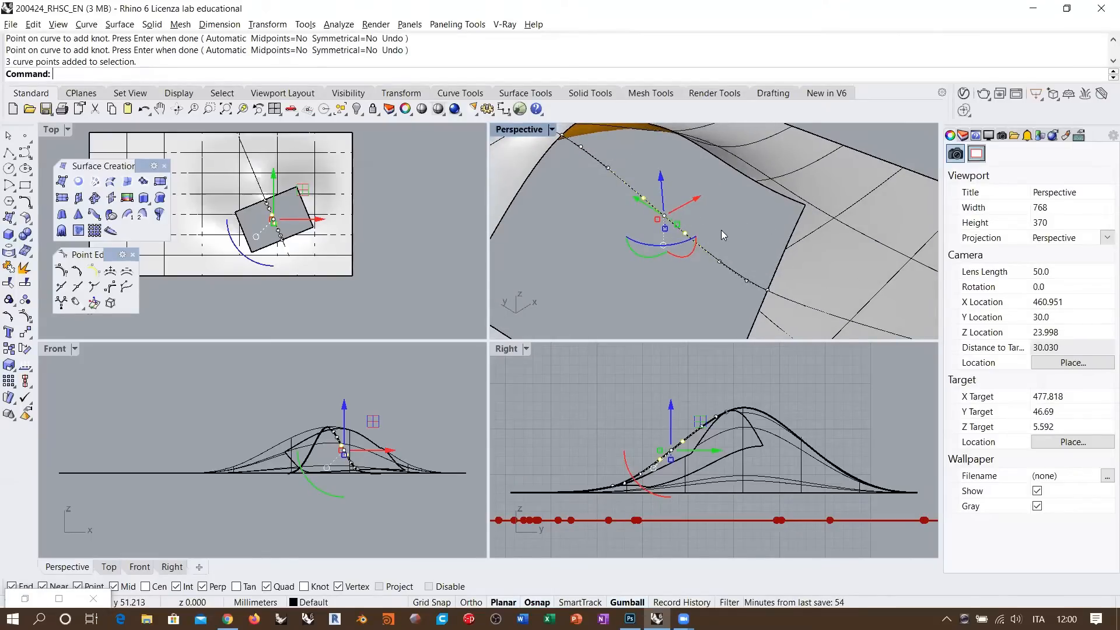
right_click_drag(721, 230, 747, 234)
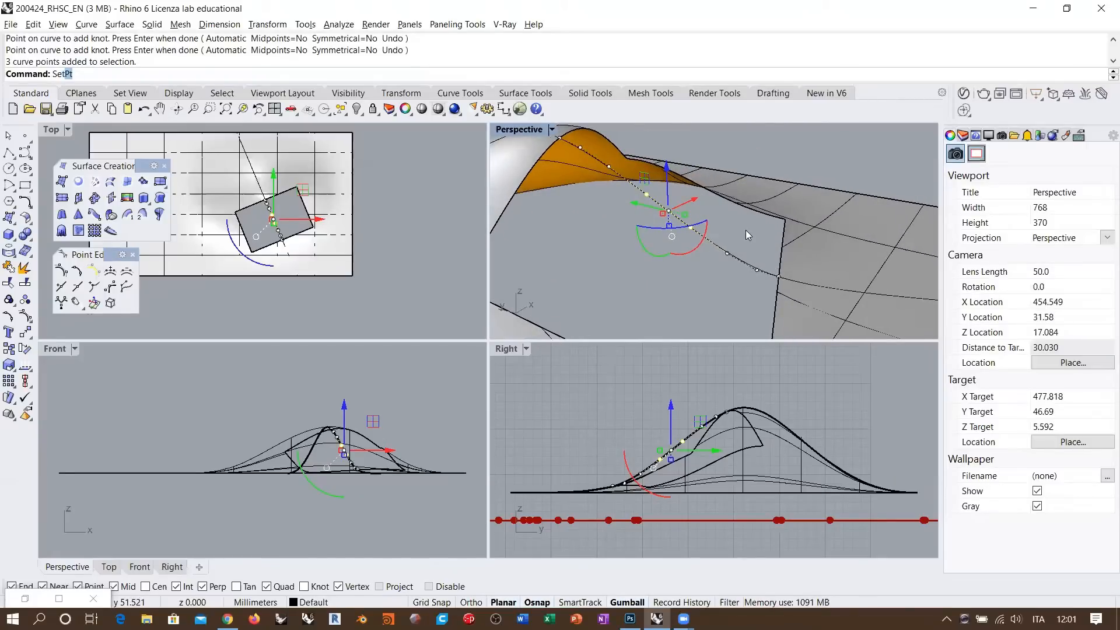
key("Return")
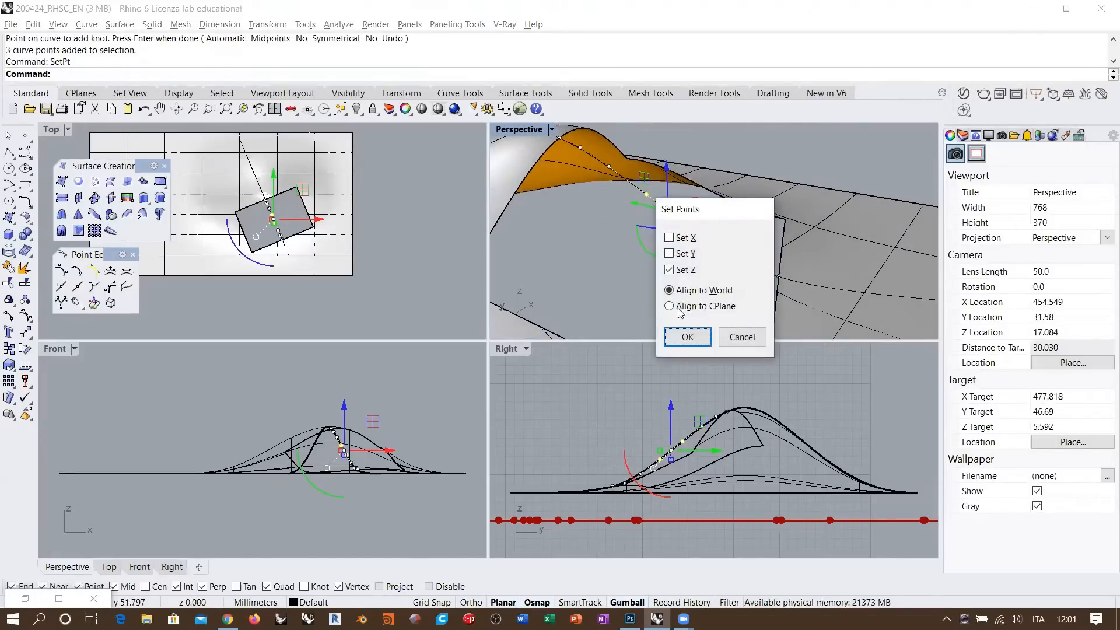
left_click(687, 336)
scroll(621, 208, "down", 4)
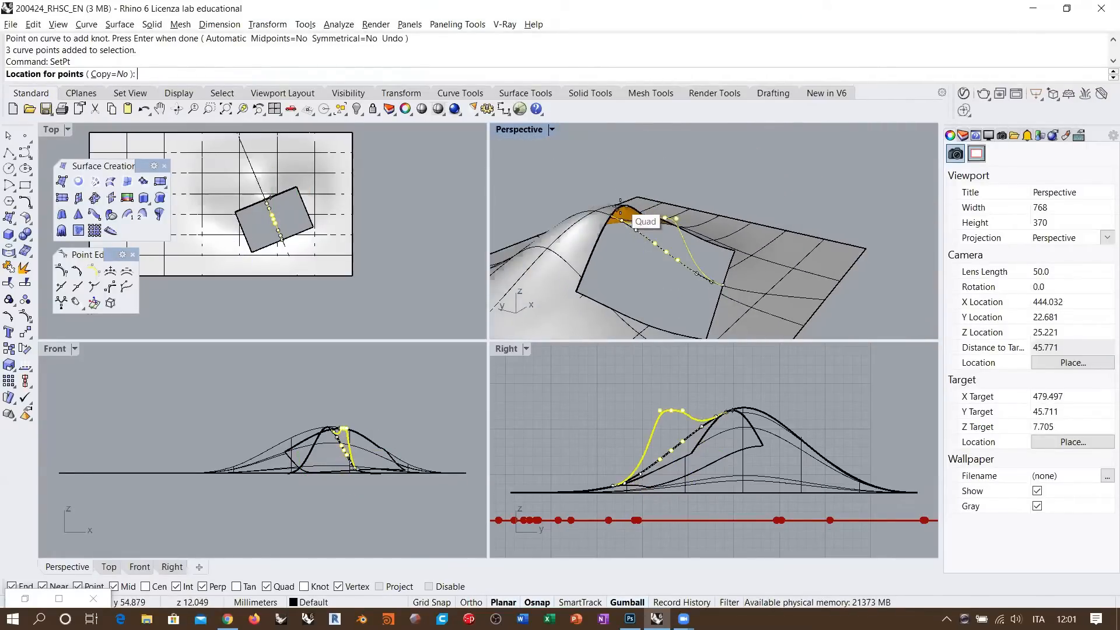
scroll(620, 202, "up", 5)
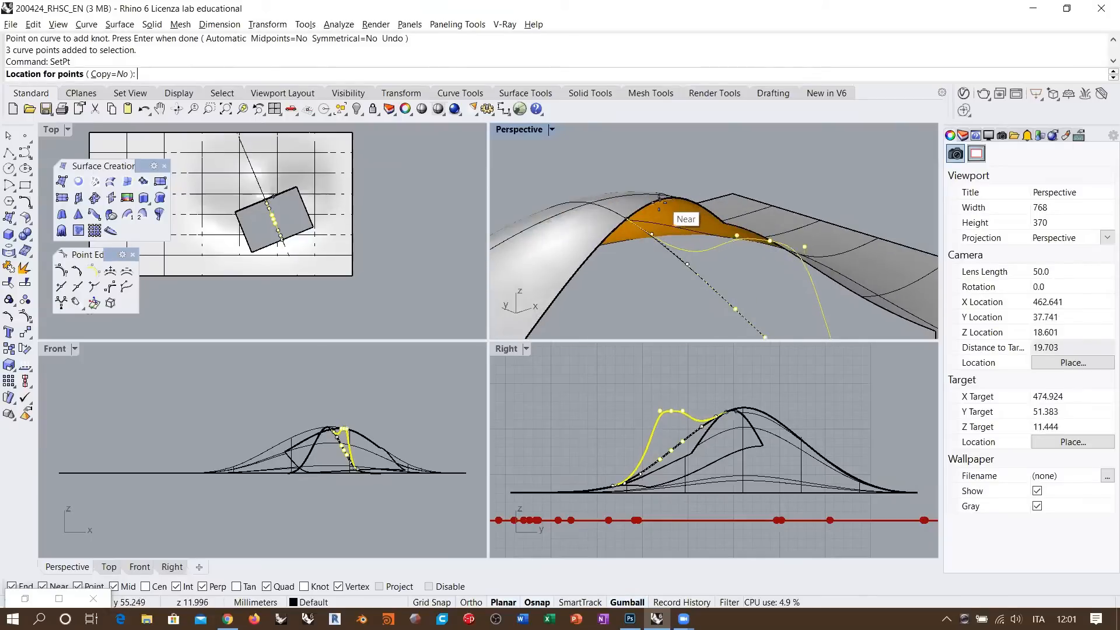
left_click(664, 201)
- Shift the three raised control points slightly outward along Y and rotate them about the X axis to tilt the curve's crest
scroll(664, 200, "down", 6)
right_click_drag(700, 252, 662, 232)
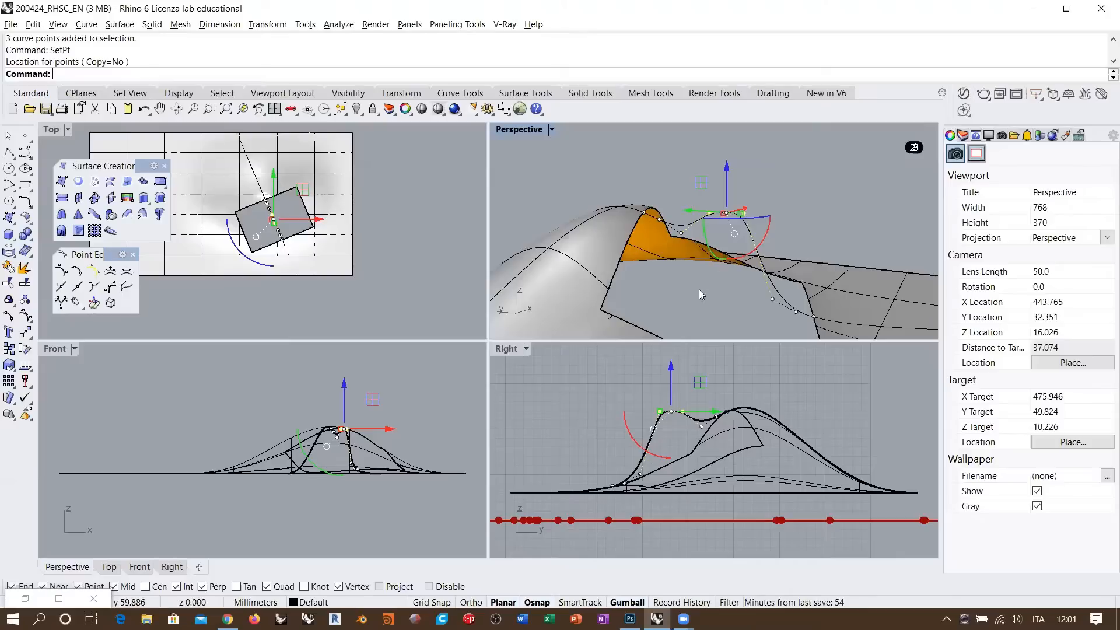
right_click_drag(734, 261, 762, 248)
left_click_drag(701, 185, 715, 184)
left_click_drag(781, 241, 754, 253)
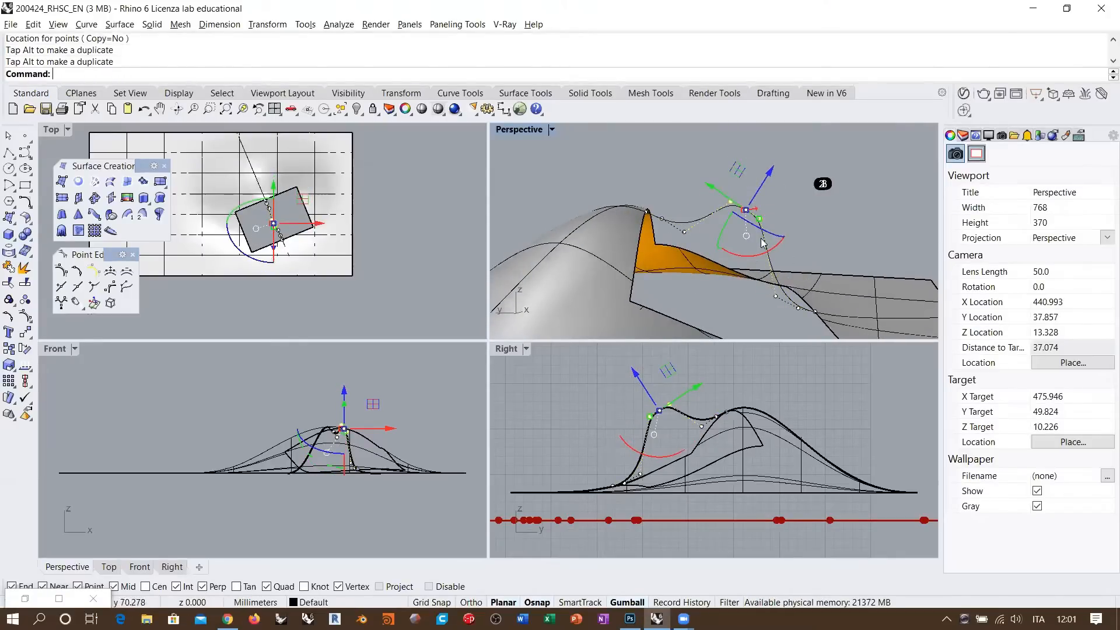
right_click_drag(763, 242, 724, 225)
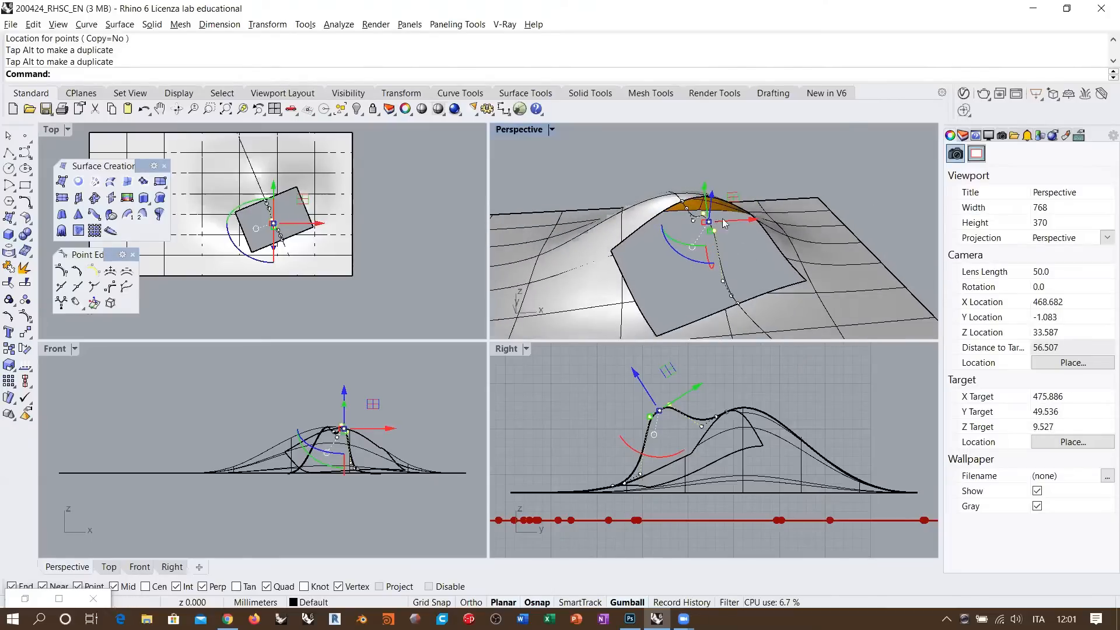
key("Escape")
- Try a network surface from the opening's four edges and the crossing curve, with Curvature matching on all edges, and undo it
right_click_drag(672, 273, 701, 231)
scroll(722, 258, "up", 4)
right_click(753, 231)
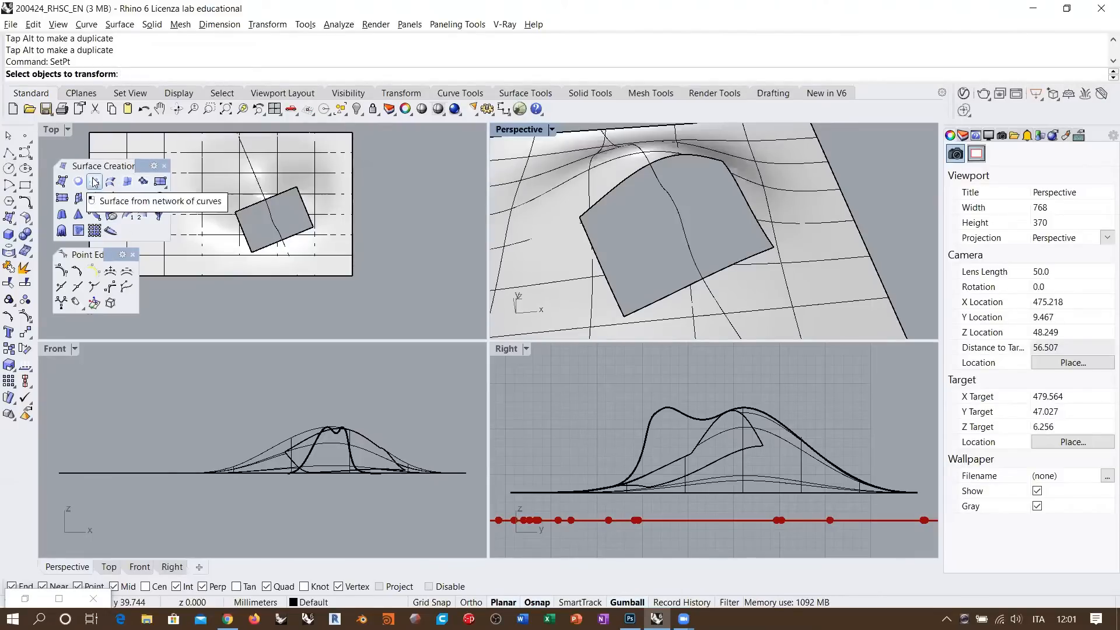
left_click(110, 182)
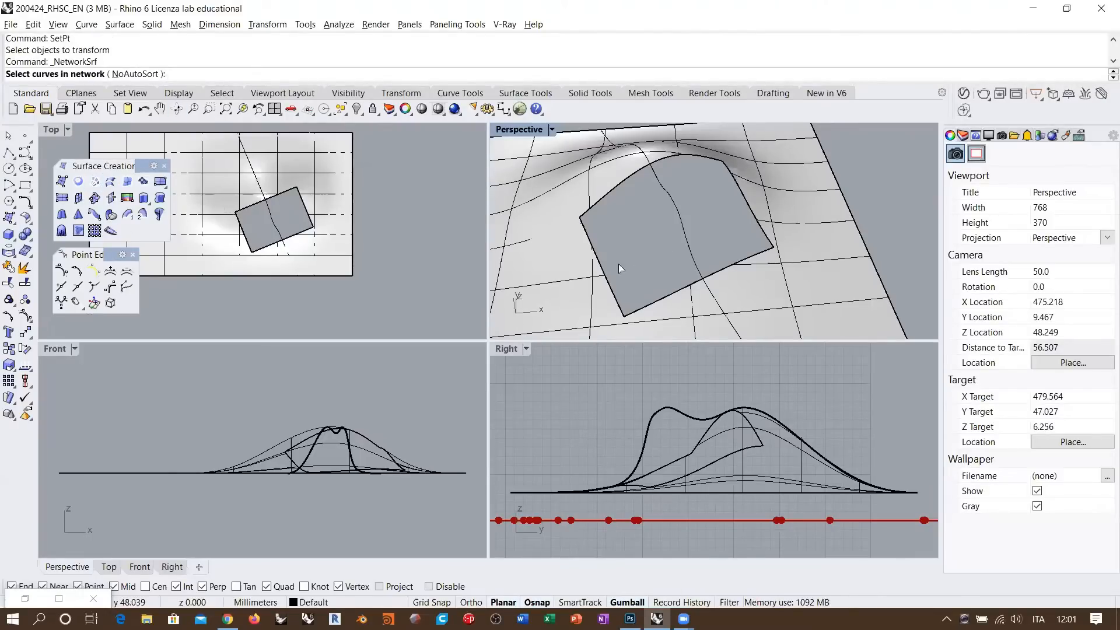
left_click(602, 276)
left_click(683, 242)
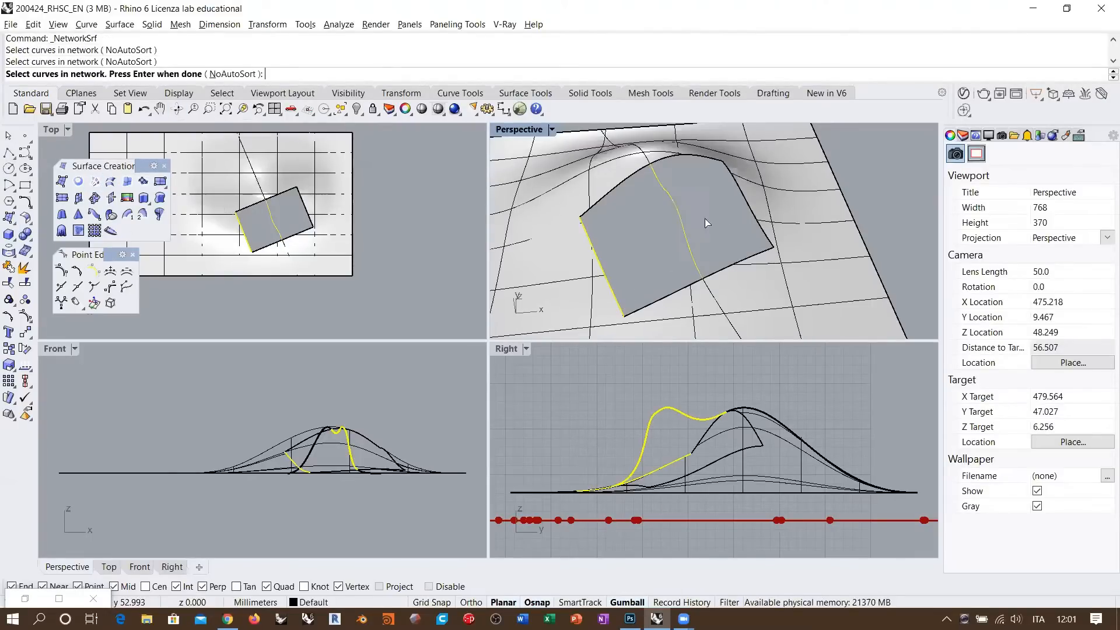
left_click(752, 213)
left_click(675, 295)
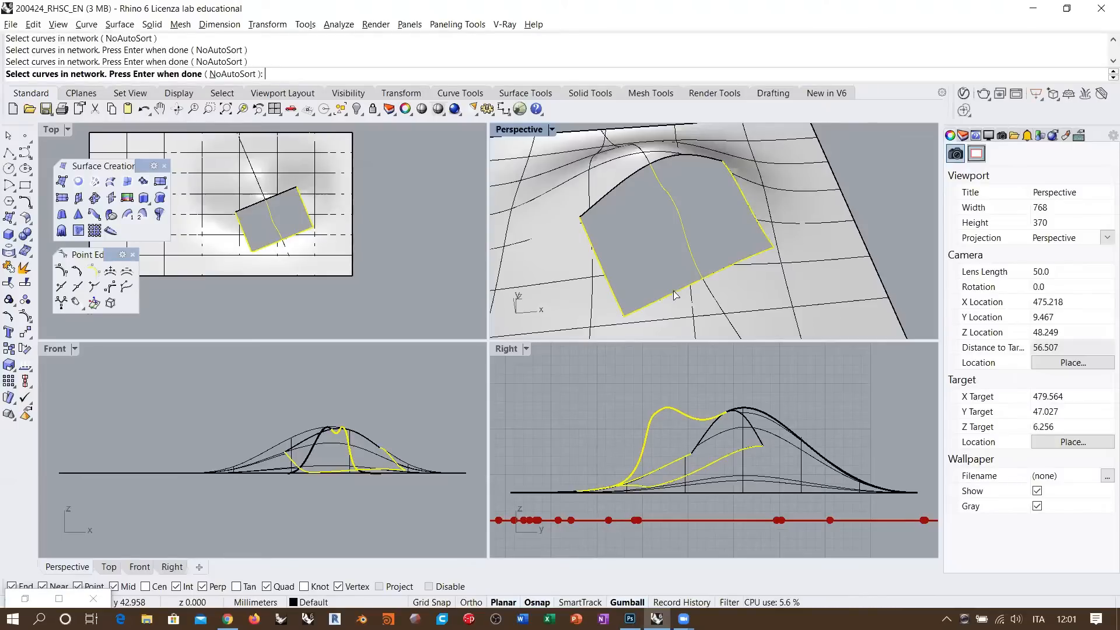
left_click(611, 195)
key("Return")
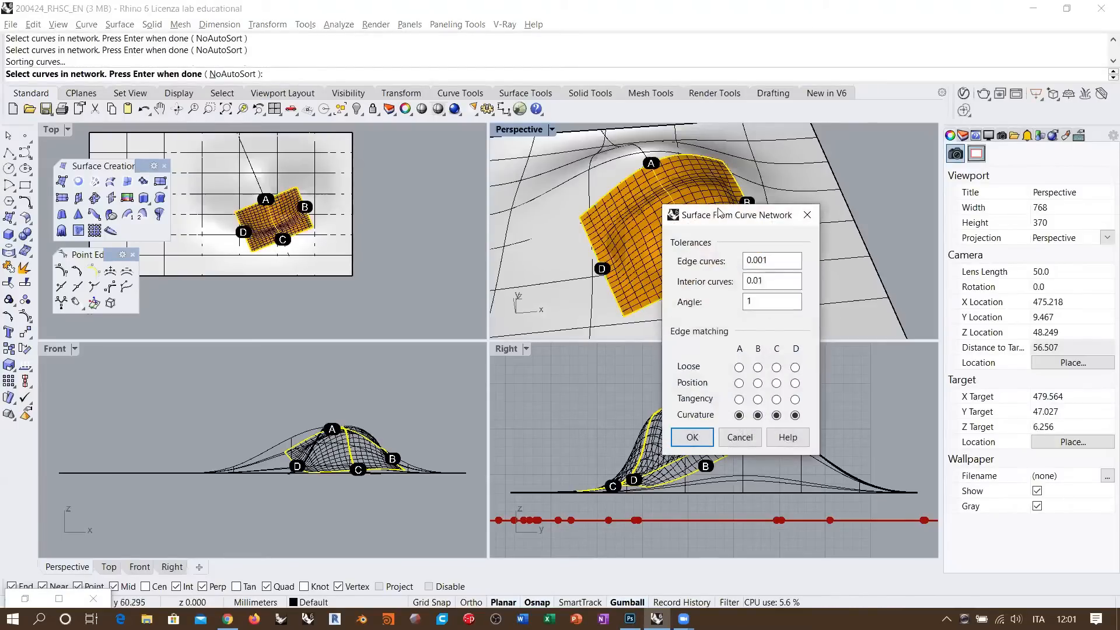
left_click_drag(714, 218, 871, 332)
mouse_move(658, 246)
right_mouse_down()
mouse_move(748, 173)
mouse_move(765, 174)
mouse_move(659, 238)
right_mouse_up()
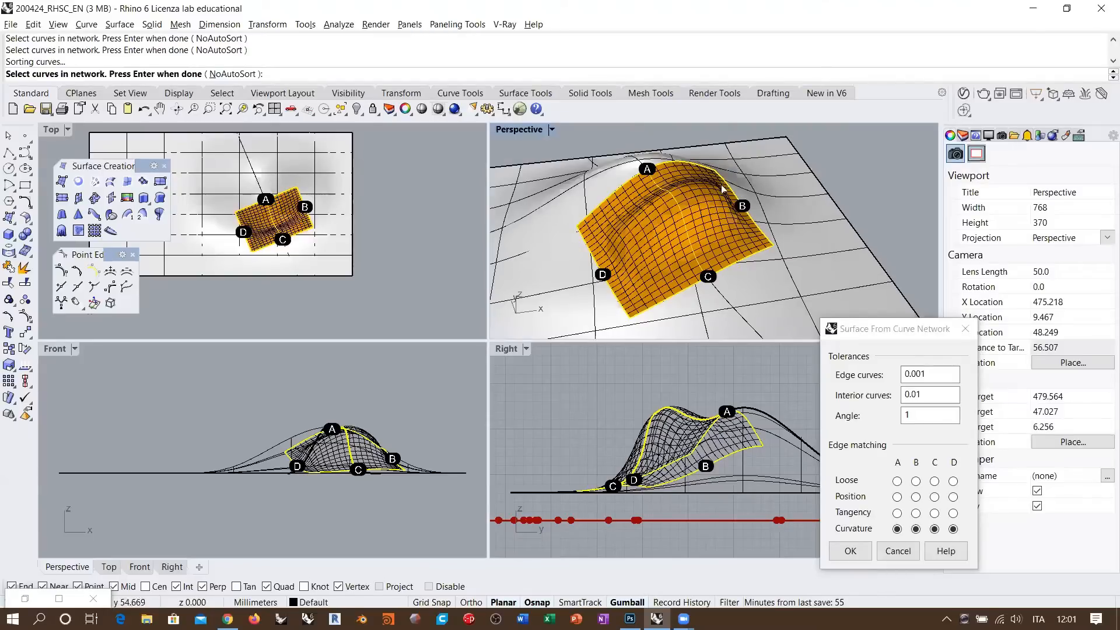
key("Return")
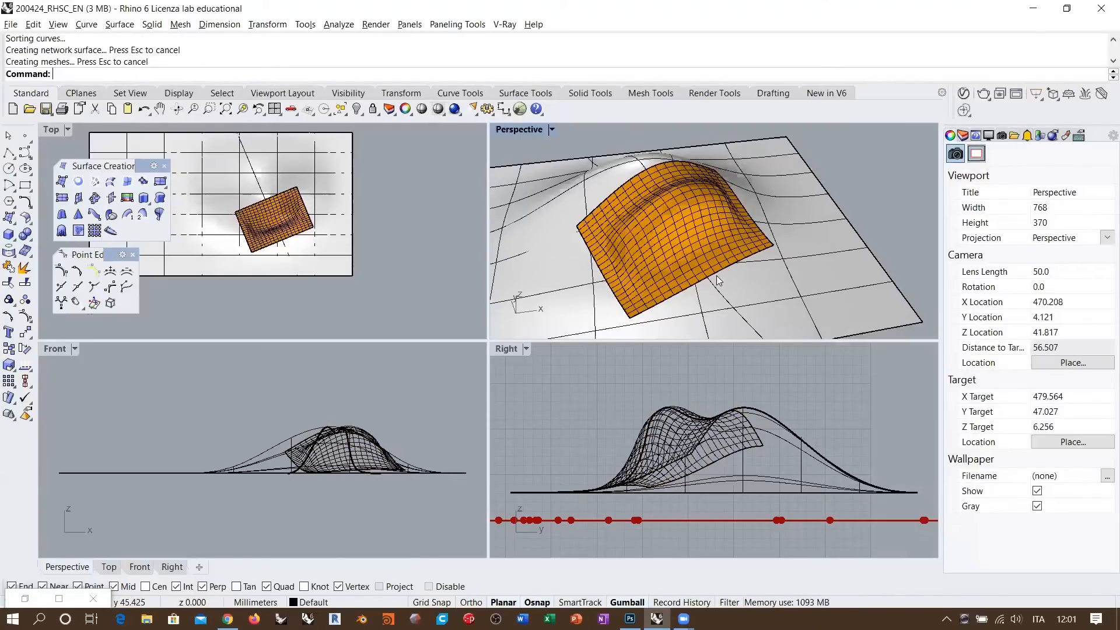
key("ctrl+z")
- Preview a network surface again from the four opening edges and the crossing curve, with Curvature matching for edge C
right_click_drag(721, 264, 637, 237)
right_click(615, 291)
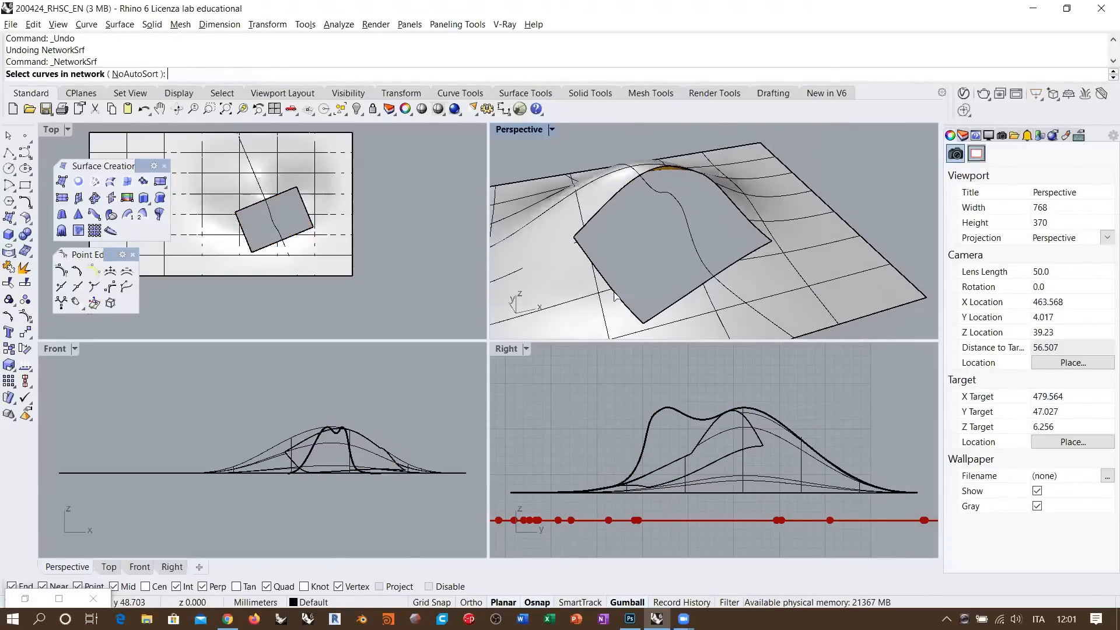
left_click(614, 291)
left_click(686, 234)
left_click(730, 211)
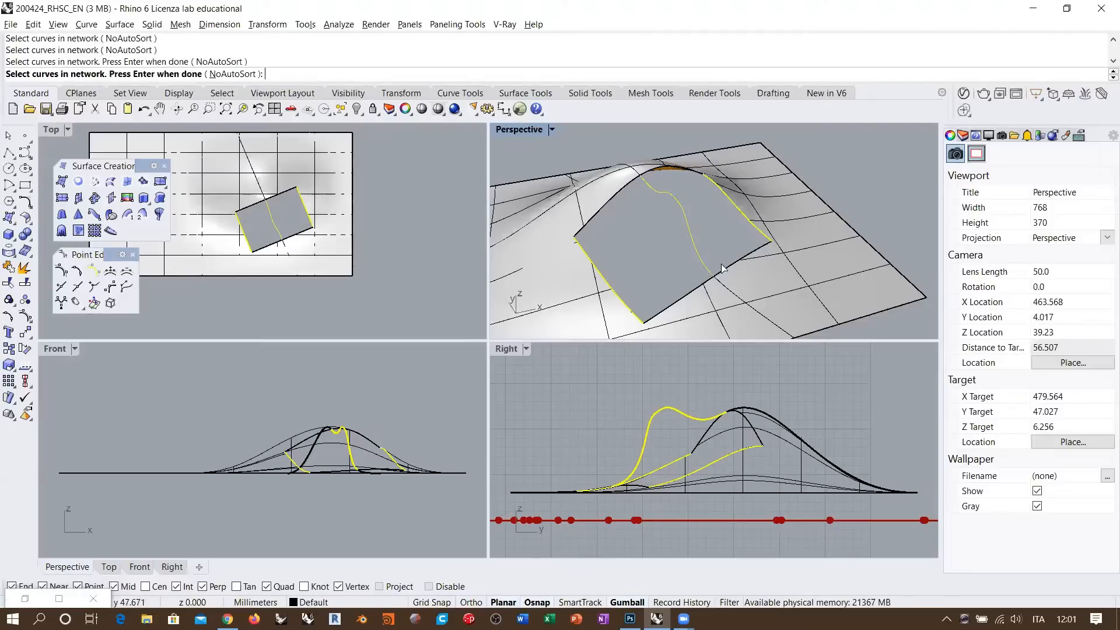
left_click(725, 269)
left_click(654, 177)
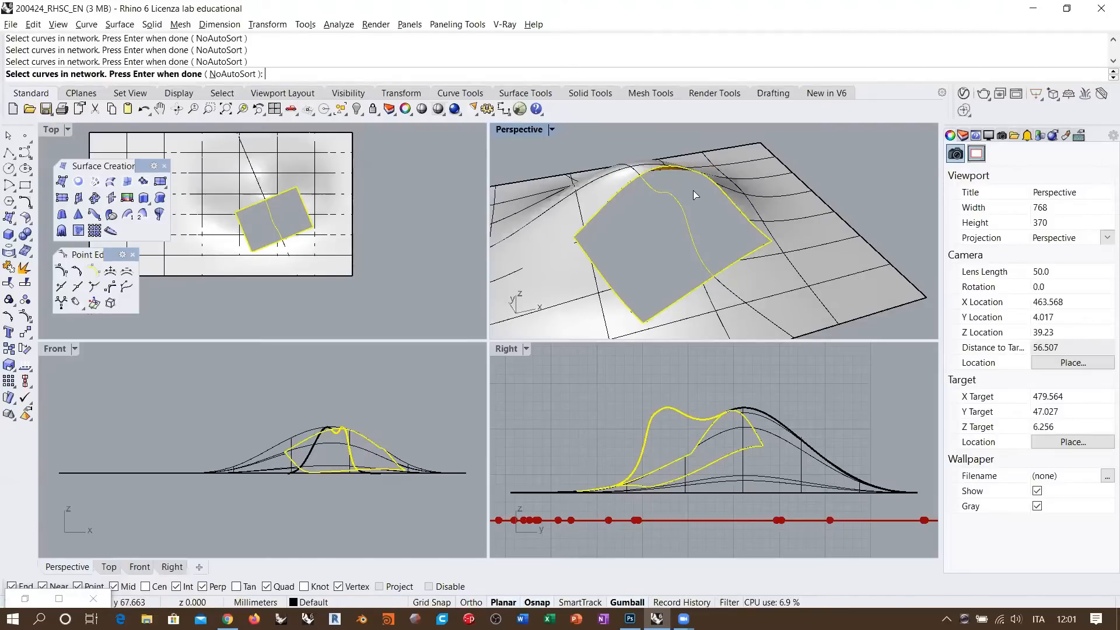
key("Return")
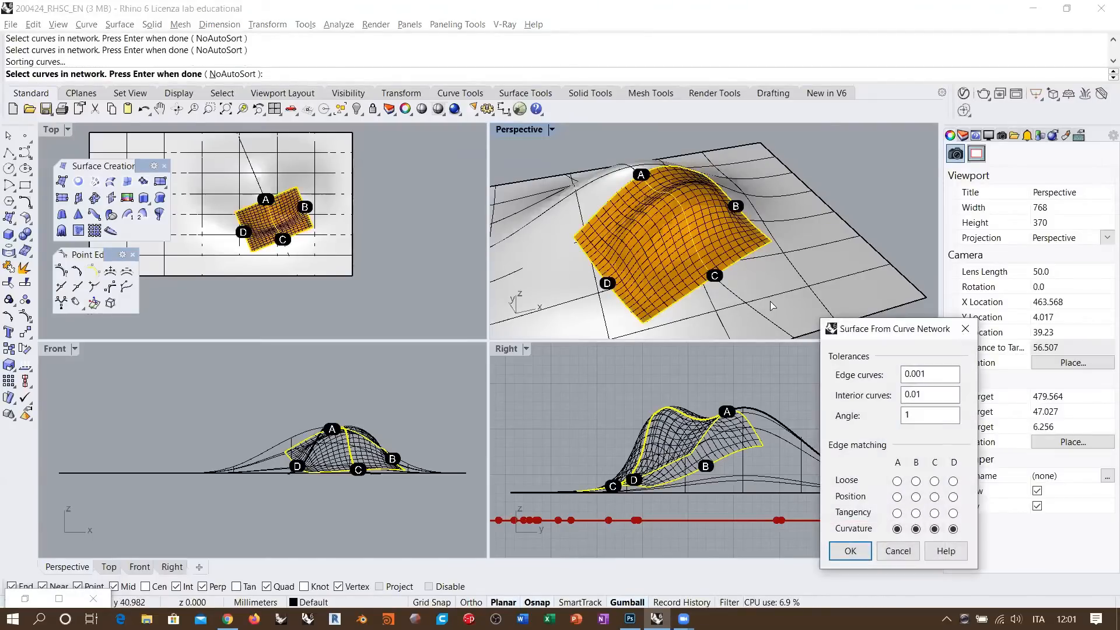
left_click(934, 529)
- Examine how the previewed network surface follows the crossing curve near edges C and A, and cancel the surface
right_click_drag(678, 264, 719, 249)
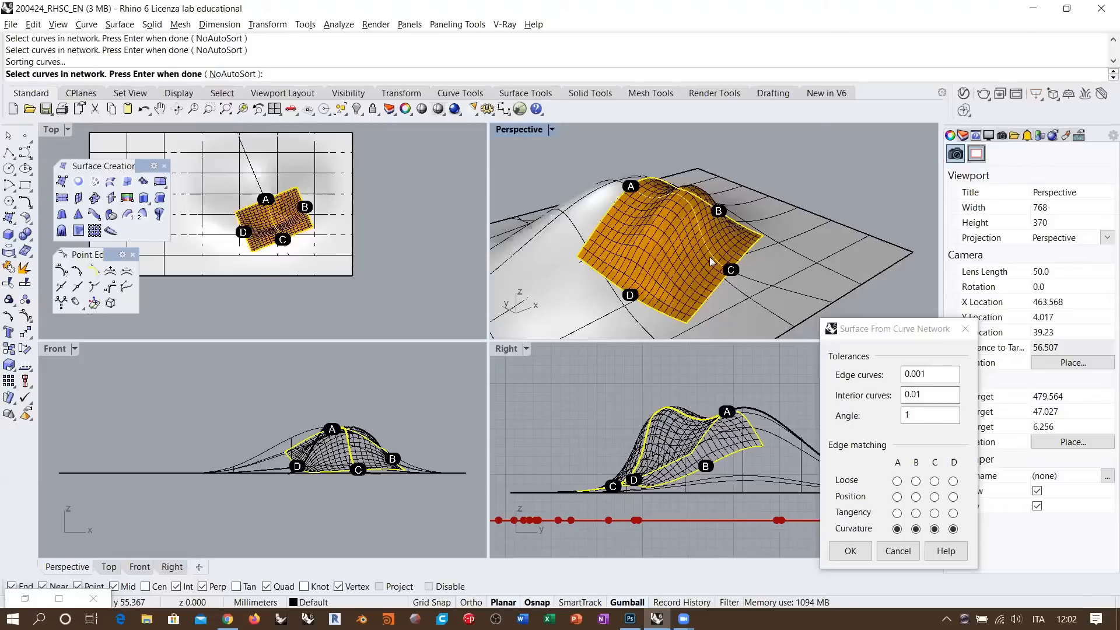
right_click_drag(710, 257, 731, 248)
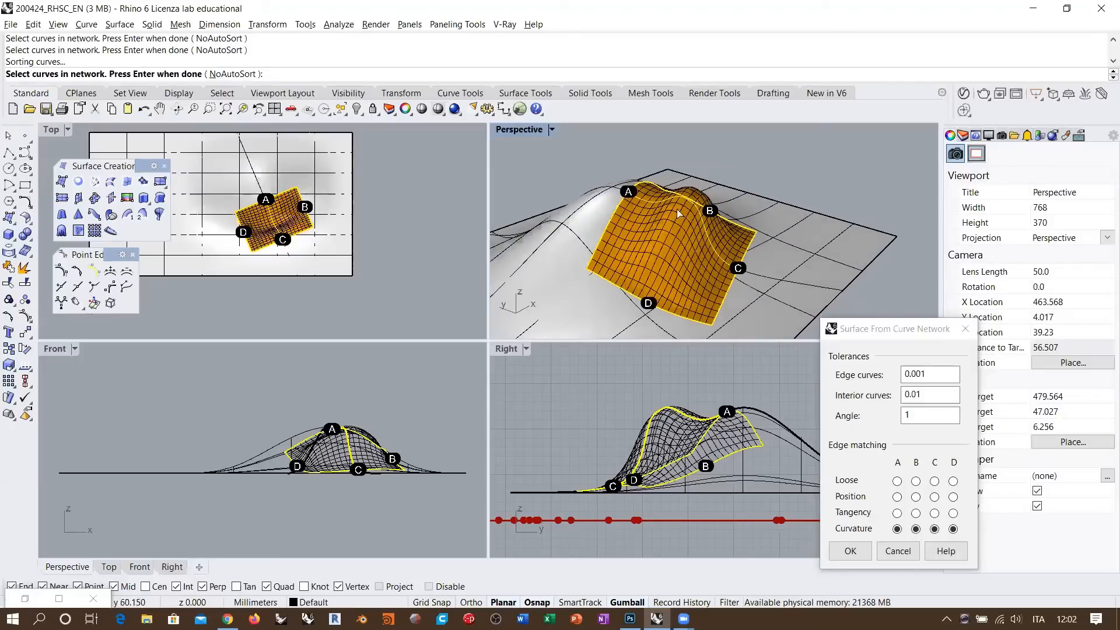
scroll(750, 276, "up", 10)
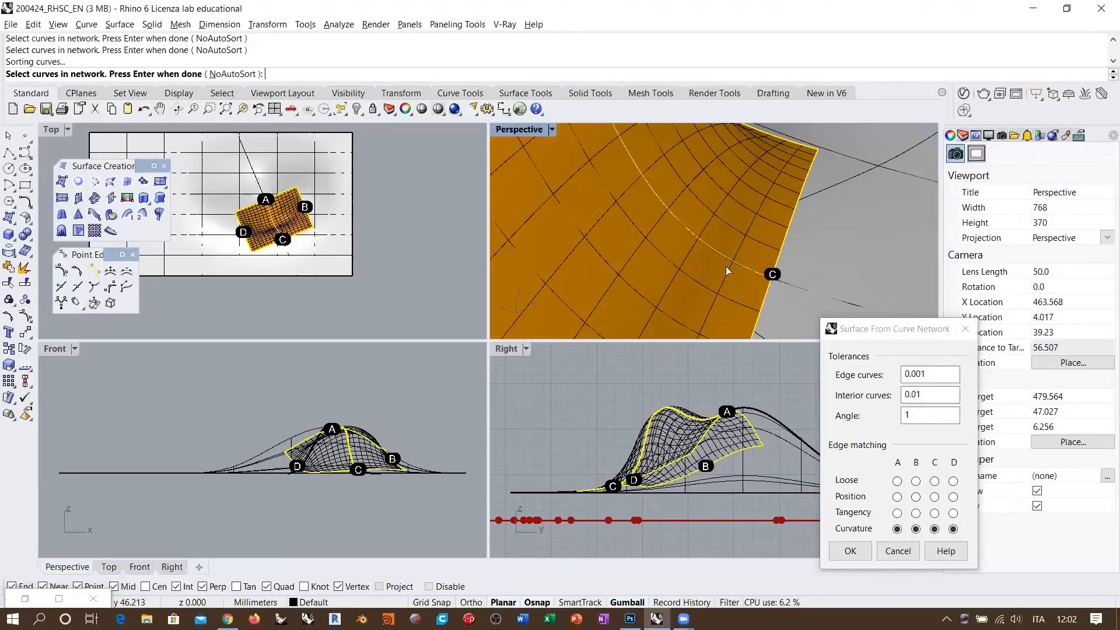
right_click_drag(690, 243, 668, 229)
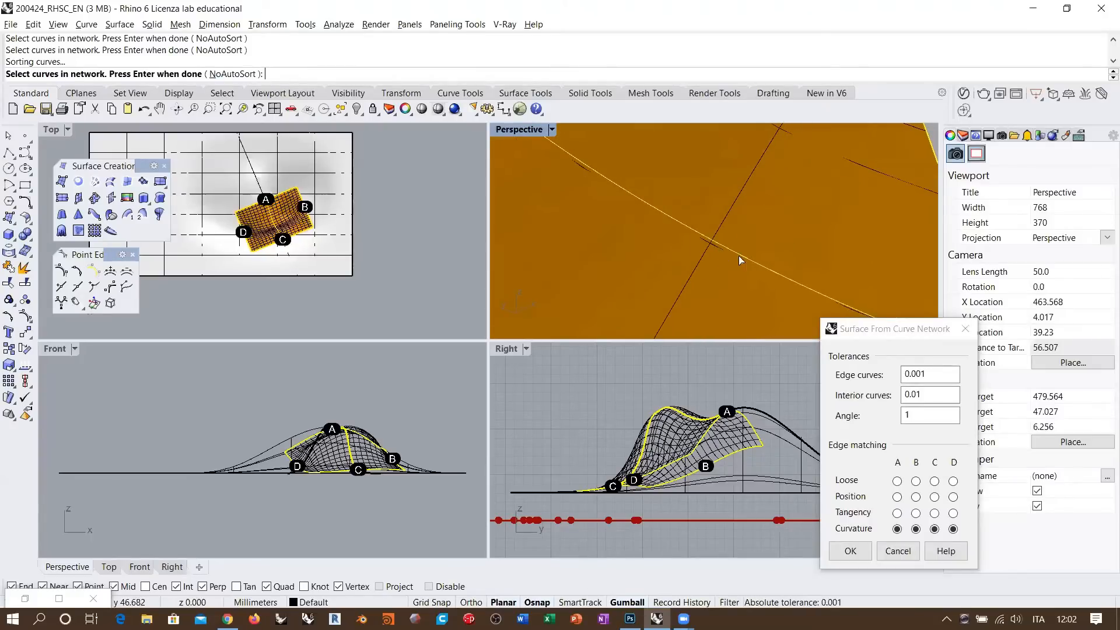
scroll(783, 257, "down", 10)
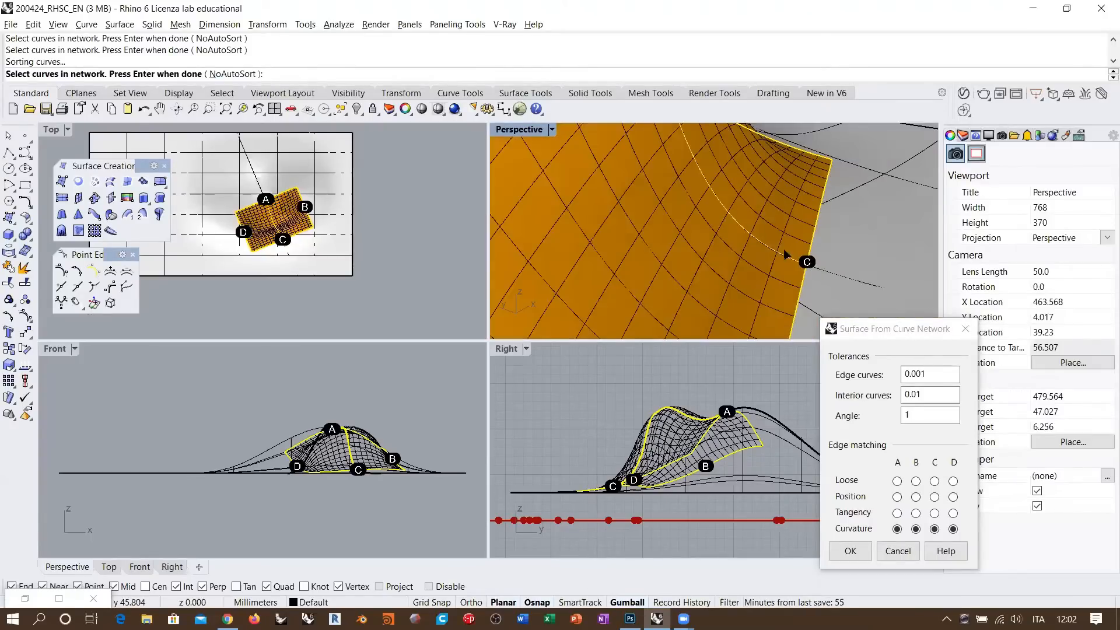
mouse_move(710, 198)
right_mouse_down("shift")
mouse_move(789, 259)
mouse_move(704, 217)
right_mouse_up("shift")
scroll(684, 200, "up", 8)
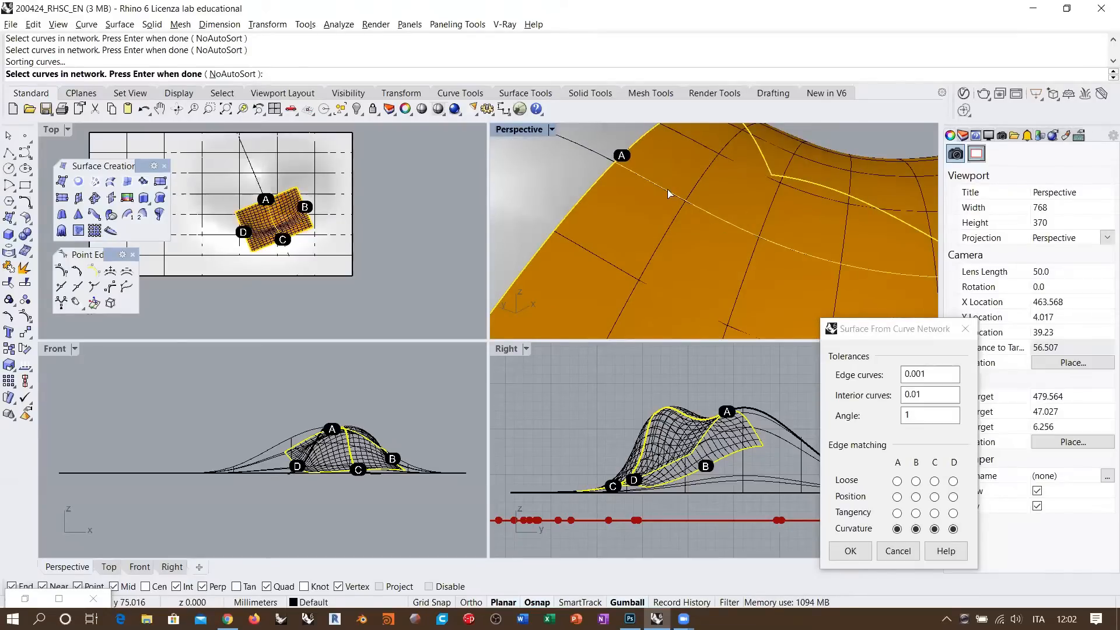
scroll(671, 187, "down", 8)
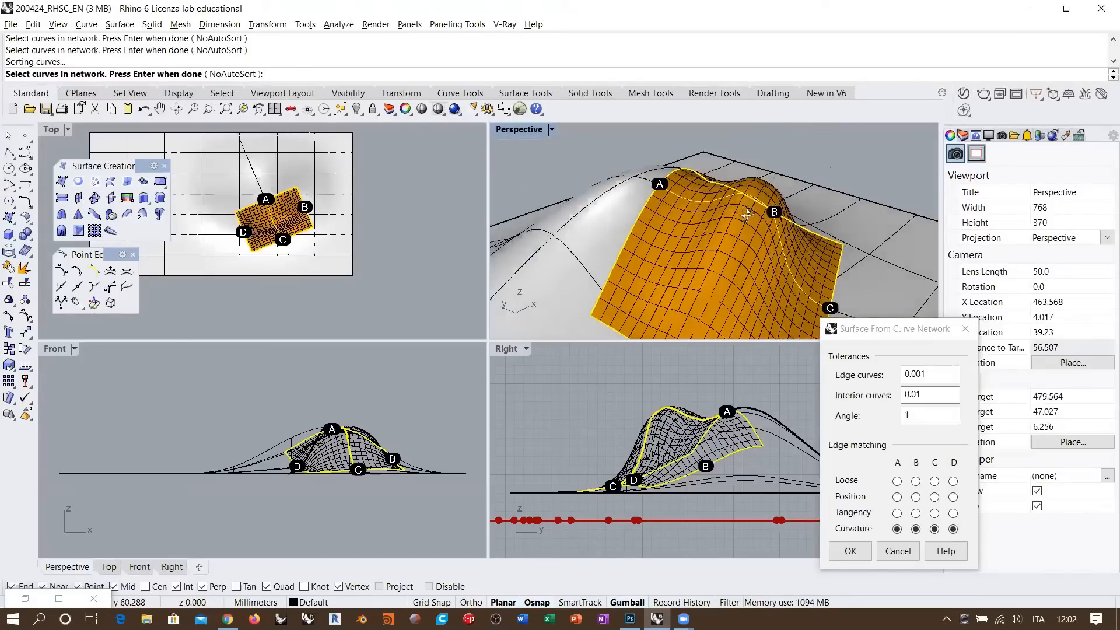
left_click(895, 557)
- Select the curve crossing the opening and keep the curve-editing tools available as a floating palette
scroll(704, 255, "up", 4)
right_click_drag(705, 255, 710, 212)
left_click(710, 211)
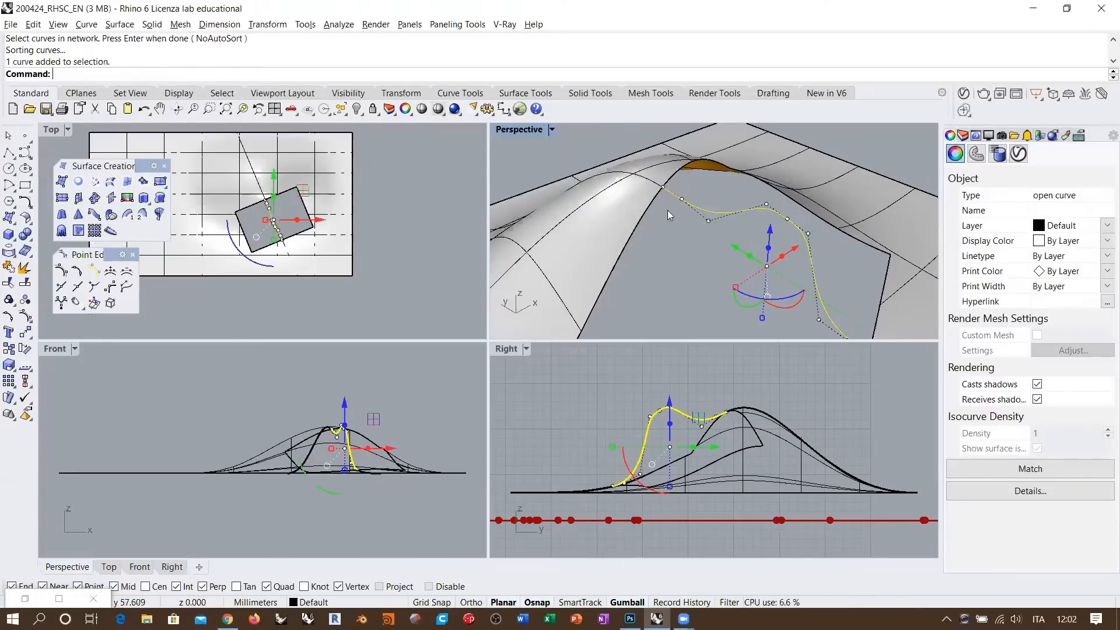
left_click_drag(52, 193, 408, 210)
left_click(25, 202)
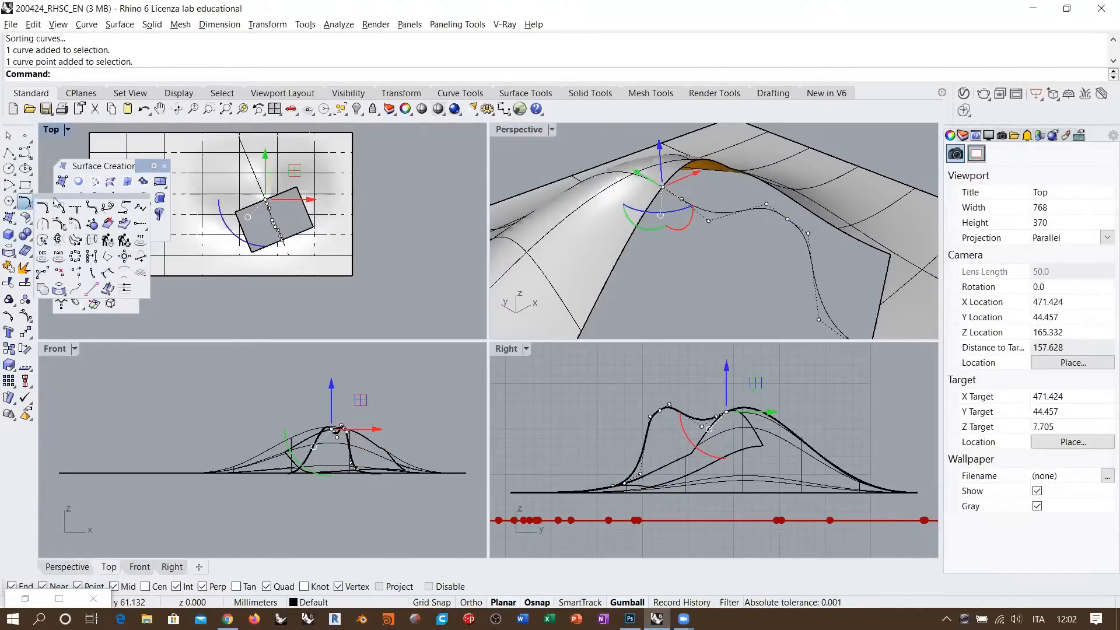
left_click_drag(57, 202, 364, 202)
left_click(725, 204)
left_click(726, 214)
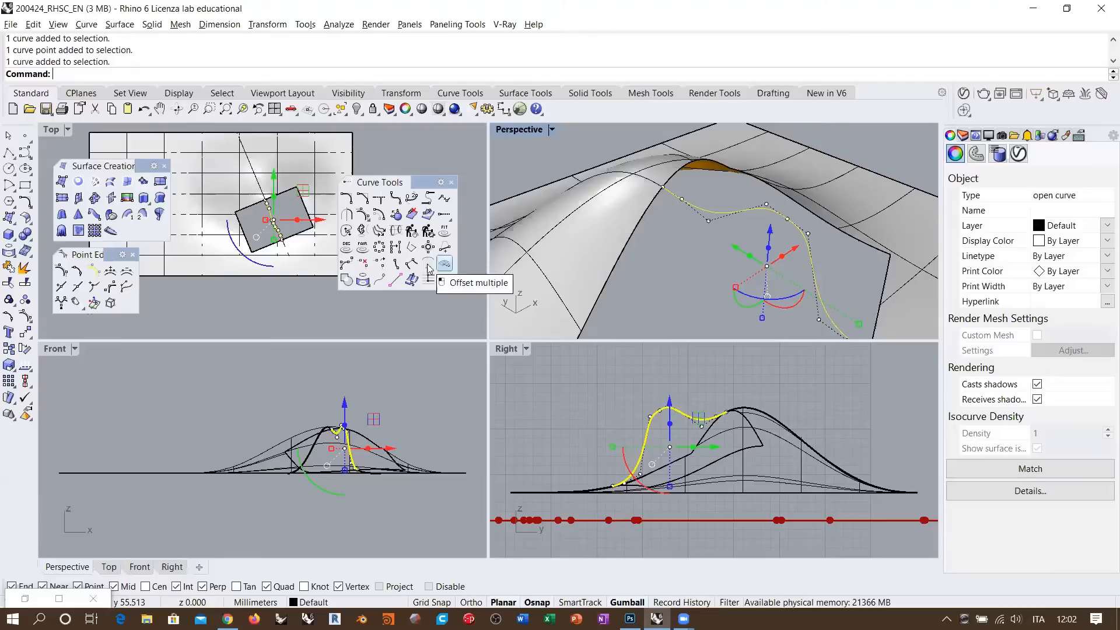
- Match the crossing curve's upper end to the adjoining terrain section curve with Curvature continuity, preserving Curvature at the other end
left_click(445, 200)
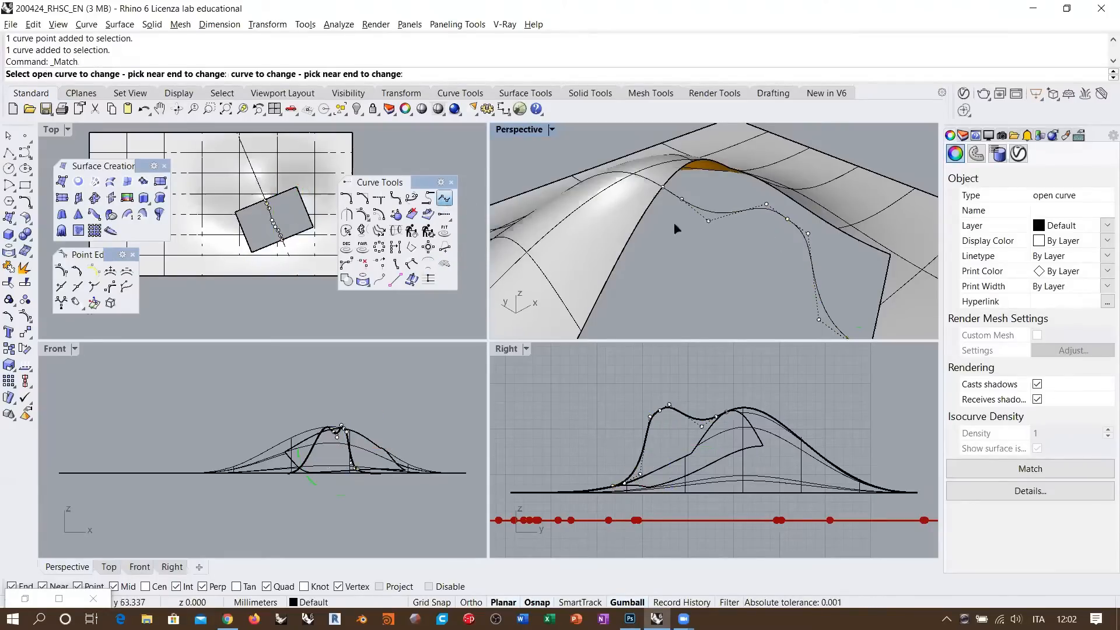
left_click(672, 199)
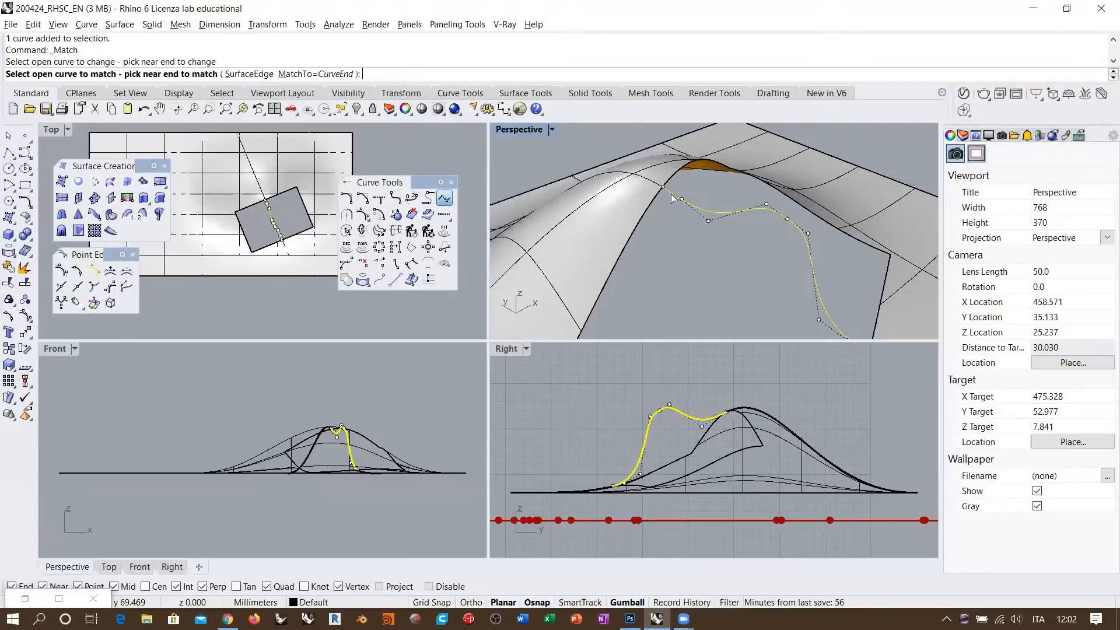
left_click(656, 186)
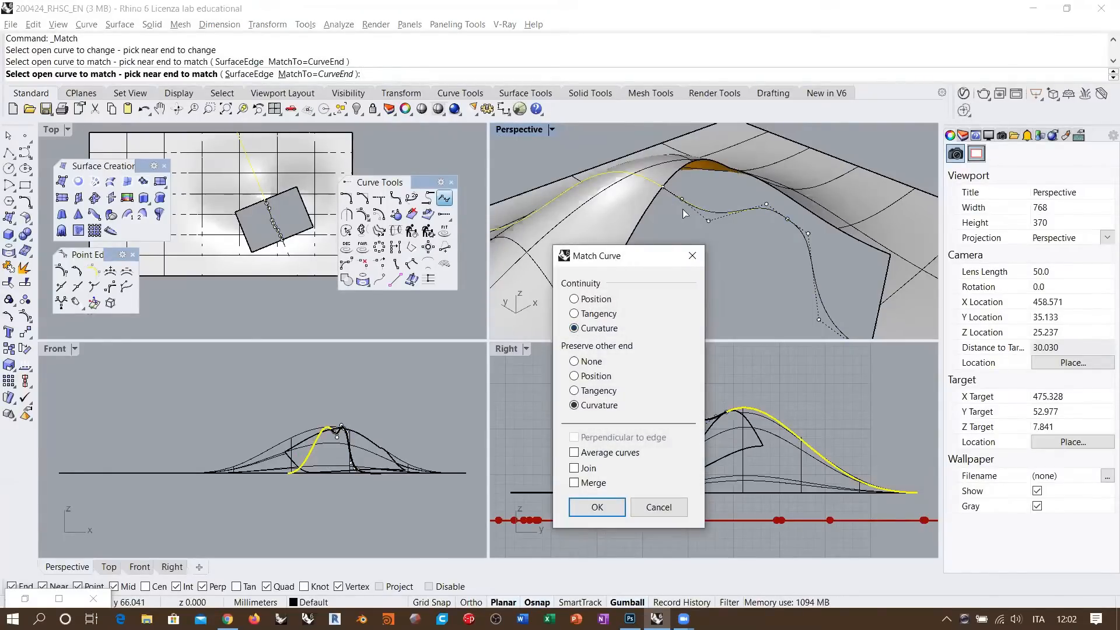
scroll(685, 205, "up", 5)
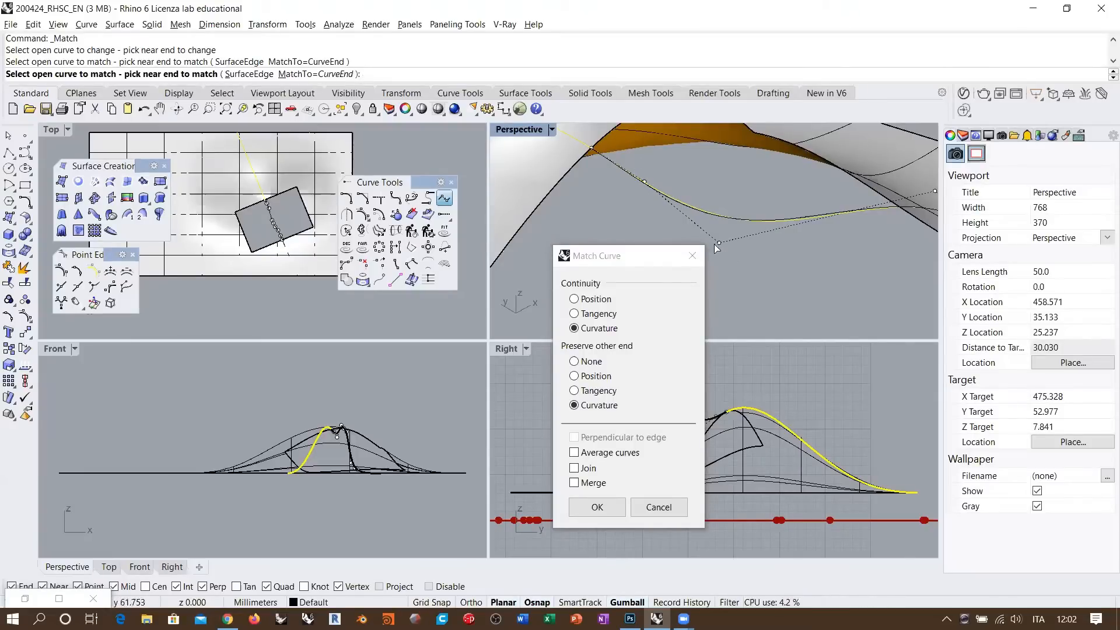
right_click_drag(616, 178, 679, 200, "ctrl")
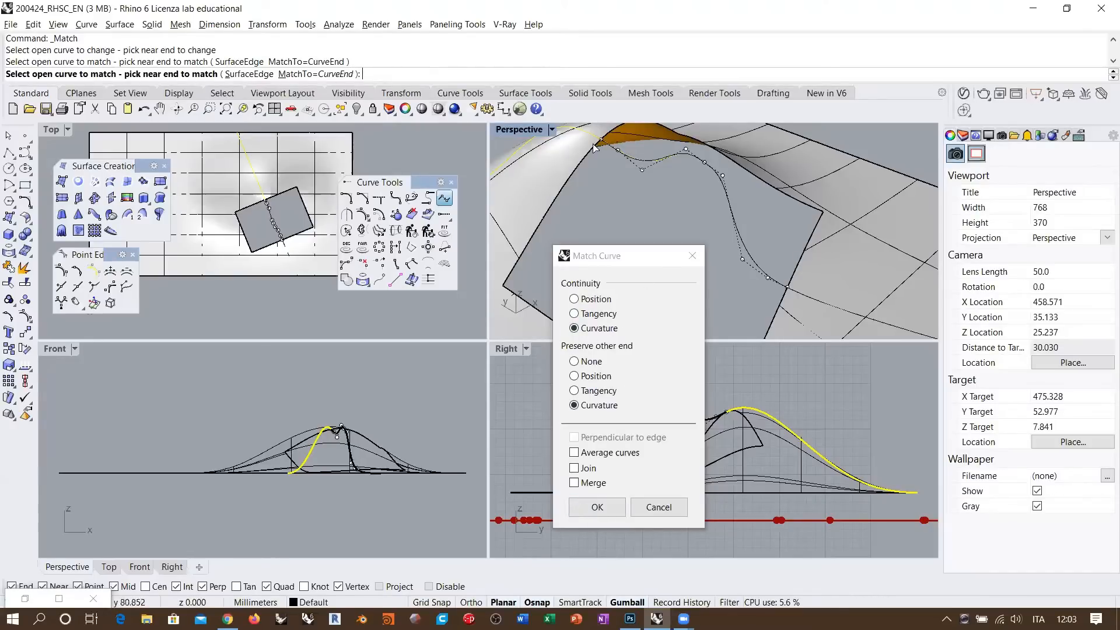
left_click(597, 507)
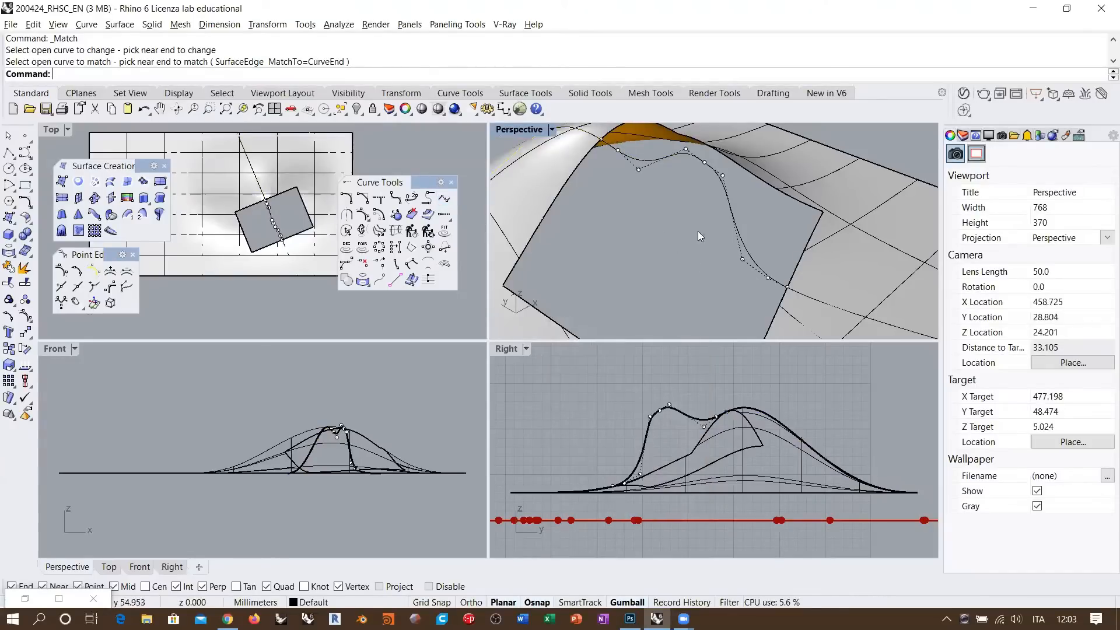
- Match the crossing curve's lower end to the section curve below the opening with Curvature continuity, preserving Curvature at the upper end
key("Return")
left_click(781, 284)
left_click(804, 294)
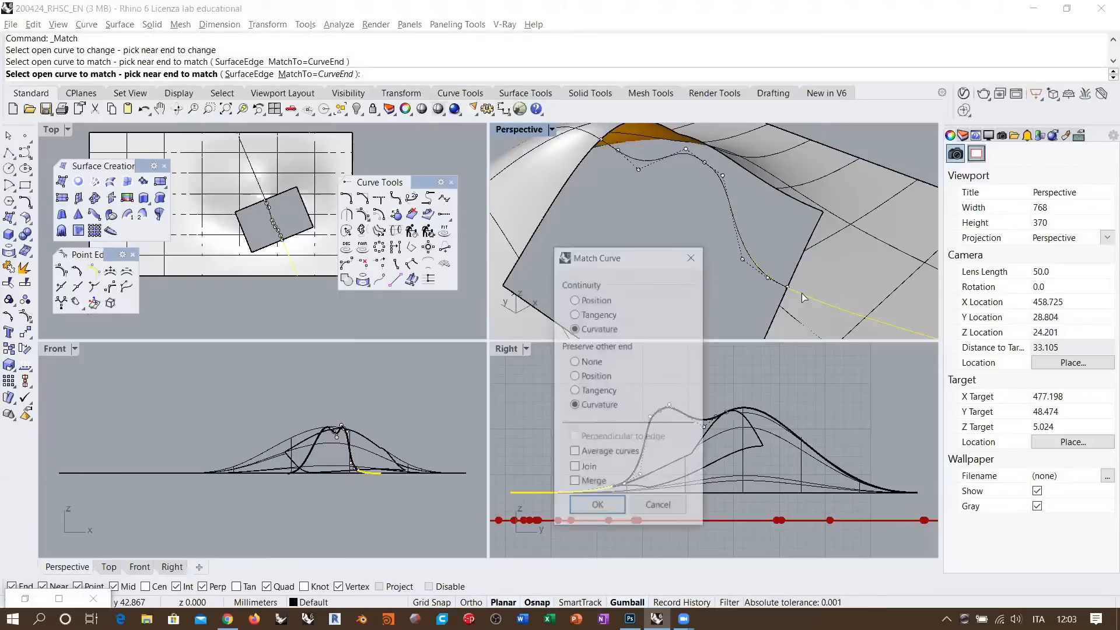
scroll(752, 266, "up", 3)
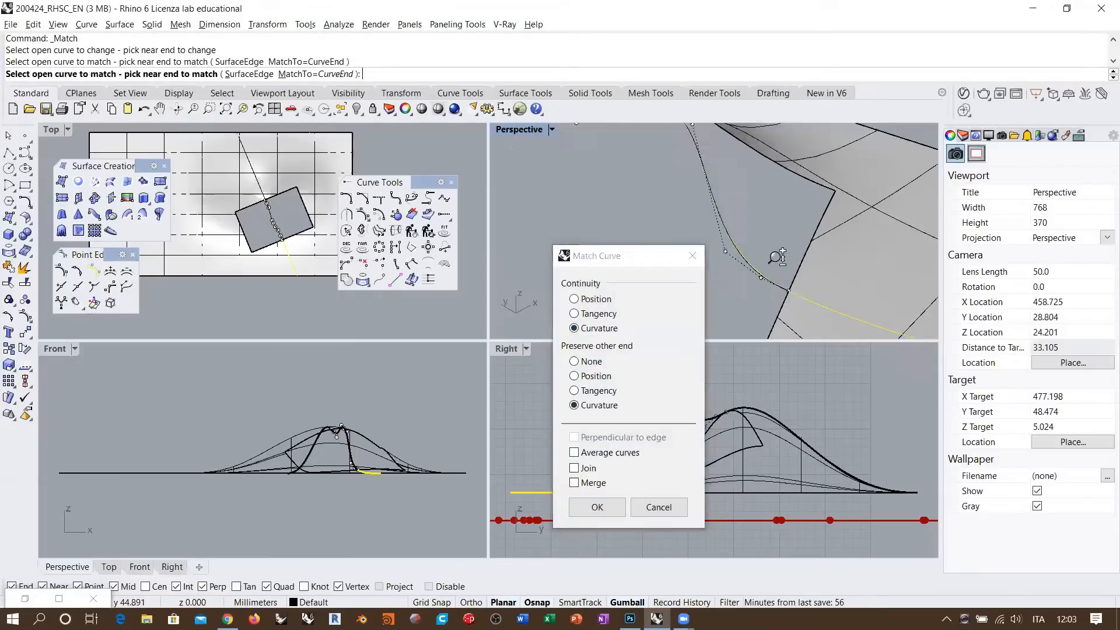
scroll(756, 245, "down", 3)
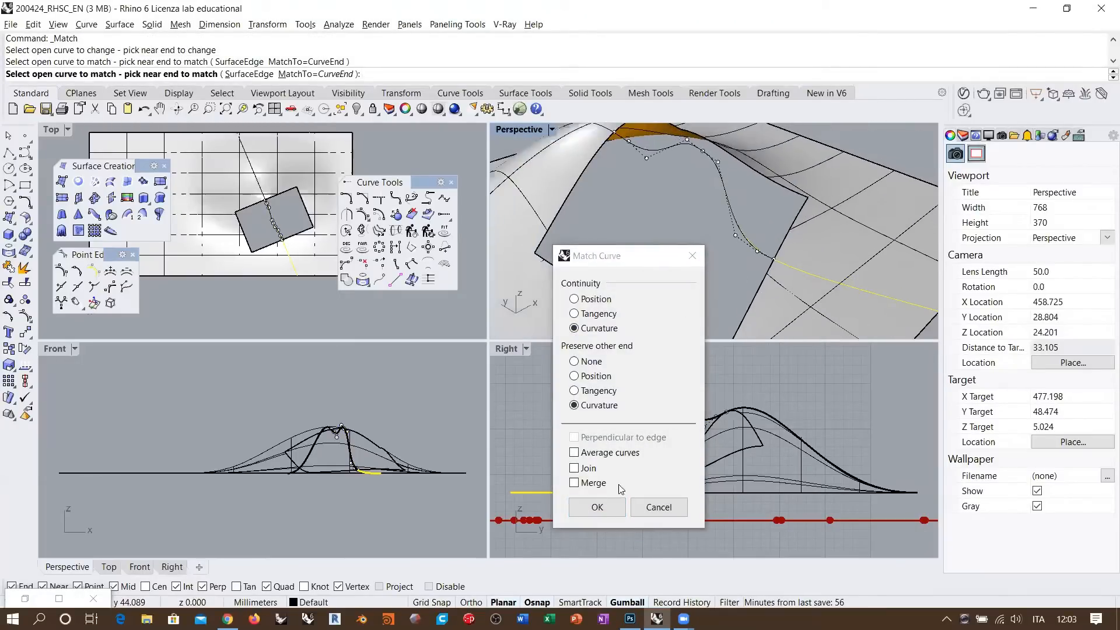
left_click(597, 507)
- Inspect the matched curve's control points and the section curves adjoining its ends, hiding the points and clearing the selection
right_click_drag(638, 306, 724, 189)
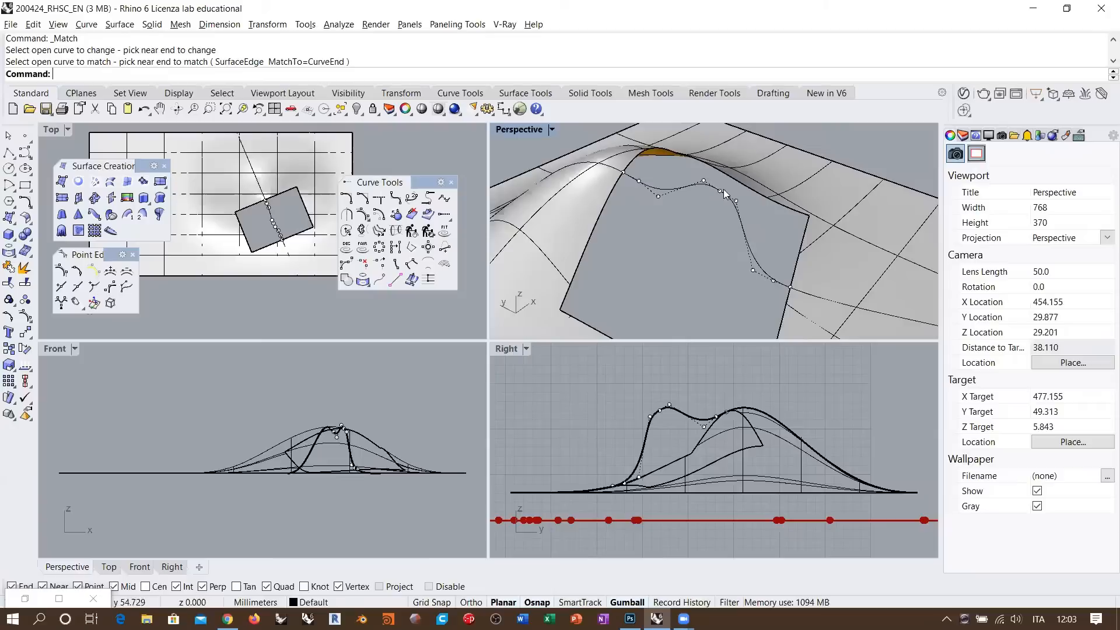
left_click(658, 195)
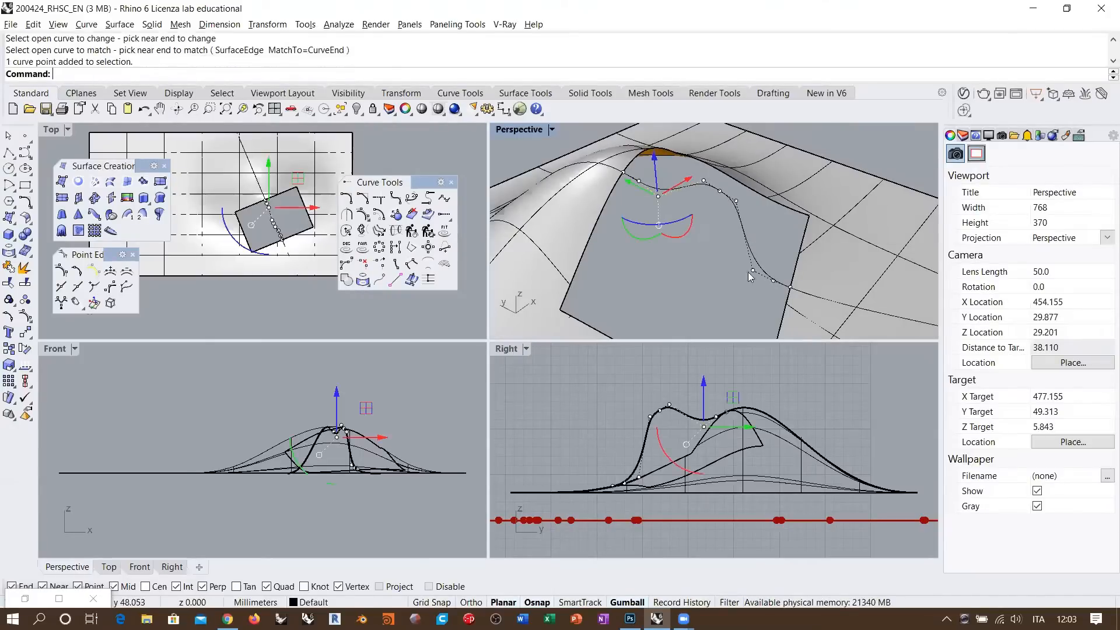
left_click(753, 271)
key("Escape")
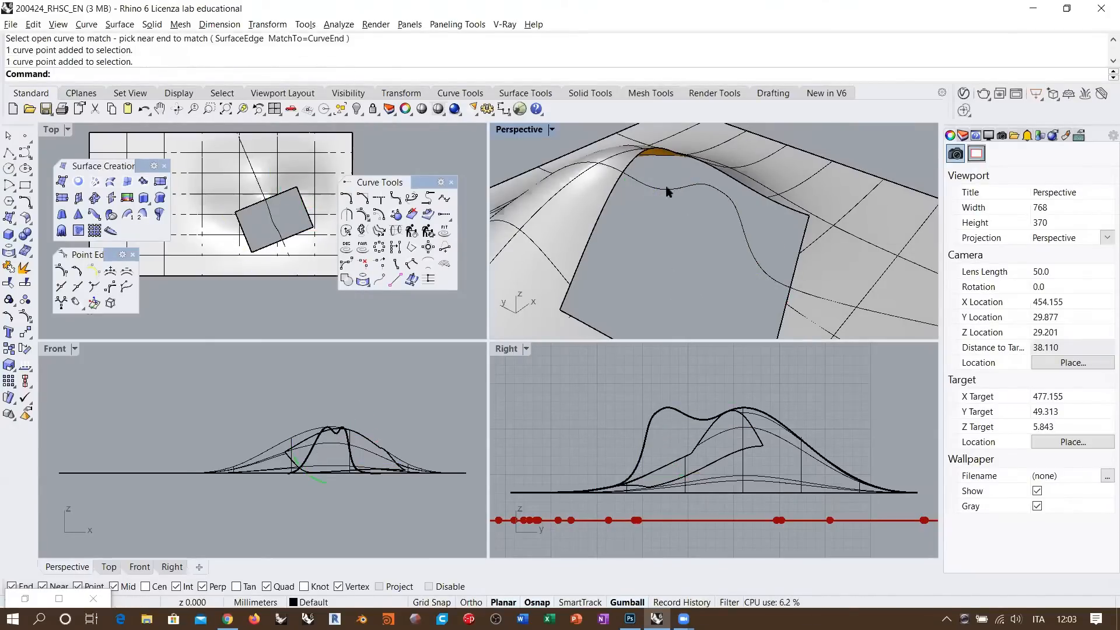
right_click_drag(787, 274, 663, 170)
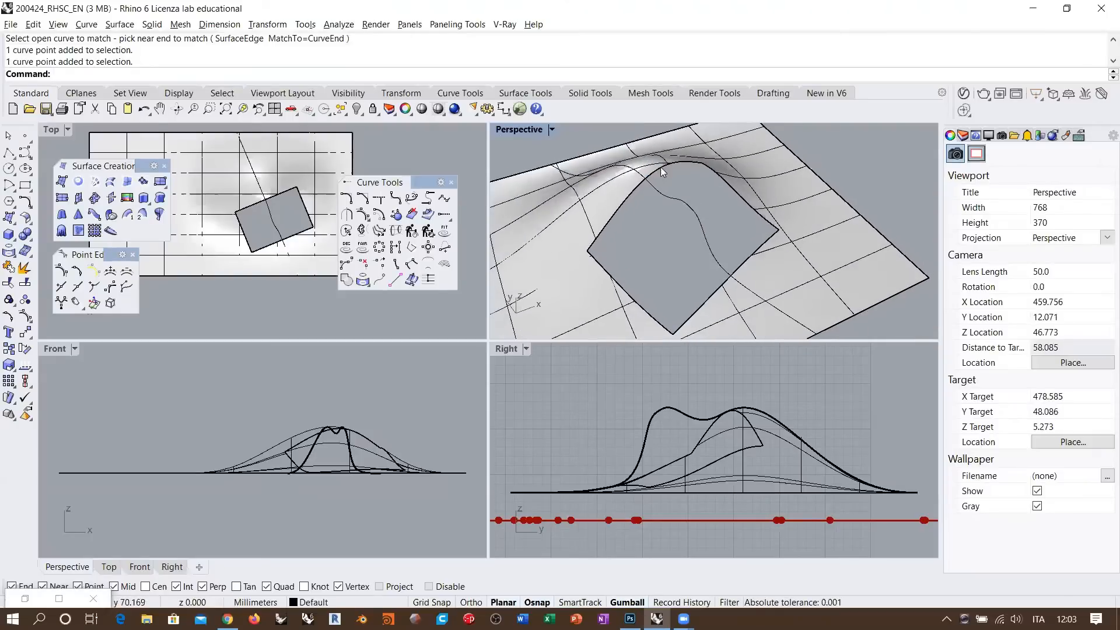
left_click(630, 169)
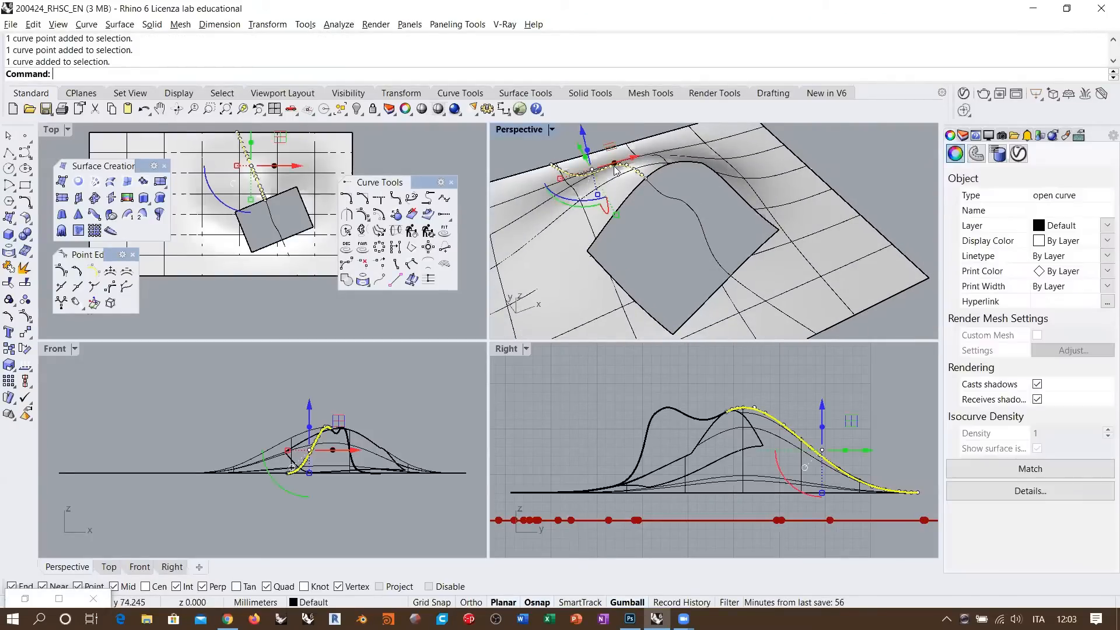
left_click(745, 287)
key("Escape")
- Try a network surface from the opening's four edges and the matched crossing curve, with Curvature matching on edges A to D
right_click_drag(705, 239, 653, 224)
left_click(94, 181)
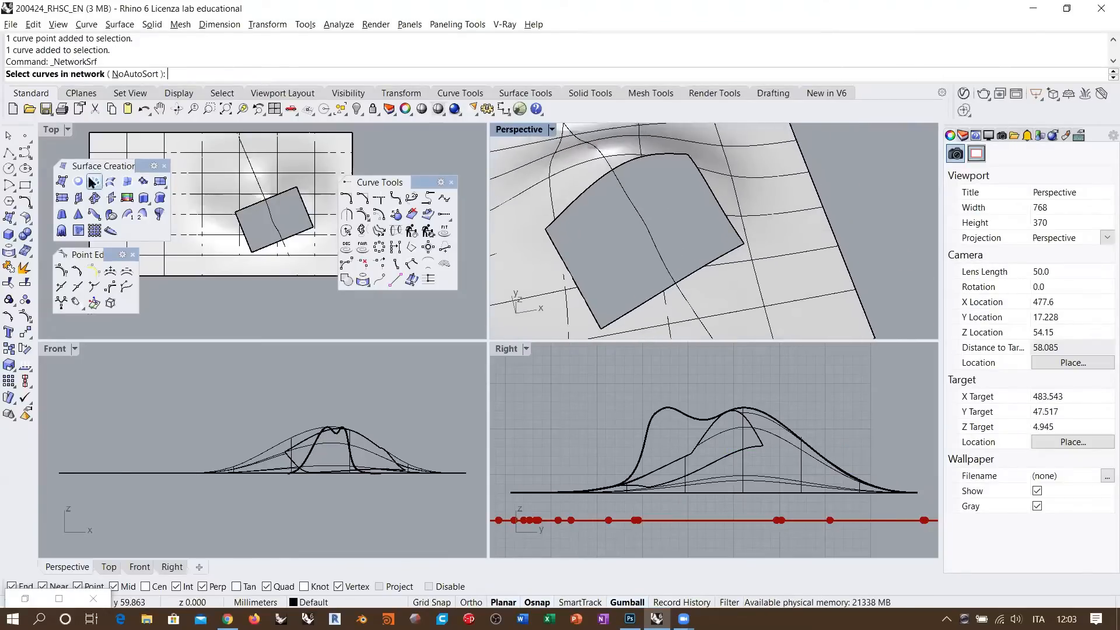
left_click(587, 303)
left_click(659, 245)
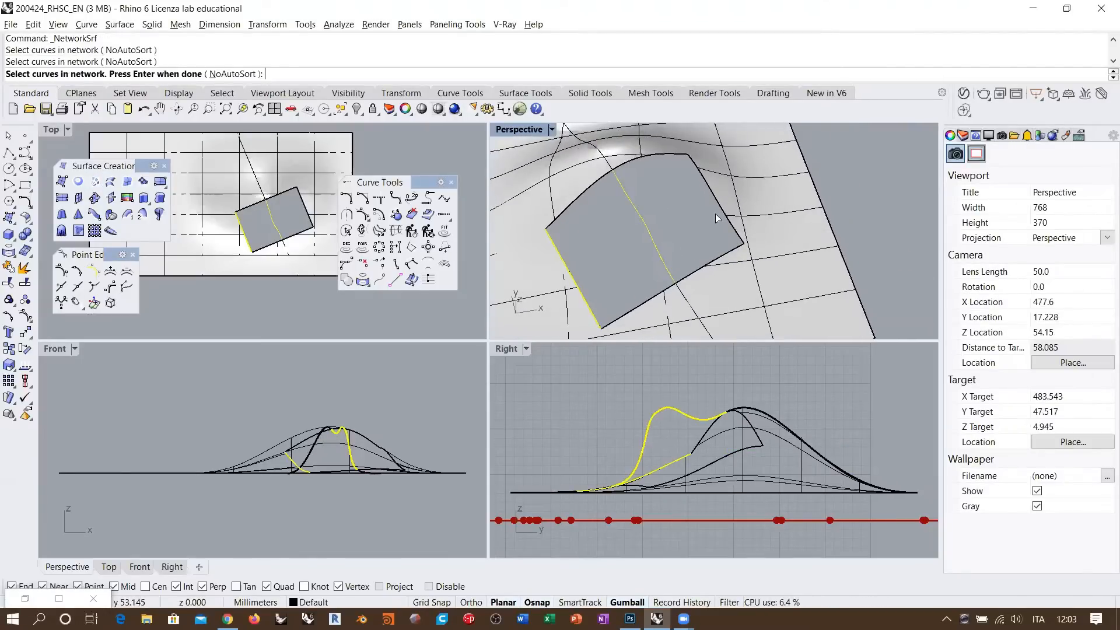
left_click(724, 217)
left_click(701, 266)
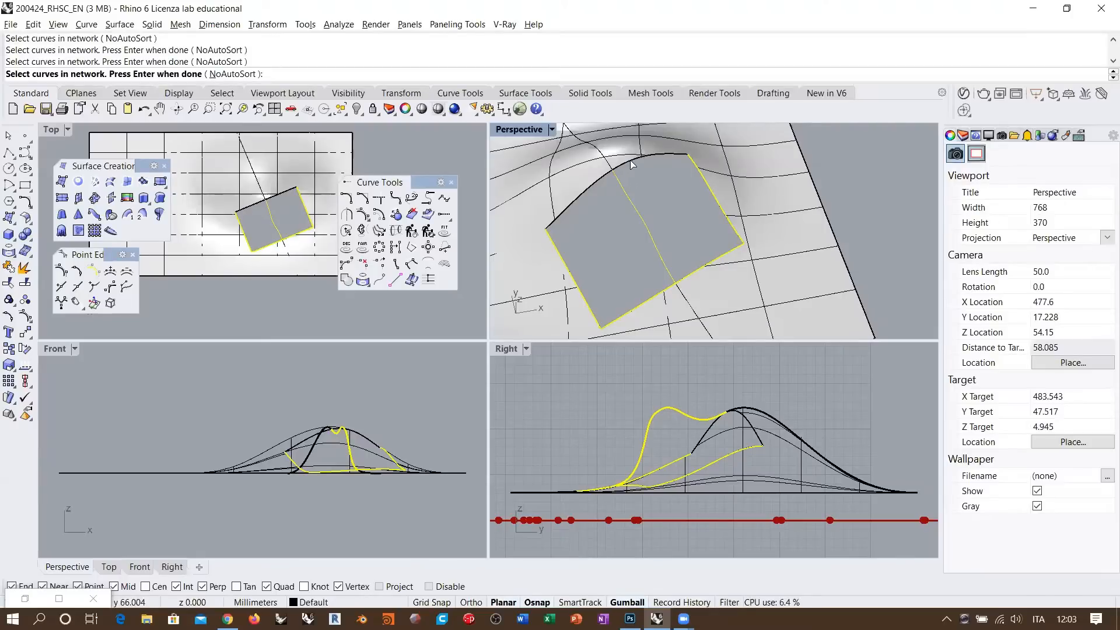
left_click(633, 165)
key("Return")
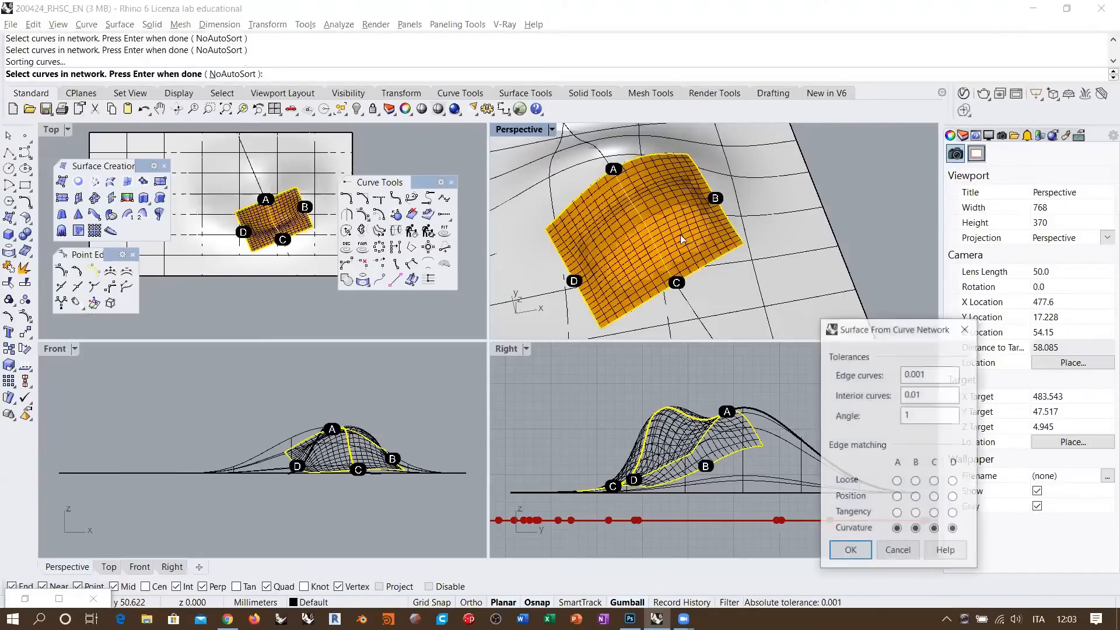
right_click_drag(634, 238, 665, 166)
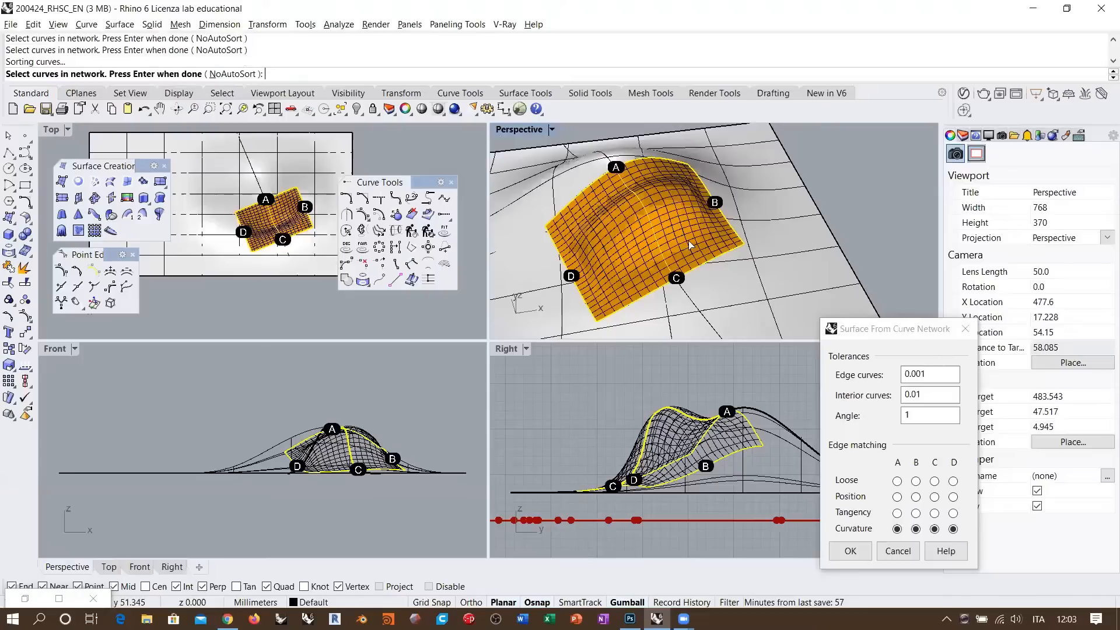
right_click_drag(688, 241, 745, 230)
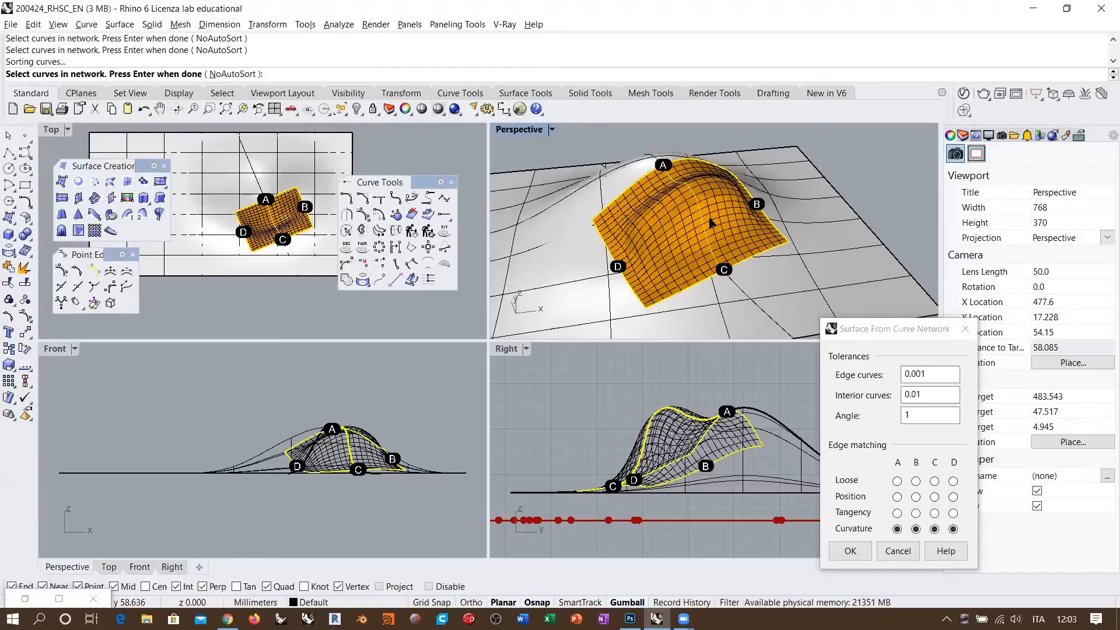
key("Return")
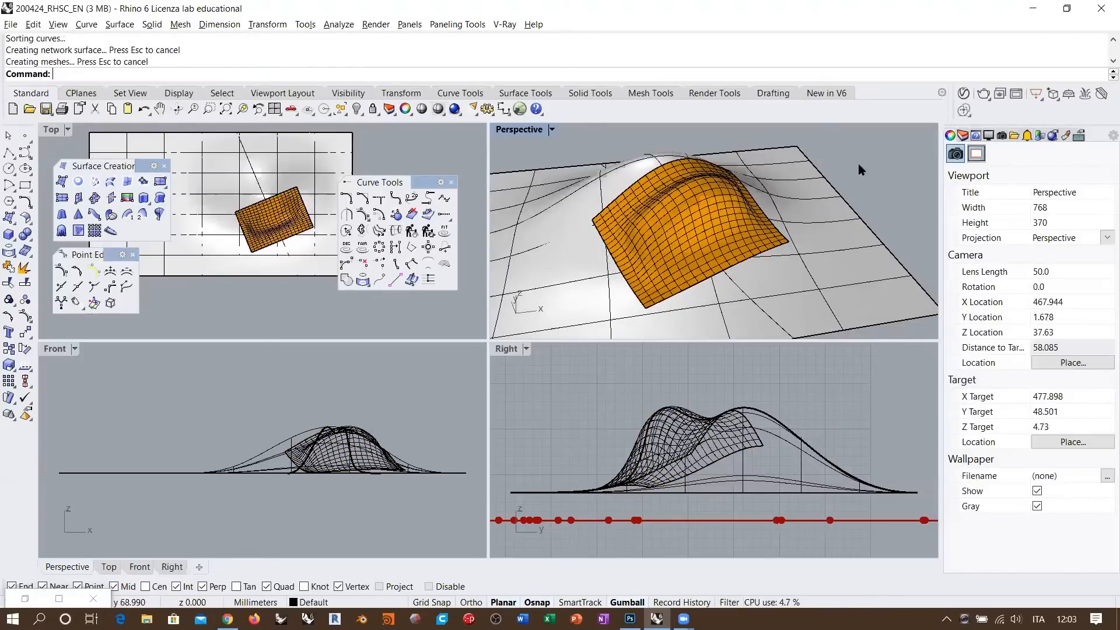
- Examine the network surface's transition into the surrounding terrain from several sides and undo the surface
right_click_drag(823, 213, 780, 222)
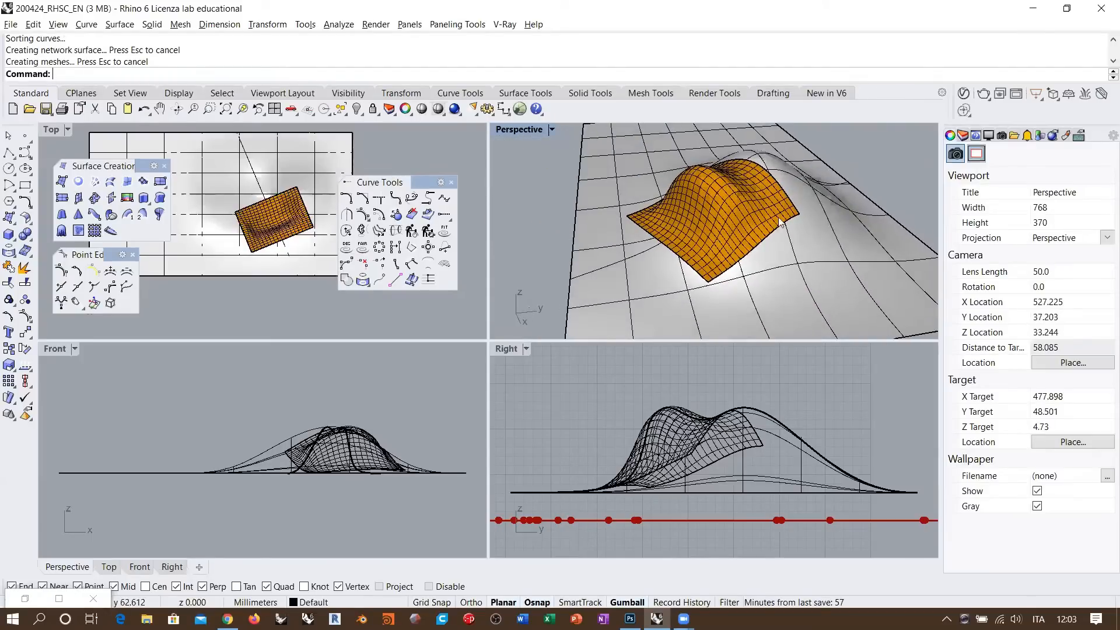
right_click_drag(767, 277, 771, 179)
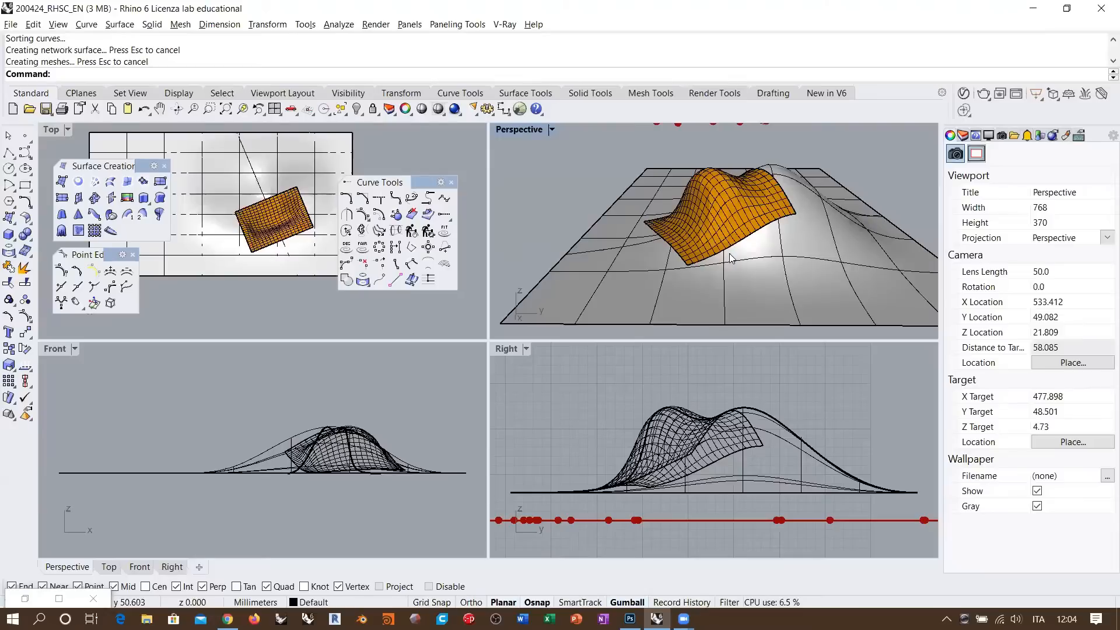
right_click_drag(683, 226, 692, 186)
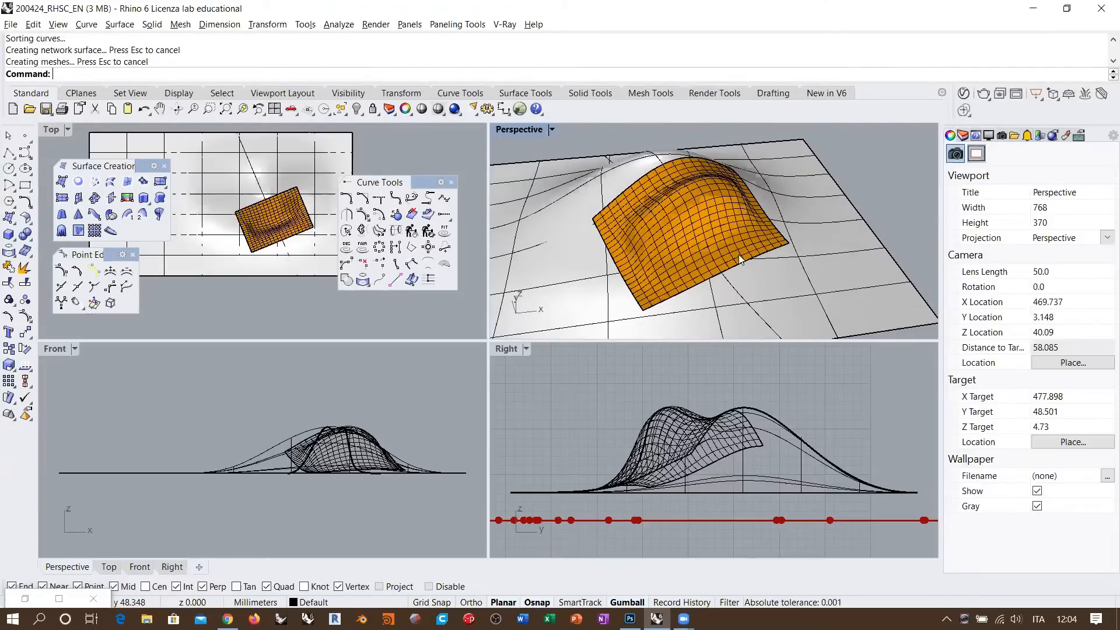
key("ctrl+z")
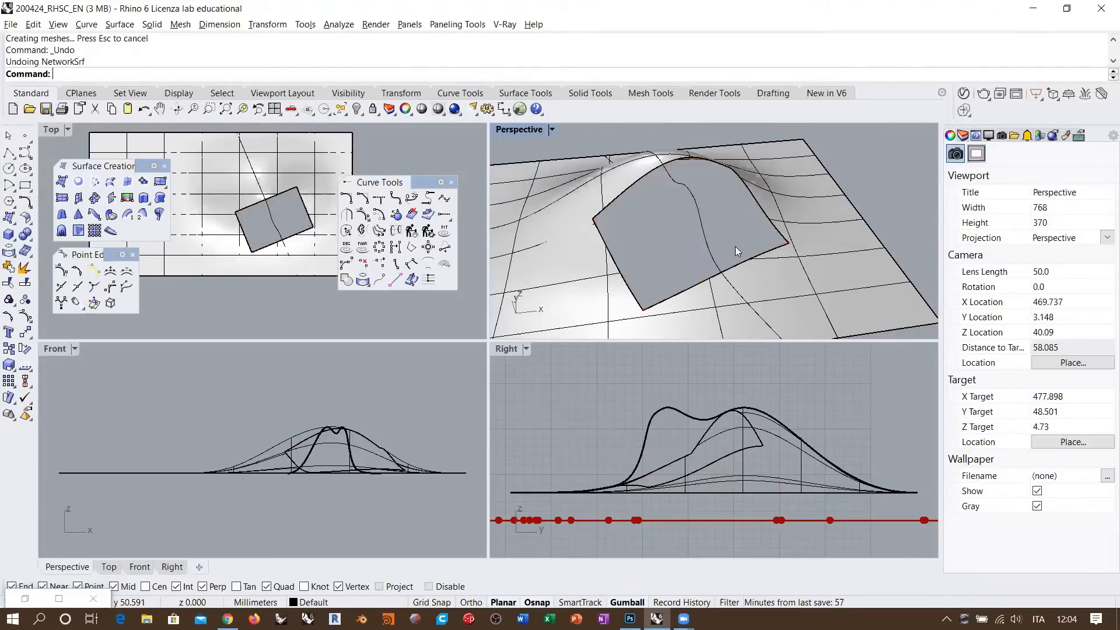
- Section the terrain surface along a line crossing the opening's two short edges near their midpoints, extending past the terrain on both sides
right_click_drag(735, 246, 710, 256)
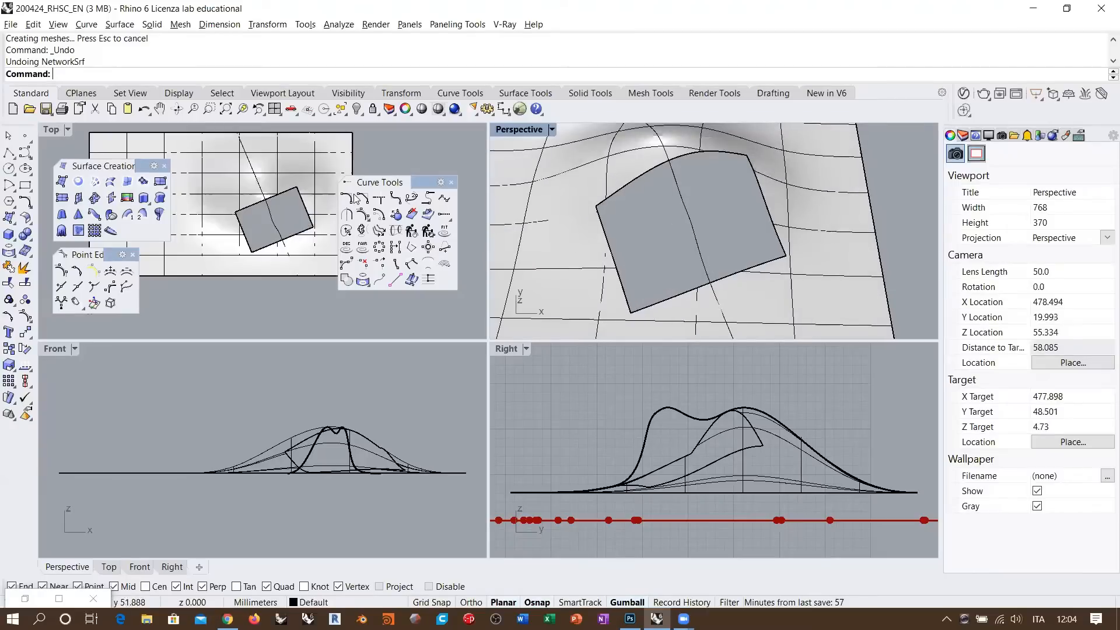
right_click_drag(280, 169, 243, 179)
left_click(242, 179)
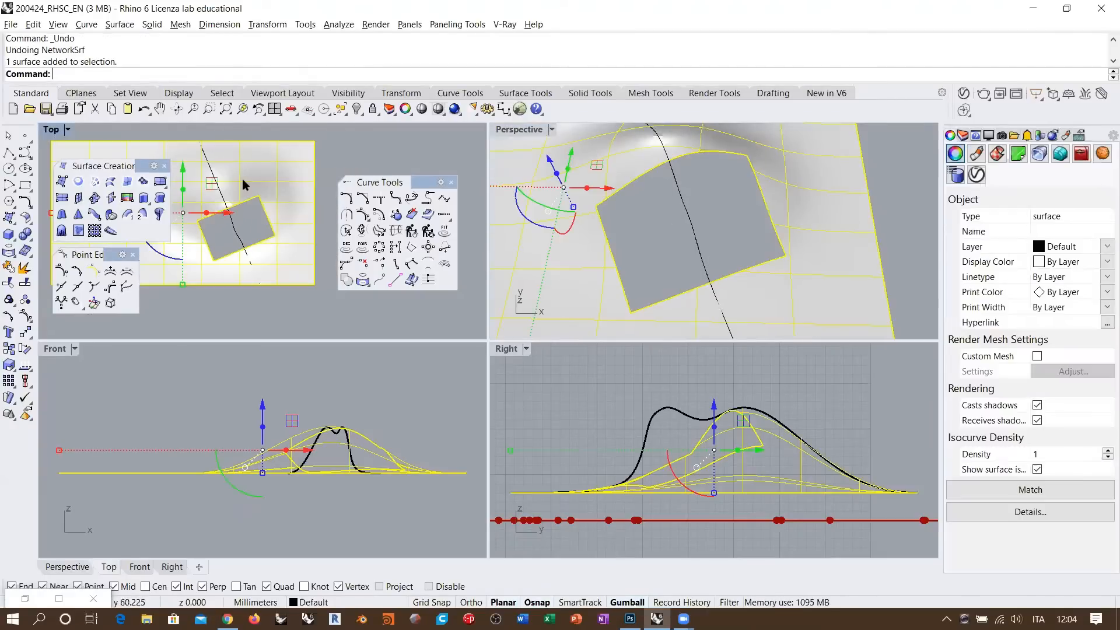
right_click(255, 65)
left_click(273, 200)
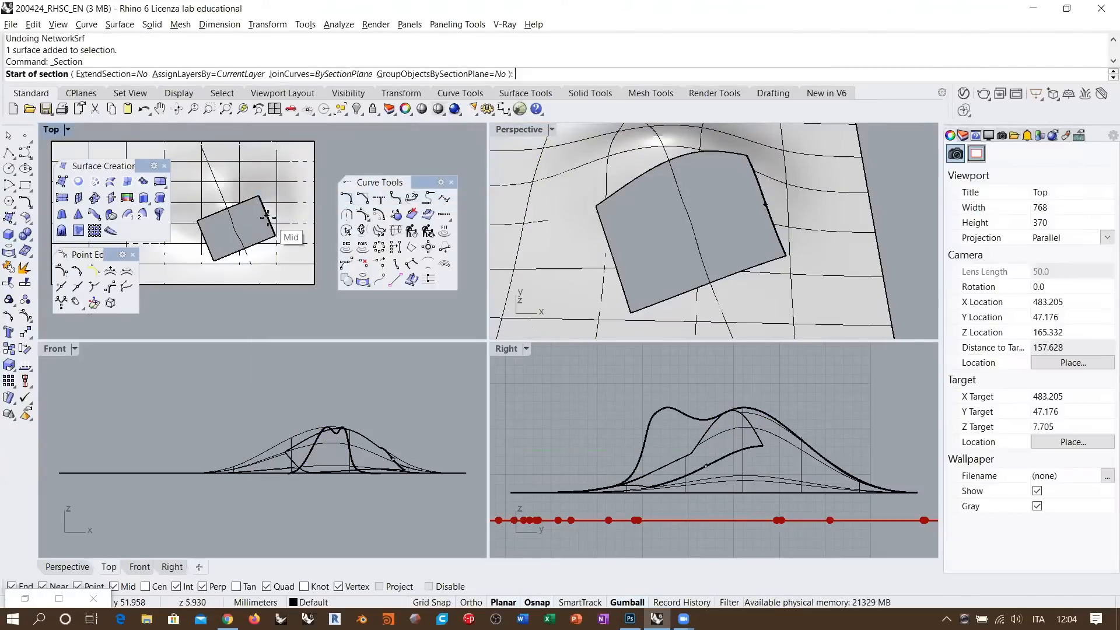
left_click(325, 190)
right_click_drag(201, 253, 256, 240, "shift")
scroll(256, 239, "down", 2)
left_click(153, 277)
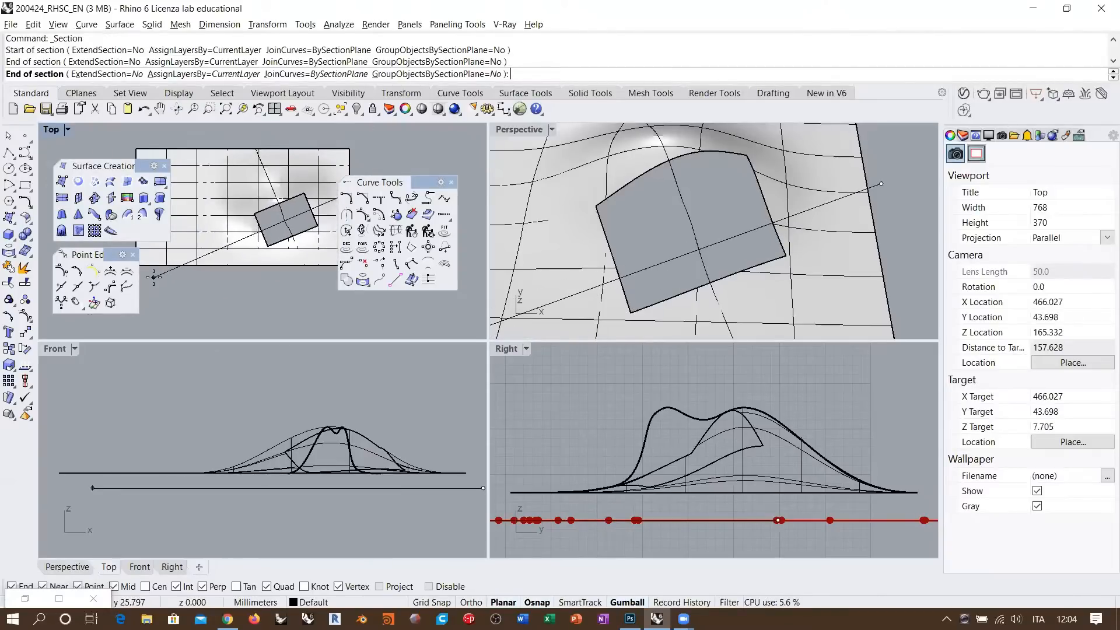
right_click_drag(292, 286, 241, 301)
right_click(671, 253)
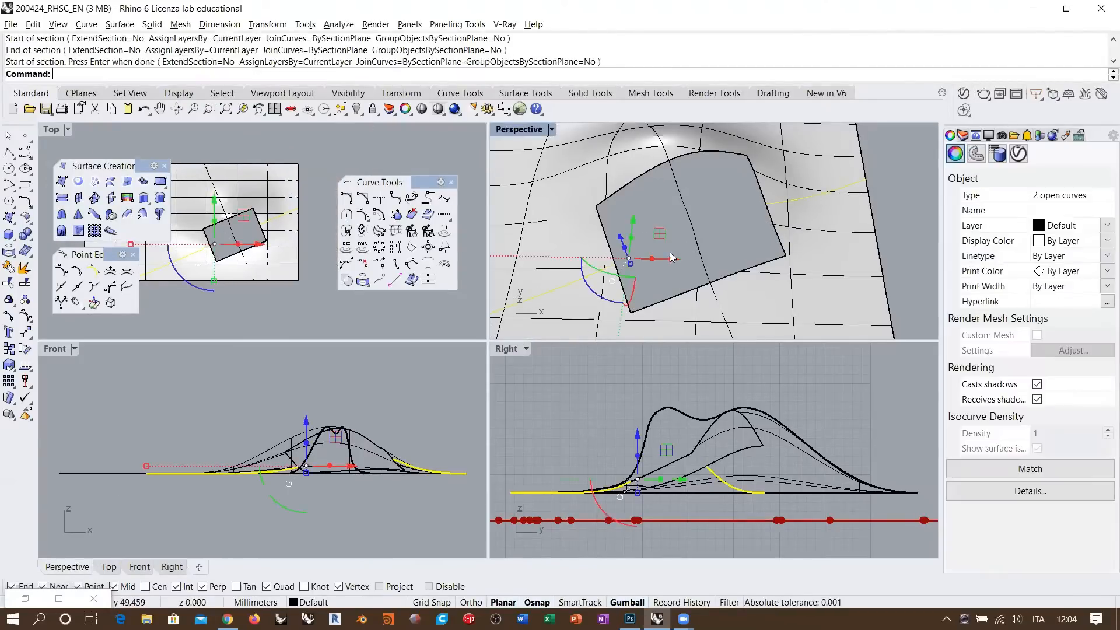
- Blend the facing ends of the two section curves across the opening with Tangency continuity at both ends
left_click(412, 198)
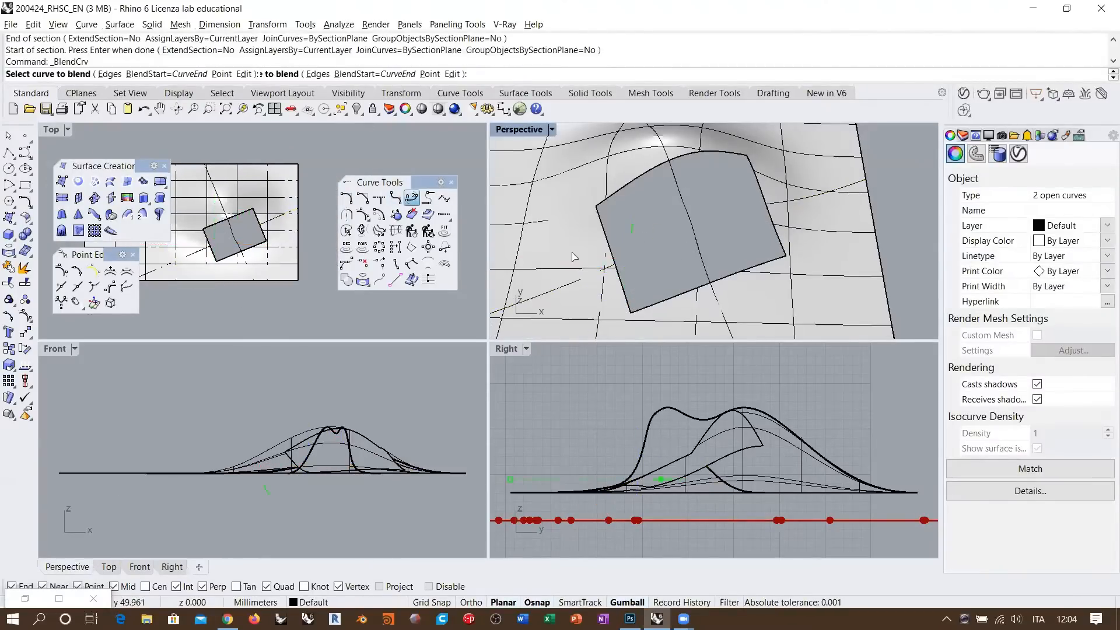
left_click(784, 199)
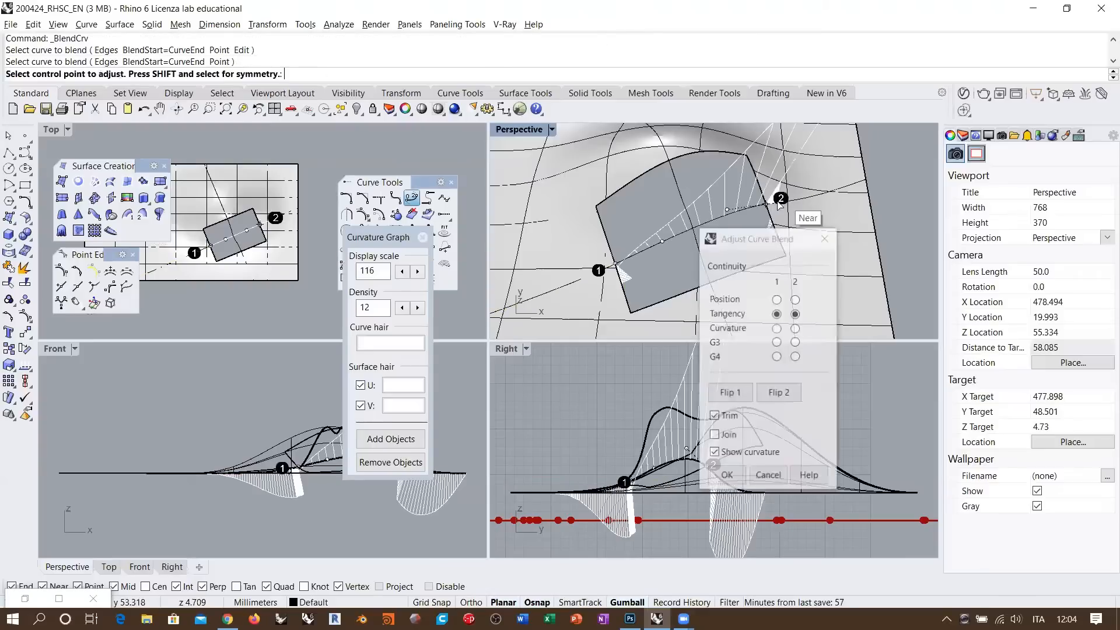
right_click_drag(788, 207, 761, 163)
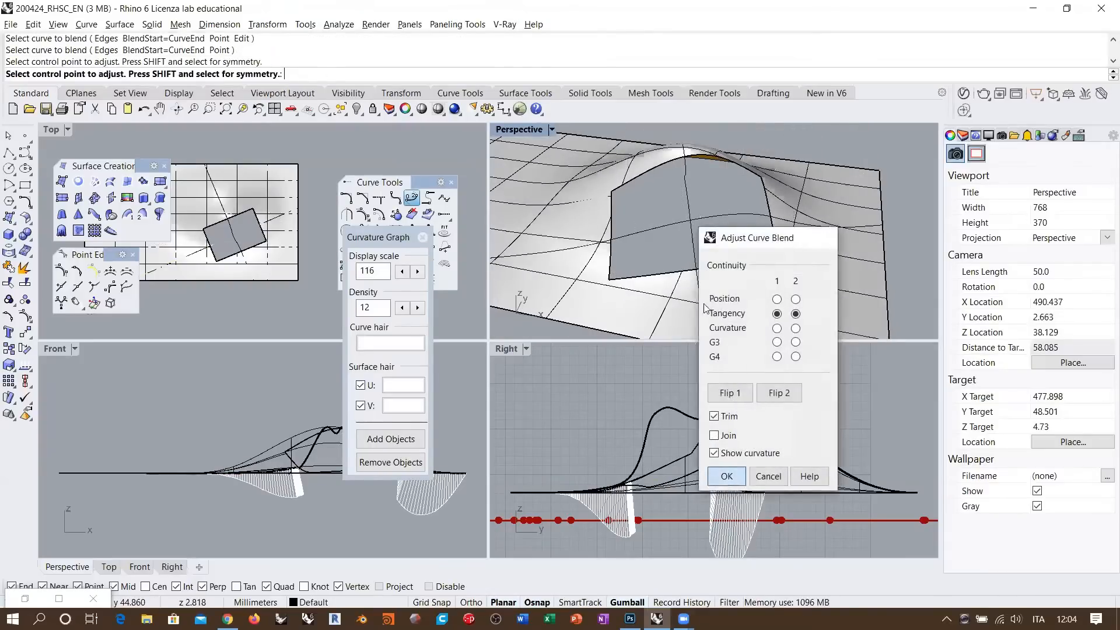
left_click(732, 477)
- Insert three knots along the middle portion of the blended curve, around where it passes the crossing curve
left_click(620, 236)
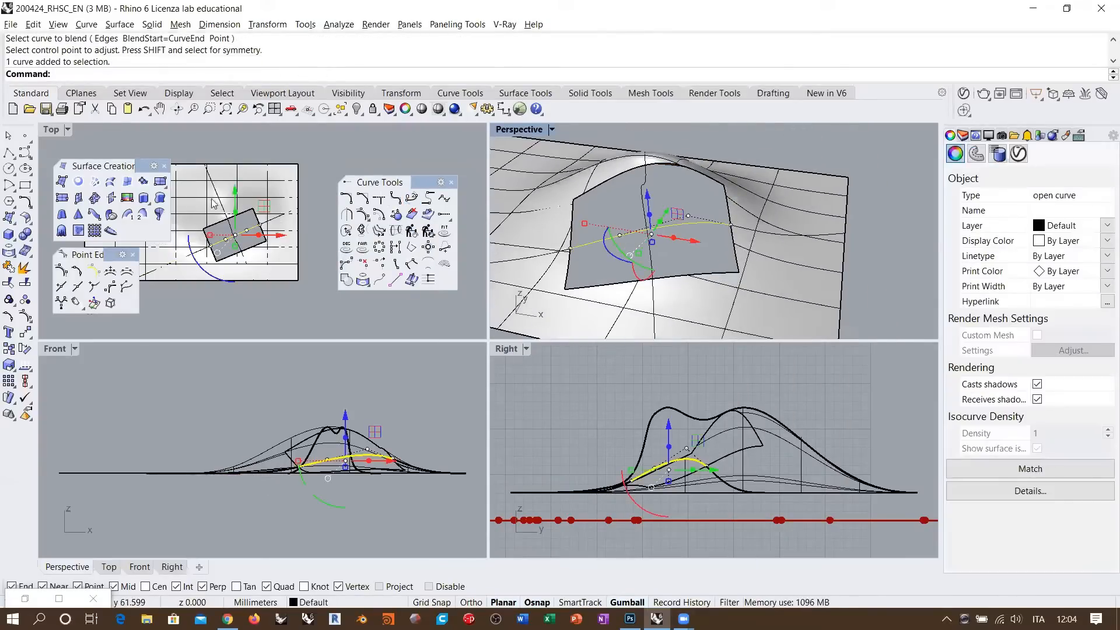
left_click(61, 286)
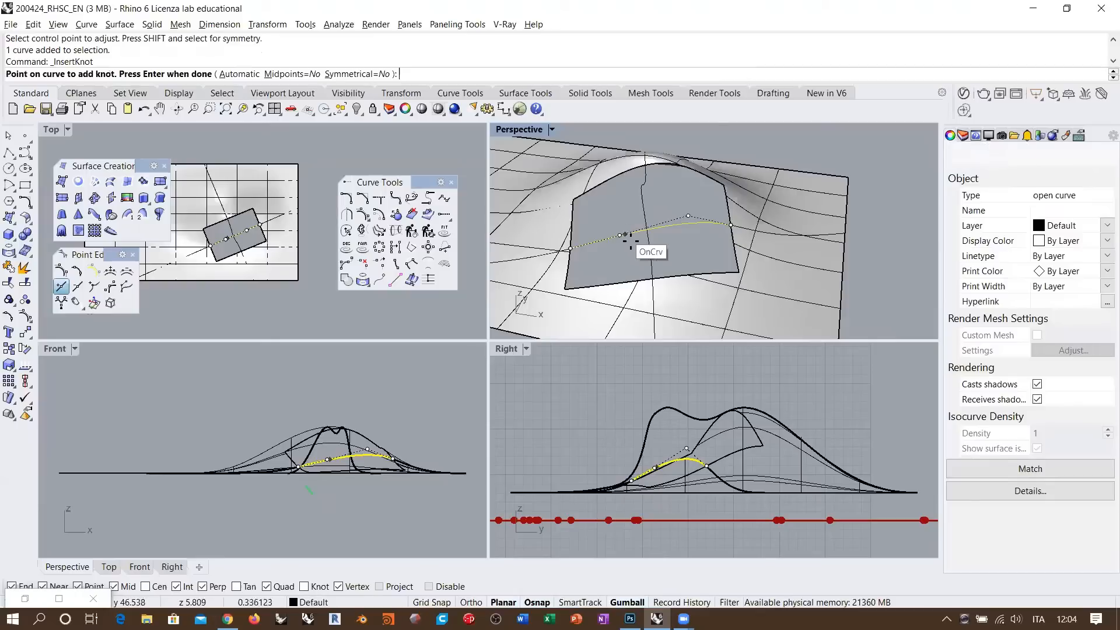
scroll(626, 235, "up", 3)
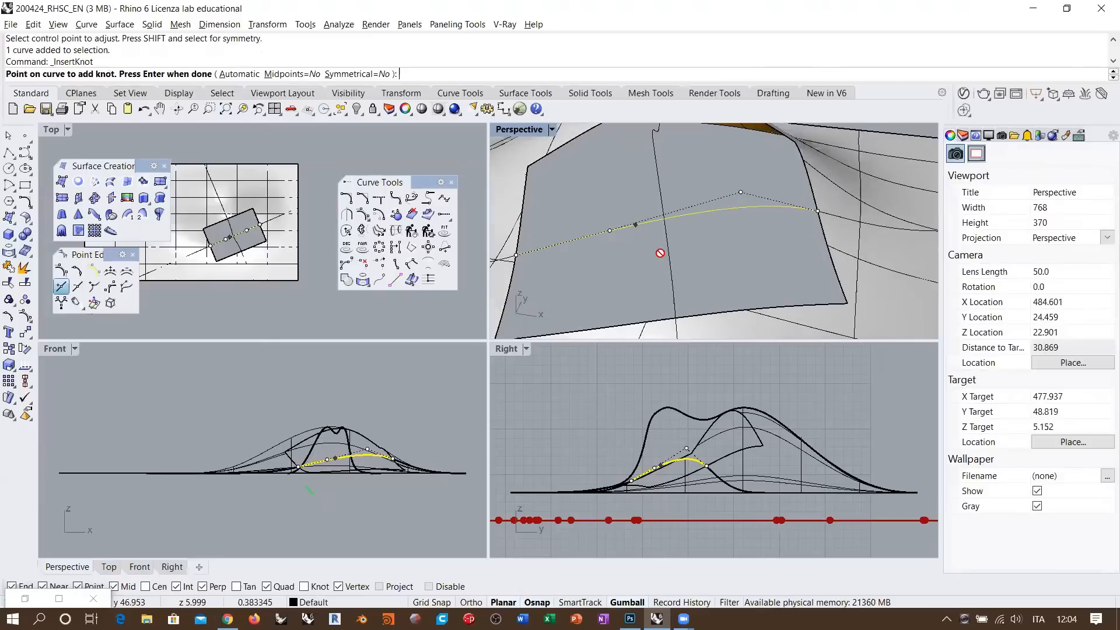
left_click(667, 219)
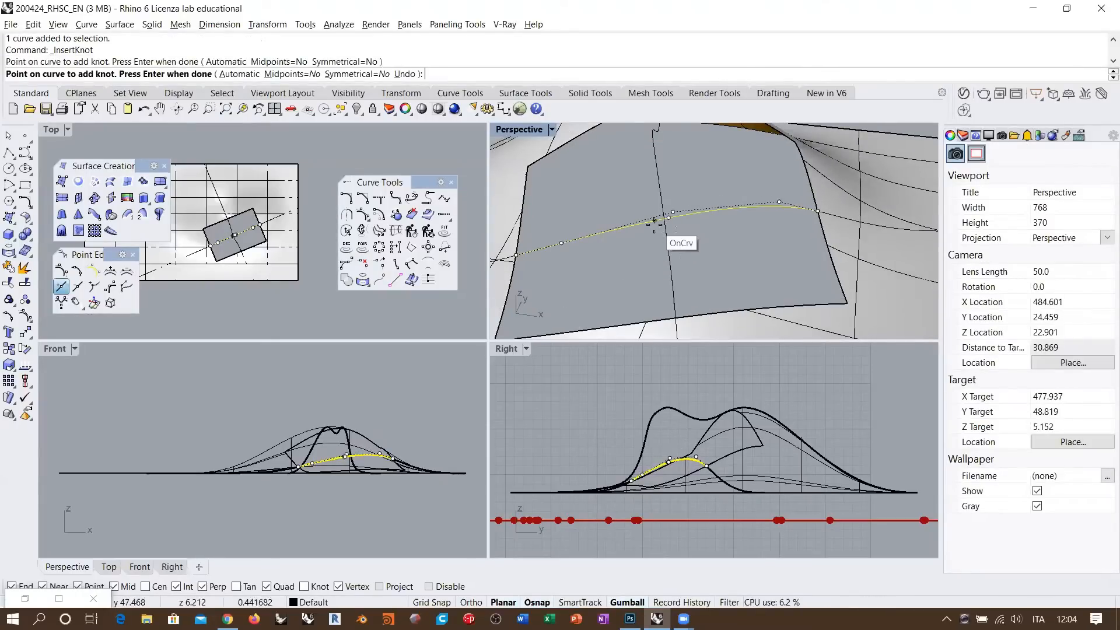
left_click(637, 224)
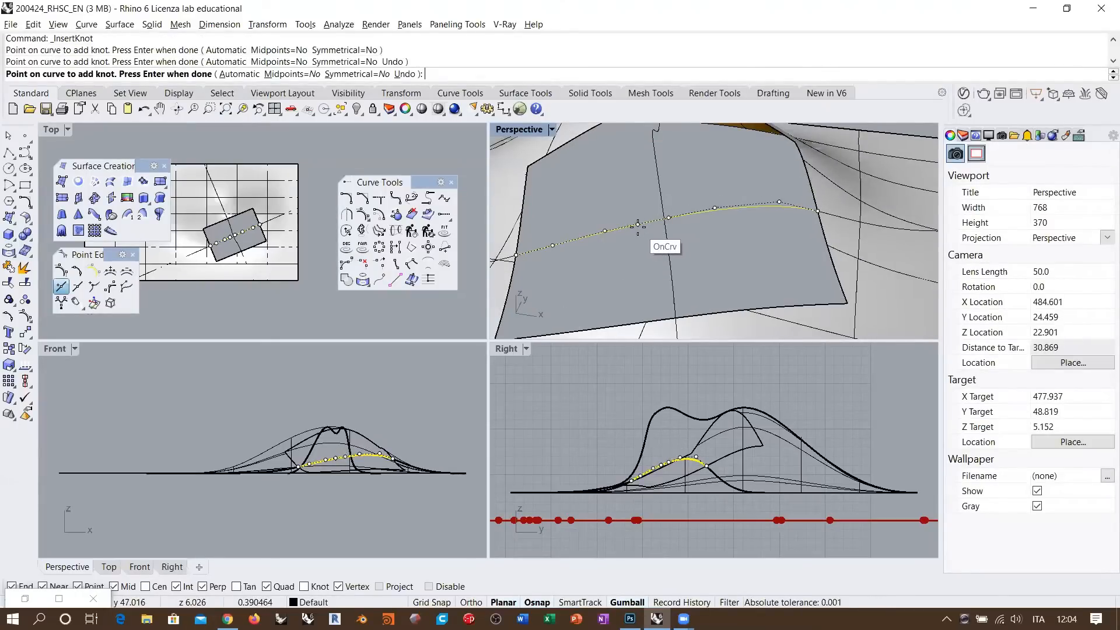
left_click(696, 213)
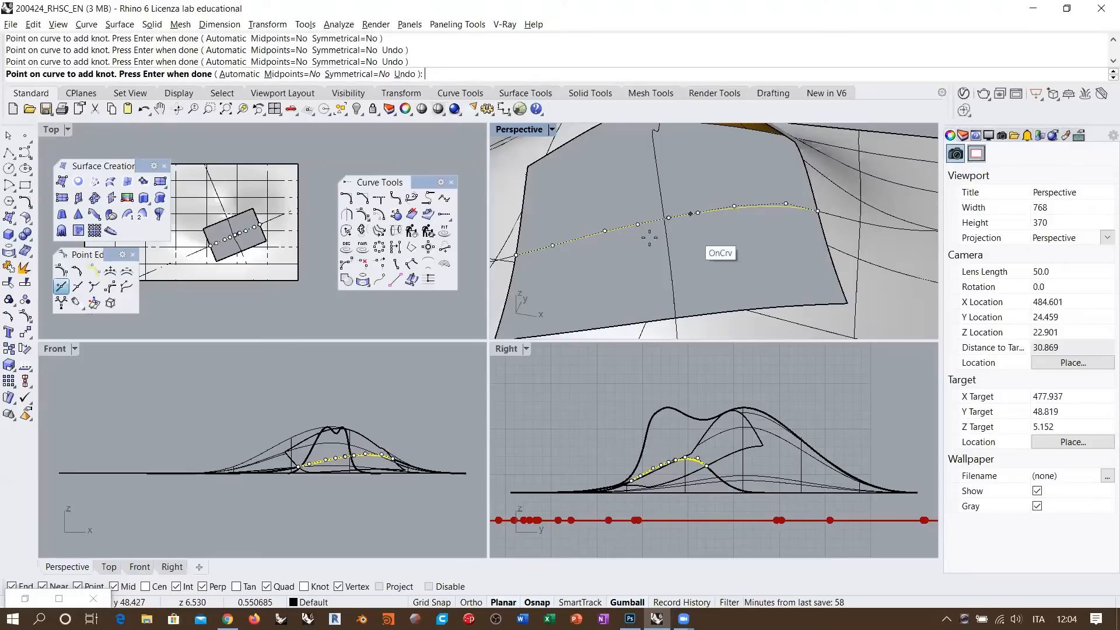
key("Return")
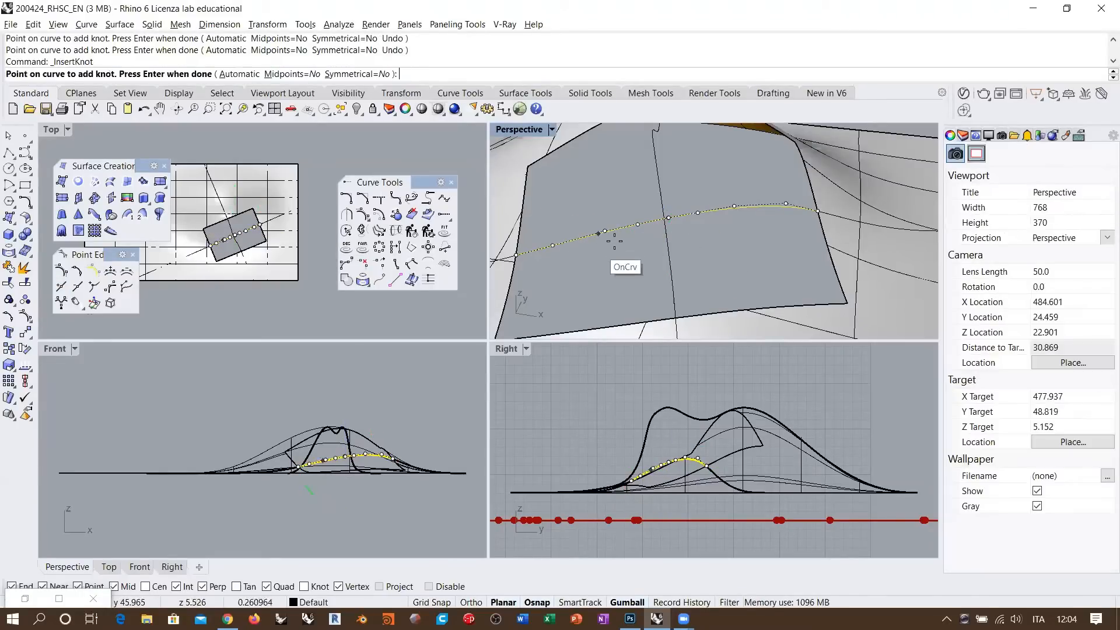
- Insert one more knot toward each end of the blended curve
key("Return")
left_click(580, 251)
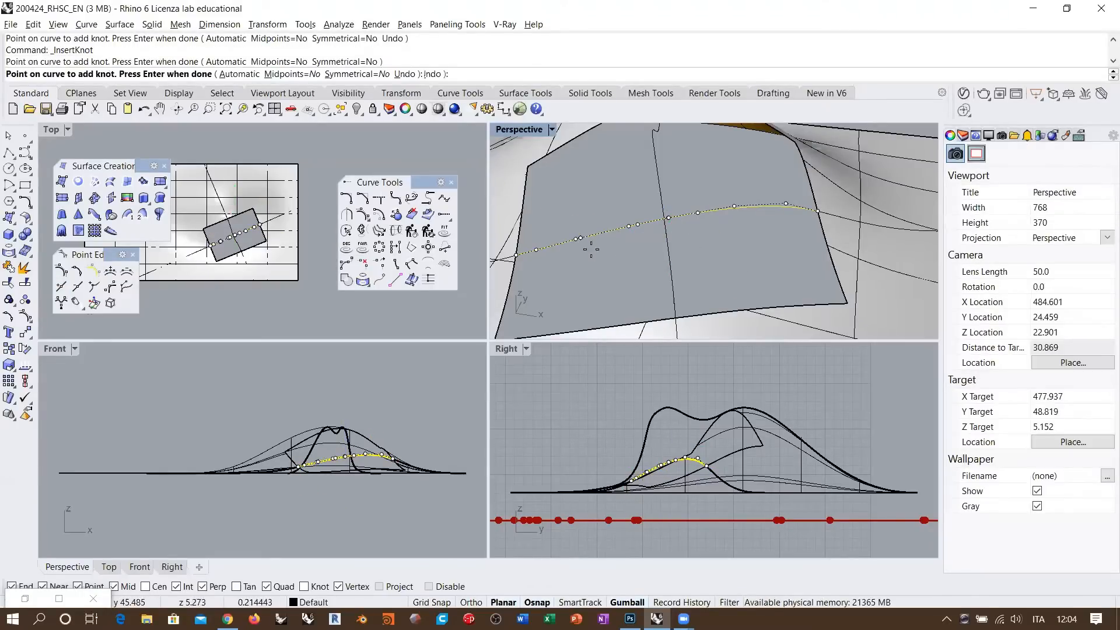
left_click(758, 217)
key("Return")
key("Return")
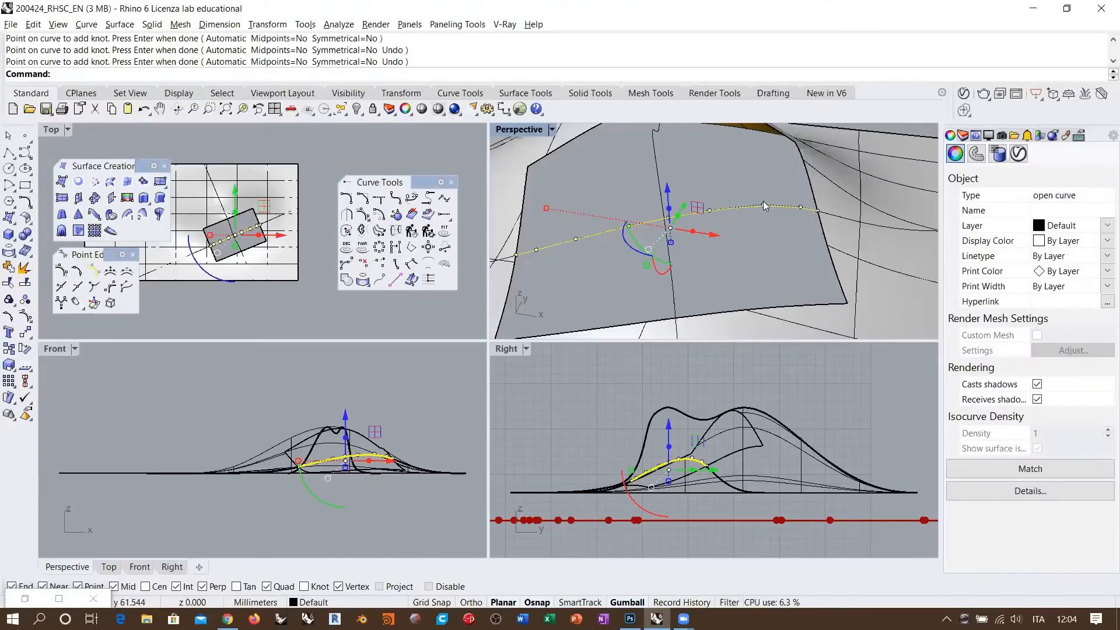
left_click_drag(608, 267, 735, 195)
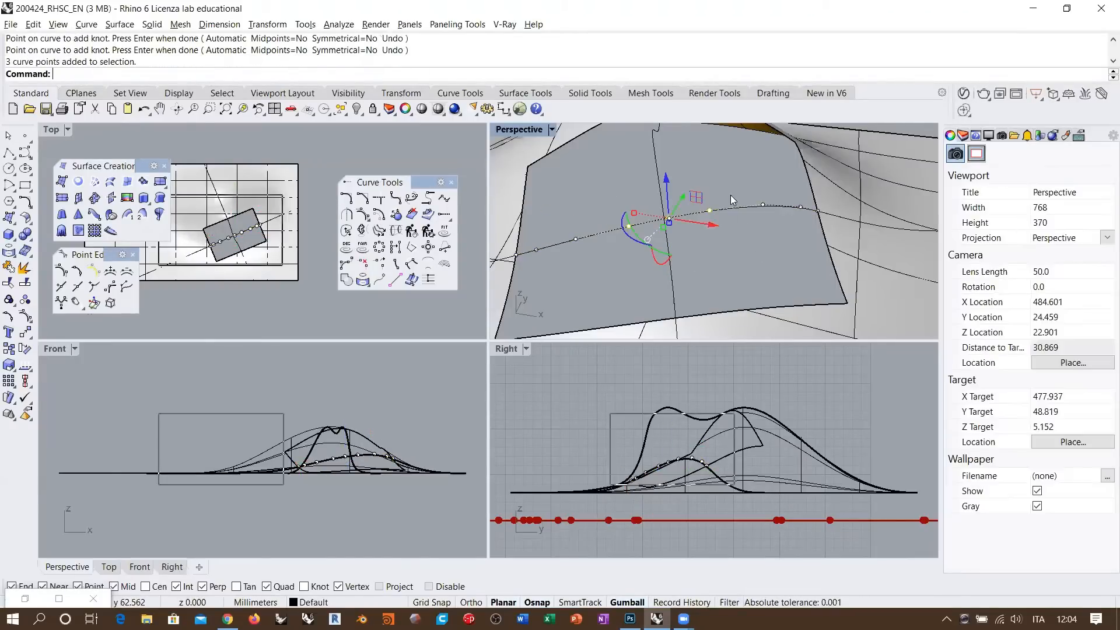
right_click_drag(625, 275, 649, 244)
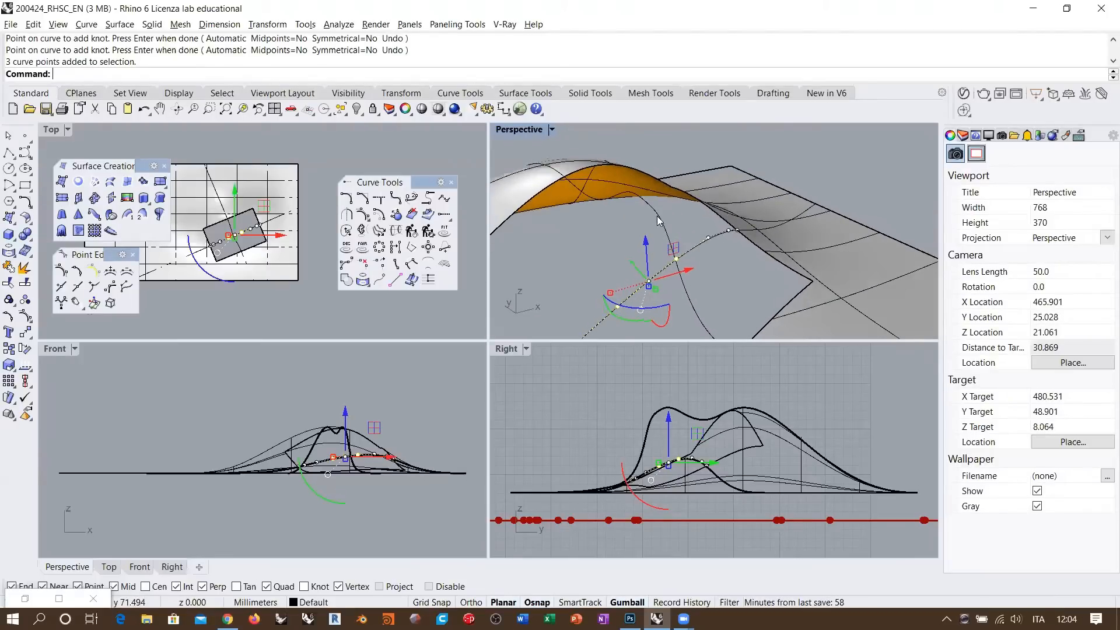
left_click(663, 221)
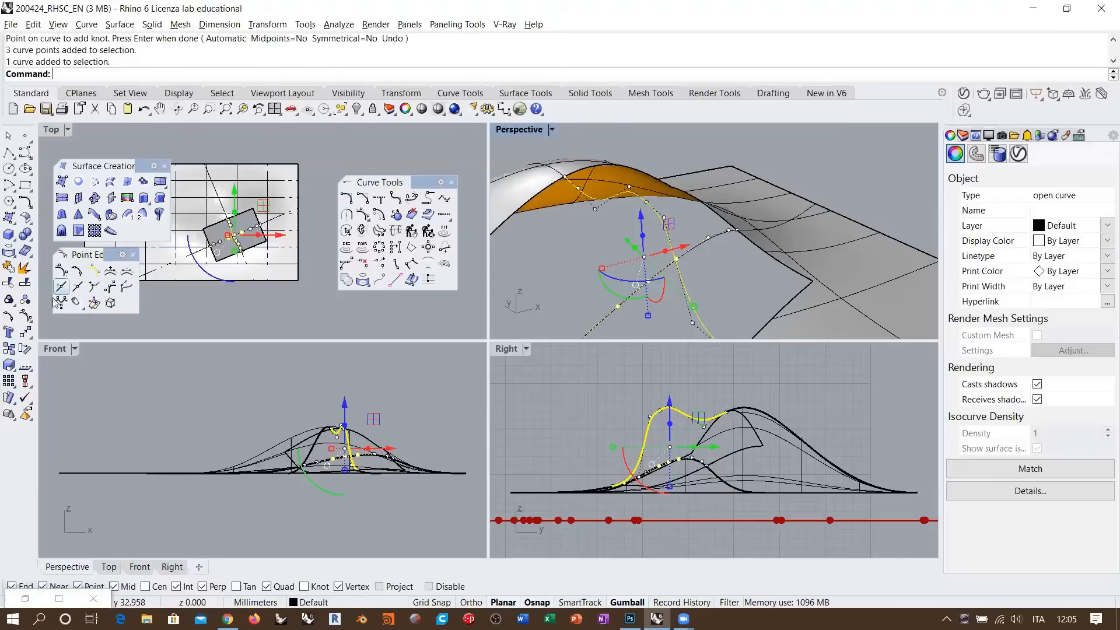
left_click(27, 333)
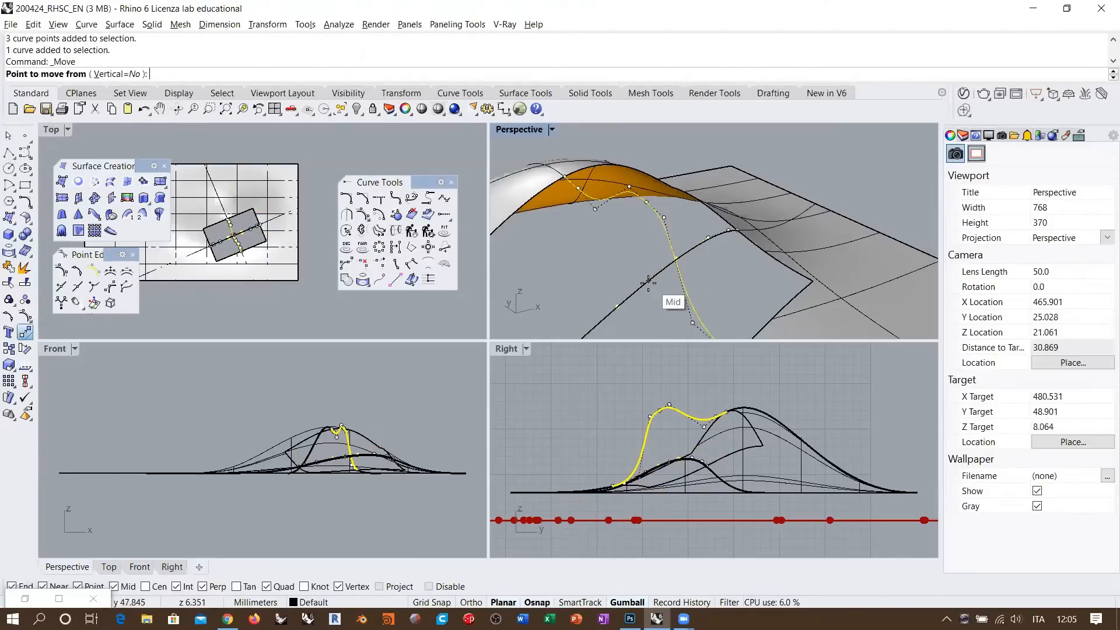
left_click(648, 281)
right_click_drag(648, 258, 653, 287, "shift")
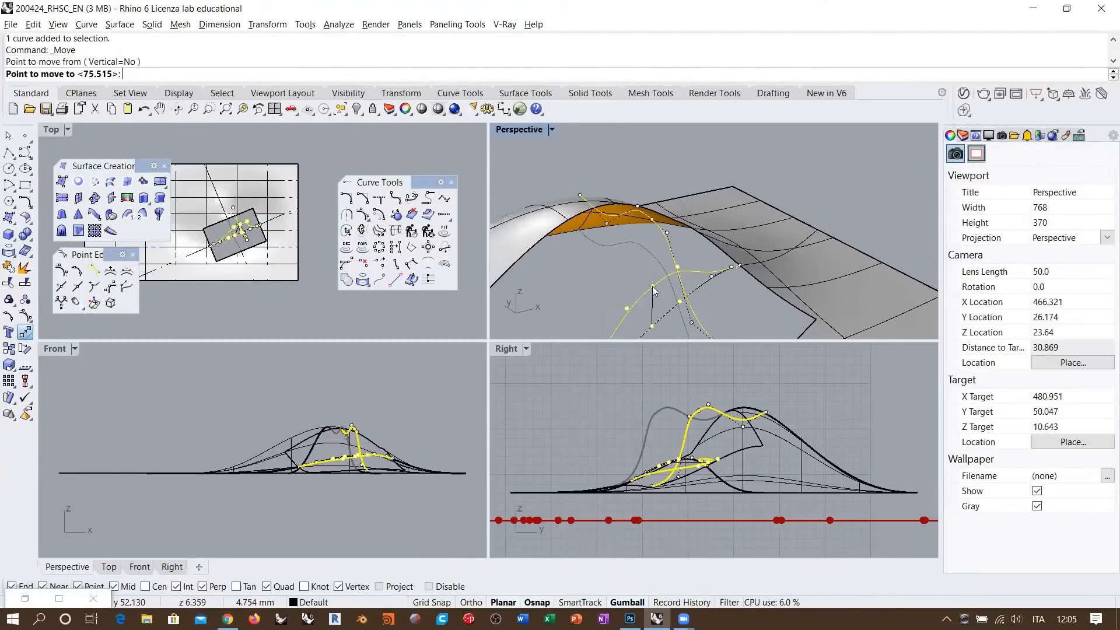
left_click(653, 286)
left_click(657, 257, "ctrl")
right_click(655, 321)
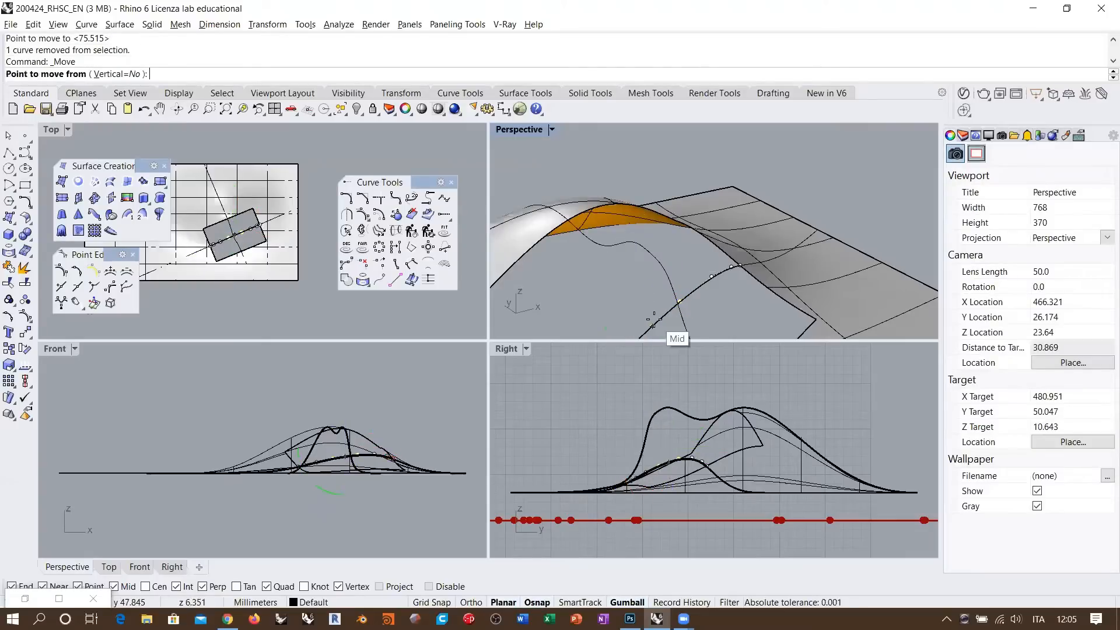
key("Escape")
- Show the control points of the curvature-matched crossing curve
left_click(664, 263)
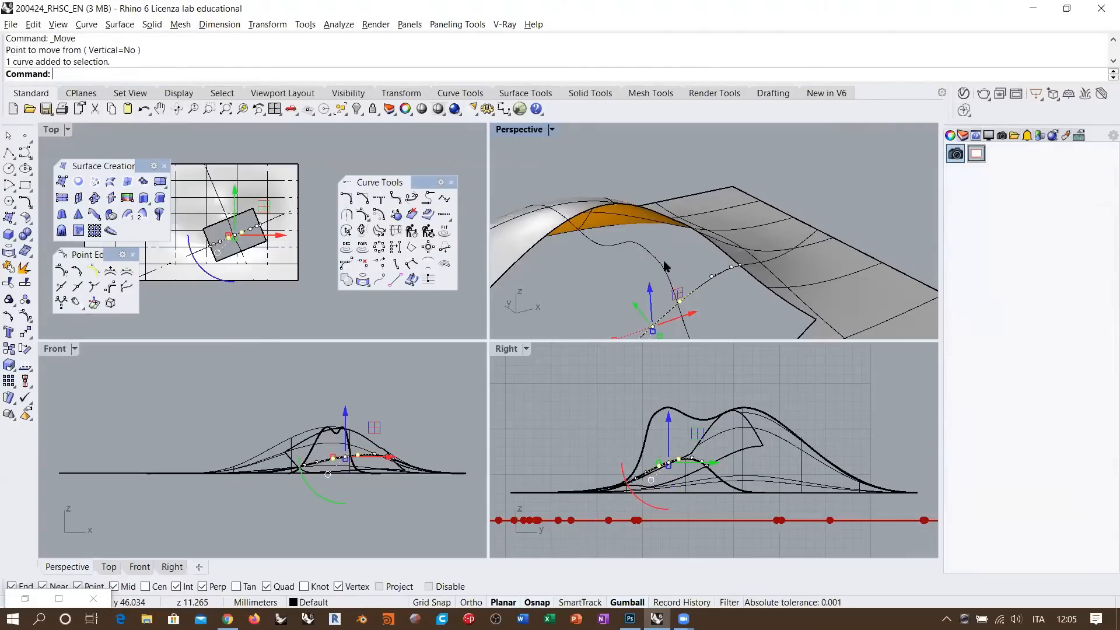
left_click(25, 317)
right_click_drag(757, 248, 708, 182, "shift")
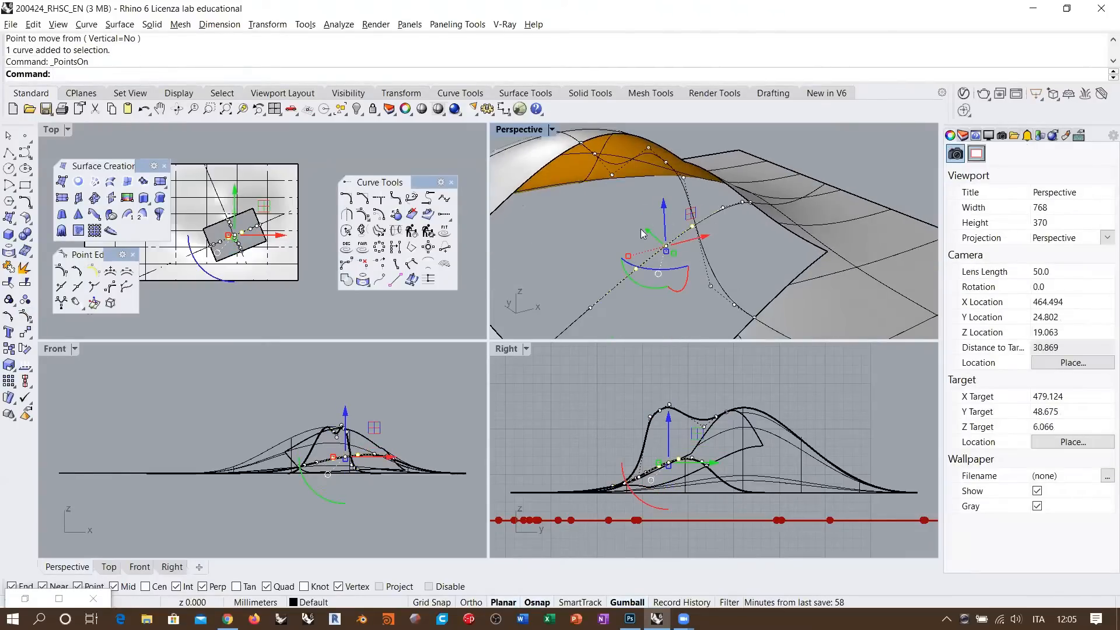
- Move the blended curve's three middle control points together, taking the central one onto the crossing curve's nearby control point
left_click(634, 273)
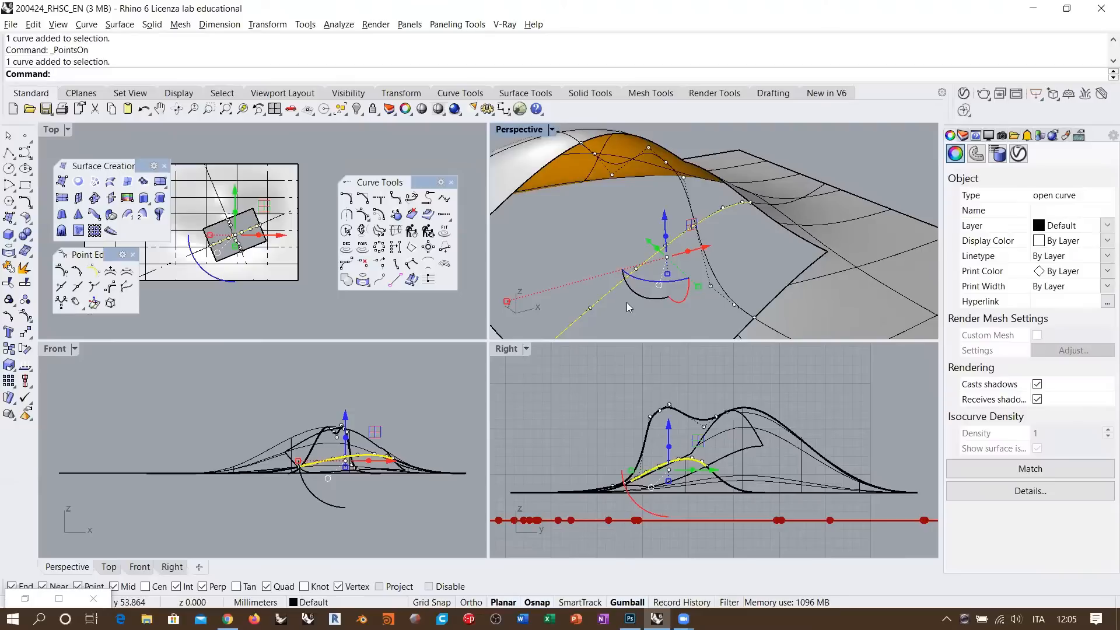
left_click_drag(627, 303, 698, 199)
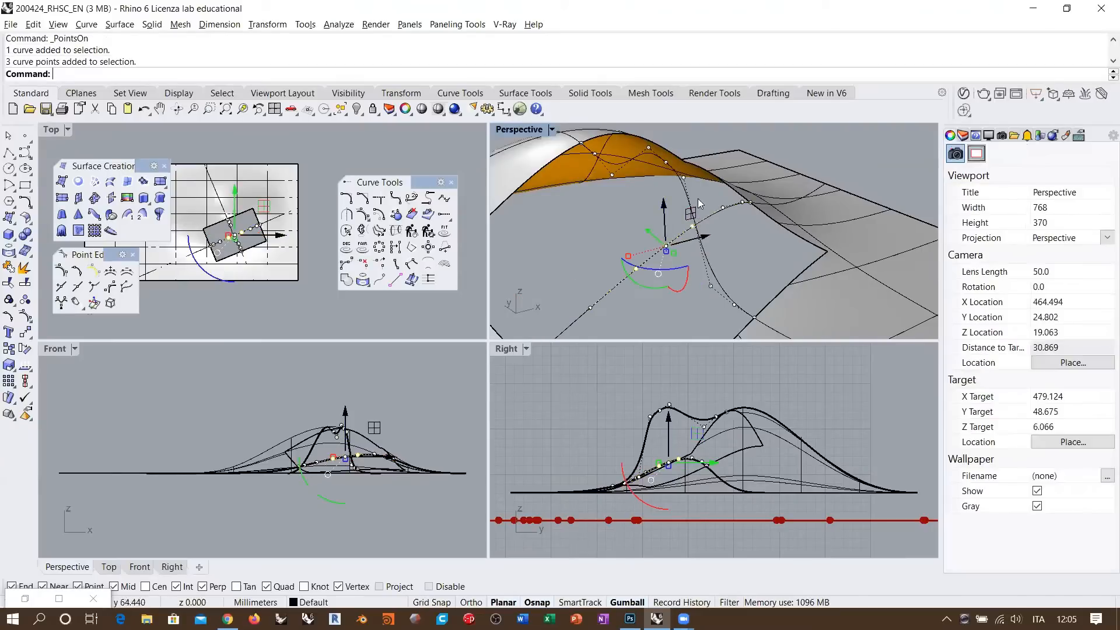
left_click(24, 318)
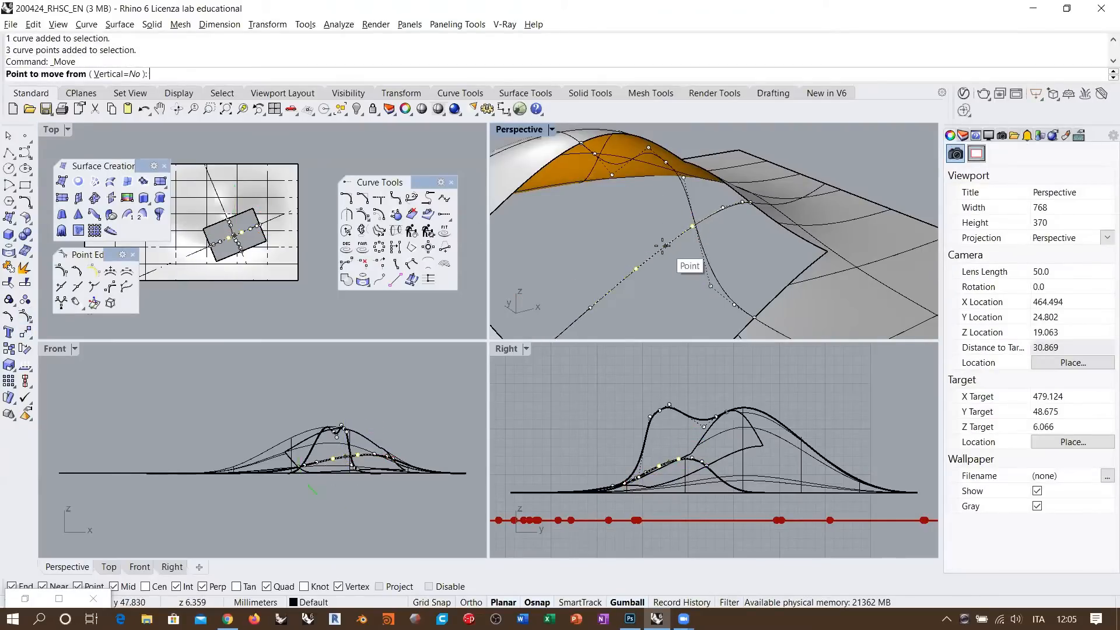
left_click(665, 246)
right_click_drag(668, 216, 661, 290, "shift")
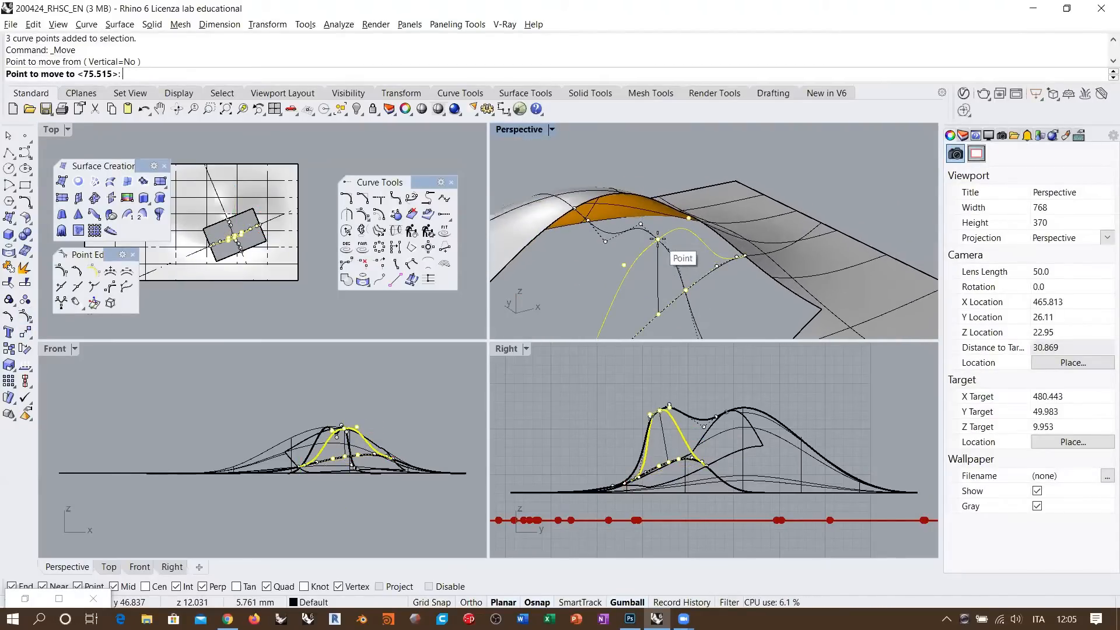
left_click(742, 162)
- Examine the reshaped blended curve against the crossing curve from several sides
right_click_drag(742, 161, 731, 210)
left_click(700, 217)
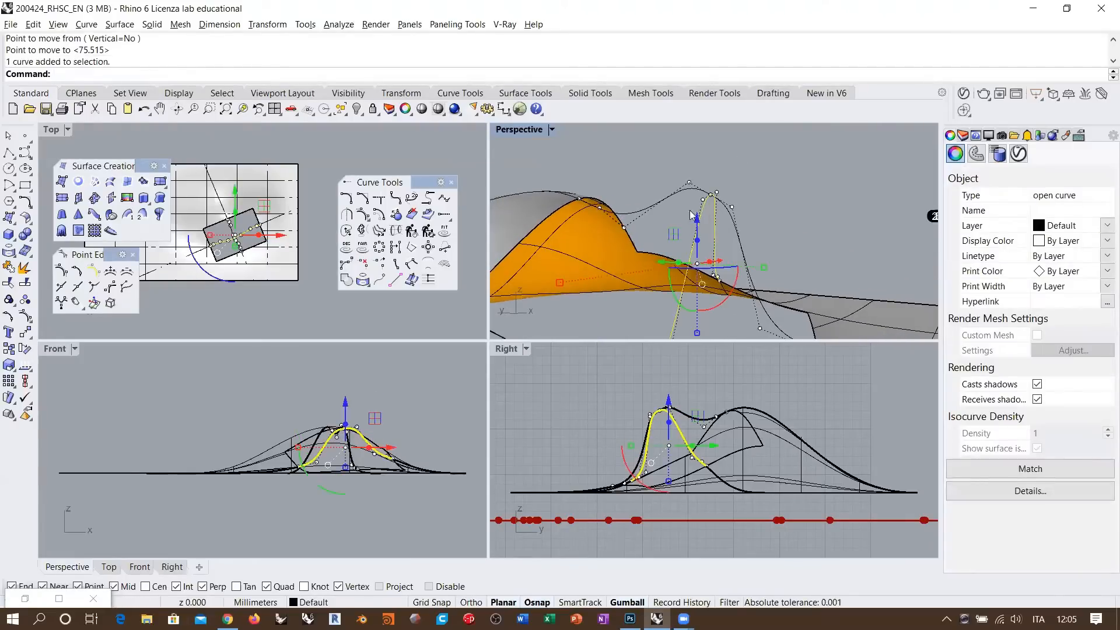
right_click_drag(702, 204, 586, 255)
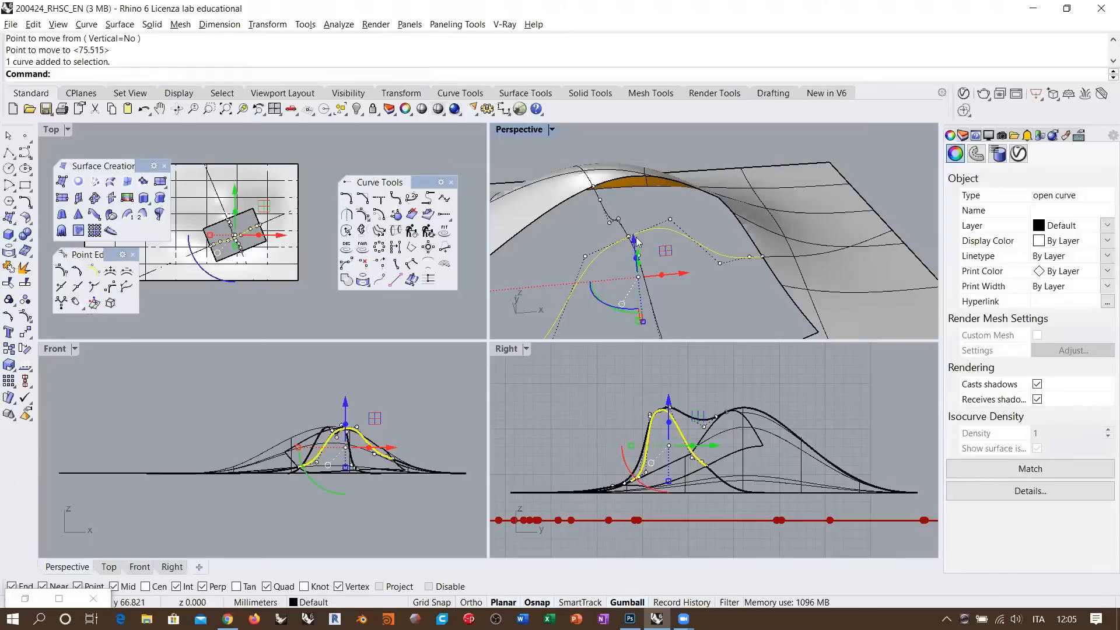
scroll(637, 241, "up", 5)
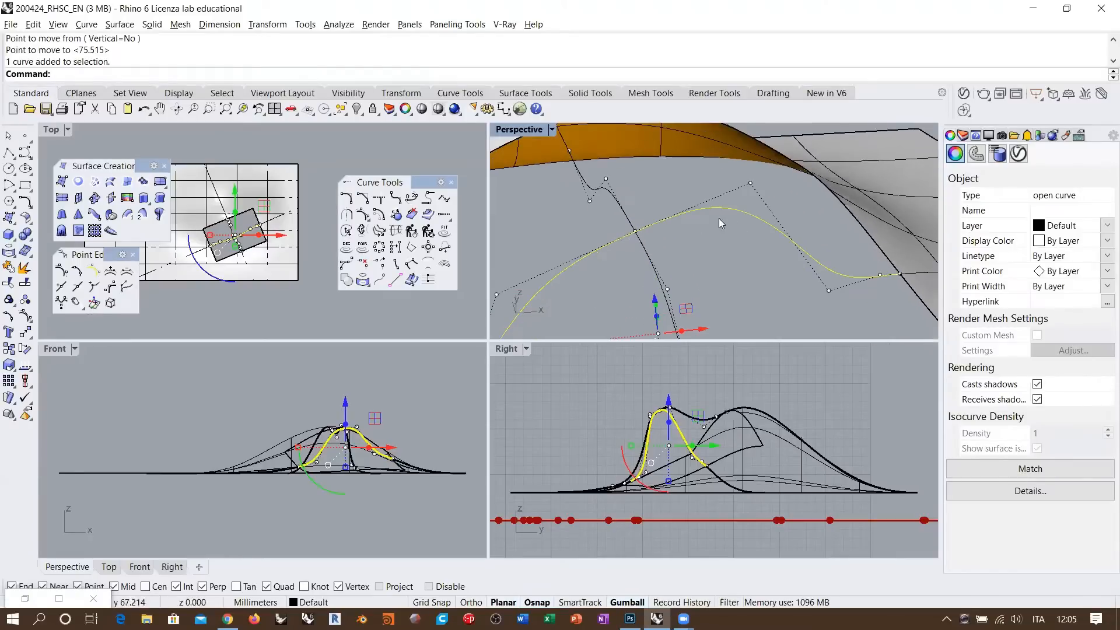
right_click_drag(719, 218, 811, 171)
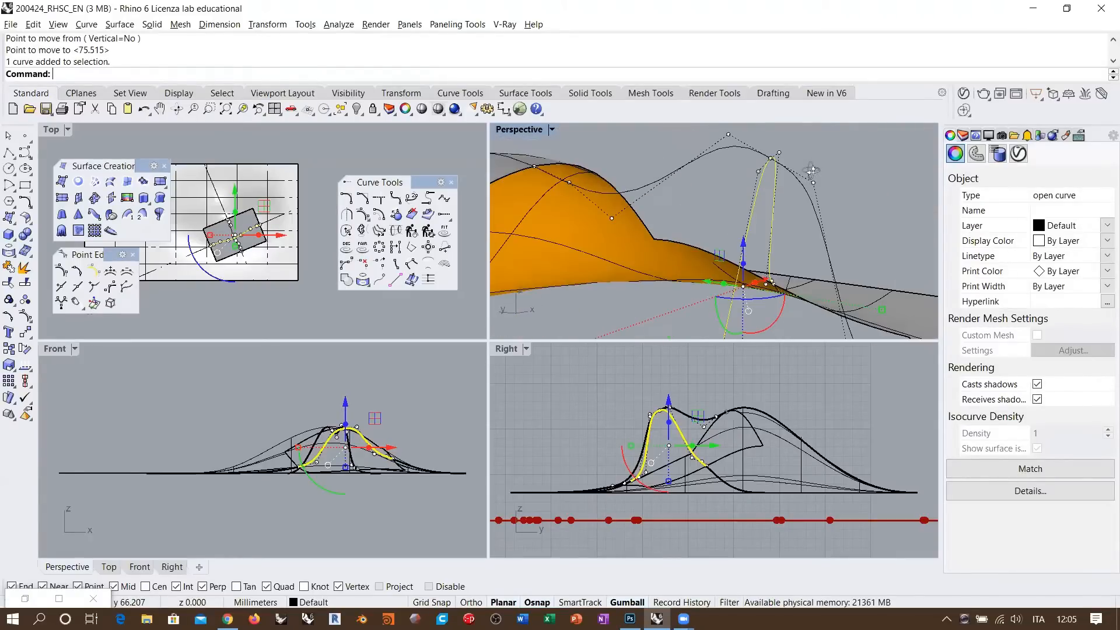
- Inspect close up where the blended curve and the crossing curve meet, clearing the selection and hiding the control points
scroll(787, 151, "up", 6)
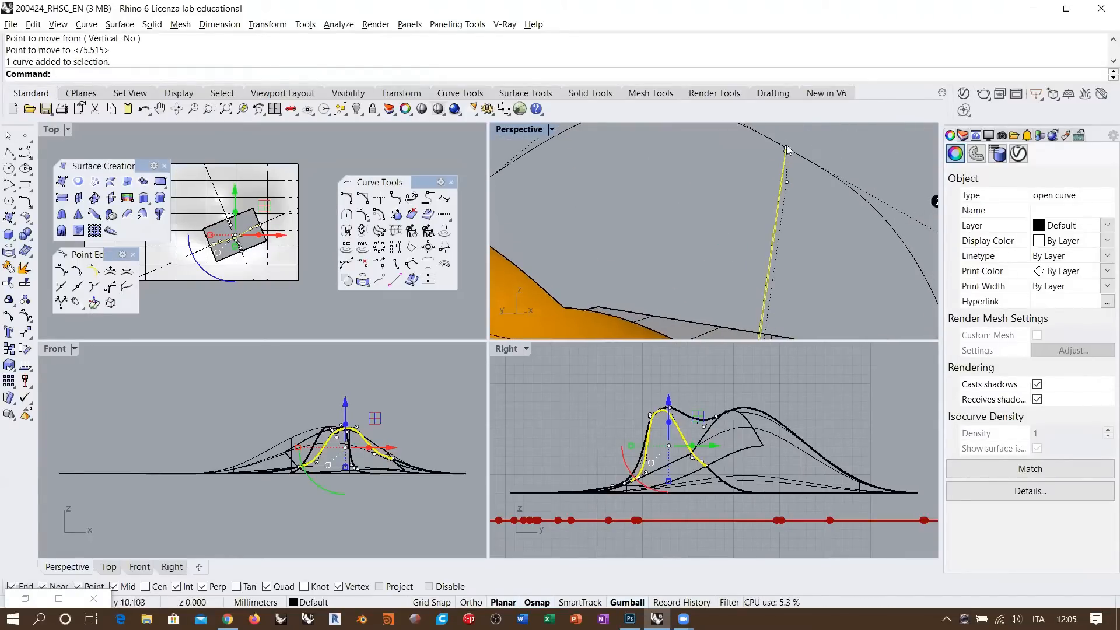
left_click_drag(750, 192, 809, 137)
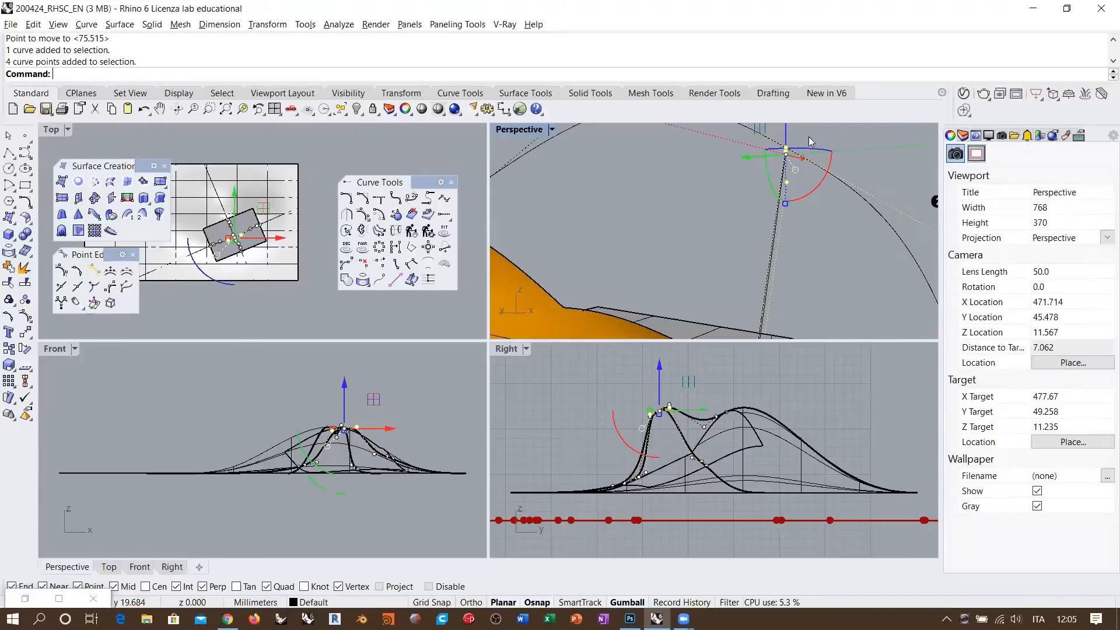
left_click(707, 180)
scroll(862, 160, "up", 5)
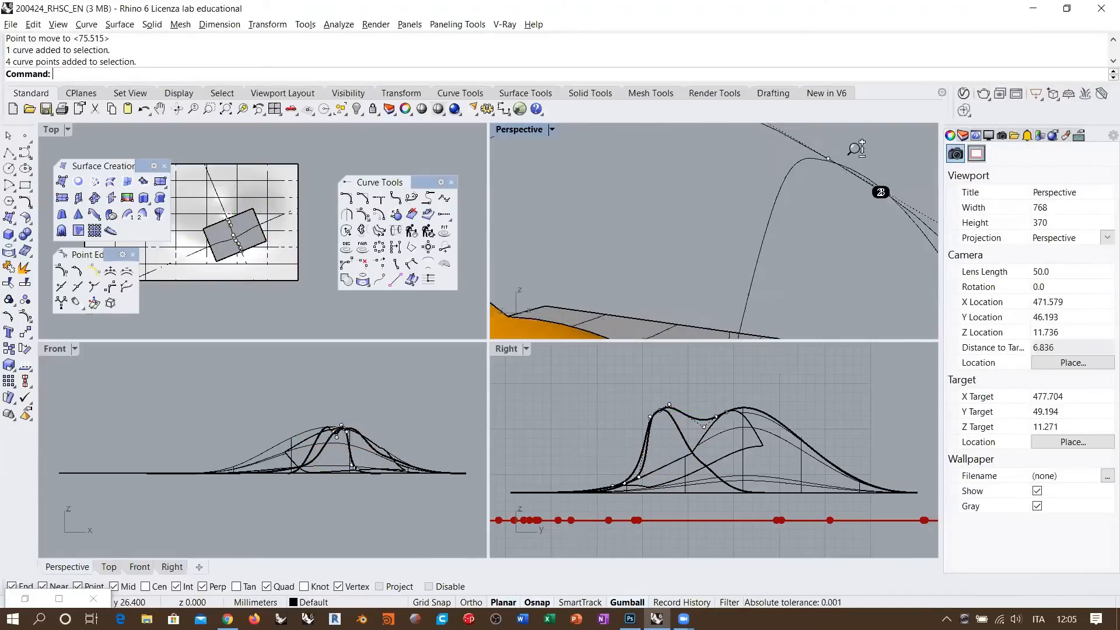
right_click_drag(851, 132, 851, 123, "ctrl")
right_click_drag(751, 166, 770, 175)
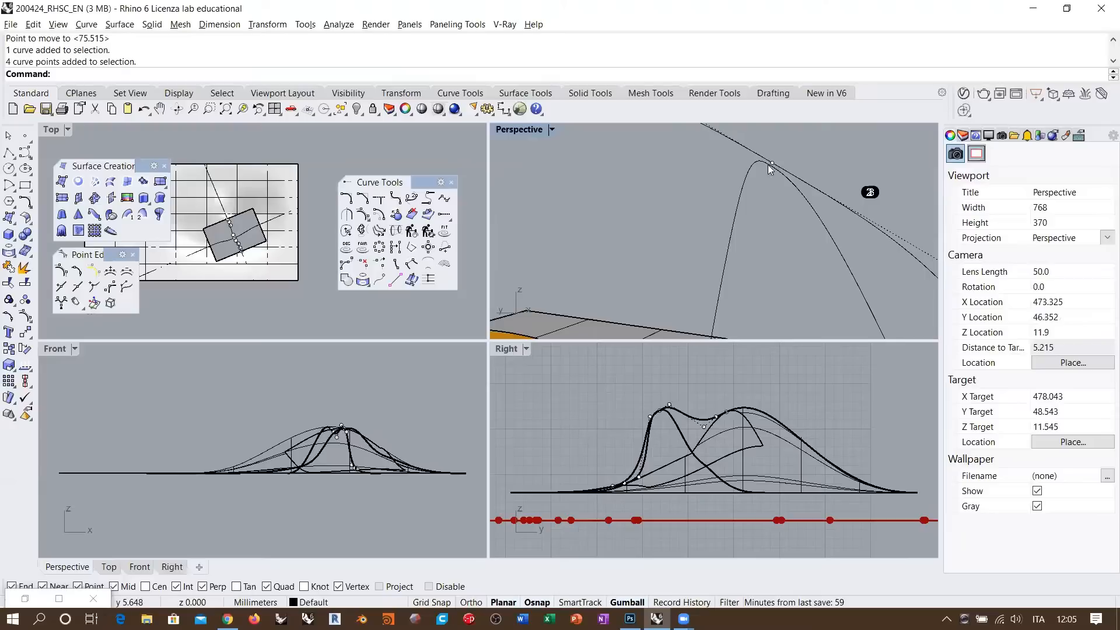
scroll(773, 164, "up", 1)
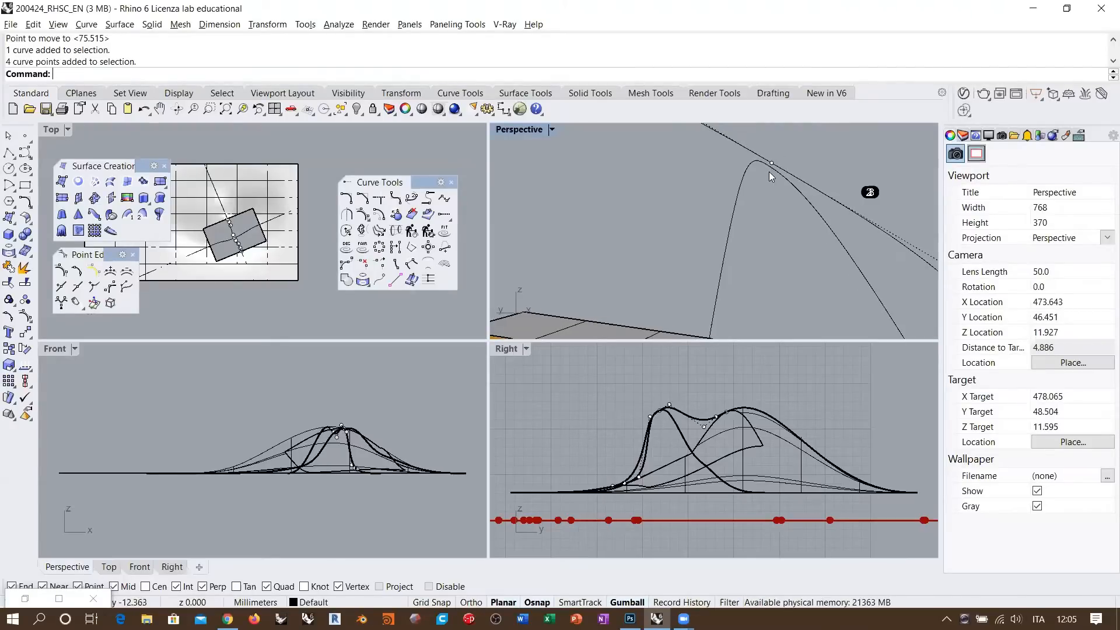
scroll(769, 171, "down", 20)
right_click_drag(769, 195, 674, 248)
key("Escape")
right_click_drag(753, 246, 699, 219)
right_click_drag(550, 219, 603, 241)
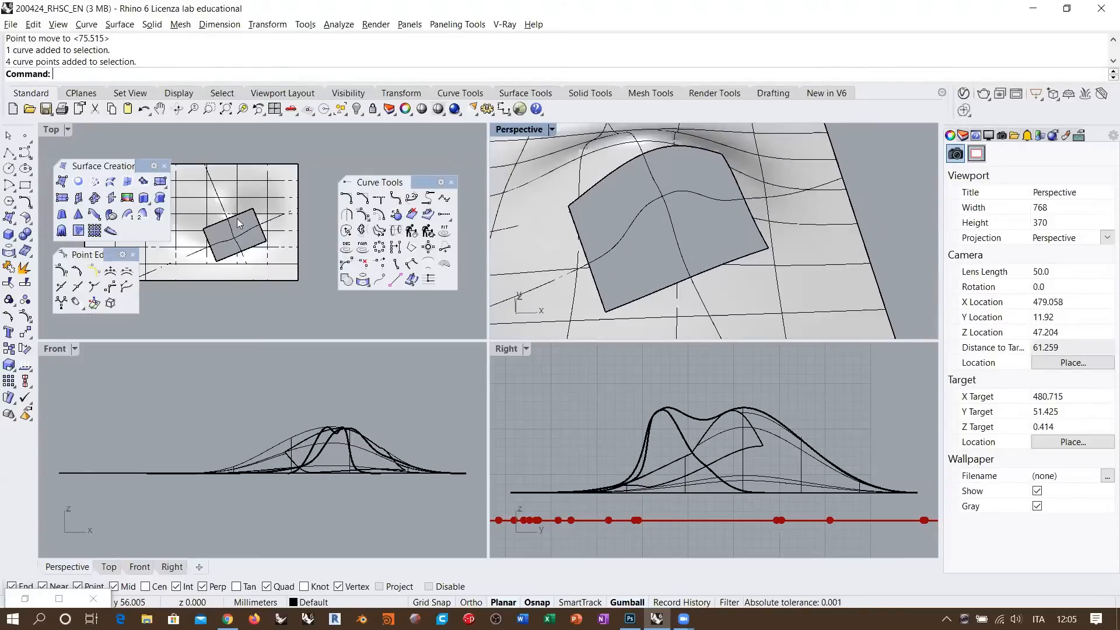
left_click(94, 182)
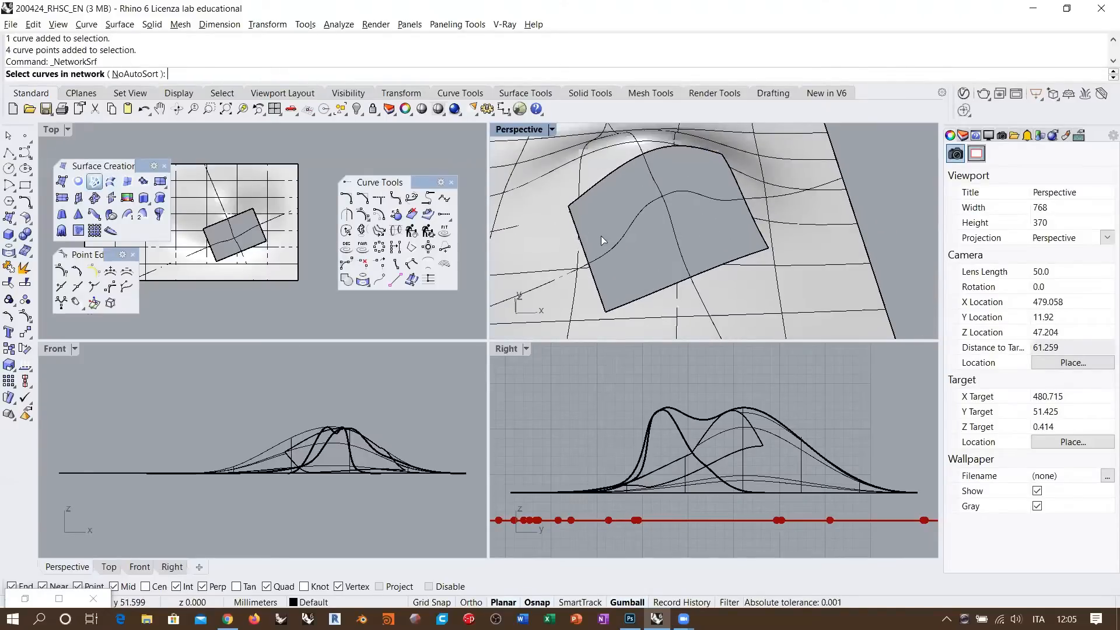
left_click(595, 282)
left_click(681, 252)
left_click(751, 226)
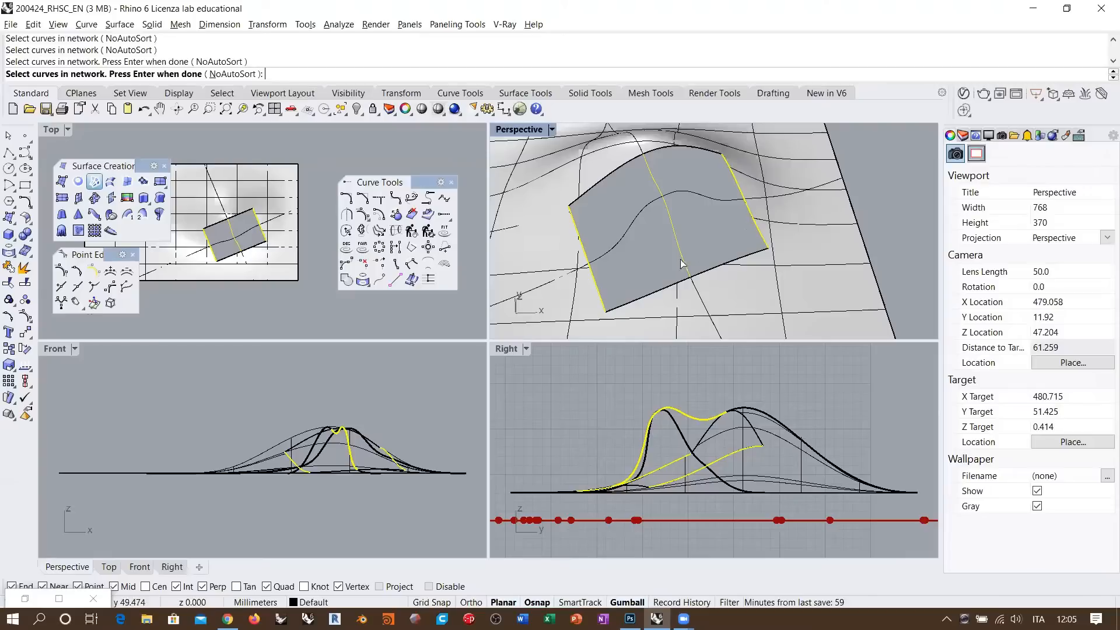
left_click(661, 288)
left_click(628, 236)
left_click(623, 177)
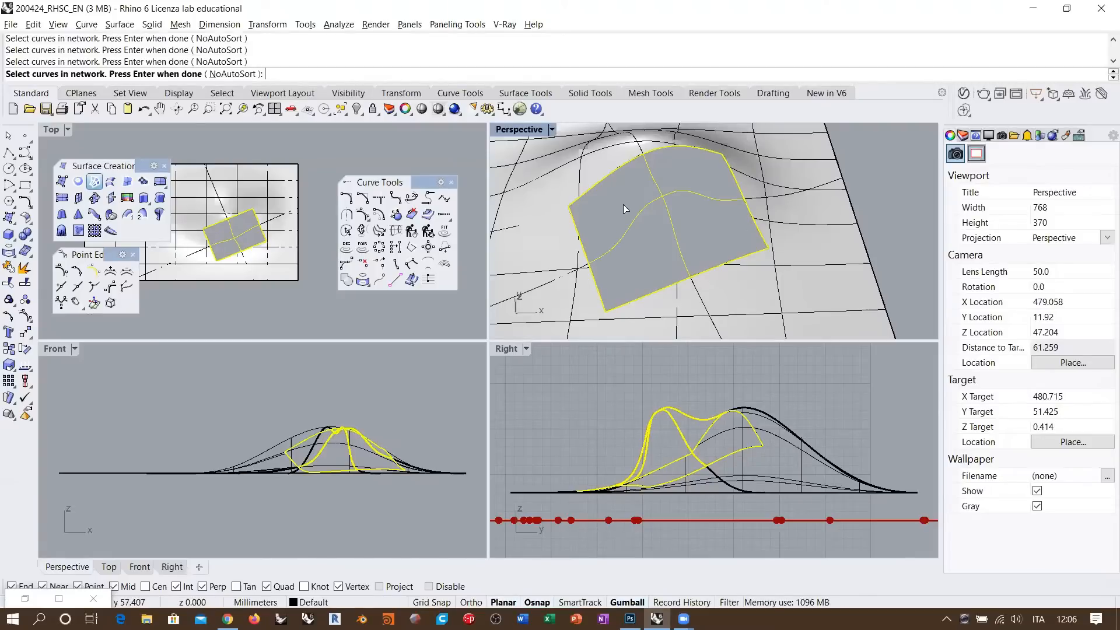
key("Return")
right_click_drag(773, 167, 752, 170)
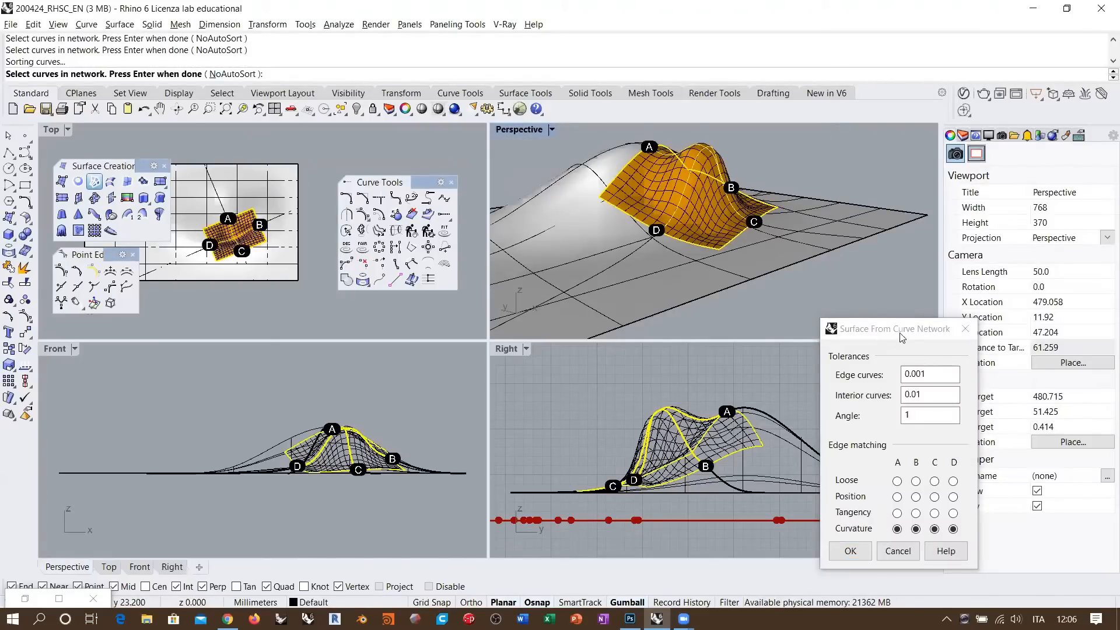
right_click_drag(734, 187, 693, 189)
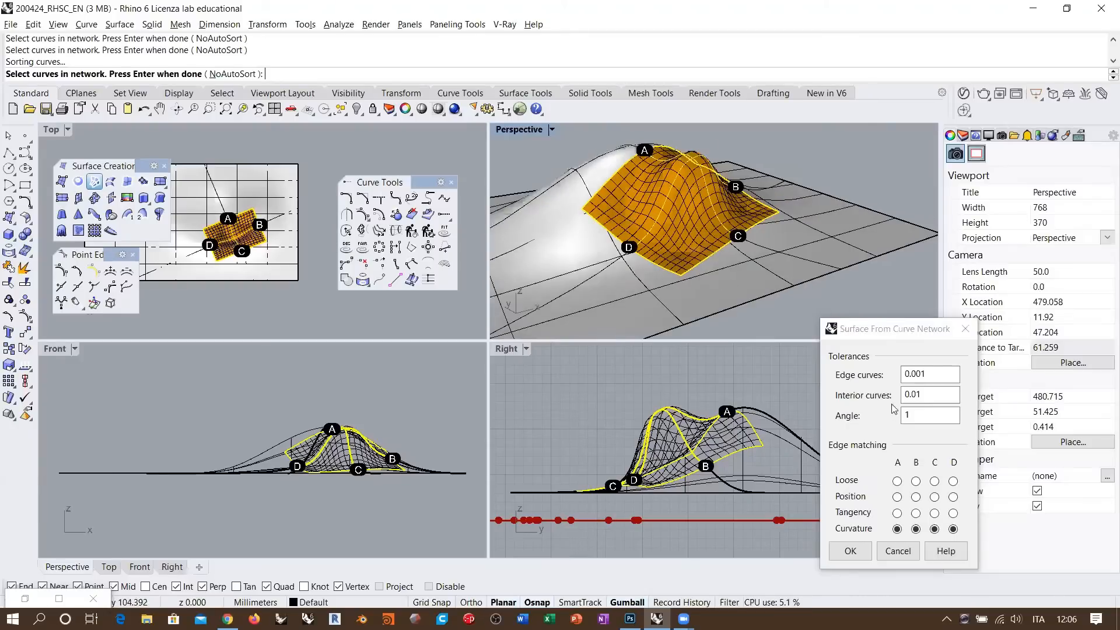
double_click(933, 396)
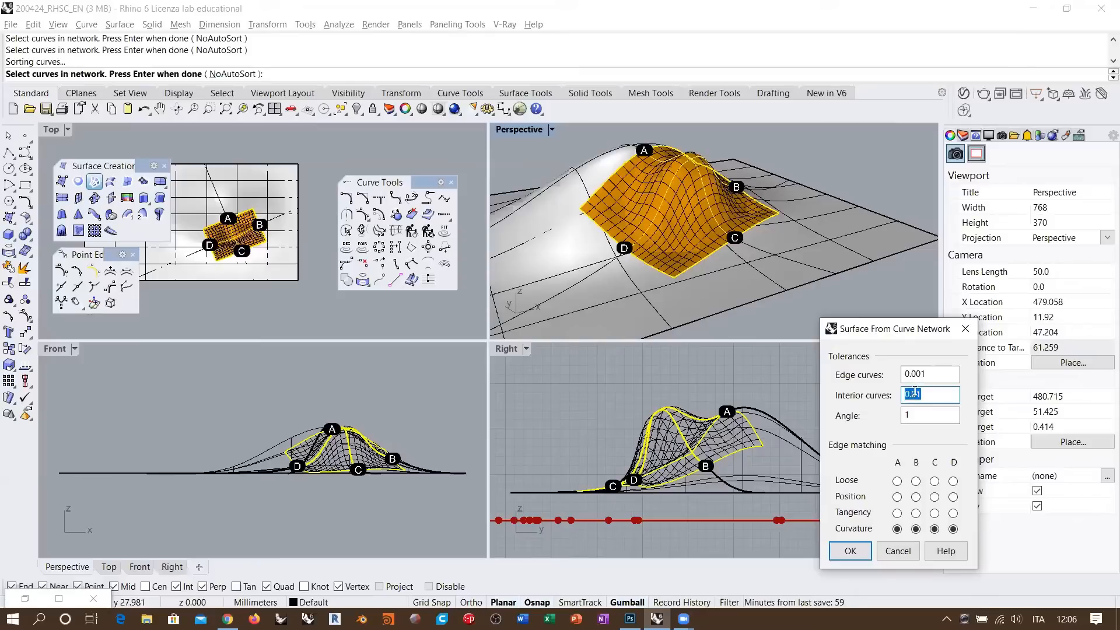
left_click(946, 396)
key("shift+Left")
right_click_drag(700, 165, 684, 181)
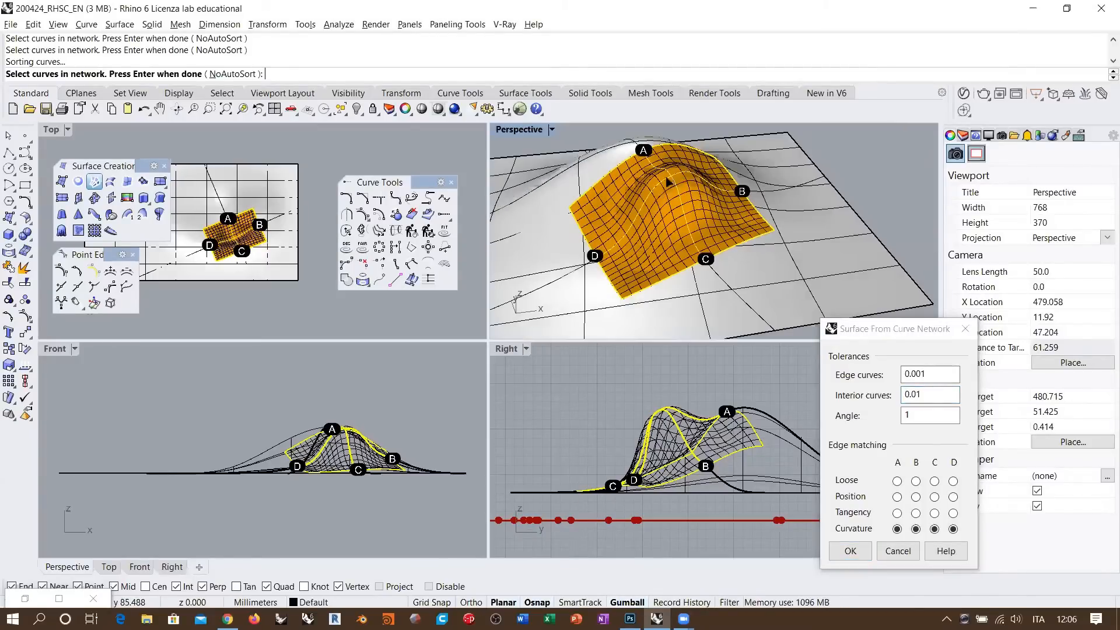
left_click(896, 551)
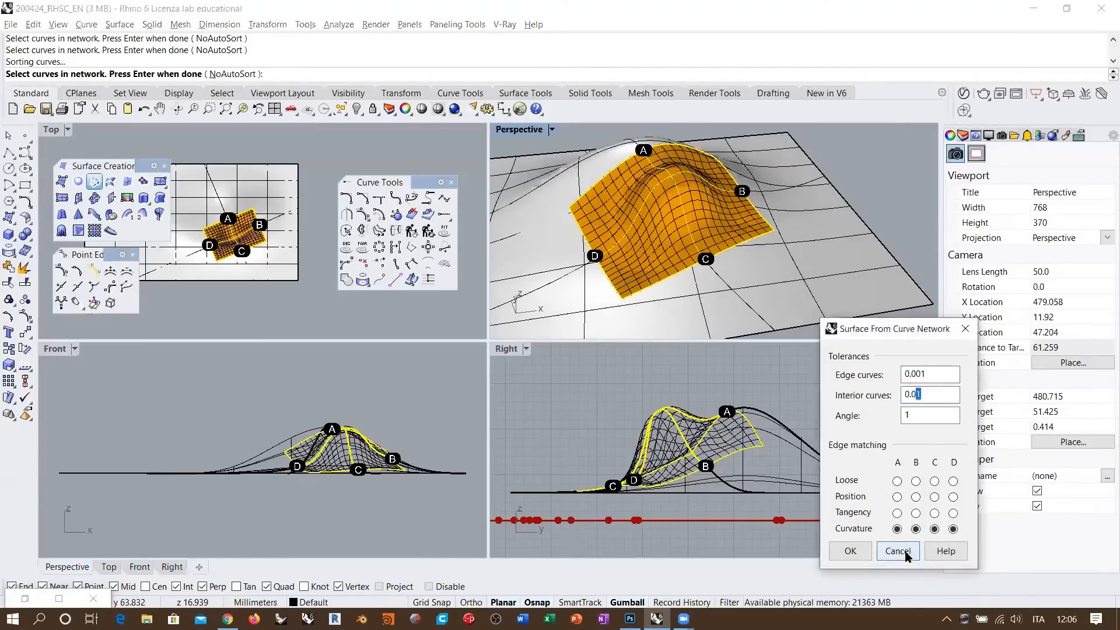
- Inspect the two curves crossing the terrain opening from several sides, briefly selecting the blended one
right_click_drag(710, 203, 638, 221)
left_click(640, 225)
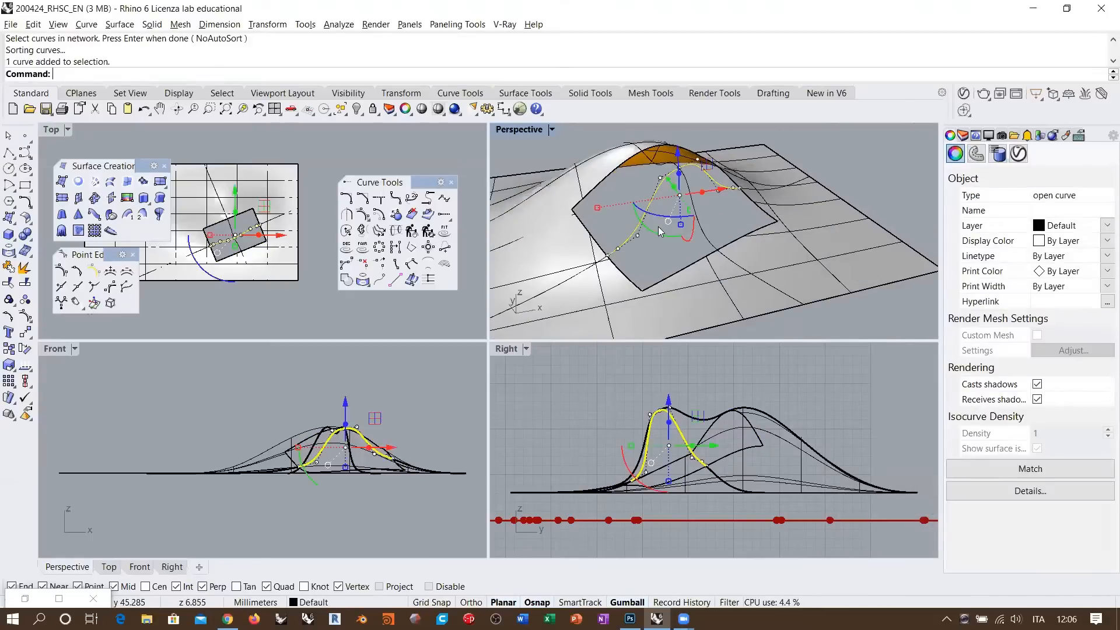
left_click(813, 157)
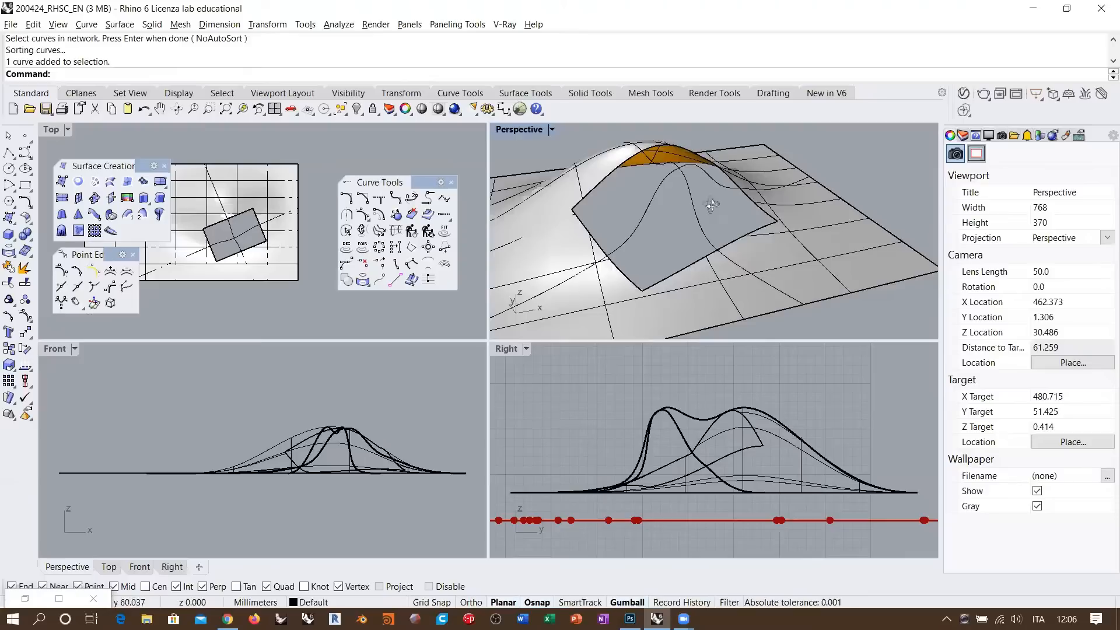
right_click_drag(712, 204, 672, 227)
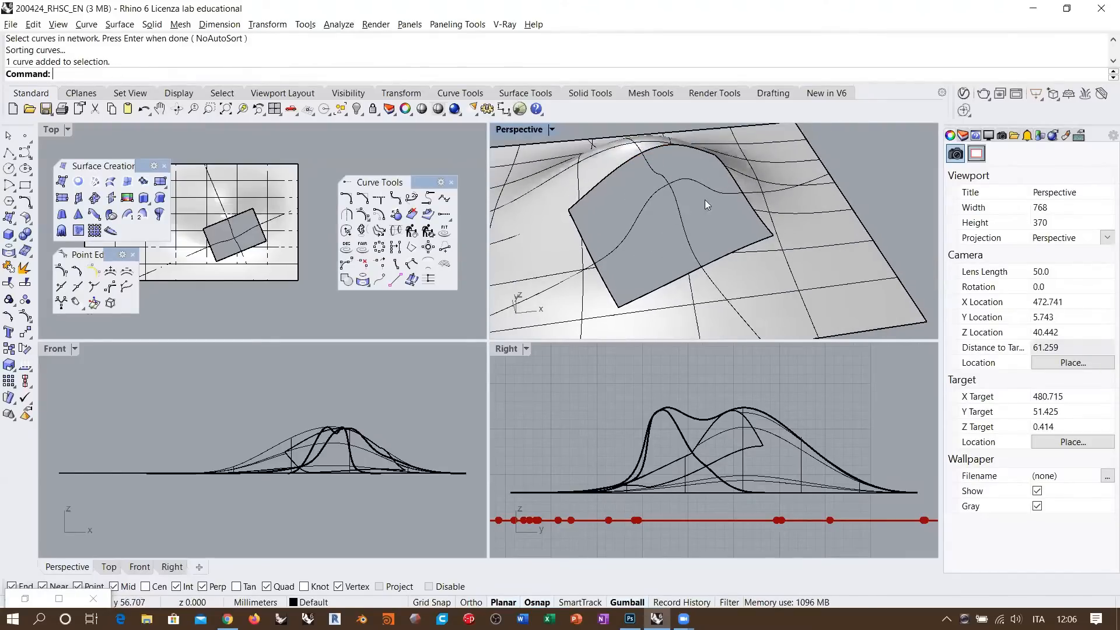
right_click_drag(705, 199, 668, 230)
scroll(680, 212, "down", 4)
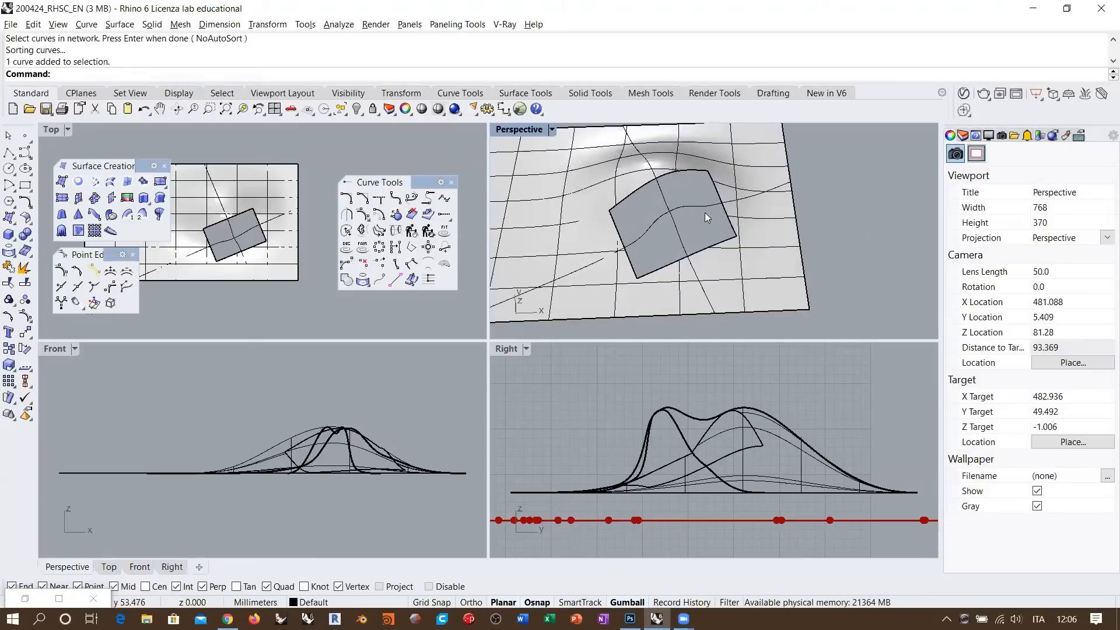
- Try a network surface from the opening's four edges and both crossing curves, with curvature matching on every edge
left_click(94, 181)
left_click(627, 259)
left_click(680, 241)
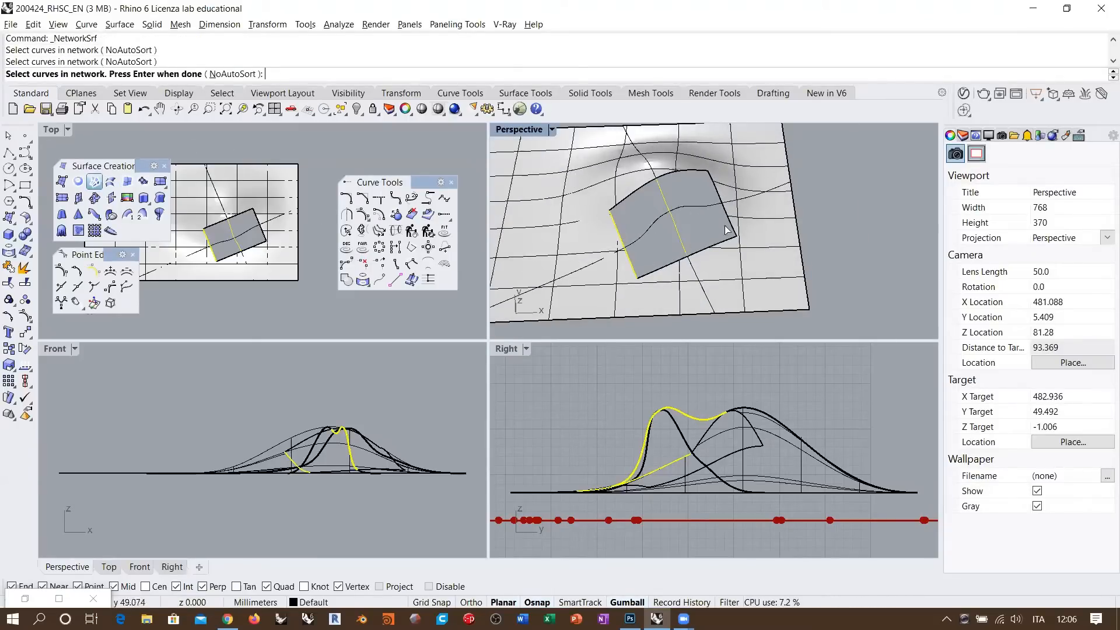
left_click(729, 226)
left_click(669, 262)
left_click(671, 176)
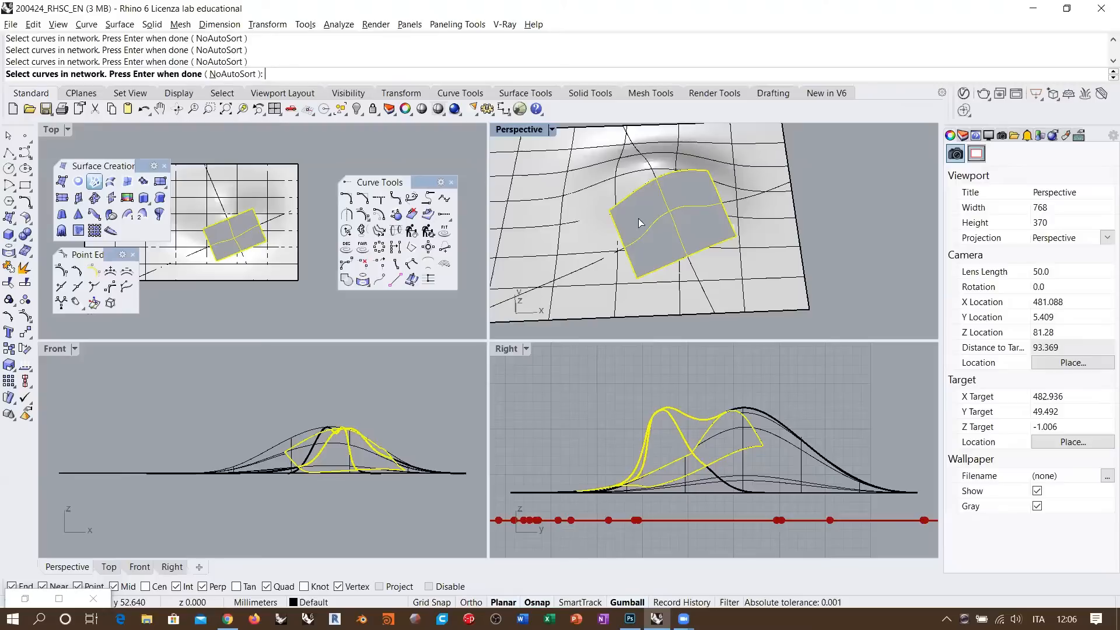
key("Return")
scroll(682, 218, "up", 6)
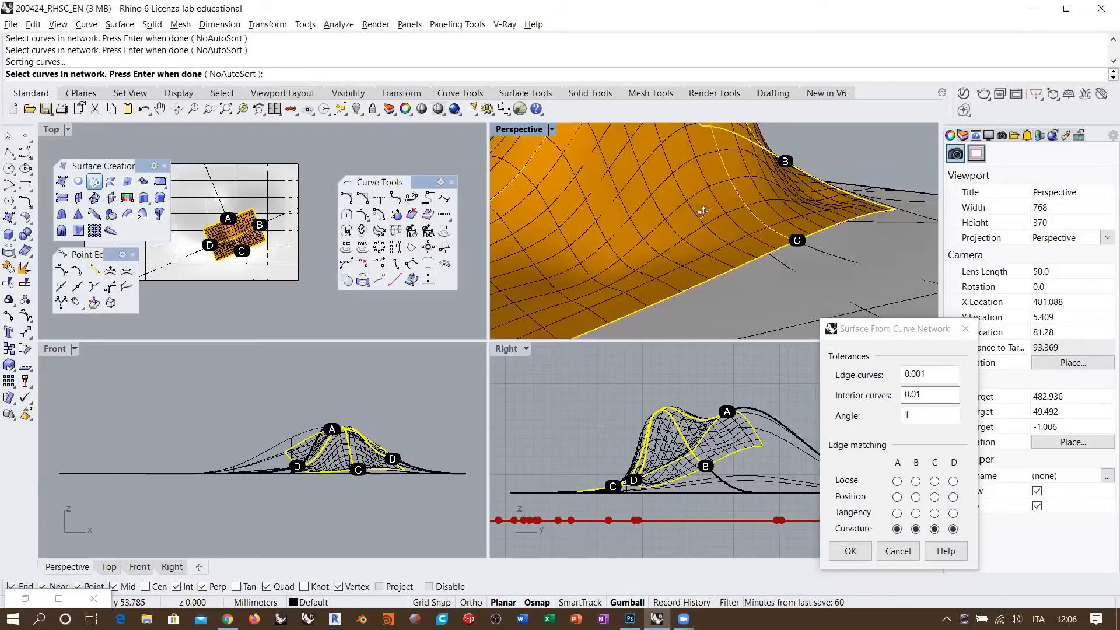
right_click_drag(702, 209, 674, 212)
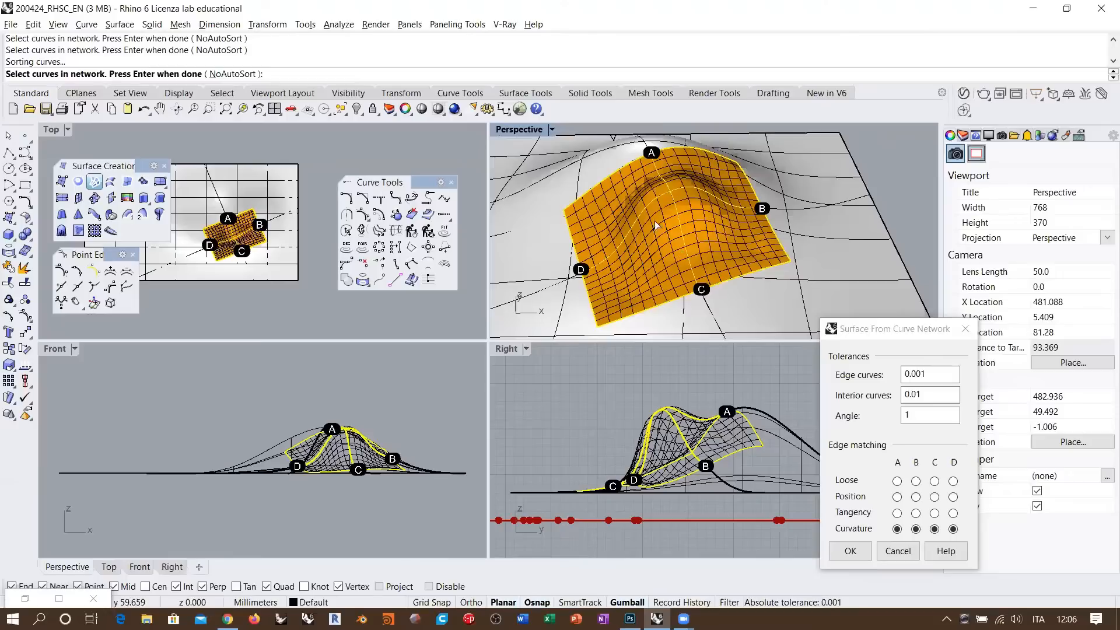
left_click_drag(941, 331, 902, 300)
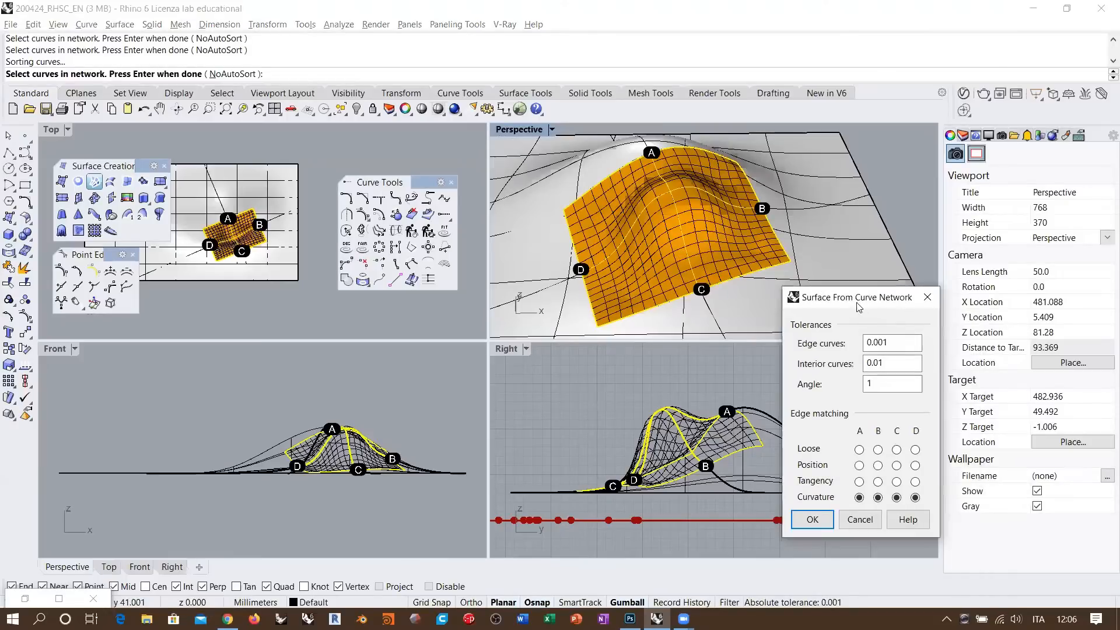
left_click(812, 520)
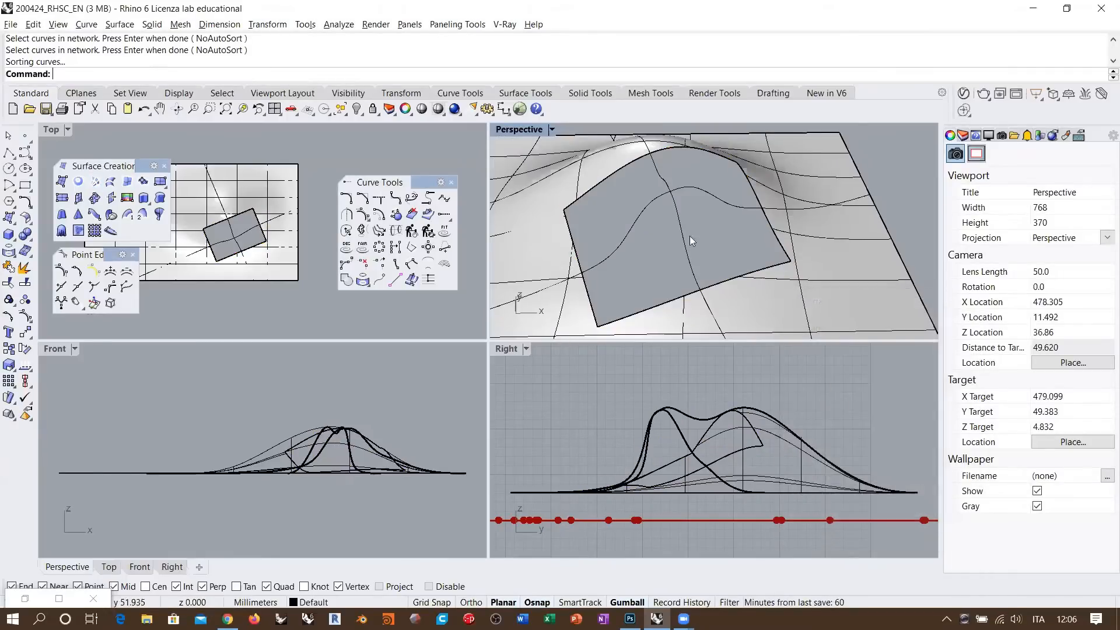
- Fill the opening with a Patch through its edges and both crossing curves, using 20 U and 20 V spans, adjusted tangency and automatic trim
right_click_drag(698, 220, 712, 230, "shift")
scroll(700, 214, "down", 6)
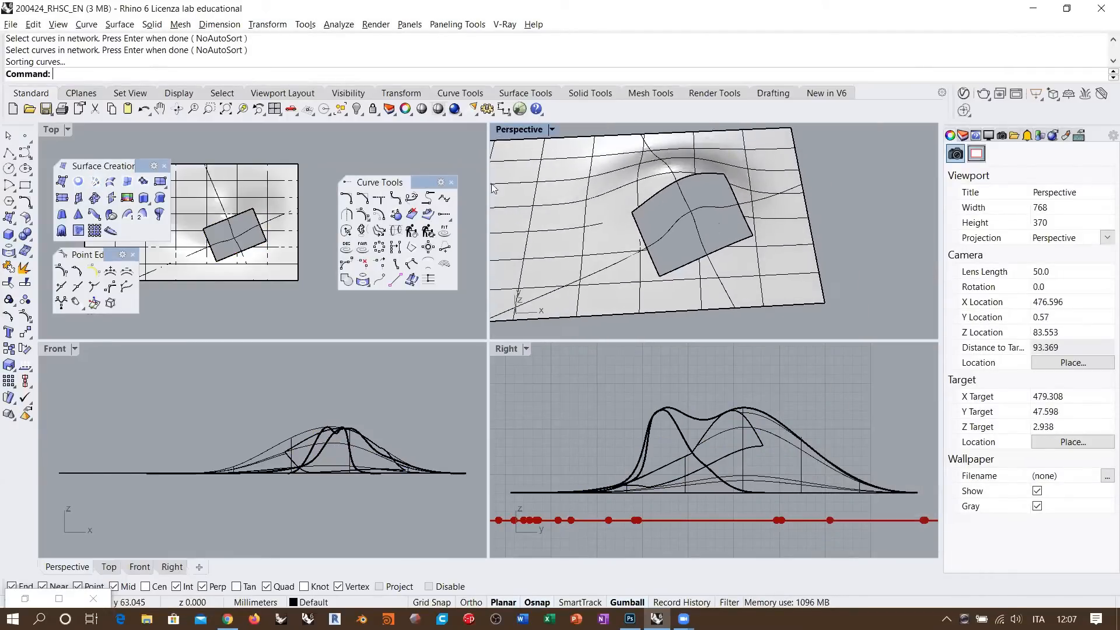
left_click(143, 181)
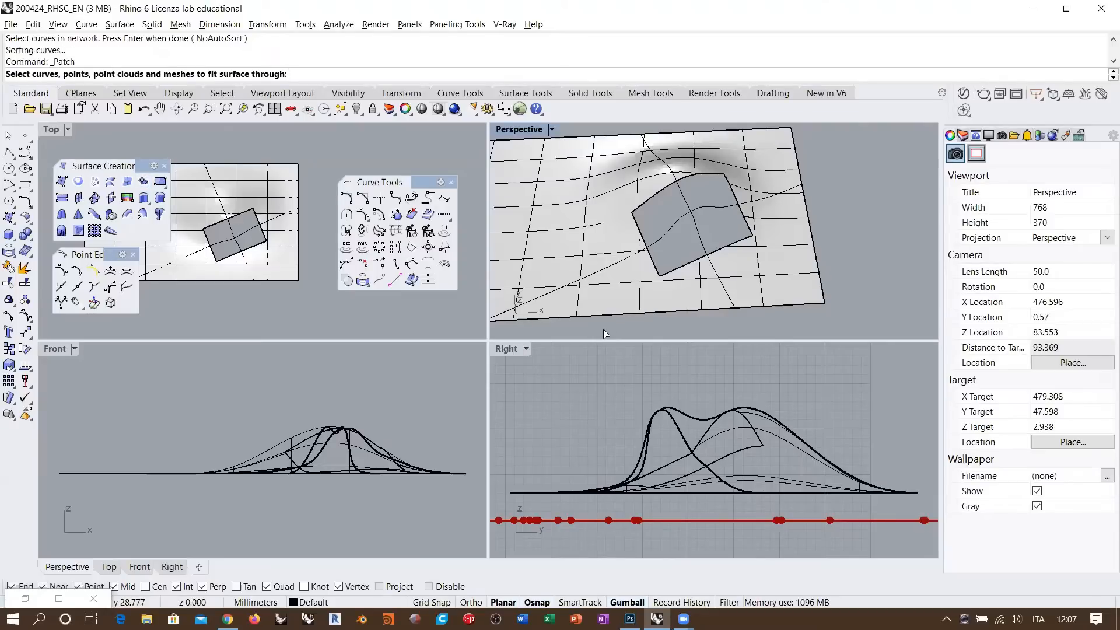
left_click_drag(605, 334, 762, 165)
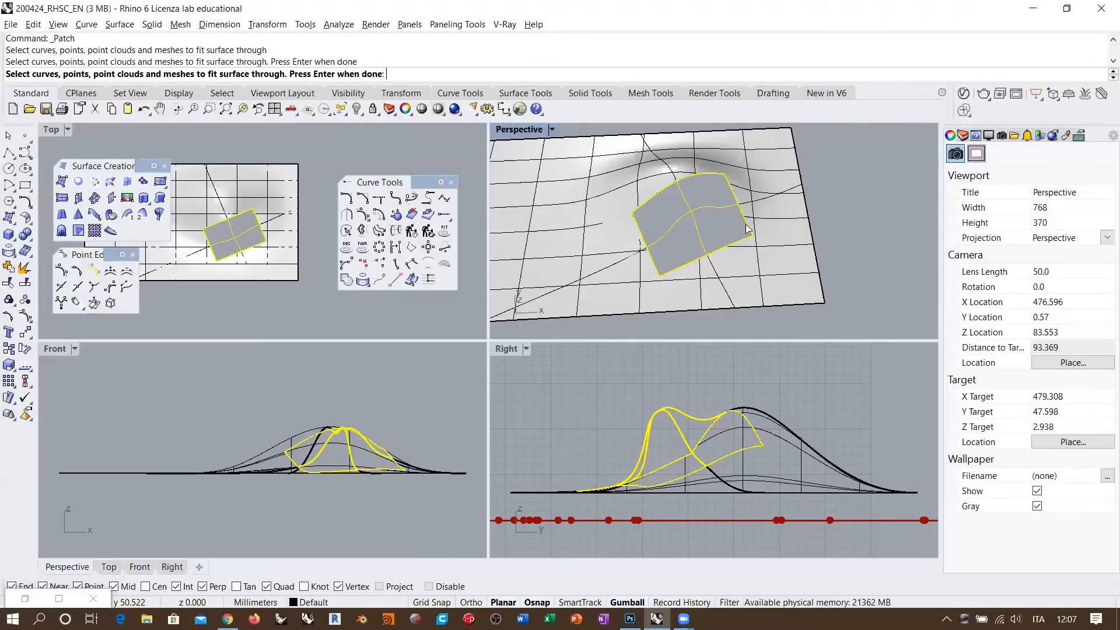
key("Return")
left_click(891, 444)
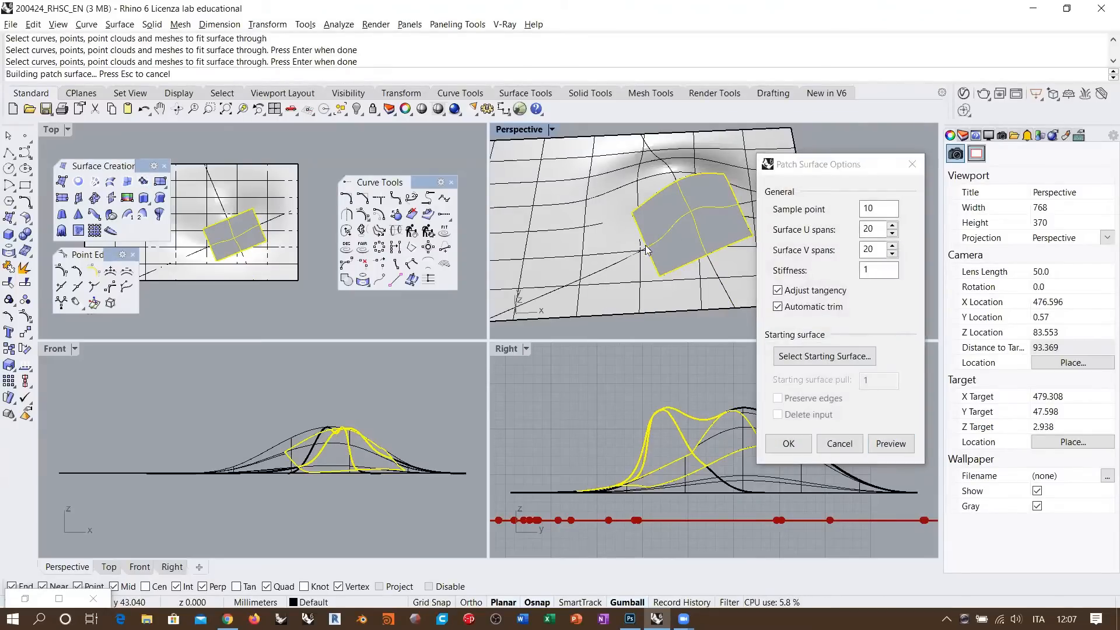
scroll(683, 230, "up", 8)
mouse_move(679, 228)
right_mouse_down()
mouse_move(752, 162)
mouse_move(733, 157)
mouse_move(625, 215)
mouse_move(633, 253)
mouse_move(659, 213)
mouse_move(684, 209)
mouse_move(681, 234)
right_mouse_up()
scroll(607, 230, "down", 3)
key("Return")
scroll(684, 210, "down", 4)
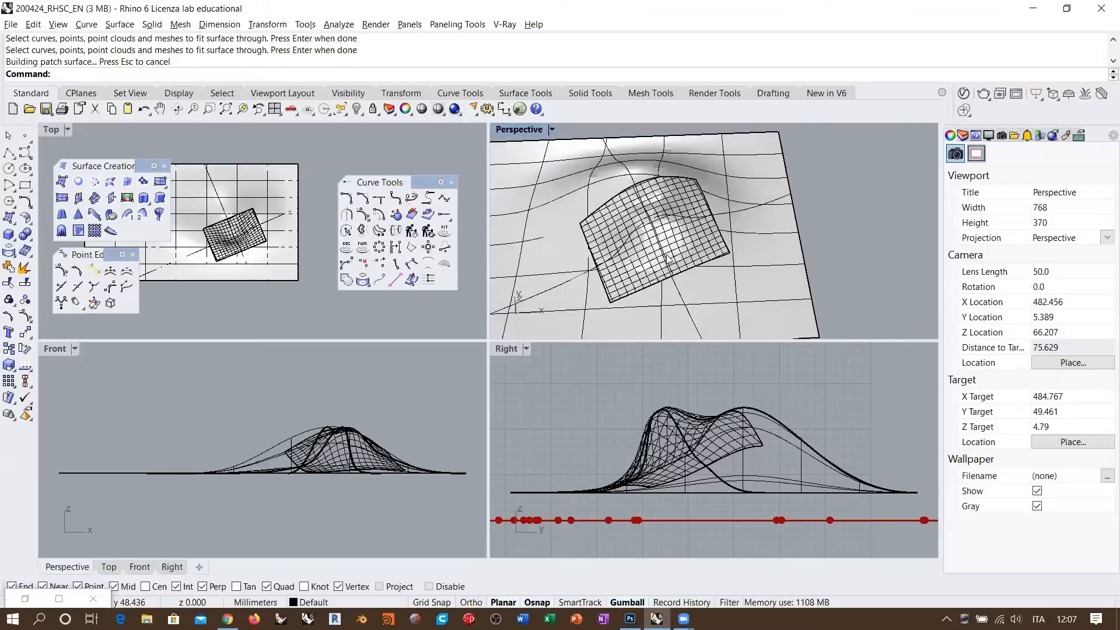
- Examine the patch surface and its transition to the surrounding terrain from several sides, clearing the selection
scroll(674, 251, "up", 2)
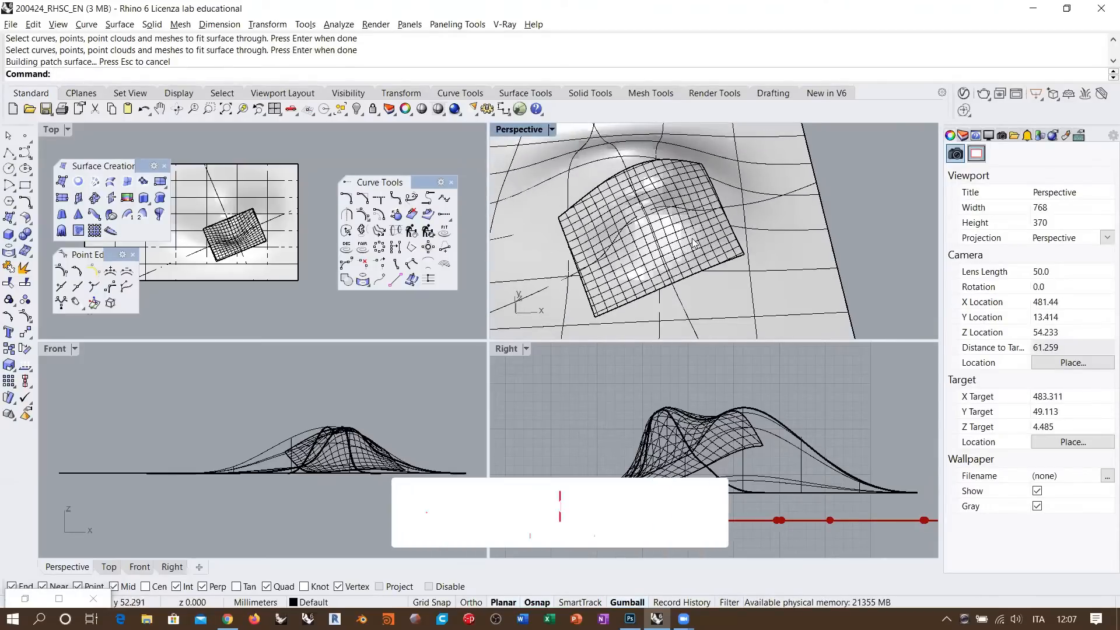
left_click(688, 222)
left_click(866, 229)
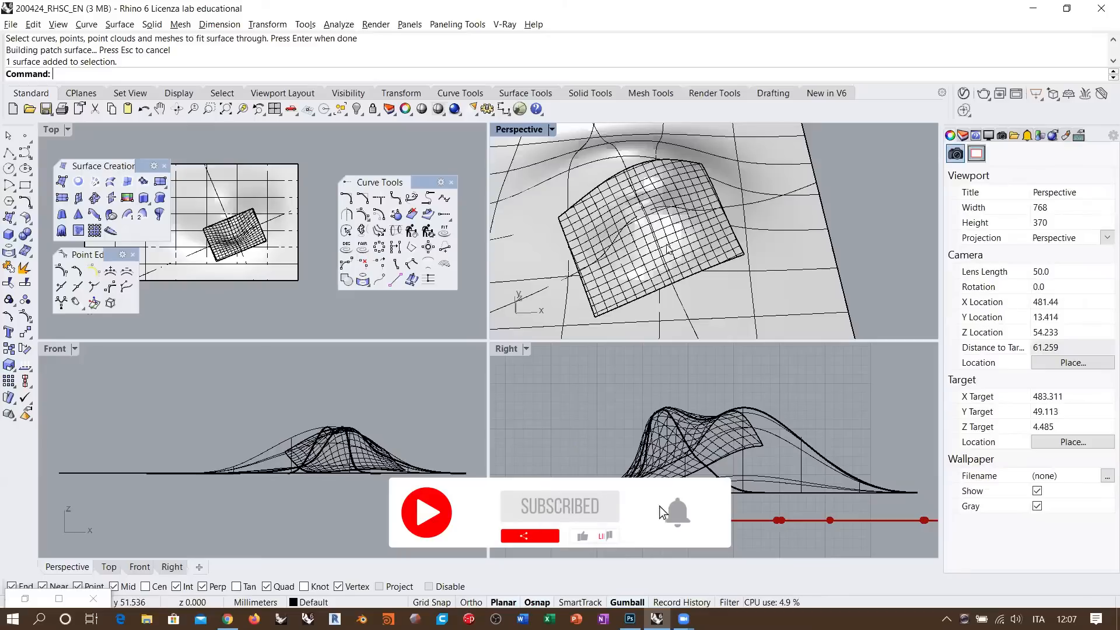
right_click_drag(764, 315, 915, 253)
right_click_drag(797, 170, 698, 248)
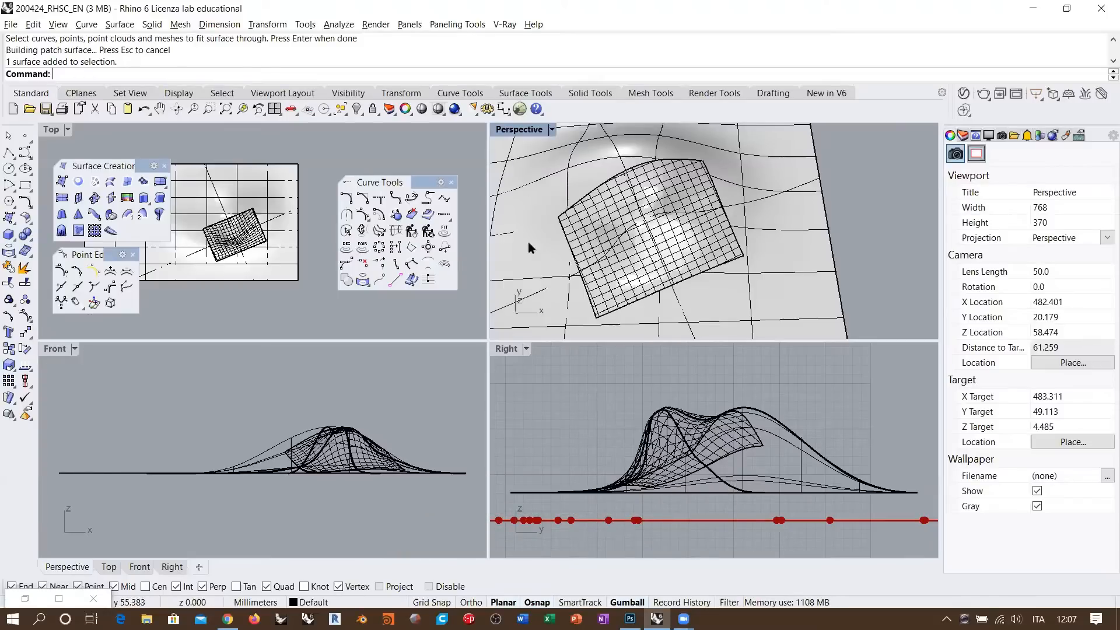
- Show the patch surface's control points, examine how far they extend past its trimmed edges, and hide them
left_click(680, 244)
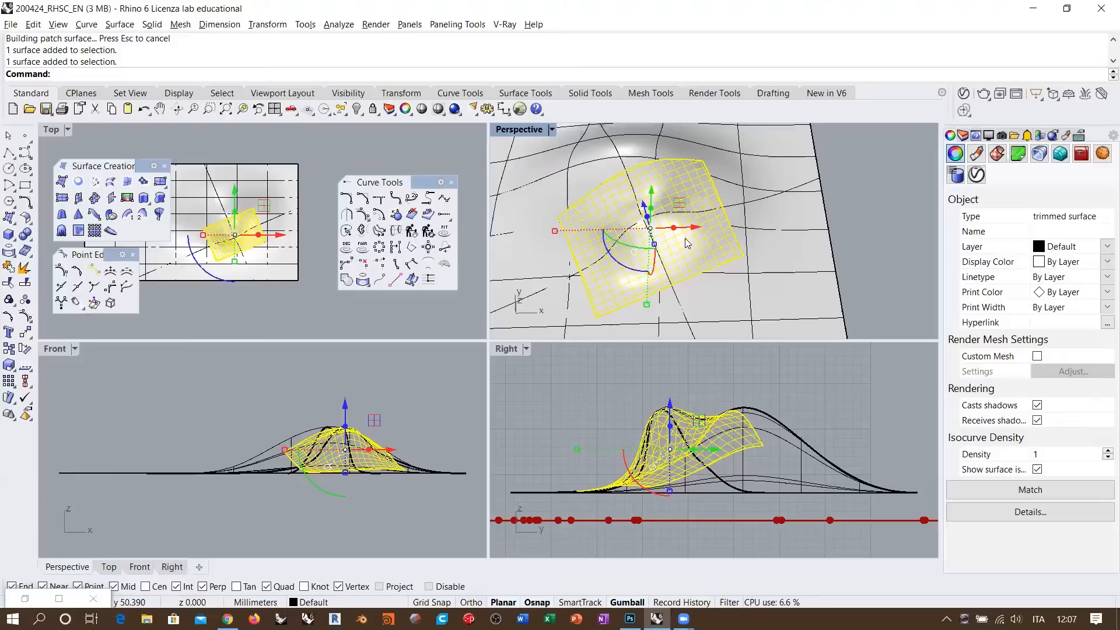
key("F10")
scroll(759, 230, "down", 3)
right_click_drag(758, 274, 758, 230)
scroll(759, 229, "up", 3)
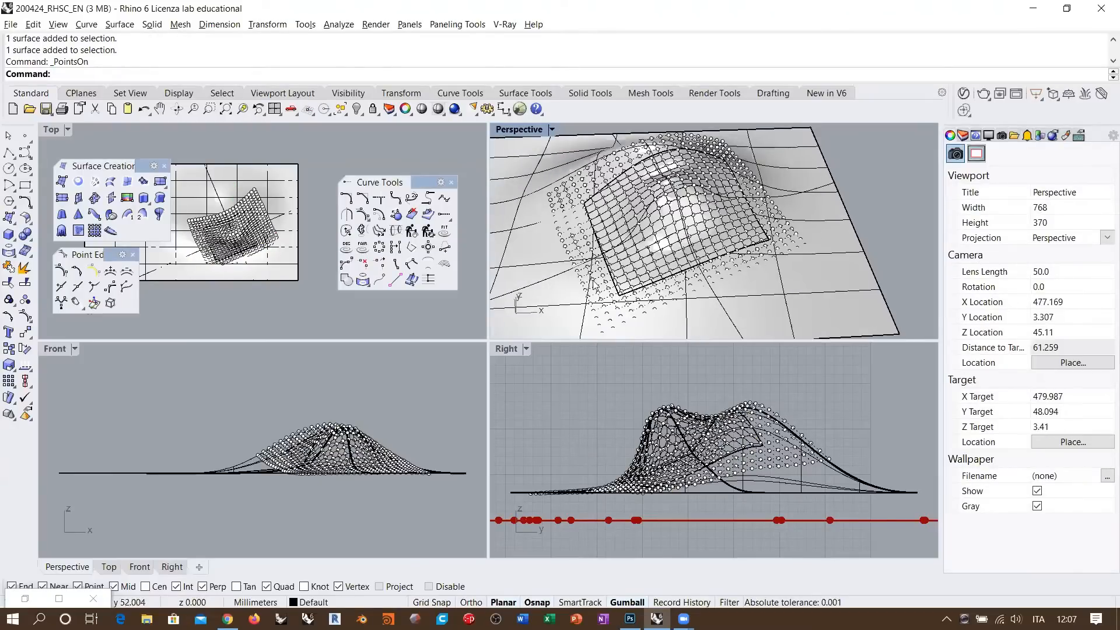
right_click_drag(706, 207, 573, 170)
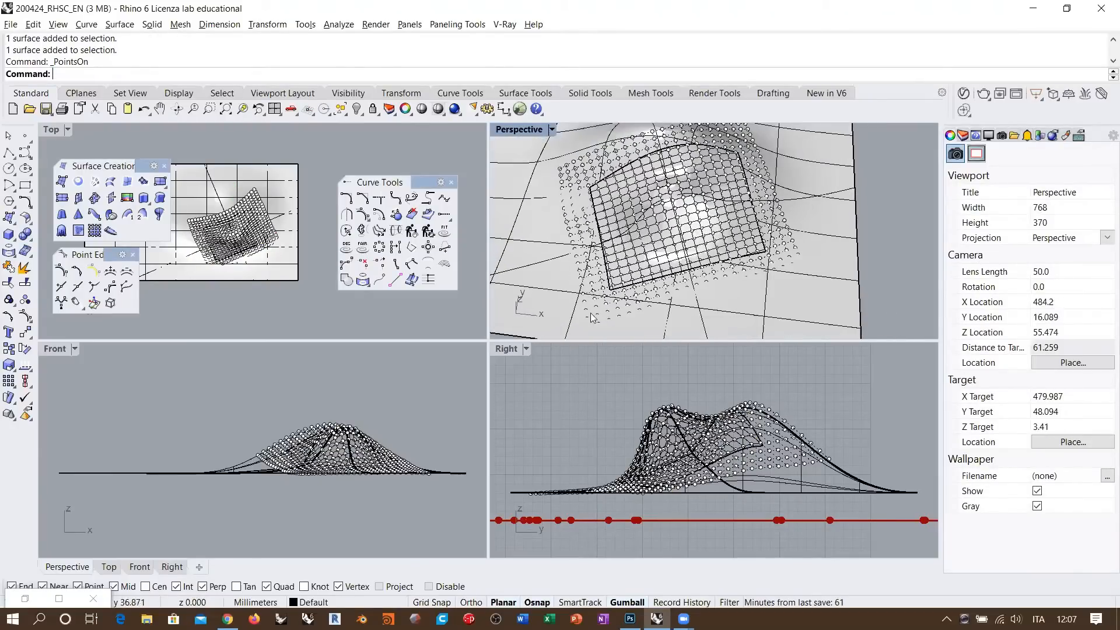
right_click_drag(646, 241, 671, 231)
key("Escape")
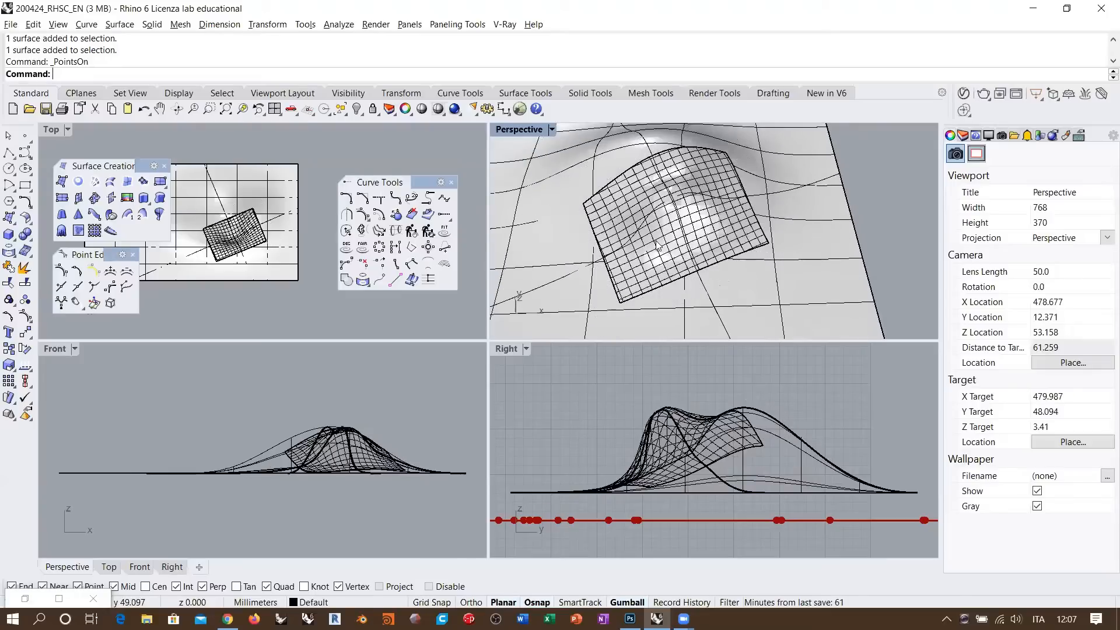
- Shrink the patch's underlying surface to its trimmed edges with ShrinkTrimmedSrf and show its control points
left_click(656, 241)
type("ShrinkTrimmedSrf")
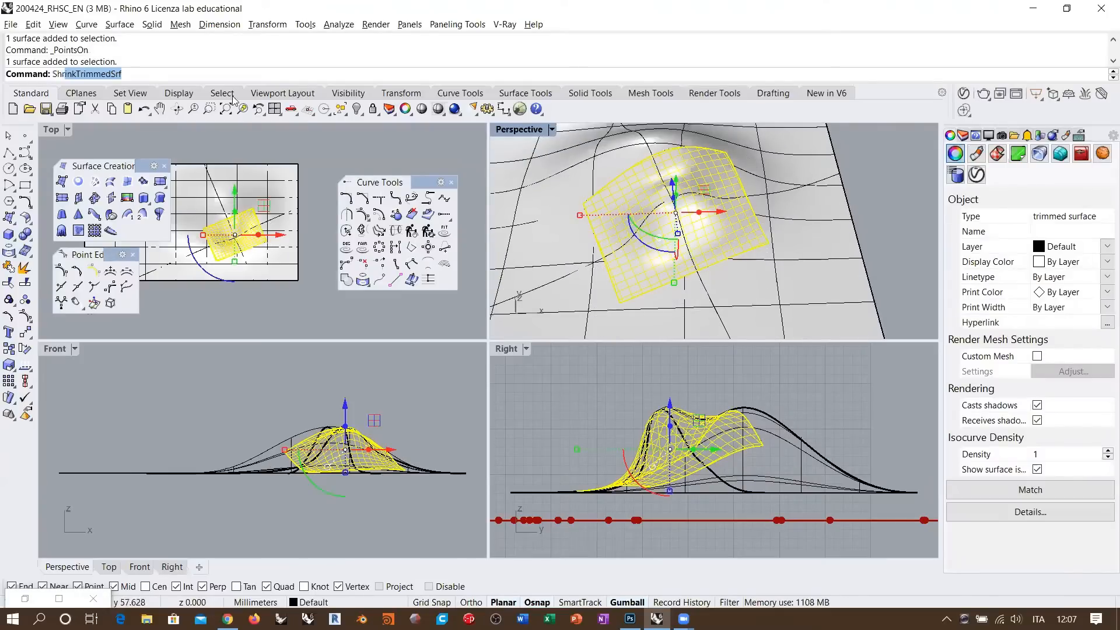
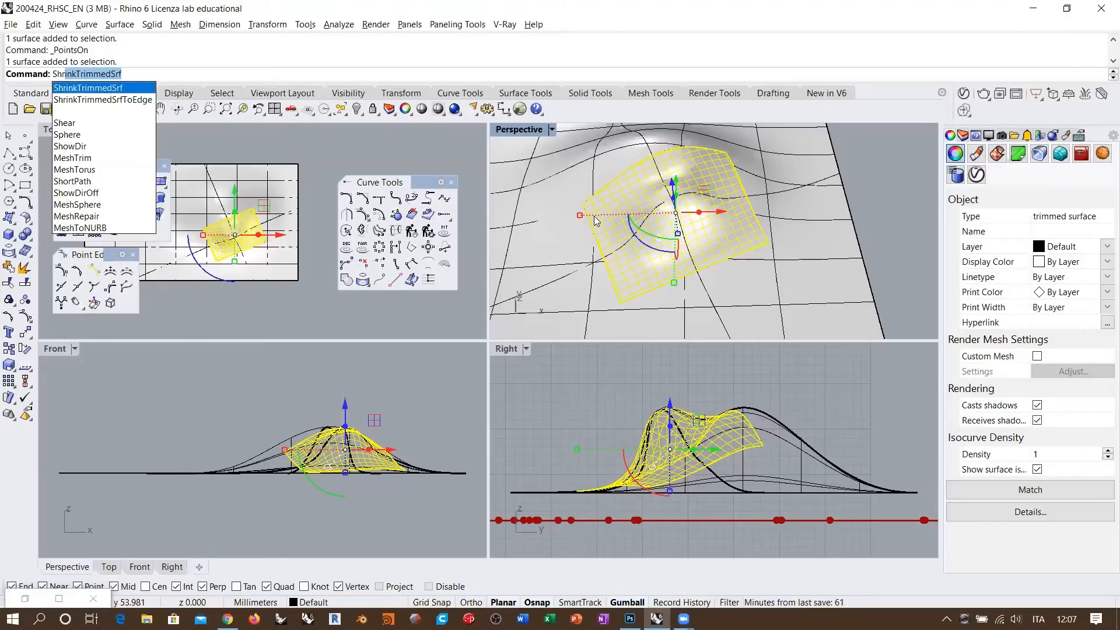
key("Return")
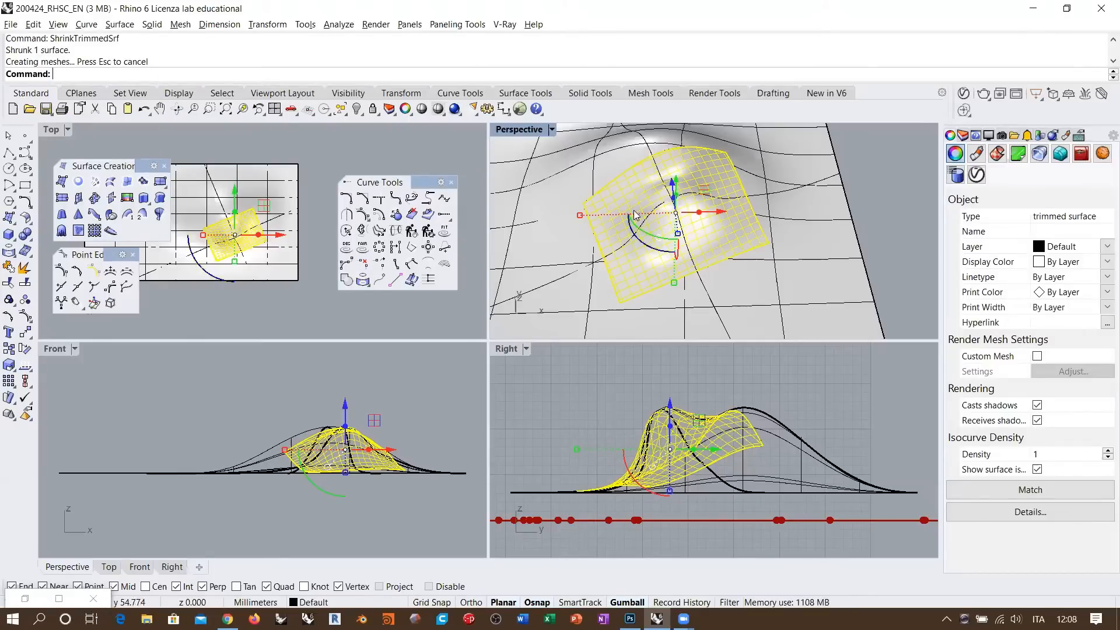
key("F10")
right_click_drag(635, 215, 659, 244)
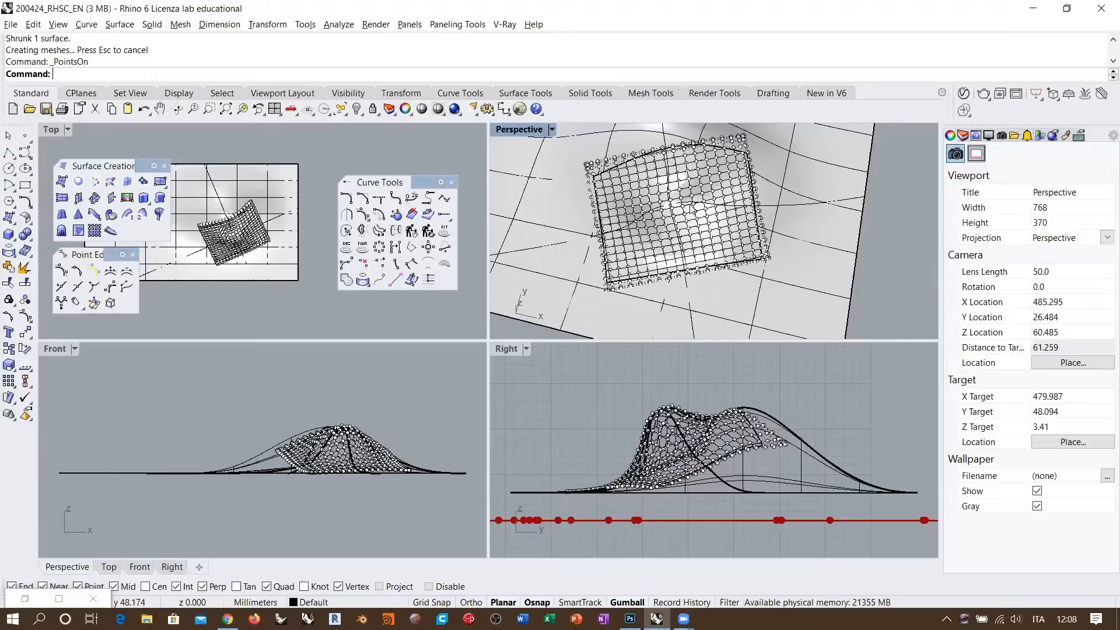
- Examine how the shrunk patch's control points follow its edges and corner, and hide the control points
scroll(718, 194, "up", 5)
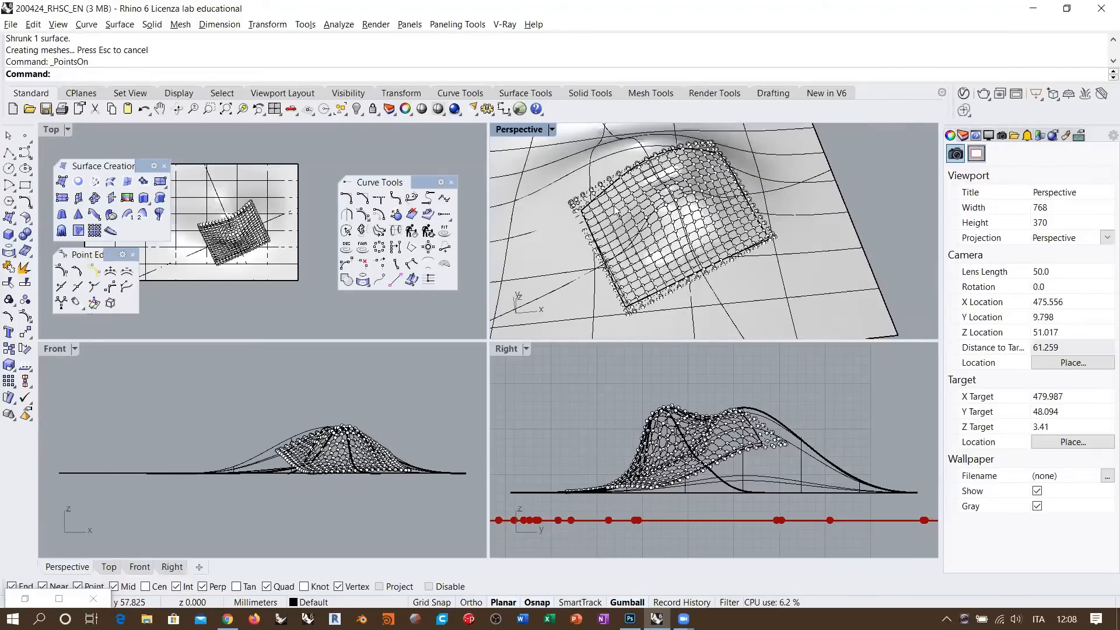
right_click_drag(637, 192, 626, 270)
scroll(617, 280, "up", 3)
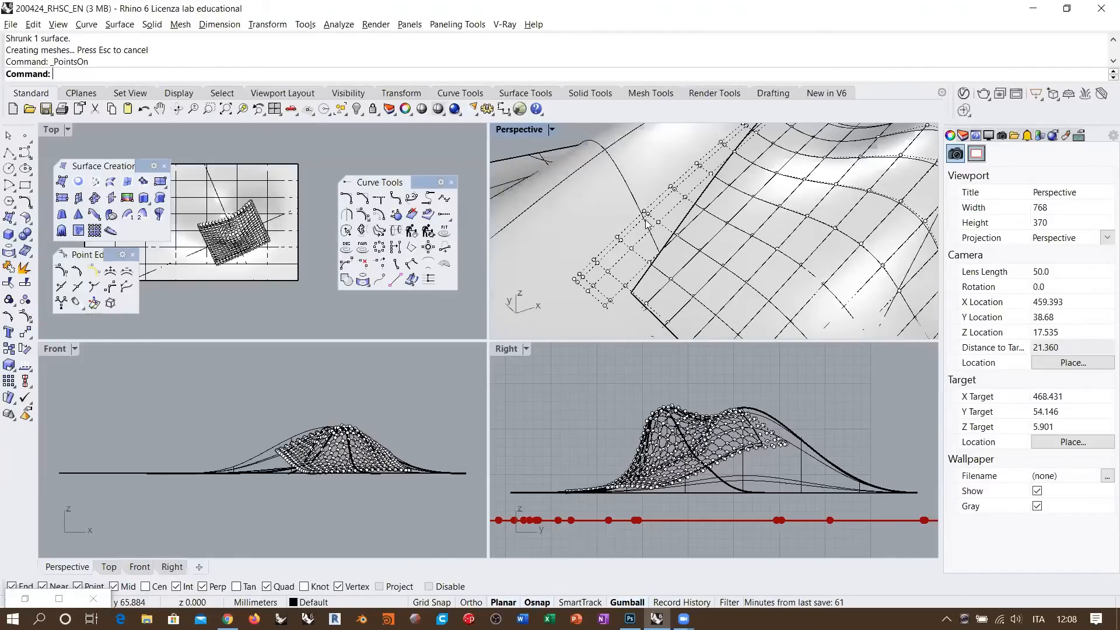
scroll(647, 223, "down", 6)
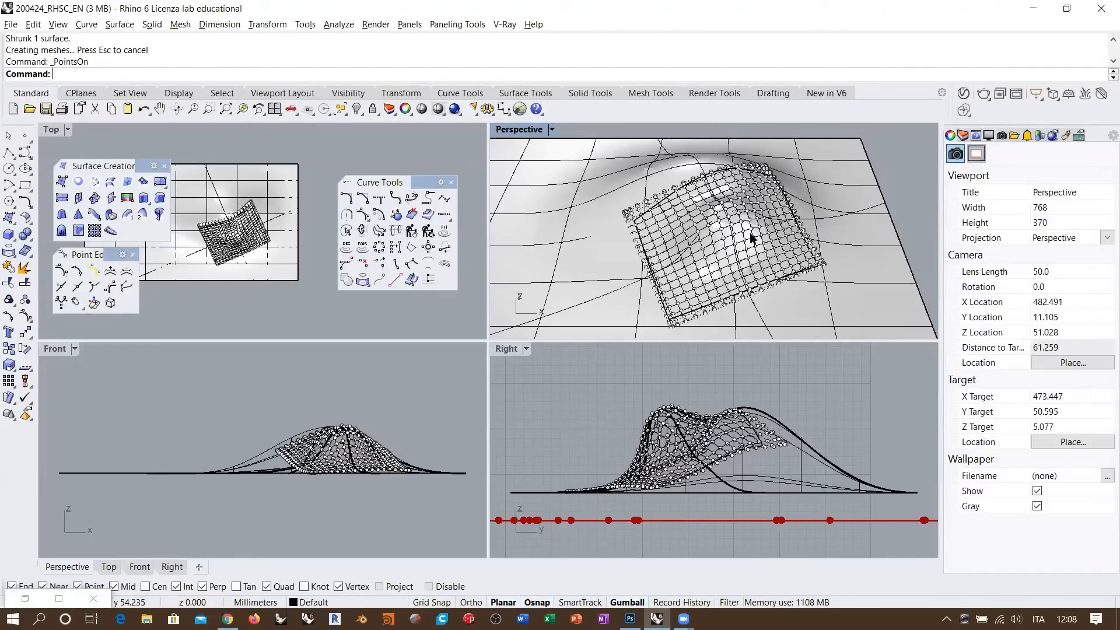
right_click_drag(751, 237, 787, 223)
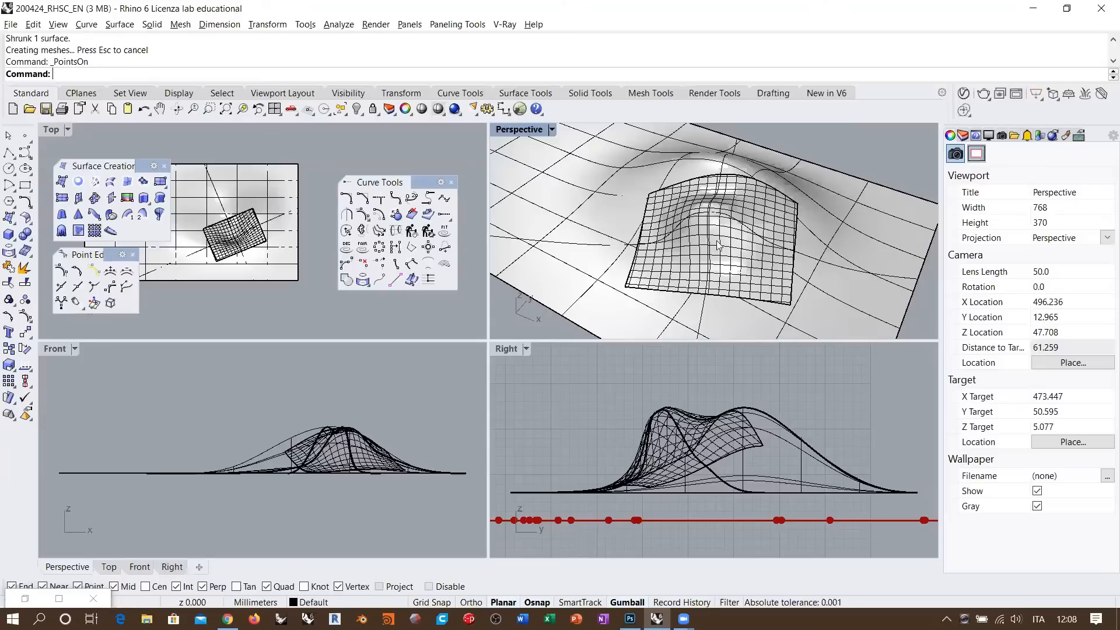
- Examine the patch surface and how it blends into the surrounding terrain from several sides and distances
right_click_drag(739, 245, 772, 223)
scroll(772, 223, "down", 2)
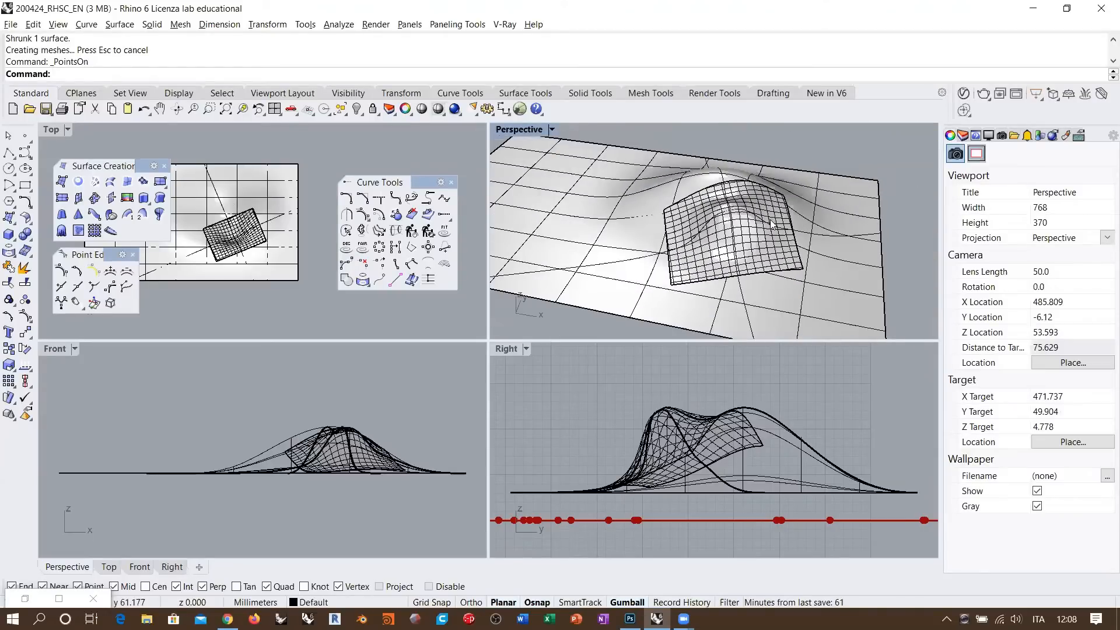
right_click_drag(720, 240, 766, 242)
scroll(769, 228, "down", 8)
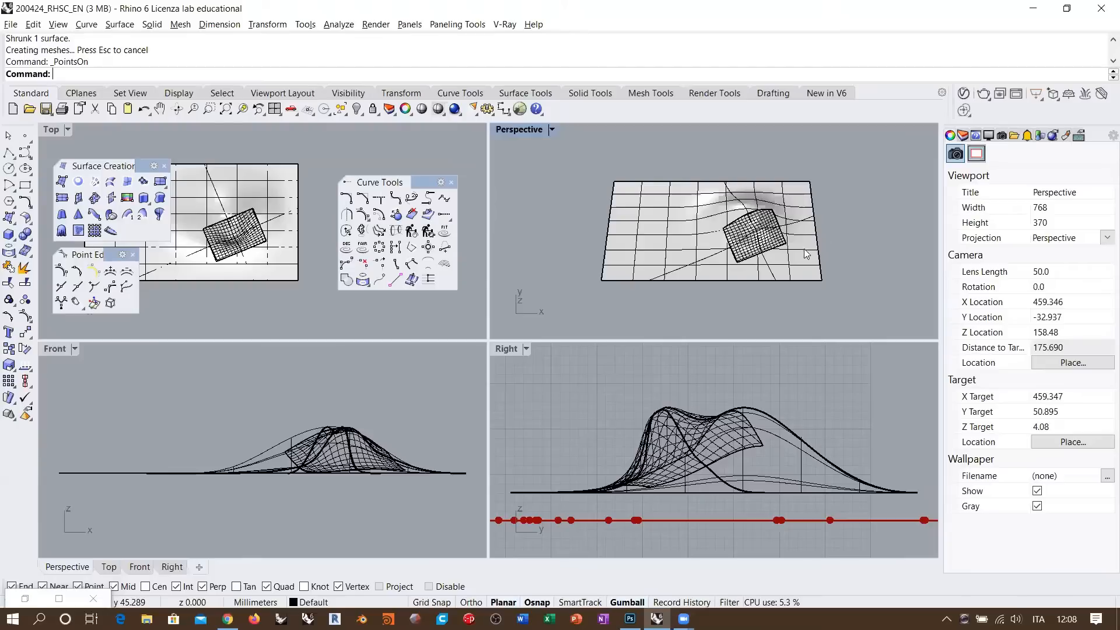
scroll(805, 243, "up", 5)
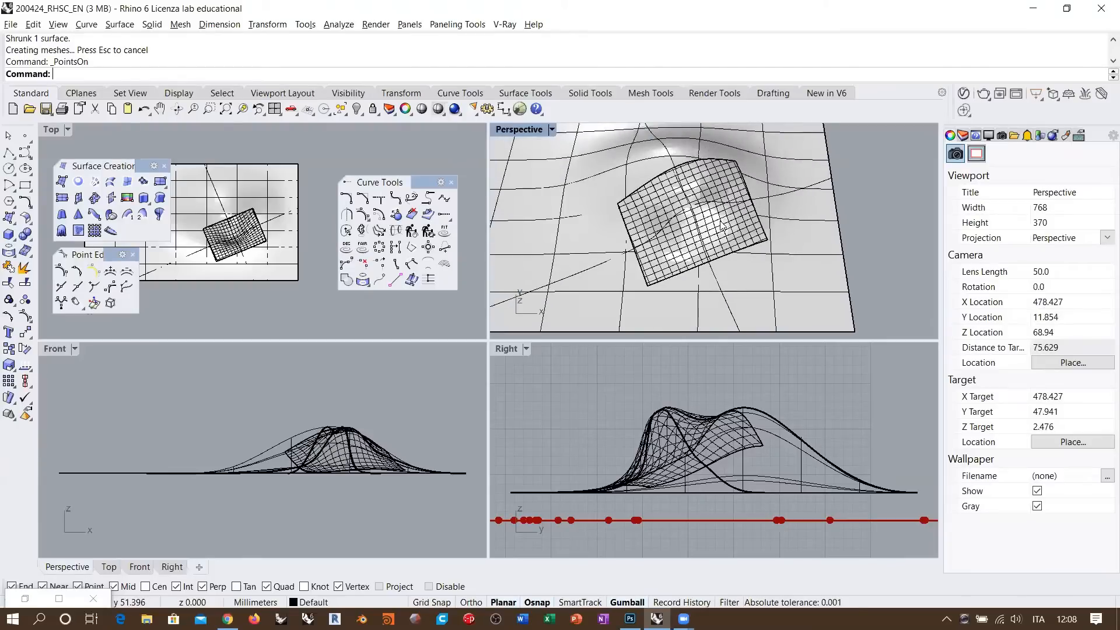
scroll(716, 184, "up", 2)
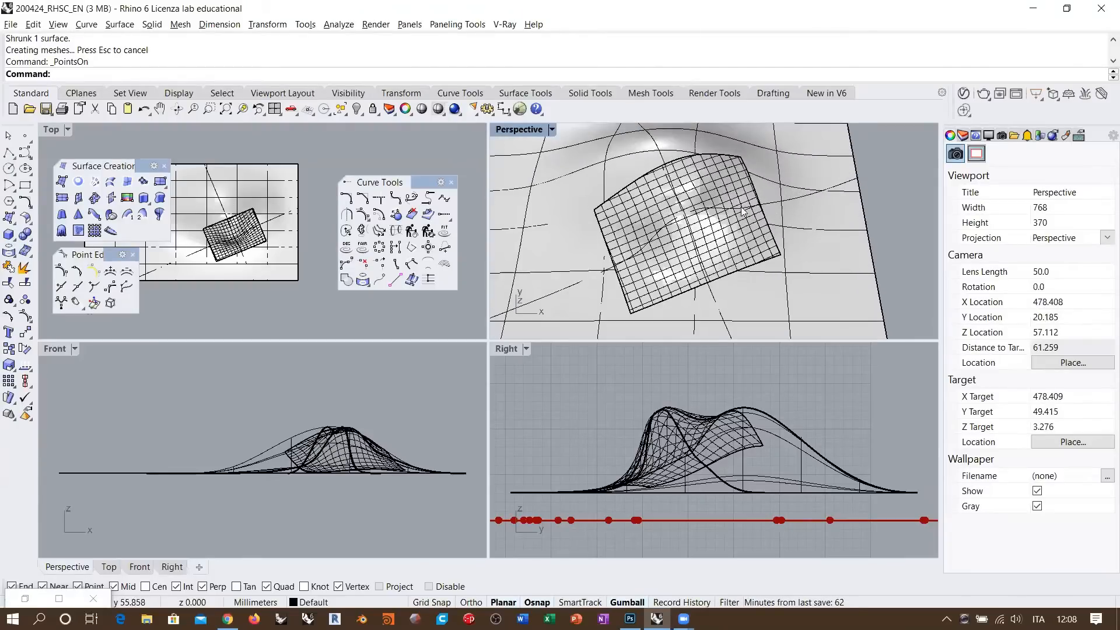
right_click_drag(740, 208, 746, 182)
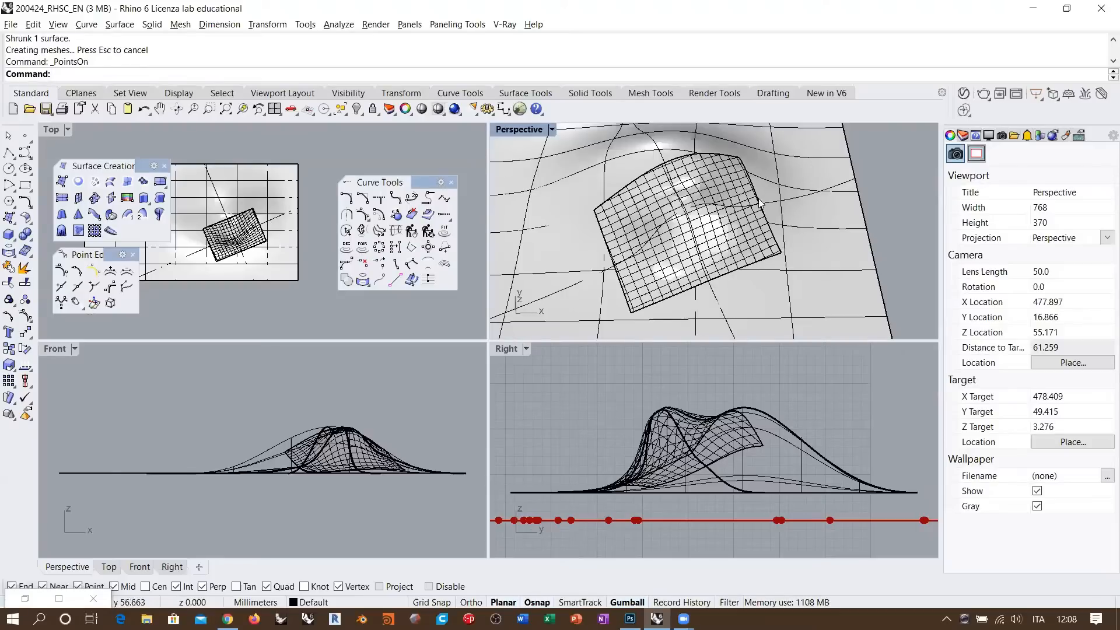
left_click(690, 188)
left_click(894, 188)
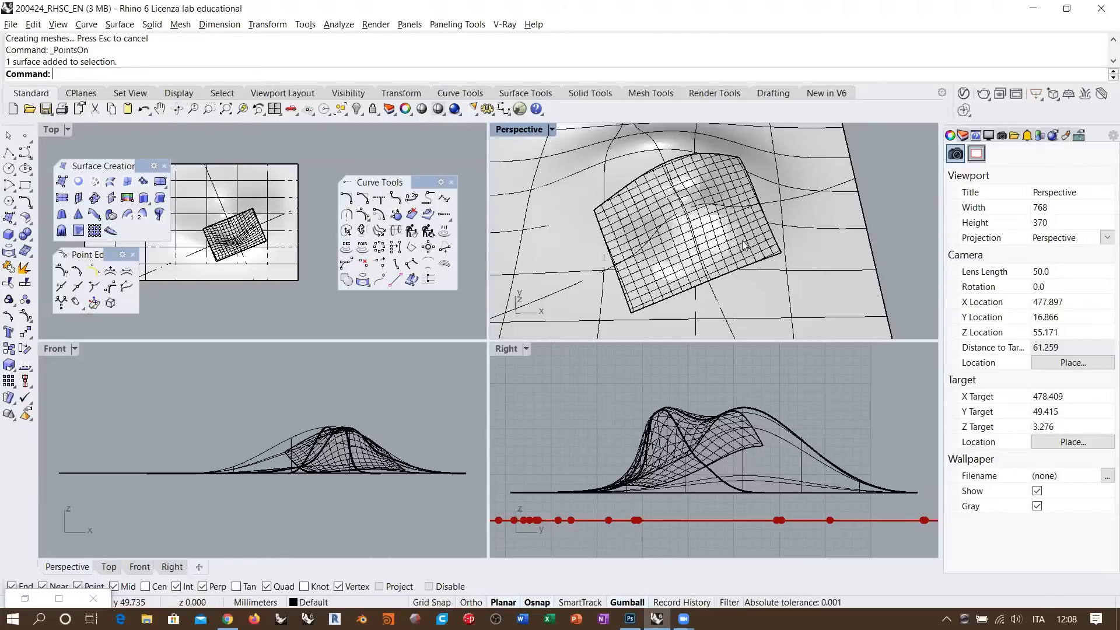
scroll(723, 257, "down", 5)
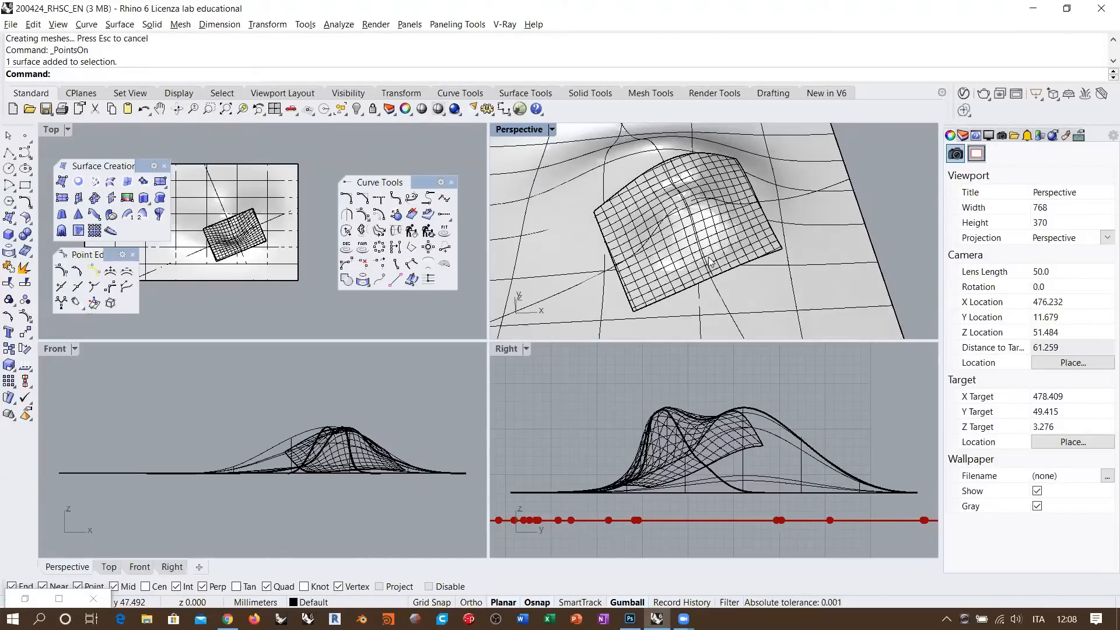
scroll(663, 239, "up", 4)
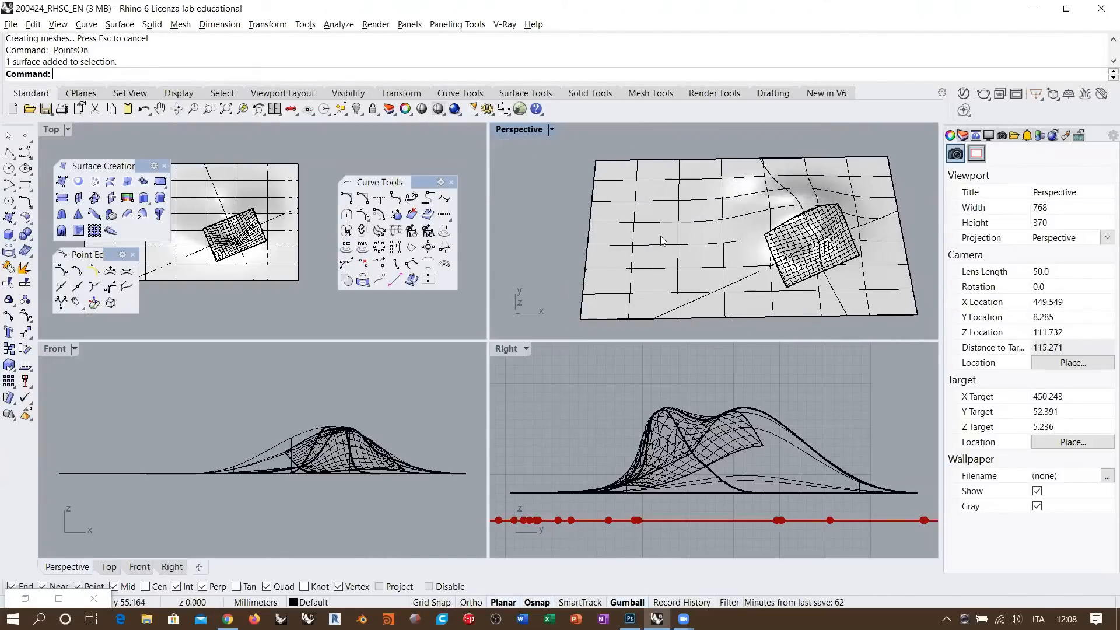
- Extract two V-direction isocurves from the terrain surface with ExtractIsoCurve, in the area beside the patch
mouse_move(734, 226)
right_mouse_down()
mouse_move(737, 248)
mouse_move(751, 218)
right_mouse_up()
scroll(743, 217, "up", 2)
left_click(753, 222)
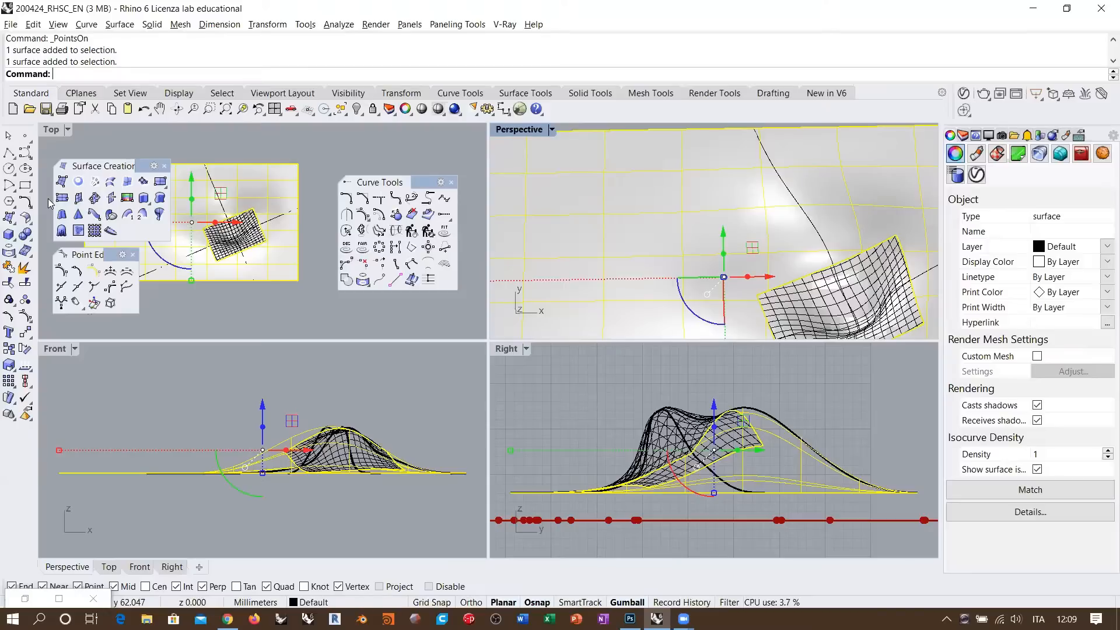
left_click(8, 250)
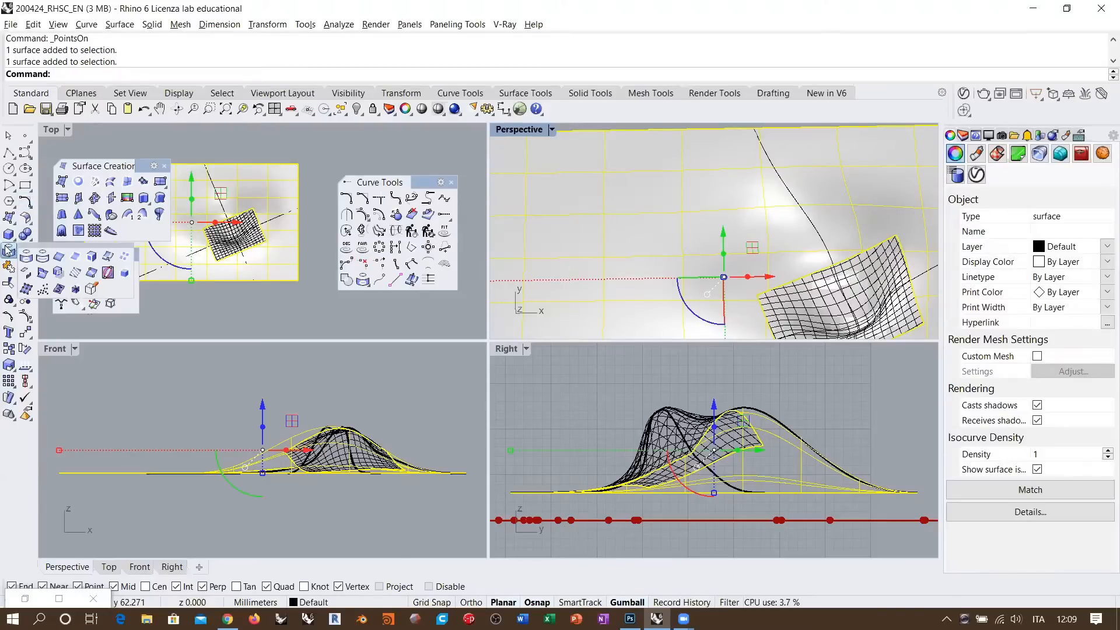
left_click(108, 258)
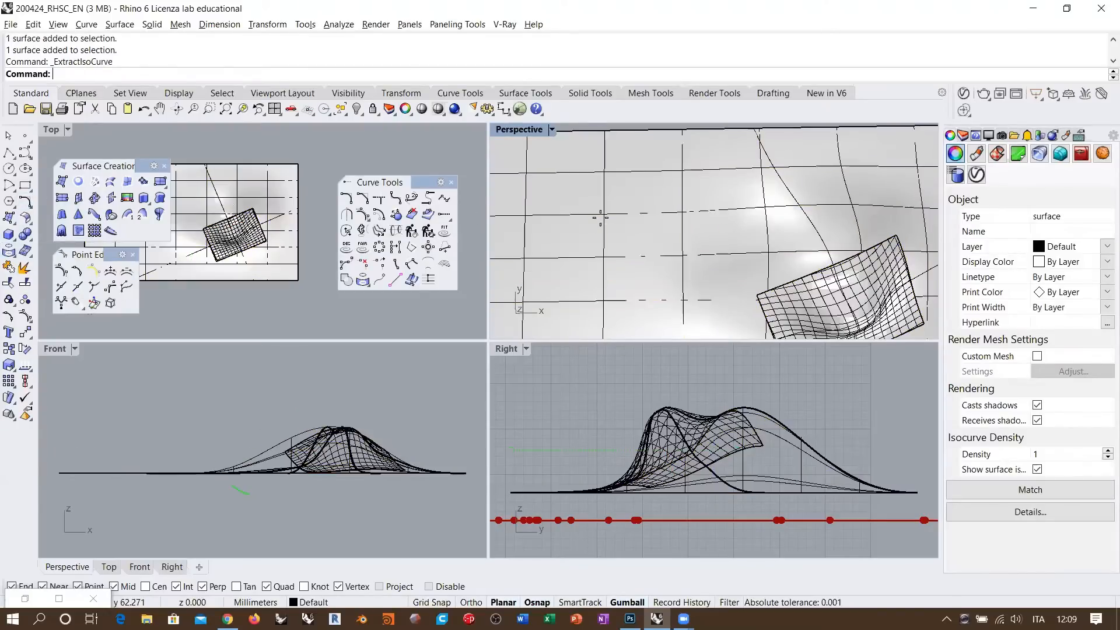
left_click(652, 240)
left_click(776, 248)
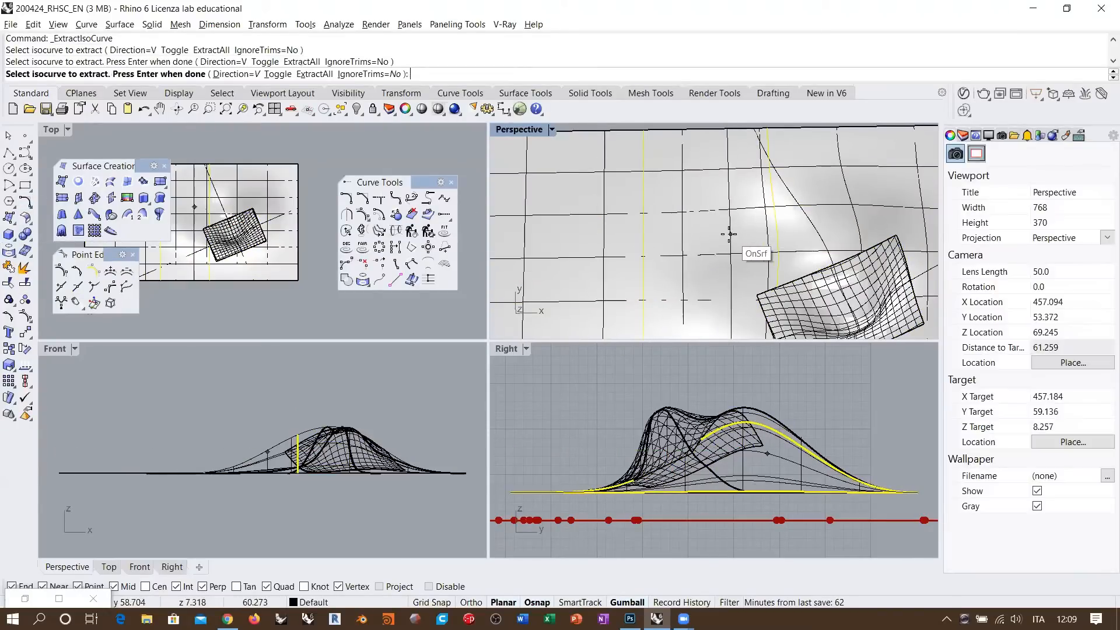
- Toggle the extraction direction to U and extract two isocurves crossing the previous pair
type("t")
key("Return")
left_click(723, 264)
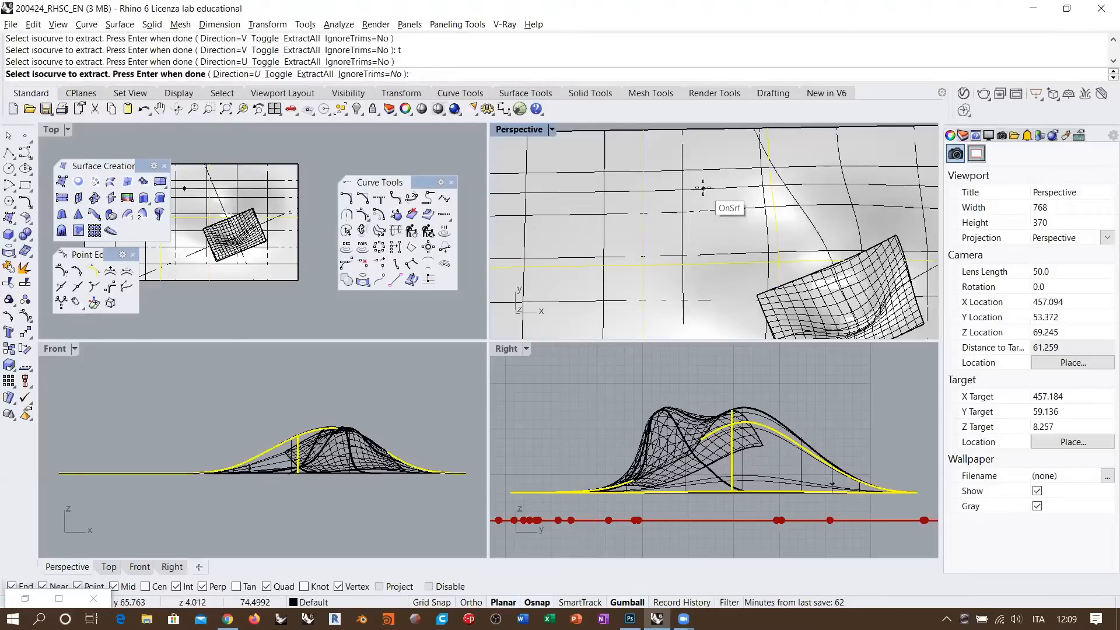
left_click(703, 188)
key("Return")
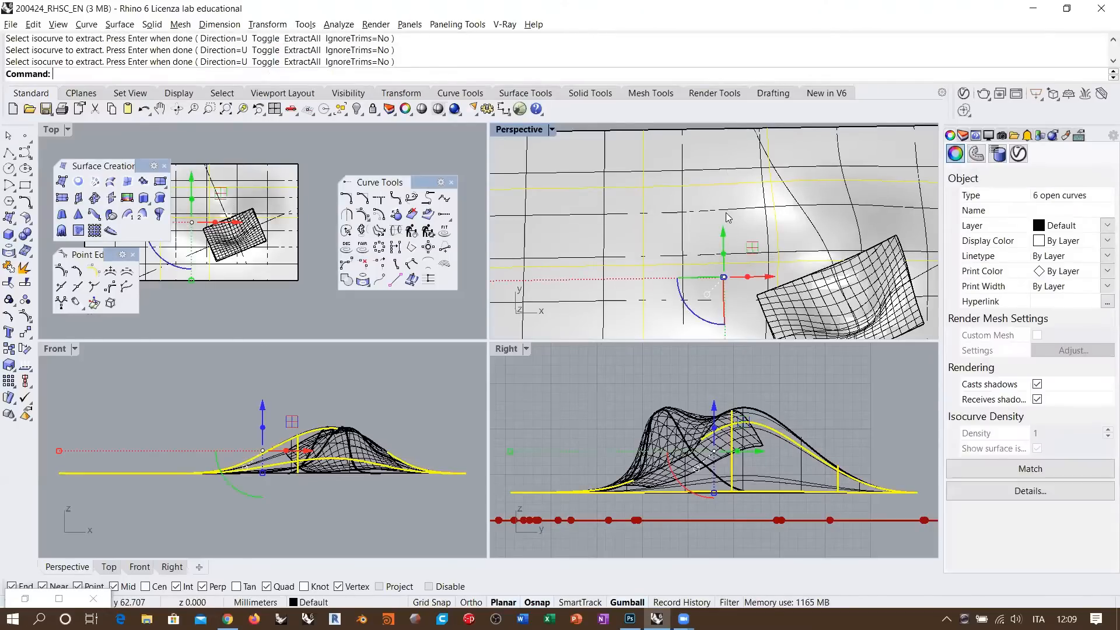
- Trim away the four-sided terrain region enclosed by the four extracted isocurves
type("t")
key("Return")
left_click(699, 225)
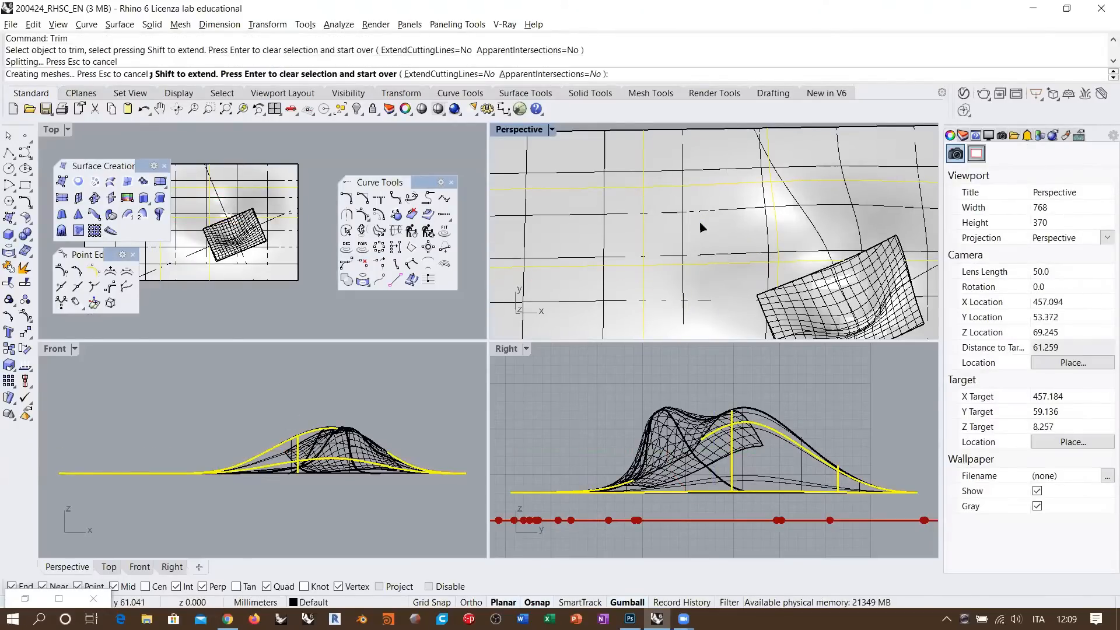
key("Return")
- Examine the new four-sided opening and the surrounding terrain's isocurves from several sides
right_click_drag(652, 241, 744, 217)
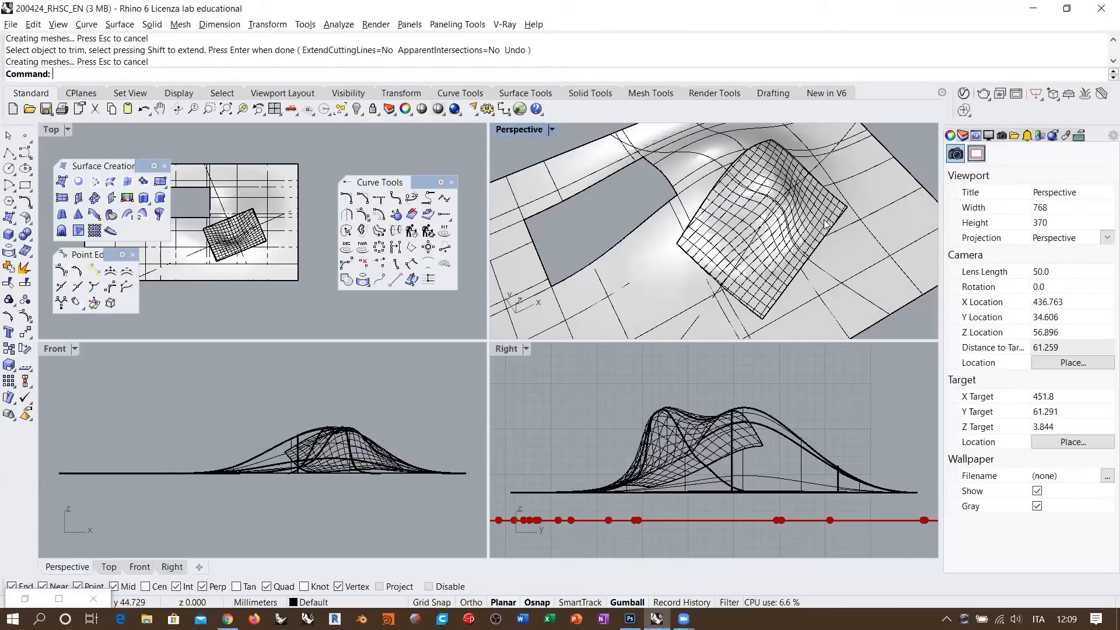
right_click_drag(644, 239, 647, 210, "shift")
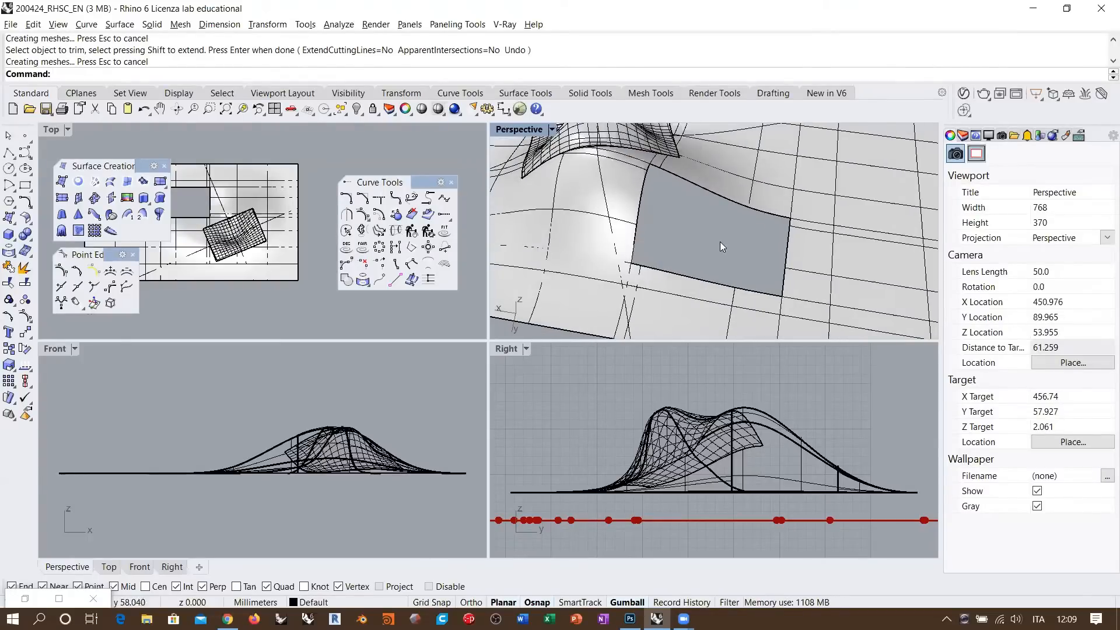
right_click_drag(753, 230, 878, 286)
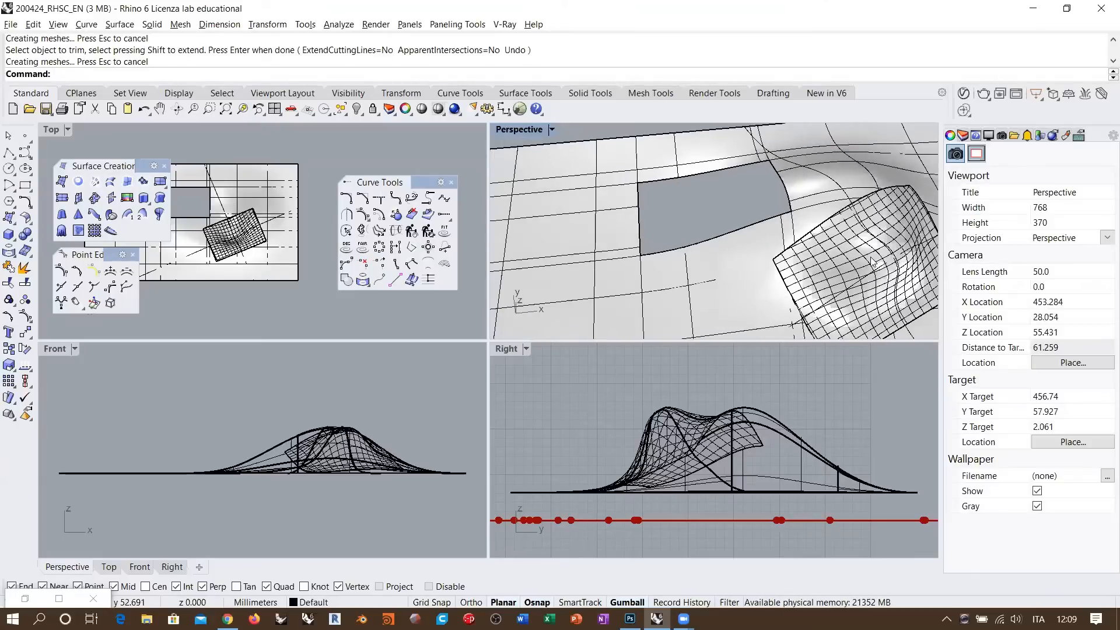
right_click_drag(741, 229, 718, 209)
scroll(742, 199, "up", 2)
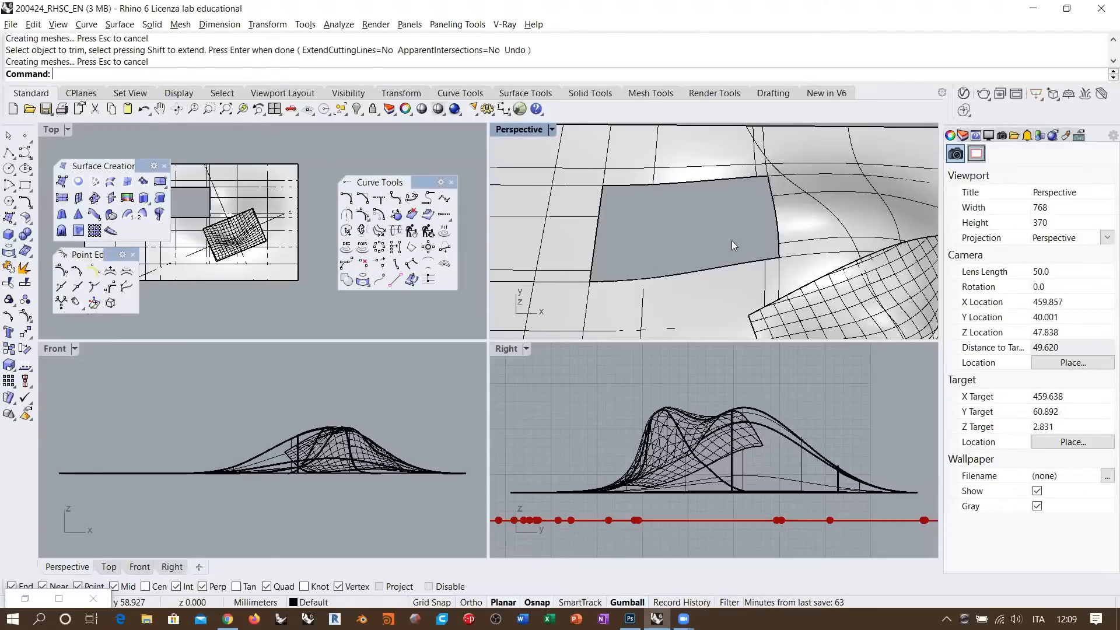
left_click(874, 185)
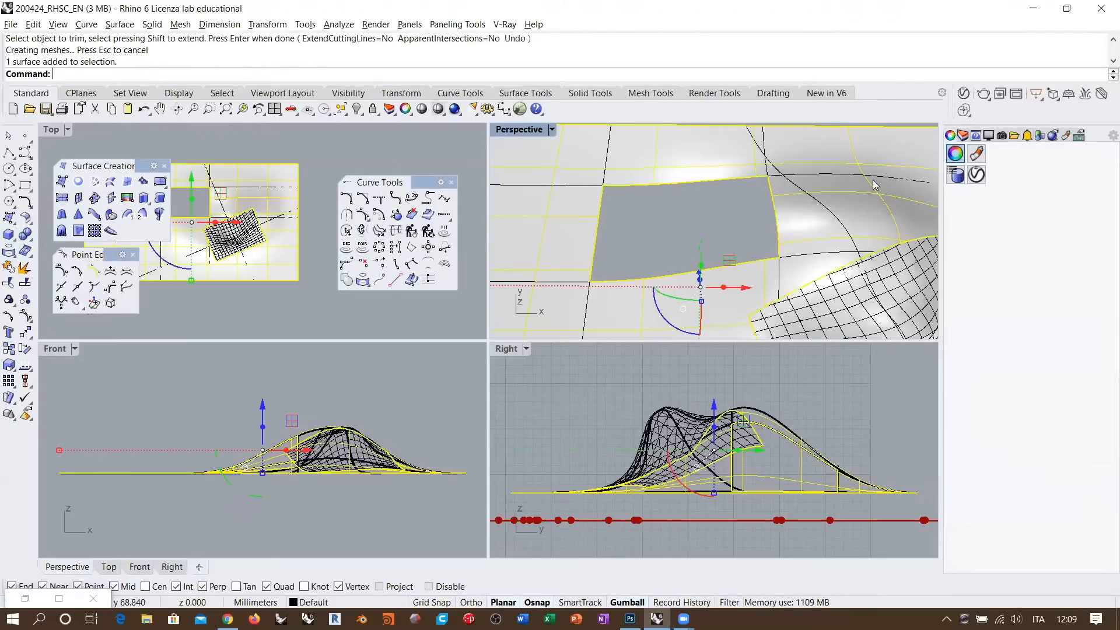
left_click(855, 197, "ctrl")
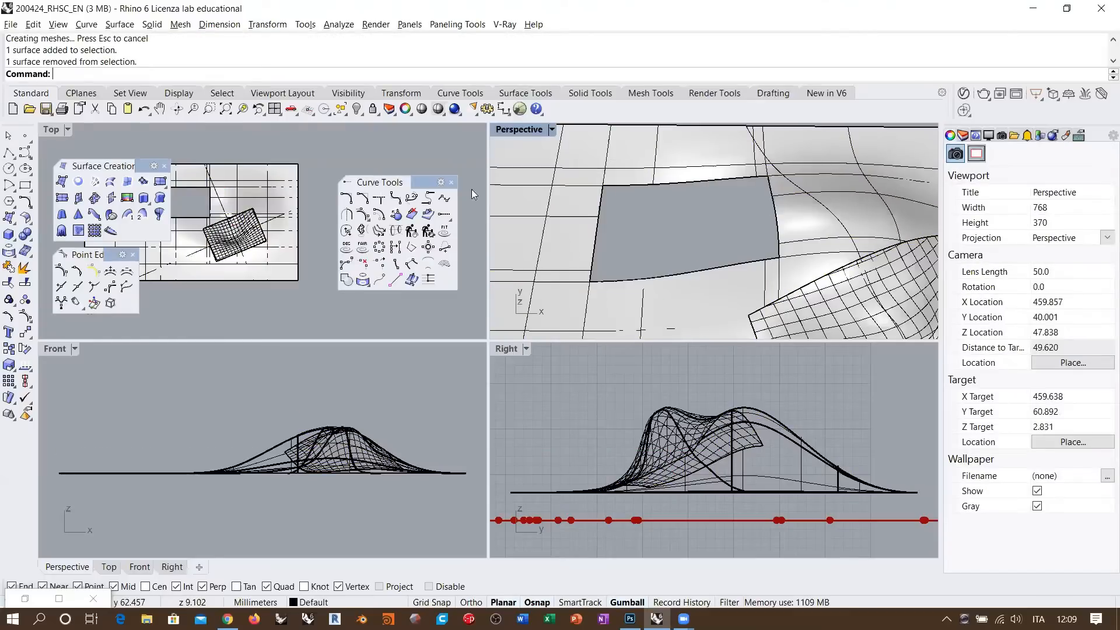
- Try to fill the four-sided opening with a Network Surface through its four surface edges, previewing Curvature matching on edges A, B, C and D
left_click(95, 181)
left_click(605, 239)
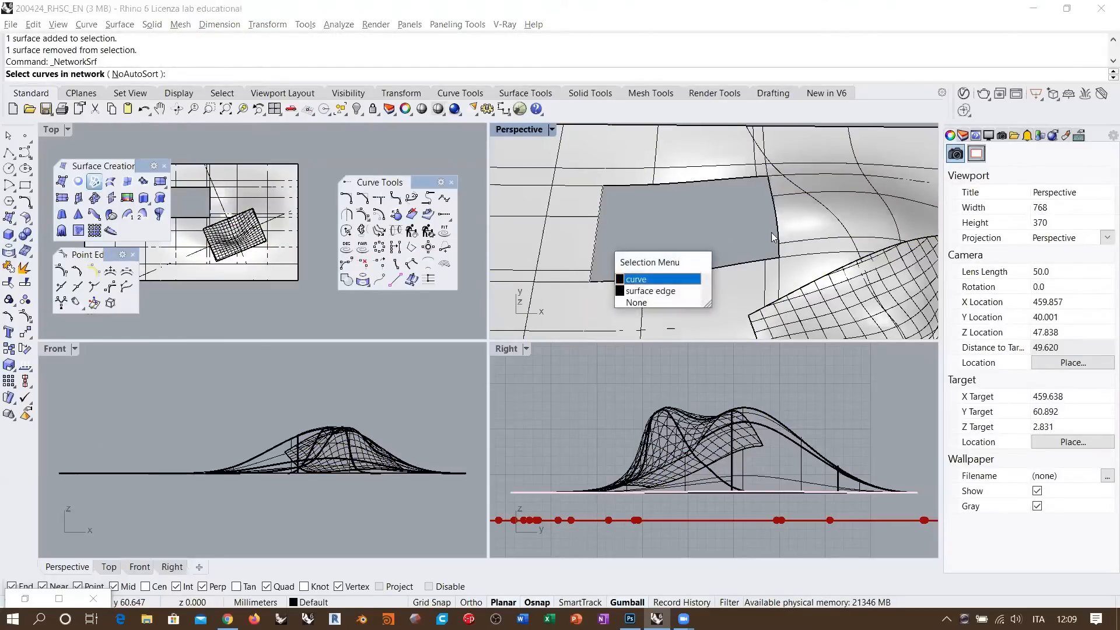
left_click(601, 233)
left_click(776, 222)
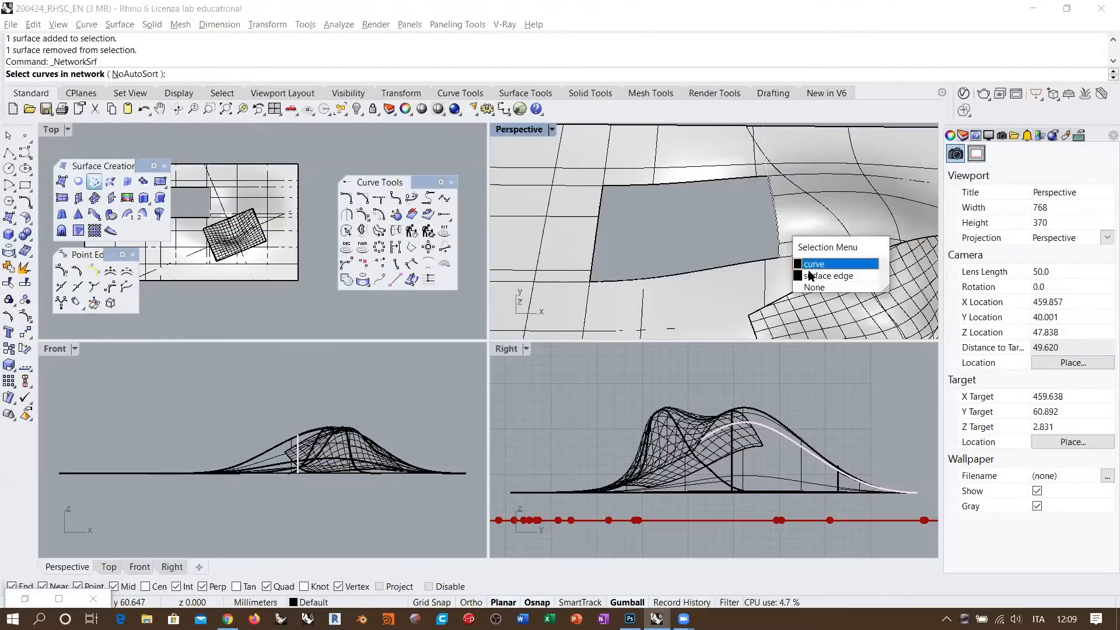
left_click(810, 275)
left_click(597, 240)
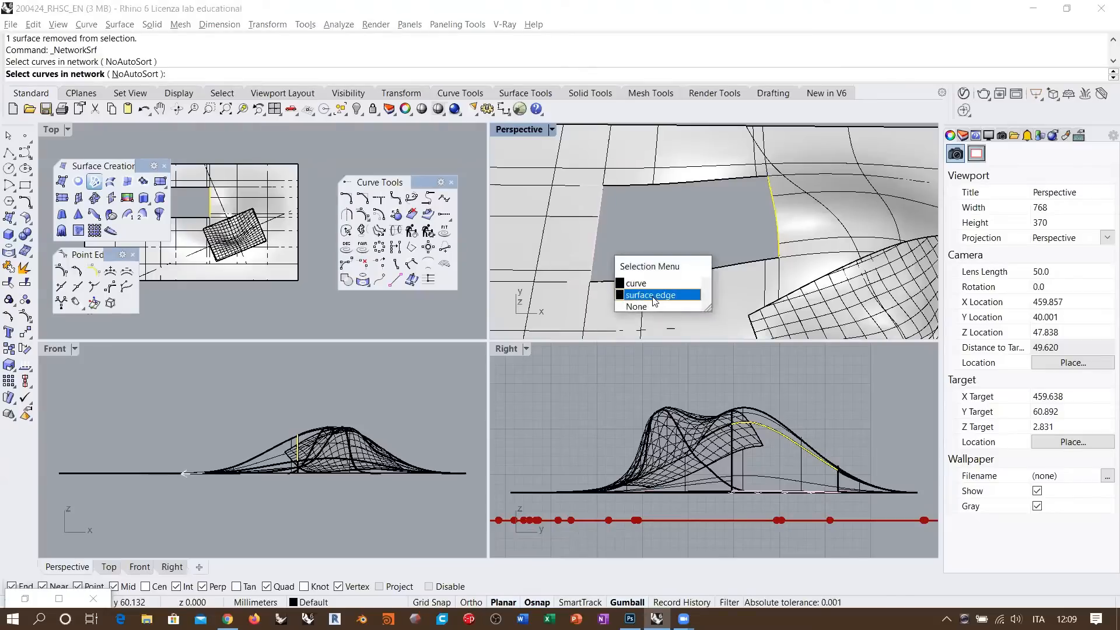
left_click(652, 295)
left_click(627, 276)
left_click(676, 322)
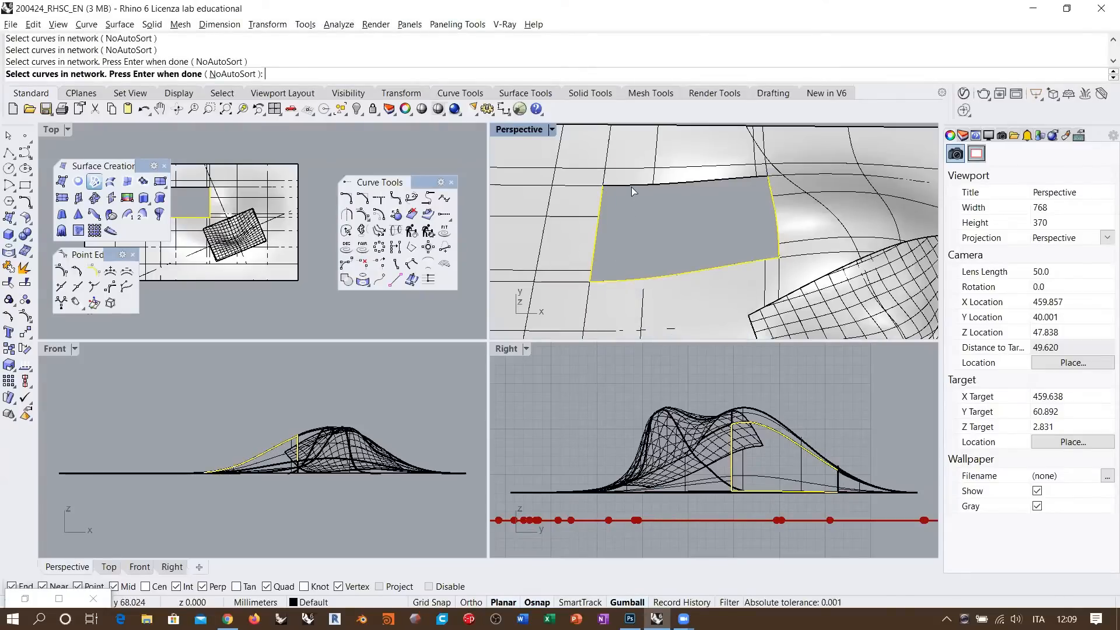
left_click(633, 191)
left_click(660, 227)
key("Return")
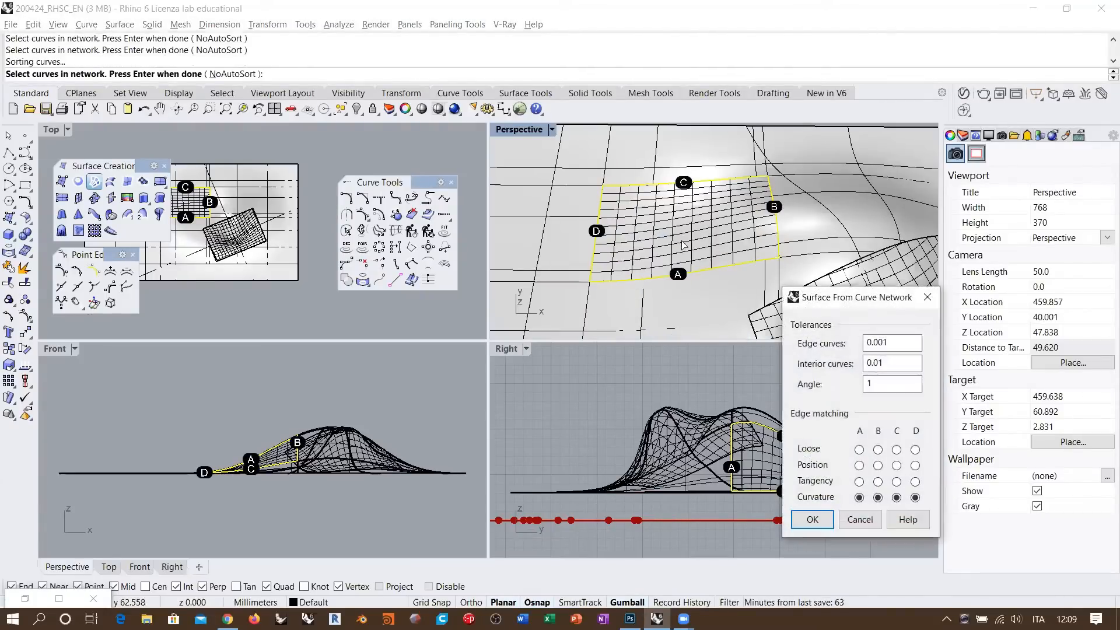
right_click_drag(652, 268, 760, 179)
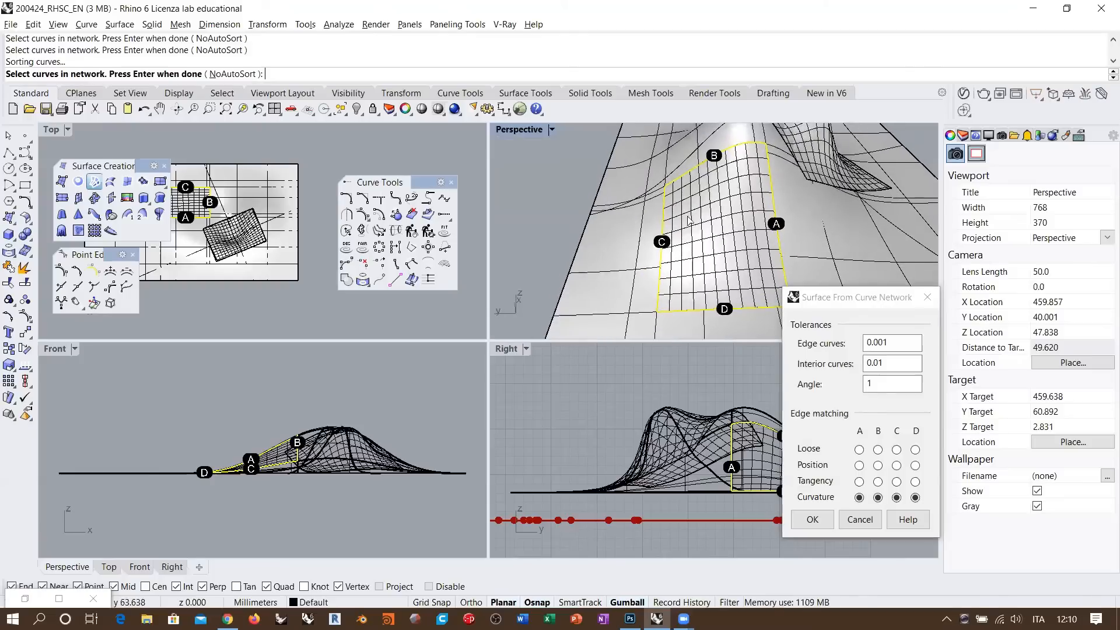
right_click_drag(688, 220, 767, 254)
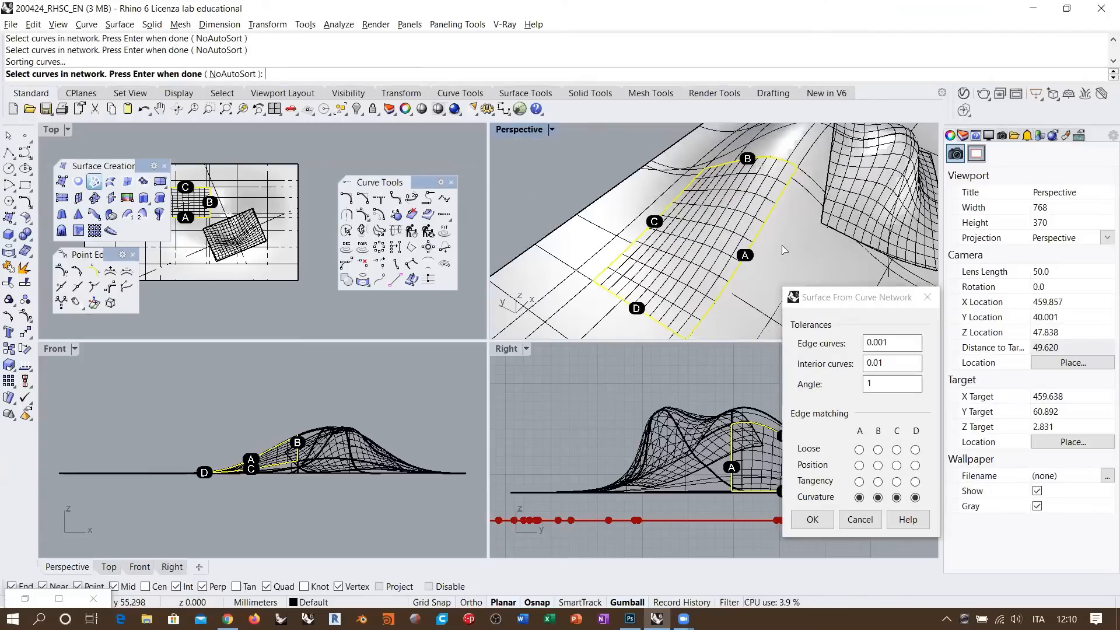
left_click(860, 519)
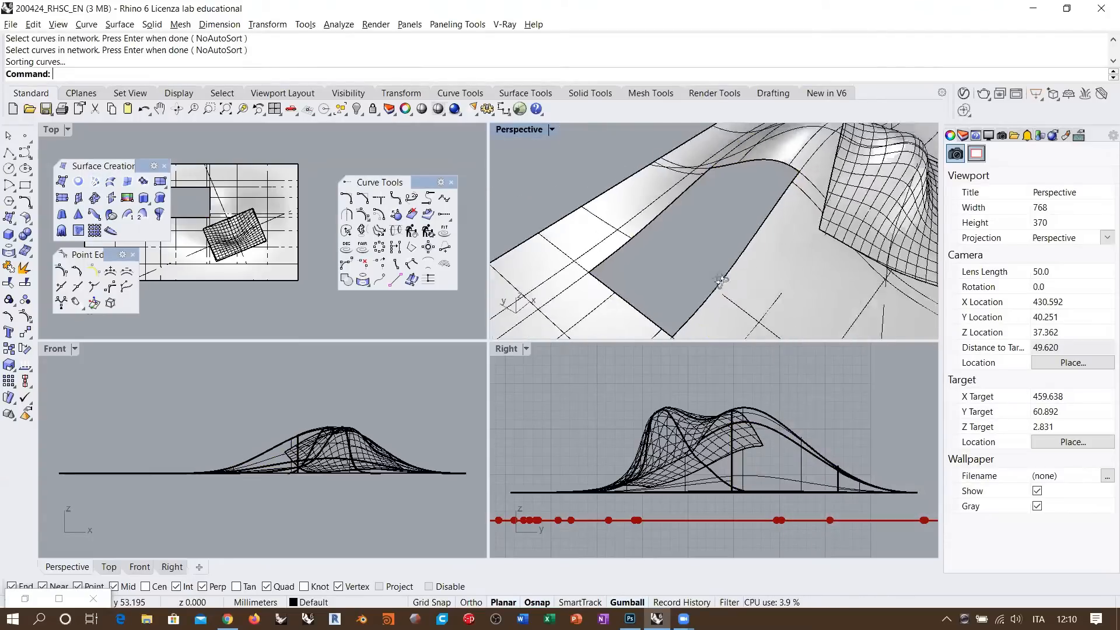
- Isolate the trimmed terrain surface so that the network and patch fill surfaces are hidden
right_click_drag(667, 229, 507, 209)
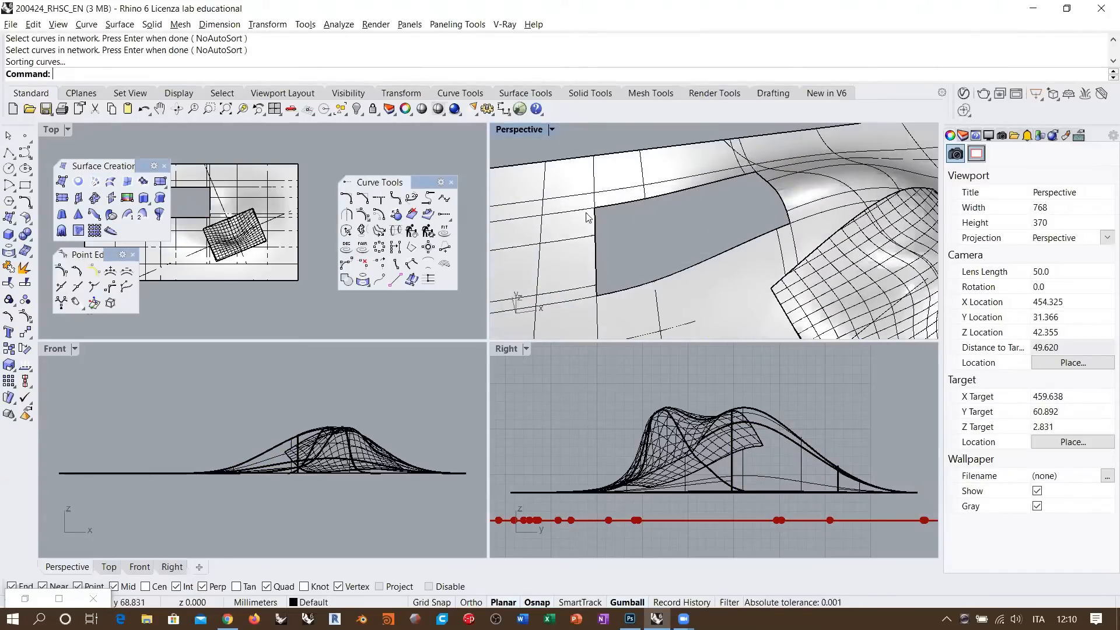
right_click_drag(586, 217, 692, 242)
left_click(694, 245)
middle_click(696, 257)
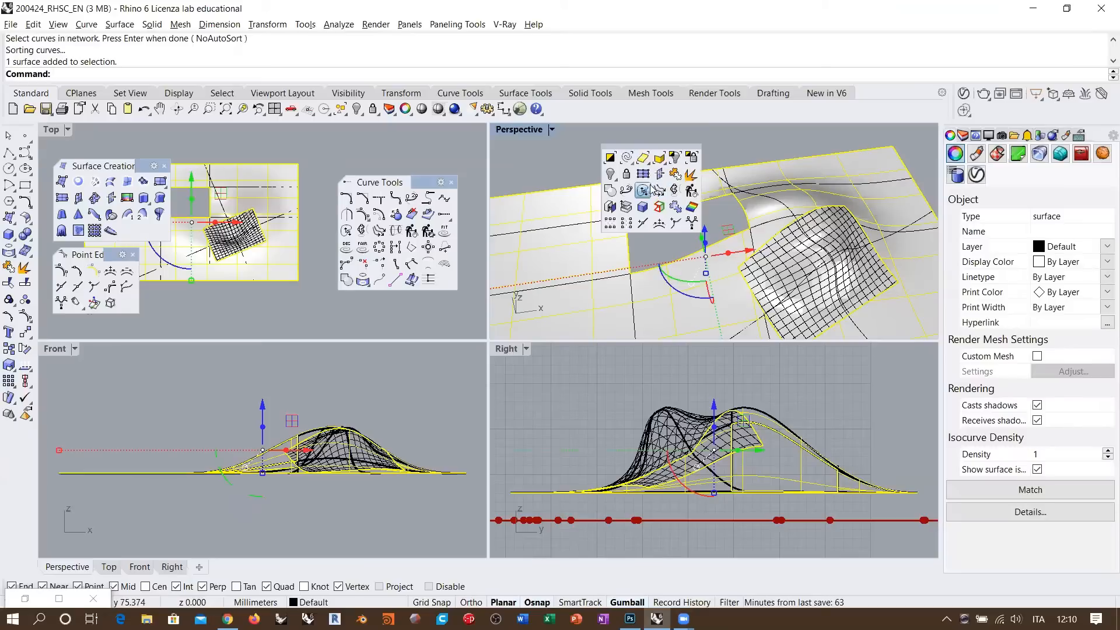
left_click(674, 156)
- Try to fill the four-sided opening with a Patch through its four edges, previewing 20 by 20 spans with tangency adjustment and automatic trim
scroll(705, 242, "up", 5)
right_click_drag(705, 243, 694, 266)
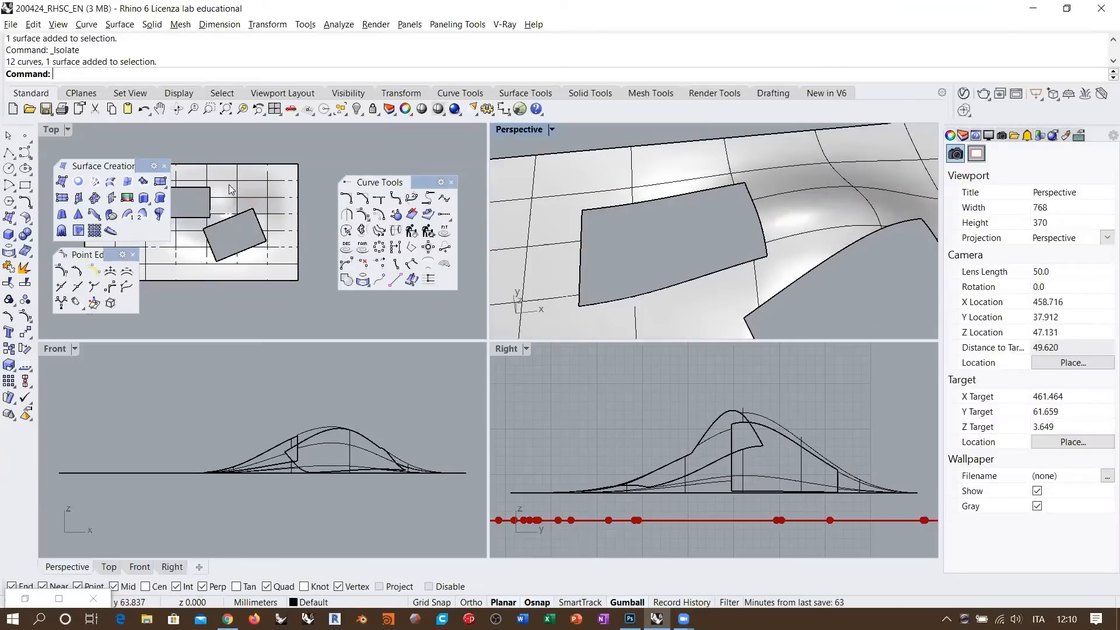
left_click(143, 182)
left_click(581, 261)
left_click(712, 272)
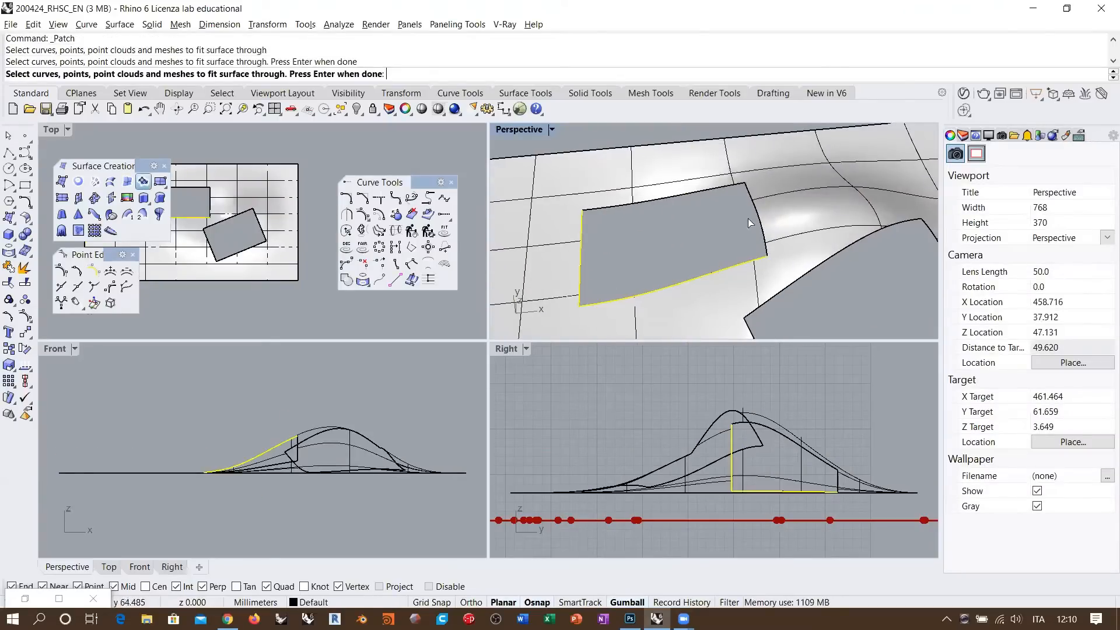
left_click(752, 219)
left_click(694, 194)
key("Return")
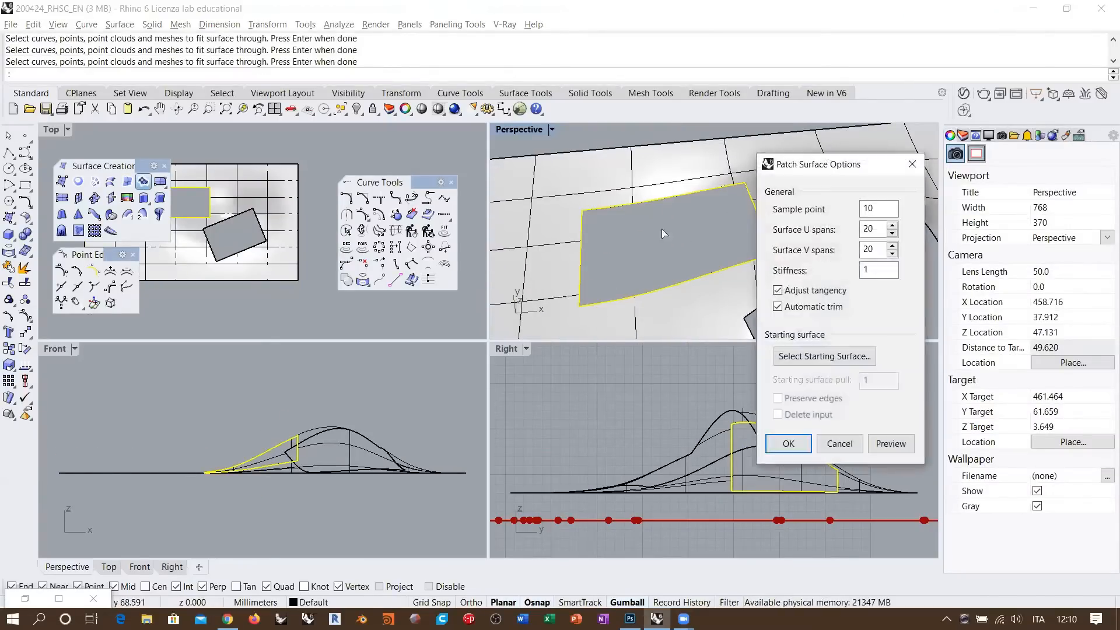
left_click(891, 443)
right_click_drag(703, 275, 692, 222)
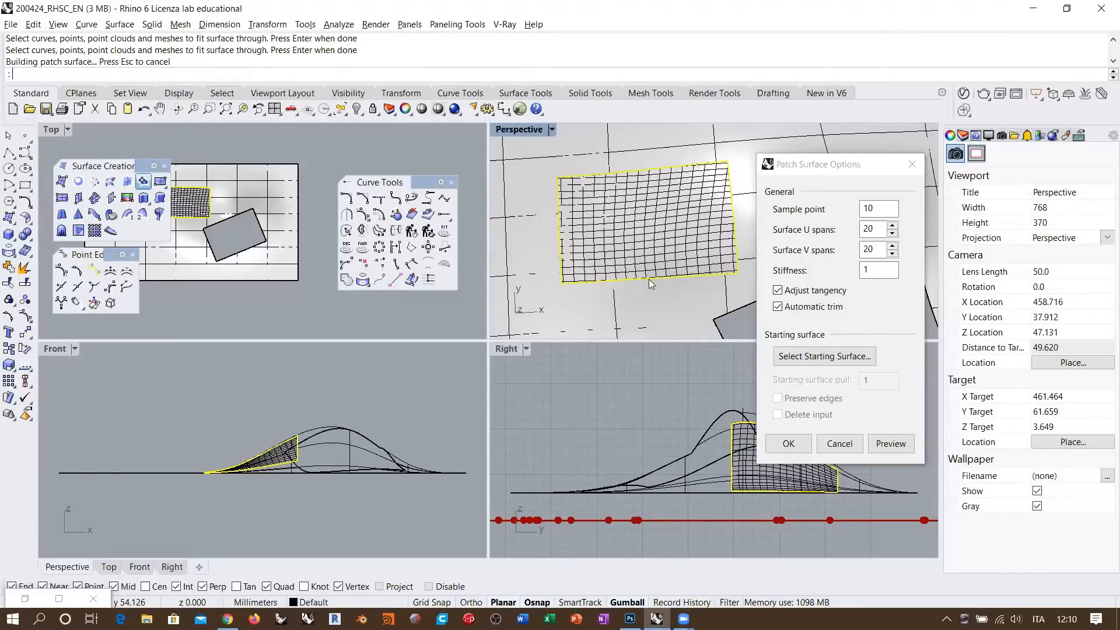
left_click(840, 443)
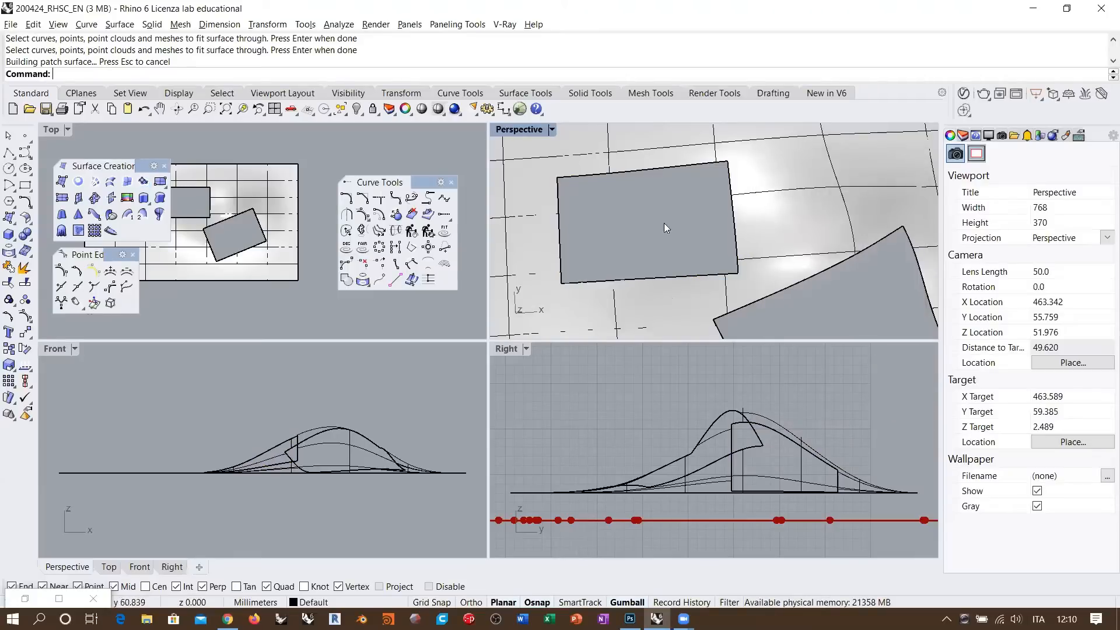
- Examine the empty four-sided opening and the isocurve directions of the surrounding terrain surface from several angles
right_click_drag(664, 223, 763, 247)
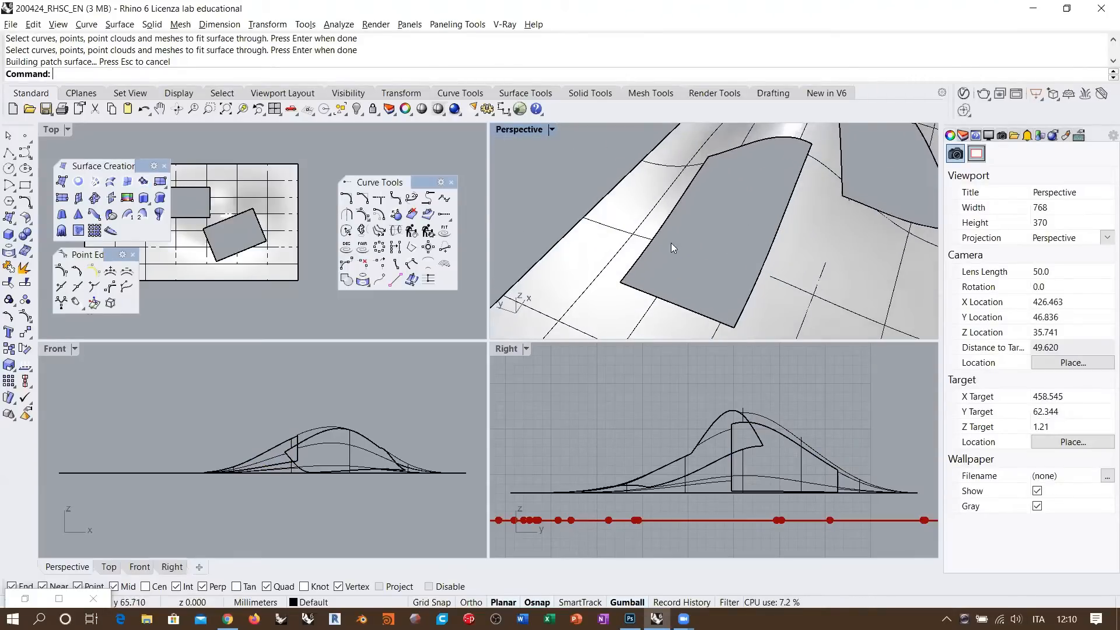
scroll(673, 244, "down", 4)
right_click_drag(677, 240, 685, 214)
scroll(741, 253, "up", 2)
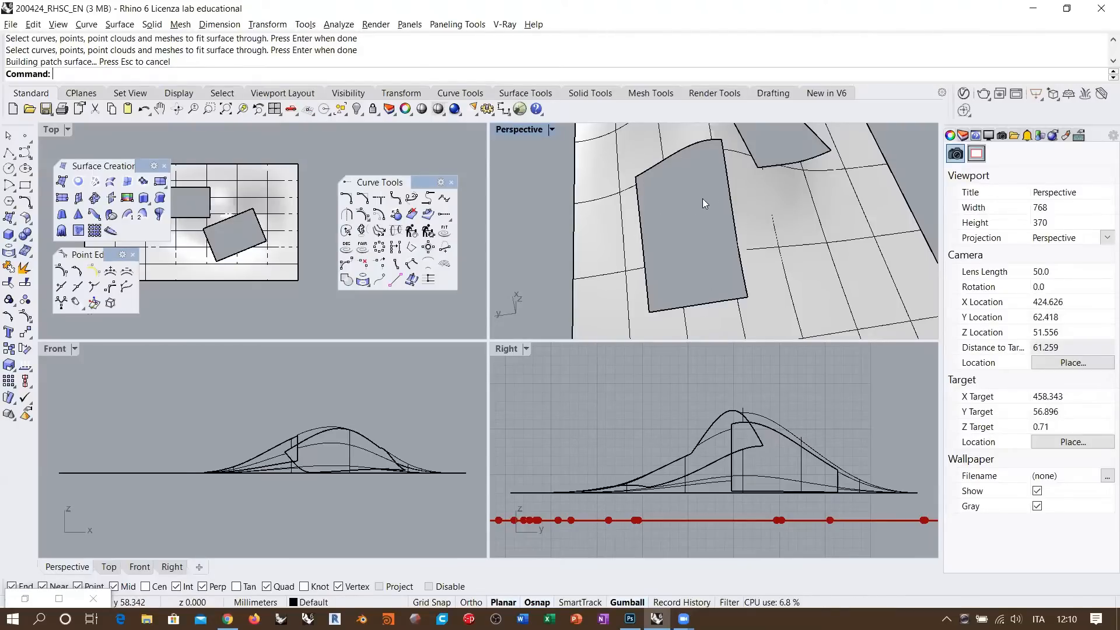
left_click(835, 204)
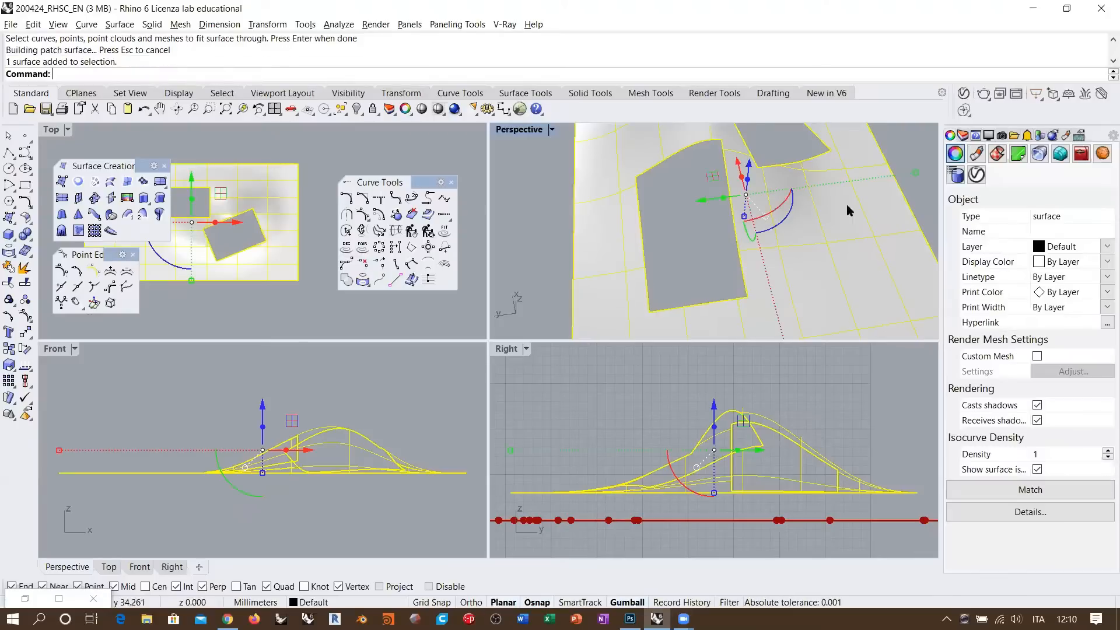
left_click(838, 215, "ctrl")
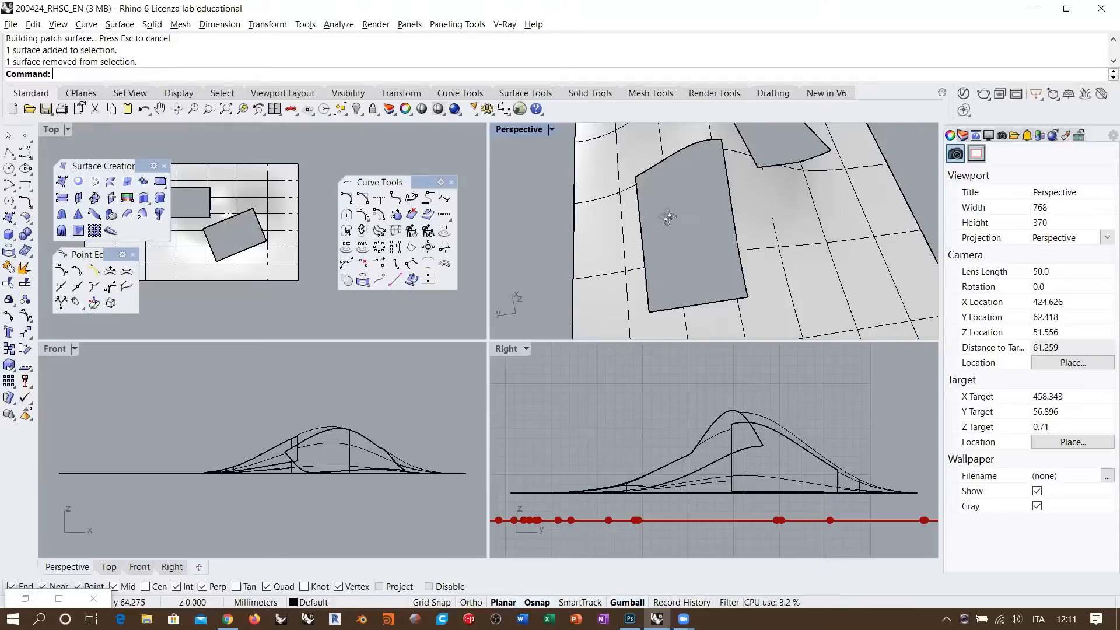
right_click_drag(672, 212, 709, 230)
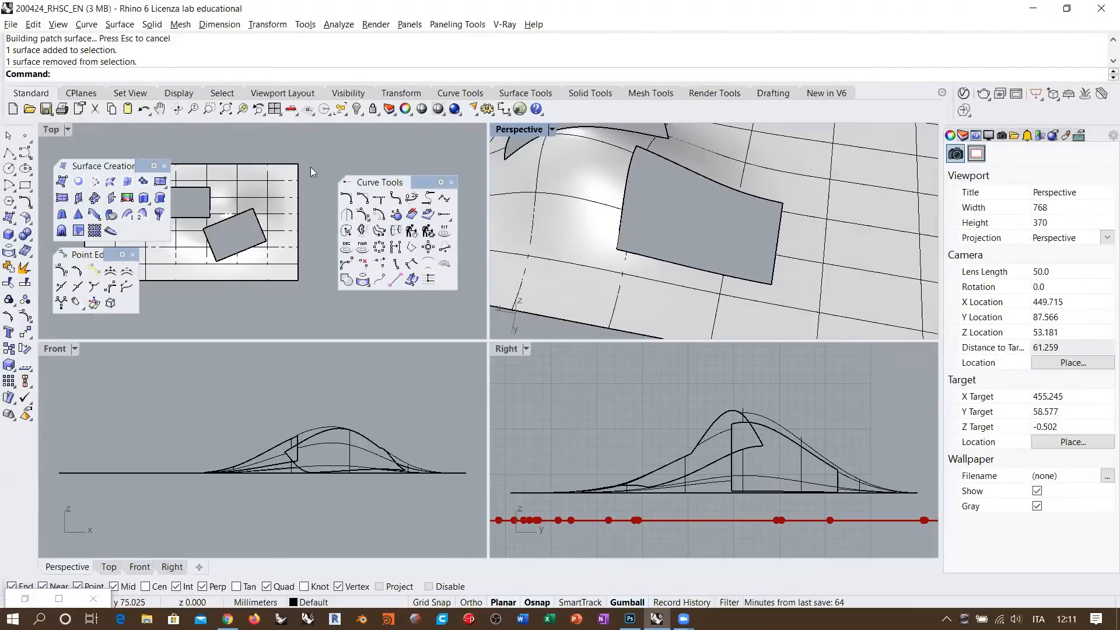
- Set up a two-rail sweep across the four-sided opening, using its long edges as rails and its short edges as cross sections
left_click(143, 216)
left_click(645, 258)
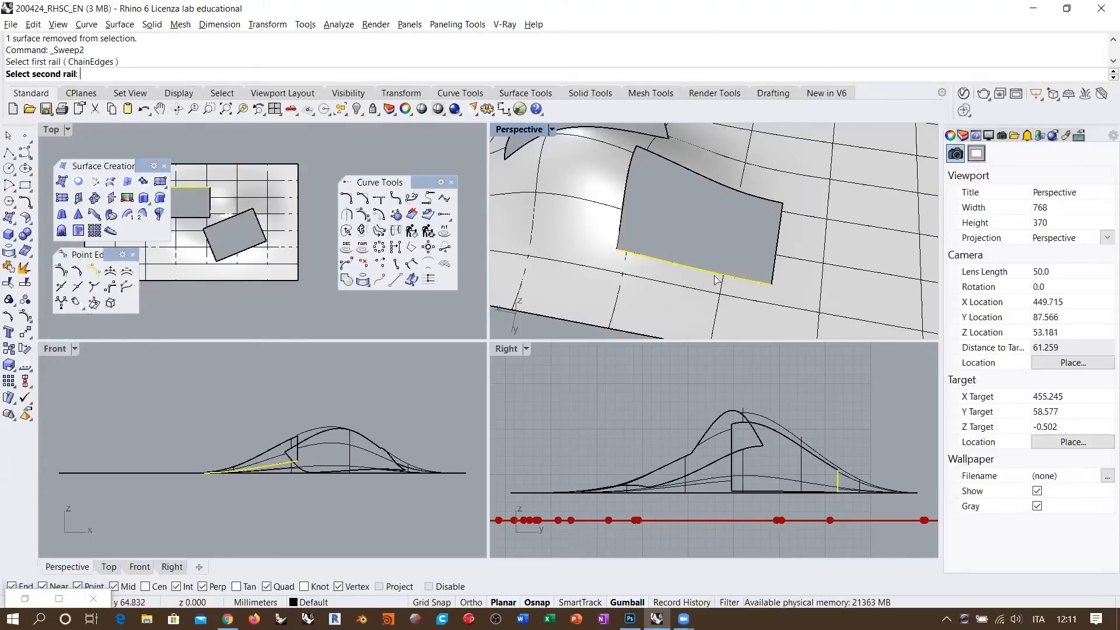
left_click(674, 165)
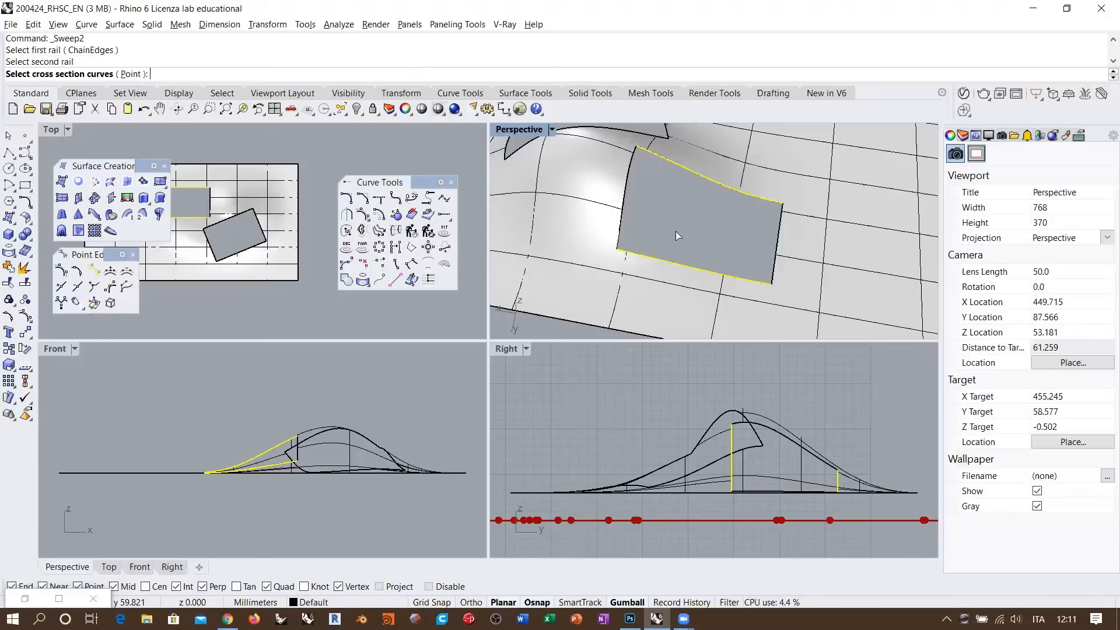
left_click(621, 233)
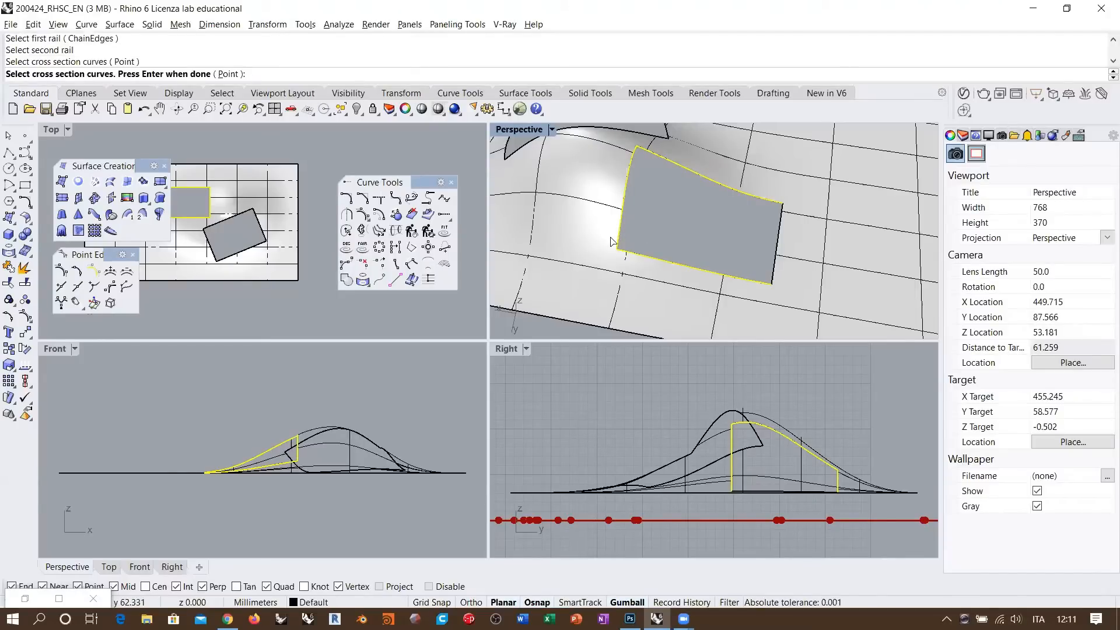
left_click(774, 277)
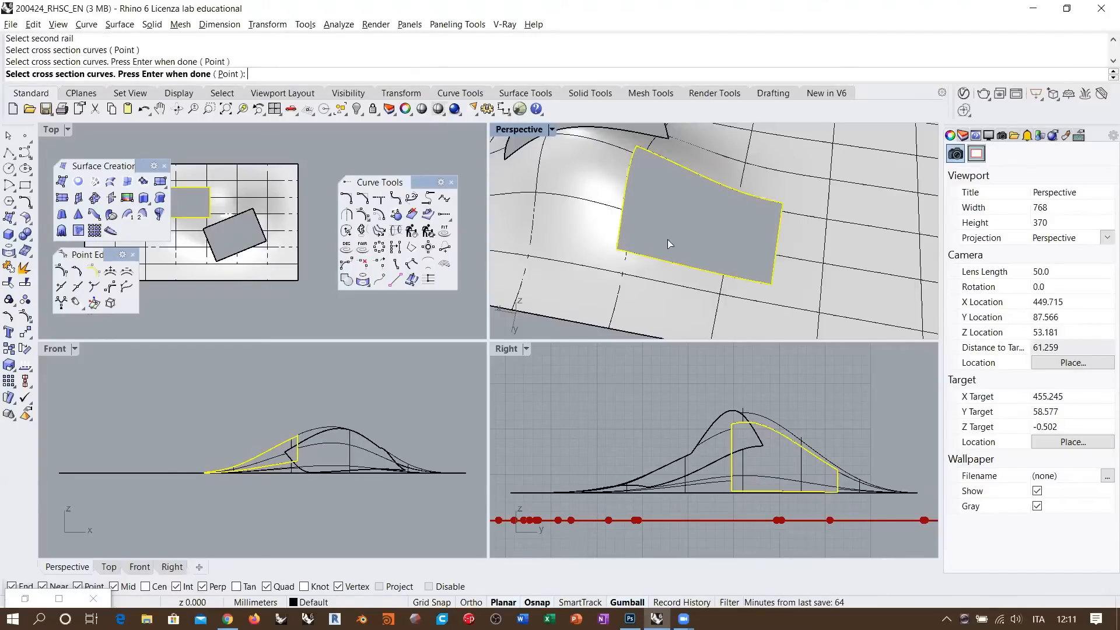
right_click_drag(797, 259, 728, 203)
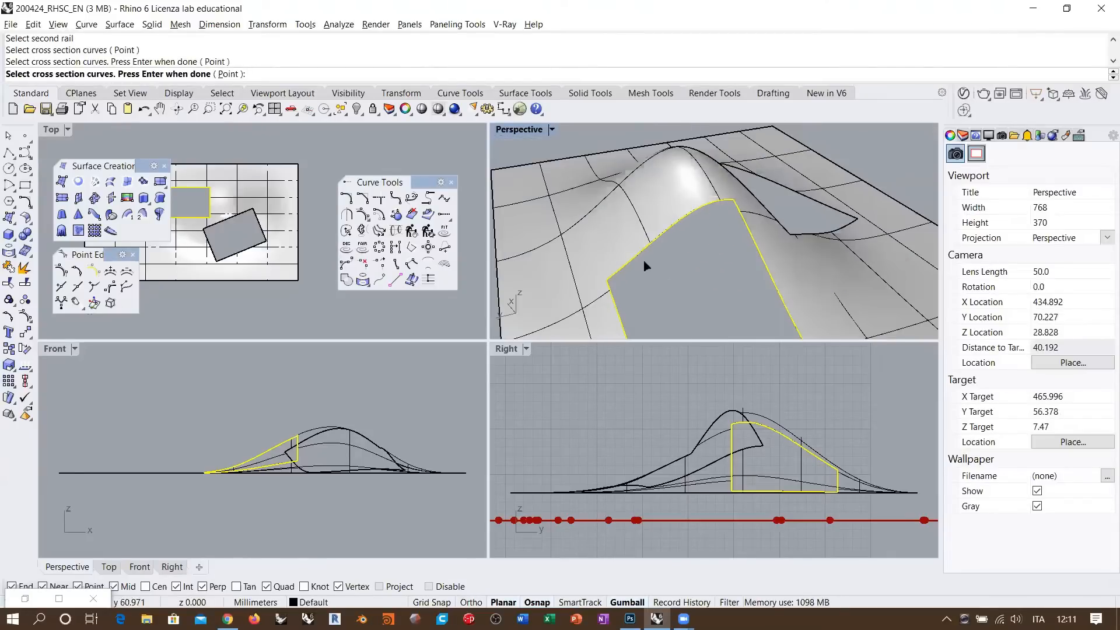
scroll(612, 279, "up", 4)
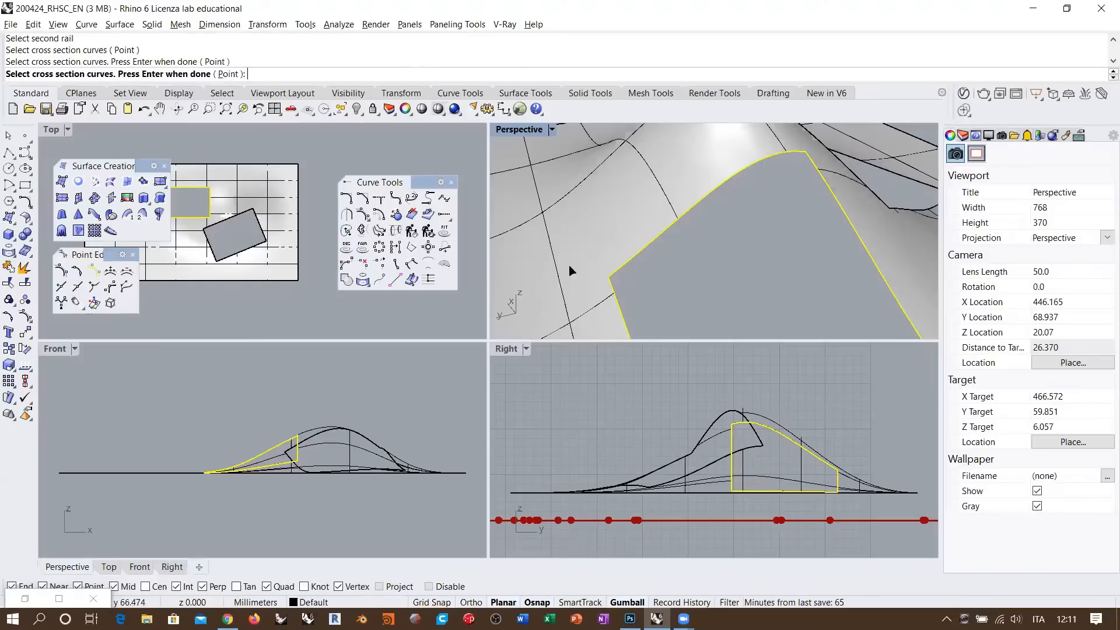
scroll(654, 179, "down", 5)
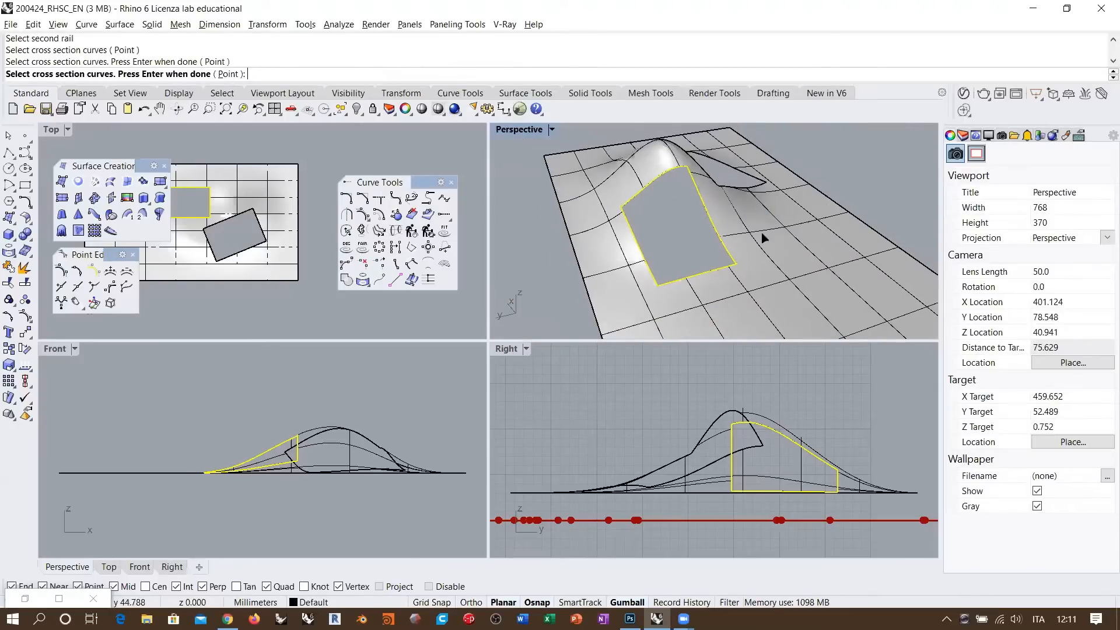
right_click_drag(695, 245, 723, 244)
right_click(721, 246)
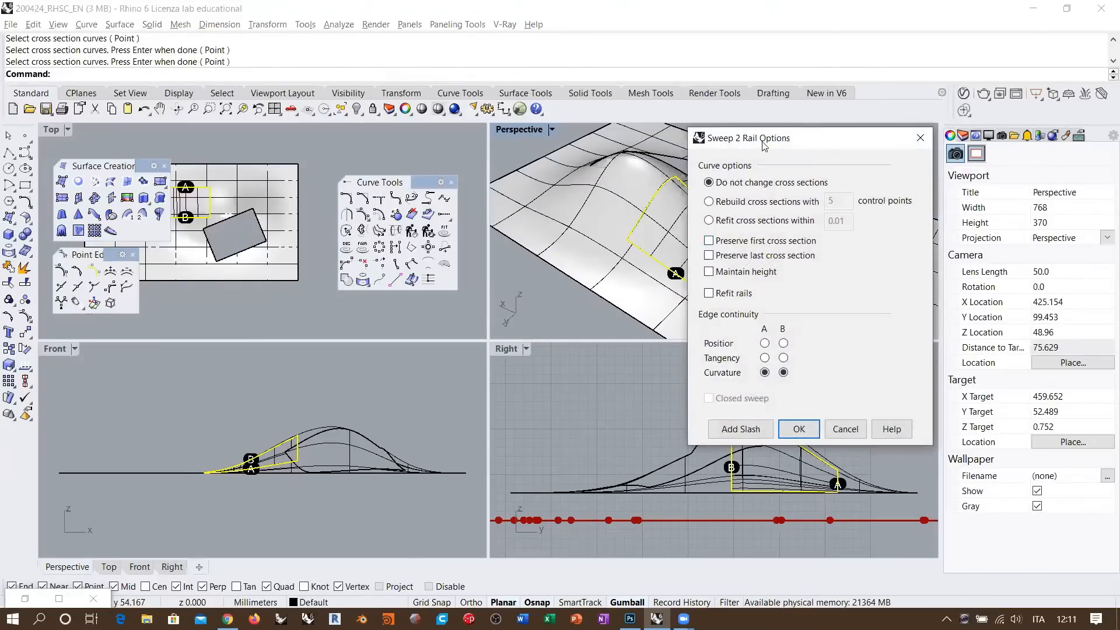
- Create the two-rail sweep with unchanged cross sections and Curvature continuity on edges A and B
left_click_drag(763, 146, 383, 164)
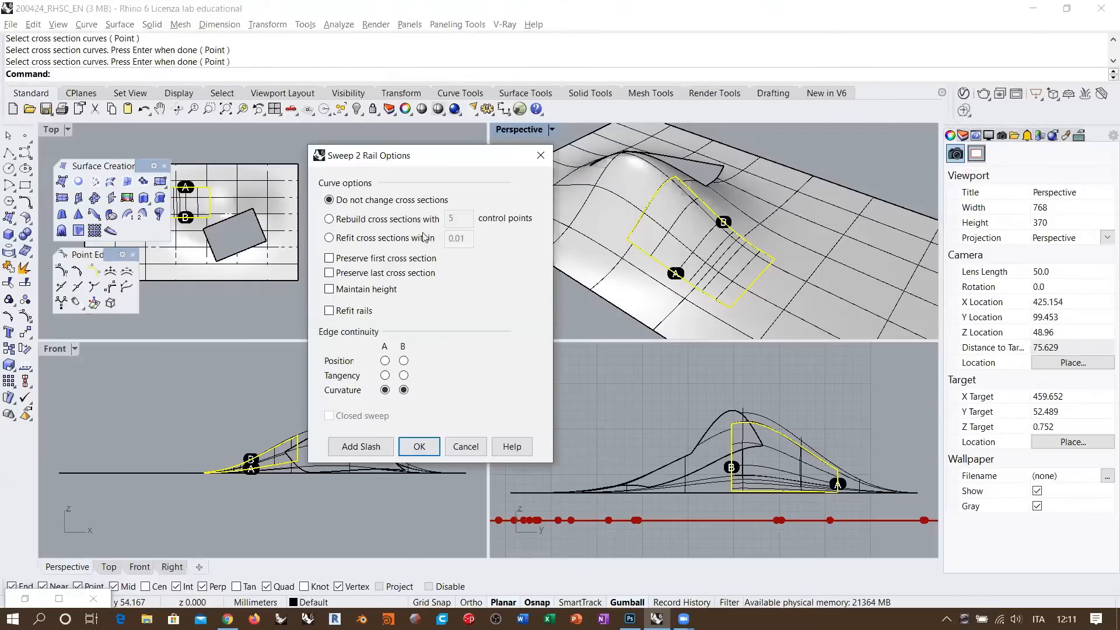
left_click(404, 391)
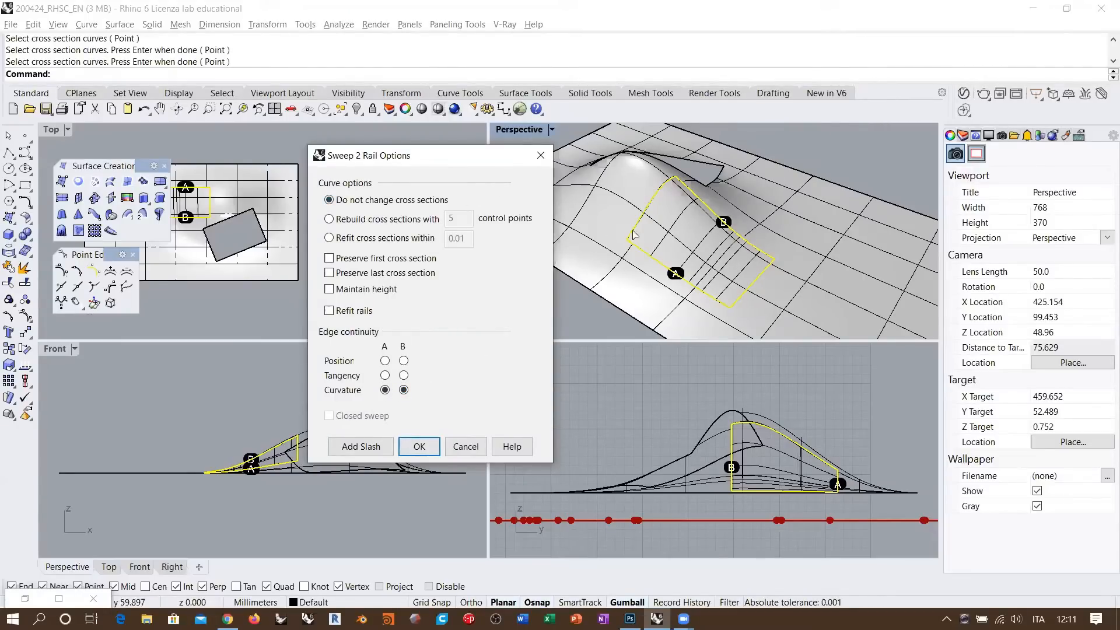
left_click(419, 447)
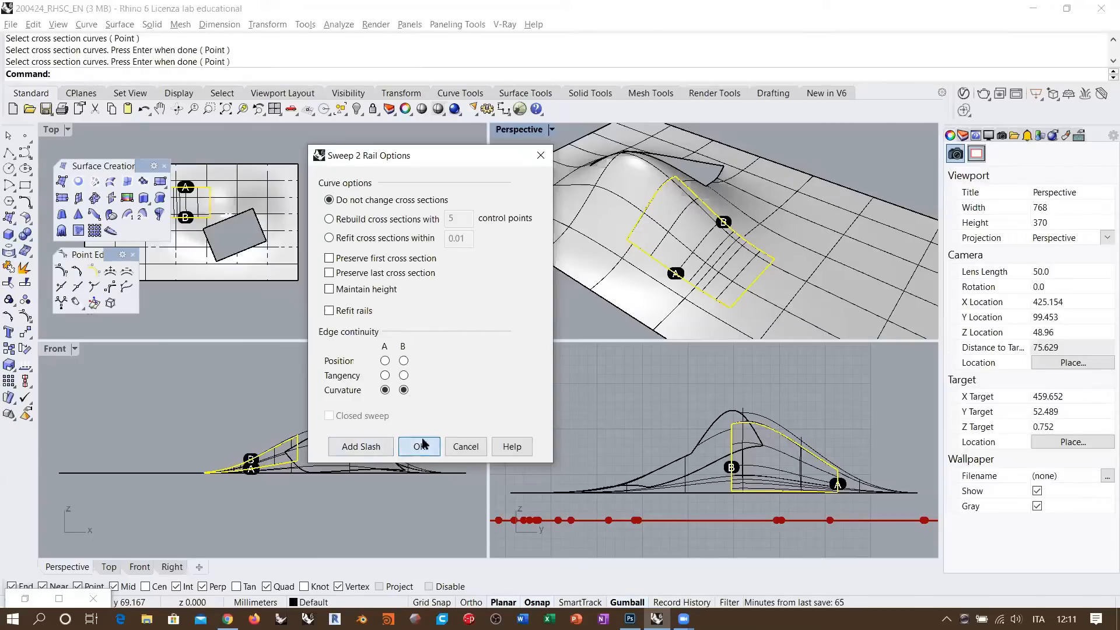
- Show the swept surface's control points, inspect their distribution from several angles, and hide them
right_click_drag(829, 161, 782, 262)
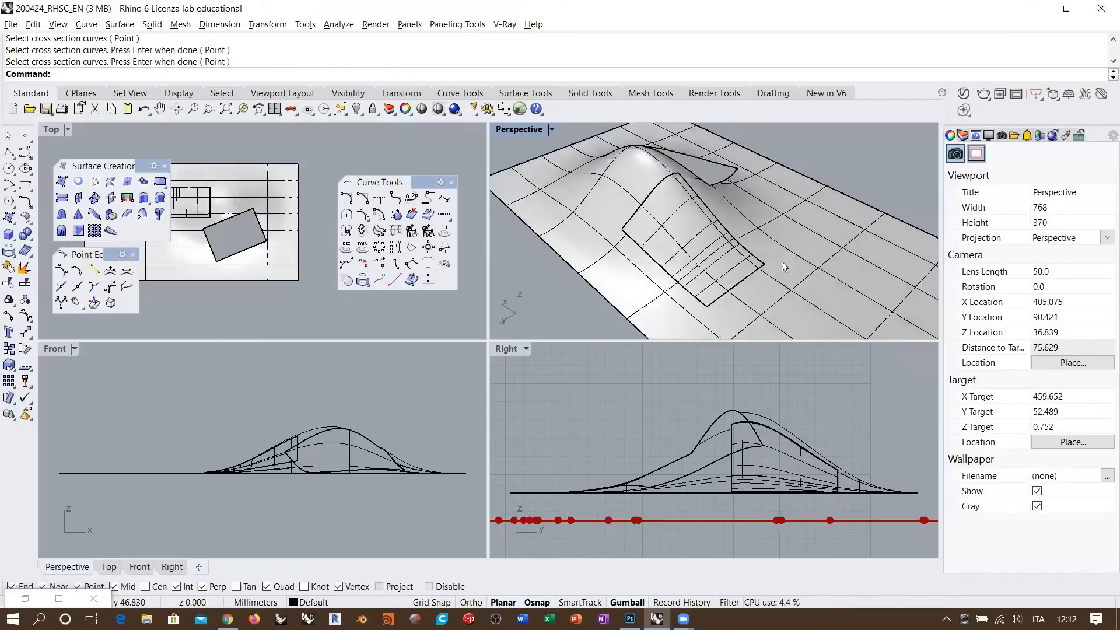
scroll(688, 249, "up", 4)
right_click_drag(688, 250, 696, 202)
left_click(696, 202)
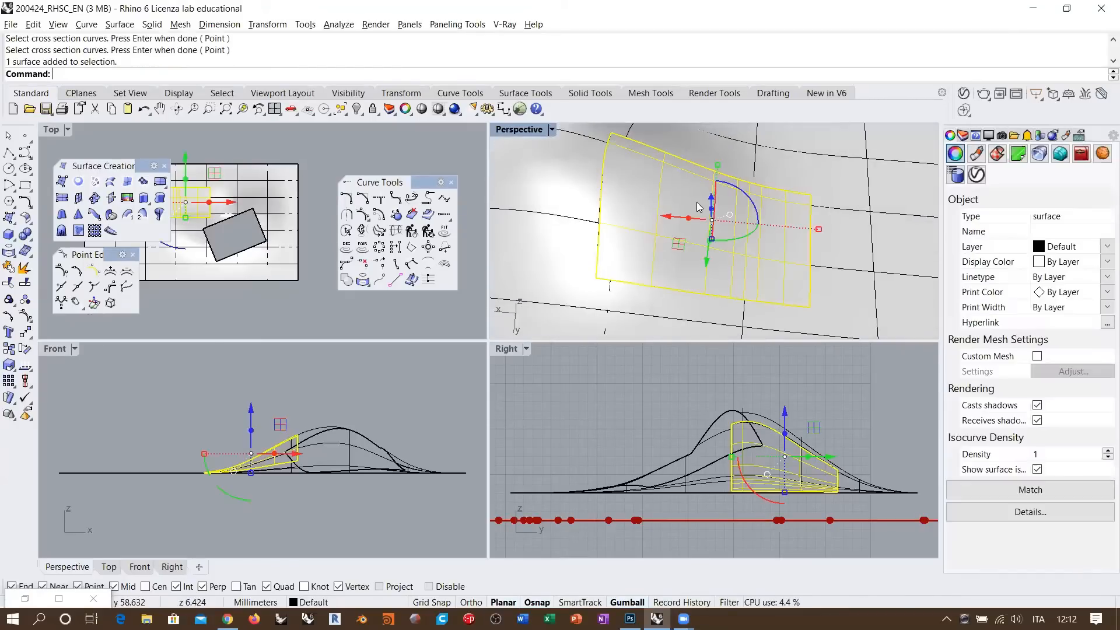
left_click(25, 317)
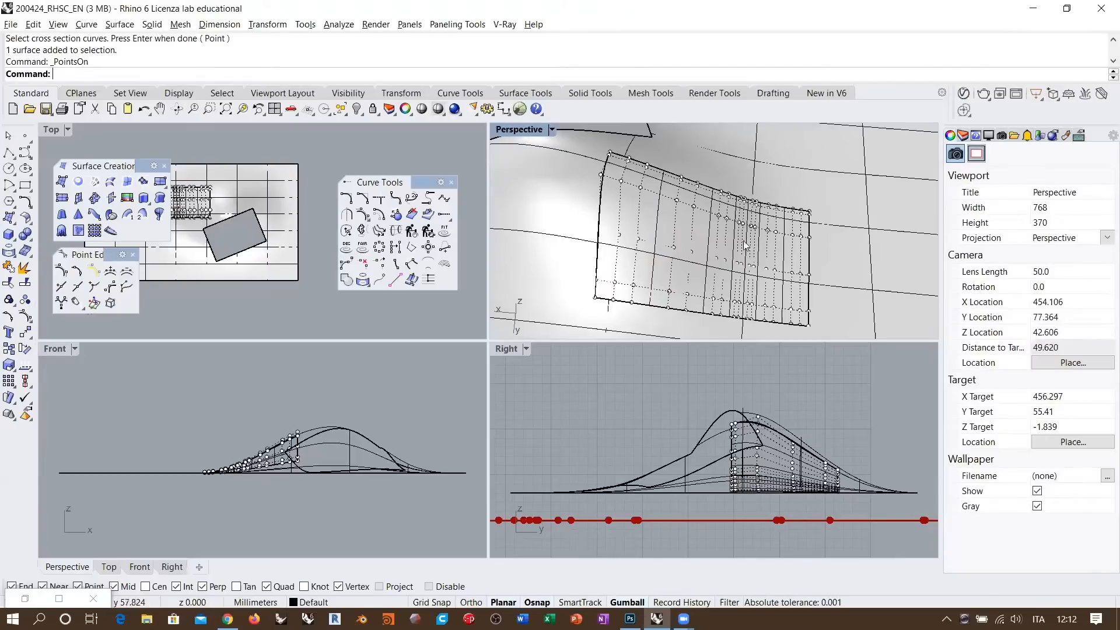
right_click_drag(721, 235, 728, 289)
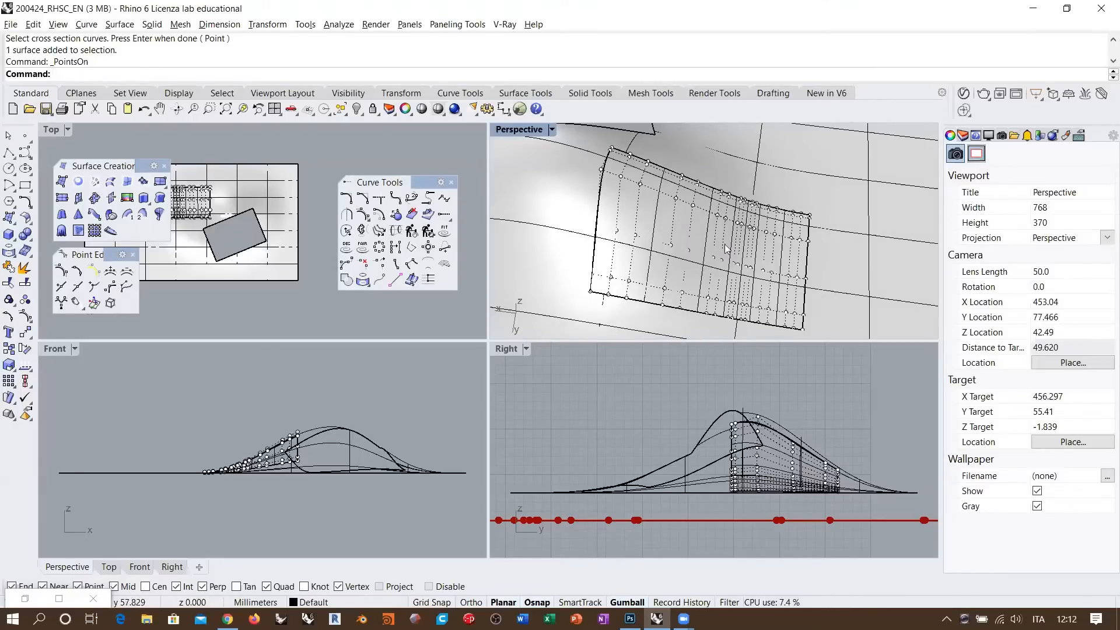
right_click_drag(746, 258, 650, 198)
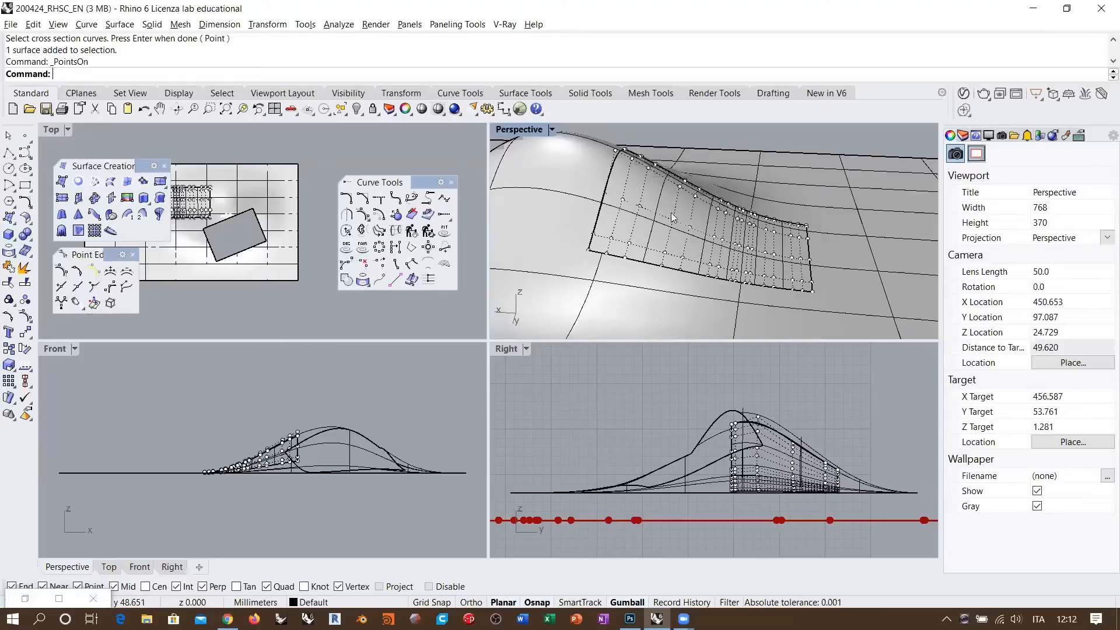
right_click_drag(673, 217, 662, 187)
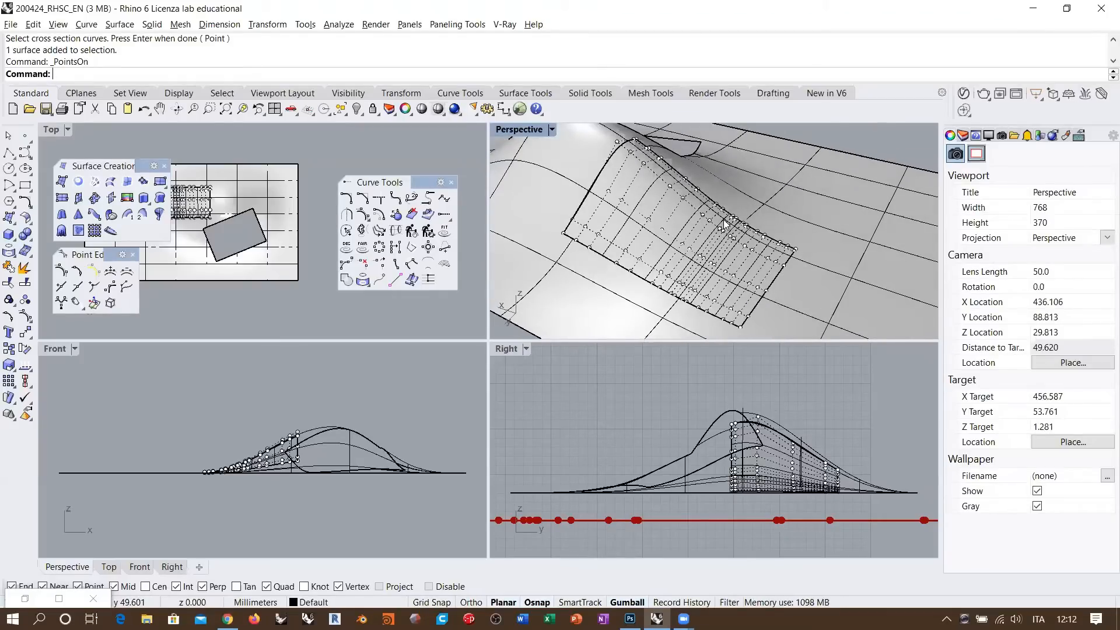
right_click_drag(724, 220, 727, 173)
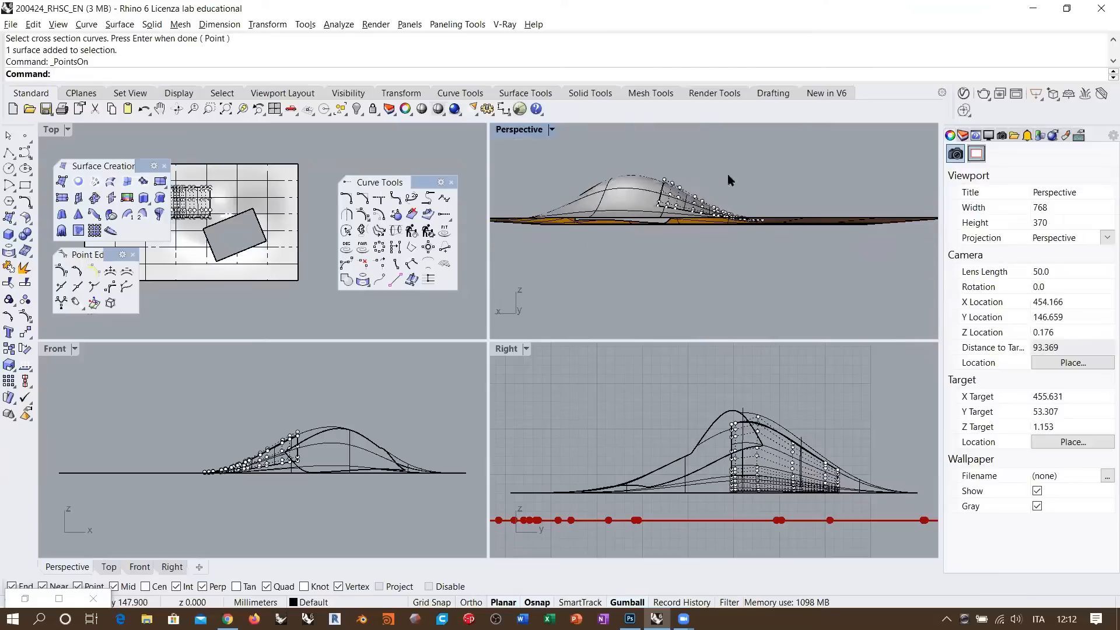
right_click_drag(807, 211, 637, 261)
key("Escape")
- Examine the swept fill surface and the remaining rotated opening against the terrain's isocurves from several angles
right_click_drag(758, 203, 714, 229)
right_click_drag(750, 188, 740, 216, "shift")
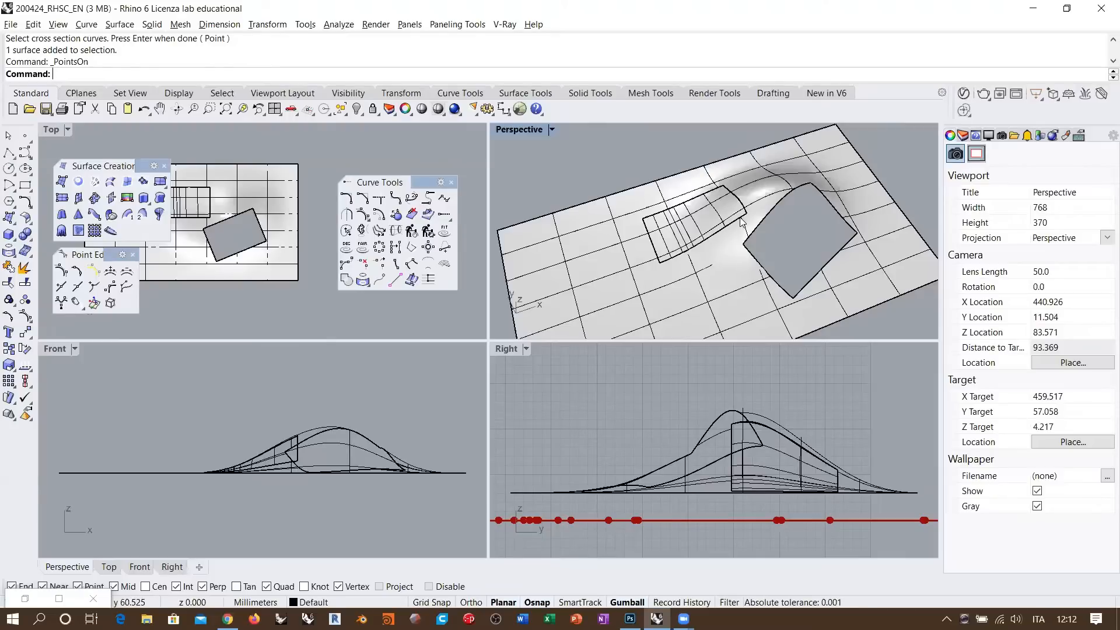
right_click_drag(843, 230, 707, 213)
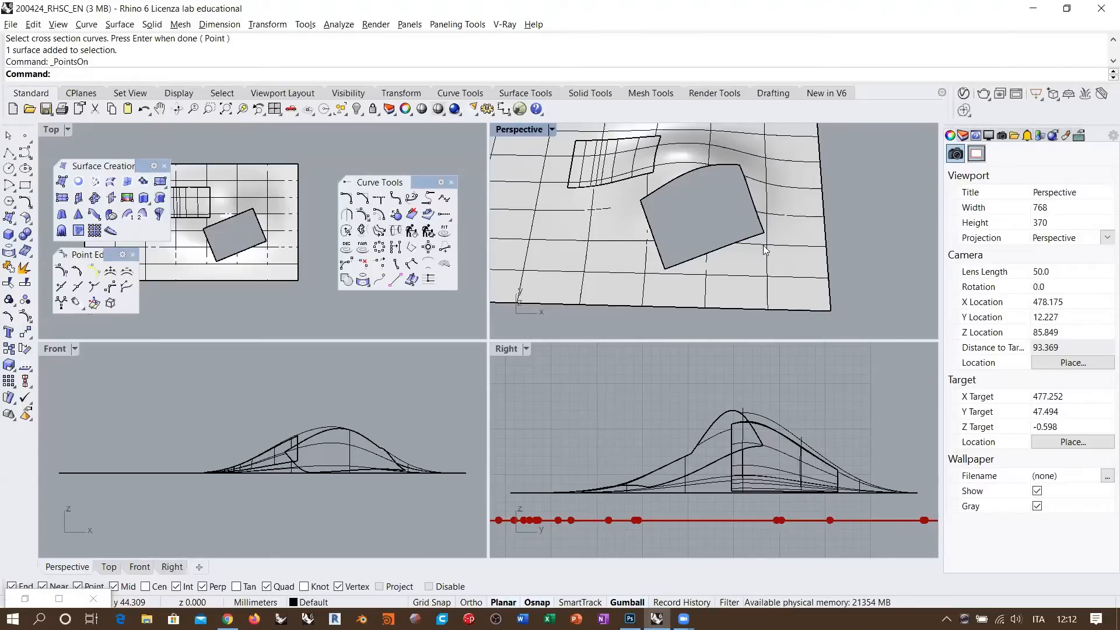
right_click_drag(713, 229, 766, 198)
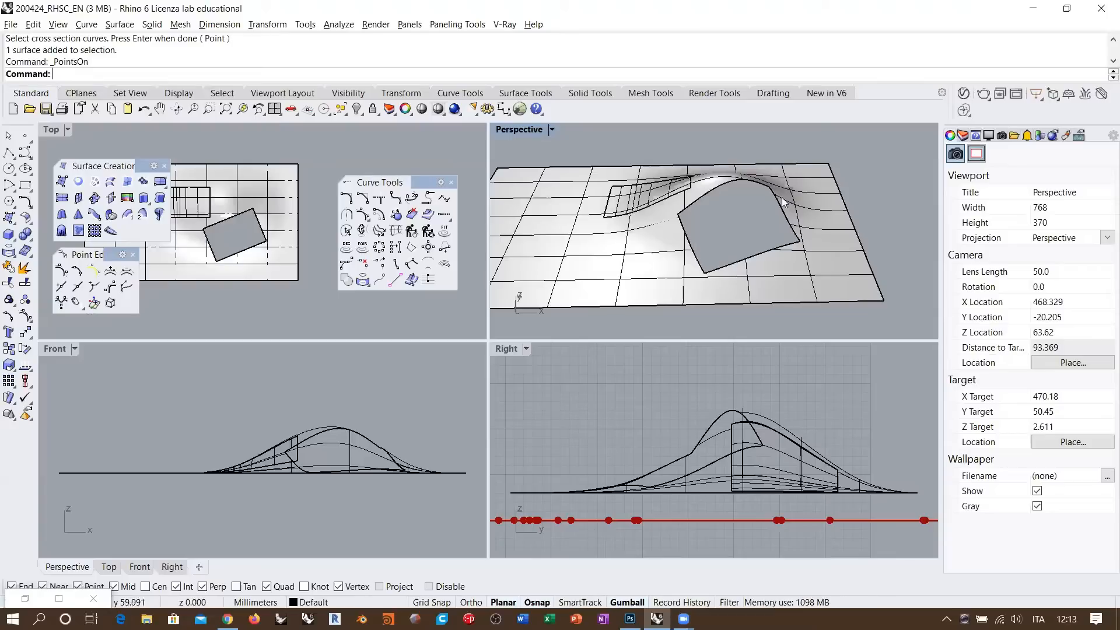
right_click_drag(778, 204, 739, 233)
scroll(783, 232, "down", 4)
scroll(713, 217, "up", 2)
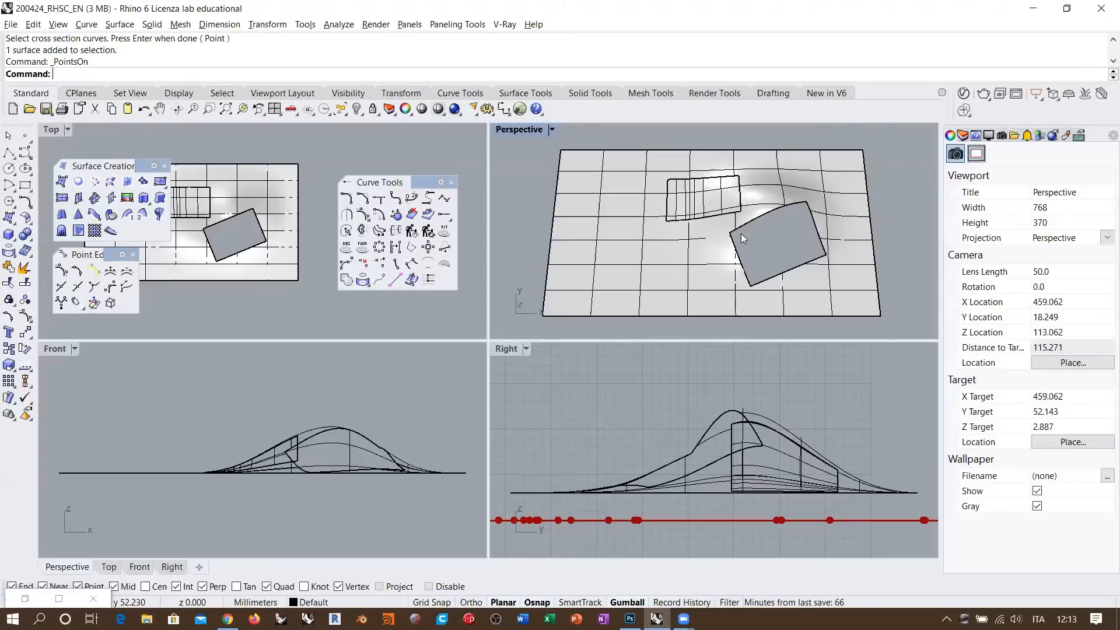
scroll(741, 230, "down", 8)
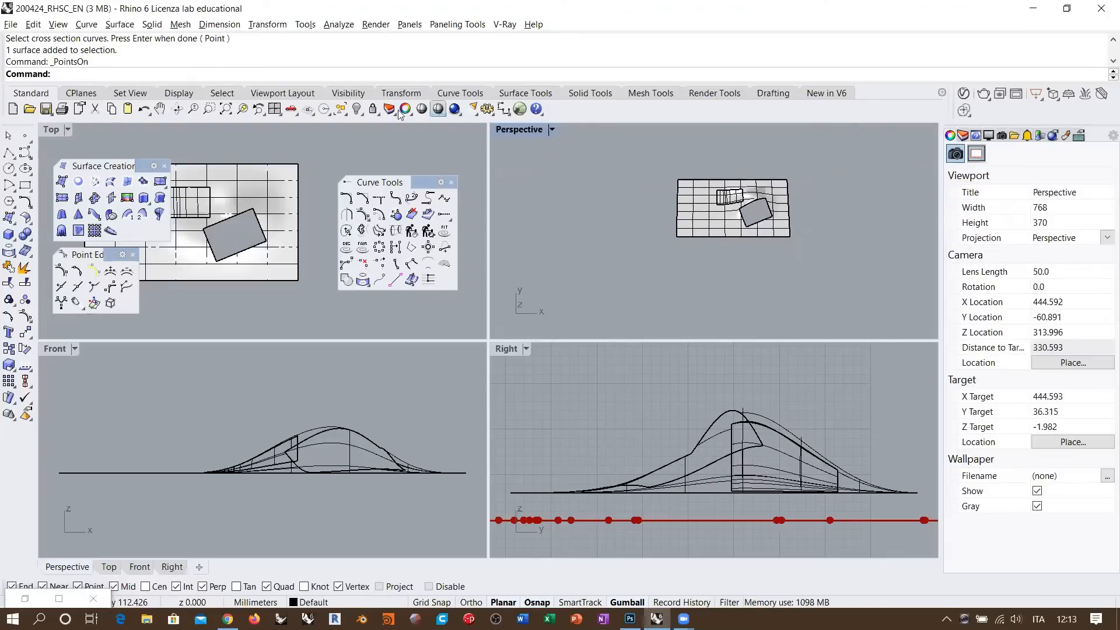
- Show all hidden objects and find a free area beside the terrain models in the Perspective view
right_click(357, 109)
right_click_drag(791, 200, 760, 227, "shift")
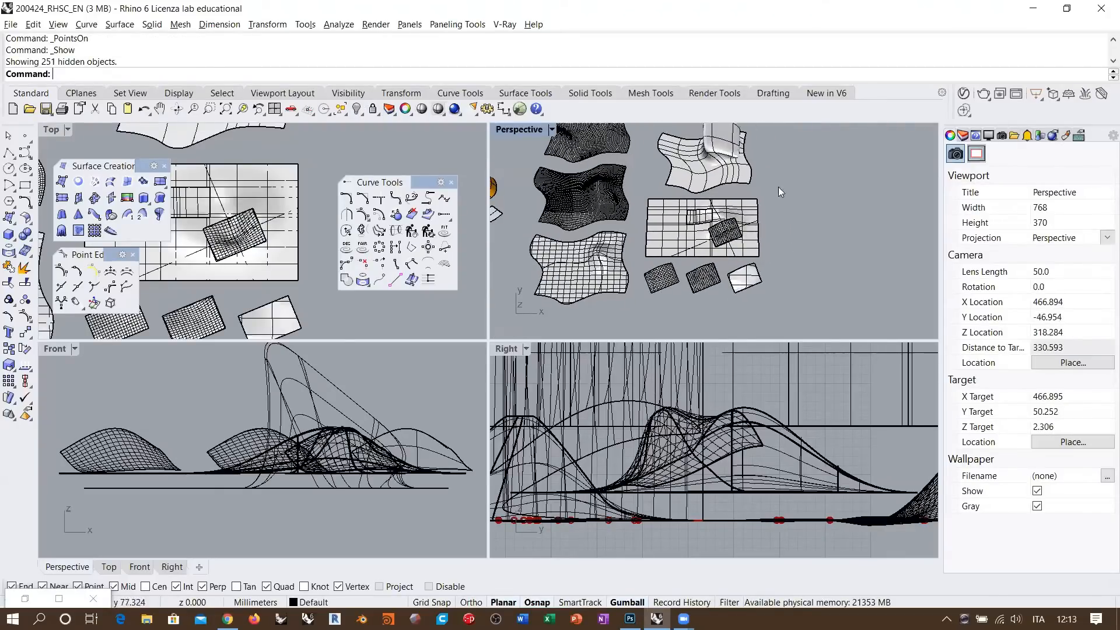
scroll(765, 175, "down", 5)
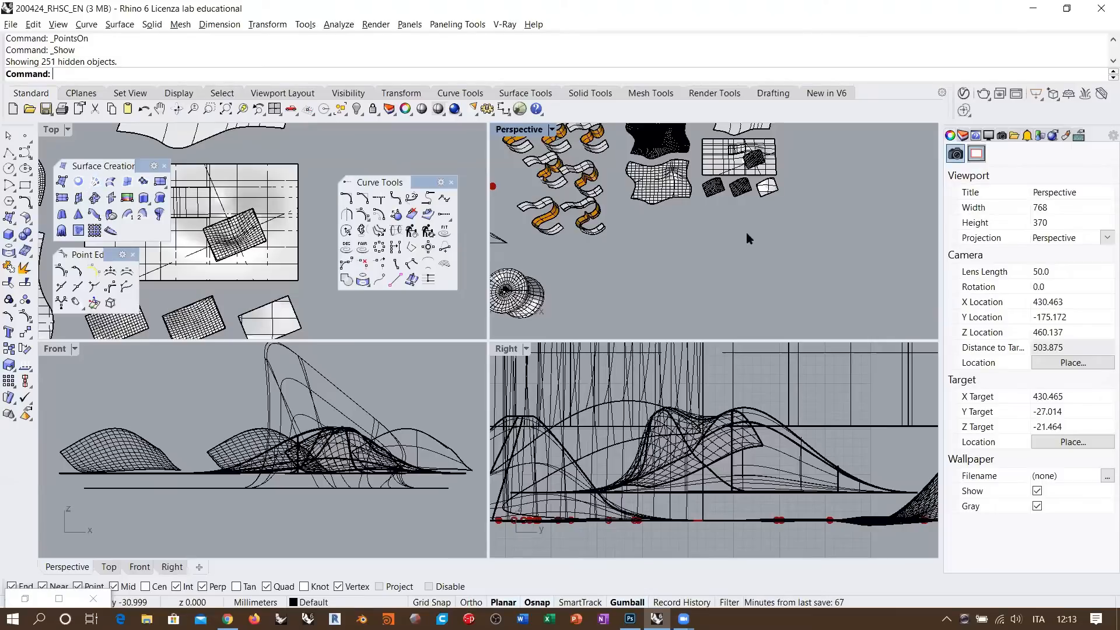
right_click_drag(723, 254, 698, 213, "shift")
scroll(722, 236, "up", 6)
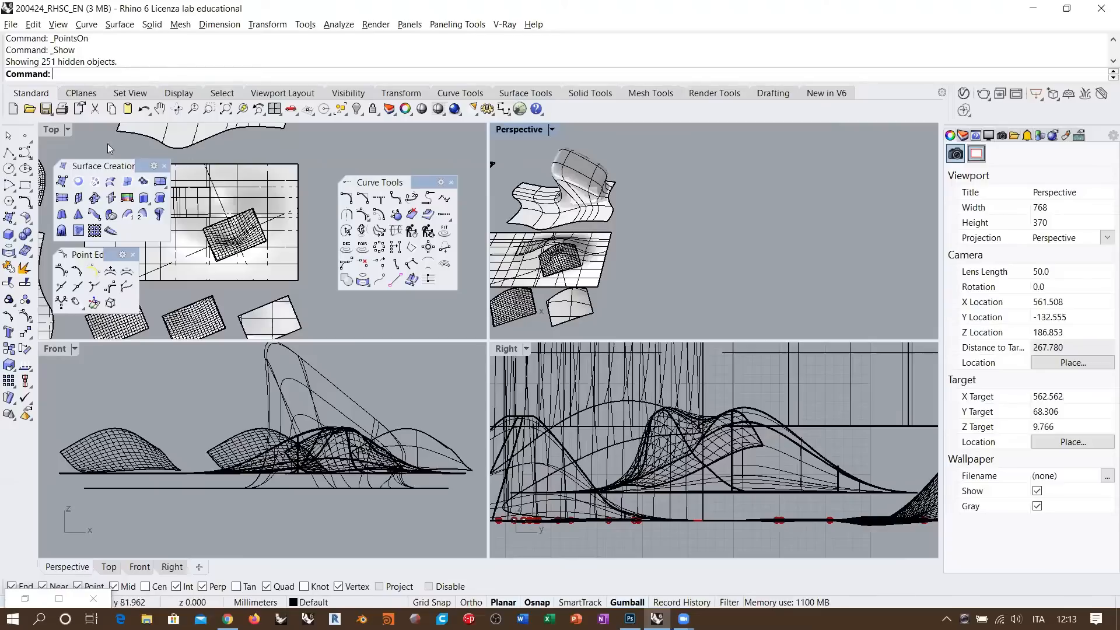
scroll(655, 237, "down", 10)
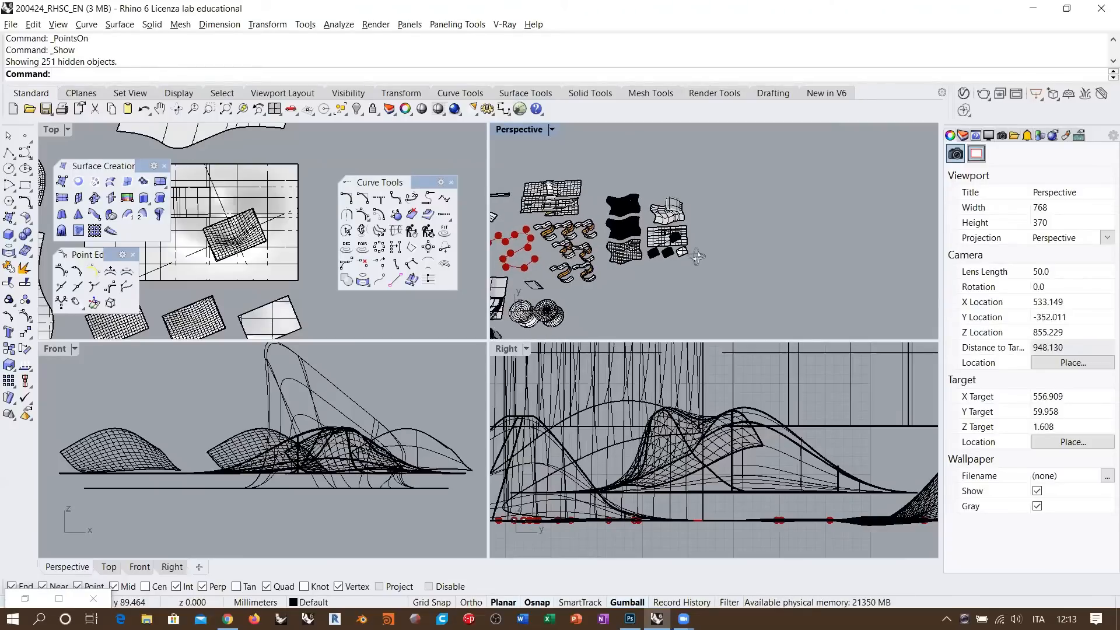
mouse_move(697, 257)
right_mouse_down()
mouse_move(778, 230)
mouse_move(706, 260)
right_mouse_up()
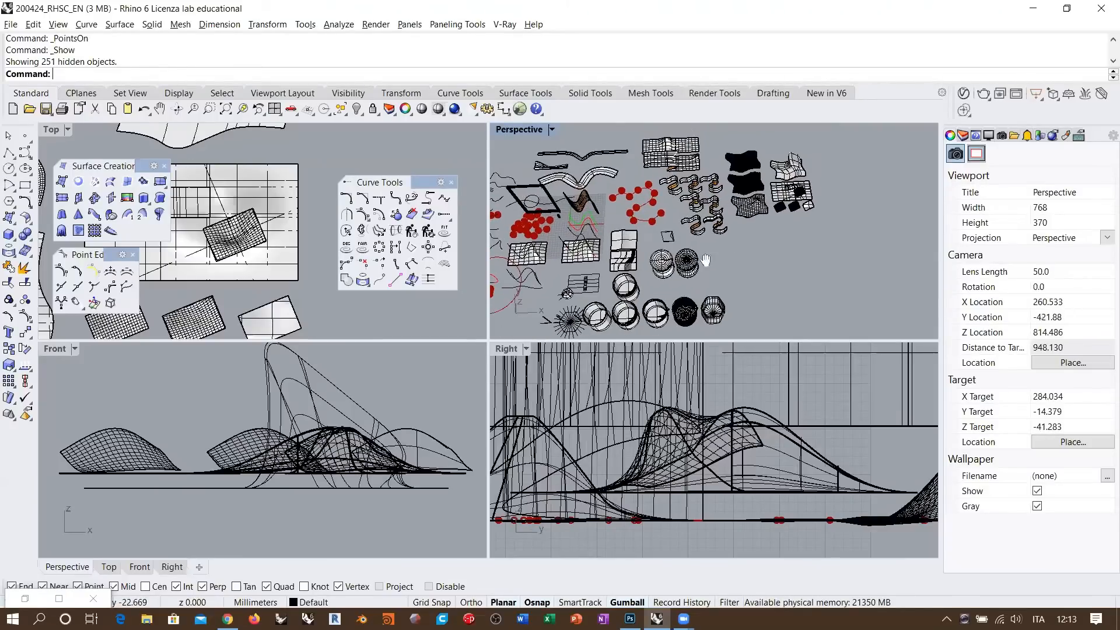
right_click_drag(812, 182, 730, 205, "shift")
scroll(730, 205, "up", 12)
scroll(707, 195, "down", 6)
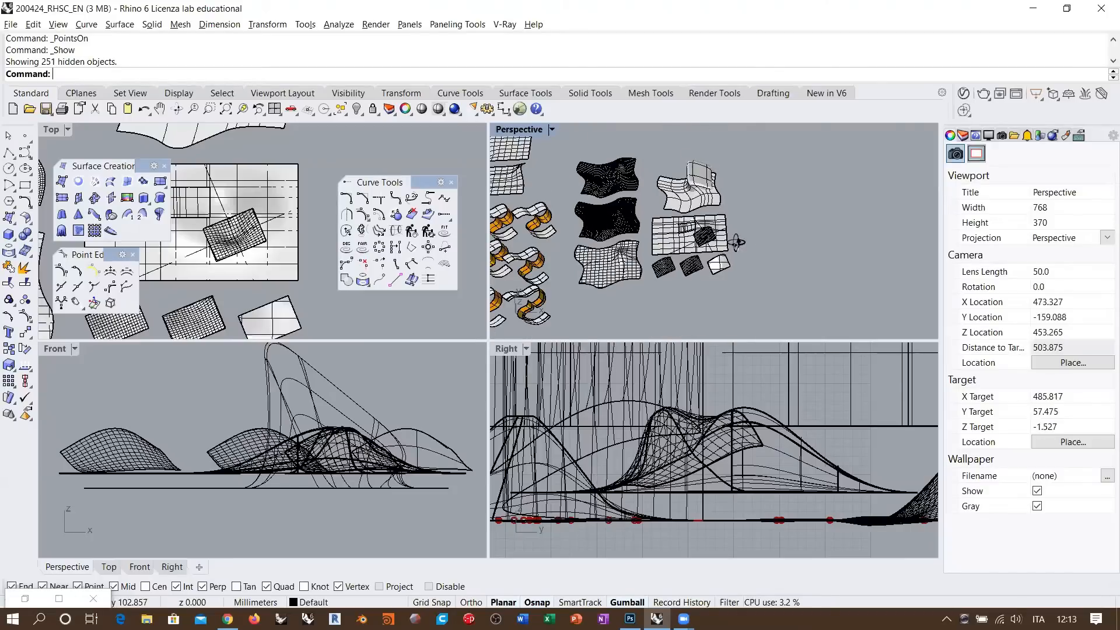
scroll(736, 242, "up", 5)
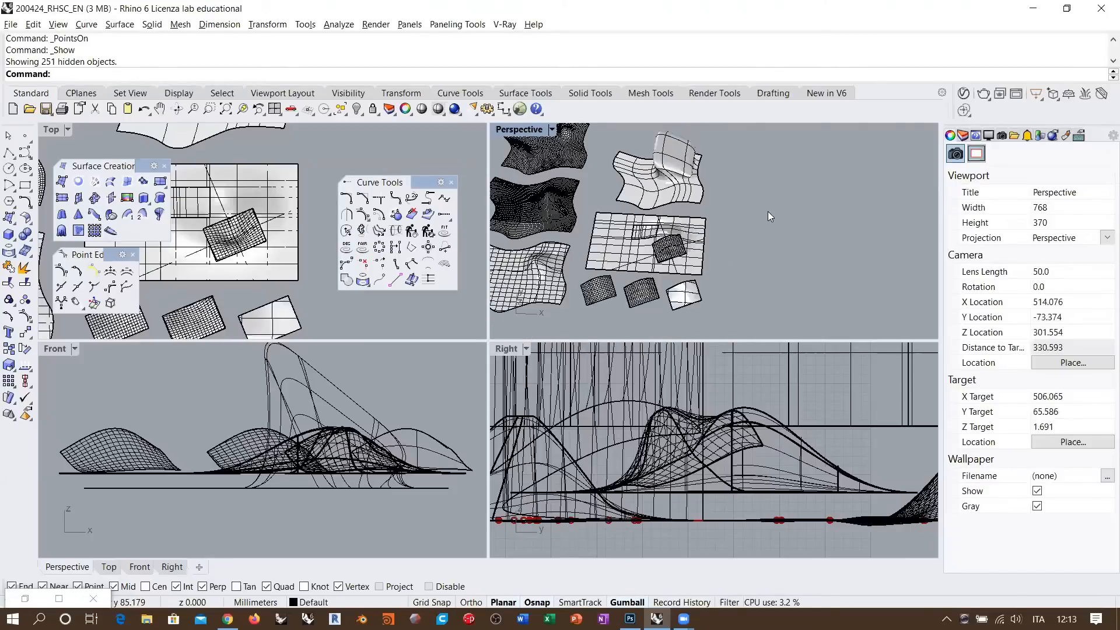
- Maximize the Perspective view and create a deformable plane, degree 3 with 10 points in each direction, beside the terrain surfaces
double_click(501, 127)
middle_click(516, 263)
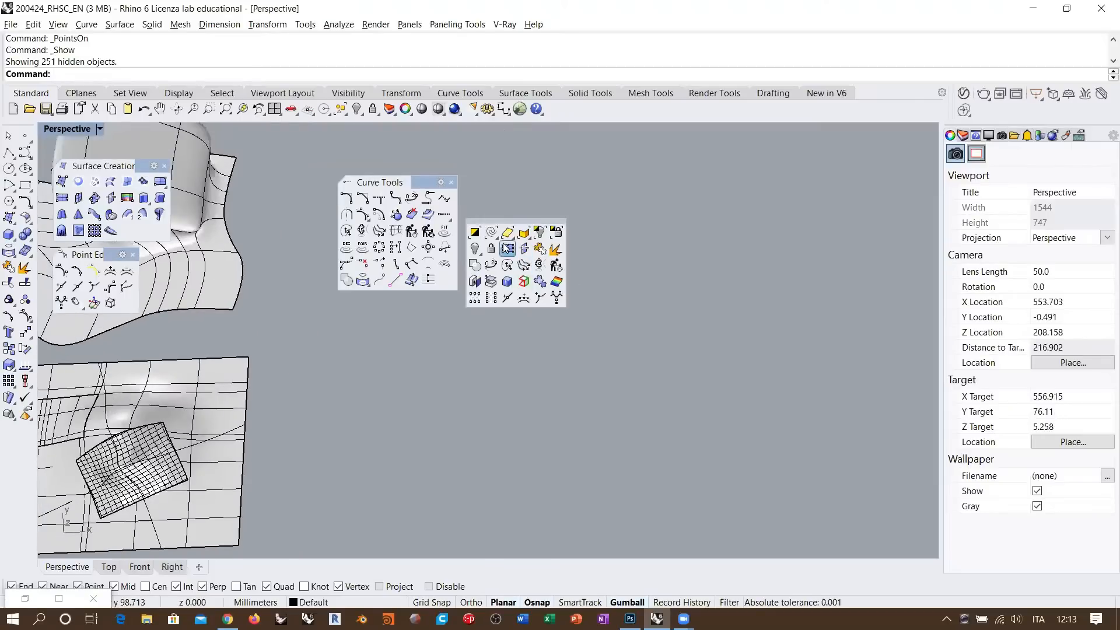
left_click(507, 248)
left_click(317, 475)
left_click(483, 336)
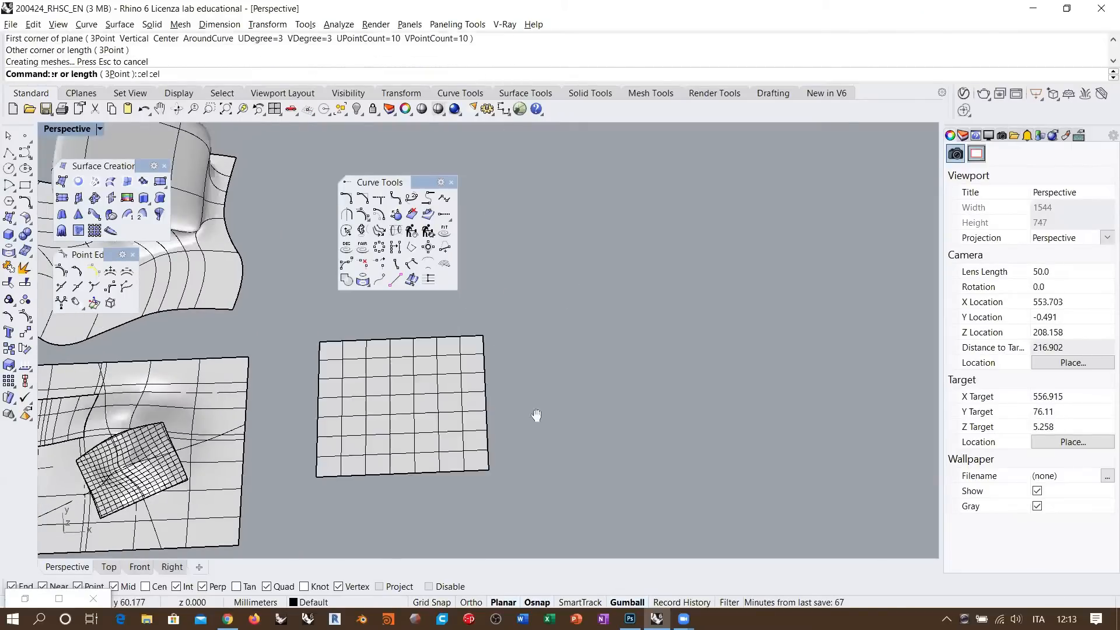
right_click_drag(536, 415, 461, 386, "shift")
left_click(373, 376)
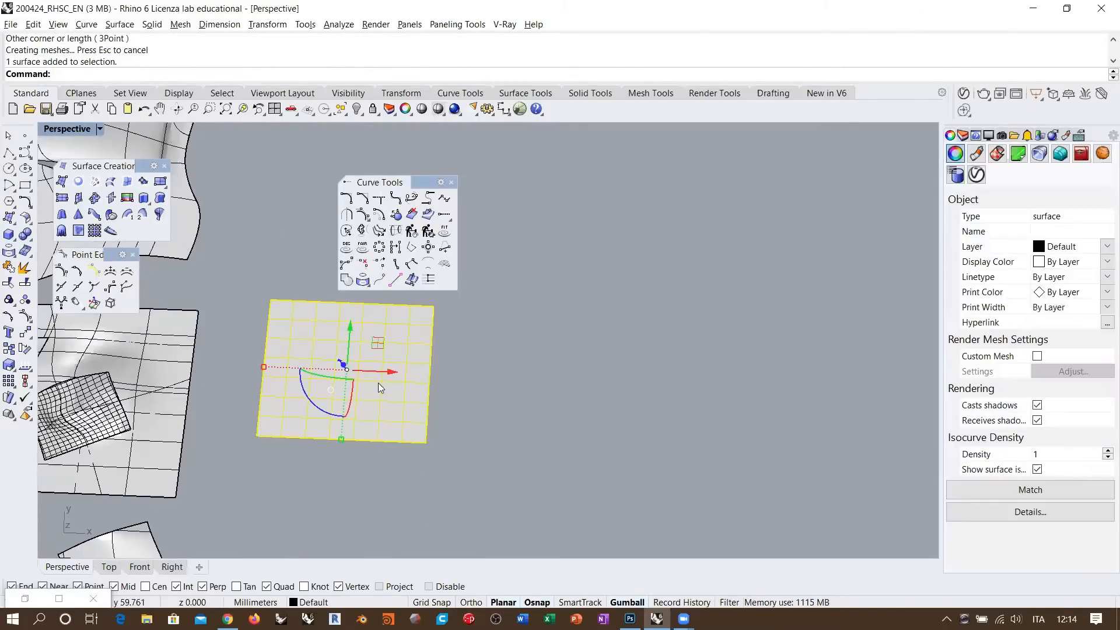
right_click_drag(378, 383, 381, 354)
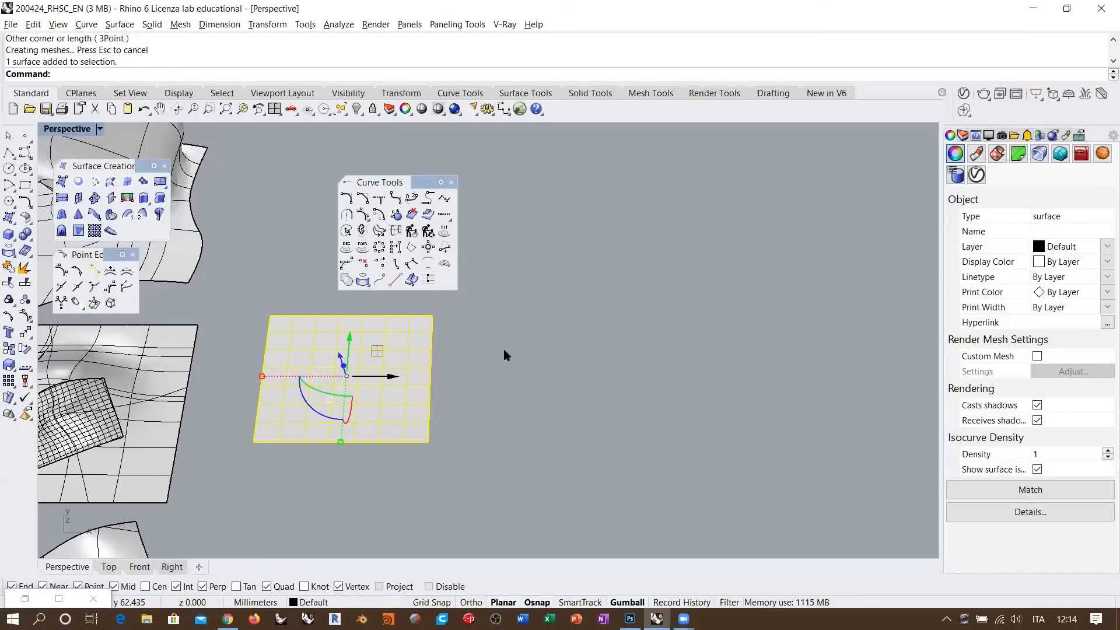
key("Escape")
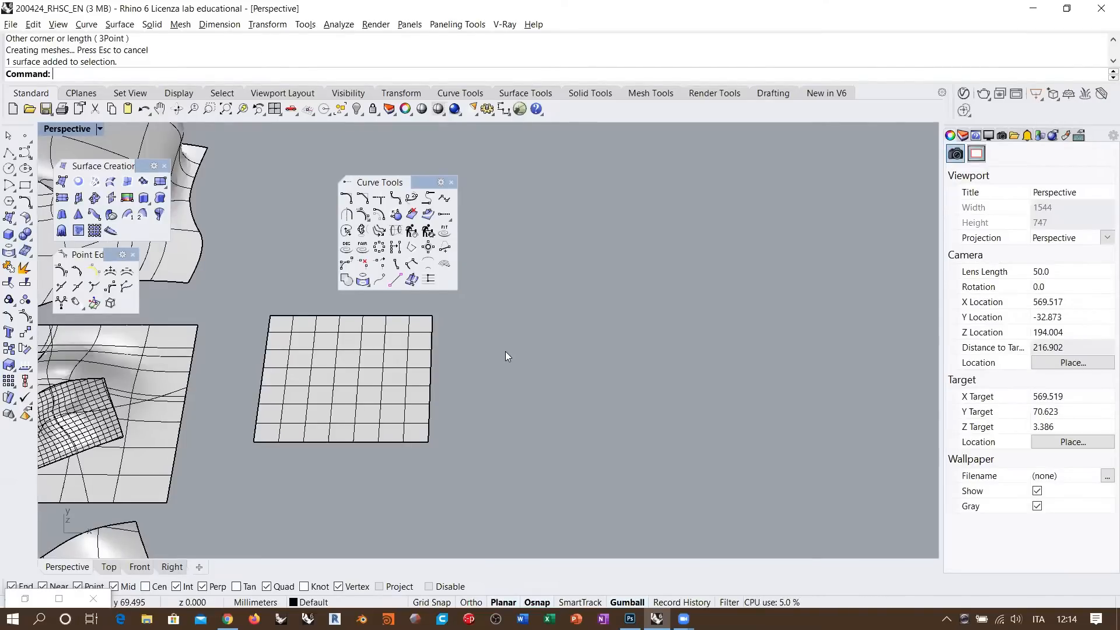
- Examine the Plane command's Deformable option and the macro "! _Plane _Deformable" assigned to the custom deformable plane button
left_click(160, 184)
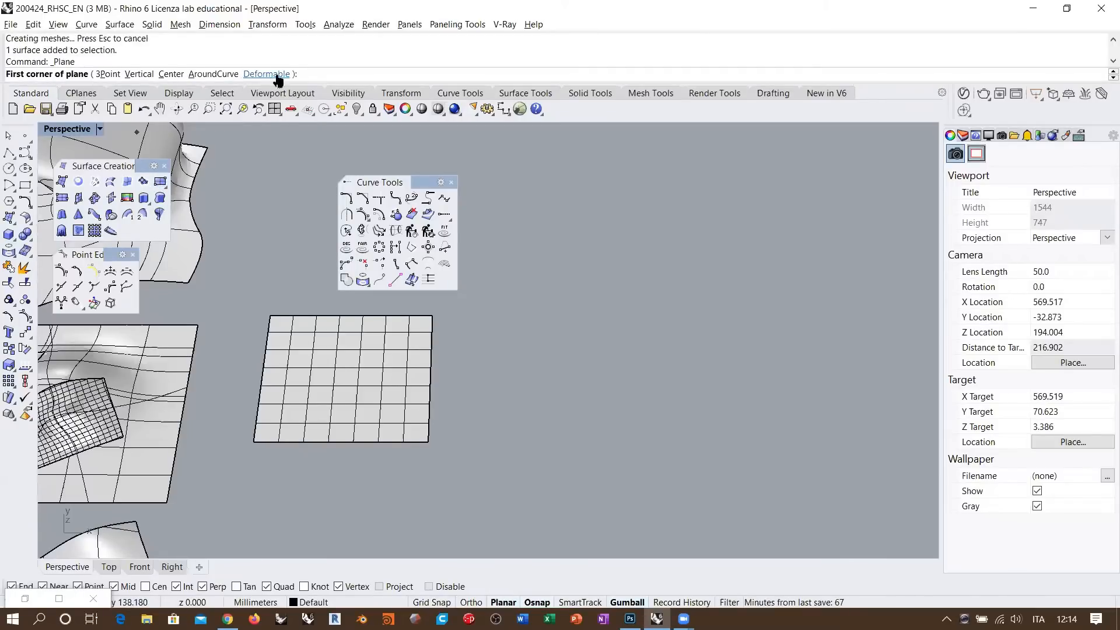
key("Escape")
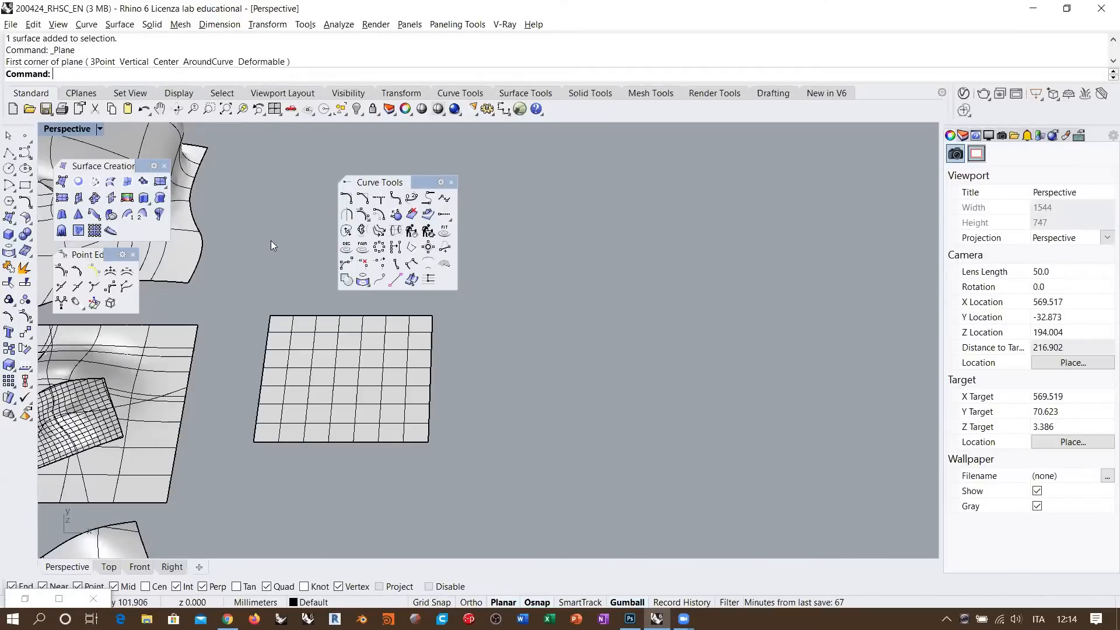
middle_click(541, 249)
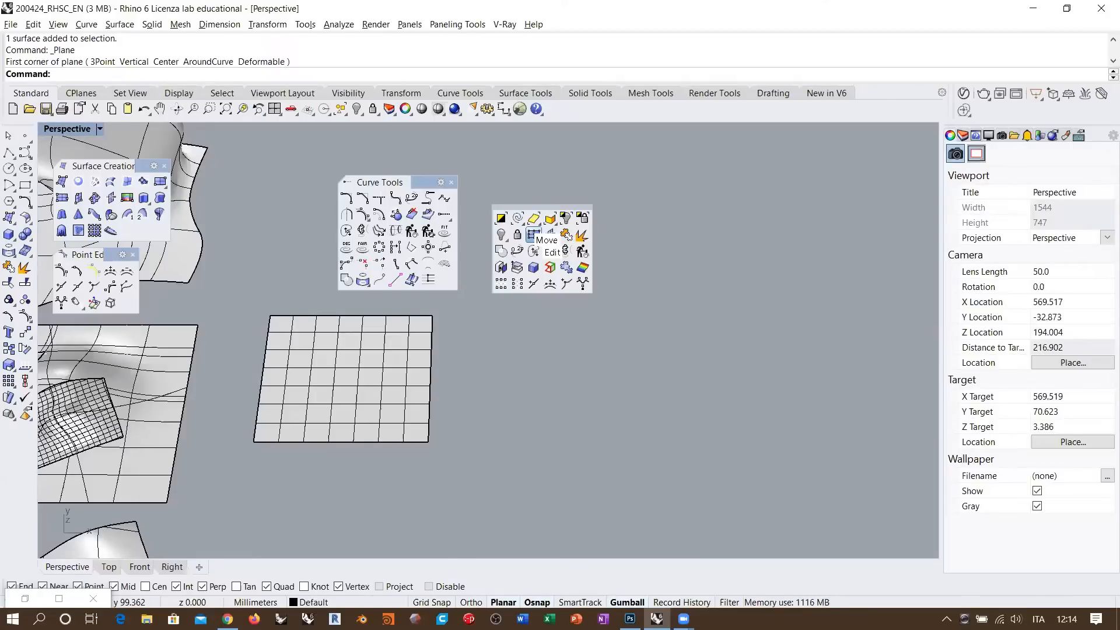
right_click(534, 234, "shift")
left_click_drag(523, 103, 475, 66)
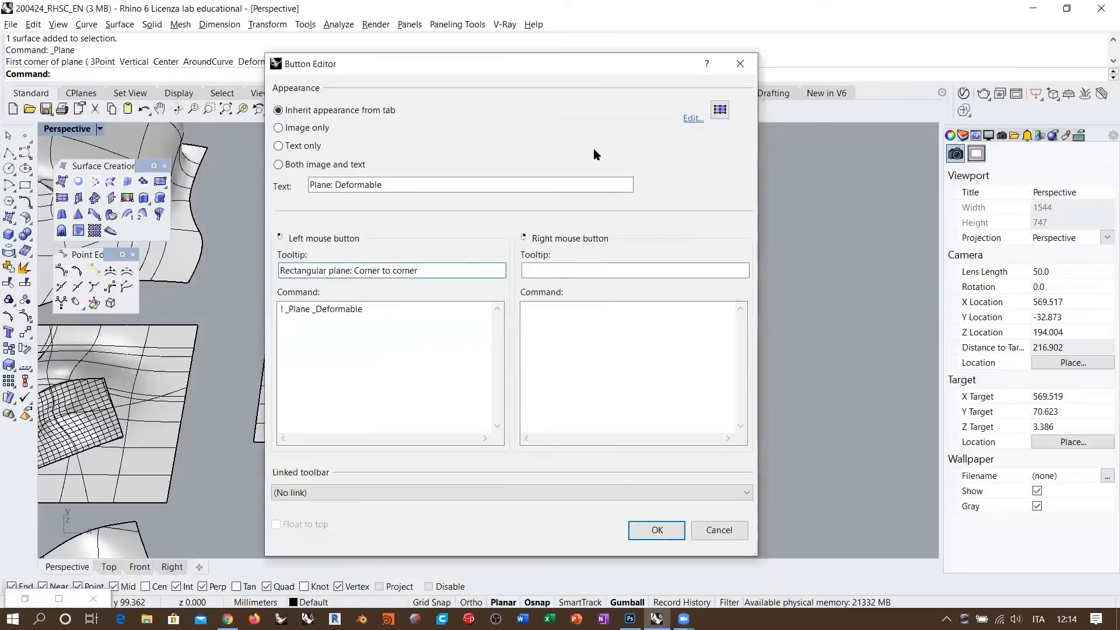
left_click(280, 310)
key("Delete")
key("Delete")
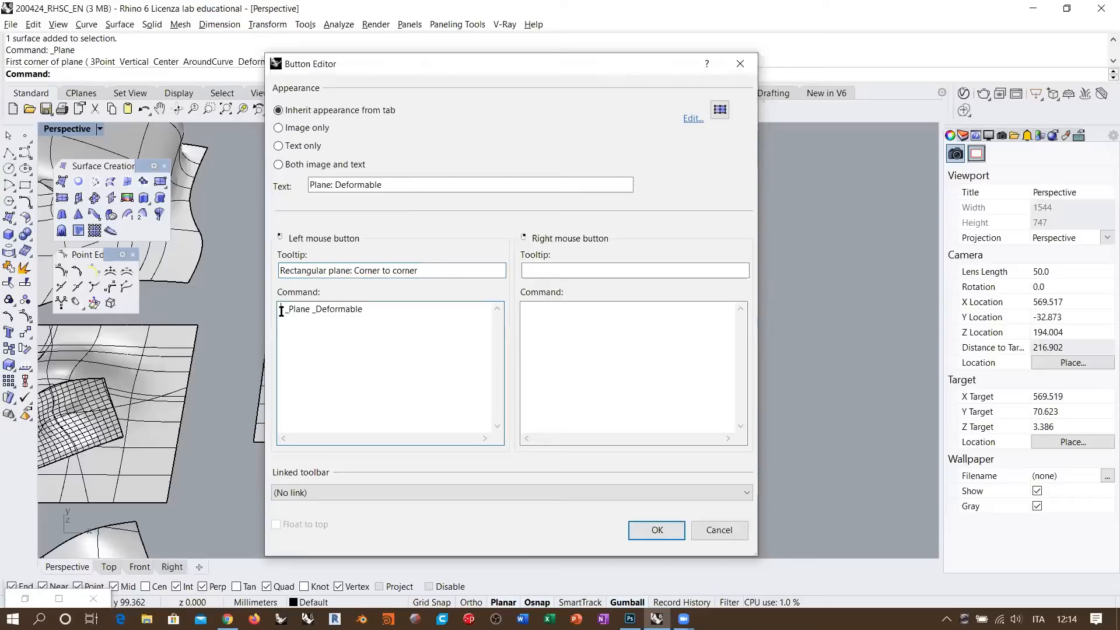
left_click_drag(280, 310, 377, 311)
left_click(377, 311)
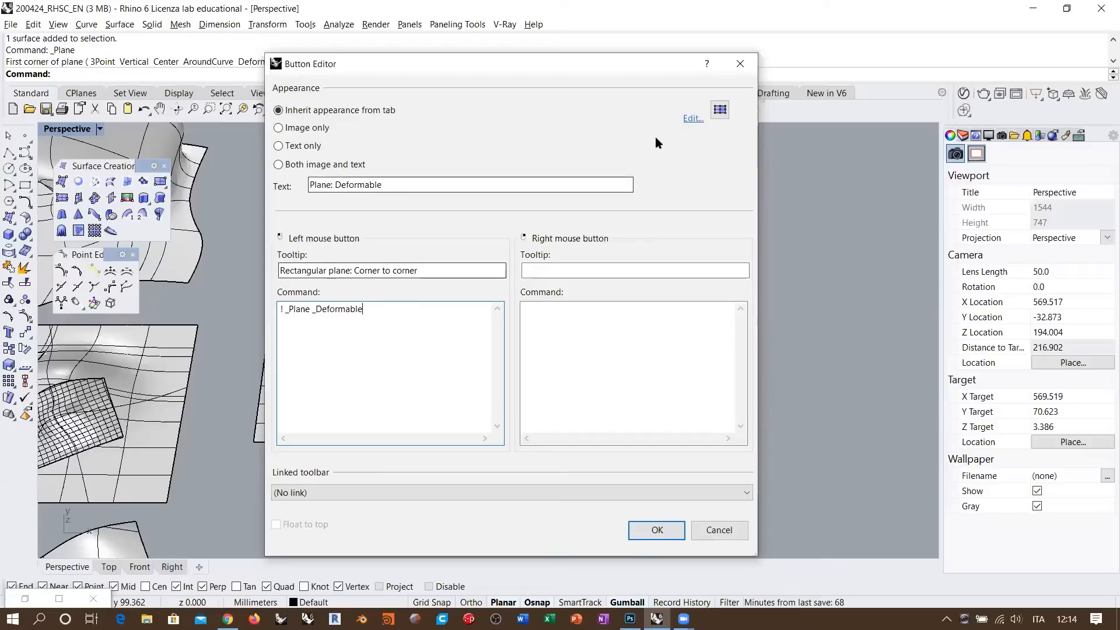
- View the custom button's icon bitmap without changing it and close the Button Editor
left_click(720, 111)
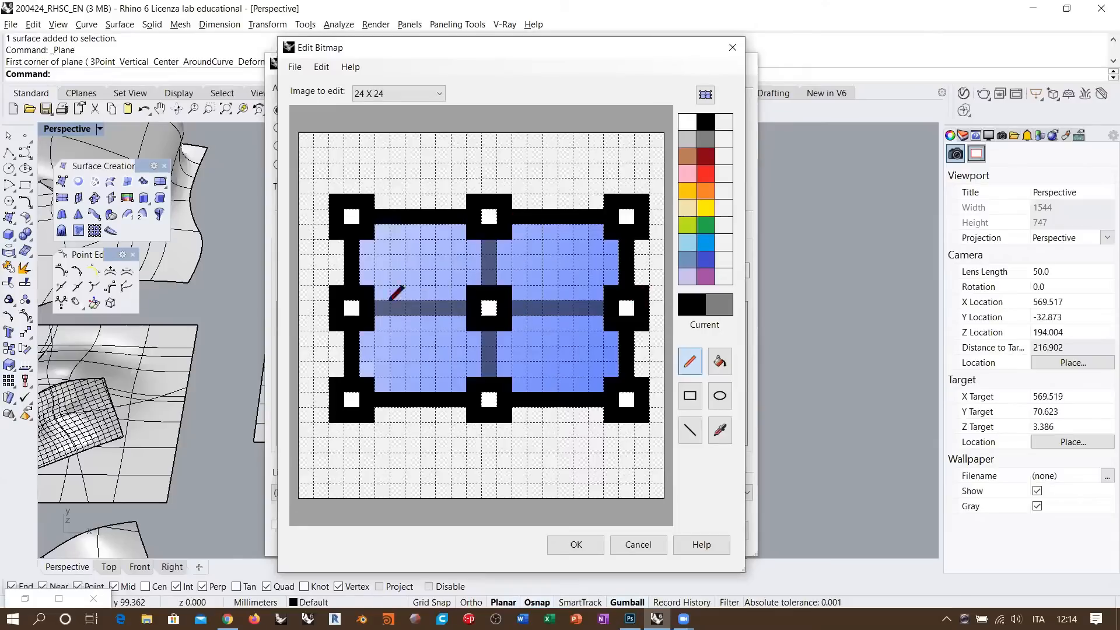
left_click(637, 543)
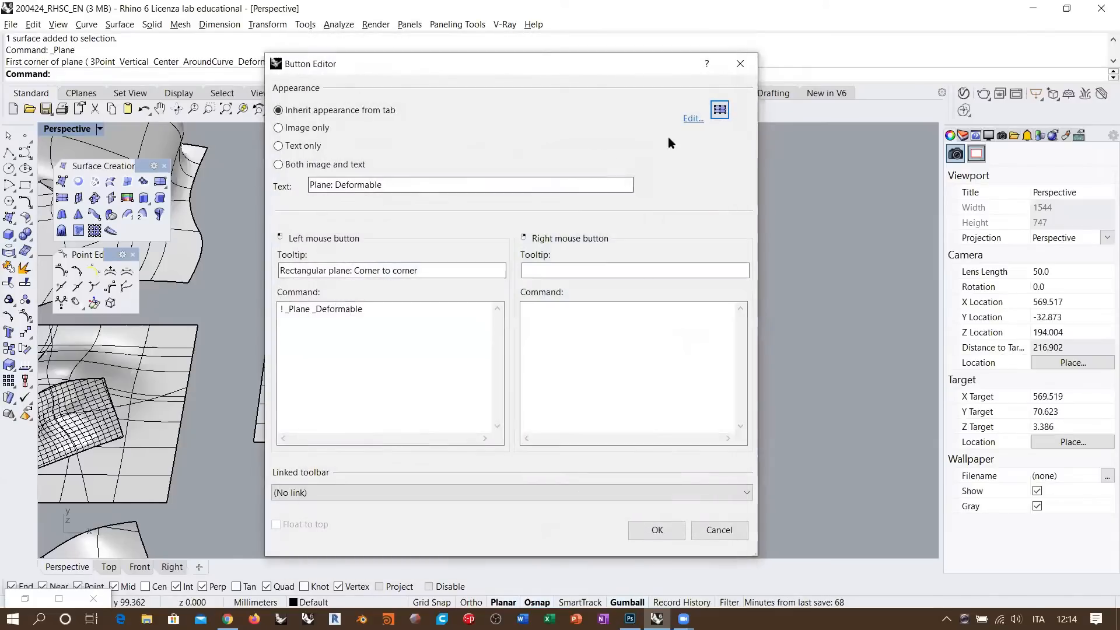
left_click(657, 529)
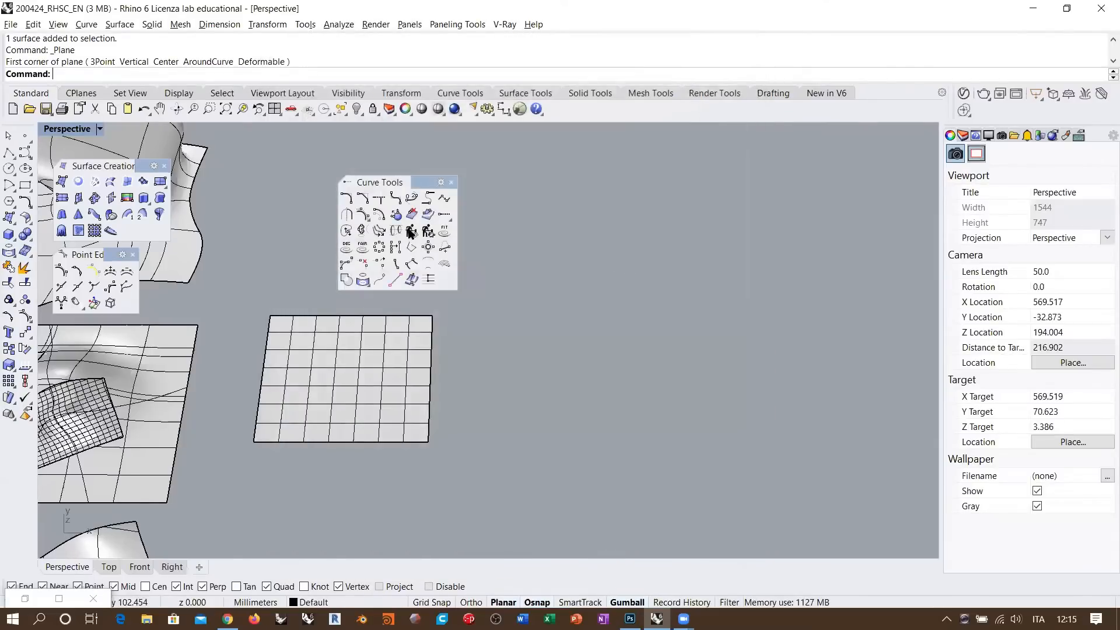
left_click(394, 377)
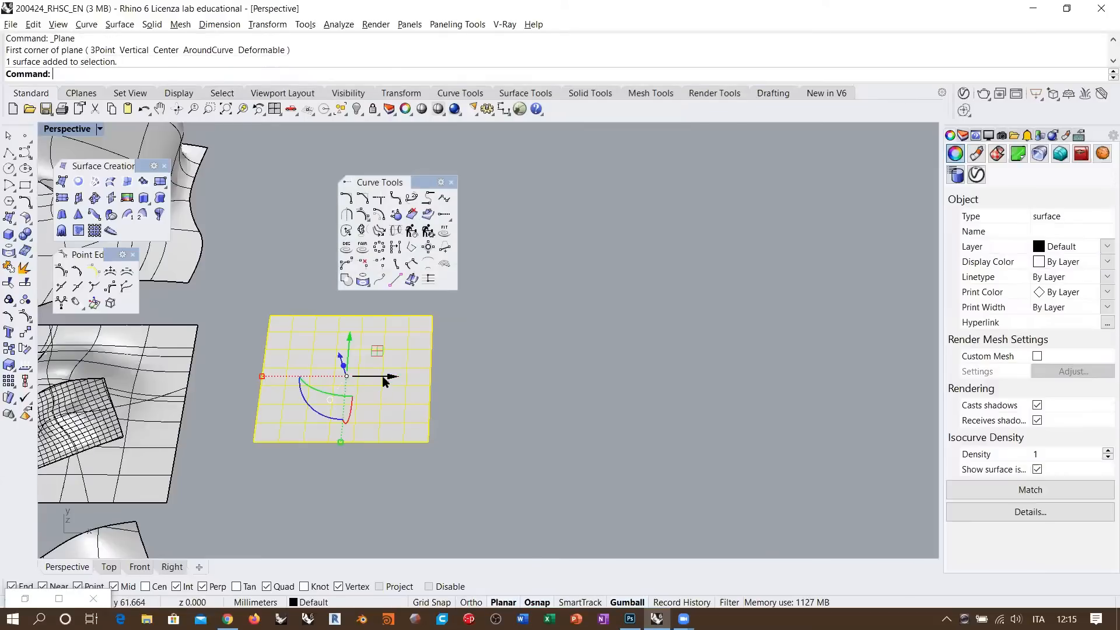
left_click_drag(384, 381, 723, 380)
key("Escape")
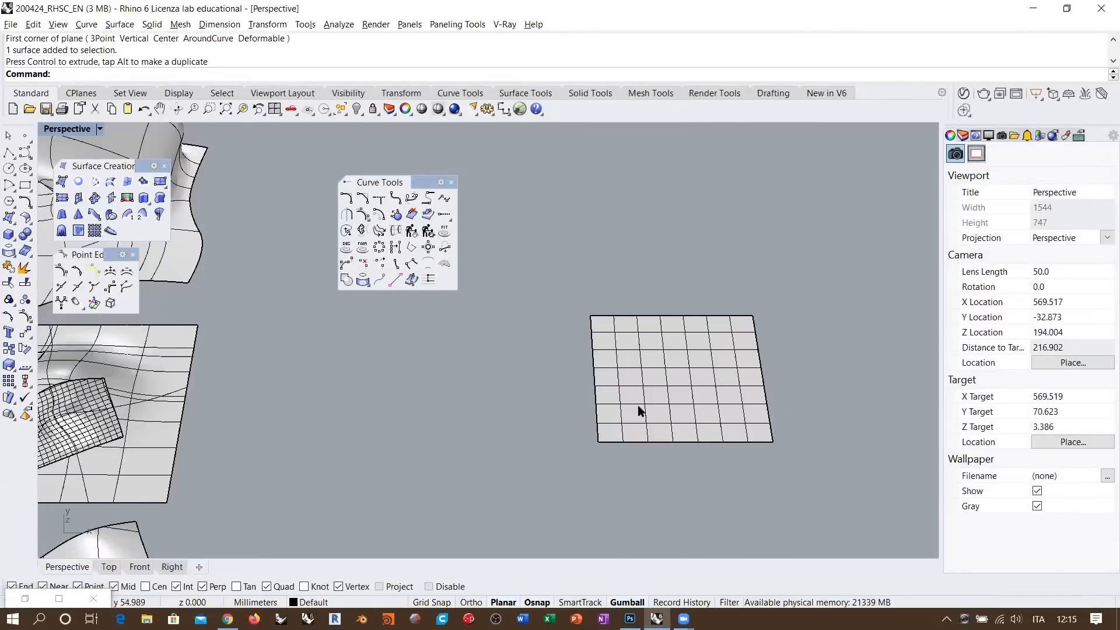
key("ctrl+z")
- Duplicate the plane along the X axis, leaving a gap between the two, and move the Curve Tools toolbar clear of them
left_click_drag(397, 377, 702, 375)
left_click(641, 483)
right_click_drag(431, 422, 416, 373)
left_click_drag(412, 183, 856, 146)
right_click_drag(584, 280, 555, 350)
- Turn on the control points of both planes
left_click_drag(537, 190, 327, 386)
key("F10")
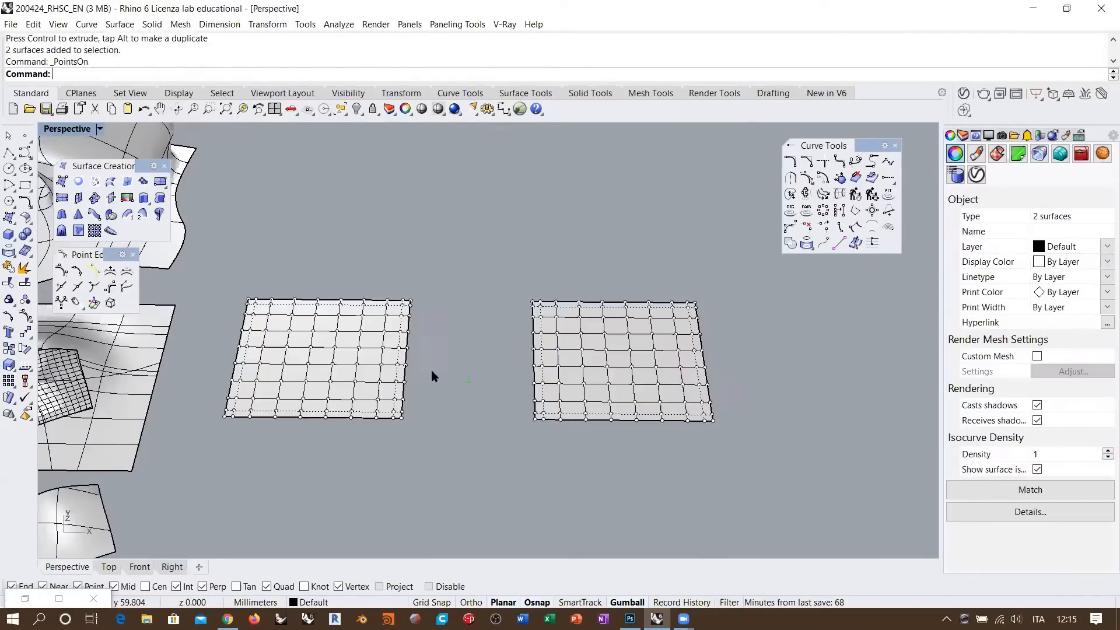
right_click_drag(431, 370, 498, 340)
scroll(449, 344, "up", 5)
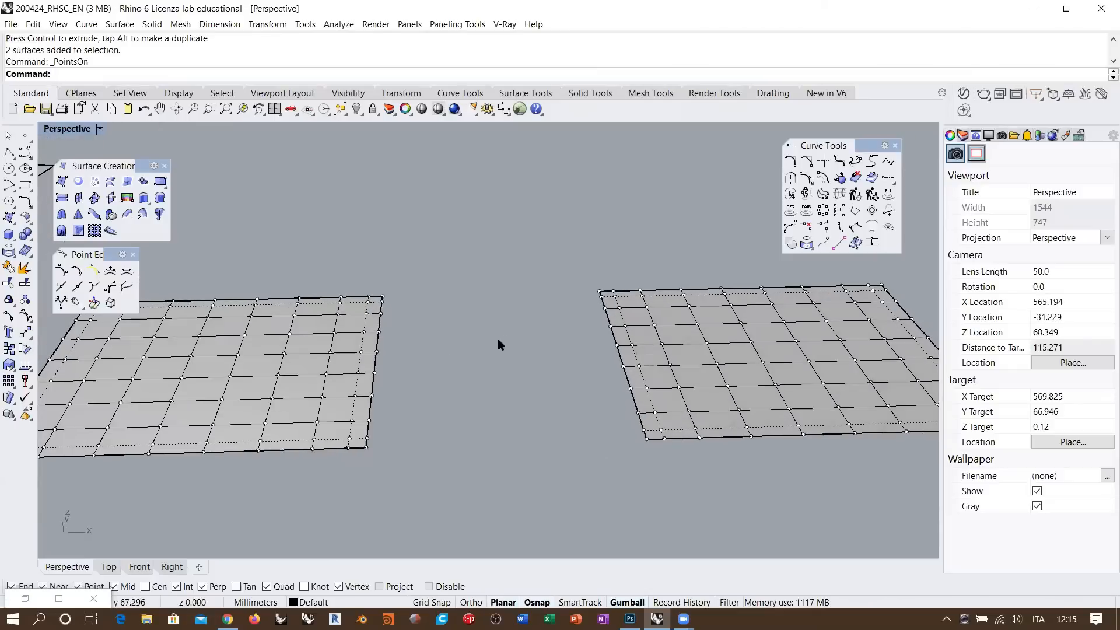
- Raise the first plane vertically near the far end of its gap-facing edge with SoftMove, affecting only the control points on that side
type("SoftMove")
key("Return")
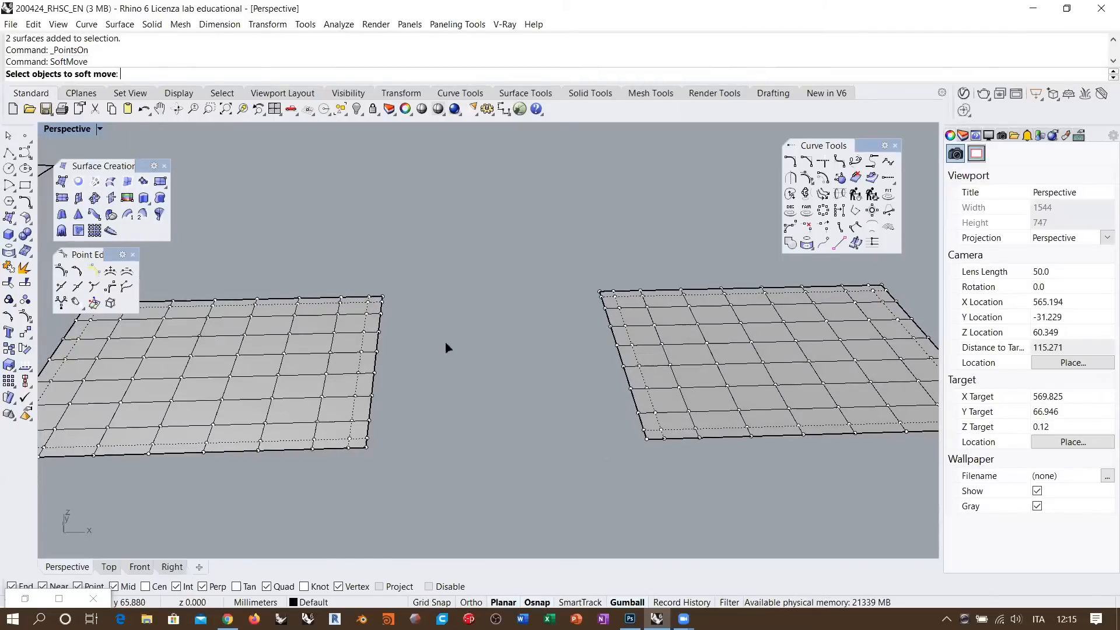
left_click_drag(217, 250, 385, 453)
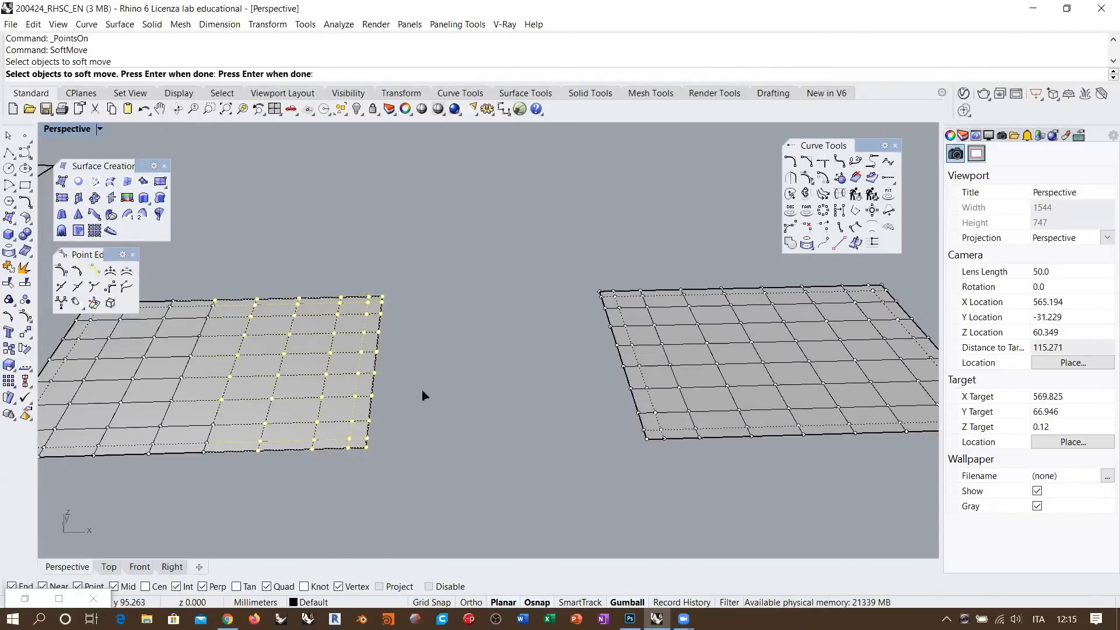
key("Return")
left_click(366, 314)
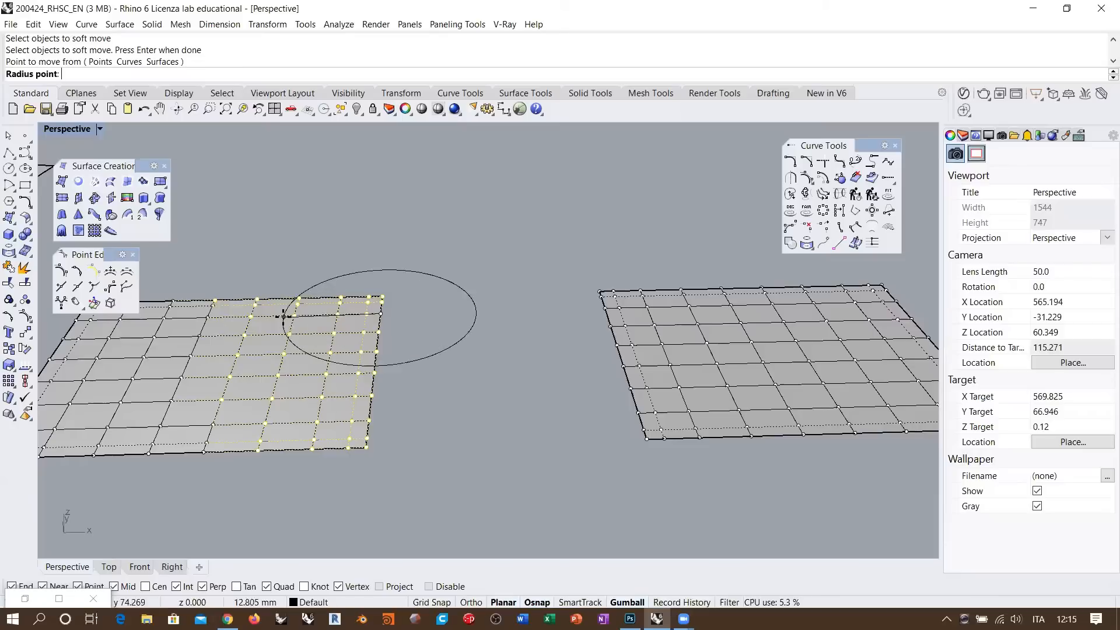
left_click(491, 311)
left_click(383, 253)
key("Return")
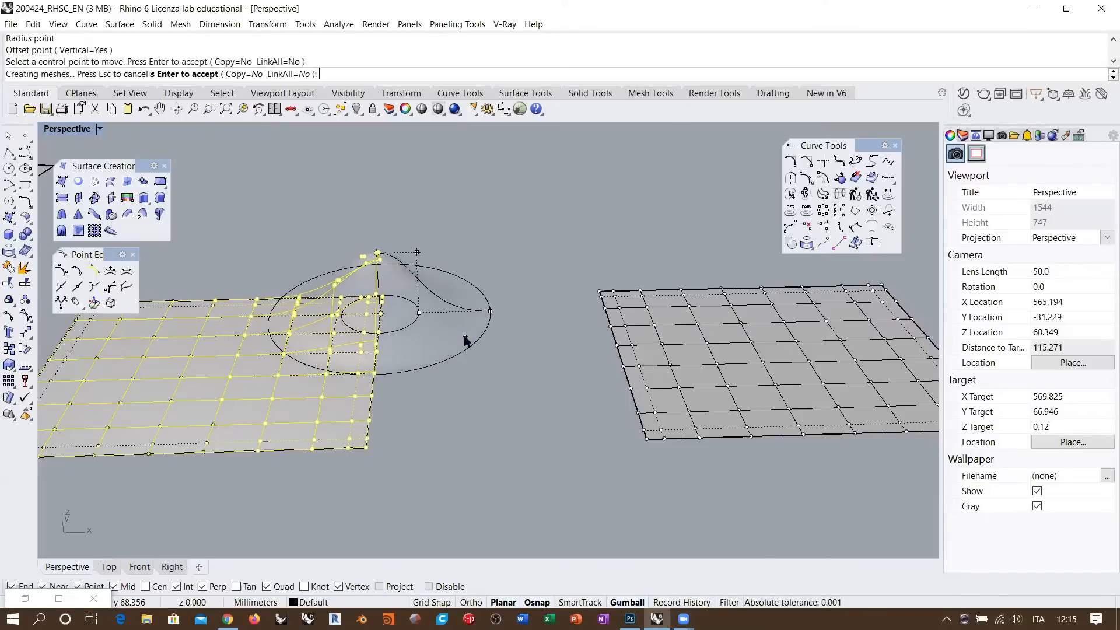
right_click_drag(534, 367, 533, 265)
key("Return")
key("Escape")
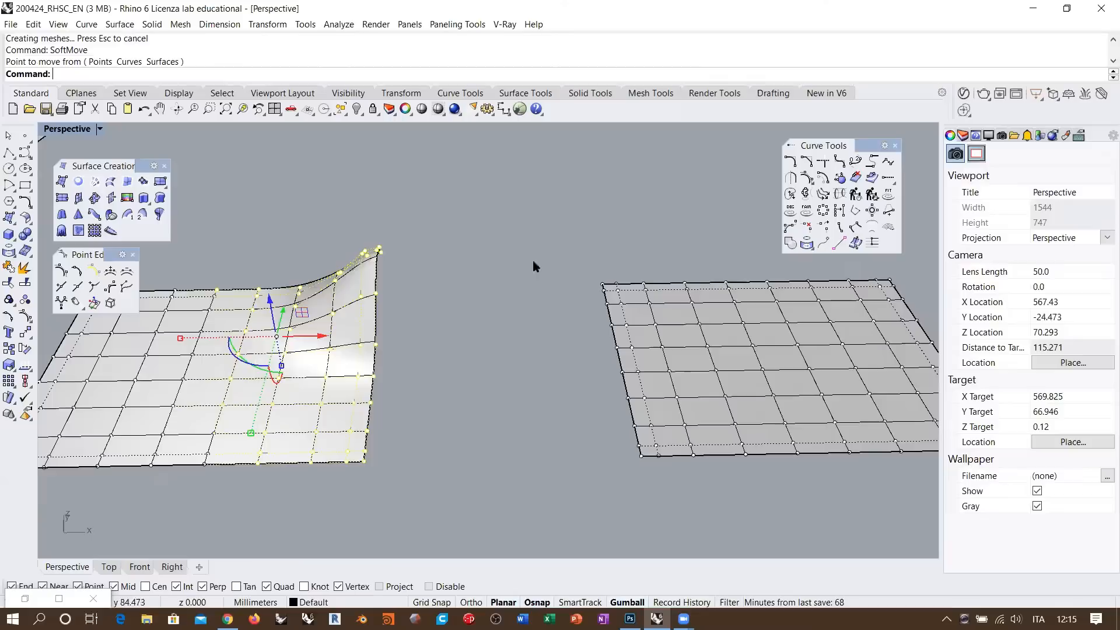
- Raise the second plane vertically around the middle of its gap-facing edge with SoftMove, and hide the control points
left_click_drag(534, 265, 811, 509)
key("Return")
left_click(621, 373)
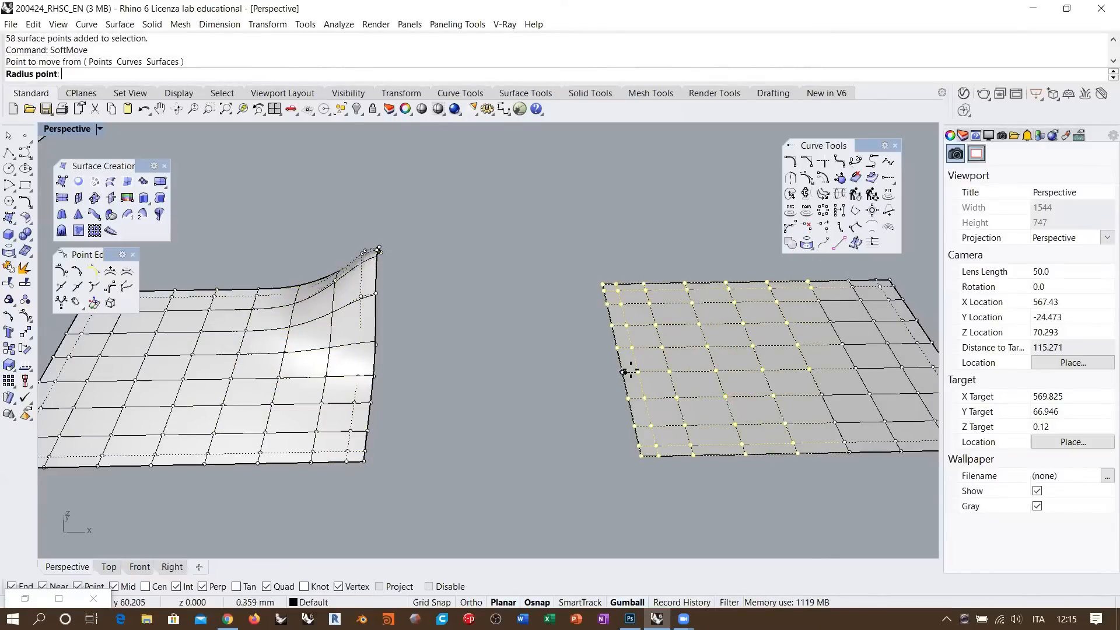
left_click(781, 368)
right_click_drag(781, 367, 783, 302)
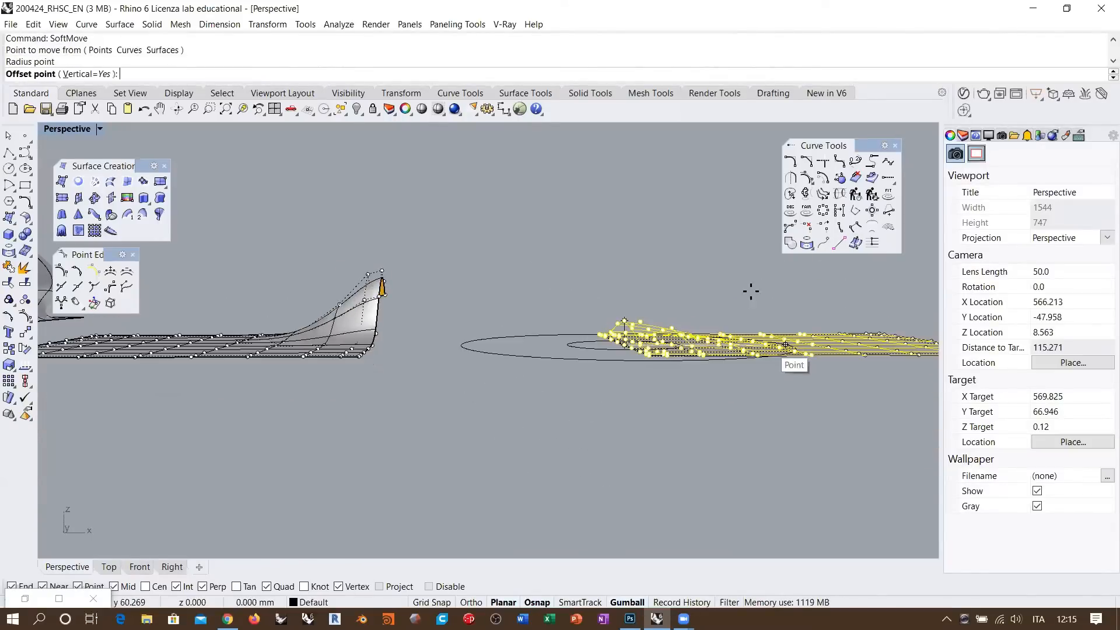
left_click(569, 315)
right_click_drag(569, 315, 645, 345)
key("Return")
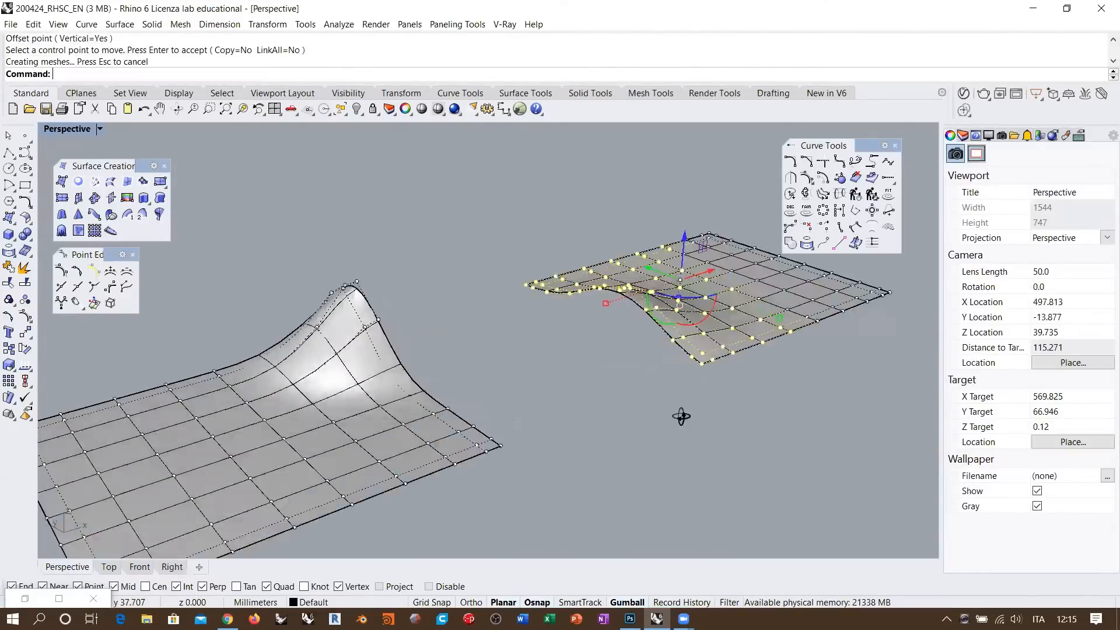
right_click_drag(680, 414, 476, 251)
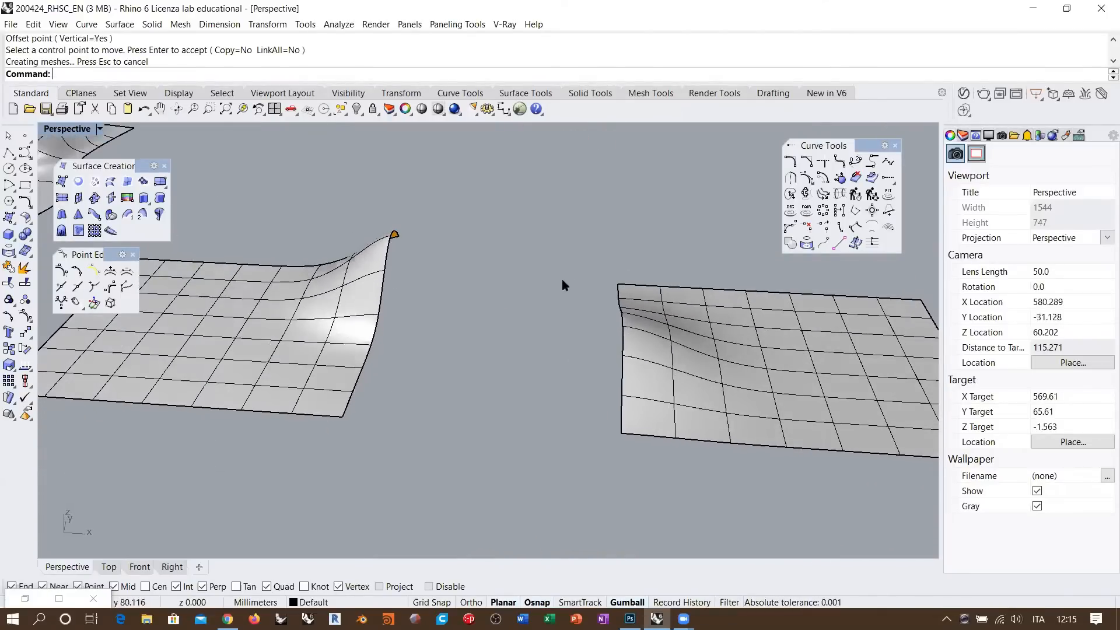
right_click_drag(561, 280, 407, 295)
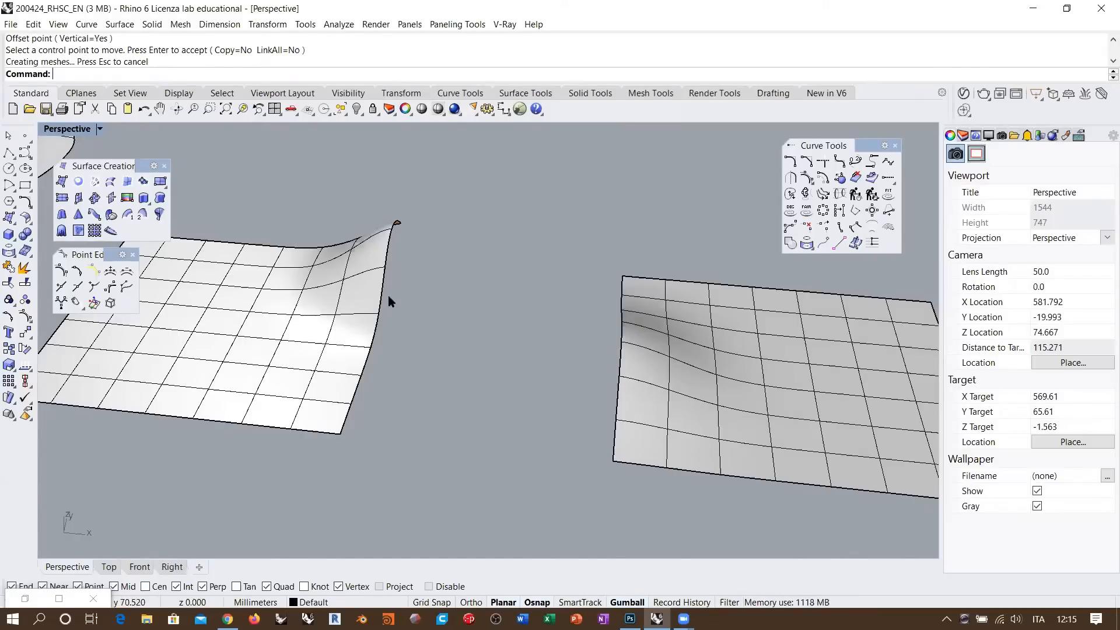
- Blend the facing edges of the two surfaces with BlendSrf, keeping curvature continuity on both sides and interior shapes on
right_click_drag(537, 310, 472, 301)
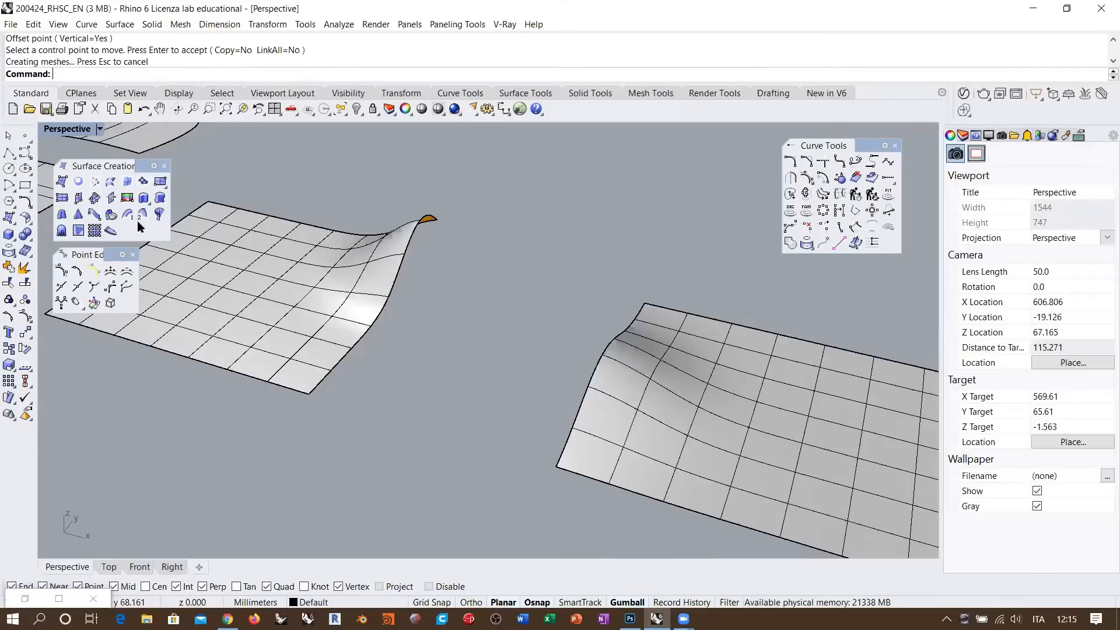
left_click(24, 218)
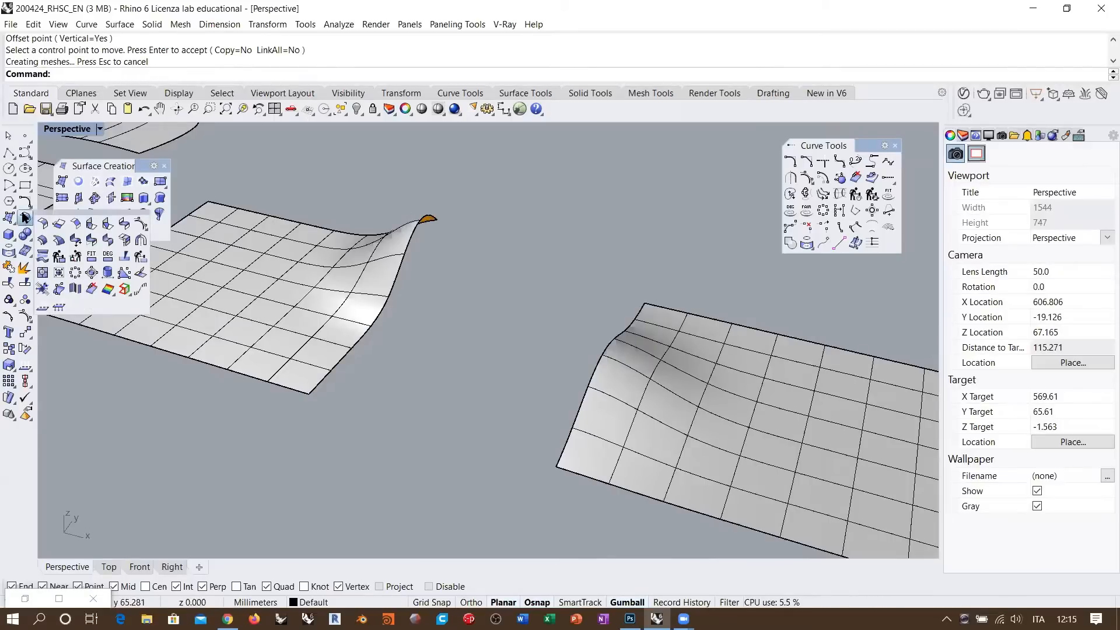
left_click(120, 224)
left_click(338, 373)
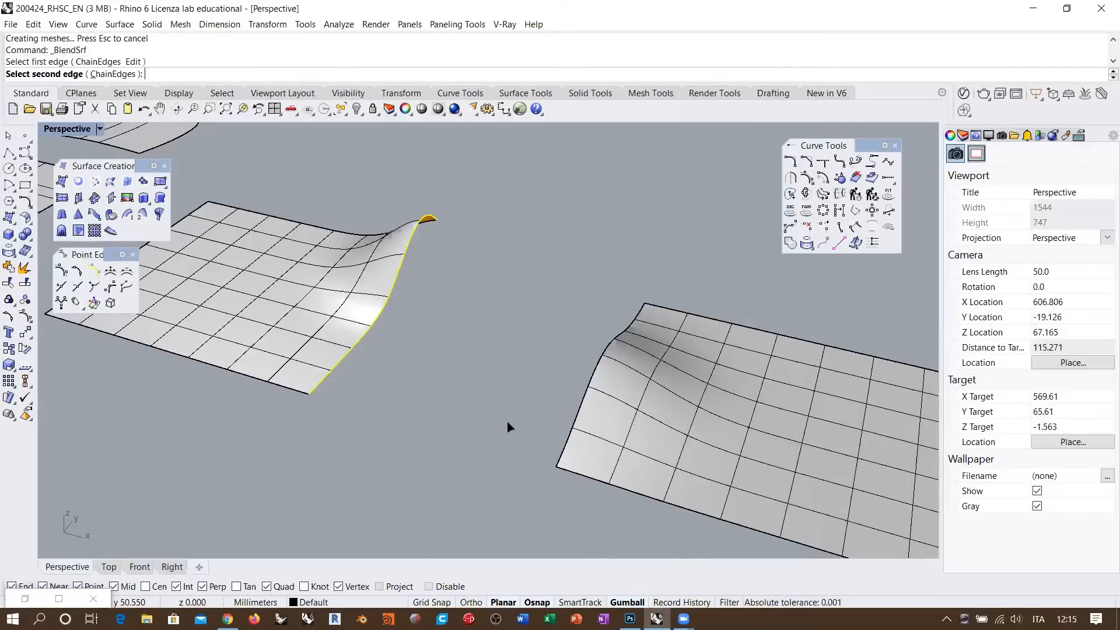
left_click(548, 436)
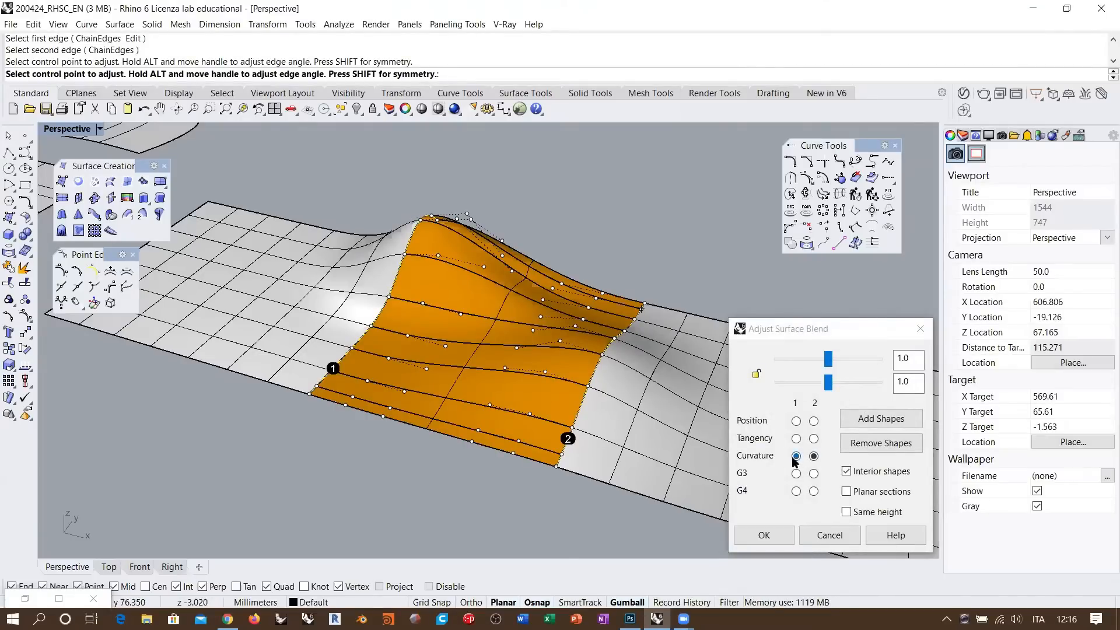
right_click_drag(443, 350, 528, 347)
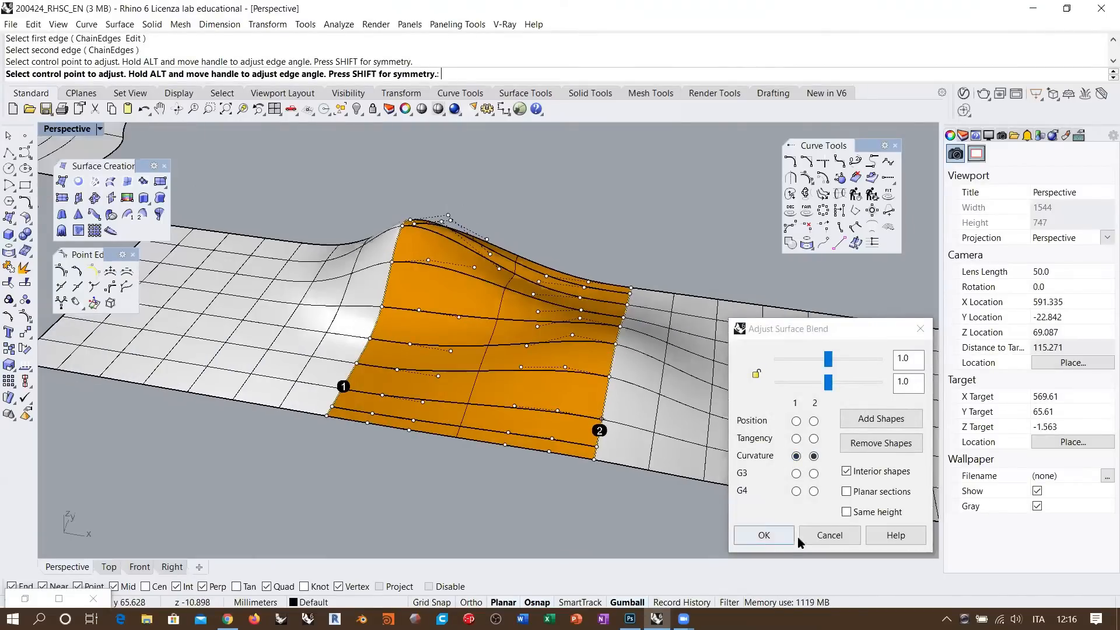
left_click(783, 531)
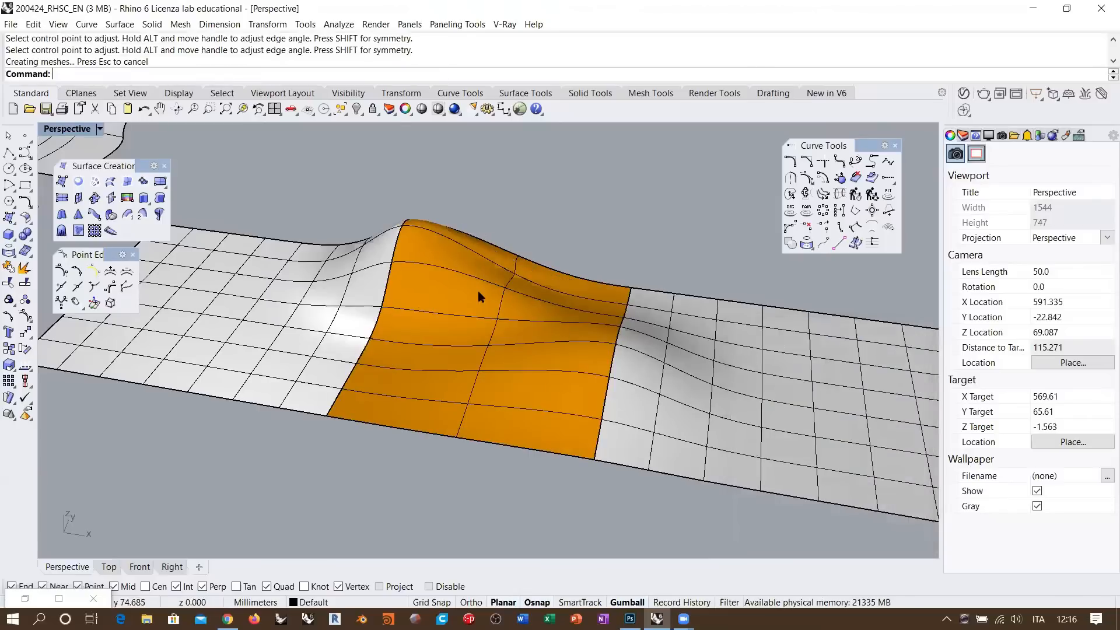
- Check the blend surface's point counts and degrees with Rebuild without applying it, and delete the blend surface
left_click(401, 266)
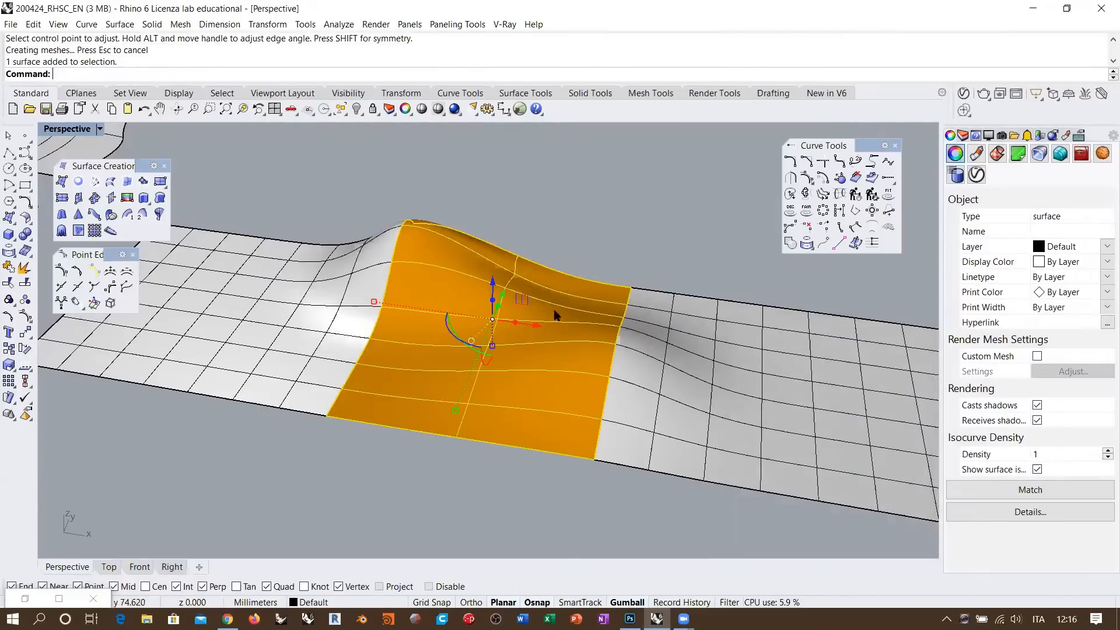
right_click_drag(642, 320, 565, 346, "shift")
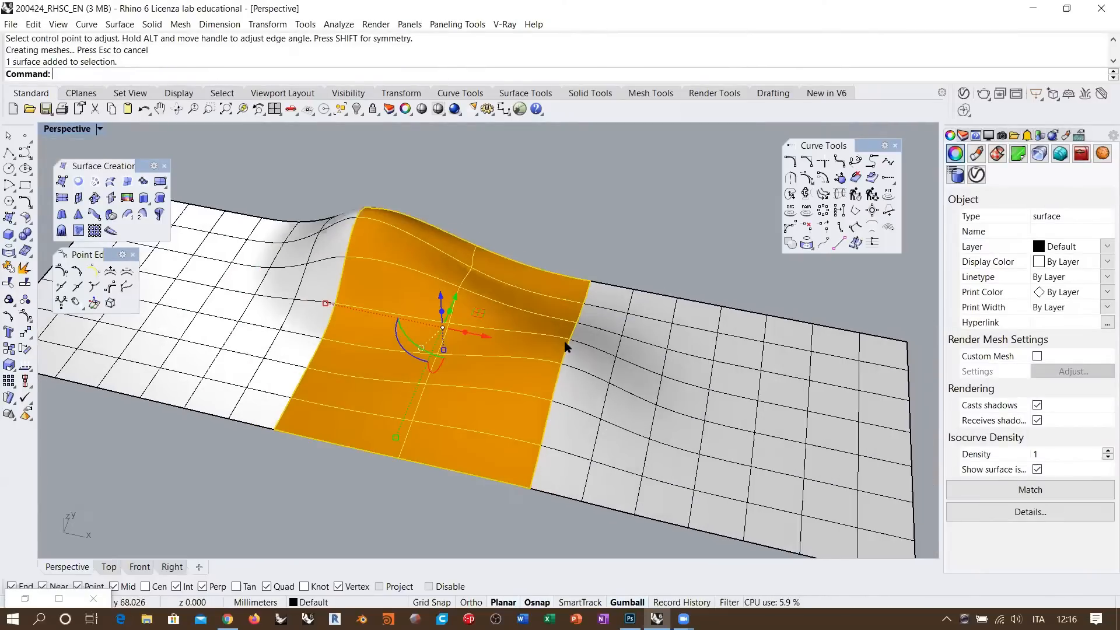
type("Rebuild")
key("Return")
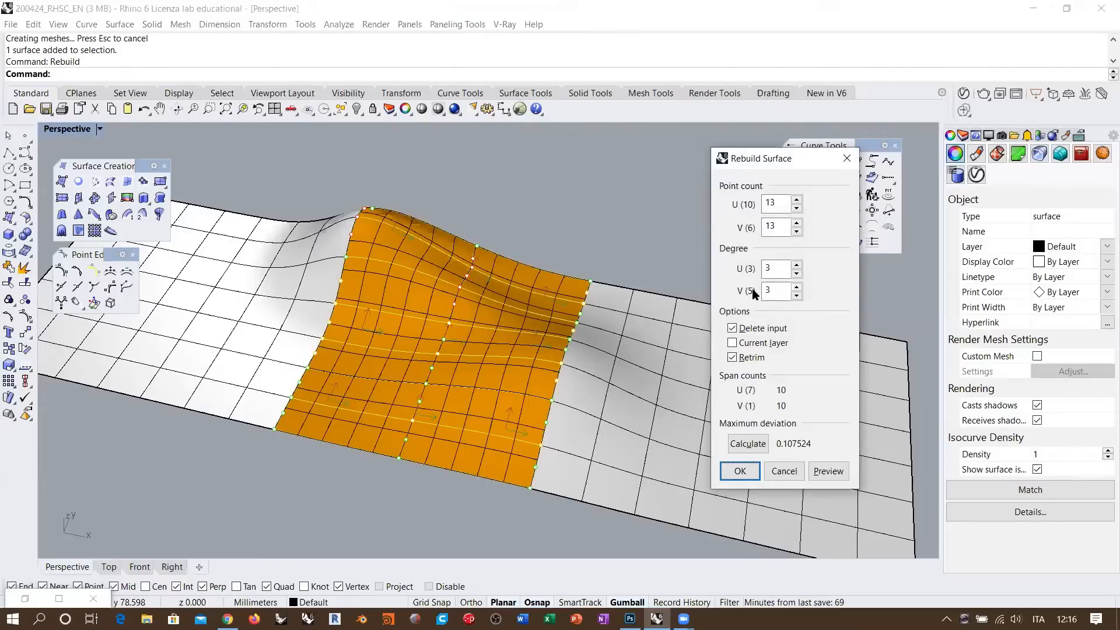
left_click(784, 471)
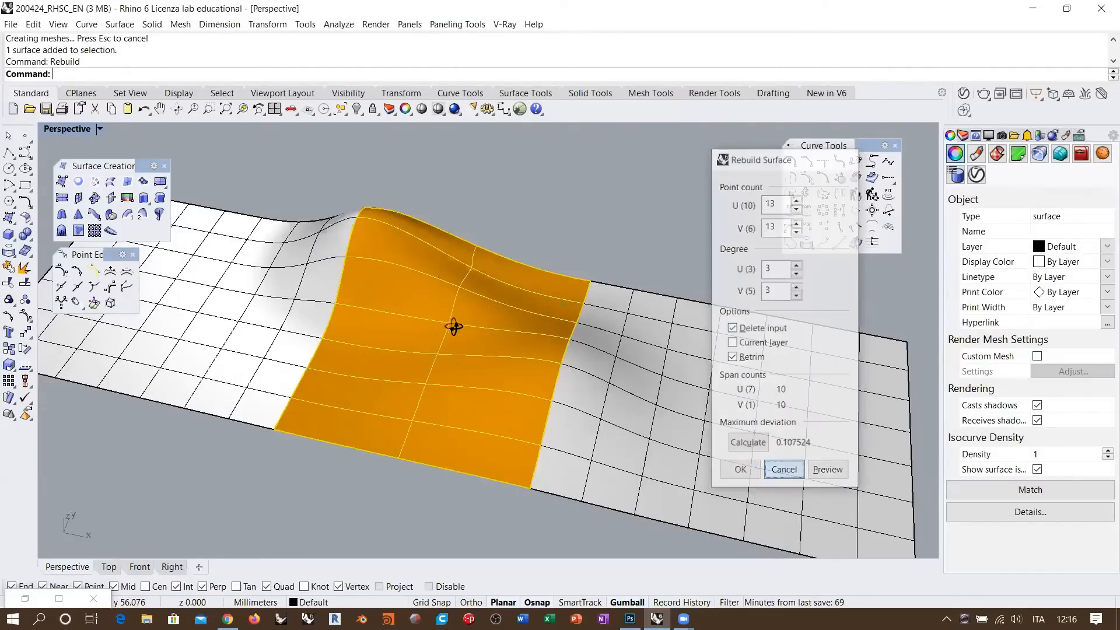
key("Delete")
- Bridge the gap along the far side with a BlendCrv curve between the two surfaces' outer edges, using tangency continuity at both ends
mouse_move(463, 306)
right_mouse_down()
mouse_move(470, 327)
mouse_move(480, 305)
mouse_move(466, 287)
right_mouse_up()
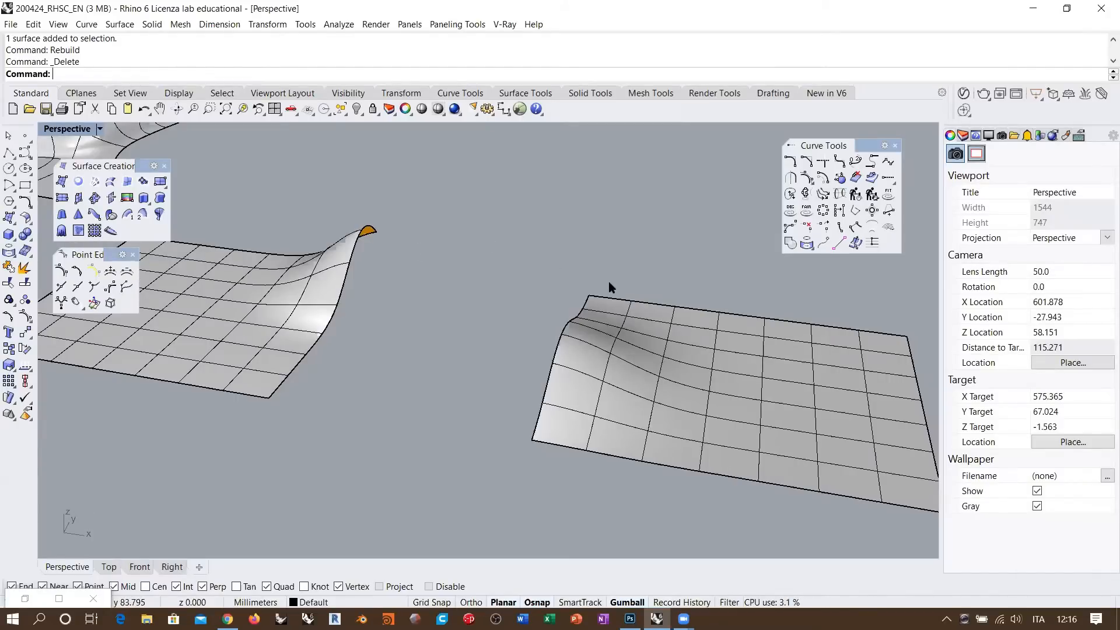
right_click_drag(447, 253, 199, 287)
right_click_drag(438, 311, 345, 321)
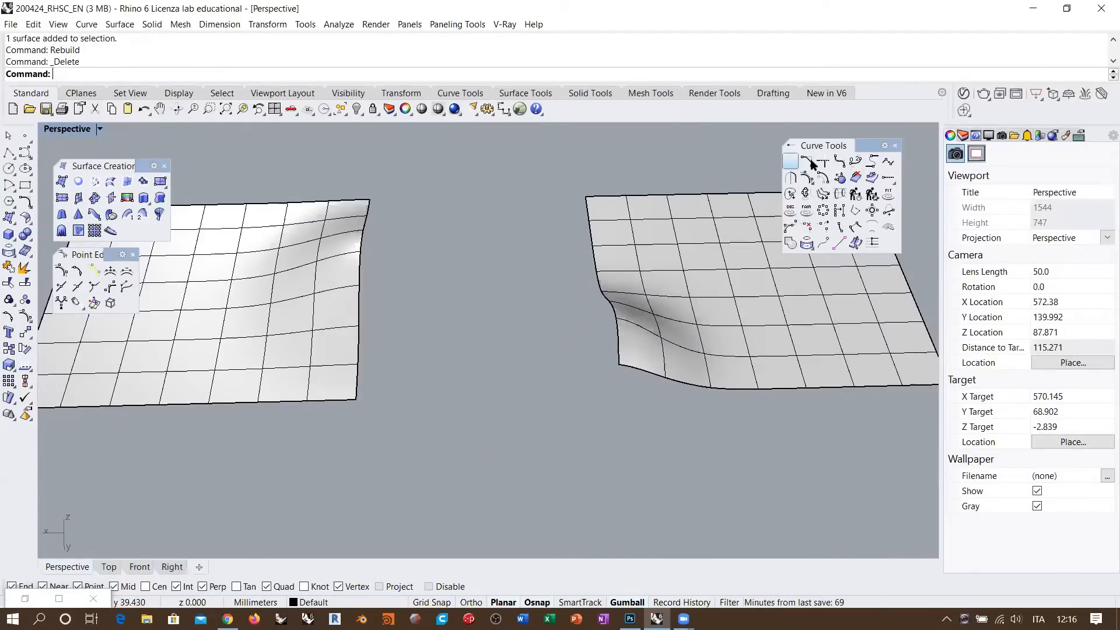
left_click(846, 163)
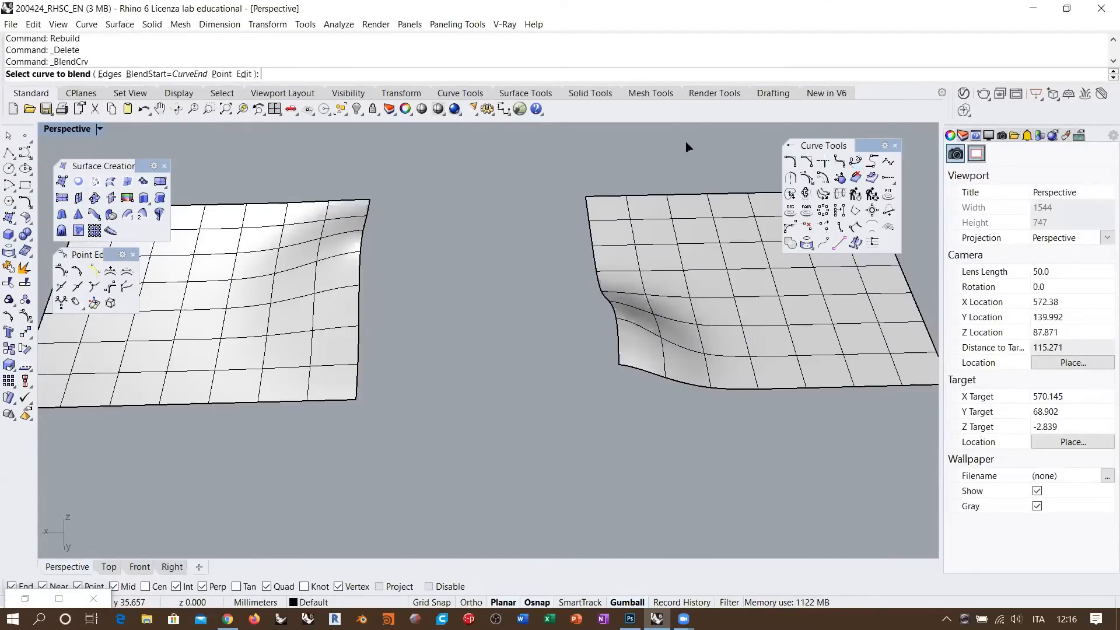
left_click(338, 402)
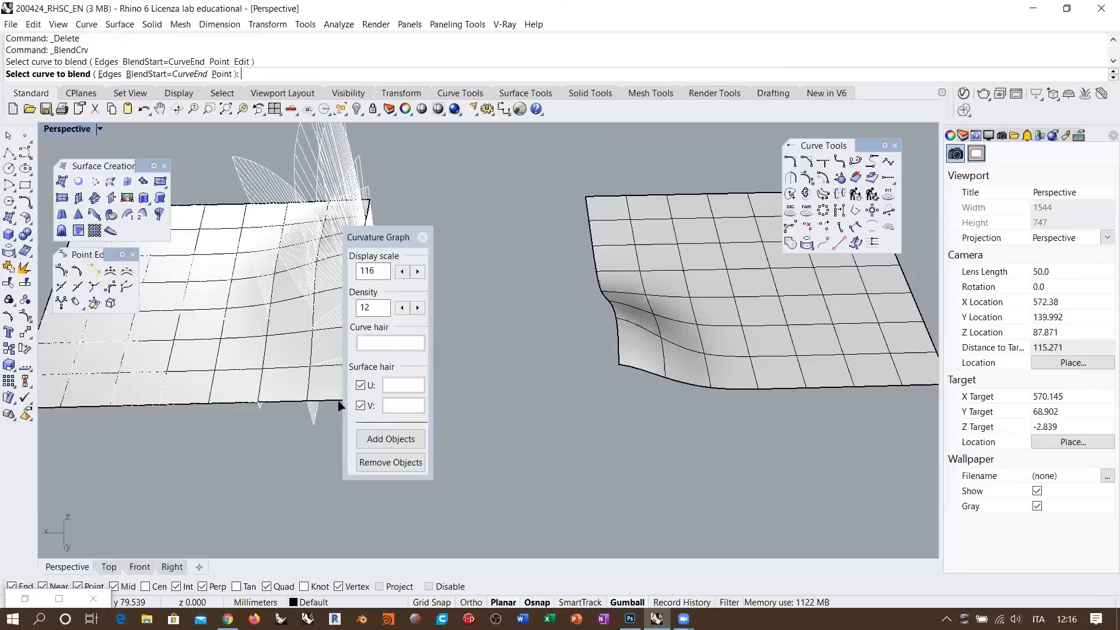
left_click(633, 371)
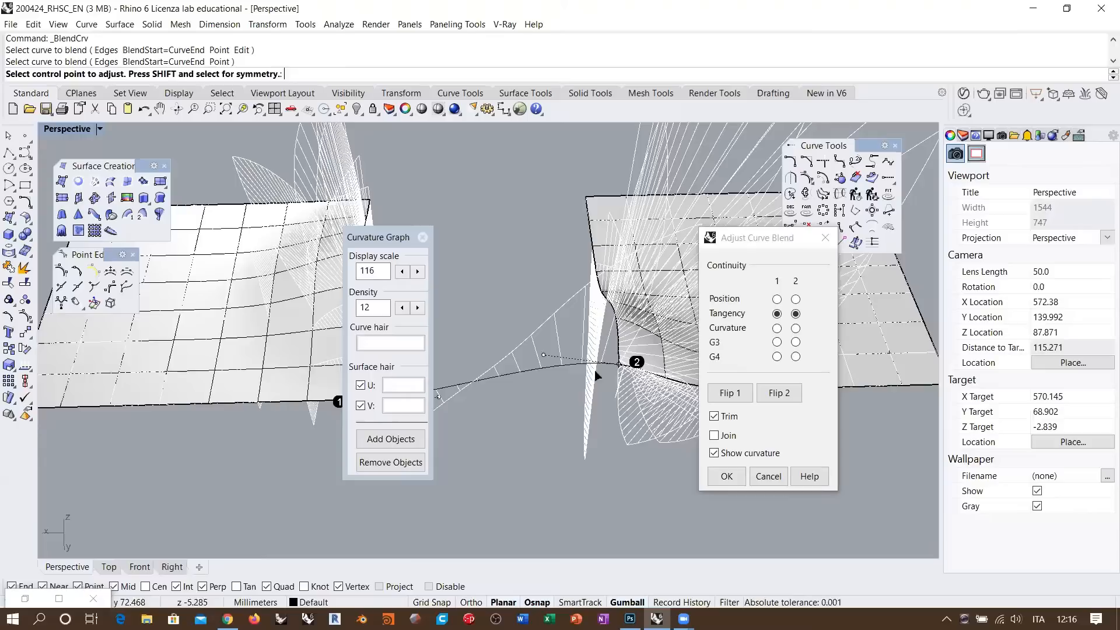
left_click(727, 476)
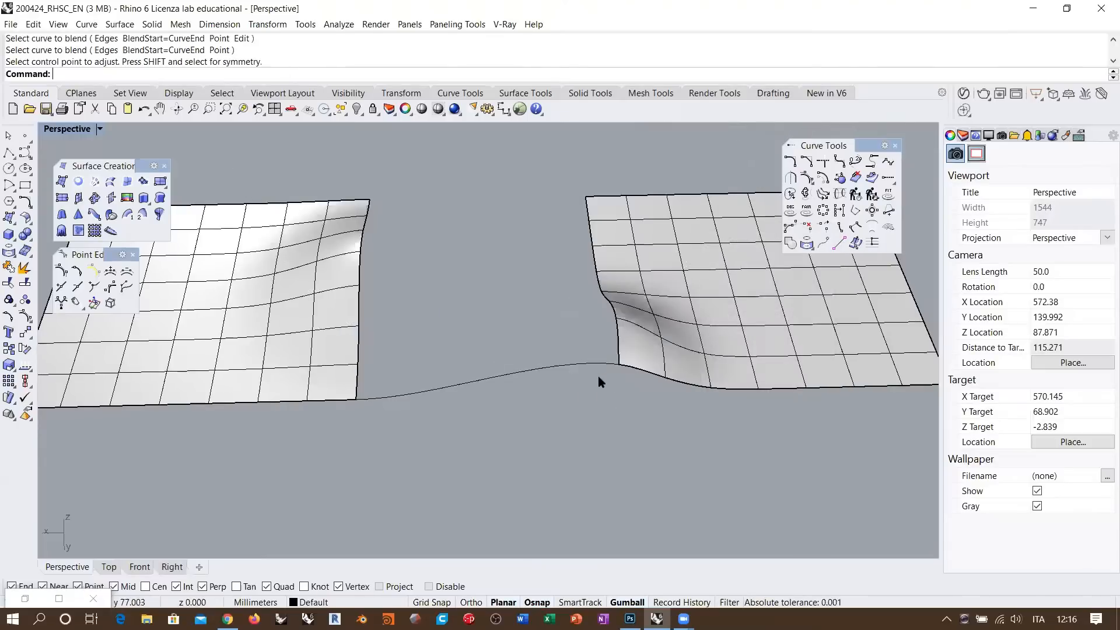
- Examine the blend curve and its control points where it meets the two surfaces
left_click(488, 378)
left_click(579, 436)
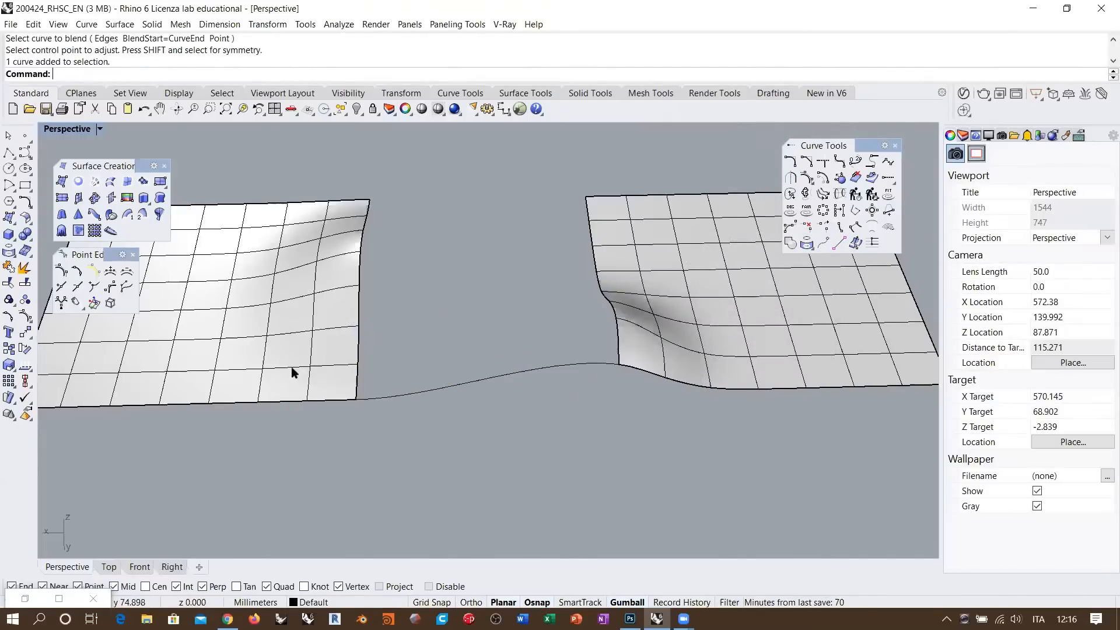
right_click_drag(295, 370, 573, 352)
left_click(453, 233)
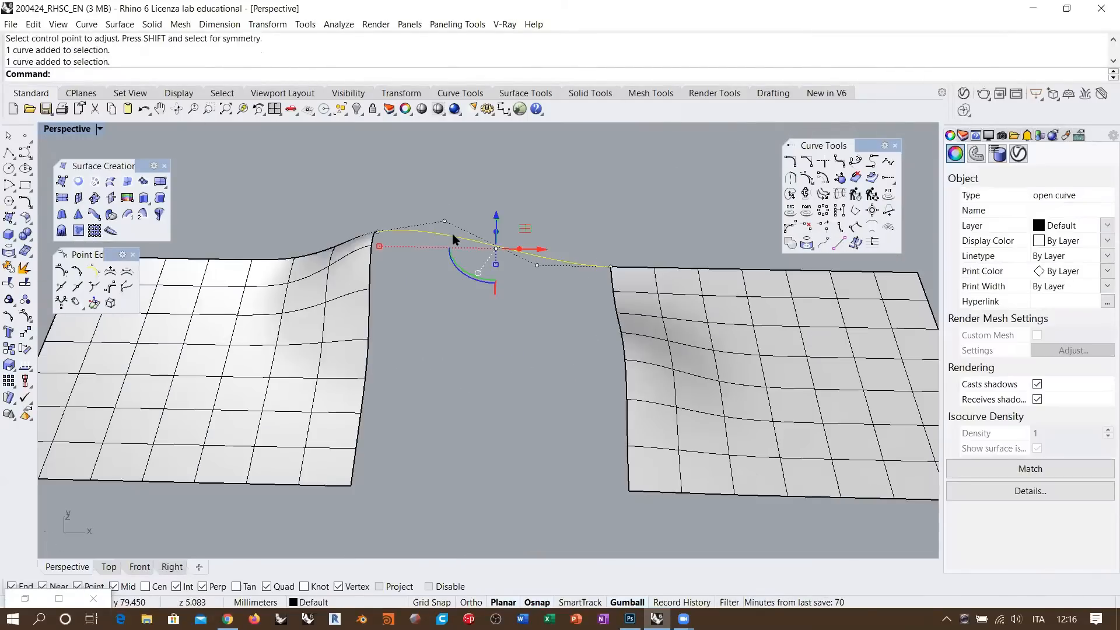
left_click_drag(351, 186, 638, 297)
left_click(615, 192)
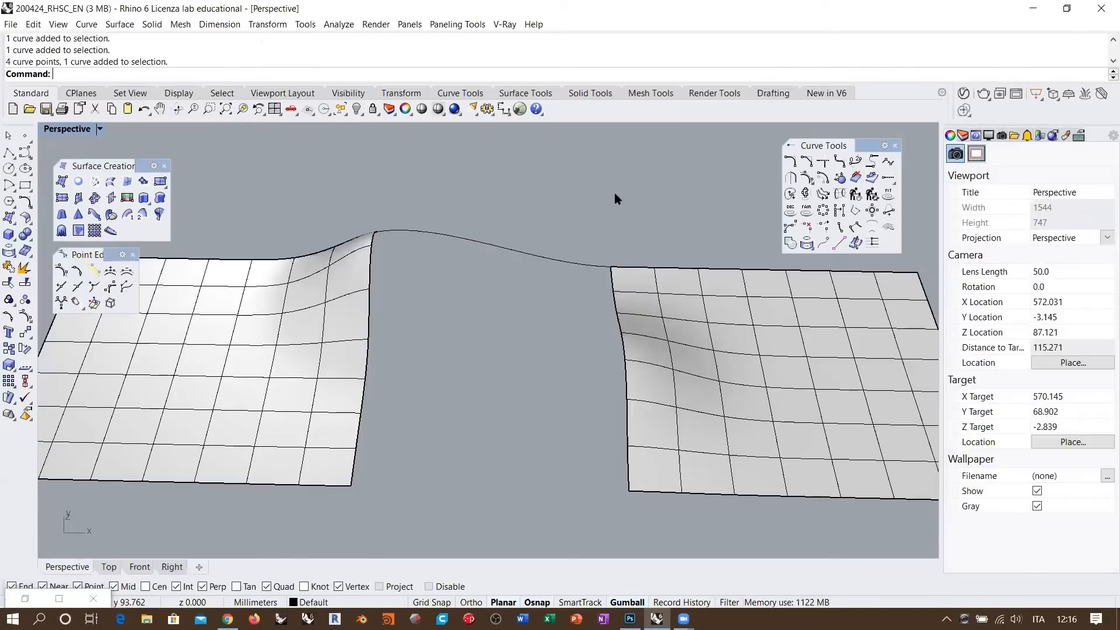
right_click_drag(615, 192, 193, 218)
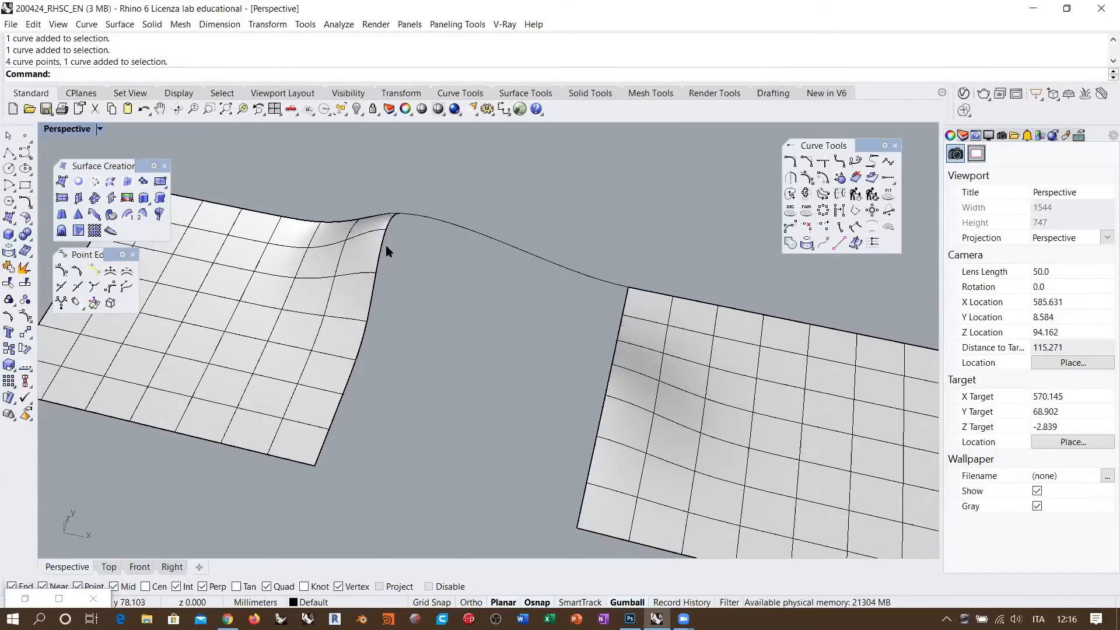
- Set up a Sweep2 with the facing surface edges as rails and the blend curve as cross section, keeping its options dialog clear of the preview
left_click(142, 214)
right_click_drag(354, 327, 395, 305)
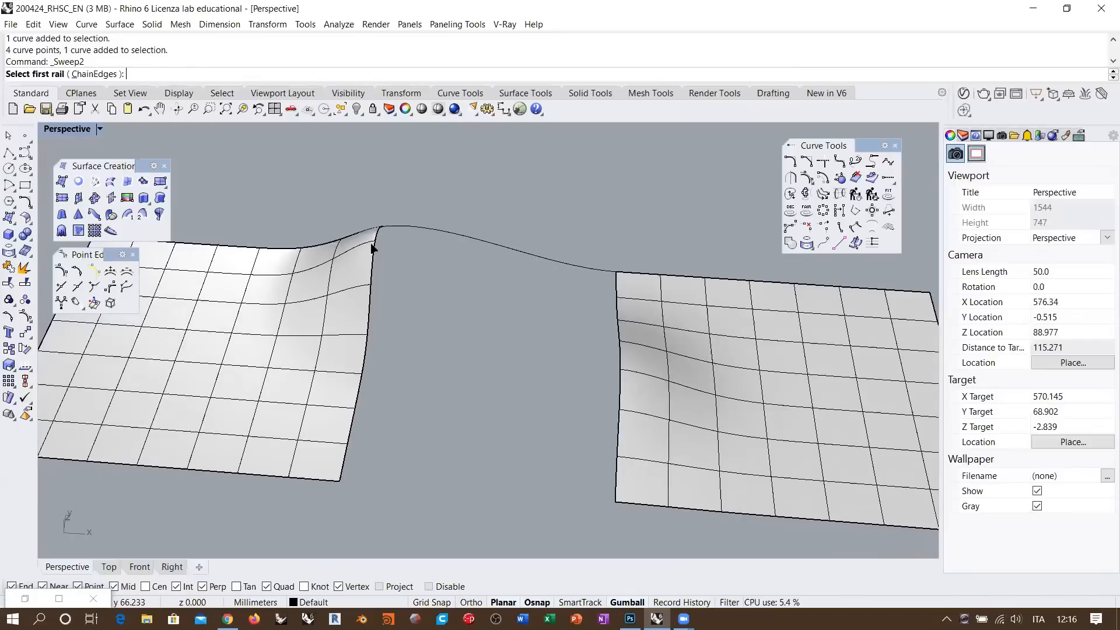
left_click(373, 244)
left_click(619, 295)
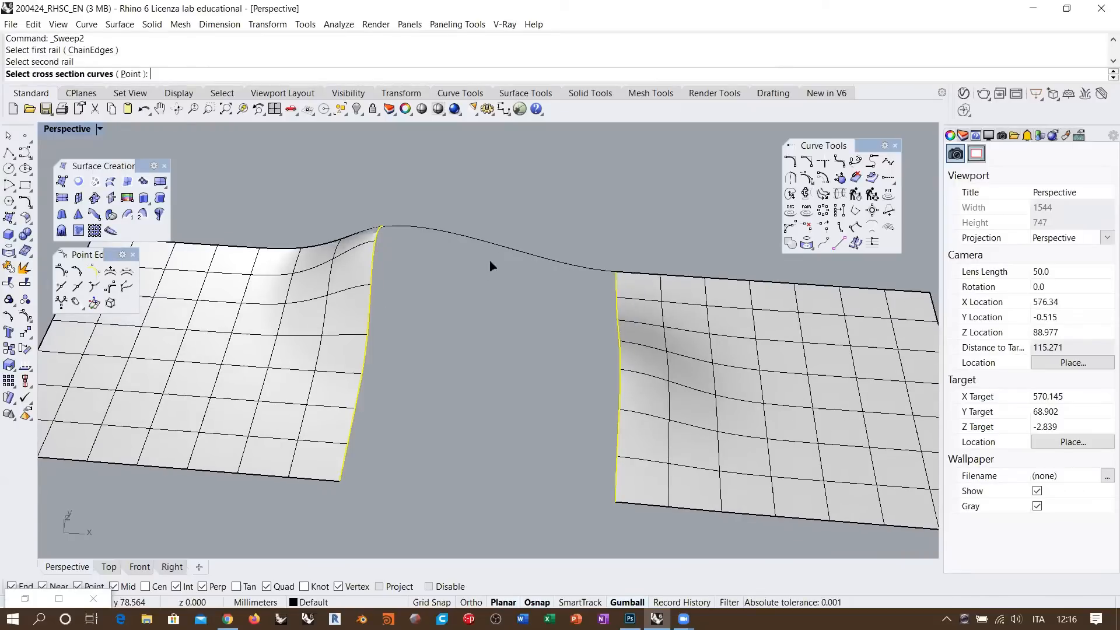
left_click(417, 229)
key("Return")
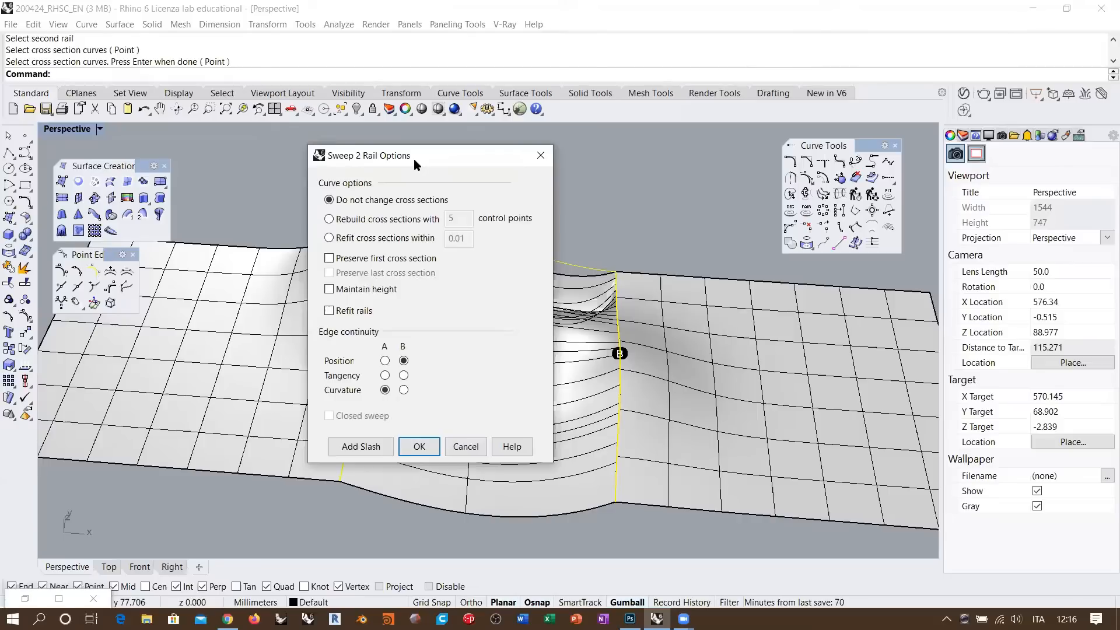
left_click_drag(414, 158, 784, 171)
- Set edge continuity to Position on both rails and examine how the sweep preview meets the surfaces, especially near rail B
left_click(755, 373)
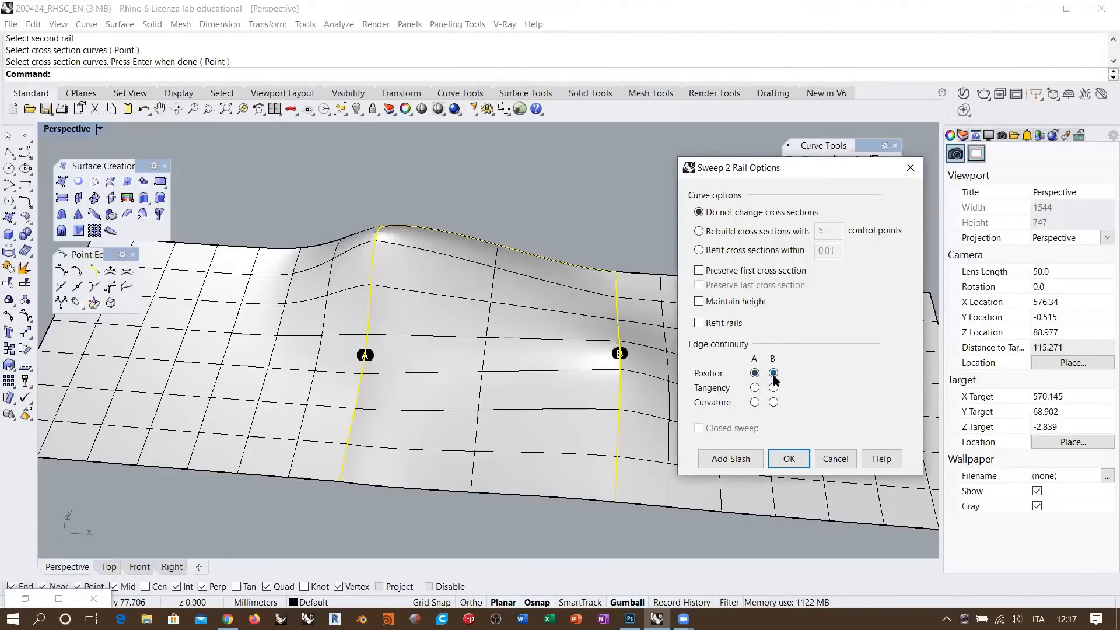
right_click_drag(513, 327, 537, 280)
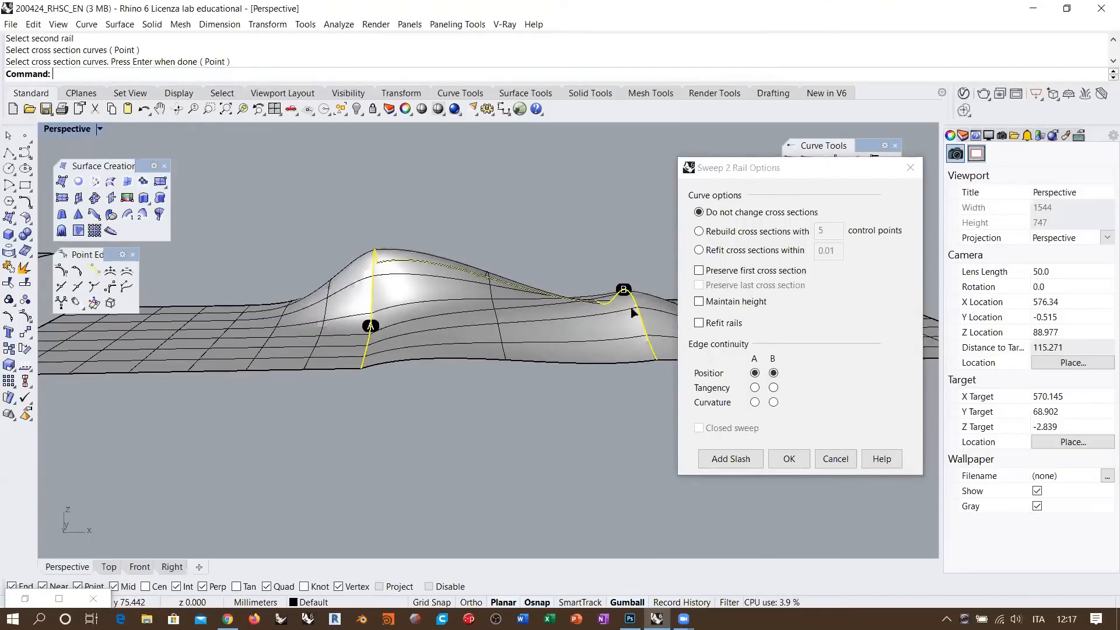
right_click_drag(390, 299, 463, 330)
right_click_drag(568, 350, 585, 256)
scroll(642, 298, "up", 8)
right_click_drag(507, 259, 488, 205)
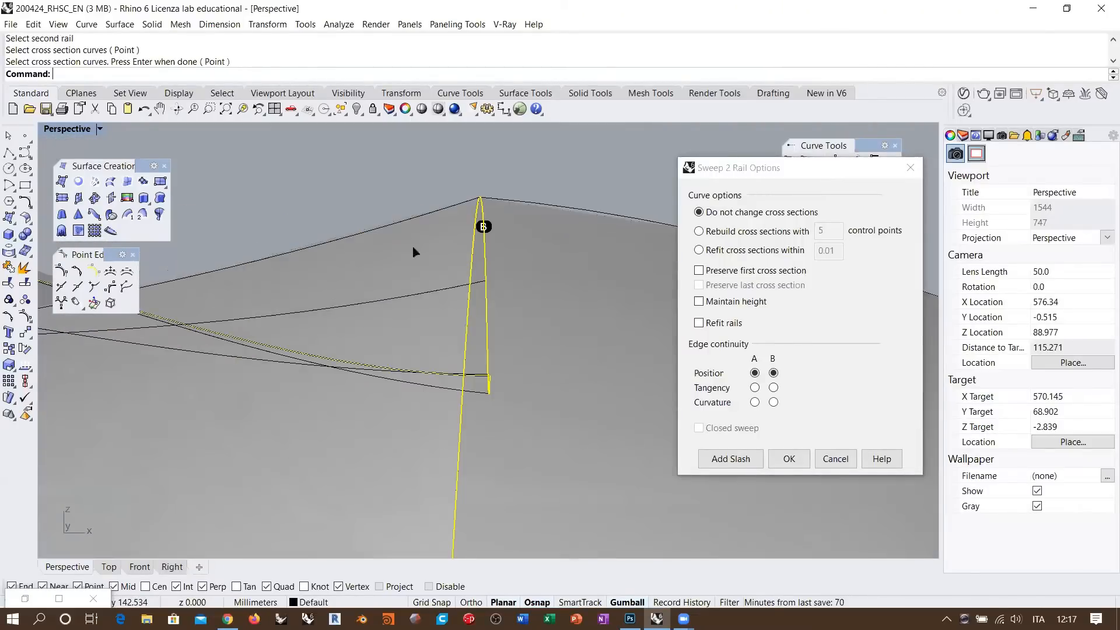
scroll(539, 245, "down", 8)
right_click_drag(538, 244, 575, 313)
- Set edge continuity to Tangency on rails A and B and inspect the sweep preview along both edges
left_click(754, 388)
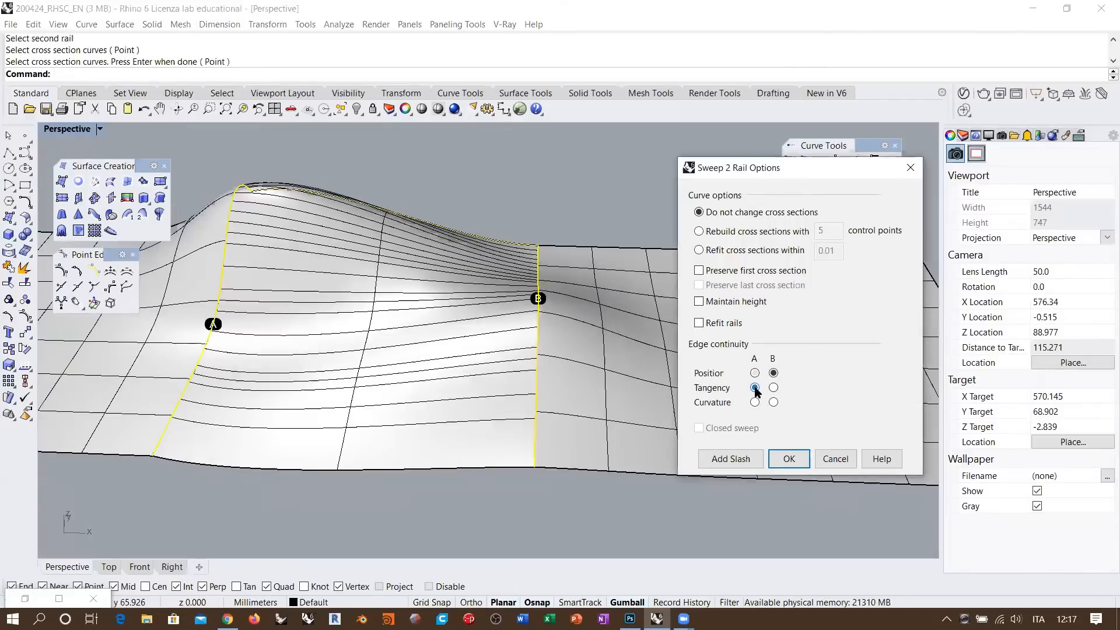
right_click_drag(307, 320, 310, 364)
mouse_move(255, 285)
right_mouse_down()
mouse_move(210, 280)
mouse_move(245, 260)
mouse_move(248, 270)
right_mouse_up()
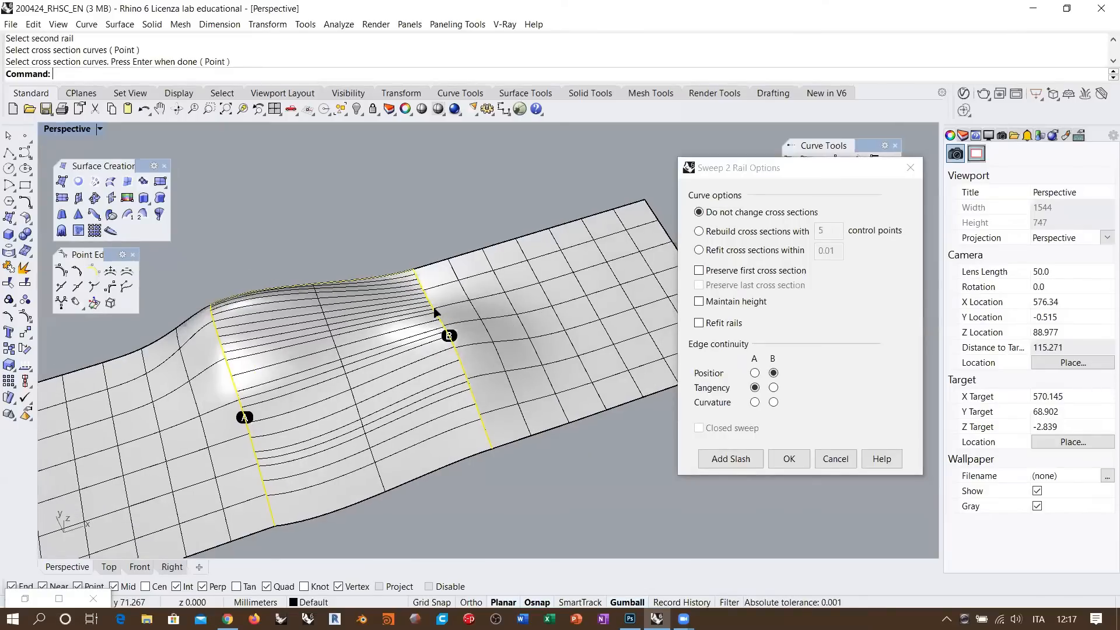
left_click(773, 388)
right_click_drag(400, 379, 405, 264)
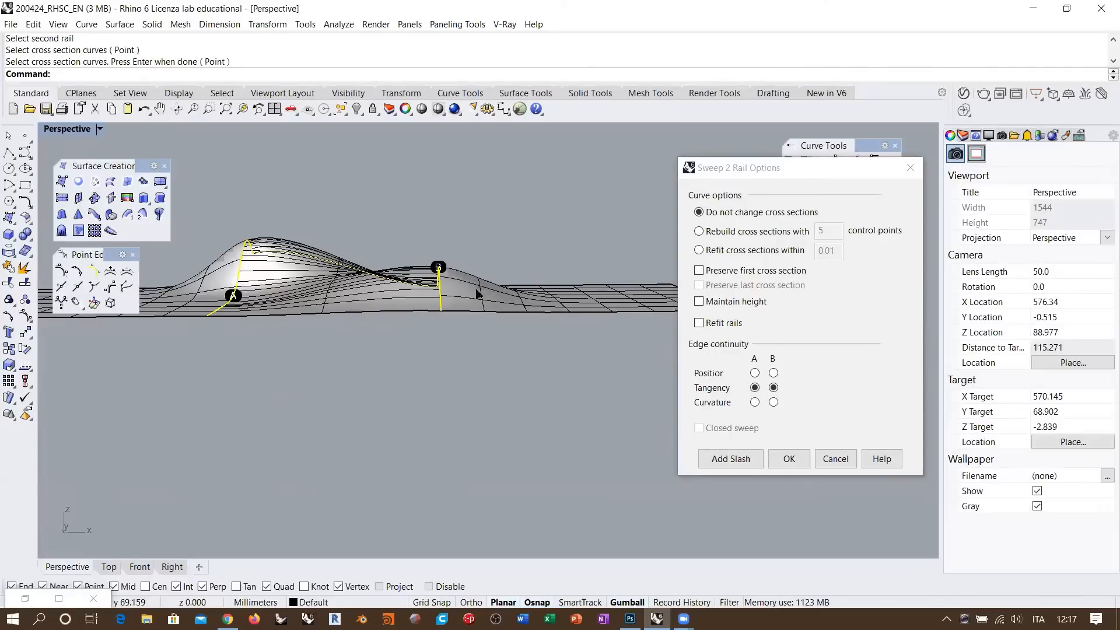
scroll(543, 266, "down", 2)
right_click_drag(362, 268, 348, 310)
scroll(348, 310, "up", 2)
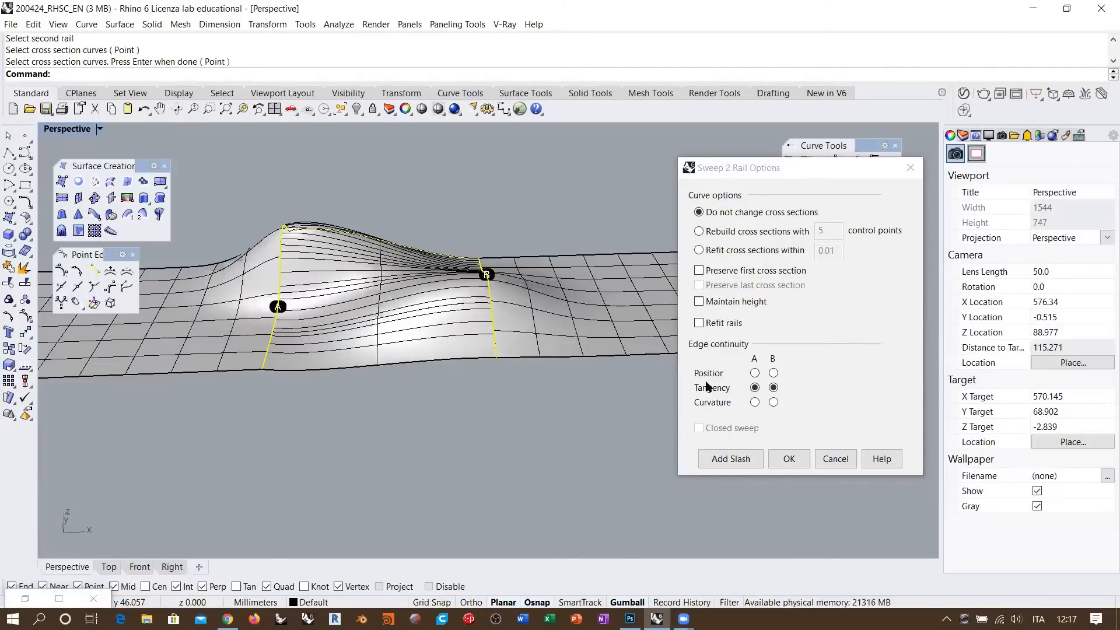
- Set edge continuity to Curvature on rail A and Position on rail B, and inspect the sweep preview
left_click(755, 402)
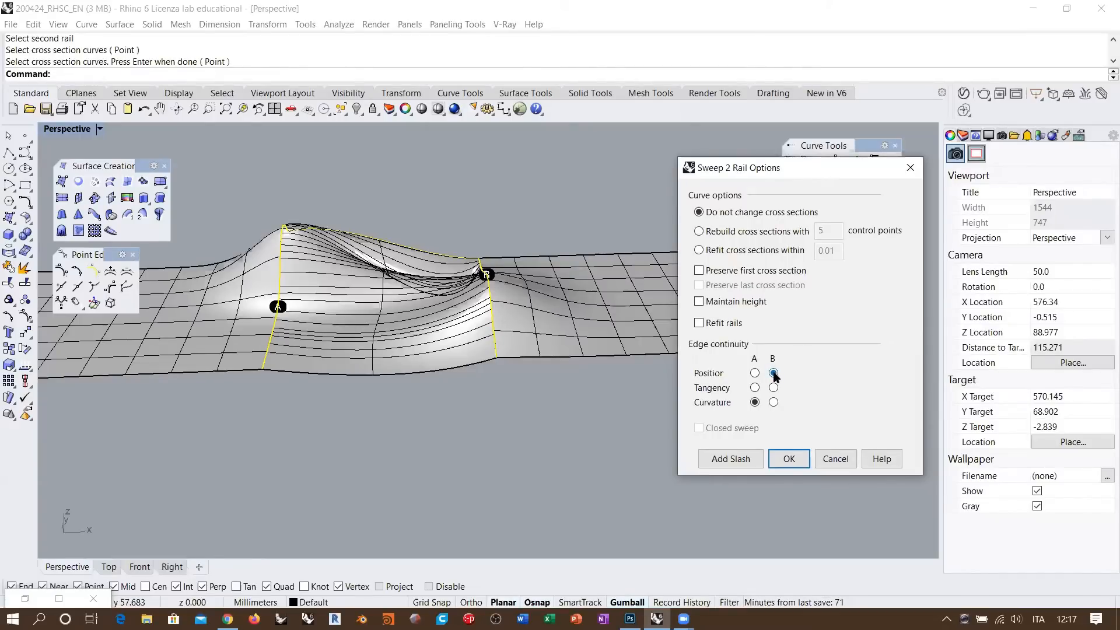
right_click_drag(403, 282, 385, 269)
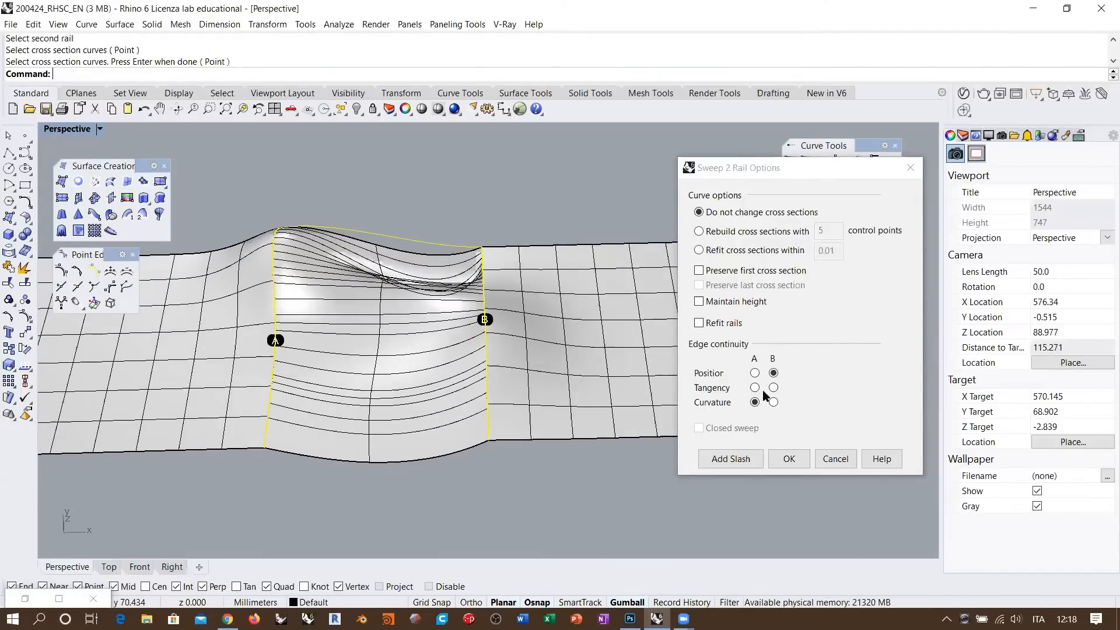
right_click_drag(431, 264, 435, 273)
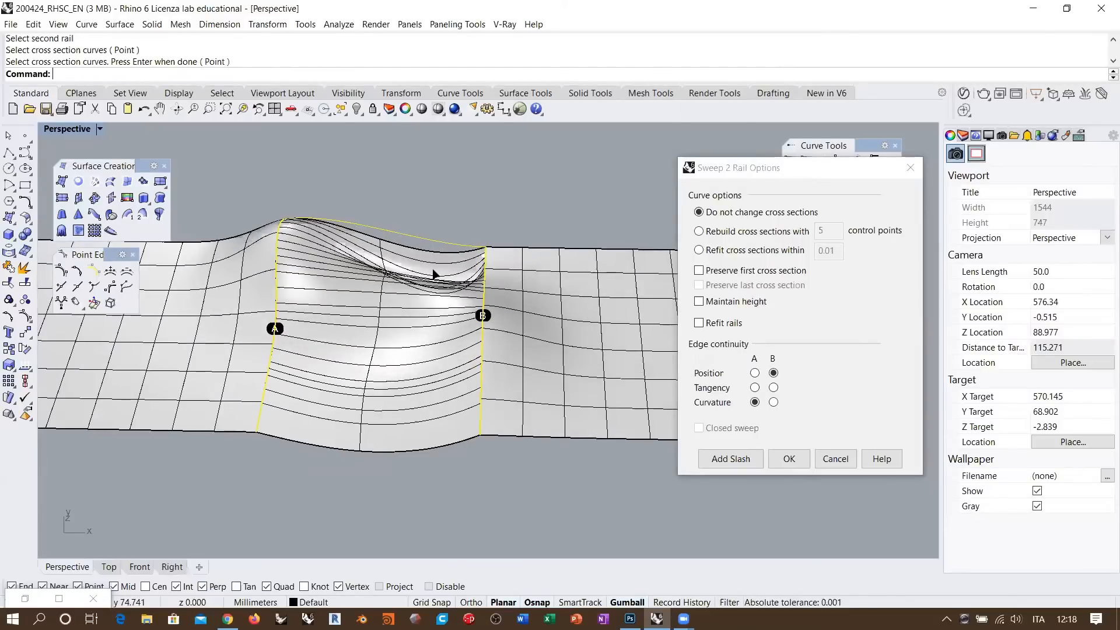
- Set the sweep to rebuild its cross sections with 6 control points
left_click(699, 231)
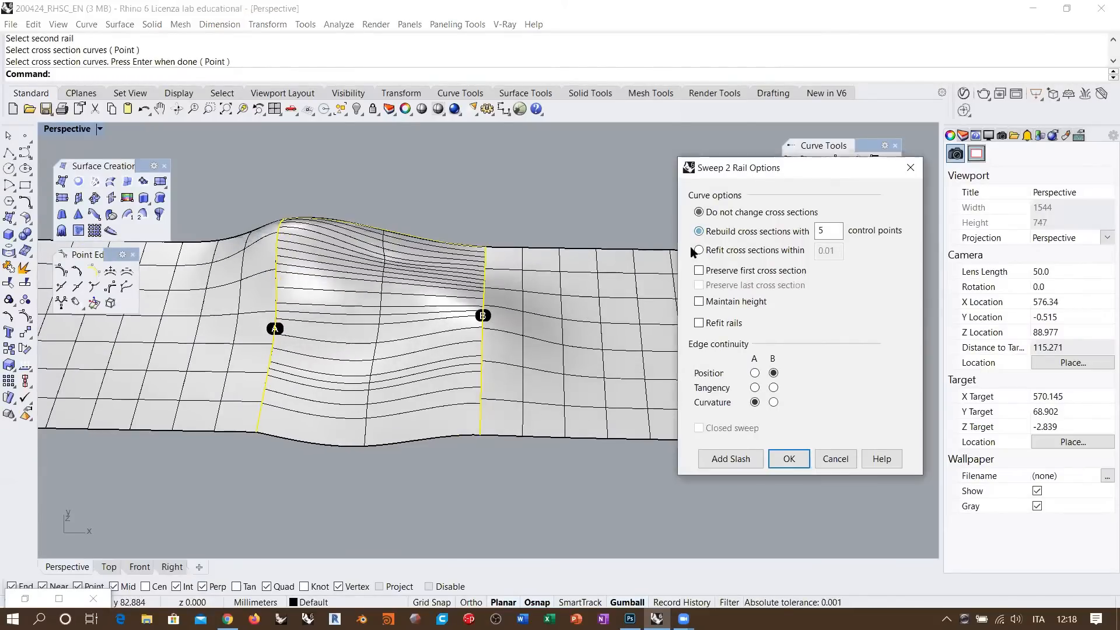
double_click(829, 231)
type("6")
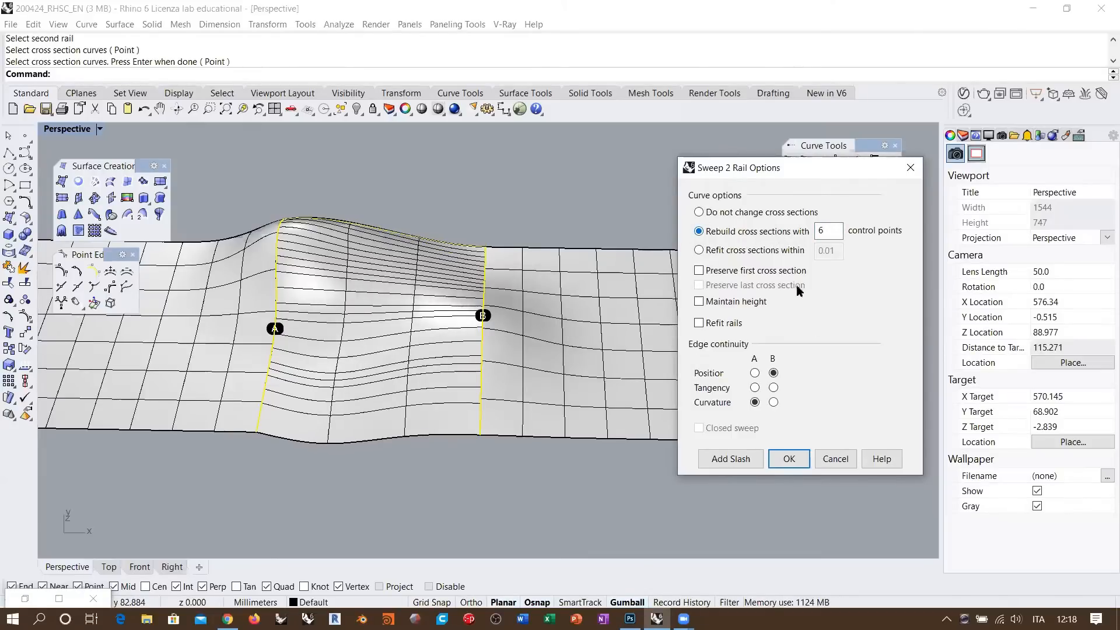
- Set edge continuity to Curvature on both rails, inspect the sweep preview against the cross-section curve, and cancel the sweep
left_click(774, 403)
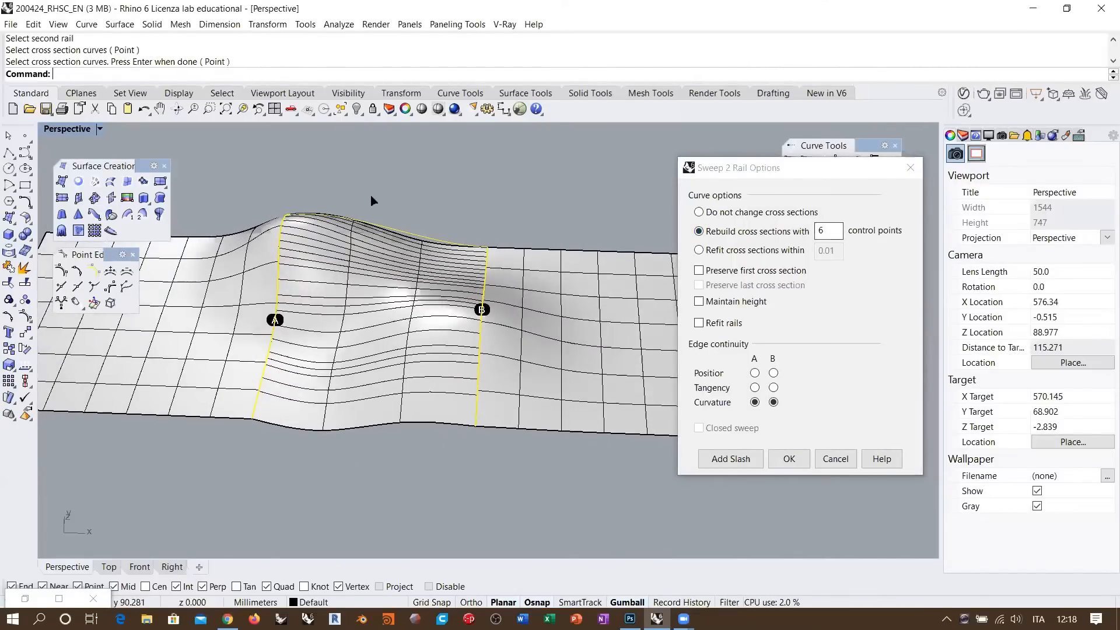
scroll(369, 205, "up", 5)
right_click_drag(413, 245, 410, 222)
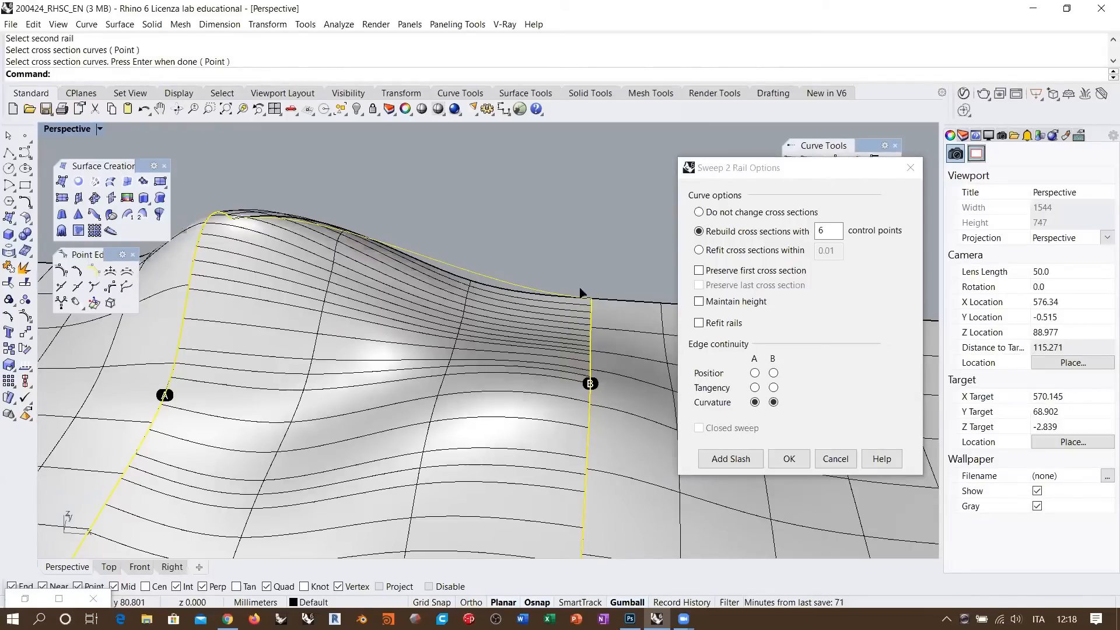
right_click_drag(583, 295, 634, 338)
left_click(836, 459)
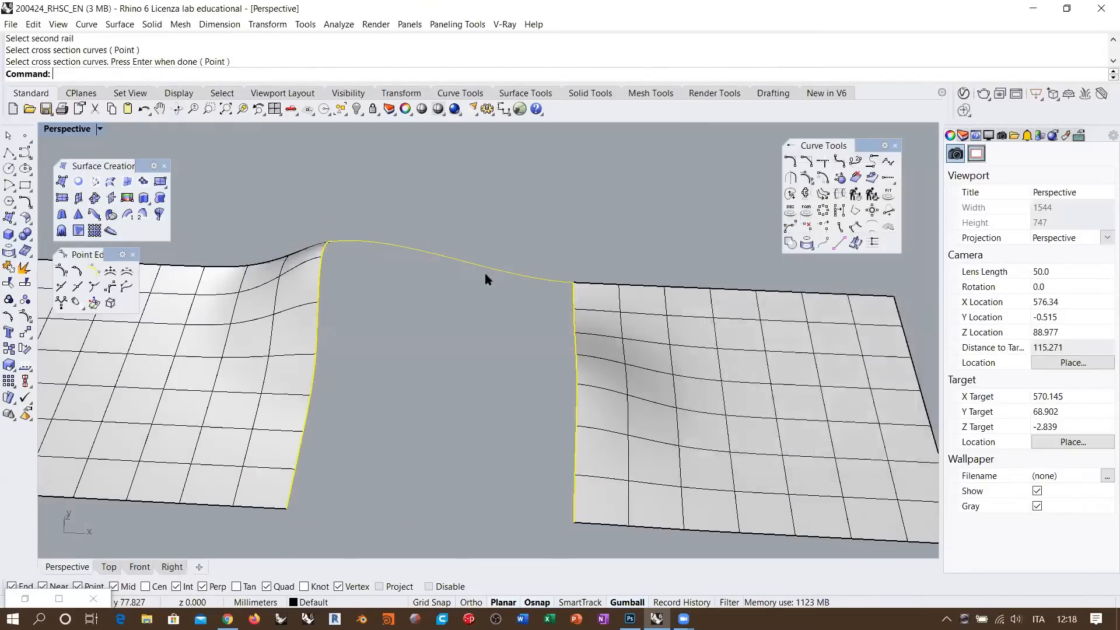
- Rebuild the connecting curve between the two surfaces with 6 points and degree 3, deleting the input curve
left_click(458, 261)
scroll(467, 283, "up", 3)
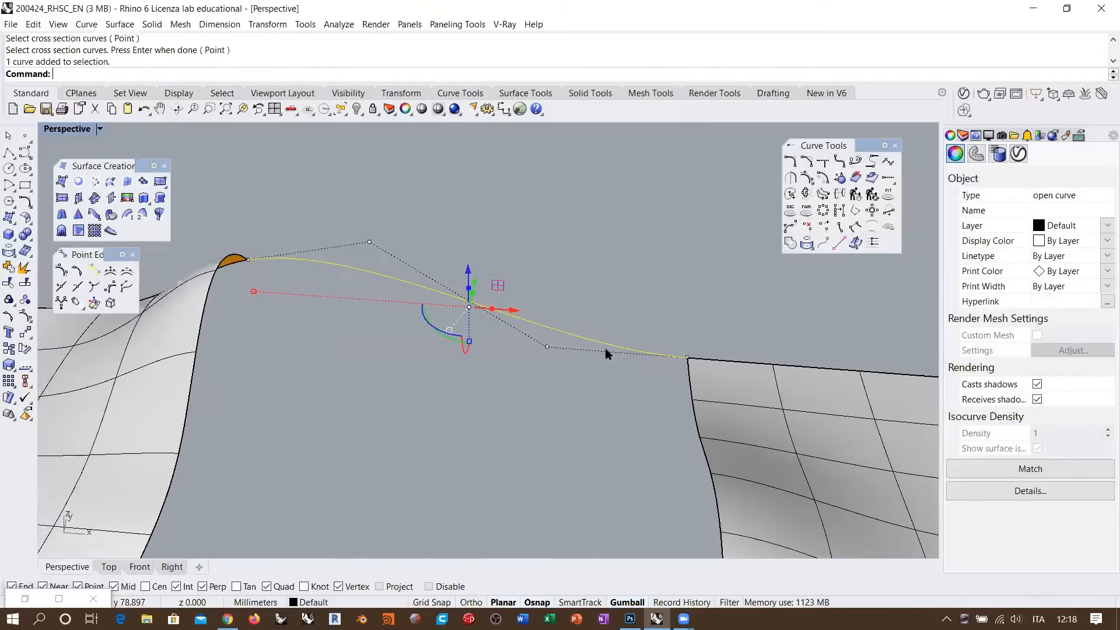
type("rebuild")
key("Return")
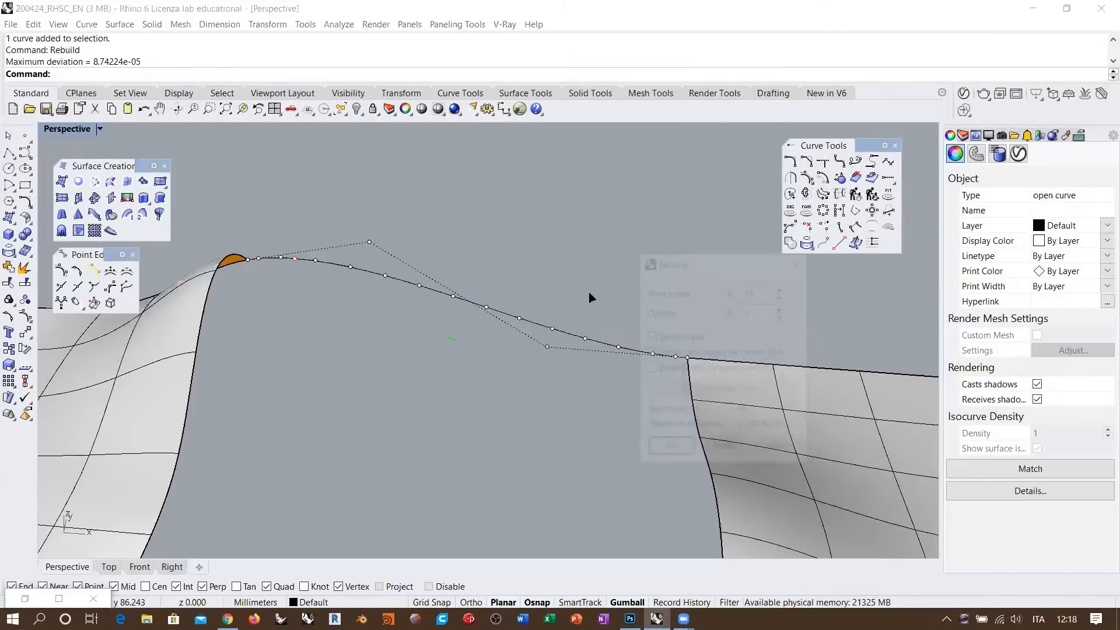
double_click(768, 295)
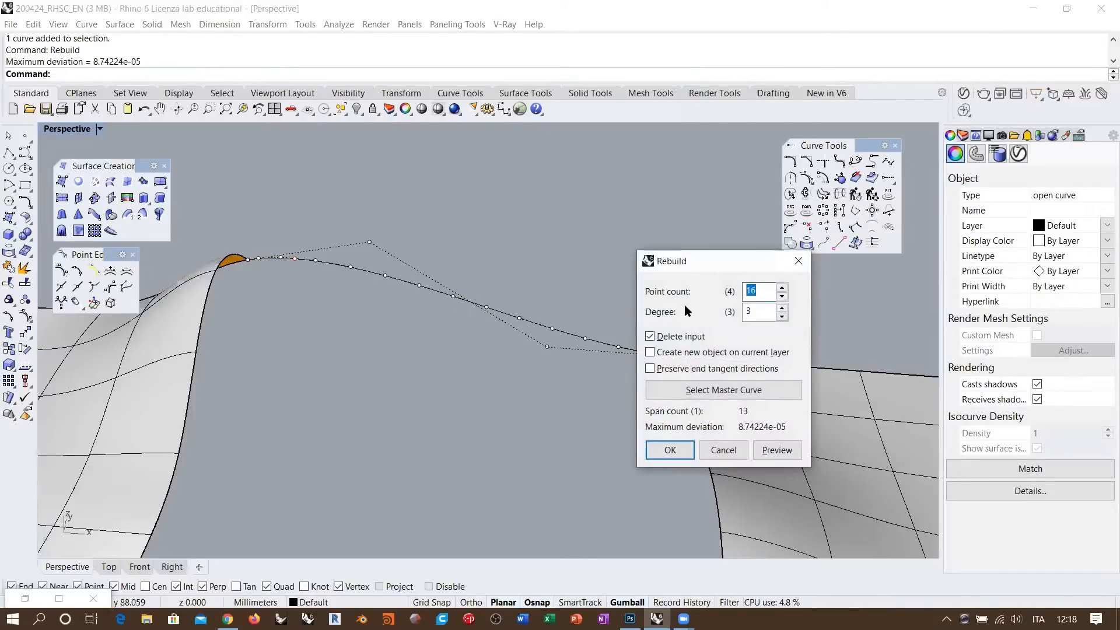
type("6")
key("Tab")
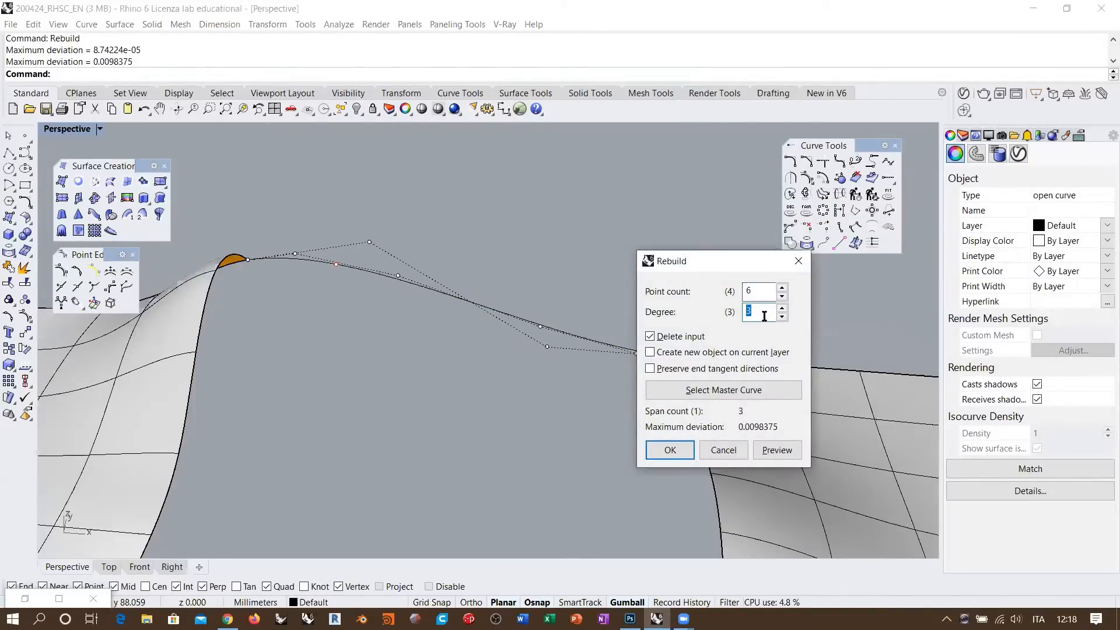
left_click_drag(724, 276, 833, 311)
mouse_move(512, 327)
right_mouse_down()
mouse_move(480, 327)
mouse_move(480, 275)
mouse_move(502, 318)
right_mouse_up()
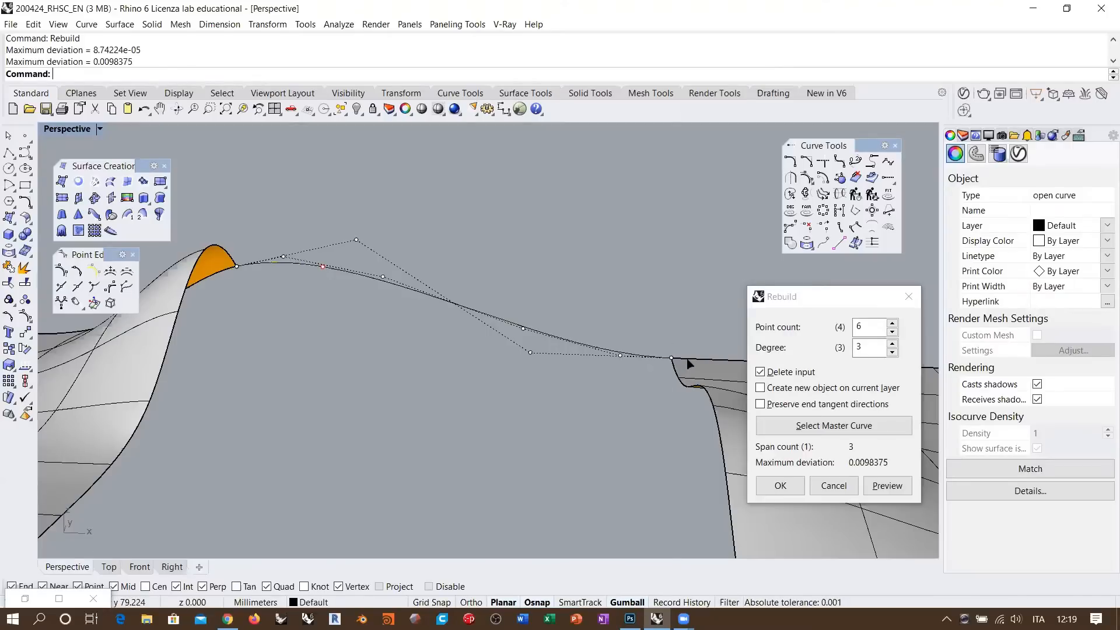
scroll(505, 292, "down", 5)
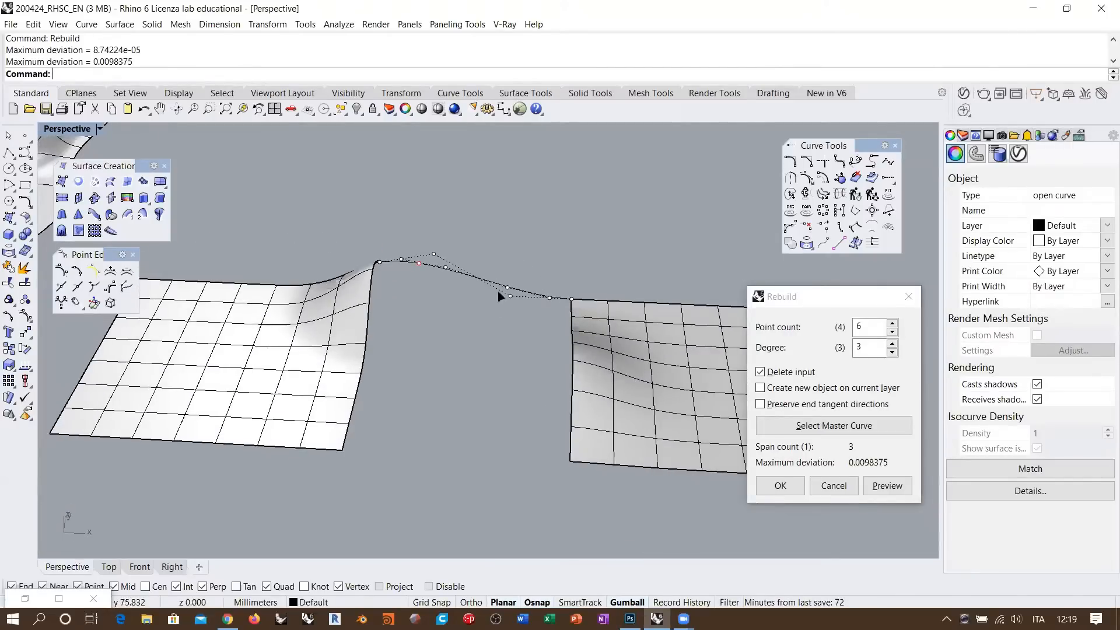
mouse_move(498, 291)
right_mouse_down()
mouse_move(507, 318)
mouse_move(501, 309)
right_mouse_up()
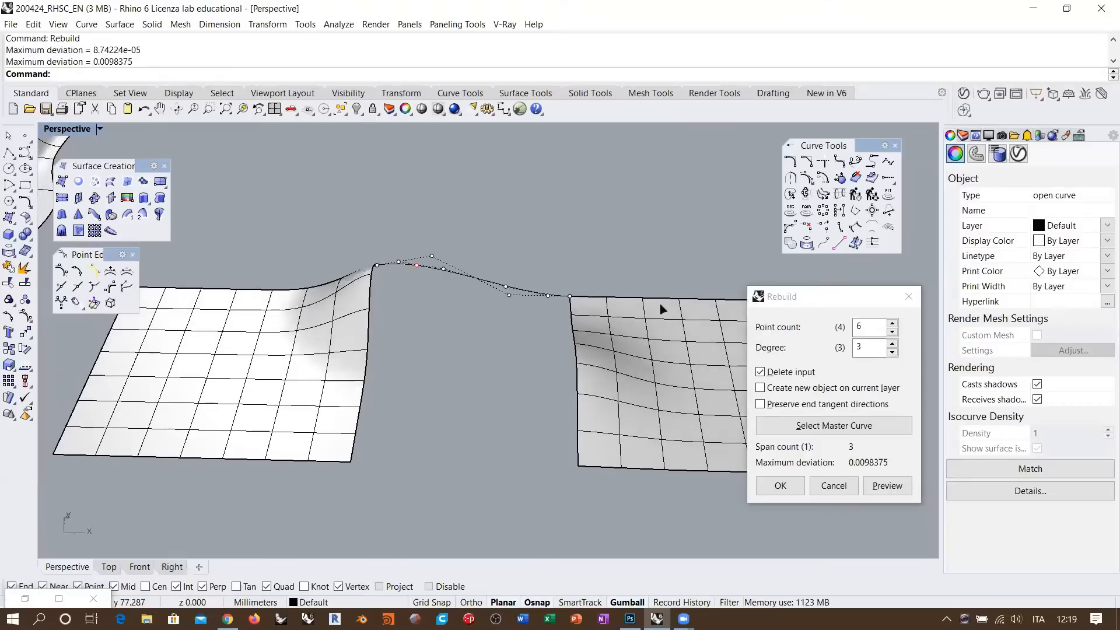
left_click(781, 486)
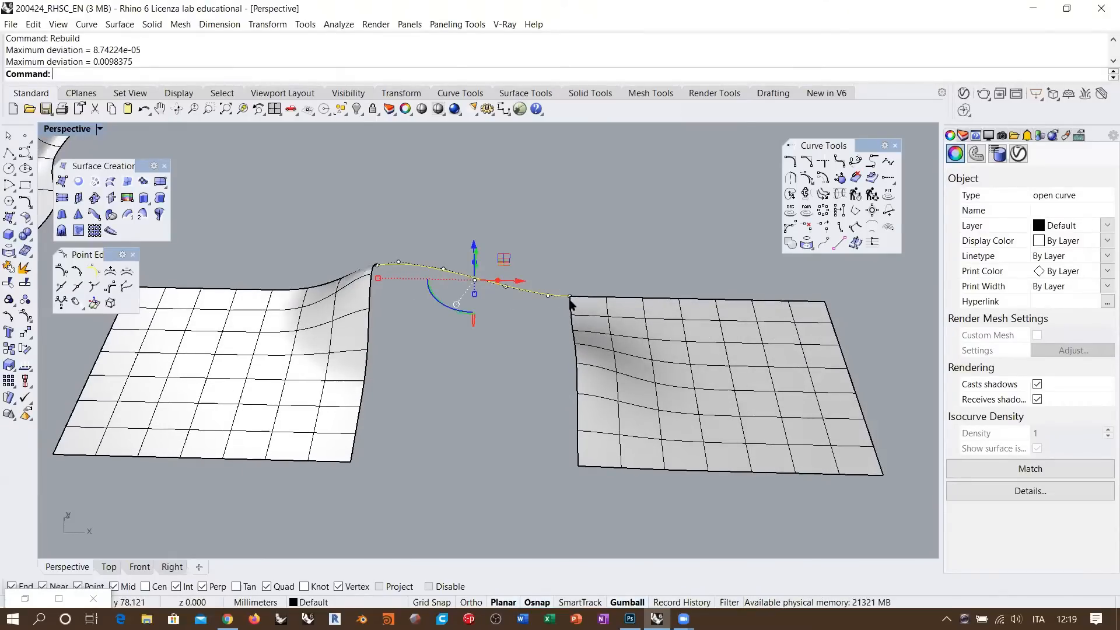
- Examine the rebuilt curve's control points near both ends and in the middle, and hide them
scroll(440, 283, "up", 3)
left_click(357, 241)
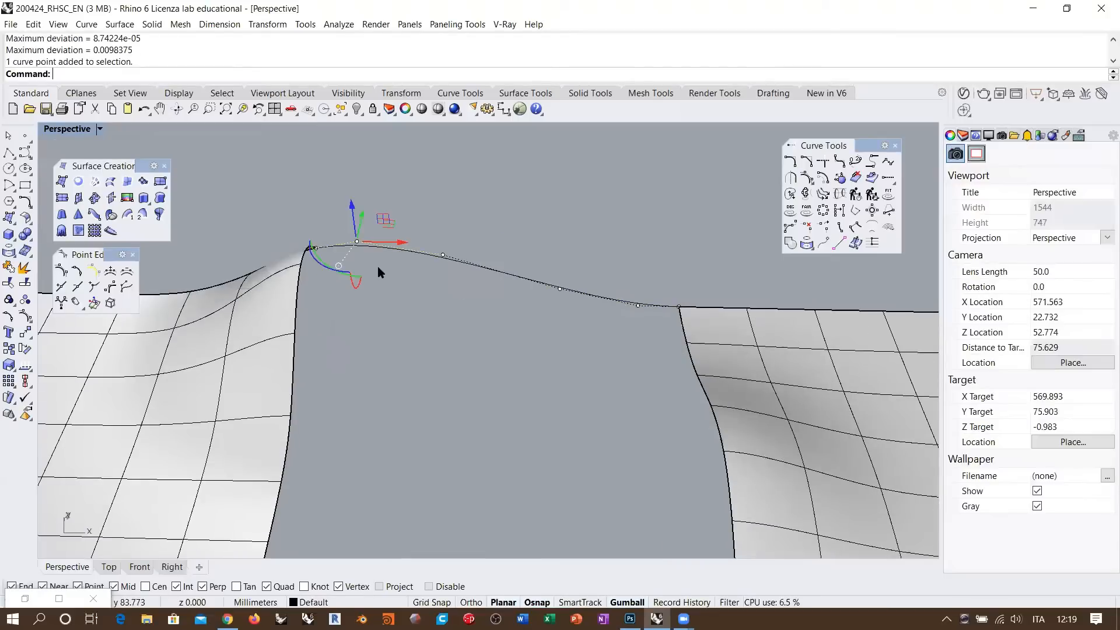
left_click(638, 306)
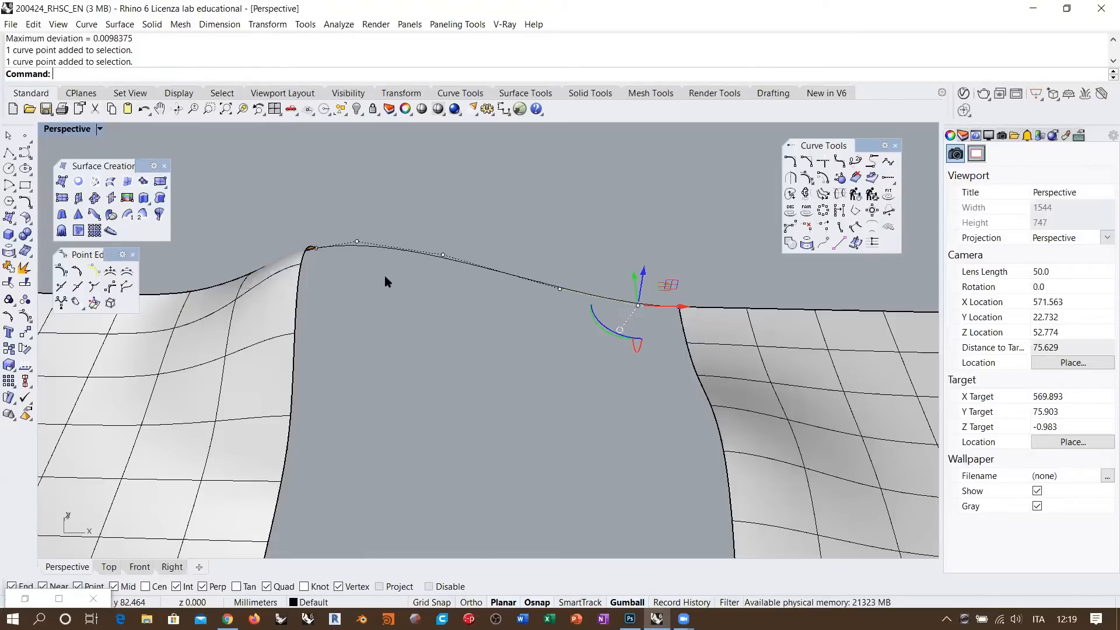
left_click_drag(425, 222, 575, 322)
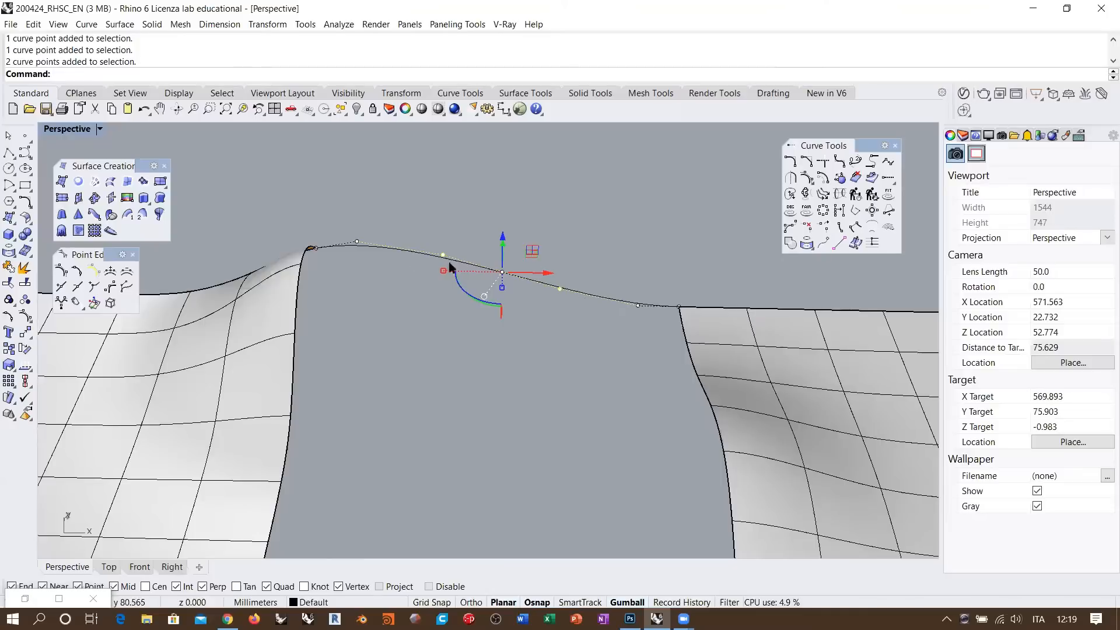
left_click(376, 246)
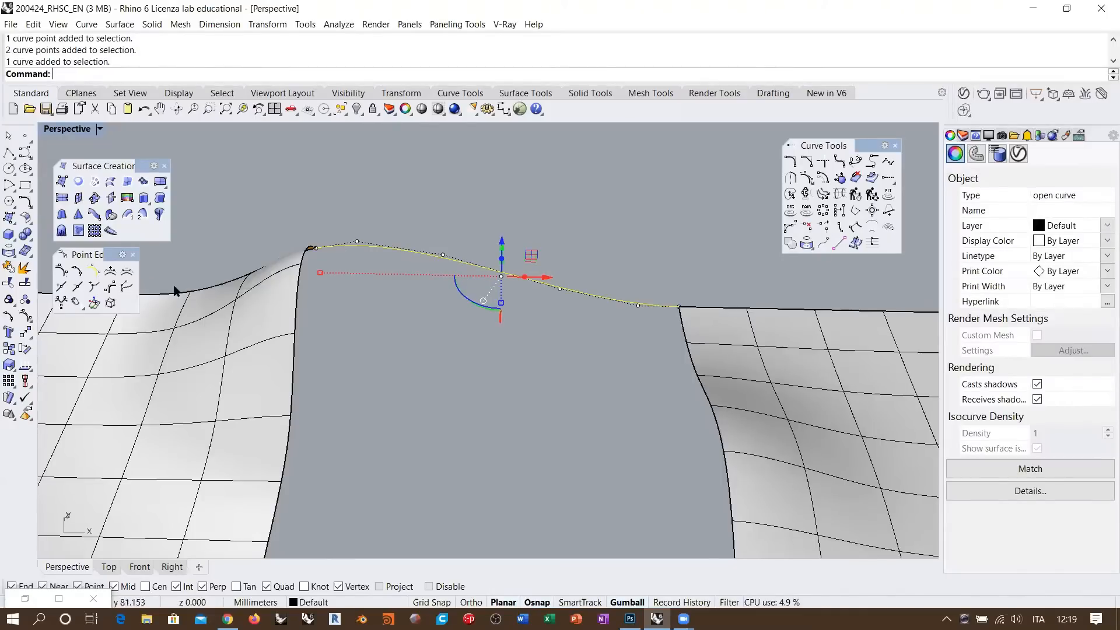
key("Escape")
key("Escape")
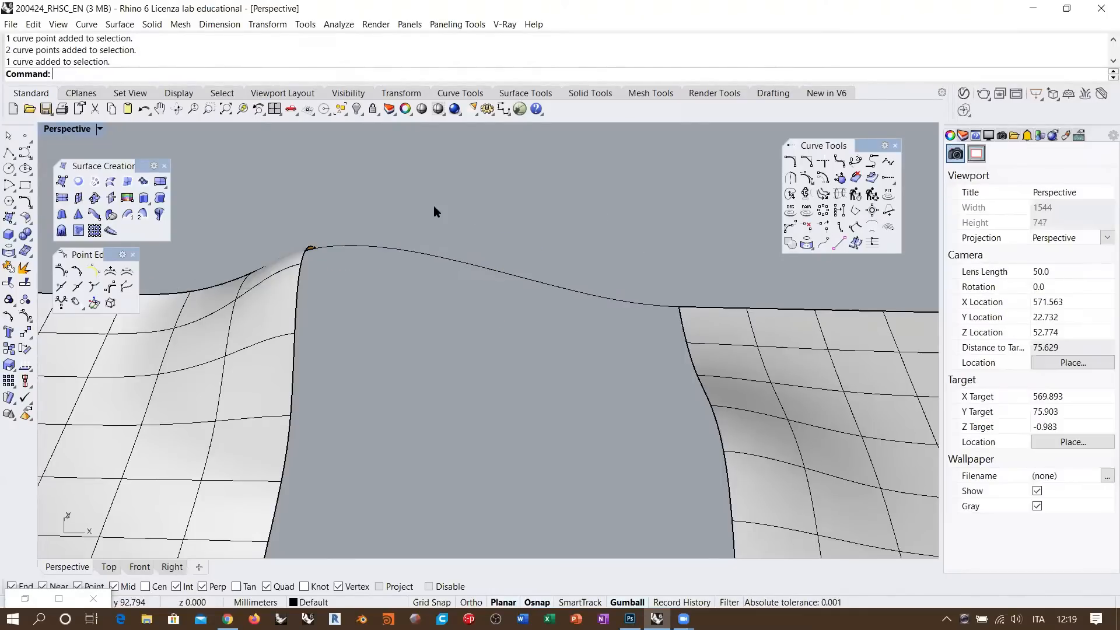
- Start a two-rail sweep using the two facing surface edges as rails and the rebuilt curve as cross section
scroll(434, 209, "down", 6)
right_click_drag(484, 232, 491, 267)
scroll(491, 266, "up", 2)
left_click(141, 217)
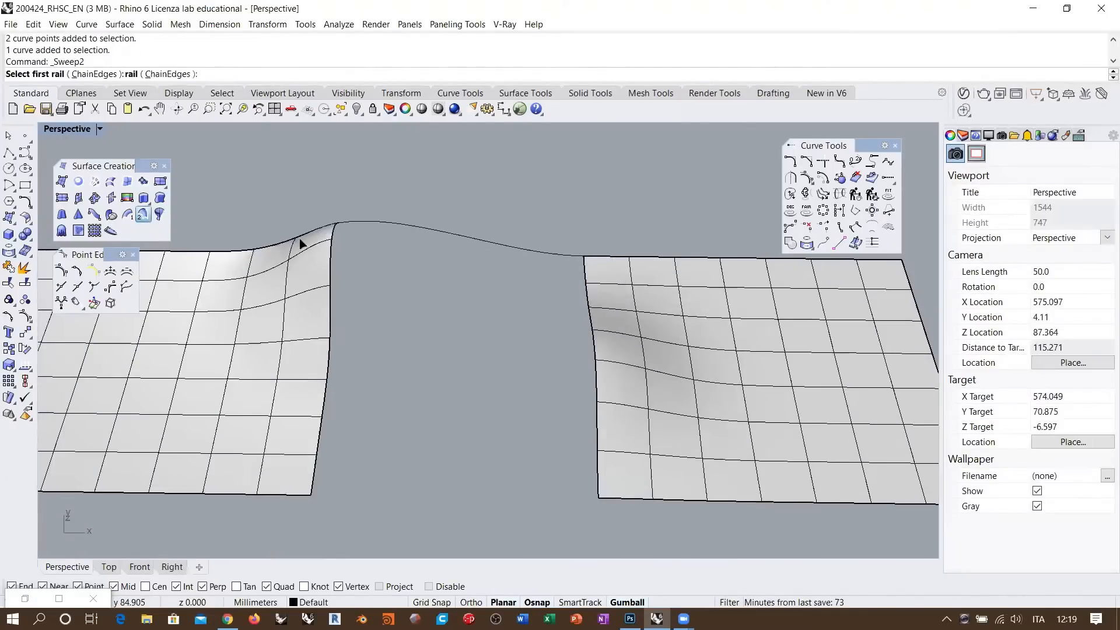
left_click(332, 243)
left_click(587, 279)
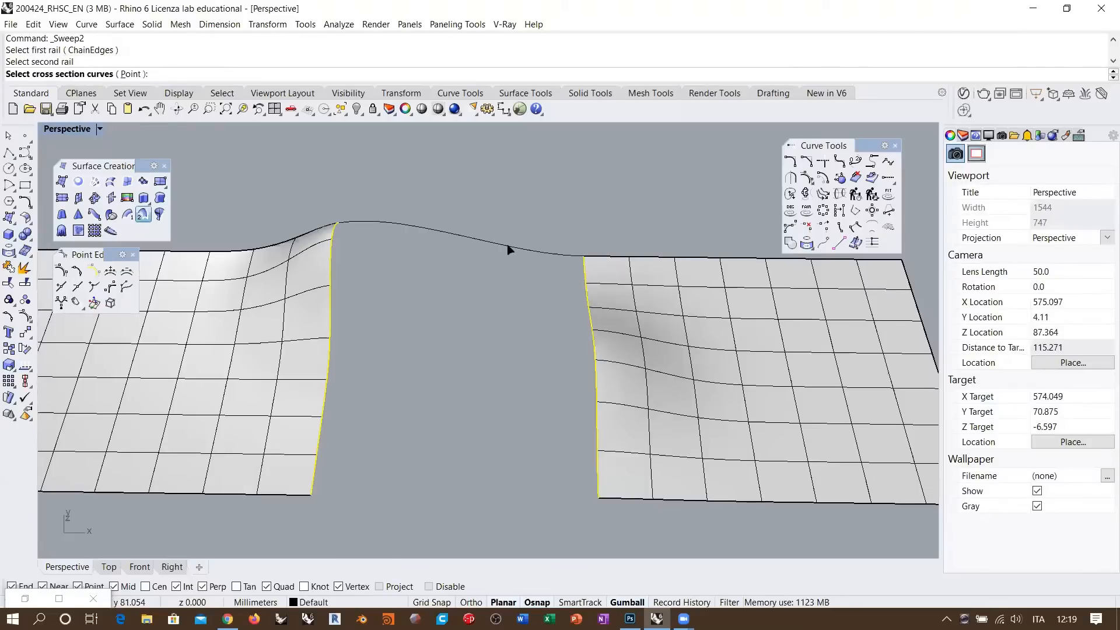
left_click(512, 248)
key("Return")
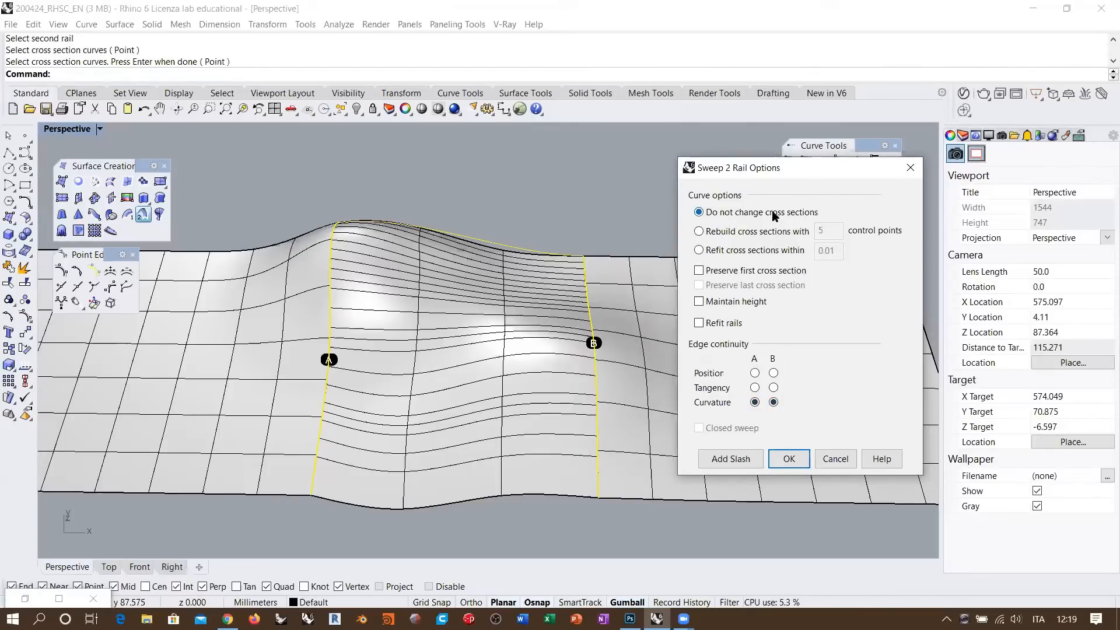
- Examine the sweep preview from several sides with unchanged cross sections and Curvature continuity on both rails
right_click_drag(513, 298, 505, 252)
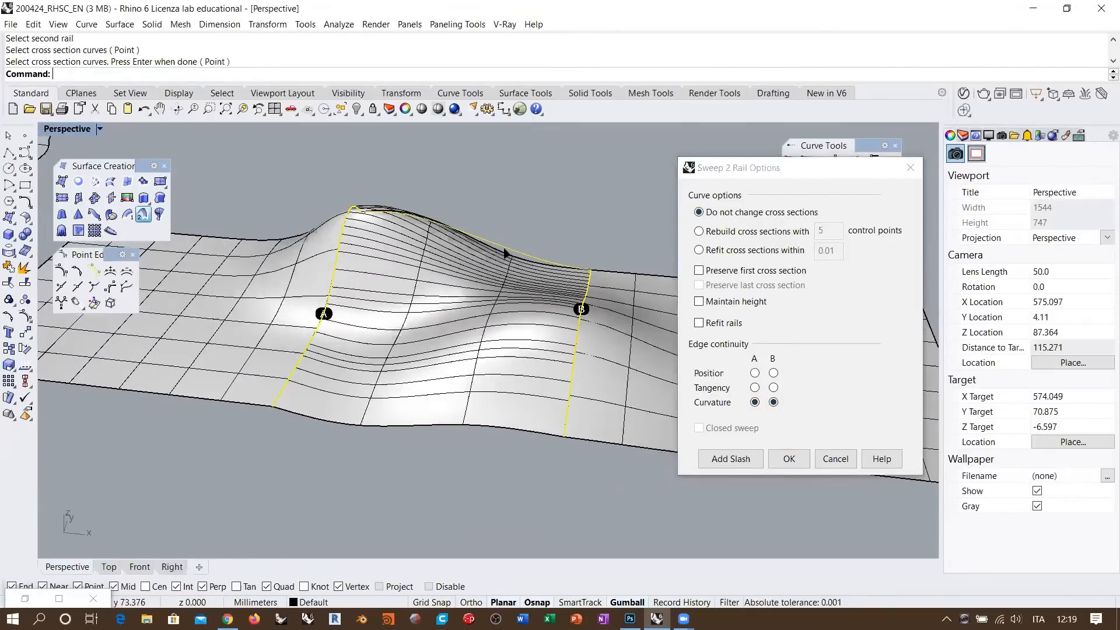
scroll(520, 241, "up", 4)
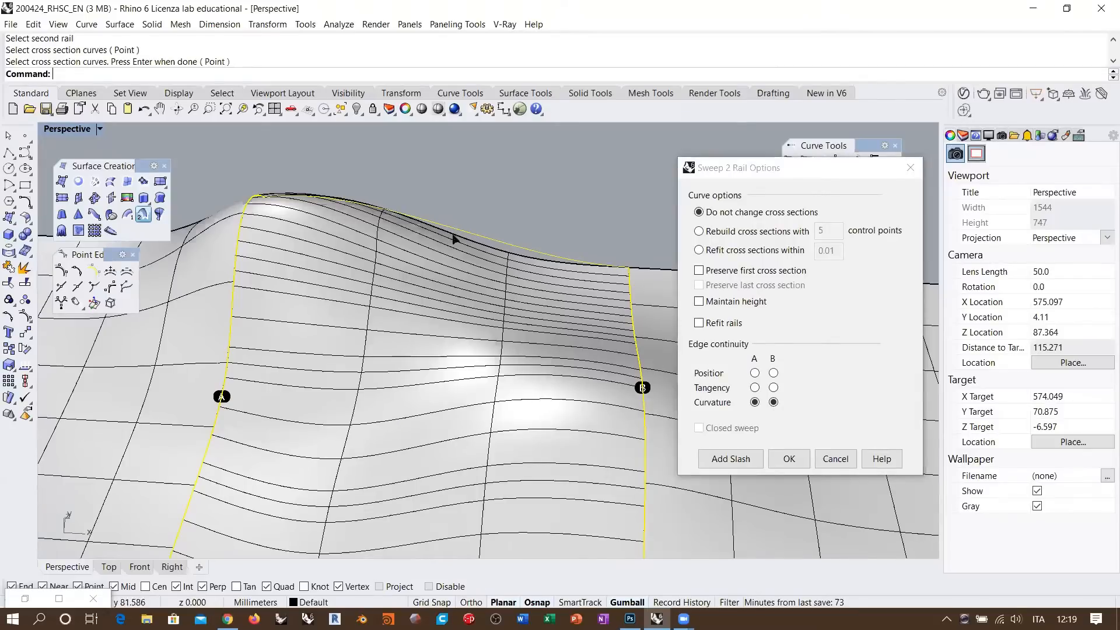
right_click_drag(417, 249, 435, 318)
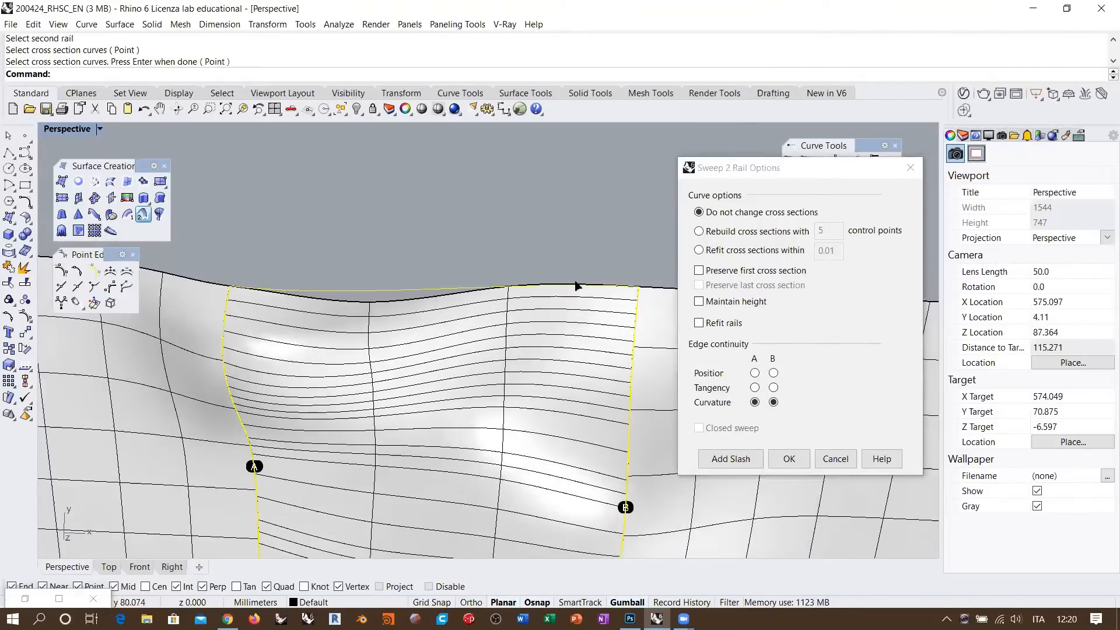
right_click_drag(593, 395, 430, 250)
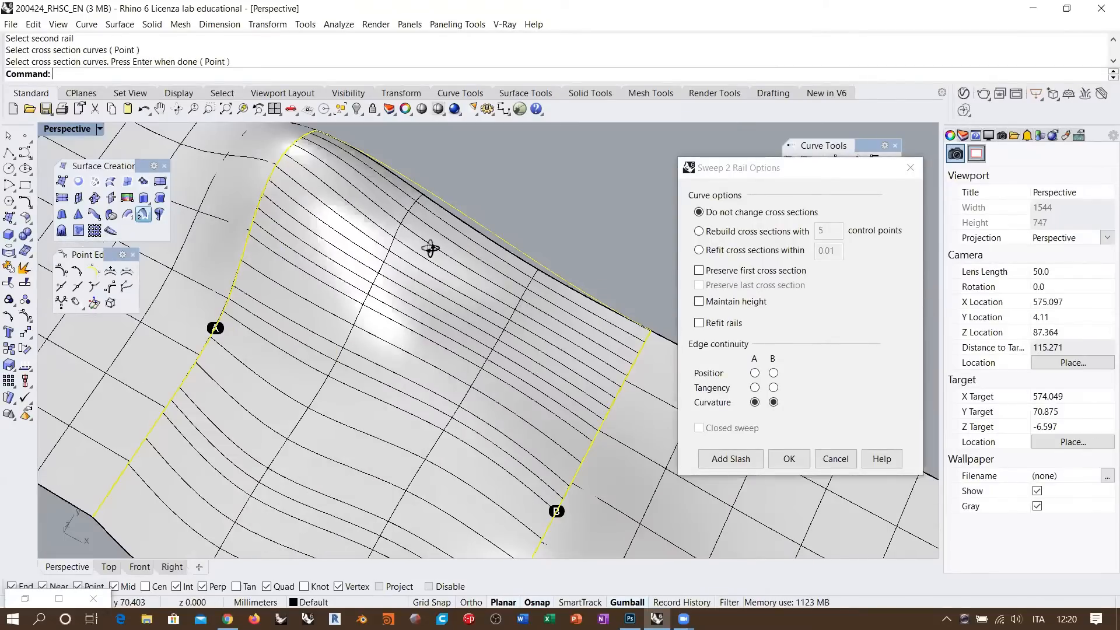
right_click_drag(497, 298, 625, 279)
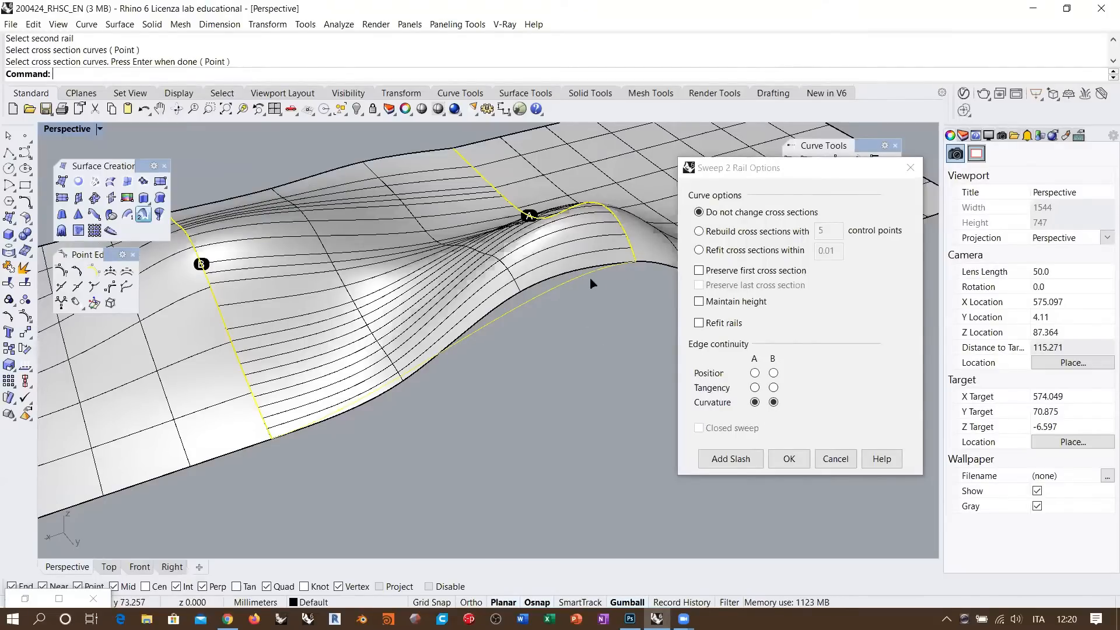
right_click_drag(614, 287, 570, 247)
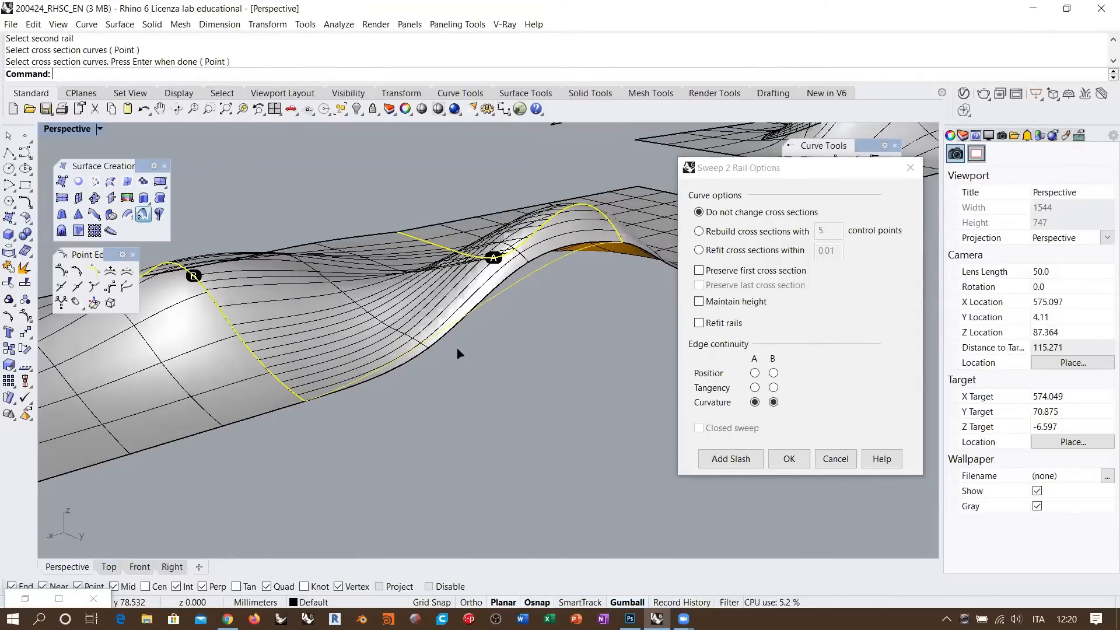
right_click_drag(517, 313, 537, 286)
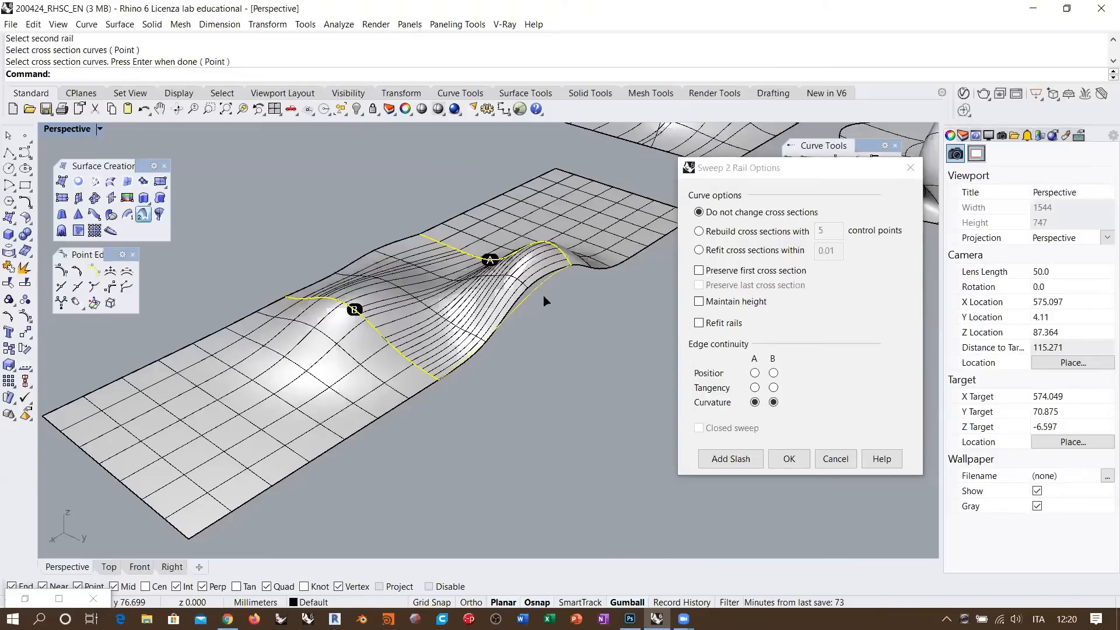
right_click_drag(532, 303, 457, 311)
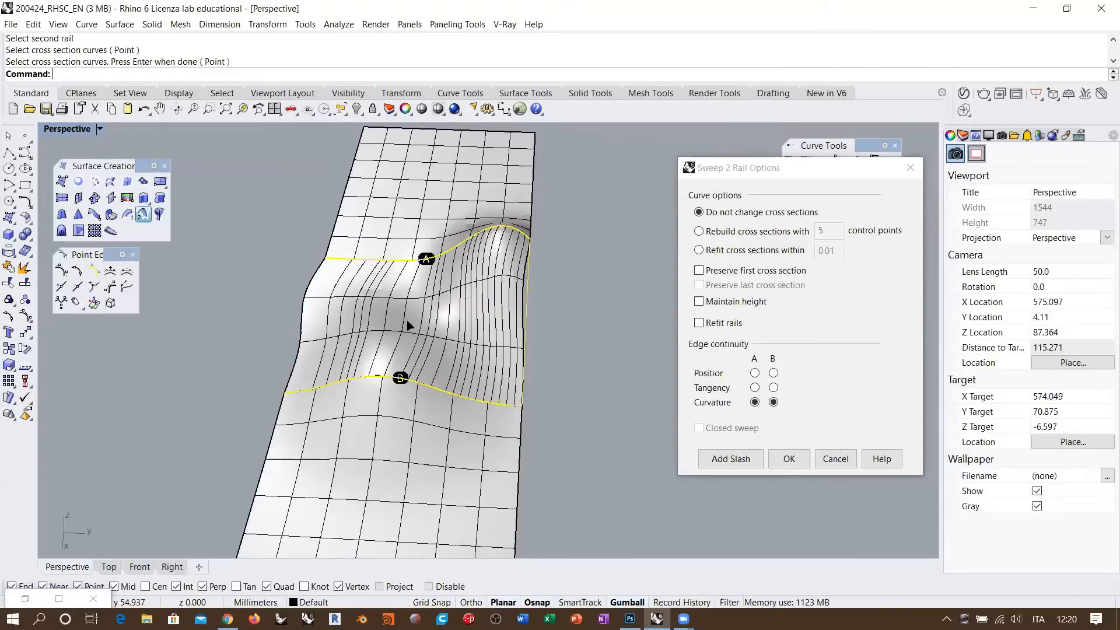
right_click_drag(505, 318, 573, 288)
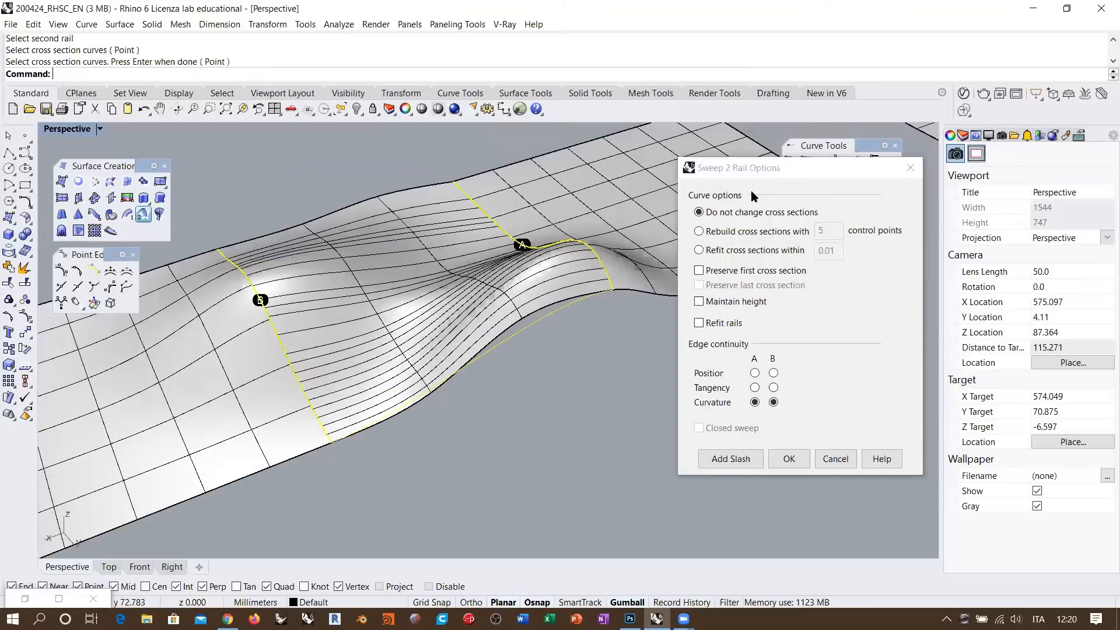
- Reposition the sweep options dialog and compare the preview's outer edge closely with the cross-section curve
left_click(784, 167)
left_click_drag(780, 169, 784, 144)
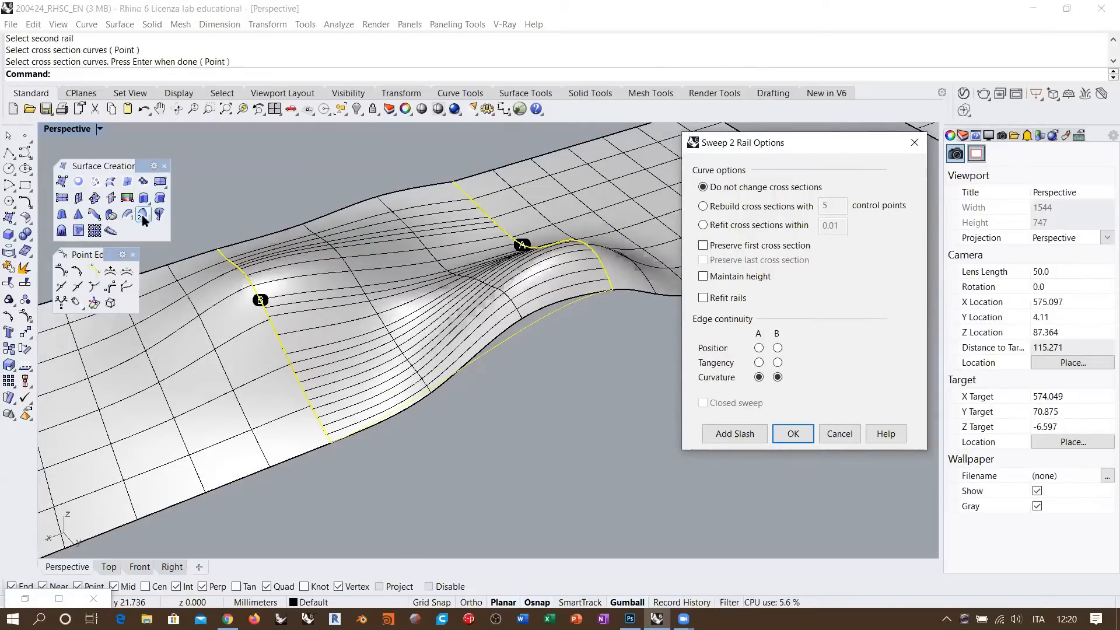
left_click_drag(762, 148, 731, 156)
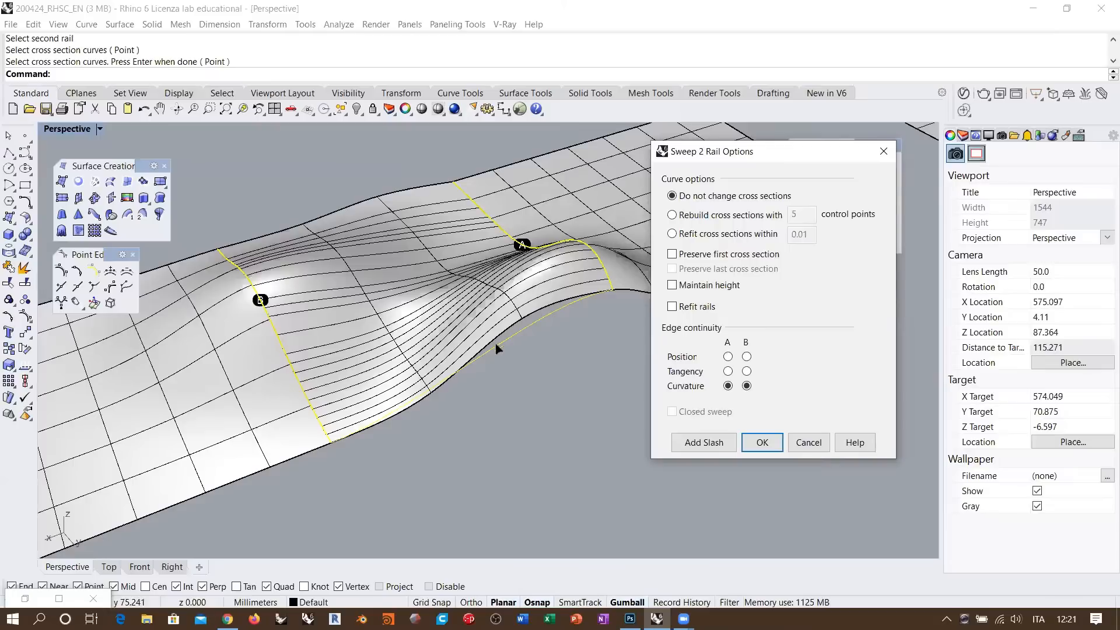
right_click_drag(456, 295, 504, 318)
scroll(525, 286, "up", 3)
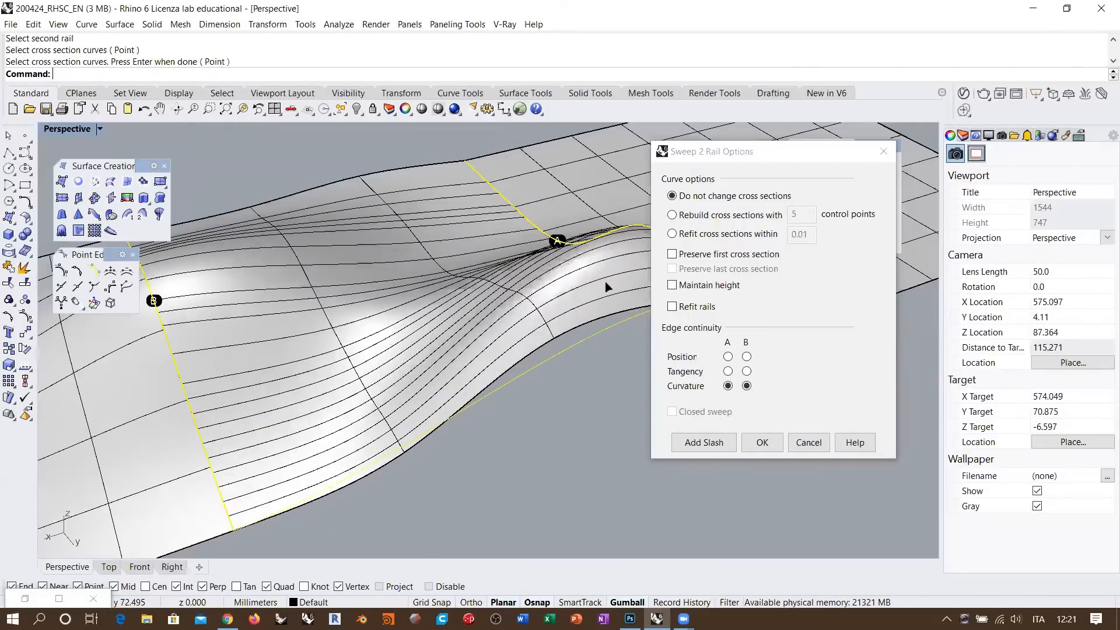
right_click_drag(606, 286, 542, 315)
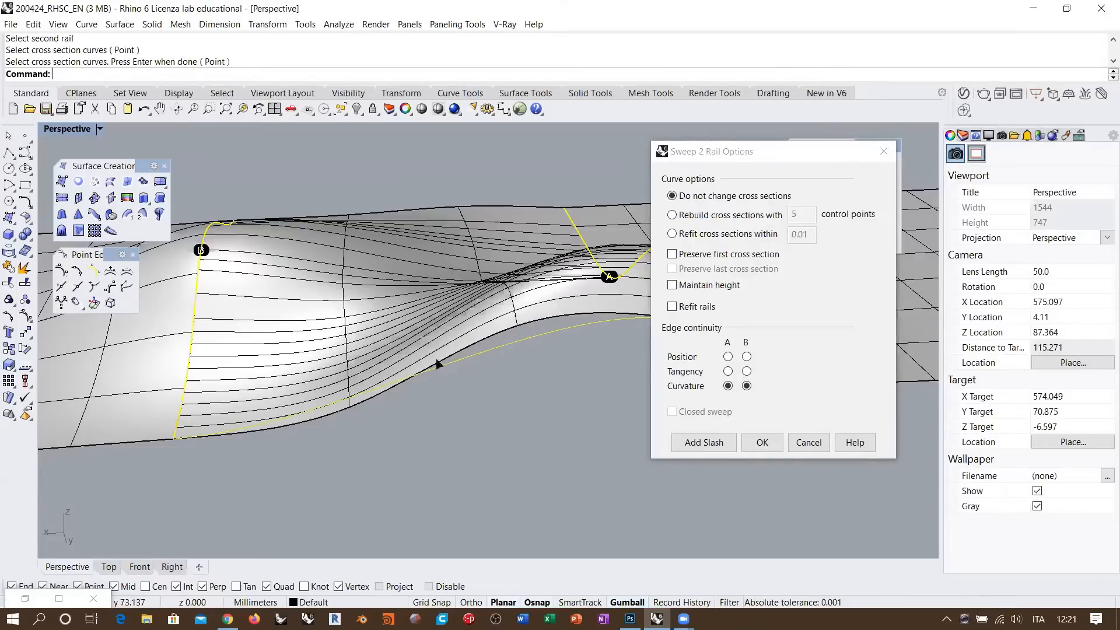
- Set the sweep to rebuild its cross sections with 32 control points and inspect the denser preview
left_click(672, 216)
left_click_drag(808, 214, 744, 216)
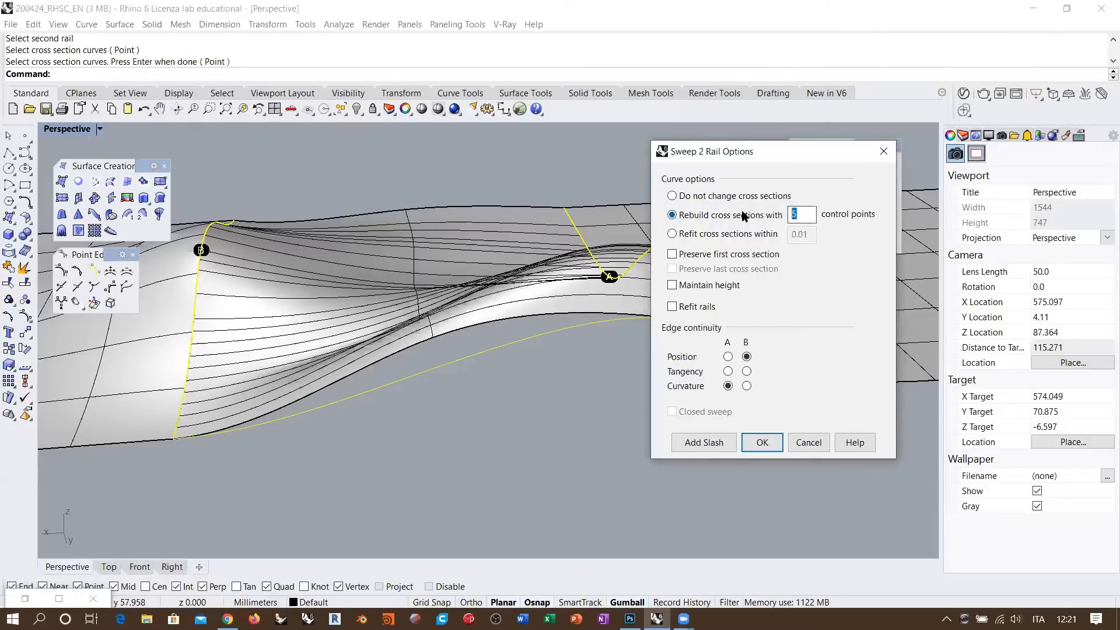
type("32")
key("Tab")
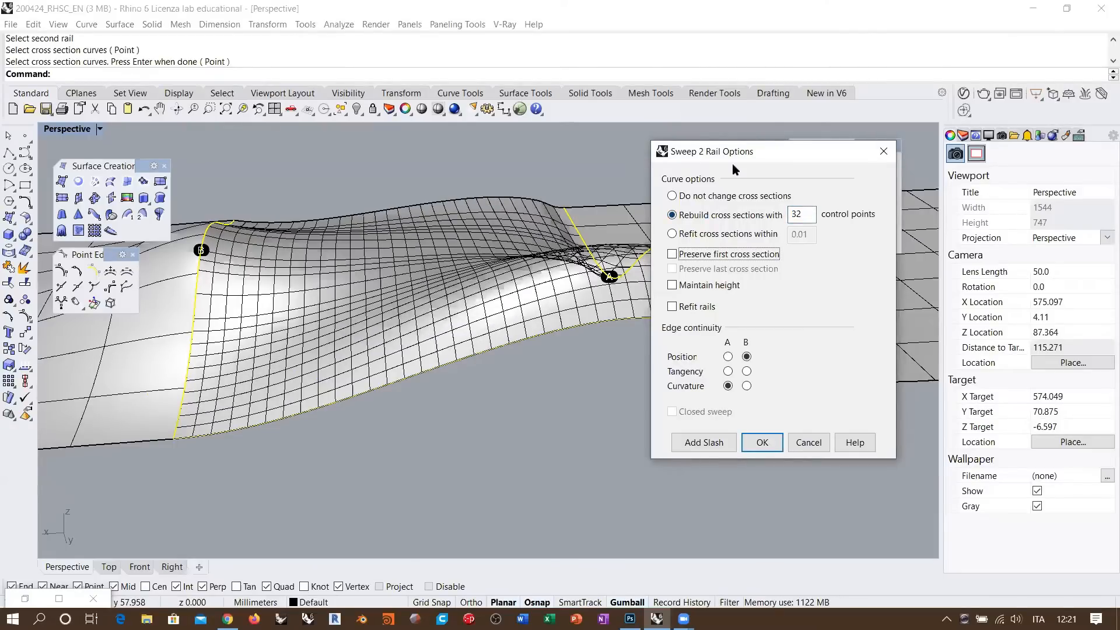
left_click_drag(738, 158, 874, 208)
right_click_drag(640, 319, 584, 341)
right_click_drag(577, 383, 444, 446)
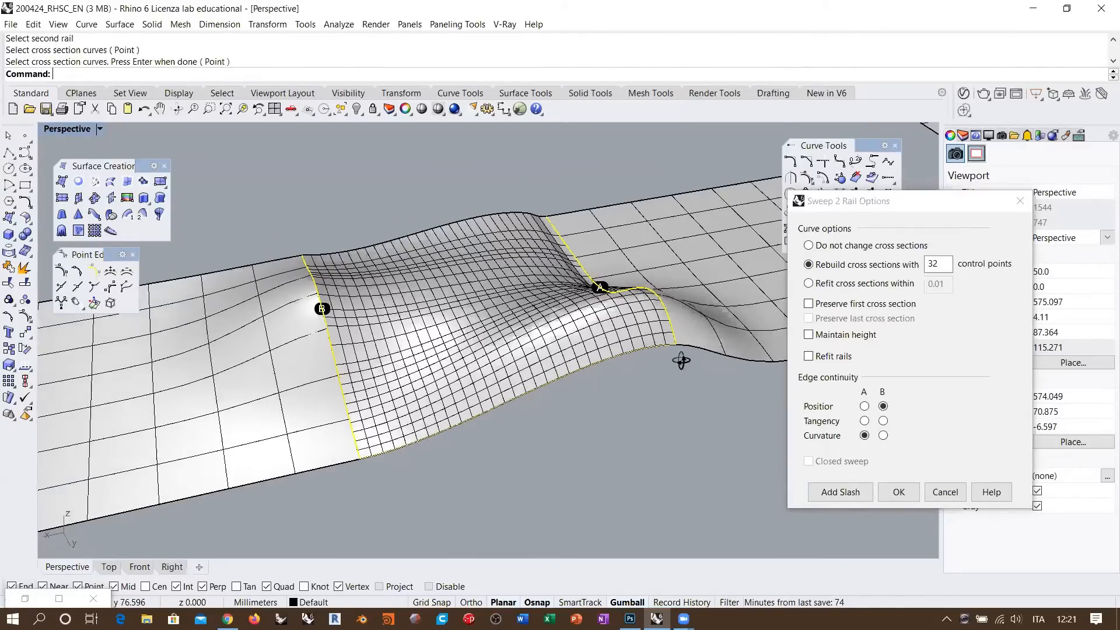
- Examine the 32-point sweep preview along its outer edge and both rails, with Curvature on rail A and Position on rail B
scroll(658, 373, "up", 4)
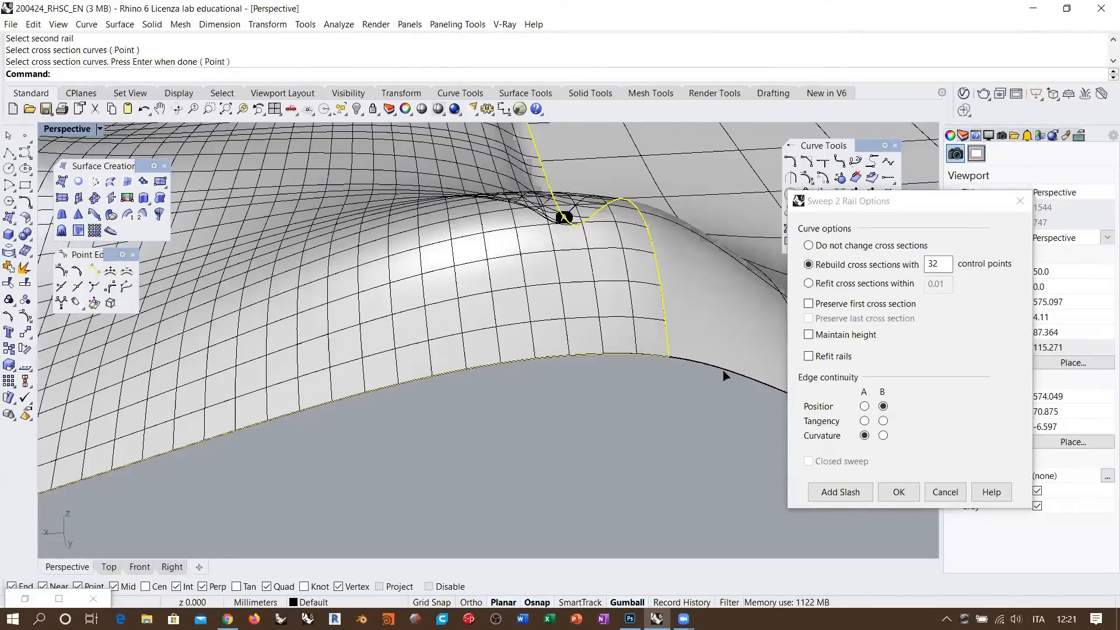
scroll(744, 367, "down", 1)
scroll(749, 366, "down", 3)
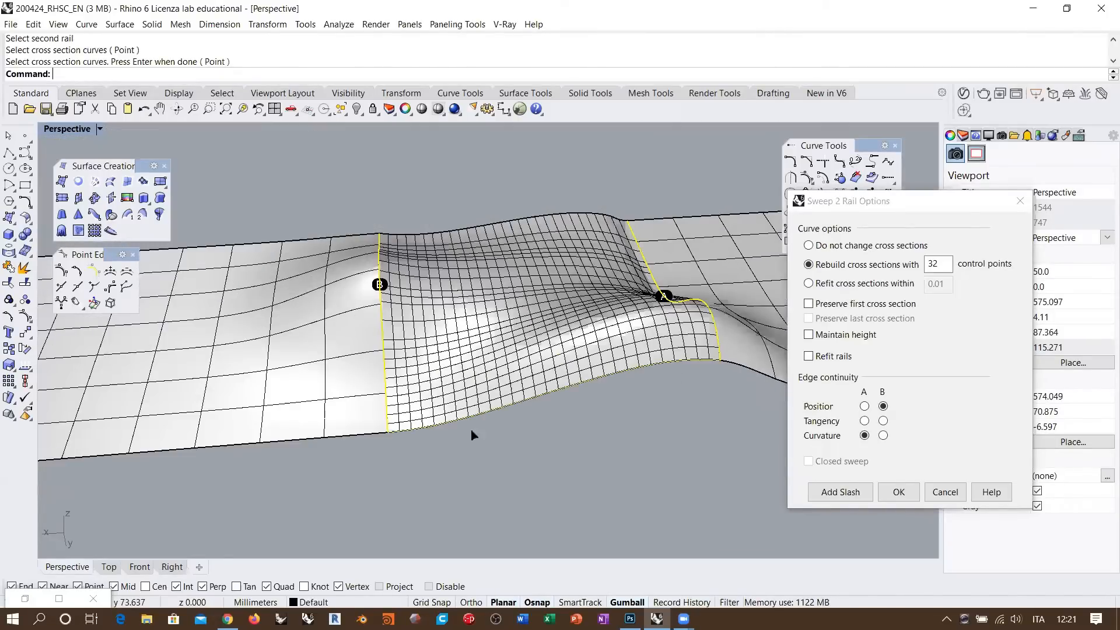
right_click_drag(502, 410, 522, 409, "shift")
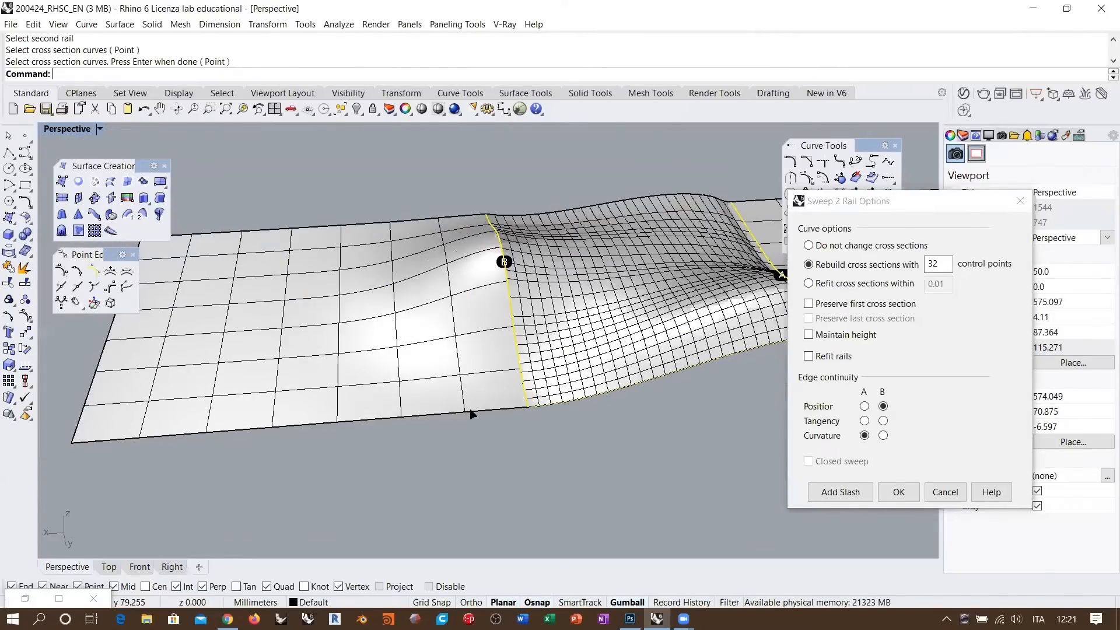
right_click_drag(678, 372, 531, 378, "shift")
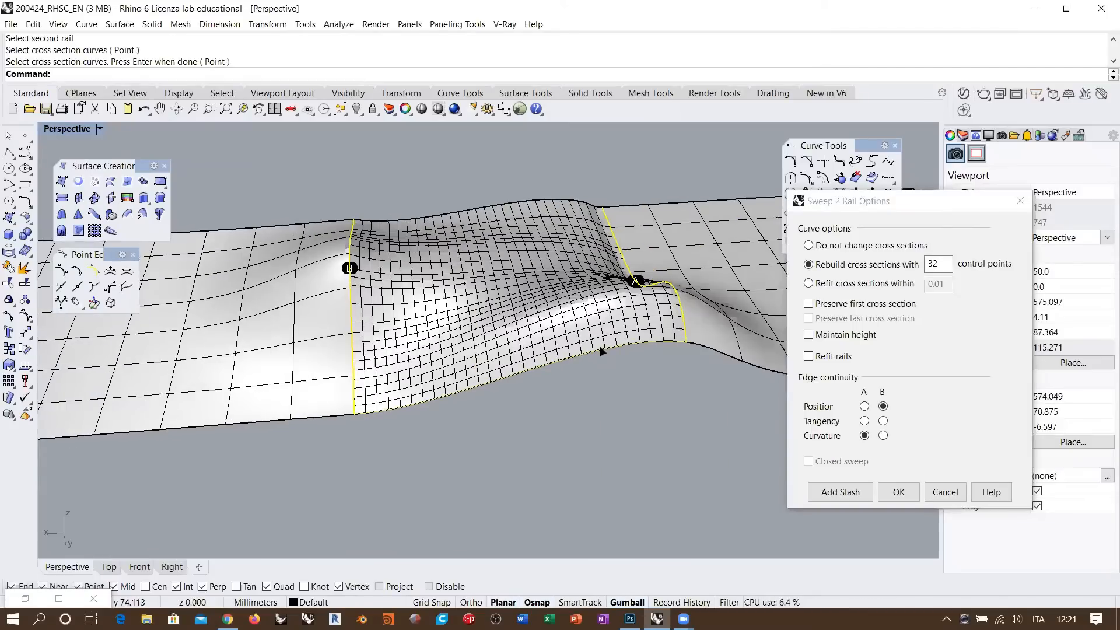
scroll(601, 350, "up", 3)
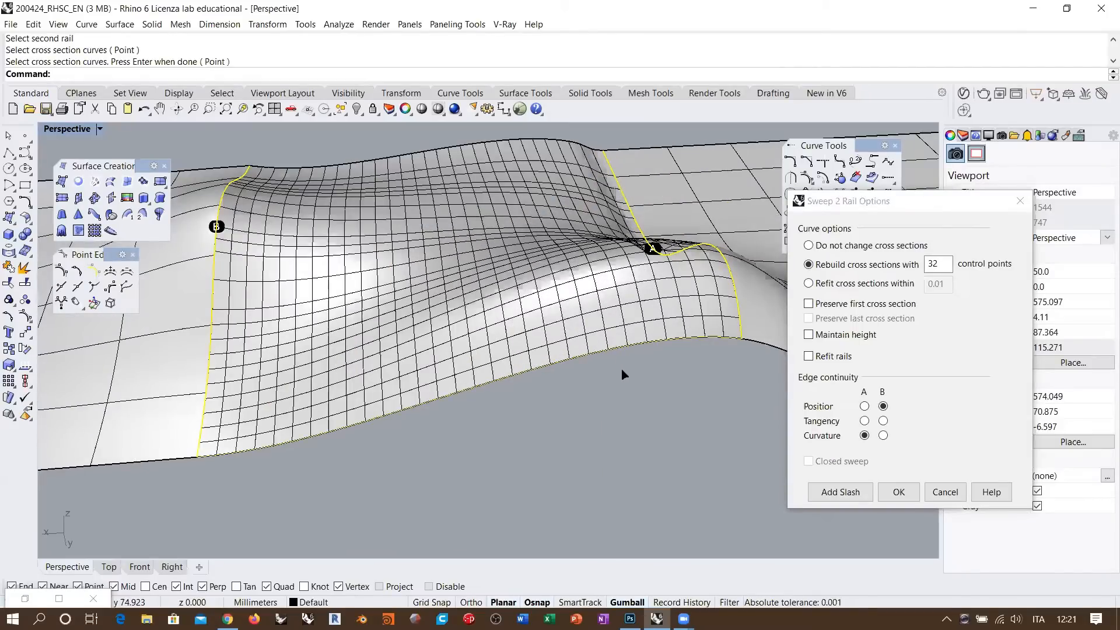
right_click_drag(662, 339, 636, 353, "shift")
right_click_drag(731, 309, 707, 316, "shift")
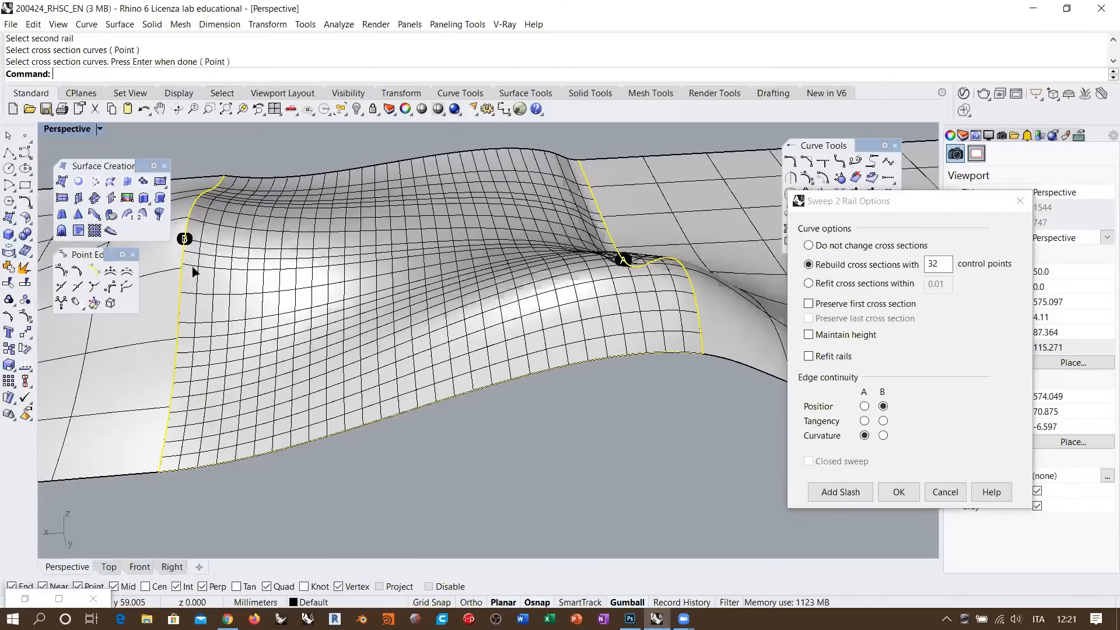
- Set rail B to Curvature continuity, keep the cross sections rebuilt with 32 control points, and create the sweep surface
left_click(884, 435)
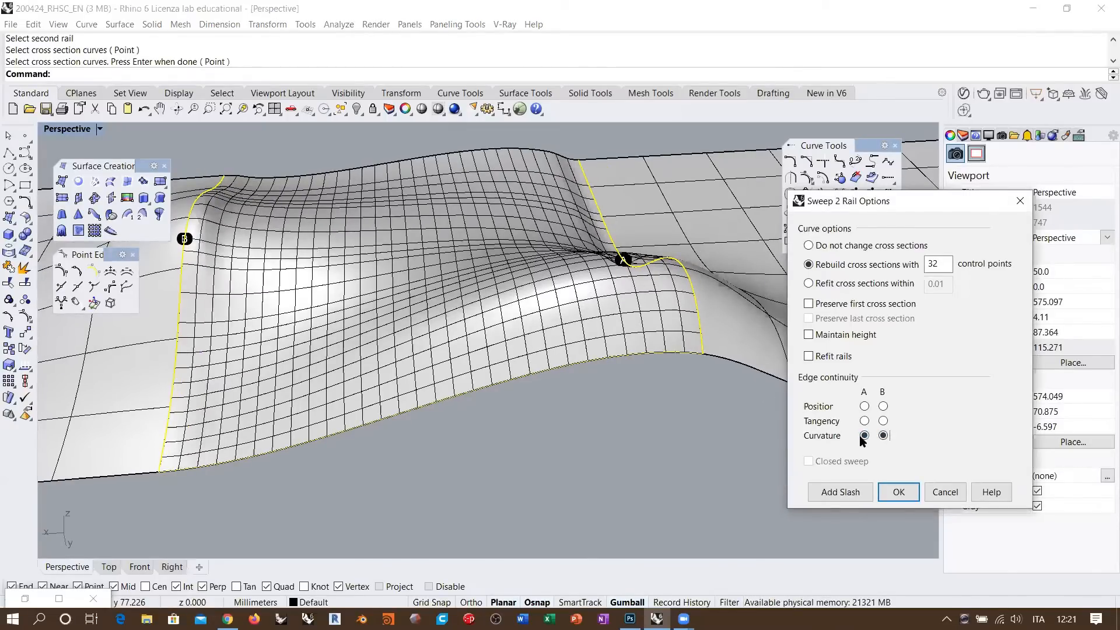
double_click(933, 263)
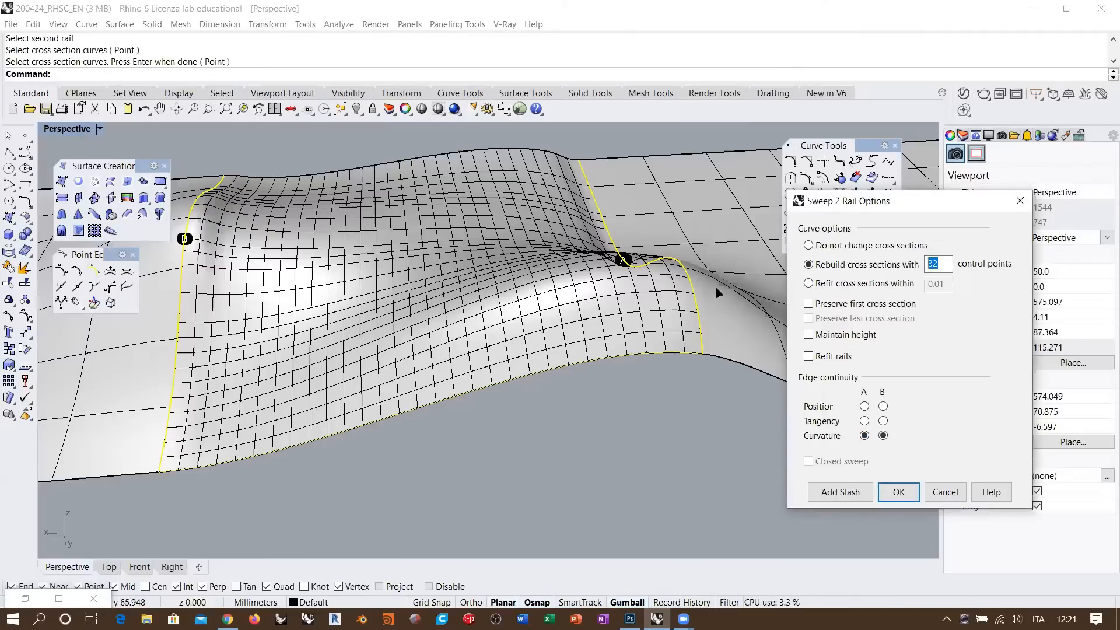
left_click(812, 265)
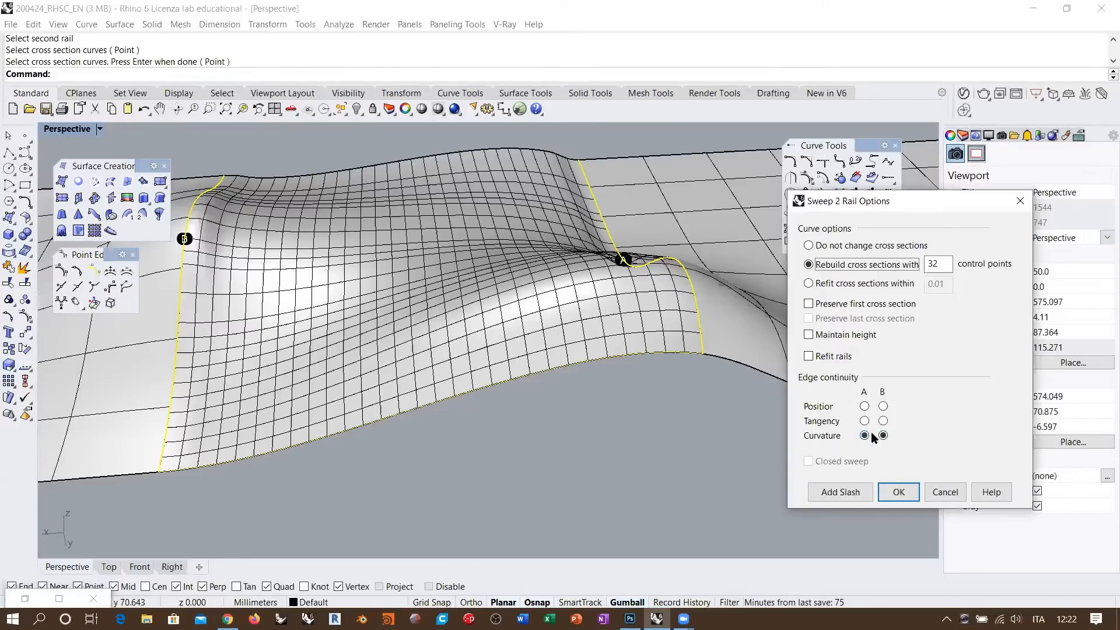
right_click_drag(595, 380, 663, 278)
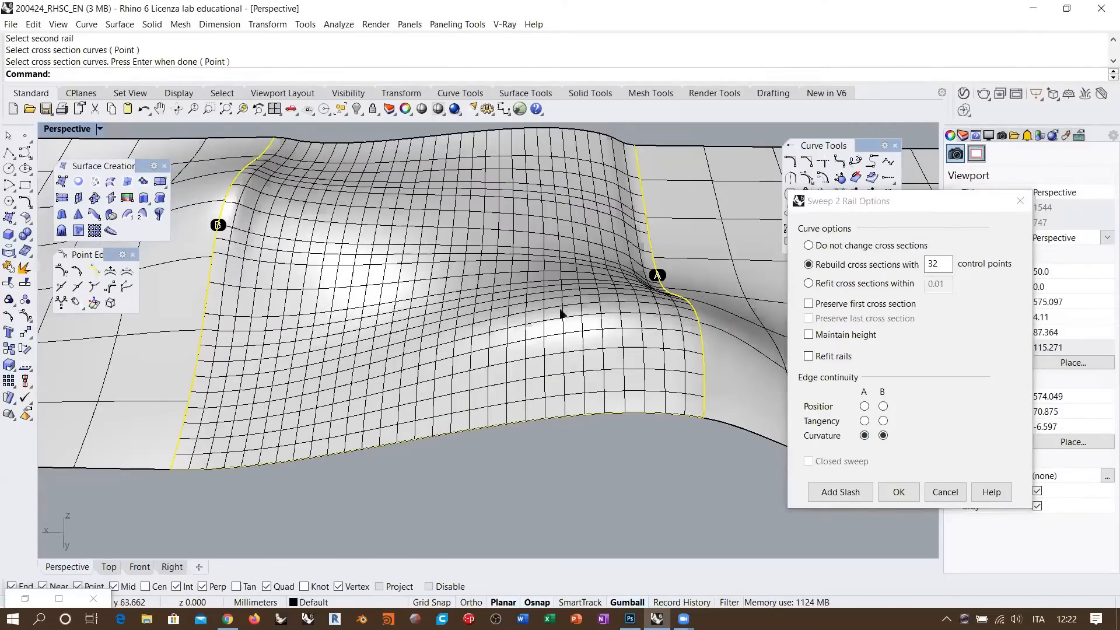
left_click(898, 492)
- Select the new sweep together with both adjoining surfaces and run a Gaussian curvature analysis on them
right_click_drag(682, 342, 600, 401)
scroll(577, 334, "down", 4)
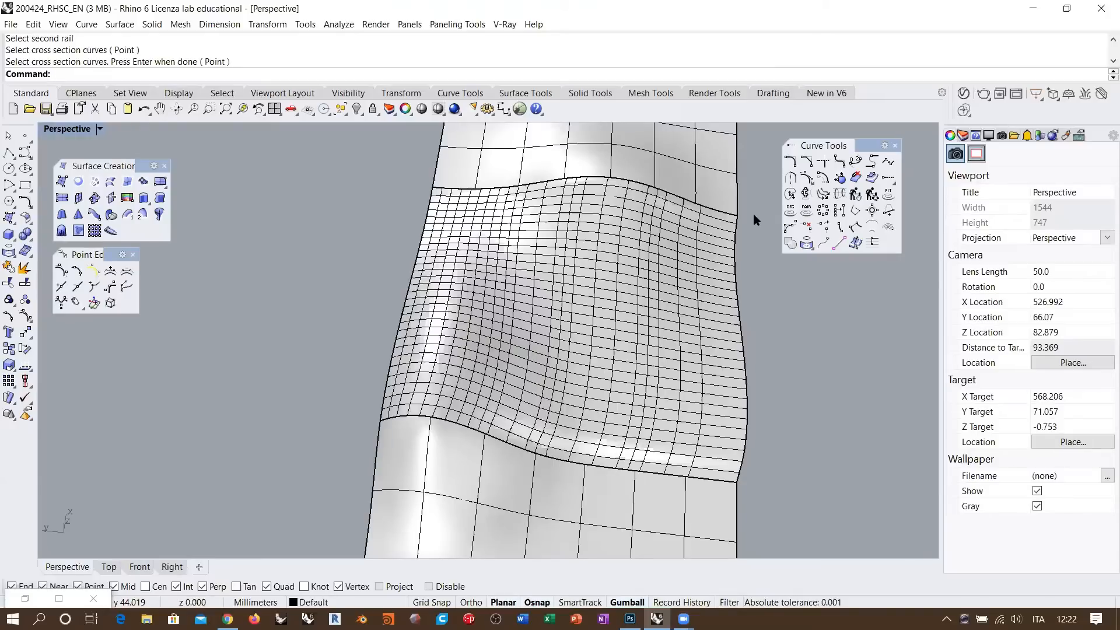
mouse_move(671, 318)
right_mouse_down()
mouse_move(569, 270)
mouse_move(575, 230)
mouse_move(671, 299)
right_mouse_up()
right_click_drag(390, 317, 352, 366)
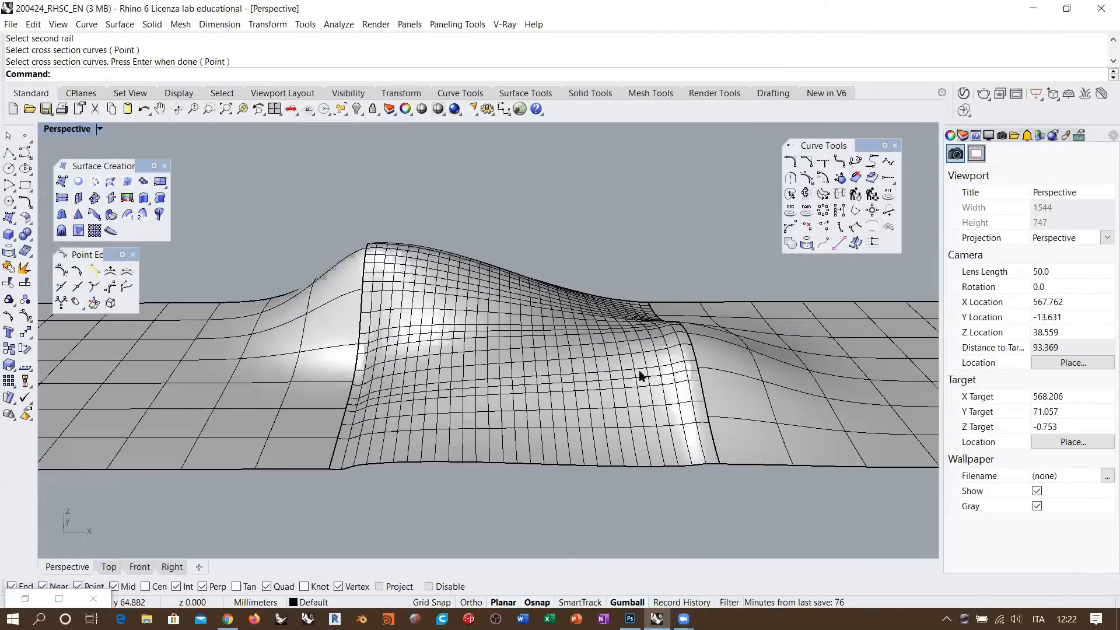
right_click_drag(670, 283, 627, 393)
left_click(649, 346)
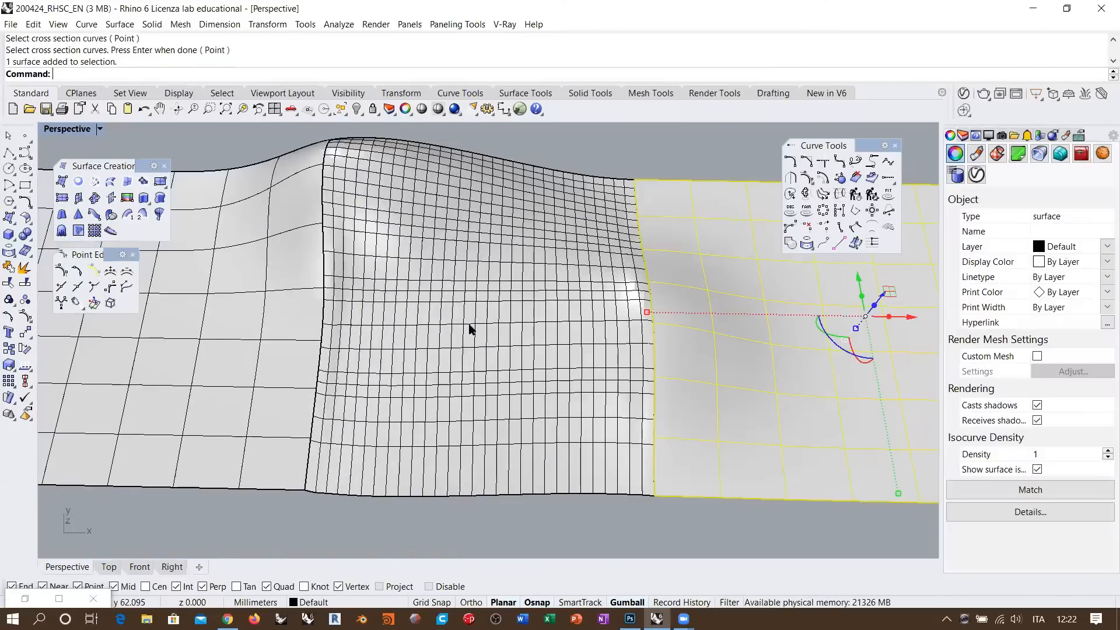
left_click(468, 324, "shift")
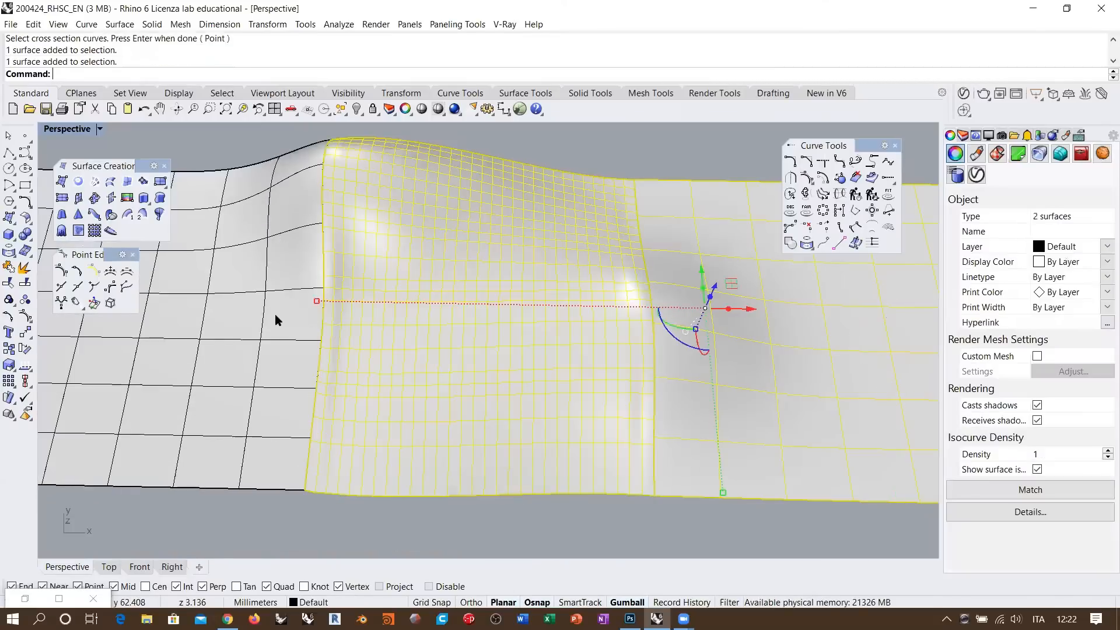
left_click(183, 287, "shift")
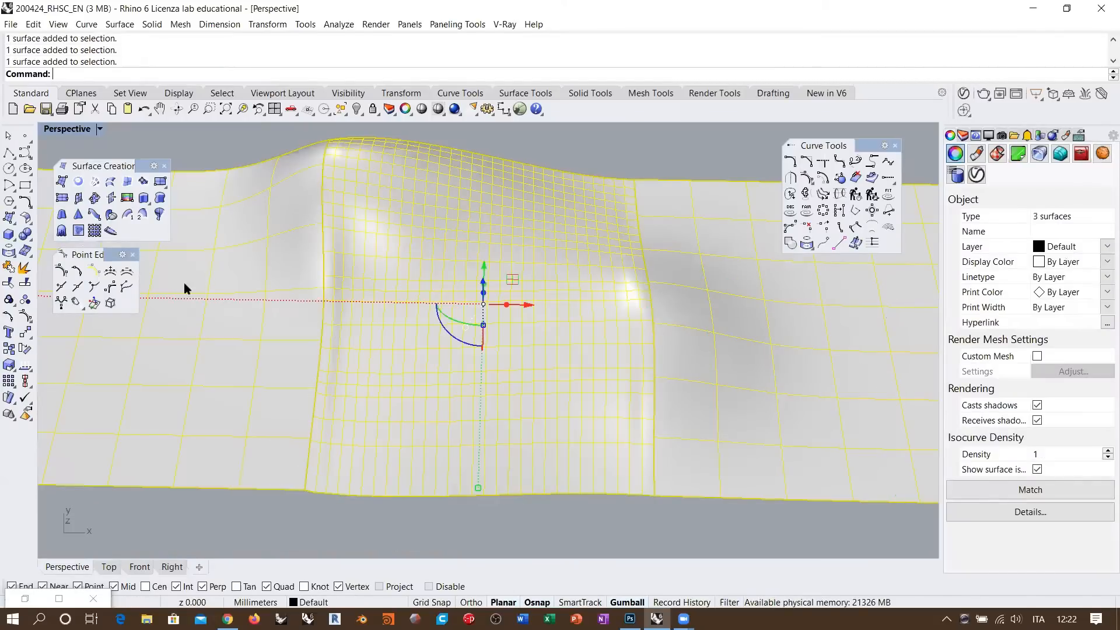
left_click(25, 364)
left_click(43, 404)
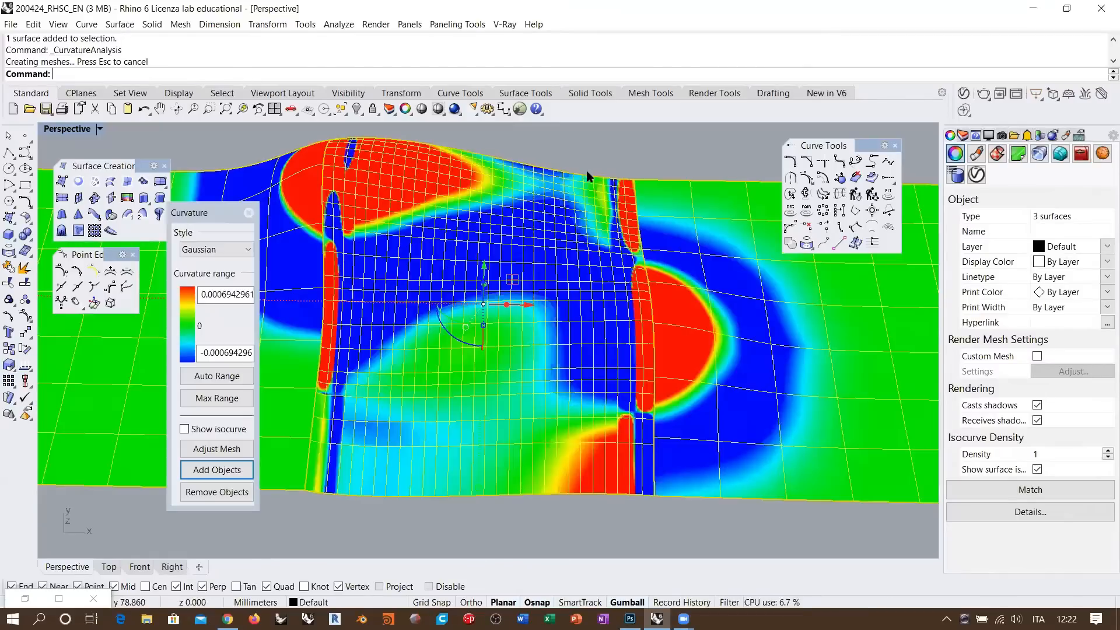
- Examine the curvature colours at close range along the seams between the sweep and the adjoining surfaces
right_click_drag(613, 322, 611, 330)
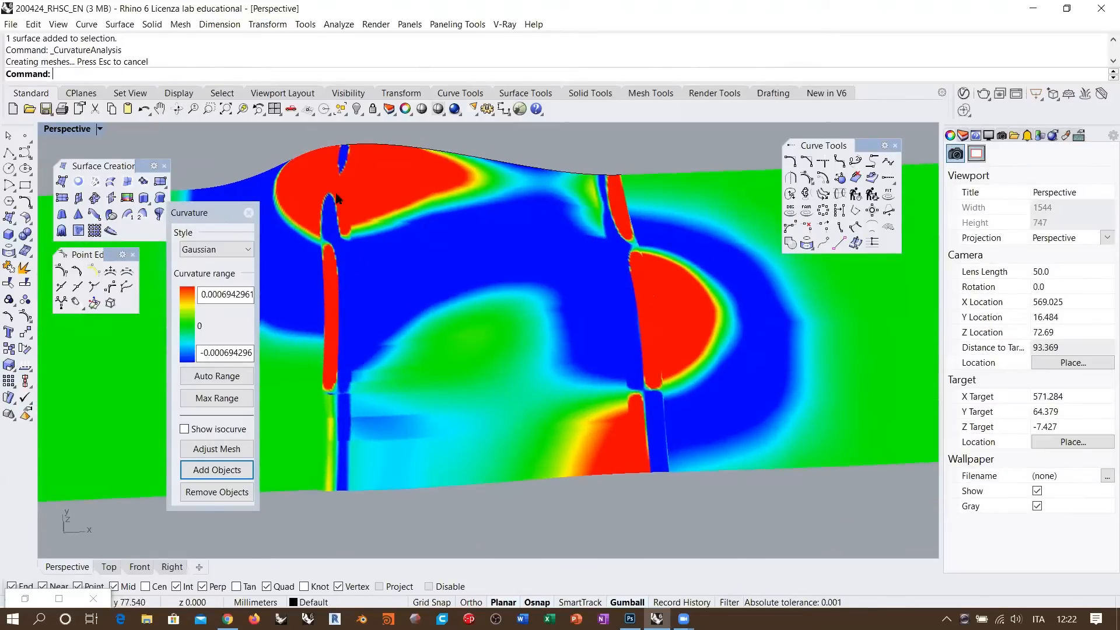
right_click_drag(355, 391, 421, 371, "shift")
scroll(421, 371, "up", 10)
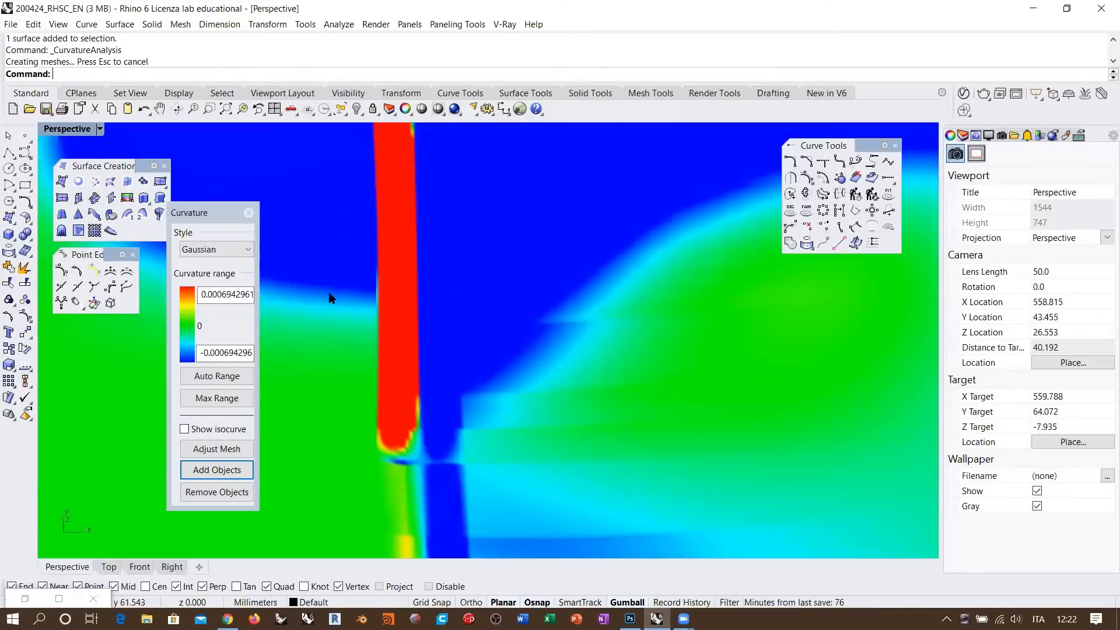
scroll(373, 305, "up", 8)
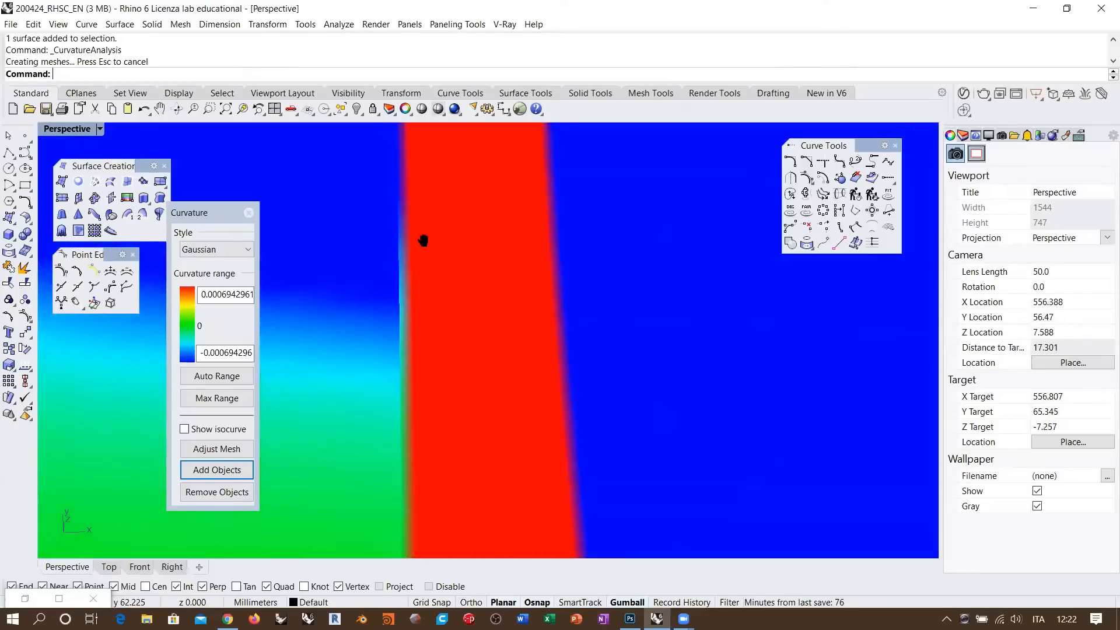
right_click_drag(423, 240, 305, 242, "shift")
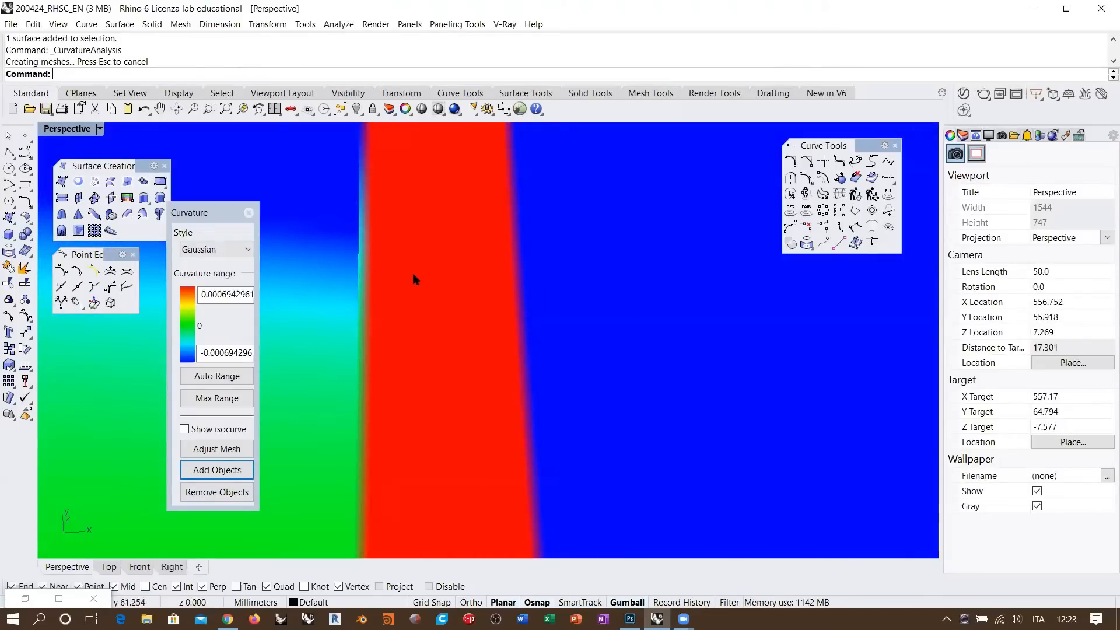
scroll(492, 280, "down", 3)
scroll(377, 320, "down", 2)
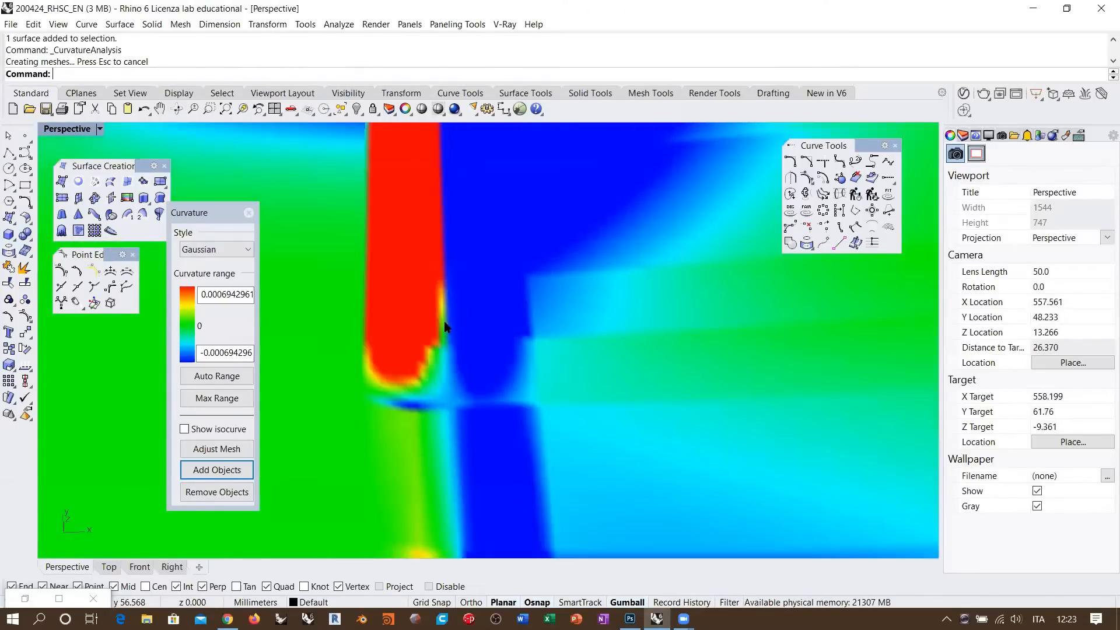
scroll(411, 383, "down", 4)
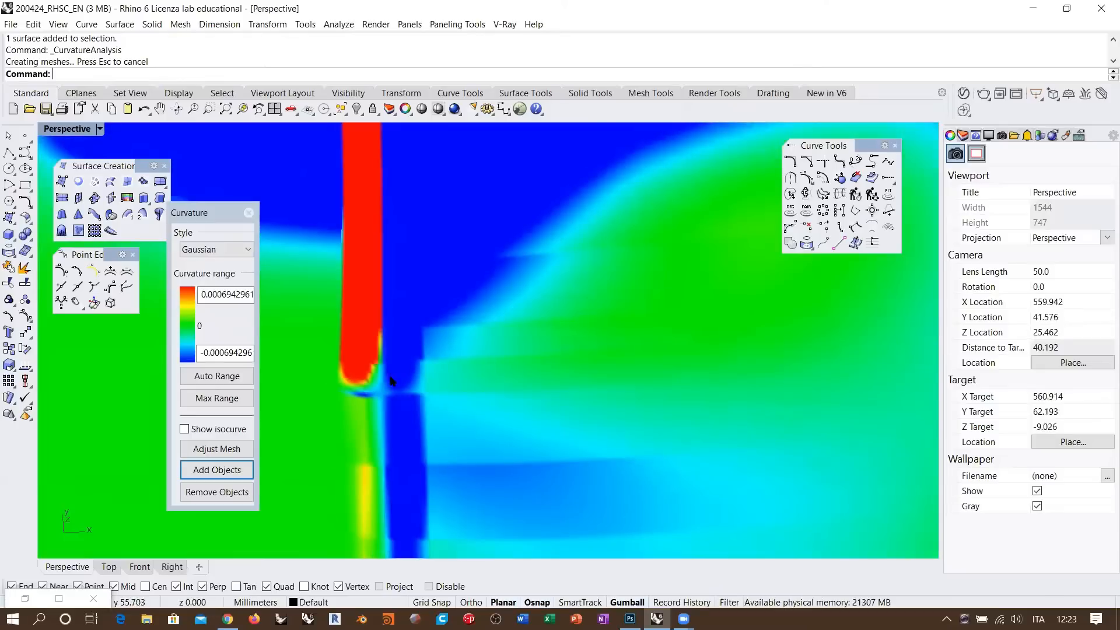
scroll(395, 414, "down", 7)
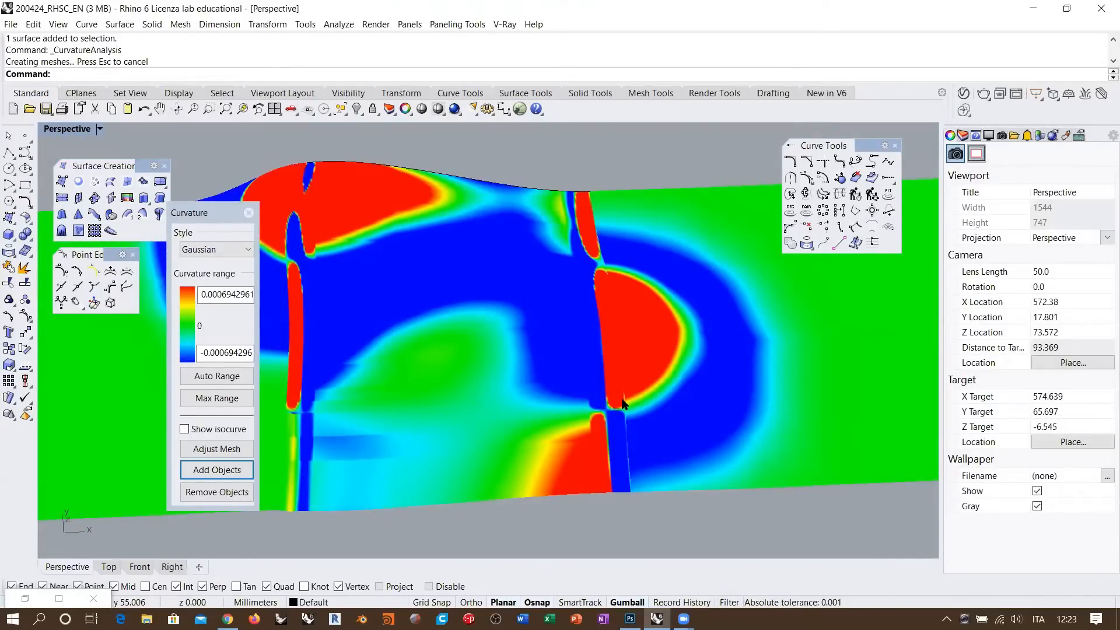
- Compare the sweep's outer edge with the cross-section curve at close range, selecting the curve to distinguish it from the surface
right_click_drag(544, 386, 713, 270)
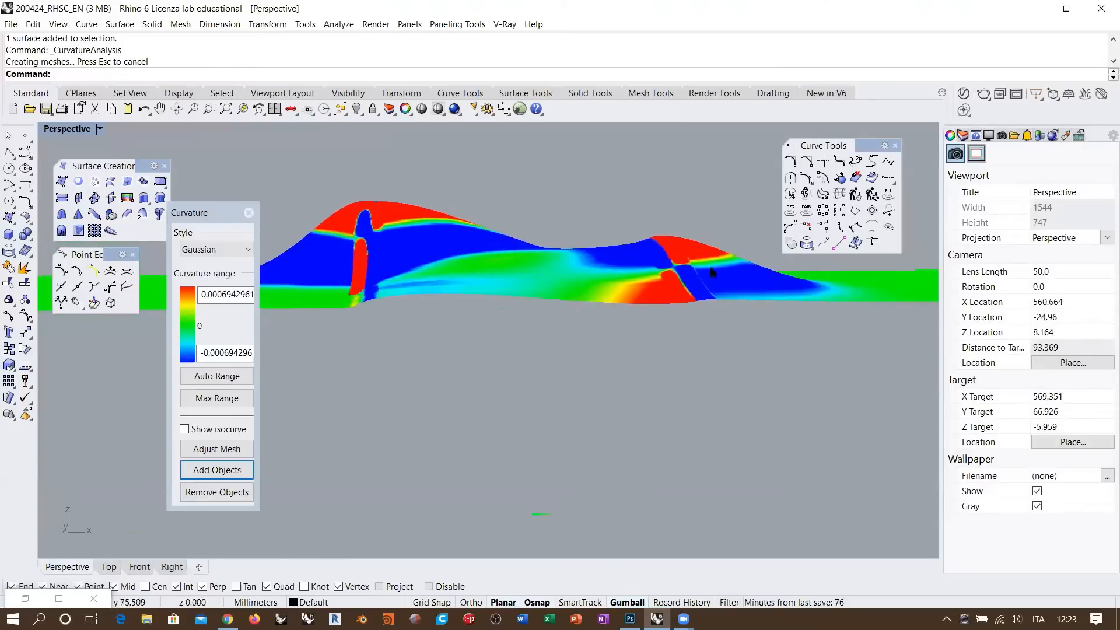
right_click_drag(636, 259, 590, 405)
scroll(647, 331, "up", 9)
right_click_drag(626, 481, 617, 369, "shift")
scroll(640, 430, "up", 4)
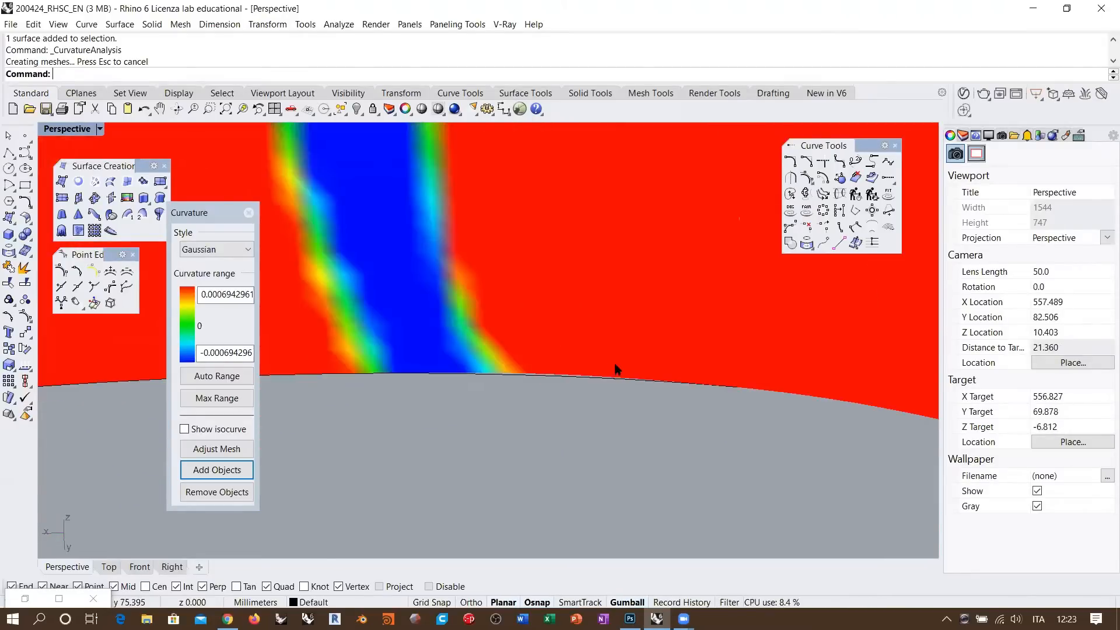
scroll(665, 362, "up", 1)
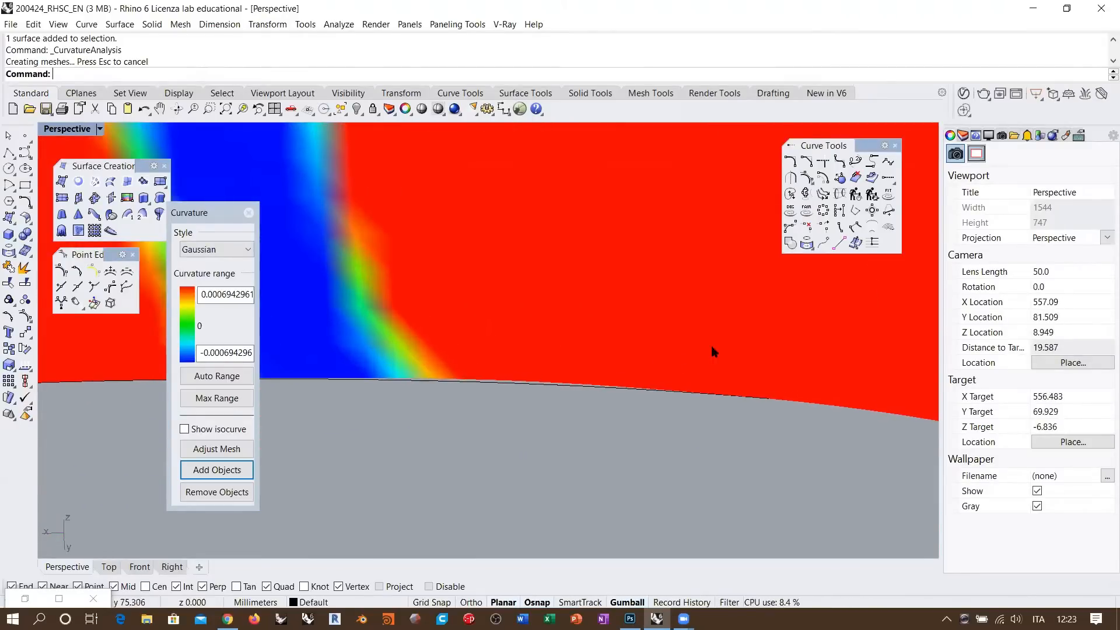
left_click(513, 390)
left_click(548, 422)
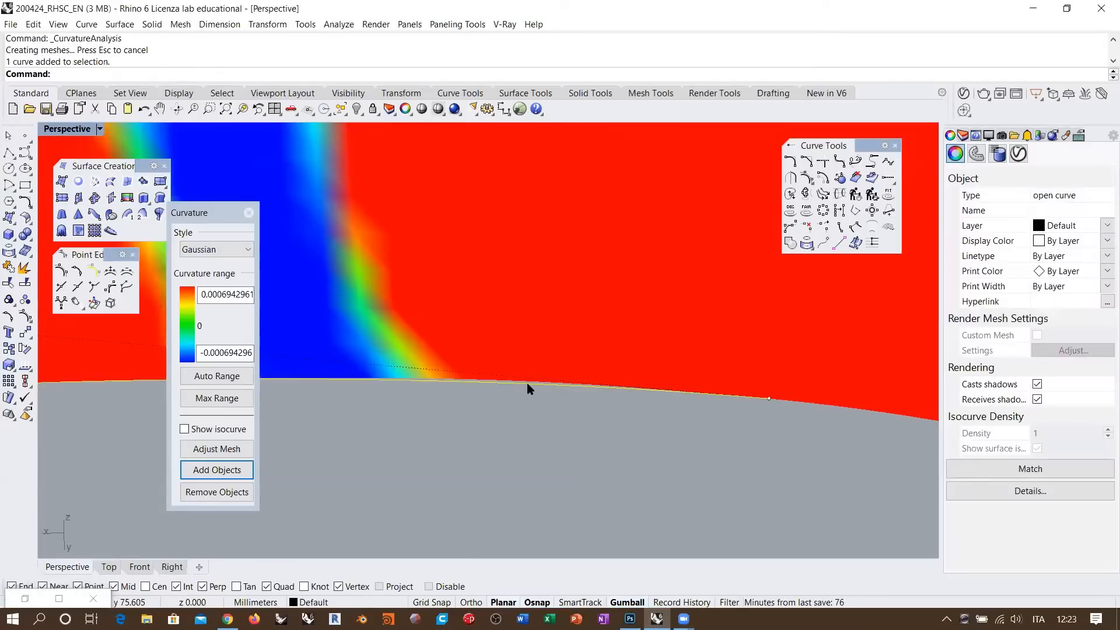
right_click_drag(518, 395, 652, 385)
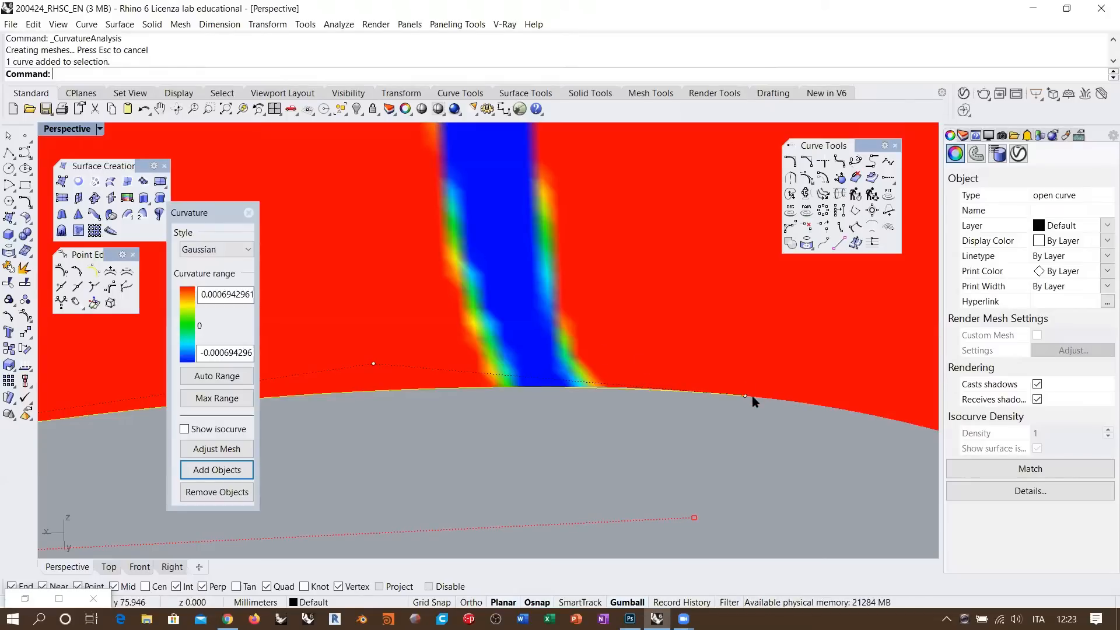
scroll(650, 391, "up", 4)
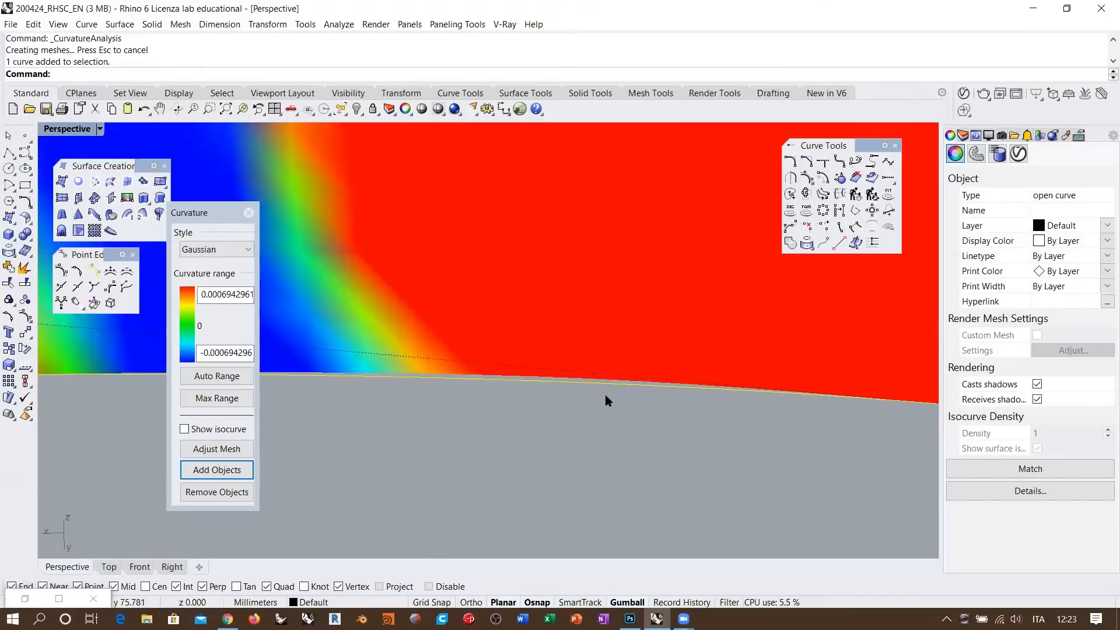
scroll(616, 394, "down", 4)
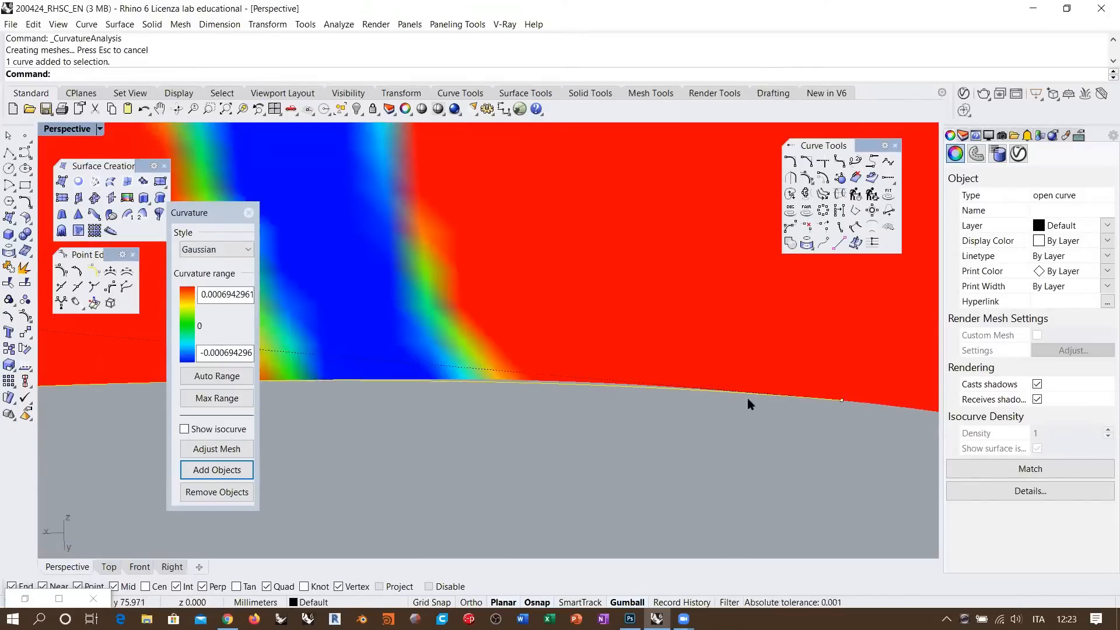
left_click(621, 386)
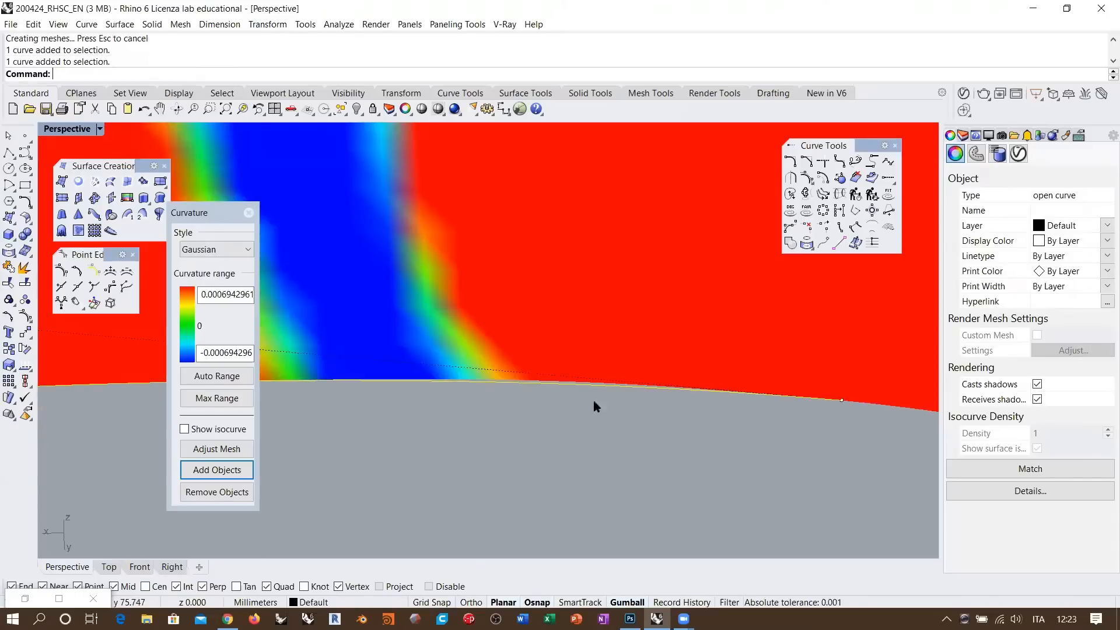
left_click(648, 413)
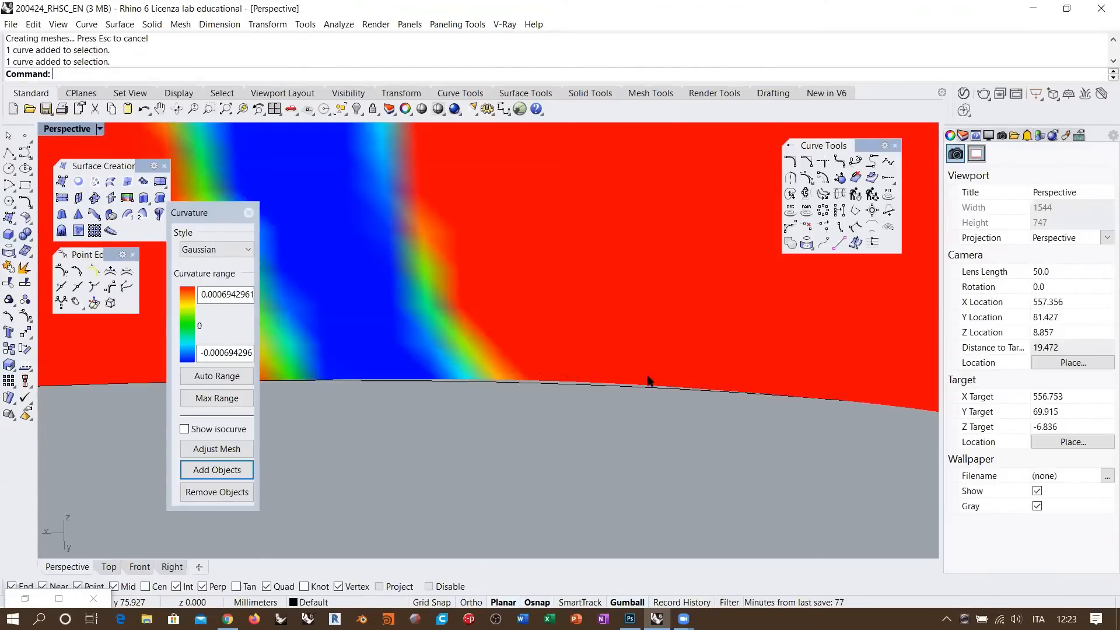
- Move the curvature dialog aside and examine the Gaussian colours across all three surfaces from above and at an angle
scroll(648, 377, "down", 9)
scroll(645, 375, "down", 6)
right_click_drag(617, 350, 608, 390)
right_click_drag(584, 353, 603, 380, "shift")
right_click_drag(561, 312, 555, 330, "shift")
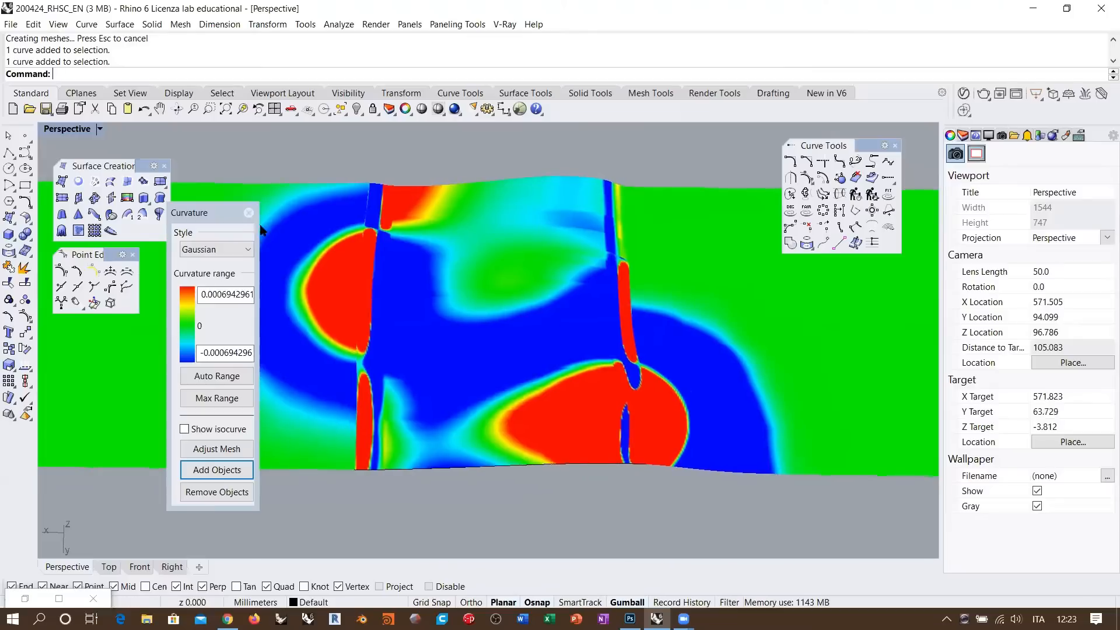
left_click_drag(204, 218, 170, 244)
right_click_drag(515, 321, 500, 317, "shift")
right_click_drag(610, 222, 606, 241, "shift")
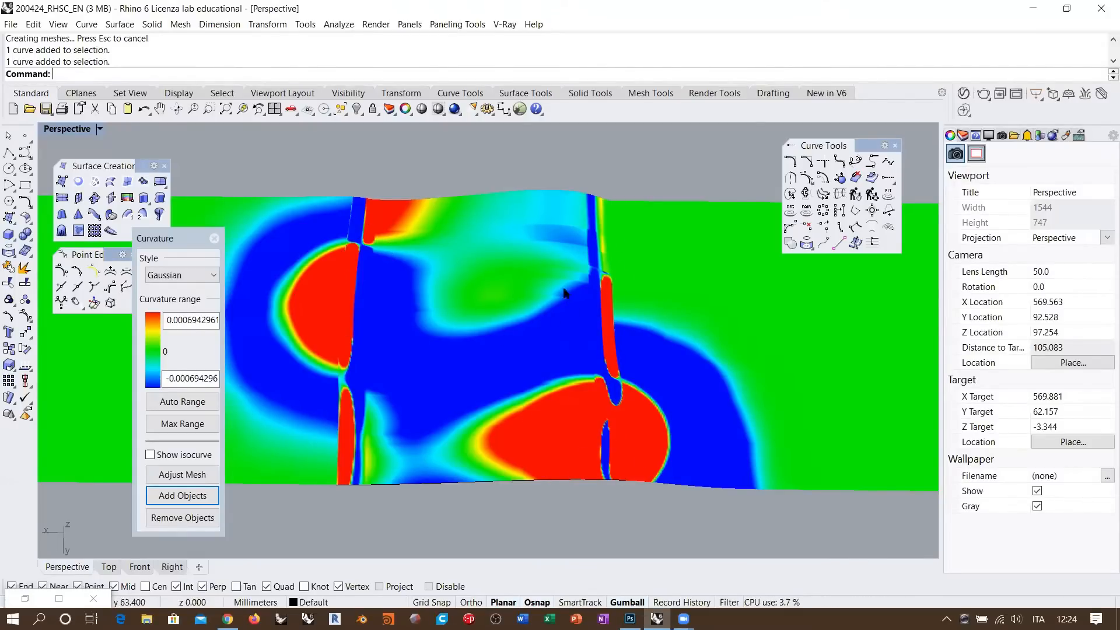
right_click_drag(492, 343, 599, 273)
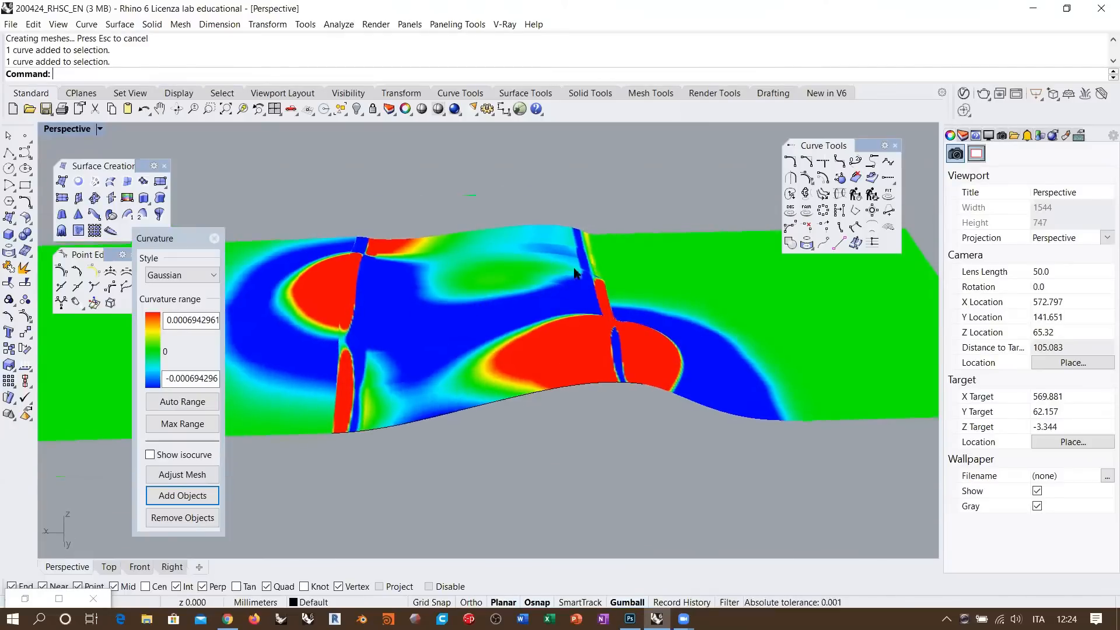
- Close the curvature analysis and delete the two-rail sweep surface that spans the gap
right_click_drag(503, 264, 573, 278)
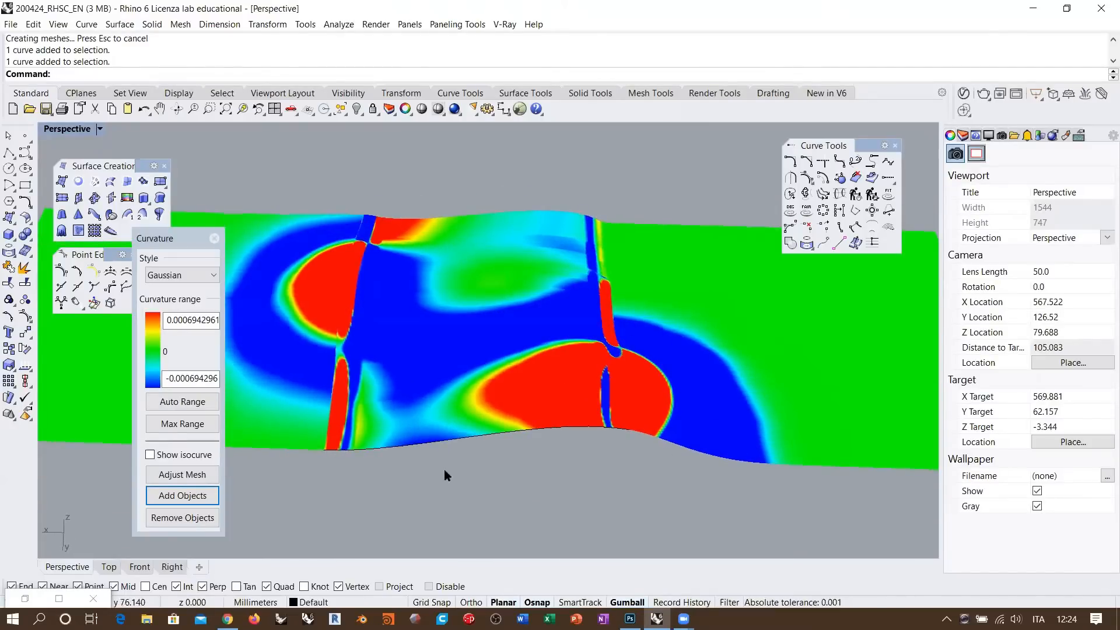
left_click(214, 238)
right_click_drag(488, 347, 522, 372)
left_click(491, 360)
key("Delete")
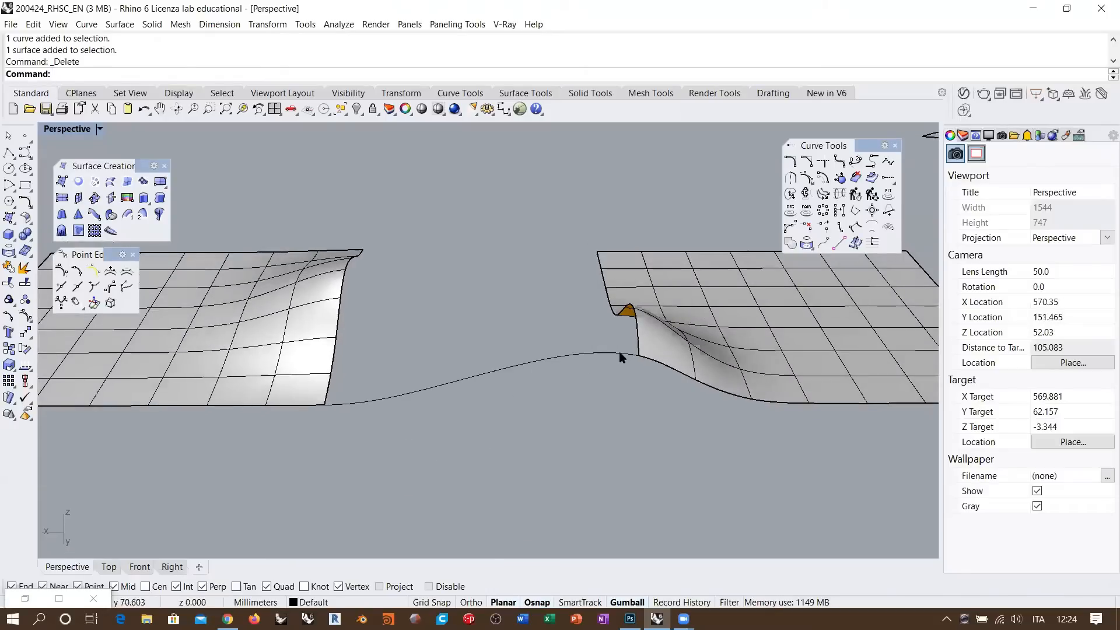
- Match the lower end of the connecting curve to the adjoining surface's border curve with Curvature continuity, preserving Curvature at the other end
left_click(520, 365)
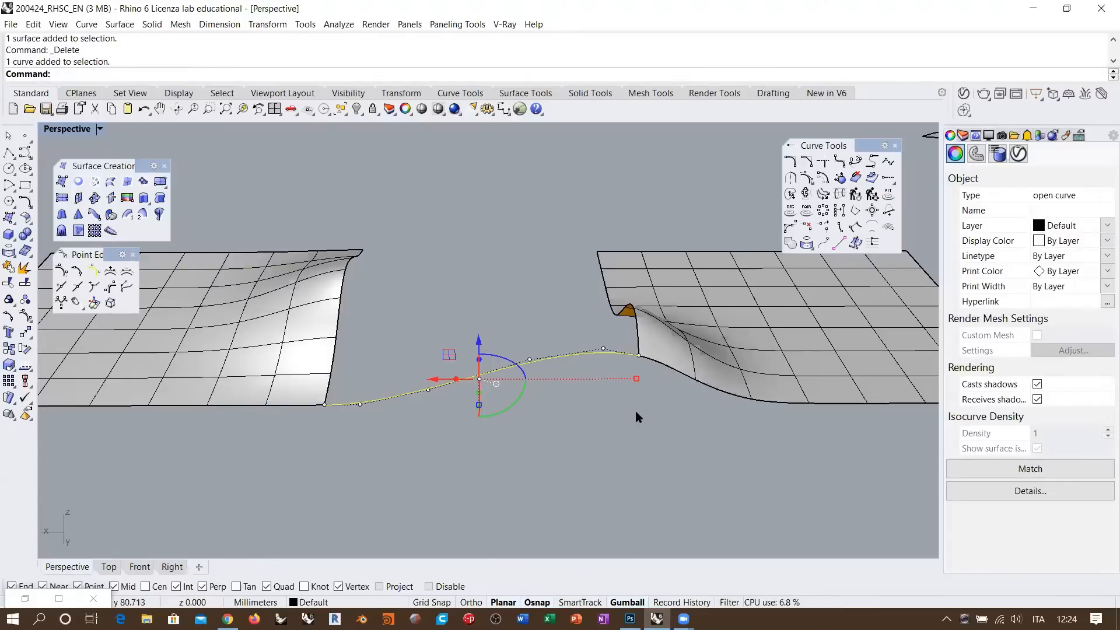
scroll(610, 411, "up", 3)
right_click_drag(531, 401, 501, 312)
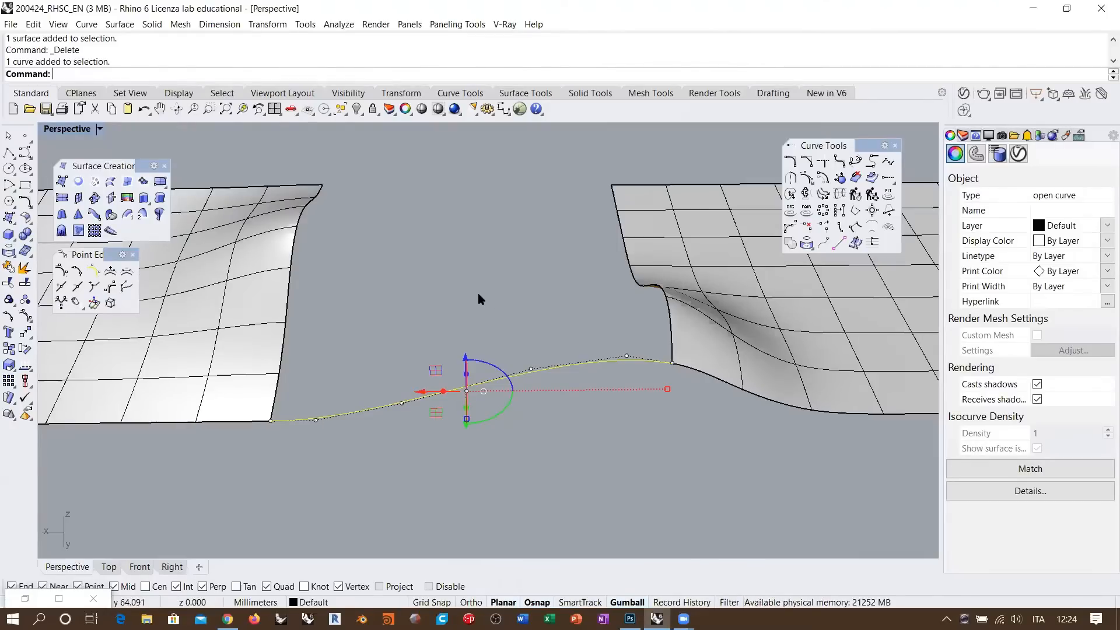
left_click(478, 295)
left_click(368, 409)
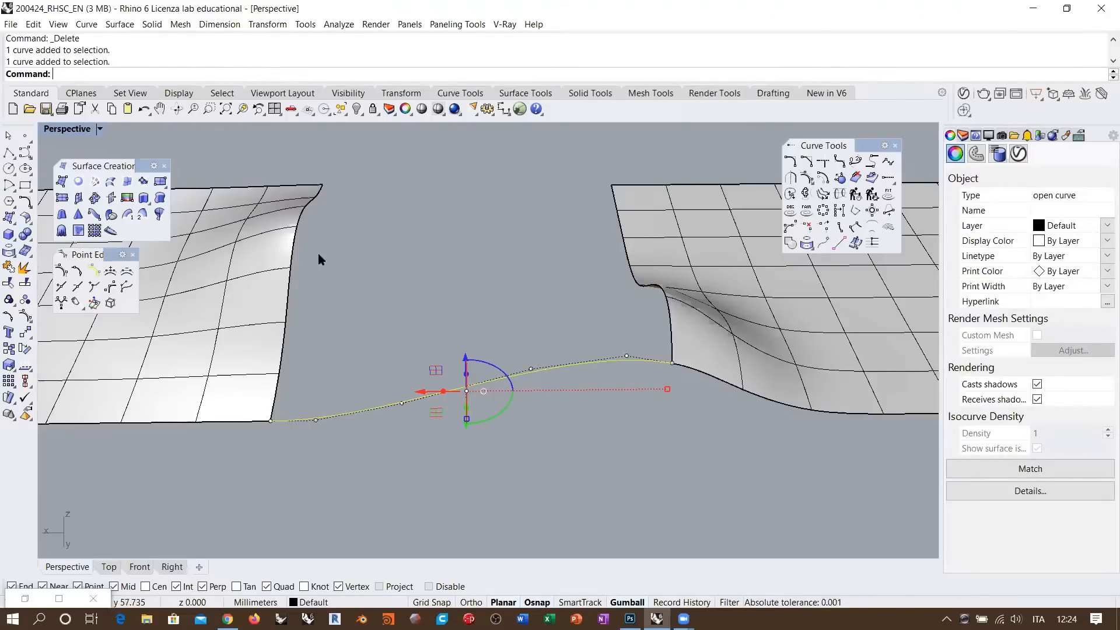
left_click(888, 163)
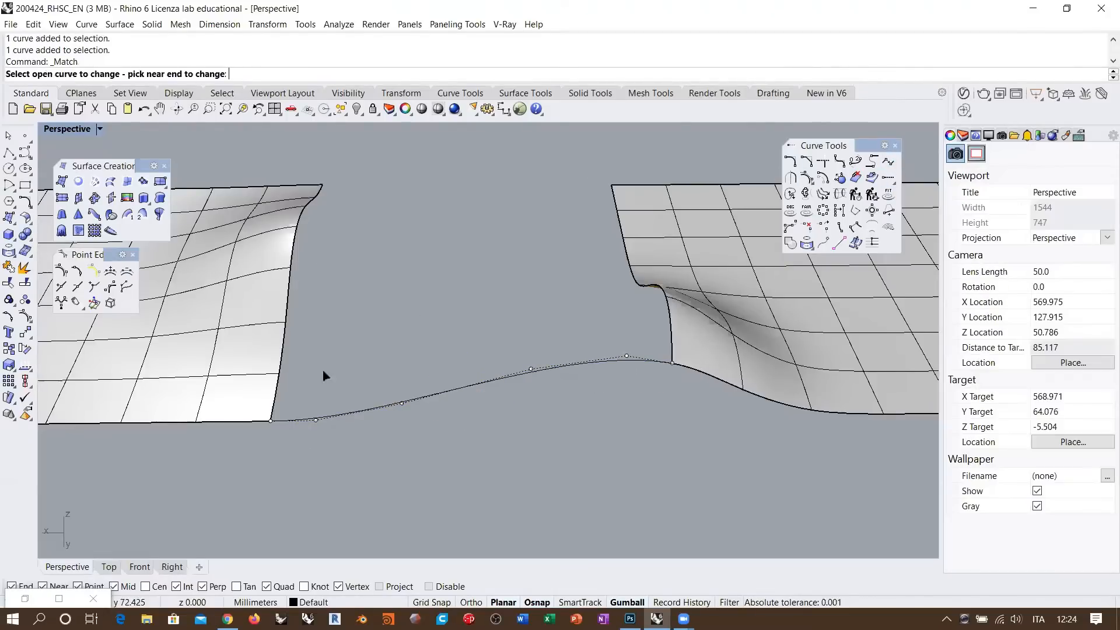
left_click(288, 422)
left_click(259, 423)
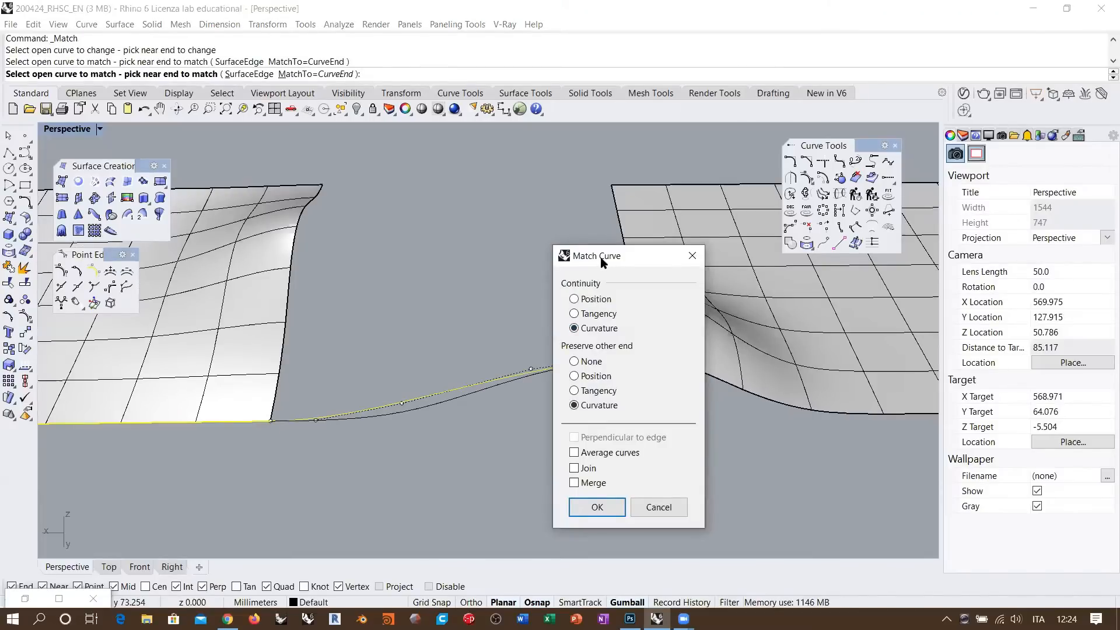
left_click_drag(598, 264, 766, 264)
left_click(765, 507)
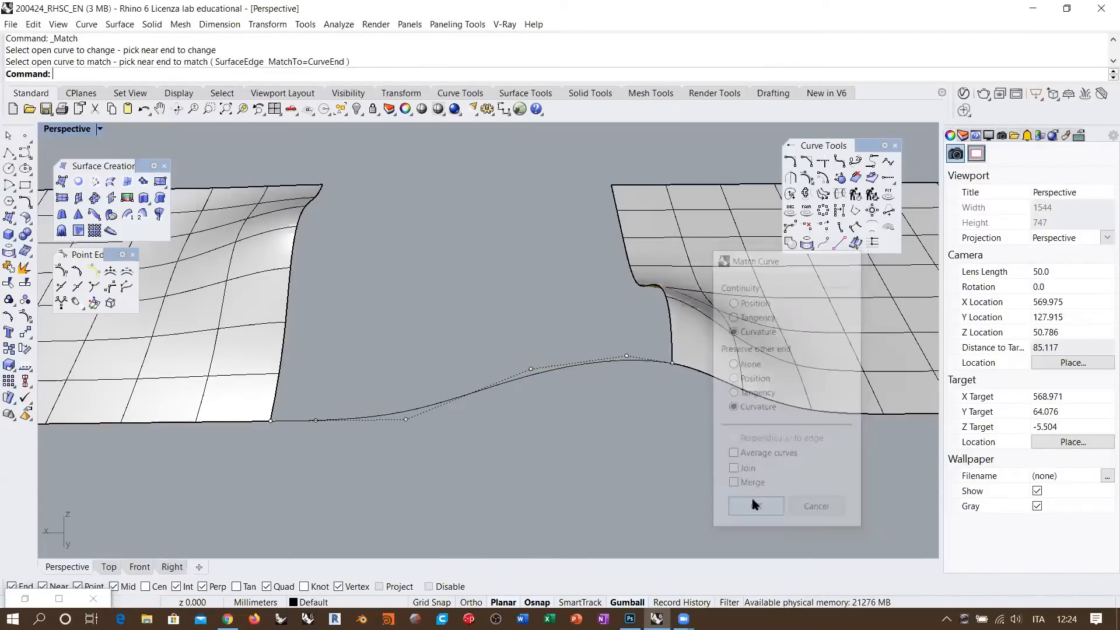
- Match the raised end of the connecting curve to the other surface's border curve, with Curvature continuity and Curvature preserved at the opposite end
key("Return")
left_click(641, 361)
left_click(691, 373)
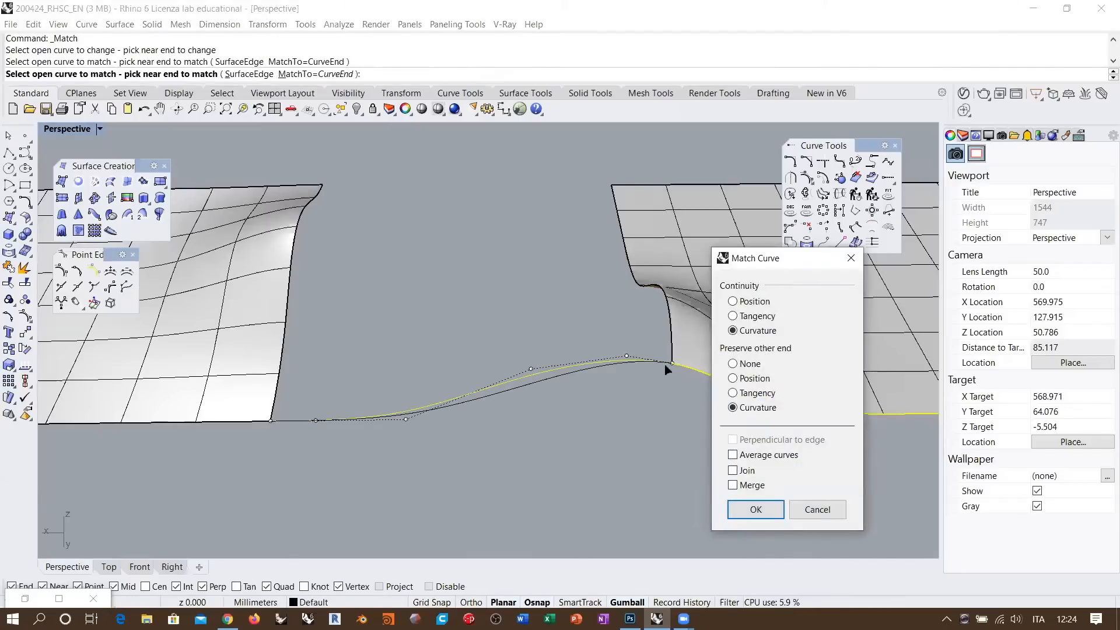
left_click(753, 509)
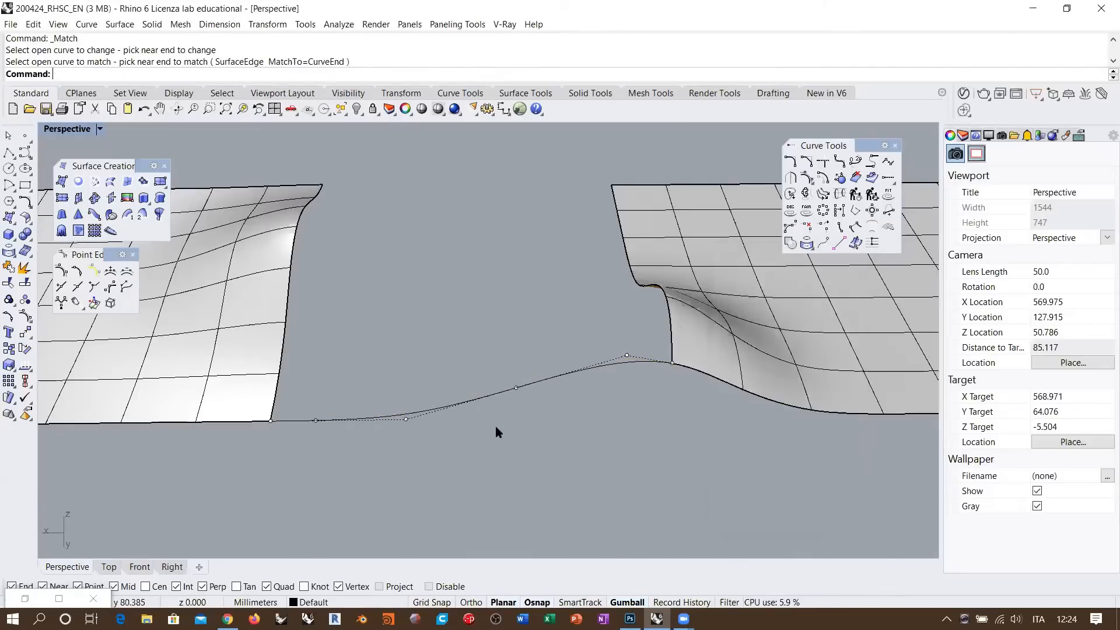
- Examine the matched curve by selecting its two middle control points and then the whole curve
left_click(404, 422)
left_click_drag(502, 360, 559, 434)
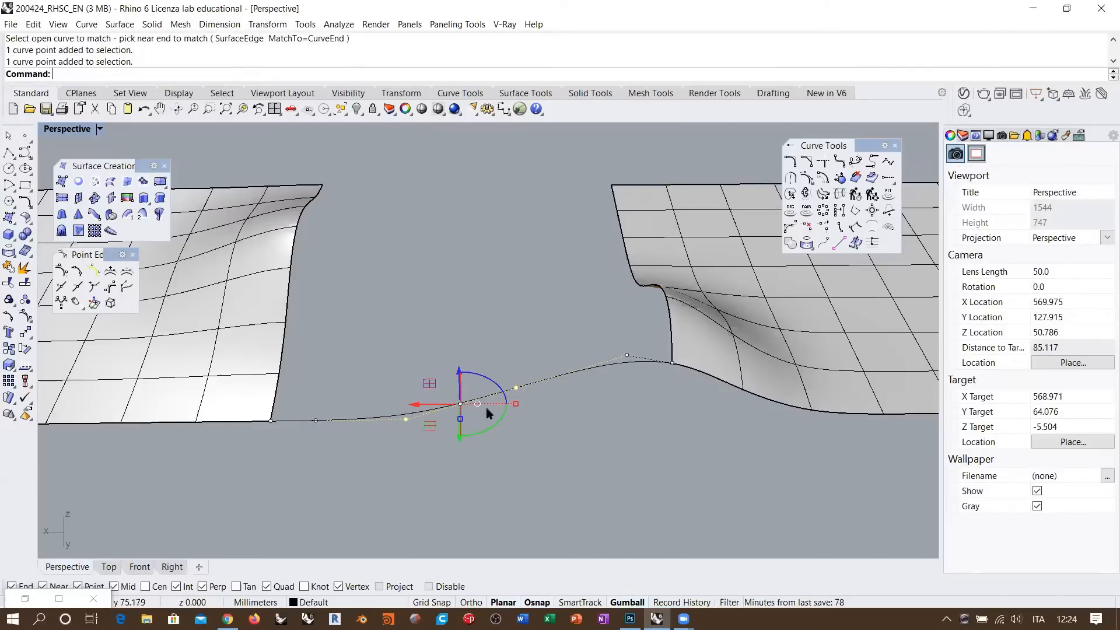
left_click(278, 421)
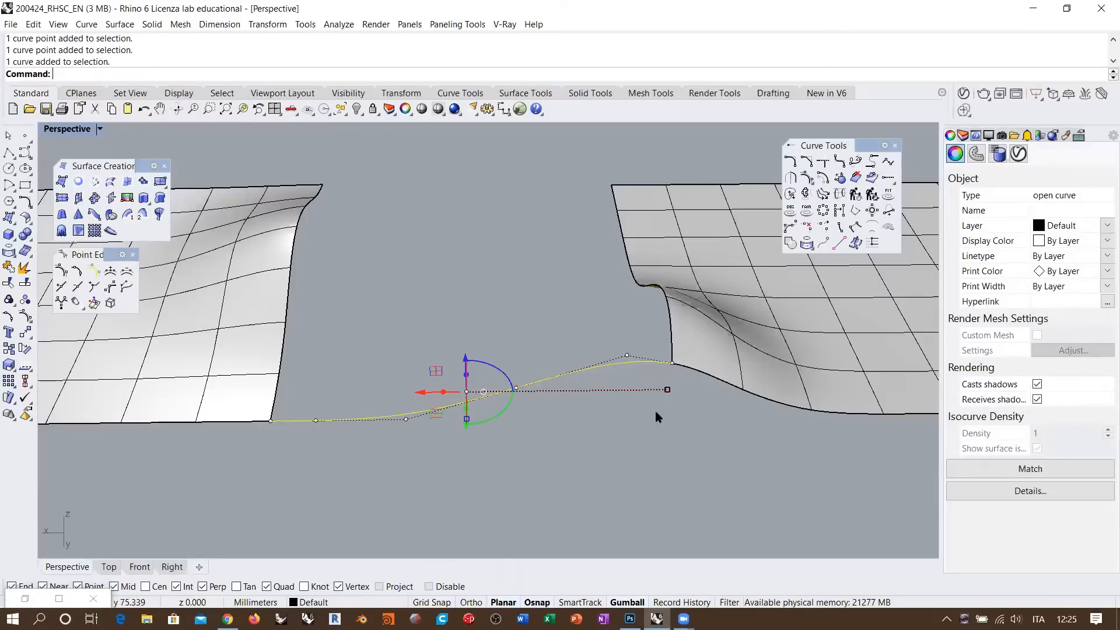
left_click(653, 429)
- Set up a two-rail sweep along the facing surface edges with the connecting curve as cross section, choosing Do not change cross sections
left_click(143, 214)
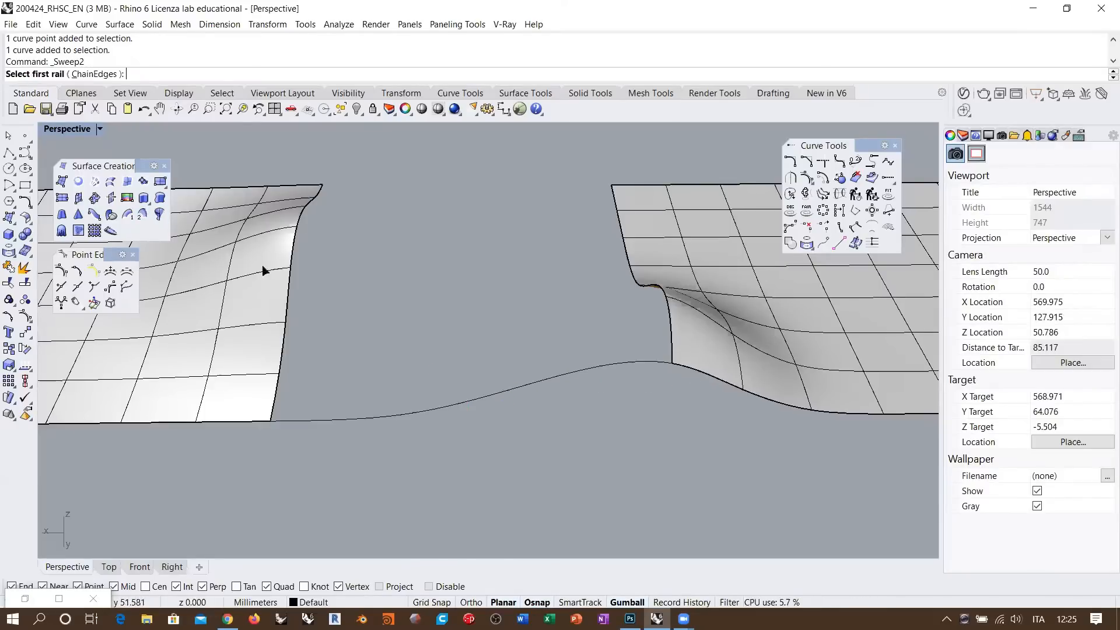
left_click(279, 378)
left_click(669, 334)
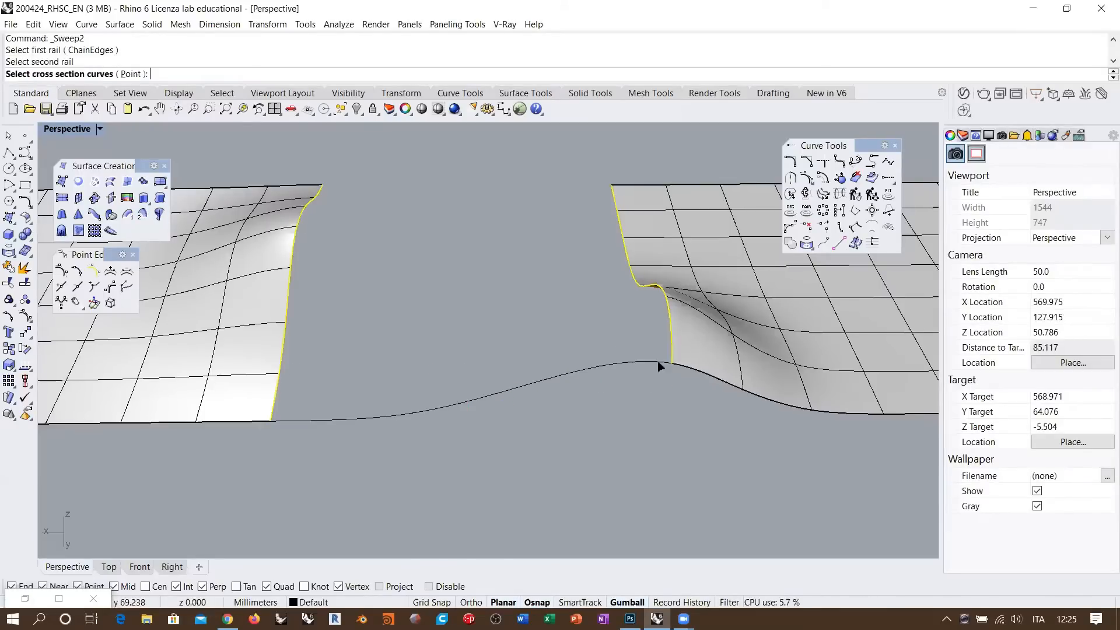
left_click(611, 370)
key("Return")
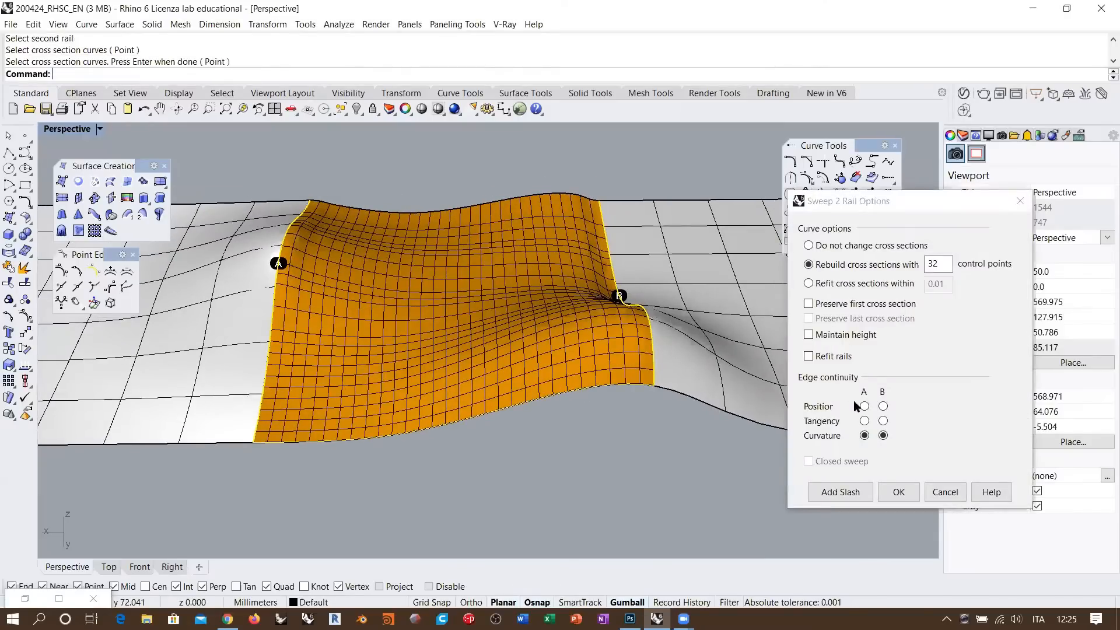
left_click(809, 246)
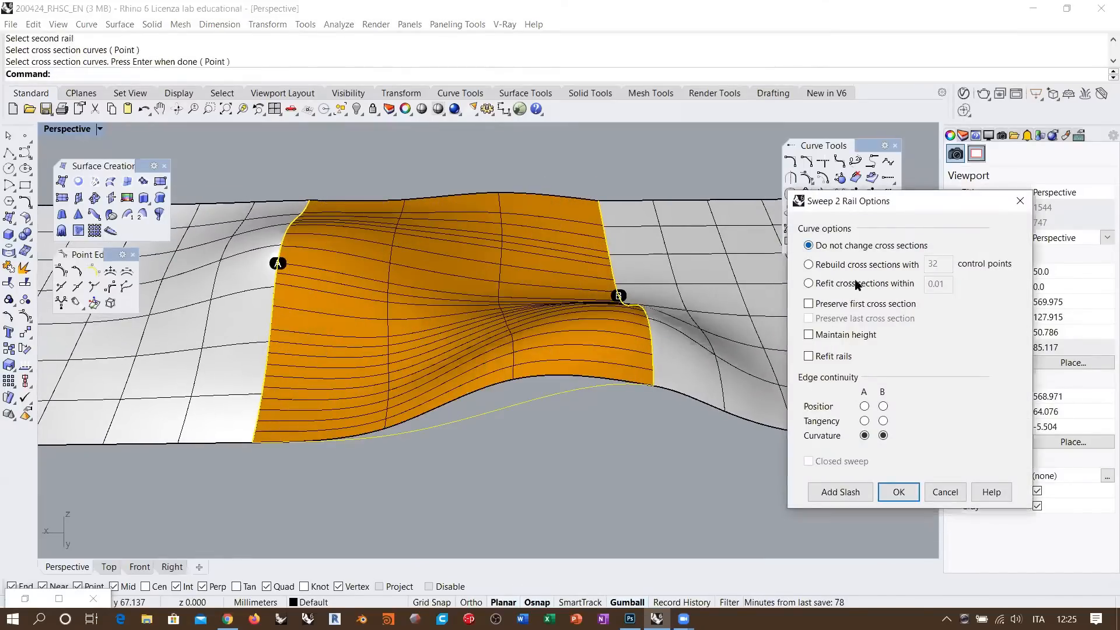
right_click_drag(566, 297, 644, 282)
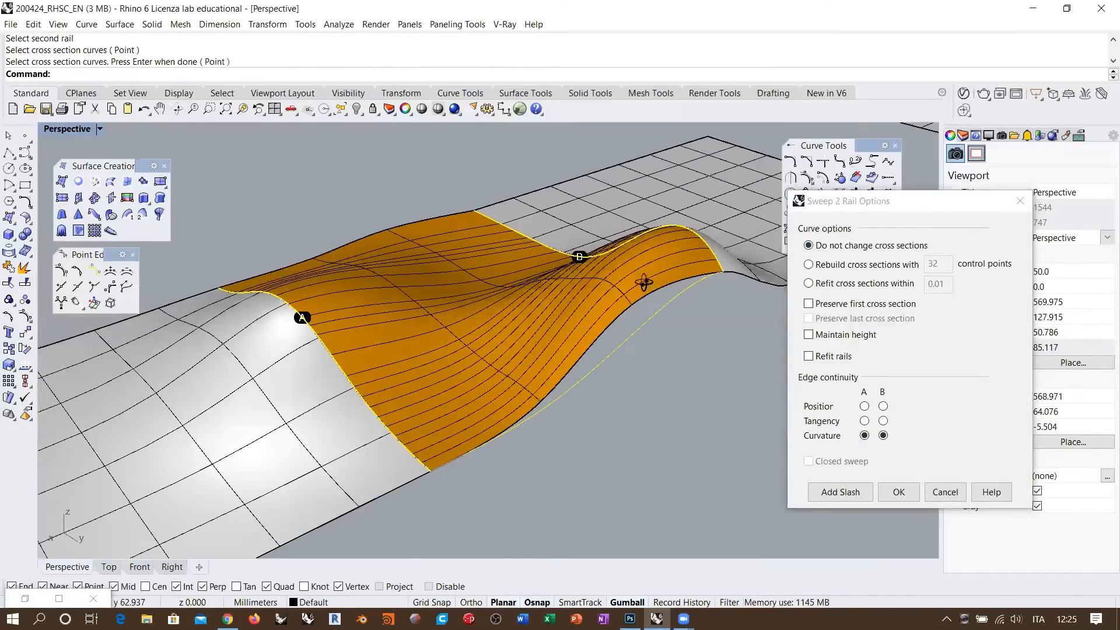
key("Home")
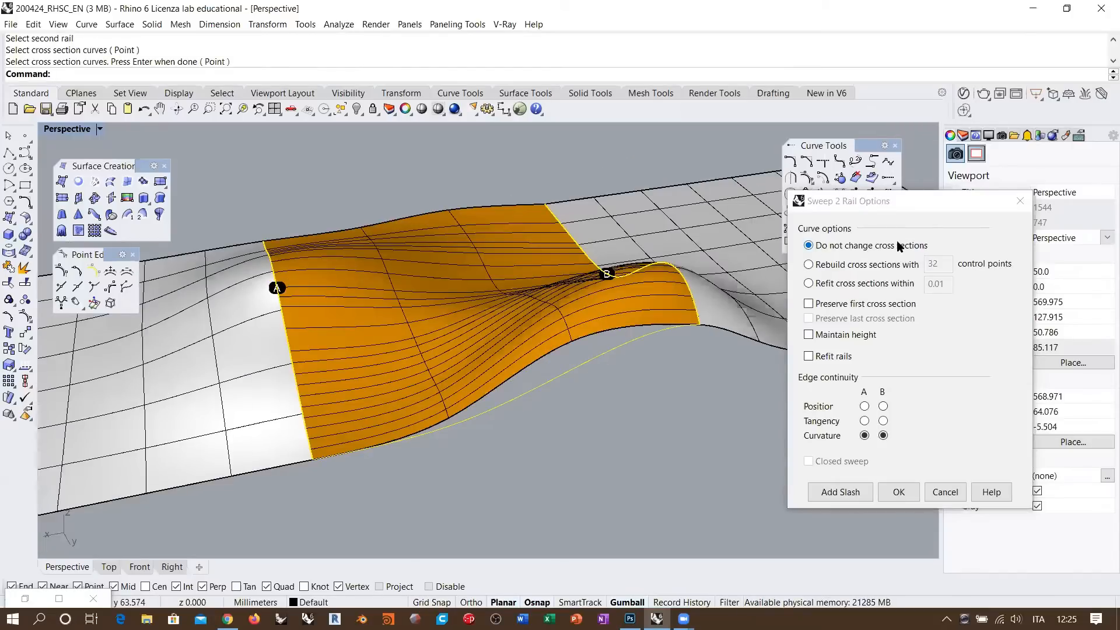
- Try Position continuity at both rails A and B and compare the previewed border with the cross-section curve
left_click(869, 410)
left_click(865, 406)
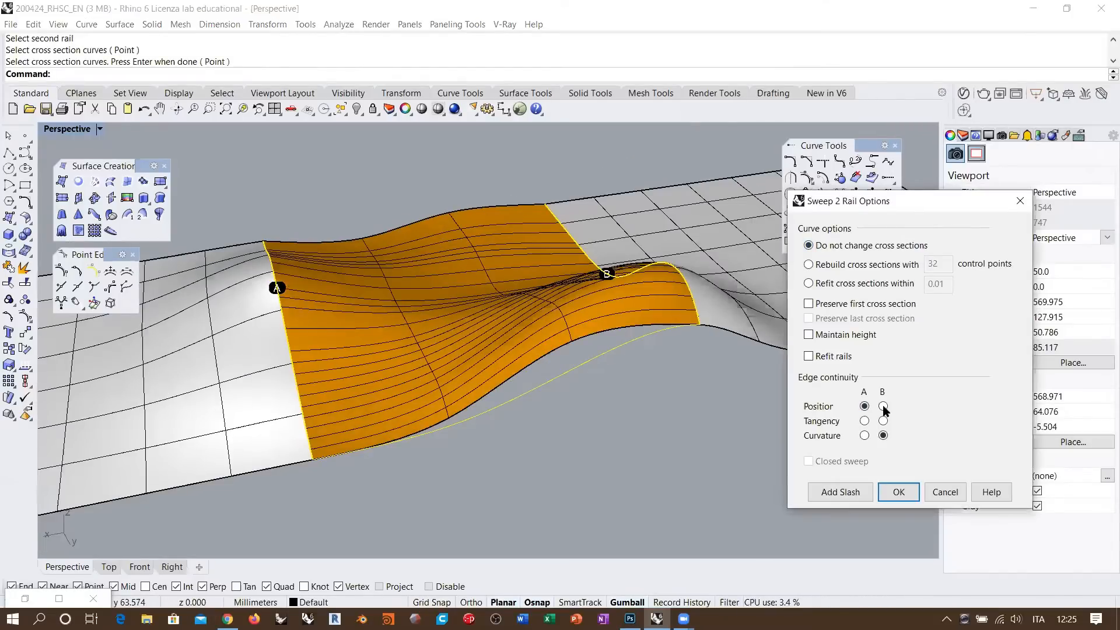
left_click(883, 407)
right_click_drag(664, 324, 676, 367)
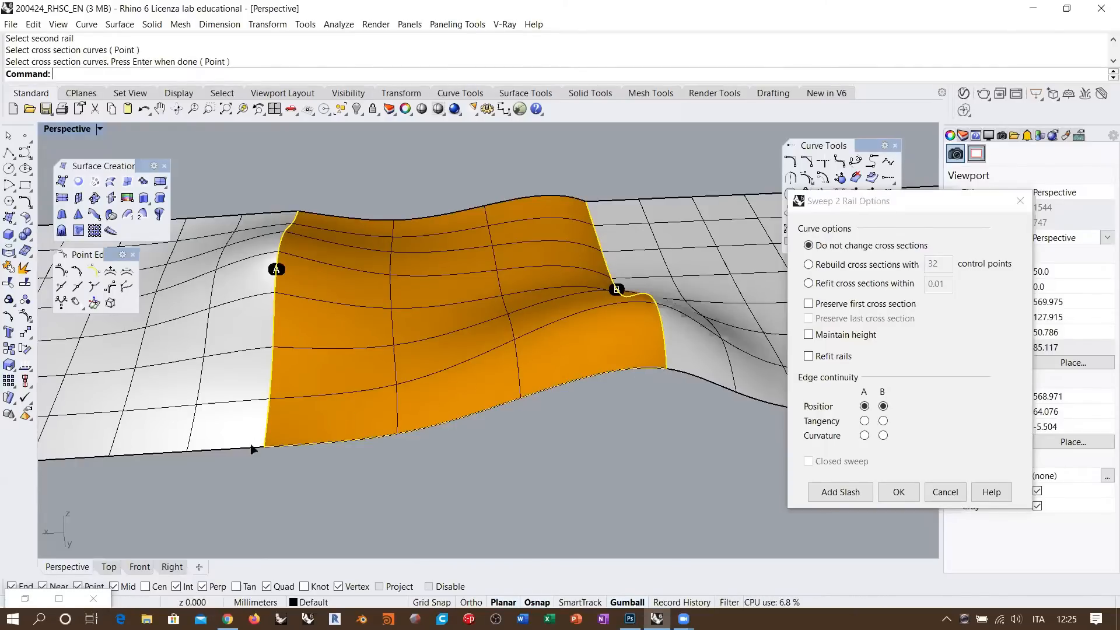
- Switch both rails back to Curvature continuity and examine how the previewed border relates to the cross-section curve from several angles
left_click(865, 436)
left_click(883, 436)
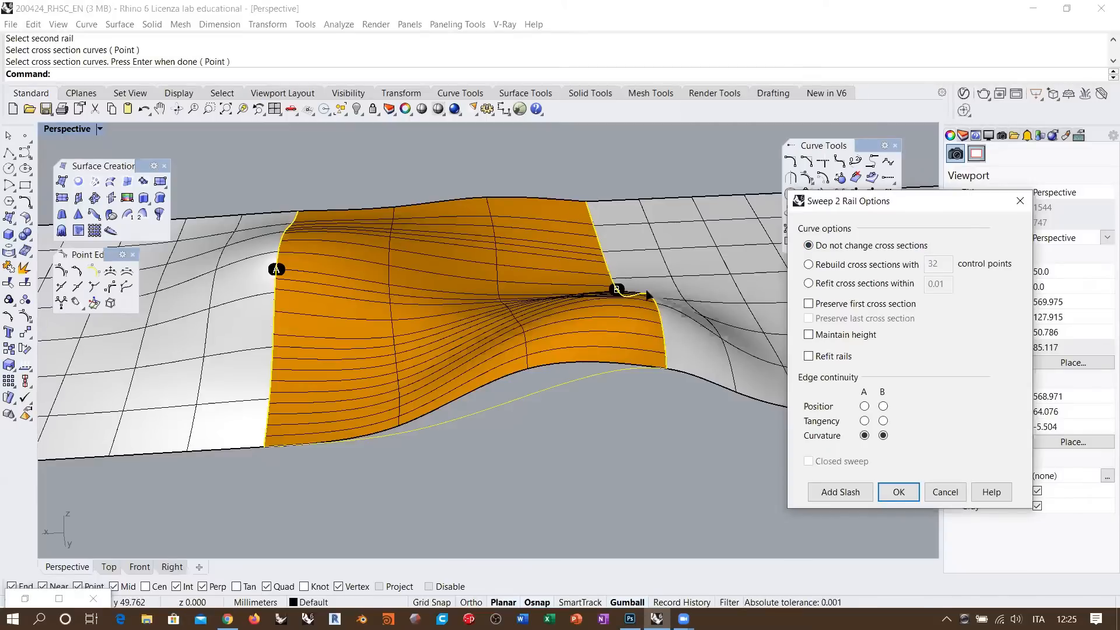
right_click_drag(658, 356, 558, 403)
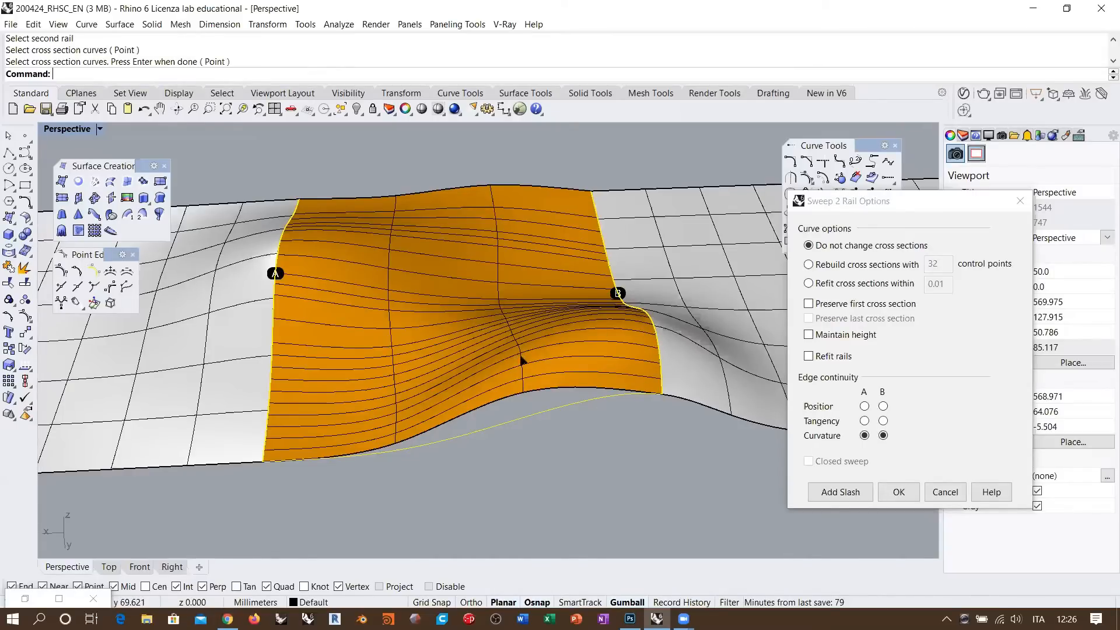
right_click_drag(623, 395, 670, 339)
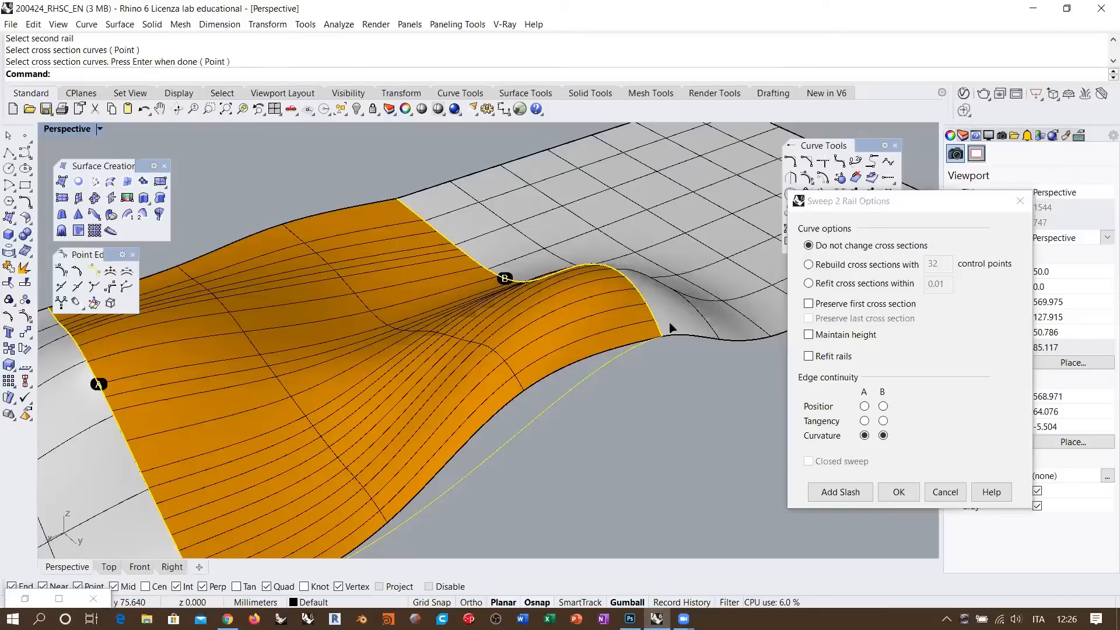
right_click_drag(645, 338, 607, 321)
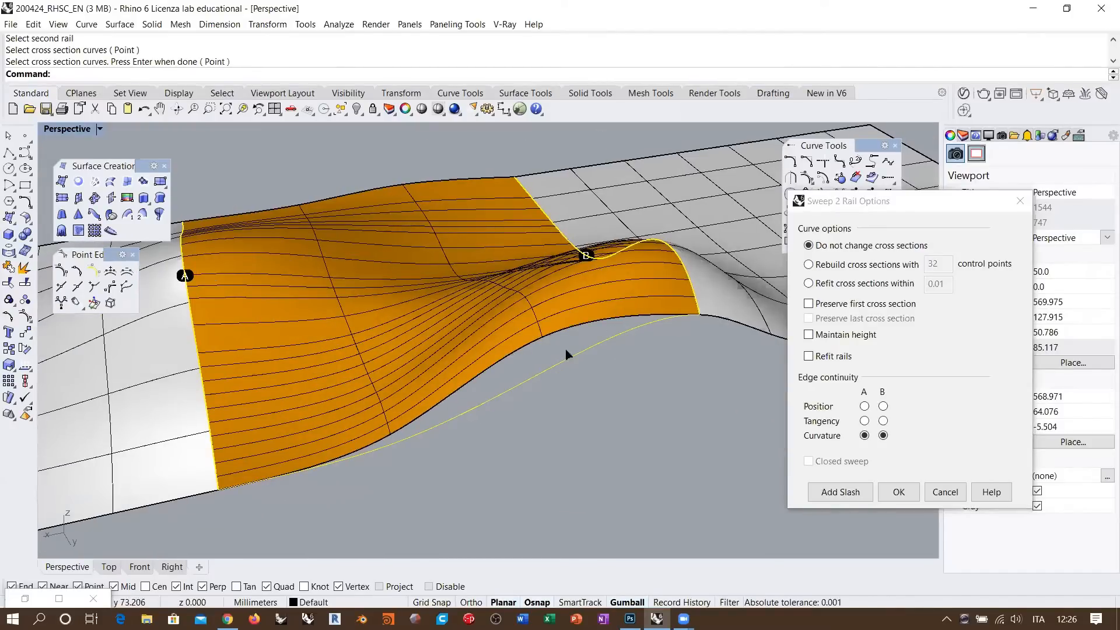
right_click_drag(566, 354, 515, 457)
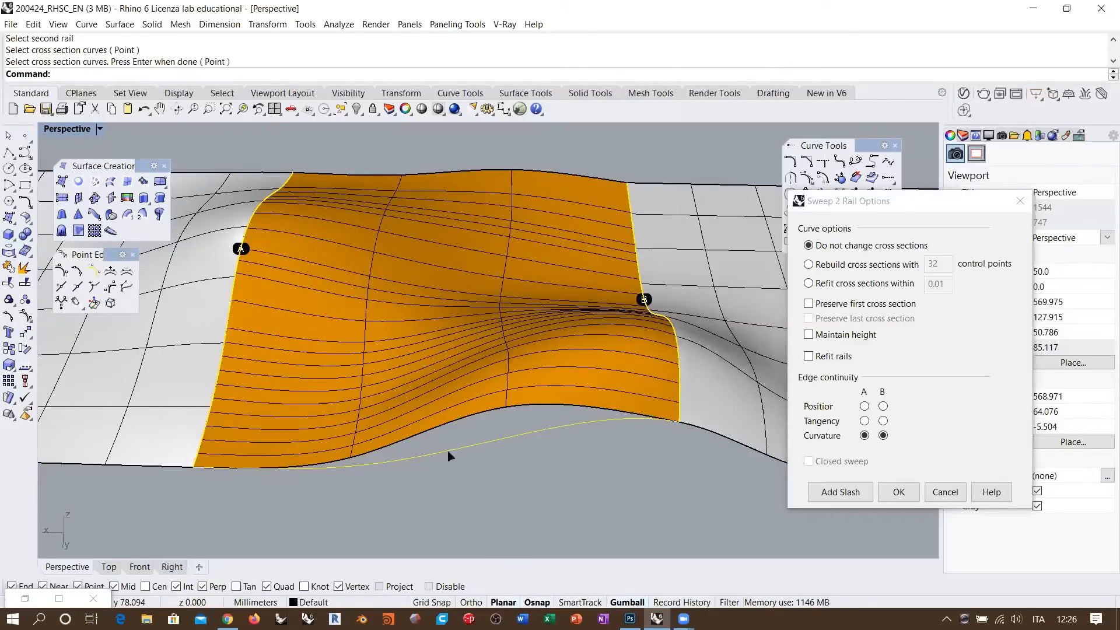
- Create the two-rail sweep with Position continuity at both rails and inspect the surface along its seams
left_click(865, 407)
left_click(883, 407)
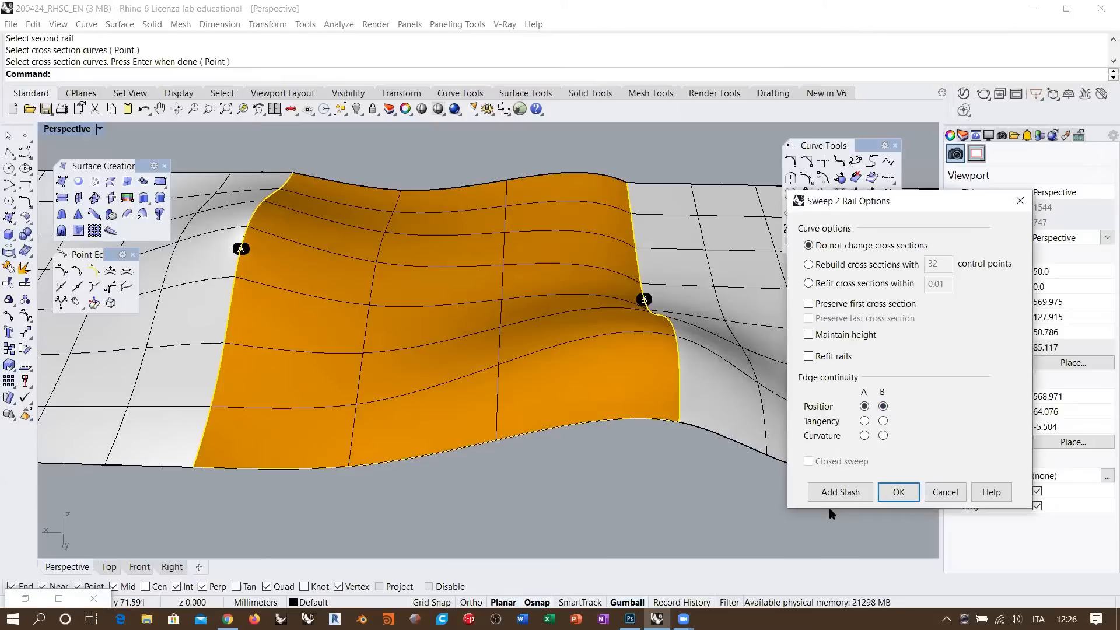
left_click(899, 492)
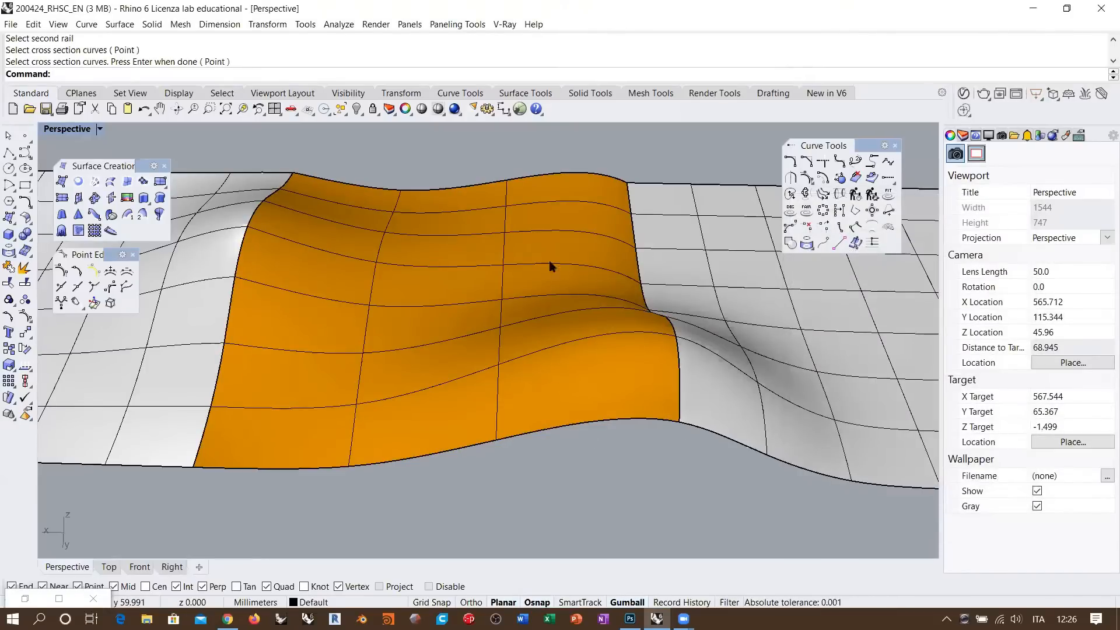
right_click_drag(599, 282, 610, 321)
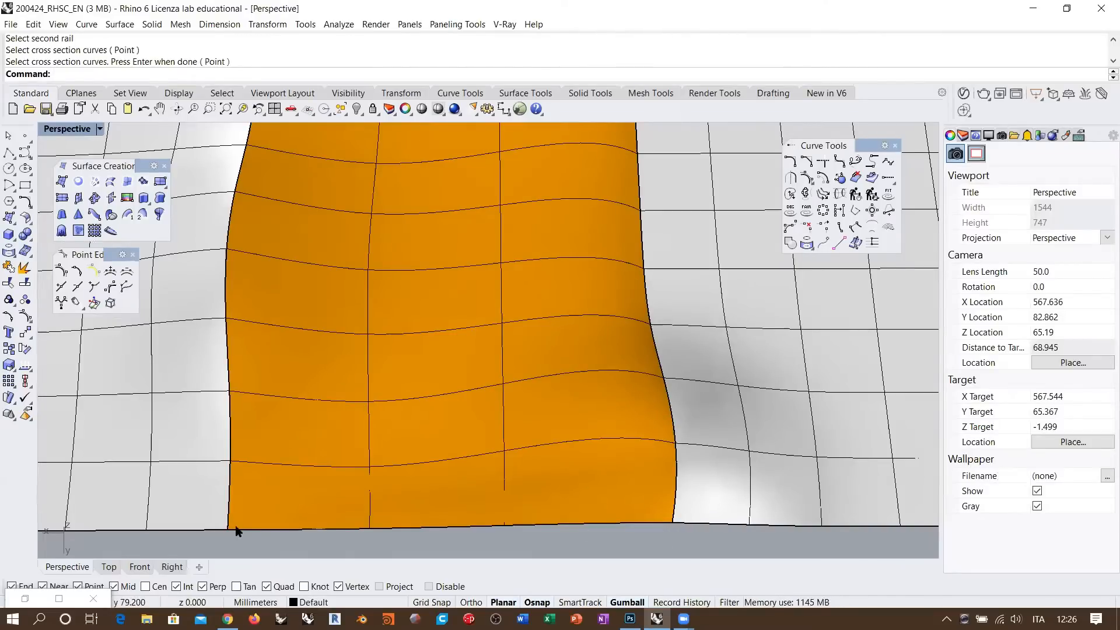
scroll(530, 348, "down", 5)
right_click_drag(530, 347, 510, 315)
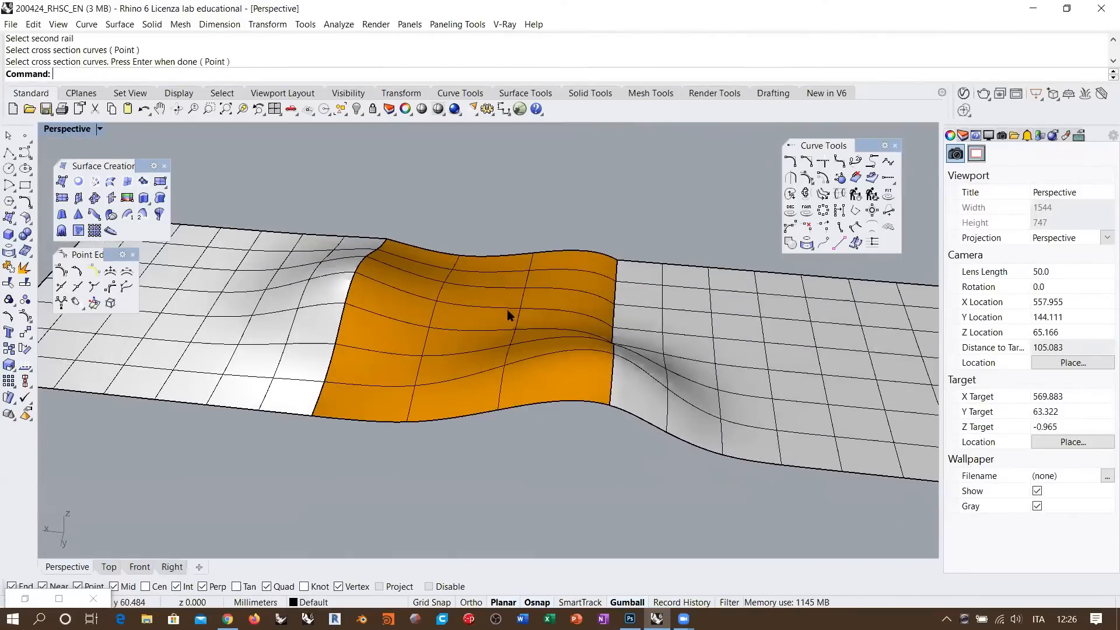
- Run a Gaussian curvature analysis on the sweep and both adjoining surfaces, then close it
left_click(507, 312)
right_click_drag(523, 275, 620, 181)
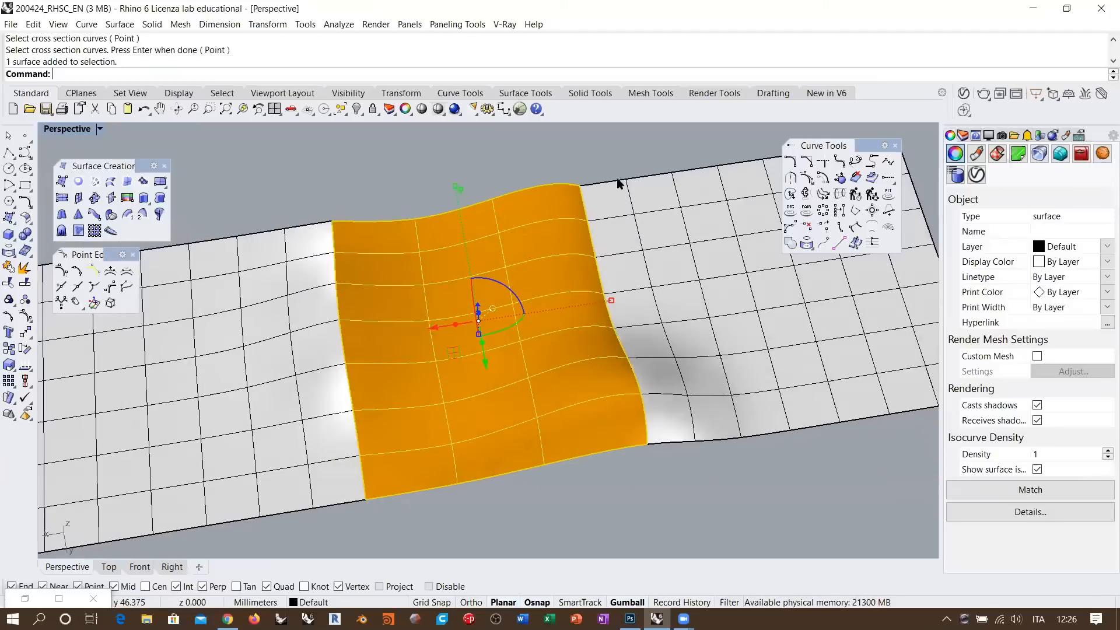
left_click_drag(613, 163, 277, 289)
right_click_drag(277, 290, 253, 190)
right_click(192, 57)
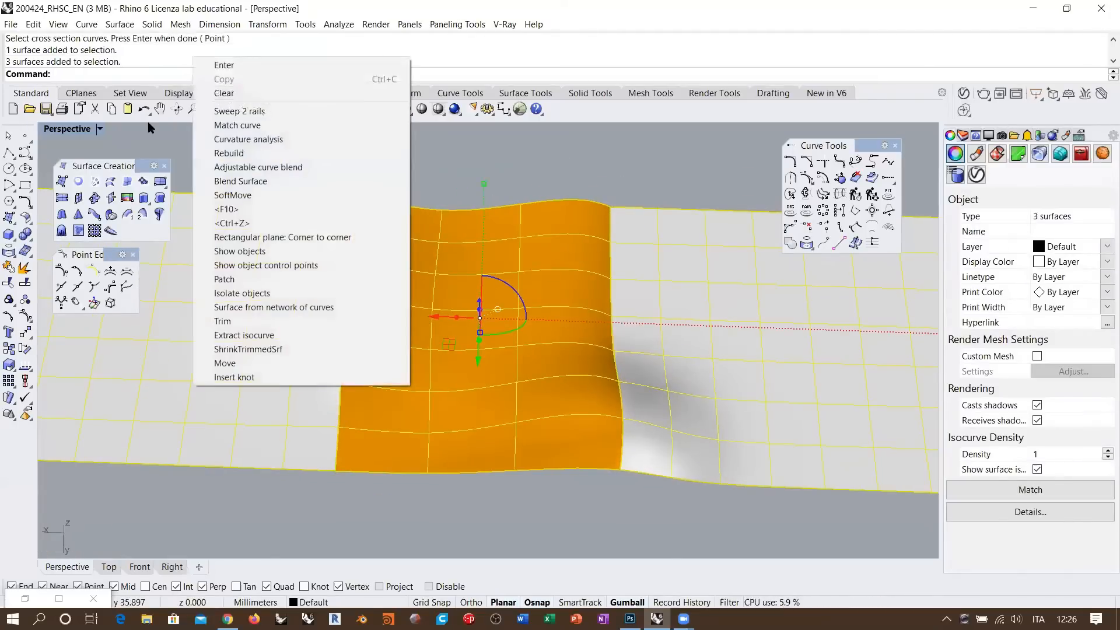
left_click(220, 139)
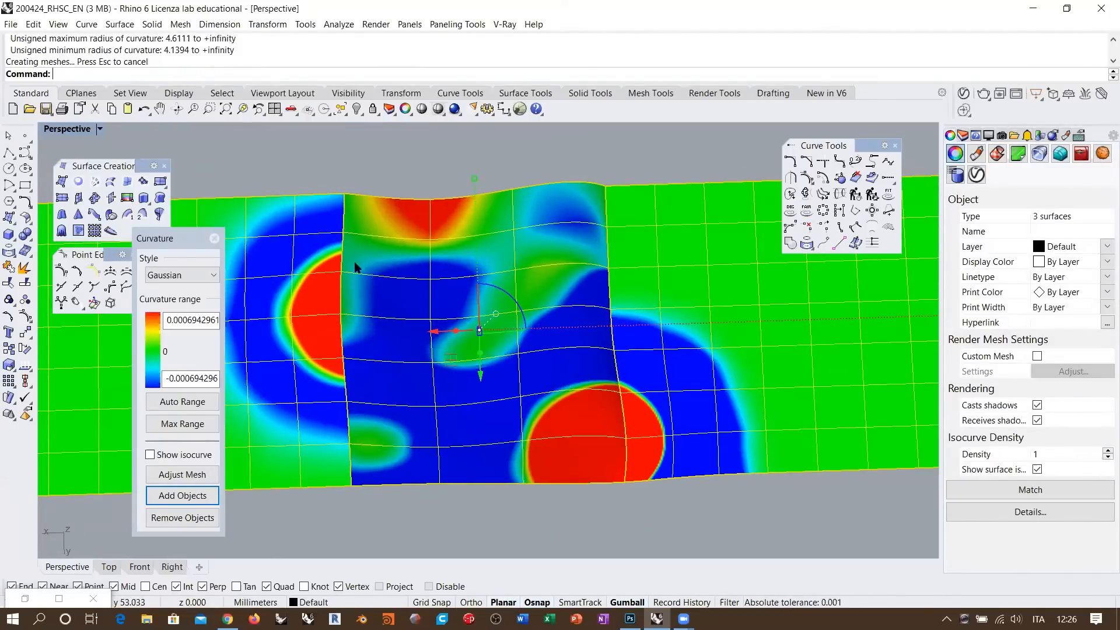
left_click(214, 238)
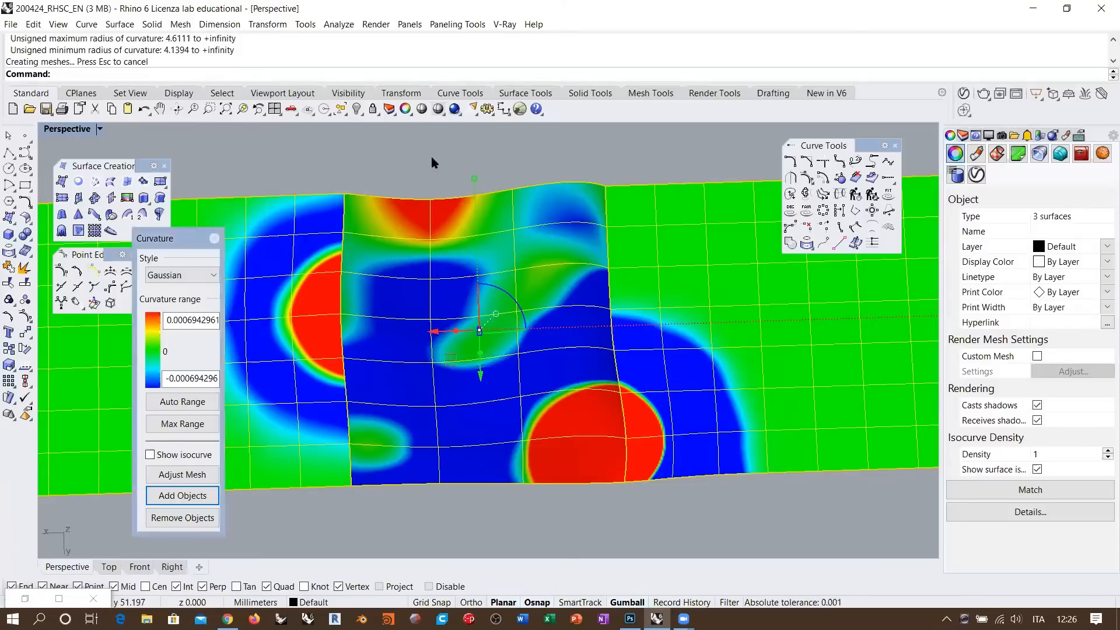
- Show the control points of the sweep surface to examine its point structure
left_click(513, 284)
key("F10")
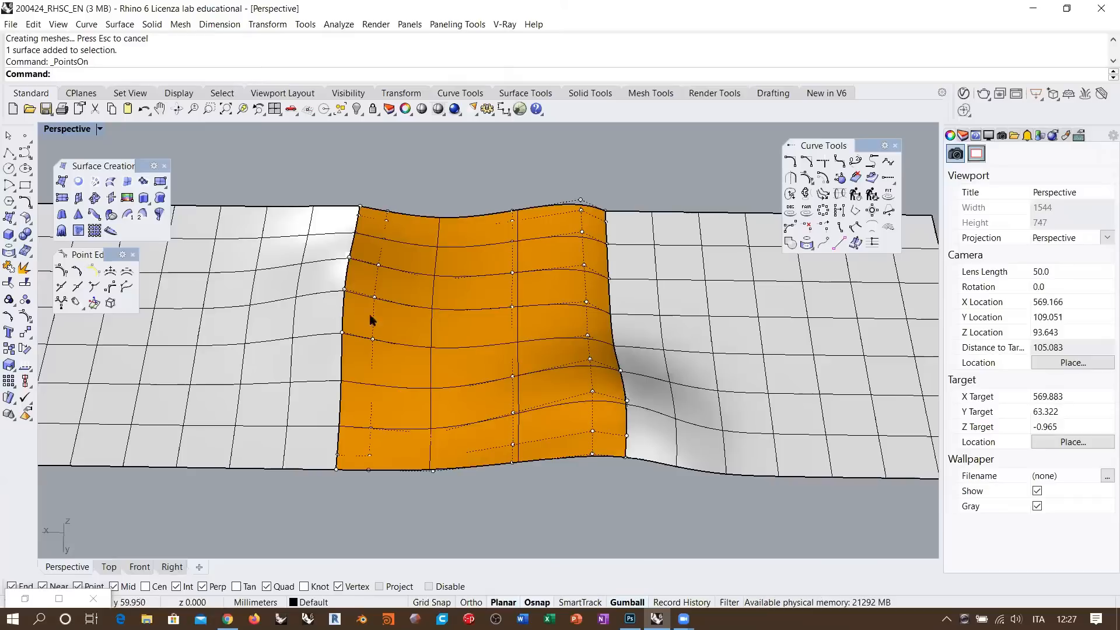
right_click_drag(566, 368, 557, 350)
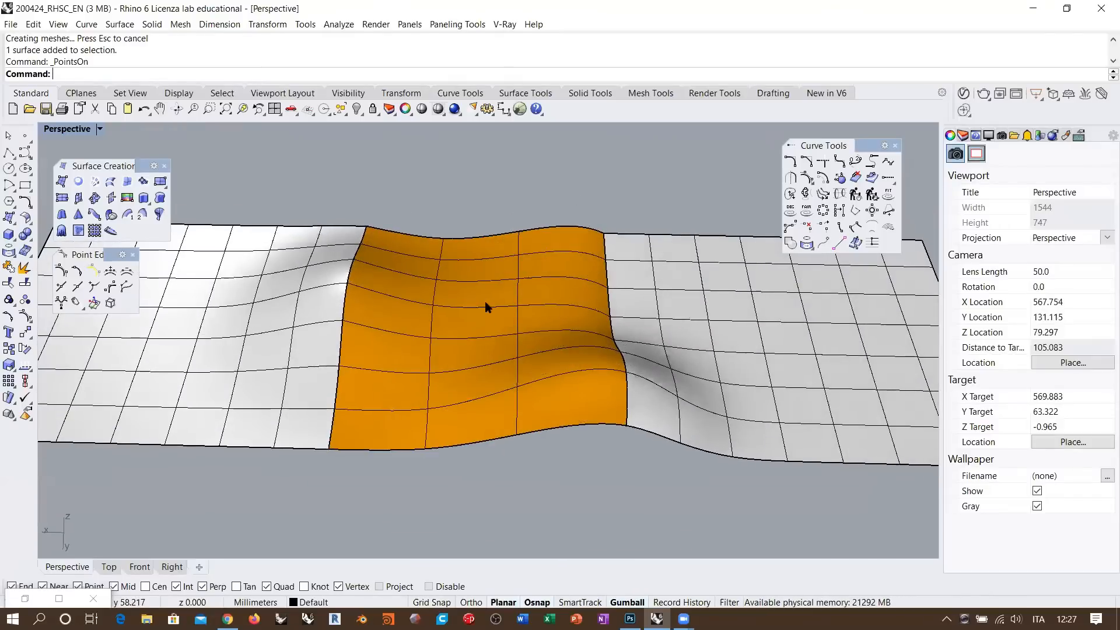
- Detach the surface editing toolset as a floating palette beside the other open palettes
right_click_drag(488, 308, 490, 321)
key("Escape")
left_click(25, 218)
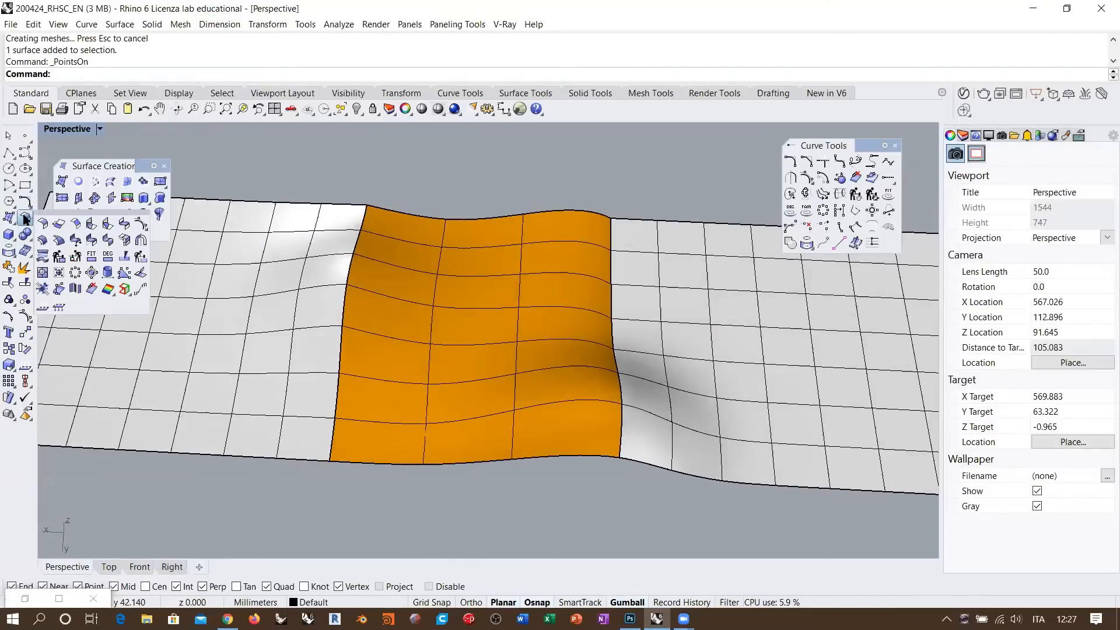
left_click_drag(53, 218, 207, 153)
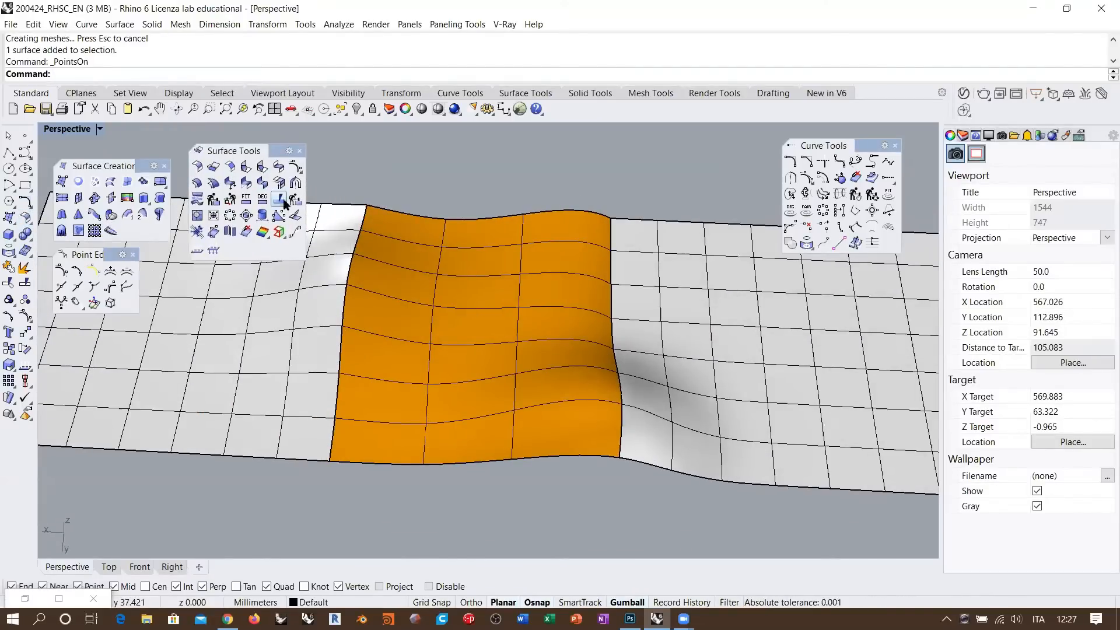
left_click(263, 184)
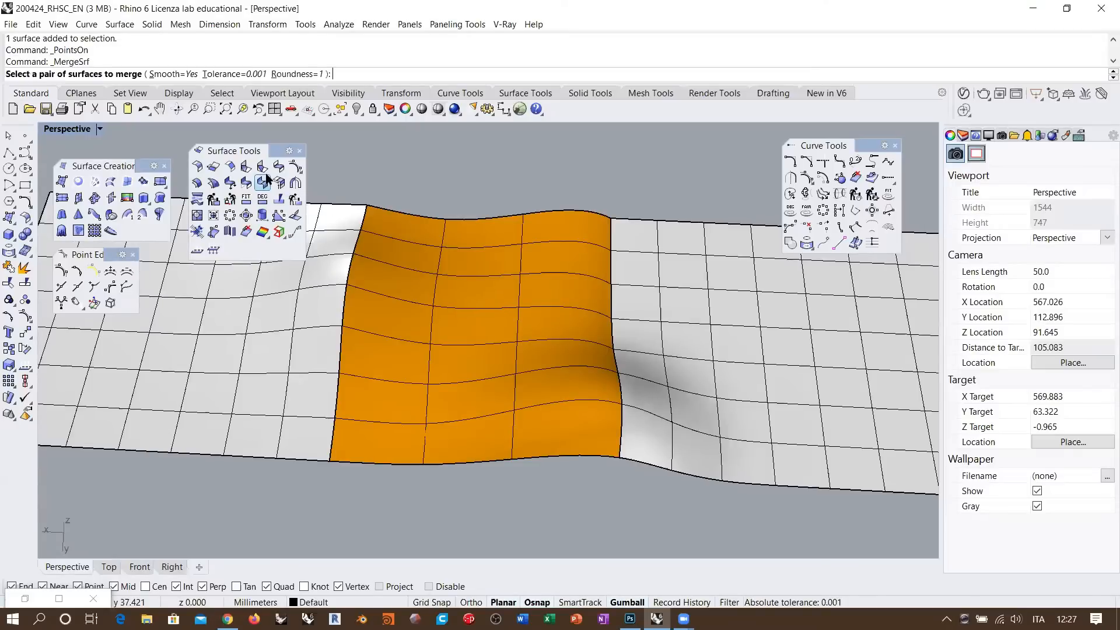
- Match the sweep surface's left edge to the adjoining left surface with Curvature continuity, preserving Curvature at the other end
left_click(243, 187)
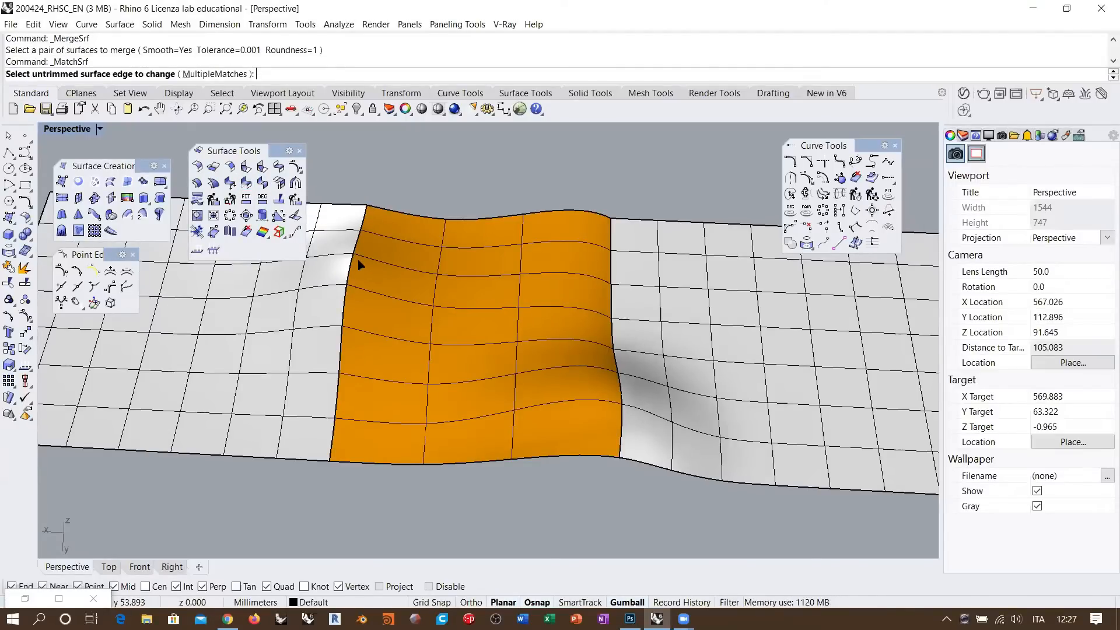
left_click(357, 263)
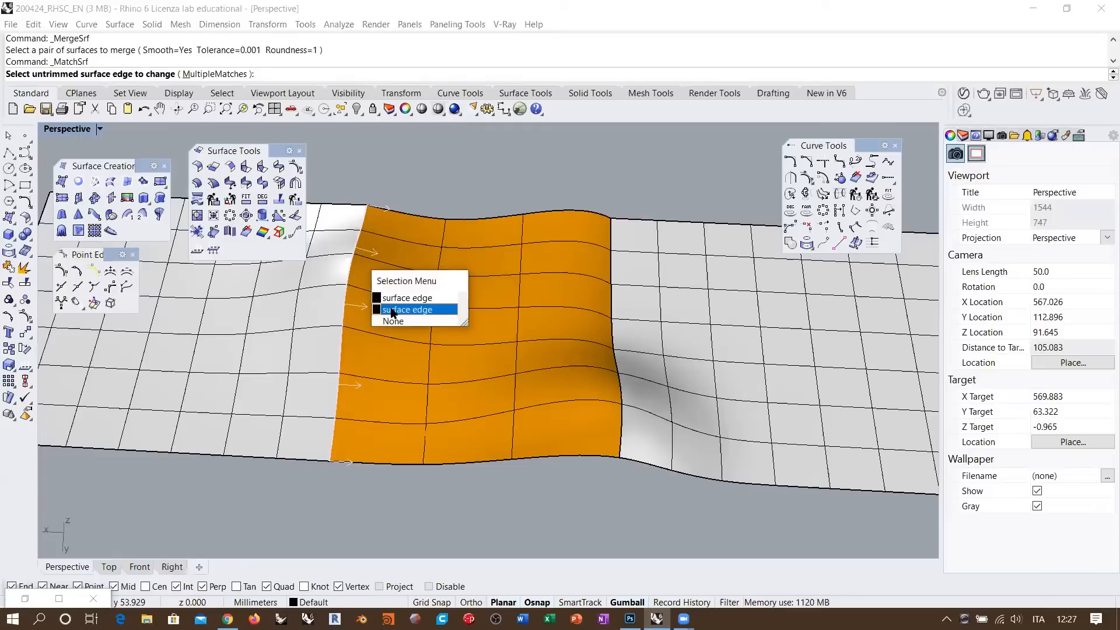
left_click(390, 311)
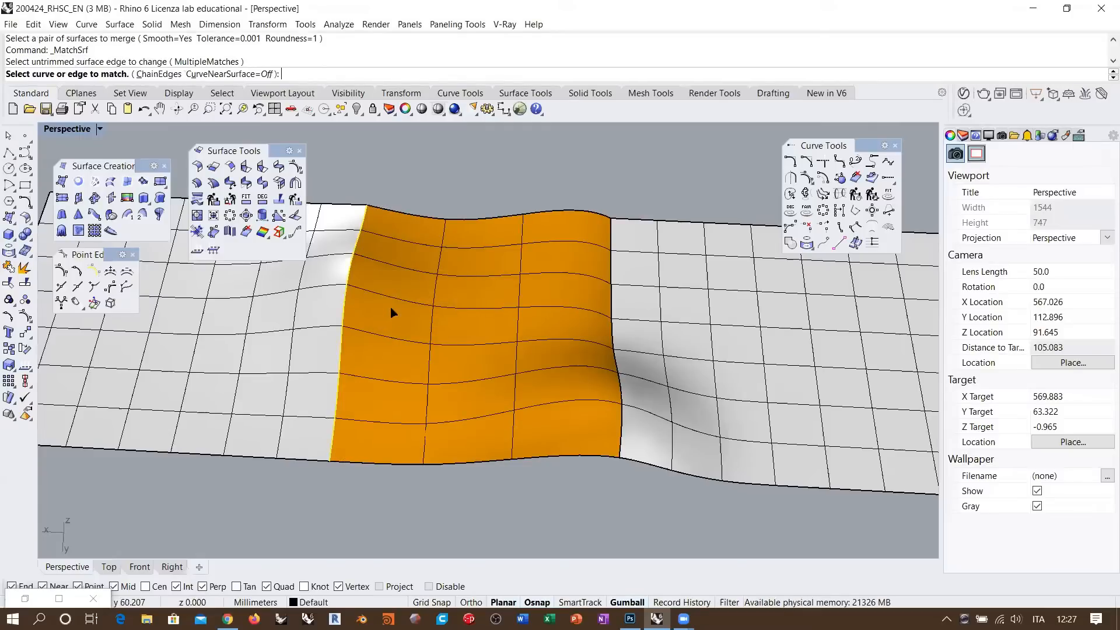
left_click(343, 288)
right_click_drag(357, 377, 363, 310)
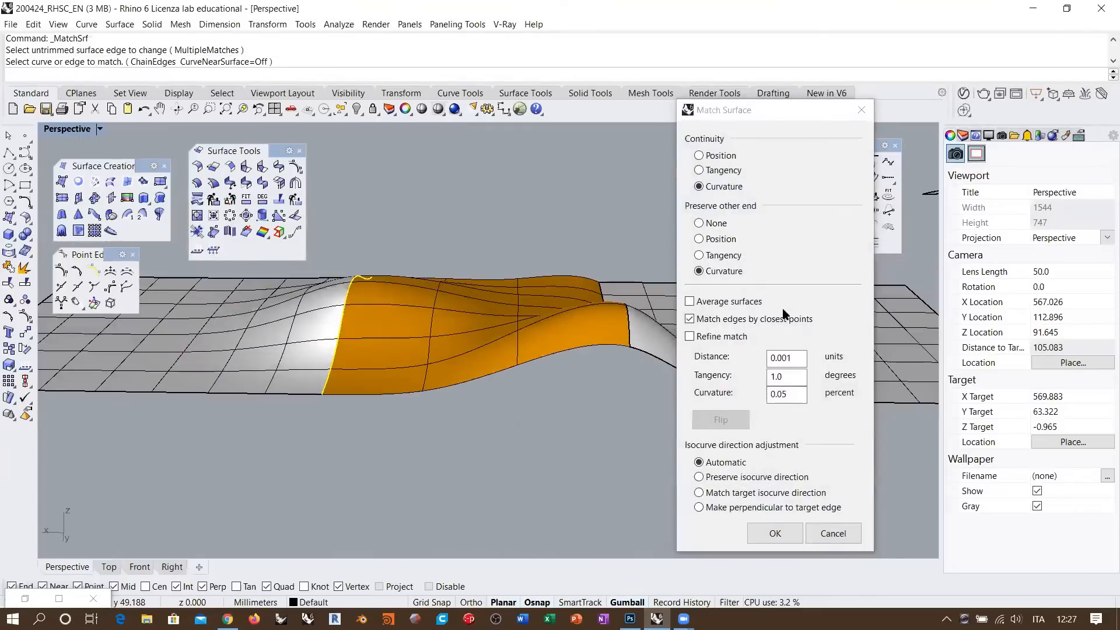
left_click(776, 533)
right_click_drag(570, 325, 599, 305)
- Match the sweep's opposite edge to the adjoining right surface with Curvature continuity, preserving Curvature at the far end
right_click(600, 305)
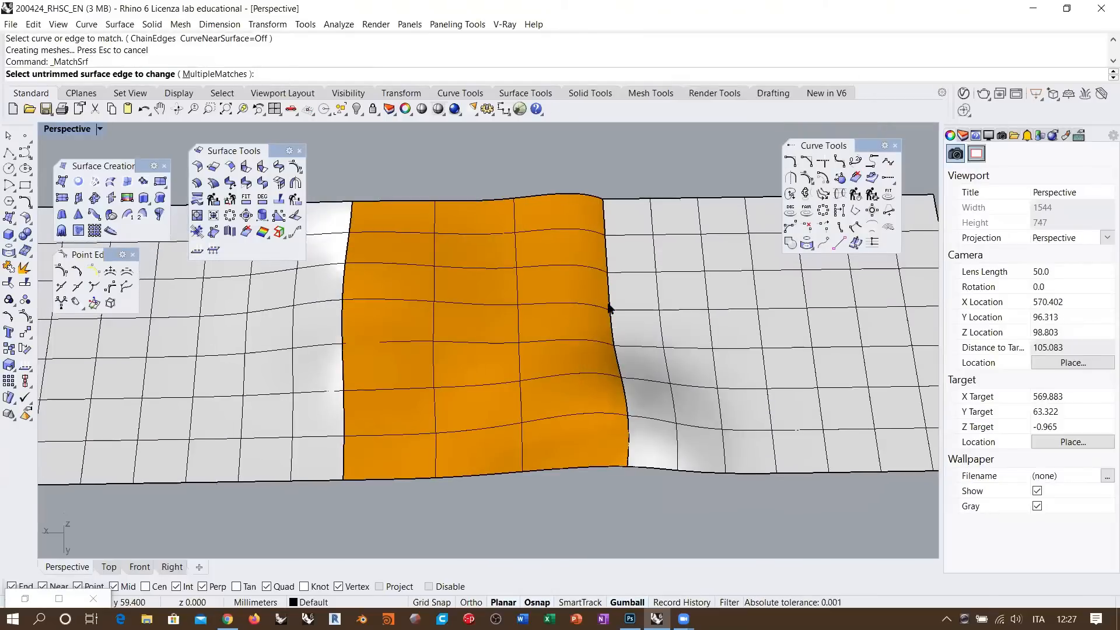
left_click(608, 308)
left_click(637, 341)
left_click(609, 301)
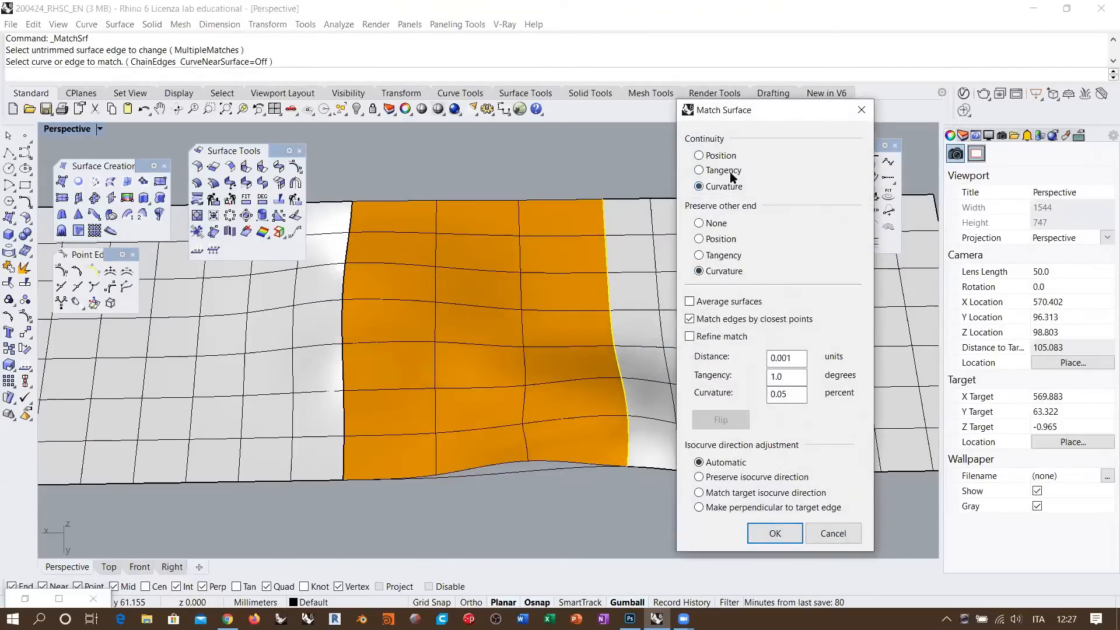
left_click(776, 533)
- Examine how the matched surface's front border relates to the original cross-section curve, selecting the curve briefly to highlight it
right_click_drag(599, 500, 699, 312)
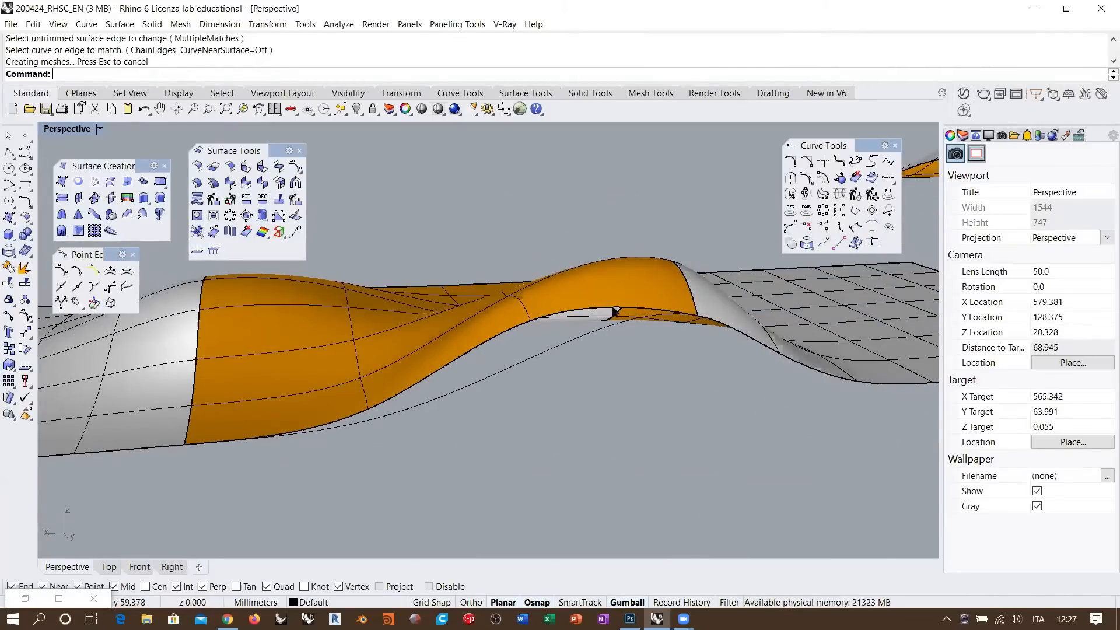
right_click_drag(614, 313, 646, 363)
left_click(583, 380)
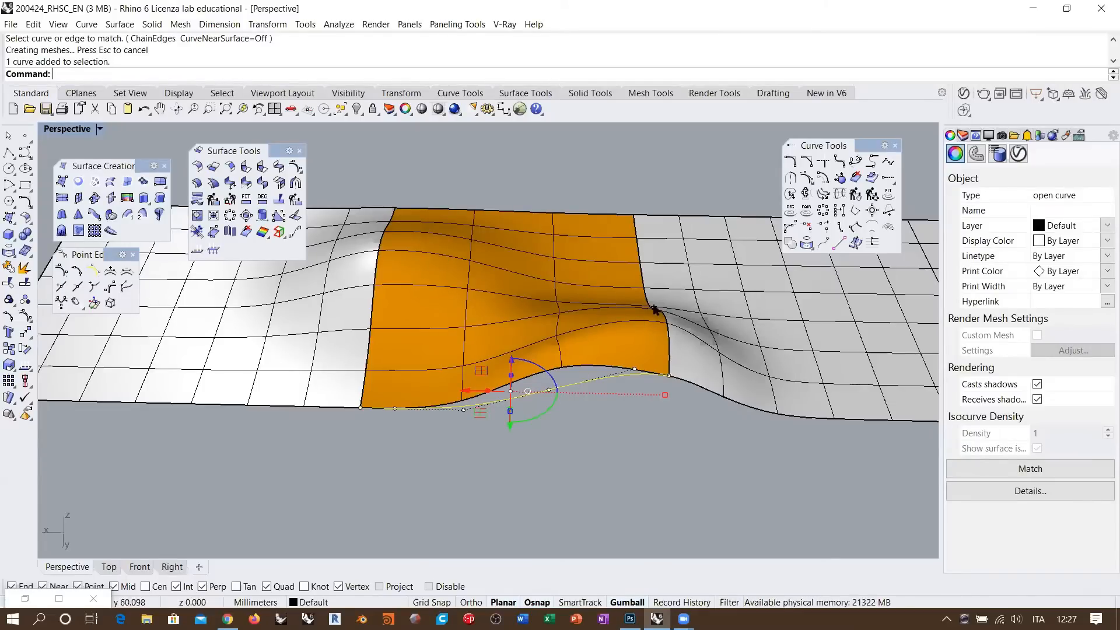
left_click(659, 450)
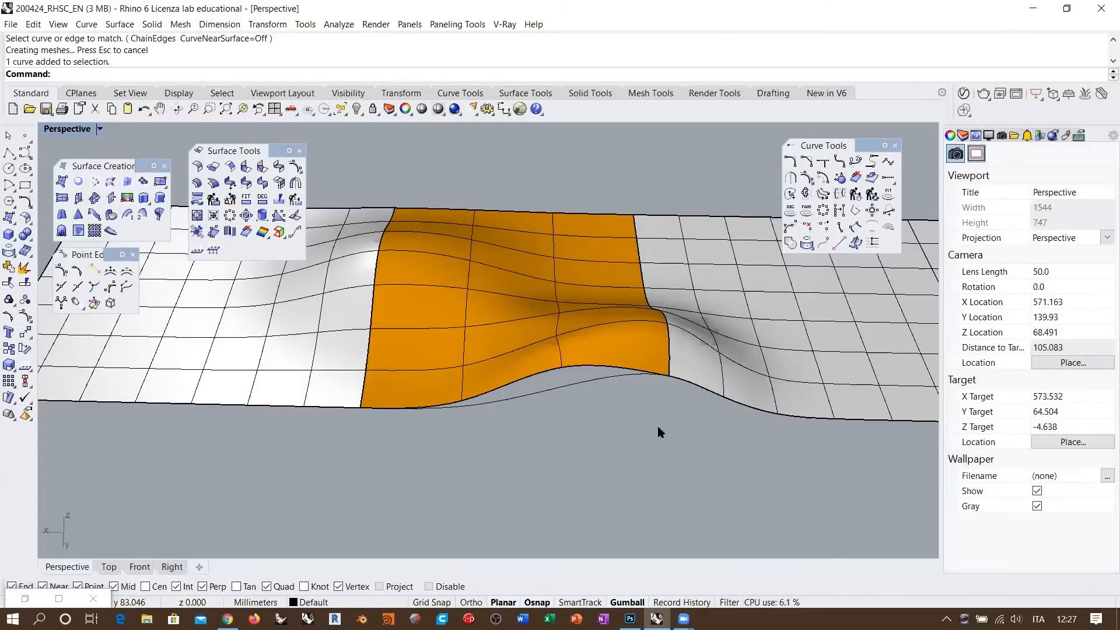
right_click_drag(576, 301, 537, 292)
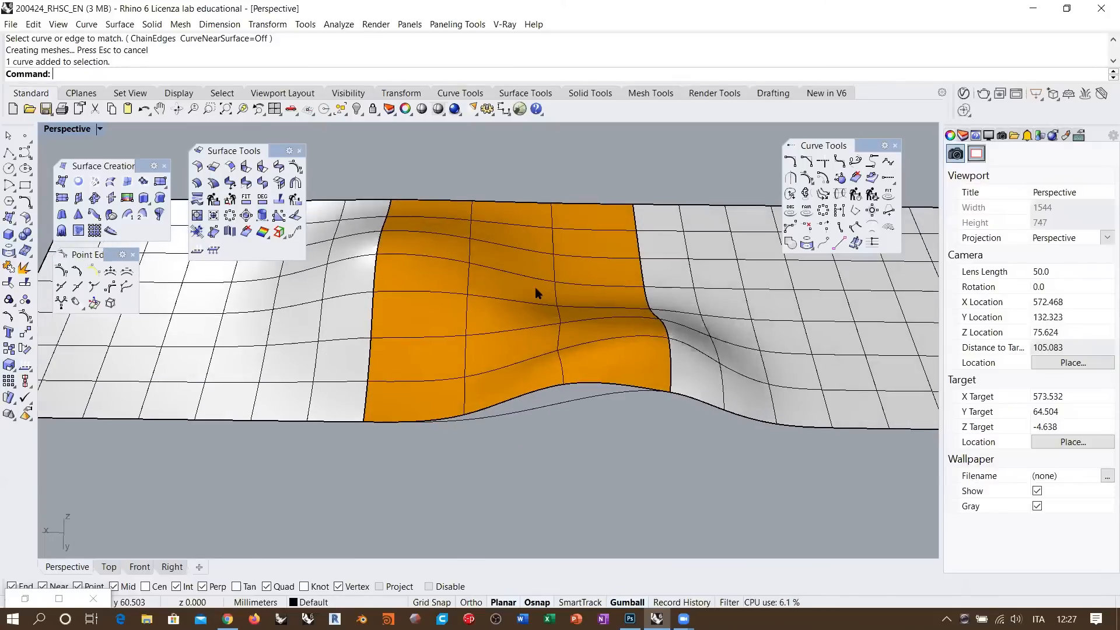
left_click(531, 303)
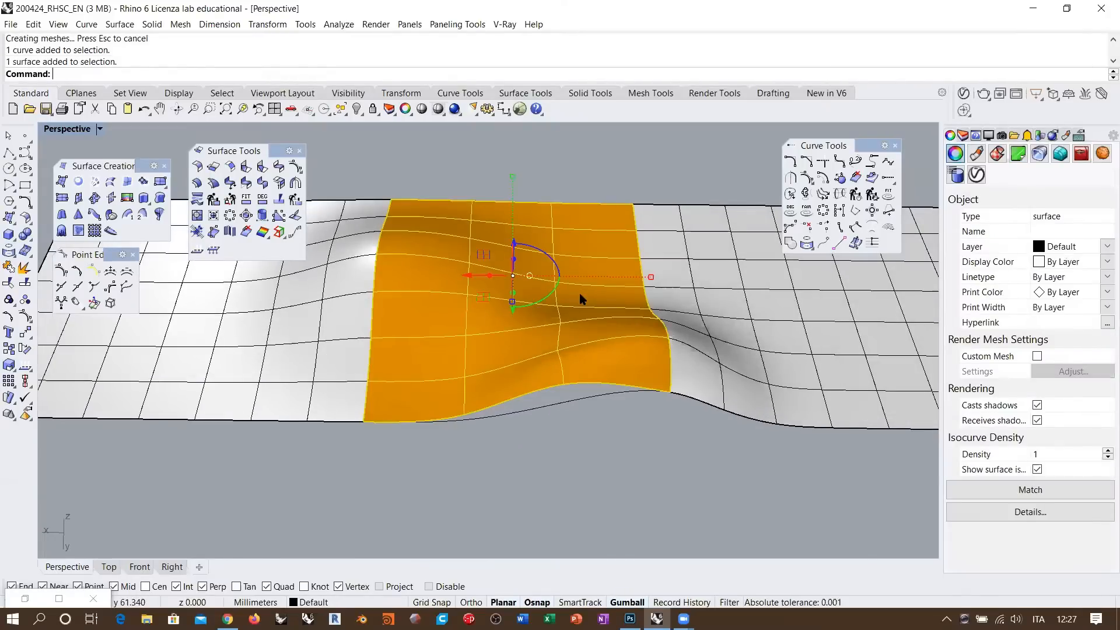
left_click(584, 512)
right_click_drag(569, 294, 561, 331)
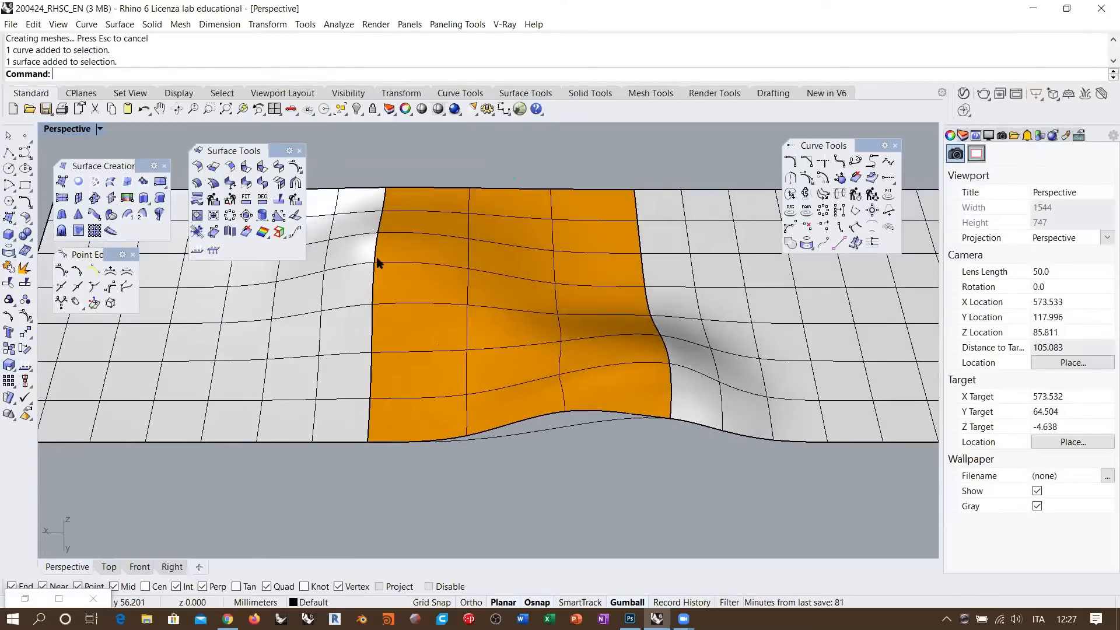
- Try a surface blend between the facing edges of the two outer surfaces with curvature continuity at both ends
left_click(279, 169)
left_click(368, 350)
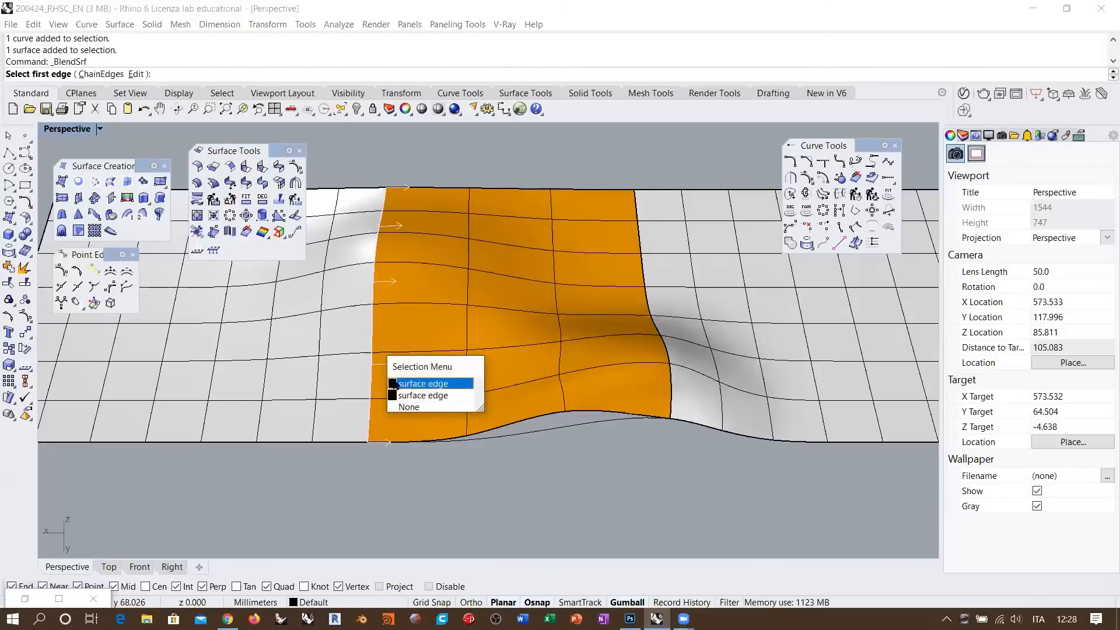
left_click(409, 395)
left_click(670, 361)
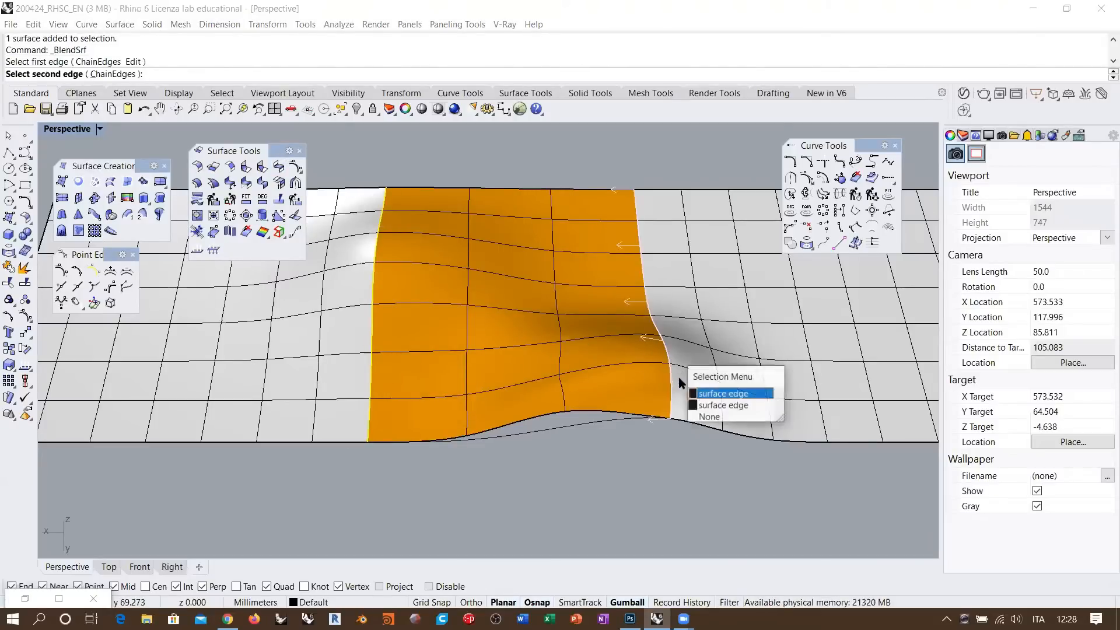
left_click(711, 406)
right_click_drag(561, 375, 567, 339)
right_click_drag(572, 329, 614, 324, "shift")
left_click(846, 471)
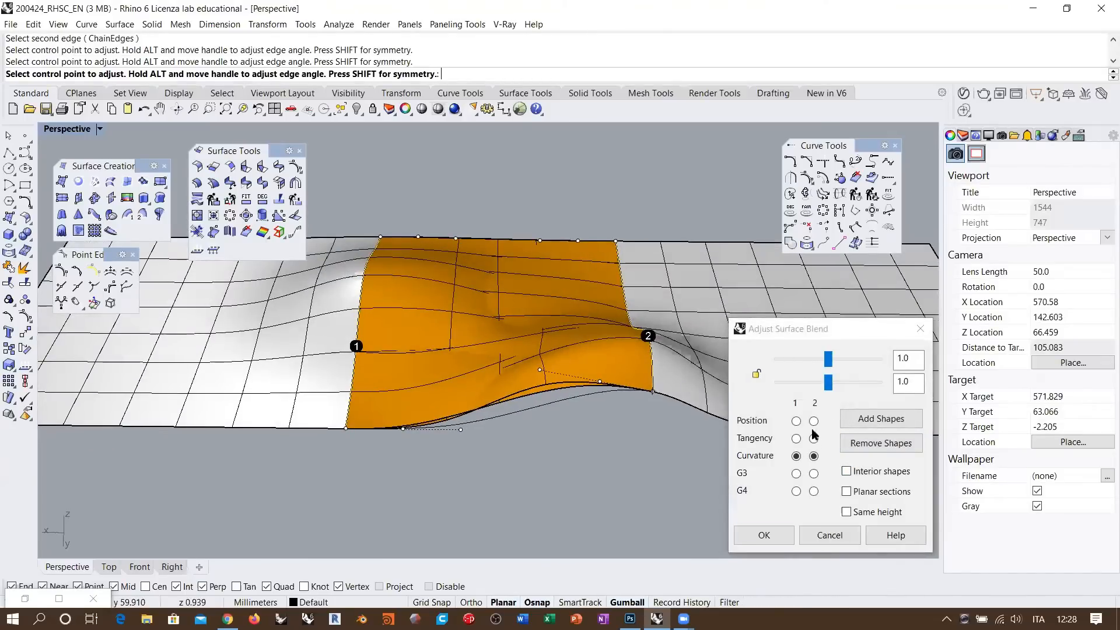
left_click(796, 458)
- Try reshaping the blend preview by moving the two control handles at the front end of edge 2
right_click_drag(589, 426, 576, 355)
scroll(554, 350, "up", 4)
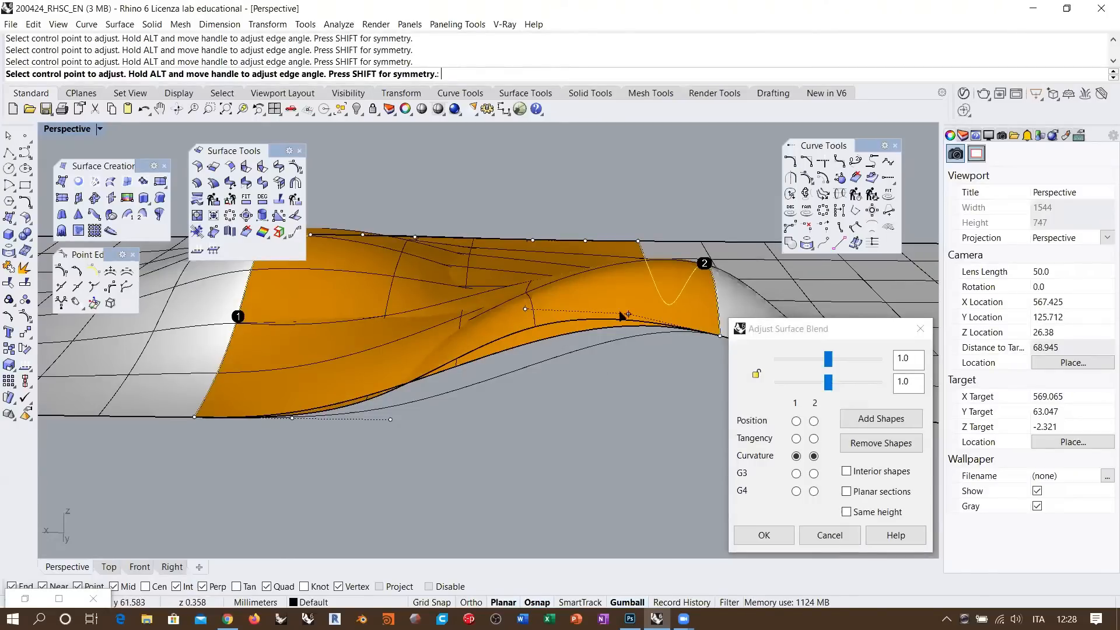
left_click_drag(622, 316, 566, 339)
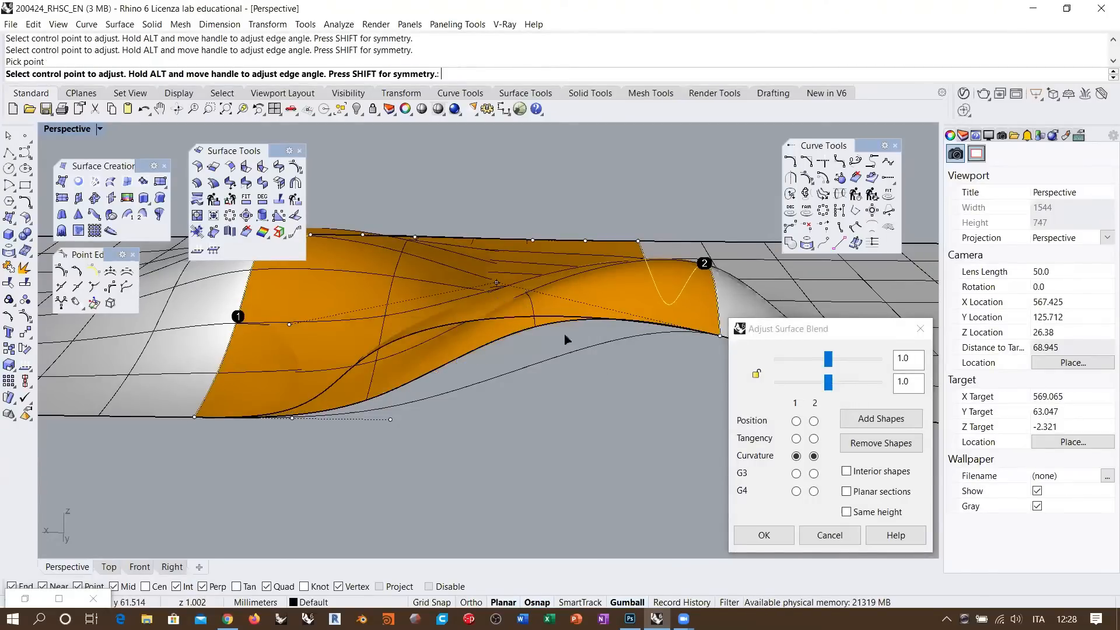
left_click_drag(290, 324, 547, 384)
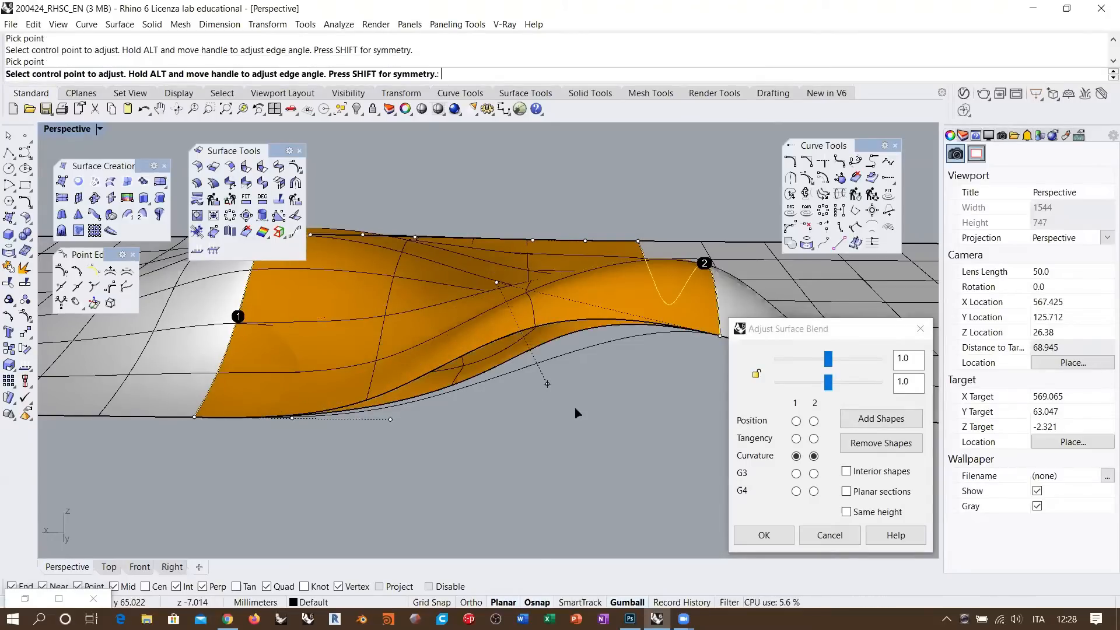
scroll(501, 348, "down", 4)
right_click_drag(500, 348, 517, 375)
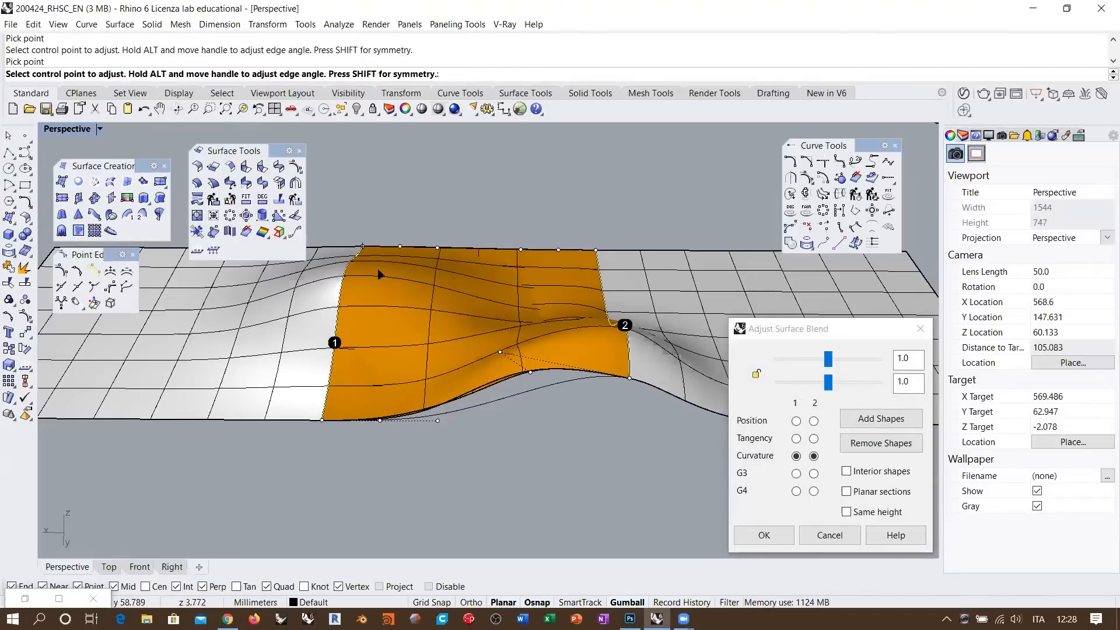
- Try further positions for edge 2's two front handles from below the surface, and leave the surface blend
right_click_drag(347, 378, 527, 216)
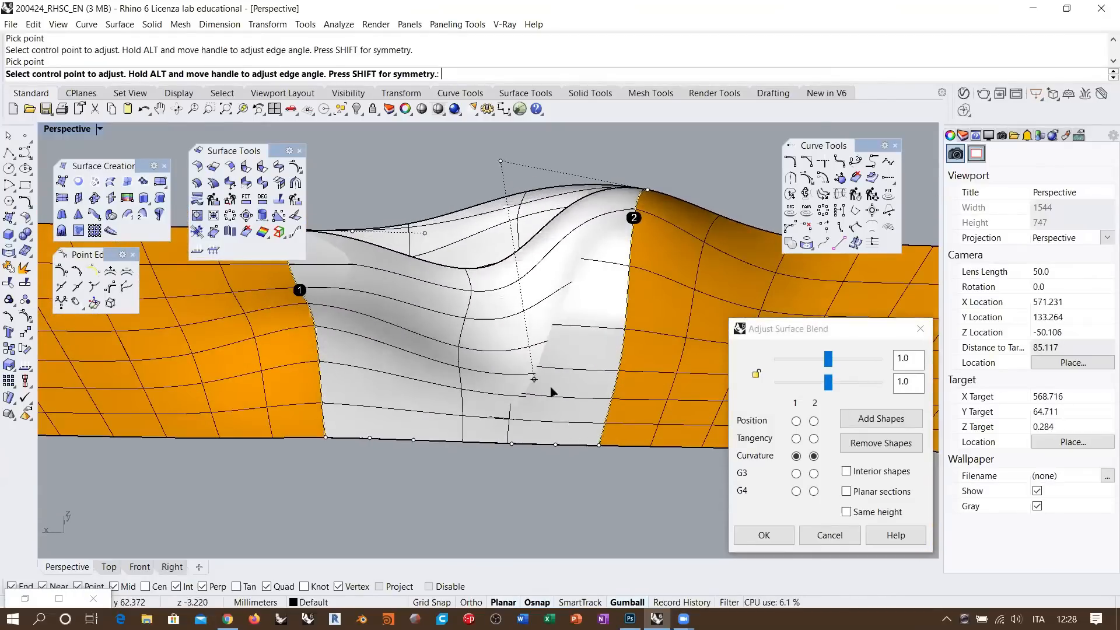
left_click_drag(534, 379, 425, 340)
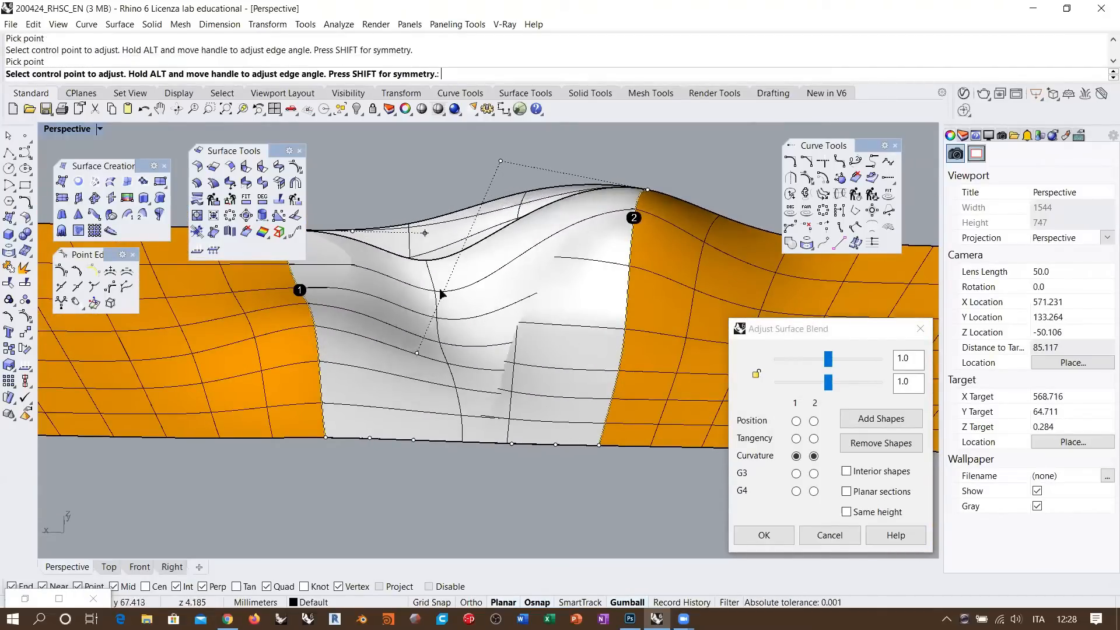
left_click_drag(500, 160, 527, 167)
left_click_drag(462, 295, 377, 278)
left_click_drag(525, 168, 558, 172)
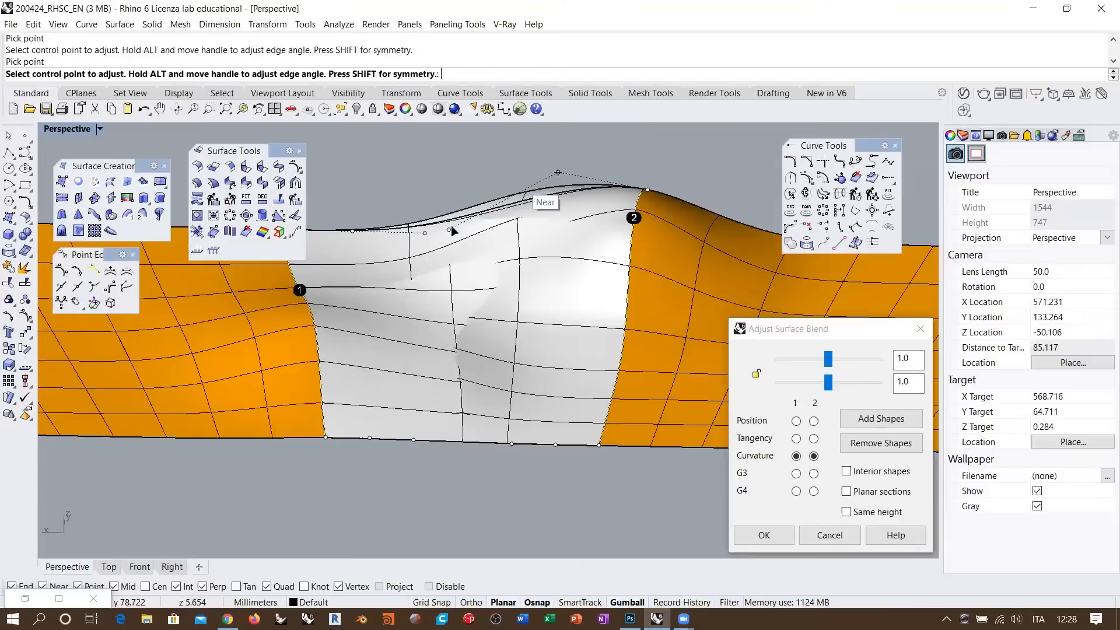
left_click_drag(453, 230, 389, 217)
right_click_drag(524, 233, 577, 229)
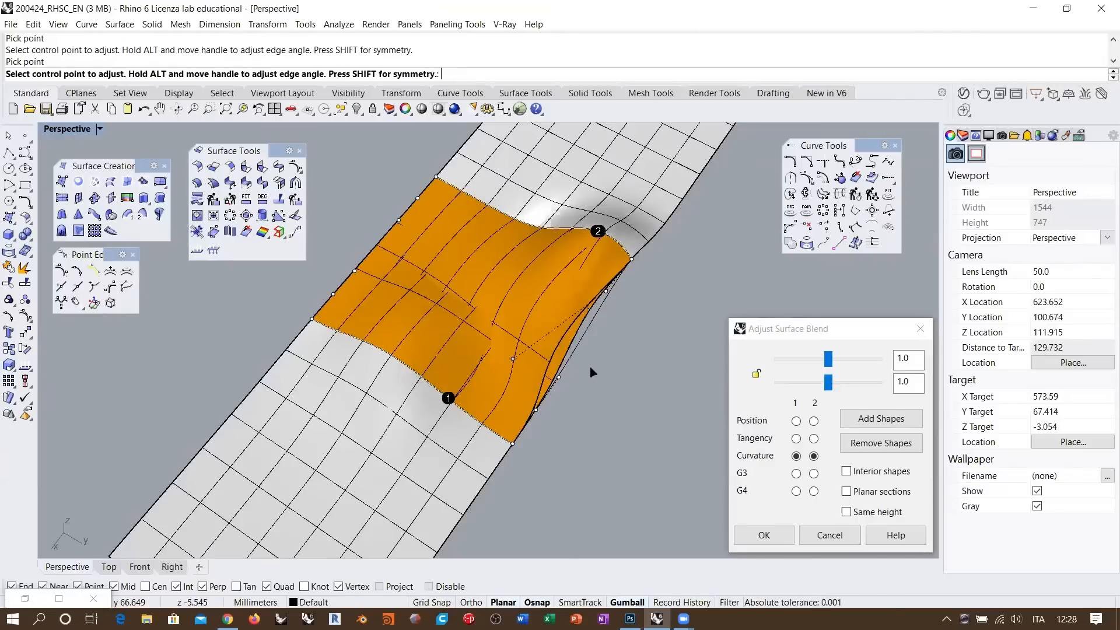
right_click_drag(593, 369, 602, 349)
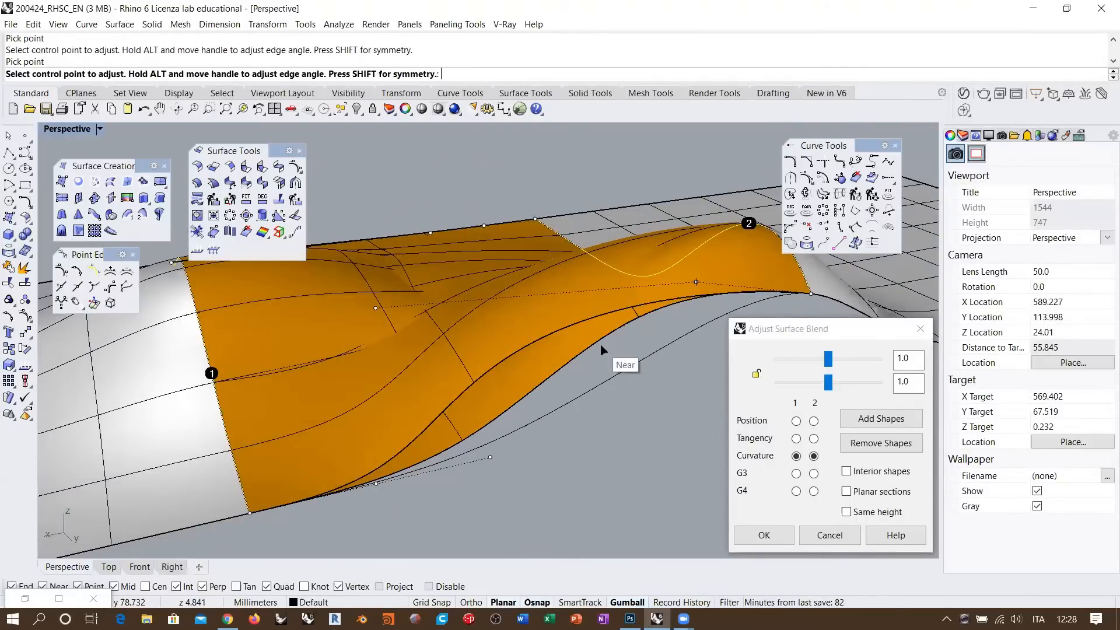
right_click_drag(603, 349, 538, 308)
right_click(602, 323)
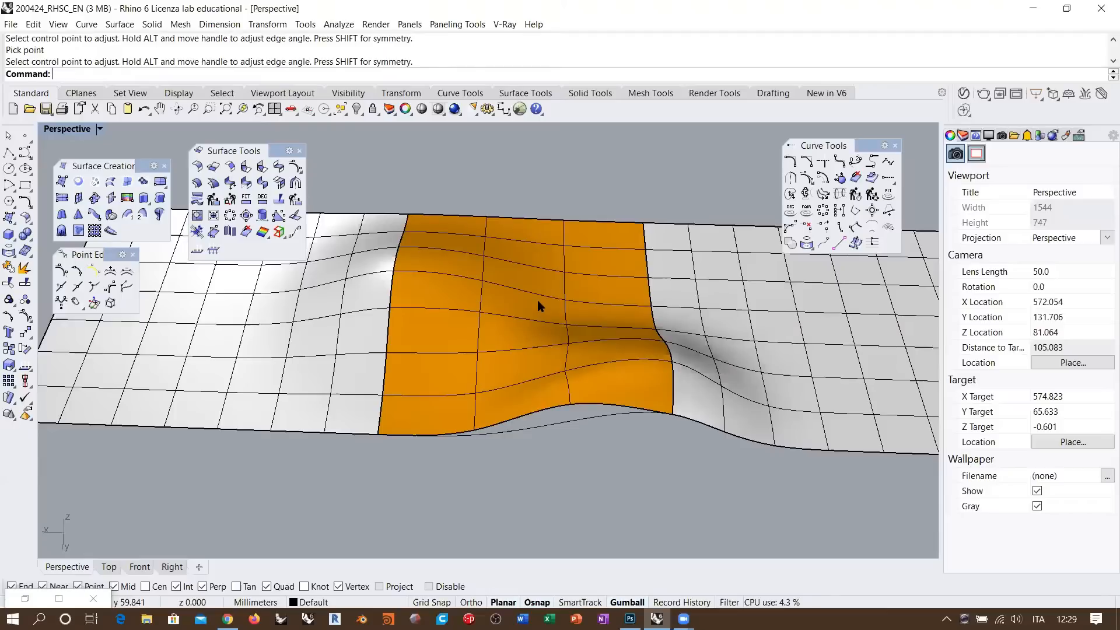
- Delete the middle surface that bridges the two outer surfaces
left_click(538, 302)
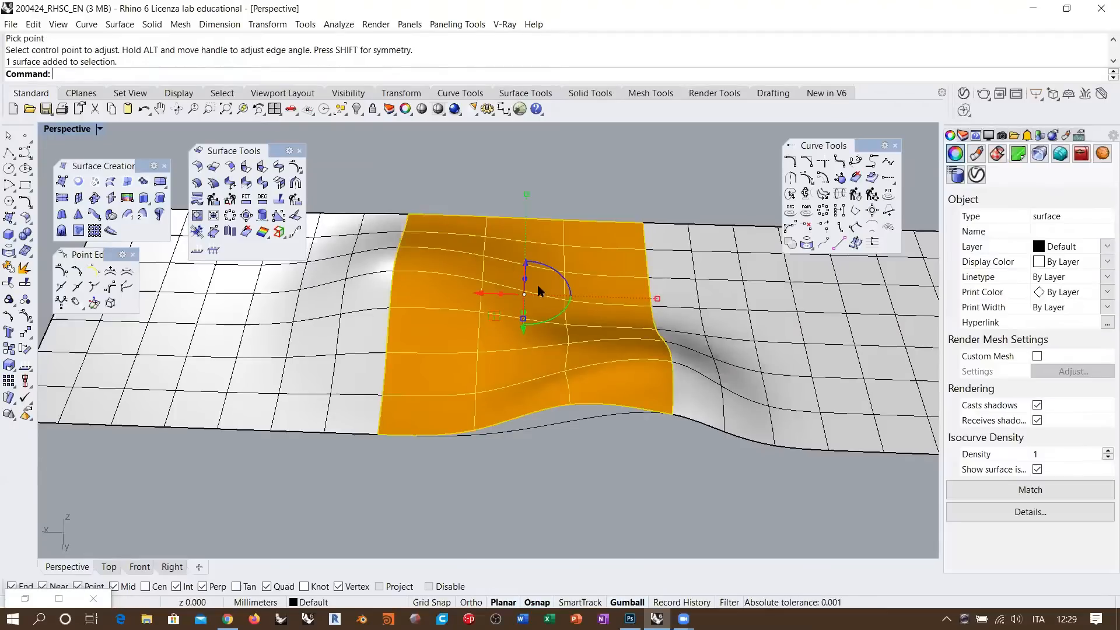
key("Delete")
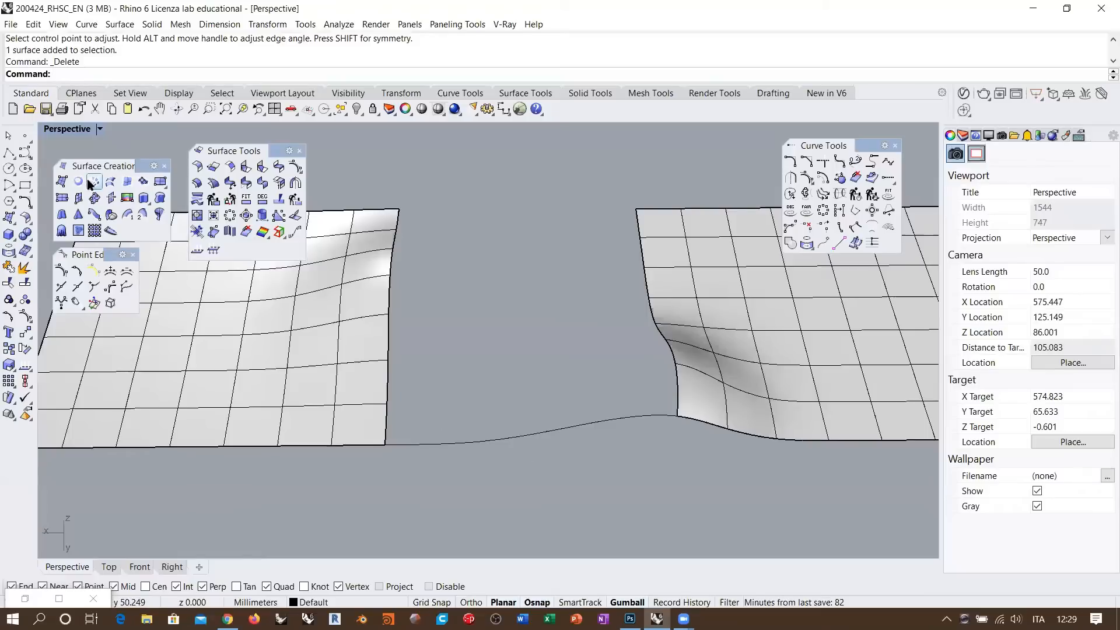
- Create an adjustable blend curve across the open far side of the gap, with tangency continuity at both ends
right_click_drag(443, 205, 412, 242, "shift")
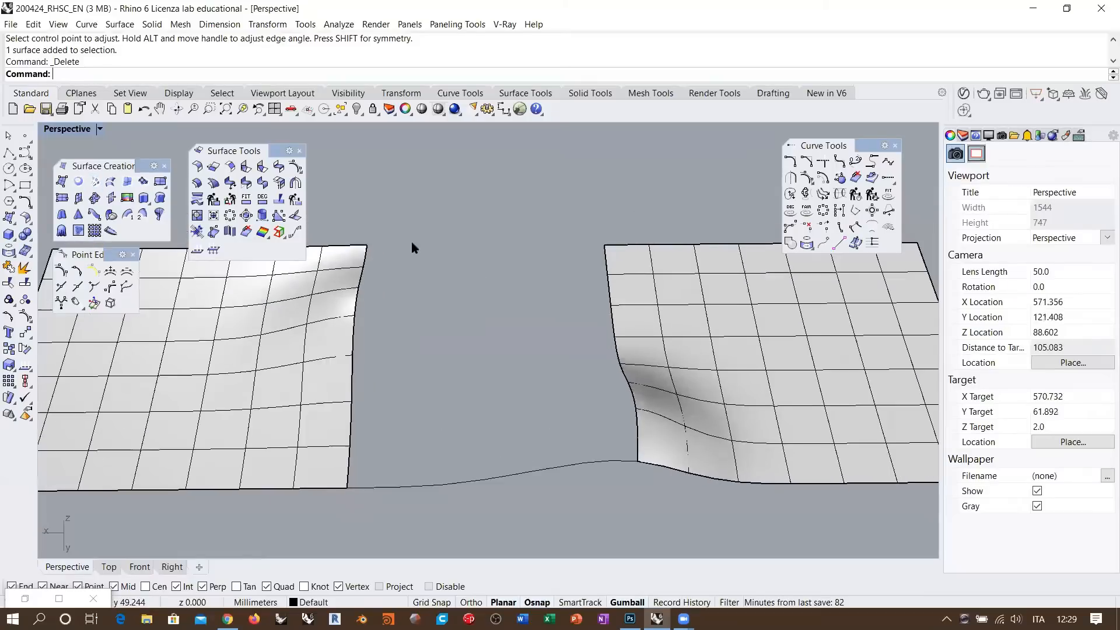
left_click(855, 163)
left_click(366, 243)
left_click(617, 248)
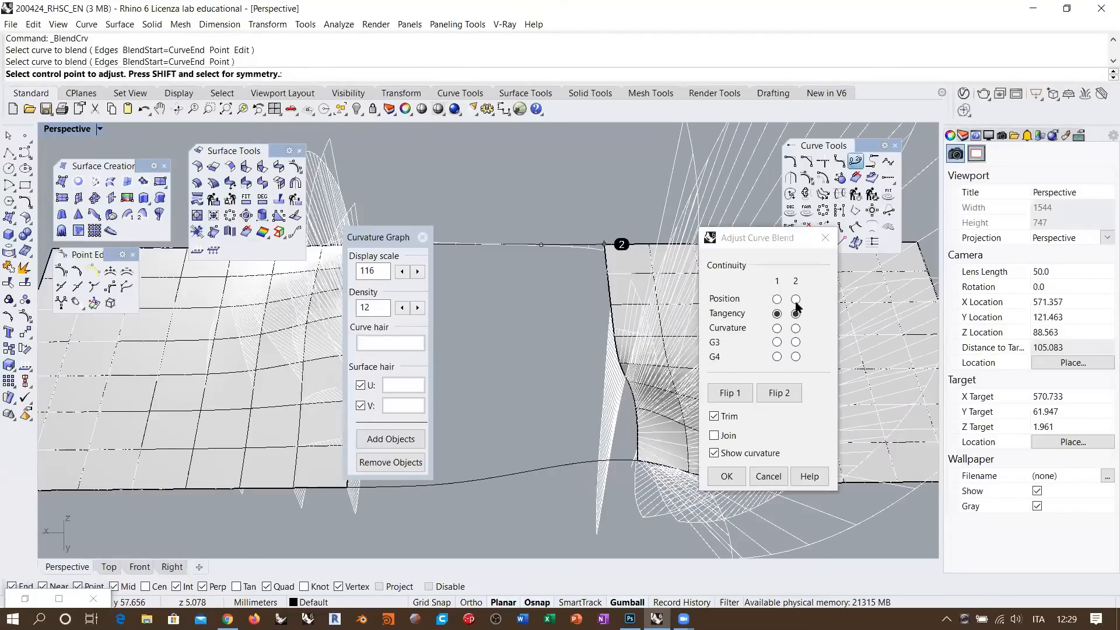
left_click(726, 476)
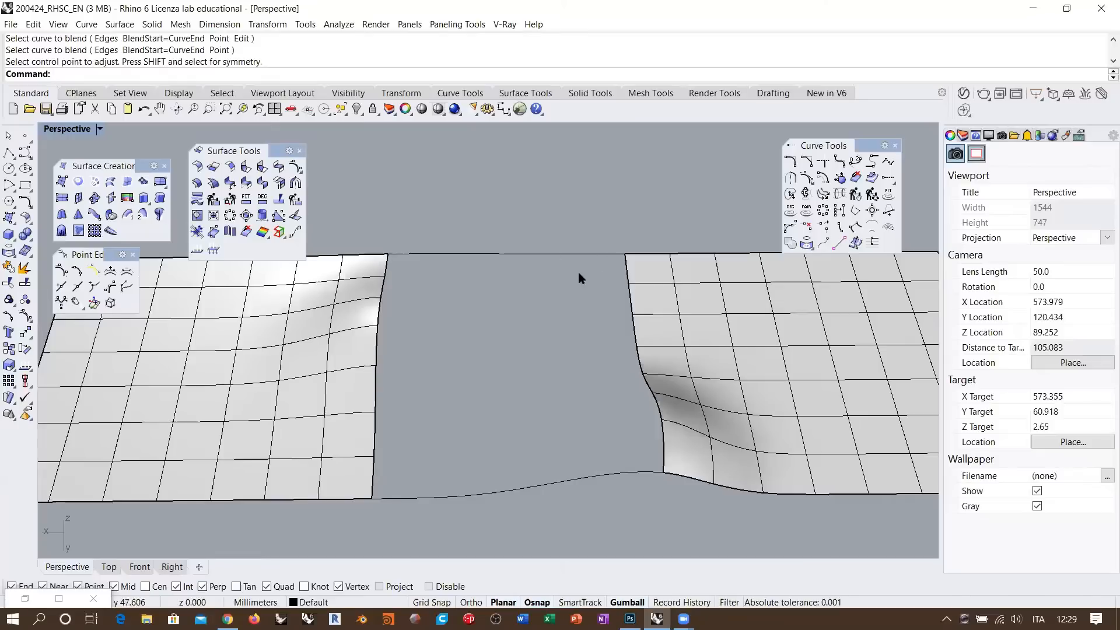
- Build a network surface from the two bridging curves and both facing surface edges, matching curvature at A and C and position at B and D
right_click_drag(579, 278, 745, 325)
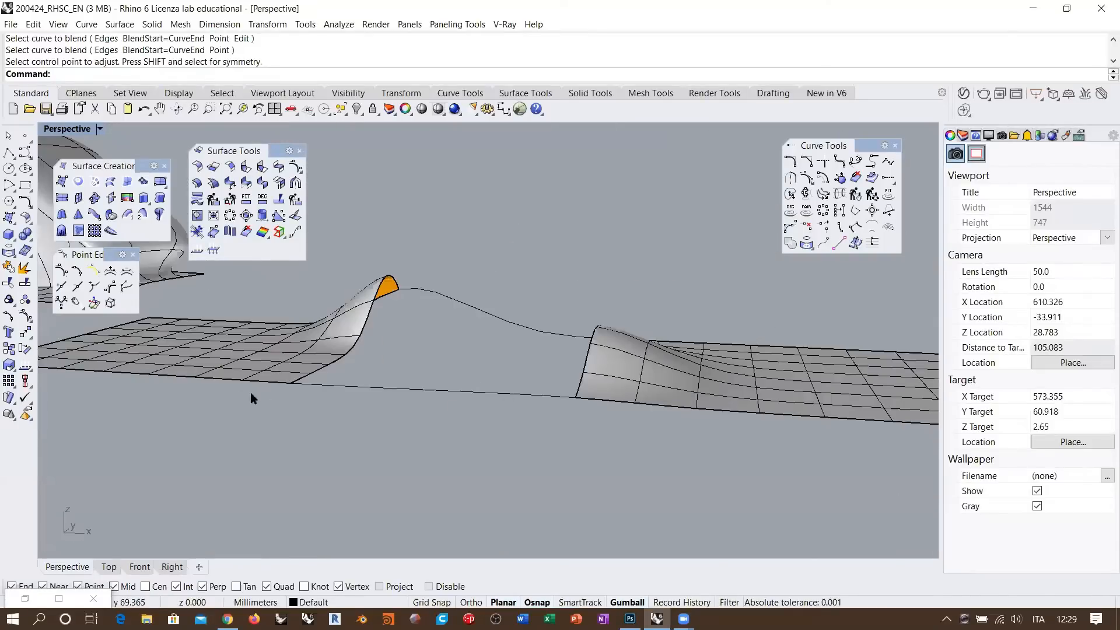
right_click_drag(250, 394, 730, 407)
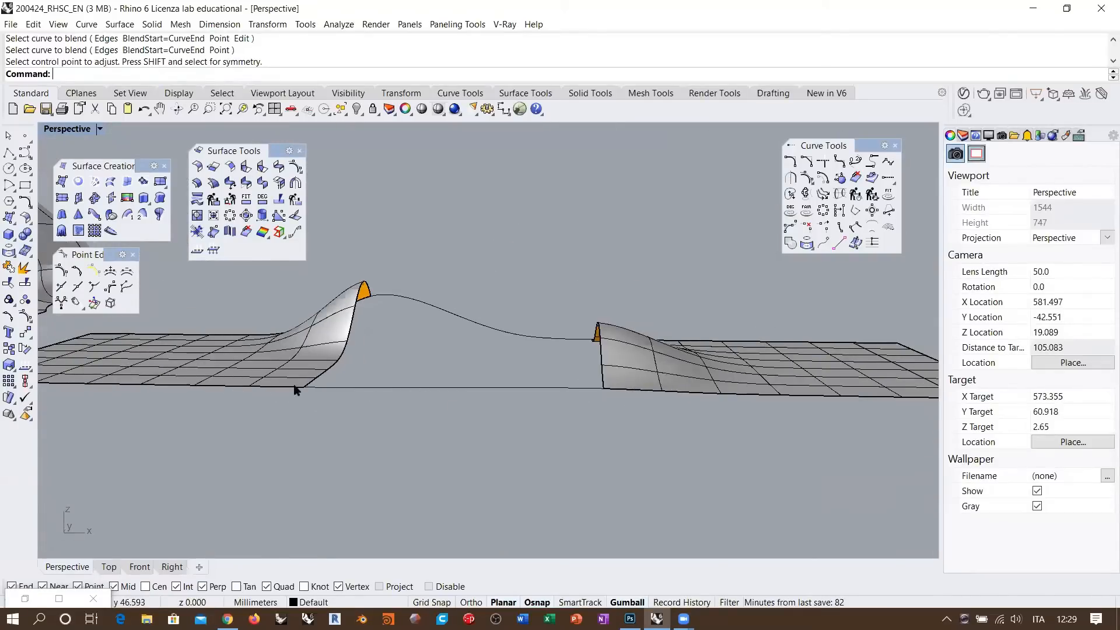
right_click_drag(515, 390, 615, 367)
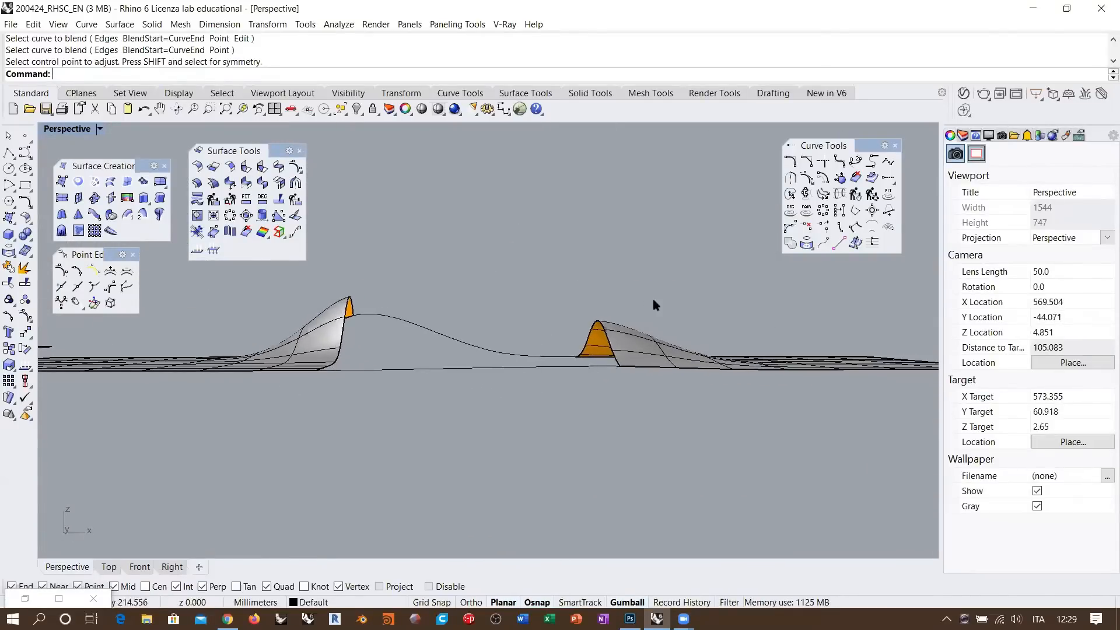
right_click_drag(655, 305, 516, 345)
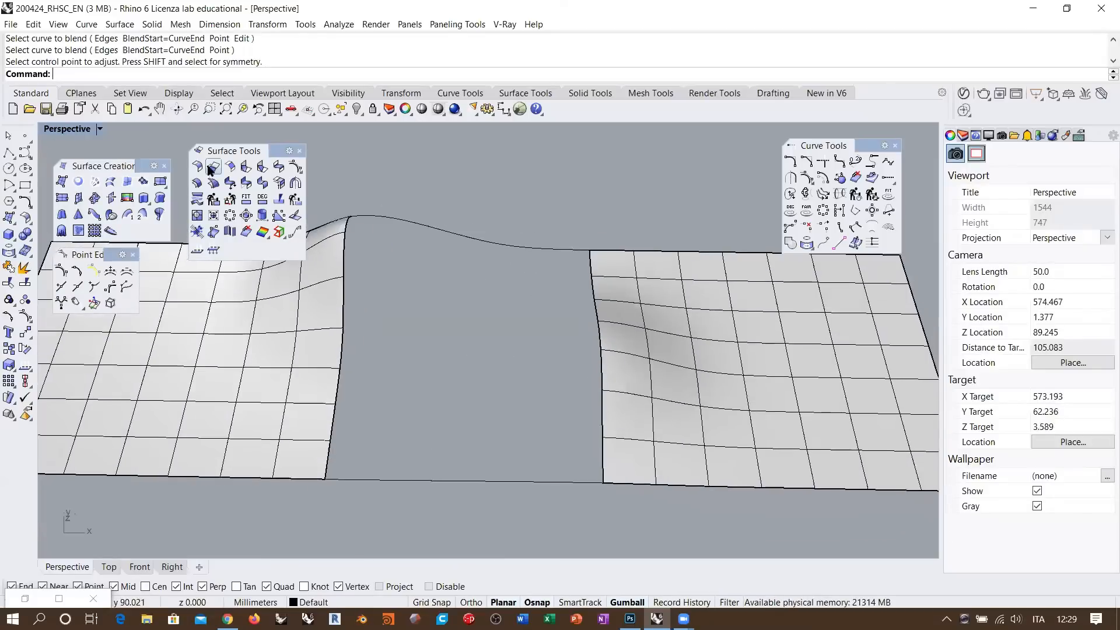
left_click(93, 185)
left_click(530, 482)
left_click(531, 249)
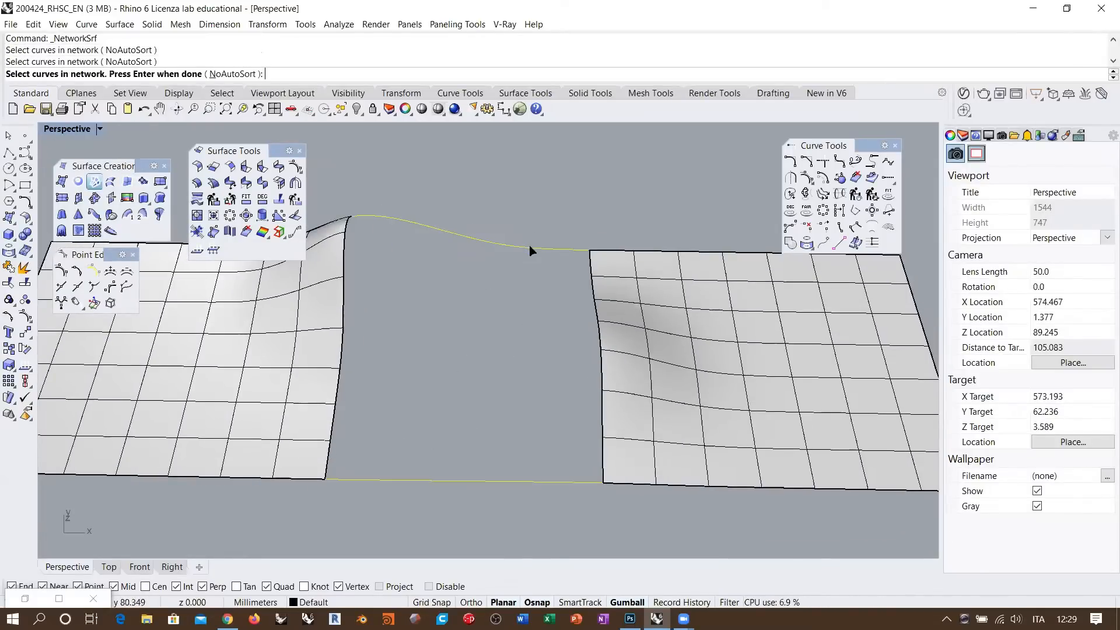
left_click(333, 435)
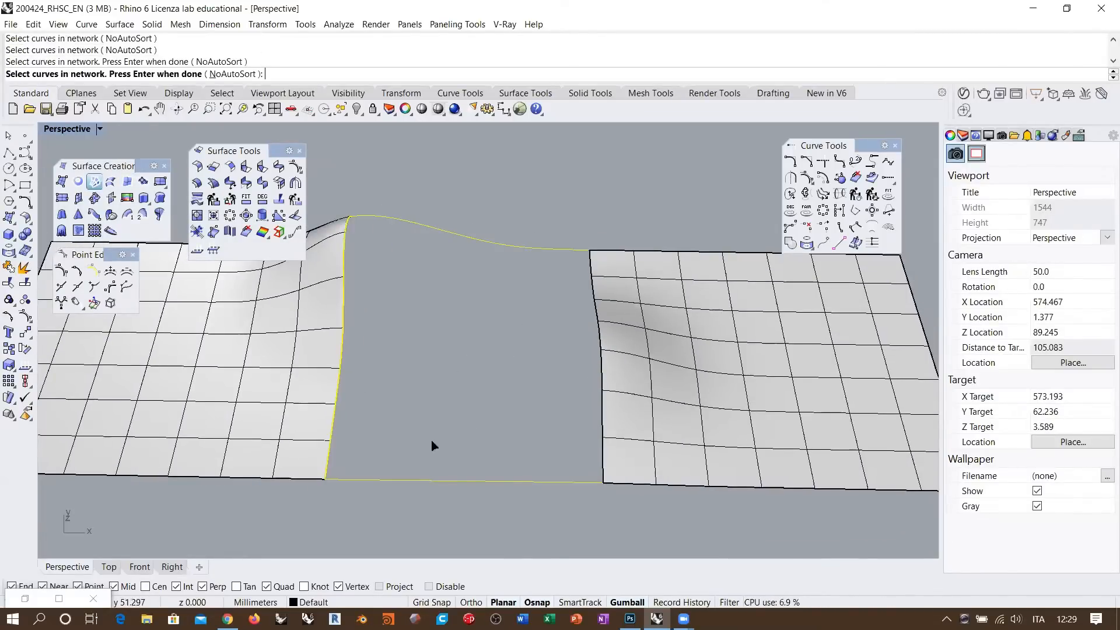
left_click(601, 458)
key("Return")
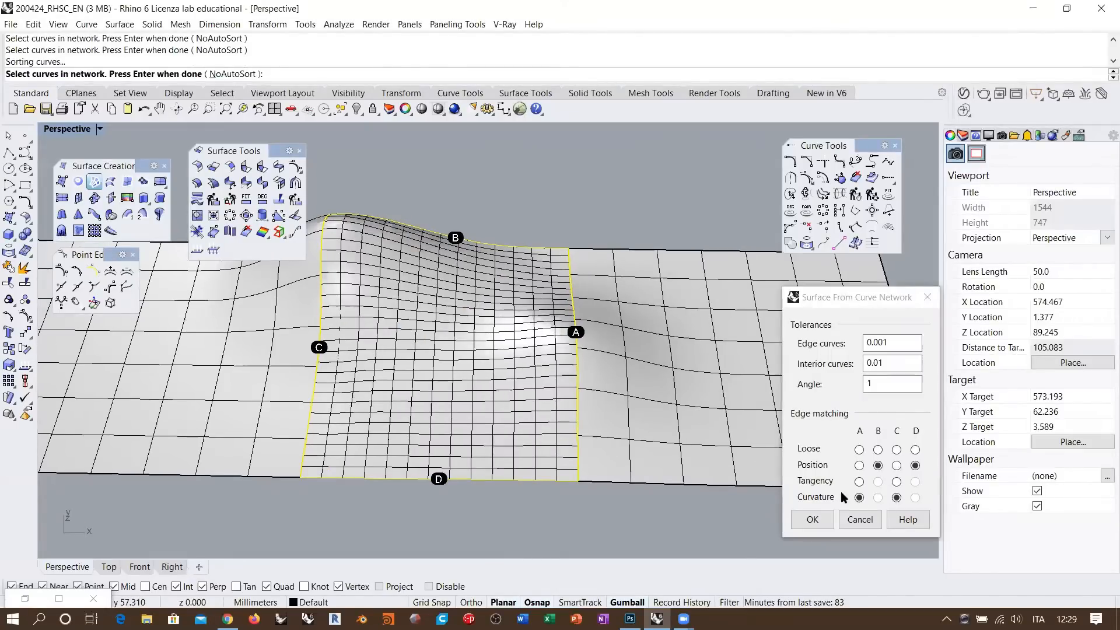
left_click(859, 497)
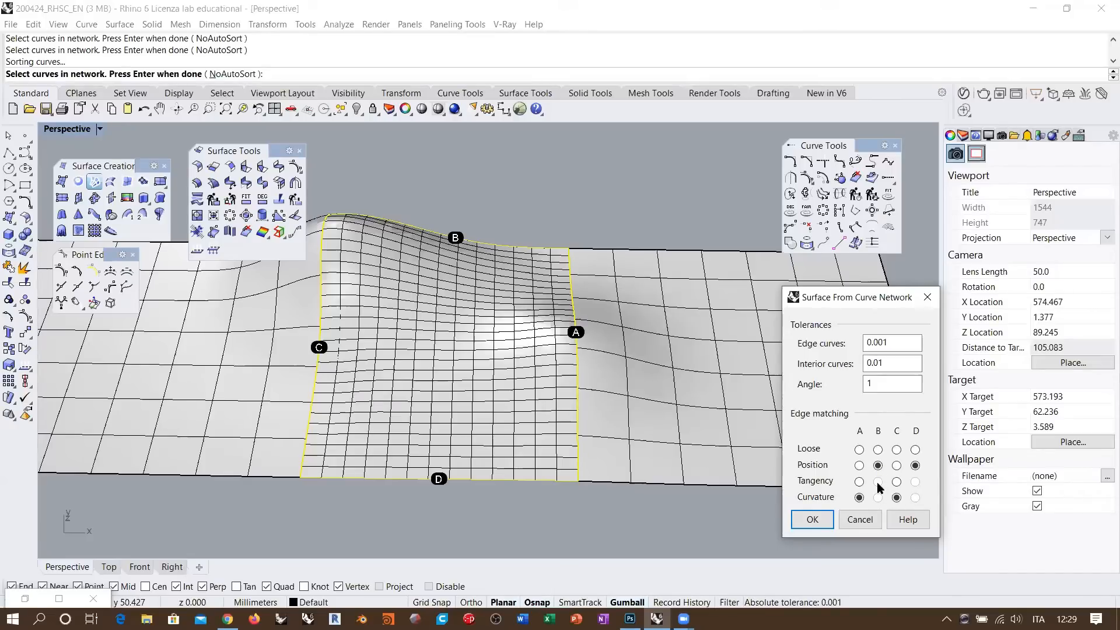
left_click(816, 522)
- Run a Gaussian curvature analysis on the new network surface and its two neighbouring surfaces
right_click_drag(418, 345, 508, 370, "shift")
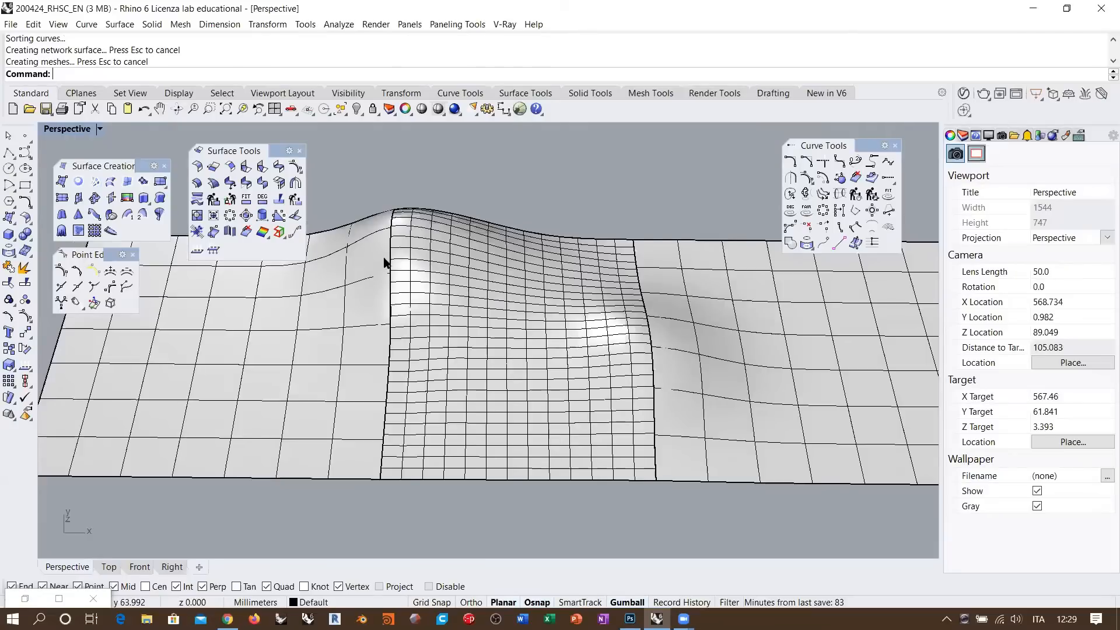
right_click_drag(387, 257, 385, 220)
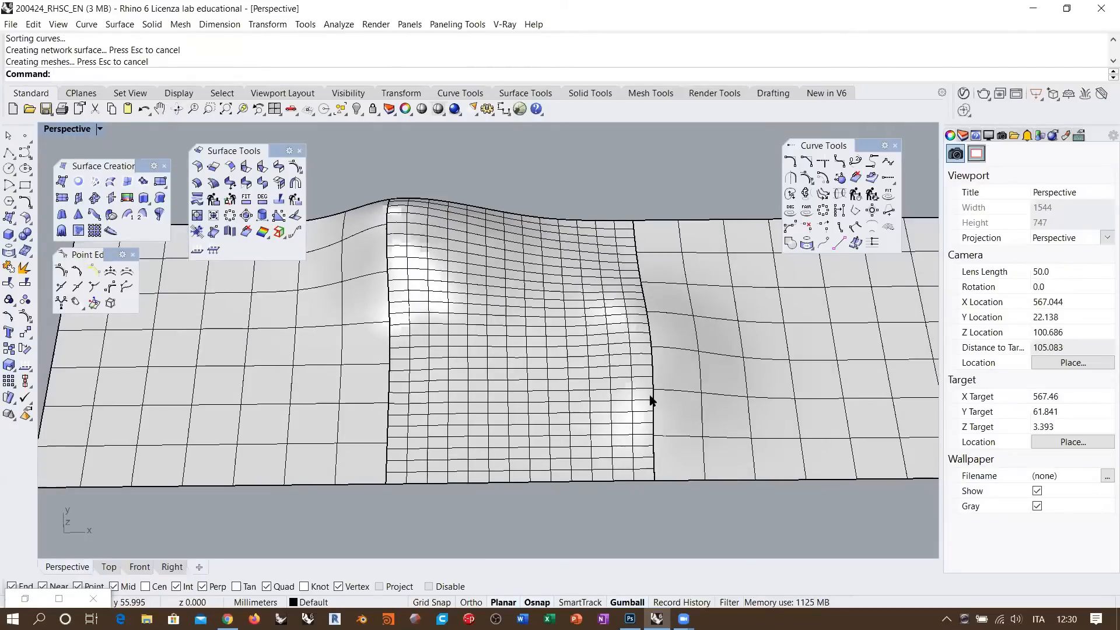
right_click_drag(633, 399, 621, 358)
left_click(328, 338)
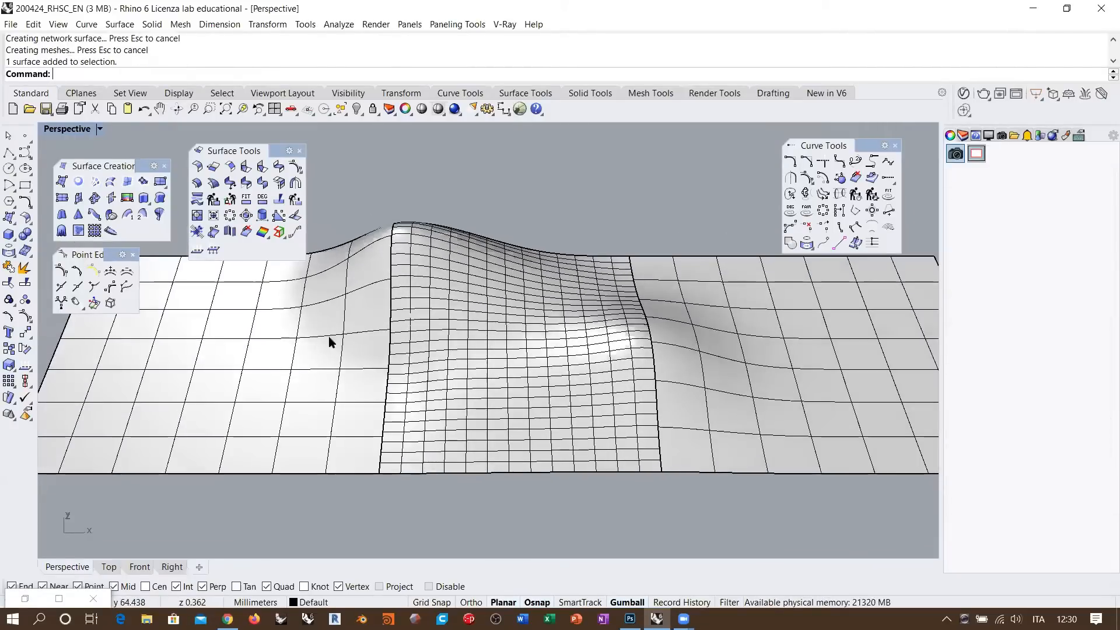
left_click(498, 319, "shift")
left_click(727, 292, "shift")
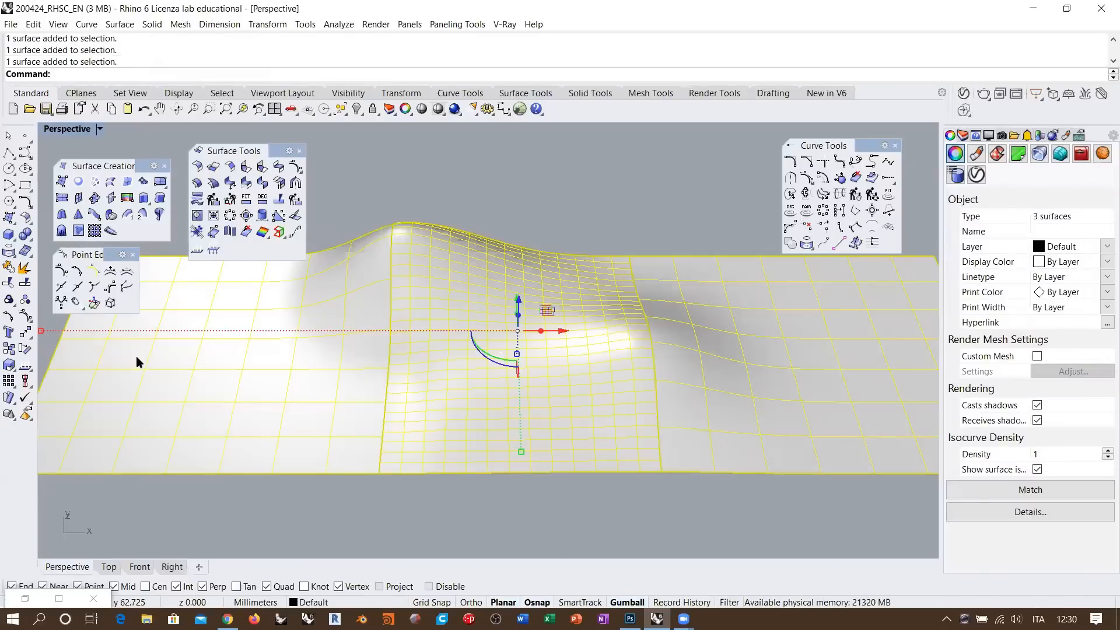
middle_click(365, 53)
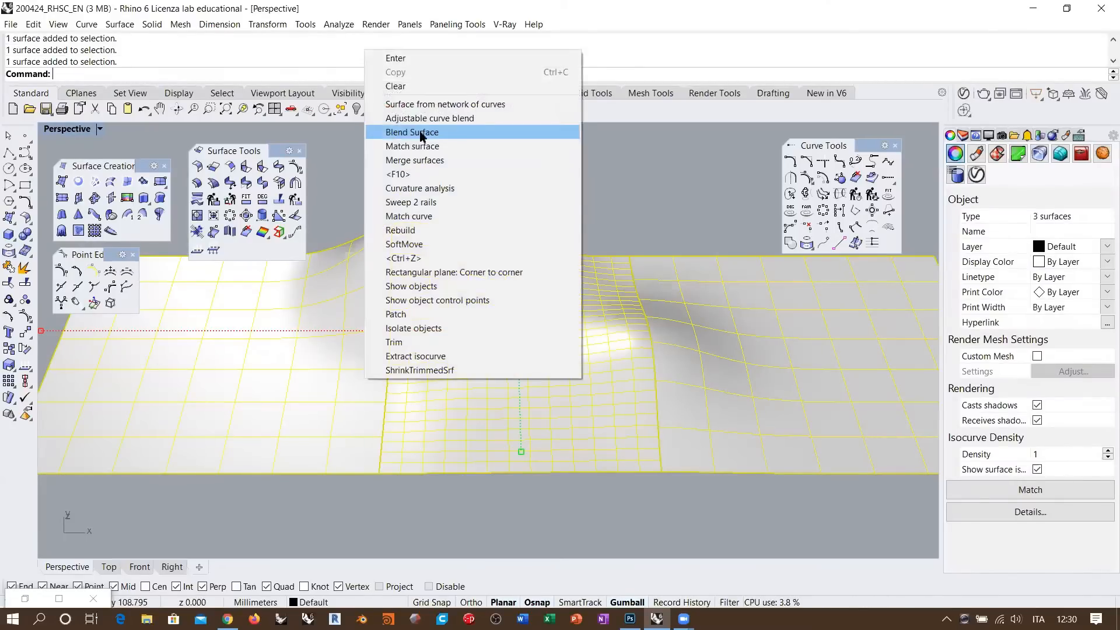
left_click(416, 188)
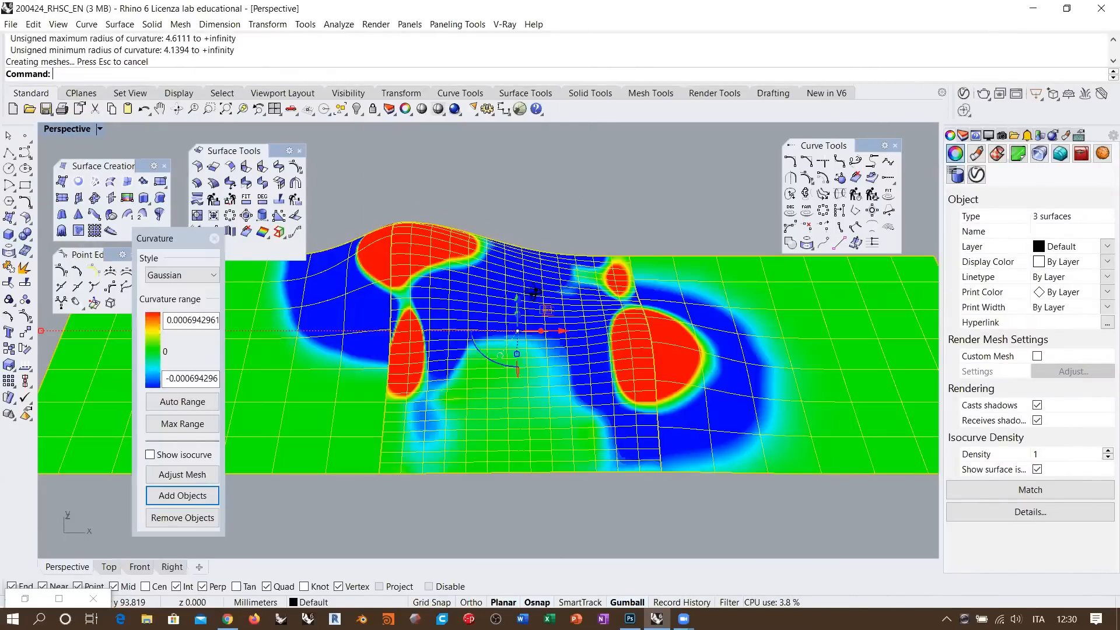
- Examine the Gaussian curvature map up close along the seams between the network surface and its two neighbours
key("Escape")
scroll(664, 301, "up", 5)
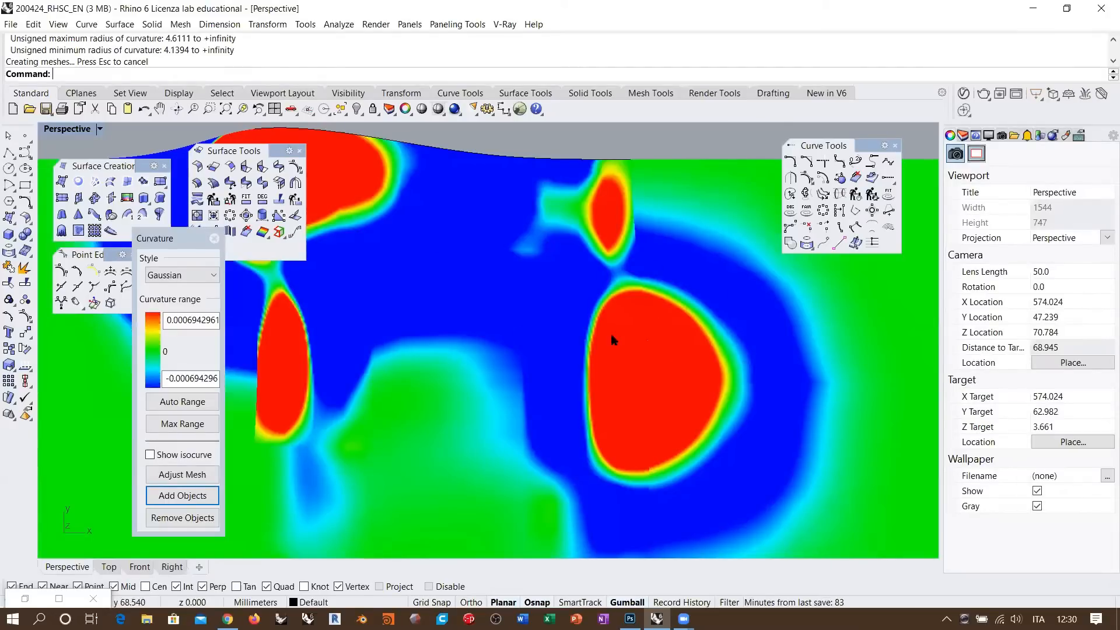
scroll(536, 327, "up", 5)
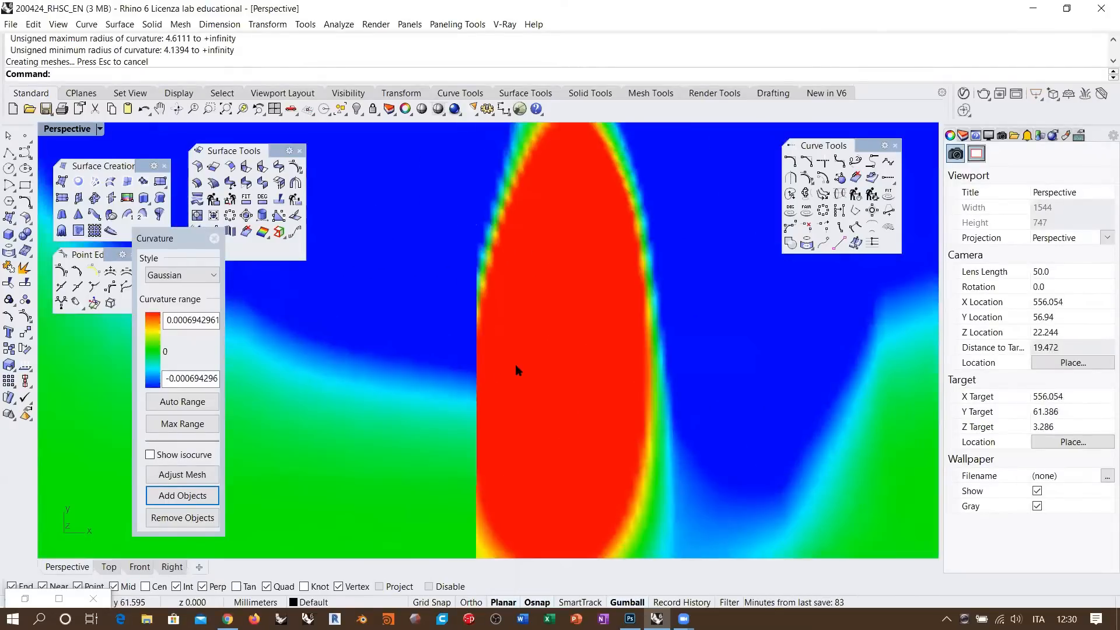
scroll(517, 370, "up", 4)
right_click_drag(517, 369, 484, 260)
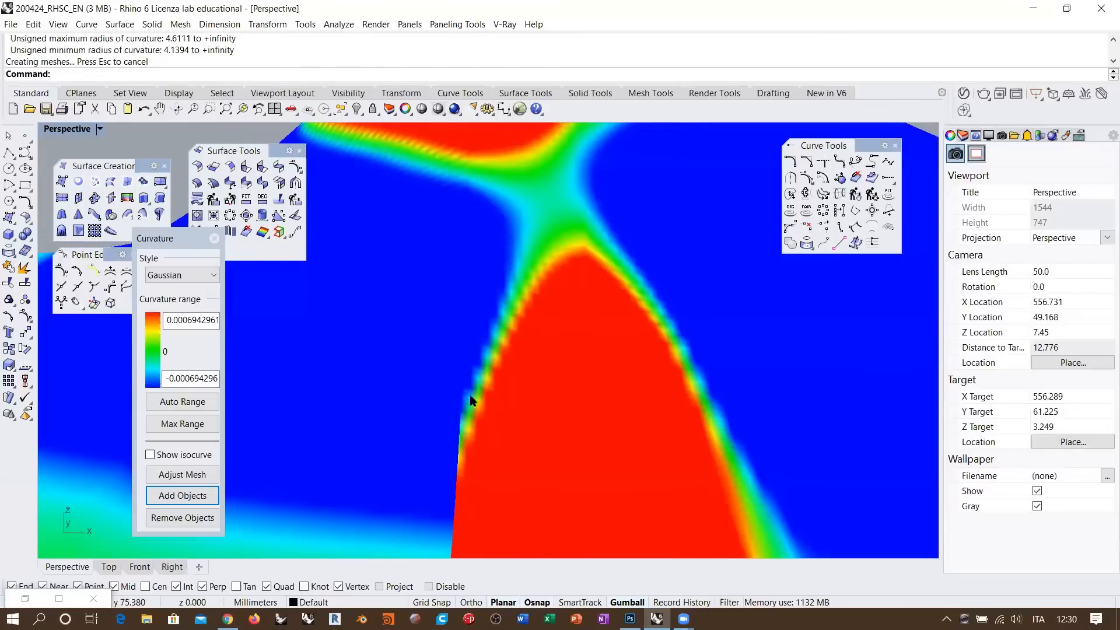
scroll(480, 332, "down", 10)
right_click_drag(481, 332, 551, 435)
scroll(454, 331, "down", 8)
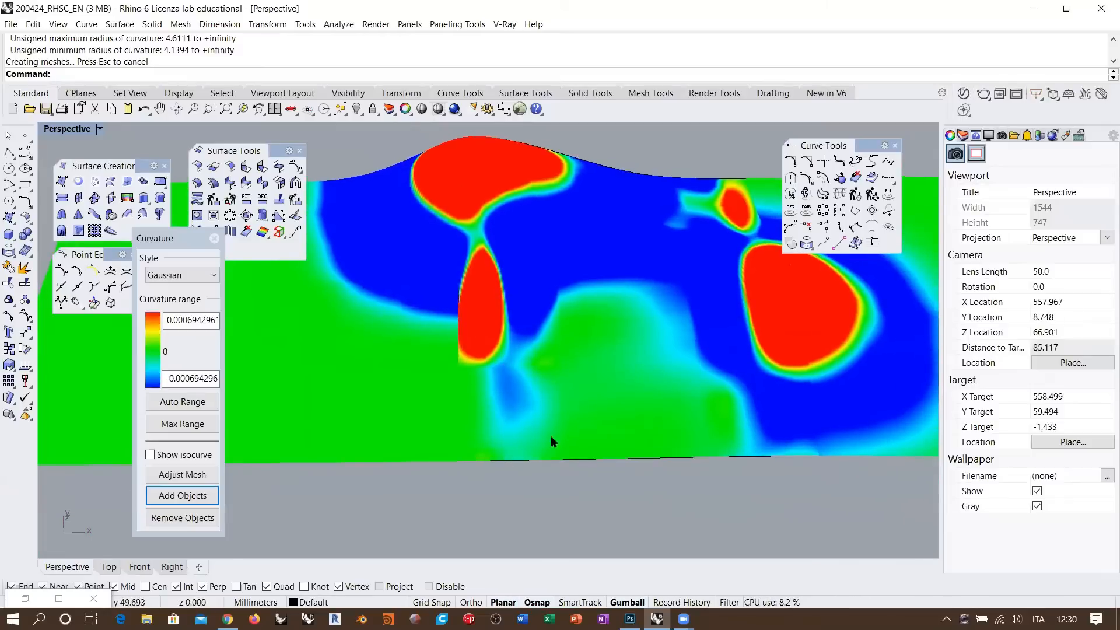
- Inspect the near and far bridging curves of the network surface and the curvature colours beside their ends
left_click(506, 464)
left_click(549, 503)
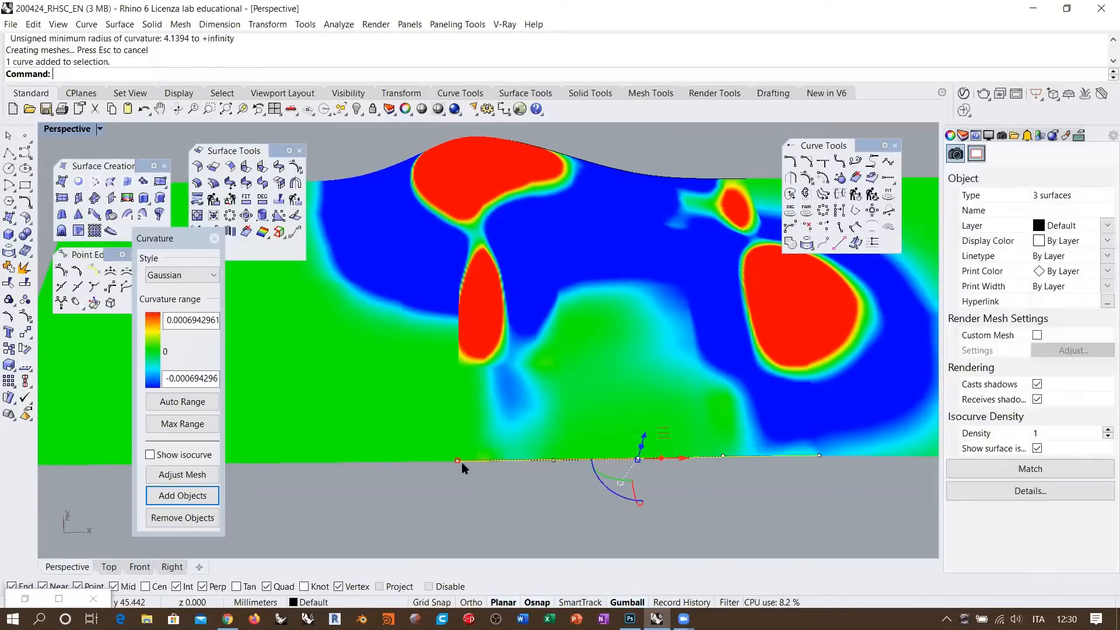
left_click(416, 472)
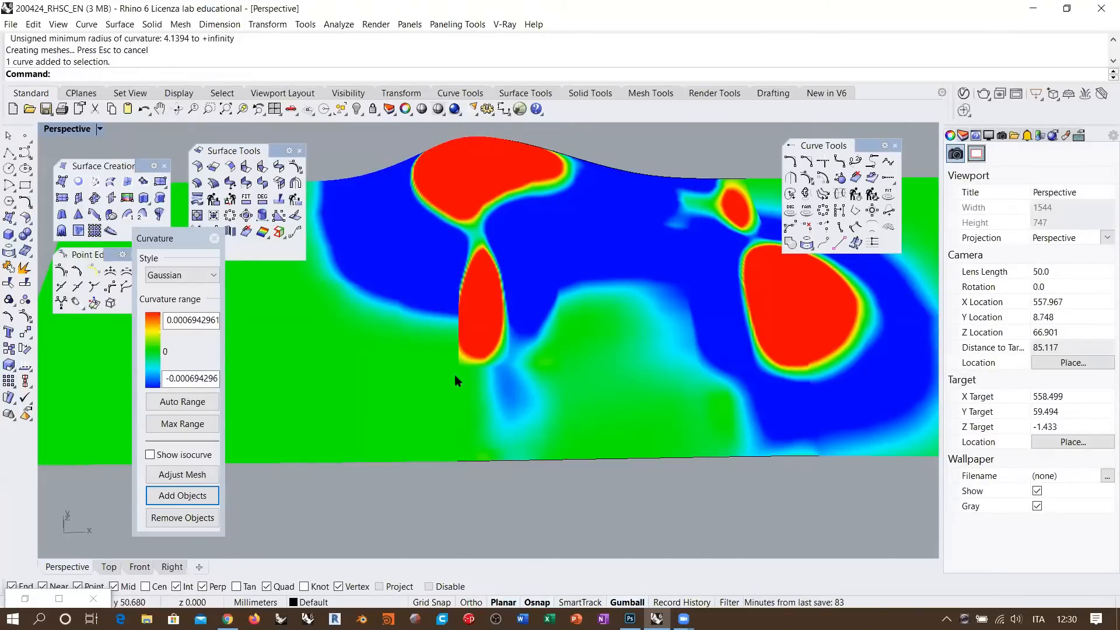
scroll(453, 374, "up", 8)
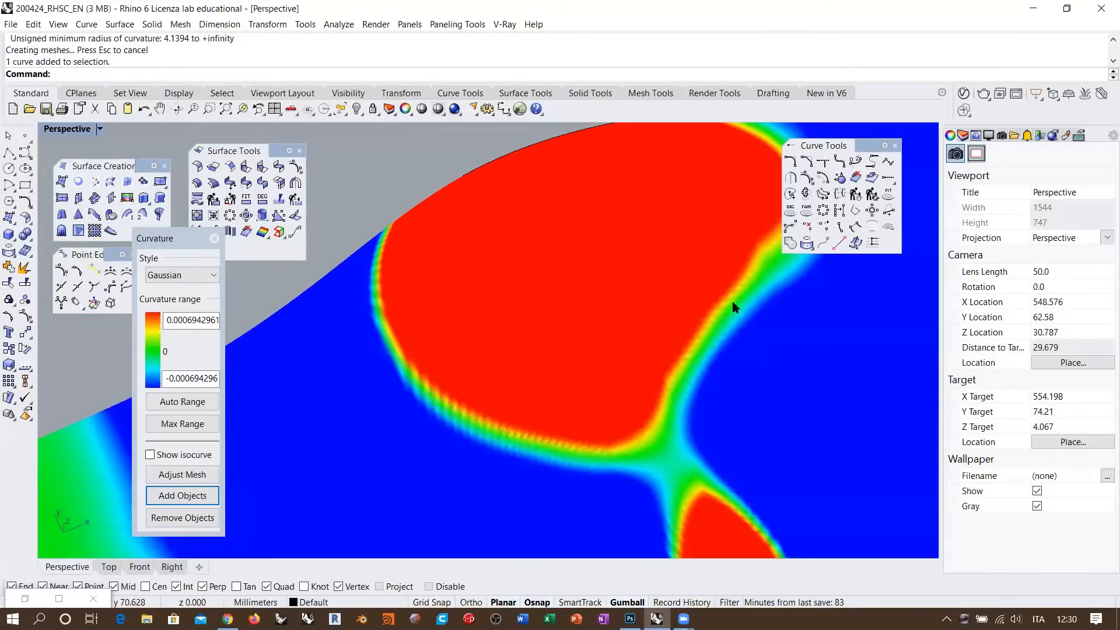
left_click(495, 158)
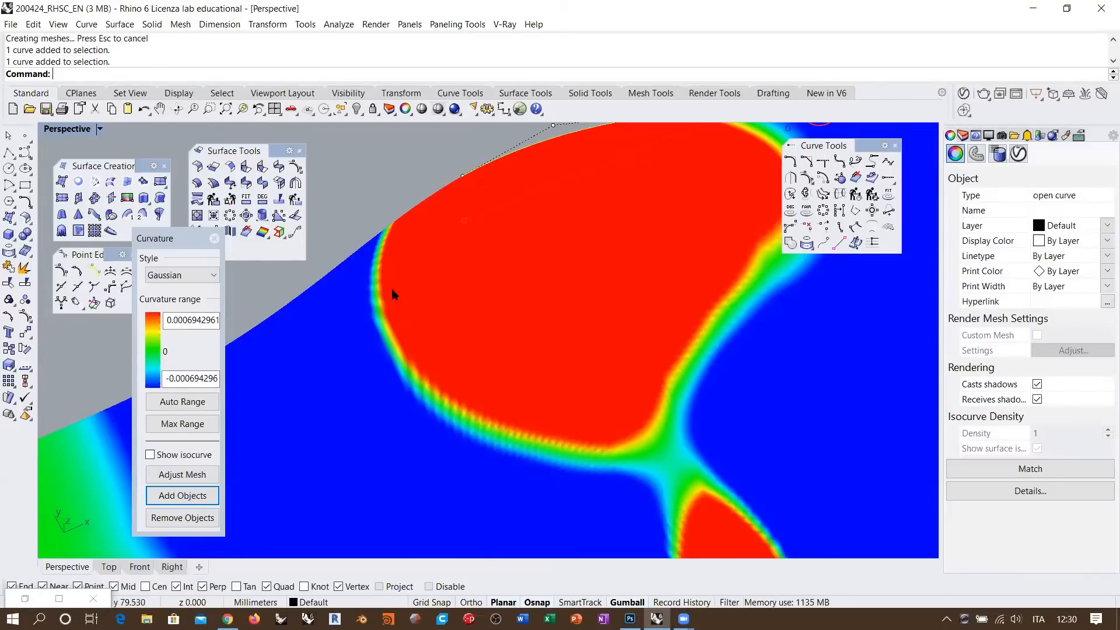
left_click(395, 199)
scroll(396, 255, "down", 6)
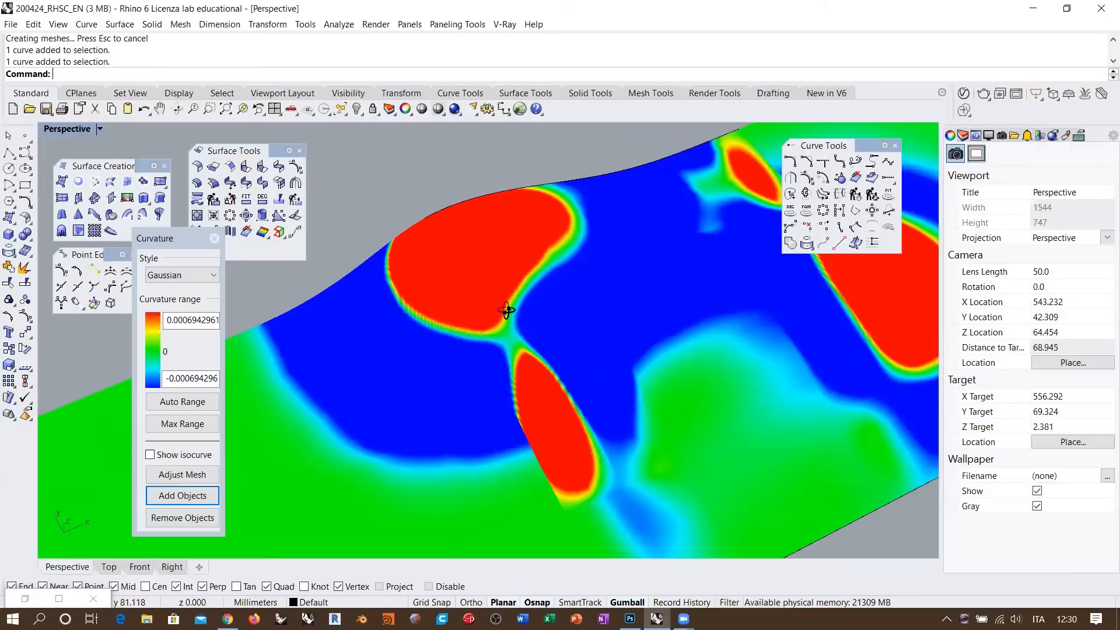
scroll(525, 321, "down", 4)
mouse_move(507, 310)
right_mouse_down()
mouse_move(525, 321)
mouse_move(519, 294)
right_mouse_up()
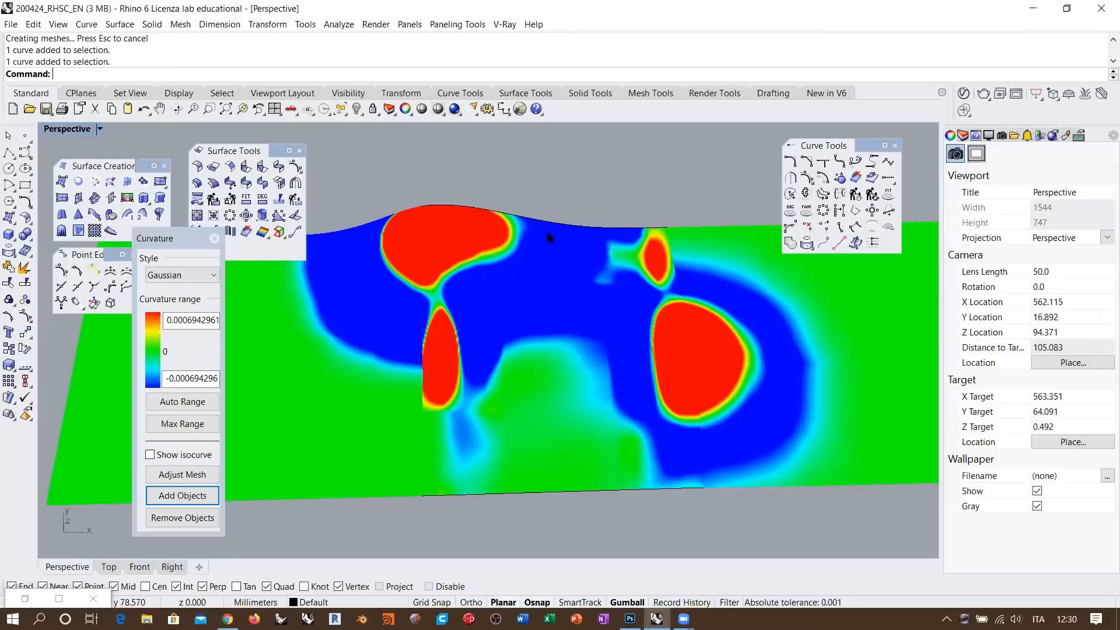
right_click_drag(589, 295, 681, 287)
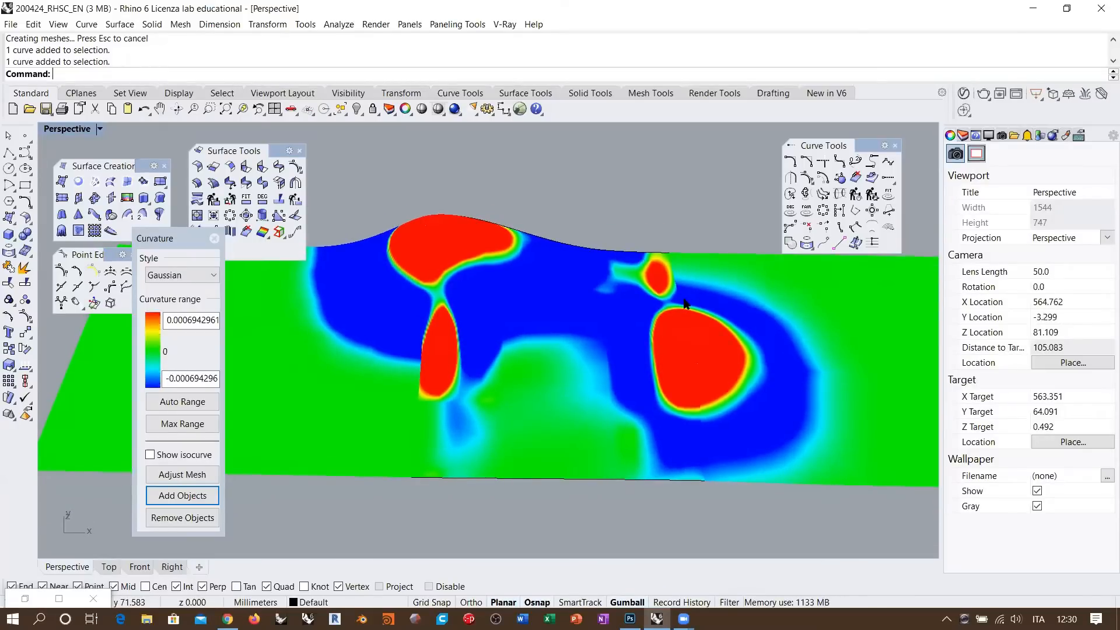
- Pick out the network surface, the near bridging curve and the two outer surfaces in turn within the curvature map
left_click(425, 333)
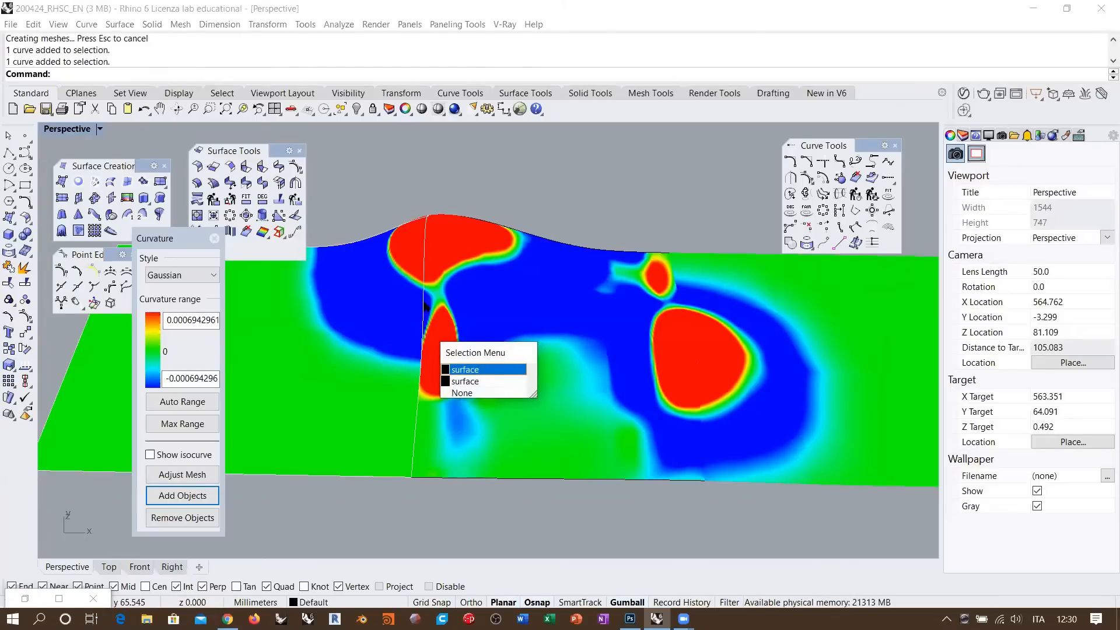
left_click(658, 320)
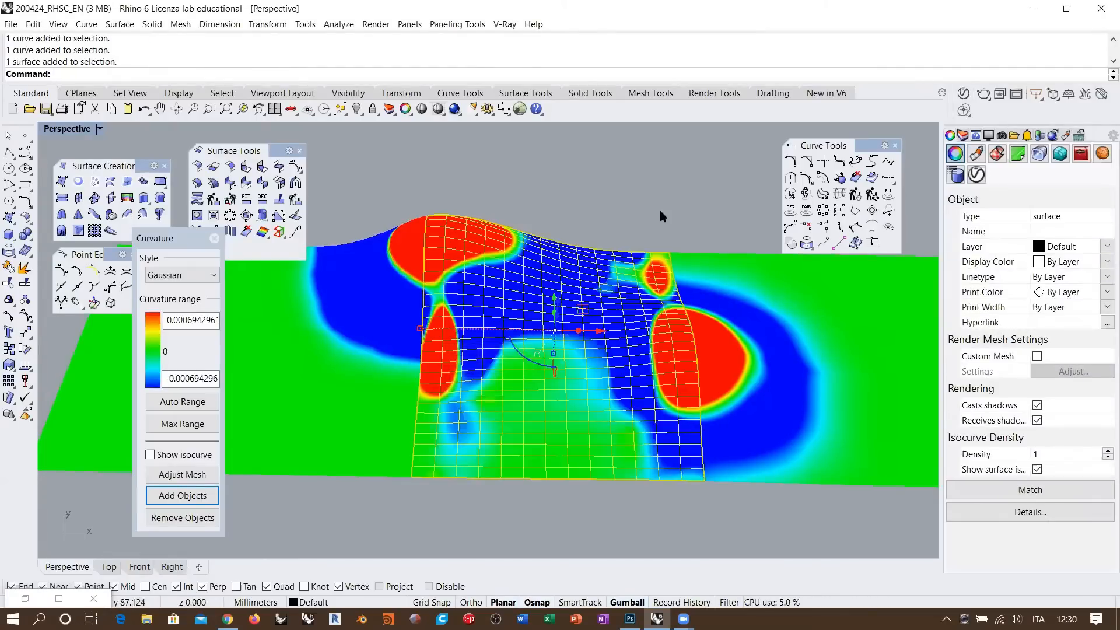
left_click(660, 210)
right_click_drag(610, 321, 548, 329)
right_click_drag(460, 352, 520, 433)
left_click(519, 434)
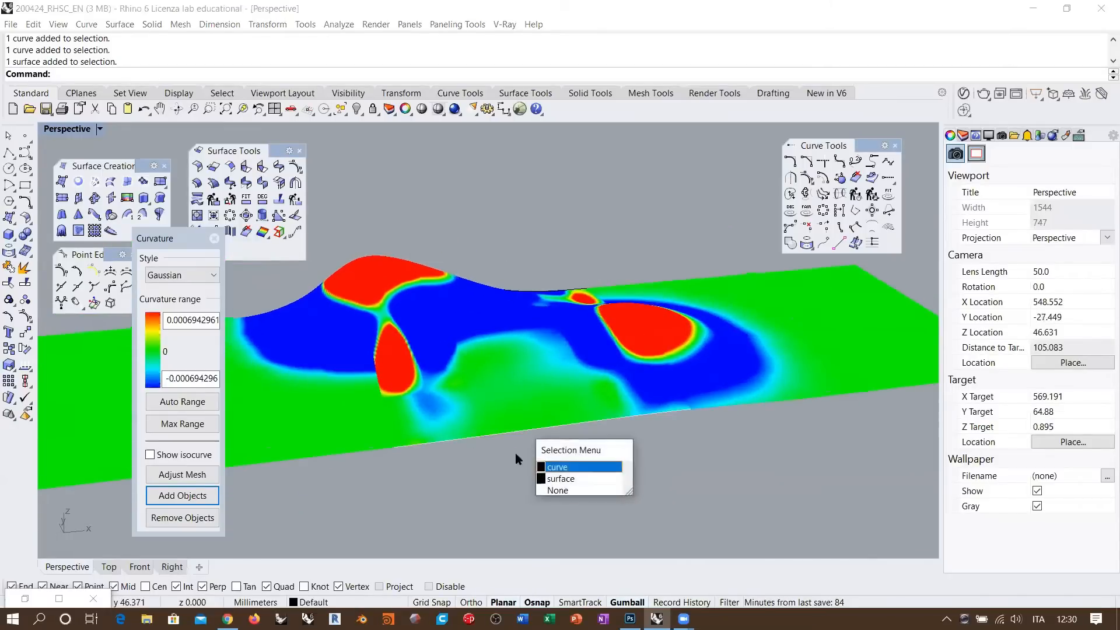
left_click(542, 460)
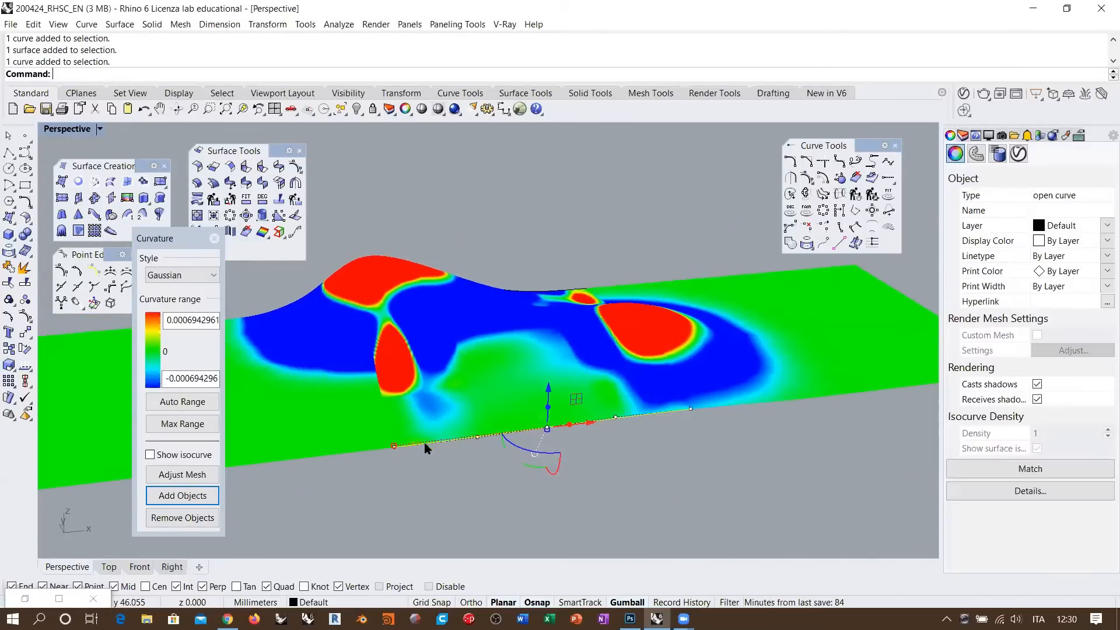
left_click(299, 426)
left_click(699, 363, "shift")
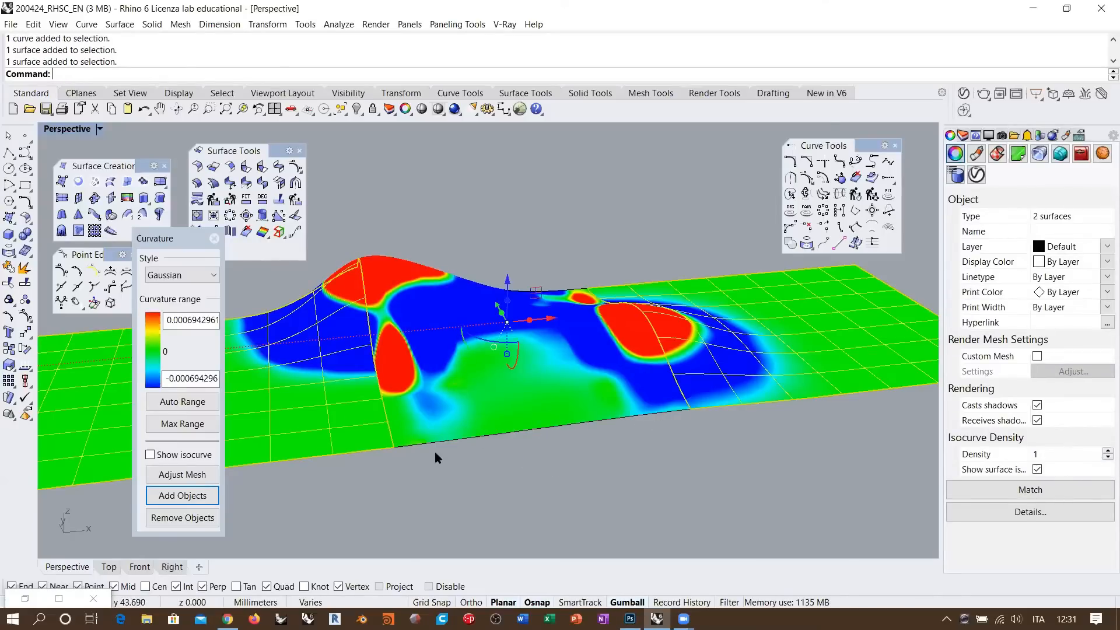
- Check the three control points at each end of the far bridging curve, and clear the selection
right_click_drag(534, 292, 506, 325)
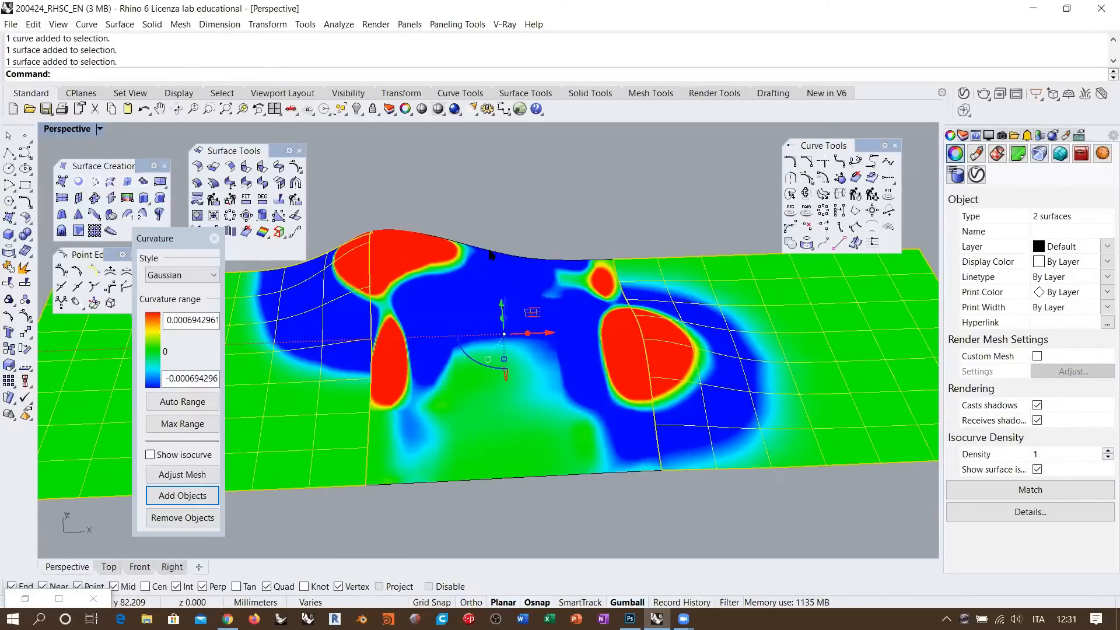
left_click(479, 246)
left_click_drag(346, 201, 507, 282)
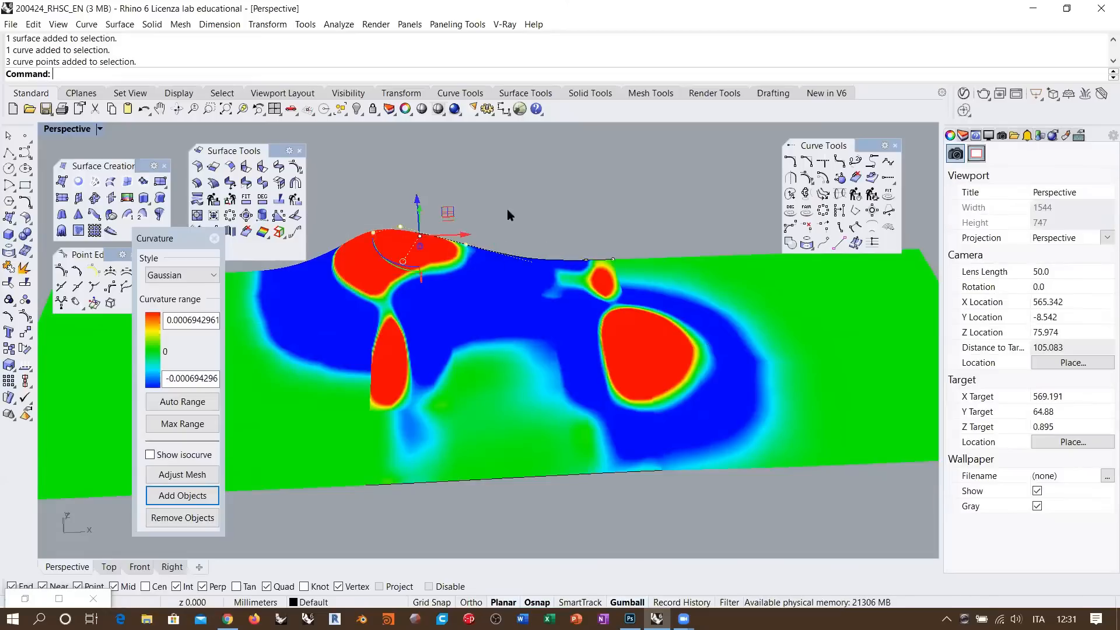
left_click_drag(507, 209, 688, 373)
key("Escape")
key("Escape")
- Review the curvature map across the whole bridged model and end the curvature analysis
mouse_move(578, 335)
right_mouse_down()
mouse_move(577, 318)
mouse_move(582, 329)
mouse_move(570, 340)
mouse_move(567, 330)
right_mouse_up()
scroll(580, 320, "down", 2)
right_click_drag(580, 332, 552, 332, "shift")
scroll(460, 275, "up", 3)
right_click_drag(506, 296, 567, 289, "shift")
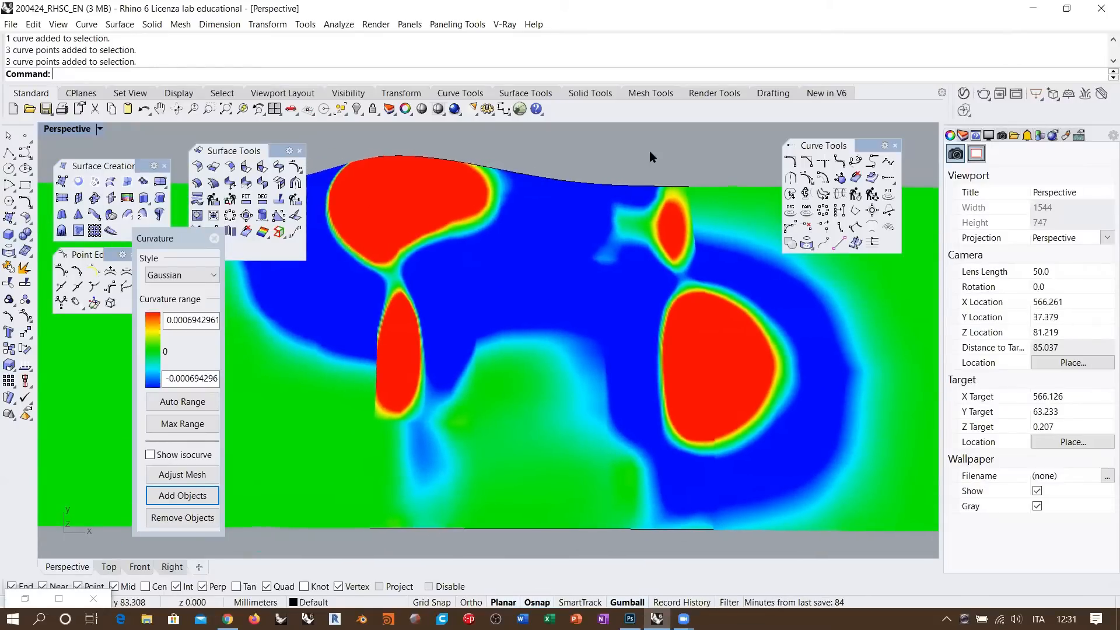
right_click_drag(675, 260, 678, 268)
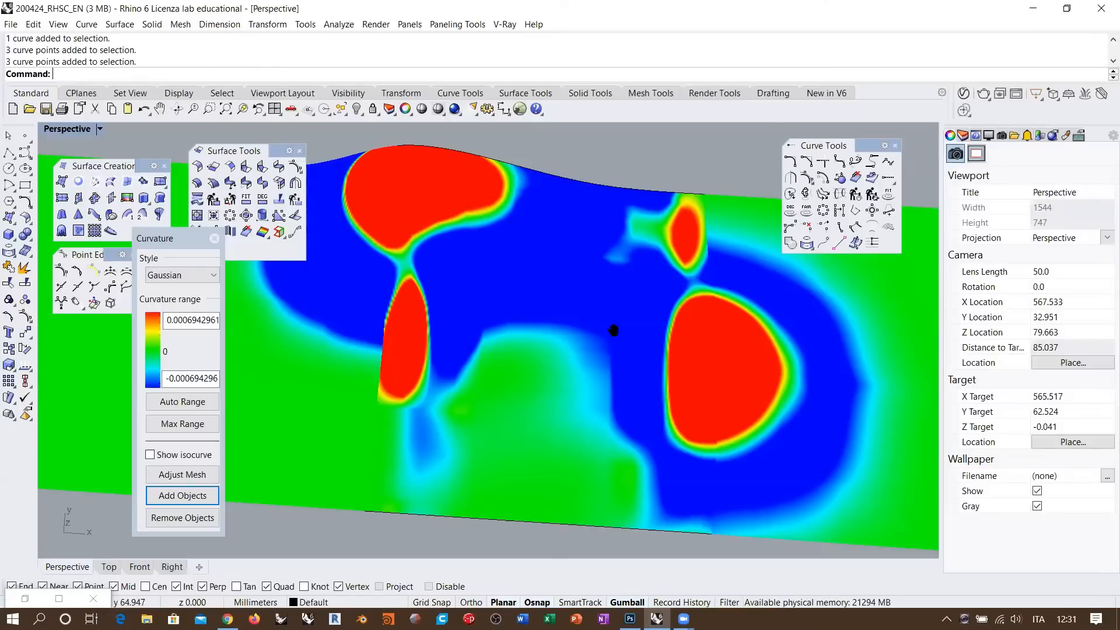
right_click_drag(610, 323, 610, 357, "shift")
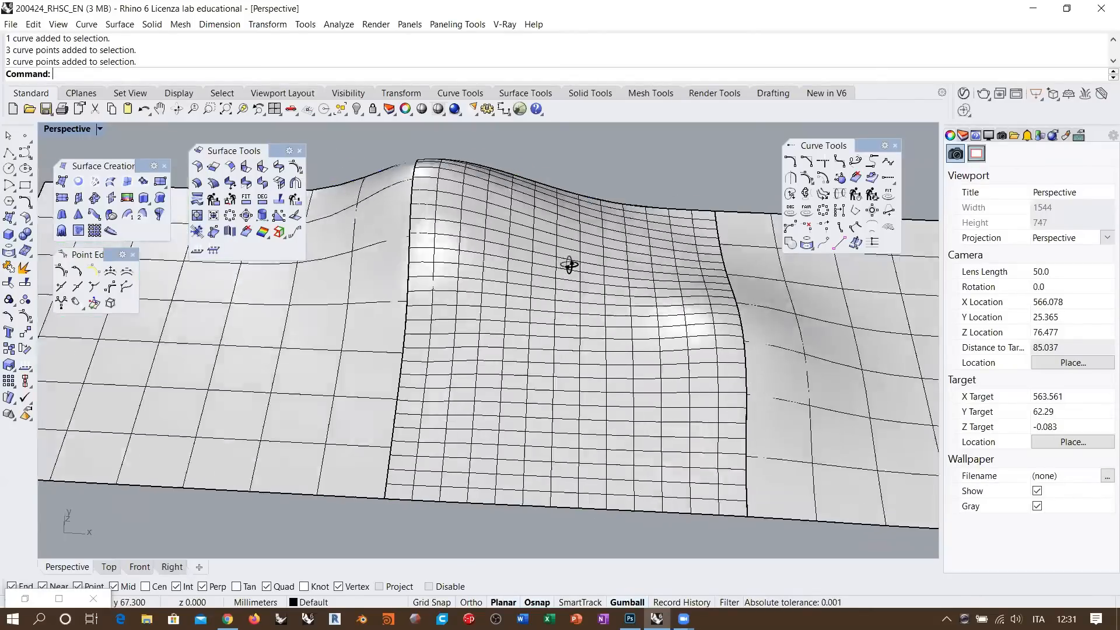
- Move the three bridged surfaces and both blend curves below the small sample patches, in line with the other exercises
scroll(520, 261, "down", 10)
left_click_drag(608, 251, 495, 332)
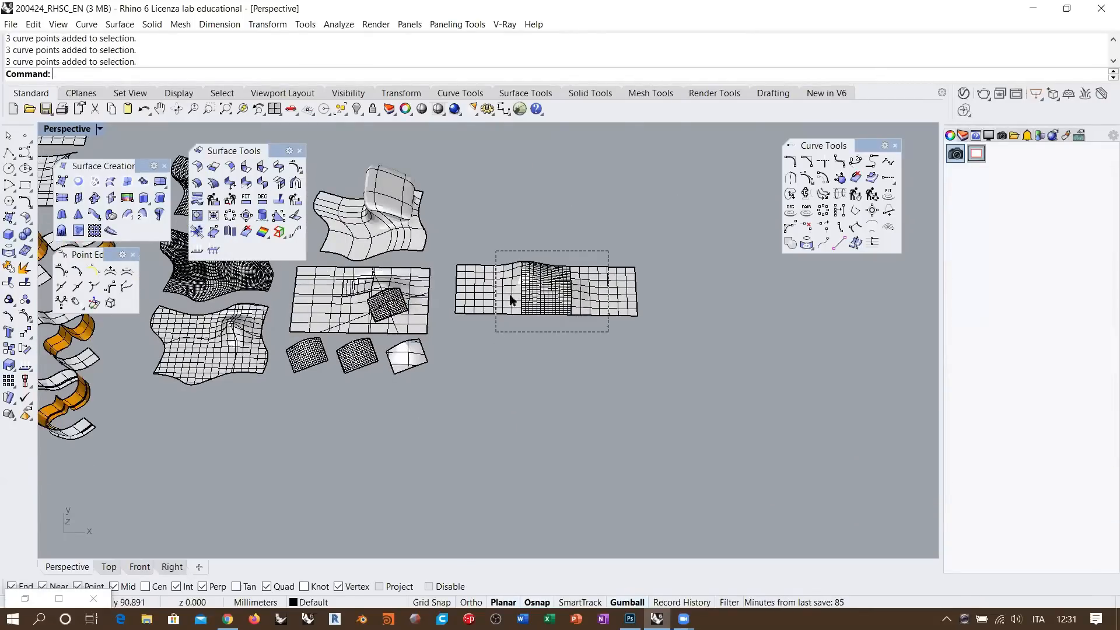
left_click_drag(577, 263, 402, 408)
left_click(489, 371)
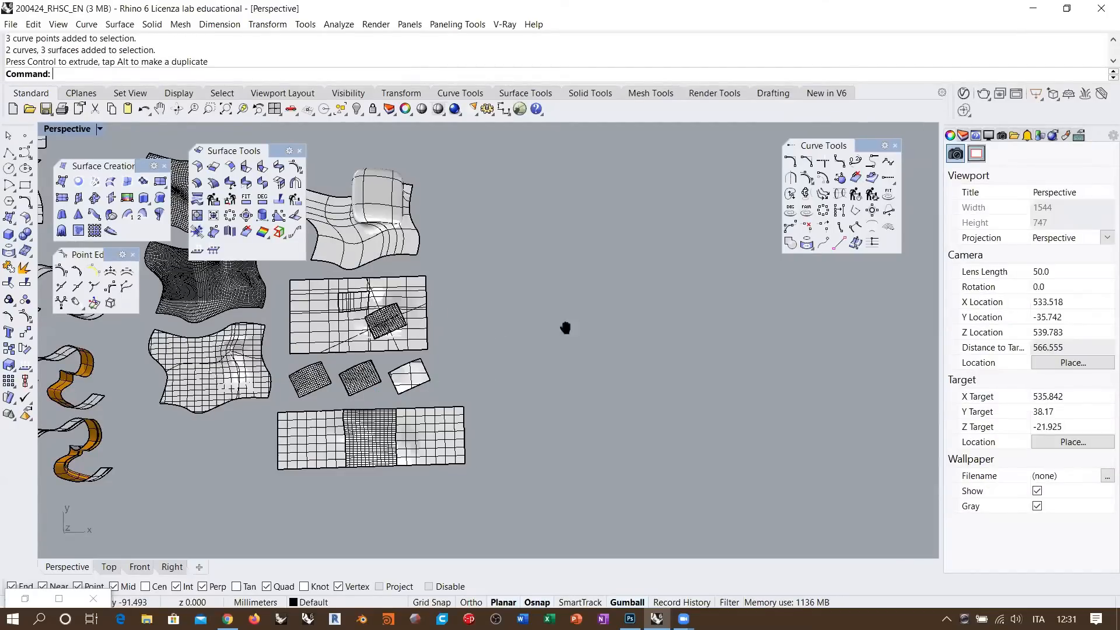
scroll(668, 333, "down", 3)
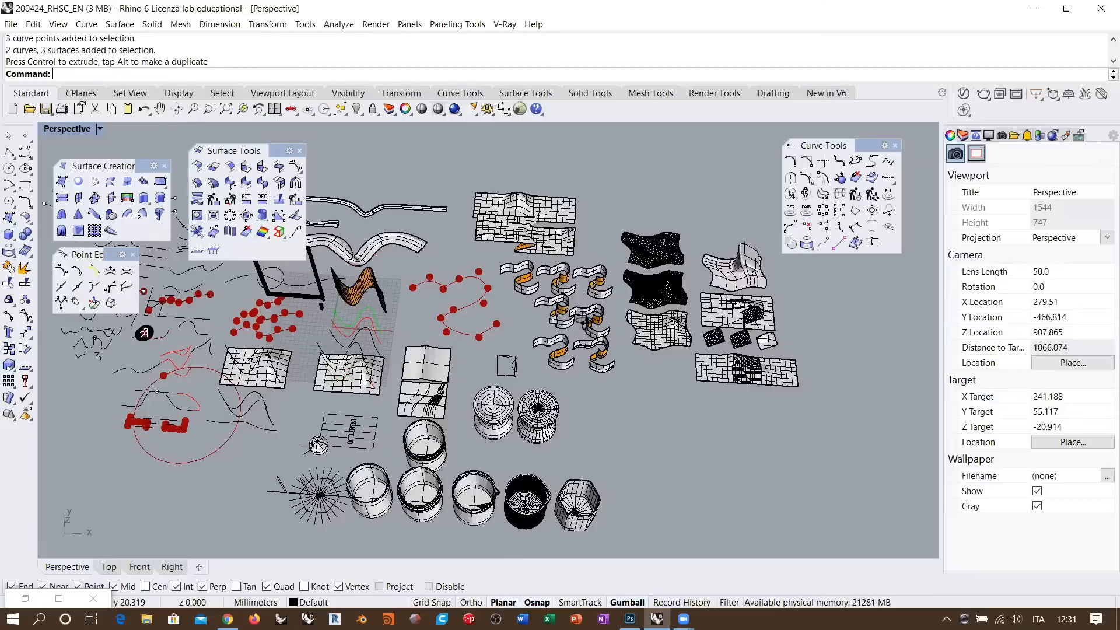
right_click_drag(578, 315, 552, 348)
right_click_drag(586, 313, 613, 264, "shift")
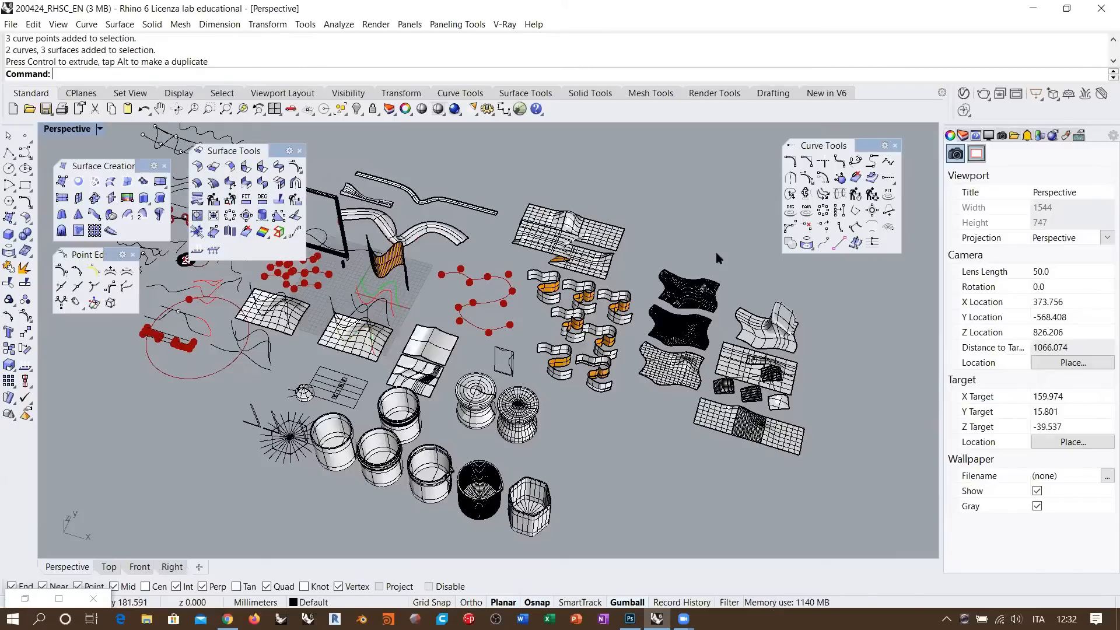
- Close the floating Surface Tools, Curve Tools, point editing and Surface Creation toolbars
left_click(299, 150)
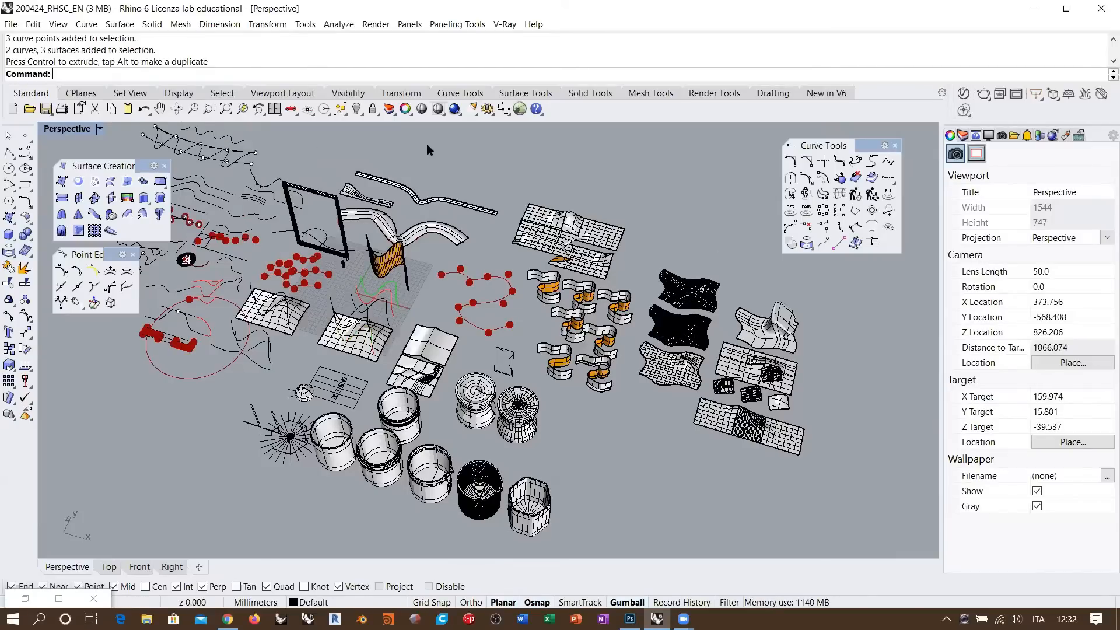
left_click(895, 145)
left_click(133, 255)
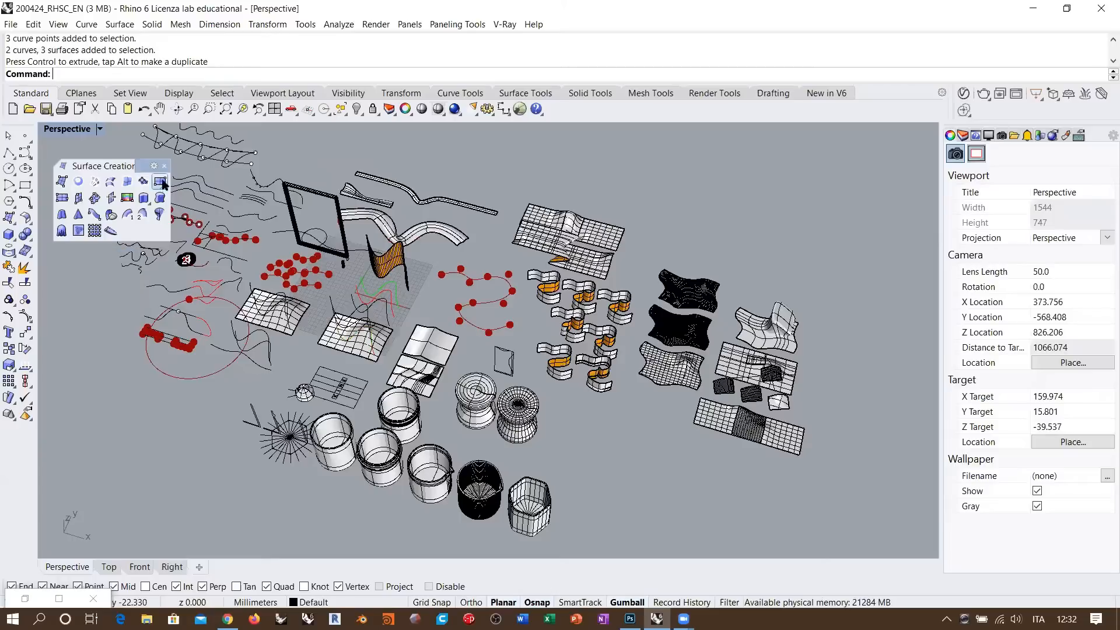
left_click(164, 166)
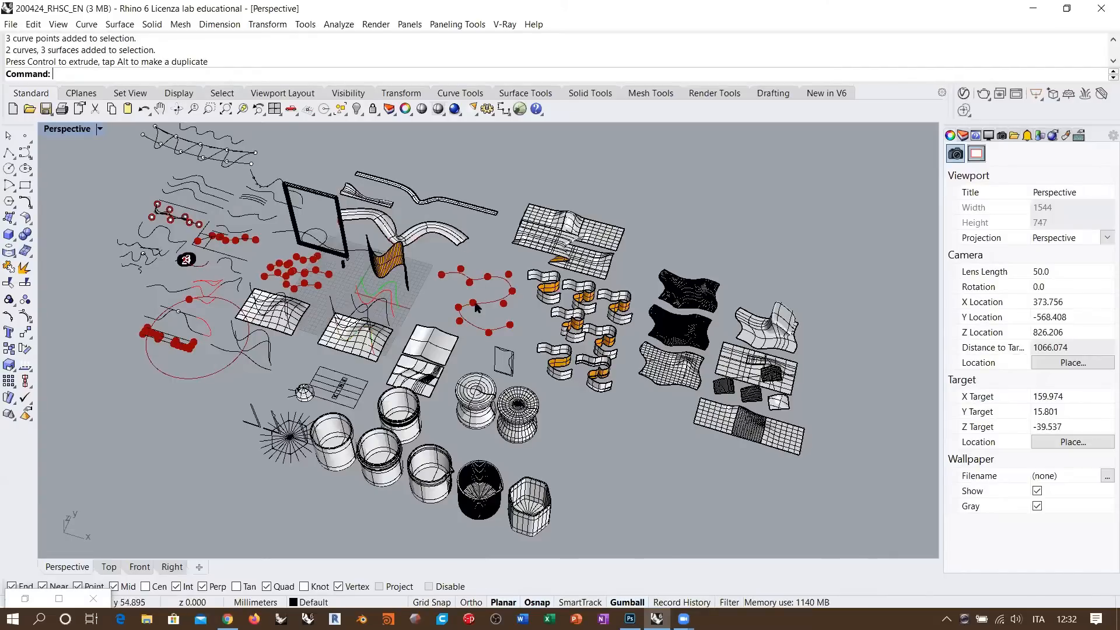
right_click_drag(427, 378, 444, 389)
mouse_move(383, 412)
right_mouse_down("shift")
mouse_move(431, 389)
mouse_move(398, 403)
right_mouse_up("shift")
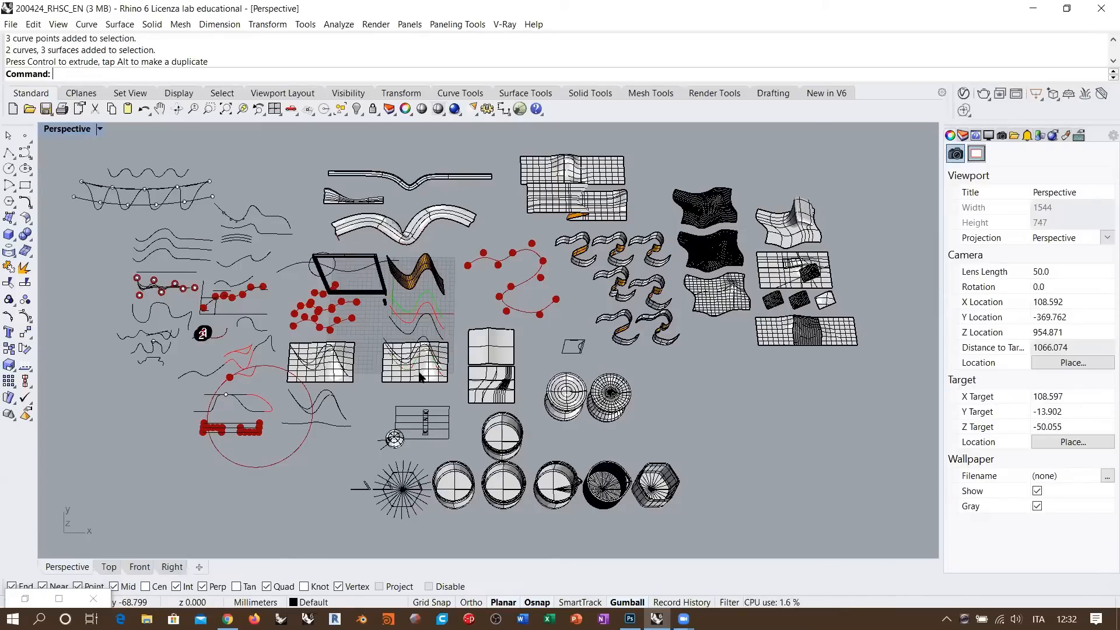
scroll(402, 364, "down", 2)
scroll(372, 294, "up", 2)
right_click_drag(374, 299, 498, 343)
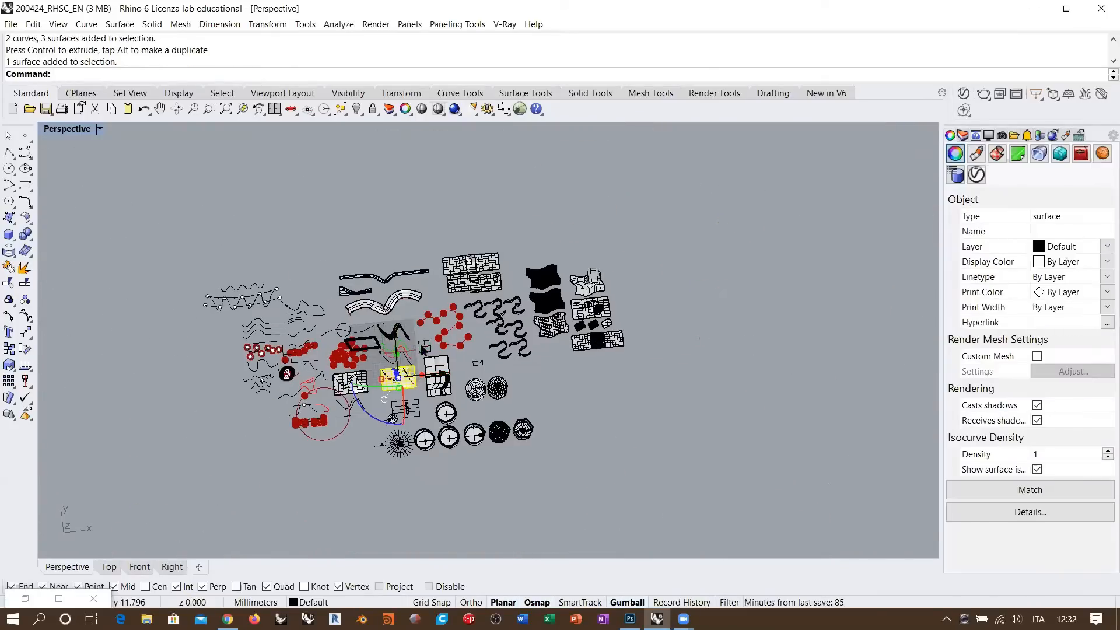
left_click_drag(421, 345, 591, 356)
key("ctrl+z")
right_click_drag(475, 399, 540, 420, "shift")
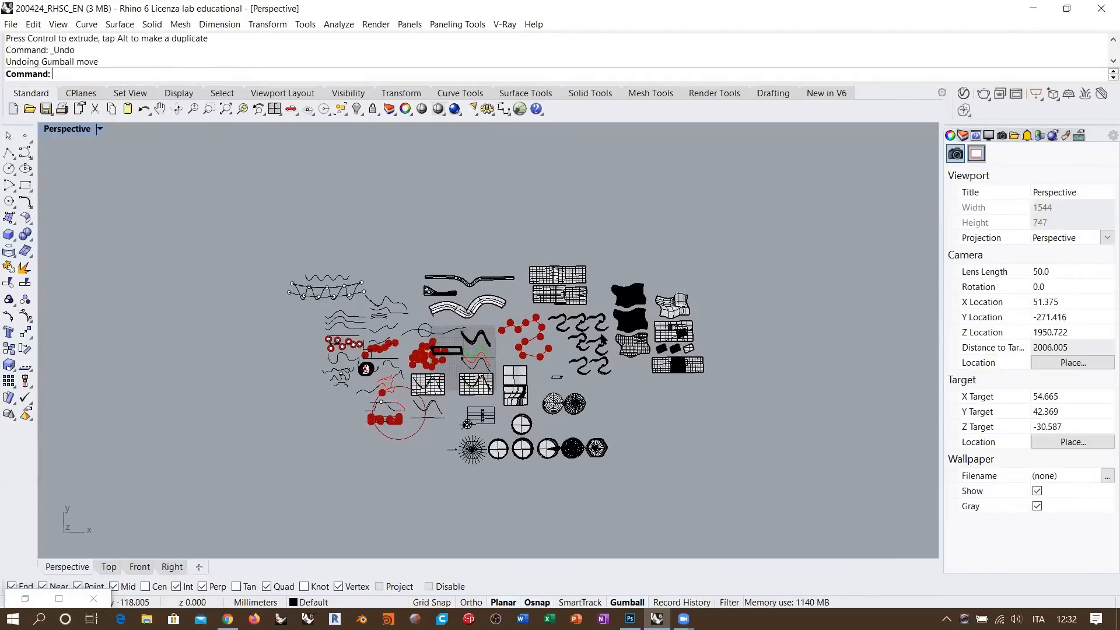
- Turn off the Grasshopper preview geometry and hide every object in the Rhino scene
left_click(29, 599)
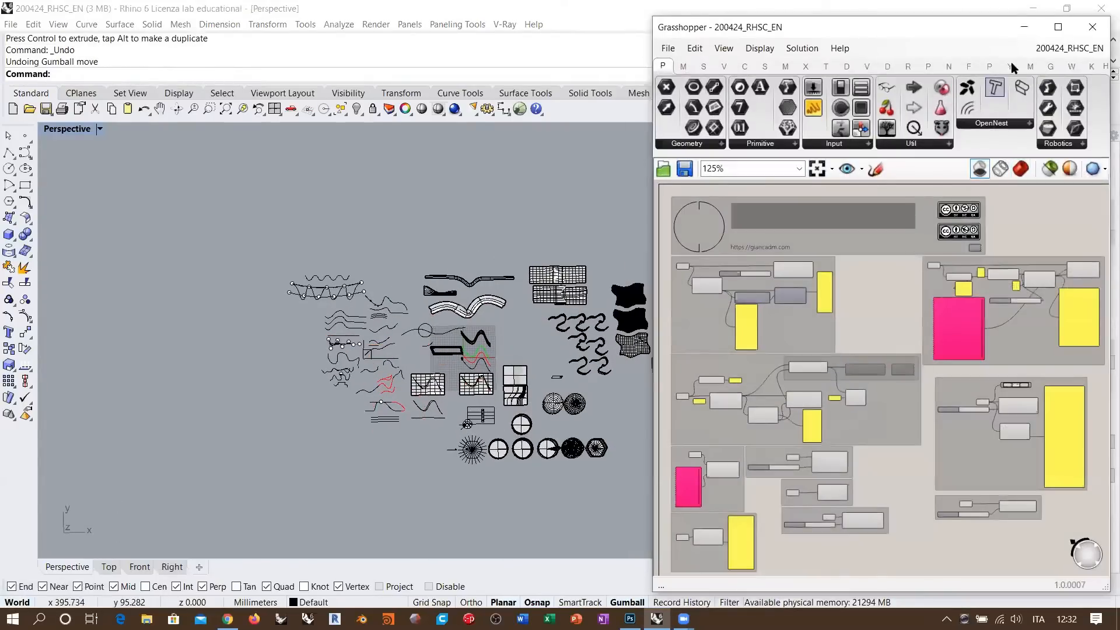
left_click(1024, 27)
left_click_drag(717, 211, 143, 481)
left_click(357, 109)
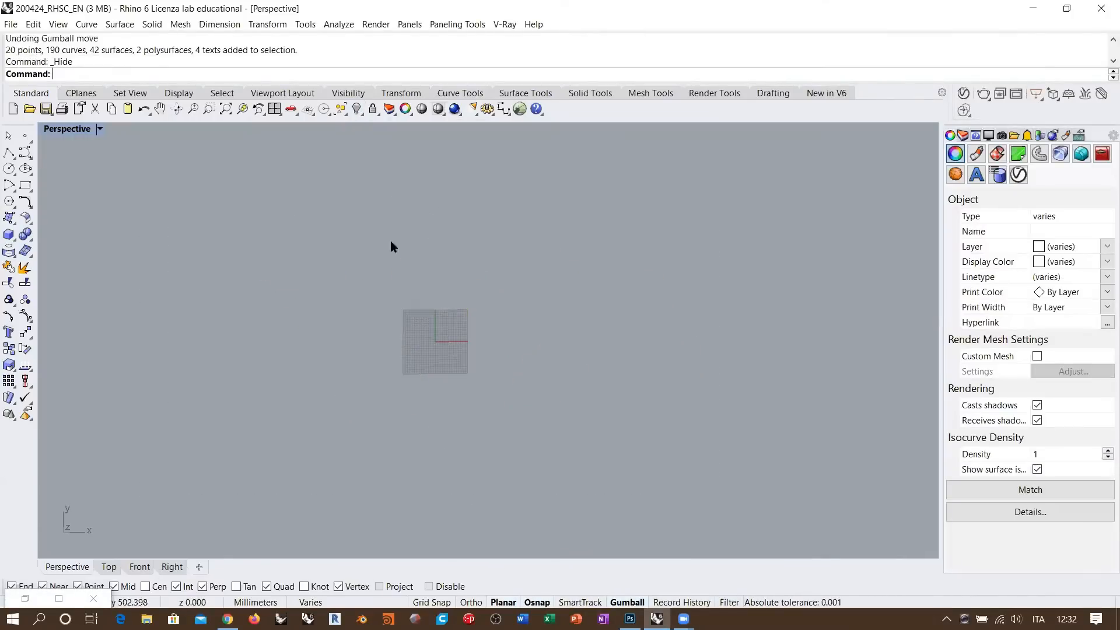
- Create a deformable plane about 37 by 24 mm beside the origin in the Top view, degree 3 with 10 points in U and V
left_click(274, 109)
left_click(274, 109)
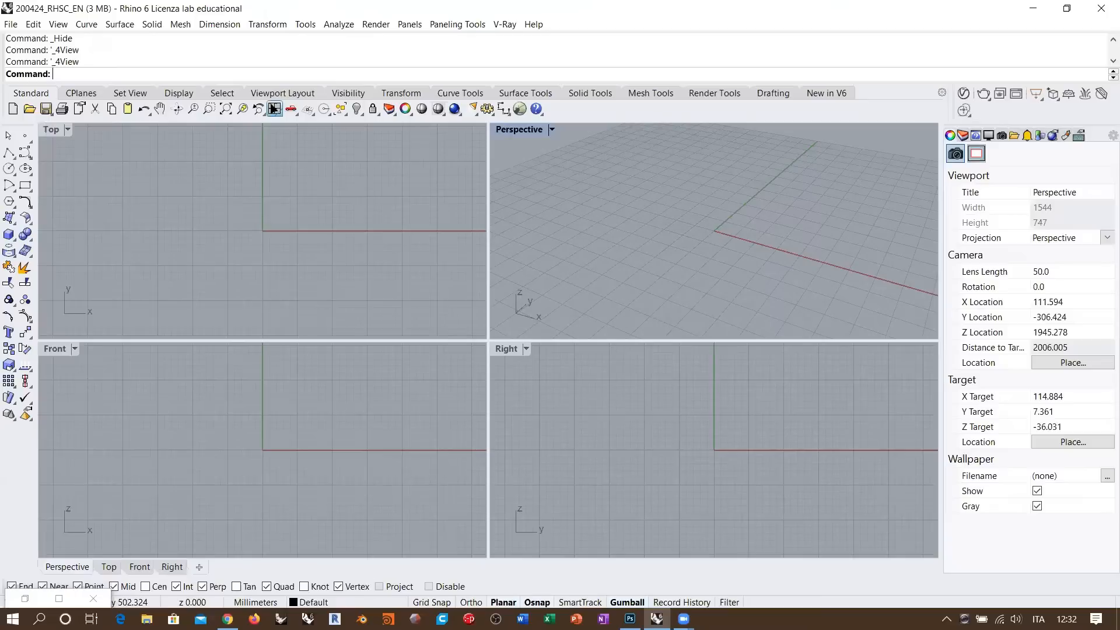
right_click_drag(255, 227, 363, 240)
middle_click(227, 189)
left_click(221, 174)
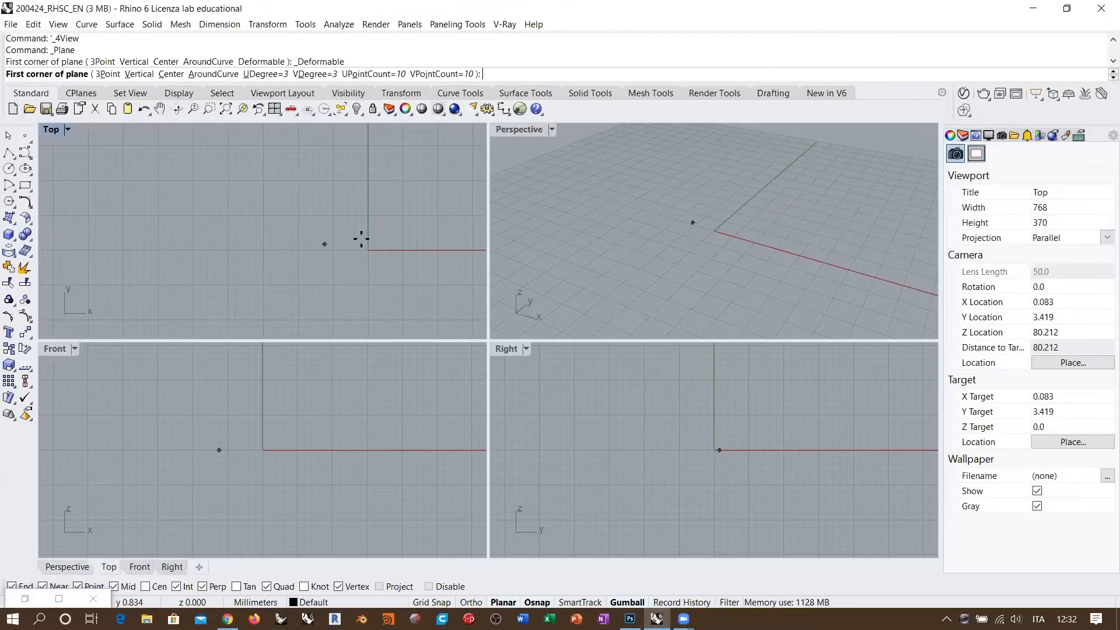
left_click(208, 245)
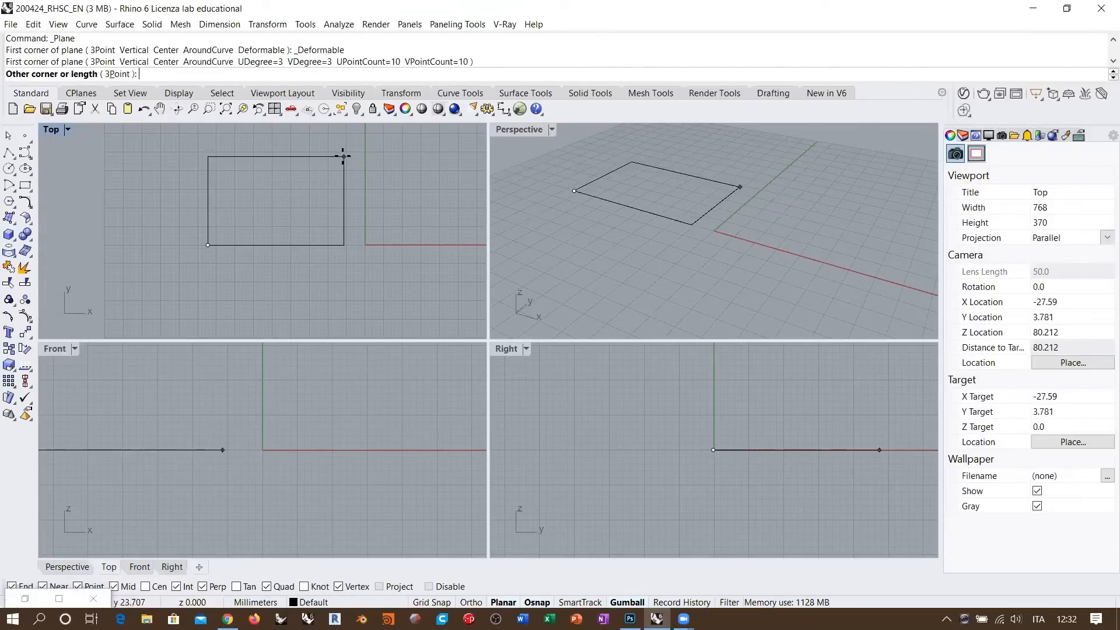
left_click(346, 155)
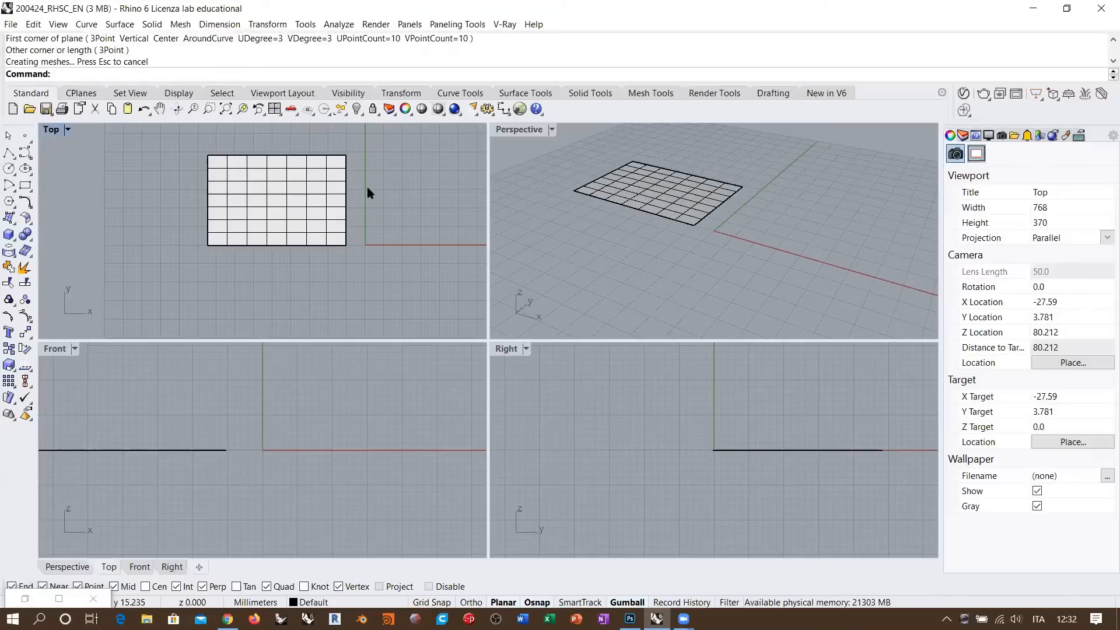
- Turn on the deformable plane's control points and maximize the Perspective view around it
left_click(679, 188)
key("F10")
right_click_drag(639, 211, 608, 237)
scroll(559, 159, "up", 2)
double_click(531, 130)
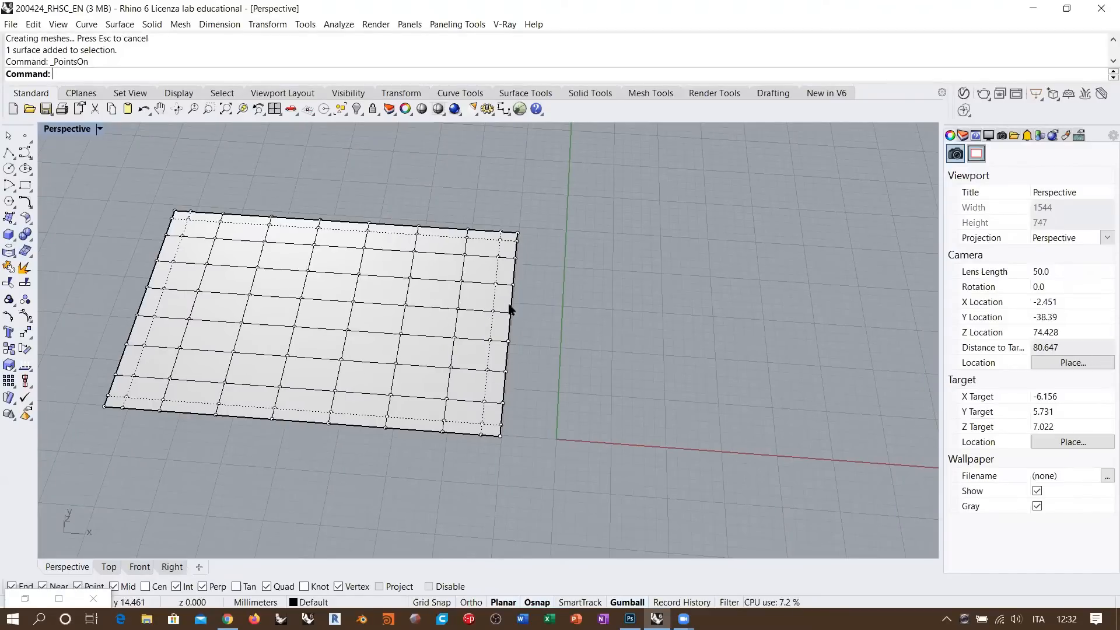
mouse_move(513, 308)
right_mouse_down()
mouse_move(503, 275)
mouse_move(460, 307)
mouse_move(492, 311)
right_mouse_up()
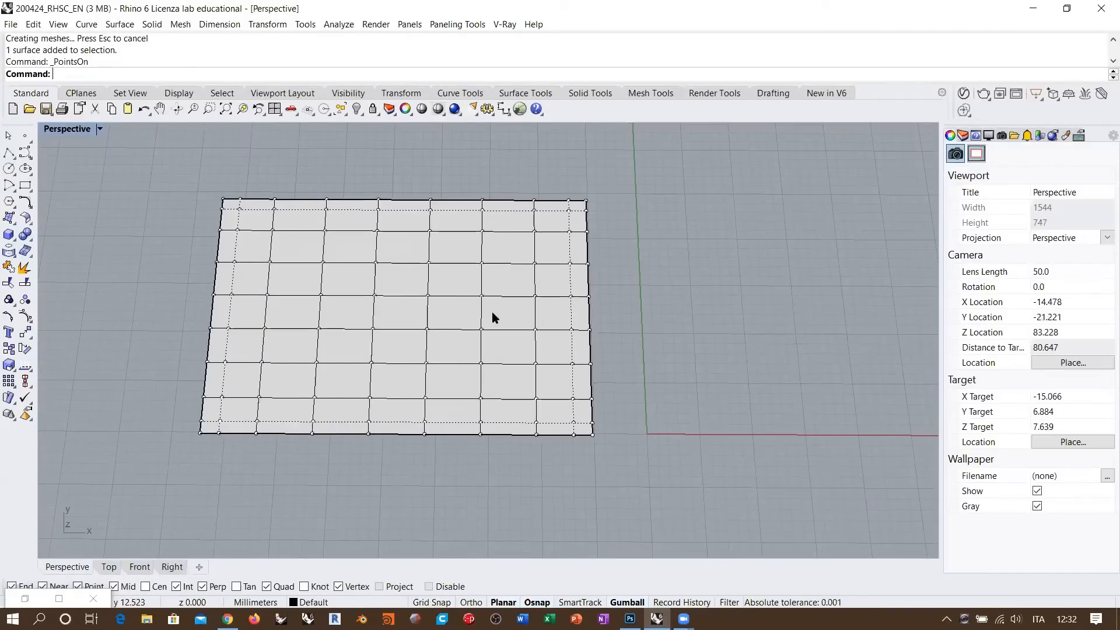
- Set the Perspective view to wireframe display and turn off the plane's control points
right_click(435, 110)
mouse_move(466, 278)
right_mouse_down("shift")
mouse_move(475, 296)
mouse_move(480, 287)
right_mouse_up("shift")
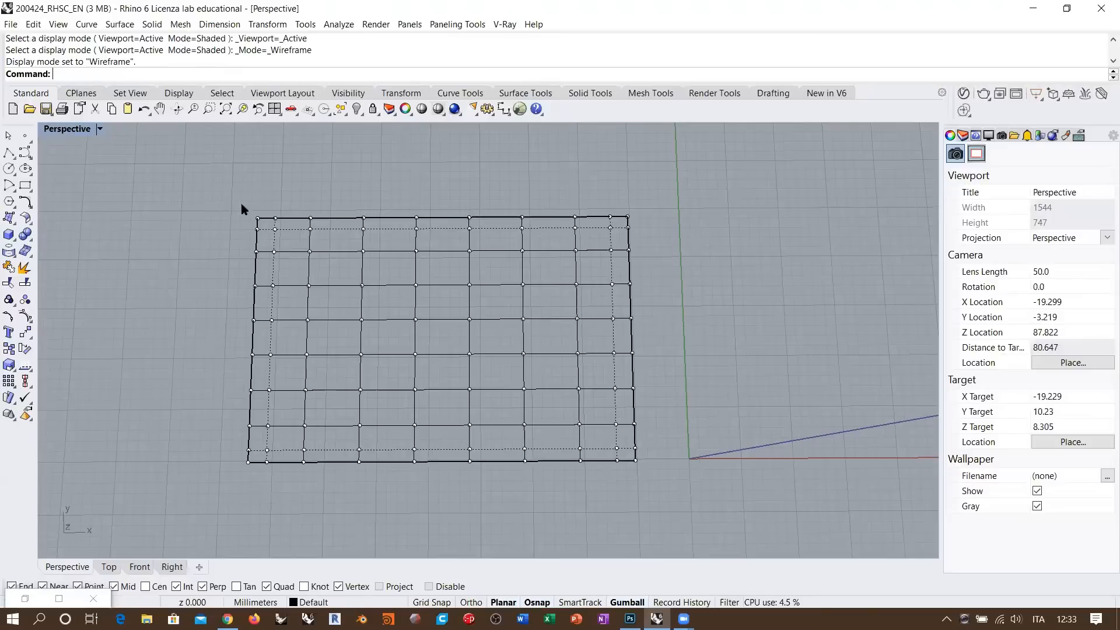
right_click_drag(243, 210, 230, 198)
left_click_drag(635, 298, 421, 207)
right_click_drag(476, 196, 474, 190)
key("Escape")
right_click_drag(506, 247, 519, 275)
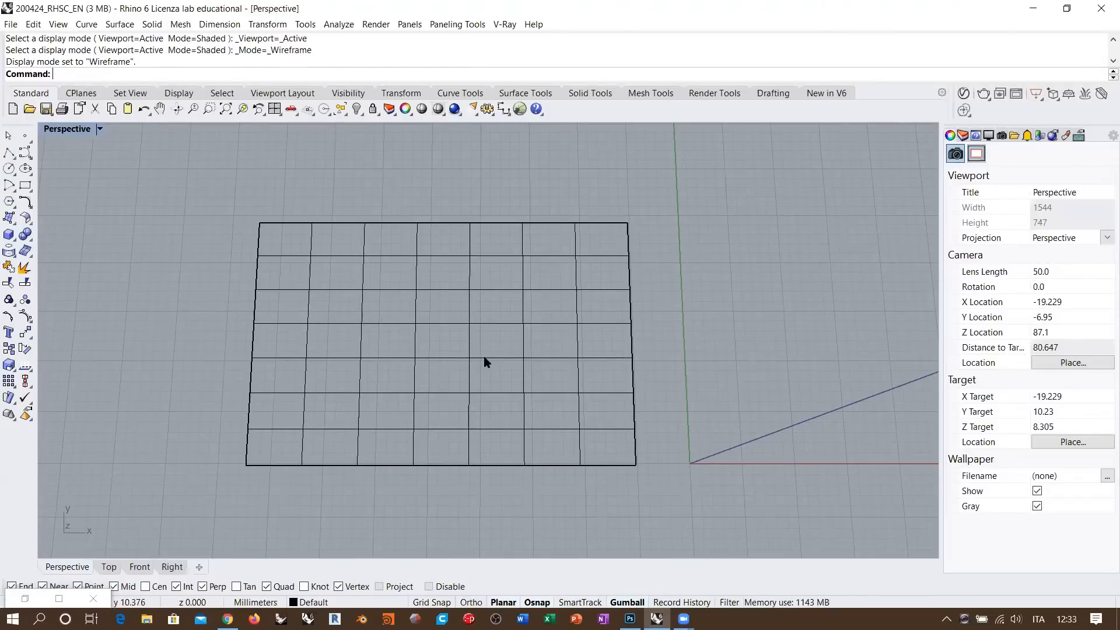
- Dimension the plane's lower edge and its right edge, placing both dimension lines just outside the surface
left_click(504, 110)
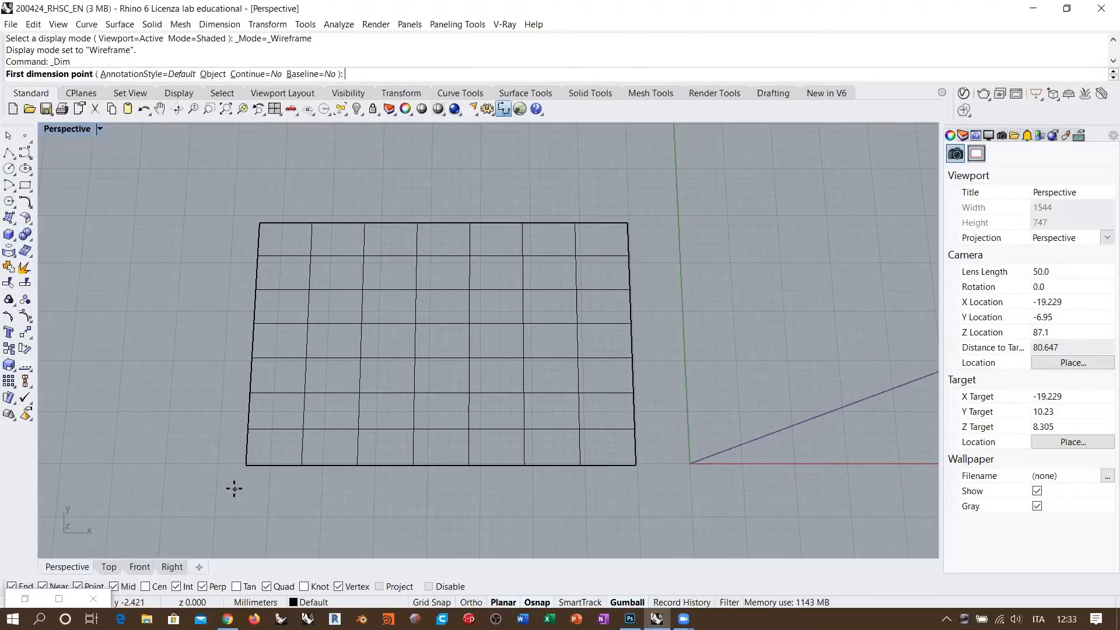
left_click(246, 465)
left_click(635, 465)
left_click(619, 495)
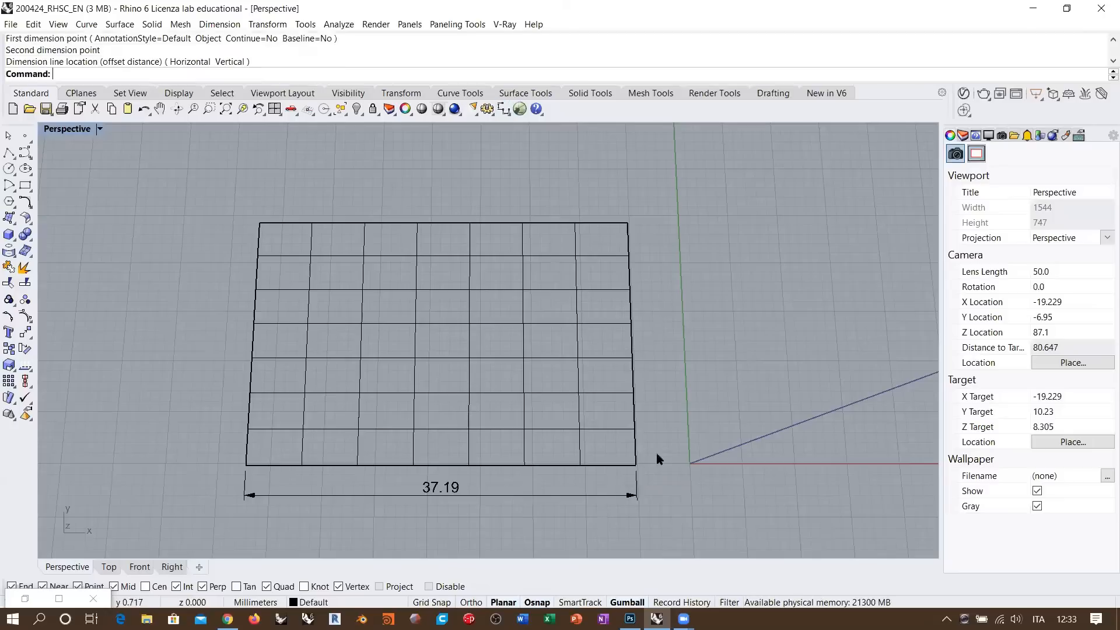
key("Return")
left_click(635, 465)
left_click(628, 224)
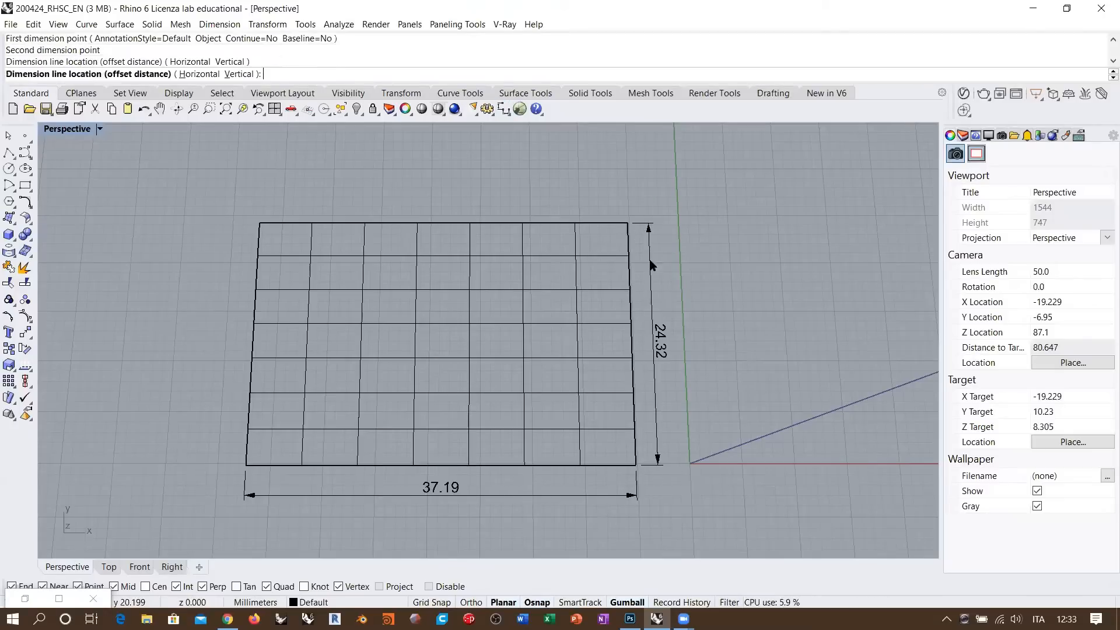
left_click(656, 373)
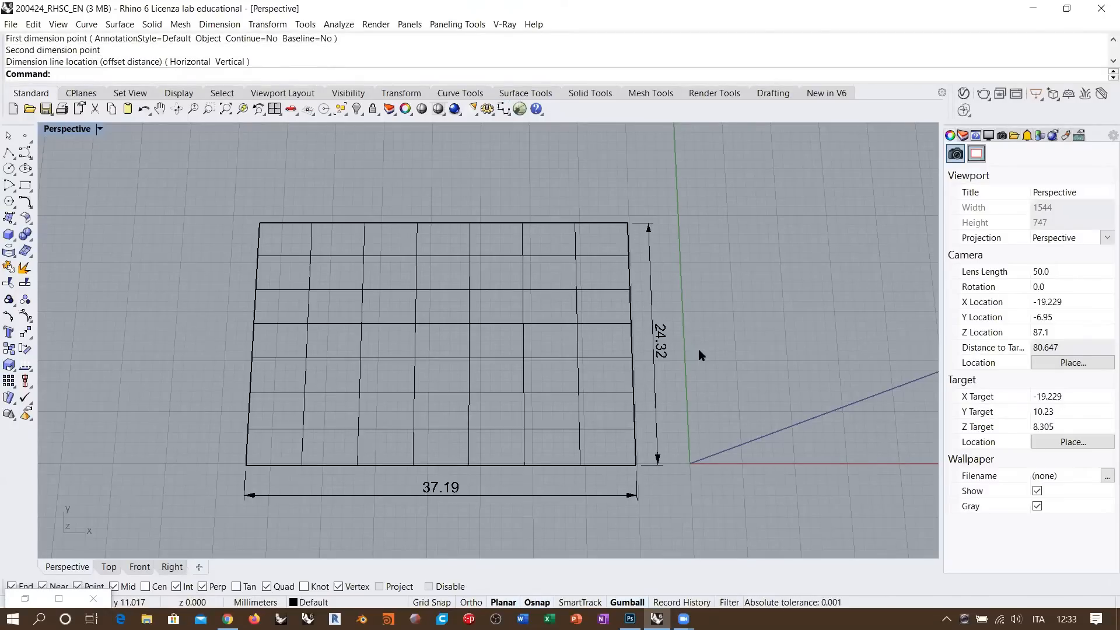
- Examine the plane's object details for the degree, control point count and domain in the U and V directions
left_click(385, 325)
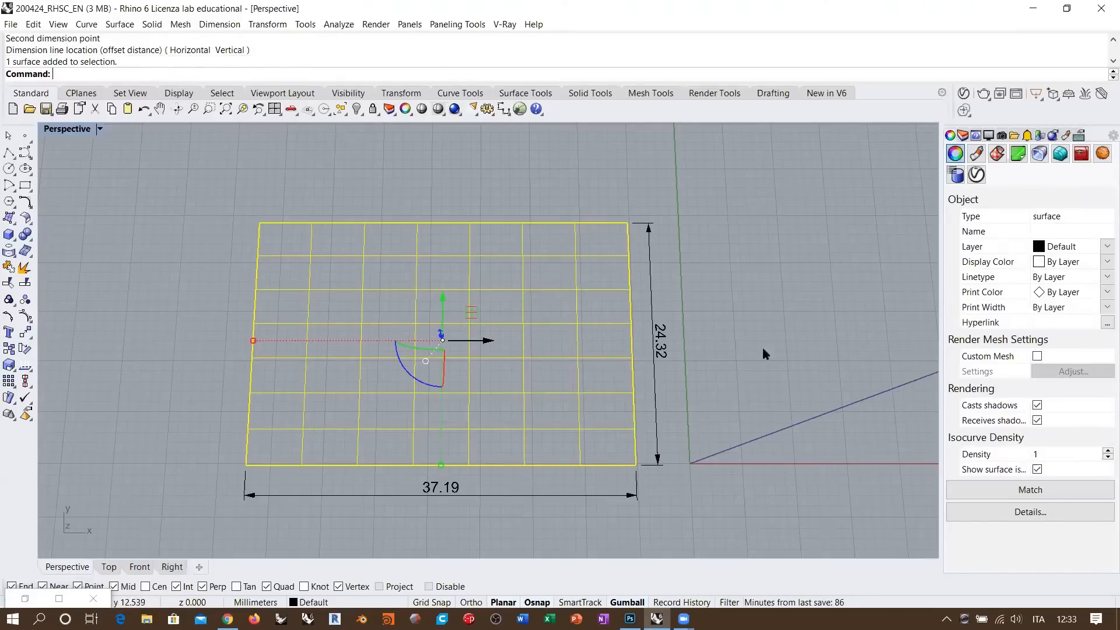
left_click(1024, 513)
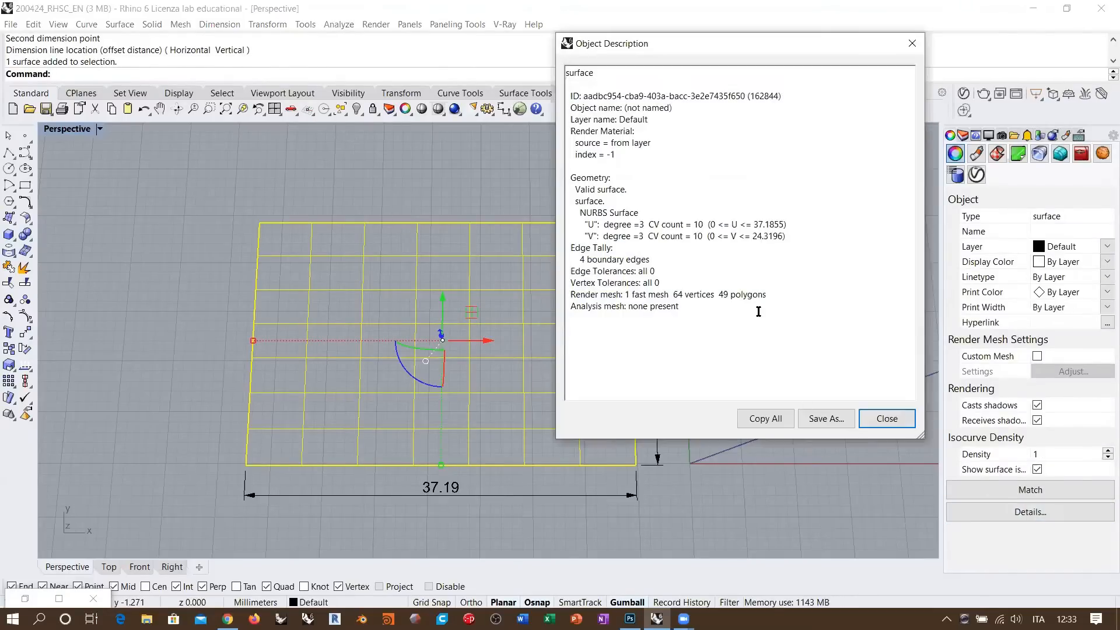
left_click_drag(675, 51, 799, 56)
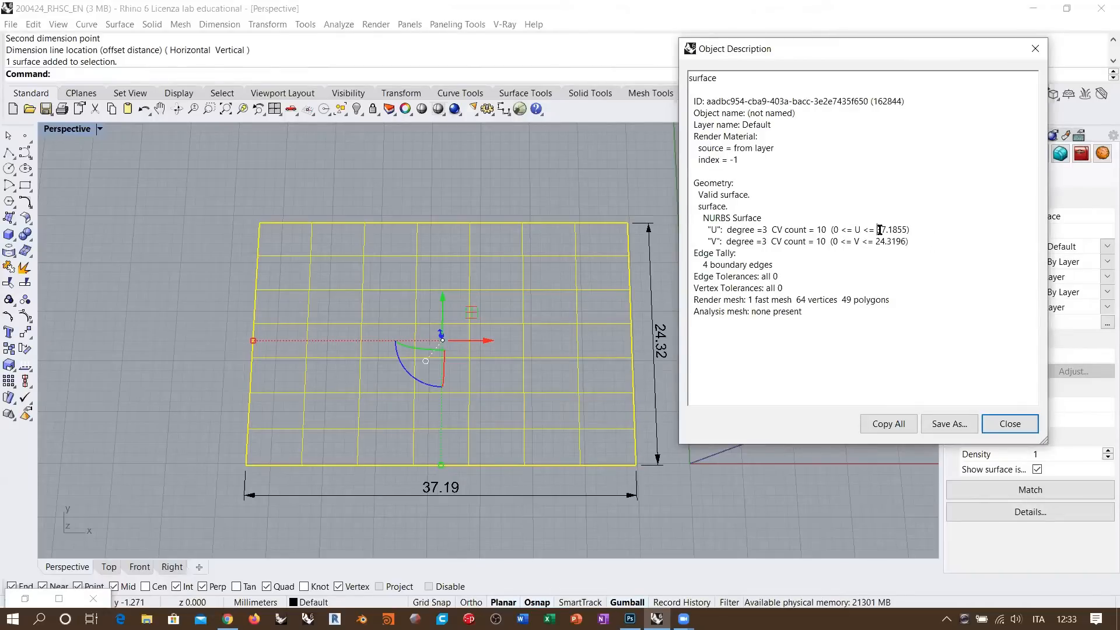
left_click_drag(877, 230, 908, 230)
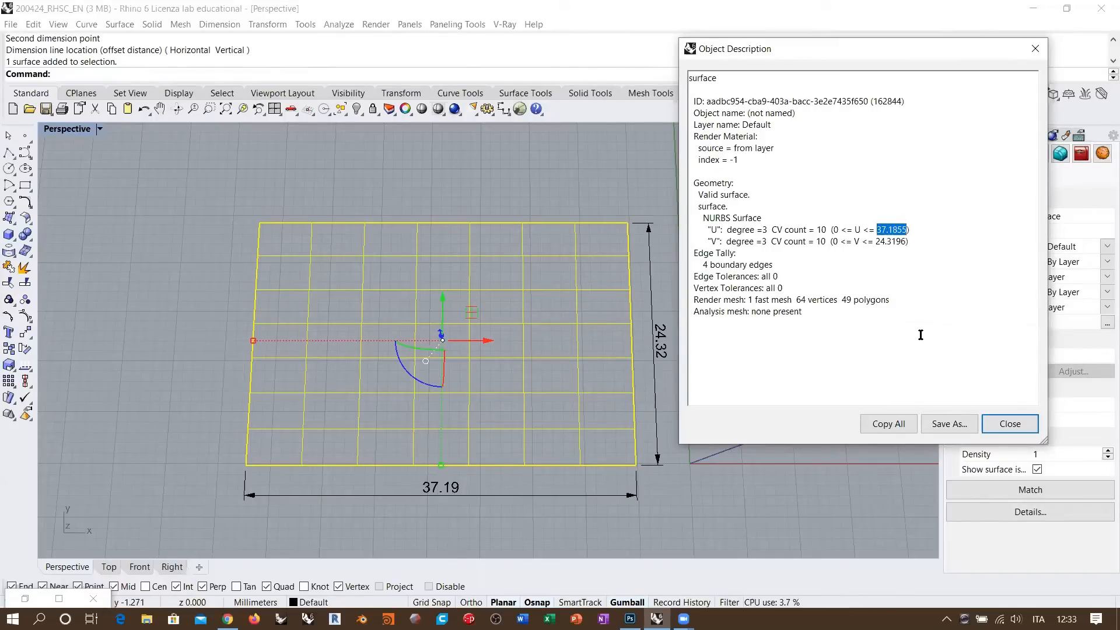
left_click(885, 244)
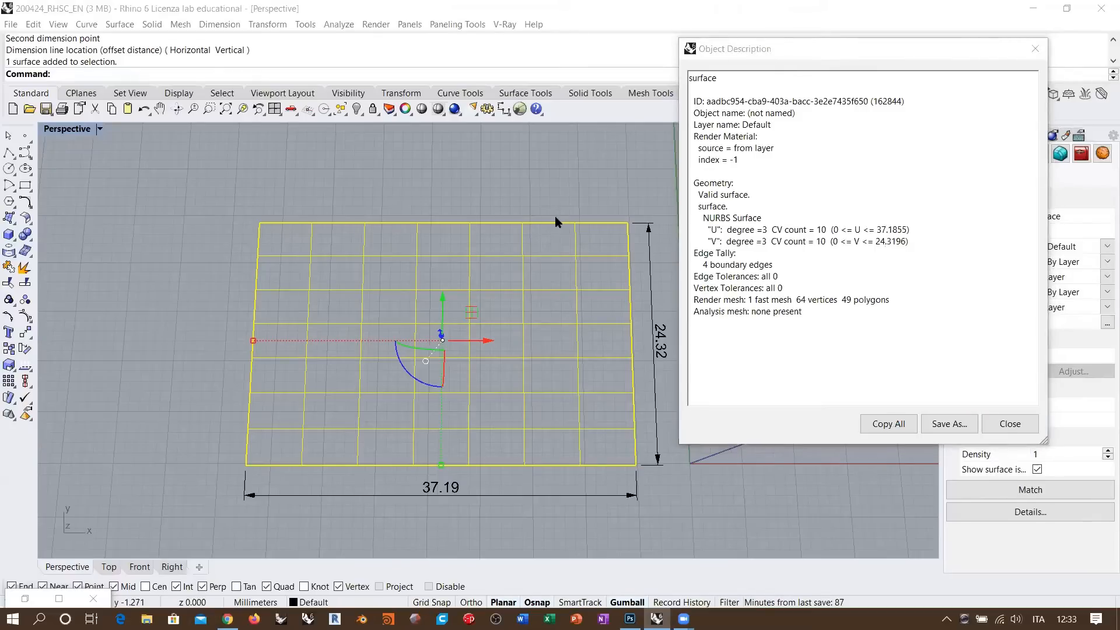
left_click(306, 292)
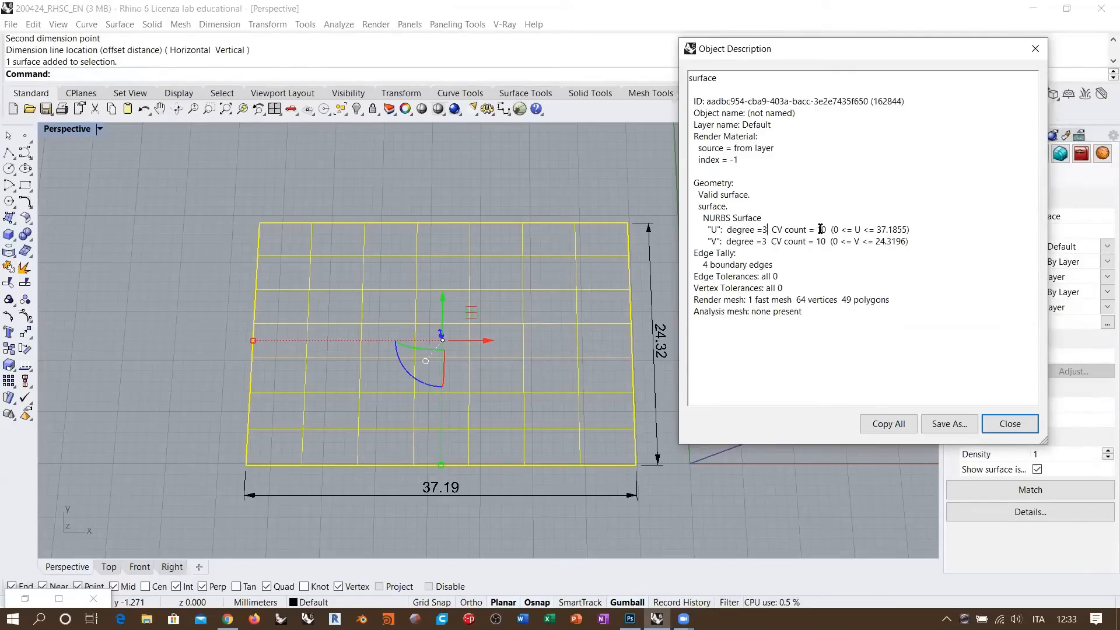
left_click_drag(878, 229, 907, 227)
left_click(915, 241)
left_click(1002, 427)
- Draw a standard corner-to-corner plane in the empty area beside the deformable one
right_click_drag(269, 329, 515, 327, "shift")
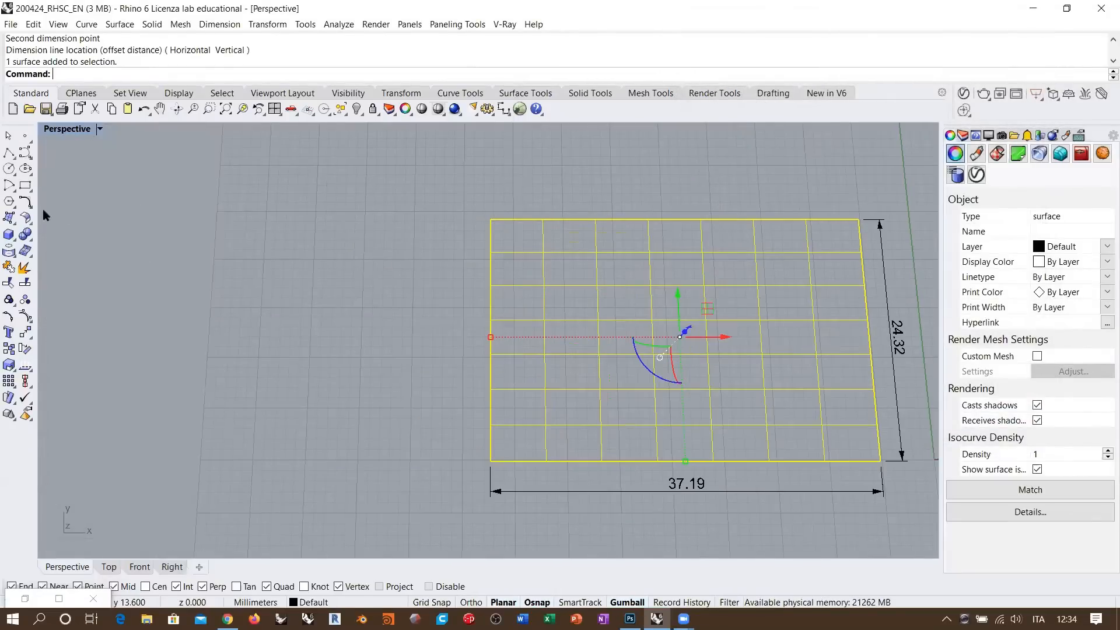
left_click(14, 223)
left_click(125, 226)
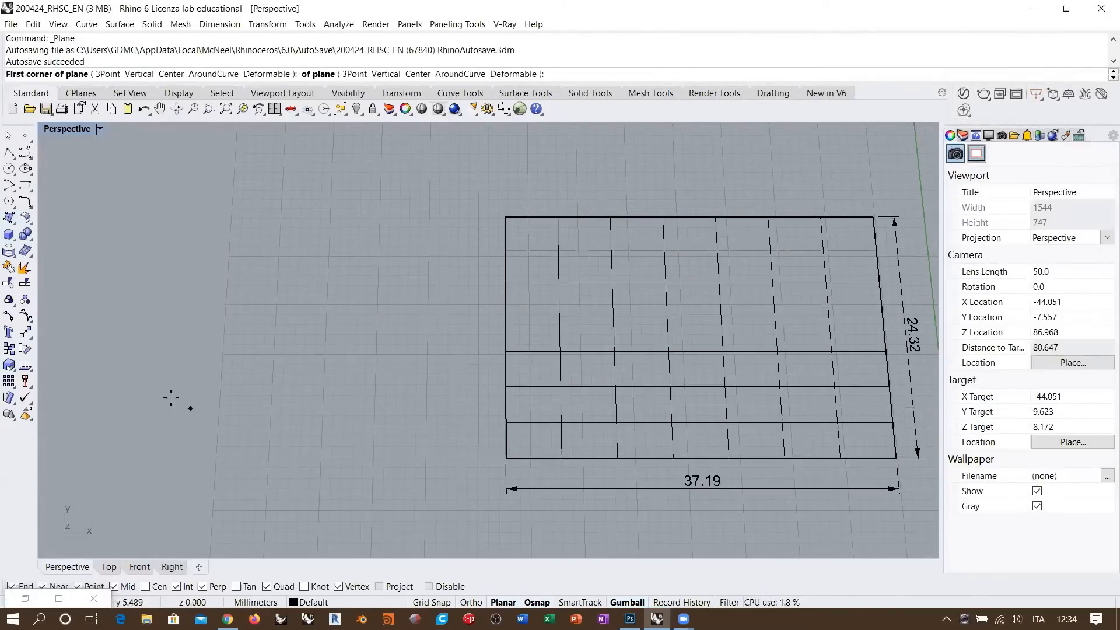
left_click(146, 394)
left_click(406, 245)
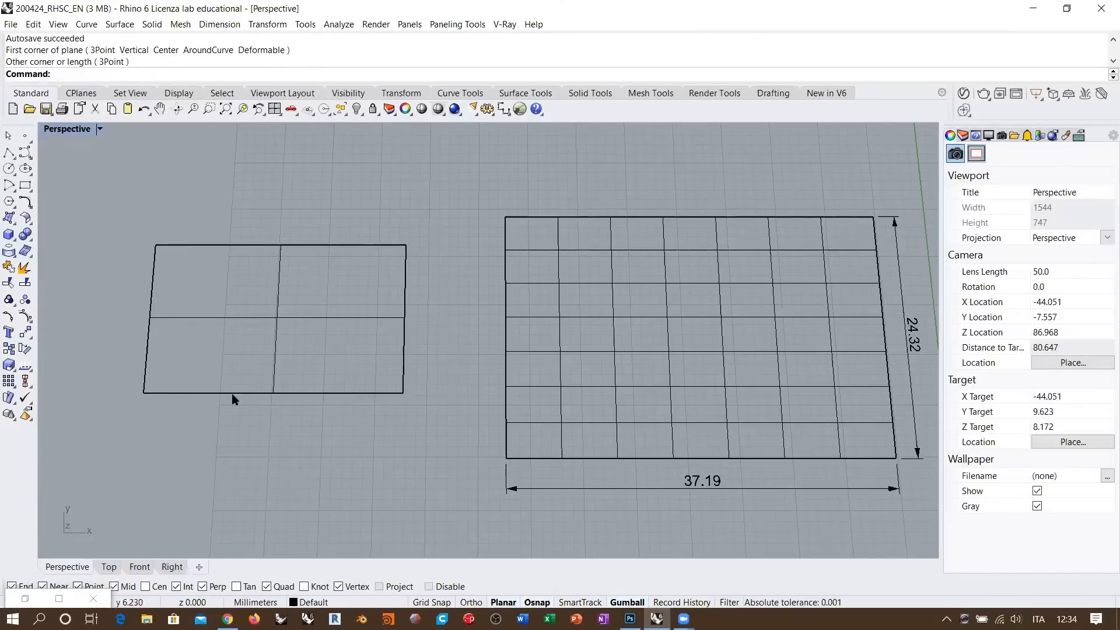
- Inspect the two lower corner control points of the standard plane and delete that plane
left_click(314, 318)
key("F10")
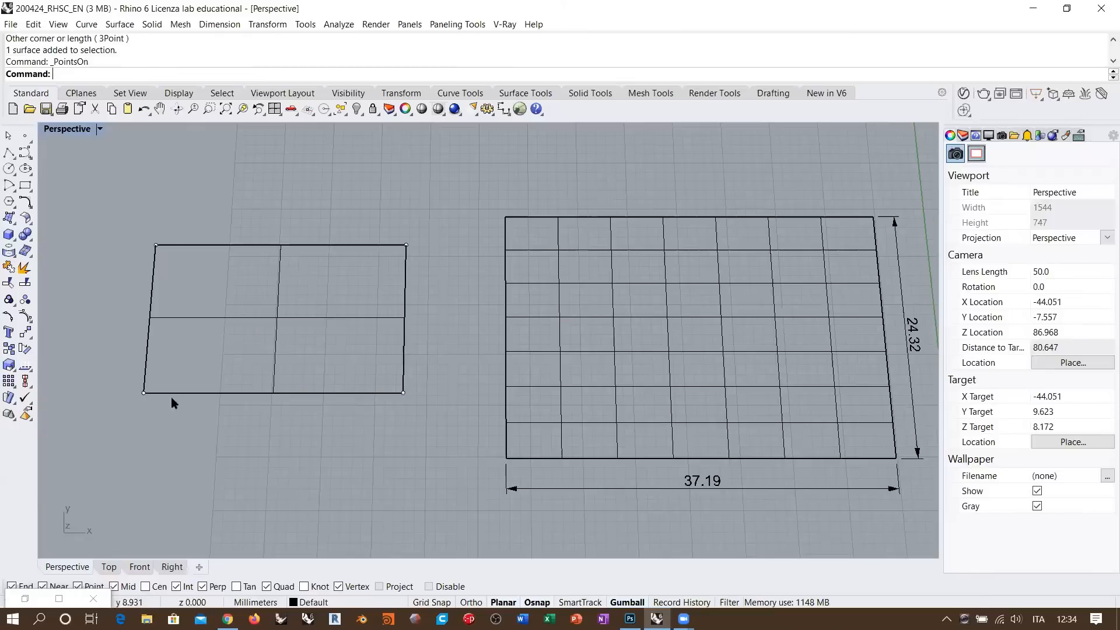
left_click_drag(129, 363, 220, 457)
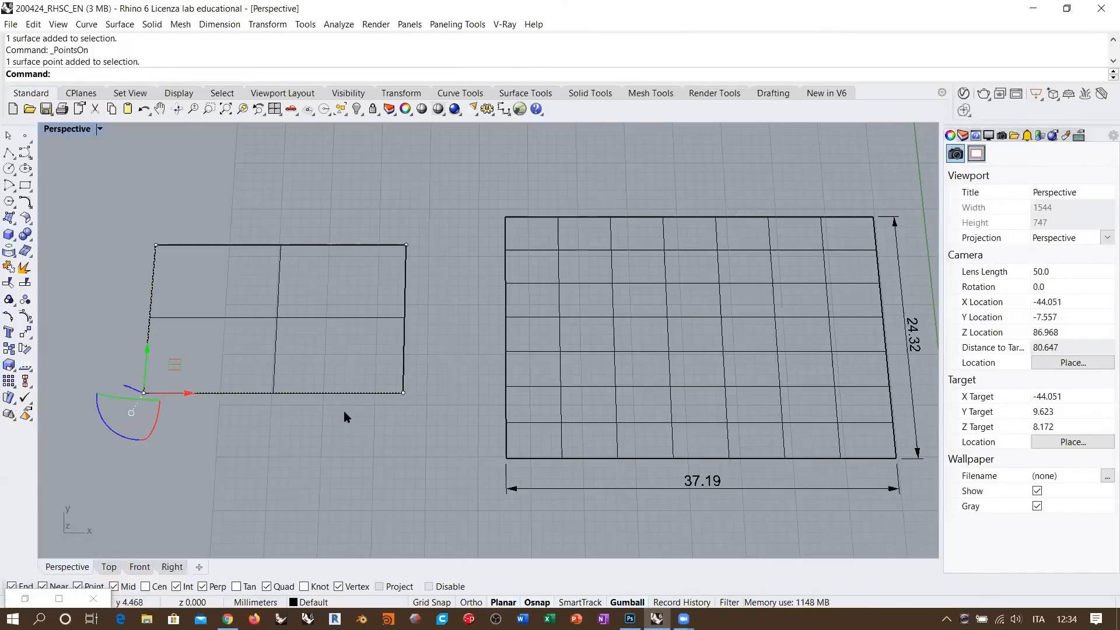
left_click_drag(387, 412, 453, 369)
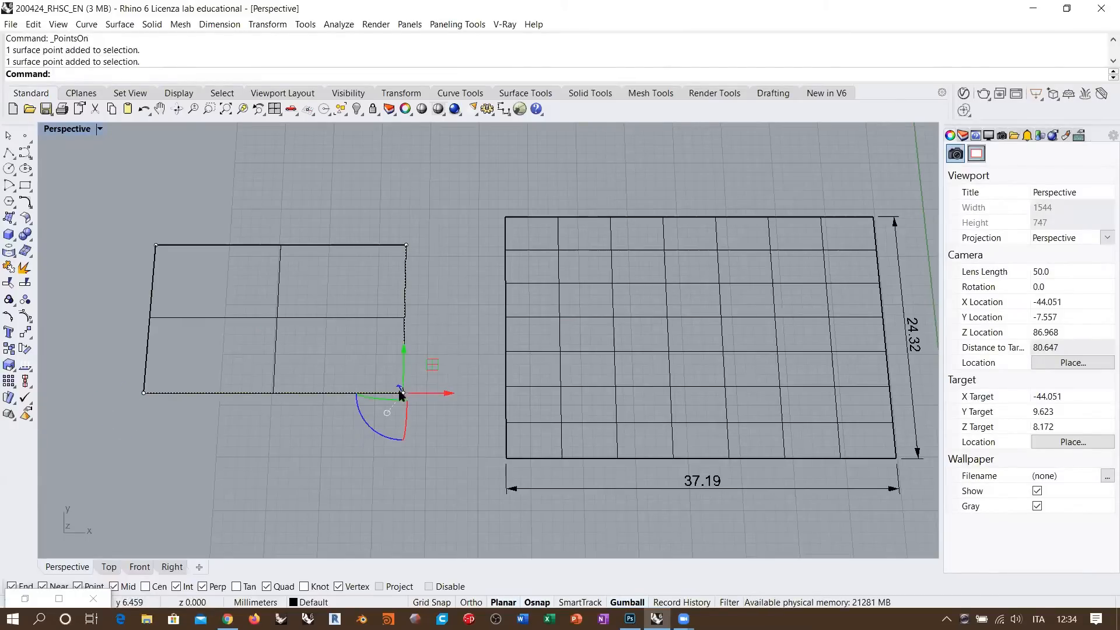
left_click(440, 433)
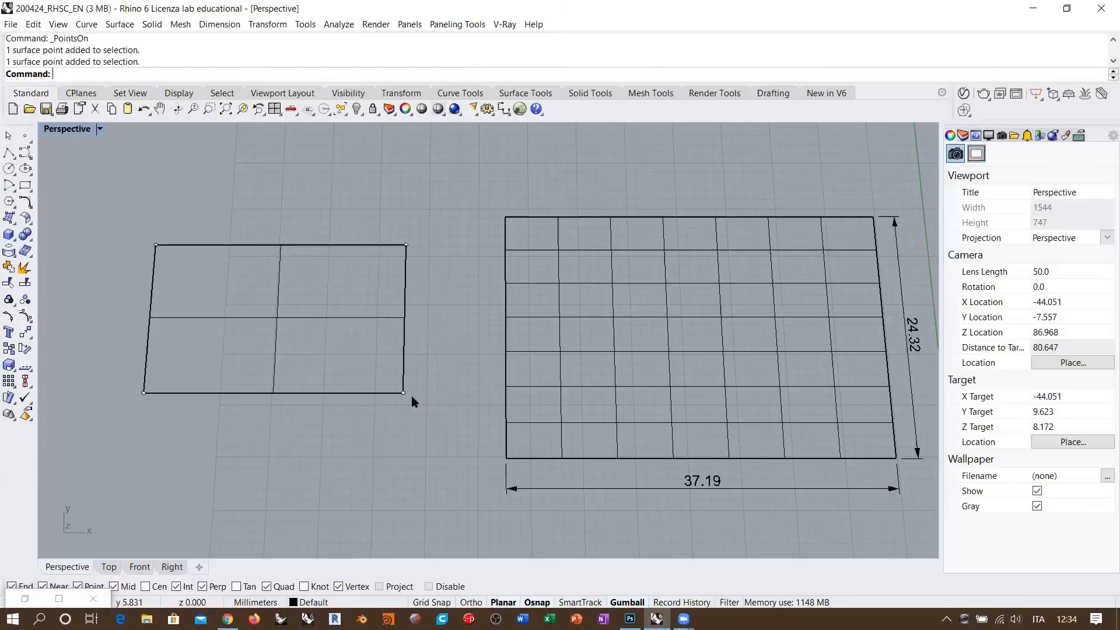
left_click(347, 342)
key("Delete")
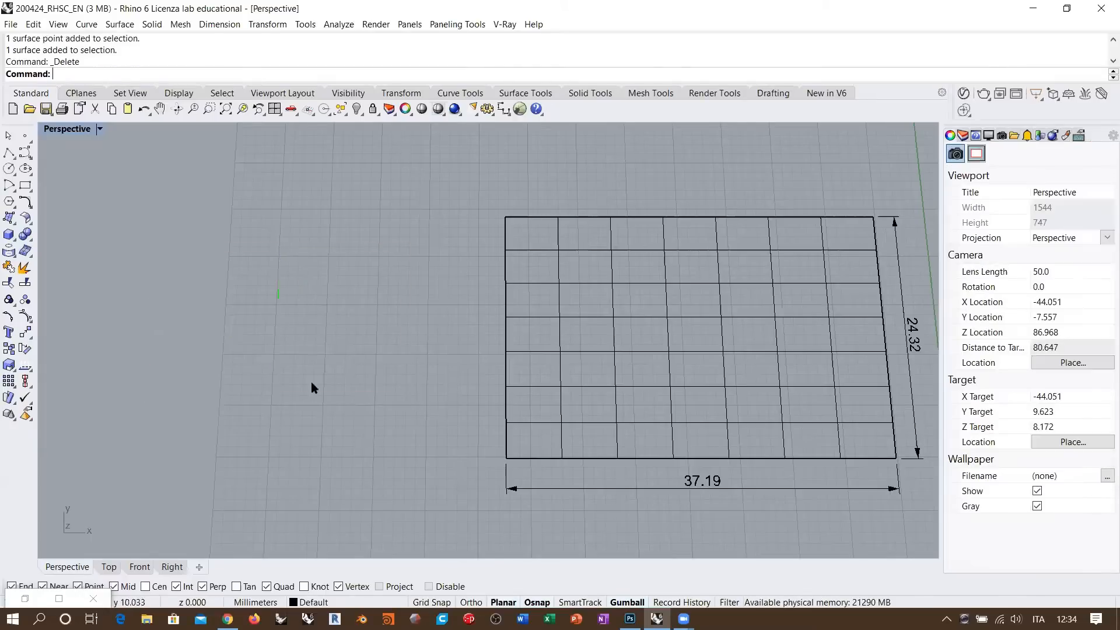
- Turn on the control points of the dimensioned deformable plane
scroll(313, 382, "down", 2)
scroll(314, 378, "down", 2)
right_click_drag(645, 372, 593, 378, "shift")
scroll(592, 378, "up", 2)
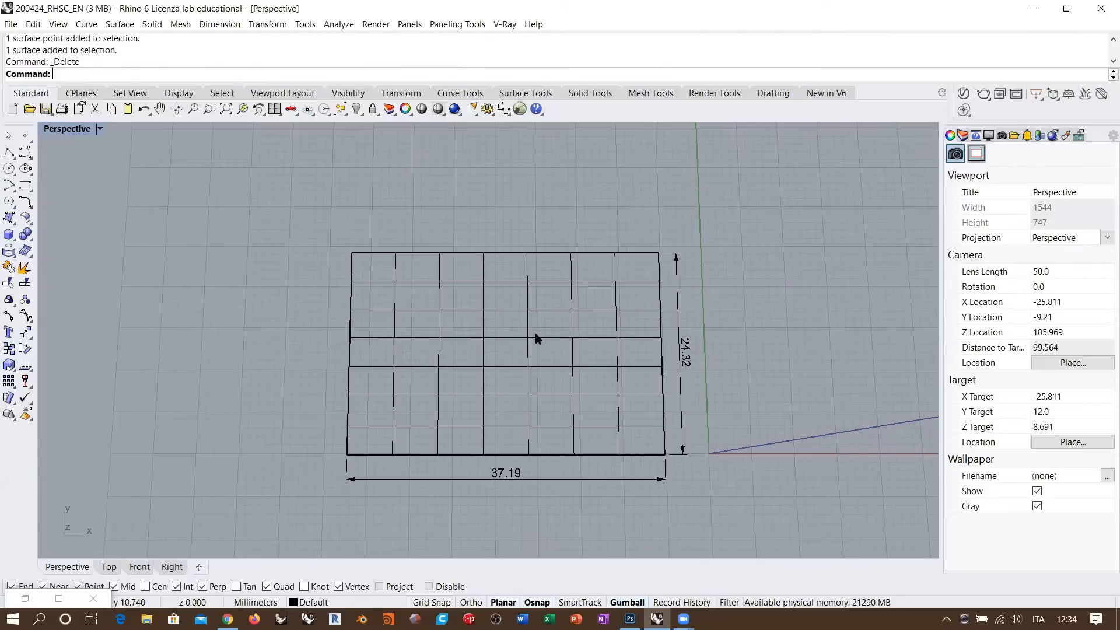
left_click(536, 334)
key("F10")
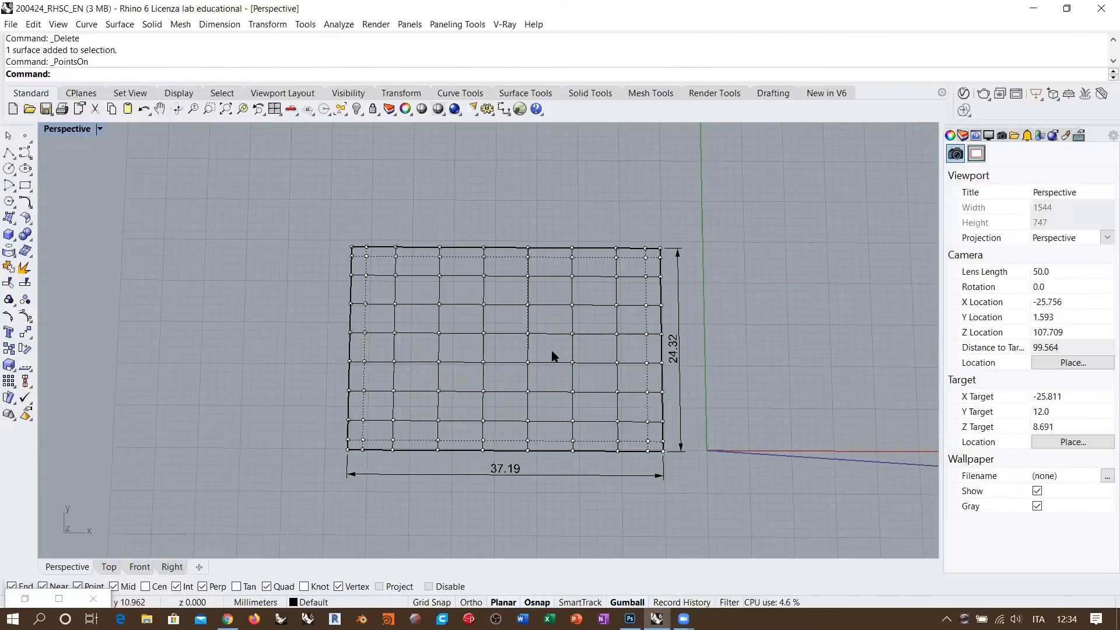
right_click_drag(550, 353, 559, 341)
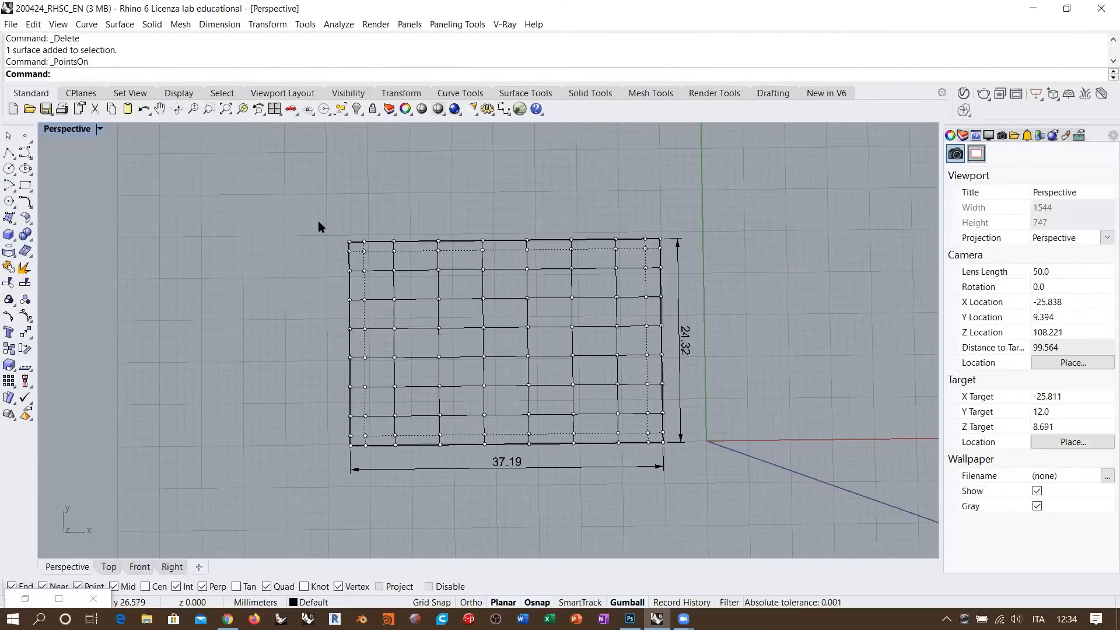
- Scale the plane's upper-left block of control points down uniformly and move it toward the middle of the surface
left_click_drag(325, 229, 504, 366)
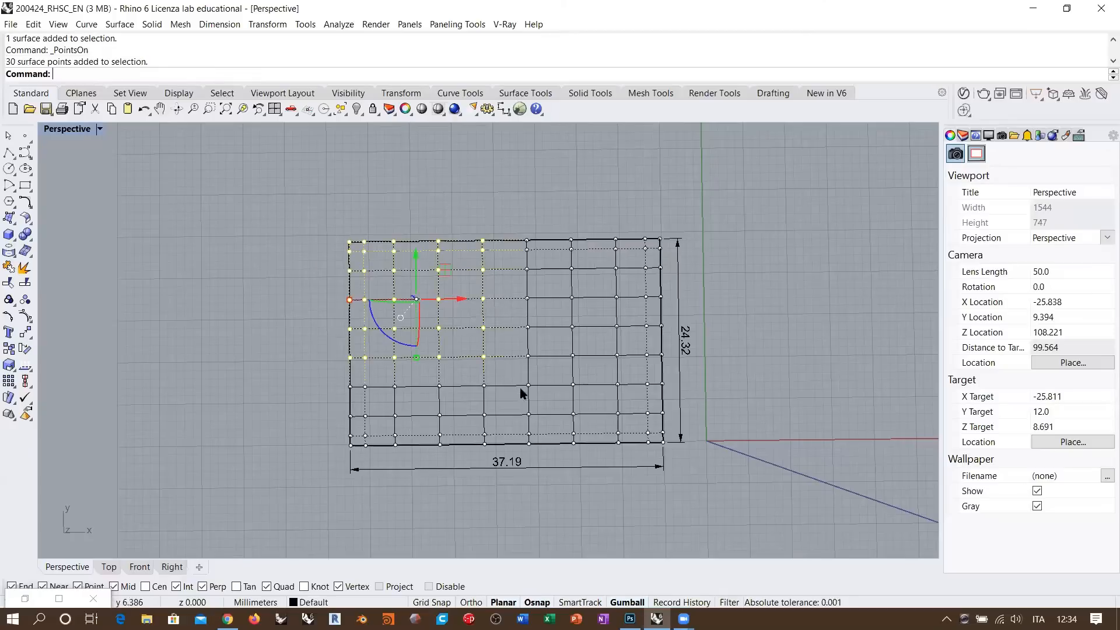
mouse_move(507, 368)
right_mouse_down()
mouse_move(519, 380)
mouse_move(511, 373)
right_mouse_up()
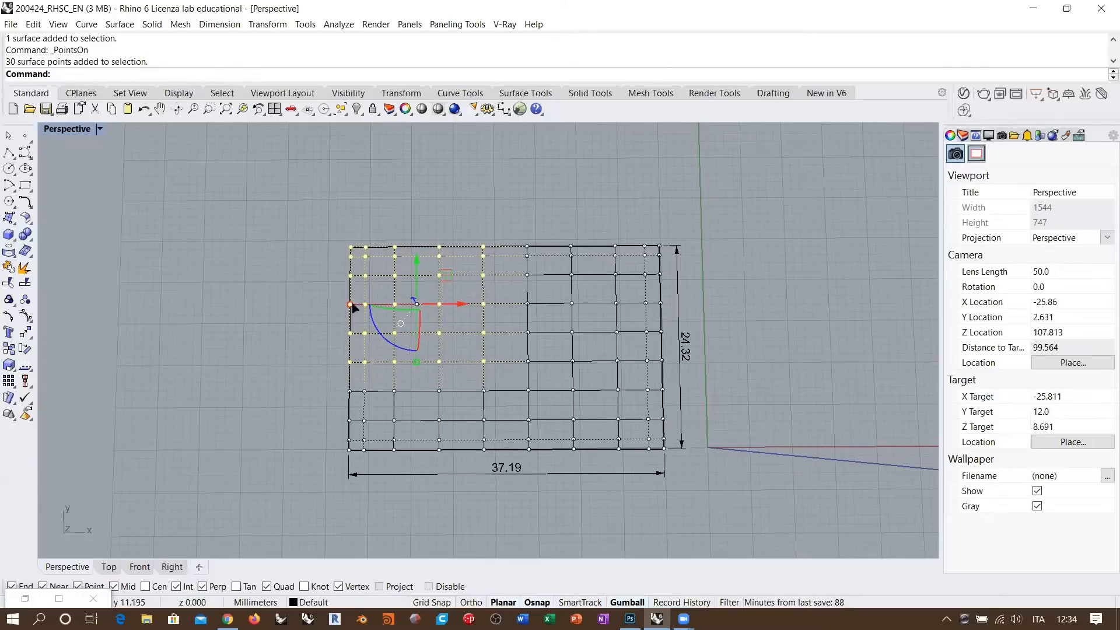
left_click_drag(352, 304, 371, 305, "shift")
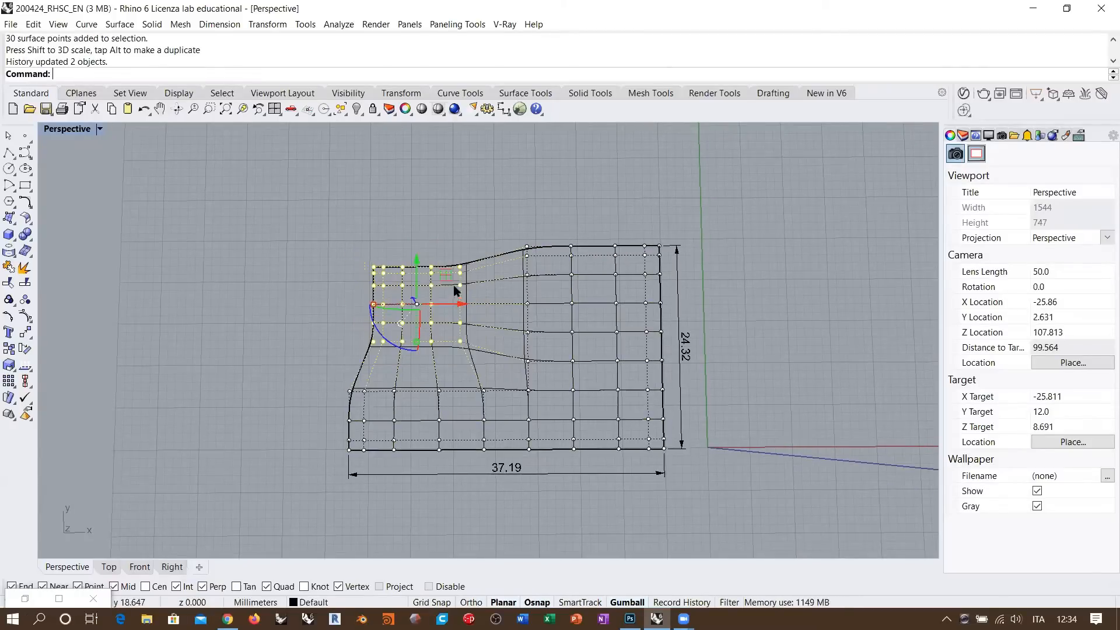
left_click_drag(447, 274, 488, 298)
left_click(387, 220)
- Turn off the control points of the deformed plane and review its bent isocurves
right_click_drag(593, 360, 574, 325, "shift")
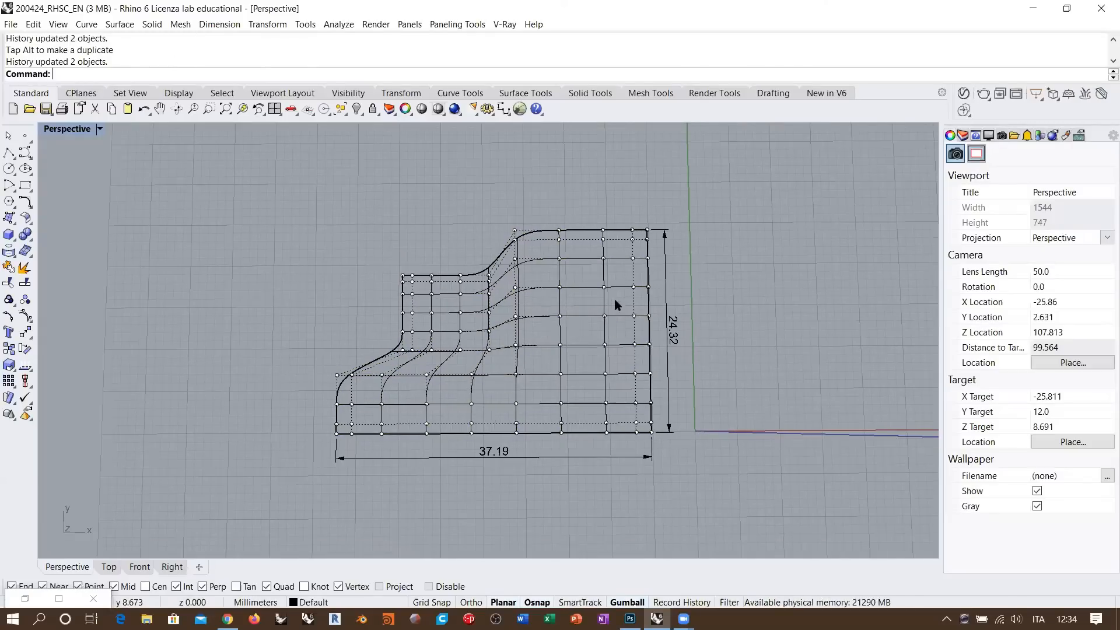
key("Escape")
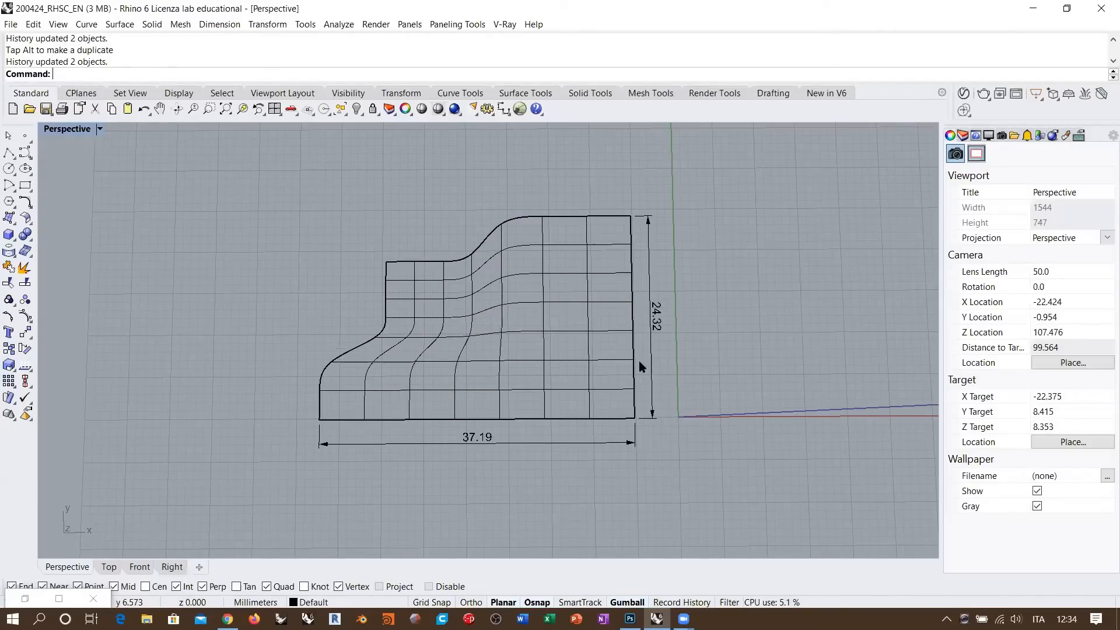
right_click_drag(640, 361, 555, 357)
scroll(545, 375, "up", 2)
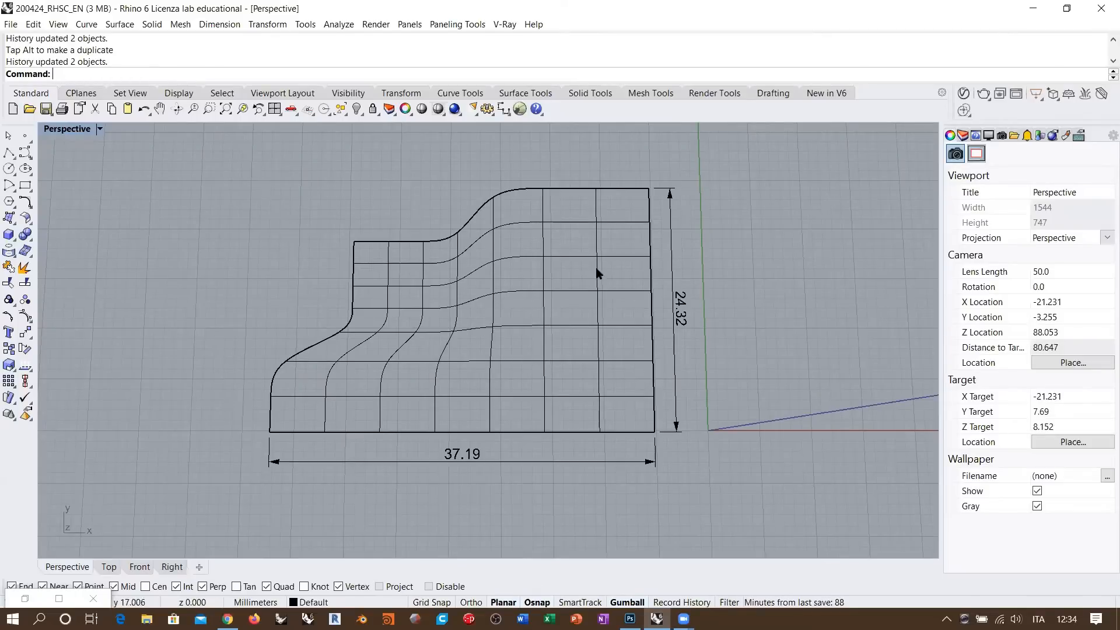
- Dimension the vertical distance between the deformed surface's two left corners and the width of its shortened upper edge
left_click(503, 109)
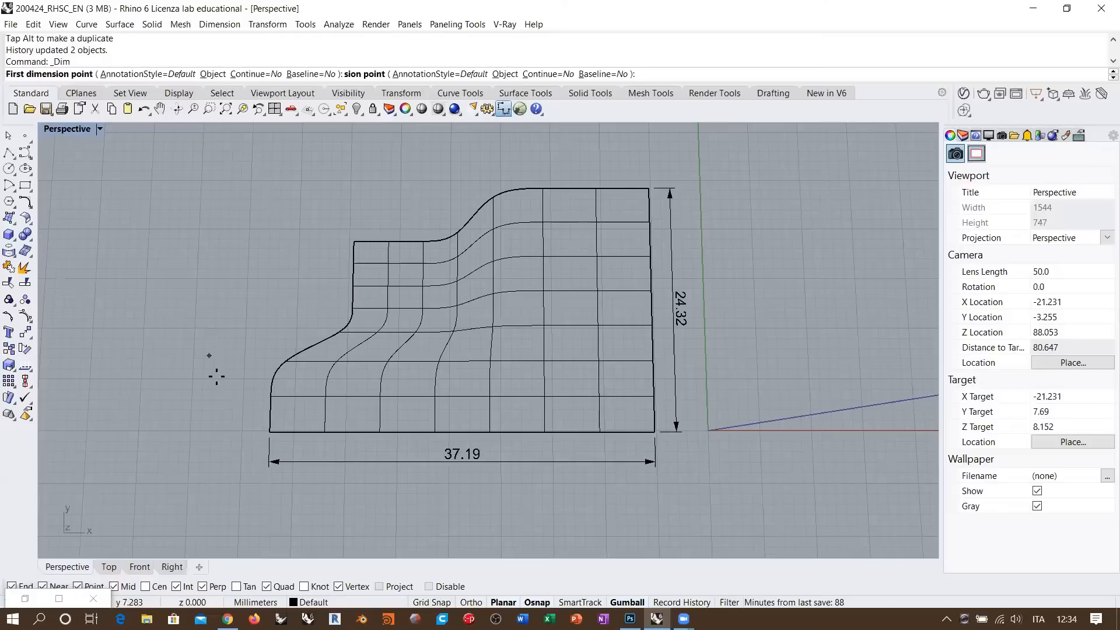
left_click(260, 424)
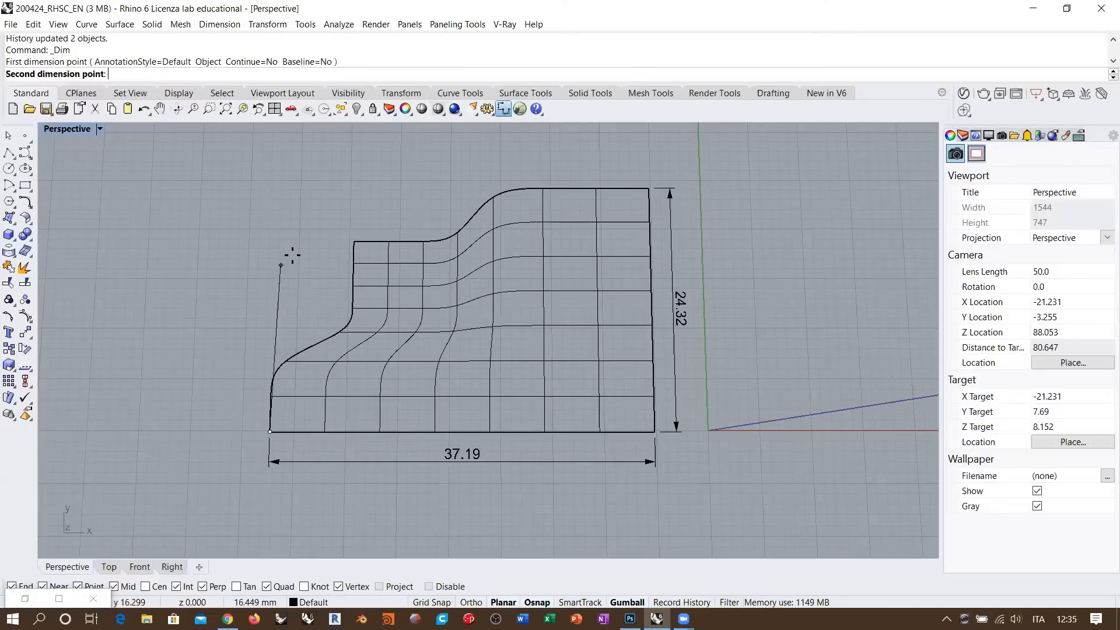
left_click(353, 243)
left_click(244, 344)
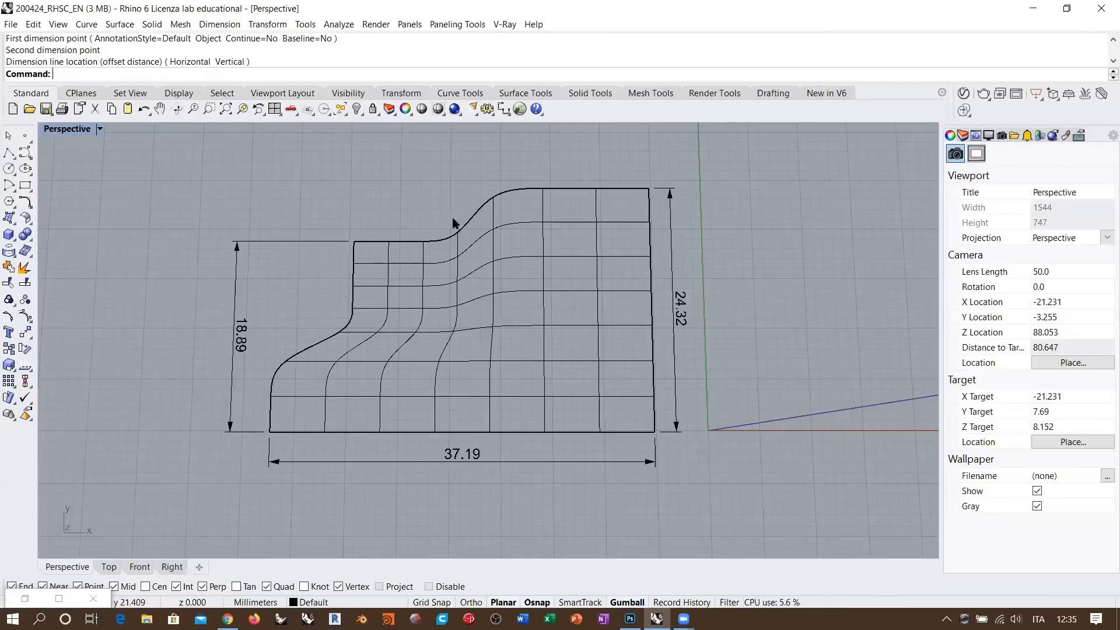
key("Return")
left_click(354, 241)
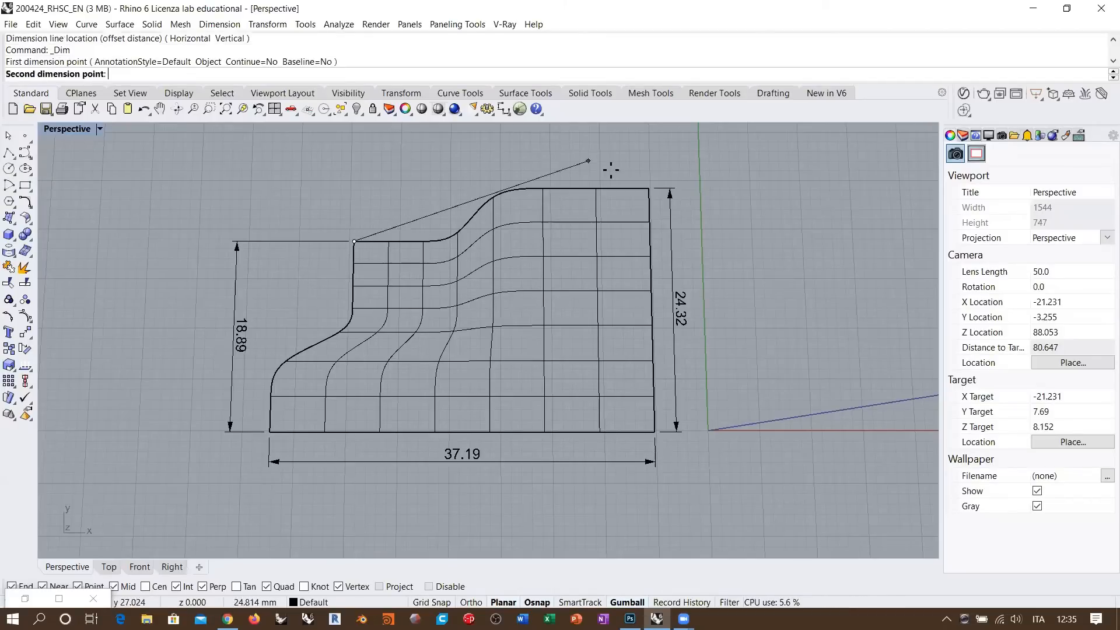
left_click(648, 188)
left_click(514, 156)
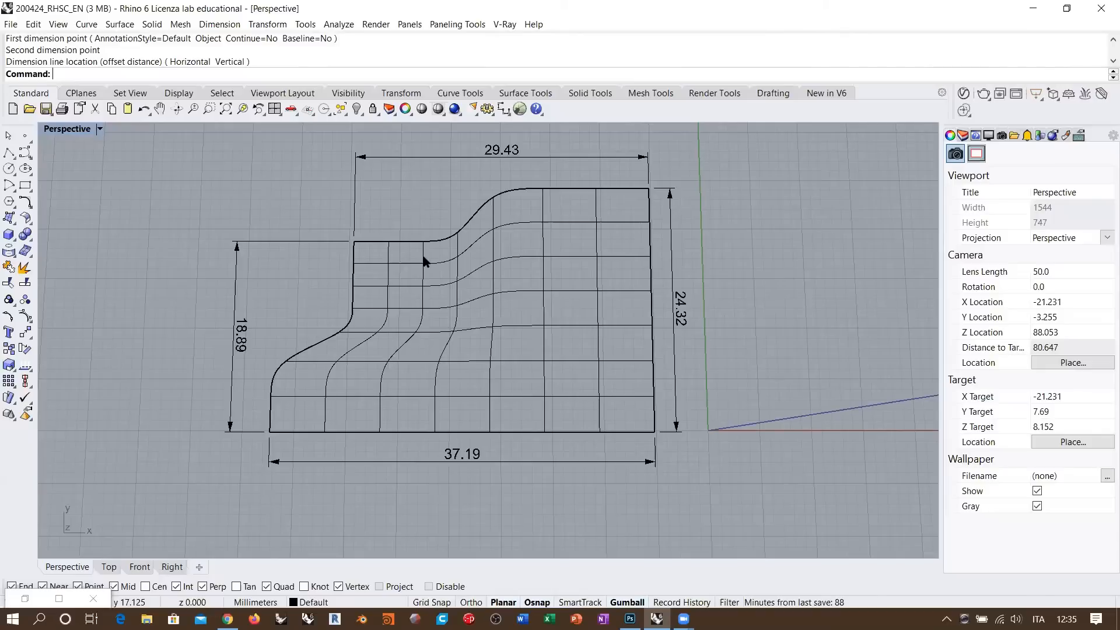
- Open the deformed surface's object details, examine its U and V degree, control point count and domain ranges, and close them
left_click(467, 282)
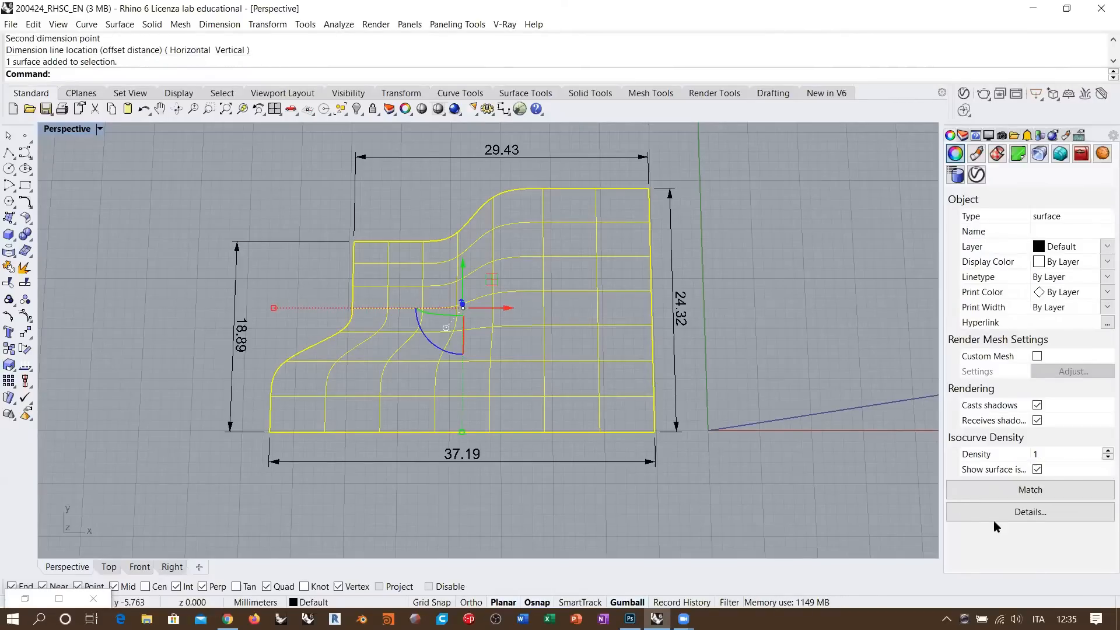
left_click(1010, 514)
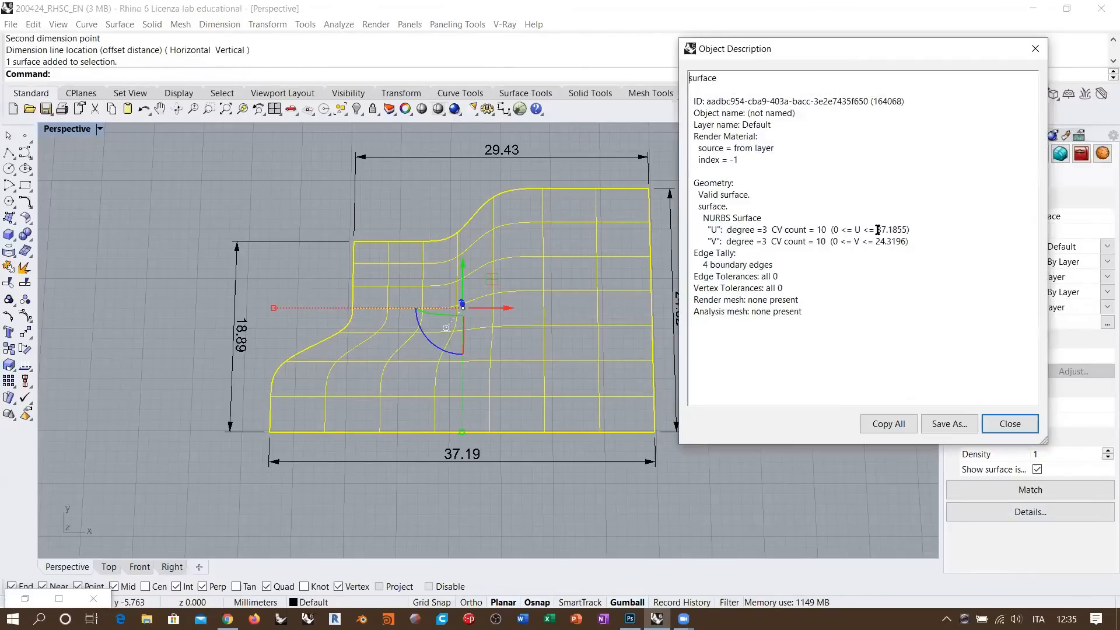
left_click_drag(878, 230, 885, 230)
left_click(881, 240)
left_click(1010, 424)
left_click(281, 200)
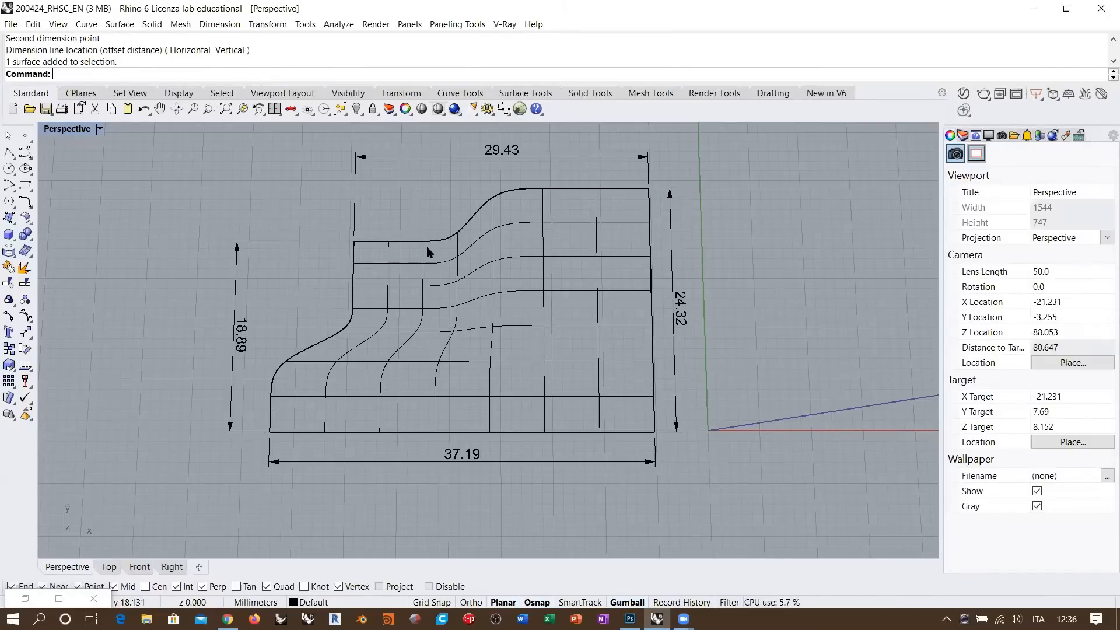
- Examine the upper-left block of scaled control points on the surface, then turn its control points off
left_click(340, 234)
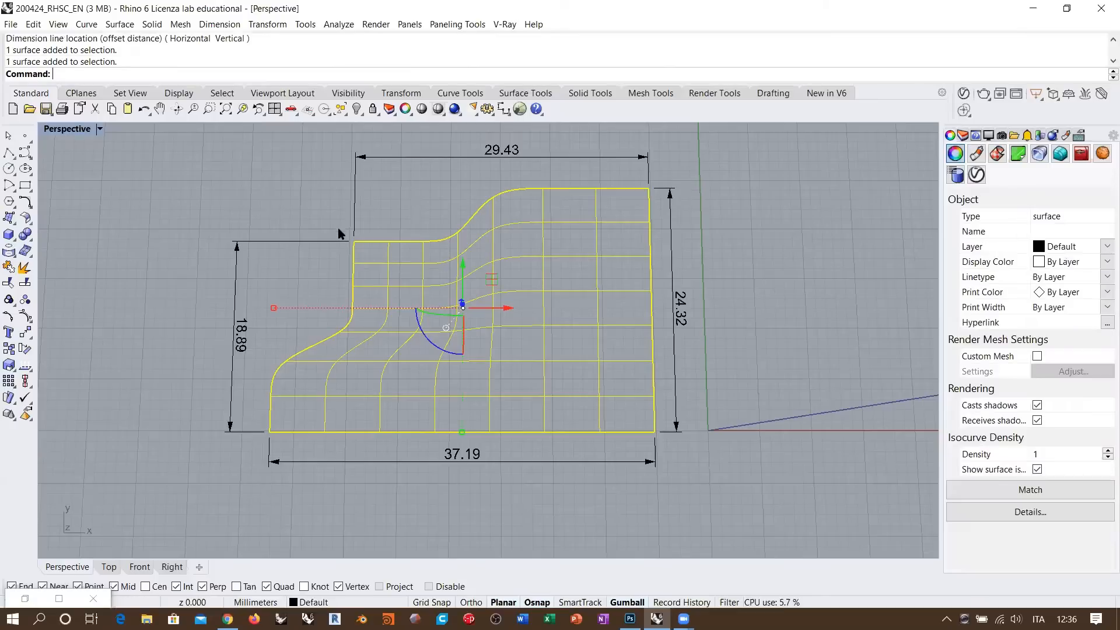
key("F10")
left_click_drag(315, 220, 474, 347)
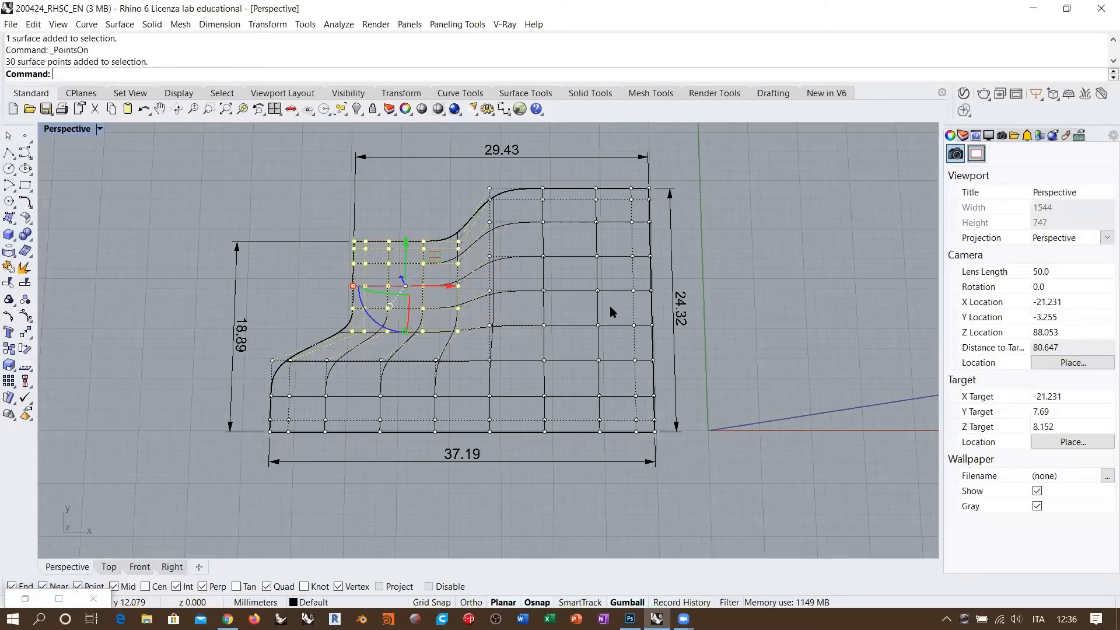
left_click(286, 185)
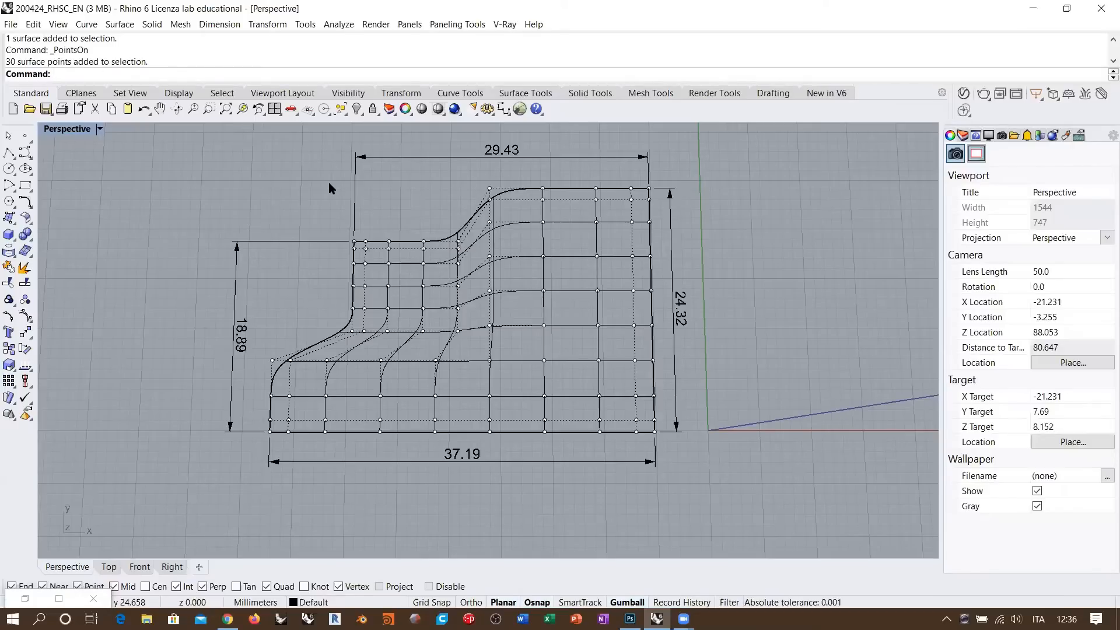
key("Escape")
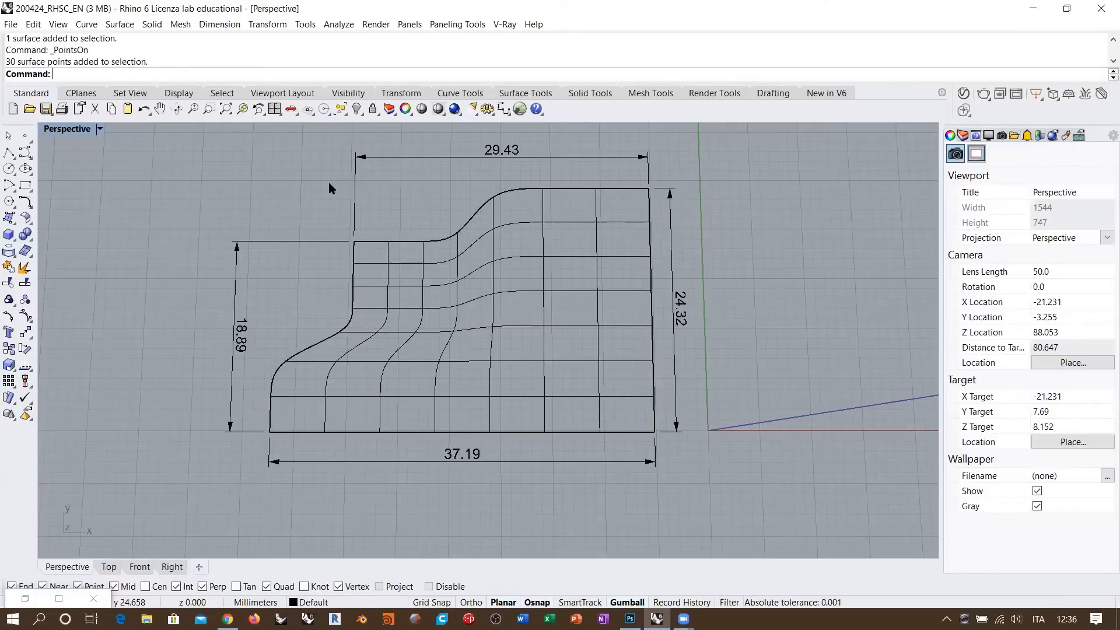
- Hide the isocurves of the deformed surface
left_click(518, 290)
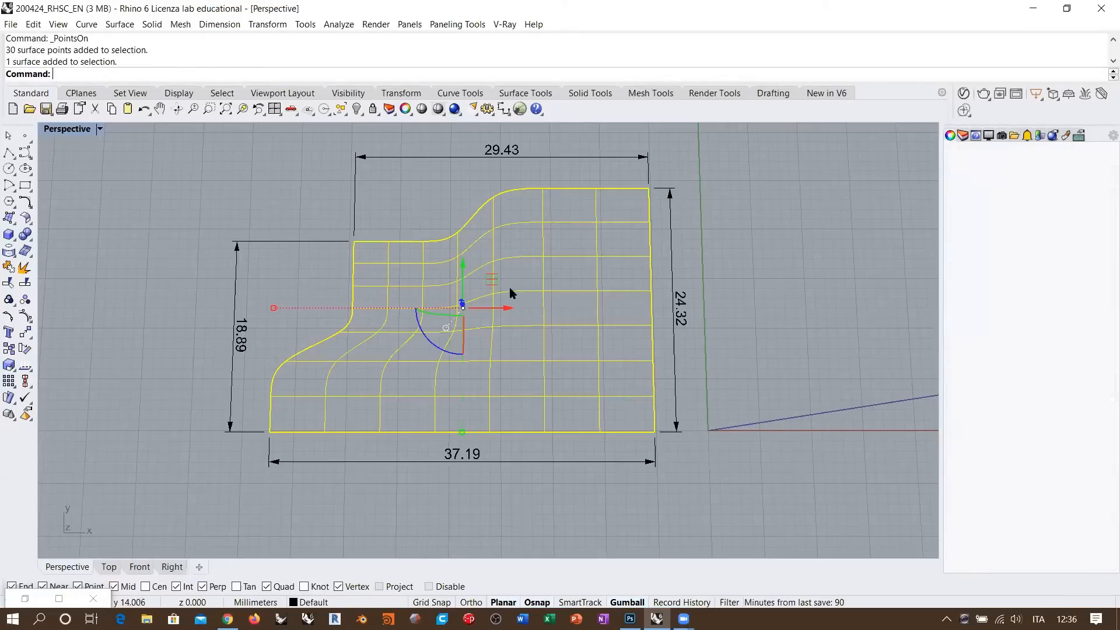
left_click(1037, 470)
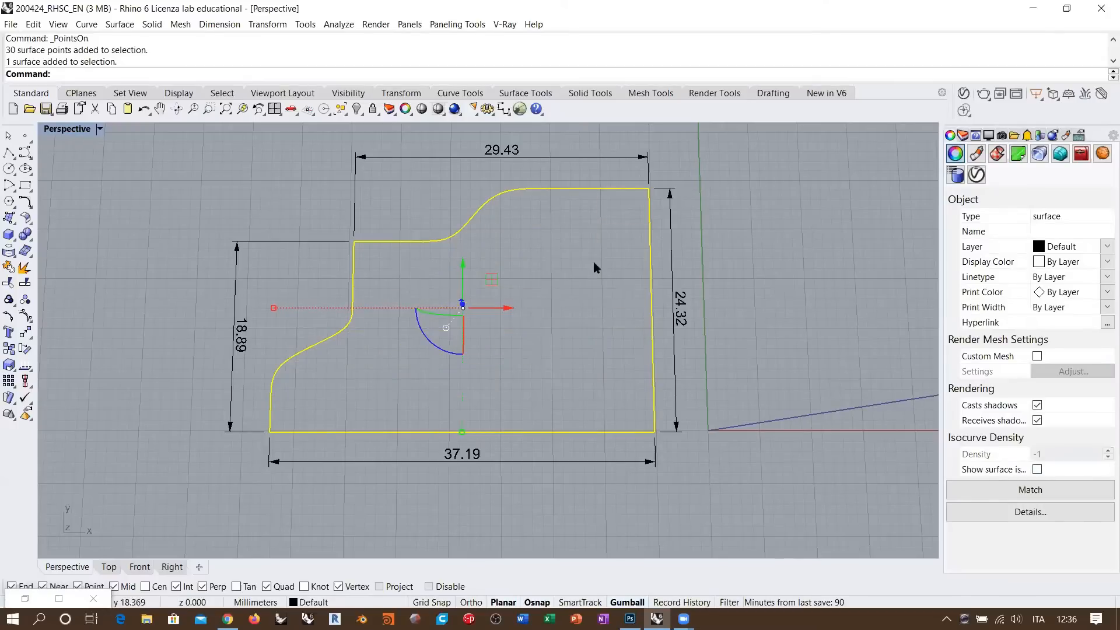
left_click(739, 243)
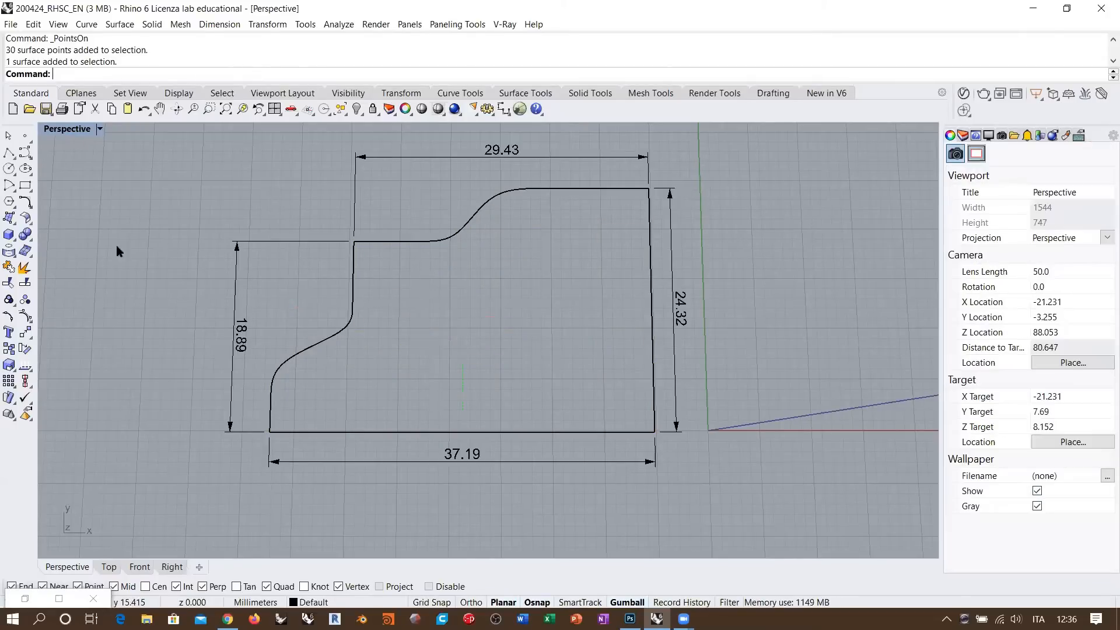
- Preview isocurves on the surface with Extract Isocurve in the U and V directions, without extracting any
left_click(11, 236)
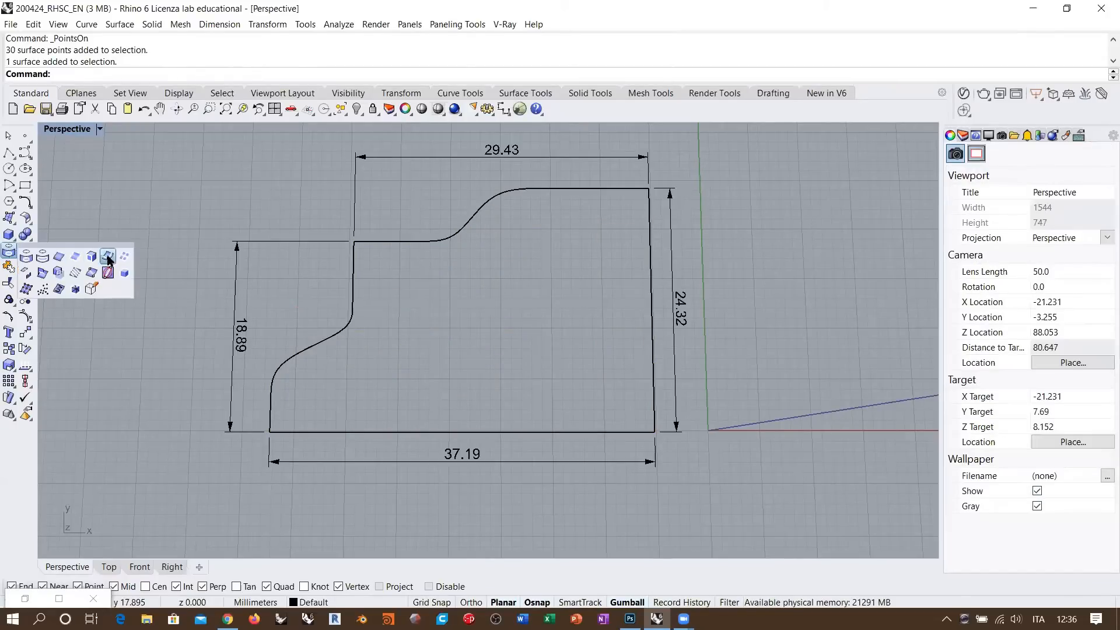
left_click(109, 258)
left_click(531, 192)
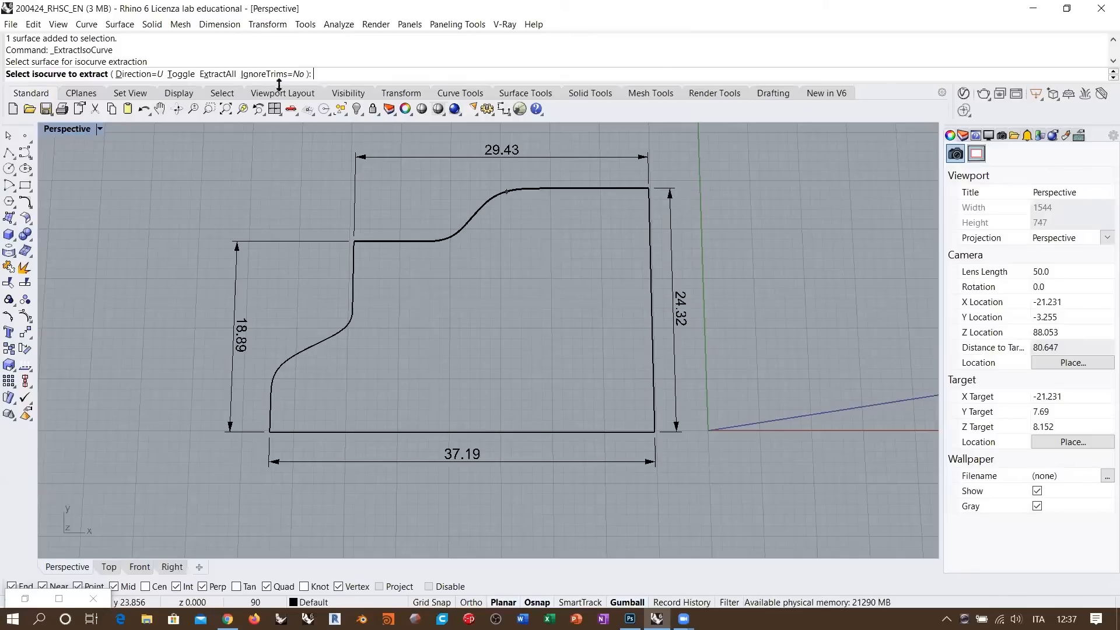
left_click(182, 74)
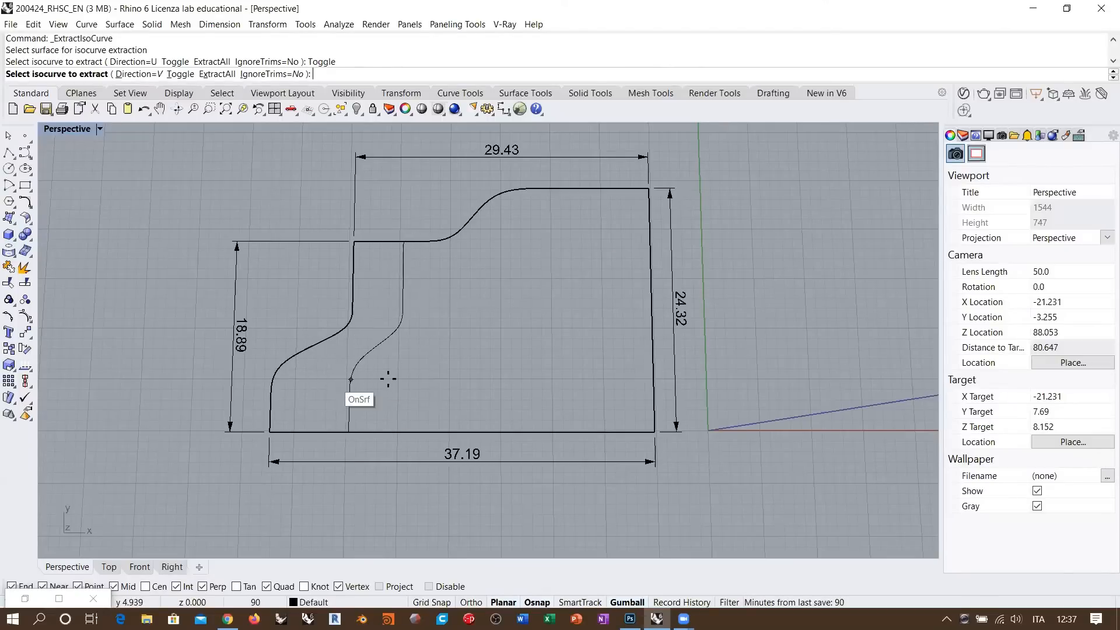
key("Return")
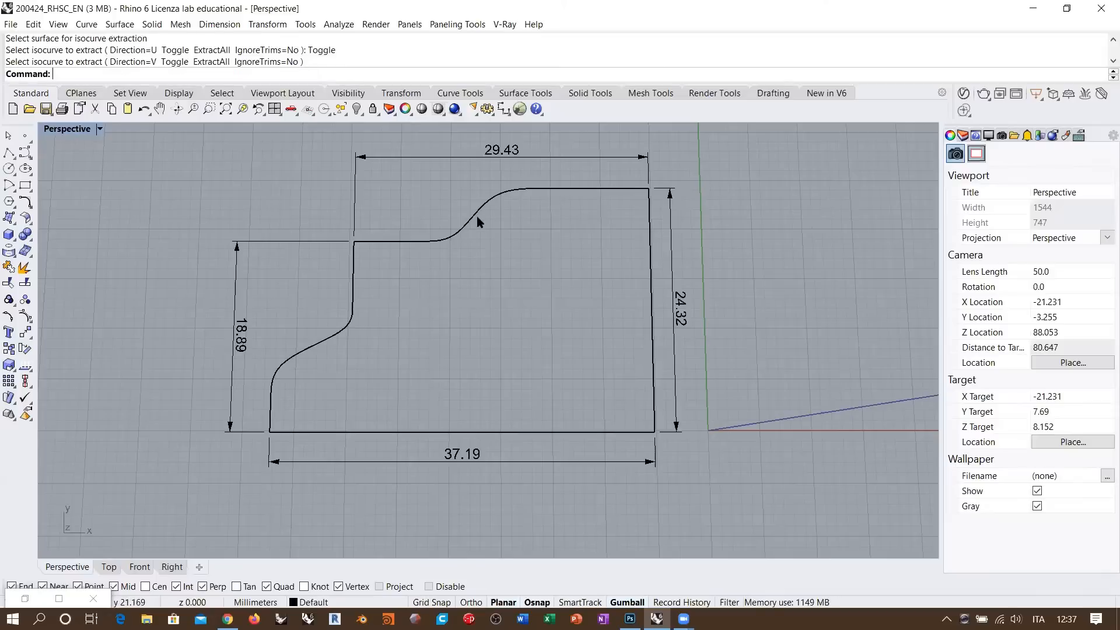
- Review the surface's control point grid without isocurves and turn its isocurve display back on
left_click(494, 213)
key("F10")
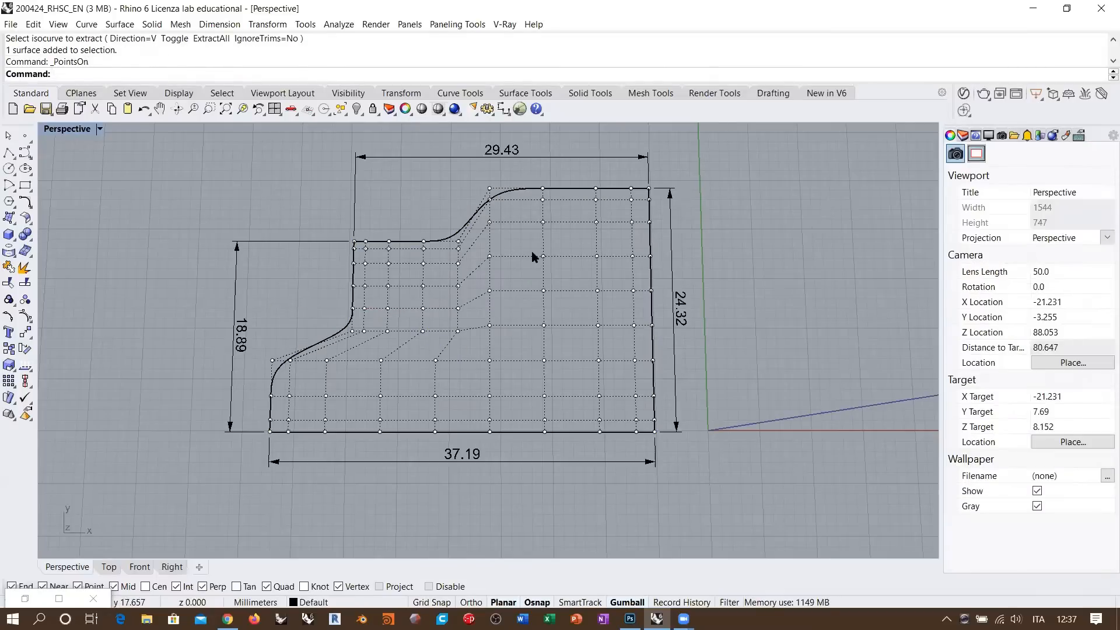
right_click_drag(576, 298, 377, 298, "shift")
scroll(374, 275, "down", 2)
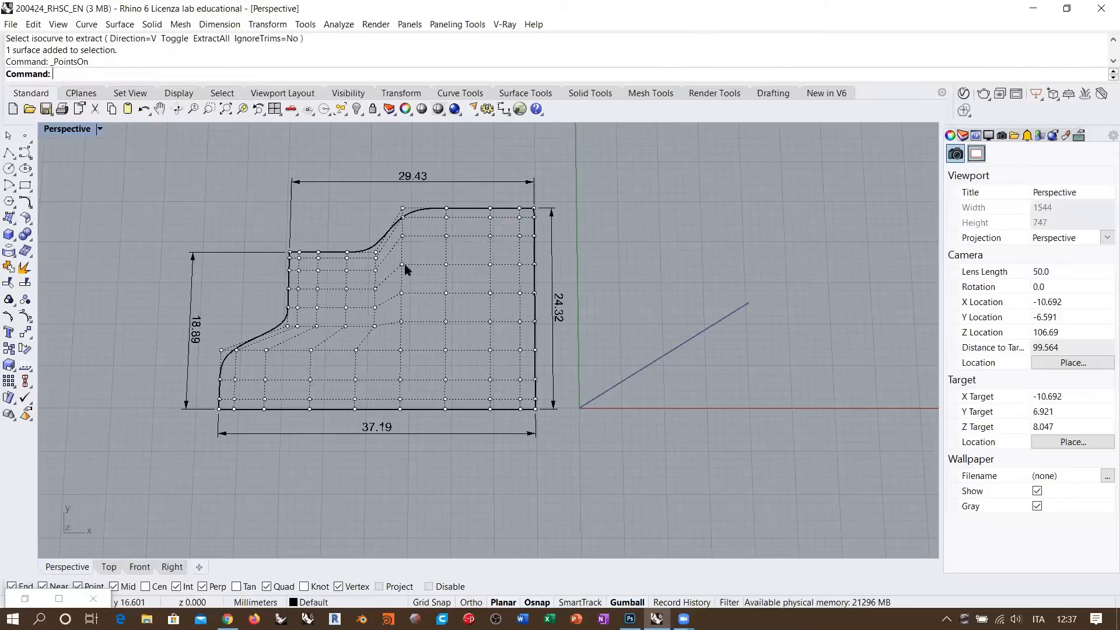
key("Escape")
left_click(397, 226)
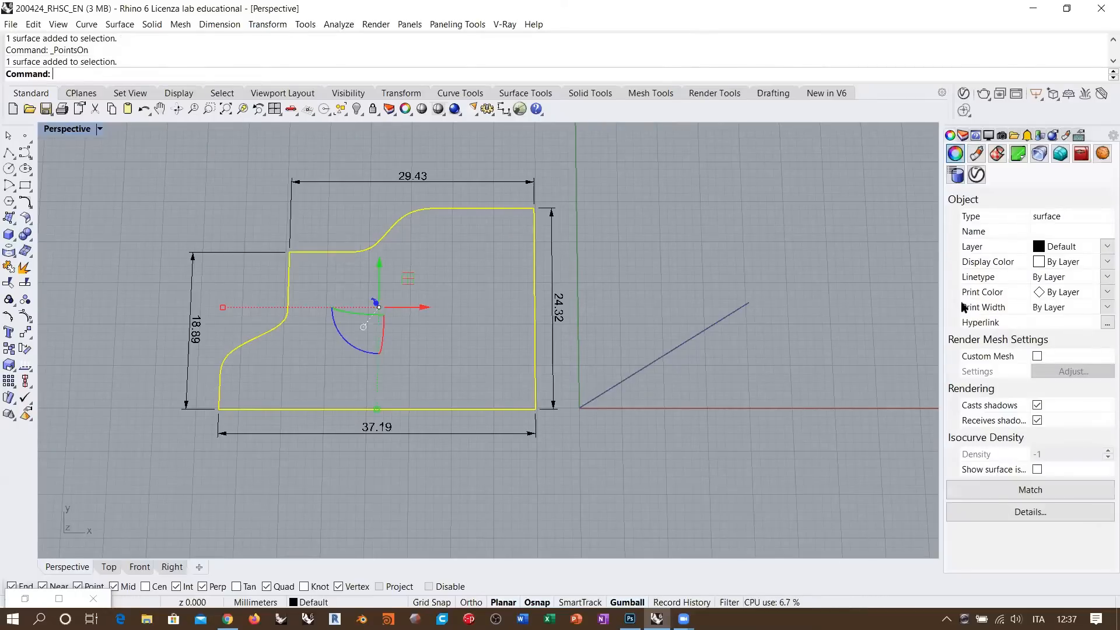
left_click(1038, 470)
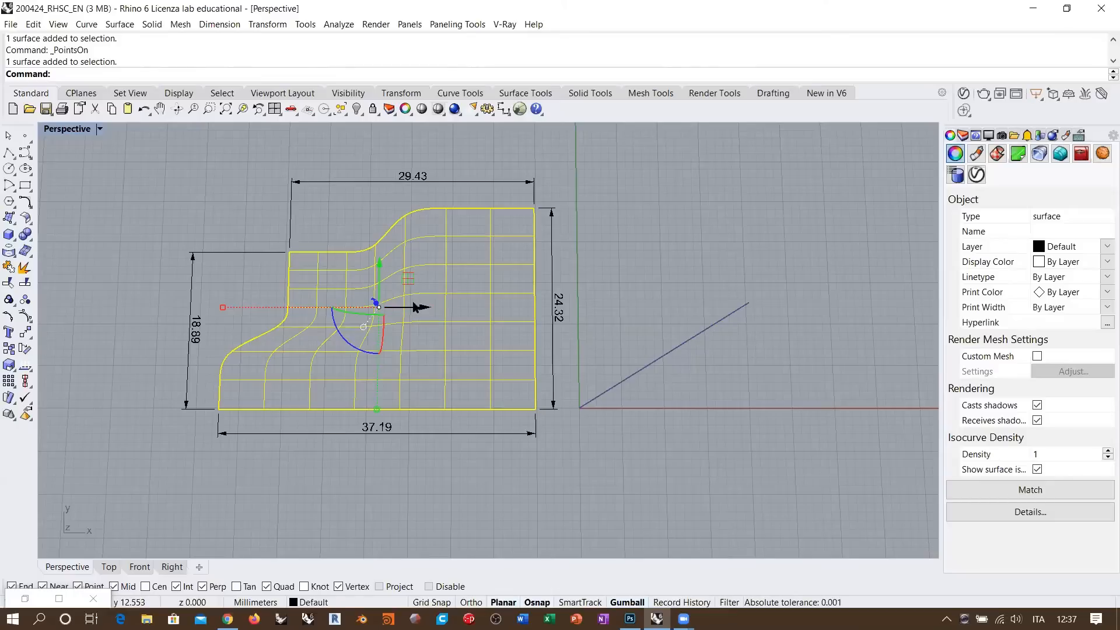
- Turn on the surface's control points and raise the upper-left block of points about 3.9 mm vertically
key("F10")
mouse_move(358, 338)
right_mouse_down()
mouse_move(360, 278)
mouse_move(366, 350)
right_mouse_up()
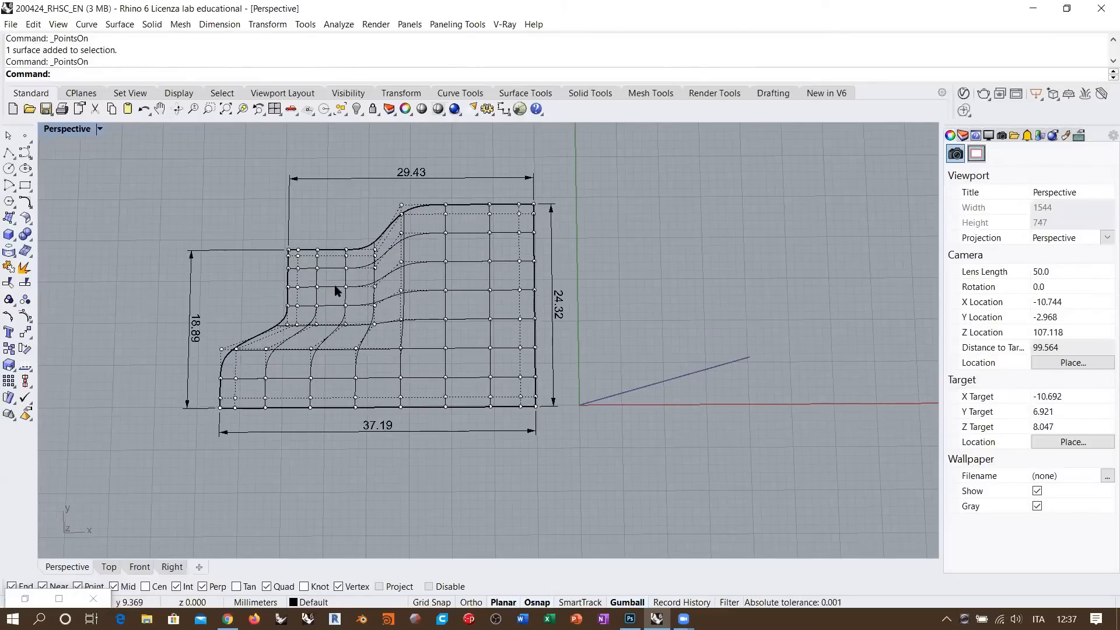
right_click_drag(338, 290, 339, 214)
mouse_move(369, 406)
right_mouse_down()
mouse_move(375, 315)
mouse_move(369, 427)
right_mouse_up()
left_click_drag(252, 273, 376, 385)
right_click_drag(376, 386, 337, 334)
left_click_drag(335, 334, 325, 284)
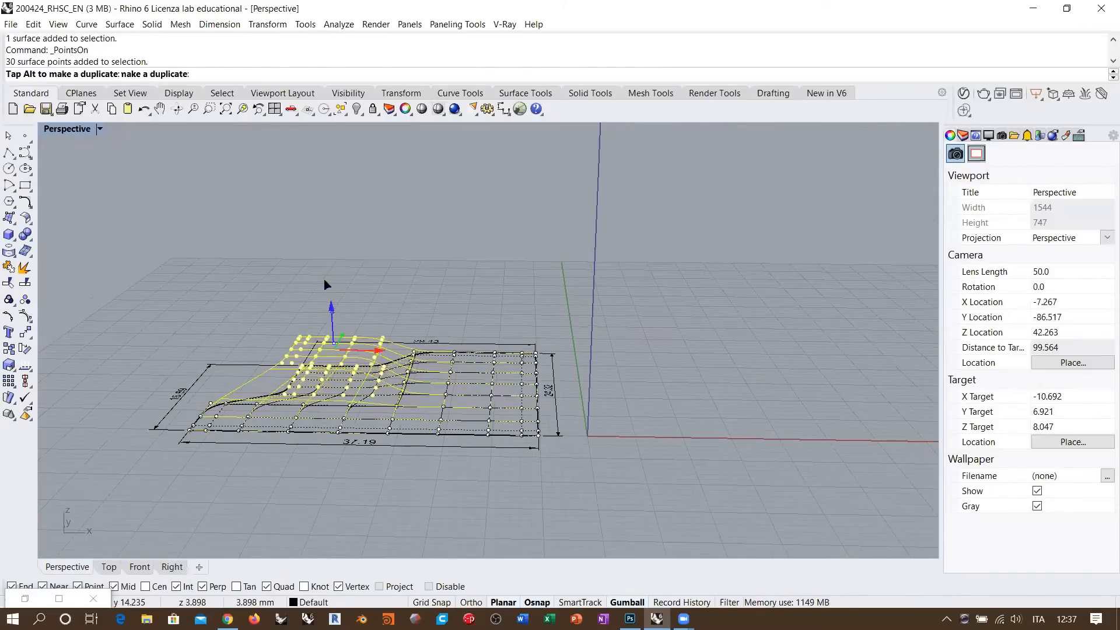
left_click(447, 270)
- Delete the upper width dimension and the left height dimension of the deformed surface
right_click_drag(448, 271, 494, 300)
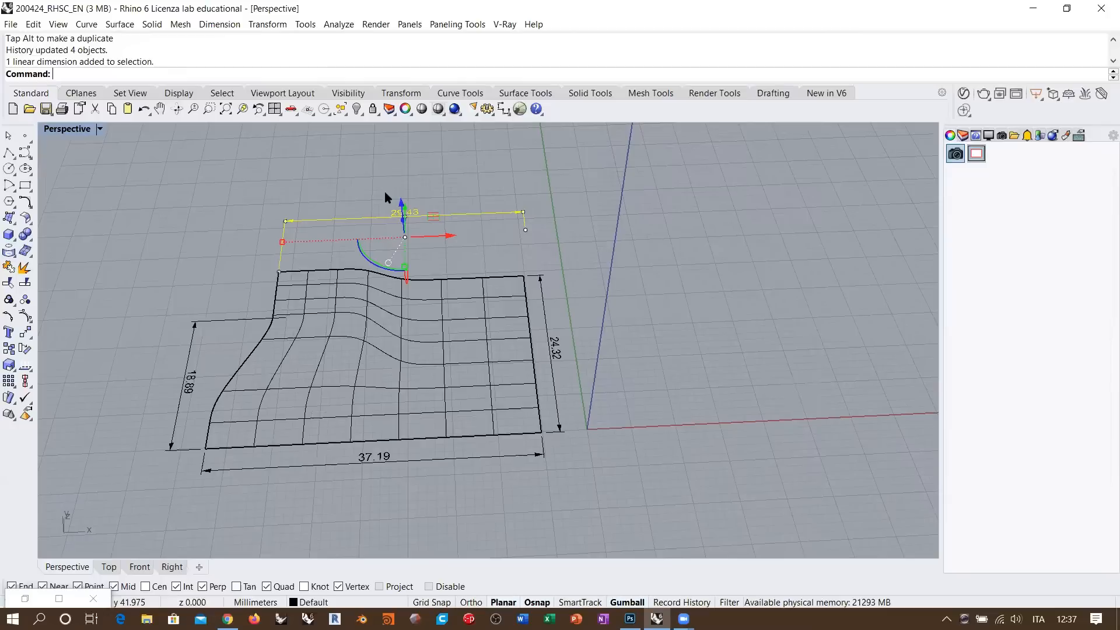
key("Delete")
left_click(196, 322)
key("Delete")
right_click_drag(467, 269, 465, 309)
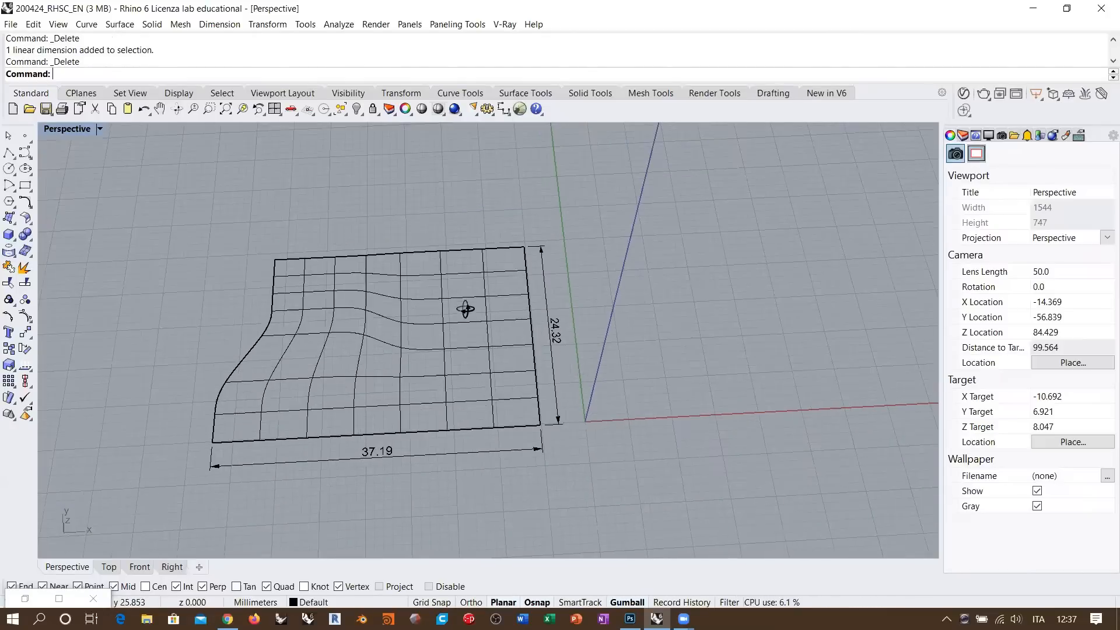
key("Home")
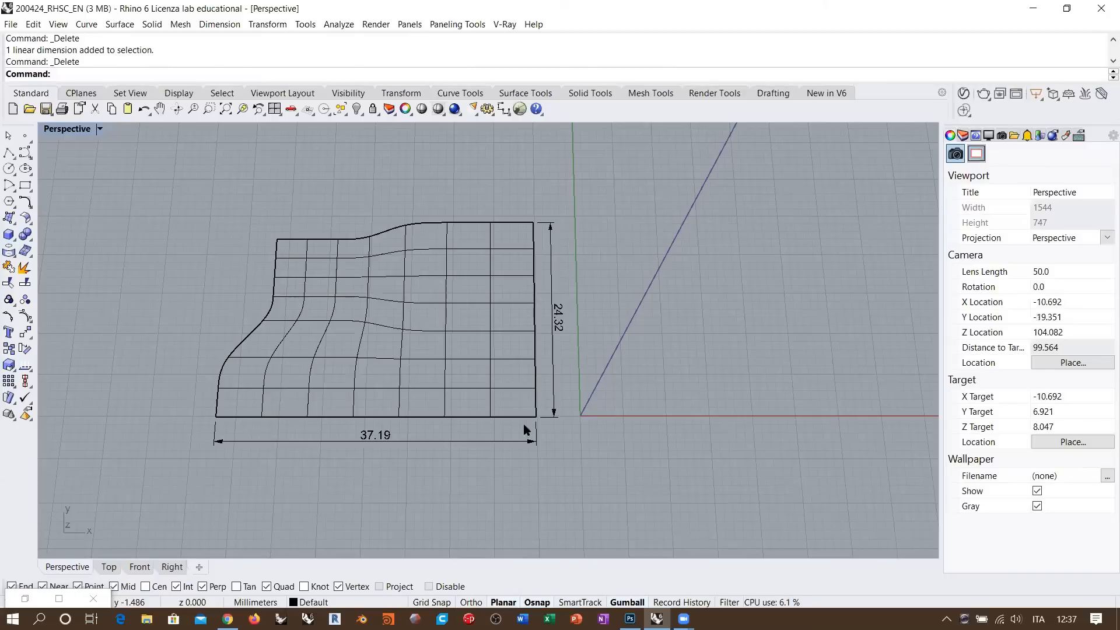
- Switch the perspective view to Shaded display and inspect the raised area of the surface
right_click_drag(538, 327, 480, 267)
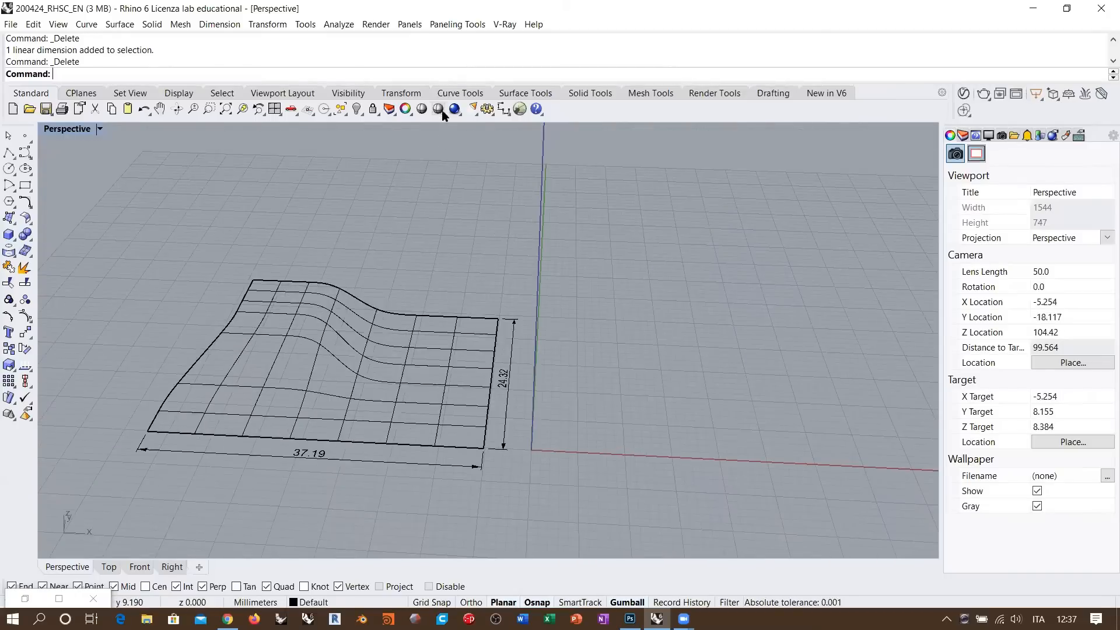
key("ctrl+alt+s")
right_click_drag(470, 225, 493, 288)
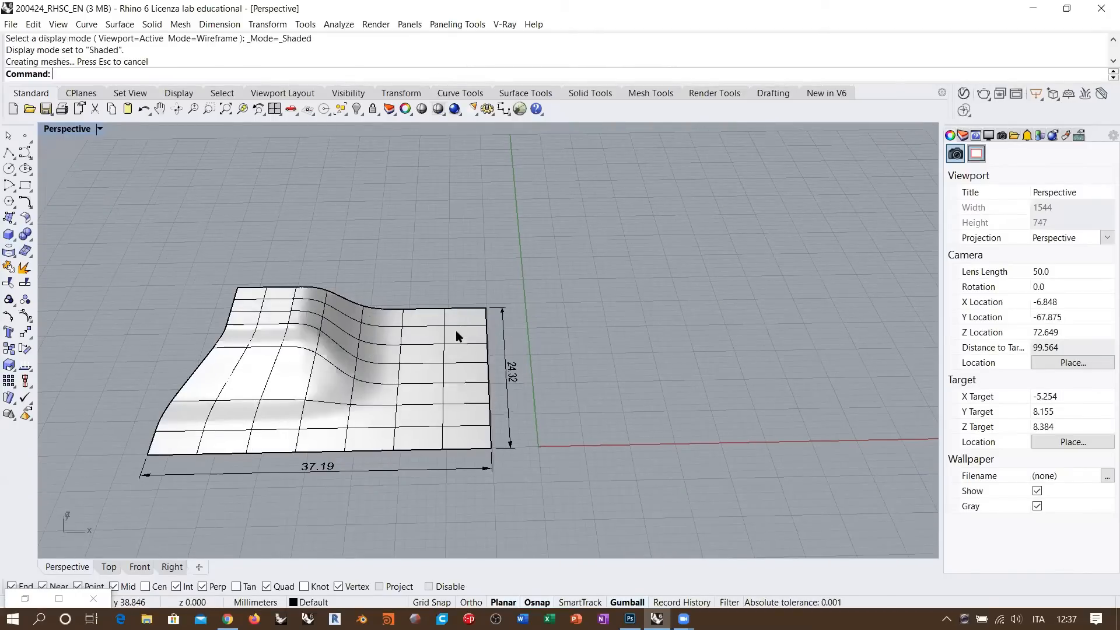
right_click_drag(458, 332, 457, 298)
scroll(453, 321, "down", 2)
scroll(377, 353, "up", 4)
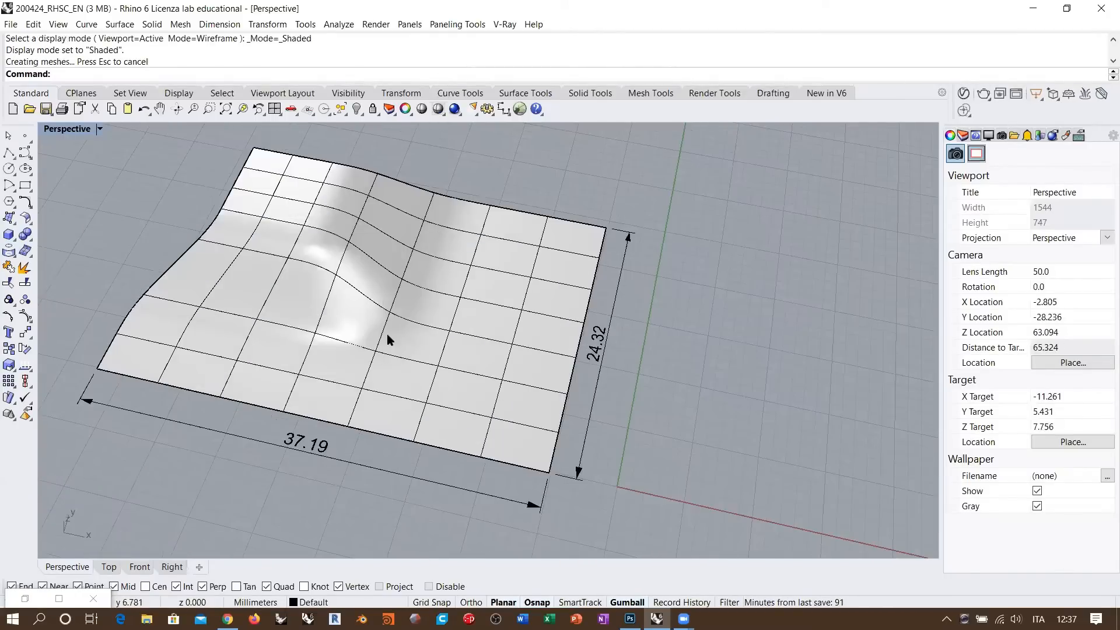
right_click_drag(422, 300, 425, 309, "shift")
- Draw an open interpolated curve on the surface, winding over the raised area and ending on the flat part
left_click(24, 156)
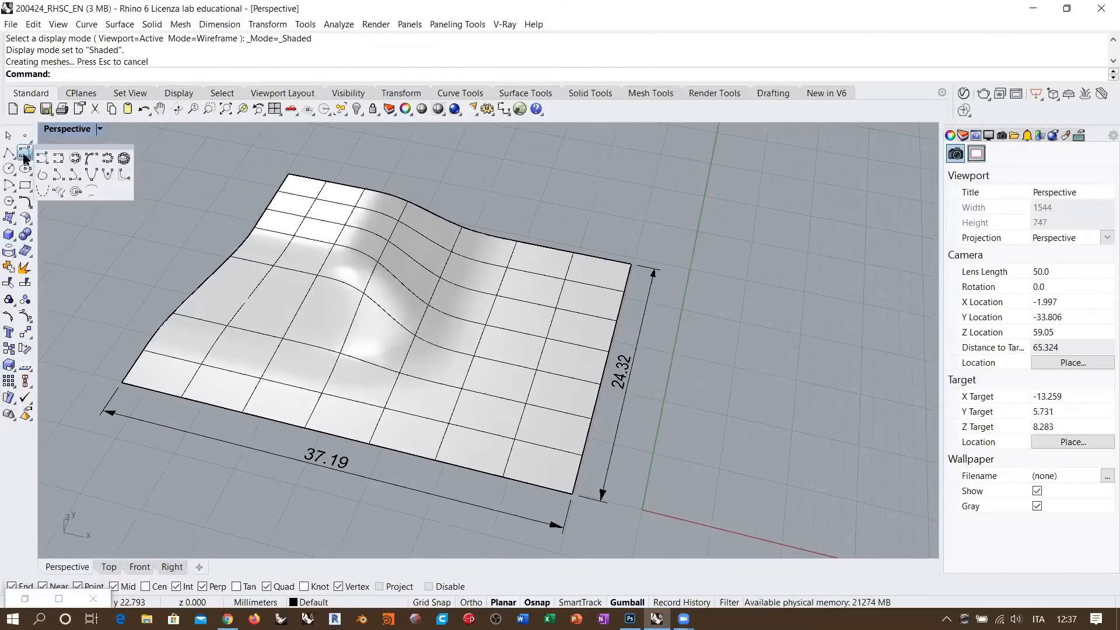
left_click(76, 159)
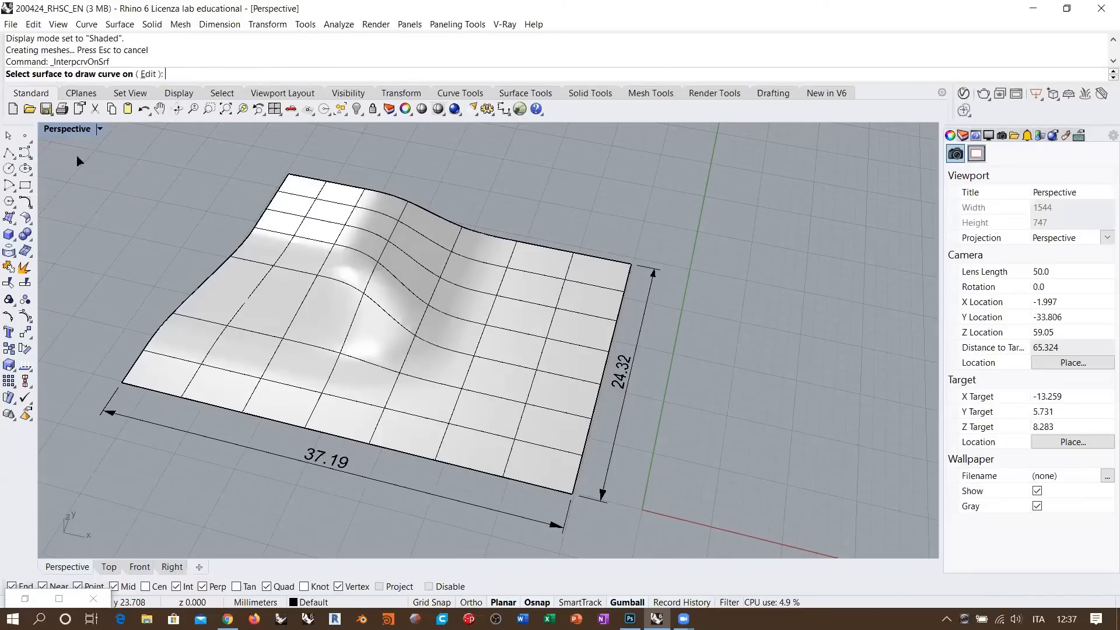
left_click(423, 320)
right_click_drag(399, 265, 444, 302)
left_click(246, 377)
left_click(328, 420)
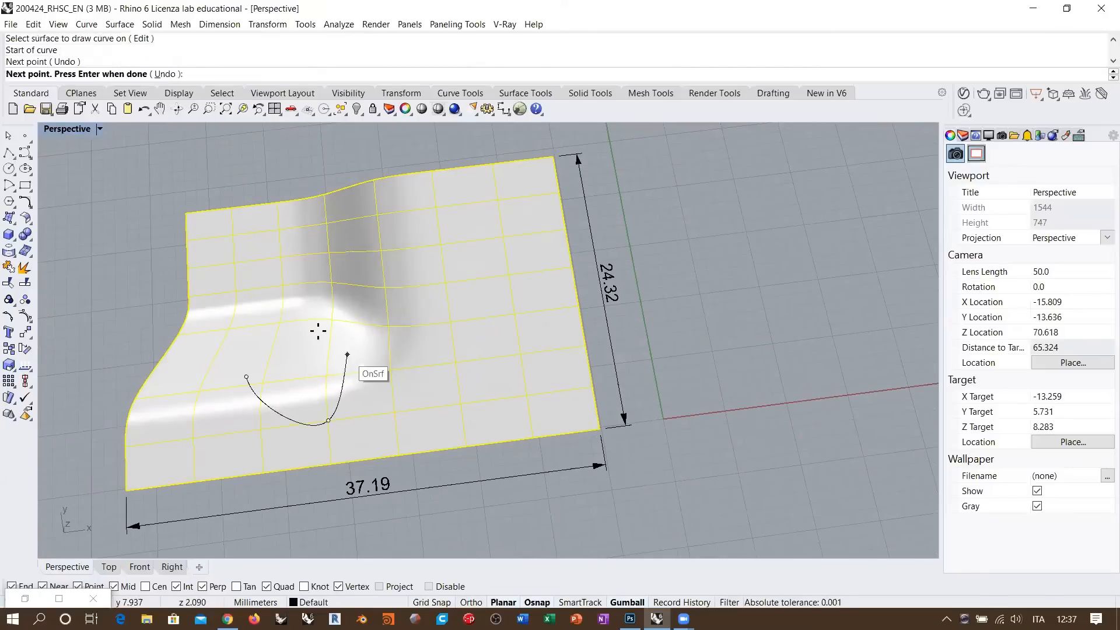
left_click(346, 353)
left_click(263, 288)
left_click(329, 253)
left_click(385, 287)
left_click(432, 322)
left_click(453, 222)
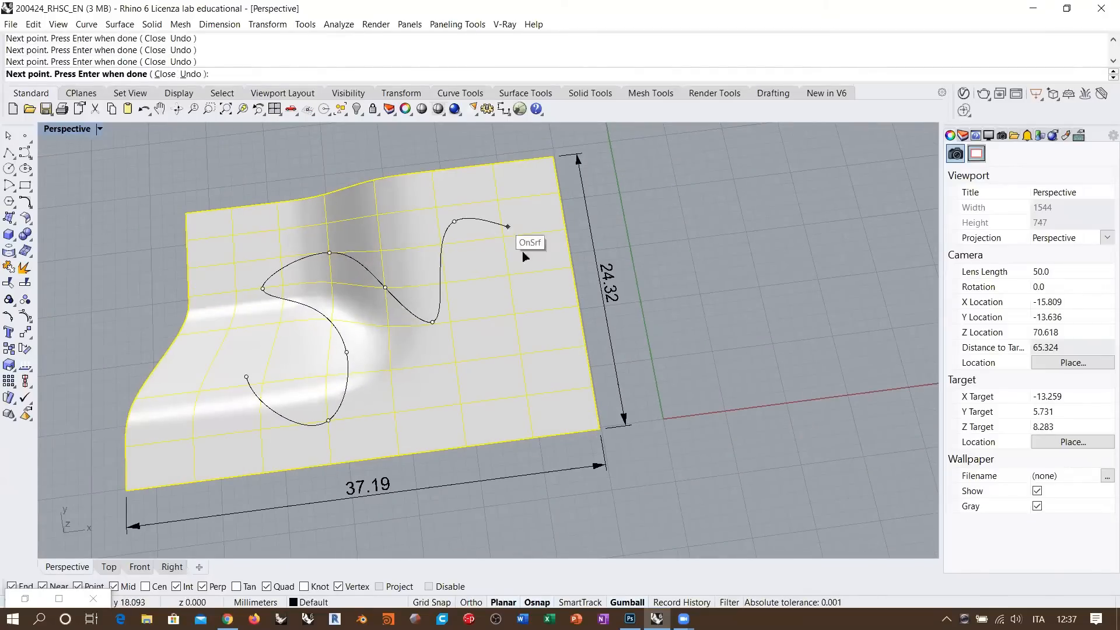
left_click(533, 279)
left_click(413, 397)
key("Return")
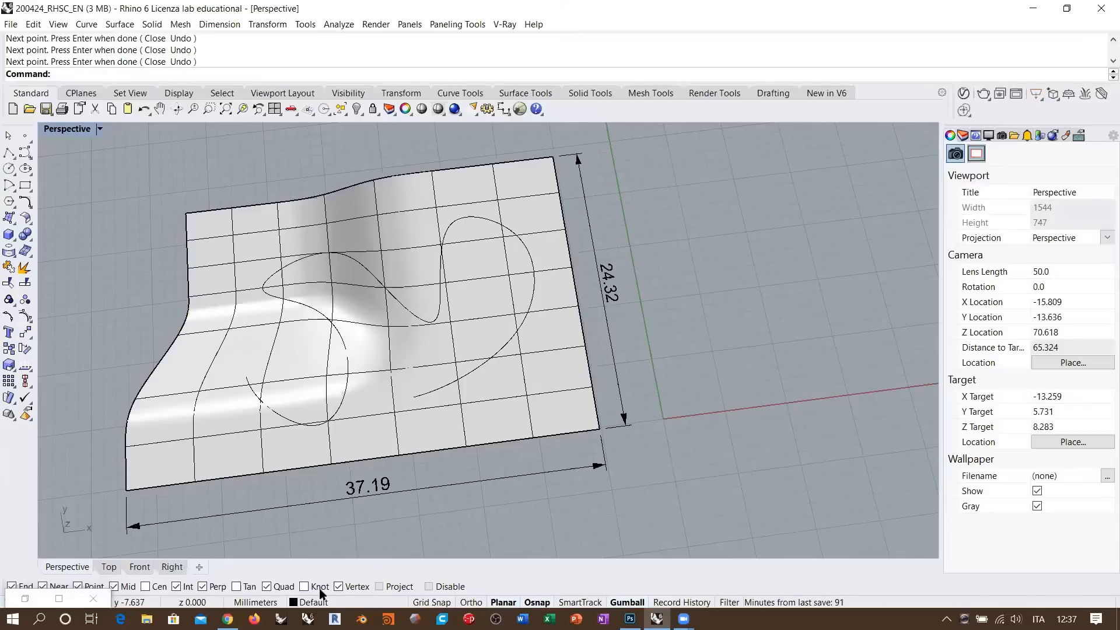
- Select the winding curve, inspect how its points follow the surface, and delete it
left_click(265, 602)
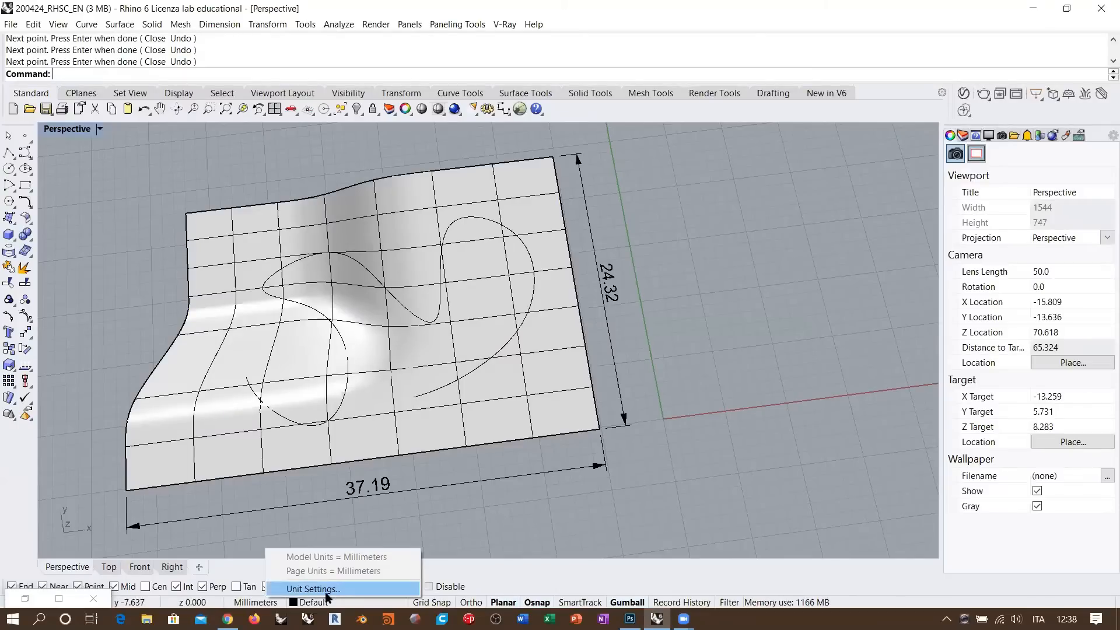
left_click(562, 503)
right_click_drag(562, 502, 450, 363)
left_click(453, 362)
right_click_drag(320, 340, 349, 339)
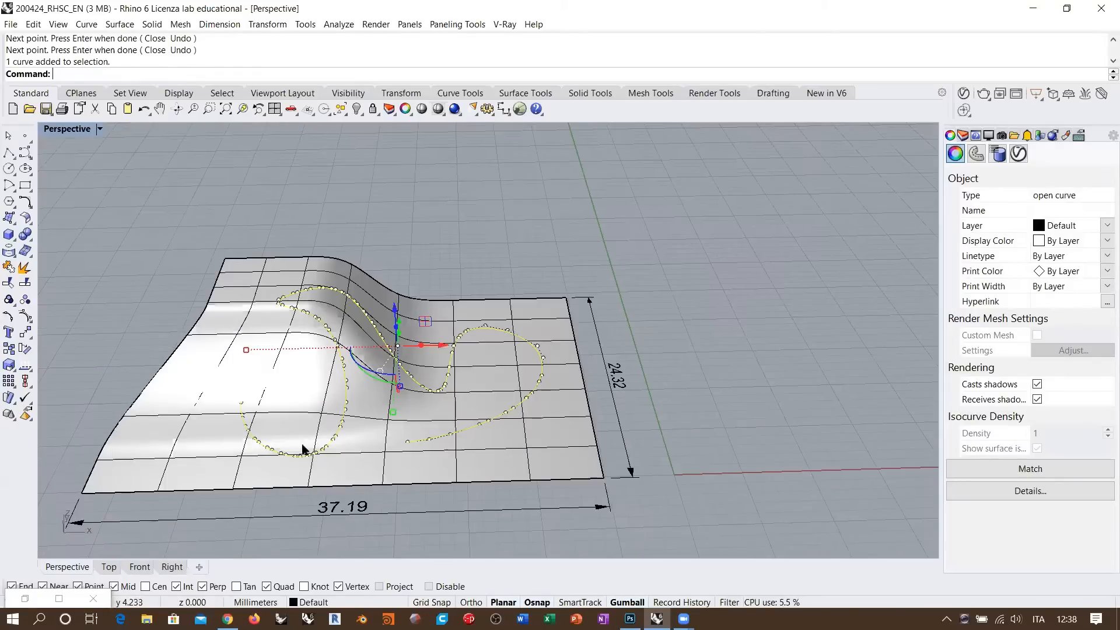
mouse_move(439, 436)
right_mouse_down()
mouse_move(457, 385)
mouse_move(656, 358)
mouse_move(415, 430)
mouse_move(438, 383)
right_mouse_up()
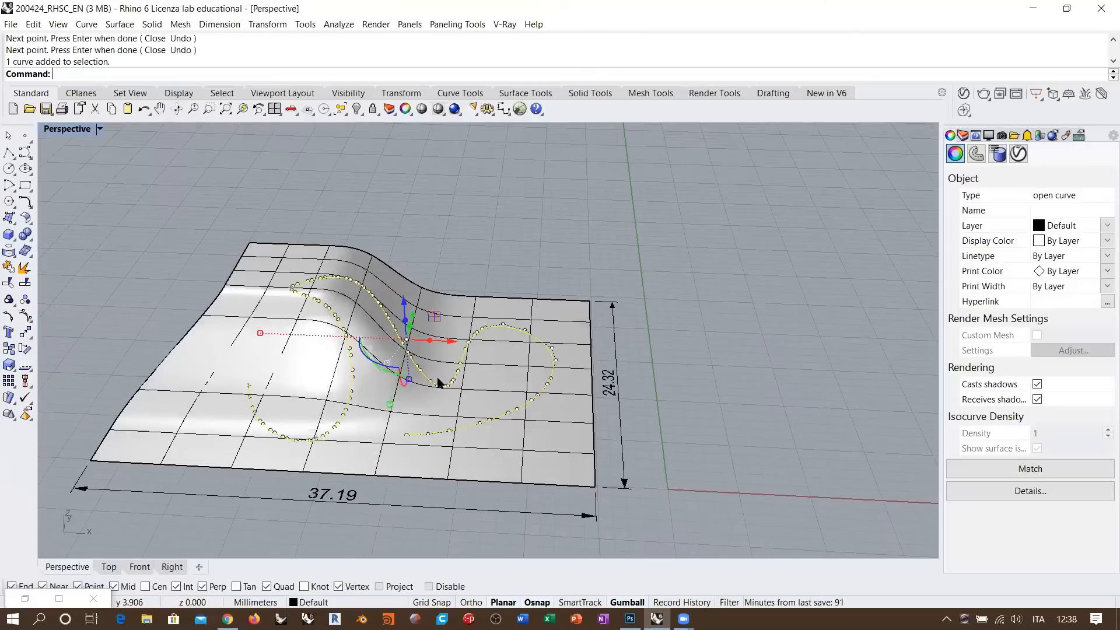
key("Delete")
- Draw a closed interpolated curve on the surface, looping around the raised area and back to its start point
right_click_drag(491, 323, 450, 305)
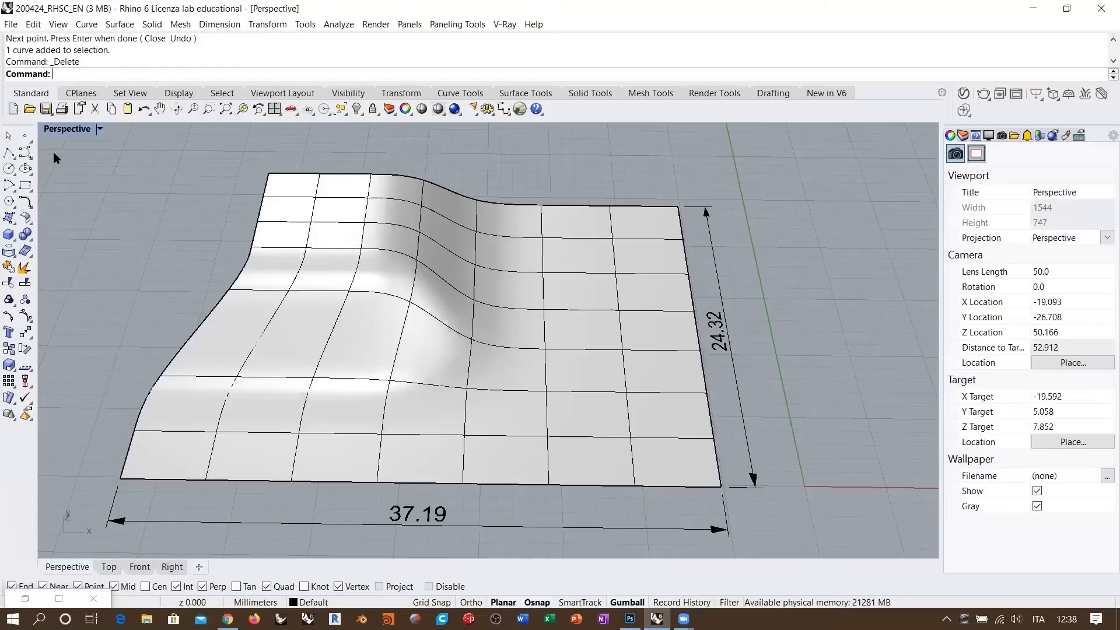
left_click(23, 155)
left_click(81, 164)
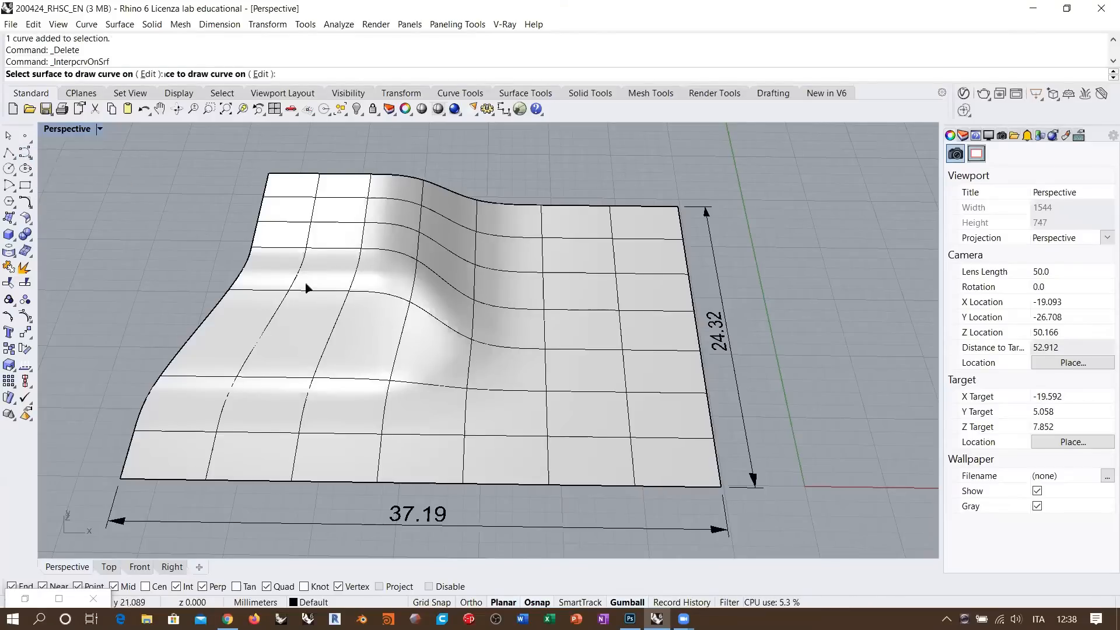
left_click(413, 416)
left_click(339, 410)
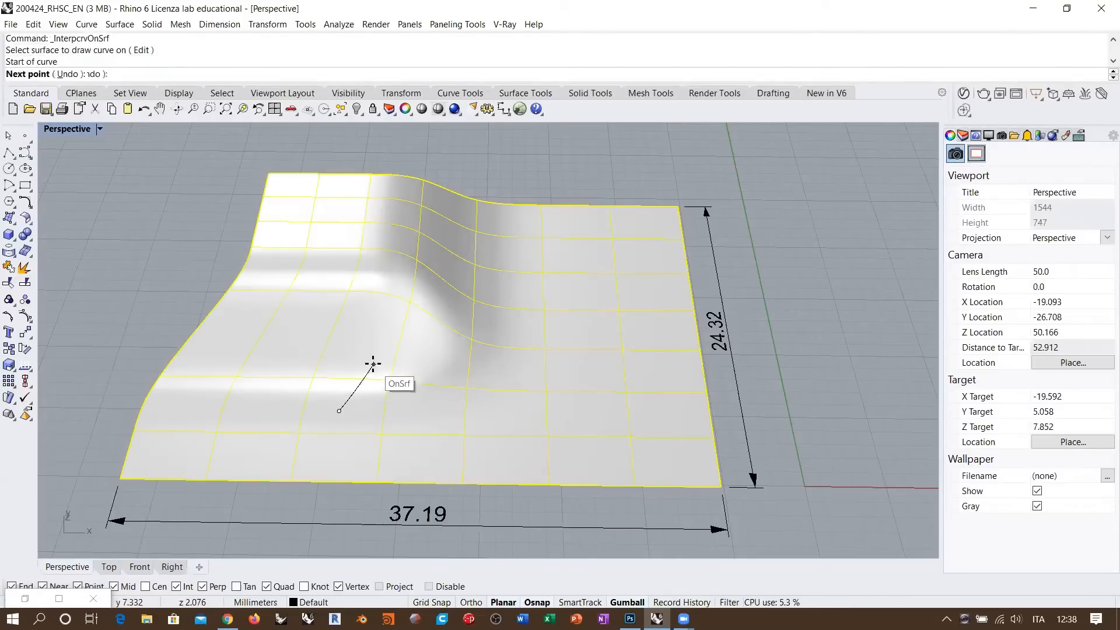
left_click(373, 364)
left_click(340, 310)
left_click(392, 263)
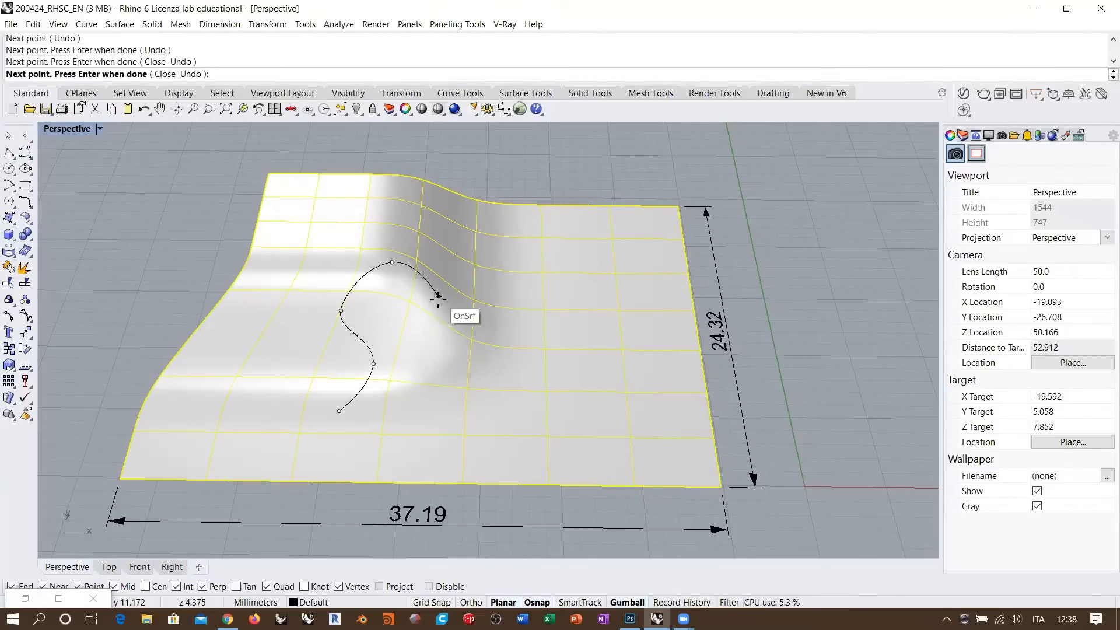
left_click(439, 299)
left_click(475, 265)
left_click(404, 245)
left_click(408, 214)
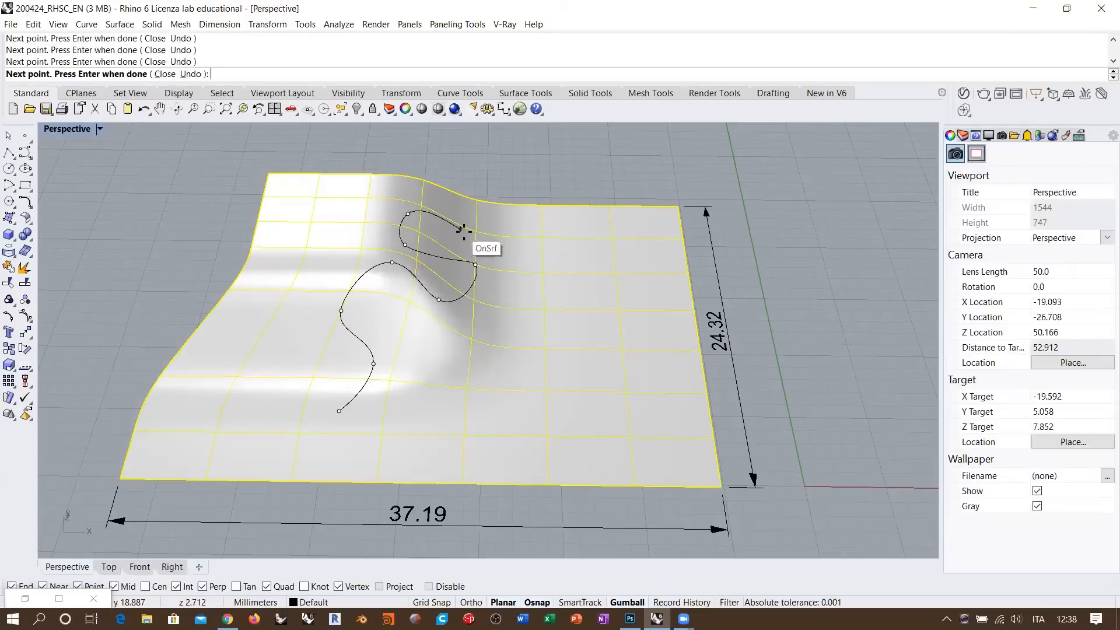
left_click(462, 231)
left_click(542, 237)
left_click(522, 303)
left_click(586, 373)
left_click(509, 426)
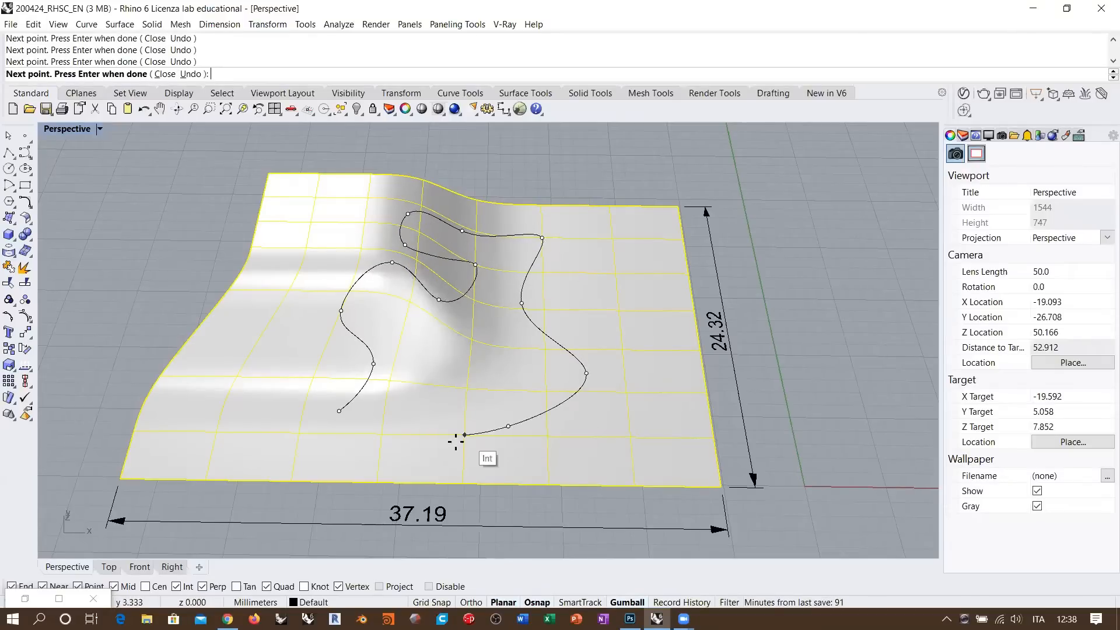
left_click(382, 443)
left_click(339, 418)
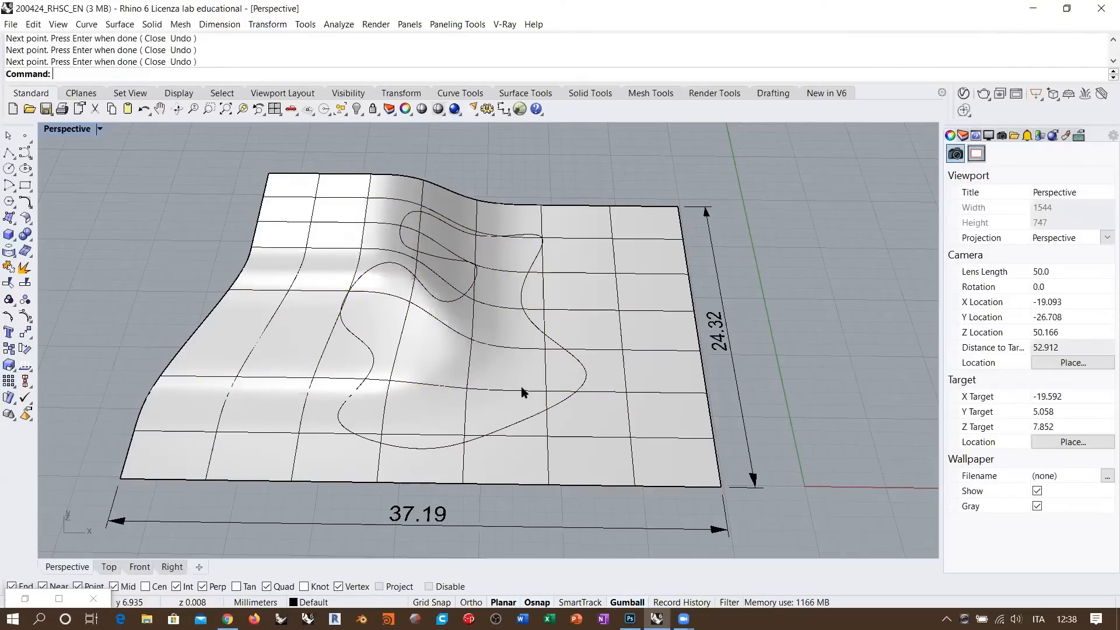
- Undo the closed curve and draw a short open curve on the surface, running from the lower area up onto the raised block
right_click_drag(500, 345, 471, 280)
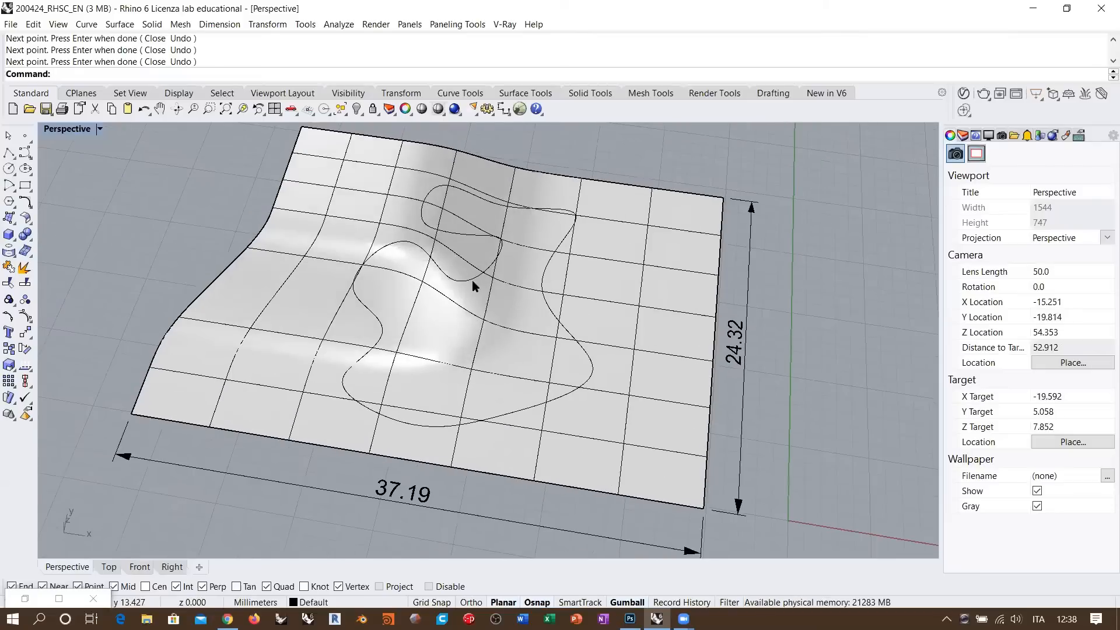
key("ctrl+z")
right_click(426, 281)
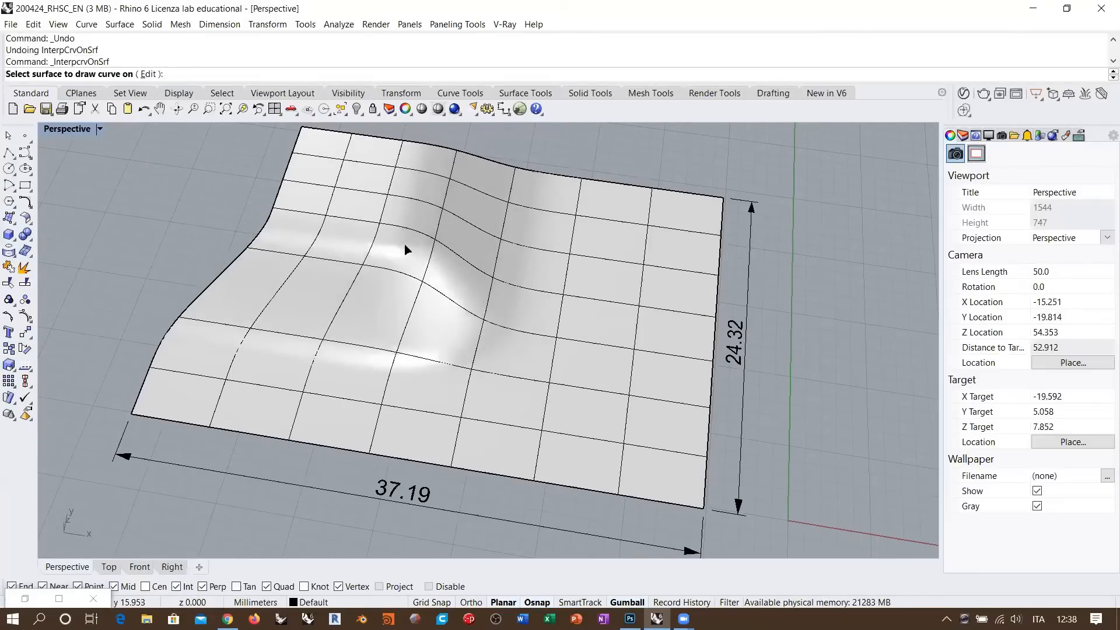
left_click(406, 249)
left_click(377, 386)
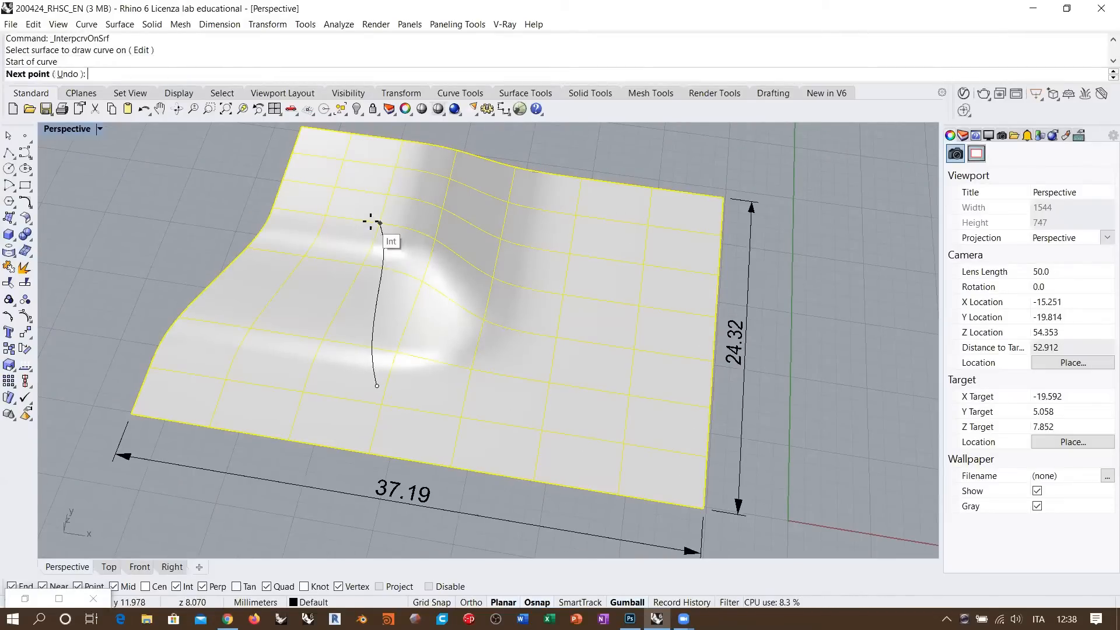
left_click(370, 221)
right_click(370, 221)
- Draw a second curve on the surface from the short curve's upper end, down the slope to the flat part
right_click(441, 282)
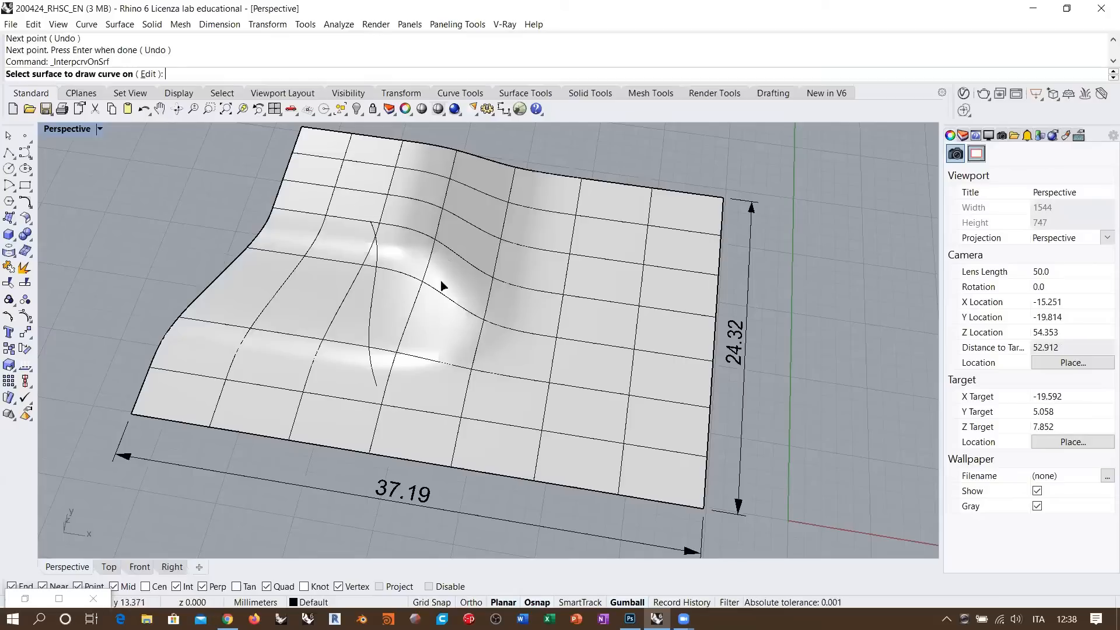
left_click(442, 263)
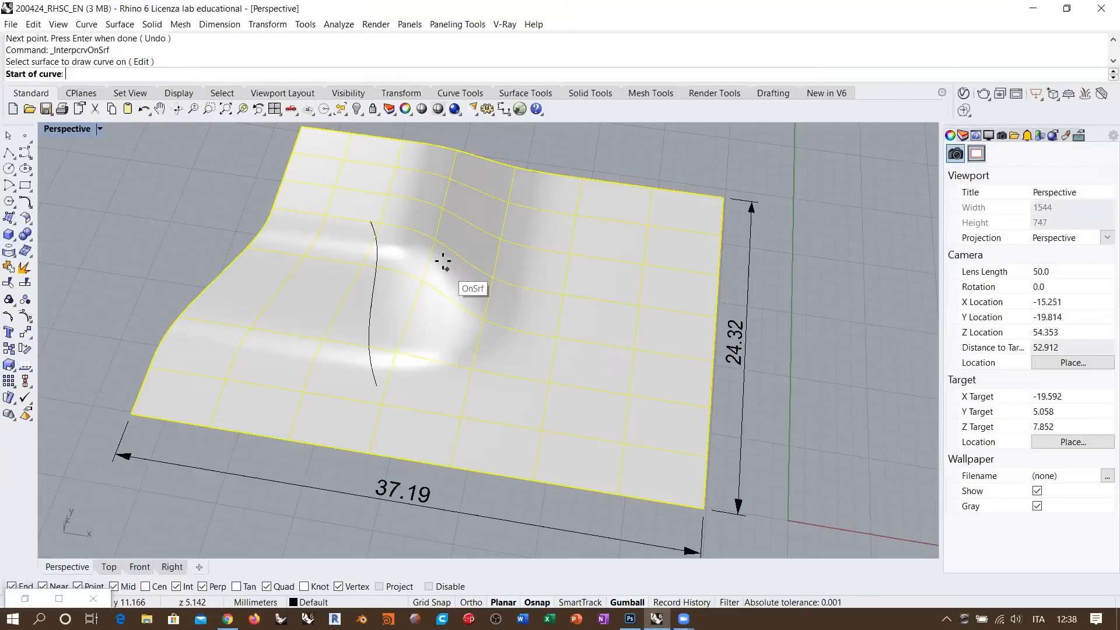
left_click(372, 214)
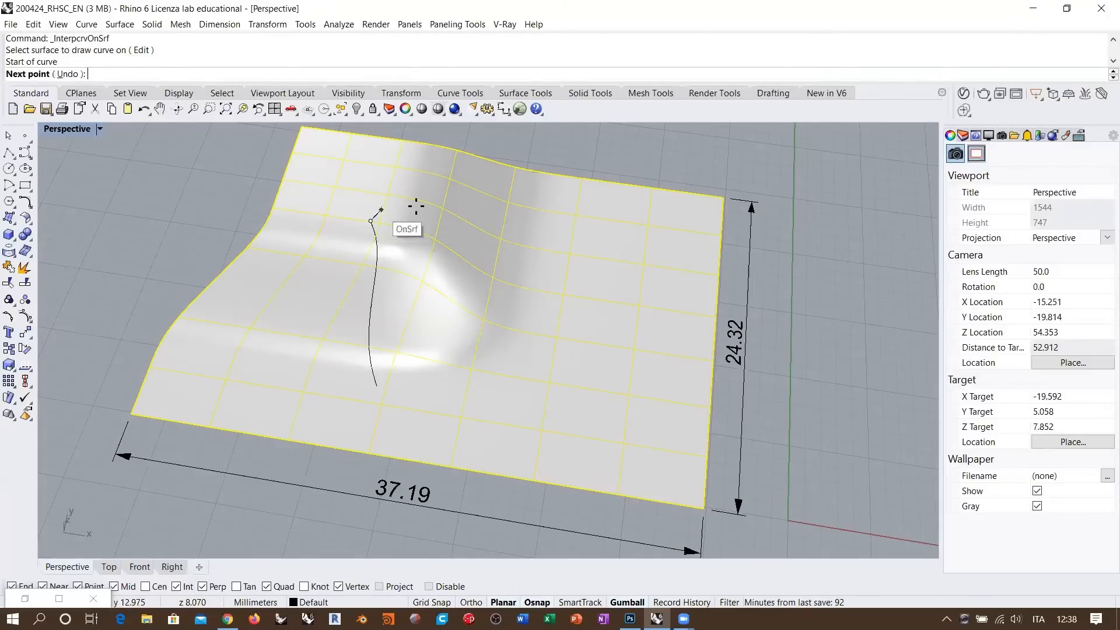
left_click(464, 207)
left_click(515, 253)
left_click(570, 255)
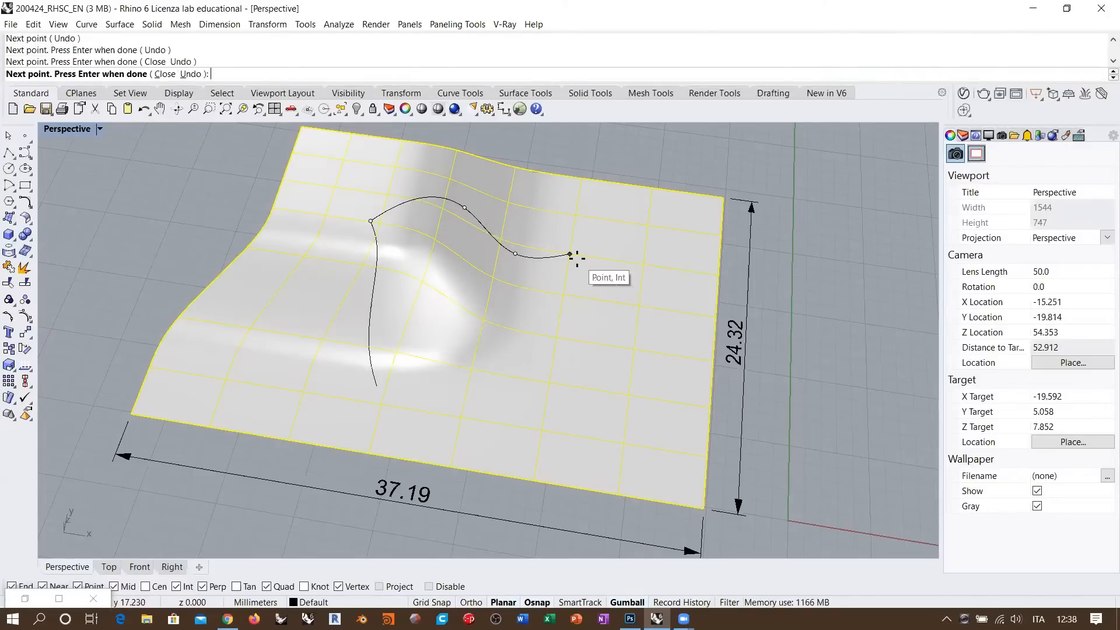
key("Return")
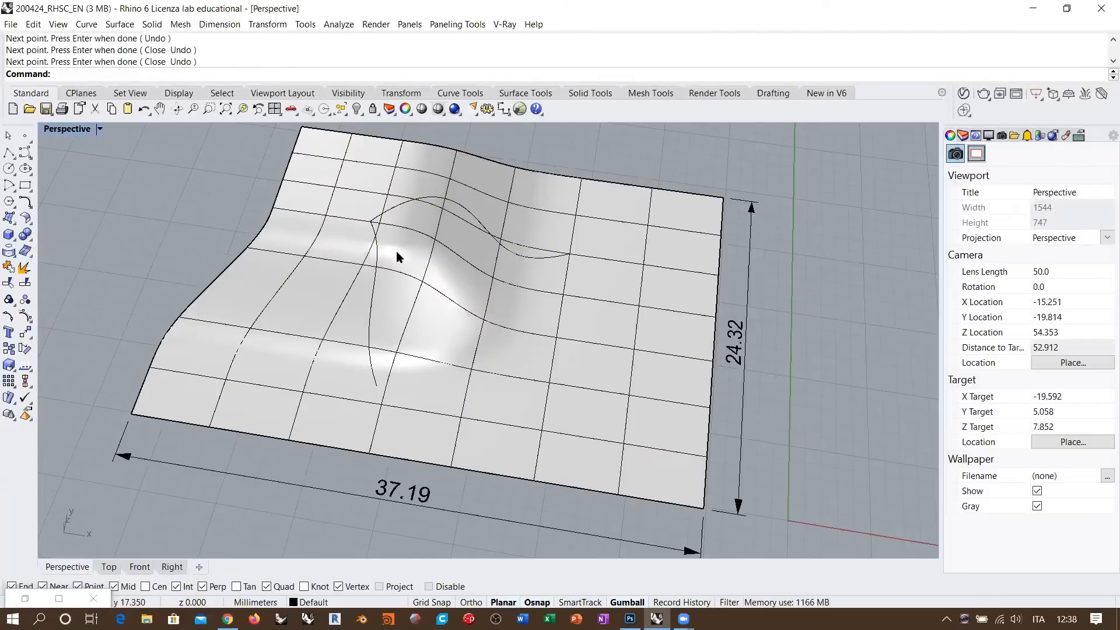
- Draw a third curve on the surface from the short curve's lower end, over the bulge to the flat part
key("Return")
left_click(436, 343)
left_click(377, 385)
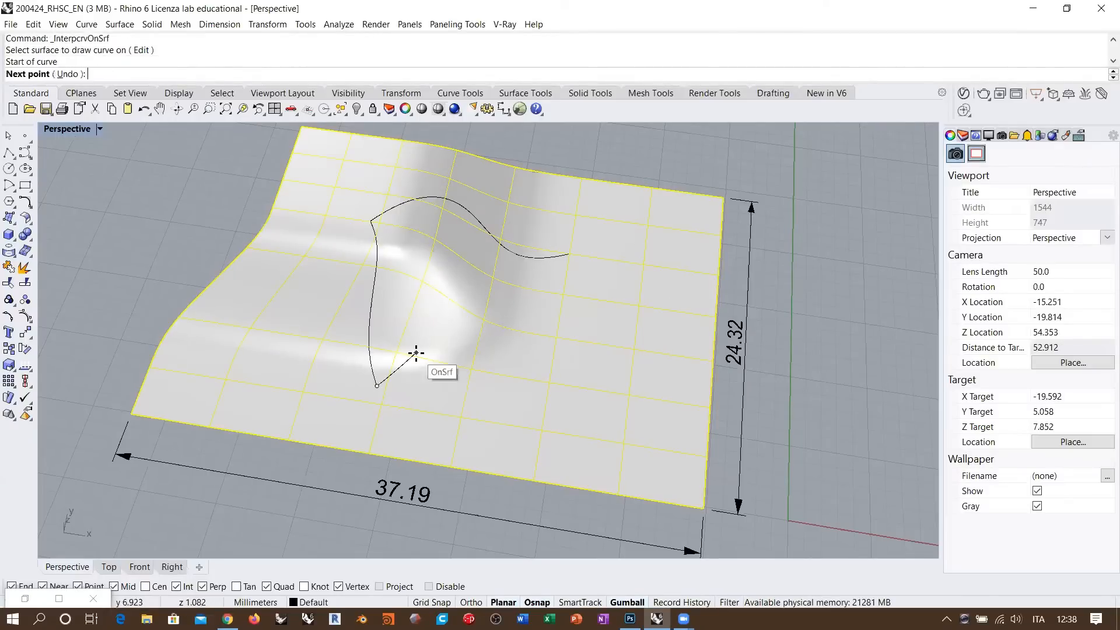
left_click(416, 353)
left_click(457, 297)
left_click(508, 317)
left_click(568, 305)
key("Return")
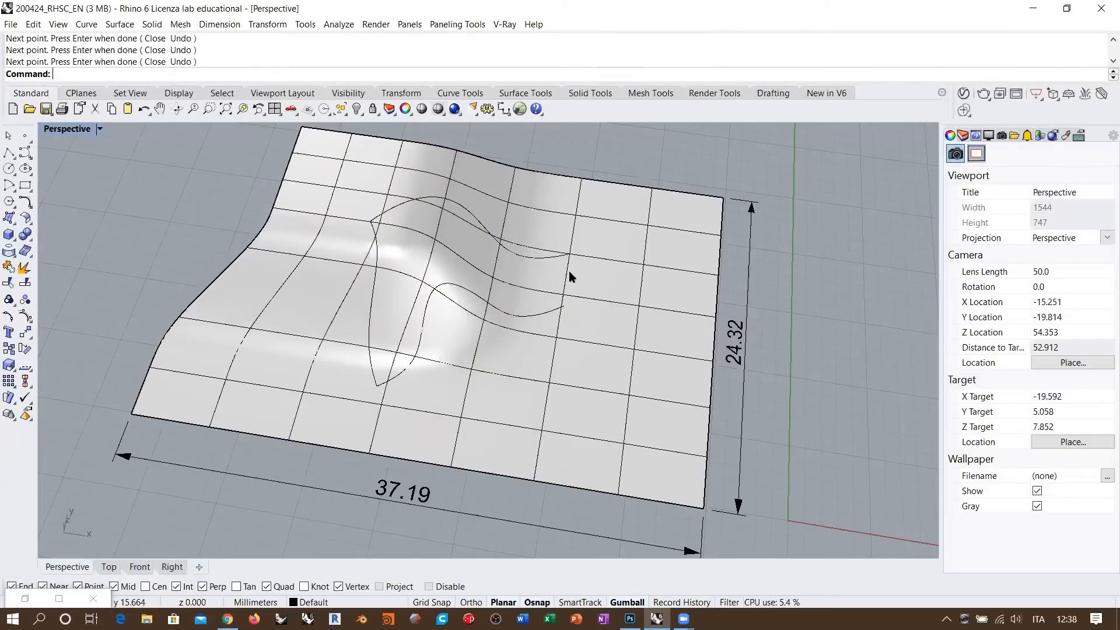
- Draw a short curve on the surface that links the free ends of the second and third curves
key("Return")
left_click(574, 263)
left_click(570, 254)
left_click(579, 278)
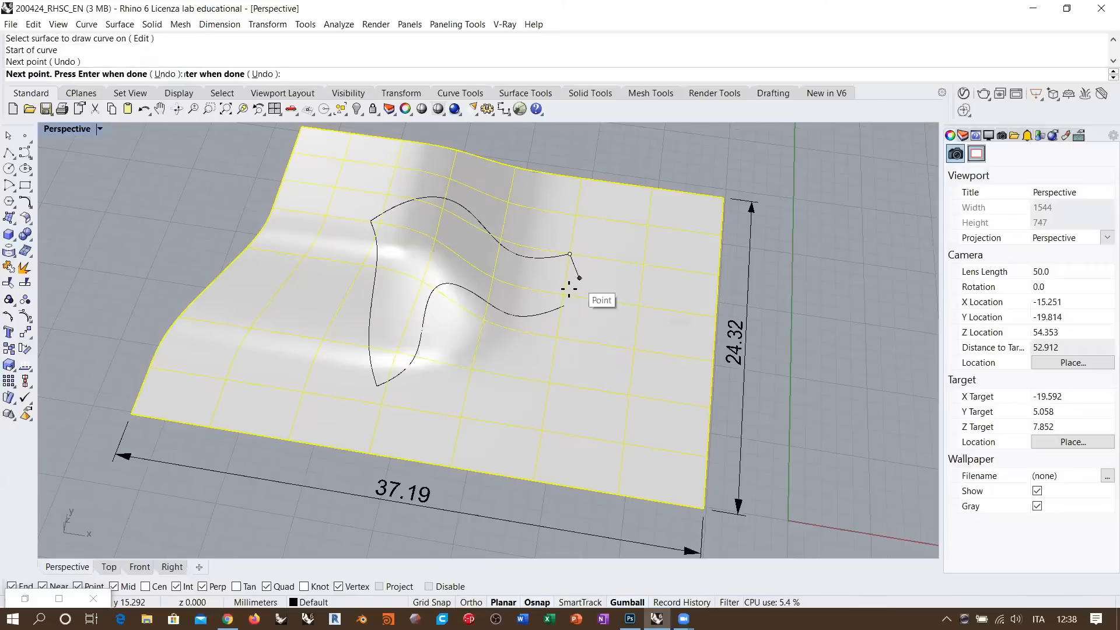
left_click(563, 294)
left_click(564, 305)
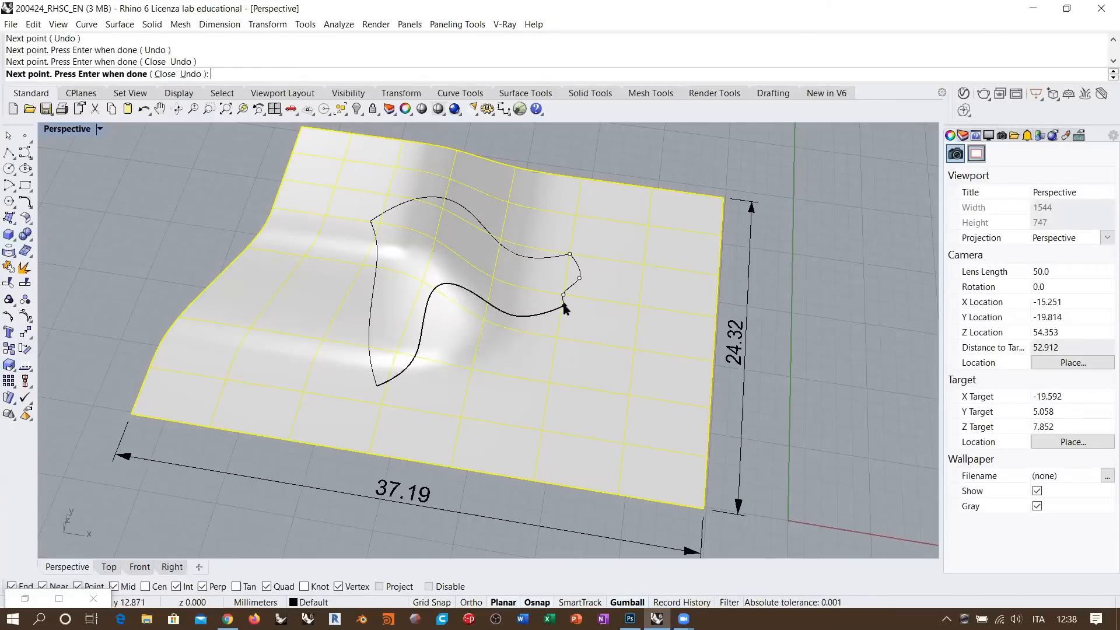
key("Return")
- Join the four curves on the surface into one closed curve
mouse_move(564, 306)
right_mouse_down()
mouse_move(516, 375)
mouse_move(507, 412)
mouse_move(488, 318)
mouse_move(510, 334)
mouse_move(475, 345)
right_mouse_up()
mouse_move(313, 179)
left_mouse_down()
mouse_move(453, 303)
mouse_move(618, 413)
left_mouse_up()
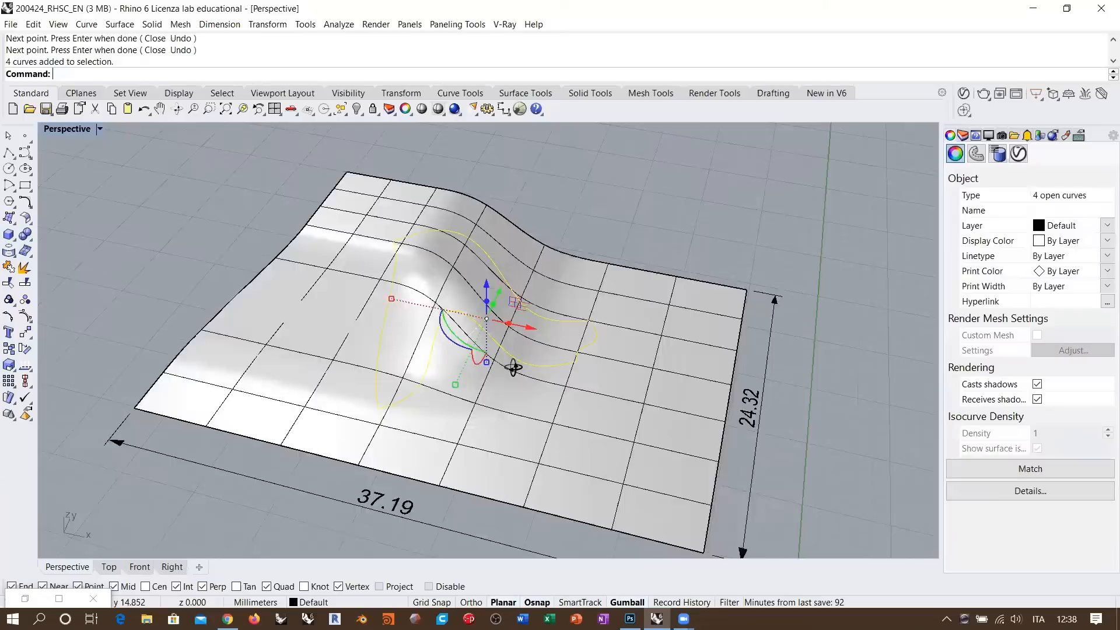
right_click_drag(514, 368, 513, 317)
key("ctrl+j")
left_click(576, 364)
- Trim away the surface area inside the closed curve and undo the trim
right_click_drag(630, 284, 501, 346)
type("trim")
key("Return")
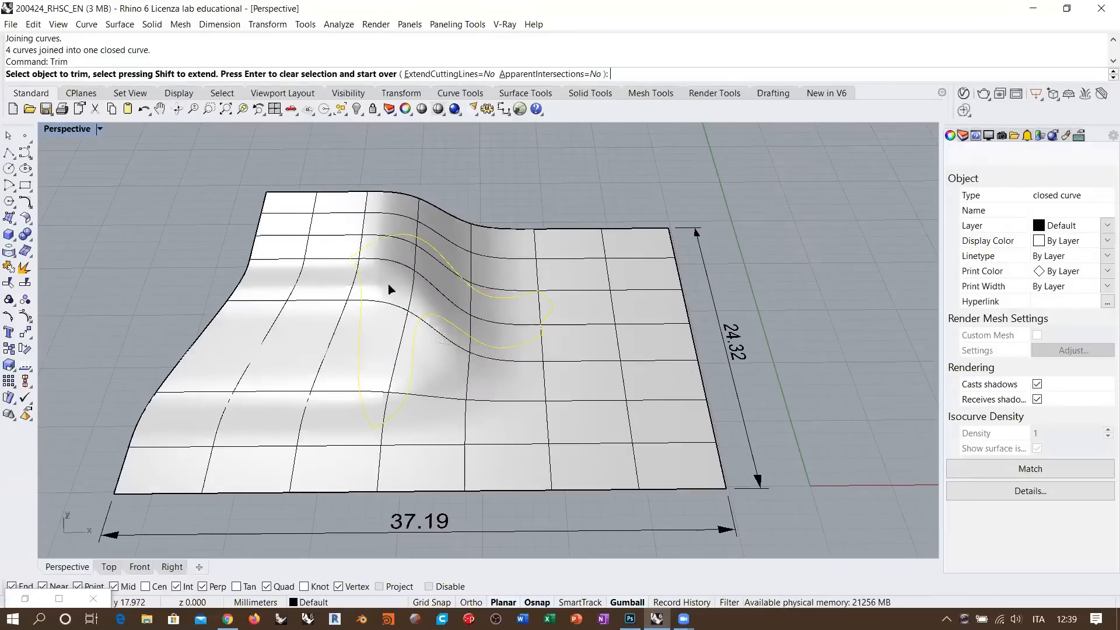
left_click(393, 287)
right_click_drag(424, 273, 498, 273)
key("ctrl+z")
- Delete the closed curve and inspect the surface from several angles
left_click(197, 203)
left_click_drag(207, 165, 624, 418)
key("Delete")
right_click_drag(468, 387, 482, 346)
scroll(293, 389, "down", 2)
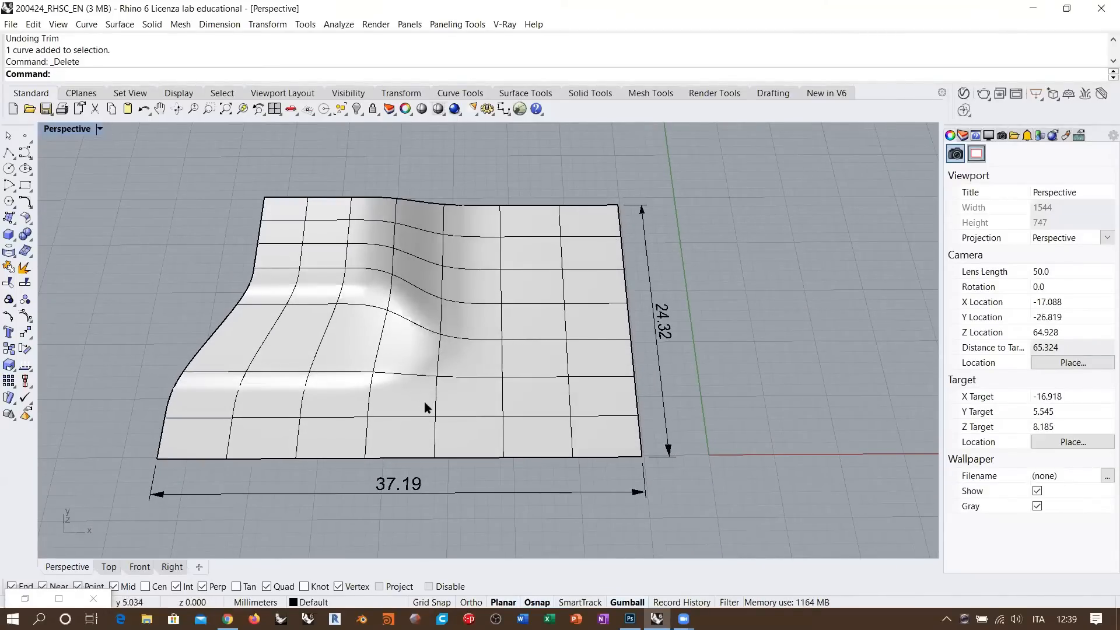
mouse_move(425, 401)
right_mouse_down()
mouse_move(492, 312)
mouse_move(445, 395)
right_mouse_up()
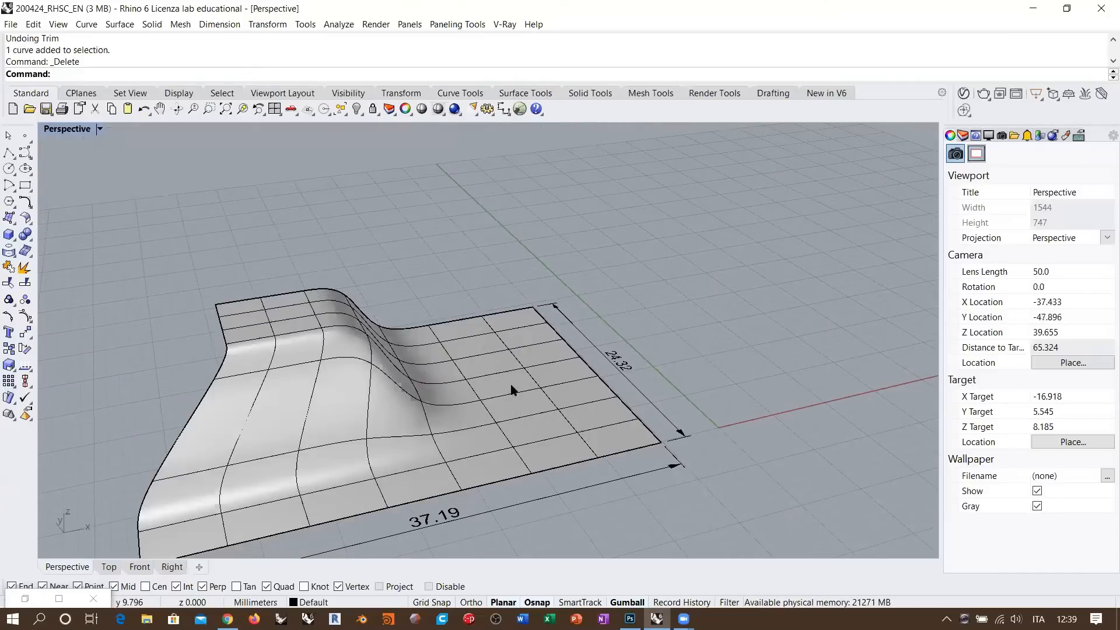
right_click_drag(511, 386, 479, 378)
right_click_drag(481, 375, 489, 382)
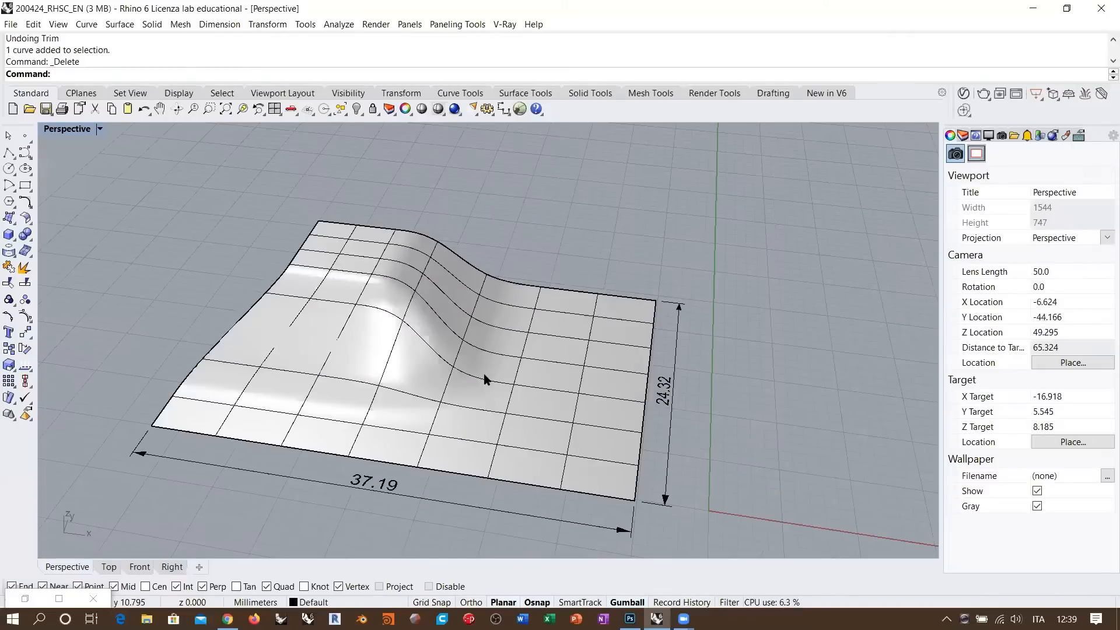
left_click(25, 152)
left_click(708, 302)
left_click(774, 337)
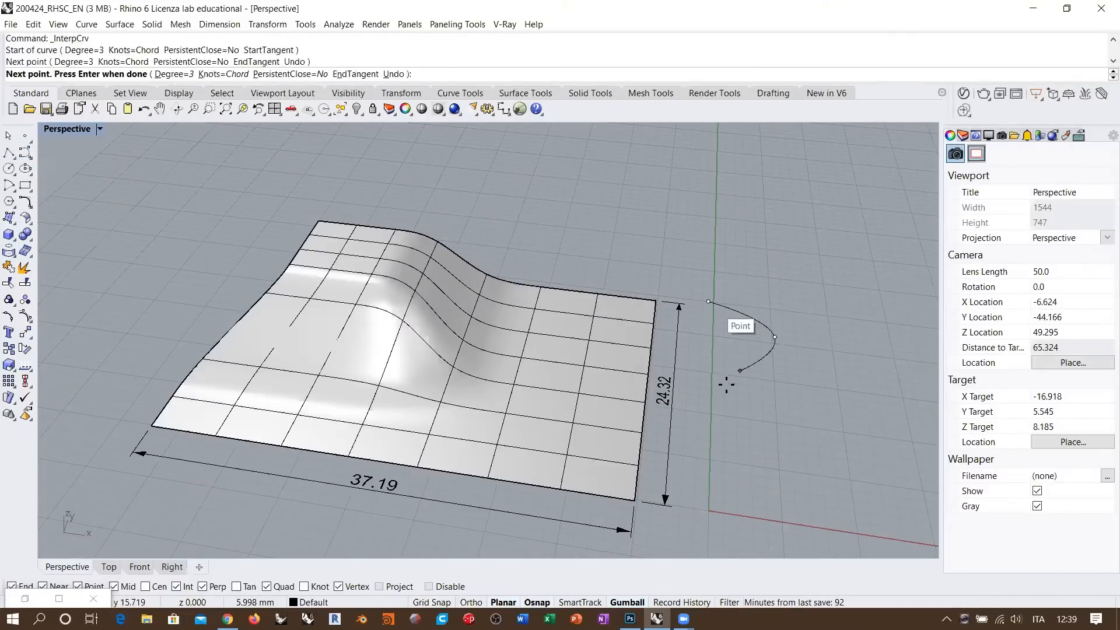
left_click(726, 384)
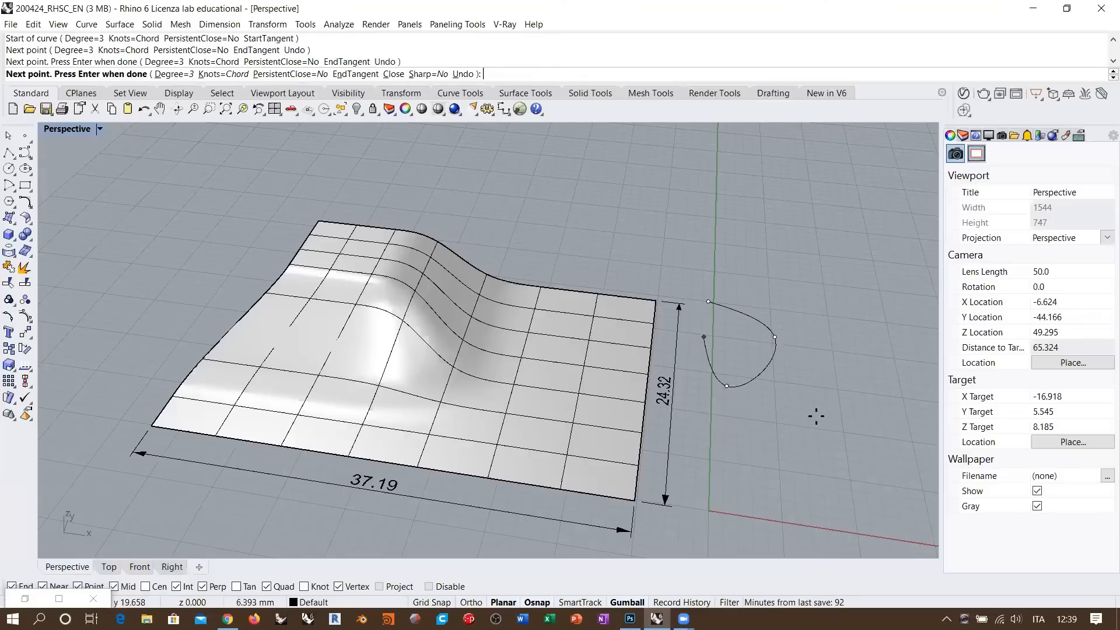
key("Escape")
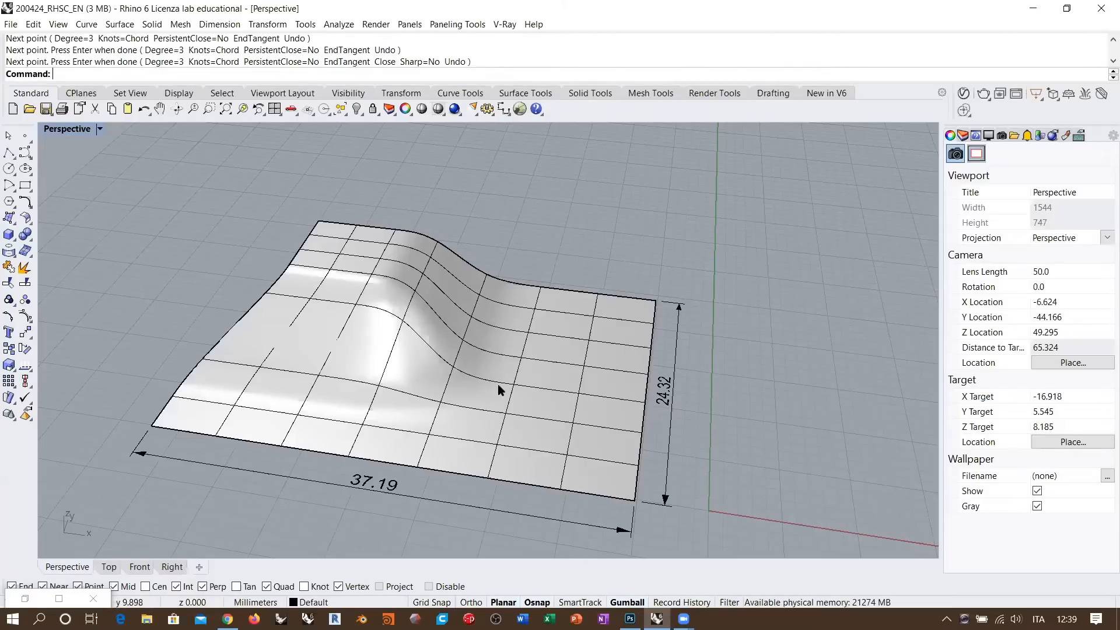
right_click_drag(406, 343, 432, 304)
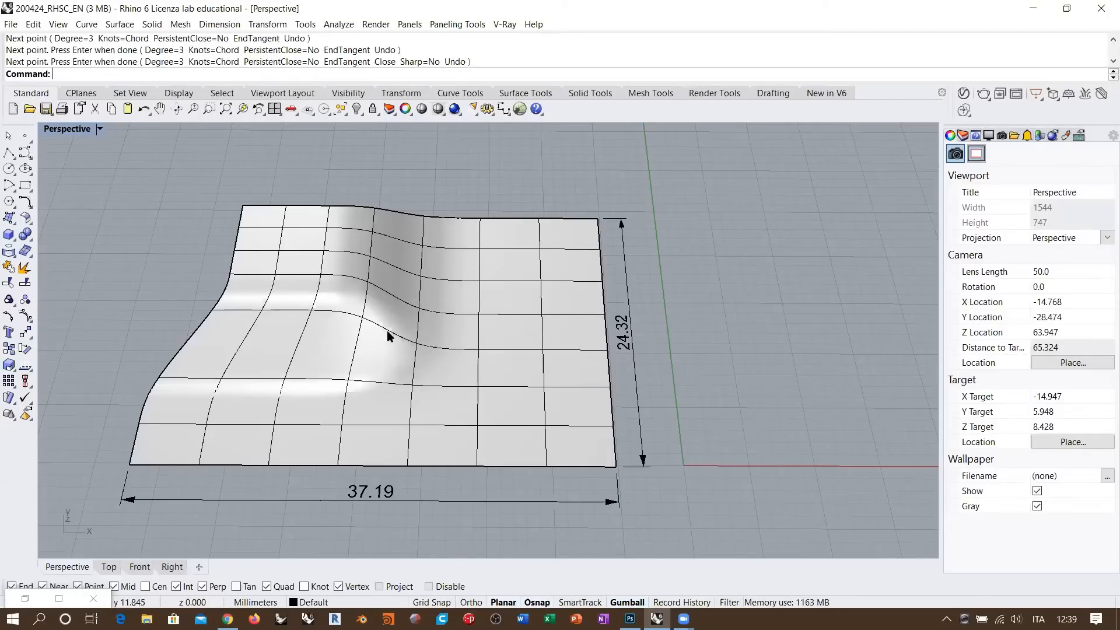
right_click_drag(392, 337, 424, 332)
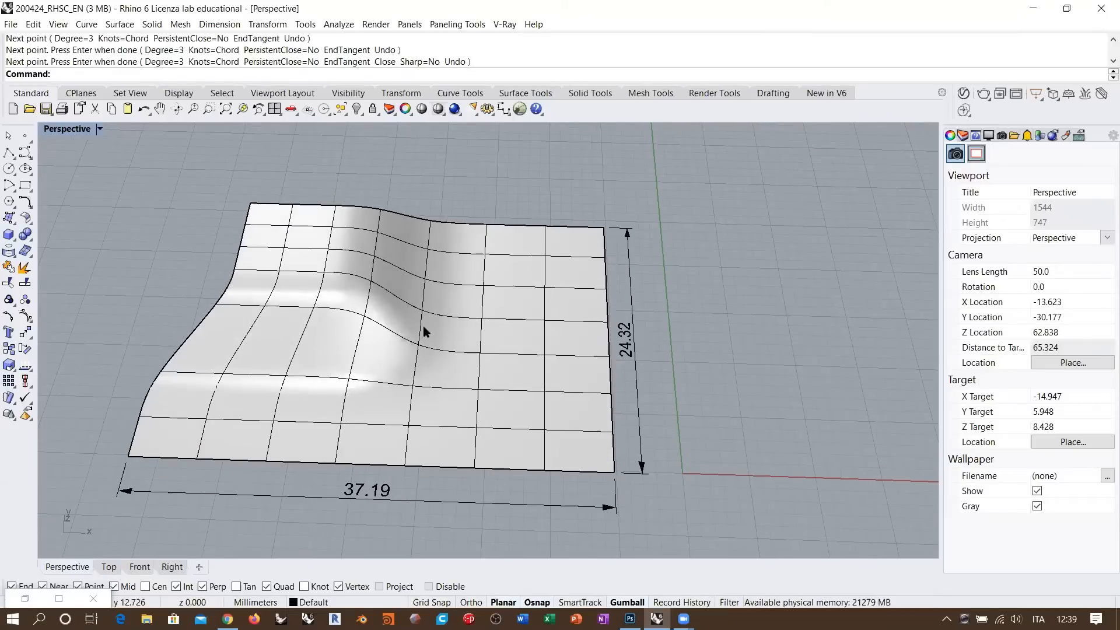
left_click(26, 154)
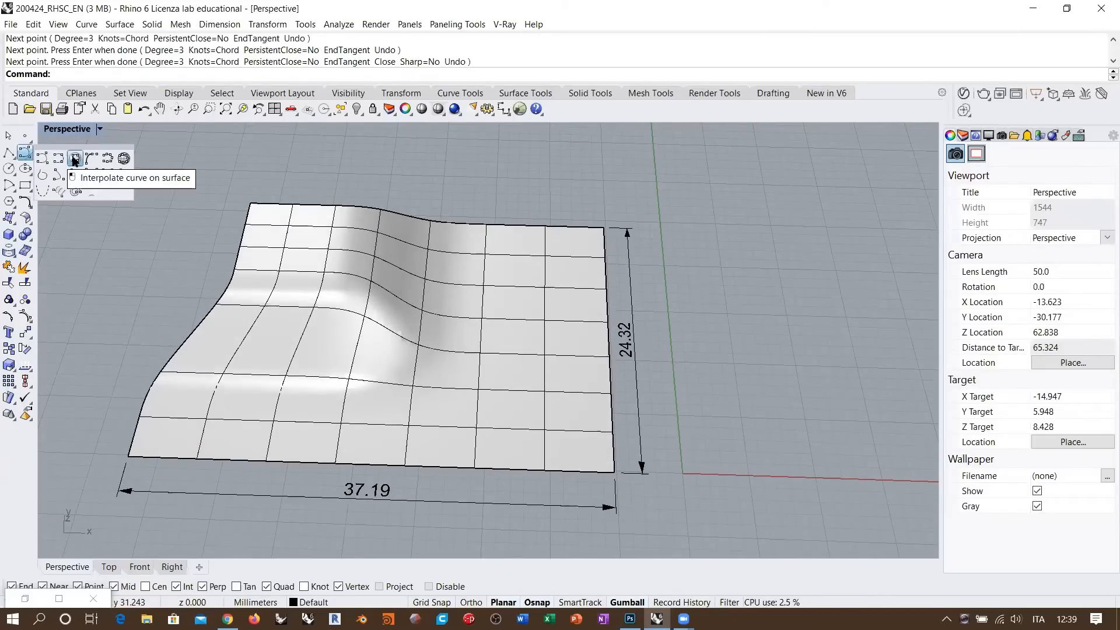
right_click_drag(395, 260, 319, 299)
scroll(290, 295, "down", 2)
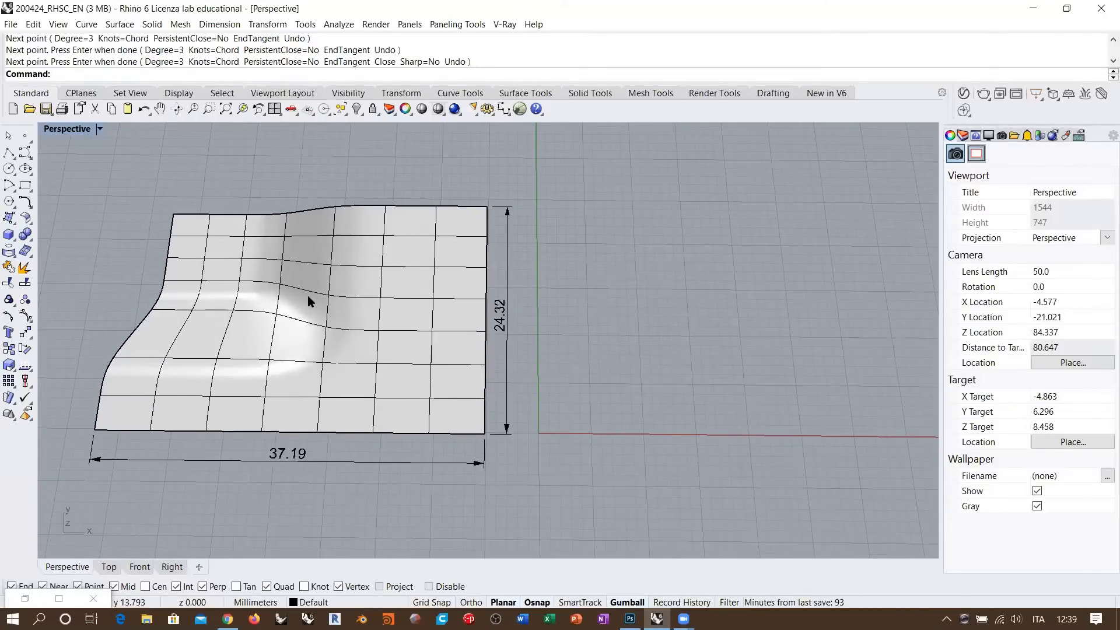
left_click(7, 250)
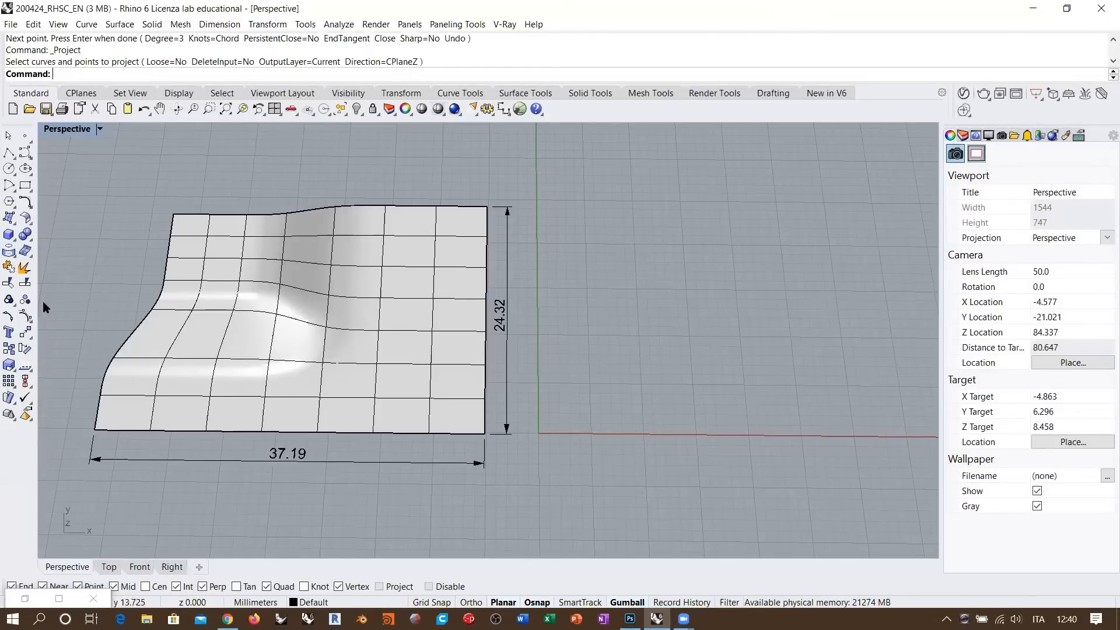
- Create the text object "Rhino" as grouped output curves, 5 mm high, and place it beside the surface
left_click(8, 331)
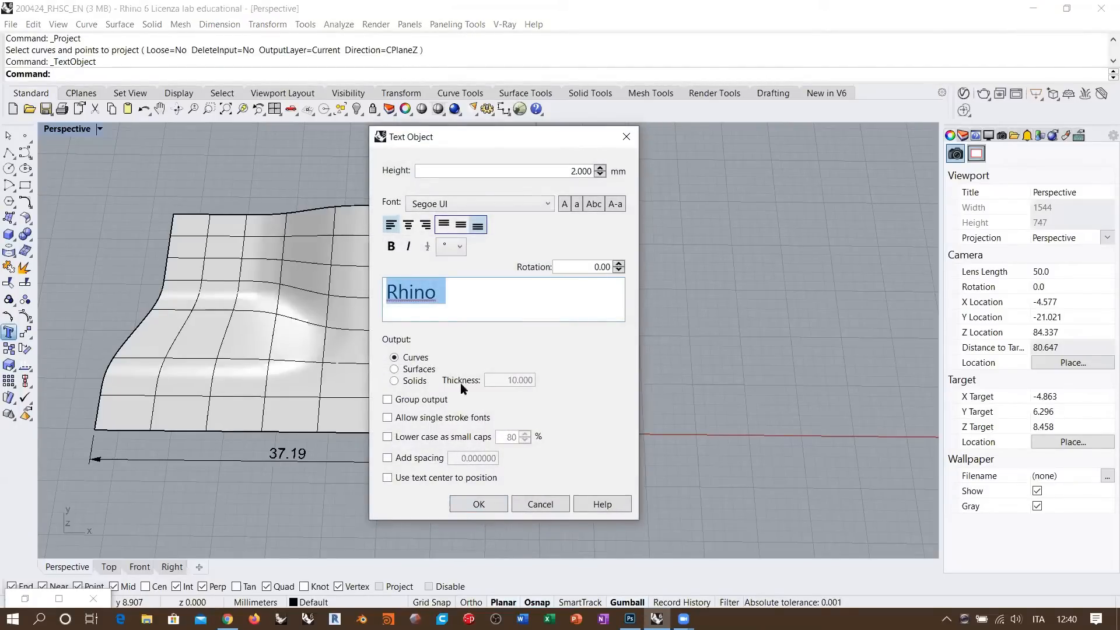
left_click(401, 400)
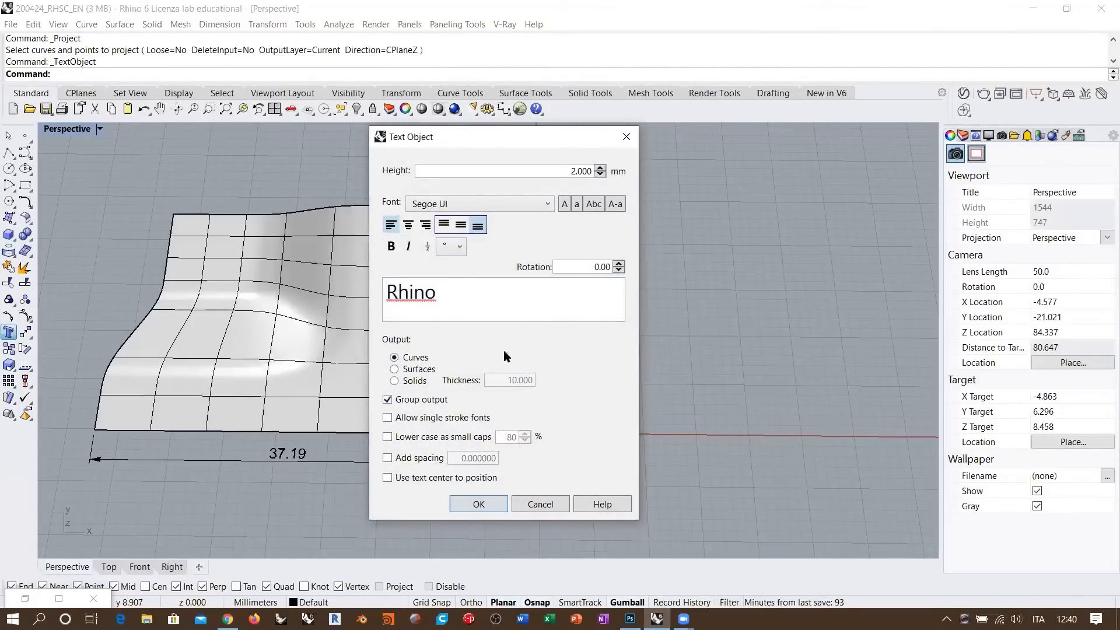
left_click(574, 170)
left_click(574, 171)
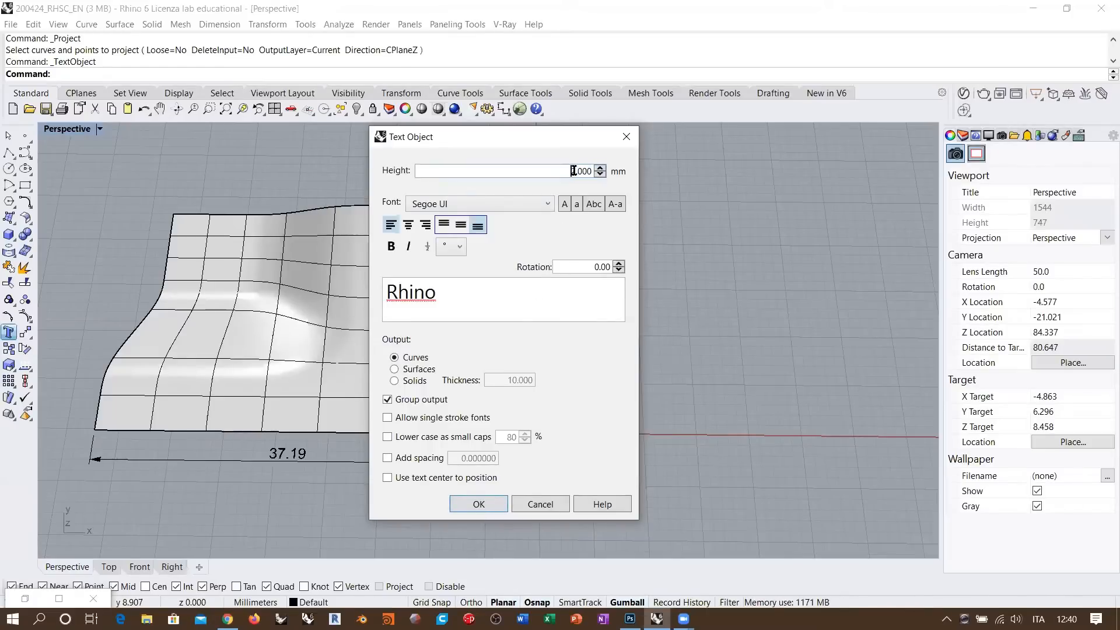
key("Tab")
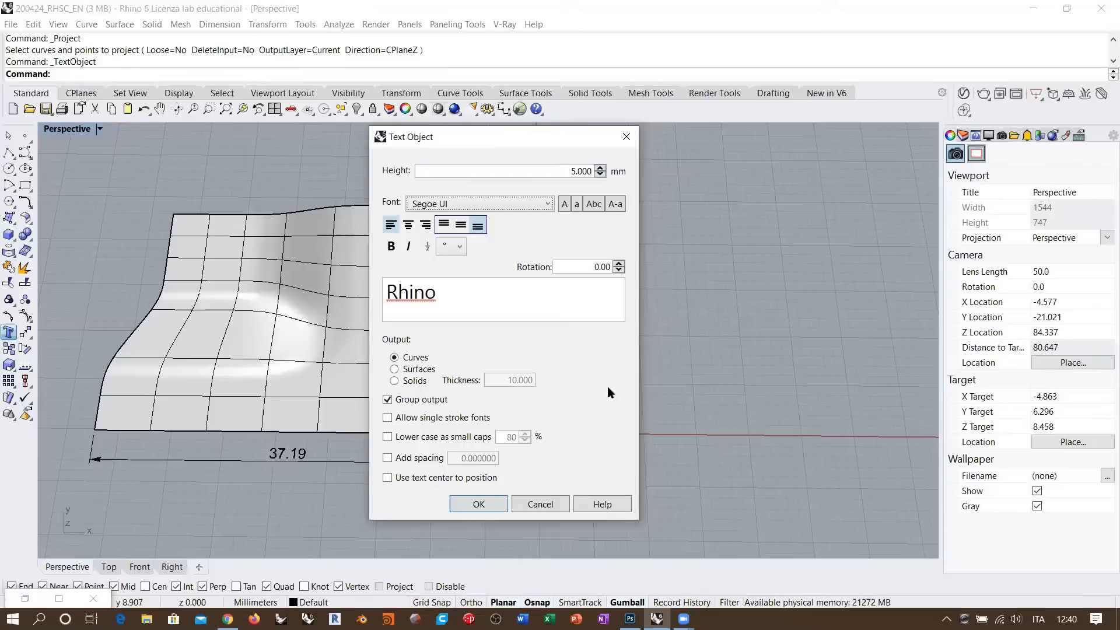
left_click(476, 504)
left_click(577, 345)
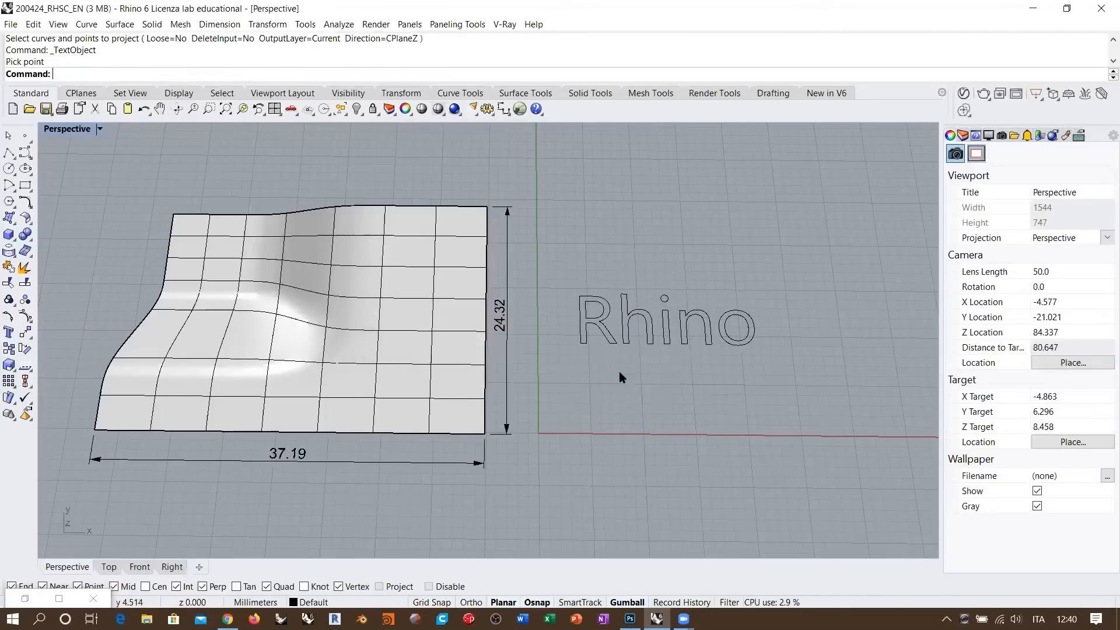
- Move the grouped "Rhino" text curves so they float above the deformed surface
right_click_drag(600, 383, 703, 405)
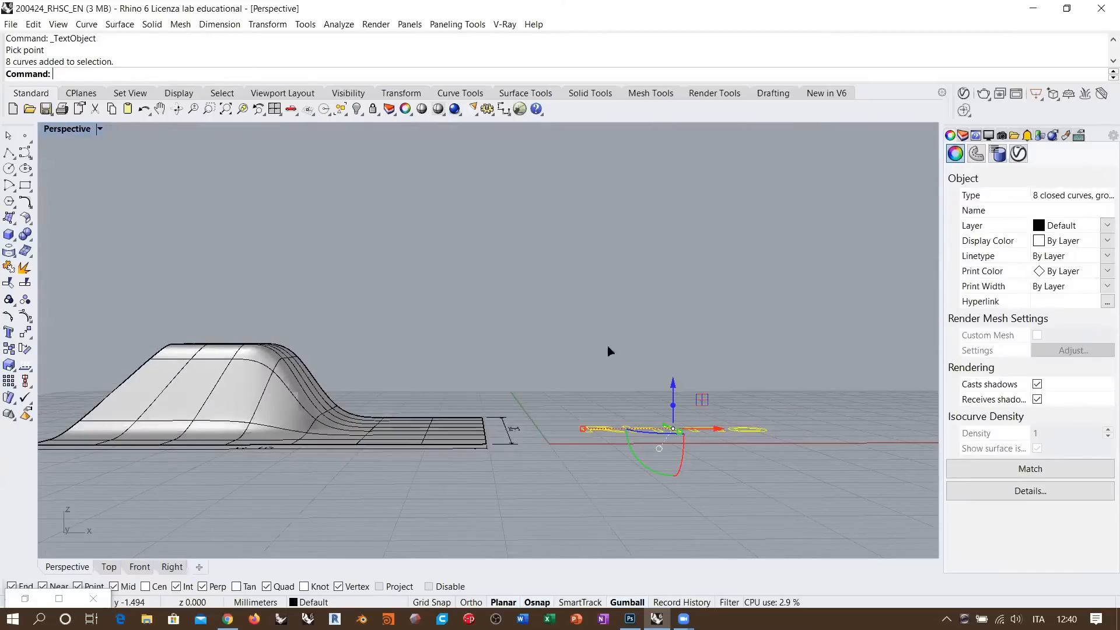
left_click_drag(702, 400, 361, 262)
right_click_drag(422, 374, 518, 355)
right_click_drag(507, 401, 516, 303)
left_click_drag(515, 275, 505, 294)
- Project the text curves onto the surface along the construction plane's Z direction and inspect the projection from several angles
right_click_drag(500, 372, 495, 292)
left_click(7, 268)
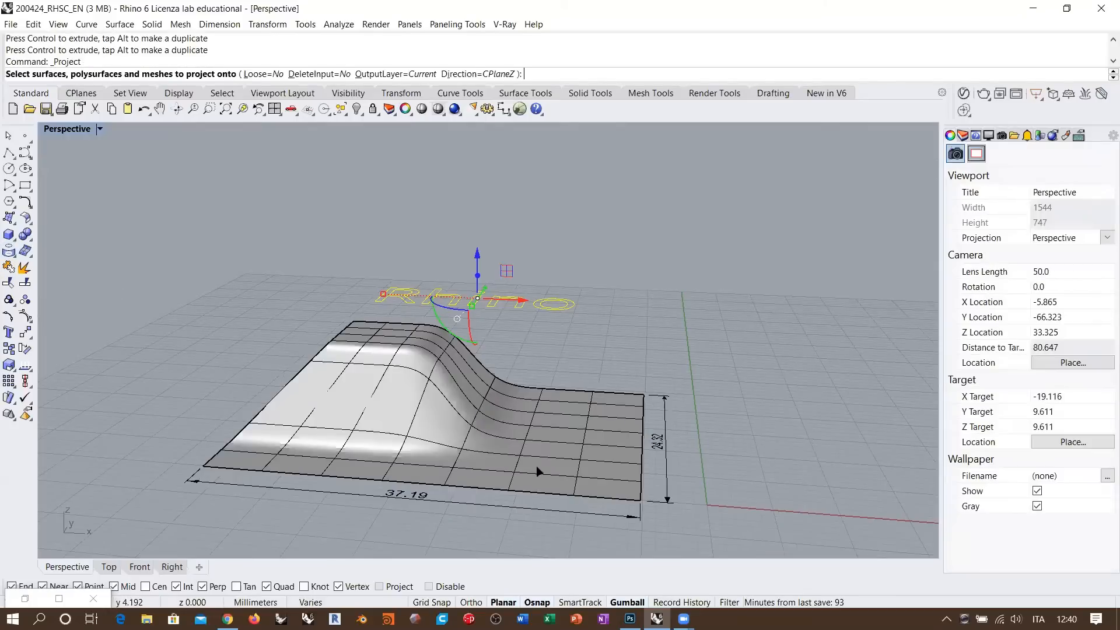
left_click(538, 442)
key("Return")
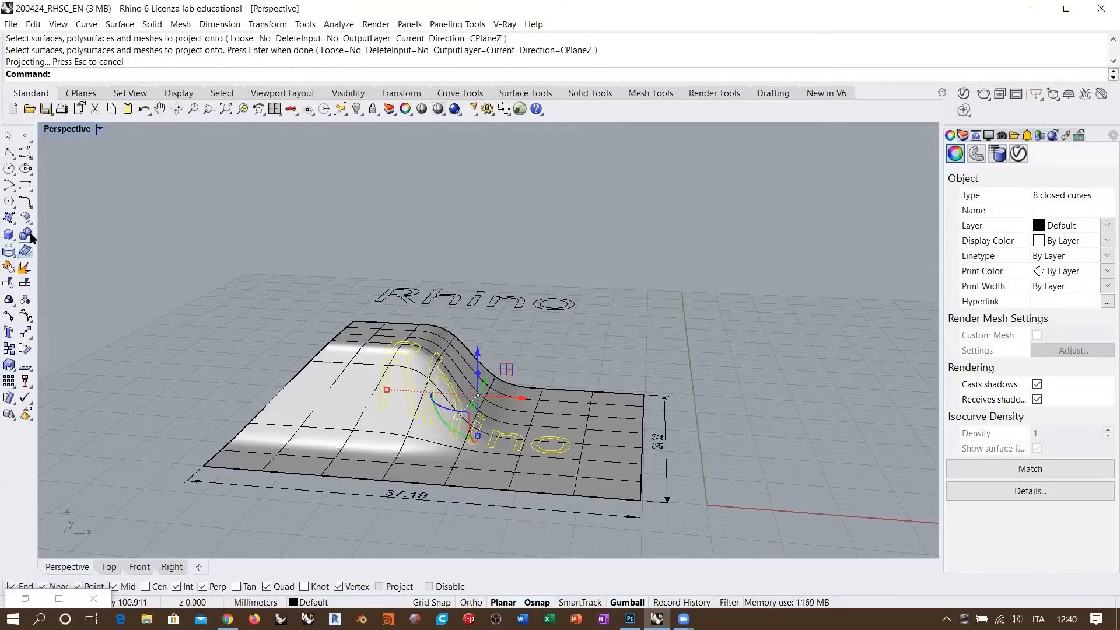
right_click_drag(402, 374, 417, 277)
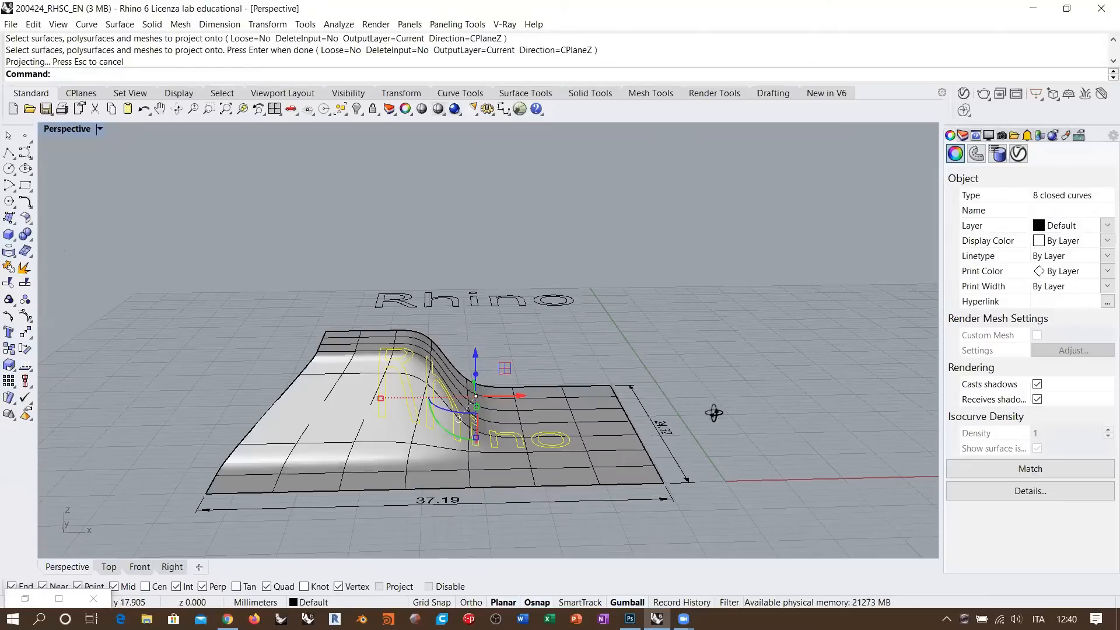
right_click_drag(525, 380, 720, 445)
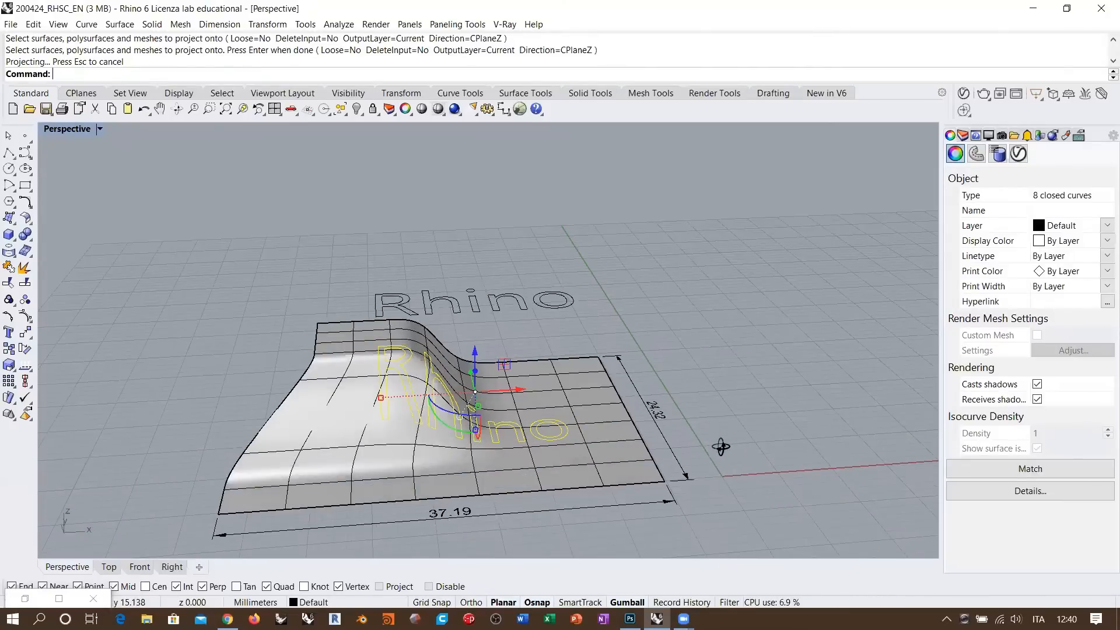
right_click_drag(552, 385, 490, 265)
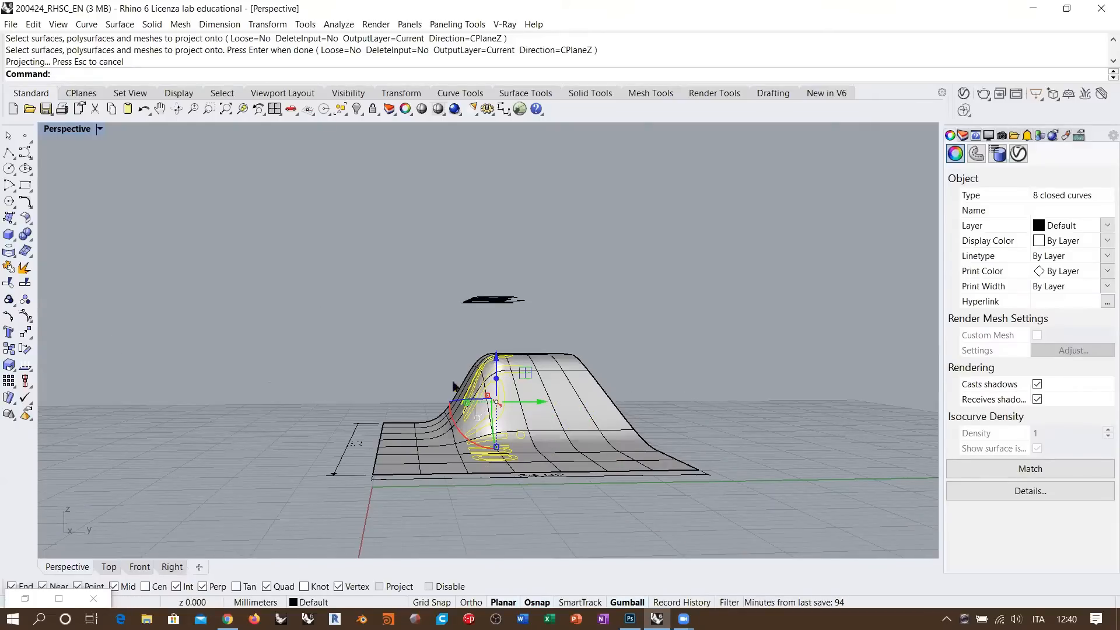
right_click_drag(370, 410, 437, 410)
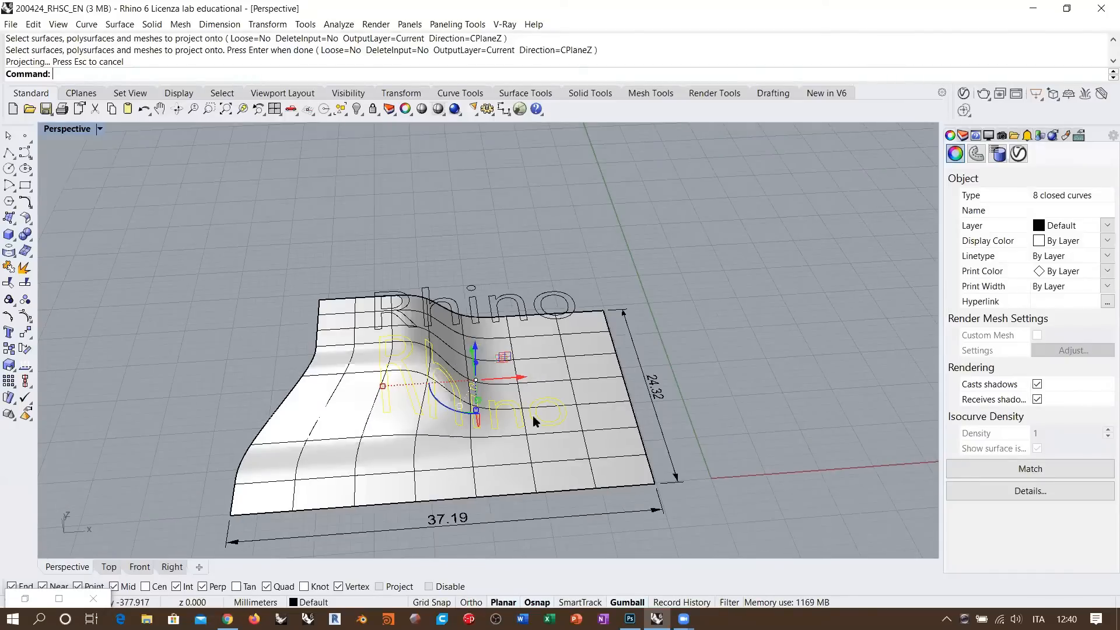
right_click_drag(534, 420, 502, 335)
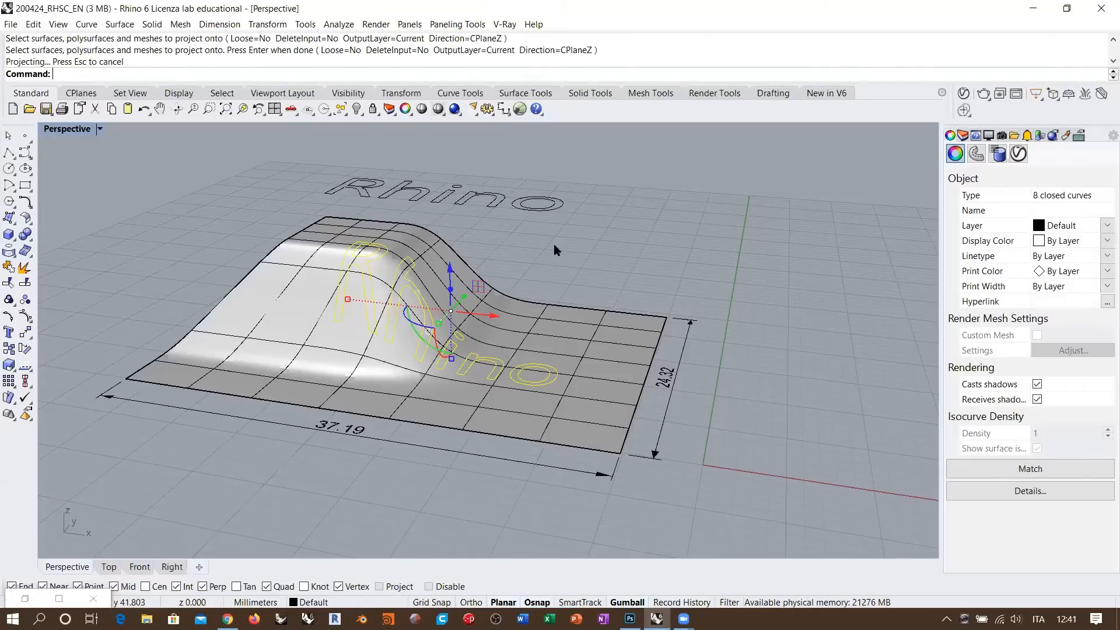
right_click_drag(523, 309, 513, 277)
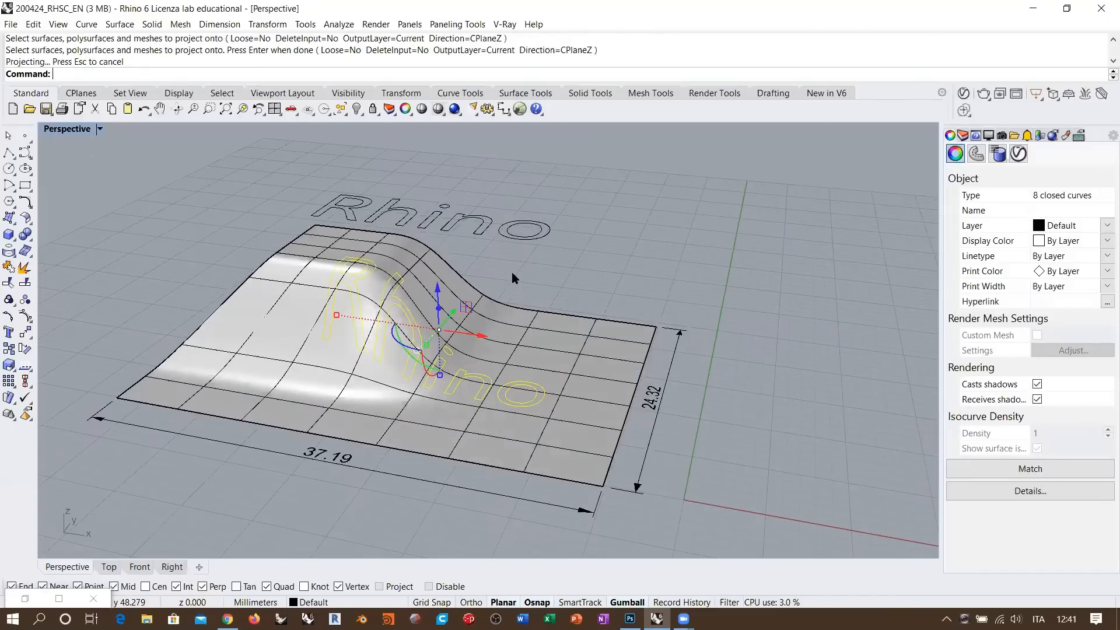
- Delete the projected curves and the original "Rhino" text curves
key("Delete")
left_click(544, 233)
key("Delete")
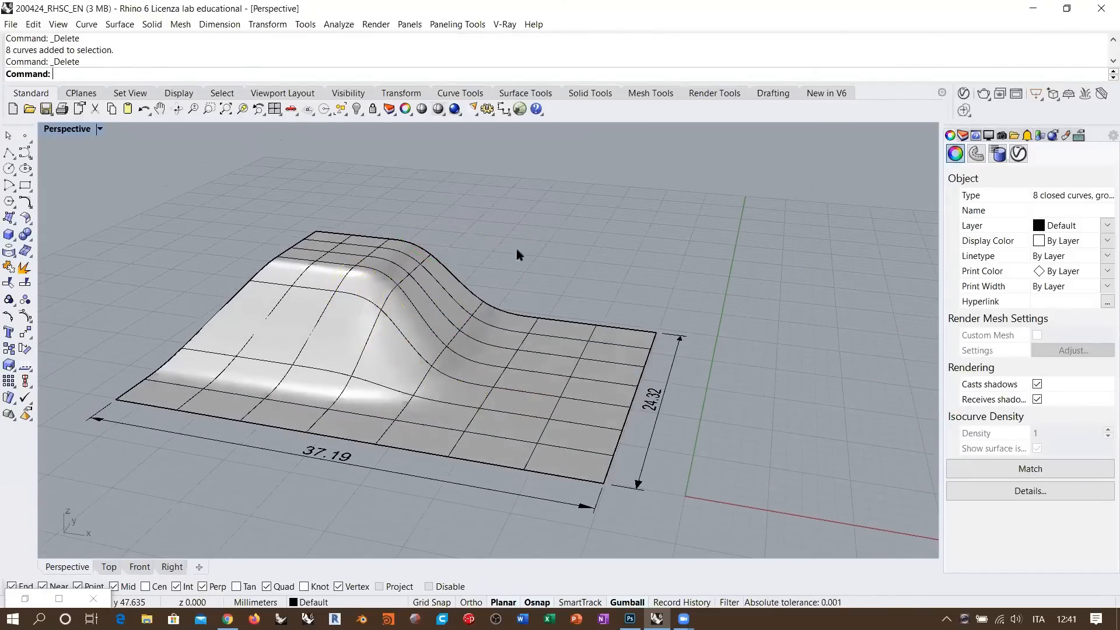
- Move the surface and its two dimensions back on the ground plane, leaving free space around the origin
right_click_drag(420, 286, 436, 290)
scroll(418, 298, "down", 2)
right_click_drag(326, 285, 462, 385)
scroll(445, 313, "down", 2)
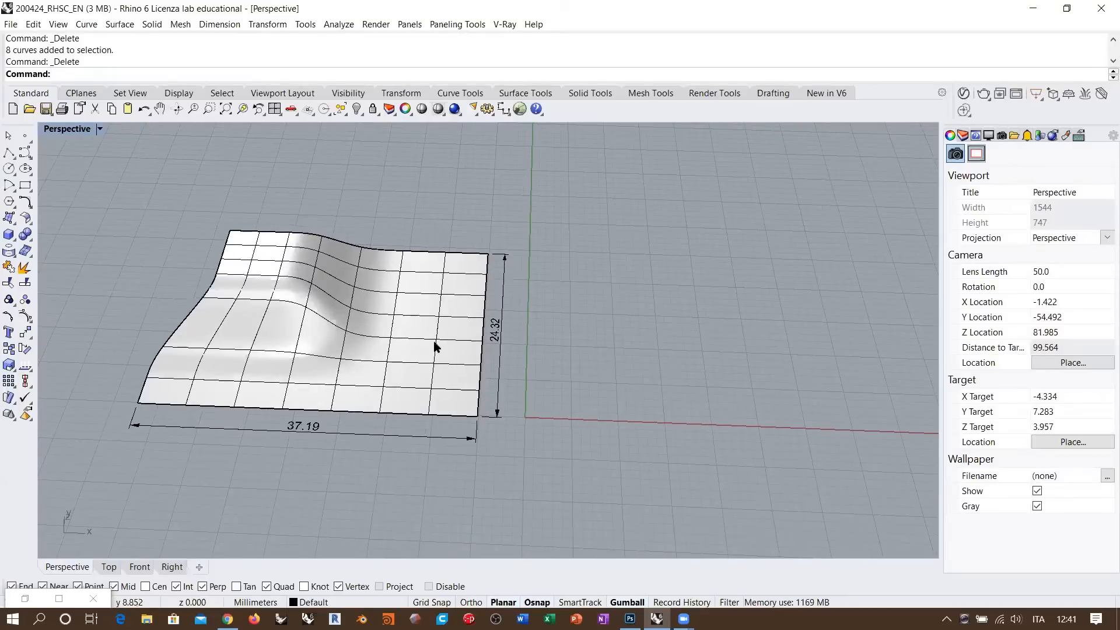
scroll(461, 386, "down", 3)
scroll(481, 329, "down", 1)
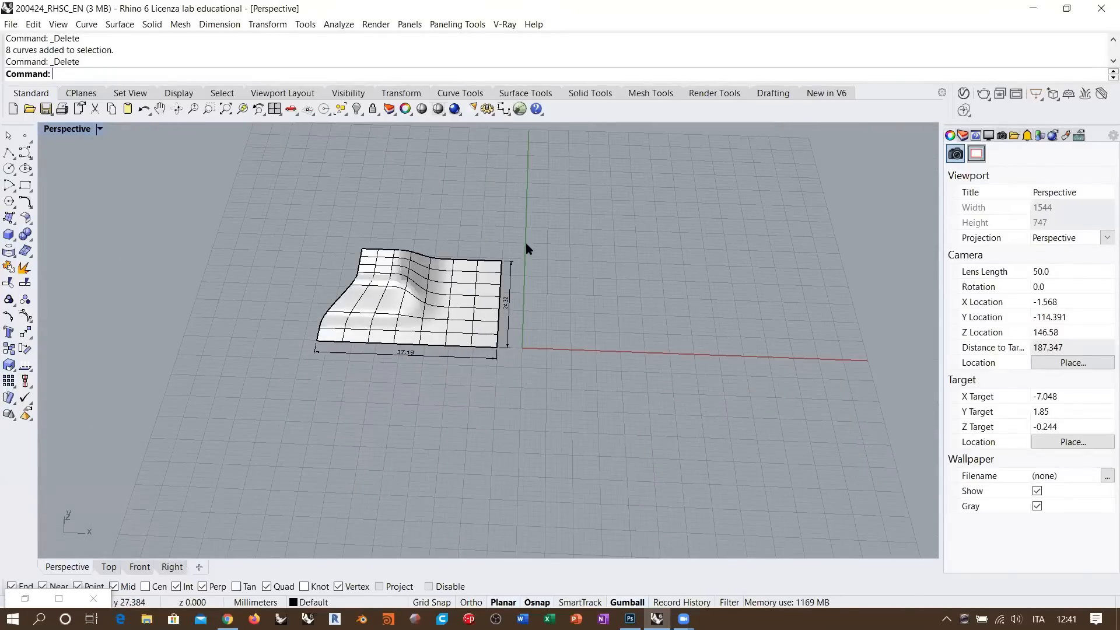
left_click_drag(526, 244, 278, 367)
right_click_drag(449, 352, 471, 315)
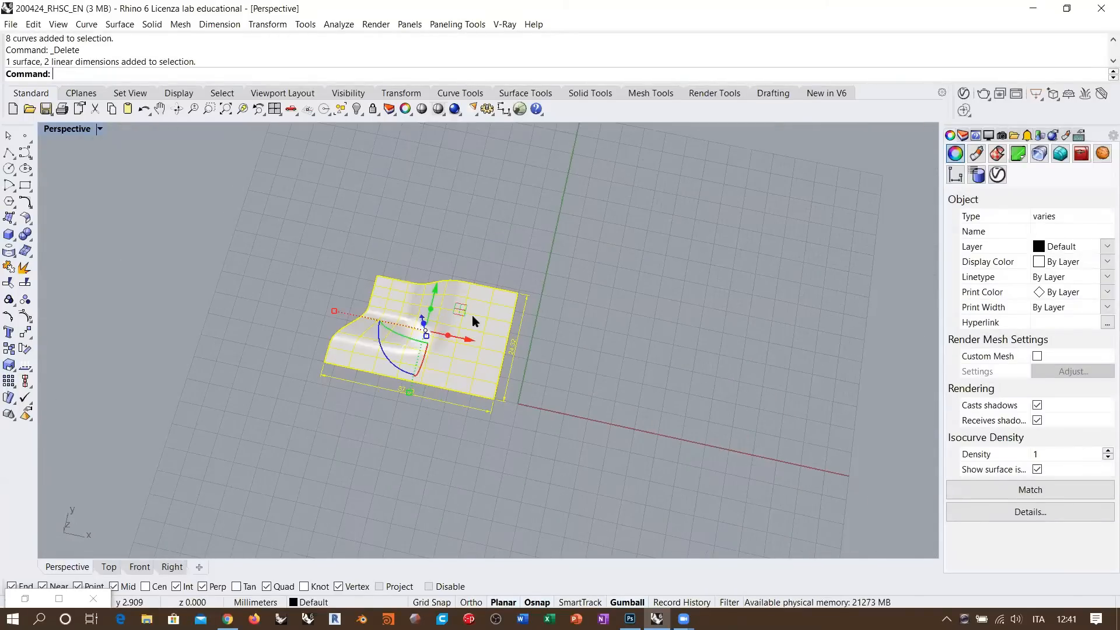
left_click_drag(461, 312, 468, 173)
left_click(475, 329)
right_click_drag(474, 330, 463, 303)
right_click_drag(489, 364, 463, 342)
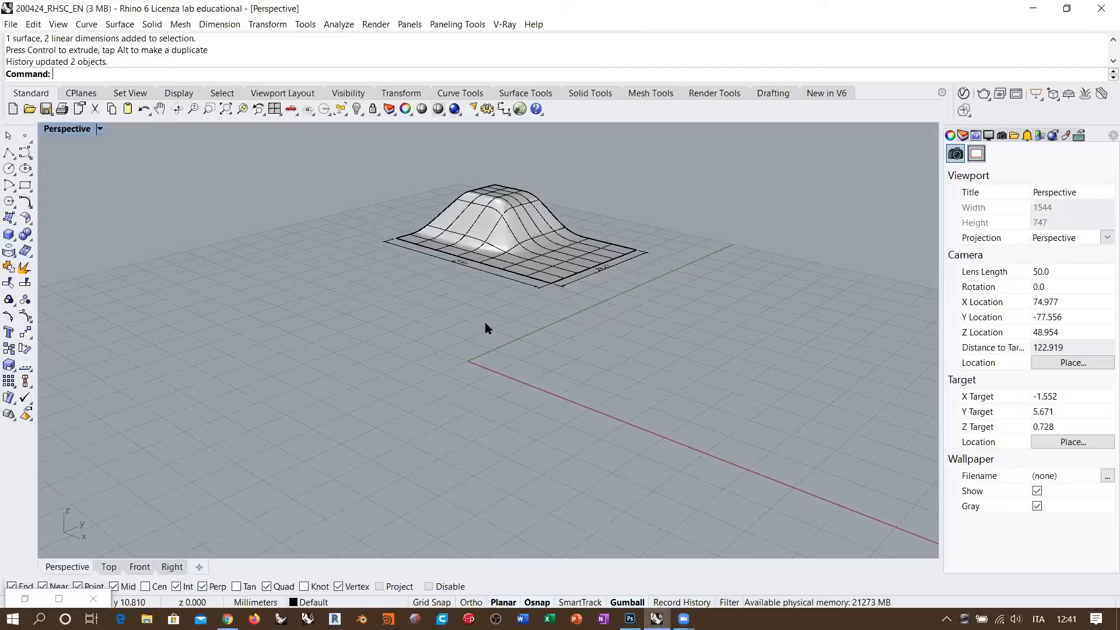
right_click_drag(485, 325, 470, 333)
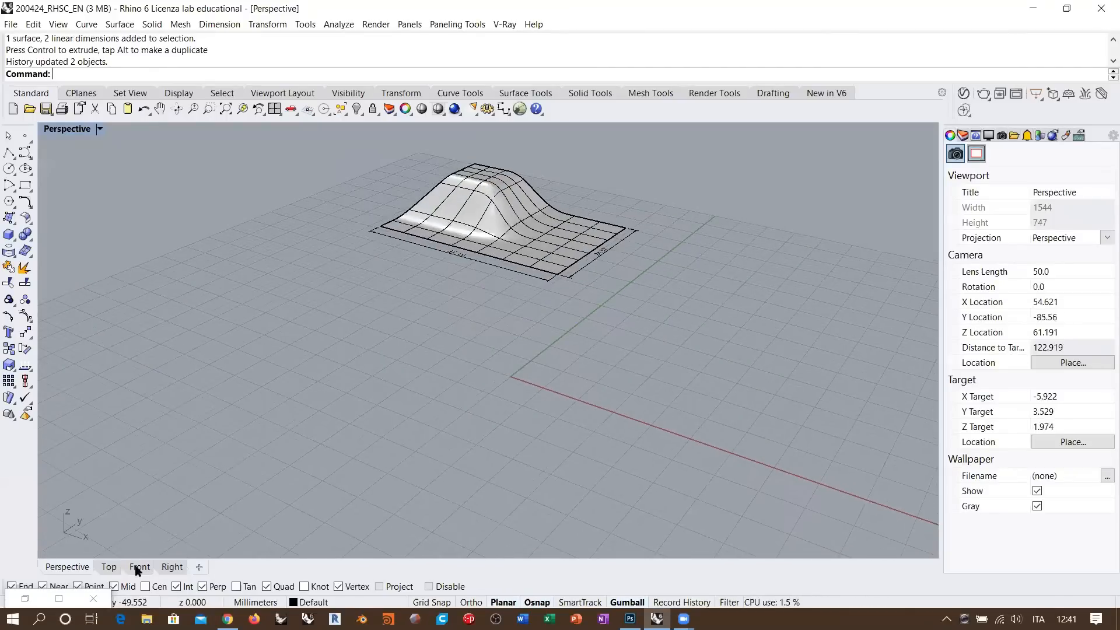
- Draw a degree-2 control-point curve with six points in the Front view, winding downward around the vertical axis, and check it in Perspective
key("ctrl+F2")
scroll(355, 371, "down", 4)
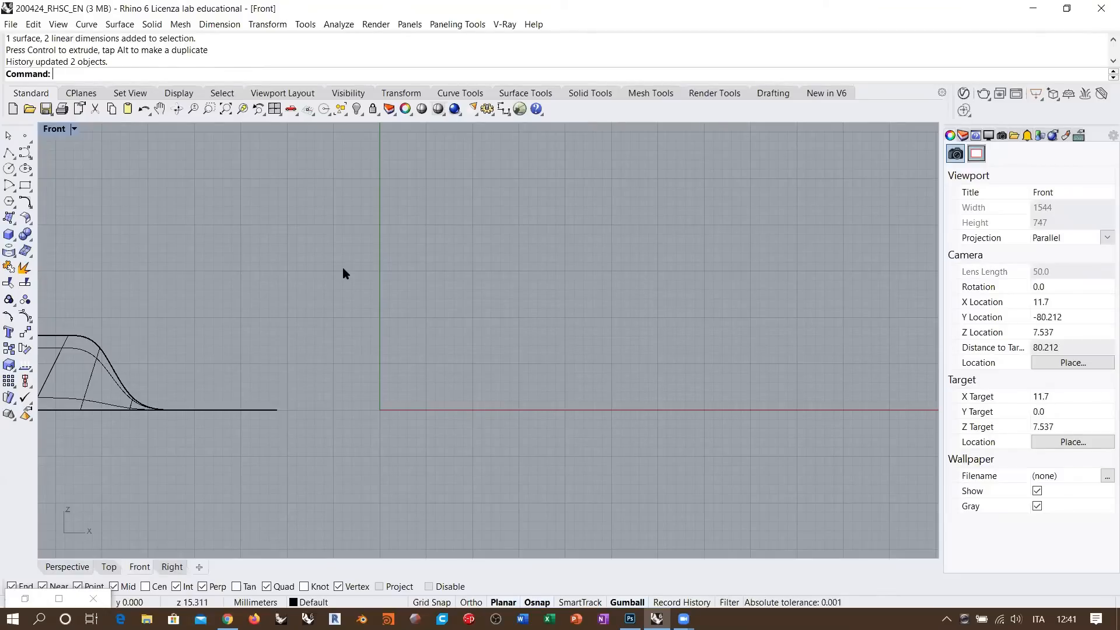
left_click(25, 152)
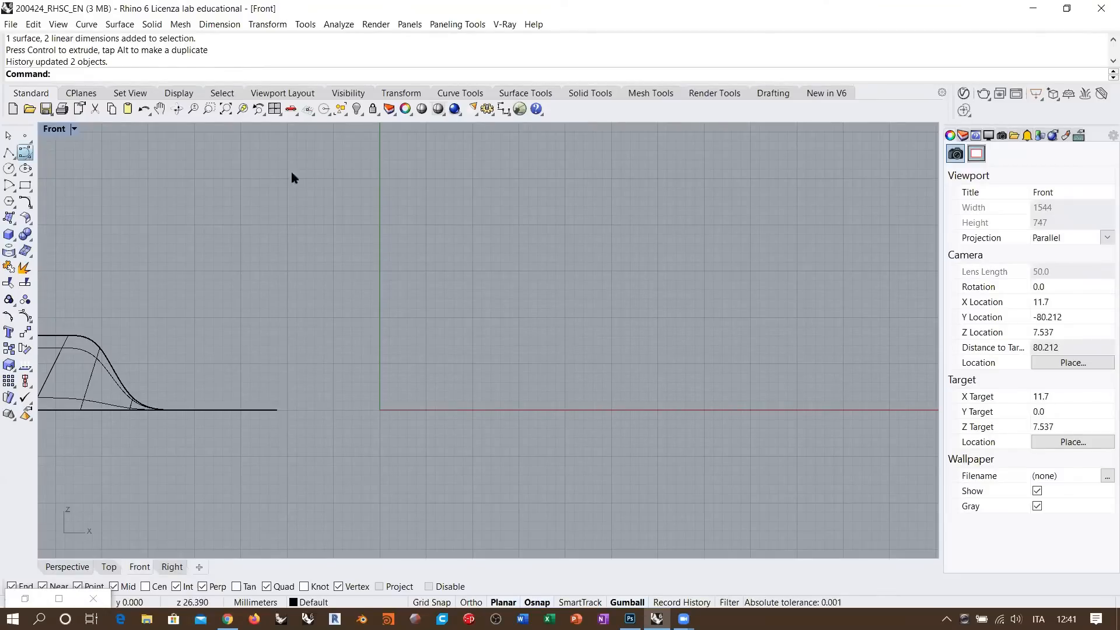
left_click(360, 144)
left_click(355, 210)
left_click(422, 258)
left_click(421, 323)
left_click(356, 397)
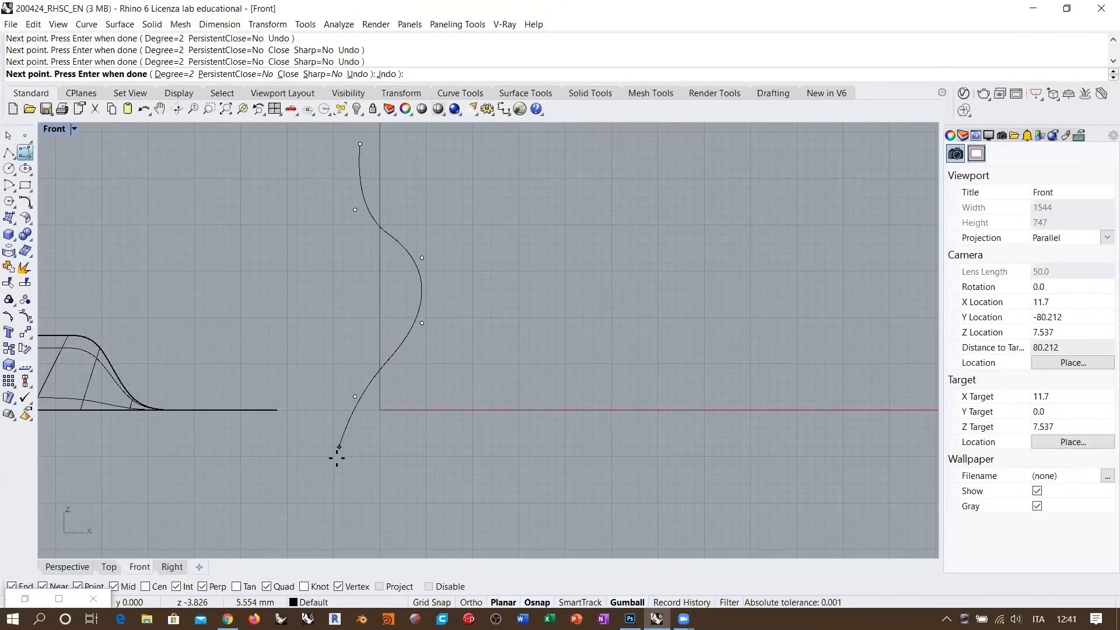
left_click(338, 496)
key("Return")
left_click(388, 371)
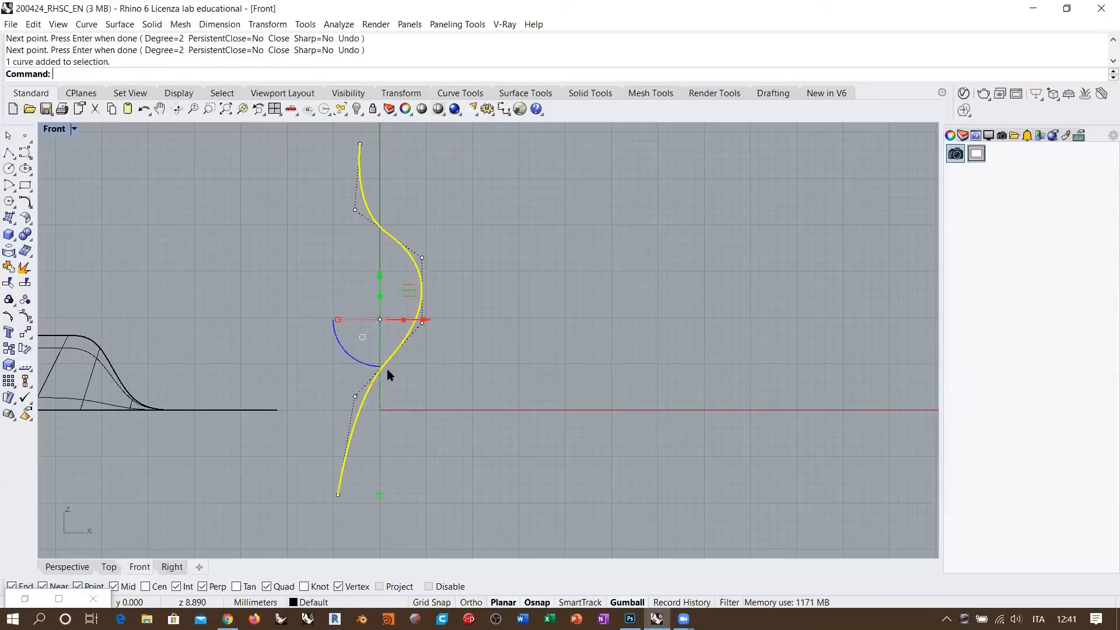
left_click(68, 566)
right_click_drag(408, 357, 370, 375)
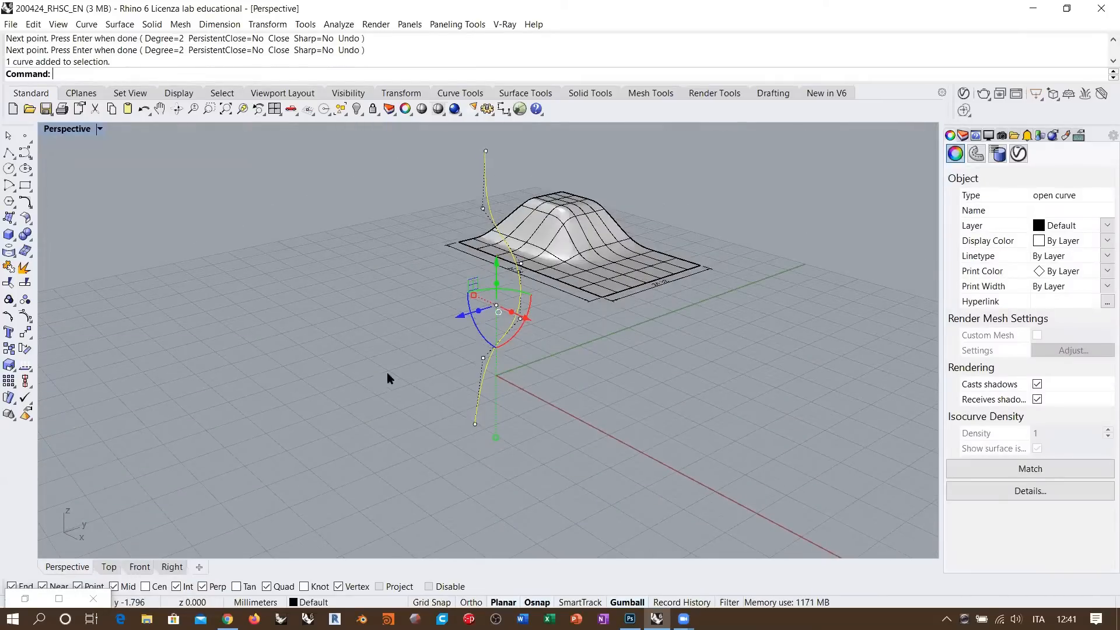
- Draw a second degree-2 curve with seven points in the Front view, weaving downward across the first curve
key("ctrl+F2")
key("Return")
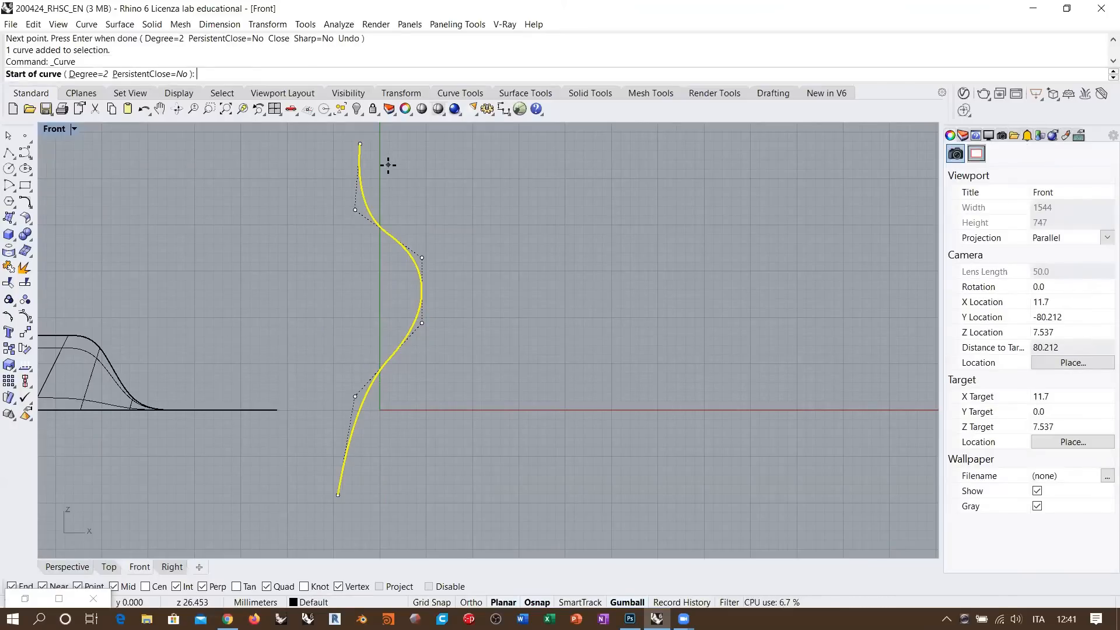
left_click(388, 165)
left_click(360, 232)
left_click(372, 295)
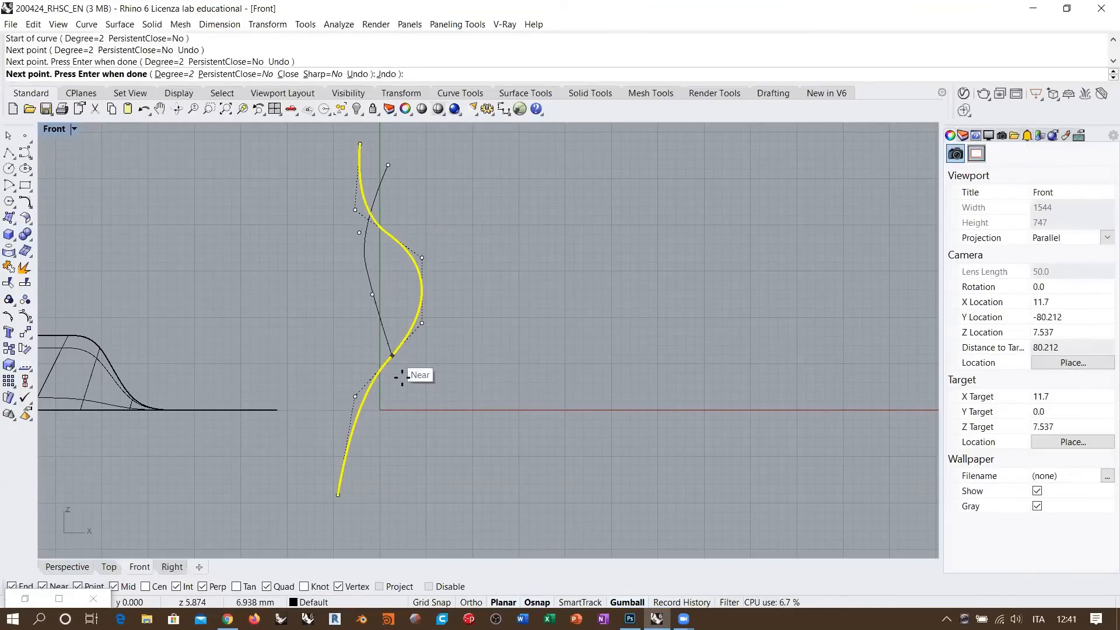
left_click(402, 377)
left_click(380, 415)
left_click(326, 464)
left_click(320, 516)
key("Return")
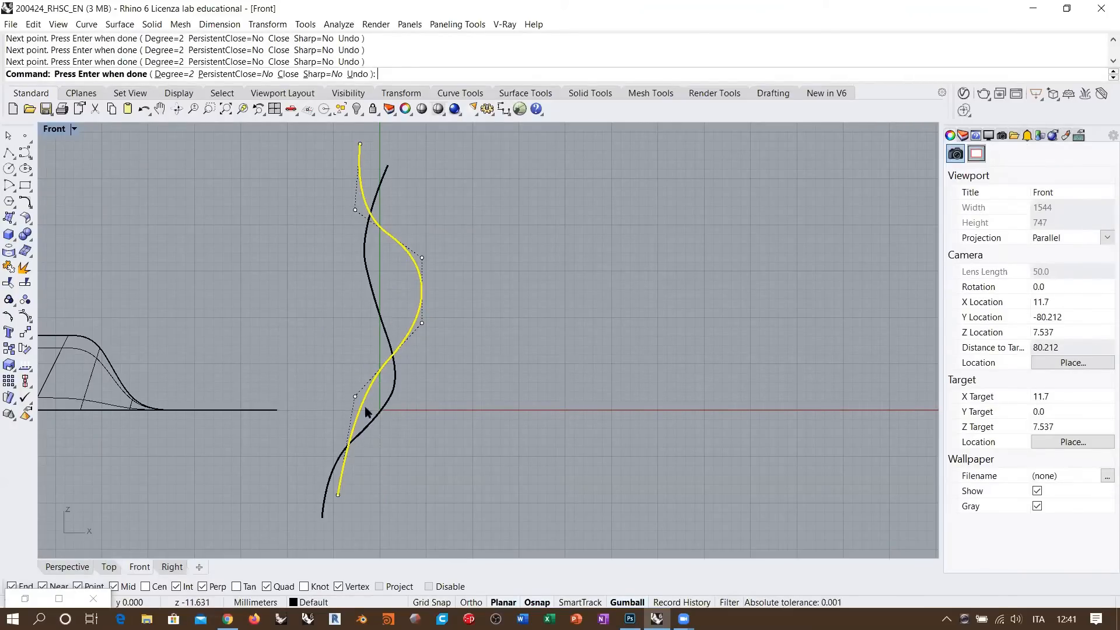
- Finish the second curve and draw a third degree-2 control-point curve with five points, winding downward across the other two in the Front view
key("Return")
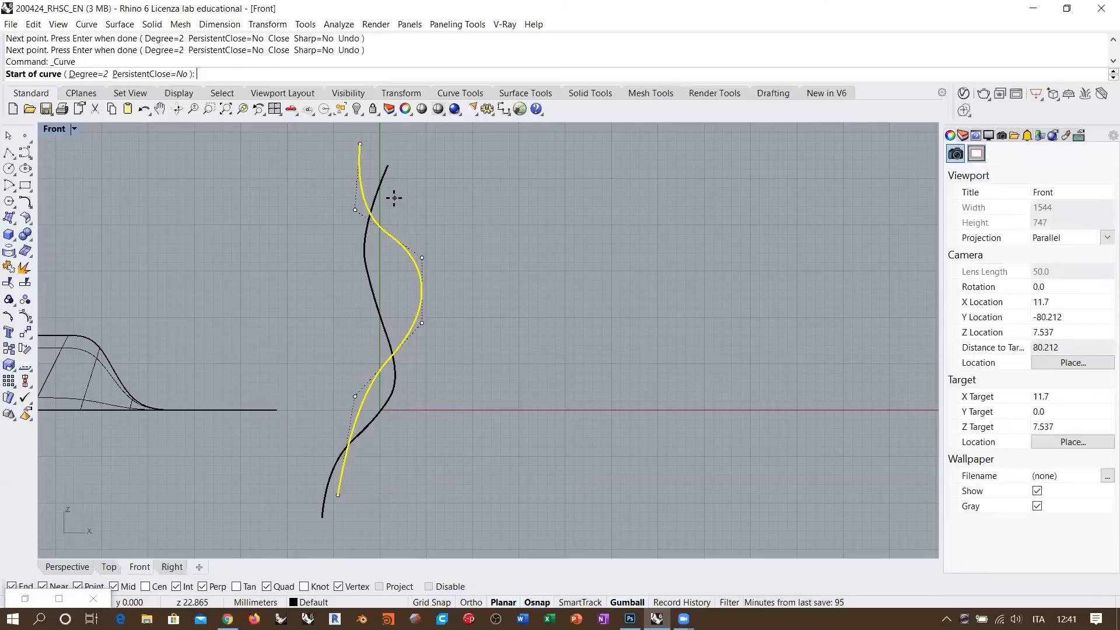
left_click(394, 198)
left_click(353, 253)
left_click(343, 334)
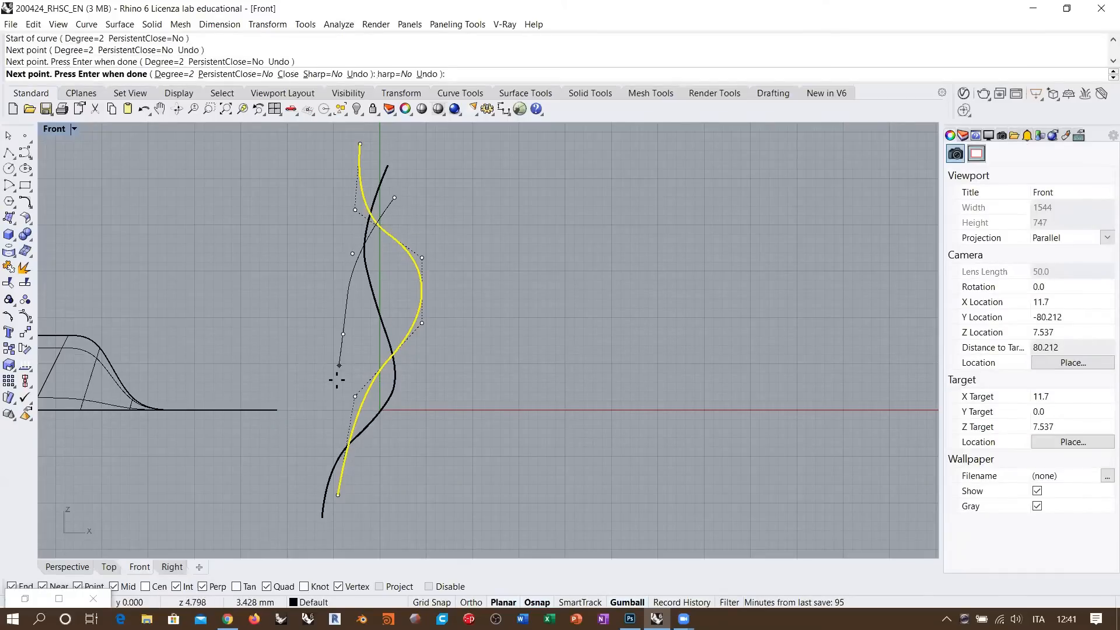
left_click(333, 414)
left_click(378, 490)
key("Return")
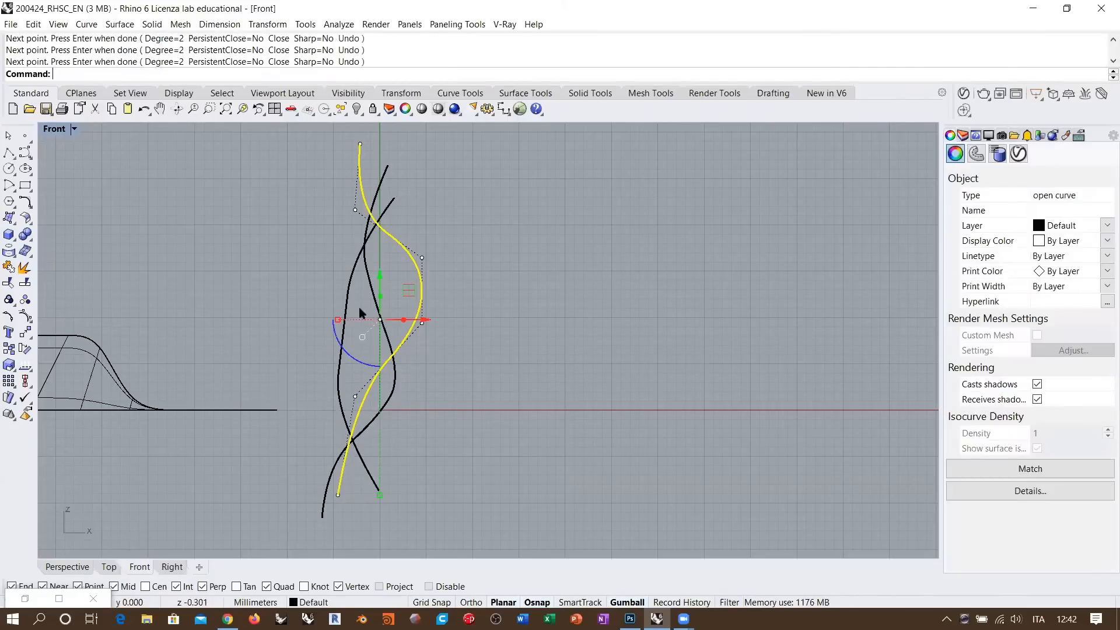
- Delete the three degree-2 curves in the Perspective view
left_click(85, 567)
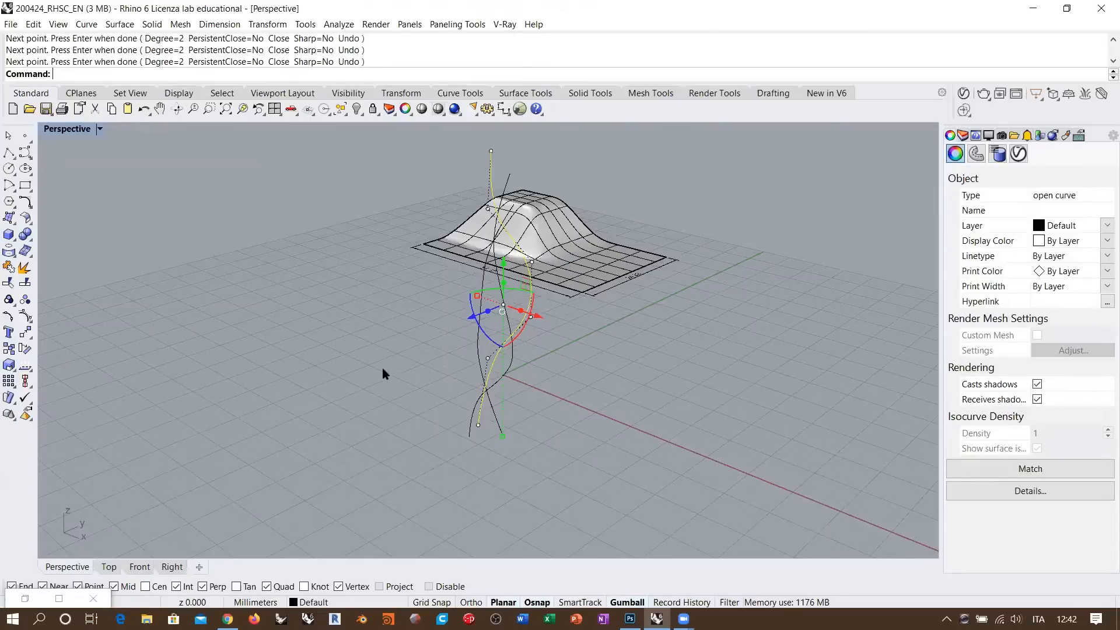
left_click(413, 443)
right_click_drag(347, 399, 358, 427)
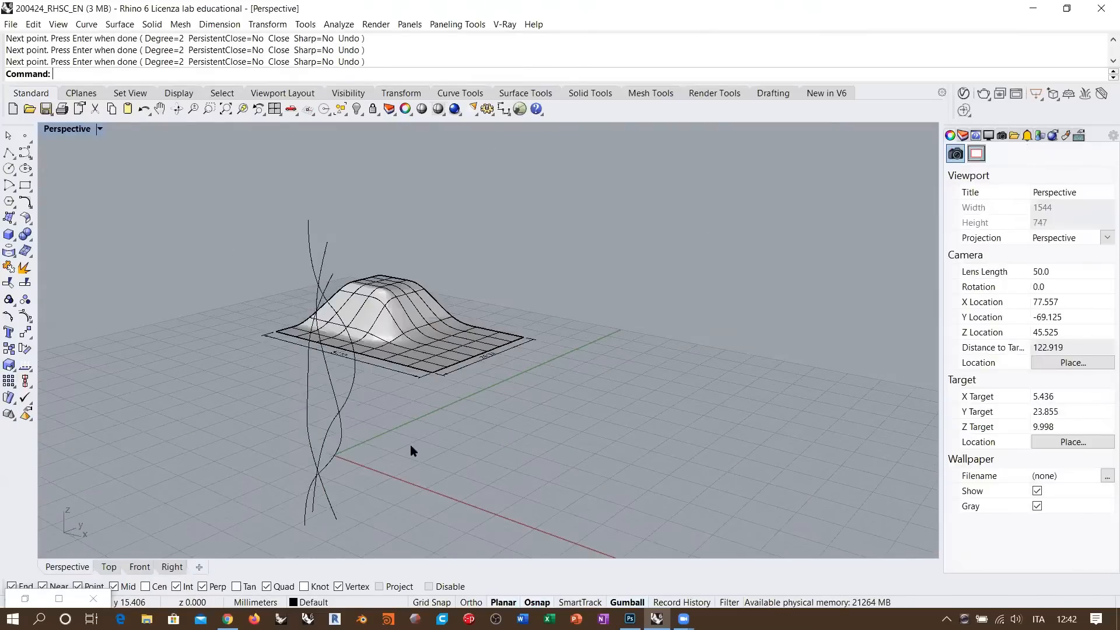
left_click_drag(364, 411, 296, 432)
key("Delete")
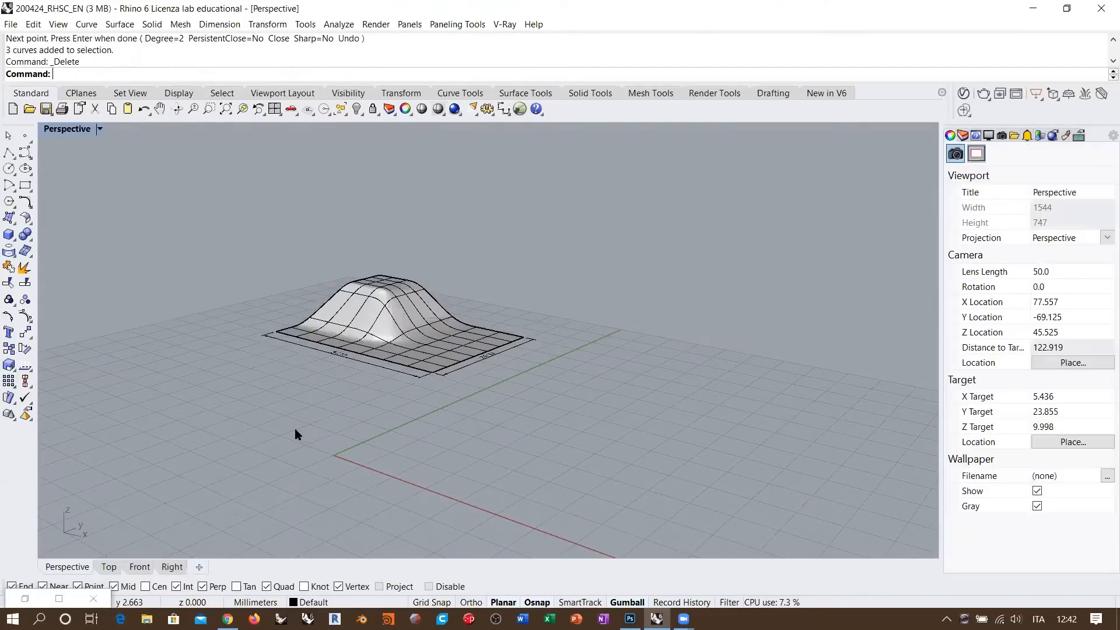
- Draw a degree-3 control-point curve with seven points in the Front view, winding downward around the vertical axis
left_click(144, 567)
left_click(27, 150)
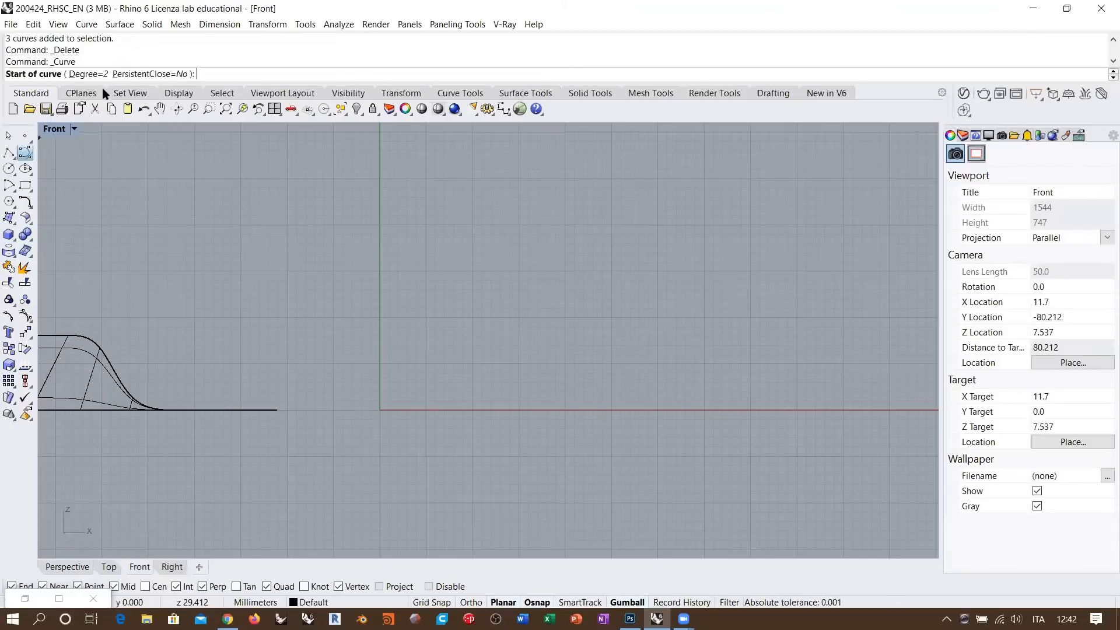
left_click(93, 73)
type("3")
key("Return")
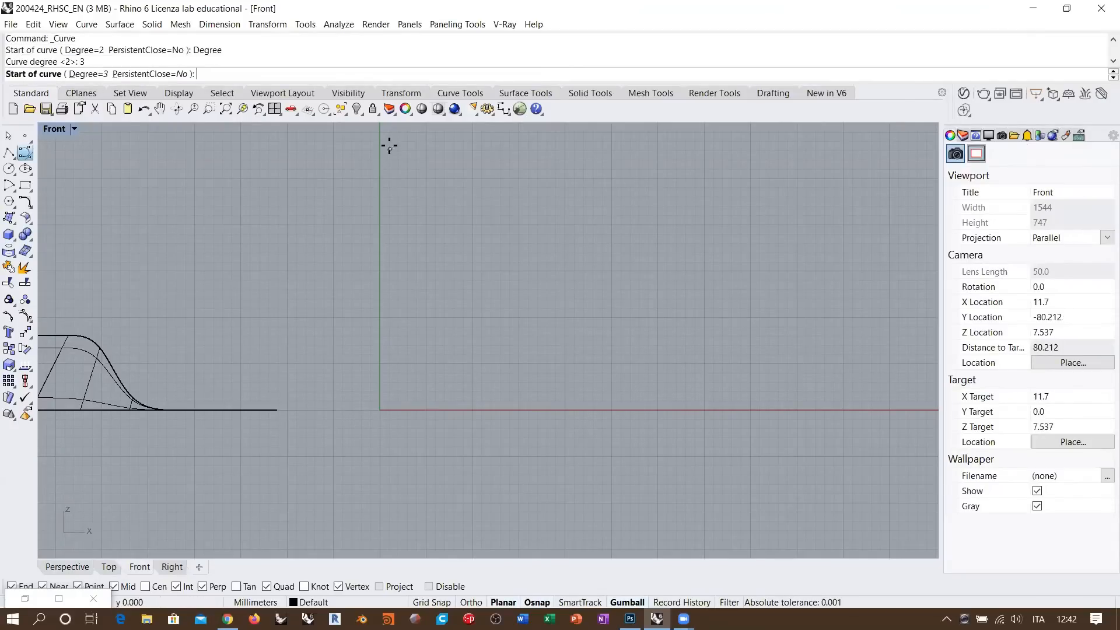
left_click(388, 142)
left_click(367, 183)
left_click(392, 244)
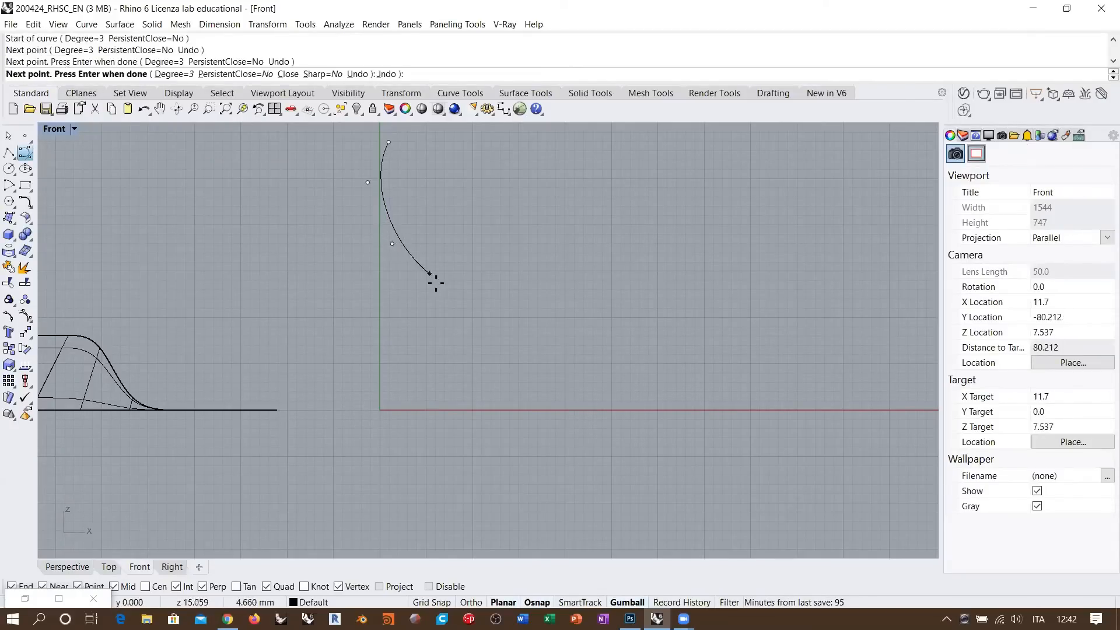
left_click(442, 293)
left_click(412, 363)
left_click(375, 420)
left_click(390, 510)
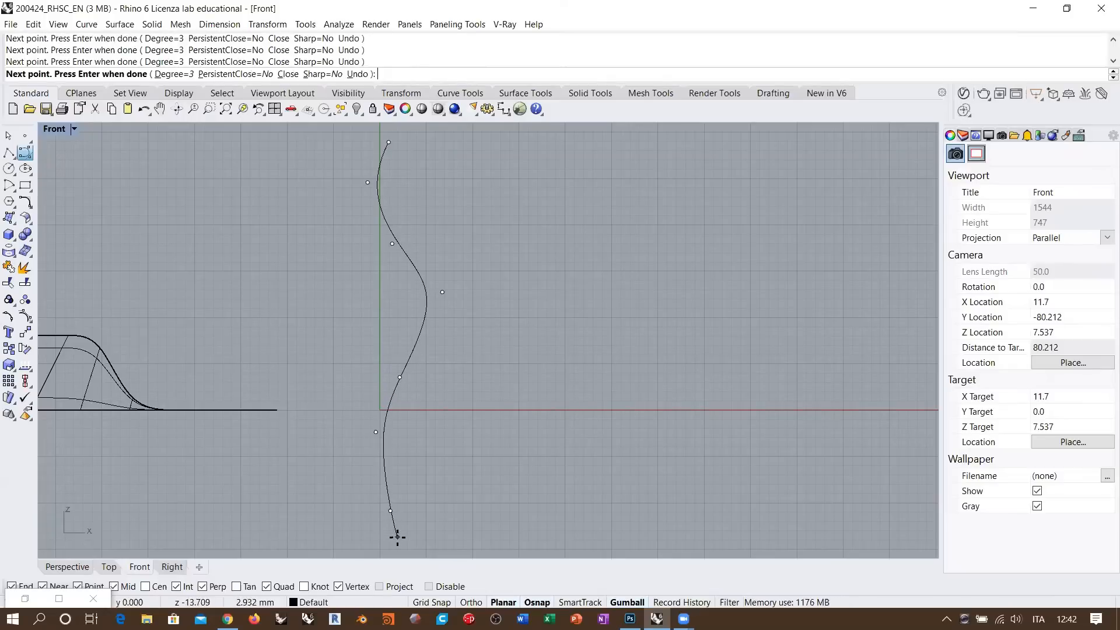
key("Return")
- Disable object snaps and draw a second degree-3 curve with seven points in the Front view, crossing the first one on the way down
key("Return")
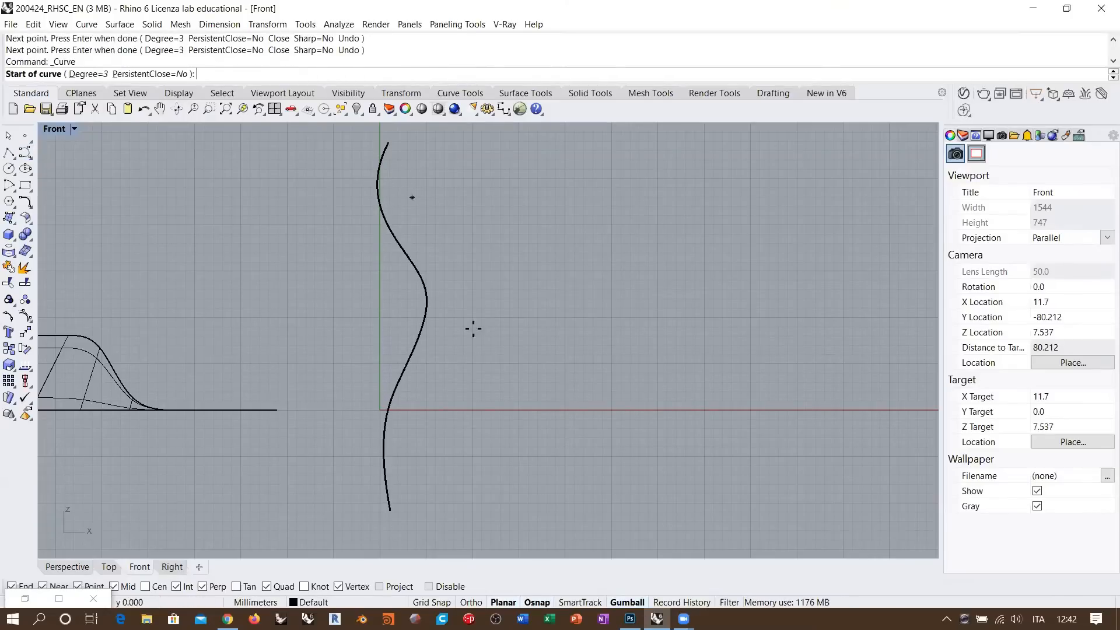
left_click(434, 586)
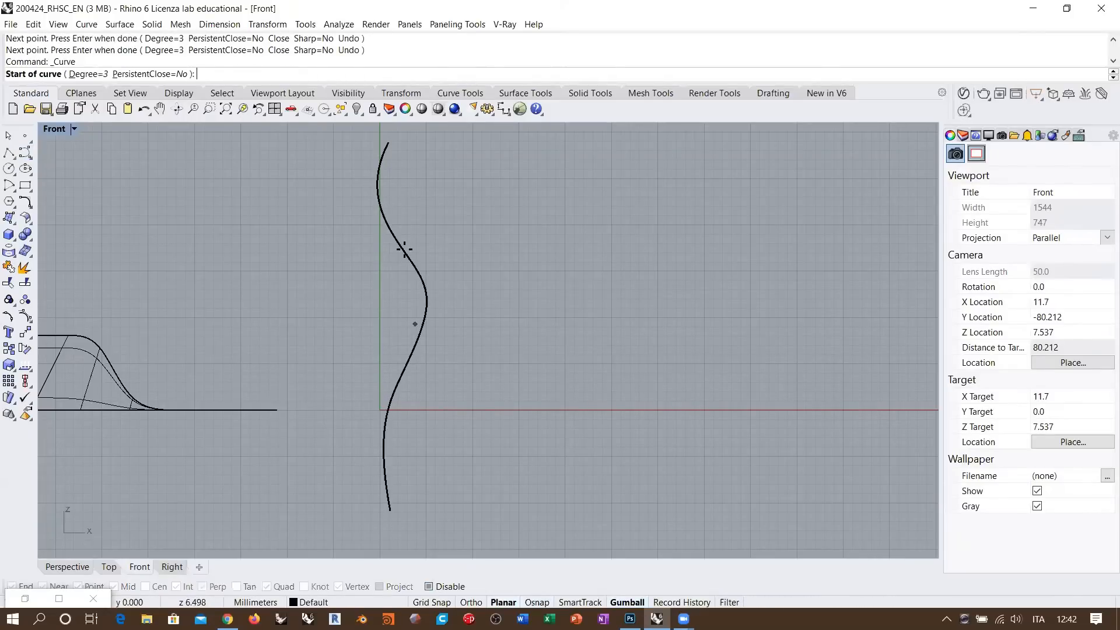
left_click(394, 155)
left_click(362, 200)
left_click(353, 272)
left_click(372, 351)
left_click(403, 417)
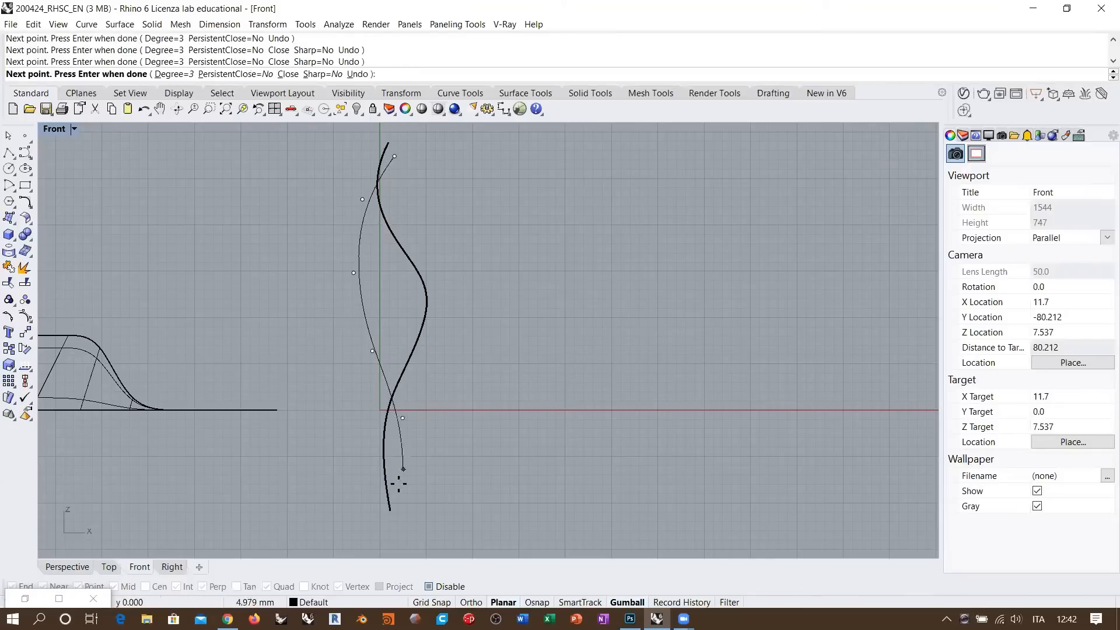
left_click(399, 486)
left_click(369, 543)
right_click(369, 543)
- Draw a third degree-3 curve with six points in the Front view, running downward across the other two curves
right_click_drag(369, 239, 370, 236)
right_click(400, 198)
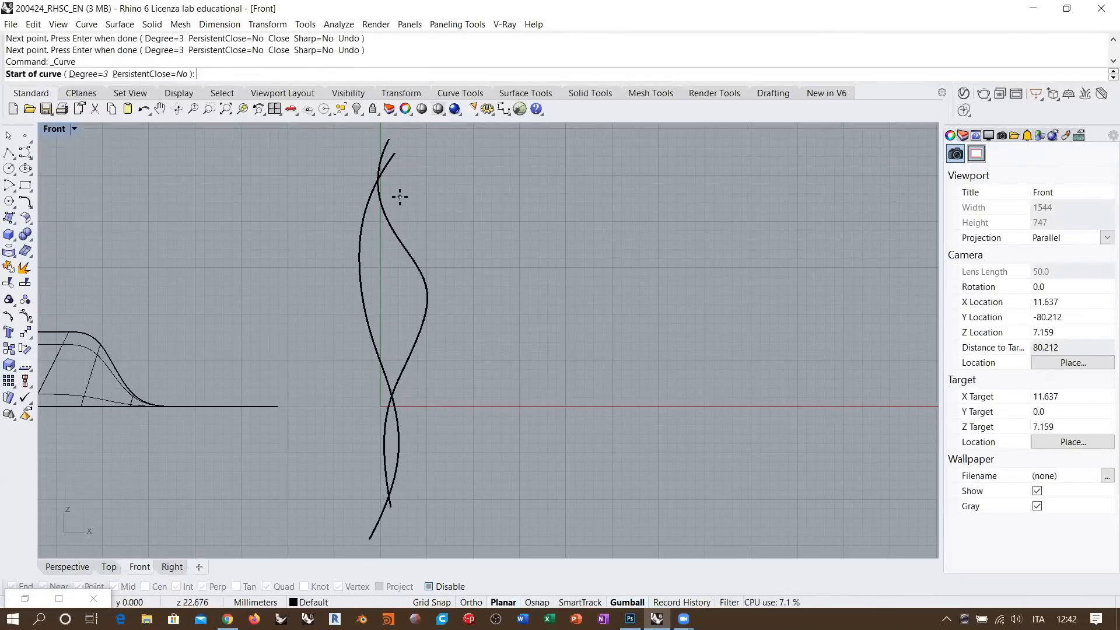
left_click(399, 197)
left_click(370, 248)
left_click(356, 301)
left_click(362, 379)
left_click(378, 441)
left_click(405, 498)
right_click(406, 499)
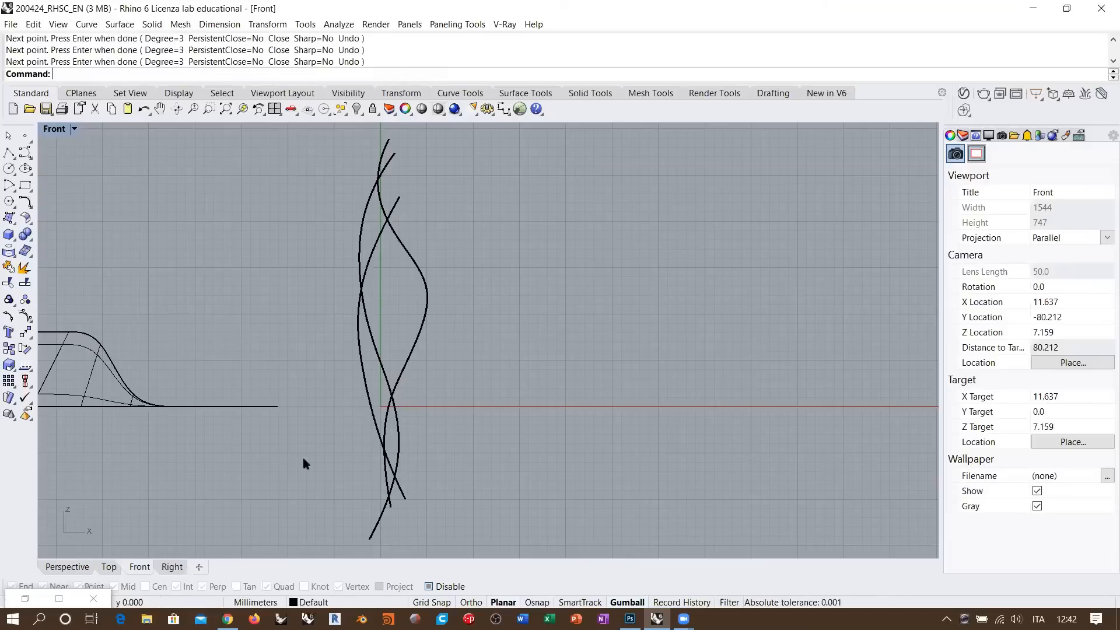
- Spread the three profile curves apart along the Y direction in Perspective, leaving one on each side of the origin and one near it
left_click(67, 565)
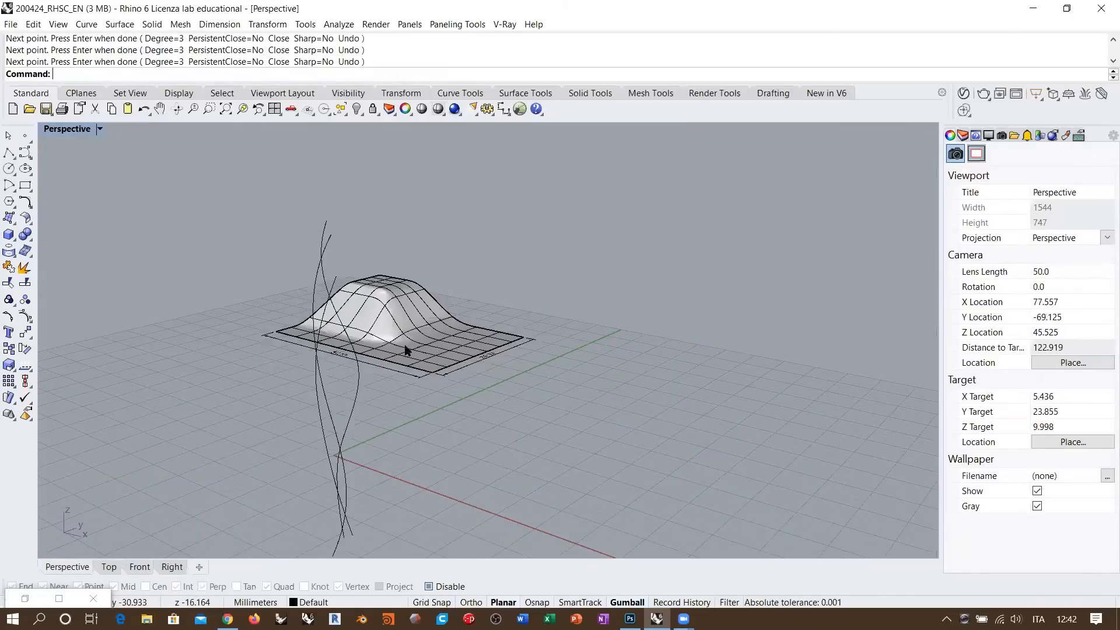
right_click_drag(407, 350, 357, 379)
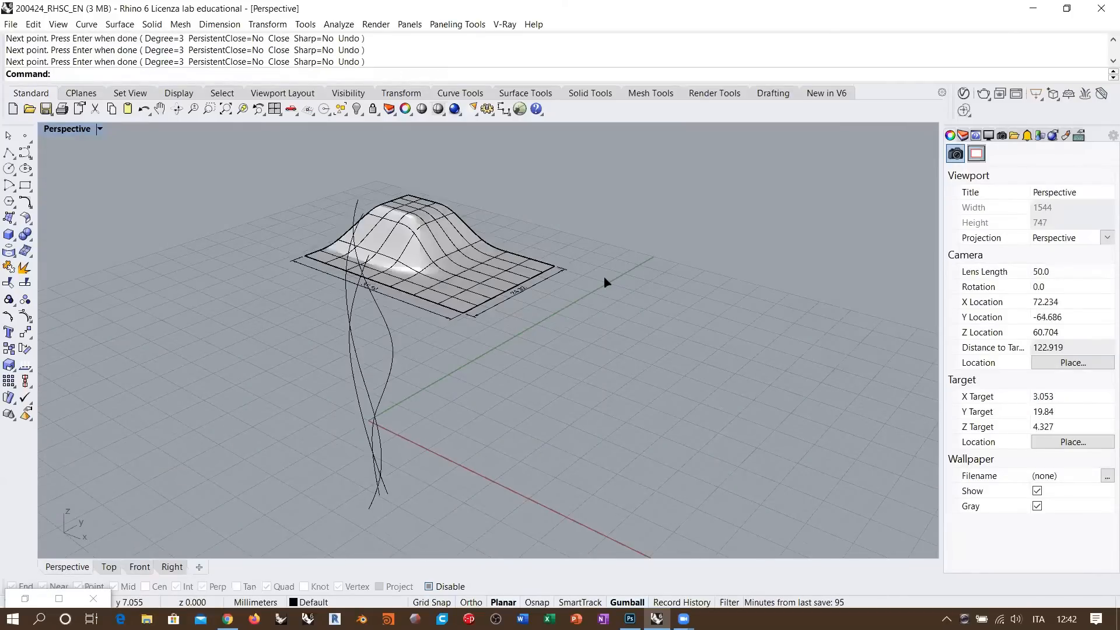
left_click(362, 409)
left_click_drag(397, 359, 592, 254)
left_click(352, 350)
left_click_drag(394, 359, 460, 316)
left_click(377, 310)
left_click_drag(414, 349, 292, 416)
left_click(544, 415)
right_click_drag(465, 335, 438, 301)
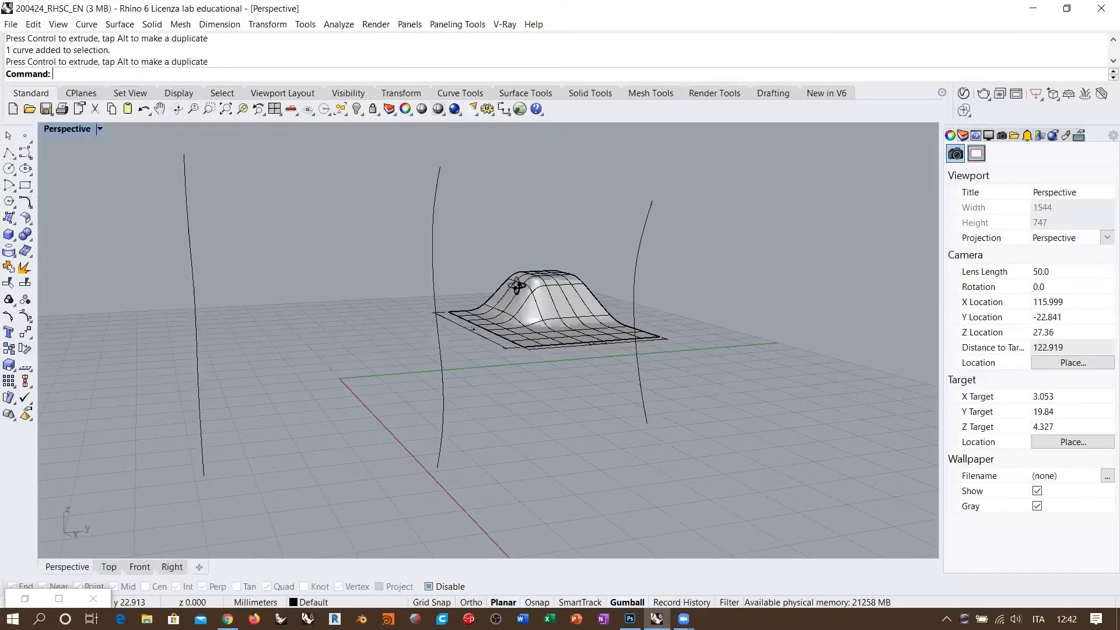
- Loft the three profile curves in order with Record History enabled, using the Normal style and Do not simplify
right_click_drag(505, 304, 517, 401)
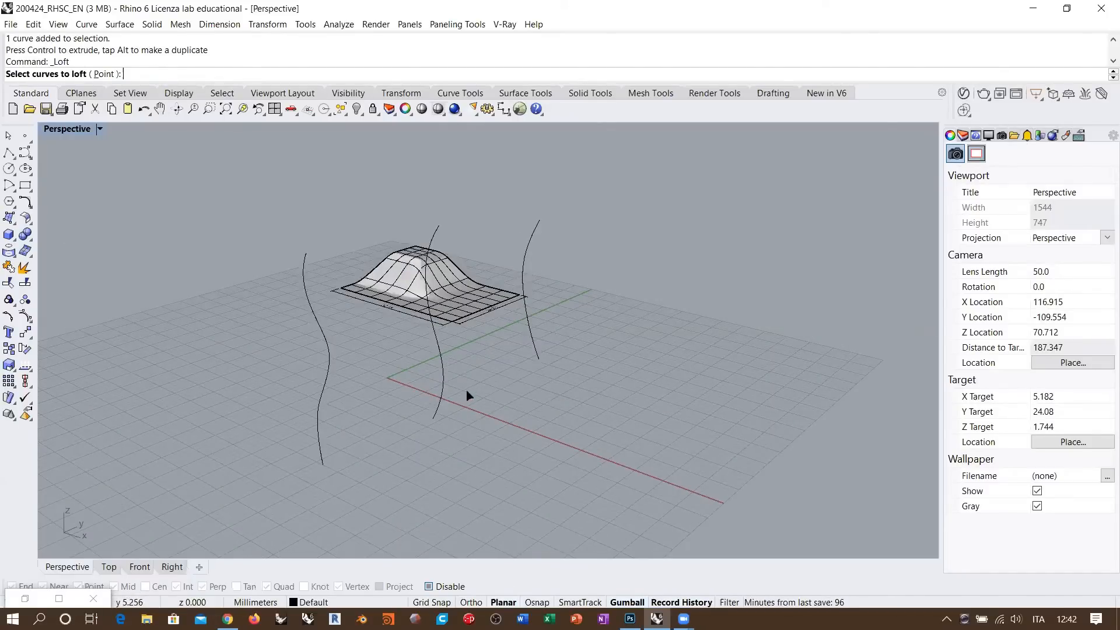
left_click(324, 462)
left_click(437, 411)
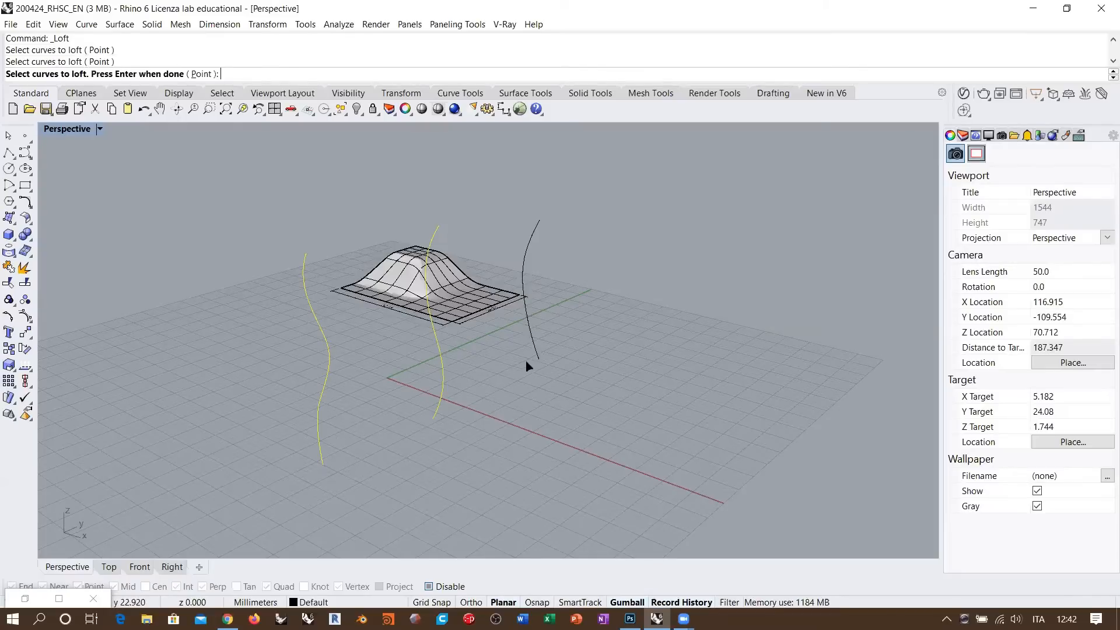
left_click(528, 361)
key("Return")
right_click_drag(456, 380, 383, 323)
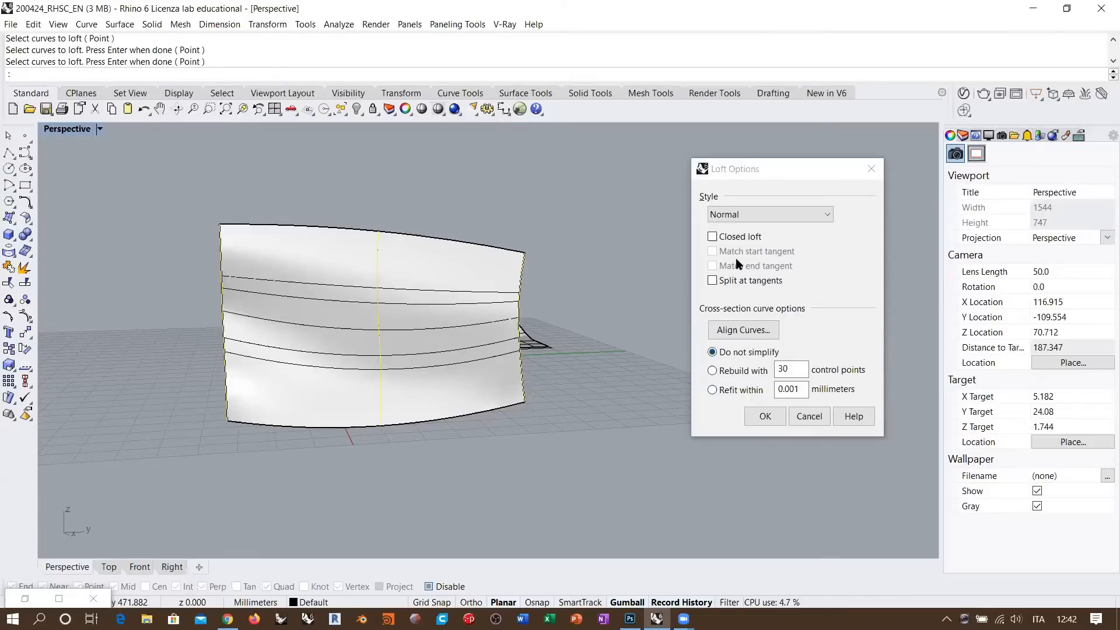
left_click(760, 416)
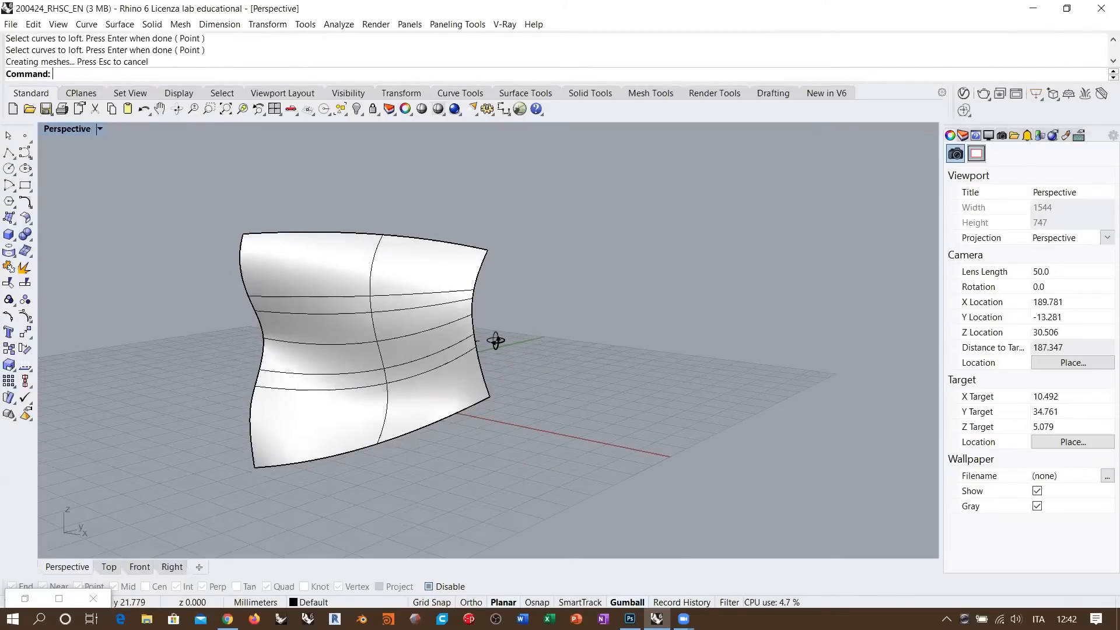
- Scale the loft's middle profile curve down in height and adjust its scale along X, reshaping the history-linked surface
right_click_drag(404, 367, 328, 406)
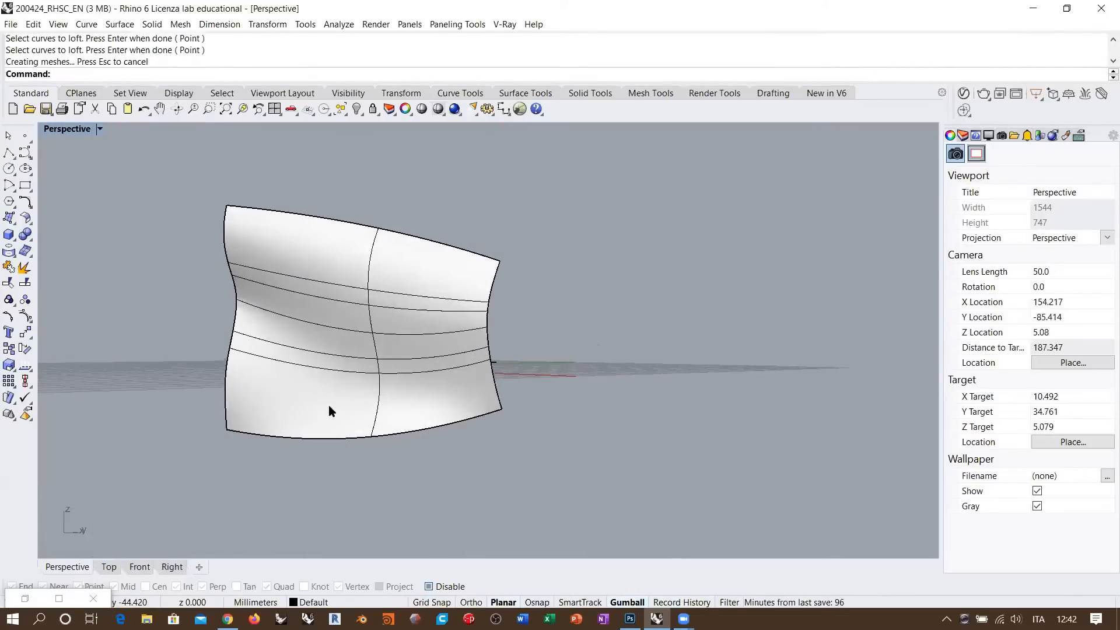
left_click(379, 411)
left_click(410, 445)
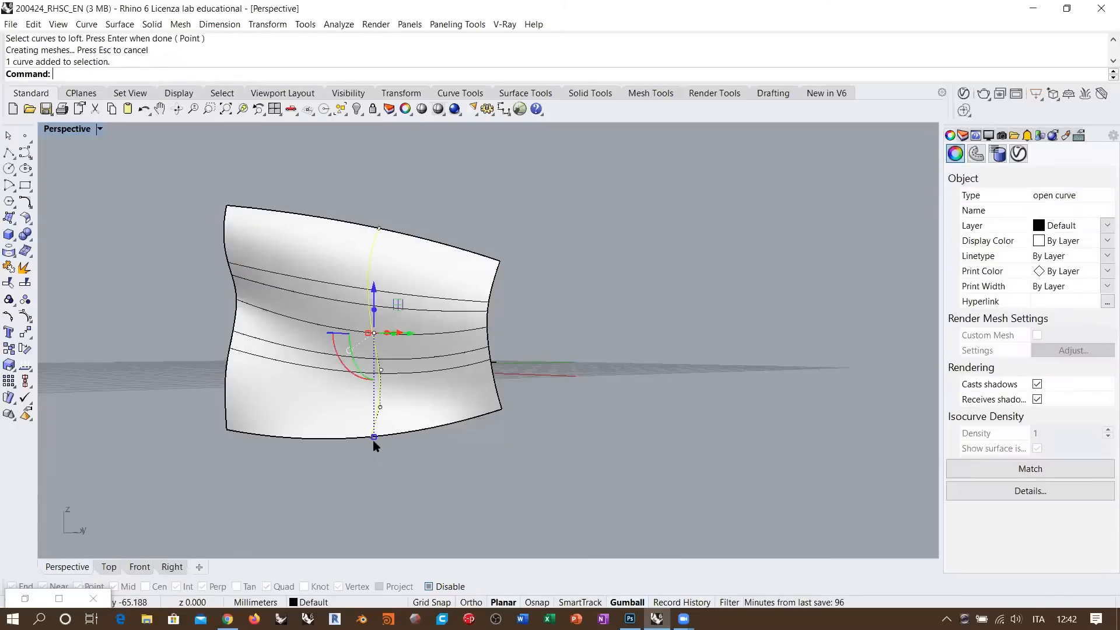
left_click_drag(374, 421, 373, 405)
mouse_move(519, 384)
right_mouse_down()
mouse_move(506, 389)
mouse_move(519, 388)
right_mouse_up()
right_click_drag(404, 311, 363, 369)
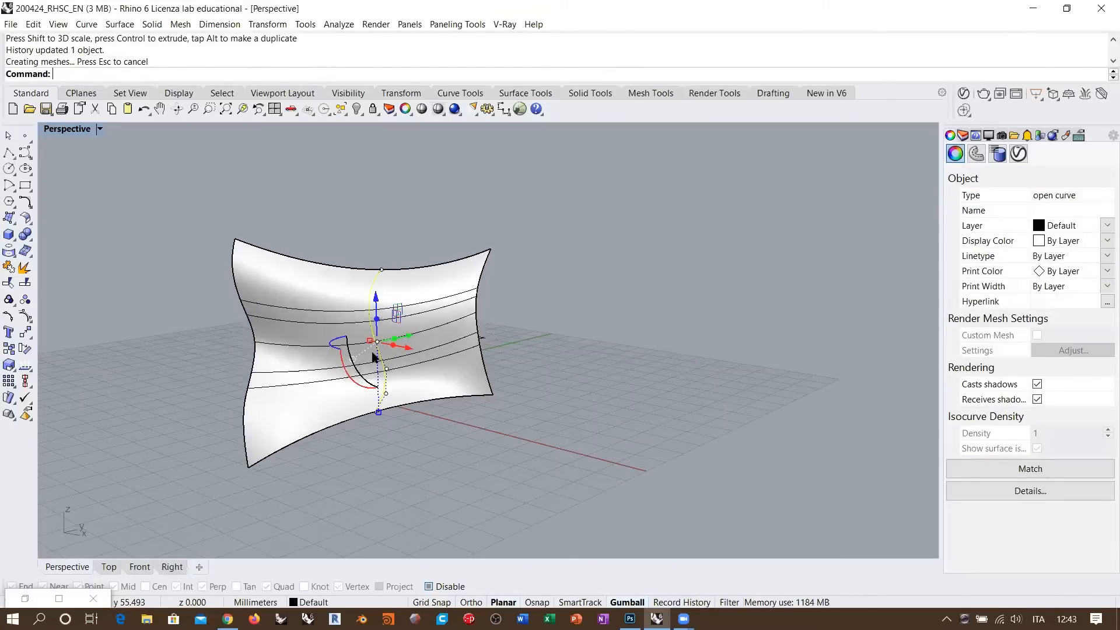
right_click_drag(445, 395, 455, 374)
right_click_drag(354, 350, 364, 357)
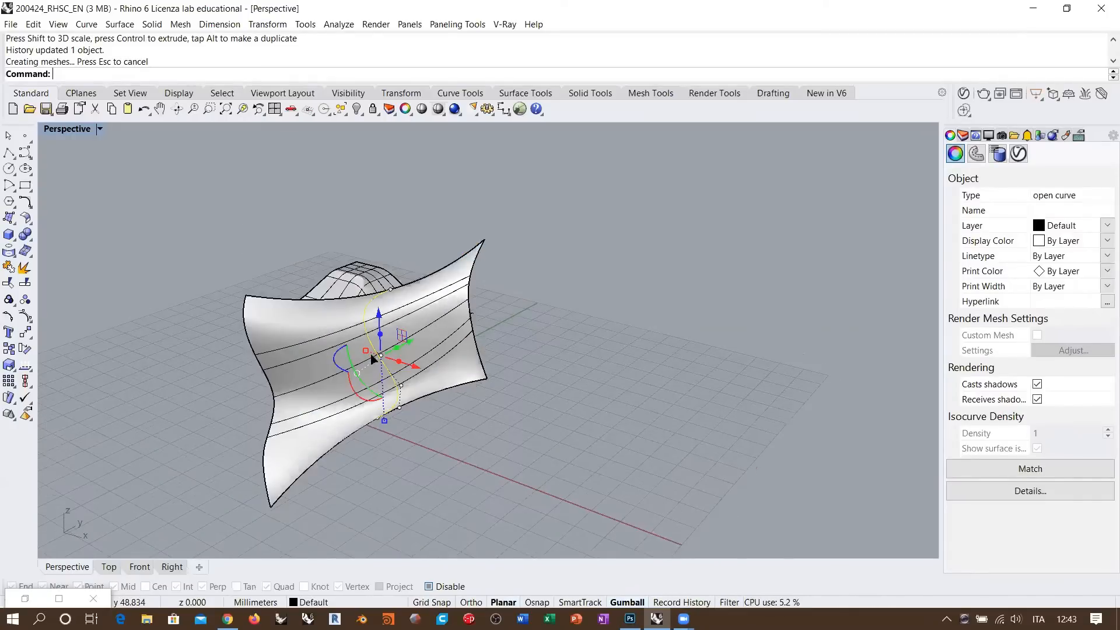
left_click_drag(366, 351, 375, 354)
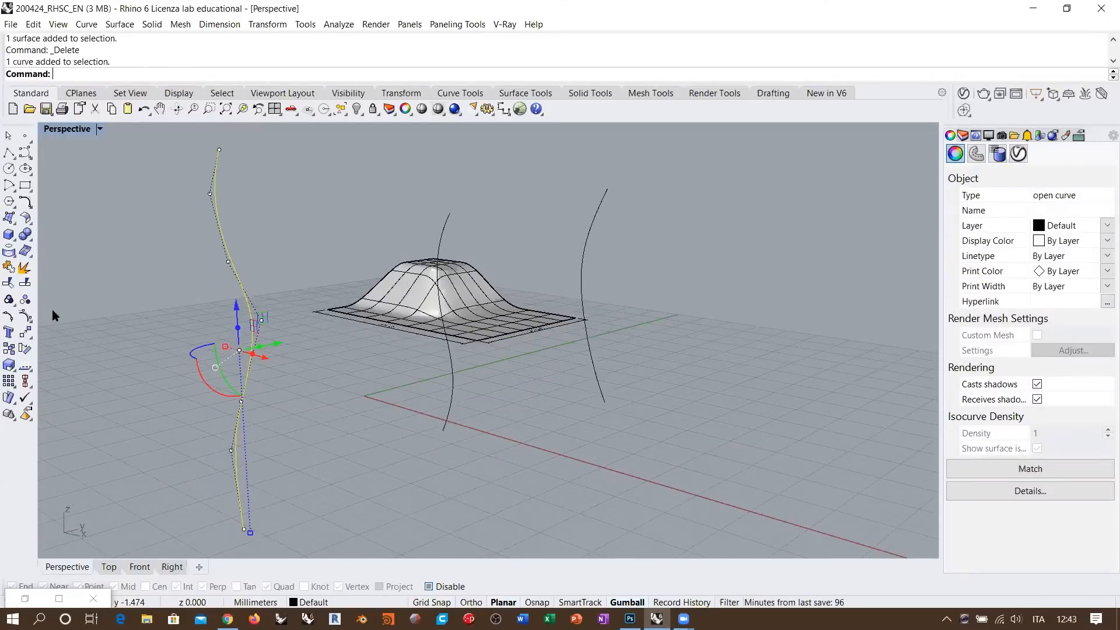
- Insert several knots along the middle stretch of the selected profile curve nearest the viewer
left_click(24, 315)
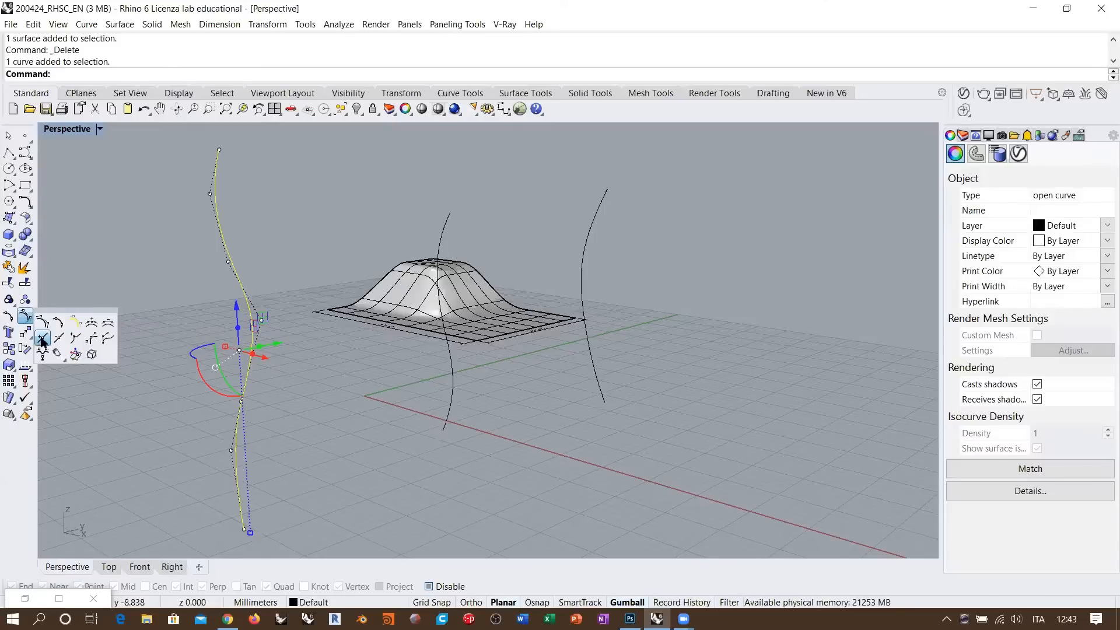
left_click(233, 360)
left_click(246, 377)
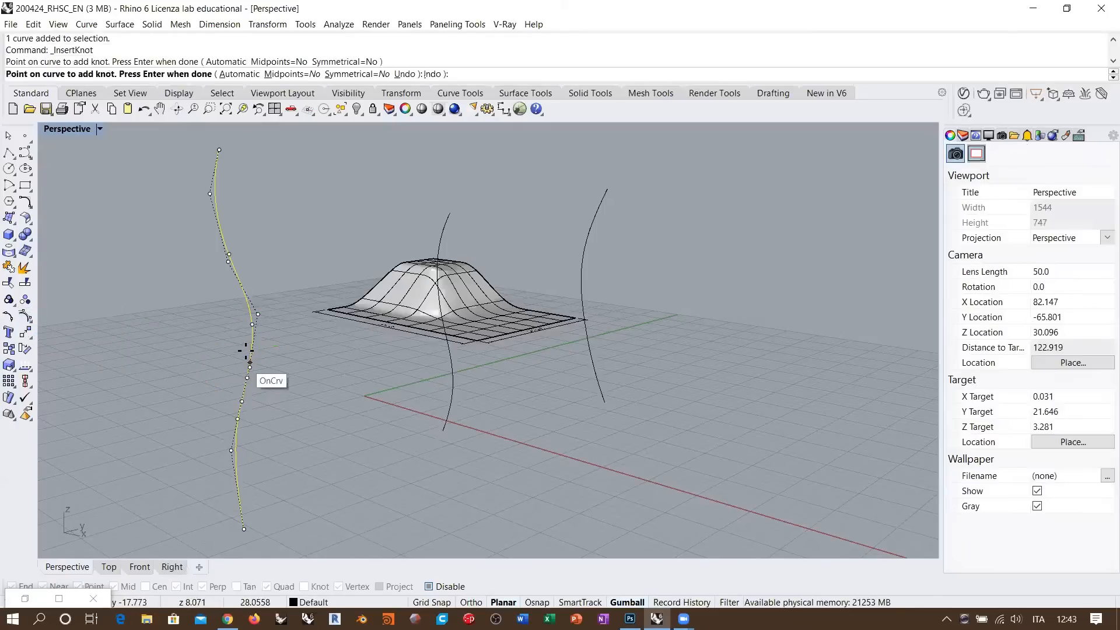
left_click(251, 350)
left_click(245, 295)
left_click(238, 273)
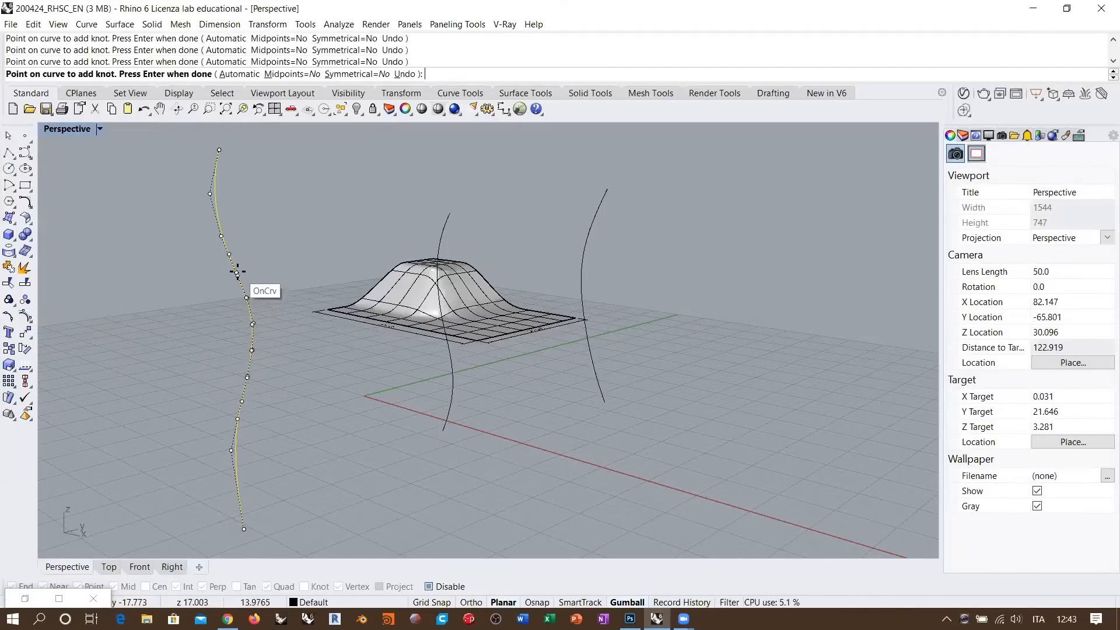
right_click(250, 316)
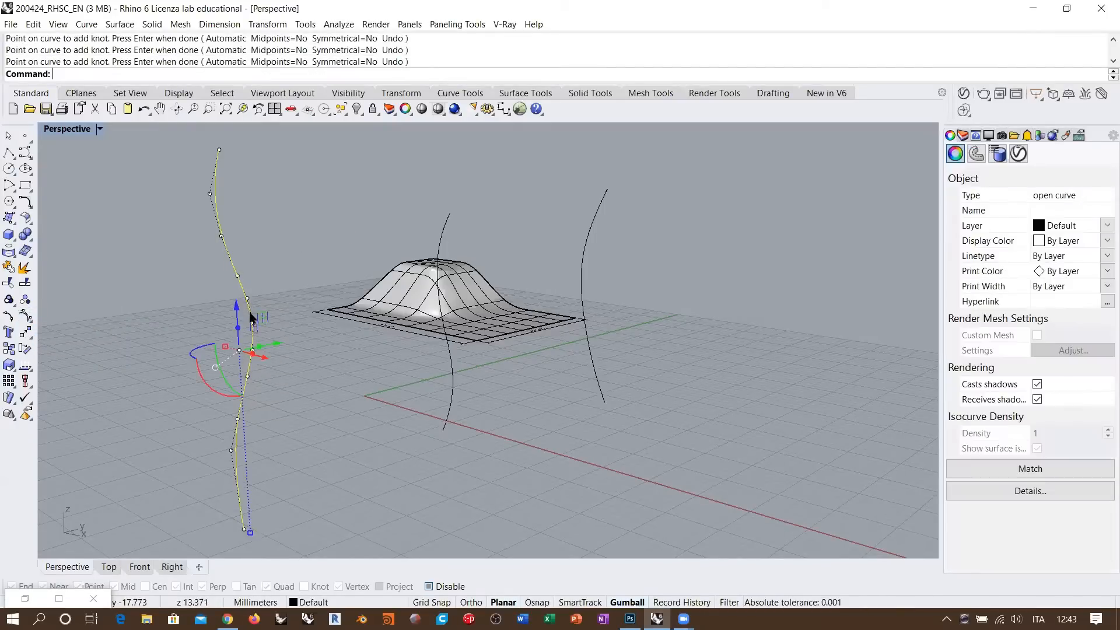
- Select the edited profile curve together with the other two to examine them, then clear the selection
left_click(377, 415)
scroll(280, 357, "down", 2)
right_click_drag(280, 357, 257, 356)
left_click(257, 358)
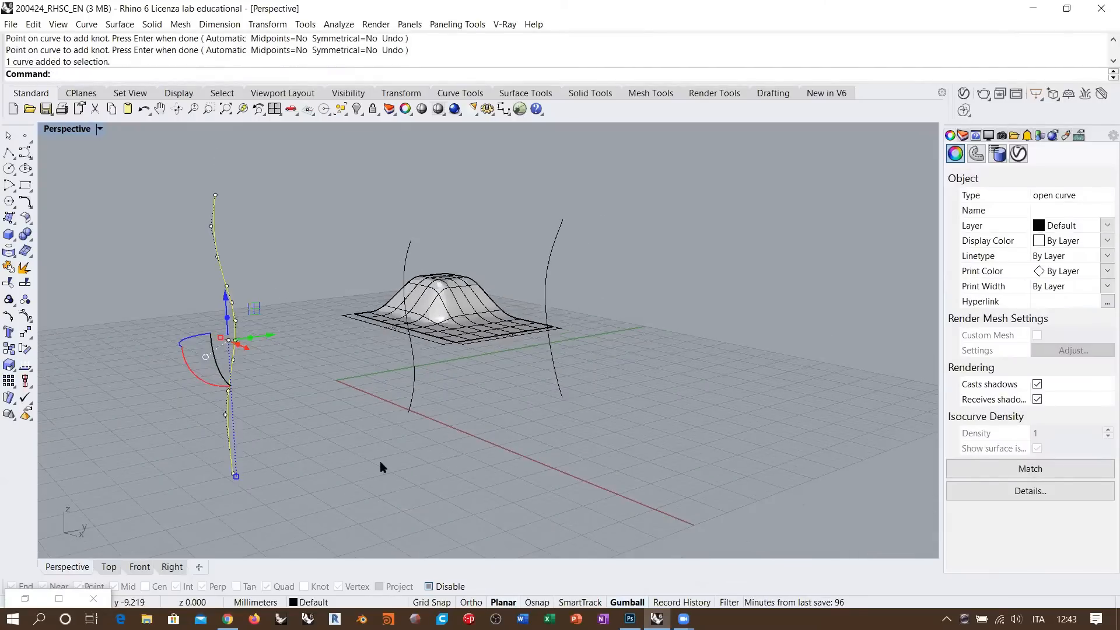
left_click_drag(380, 462, 575, 213)
key("Escape")
- Loft the knot-edited profile curve with the other two profiles in order, using the Normal style and Do not simplify
left_click(11, 221)
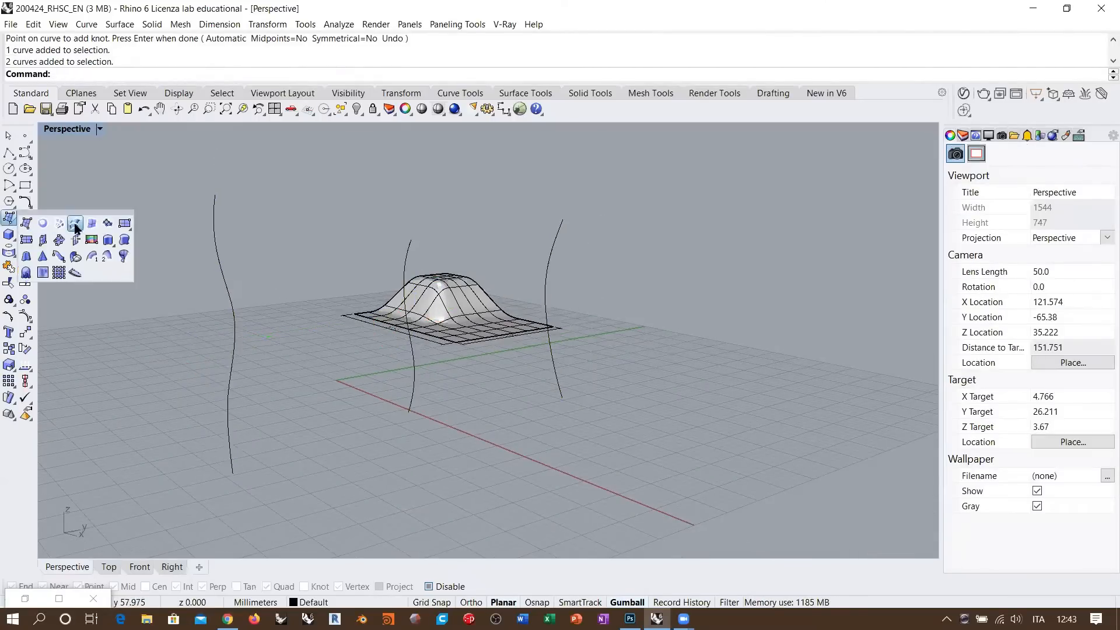
left_click(58, 224)
left_click(231, 474)
left_click(411, 406)
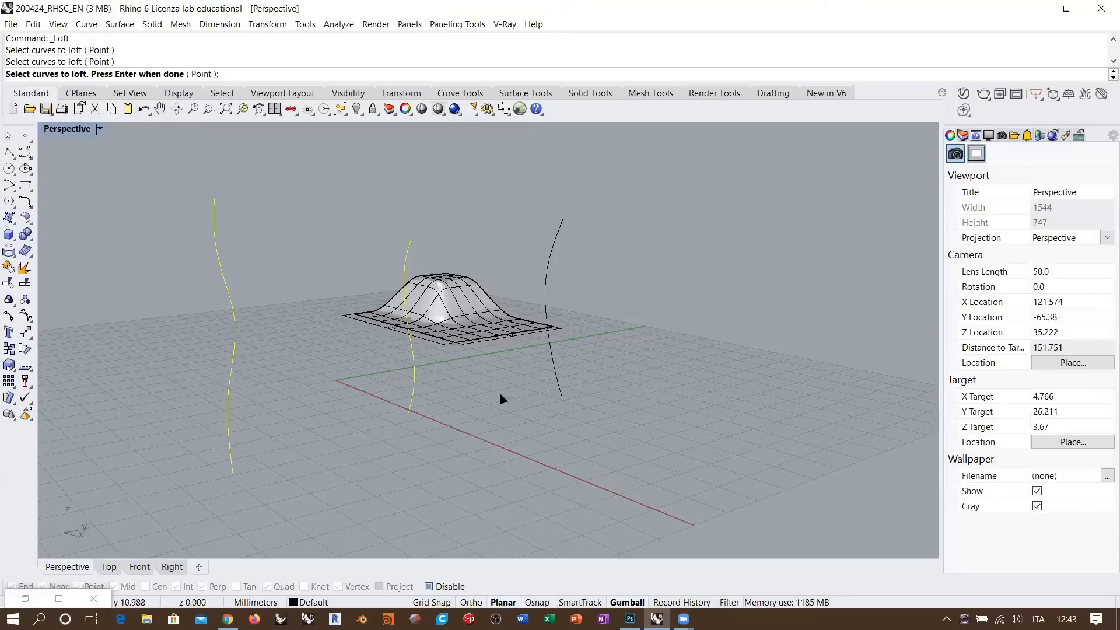
left_click(559, 388)
key("Return")
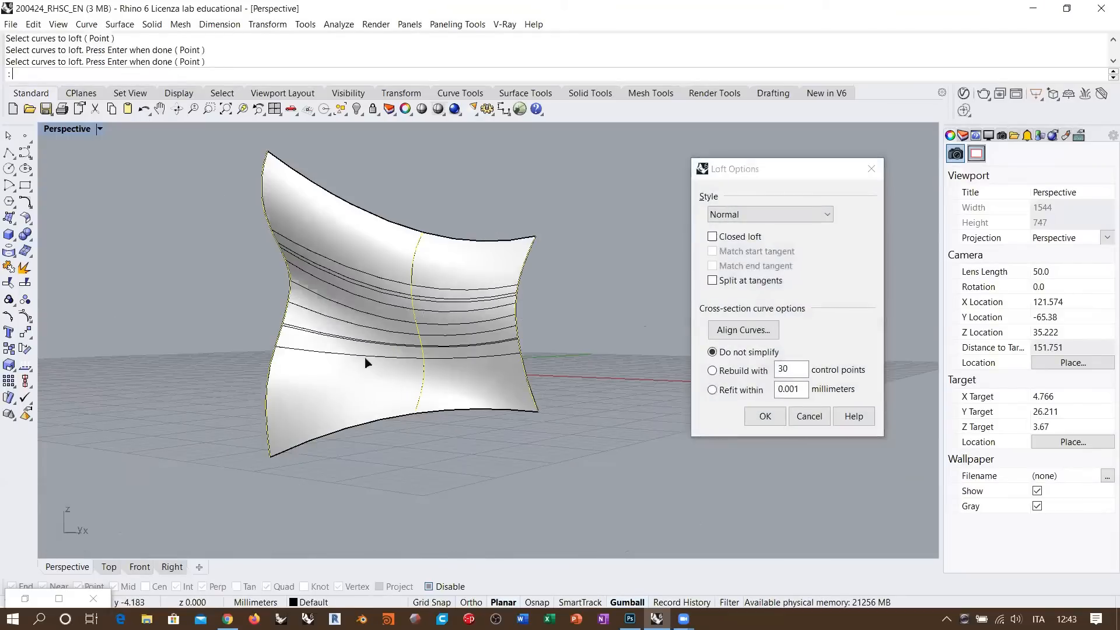
right_click_drag(280, 294, 507, 298)
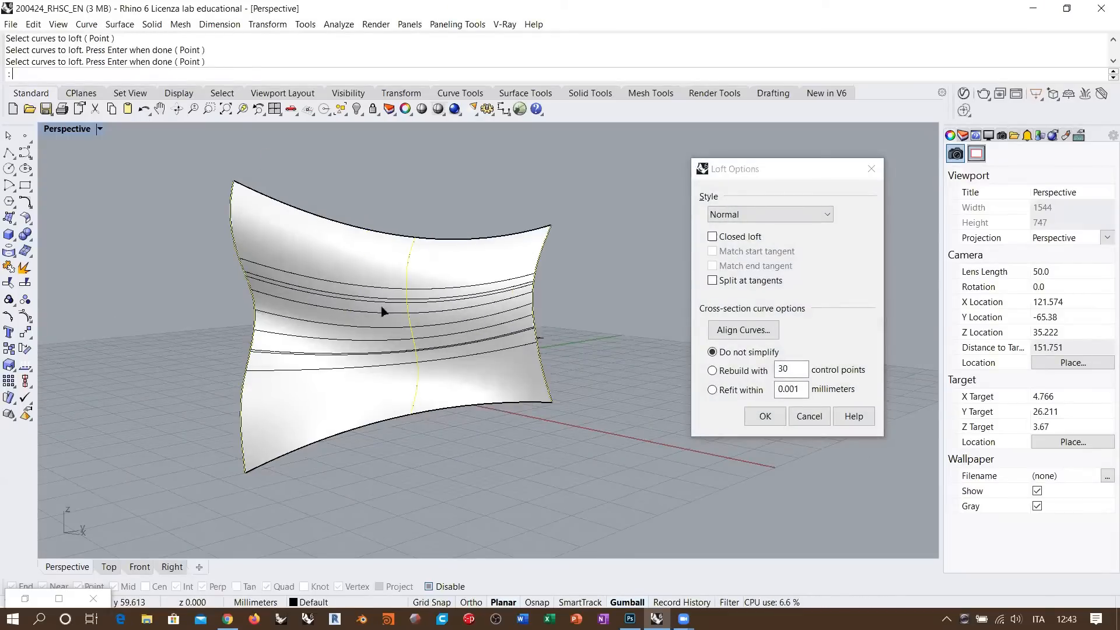
right_click_drag(283, 334, 307, 345)
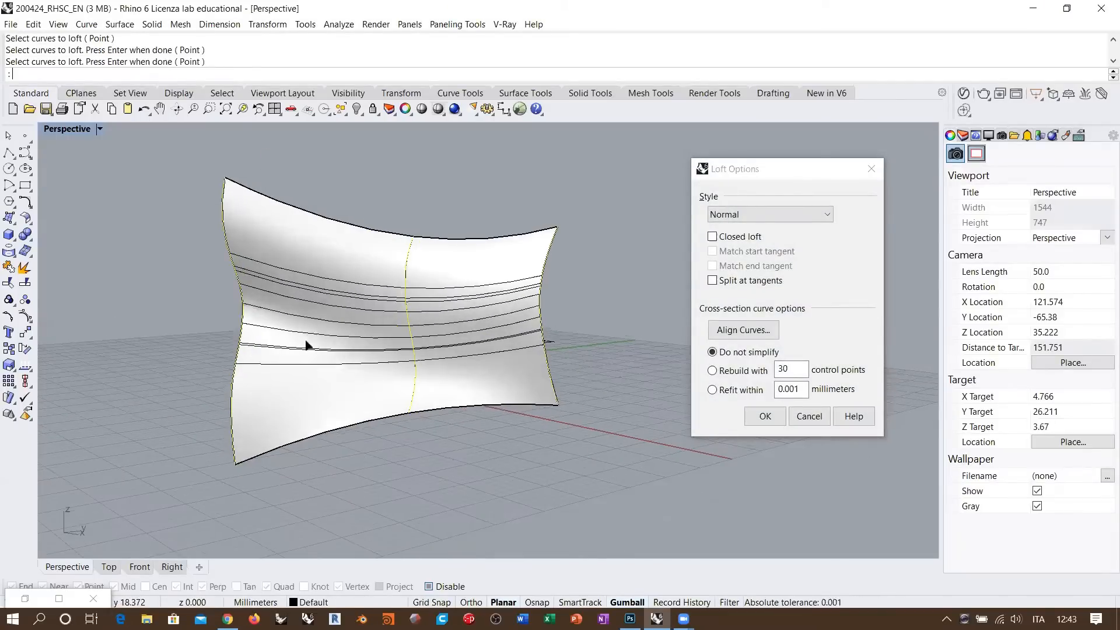
scroll(320, 338, "up", 5)
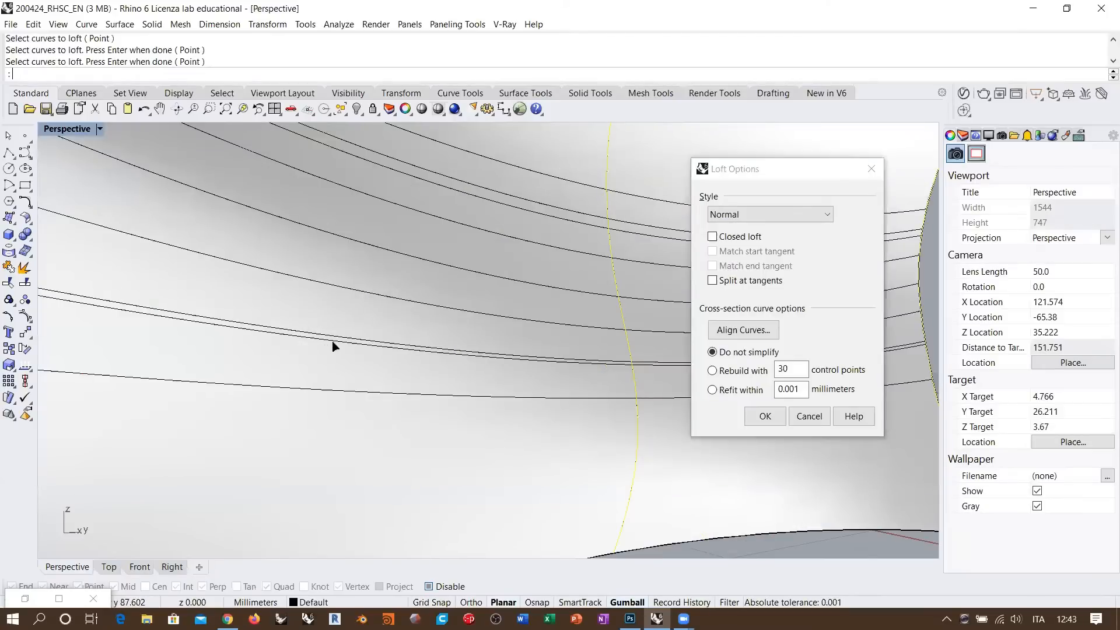
scroll(385, 335, "down", 5)
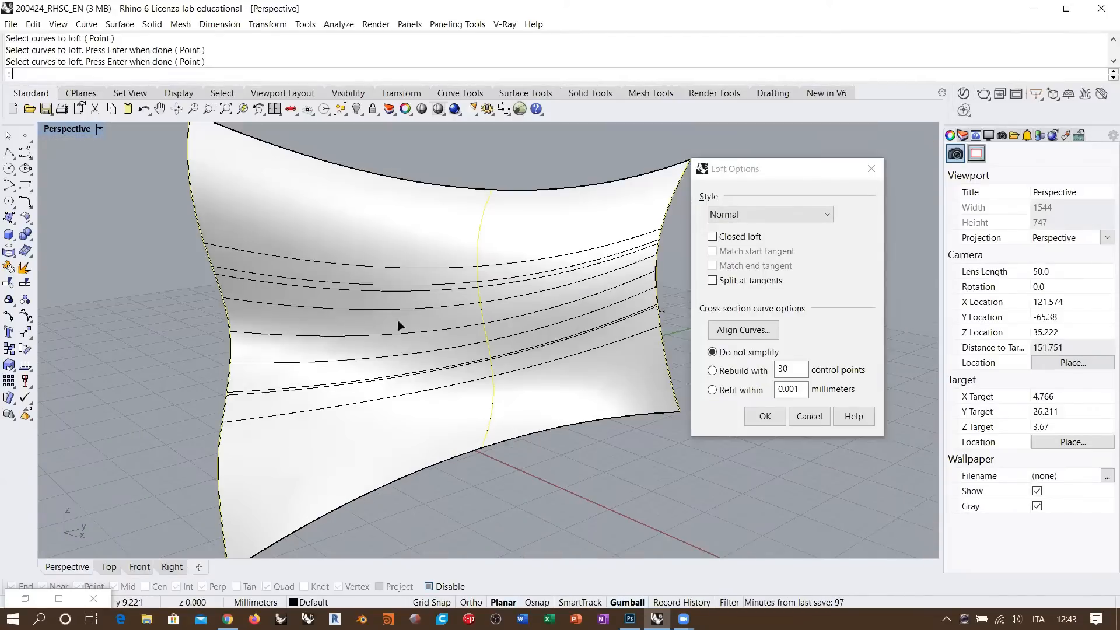
left_click(765, 419)
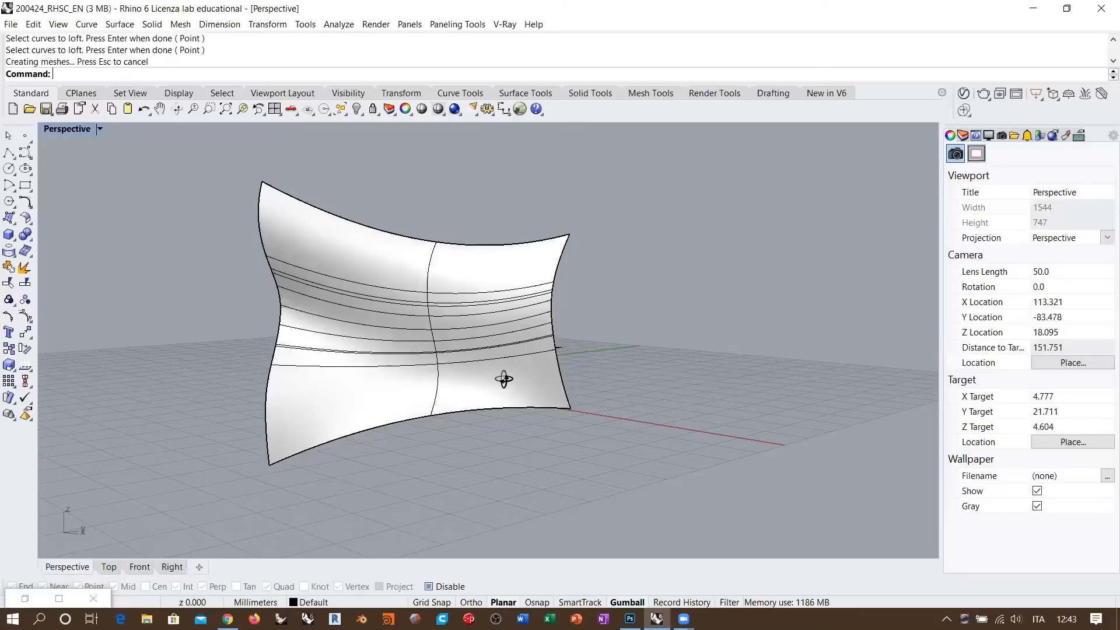
- Move the new lofted surface together with its three profile curves along the X axis
right_click_drag(502, 380, 527, 380)
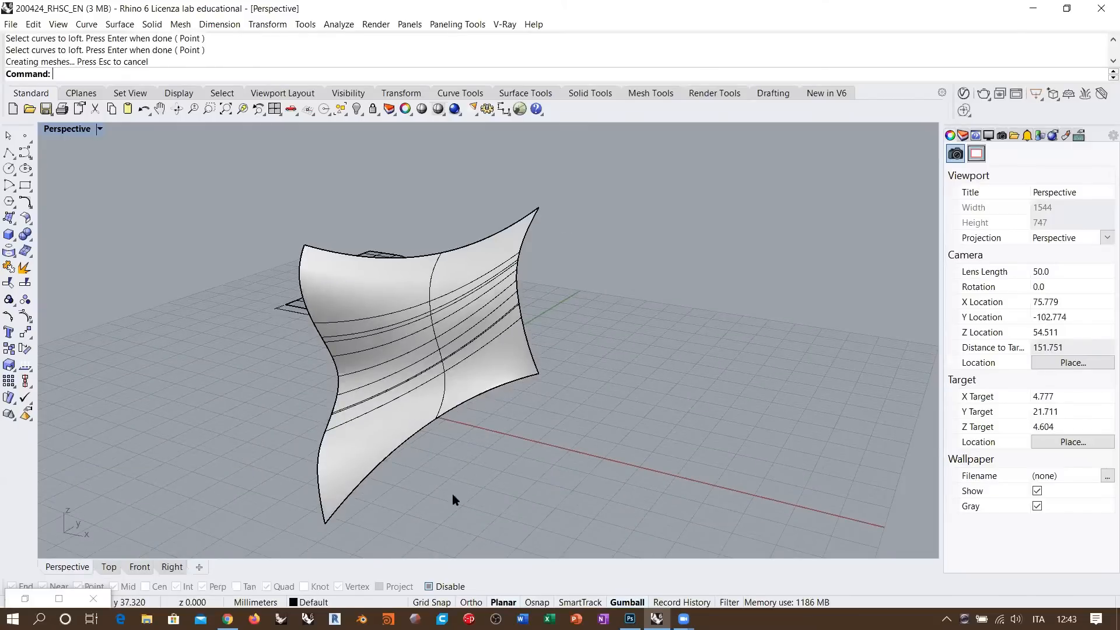
key("ctrl+a")
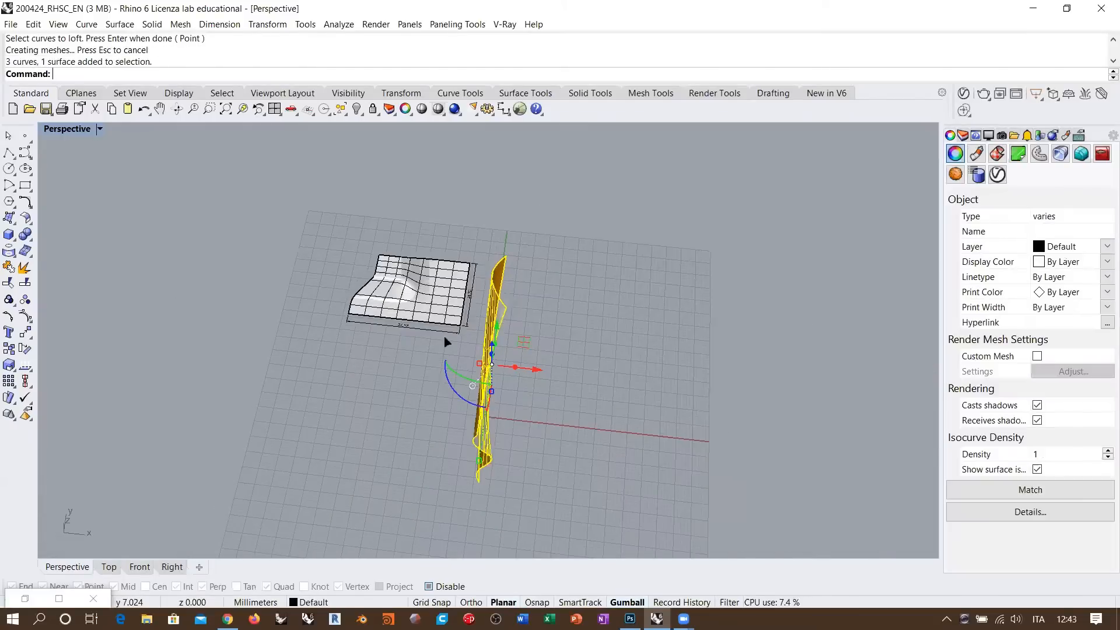
left_click_drag(534, 369, 500, 366)
left_click(537, 380)
right_click_drag(537, 381, 495, 374)
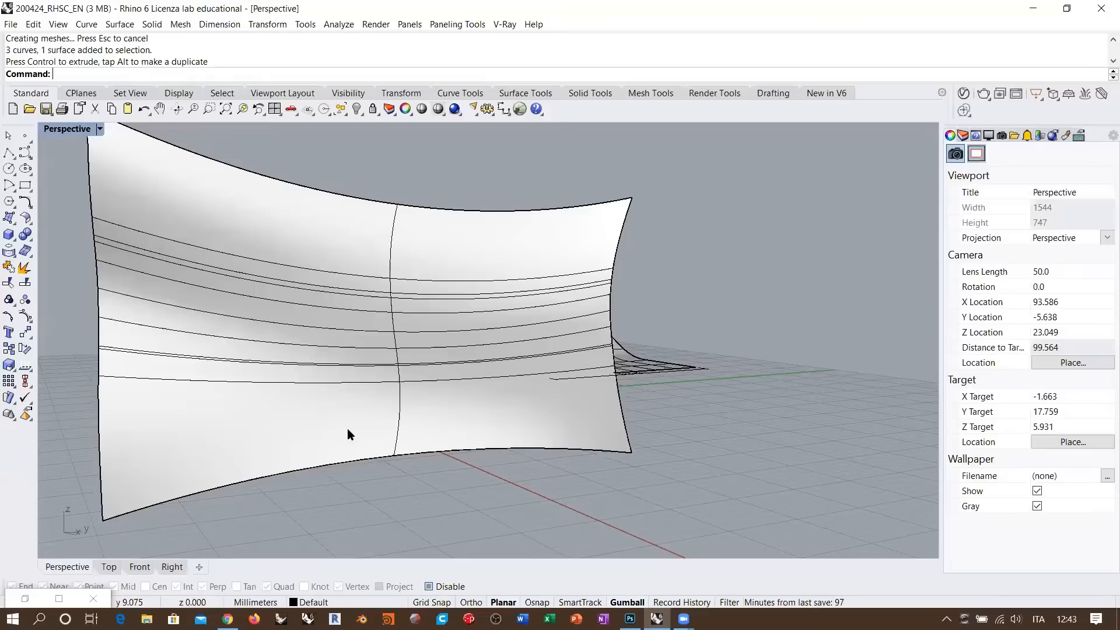
- Examine from several angles how the added knots distribute the isocurves across the lofted surface
right_click_drag(348, 429, 344, 451)
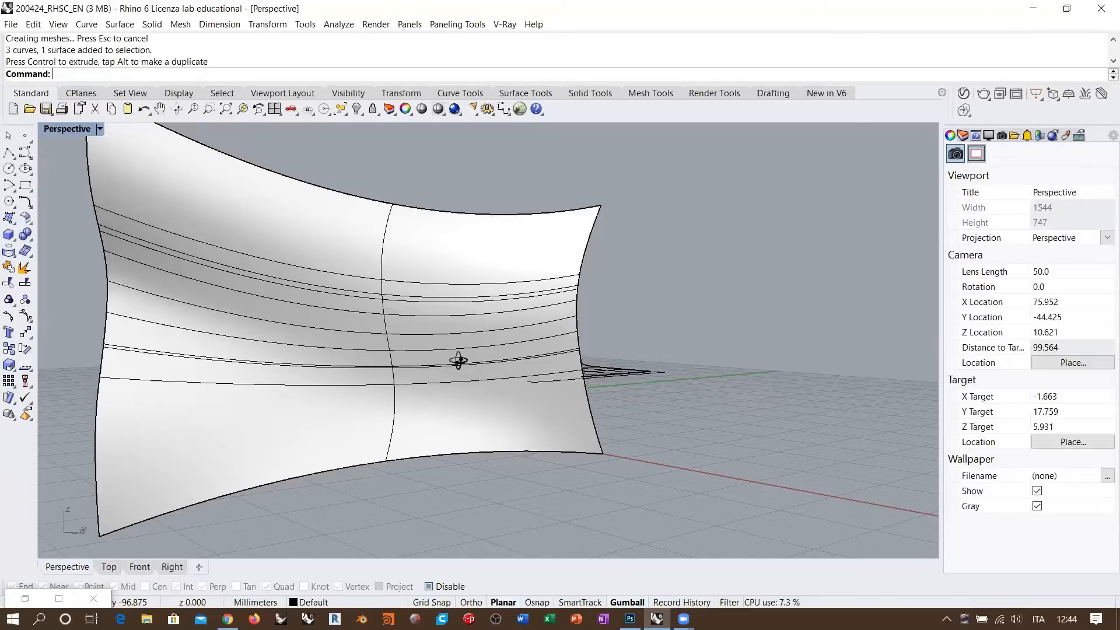
scroll(444, 367, "down", 5)
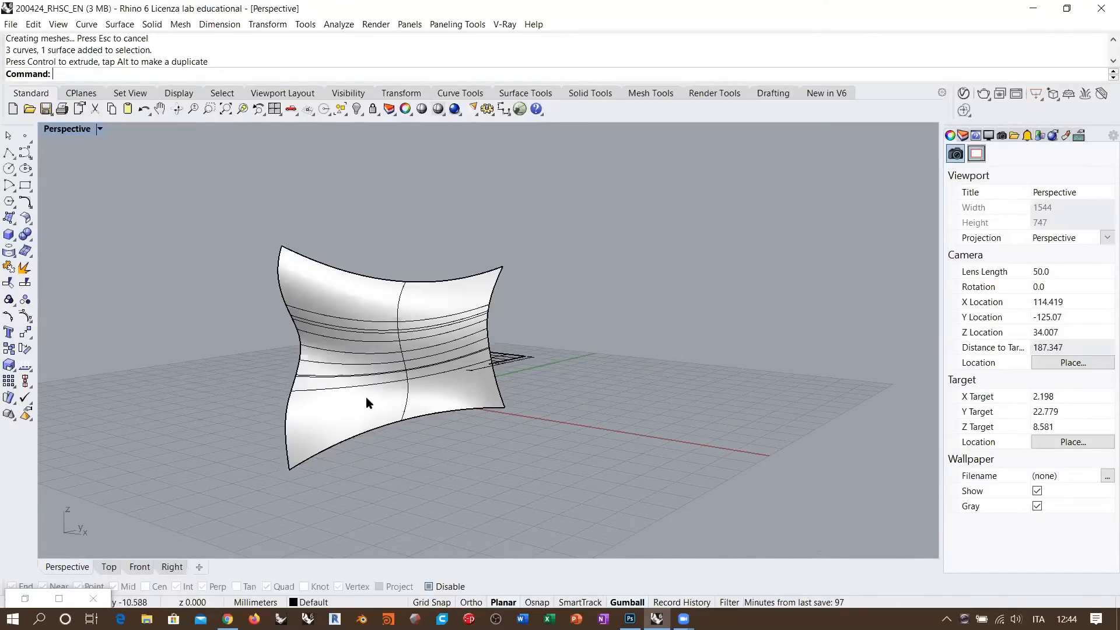
scroll(367, 399, "up", 2)
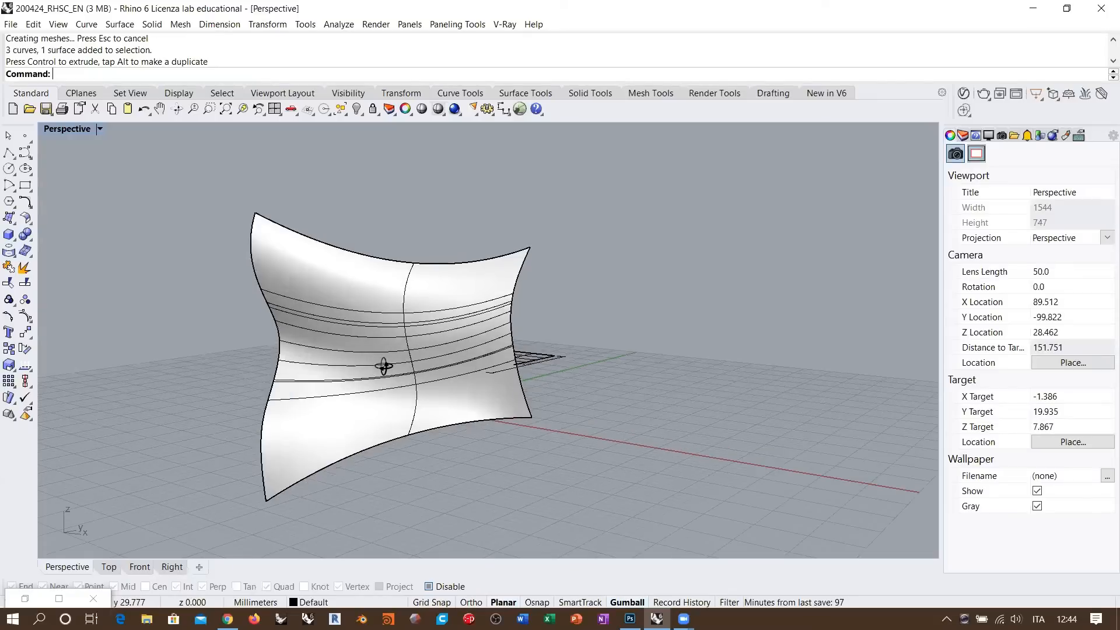
scroll(370, 436, "up", 2)
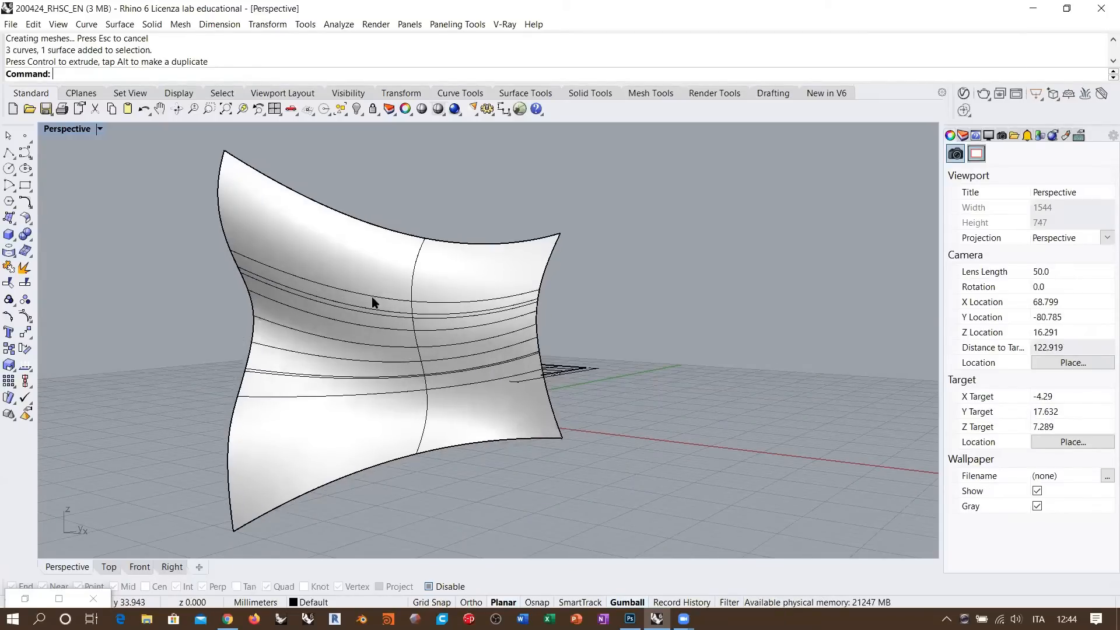
right_click_drag(490, 322, 419, 343)
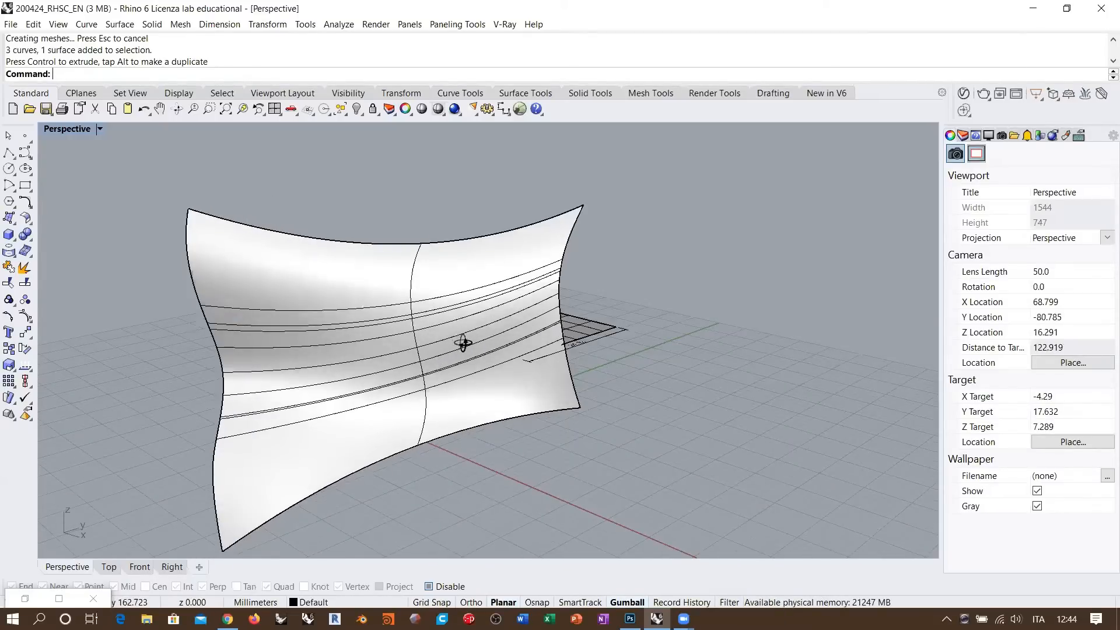
right_click_drag(578, 346, 527, 290)
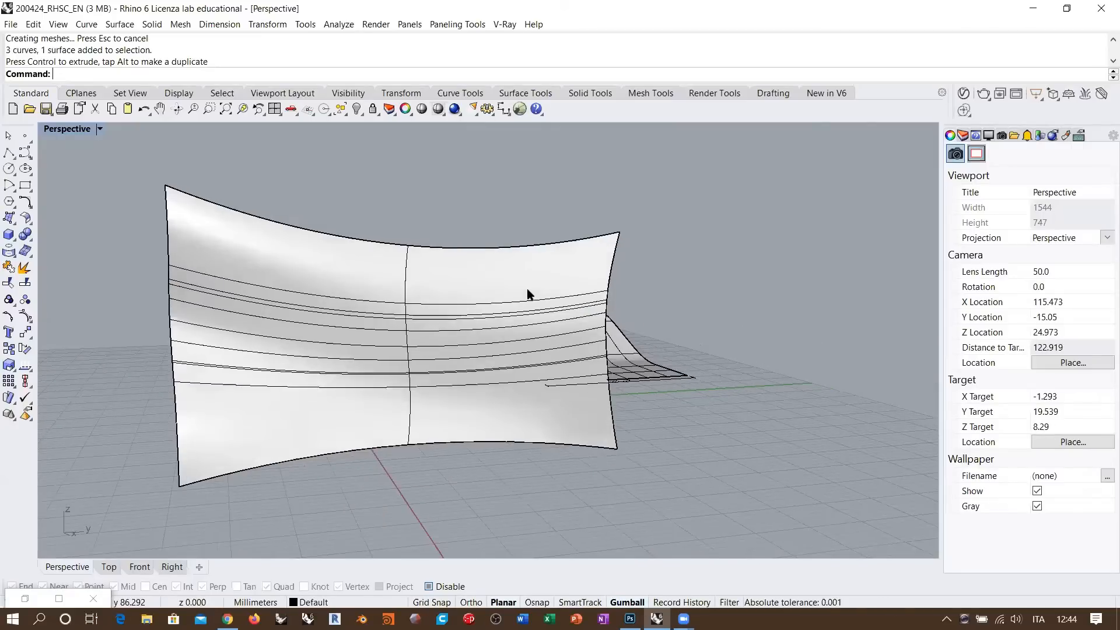
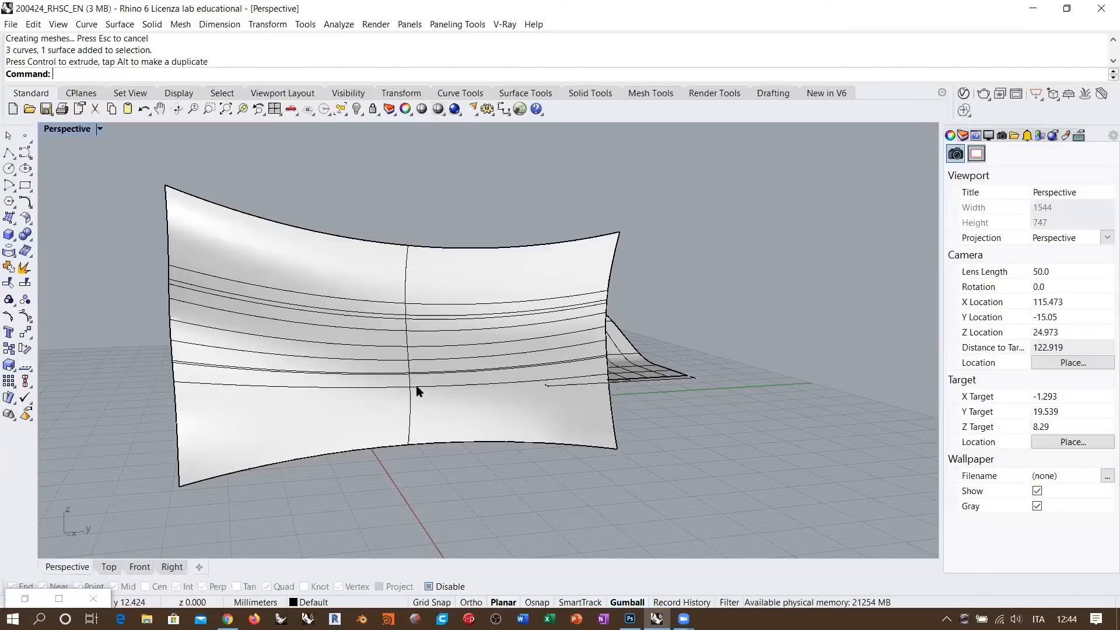
right_click_drag(402, 327, 455, 367)
right_click_drag(378, 349, 440, 330)
- Isolate the lofted surface in the Right view, hiding the profile curves and the bump surface with its dimensions
left_click(440, 329)
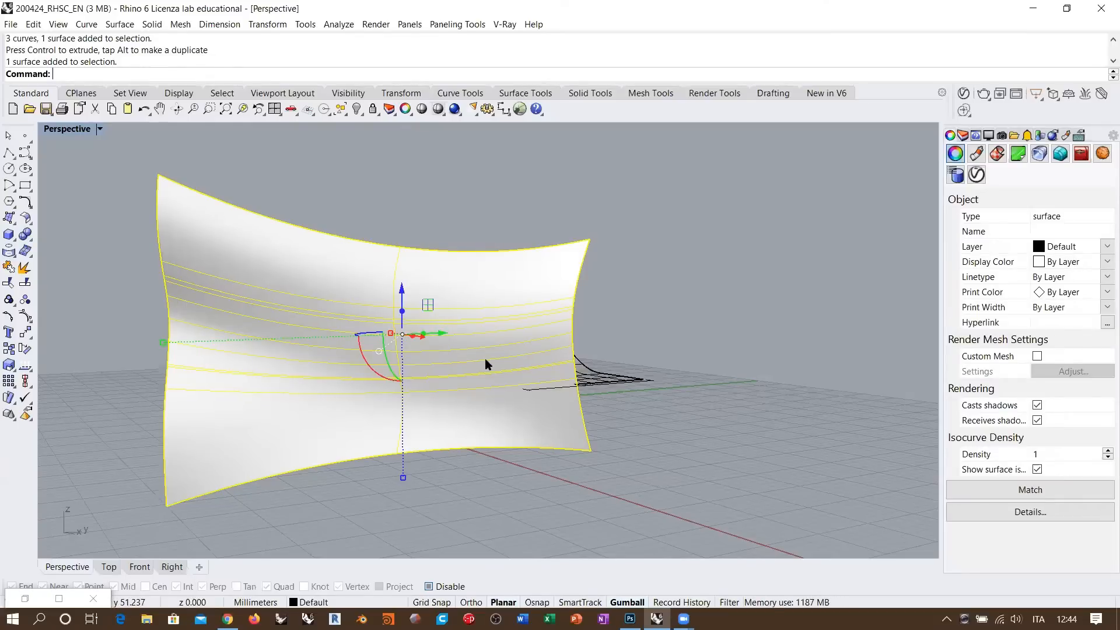
scroll(242, 478, "down", 2)
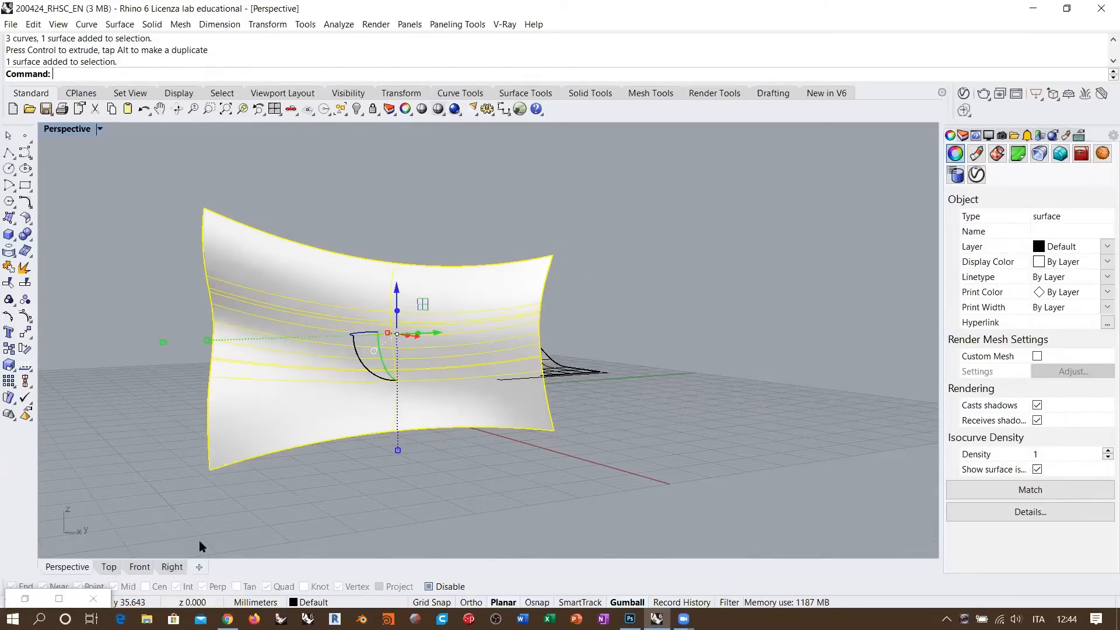
key("ctrl+F3")
key("Escape")
scroll(450, 400, "down", 4)
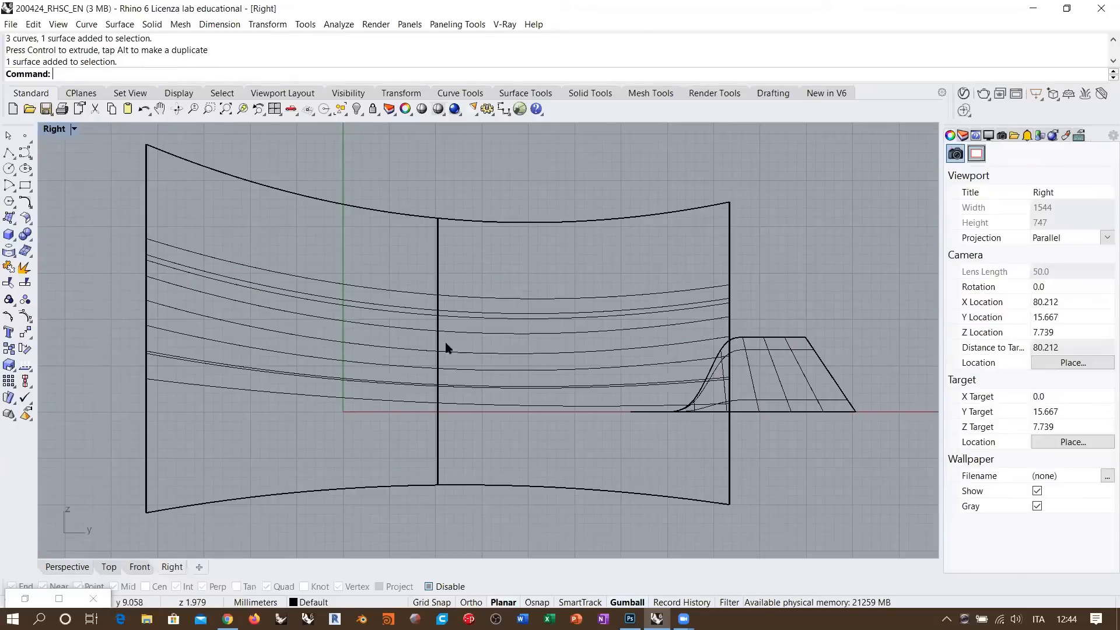
right_click_drag(394, 309, 408, 318)
left_click(440, 223)
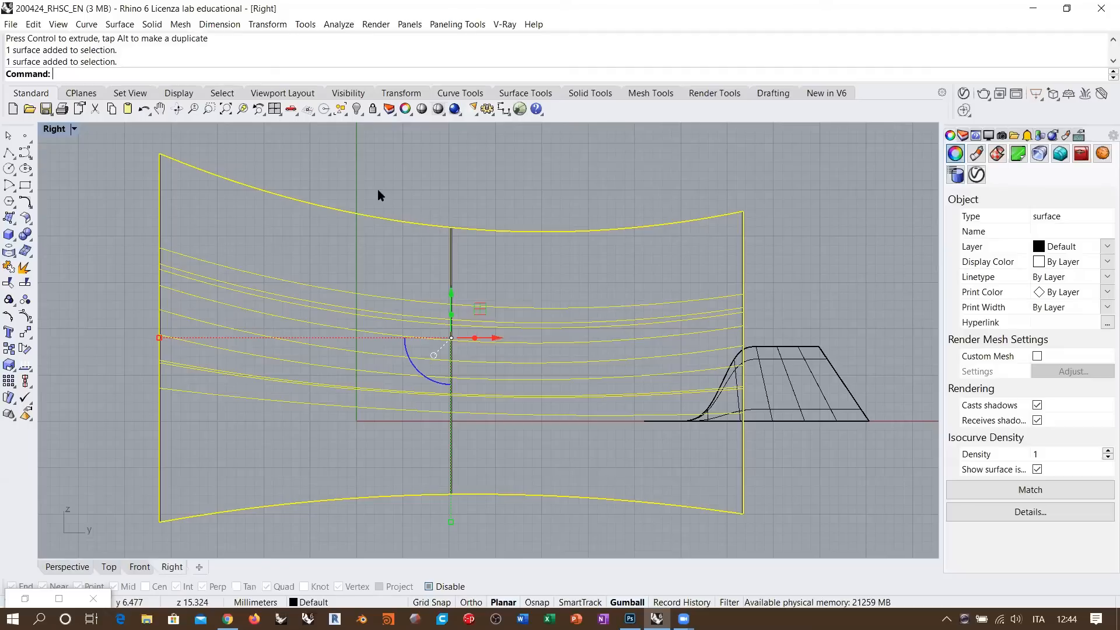
key("ctrl+i")
key("Escape")
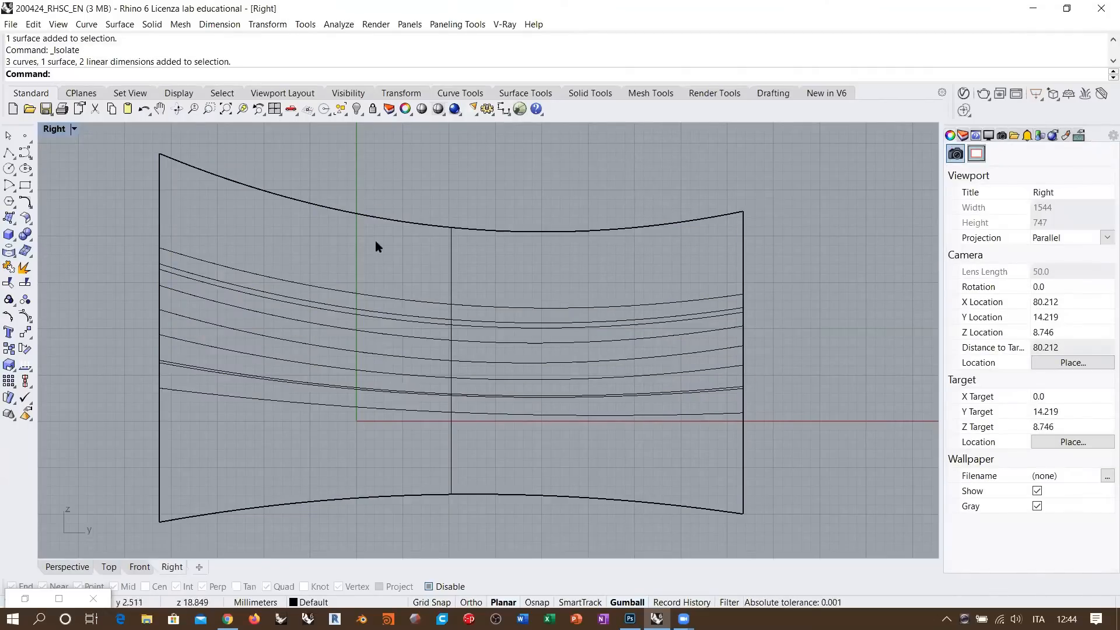
- Draw a wide horizontal rectangle over the middle of the lofted surface in the Right view
left_click(25, 187)
scroll(346, 224, "down", 3)
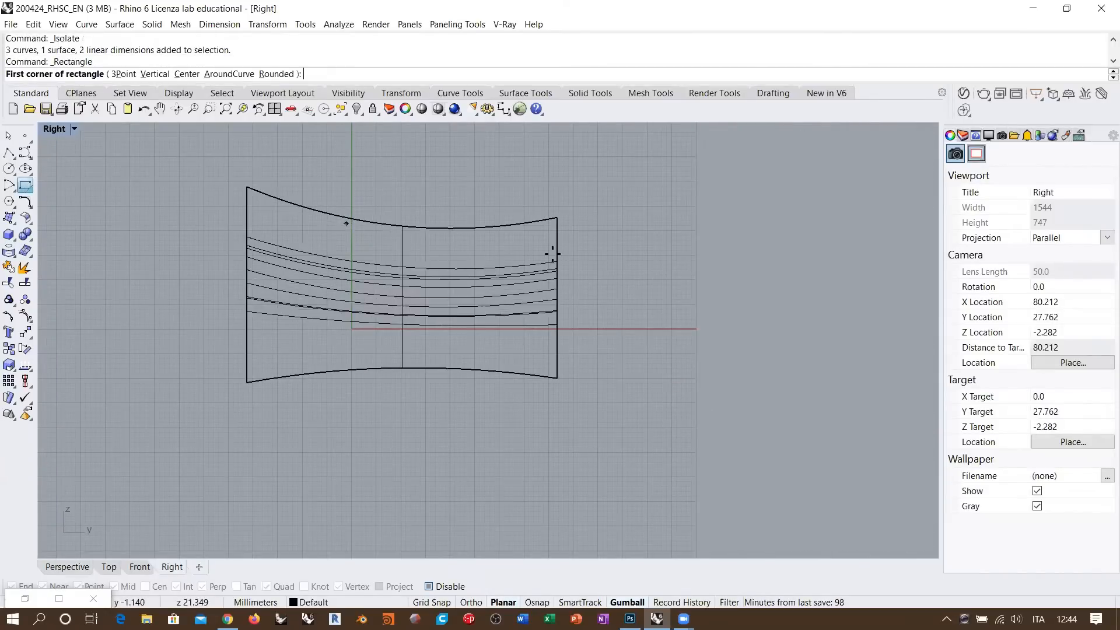
scroll(317, 347, "up", 2)
left_click(302, 319)
left_click(444, 257)
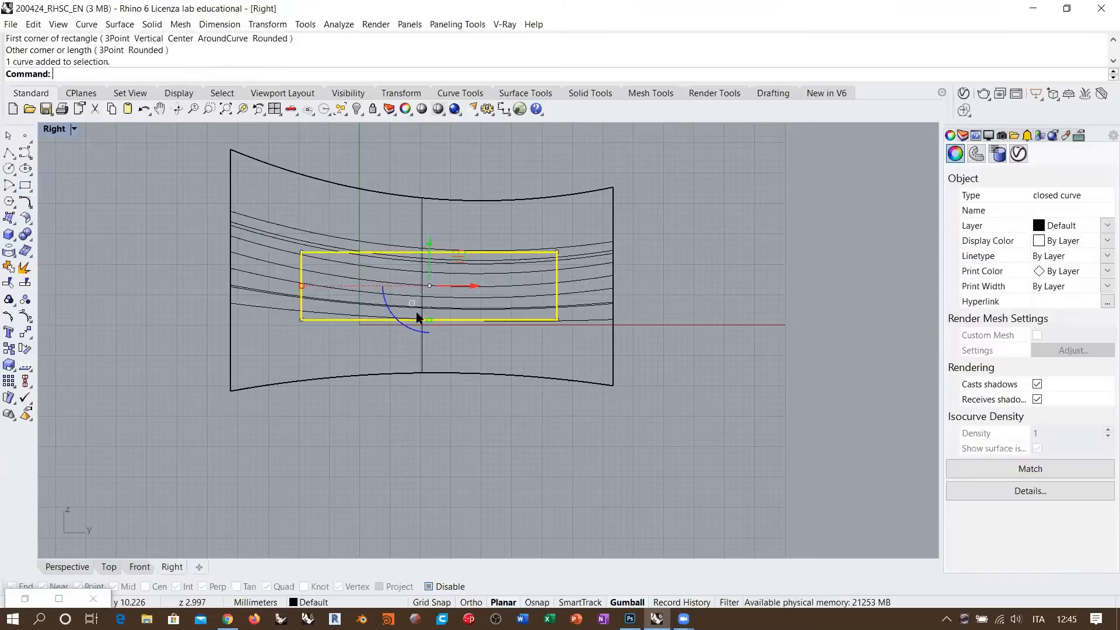
- Rotate the rectangle to a steep diagonal and shift it so its ends extend past the surface's upper and lower edges
left_click_drag(402, 326, 467, 363)
left_click_drag(416, 252, 378, 262)
left_click(349, 241)
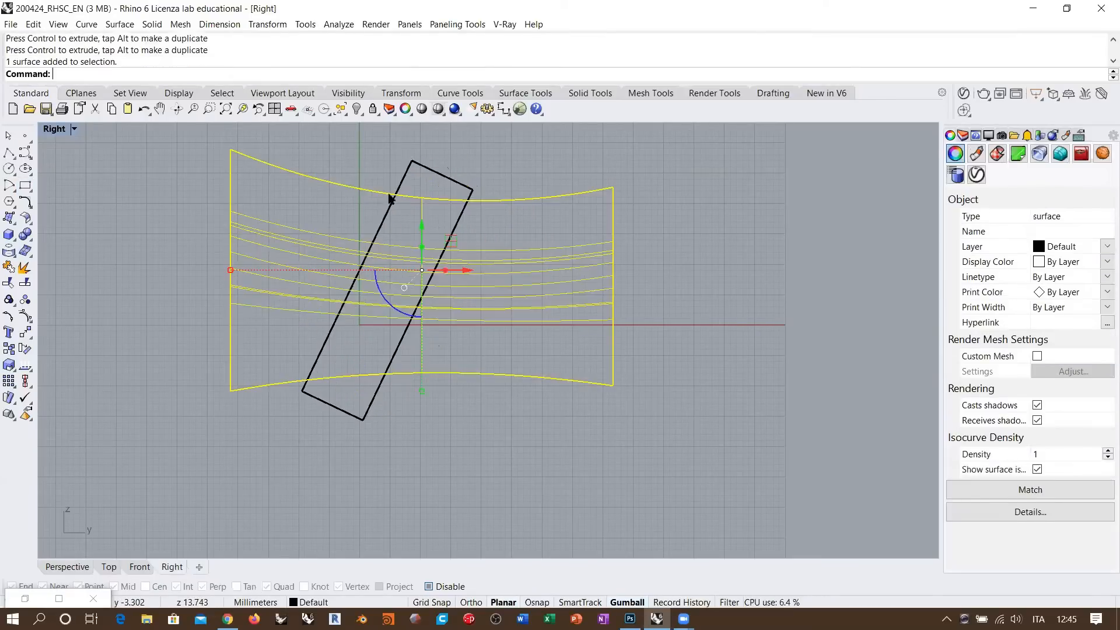
left_click(402, 188)
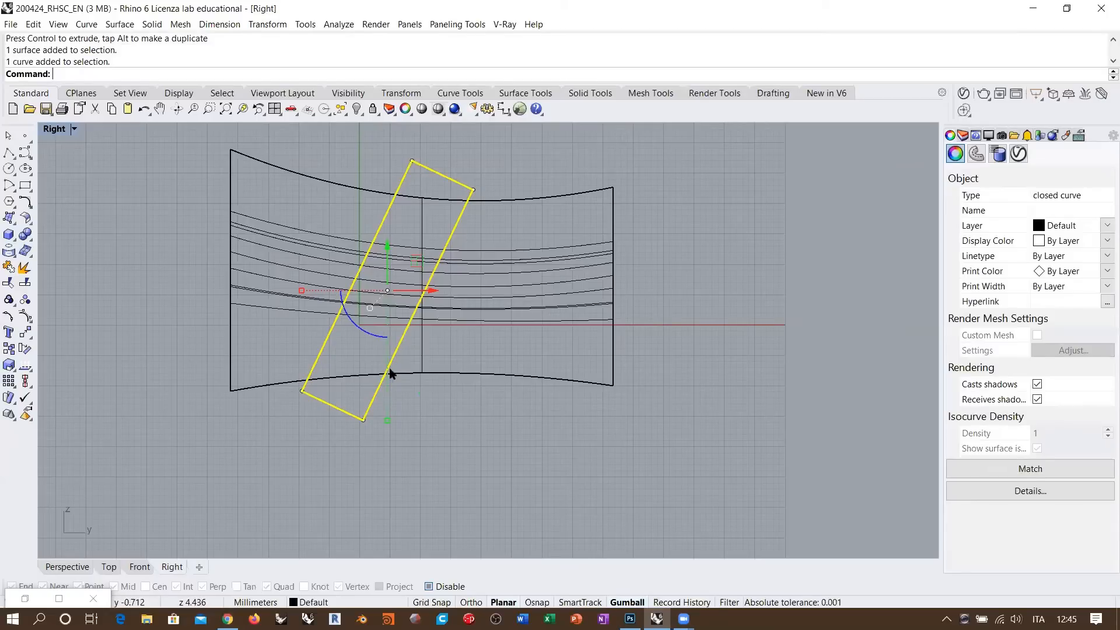
left_click(450, 416)
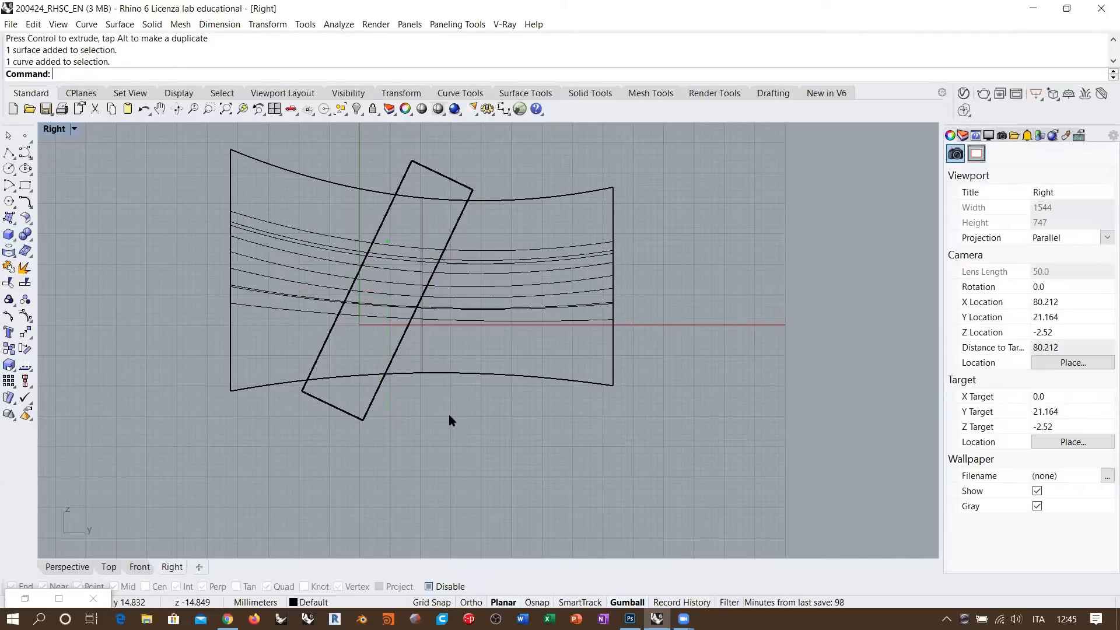
- Examine the lofted surface's isocurves against the tilted rectangle from several angles in the Perspective view
left_click(87, 566)
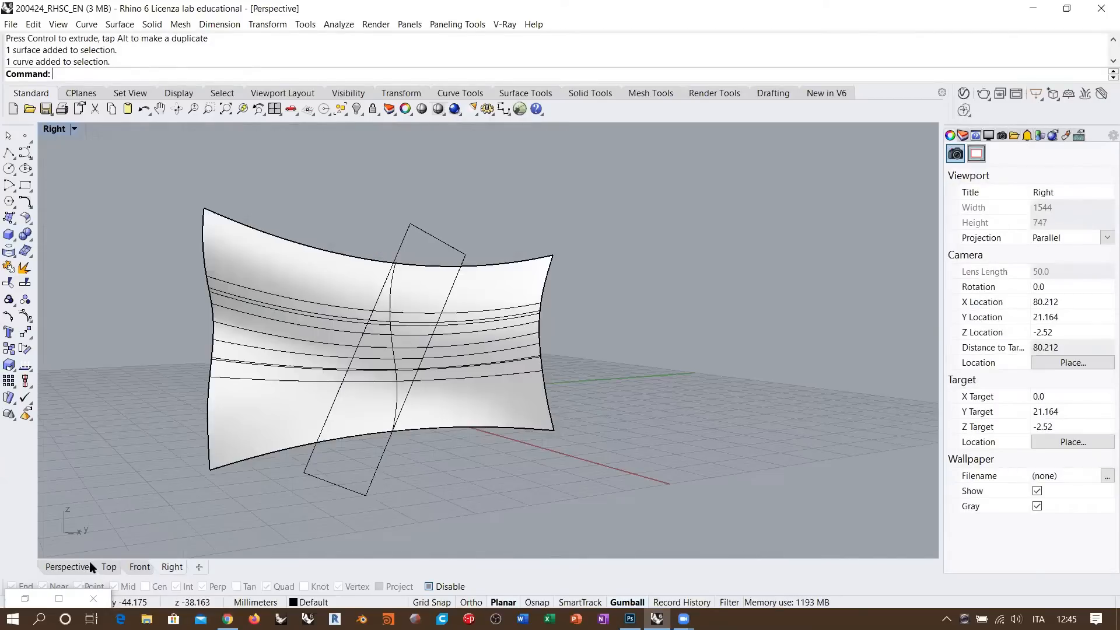
mouse_move(442, 372)
right_mouse_down()
mouse_move(550, 389)
mouse_move(388, 395)
right_mouse_up()
right_click_drag(461, 370, 388, 413)
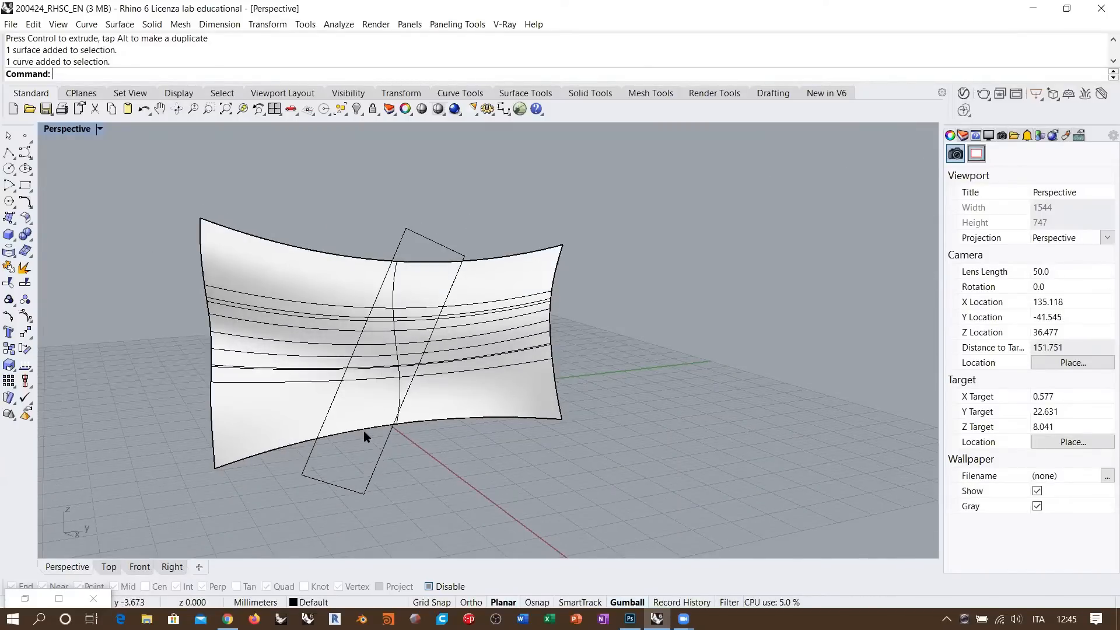
right_click_drag(368, 438, 420, 268)
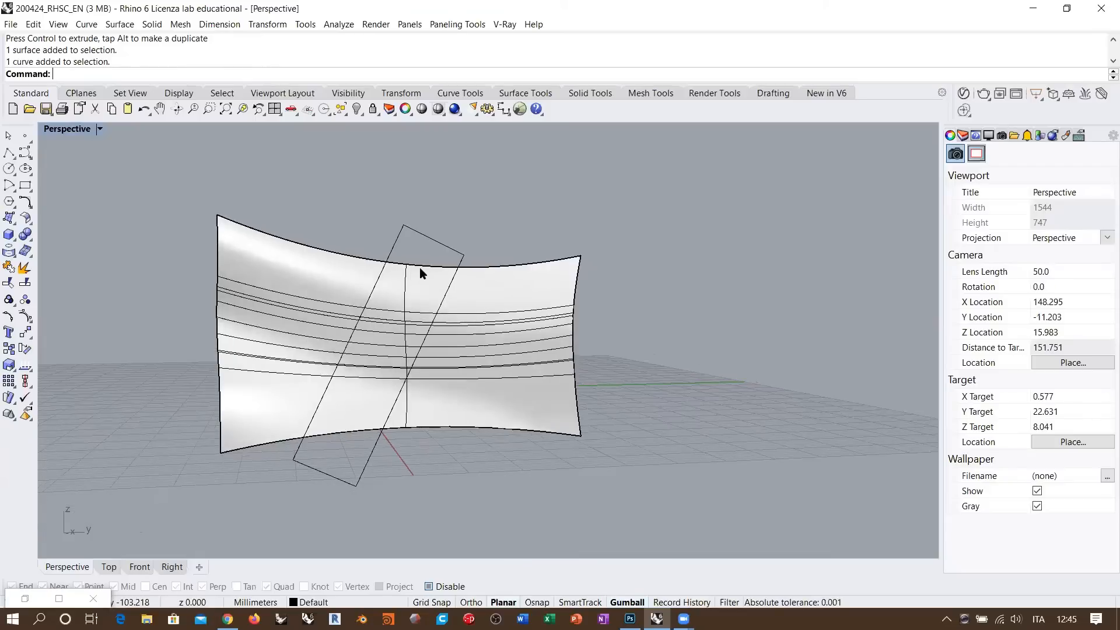
left_click(307, 330)
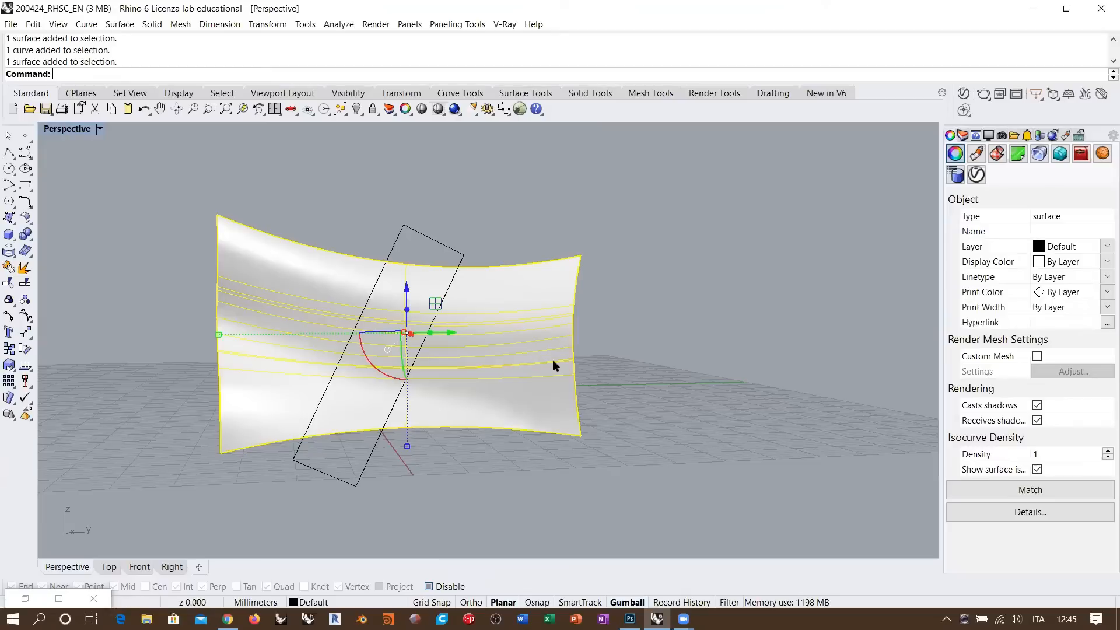
key("Escape")
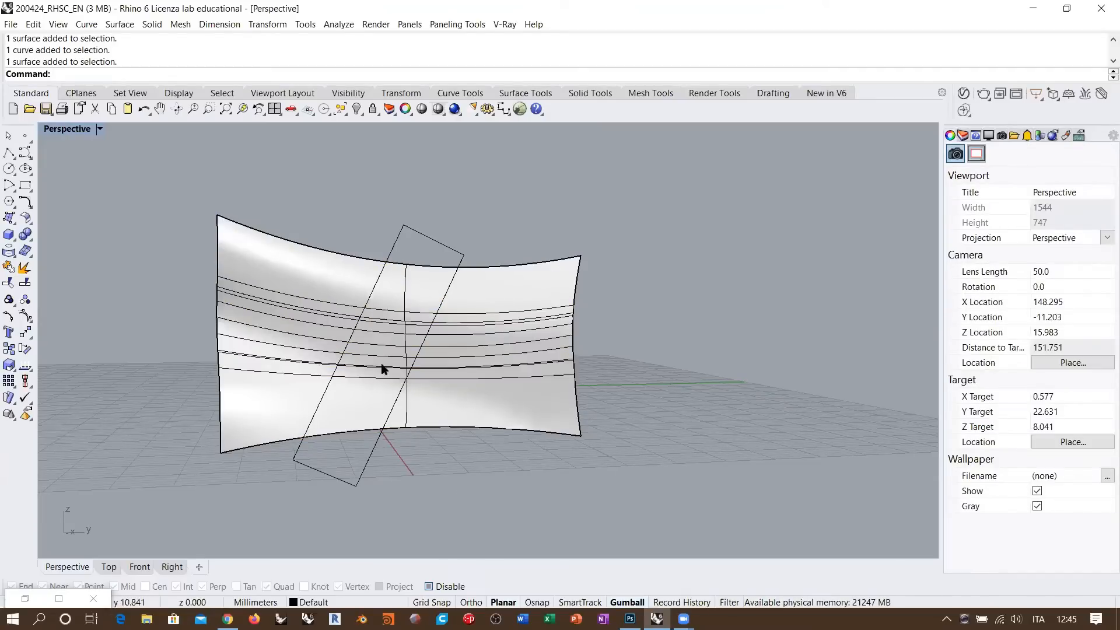
right_click_drag(382, 367, 367, 350)
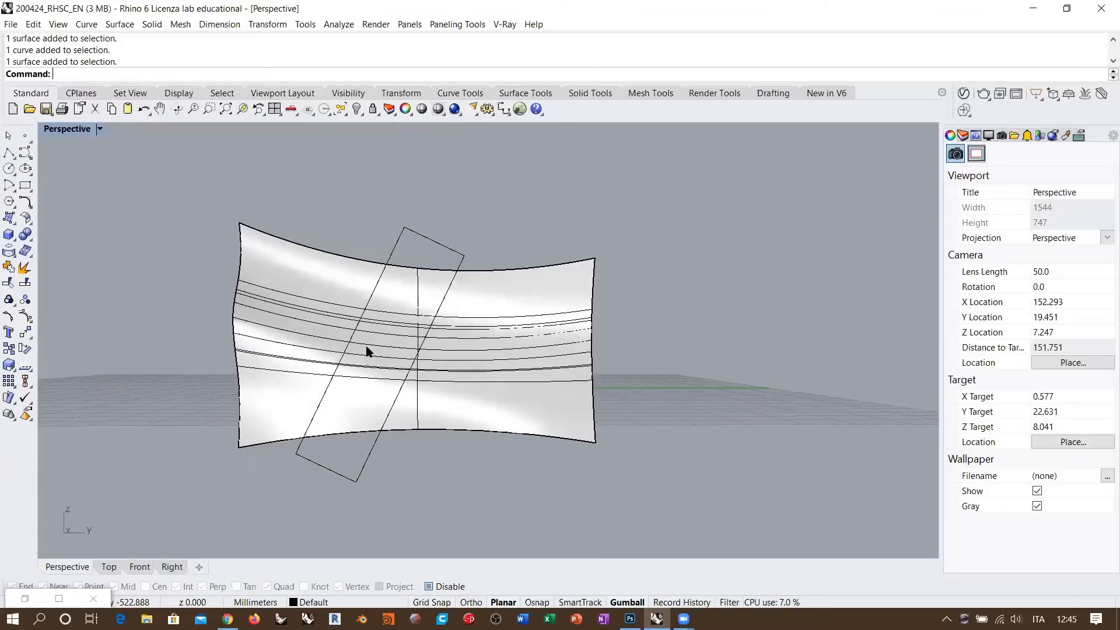
right_click_drag(455, 452, 492, 390)
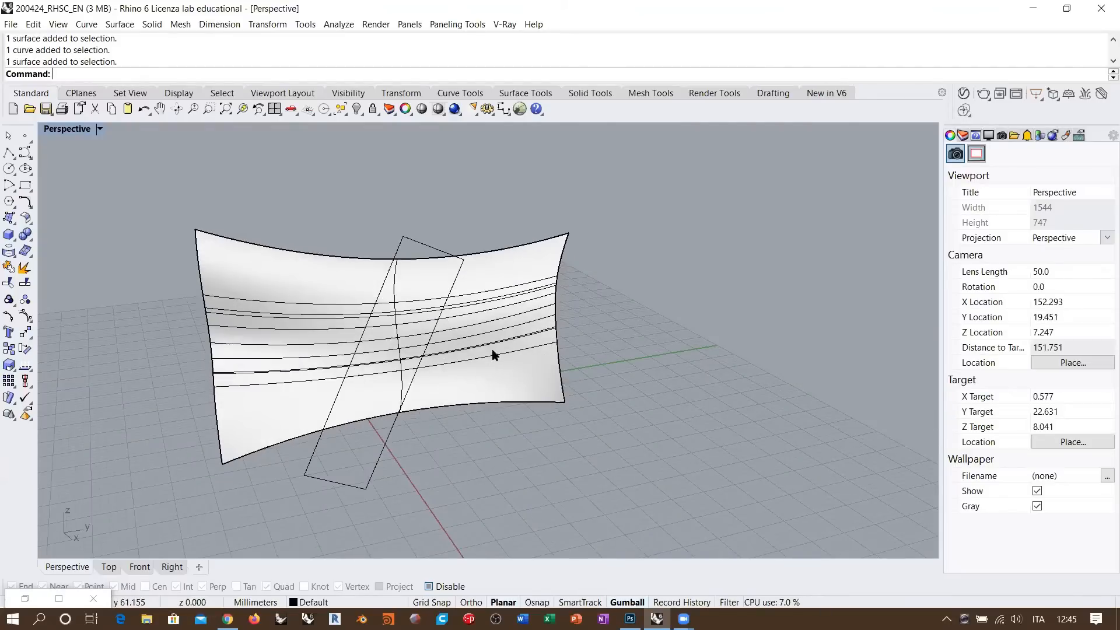
- Project the tilted rectangle onto the lofted surface from the Right view, using the construction plane's Z direction
right_click_drag(498, 353, 566, 354)
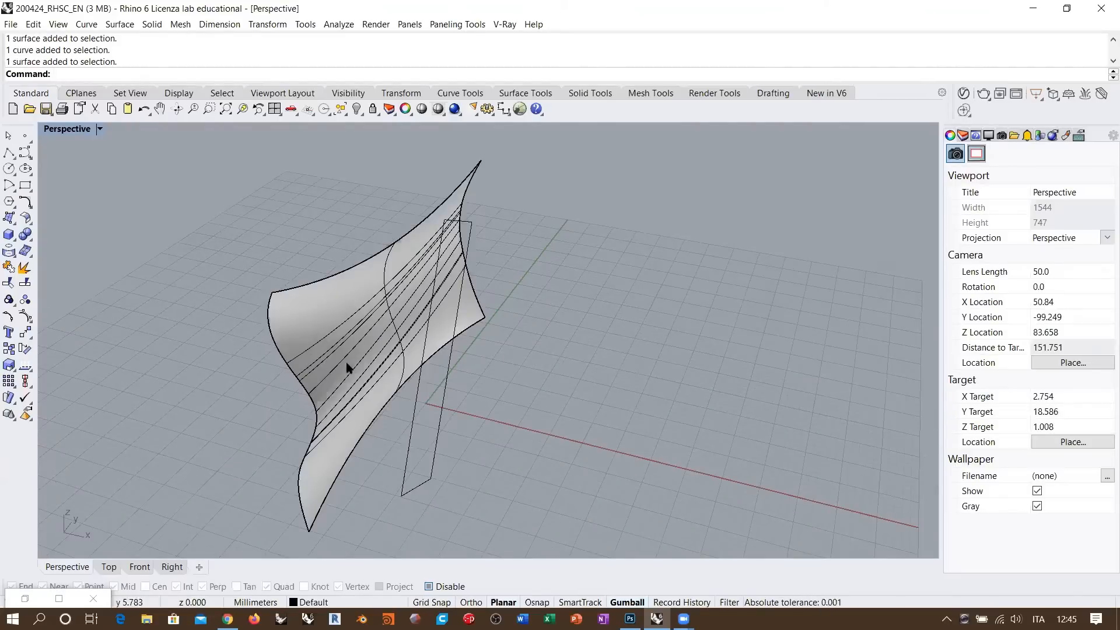
left_click(441, 416)
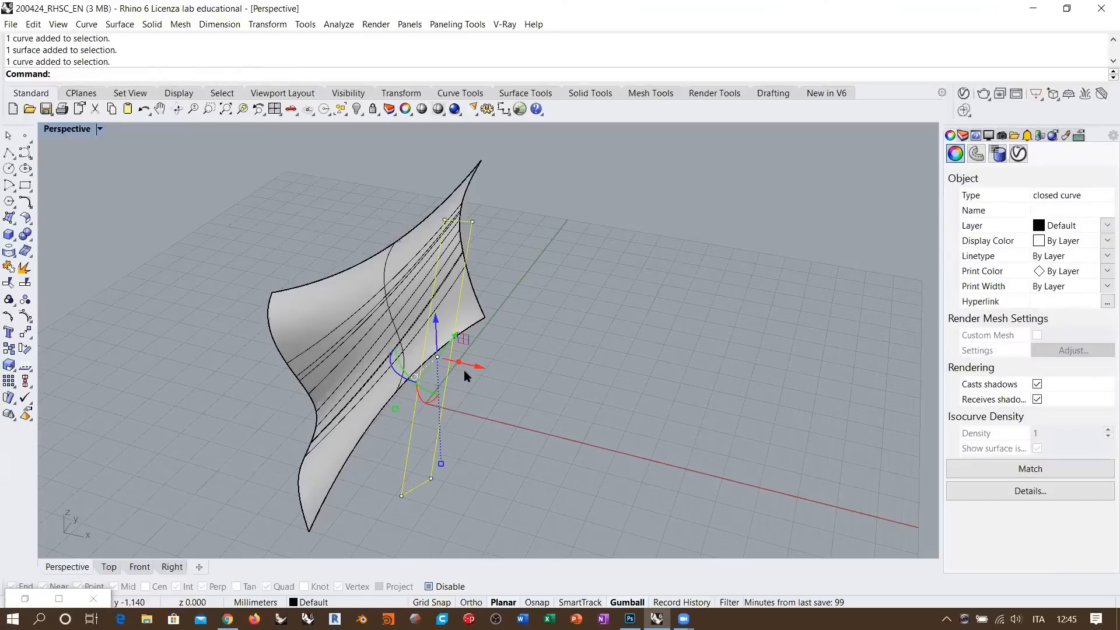
left_click(316, 331)
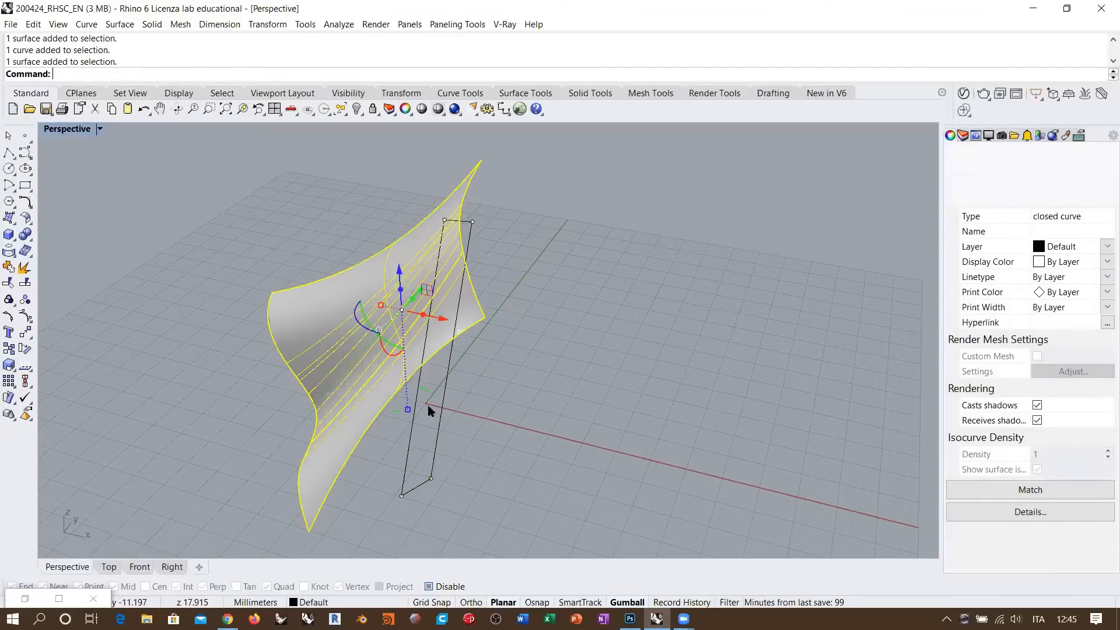
left_click(468, 427)
left_click(172, 566)
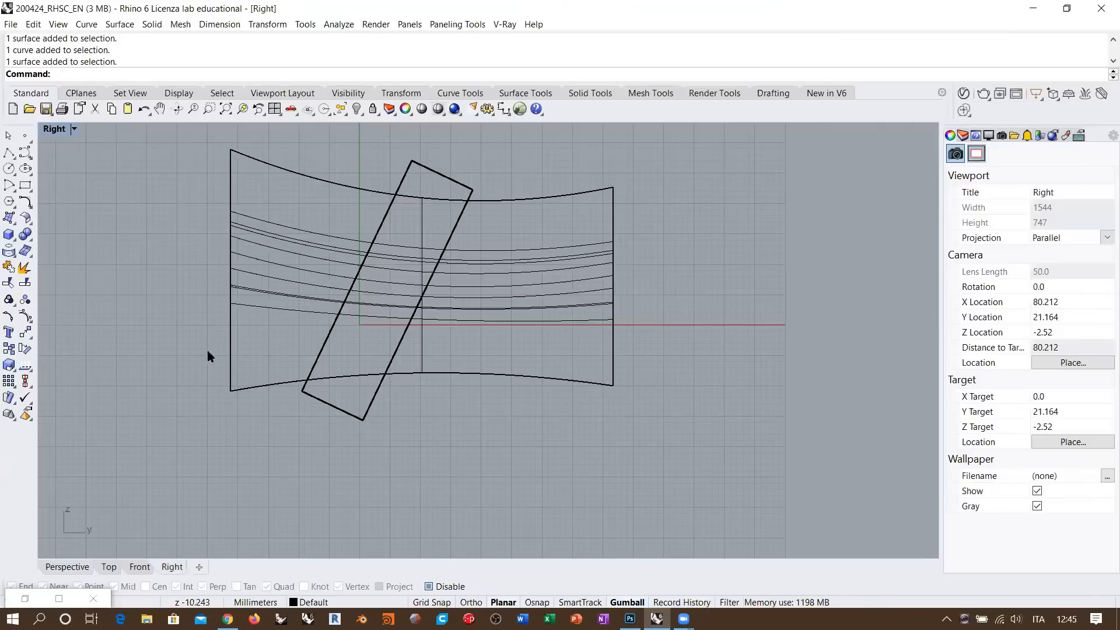
left_click(23, 253)
left_click(410, 165)
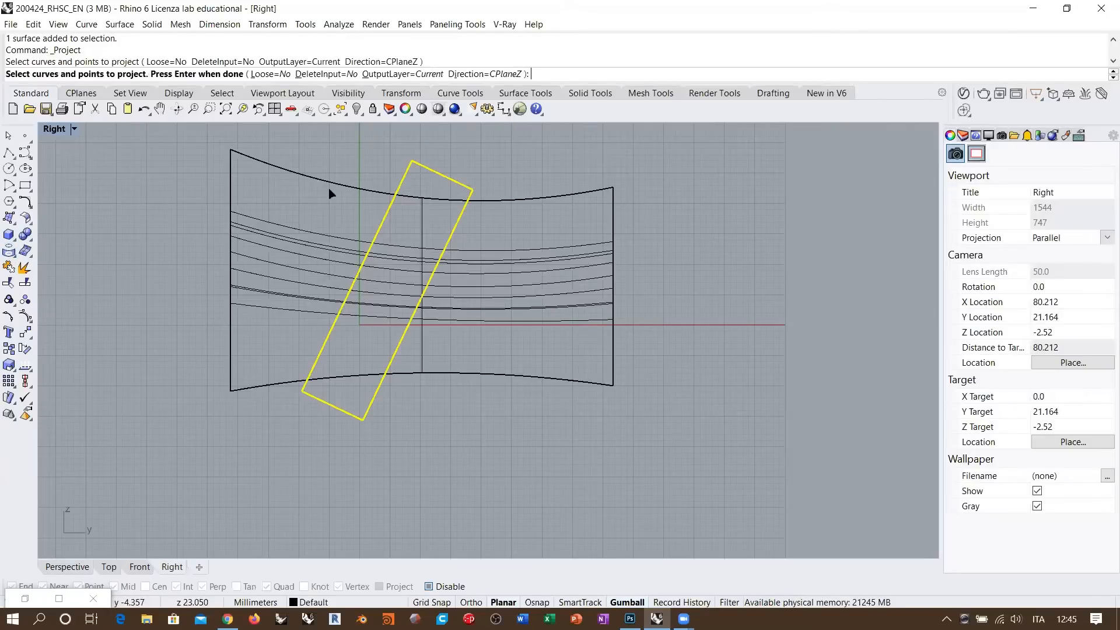
key("Return")
left_click(293, 297)
key("Return")
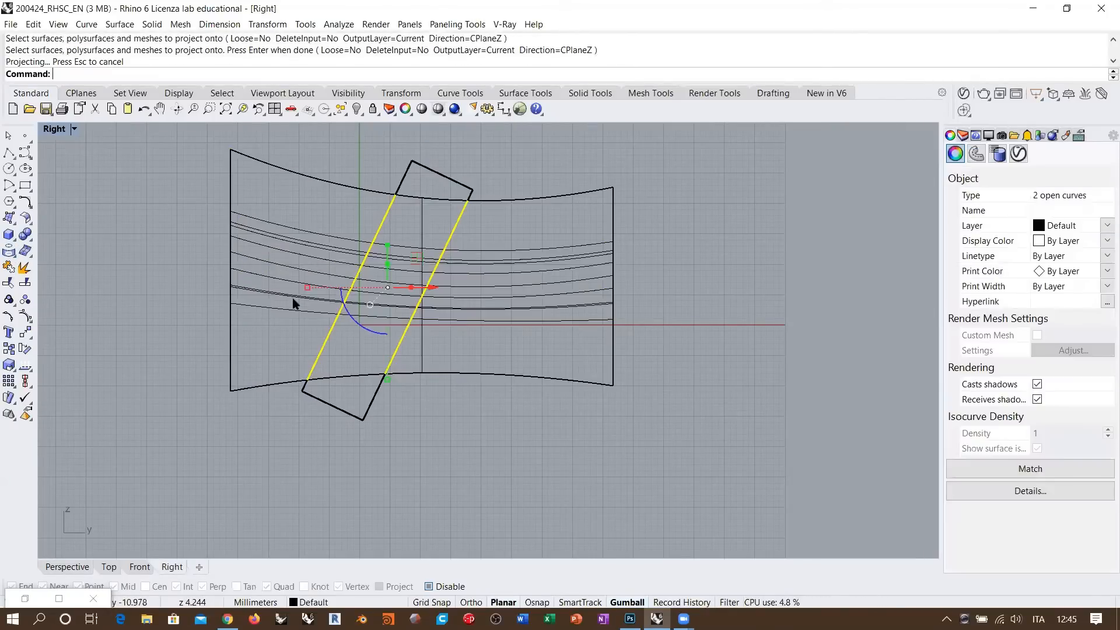
- Examine how the projected rectangle edges follow the lofted surface, comparing the Perspective, Front and Right views
left_click(67, 566)
right_click_drag(327, 303, 356, 268)
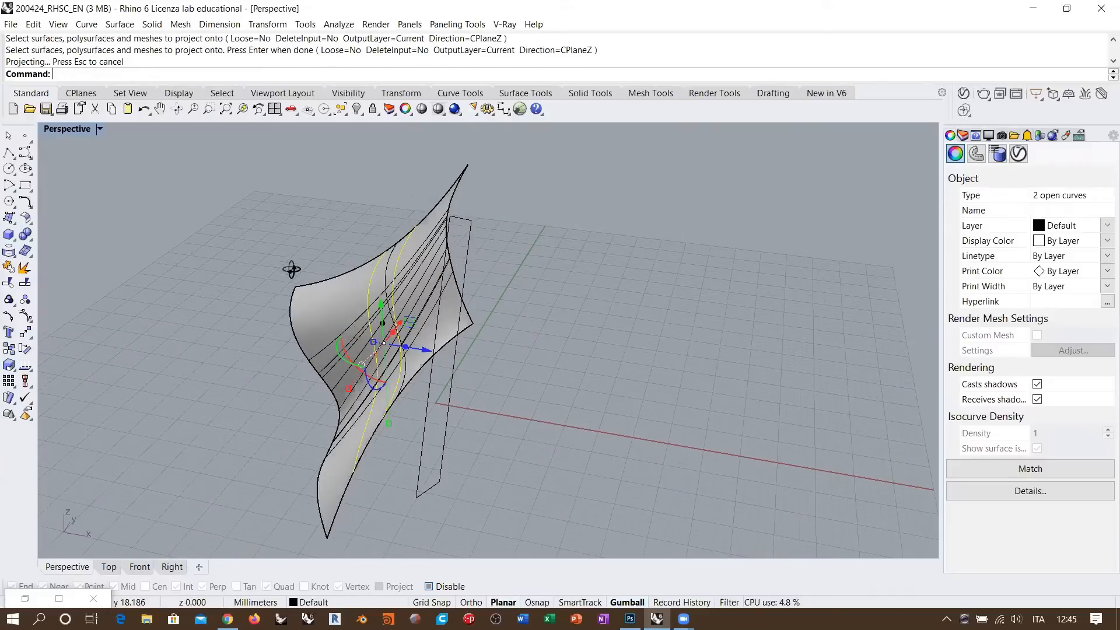
mouse_move(402, 300)
right_mouse_down()
mouse_move(406, 346)
mouse_move(463, 345)
mouse_move(397, 317)
right_mouse_up()
key("Escape")
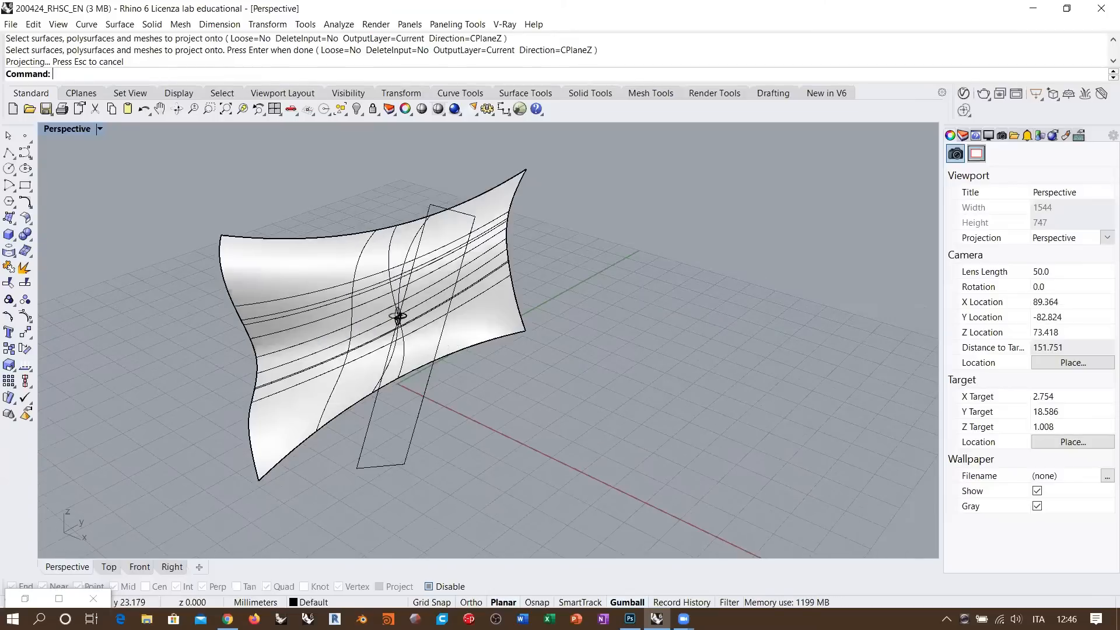
left_click(138, 568)
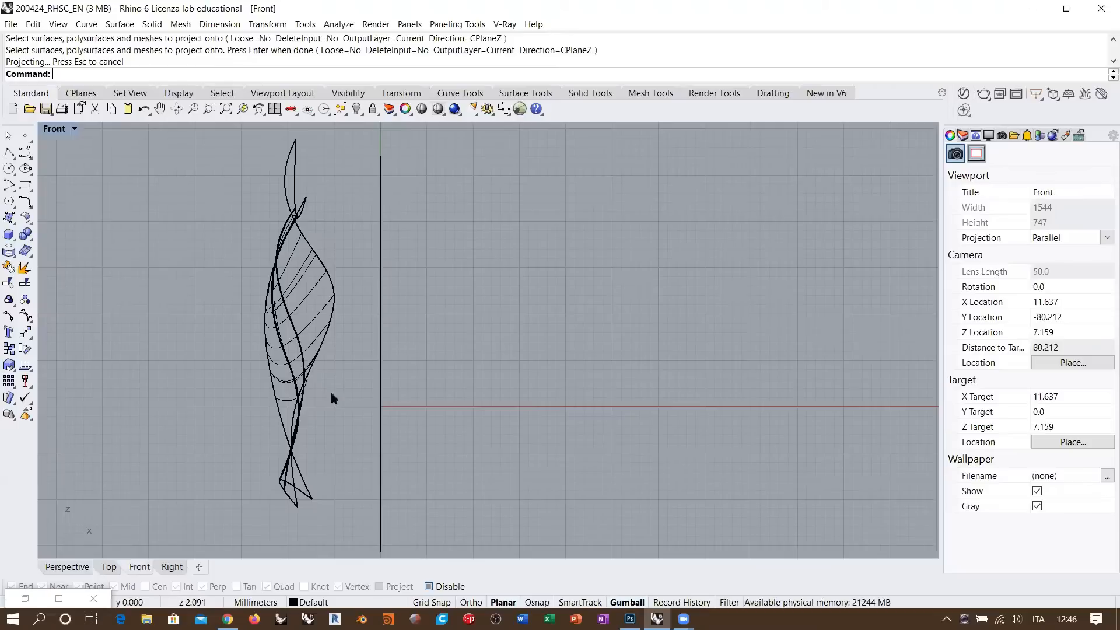
left_click(171, 568)
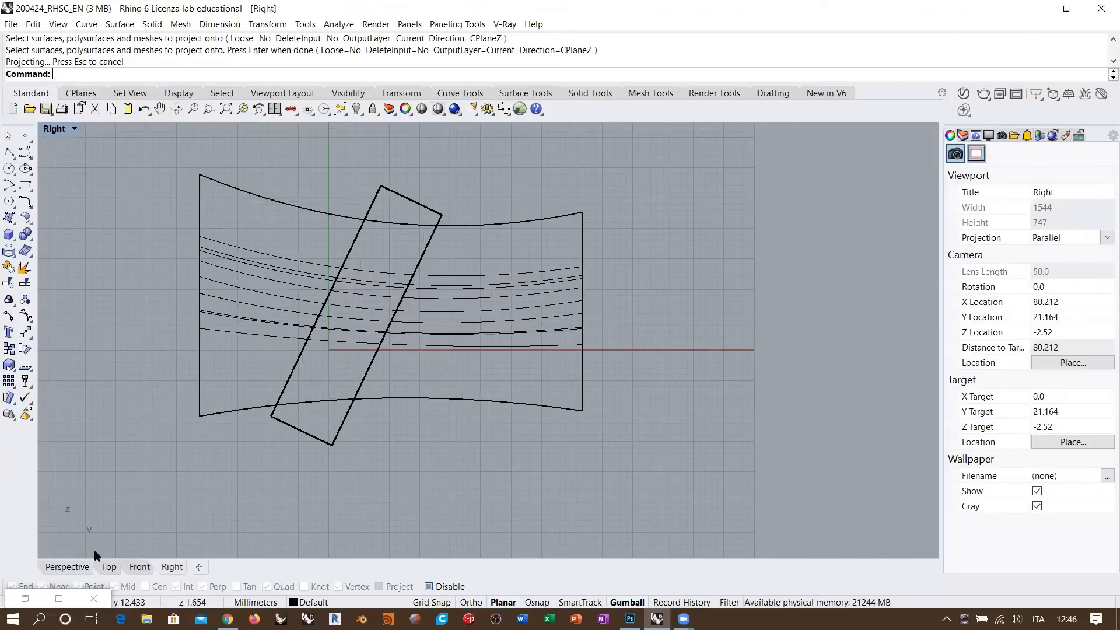
left_click(79, 567)
right_click_drag(475, 306, 552, 303)
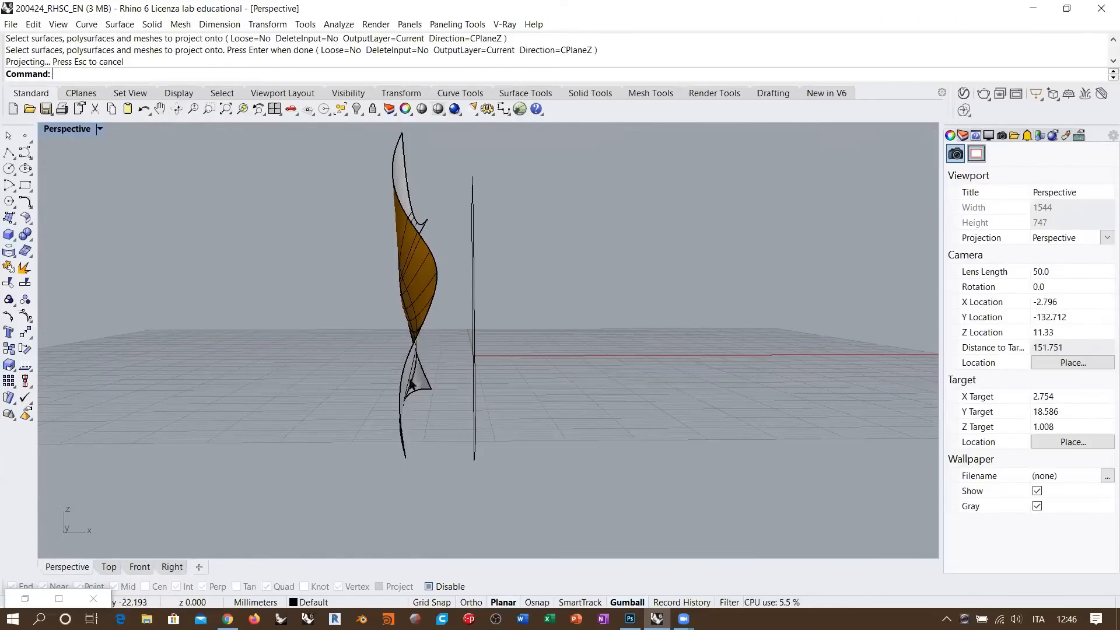
right_click_drag(412, 384, 399, 292)
right_click_drag(560, 322, 465, 313)
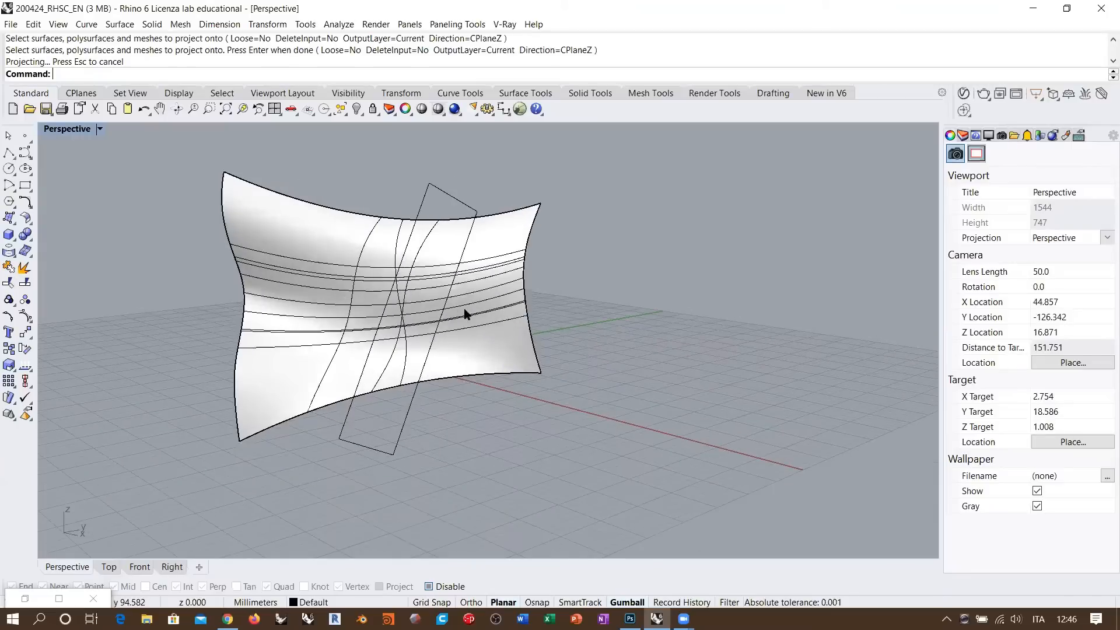
- Create the text "Rhino" as 5 mm high curves and place it below the lofted surface in the Right view
left_click(172, 567)
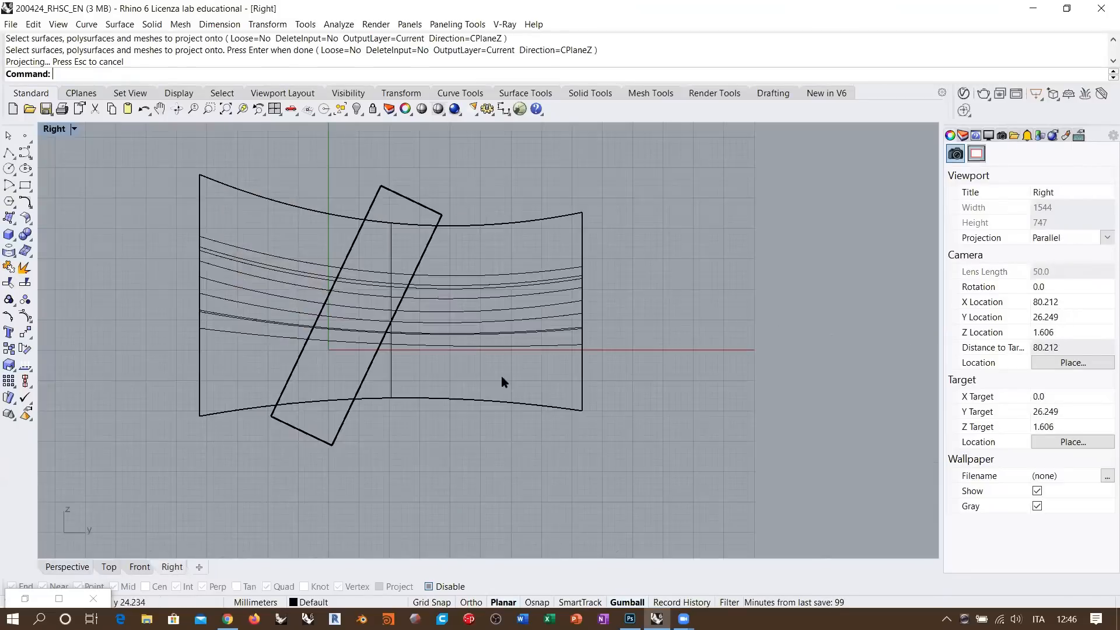
right_click_drag(479, 367, 447, 366)
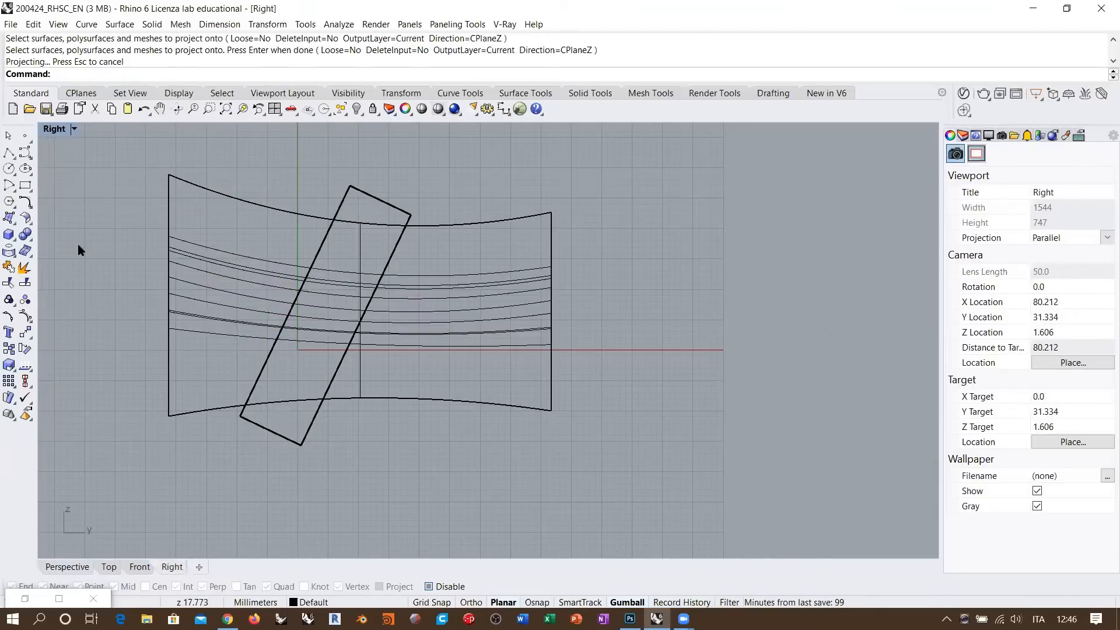
left_click(9, 333)
left_click(481, 505)
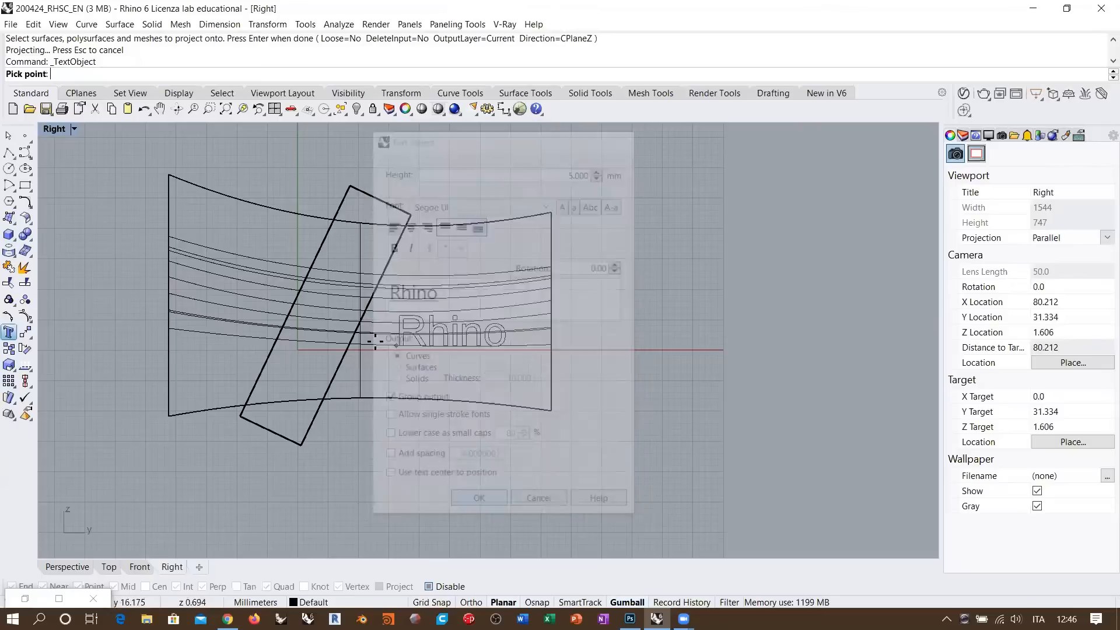
left_click(367, 455)
left_click(411, 454)
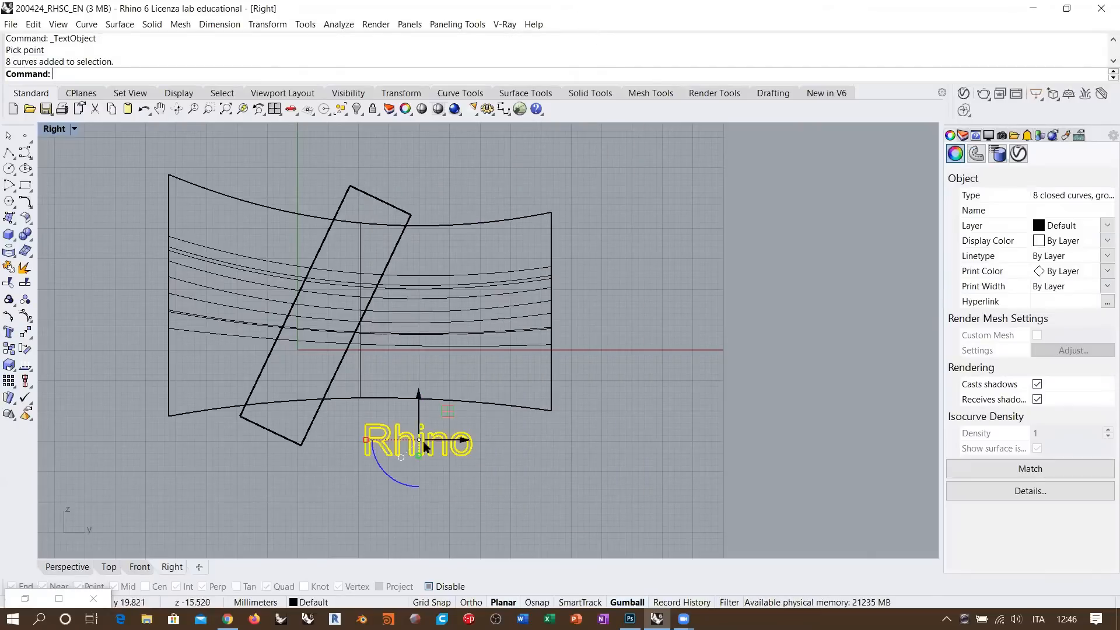
- Move the text curves into the tilted rectangle, rotate them along its length and enlarge them to fill it
left_click_drag(412, 454, 367, 282)
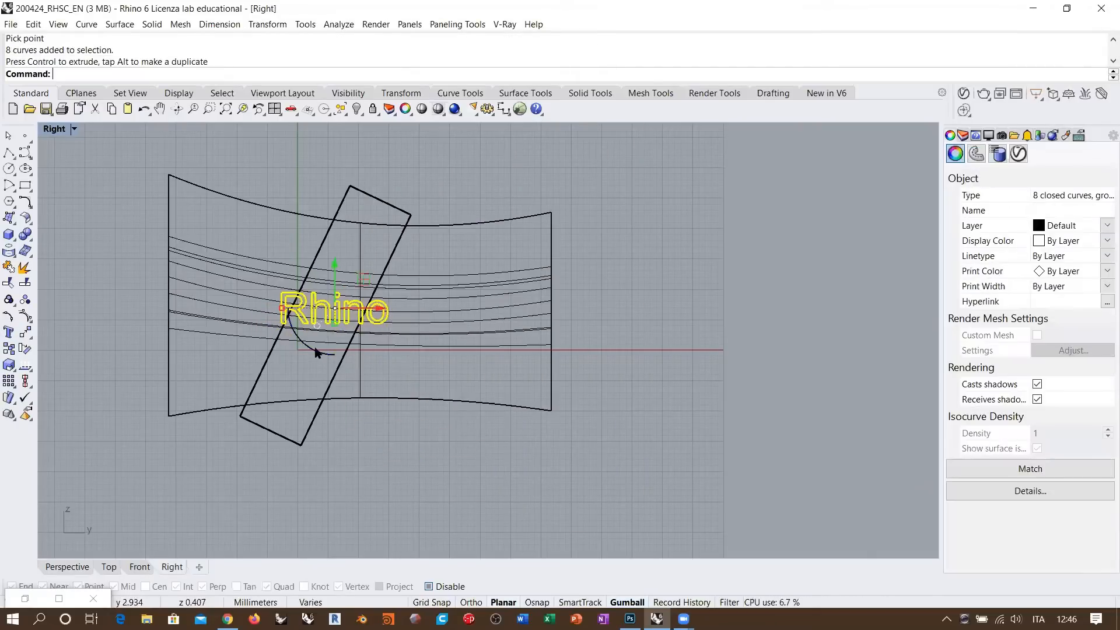
left_click_drag(315, 349, 365, 353)
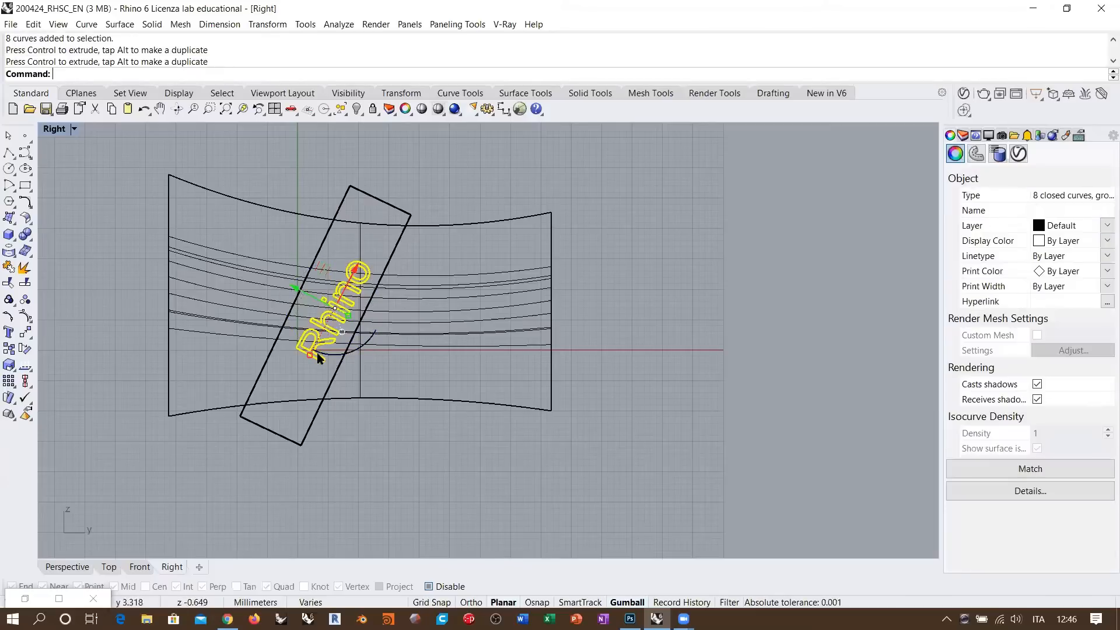
left_click_drag(310, 355, 297, 382)
left_click_drag(326, 280, 325, 274)
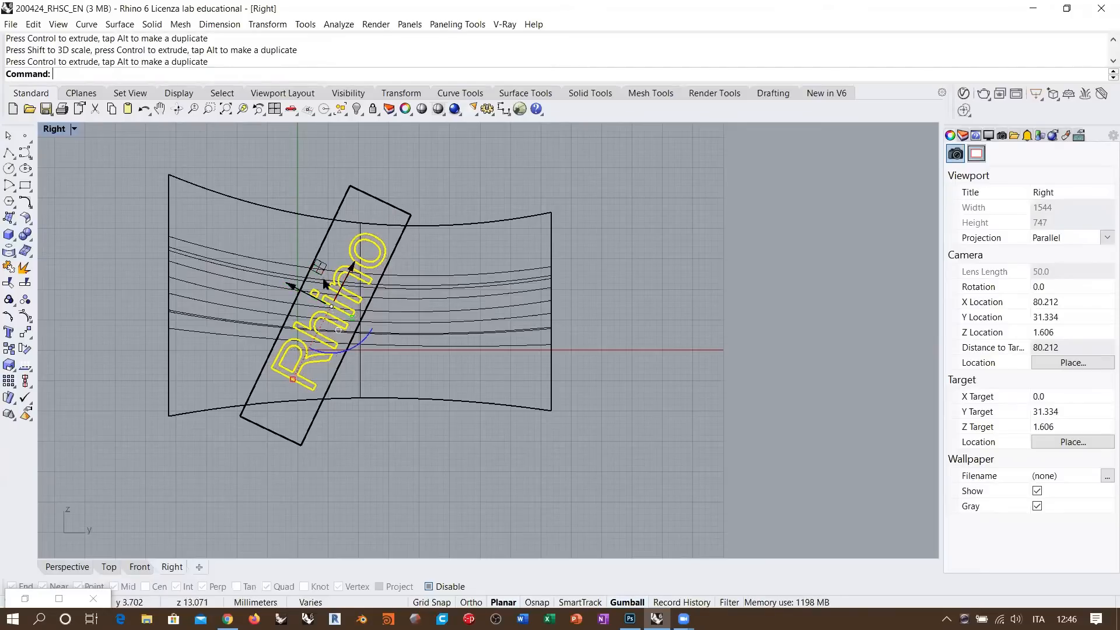
- Project the rotated "Rhino" text curves onto the lofted surface from the Right view
left_click(9, 266)
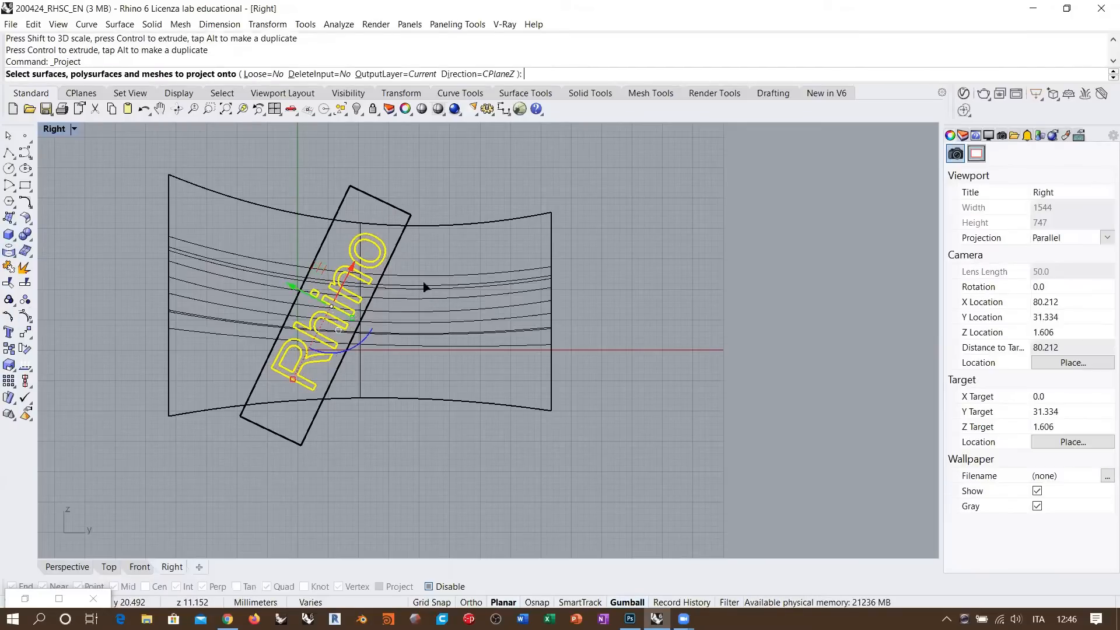
left_click(435, 301)
key("Return")
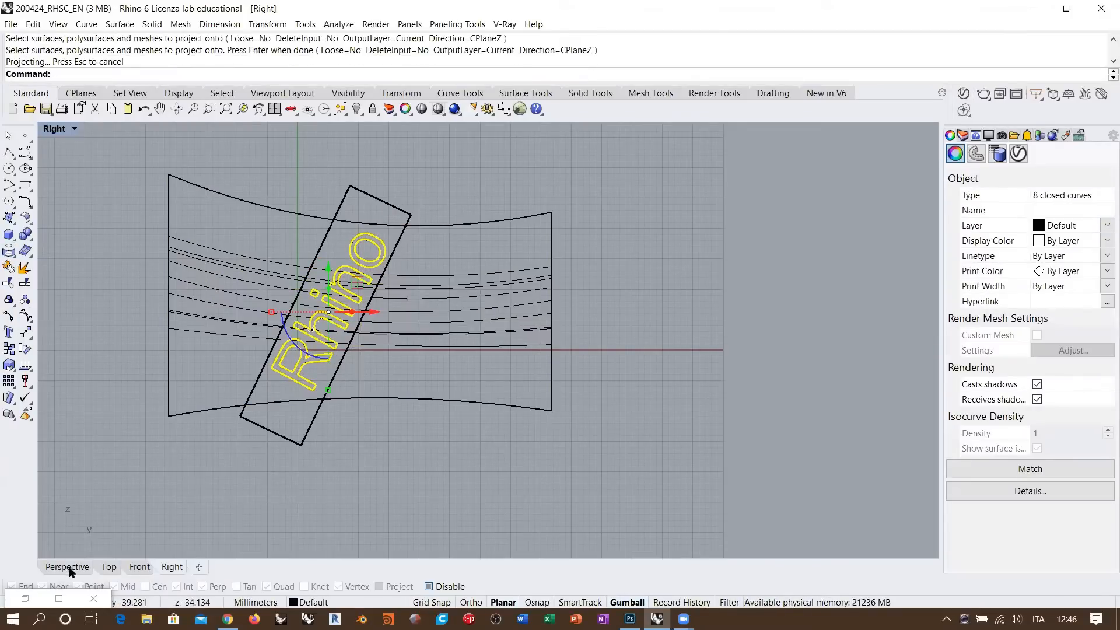
- Examine how the projected text distorts on the curved surface from several angles in the Perspective view
left_click(67, 566)
right_click_drag(330, 333, 398, 327)
right_click_drag(244, 316, 552, 308)
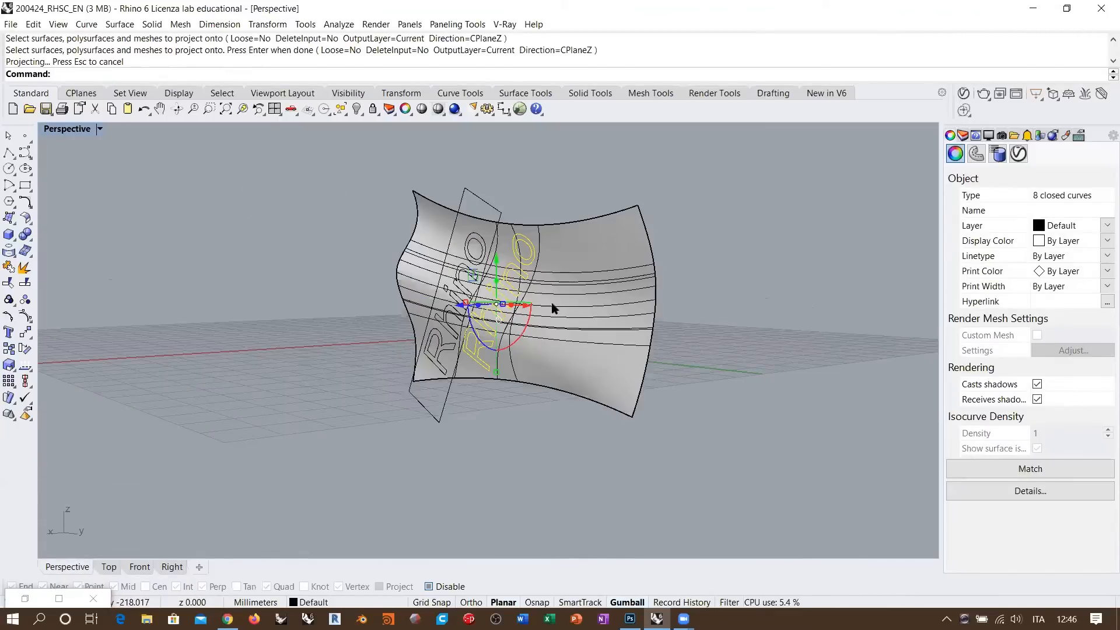
scroll(467, 303, "up", 5)
scroll(442, 350, "down", 3)
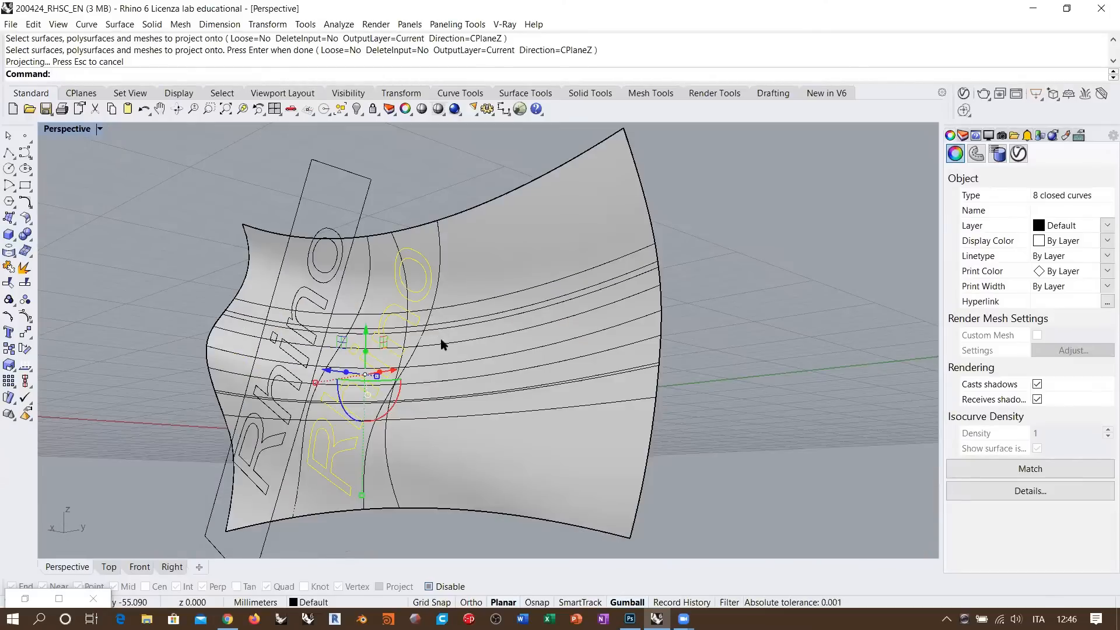
right_click_drag(509, 331, 386, 332)
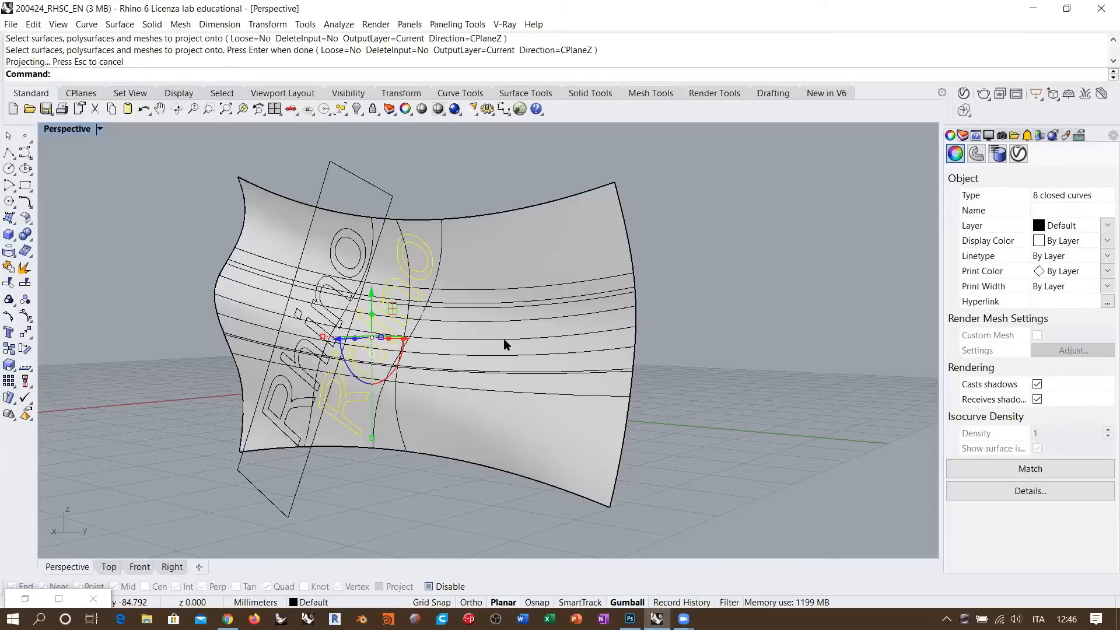
right_click_drag(504, 339, 467, 340)
- Undo the text projection, the text's scaling, rotation and move, and the creation of the text itself
key("ctrl+z")
scroll(522, 344, "down", 6)
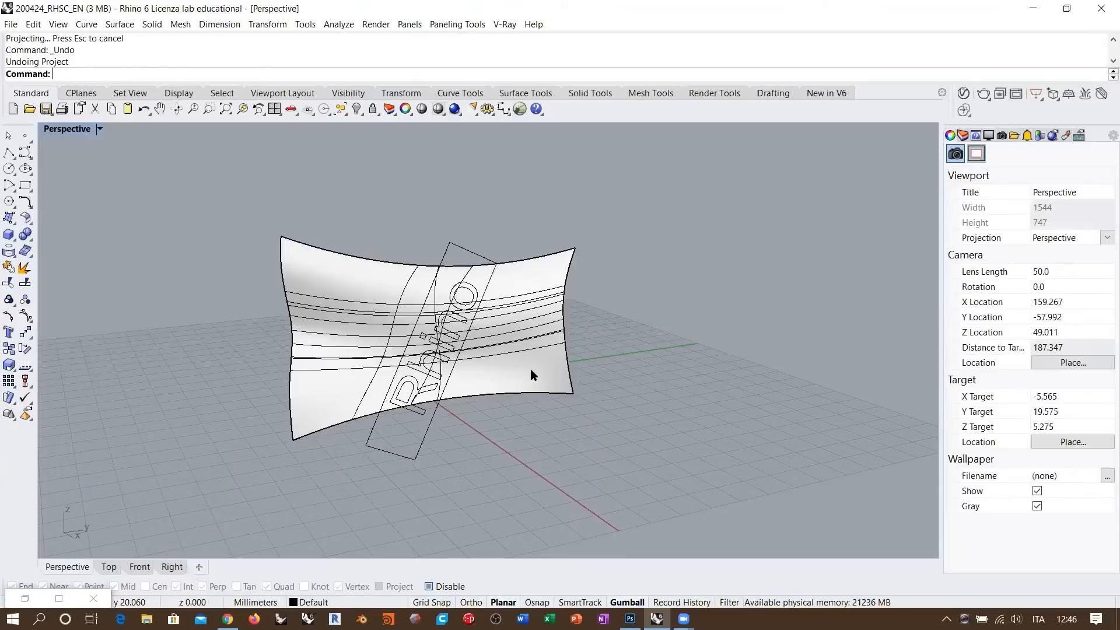
right_click_drag(530, 368, 531, 374)
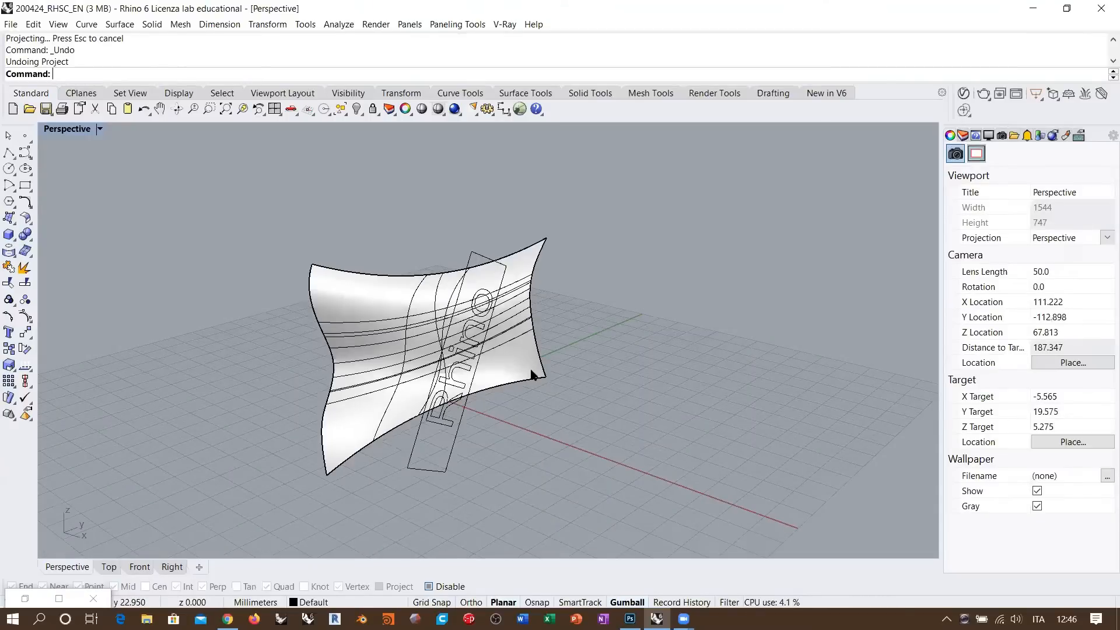
key("ctrl+z")
key("ctrl+z")
key("ctrl+z")
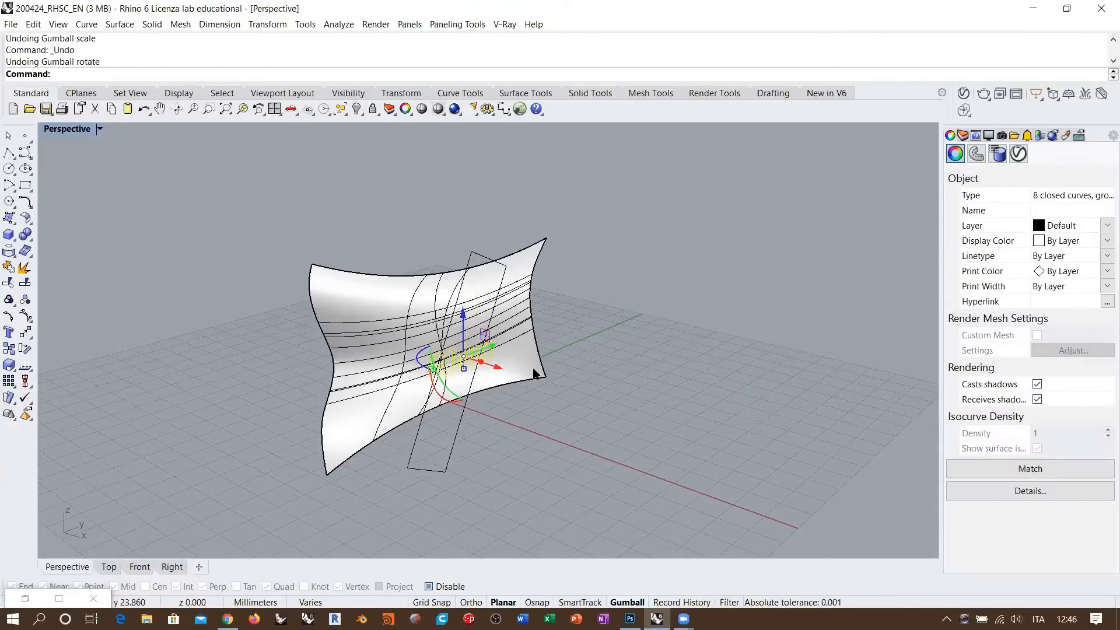
right_click_drag(552, 348, 518, 358)
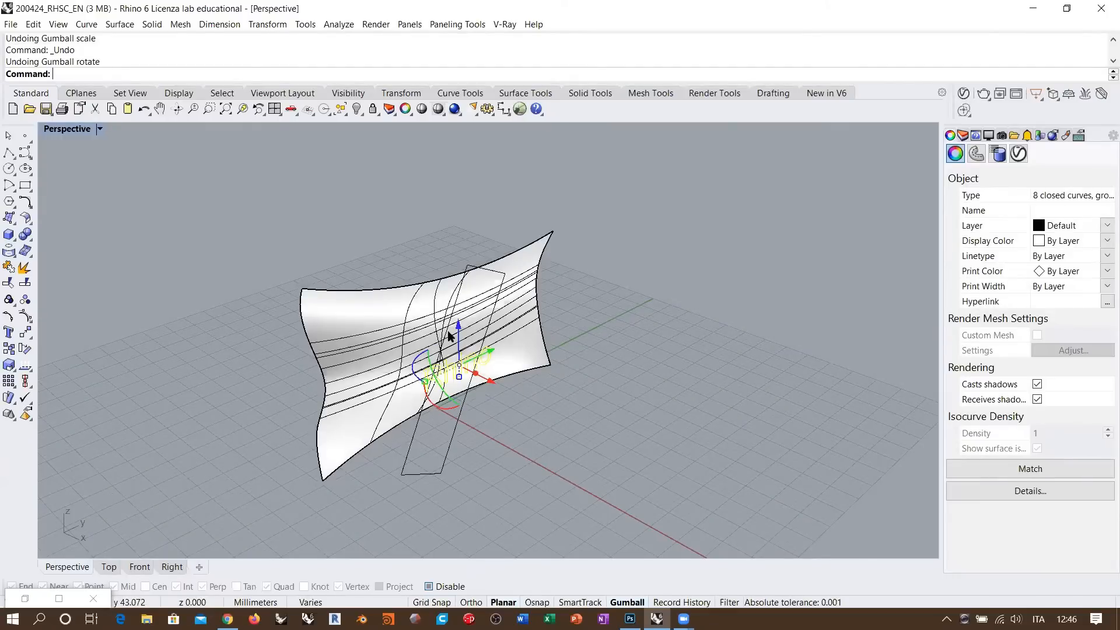
key("ctrl+z")
key("ctrl+z")
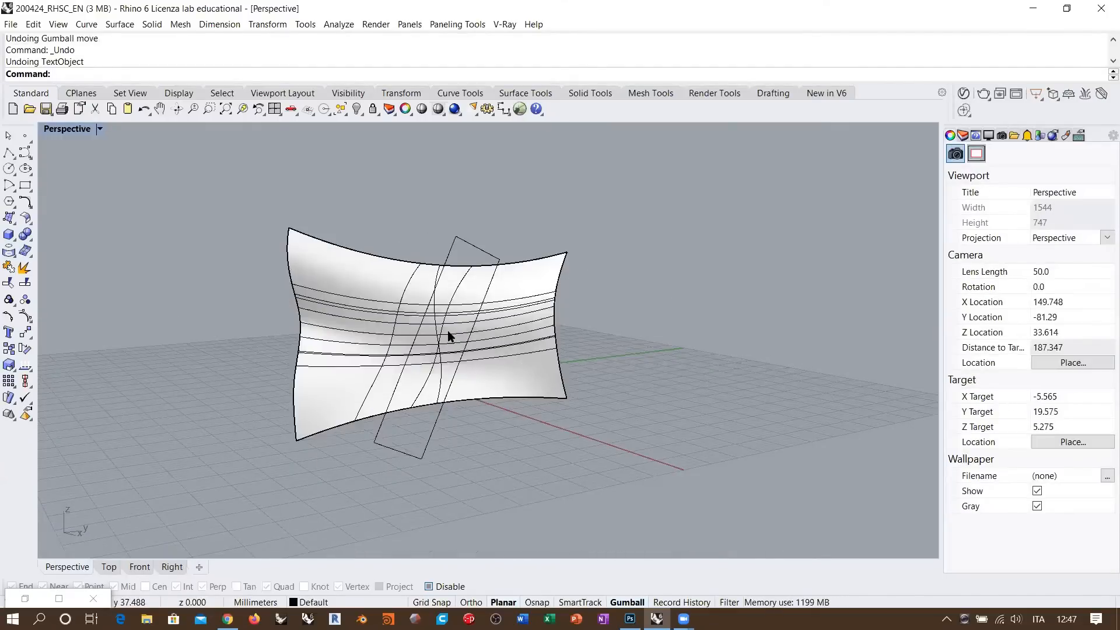
- Select the lofted surface and examine its edges and isocurves from several angles in the Perspective view
right_click_drag(446, 334, 466, 374)
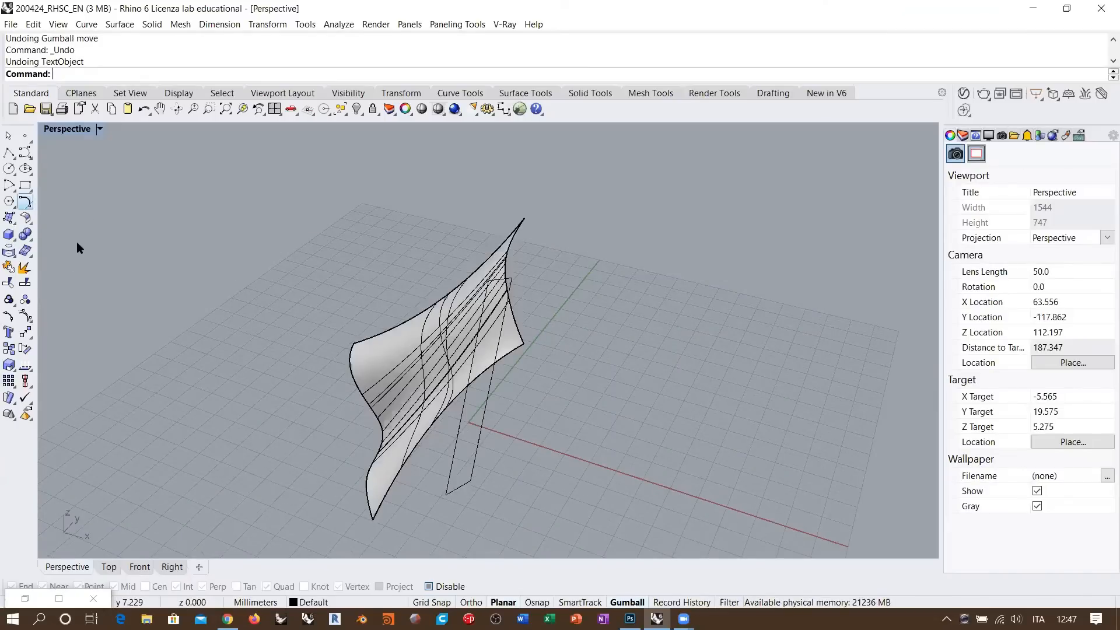
left_click(24, 268)
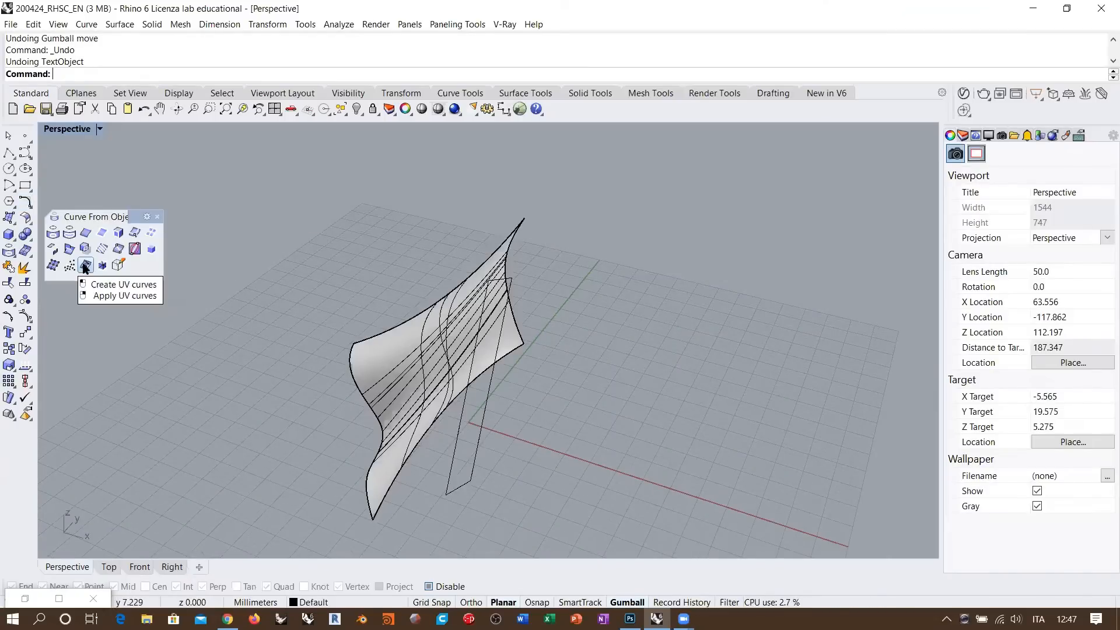
right_click_drag(507, 388, 488, 370)
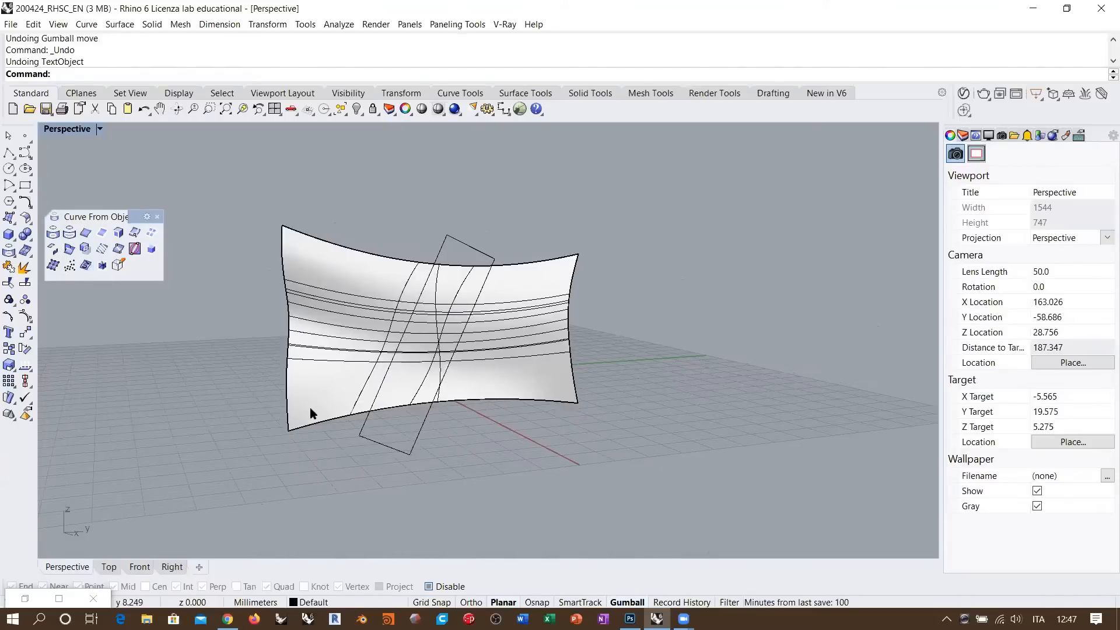
scroll(525, 338, "up", 1)
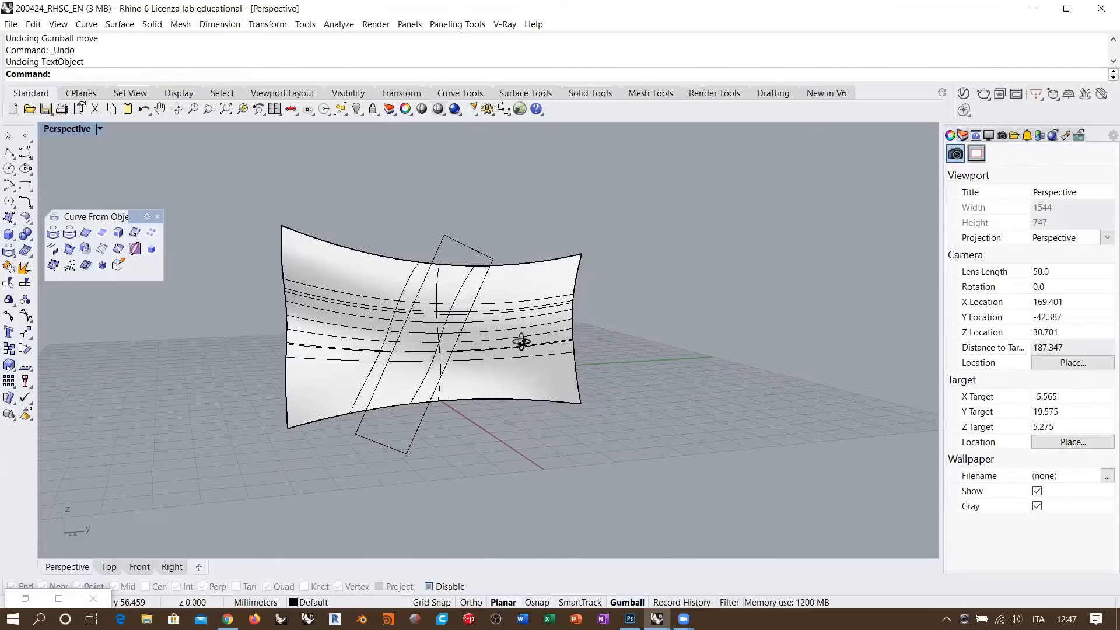
scroll(464, 333, "up", 3)
right_click_drag(460, 327, 458, 324)
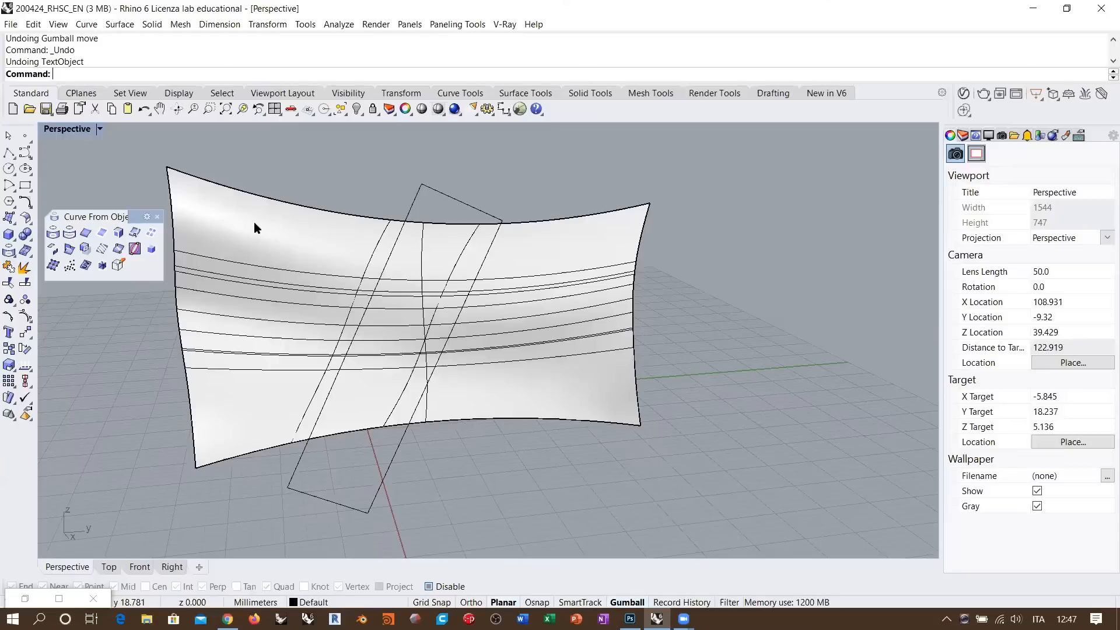
left_click(240, 207)
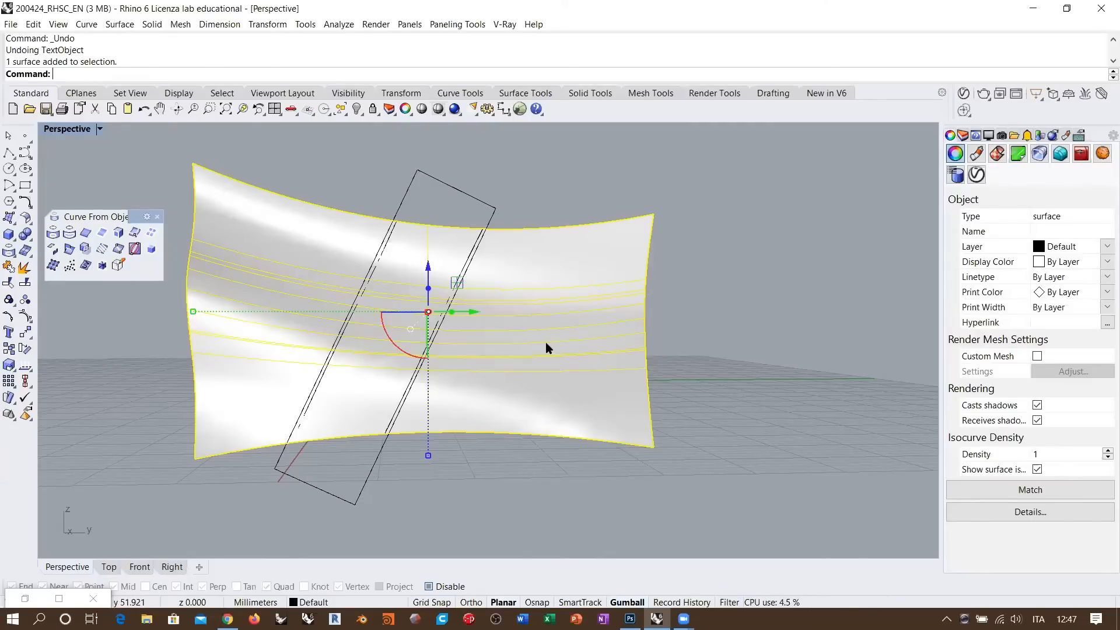
right_click_drag(545, 339, 535, 315)
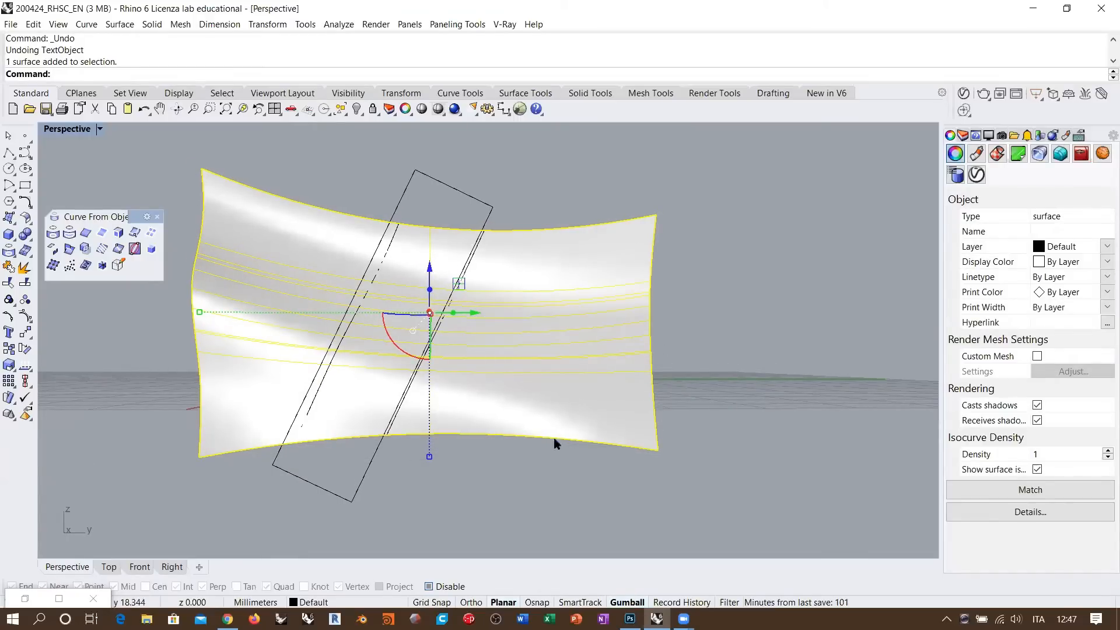
right_click_drag(448, 301, 443, 327)
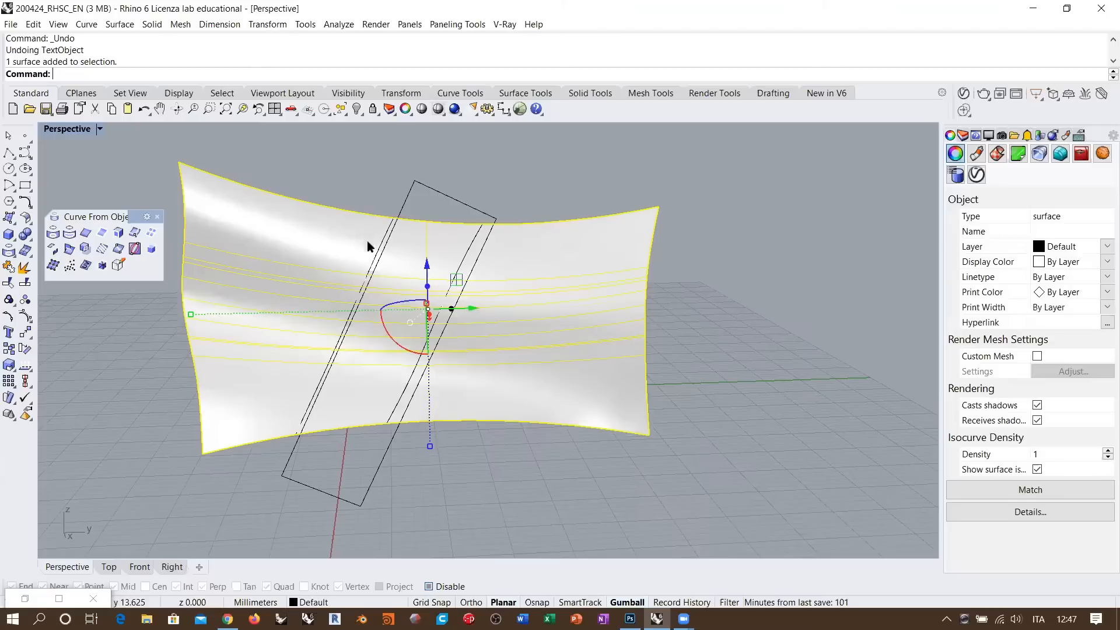
right_click_drag(161, 140, 201, 165)
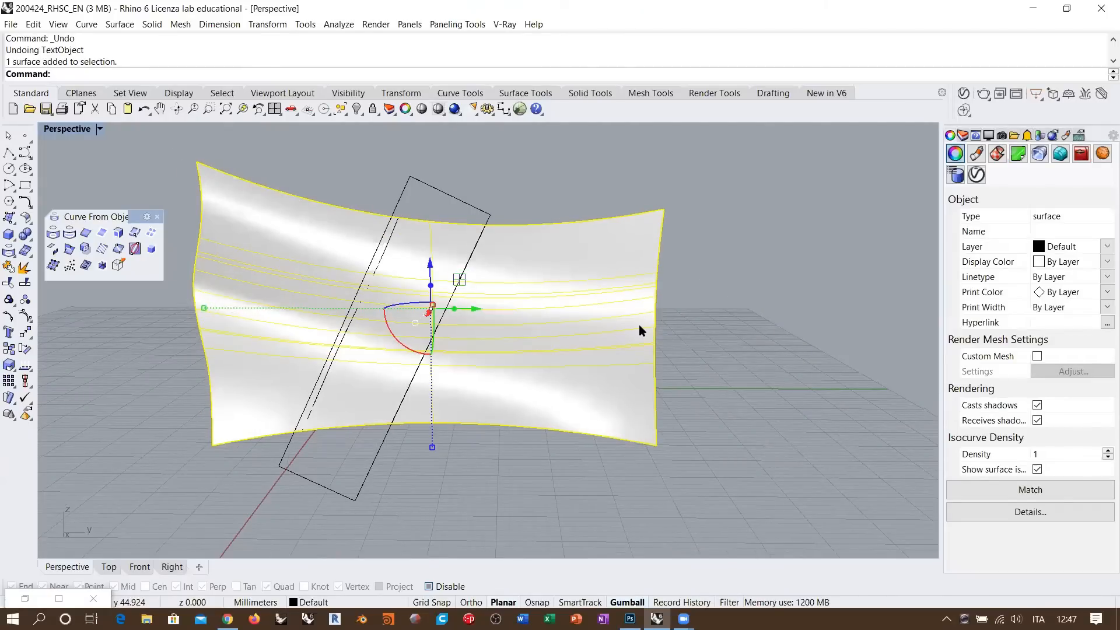
right_click_drag(565, 380, 457, 378)
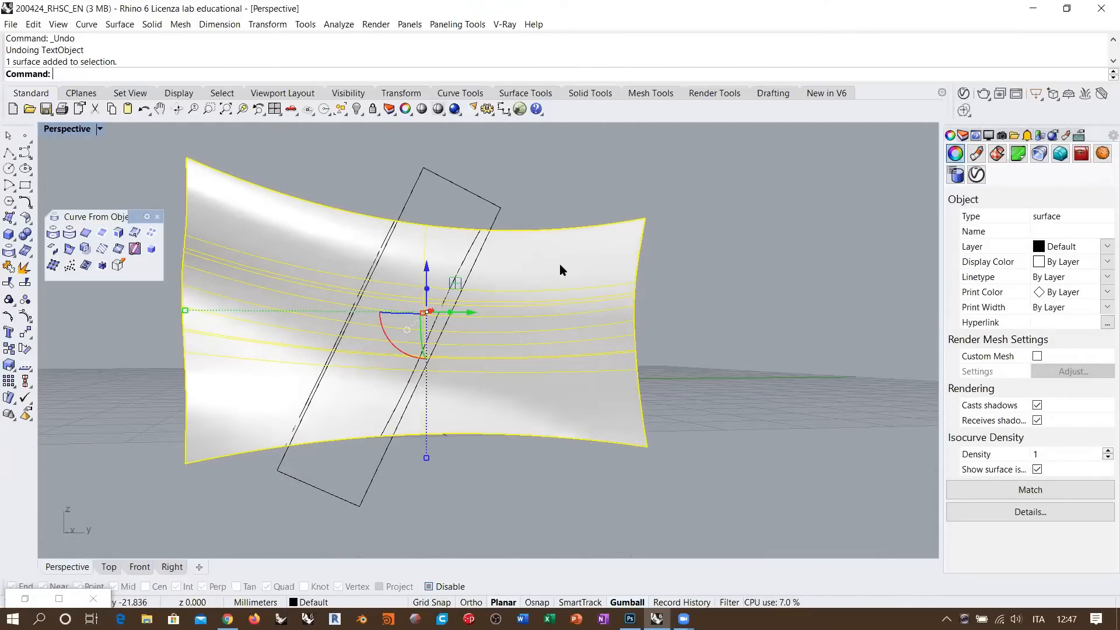
- Read the U and V degree, CV count and domain values in the lofted surface's object details
left_click(1031, 512)
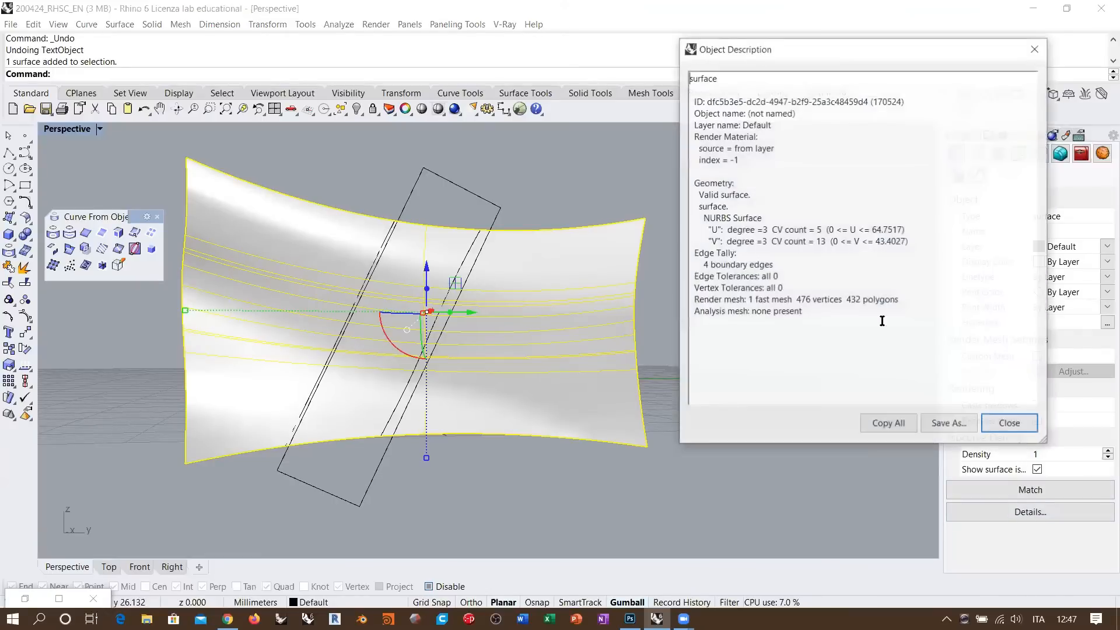
left_click_drag(883, 229, 904, 241)
left_click(877, 240)
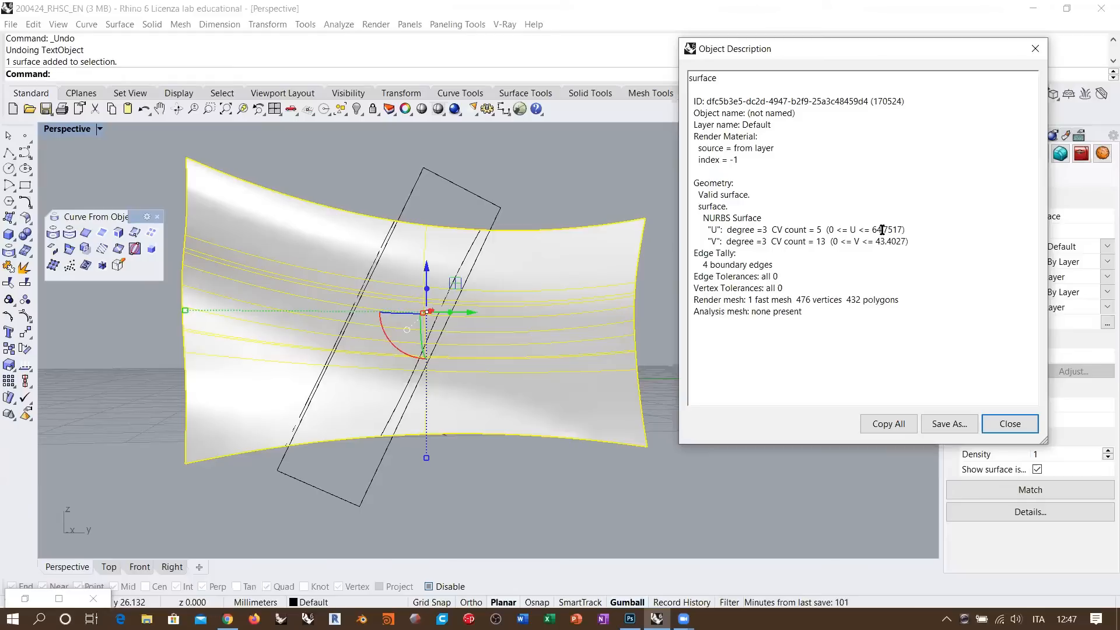
mouse_move(872, 229)
left_mouse_down()
mouse_move(886, 241)
mouse_move(886, 229)
left_mouse_up()
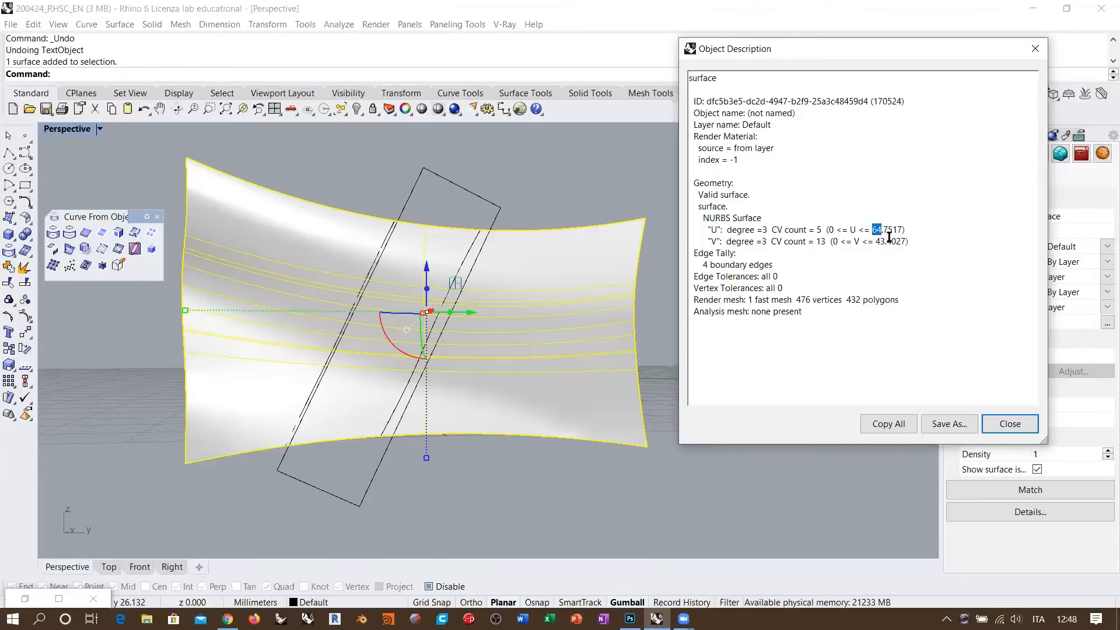
left_click(1010, 424)
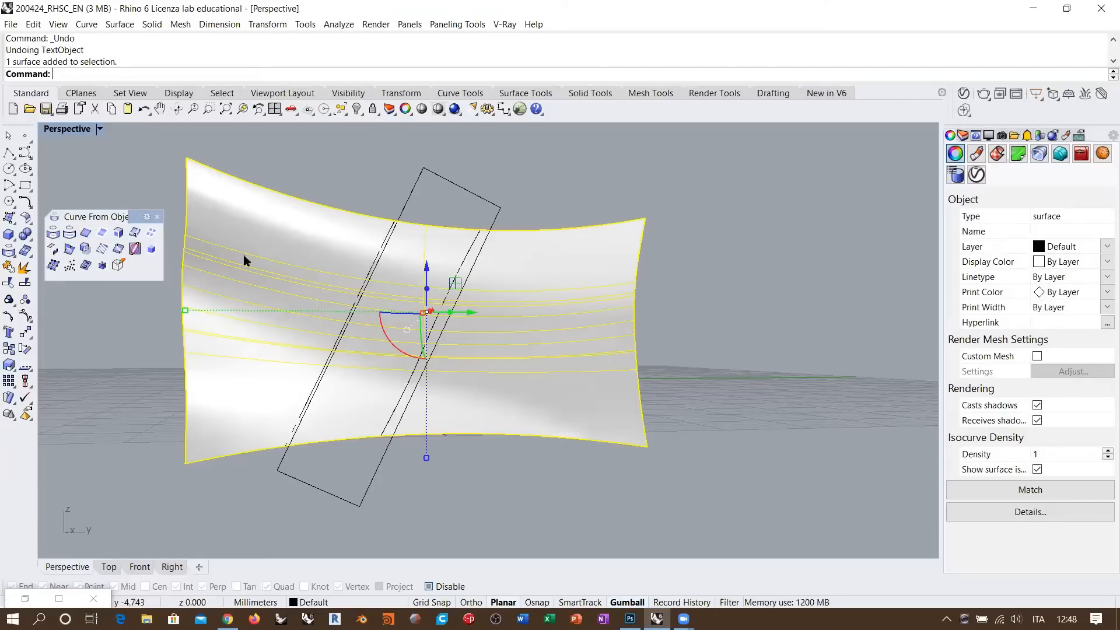
- Examine the lofted surface from several angles in relation to the empty area of the ground plane beside it
right_click_drag(265, 360, 575, 336)
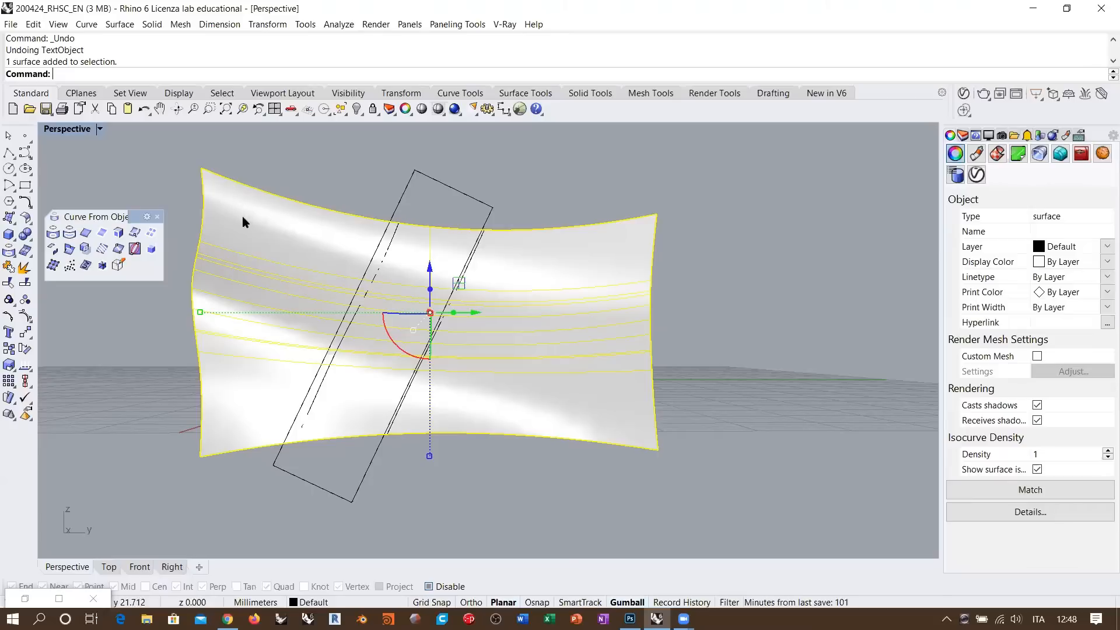
right_click_drag(243, 216, 285, 217, "shift")
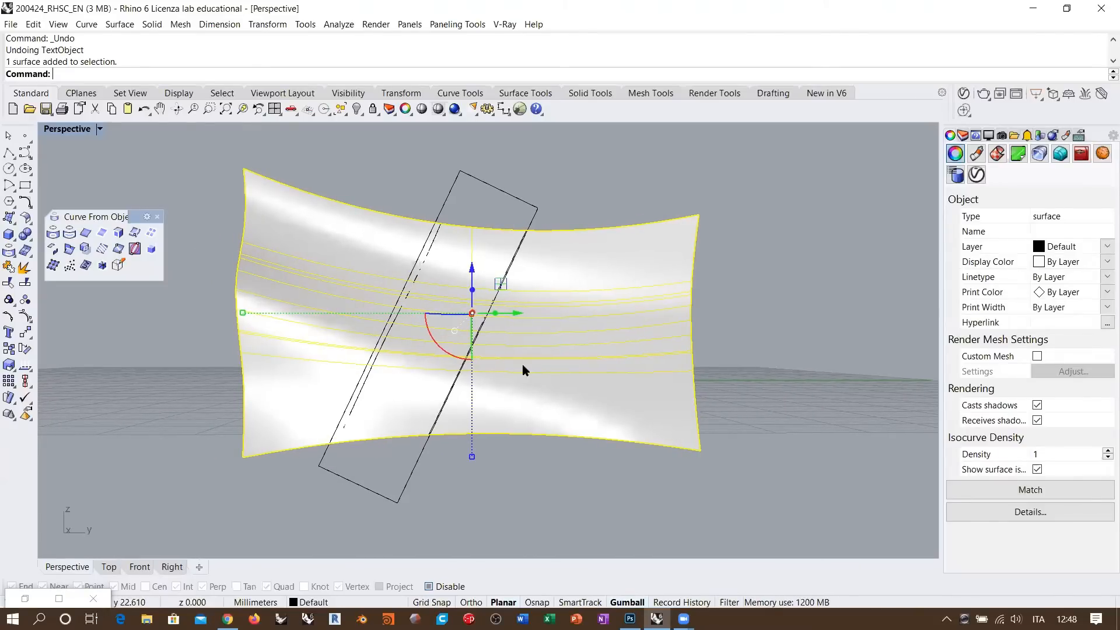
scroll(434, 357, "down", 8)
right_click_drag(434, 357, 493, 376)
left_click(573, 437)
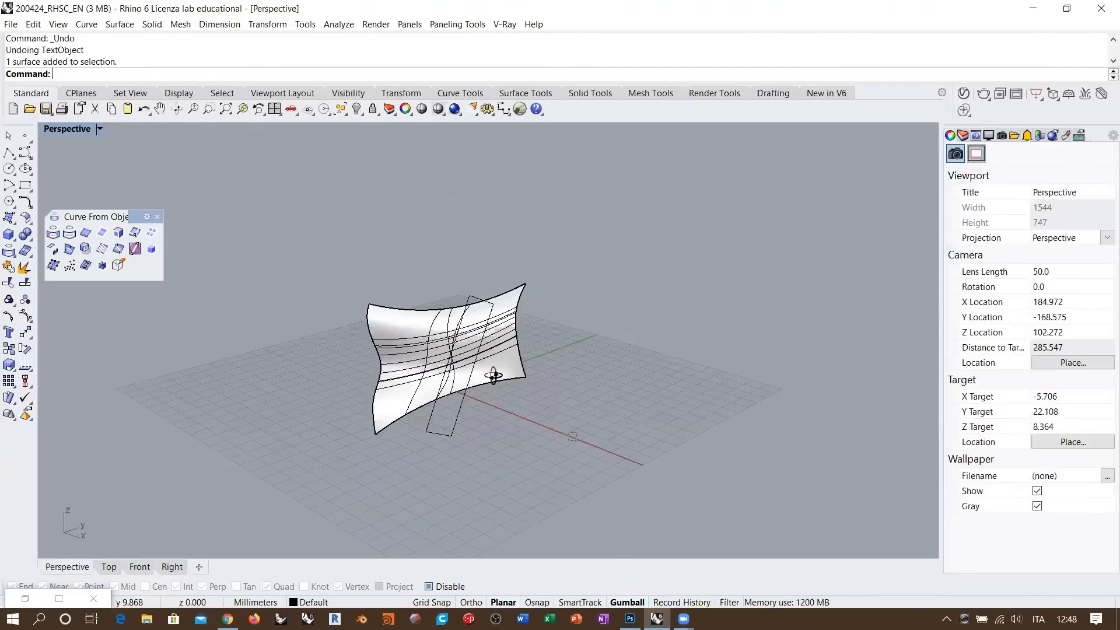
key("Home")
key("Home")
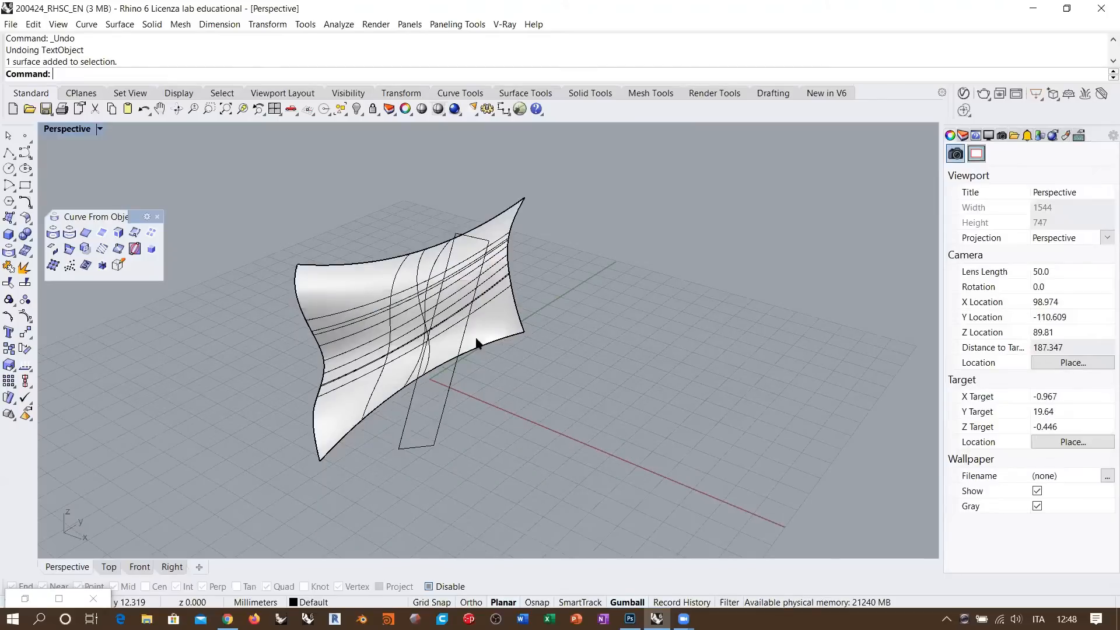
left_click(394, 345)
right_click_drag(520, 325, 535, 352)
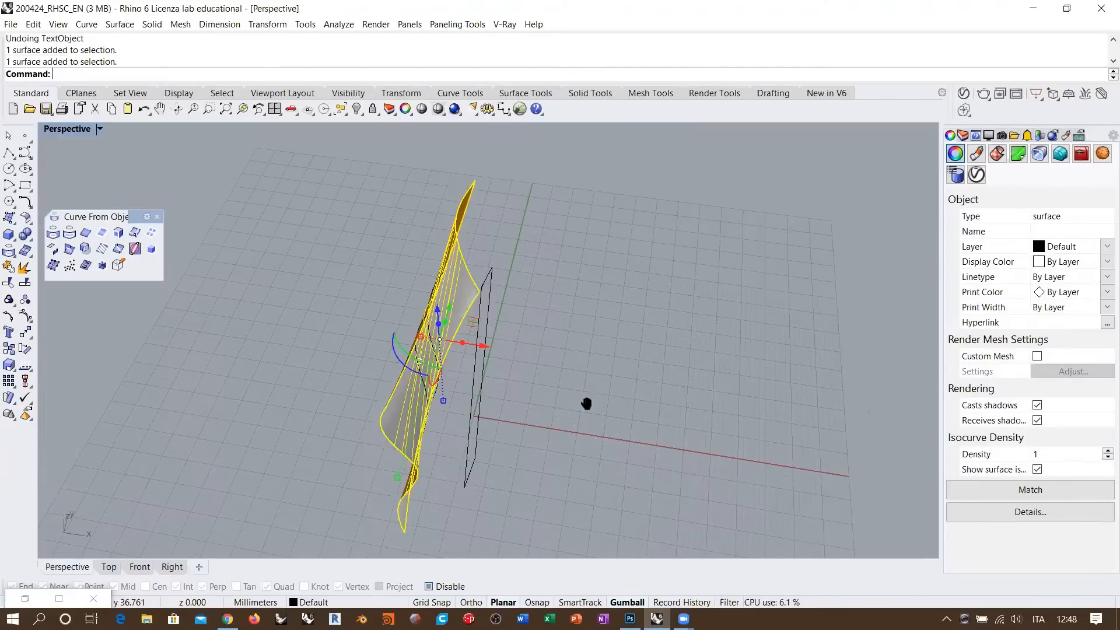
right_click_drag(398, 339, 690, 337)
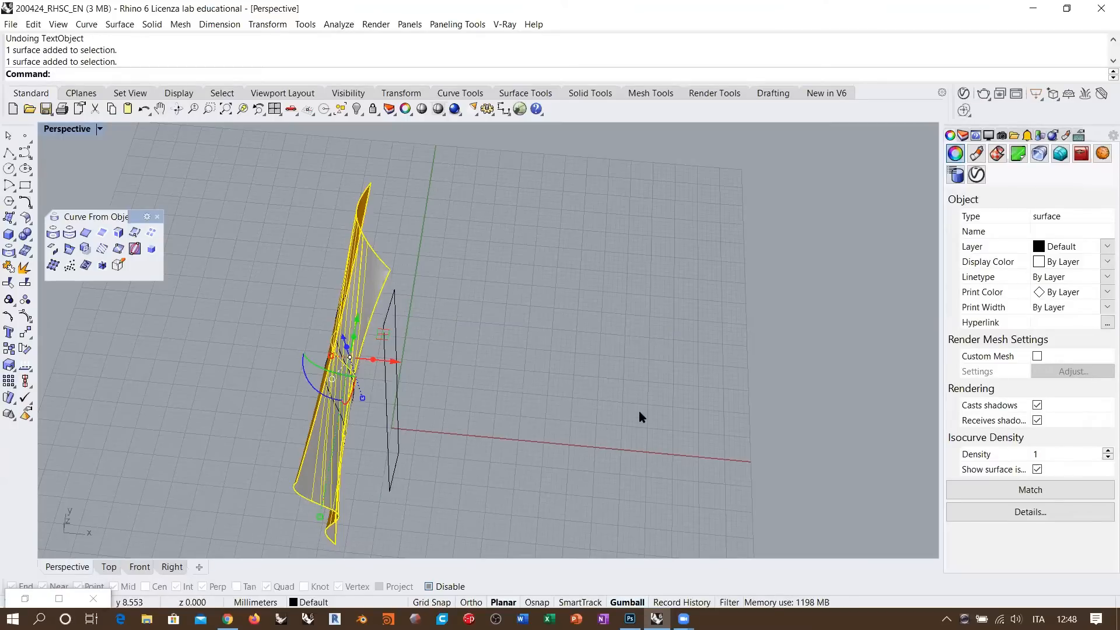
right_click_drag(639, 414, 569, 353)
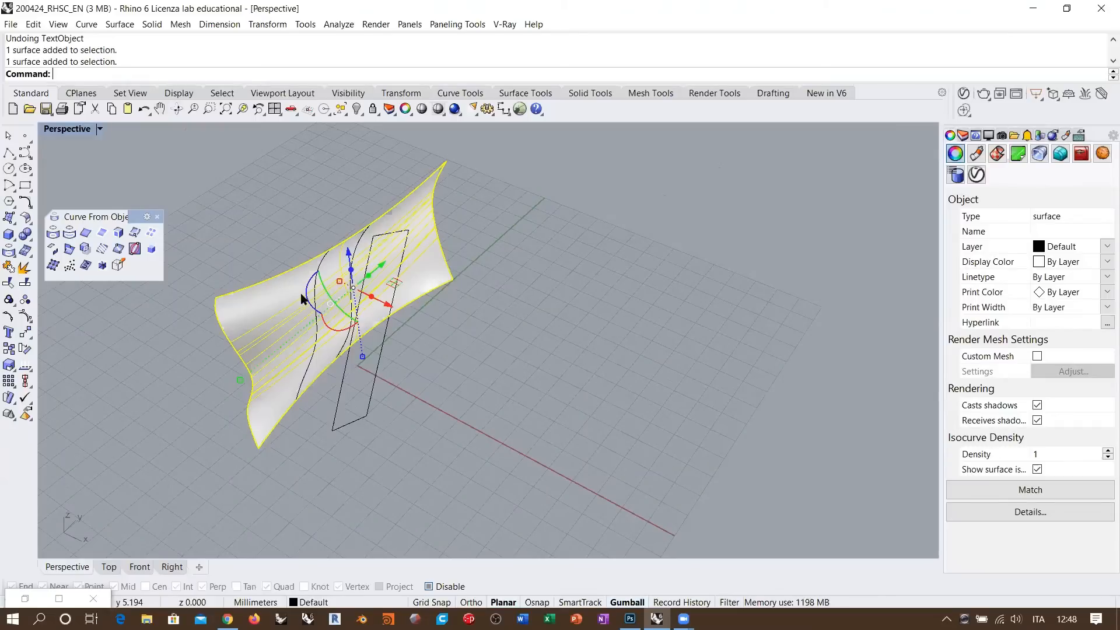
- Create the UV curves of the lofted surface on the ground plane, without including any curves or points on it
left_click(487, 350)
right_click_drag(487, 350, 528, 318)
scroll(289, 281, "up", 2)
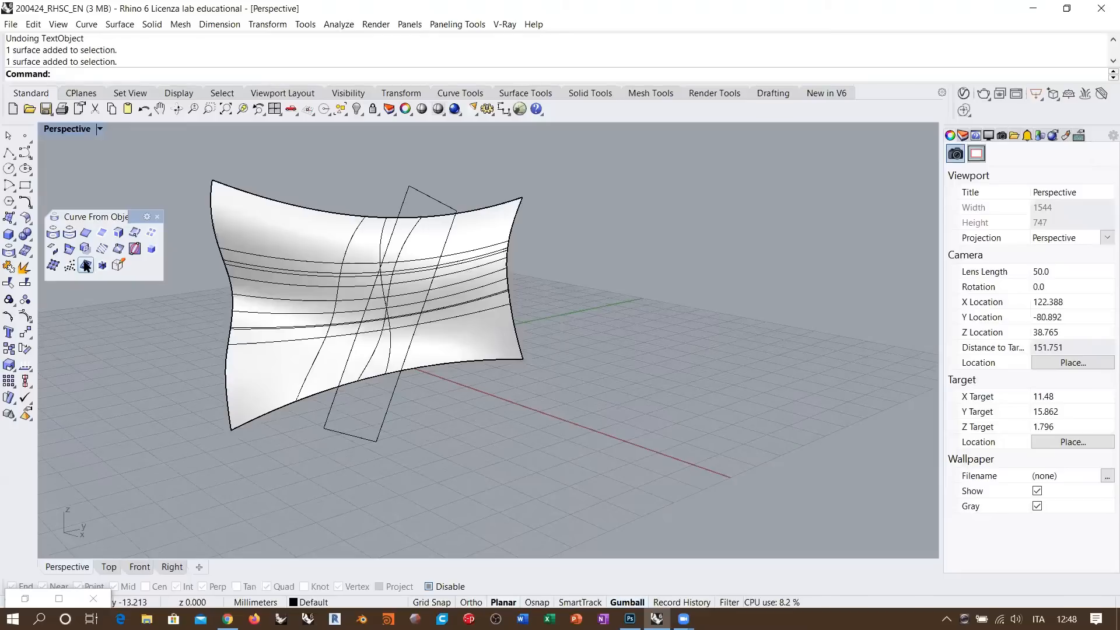
left_click(86, 266)
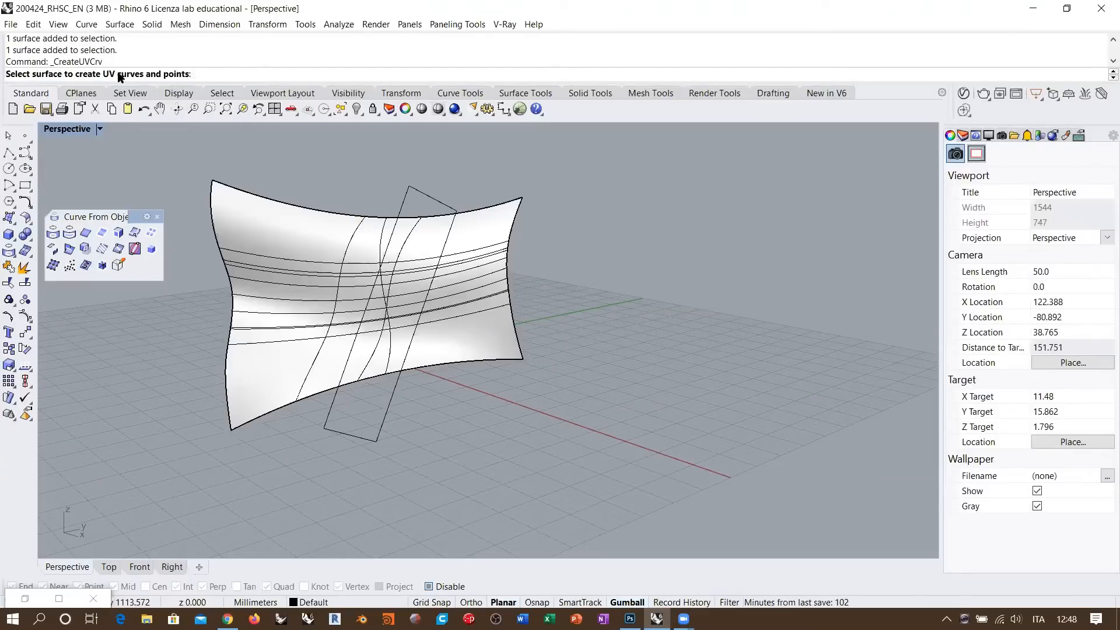
left_click(287, 254)
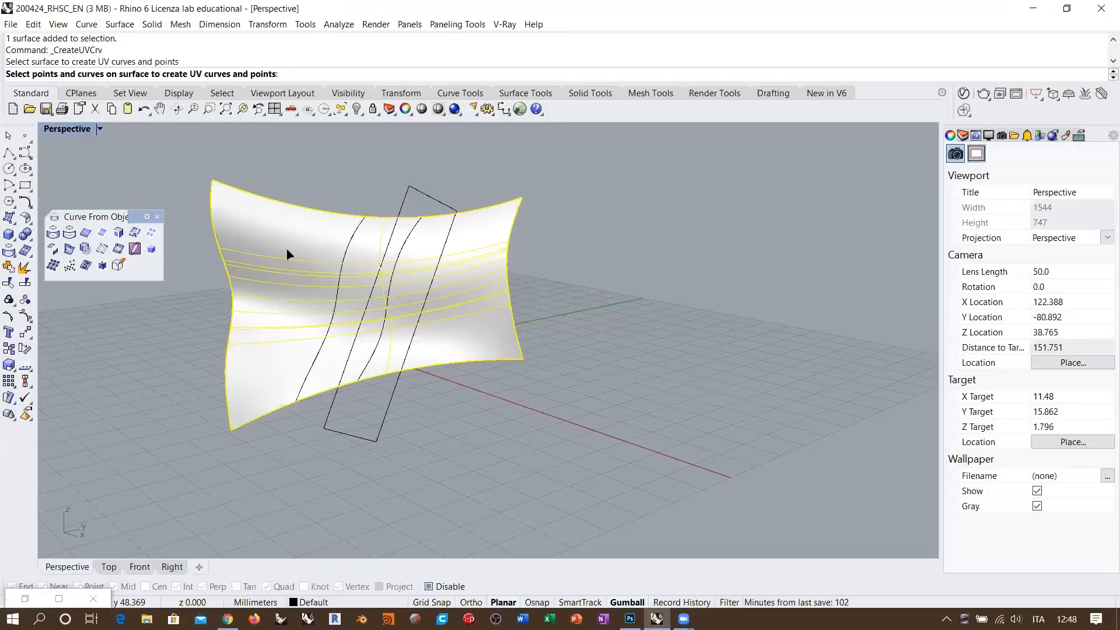
key("Return")
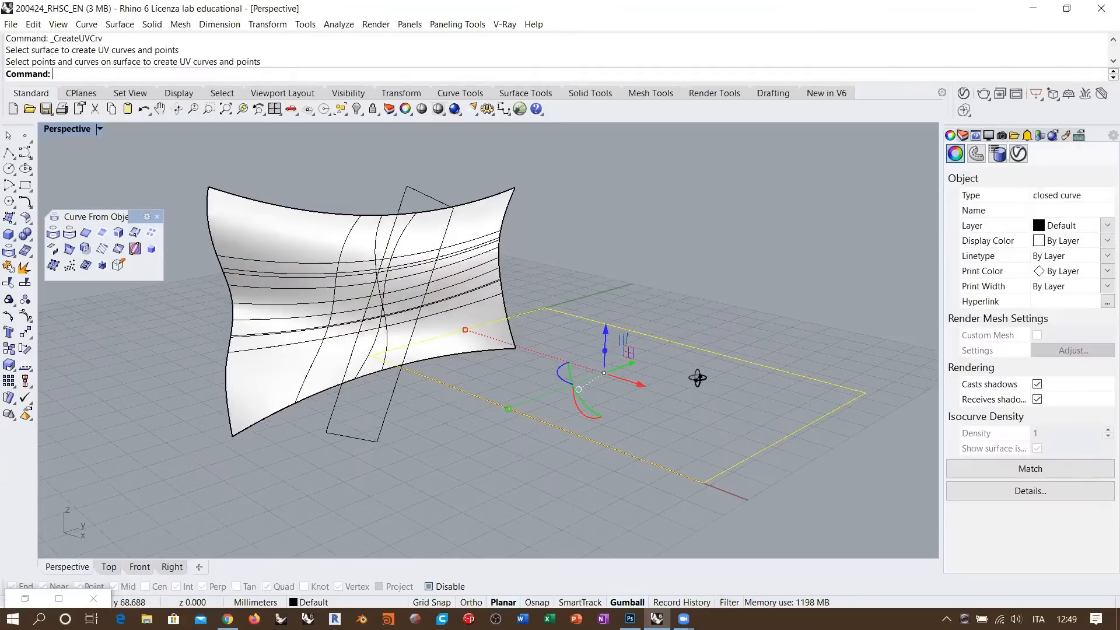
right_click_drag(617, 346, 607, 352)
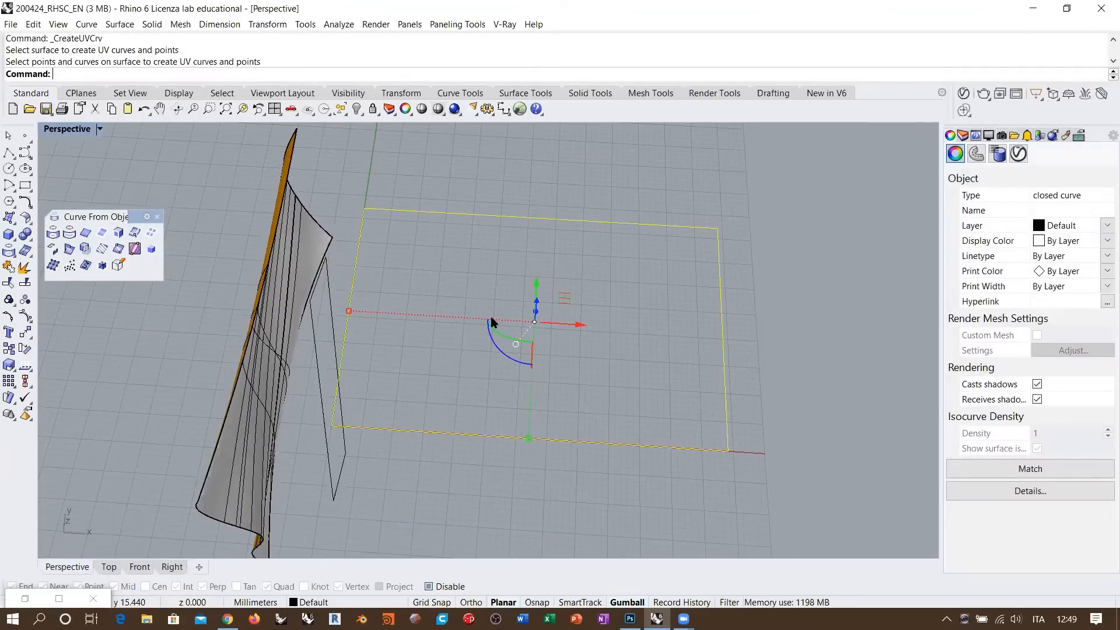
- Dimension the long upper edge of the flat UV rectangle from corner to corner
left_click(356, 215)
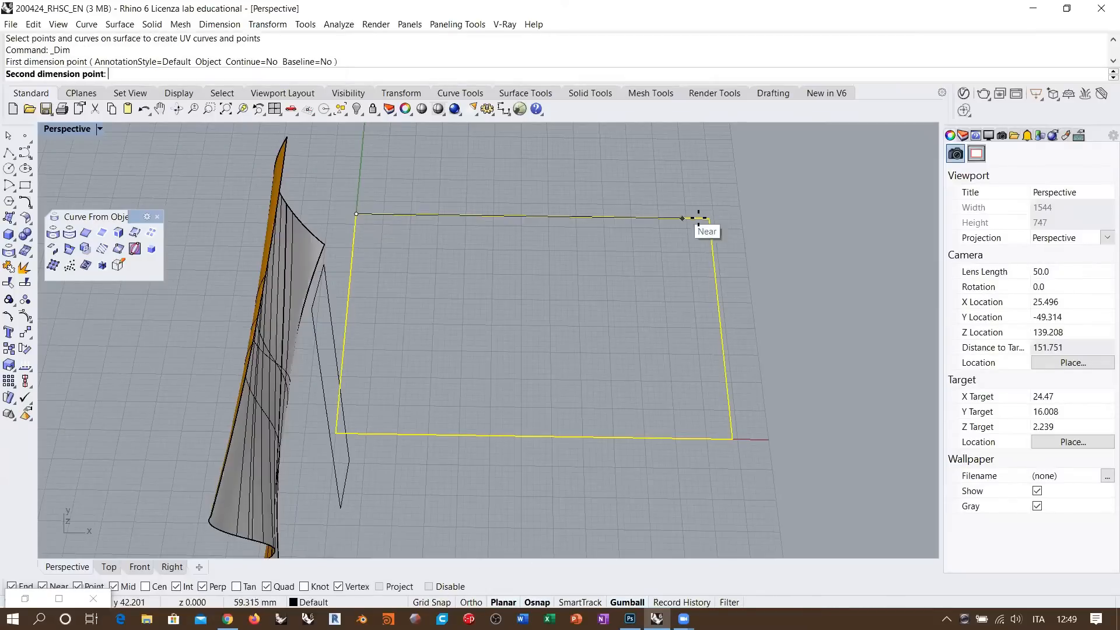
left_click(708, 218)
left_click(651, 207)
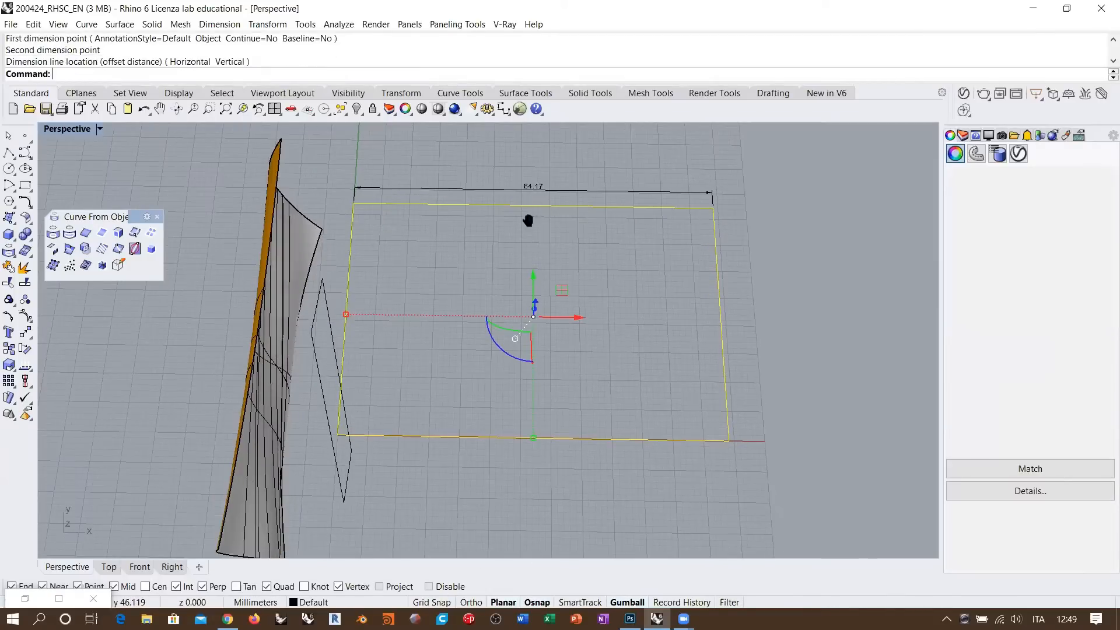
scroll(506, 191, "up", 5)
scroll(506, 195, "down", 4)
- Check the lofted surface's U domain in its object details against the UV rectangle's dimension
left_click(194, 259)
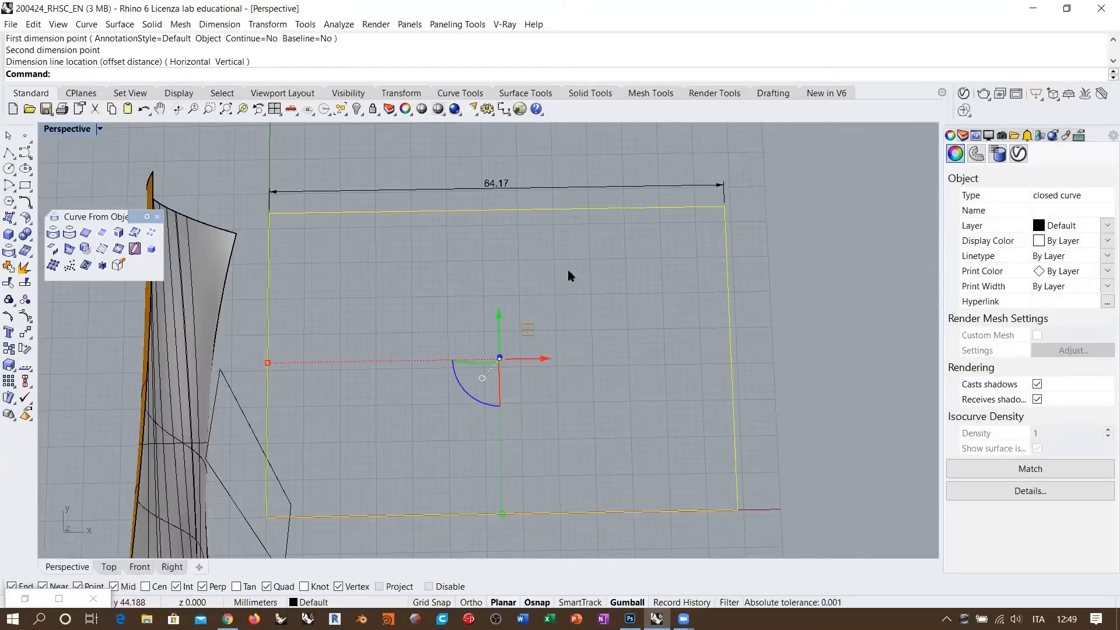
left_click(1030, 513)
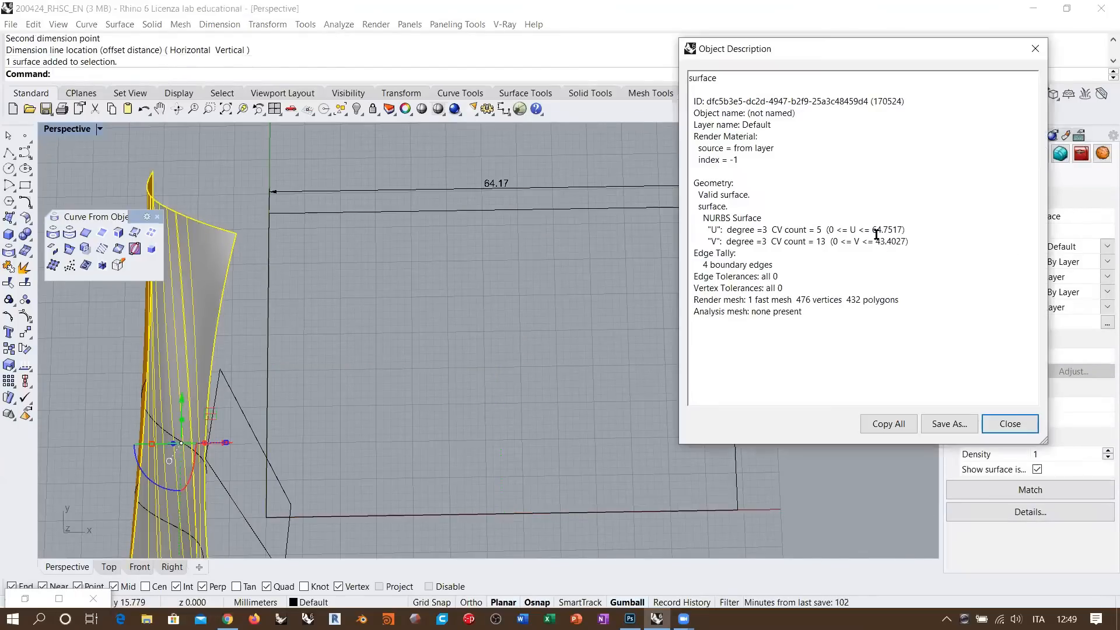
left_click_drag(872, 229, 892, 230)
left_click(999, 431)
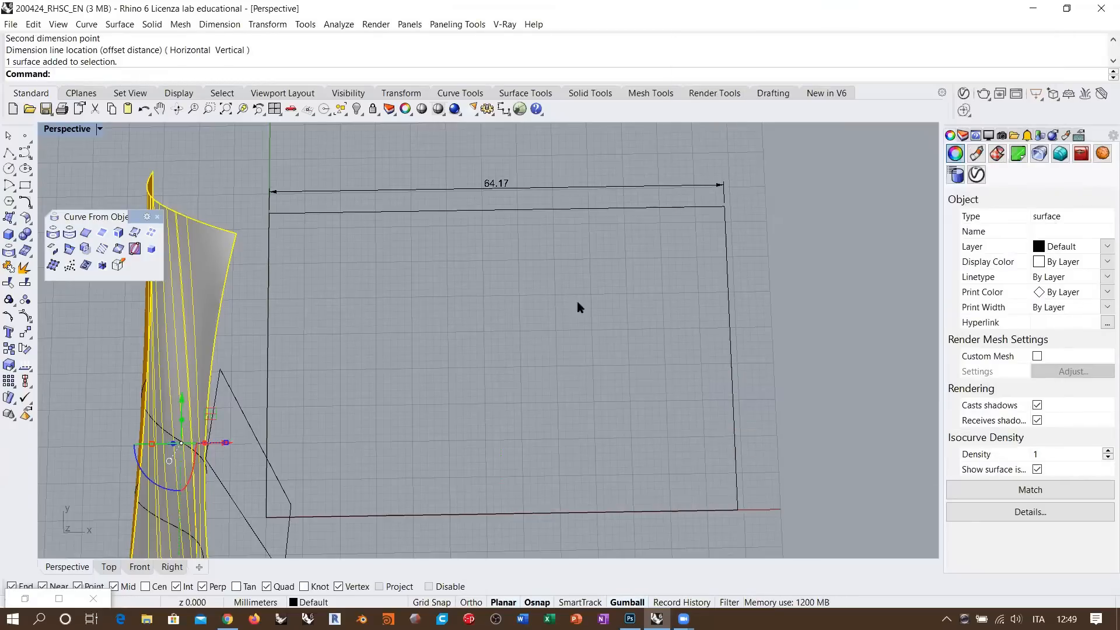
- Delete the linear dimension above the UV rectangle together with nothing else, keeping the surface and rectangle in view
right_click_drag(557, 213, 578, 299)
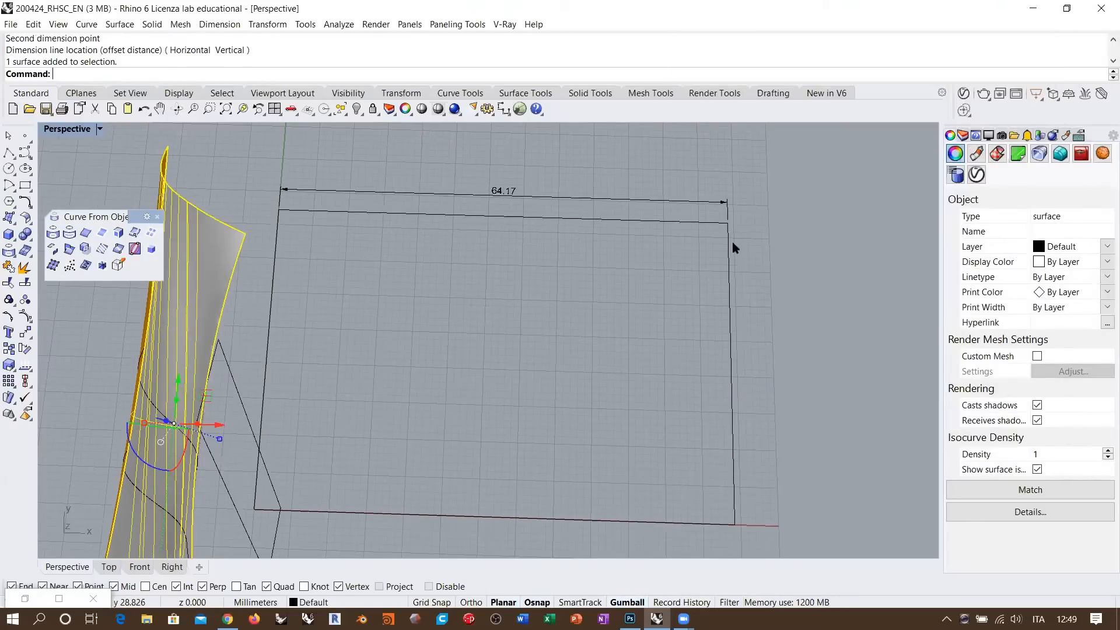
right_click_drag(492, 192, 494, 185)
left_click(496, 189, "shift")
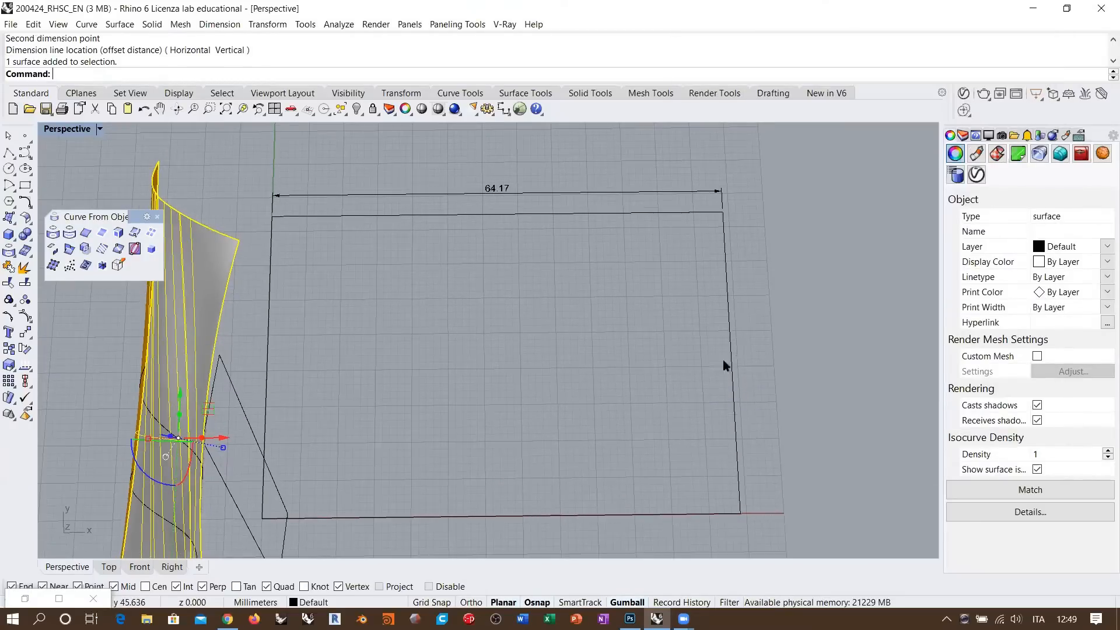
key("Delete")
right_click_drag(702, 404, 604, 296)
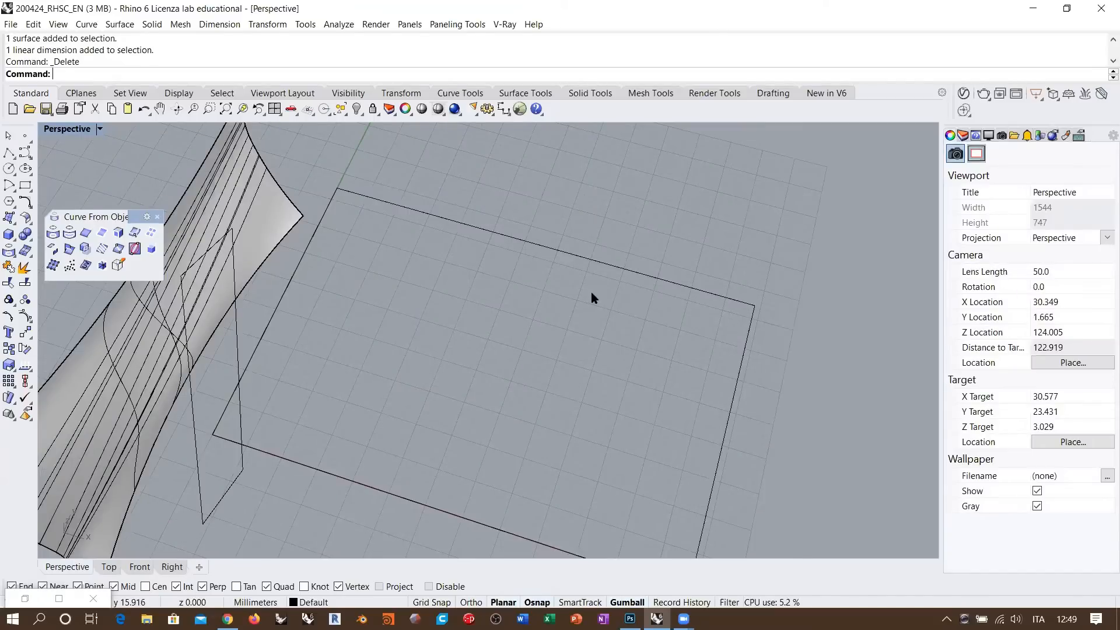
key("Home")
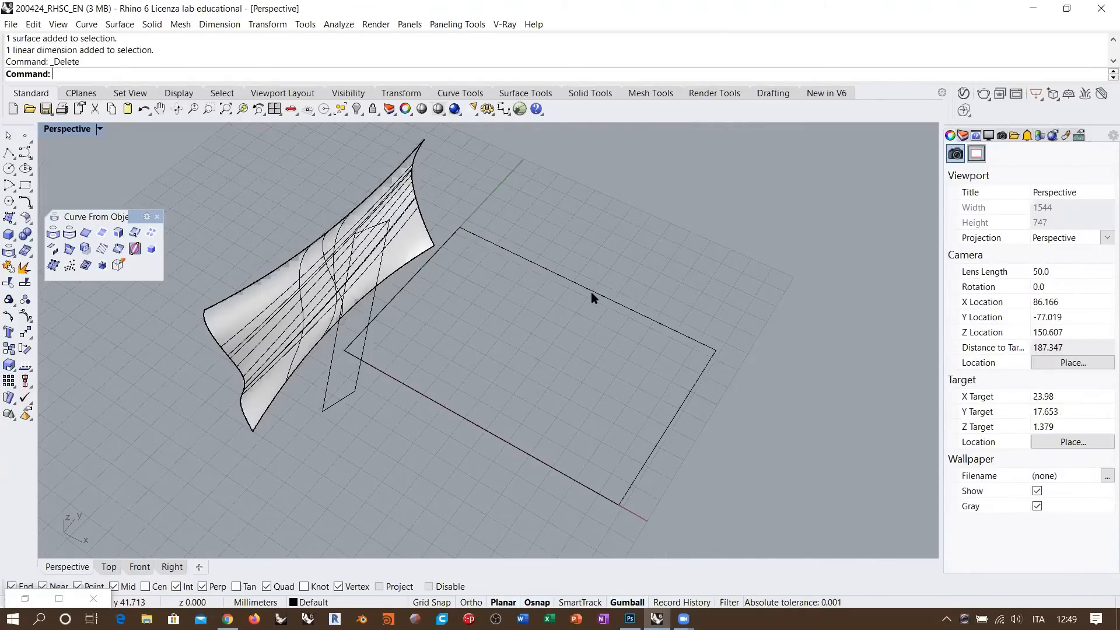
- Compare the flat UV rectangle with the lofted surface, highlighting each one in the perspective view
left_click(592, 295)
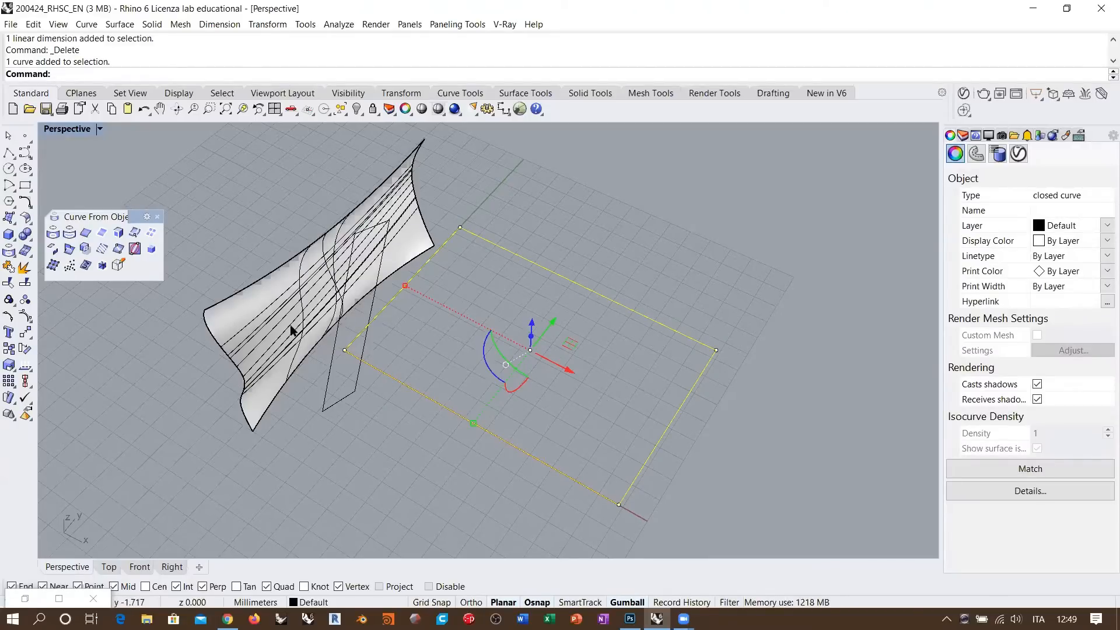
right_click_drag(325, 339, 344, 312)
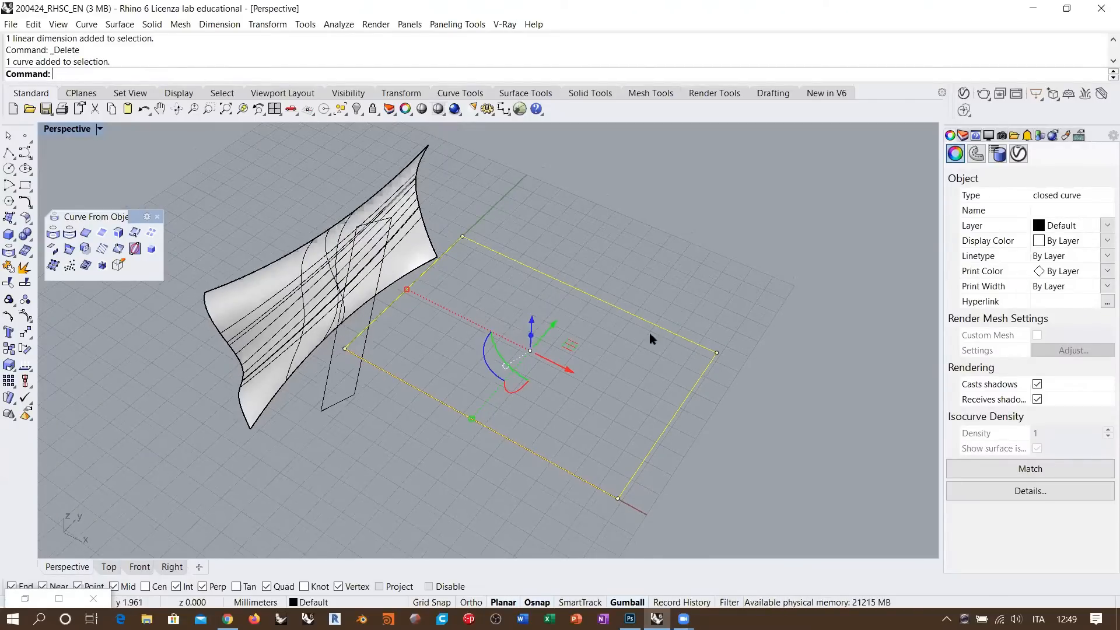
right_click_drag(531, 357, 543, 335)
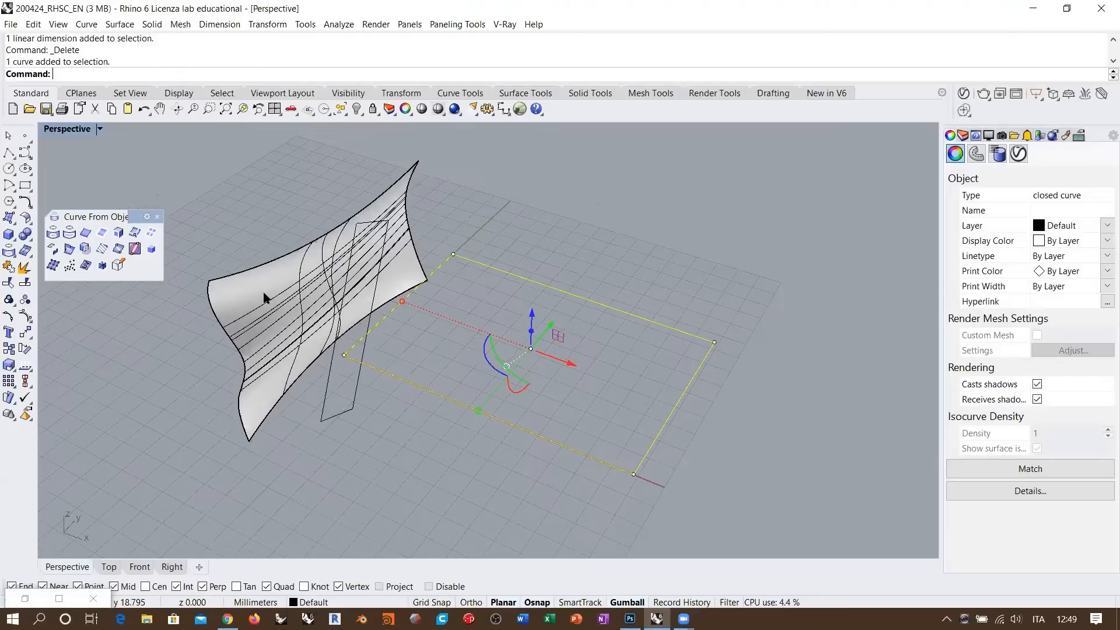
left_click(263, 322)
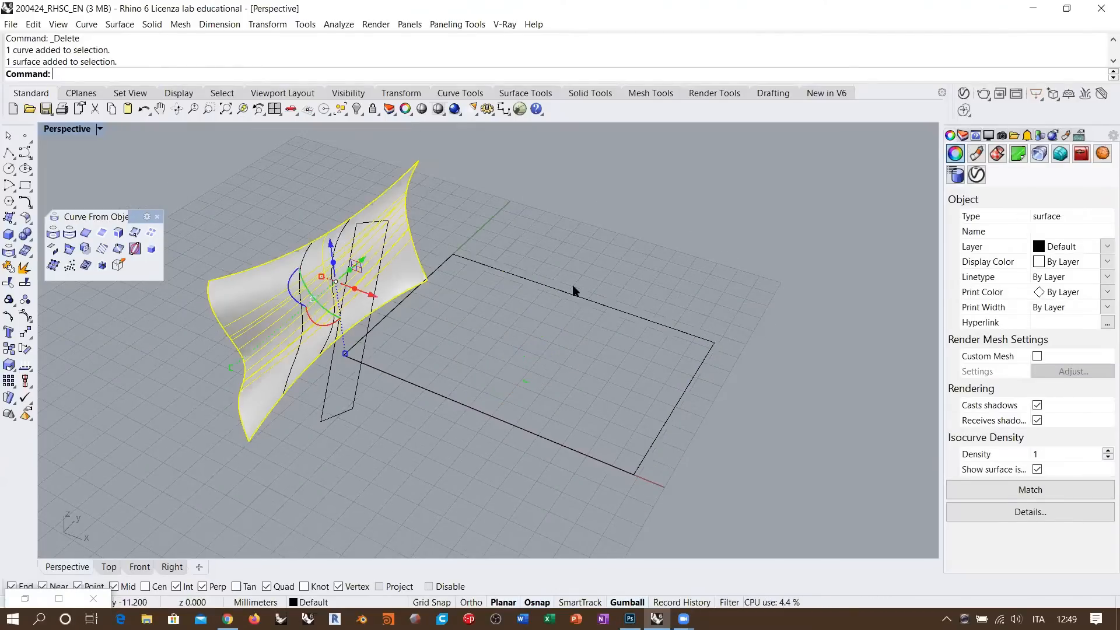
left_click(573, 288)
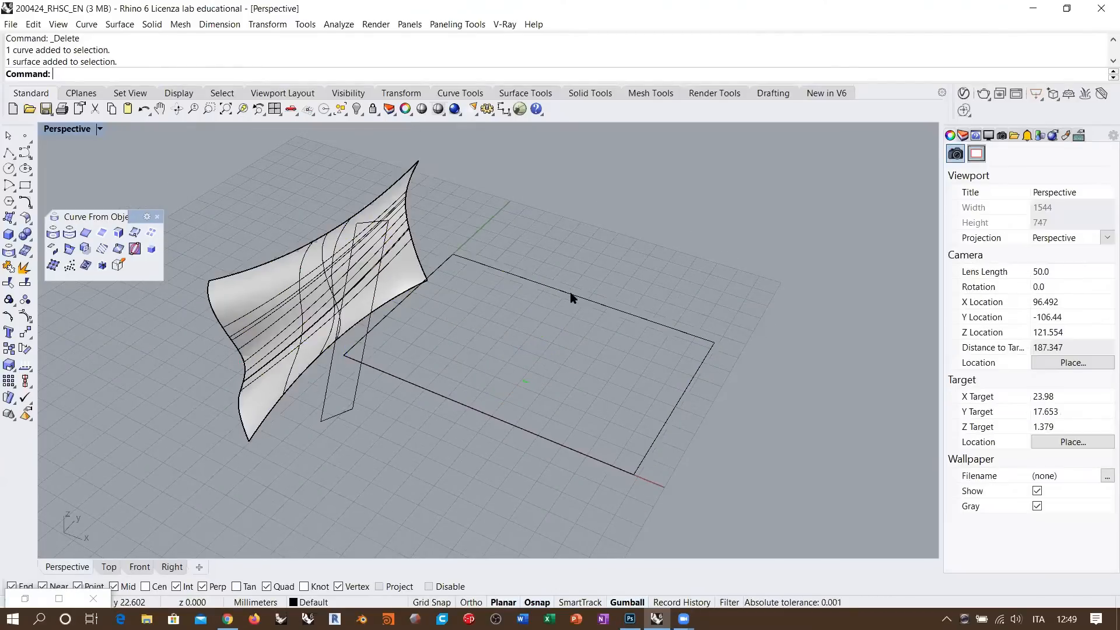
left_click(247, 290)
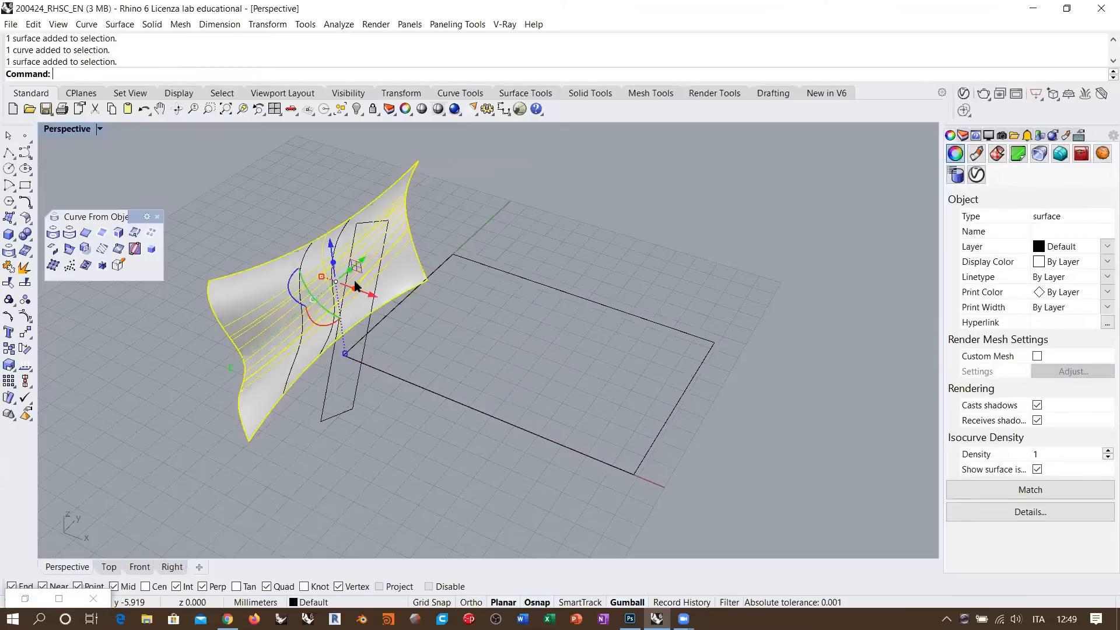
left_click(462, 222)
right_click_drag(463, 220, 506, 284)
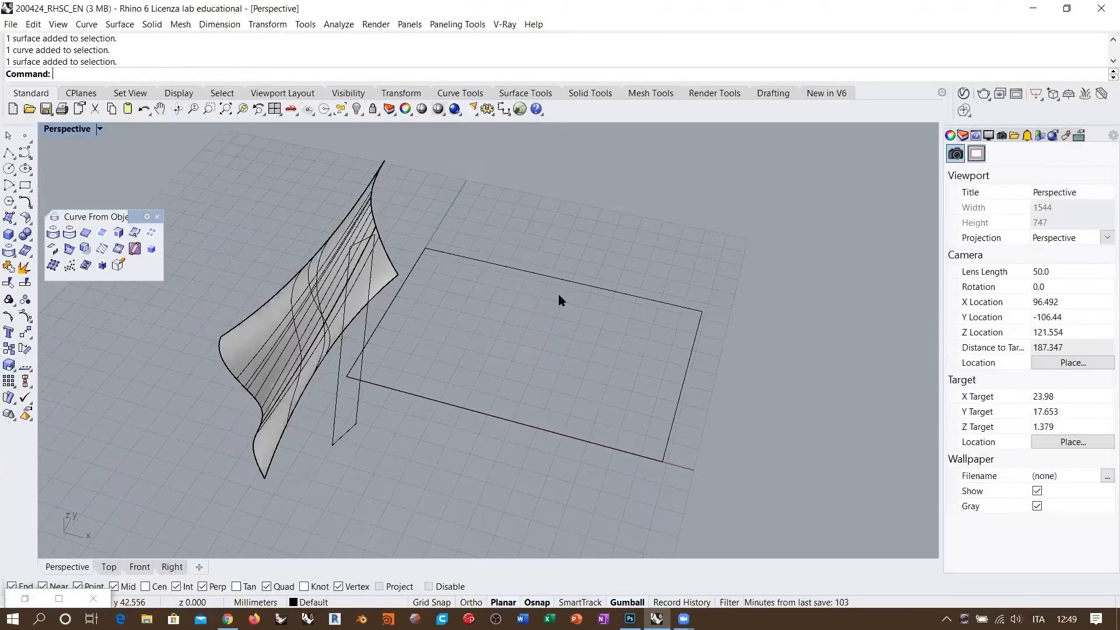
right_click_drag(580, 286, 595, 299)
- Try scaling the flat UV rectangle down uniformly about its centre, and undo the scaling
left_click(371, 325)
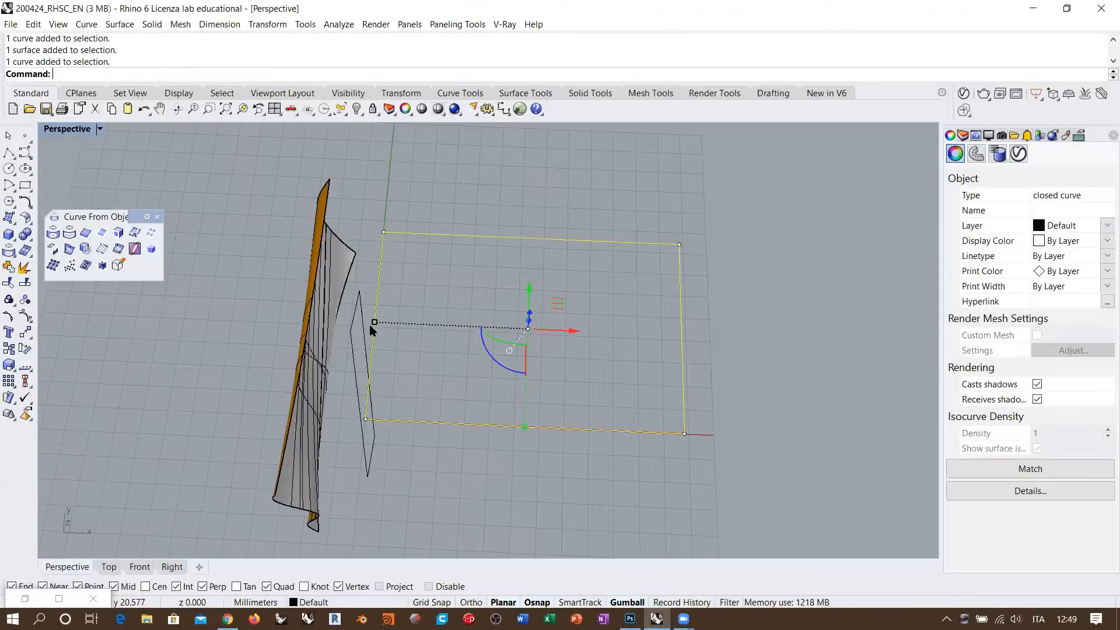
left_click_drag(478, 331, 502, 330)
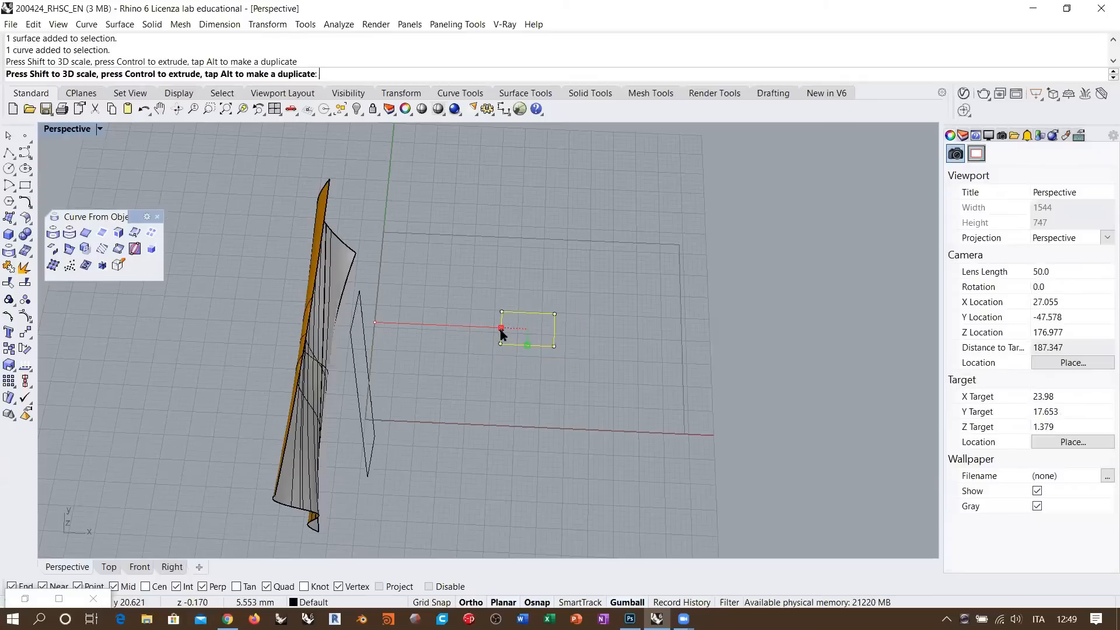
left_click(587, 400)
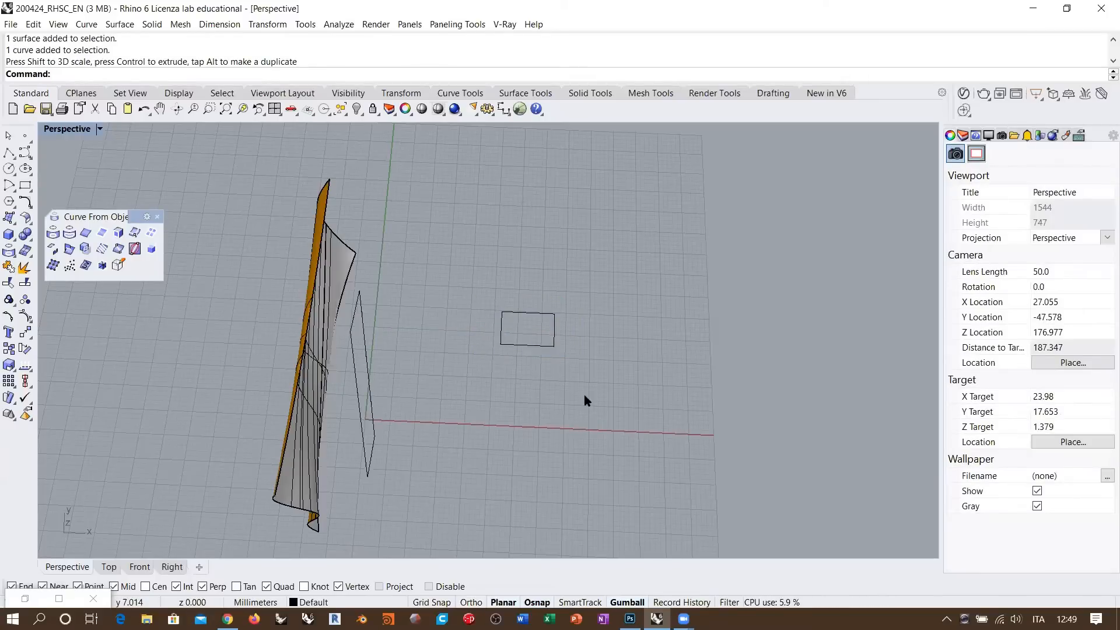
right_click_drag(587, 400, 518, 318)
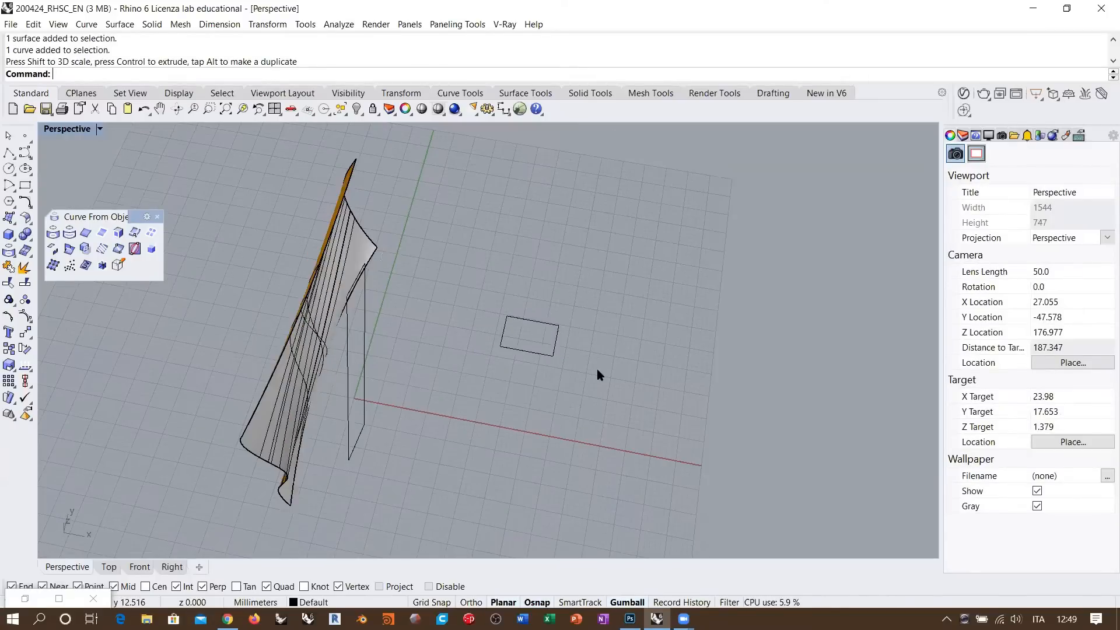
key("ctrl+z")
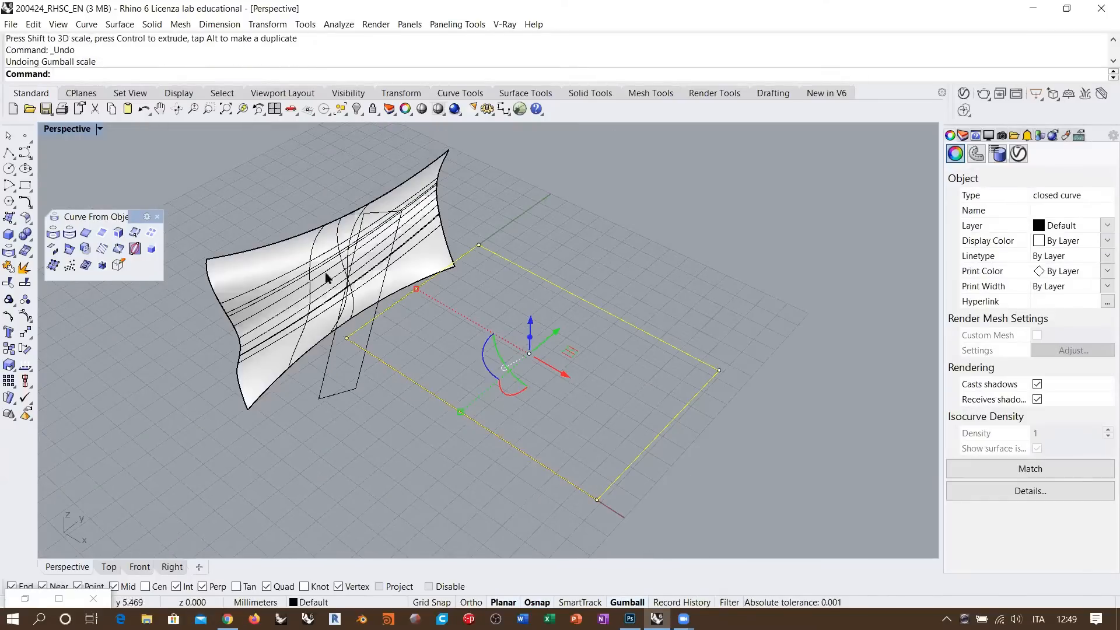
- Undo the dimension work and the creation of the UV rectangle, leaving only the loft and its projected curves
left_click(590, 249)
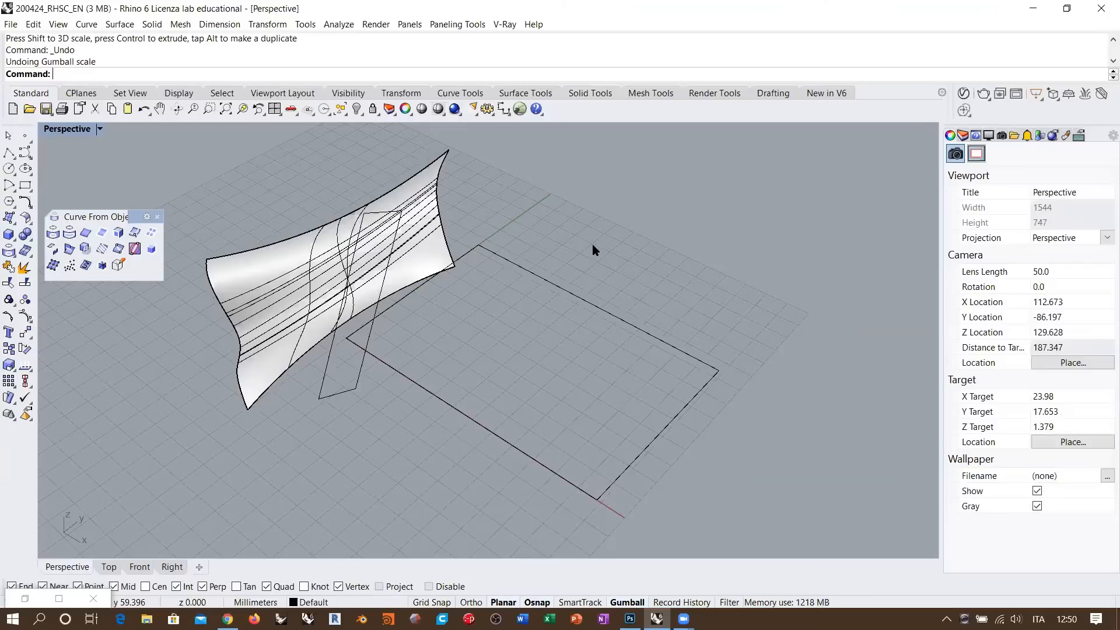
key("ctrl+z")
key("ctrl+z")
key("ctrl+z")
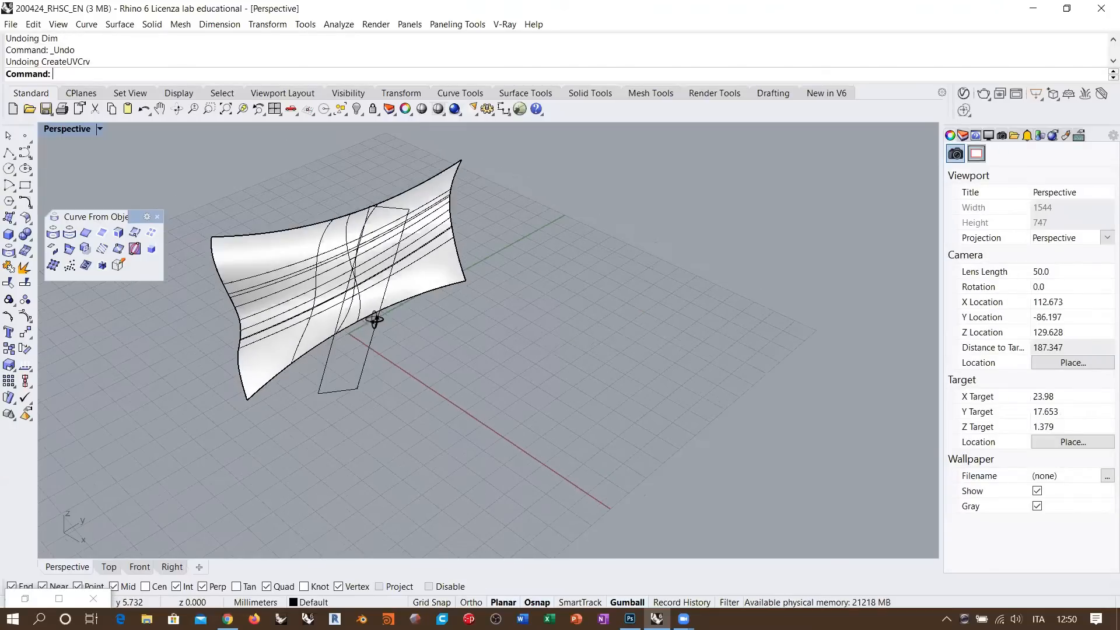
- Examine the two long curves projected onto the lofted surface, highlighting them together
right_click_drag(375, 320, 362, 303)
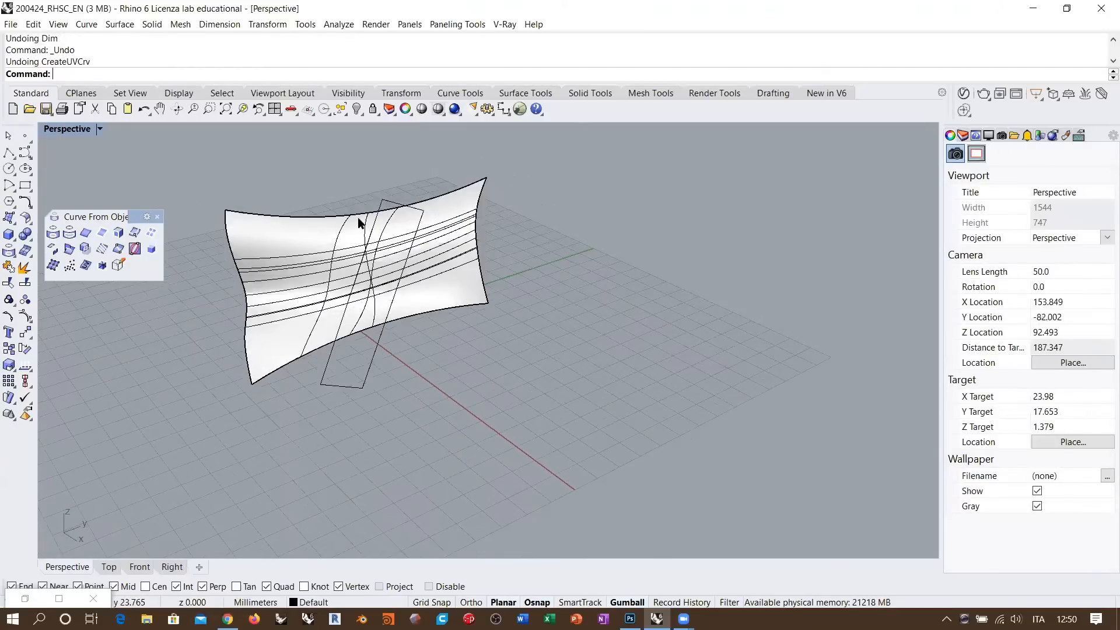
left_click(327, 298)
key("Escape")
left_click(344, 232)
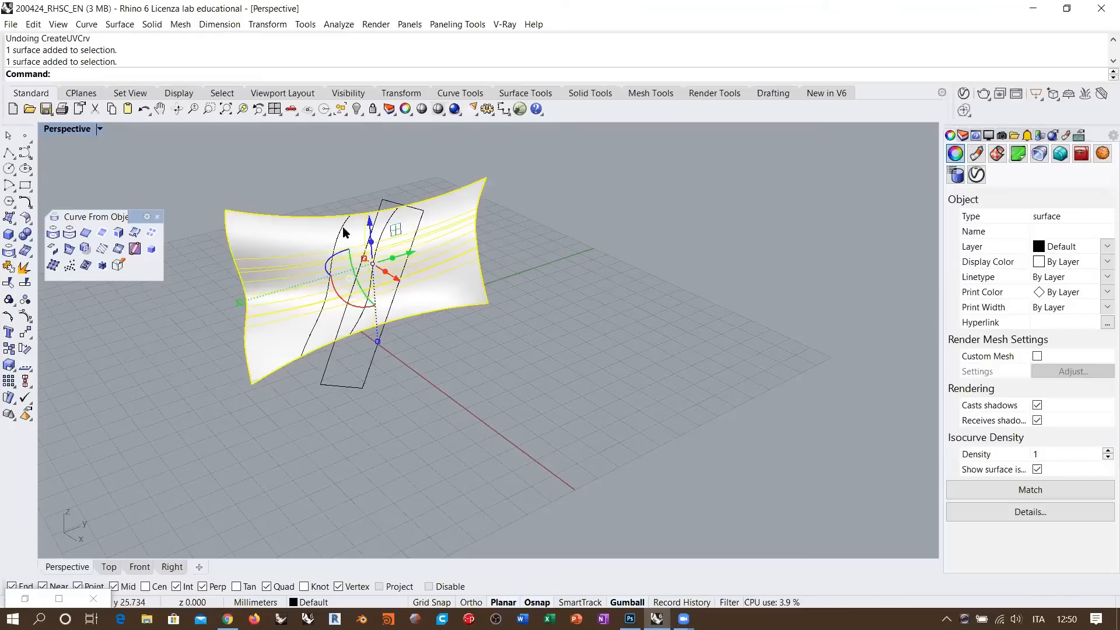
left_click(345, 232)
left_click(385, 231, "shift")
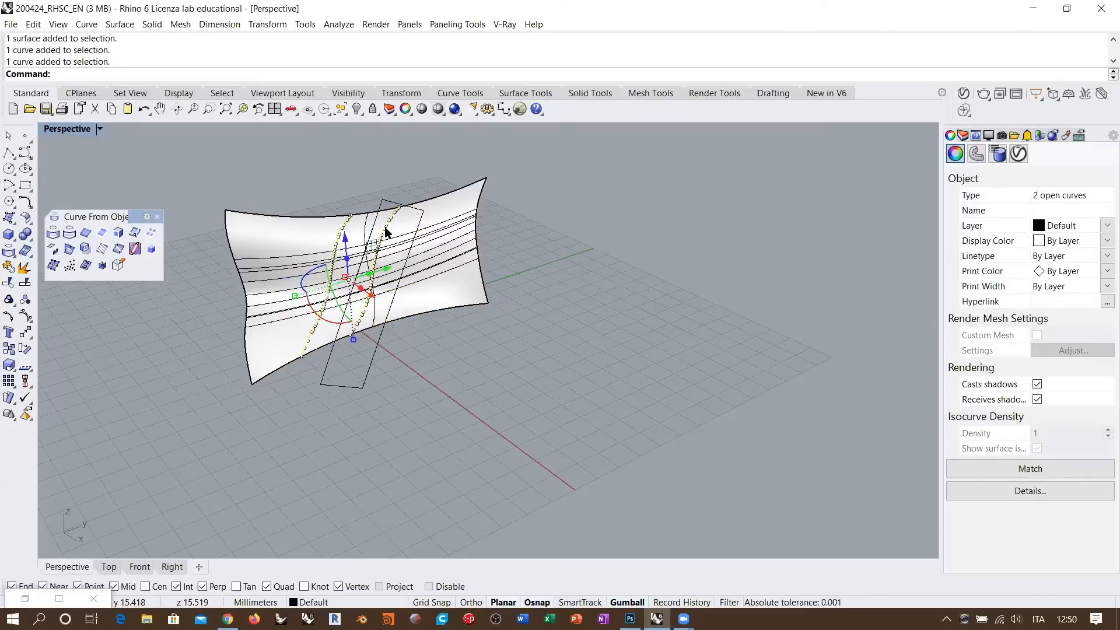
left_click(475, 325)
right_click_drag(475, 325, 176, 229)
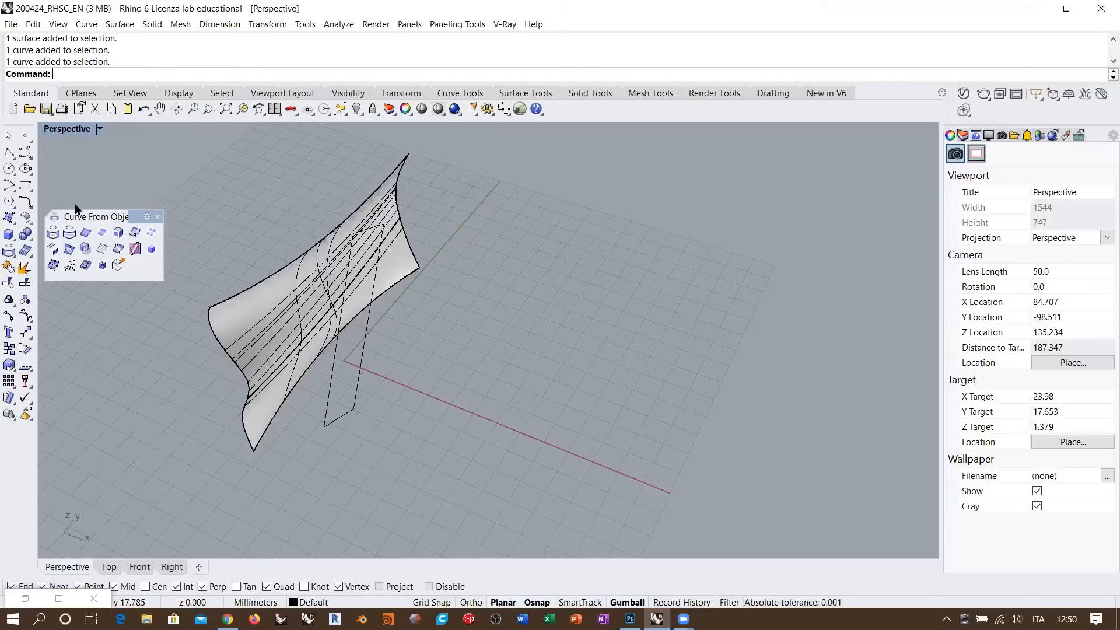
- Create the UV curves of the lofted surface on the ground plane, including the two long projected curves on it
left_click(86, 267)
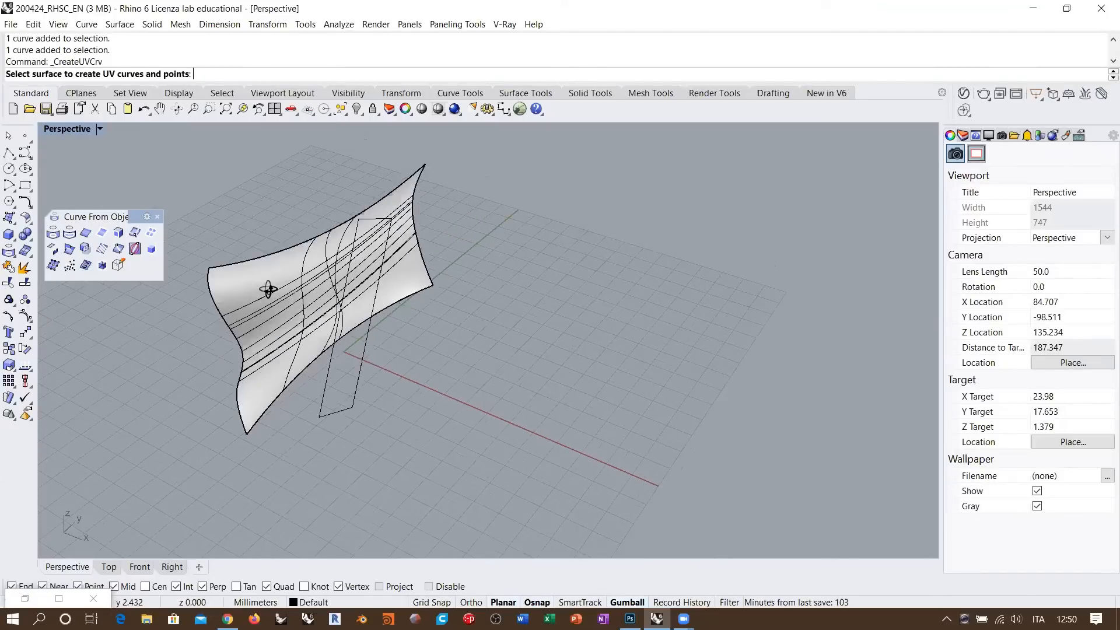
left_click(273, 254)
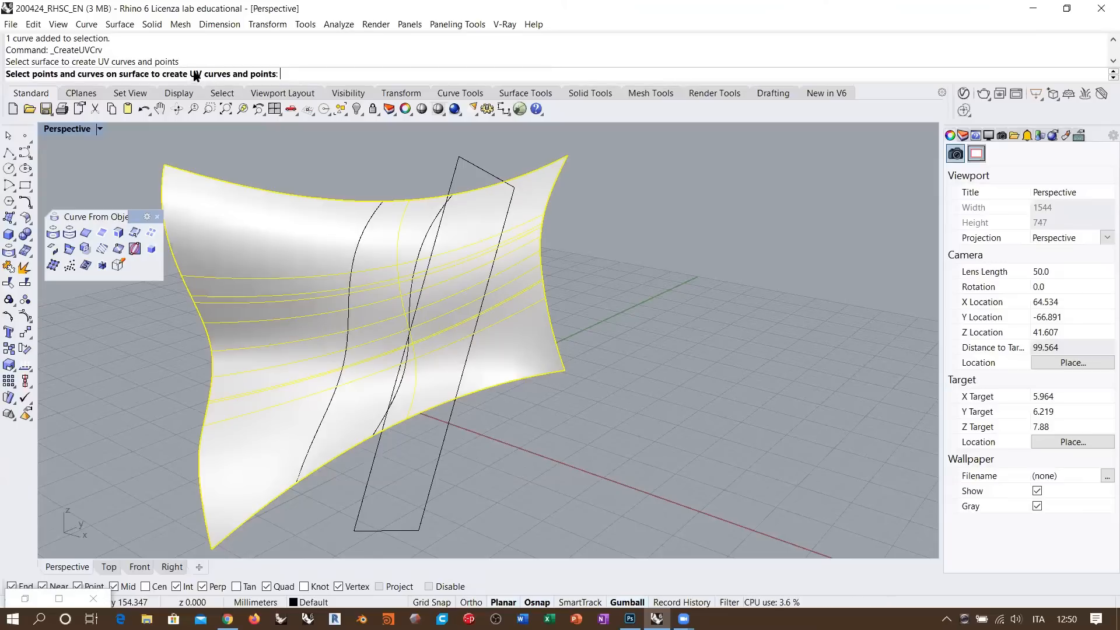
left_click(367, 227)
left_click(430, 230)
right_click_drag(278, 249, 438, 295)
key("Return")
left_click(522, 221)
right_click_drag(522, 221, 558, 253)
right_click_drag(494, 332, 504, 339)
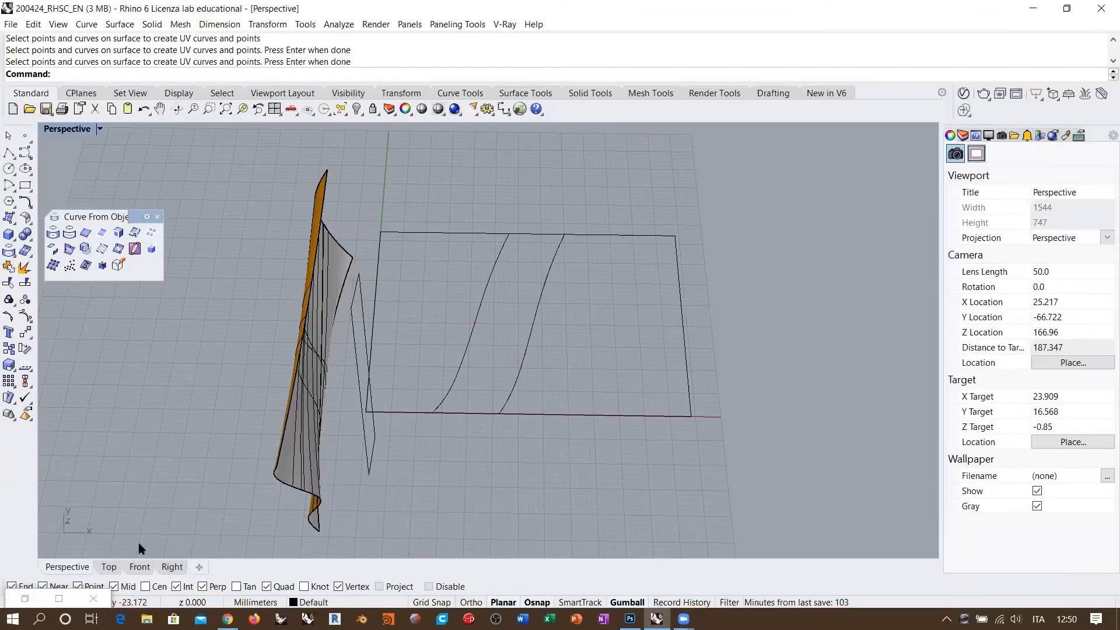
- Compare the two projected curves in the Right view with their flattened counterparts in the Top view
left_click(171, 567)
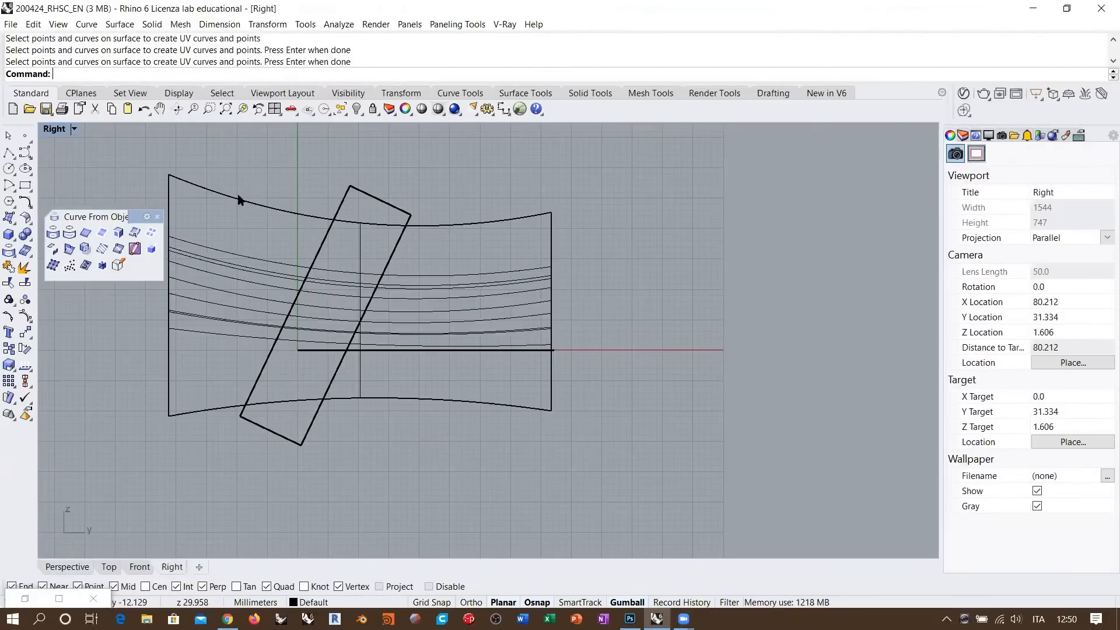
left_click_drag(416, 431, 419, 437)
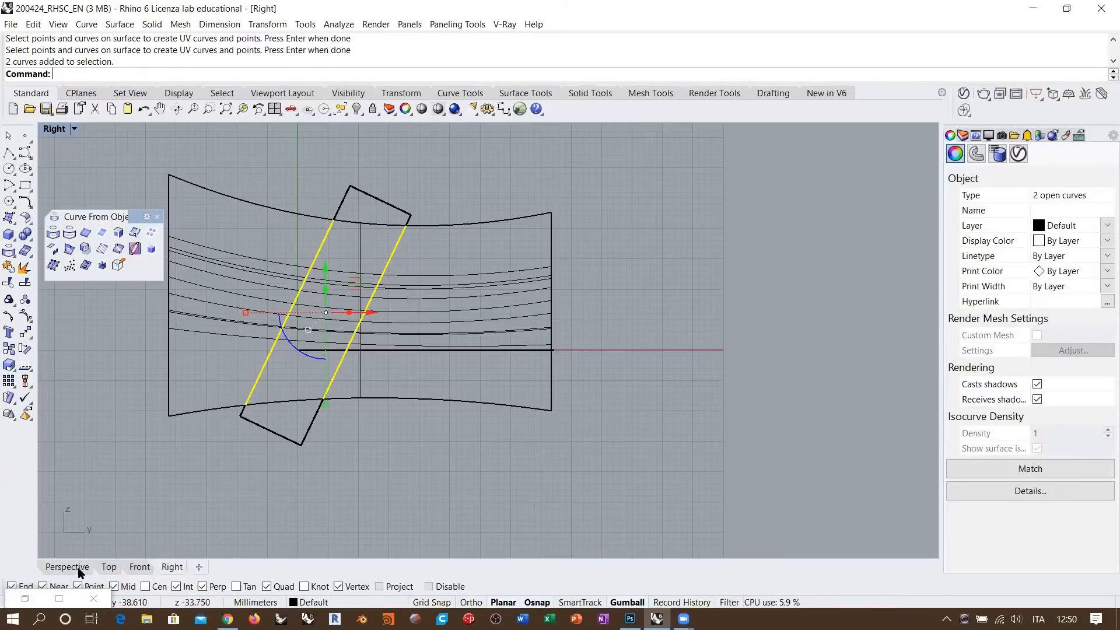
left_click(109, 566)
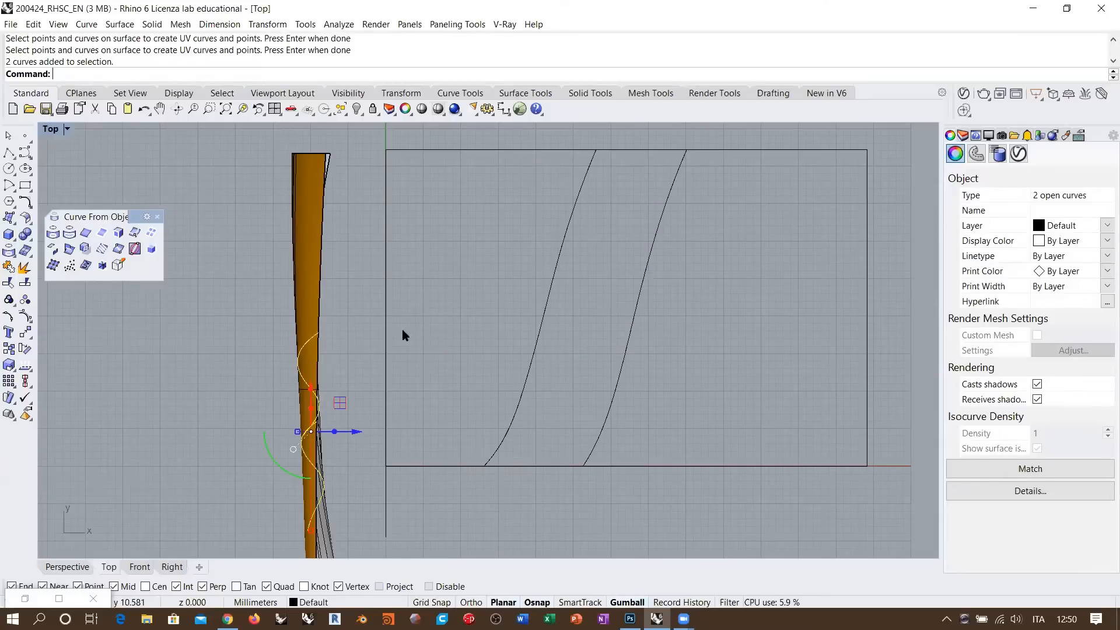
right_click_drag(711, 266, 552, 307)
left_click(551, 306)
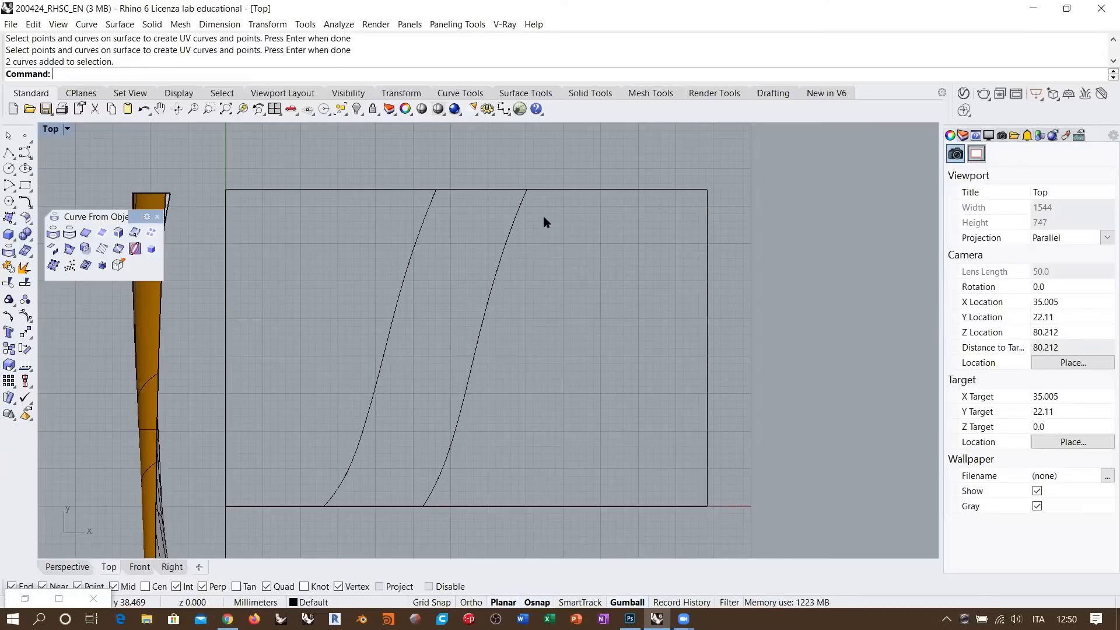
left_click(68, 566)
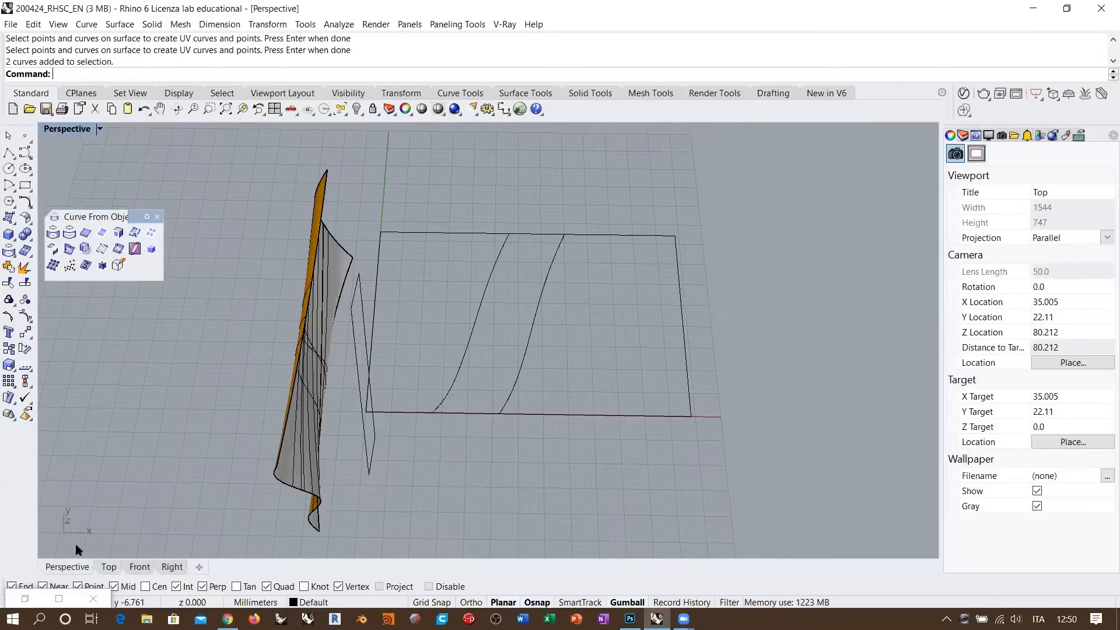
right_click_drag(344, 391, 272, 279)
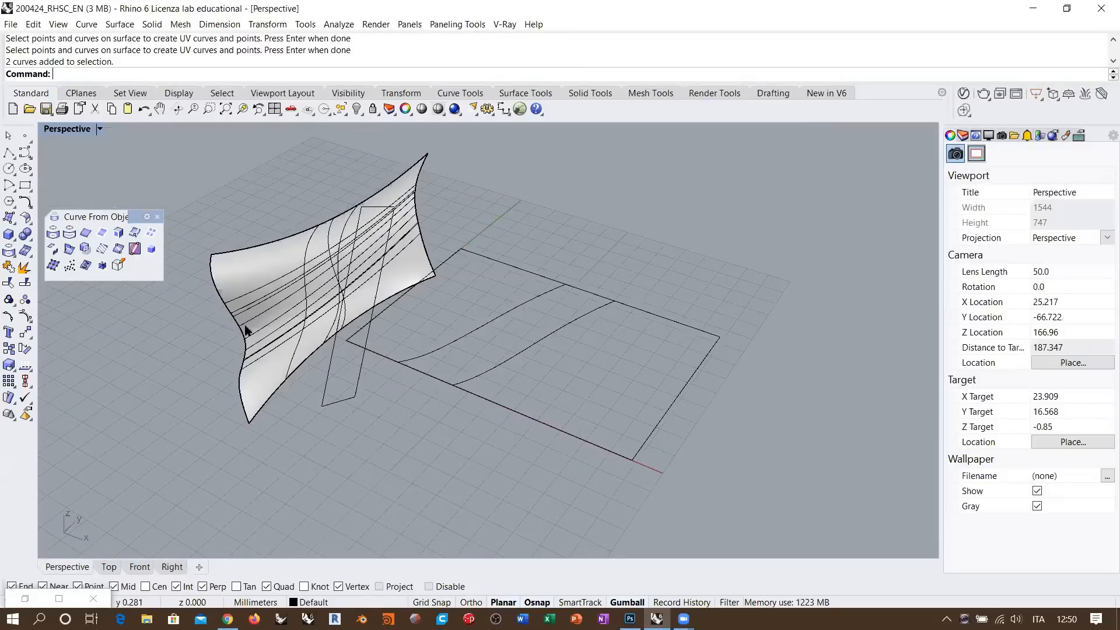
- Examine the UV rectangle and its two flattened curves against the loft across the Right, Top and Perspective views
left_click(166, 568)
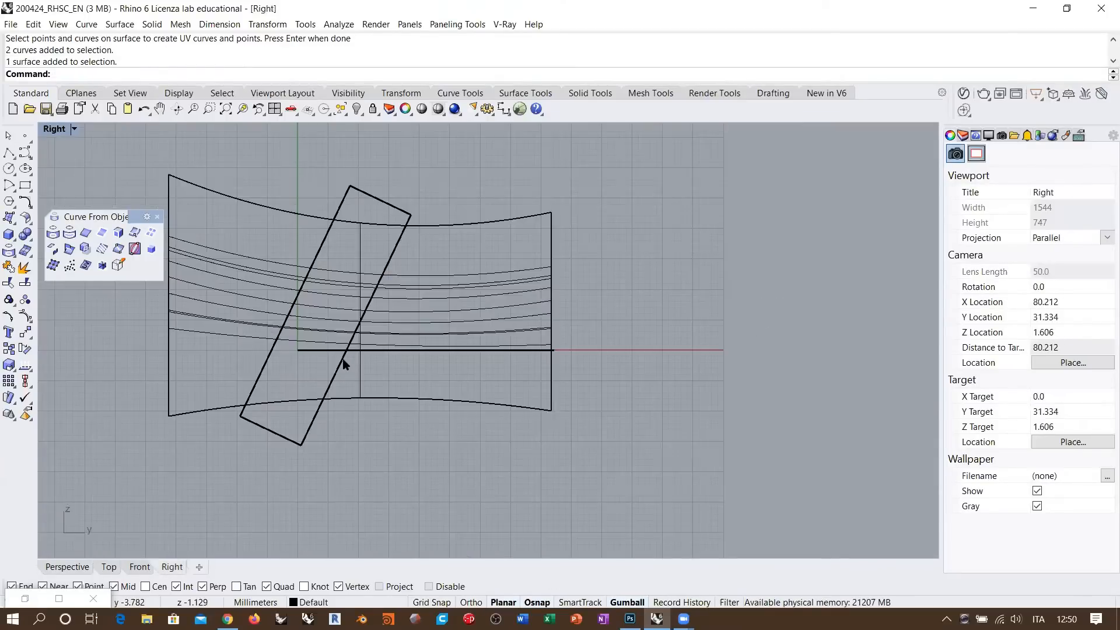
left_click(109, 566)
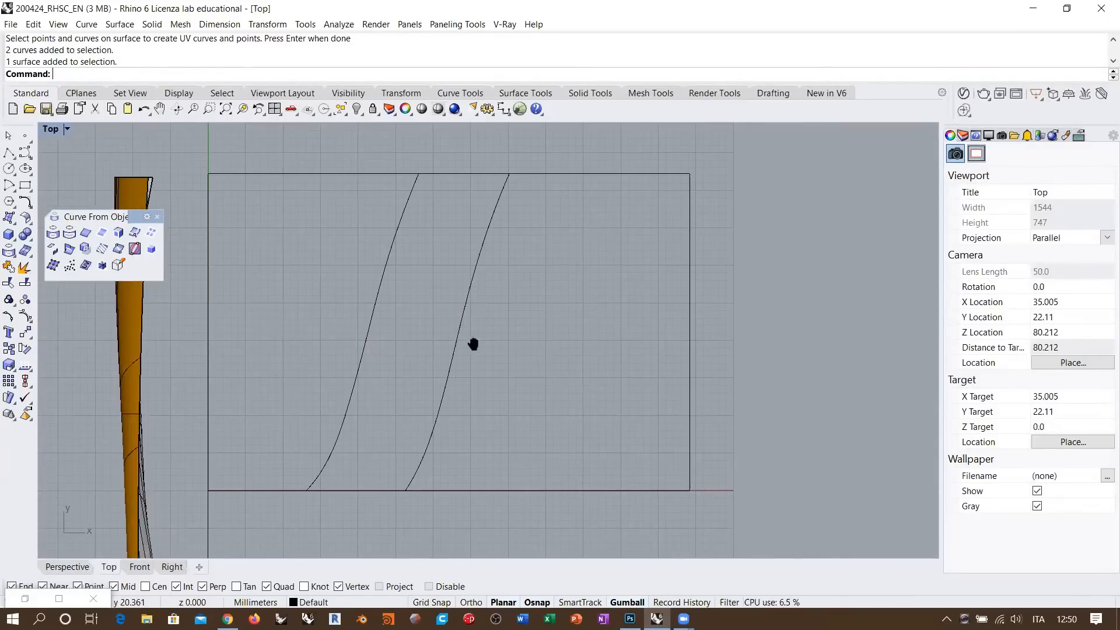
left_click(299, 174)
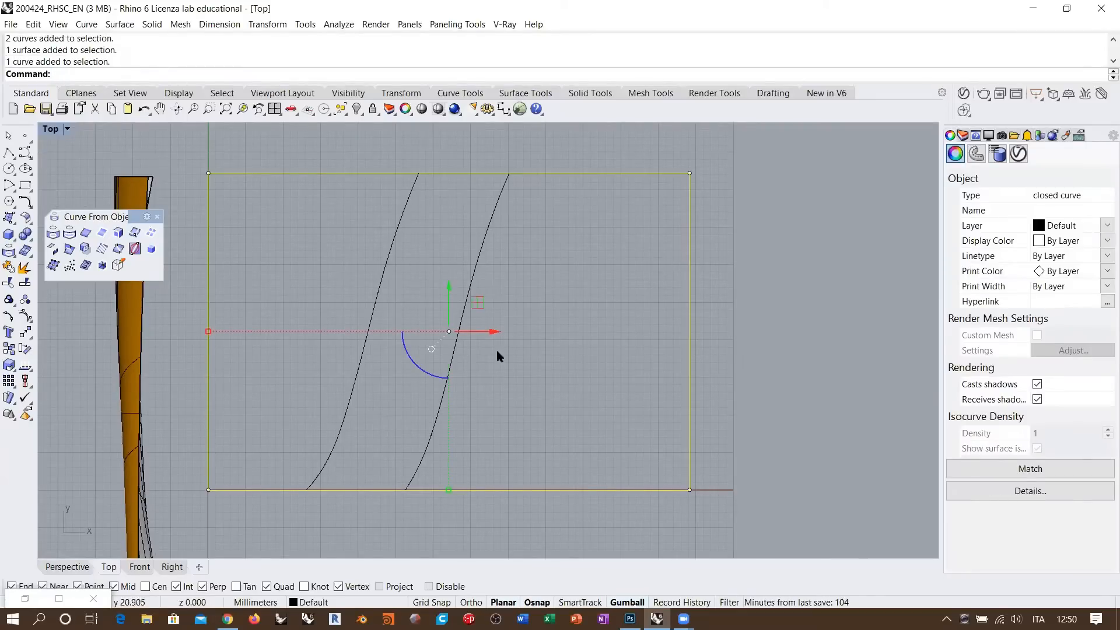
left_click_drag(530, 252, 353, 330)
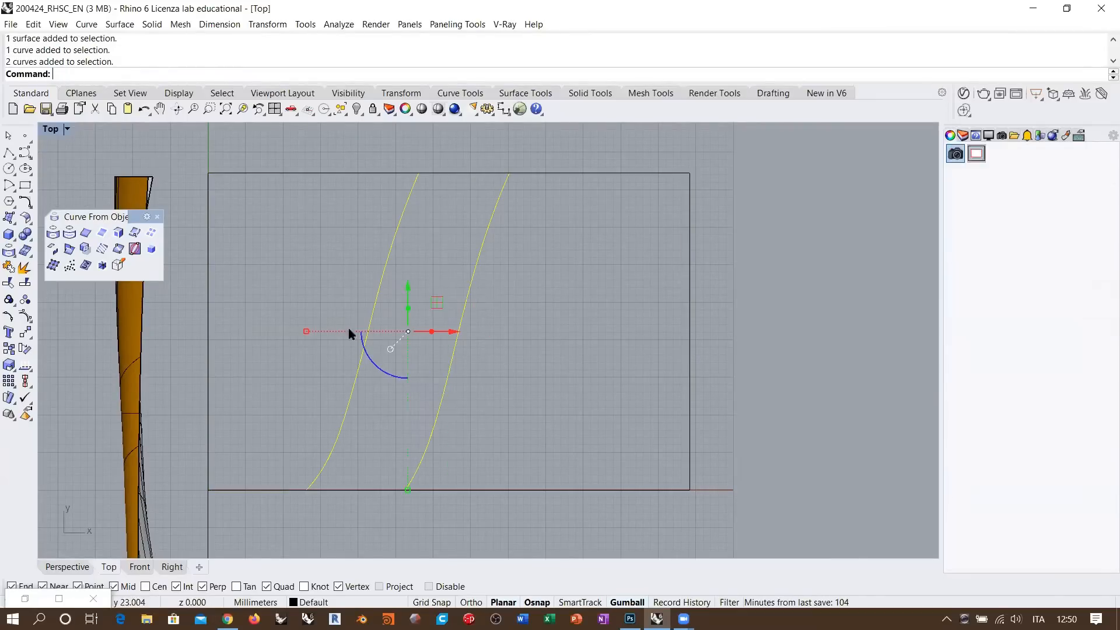
left_click(539, 367)
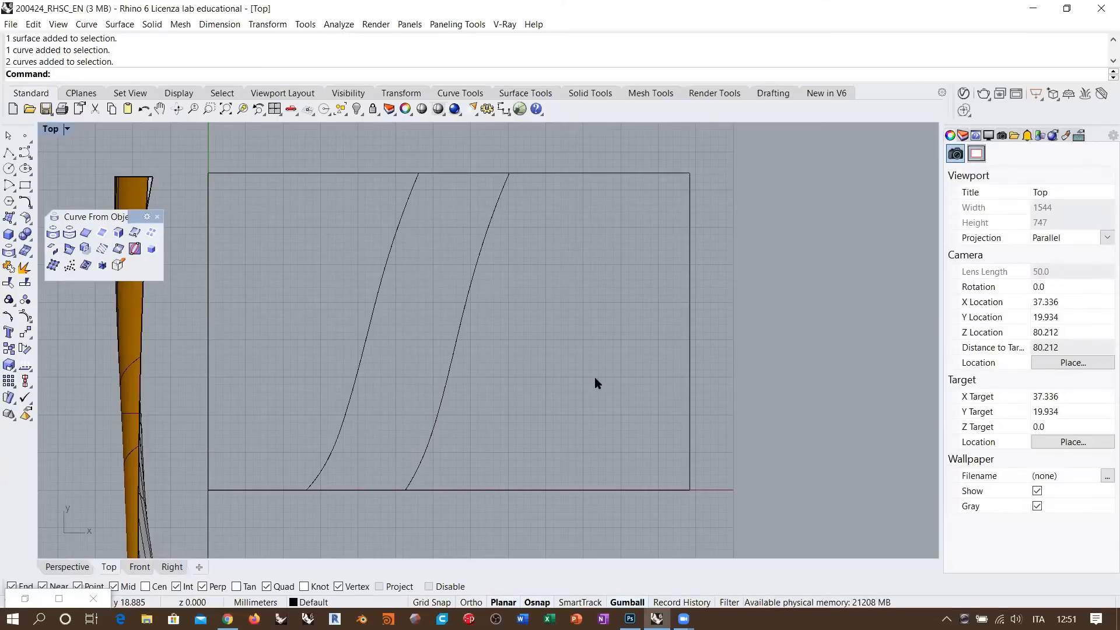
scroll(594, 377, "down", 3)
left_click(76, 567)
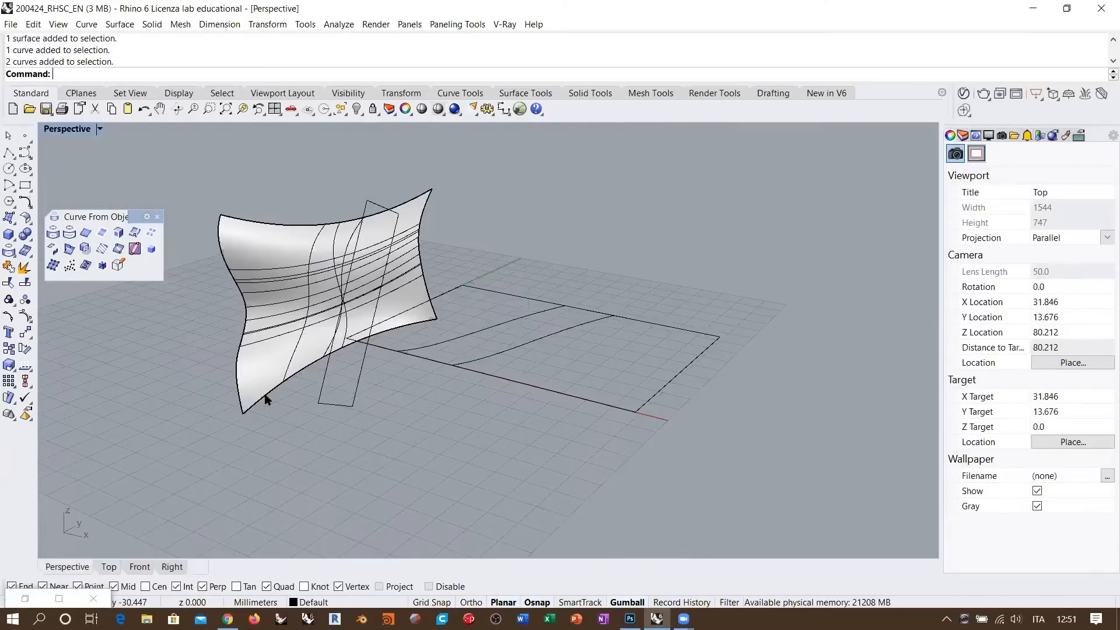
right_click_drag(336, 265, 346, 290)
right_click_drag(348, 338, 599, 359)
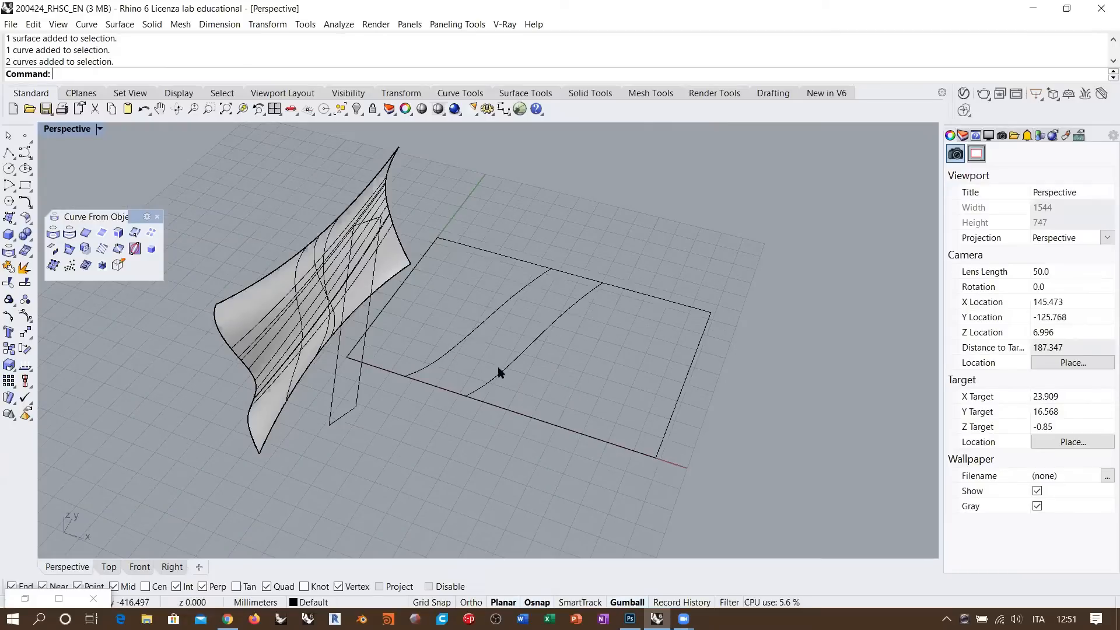
scroll(436, 329, "up", 2)
right_click_drag(465, 281, 392, 297)
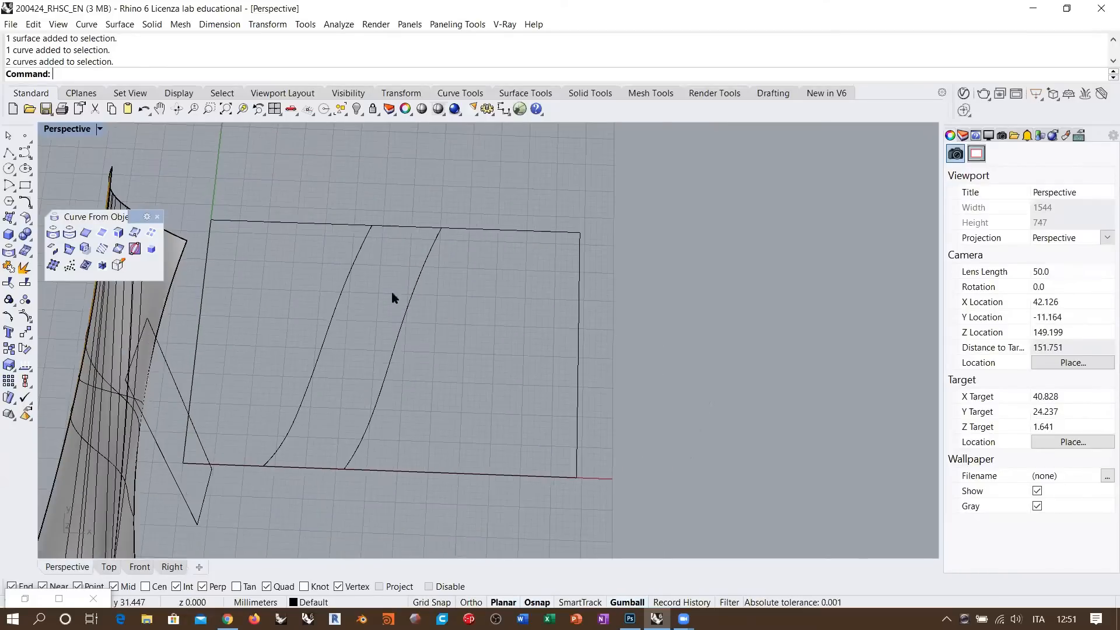
- Create a 5 mm high "Rhino" text object as grouped Arial curves, placed just outside the UV rectangle's far short side
left_click(8, 333)
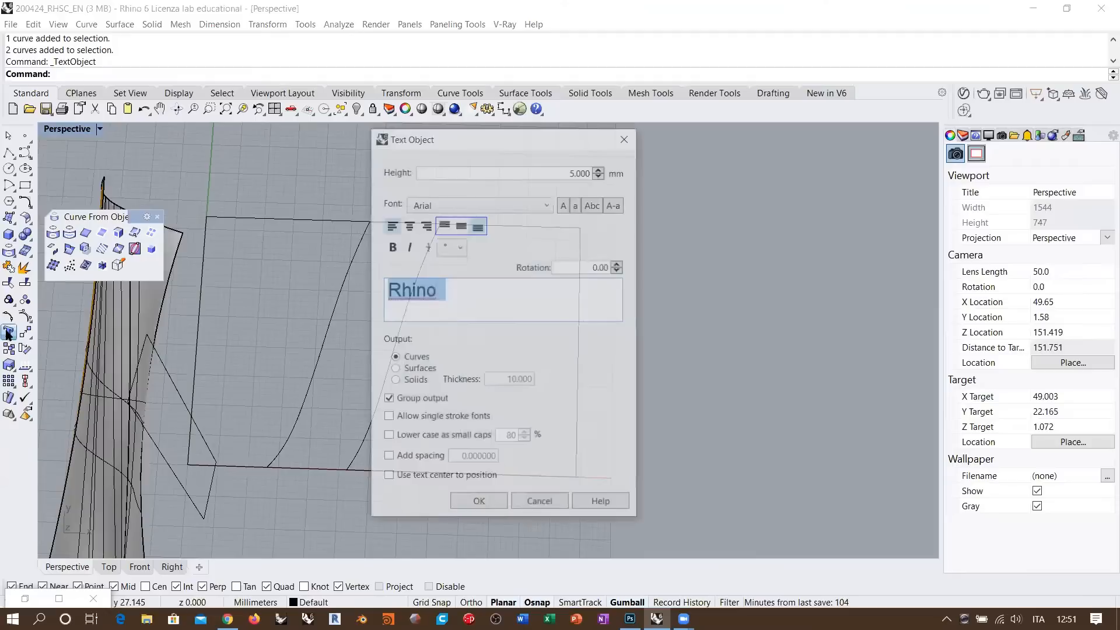
left_click(481, 501)
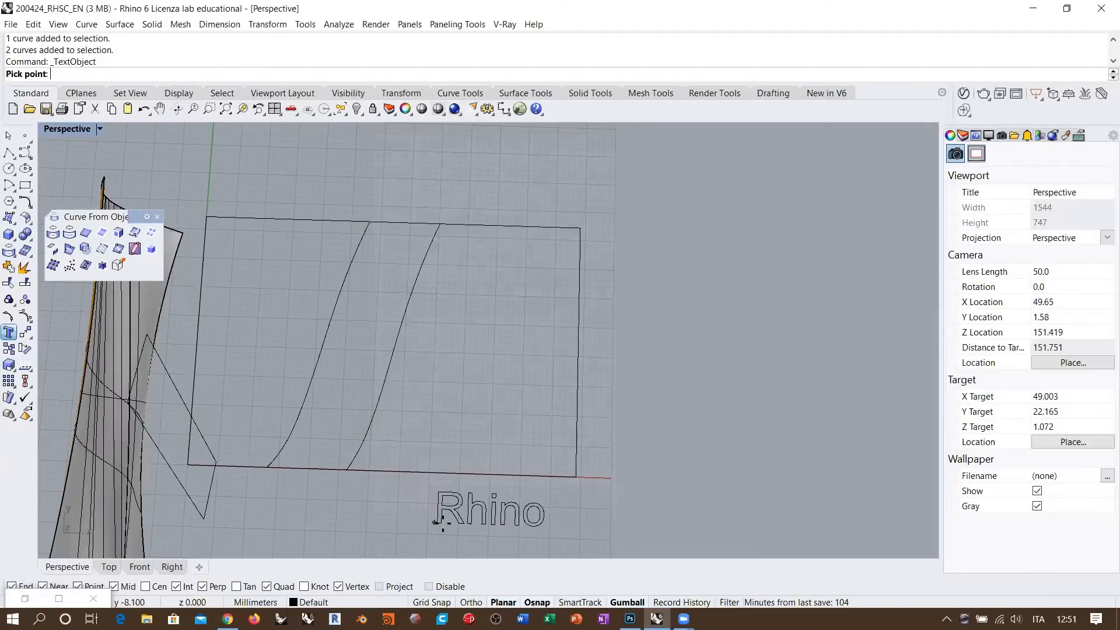
left_click(602, 357)
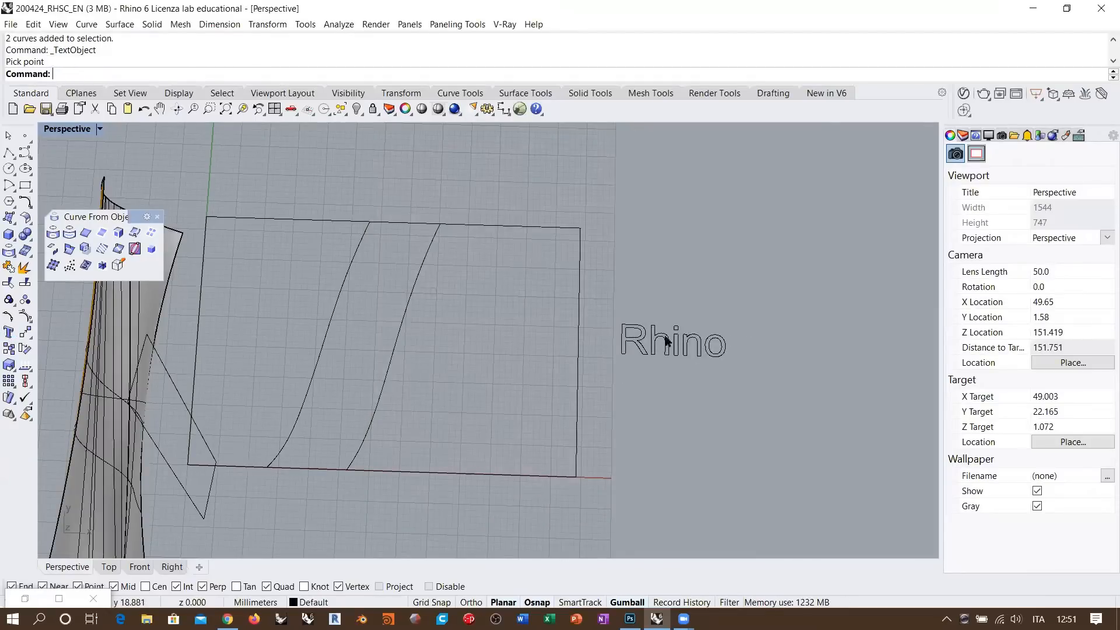
mouse_move(697, 354)
right_mouse_down()
mouse_move(682, 343)
mouse_move(699, 338)
right_mouse_up()
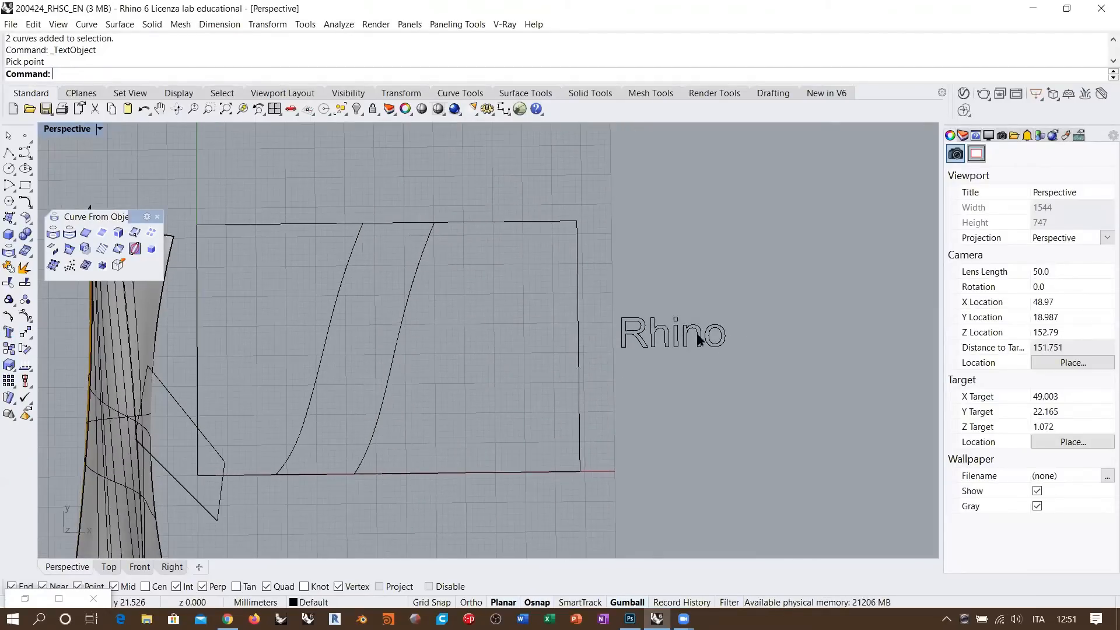
scroll(688, 340, "up", 8)
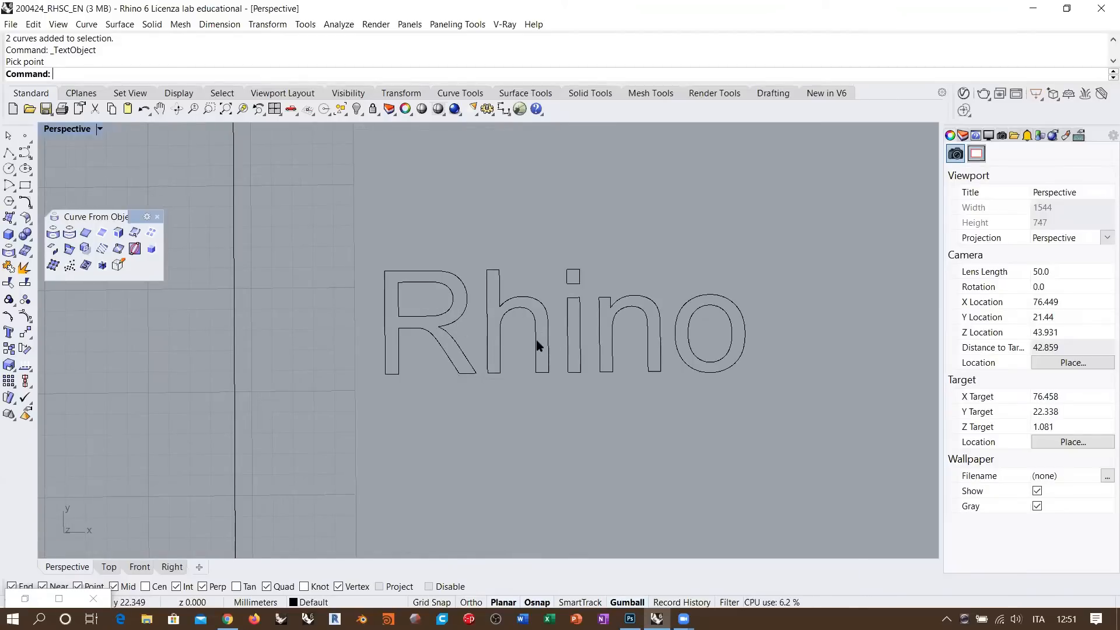
scroll(665, 307, "down", 8)
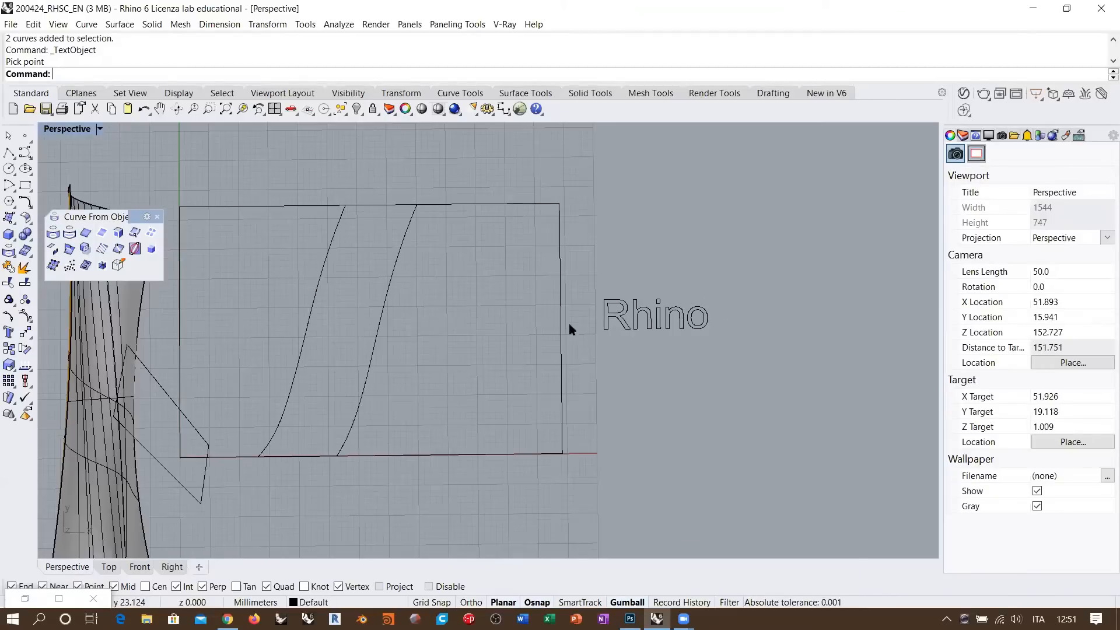
- Examine the two flattened curves inside the UV rectangle, highlighting both beside the text outlines
right_click_drag(488, 356, 558, 353, "shift")
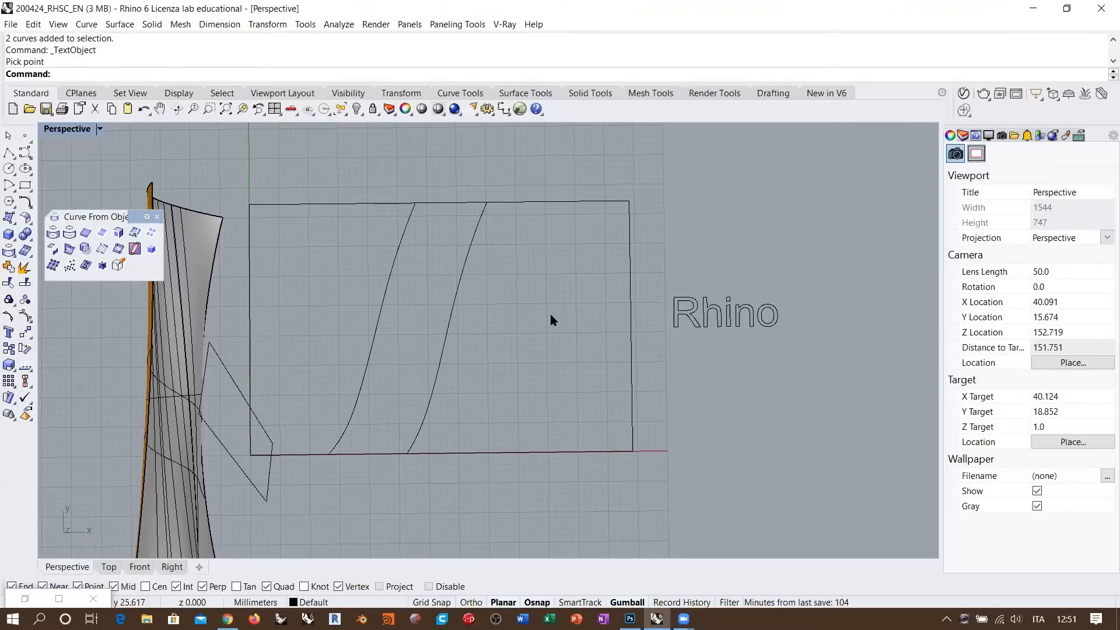
left_click(443, 343)
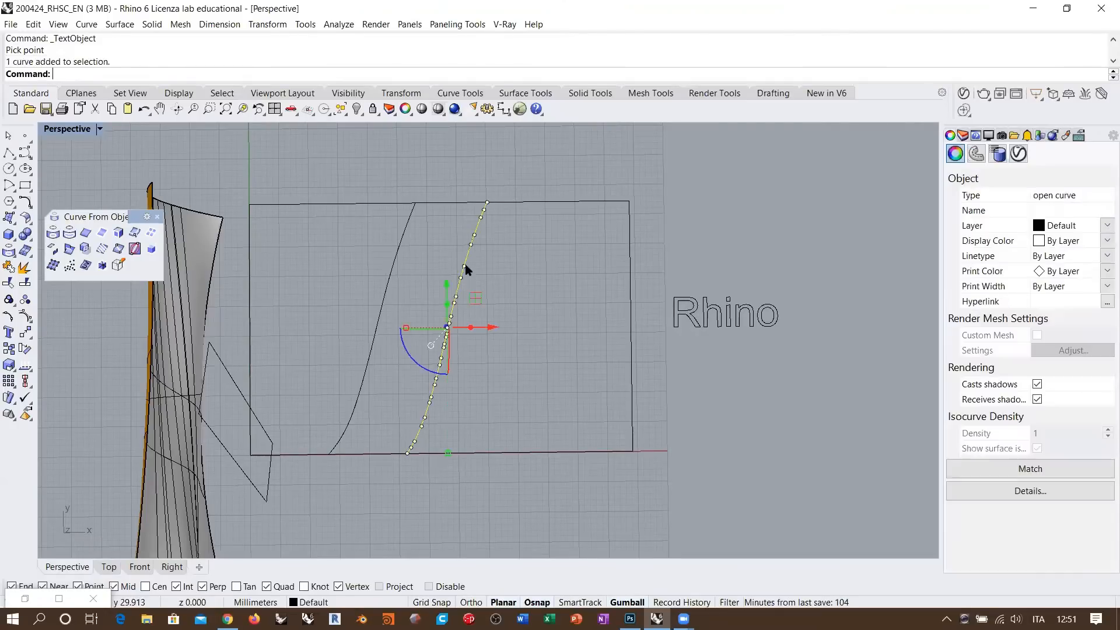
left_click(348, 430, "shift")
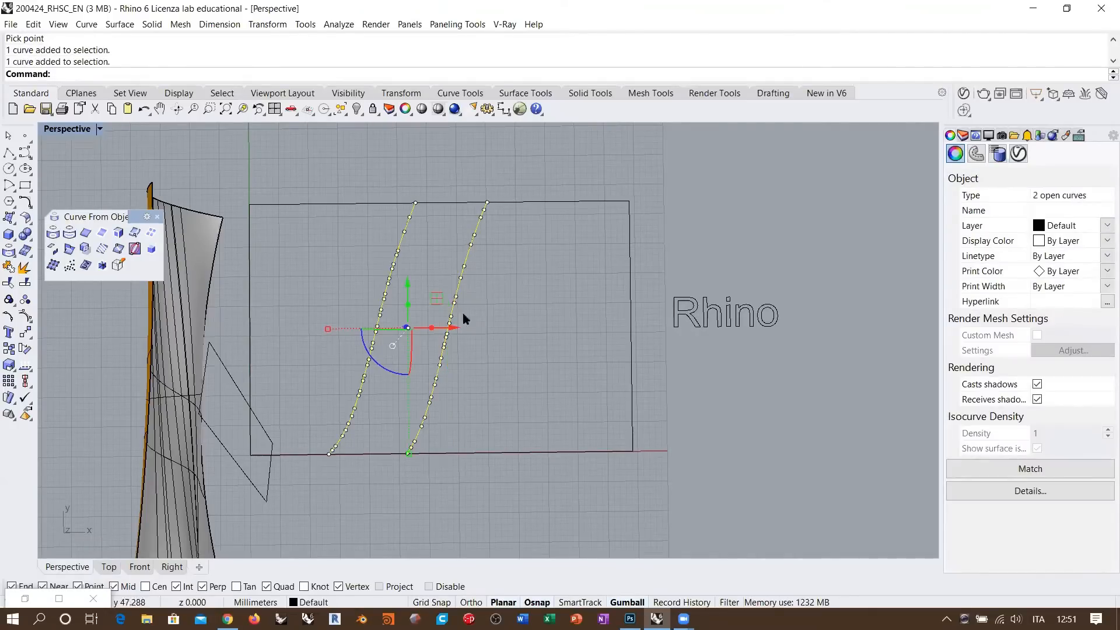
left_click(463, 399)
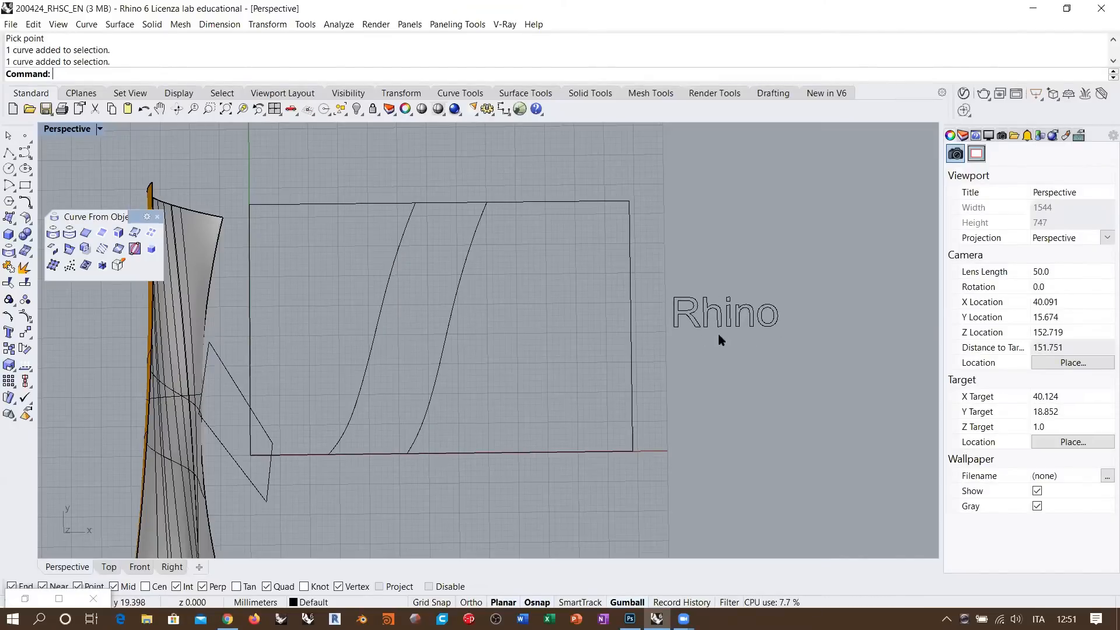
- Move the "Rhino" text below the UV rectangle, near its lower right corner
right_click_drag(719, 333, 657, 295, "shift")
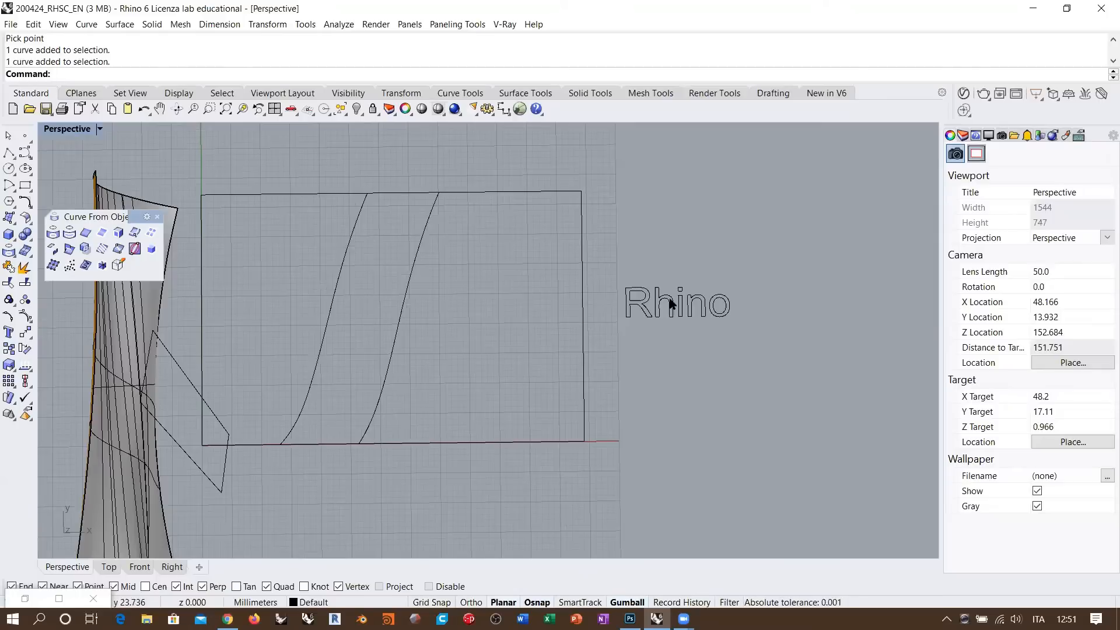
left_click_drag(657, 295, 697, 366)
left_click(698, 362)
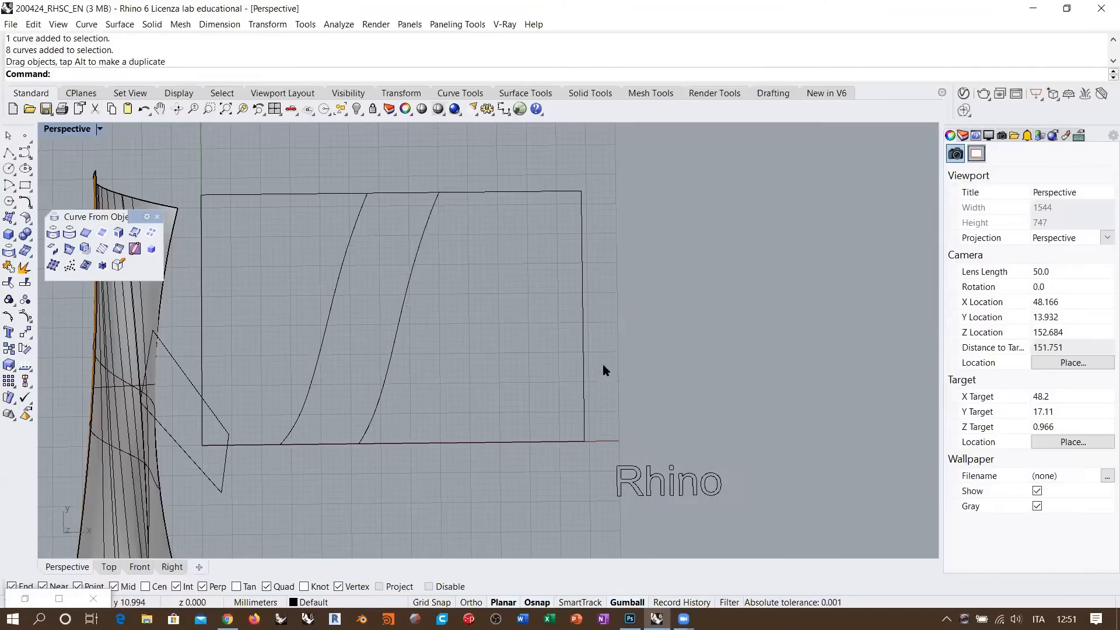
right_click_drag(619, 351, 608, 320, "shift")
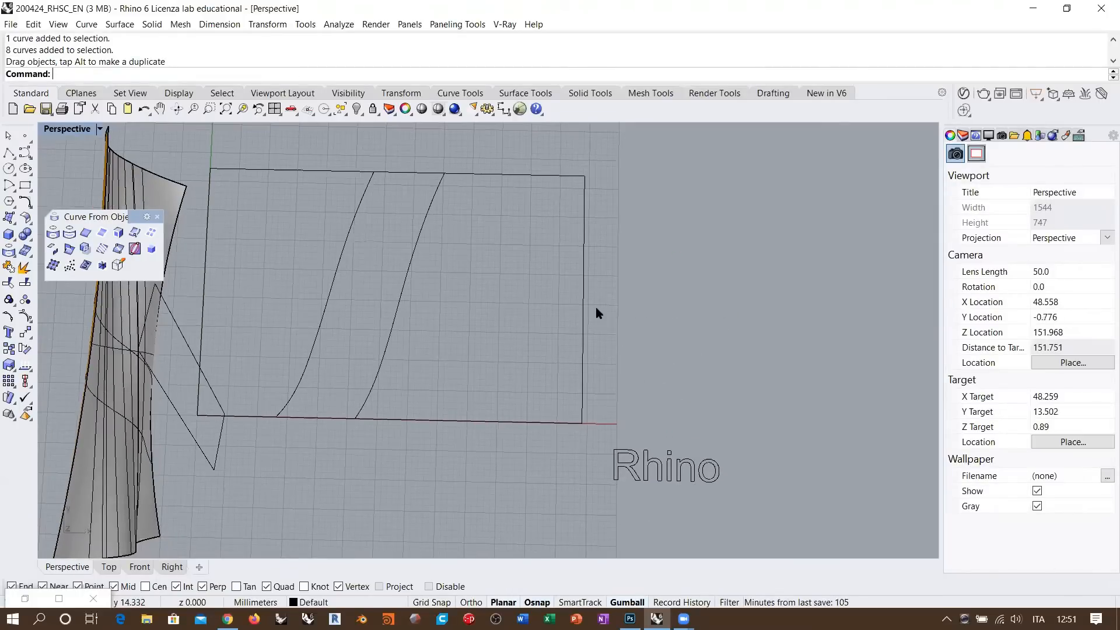
- Compare the two flattened curves, highlighted together, with the lofted surface from an oblique view
right_click_drag(548, 298, 551, 324)
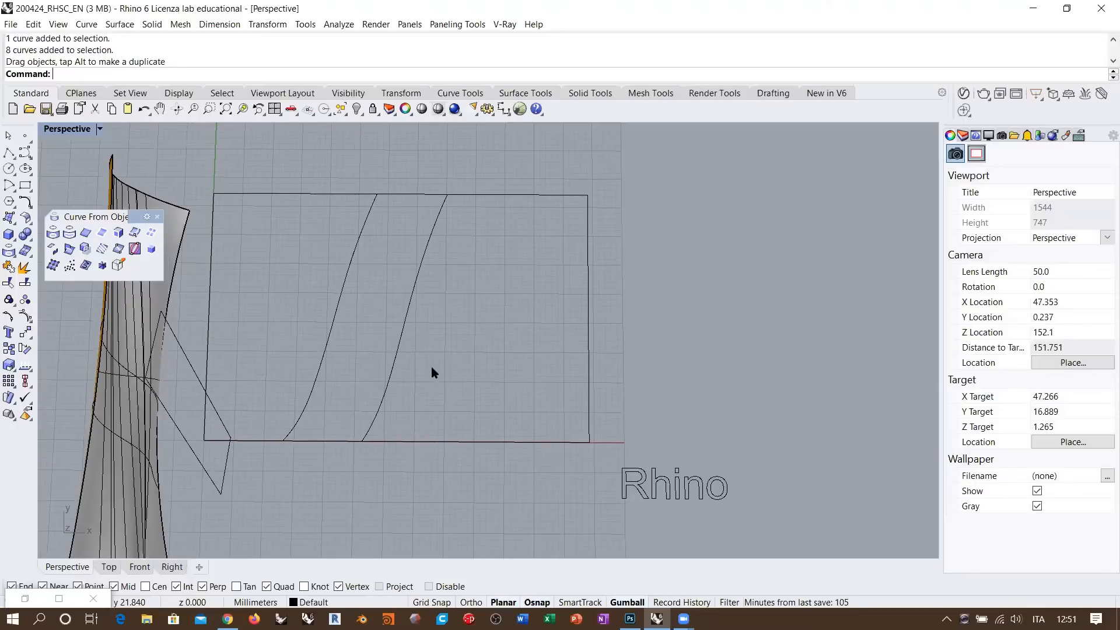
left_click_drag(432, 366, 290, 309)
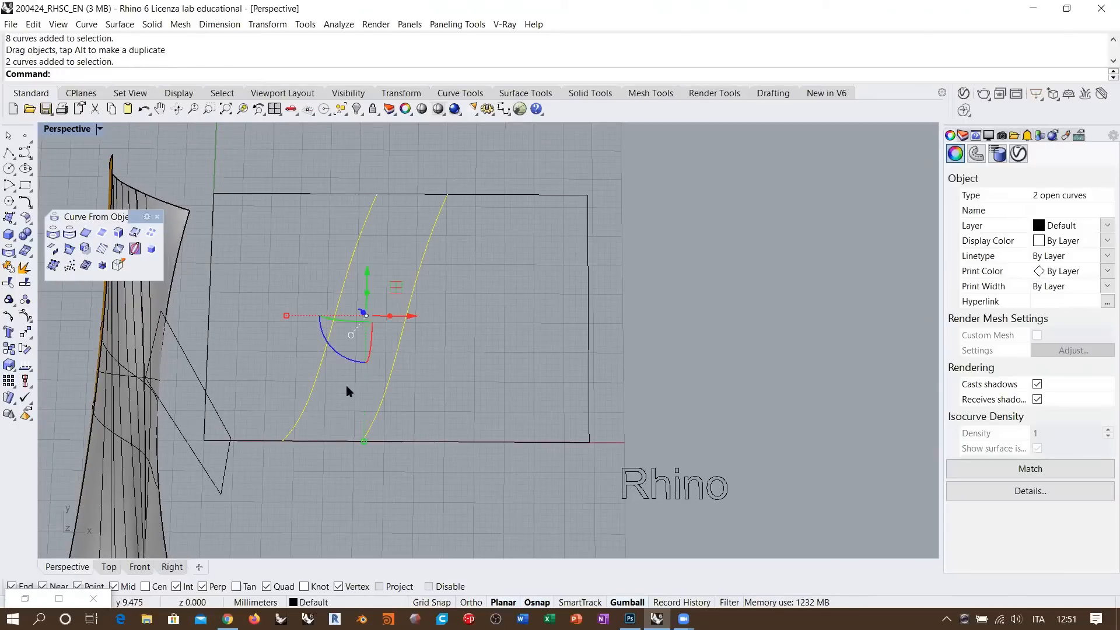
scroll(621, 345, "down", 4)
right_click_drag(518, 309, 510, 320)
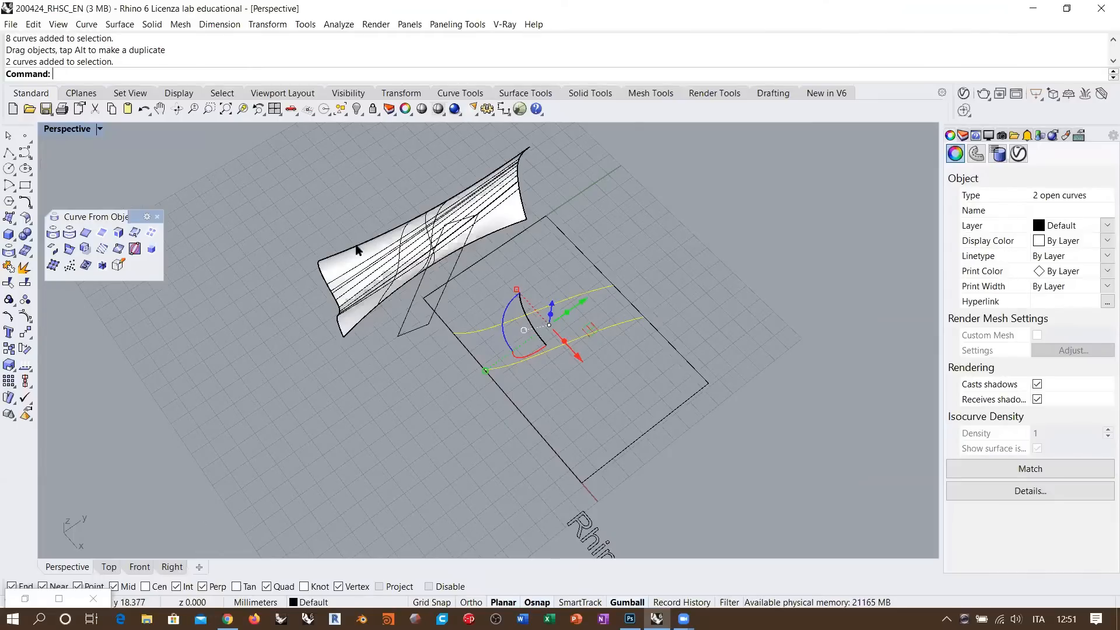
right_click_drag(320, 361, 249, 329)
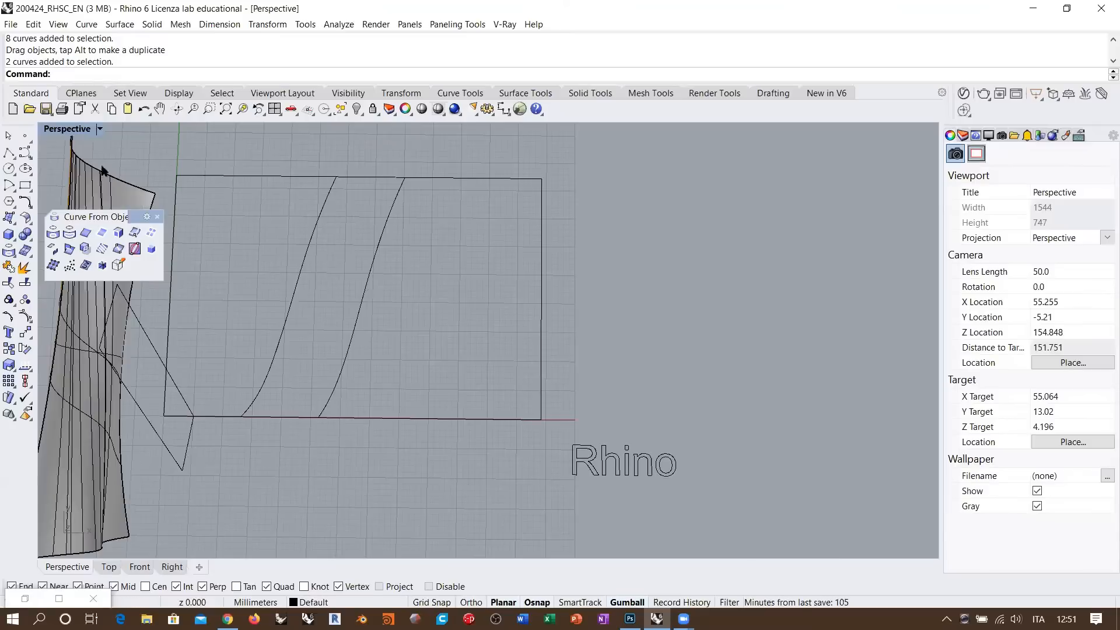
- Draw two slanted lines linking the flattened curves, from the left curve's upper end and from the right curve's lower end
left_click(8, 154)
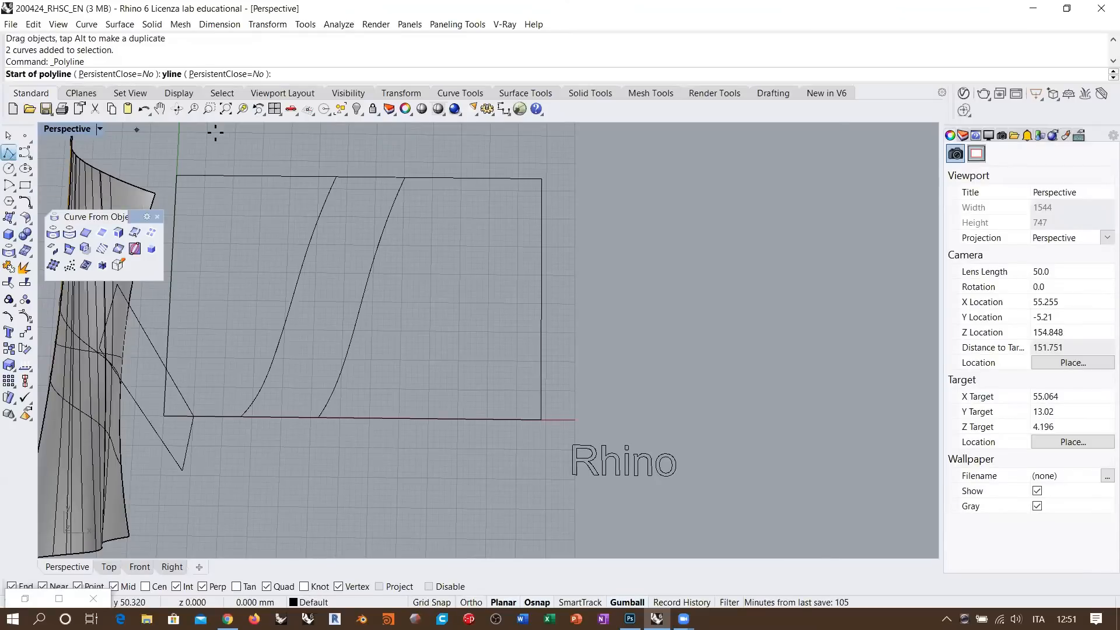
left_click(336, 176)
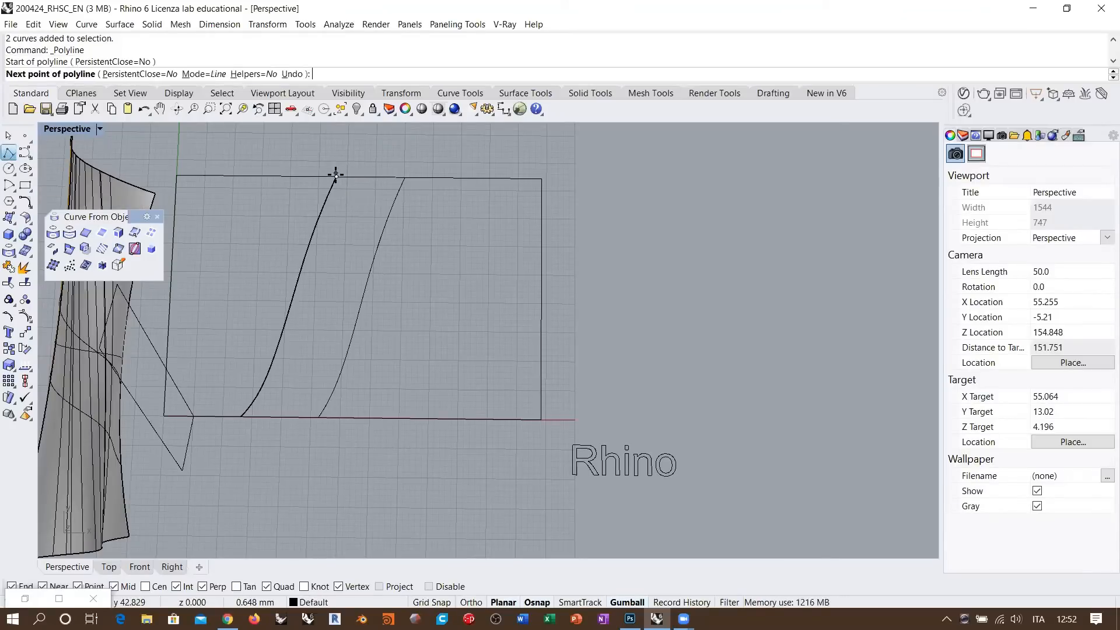
left_click(395, 198)
key("Return")
key("Return")
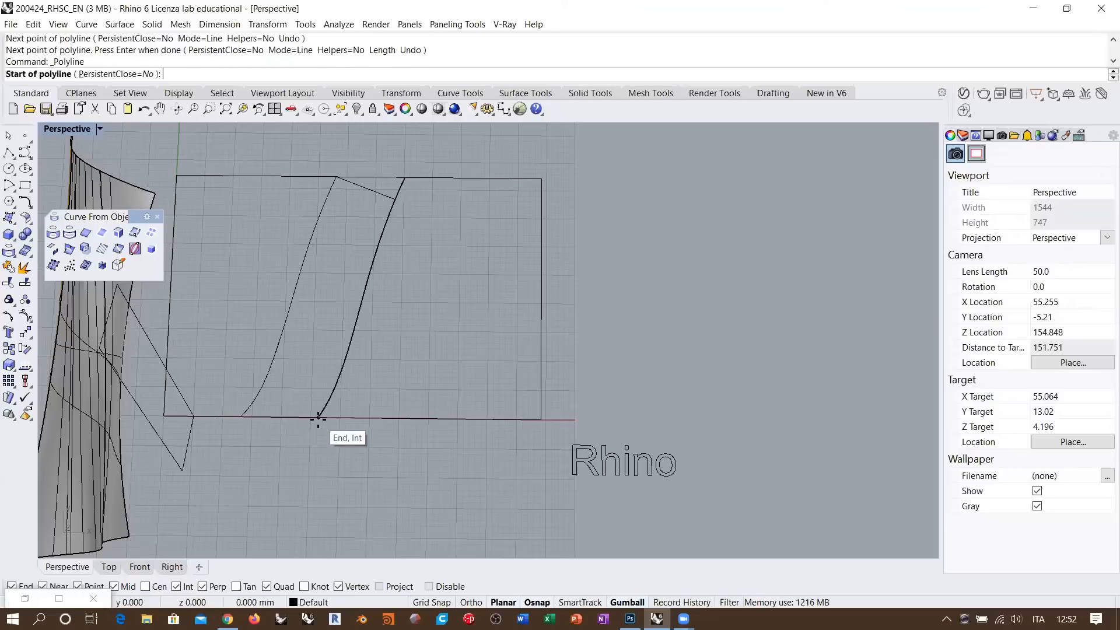
left_click(318, 416)
left_click(263, 391)
key("Return")
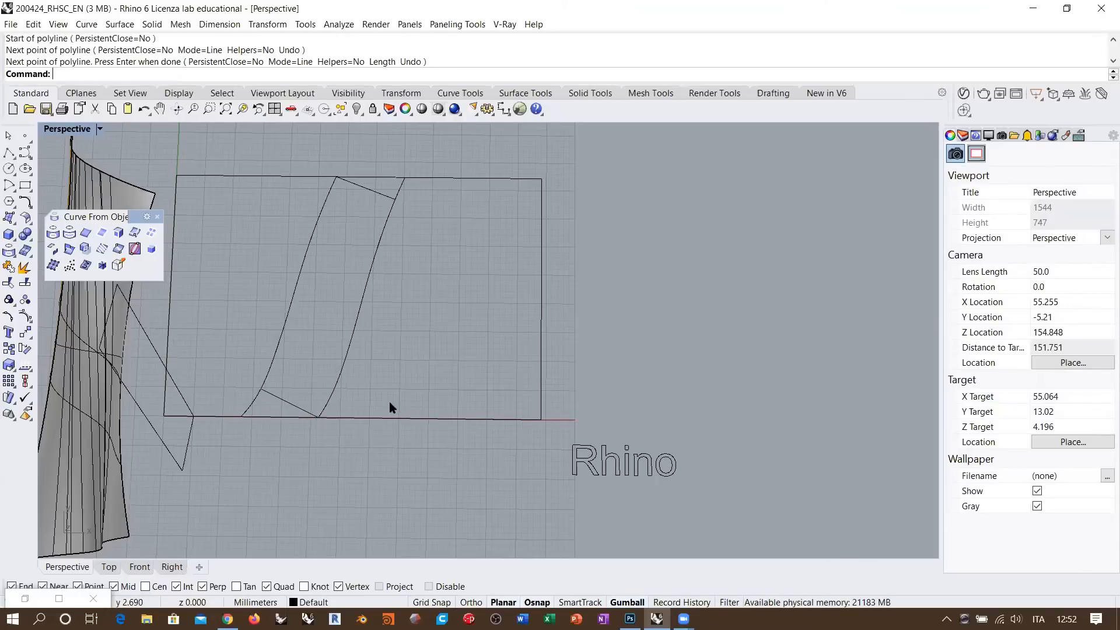
- Trim the ends of the two long curves that extend past the slanted end lines inside the flat rectangle
right_click_drag(373, 352, 416, 359, "shift")
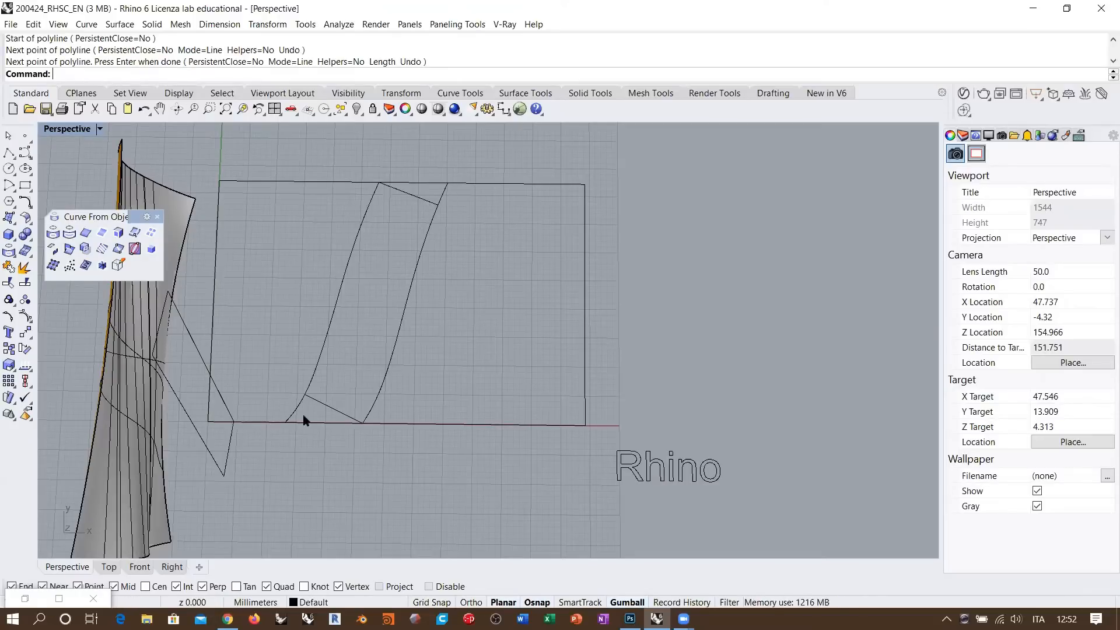
left_click(320, 401)
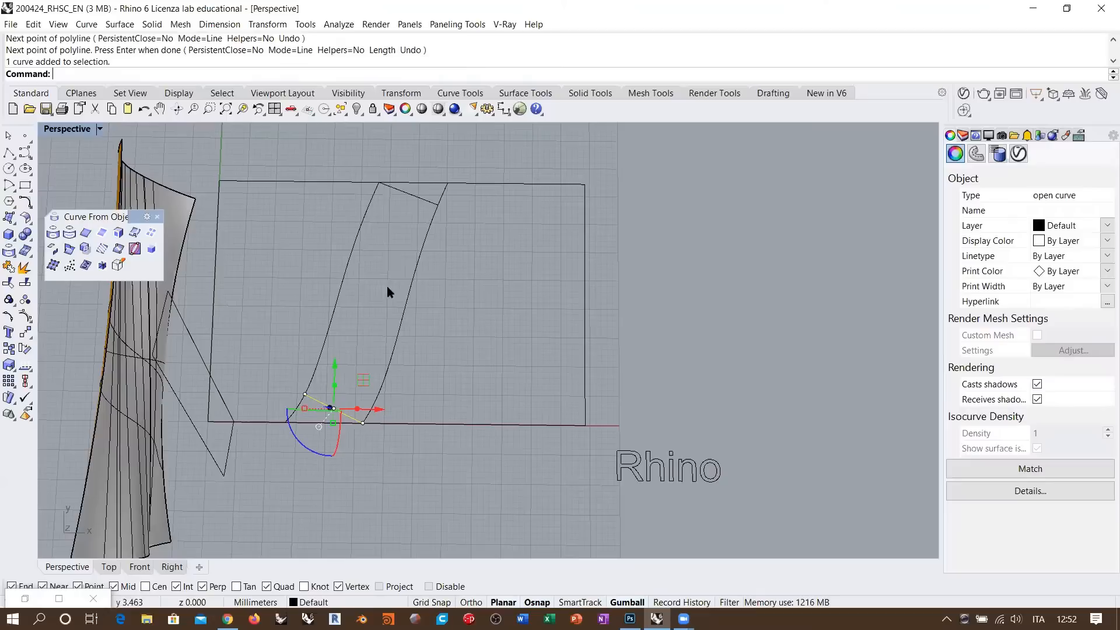
left_click(408, 195, "shift")
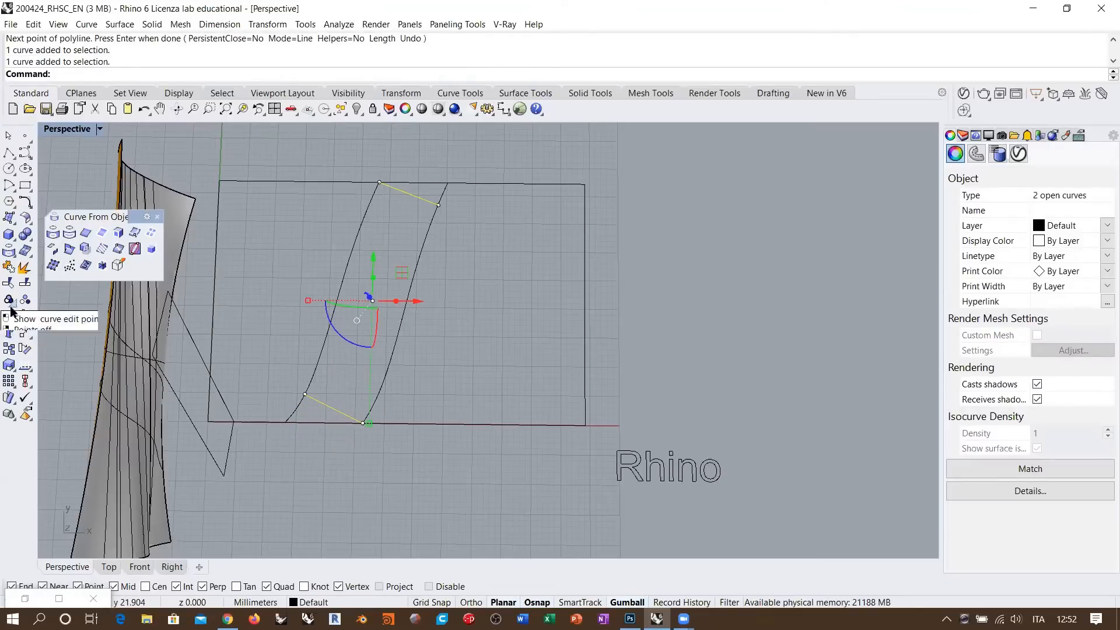
left_click(9, 282)
left_click(281, 412)
left_click(442, 197)
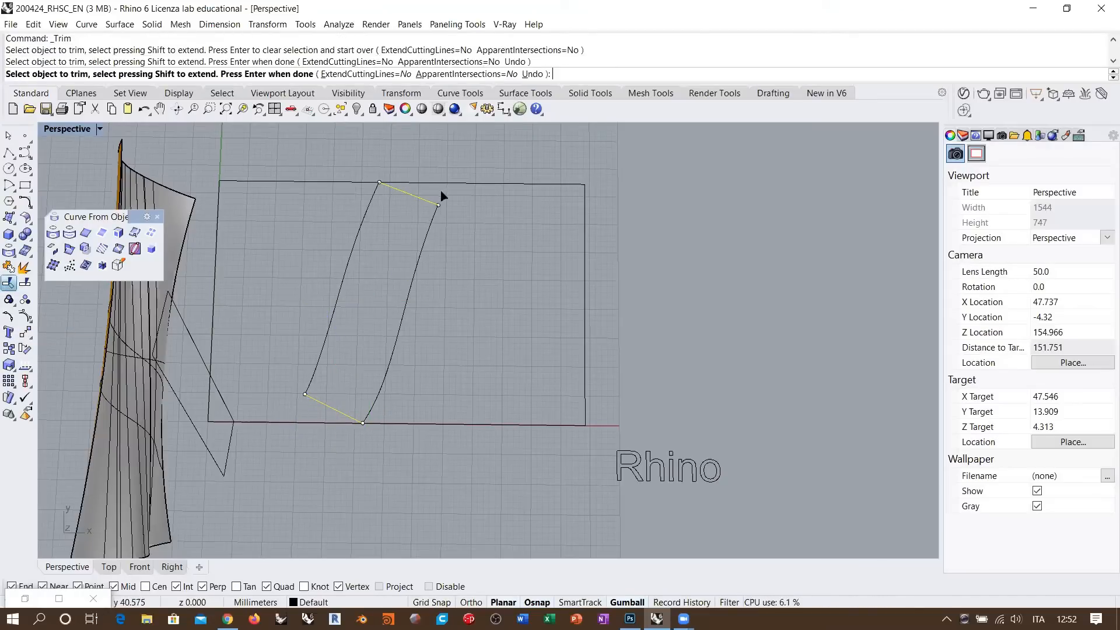
key("Return")
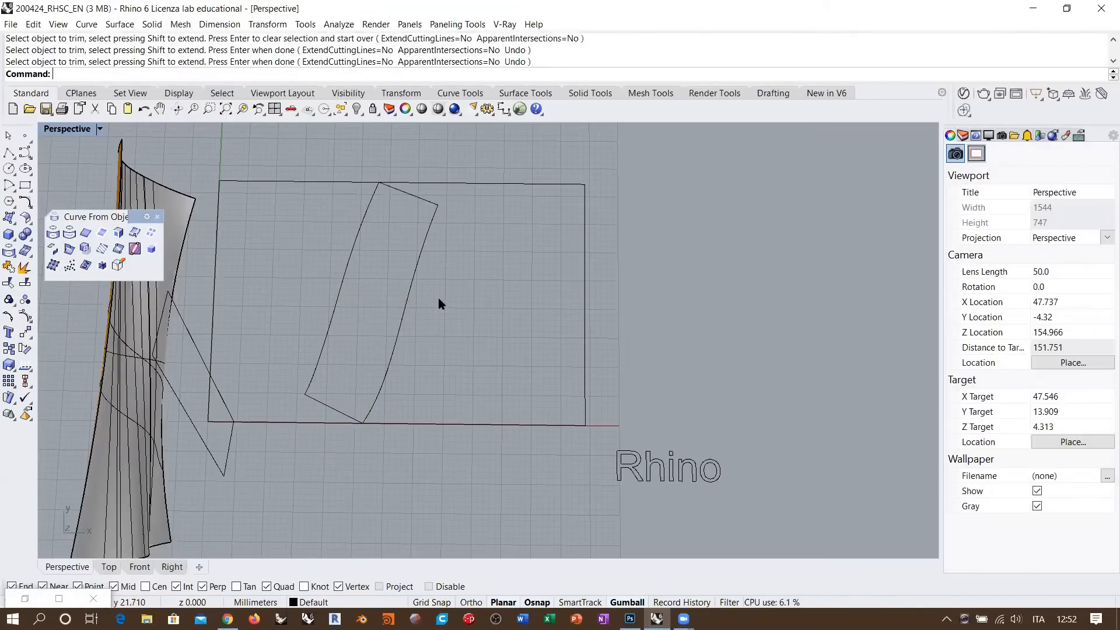
- Examine the trimmed flat strip outline in relation to the curved surface and its projected curves
left_click_drag(443, 301, 291, 321)
right_click_drag(429, 402, 288, 268)
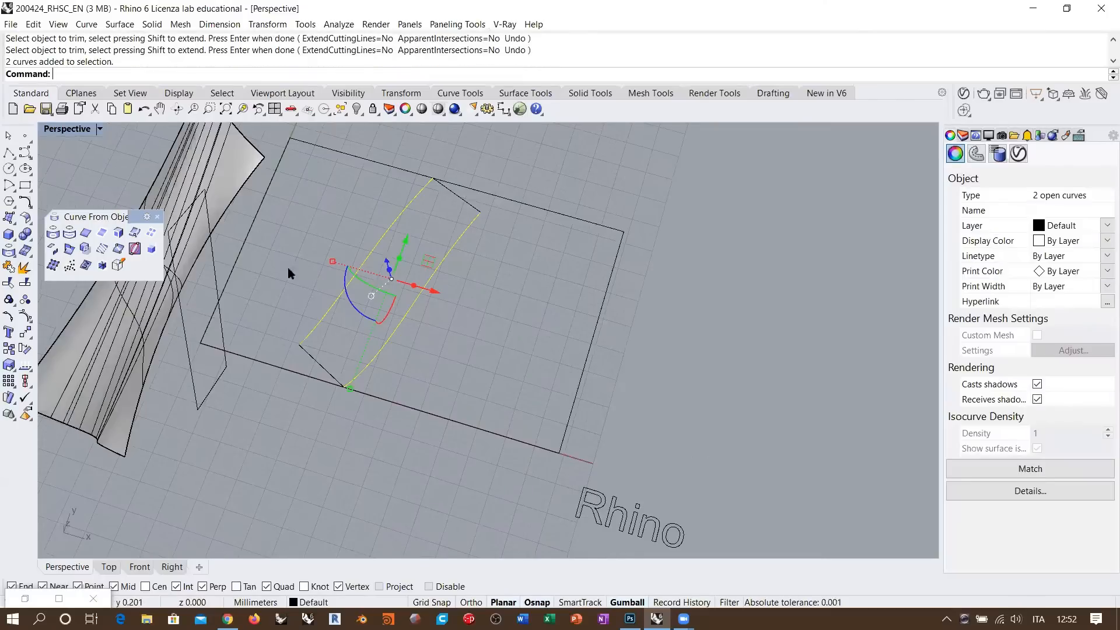
right_click_drag(305, 333, 325, 268)
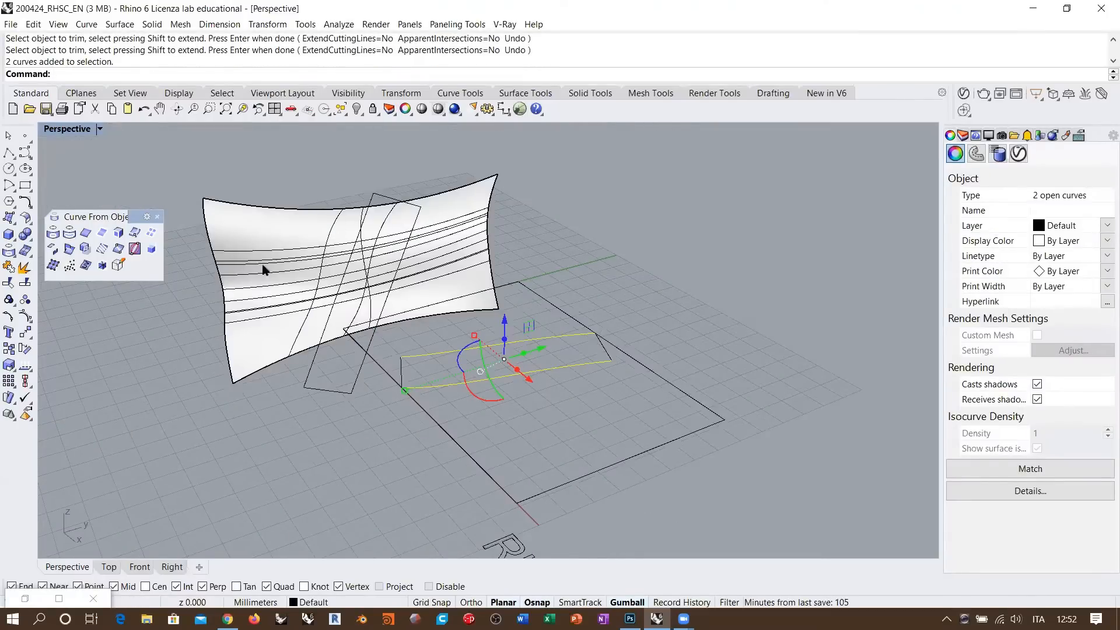
right_click_drag(319, 335, 382, 346)
left_click(418, 305)
right_click_drag(341, 256, 408, 348)
left_click(628, 439)
left_click(359, 284)
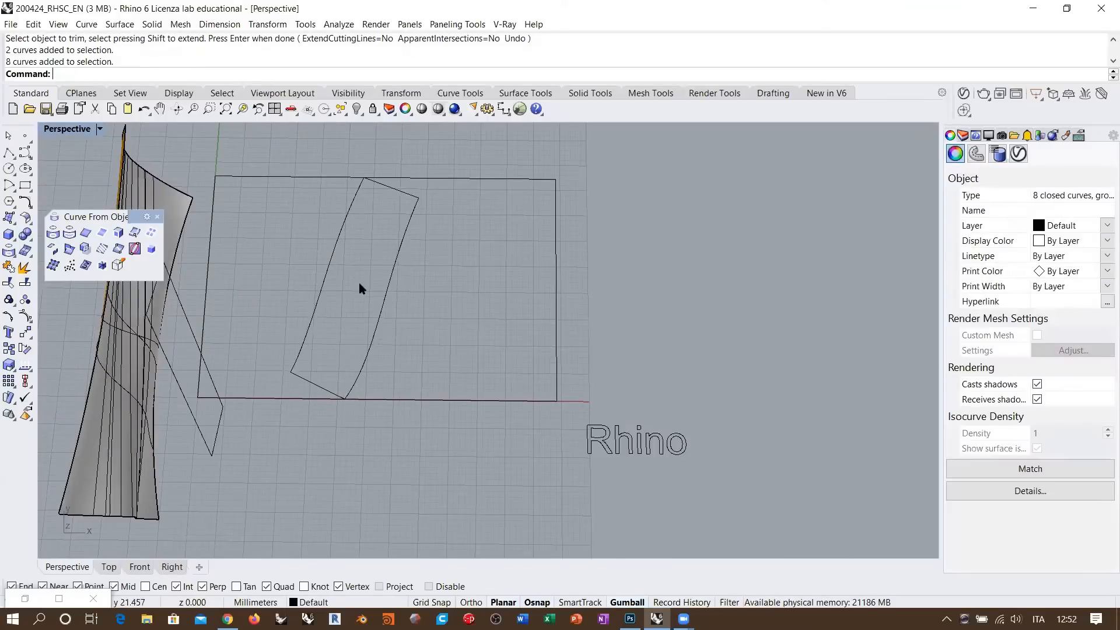
- Create a two-rail sweep surface using the long curves as rails and both slanted lines as unchanged cross sections
right_click_drag(378, 257, 193, 253)
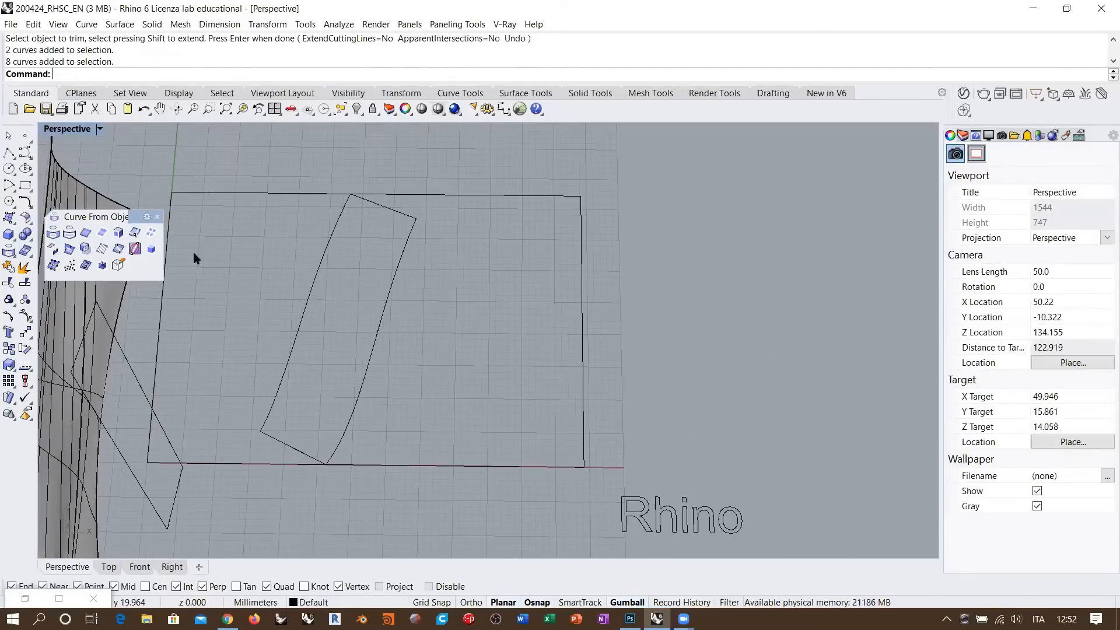
left_click(9, 217)
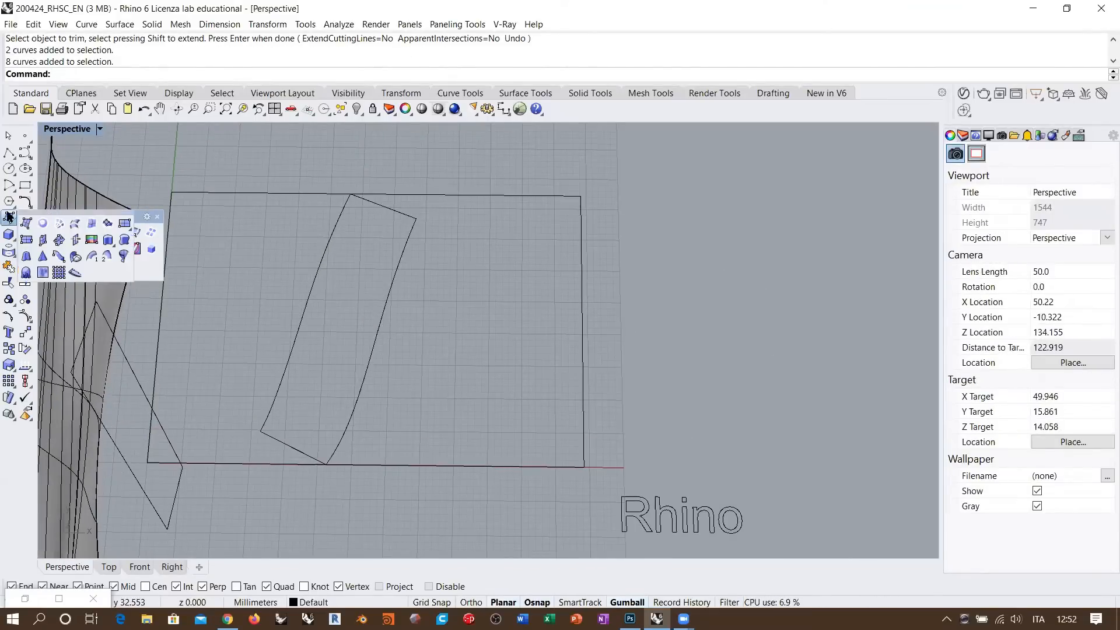
left_click(111, 257)
left_click(339, 450)
left_click(271, 415)
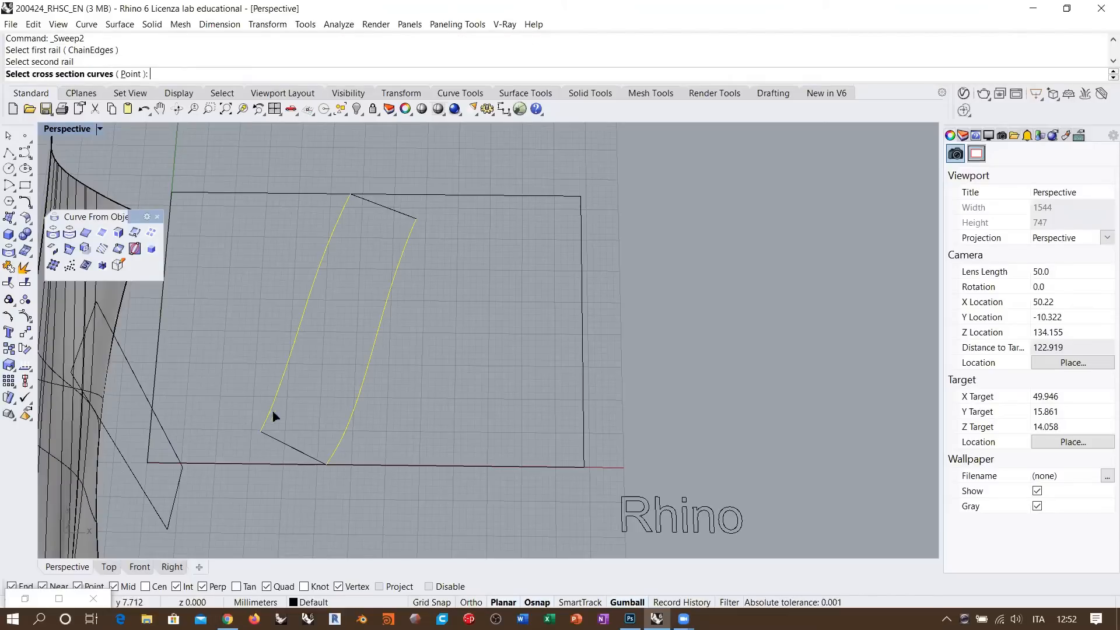
left_click(311, 464)
left_click(402, 218)
key("Return")
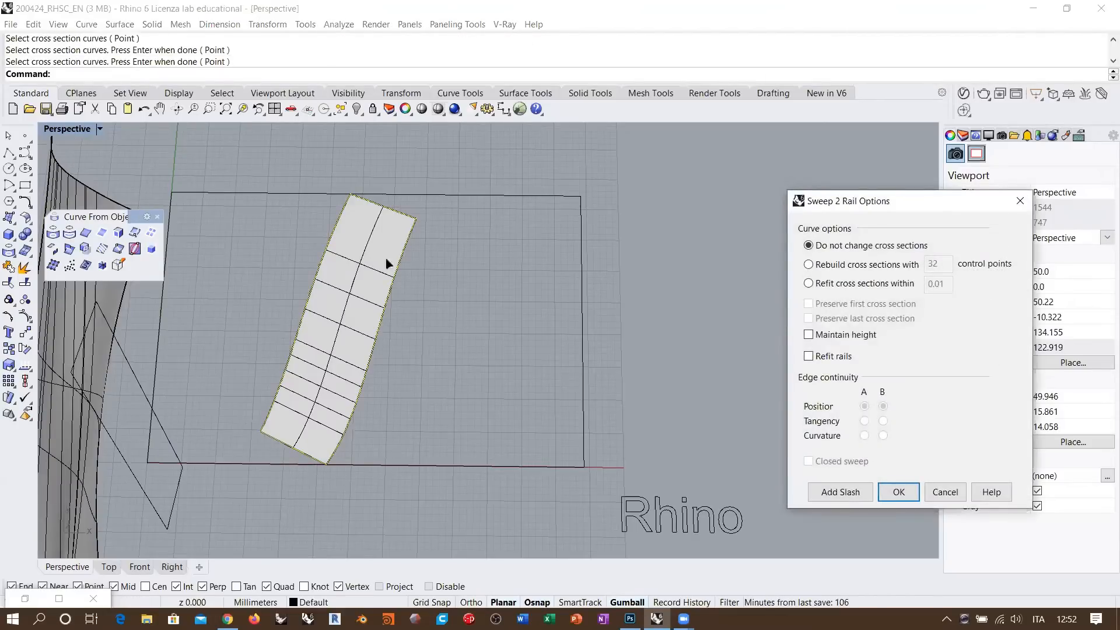
right_click_drag(443, 268, 398, 250, "shift")
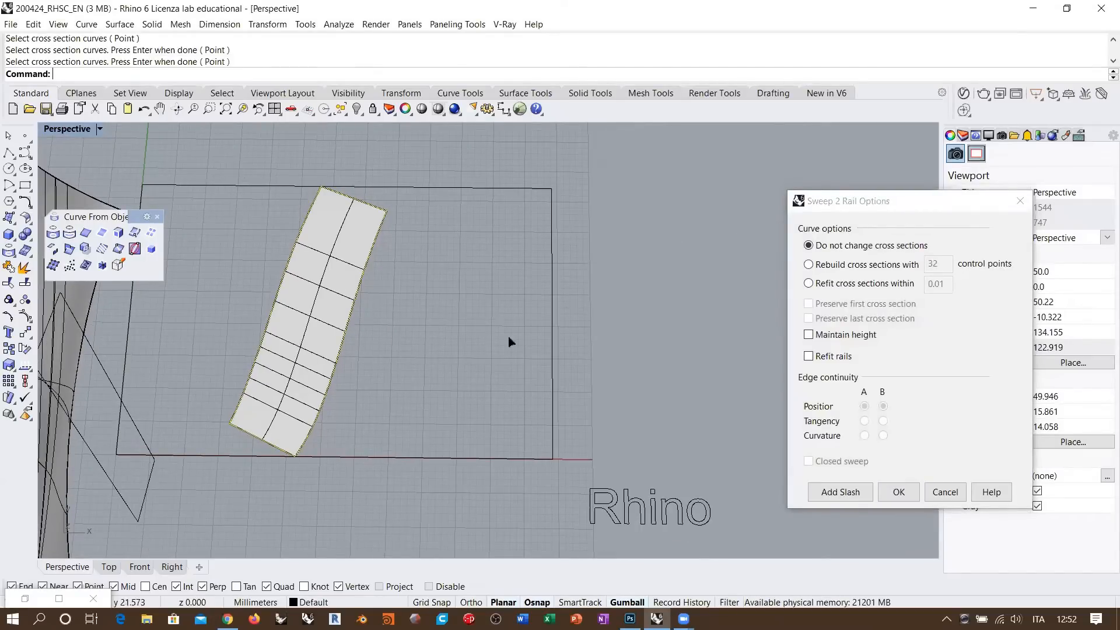
left_click(898, 492)
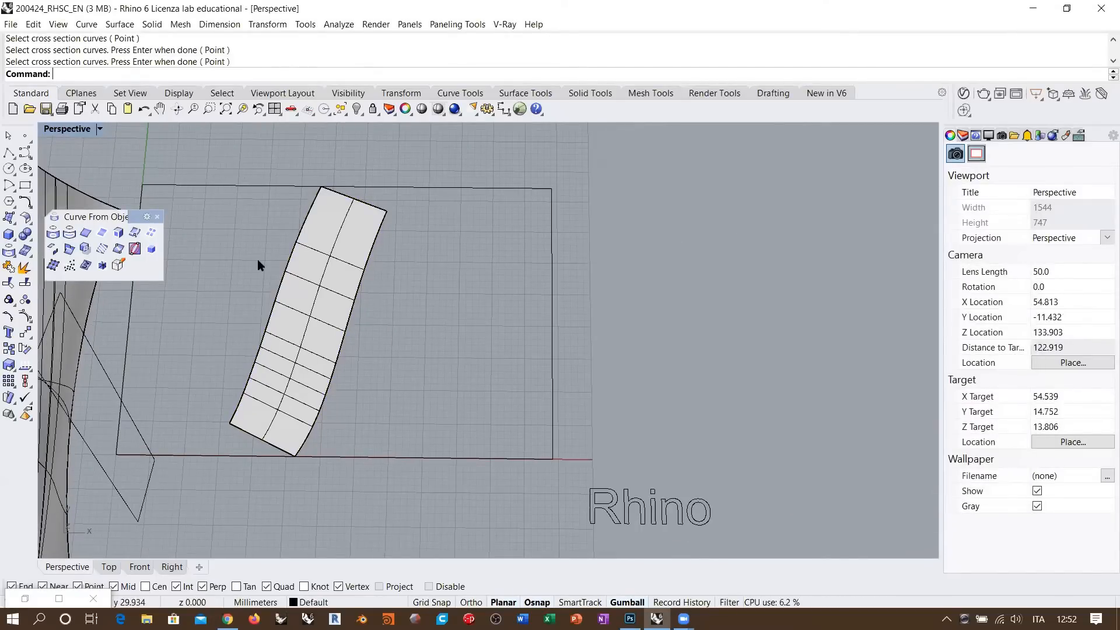
- Move the swept strip surface along the Y axis, out of the flat rectangle and below its lower edge
scroll(258, 260, "down", 2)
right_click_drag(411, 296, 387, 278, "shift")
left_click(284, 300)
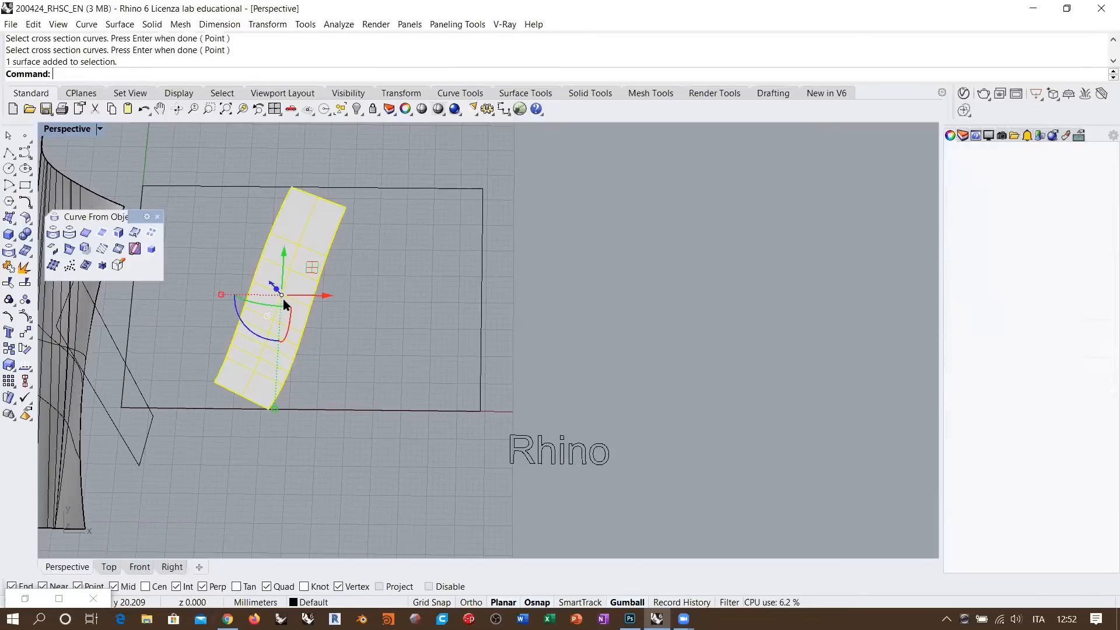
right_click_drag(339, 387, 366, 346)
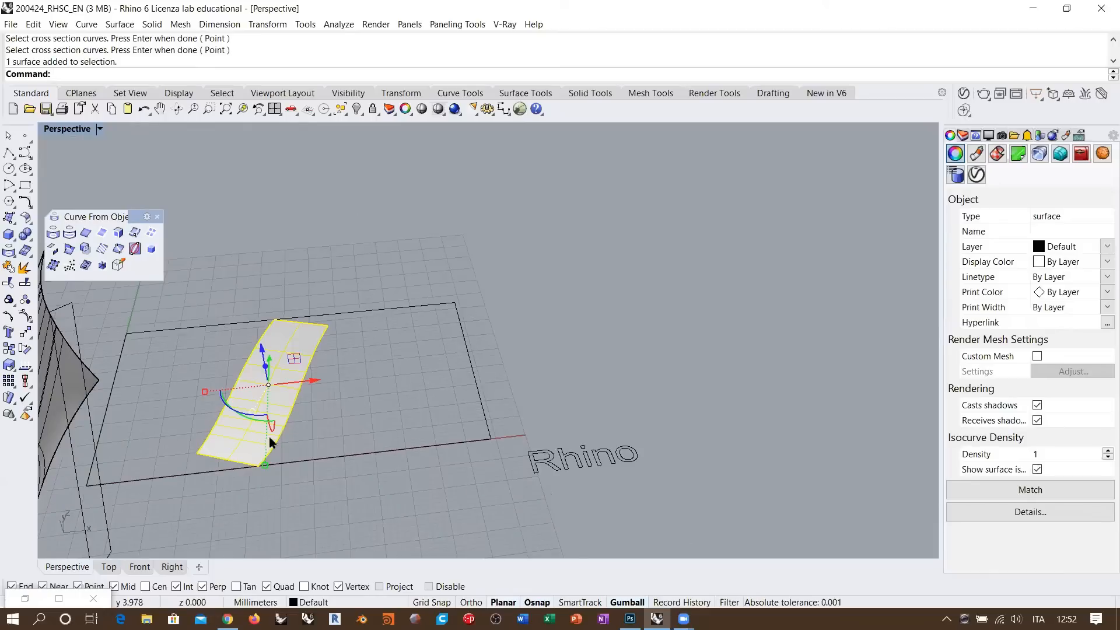
right_click_drag(272, 445, 315, 367)
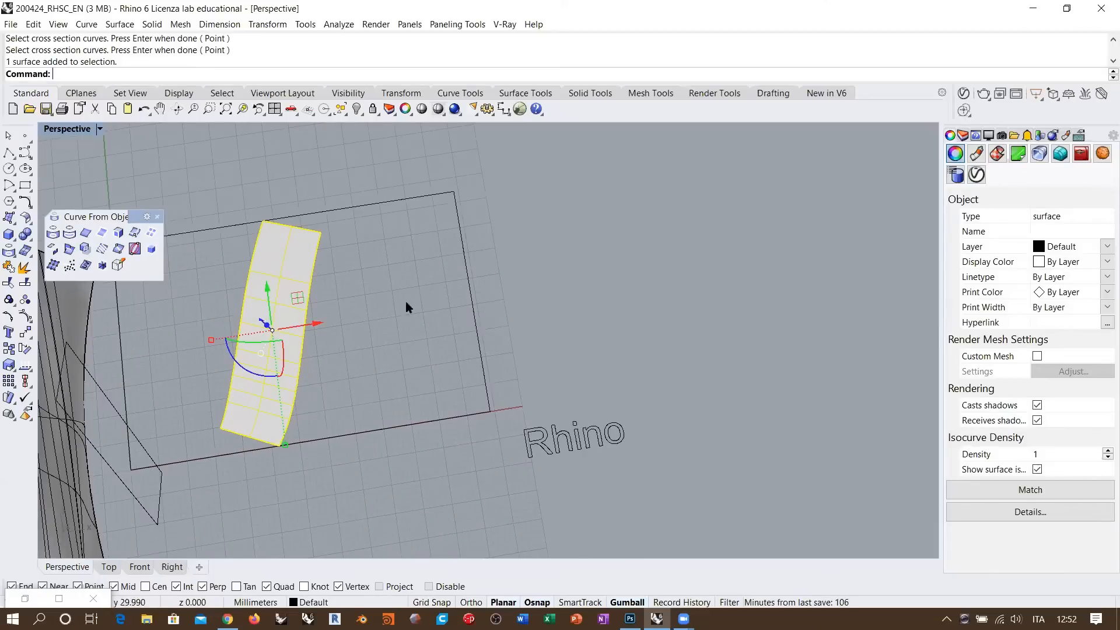
right_click_drag(407, 308, 432, 335)
right_click_drag(390, 274, 322, 246)
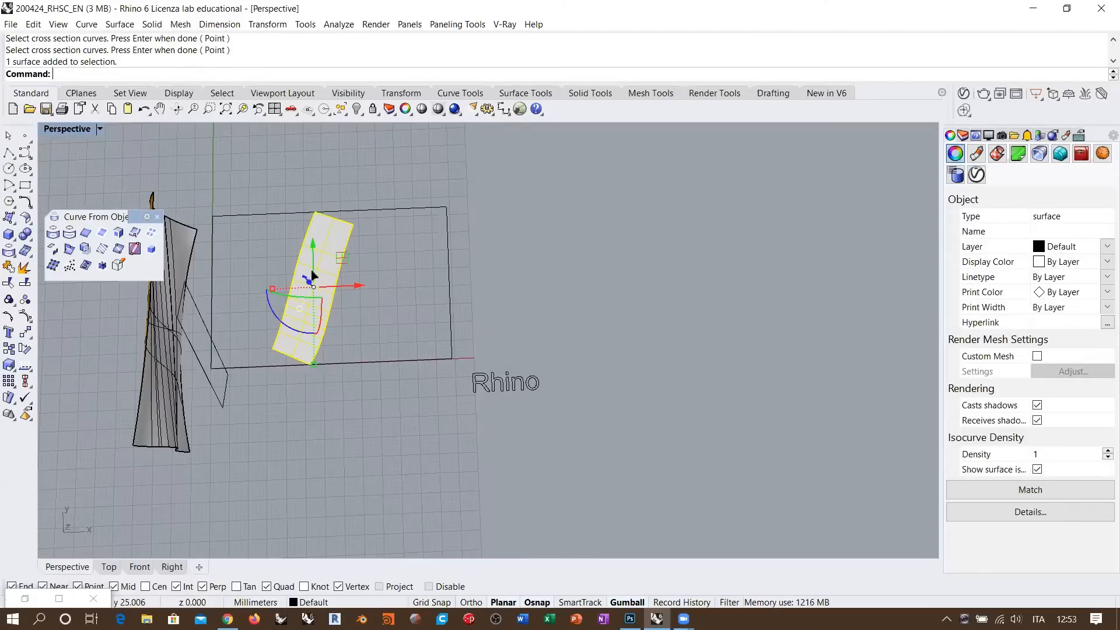
left_click_drag(312, 271, 314, 439)
right_click_drag(436, 439, 556, 350, "shift")
left_click(544, 345)
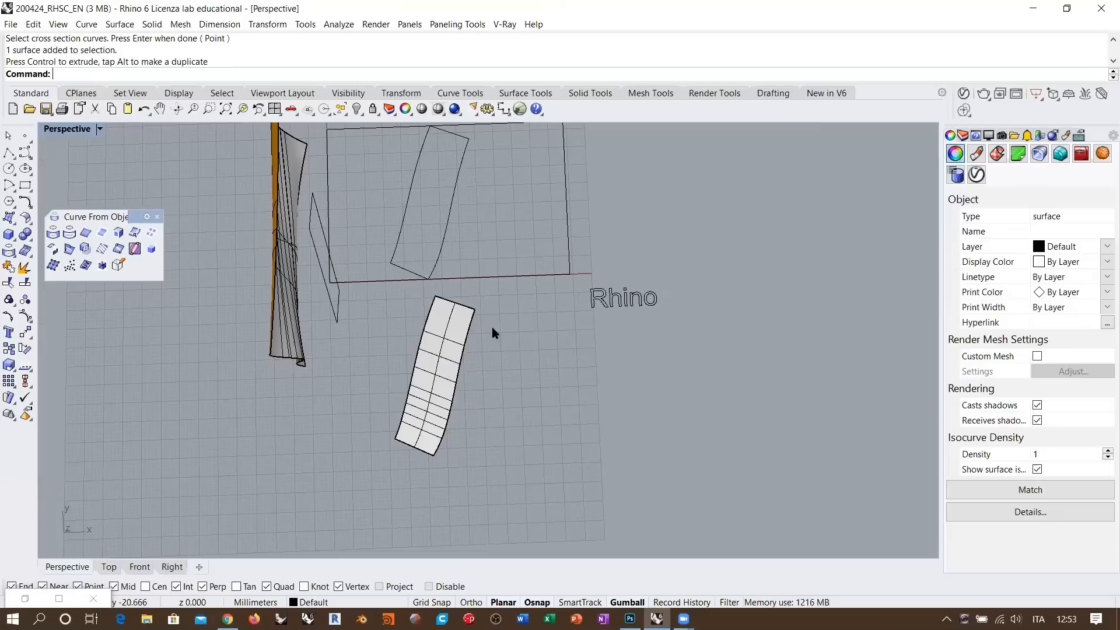
- Create the UV curves of the strip surface and move the resulting rectangle beside the strip
scroll(418, 345, "up", 3)
left_click(426, 340)
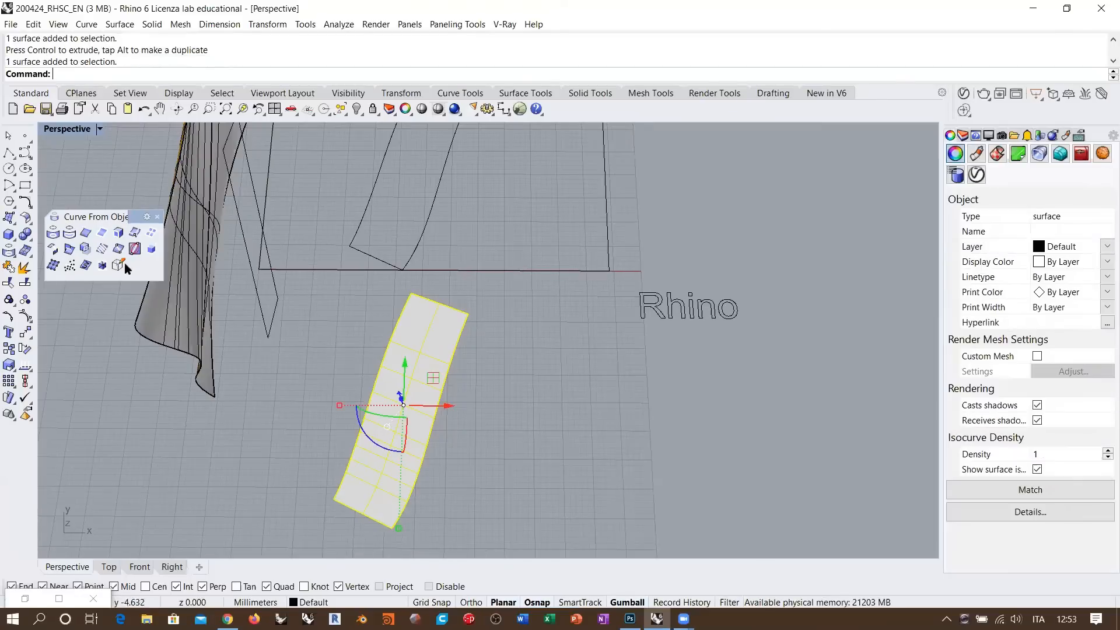
left_click(89, 268)
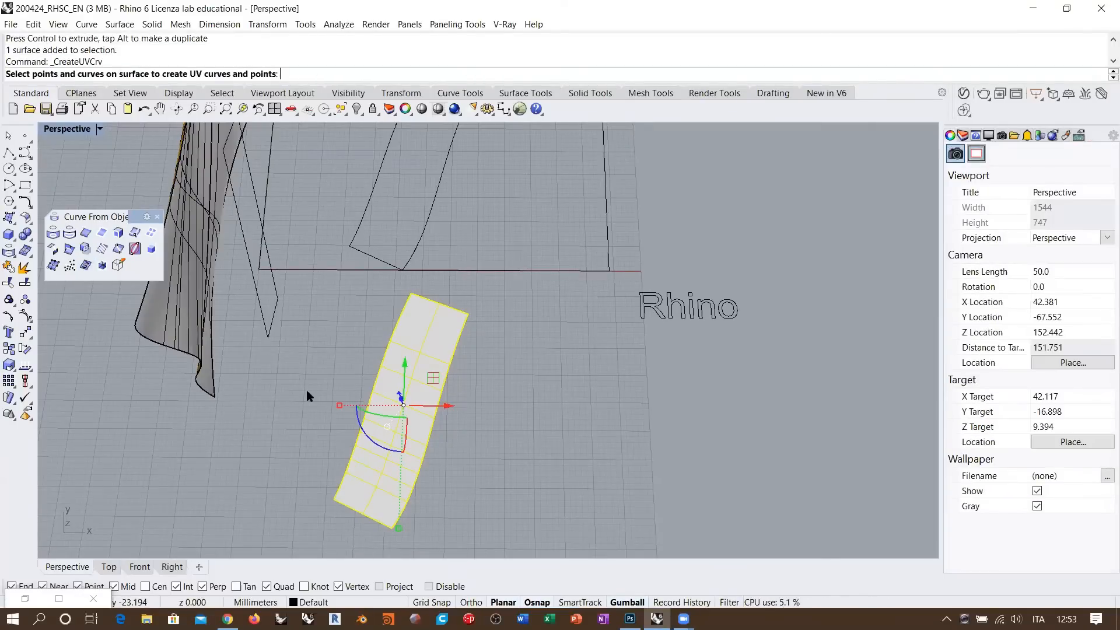
key("Return")
left_click_drag(399, 213, 644, 380)
left_click(579, 319)
right_click_drag(600, 329, 560, 302, "shift")
right_click_drag(625, 257, 625, 269)
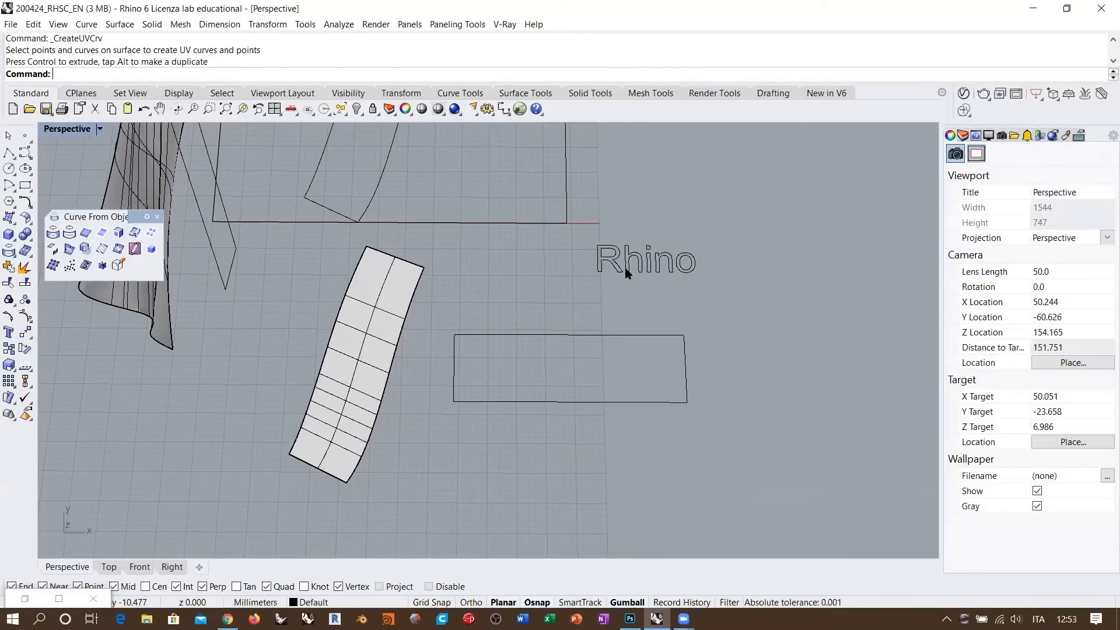
- Move the Rhino text curves into the UV rectangle and scale and position them to fit inside it
left_click_drag(634, 254, 430, 368)
scroll(531, 368, "up", 3)
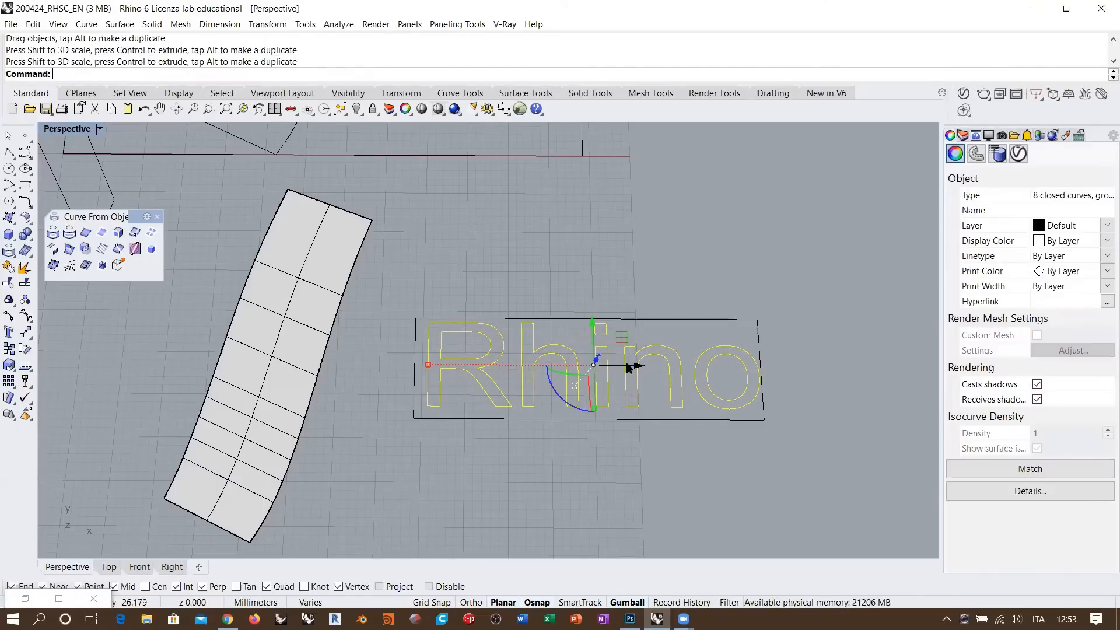
left_click_drag(632, 365, 628, 368)
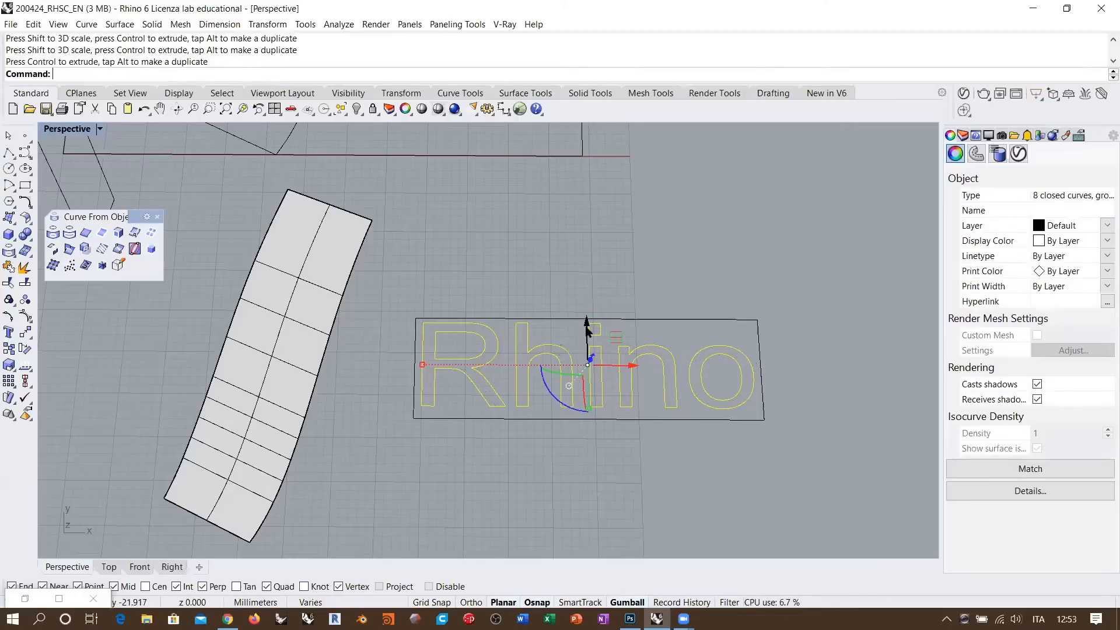
left_click_drag(588, 325, 587, 329)
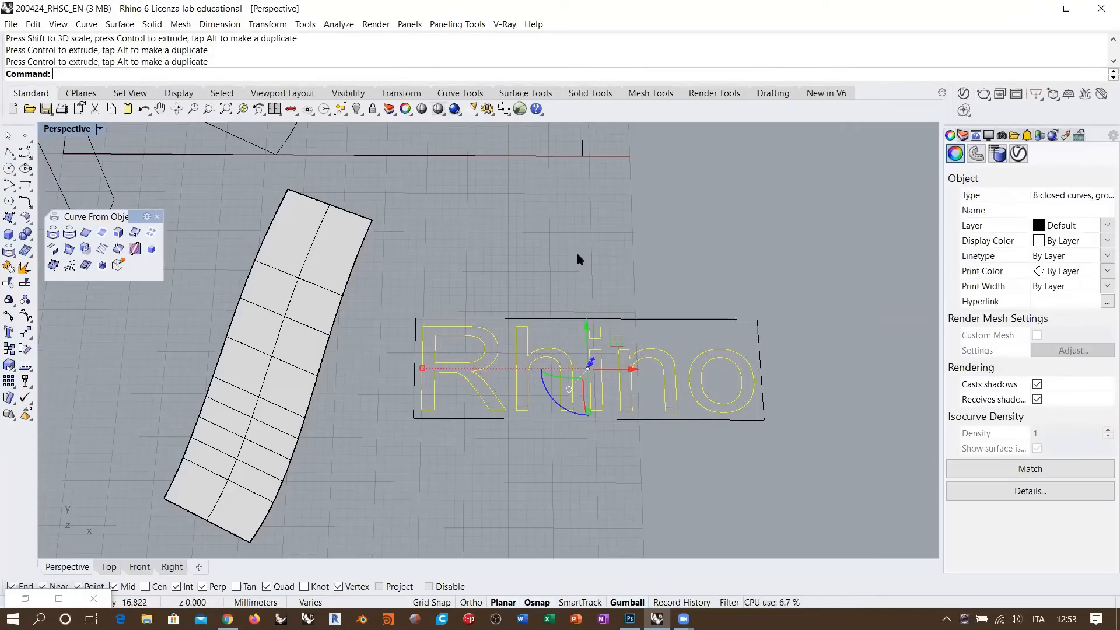
left_click(576, 255)
- Examine how the text curves, UV rectangle and flat strip surface correspond to the strip on the curved surface
scroll(686, 297, "down", 2)
scroll(686, 301, "down", 2)
scroll(657, 338, "up", 3)
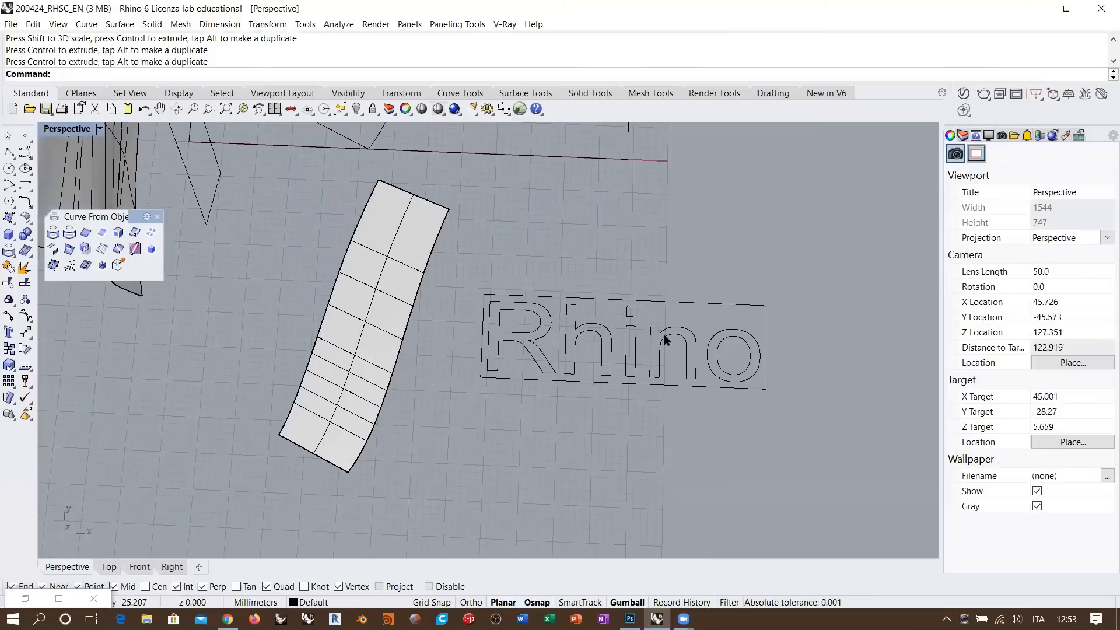
left_click(665, 339)
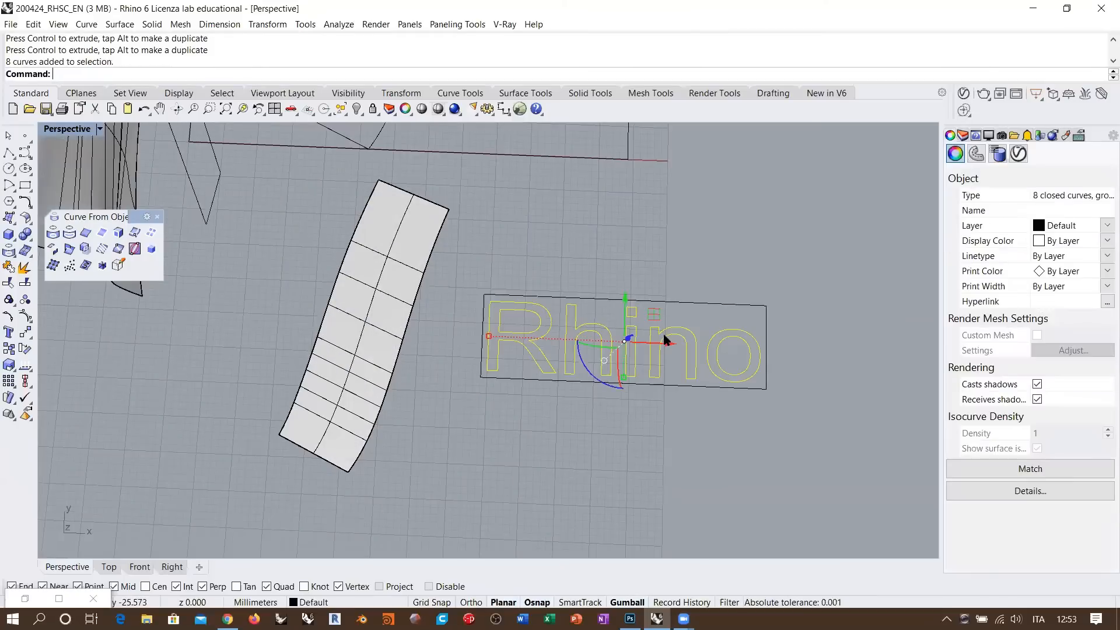
left_click(678, 302)
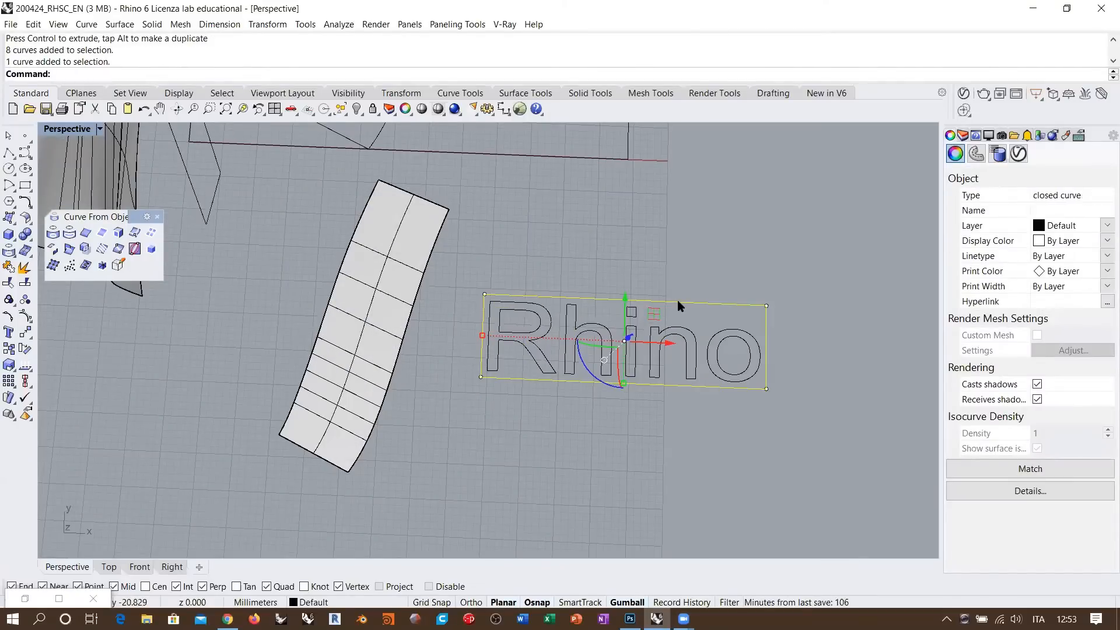
left_click(380, 274)
right_click_drag(434, 230, 569, 489, "shift")
right_click_drag(551, 338, 305, 364)
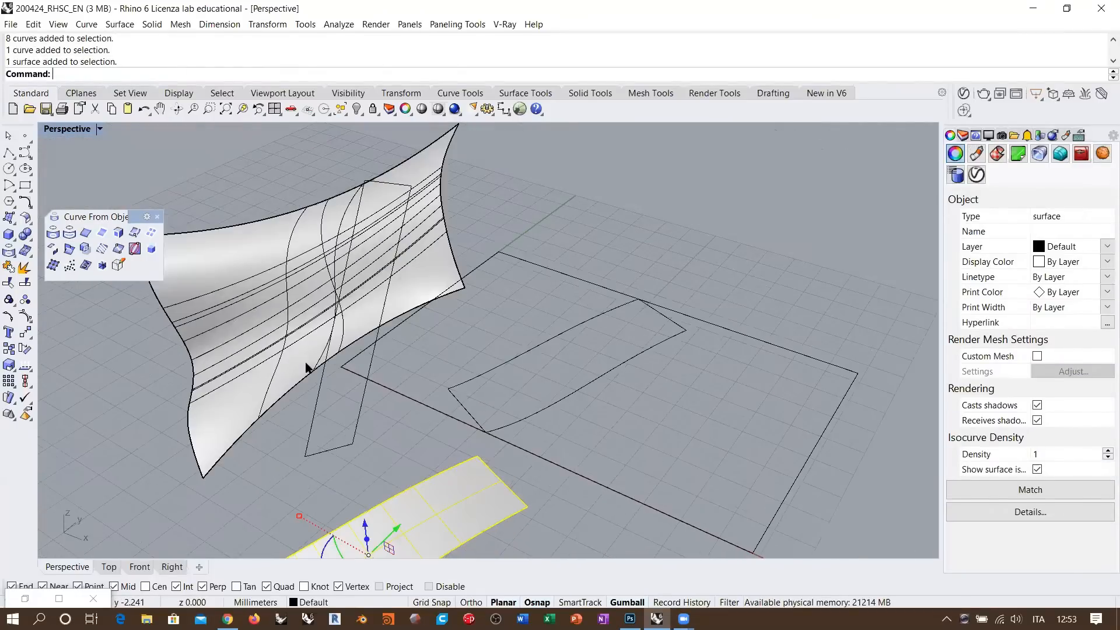
scroll(328, 229, "down", 5)
right_click_drag(442, 328, 512, 381)
right_click_drag(472, 413, 490, 439)
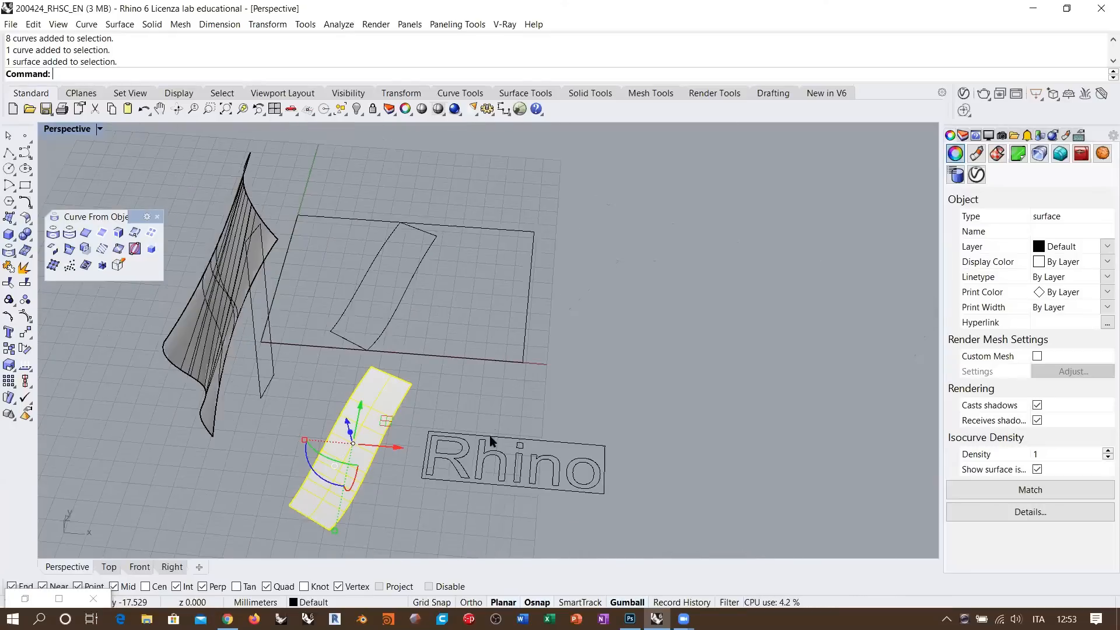
left_click(523, 309)
right_click_drag(523, 309, 544, 249, "shift")
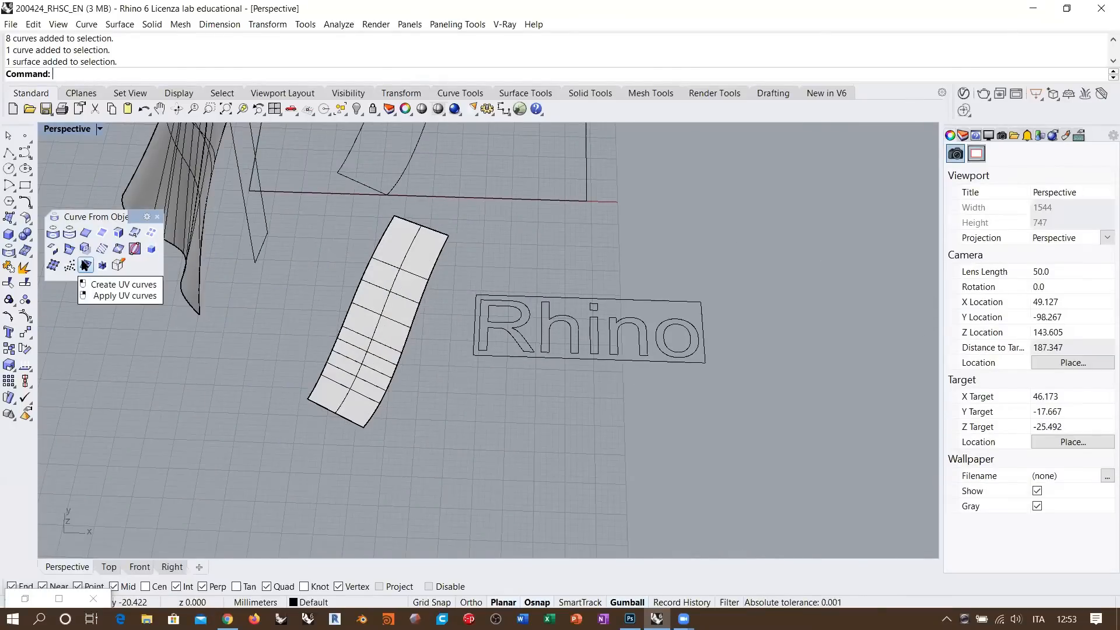
- Apply the Rhino text curves together with their UV rectangle onto the flat strip surface with Apply UV curves
left_click(85, 265)
left_click(530, 329)
left_click(533, 299)
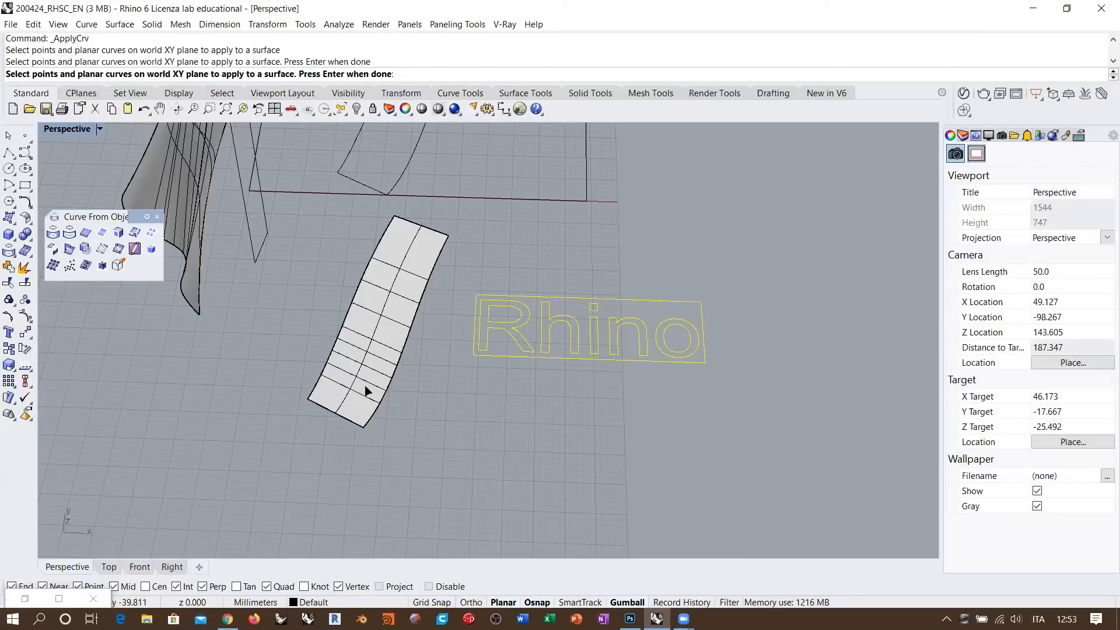
key("Return")
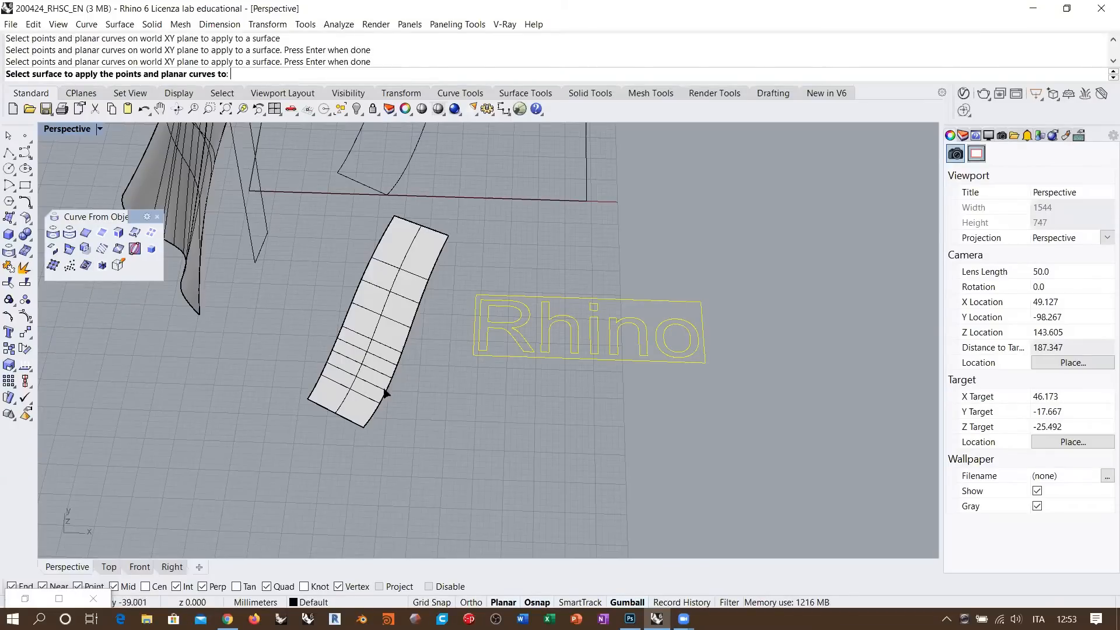
left_click(374, 394)
key("Escape")
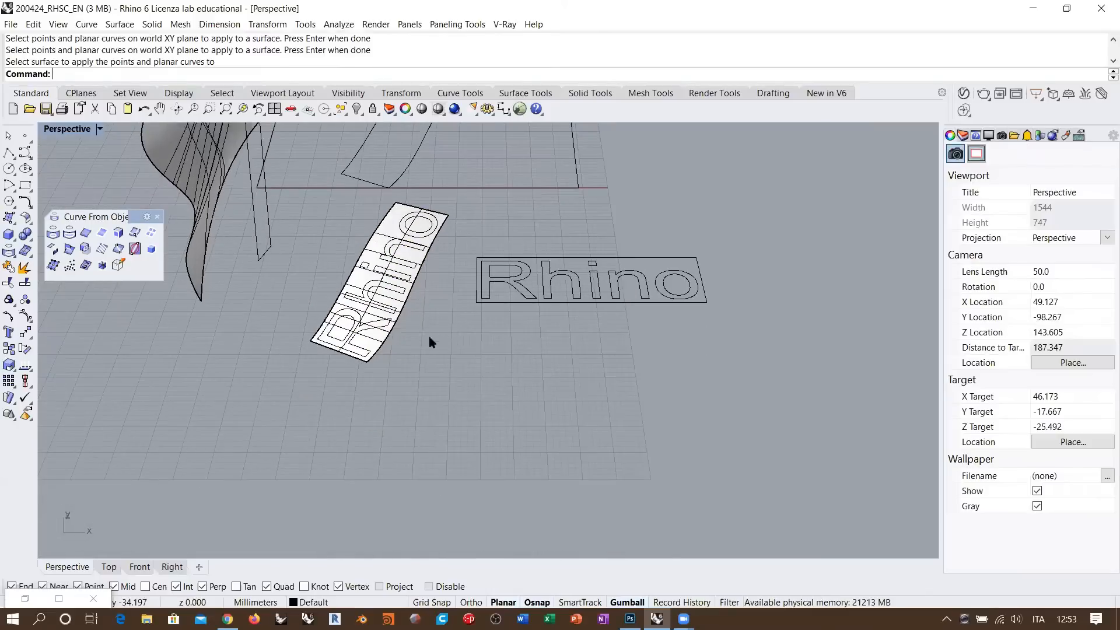
scroll(418, 315, "up", 5)
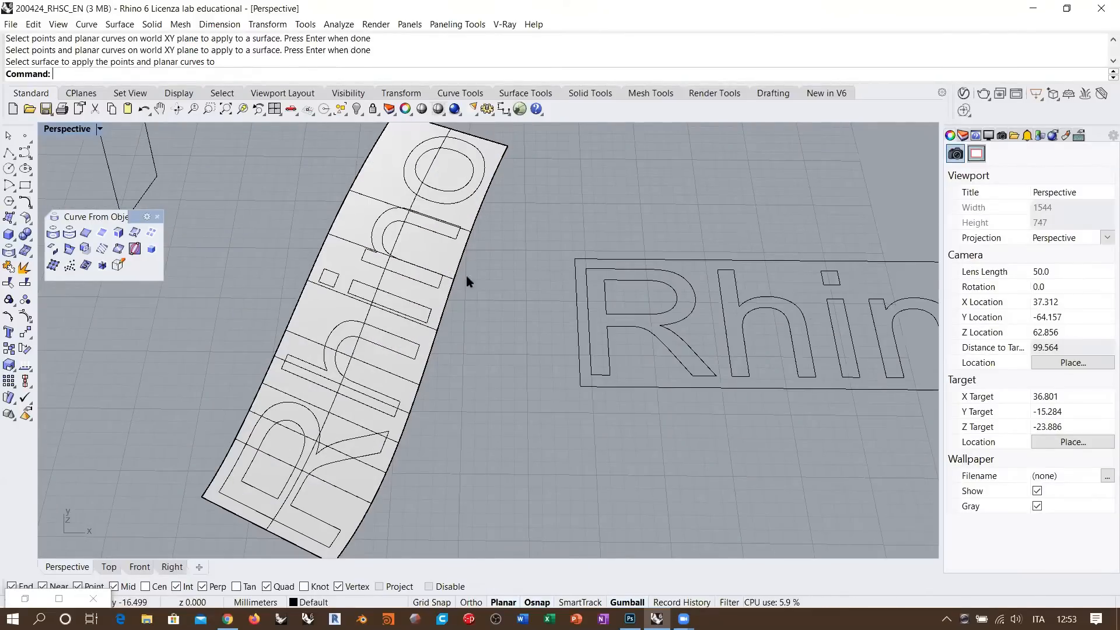
- Copy the Rhino text curves from the flat strip's lower corner to the matching corner of the strip outline inside the large UV rectangle
left_click(308, 363)
scroll(442, 377, "down", 5)
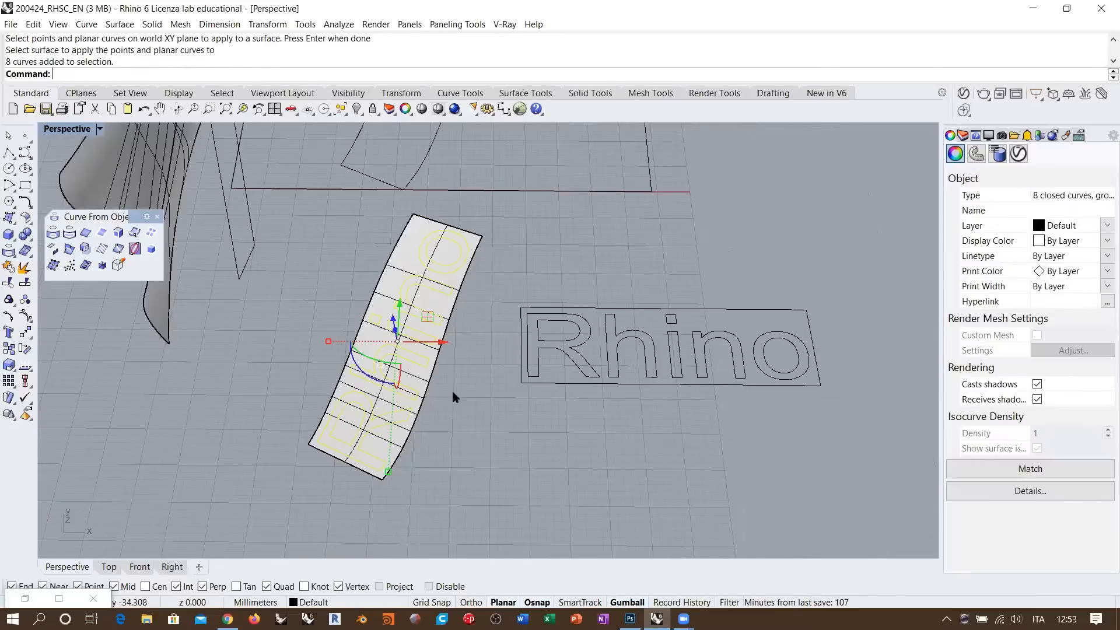
right_click_drag(452, 391, 379, 443)
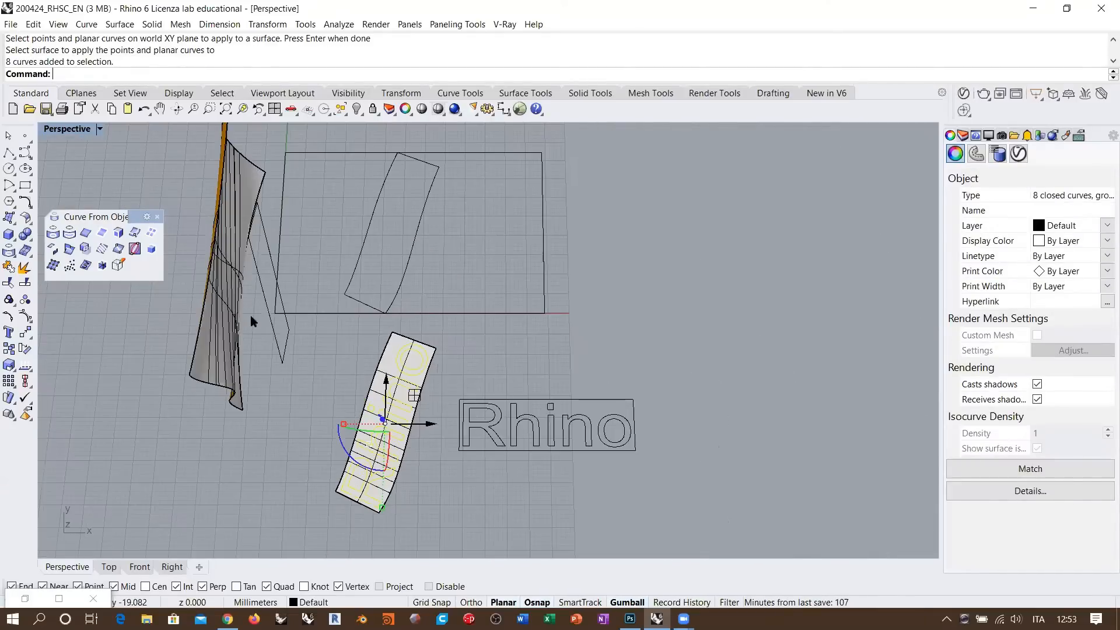
left_click(9, 349)
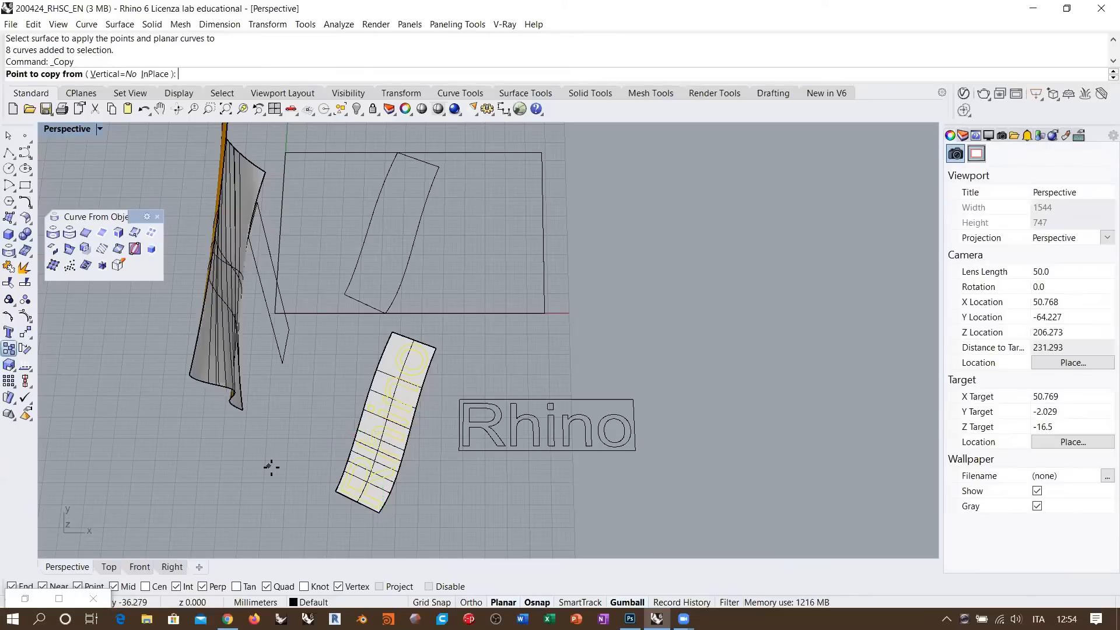
left_click(336, 490)
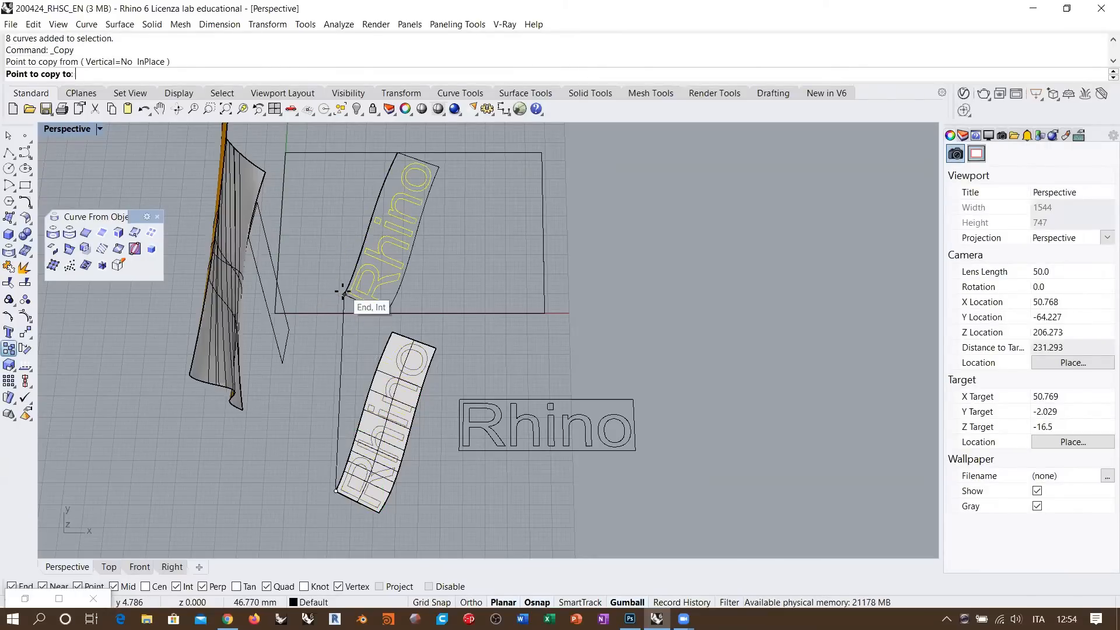
left_click(344, 293)
right_click(344, 293)
right_click_drag(467, 255, 499, 306, "shift")
right_click_drag(448, 273, 503, 299, "shift")
scroll(540, 338, "up", 6)
key("Escape")
- Apply the copied Rhino text curves together with the large UV rectangle onto the curved surface with Apply UV curves
scroll(503, 299, "down", 4)
left_click(549, 248)
left_click(588, 220, "shift")
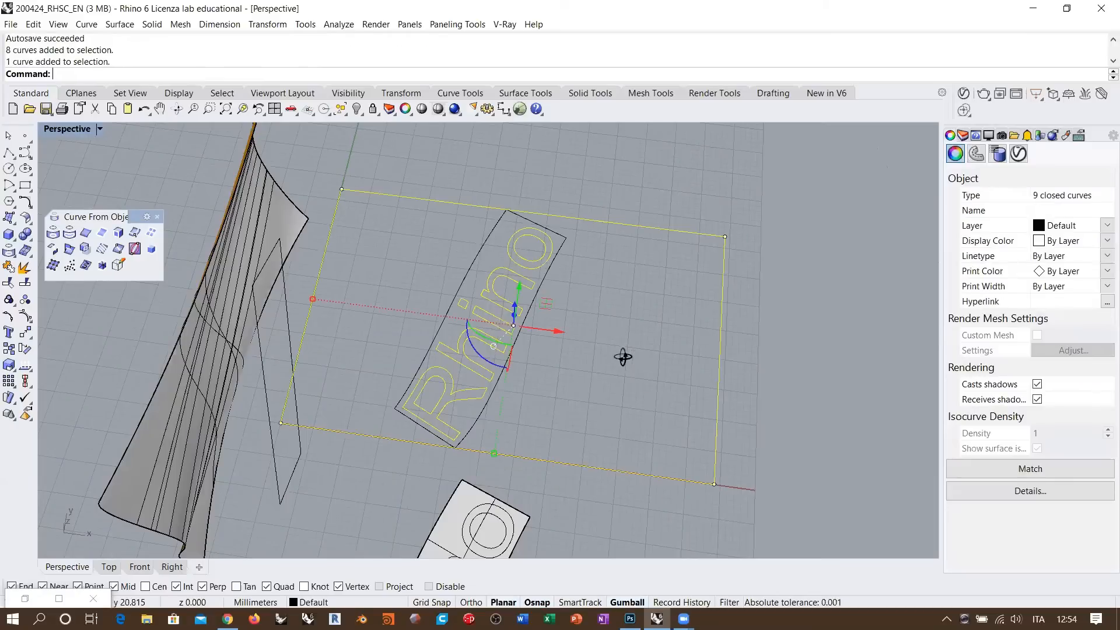
right_click_drag(622, 356, 587, 337)
left_click(86, 265)
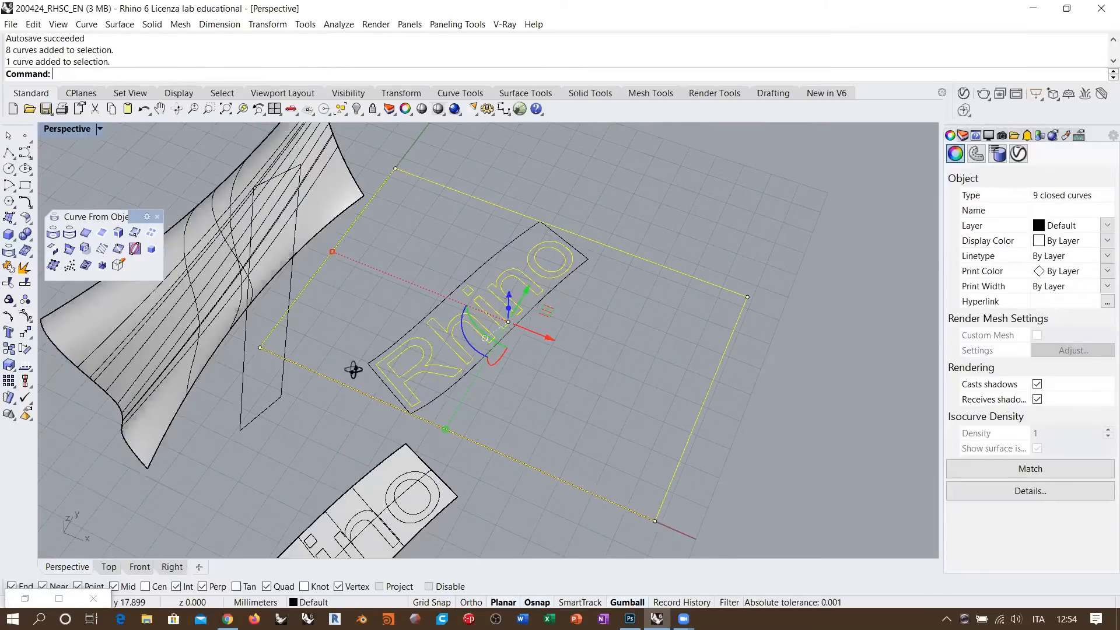
right_click_drag(352, 369, 268, 385)
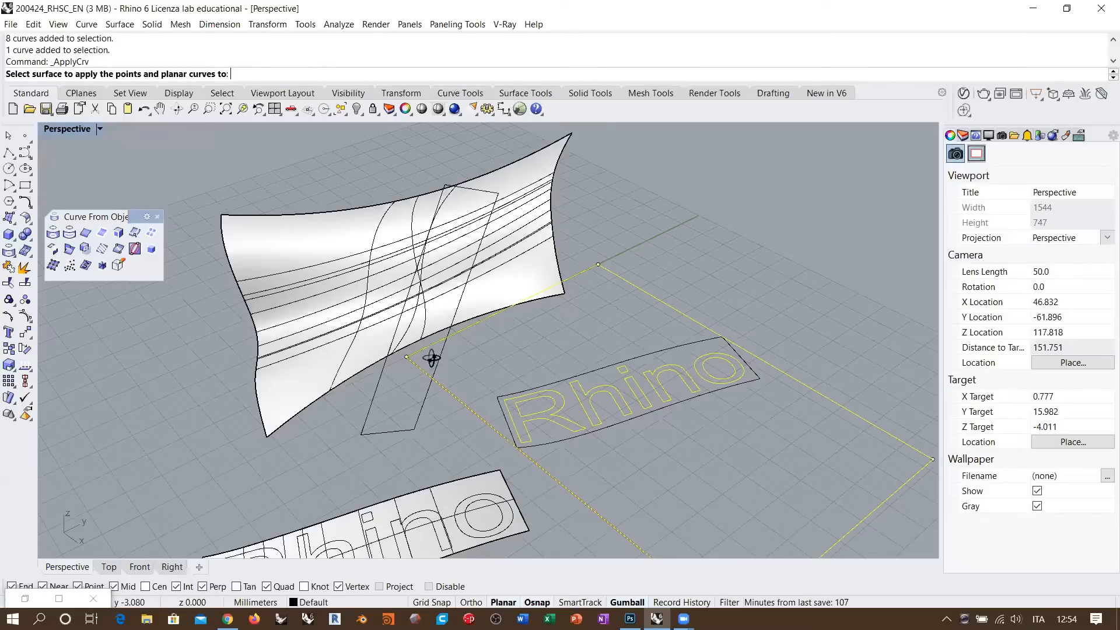
left_click(437, 328)
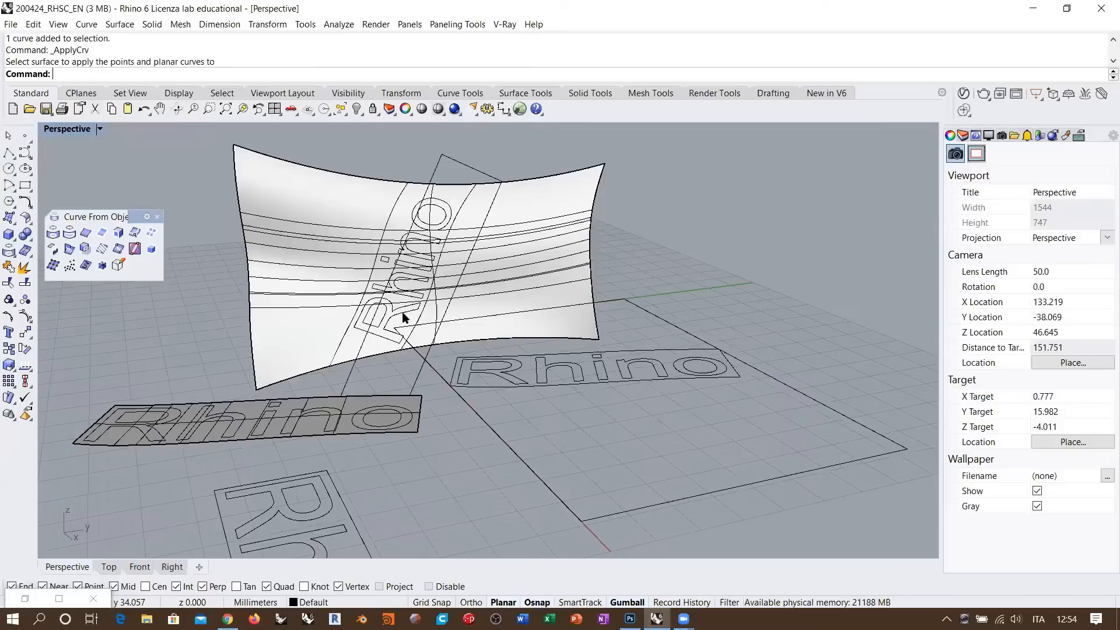
- Examine the Rhino text mapped on the curved surface and compare it with the flat strip and its text
right_click_drag(332, 307, 420, 289)
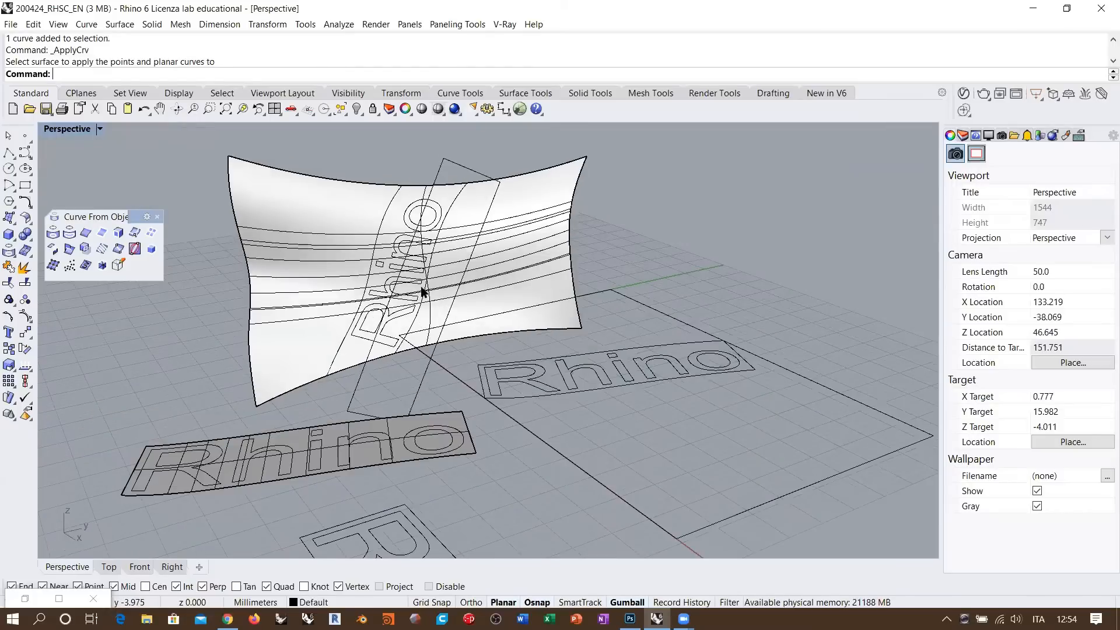
scroll(609, 500, "down", 2)
right_click_drag(609, 500, 529, 406, "shift")
right_click_drag(506, 352, 503, 382)
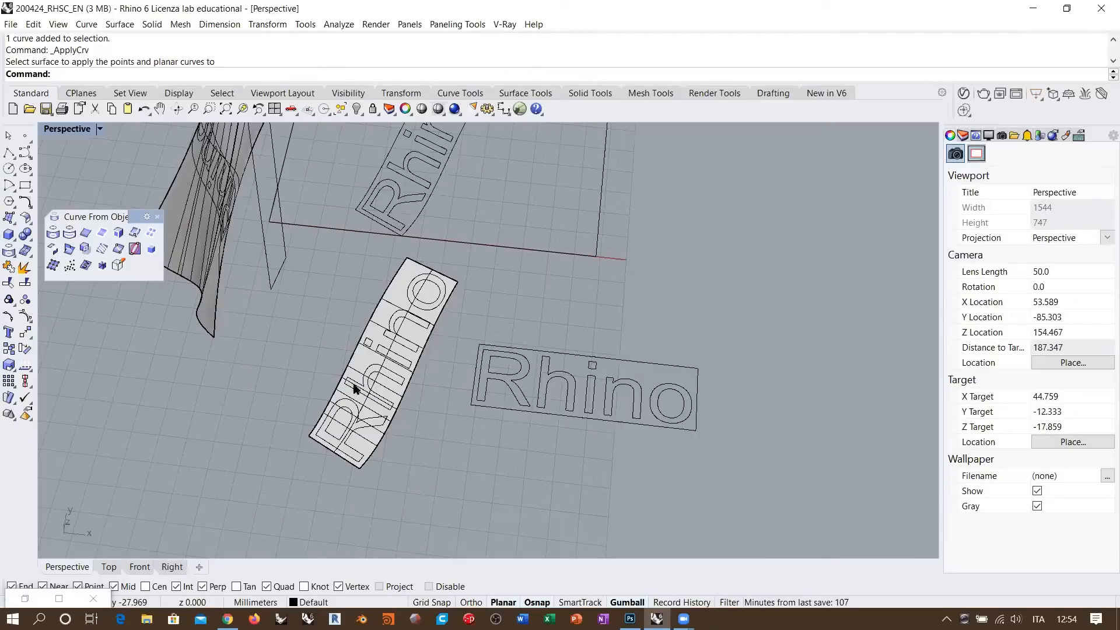
scroll(364, 279, "up", 2)
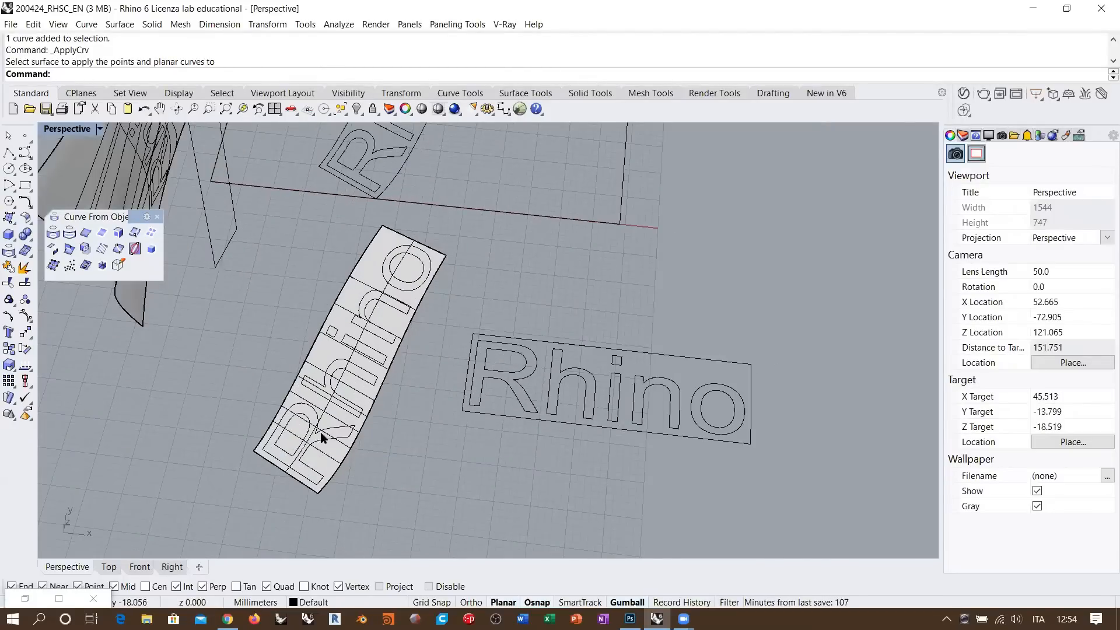
left_click(357, 435)
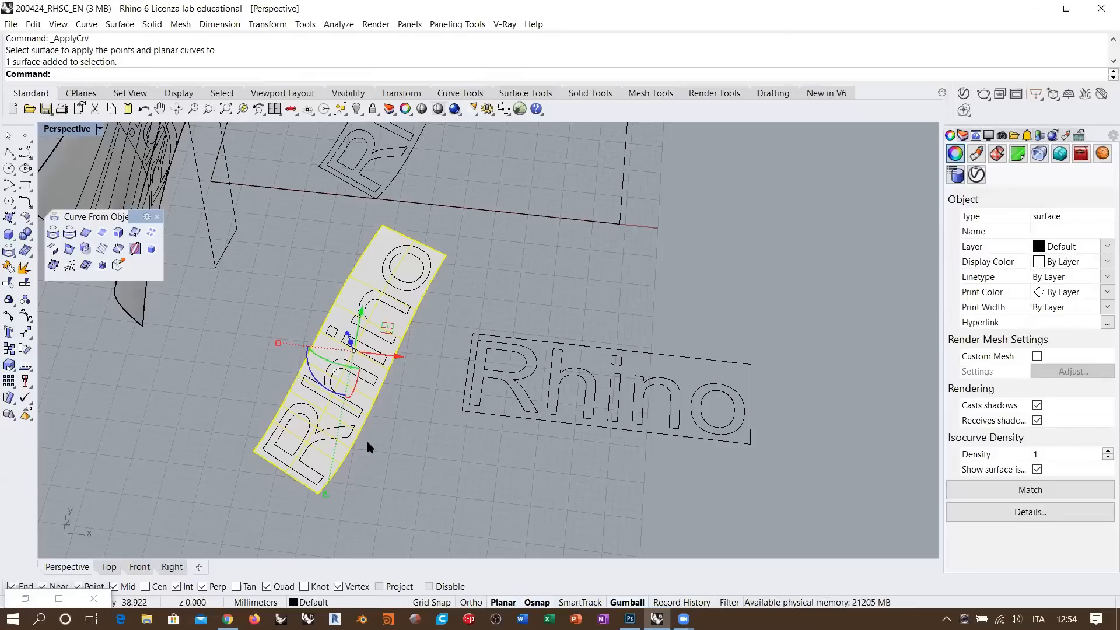
right_click_drag(420, 455, 408, 379)
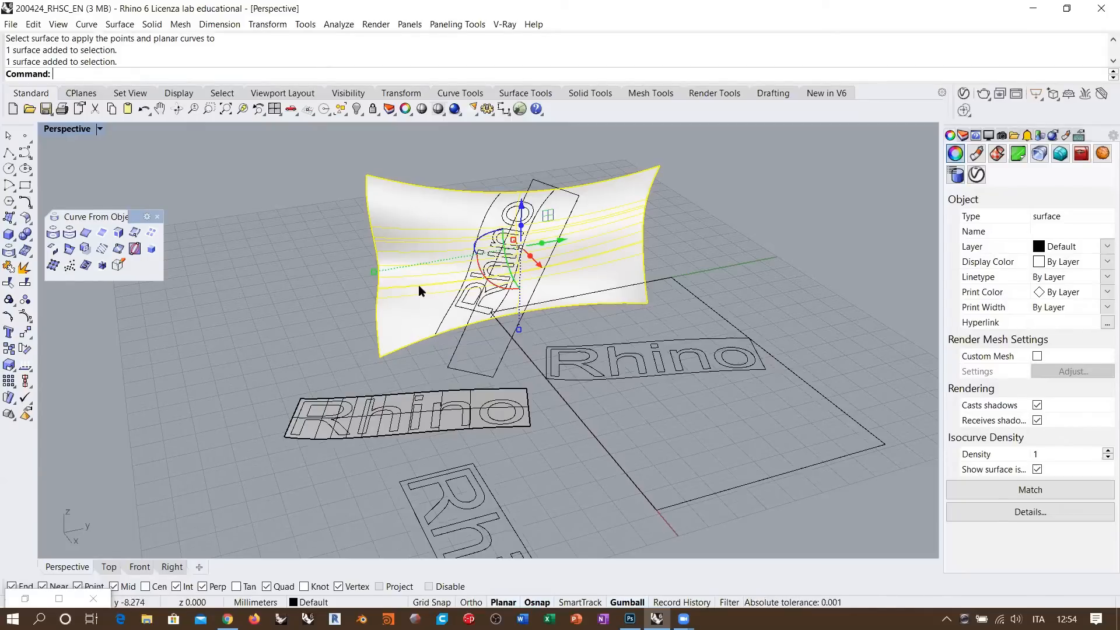
left_click(320, 305)
right_click_drag(445, 333, 450, 305)
right_click_drag(429, 376, 433, 358)
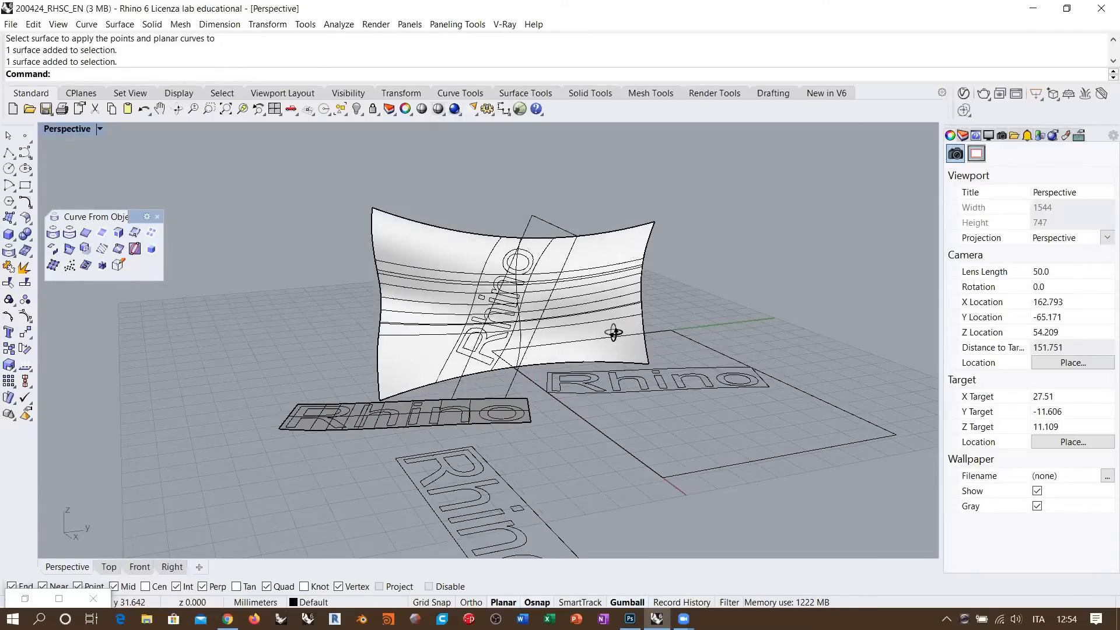
scroll(607, 322, "up", 8)
right_click_drag(549, 327, 497, 379)
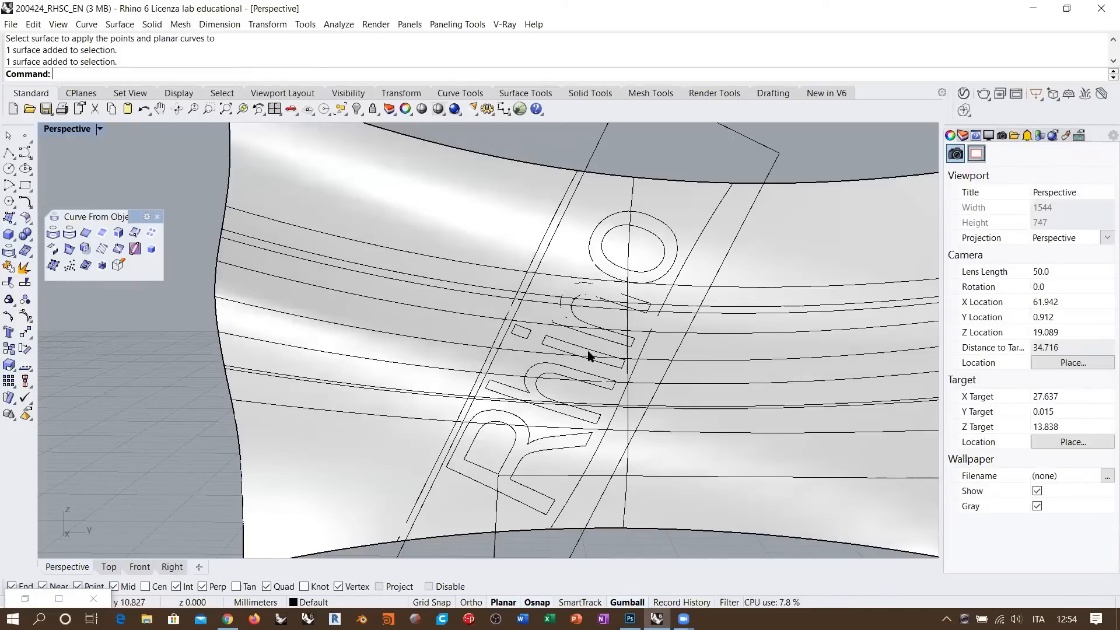
key("Home")
key("Home")
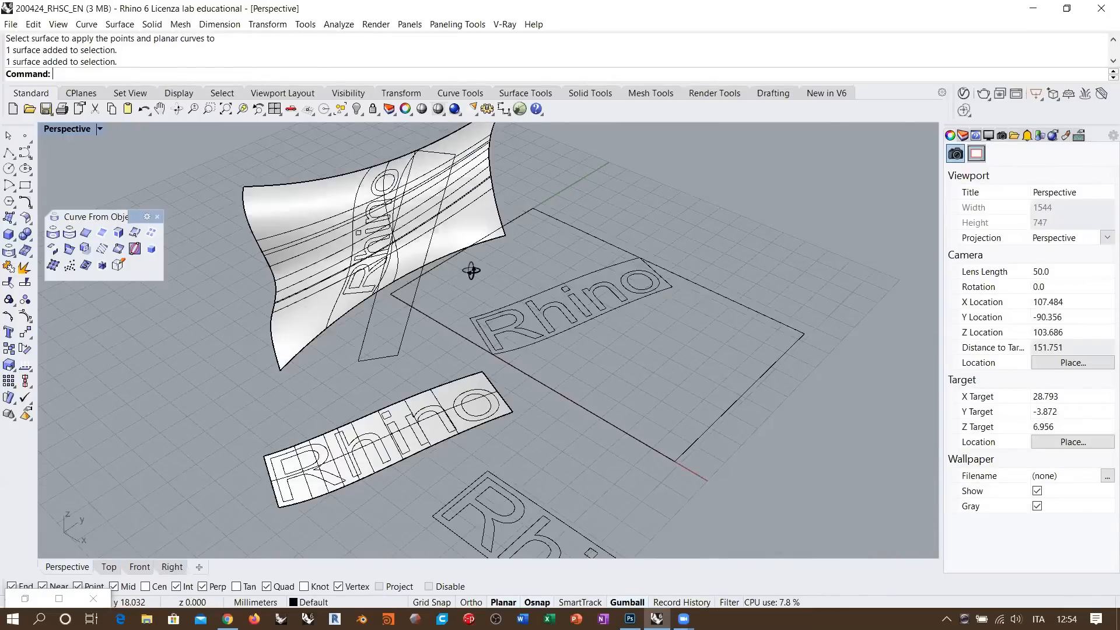
scroll(417, 266, "down", 2)
mouse_move(413, 256)
right_mouse_down()
mouse_move(375, 240)
mouse_move(396, 251)
right_mouse_up()
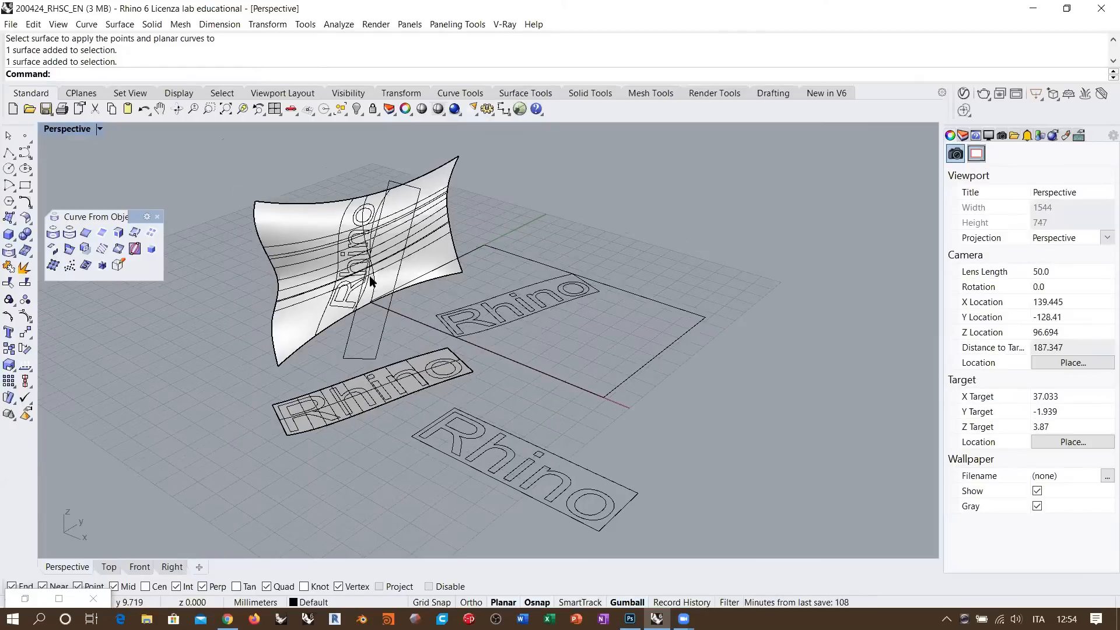
- Compare the text curves on the flat strip with the source text in its small UV rectangle
right_click_drag(445, 315, 494, 305)
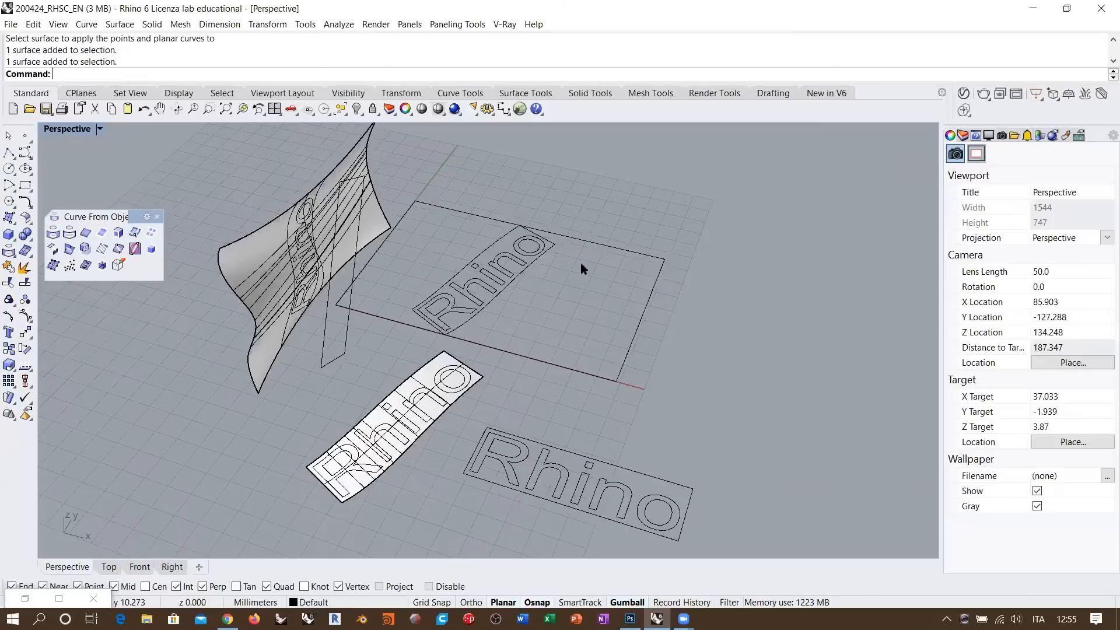
right_click_drag(581, 268, 546, 377)
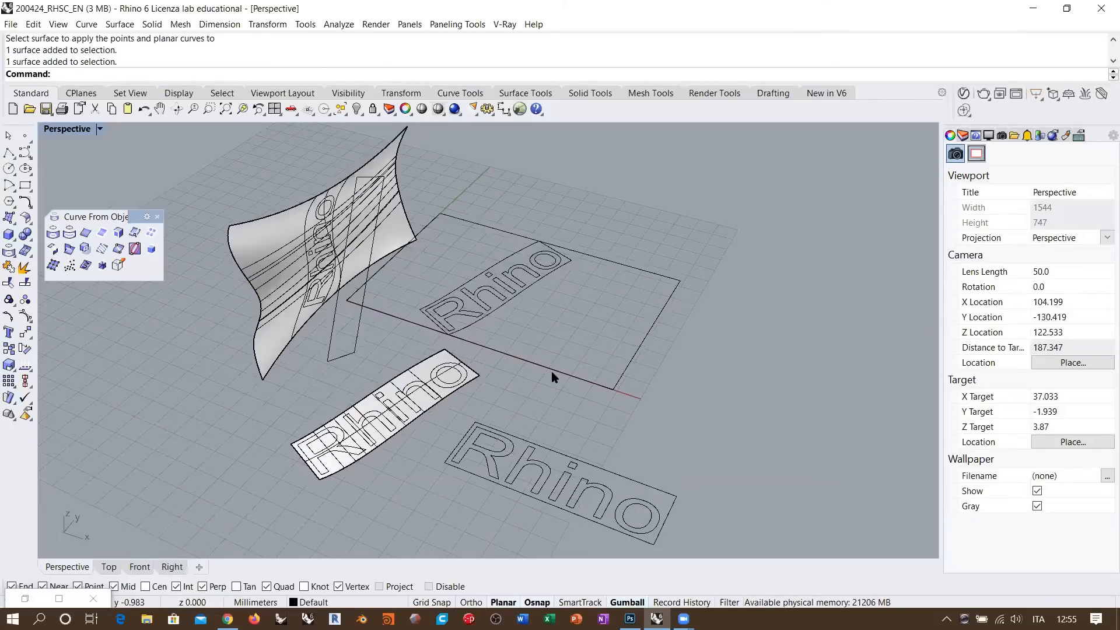
scroll(504, 397, "up", 2)
scroll(446, 383, "up", 2)
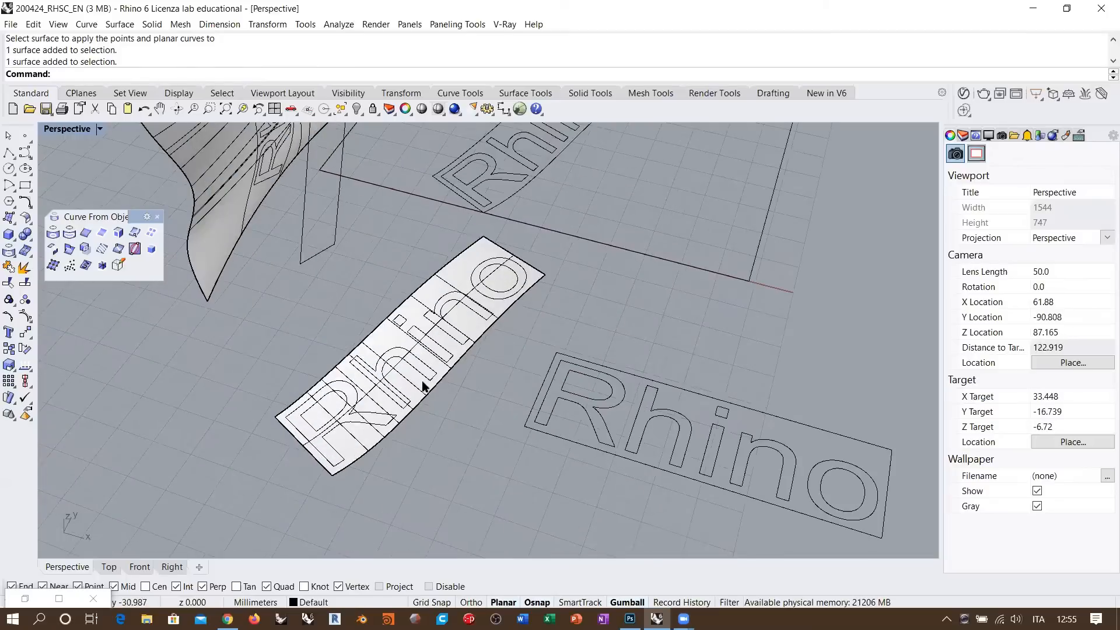
right_click_drag(441, 377, 443, 373)
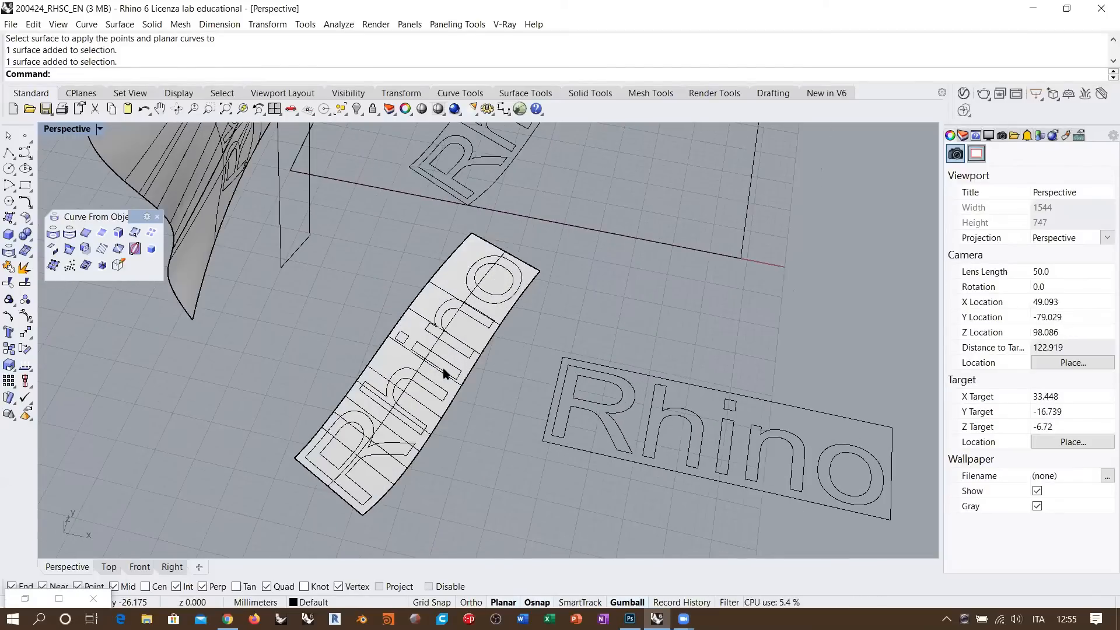
left_click(447, 360)
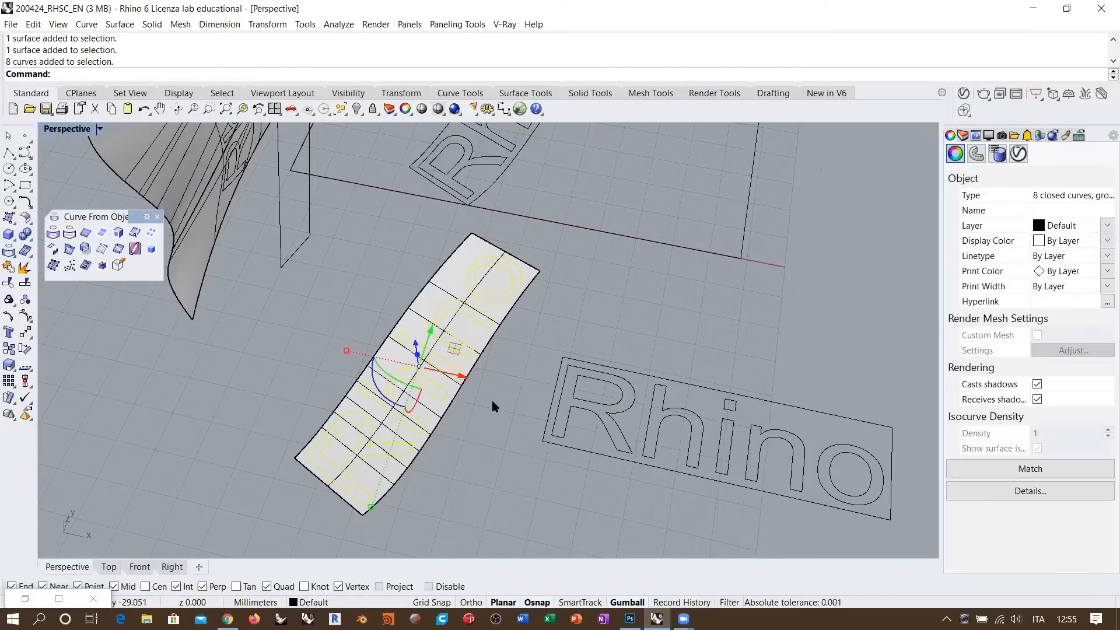
left_click(496, 400)
right_click_drag(497, 400, 528, 418)
right_click_drag(500, 379, 525, 374)
left_click(753, 345)
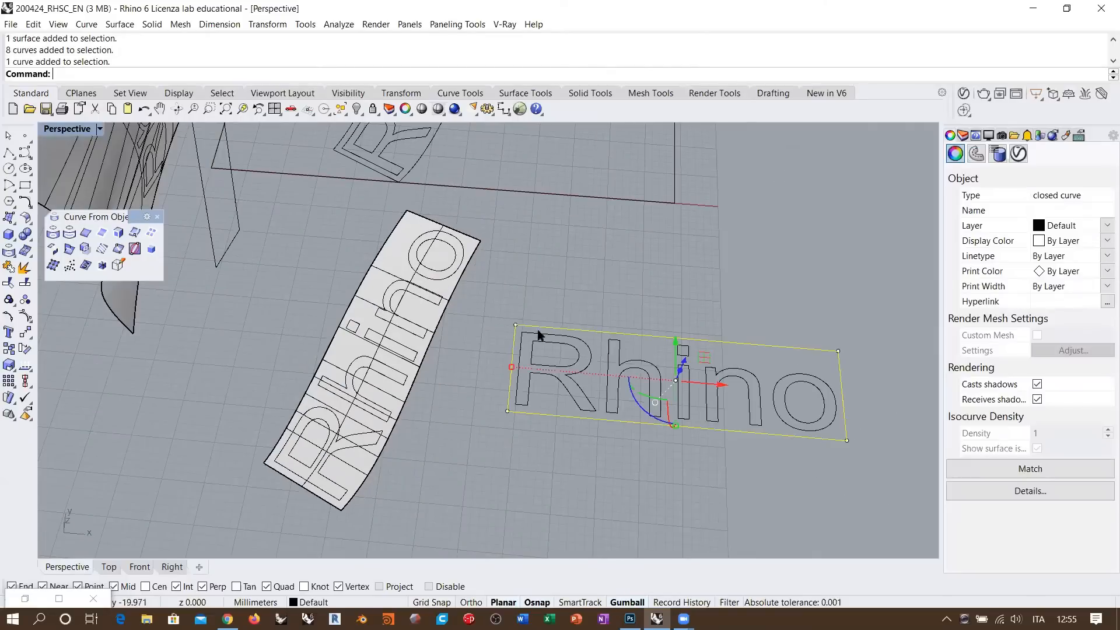
left_click(564, 471)
- Start Rebuild on the flat strip surface and inspect its preview grid and maximum deviation
right_click_drag(565, 471, 306, 300)
scroll(313, 298, "up", 3)
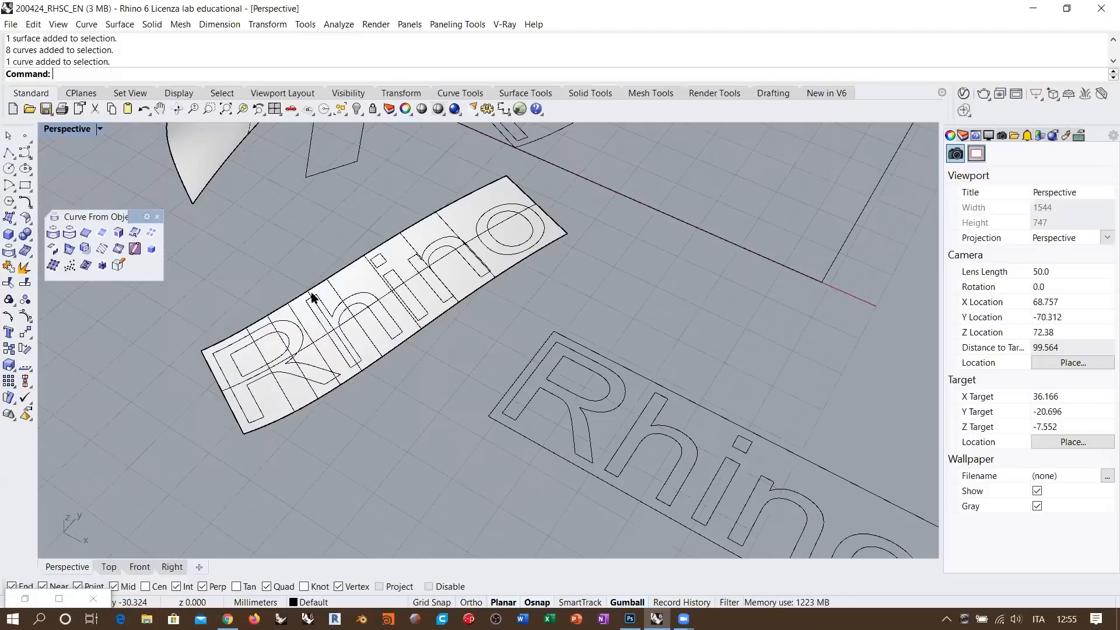
scroll(340, 287, "up", 2)
left_click(347, 280)
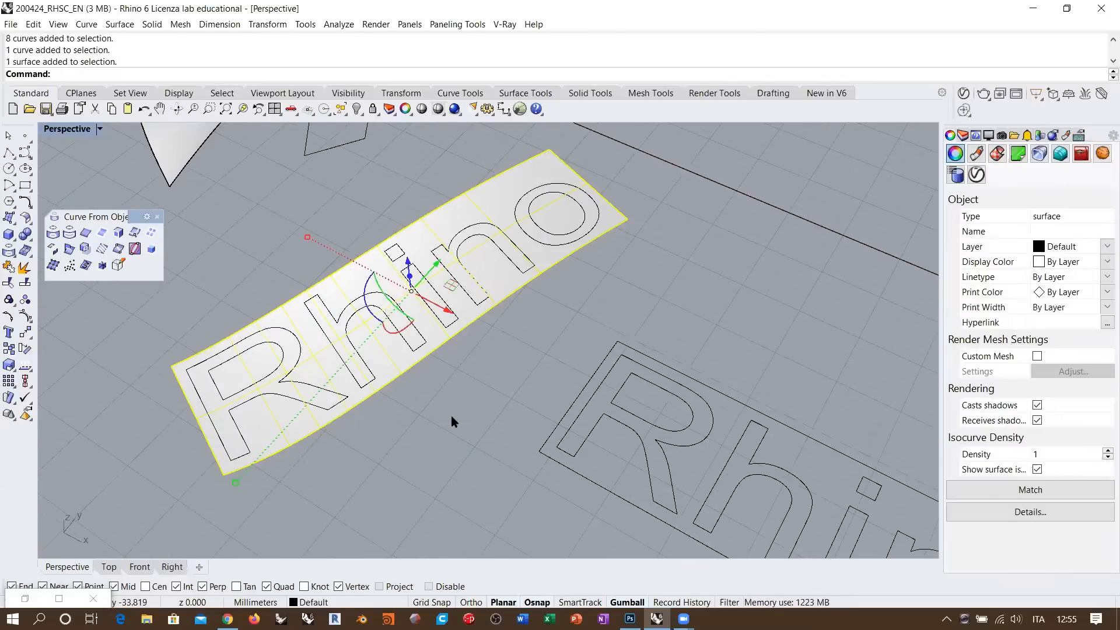
type("Rebuild")
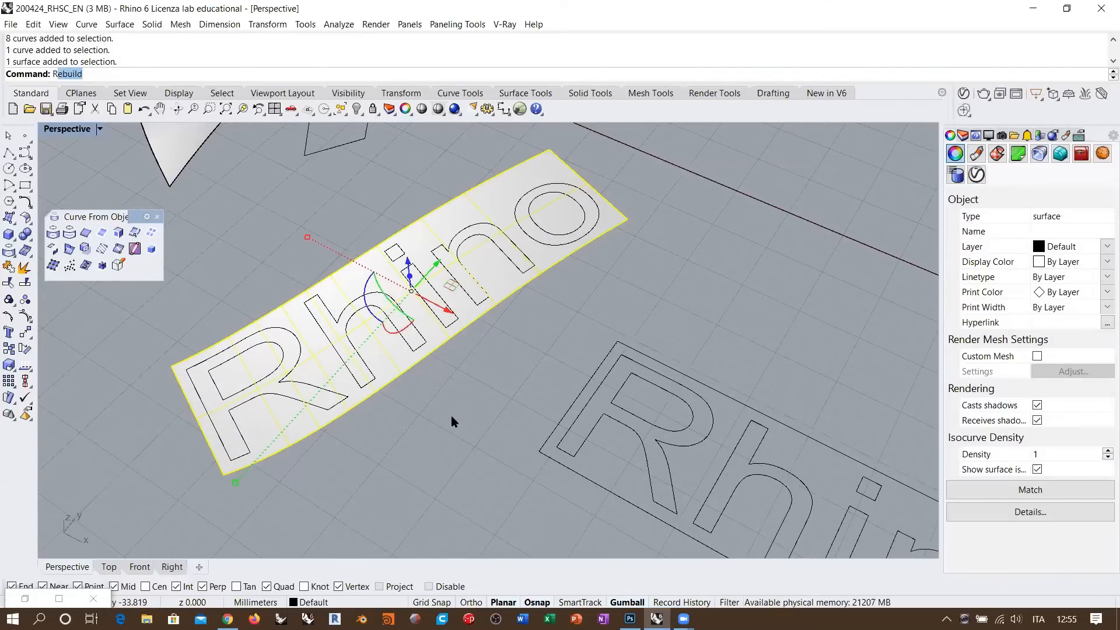
key("Return")
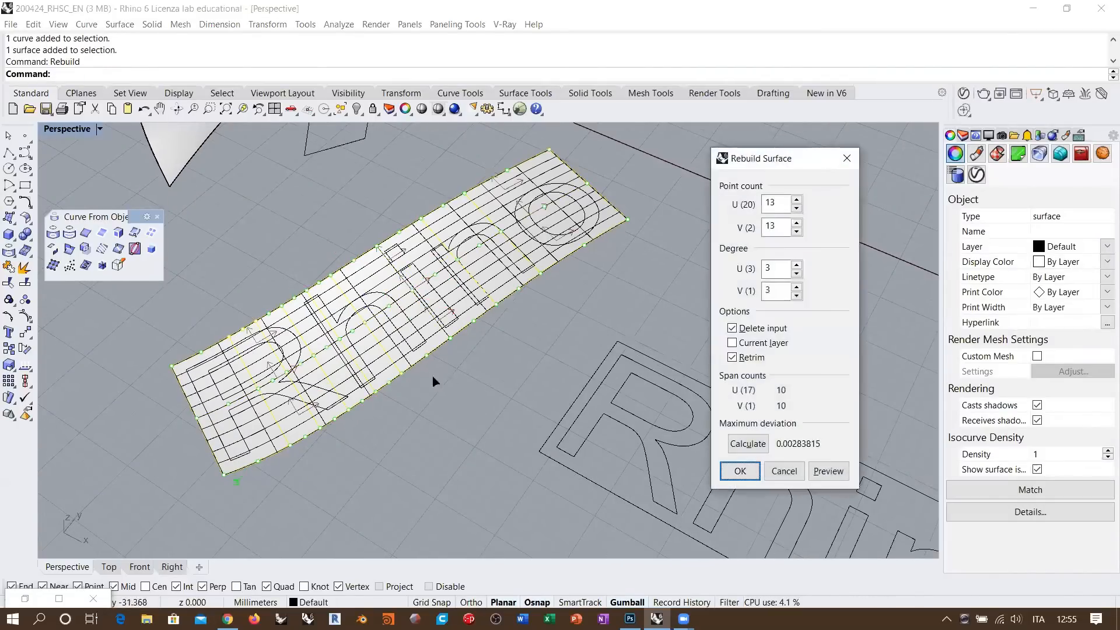
right_click_drag(435, 379, 475, 367)
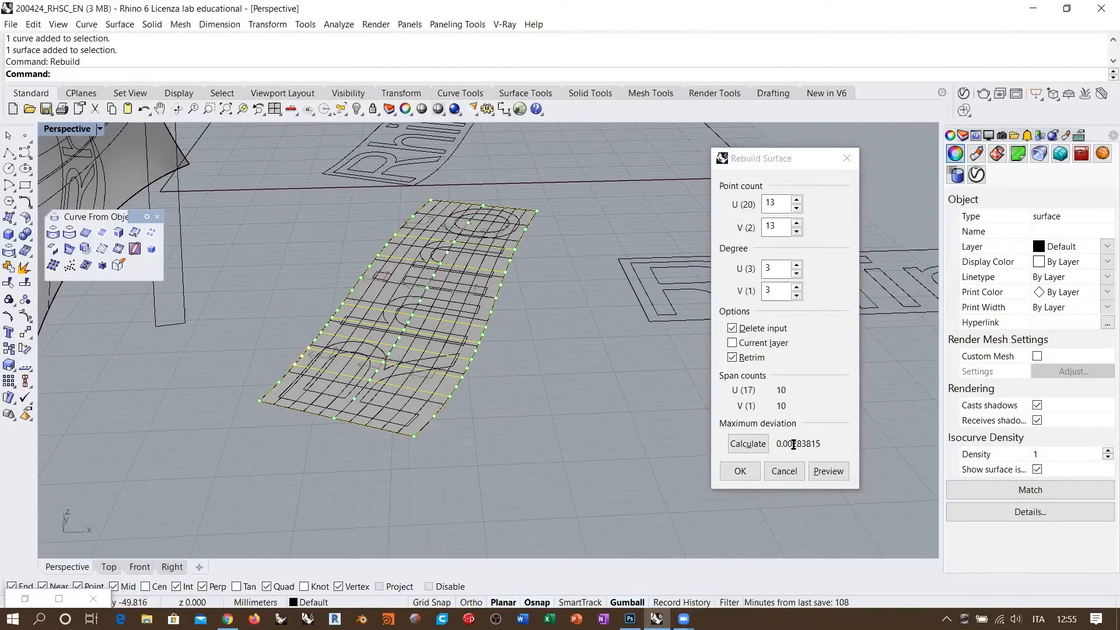
left_click_drag(793, 444, 801, 443)
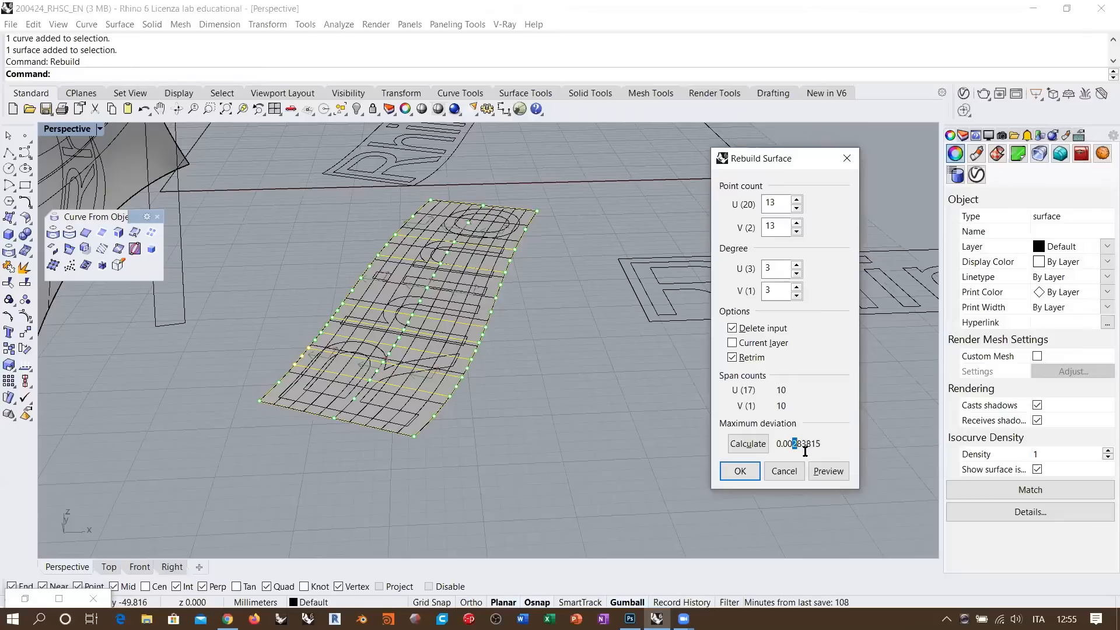
right_click_drag(469, 350, 442, 261)
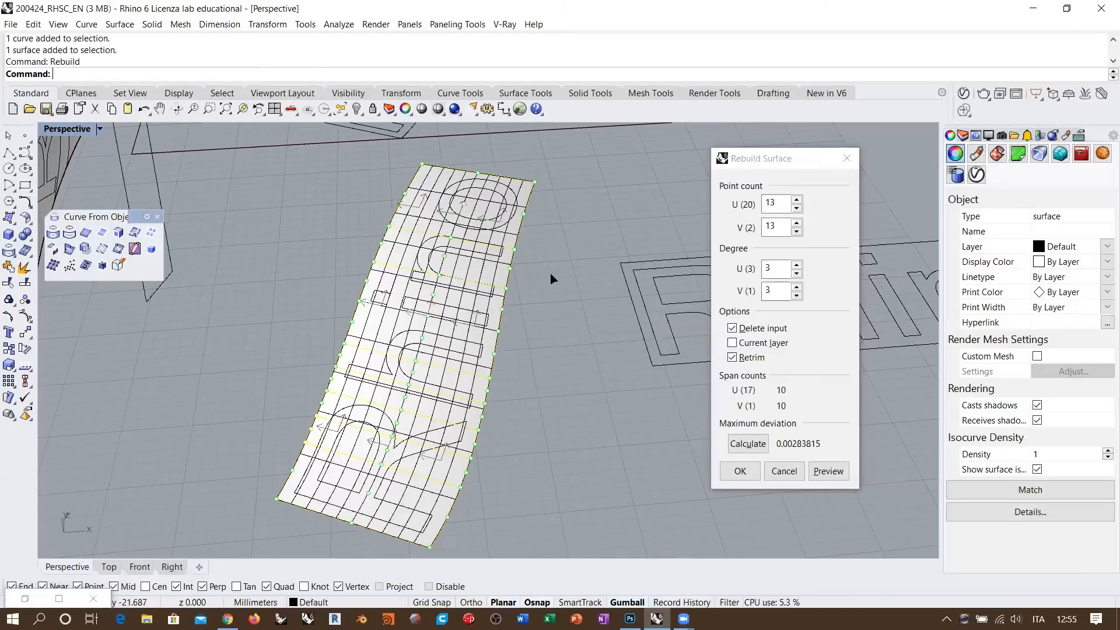
right_click_drag(570, 289, 550, 296)
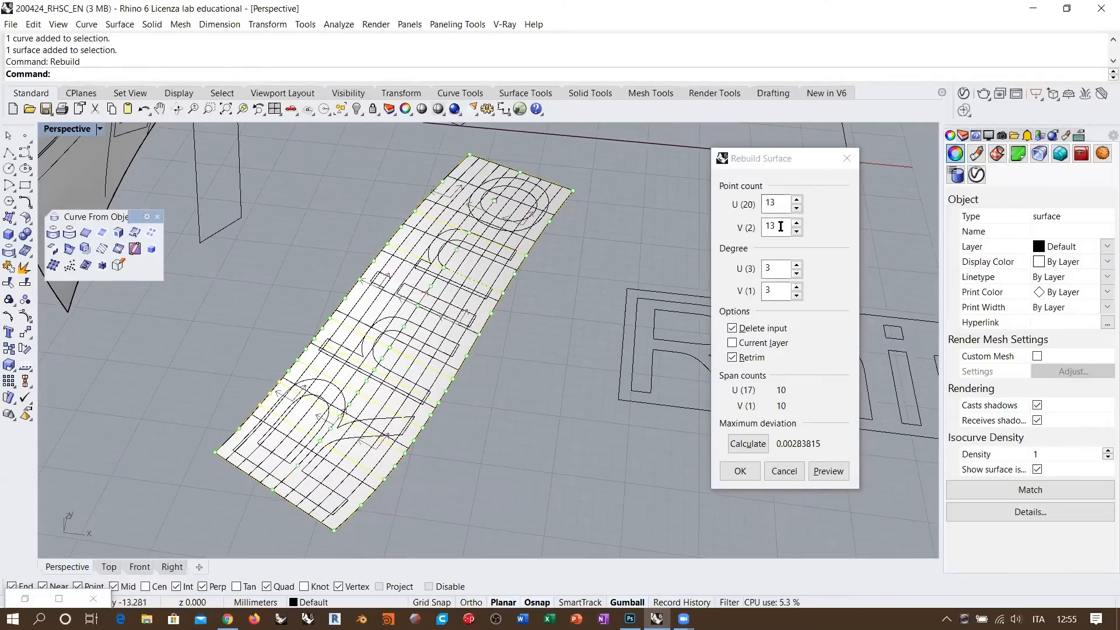
- Rebuild the strip surface with 13 points and degree 3 in both U and V, deleting the input, and select the rebuilt surface
left_click_drag(781, 227, 702, 240)
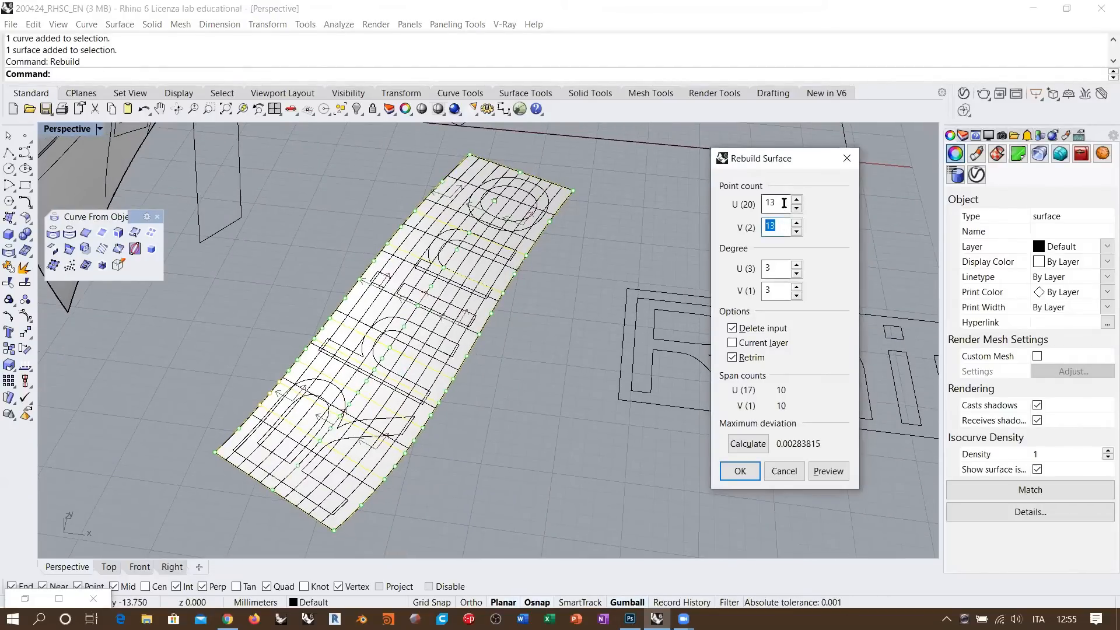
left_click_drag(782, 202, 751, 210)
left_click(782, 201)
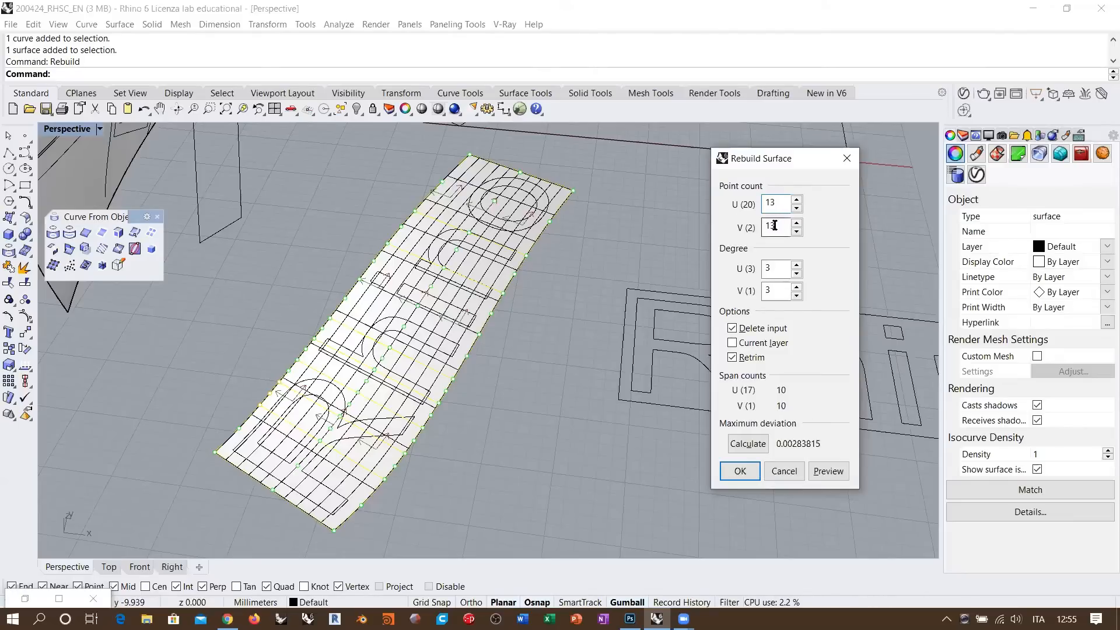
double_click(773, 226)
double_click(769, 290)
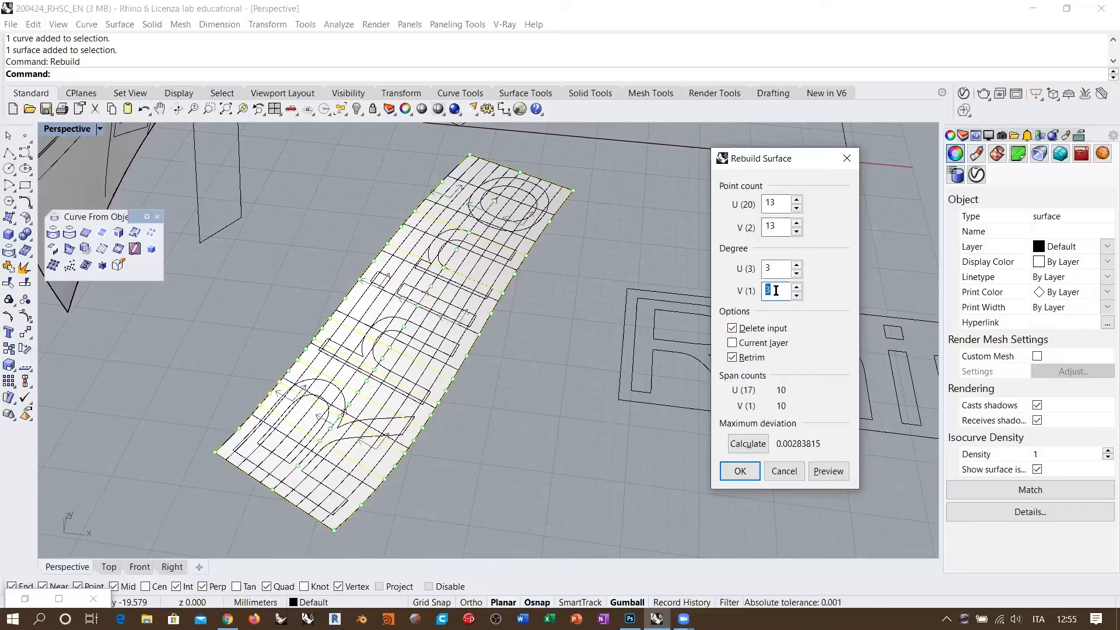
left_click(740, 471)
left_click(411, 362)
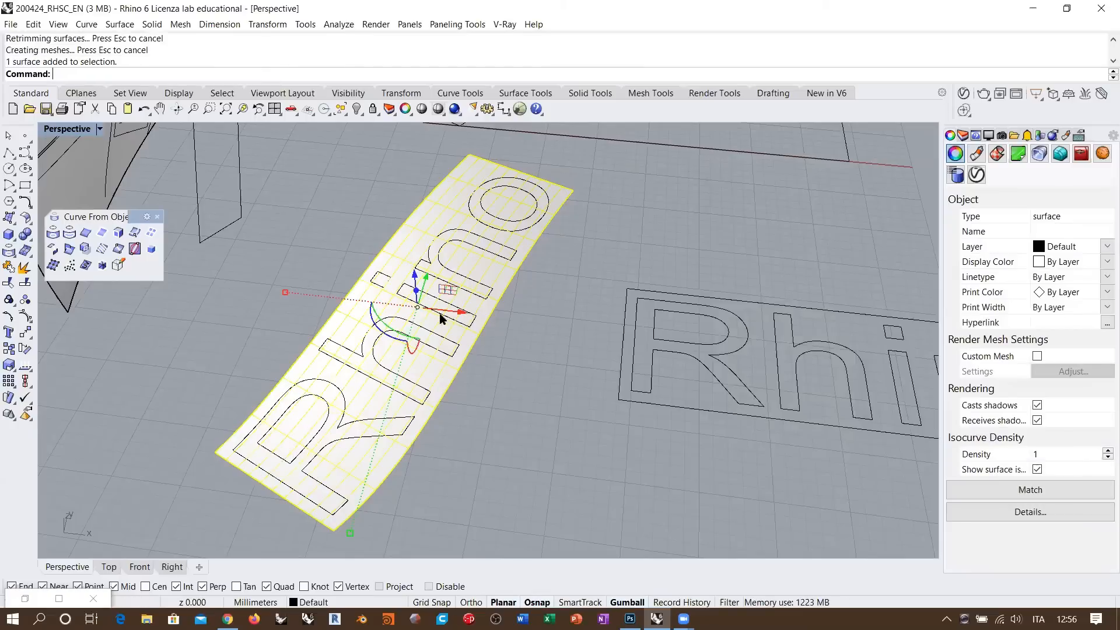
- Create UV curves from the rebuilt flat strip surface
left_click(550, 408)
right_click_drag(550, 408, 475, 413)
right_click_drag(217, 392, 394, 319)
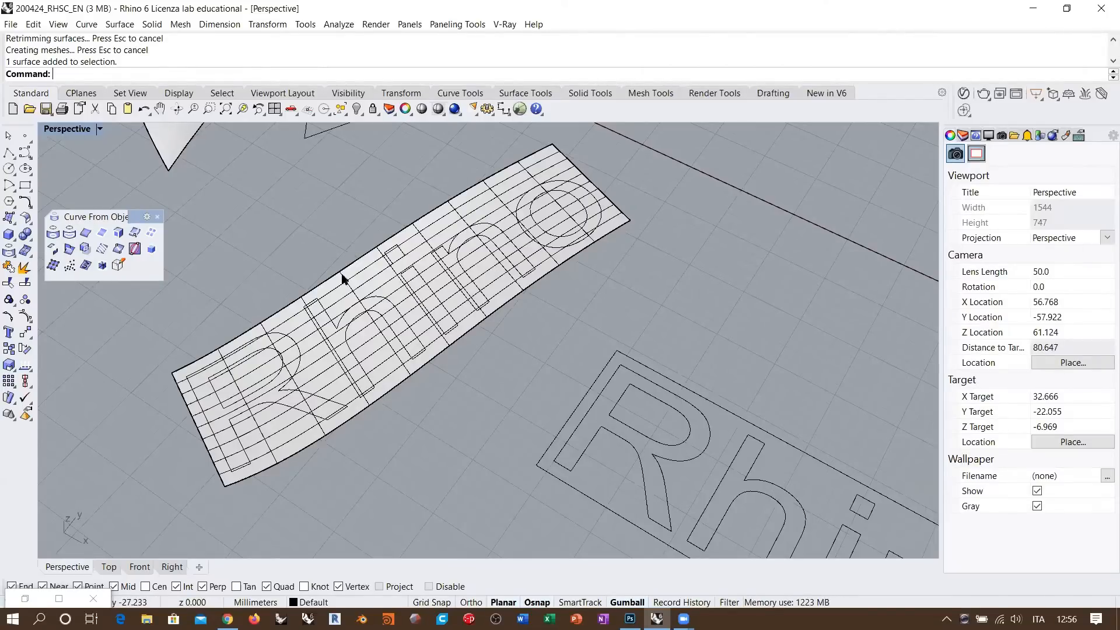
right_click_drag(342, 280, 410, 268)
scroll(411, 268, "down", 4)
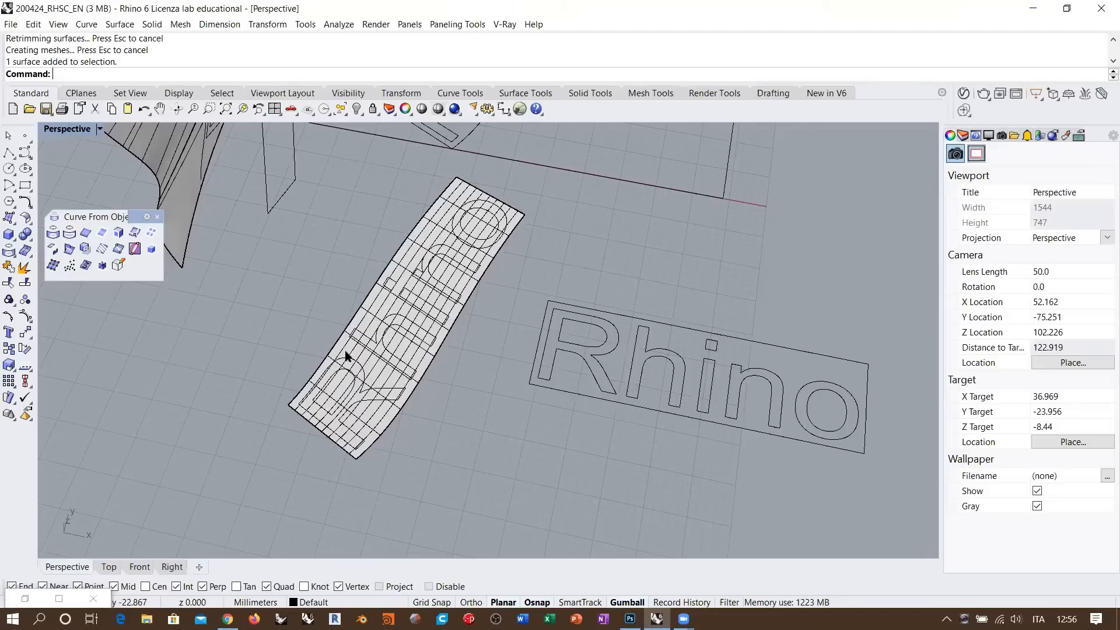
left_click(358, 260)
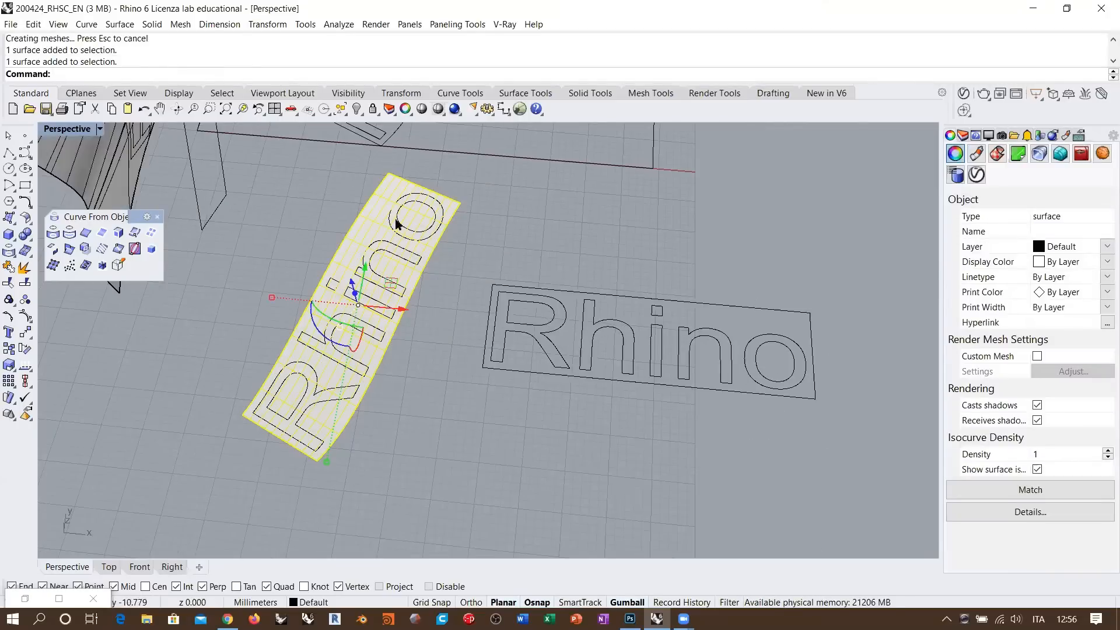
left_click(120, 266)
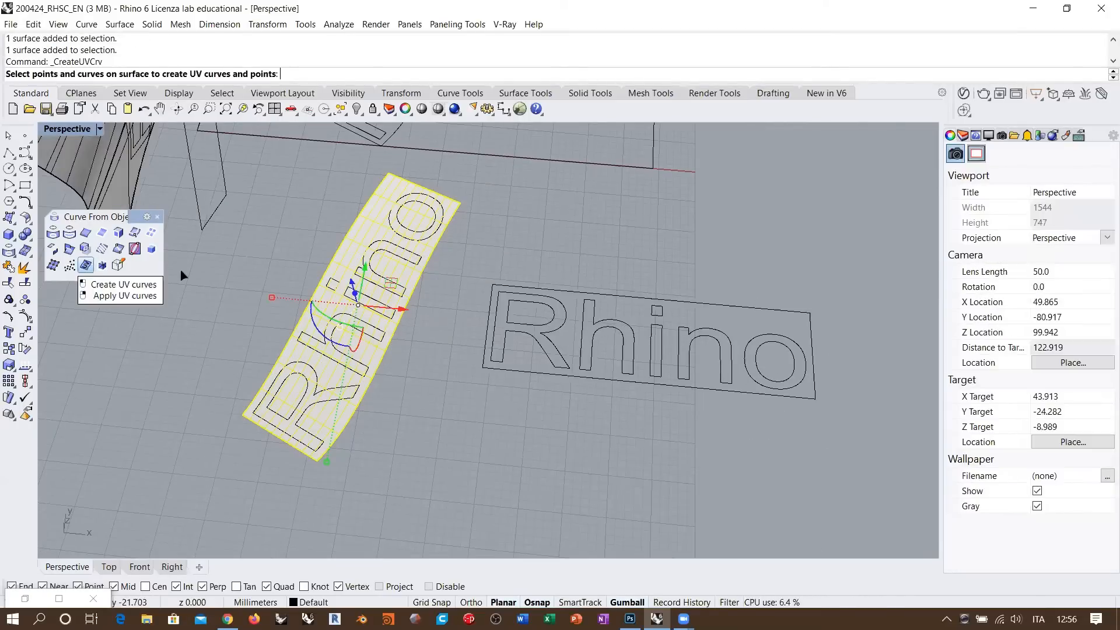
right_click(488, 143)
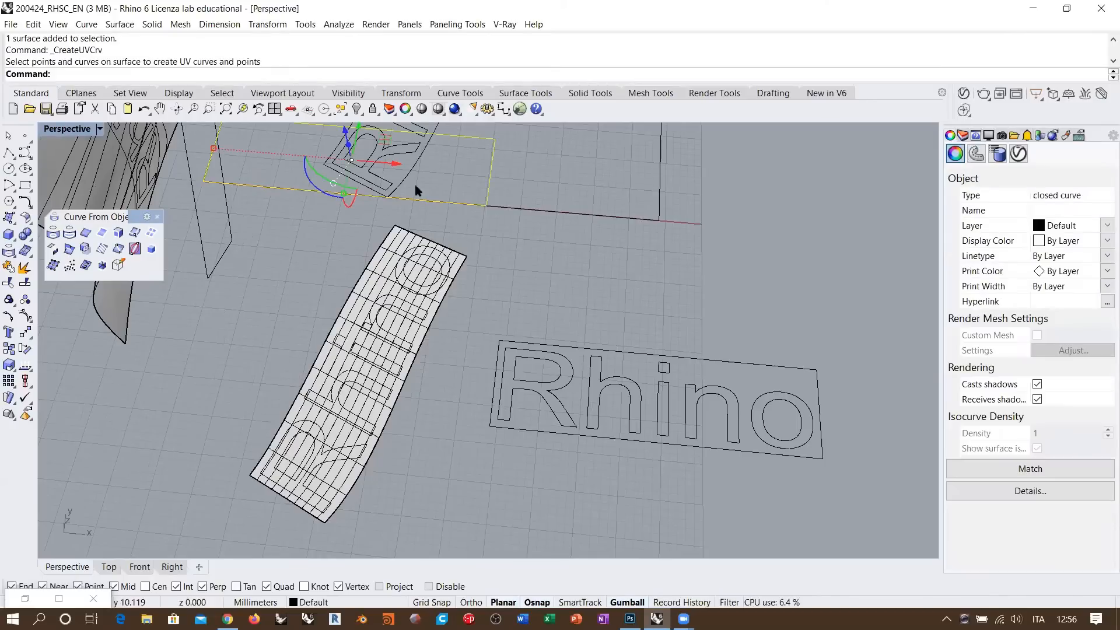
- Move the strip's new UV rectangle onto the rectangle framing the flat Rhino text, and undo the move and the UV curve creation
scroll(388, 196, "down", 4)
left_click_drag(378, 144, 584, 304)
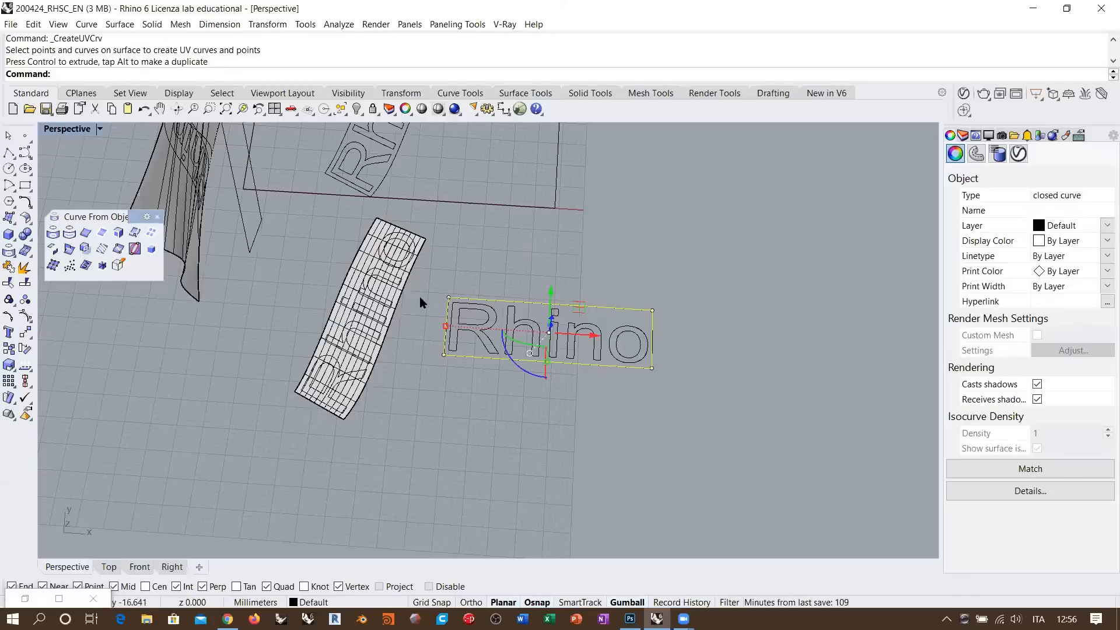
key("ctrl+z")
key("ctrl+z")
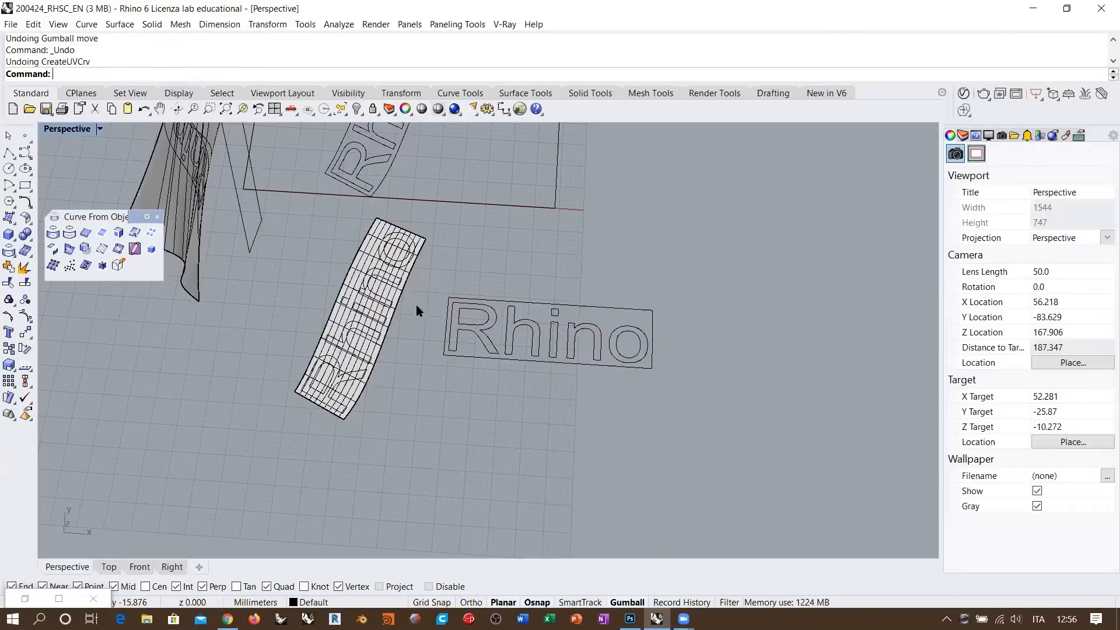
- Apply the flat Rhino text curves and their framing rectangle to the rebuilt strip surface as UV curves
scroll(412, 276, "up", 3)
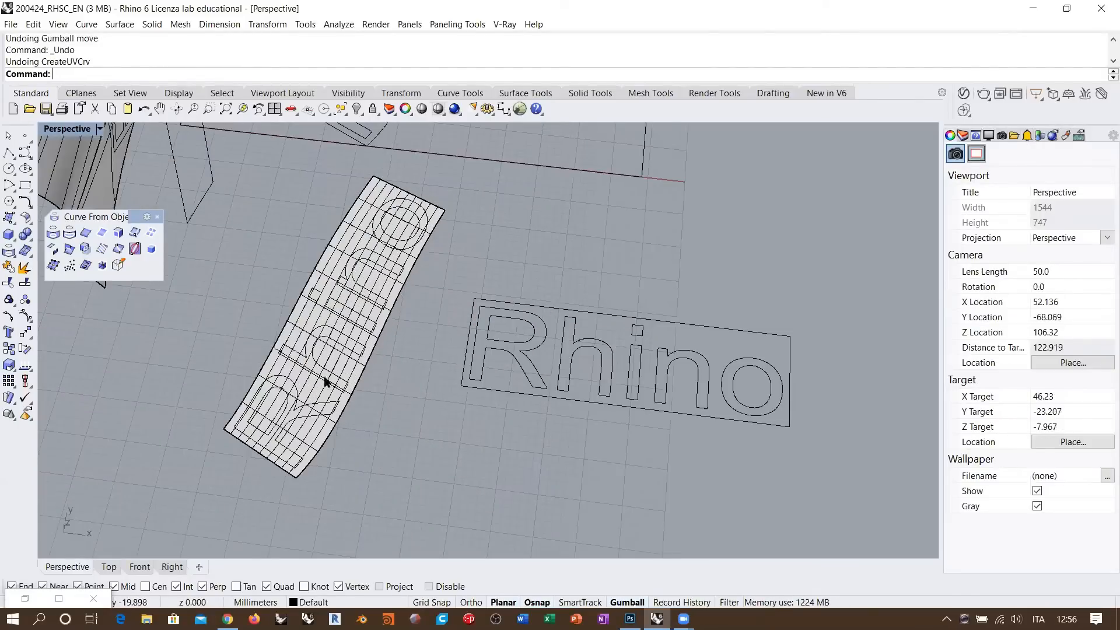
right_click_drag(324, 378, 275, 368, "shift")
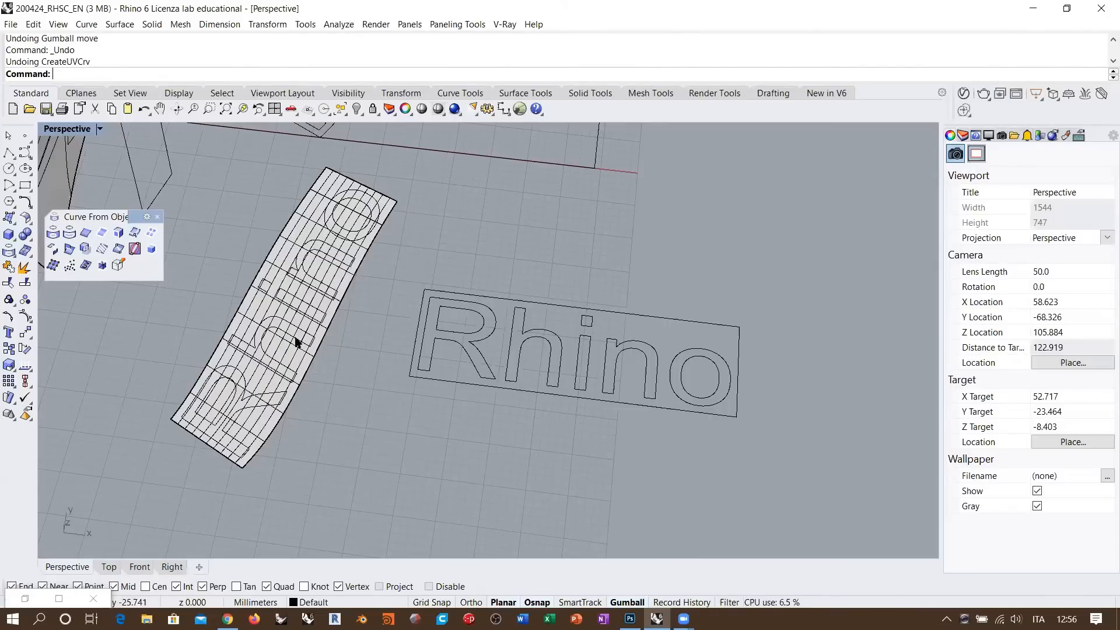
right_click_drag(471, 313, 478, 331)
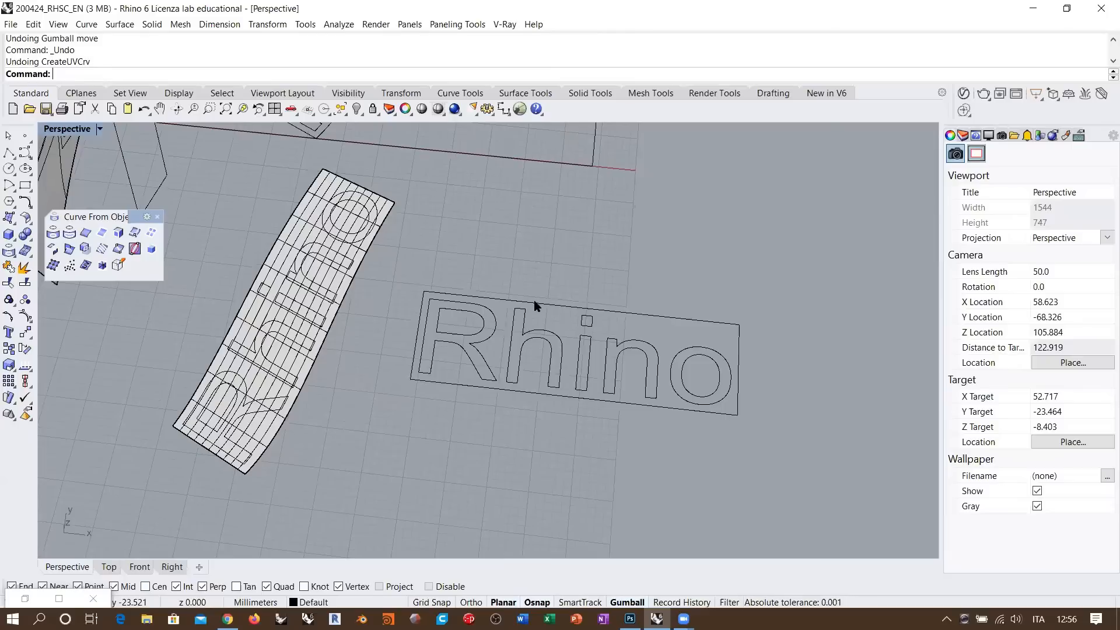
right_click_drag(557, 320, 531, 335)
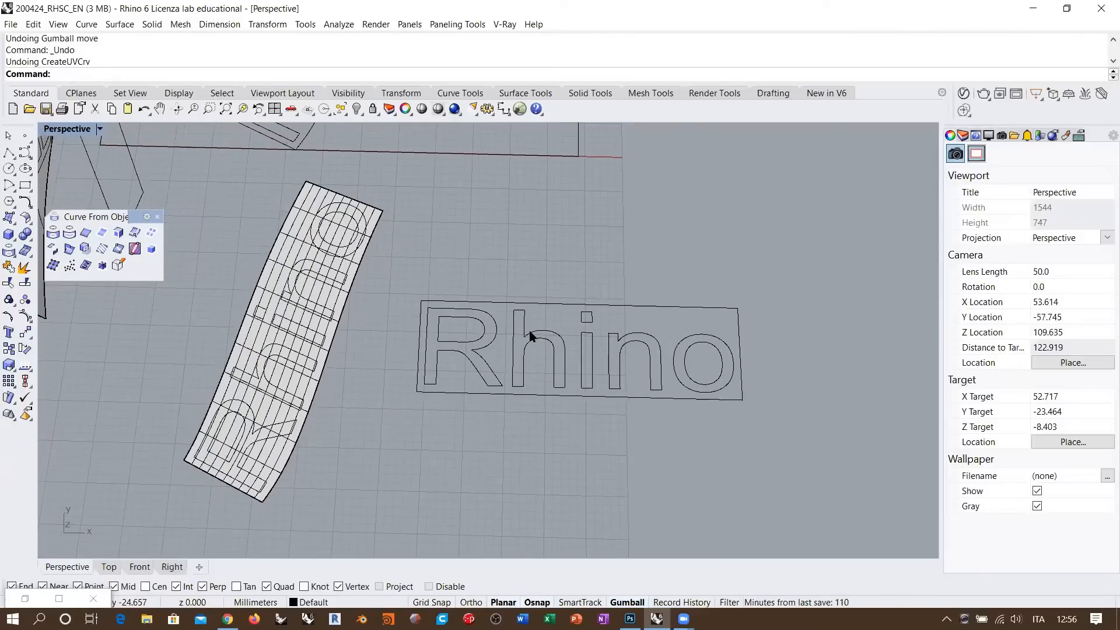
left_click(534, 309)
left_click(534, 305, "shift")
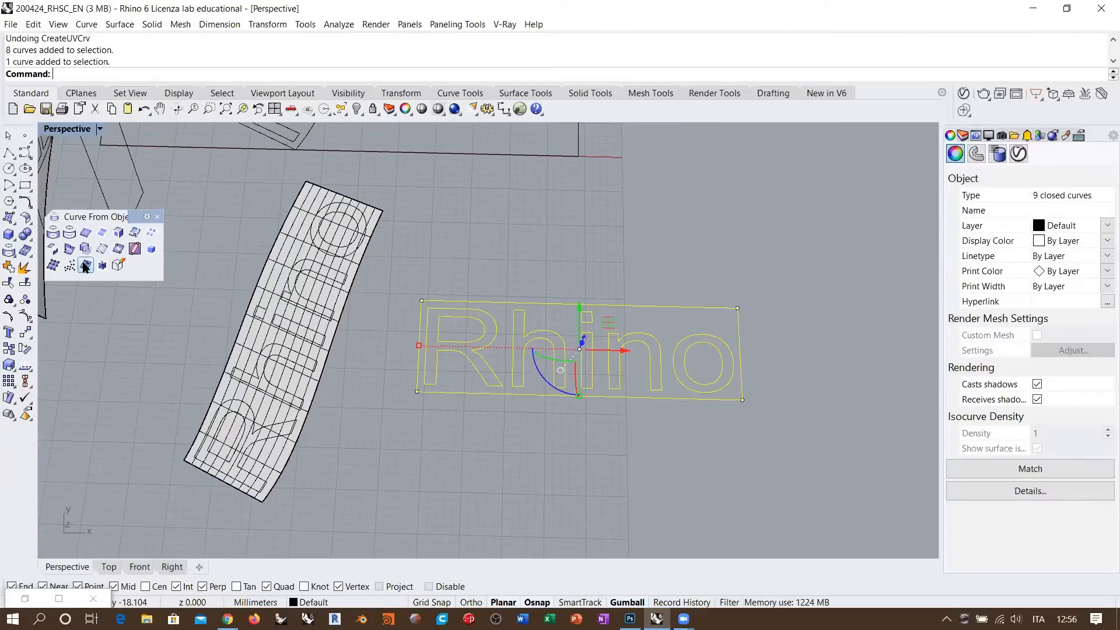
right_click(86, 265)
scroll(257, 482, "up", 3)
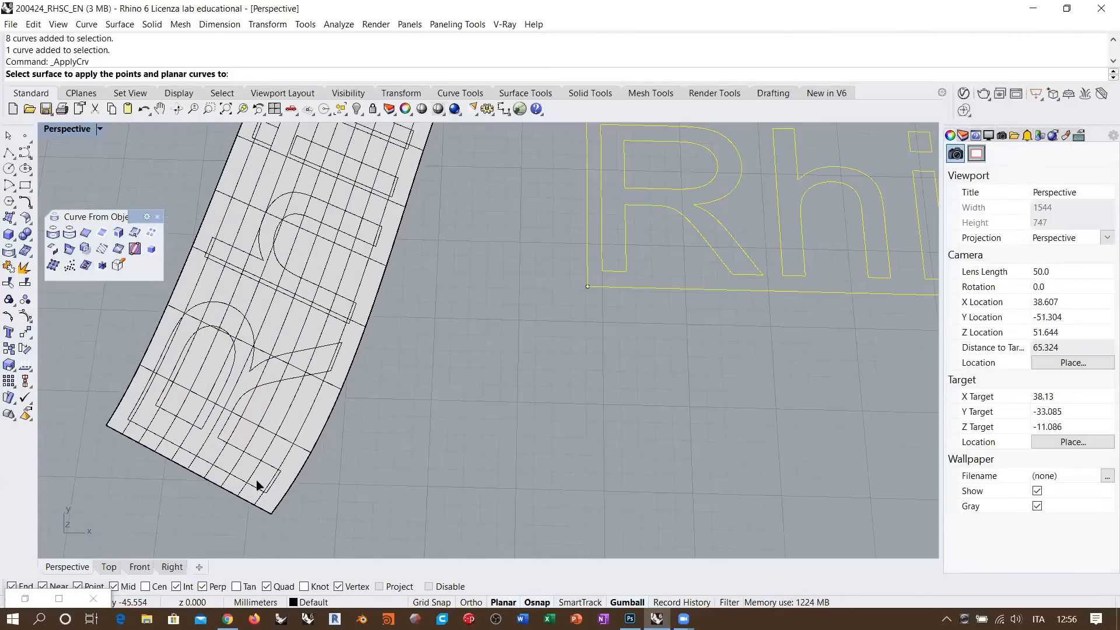
left_click(282, 442)
scroll(341, 421, "down", 3)
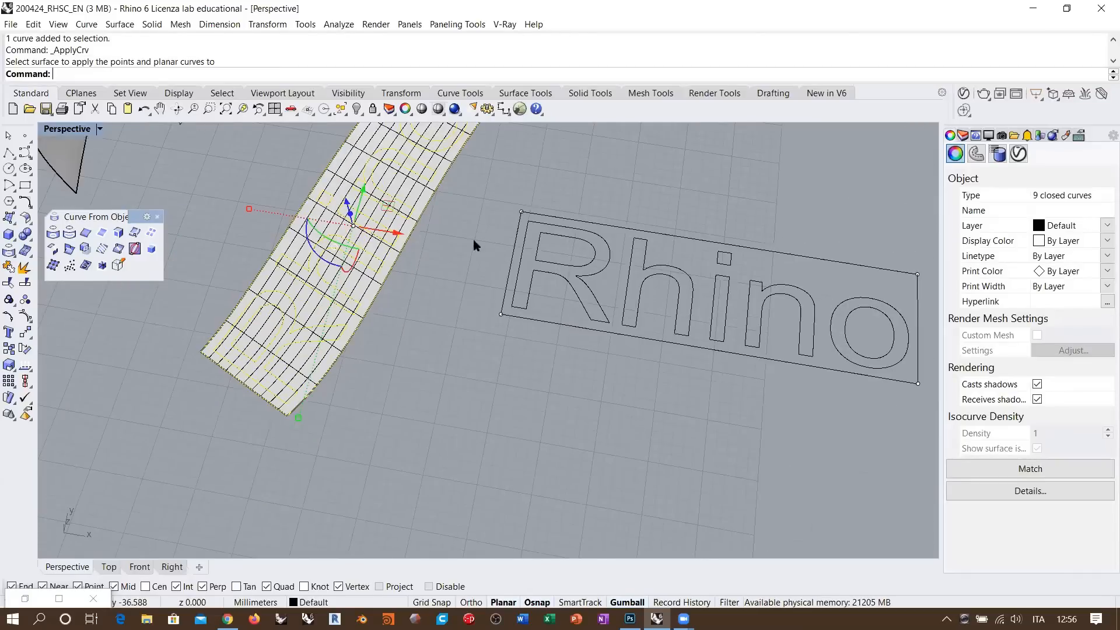
- Inspect the curves applied to the rebuilt strip and undo that application
right_click_drag(405, 363, 414, 338)
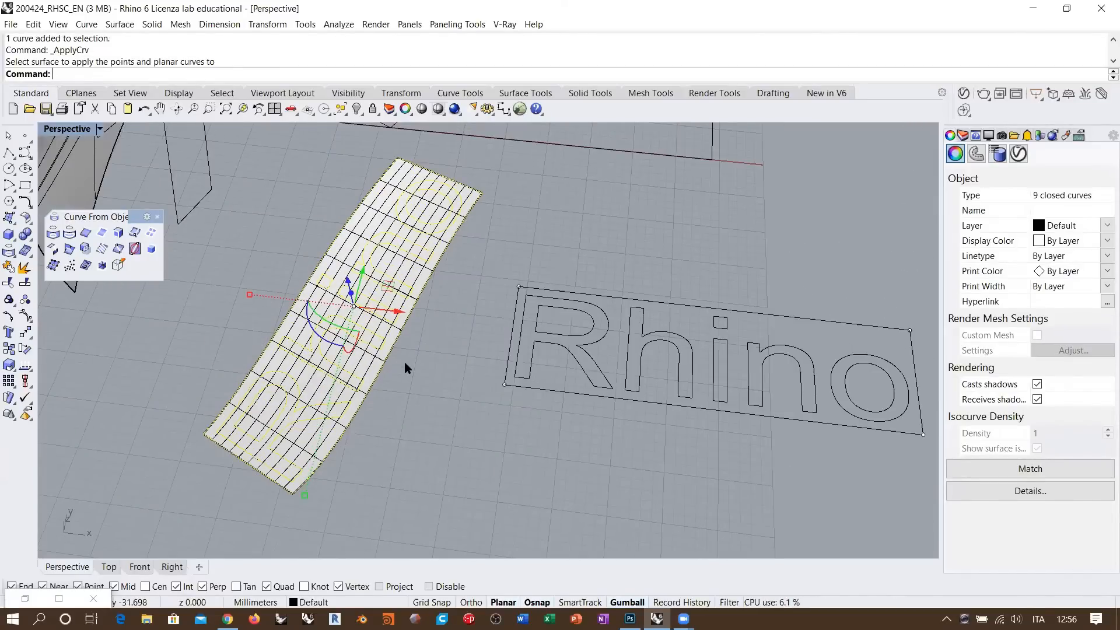
scroll(404, 361, "down", 3)
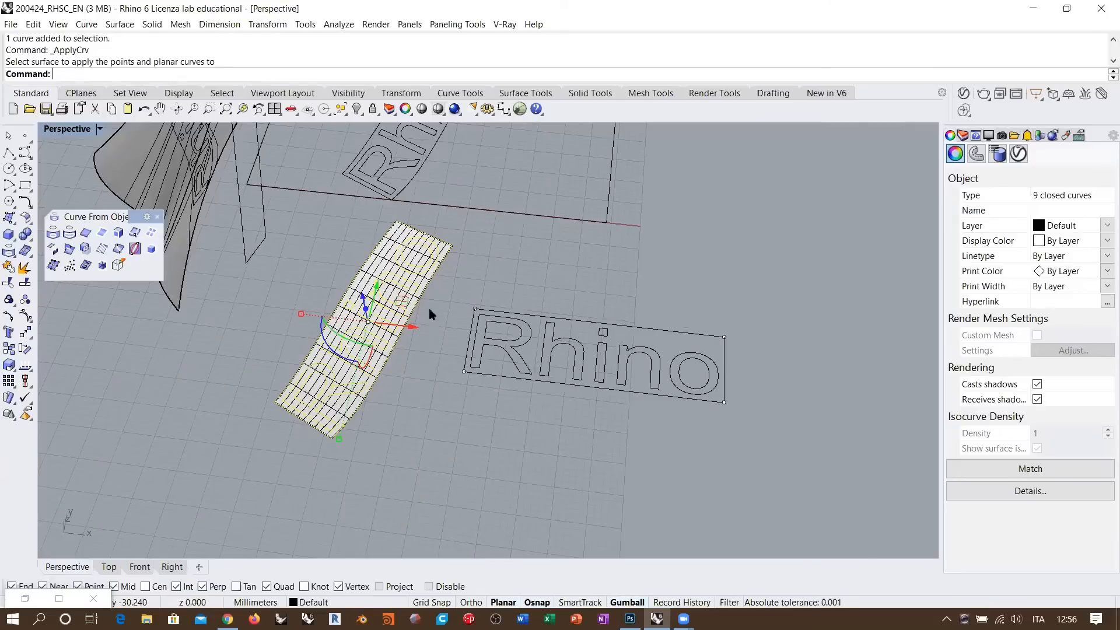
key("ctrl+z")
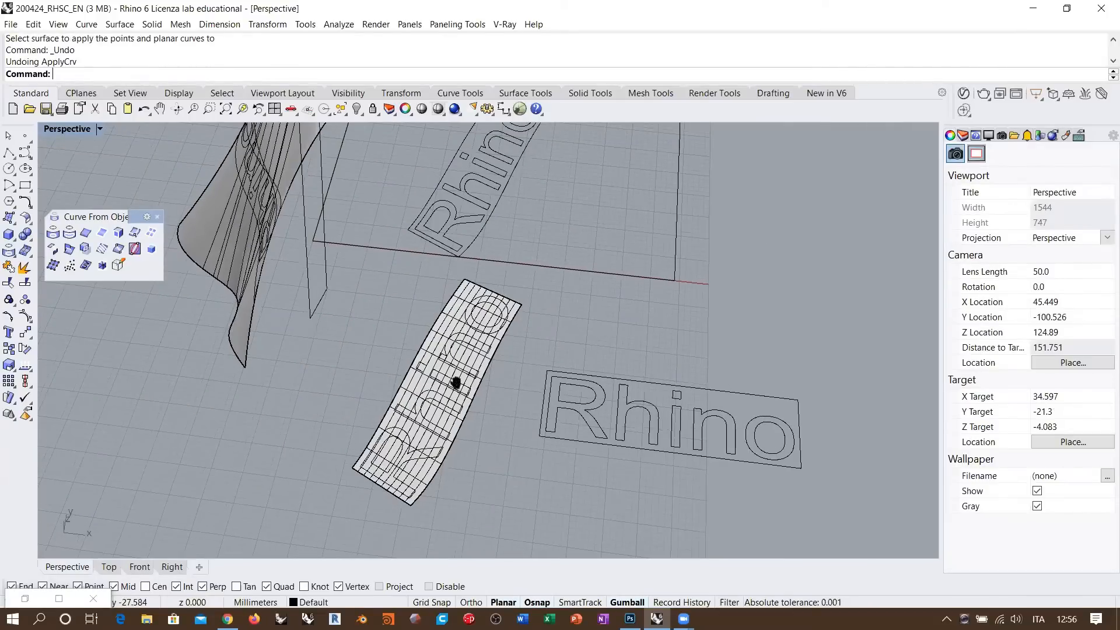
- Start Rebuild on the large curved surface and inspect its preview grid and maximum deviation
right_click_drag(455, 383, 524, 494, "shift")
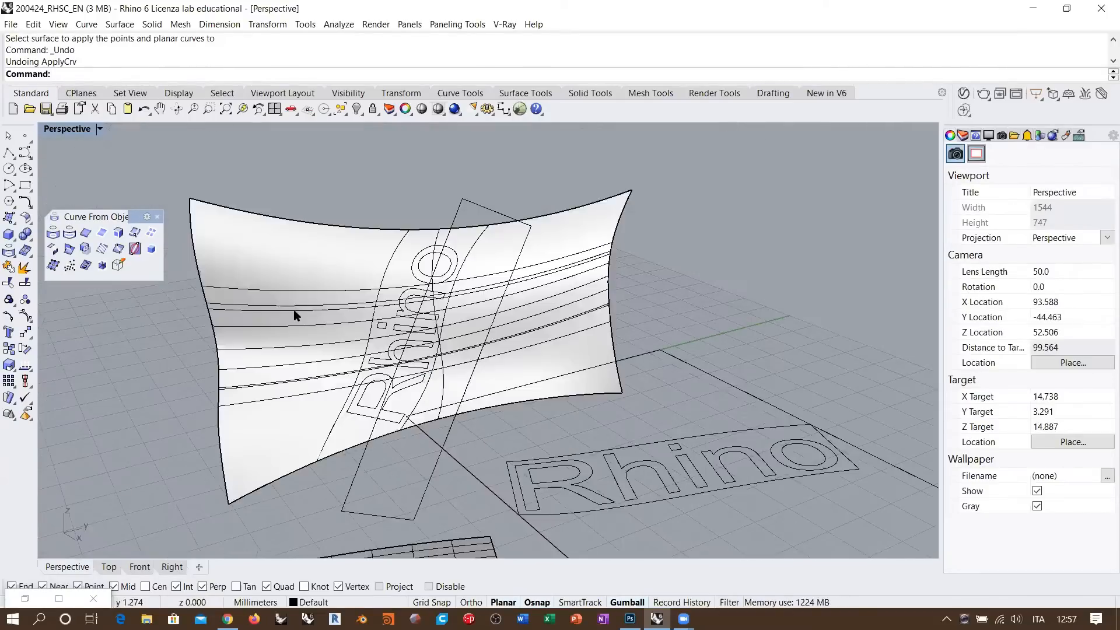
left_click(294, 315)
right_click_drag(320, 305, 215, 229)
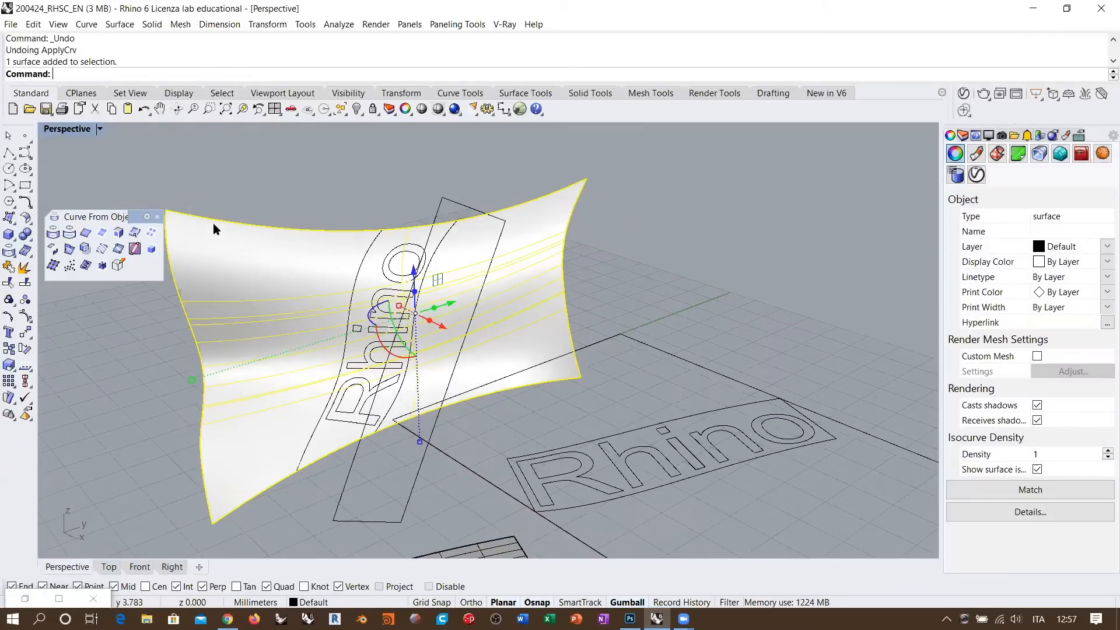
type("Rebuild")
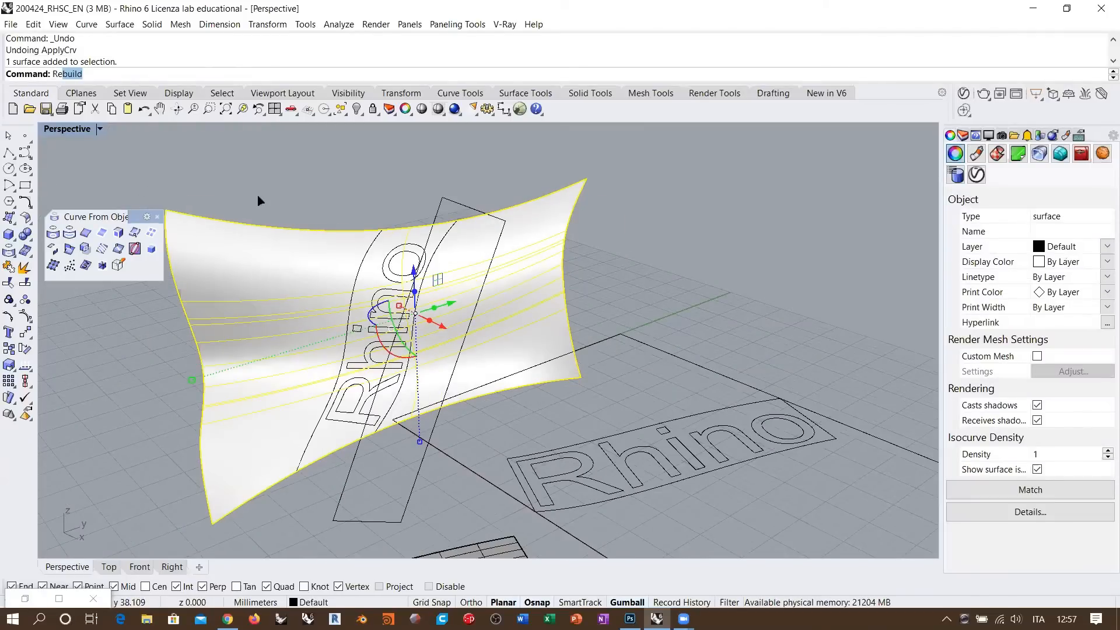
key("Return")
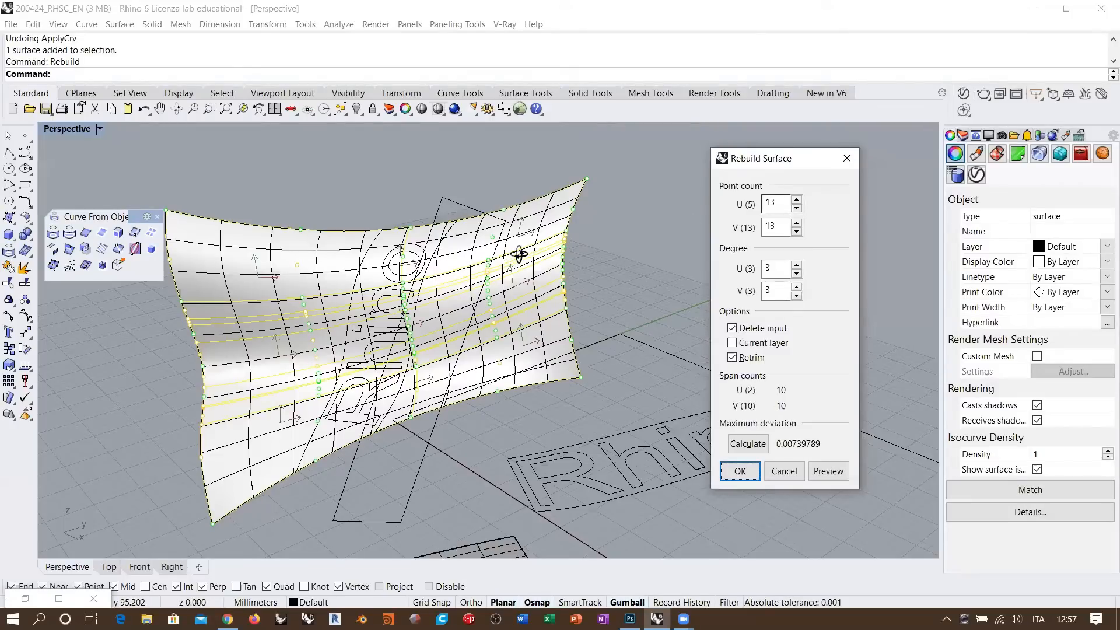
right_click_drag(457, 278, 431, 270)
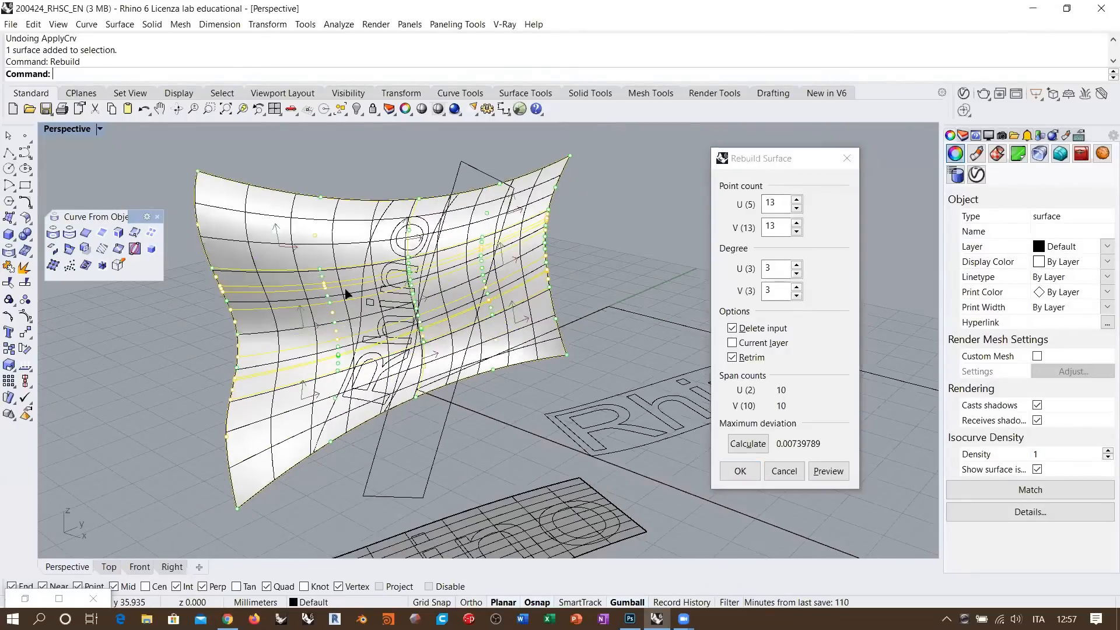
right_click_drag(346, 293, 371, 293, "shift")
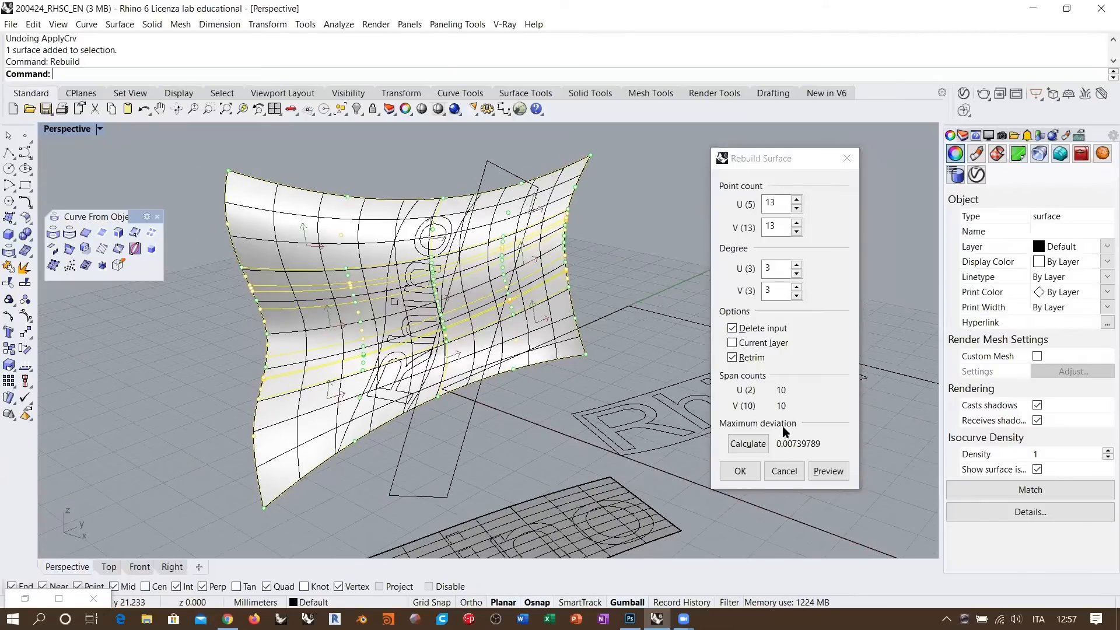
- Preview the curved surface's rebuild with 24 points in both U and V
left_click(781, 200)
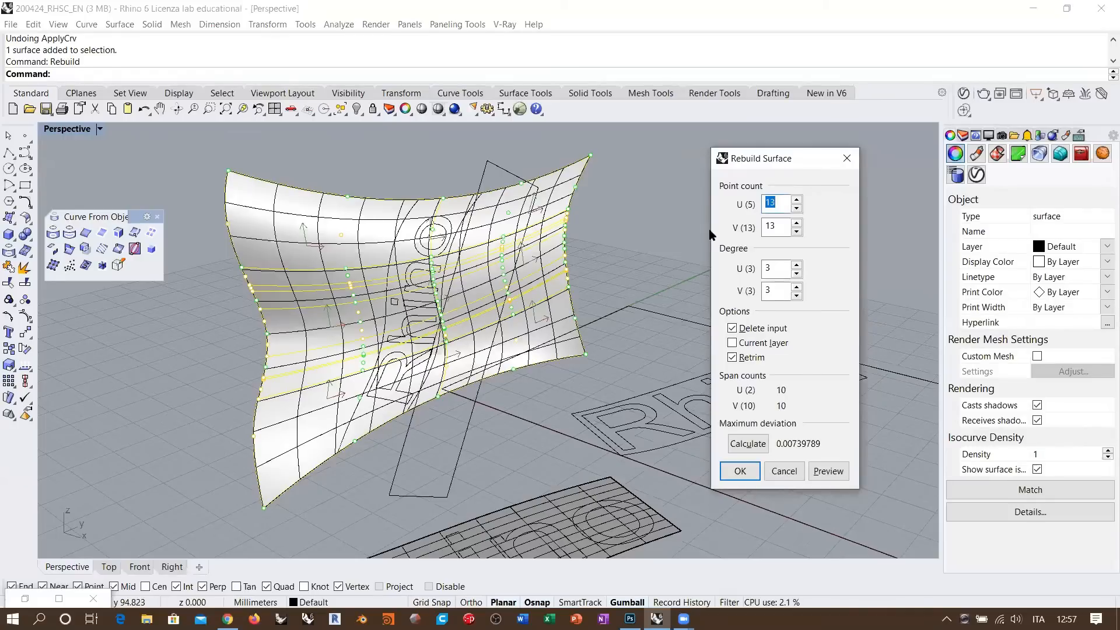
type("24")
key("Tab")
type("24")
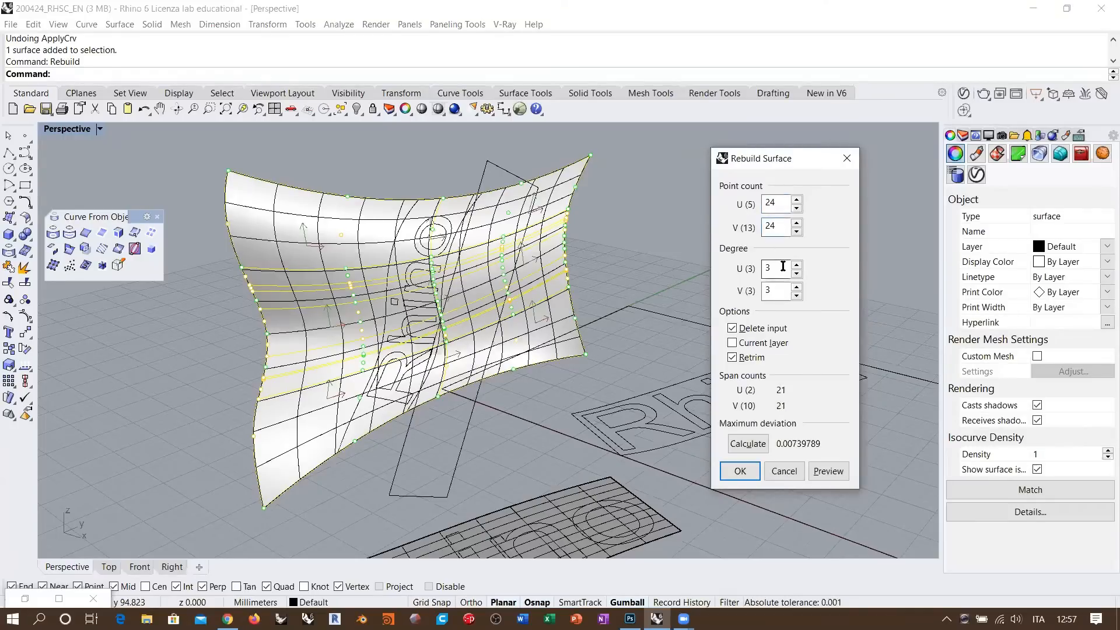
left_click(828, 473)
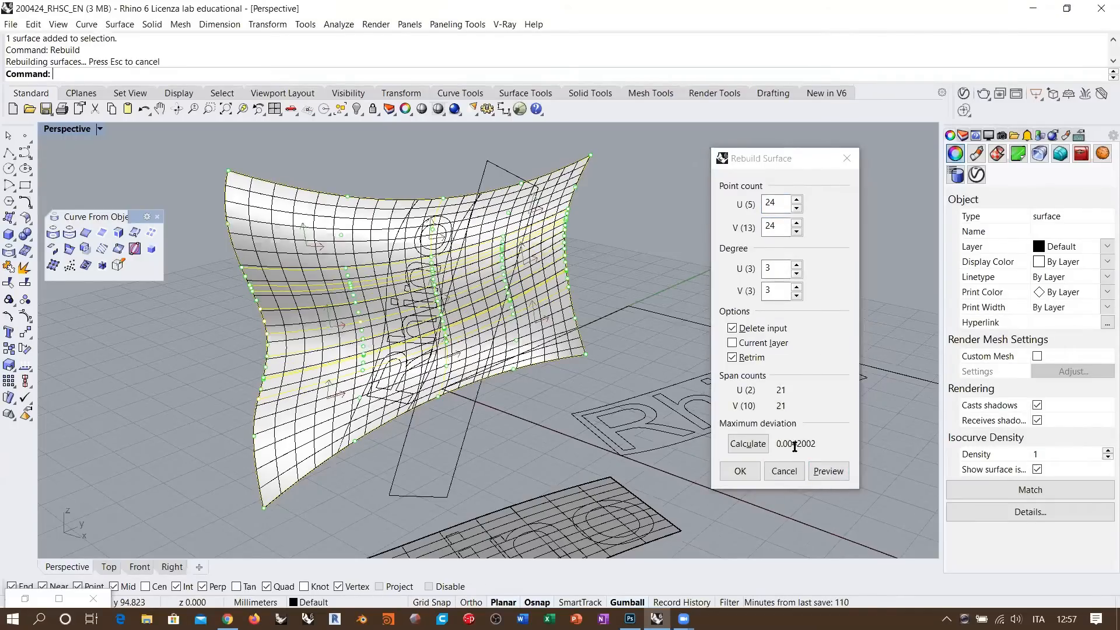
- Rebuild the curved surface with 36 points and degree 3 in both U and V, deleting the input, after checking the preview
double_click(775, 205)
type("36")
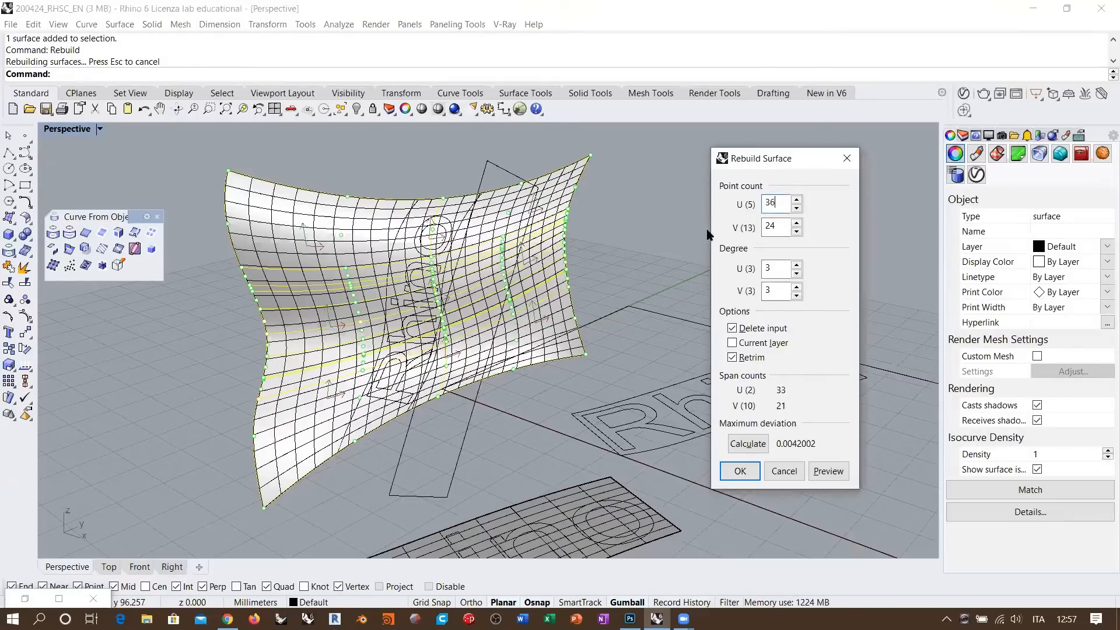
double_click(775, 225)
type("36")
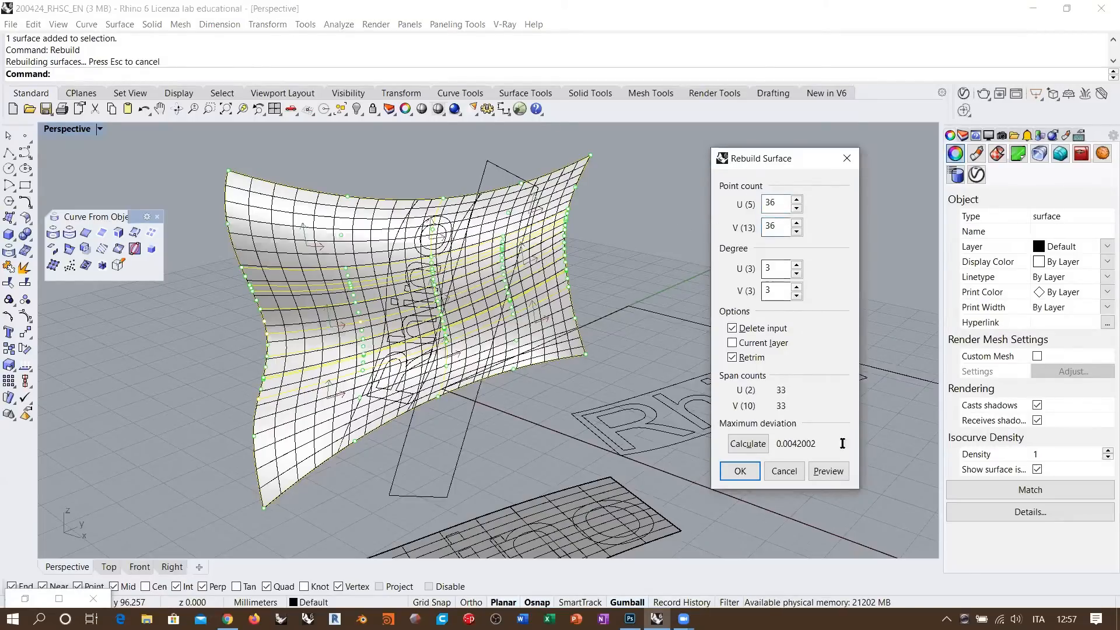
left_click(829, 471)
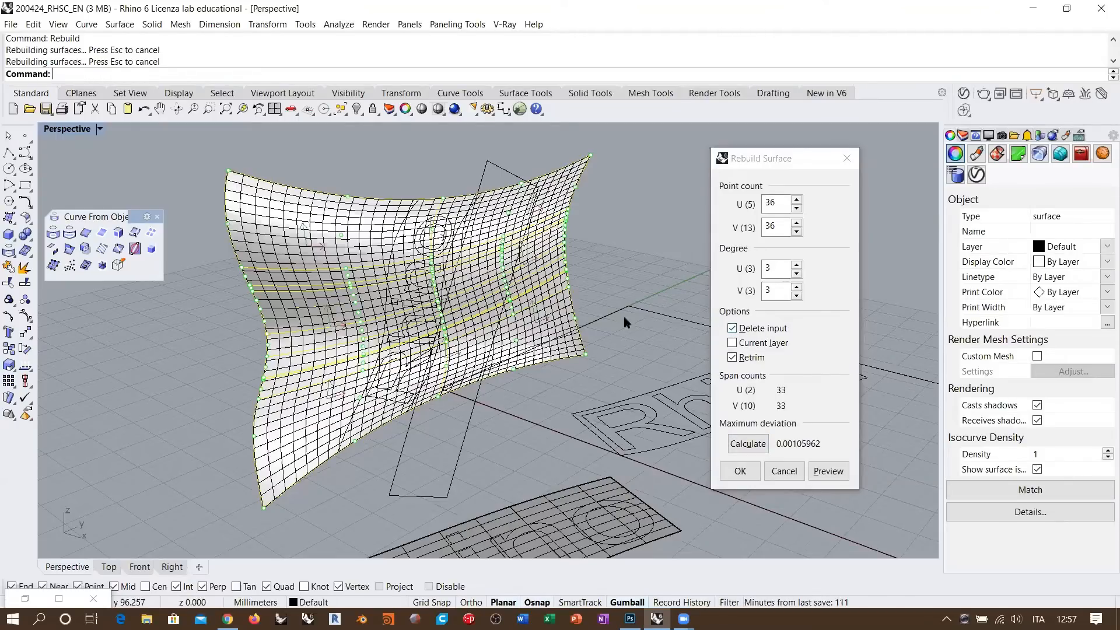
right_click_drag(445, 332, 490, 334)
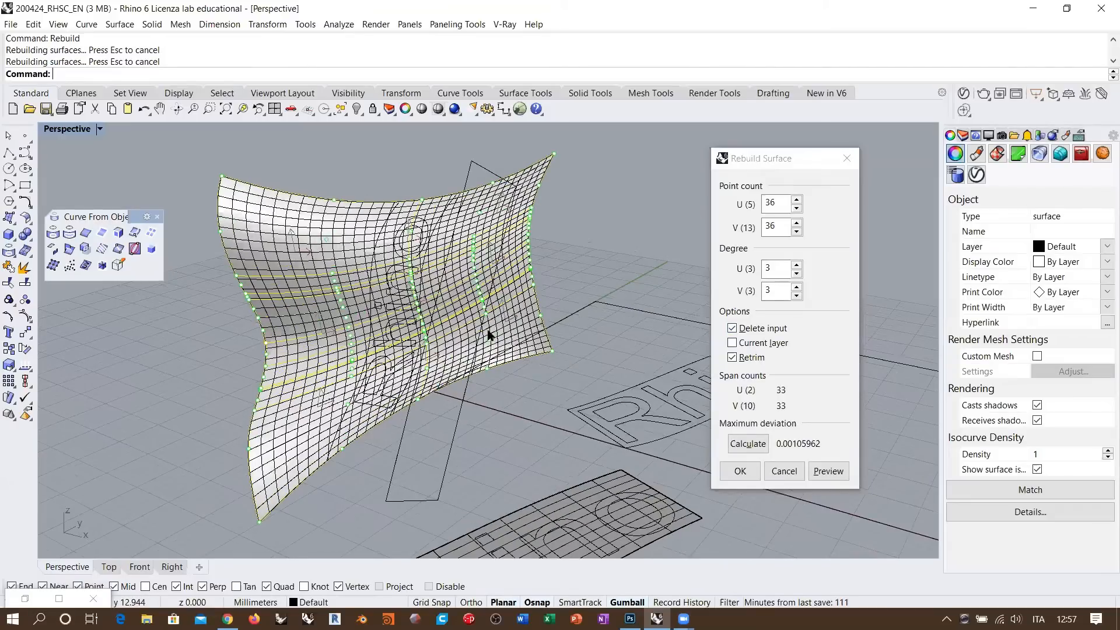
scroll(586, 292, "down", 4)
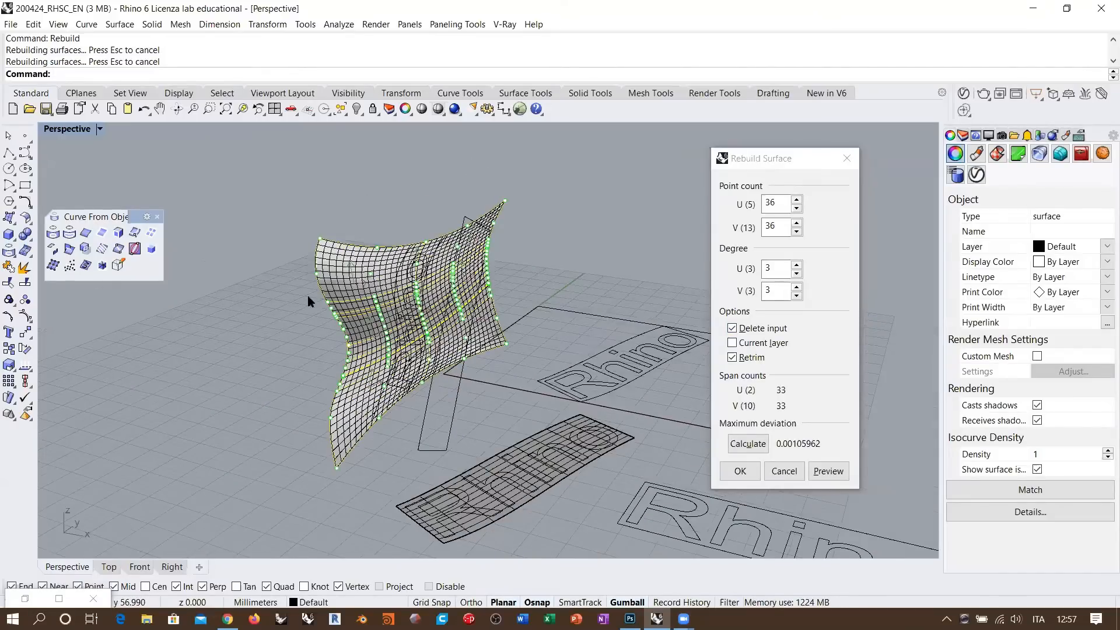
right_click_drag(375, 307, 504, 308)
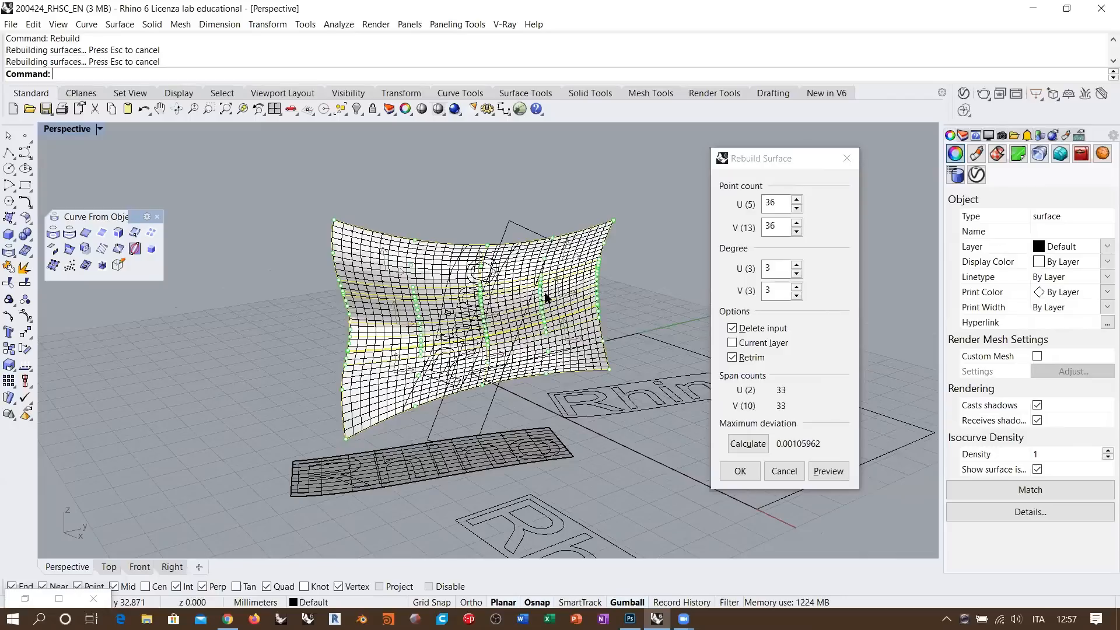
scroll(588, 296, "up", 3)
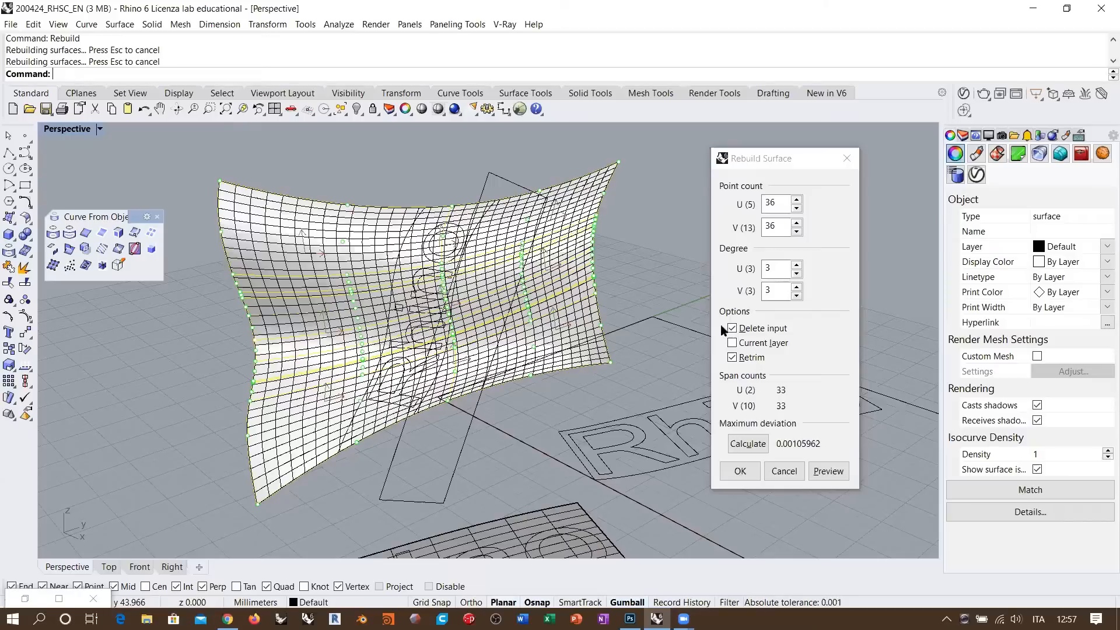
left_click(740, 471)
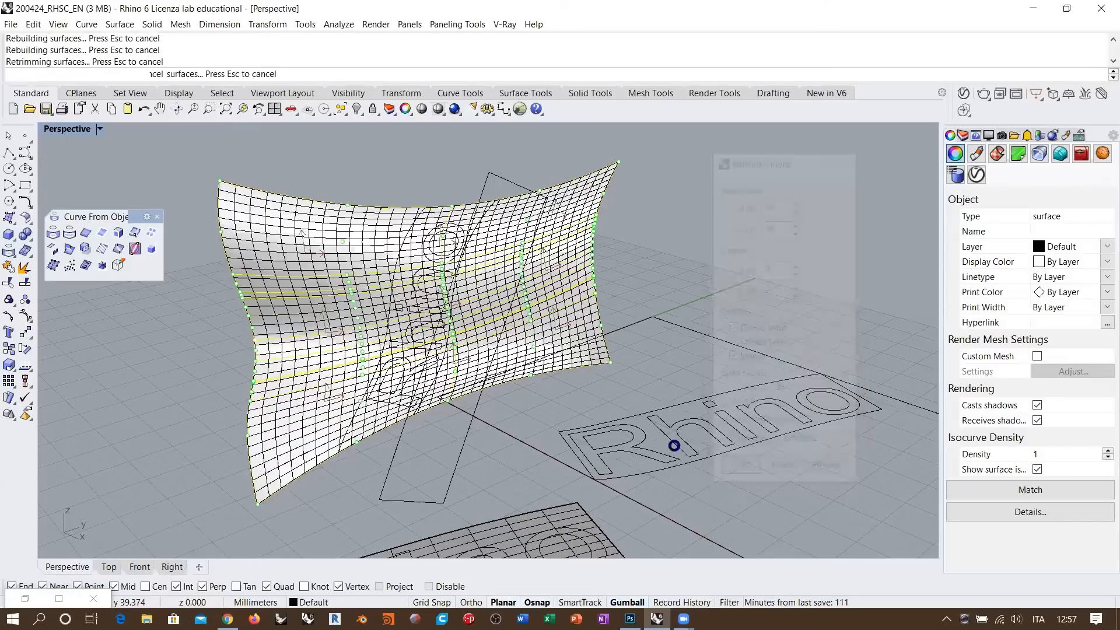
- Try creating UV curves from the rebuilt large curved surface and undo them
key("Escape")
right_click_drag(428, 304, 458, 312)
left_click(328, 306)
right_click_drag(327, 306, 352, 305)
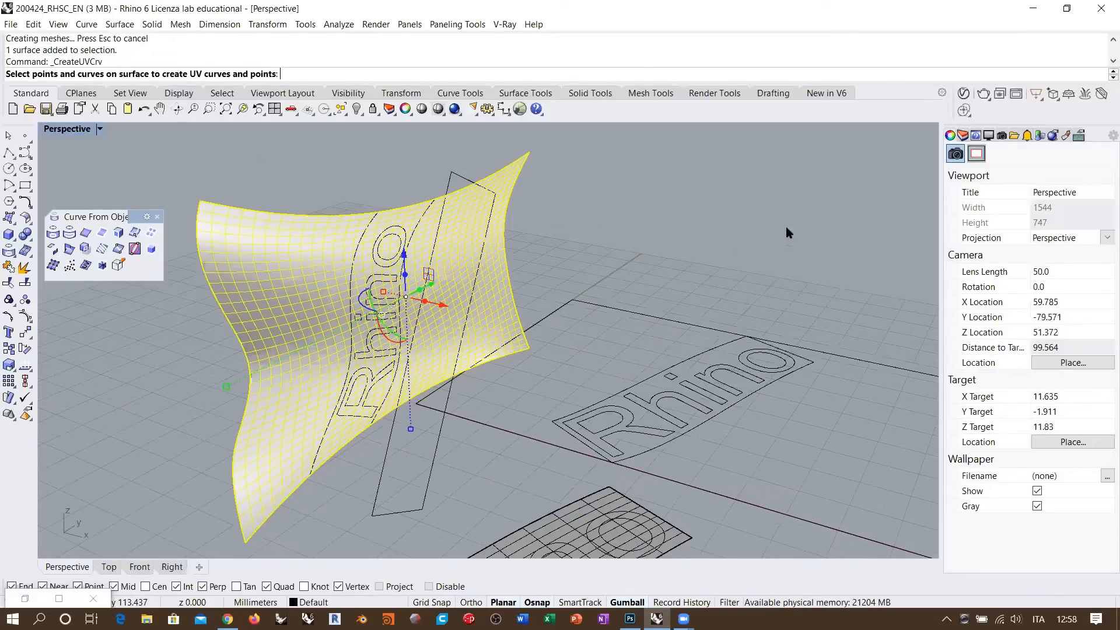
key("ctrl+z")
right_click_drag(495, 232, 425, 301)
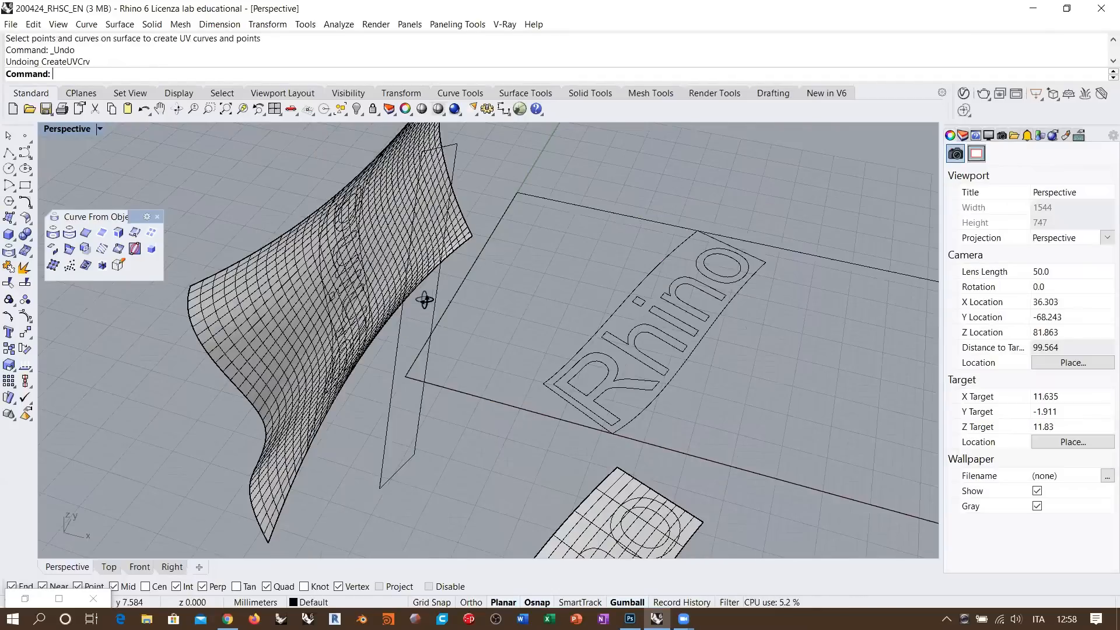
- Apply the planar Rhino text and its large UV rectangle to the curved surface, and set the applied curves' display color to Red
right_click_drag(401, 372, 399, 334)
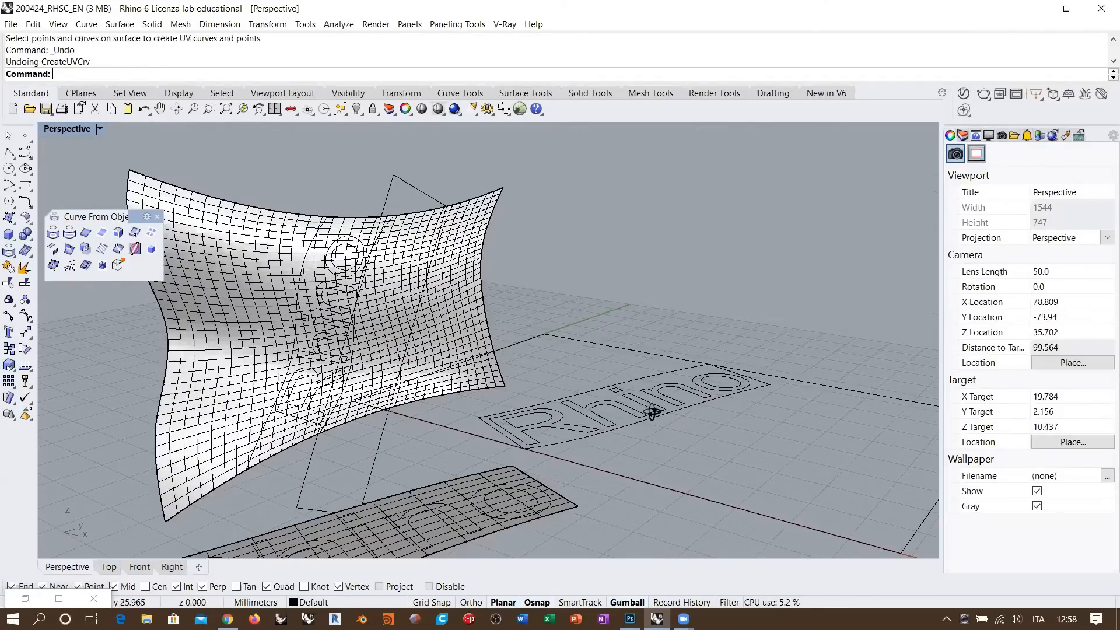
right_click_drag(652, 412, 580, 374)
left_click(617, 338)
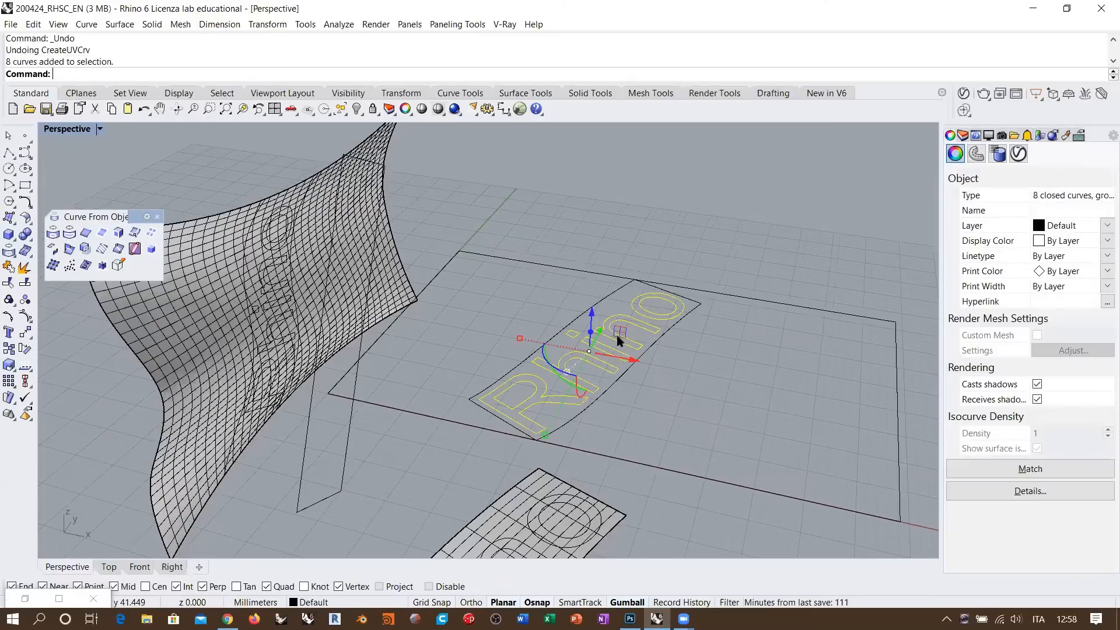
left_click(85, 266)
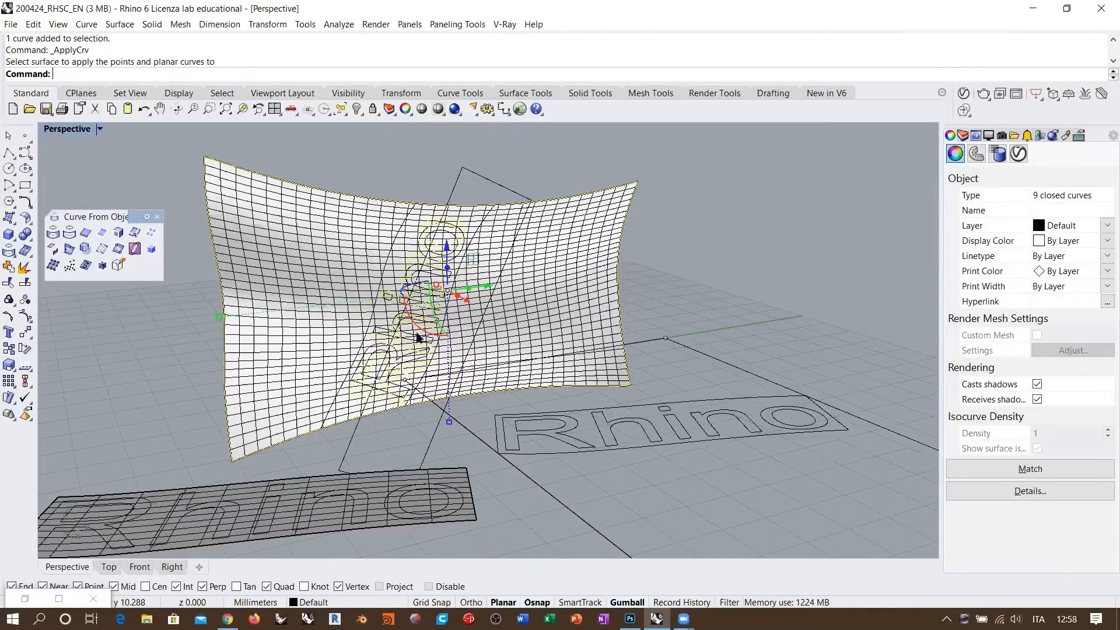
scroll(418, 337, "up", 4)
left_click(1056, 240)
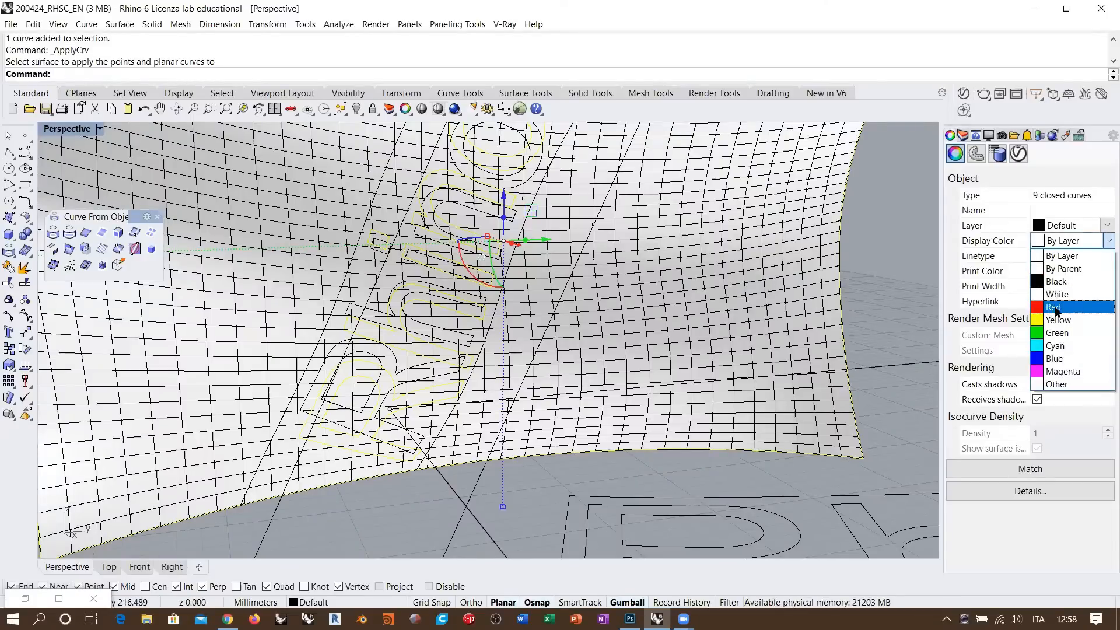
left_click(1056, 308)
key("Escape")
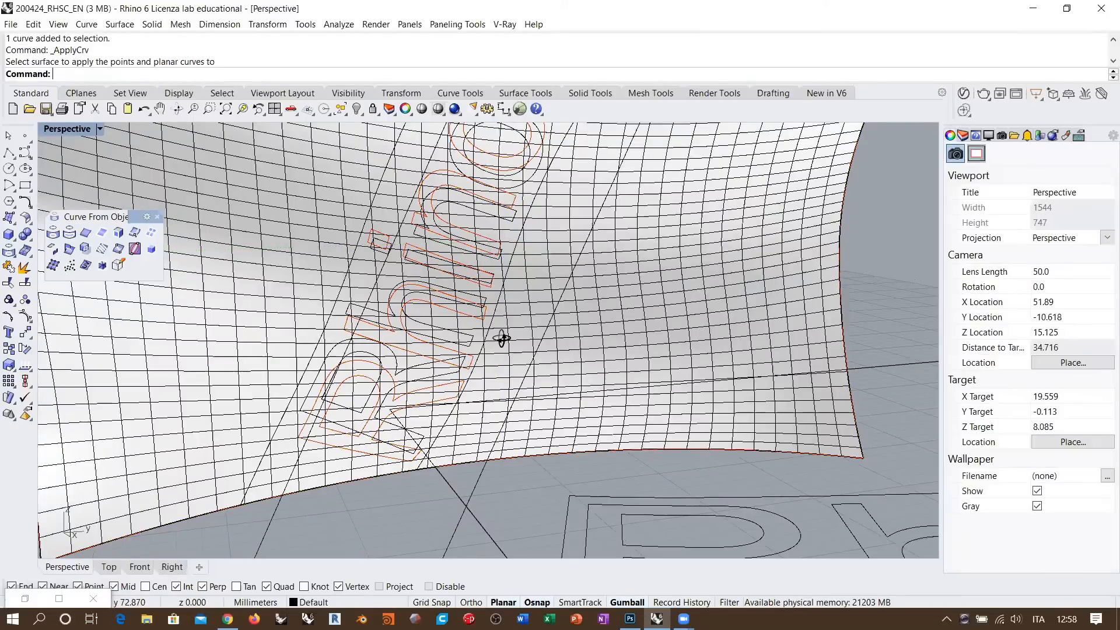
- Turn off the isocurve display of the large curved surface to compare the red and black text curves
scroll(502, 339, "down", 5)
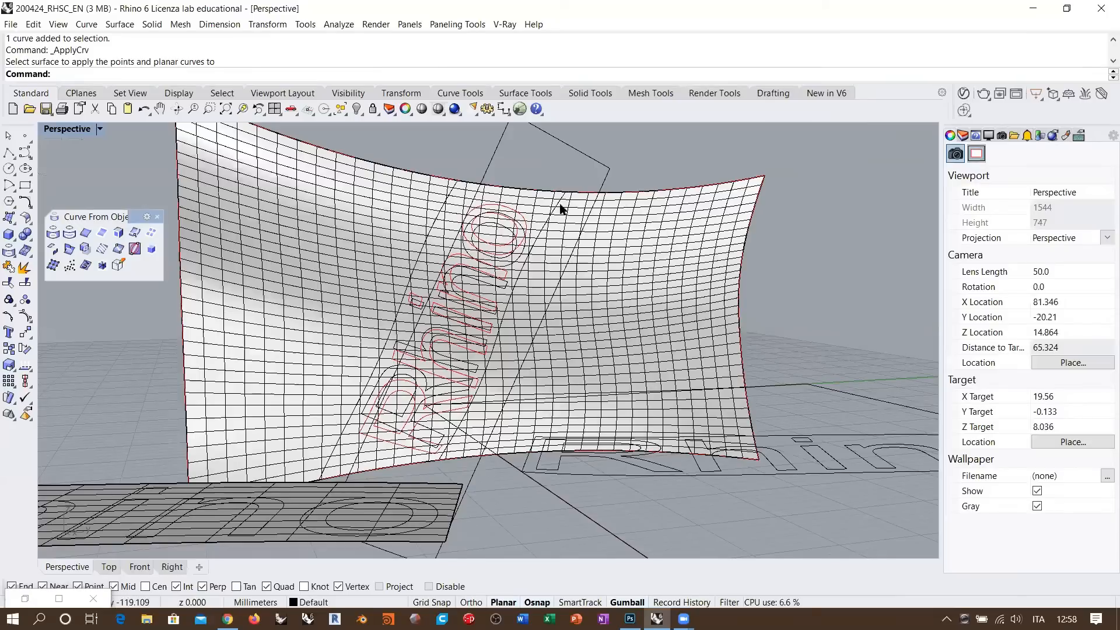
right_click_drag(482, 328, 328, 291)
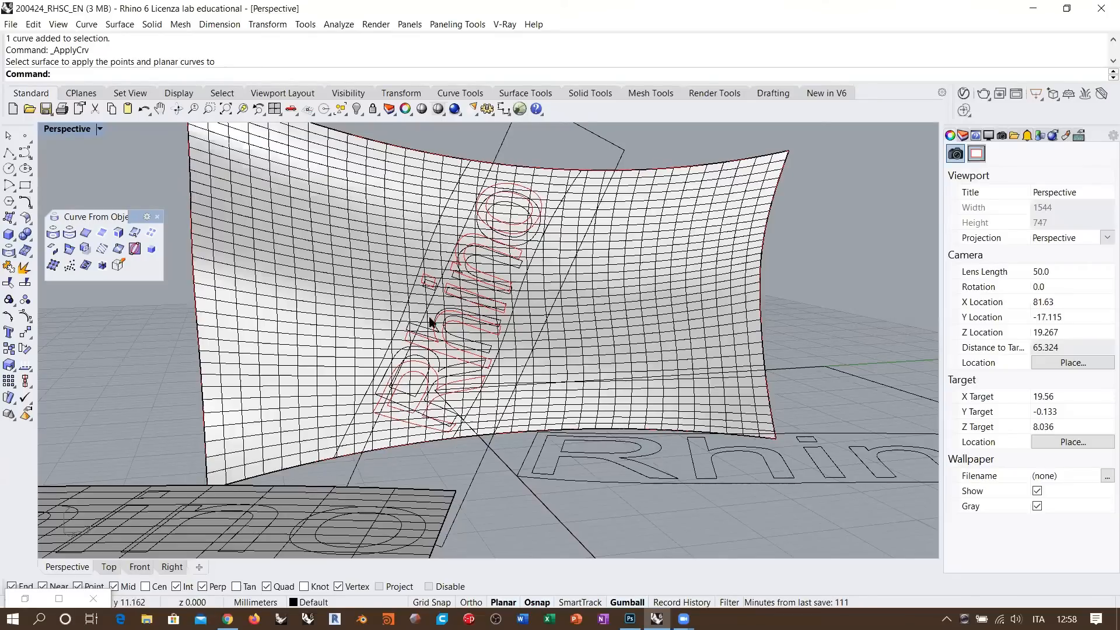
left_click(430, 279)
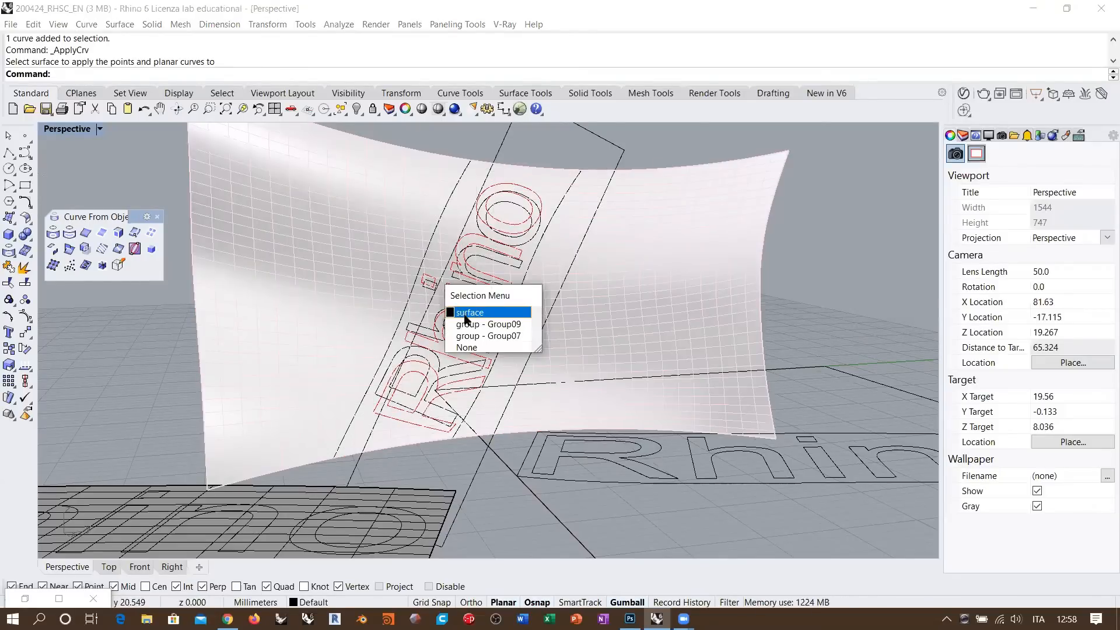
left_click(468, 324)
right_click_drag(555, 300, 564, 272)
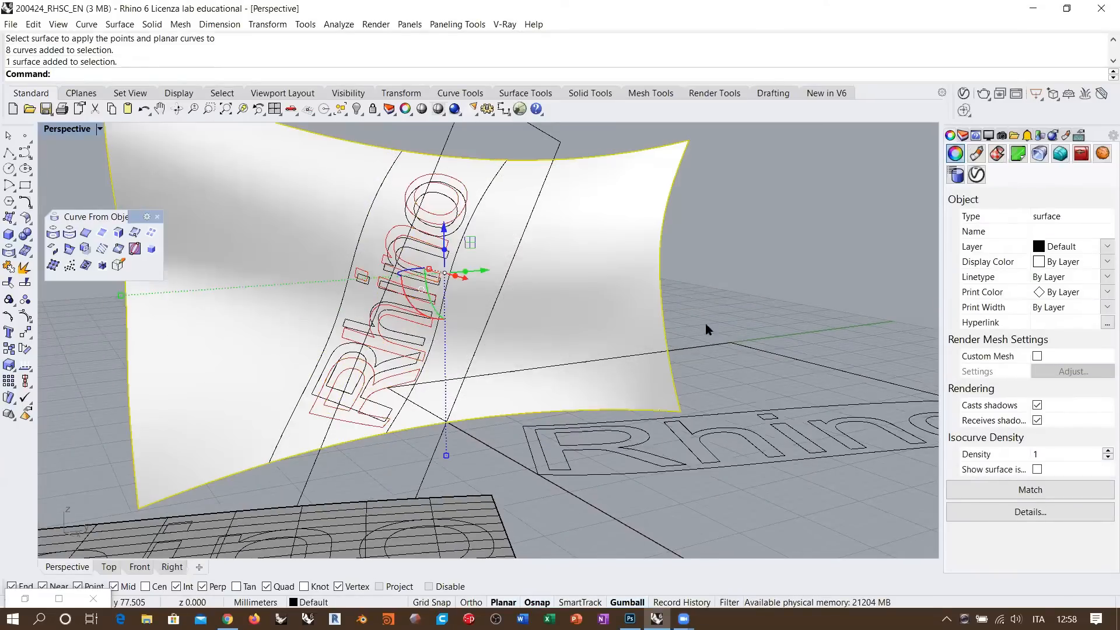
left_click(706, 325)
right_click_drag(705, 324, 496, 292)
right_click_drag(482, 398, 459, 412)
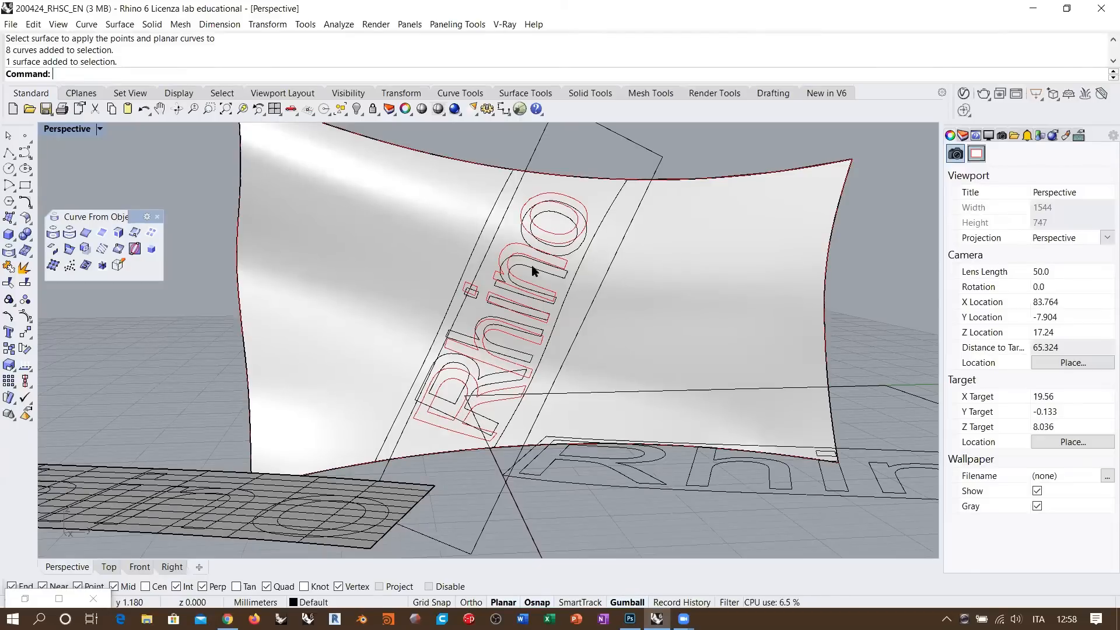
- Hide the earlier black text curves on the curved surface and inspect the red applied text
right_click_drag(533, 270, 503, 330)
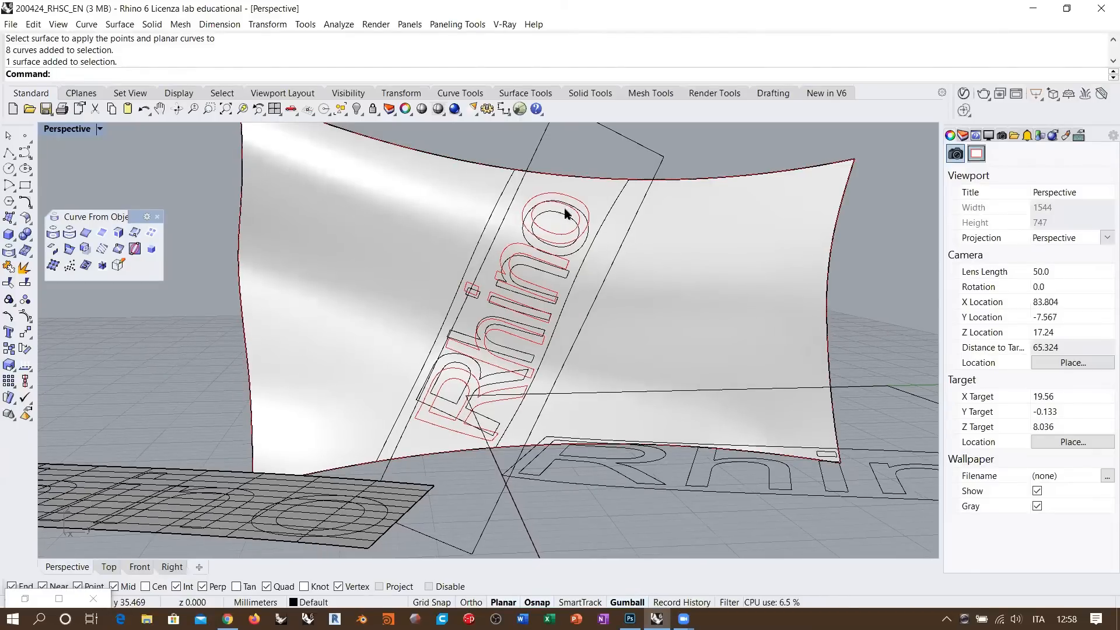
right_click_drag(482, 379, 500, 340)
left_click(563, 340)
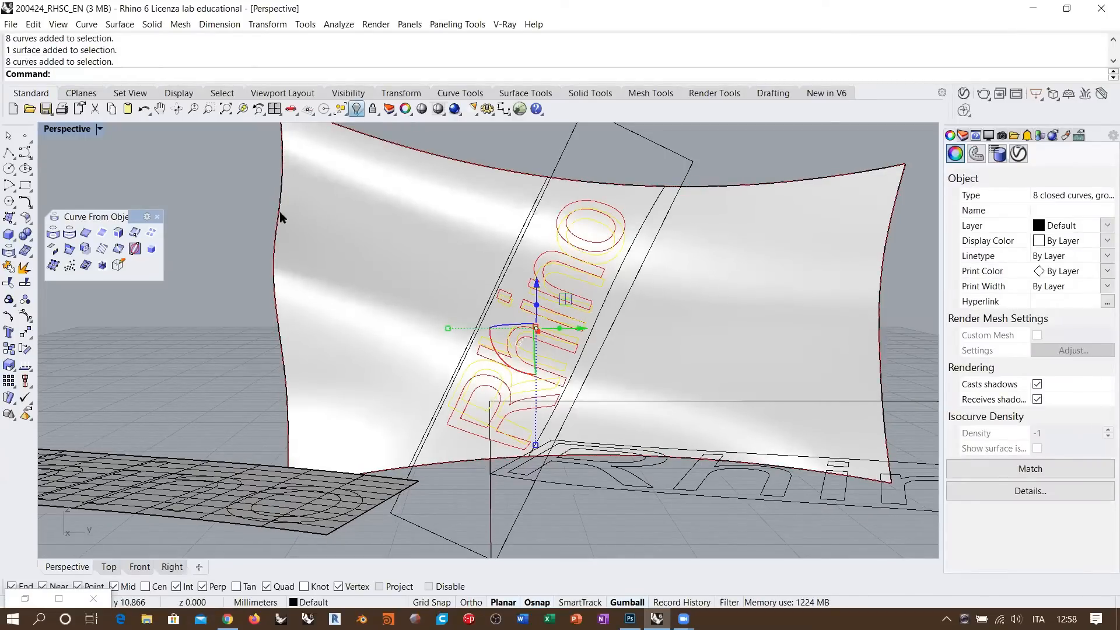
key("ctrl+h")
right_click_drag(484, 330, 490, 403)
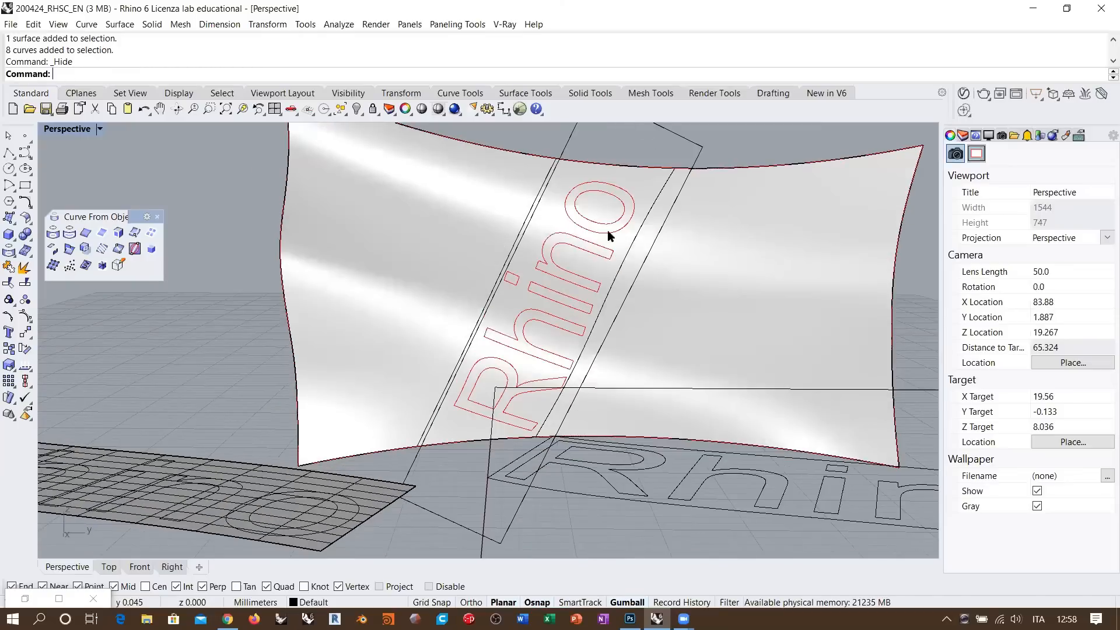
right_click_drag(622, 323, 552, 297)
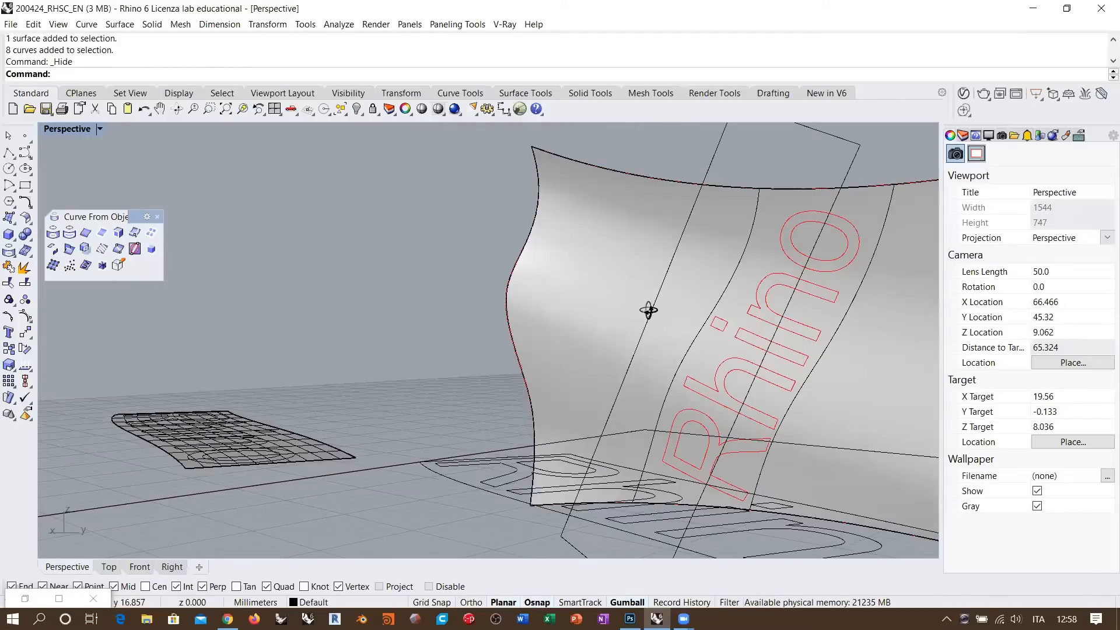
right_click_drag(649, 311, 700, 245)
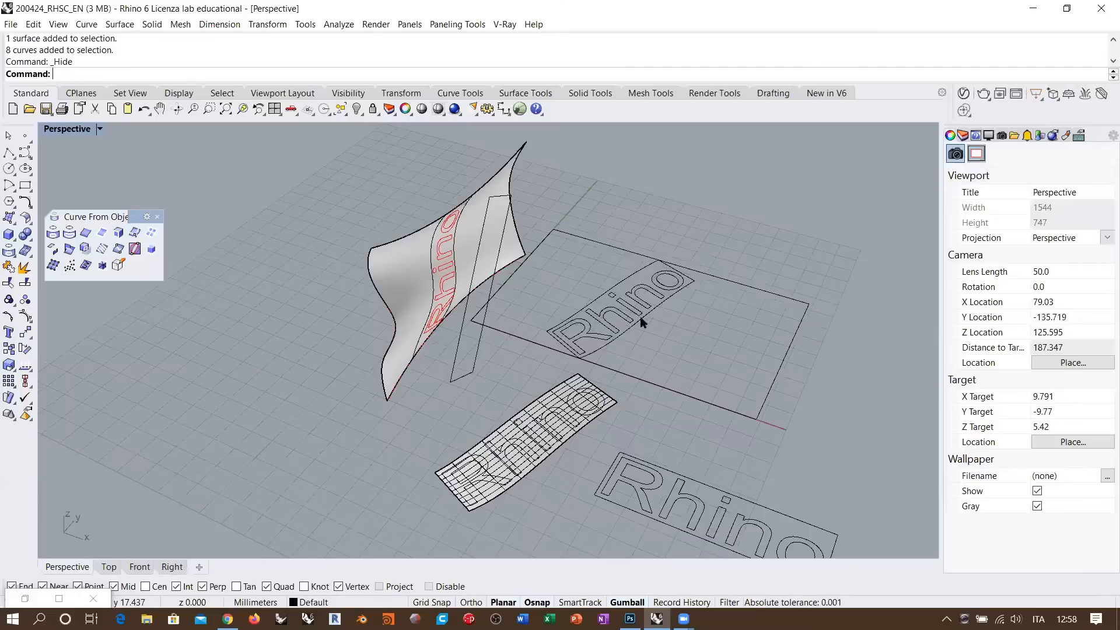
- Undo the last hide and turn the curved surface's isocurve display back on
key("ctrl+z")
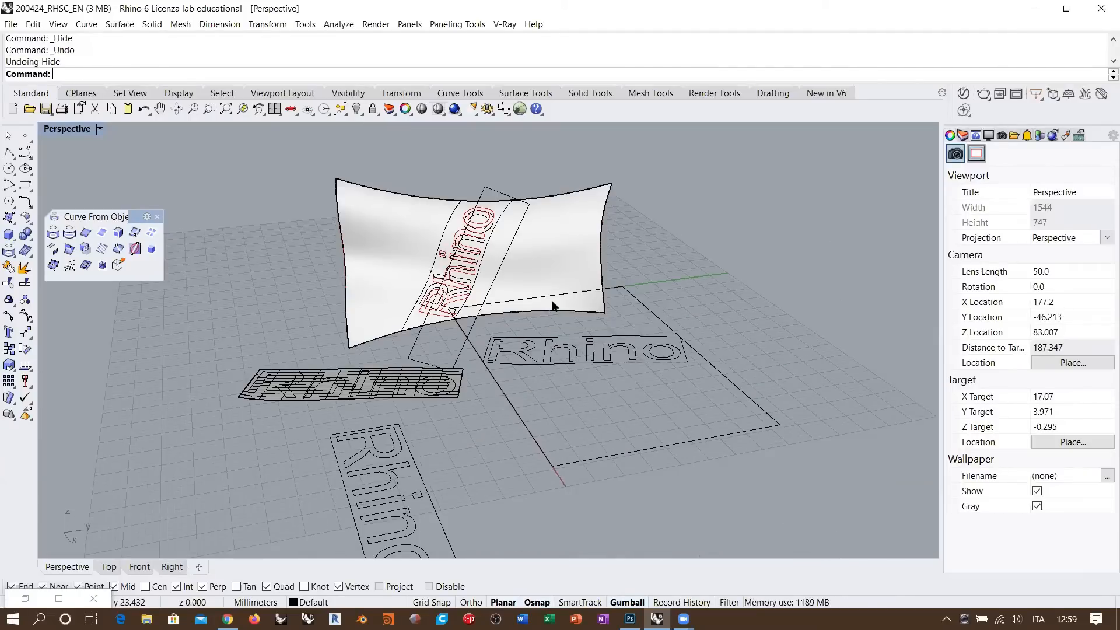
right_click_drag(554, 325, 557, 303, "shift")
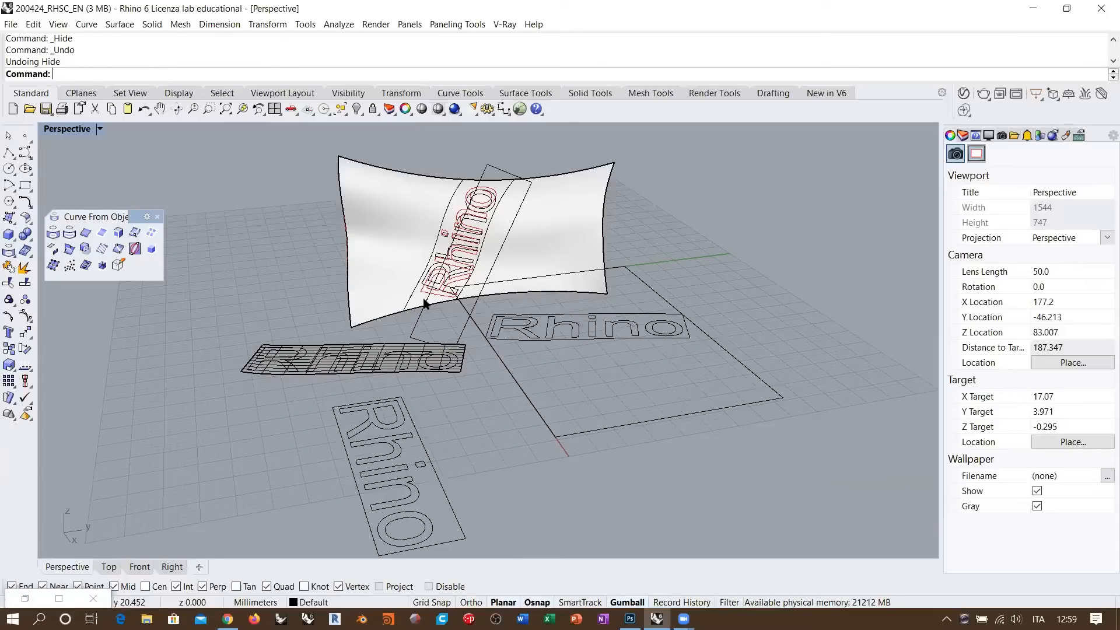
right_click_drag(399, 272, 320, 272)
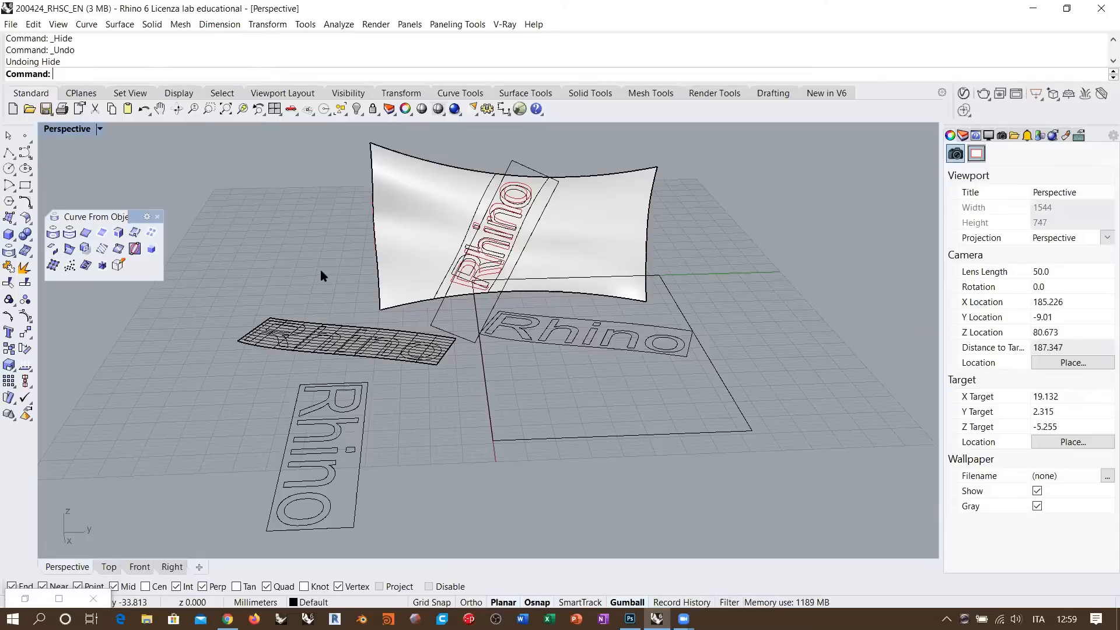
left_click(412, 222)
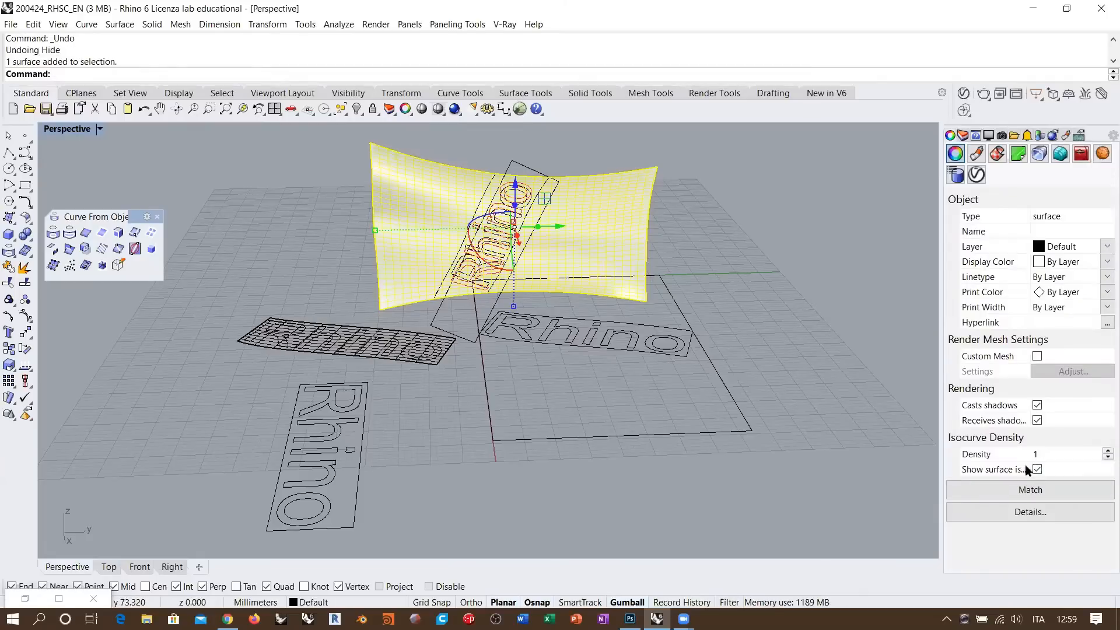
right_click_drag(543, 348, 685, 274)
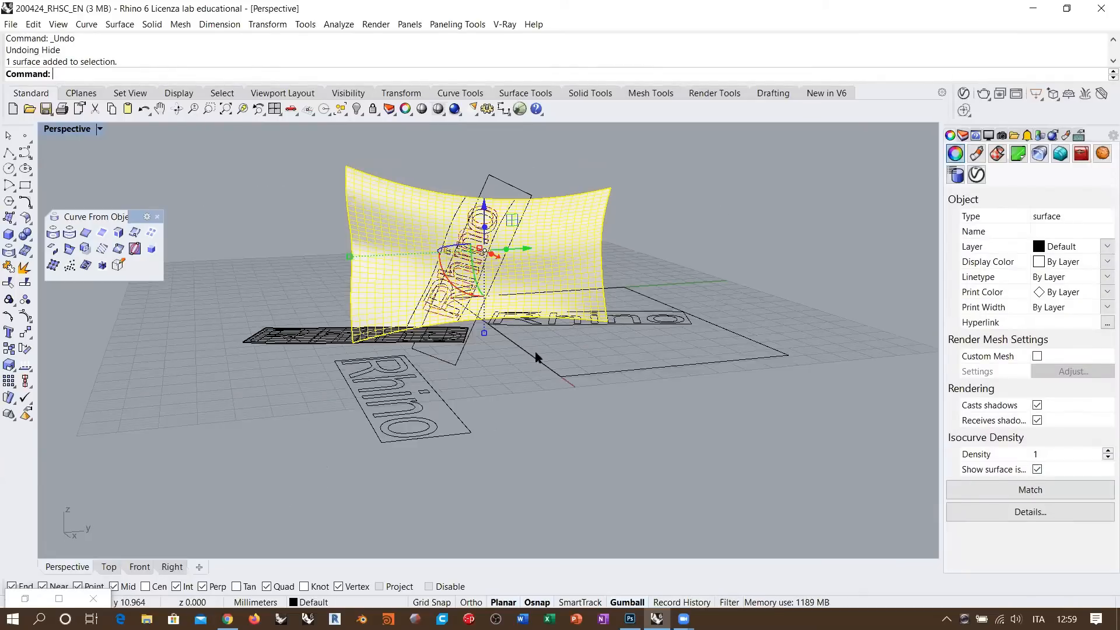
left_click(324, 255)
- Examine how the red and black text curves follow the curved surface's isocurve grid from several angles
scroll(436, 230, "up", 6)
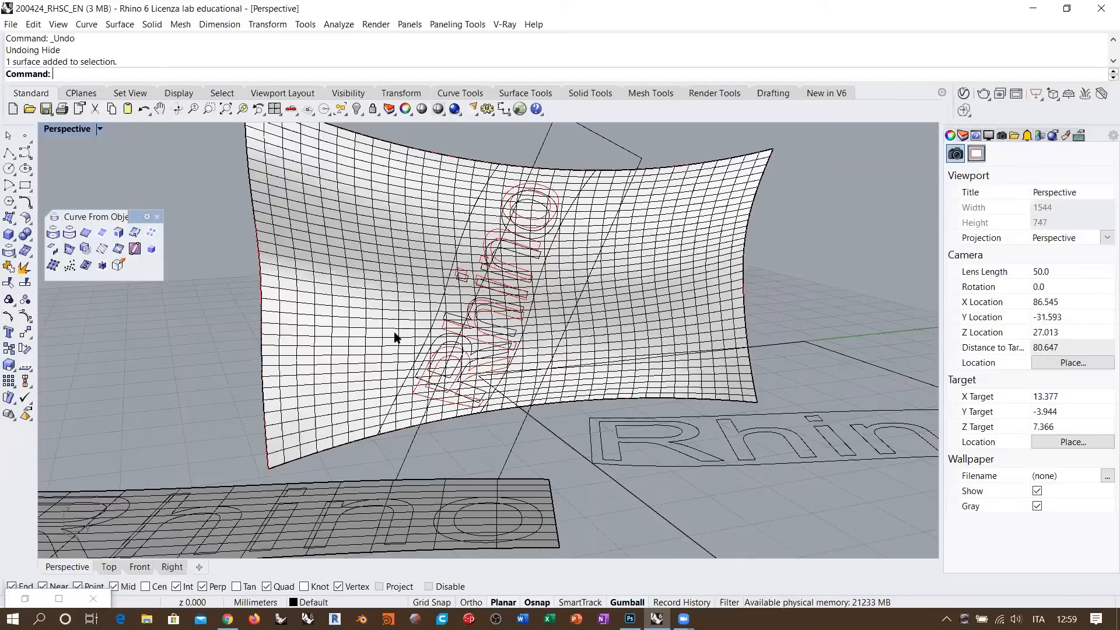
scroll(402, 305, "down", 2)
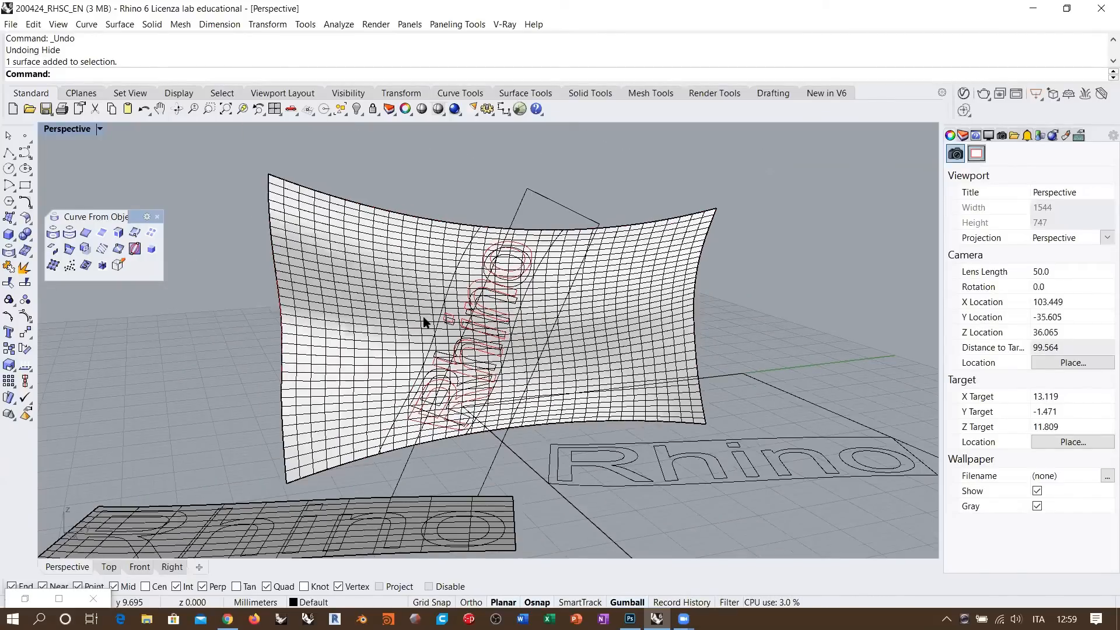
right_click_drag(425, 320, 468, 333)
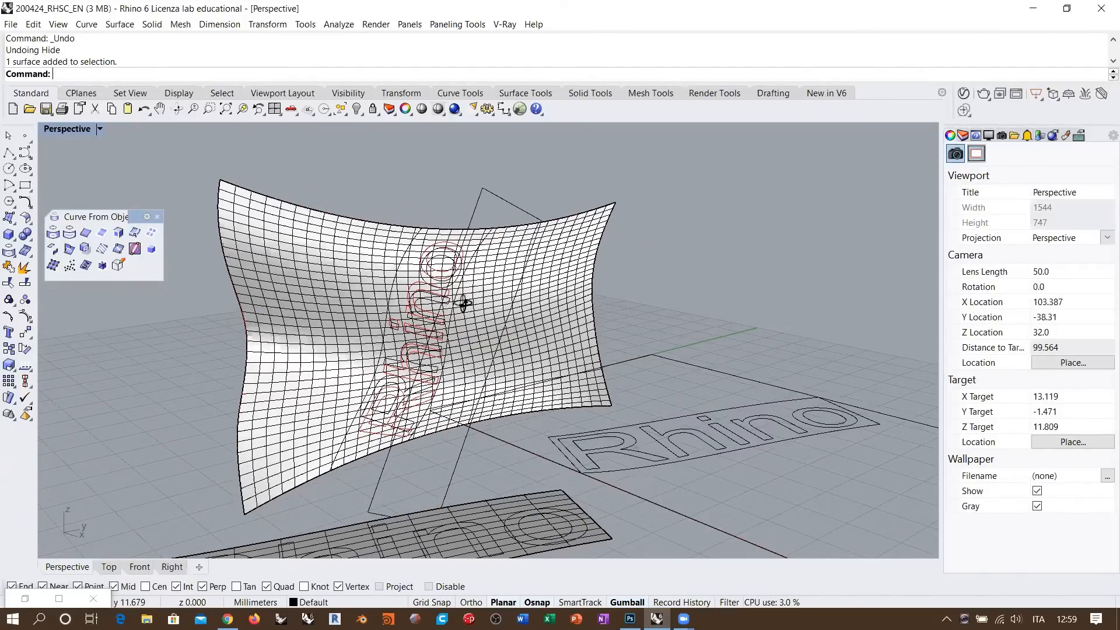
scroll(499, 315, "down", 4)
right_click_drag(429, 318, 466, 334)
scroll(447, 316, "up", 2)
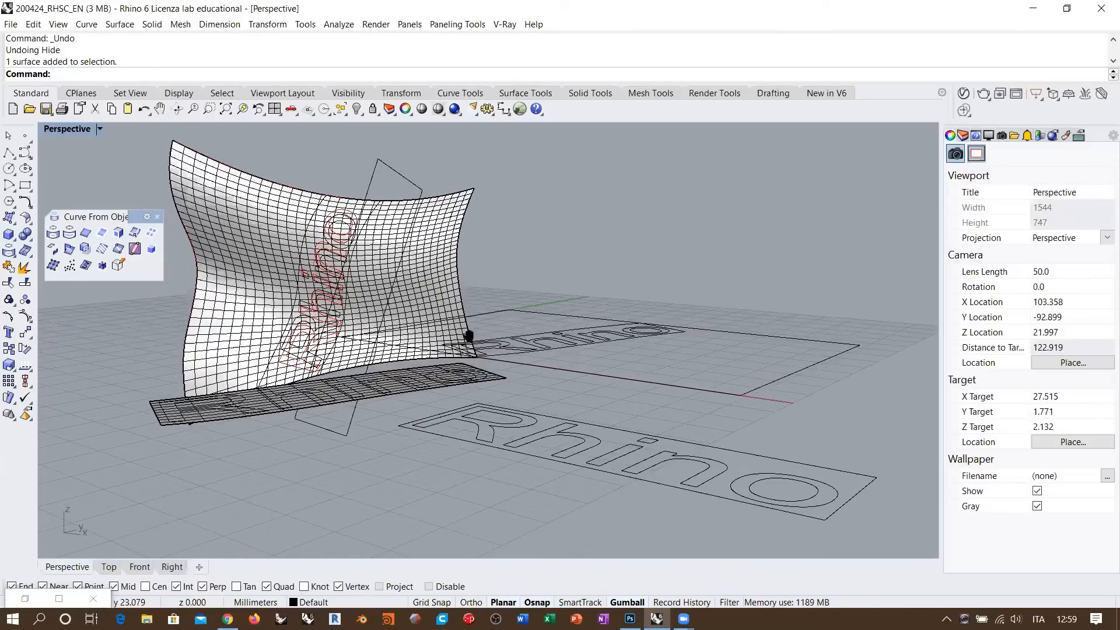
scroll(478, 339, "up", 1)
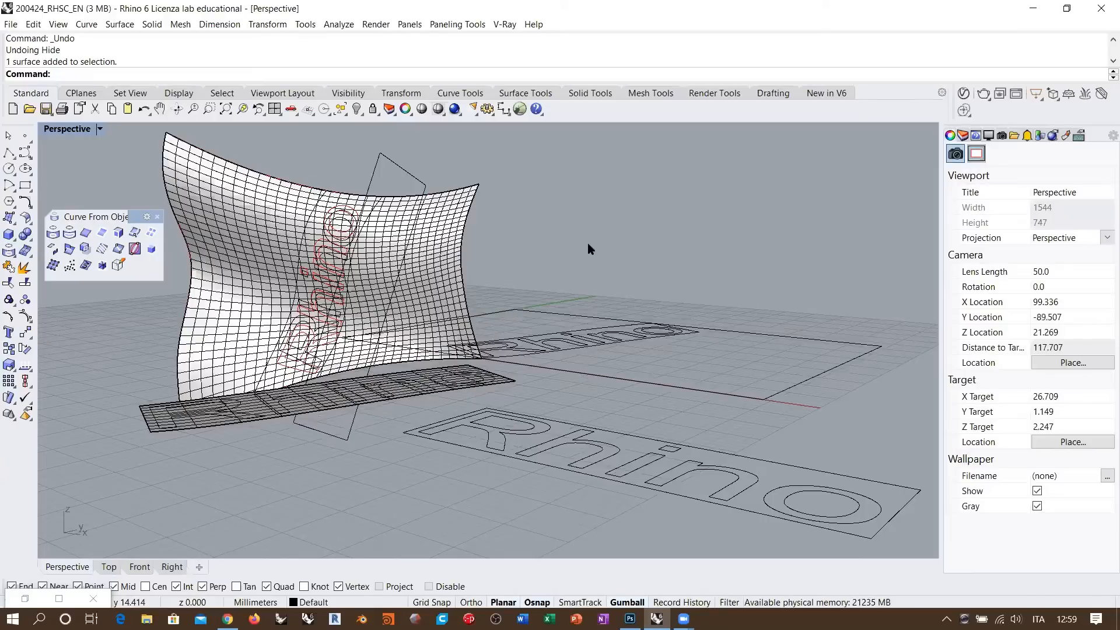
right_click_drag(588, 244, 587, 242, "shift")
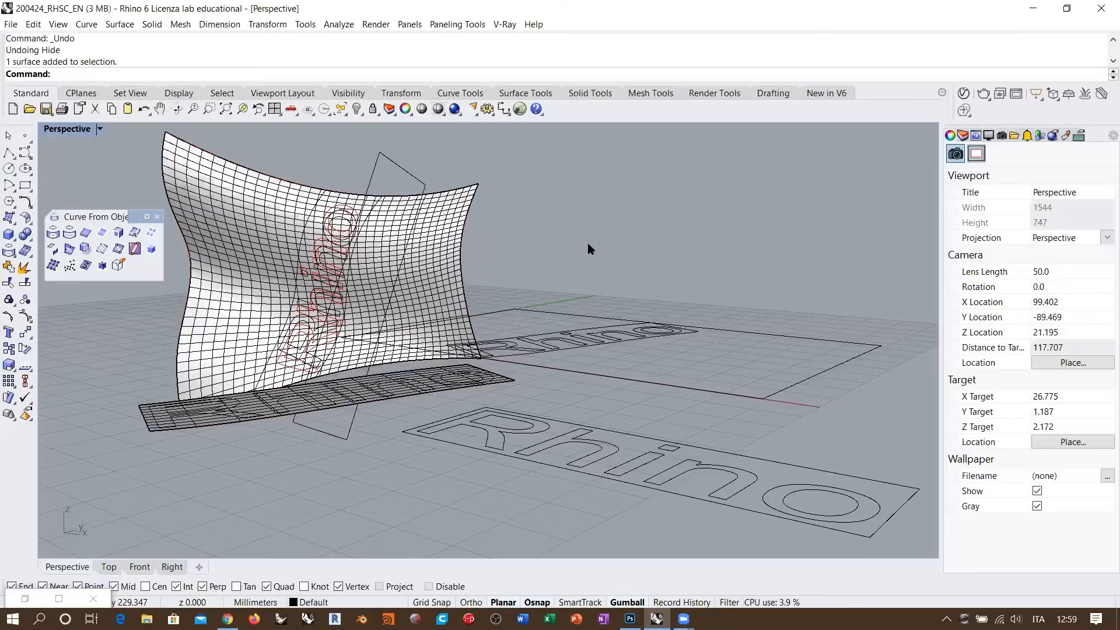
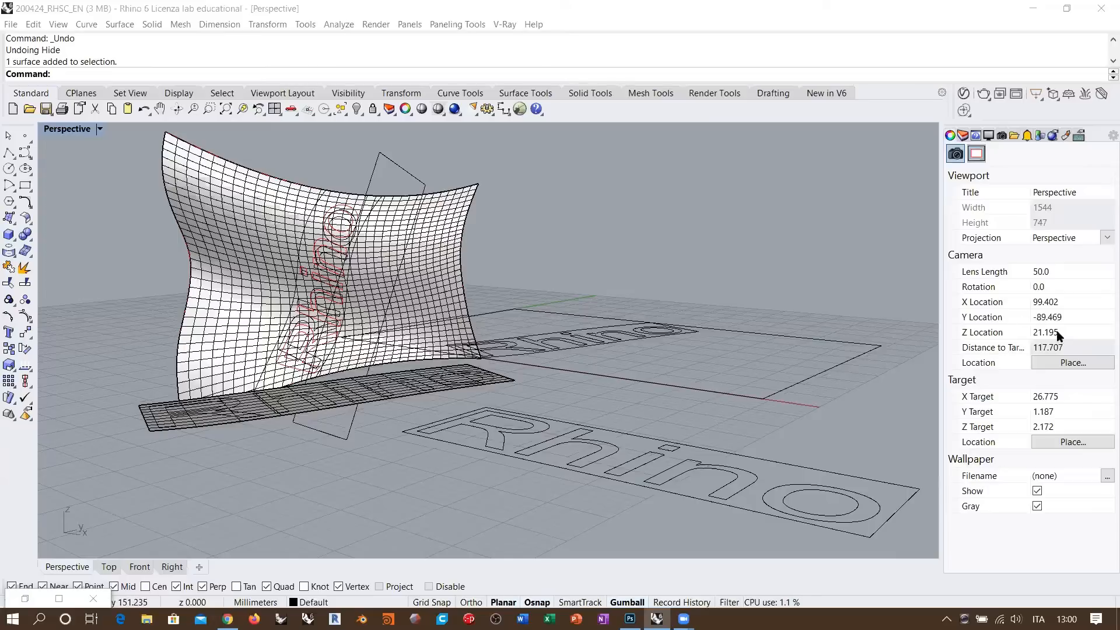
right_click_drag(706, 247, 692, 248, "shift")
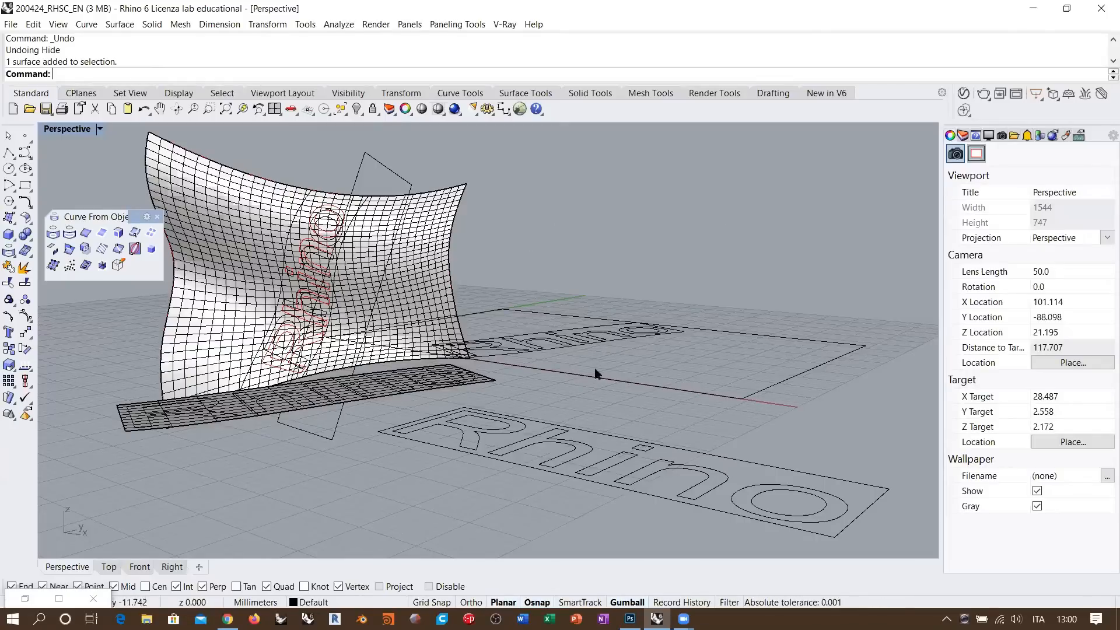
- Compare the red applied text on the curved surface with the flat text and the text inside the UV rectangle
left_click(246, 252)
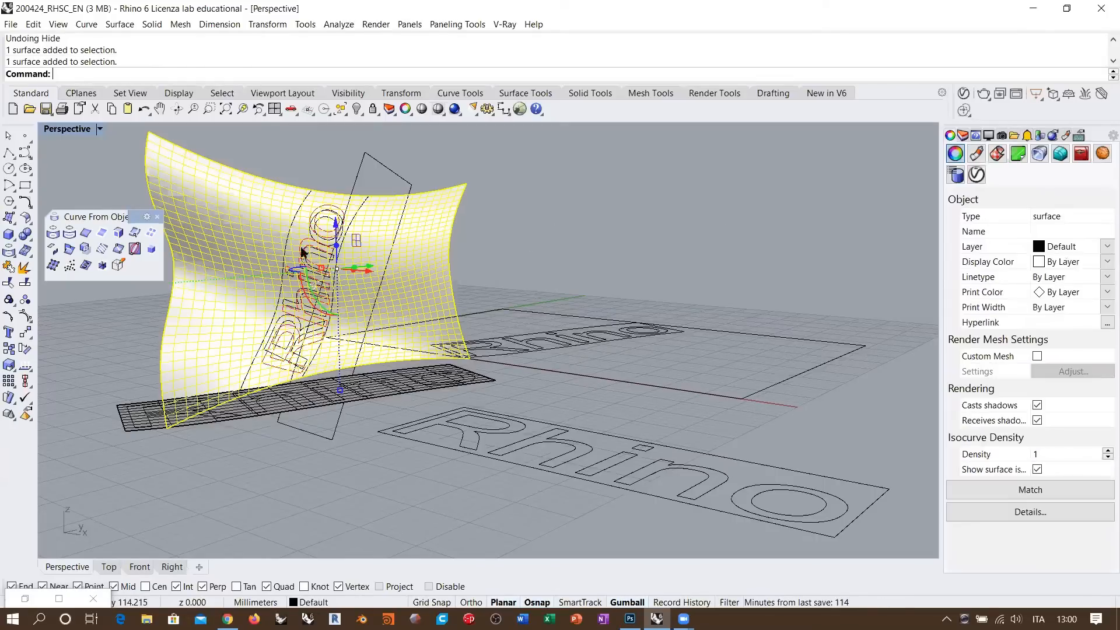
left_click(586, 249)
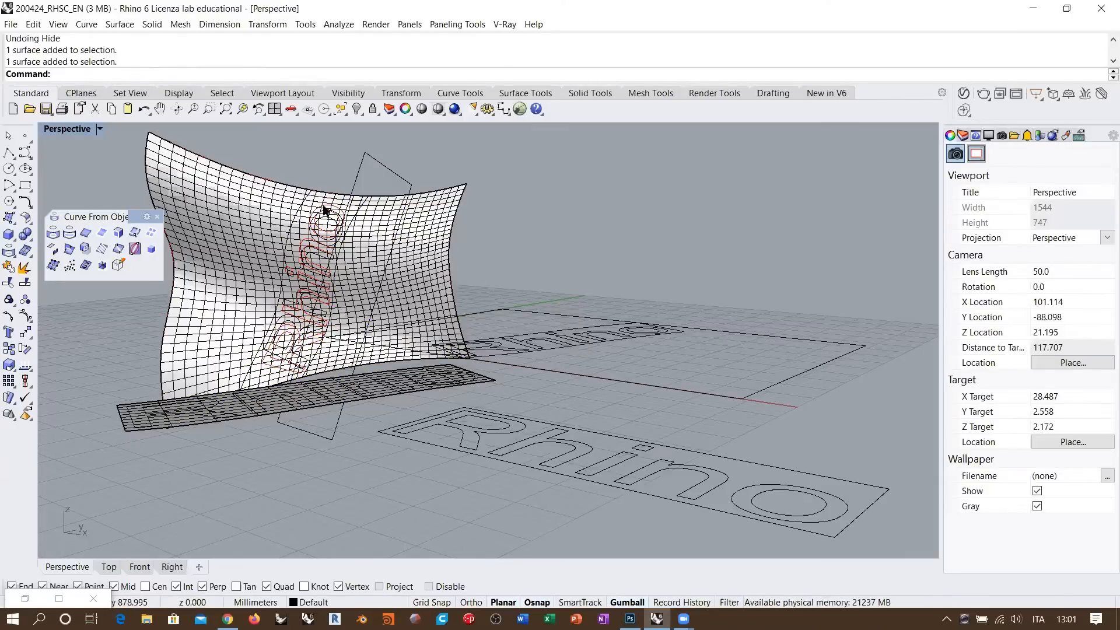
left_click(330, 225)
left_click(363, 257)
right_click_drag(388, 279, 450, 322)
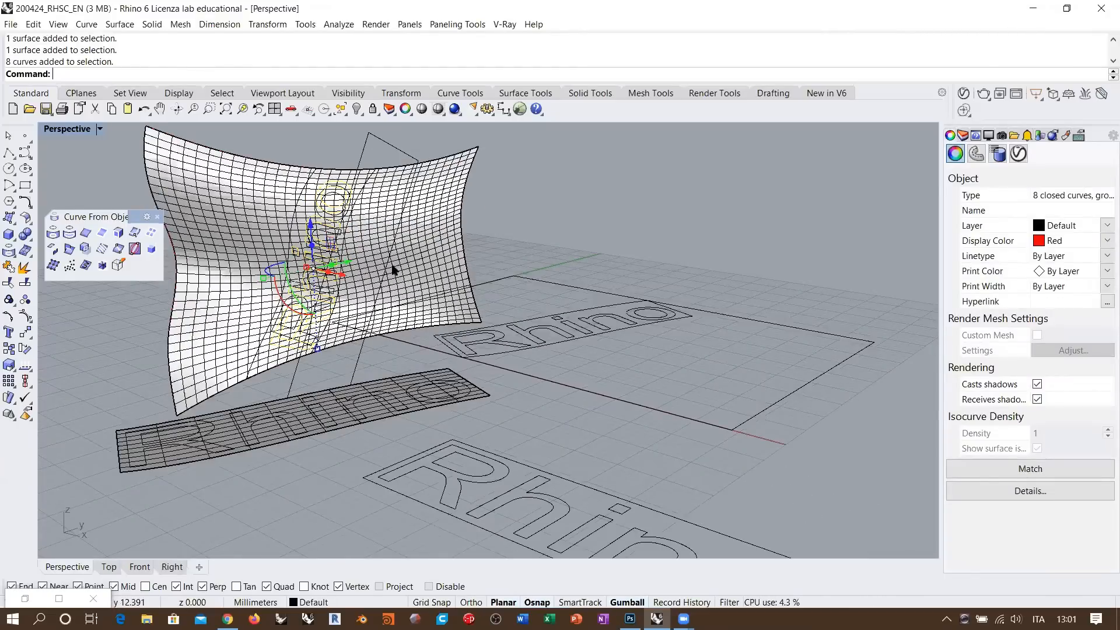
right_click_drag(400, 271, 489, 297)
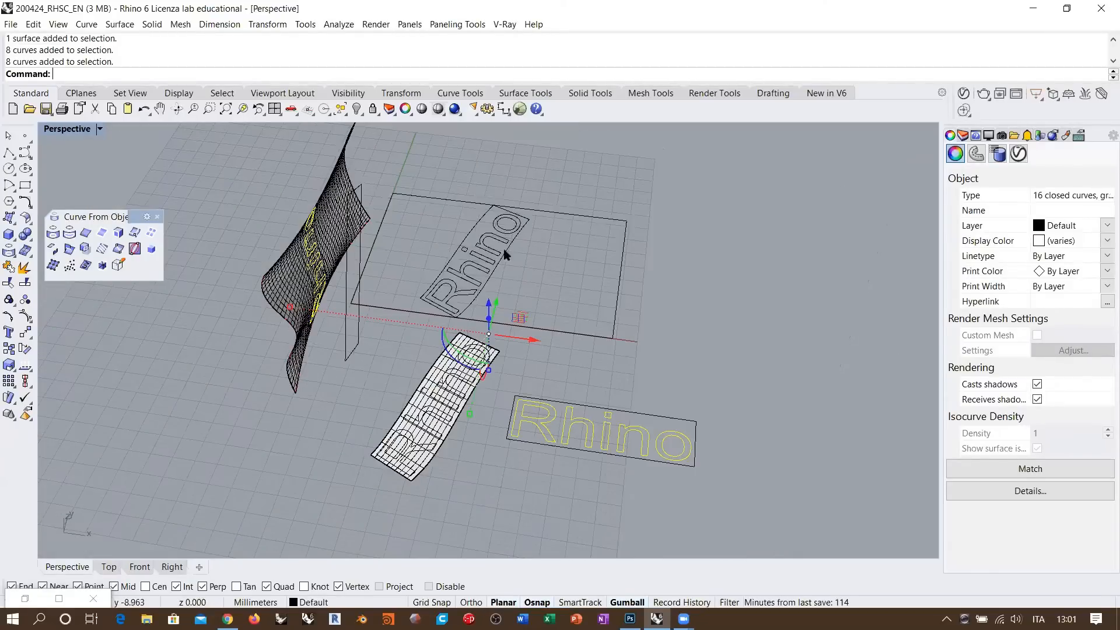
left_click(474, 266, "shift")
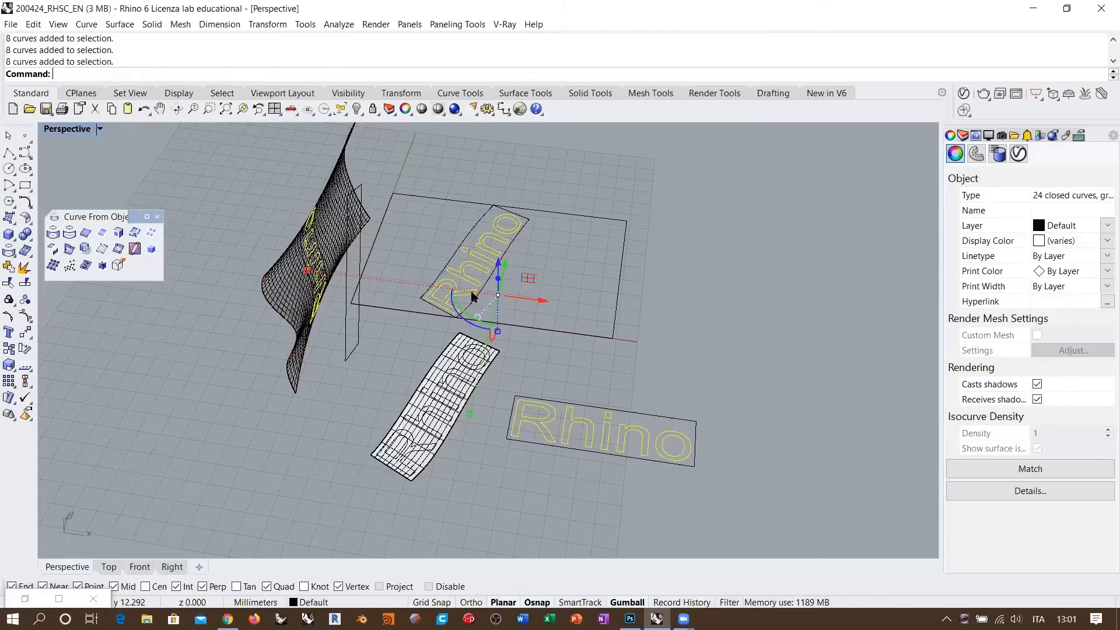
mouse_move(475, 297)
right_mouse_down()
mouse_move(493, 308)
mouse_move(463, 282)
right_mouse_up()
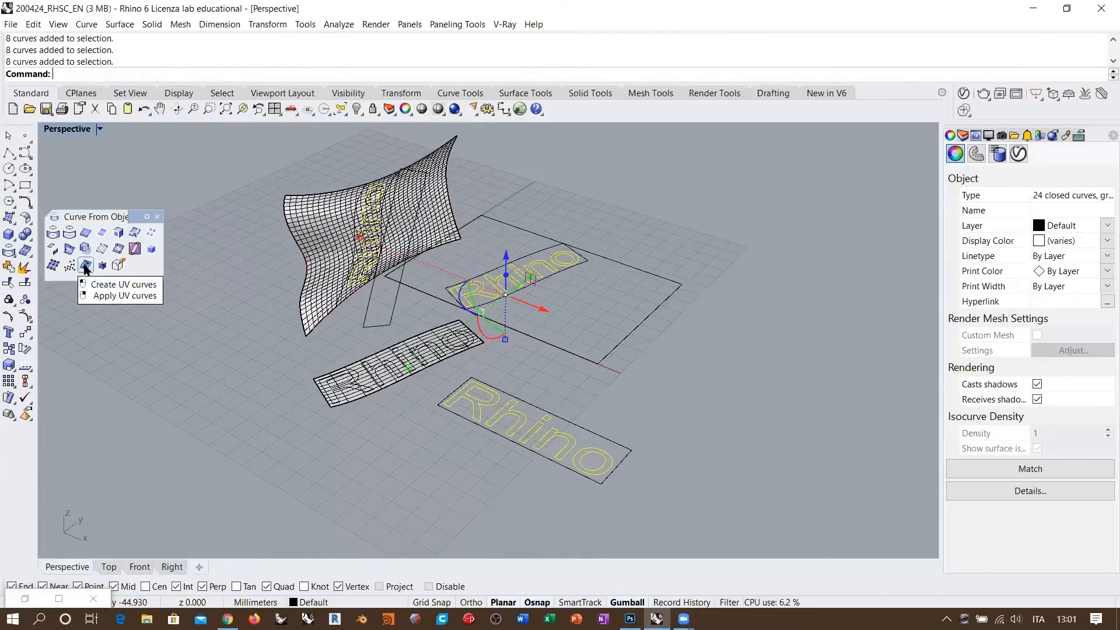
right_click_drag(461, 305, 423, 282)
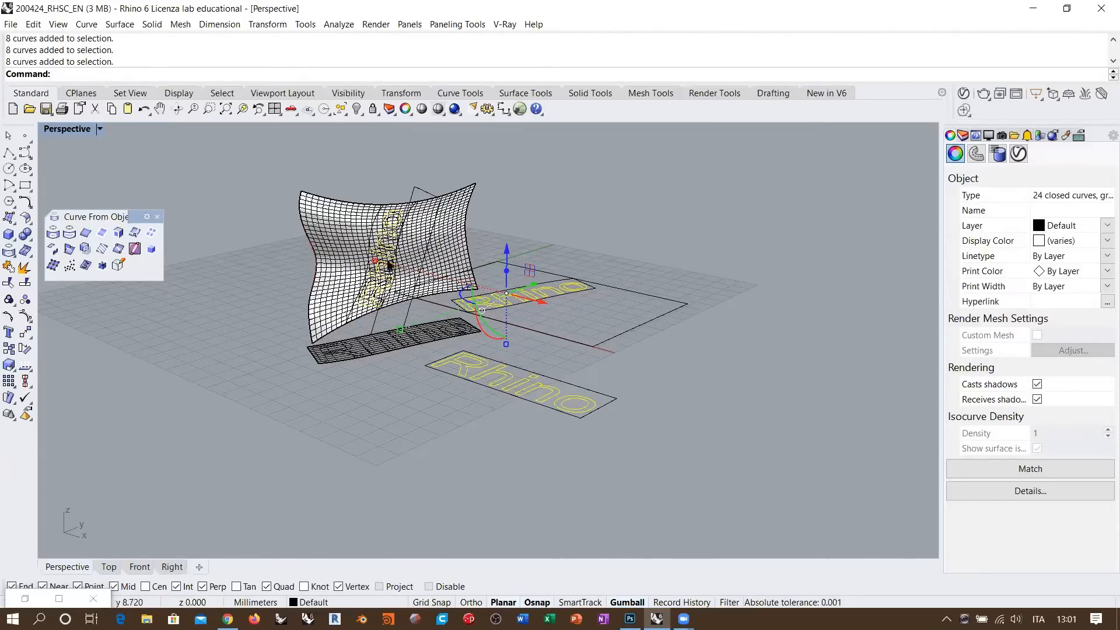
left_click(552, 234)
- Inspect the red and black text curves on the curved surface from close up and from farther away
right_click_drag(435, 318, 495, 308)
scroll(437, 318, "down", 2)
scroll(495, 308, "up", 5)
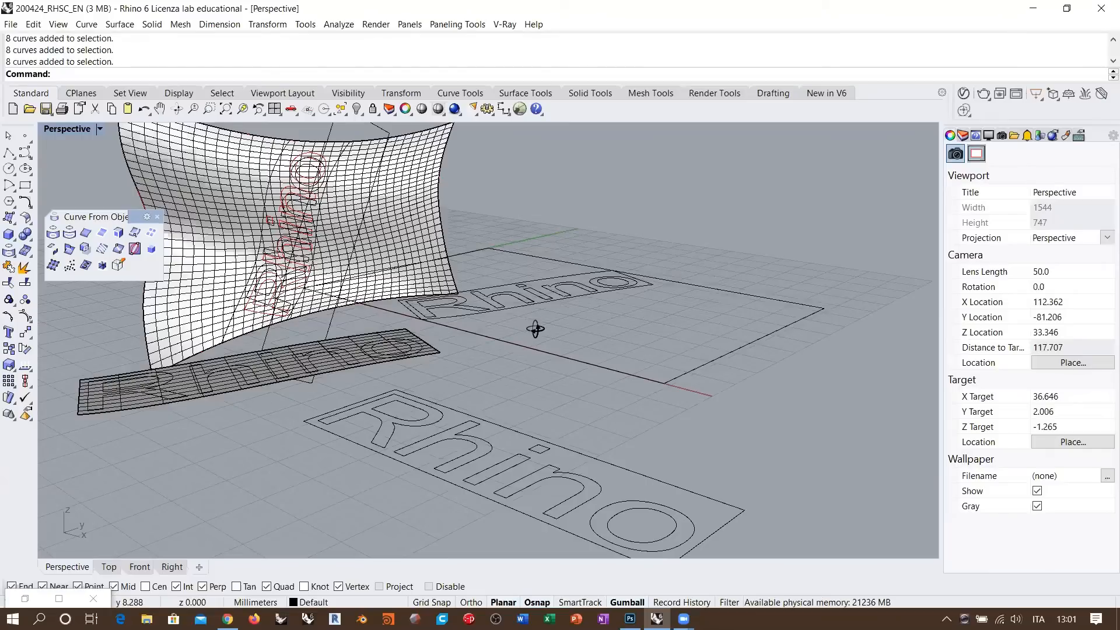
scroll(532, 328, "down", 1)
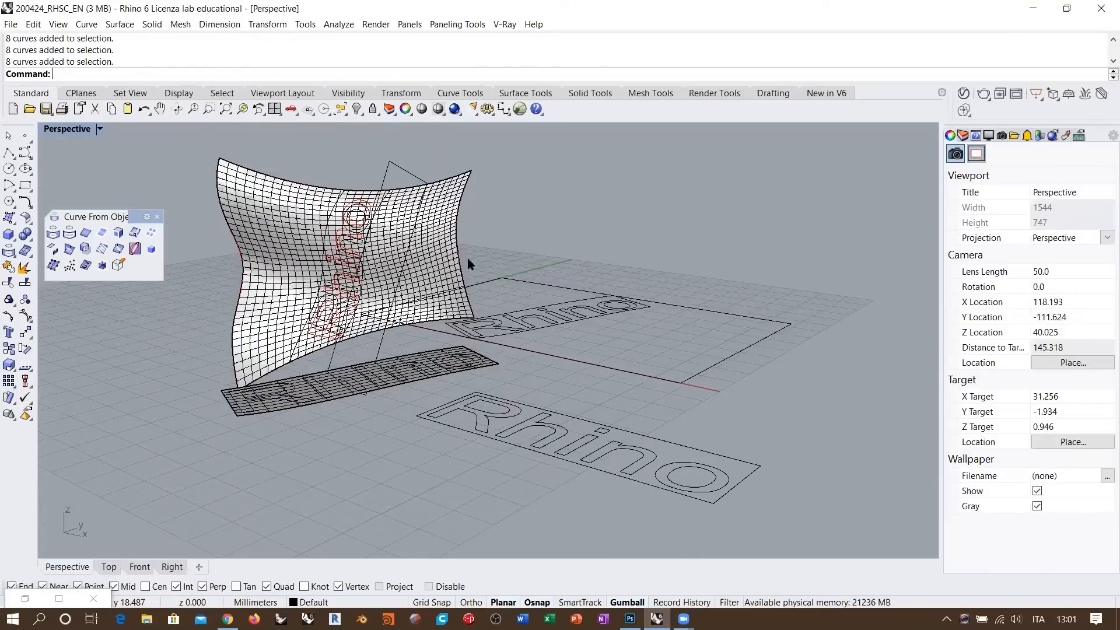
right_click_drag(391, 365, 395, 360, "shift")
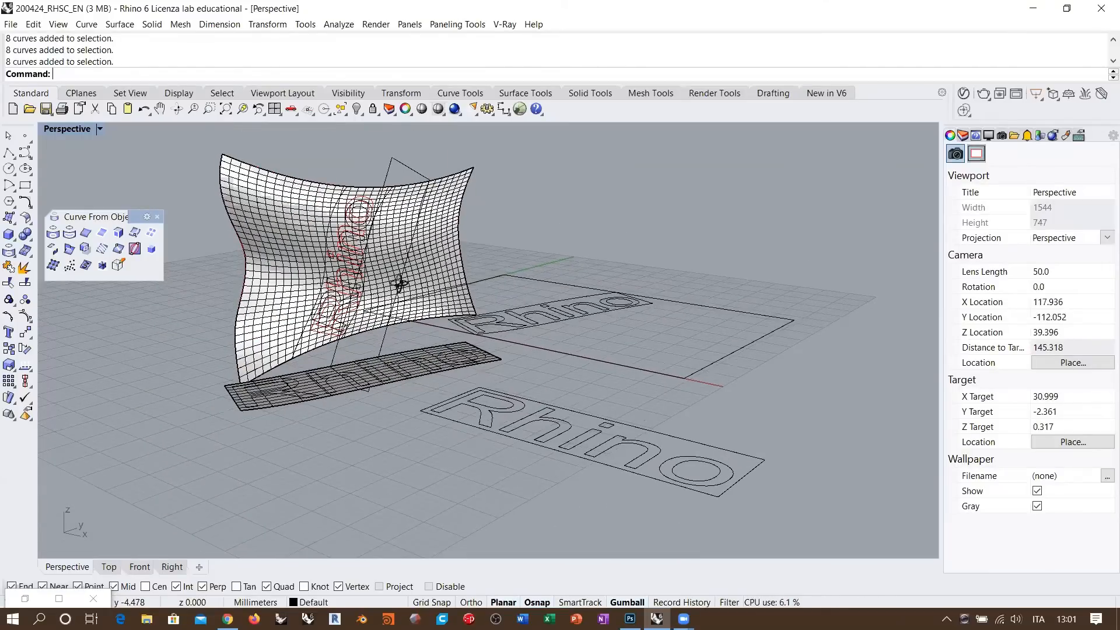
scroll(401, 335, "down", 4)
right_click_drag(401, 286, 348, 270)
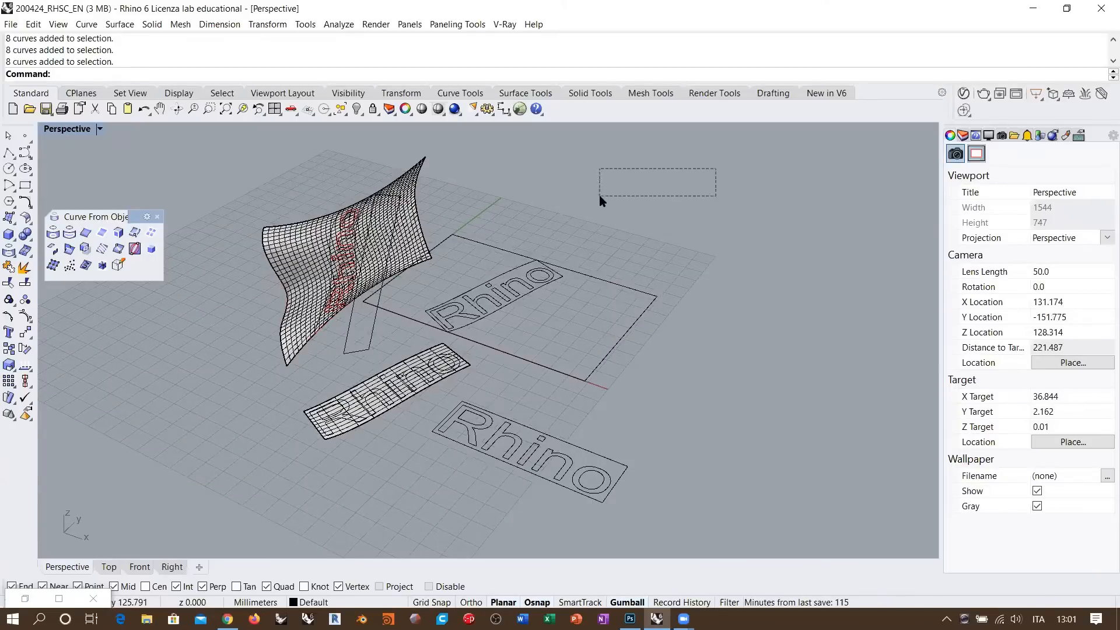
- Copy the rebuilt curved surface together with its red applied text to the clipboard
left_click(345, 245)
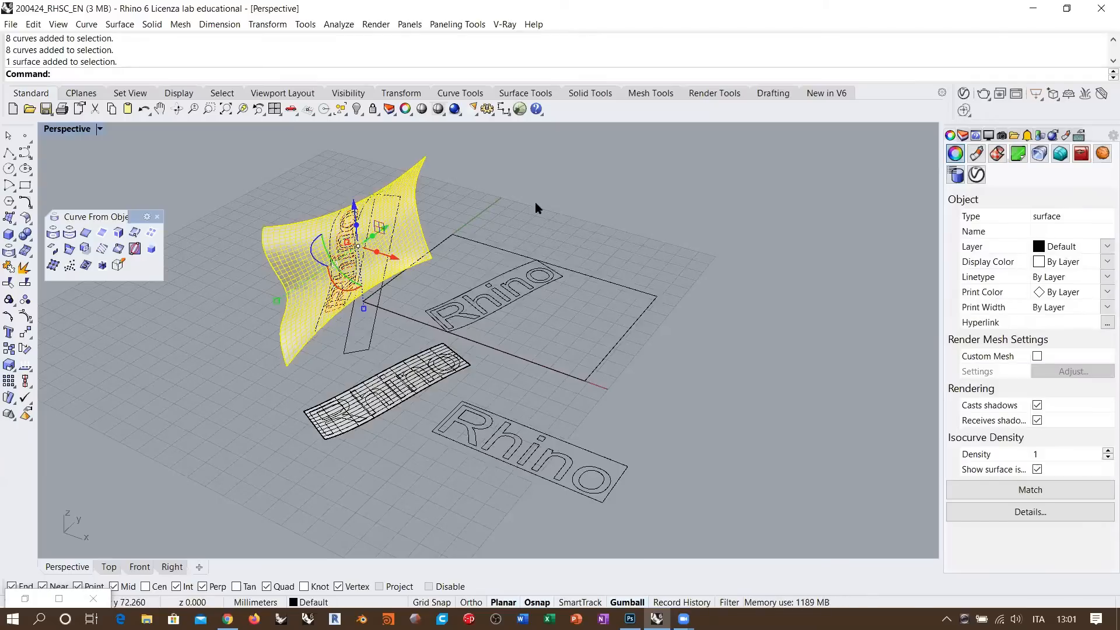
scroll(345, 236, "up", 2)
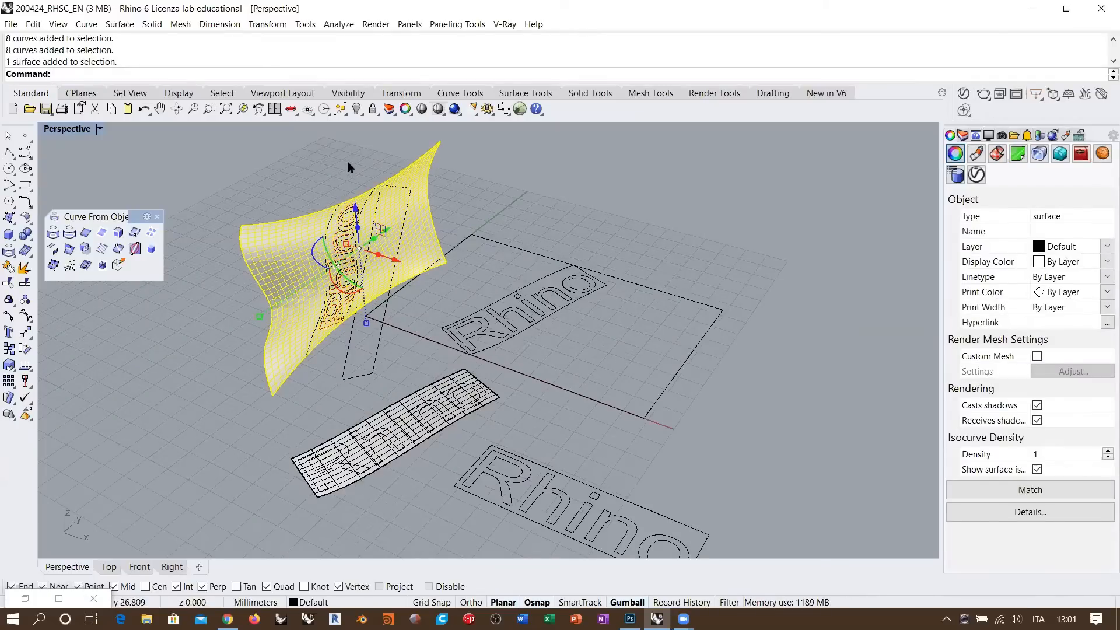
scroll(372, 216, "up", 5)
left_click(390, 236, "shift")
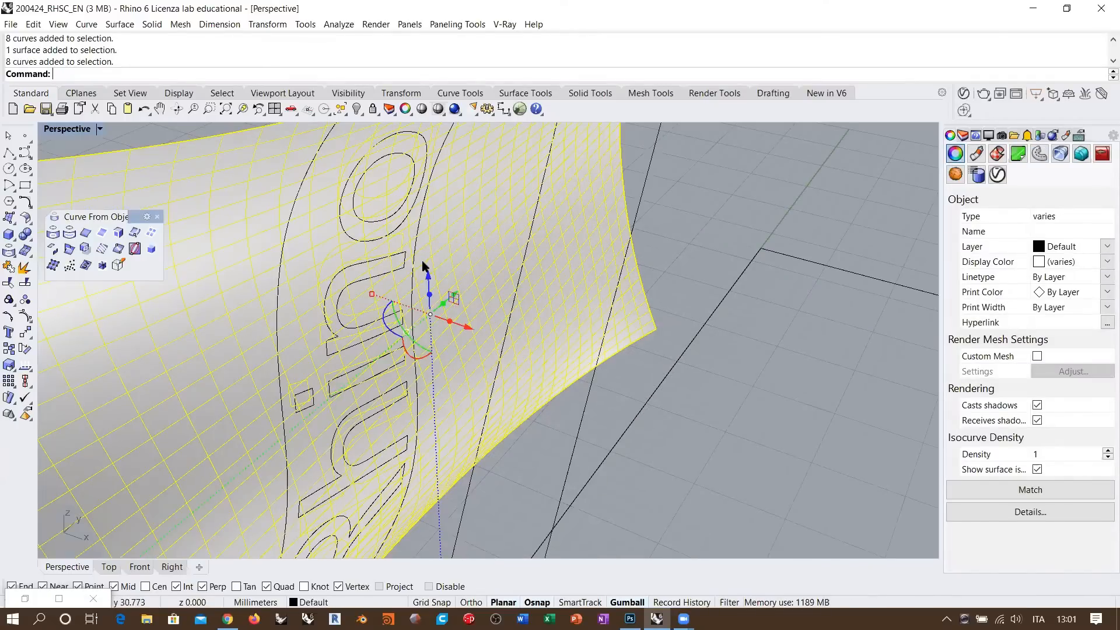
key("ctrl+c")
- Undo the isocurve display change, the application of the UV curves and the rebuild of the curved surface
key("ctrl+z")
scroll(301, 275, "down", 5)
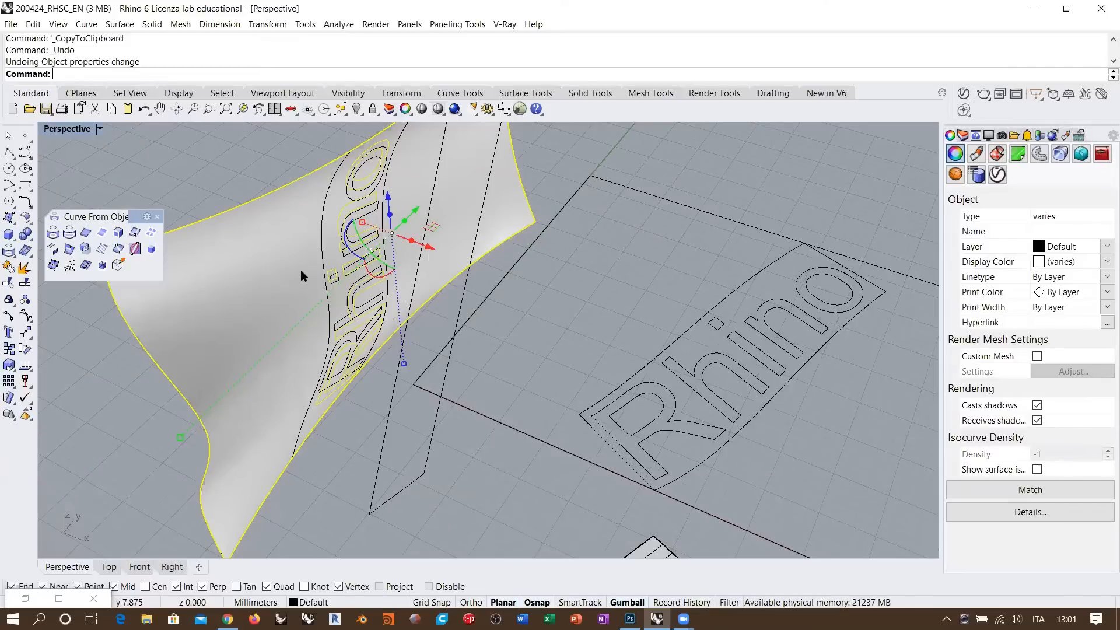
key("ctrl+z")
scroll(302, 267, "down", 2)
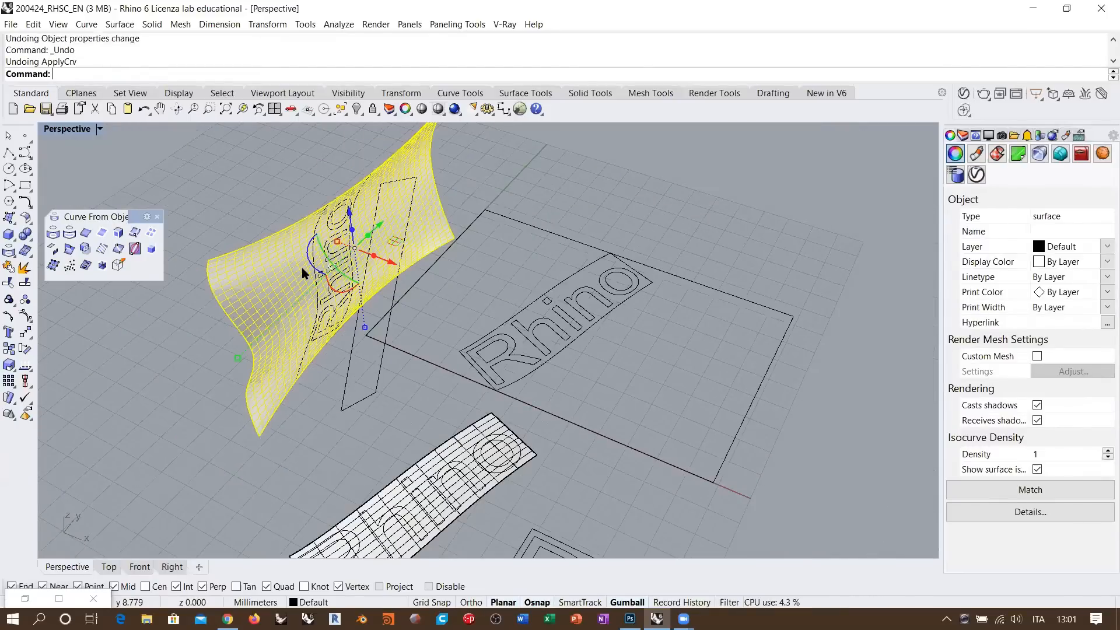
key("ctrl+z")
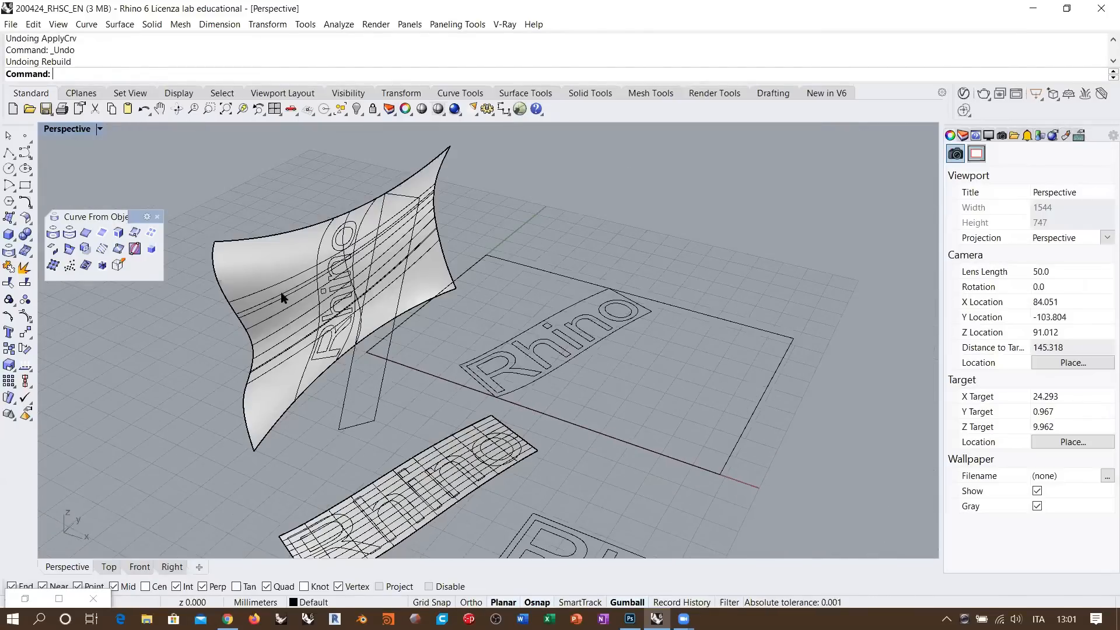
right_click_drag(289, 286, 290, 283)
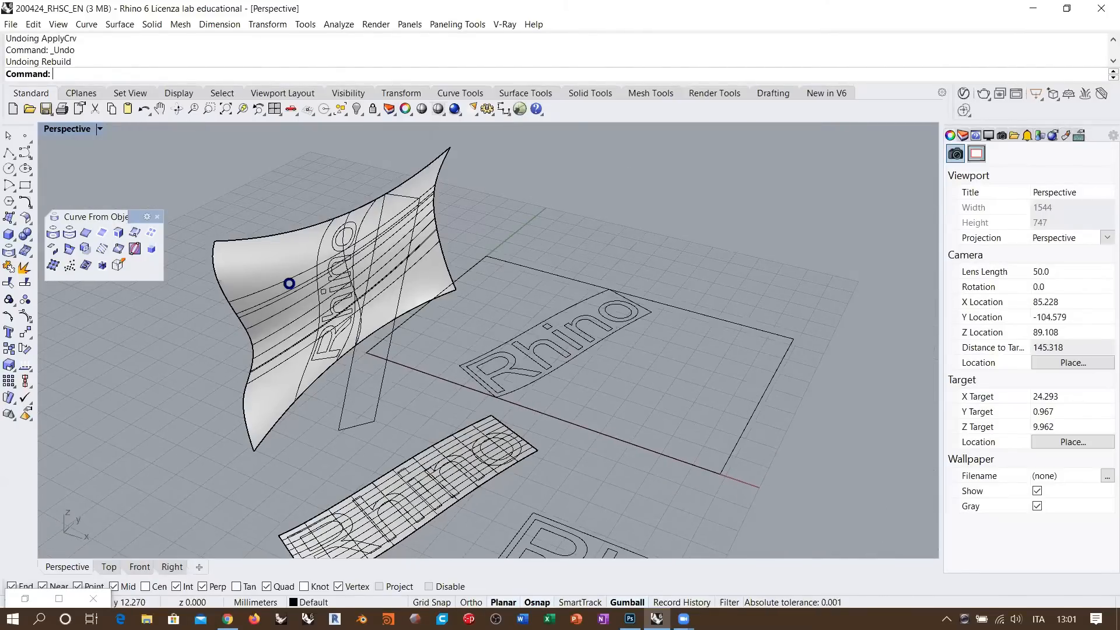
key("ctrl+v")
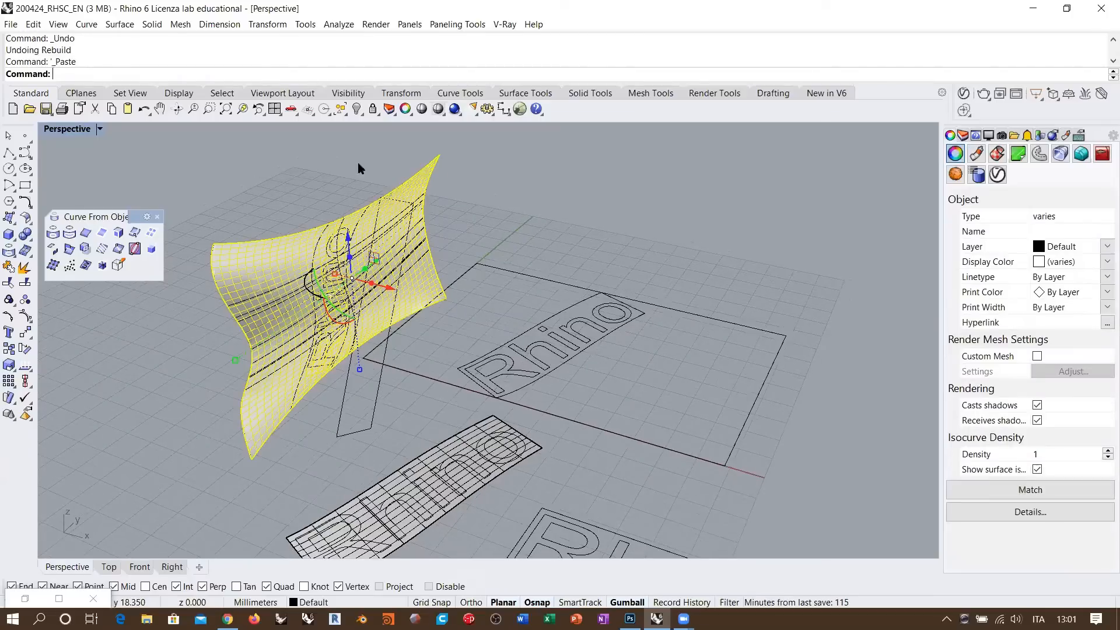
left_click(357, 109)
left_click(296, 278)
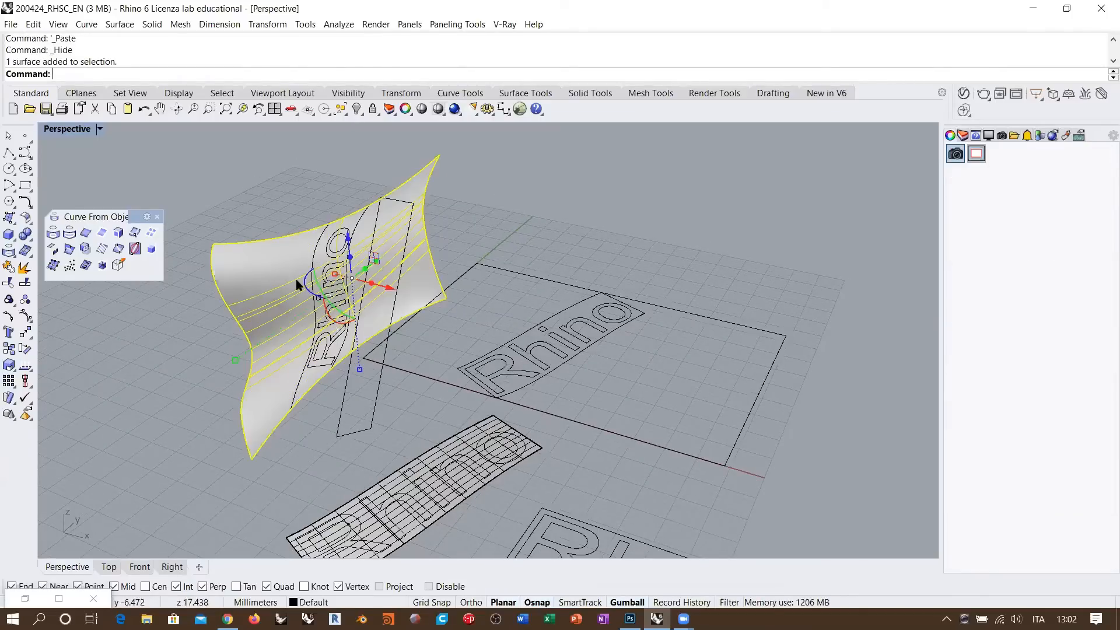
left_click(319, 197)
key("ctrl+z")
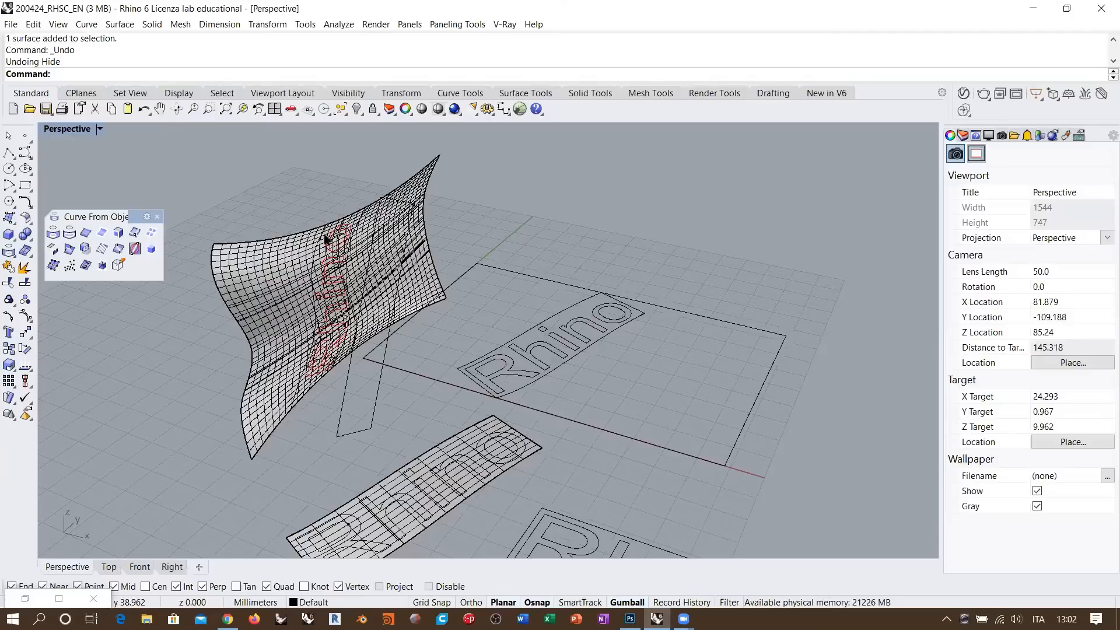
key("ctrl+z")
- Paste the copied rebuilt surface and red text in place, group them with everything except the original surface, and hide the group
key("ctrl+v")
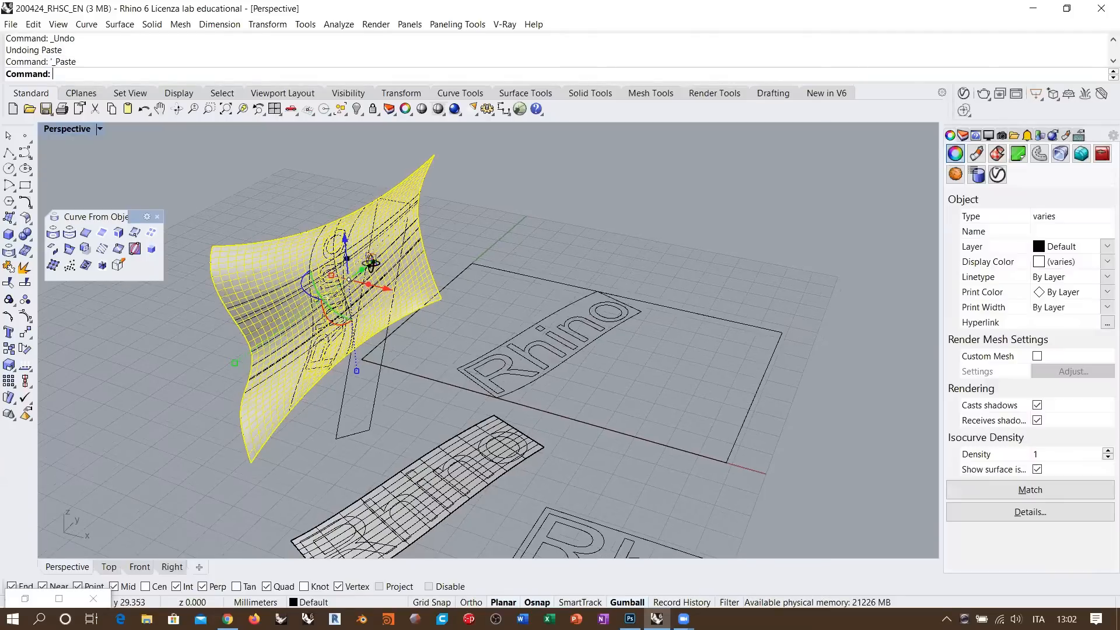
scroll(329, 229, "up", 5)
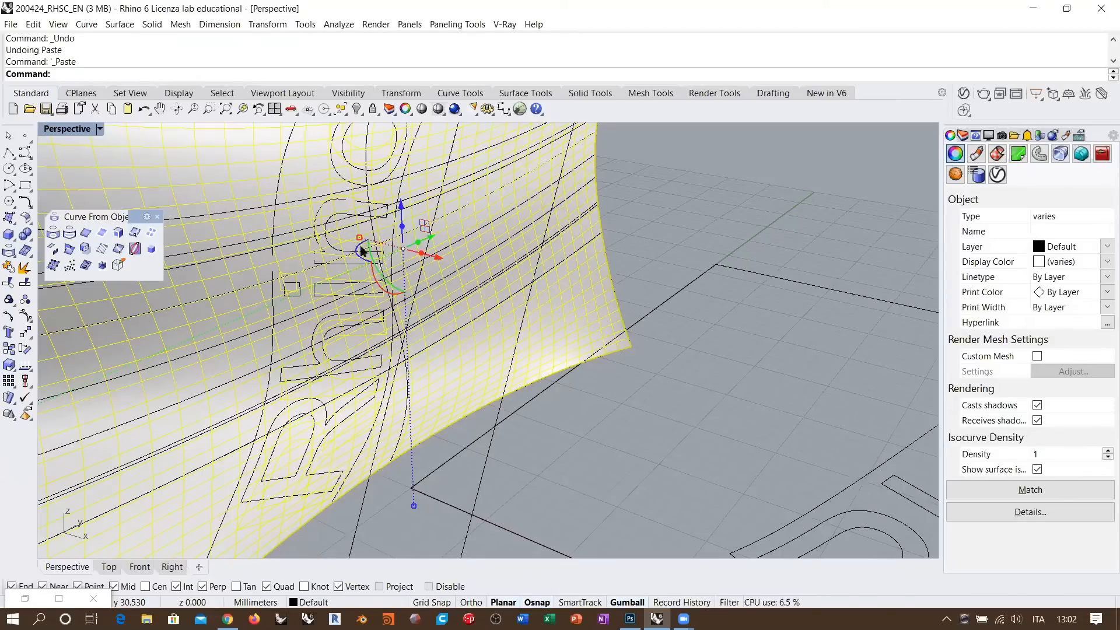
scroll(421, 293, "down", 5)
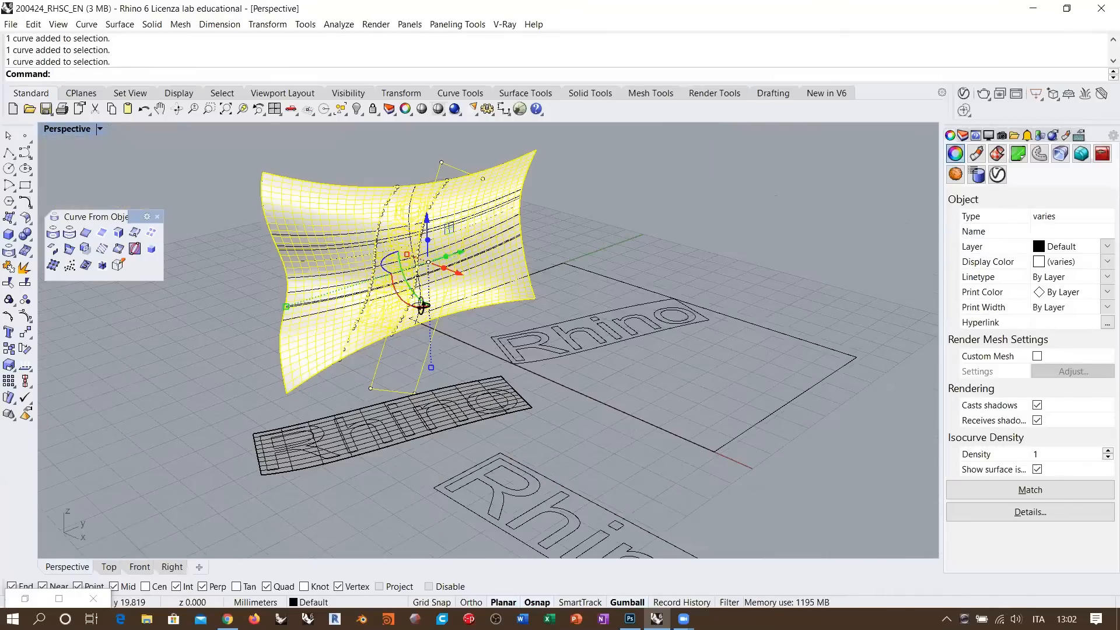
scroll(368, 244, "down", 5)
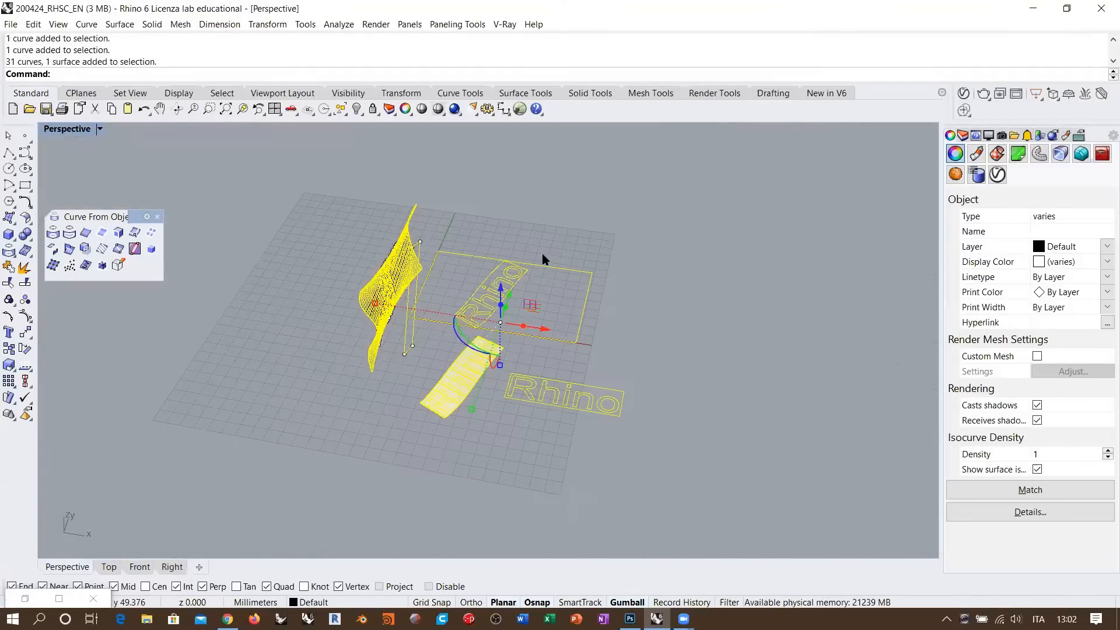
key("ctrl+g")
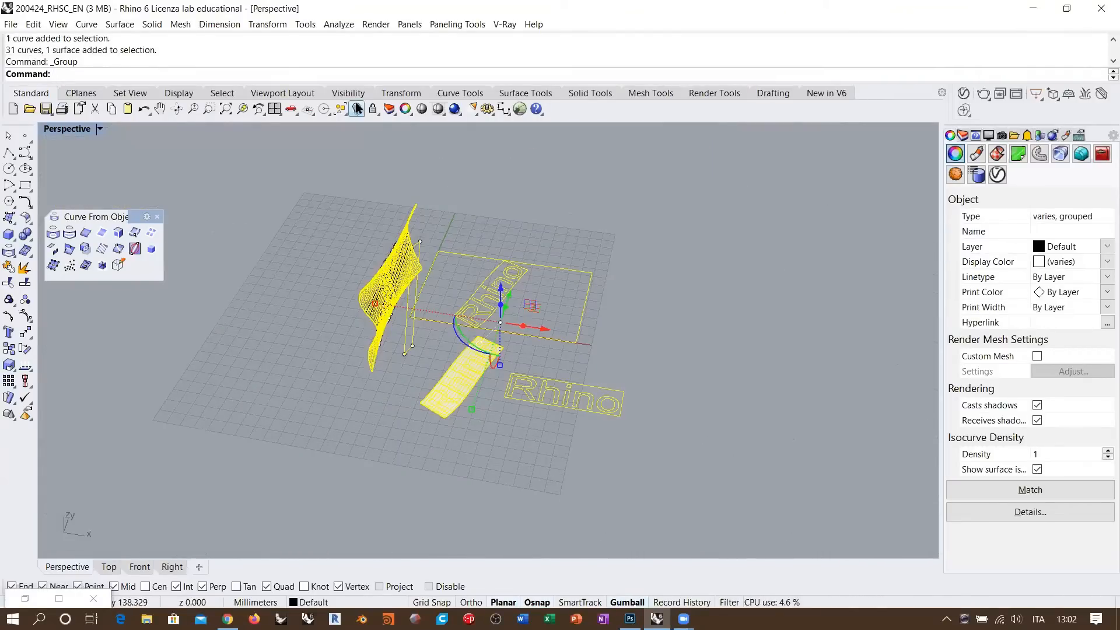
left_click(356, 109)
- Create the UV boundary curve of the original curved surface on the construction plane
right_click_drag(470, 325, 439, 275)
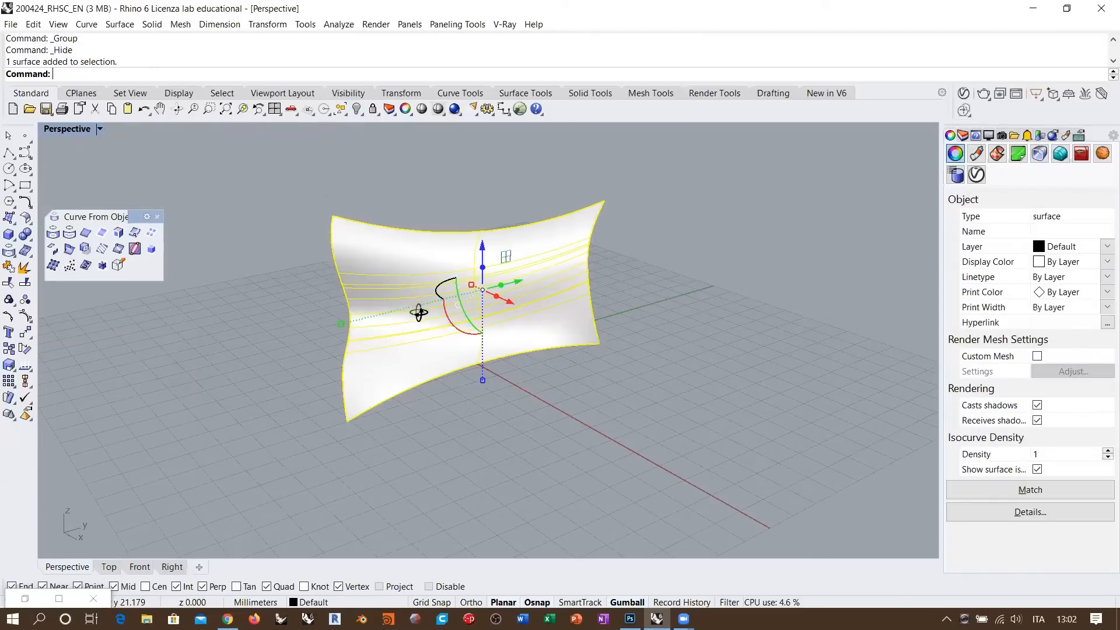
right_click_drag(429, 319, 111, 280)
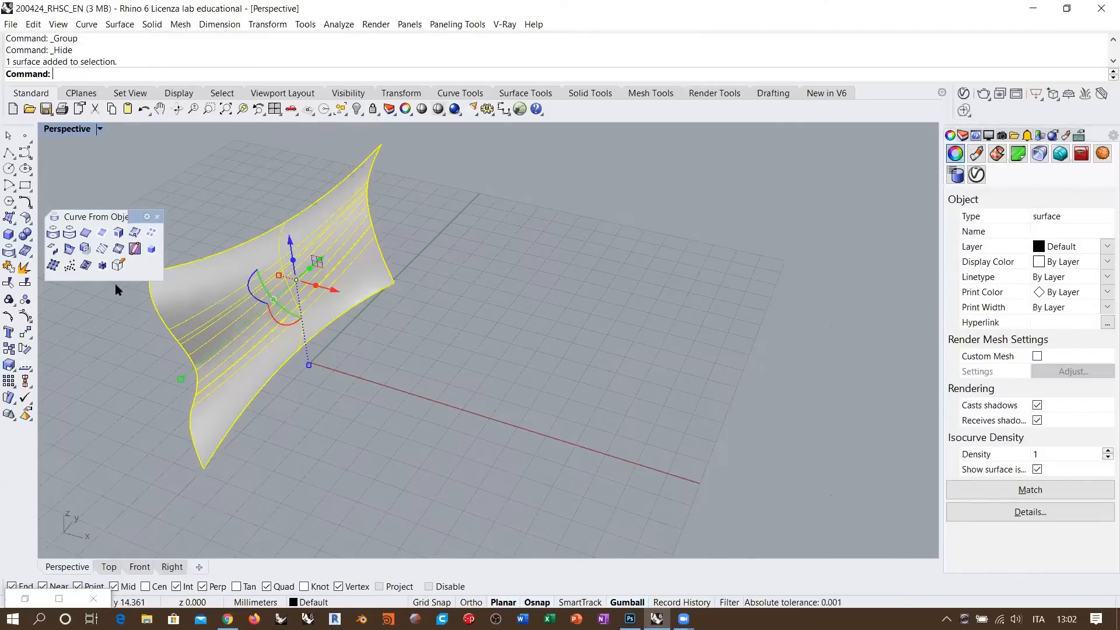
left_click(86, 266)
key("Return")
right_click_drag(438, 332, 257, 295)
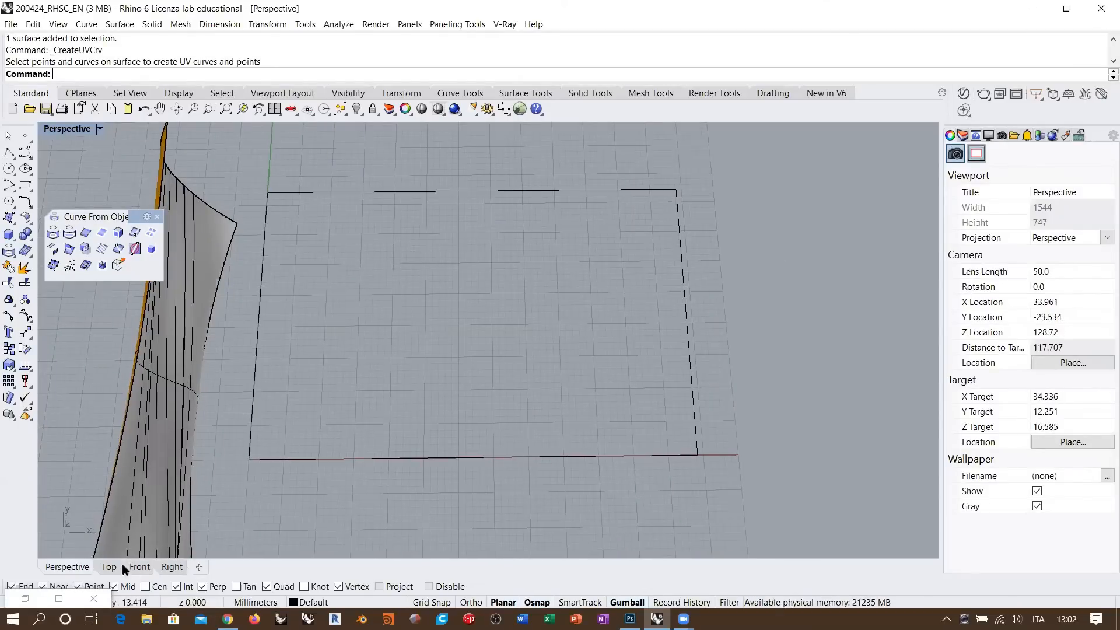
- Explode the rectangular UV boundary curve into separate segments in the Top view
left_click(108, 567)
right_click_drag(487, 305, 505, 338)
scroll(505, 338, "up", 4)
right_click_drag(294, 220, 316, 230)
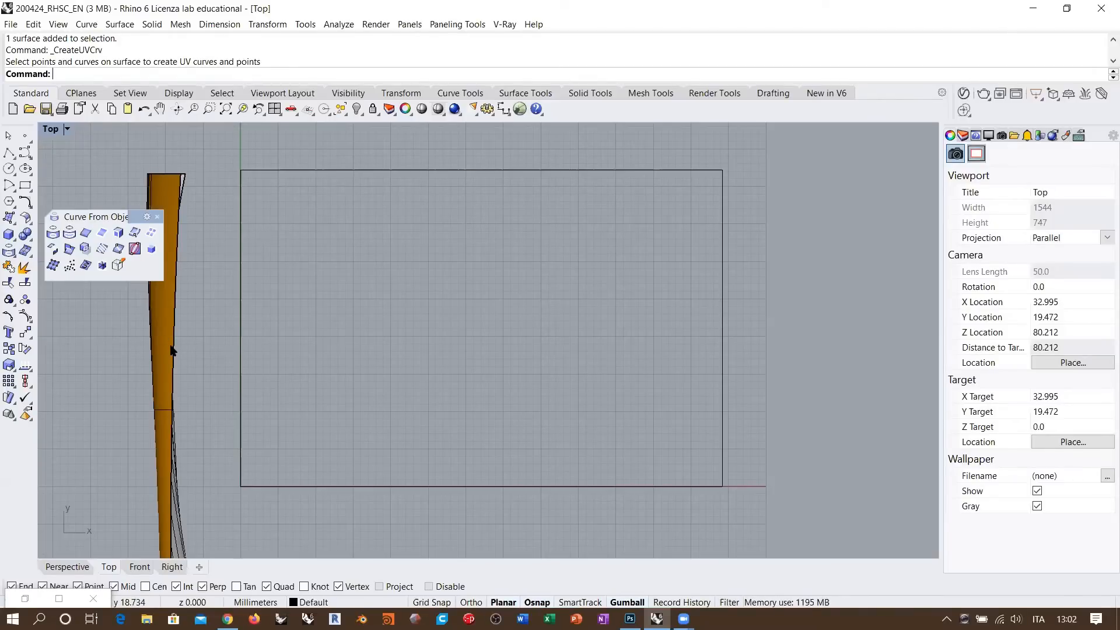
left_click(241, 226)
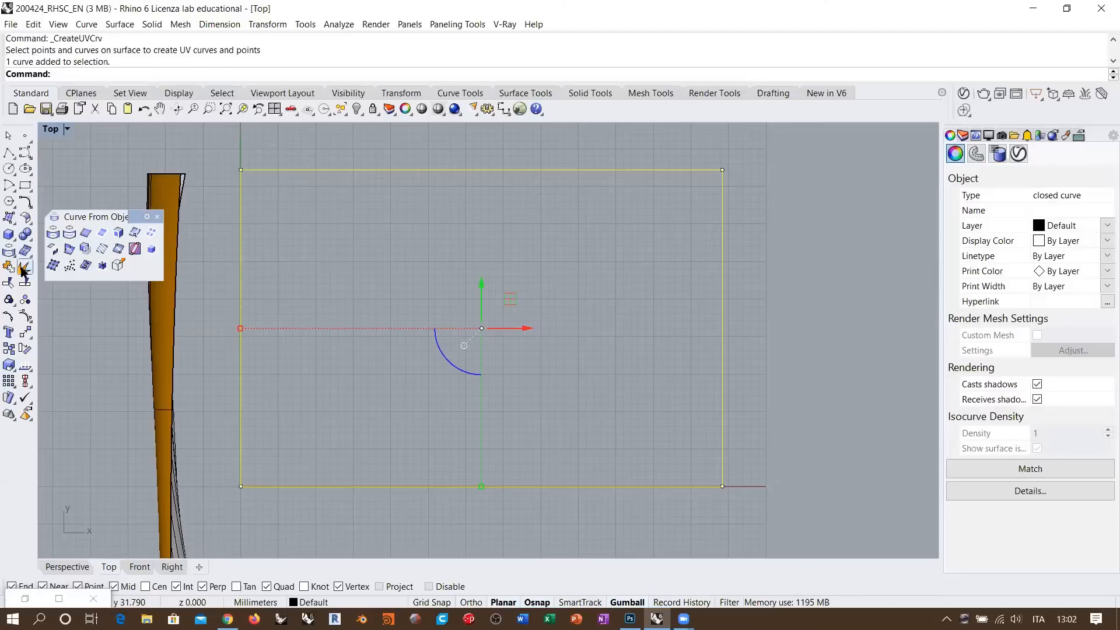
left_click(25, 266)
left_click(396, 255)
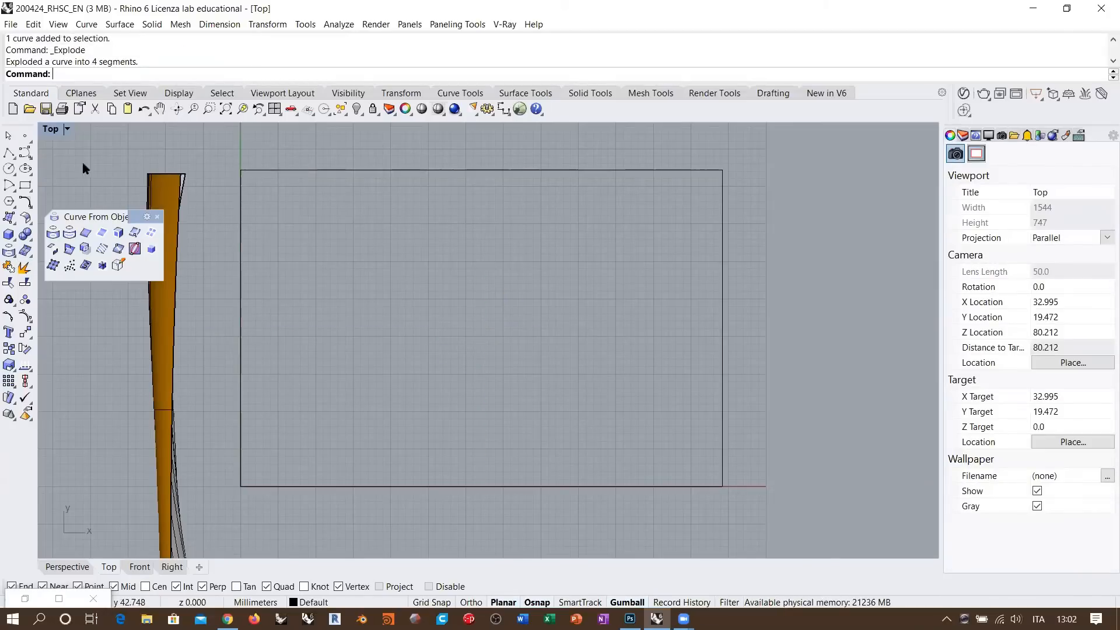
- Divide the lower horizontal edge of the UV rectangle into 12 segments with point markers
left_click(24, 138)
left_click(41, 157)
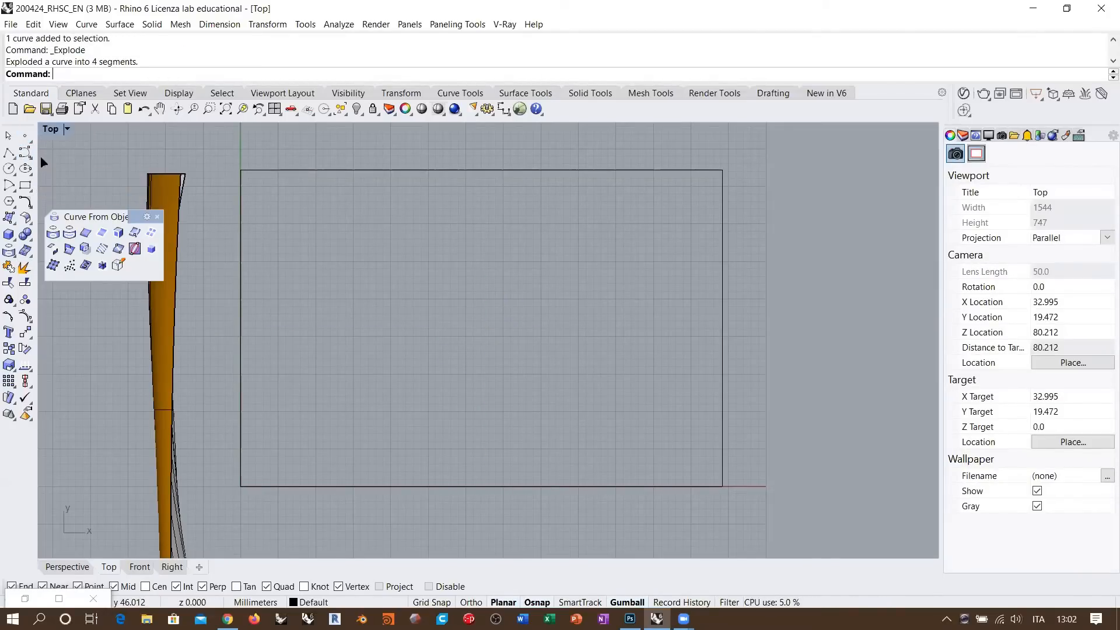
left_click(25, 136)
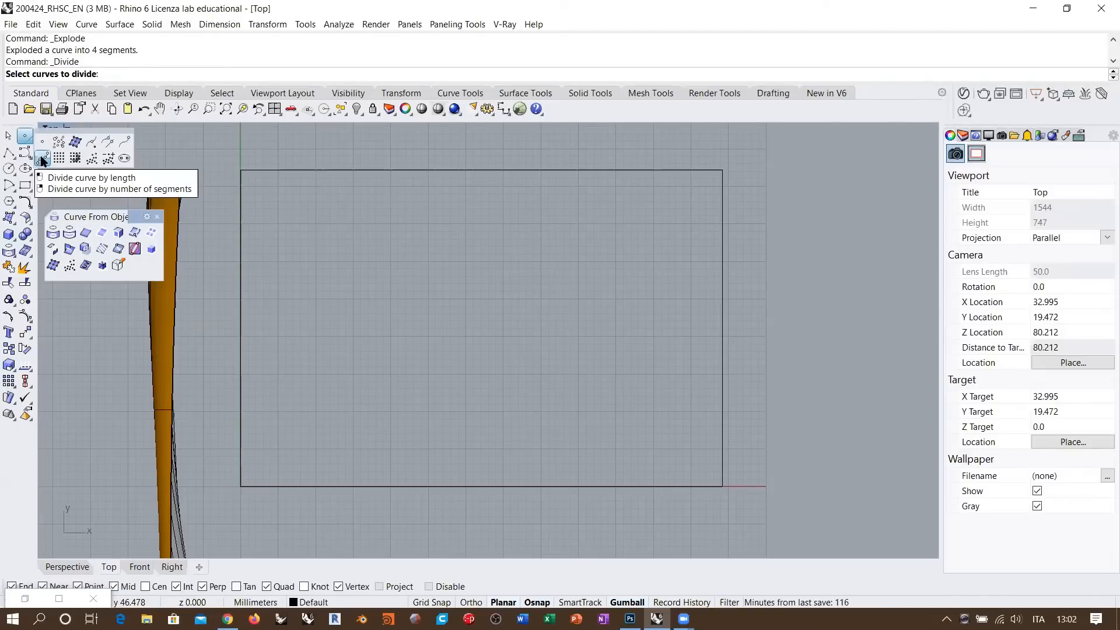
left_click(42, 157)
left_click(348, 487)
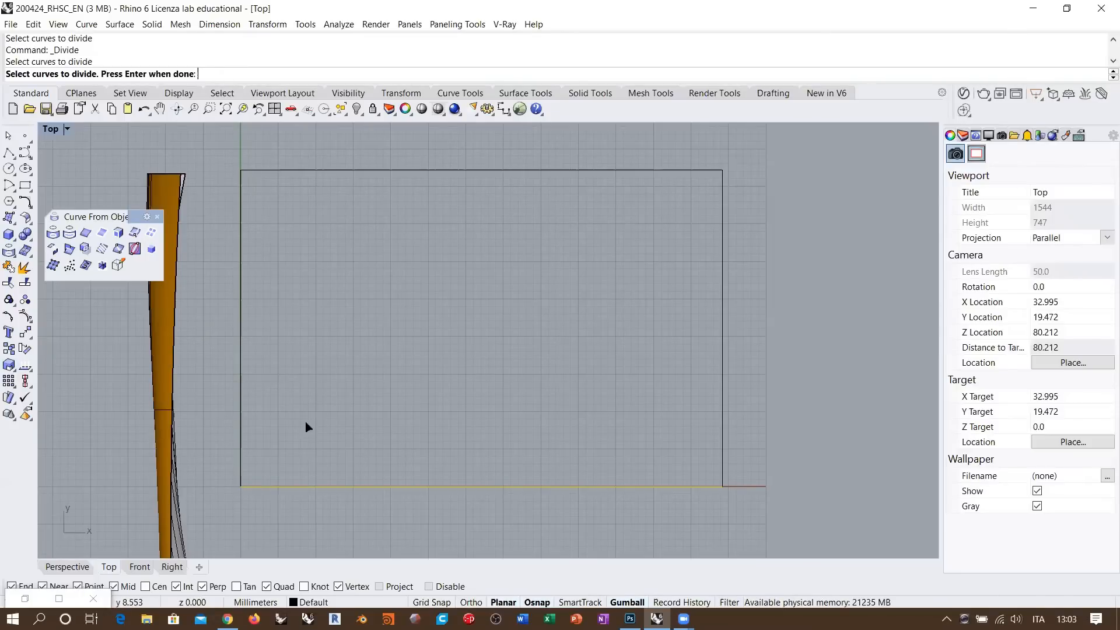
type("12")
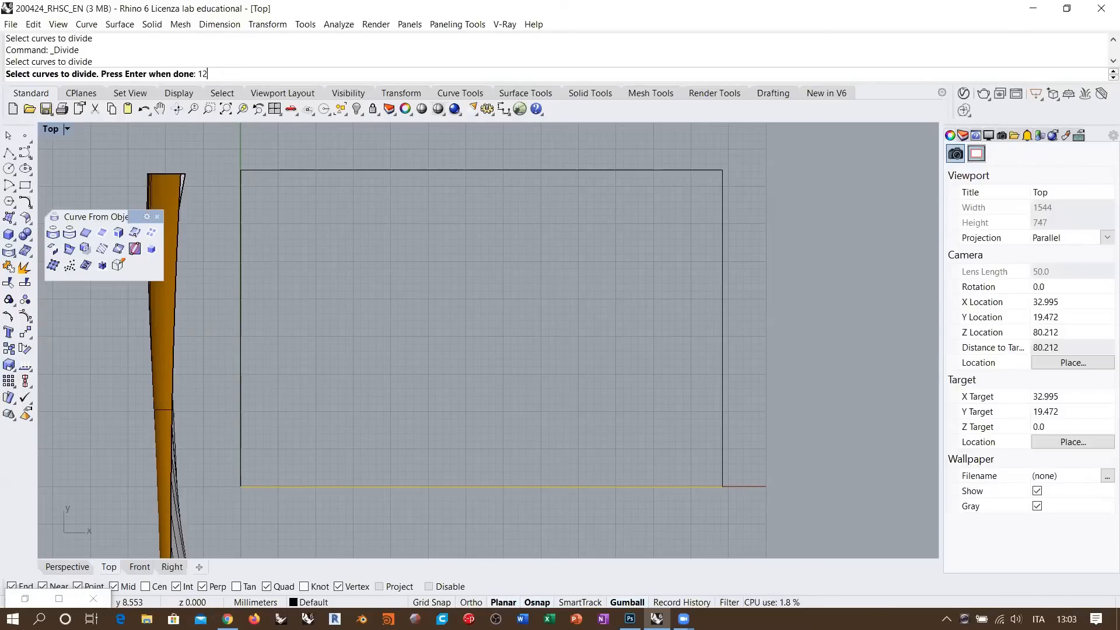
key("Return")
key("Return")
type("12")
key("Return")
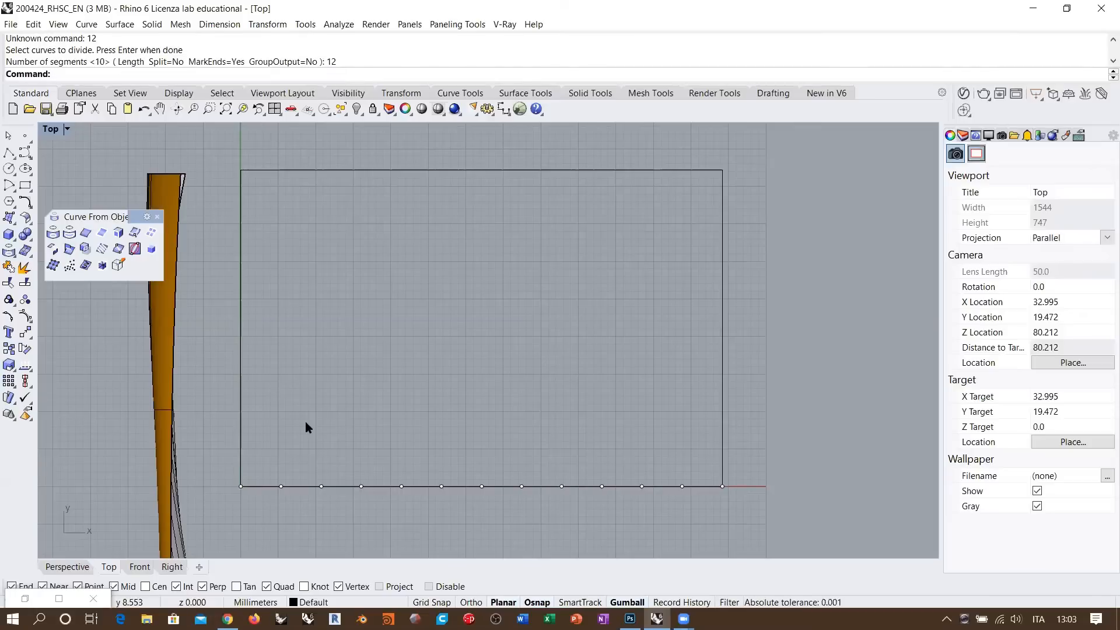
- Divide the vertical edge of the UV rectangle along the Y axis into 8 segments
left_click_drag(209, 397, 209, 398)
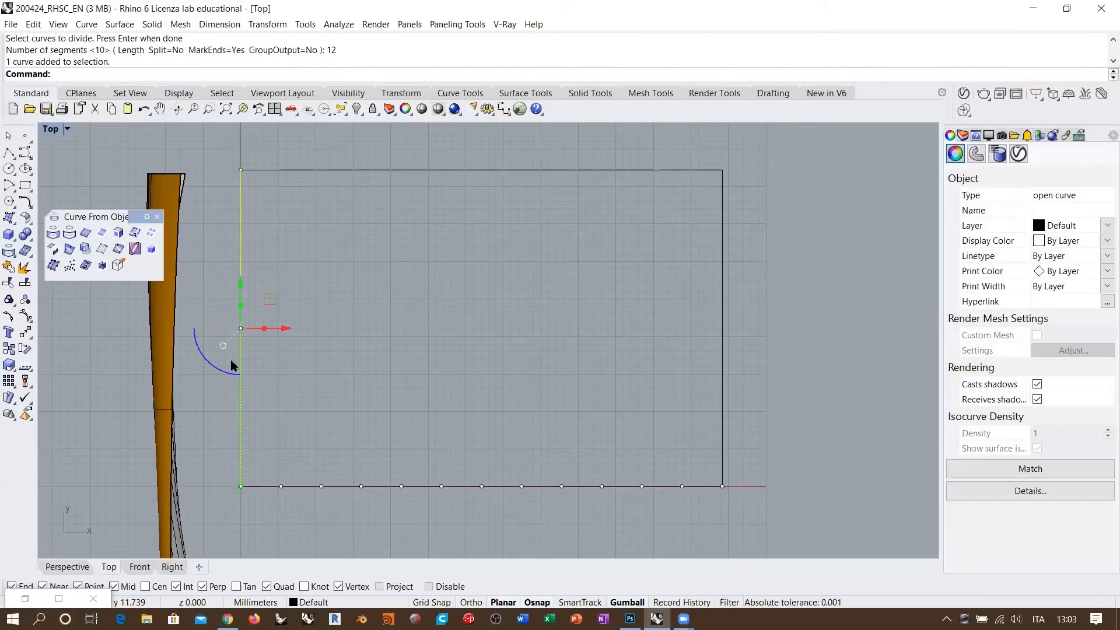
key("Return")
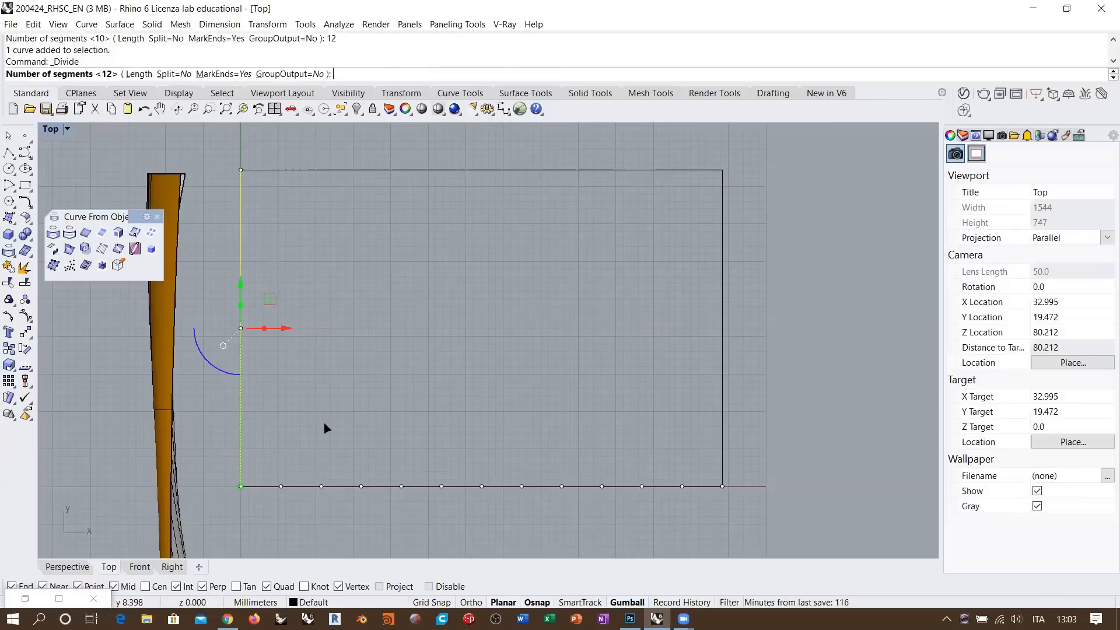
type("8")
key("Return")
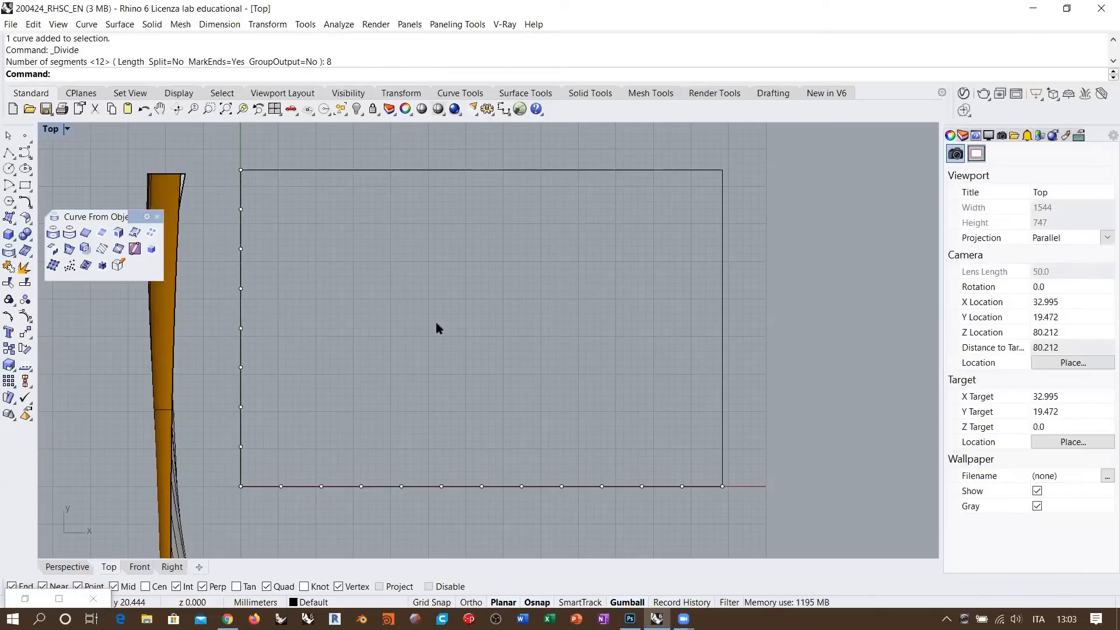
- Draw a cell rectangle at the origin corner, spanning the first division points of the vertical and horizontal edges
left_click(25, 185)
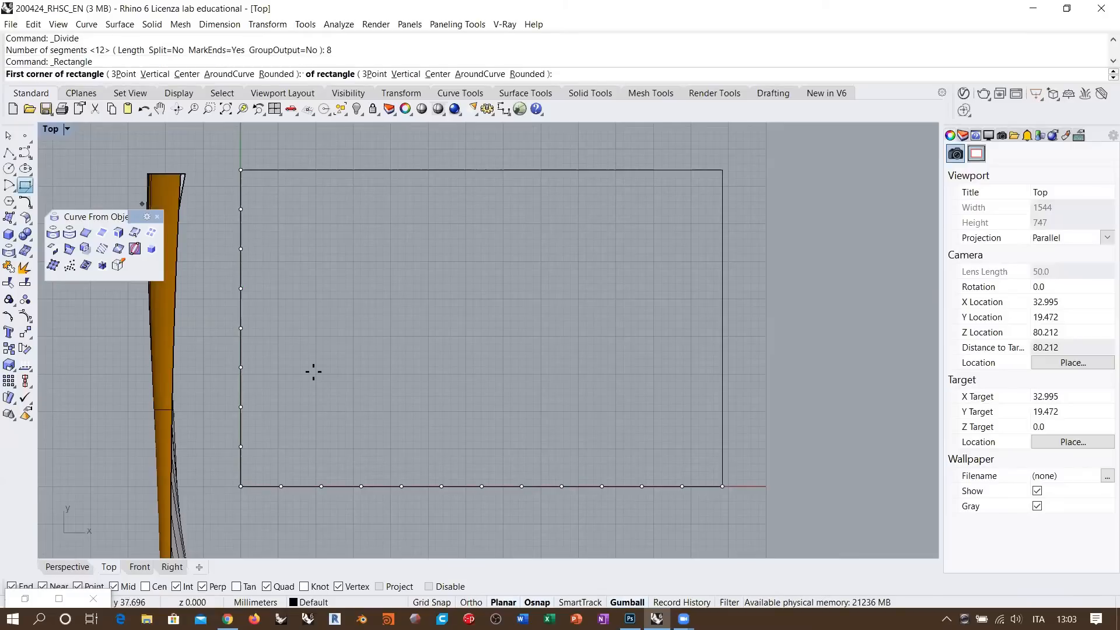
left_click(242, 447)
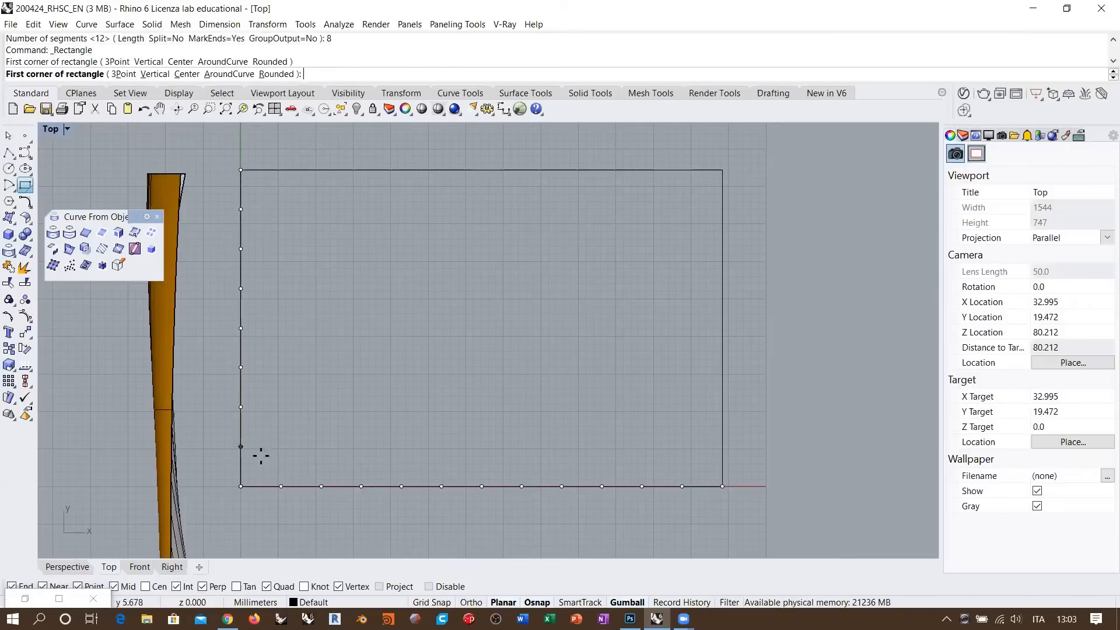
left_click(281, 485)
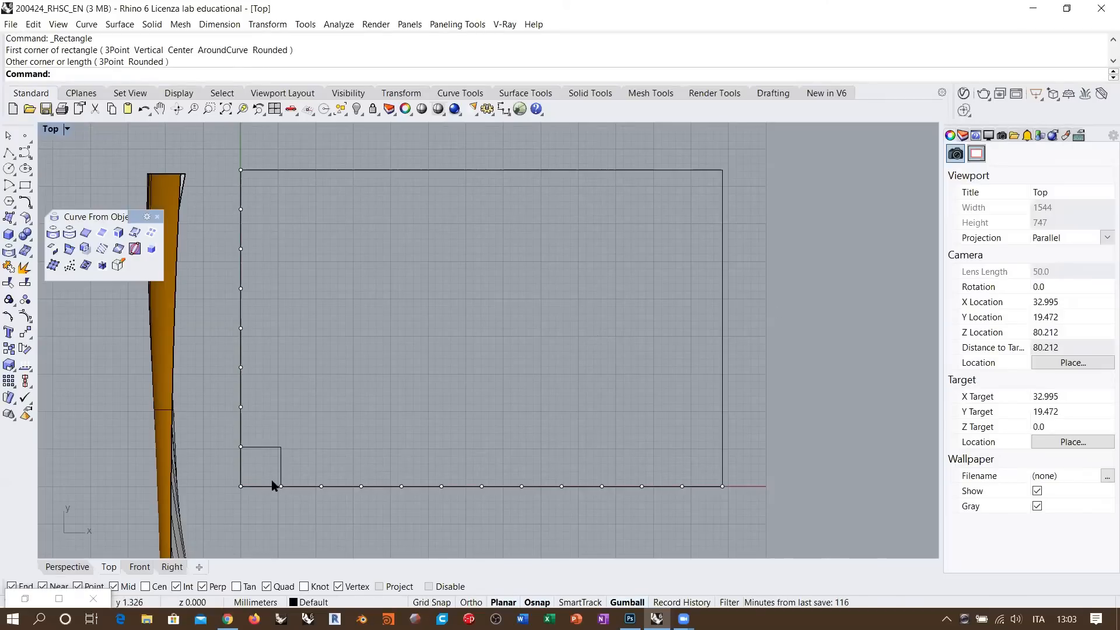
- Delete all the division points along the lower and vertical edges of the UV rectangle
right_click_drag(273, 481, 288, 441)
left_click_drag(242, 474, 644, 440)
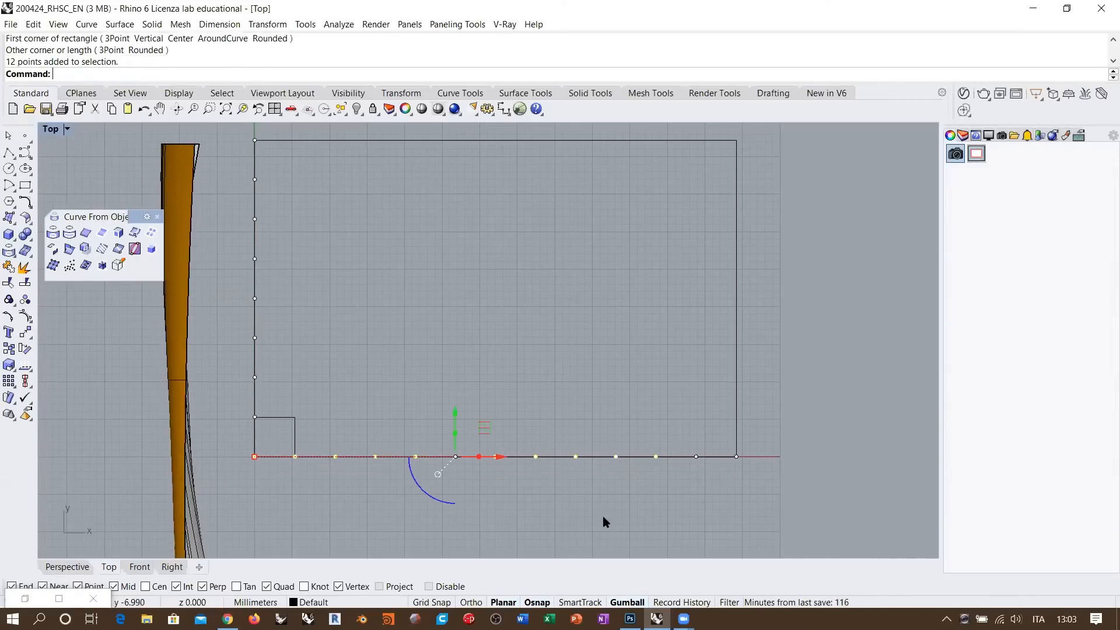
left_click_drag(603, 515, 775, 426)
key("Delete")
left_click_drag(238, 436, 277, 210)
key("Delete")
left_click_drag(229, 253, 277, 131)
key("Delete")
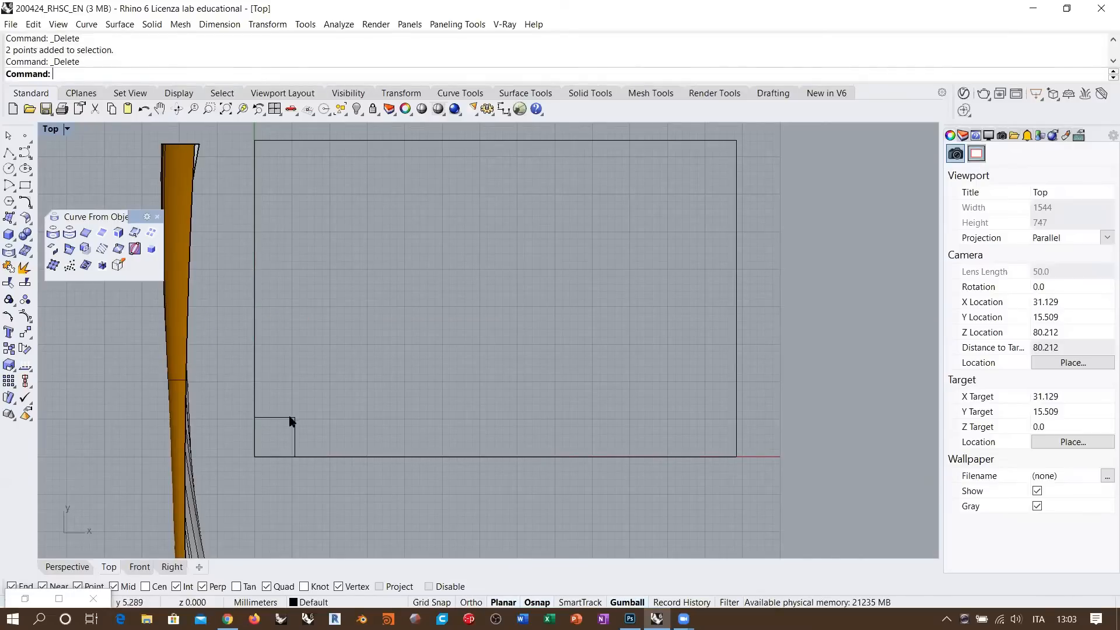
- Join the four outer edges of the UV rectangle back into one closed curve, keeping the small cell separate
left_click(293, 424)
left_click_drag(327, 253, 231, 139)
left_click_drag(789, 478, 654, 372, "shift")
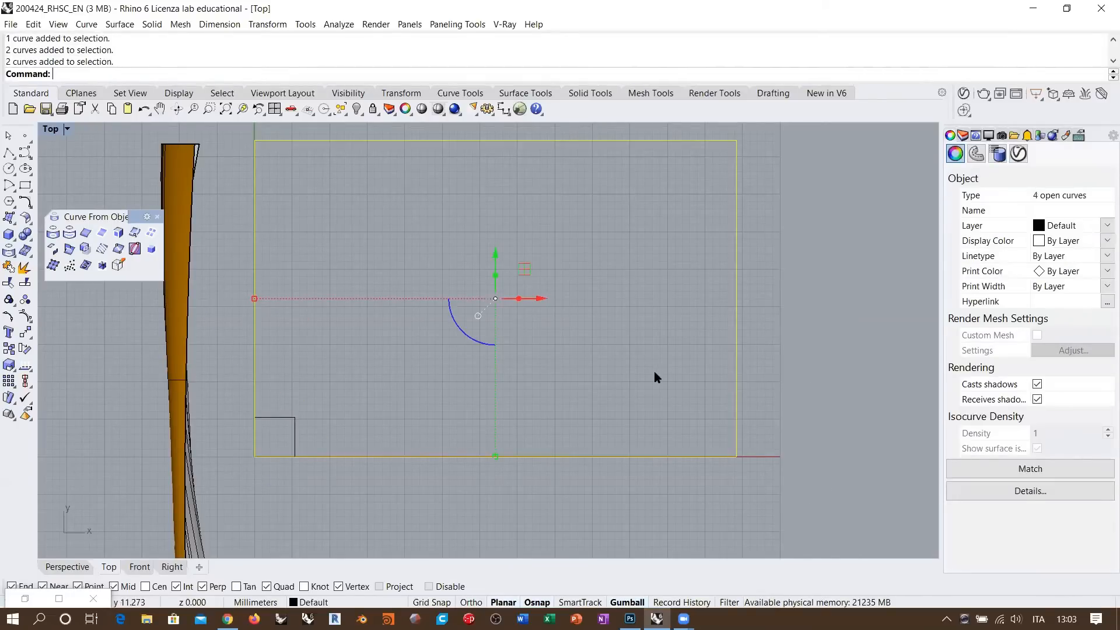
key("ctrl+j")
left_click(783, 374)
left_click(737, 337)
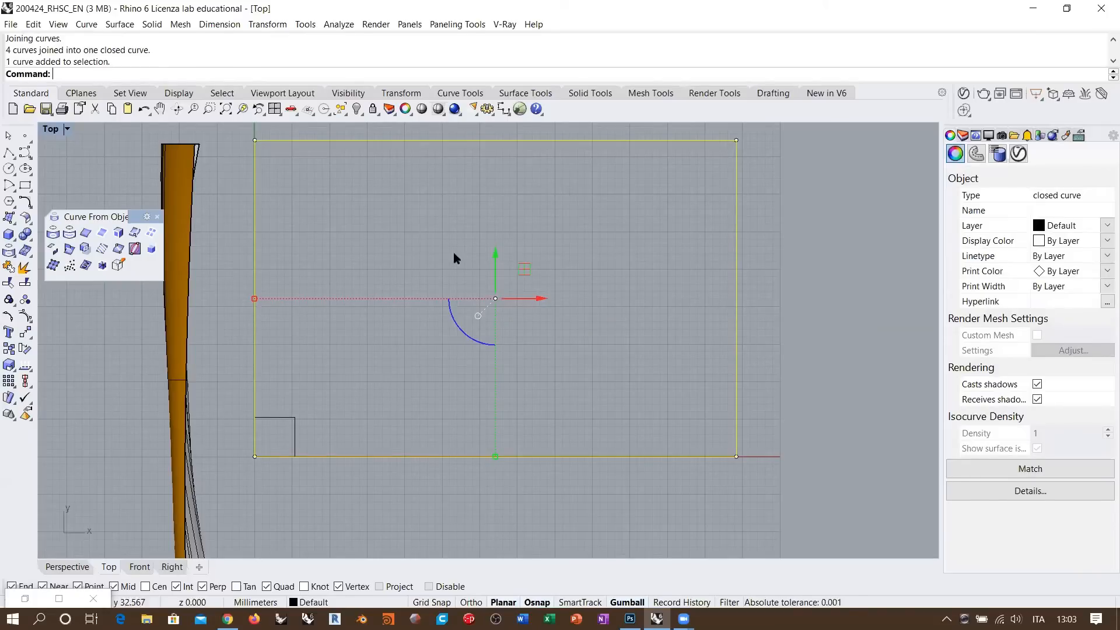
left_click(300, 416)
left_click(295, 431)
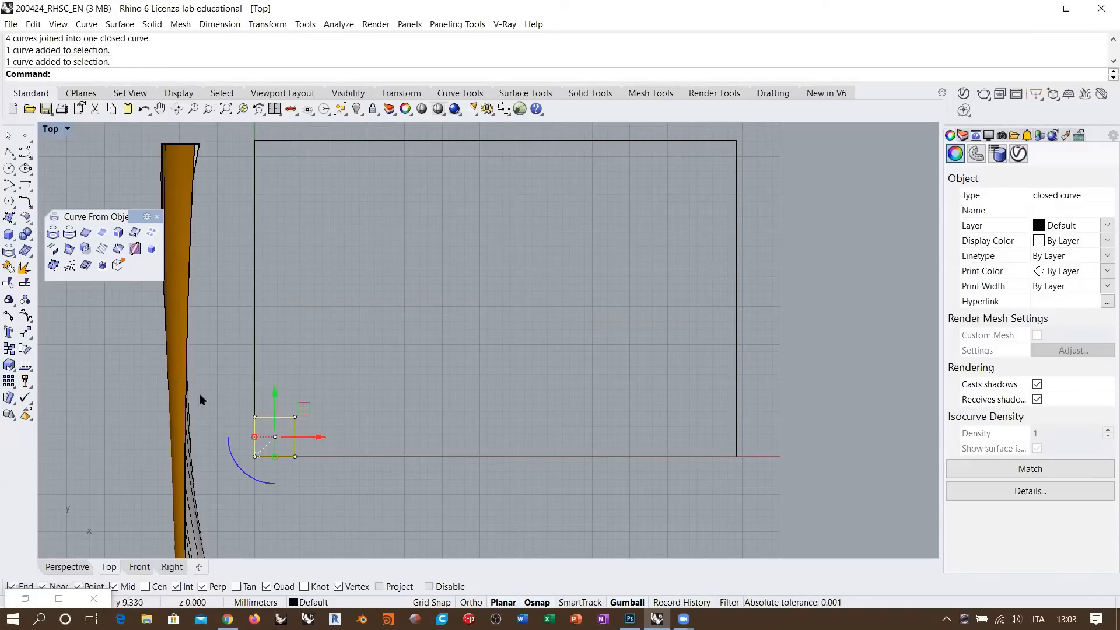
key("Escape")
- Enable the Cen object snap and draw a circle of about 1.7 mm radius at the centre of the small cell
scroll(258, 441, "up", 6)
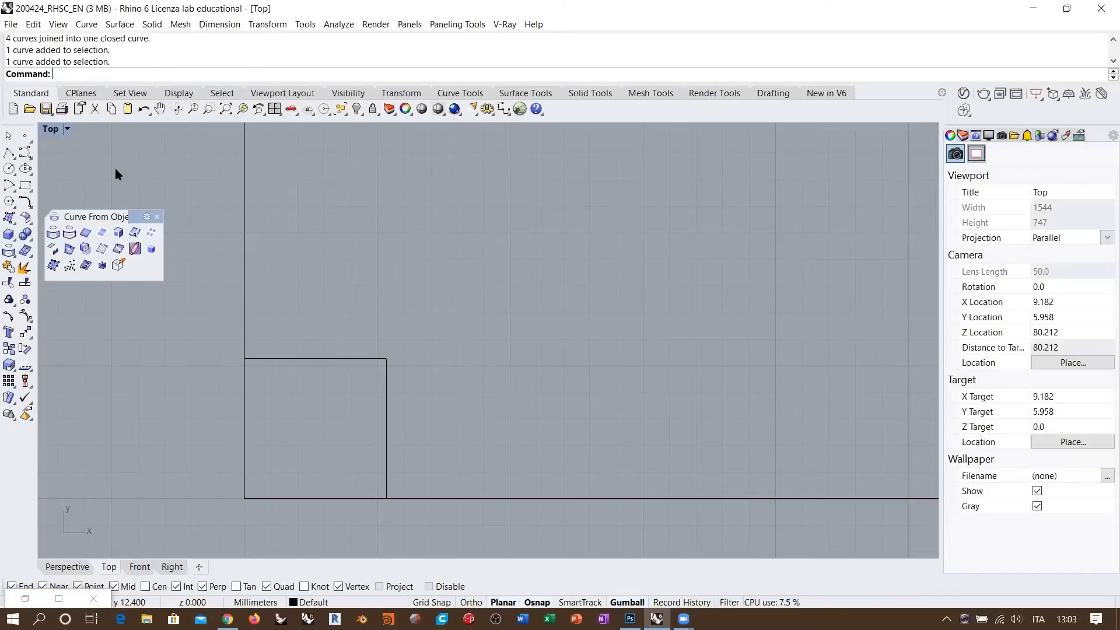
left_click(10, 169)
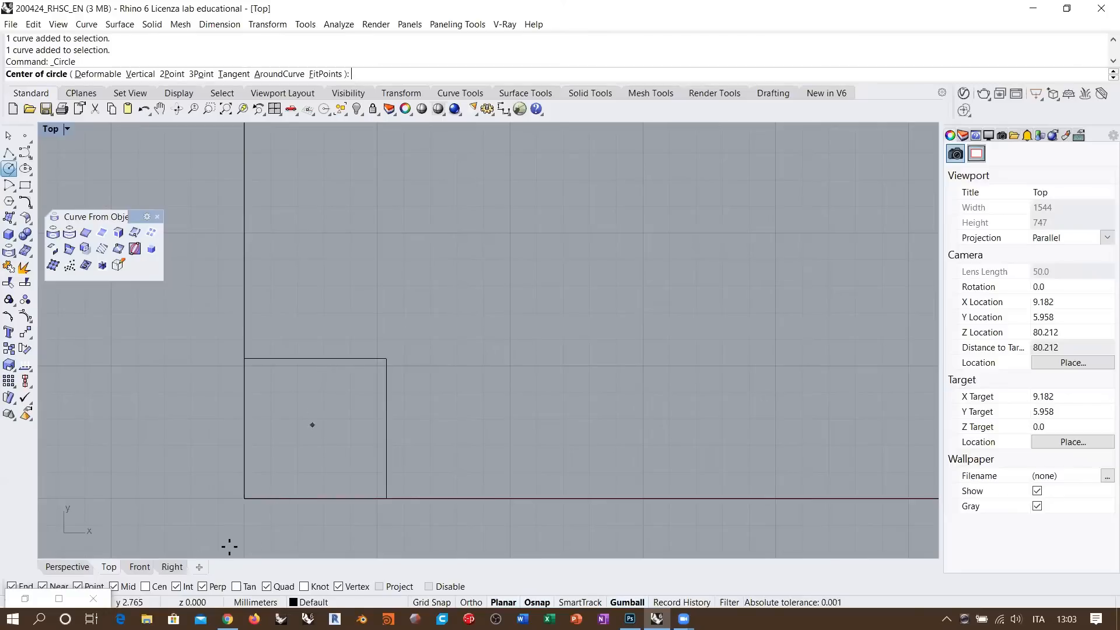
left_click(156, 587)
left_click(357, 368)
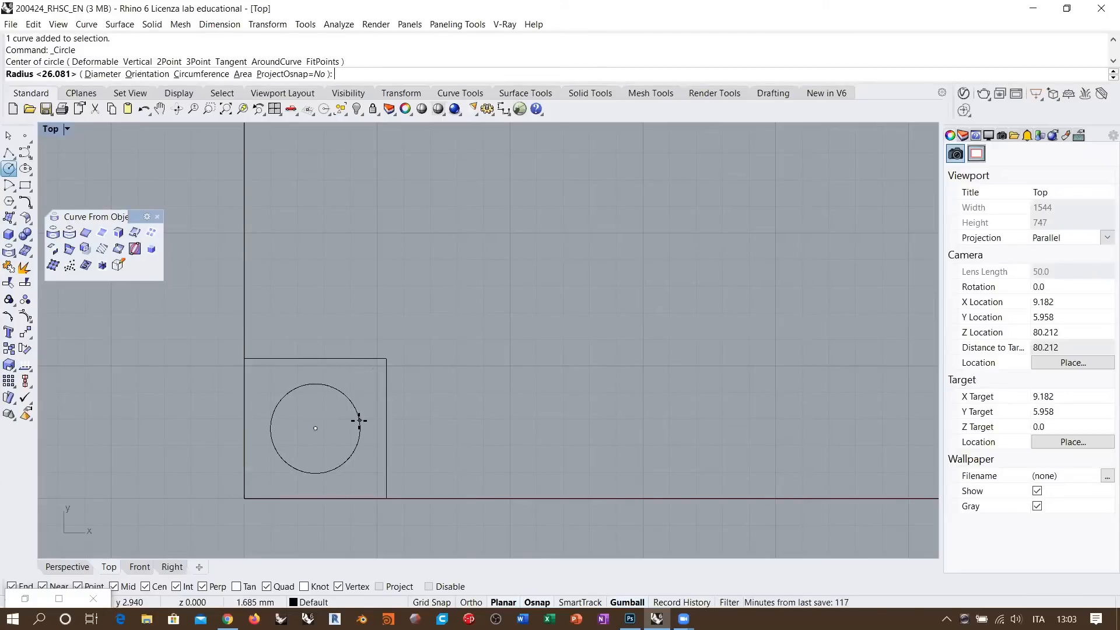
left_click(361, 430)
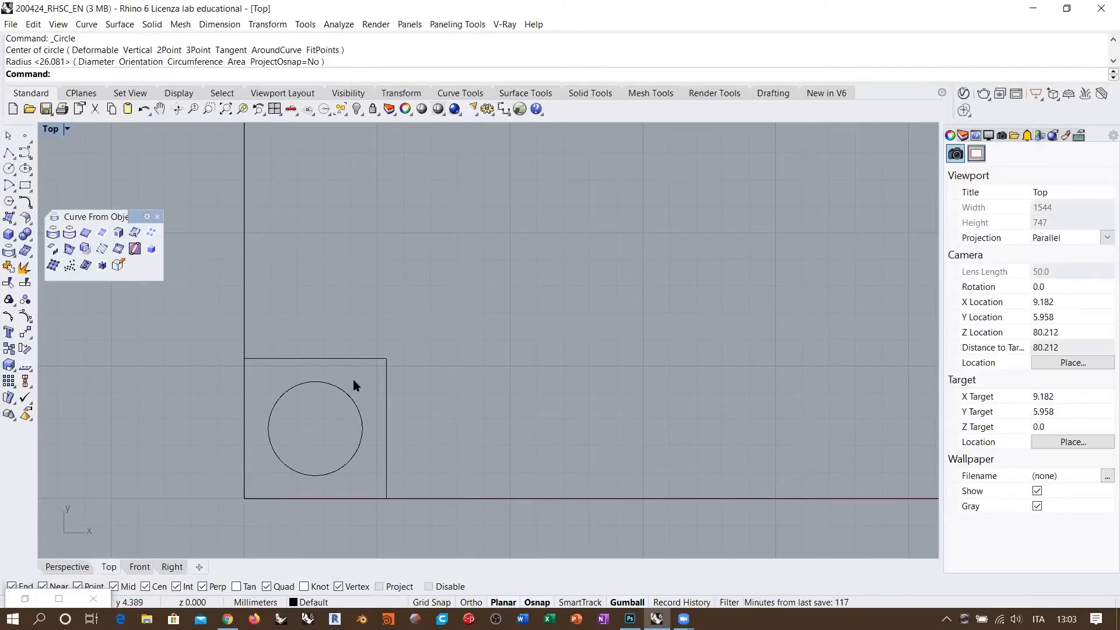
- Array the circle 12 times in X, 8 in Y and 1 in Z, using the small cell's opposite corners as the unit cell
left_click(282, 459)
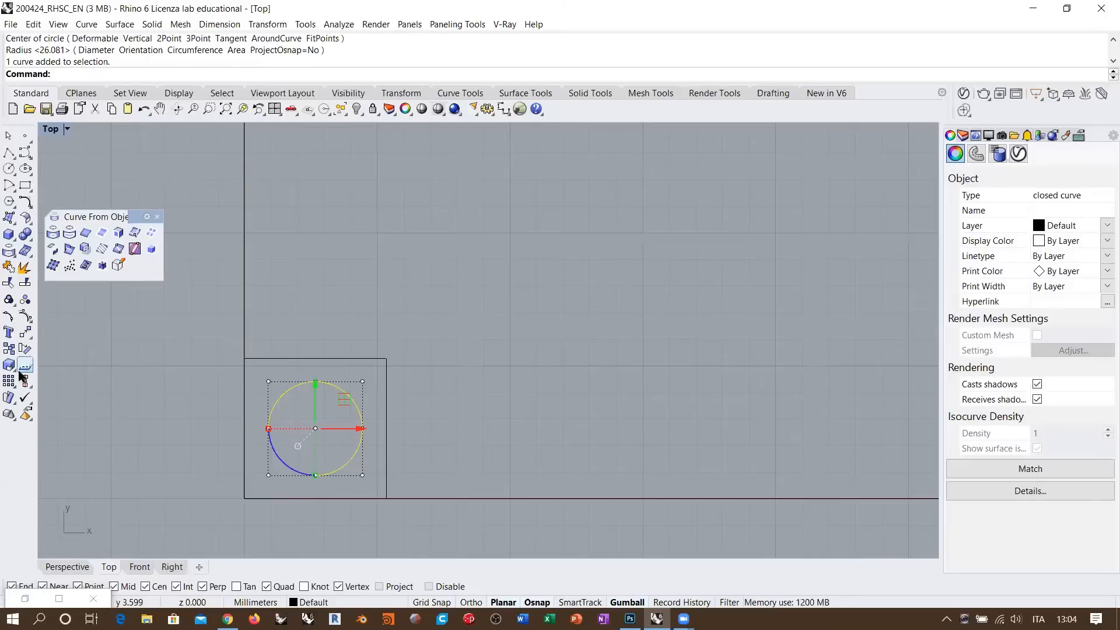
left_click(8, 382)
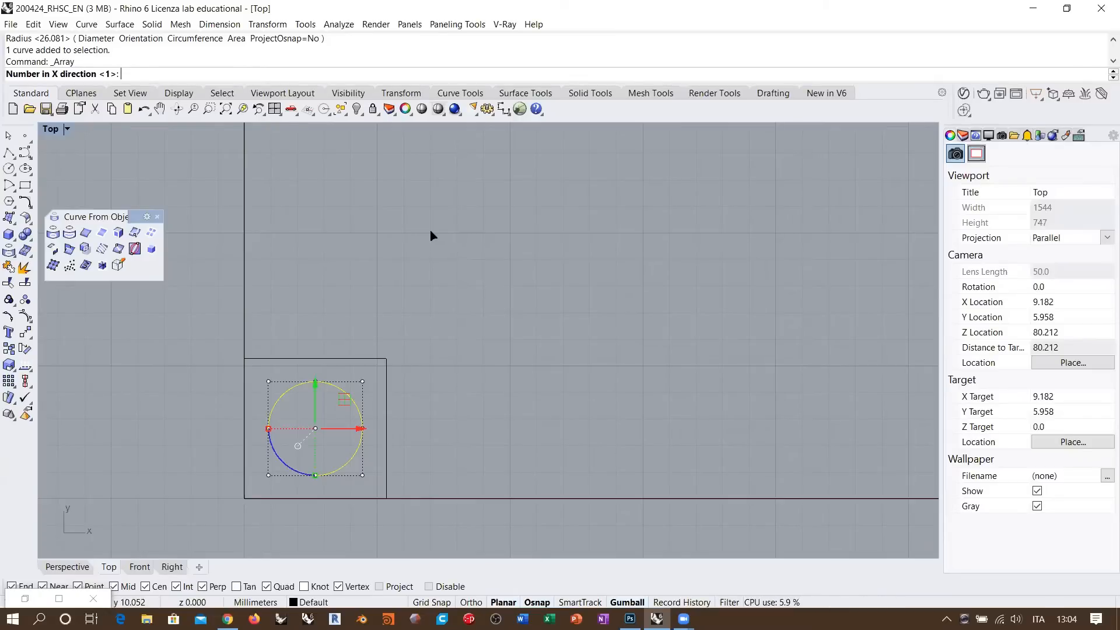
type("12")
key("Return")
type("8")
key("Return")
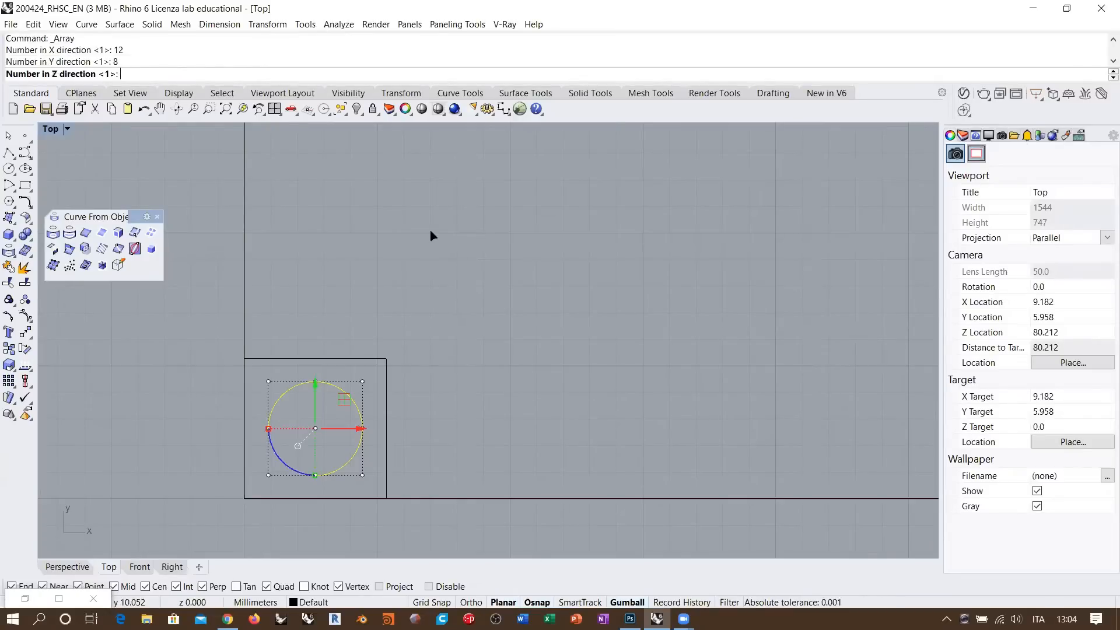
key("Return")
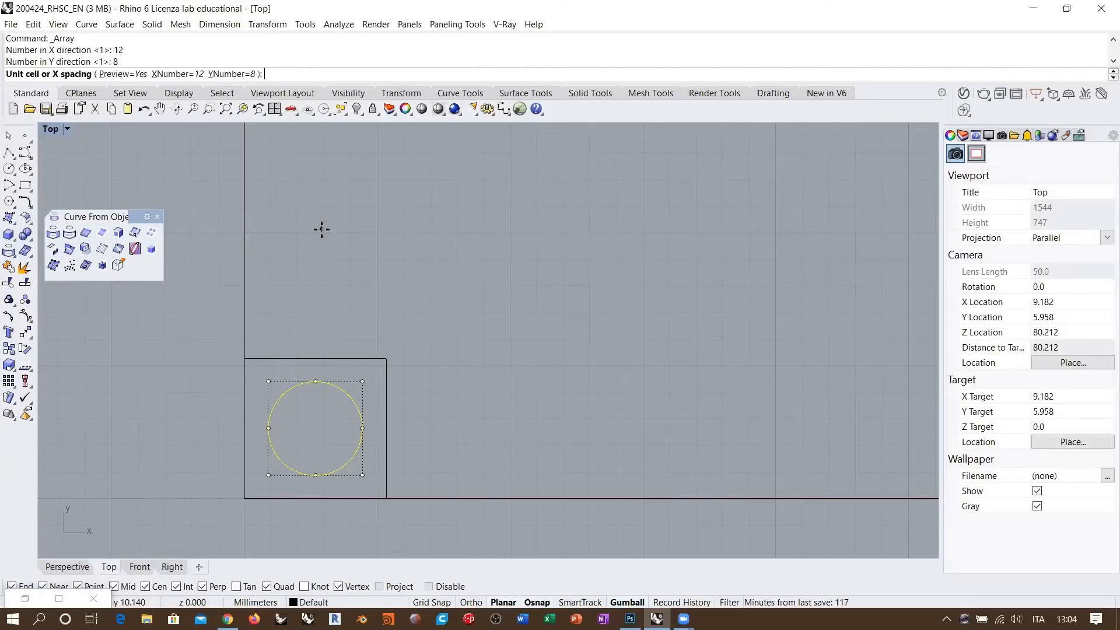
left_click(245, 498)
left_click(386, 358)
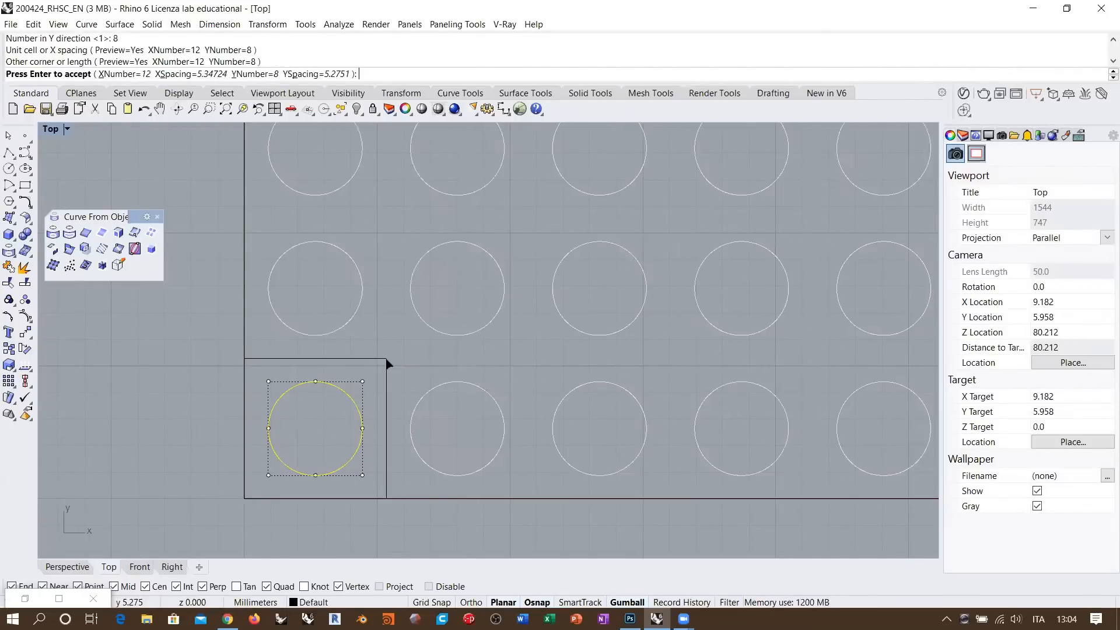
scroll(253, 385, "down", 5)
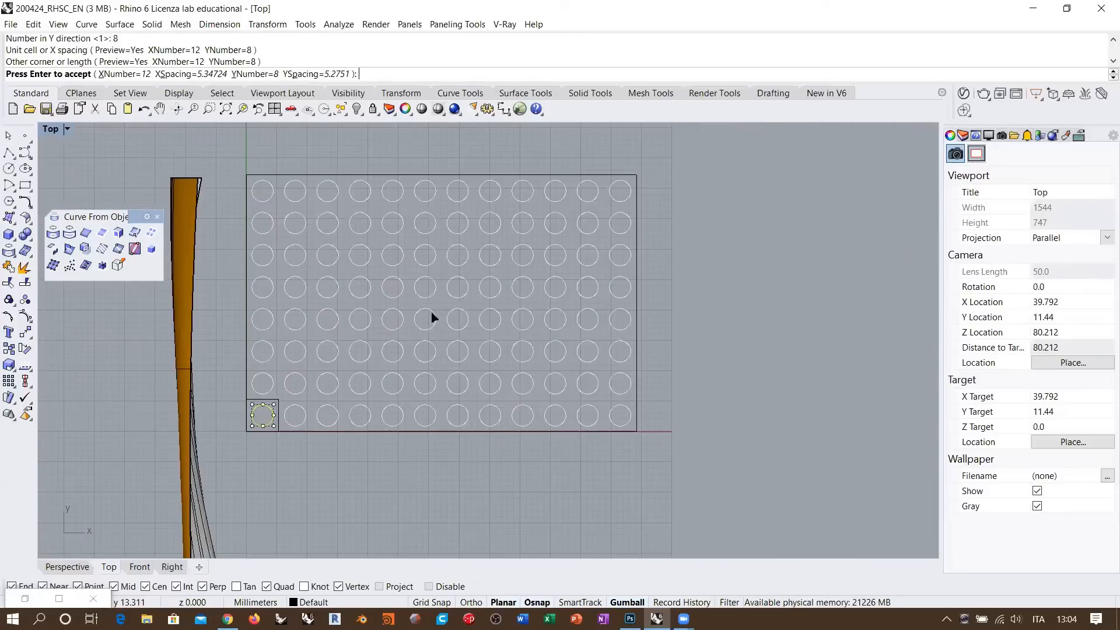
right_click_drag(418, 260, 419, 296)
key("Return")
left_click(683, 270)
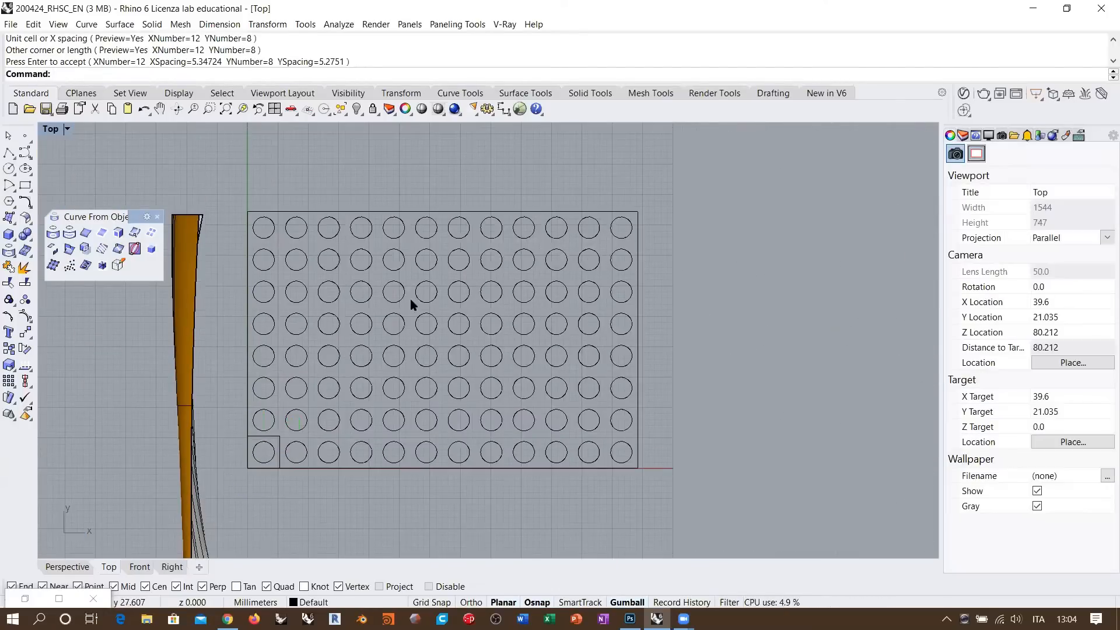
- Lock the small cell rectangle and group all the arrayed circles
left_click(280, 441)
key("ctrl+l")
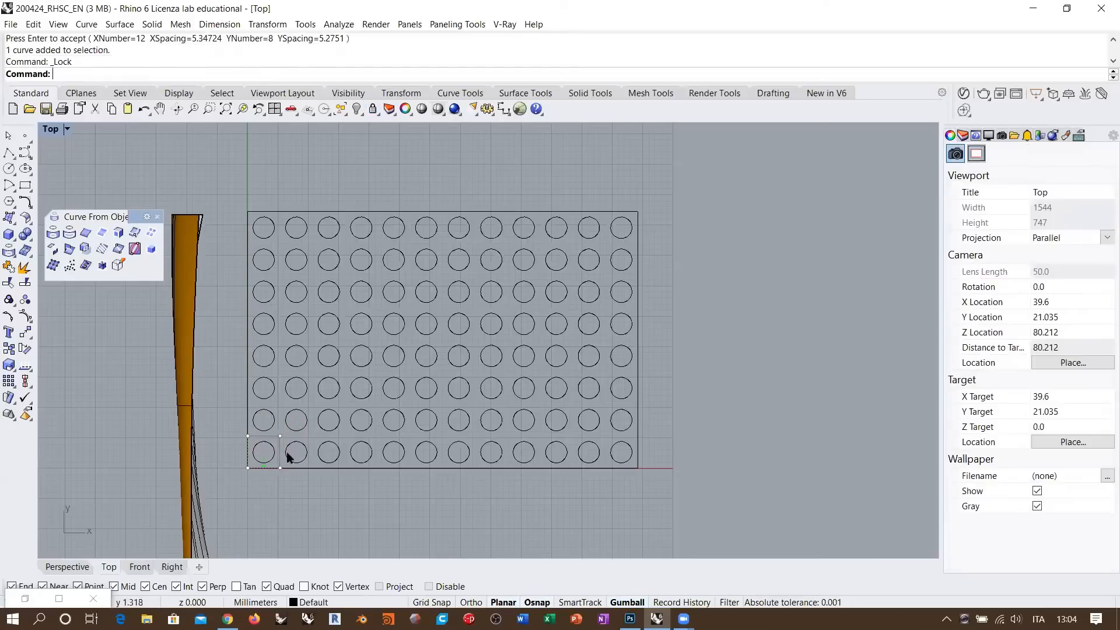
left_click_drag(241, 490, 700, 210)
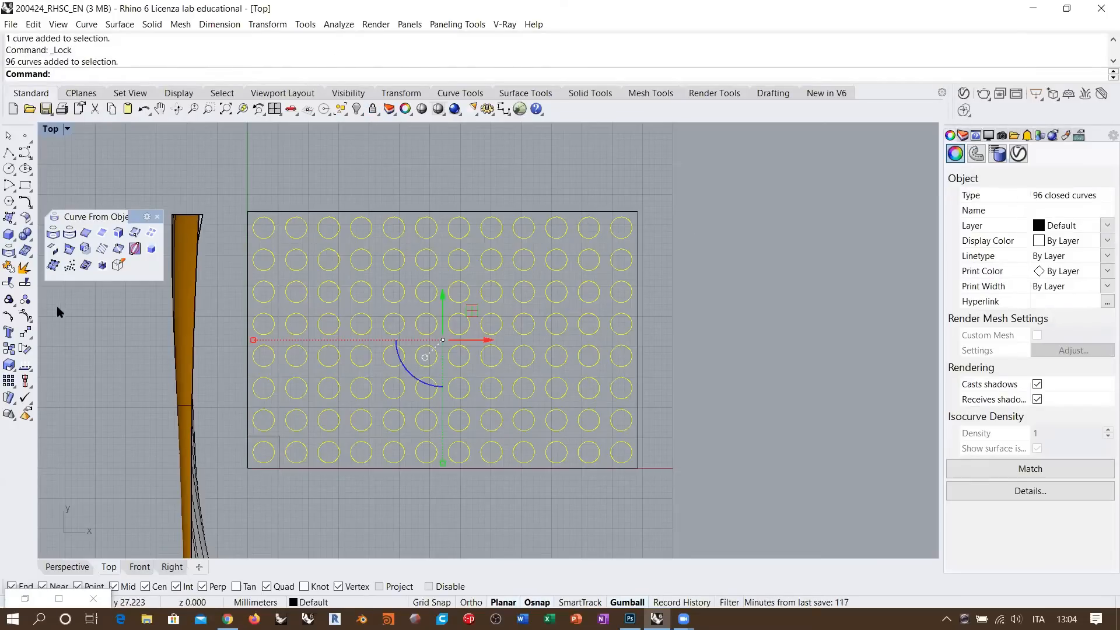
left_click(9, 301)
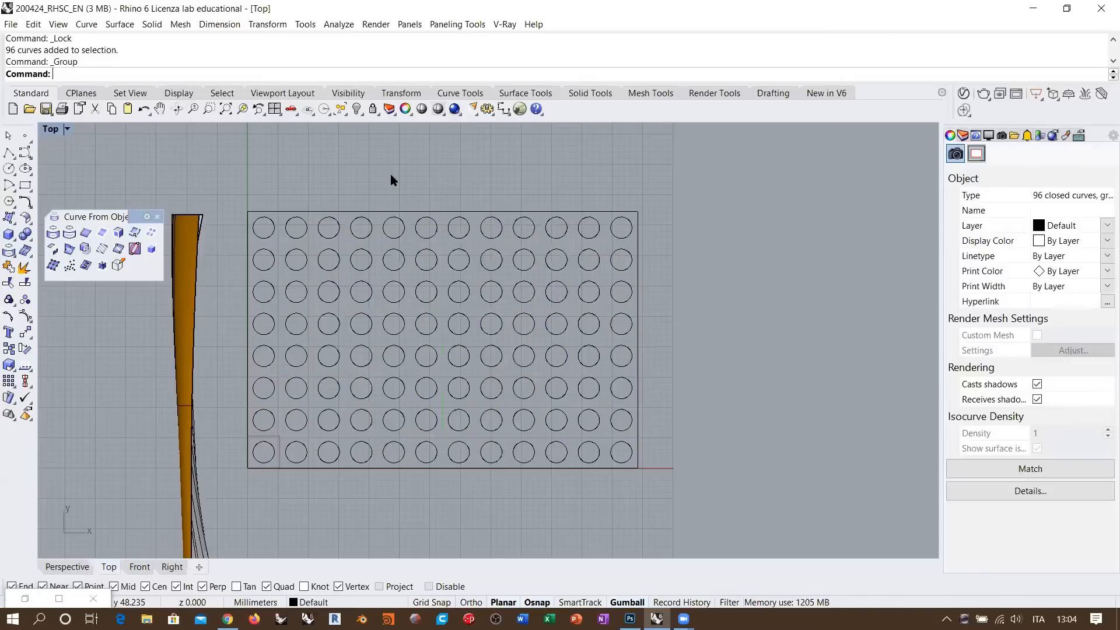
left_click(525, 239)
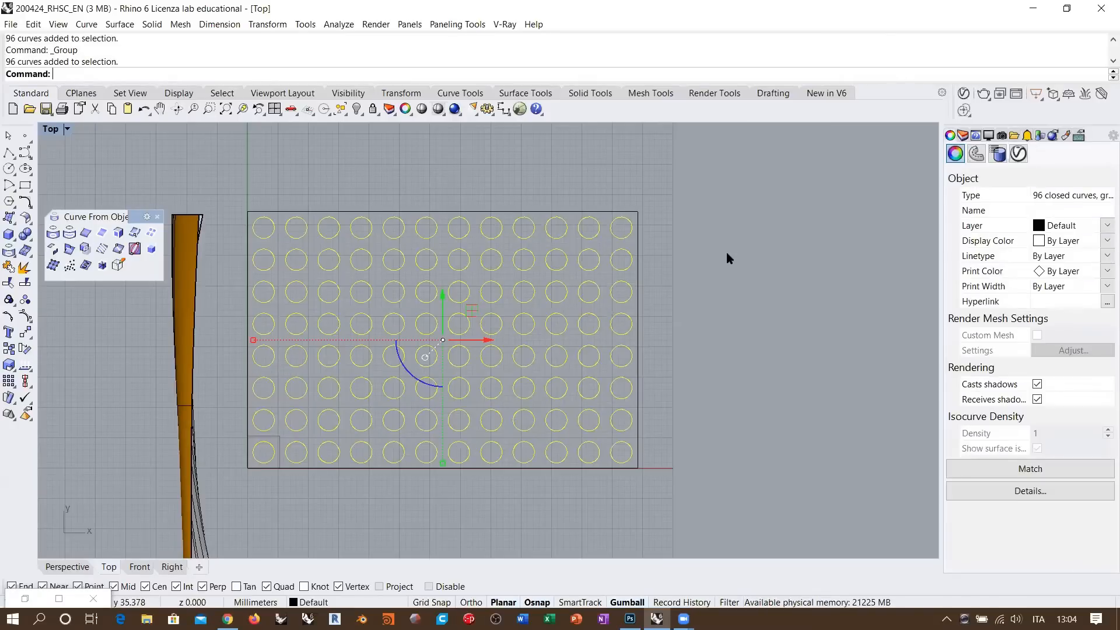
left_click(727, 255)
- Apply the UV rectangle and the grouped circles from the world XY plane onto the curved surface in the Perspective view
left_click(87, 566)
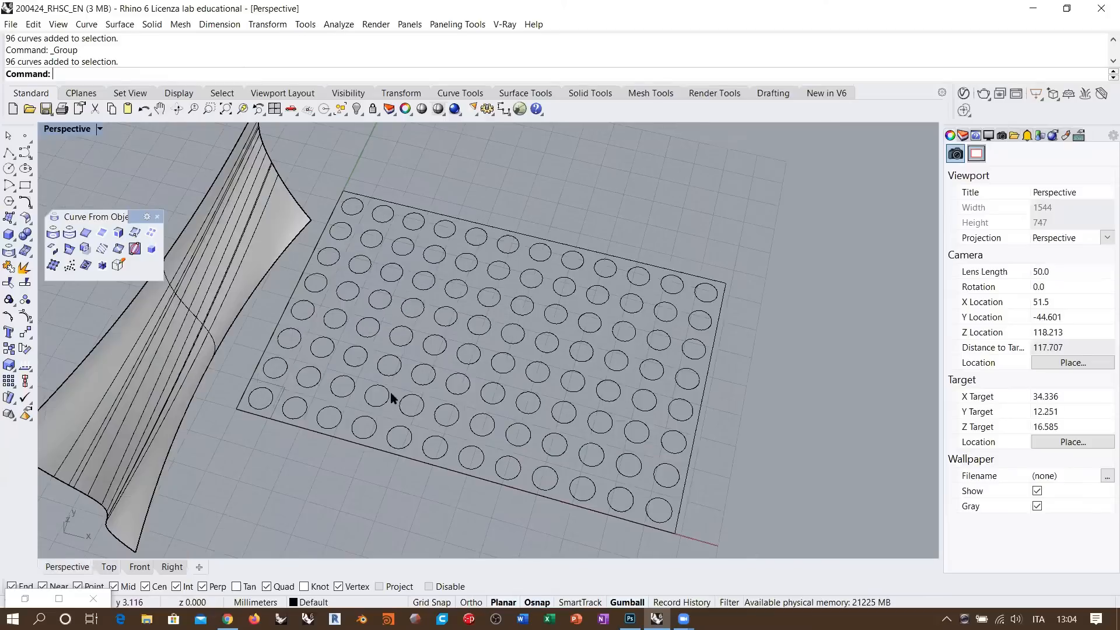
scroll(492, 271, "down", 3)
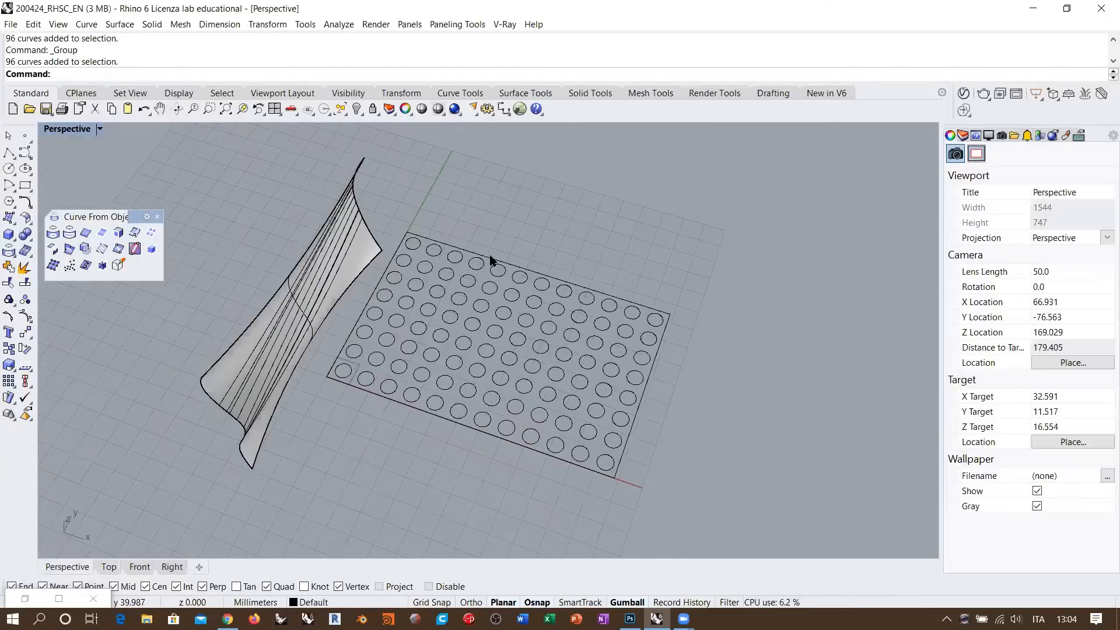
left_click(491, 260)
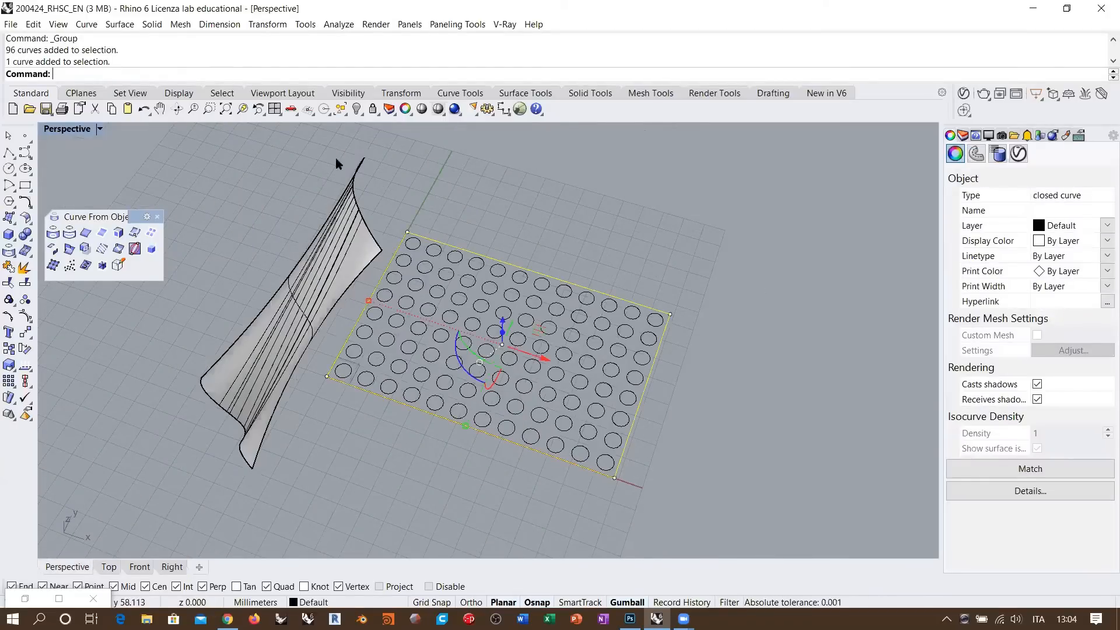
left_click(454, 289, "shift")
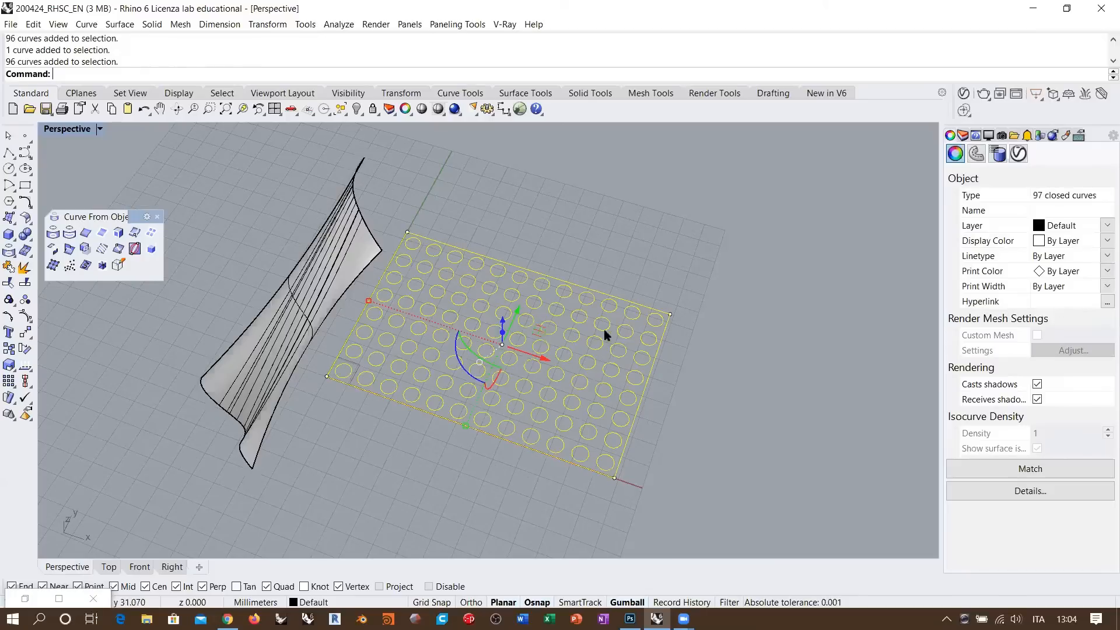
key("Escape")
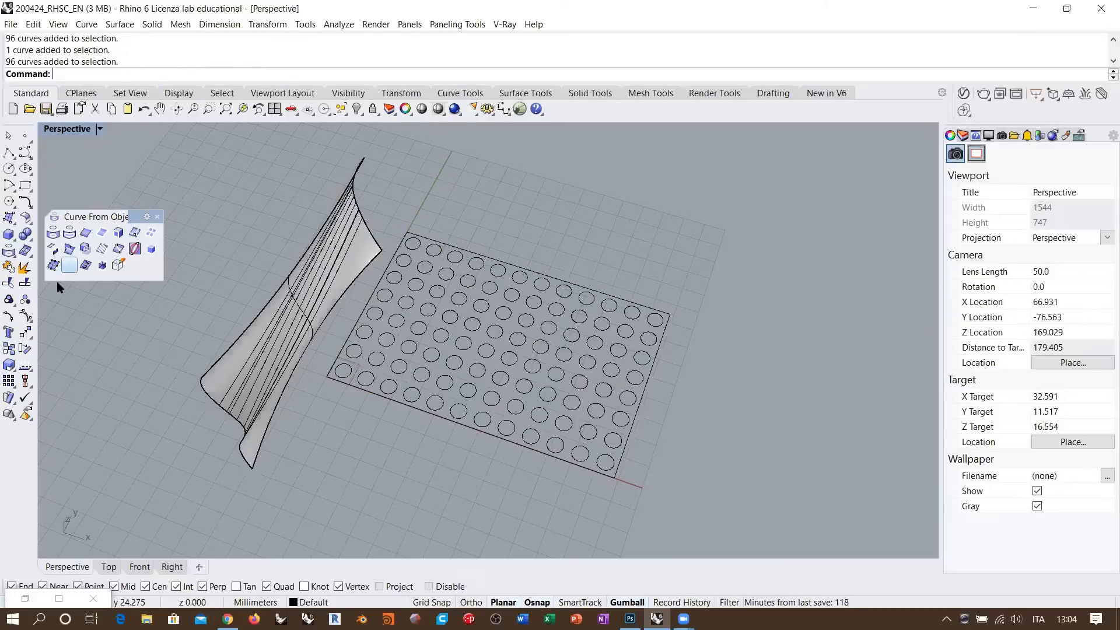
left_click(85, 266)
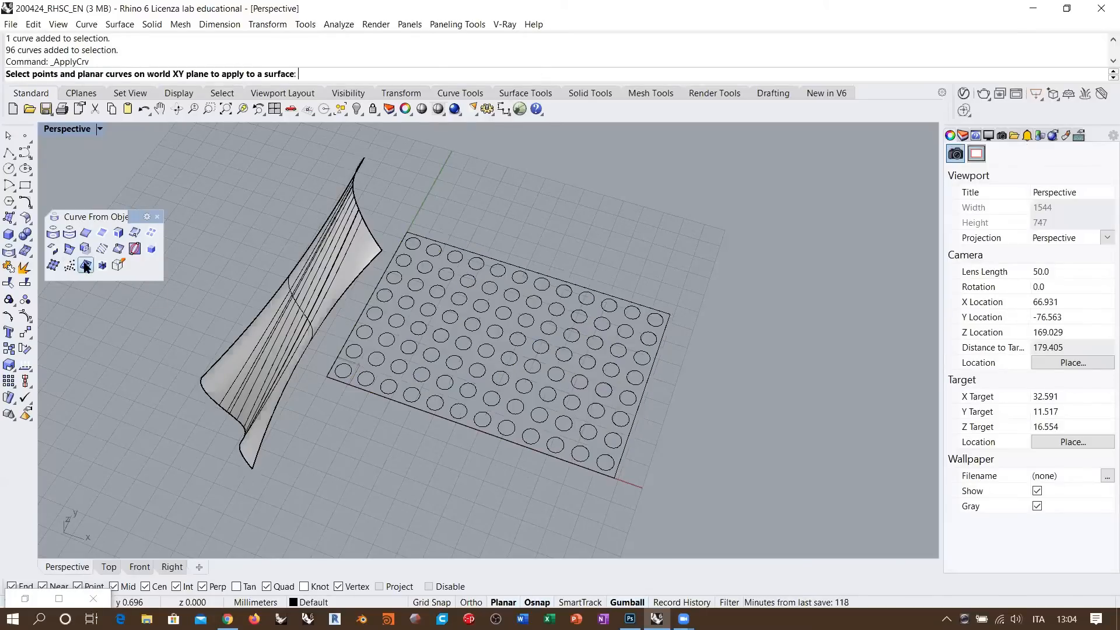
left_click(407, 345)
left_click(402, 404)
right_click_drag(382, 421, 353, 384)
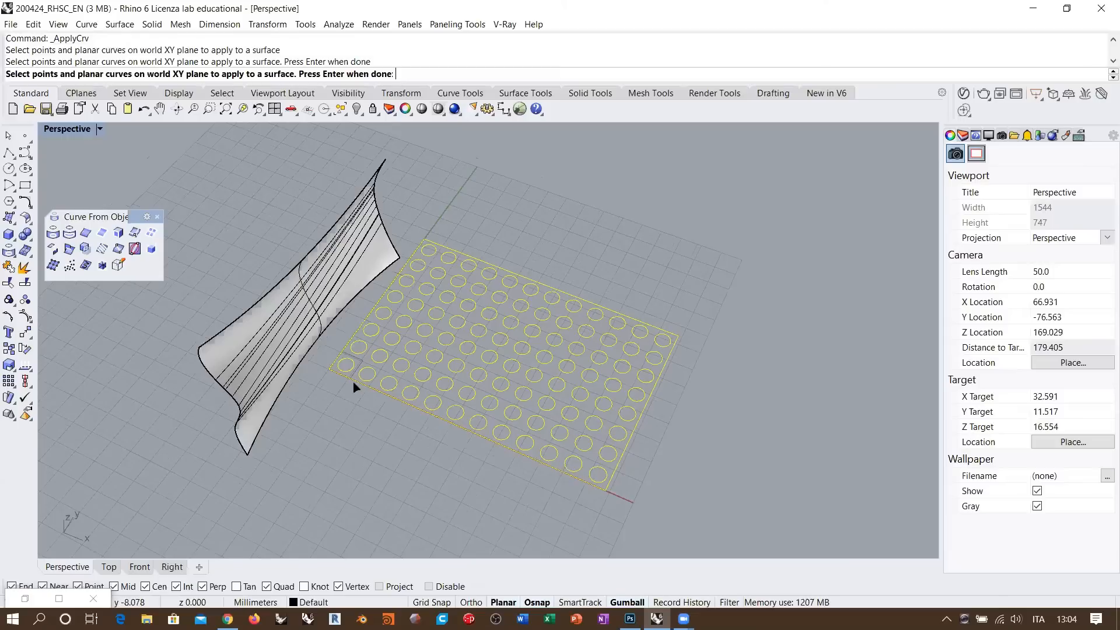
key("Return")
left_click(257, 416)
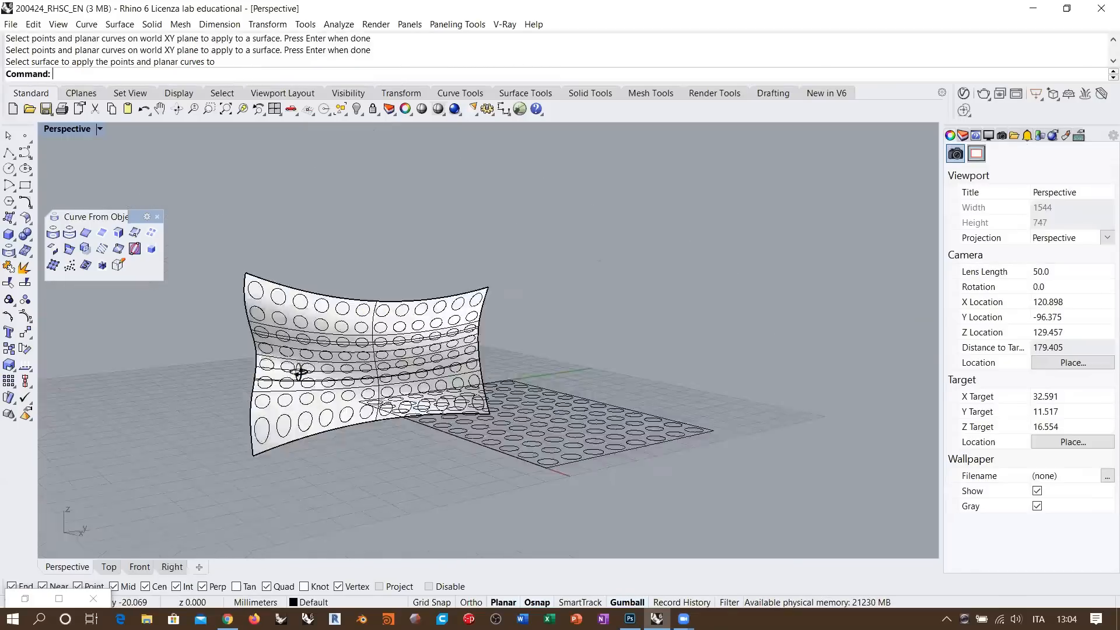
- Examine from several angles how the mapped circles deform on the curved surface compared with the flat UV pattern
scroll(324, 397, "up", 6)
scroll(343, 402, "down", 2)
right_click_drag(343, 403, 511, 356)
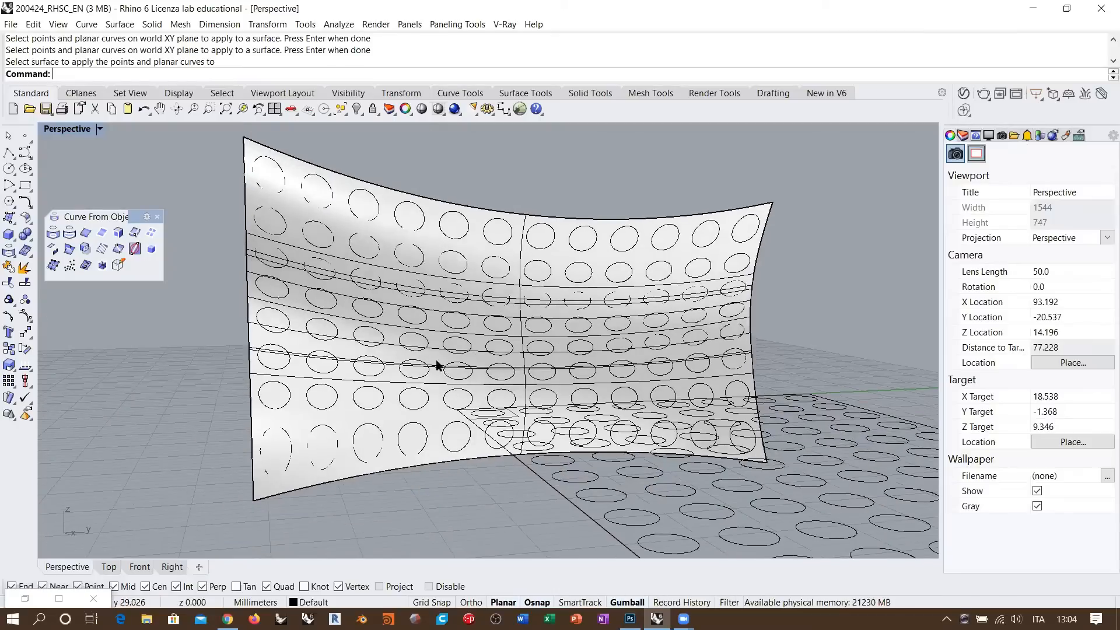
right_click_drag(272, 400, 237, 437)
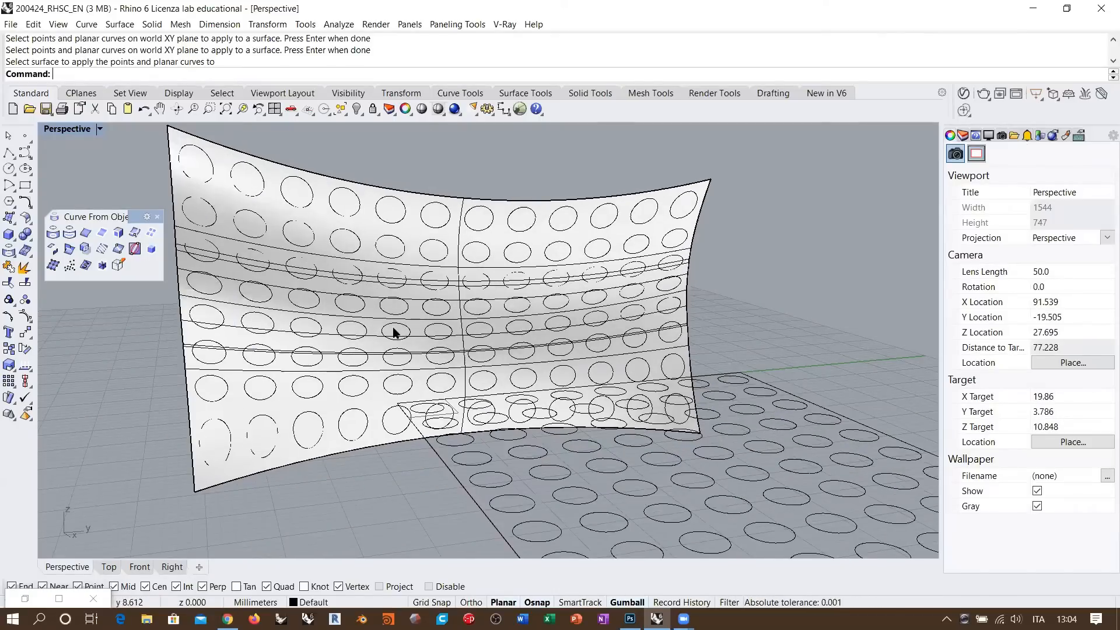
right_click_drag(385, 363, 409, 346)
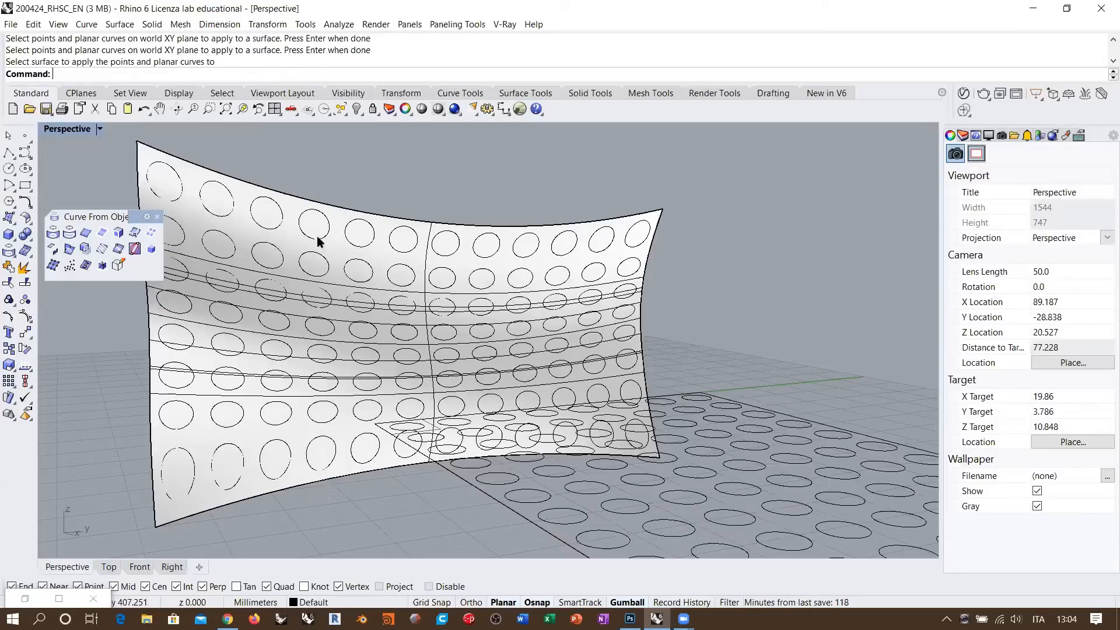
right_click_drag(512, 350, 507, 300)
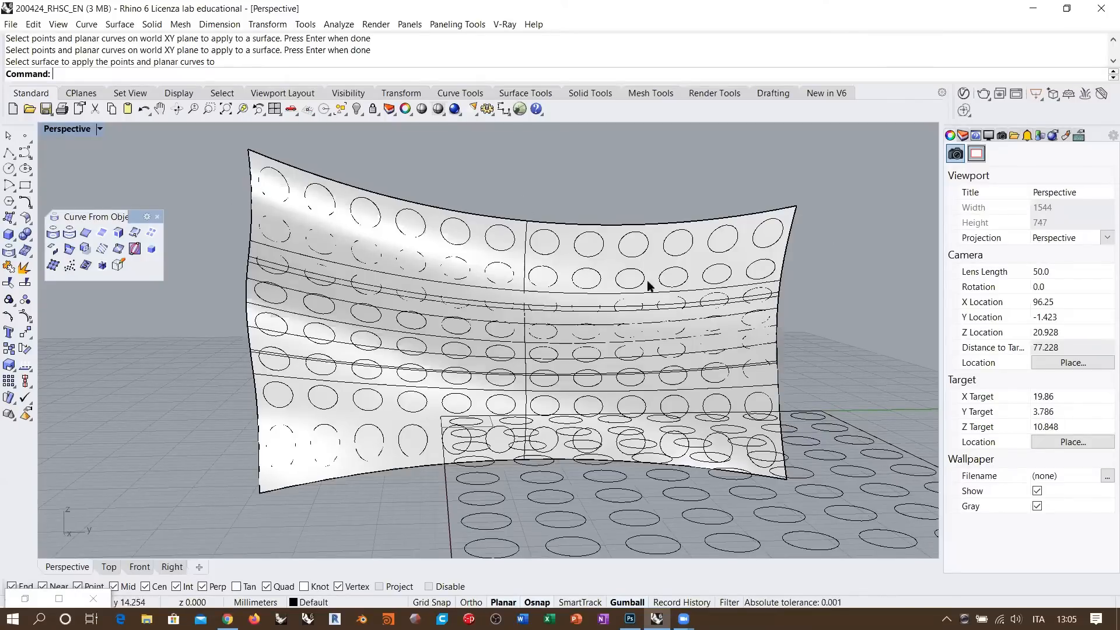
right_click_drag(776, 365, 690, 367, "shift")
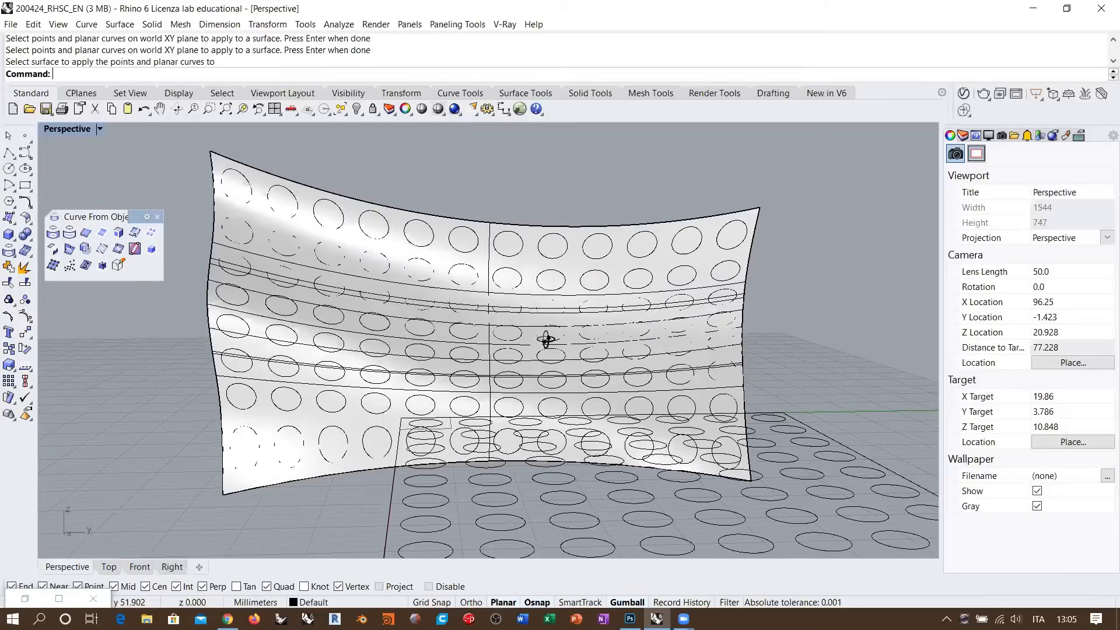
scroll(546, 339, "down", 5)
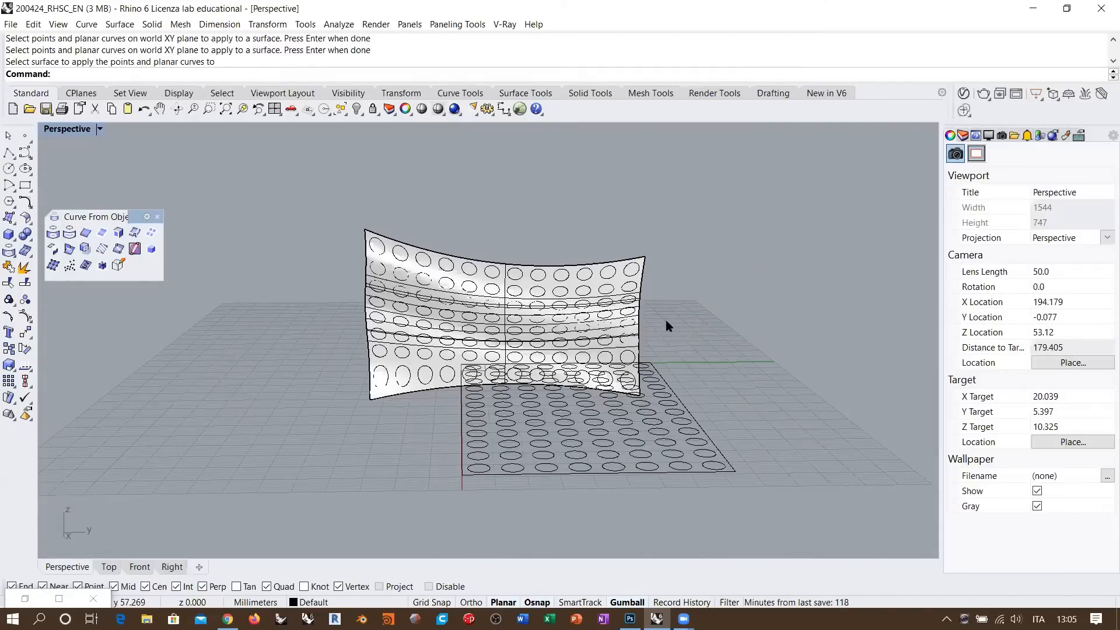
mouse_move(452, 295)
right_mouse_down()
mouse_move(465, 303)
mouse_move(442, 296)
right_mouse_up()
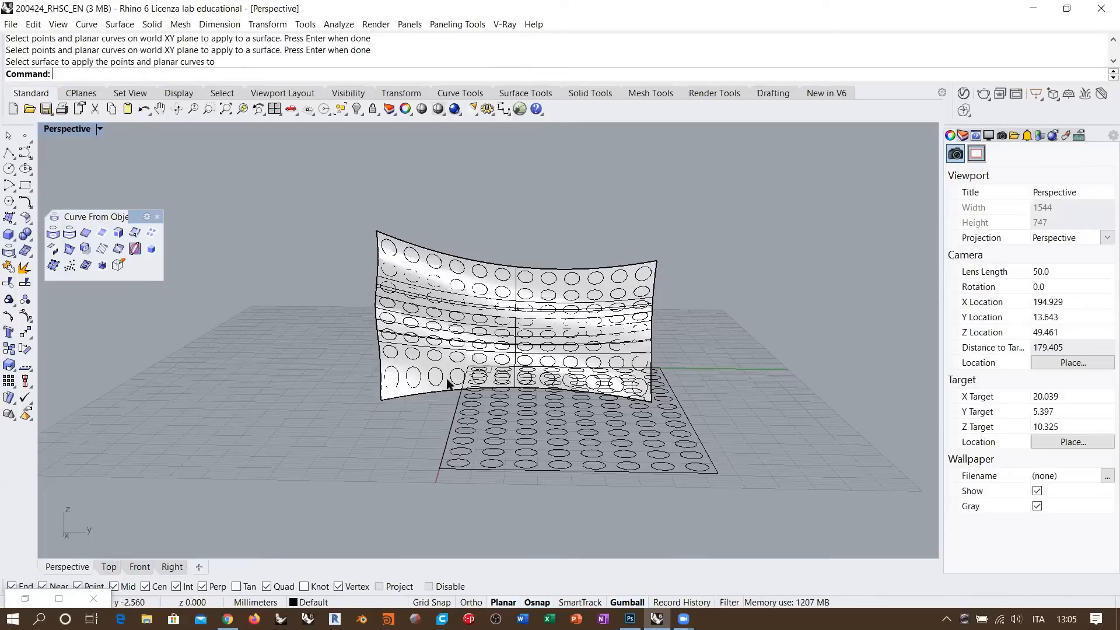
right_click_drag(443, 368, 474, 347)
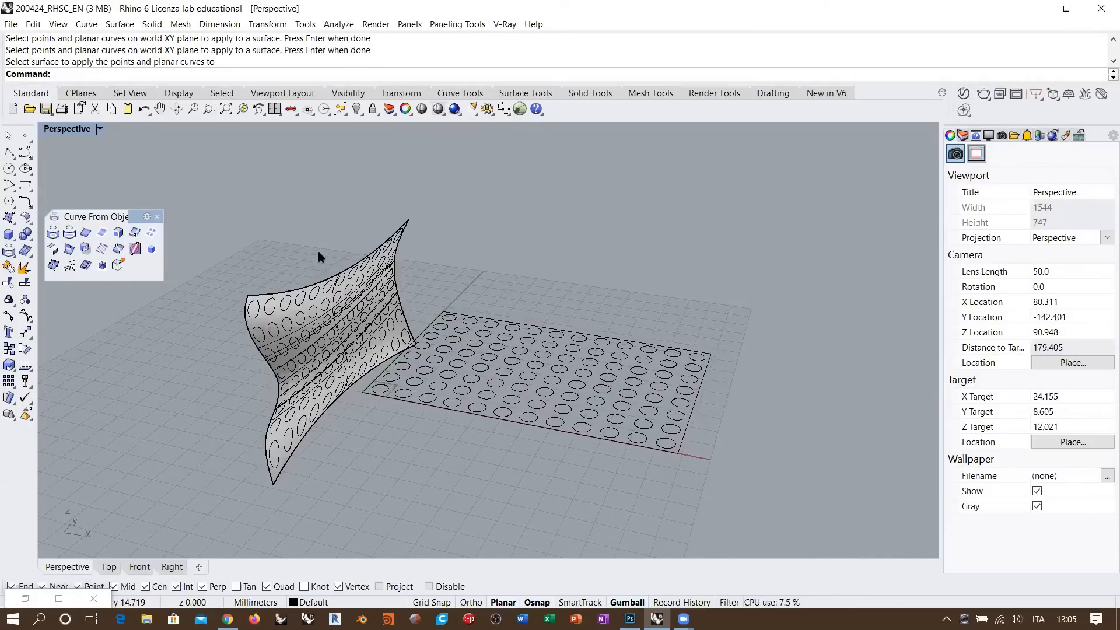
right_click_drag(294, 344, 257, 336)
scroll(412, 288, "up", 2)
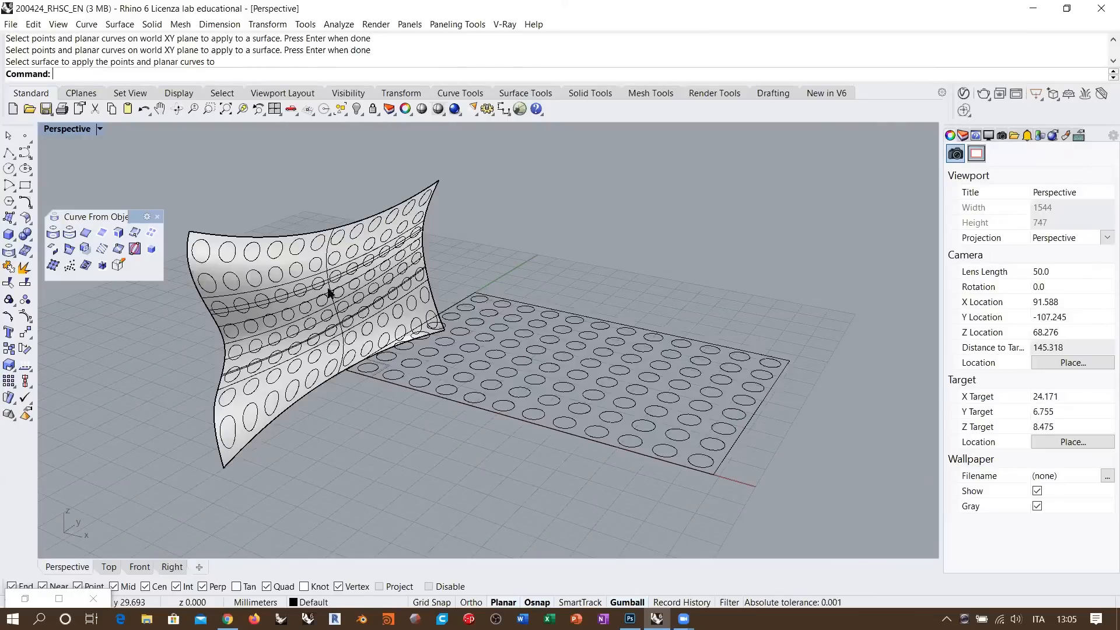
right_click_drag(482, 321, 506, 323)
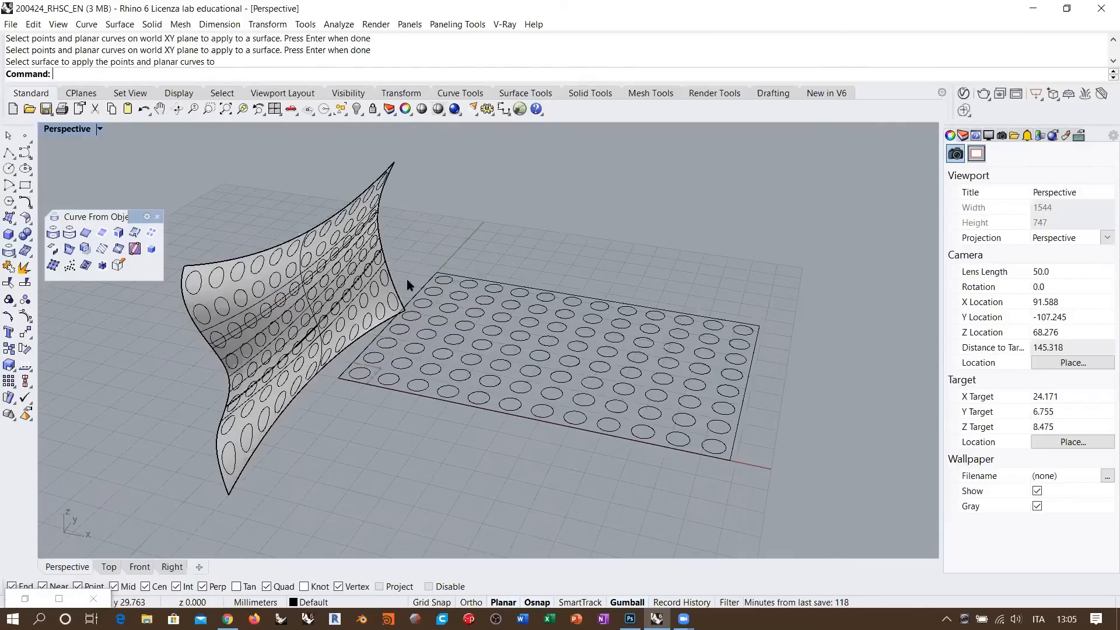
right_click_drag(737, 430, 734, 328)
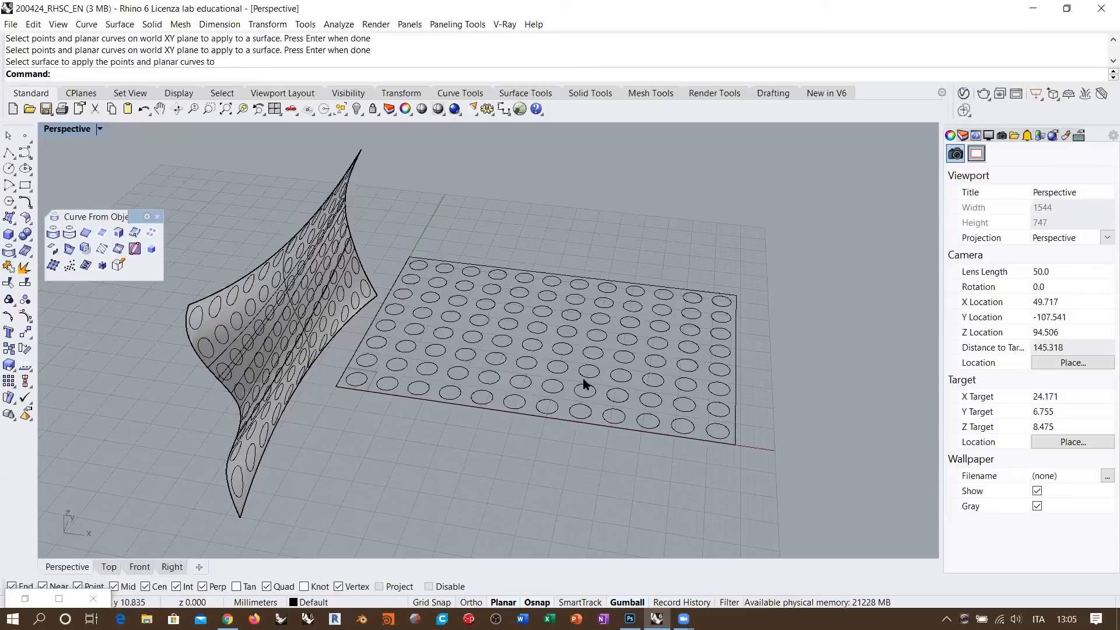
right_click_drag(320, 251, 313, 365)
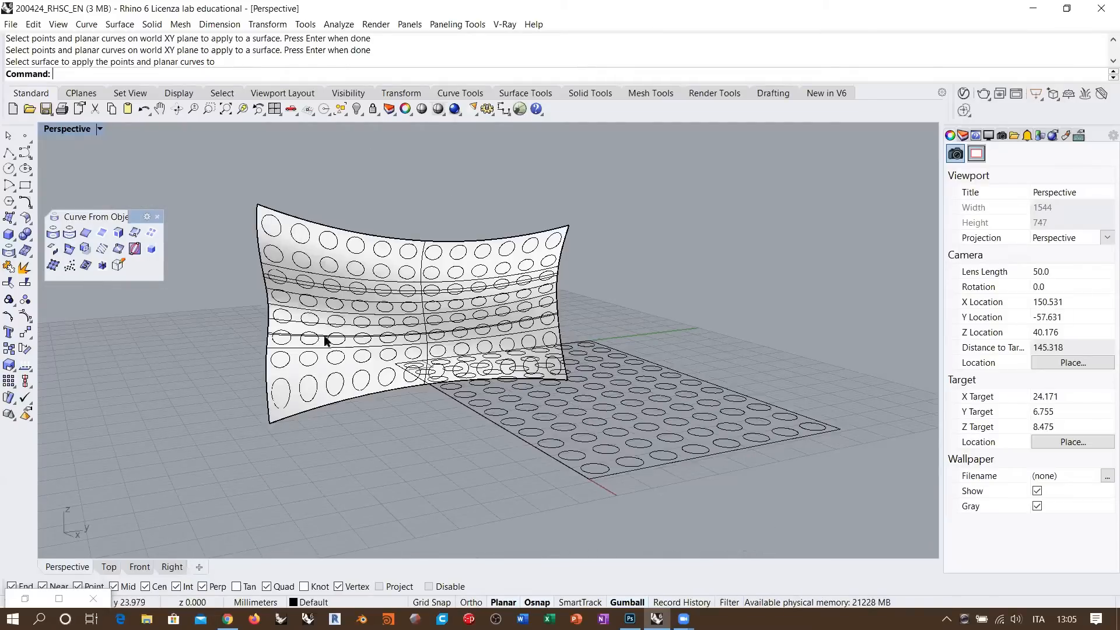
left_click(267, 305)
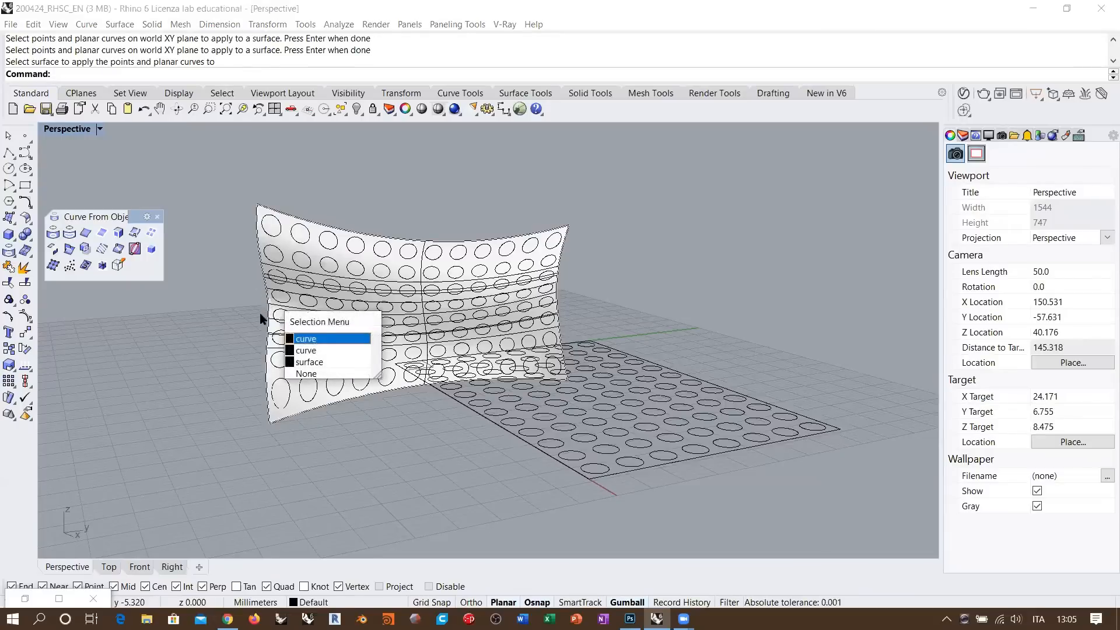
left_click(300, 349)
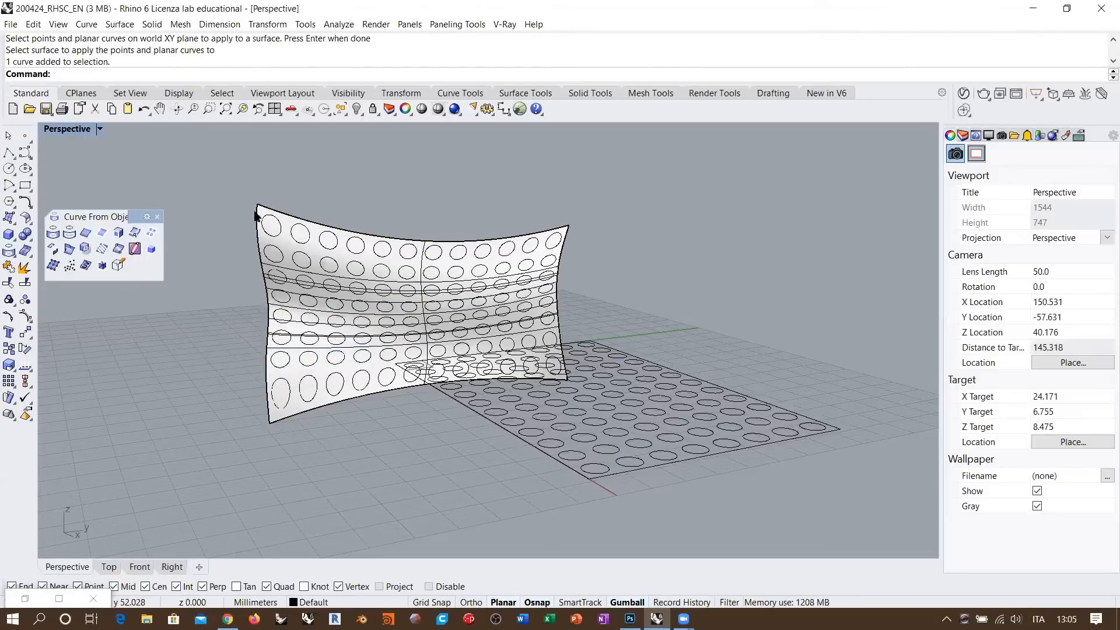
mouse_move(265, 308)
right_mouse_down()
mouse_move(237, 288)
mouse_move(245, 304)
right_mouse_up()
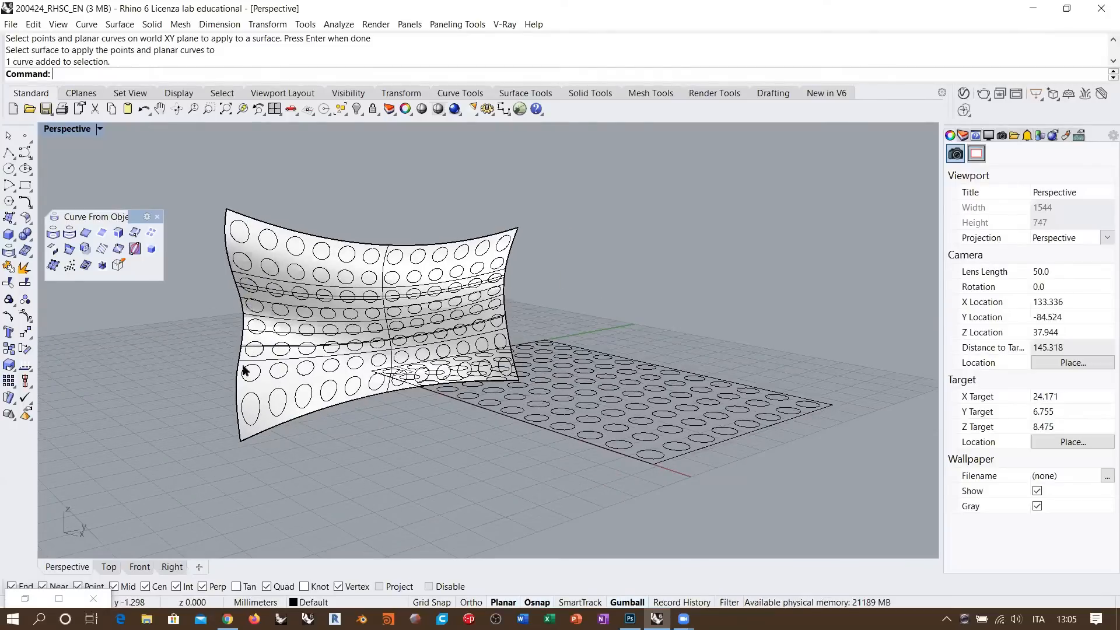
right_click_drag(408, 394, 573, 387)
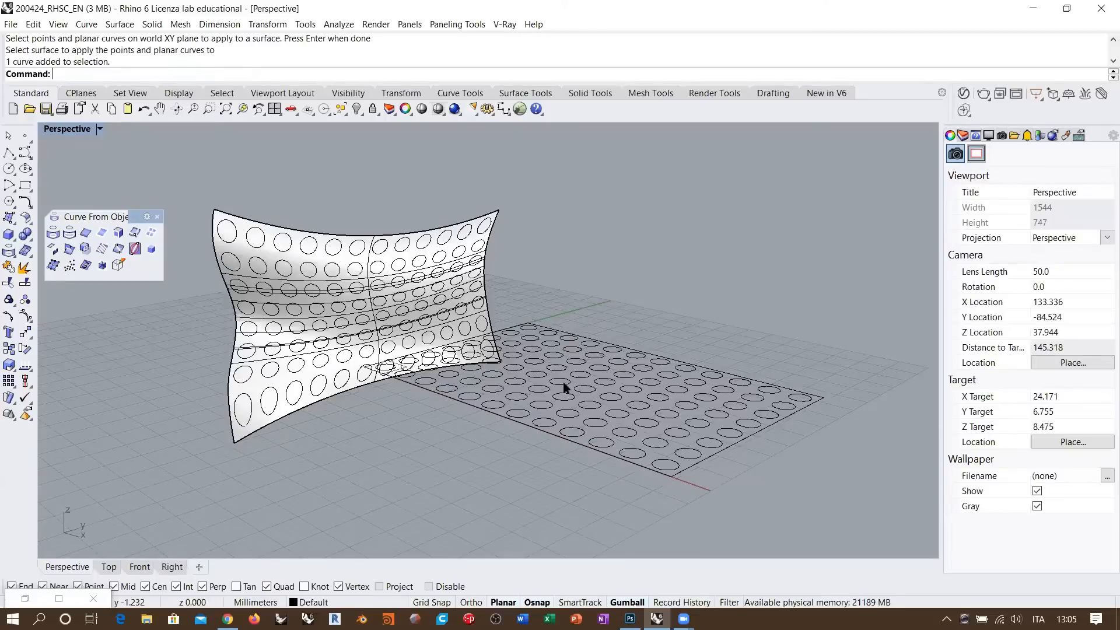
scroll(565, 383, "down", 4)
scroll(537, 284, "up", 2)
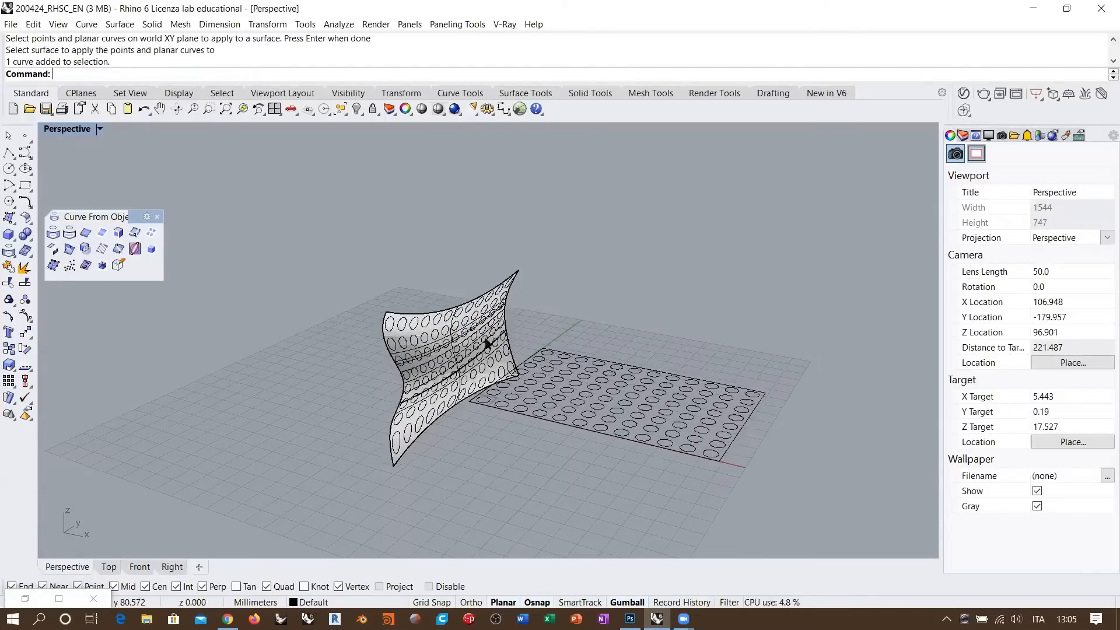
- Extract three V-direction isocurves from the curved surface: one at each side edge and one at the middle
scroll(405, 324, "up", 4)
right_click_drag(434, 330, 419, 332)
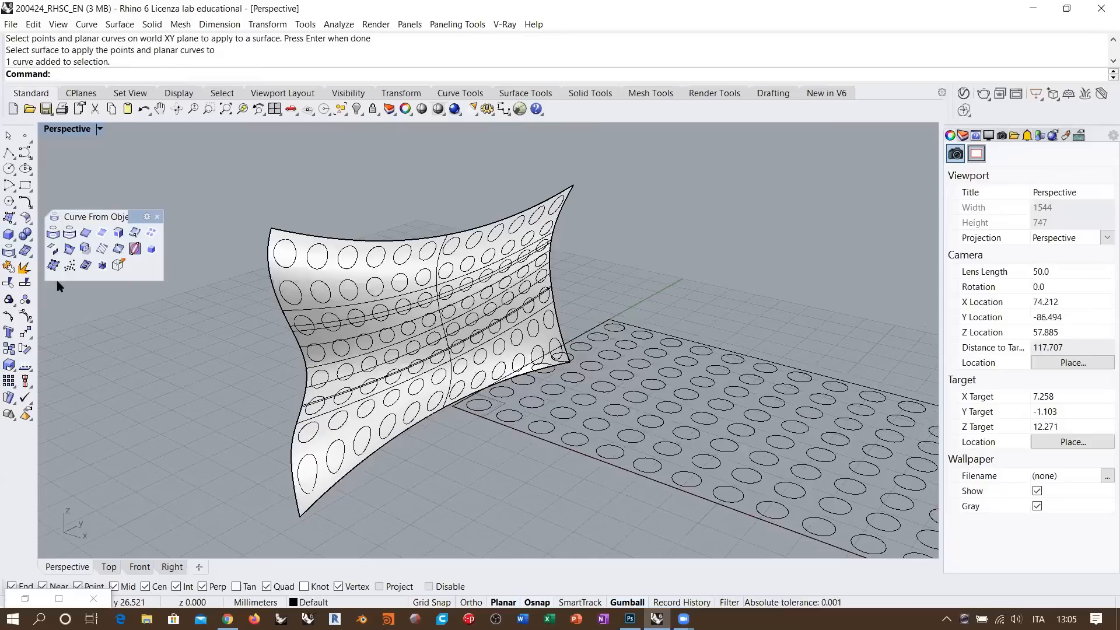
left_click(135, 232)
left_click(338, 276)
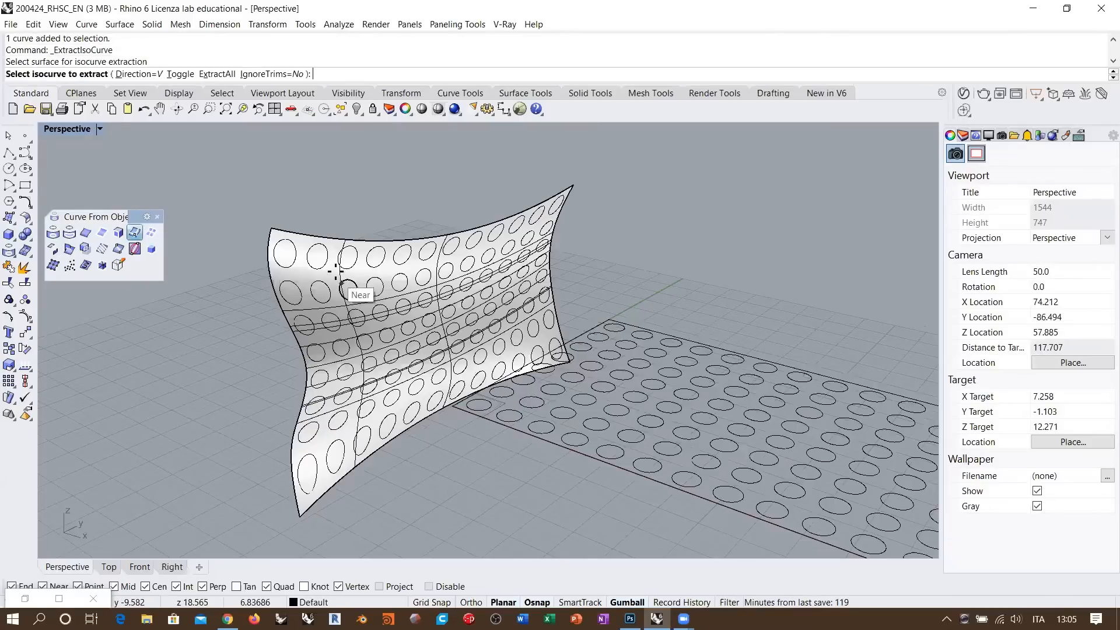
left_click(303, 512)
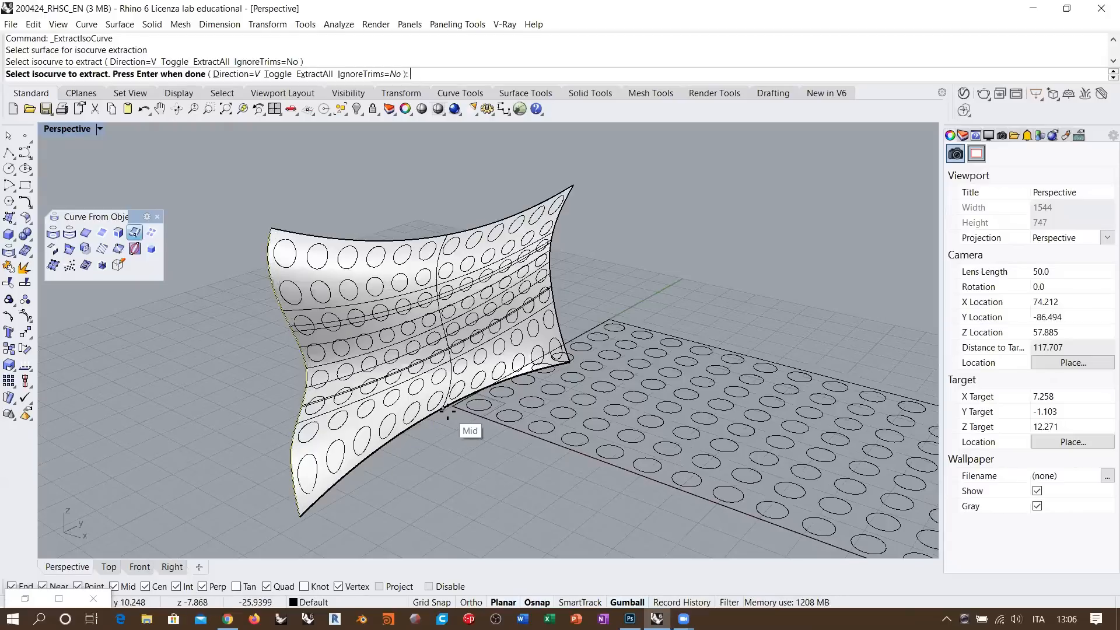
left_click(446, 406)
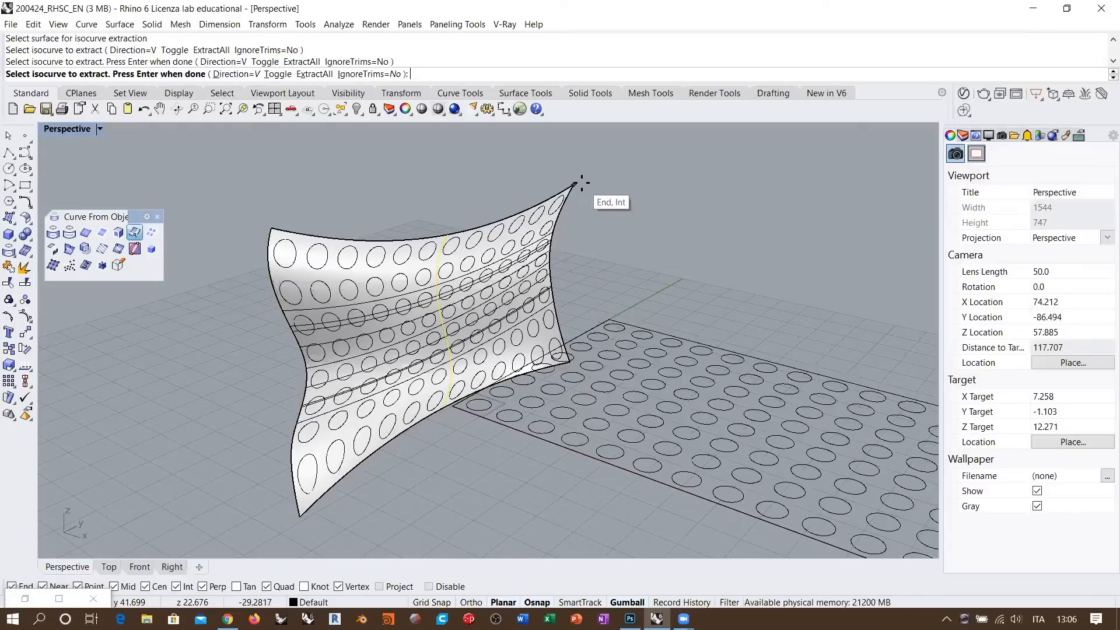
left_click(582, 184)
key("Return")
- Move the three extracted isocurves in the negative X direction, clear of the original surface
right_click_drag(608, 268, 545, 239)
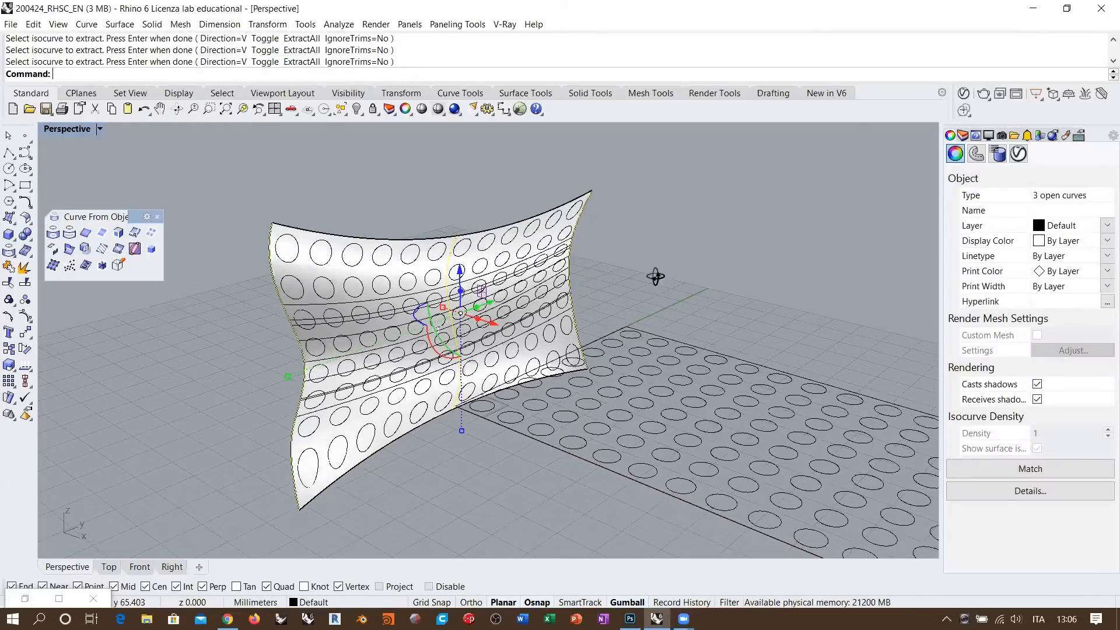
right_click_drag(655, 275, 595, 311)
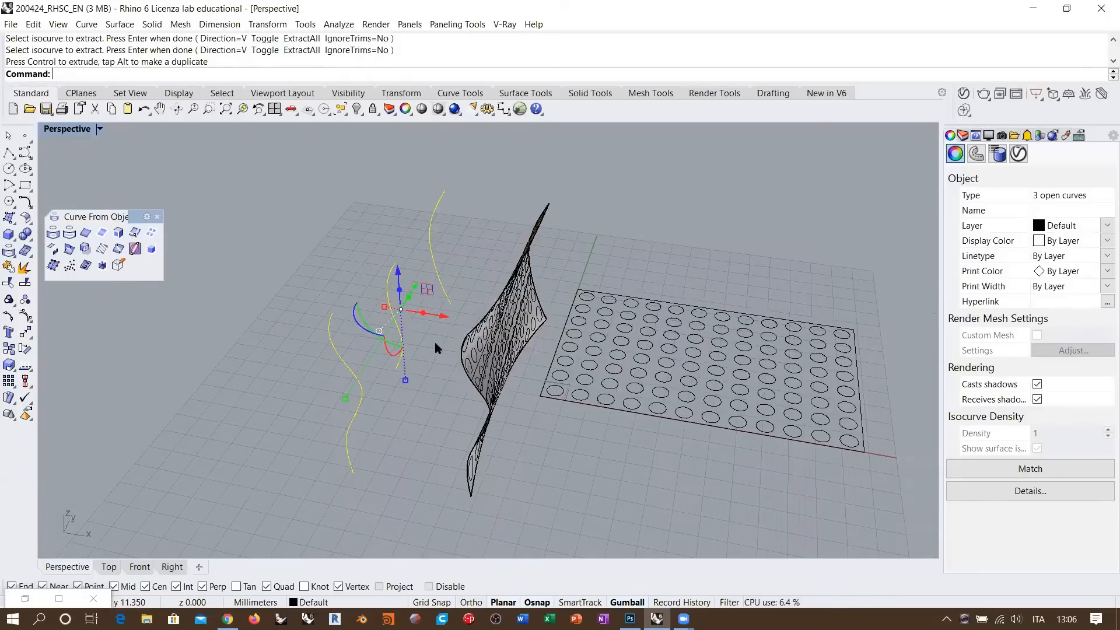
right_click_drag(378, 291, 302, 262)
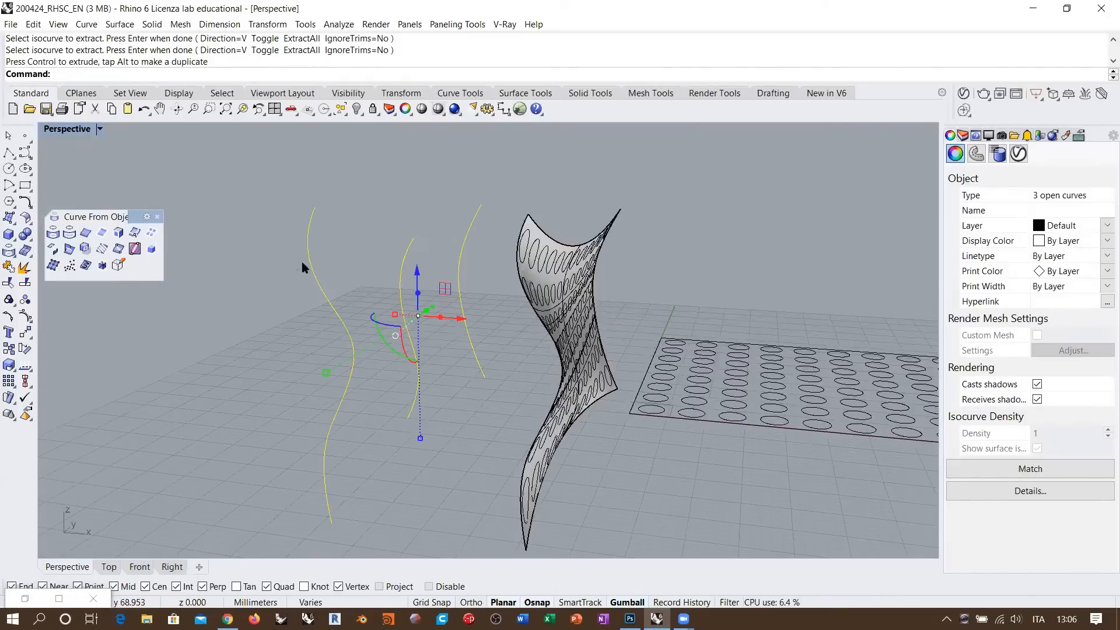
- Loft a Normal-style surface through the three moved isocurves, rebuilding the cross-section curves with 50 control points
left_click(10, 219)
left_click(76, 225)
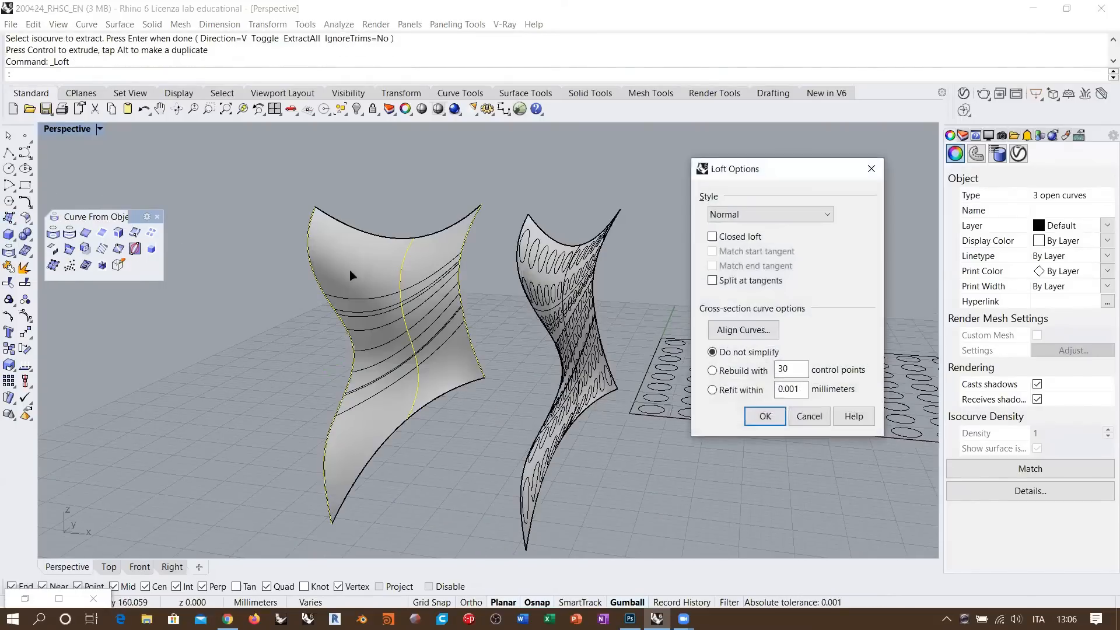
left_click(733, 372)
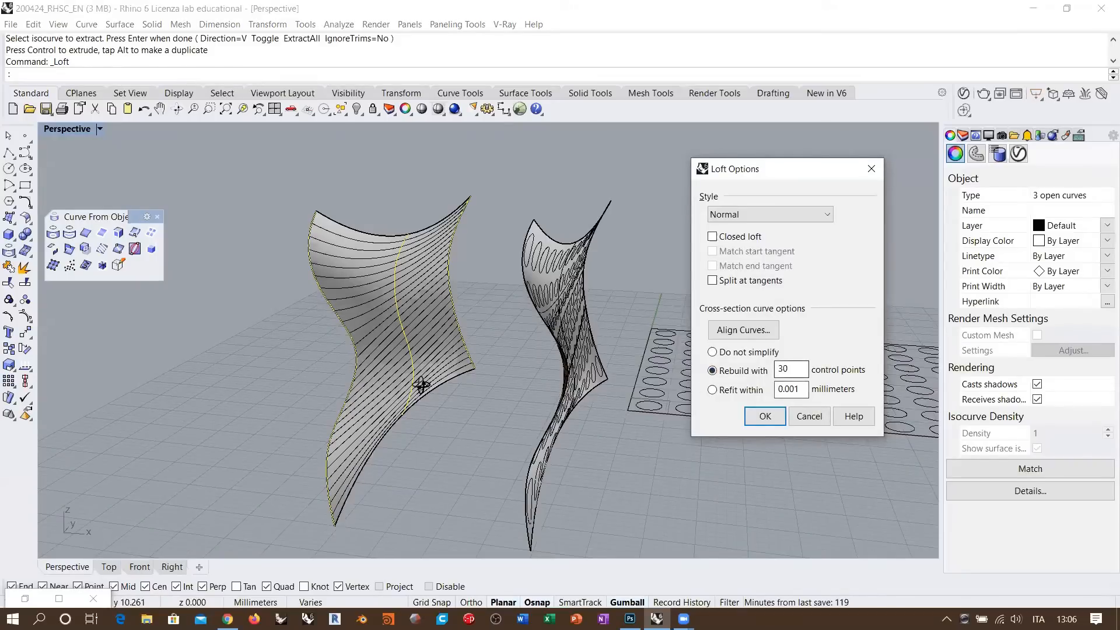
mouse_move(375, 388)
right_mouse_down()
mouse_move(500, 380)
mouse_move(401, 370)
mouse_move(415, 340)
mouse_move(435, 356)
mouse_move(367, 335)
right_mouse_up()
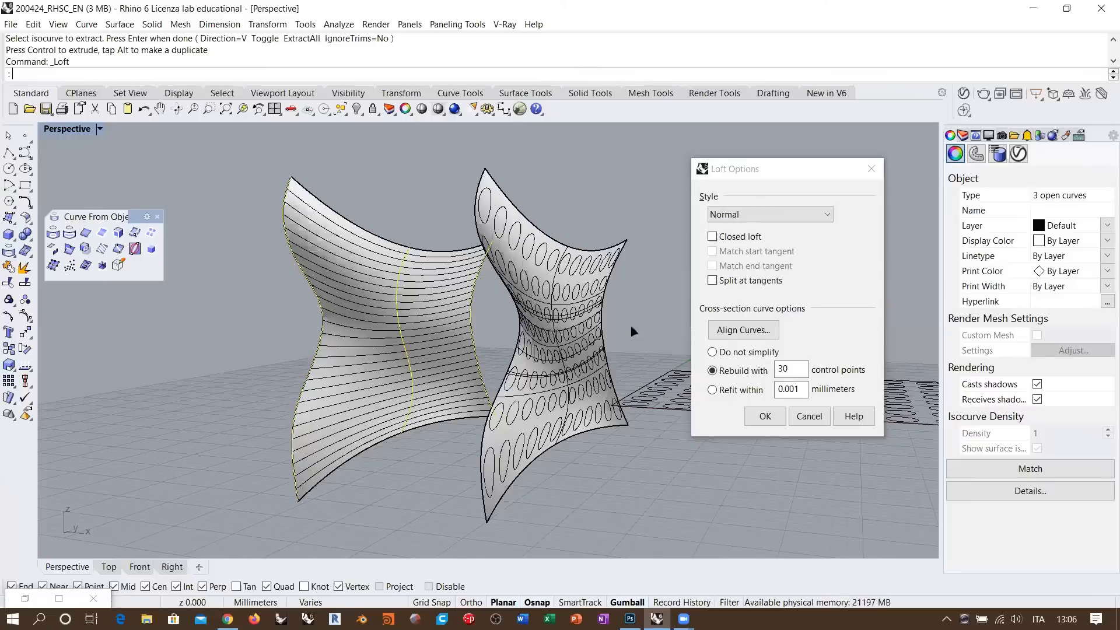
double_click(788, 369)
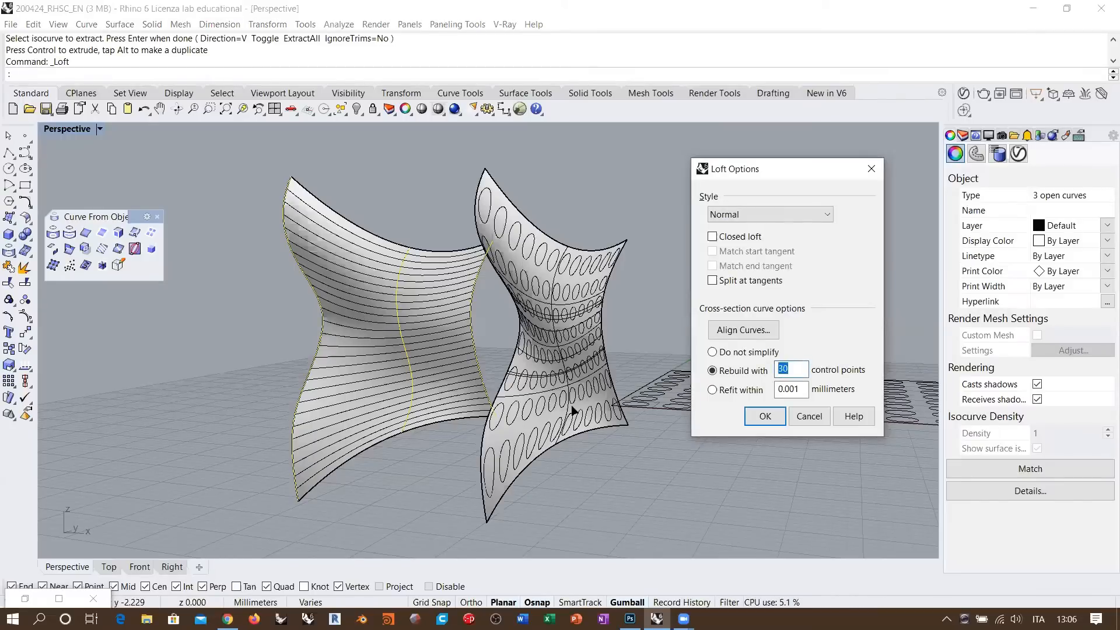
type("50")
key("Tab")
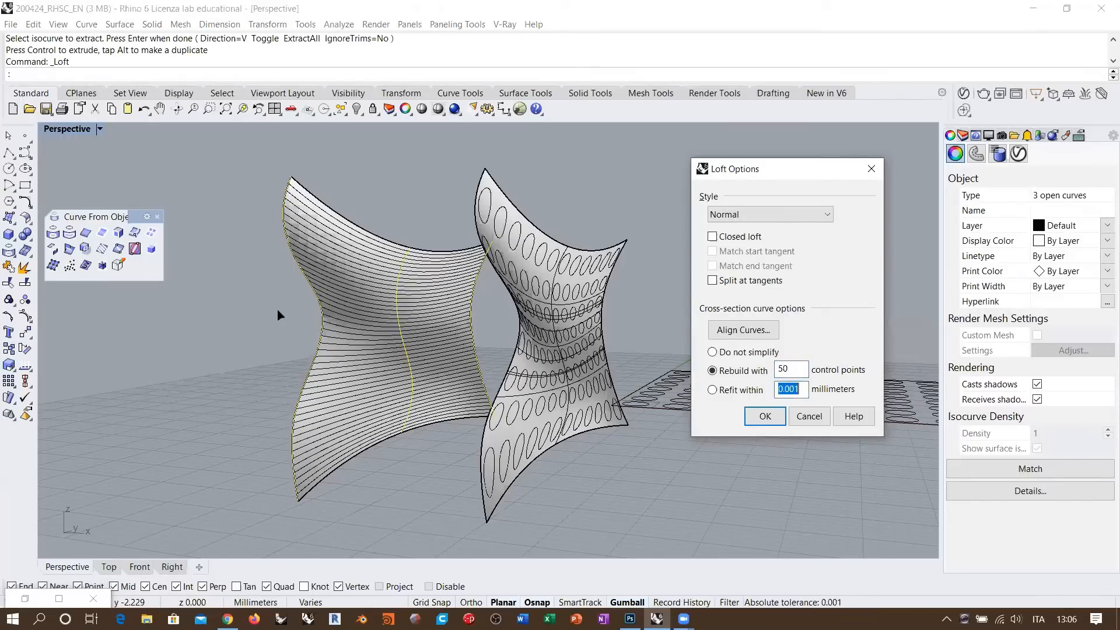
right_click_drag(322, 328, 393, 283)
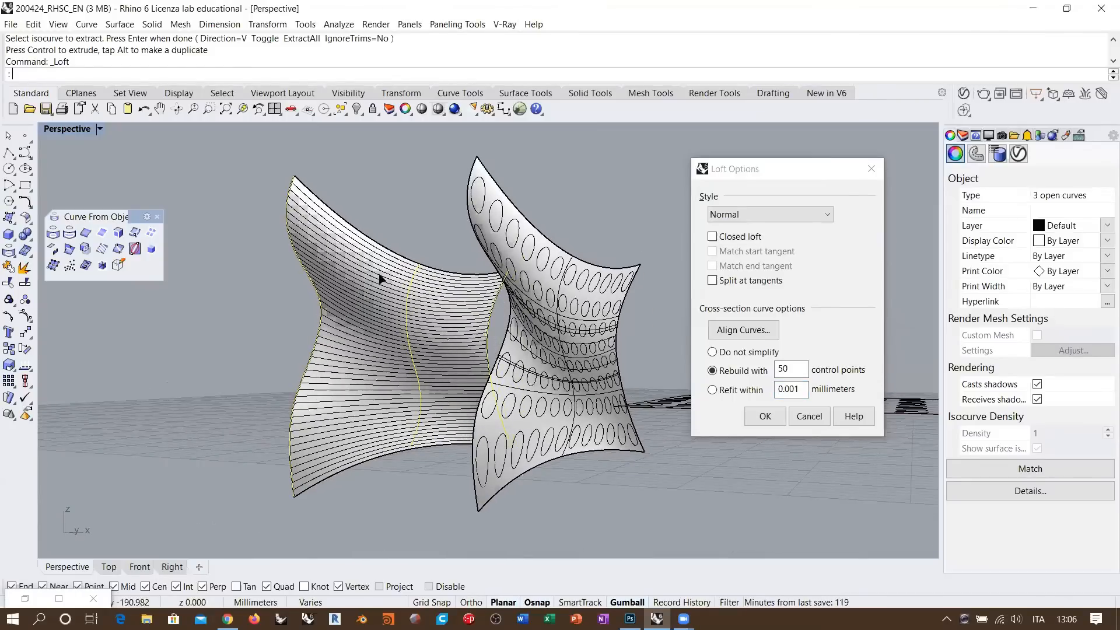
left_click(764, 416)
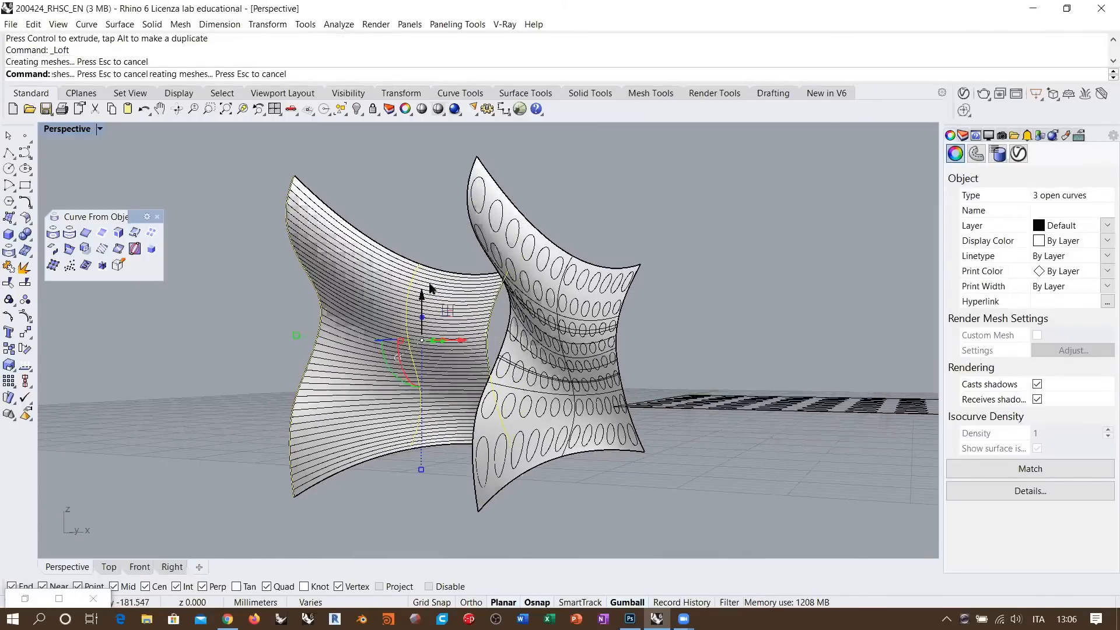
- Create the UV curves of the new lofted surface on the world XY plane
scroll(302, 279, "down", 5)
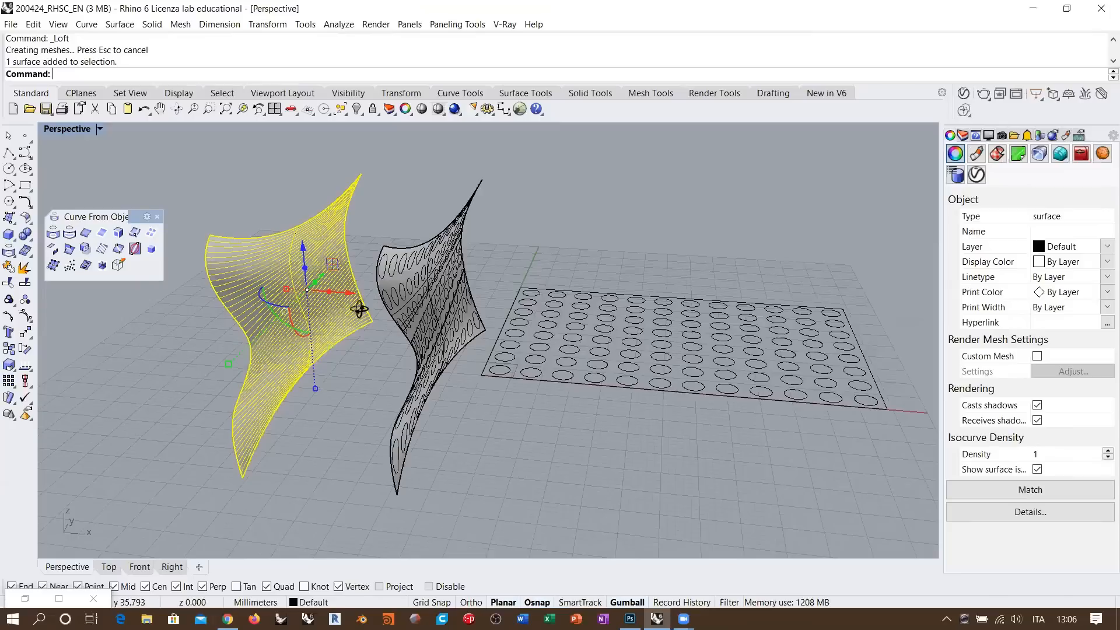
scroll(407, 291, "up", 3)
left_click(356, 306)
left_click(86, 265)
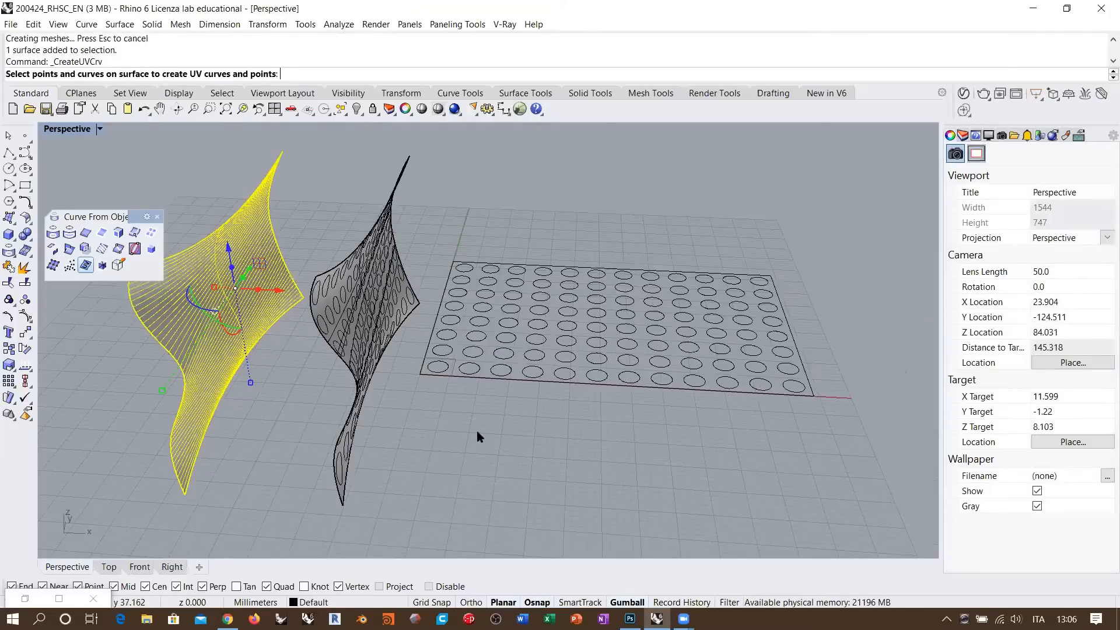
right_click_drag(829, 367, 808, 410)
right_click(808, 411)
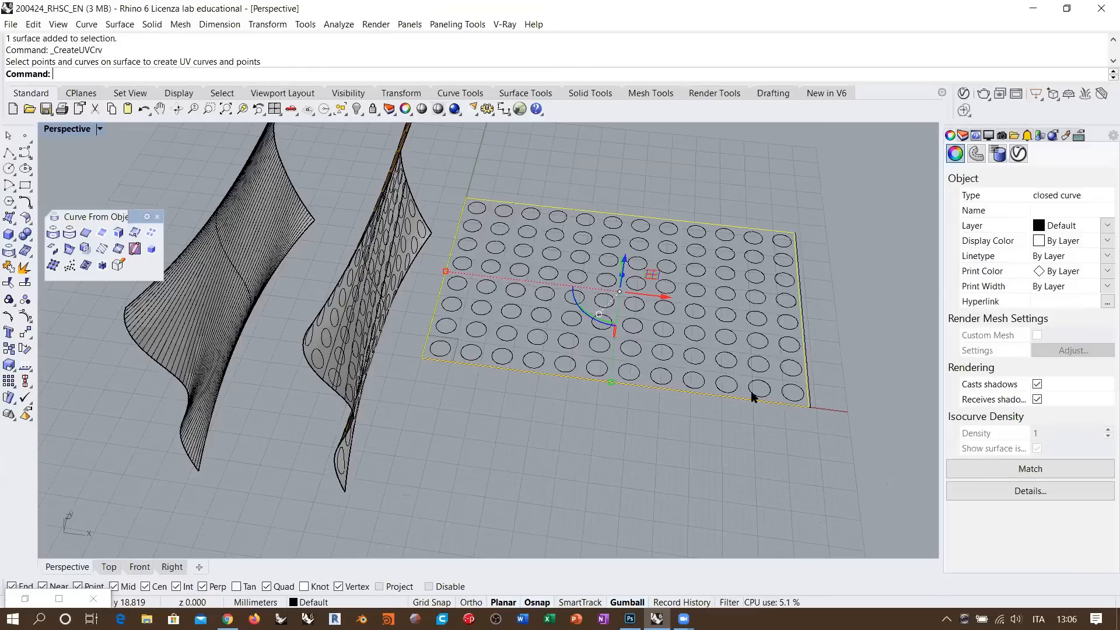
- Compare the new UV outline with the original pattern's border and surfaces, and undo the new UV curves
scroll(722, 403, "up", 5)
scroll(773, 408, "down", 2)
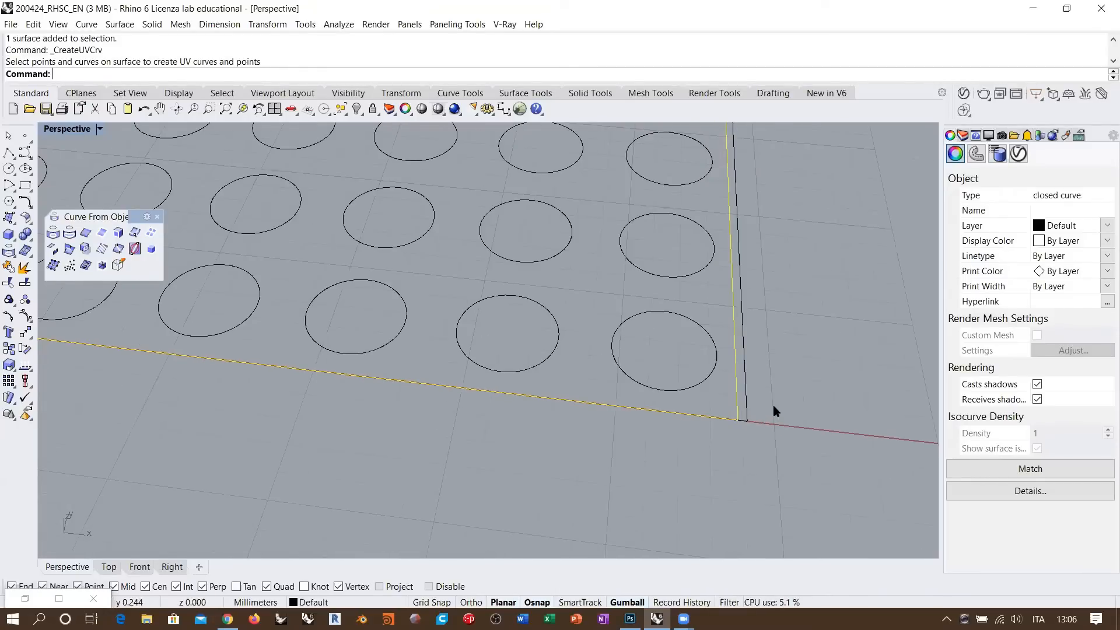
scroll(772, 405, "down", 8)
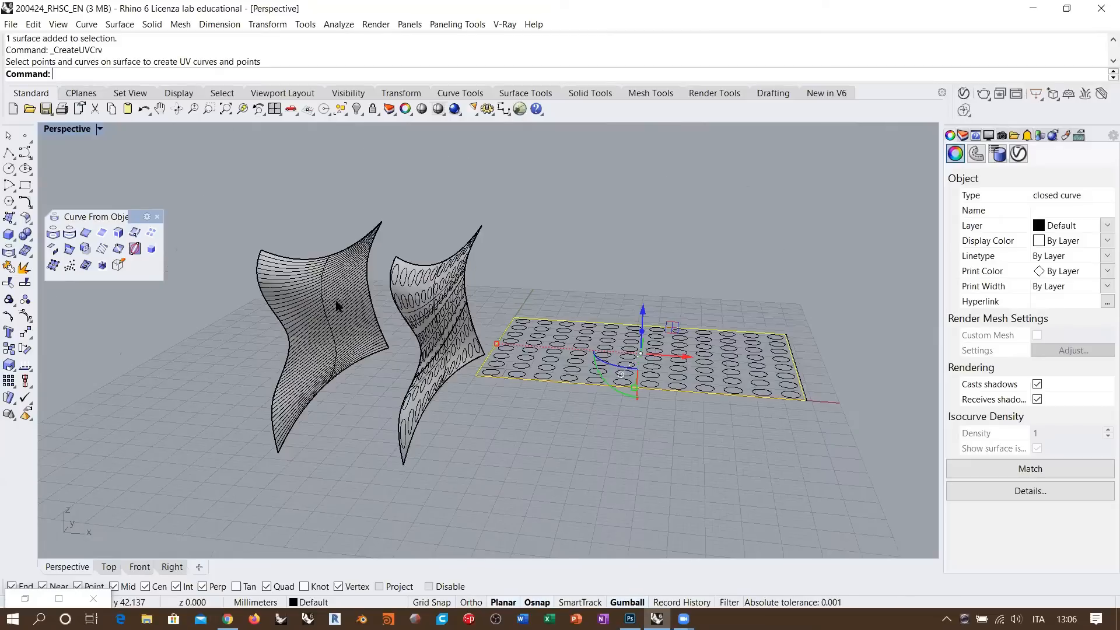
scroll(339, 312, "up", 3)
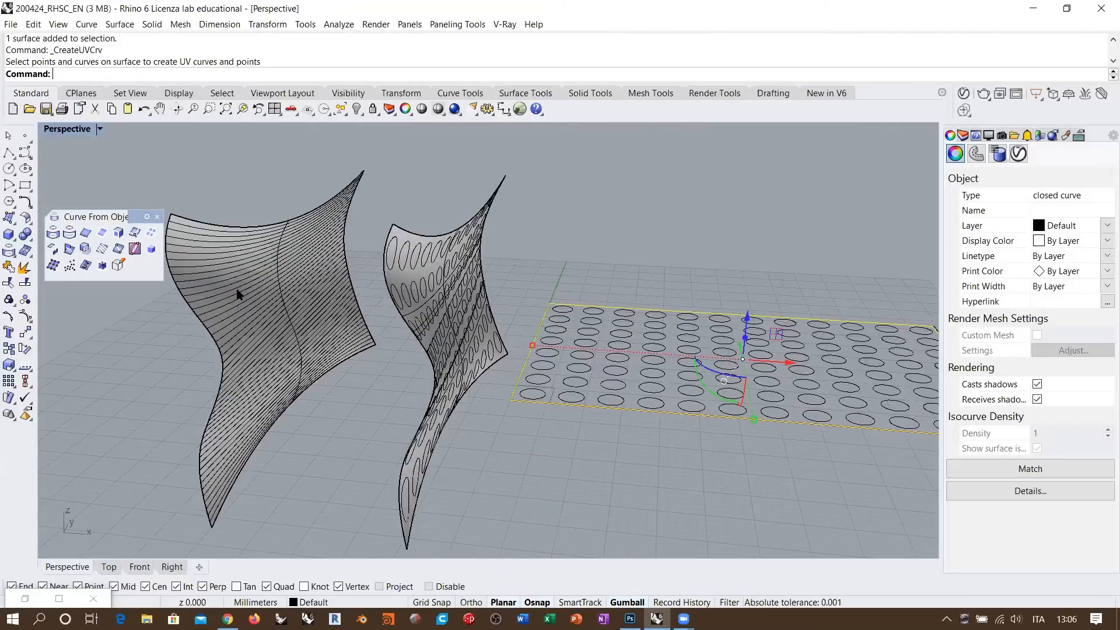
scroll(220, 285, "up", 1)
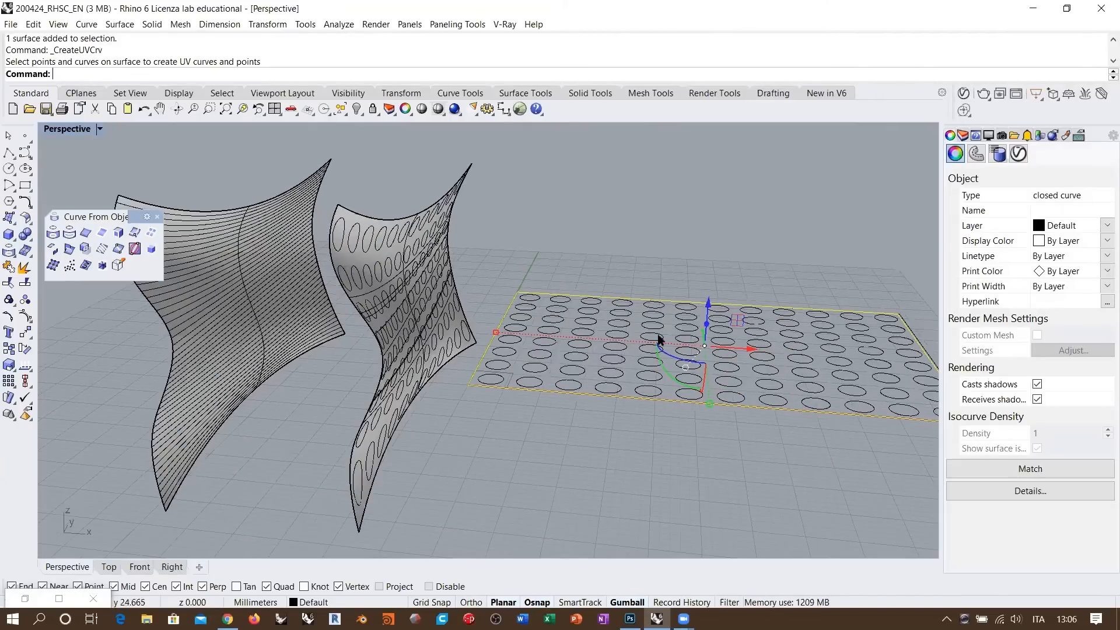
right_click_drag(656, 317, 659, 331)
key("ctrl+z")
- Apply the flat rectangle and its grid of circles from the world XY plane onto the lofted surface
right_click_drag(804, 322, 777, 365, "shift")
scroll(777, 365, "down", 2)
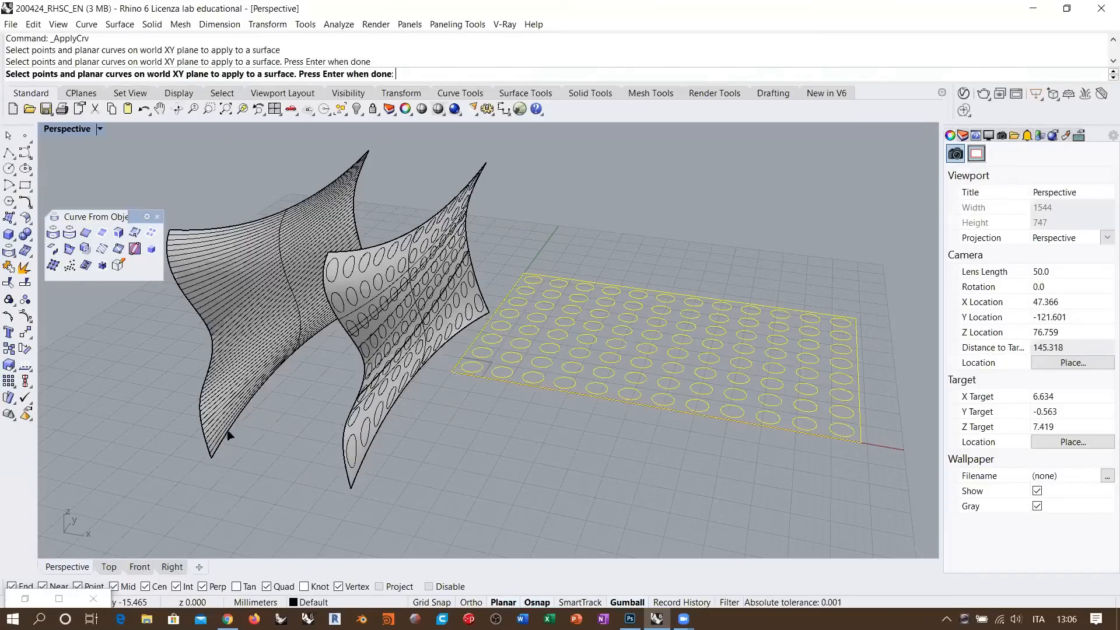
right_click(228, 436)
left_click(216, 429)
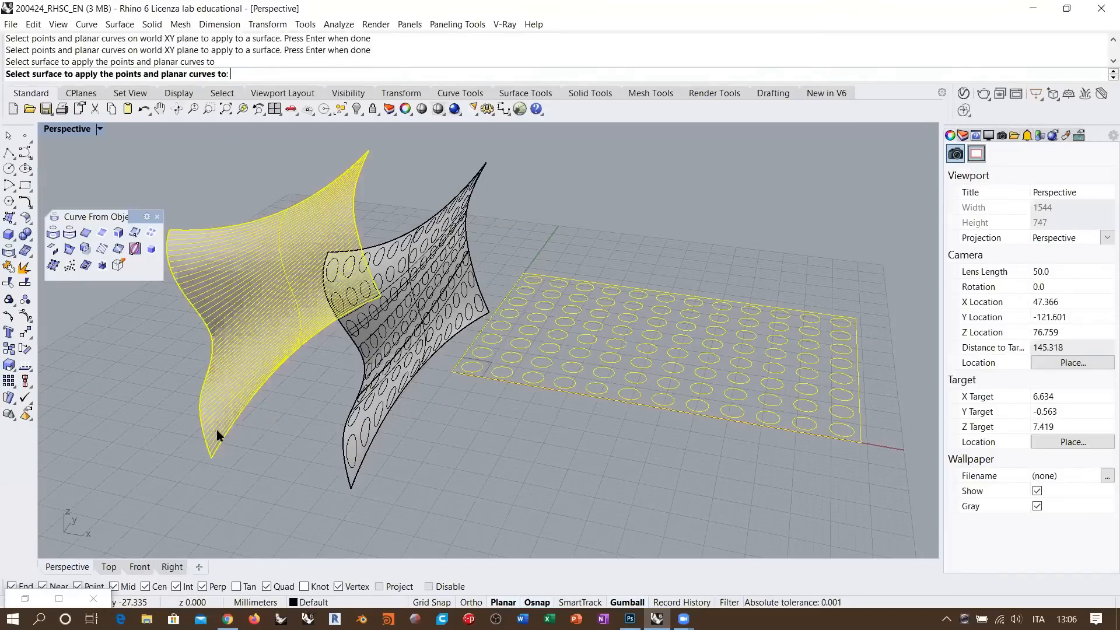
- Compare the circles mapped on the lofted surface with those on the original surface and the flat pattern
right_click_drag(261, 419, 237, 348)
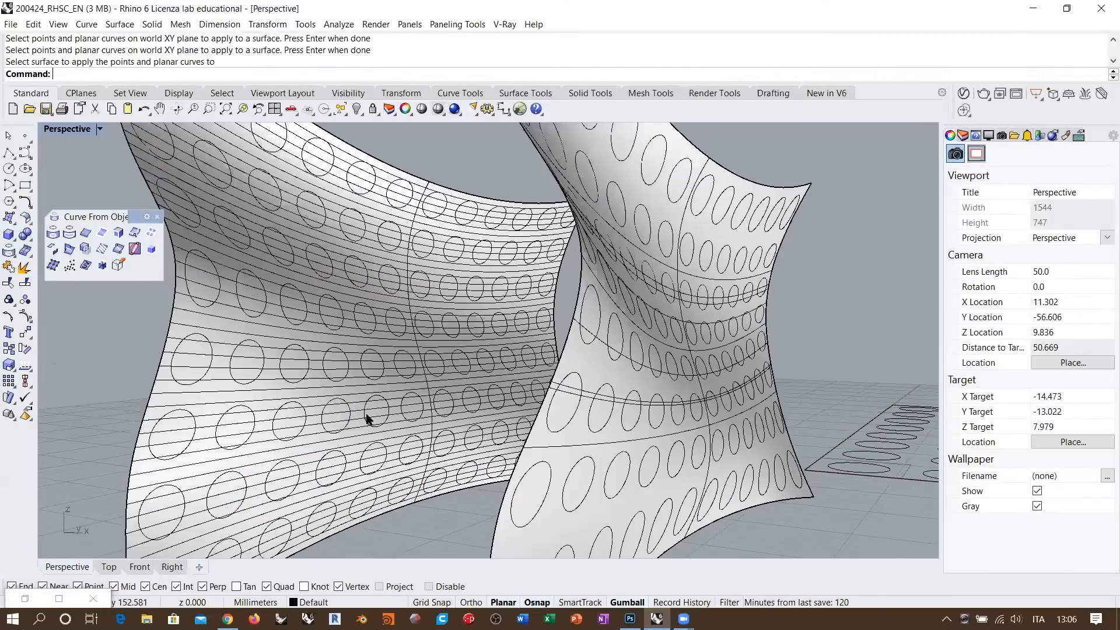
scroll(376, 370, "down", 4)
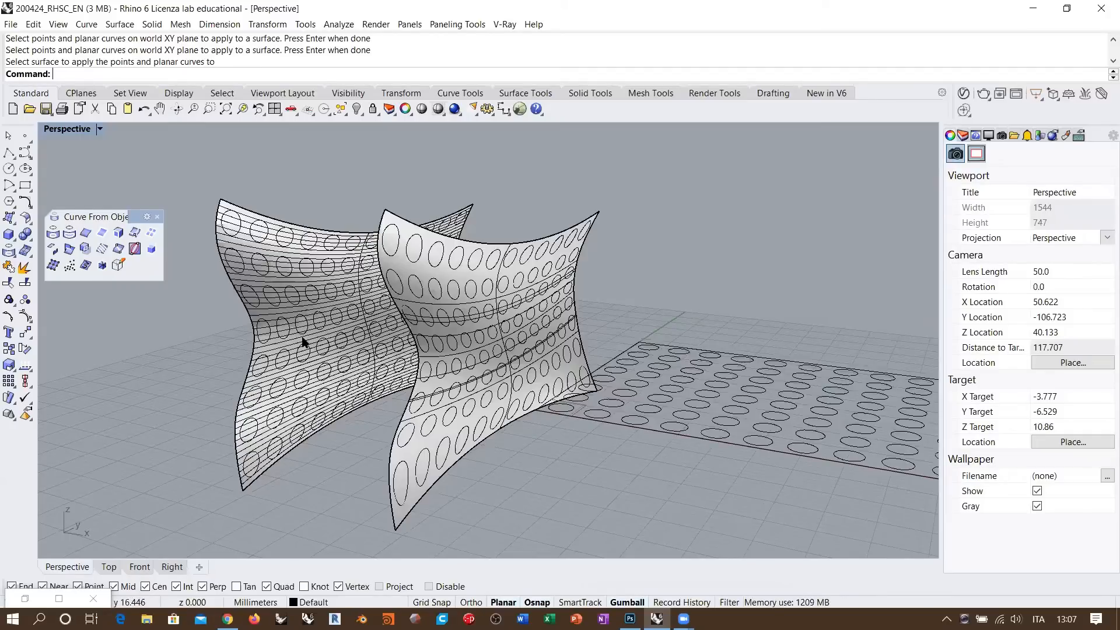
scroll(402, 350, "down", 4)
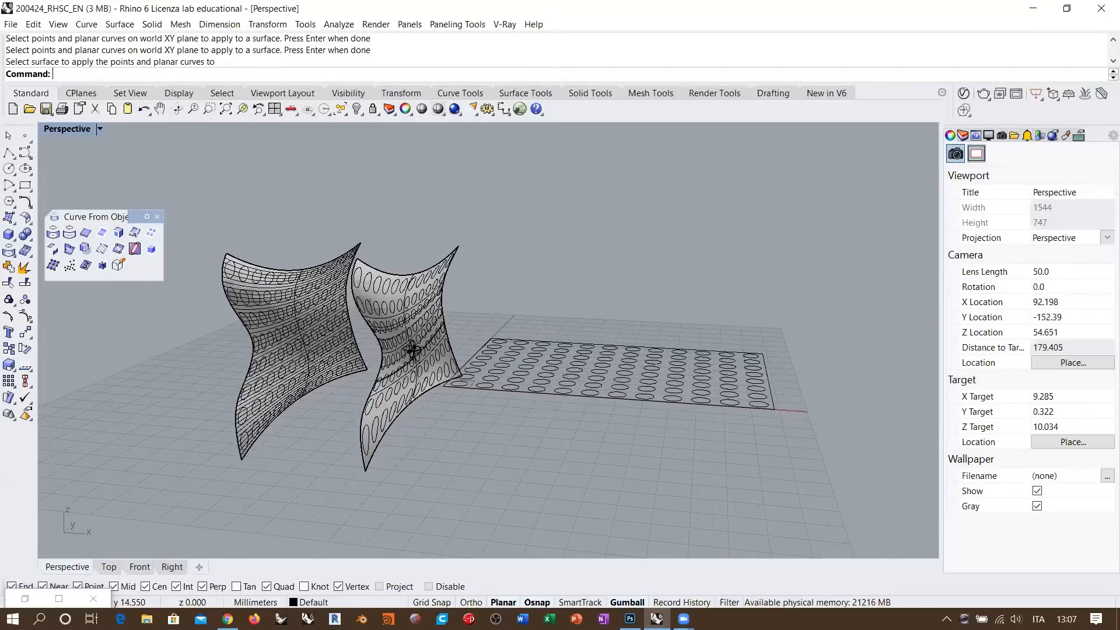
scroll(413, 351, "up", 4)
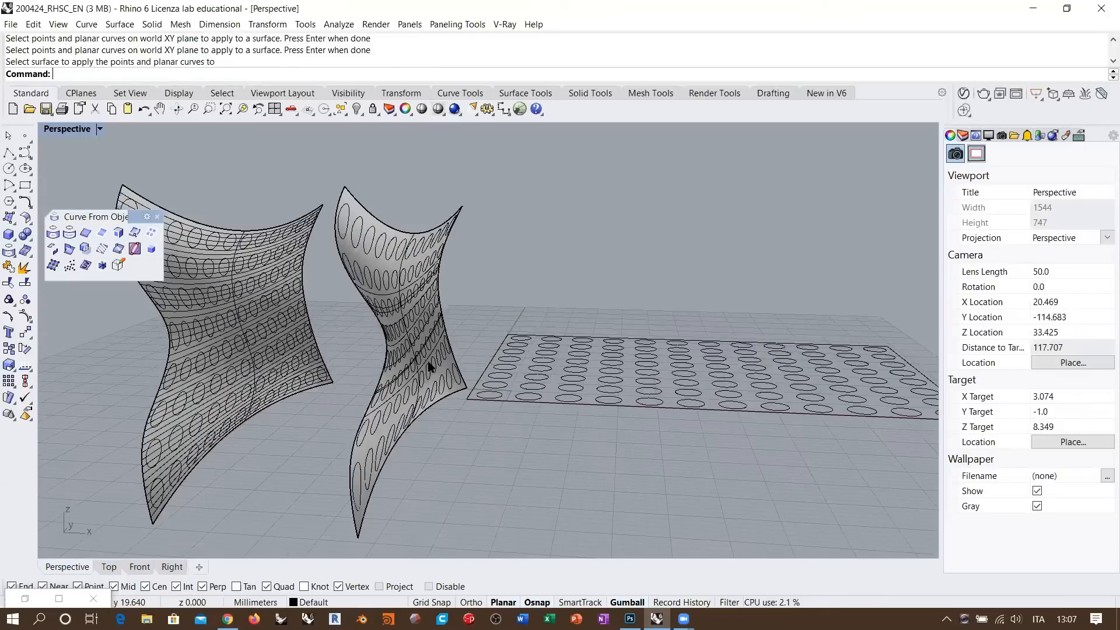
right_click_drag(500, 361, 354, 399, "shift")
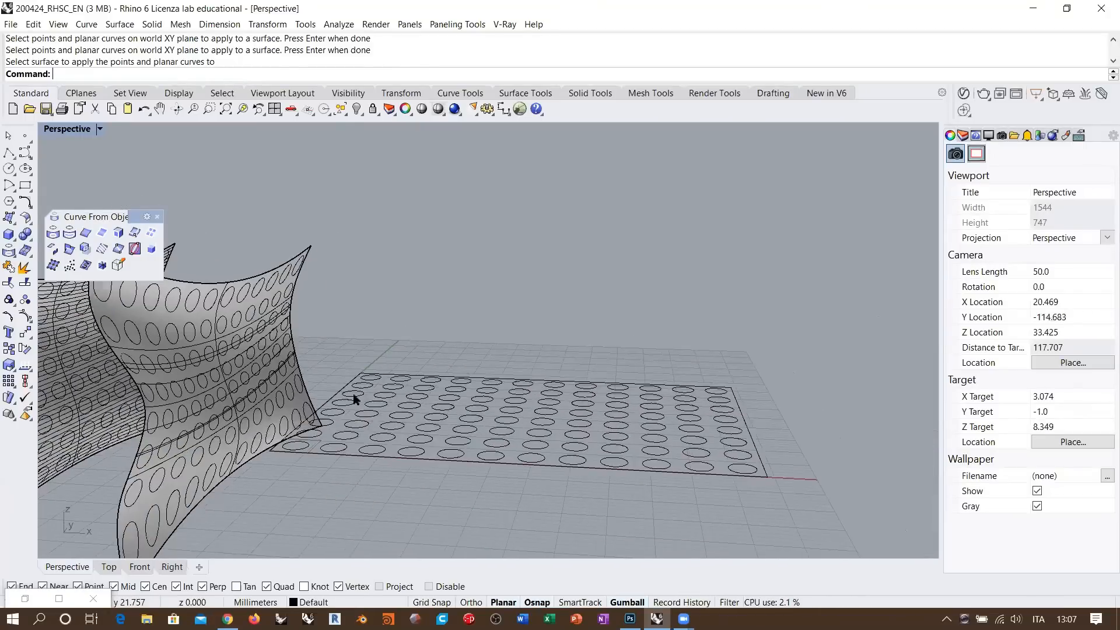
scroll(480, 358, "down", 4)
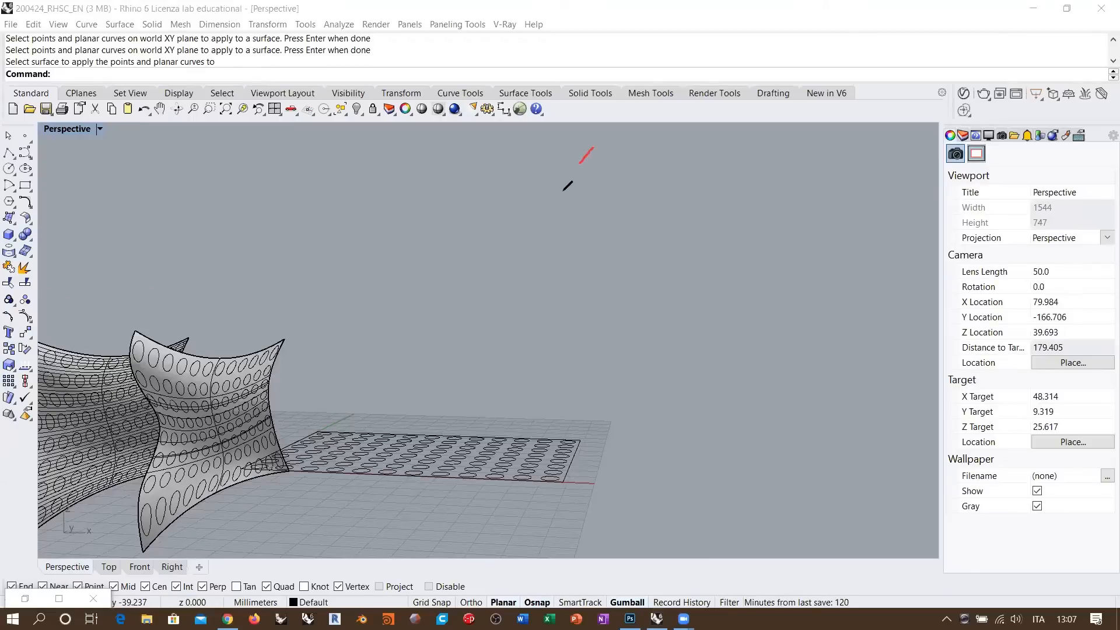
- Sketch a red S-shaped annotation curve beside the model and a vertical segment with dashed projection lines running toward the curve
mouse_move(567, 186)
left_mouse_down()
mouse_move(568, 256)
mouse_move(618, 340)
mouse_move(642, 428)
mouse_move(626, 483)
mouse_move(582, 532)
left_mouse_up()
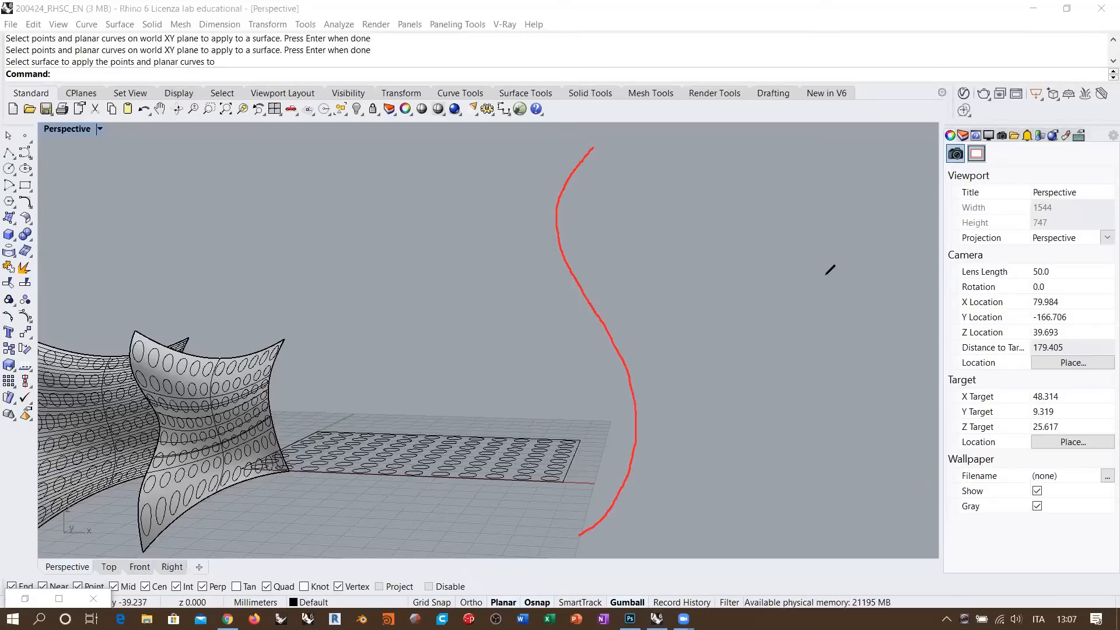
mouse_move(826, 274)
left_mouse_down()
mouse_move(826, 350)
mouse_move(824, 263)
mouse_move(828, 351)
left_mouse_up()
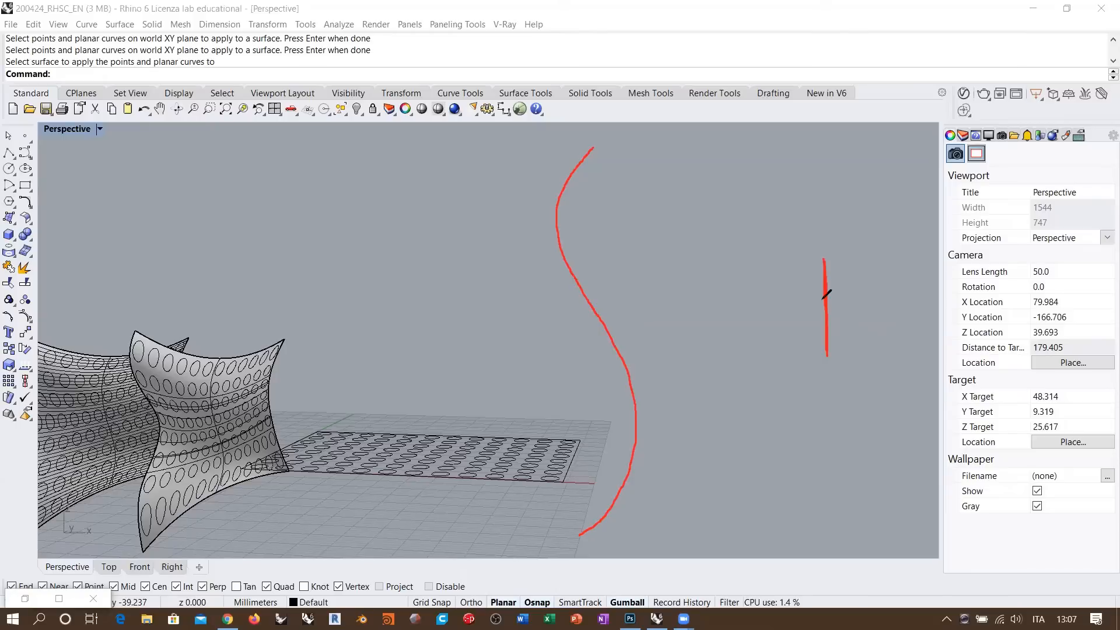
left_click_drag(837, 264, 787, 264)
left_click_drag(777, 264, 691, 261)
left_click_drag(663, 260, 647, 260)
left_click_drag(835, 355, 817, 356)
left_click_drag(802, 354, 771, 354)
left_click_drag(753, 354, 721, 354)
left_click_drag(706, 354, 697, 354)
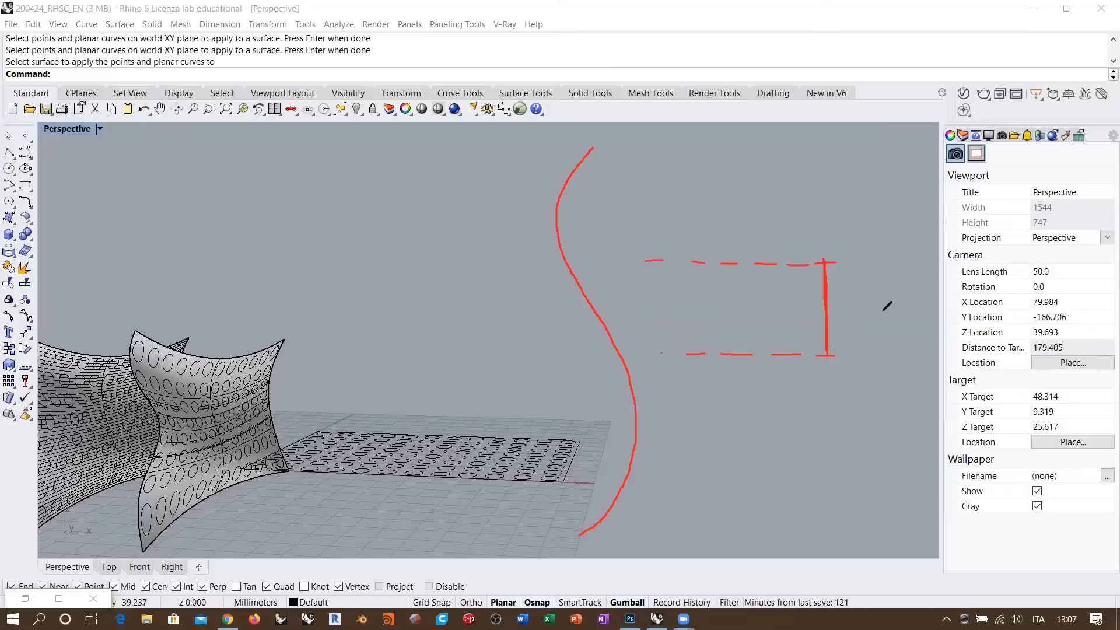
- Add a projection arrow toward the annotation curve and extend both dashed lines until they meet it
mouse_move(900, 310)
left_mouse_down()
mouse_move(744, 309)
mouse_move(776, 315)
left_mouse_up()
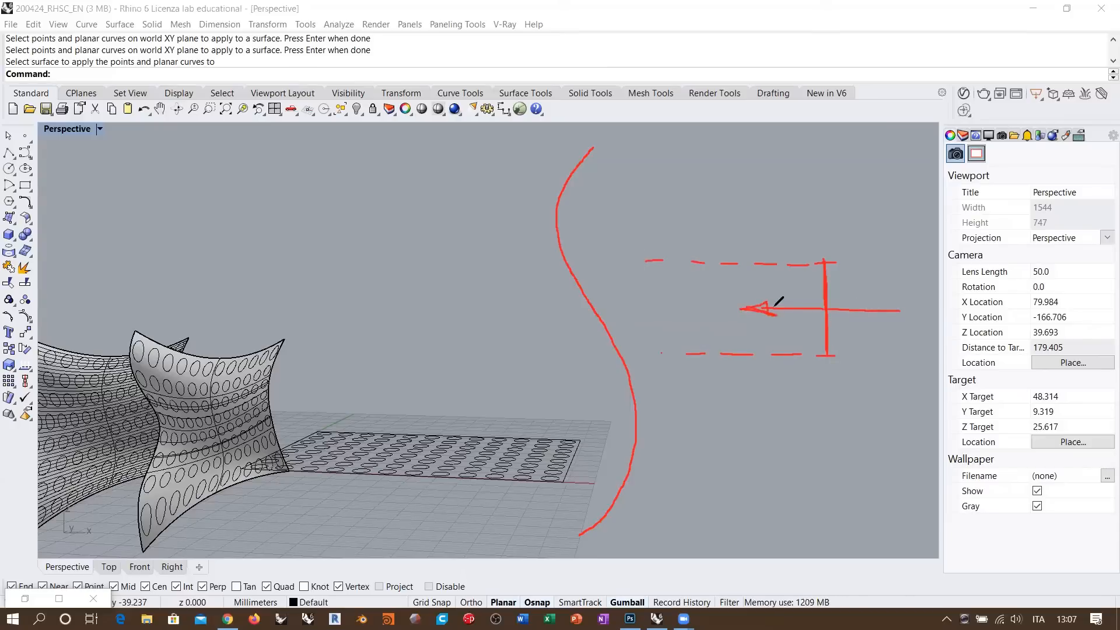
left_click_drag(645, 260, 623, 260)
left_click_drag(617, 261, 583, 260)
left_click_drag(574, 261, 565, 261)
left_click_drag(684, 353, 650, 352)
left_click_drag(646, 352, 633, 352)
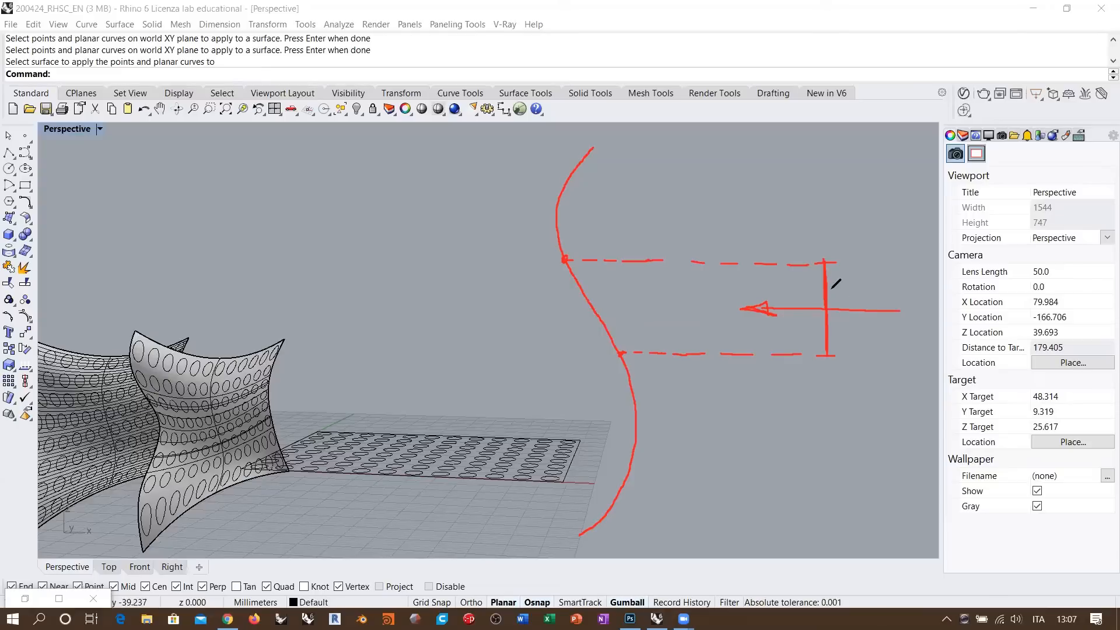
- Annotate the vertical segment's length as D and the projected length along the curve as D2
mouse_move(862, 248)
left_mouse_down()
mouse_move(862, 385)
mouse_move(862, 358)
mouse_move(854, 364)
left_mouse_up()
left_click_drag(850, 267, 871, 255)
left_click_drag(871, 282, 873, 301)
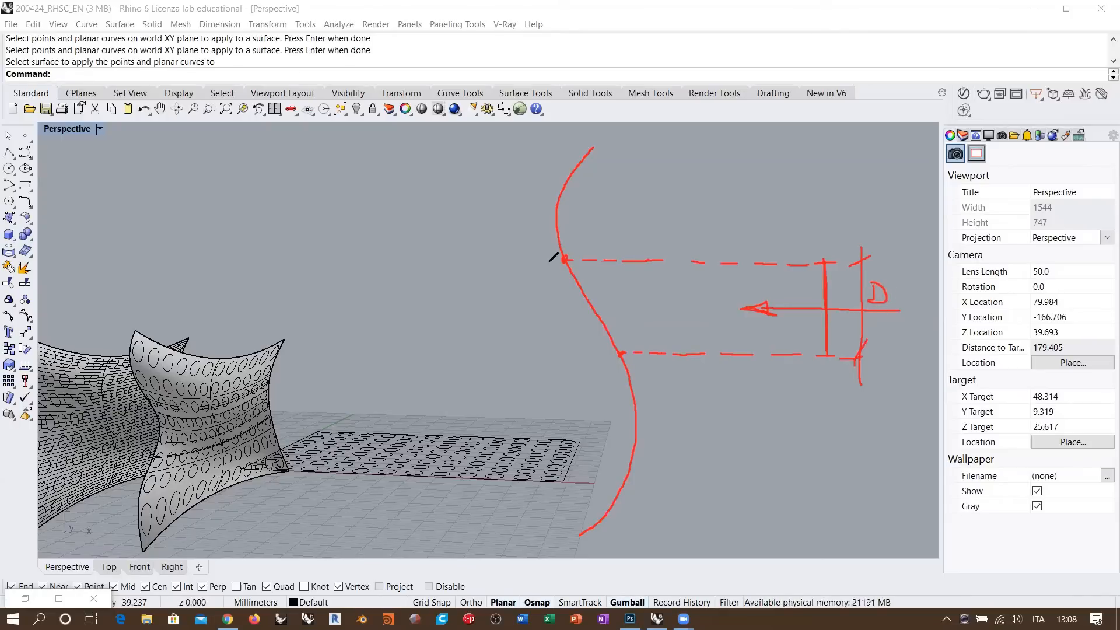
mouse_move(554, 267)
left_mouse_down()
mouse_move(535, 272)
mouse_move(607, 364)
left_mouse_up()
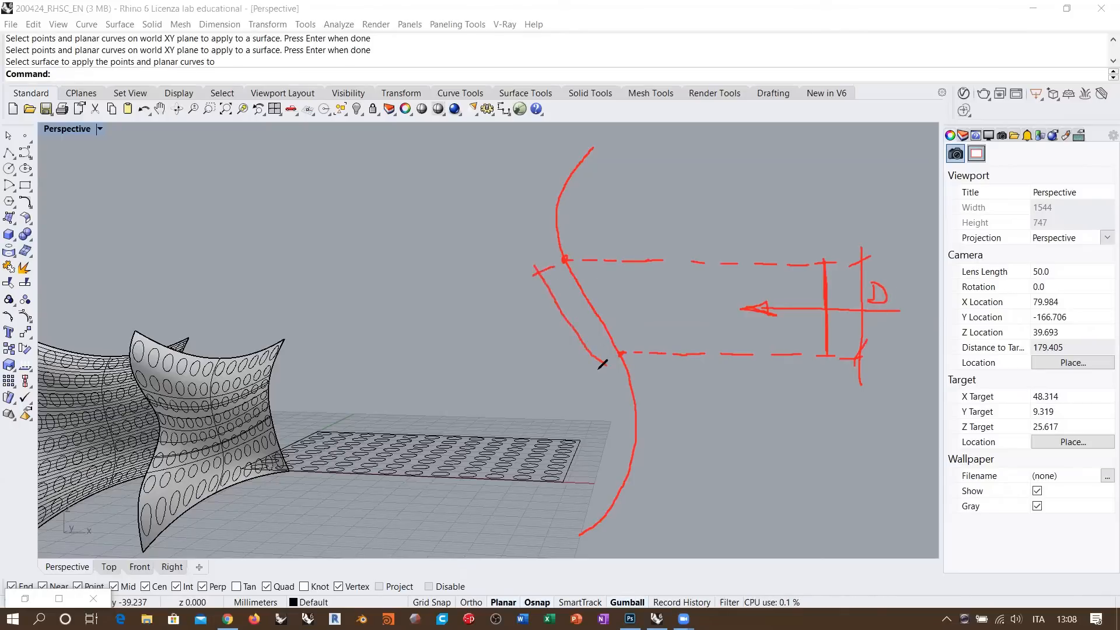
mouse_move(534, 318)
left_mouse_down()
mouse_move(535, 337)
mouse_move(564, 345)
left_mouse_up()
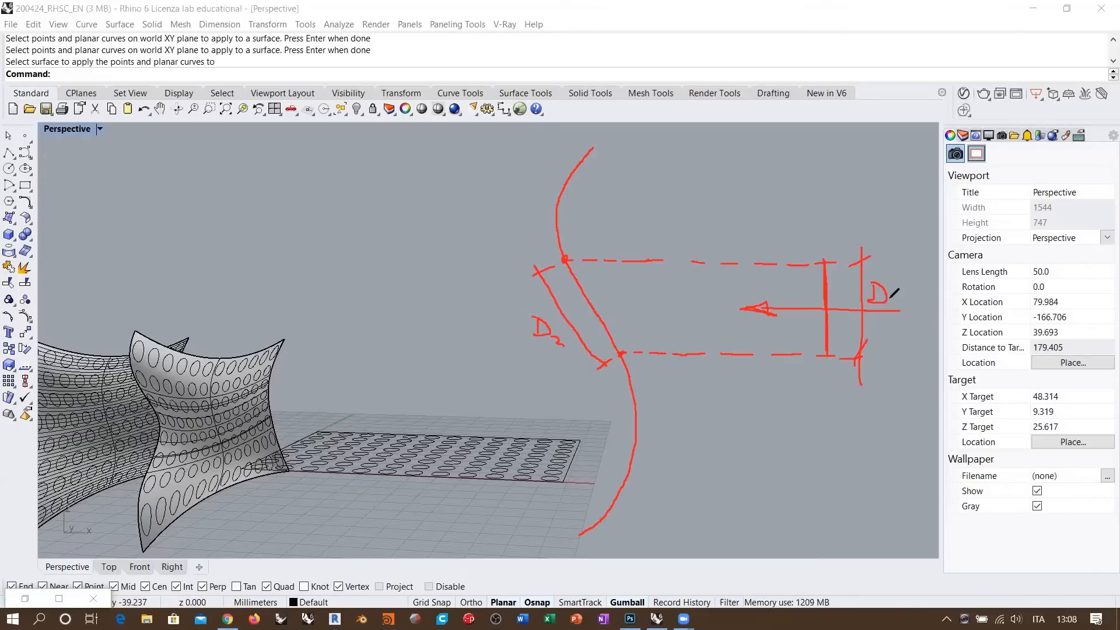
- Draw a thick slanted segment parallel to the annotation curve between the dashed lines and dimension it as D
left_click_drag(825, 295, 828, 349)
mouse_move(588, 262)
left_mouse_down()
mouse_move(627, 324)
mouse_move(597, 265)
left_mouse_up()
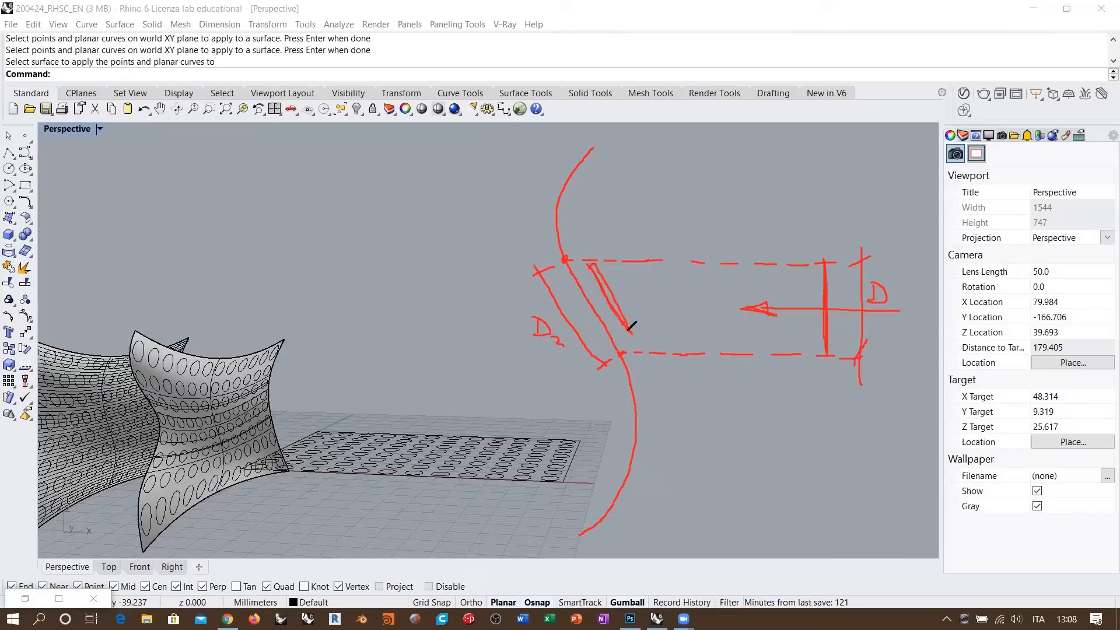
mouse_move(630, 333)
left_mouse_down()
mouse_move(594, 265)
mouse_move(627, 332)
left_mouse_up()
left_click_drag(600, 256, 625, 241)
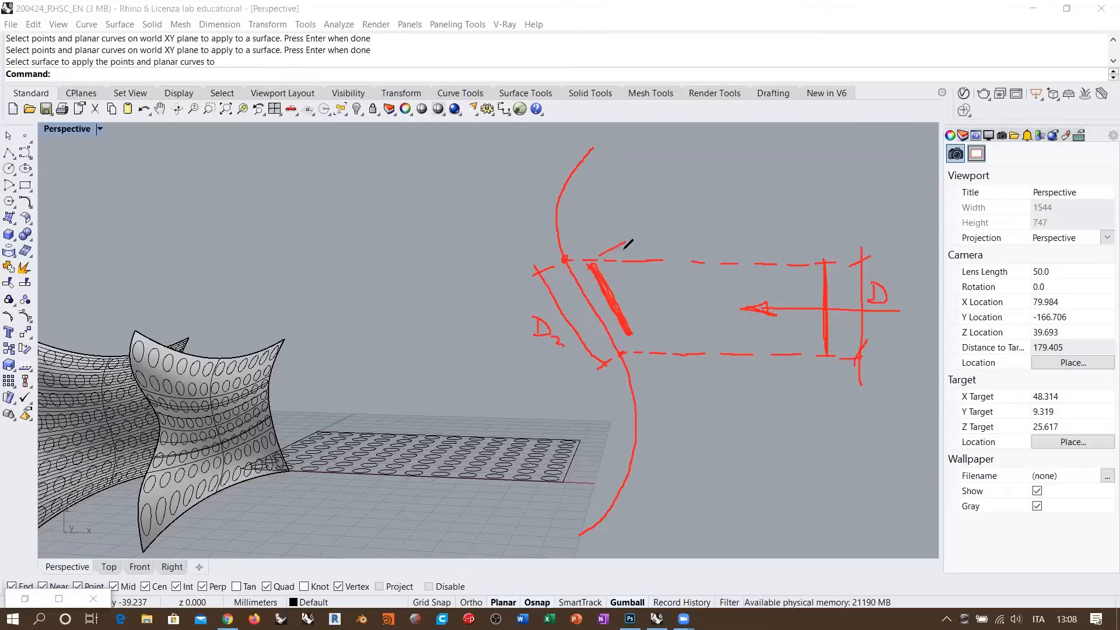
left_click_drag(638, 333, 667, 314)
left_click_drag(607, 236, 658, 335)
left_click_drag(648, 281, 651, 293)
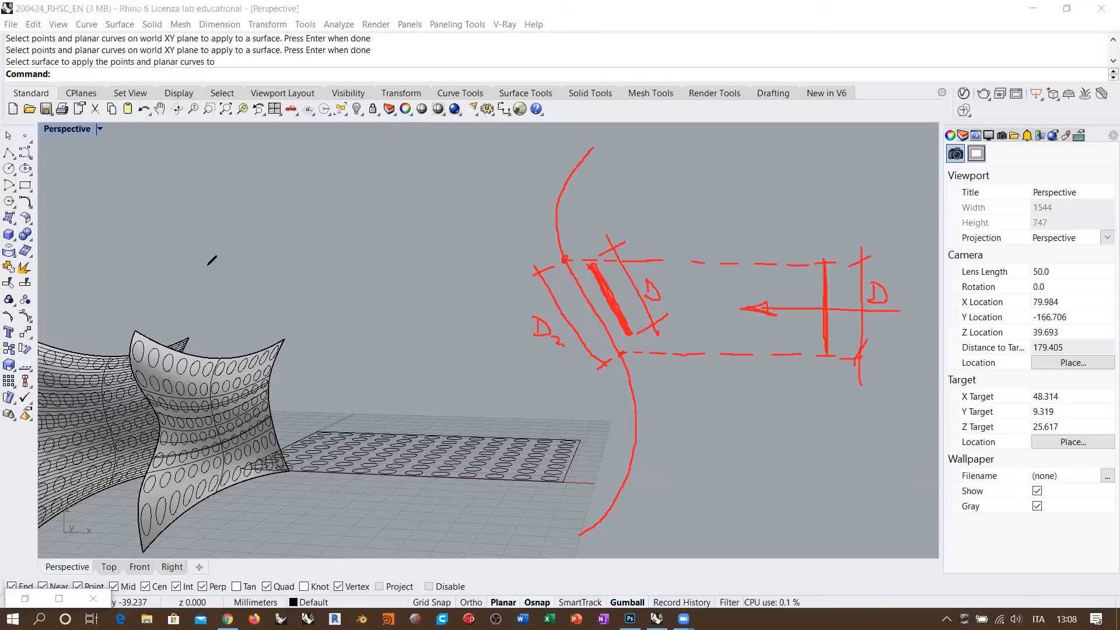
- Circle the Curve From Objects tool in red and write the circled word PULL above the surfaces
left_click_drag(17, 245, 15, 257)
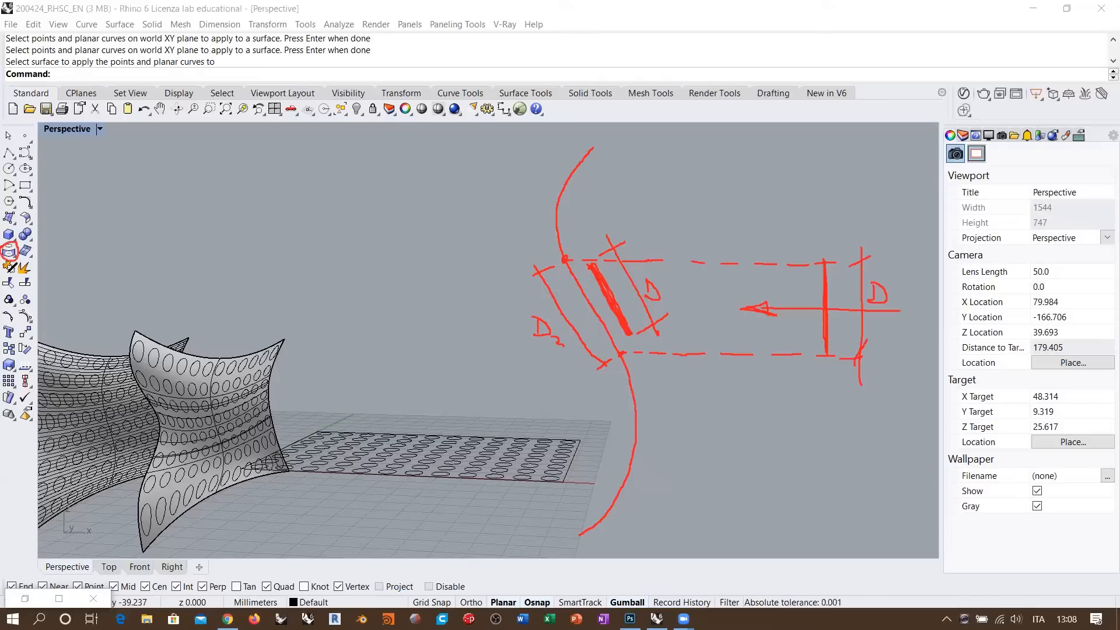
left_click_drag(167, 215, 167, 230)
mouse_move(165, 213)
left_mouse_down()
mouse_move(168, 222)
mouse_move(201, 214)
mouse_move(238, 226)
mouse_move(250, 211)
mouse_move(248, 221)
left_mouse_up()
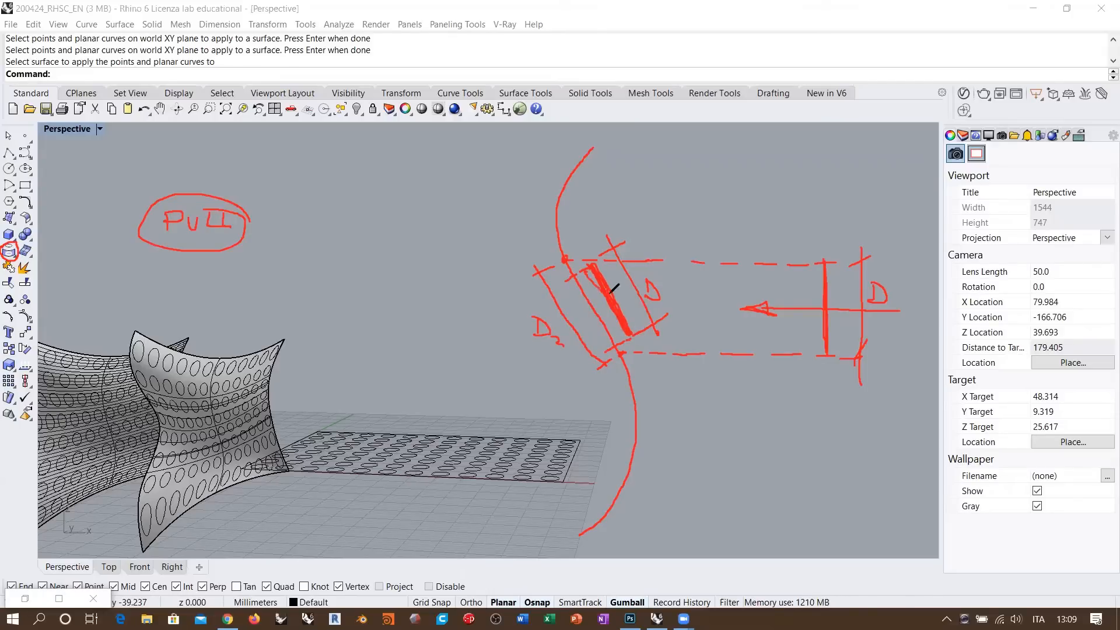
- Thicken the segment on the annotation curve, label it ≈D, and add perpendicular tick marks across both ends
mouse_move(569, 278)
left_mouse_down()
mouse_move(612, 336)
mouse_move(603, 323)
left_mouse_up()
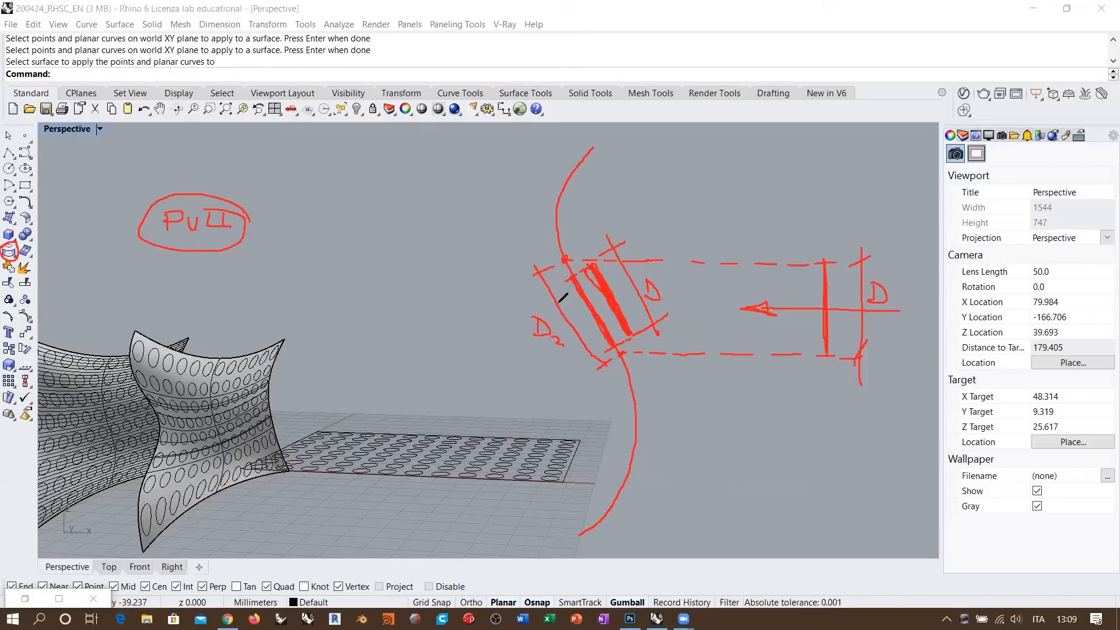
left_click_drag(558, 302, 578, 315)
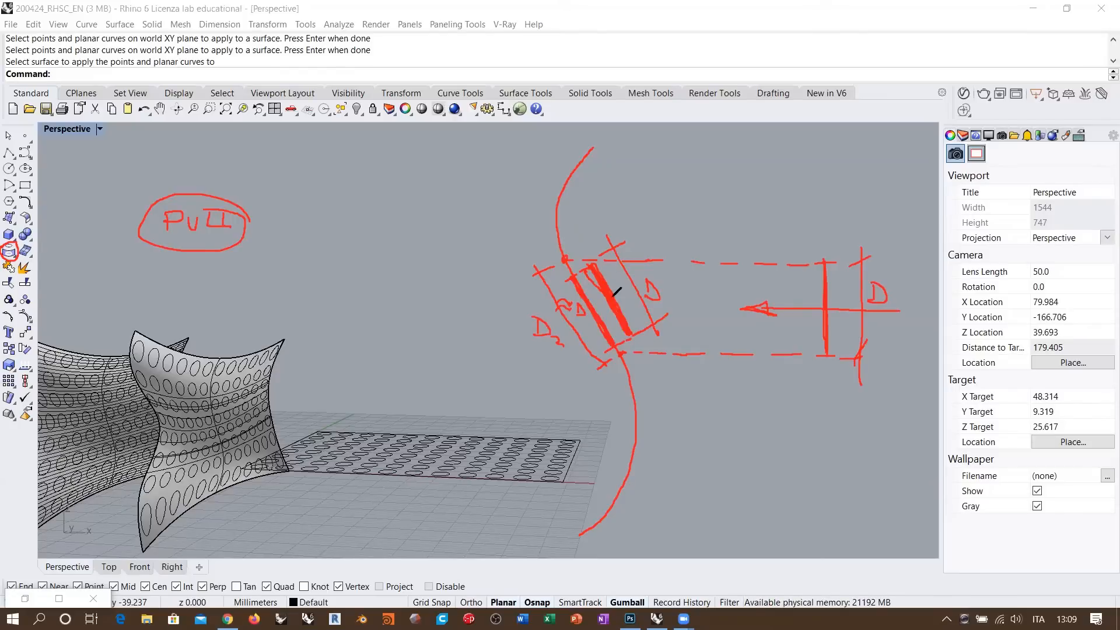
left_click_drag(572, 235, 525, 258)
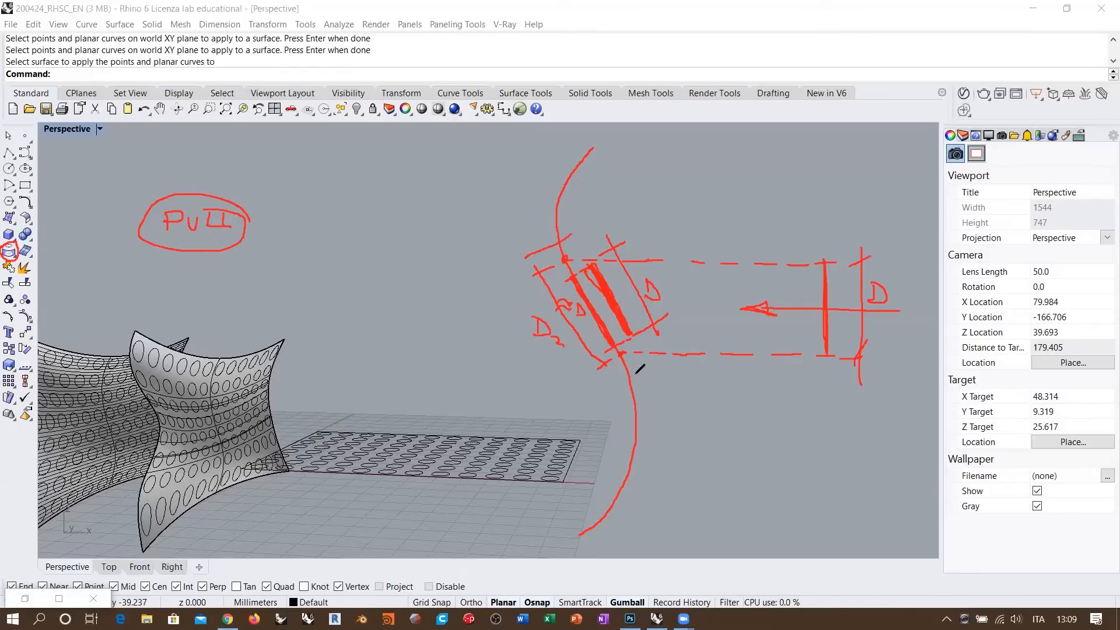
left_click_drag(646, 363, 611, 379)
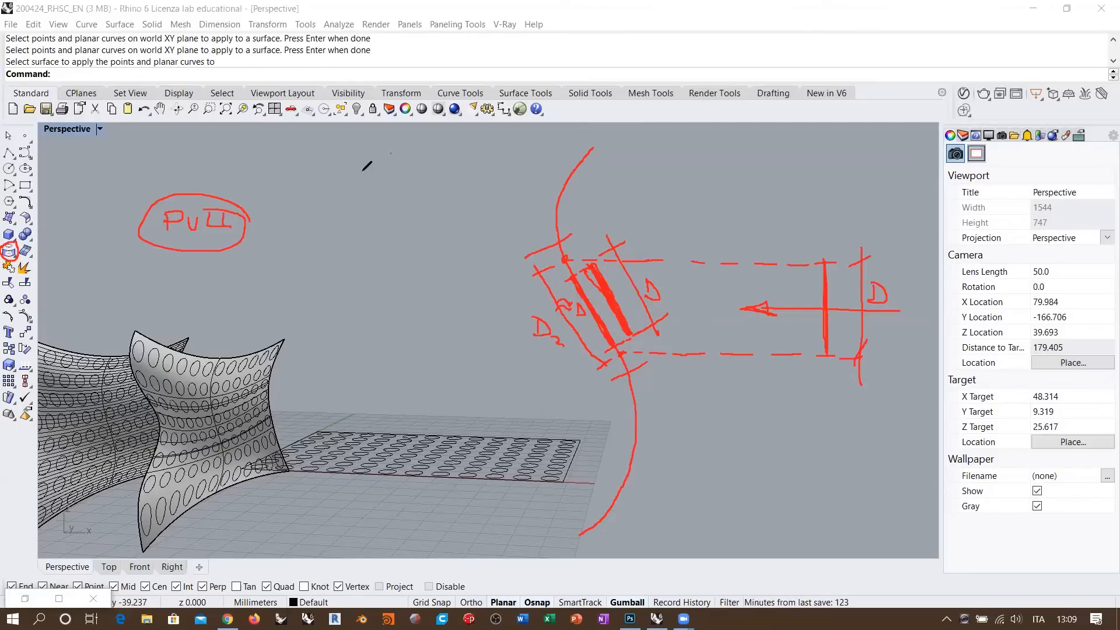
- Sketch a wavy annotation curve with arrows fanning out from one of its bends and a small zigzag beside them
mouse_move(367, 166)
left_mouse_down()
mouse_move(426, 208)
mouse_move(362, 243)
mouse_move(432, 275)
mouse_move(432, 340)
left_mouse_up()
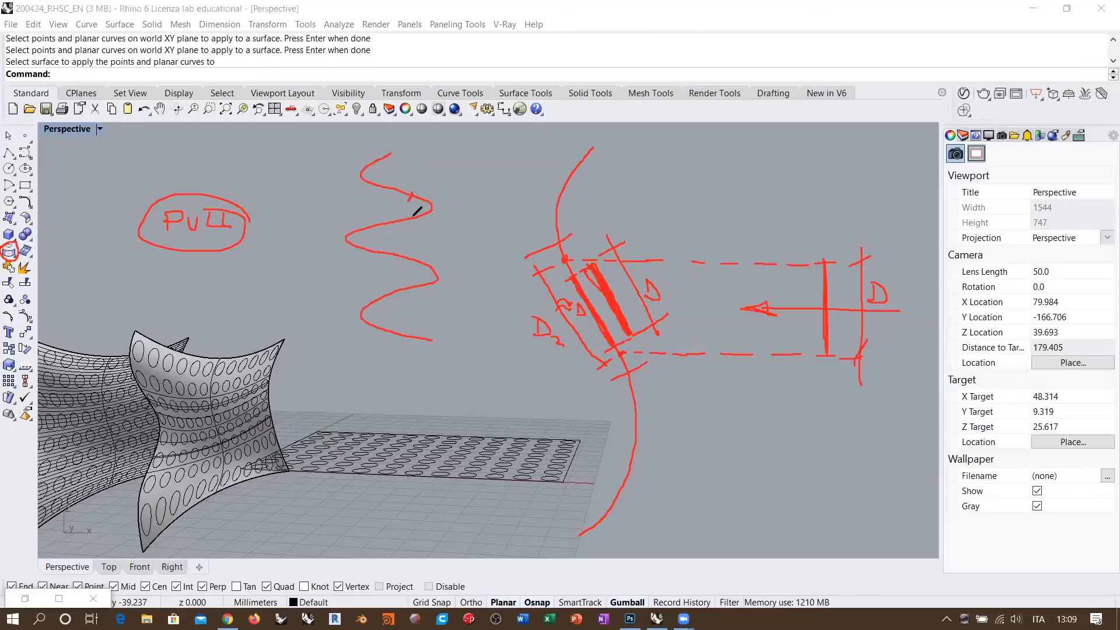
left_click_drag(413, 215, 415, 222)
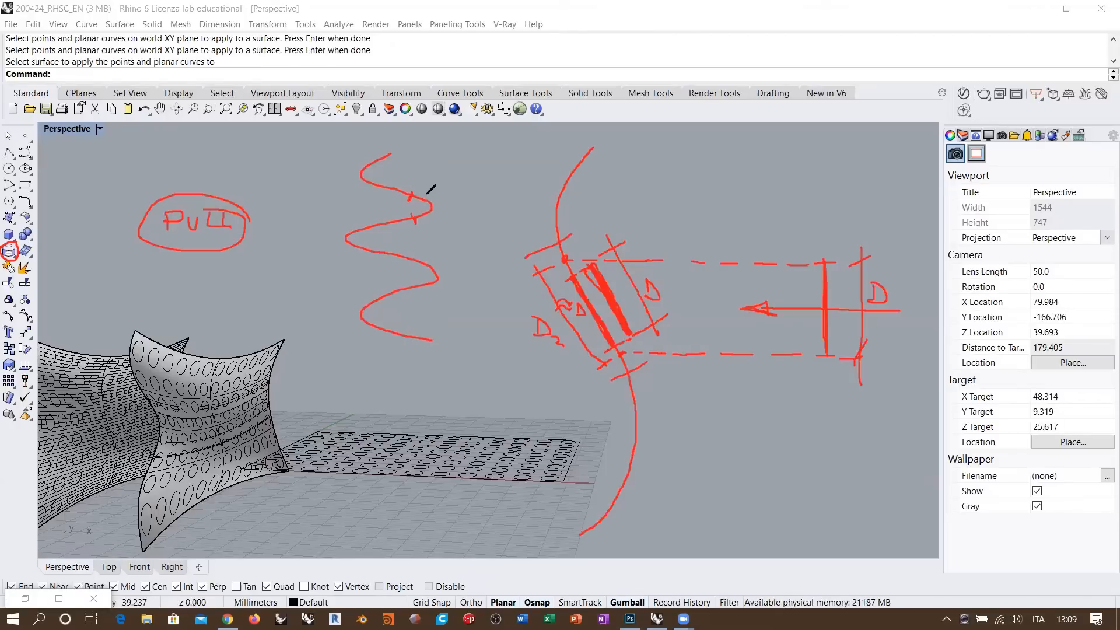
left_click_drag(425, 198, 445, 167)
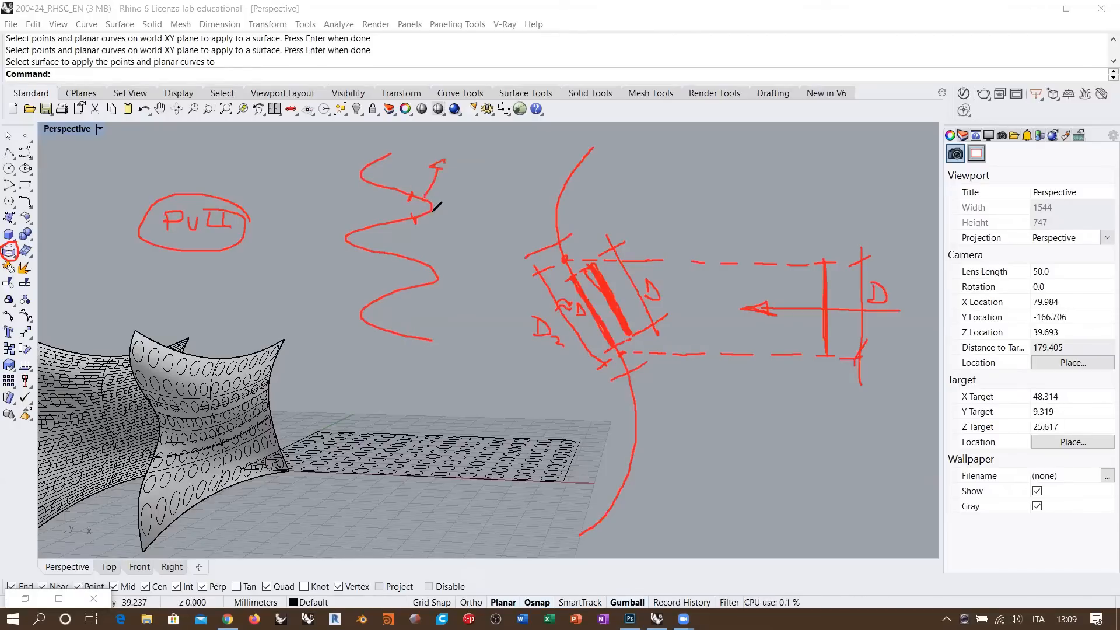
mouse_move(432, 209)
left_mouse_down()
mouse_move(478, 211)
mouse_move(435, 253)
mouse_move(450, 223)
left_mouse_up()
mouse_move(432, 207)
left_mouse_down()
mouse_move(454, 194)
mouse_move(418, 195)
left_mouse_up()
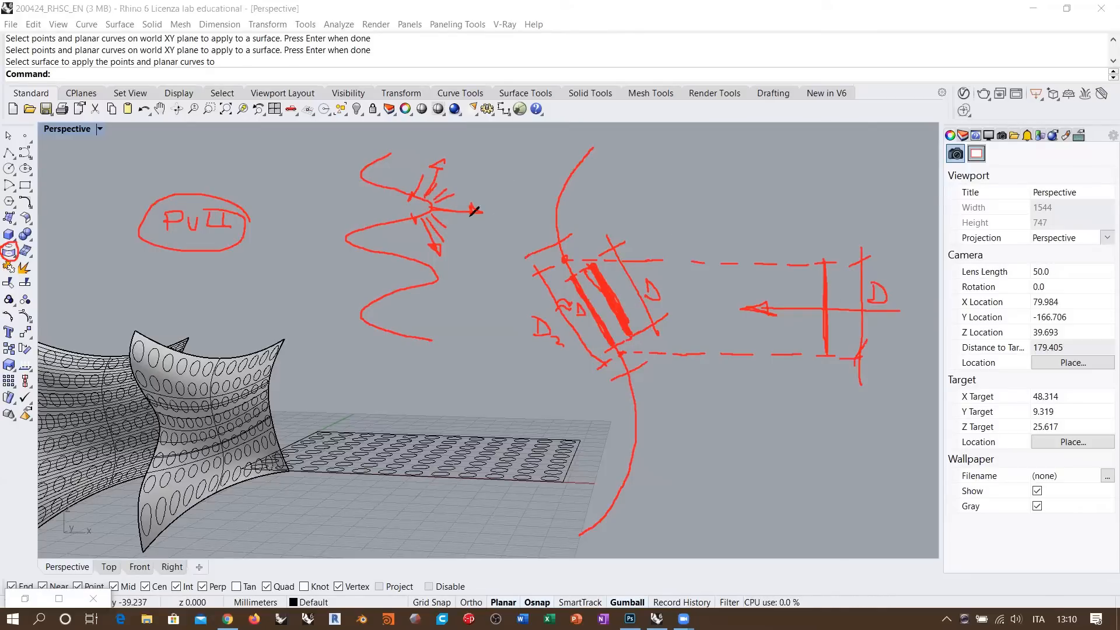
left_click_drag(498, 163, 507, 222)
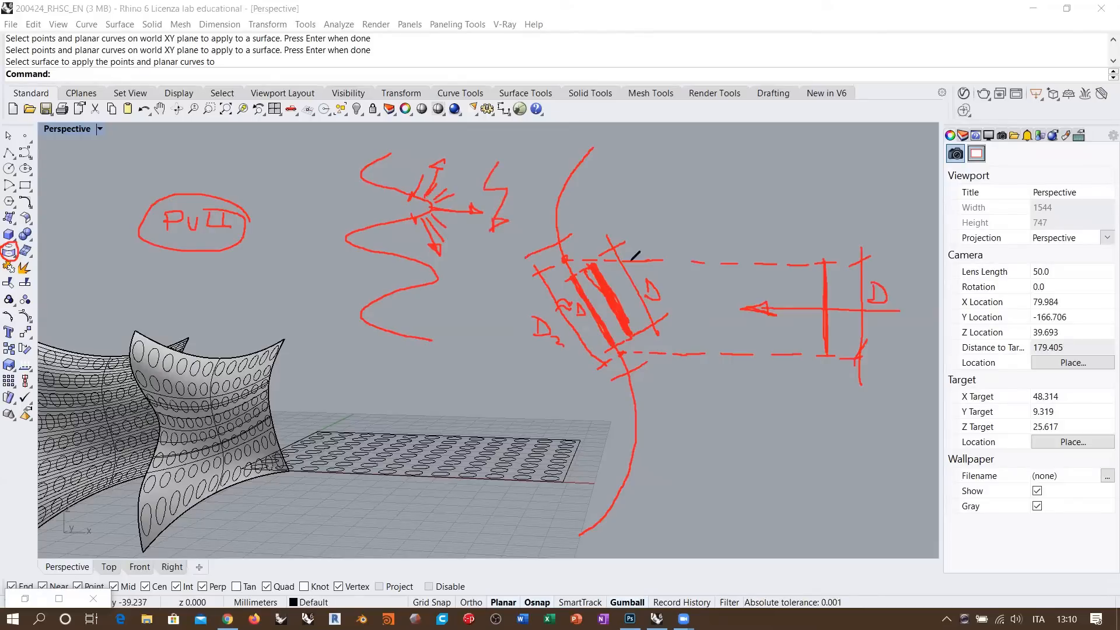
- Clear all red annotations and undo the circle mapping and loft of the rear surface
key("e")
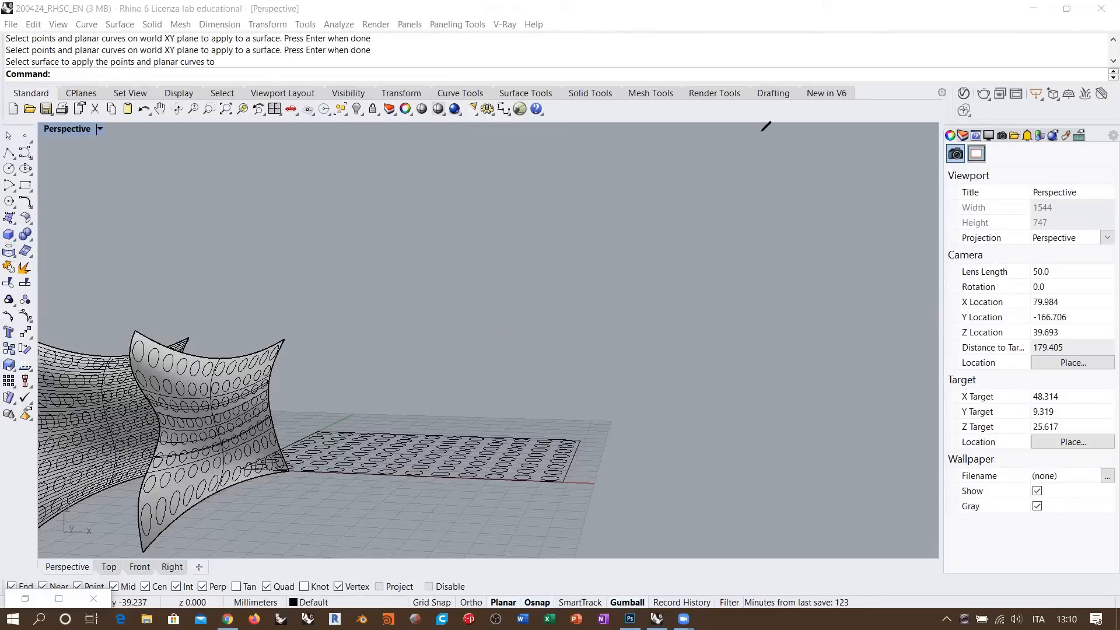
left_click(400, 5)
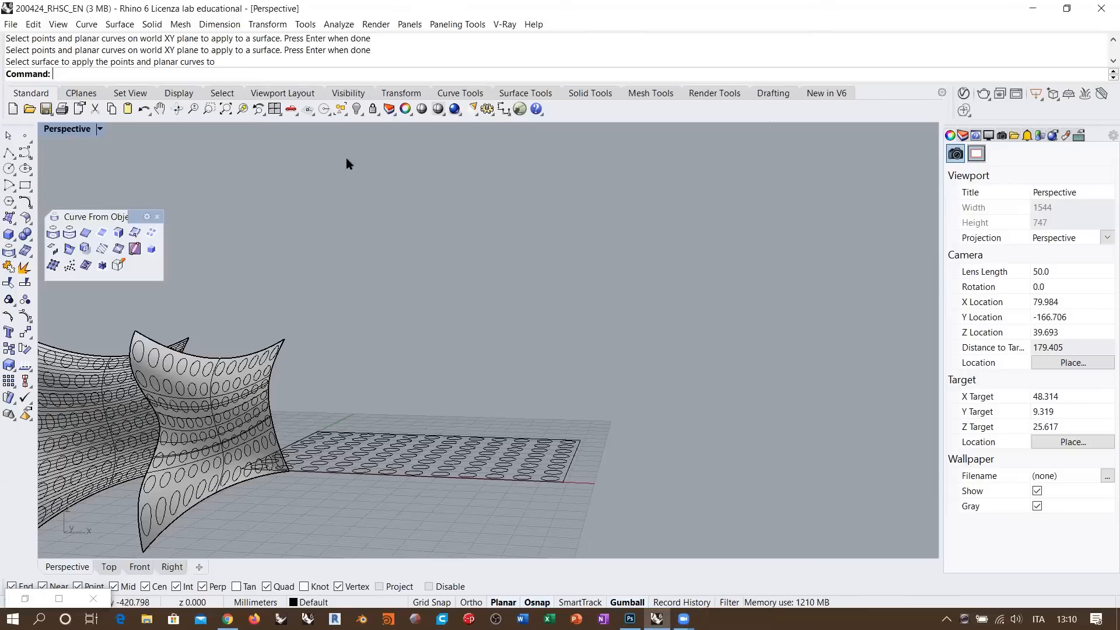
right_click_drag(390, 335, 350, 278)
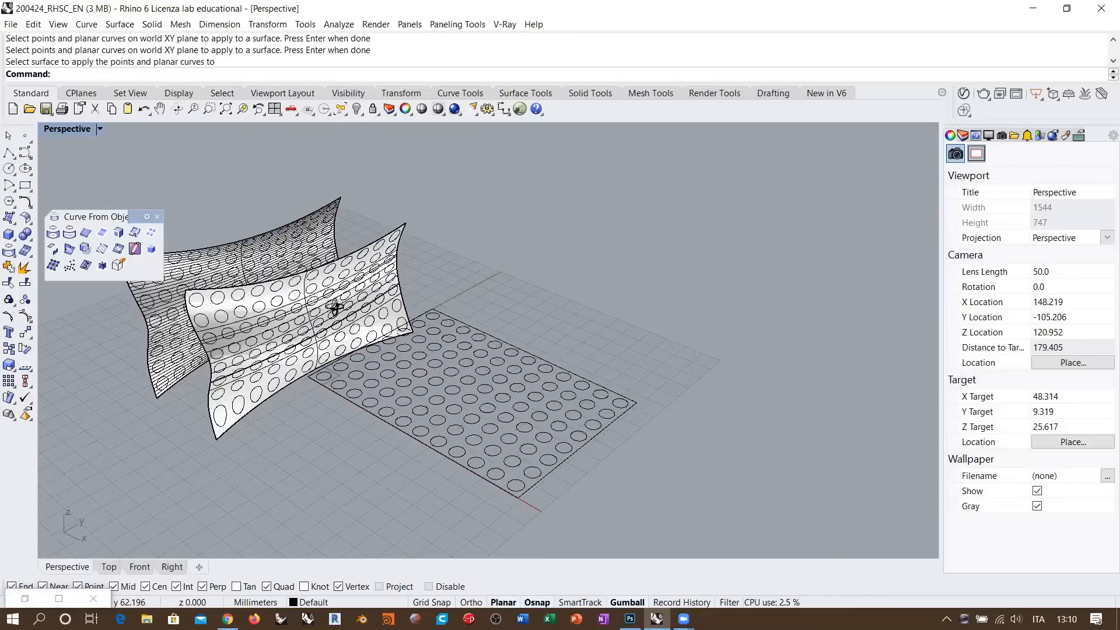
scroll(326, 309, "down", 5)
scroll(304, 321, "up", 10)
mouse_move(337, 292)
right_mouse_down()
mouse_move(392, 299)
mouse_move(325, 280)
right_mouse_up()
scroll(379, 292, "down", 5)
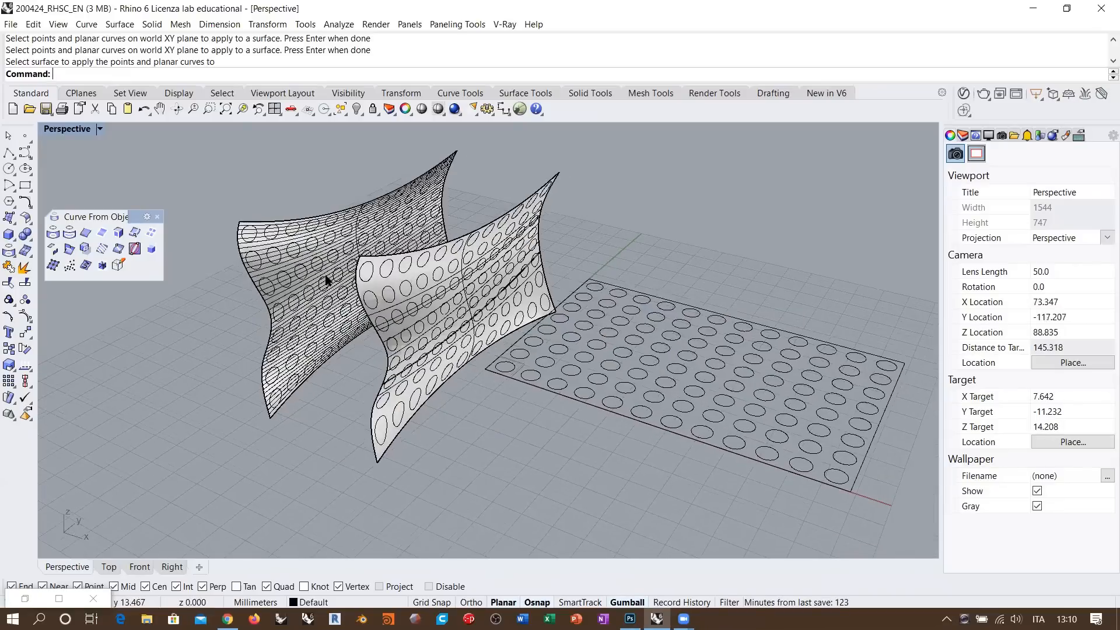
key("ctrl+z")
key("ctrl+z")
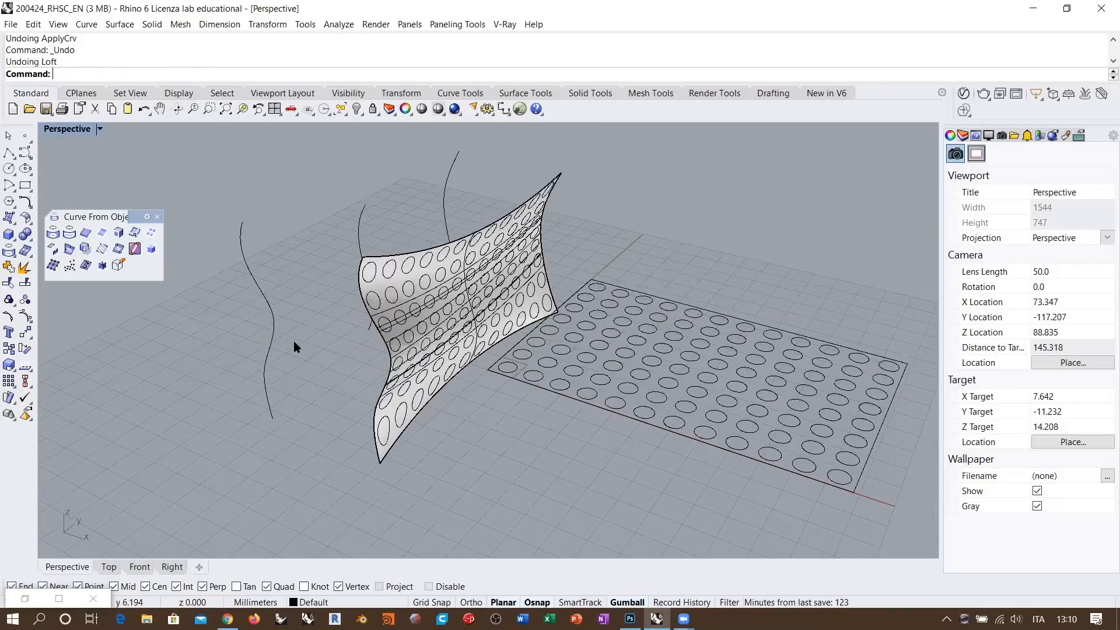
- Scale the outermost profile curve vertically so it is much taller than the other two loft profiles
right_click_drag(293, 341, 263, 305)
left_click(285, 413)
left_click_drag(293, 464, 295, 502)
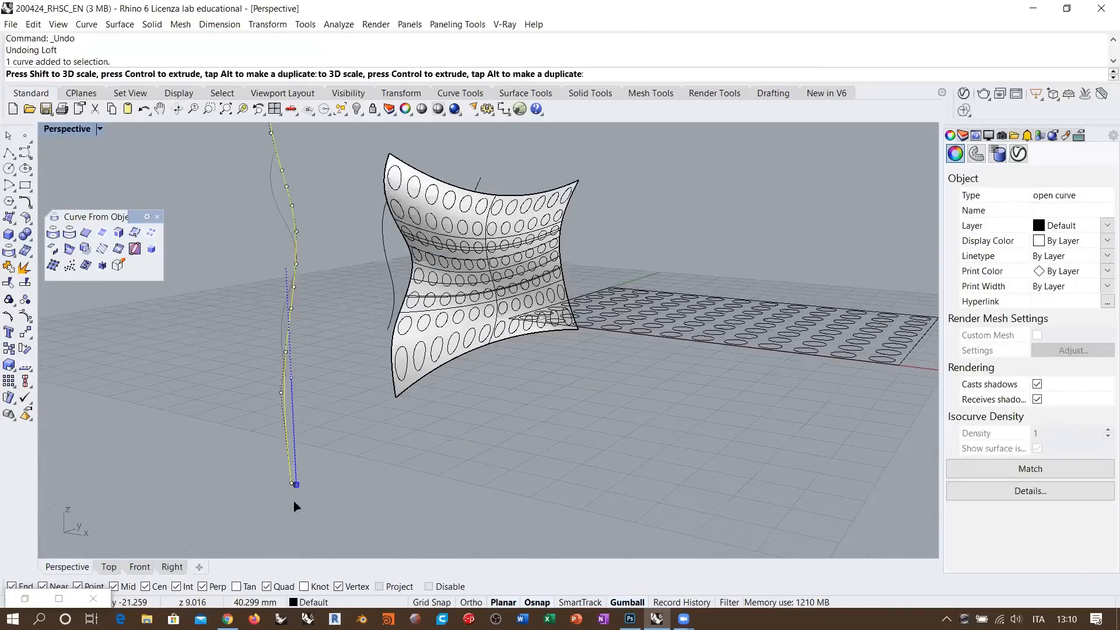
scroll(291, 374, "down", 4)
right_click_drag(321, 307, 338, 341)
left_click(313, 220)
right_click_drag(313, 220, 349, 257)
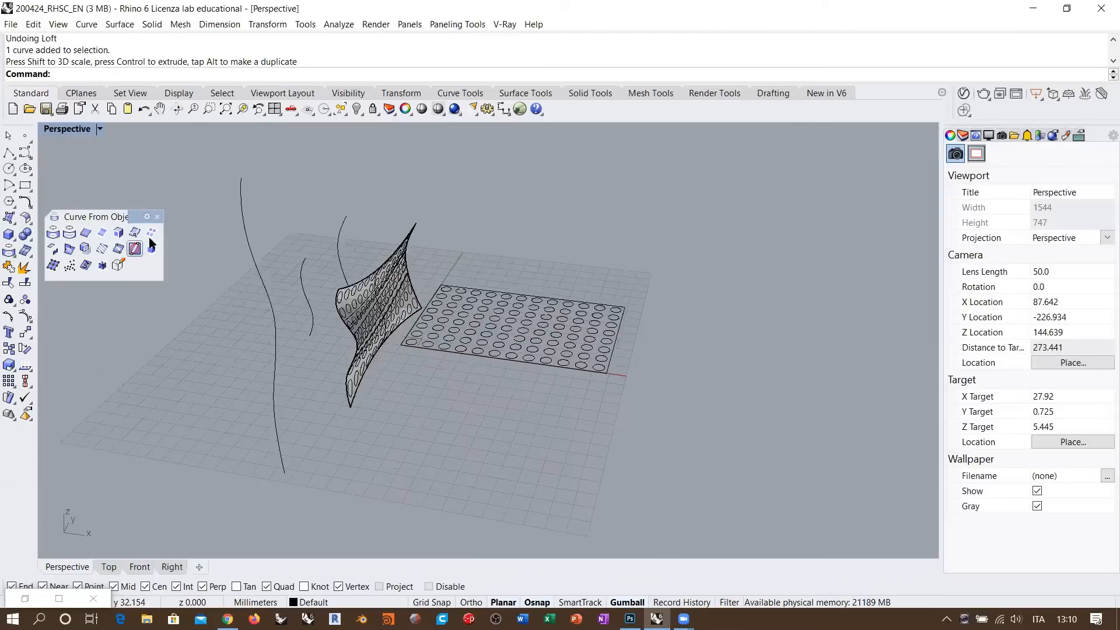
- Loft the three profile curves in Normal style, rebuilding the cross-sections with 50 control points
left_click(9, 218)
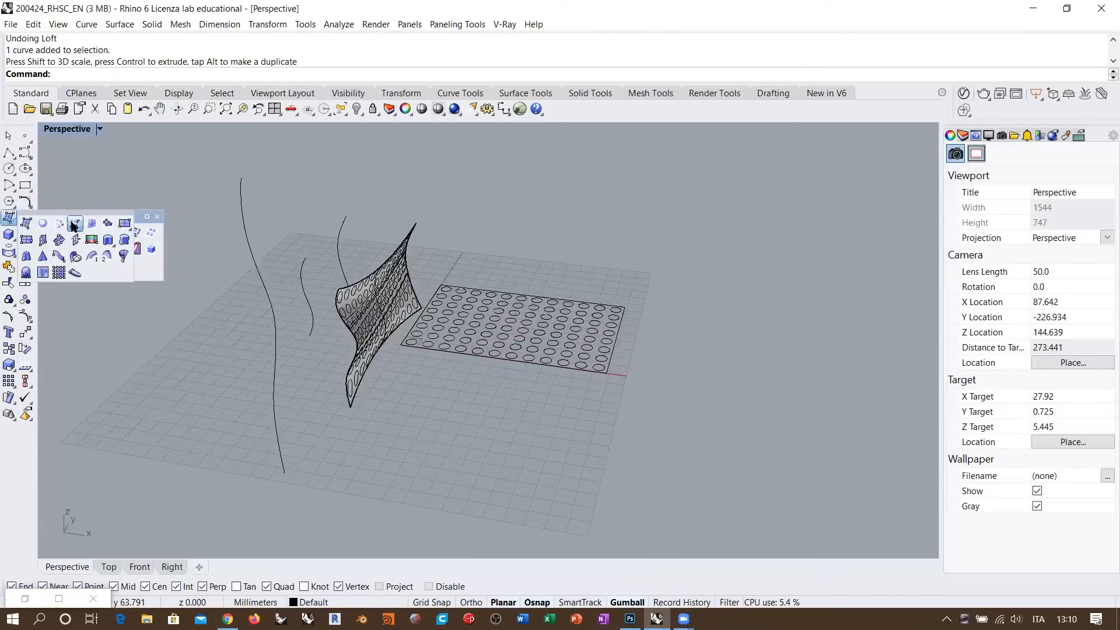
left_click(74, 227)
left_click(271, 470)
left_click(295, 336)
right_click_drag(350, 301, 281, 297)
left_click(330, 300)
right_click(331, 300)
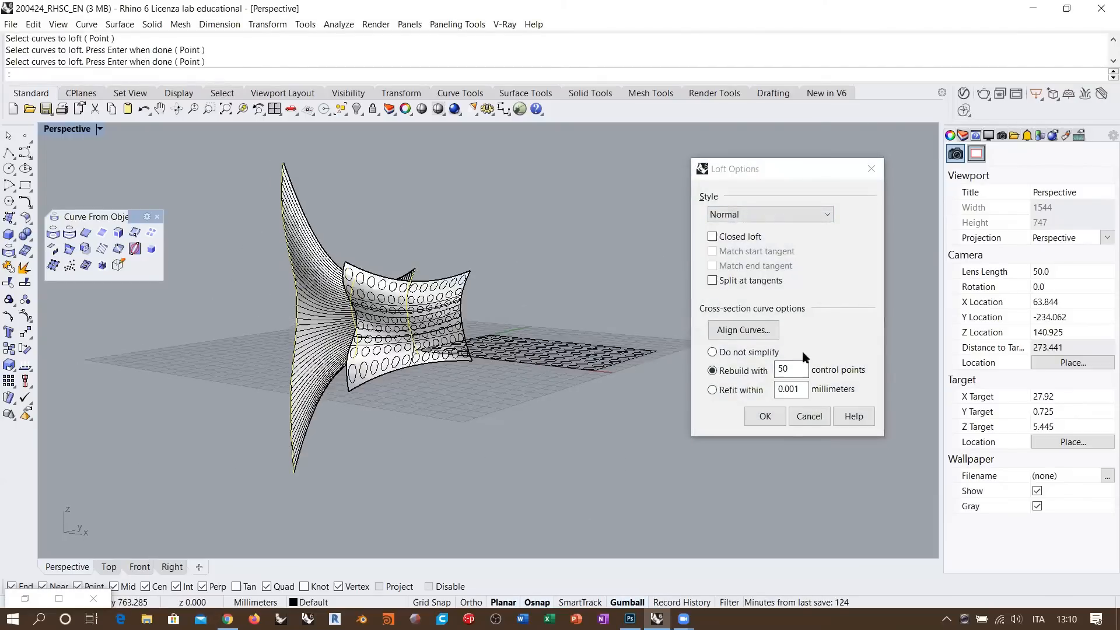
left_click(765, 417)
- Create the flat UV boundary curve of the new lofted surface
right_click_drag(377, 292, 275, 294)
scroll(279, 292, "up", 2)
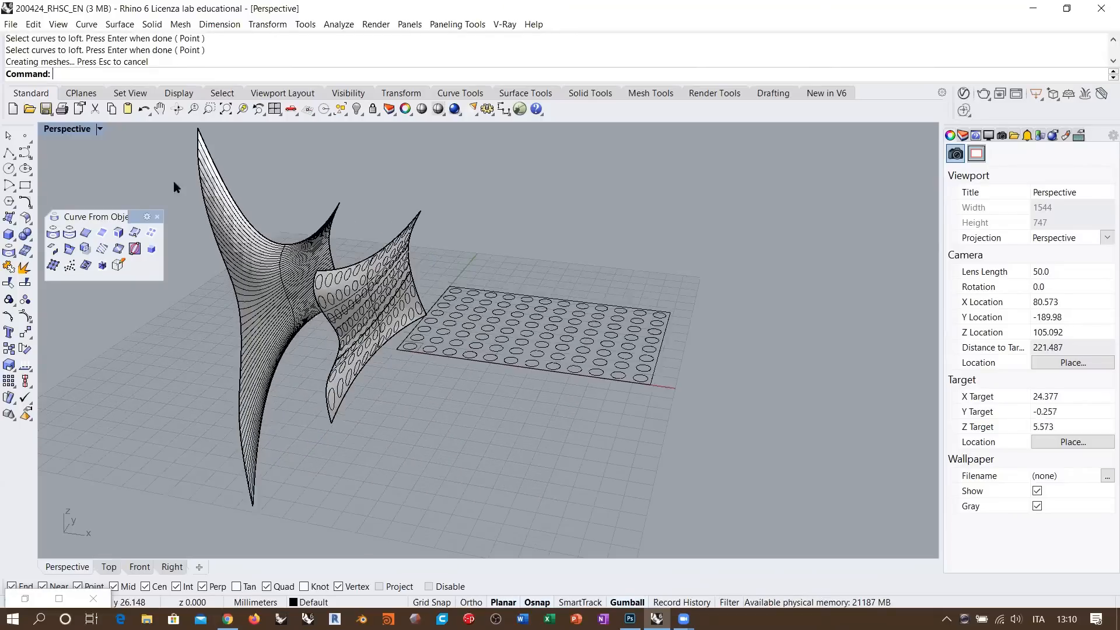
right_click_drag(236, 341, 219, 356, "shift")
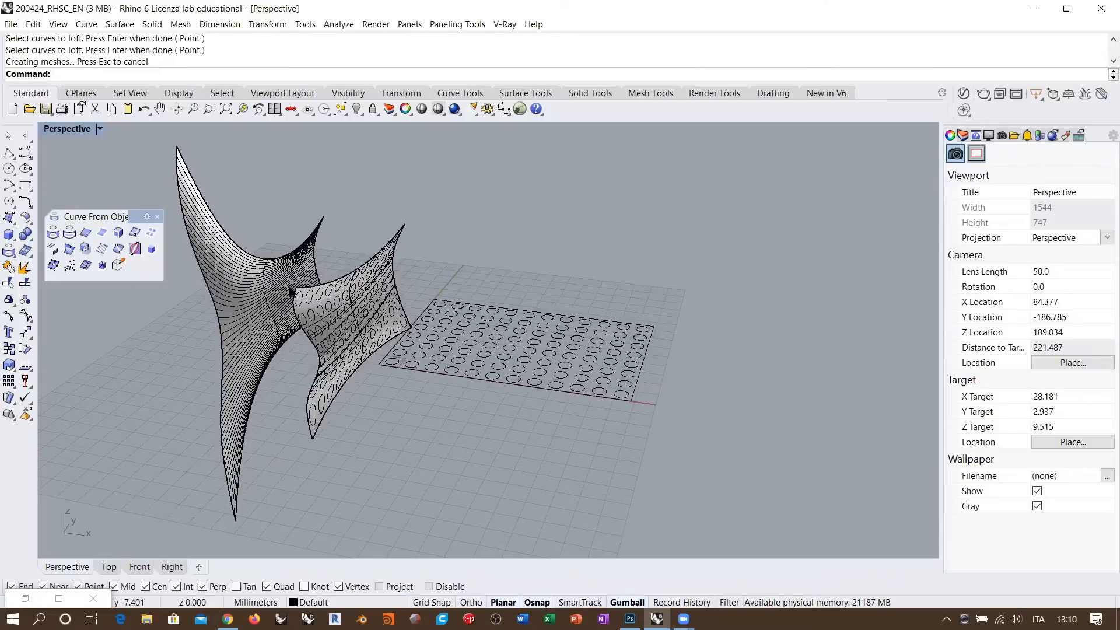
left_click(244, 277)
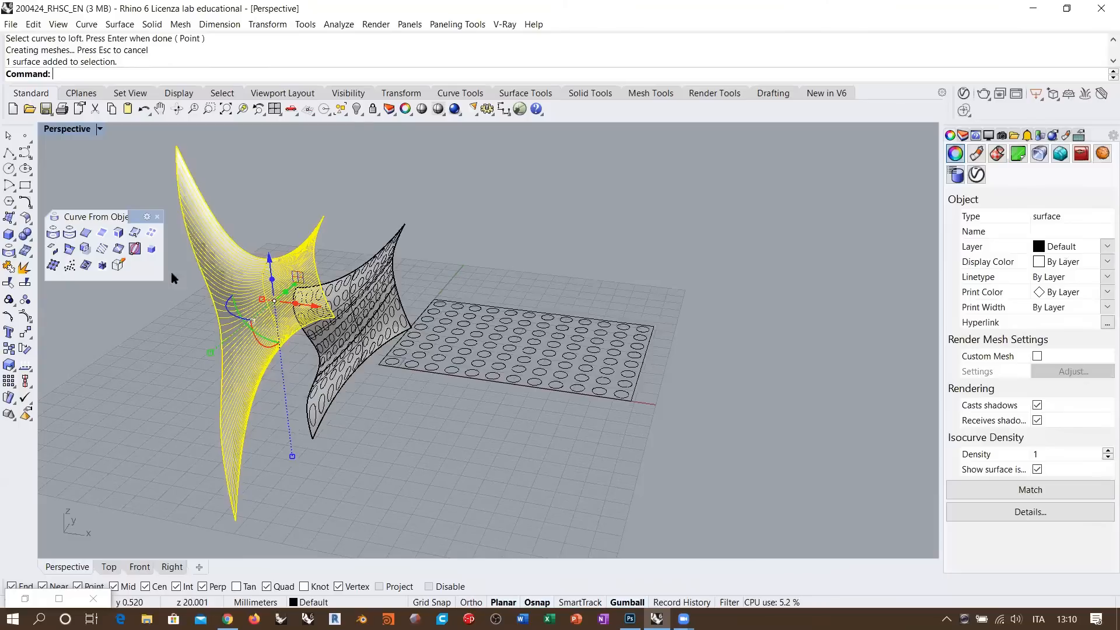
left_click(81, 261)
right_click(516, 324)
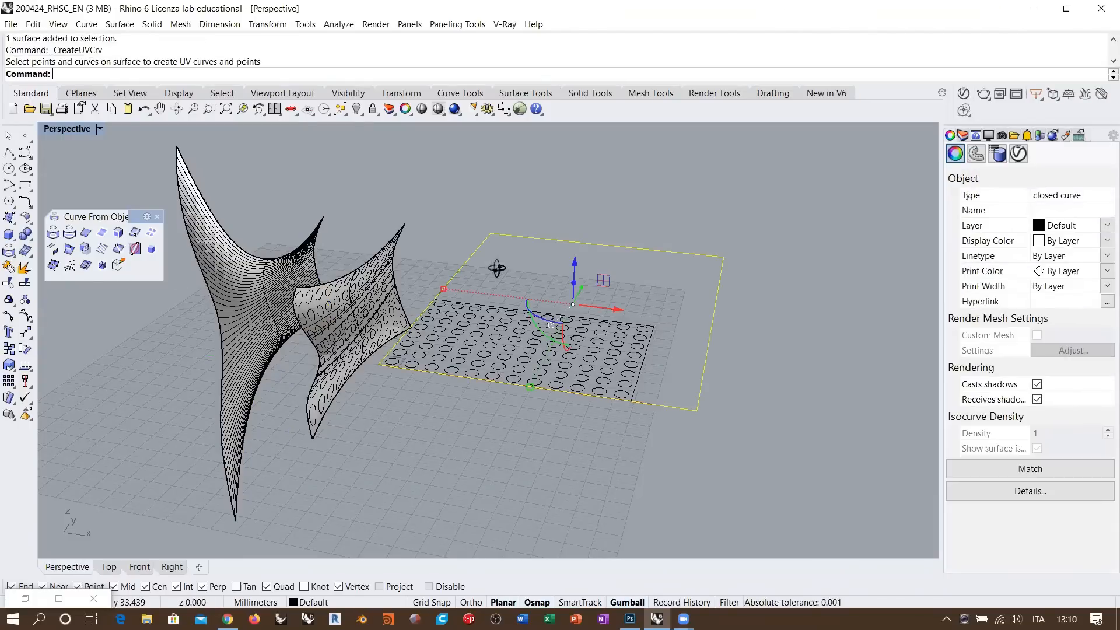
- Move the UV boundary rectangle along X until it clears the flat circle pattern
right_click_drag(518, 304, 500, 325)
scroll(489, 301, "down", 5)
left_click_drag(485, 303, 616, 309)
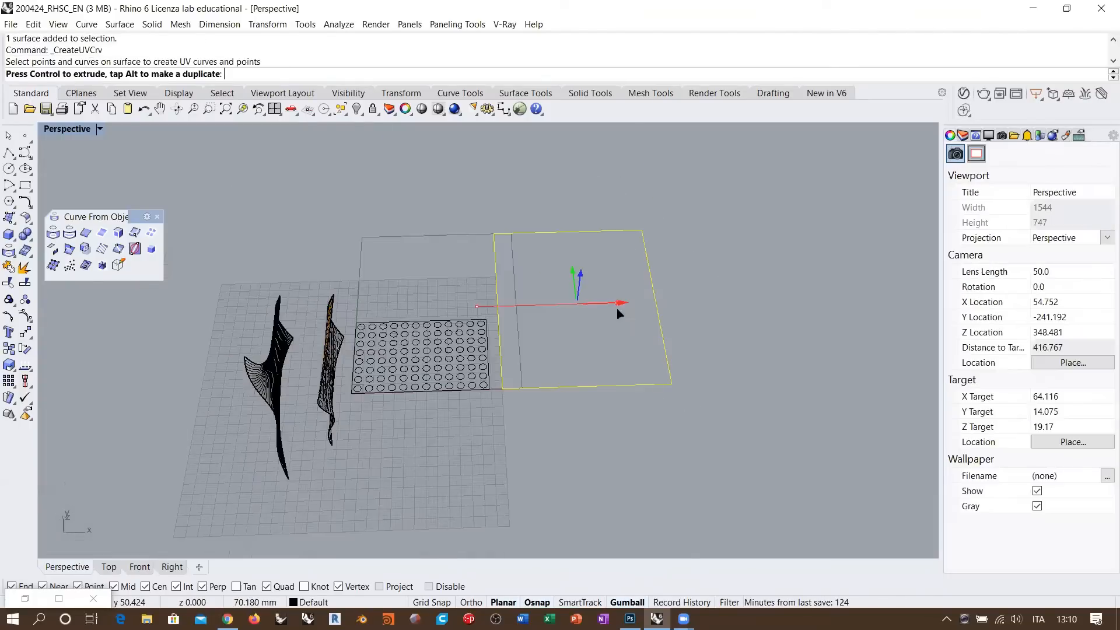
right_click_drag(664, 439, 655, 447)
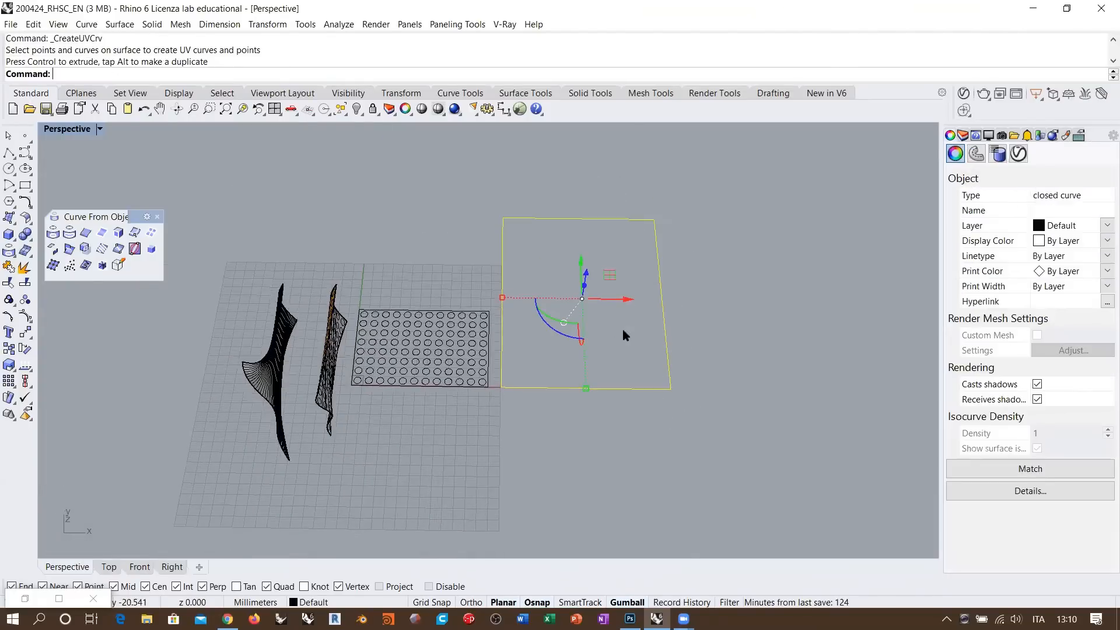
left_click(638, 258)
scroll(639, 257, "up", 5)
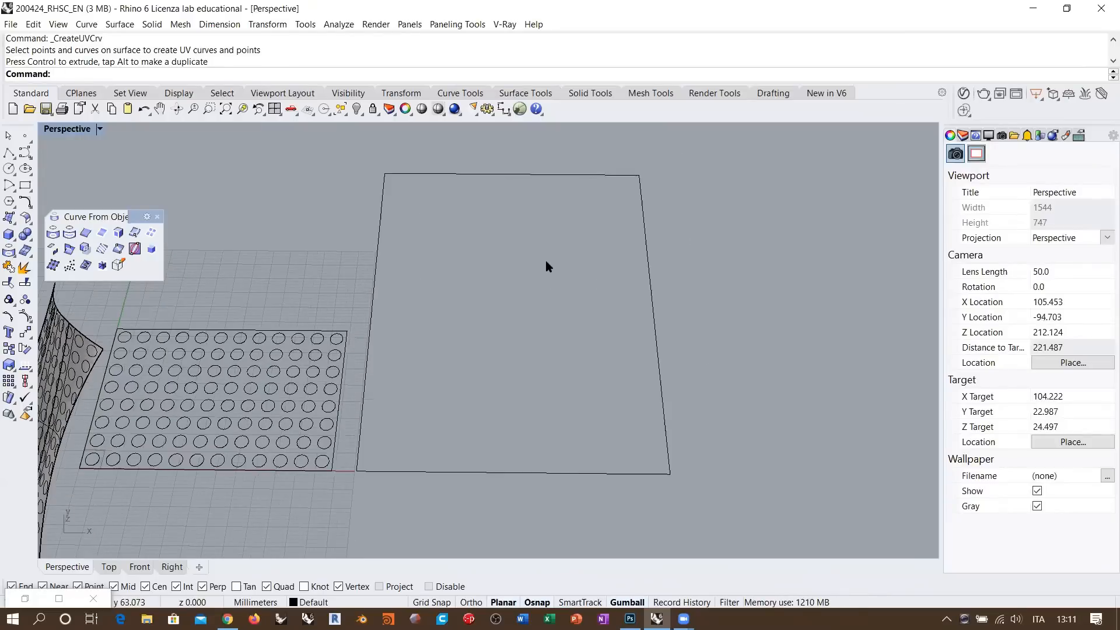
- Offset the UV boundary rectangle inward using the ThroughPoint option
left_click(25, 185)
key("Escape")
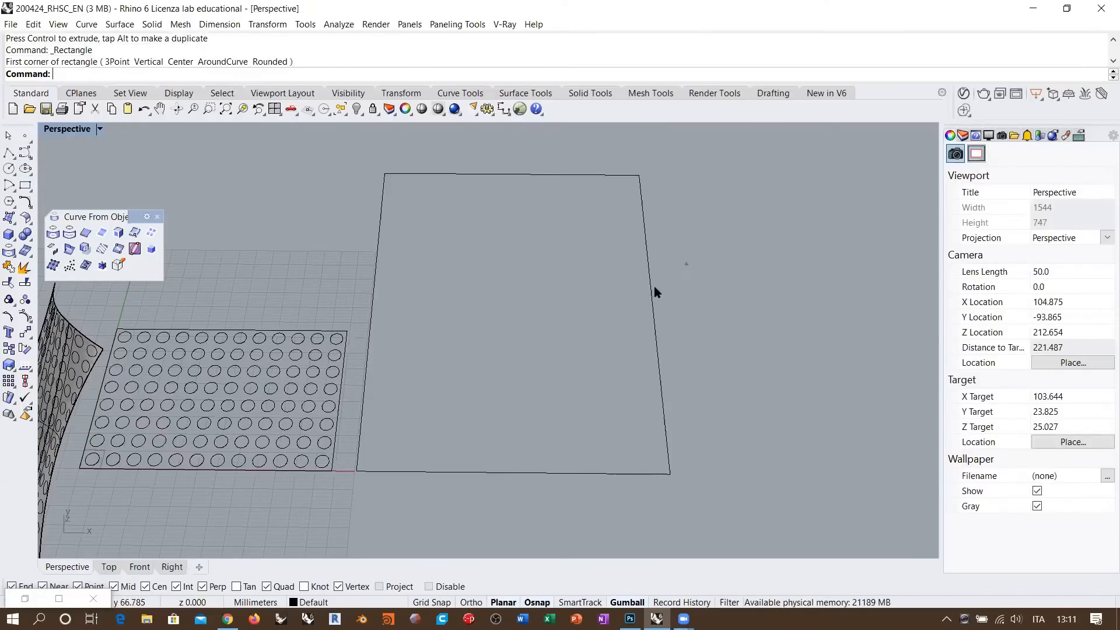
left_click(653, 288)
type("Offset")
key("Return")
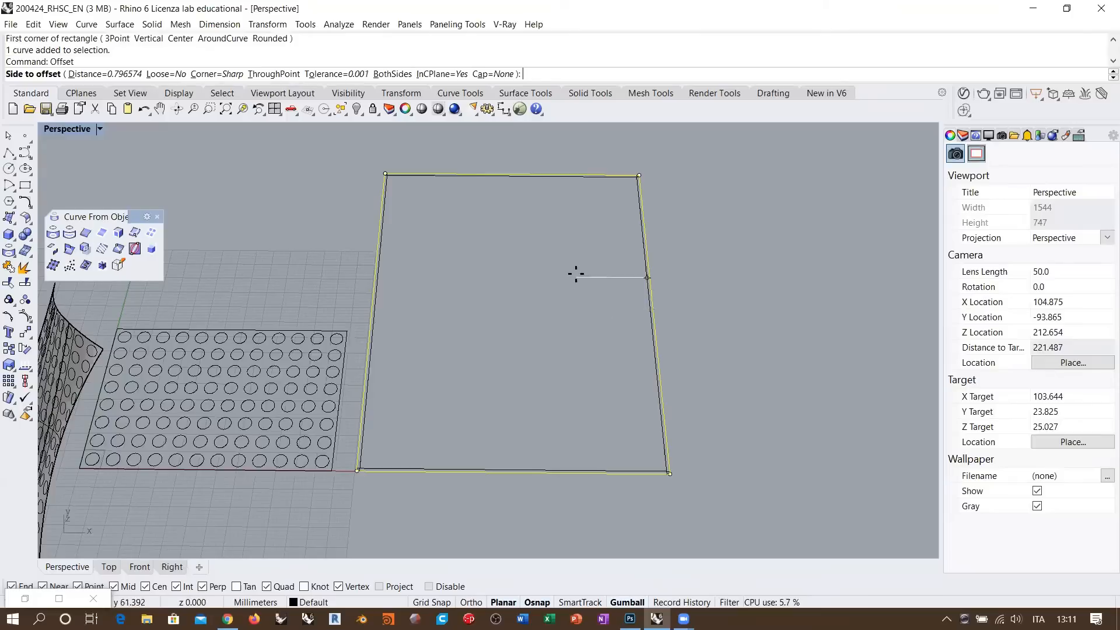
type("t")
key("Return")
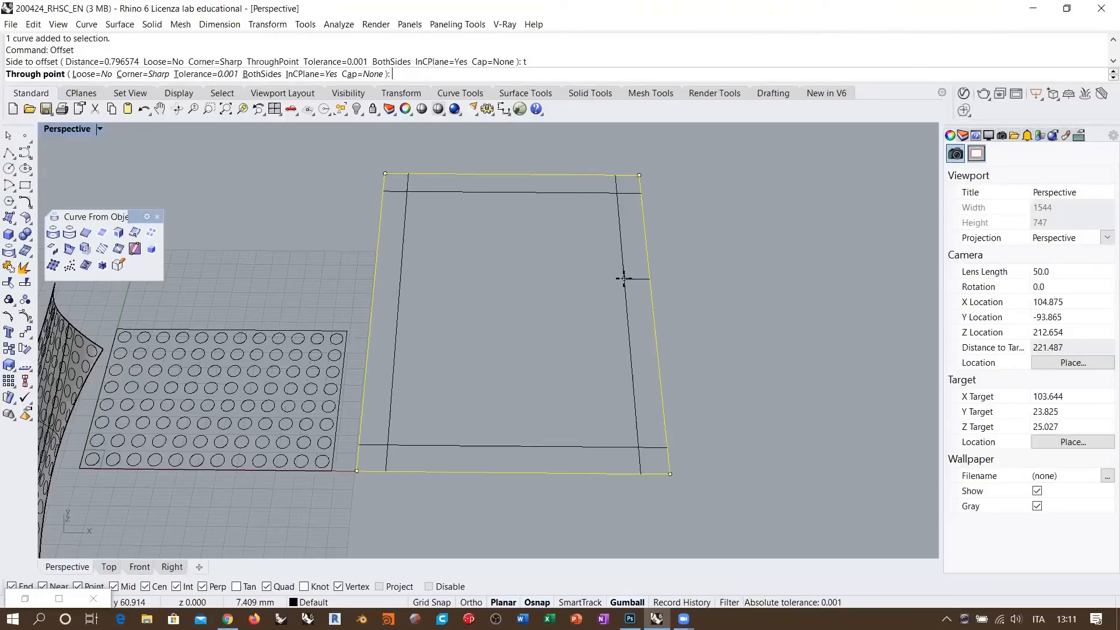
left_click(622, 279)
- Apply both the UV boundary rectangle and its inner offset to the new lofted surface
left_click_drag(479, 220, 444, 168)
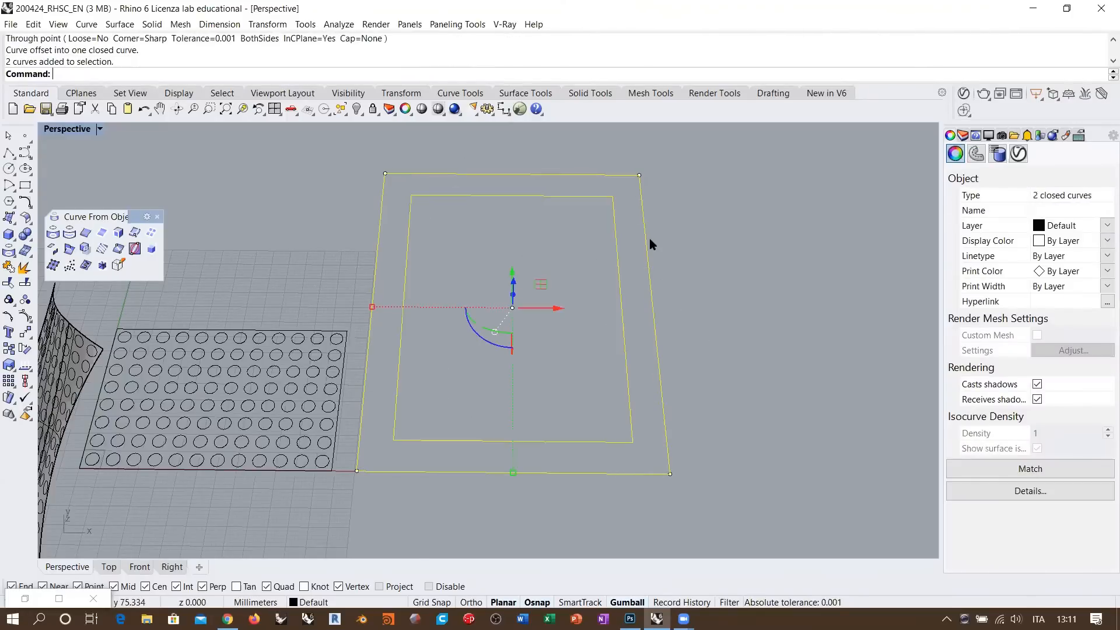
scroll(649, 238, "down", 4)
left_click(101, 266)
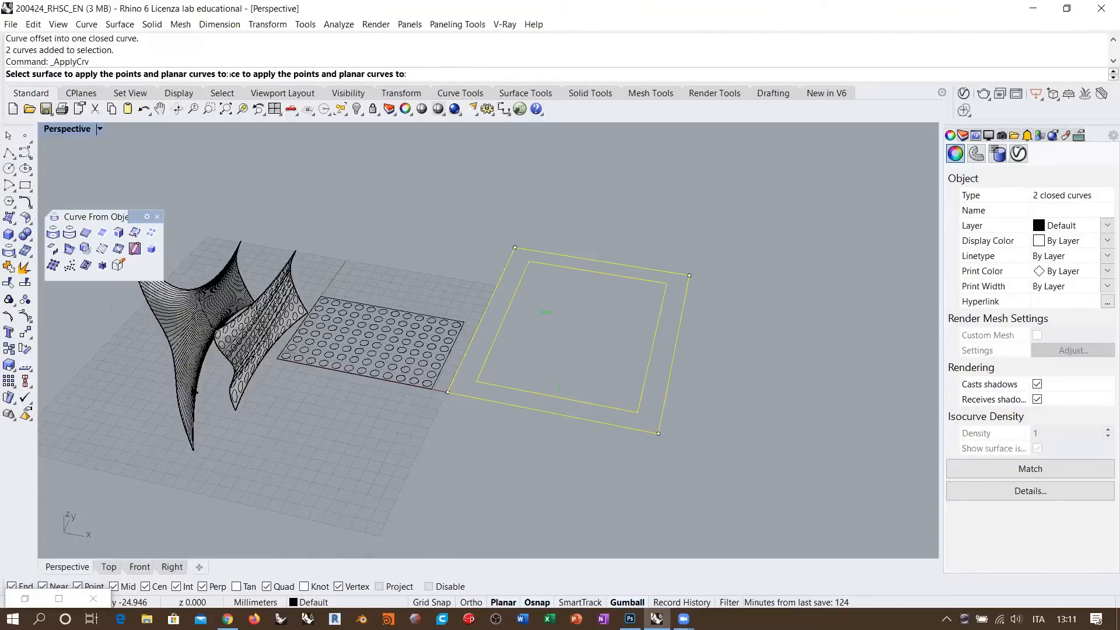
right_click_drag(256, 443, 231, 413)
left_click(230, 414)
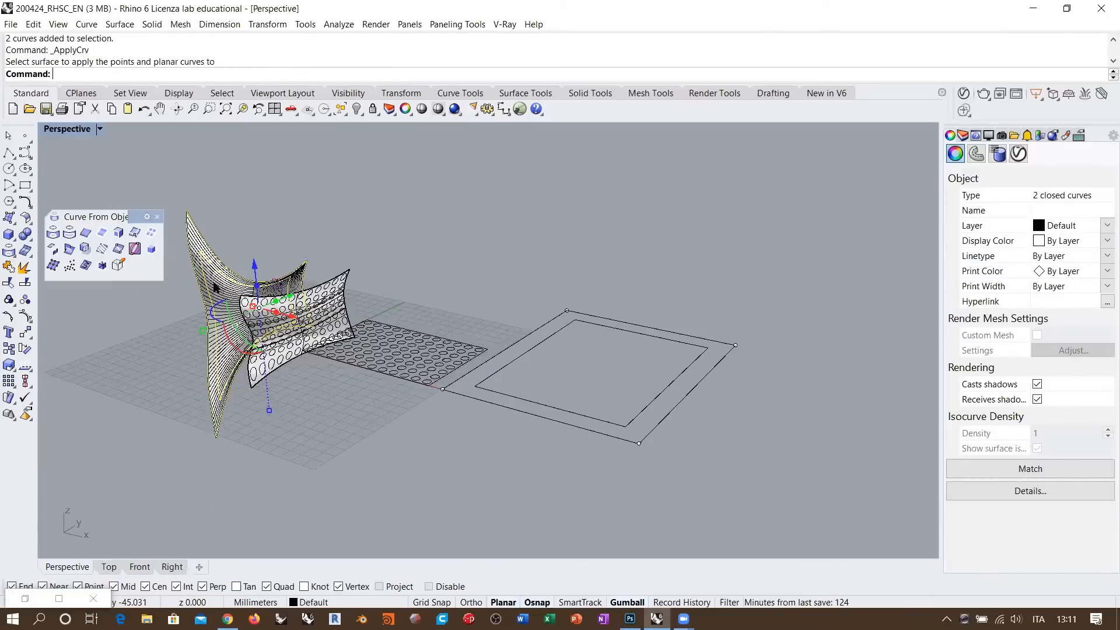
- Select the mapped inner offset curve on the lofted surface and move it away from the surface along negative X
scroll(204, 292, "up", 6)
left_click(212, 291)
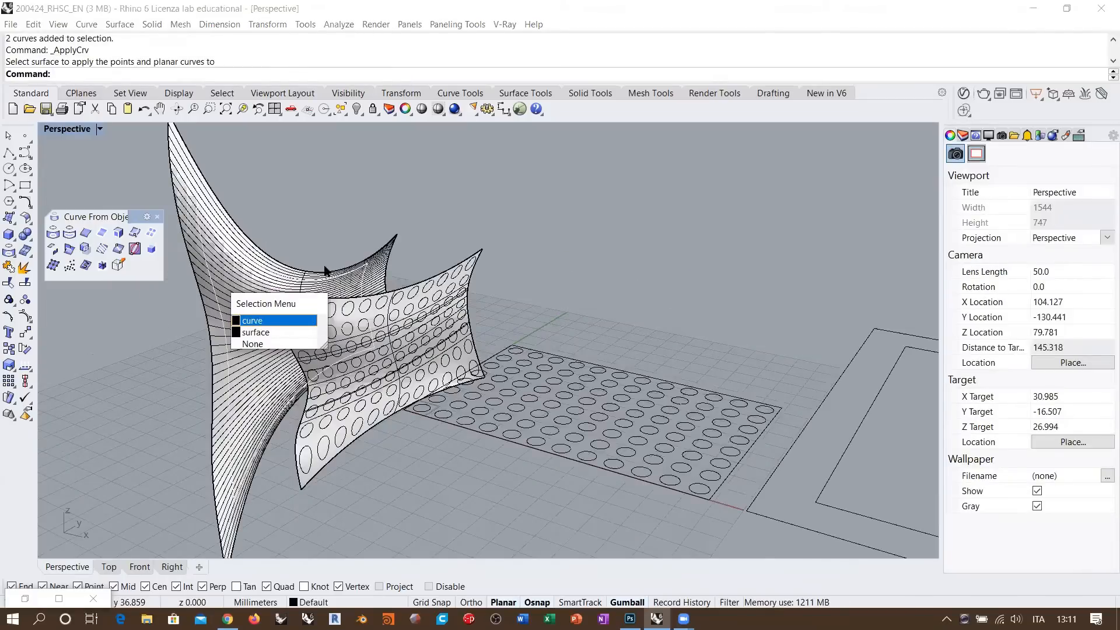
left_click(257, 321)
scroll(165, 387, "down", 5)
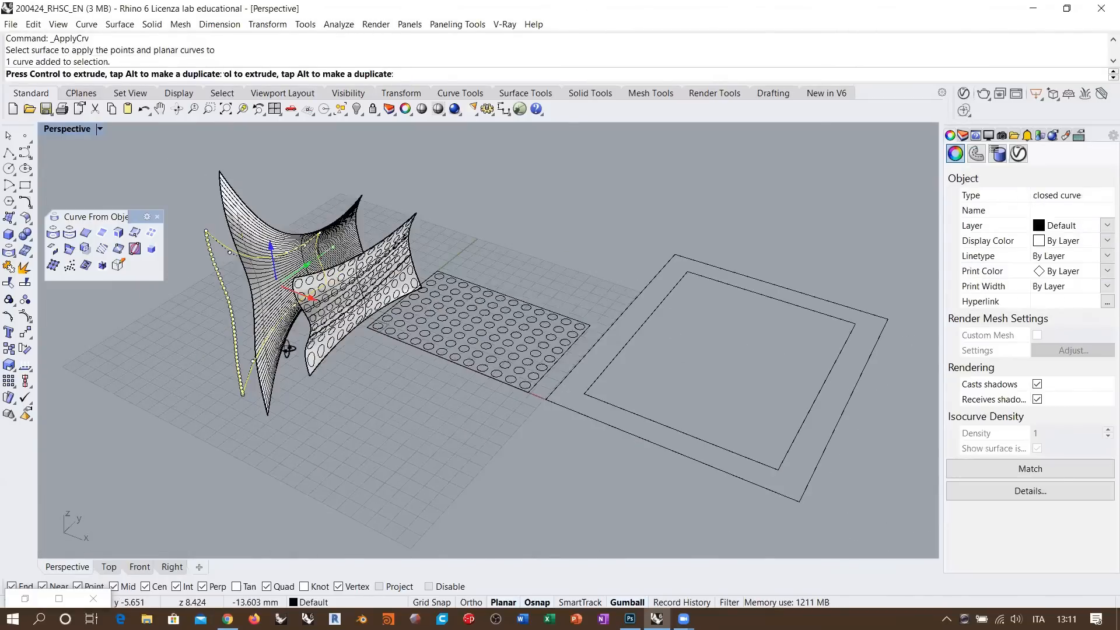
key("Escape")
right_click_drag(283, 345, 436, 231)
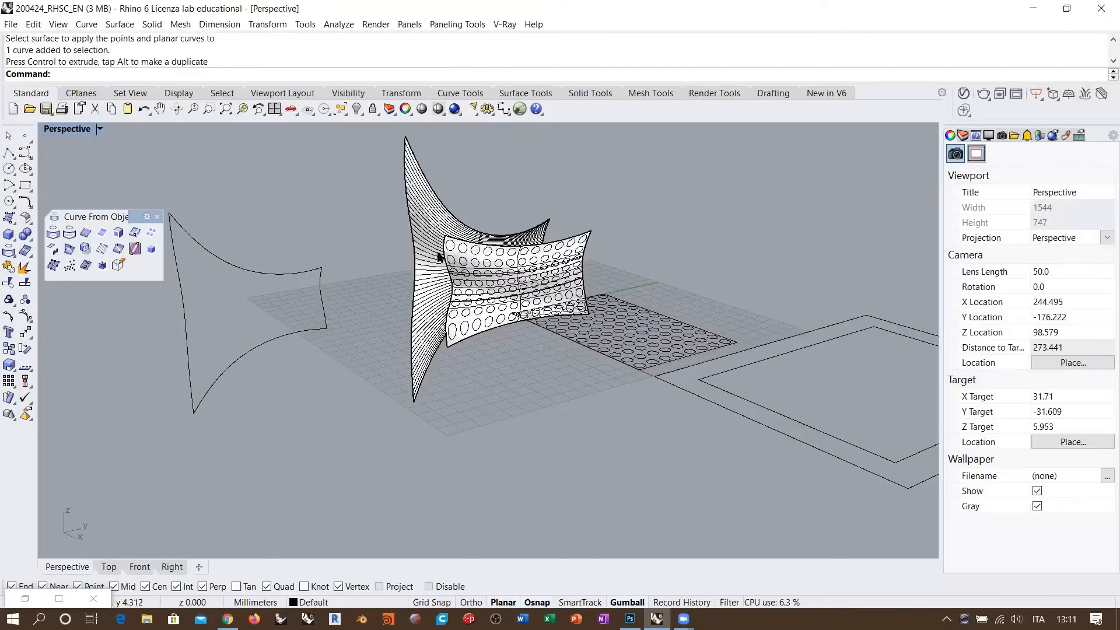
right_click_drag(382, 342, 304, 271)
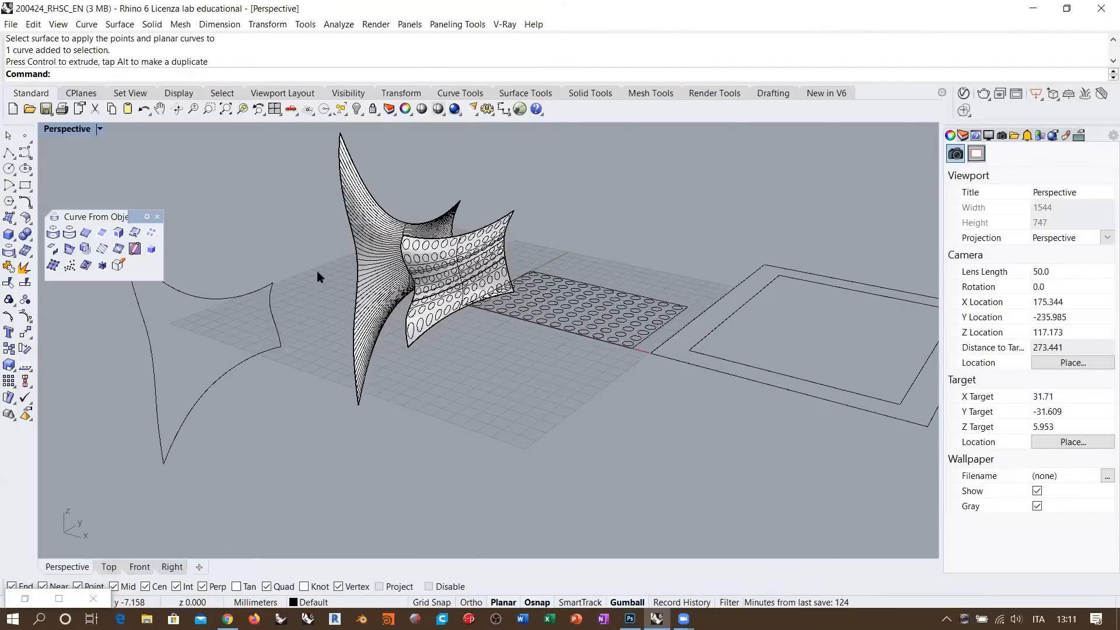
- Delete the mapped inner curve that was moved away from the lofted surface
left_click(208, 383)
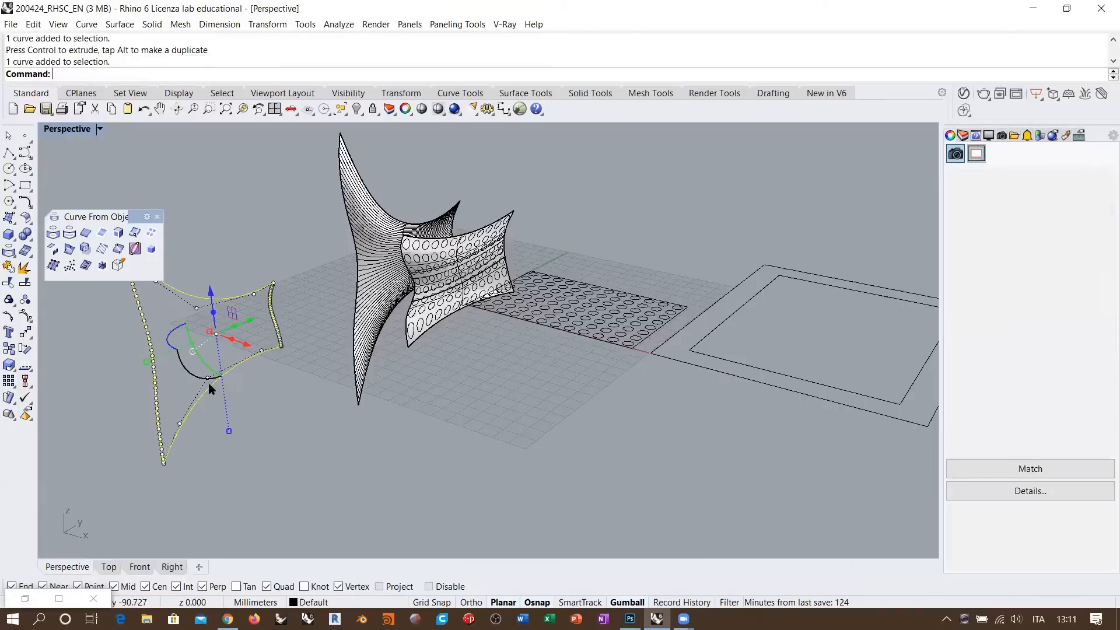
key("Delete")
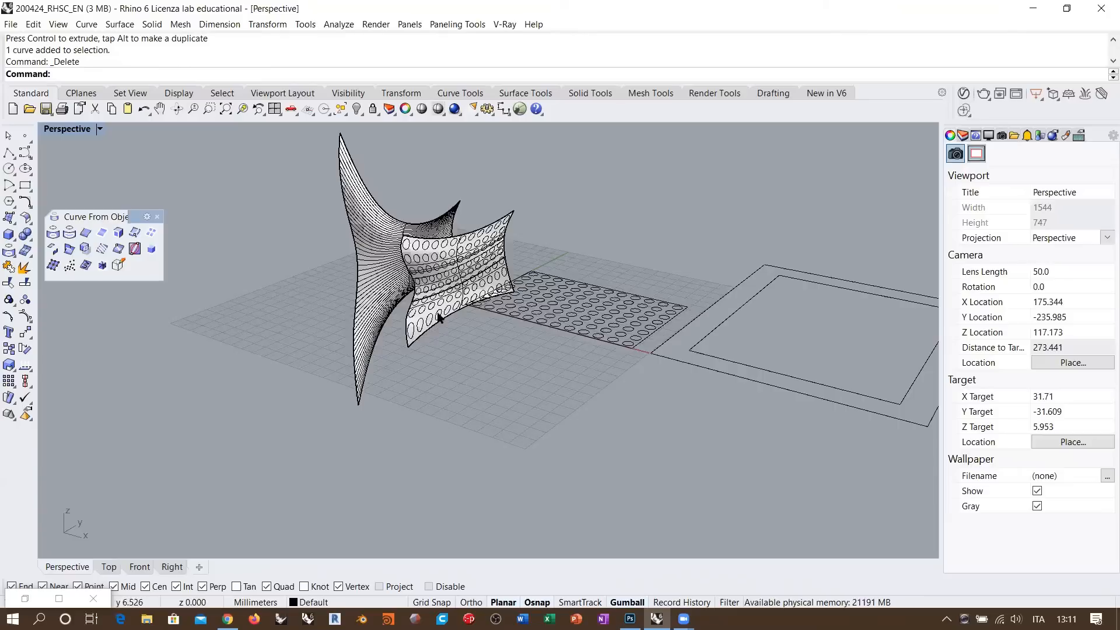
- Group the circle-patterned surface with its flat circle pattern and hide the group, leaving the larger loft and the UV rectangles
right_click_drag(495, 320, 490, 238)
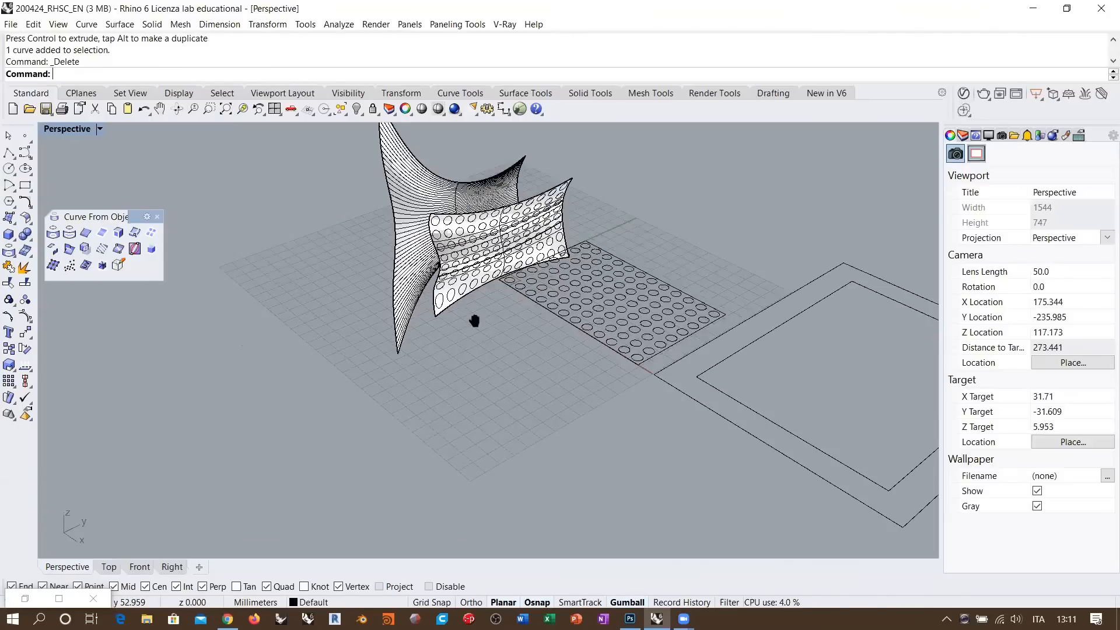
scroll(516, 389, "up", 5)
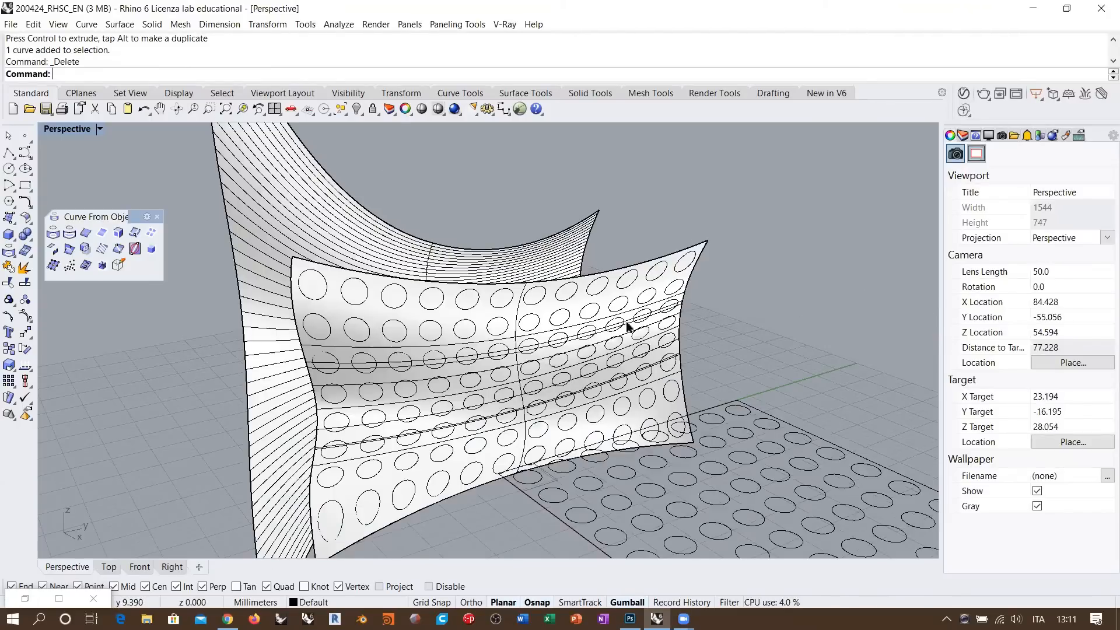
right_click_drag(555, 398, 540, 370, "shift")
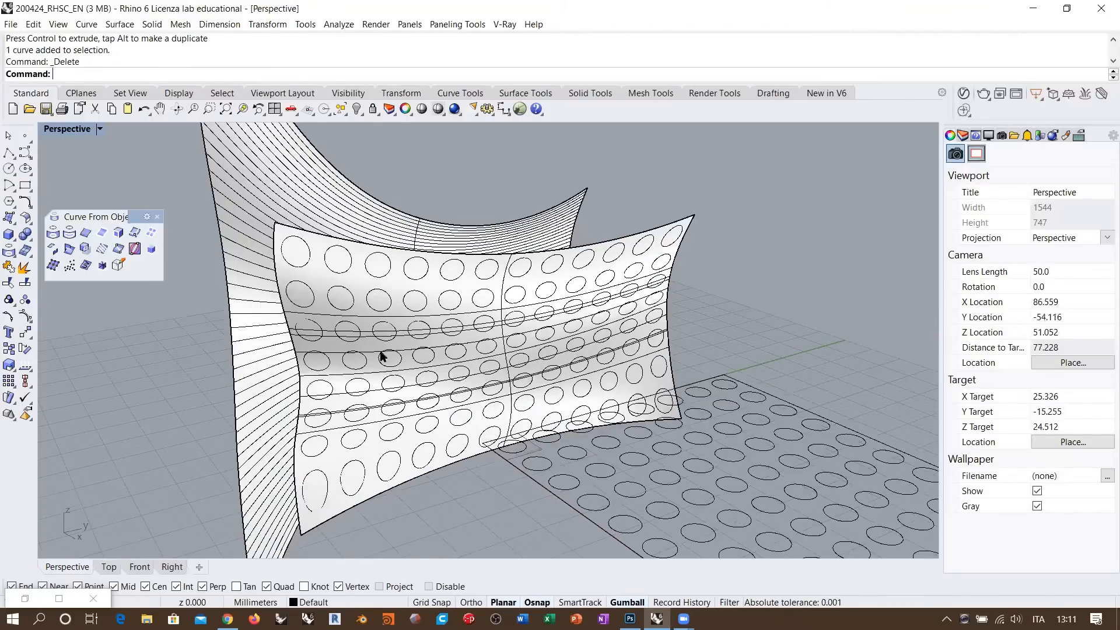
scroll(385, 345, "down", 5)
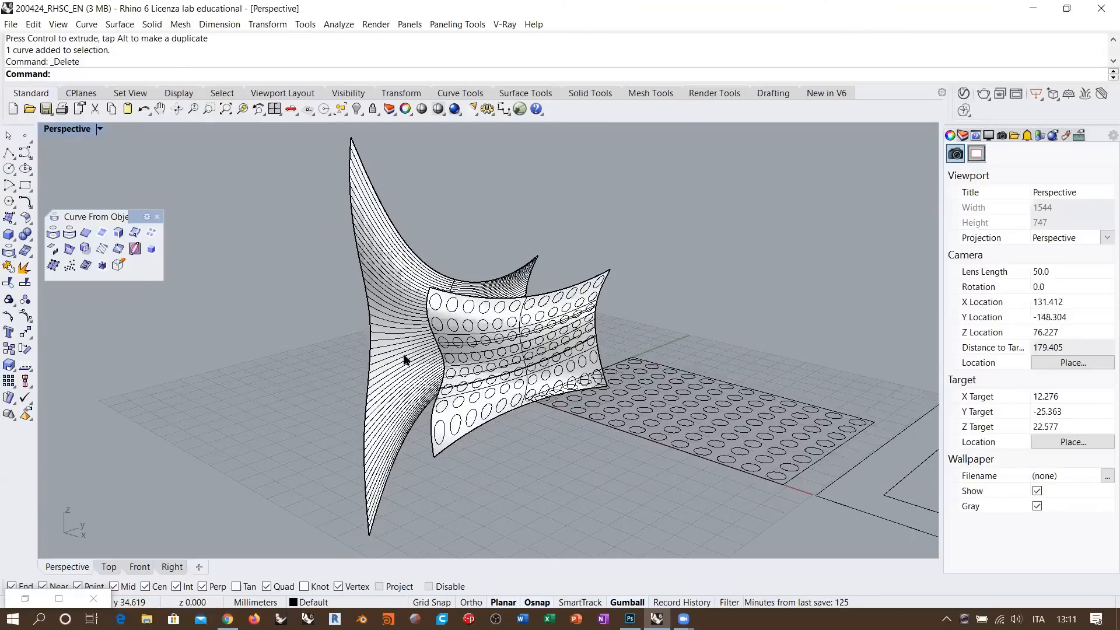
right_click_drag(377, 313, 383, 333)
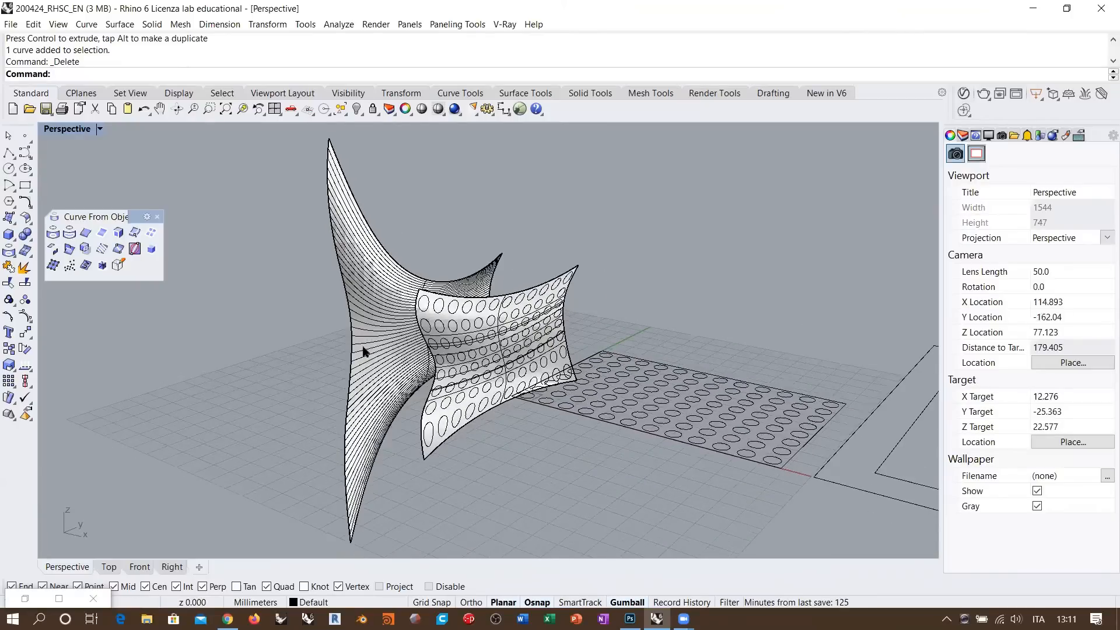
right_click_drag(539, 373, 582, 379)
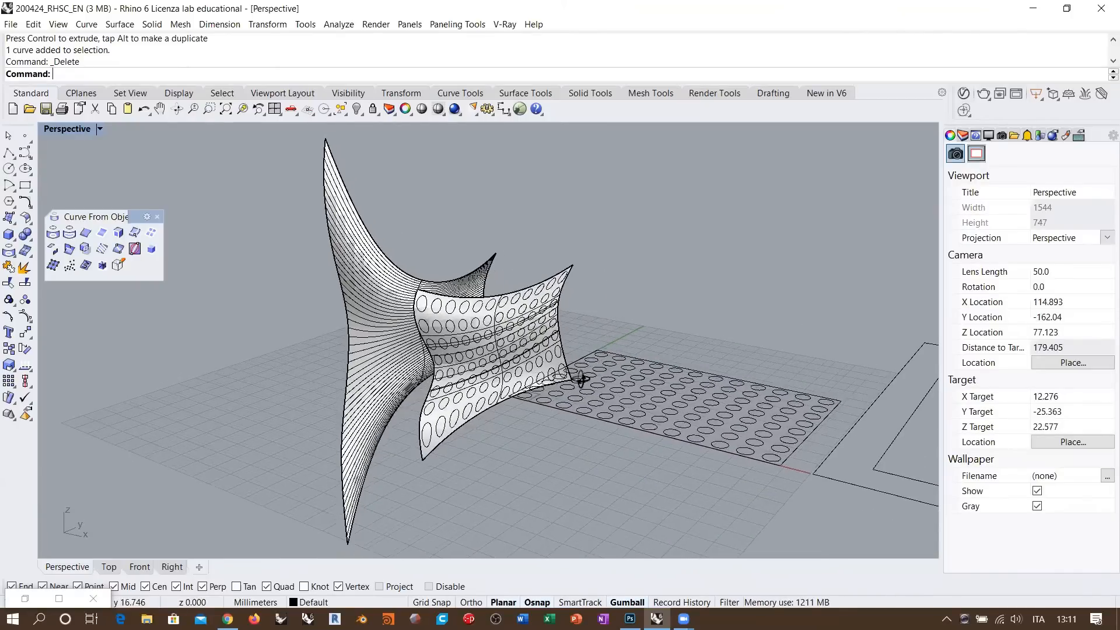
scroll(517, 333, "down", 6)
right_click_drag(517, 333, 524, 354)
left_click_drag(610, 244, 644, 225)
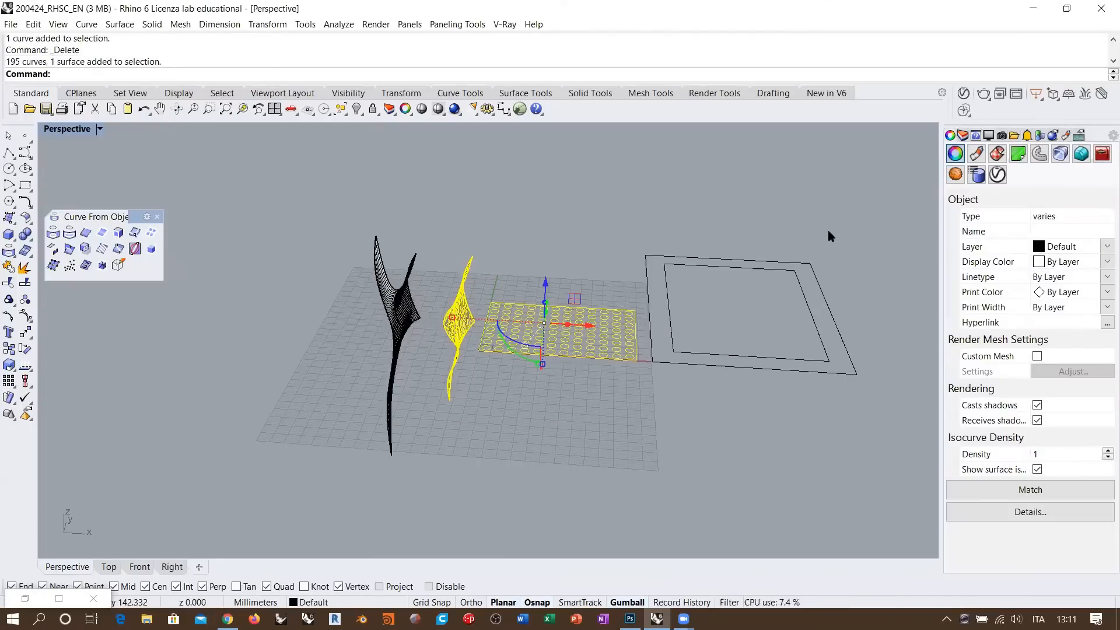
key("ctrl+g")
left_click(357, 111)
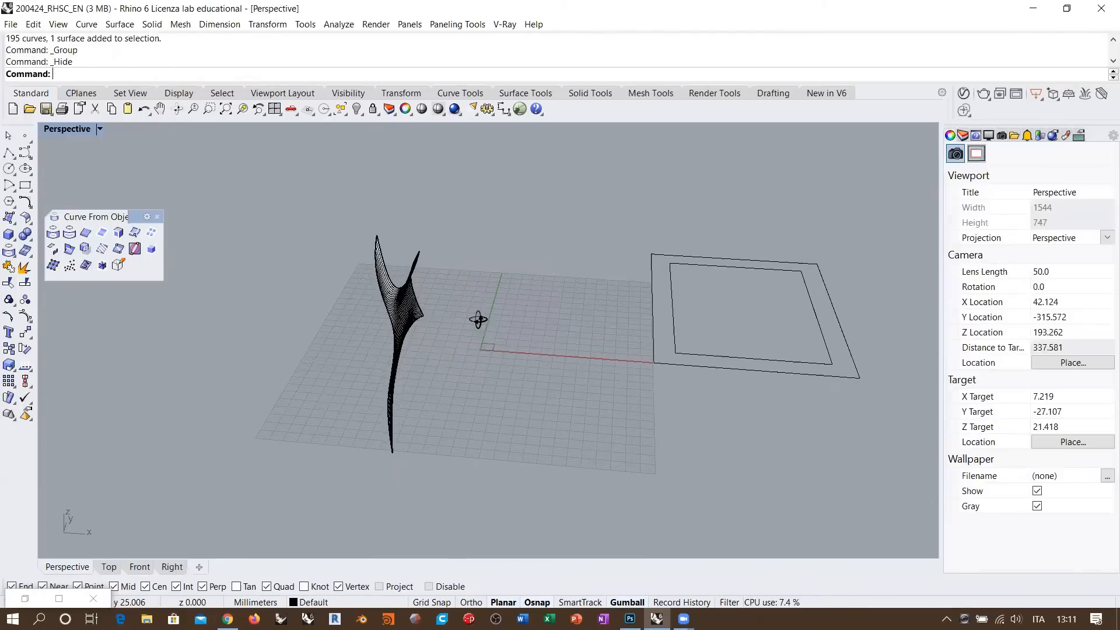
- Draw a tall, narrow rectangle in the Right view over the wide end of the loft
right_click_drag(281, 503, 153, 521)
key("ctrl+F3")
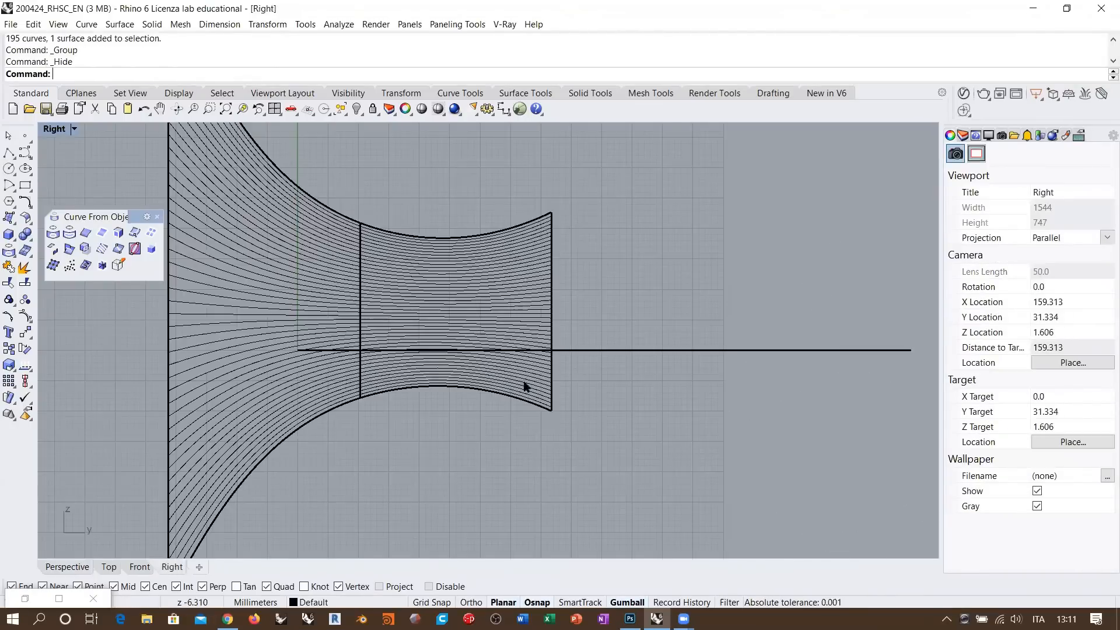
right_click_drag(68, 130, 142, 163)
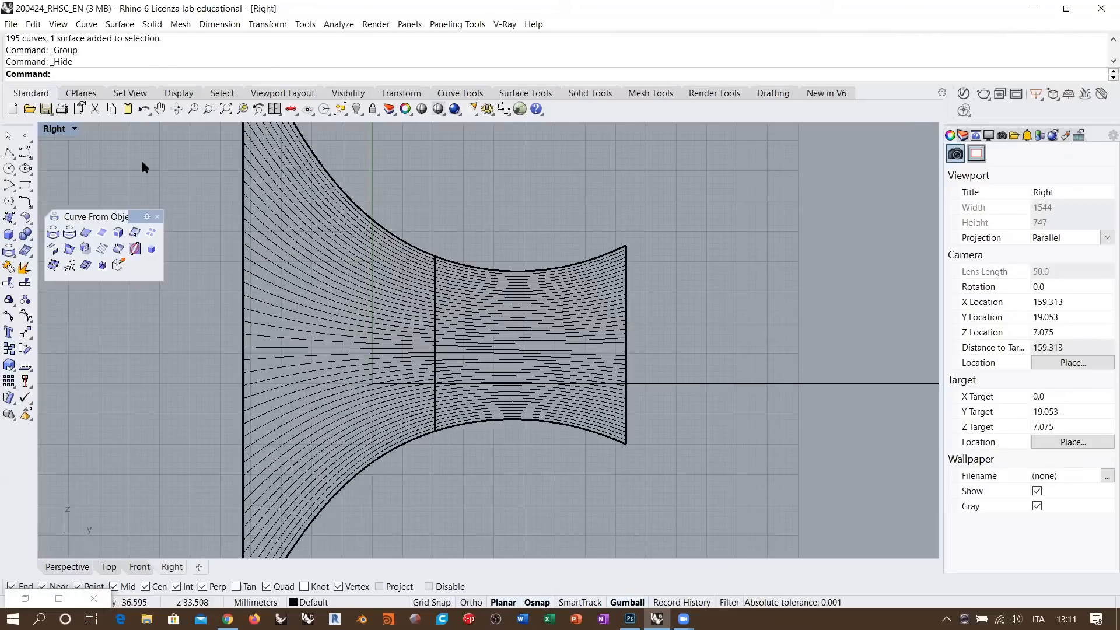
left_click(25, 186)
key("Escape")
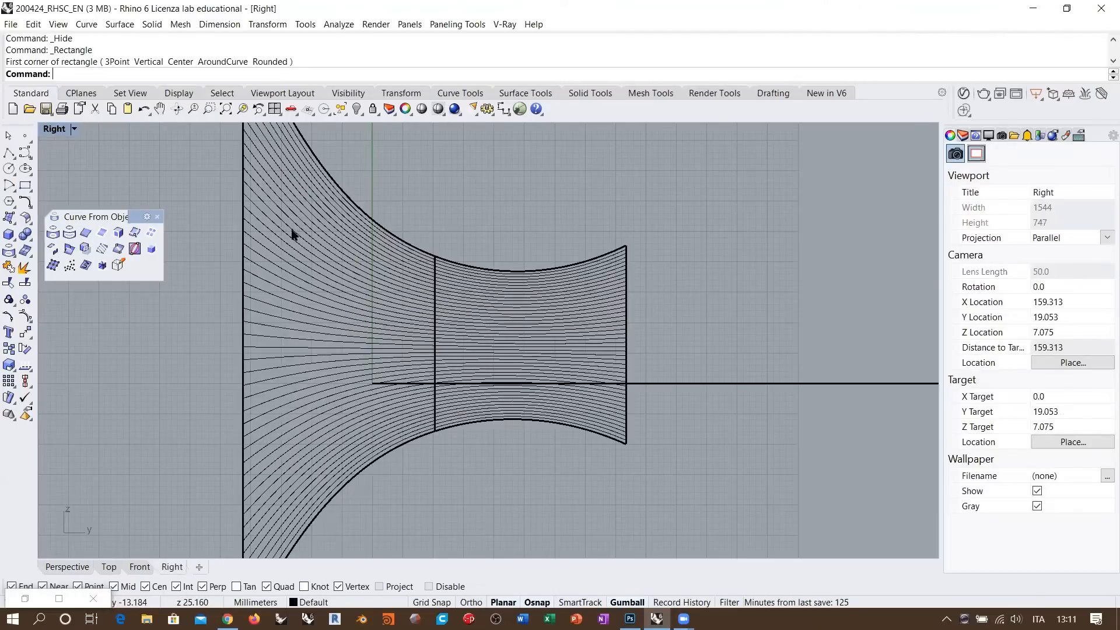
left_click(25, 185)
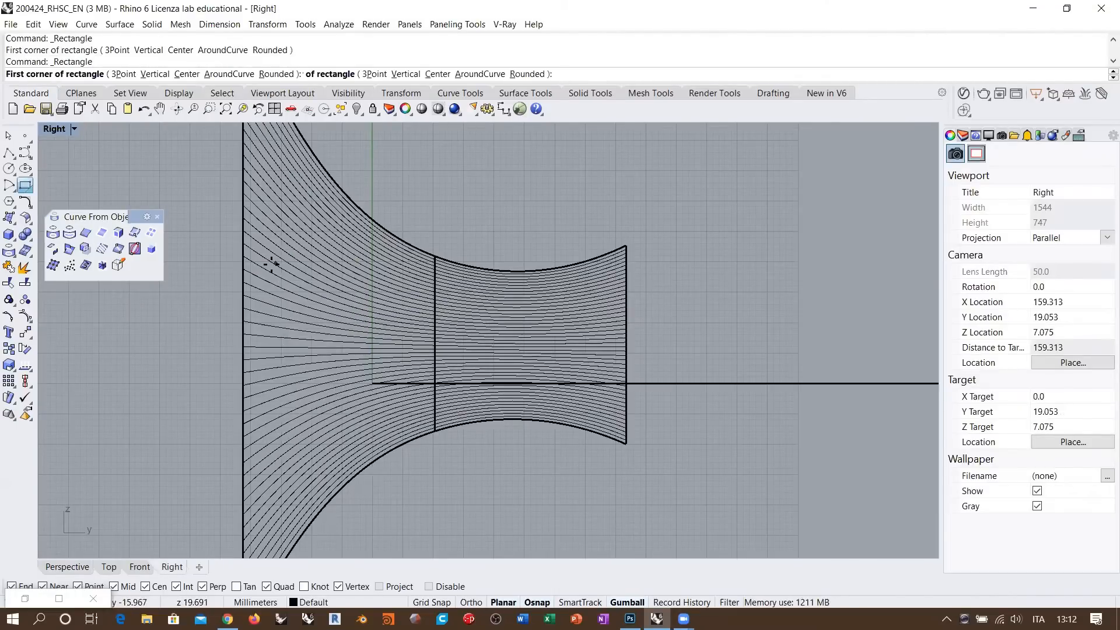
left_click(270, 233)
left_click(324, 395)
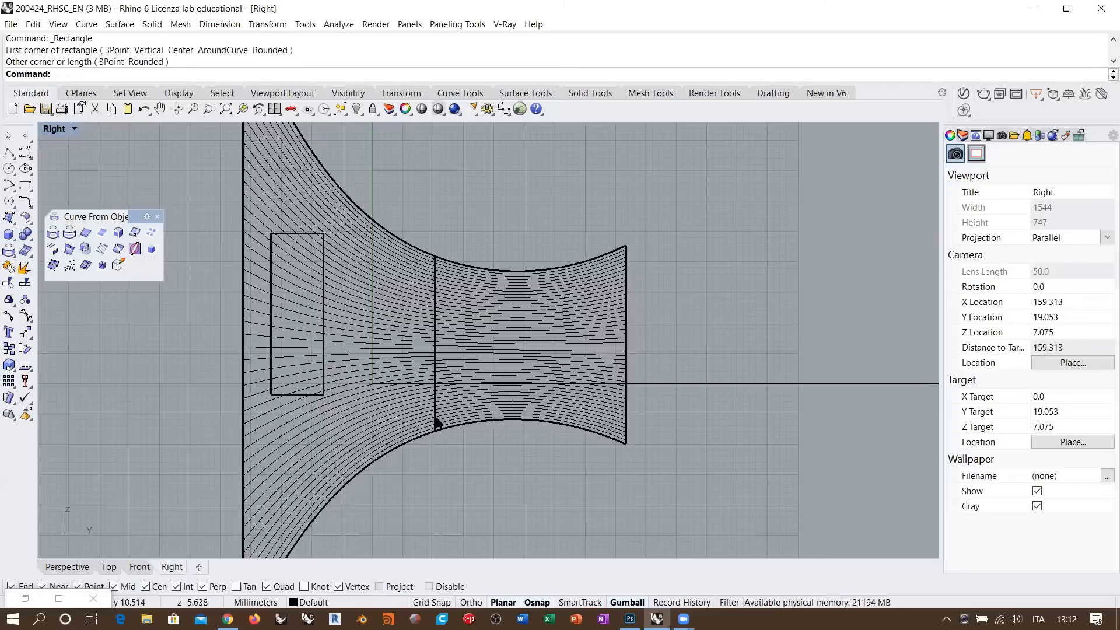
- Project the new rectangle onto the lofted surface along the Right view's construction plane direction
left_click(322, 324)
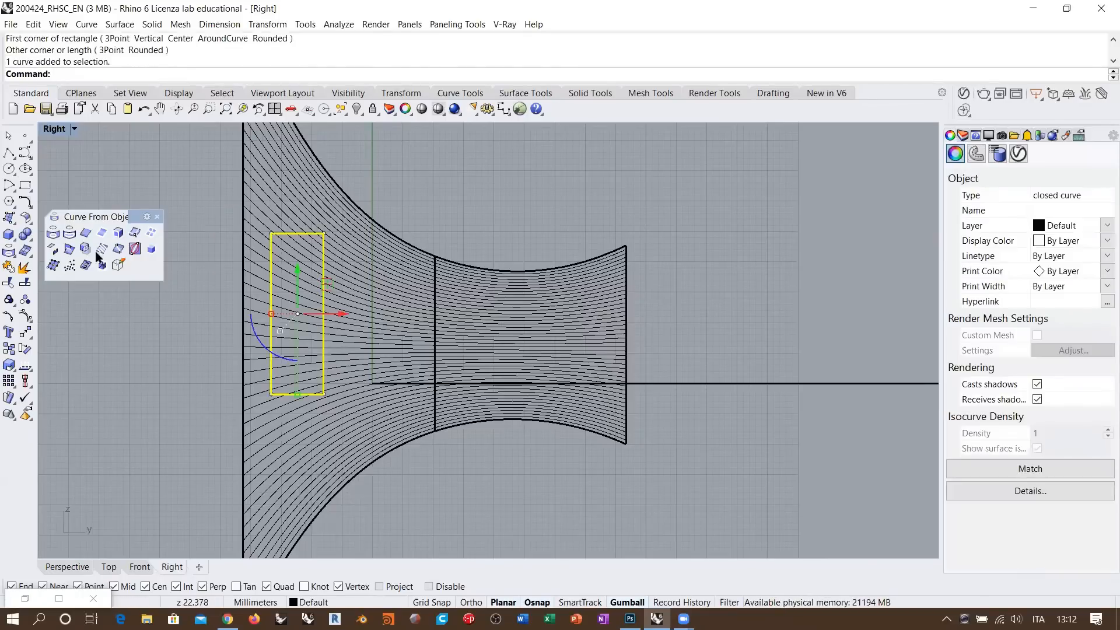
left_click(67, 234)
left_click(53, 233)
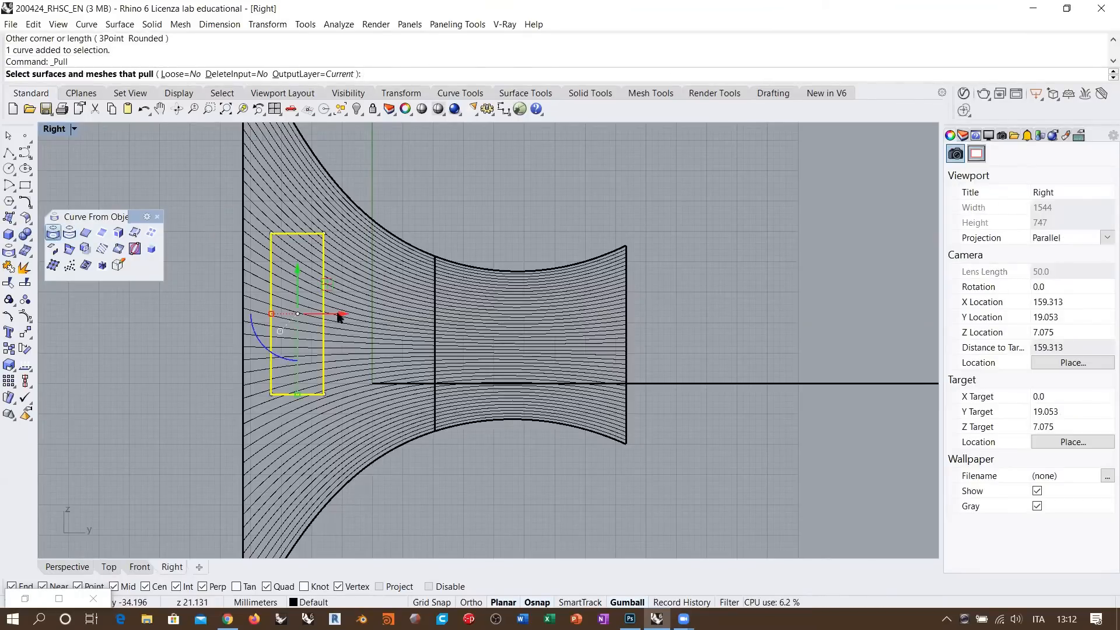
left_click(362, 290)
right_click(362, 286)
- Create UV curves from the lofted surface in the Perspective view, including the rectangle projected on it
left_click(71, 566)
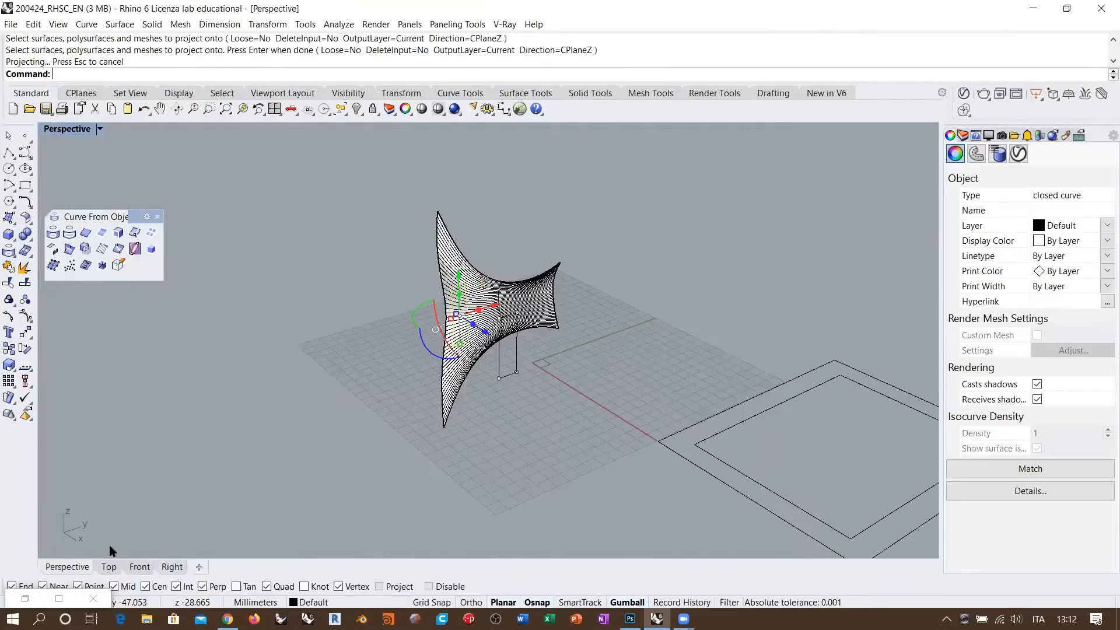
right_click_drag(422, 312, 408, 311)
scroll(400, 311, "up", 3)
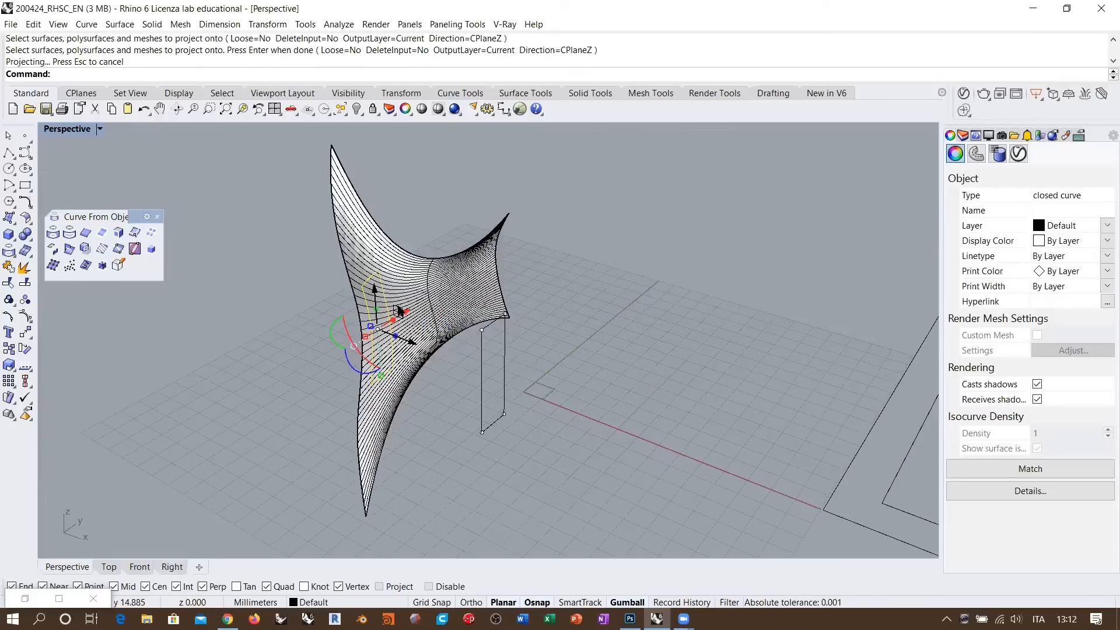
left_click(85, 265)
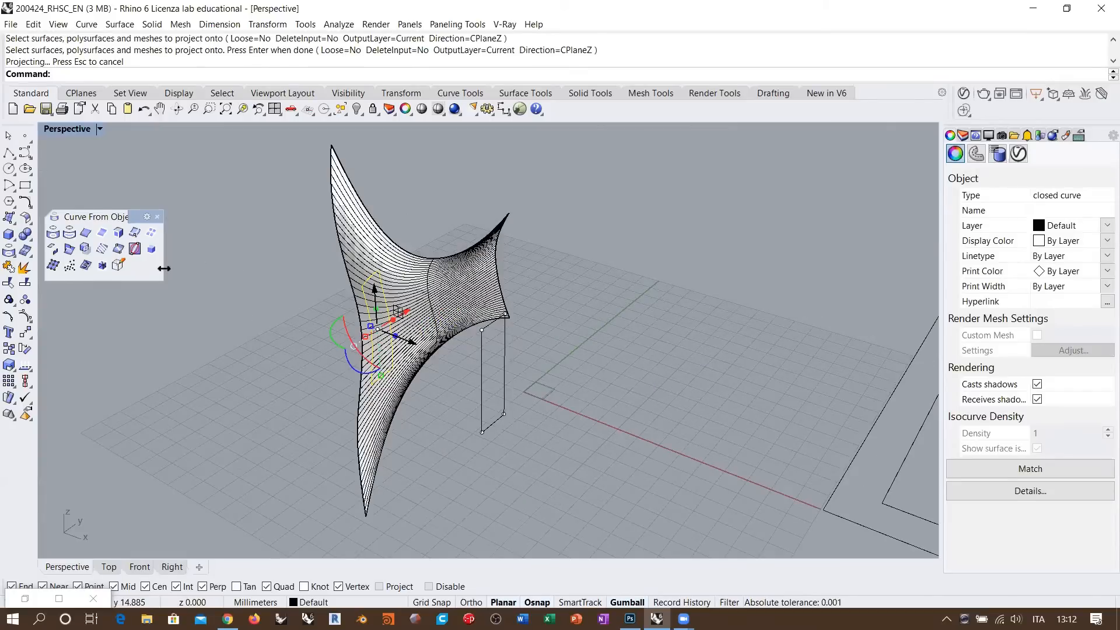
left_click(401, 285)
left_click(380, 287)
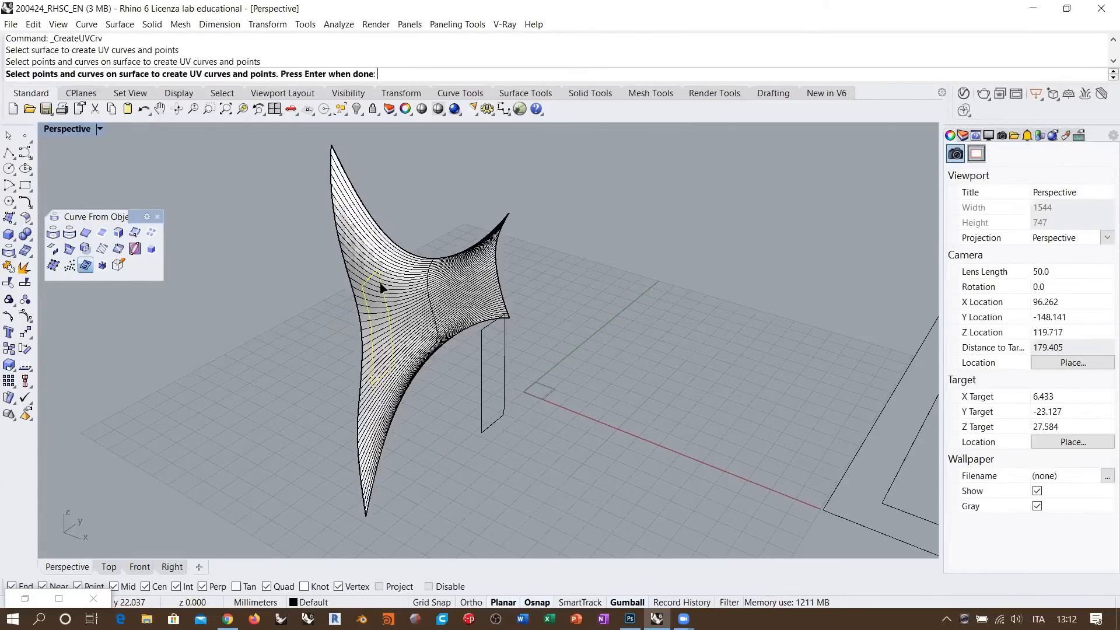
key("Return")
- Compare the flattened UV outline with the projected rectangle on the loft, and explode the inner outline into its segments
scroll(312, 300, "down", 2)
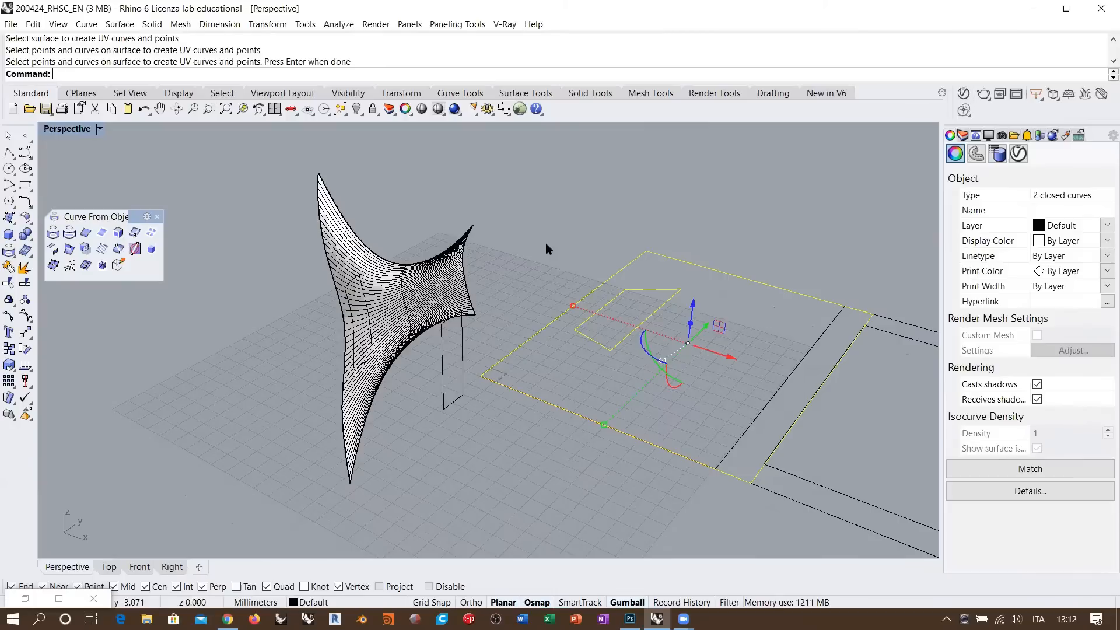
right_click_drag(489, 232, 489, 267)
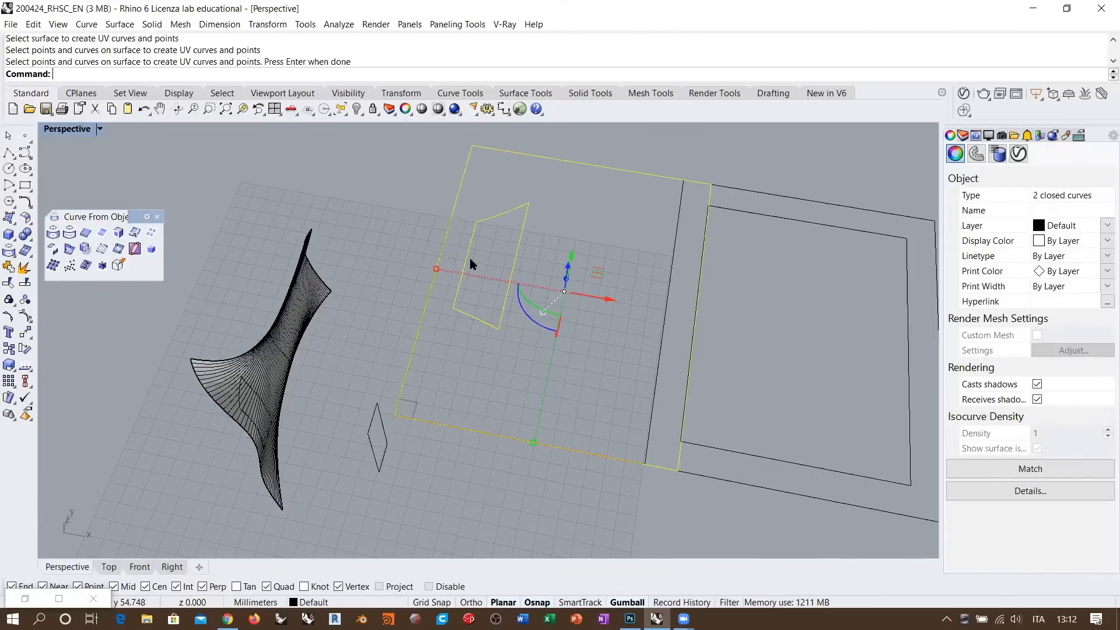
right_click_drag(336, 290, 335, 409)
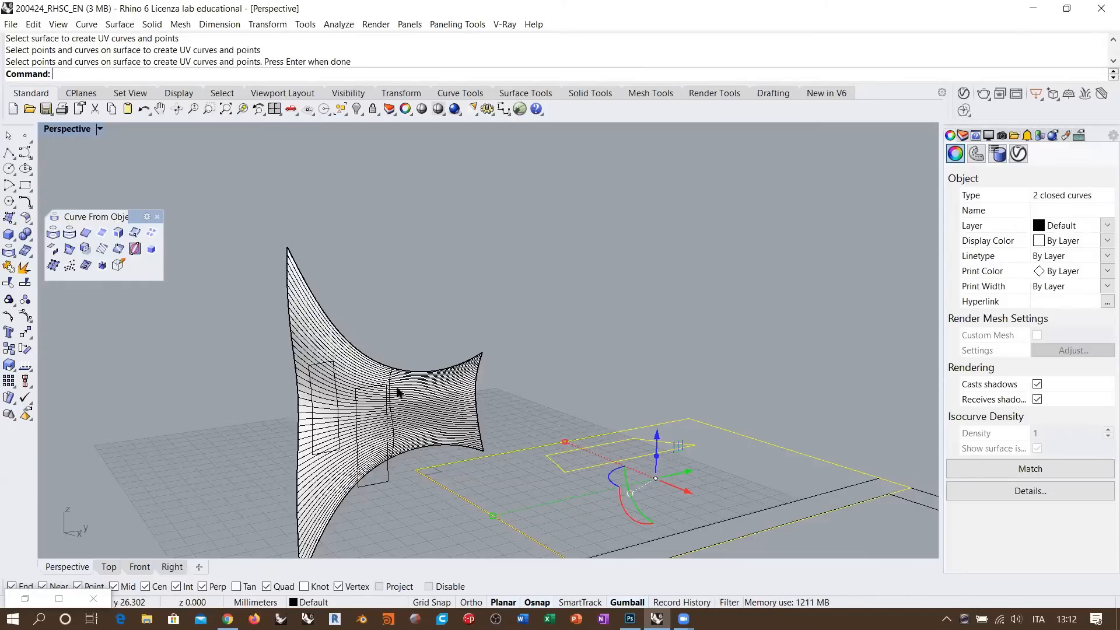
right_click_drag(474, 248, 580, 403)
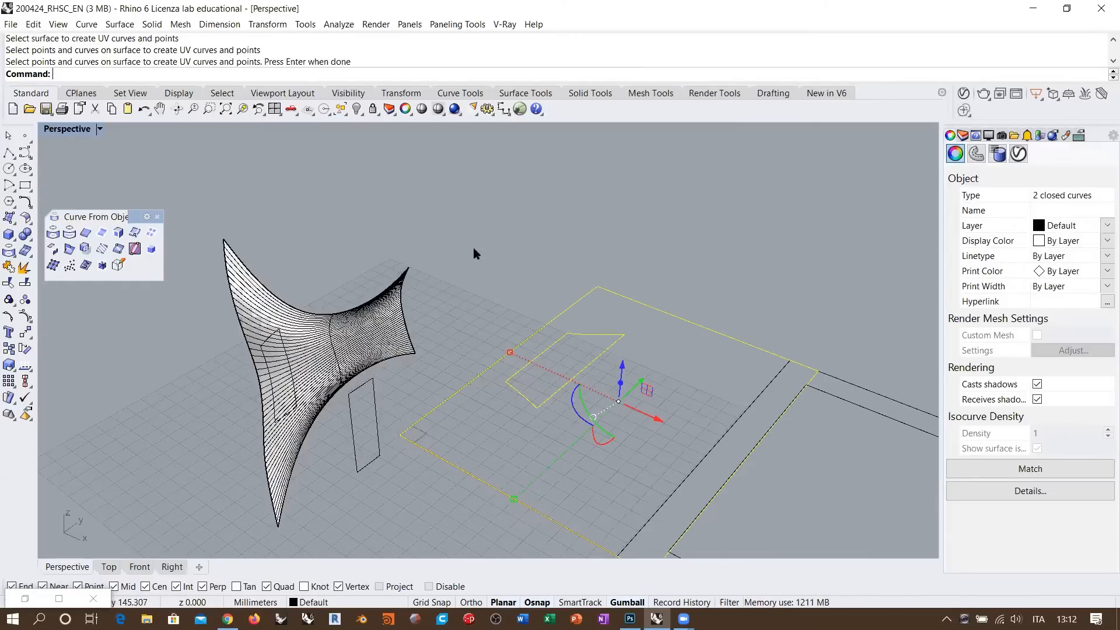
right_click_drag(439, 226, 488, 239)
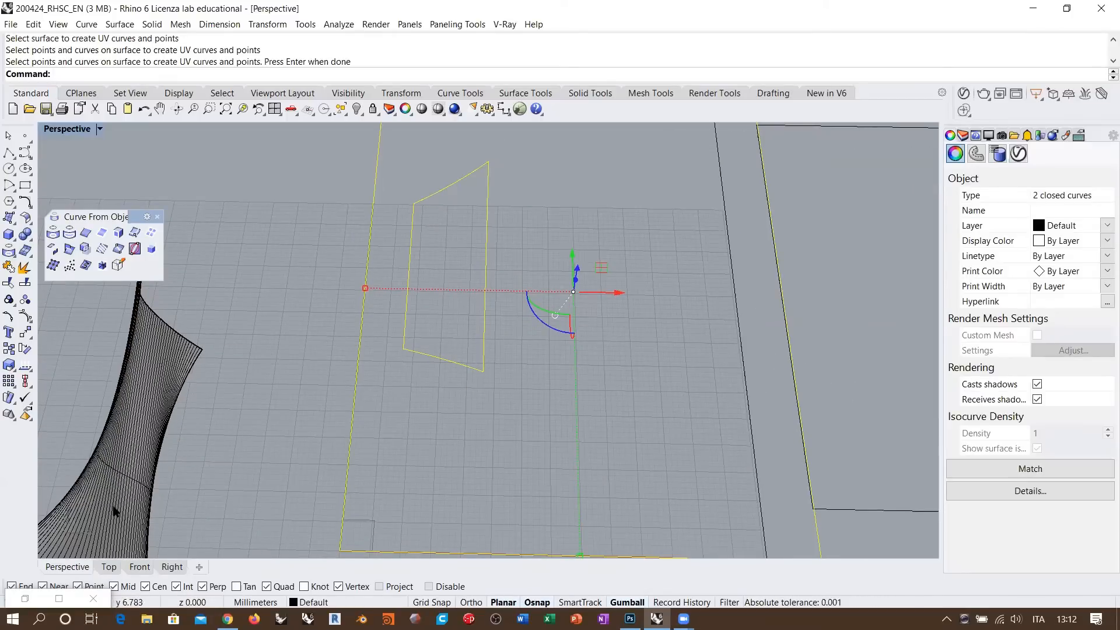
right_click_drag(403, 293, 326, 318, "shift")
scroll(478, 263, "up", 4)
left_click(380, 263)
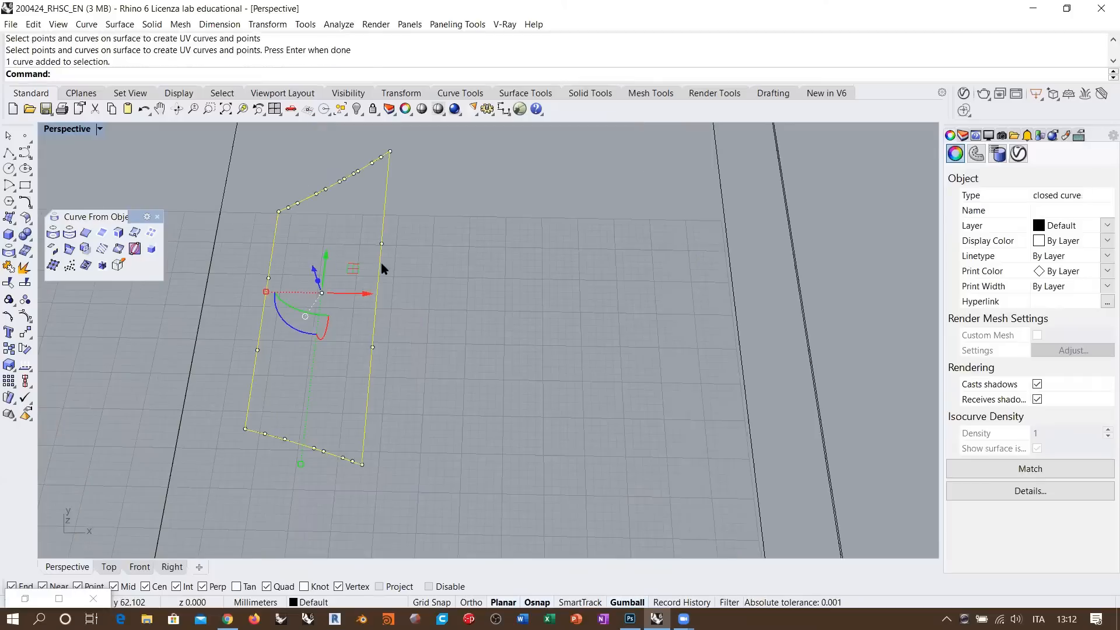
left_click(488, 233)
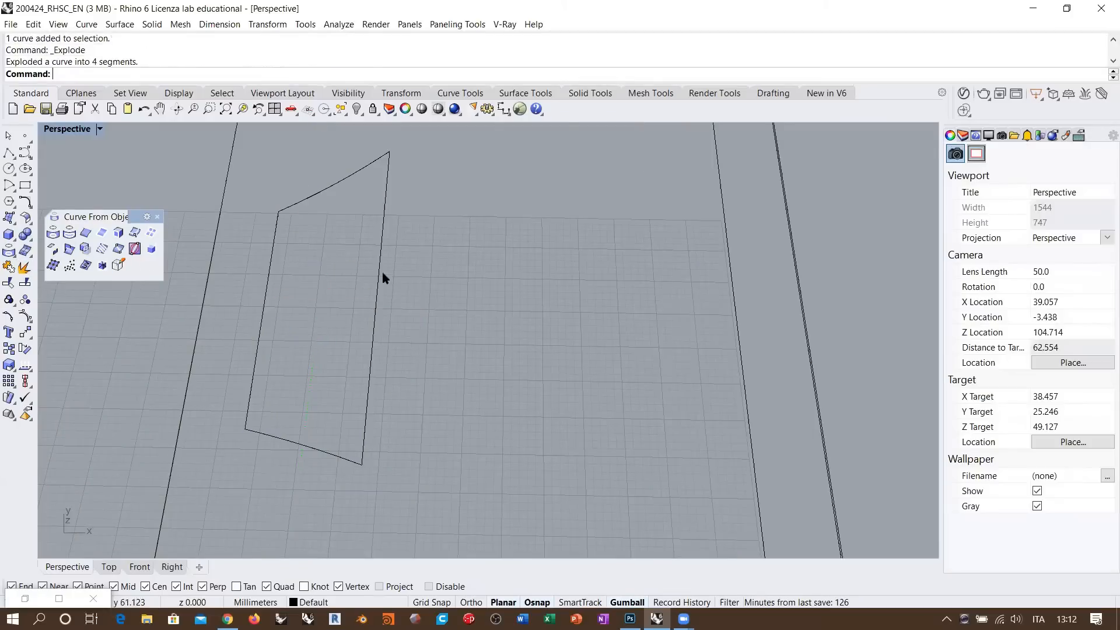
- Check the four exploded edges of the inner outline by selecting them one by one, and clear the selection
left_click(379, 274)
left_click(267, 292, "shift")
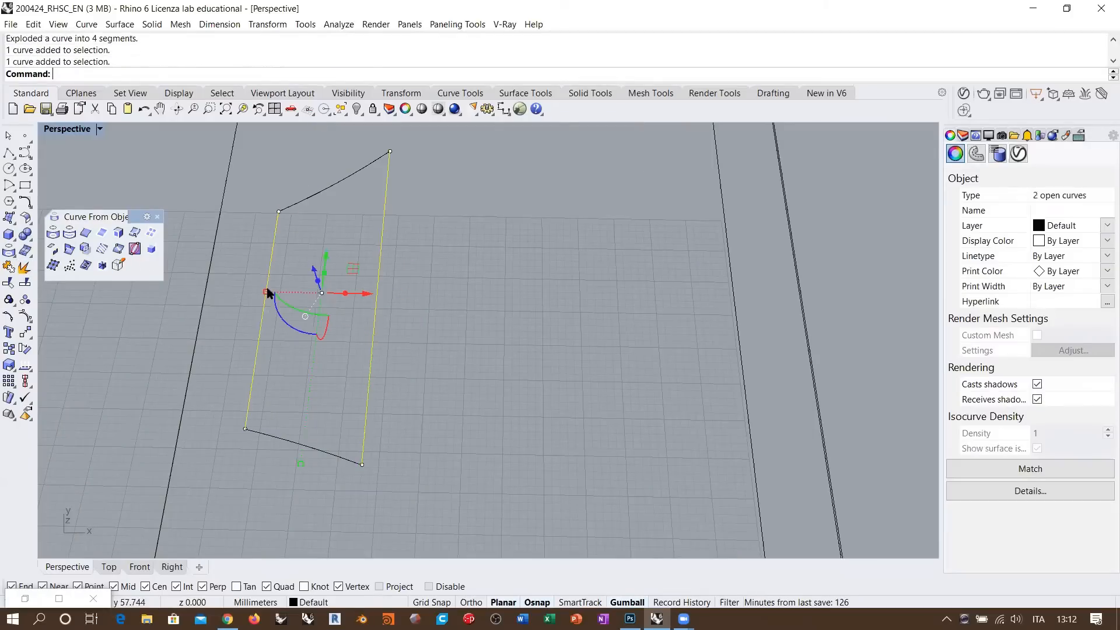
left_click(294, 206, "shift")
left_click(270, 437, "shift")
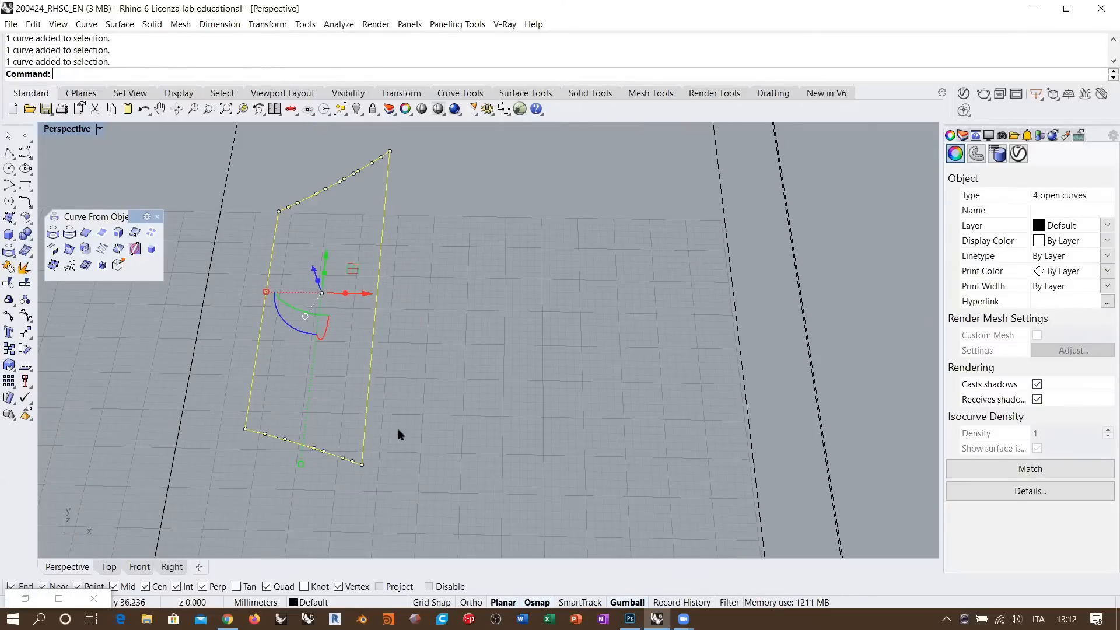
left_click(485, 416)
- Create a surface from the four exploded edge curves of the inner outline and select it
right_click_drag(394, 337, 312, 220)
right_click_drag(426, 232, 426, 230, "shift")
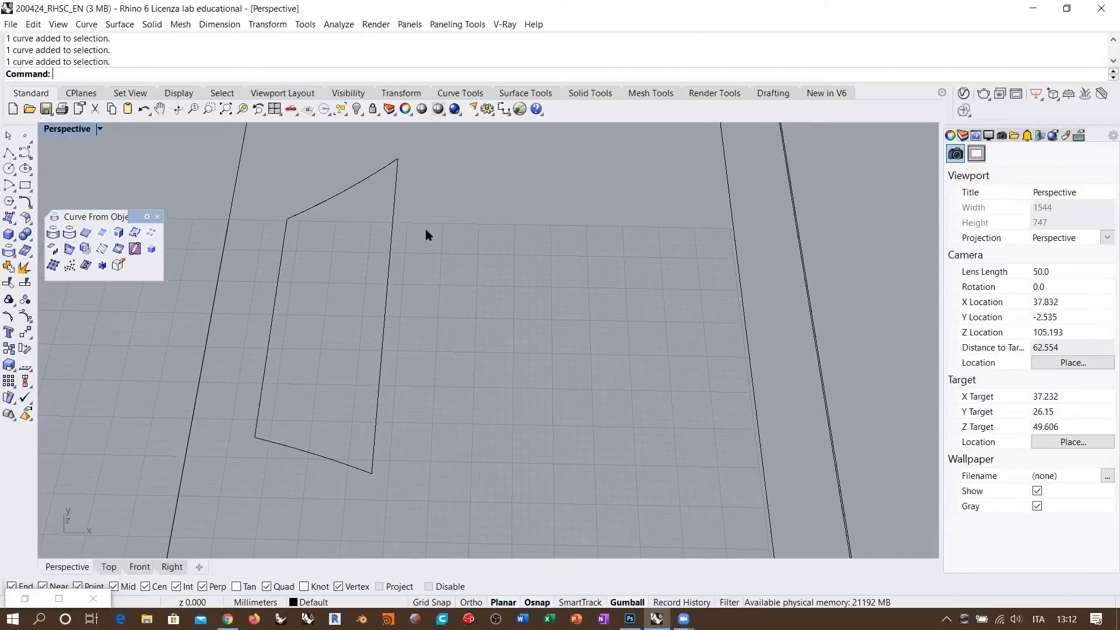
right_click_drag(351, 300, 135, 194)
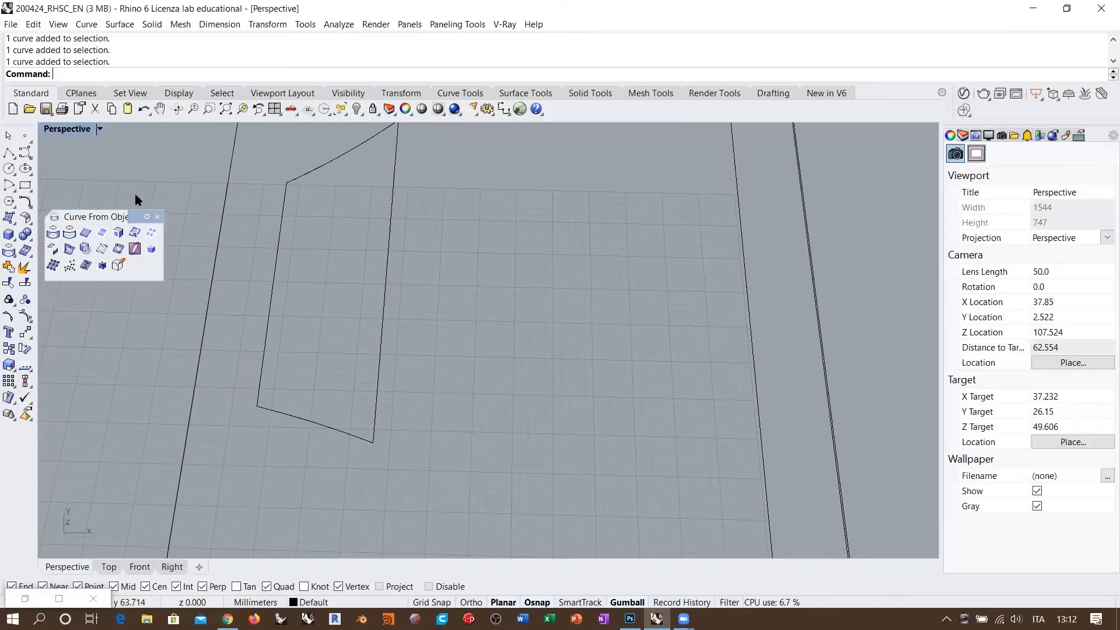
left_click(8, 217)
left_click(92, 225)
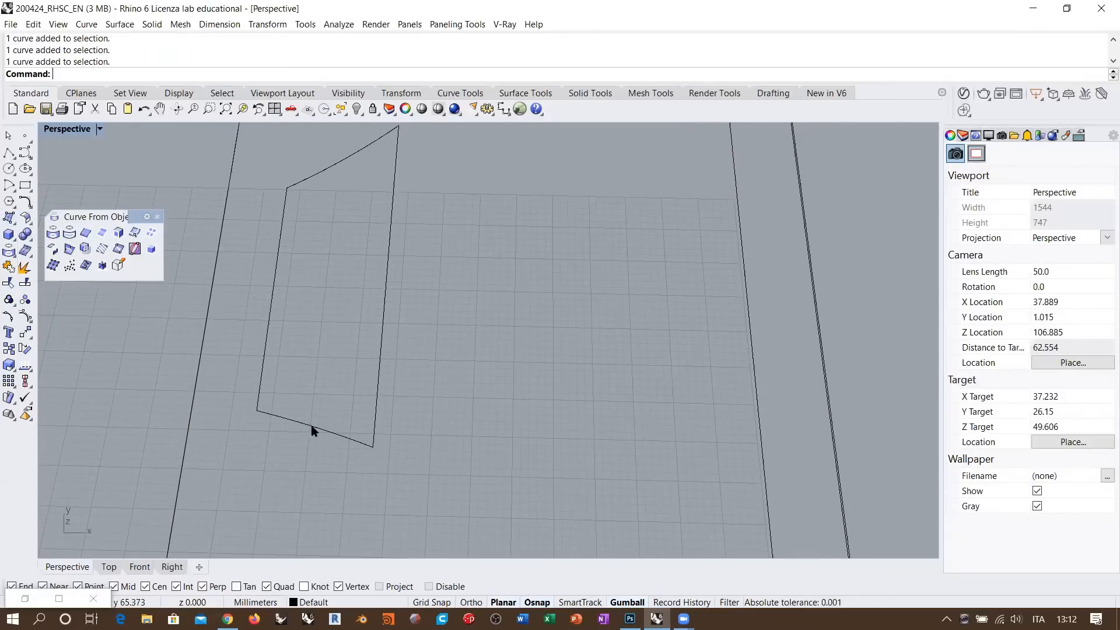
left_click(312, 427)
left_click(387, 234)
left_click(336, 163)
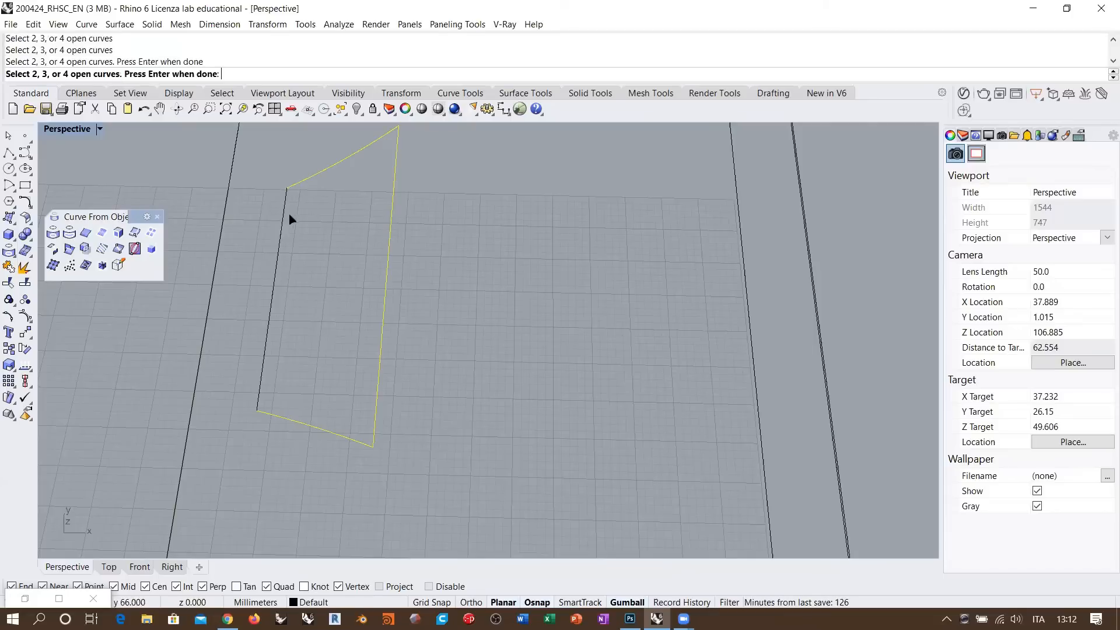
left_click(284, 215)
left_click(306, 317)
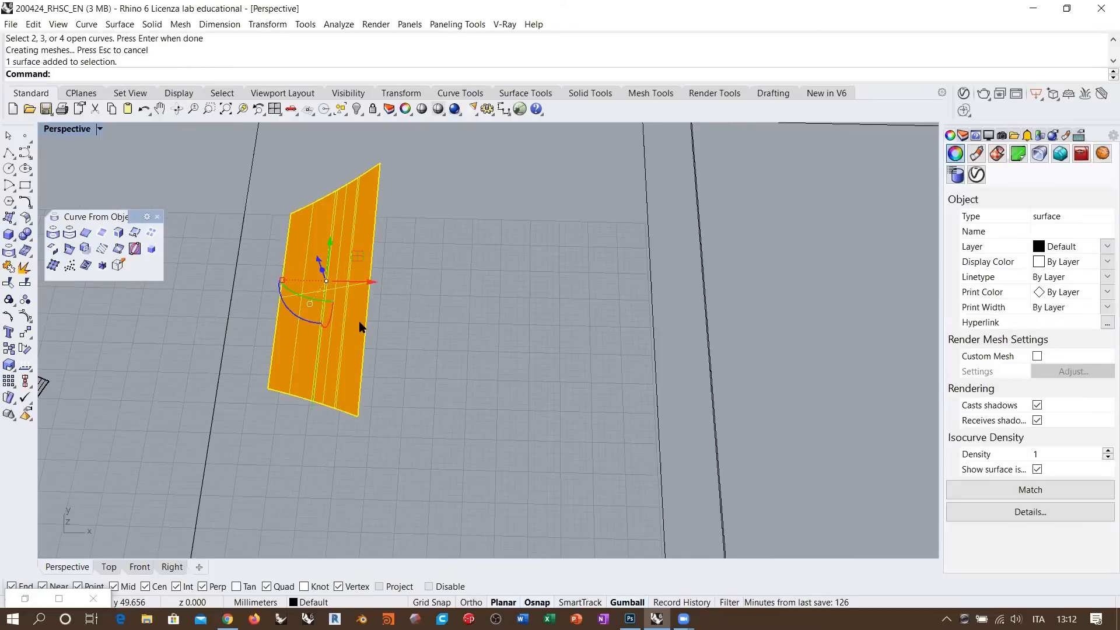
- Inspect the flat surface, and examine the U, V and normal directions of the lofted surface
right_click_drag(492, 383, 424, 344)
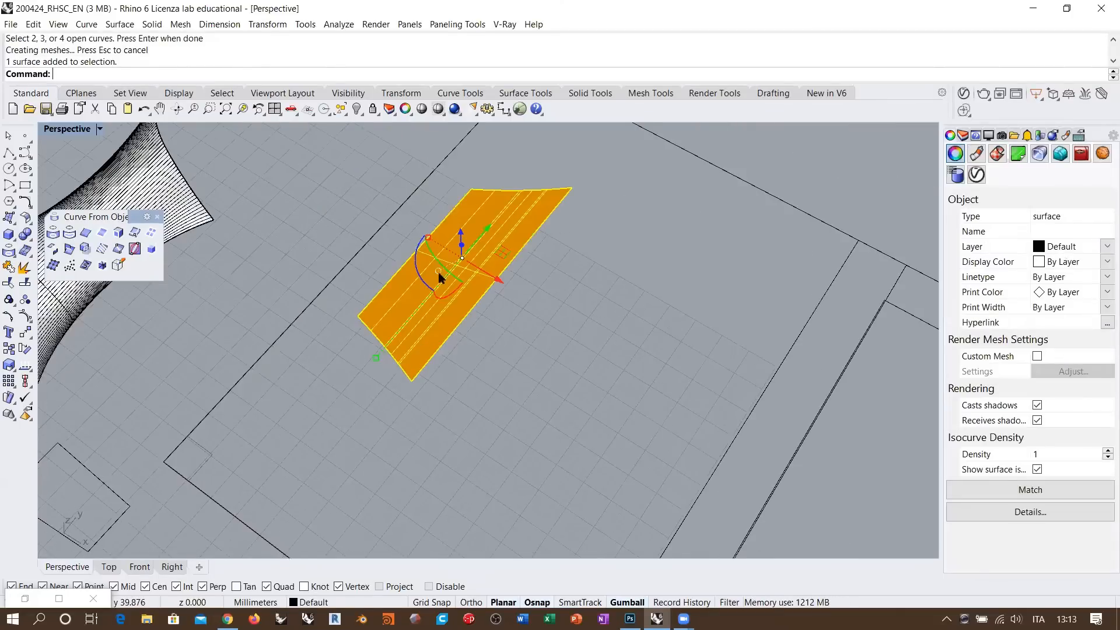
right_click_drag(509, 317, 493, 339)
scroll(551, 307, "up", 5)
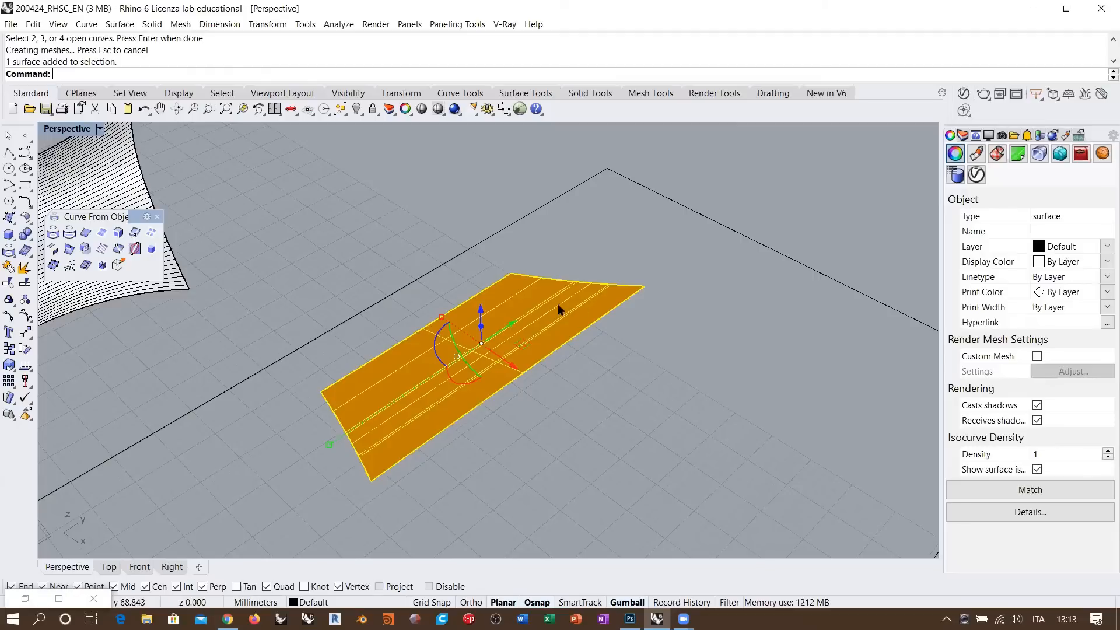
scroll(666, 305, "down", 5)
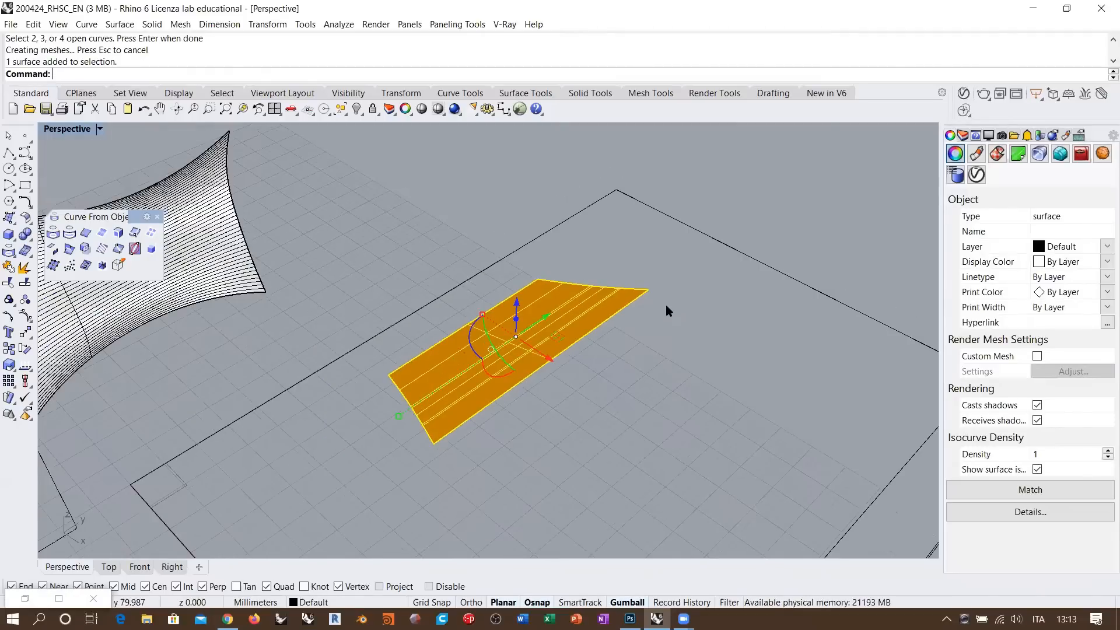
left_click(459, 362)
right_click_drag(461, 357, 311, 373)
scroll(289, 362, "up", 4)
left_click(296, 276)
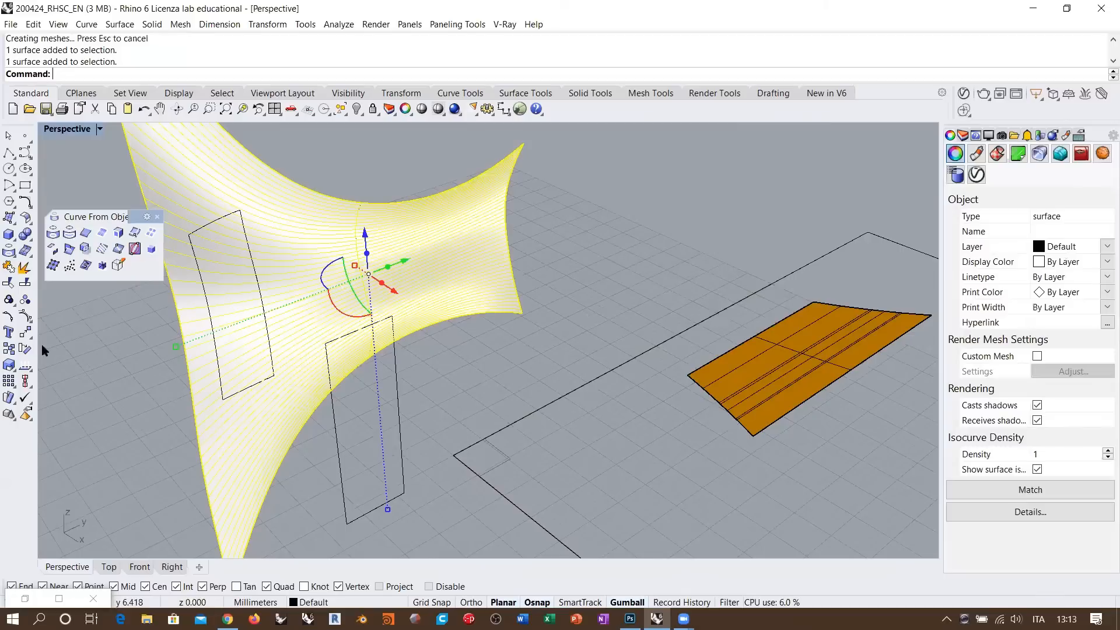
left_click(25, 366)
scroll(225, 291, "up", 3)
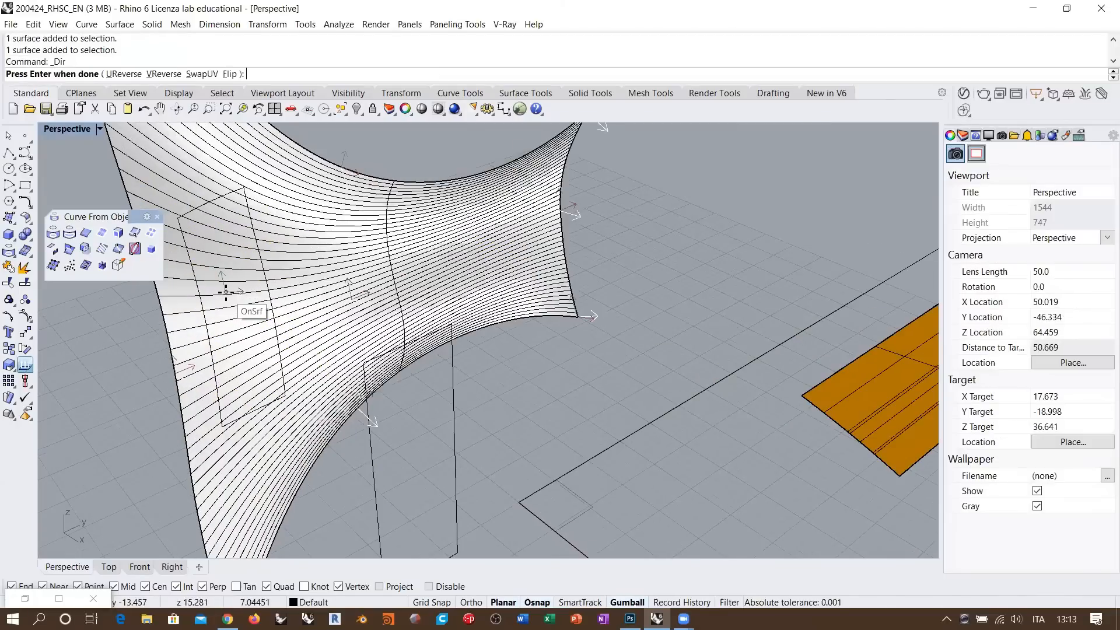
right_click_drag(225, 292, 341, 268)
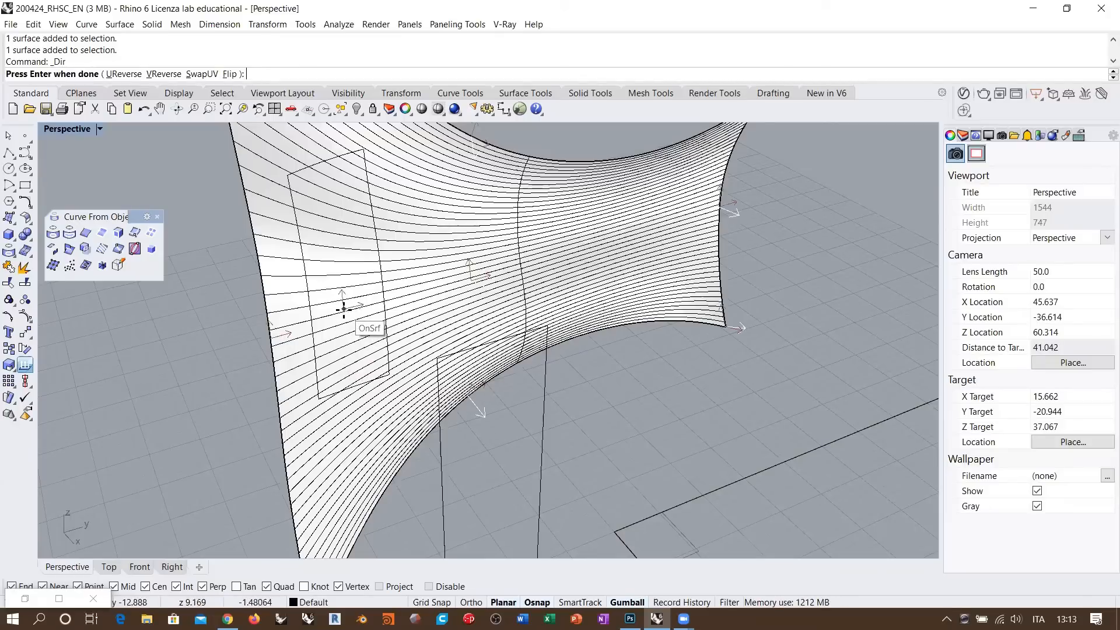
scroll(321, 309, "down", 6)
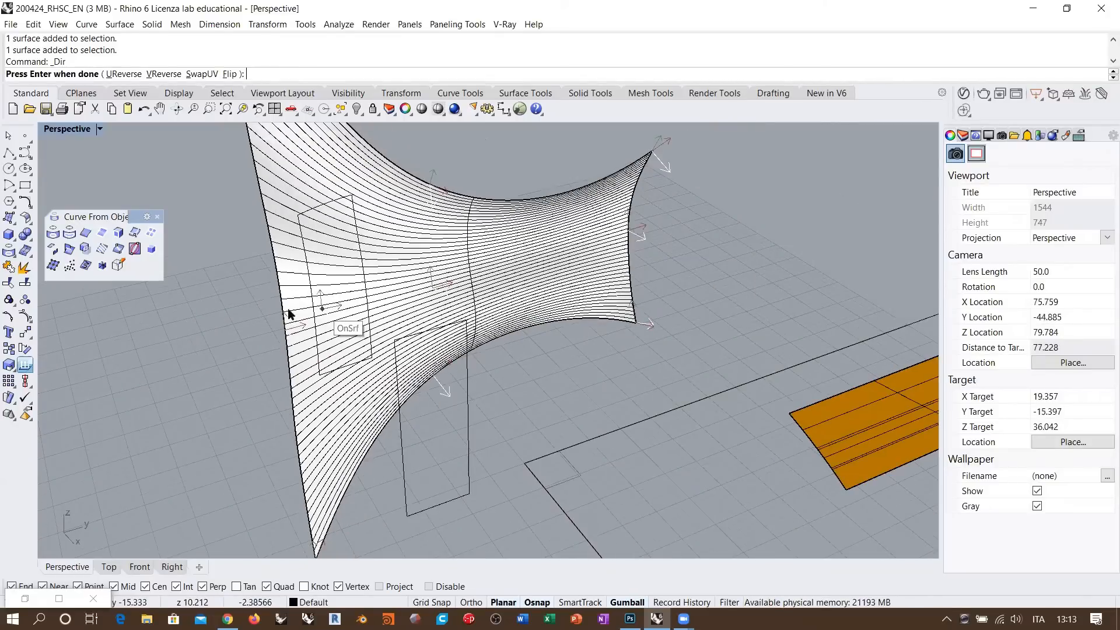
right_click_drag(288, 309, 312, 314)
right_click(274, 277)
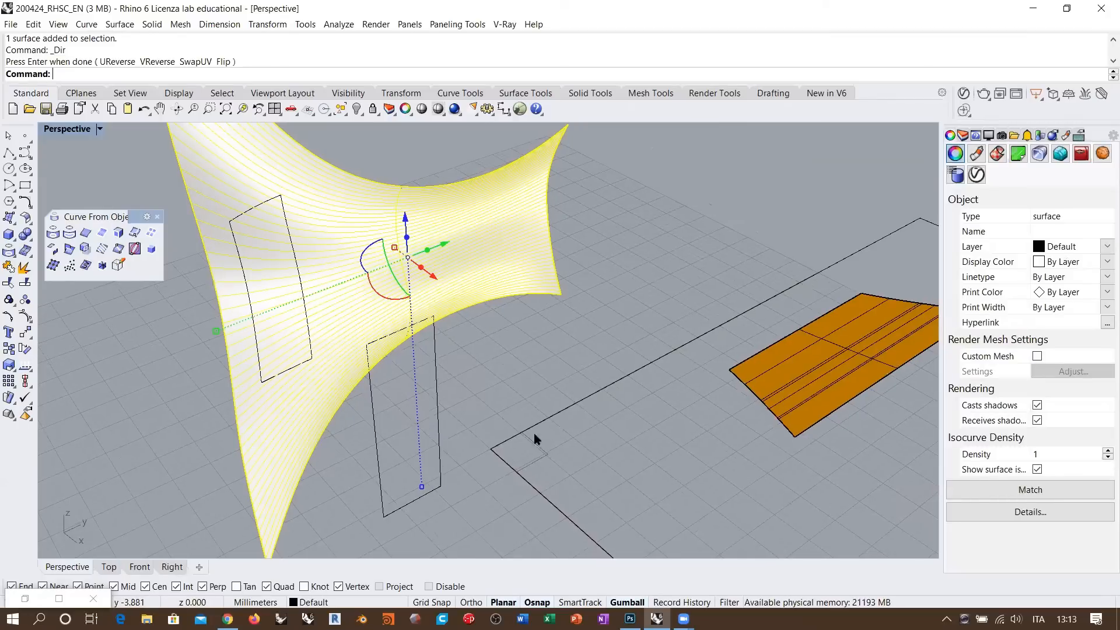
- Flip the normal direction of the flat surface and swap its U and V directions
right_click_drag(534, 434, 439, 364)
left_click(475, 260)
right_click(476, 261)
scroll(476, 257, "up", 2)
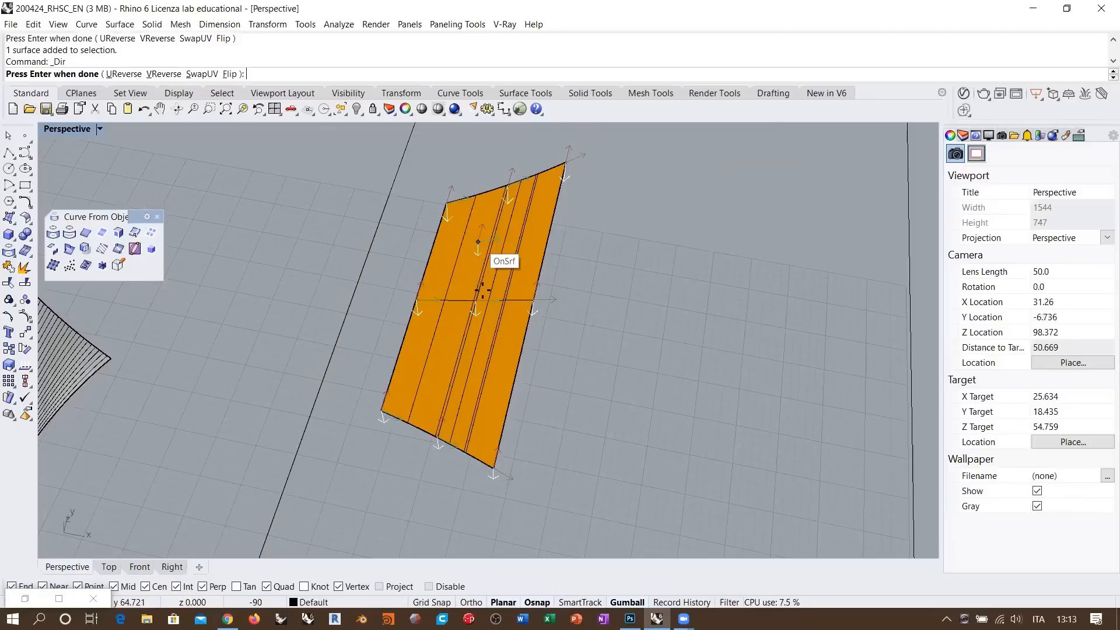
right_click_drag(476, 314, 428, 171)
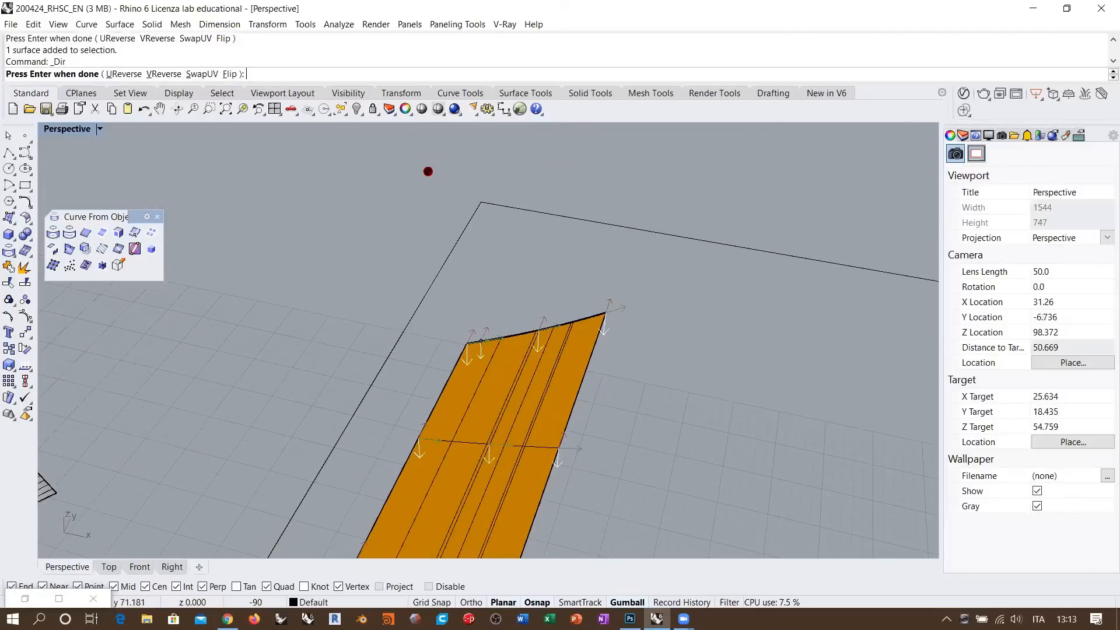
left_click(229, 73)
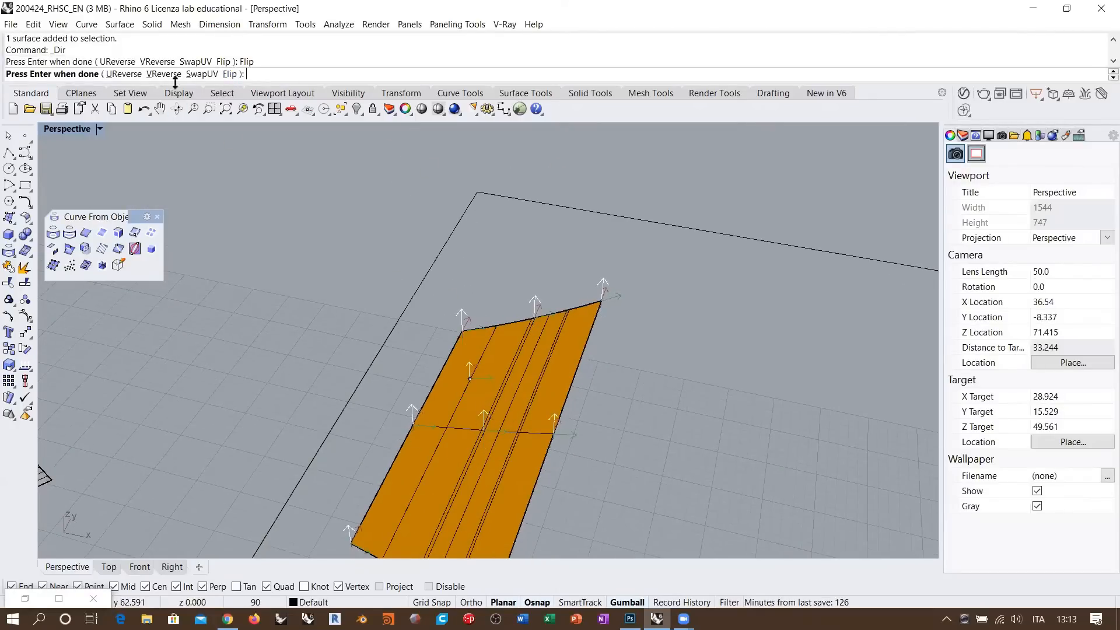
left_click(202, 73)
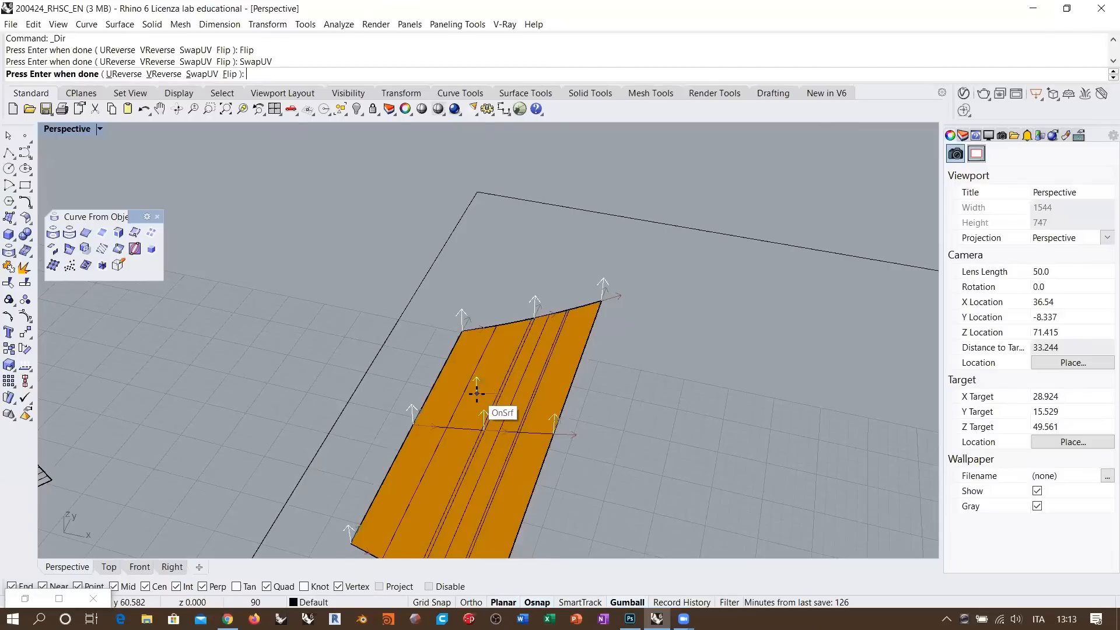
right_click(477, 393)
- Delete the two extra UV rectangles lying beside the outline that contains the flat surface
scroll(456, 331, "down", 4)
right_click_drag(367, 357, 128, 407)
scroll(593, 407, "down", 2)
right_click_drag(593, 407, 435, 335)
right_click_drag(400, 302, 395, 322)
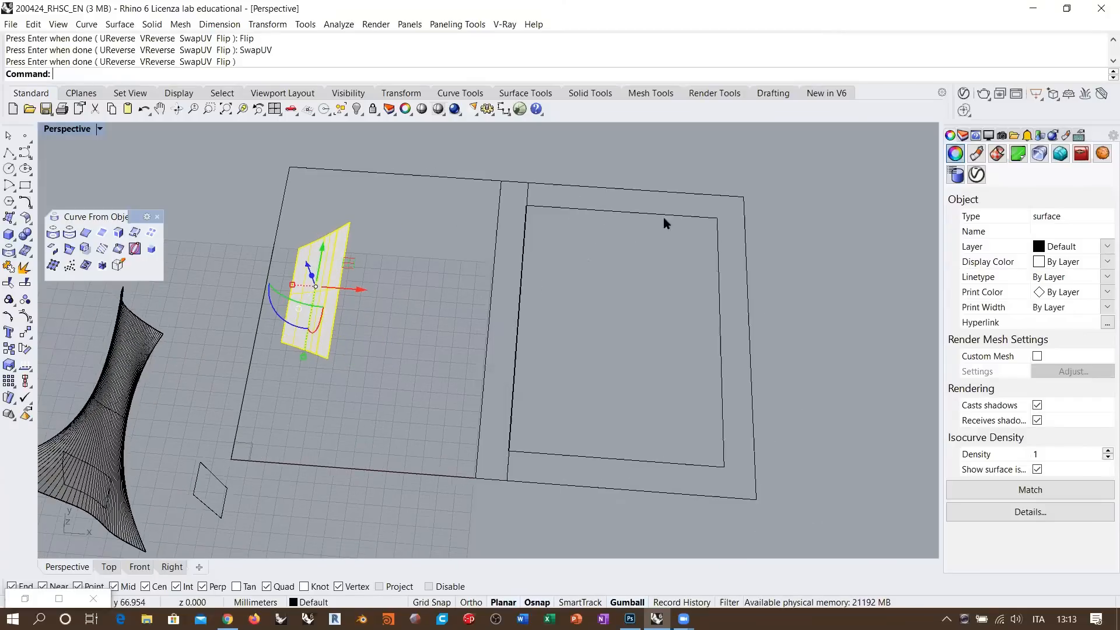
left_click_drag(781, 224, 682, 315)
key("Delete")
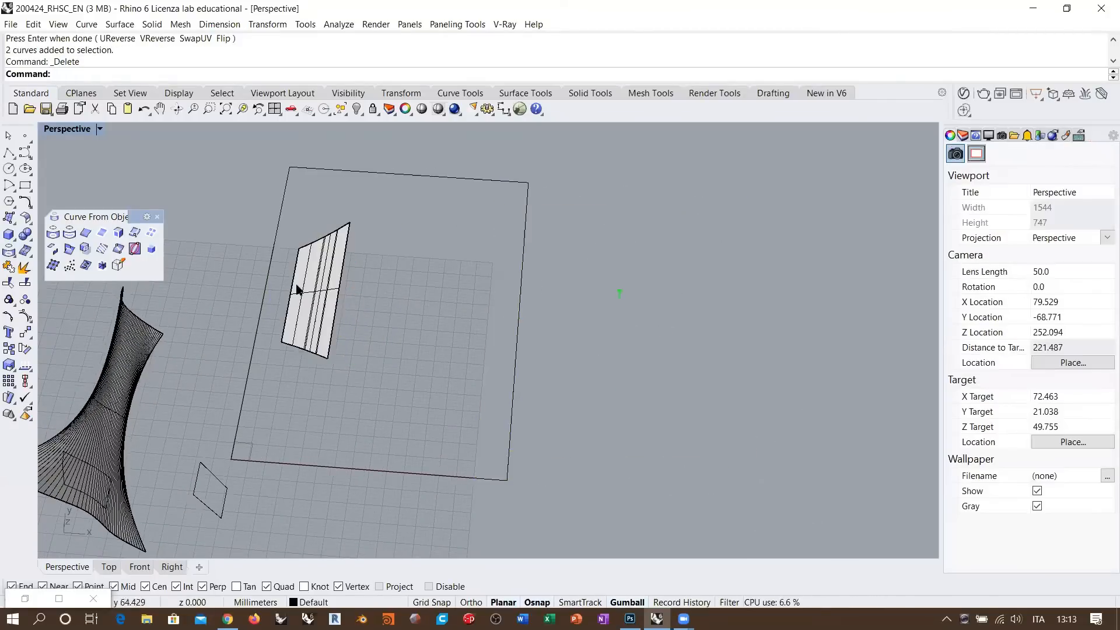
right_click_drag(365, 325, 302, 313)
left_click(328, 288)
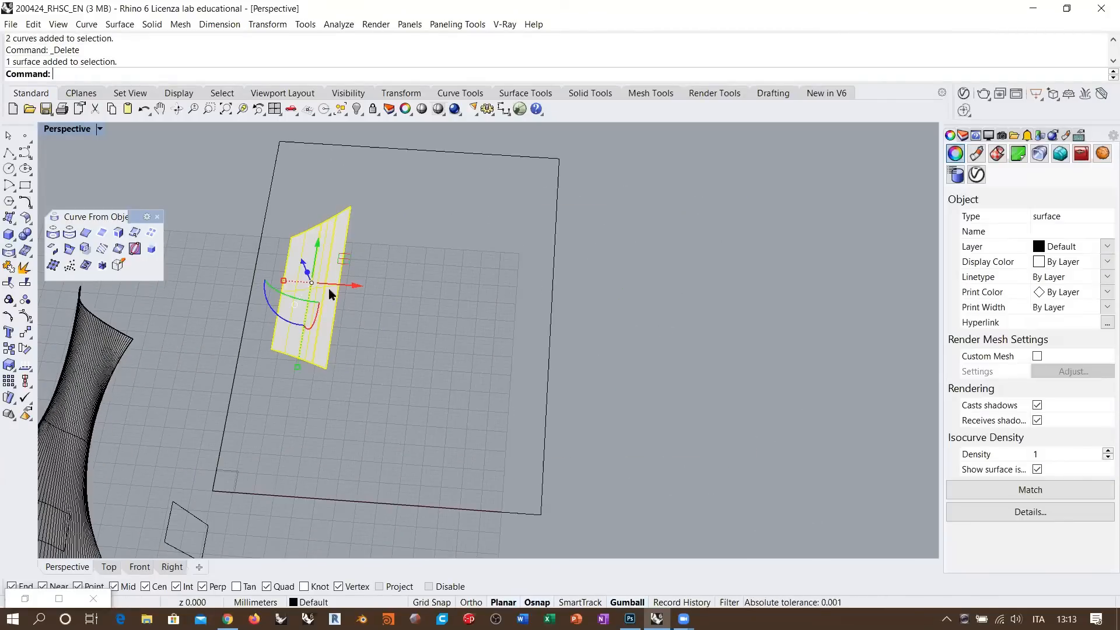
type("Re")
left_click(363, 307)
scroll(312, 295, "up", 6)
key("Escape")
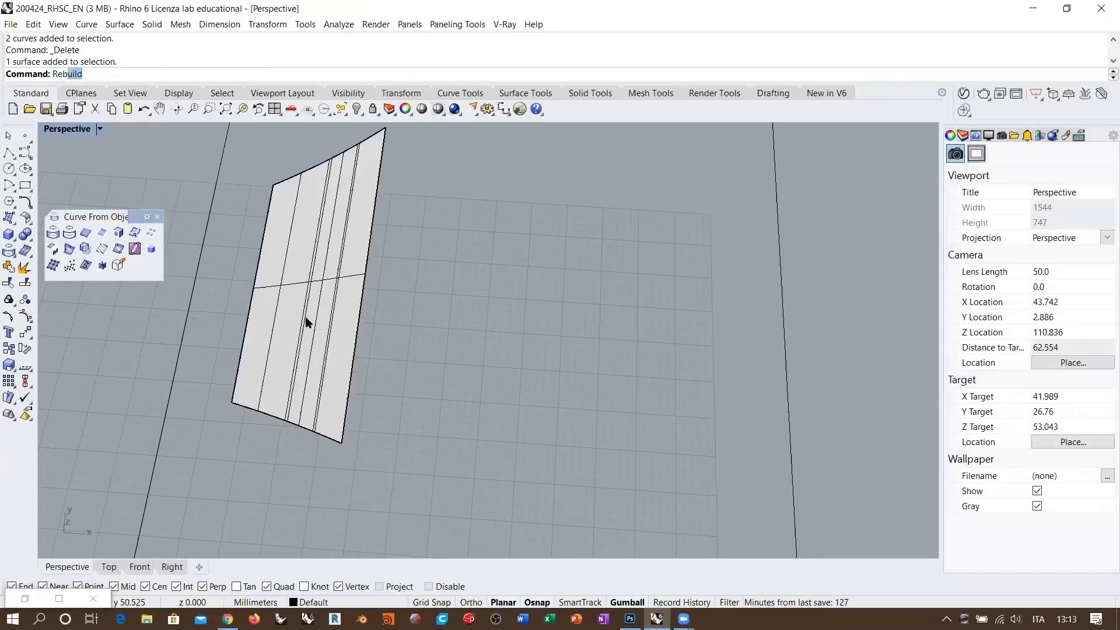
- Rebuild the flat surface with 36 points and degree 3 in both U and V, previewing it before accepting
left_click(365, 350)
type("Re")
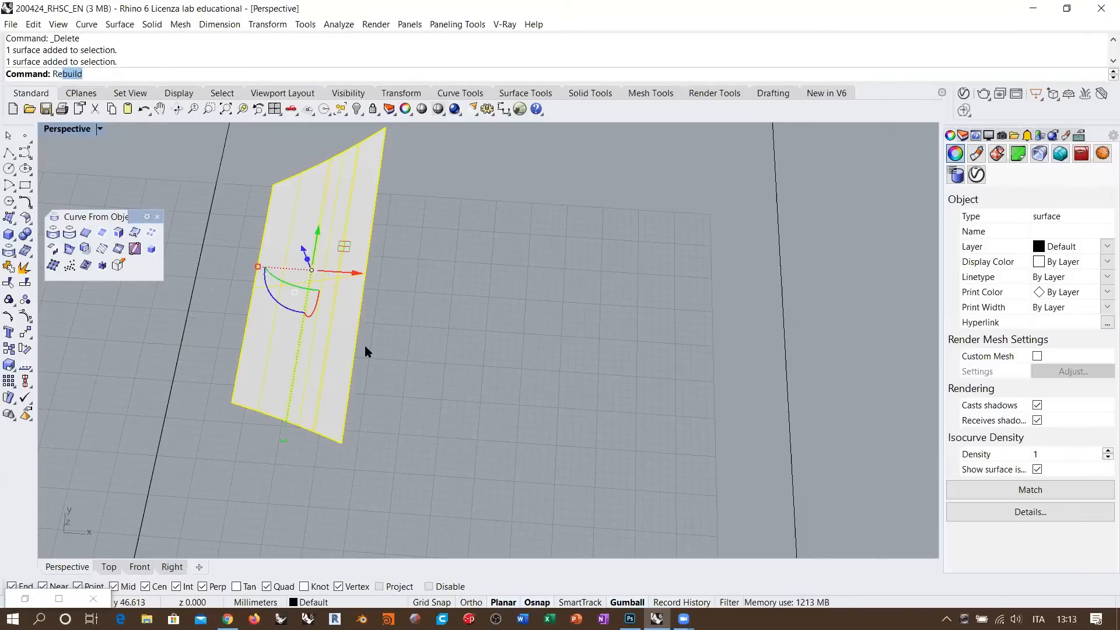
key("Return")
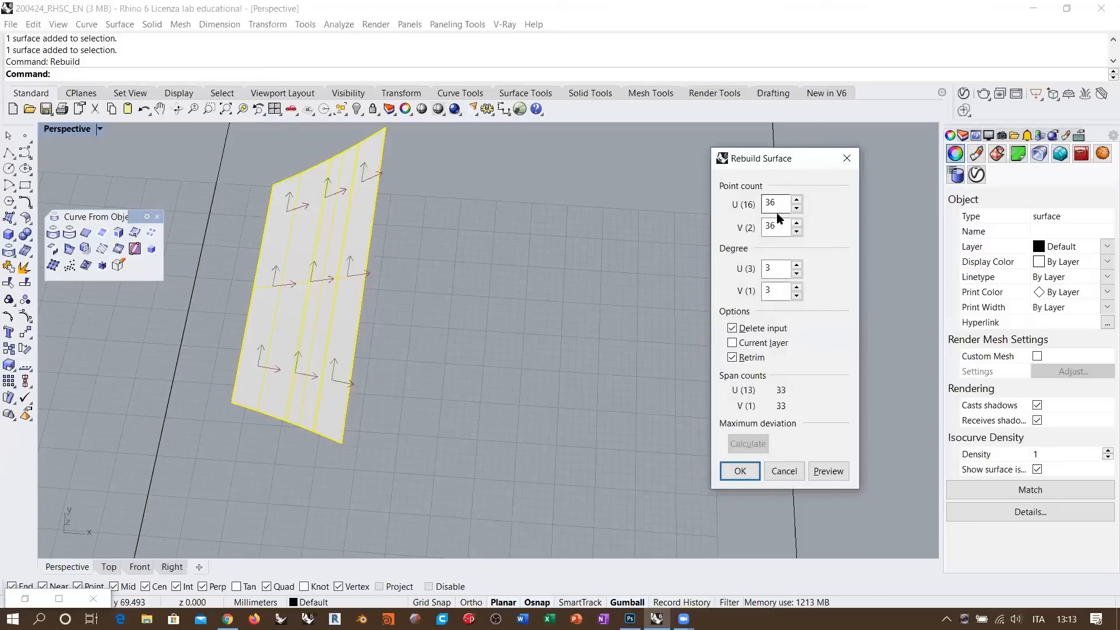
left_click(828, 471)
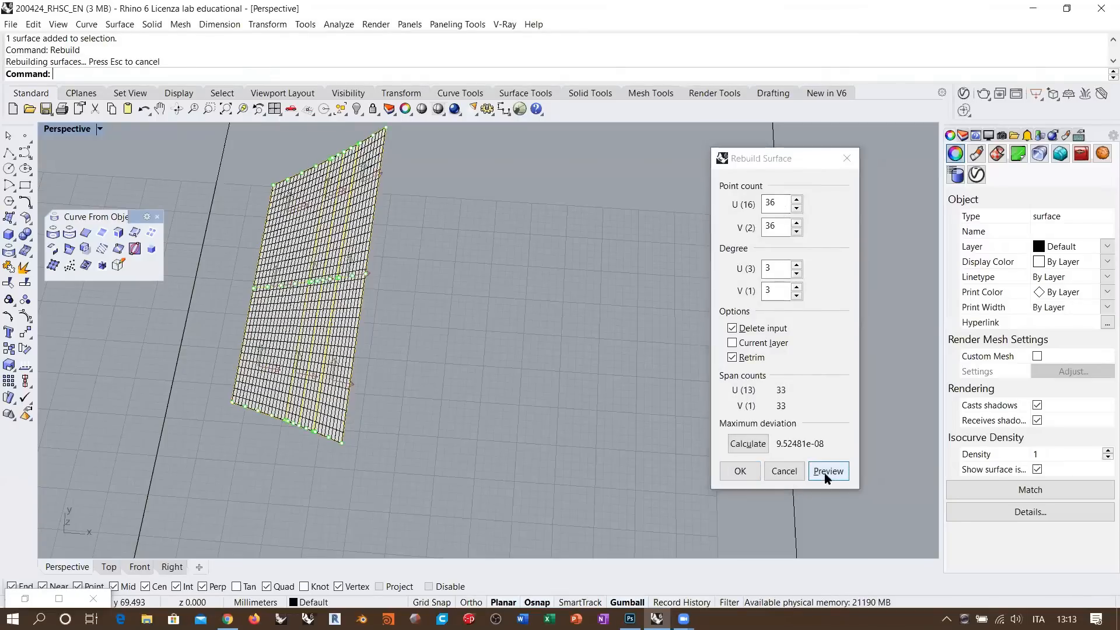
left_click(740, 470)
- Create the UV curves of the rebuilt flat surface
scroll(338, 274, "down", 2)
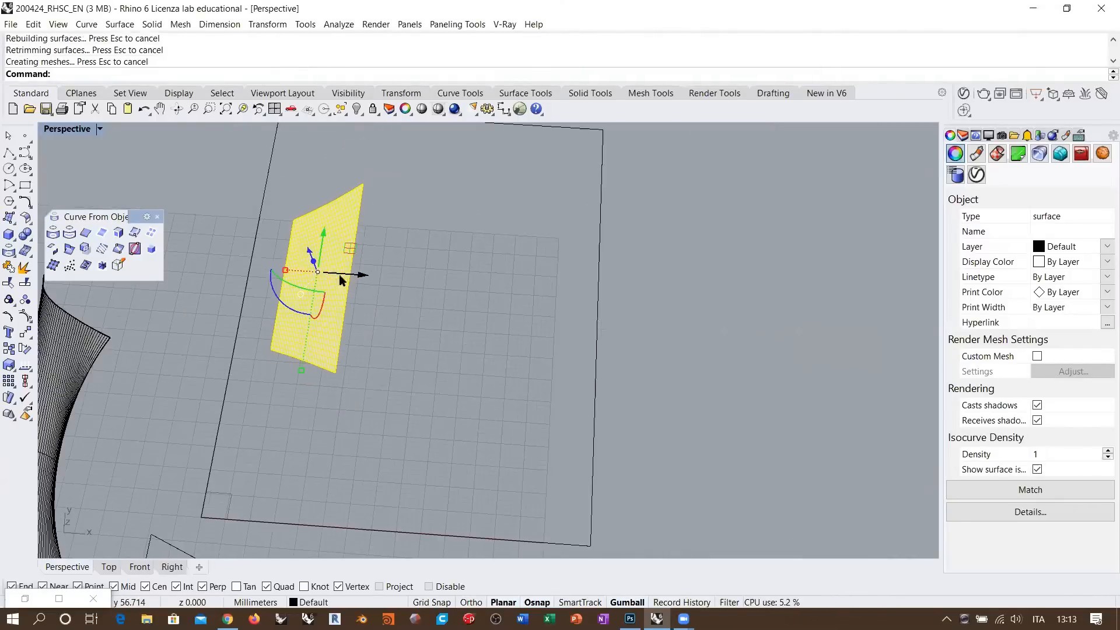
right_click_drag(357, 308, 368, 308, "shift")
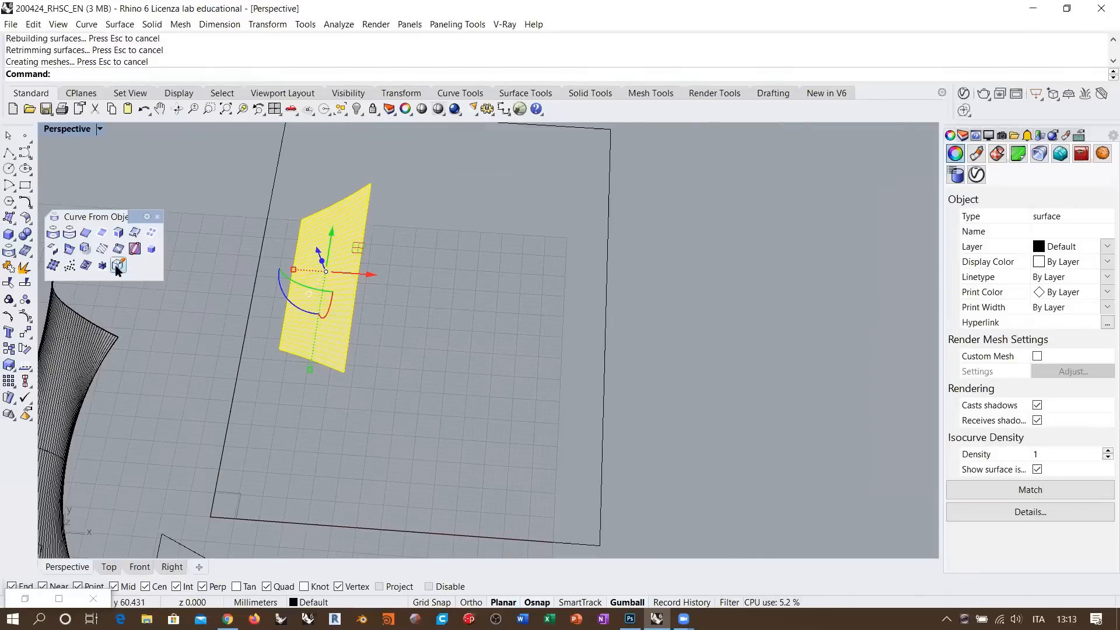
left_click(86, 267)
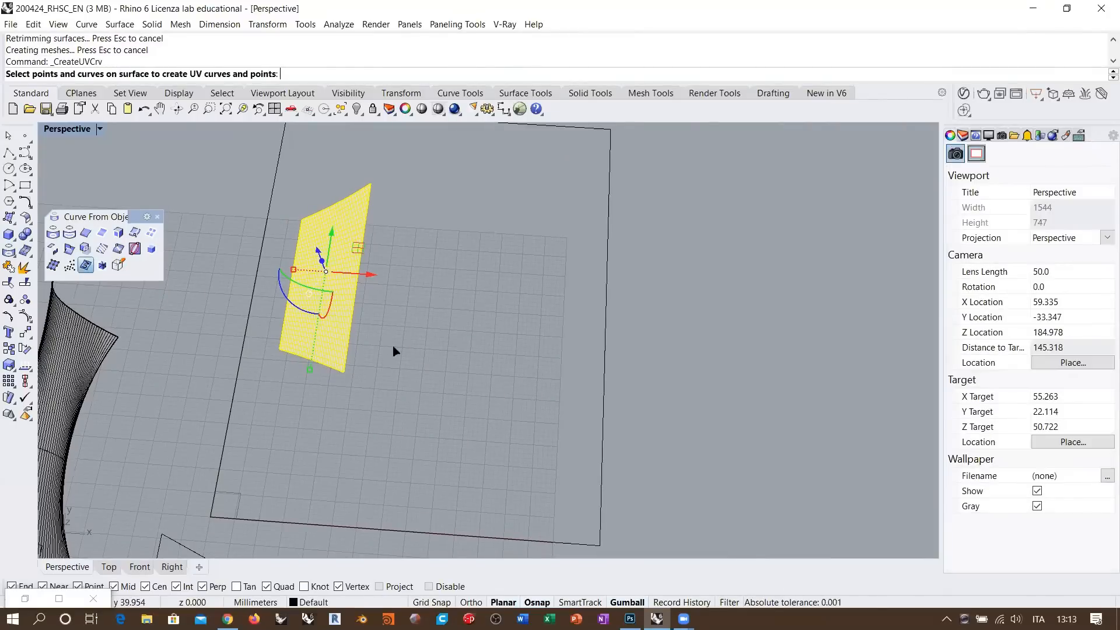
right_click(353, 412)
right_click_drag(317, 412, 349, 368, "shift")
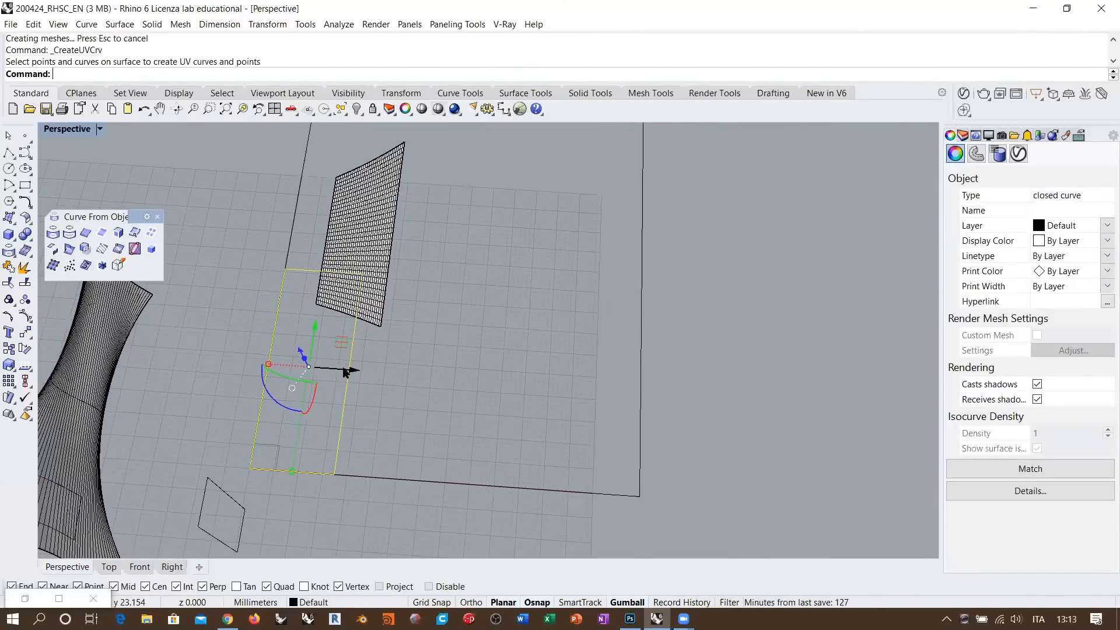
- Place a "Rhino" text object as curves beside the new UV rectangle and rotate it to run along the rectangle's long side
right_click_drag(511, 356, 398, 344)
right_click_drag(277, 302, 223, 355)
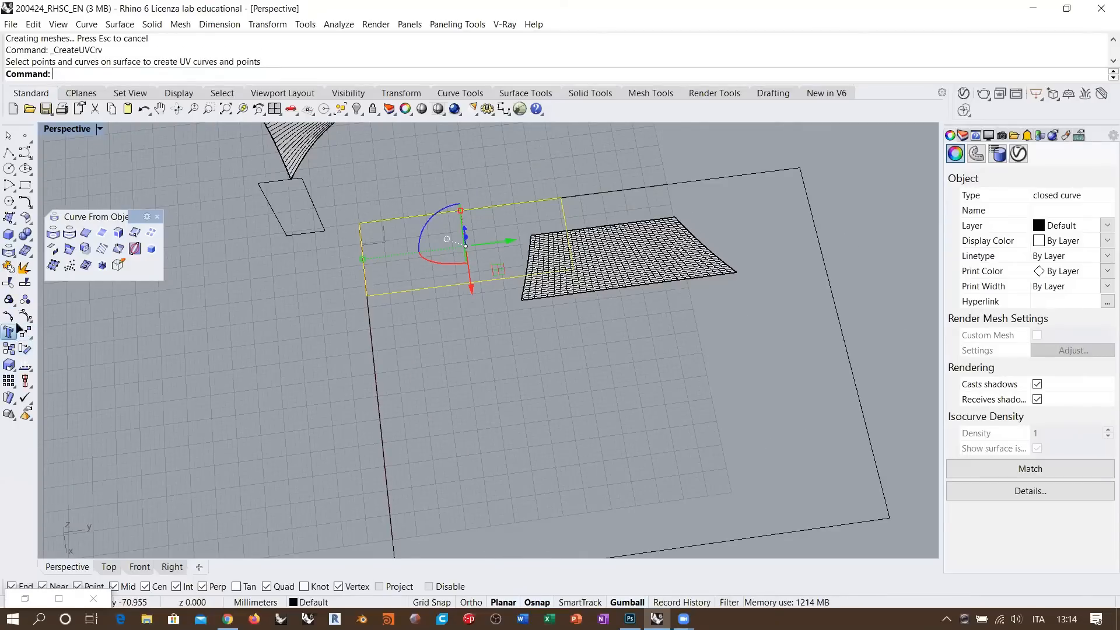
left_click(8, 332)
left_click(478, 504)
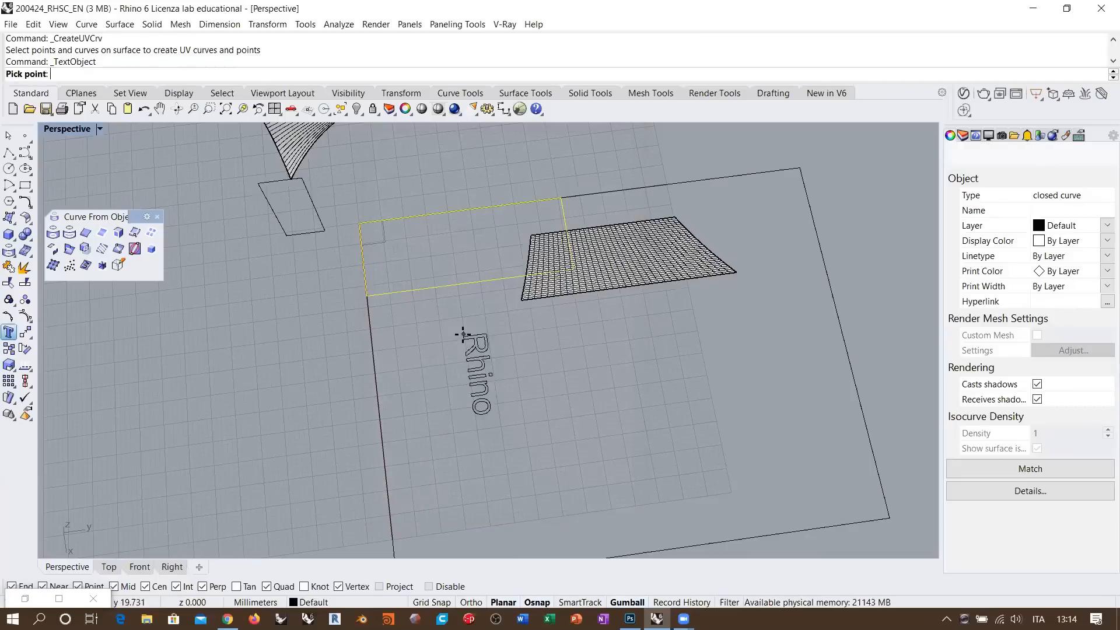
left_click(439, 350)
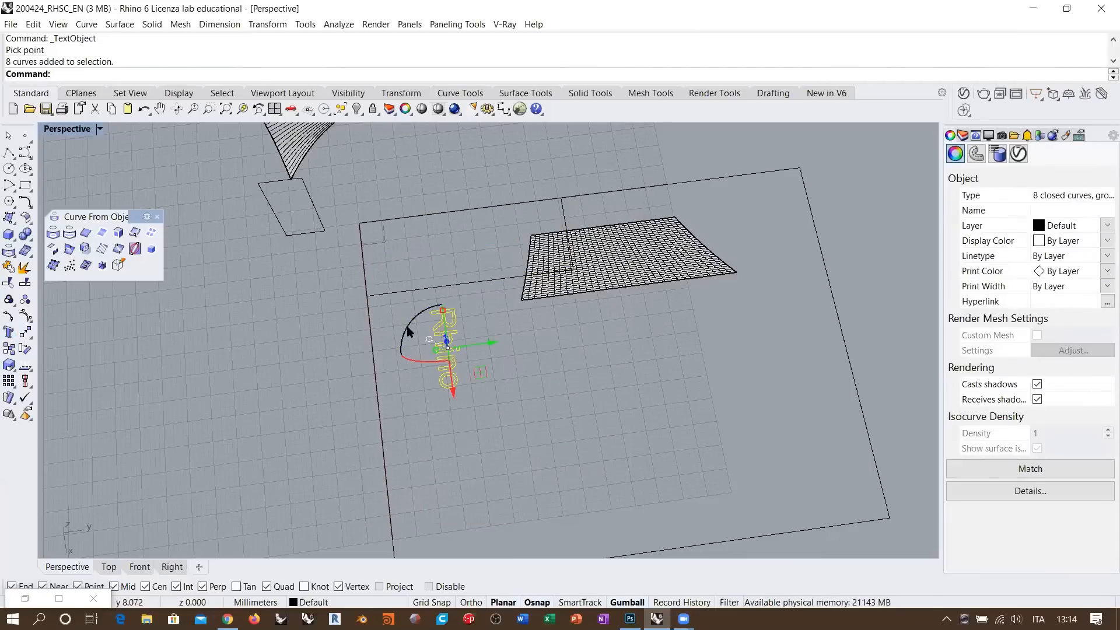
left_click_drag(404, 335, 454, 415)
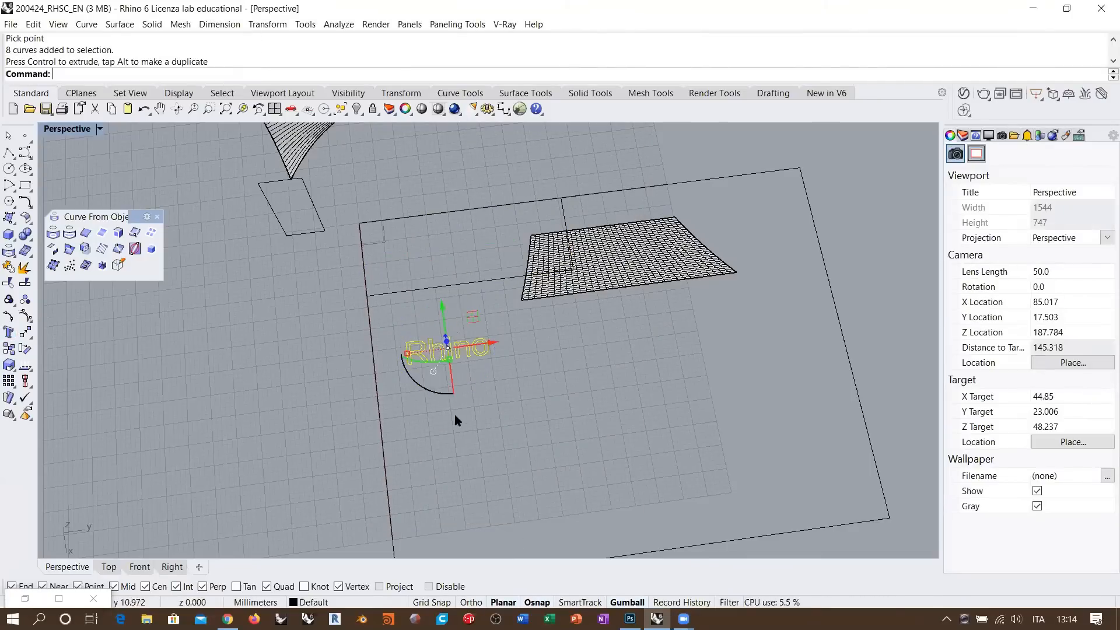
- Move the "Rhino" text inside the new UV rectangle in the Top view and enlarge it to nearly fill the rectangle
mouse_move(454, 415)
right_mouse_down()
mouse_move(473, 455)
mouse_move(545, 313)
mouse_move(473, 412)
right_mouse_up()
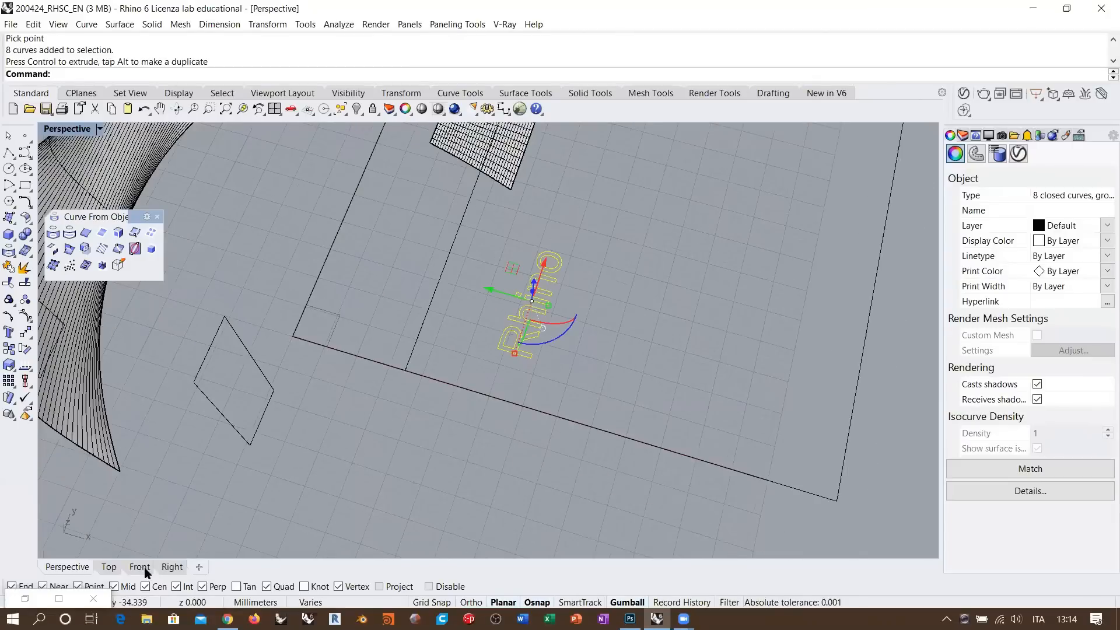
left_click(109, 567)
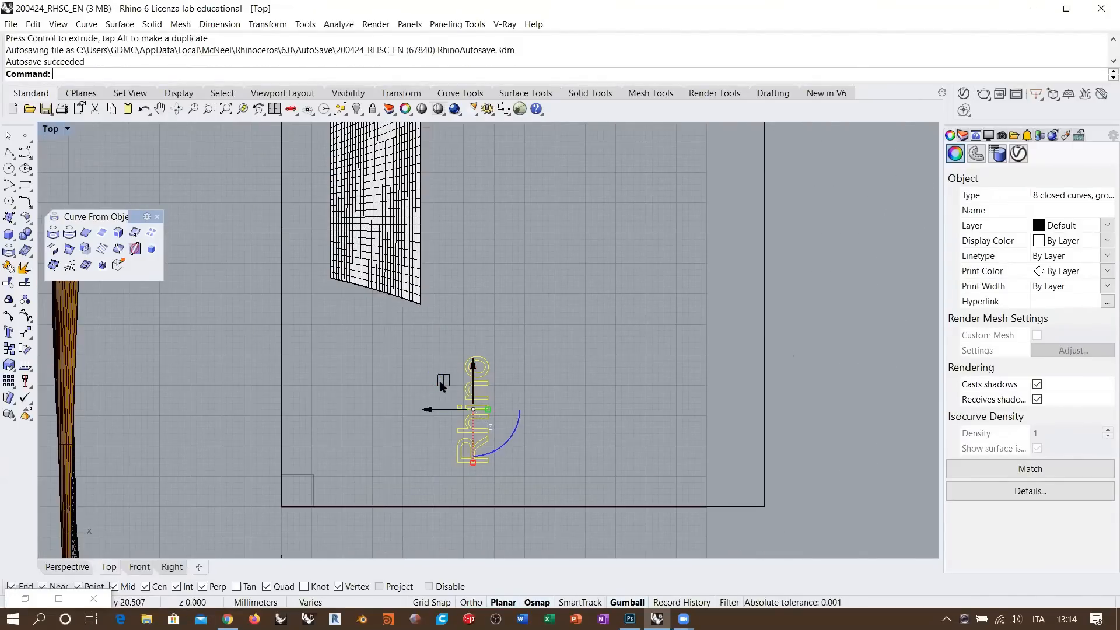
left_click_drag(477, 409, 360, 357)
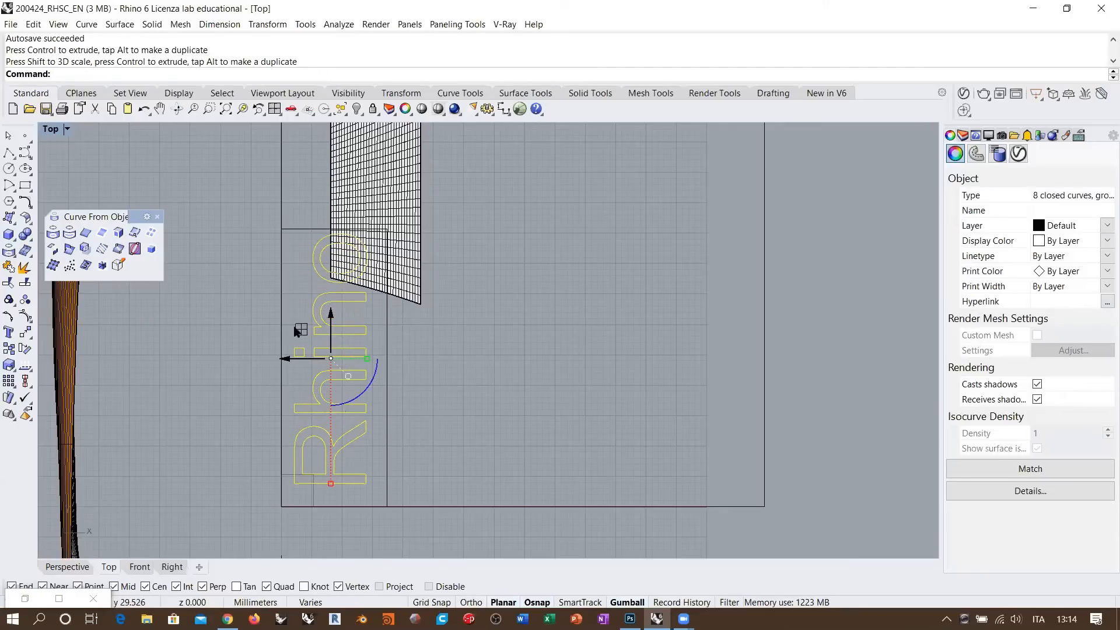
left_click_drag(297, 330, 300, 338)
right_click_drag(448, 348, 450, 372)
- Apply the UV rectangle and the "Rhino" text curves to the rebuilt flat surface in the Perspective view
left_click(81, 566)
right_click_drag(483, 426, 367, 329)
left_click(441, 435)
left_click(349, 397)
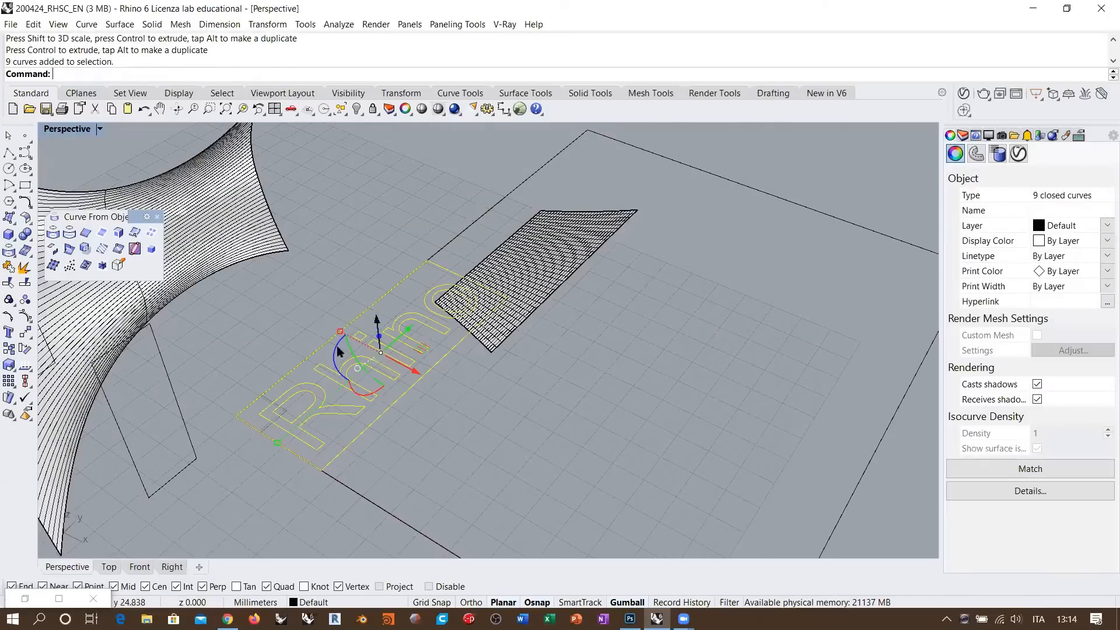
left_click(85, 265)
left_click(489, 328)
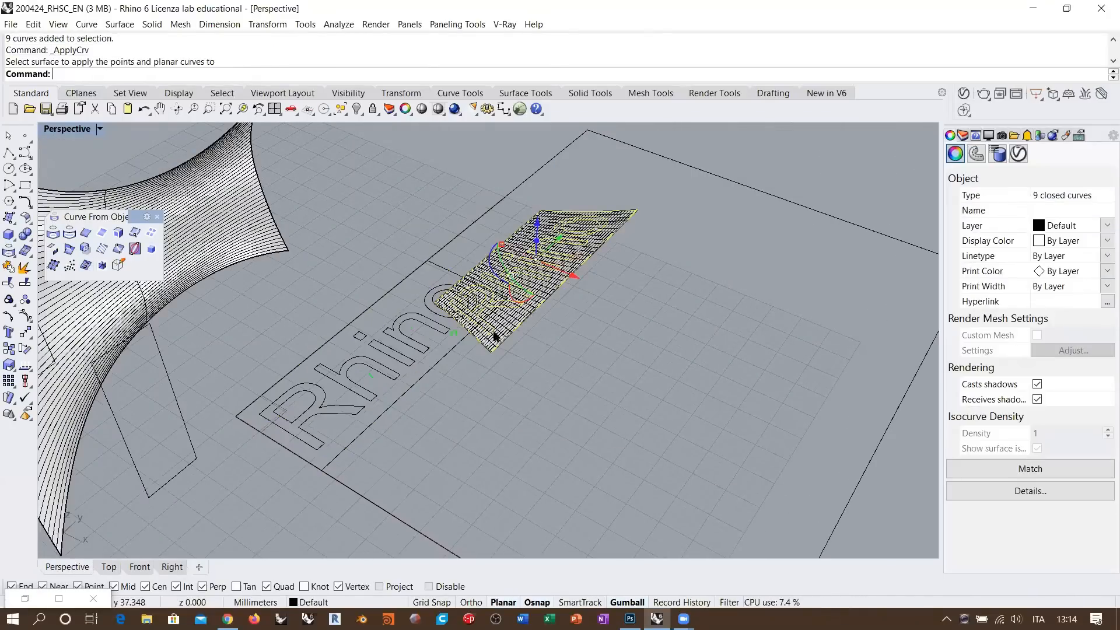
- Apply the "Rhino" curves from the flat surface, without their outline but with the large UV rectangle, to the strongly varying loft
right_click_drag(541, 329, 523, 285)
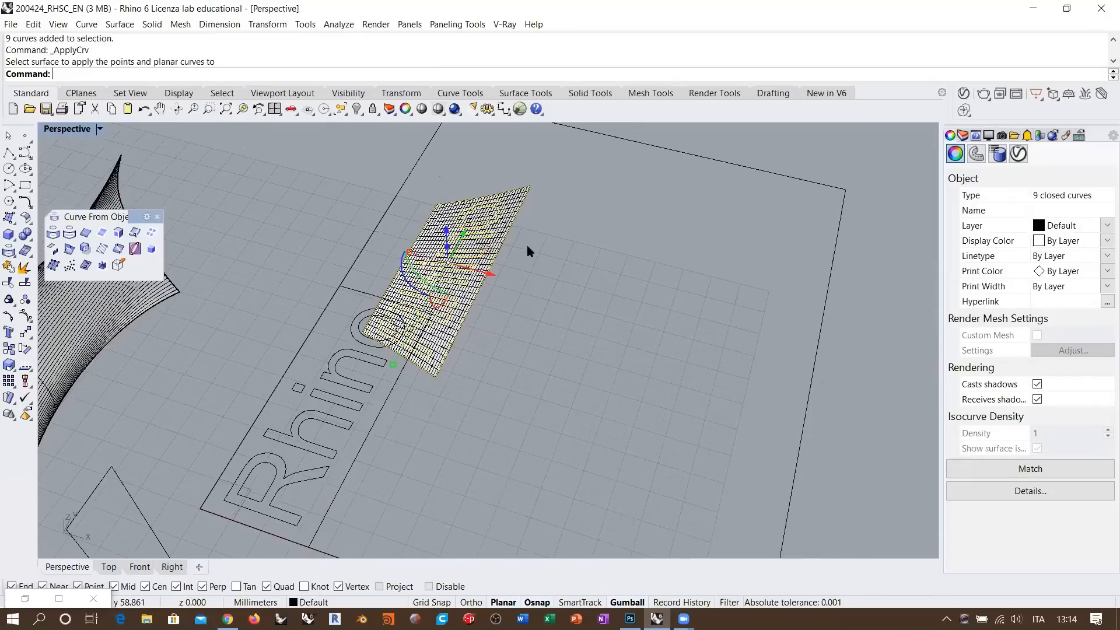
left_click(421, 230, "ctrl")
scroll(418, 227, "up", 4)
scroll(491, 281, "down", 2)
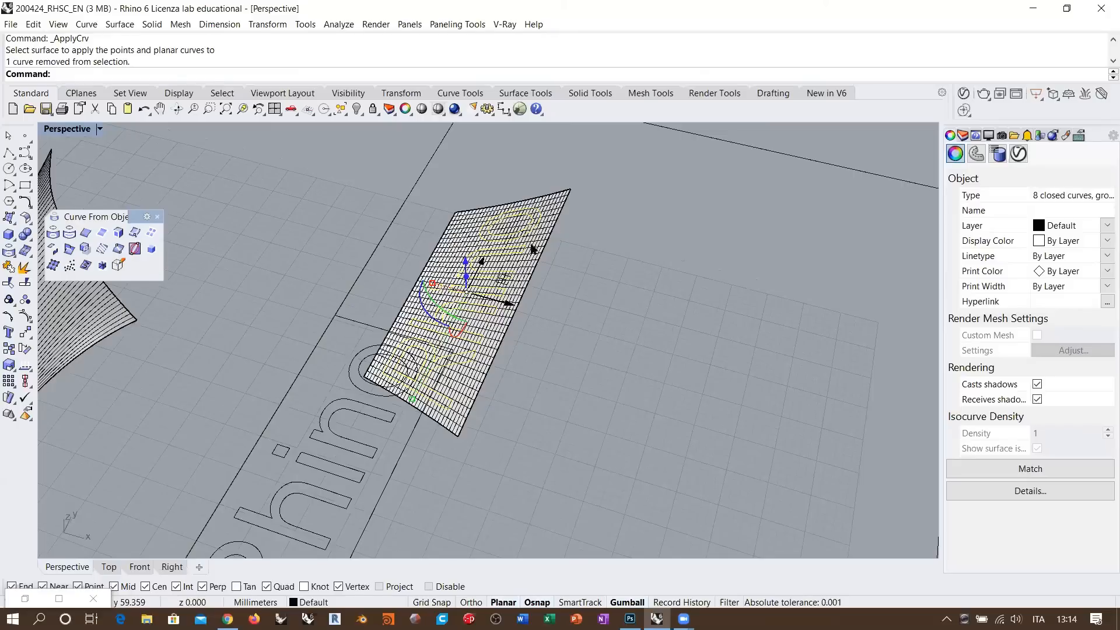
scroll(496, 269, "down", 5)
left_click(581, 189, "shift")
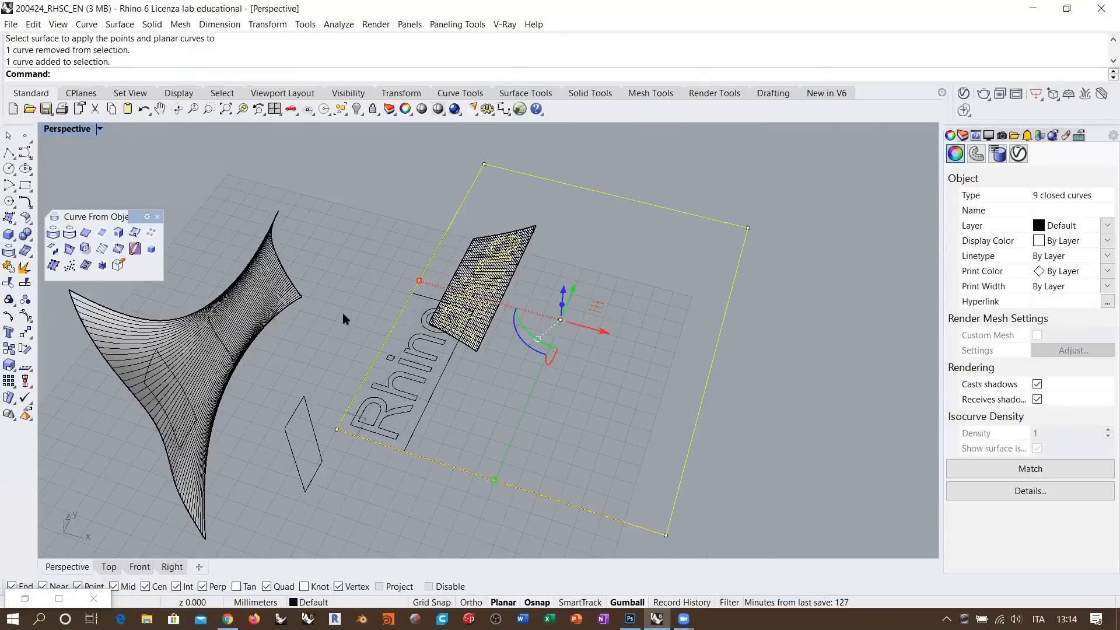
right_click_drag(250, 384, 267, 371)
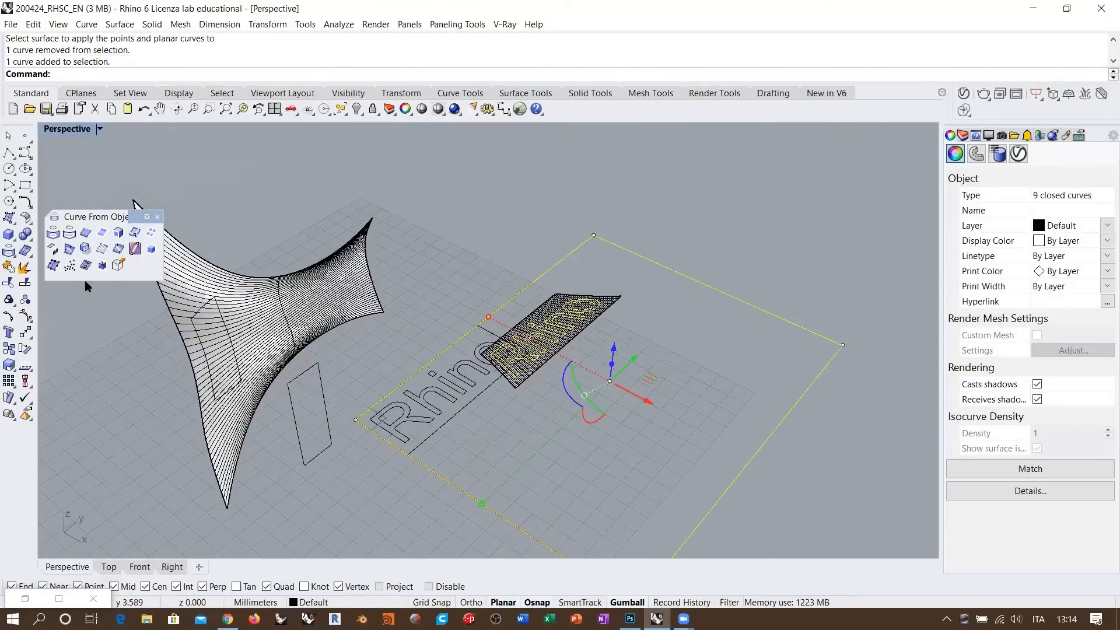
right_click(85, 265)
left_click(255, 360)
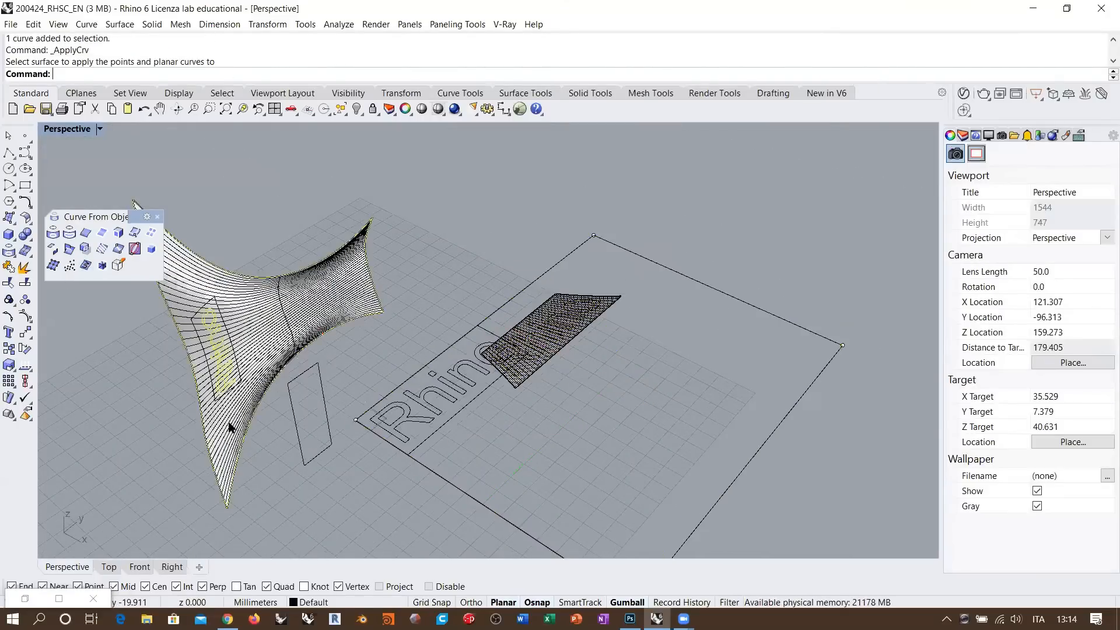
key("Escape")
- Examine the "Rhino" curves applied to the loft and compare them with the flat surface and the UV text
scroll(370, 383, "up", 16)
right_click_drag(314, 392, 295, 313)
scroll(439, 370, "down", 10)
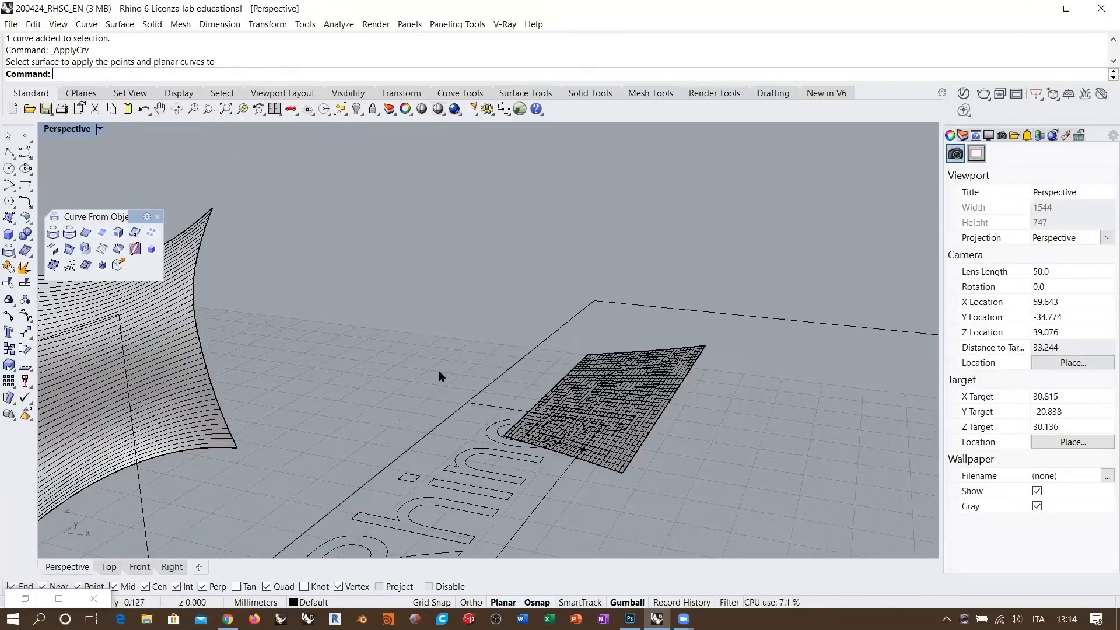
scroll(435, 365, "down", 3)
right_click_drag(372, 367, 343, 382)
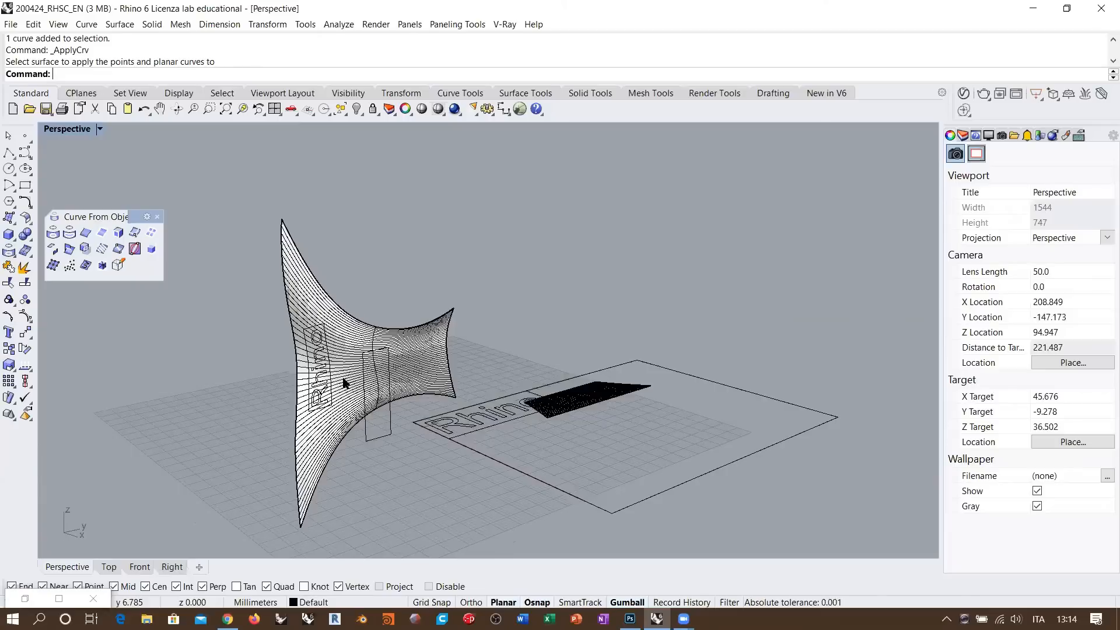
right_click_drag(526, 432, 496, 258)
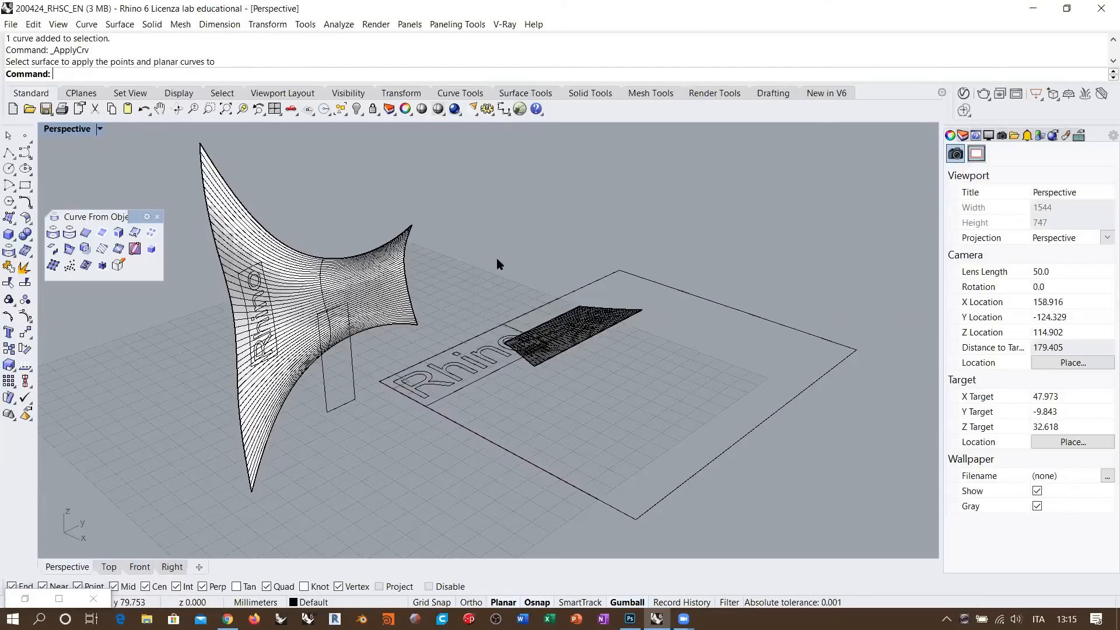
mouse_move(497, 258)
right_mouse_down()
mouse_move(550, 259)
mouse_move(536, 278)
mouse_move(494, 255)
right_mouse_up()
scroll(522, 262, "down", 8)
scroll(494, 255, "up", 2)
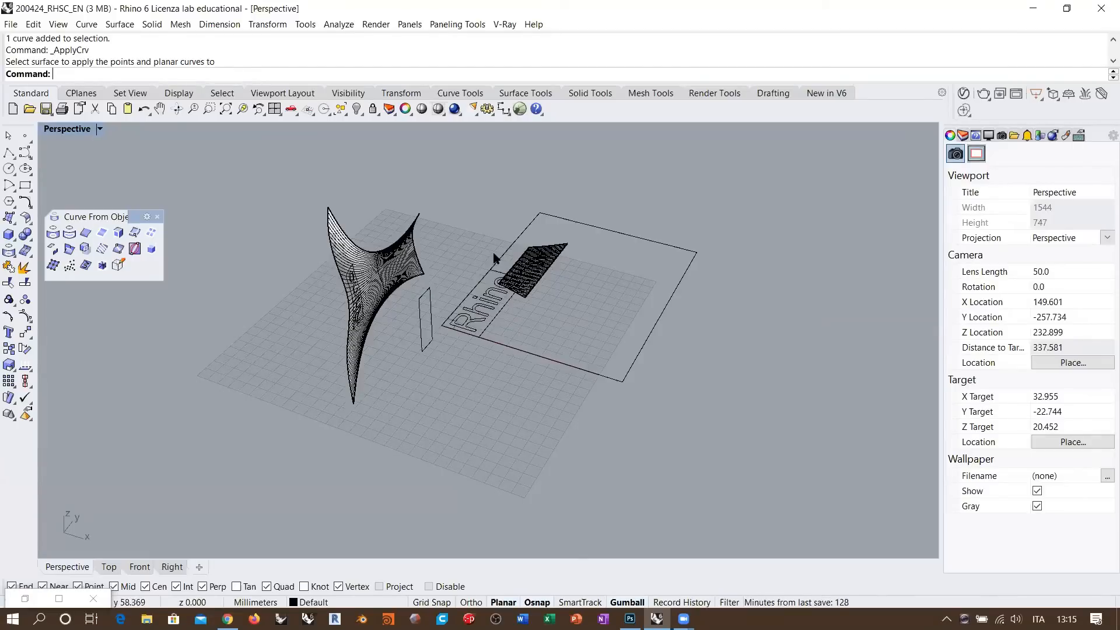
- Frame the surfaces and curves in the Perspective view and inspect the loft's curvature and its text from the front and edge-on
left_click_drag(619, 182, 255, 422)
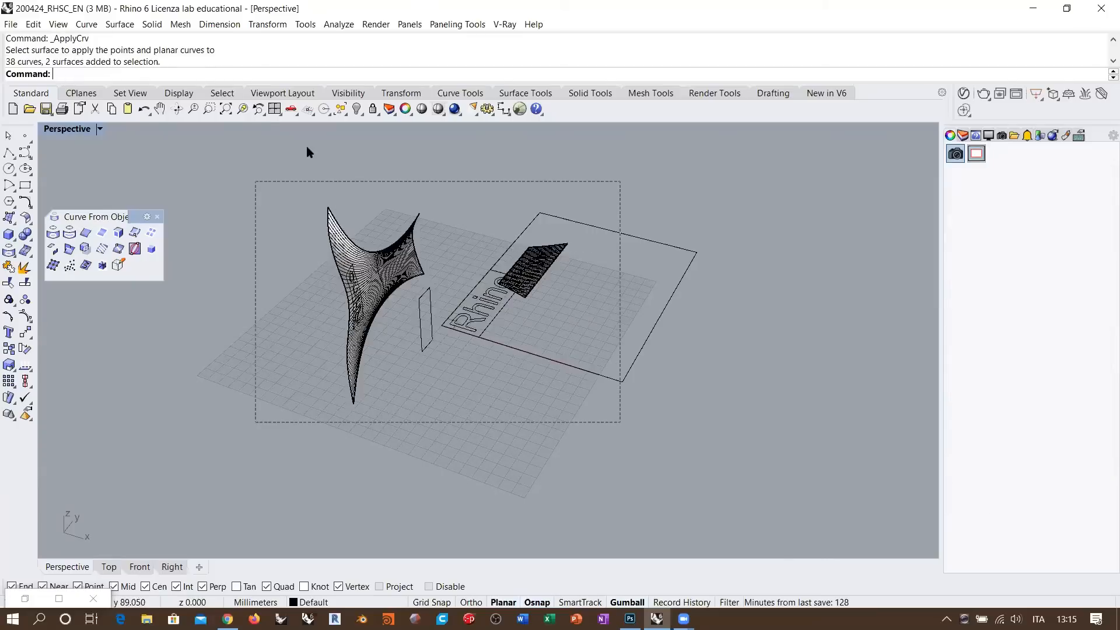
left_click(242, 109)
left_click(369, 218)
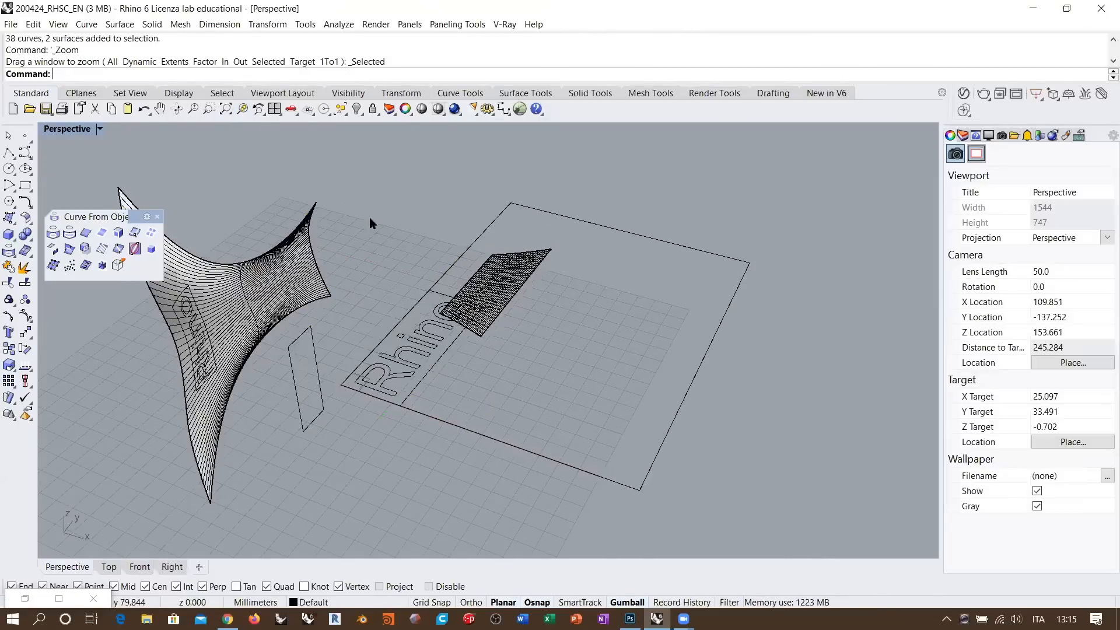
right_click_drag(441, 342, 428, 320)
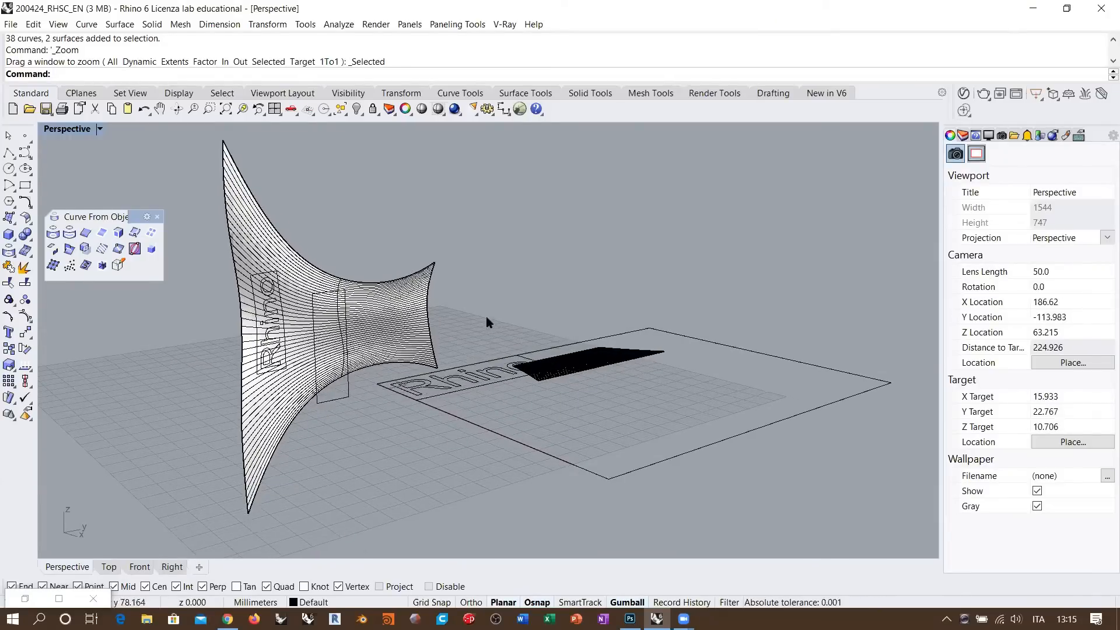
right_click_drag(445, 296, 517, 312)
right_click_drag(228, 357, 398, 236, "shift")
scroll(398, 235, "up", 8)
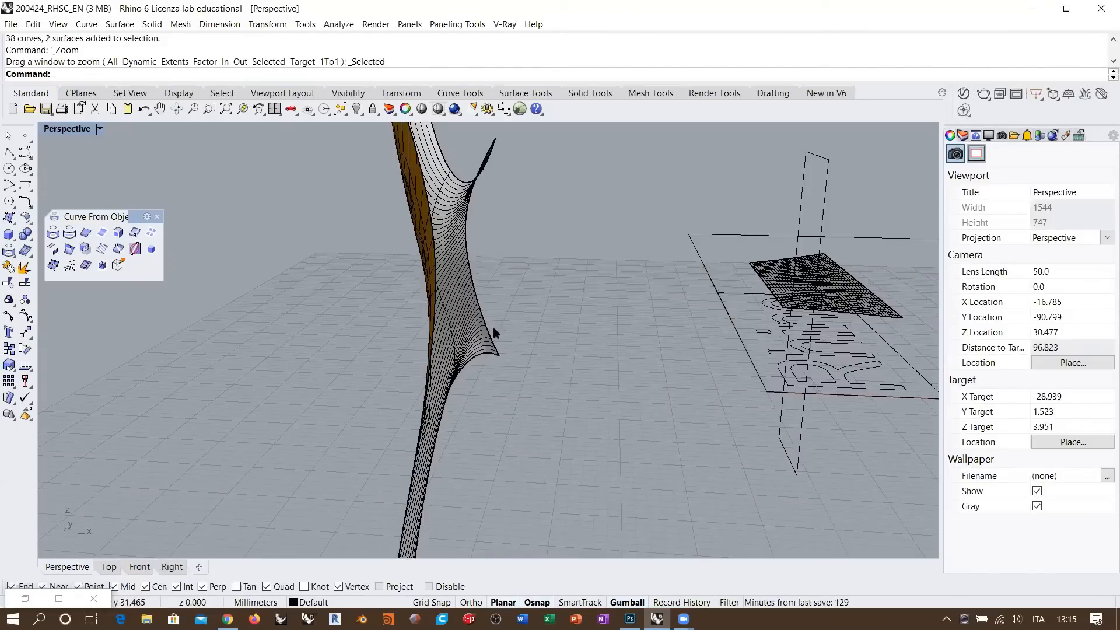
right_click_drag(511, 266, 438, 310)
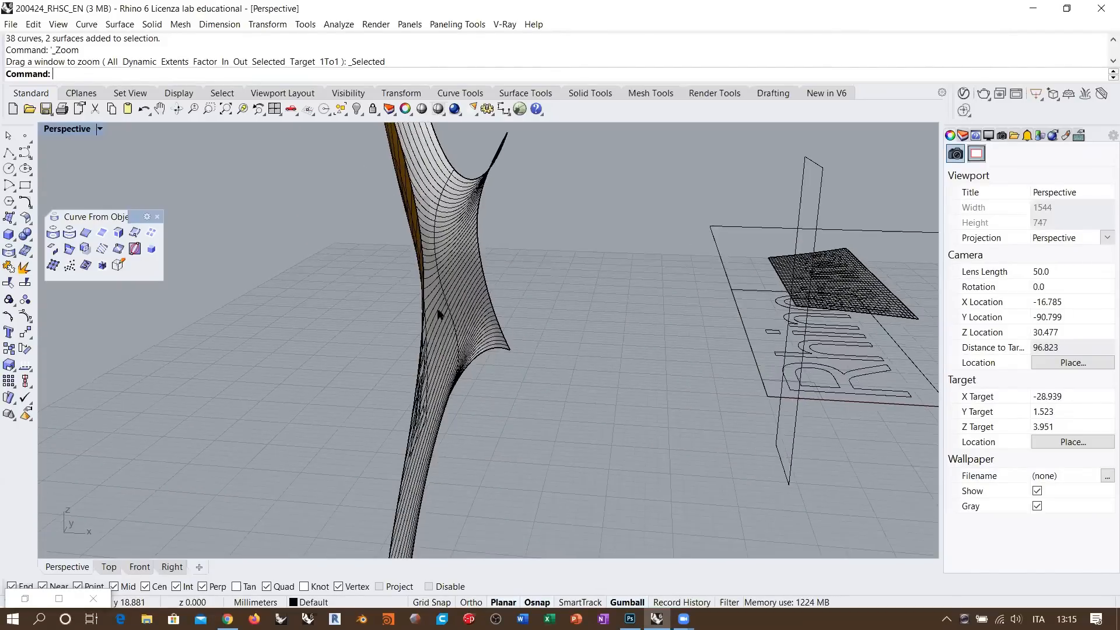
scroll(432, 309, "down", 4)
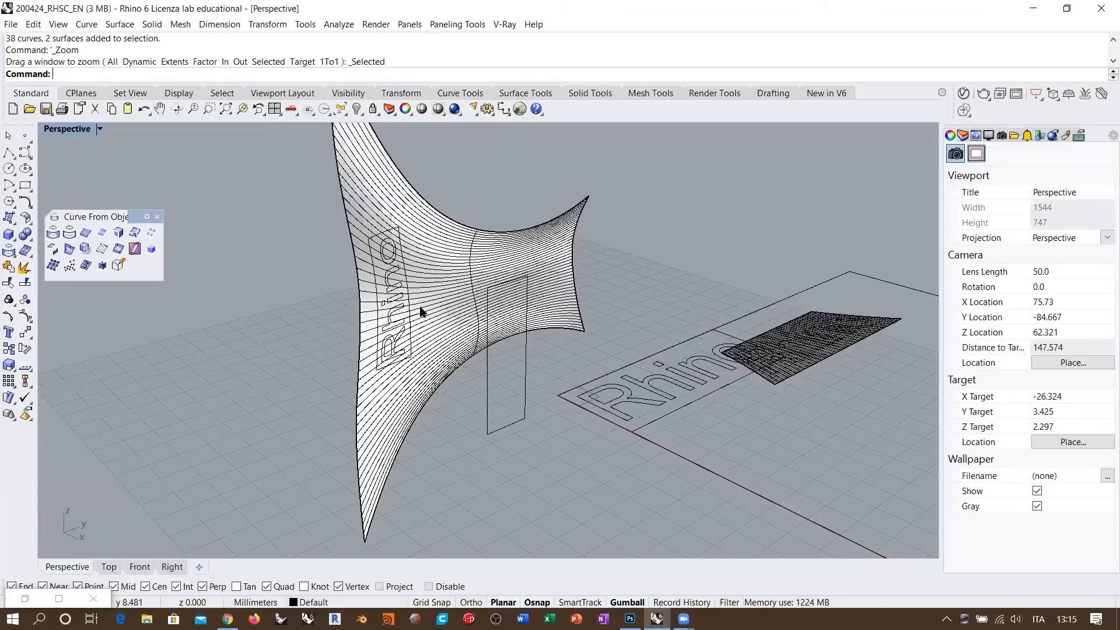
scroll(389, 306, "down", 4)
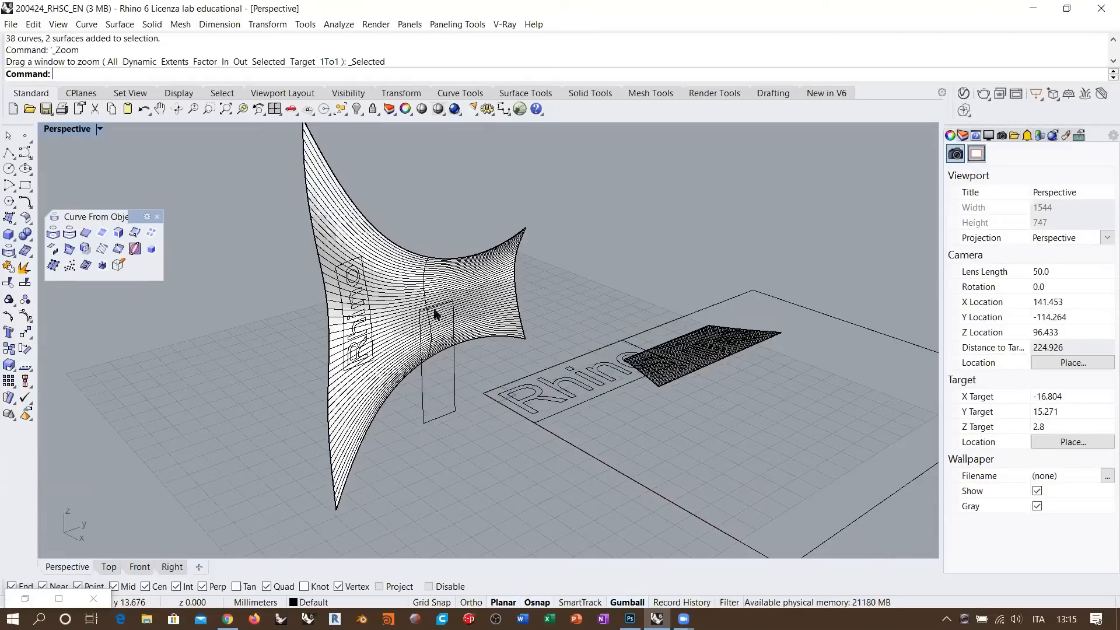
right_click_drag(400, 333, 588, 145)
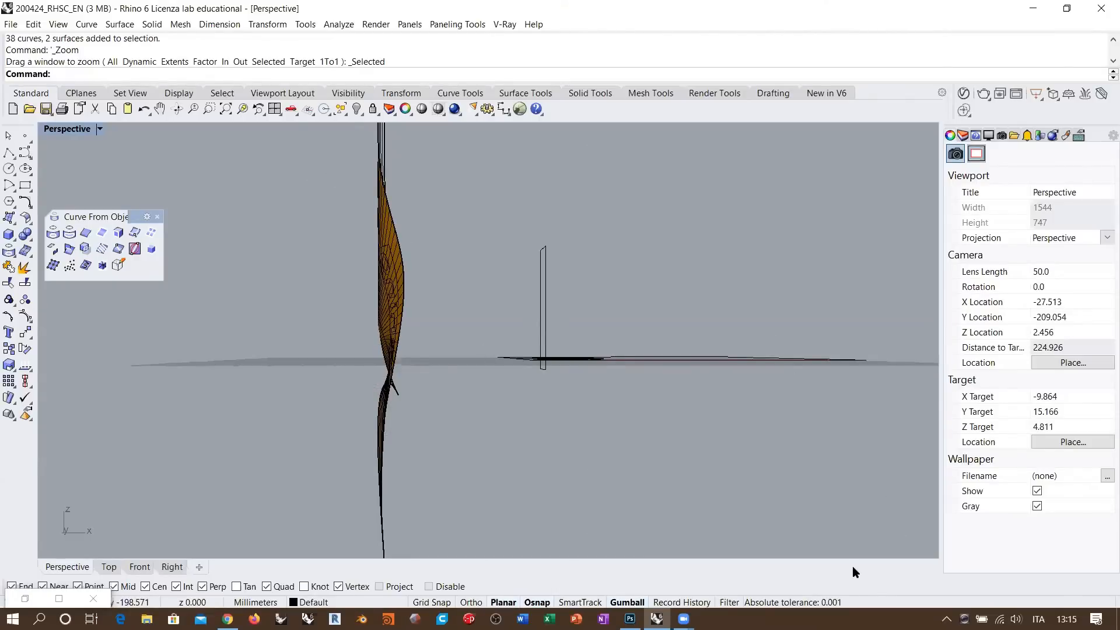
- Annotate the edge-on view with a freehand bulging surface profile, a vertical line opposite it, and an arrow towards the profile
mouse_move(377, 140)
left_mouse_down()
mouse_move(385, 191)
mouse_move(467, 288)
left_mouse_up()
mouse_move(462, 323)
left_mouse_down()
mouse_move(385, 402)
mouse_move(374, 453)
left_mouse_up()
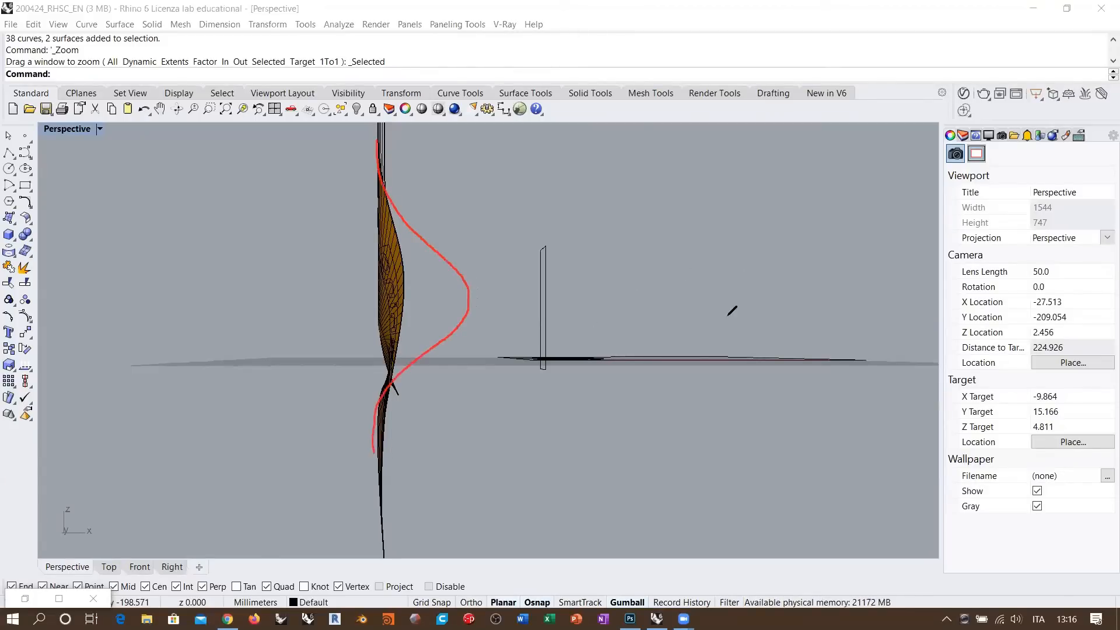
left_click_drag(771, 254, 780, 357)
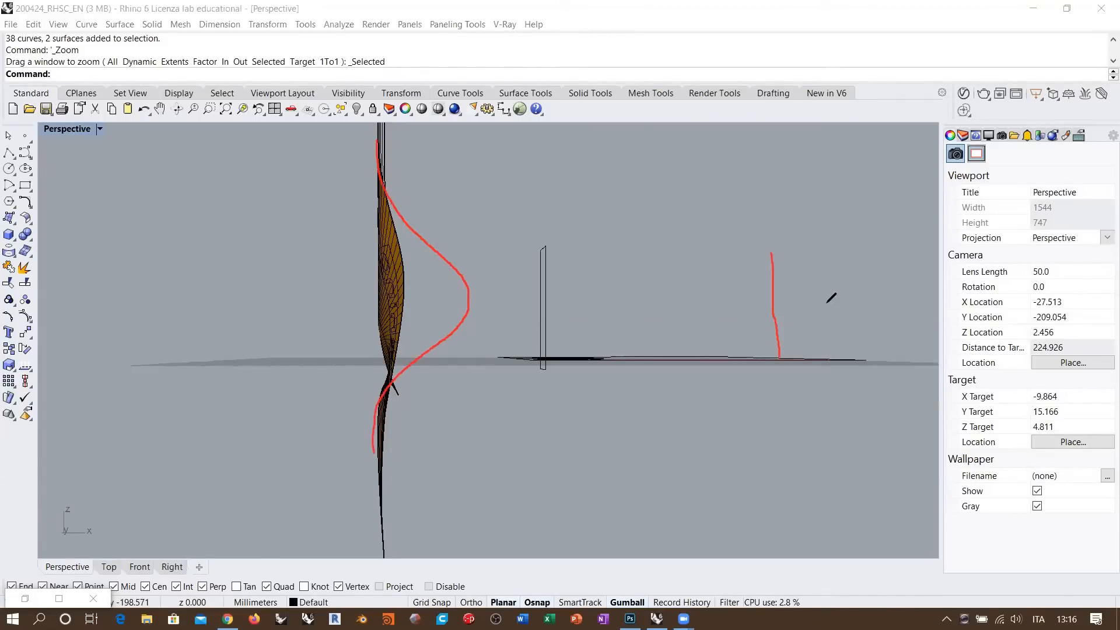
mouse_move(893, 301)
left_mouse_down()
mouse_move(808, 300)
mouse_move(823, 308)
left_mouse_up()
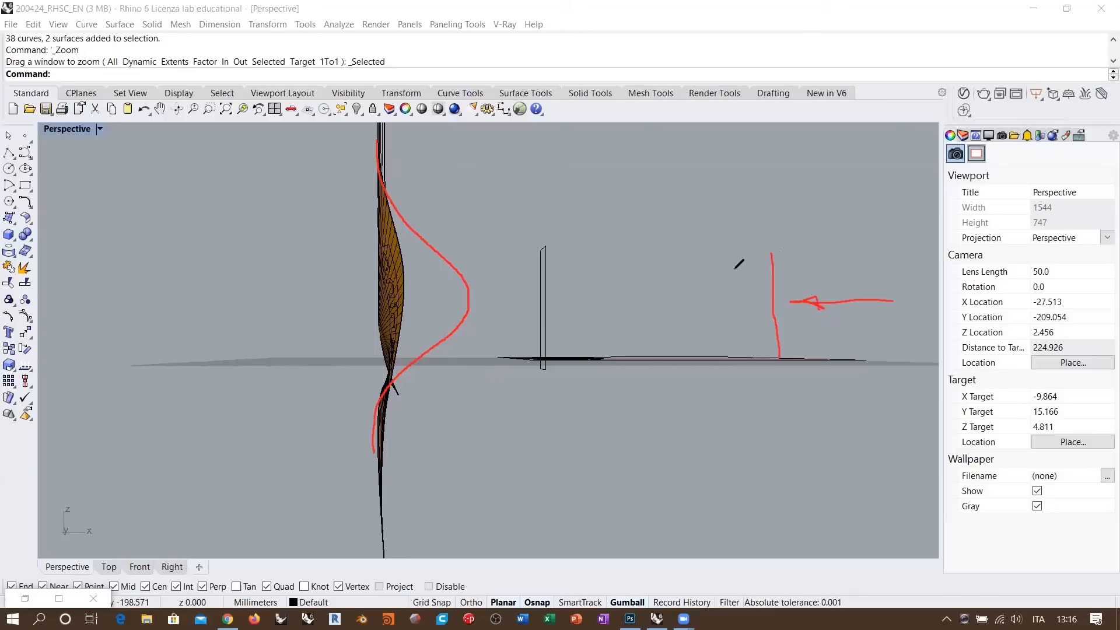
- Annotate projection lines from the vertical line's ends to the bulging profile, then emphasize the projected segment and the vertical line
left_click_drag(773, 252, 428, 245)
left_click_drag(779, 358, 433, 350)
mouse_move(430, 245)
left_mouse_down()
mouse_move(473, 279)
mouse_move(467, 323)
mouse_move(442, 250)
left_mouse_up()
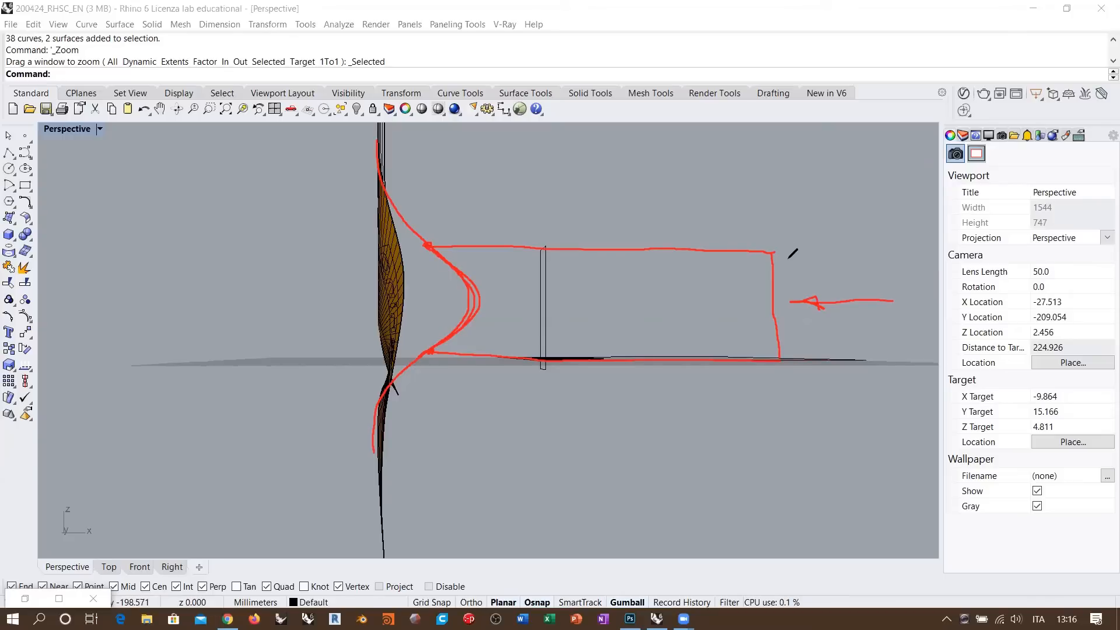
left_click_drag(775, 252, 777, 357)
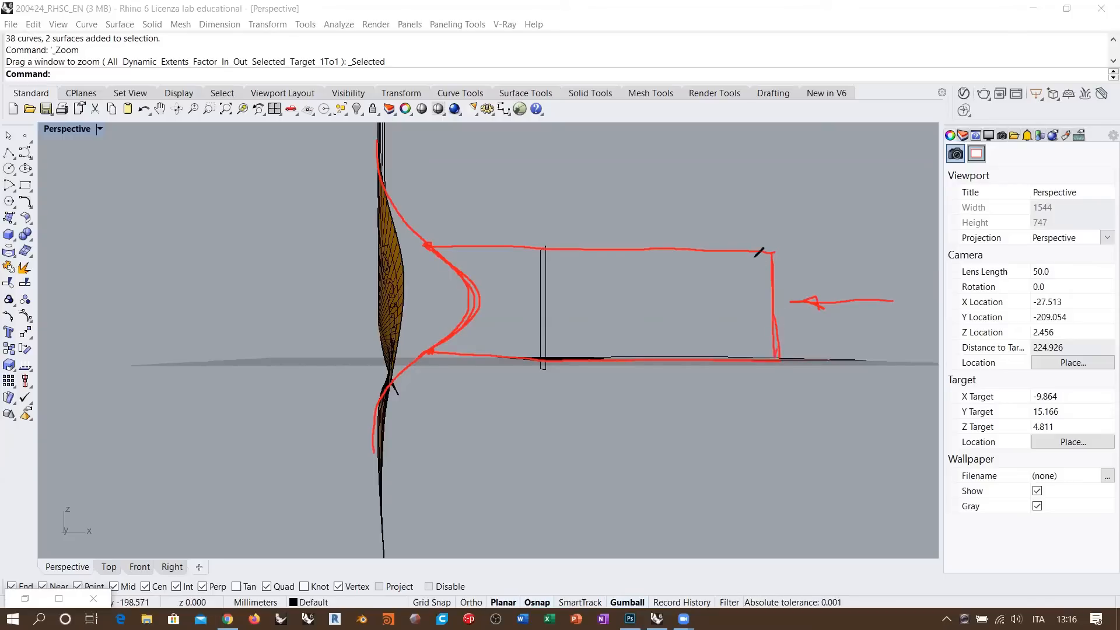
left_click_drag(775, 252, 778, 357)
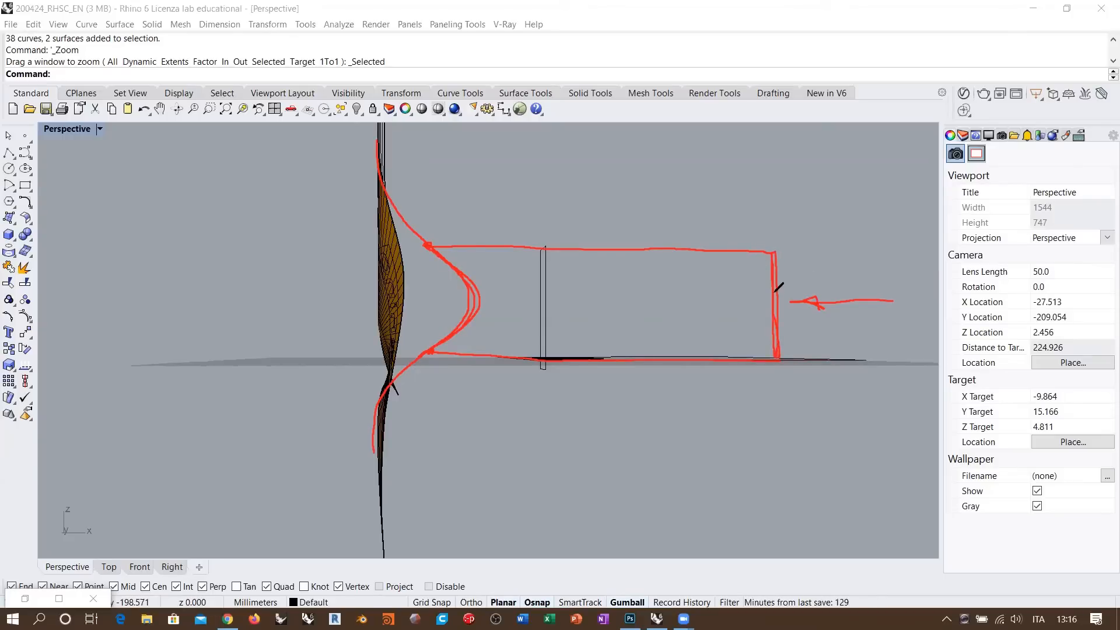
mouse_move(778, 287)
left_mouse_down()
mouse_move(775, 296)
mouse_move(773, 257)
left_mouse_up()
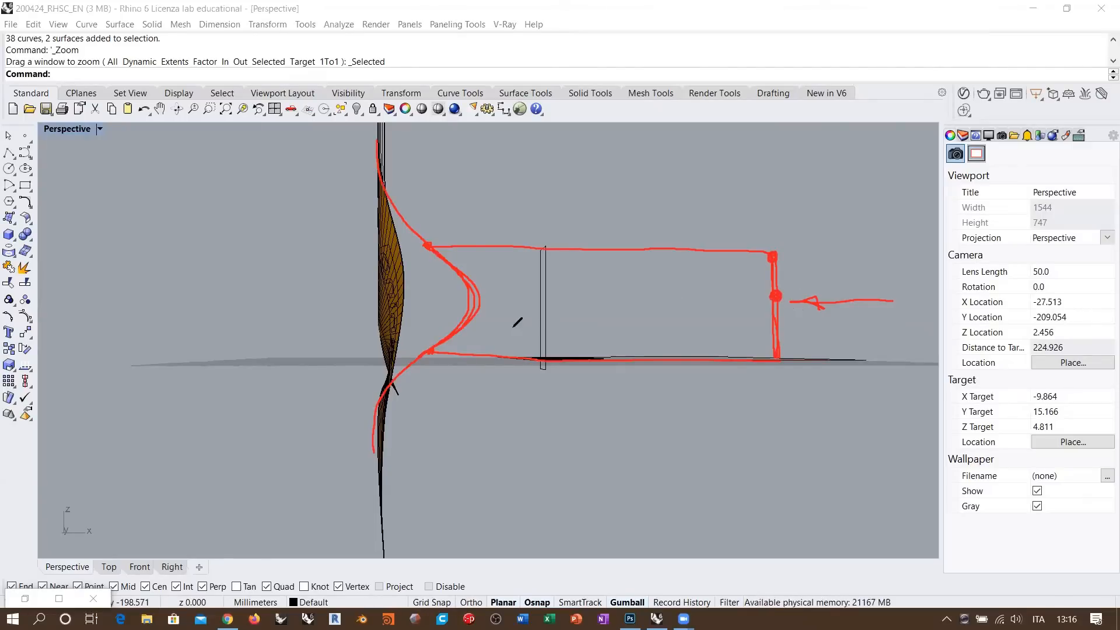
left_click_drag(474, 291, 473, 289)
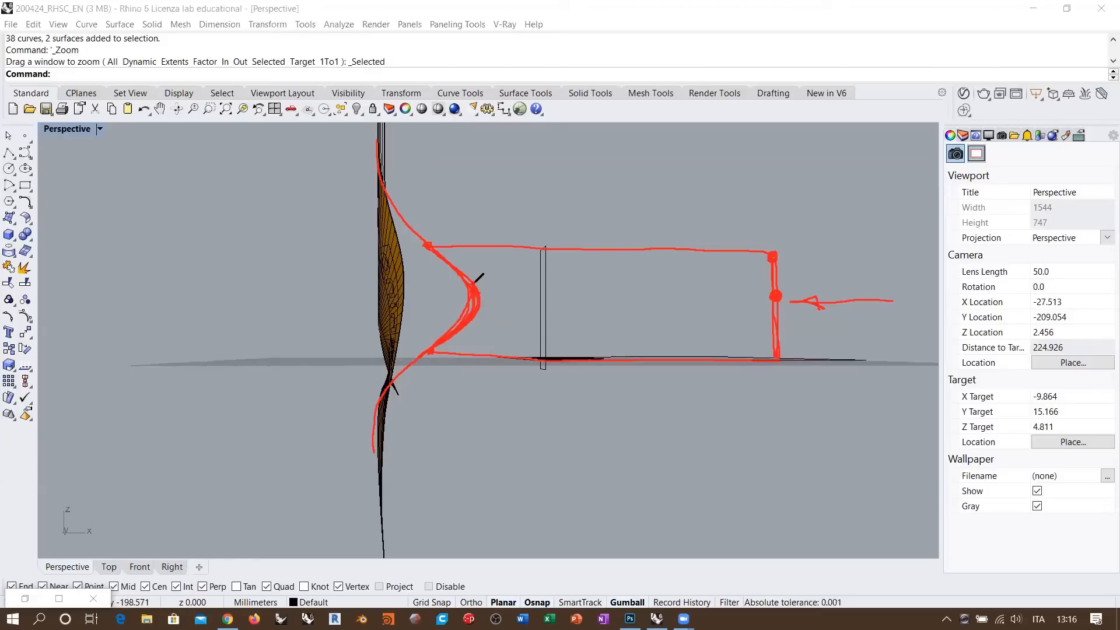
left_click_drag(437, 245, 472, 281)
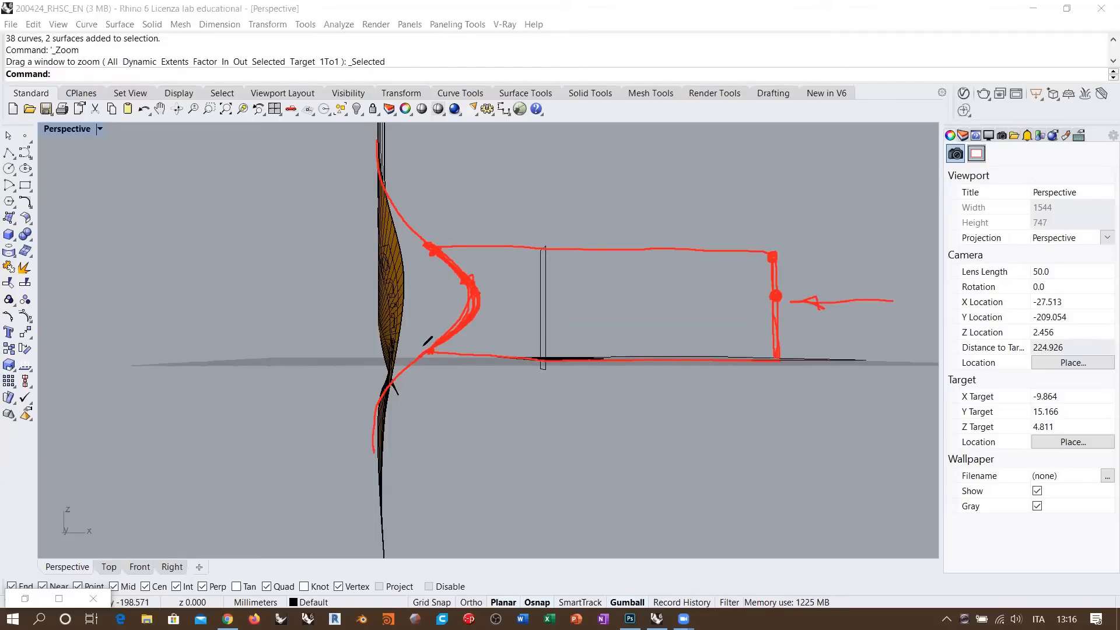
mouse_move(413, 332)
left_mouse_down()
mouse_move(426, 347)
mouse_move(451, 326)
mouse_move(458, 278)
mouse_move(432, 262)
left_mouse_up()
left_click(455, 314)
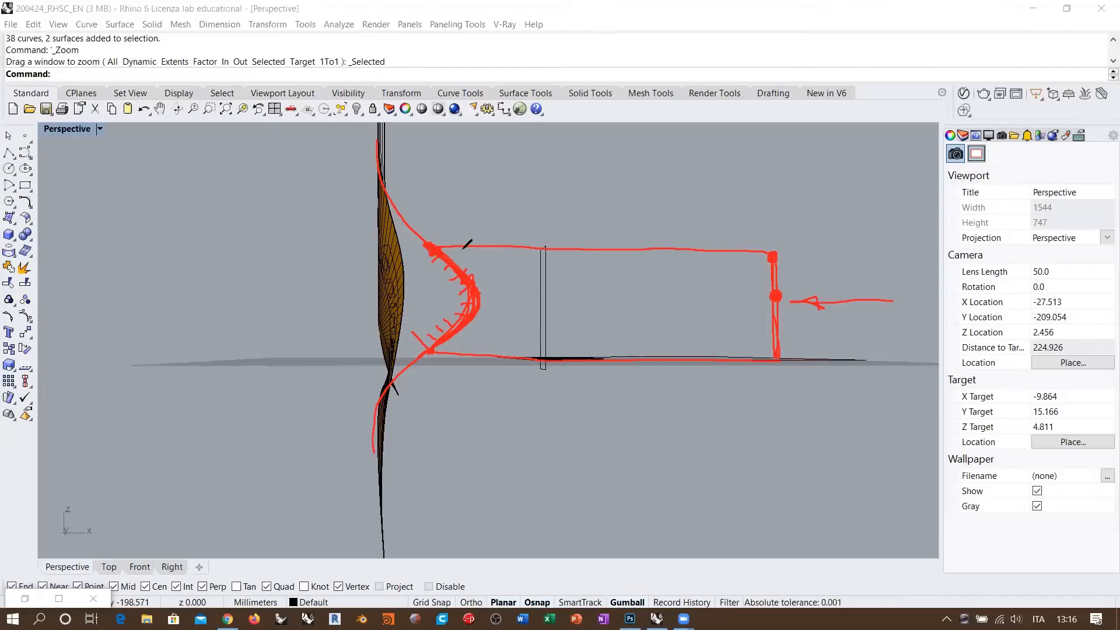
mouse_move(438, 245)
left_mouse_down()
mouse_move(467, 242)
mouse_move(488, 264)
mouse_move(476, 342)
mouse_move(436, 369)
left_mouse_up()
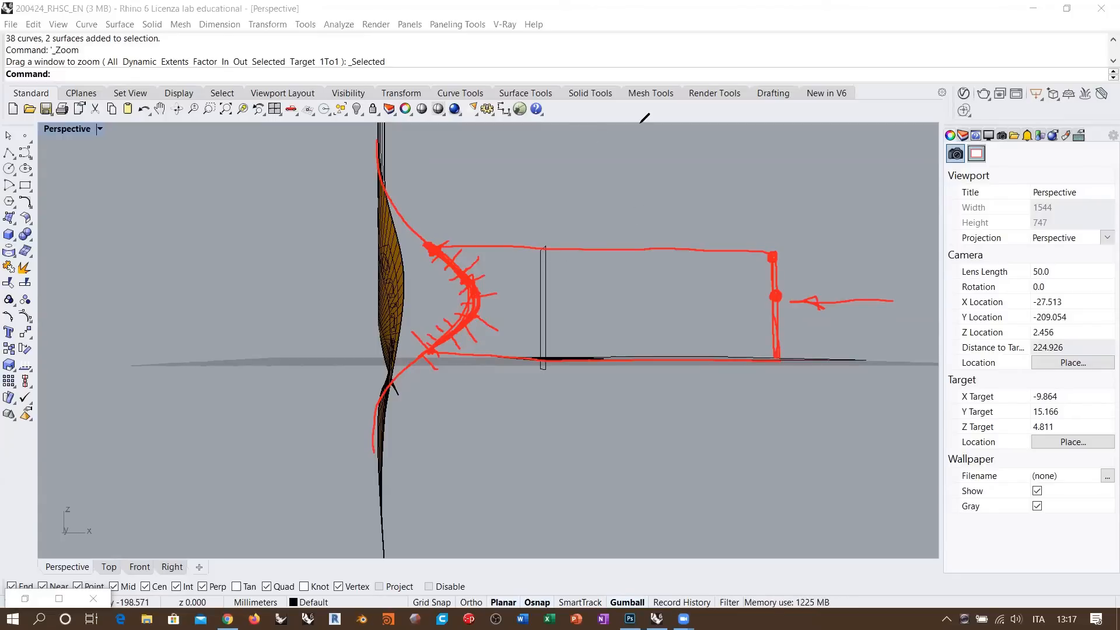
key("Escape")
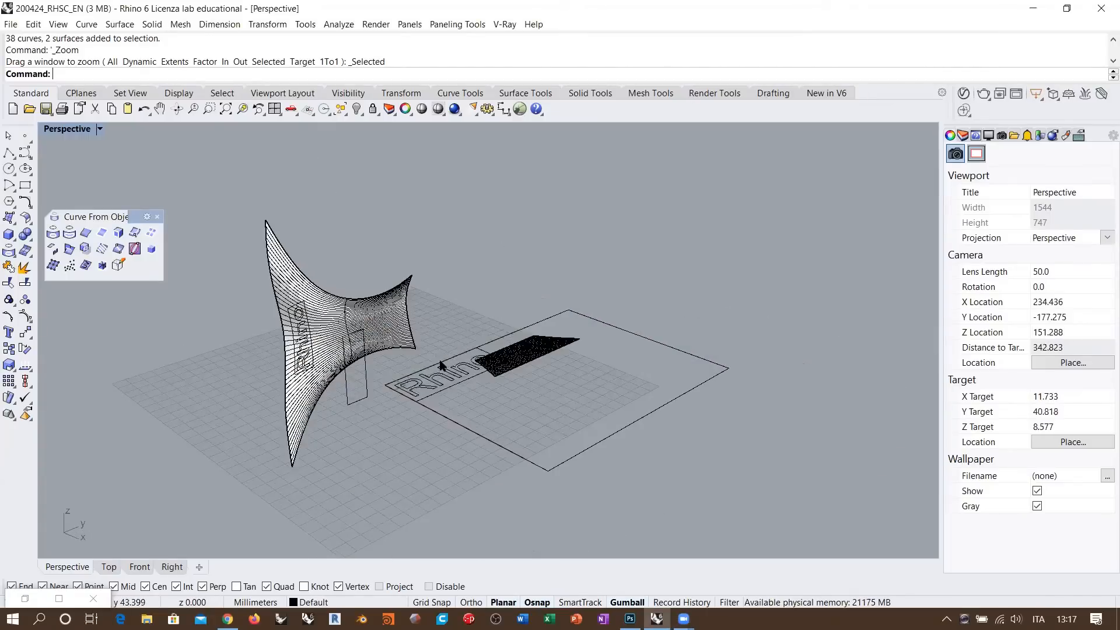
scroll(256, 338, "up", 2)
right_click_drag(219, 292, 344, 301)
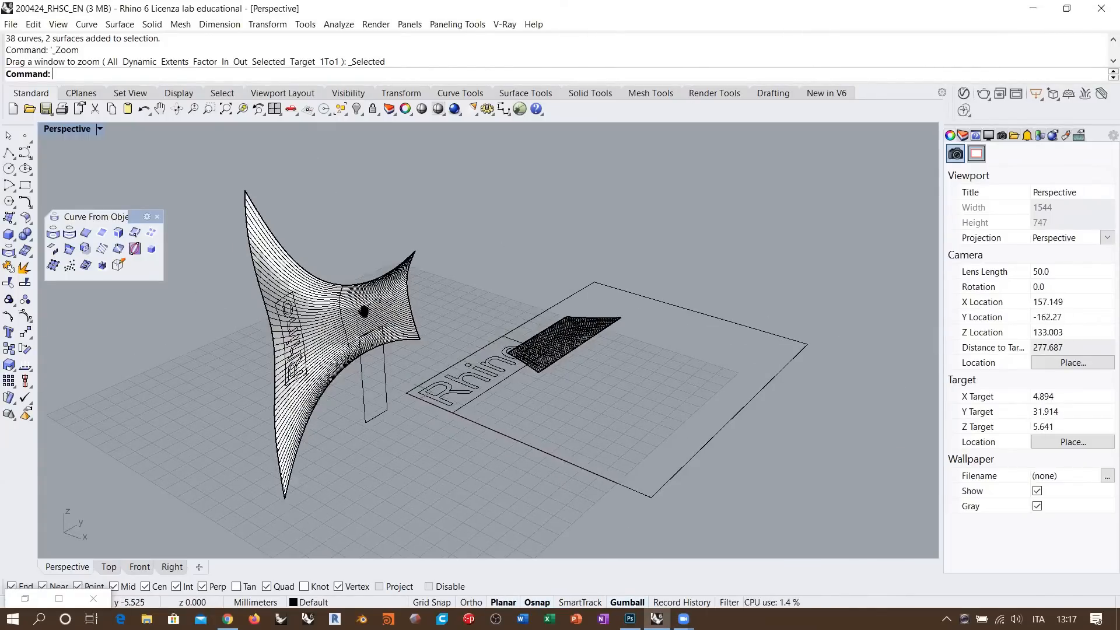
scroll(906, 245, "up", 2)
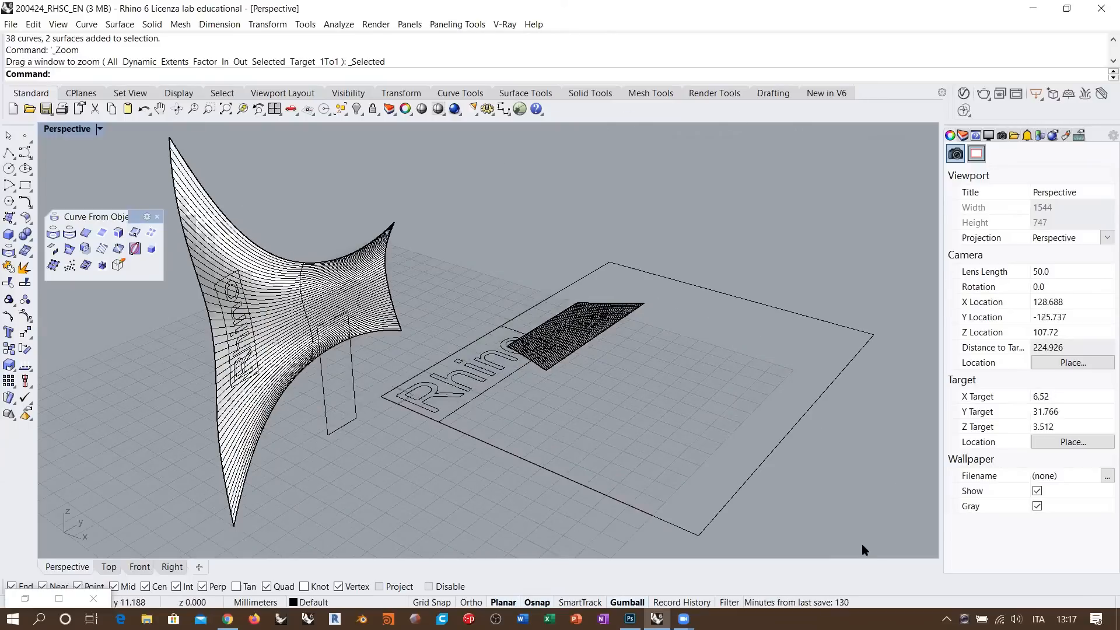
left_click(935, 339)
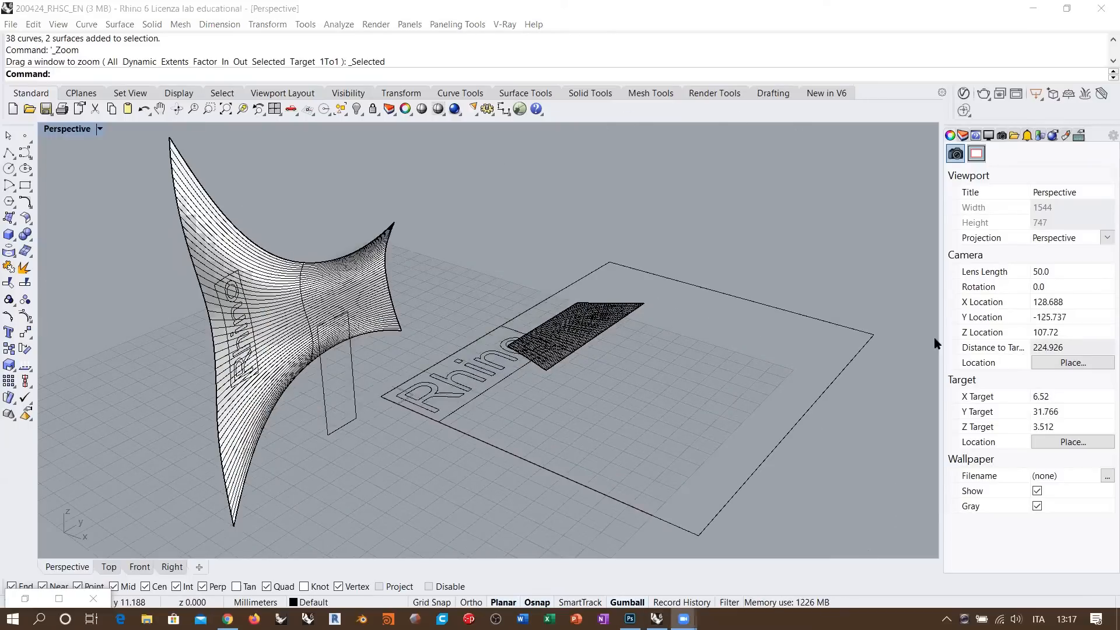
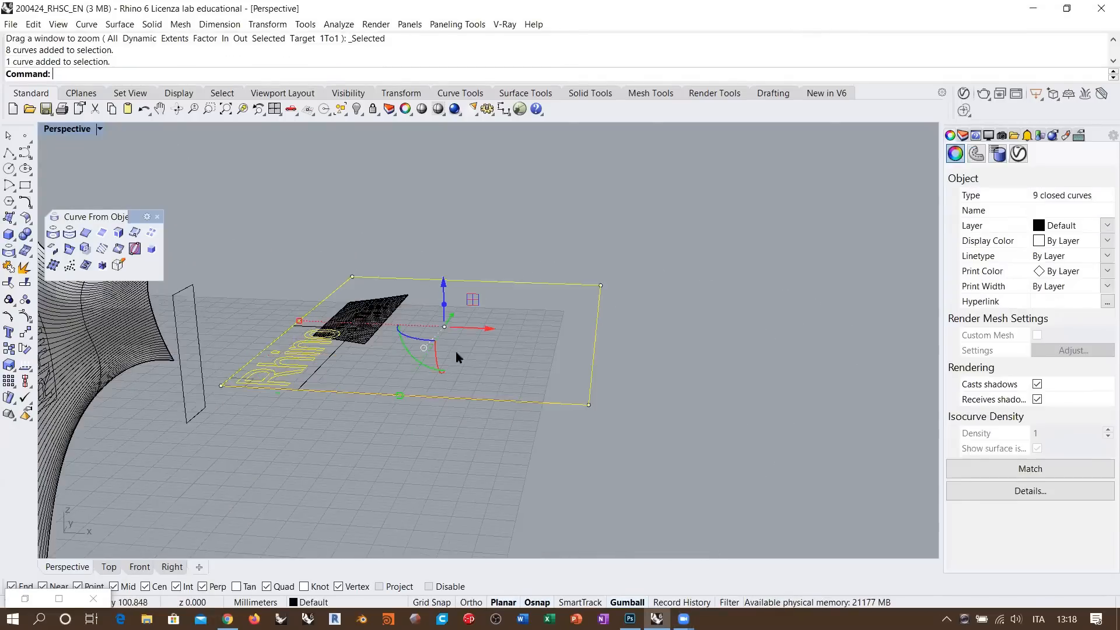
- Select the small slanted surface, its Rhino text curves and the flat rectangular outlines in turn to examine the flat layout
right_click_drag(325, 401, 367, 422)
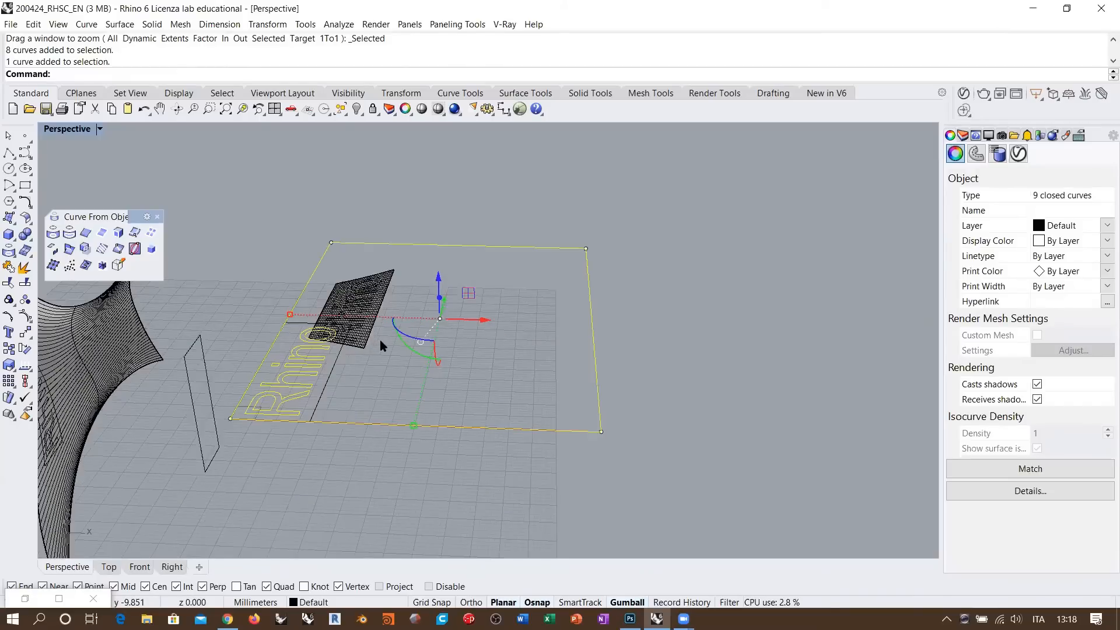
scroll(380, 346, "up", 3)
left_click(394, 349)
left_click(412, 377)
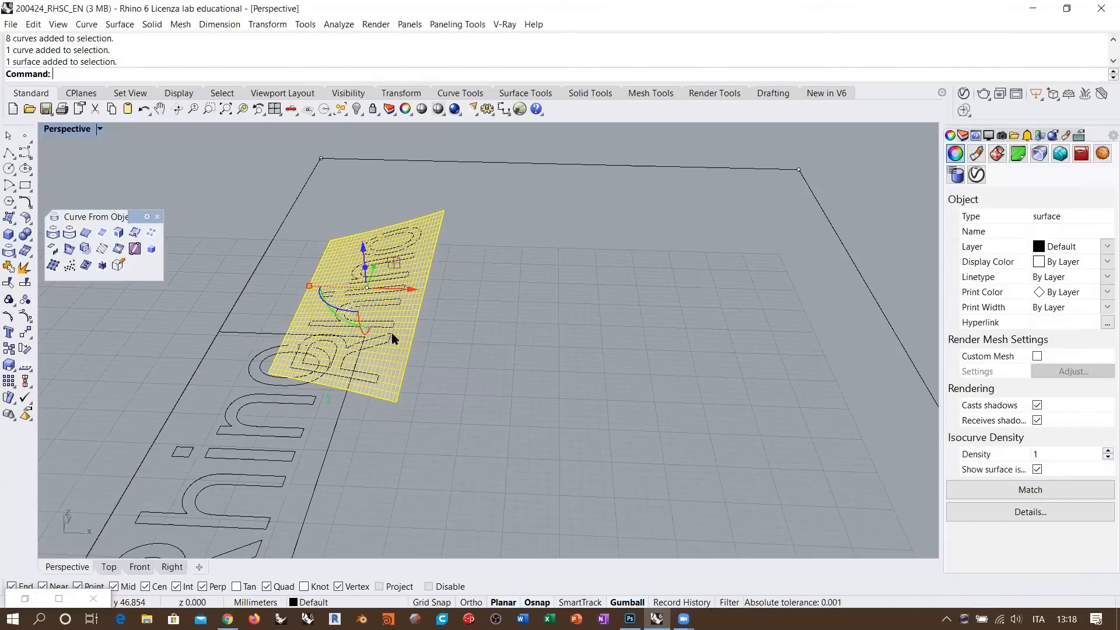
left_click(394, 339)
left_click(460, 382)
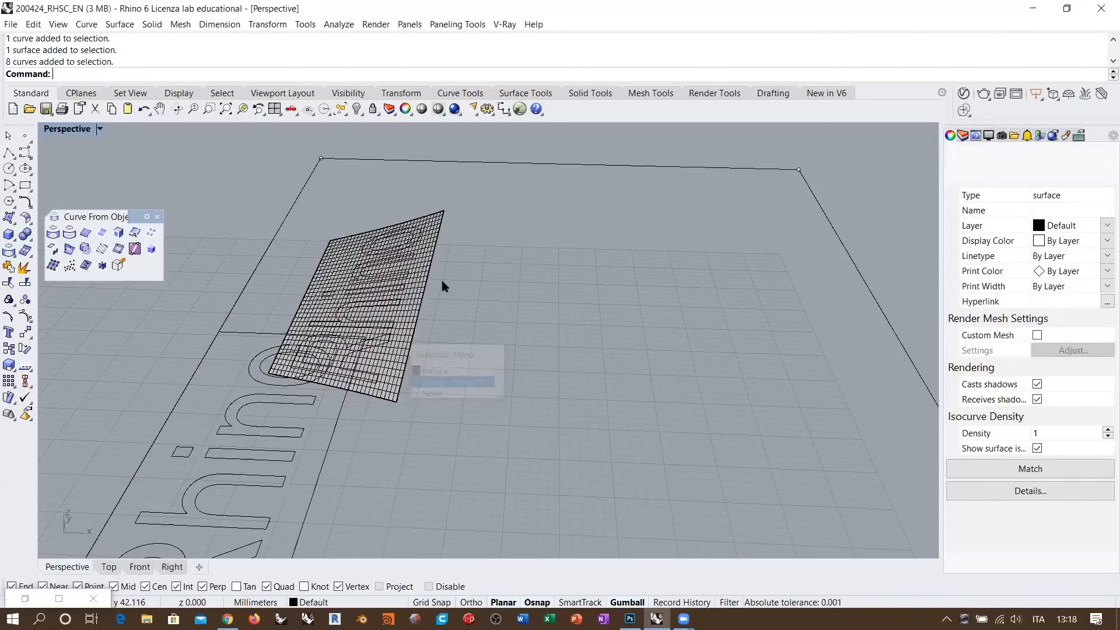
left_click(475, 162, "shift")
scroll(538, 228, "down", 4)
left_click(413, 344, "shift")
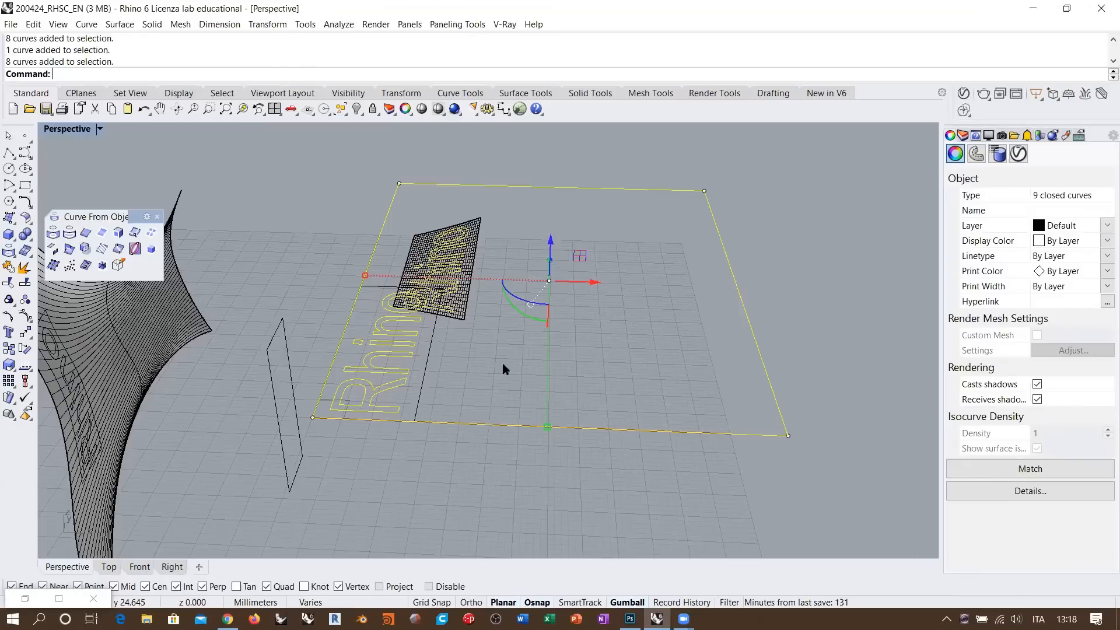
right_click_drag(503, 368, 475, 400)
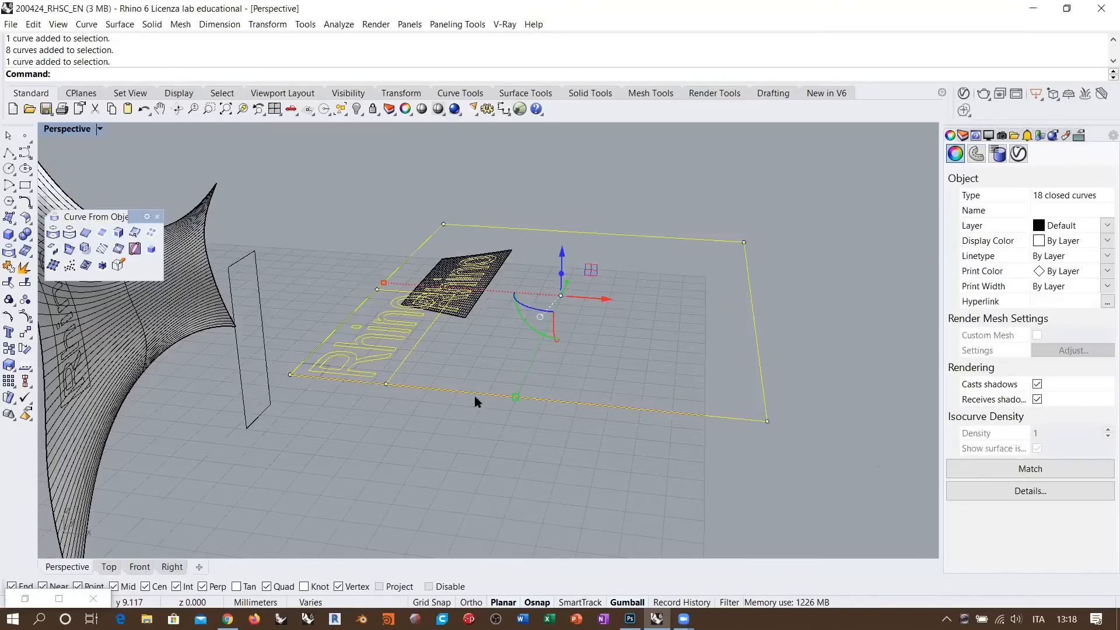
right_click_drag(489, 347, 480, 343)
left_click(481, 343)
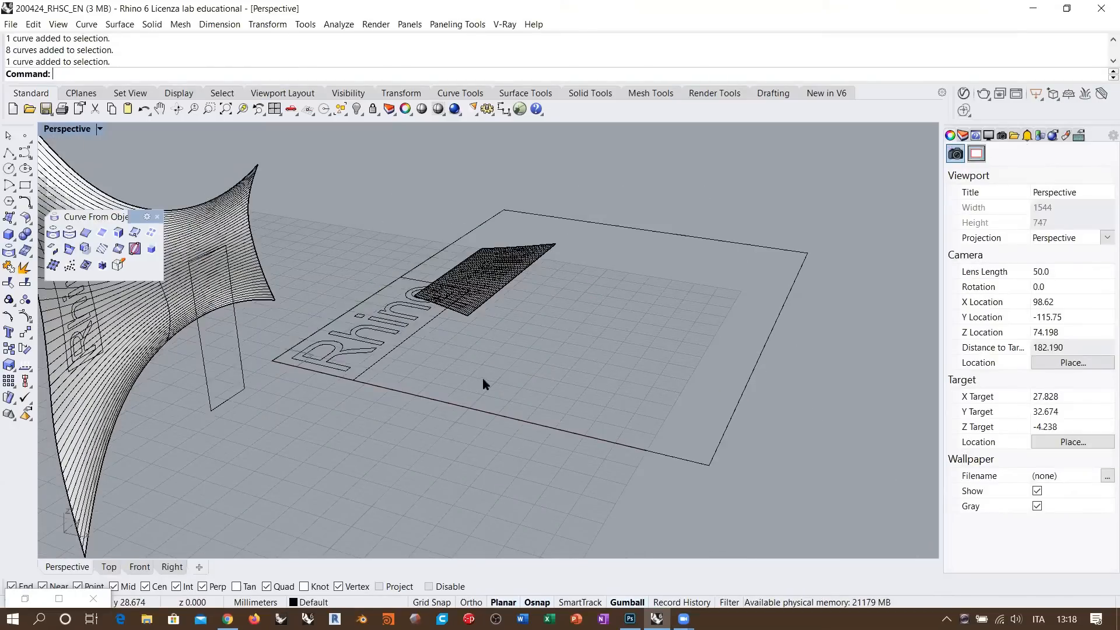
- Compare the curved surface and its Rhino text with the flat layout, inspecting the rectangular frame around the flat text
right_click_drag(458, 361, 408, 364)
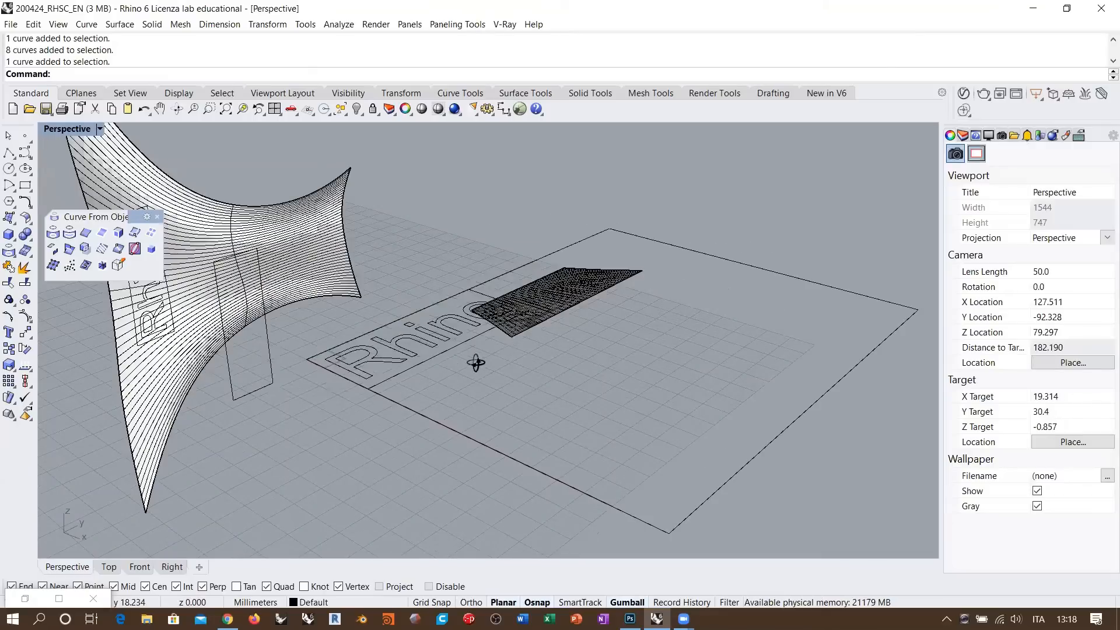
right_click_drag(505, 356, 432, 375)
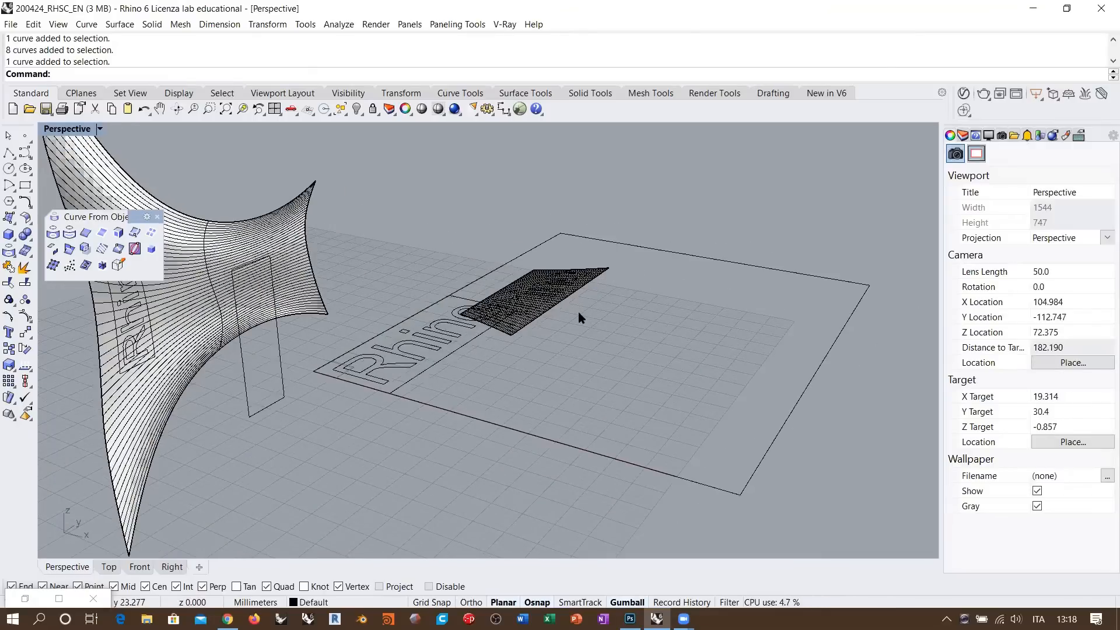
right_click_drag(579, 312, 628, 289)
right_click_drag(455, 340, 585, 340, "shift")
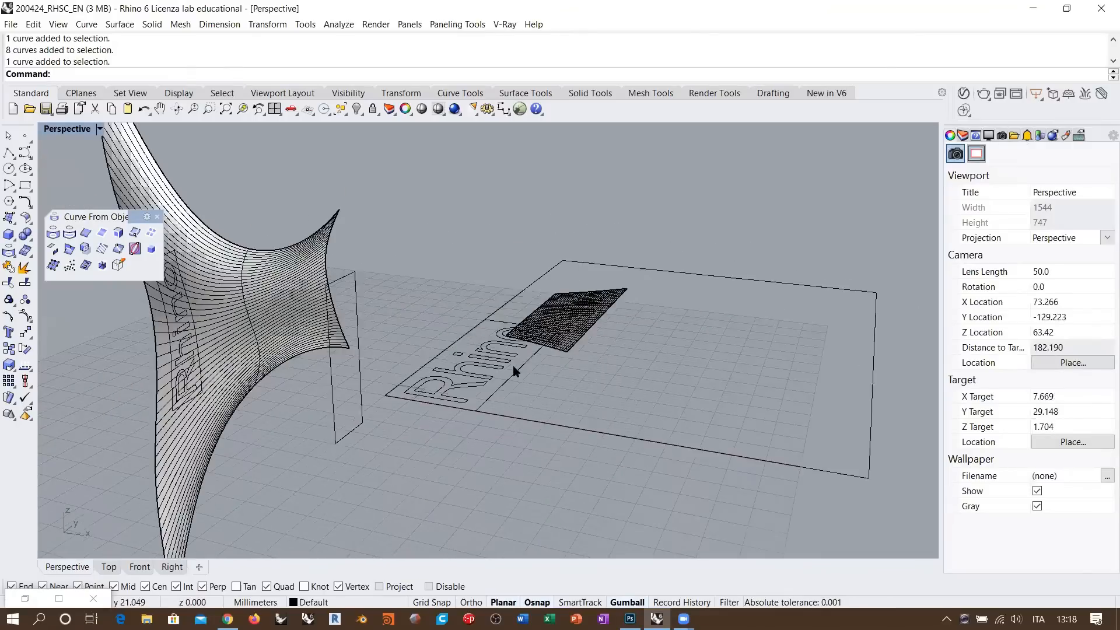
right_click_drag(523, 359, 501, 364)
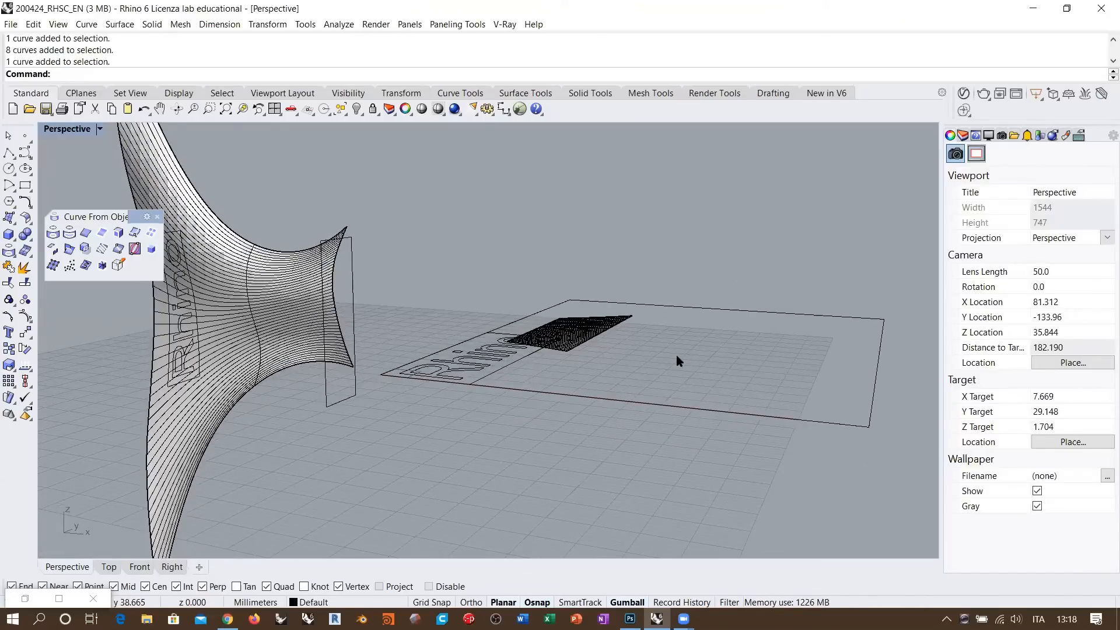
right_click_drag(643, 328, 643, 362)
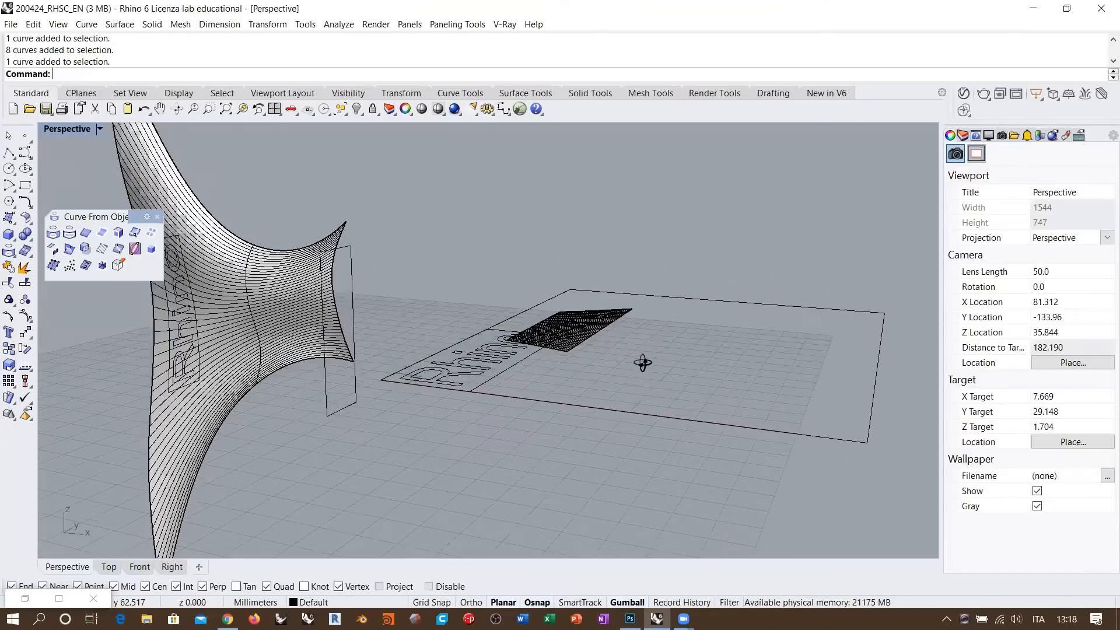
right_click_drag(506, 340, 517, 345)
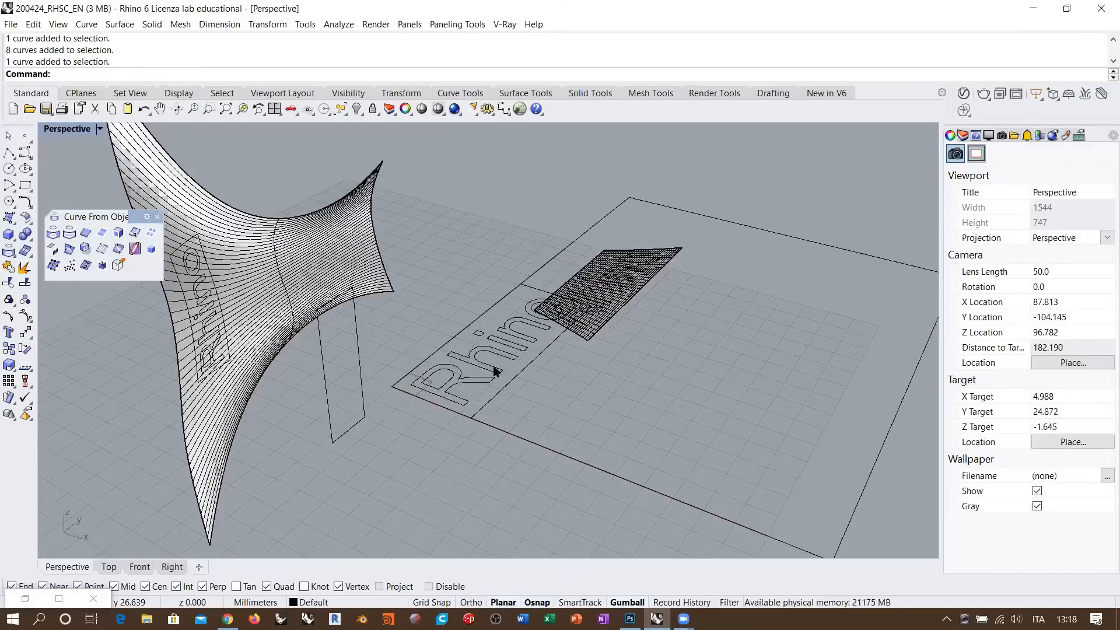
right_click_drag(272, 335, 227, 243)
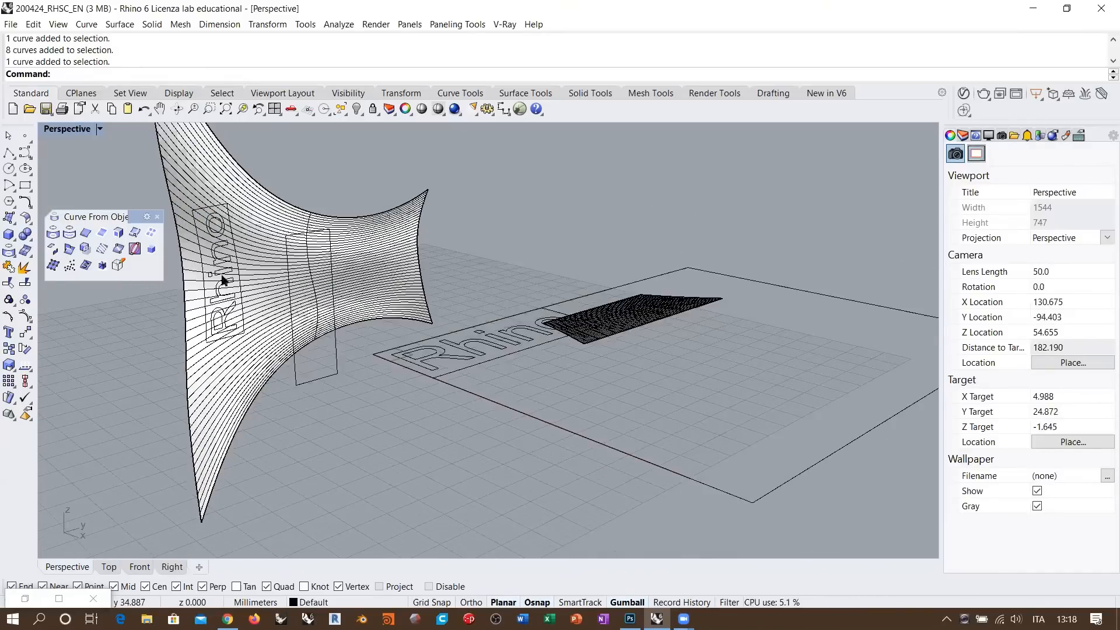
left_click(273, 262)
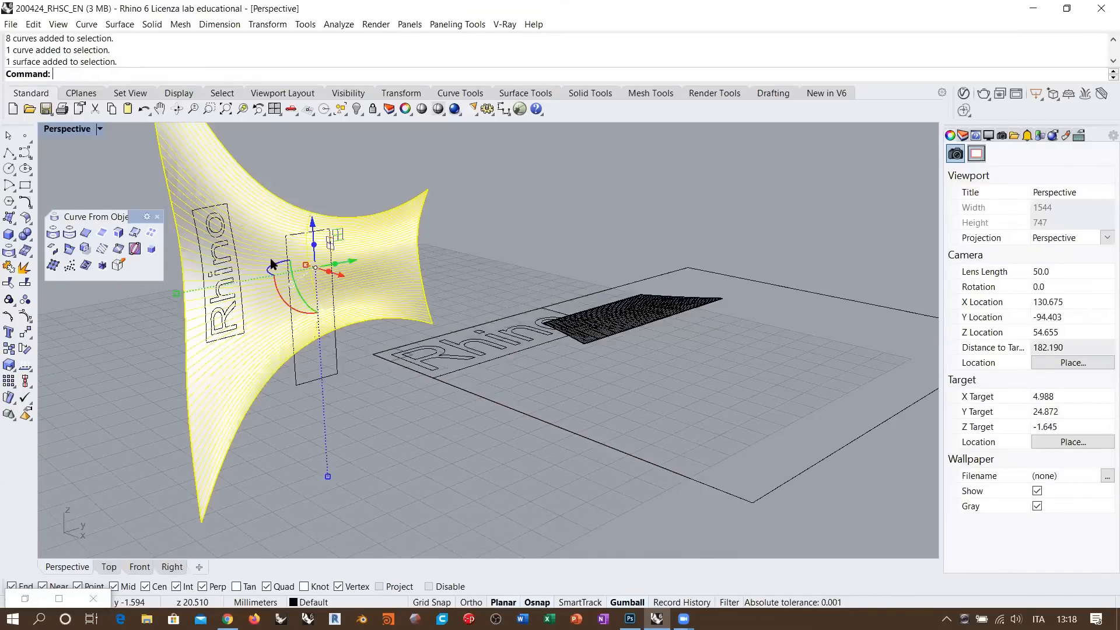
left_click(155, 321)
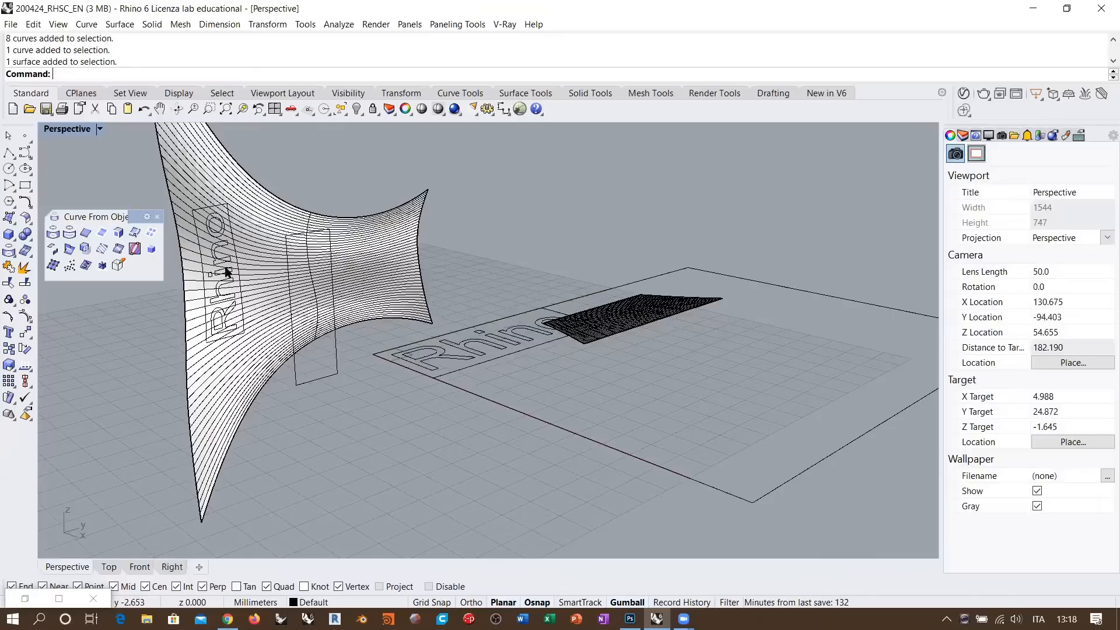
right_click_drag(579, 316, 583, 330)
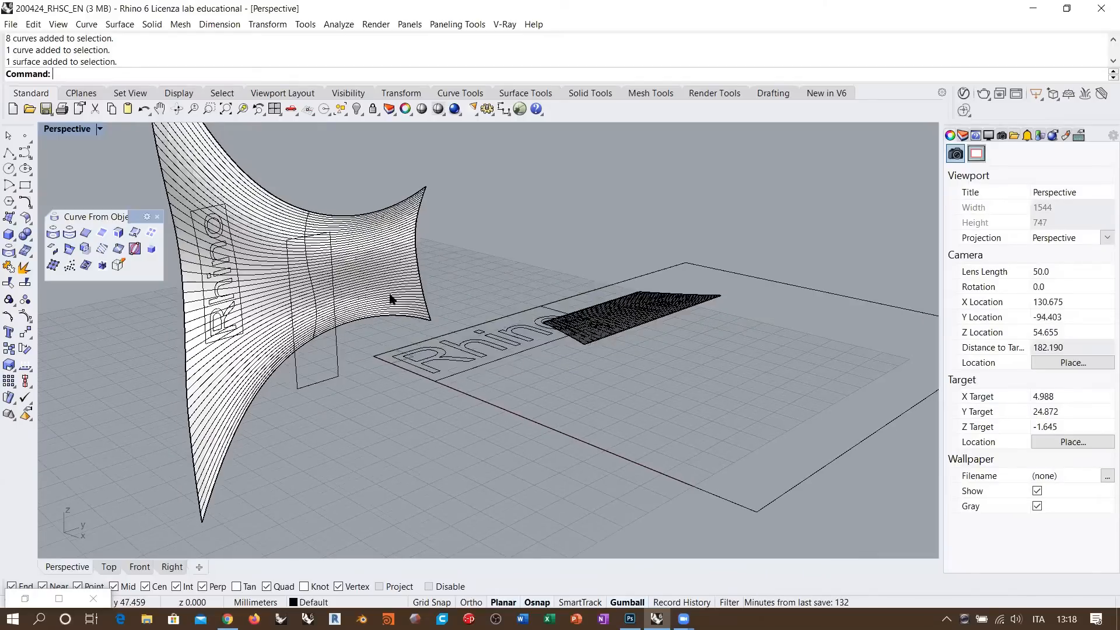
right_click_drag(631, 286, 658, 280)
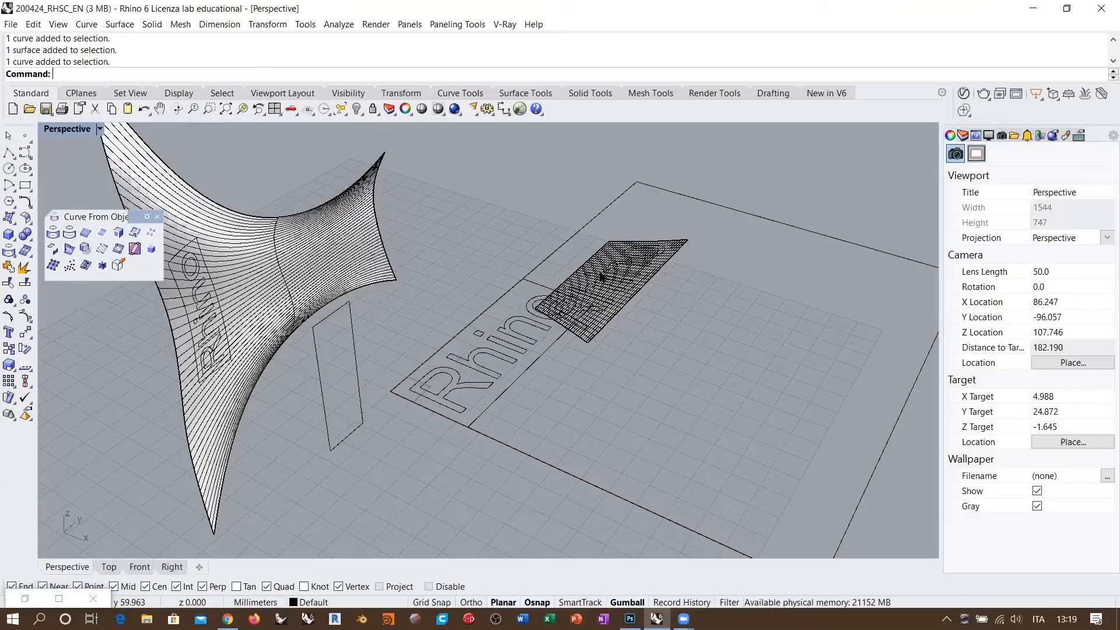
left_click(534, 288)
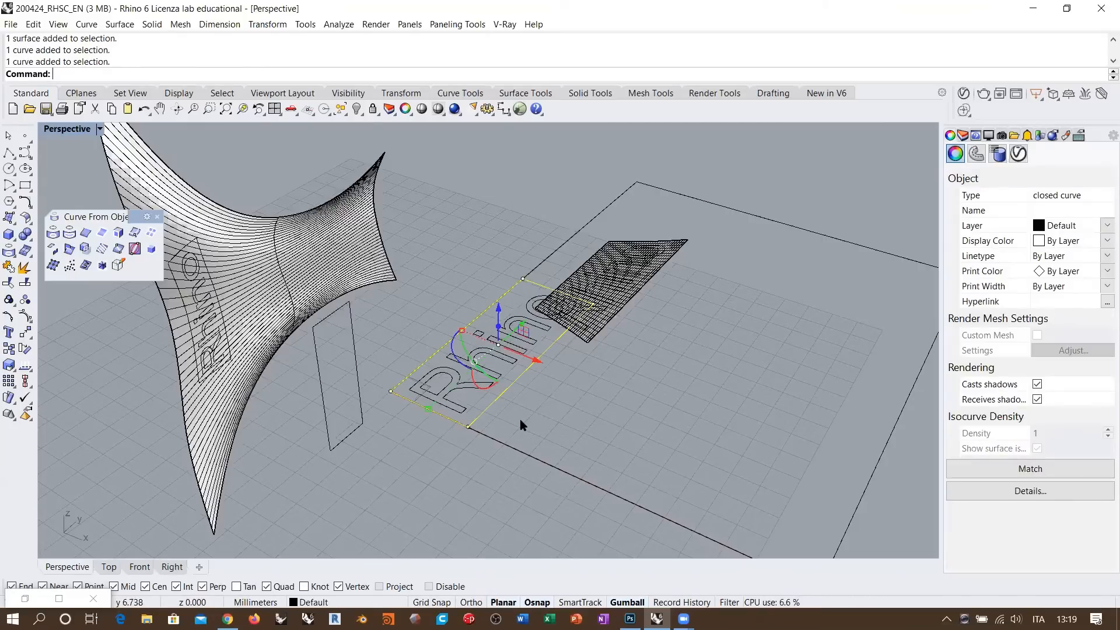
right_click_drag(552, 388, 576, 361)
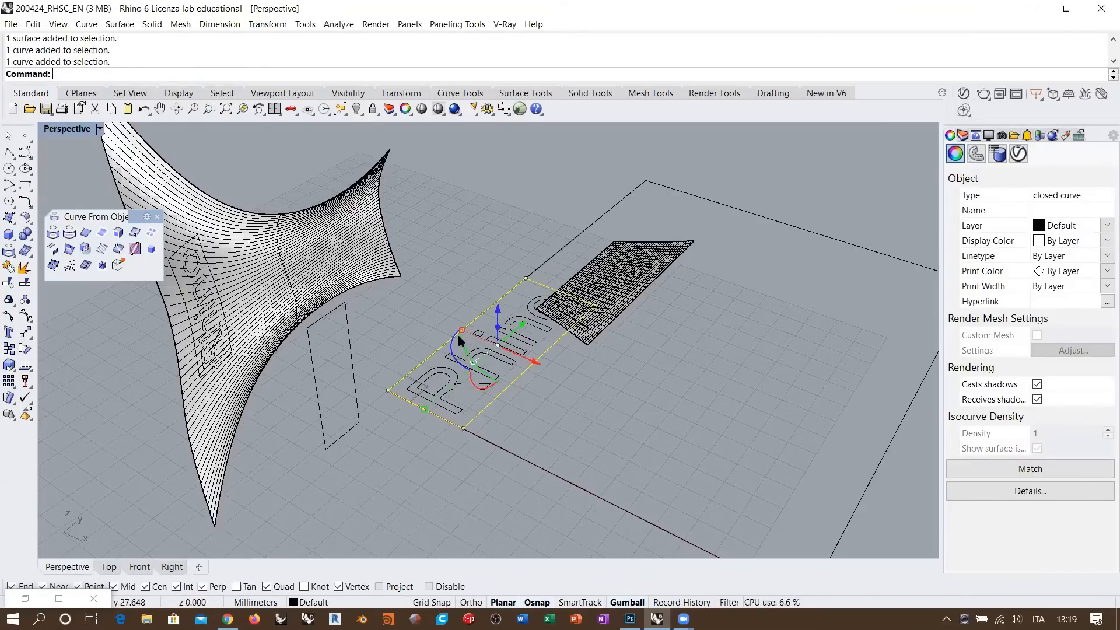
- Extrude the Rhino text curves on the small slanted surface into solid letters and group the extrusions
scroll(562, 304, "up", 4)
left_click(566, 308)
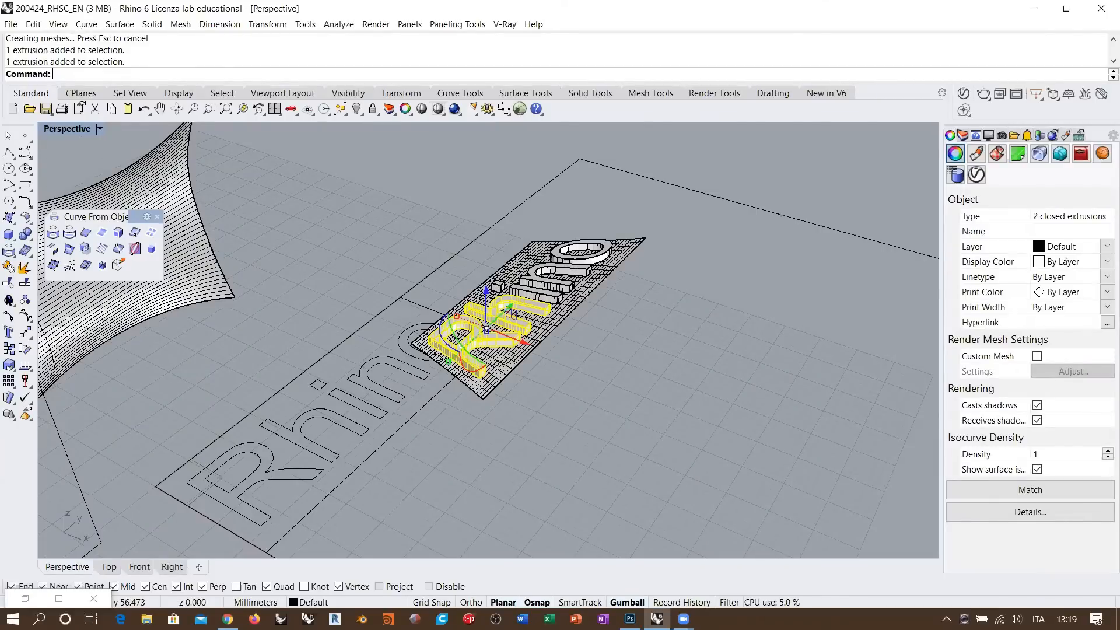
left_click(8, 299)
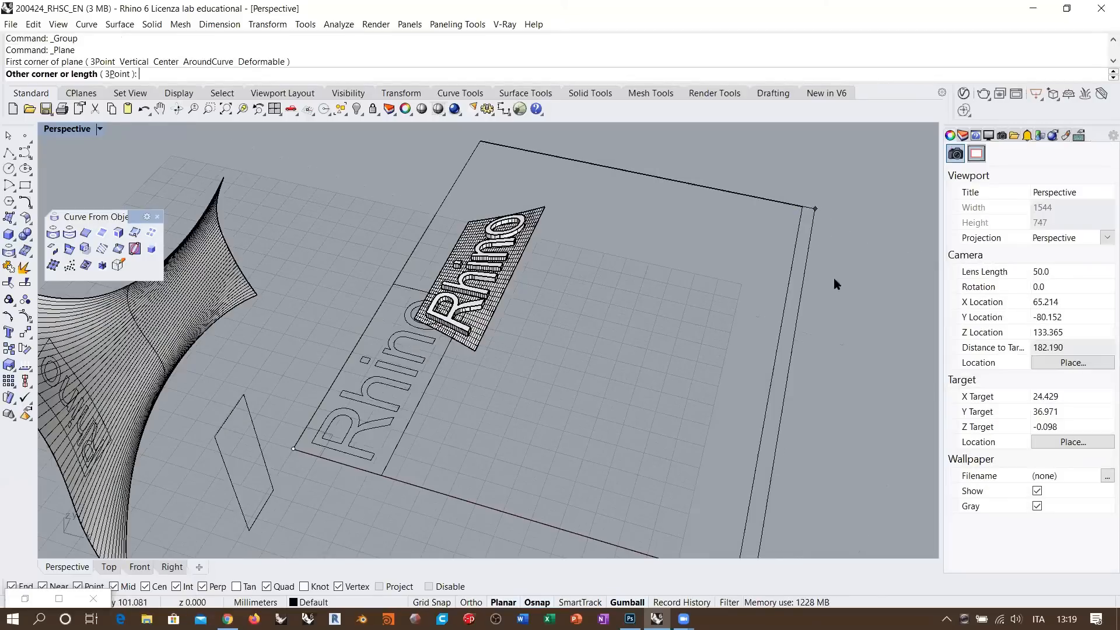
- Complete the plane over the large flat rectangle and flow the grouped solid Rhino letters from it onto the curved surface, matching their near corners
left_click(8, 399)
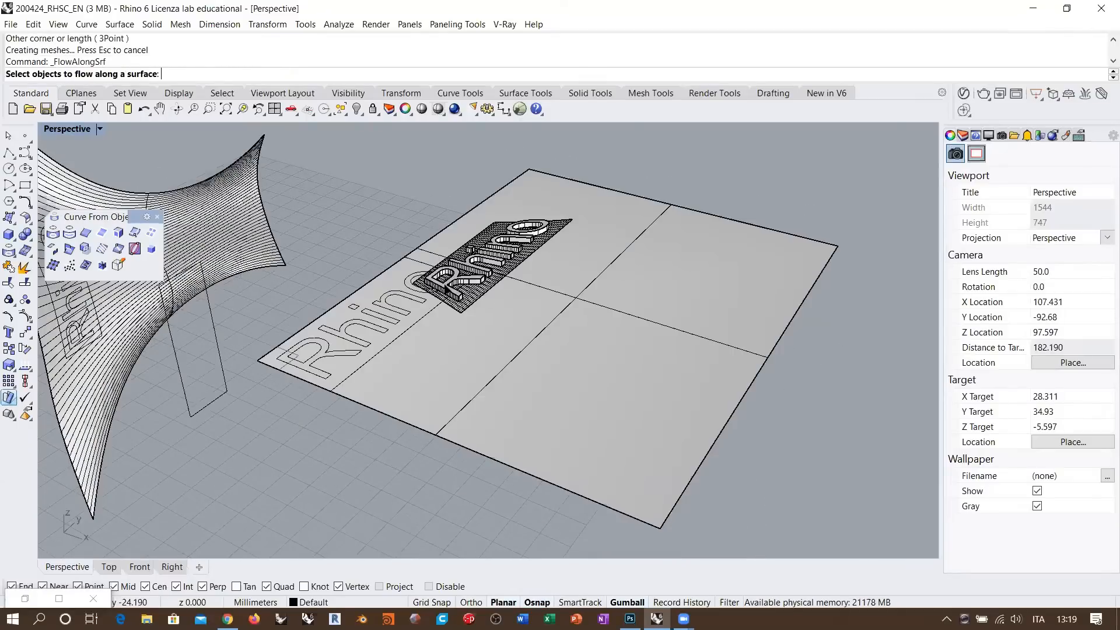
left_click(449, 285)
left_click(452, 287)
left_click(493, 272, "ctrl")
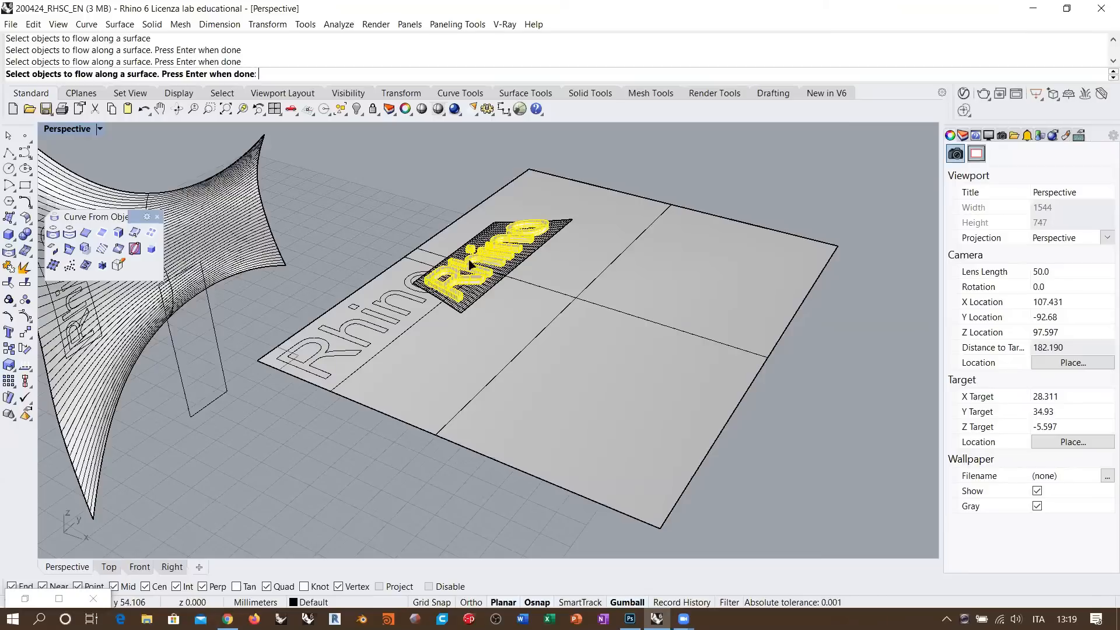
key("Return")
left_click(270, 362)
right_click_drag(293, 375, 284, 363)
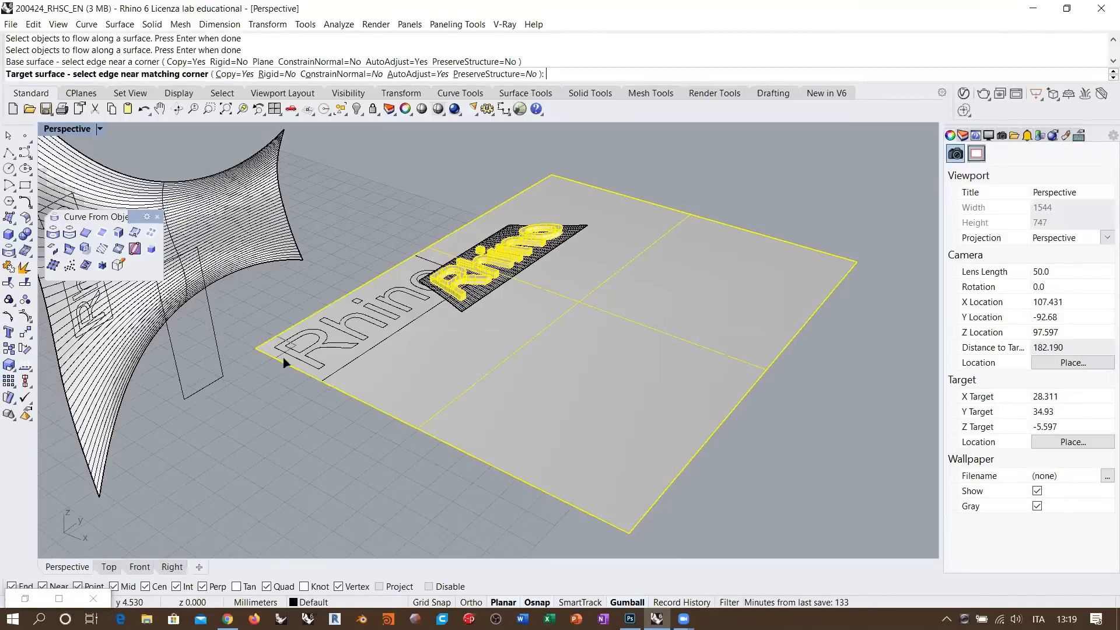
left_click(211, 413)
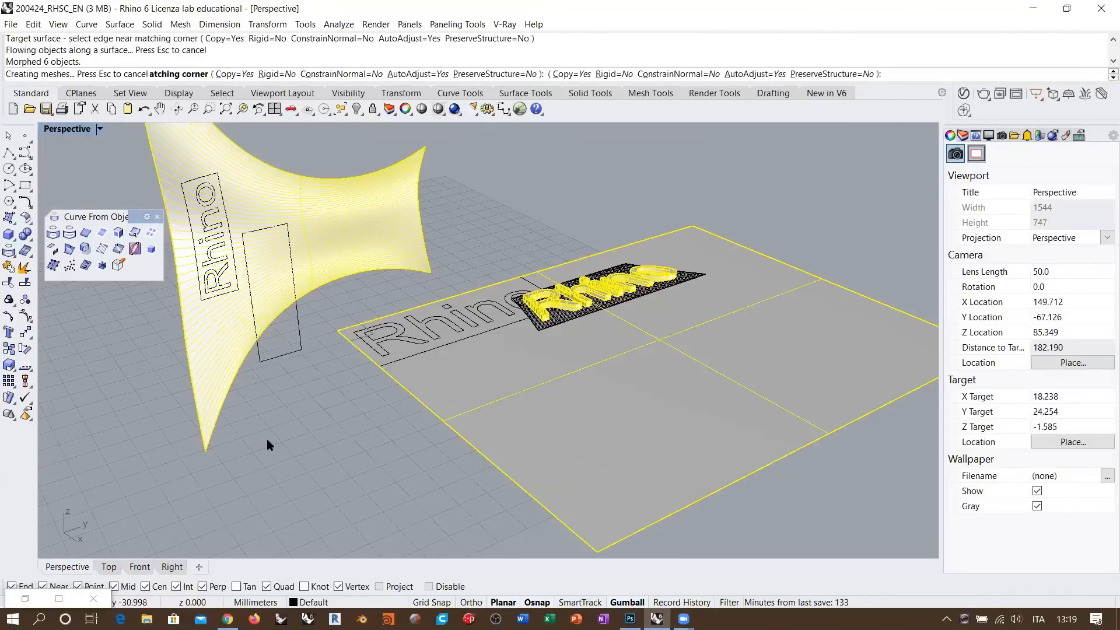
- Check the flowed letters on the curved surface and undo the last flow
right_click_drag(416, 363, 642, 332)
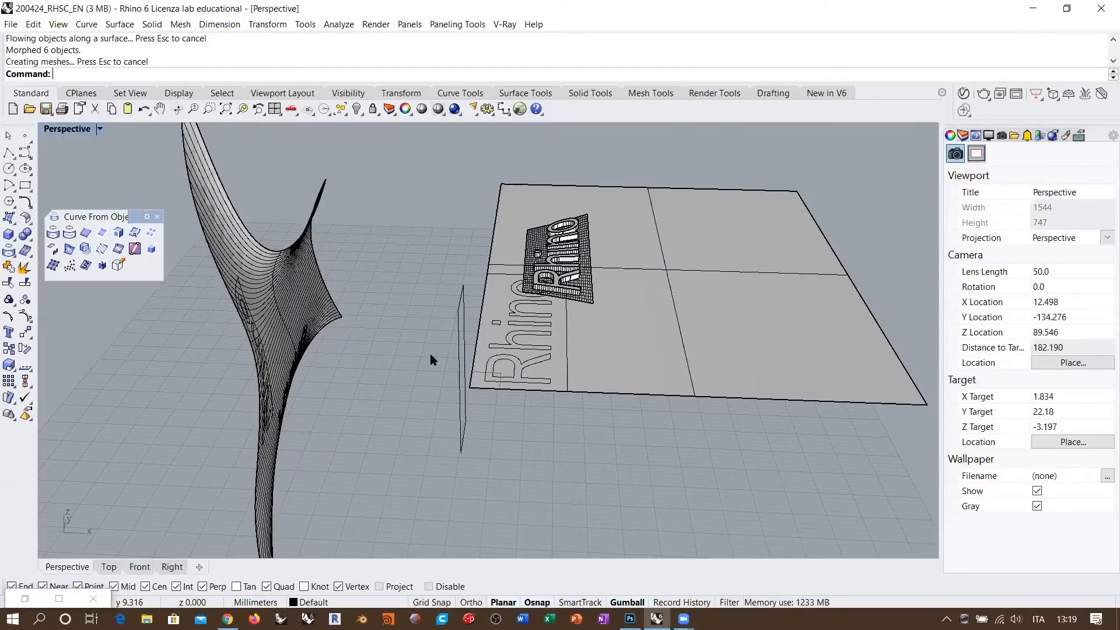
right_click_drag(430, 357, 288, 365)
scroll(288, 364, "up", 2)
key("ctrl+z")
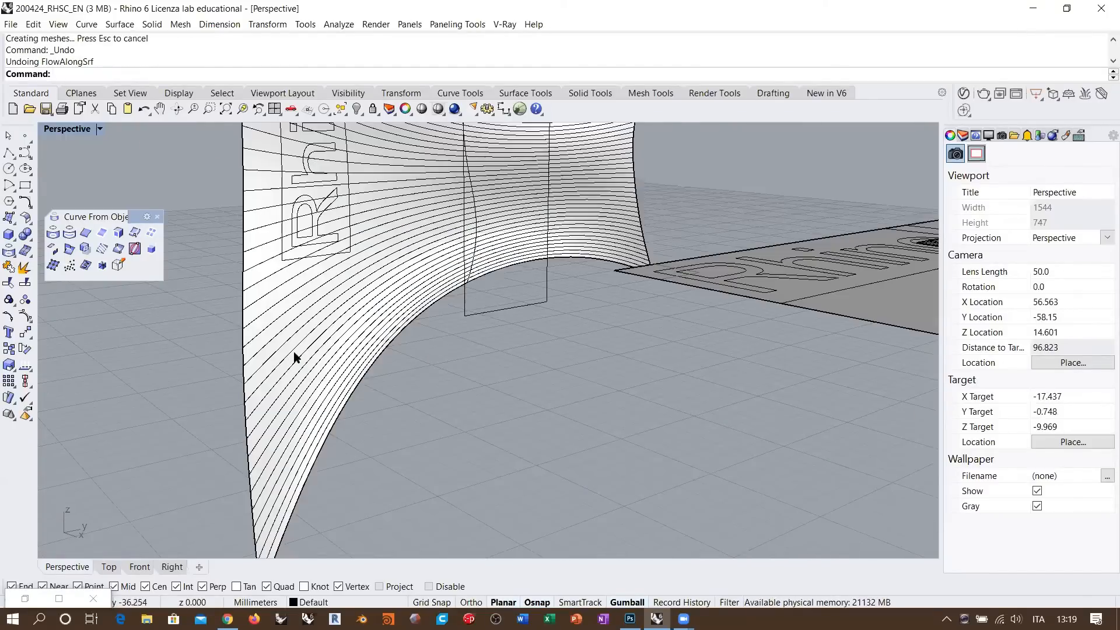
- Display the curved surface's direction and flip its normal
left_click(271, 303)
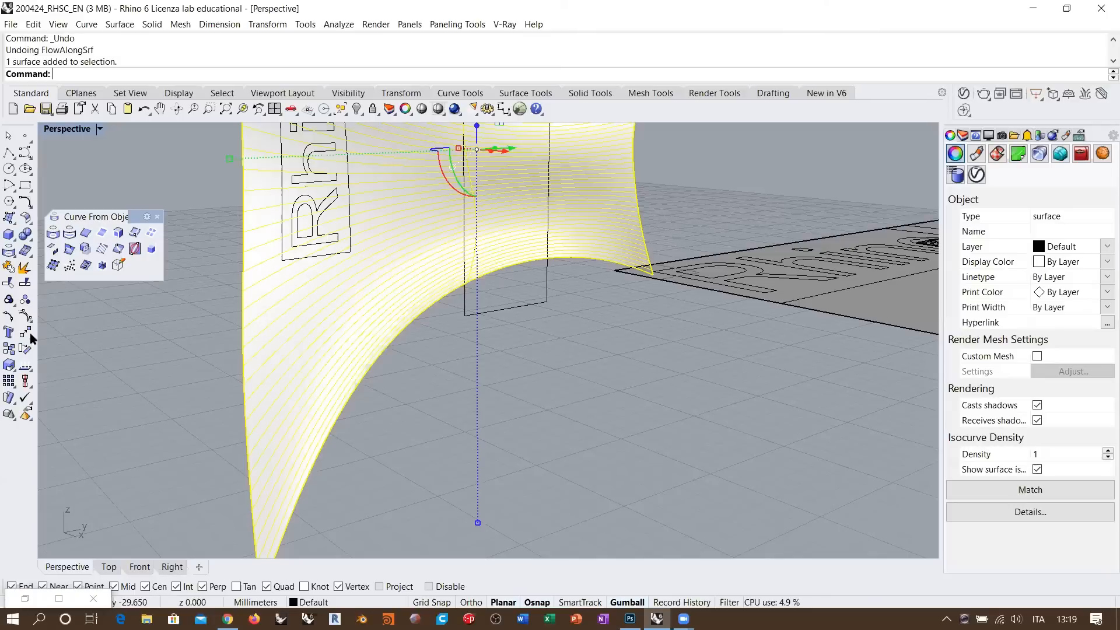
left_click(25, 365)
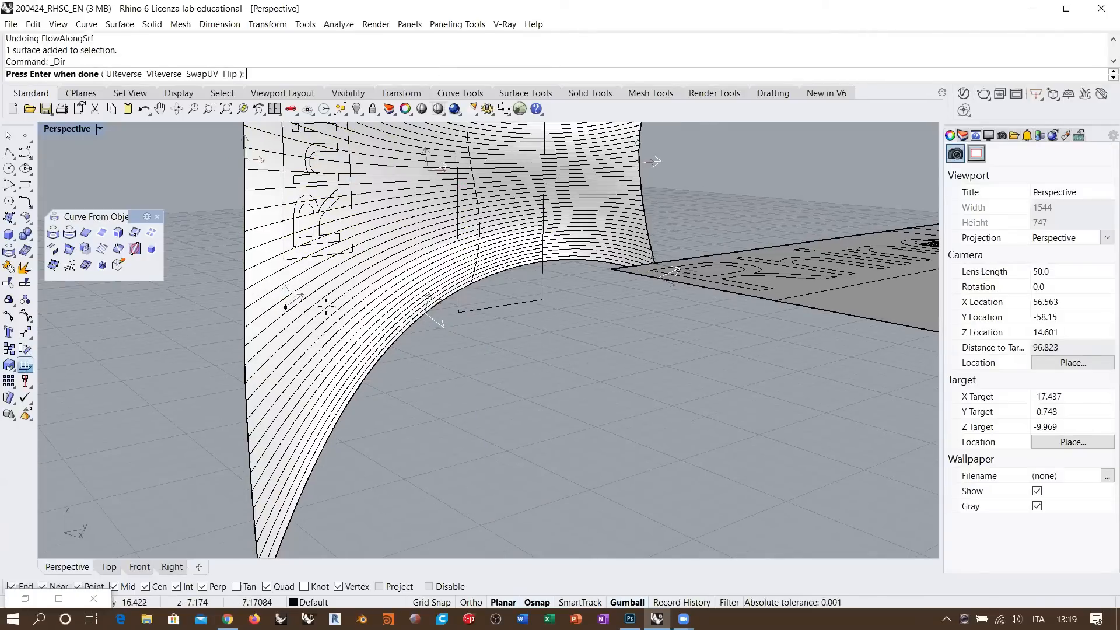
right_click_drag(270, 301, 280, 328)
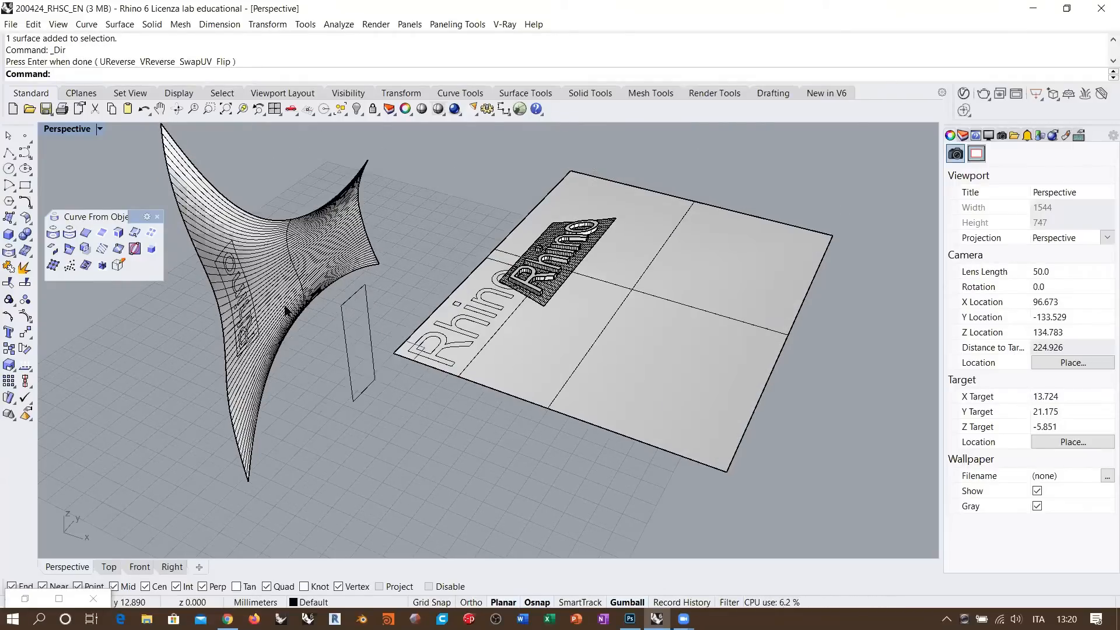
- Flow the grouped solid Rhino letters from the flat base plane onto the curved surface, picking matching edges near their lower corners
left_click(9, 397)
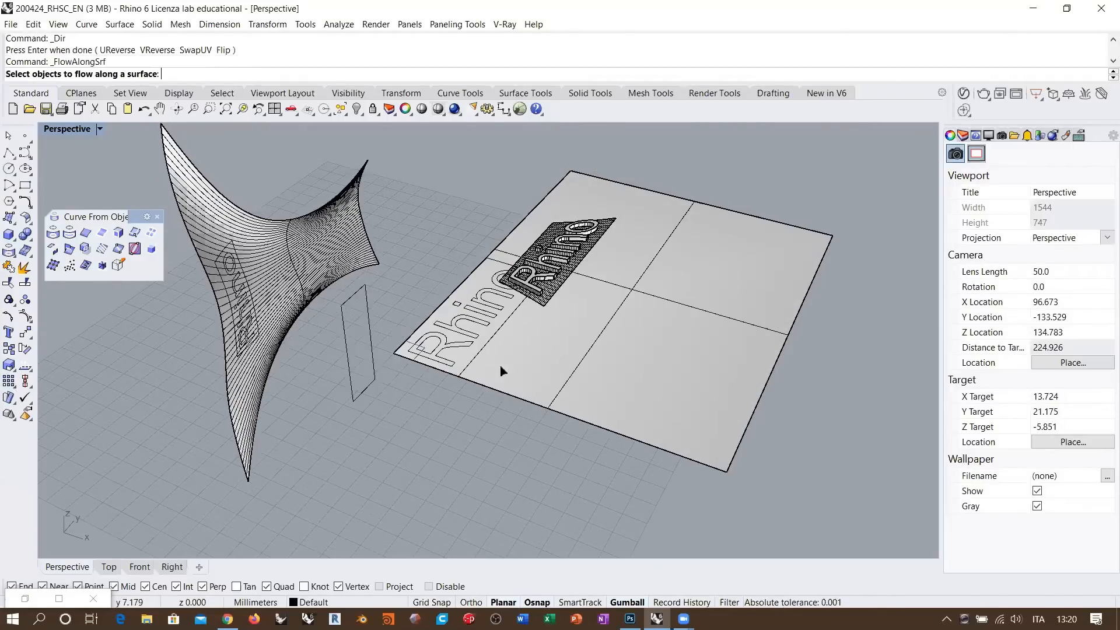
right_click_drag(500, 370, 477, 328)
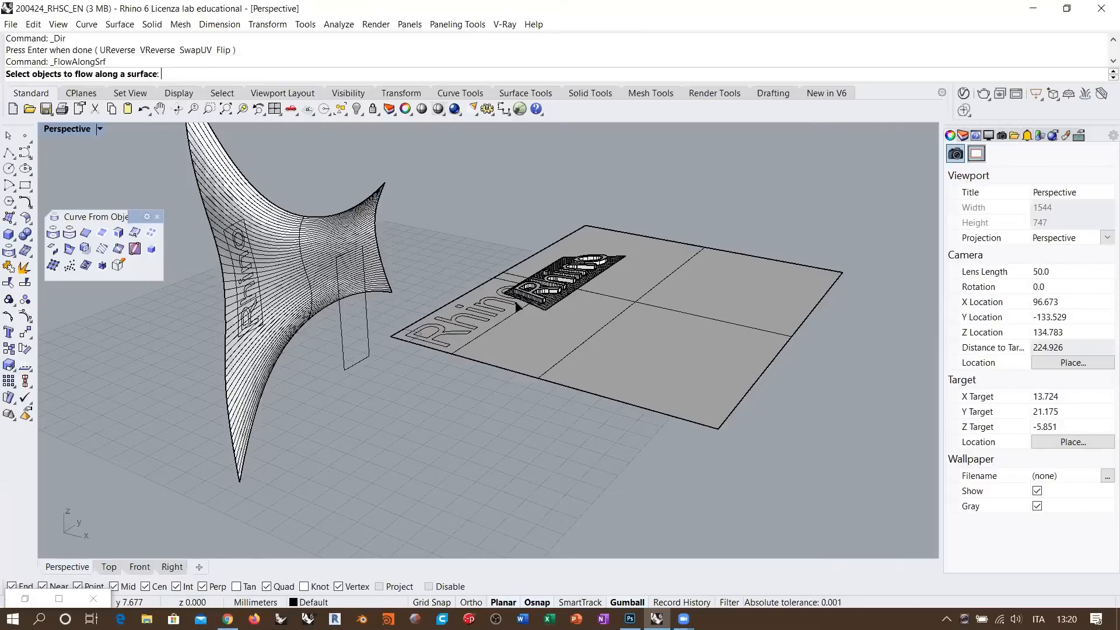
scroll(579, 309, "up", 5)
left_click(642, 302)
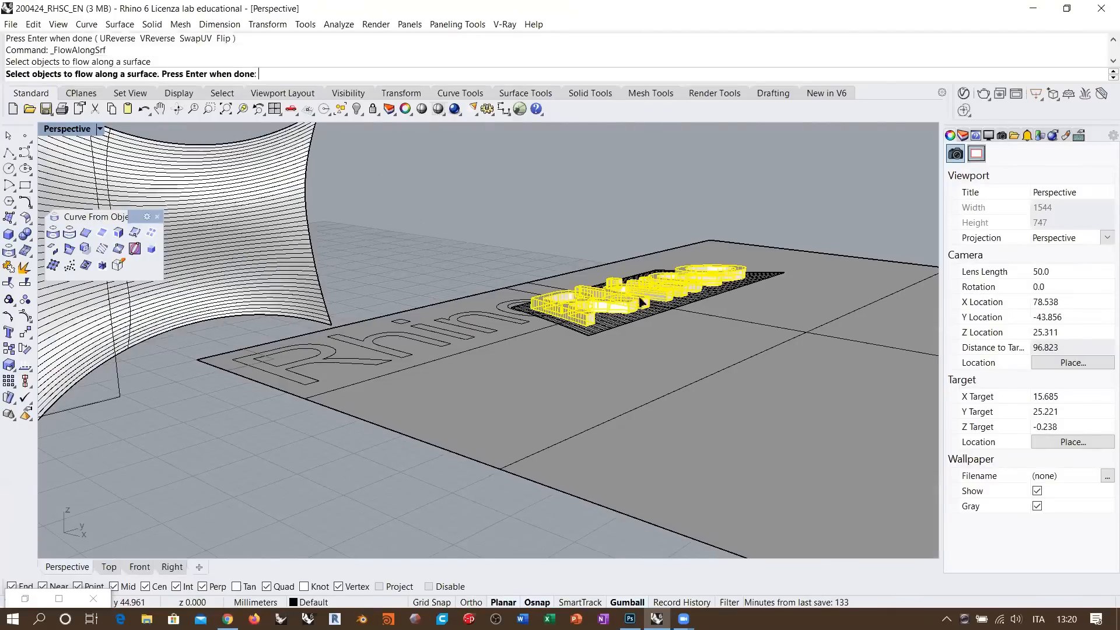
scroll(589, 280, "down", 1)
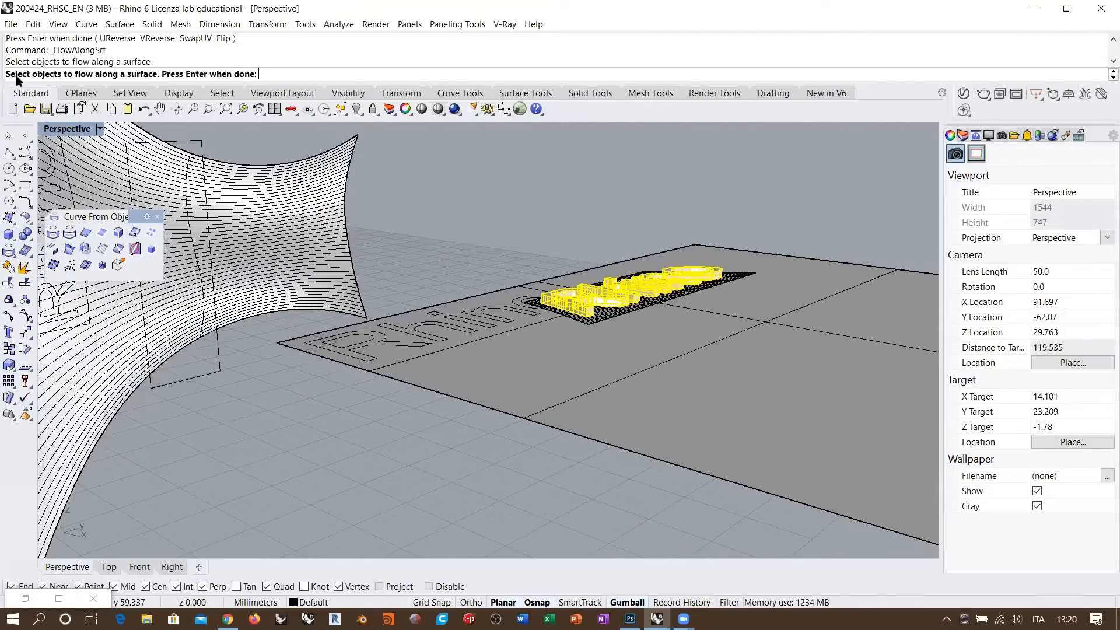
key("Return")
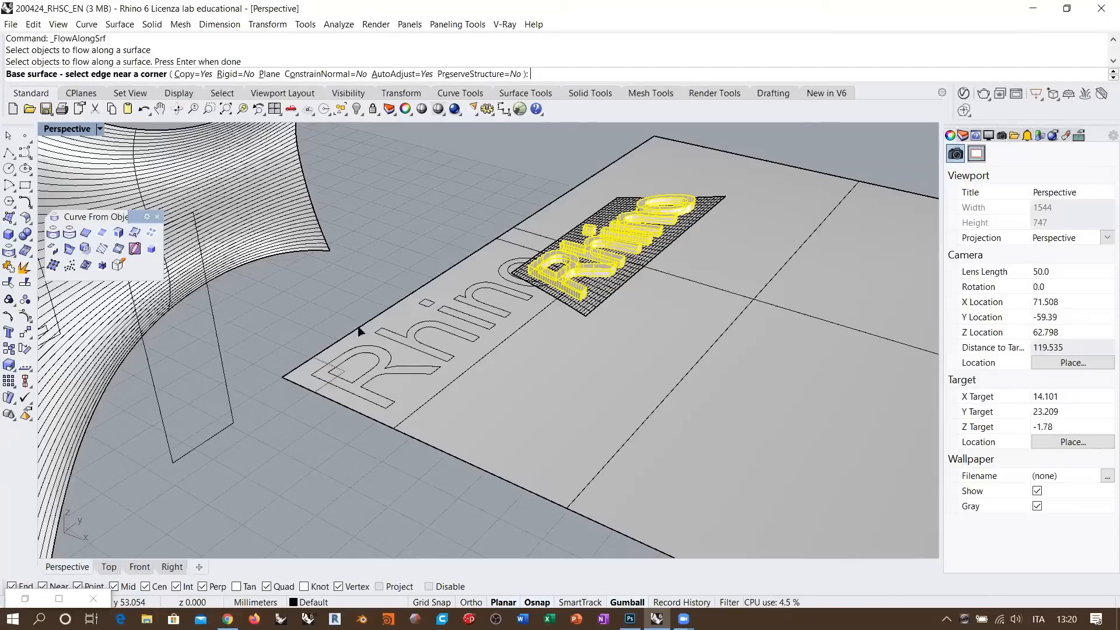
right_click_drag(358, 328, 383, 354)
scroll(343, 448, "up", 5)
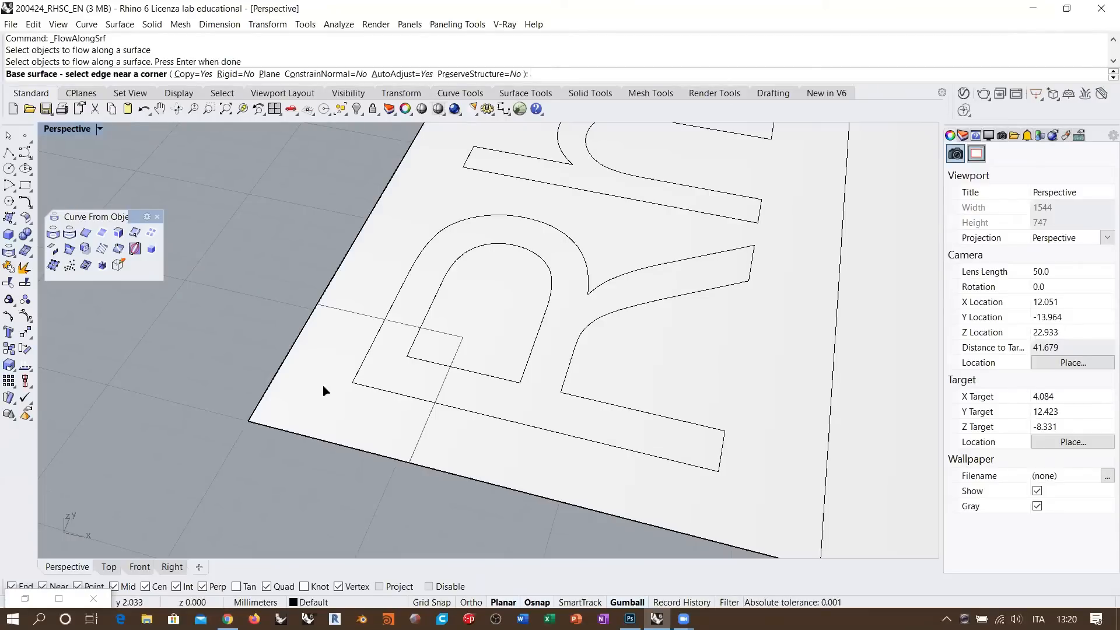
scroll(325, 388, "down", 3)
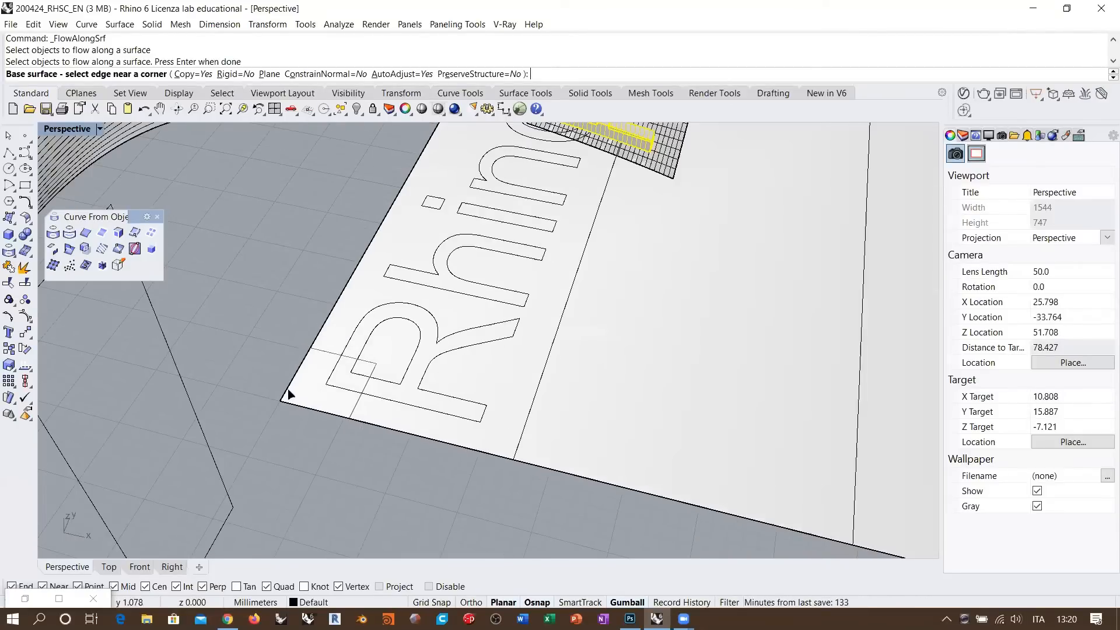
scroll(295, 403, "up", 2)
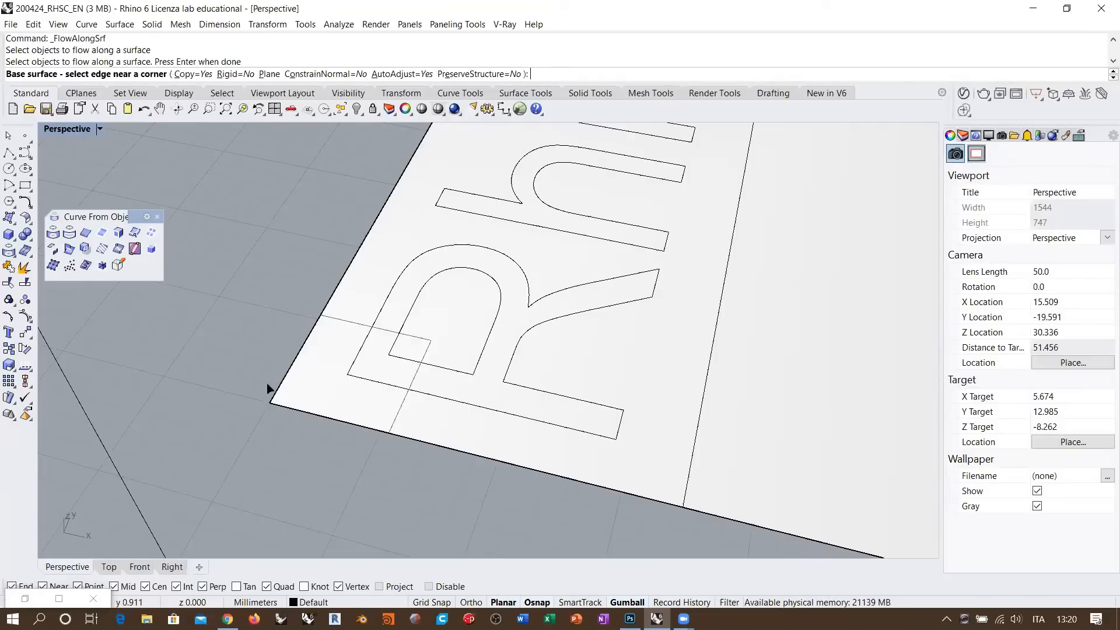
scroll(283, 379, "down", 4)
right_click_drag(284, 377, 316, 408)
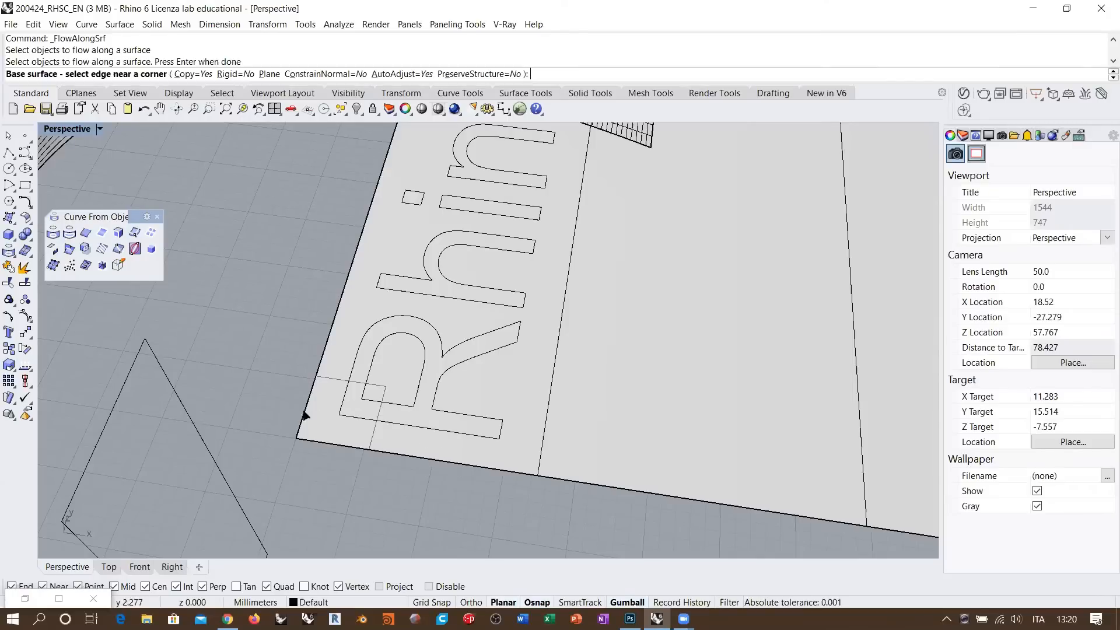
left_click(357, 448)
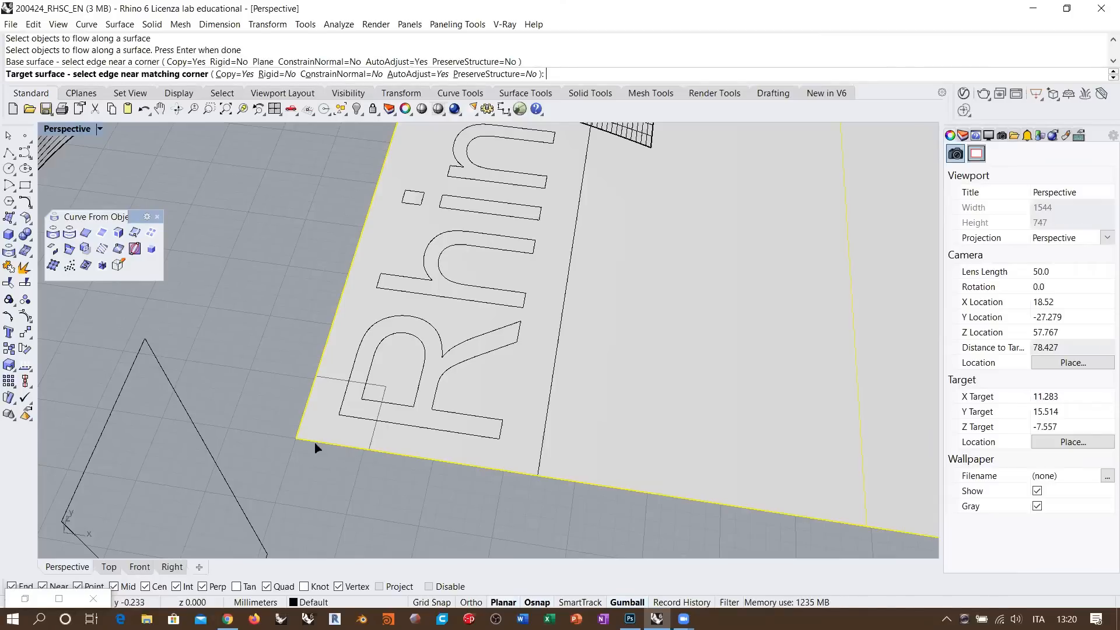
scroll(343, 451, "down", 8)
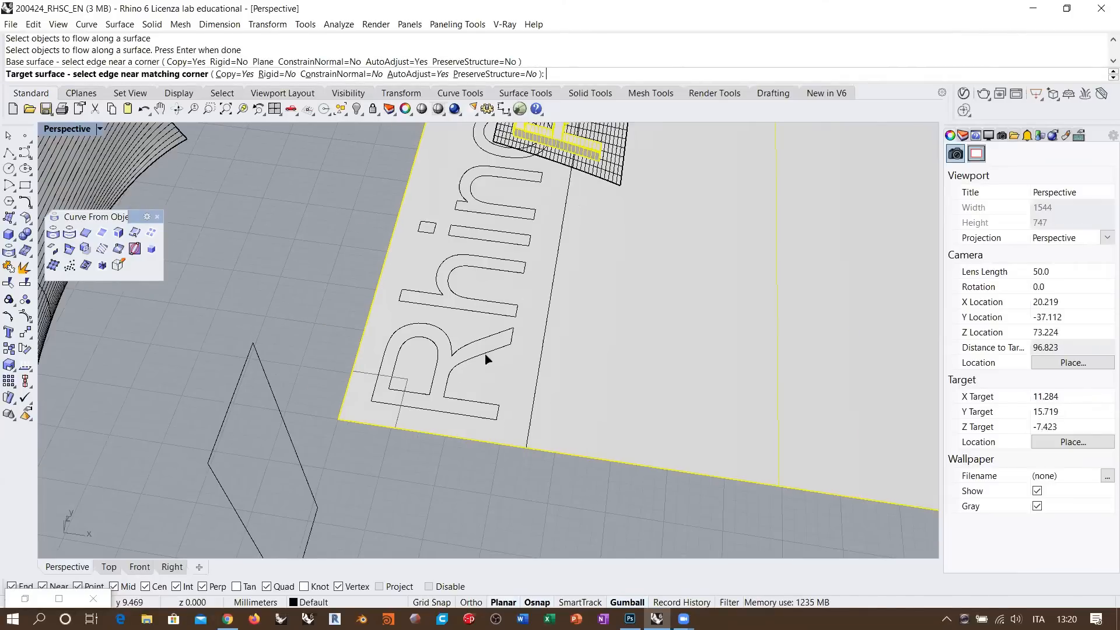
scroll(371, 354, "up", 10)
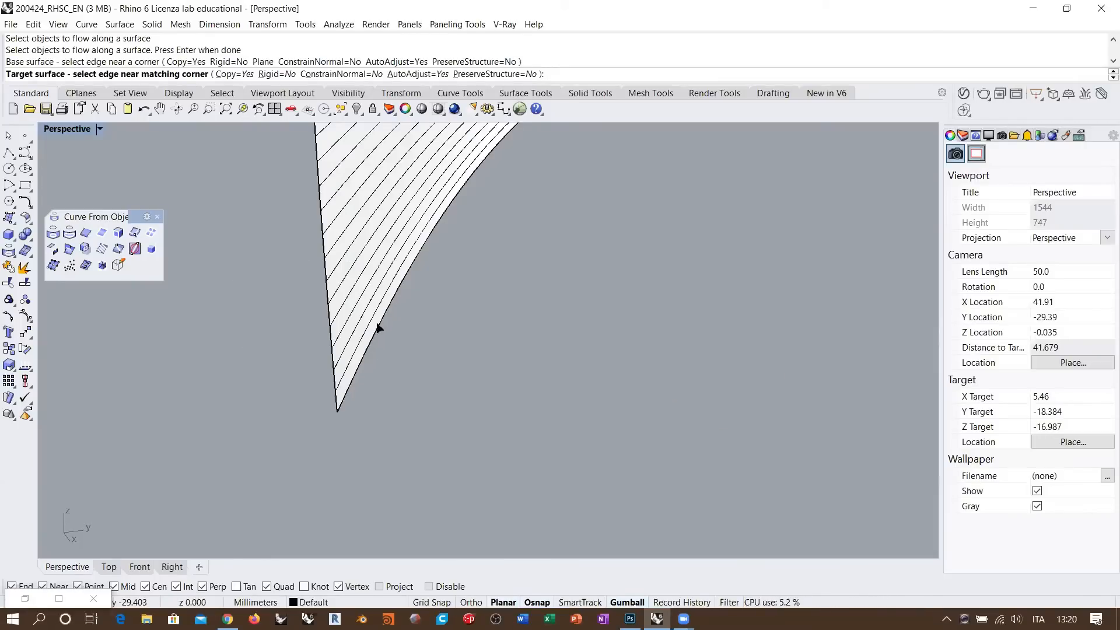
left_click(378, 319)
scroll(313, 435, "down", 3)
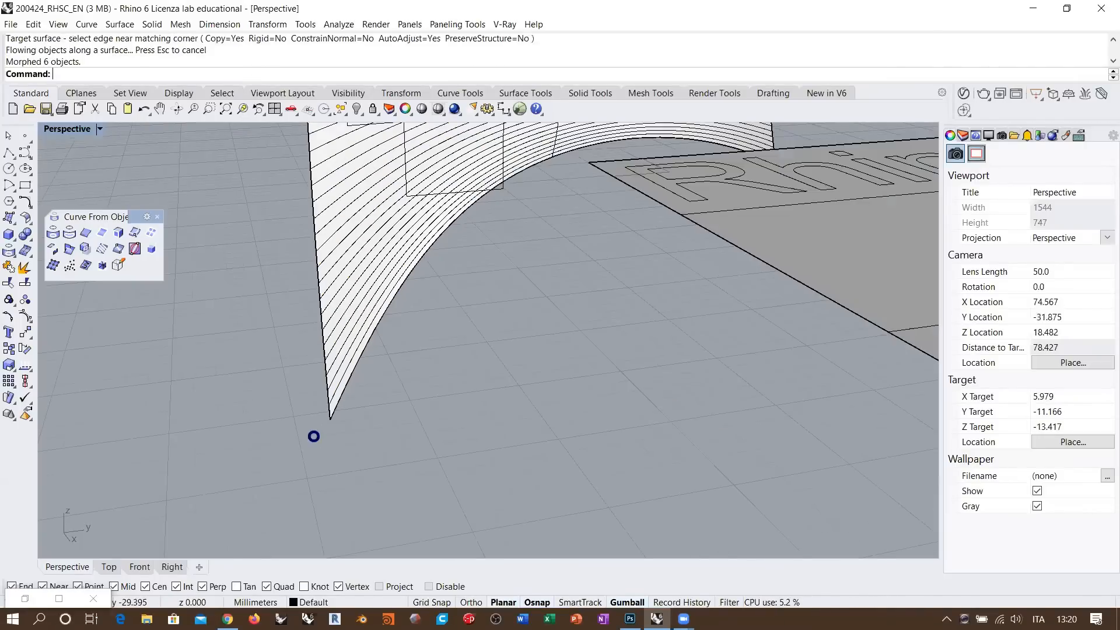
- Inspect the flowed letters on the curved surface against the flat layout from several angles, and undo the flow
right_click_drag(347, 332, 507, 325)
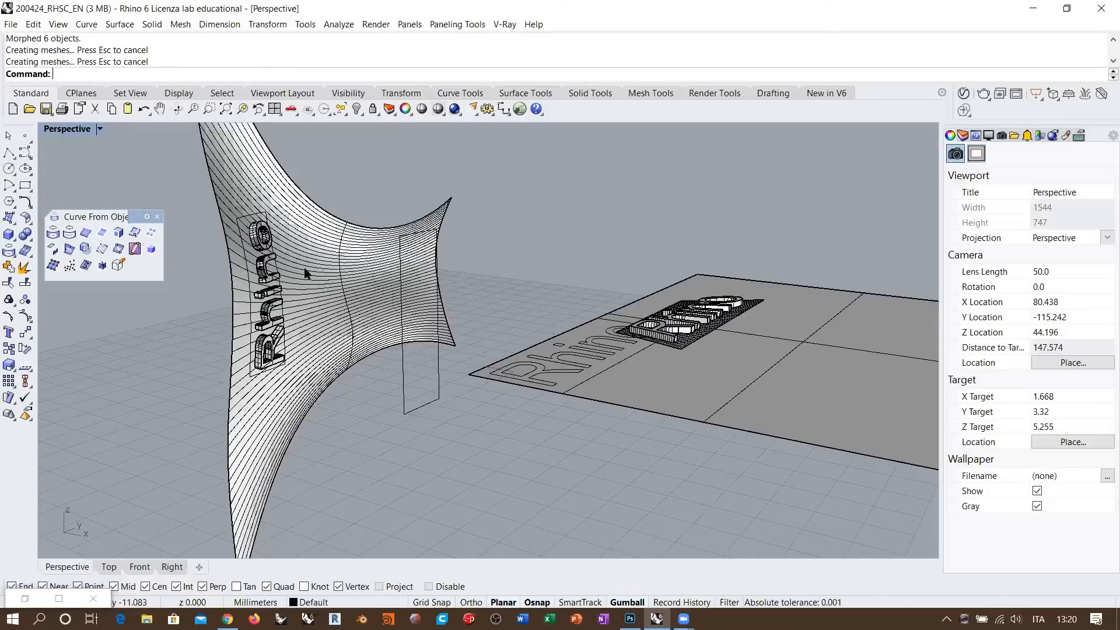
scroll(304, 273, "up", 8)
right_click_drag(378, 284, 363, 325)
scroll(599, 317, "down", 10)
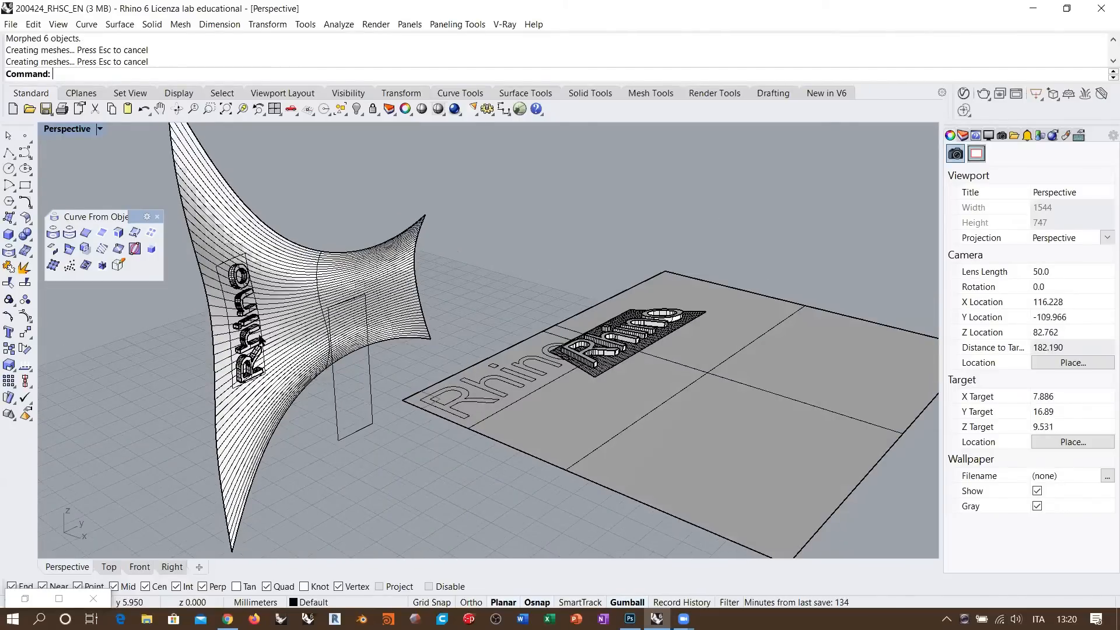
scroll(261, 335, "down", 4)
right_click_drag(269, 292, 284, 330)
scroll(268, 330, "up", 8)
right_click_drag(368, 397, 307, 353)
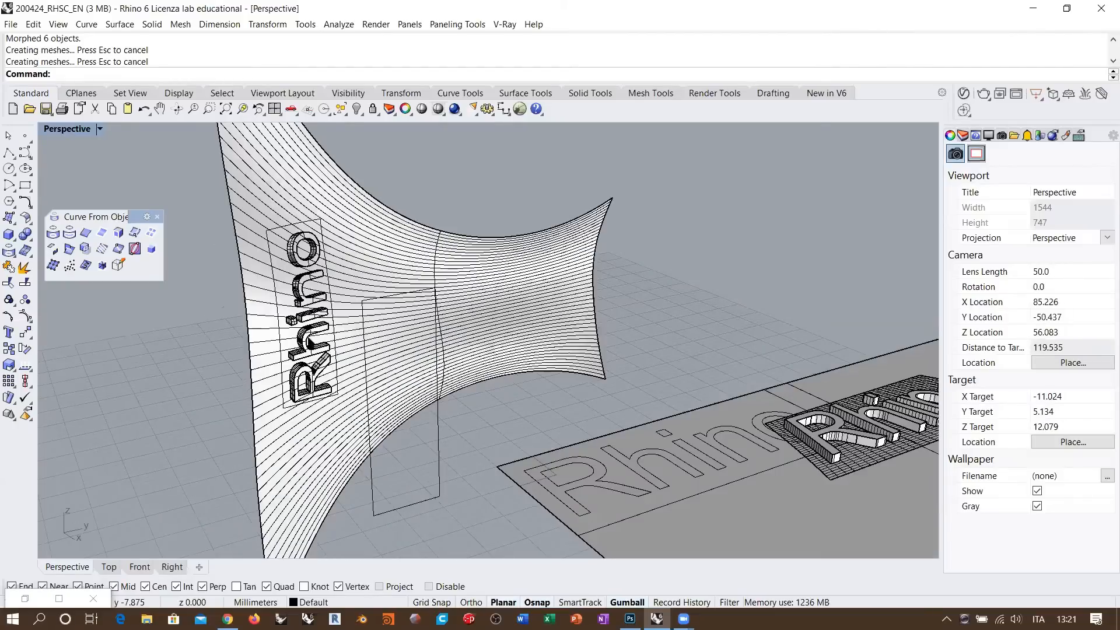
scroll(264, 314, "down", 6)
right_click_drag(281, 313, 374, 339)
right_click_drag(564, 312, 607, 275)
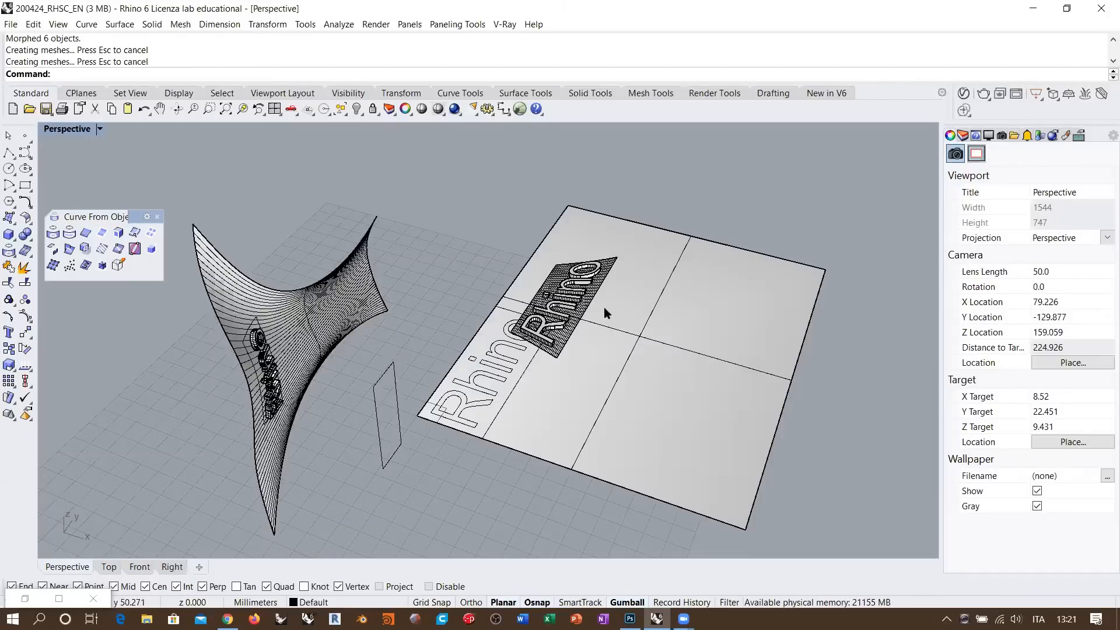
right_click_drag(582, 338, 508, 367)
scroll(508, 367, "up", 4)
right_click_drag(224, 321, 345, 311, "shift")
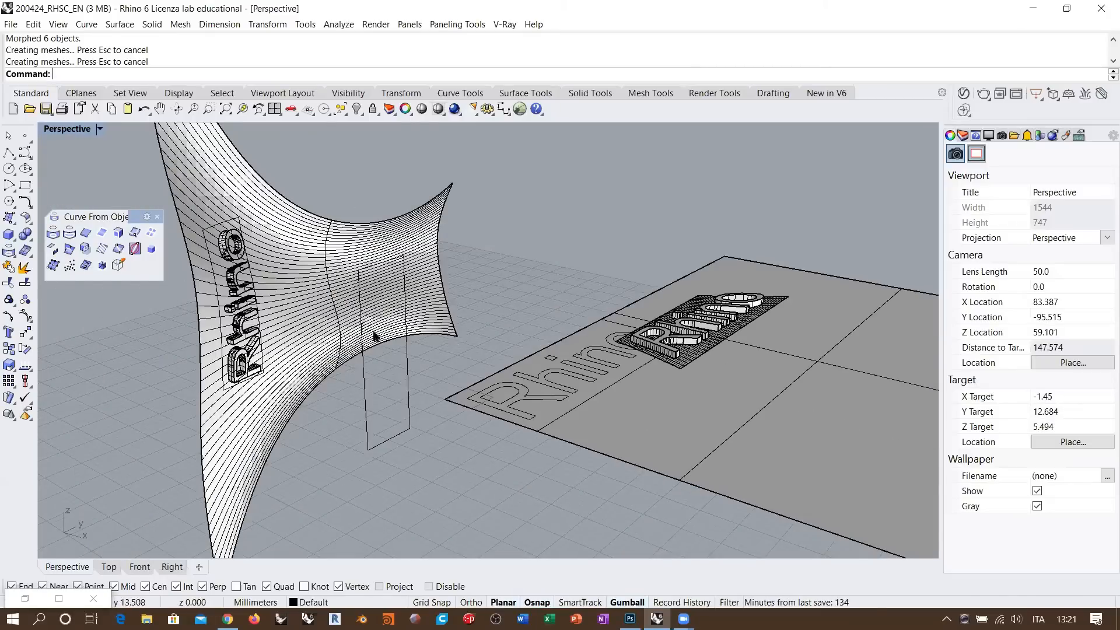
mouse_move(408, 336)
right_mouse_down()
mouse_move(461, 316)
mouse_move(389, 328)
right_mouse_up()
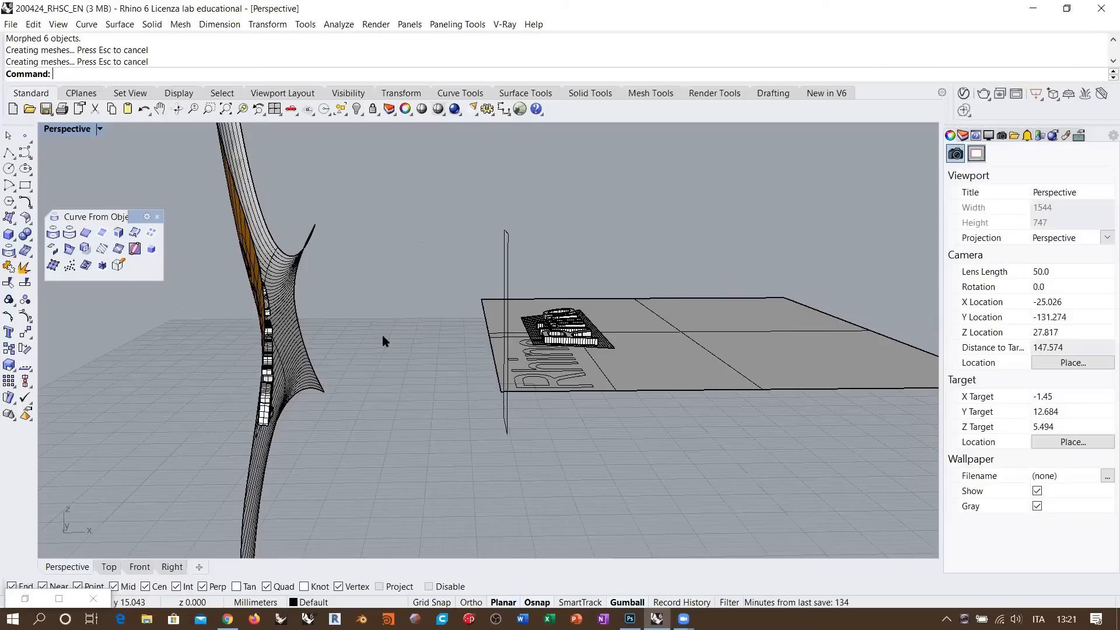
key("Home")
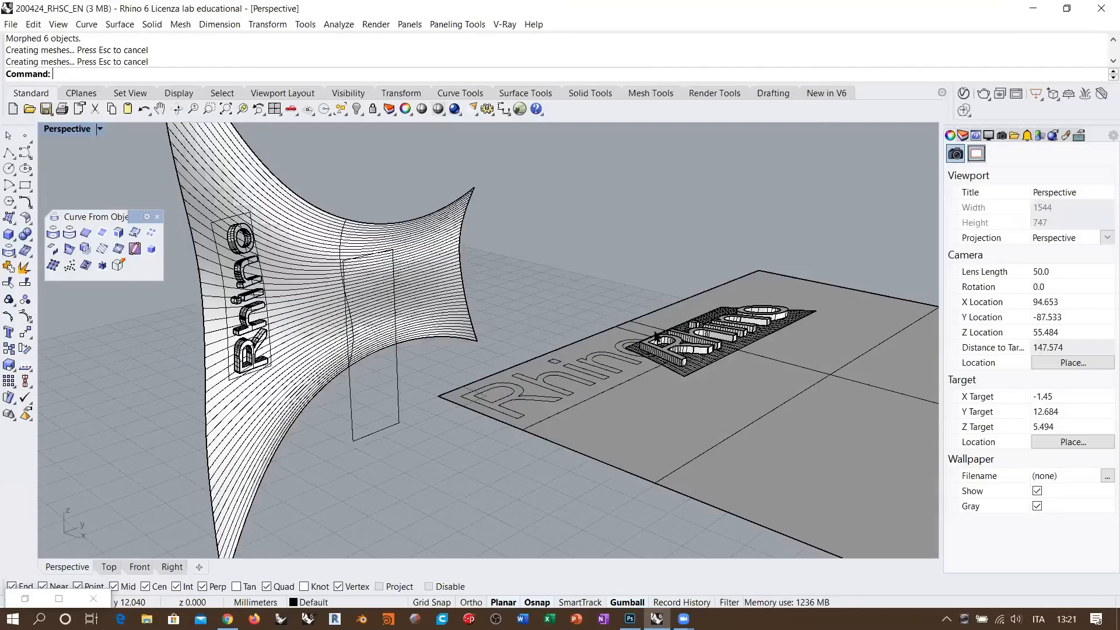
key("ctrl+z")
- Stack two copies of the grouped solid Rhino letters vertically above the originals, leaving a gap between the layers
right_click_drag(627, 343, 603, 359)
scroll(577, 357, "up", 5)
left_click(607, 412)
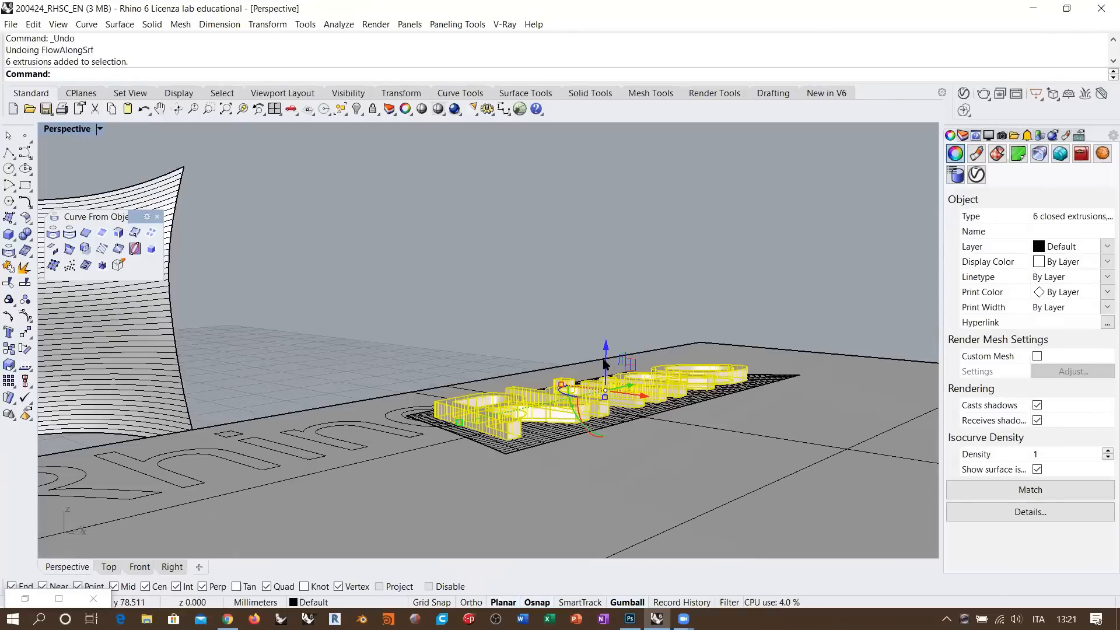
left_click_drag(605, 364, 607, 313)
key("alt")
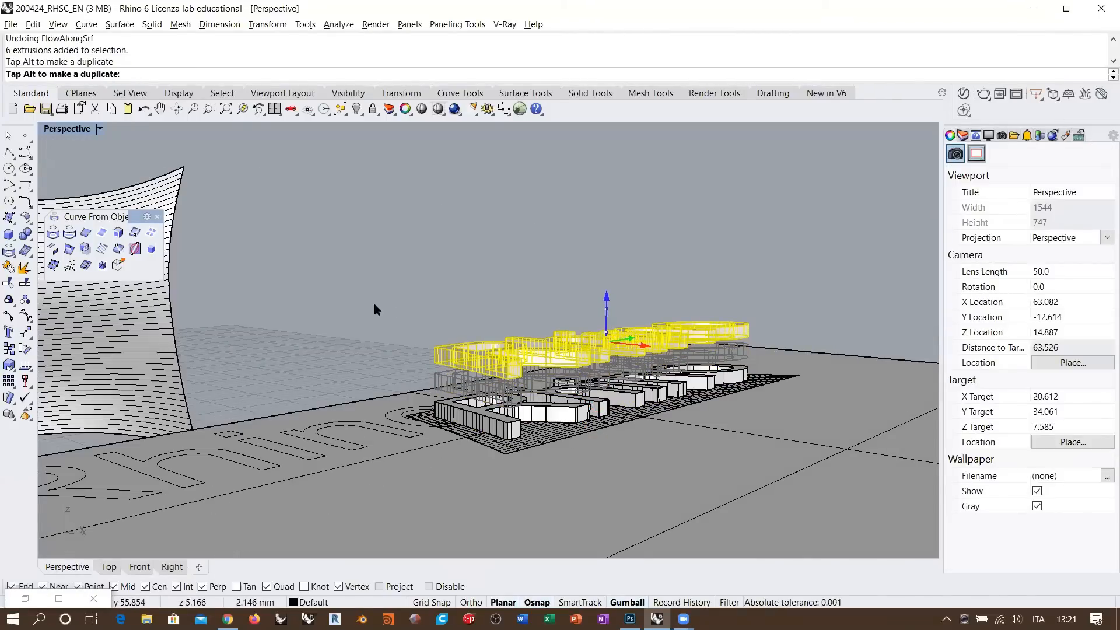
key("ctrl+z")
left_click_drag(606, 344, 606, 308)
left_click(435, 285)
scroll(626, 305, "down", 4)
right_click_drag(581, 326, 607, 327)
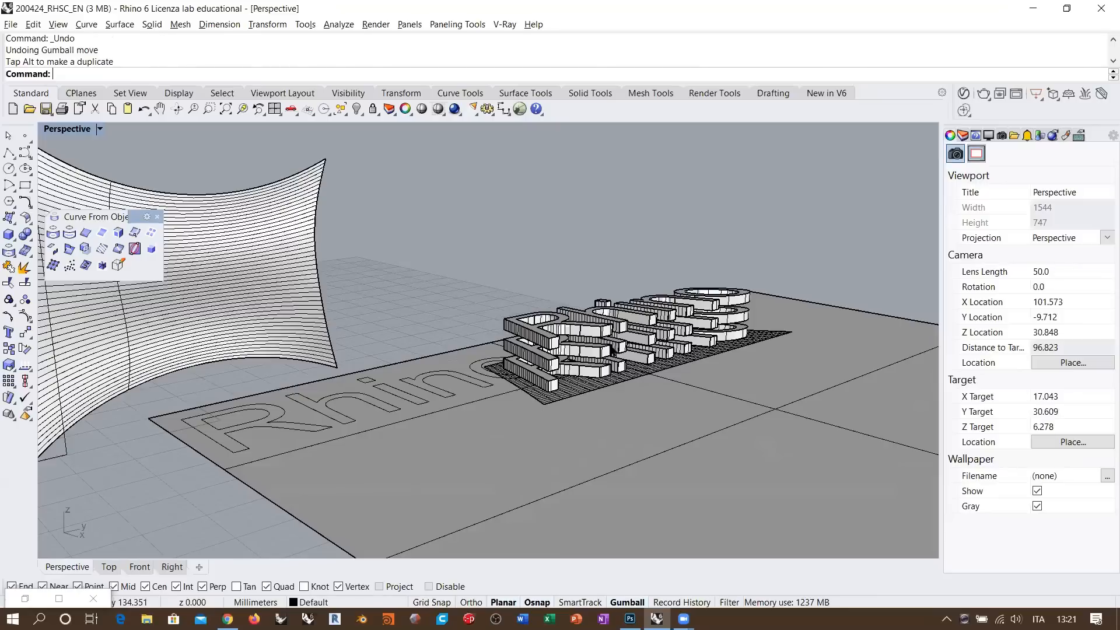
- Flow all three stacked layers of solid letters from the flat base plane onto the curved surface, matching their near corners
right_click_drag(579, 362, 614, 342)
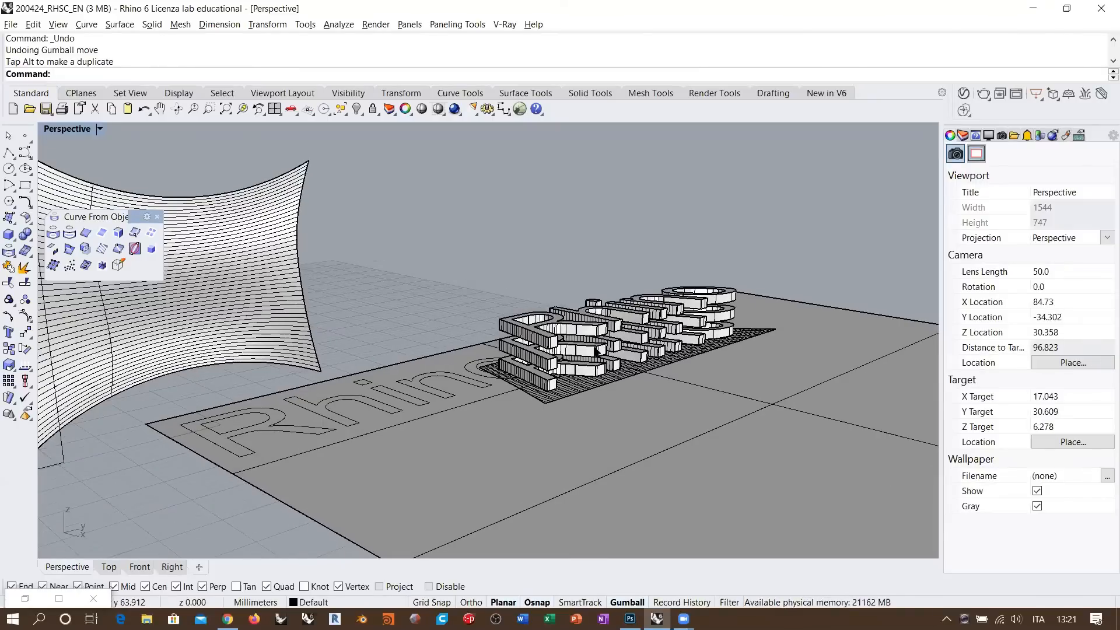
scroll(531, 375, "up", 3)
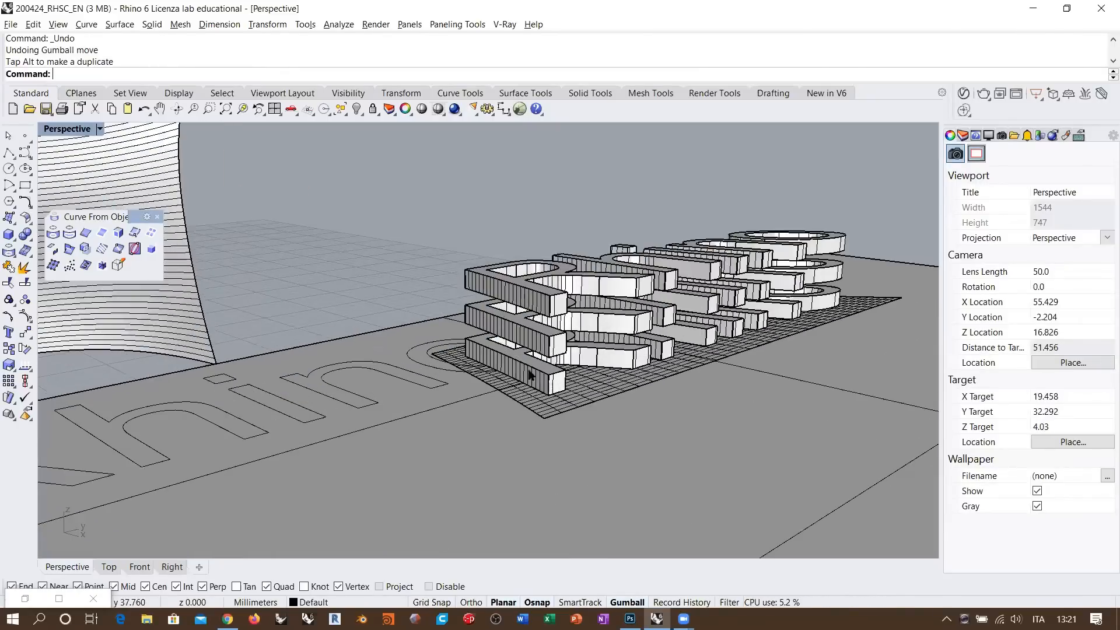
left_click(503, 359)
left_click(483, 319, "shift")
left_click(488, 271, "shift")
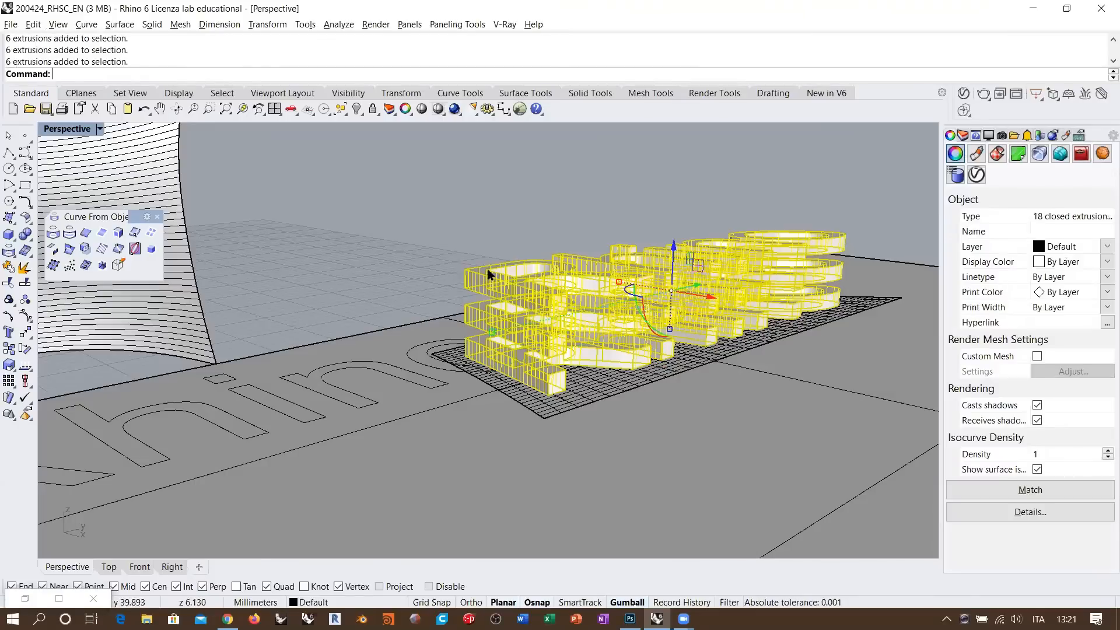
scroll(620, 287, "down", 3)
right_click_drag(597, 305, 507, 293)
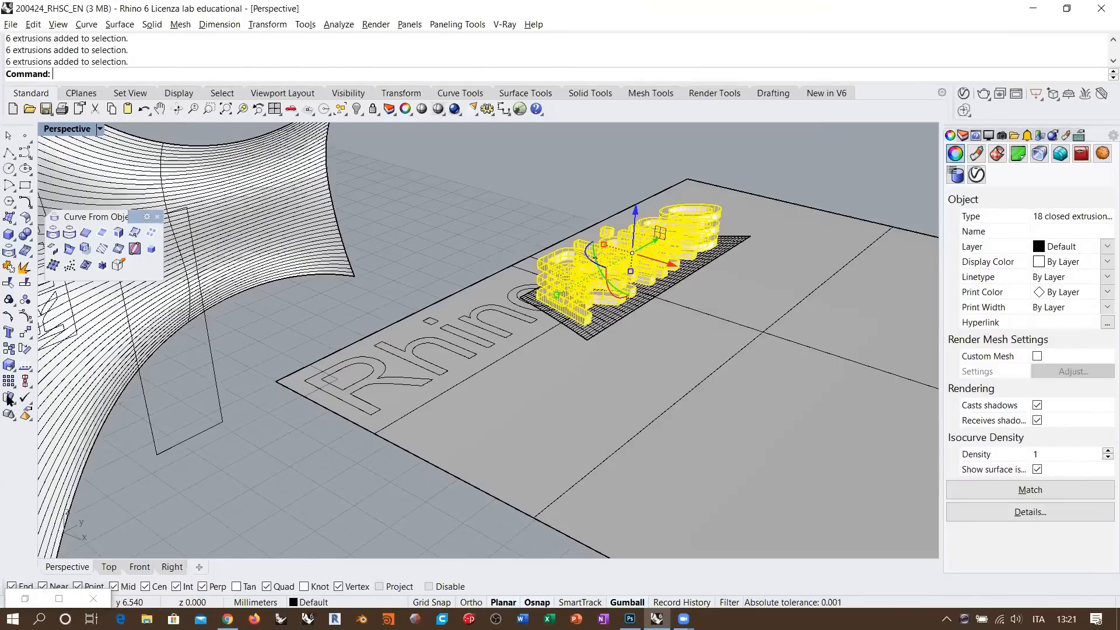
left_click(8, 398)
right_click_drag(367, 338, 375, 457)
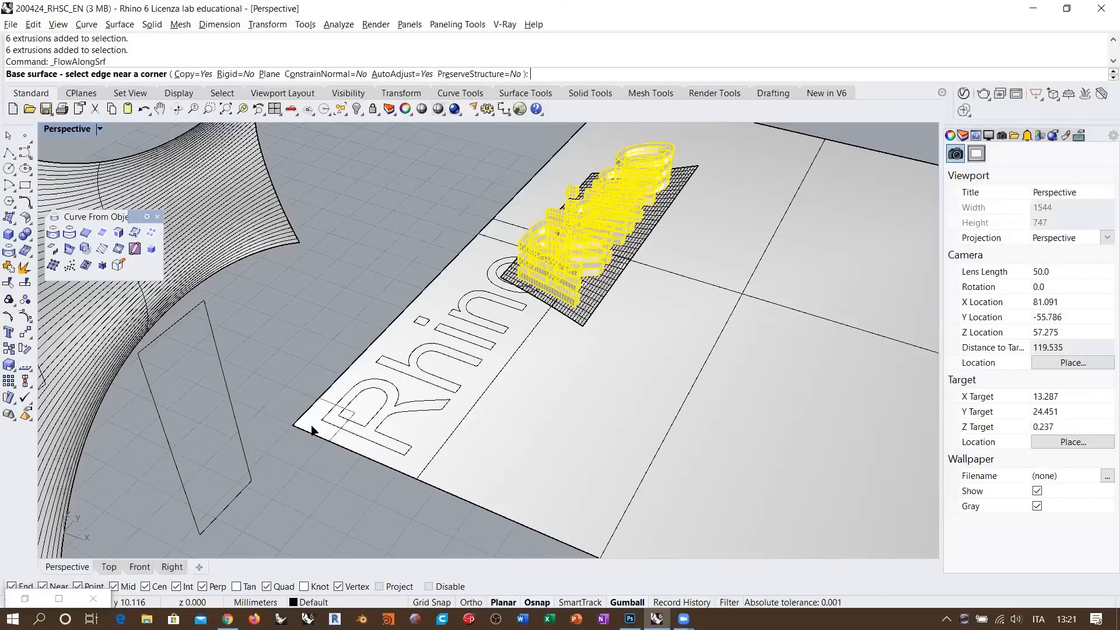
left_click(418, 456)
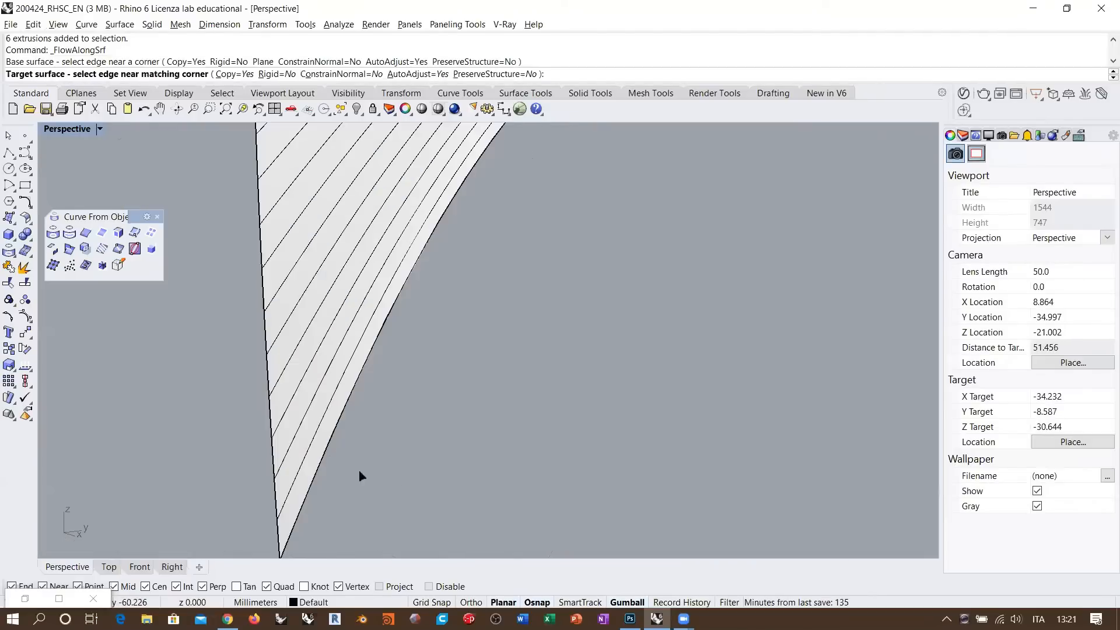
left_click(324, 445)
scroll(343, 488, "down", 5)
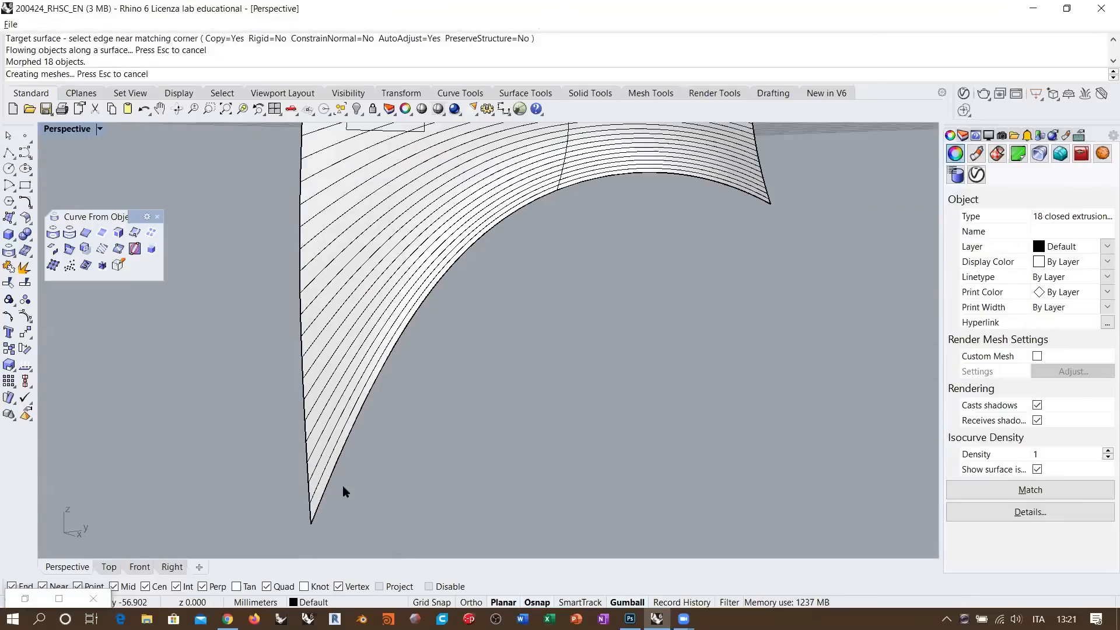
- Examine the three flowed letter layers on the curved surface from several angles and compare them with the flat stack
mouse_move(428, 457)
left_mouse_down()
mouse_move(405, 282)
mouse_move(475, 373)
mouse_move(493, 343)
left_mouse_up()
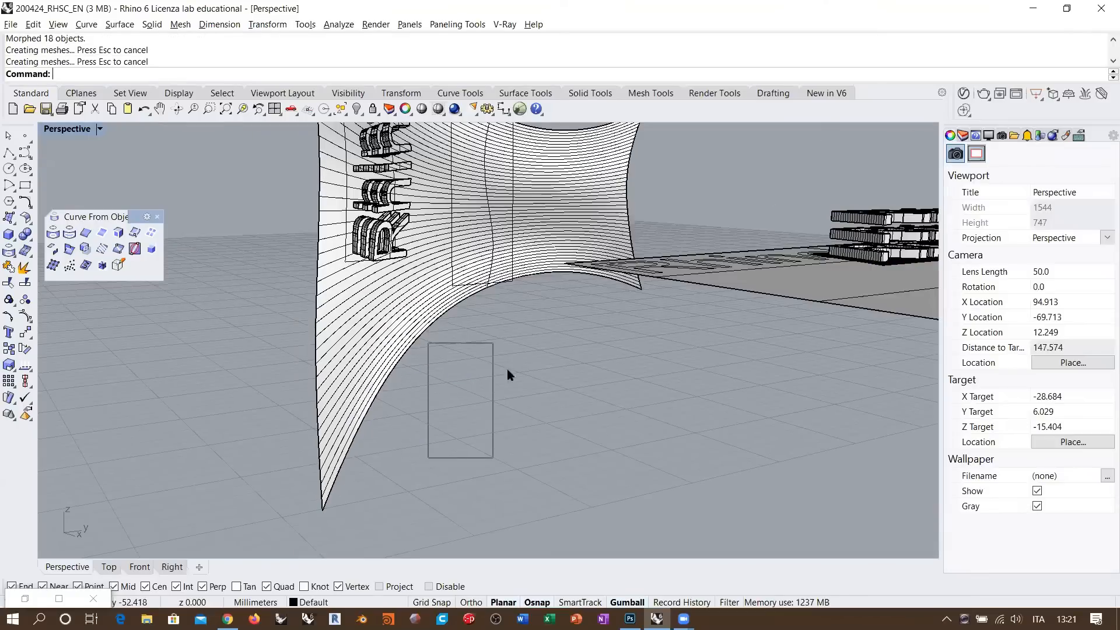
right_click_drag(394, 257, 478, 363)
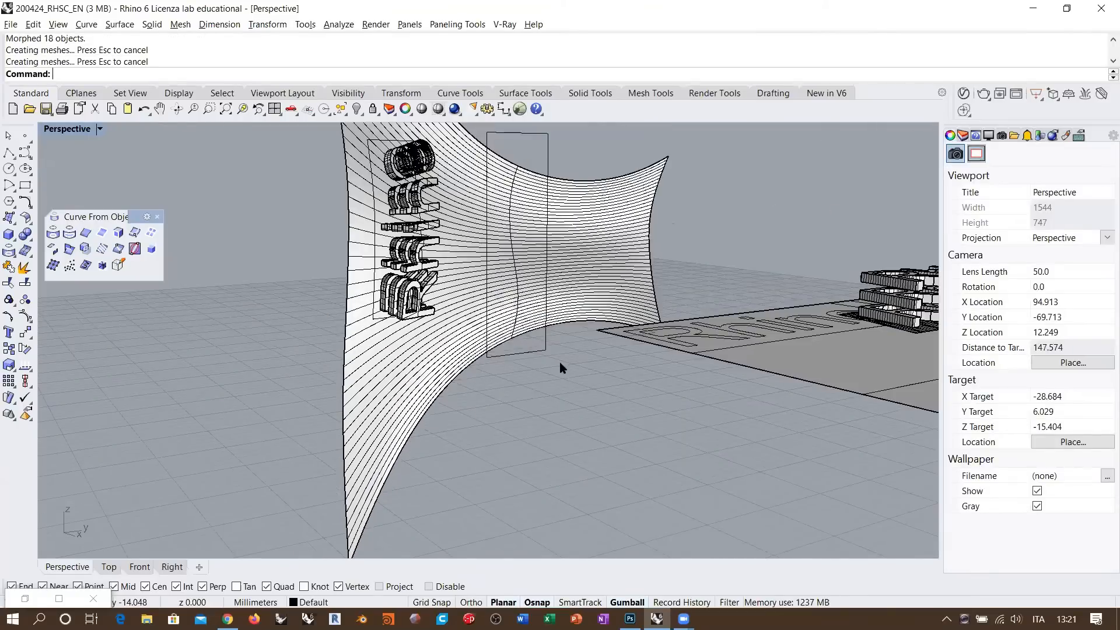
right_click_drag(333, 344, 355, 350)
scroll(470, 330, "up", 6)
right_click_drag(494, 336, 545, 335)
scroll(455, 335, "down", 6)
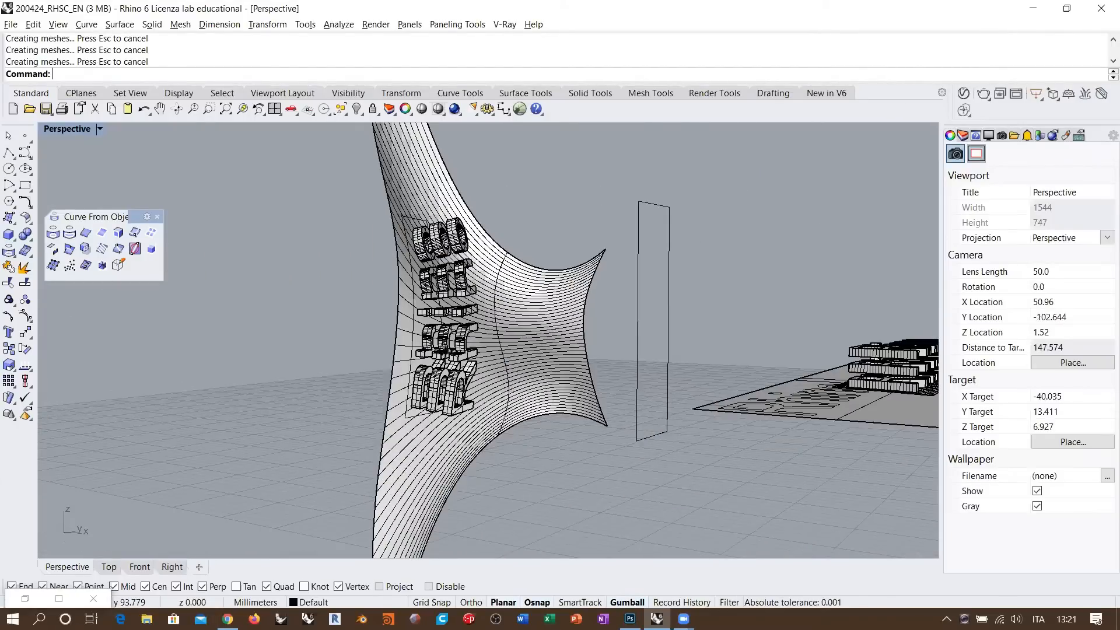
right_click_drag(434, 349, 354, 270)
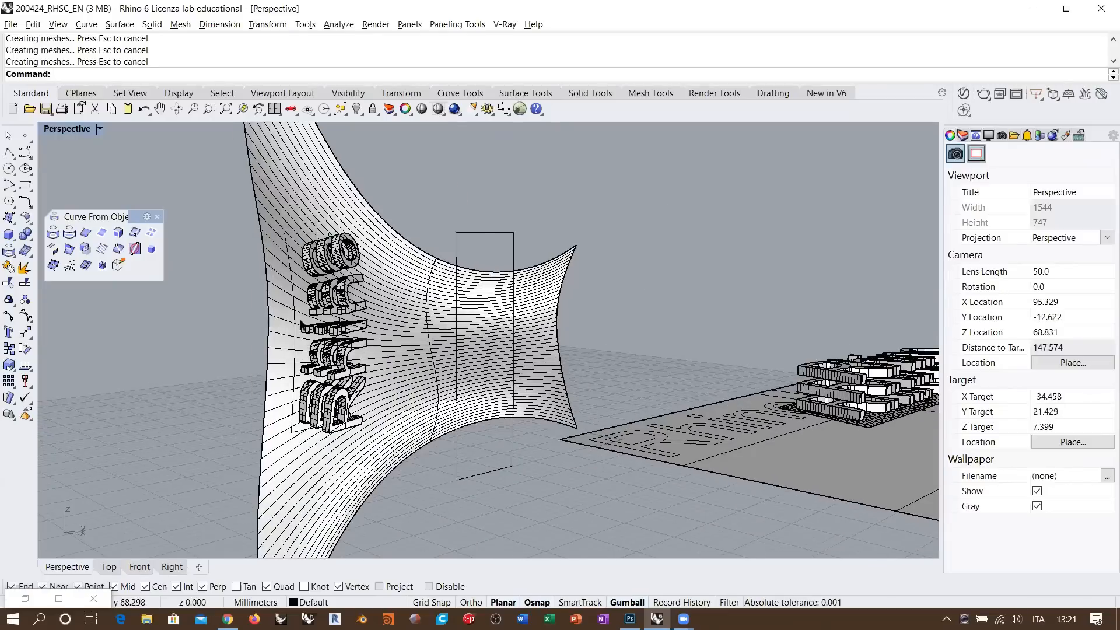
right_click_drag(300, 321, 420, 367)
scroll(385, 340, "down", 6)
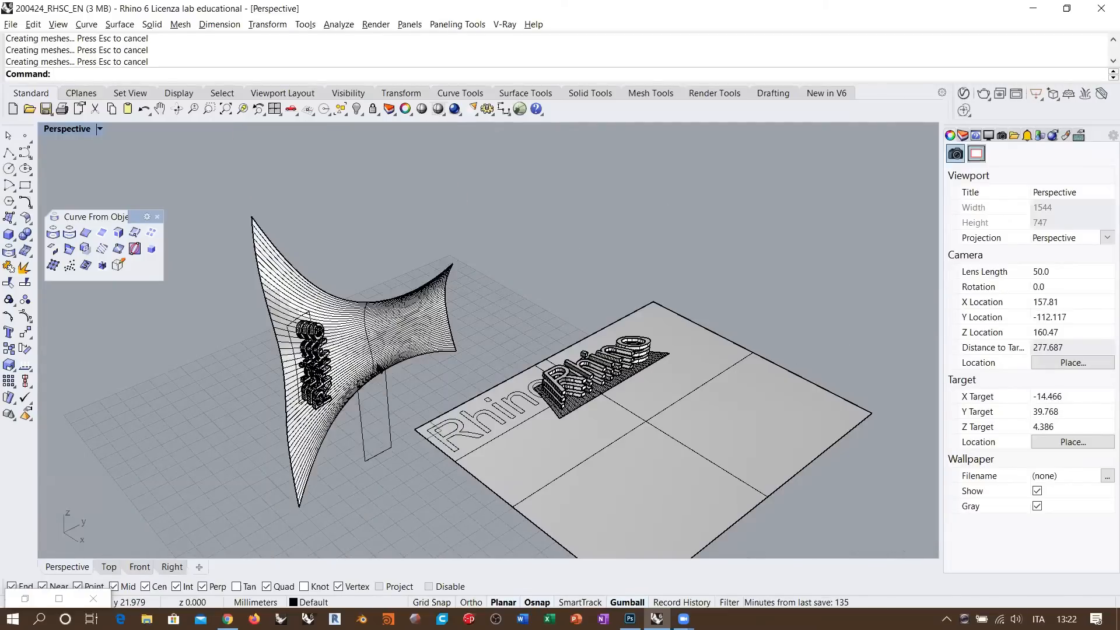
scroll(283, 310, "up", 2)
- Check the frame curve around the flowed letters and the dense surface under the flat stack by selecting each, leaving both deselected
left_click(289, 306)
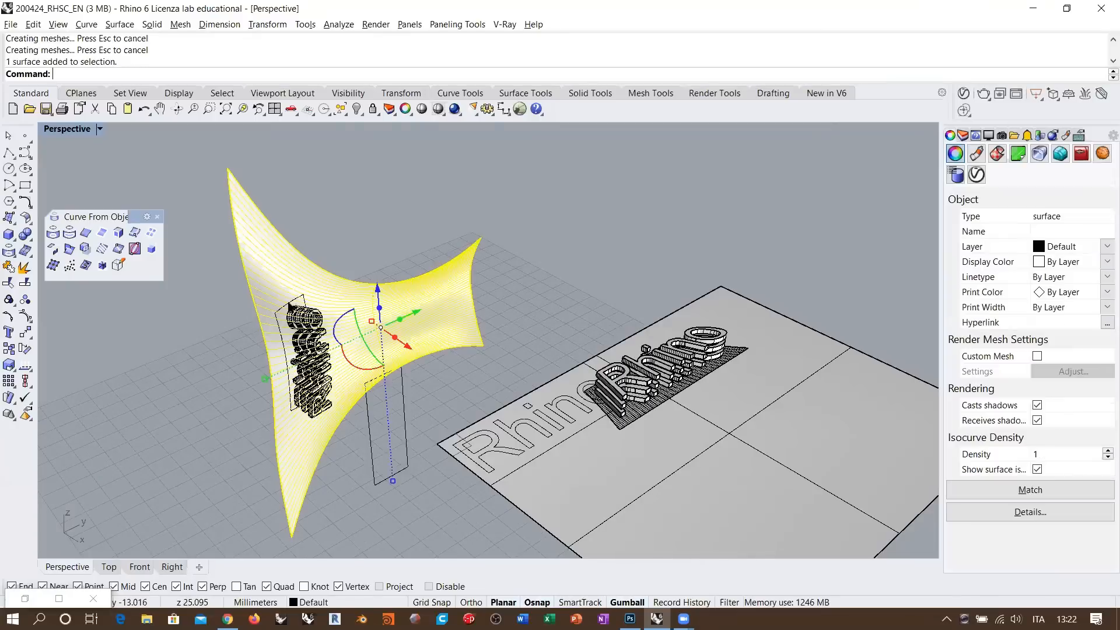
left_click(283, 311)
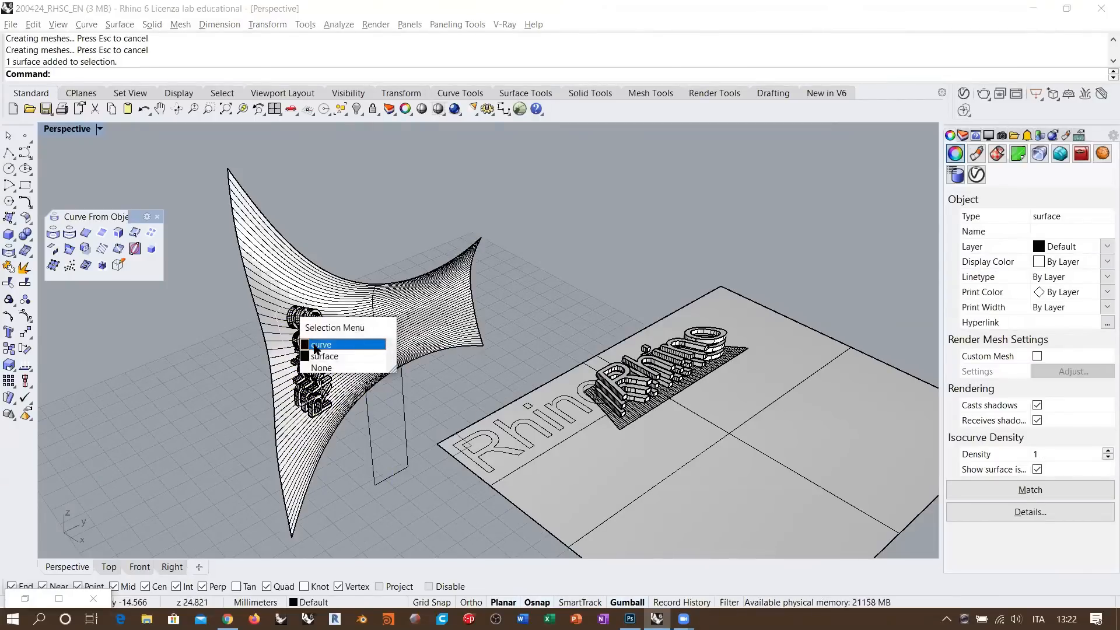
left_click(316, 346)
left_click(227, 375)
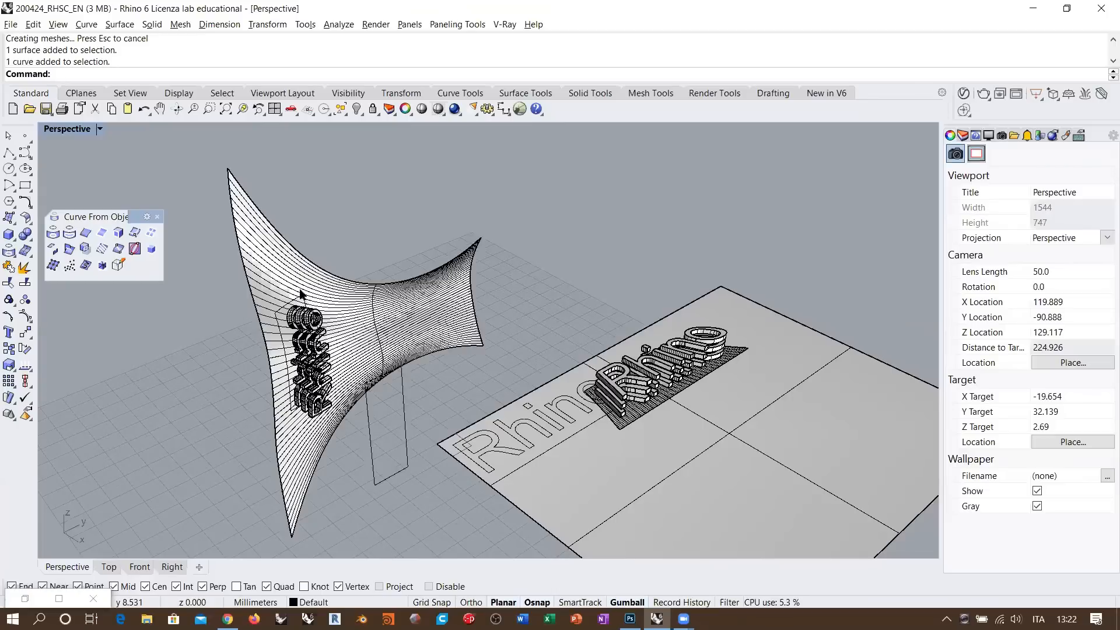
right_click_drag(301, 293, 290, 303)
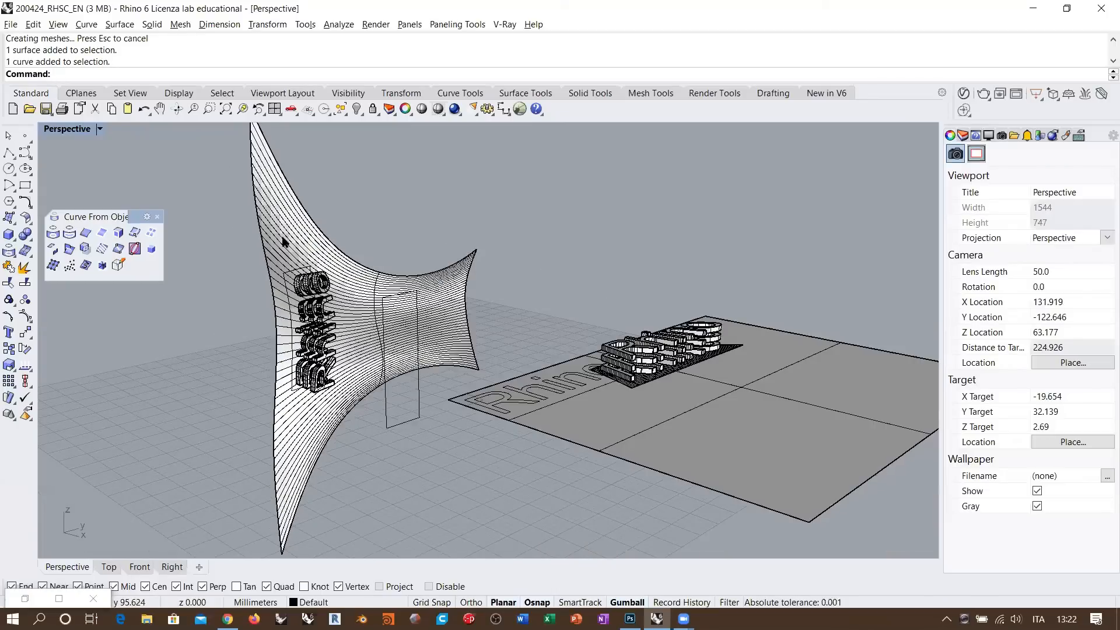
right_click_drag(666, 330, 709, 403)
scroll(673, 329, "up", 4)
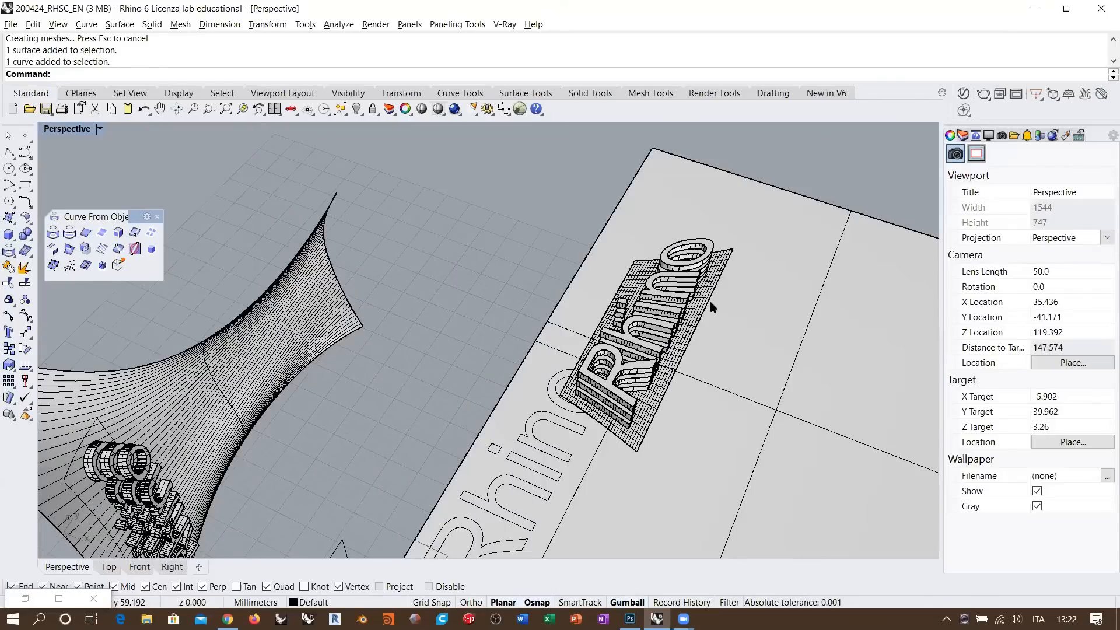
scroll(709, 301, "up", 3)
left_click(721, 281)
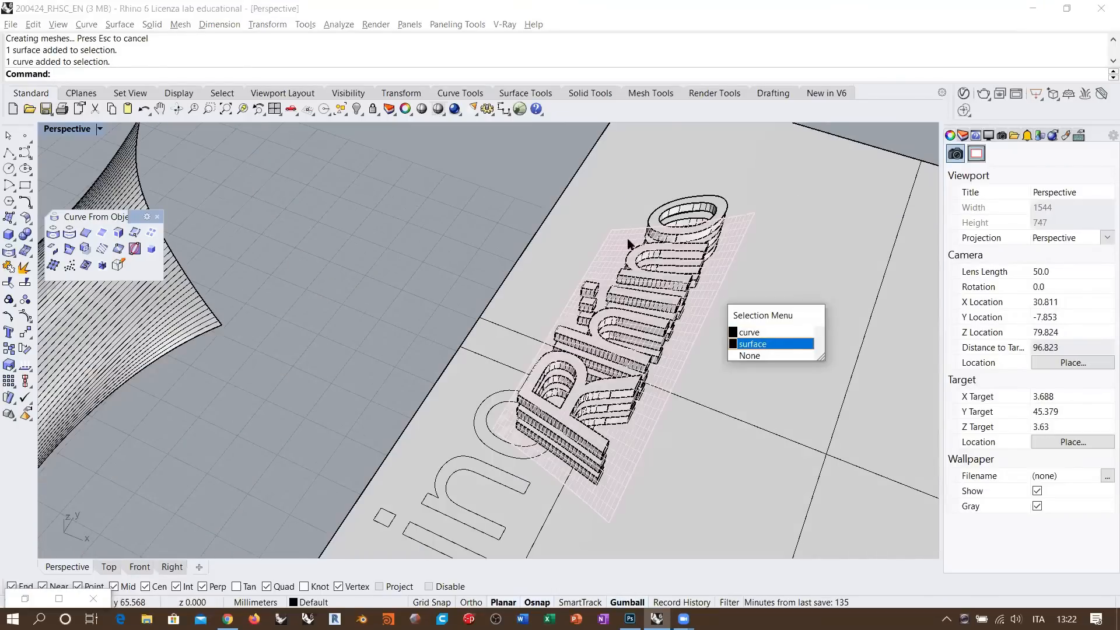
left_click(505, 422)
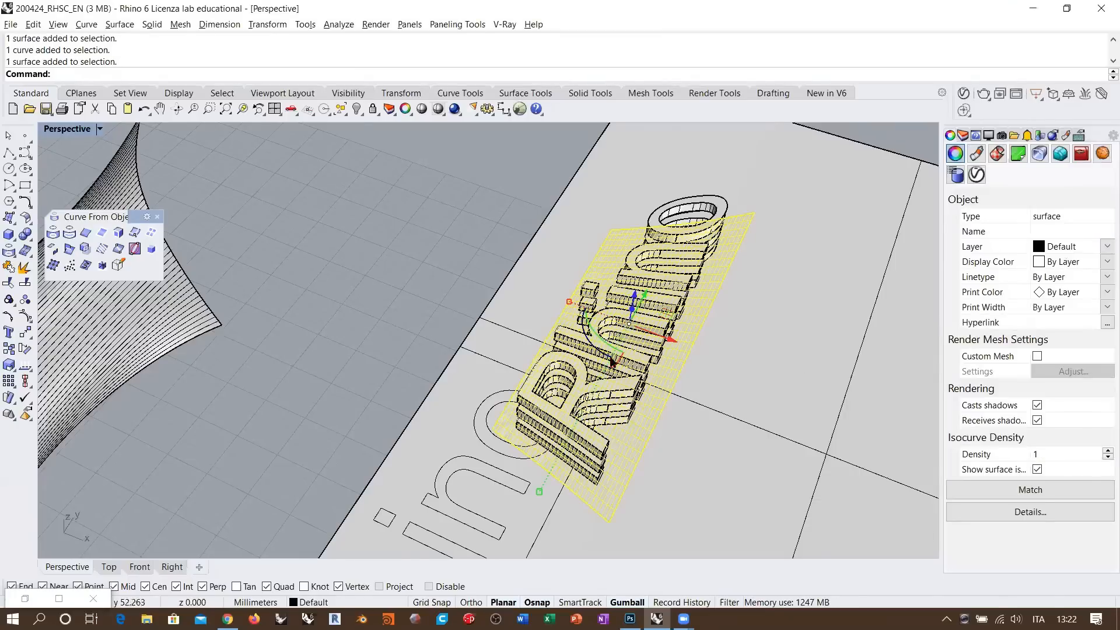
scroll(612, 347, "down", 4)
key("Escape")
scroll(665, 327, "down", 2)
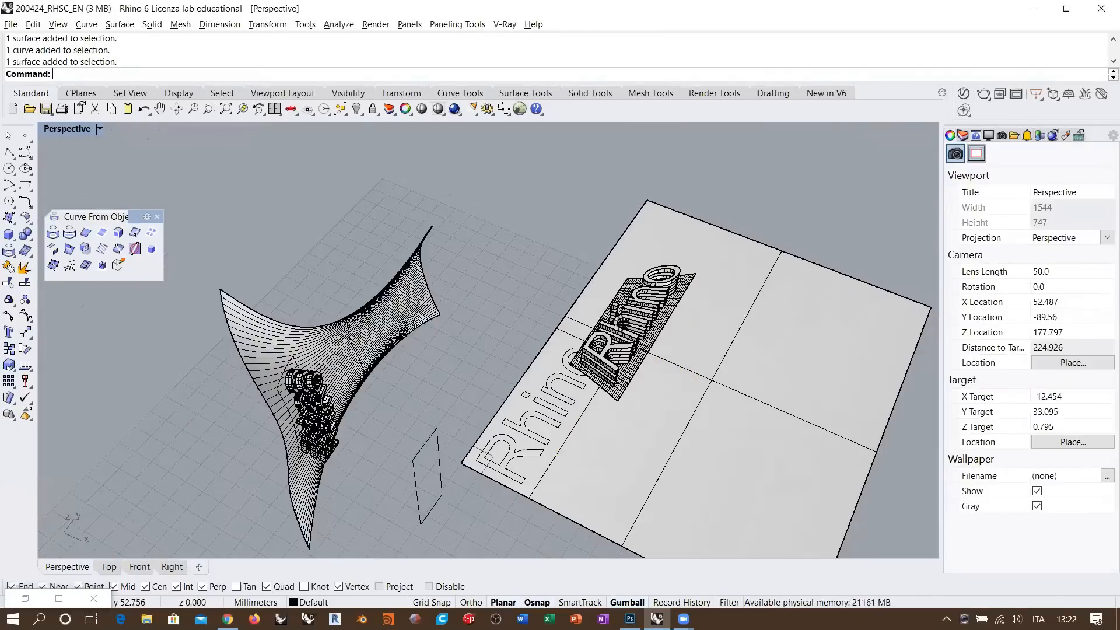
right_click_drag(562, 313, 450, 310)
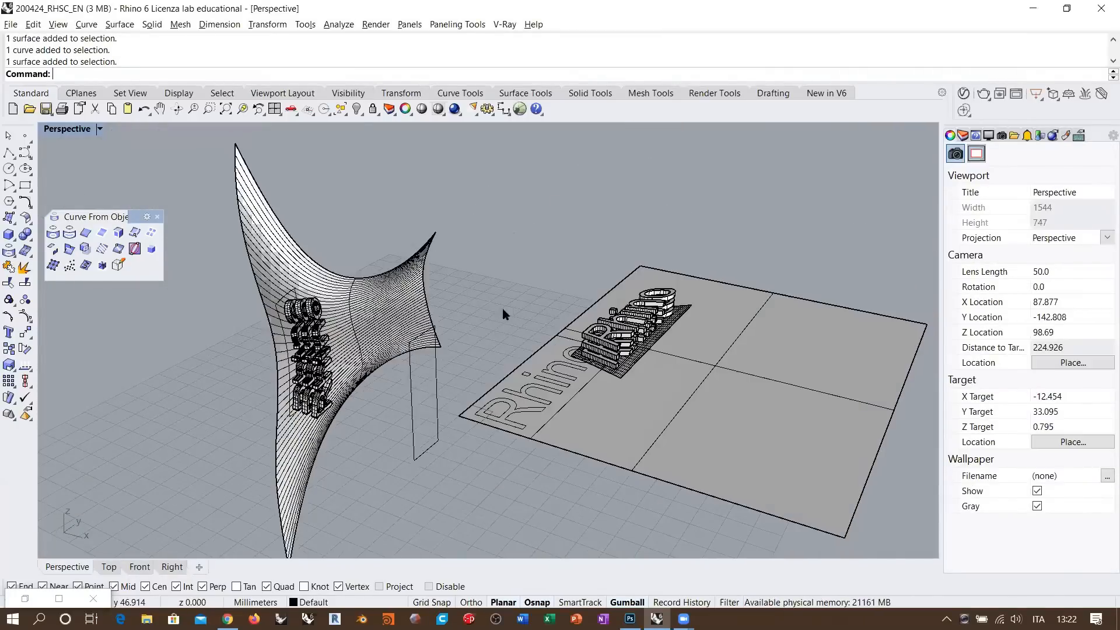
scroll(499, 324, "down", 2)
scroll(525, 333, "up", 2)
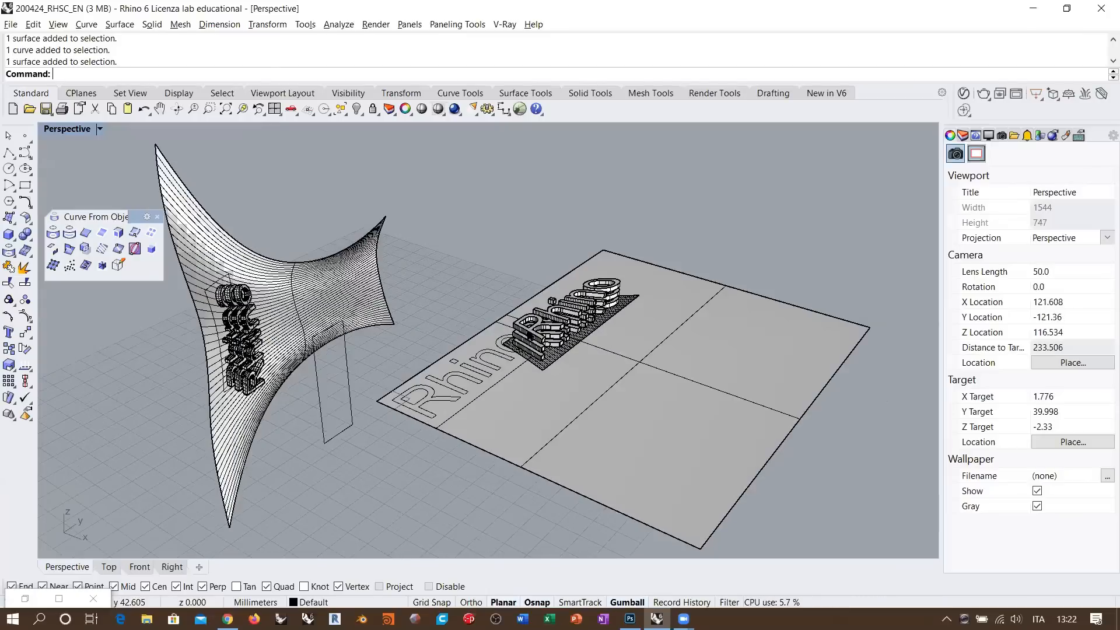
right_click_drag(513, 233, 518, 225, "shift")
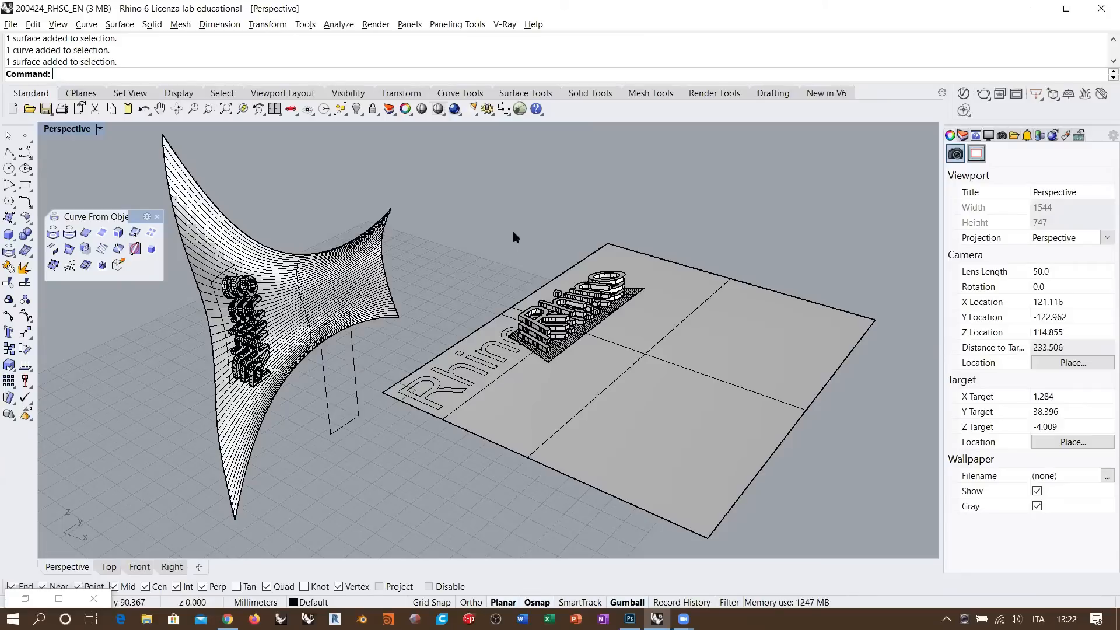
left_click(9, 399)
right_click_drag(469, 353, 455, 324)
scroll(456, 330, "down", 3)
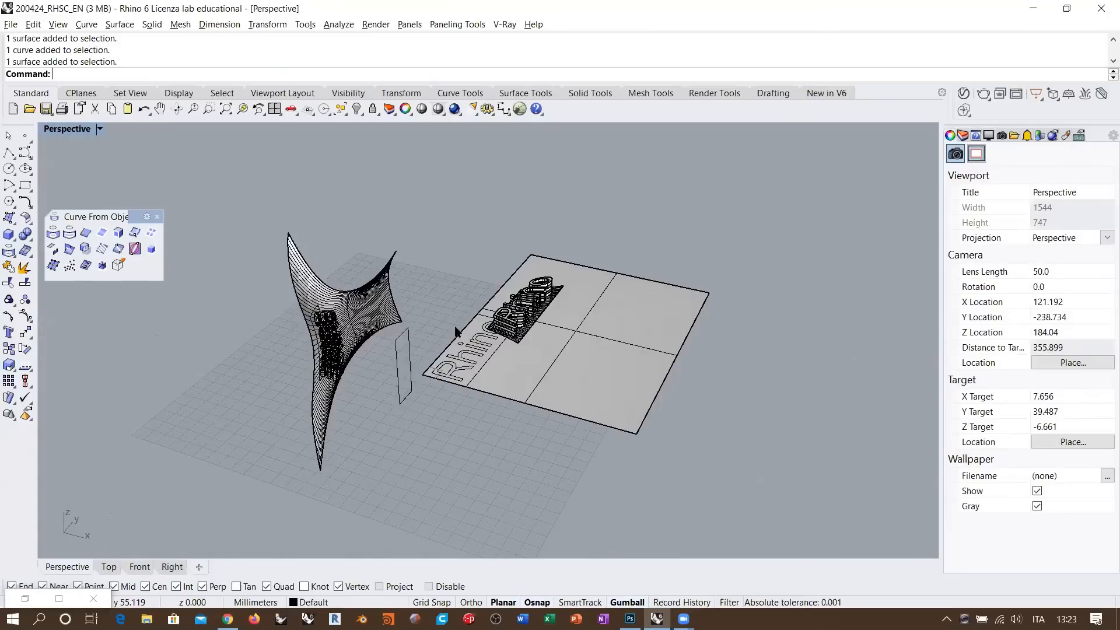
left_click(14, 401)
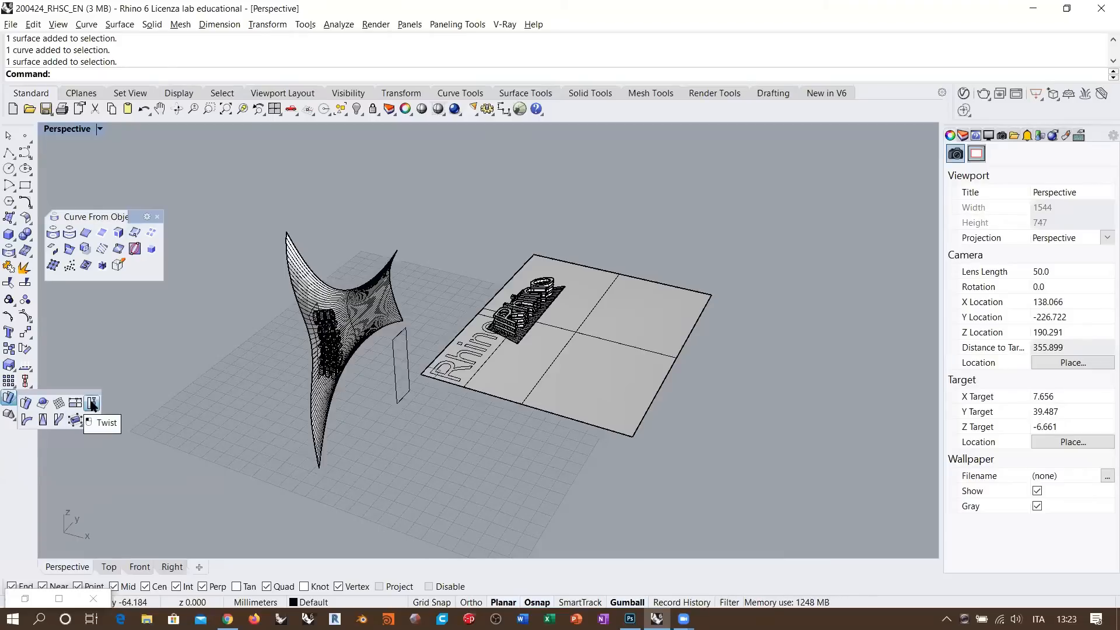
right_click_drag(403, 348, 637, 353)
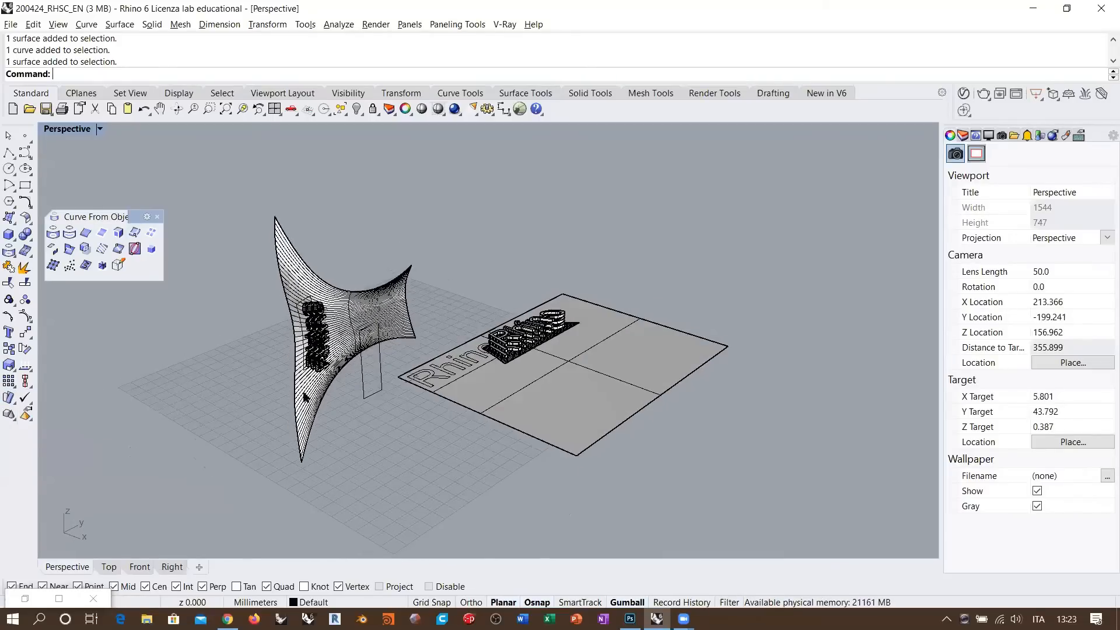
right_click_drag(404, 377, 440, 403)
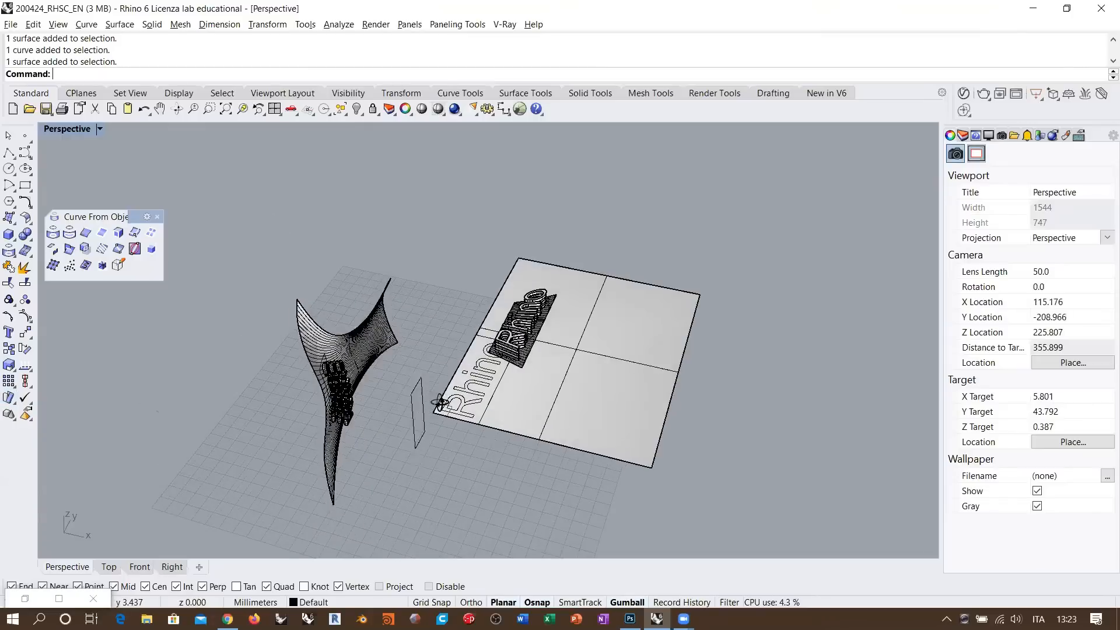
right_click_drag(426, 362, 444, 374)
right_click_drag(444, 373, 441, 400, "shift")
scroll(432, 408, "up", 6)
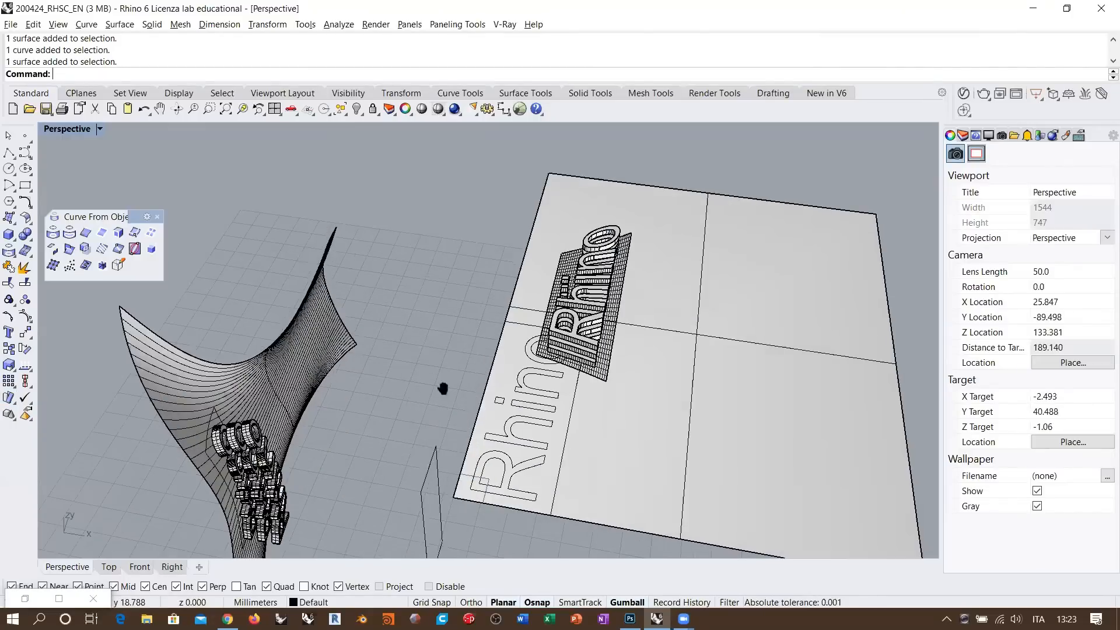
right_click_drag(463, 448, 476, 371, "shift")
scroll(677, 221, "down", 6)
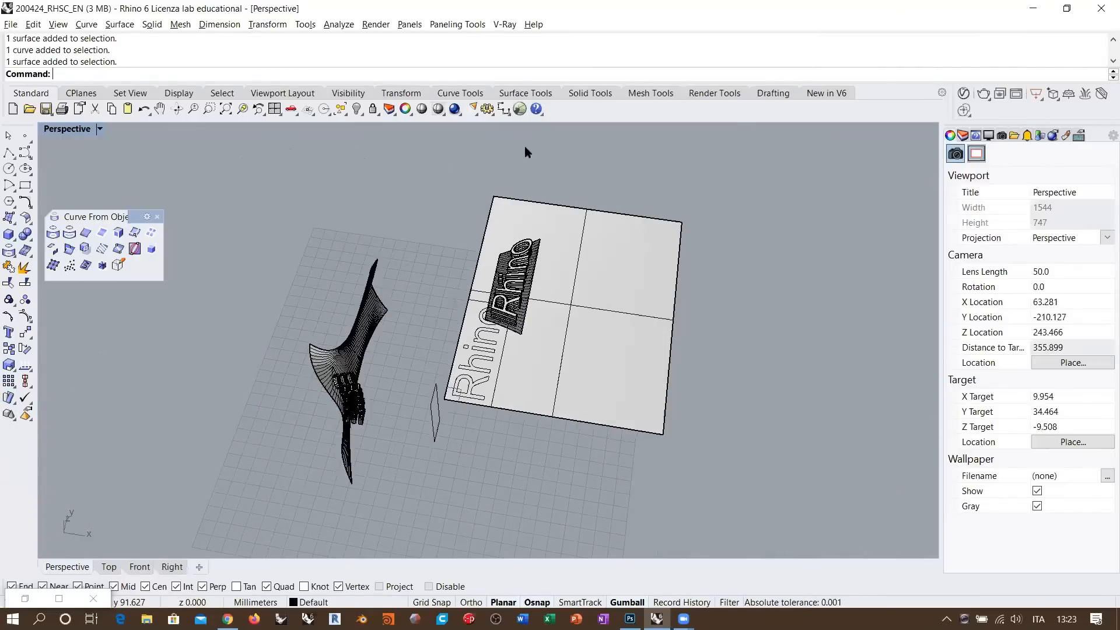
- Clear the wireframe view by grouping and hiding all objects, including the locked closed curve at the origin
key("ctrl+alt+w")
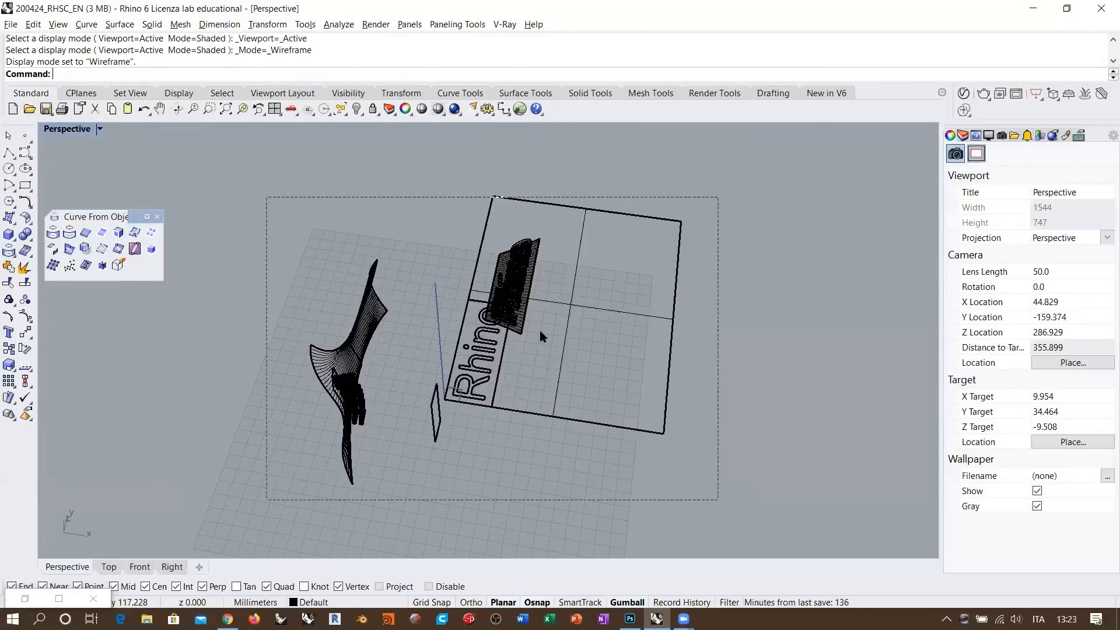
key("ctrl+a")
key("ctrl+g")
left_click(356, 109)
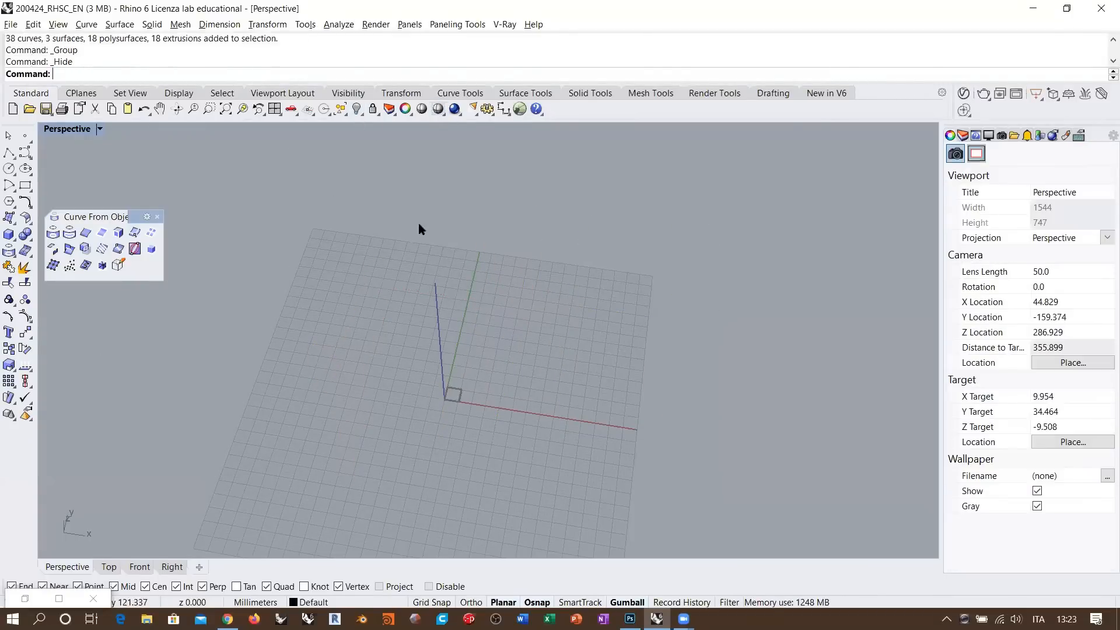
right_click(373, 109)
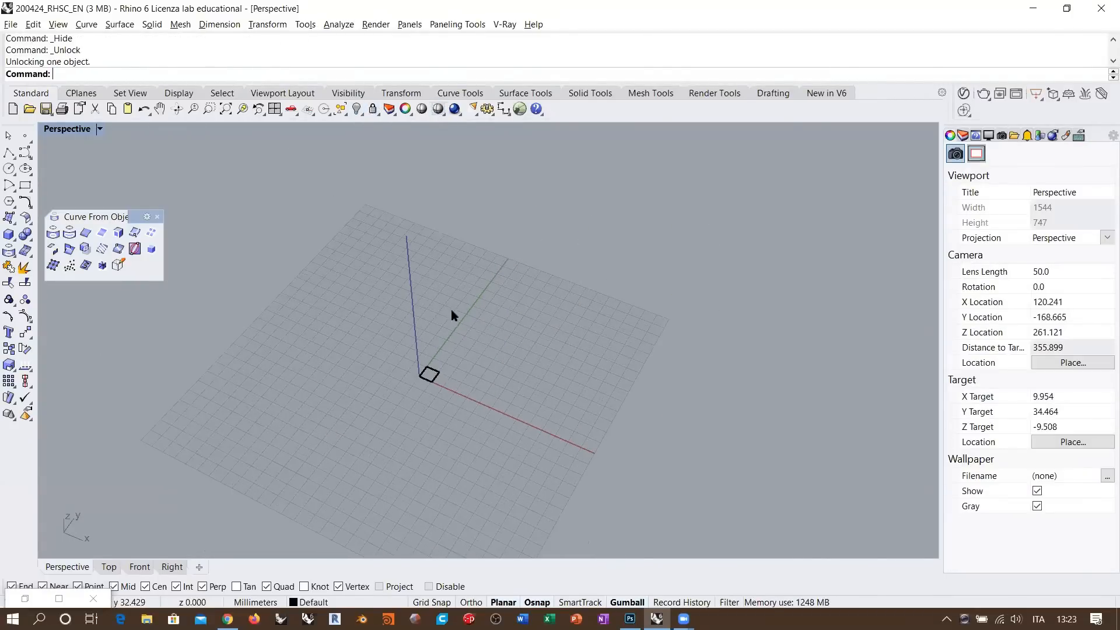
left_click(356, 109)
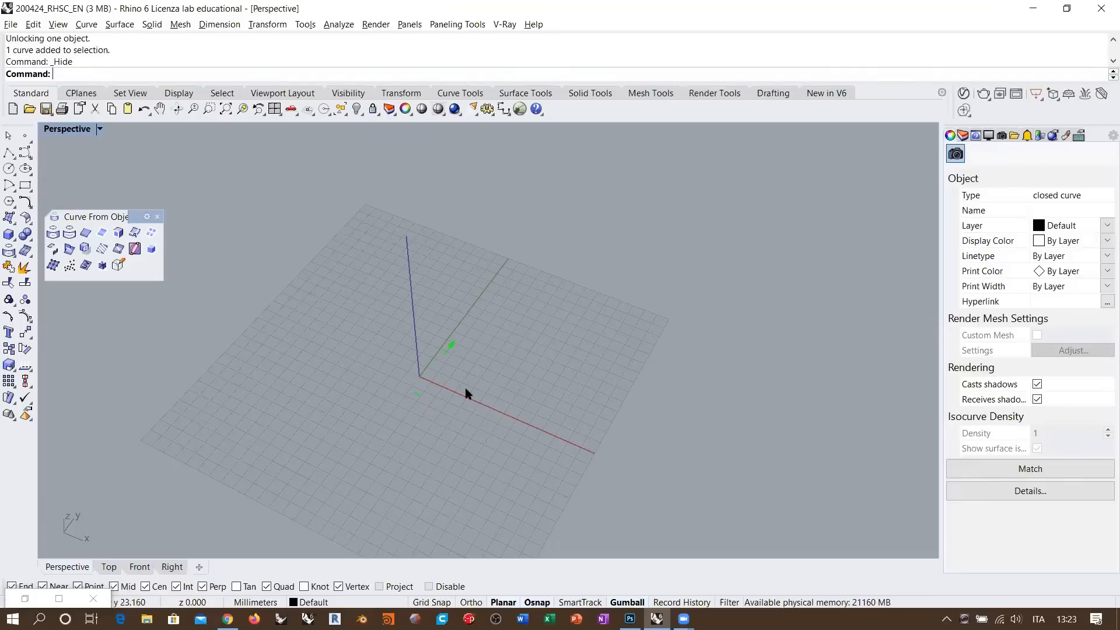
- Draw a tall box with a 10 mm square base starting at the origin, with grid snap enabled
scroll(448, 382, "up", 10)
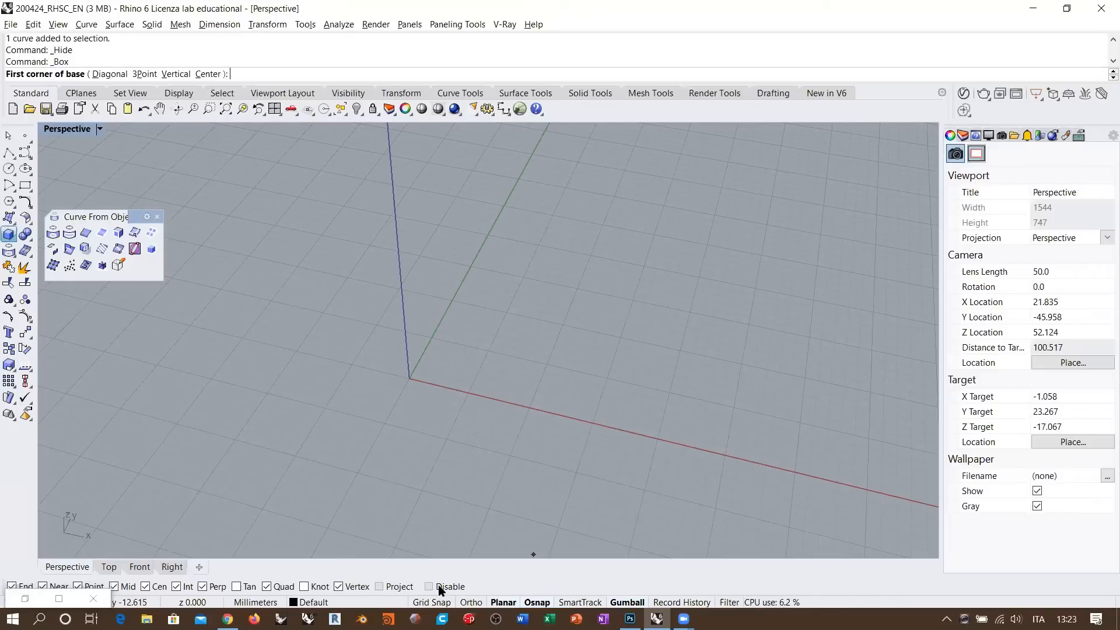
key("F9")
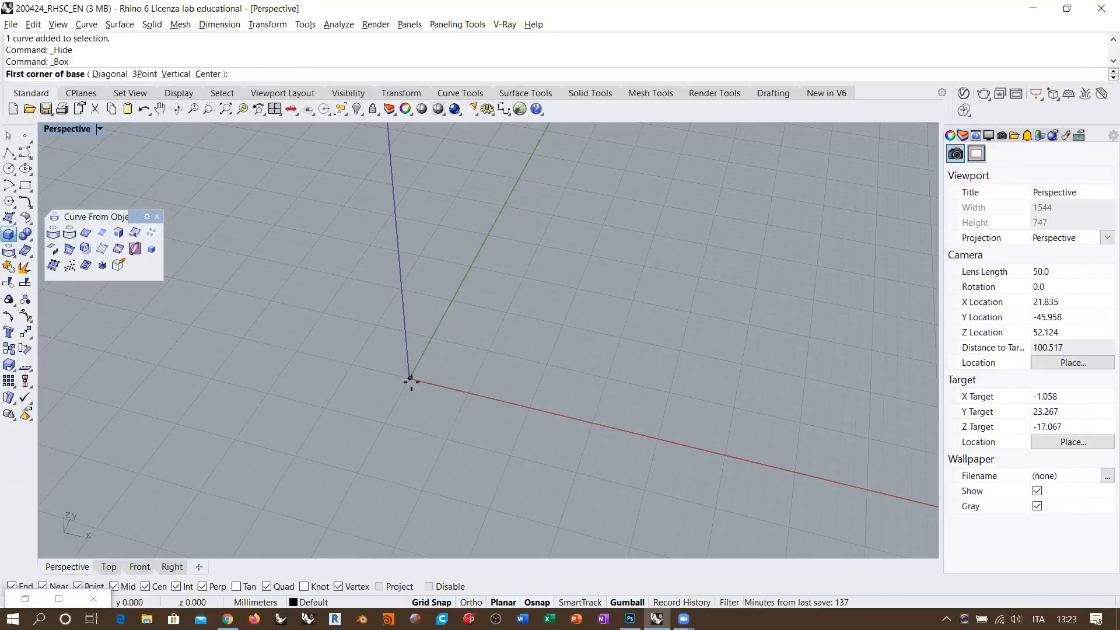
left_click(410, 381)
left_click(563, 324)
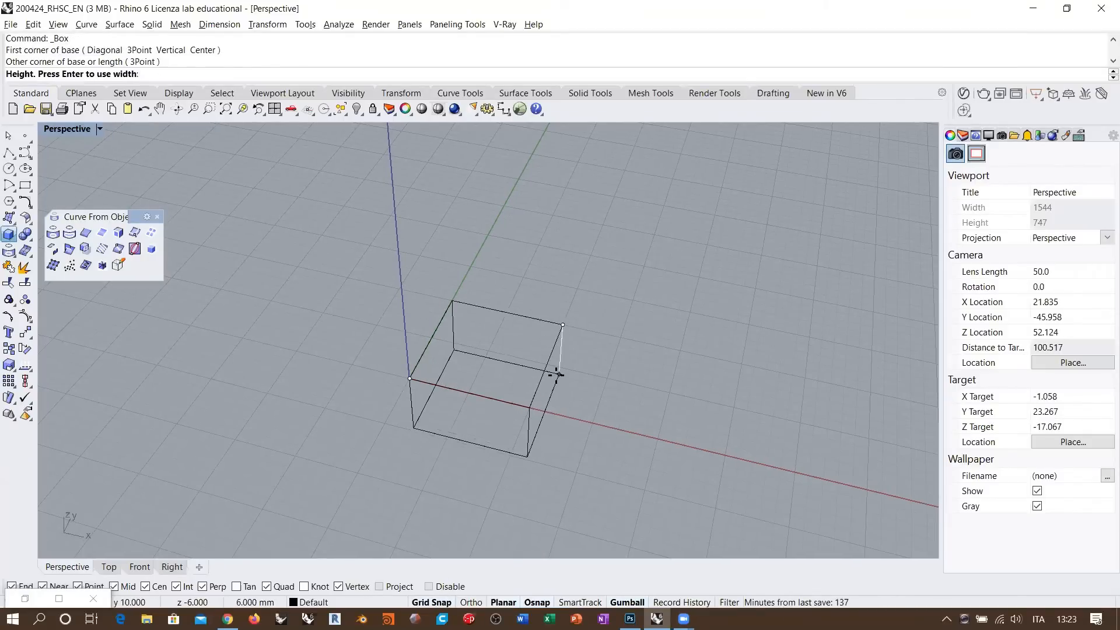
scroll(474, 467, "down", 5)
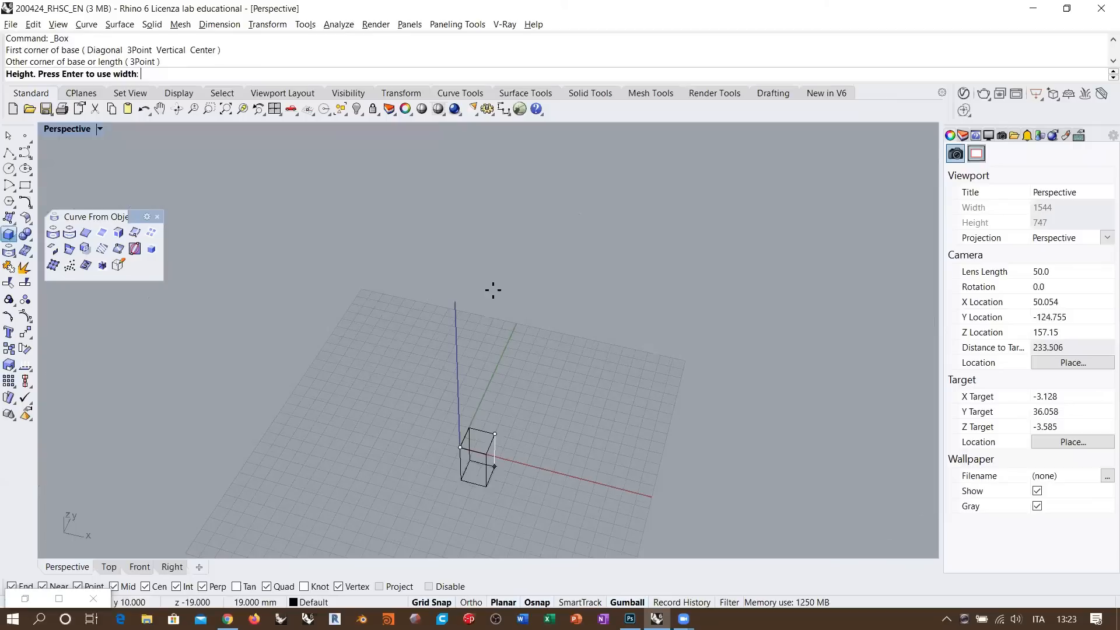
left_click(494, 412)
scroll(515, 401, "up", 2)
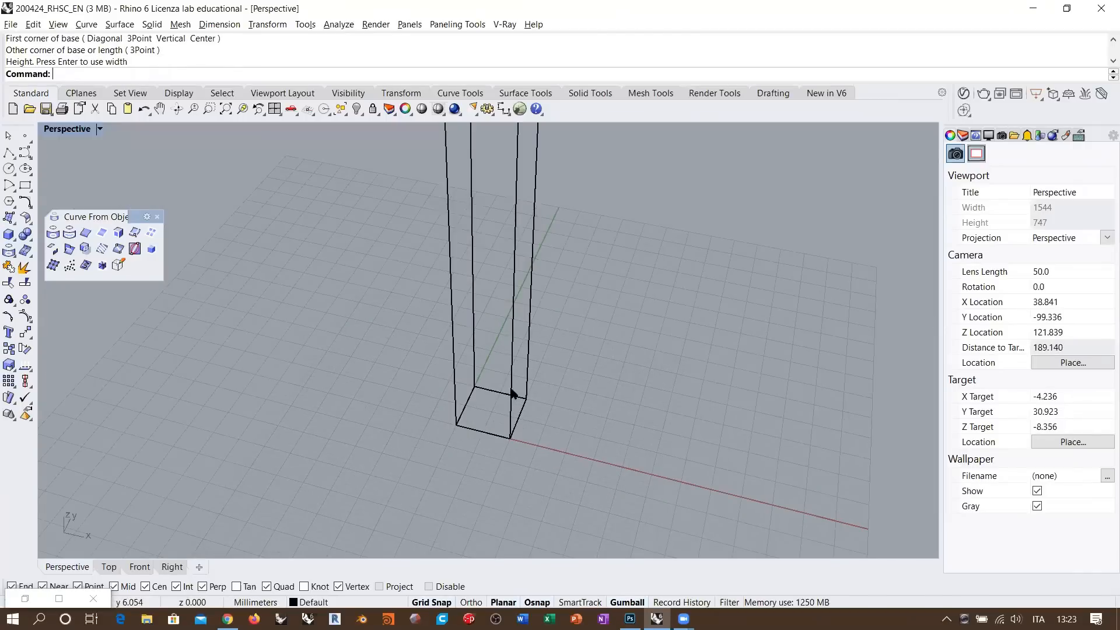
- Move the tall box so that the centre of its base sits on the origin
left_click(25, 334)
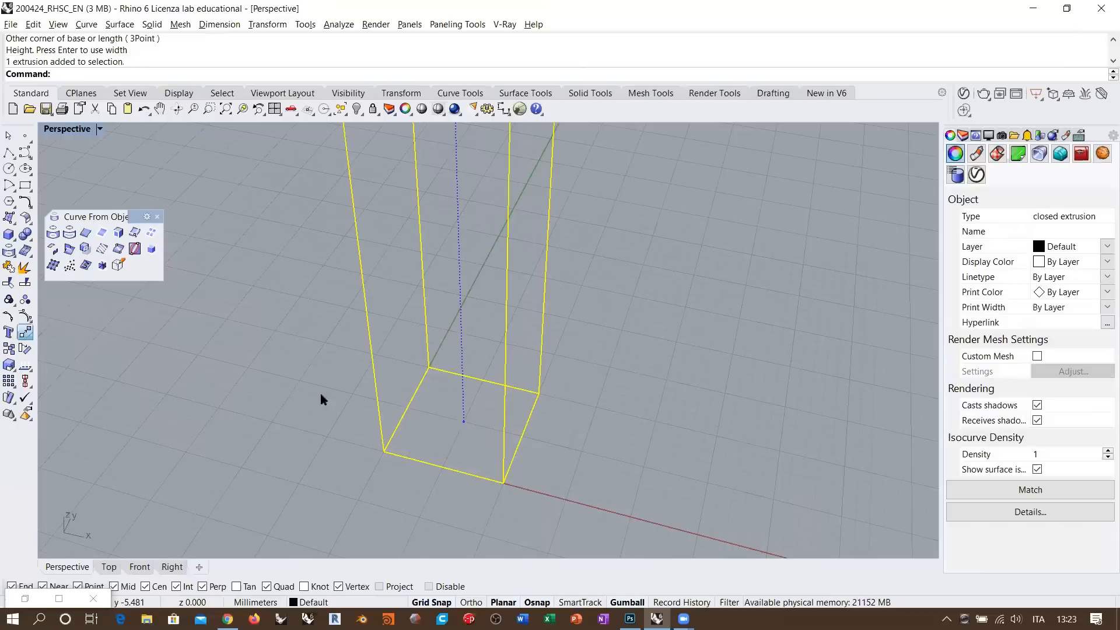
left_click(402, 445)
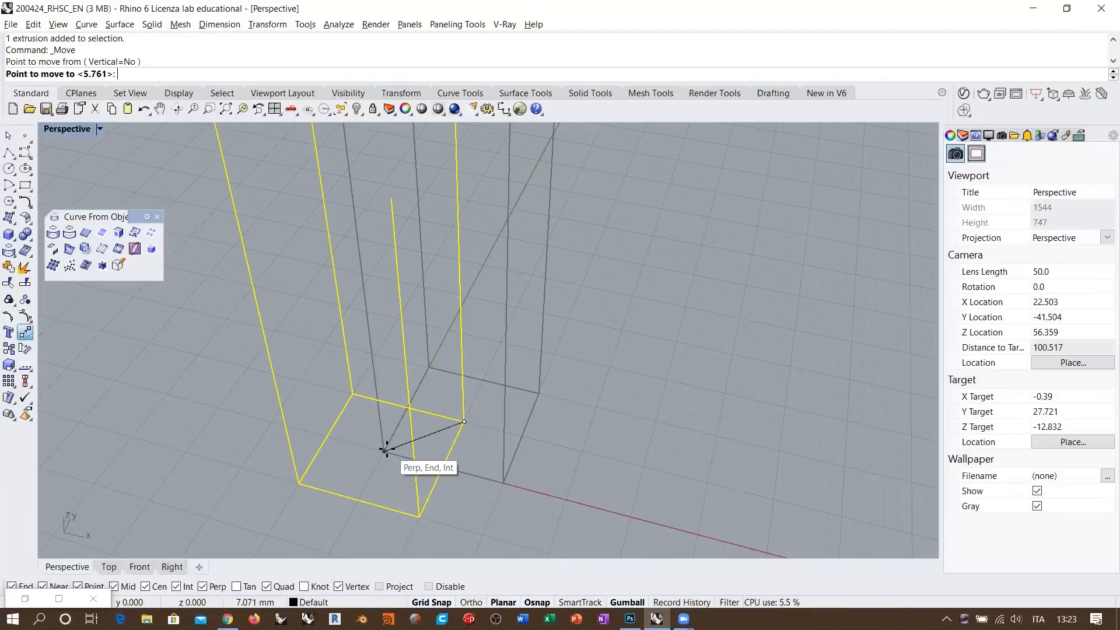
left_click(408, 454)
scroll(476, 440, "down", 1)
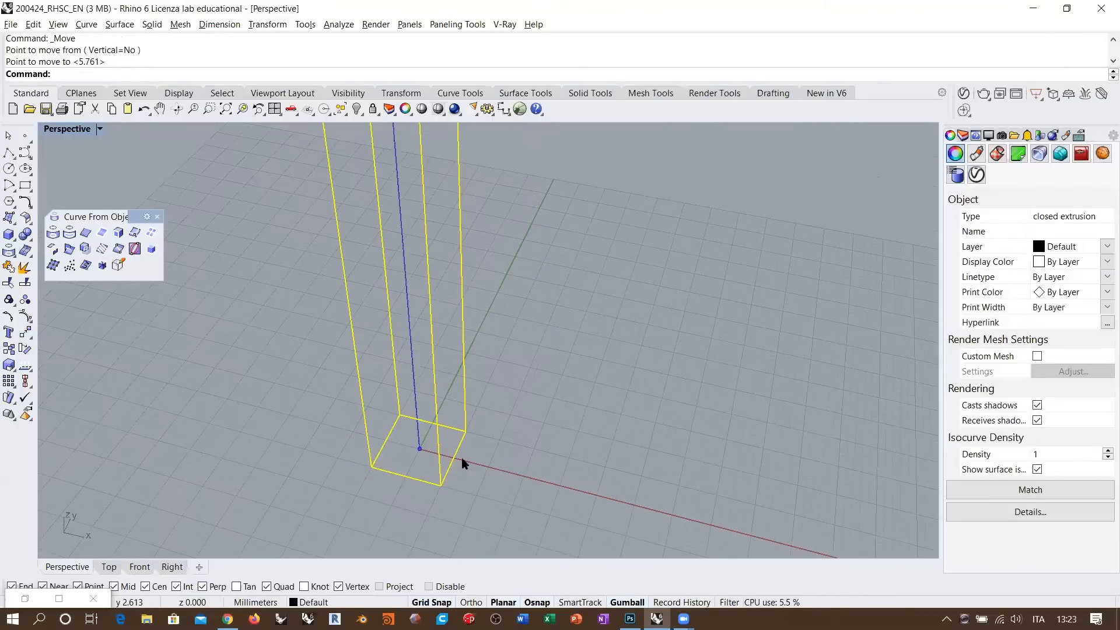
- Draw a vertical line through the middle of the tall box, from the origin up to the level of its top face
left_click(31, 157)
left_click(92, 158)
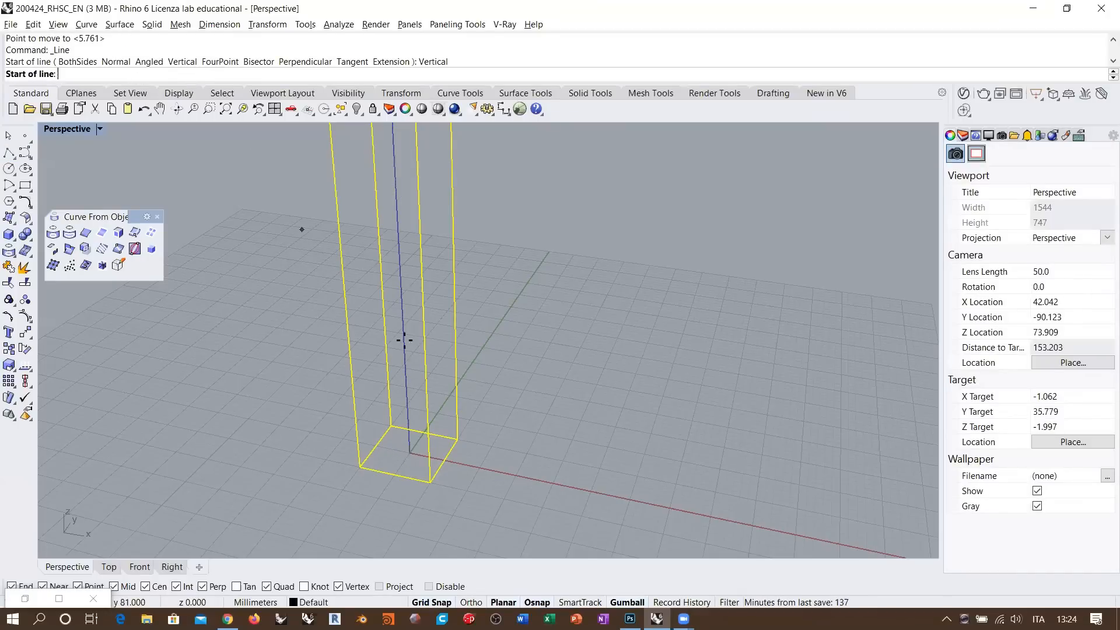
left_click(411, 453)
scroll(410, 453, "down", 4)
right_click_drag(412, 152, 420, 508, "shift")
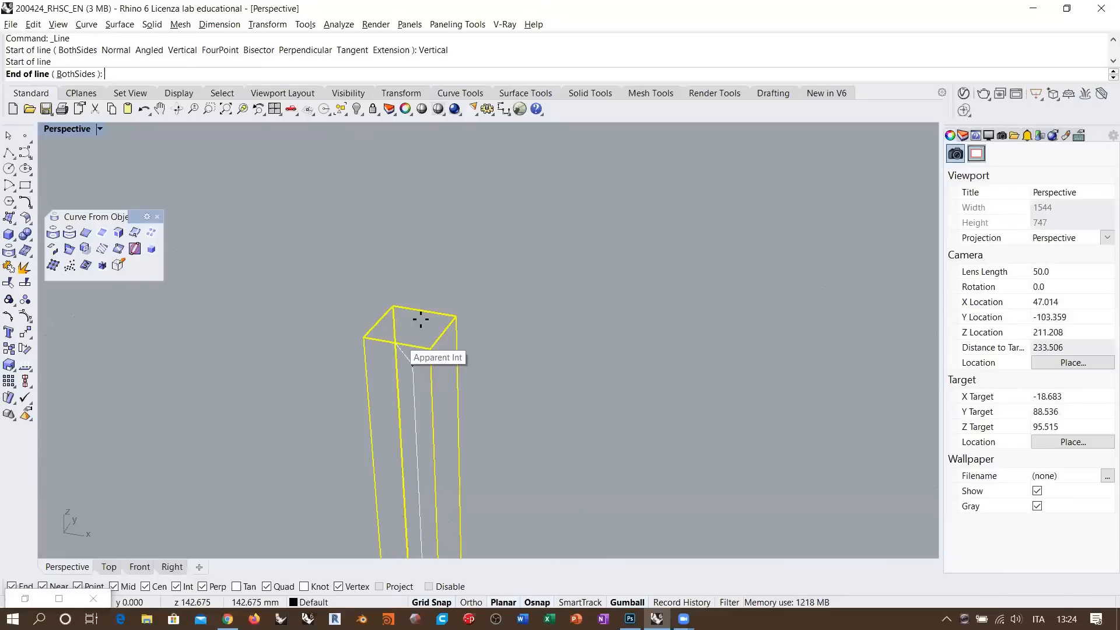
left_click(454, 316)
scroll(448, 297, "down", 6)
scroll(446, 293, "down", 4)
right_click_drag(496, 420, 480, 383, "shift")
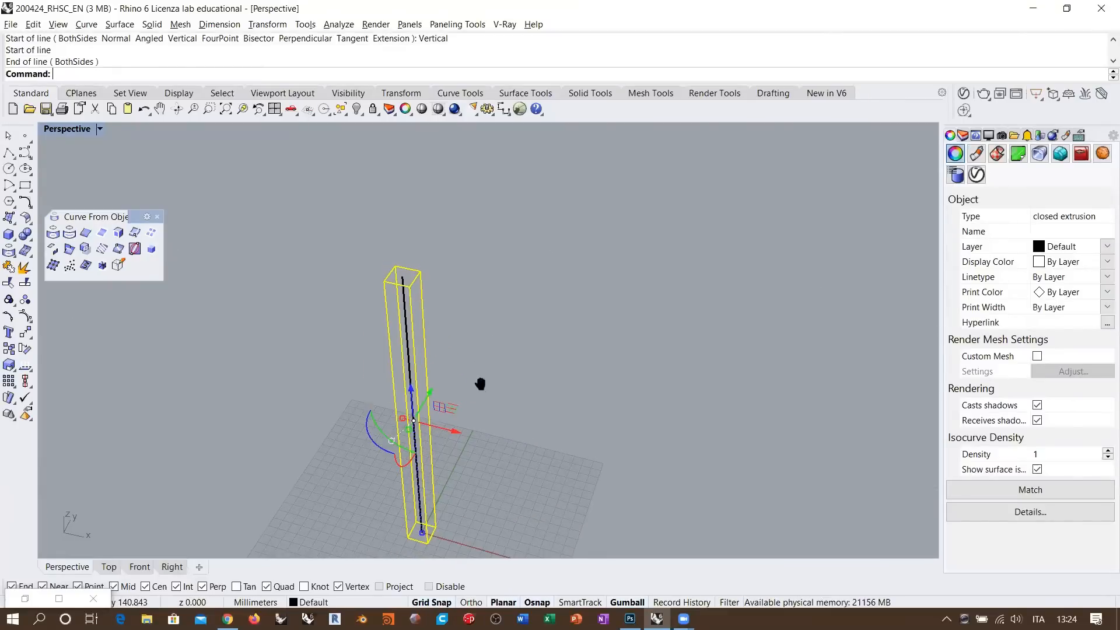
- Start a Twist on the tall box, picking its axis on the central line from about z 36 mm to about z 113 mm
left_click(9, 398)
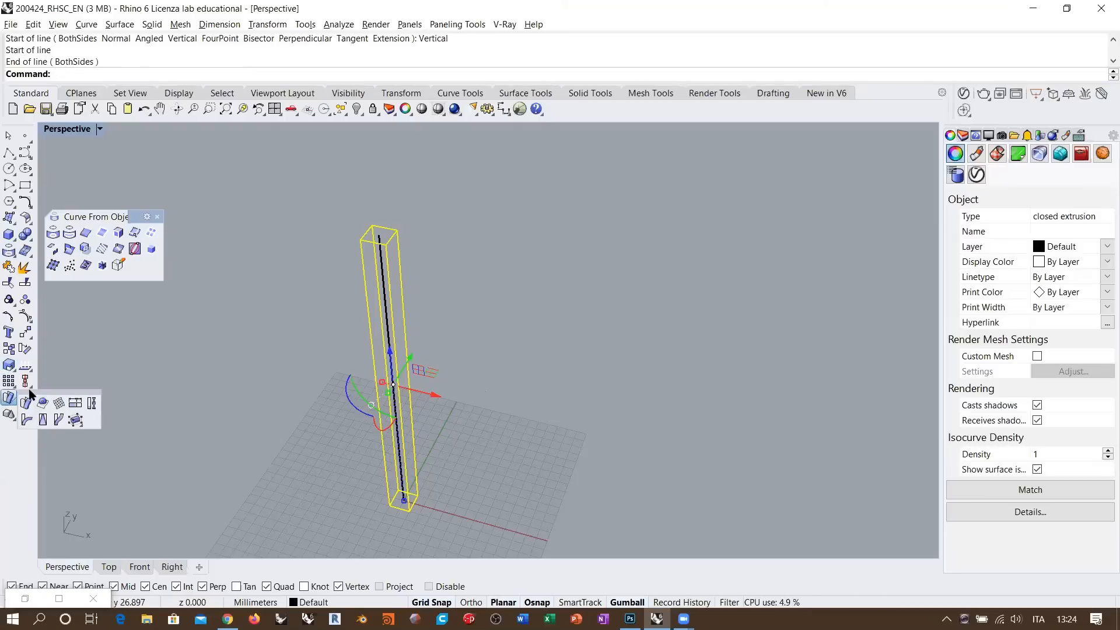
left_click_drag(33, 392, 83, 306)
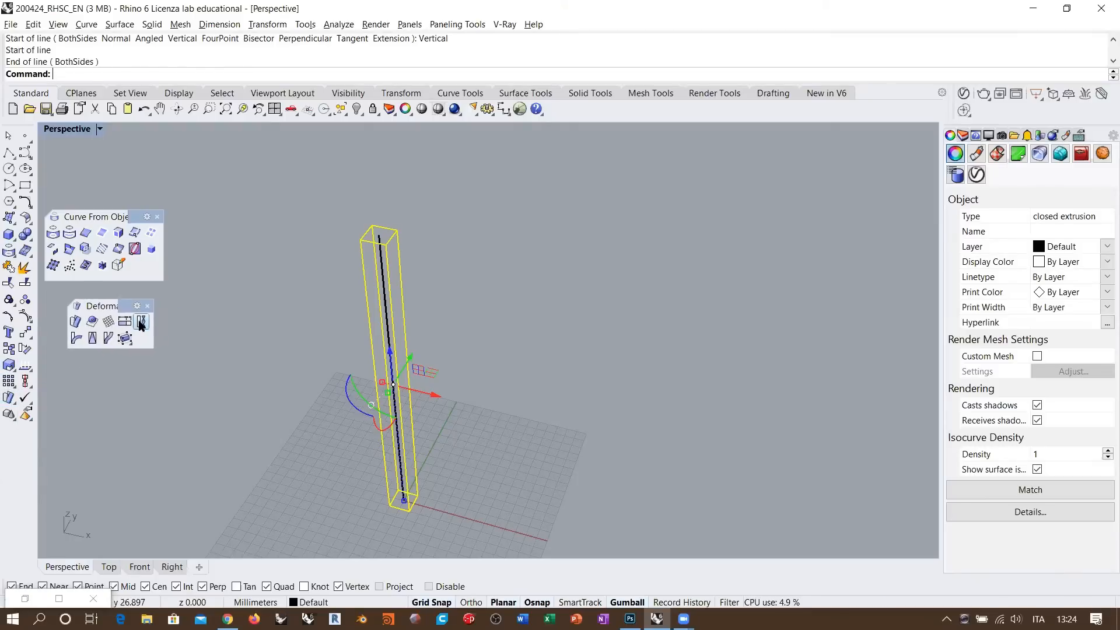
left_click(141, 322)
right_click_drag(257, 408, 264, 366)
right_click_drag(395, 315, 424, 313, "shift")
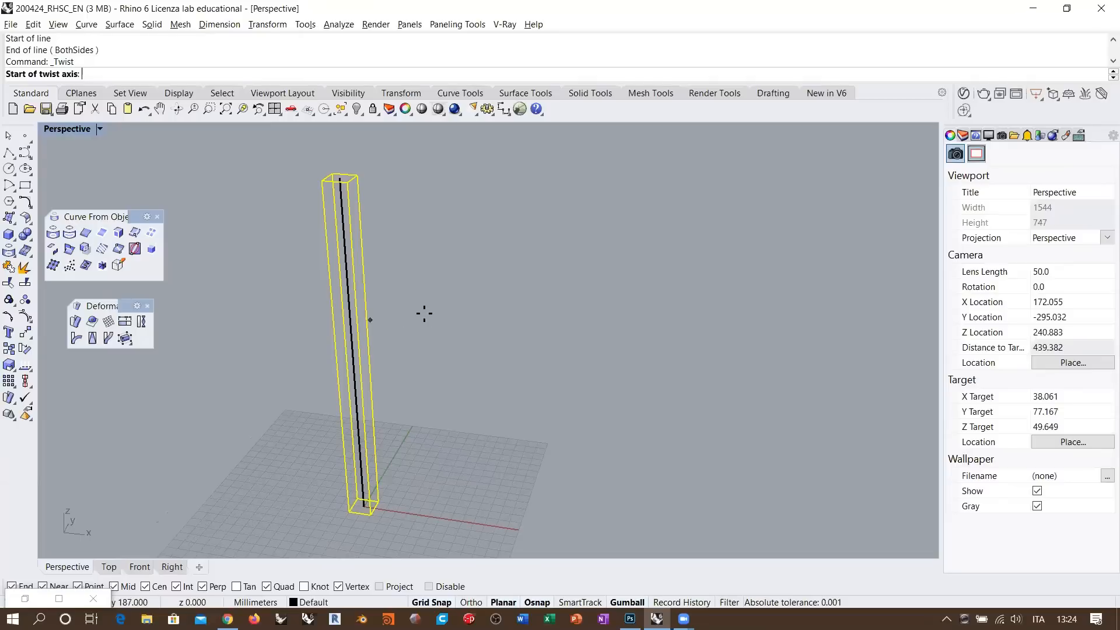
right_click_drag(427, 369, 445, 380)
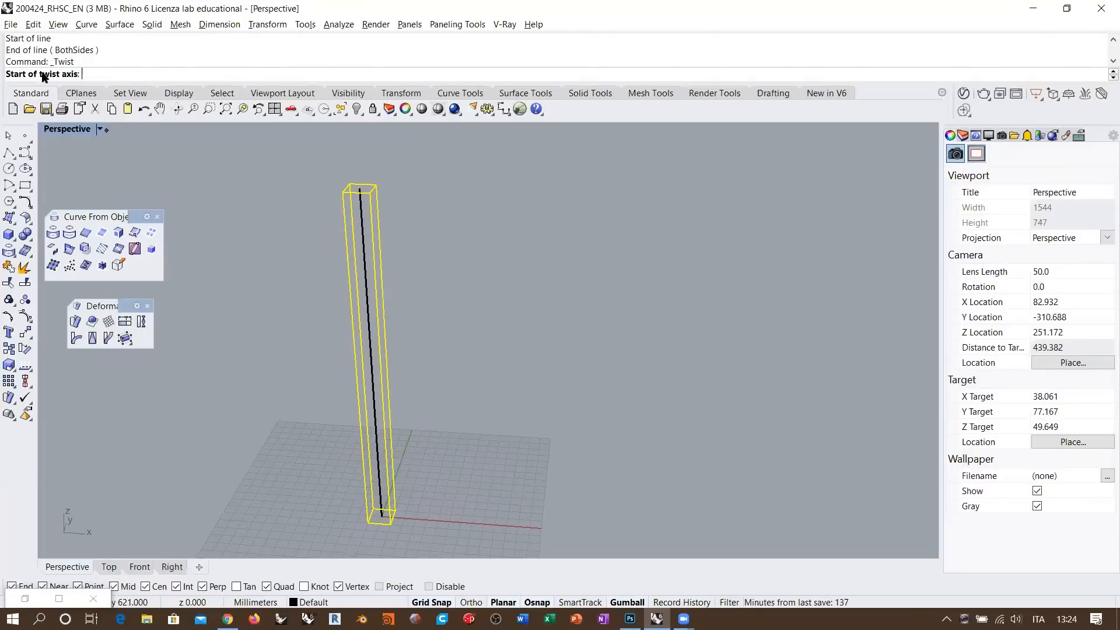
scroll(383, 465, "up", 3)
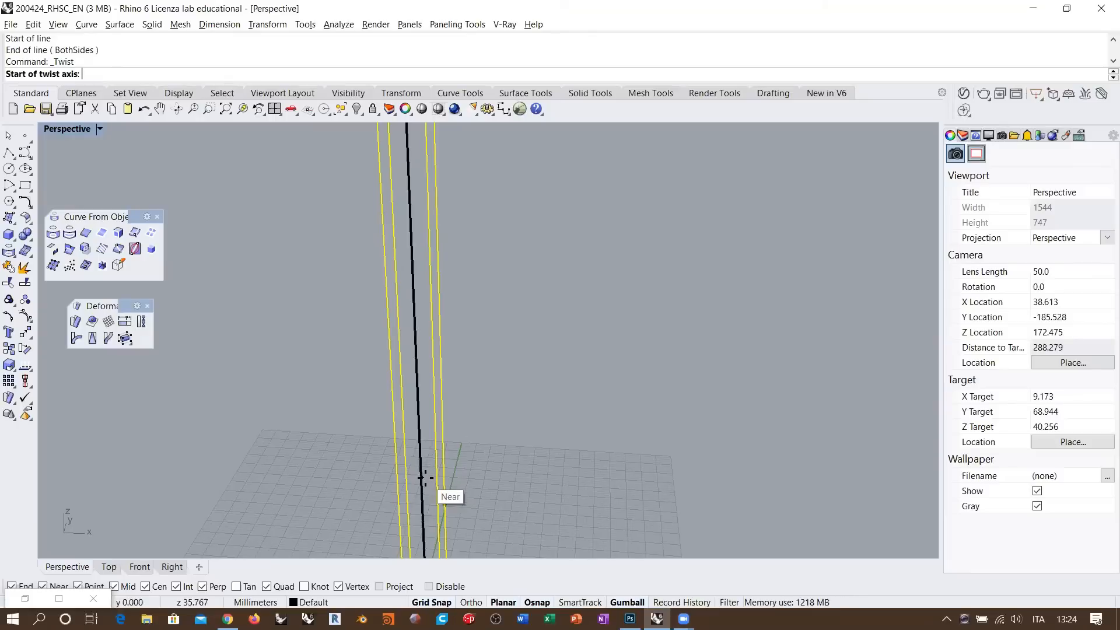
left_click(421, 448)
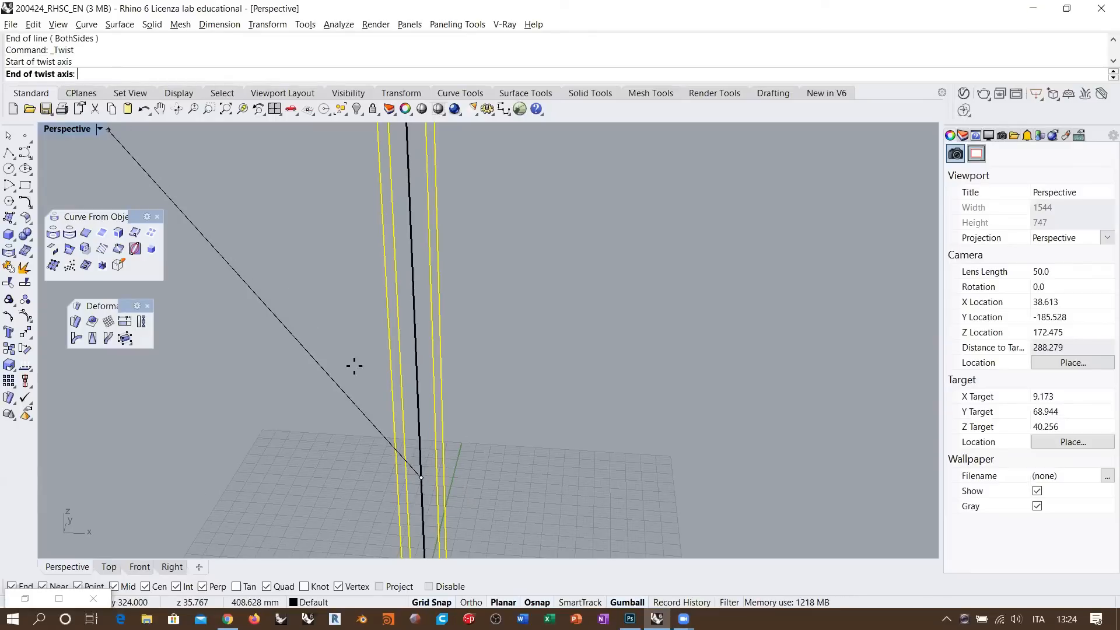
scroll(355, 366, "down", 4)
scroll(377, 308, "up", 4)
left_click(378, 308)
scroll(378, 308, "down", 8)
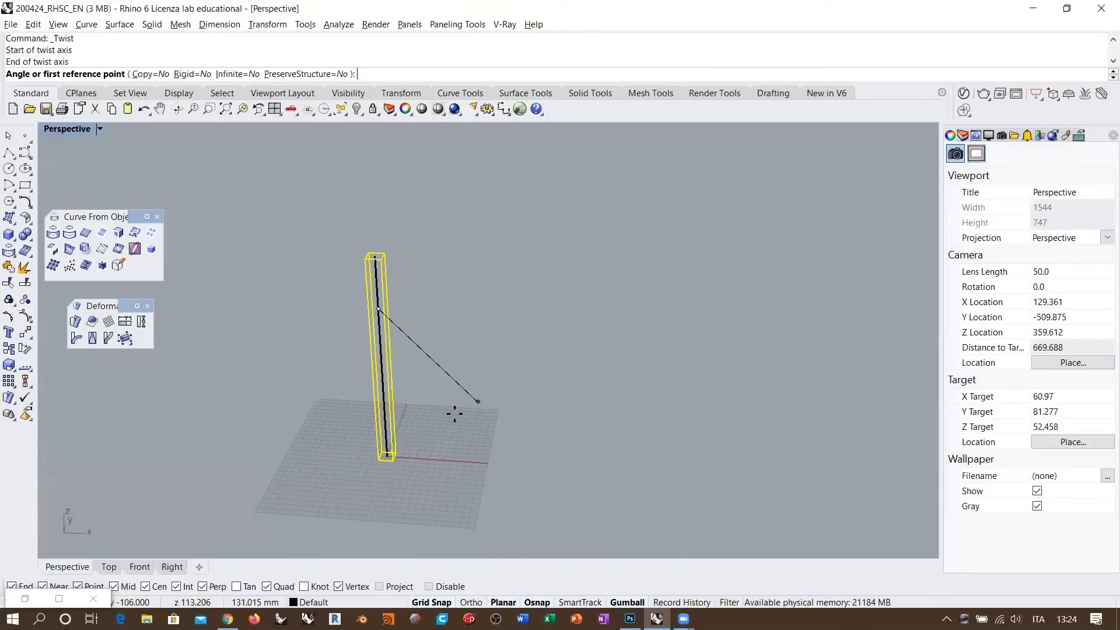
- Twist the box by 90 degrees around the picked axis, using two ortho-constrained reference points
mouse_move(458, 425)
right_mouse_down()
mouse_move(463, 453)
mouse_move(461, 439)
right_mouse_up()
scroll(452, 360, "up", 2)
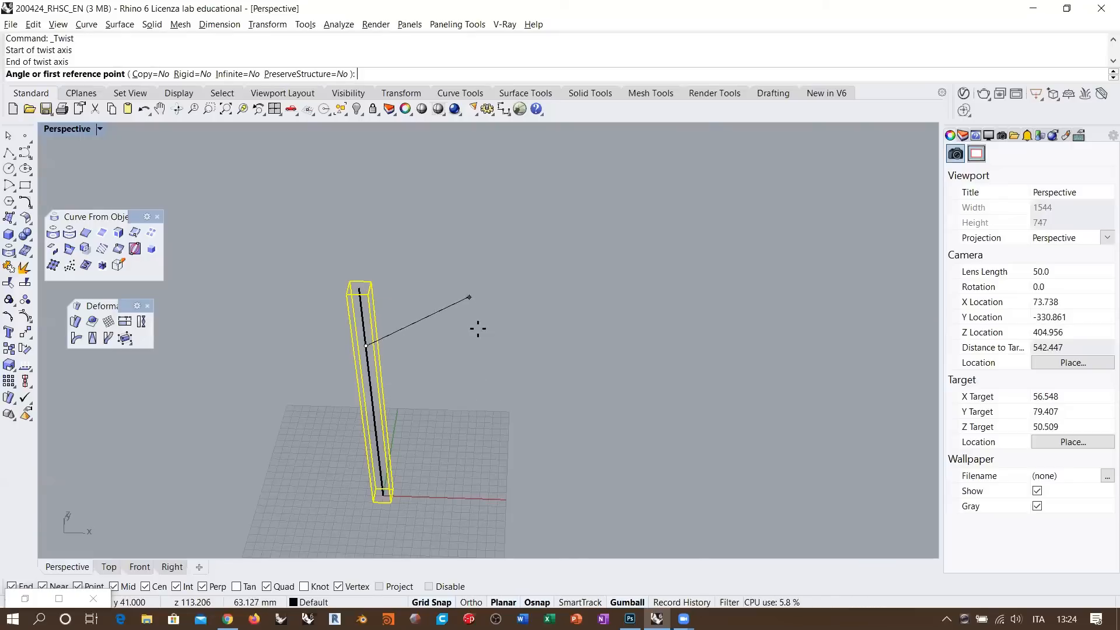
right_click_drag(478, 329, 455, 358)
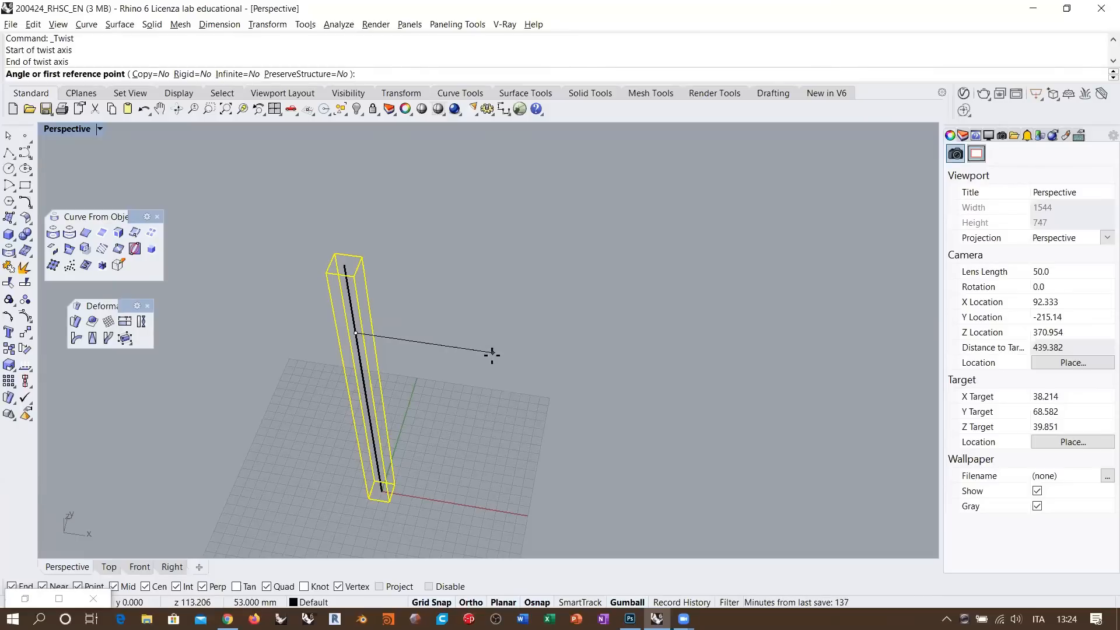
left_click(492, 354)
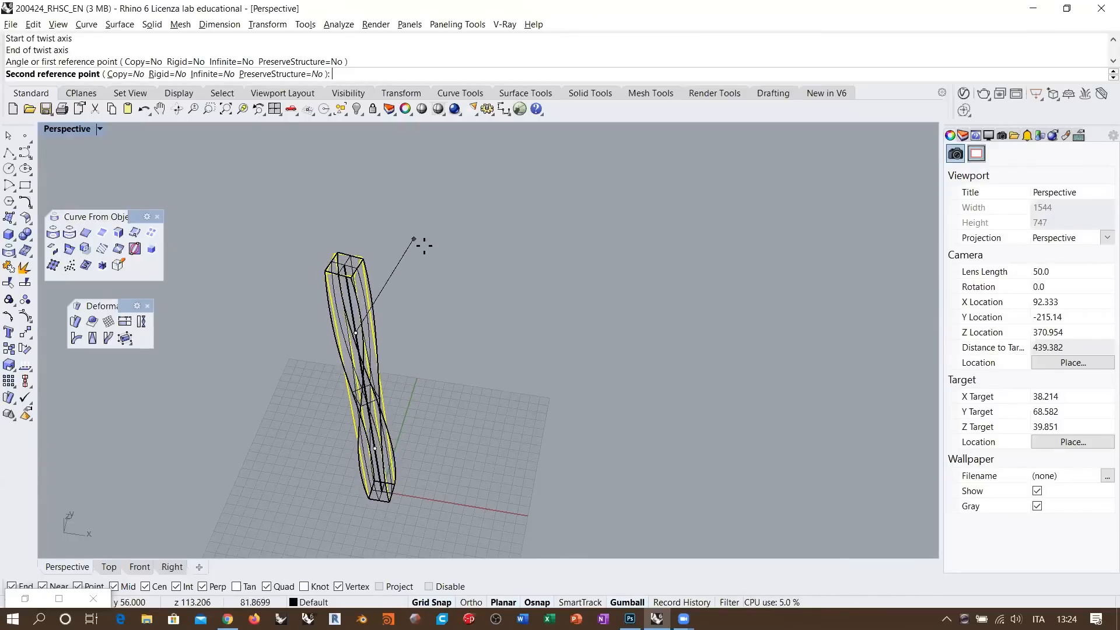
key("shift")
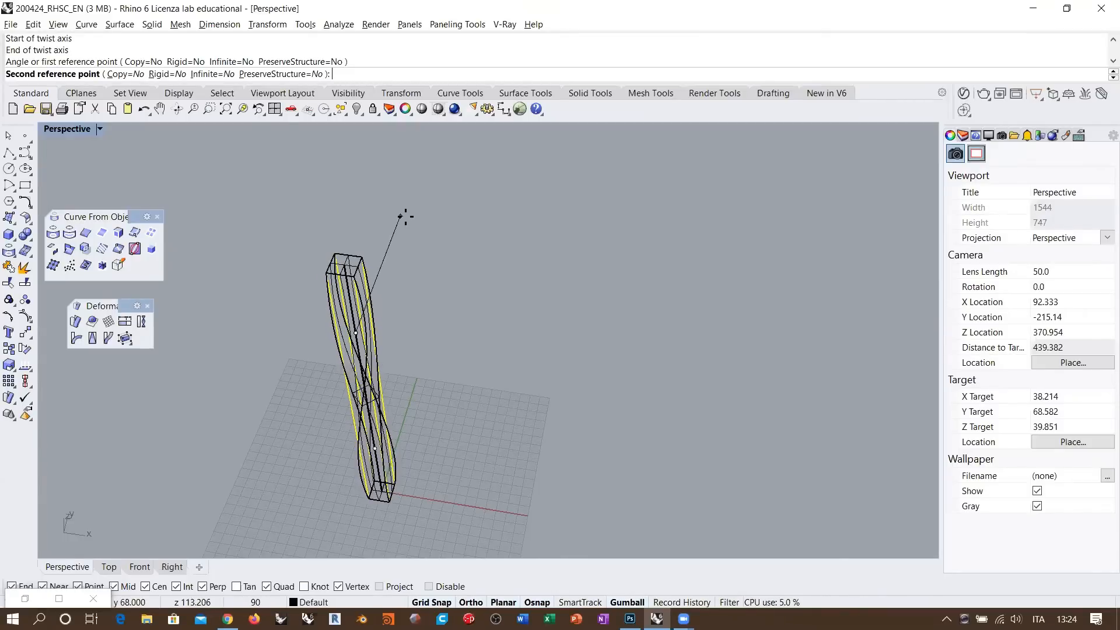
key("shift")
left_click(389, 216, "shift")
right_click_drag(371, 475, 380, 372)
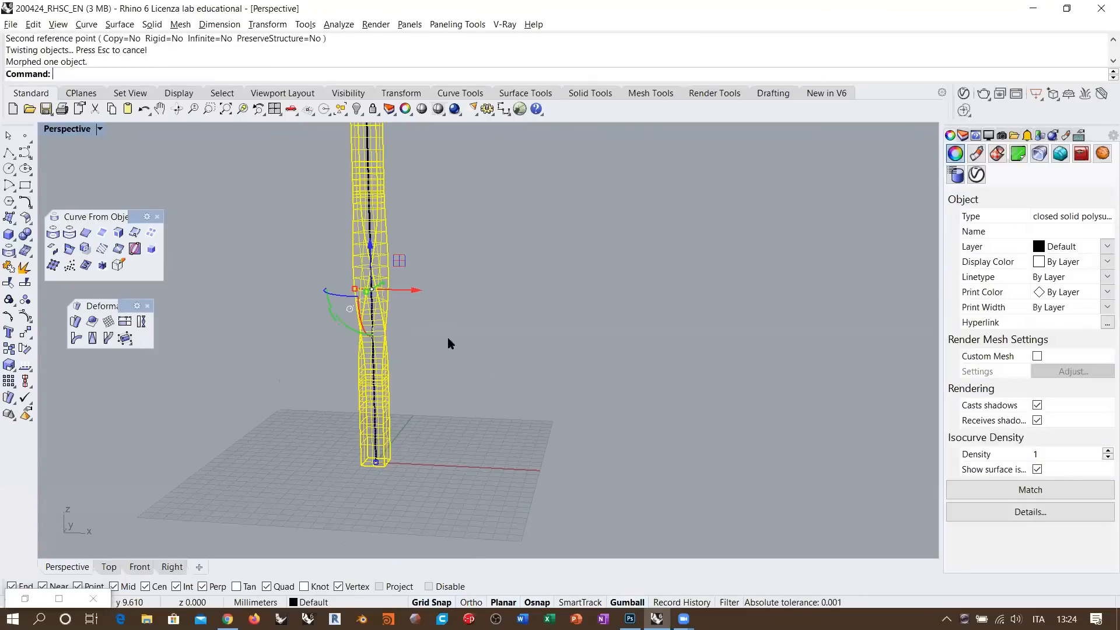
- Deselect the twisted box and examine its shape between and beyond the two axis points from several angles
left_click(450, 341)
right_click_drag(380, 286, 371, 322)
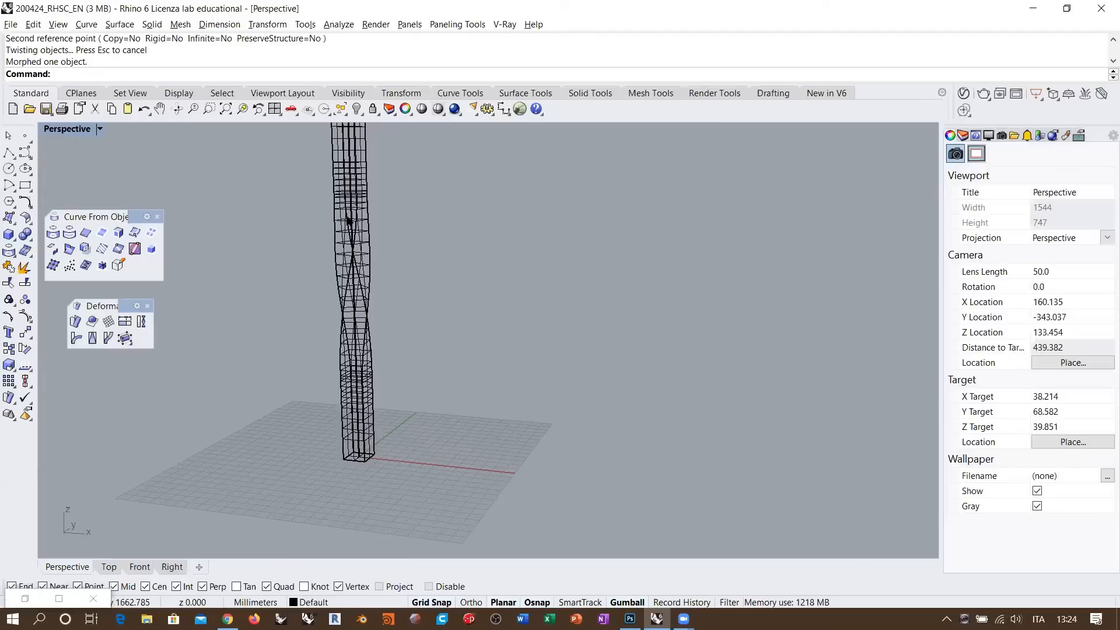
right_click_drag(353, 278, 370, 312)
scroll(340, 271, "up", 2)
right_click_drag(342, 257, 436, 280, "shift")
scroll(378, 310, "up", 2)
scroll(407, 290, "down", 3)
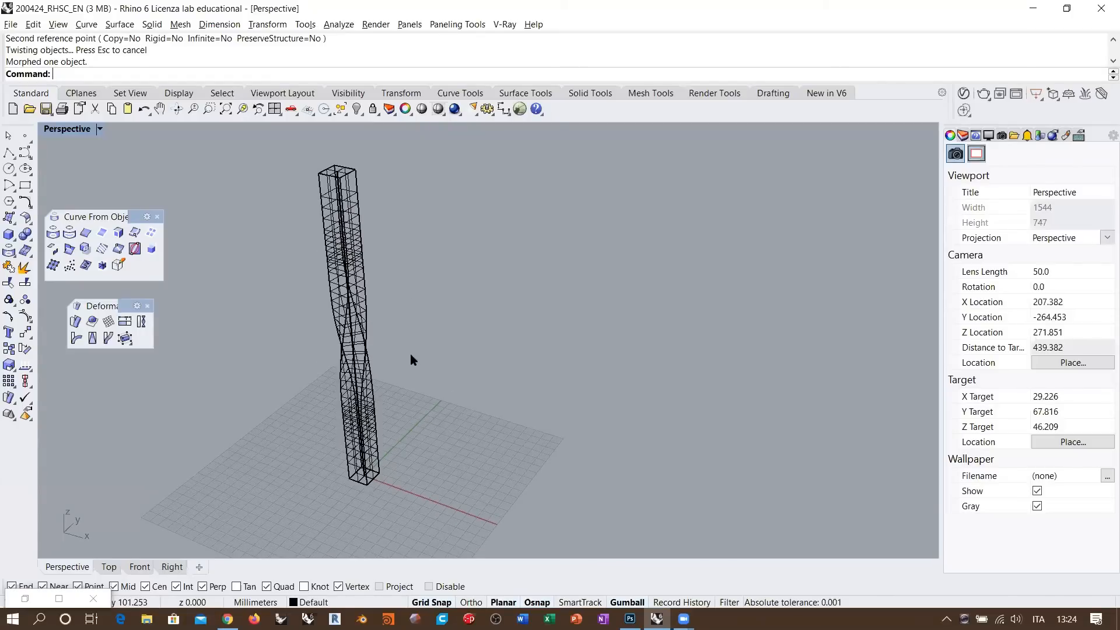
- Undo the twist and delete the tall box together with its central line
right_click_drag(419, 340, 370, 306)
key("ctrl+z")
left_click(468, 358)
right_click_drag(467, 357, 422, 355)
left_click_drag(282, 349, 283, 350)
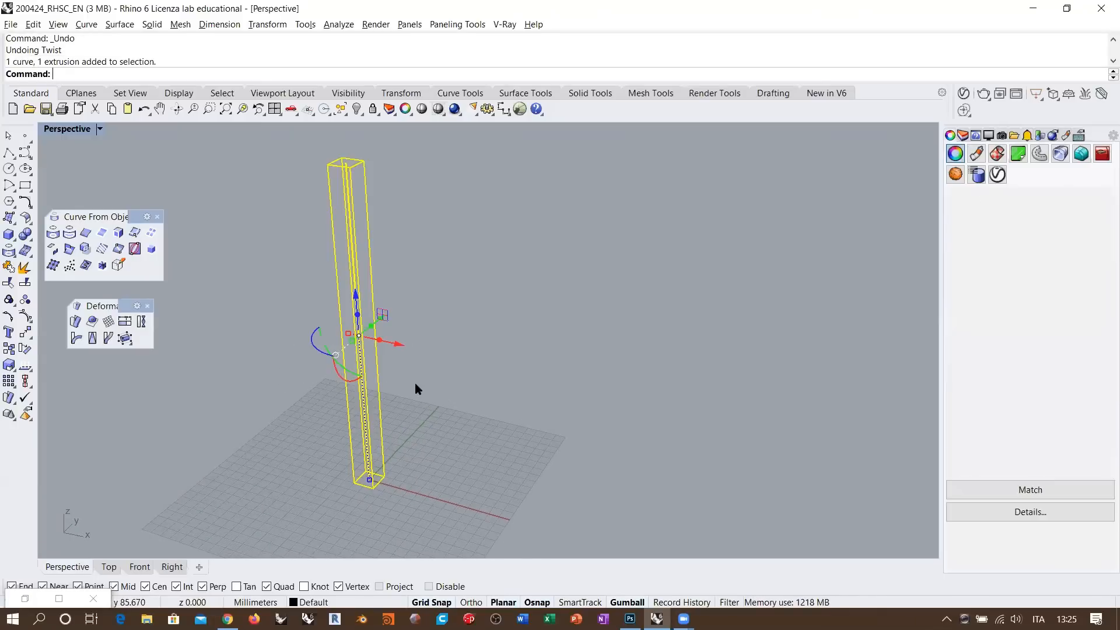
key("Delete")
- Draw an inscribed six-sided polygon centred on the origin with a 10 mm radius and a corner on the X axis
right_click_drag(415, 383, 381, 494)
scroll(380, 493, "up", 5)
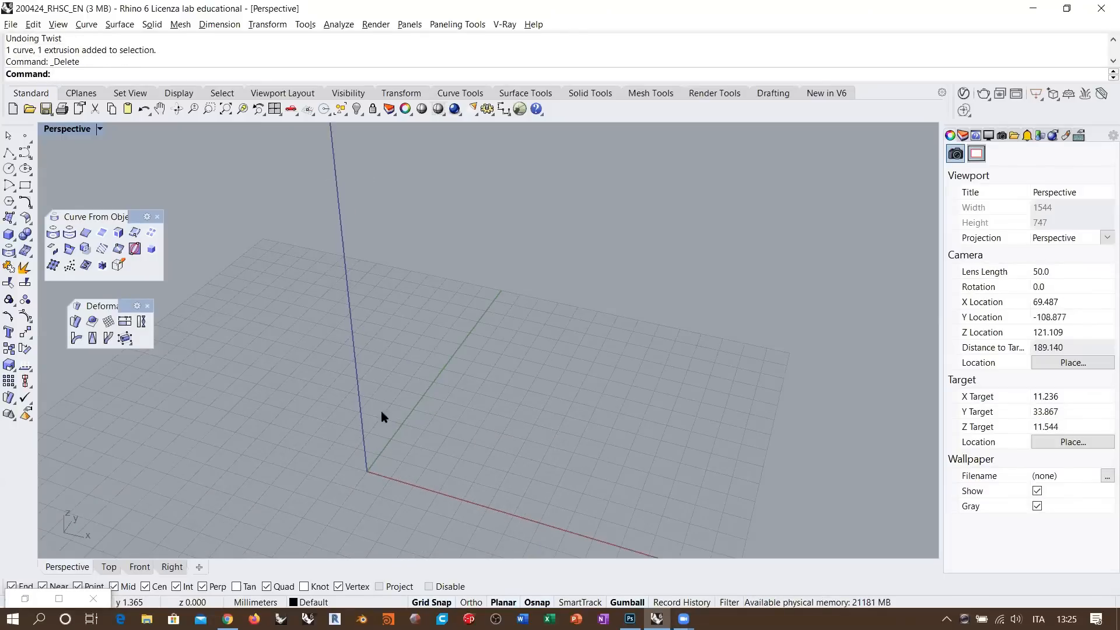
right_click_drag(345, 387, 353, 341, "shift")
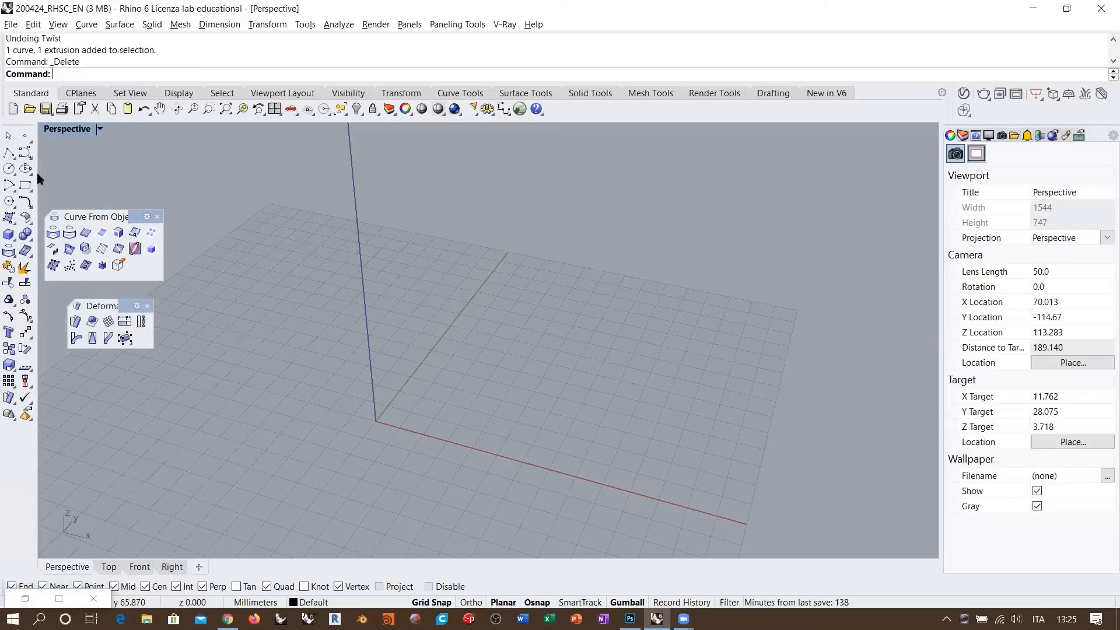
left_click(9, 201)
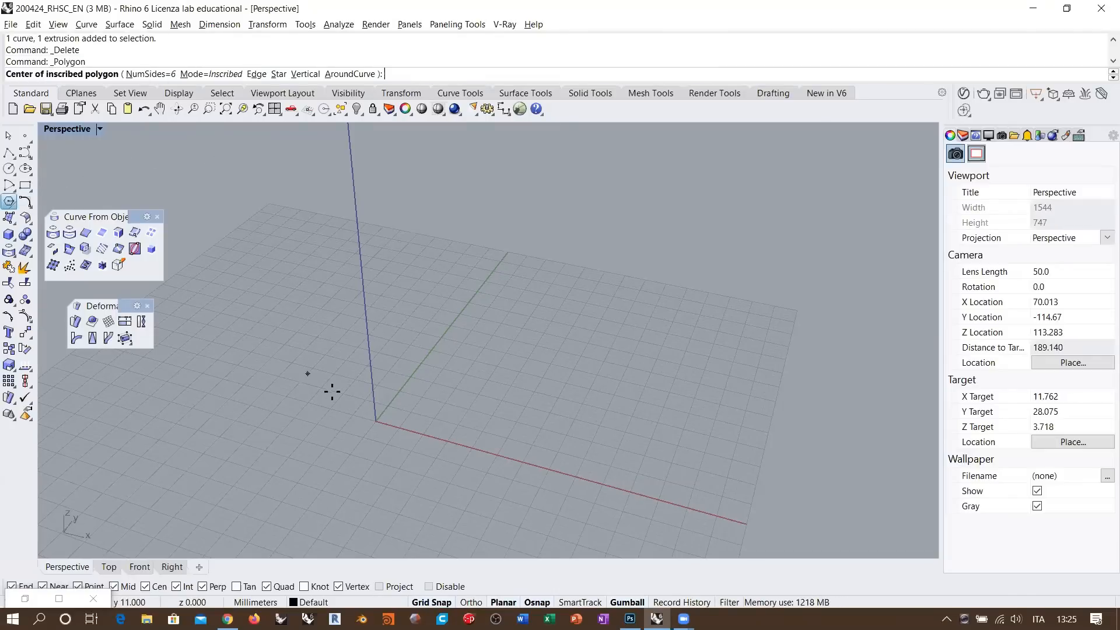
type("0")
key("Return")
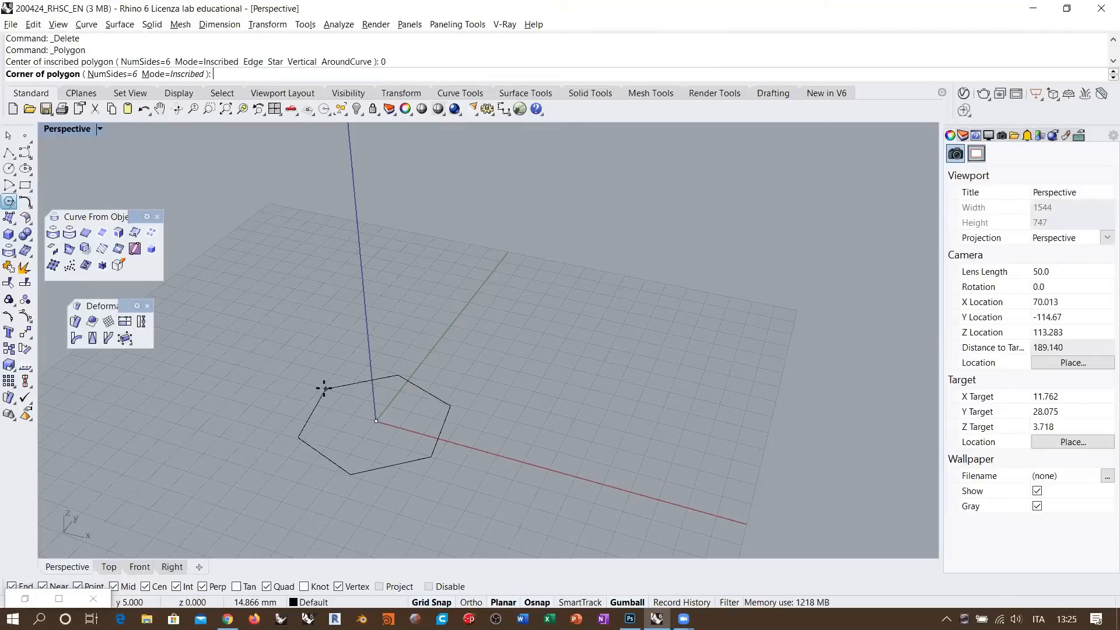
left_click(423, 437)
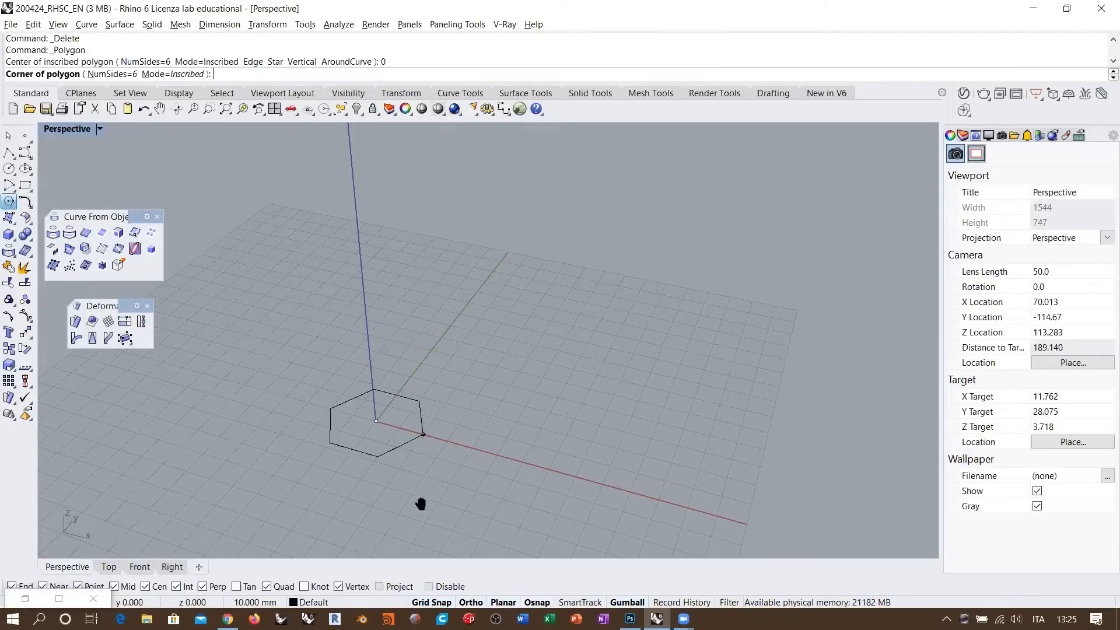
- Array the hexagon upward with counts of 1 in X, 1 in Y and 10 in Z, at a Z spacing of 16 mm
scroll(351, 474, "down", 3)
scroll(364, 492, "down", 4)
left_click(366, 488)
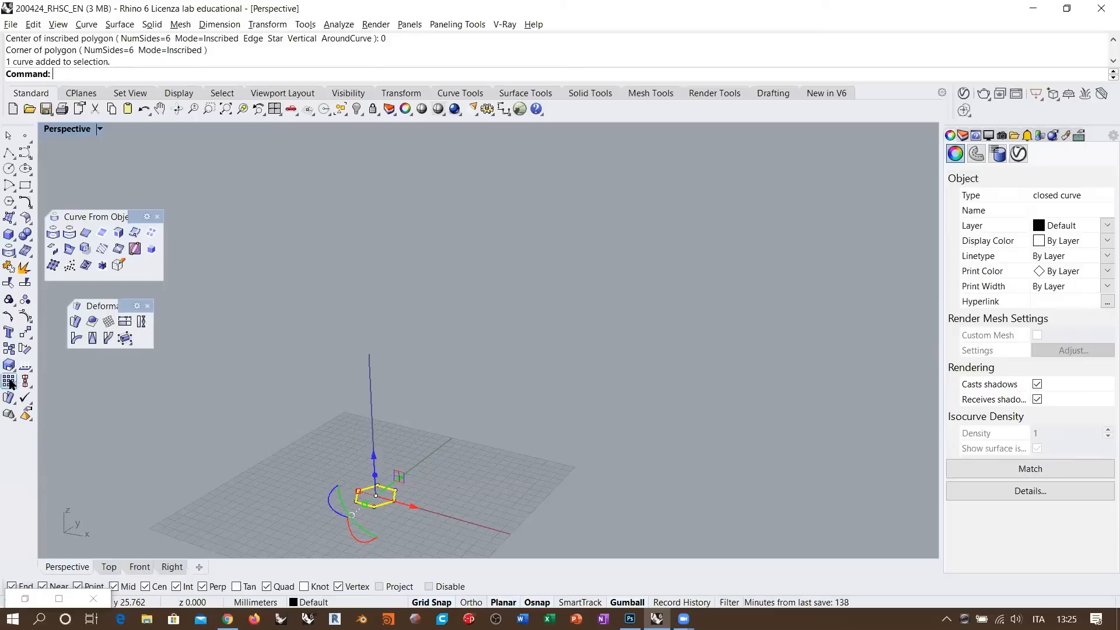
left_click(9, 381)
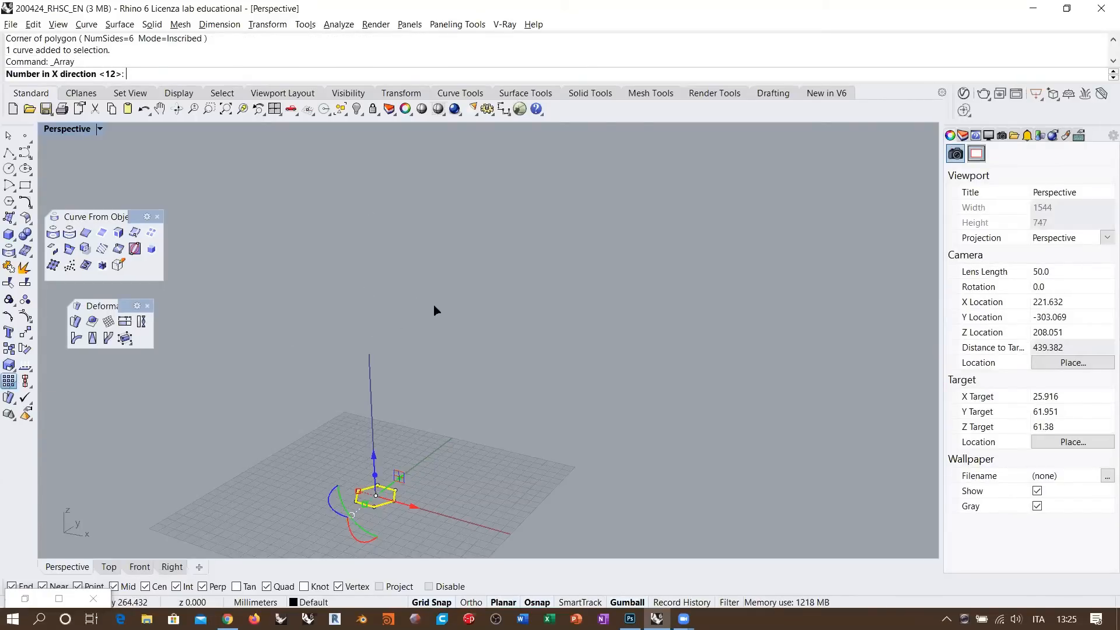
type("1")
key("Return")
type("1")
key("Return")
type("1")
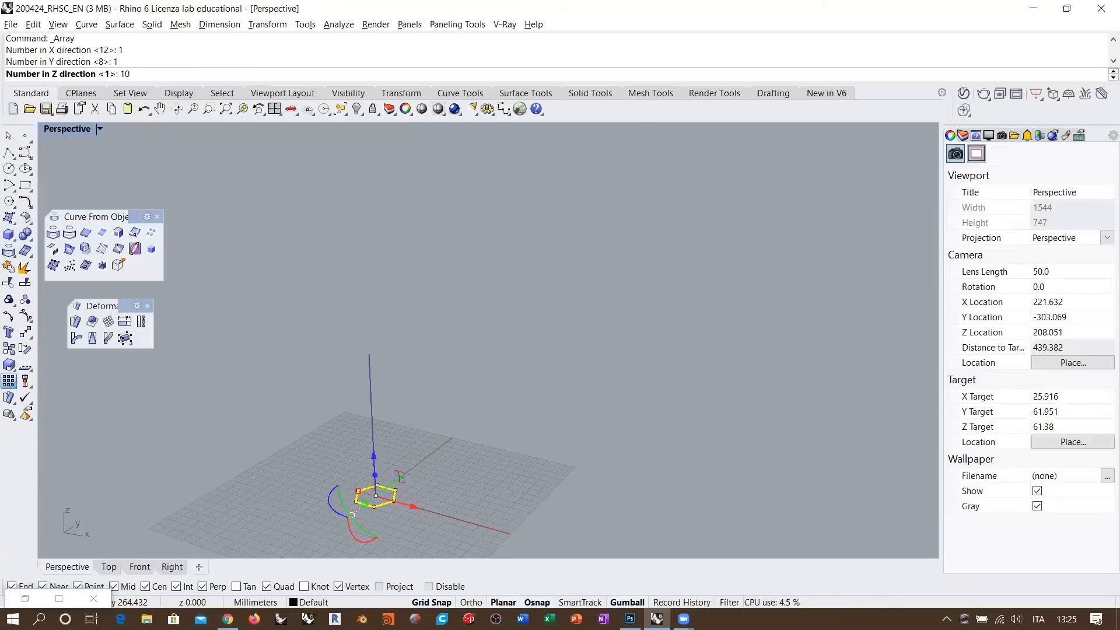
key("Return")
left_click(428, 492)
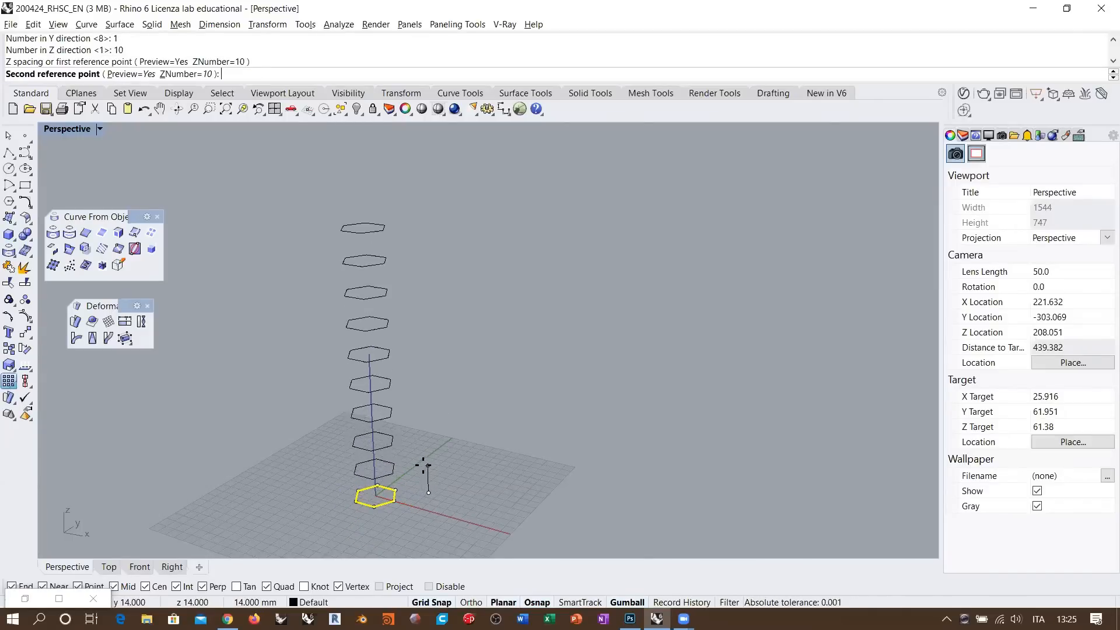
left_click(429, 461)
key("Return")
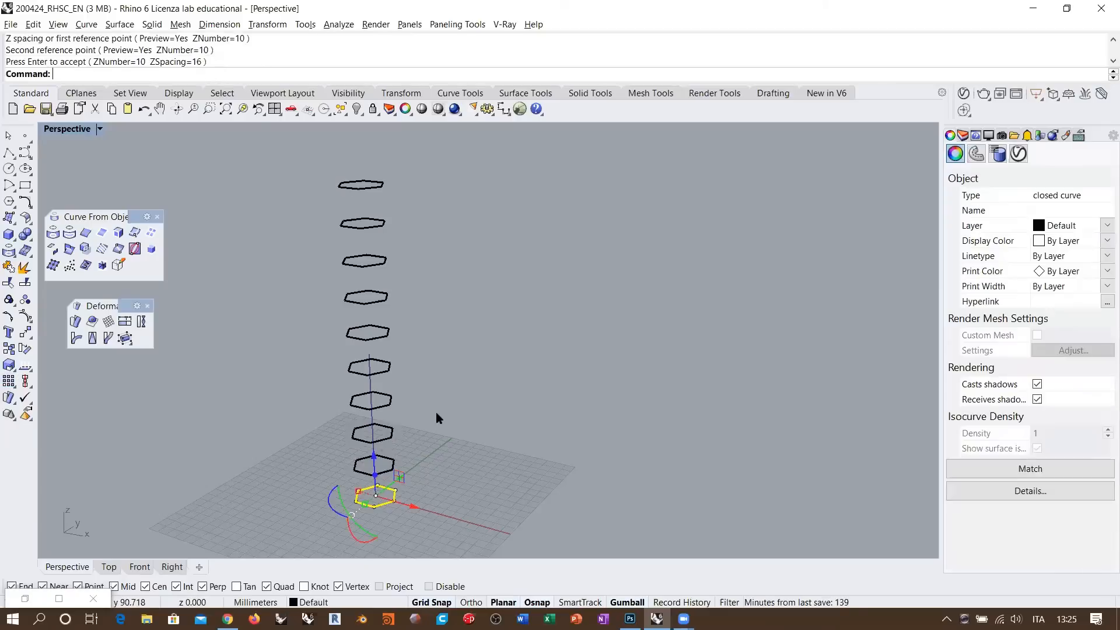
- Select all ten stacked hexagons and loft a surface through them with the default seam points
scroll(453, 437, "up", 2)
left_click_drag(425, 474, 320, 157)
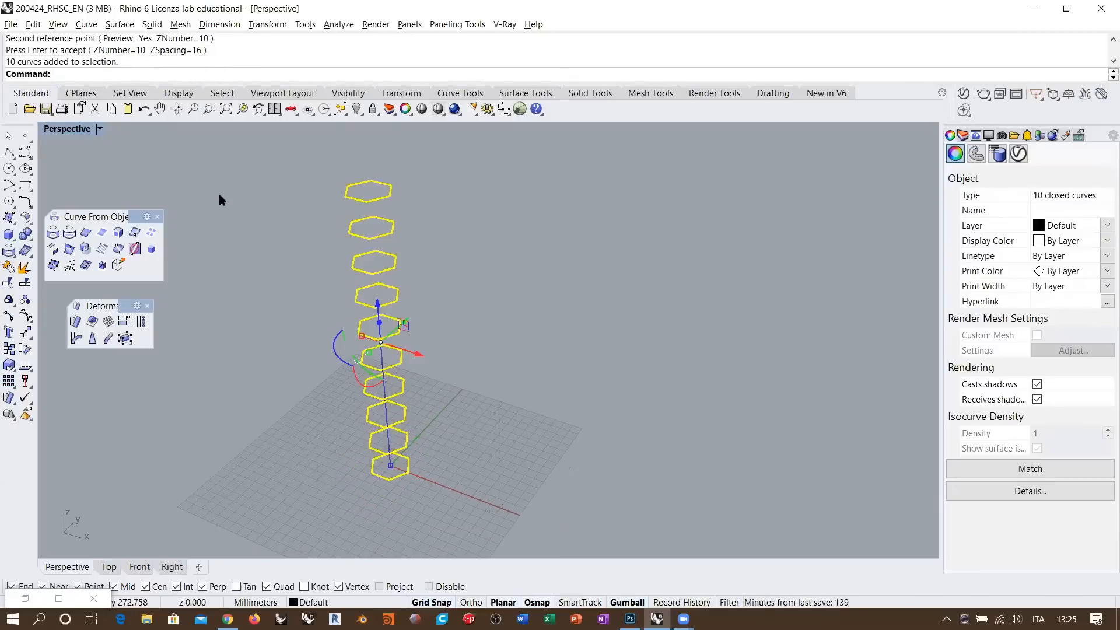
left_click(9, 218)
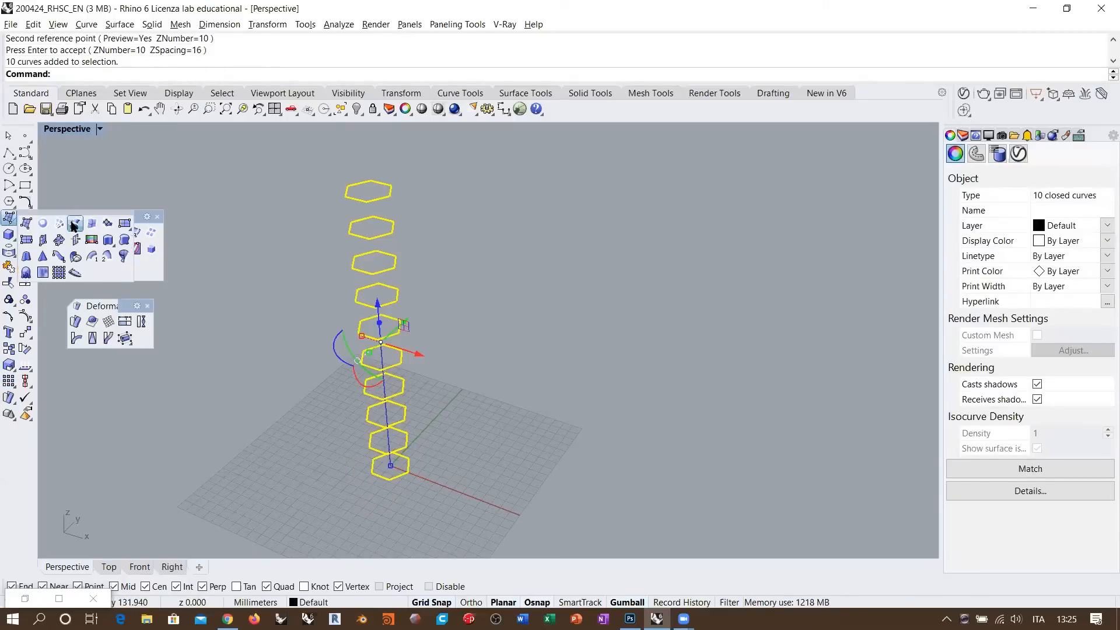
left_click(74, 224)
key("Return")
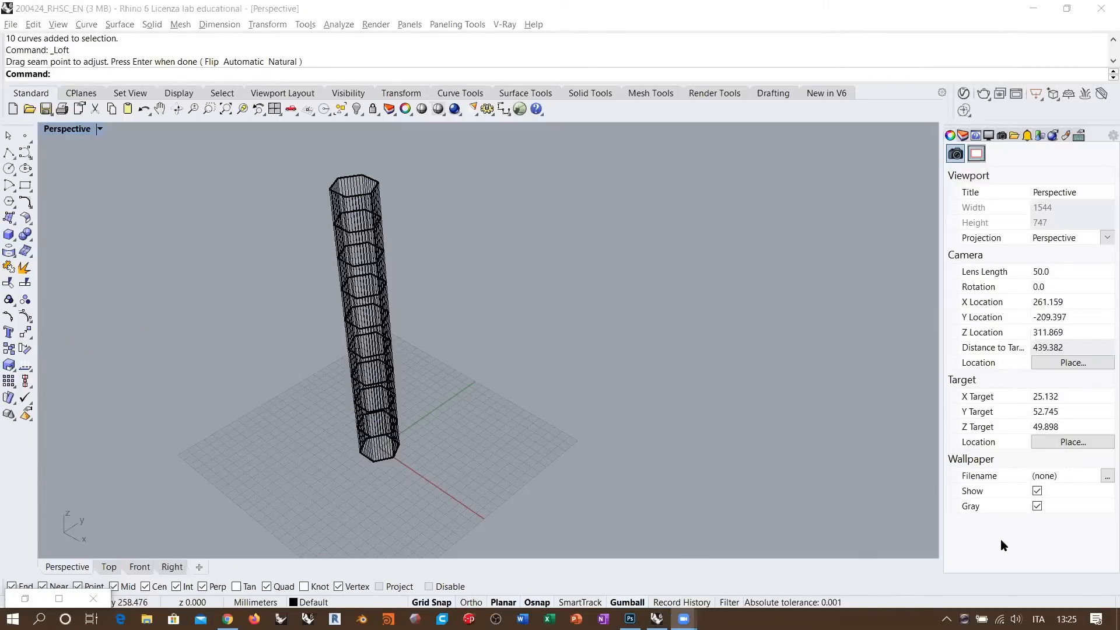
- Select the lofted surface around the hexagon stack and delete it, keeping the curves
right_click_drag(505, 348, 495, 348, "shift")
scroll(431, 266, "up", 2)
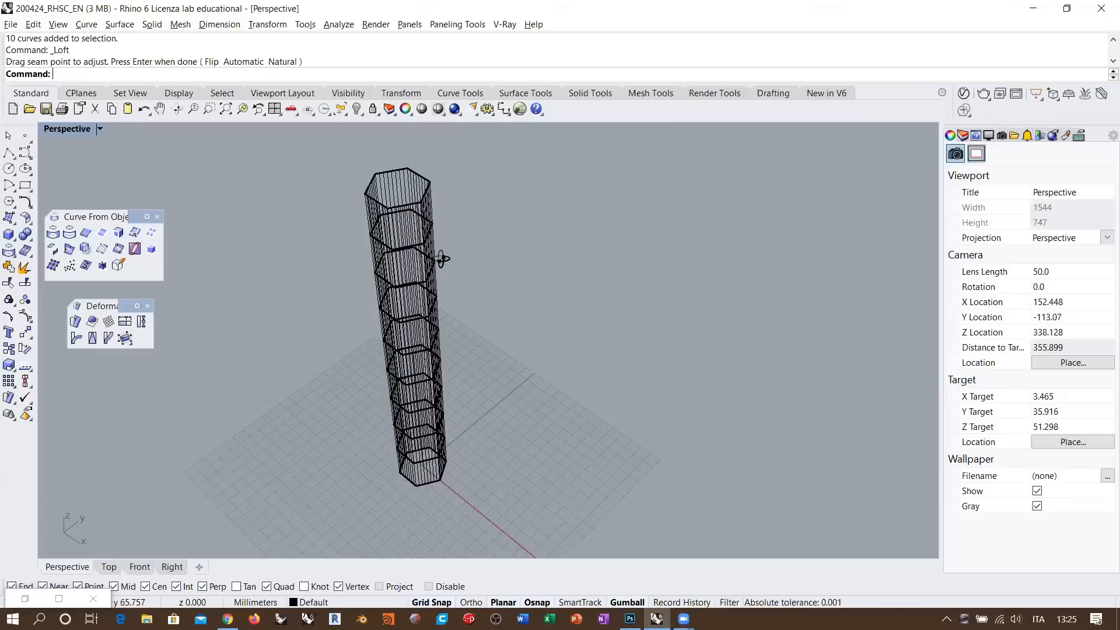
left_click(430, 202)
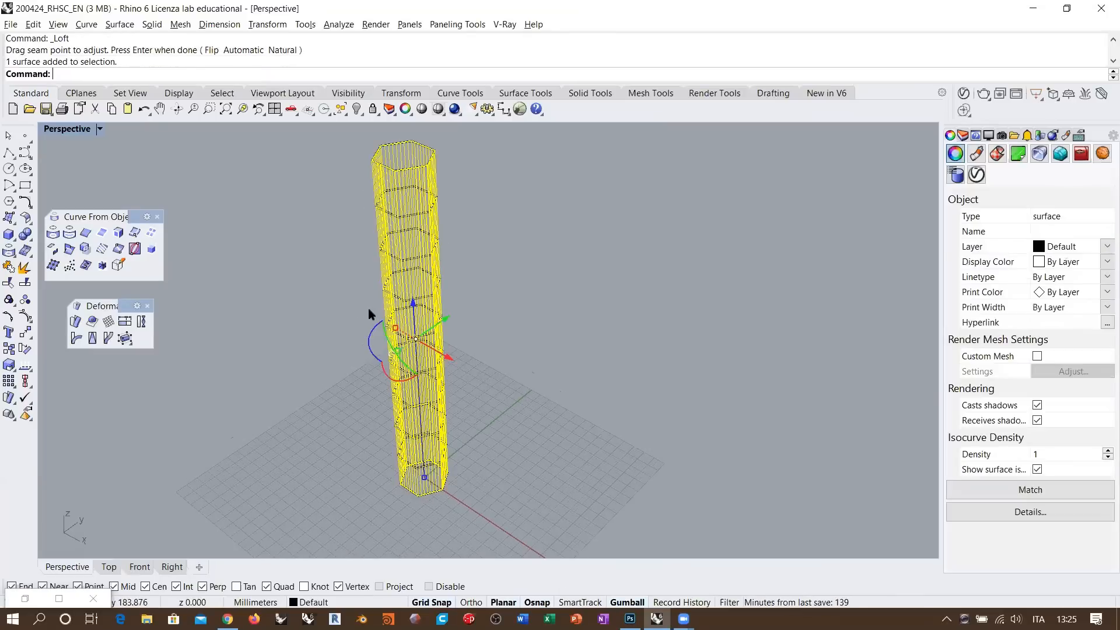
key("Delete")
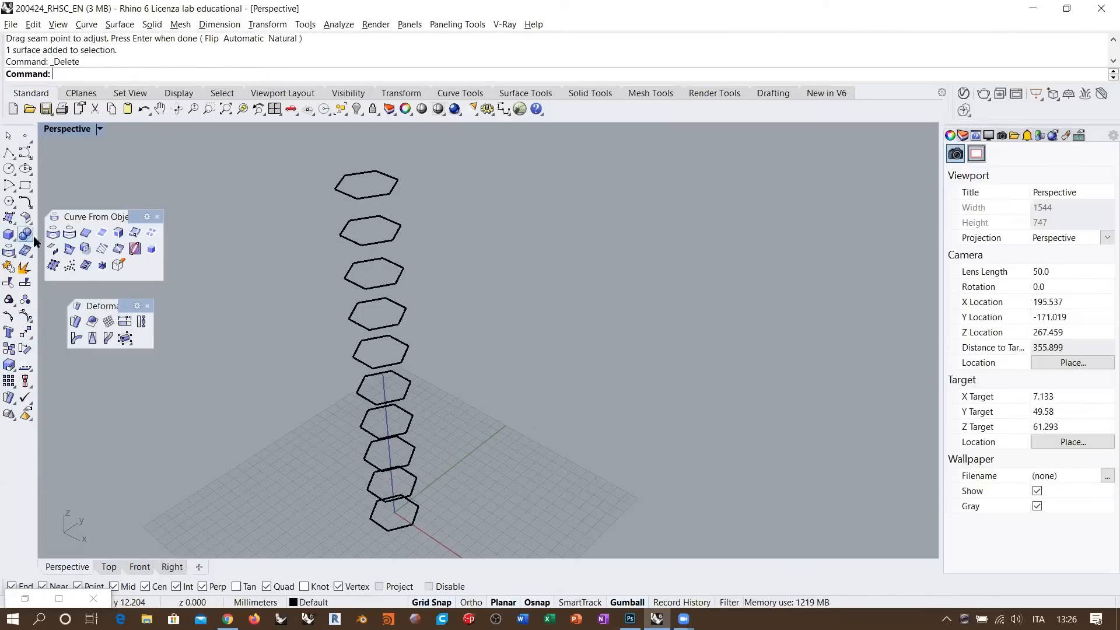
- Start a loft and pick the ten stacked hexagons in order from the lowest to the highest
left_click(13, 220)
left_click(76, 224)
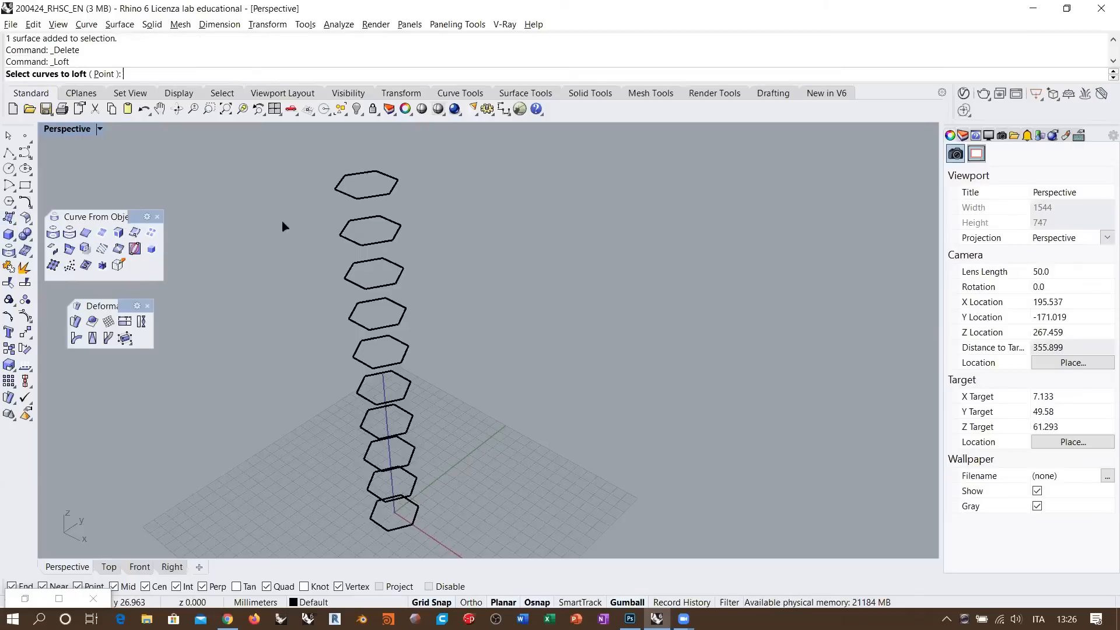
left_click(411, 509)
left_click(416, 483)
left_click(414, 453)
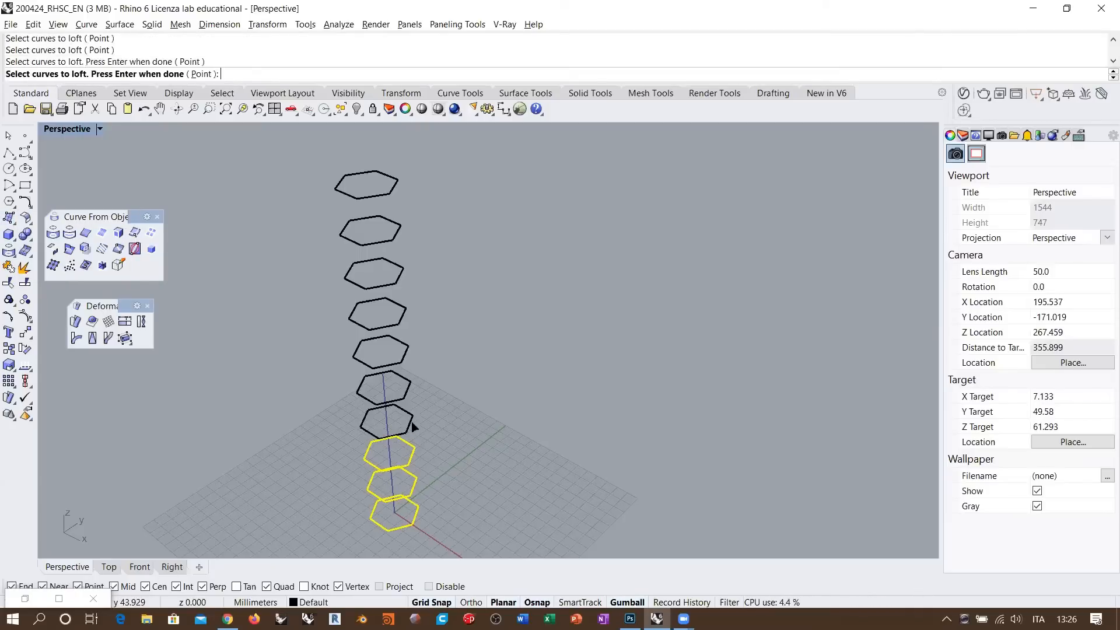
left_click(414, 421)
left_click(410, 386)
left_click(406, 356)
left_click(405, 314)
left_click(402, 269)
left_click(399, 230)
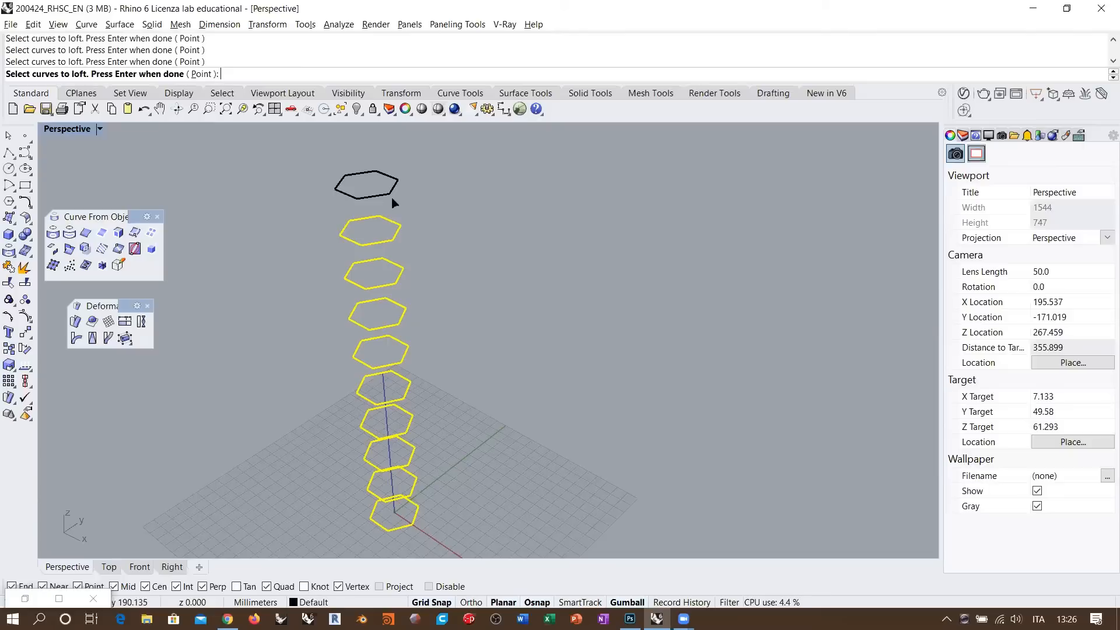
left_click(397, 188)
key("Return")
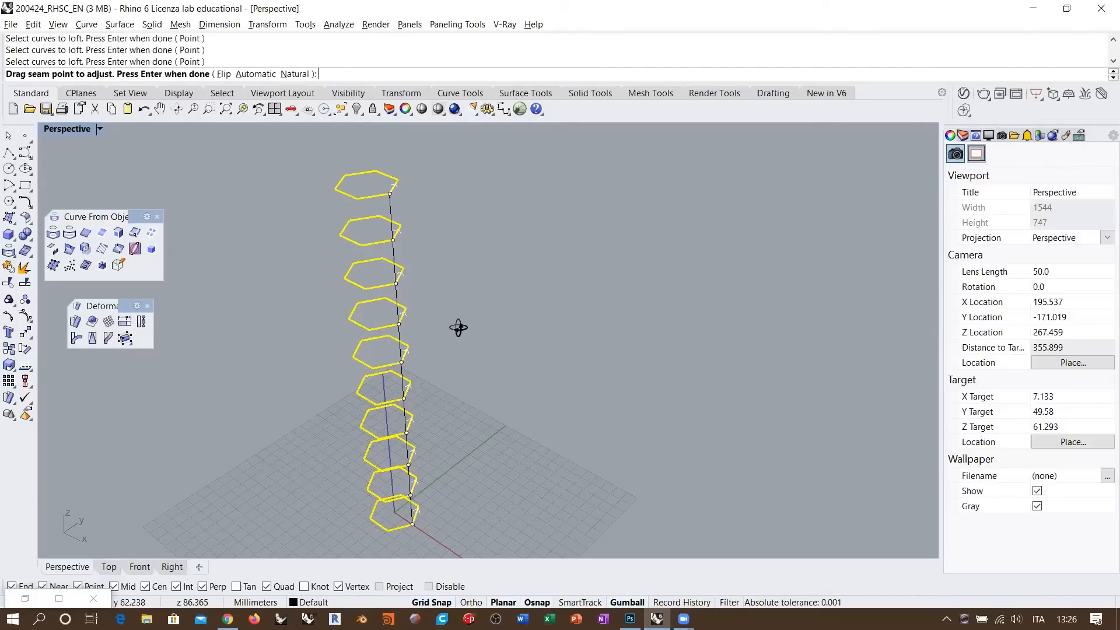
- Examine the seam points and direction arrows along the hexagon stack from several angles
right_click_drag(457, 327, 404, 206)
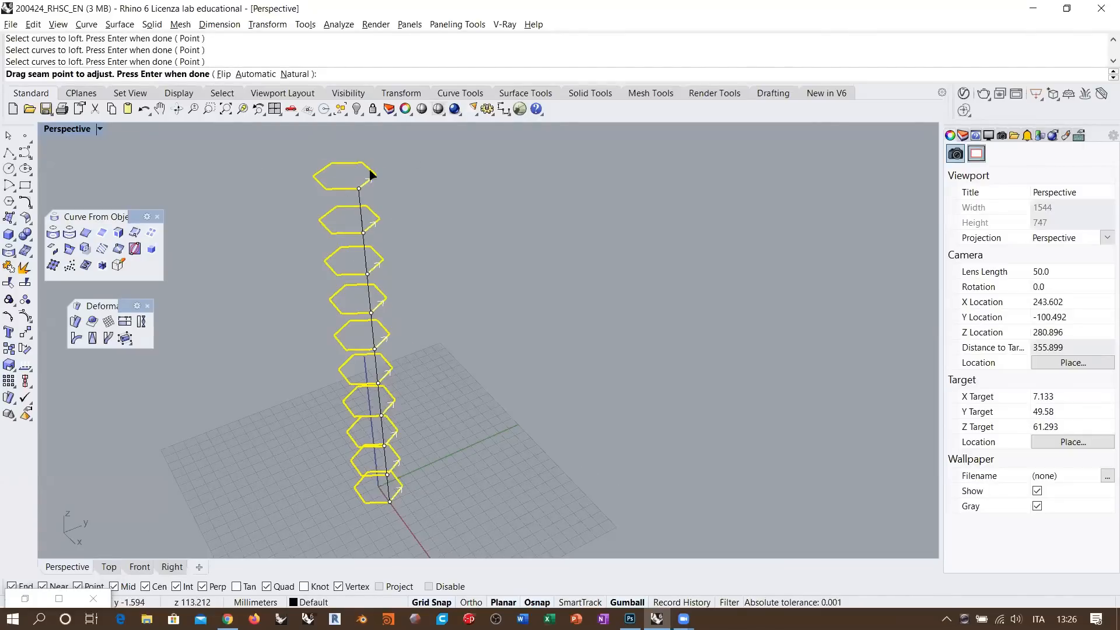
scroll(391, 507, "up", 5)
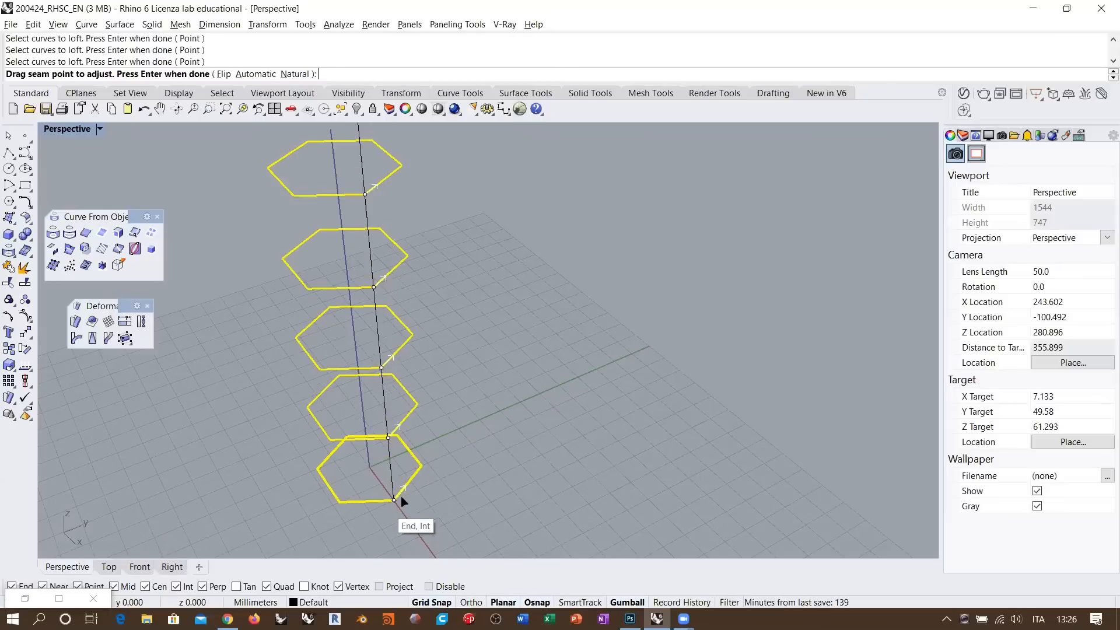
scroll(444, 486, "up", 3)
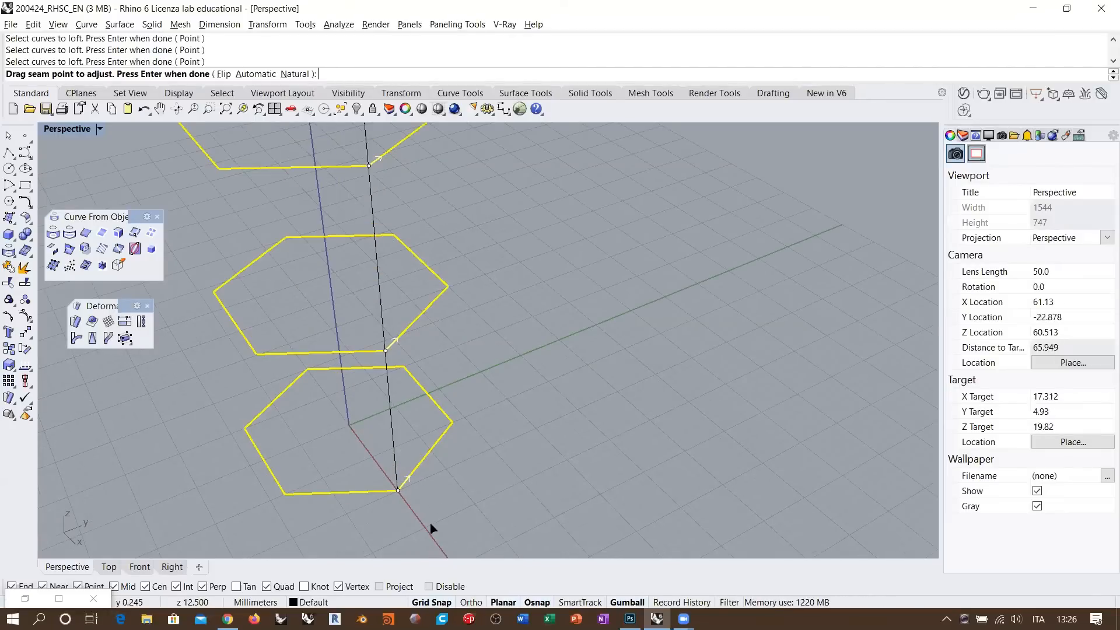
scroll(431, 528, "down", 1)
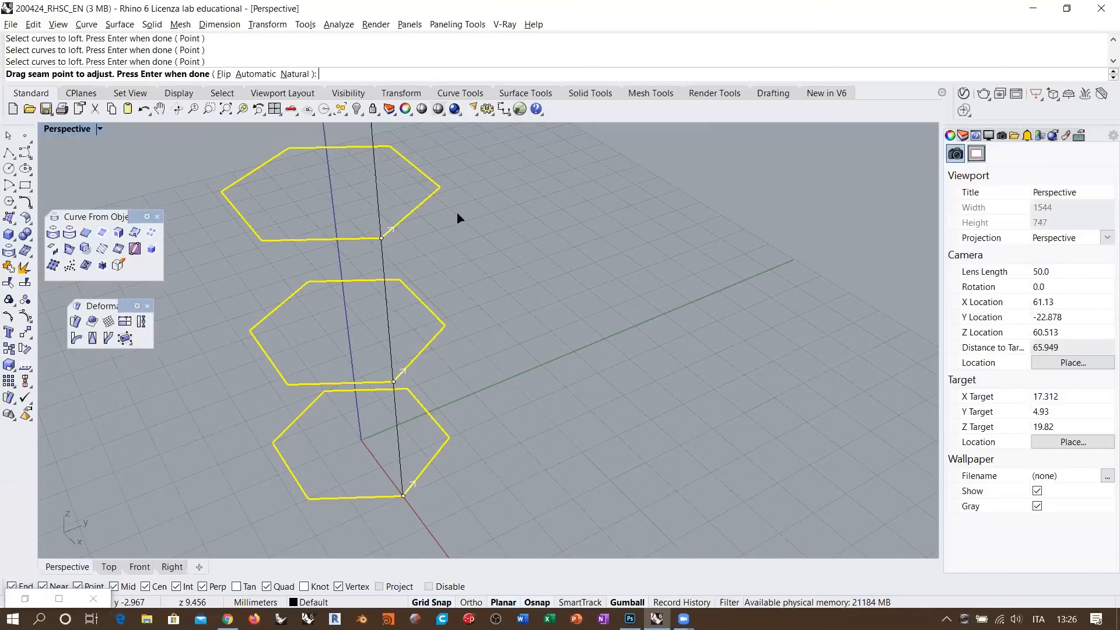
scroll(447, 217, "down", 5)
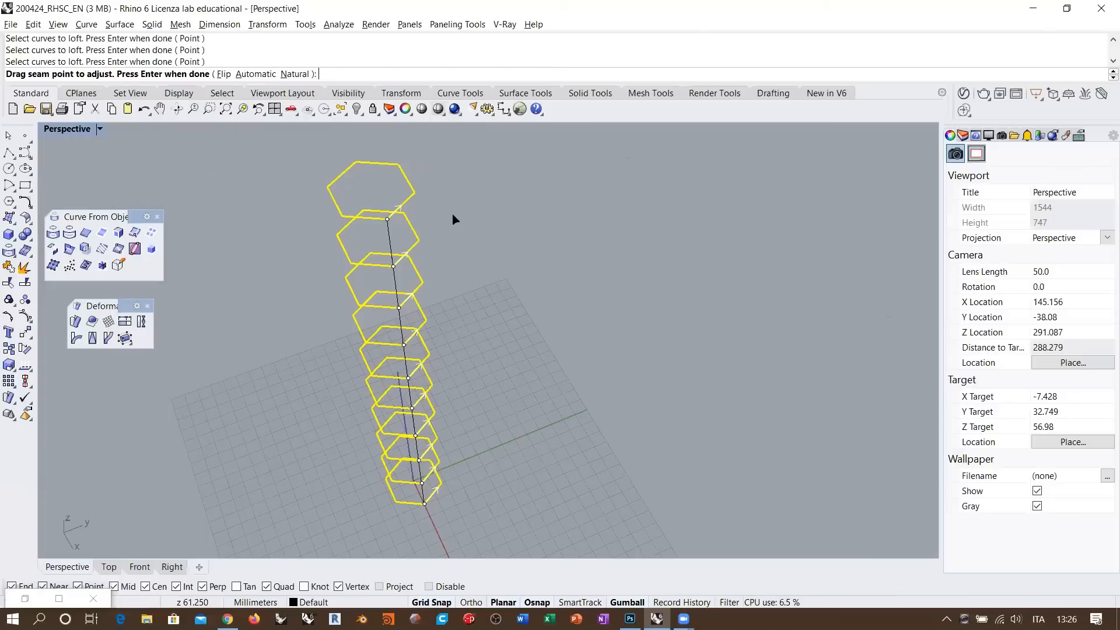
scroll(483, 400, "up", 2)
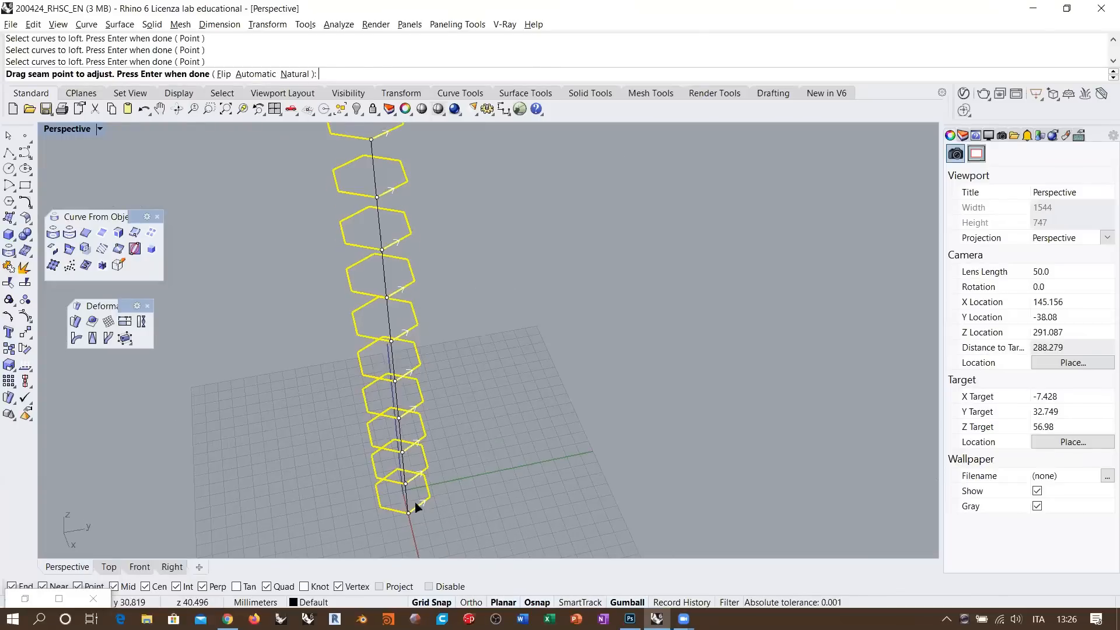
scroll(430, 445, "up", 2)
right_click_drag(445, 443, 453, 437)
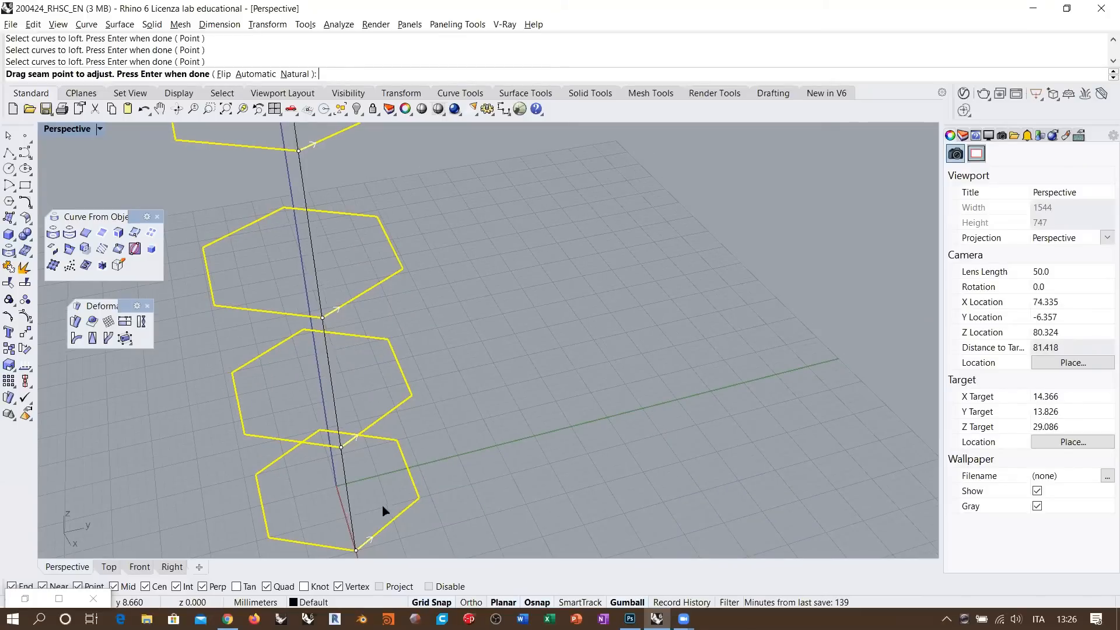
scroll(386, 517, "down", 5)
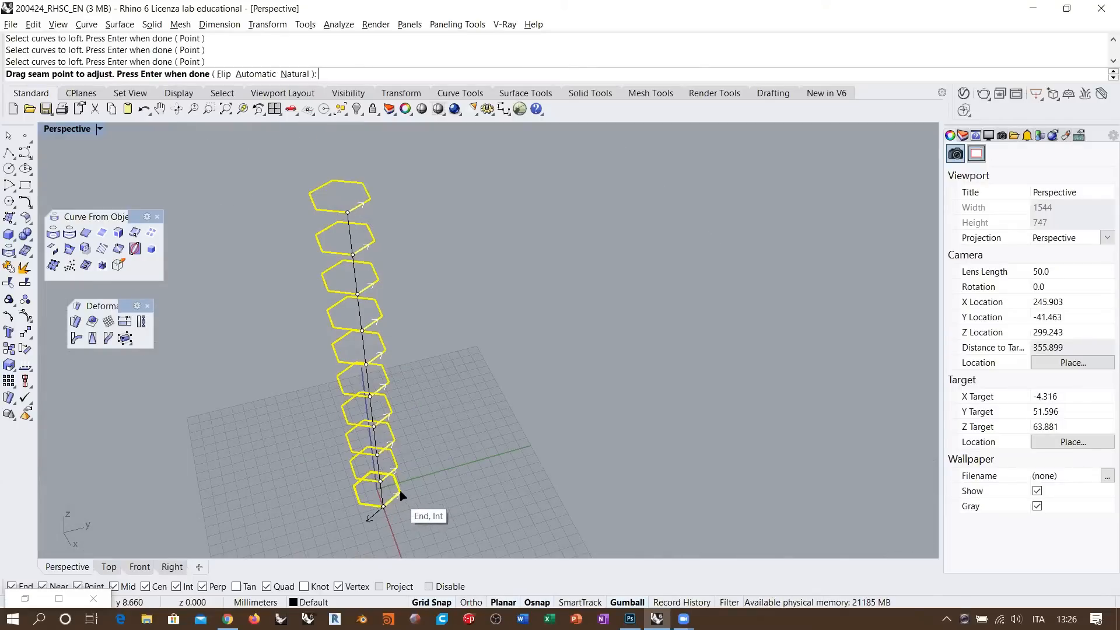
scroll(401, 496, "up", 1)
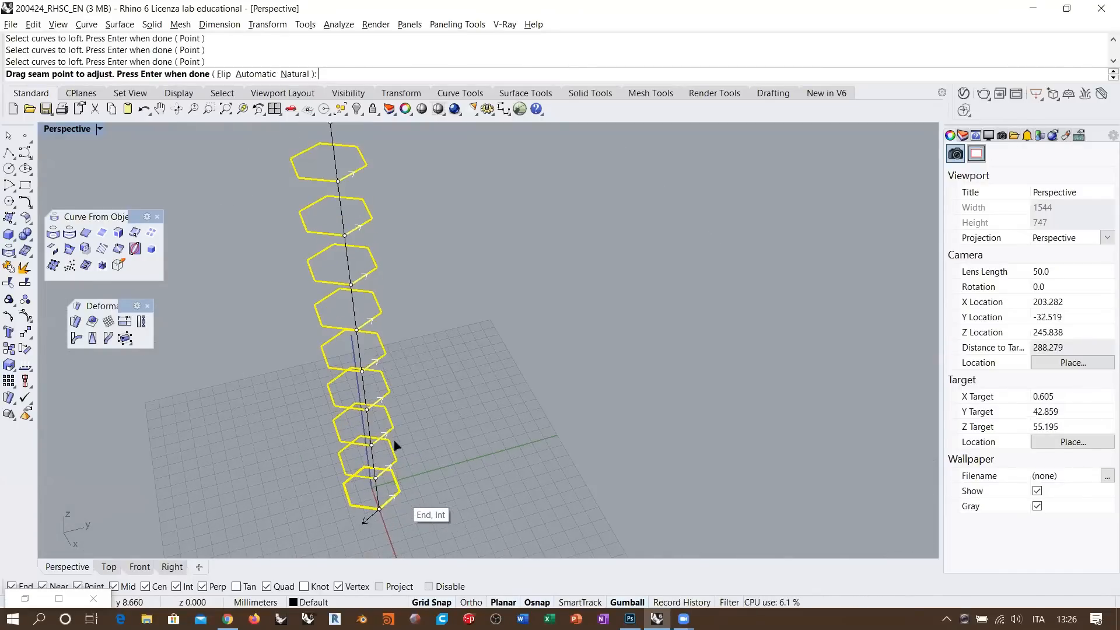
scroll(395, 445, "up", 4)
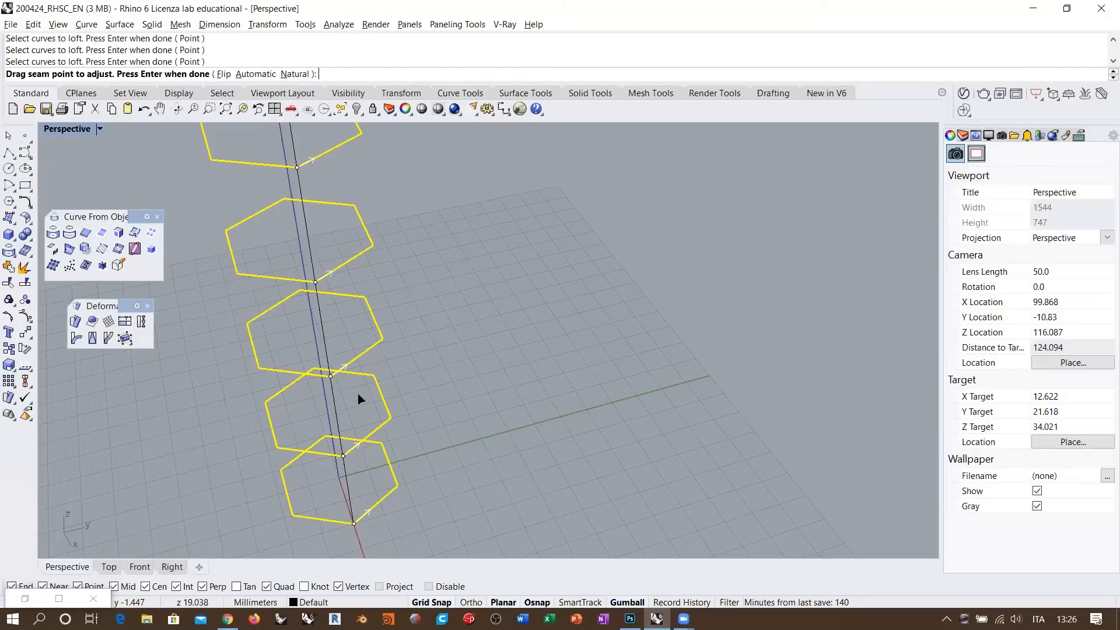
- Shift the seam points of the second through sixth hexagons from the base, each one corner further around than the hexagon below
left_click(343, 456)
left_click_drag(343, 457, 390, 424)
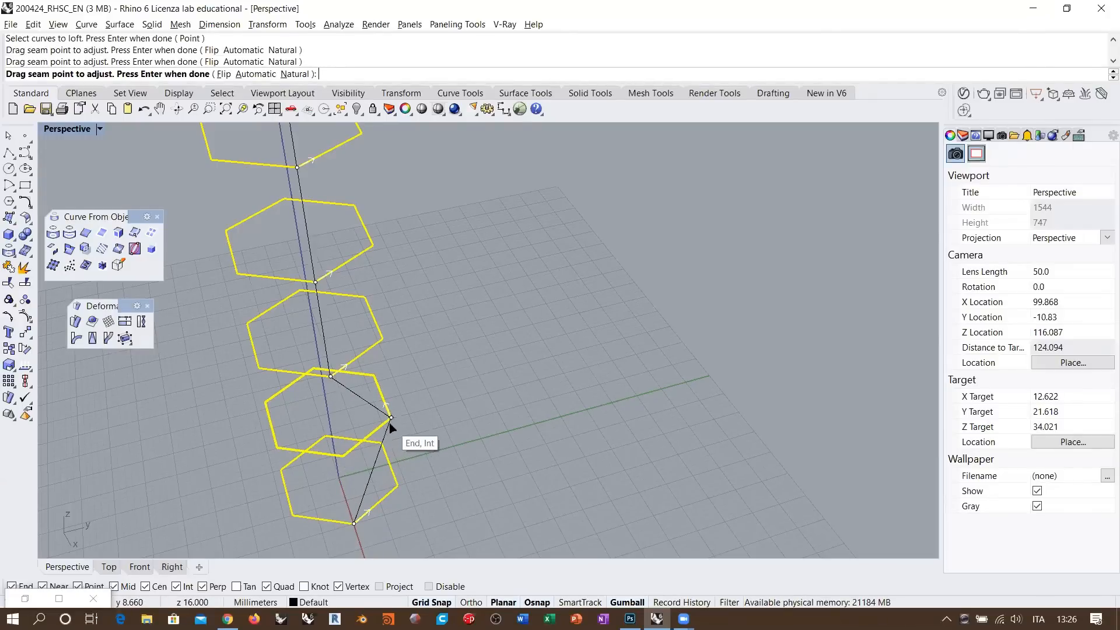
left_click(365, 298)
right_click_drag(366, 300, 376, 387, "shift")
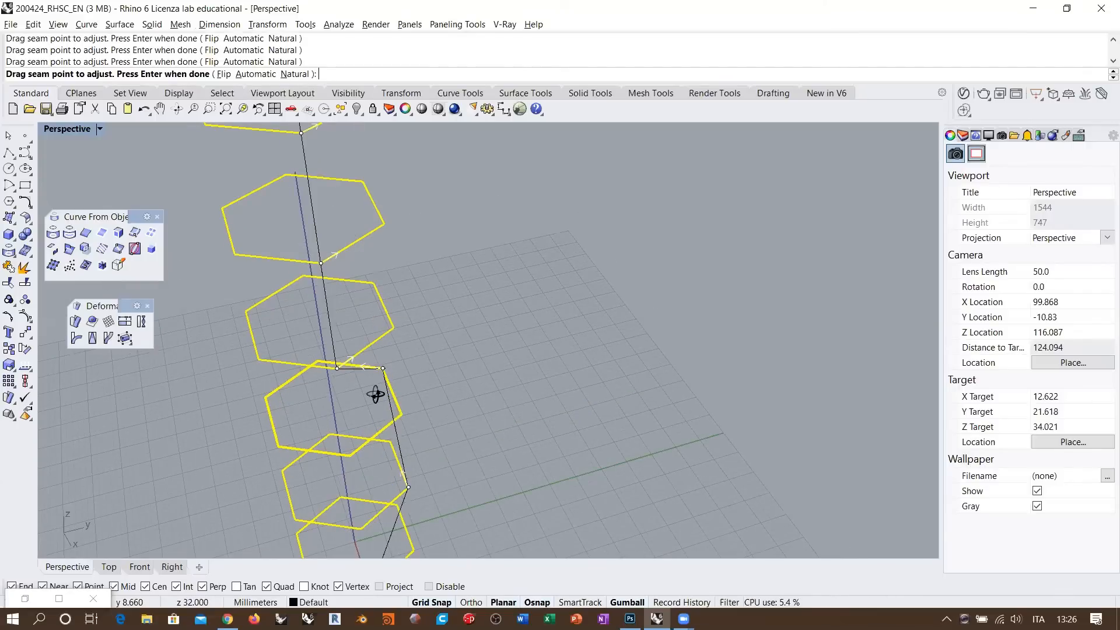
scroll(372, 367, "down", 8)
right_click_drag(420, 373, 339, 365)
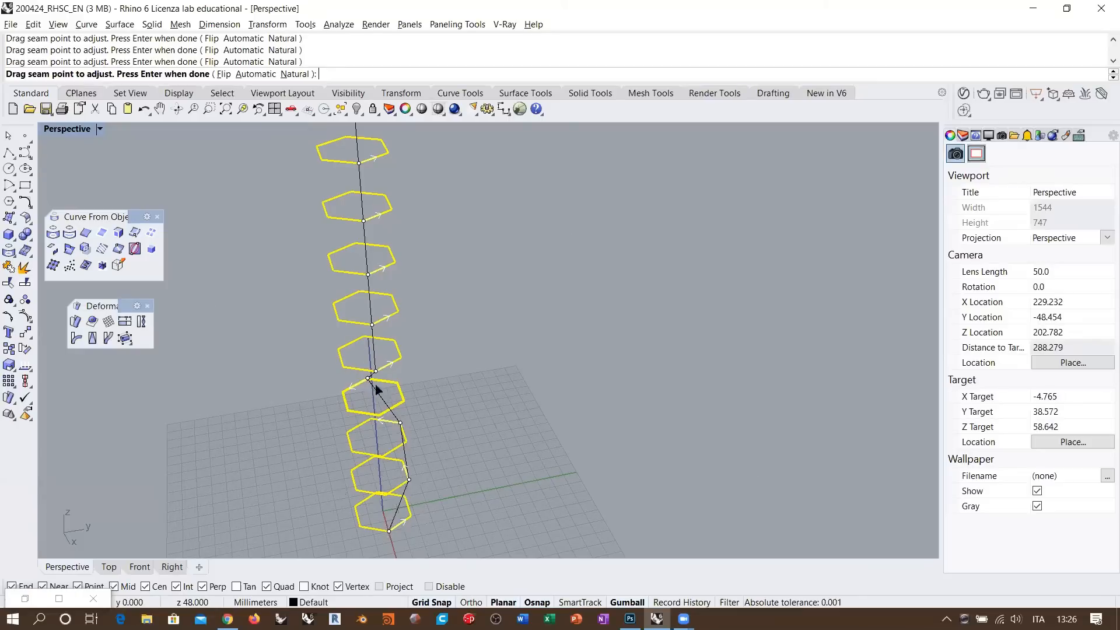
right_click_drag(375, 425, 356, 420)
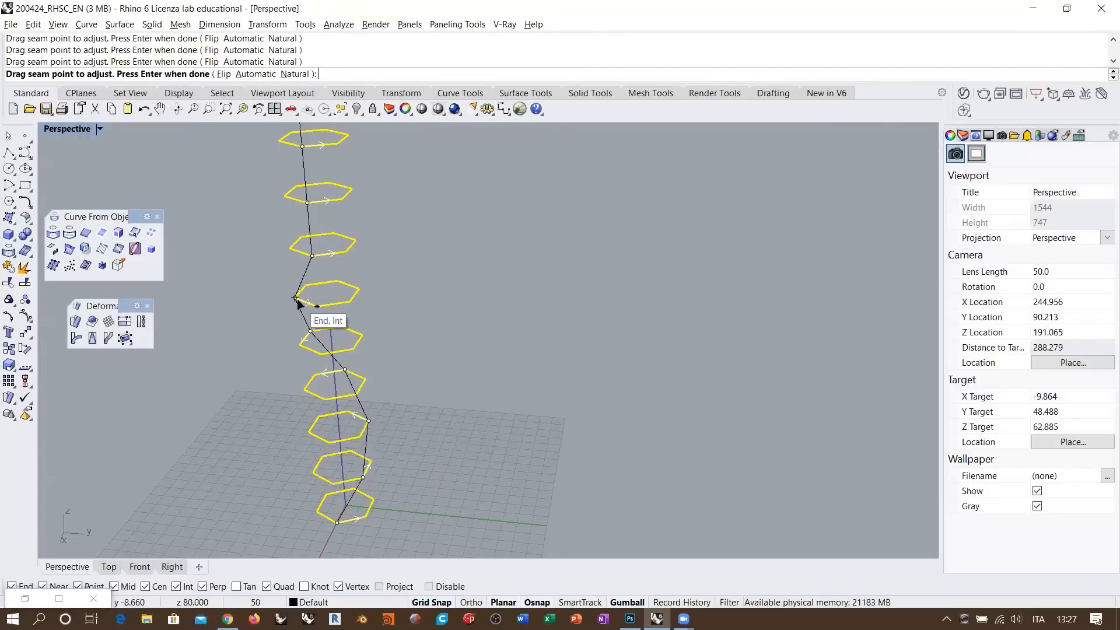
right_click_drag(315, 327, 464, 381)
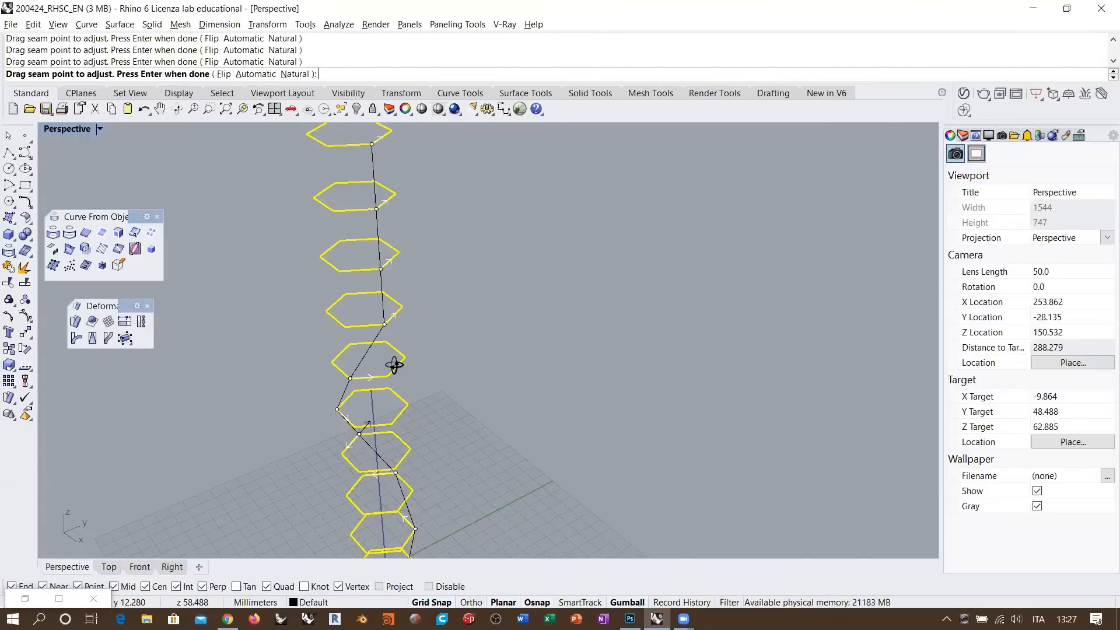
right_click_drag(401, 421, 390, 481)
scroll(390, 481, "down", 4)
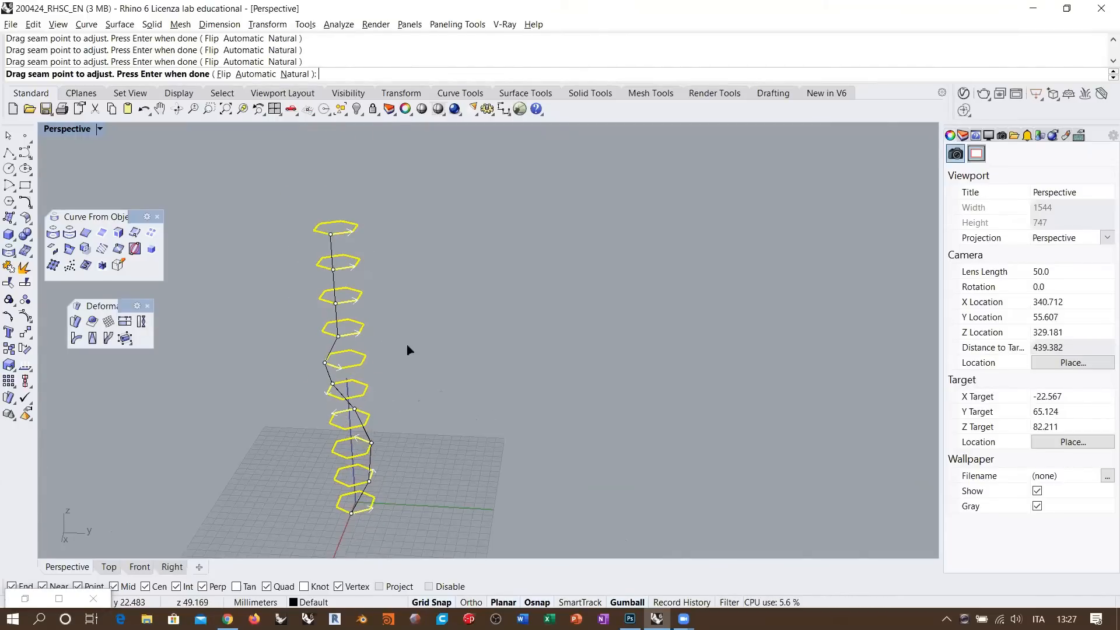
- Create the loft with the Normal style and the cross-section curves set to Do not simplify
key("Return")
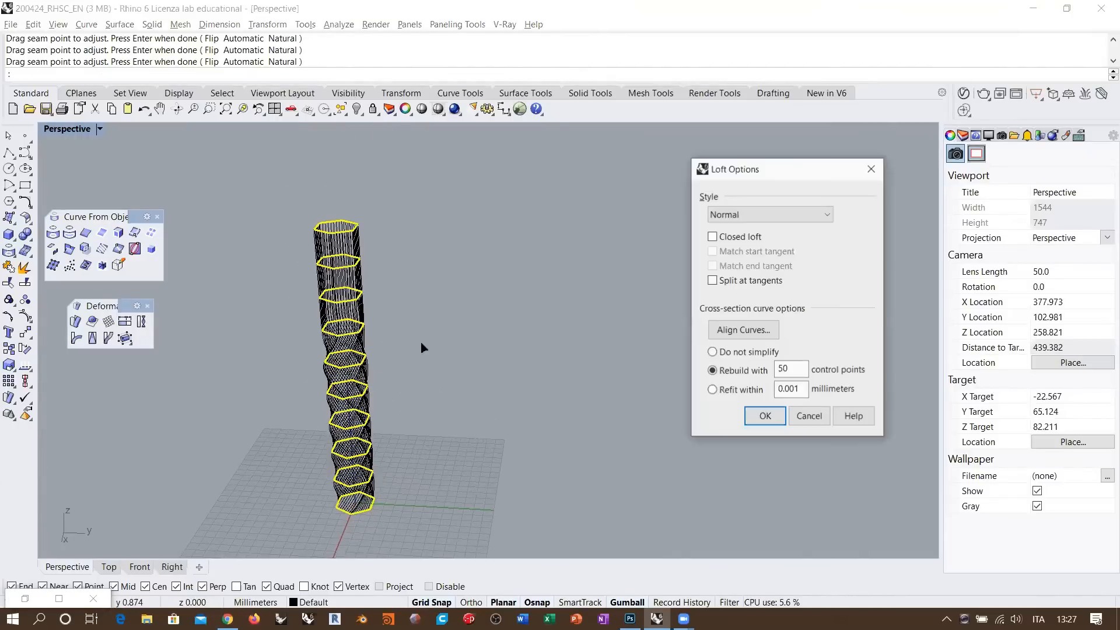
left_click(721, 354)
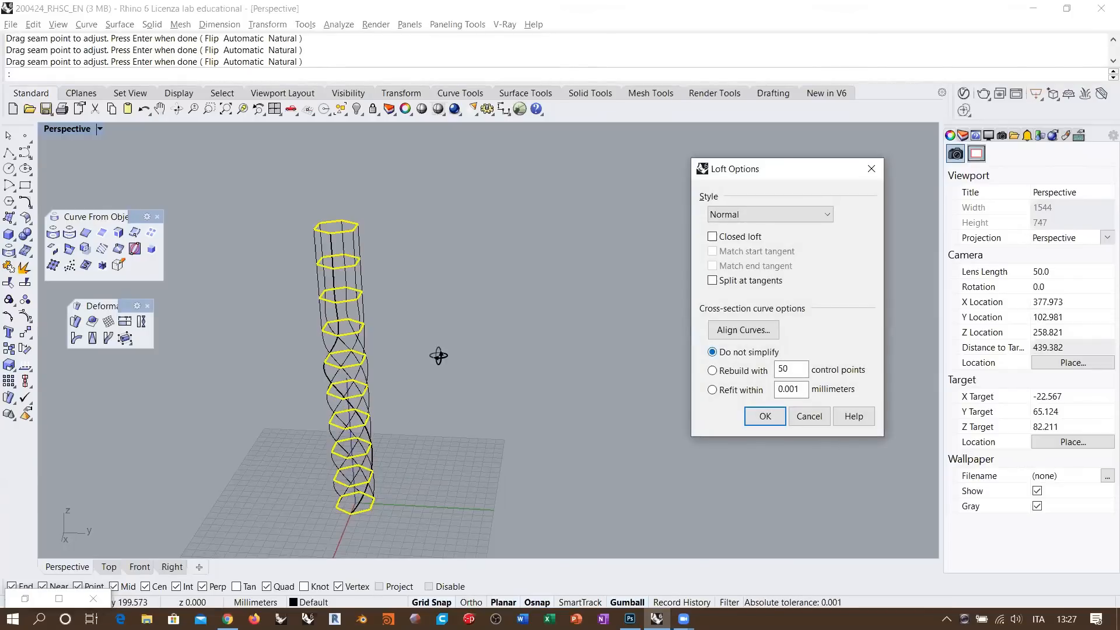
left_click(764, 418)
right_click_drag(481, 420, 359, 376)
scroll(434, 223, "up", 4)
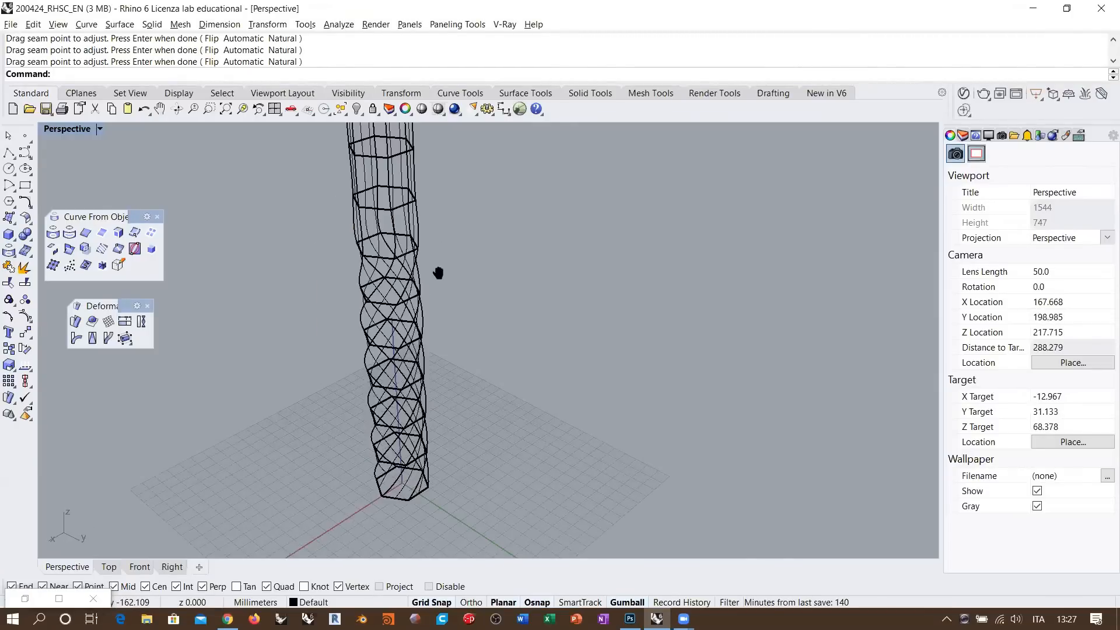
scroll(469, 267, "down", 2)
right_click_drag(469, 268, 502, 262)
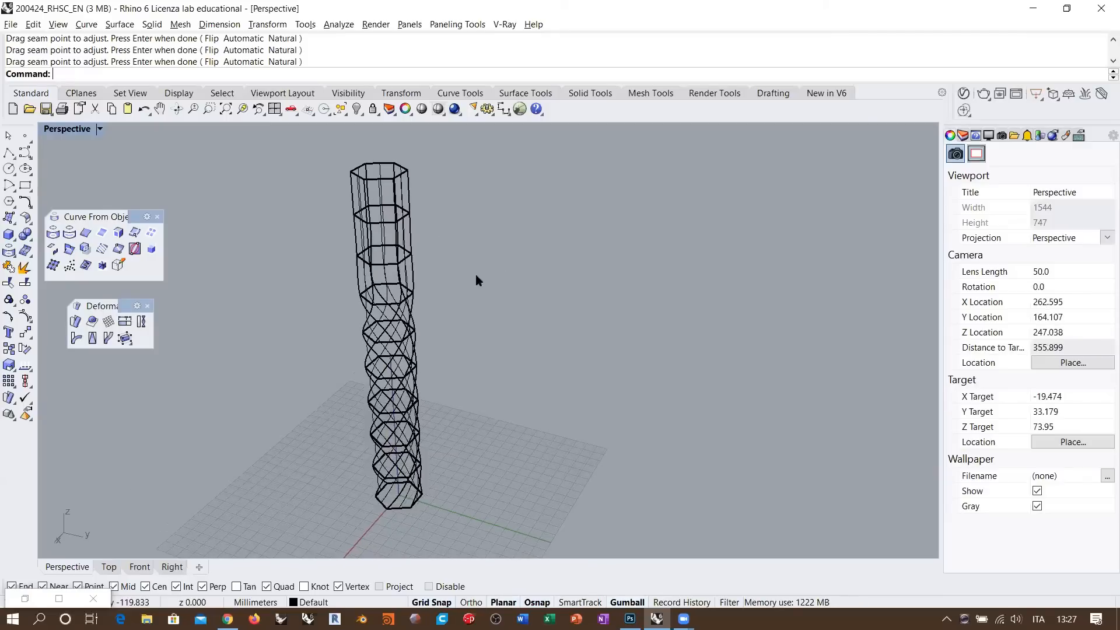
- Select and deselect the lofted column, and set the Perspective viewport to Shaded display
key("ctrl+a")
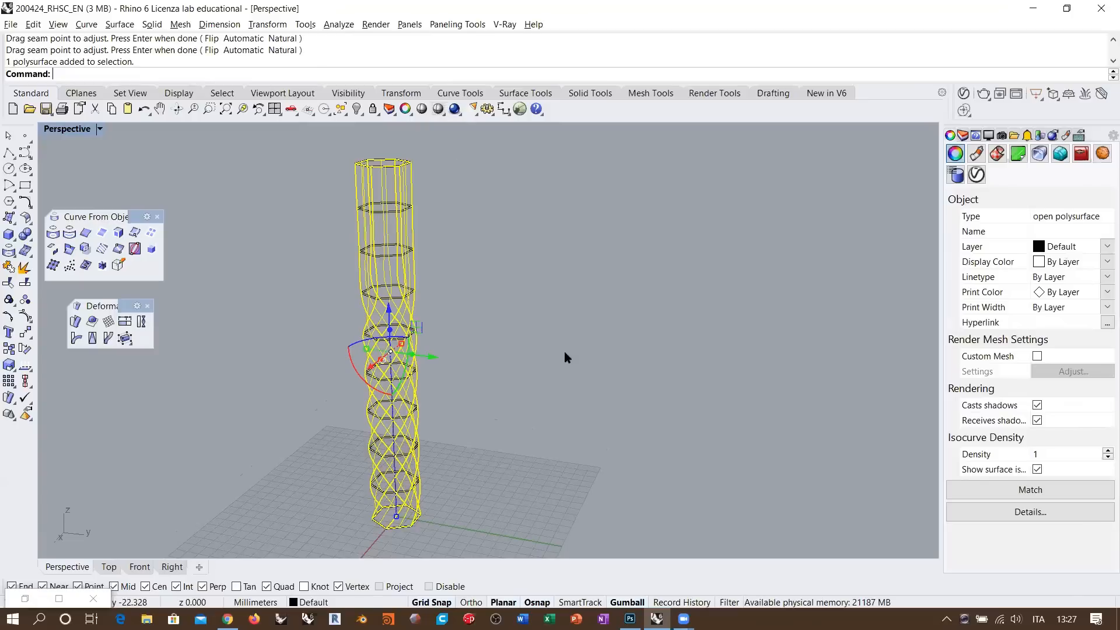
left_click(491, 386)
key("ctrl+alt+s")
mouse_move(491, 386)
right_mouse_down()
mouse_move(530, 317)
mouse_move(613, 303)
mouse_move(726, 313)
mouse_move(481, 392)
mouse_move(497, 362)
right_mouse_up()
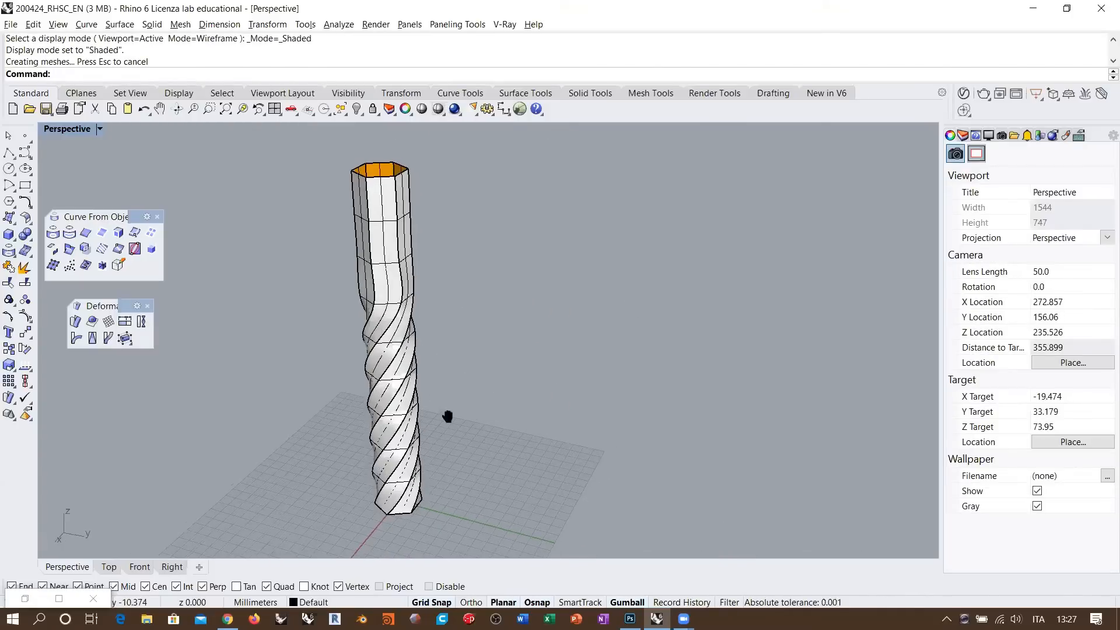
- Undo the loft and start a new one through all ten hexagons
key("ctrl+z")
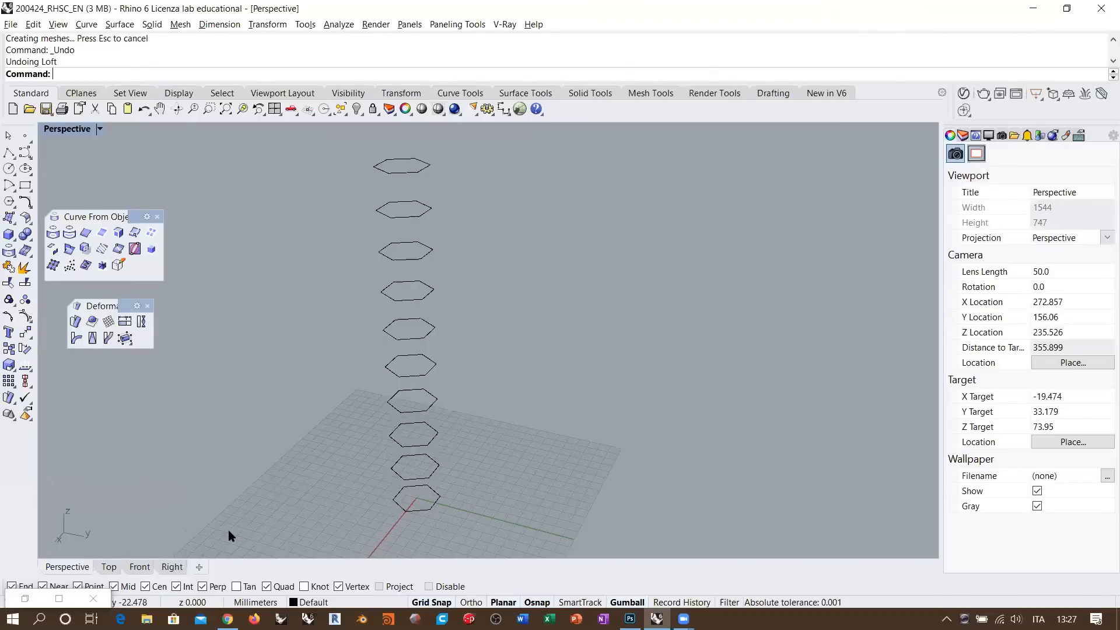
left_click_drag(229, 536, 483, 158)
right_click(129, 56)
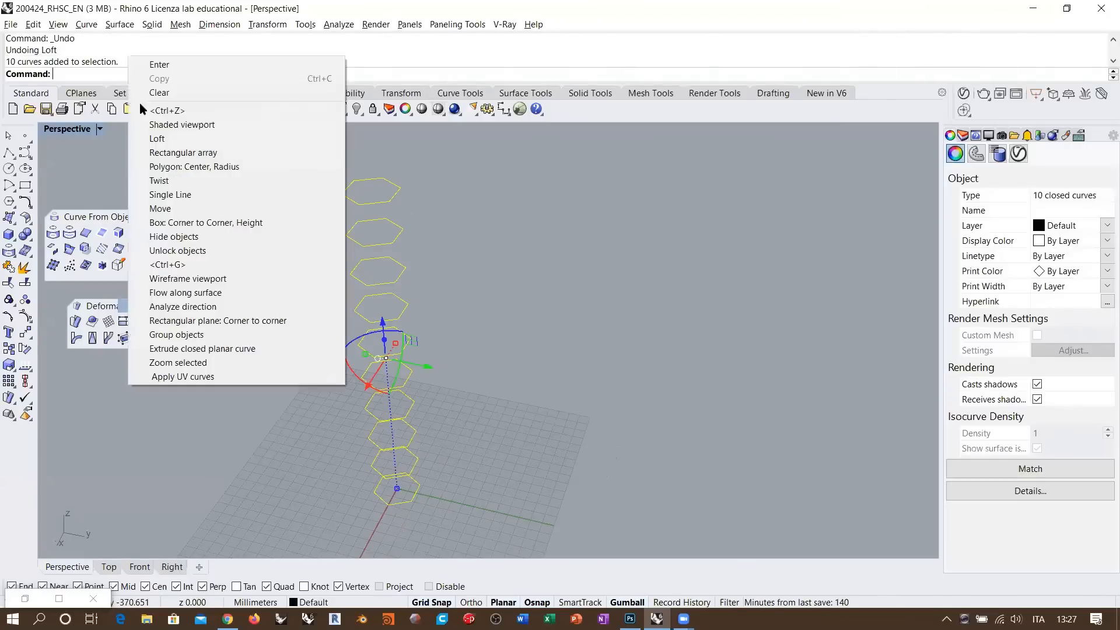
left_click(167, 137)
right_click_drag(423, 307, 426, 480)
scroll(426, 509, "up", 4)
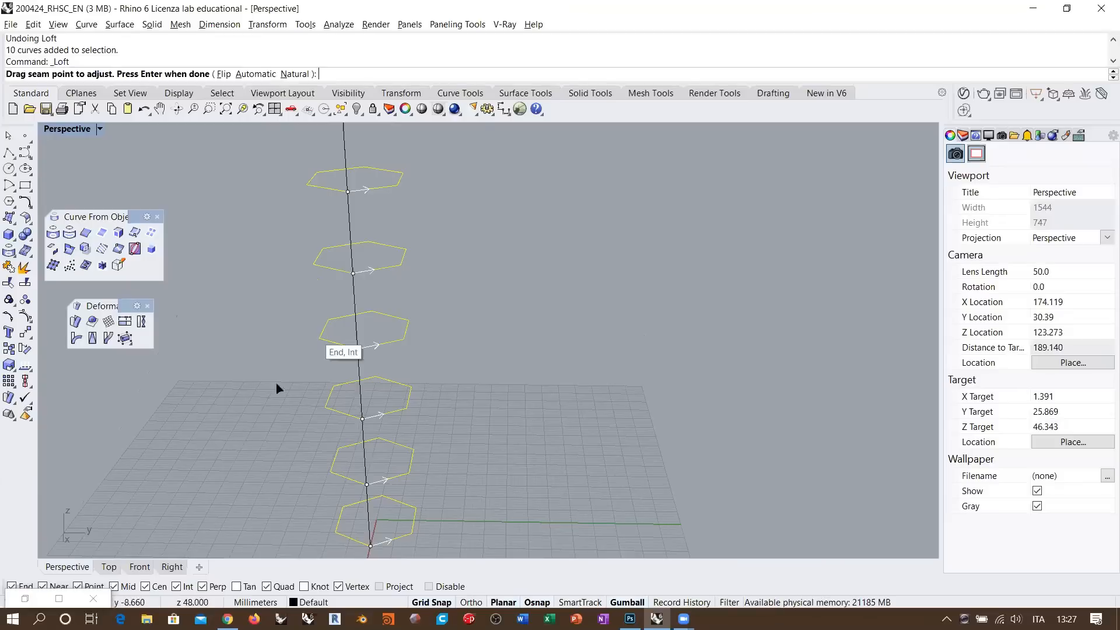
- Move the seam points of the second, third, sixth and seventh hexagons from the base one corner around in the same direction
left_click_drag(366, 485, 410, 474)
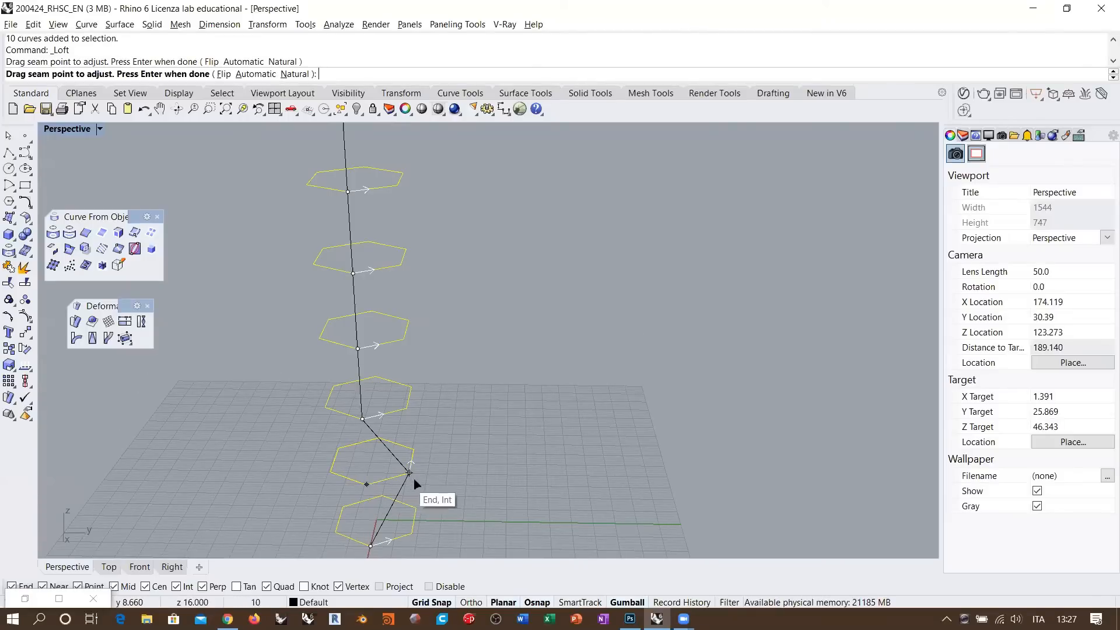
left_click(363, 420)
left_click_drag(362, 420, 407, 408)
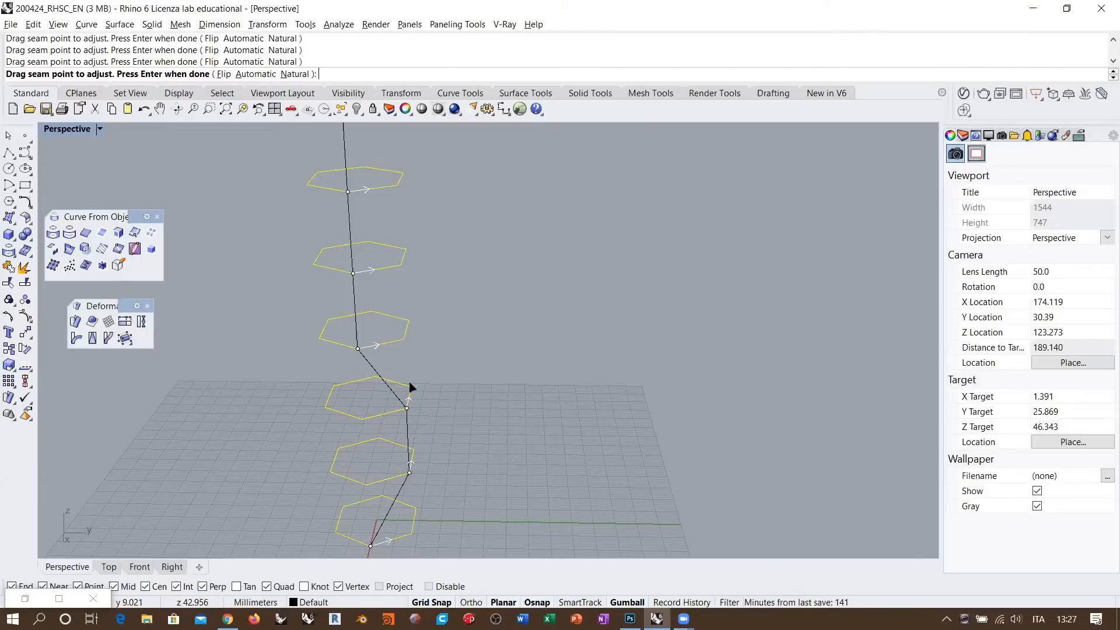
right_click_drag(359, 276, 366, 424, "shift")
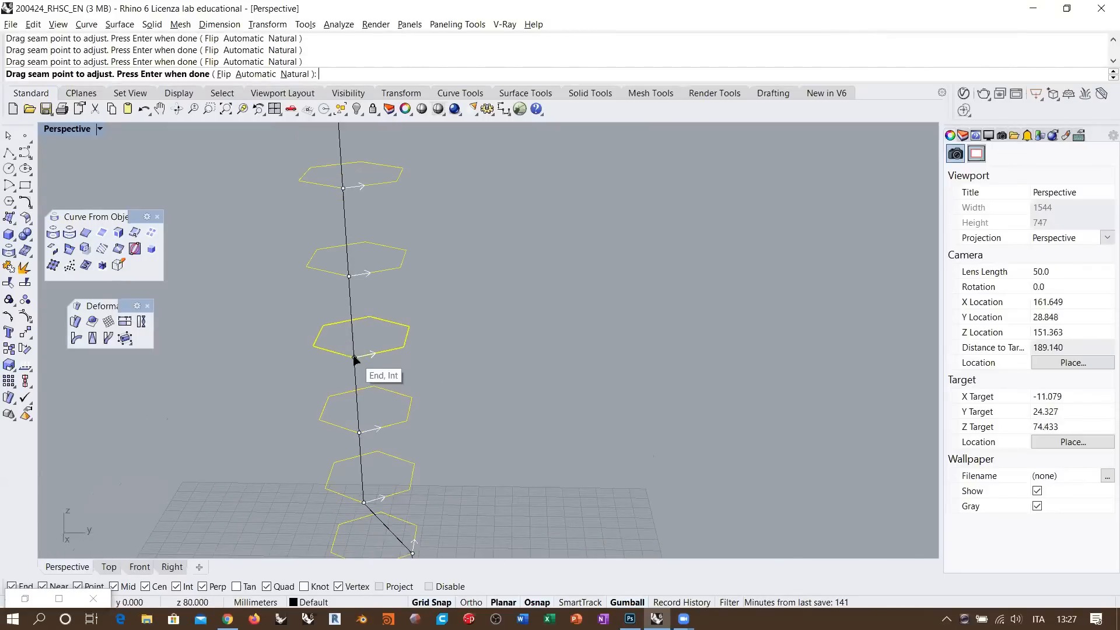
left_click_drag(354, 357, 404, 347)
left_click_drag(349, 277, 400, 268)
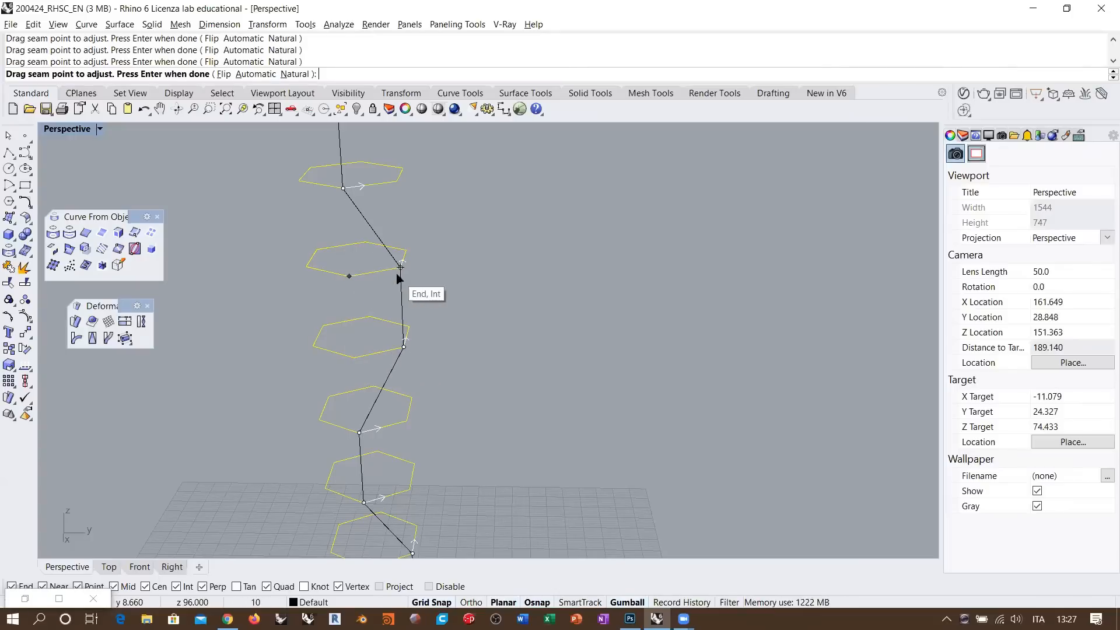
scroll(375, 296, "down", 4)
right_click_drag(380, 245, 373, 280)
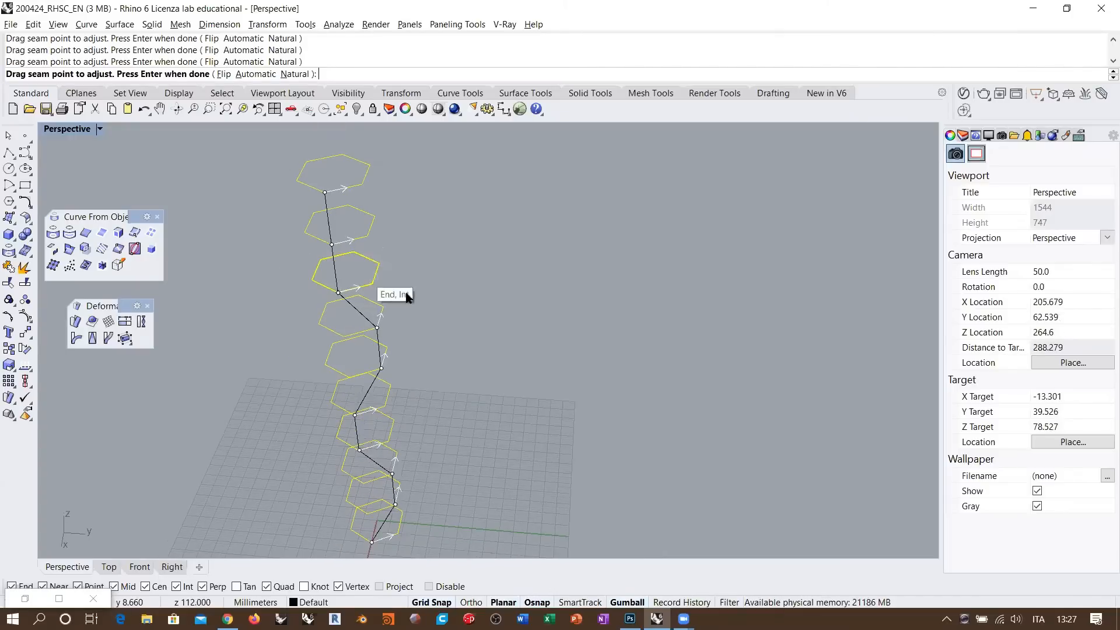
- Accept the adjusted seam points and complete the loft through the ten hexagons
scroll(382, 251, "down", 2)
right_click_drag(411, 337, 410, 319)
right_click(424, 335)
key("Return")
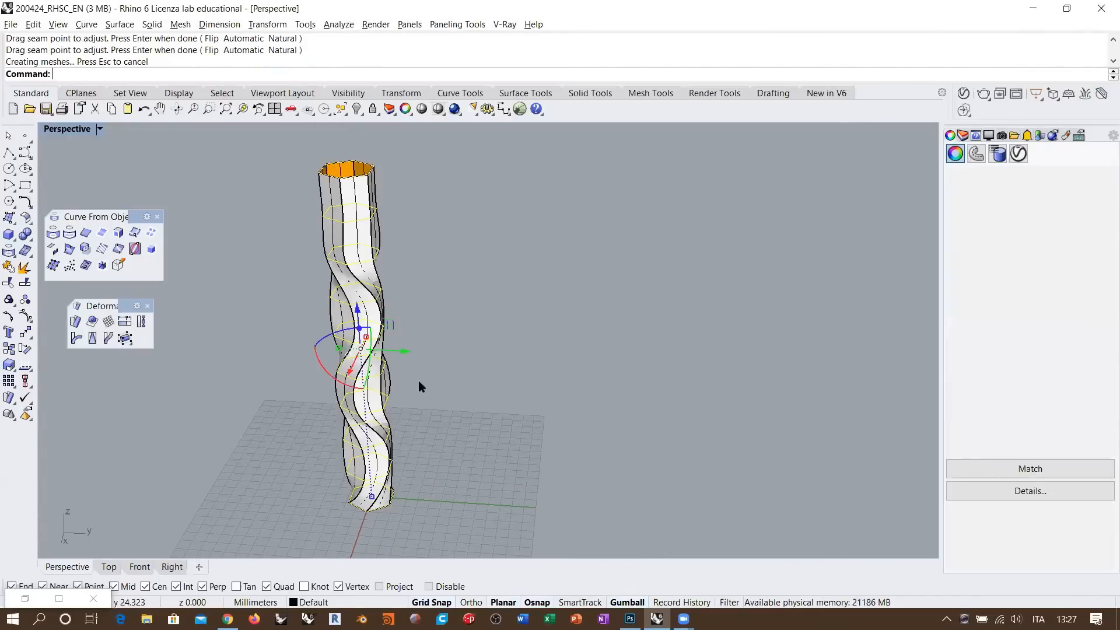
- Undo the loft through the ten hexagons and delete the nine upper hexagons, keeping only the base one
right_click_drag(420, 380, 399, 353)
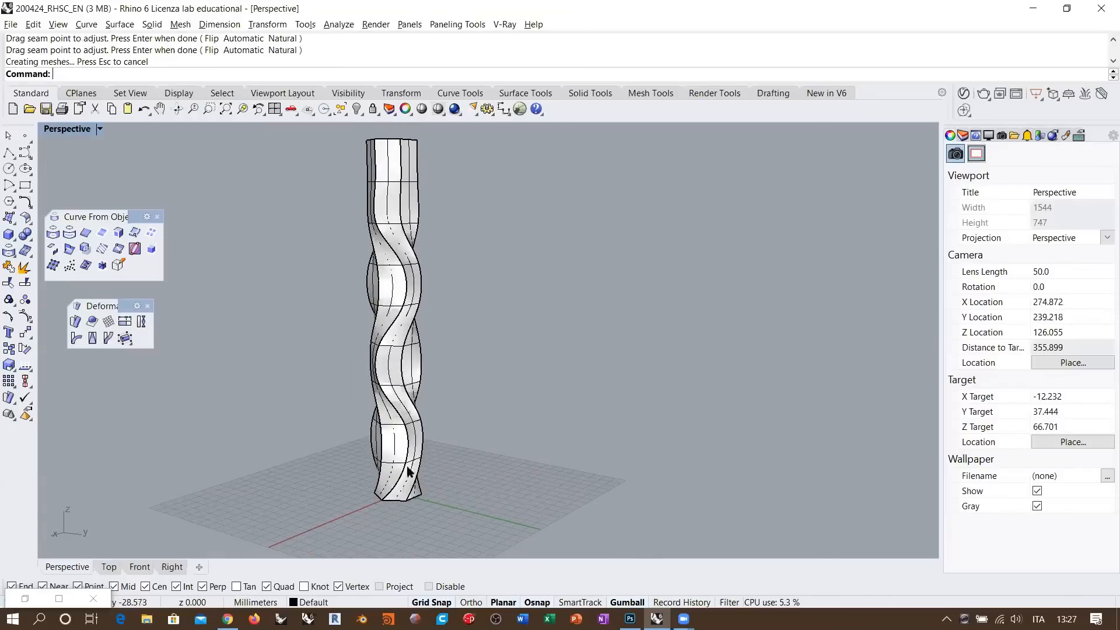
right_click_drag(437, 275, 537, 385)
right_click_drag(532, 304, 350, 388)
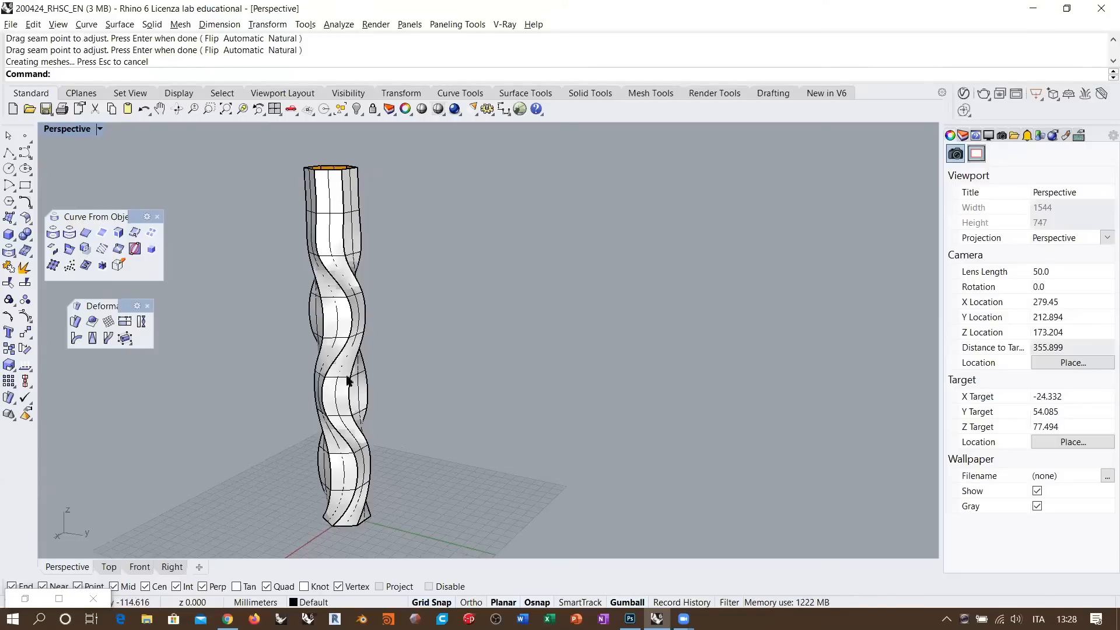
mouse_move(350, 382)
right_mouse_down()
mouse_move(478, 320)
mouse_move(568, 335)
mouse_move(433, 388)
mouse_move(400, 425)
mouse_move(368, 380)
mouse_move(370, 400)
mouse_move(350, 401)
right_mouse_up()
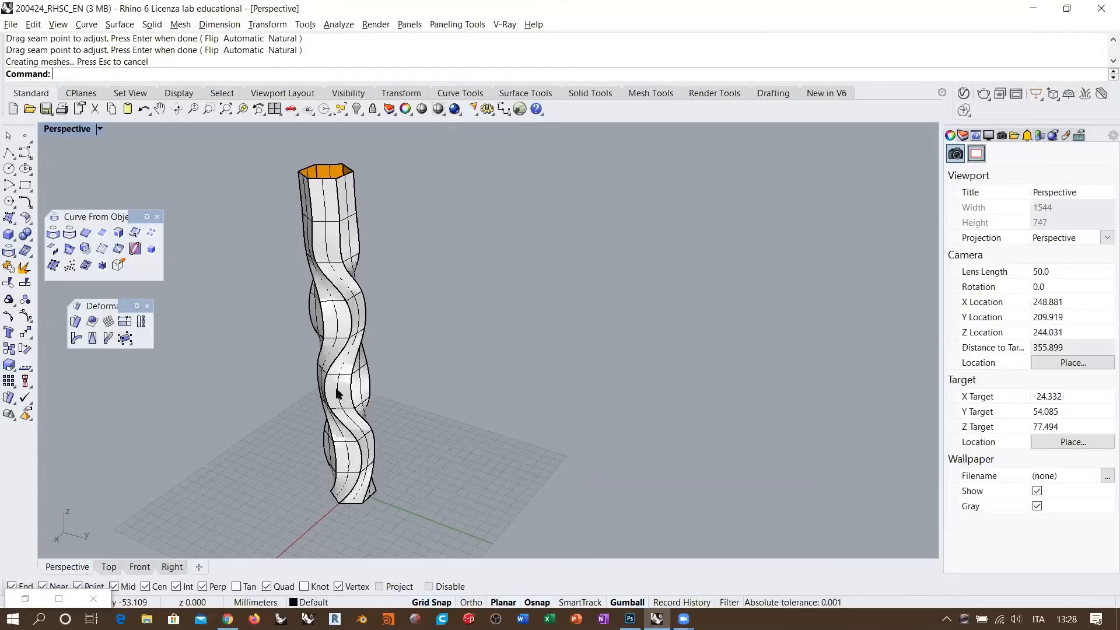
right_click_drag(405, 451, 381, 419)
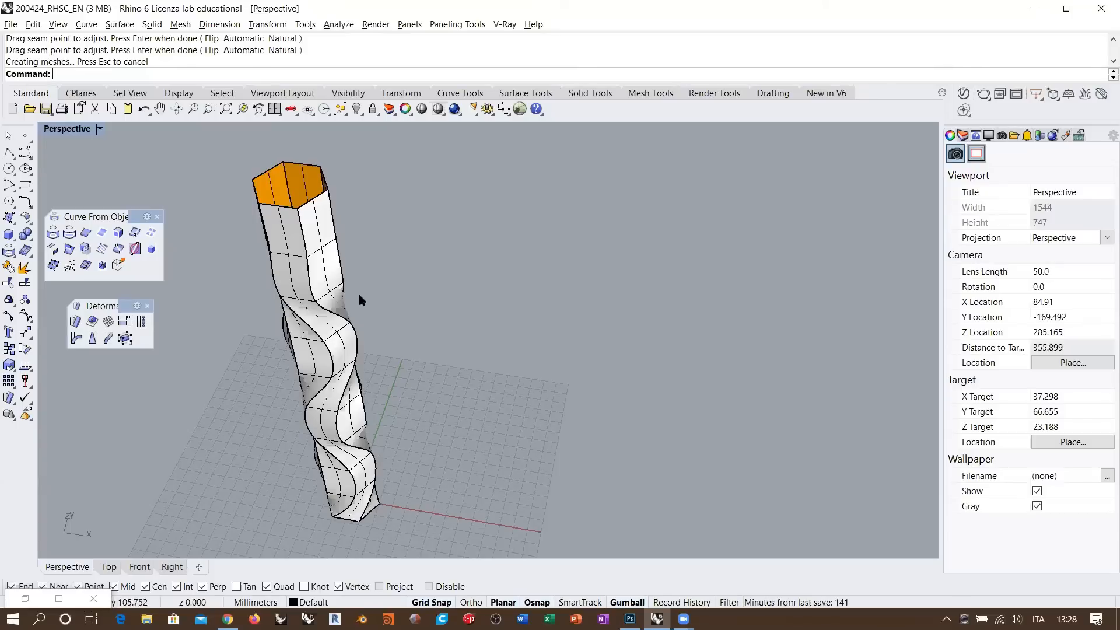
key("ctrl+z")
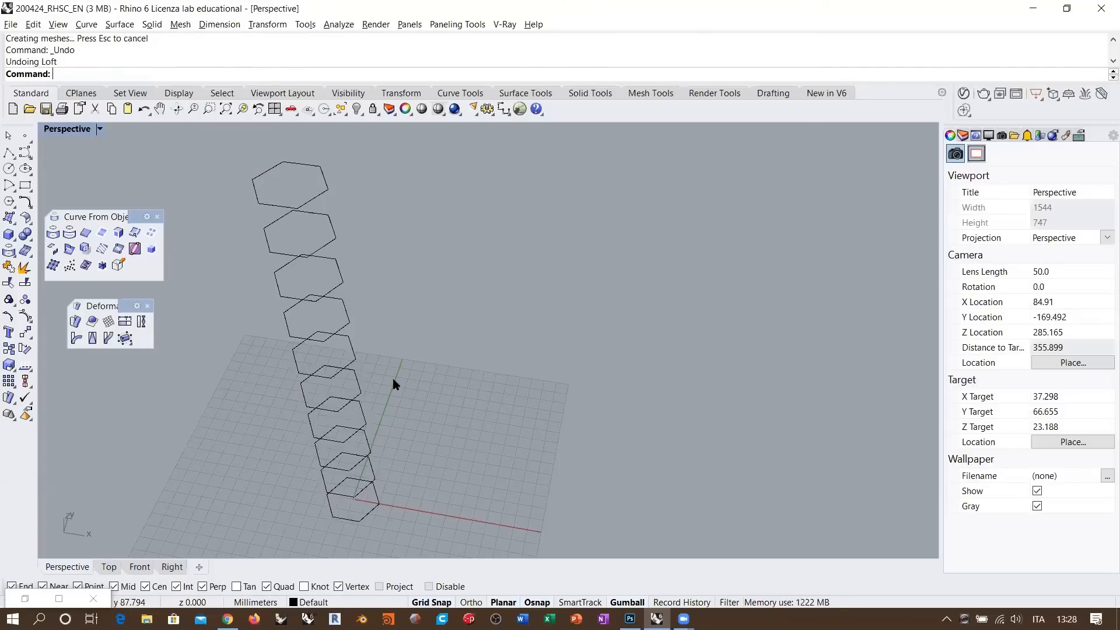
right_click_drag(410, 419, 397, 415)
scroll(397, 416, "down", 6)
left_click_drag(398, 416, 288, 225)
key("Delete")
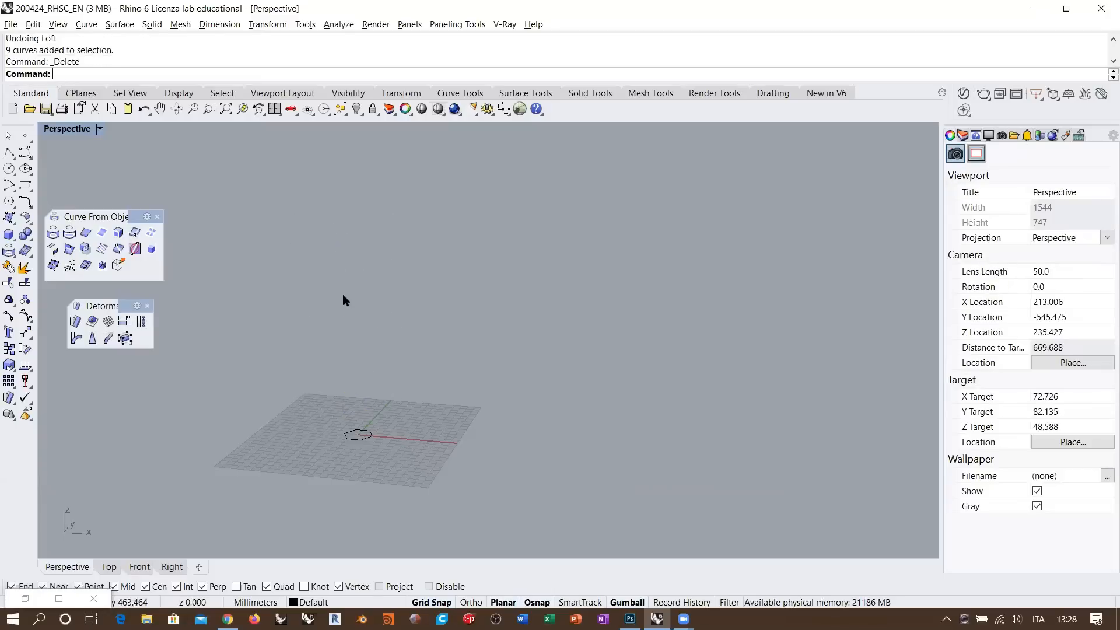
- Extrude the base hexagon straight up about 119 mm as an open, non-solid column
right_click_drag(342, 294, 340, 353)
scroll(382, 439, "up", 6)
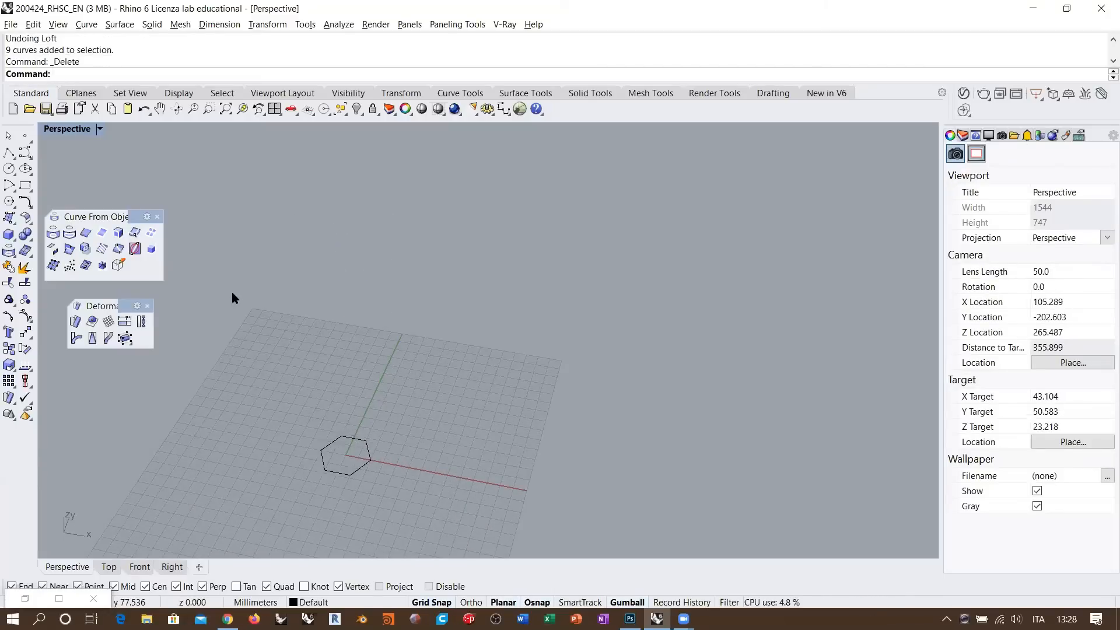
left_click(12, 220)
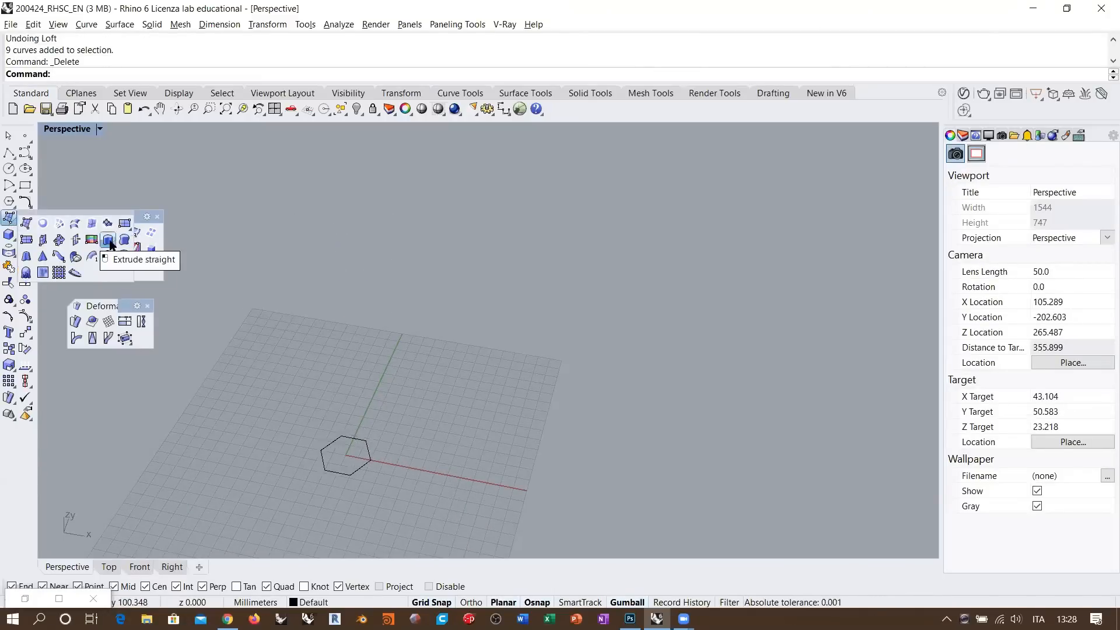
left_click(107, 262)
left_click(369, 457)
right_click(379, 421)
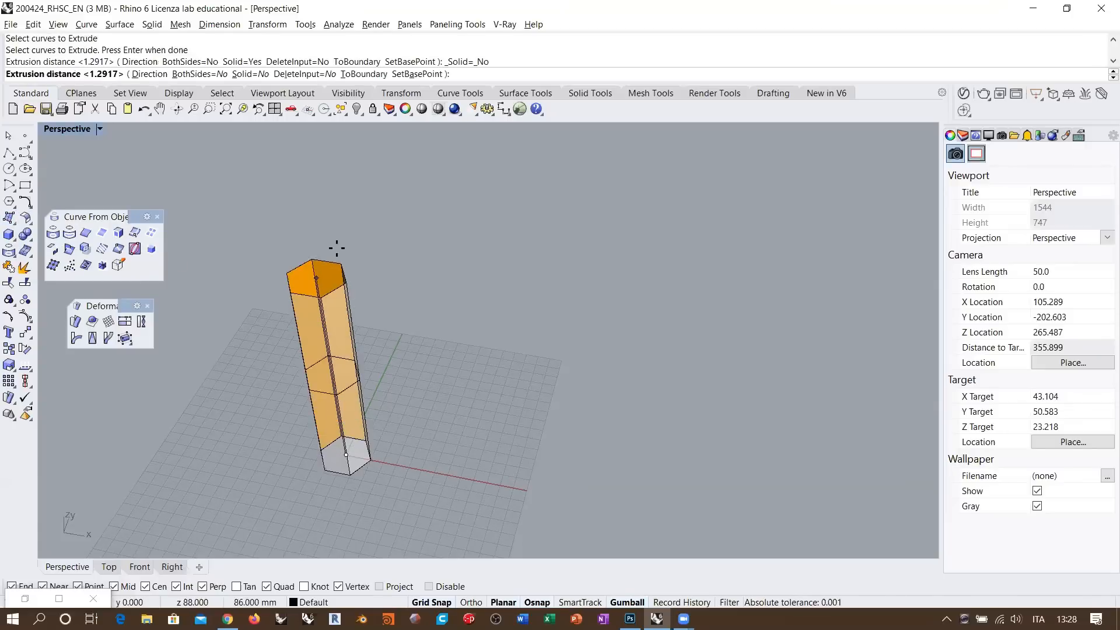
left_click(315, 187)
right_click_drag(416, 344, 396, 297)
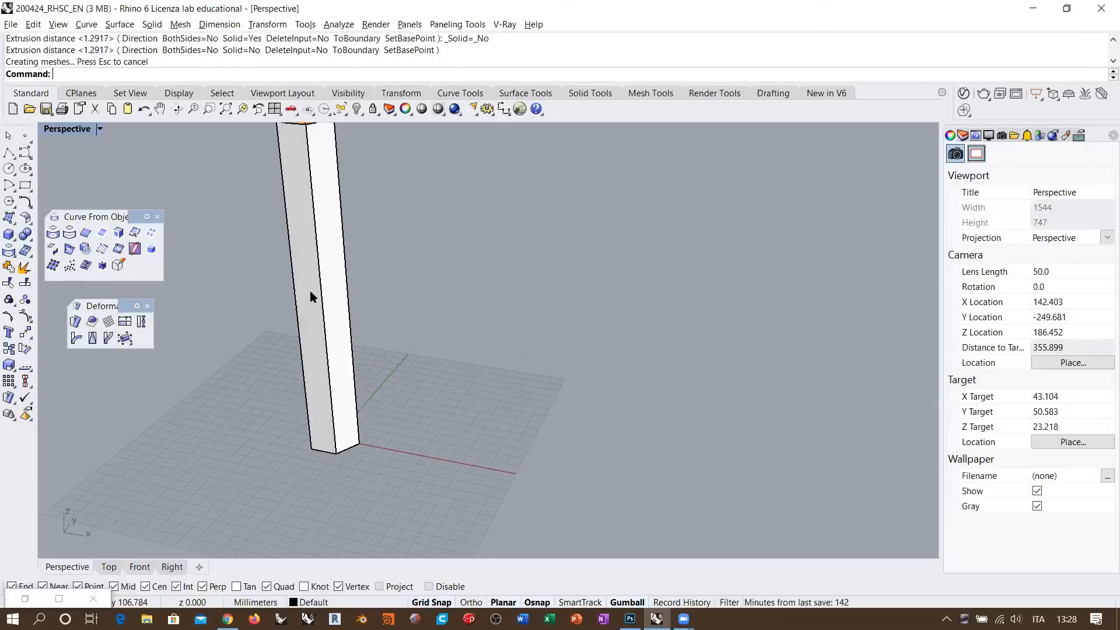
right_click_drag(310, 295, 280, 370, "shift")
mouse_move(397, 339)
right_mouse_down()
mouse_move(268, 350)
mouse_move(408, 310)
mouse_move(377, 348)
right_mouse_up()
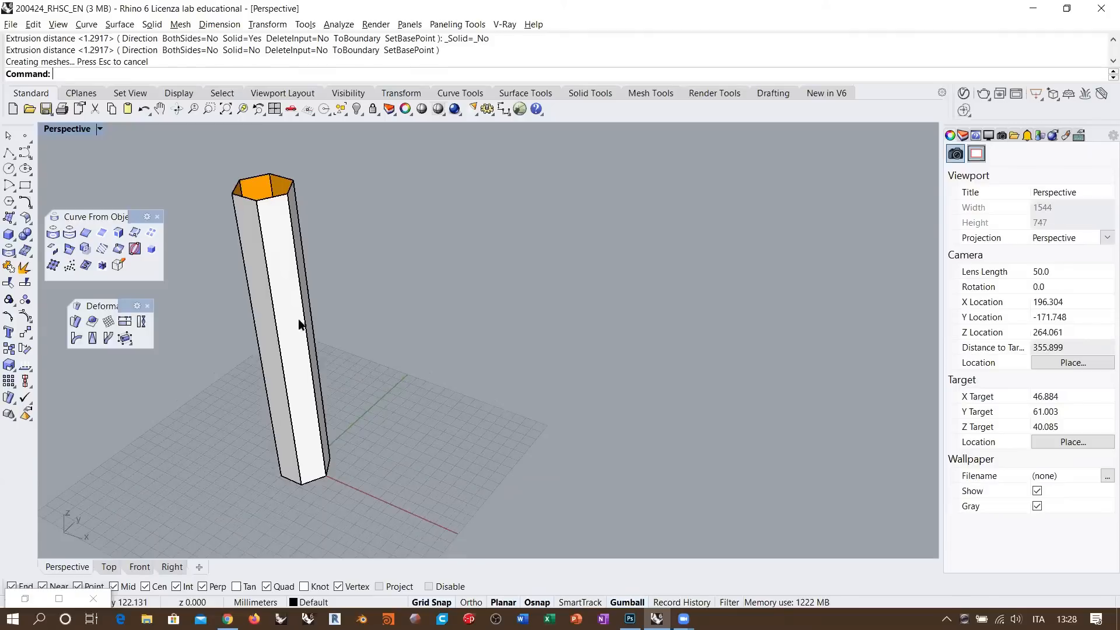
right_click_drag(300, 320, 294, 331)
- Explode the extruded hexagonal column into separate surfaces and join them into one polysurface
left_click(310, 339)
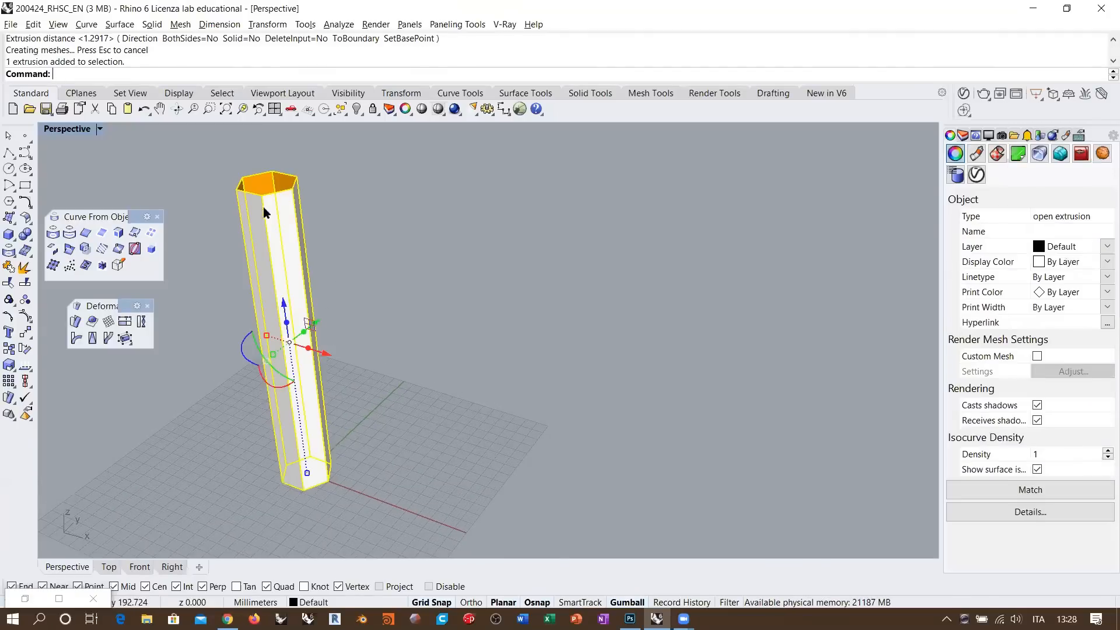
right_click_drag(288, 220, 322, 297)
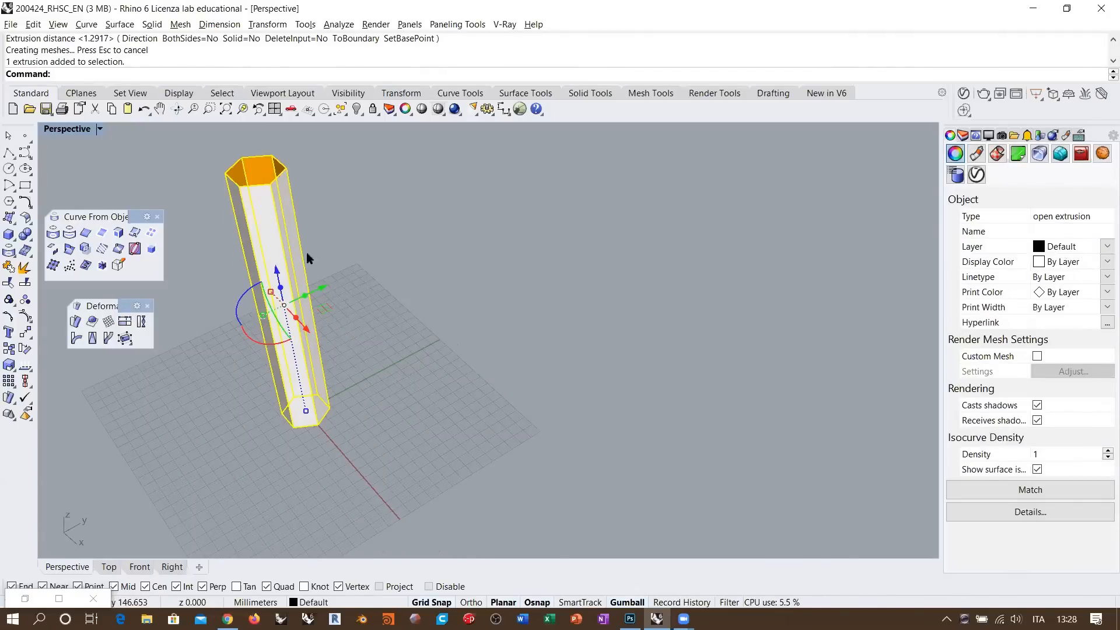
right_click_drag(307, 256, 362, 219)
left_click(24, 269)
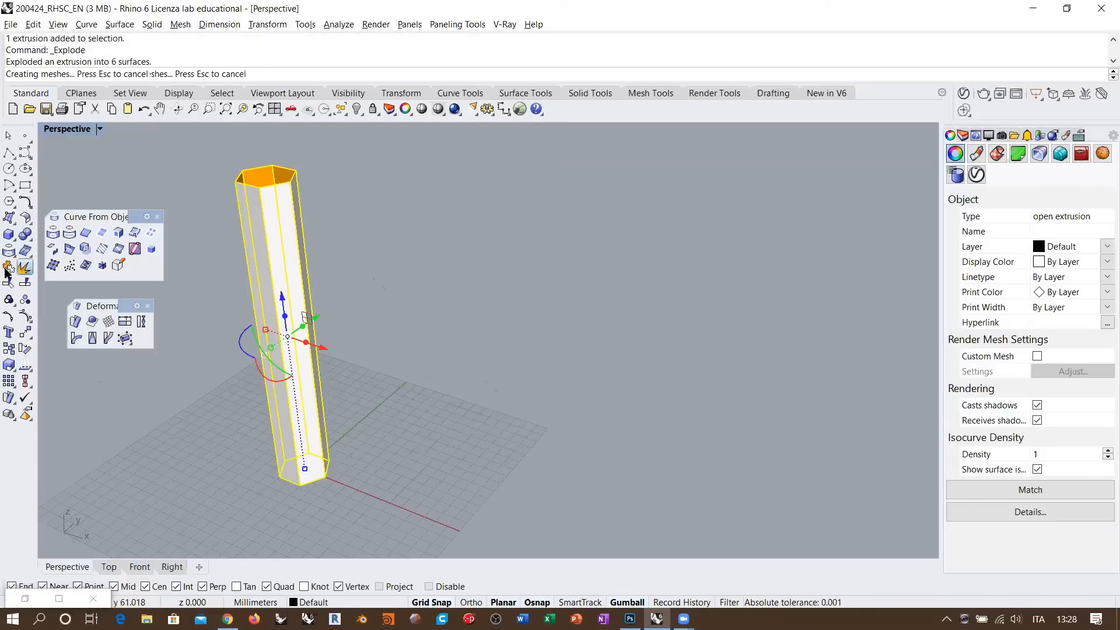
left_click(11, 270)
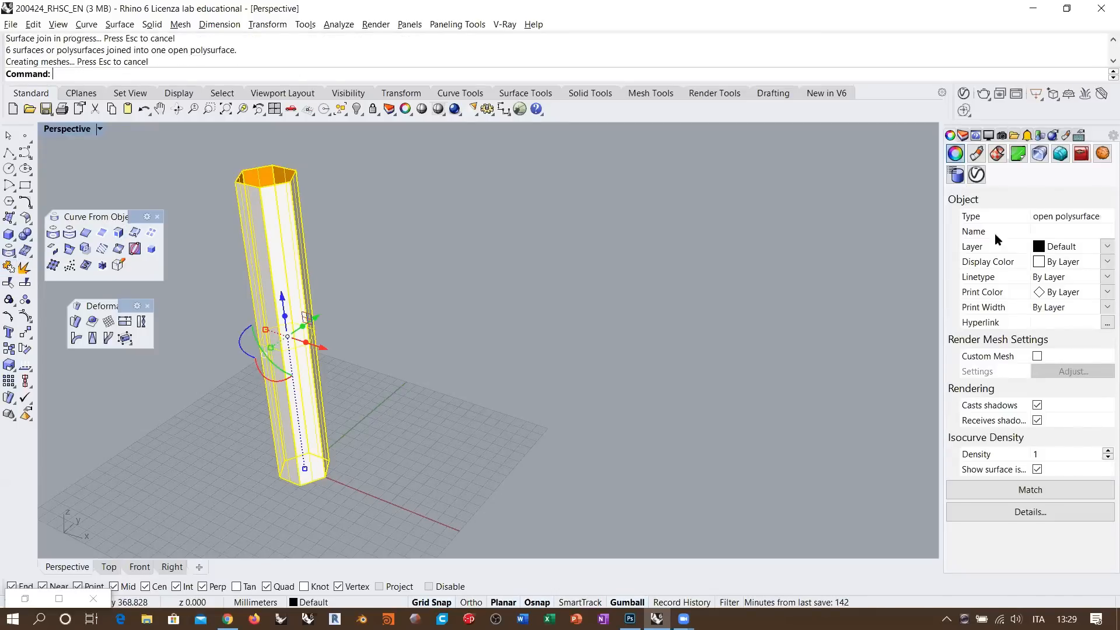
right_click_drag(483, 351, 309, 341)
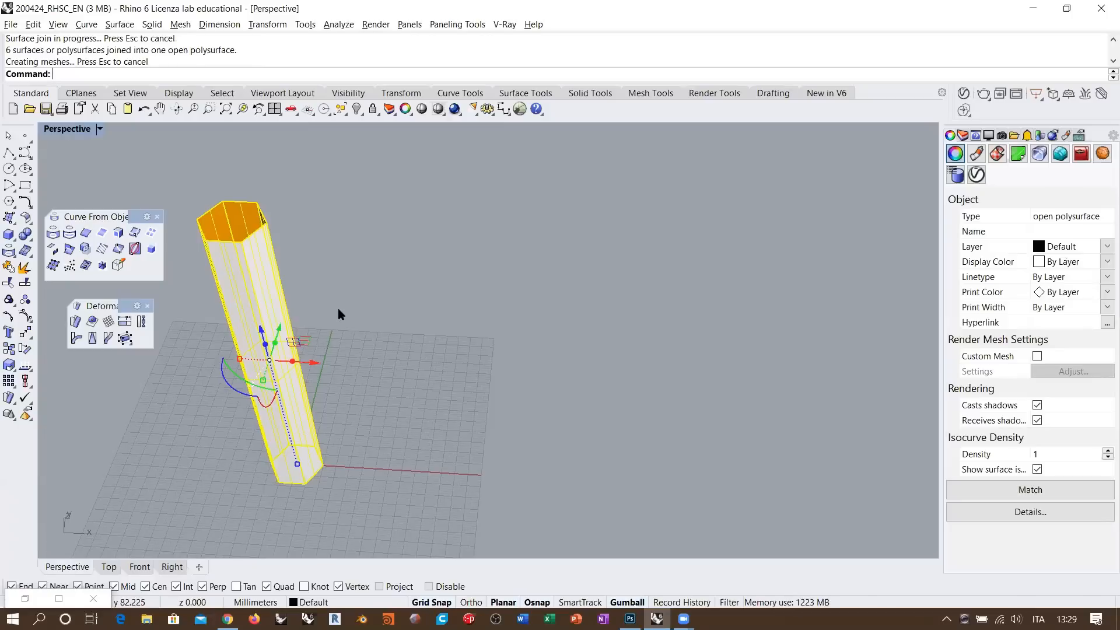
- Undo the join and the explode of the hexagonal column, and redo both operations
key("ctrl+z")
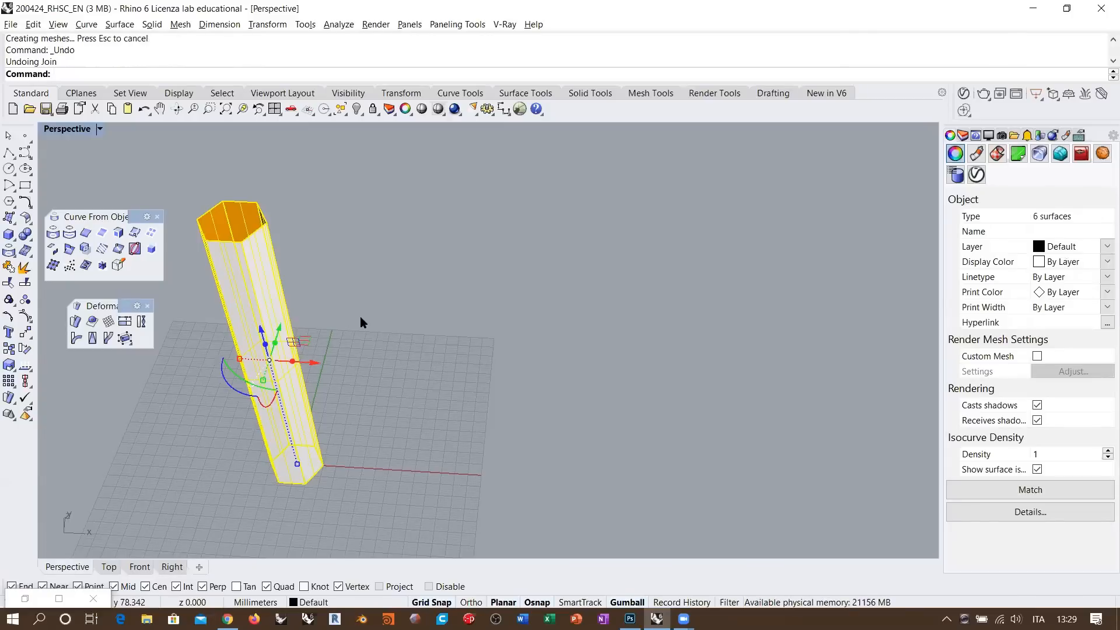
key("ctrl+z")
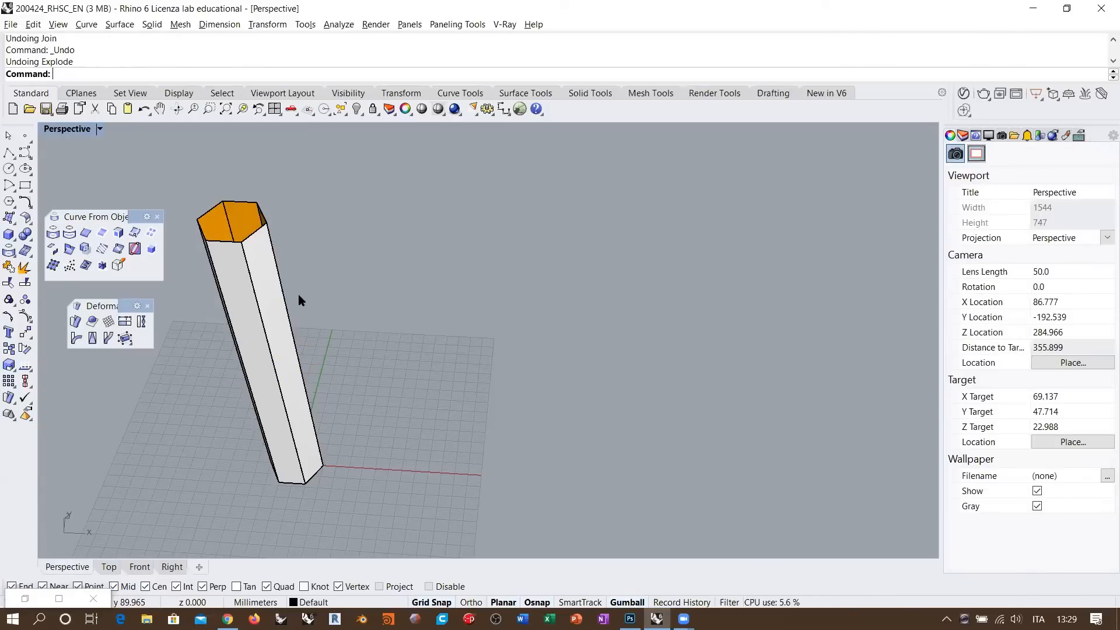
key("ctrl+y")
key("ctrl+y")
key("ctrl+y")
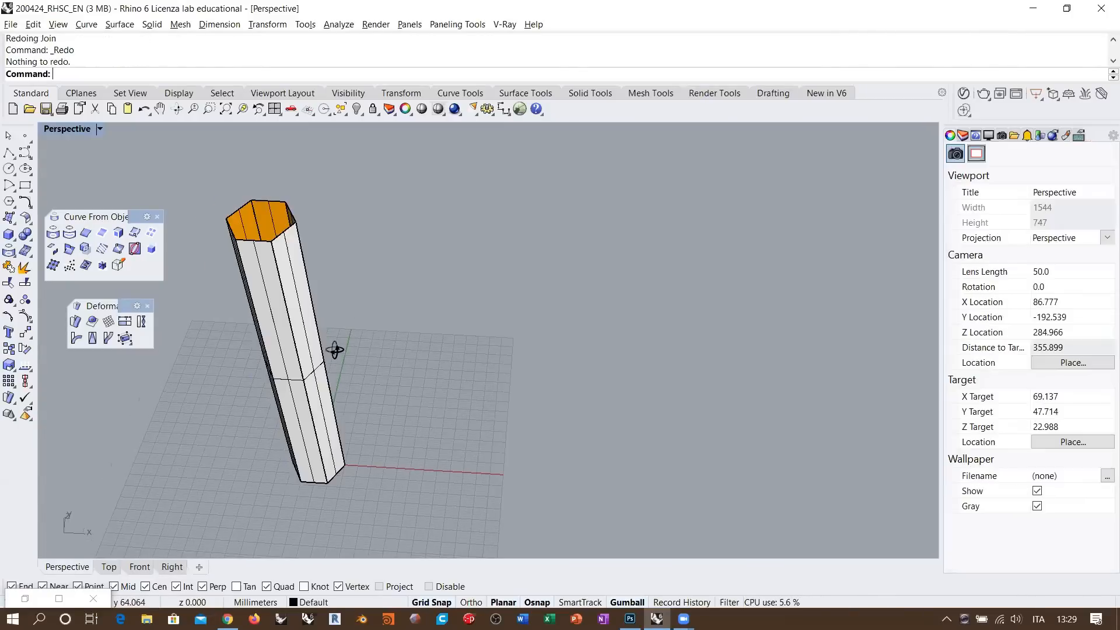
- Fillet one vertical edge of the hexagonal column with a radius of 1 mm
right_click_drag(354, 313, 370, 300)
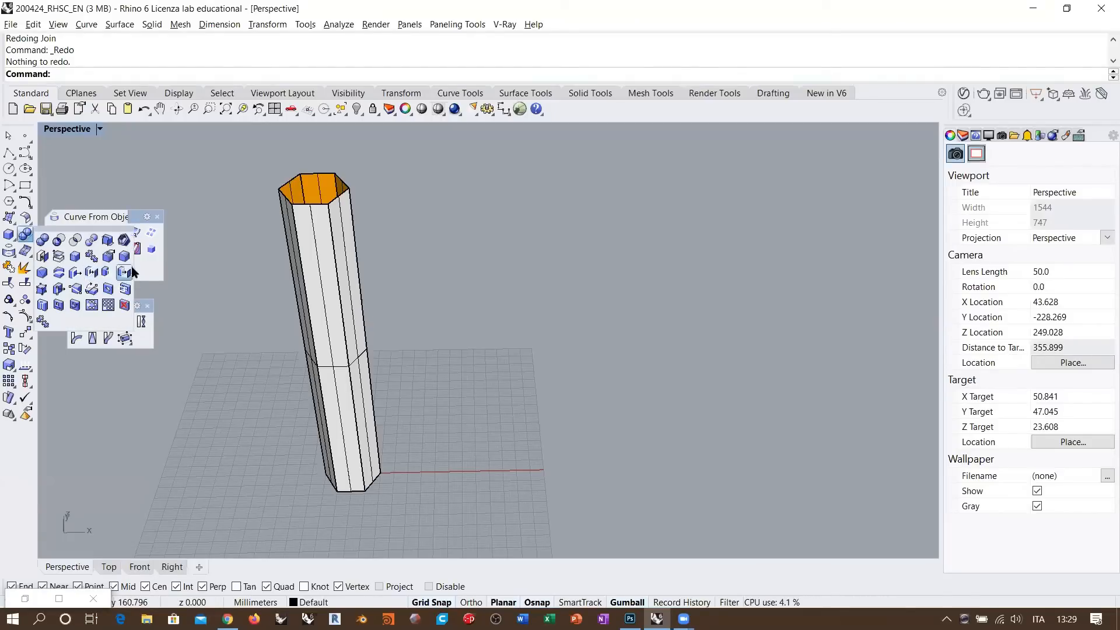
left_click(123, 255)
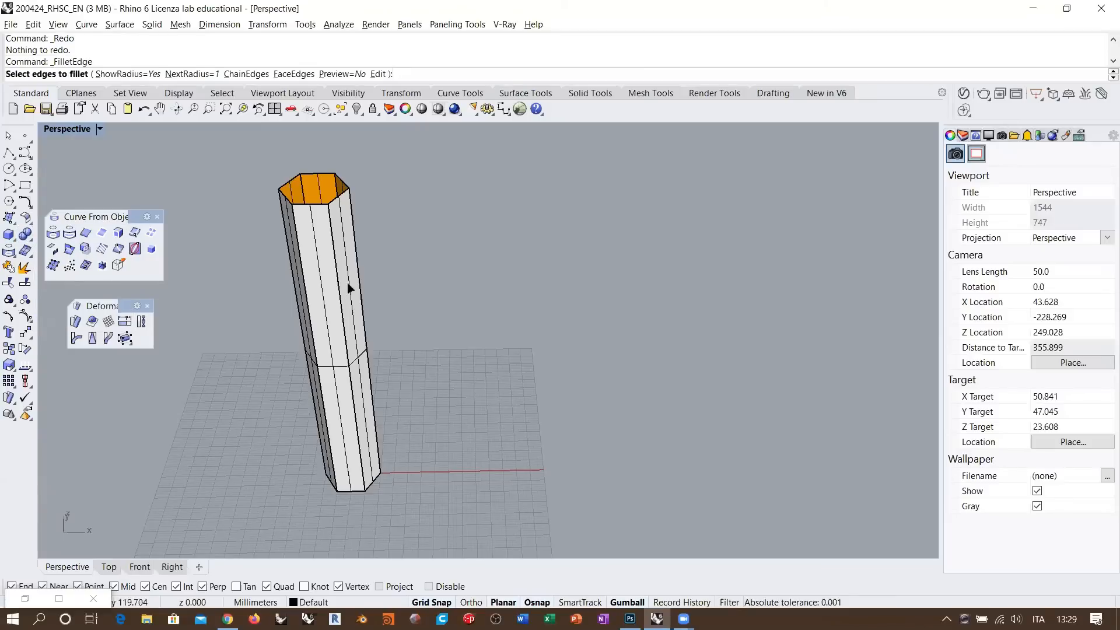
left_click(346, 348)
key("Return")
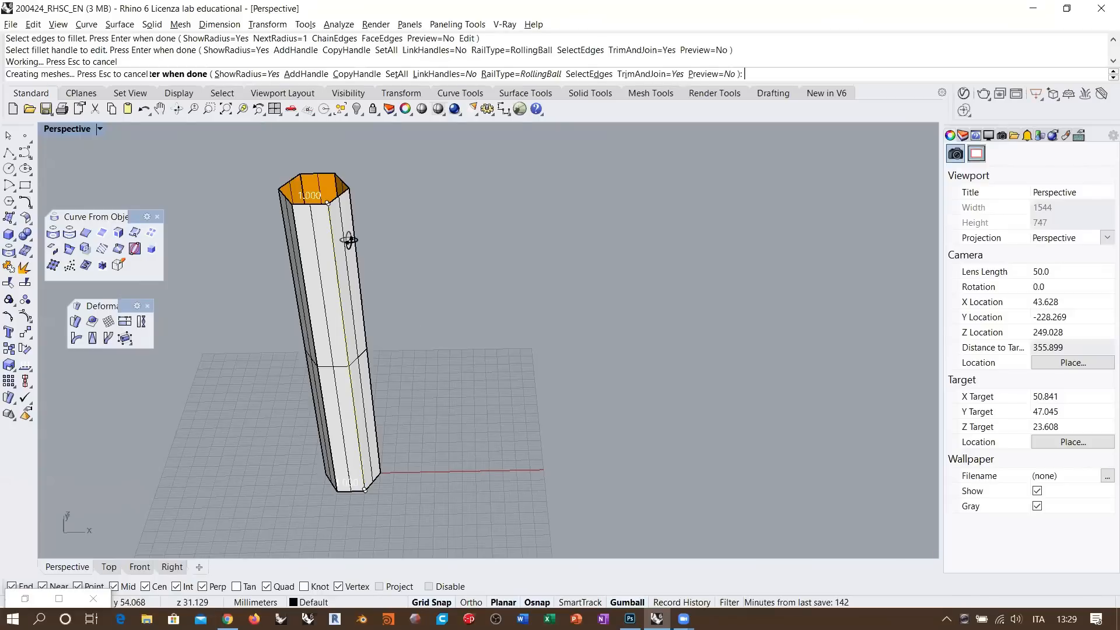
key("Return")
scroll(338, 292, "up", 5)
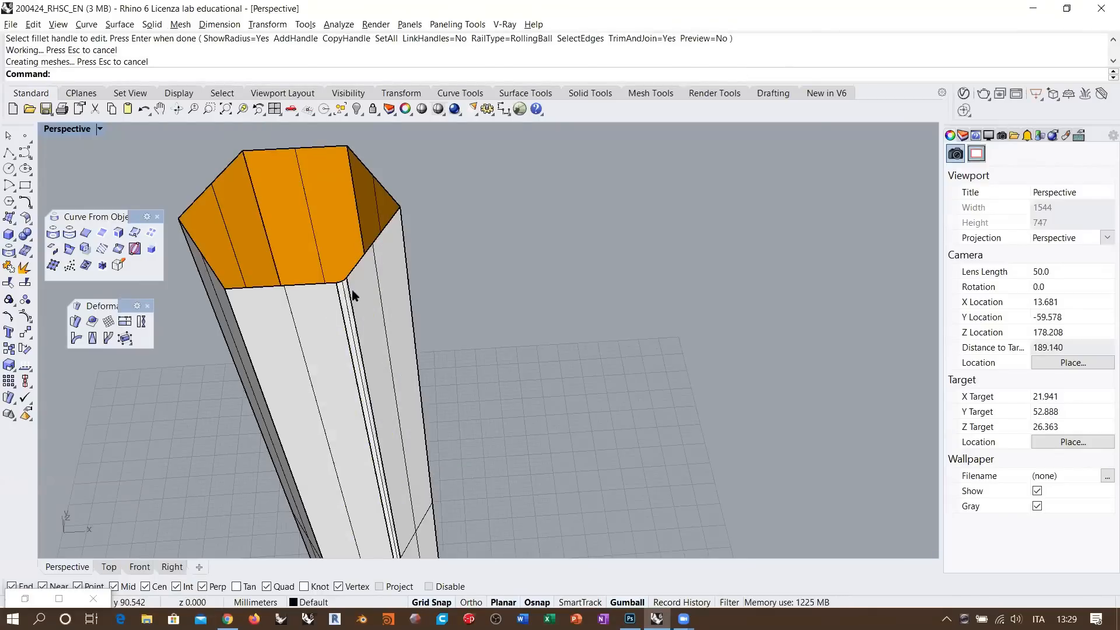
scroll(350, 295, "down", 5)
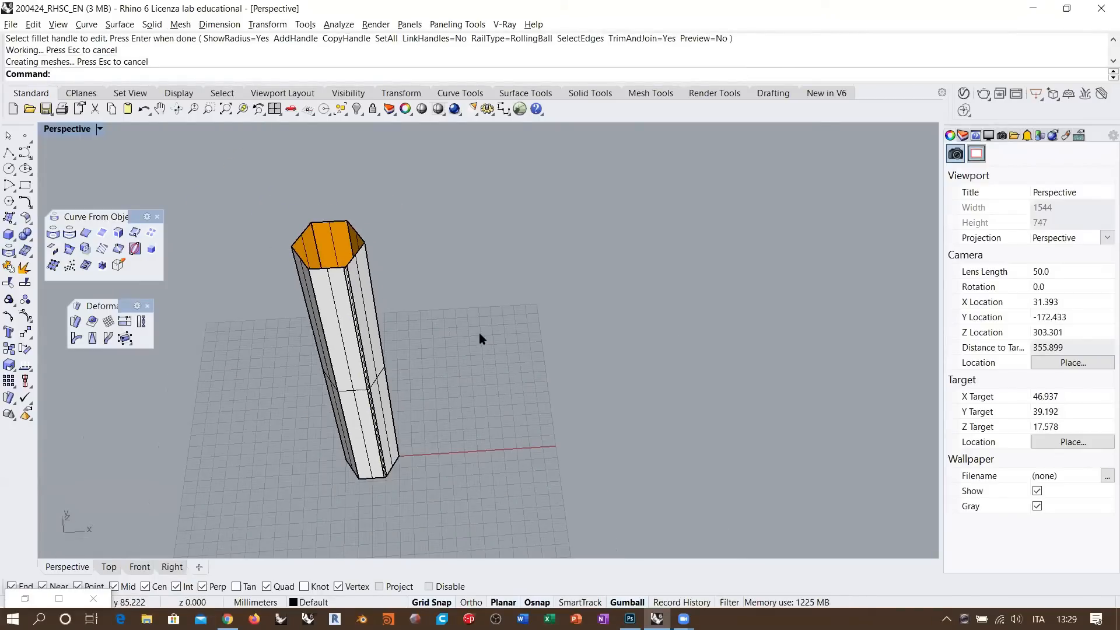
- Undo the edge fillet, the join, the explode and the extrusion, back to the base hexagon curve
key("ctrl+z")
key("ctrl+z")
key("ctrl+z")
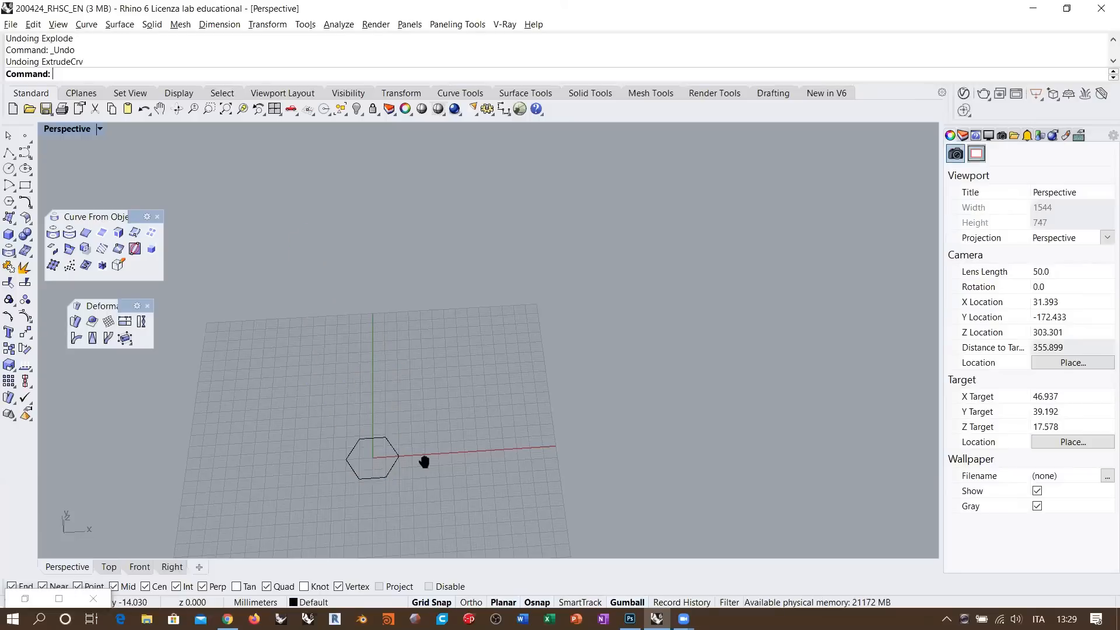
- Round all corners of the base hexagon curve with Fillet Corners at a radius of 1 mm
scroll(362, 395, "up", 5)
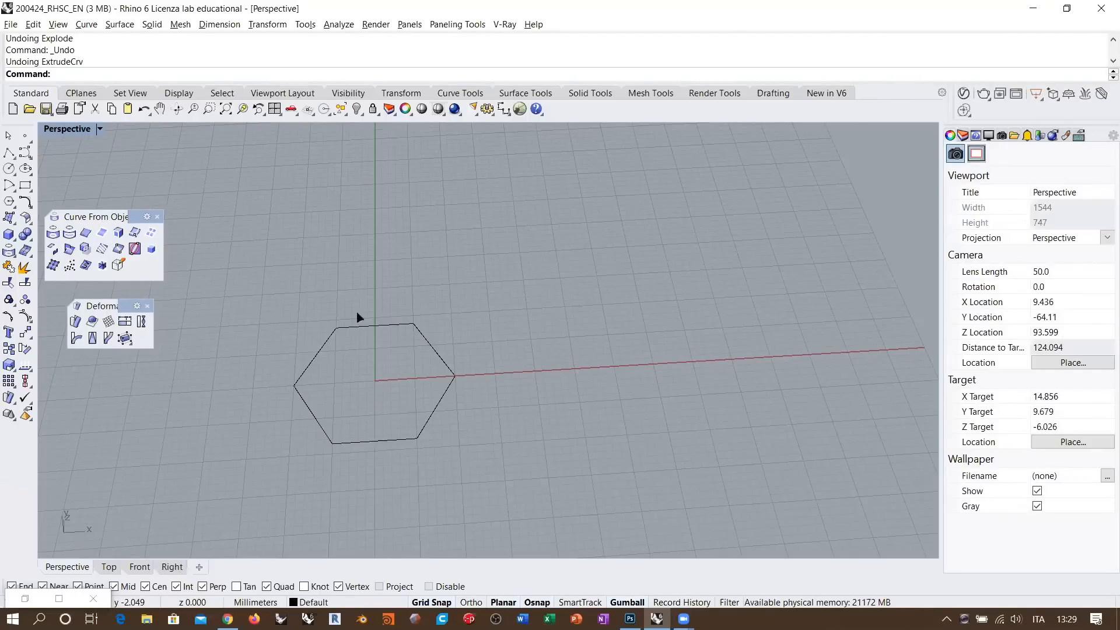
scroll(427, 399, "up", 4)
right_click_drag(448, 259, 434, 271)
right_click(435, 272)
key("Escape")
left_click(410, 283)
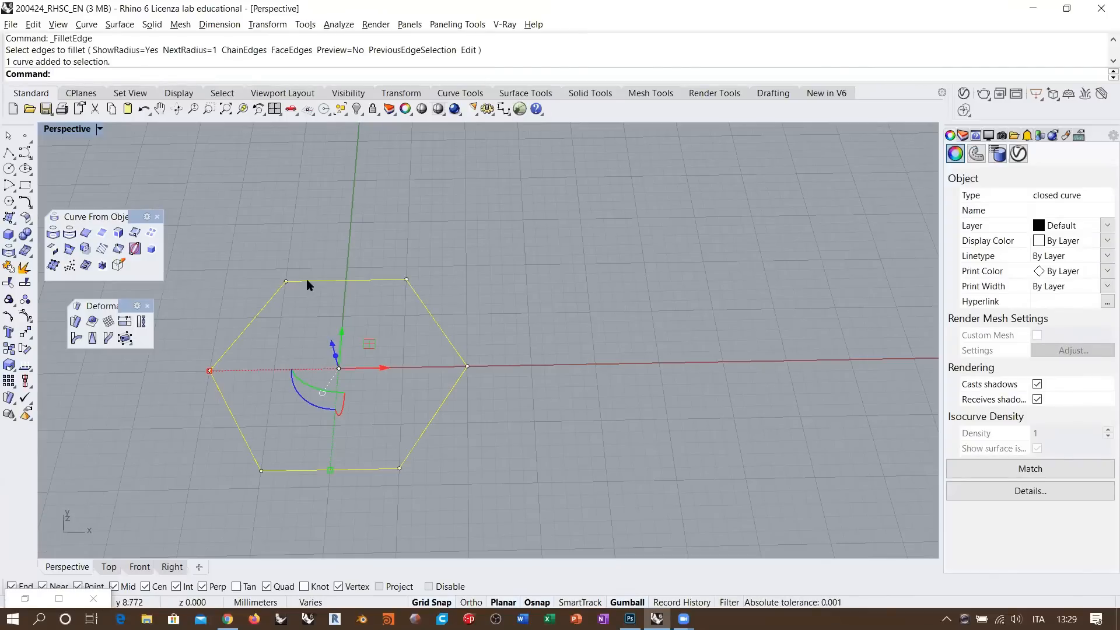
left_click(27, 203)
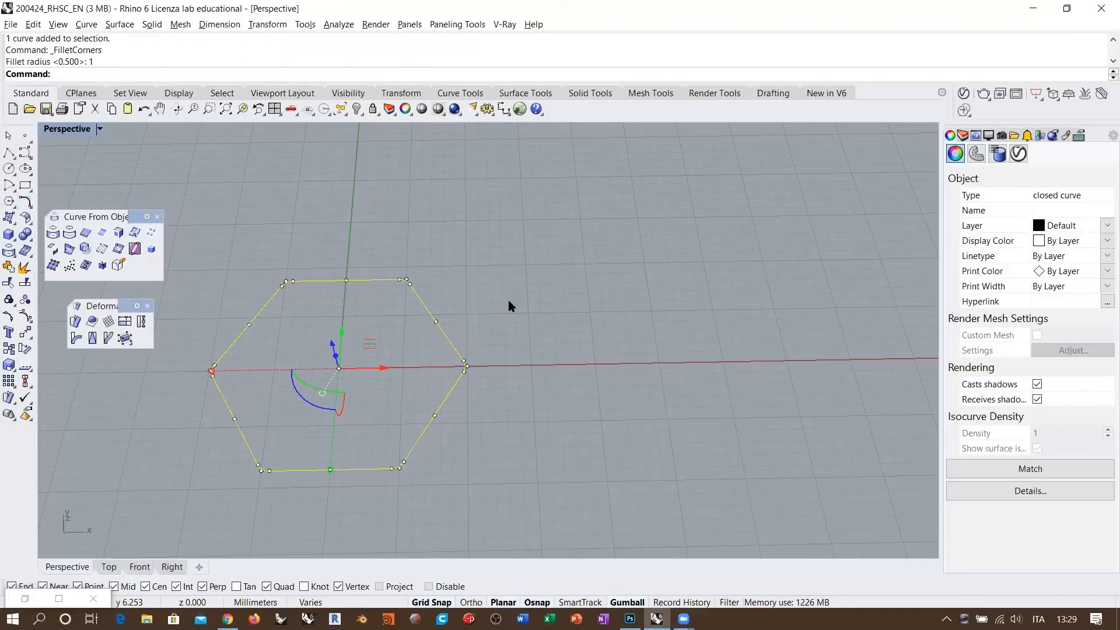
- Extrude the corner-filleted hexagon straight up into a short open prism and deselect the curve
right_click(509, 301)
key("Escape")
key("Escape")
left_click(424, 297)
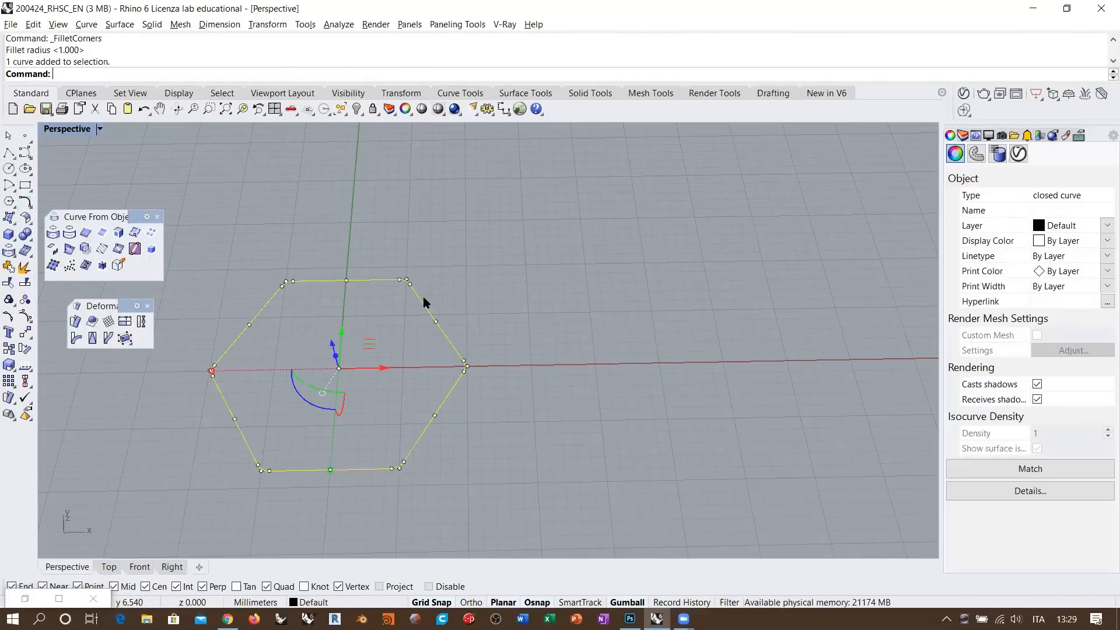
right_click_drag(424, 302, 399, 314)
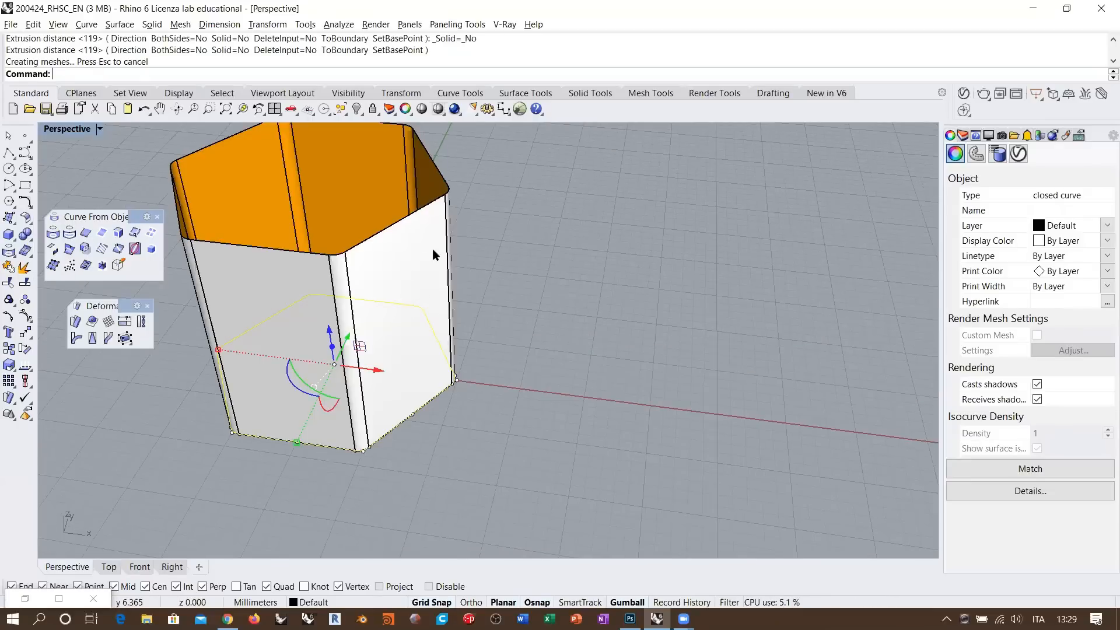
right_click_drag(455, 250, 313, 284)
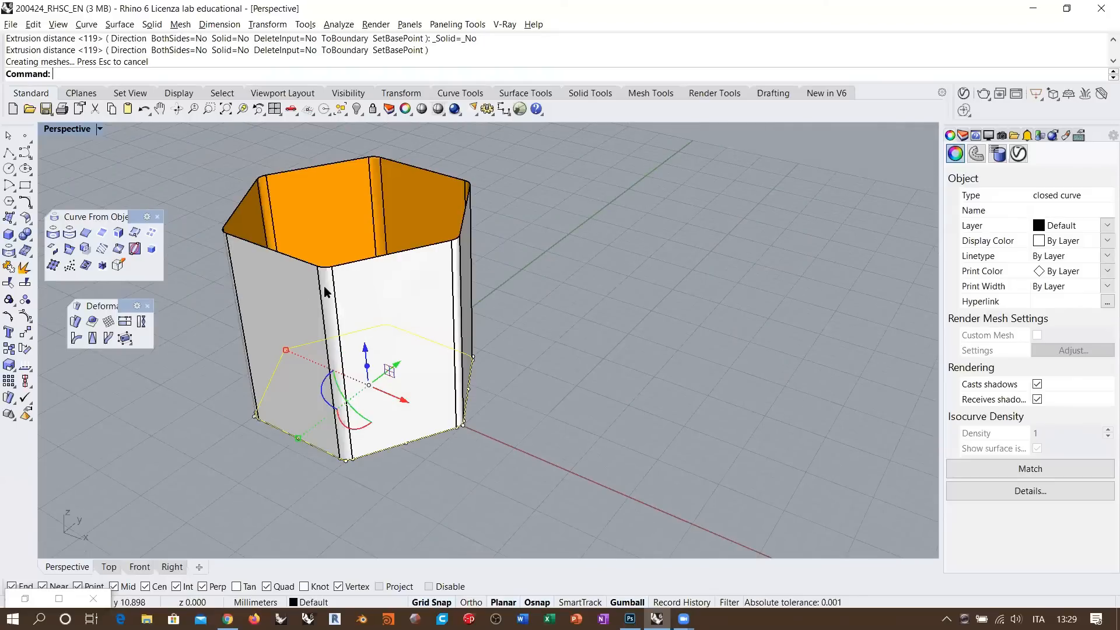
left_click(397, 453)
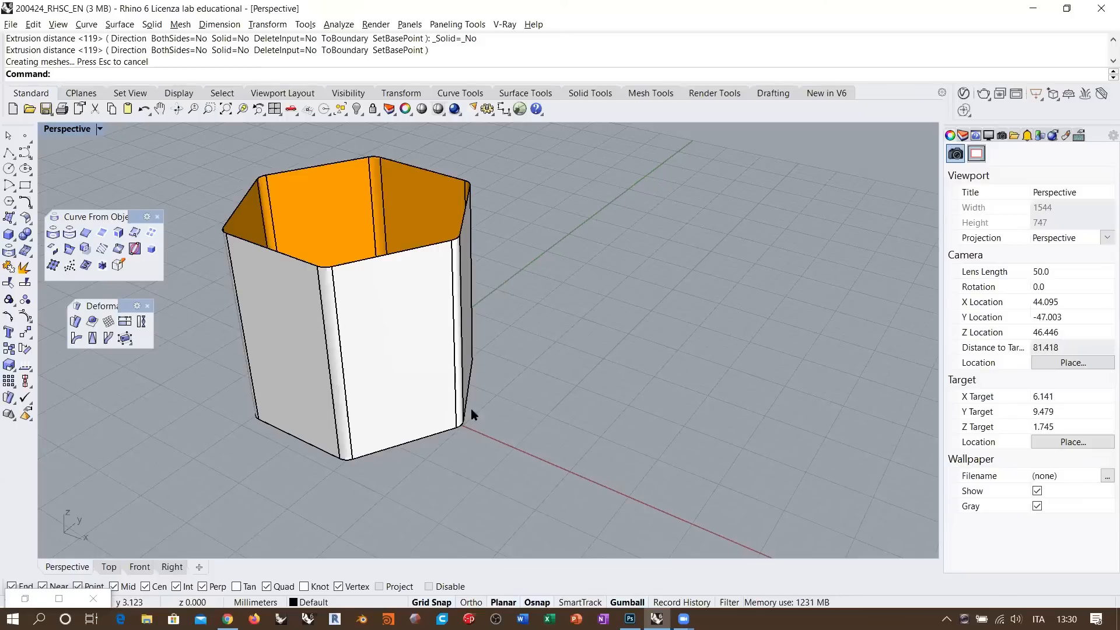
- Undo the extrusion and corner fillets, and preview a rebuild of the base hexagon curve with 36 points at degree 3
key("ctrl+z")
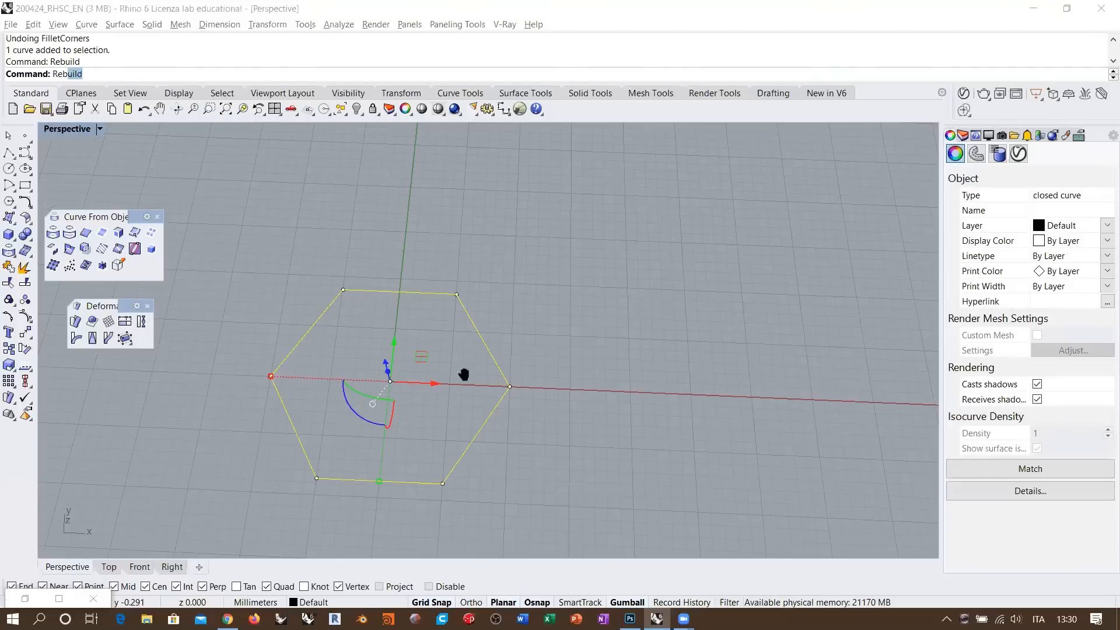
key("Return")
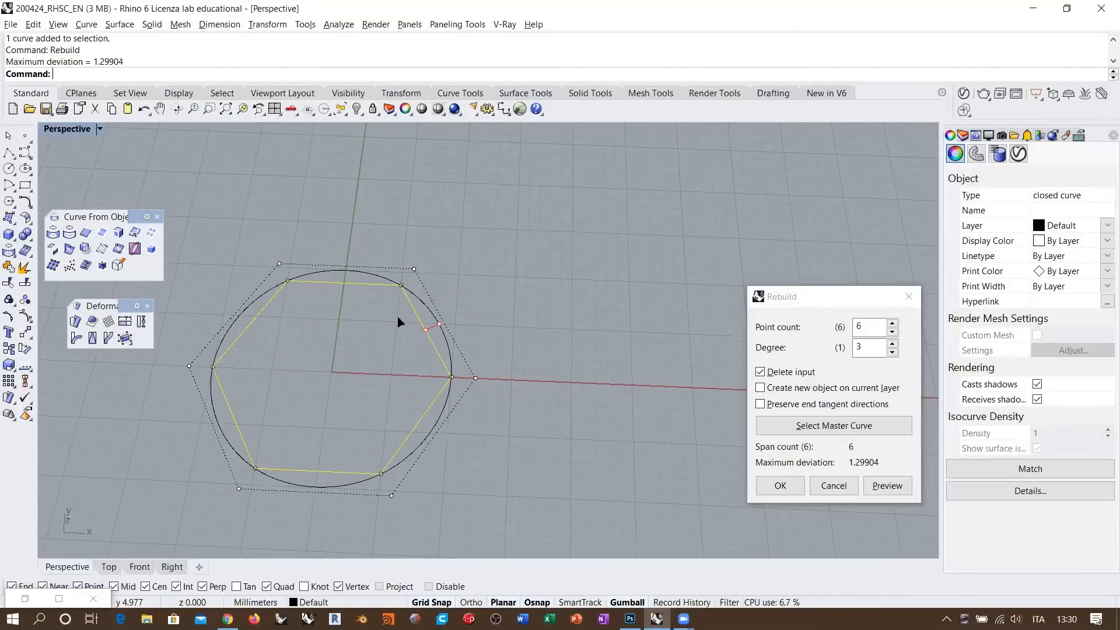
left_click_drag(865, 328, 835, 336)
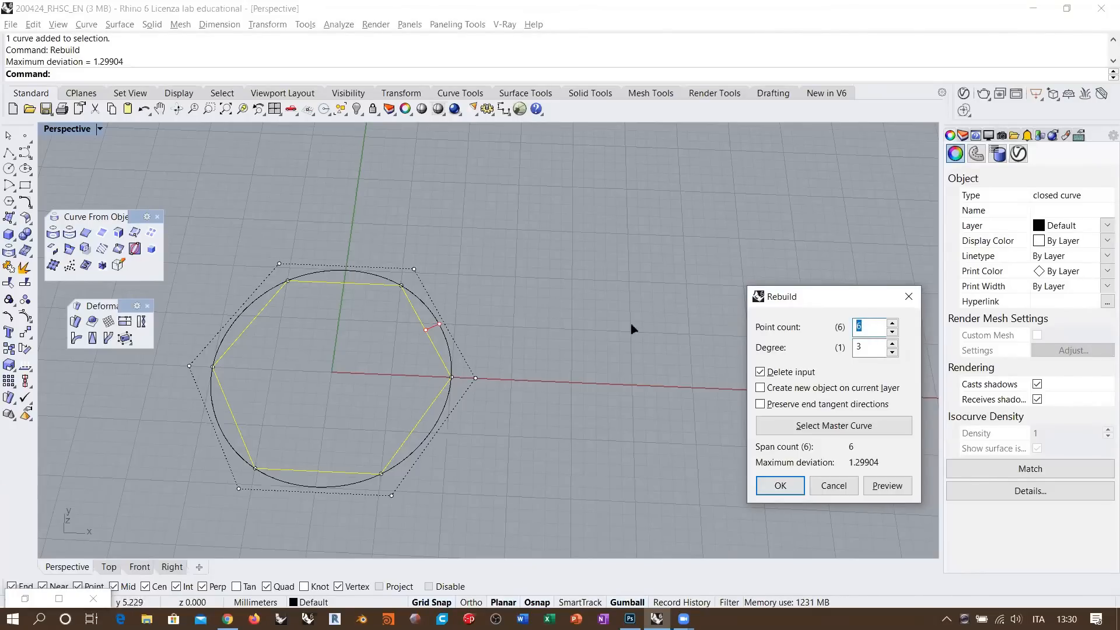
type("36")
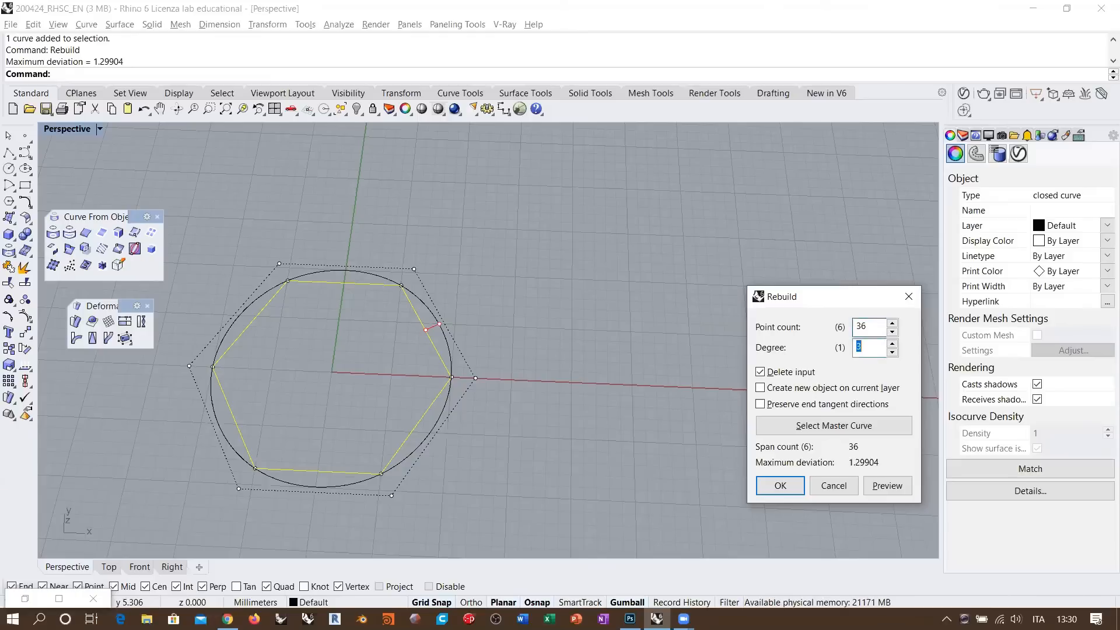
key("Tab")
left_click(885, 486)
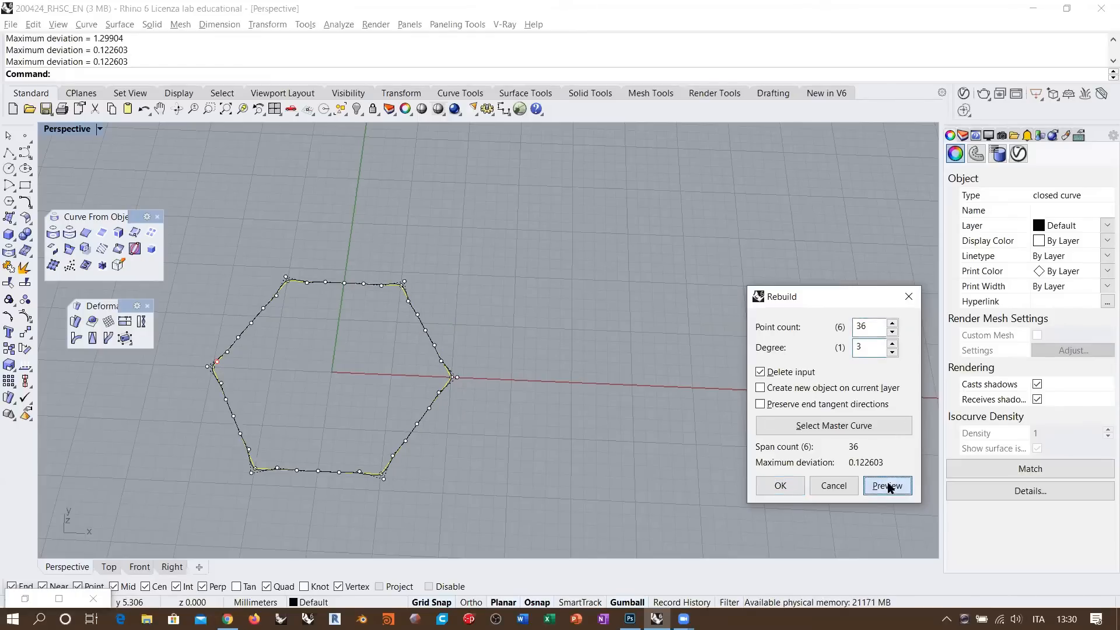
- Check the softened corners in the rebuild preview and apply the rebuild to the hexagon curve
mouse_move(453, 318)
right_mouse_down()
mouse_move(474, 311)
mouse_move(448, 310)
right_mouse_up()
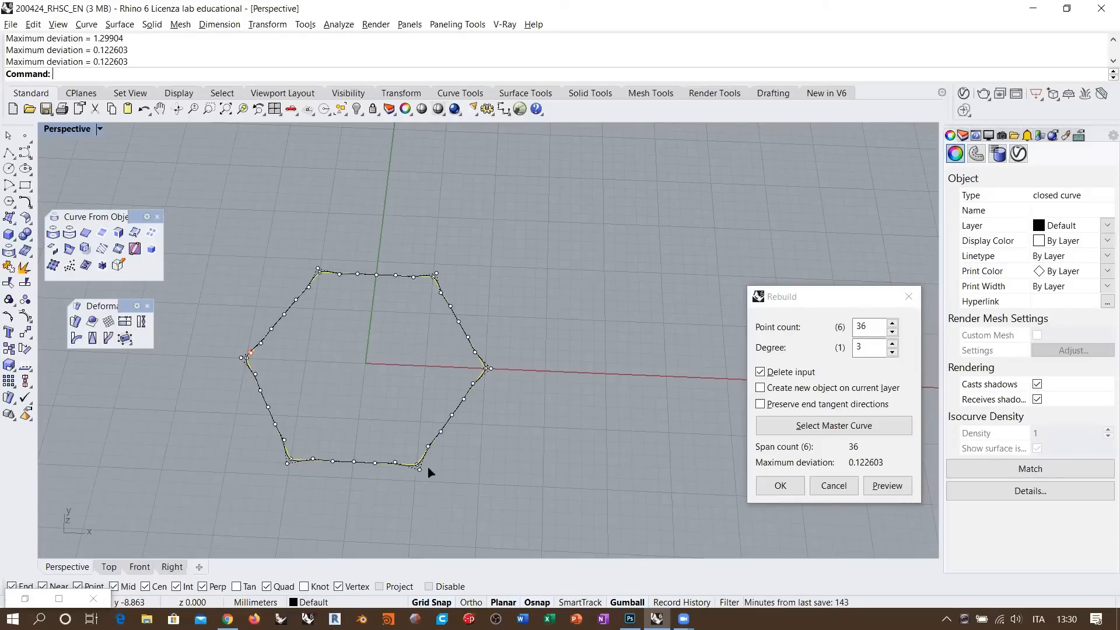
right_click_drag(428, 467, 427, 462)
scroll(420, 452, "up", 8)
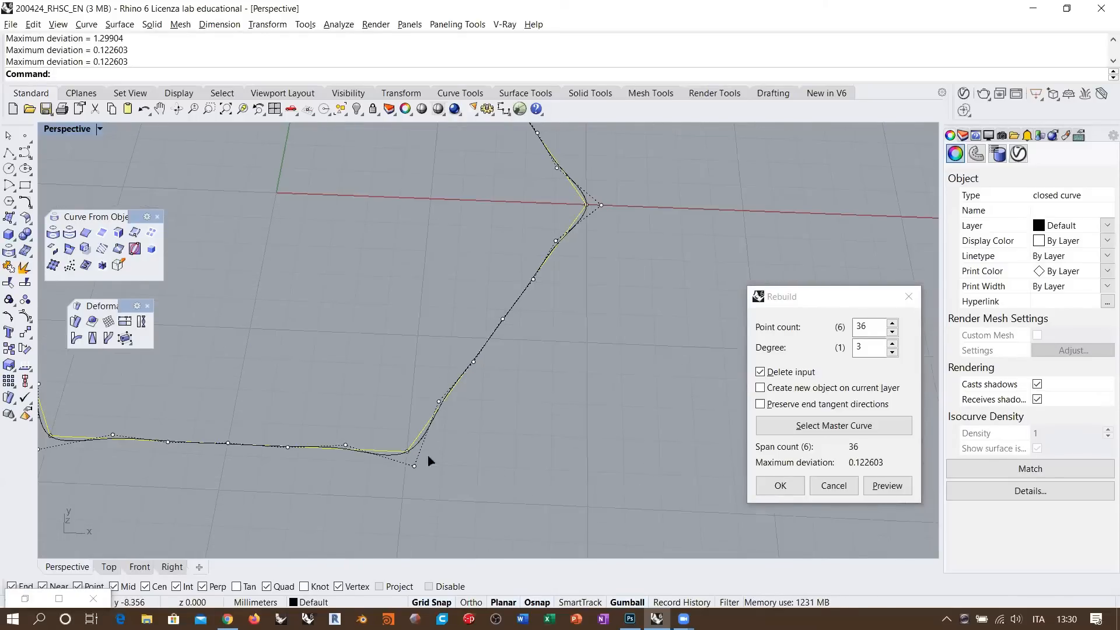
scroll(385, 455, "down", 6)
right_click_drag(390, 351, 411, 375, "shift")
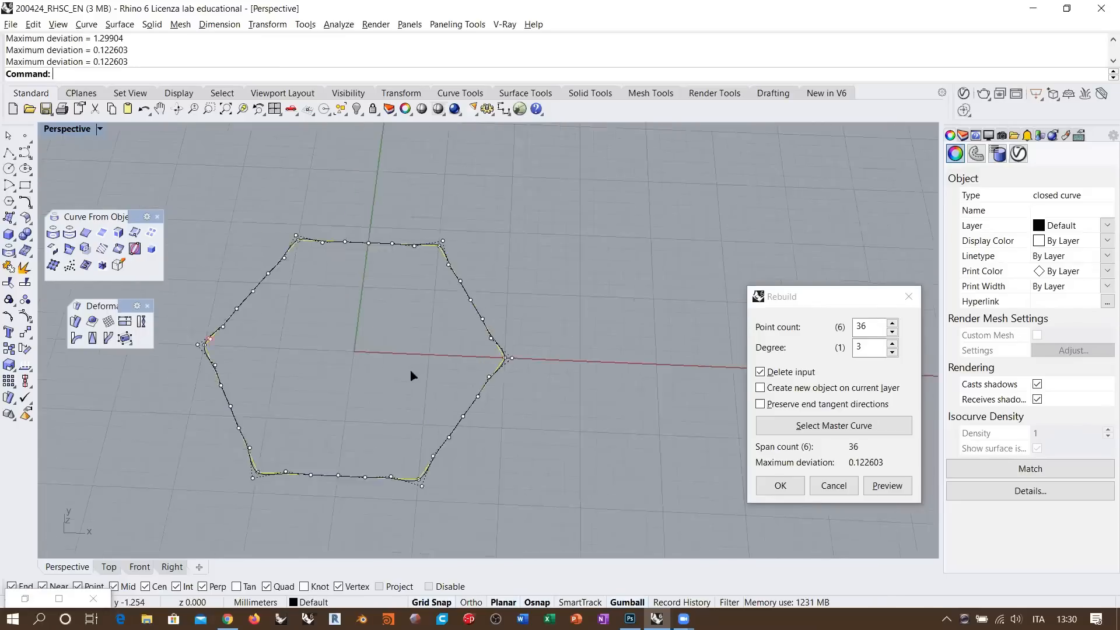
scroll(411, 375, "down", 2)
right_click_drag(343, 276, 342, 291)
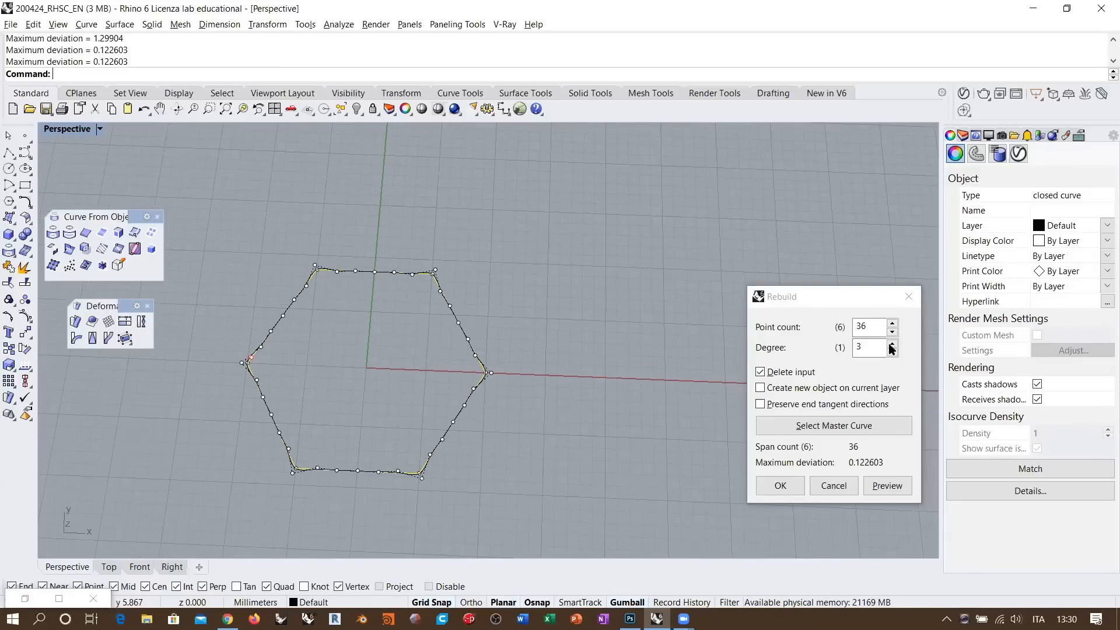
left_click(868, 326)
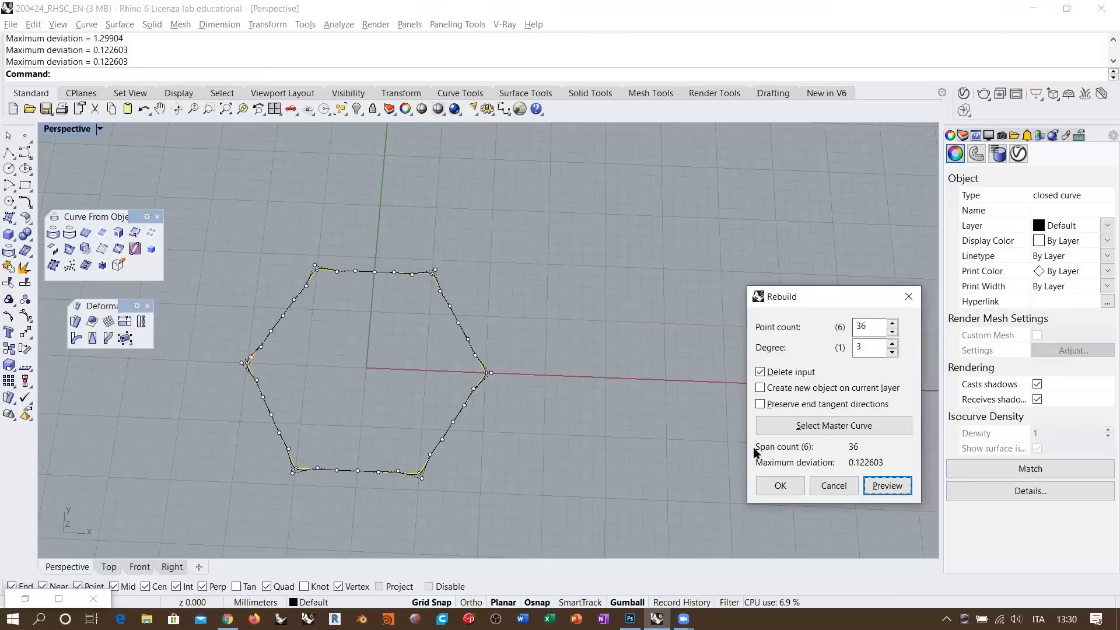
left_click(781, 486)
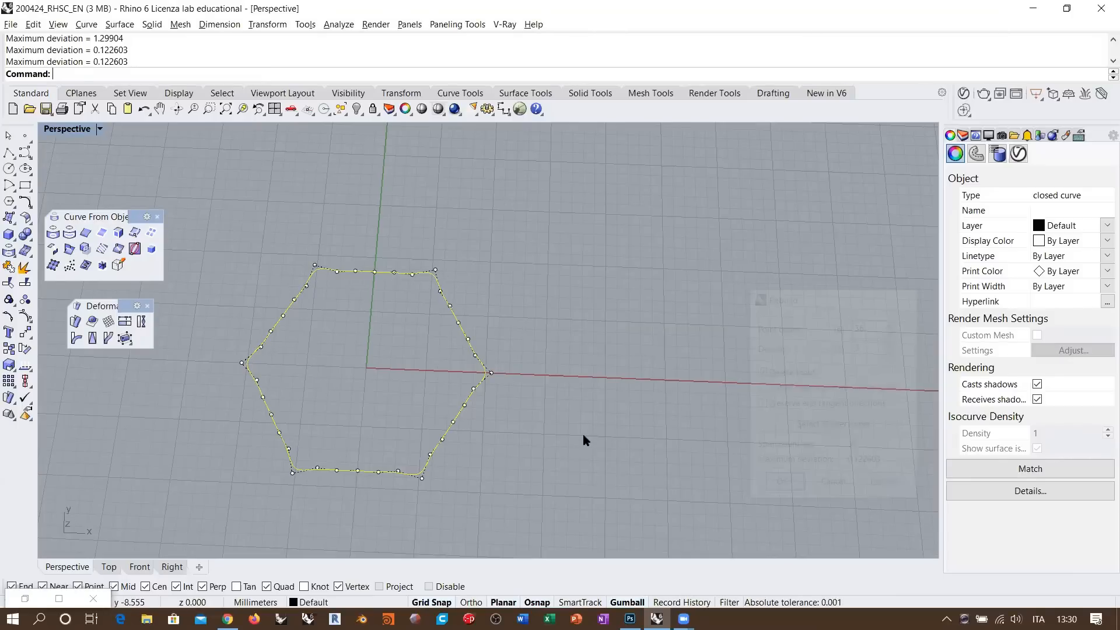
- Extrude the rebuilt hexagon curve straight up into a tall open column
scroll(579, 443, "down", 4)
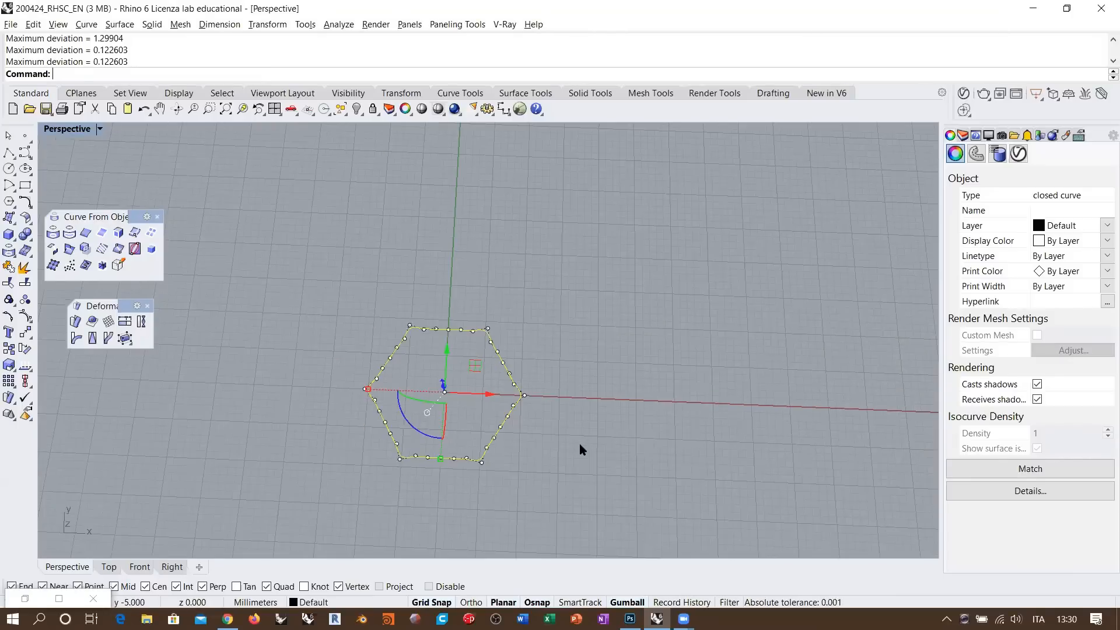
left_click(446, 455)
right_click_drag(445, 453, 486, 377)
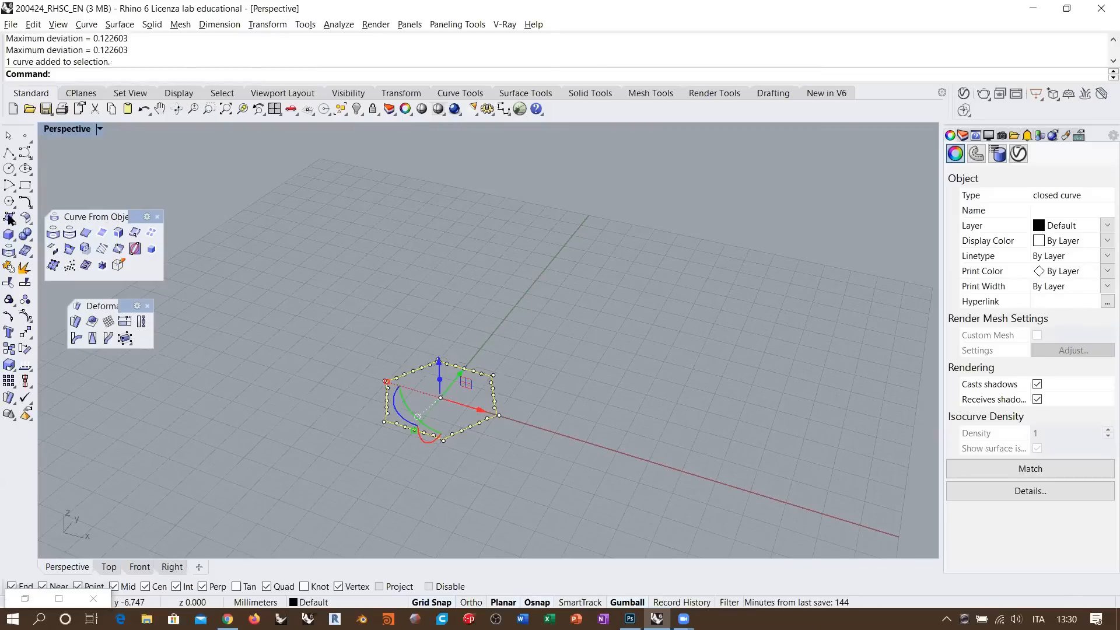
left_click(9, 218)
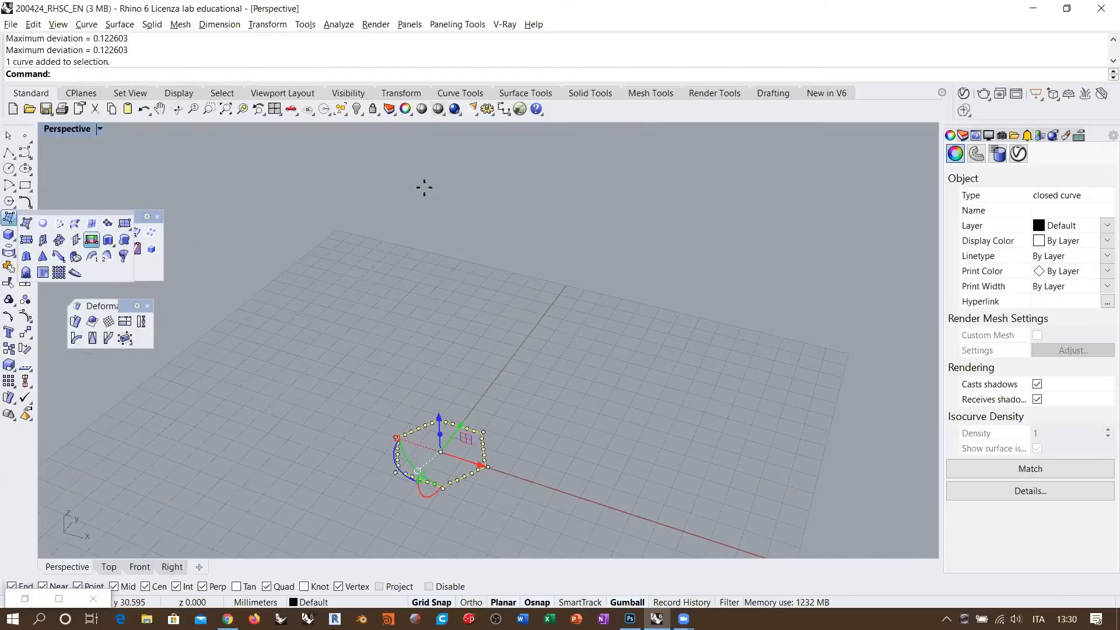
left_click(412, 175)
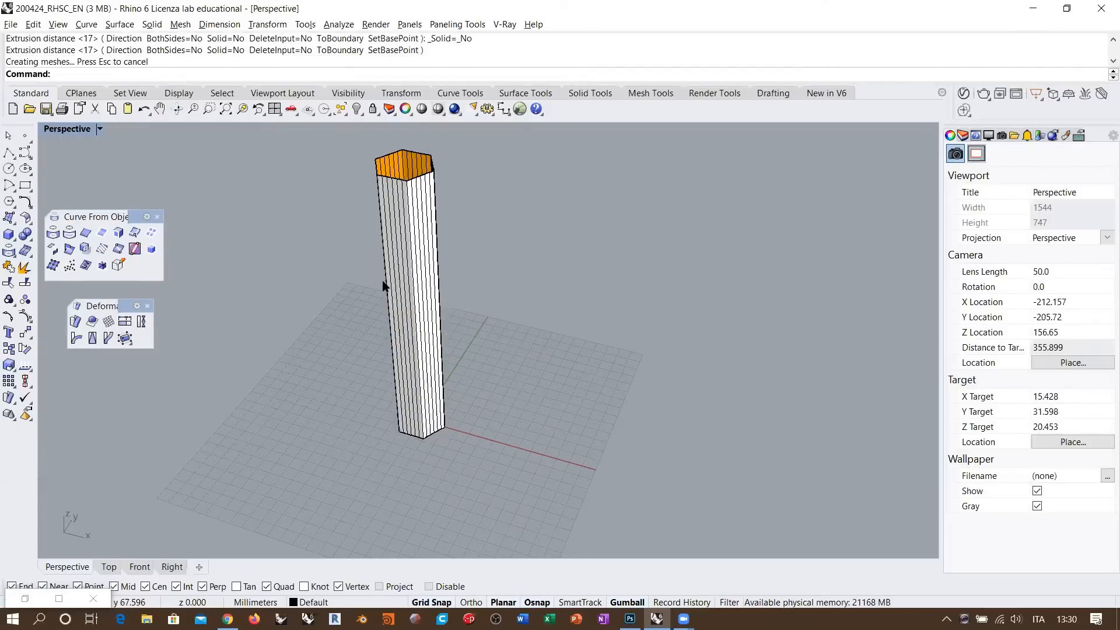
- Move the column together with its base curve in the negative X direction, clear of the origin, and deselect them
scroll(383, 282, "up", 4)
right_click_drag(383, 281, 392, 292)
scroll(464, 514, "down", 2)
left_click_drag(460, 513, 269, 188)
mouse_move(452, 270)
right_mouse_down()
mouse_move(470, 283)
mouse_move(465, 361)
right_mouse_up()
scroll(465, 361, "down", 3)
left_click_drag(460, 360, 401, 367)
left_click(405, 329)
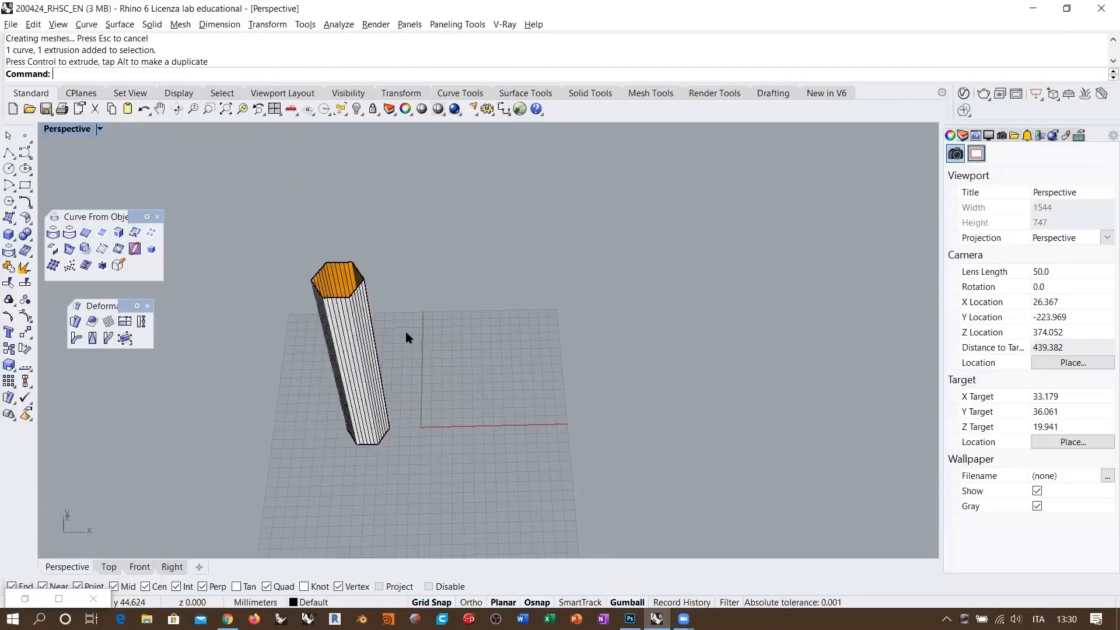
- Create the UV curves of the column's surface to get its flat rectangular outline on the construction plane
scroll(405, 330, "up", 2)
right_click_drag(405, 330, 417, 340)
scroll(418, 340, "up", 4)
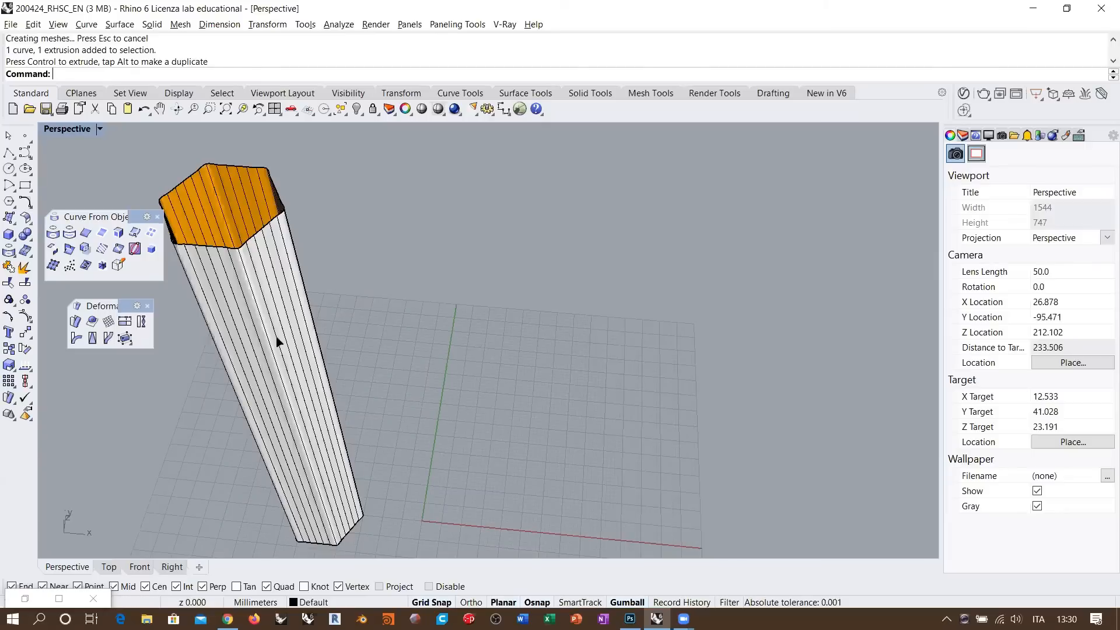
right_click(323, 375)
key("Escape")
left_click(299, 349)
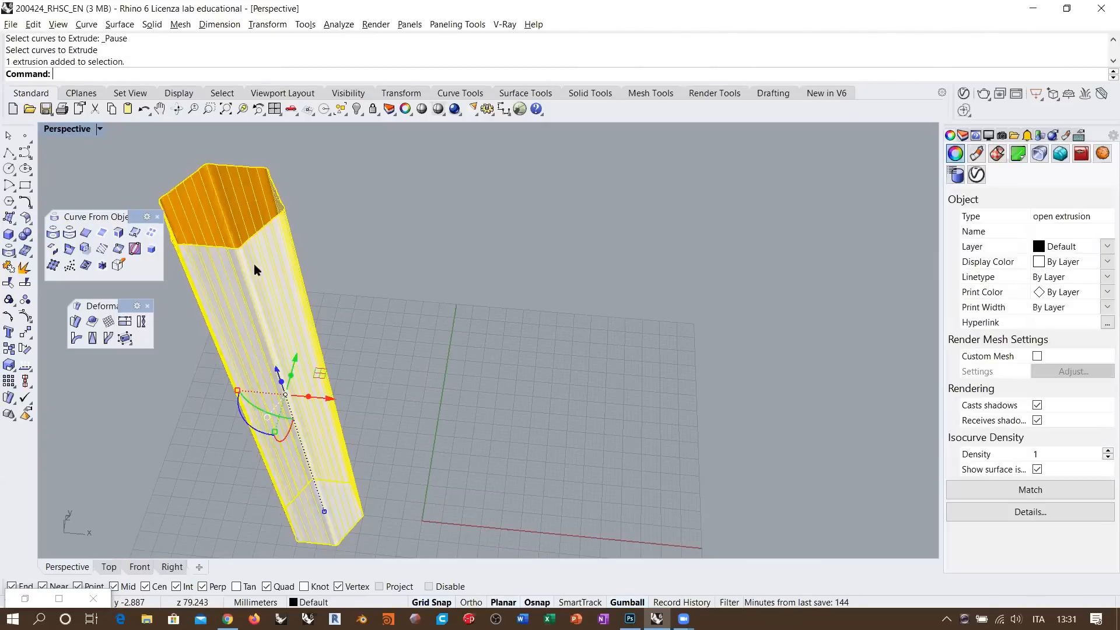
left_click(86, 268)
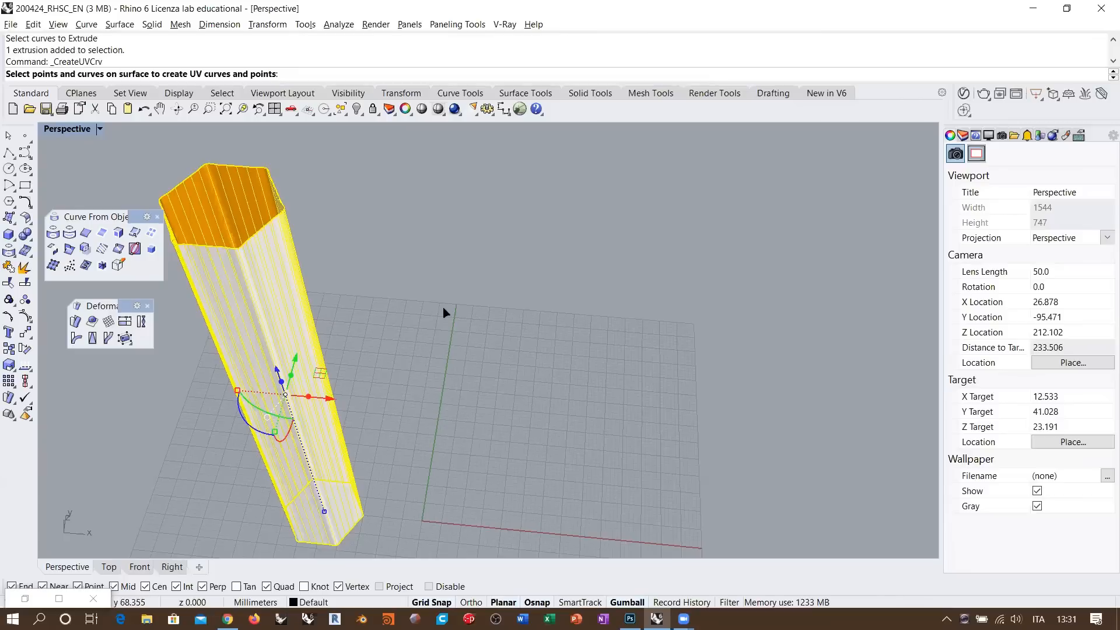
key("Return")
key("Escape")
right_click_drag(411, 275, 247, 348)
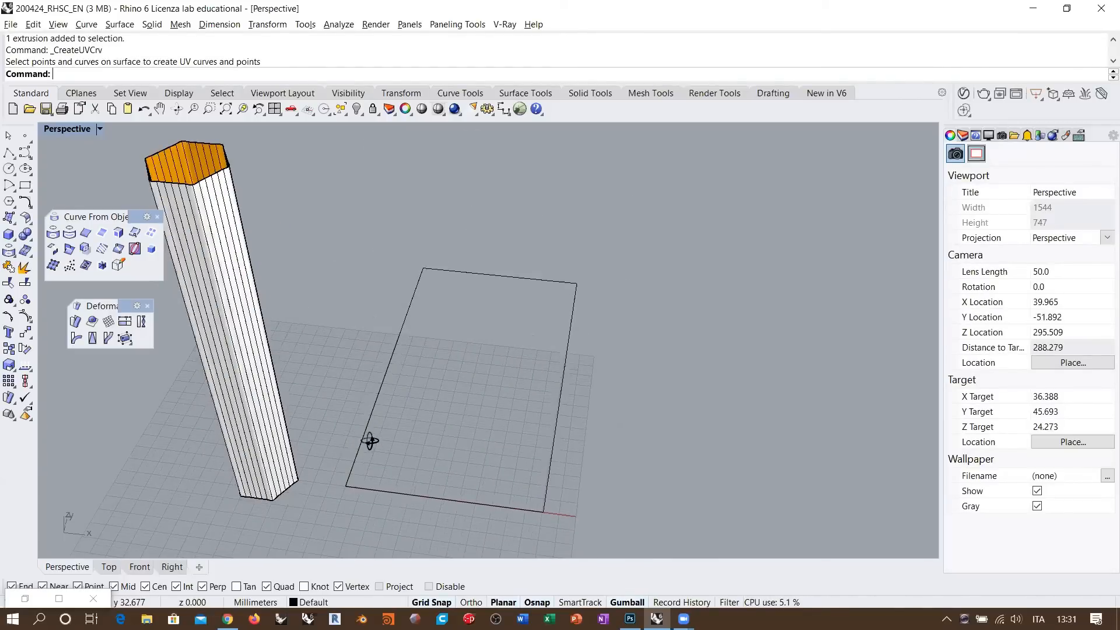
- Display the column's surface direction near its base to examine the seam and the U and V directions
right_click_drag(370, 440, 347, 281)
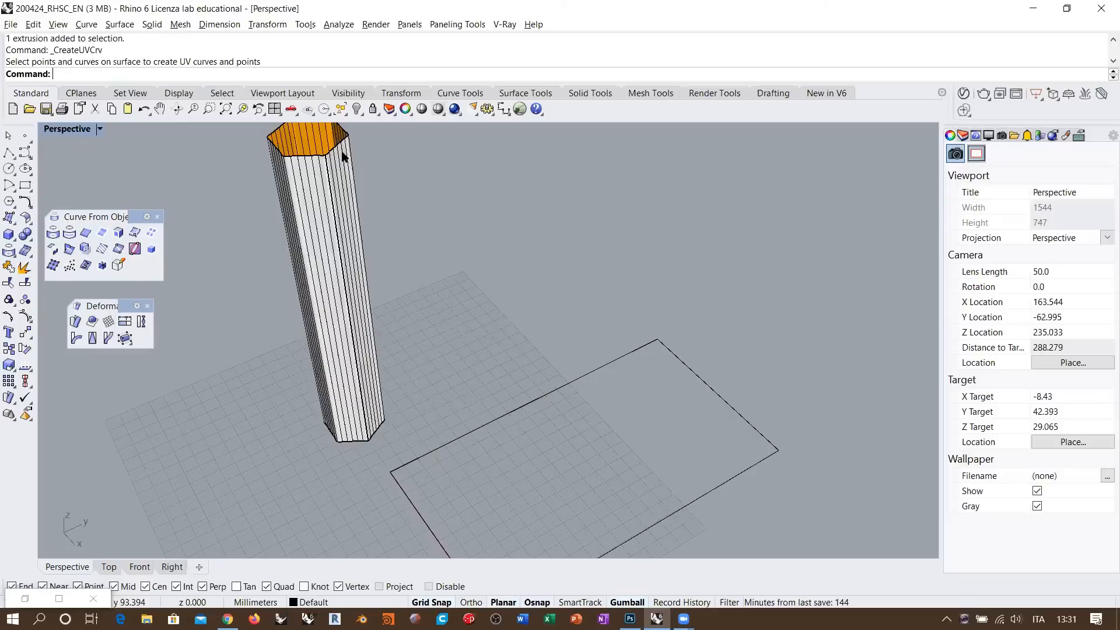
scroll(364, 268, "up", 3)
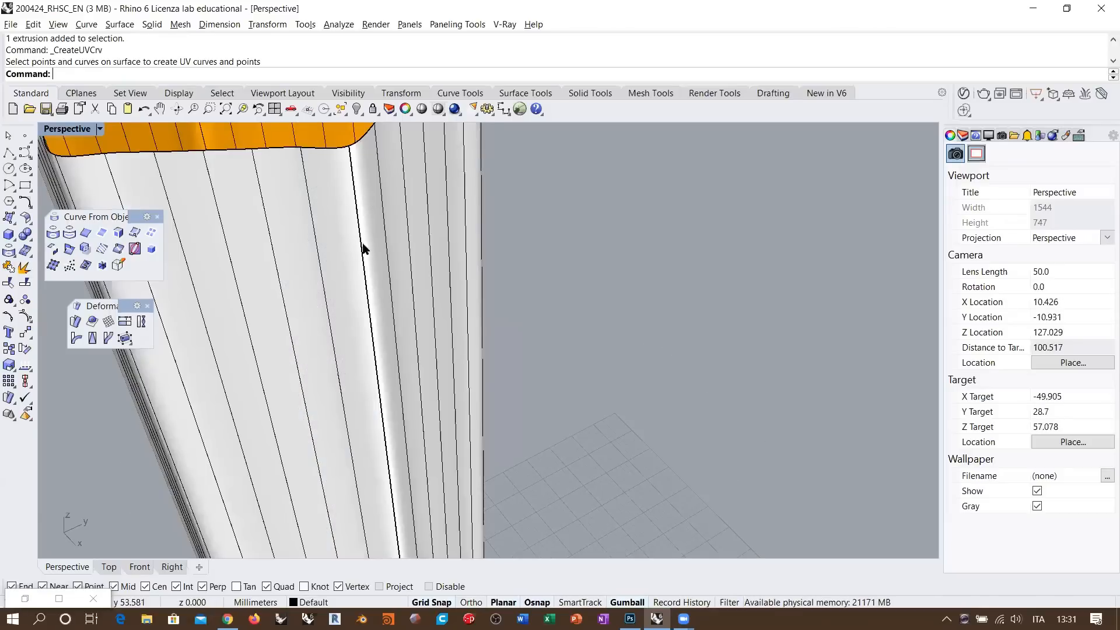
scroll(362, 242, "down", 2)
scroll(420, 281, "down", 3)
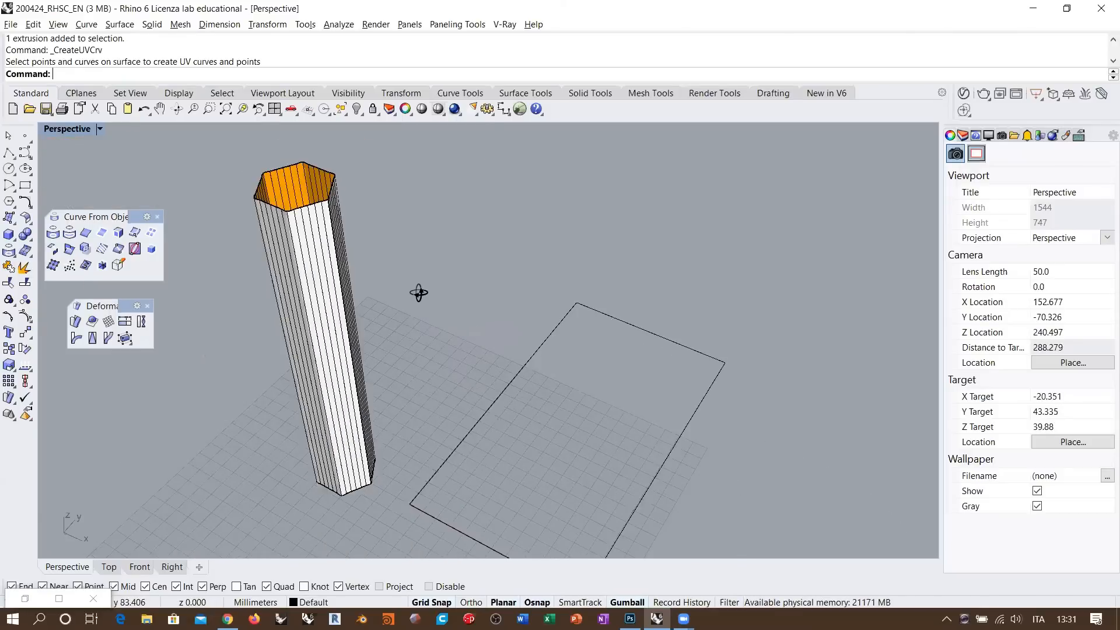
scroll(357, 286, "up", 1)
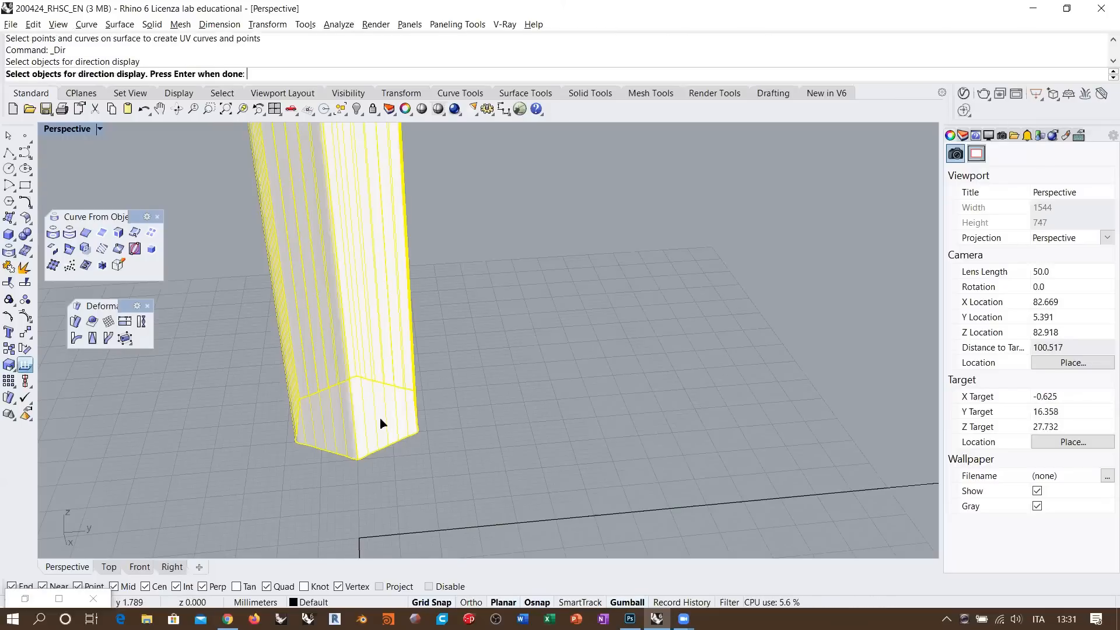
right_click(373, 431)
scroll(373, 397, "up", 6)
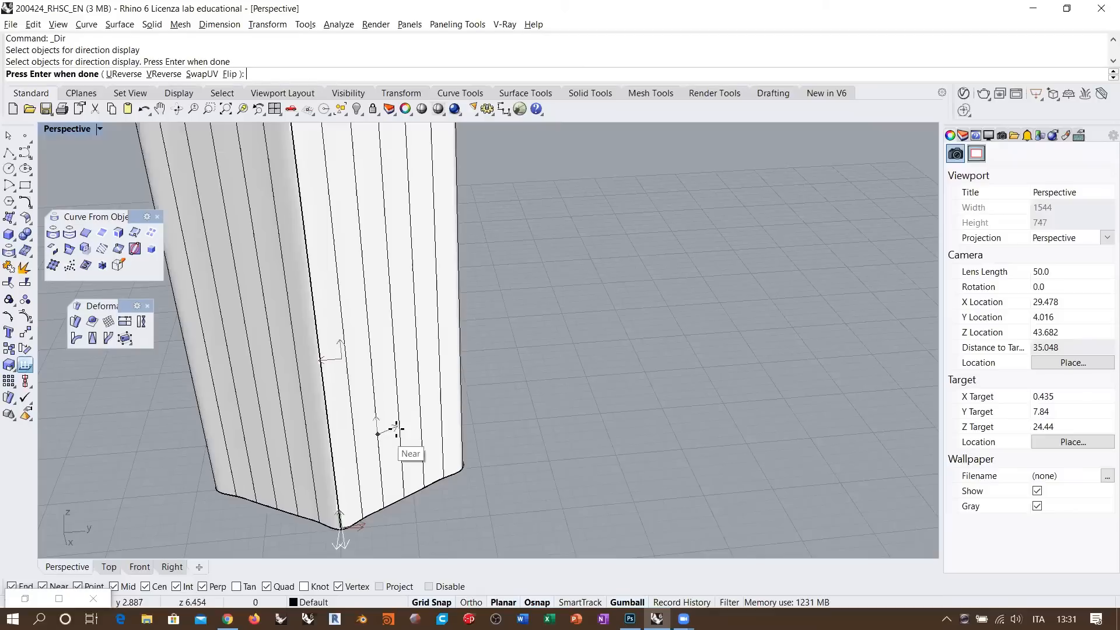
key("Return")
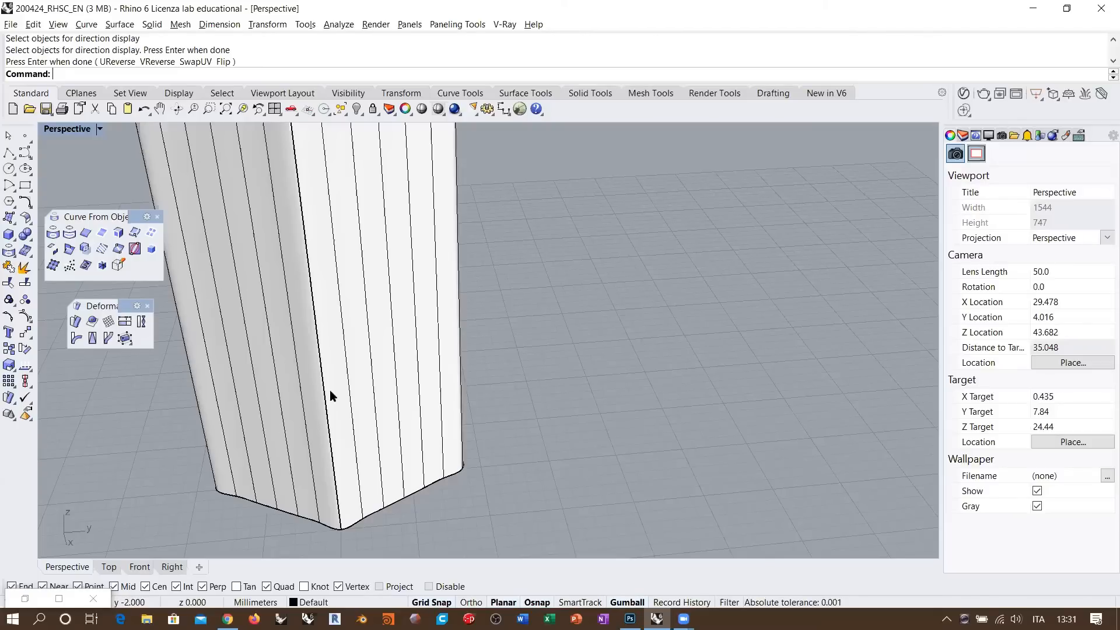
scroll(350, 392, "down", 5)
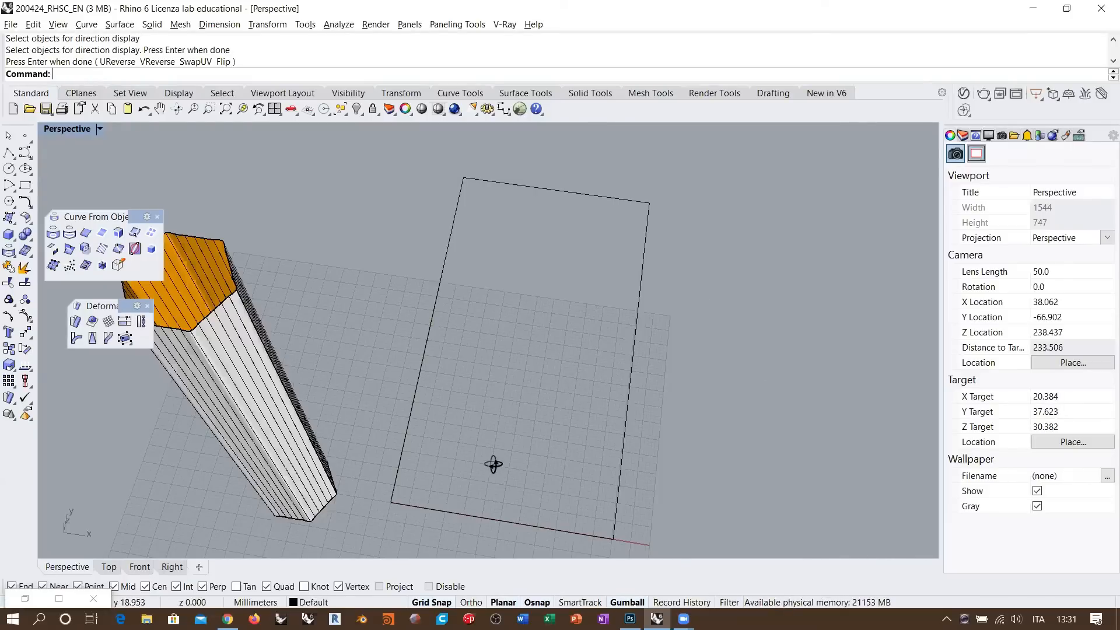
- Draw a small circle inside the UV rectangle near its corner at the origin, compare it with the column's seam, and delete it
scroll(465, 504, "up", 5)
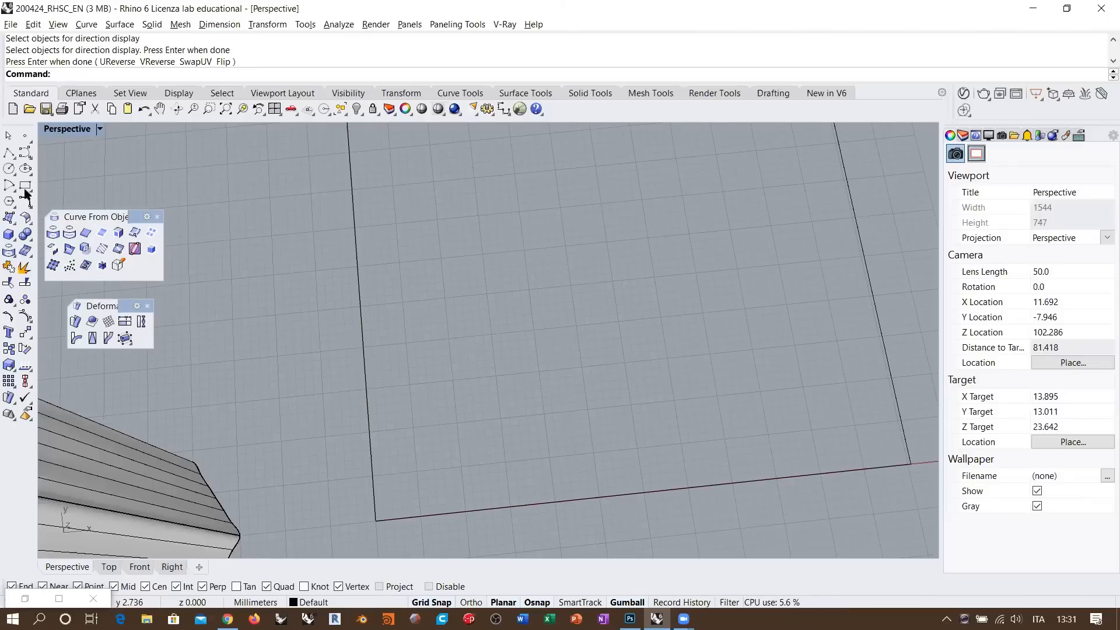
right_click_drag(25, 193, 9, 166)
left_click(10, 168)
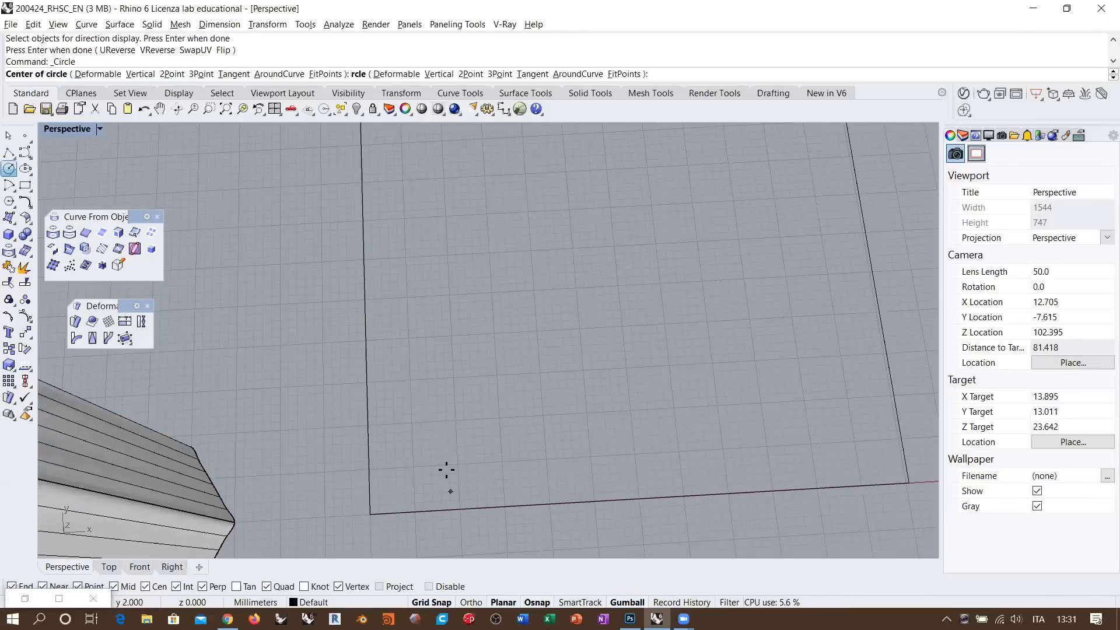
left_click(413, 467)
left_click(449, 464)
right_click_drag(514, 450, 453, 410)
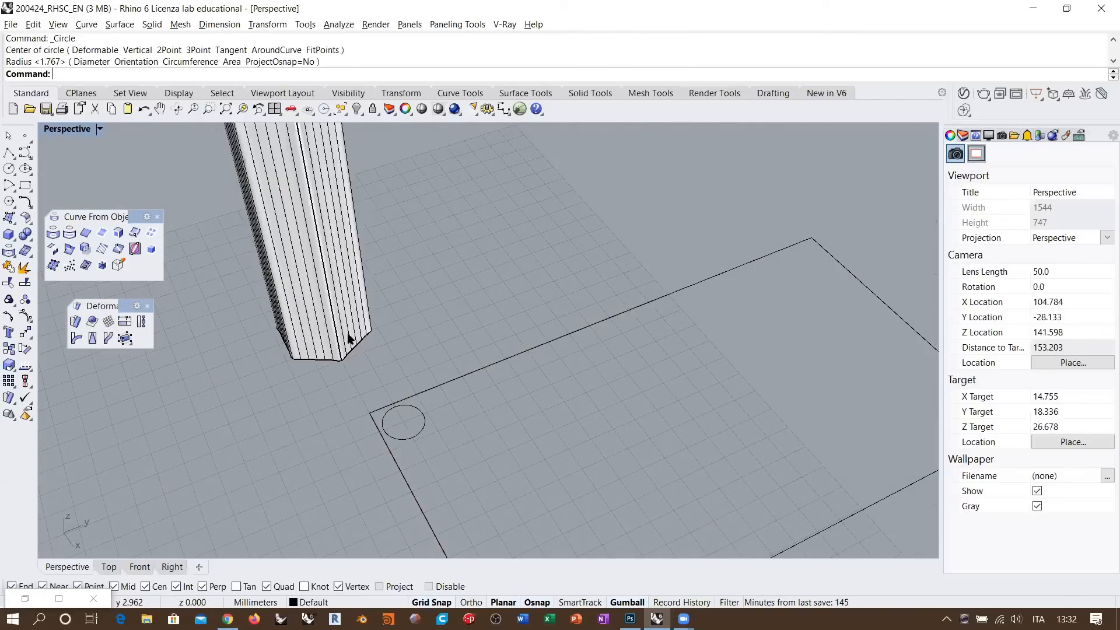
right_click_drag(357, 338, 480, 430)
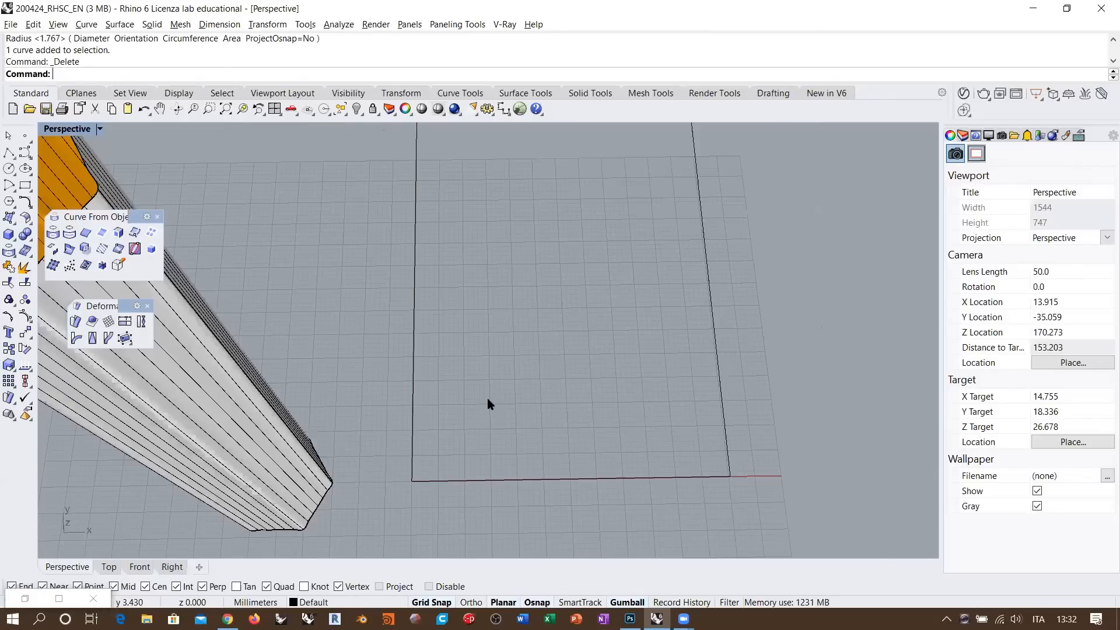
- Place the text "Rhino" as grouped curves in Arial, 5 mm high, inside the lower half of the UV rectangle
scroll(467, 386, "down", 3)
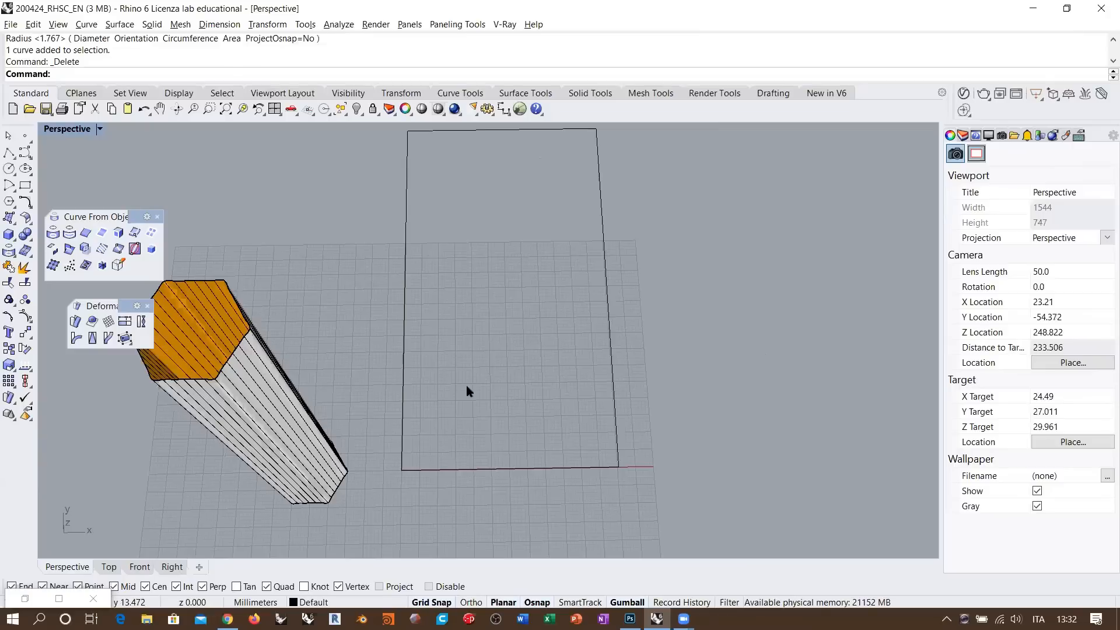
scroll(455, 408, "up", 2)
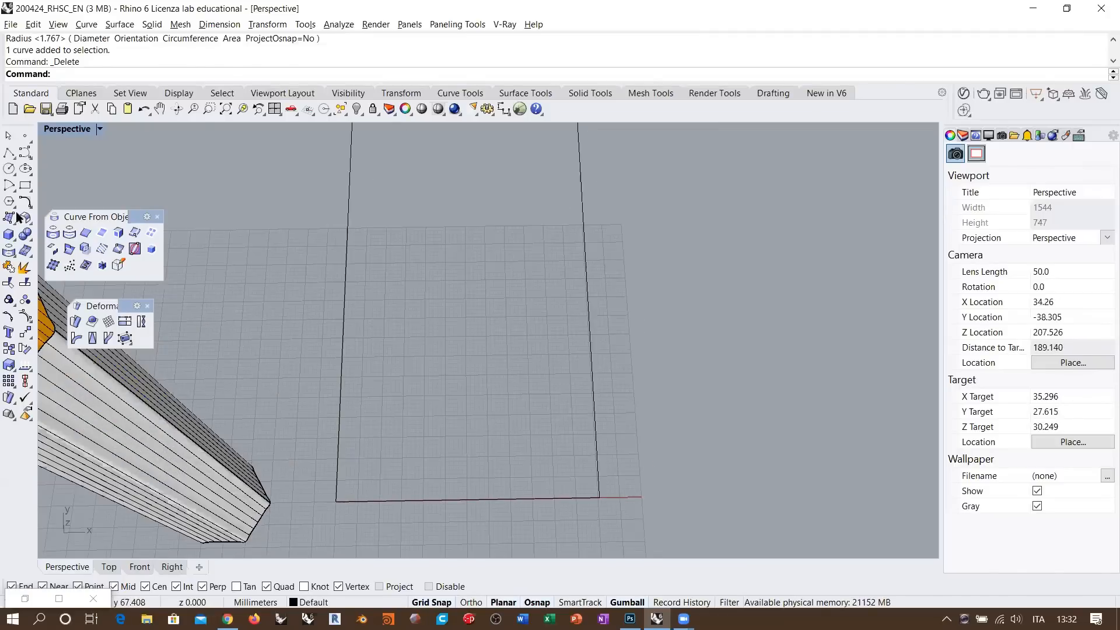
left_click(10, 335)
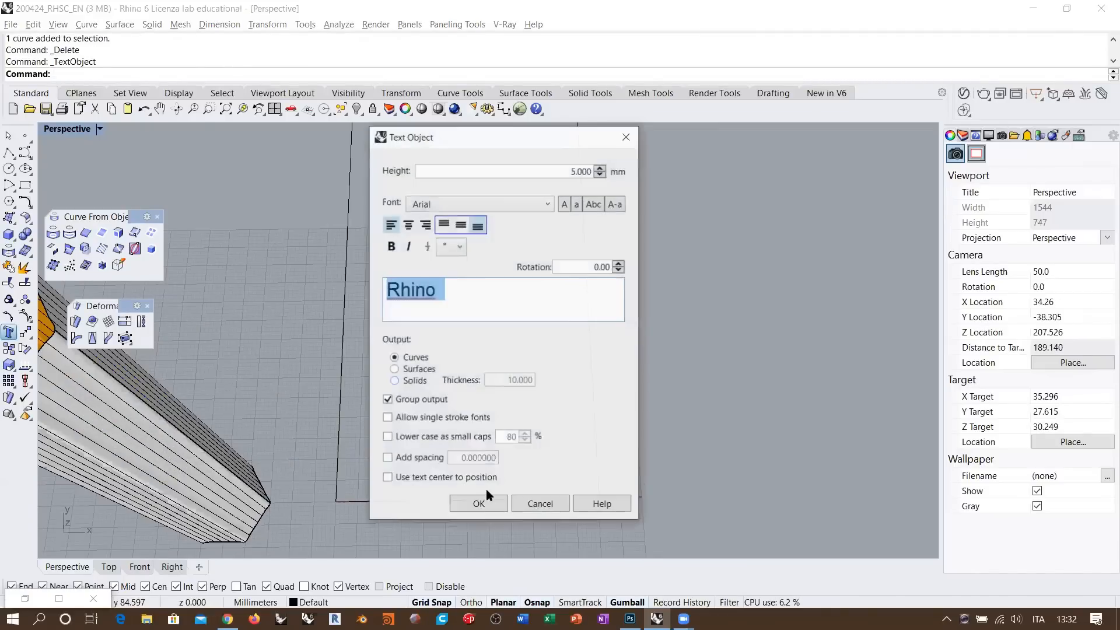
left_click(427, 353)
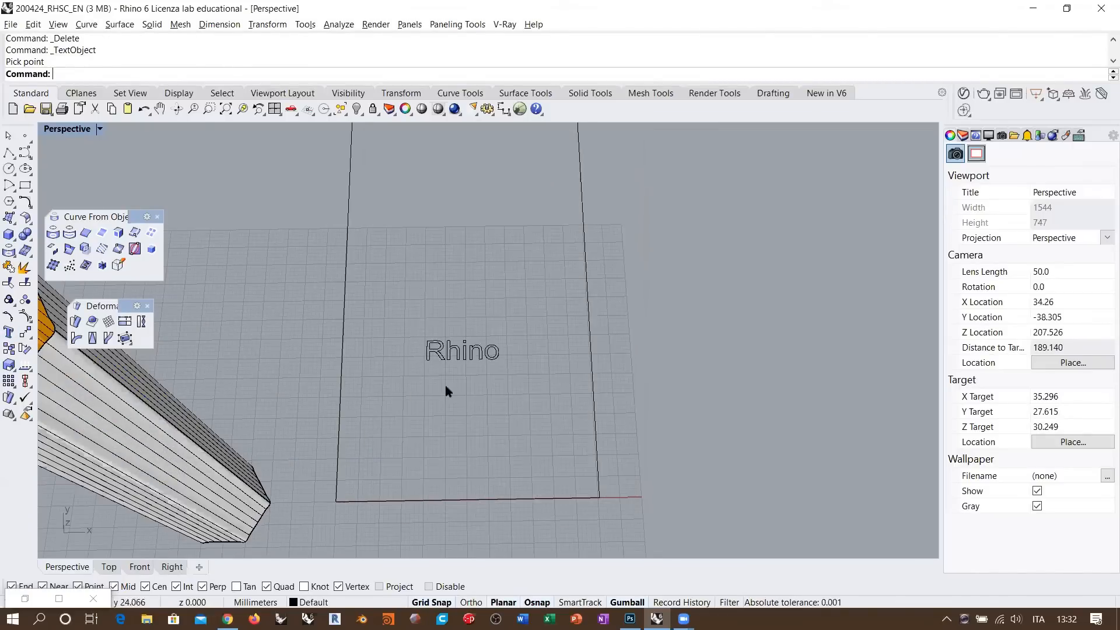
- Scale up the "Rhino" text until it nearly spans the UV rectangle's width, and adjust its position in the rectangle's lower half
left_click_drag(427, 350, 350, 351)
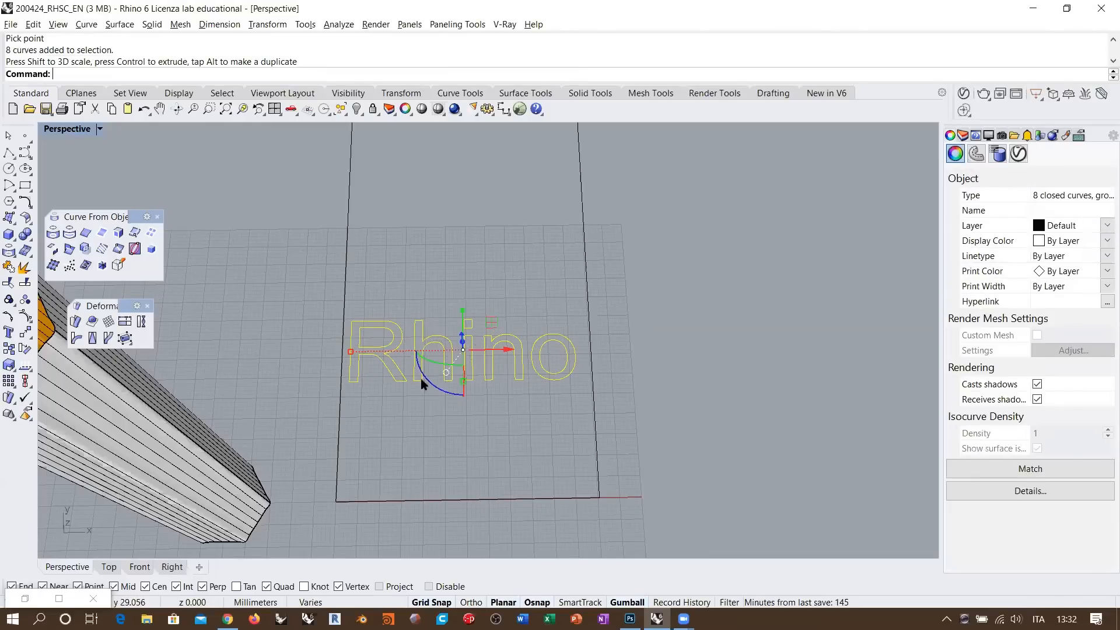
left_click_drag(431, 388, 456, 372)
left_click_drag(473, 289, 480, 300)
- Apply the "Rhino" text curves together with the UV rectangle onto the hexagonal column's surface
right_click_drag(516, 394, 557, 392, "shift")
mouse_move(608, 507)
left_mouse_down()
mouse_move(415, 338)
mouse_move(399, 309)
mouse_move(375, 328)
left_mouse_up()
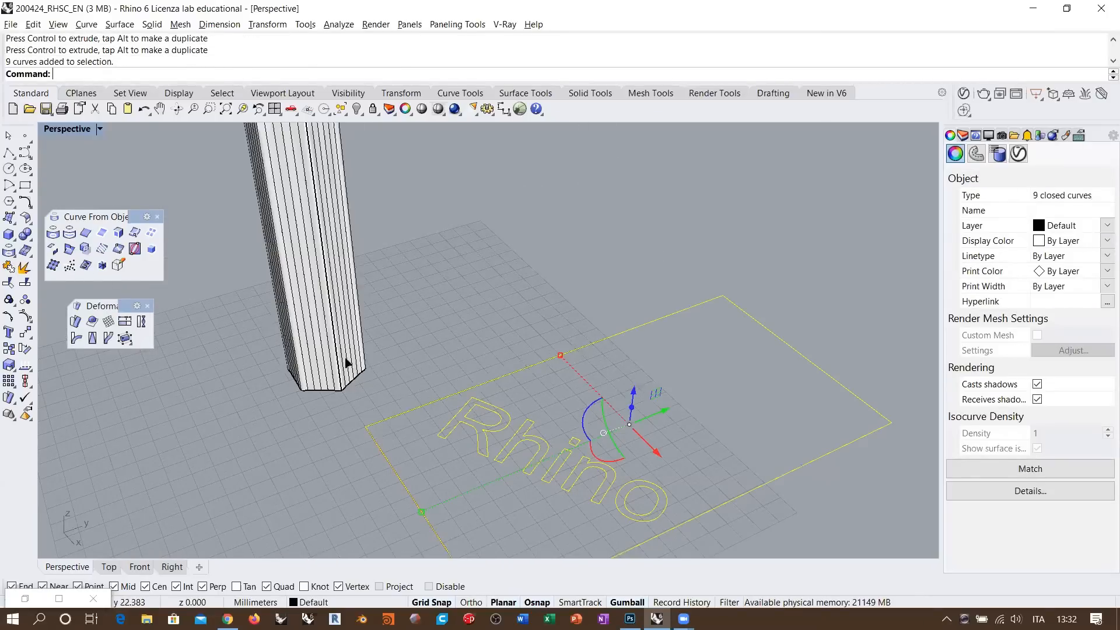
left_click(347, 365)
left_click(468, 342)
- Examine from all sides how the applied text wraps around the column compared with the flat UV layout
right_click_drag(351, 319, 365, 319)
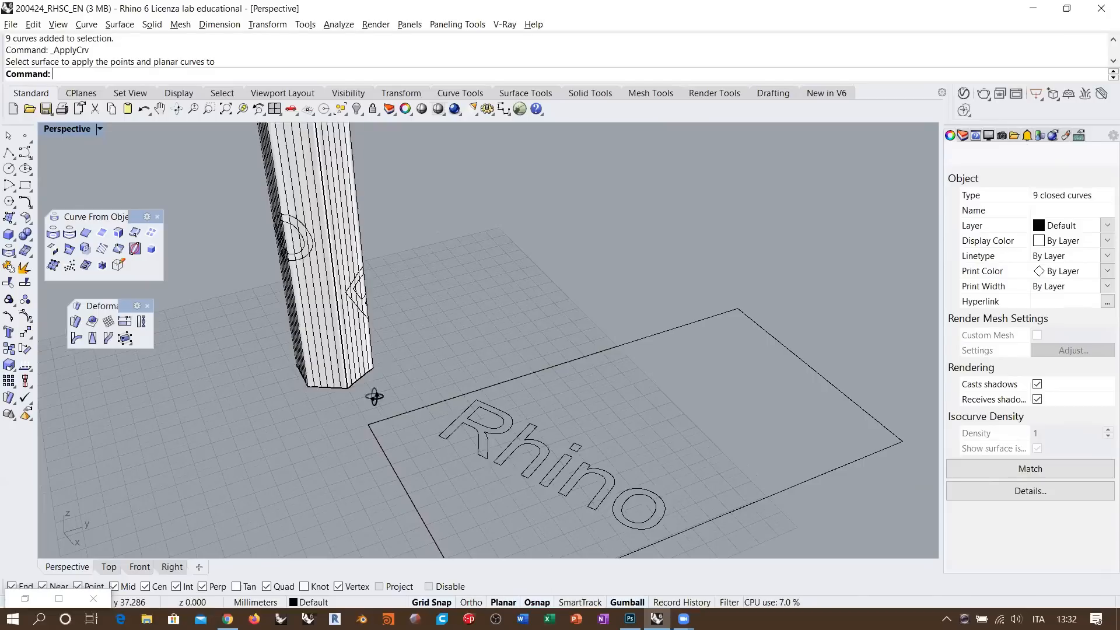
right_click_drag(374, 397, 513, 430)
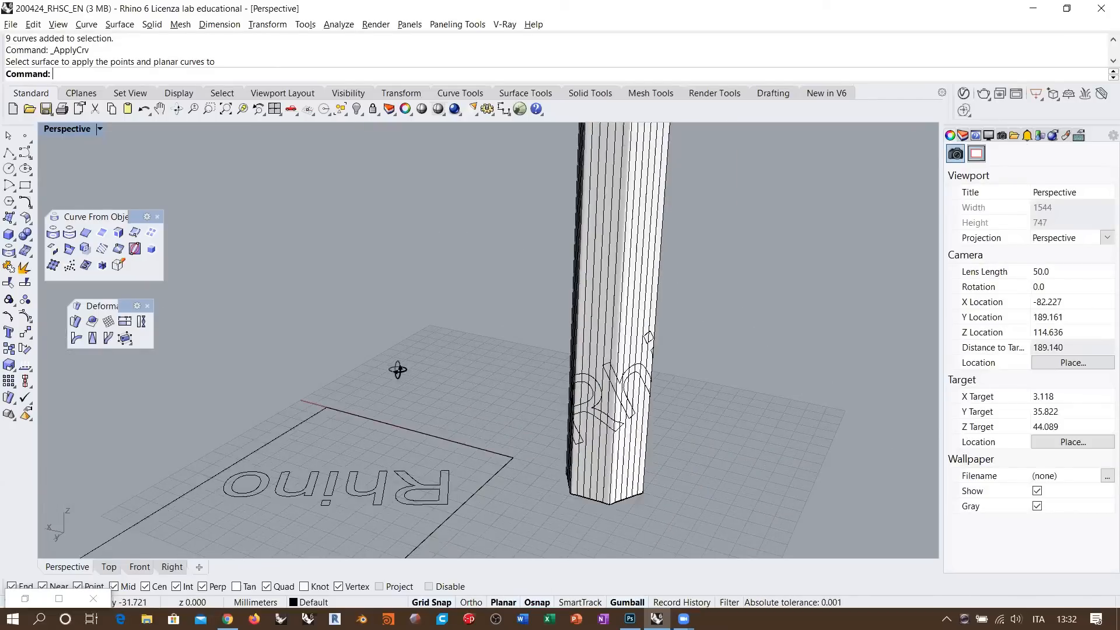
right_click_drag(398, 369, 679, 375)
right_click_drag(575, 404, 645, 380)
scroll(638, 369, "down", 7)
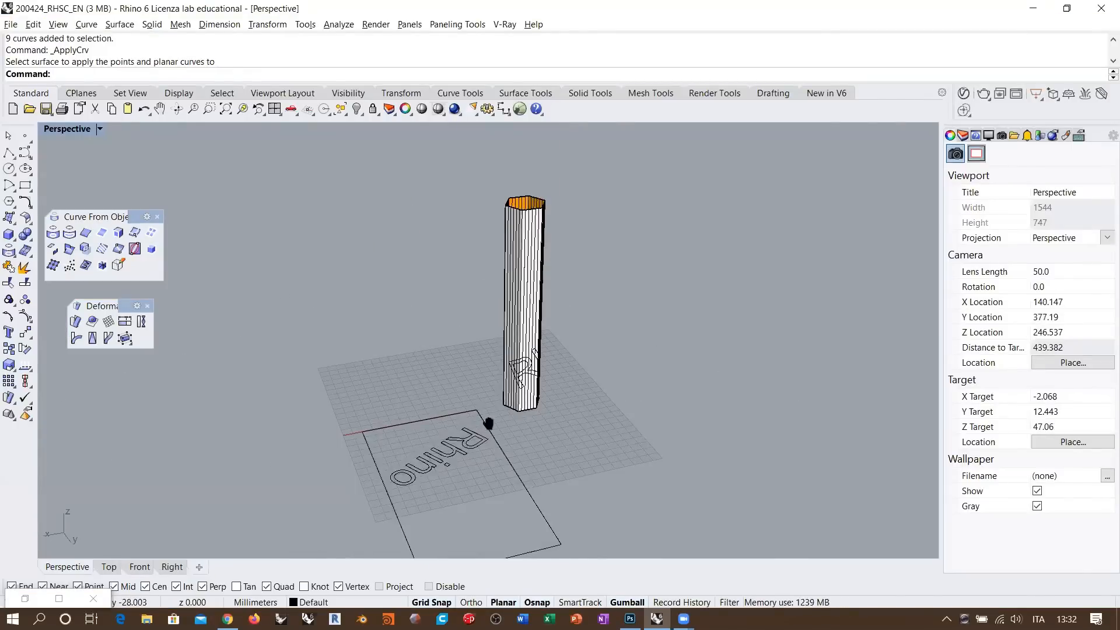
right_click_drag(490, 419, 446, 347)
right_click_drag(318, 341, 507, 345)
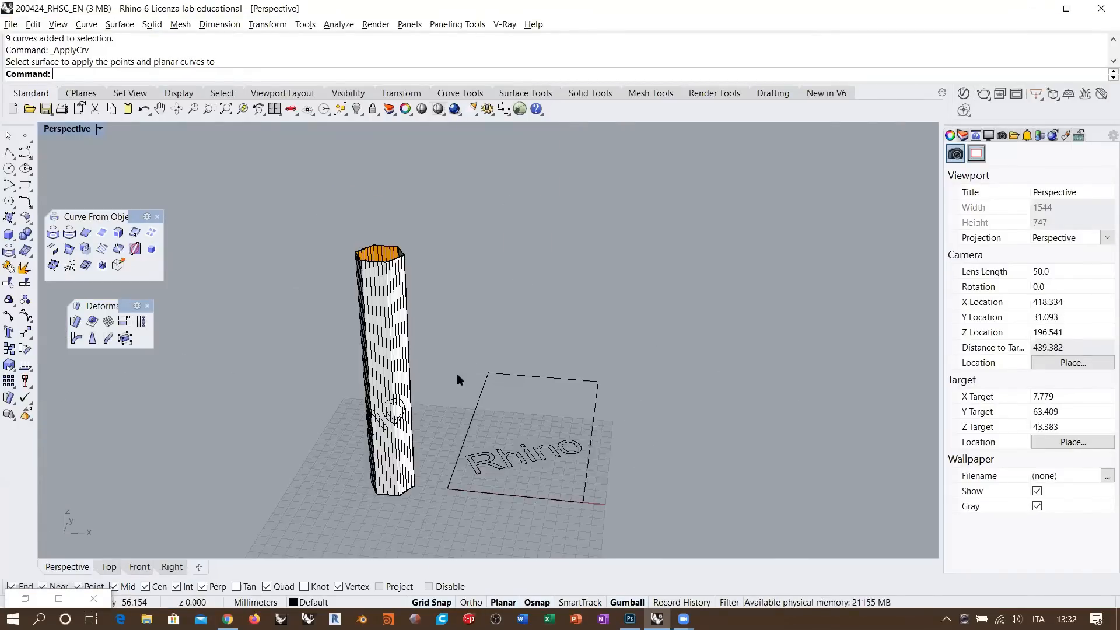
right_click_drag(458, 380, 401, 368)
scroll(442, 365, "up", 3)
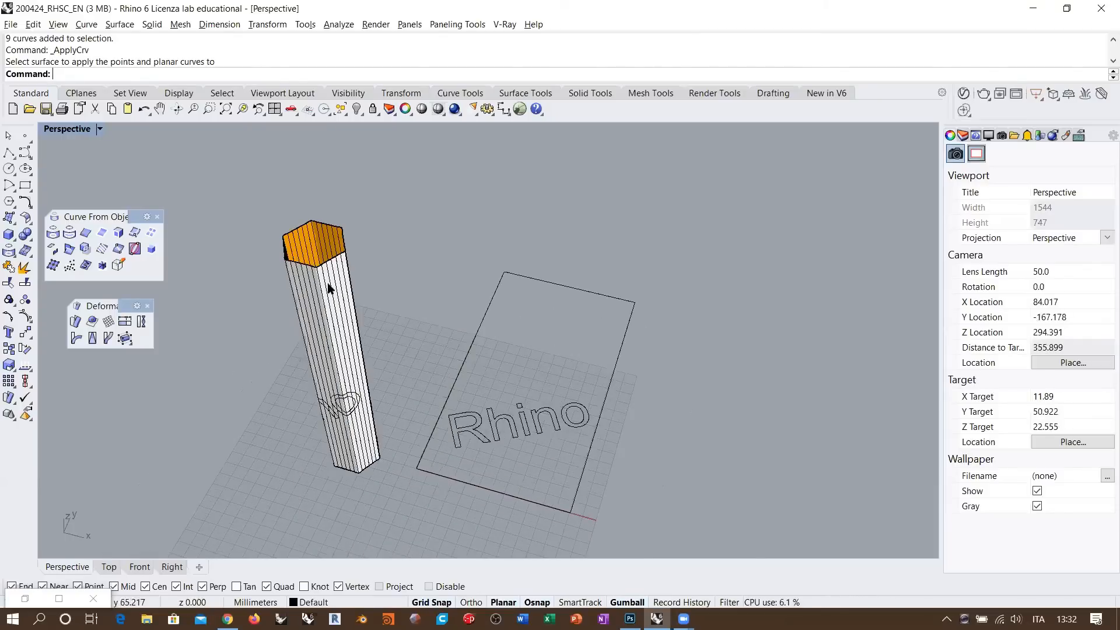
right_click_drag(332, 346, 334, 306)
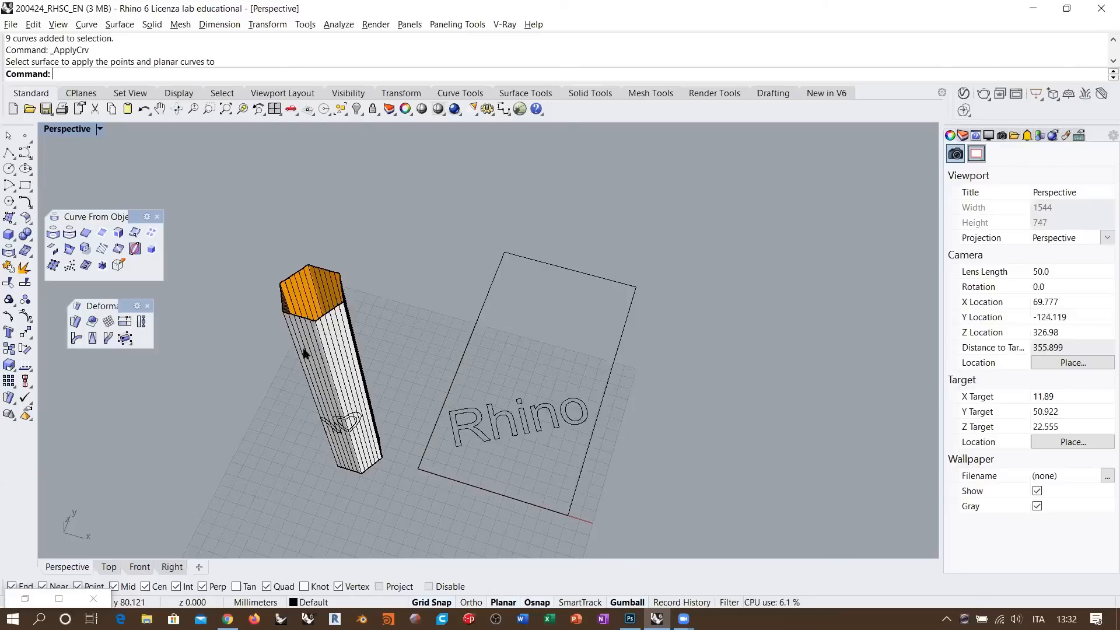
scroll(309, 280, "up", 5)
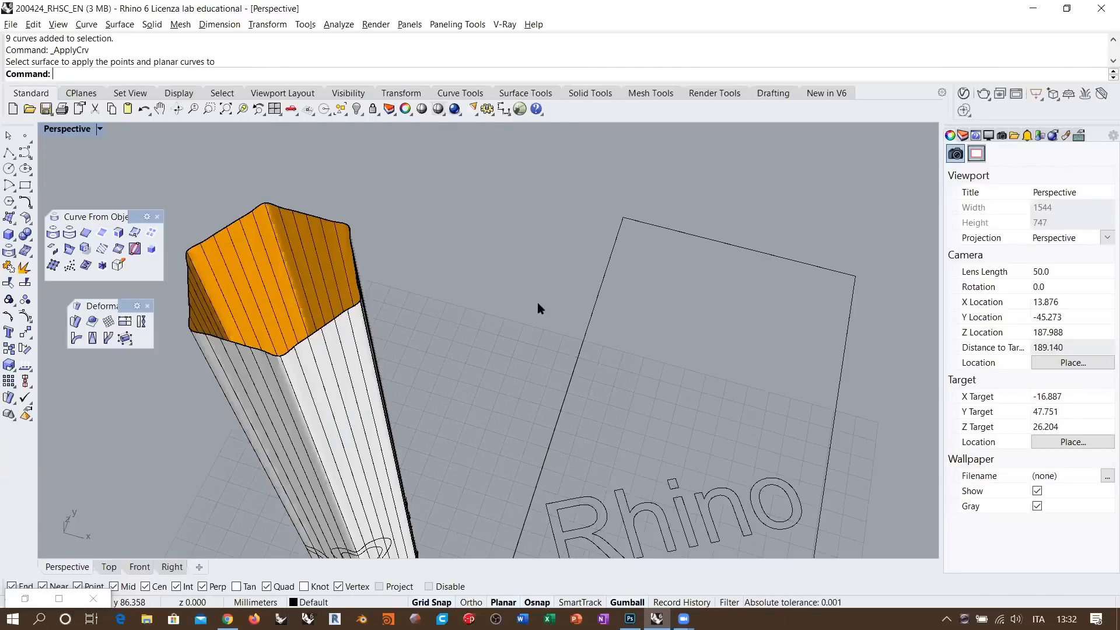
- Undo the applied text, the UV curves, the column's extrusion and the rebuild, back to the original base hexagon
key("ctrl+z")
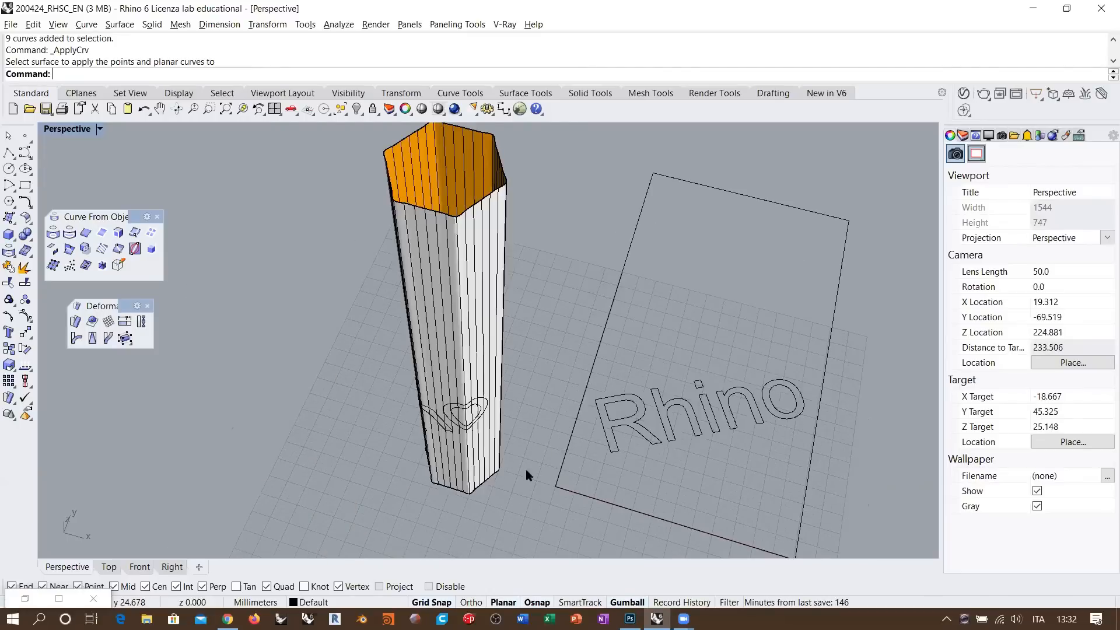
key("ctrl+z")
key("ctrl+z")
key("ctrl+z")
key("ctrl+z")
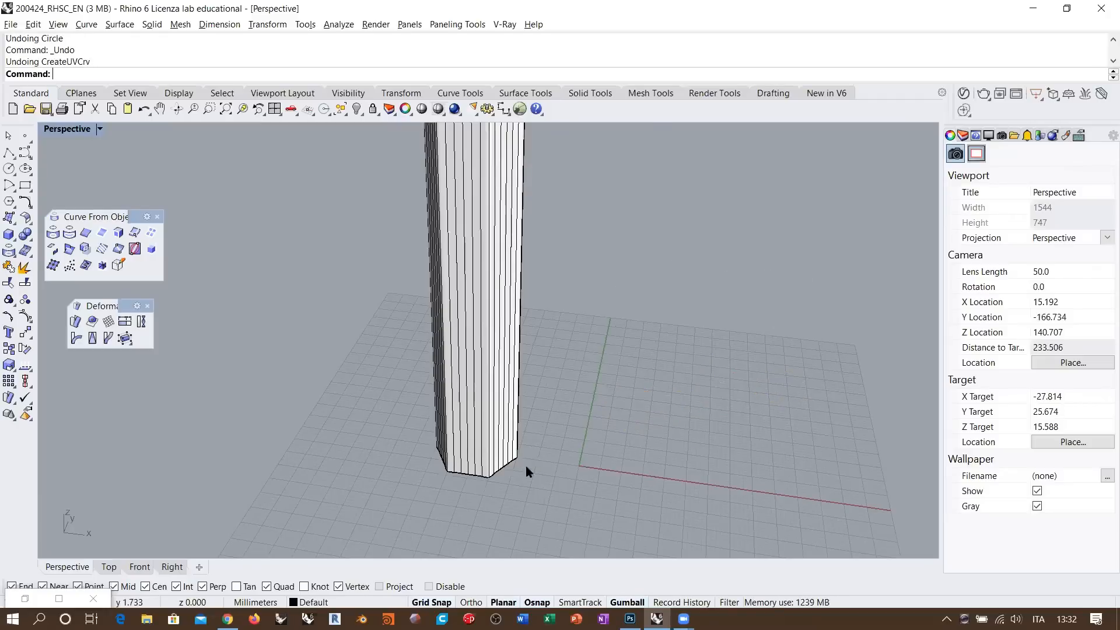
key("Escape")
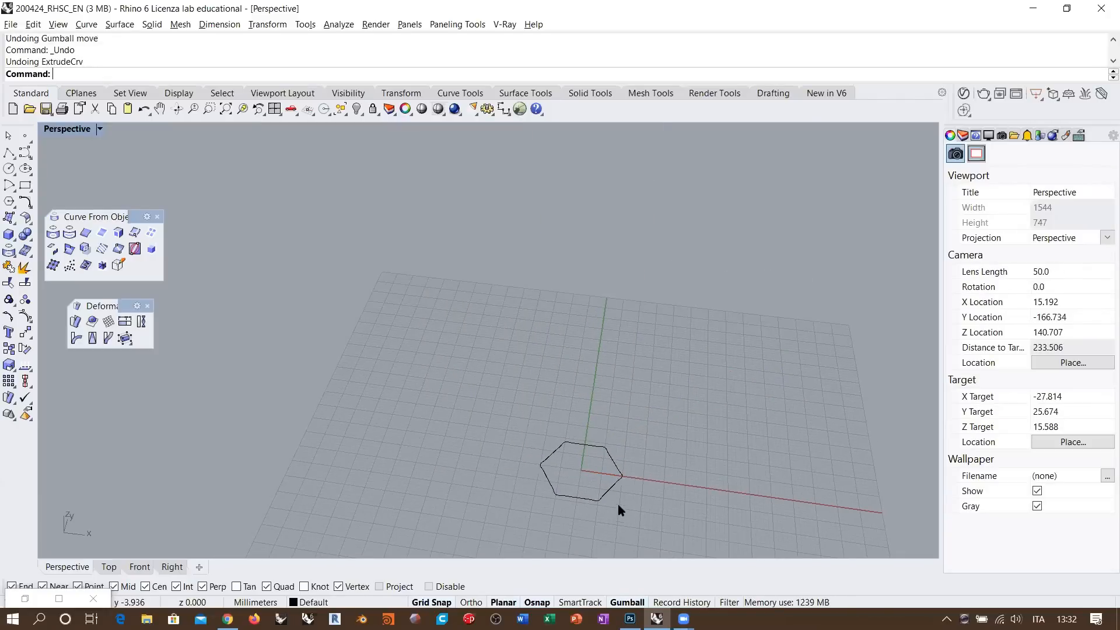
key("ctrl+z")
key("Escape")
right_click_drag(570, 403, 579, 420)
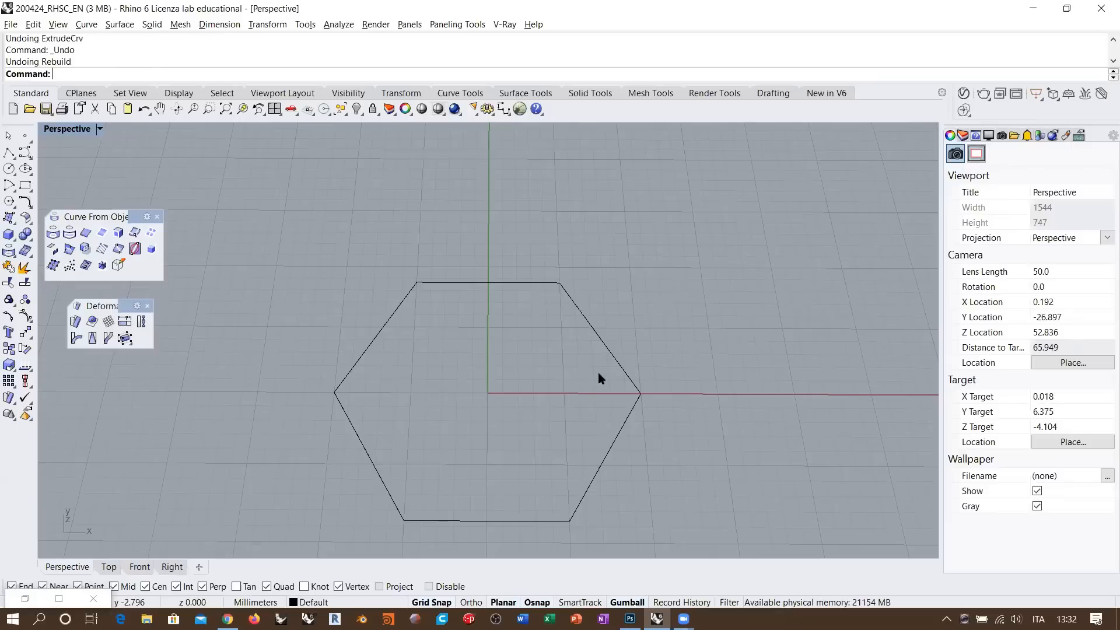
right_click_drag(633, 379, 592, 364, "shift")
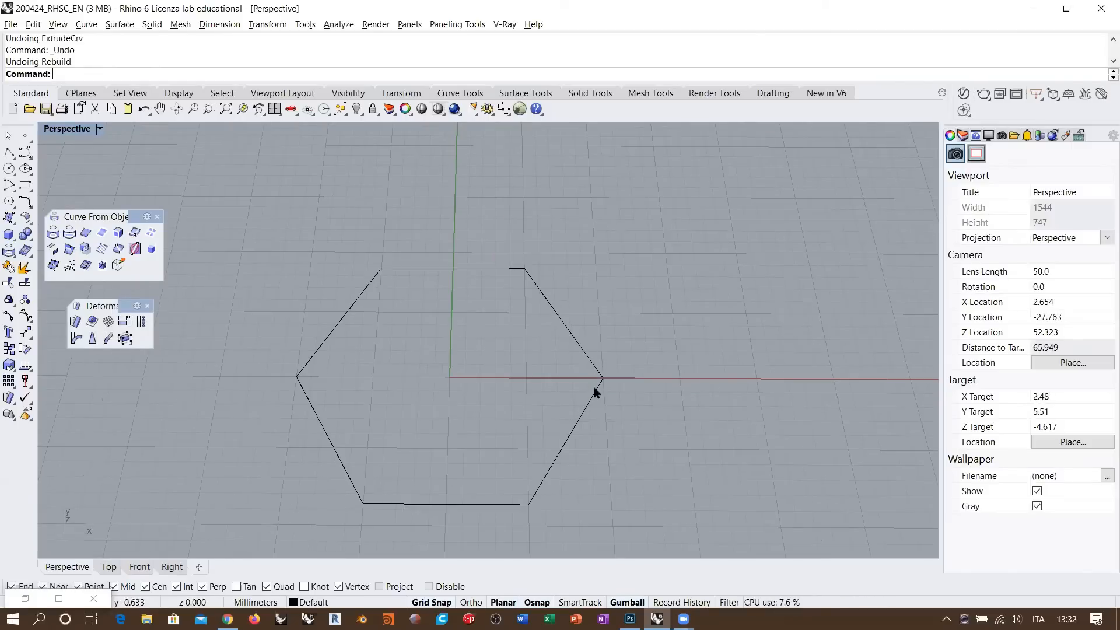
scroll(394, 432, "down", 3)
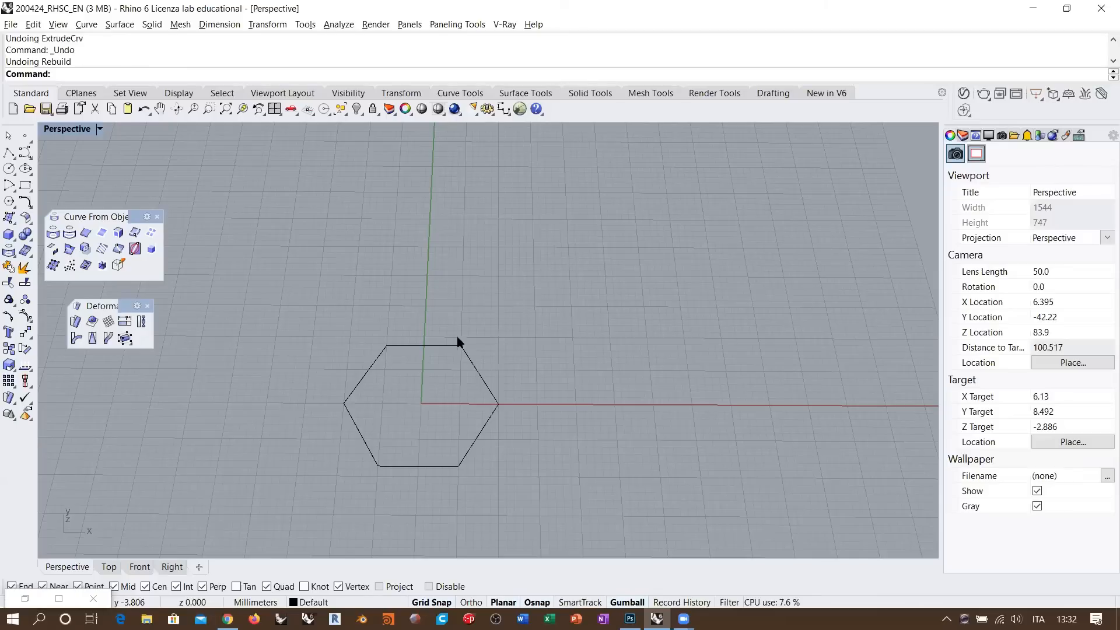
right_click_drag(457, 342, 495, 381)
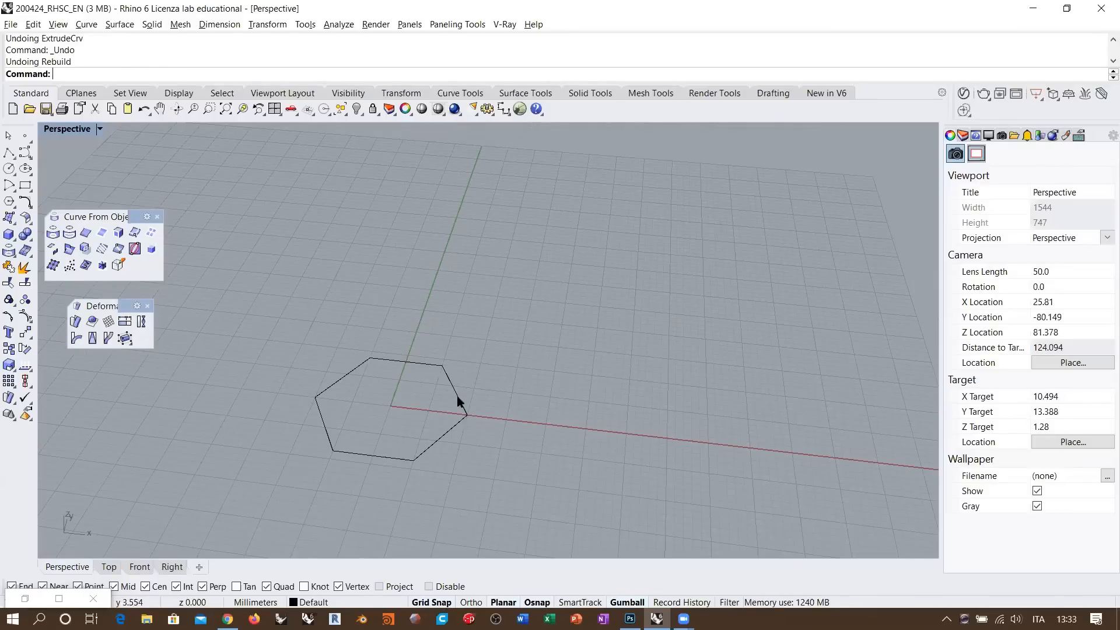
scroll(407, 426, "up", 2)
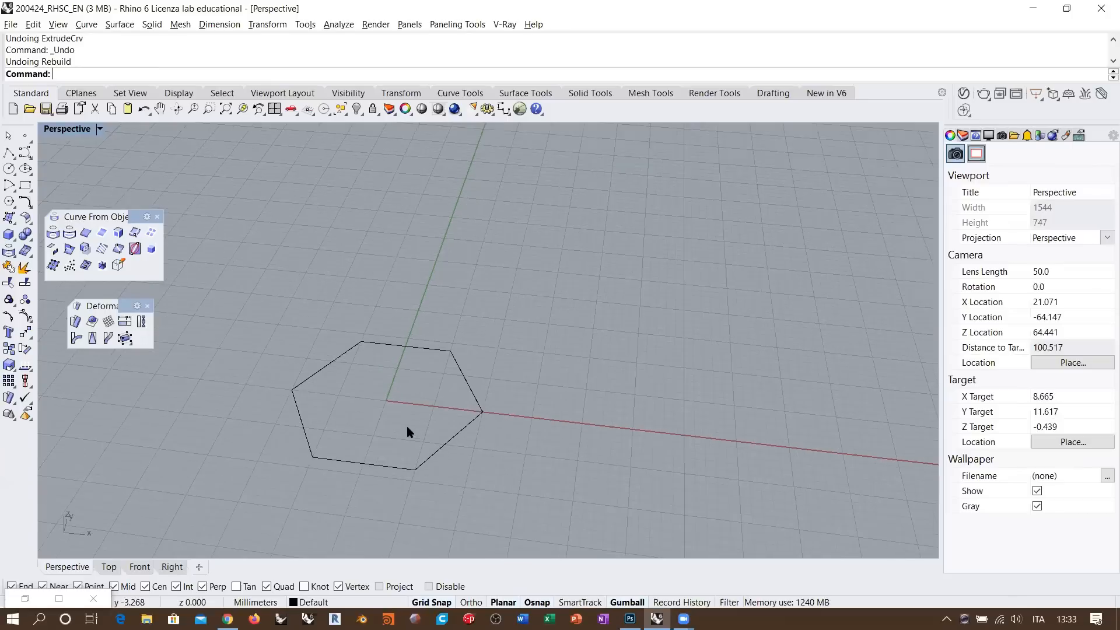
scroll(381, 390, "up", 1)
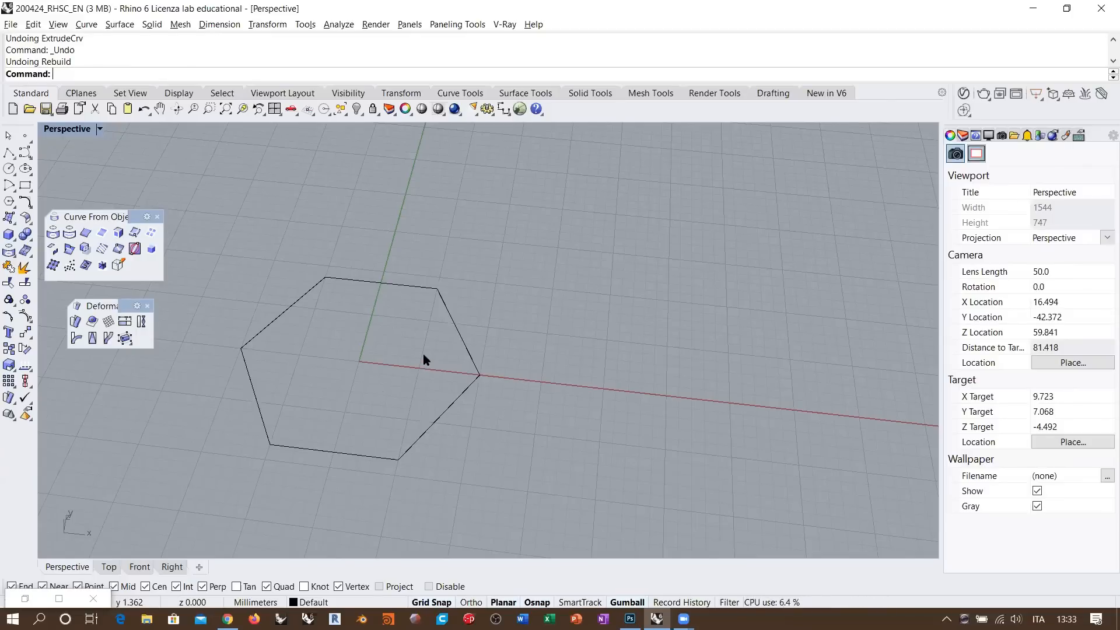
- Offset the hexagon outward with the corner option Smooth, through a point just outside one of its corners
left_click(459, 336)
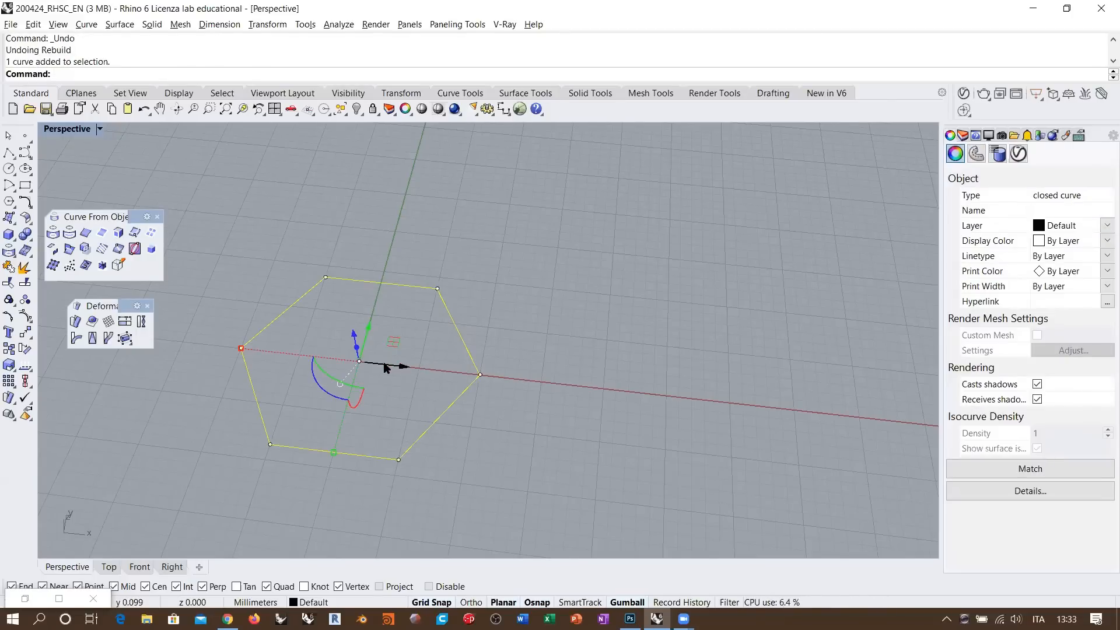
scroll(391, 363, "up", 1)
type("Offset")
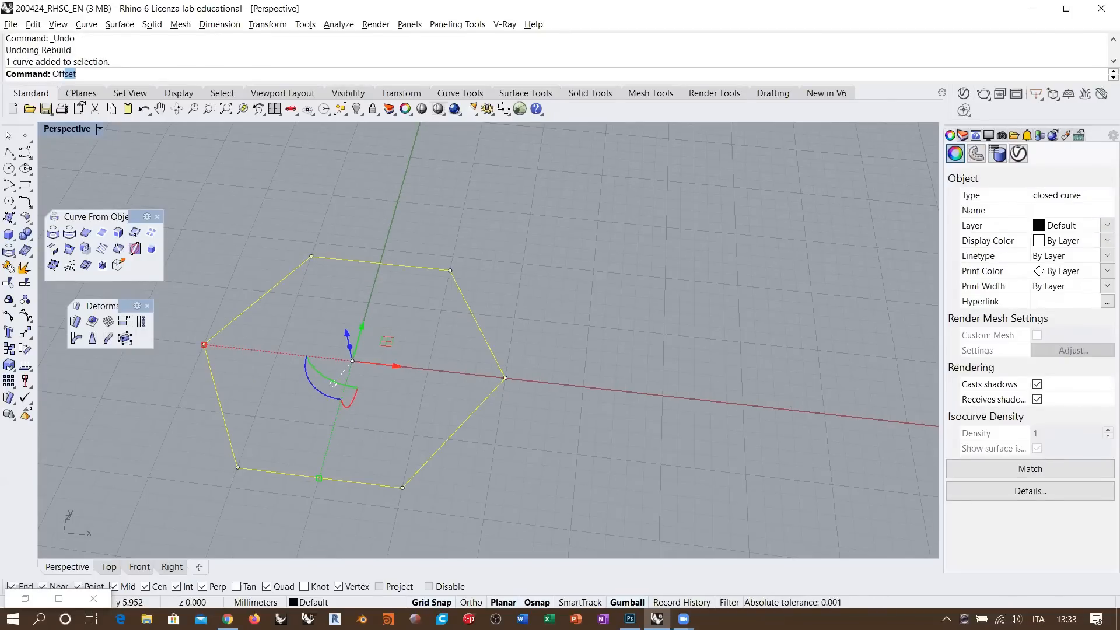
key("Return")
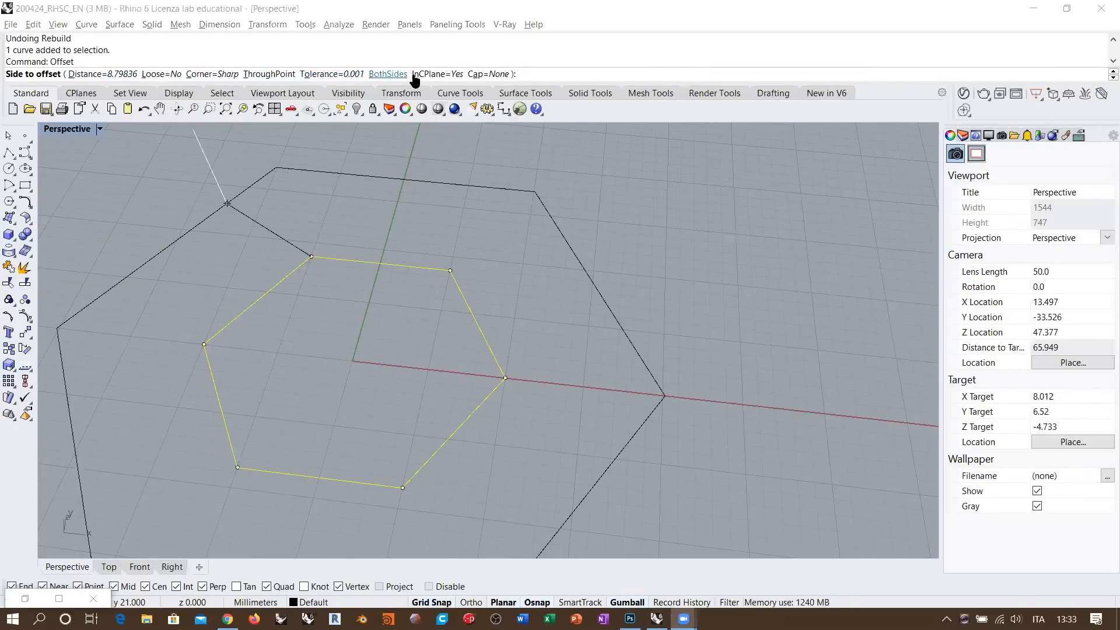
left_click(196, 74)
left_click(151, 74)
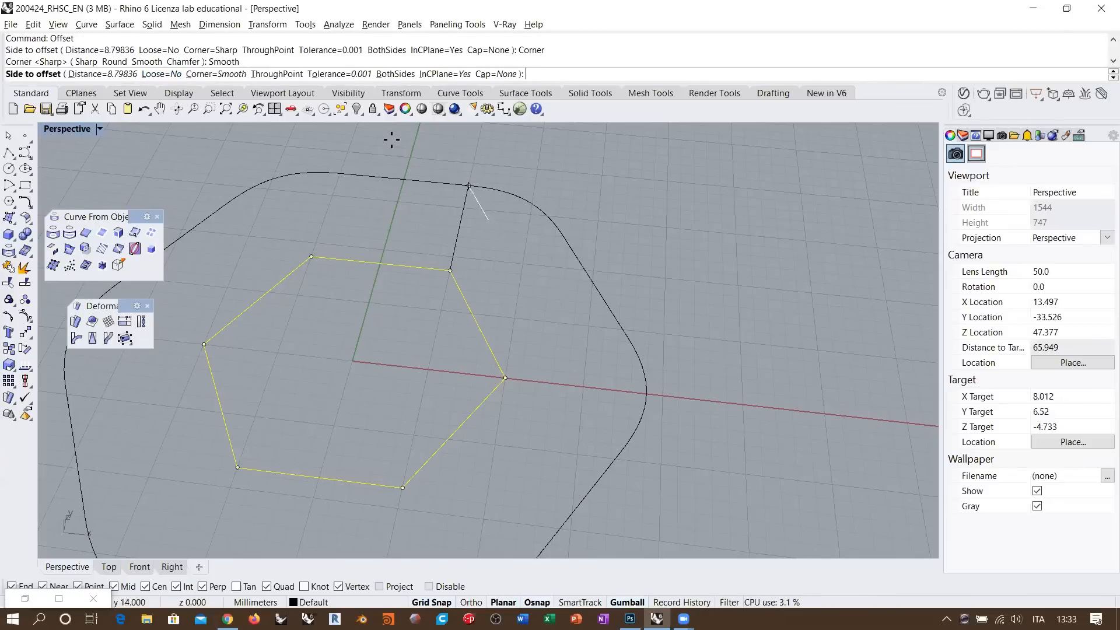
left_click(204, 75)
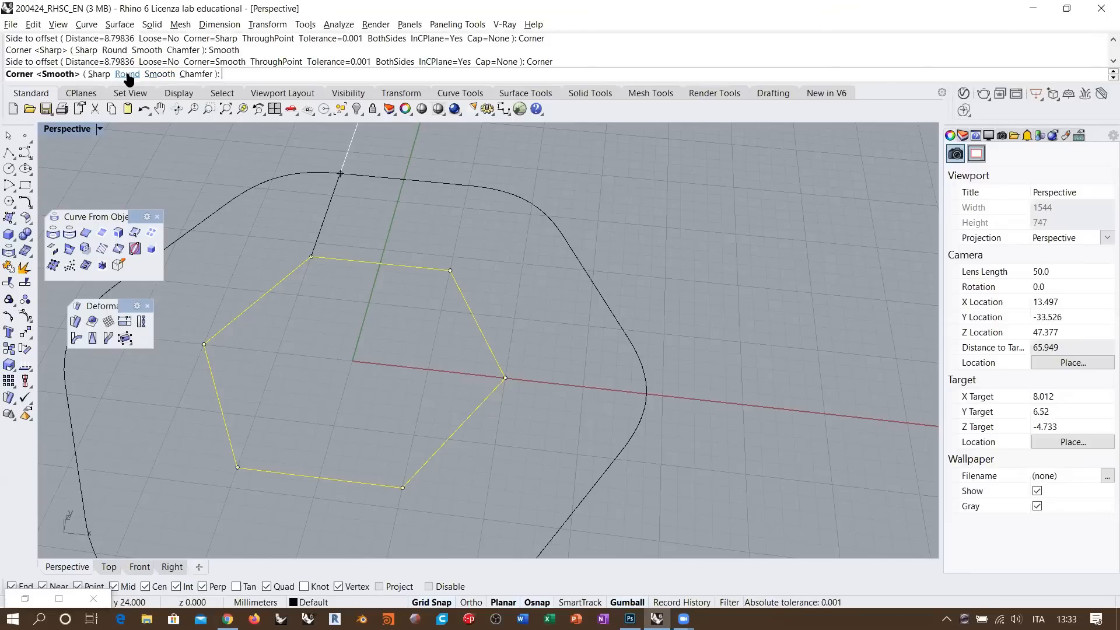
left_click(159, 74)
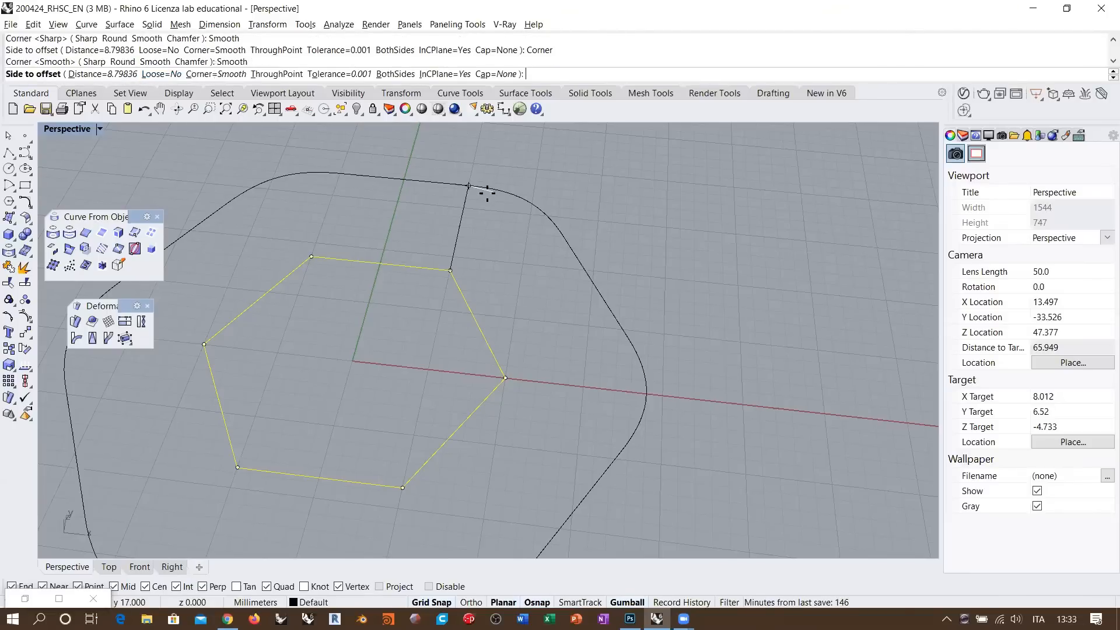
type("t")
key("Return")
scroll(468, 262, "up", 2)
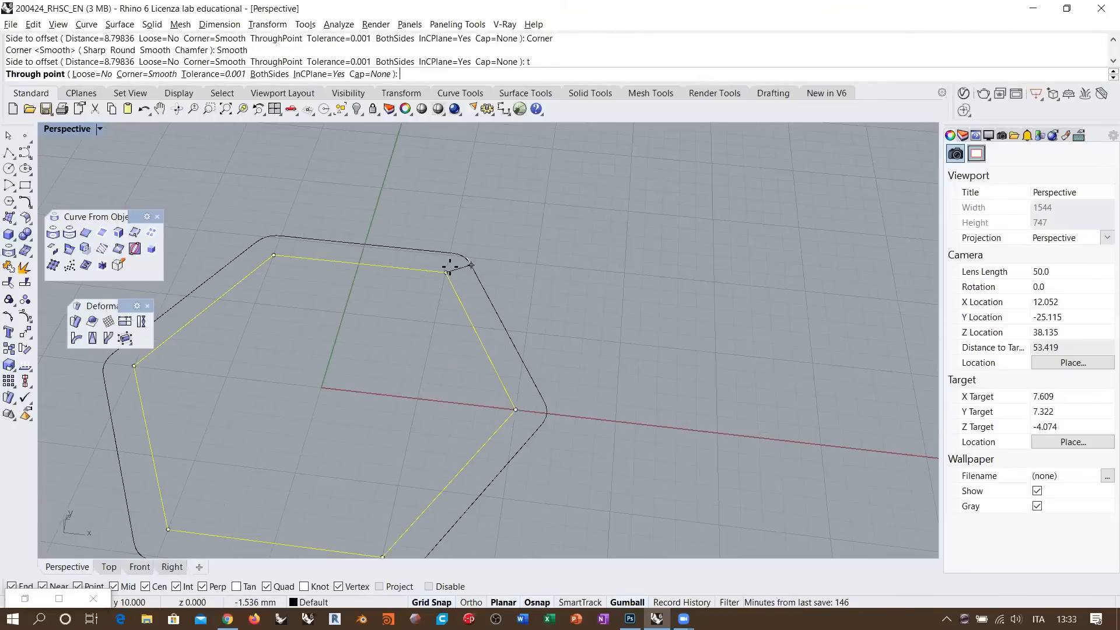
scroll(432, 275, "up", 3)
left_click(445, 268)
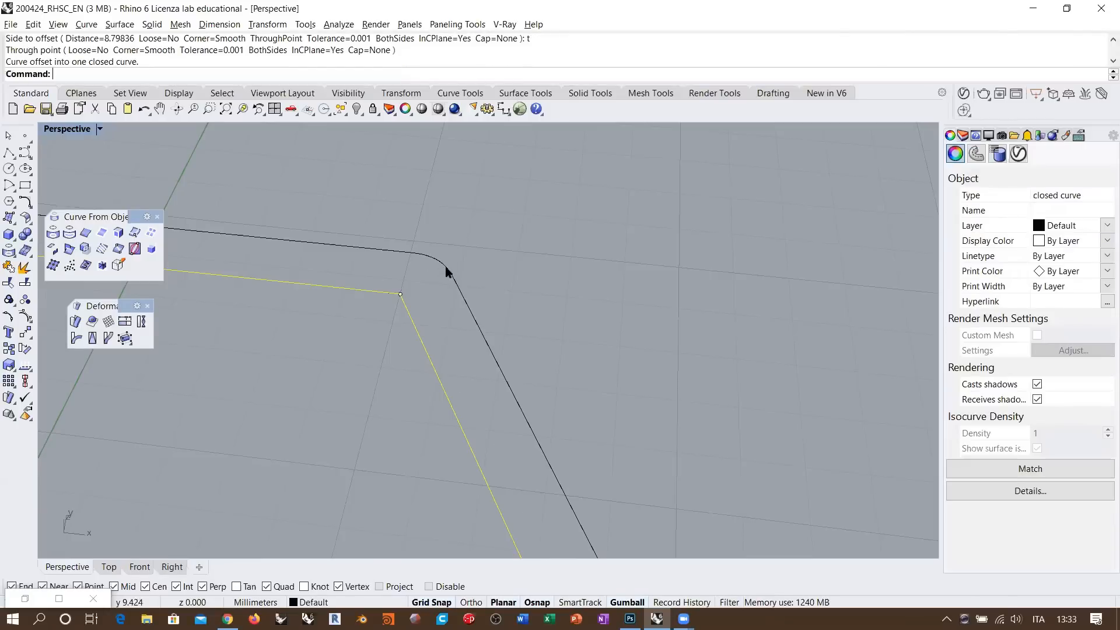
- Show the offset curve's control points and select those at one smooth corner to examine their distribution
left_click_drag(363, 222, 483, 306)
scroll(502, 317, "down", 5)
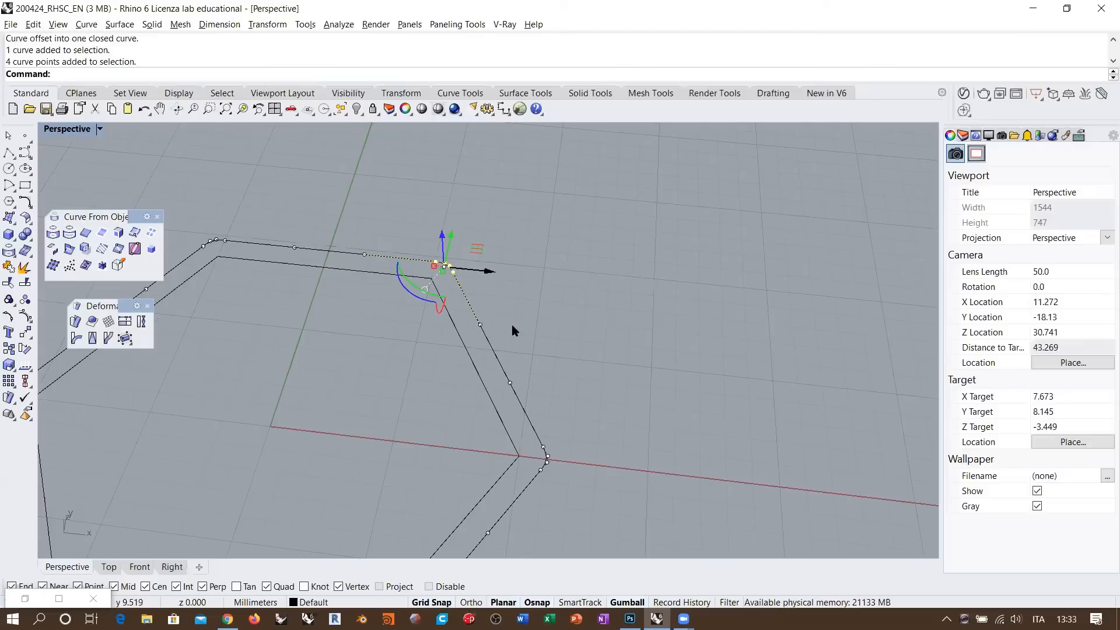
scroll(469, 330, "down", 4)
key("Escape")
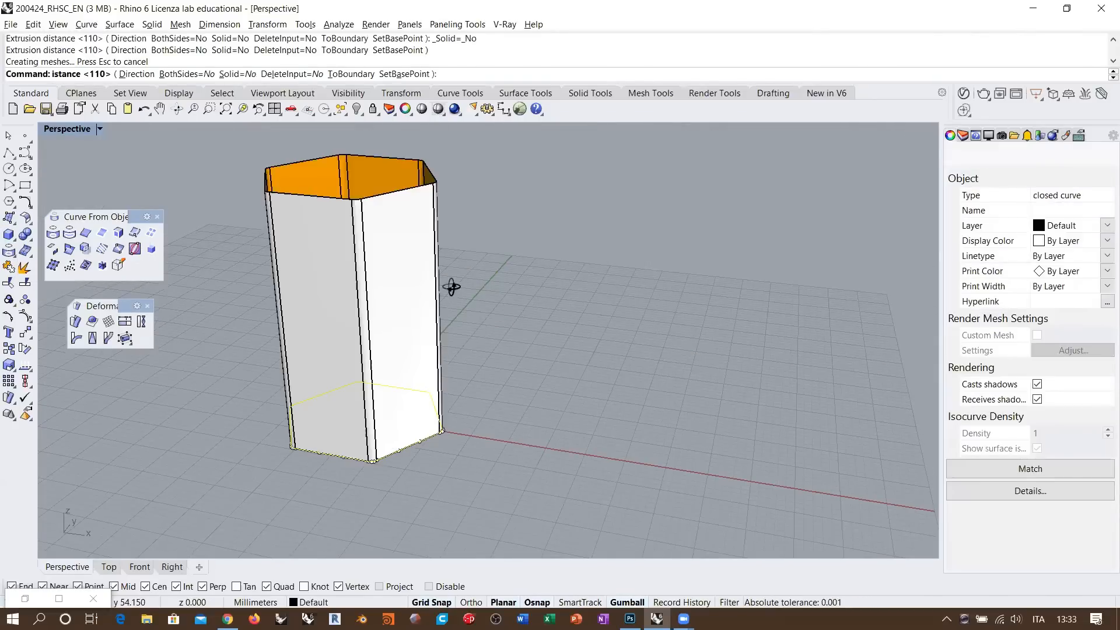
- Extrude the offset curve upward as an open surface, examine the edges at its smooth corners, and undo the extrusion
key("Return")
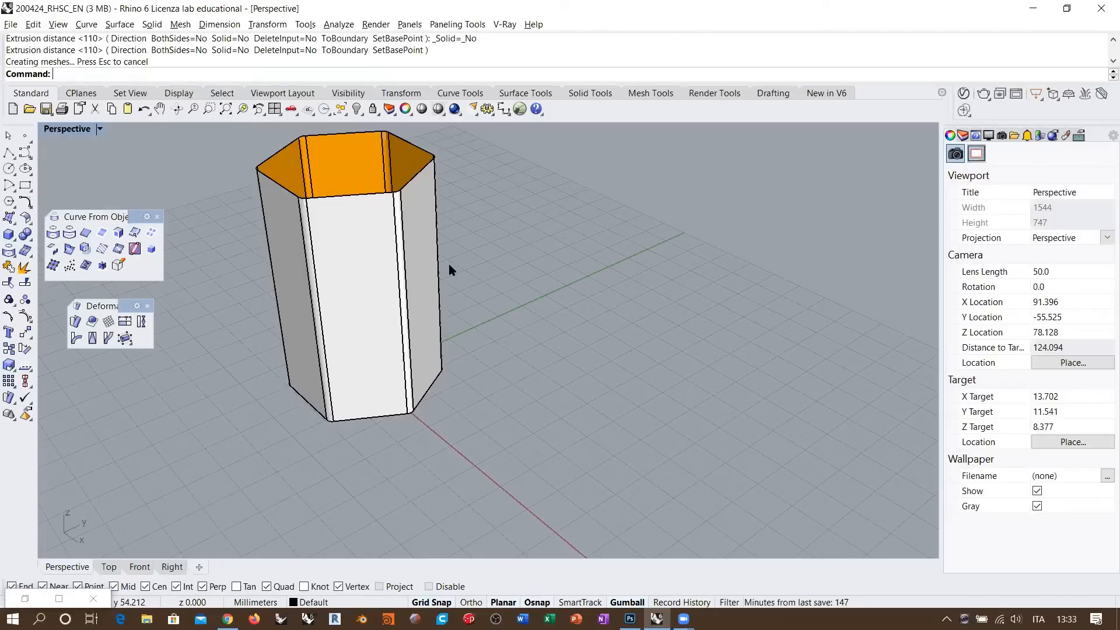
scroll(449, 264, "up", 3)
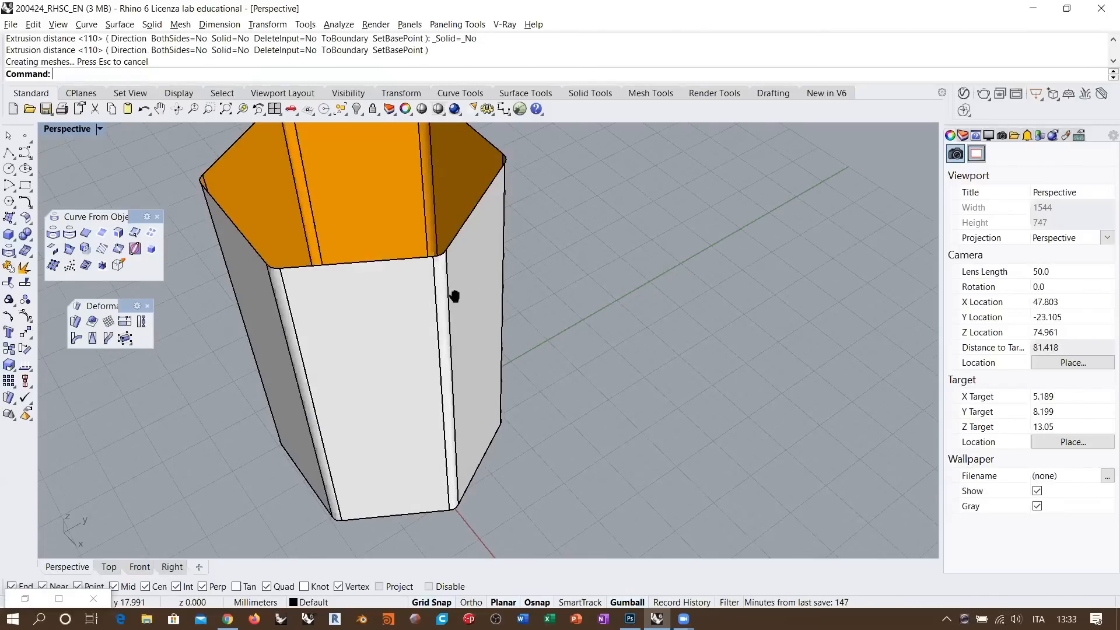
right_click_drag(454, 296, 432, 422)
key("ctrl+z")
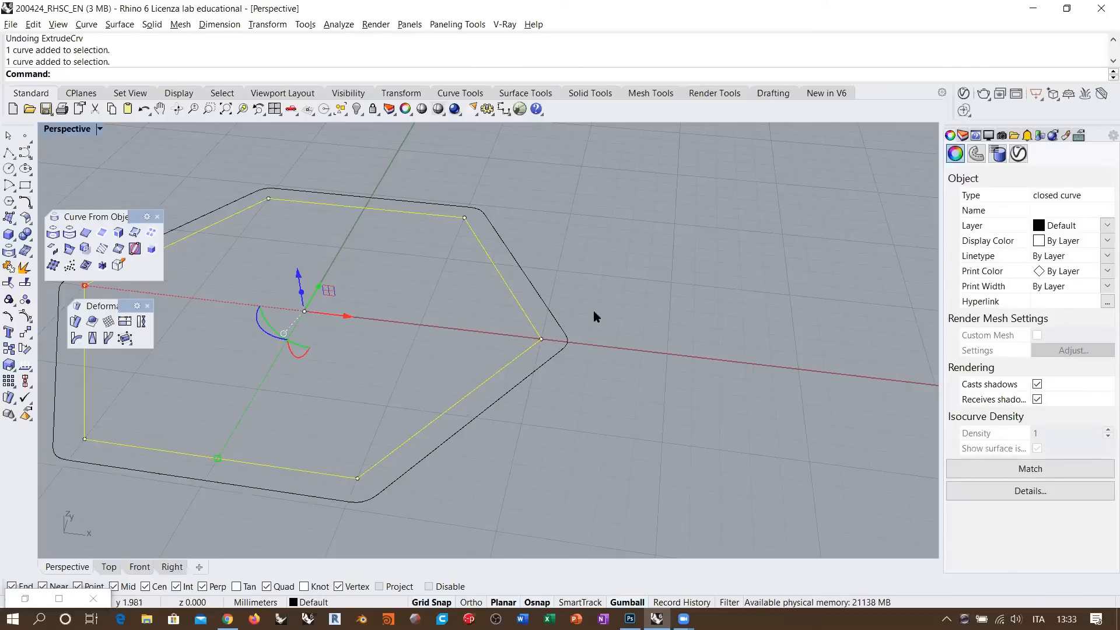
key("Escape")
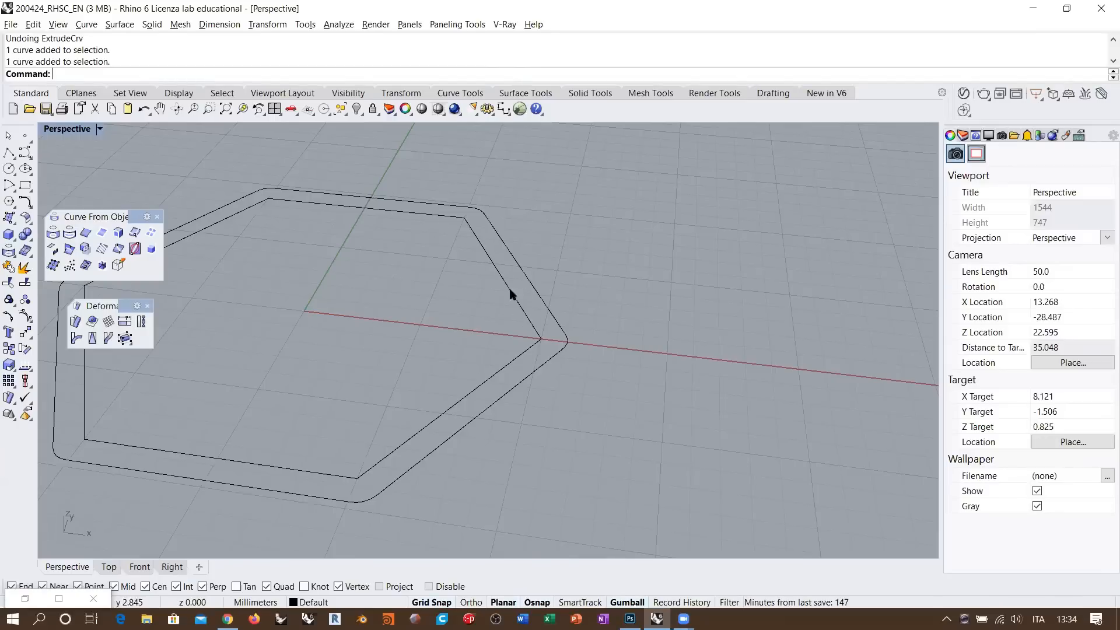
- Select the outer offset curve and display its control points
right_click_drag(513, 292, 500, 175)
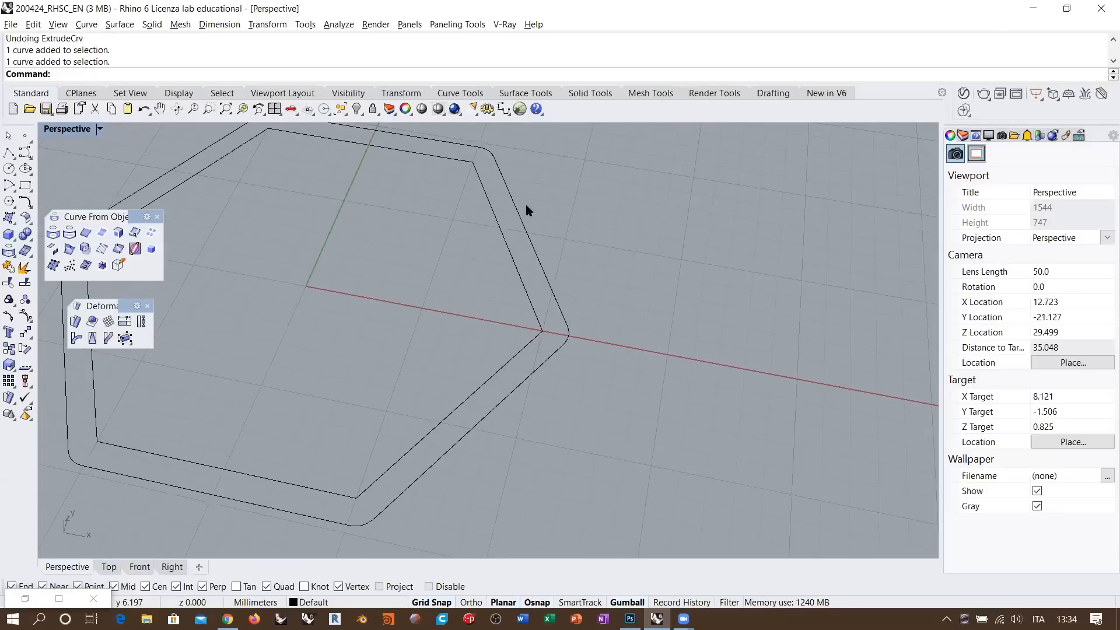
right_click_drag(528, 210, 500, 231, "shift")
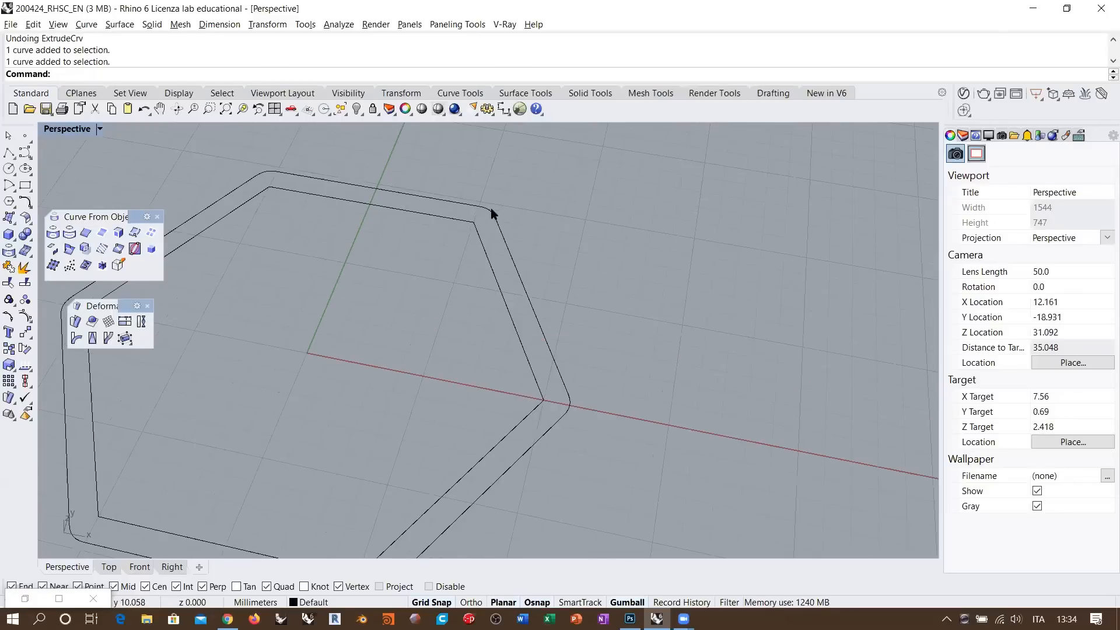
left_click(504, 236)
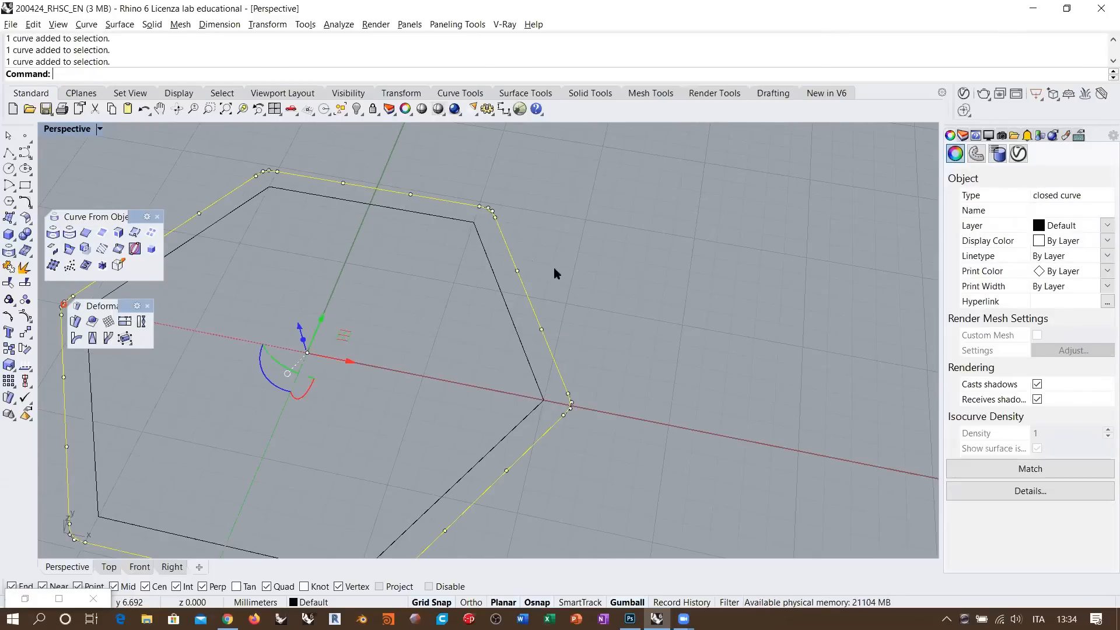
- Deselect the outer offset curve, hide its control points, and view both hexagons without them
scroll(462, 293, "down", 5)
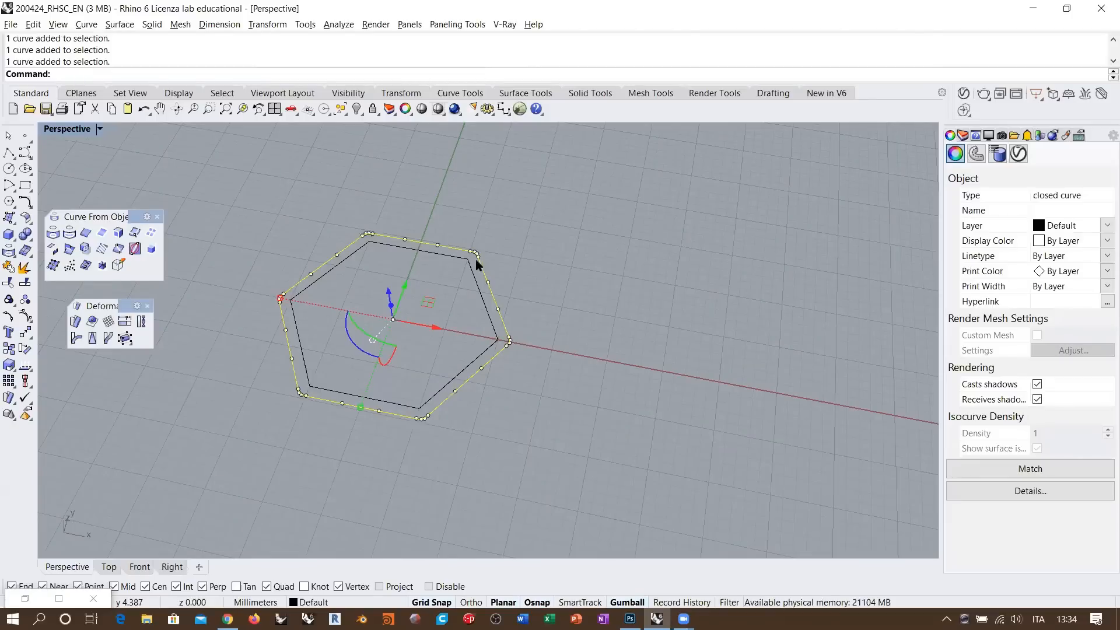
key("Escape")
right_click_drag(478, 310, 478, 333, "shift")
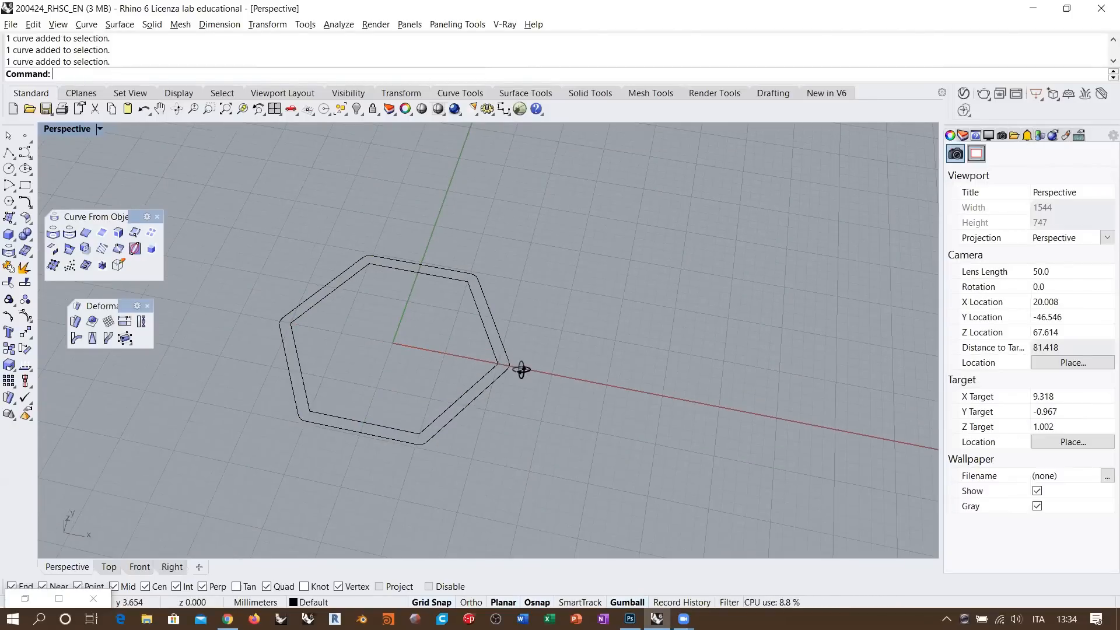
right_click_drag(383, 319, 383, 316)
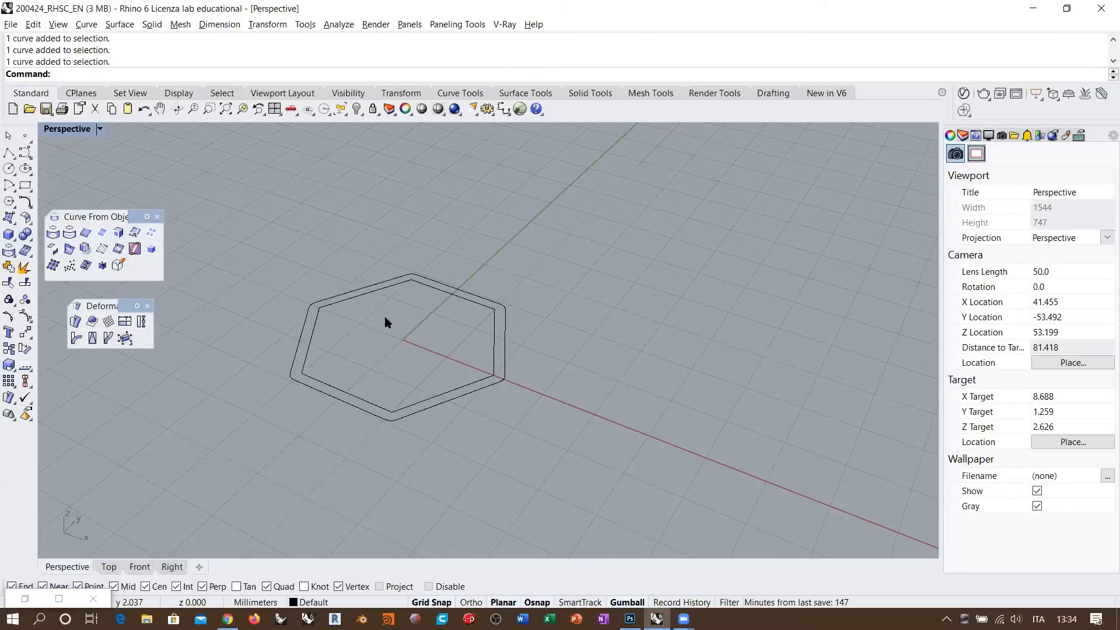
right_click_drag(458, 345, 476, 304)
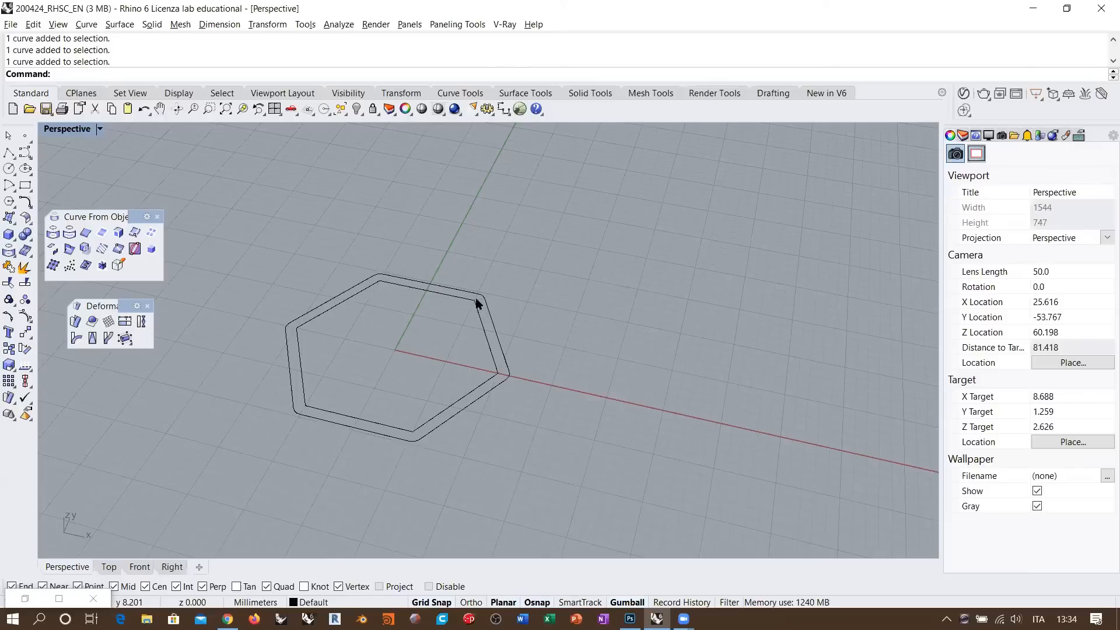
- Show all hidden objects again and view the entire collection of models
scroll(406, 348, "down", 5)
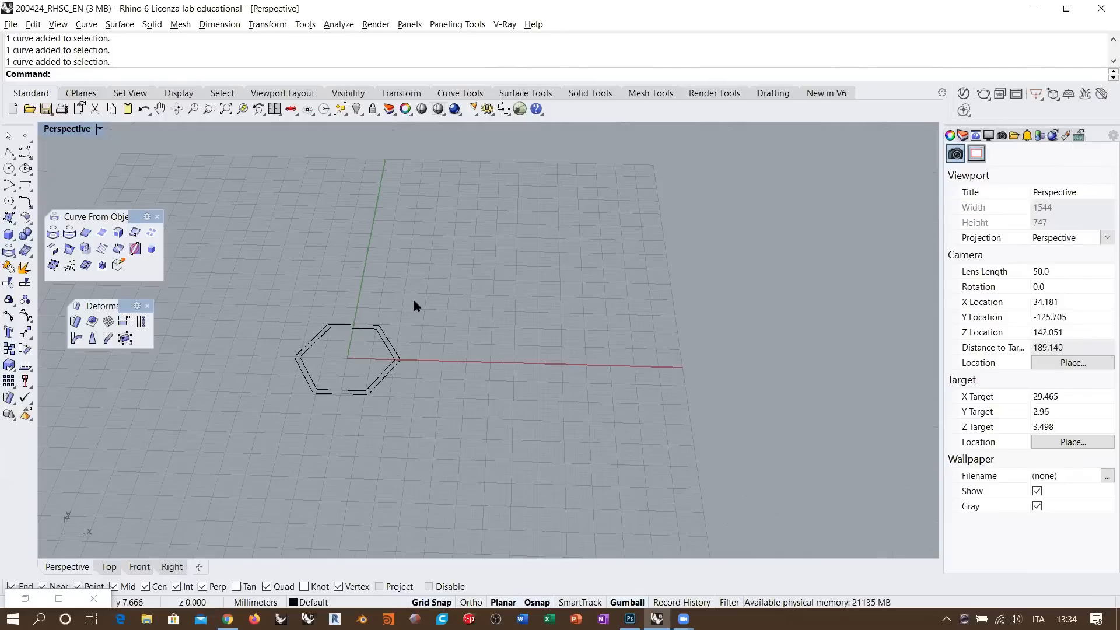
left_click(357, 109)
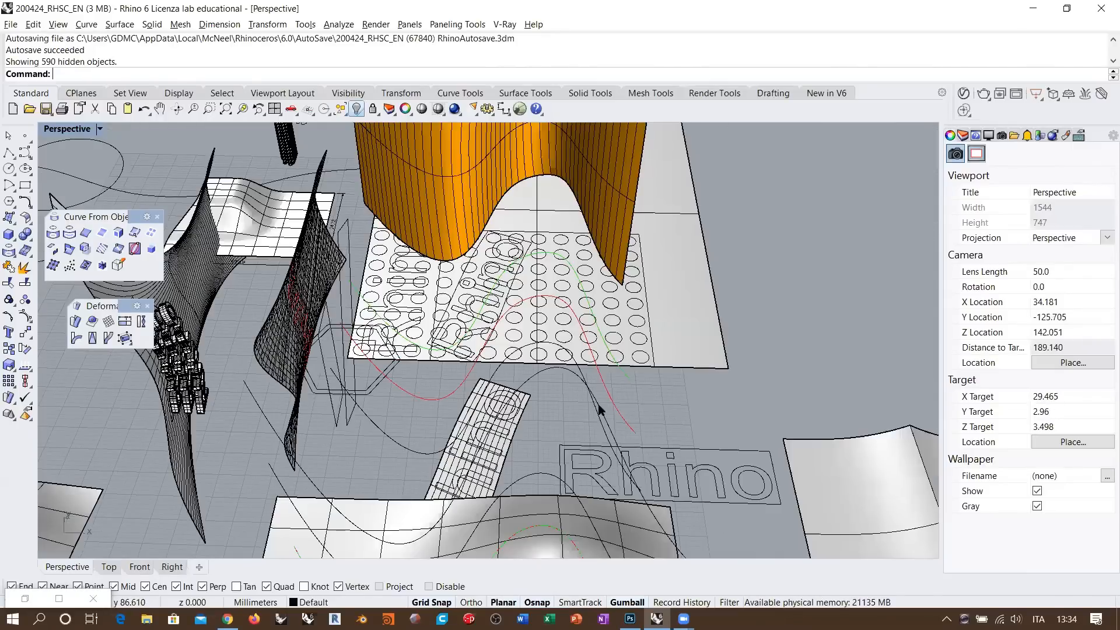
right_click_drag(582, 411, 457, 361)
scroll(458, 362, "down", 2)
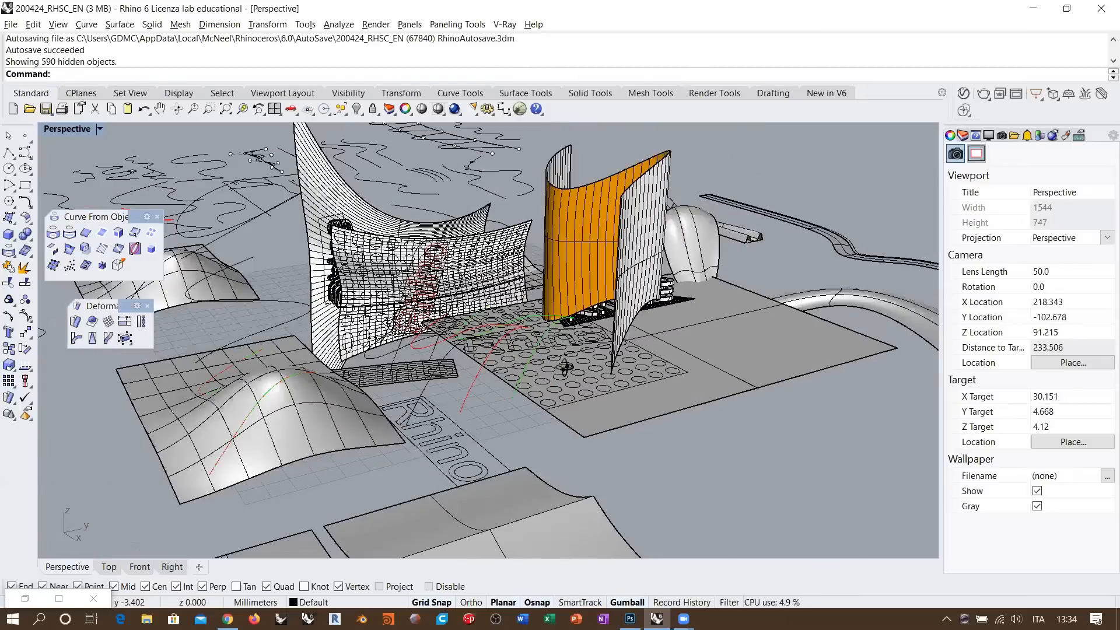
scroll(444, 342, "down", 2)
right_click_drag(566, 368, 419, 248)
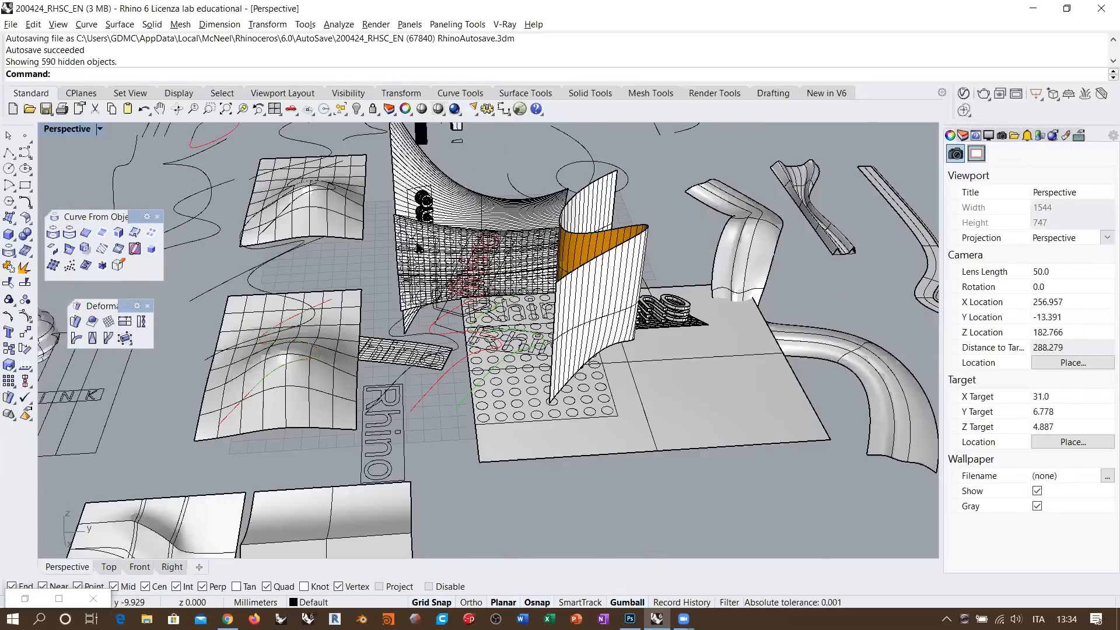
left_click(476, 297)
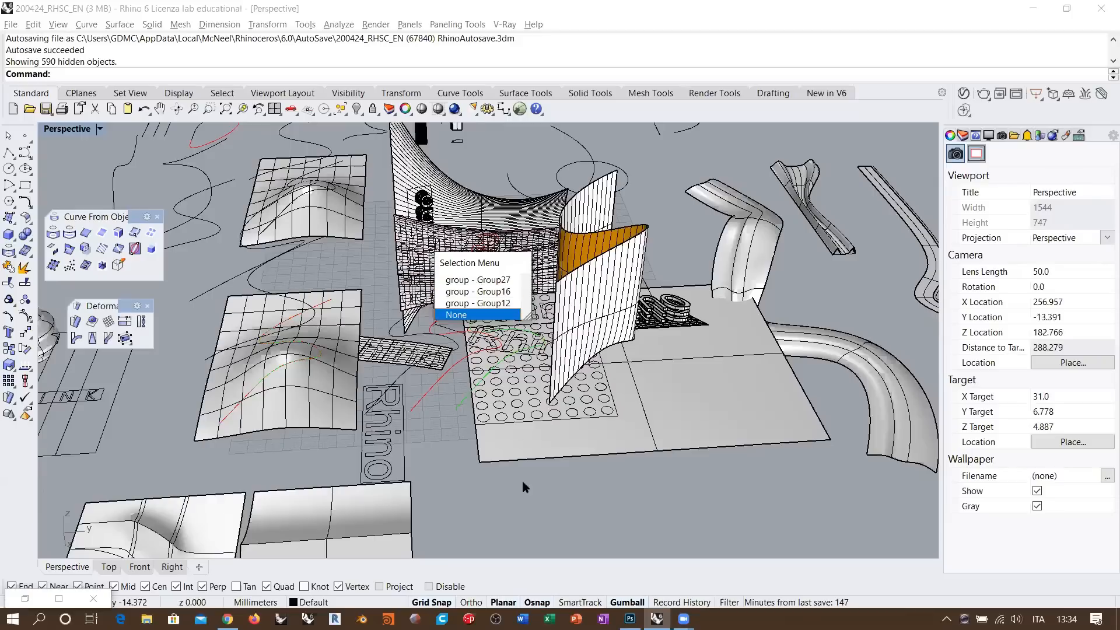
left_click(526, 511)
right_click_drag(533, 336, 405, 298)
key("Home")
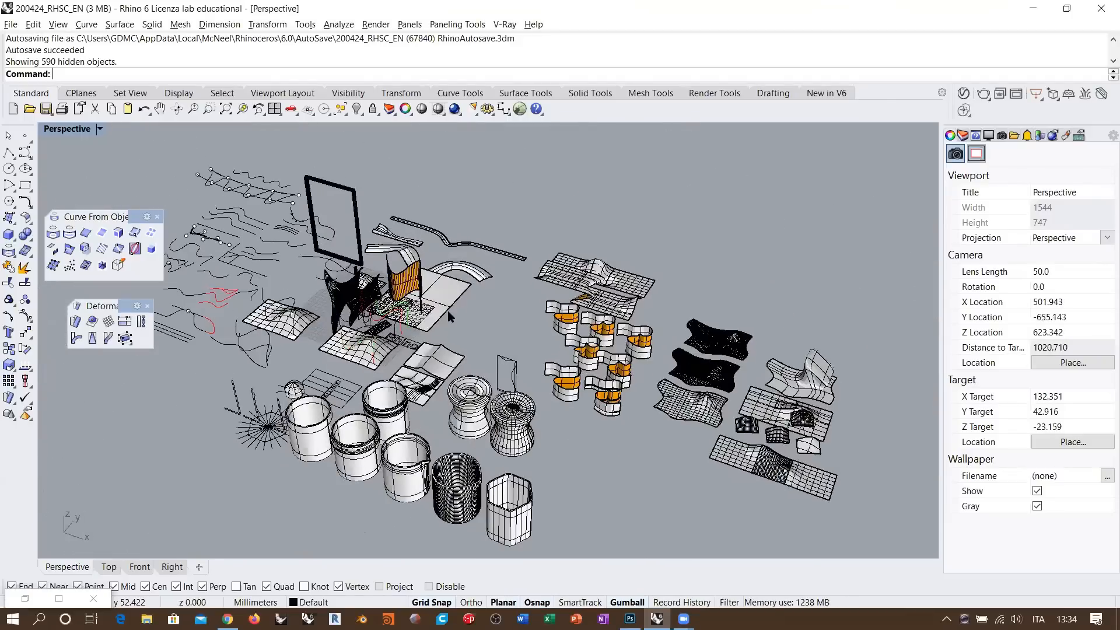
key("Home")
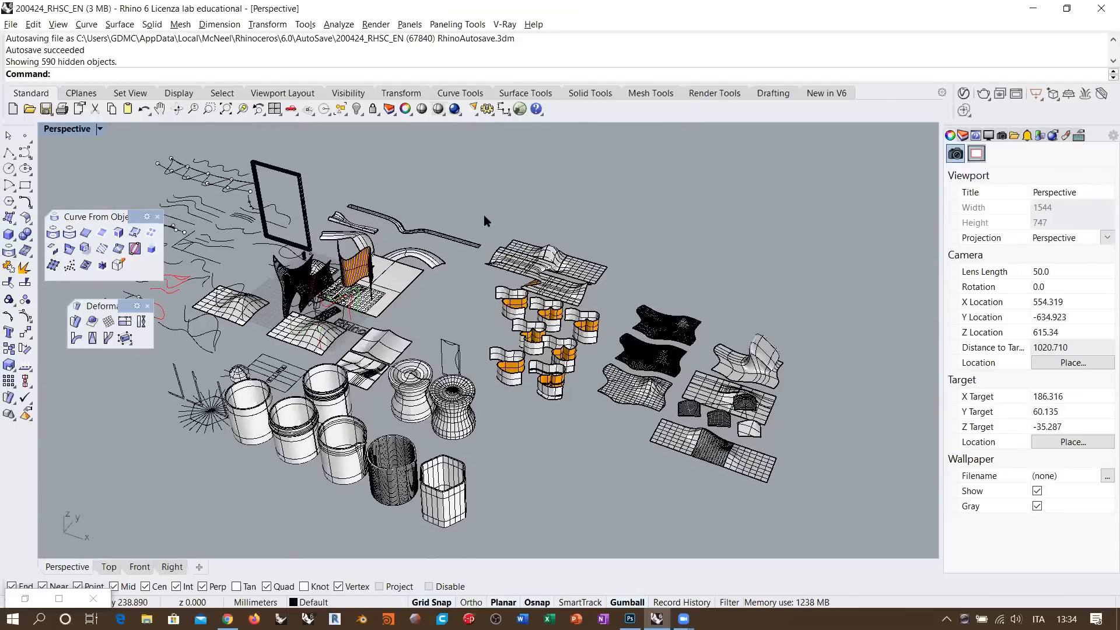
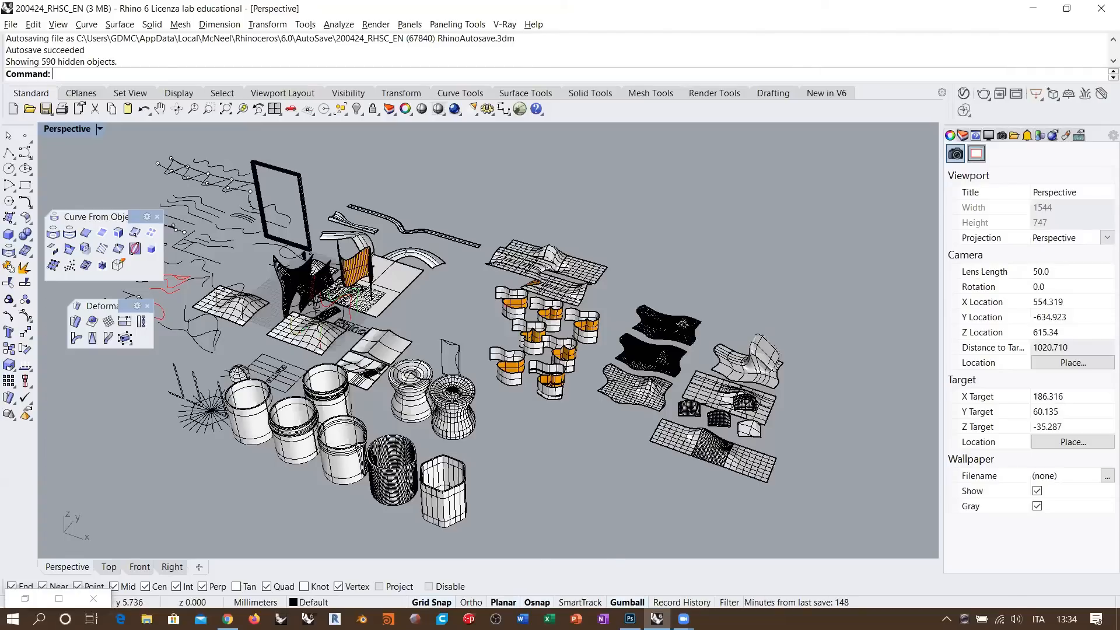
- Select the grouped curved surfaces with the Rhino text and the flat patterned surfaces belonging to them
left_click(330, 302)
right_click_drag(331, 302, 380, 302)
scroll(300, 322, "up", 7)
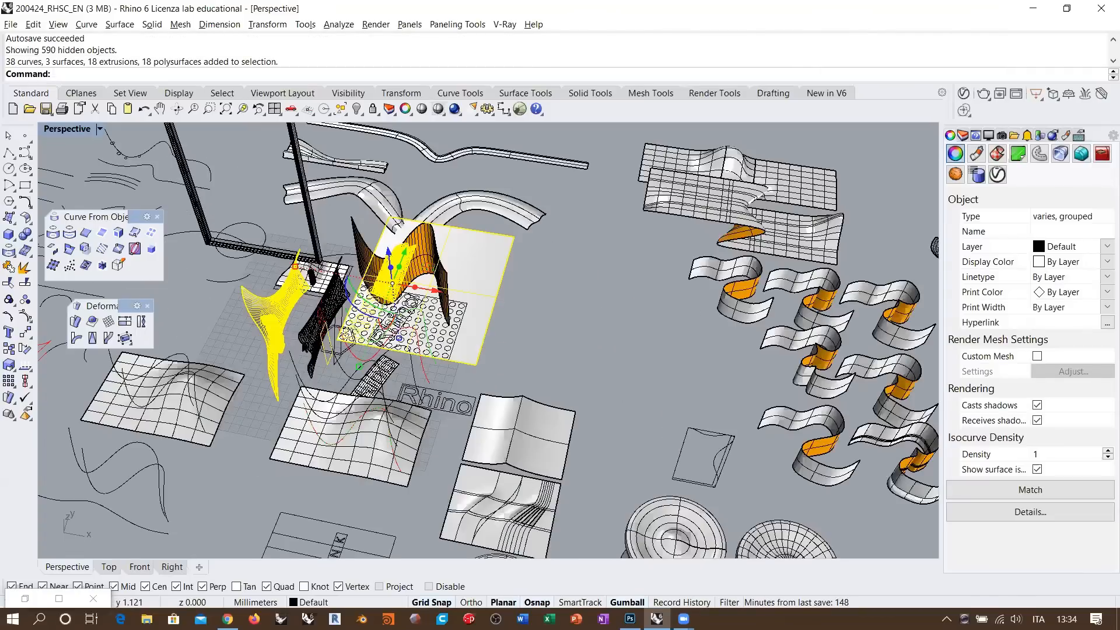
scroll(391, 350, "up", 6)
left_click(325, 321)
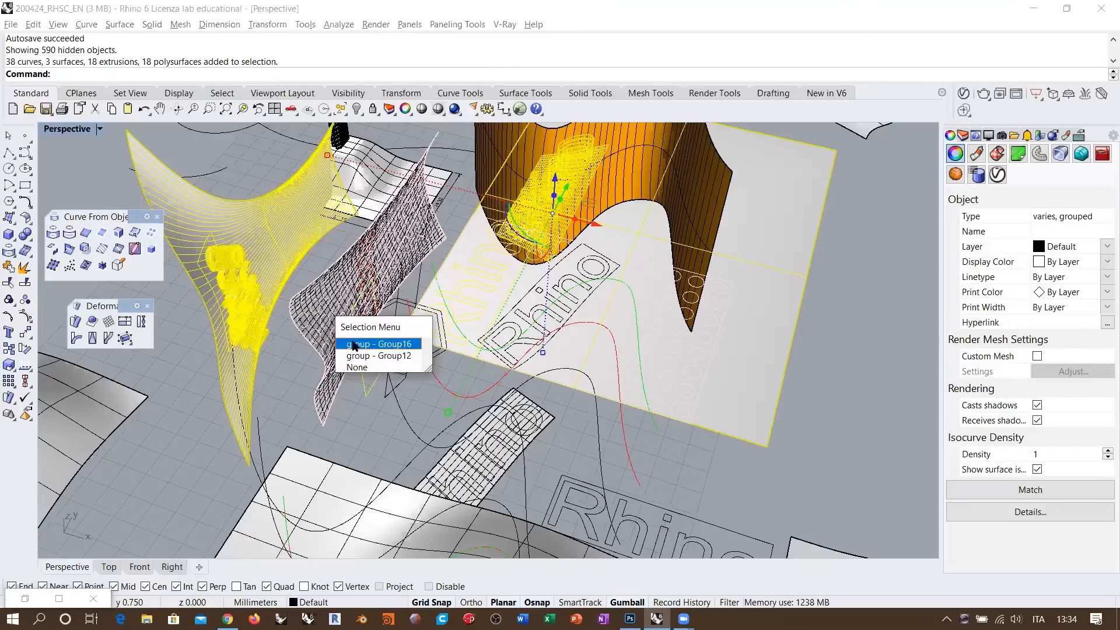
left_click(388, 358)
right_click_drag(391, 343, 450, 362)
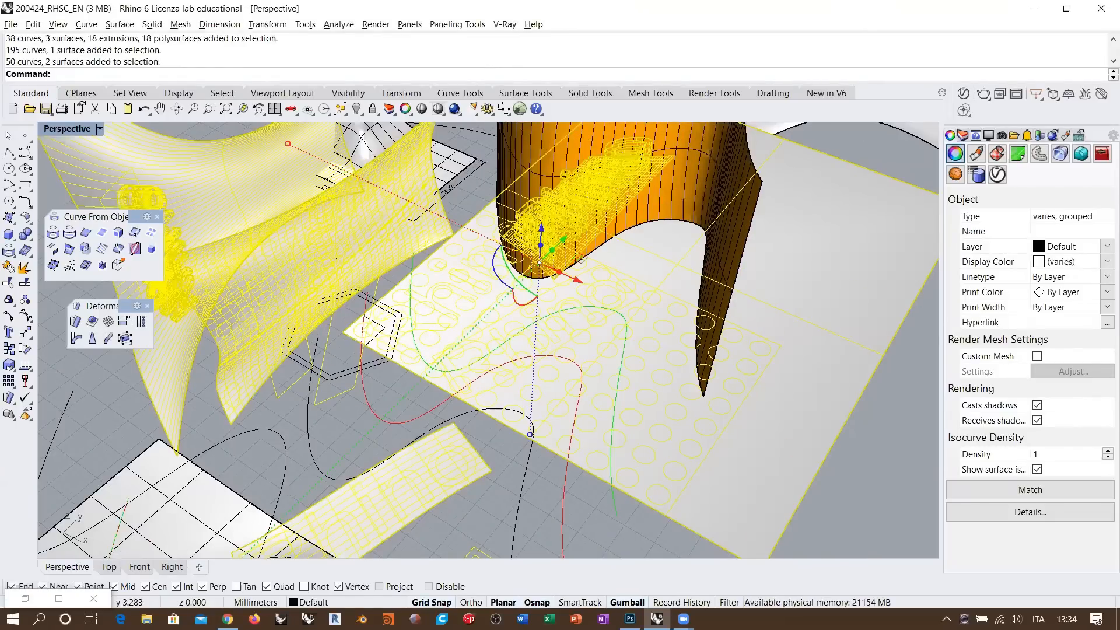
- Add both hexagon curves, the base one and its smooth offset, to the selection
left_click(388, 325, "shift")
right_click_drag(389, 324, 410, 360)
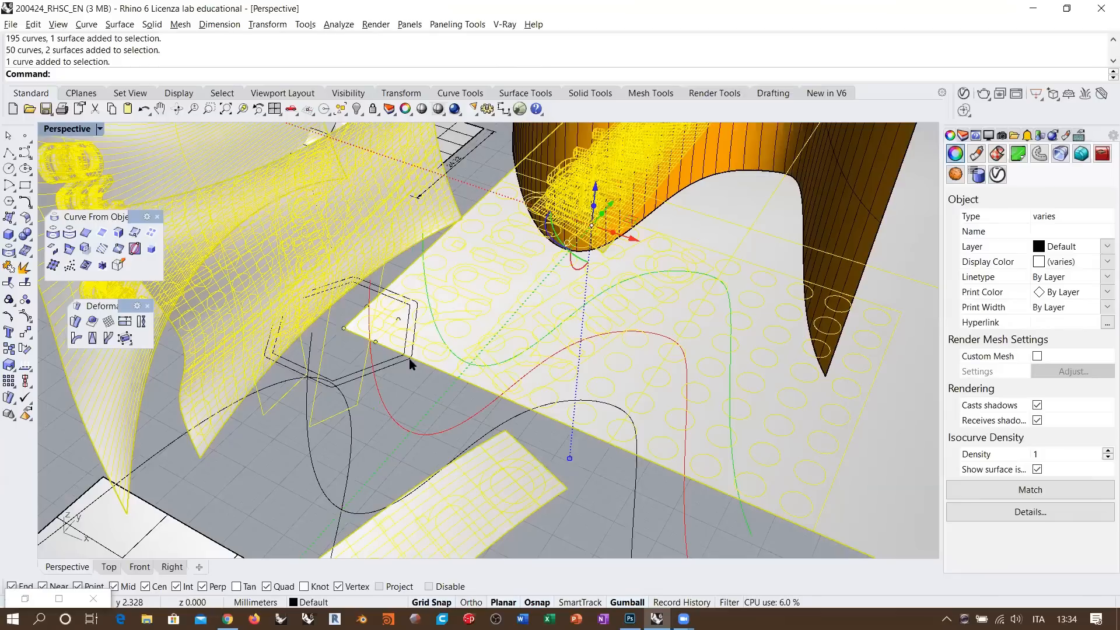
left_click(442, 359, "shift")
left_click(382, 382, "shift")
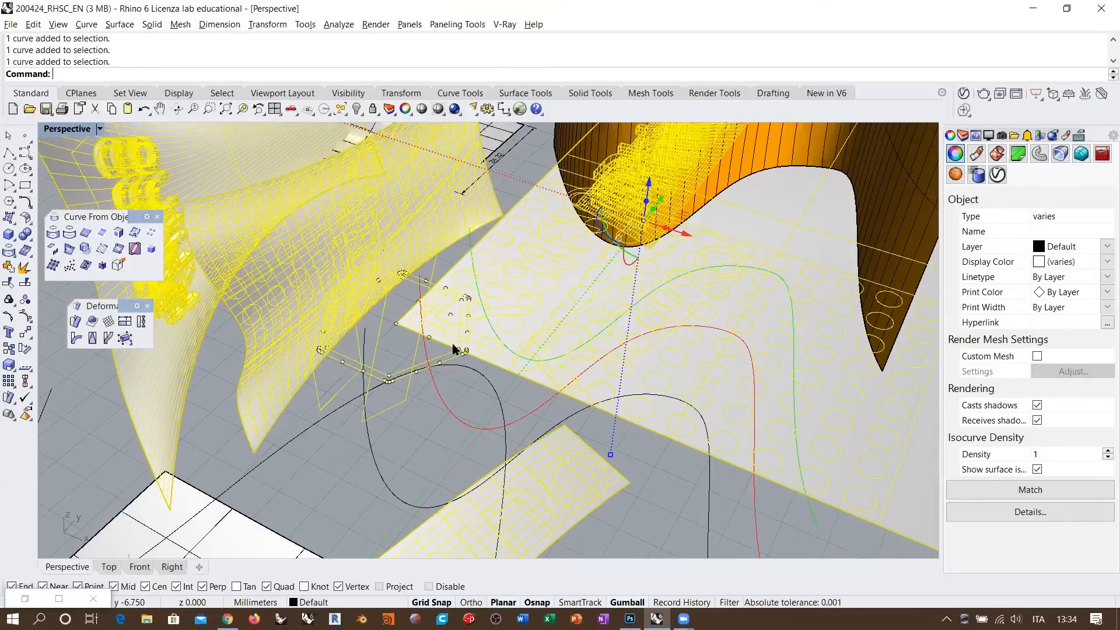
- Add the small gridded surface with its two linear dimensions to the selection and move everything selected far beyond the other models
scroll(220, 317, "down", 5)
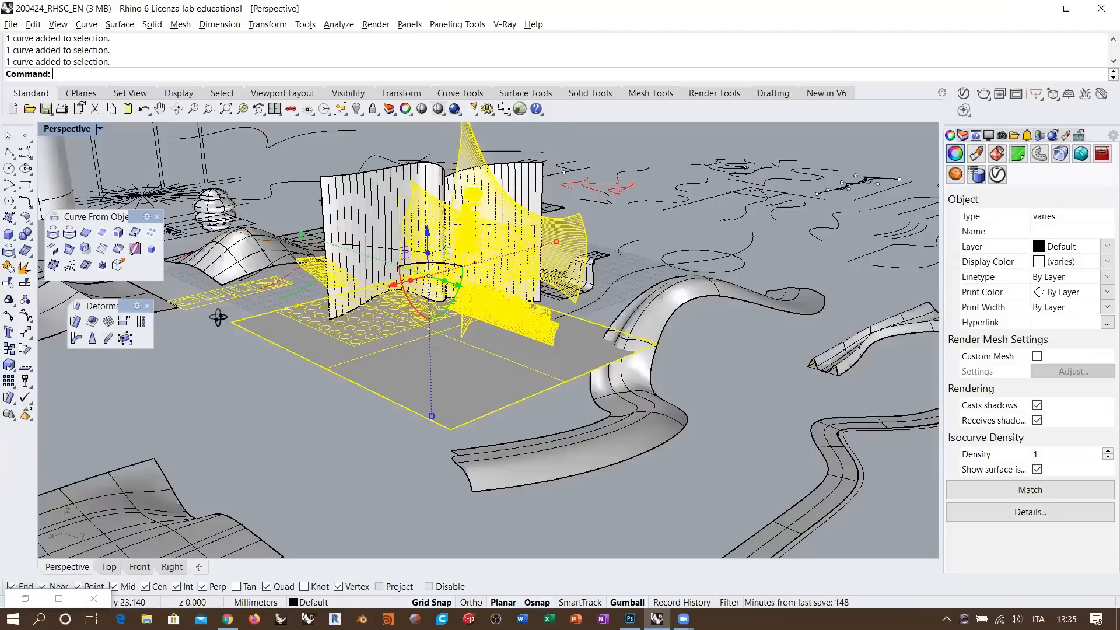
right_click_drag(460, 330, 483, 330)
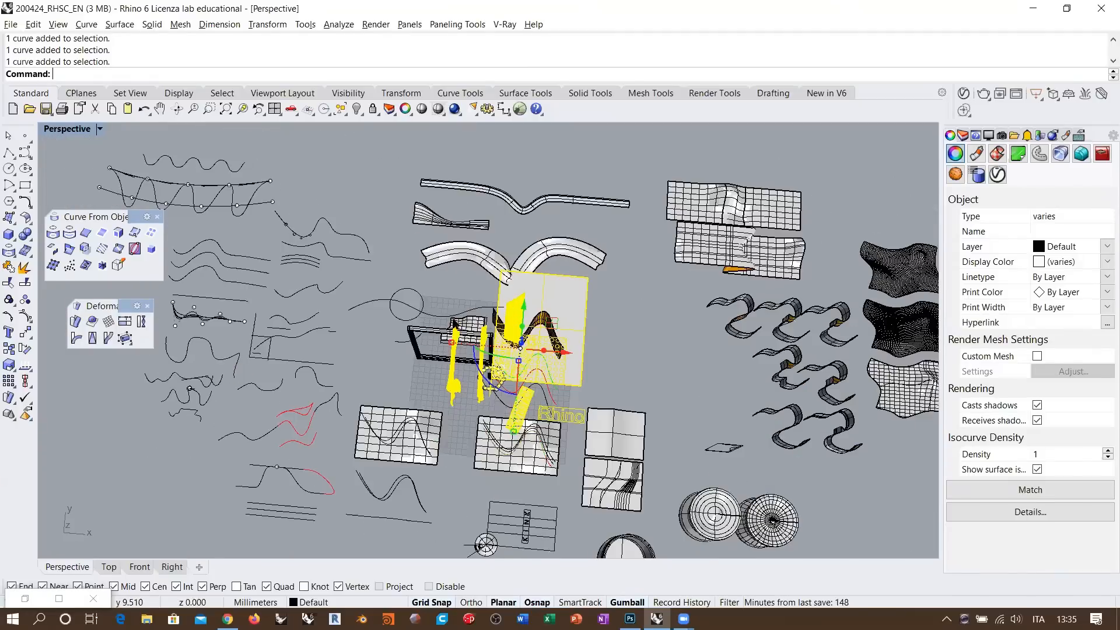
scroll(470, 334, "up", 8)
left_click_drag(407, 443, 594, 315, "shift")
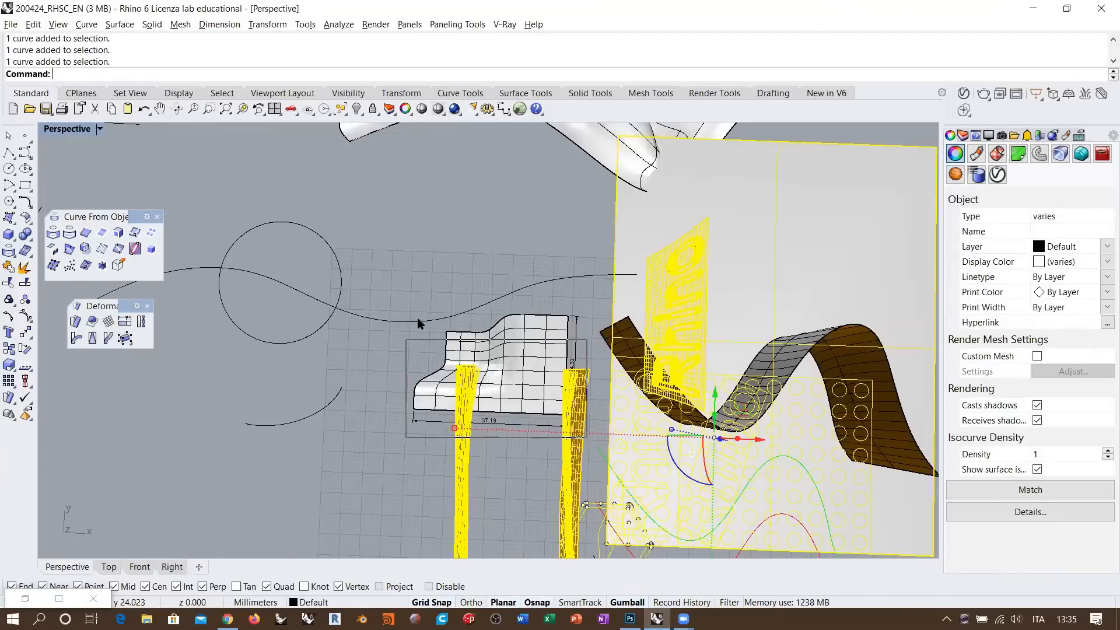
scroll(398, 314, "down", 3)
scroll(531, 345, "down", 6)
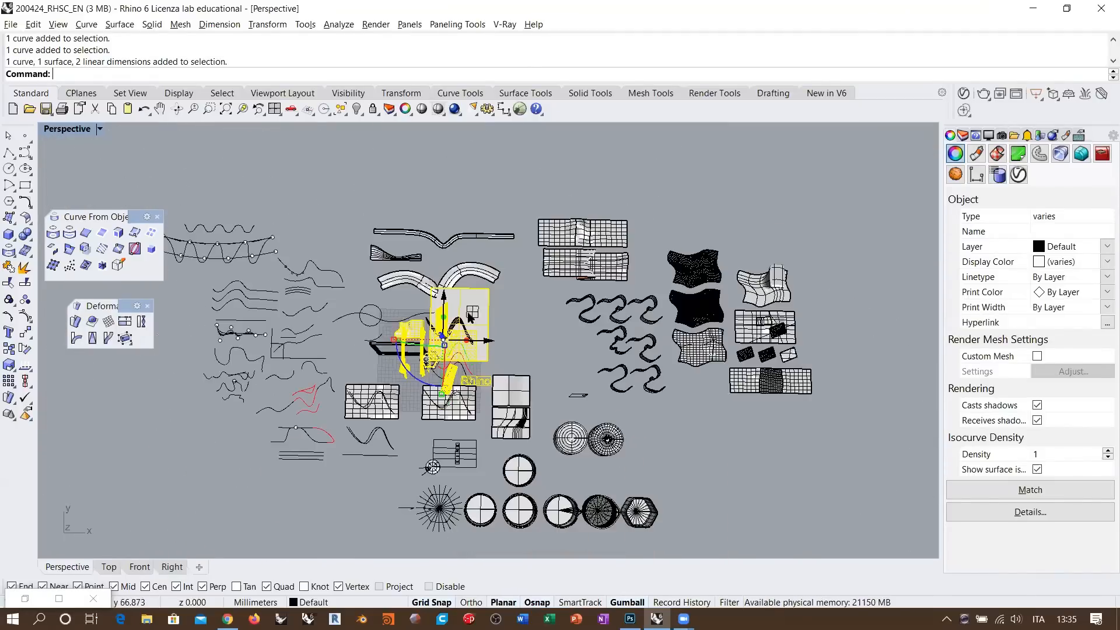
left_click_drag(469, 313, 904, 196)
left_click(831, 188)
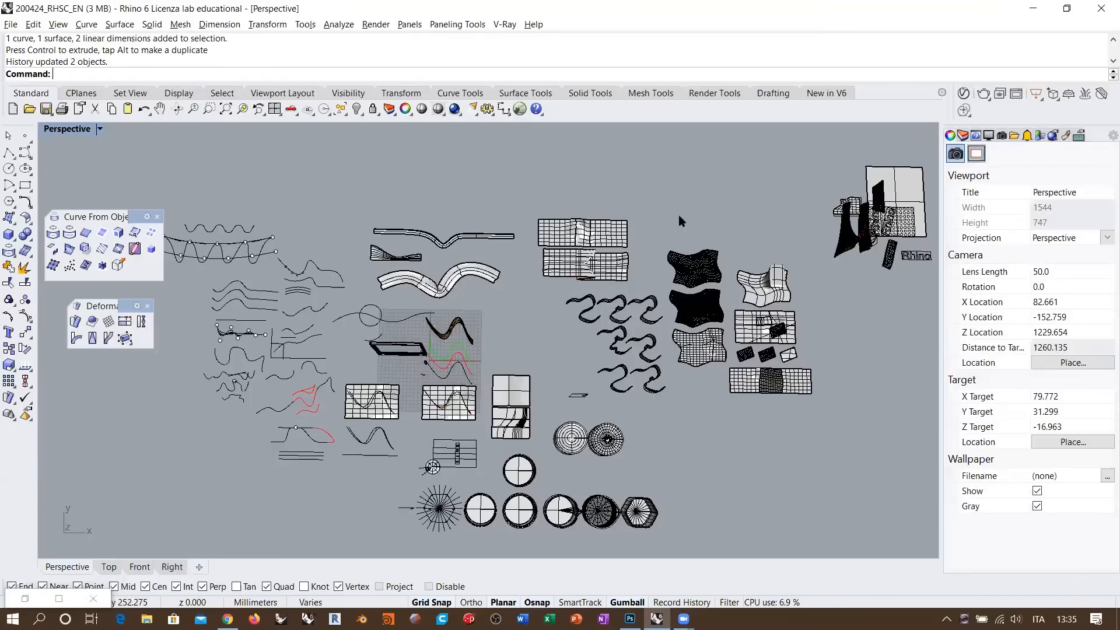
- Move the two leftover wavy vertical curves near the origin over to the relocated curved text surfaces
scroll(452, 349, "up", 18)
scroll(389, 361, "down", 4)
right_click_drag(390, 362, 329, 325)
right_click_drag(241, 404, 223, 315)
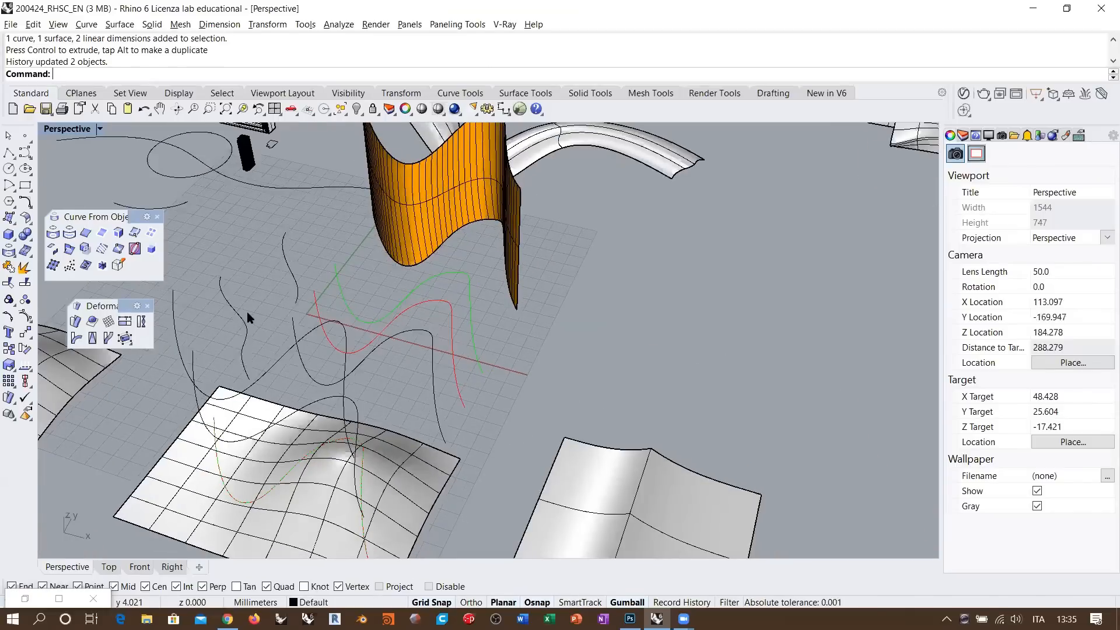
left_click(245, 316)
scroll(272, 280, "down", 3)
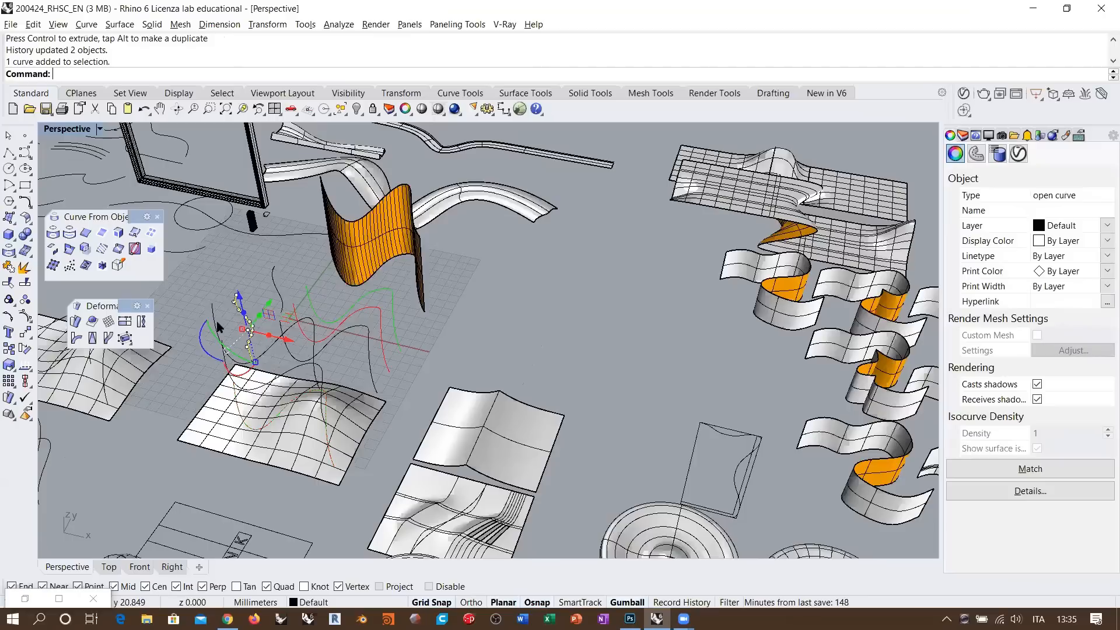
scroll(245, 330, "down", 2)
left_click(225, 382, "shift")
left_click(24, 332)
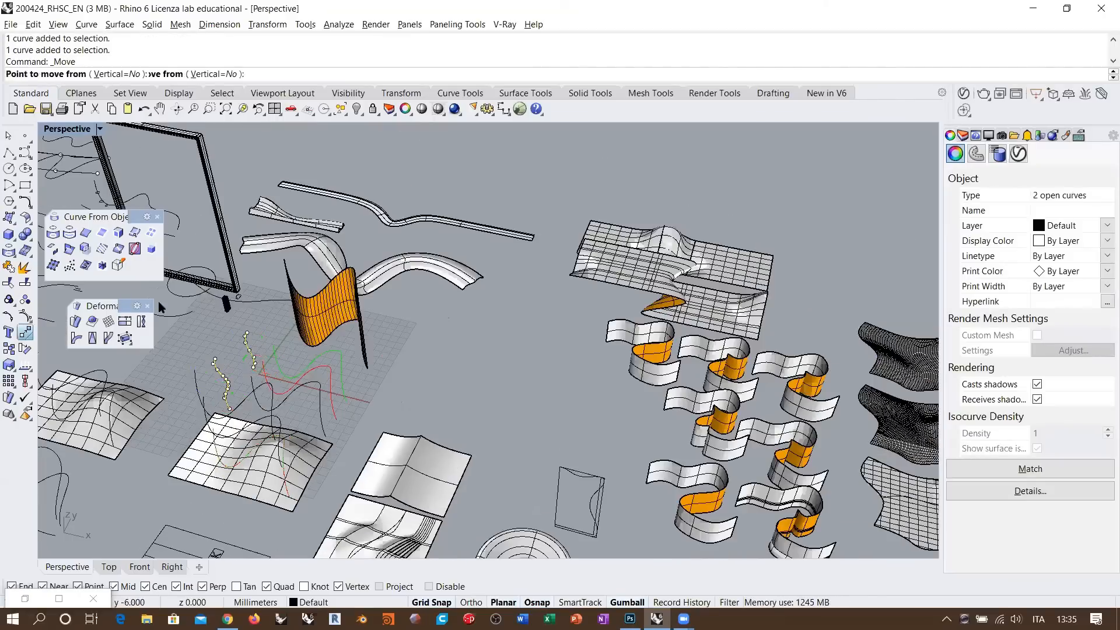
left_click(251, 322)
scroll(252, 327, "down", 5)
scroll(577, 356, "up", 8)
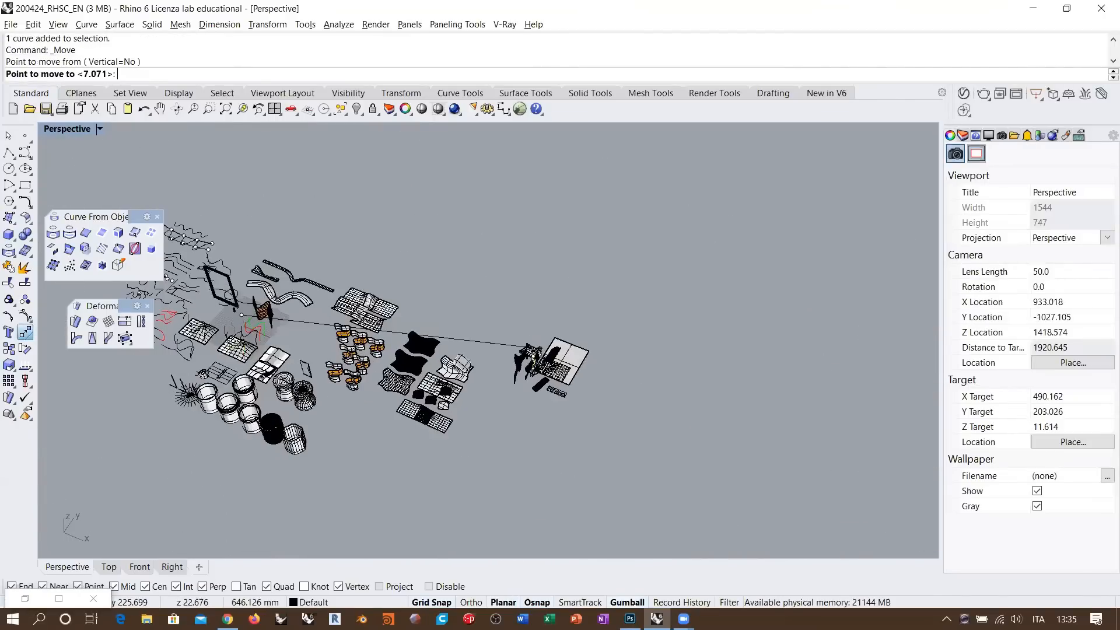
scroll(542, 357, "up", 8)
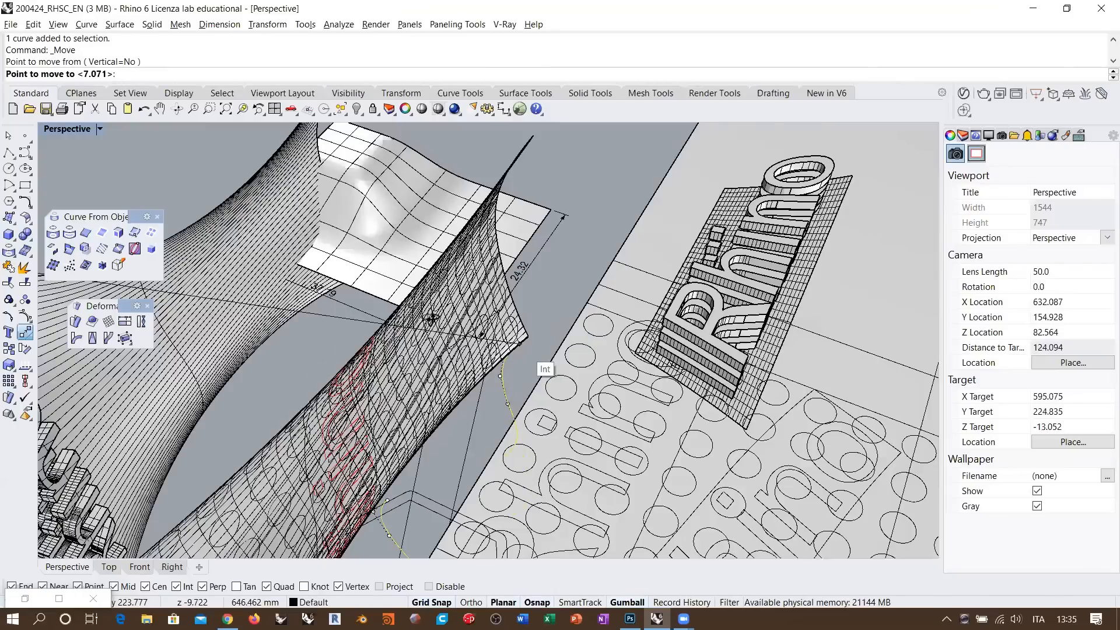
right_click_drag(430, 317, 435, 168)
scroll(575, 214, "down", 3)
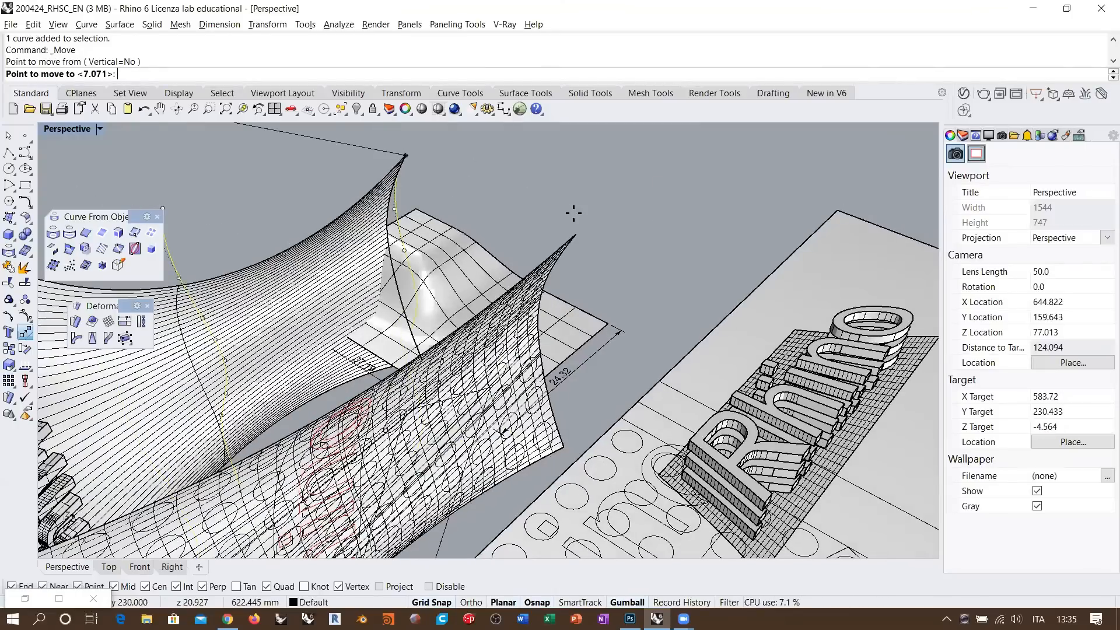
scroll(582, 201, "down", 6)
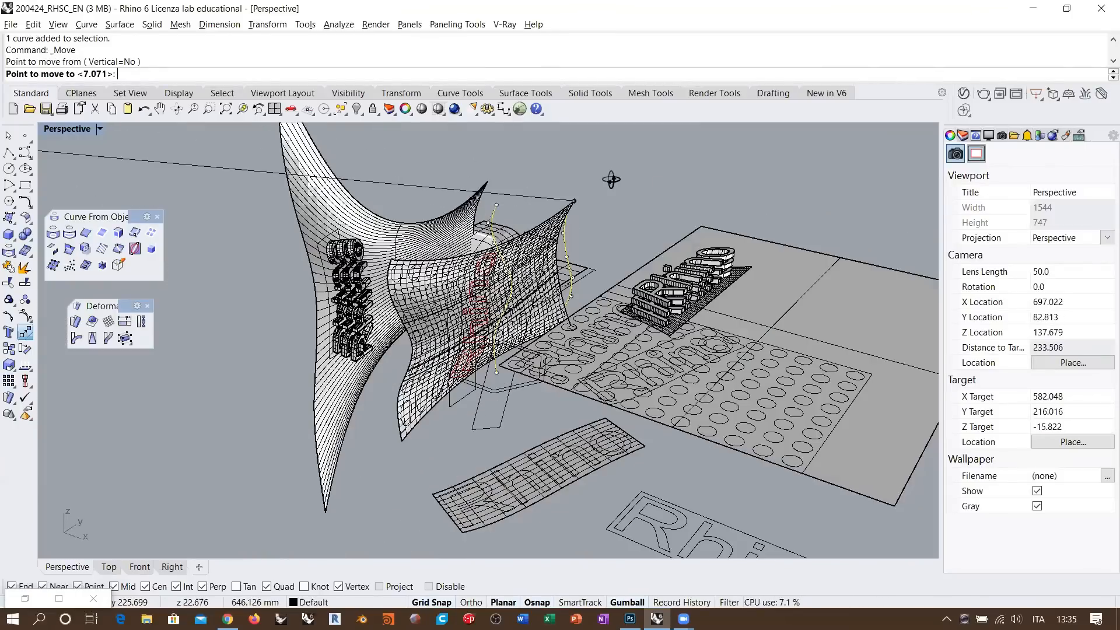
right_click_drag(621, 181, 489, 151)
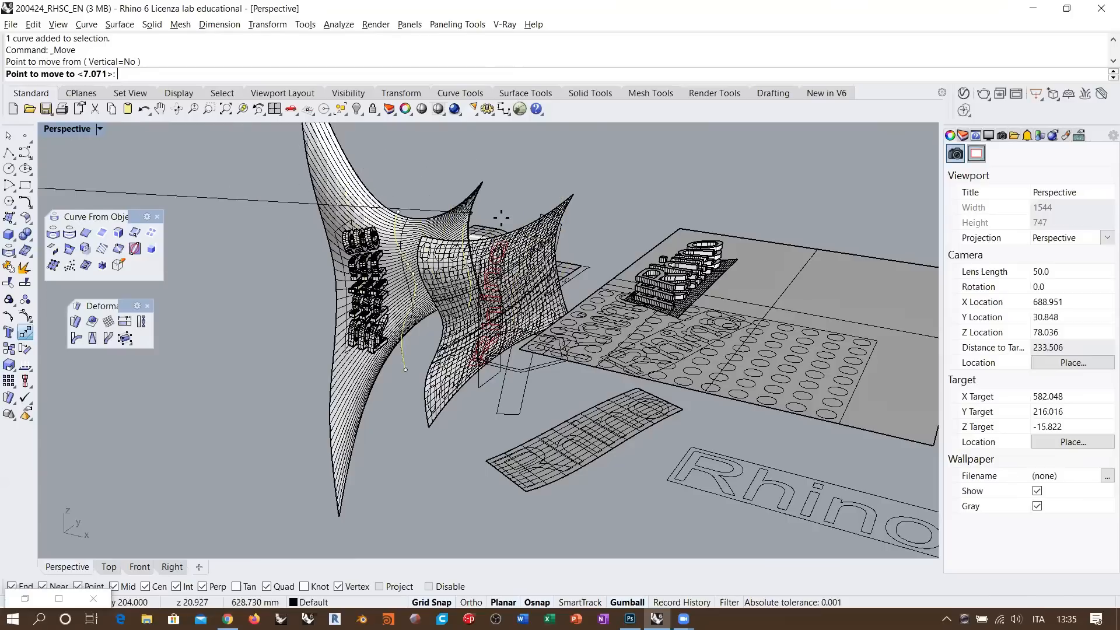
right_click_drag(521, 224, 339, 249)
scroll(480, 257, "up", 10)
scroll(437, 259, "down", 3)
left_click(298, 178)
scroll(453, 227, "down", 8)
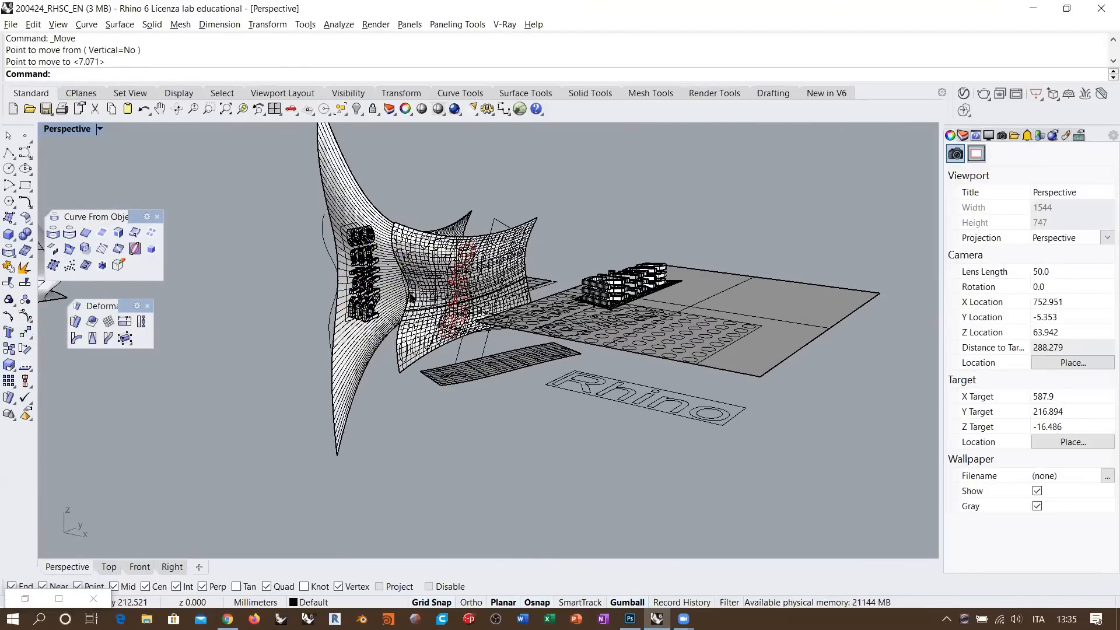
- Select the relocated group of curved text surfaces, patterned surfaces and dimensions and move it back beside the models near the origin
right_click_drag(401, 320, 444, 366)
scroll(543, 309, "down", 16)
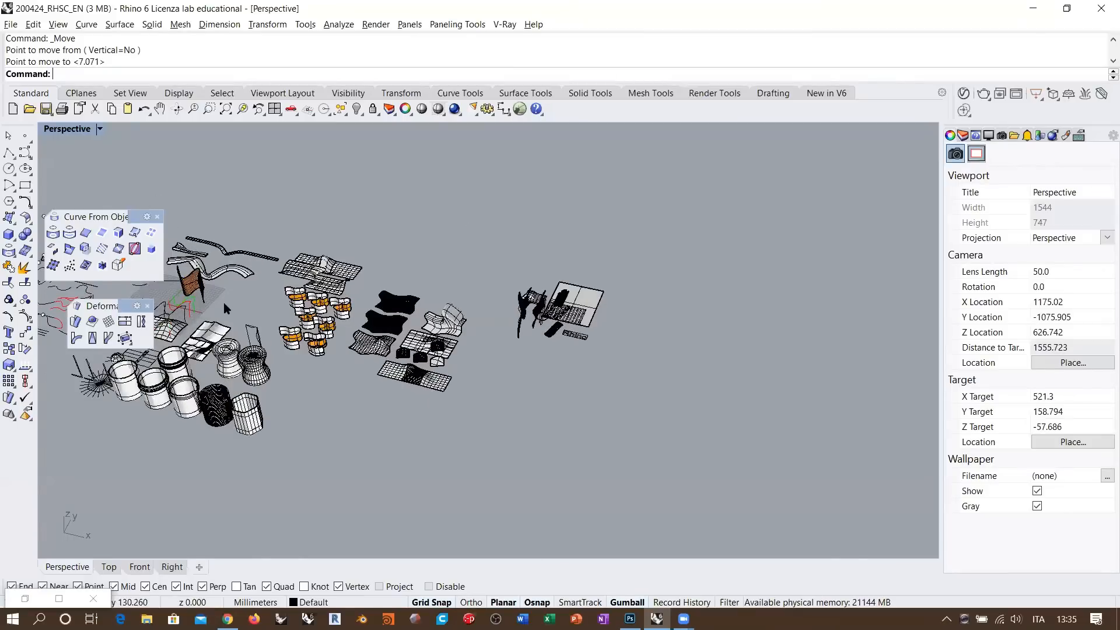
scroll(224, 303, "up", 4)
right_click_drag(224, 303, 403, 326, "shift")
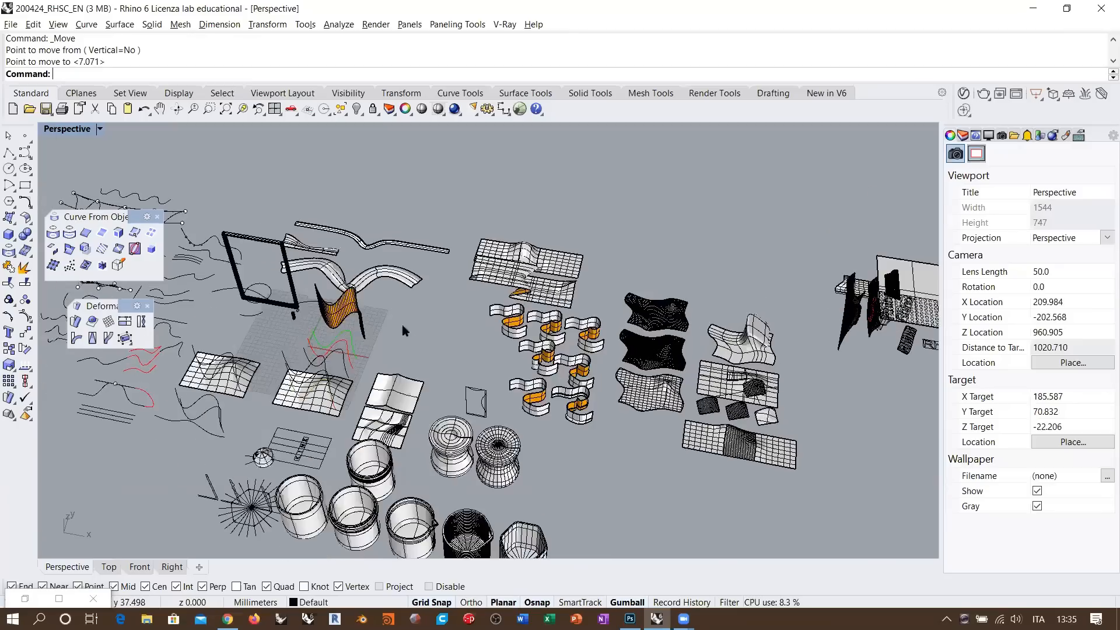
right_click_drag(334, 302, 306, 365)
scroll(283, 320, "down", 4)
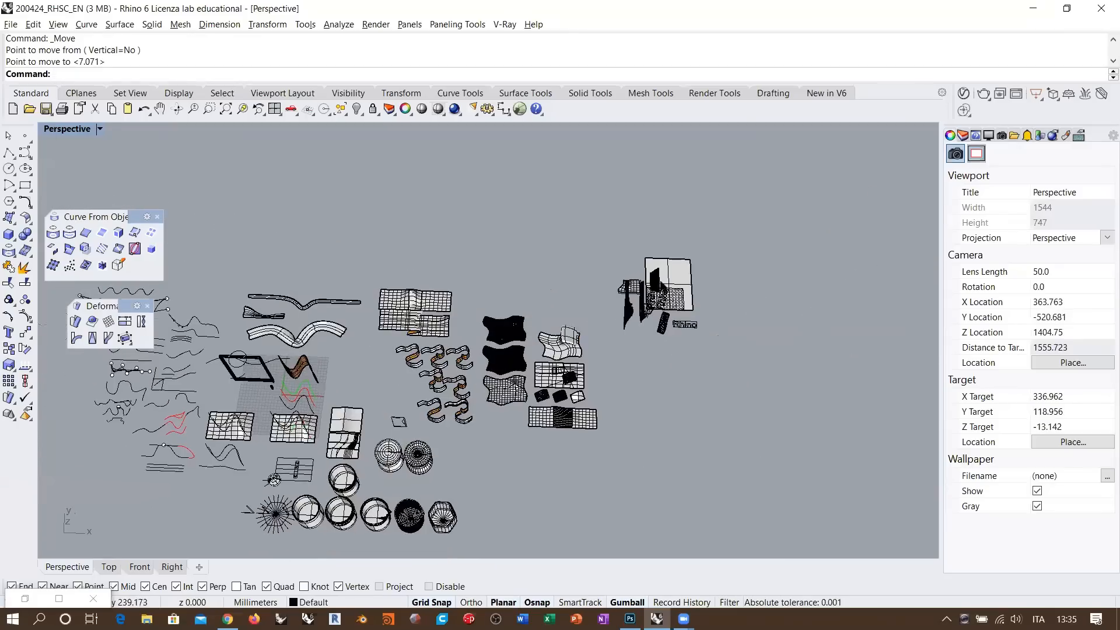
left_click_drag(727, 255, 609, 339)
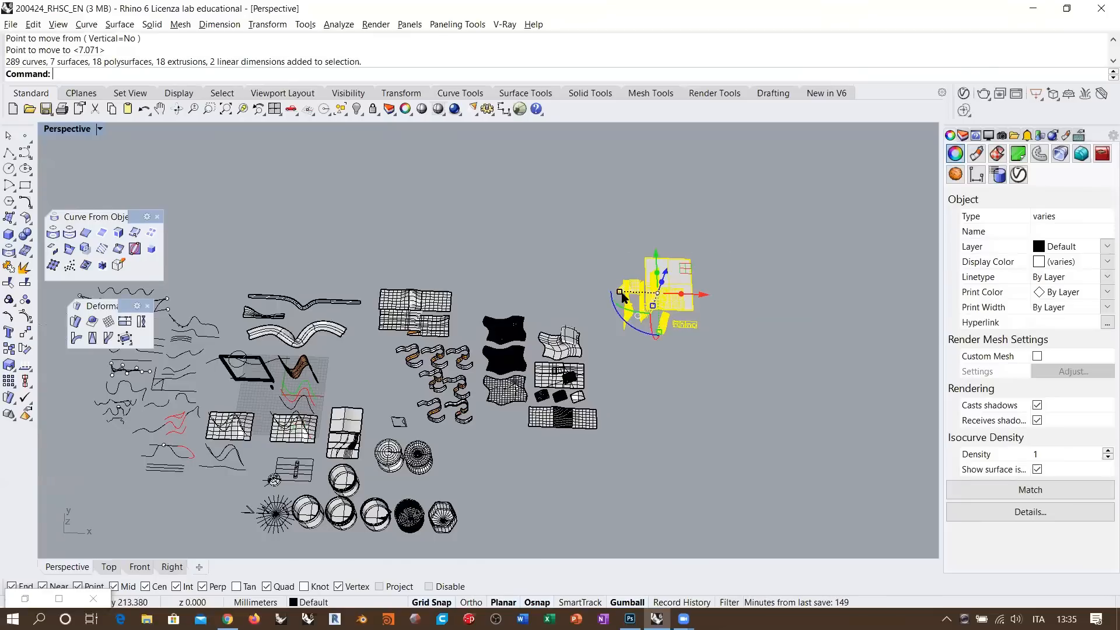
left_click_drag(633, 296, 391, 344)
left_click(500, 270)
- Save the file with the text and surface examples gathered among the other models
right_click_drag(345, 365, 472, 298, "shift")
scroll(487, 330, "up", 8)
scroll(446, 318, "down", 4)
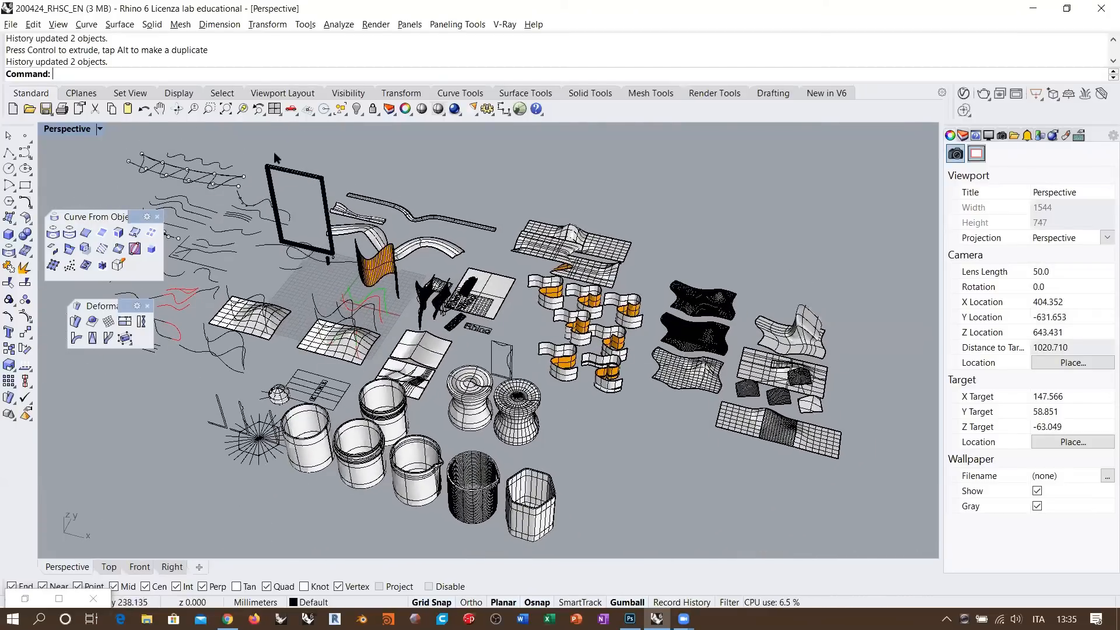
left_click(47, 111)
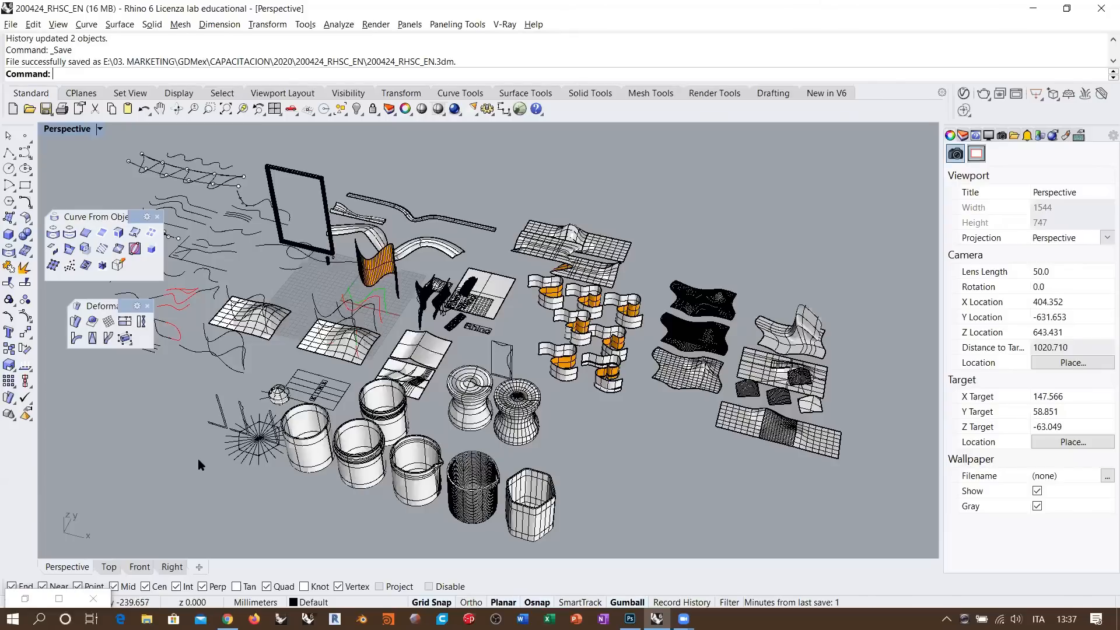
- Switch to Google Chrome in a new window and maximize it
left_click(228, 618)
right_click(227, 618)
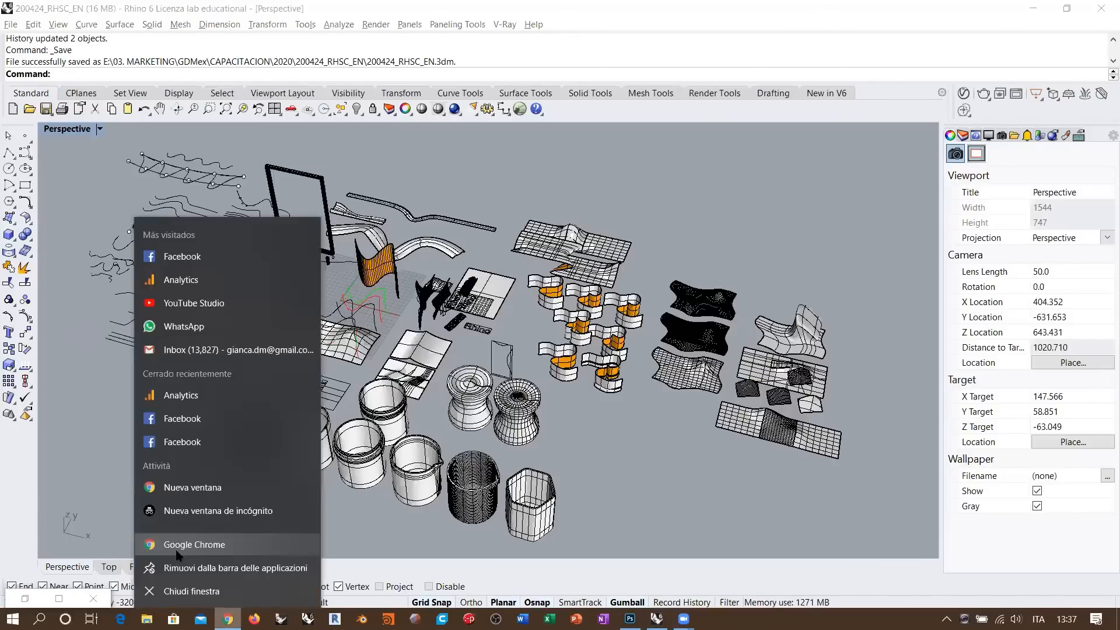
left_click(198, 534)
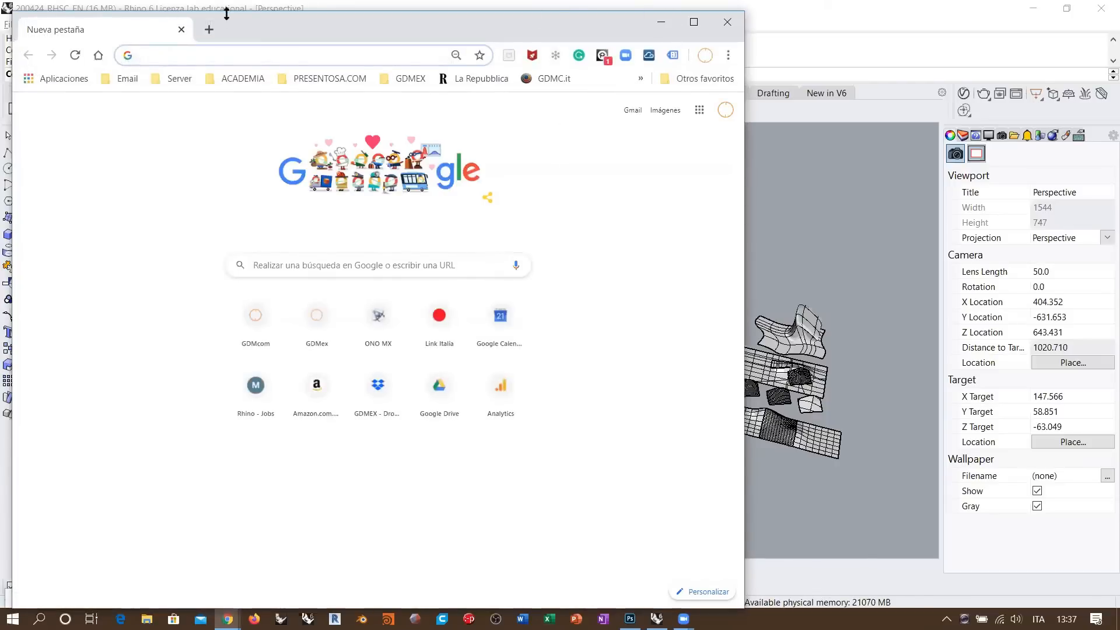
left_click_drag(231, 18, 490, 20)
double_click(491, 20)
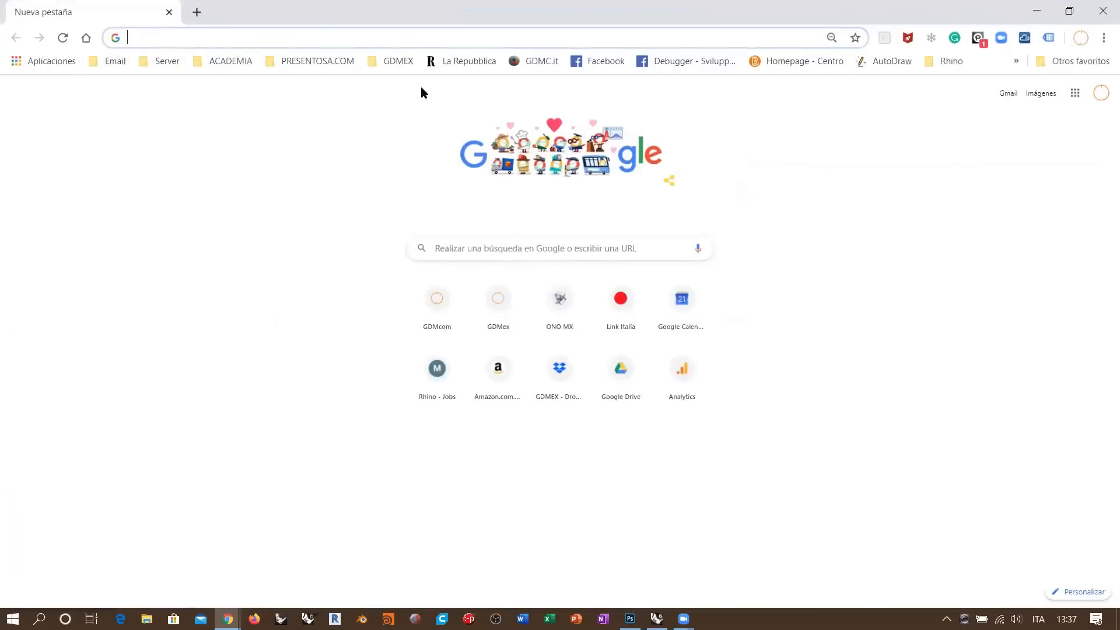
- Search Google for "gundam excel" and open the video "Draw Gundam on EXCEL"
left_click(387, 37)
type("gundam ")
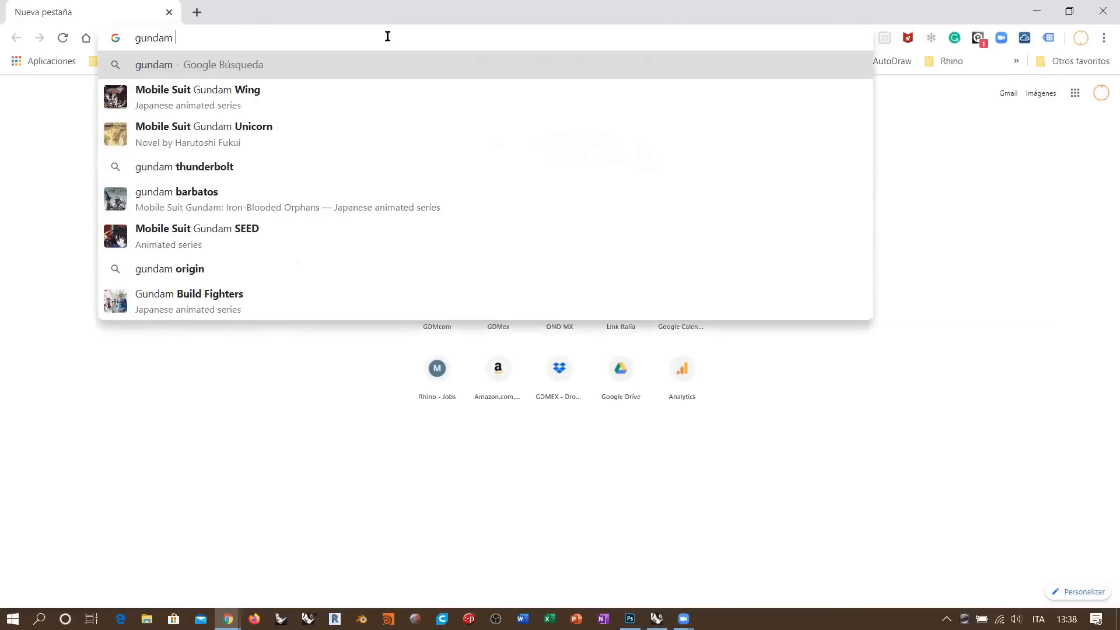
type("excel")
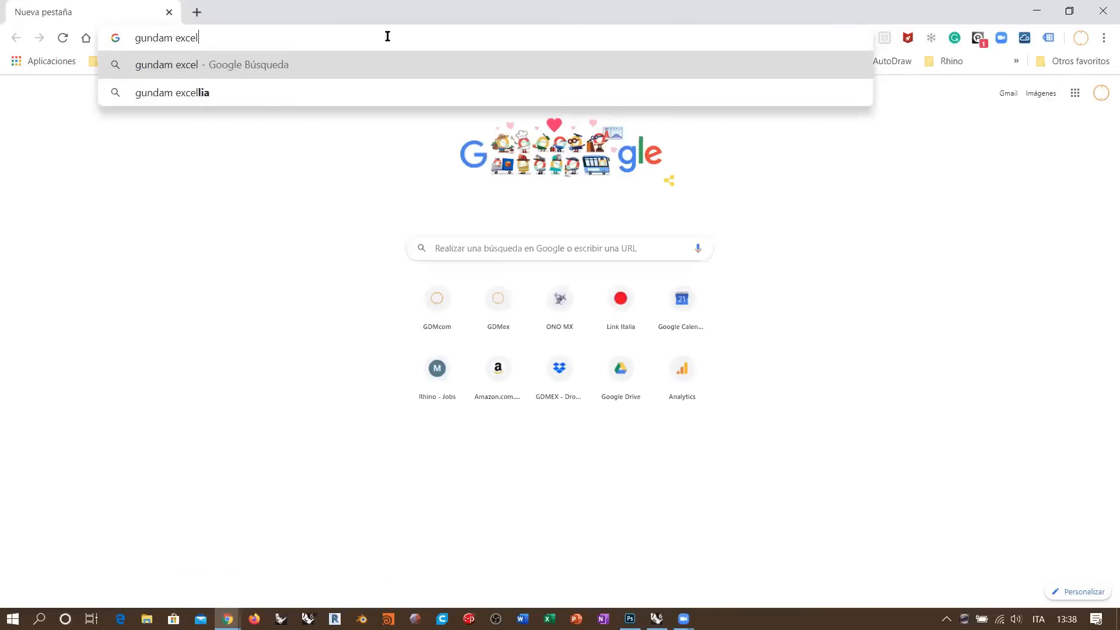
key("Return")
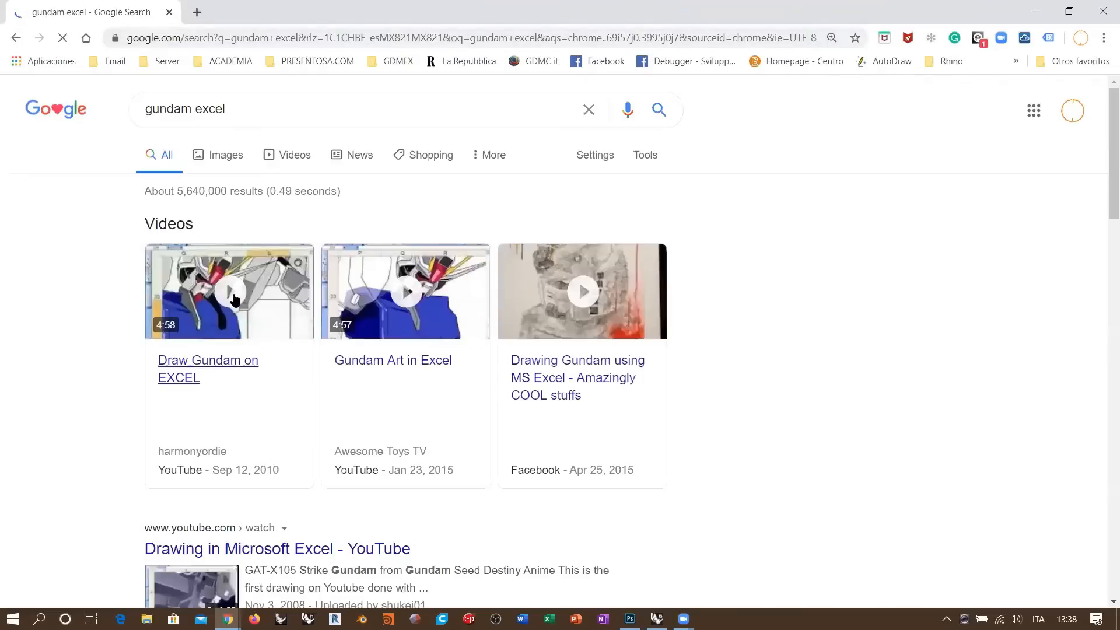
left_click(200, 302)
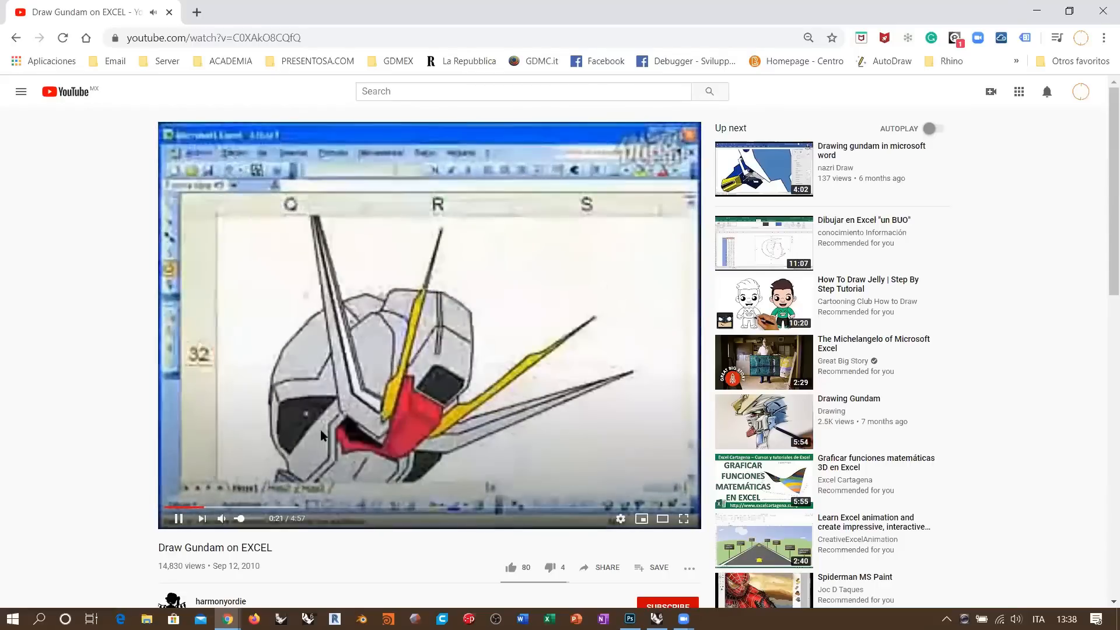
- Skip to about 4:50 in the video, pause it, and view the finished drawing in full screen
left_click_drag(204, 508, 681, 505)
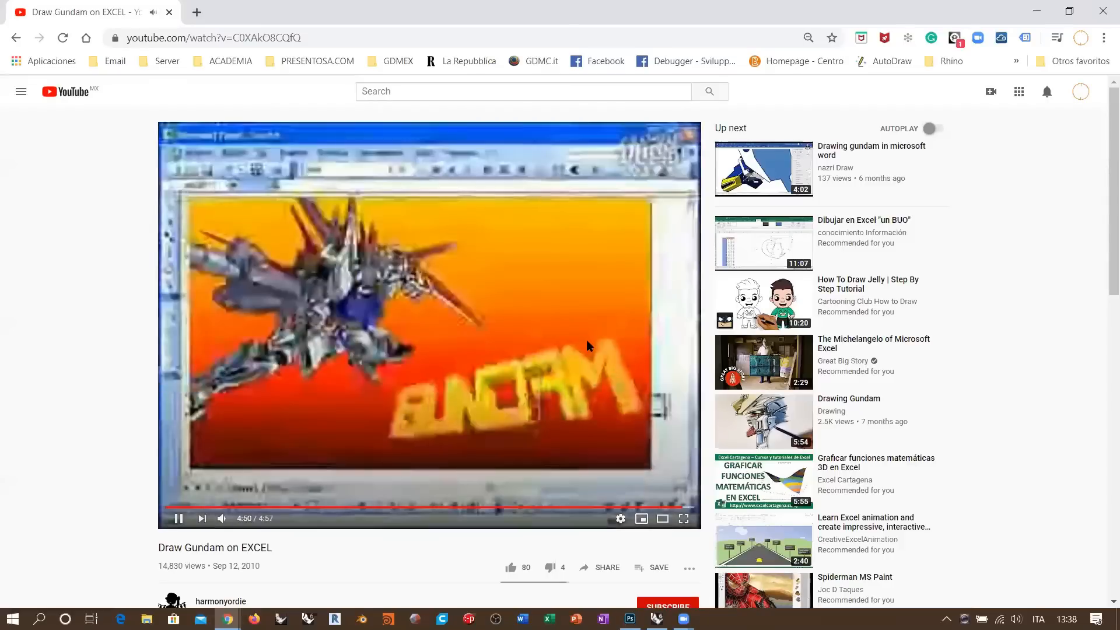
left_click(474, 342)
left_click(684, 519)
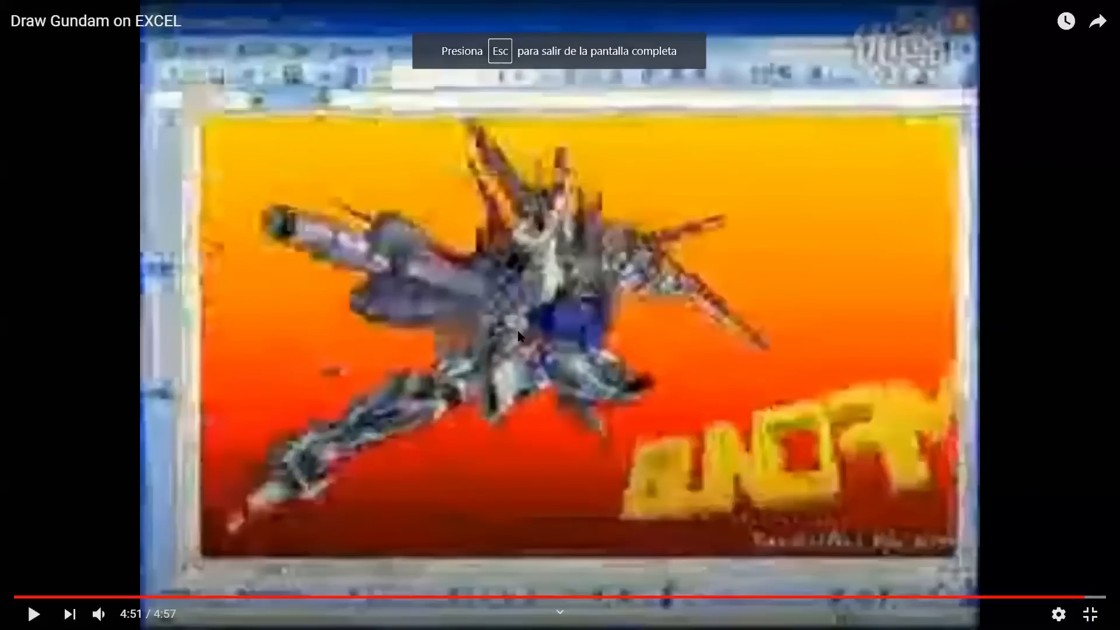
left_click(1090, 614)
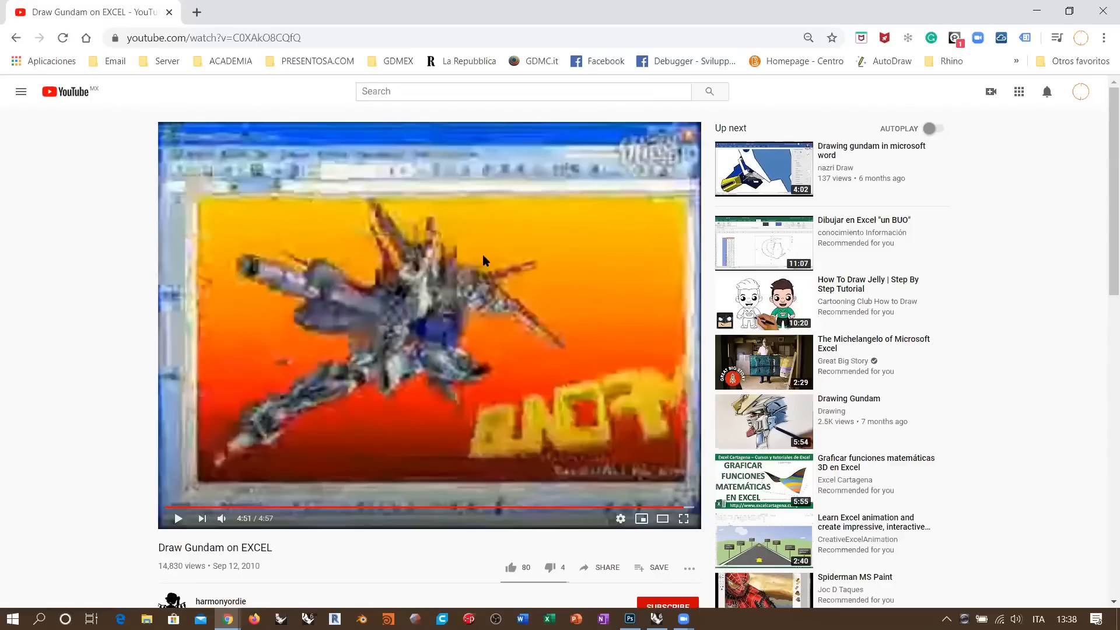
- Close the browser window and put away the floating deformation and Curve From Object tool palettes in Rhino
left_click(1099, 12)
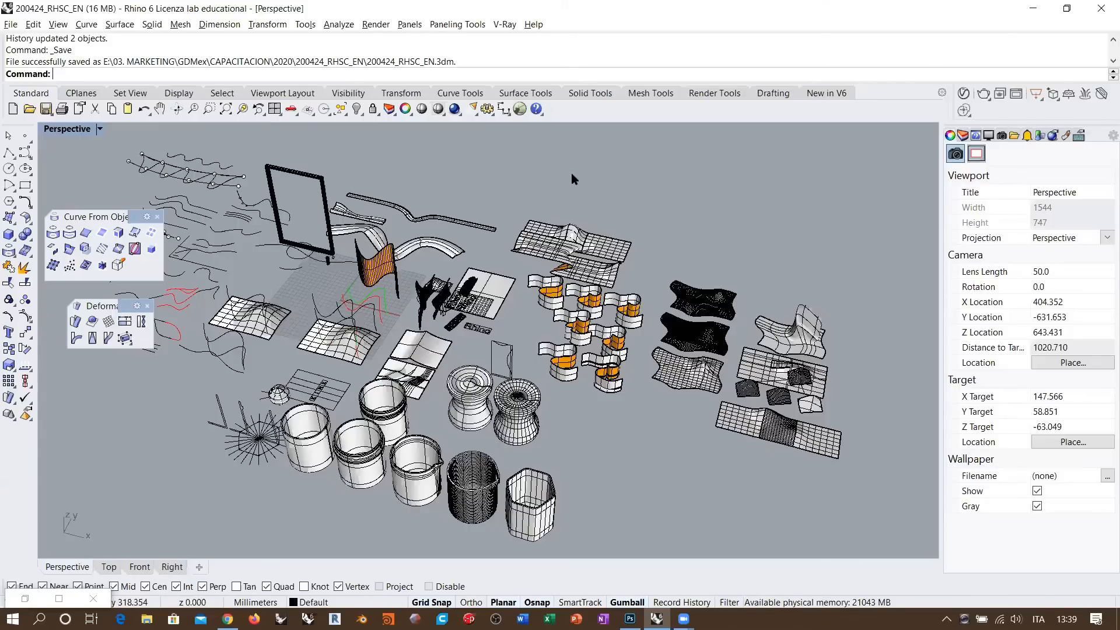
left_click(147, 306)
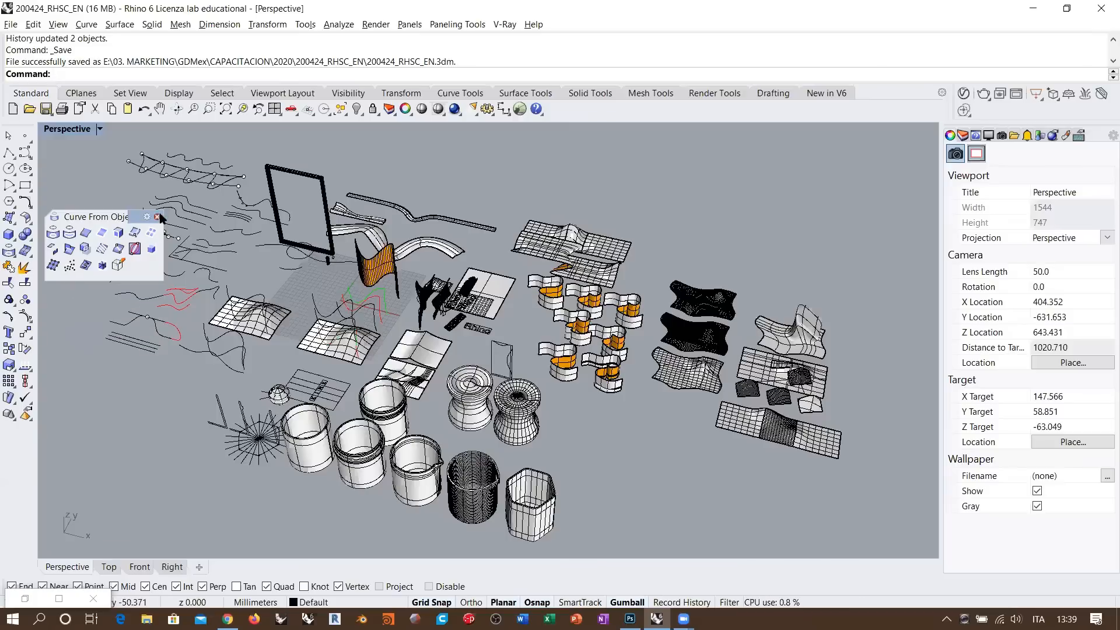
left_click(157, 217)
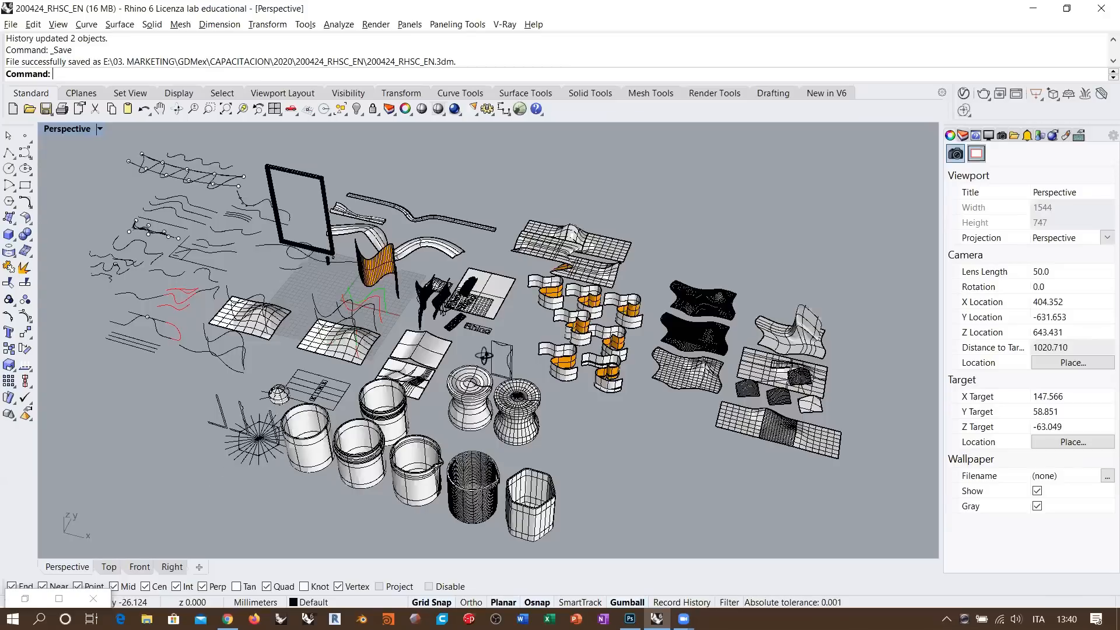
- Create a rectangular plane surface from two opposite corners on an empty area of the construction grid
right_click_drag(484, 356, 588, 308)
scroll(645, 278, "down", 6)
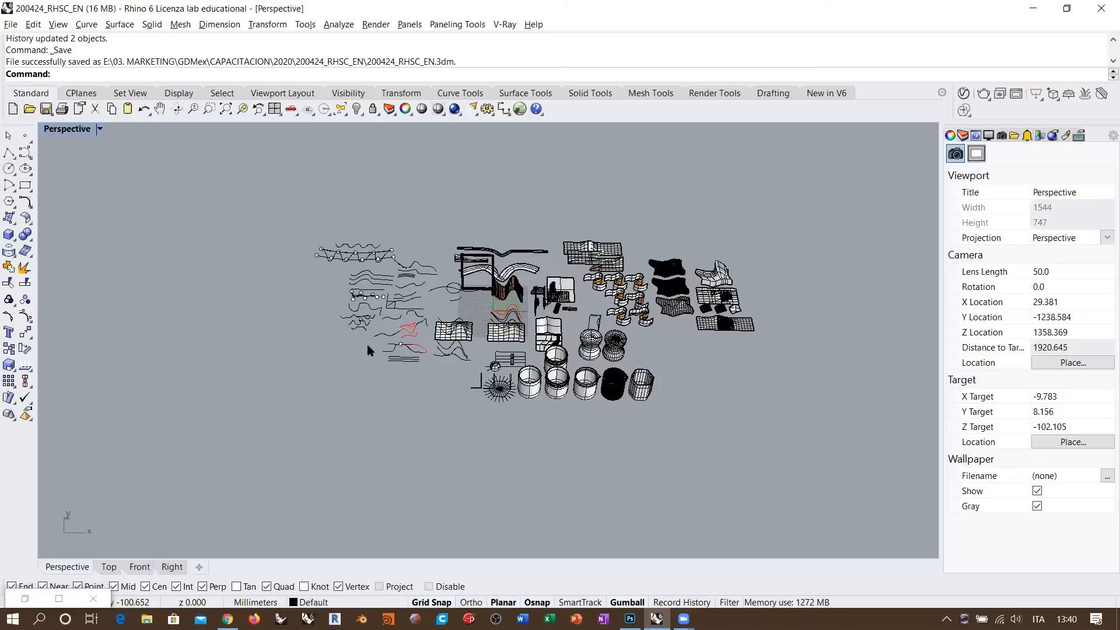
right_click_drag(453, 336, 540, 322, "shift")
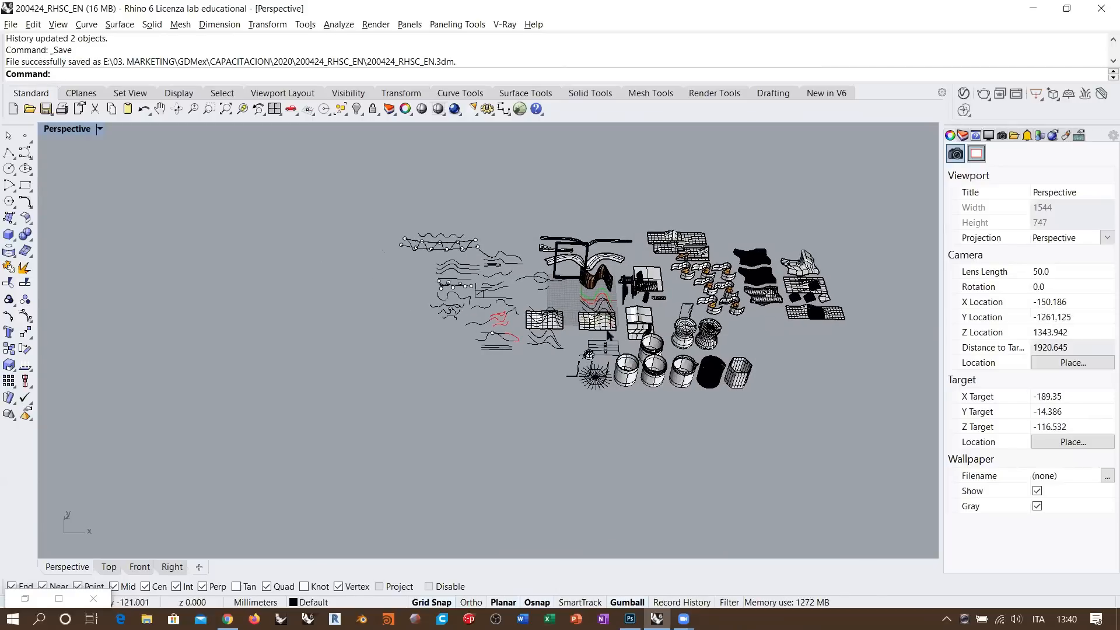
right_click_drag(614, 315, 578, 320, "shift")
scroll(475, 313, "up", 10)
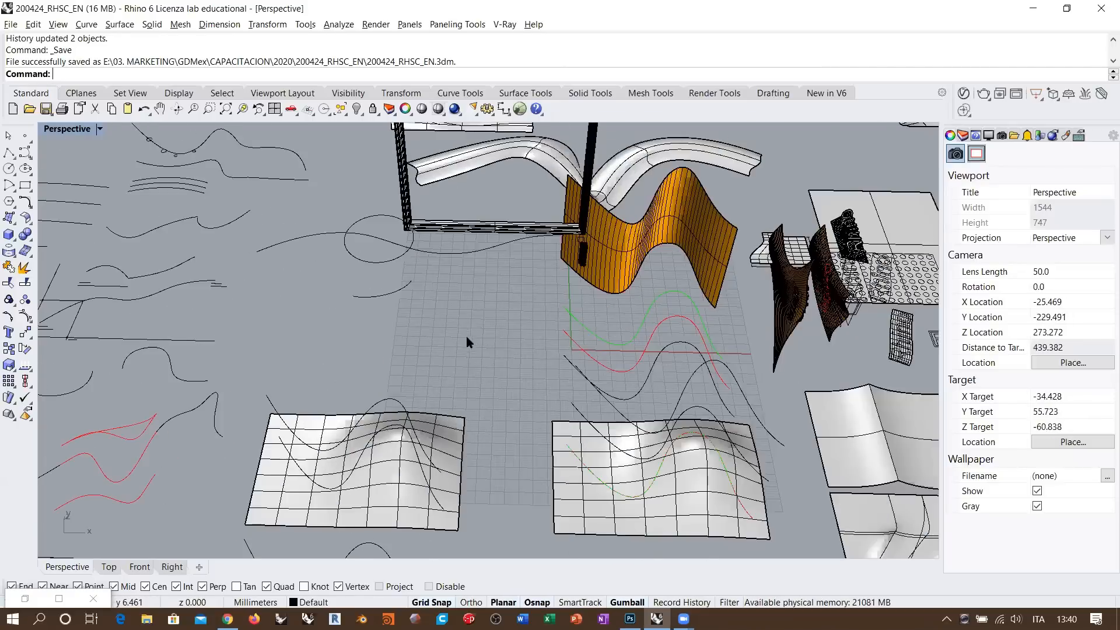
left_click(10, 218)
left_click(124, 223)
left_click(218, 436)
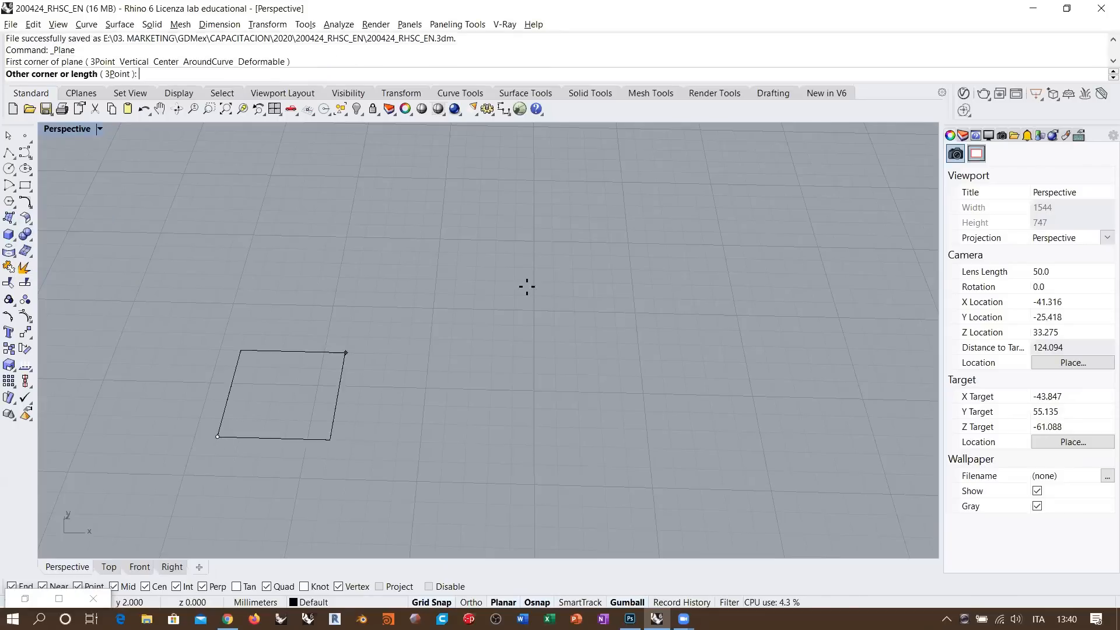
left_click(750, 196)
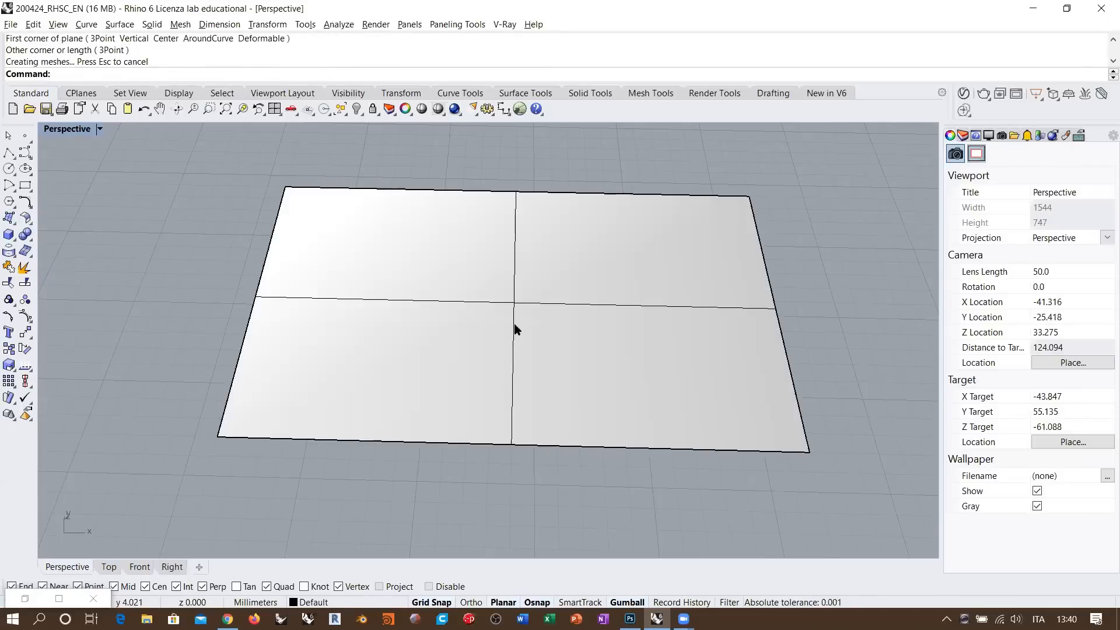
- Turn on the new plane's control points and set the Perspective viewport to wireframe display
left_click(604, 300)
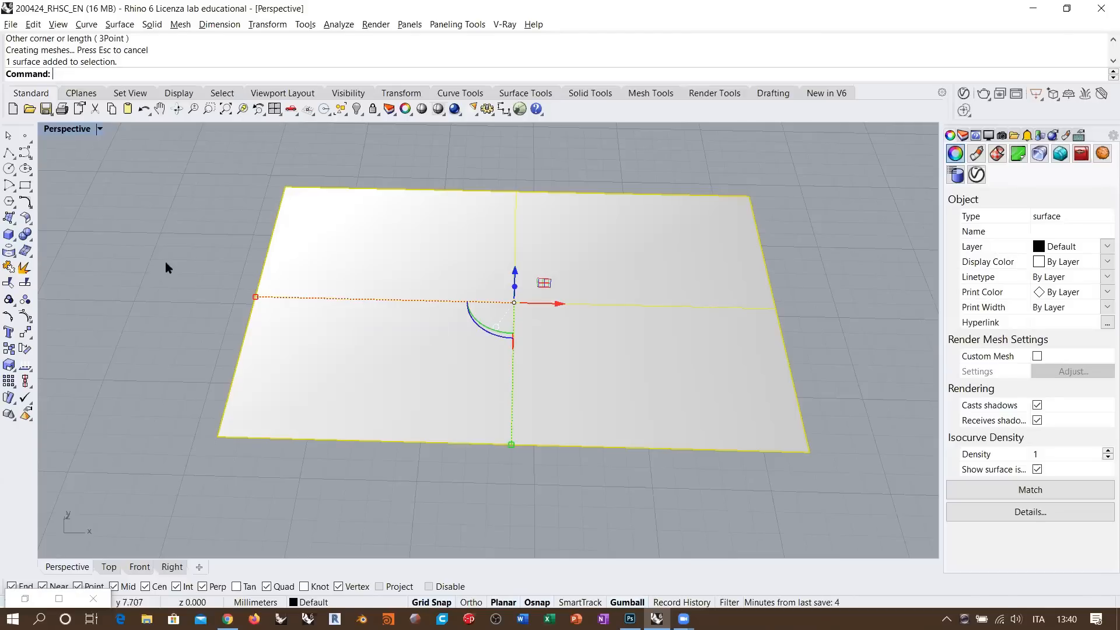
left_click(25, 315)
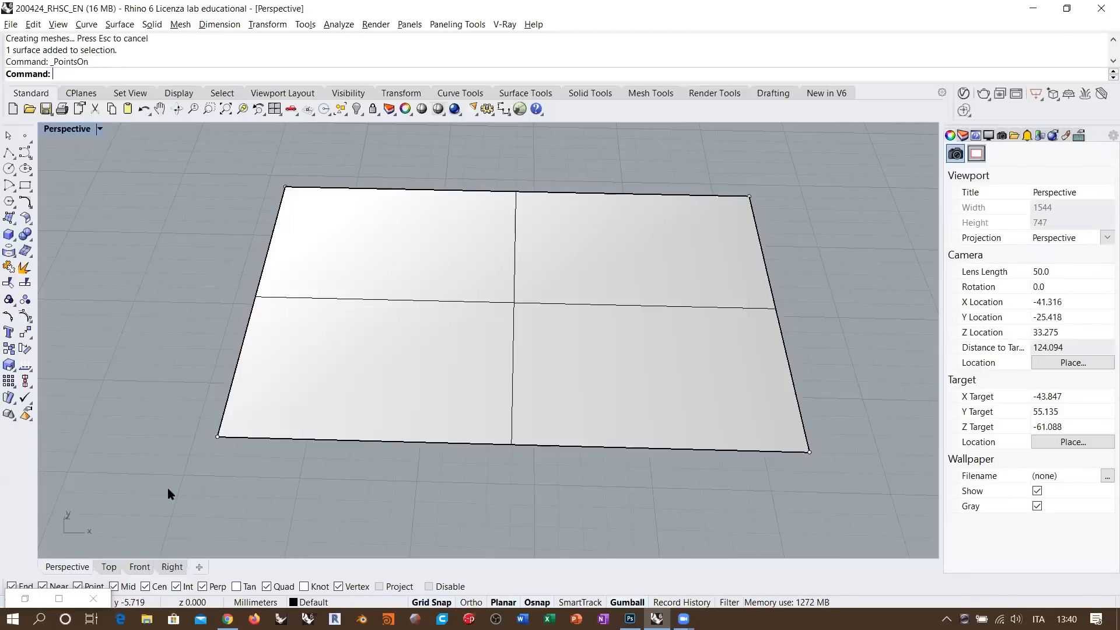
right_click(436, 109)
mouse_move(500, 270)
right_mouse_down()
mouse_move(506, 246)
mouse_move(495, 251)
right_mouse_up()
scroll(494, 250, "down", 2)
- Select the plane surface and frame it in the Perspective viewport with Zoom Selected
left_click(521, 239)
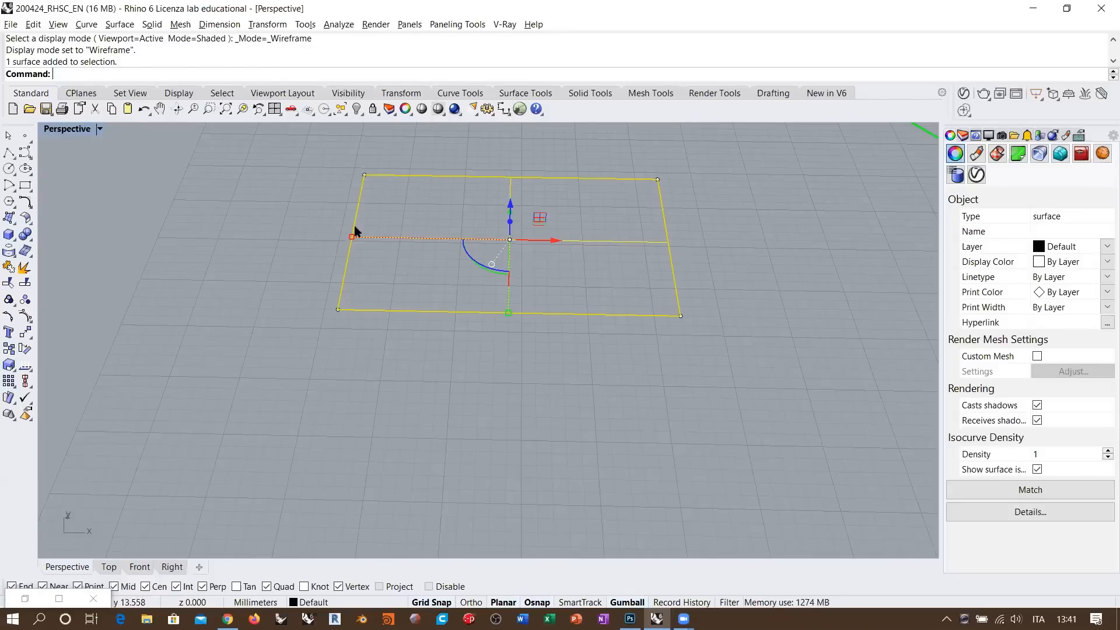
right_click_drag(499, 204, 480, 234, "shift")
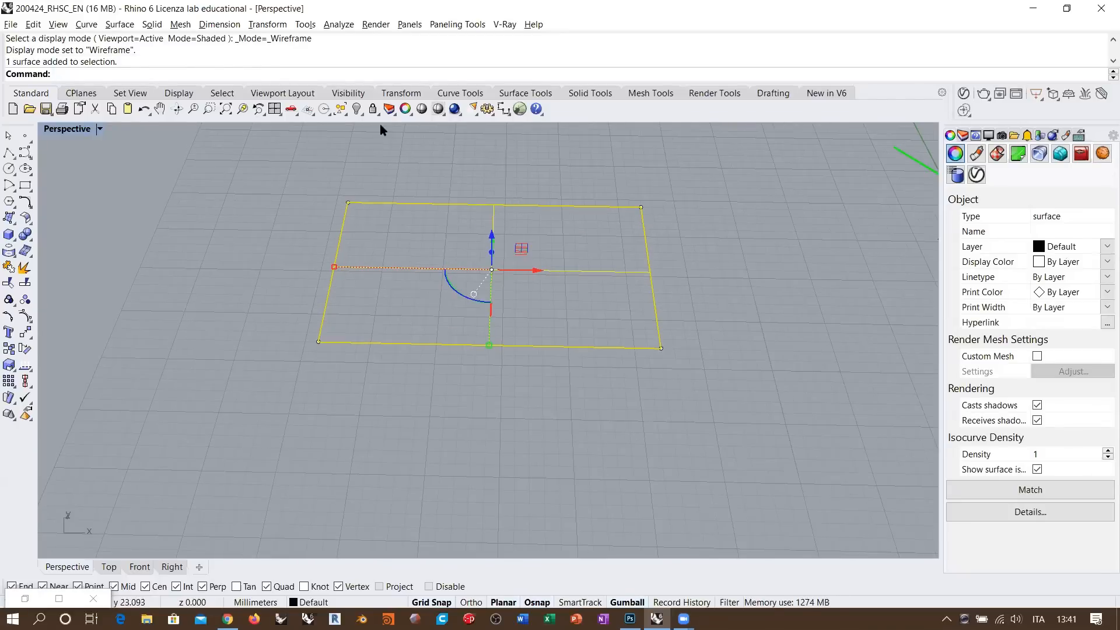
right_click(242, 109)
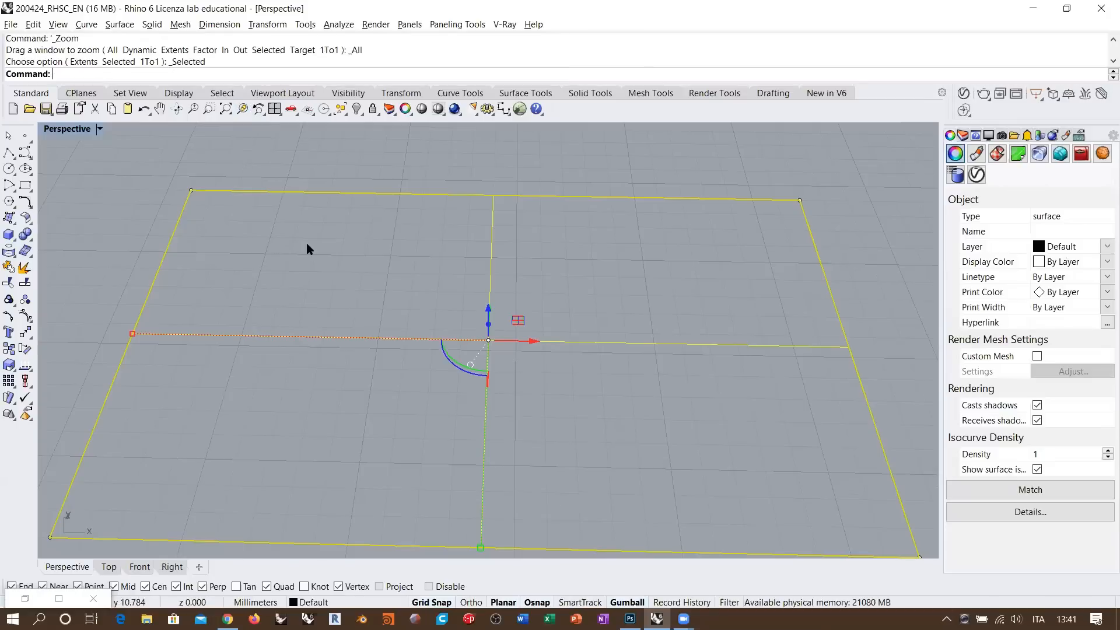
left_click(306, 243)
scroll(475, 240, "down", 4)
right_click_drag(532, 244, 548, 274)
left_click_drag(549, 273, 464, 357)
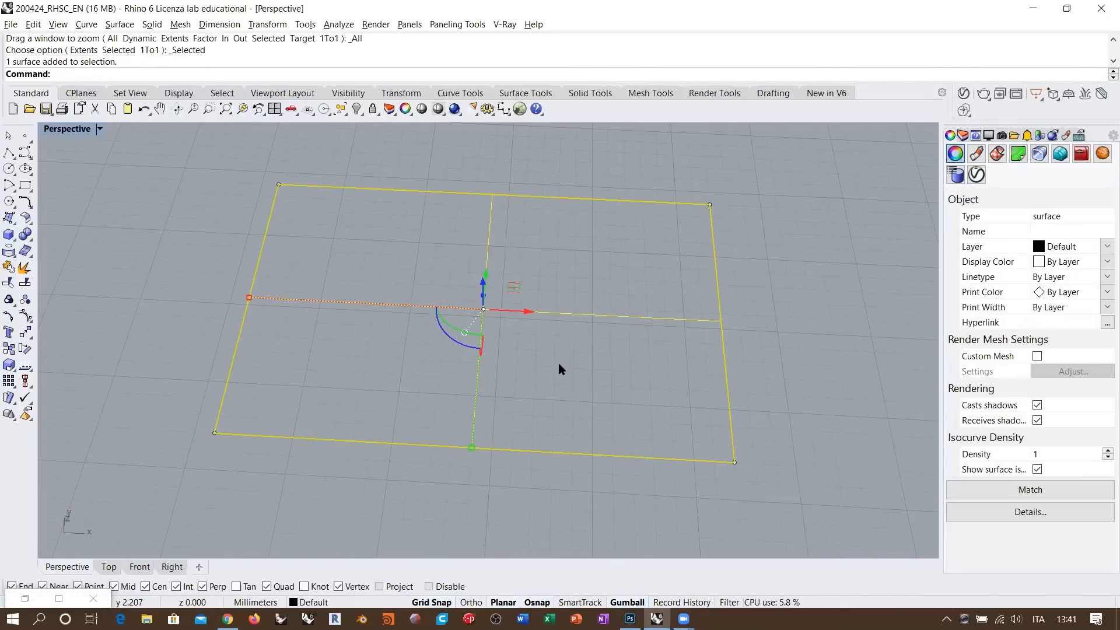
right_click_drag(561, 363, 570, 359)
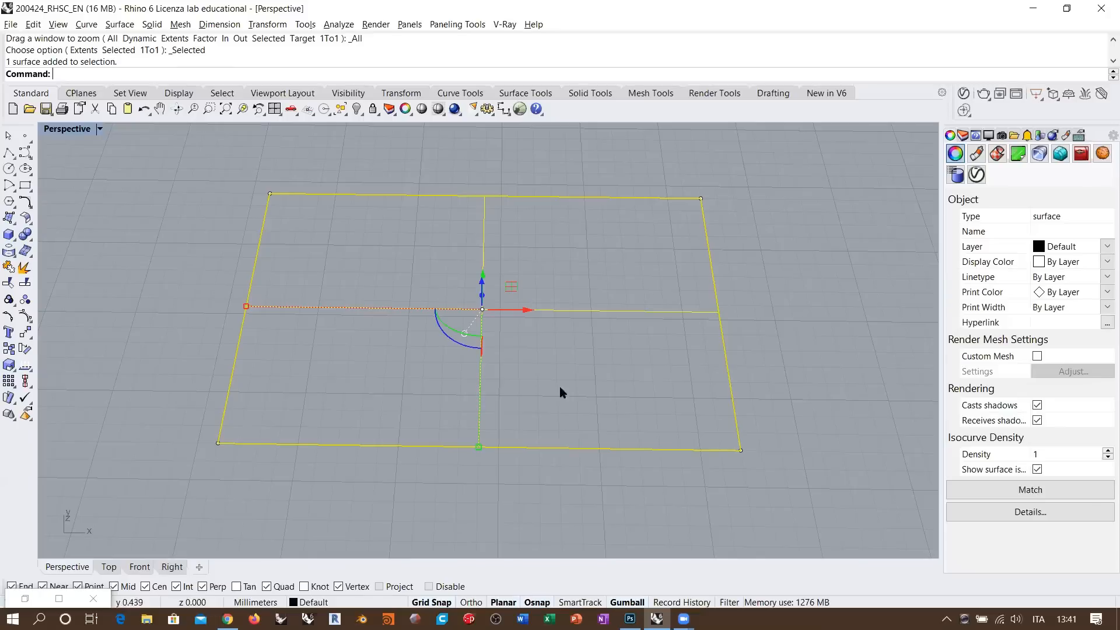
- Select the two front corner control points of the plane and clear the selection
left_click_drag(184, 475, 281, 423)
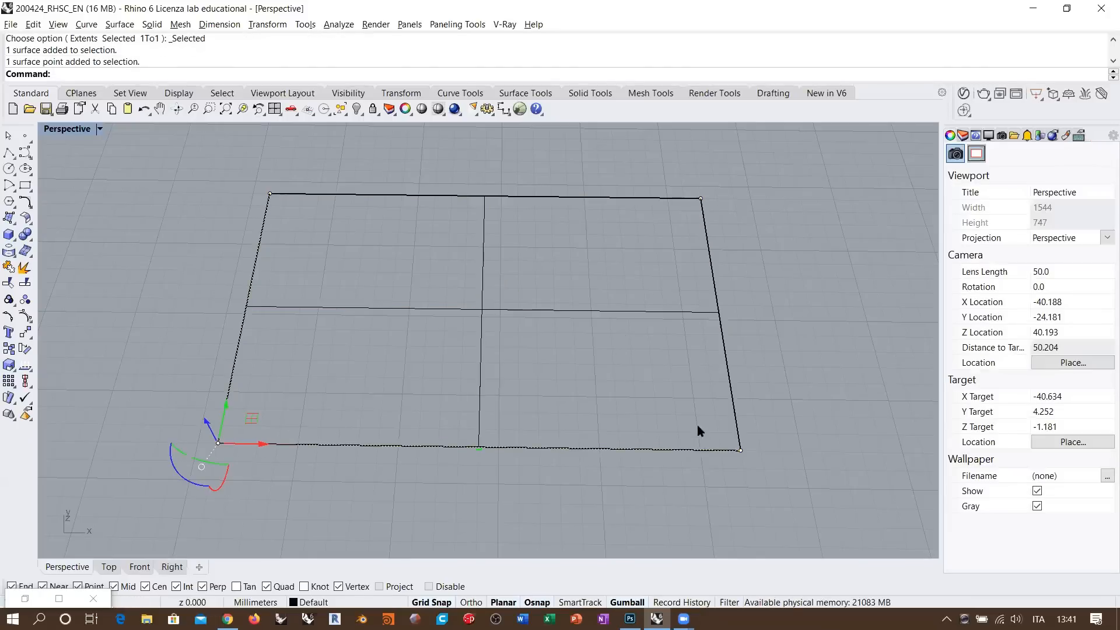
left_click_drag(699, 427, 787, 503, "shift")
key("Escape")
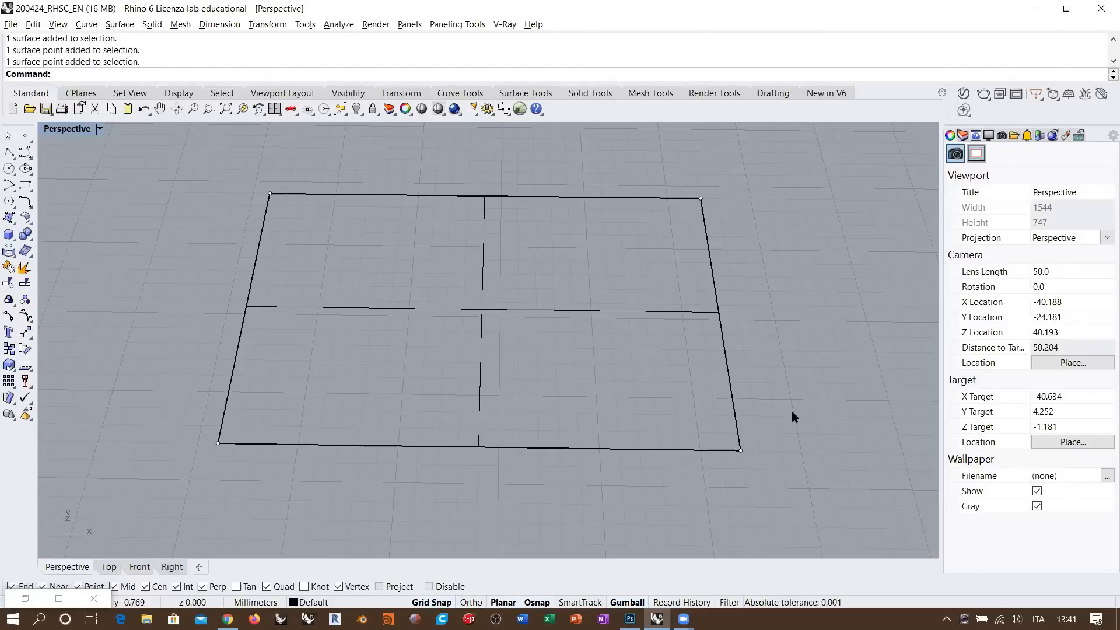
- Turn off the plane's control points and select the whole surface
right_click_drag(576, 281, 576, 293)
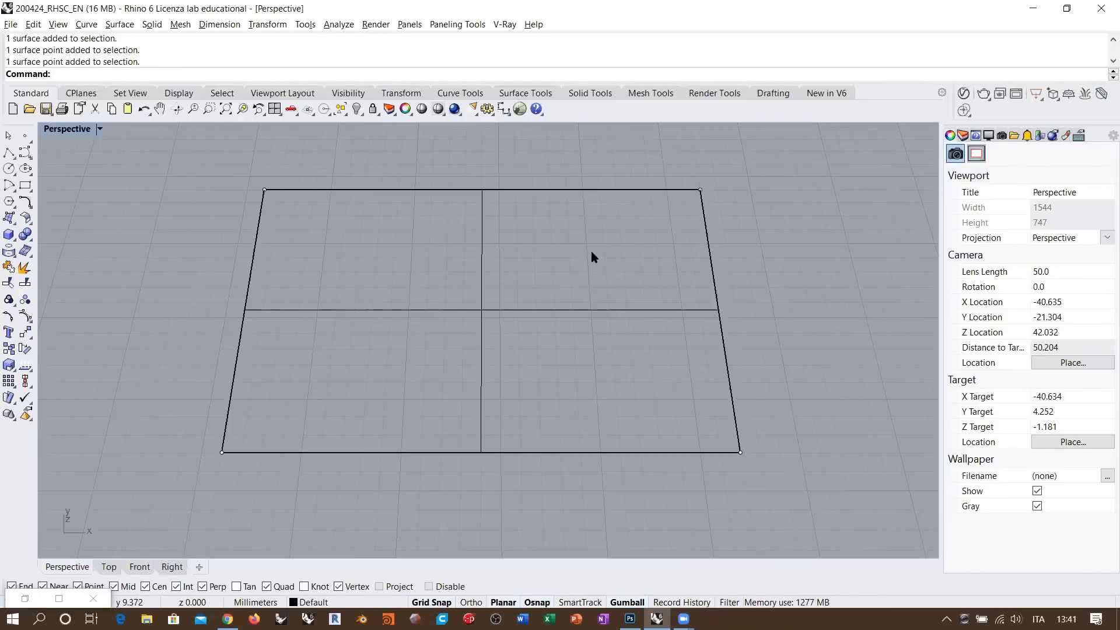
key("Escape")
left_click(482, 309)
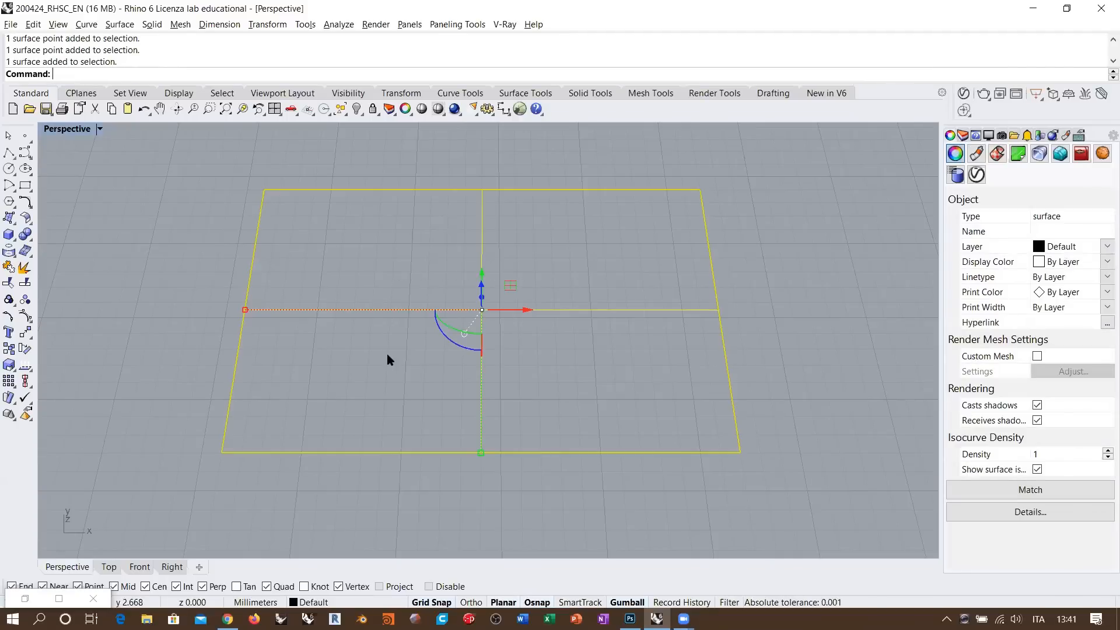
- Start Rebuild on the selected plane surface and annotate the screen with arrows labelled U and V for its two directions
type("Rebuild")
key("Return")
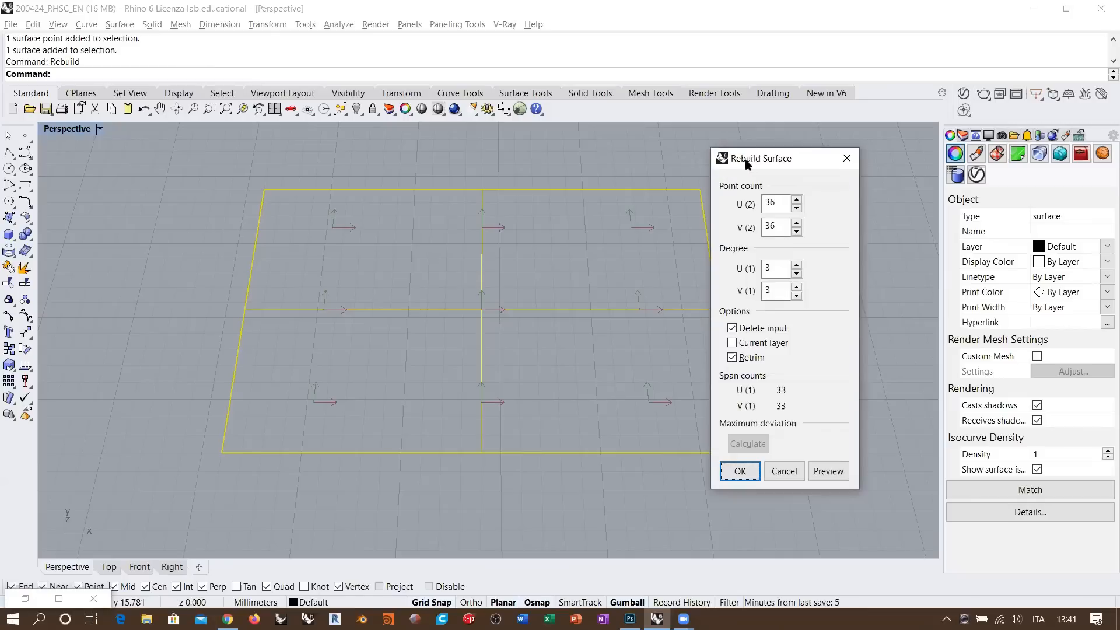
left_click_drag(746, 163, 796, 188)
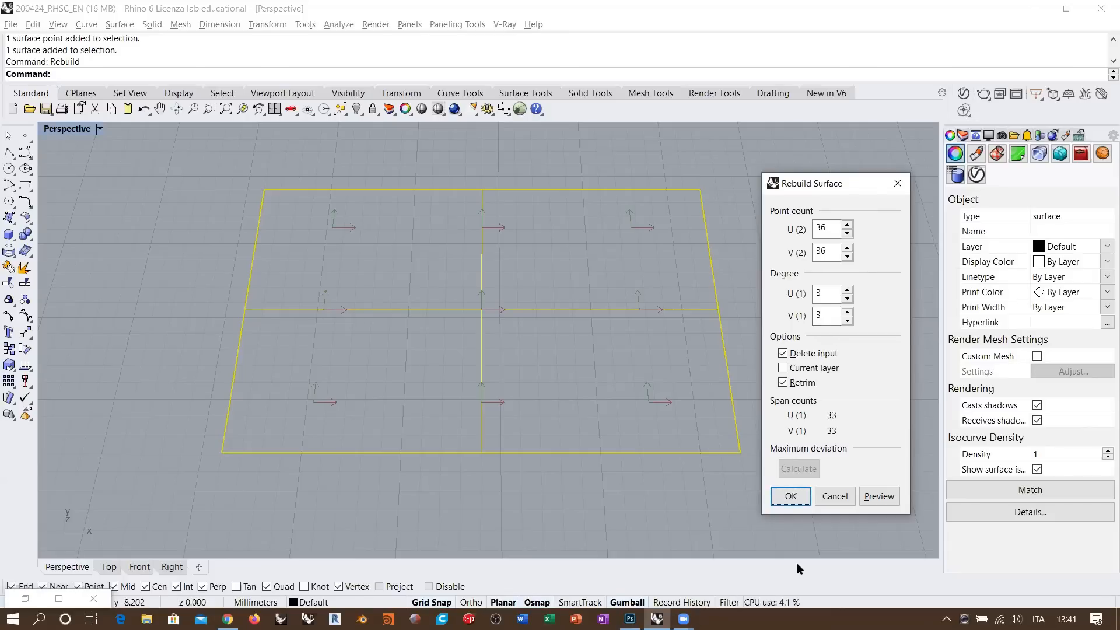
mouse_move(141, 515)
left_mouse_down()
mouse_move(250, 521)
mouse_move(248, 532)
mouse_move(252, 516)
left_mouse_up()
left_click_drag(63, 455, 86, 368)
mouse_move(72, 371)
left_mouse_down()
mouse_move(92, 369)
mouse_move(72, 372)
left_mouse_up()
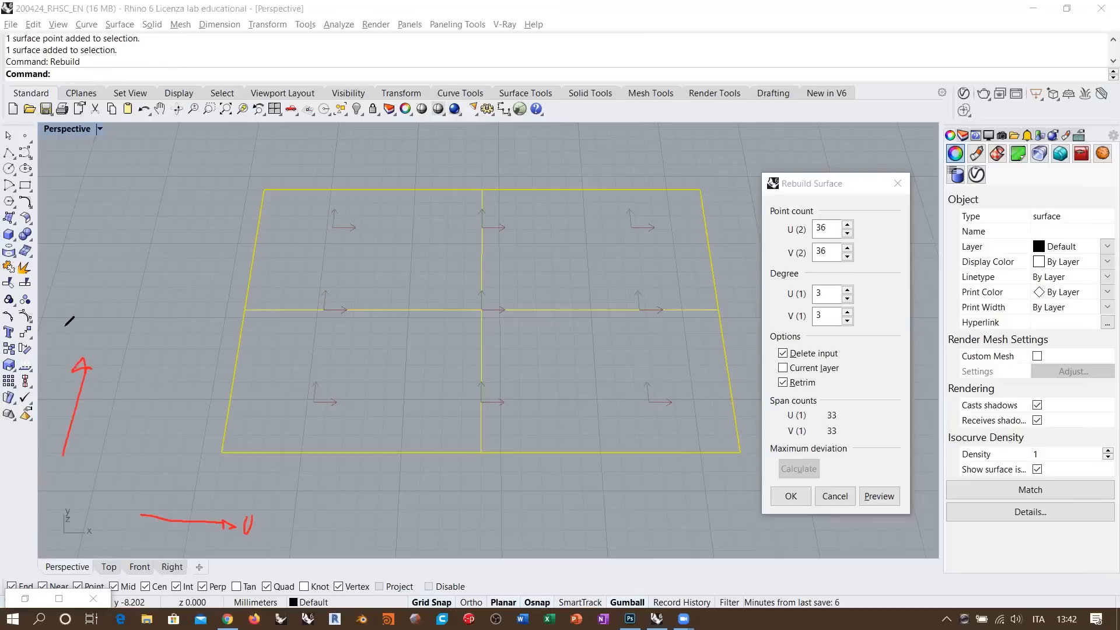
left_click_drag(65, 328, 79, 327)
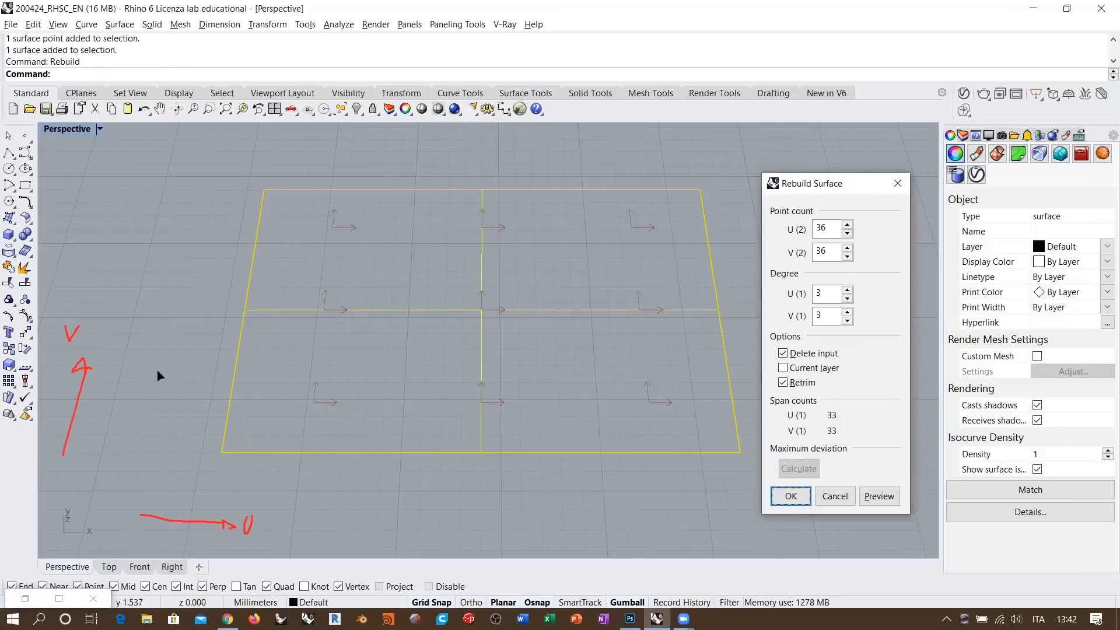
- Rebuild the surface with point counts of 4 in U and 2 in V and degrees of 3 in U and 1 in V
right_click_drag(520, 281, 518, 282, "shift")
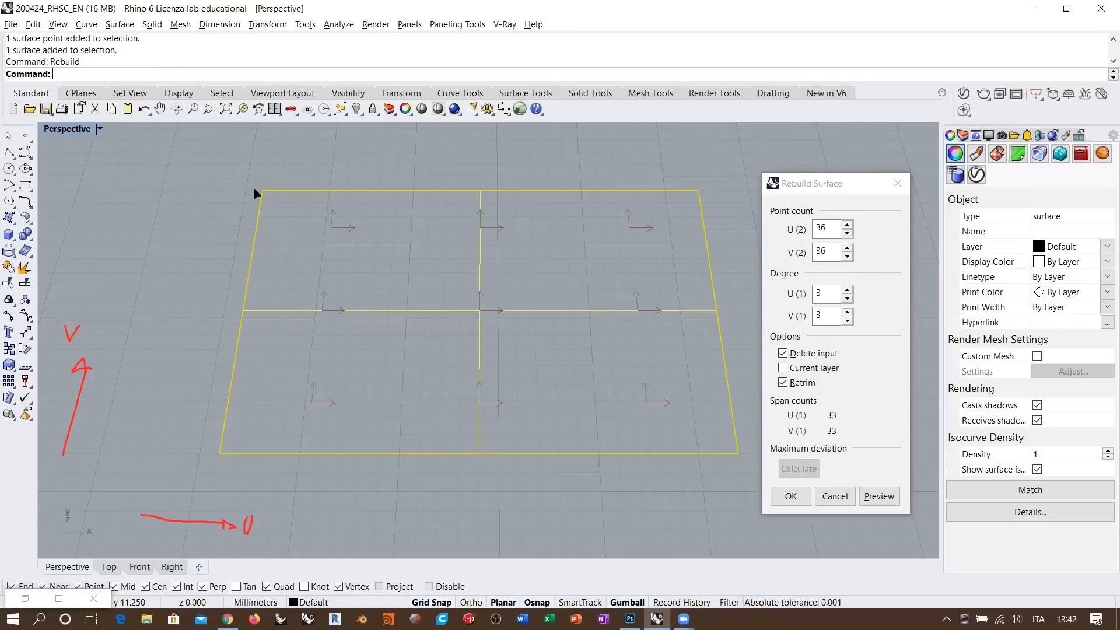
double_click(824, 252)
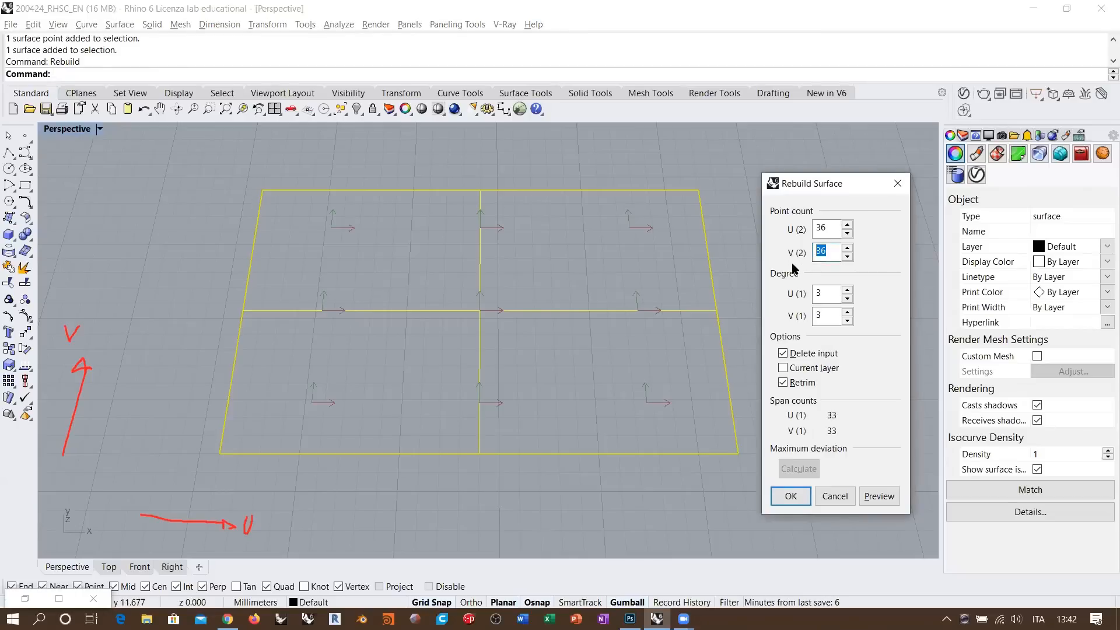
type("2")
double_click(831, 315)
type("1")
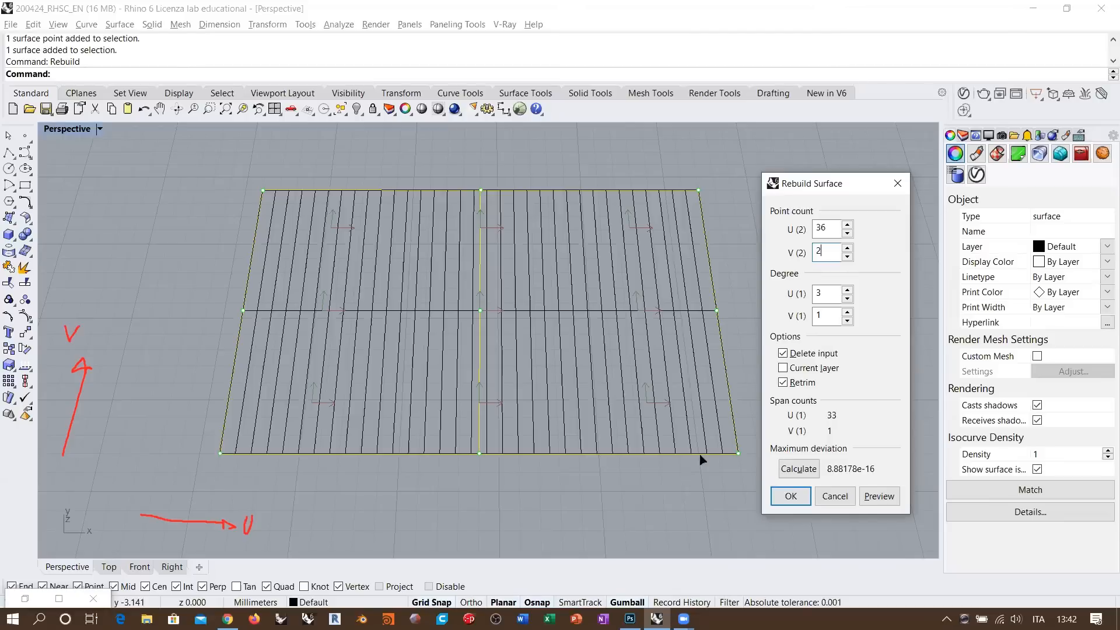
key("Tab")
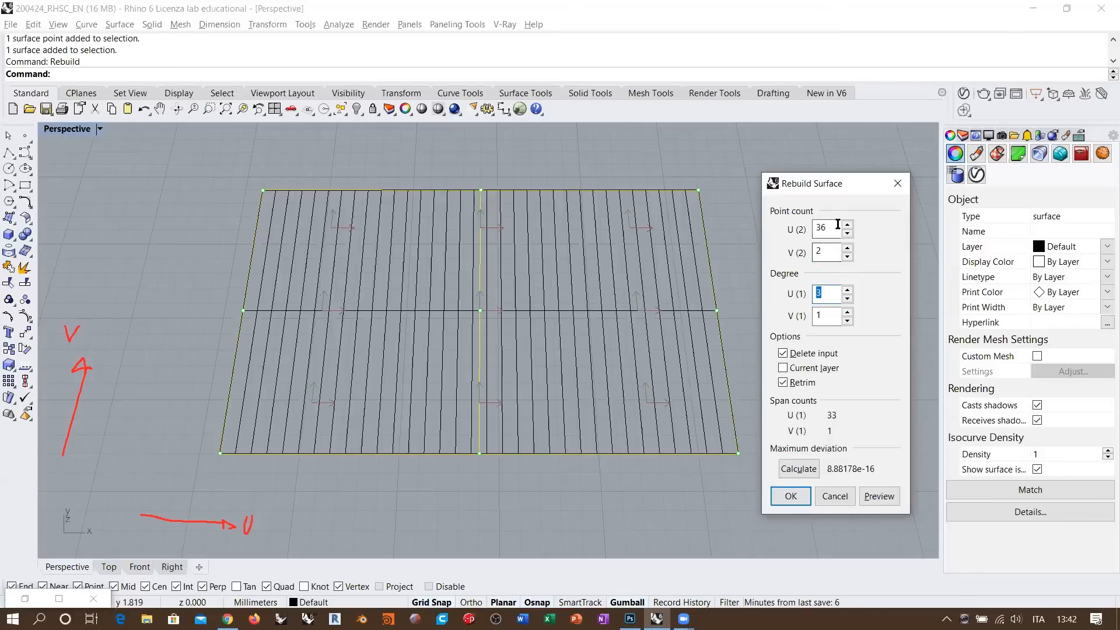
double_click(834, 228)
type("4")
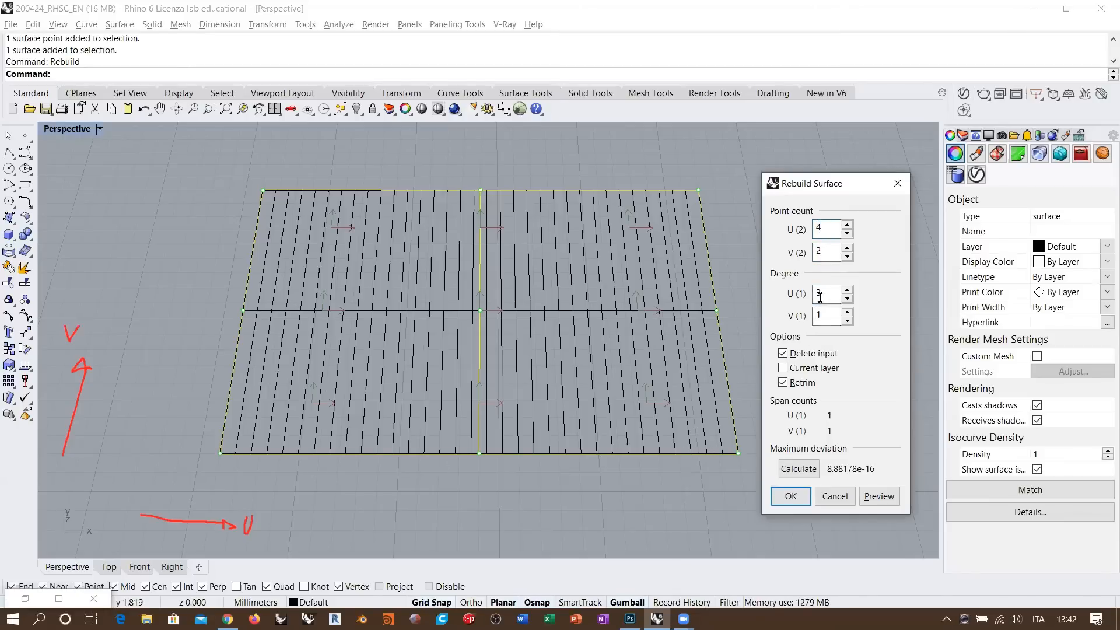
key("Tab")
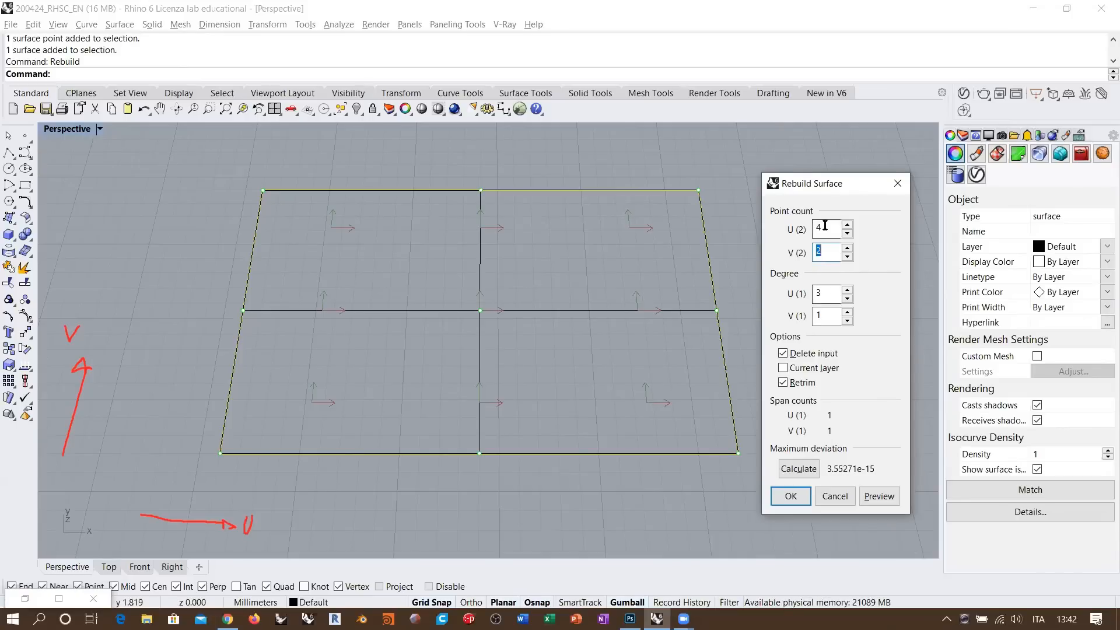
left_click(832, 295)
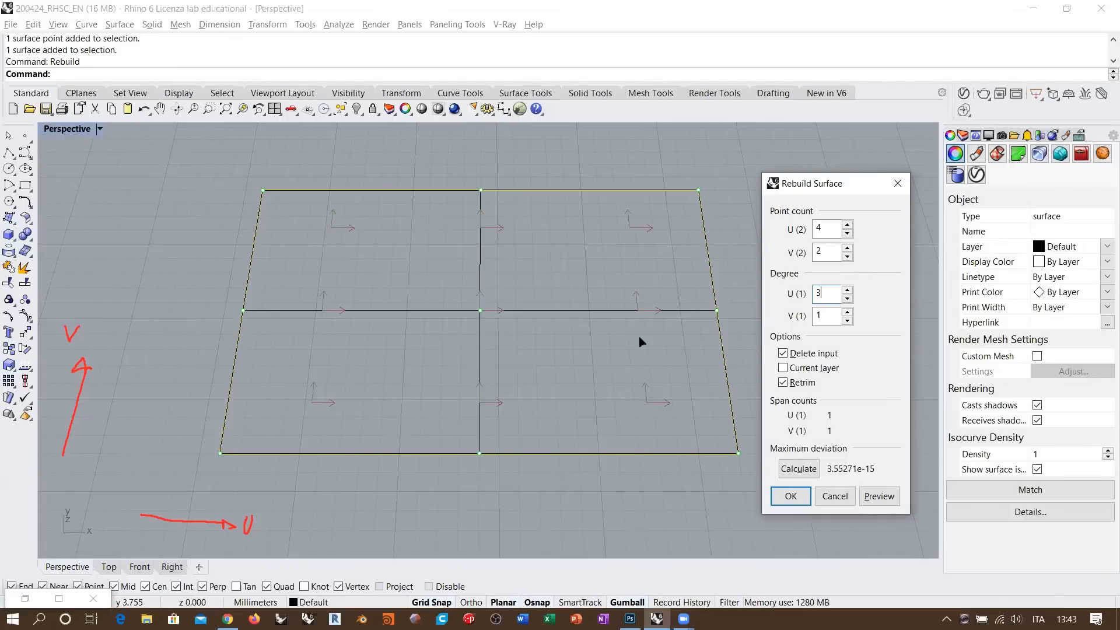
left_click(791, 496)
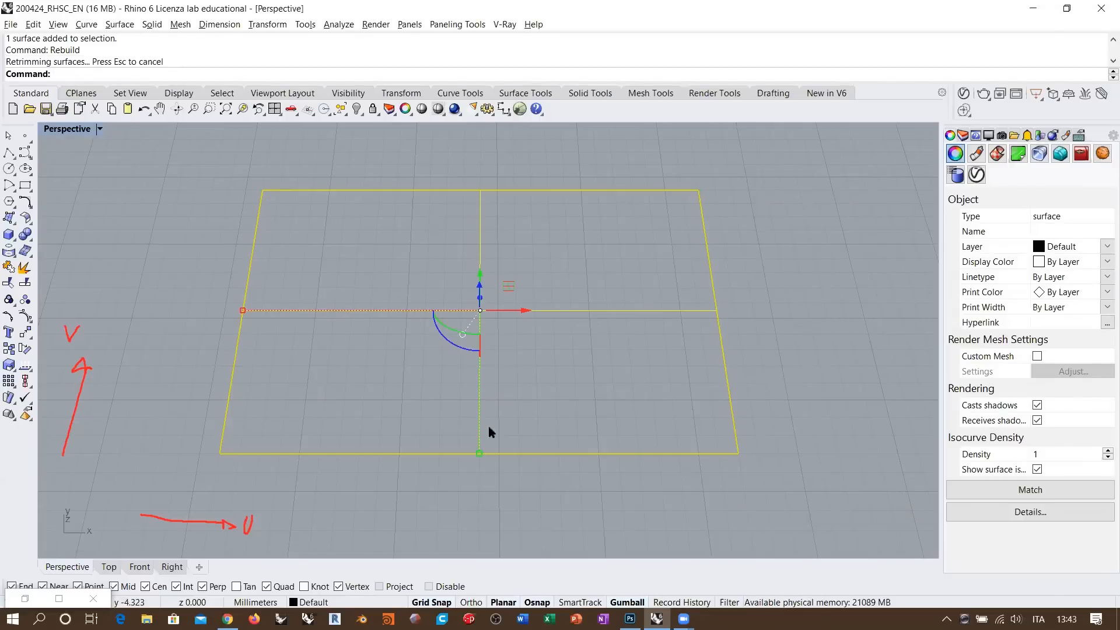
key("Escape")
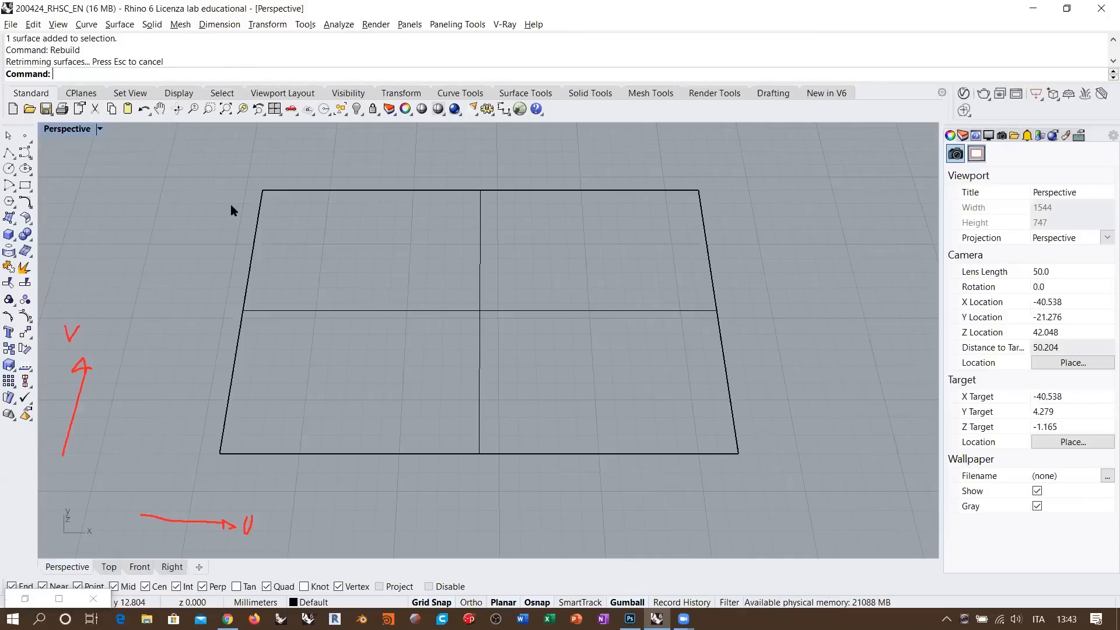
- Turn on the rebuilt surface's control points, select its front row and its left-edge pair, and clear the selection
left_click(489, 315)
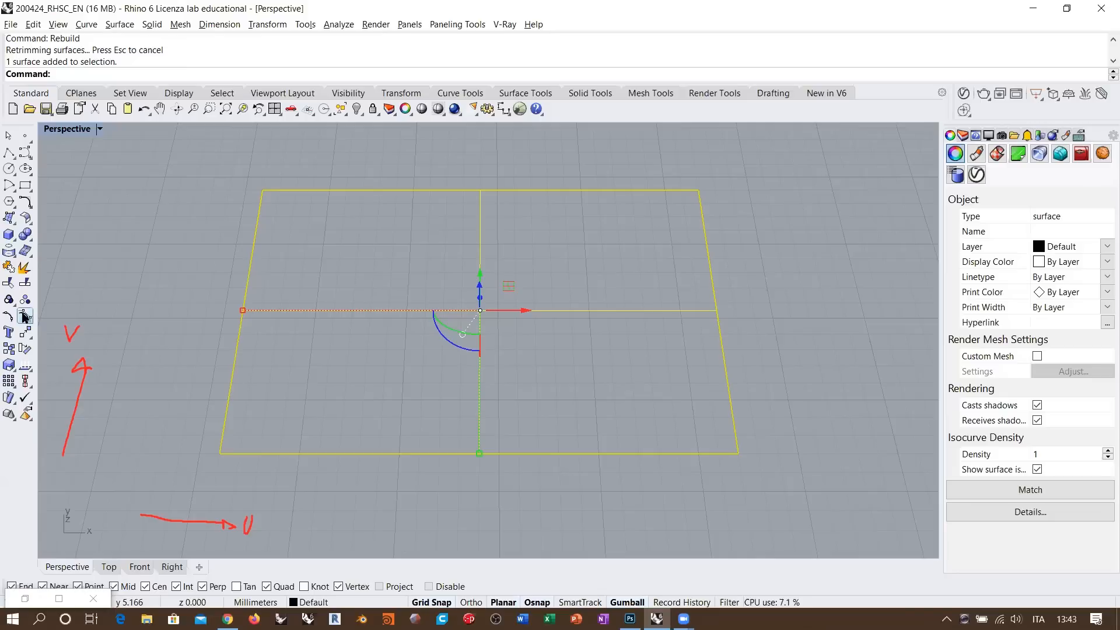
left_click(25, 317)
left_click_drag(182, 468, 805, 422)
left_click_drag(182, 471, 293, 170)
left_click(335, 244)
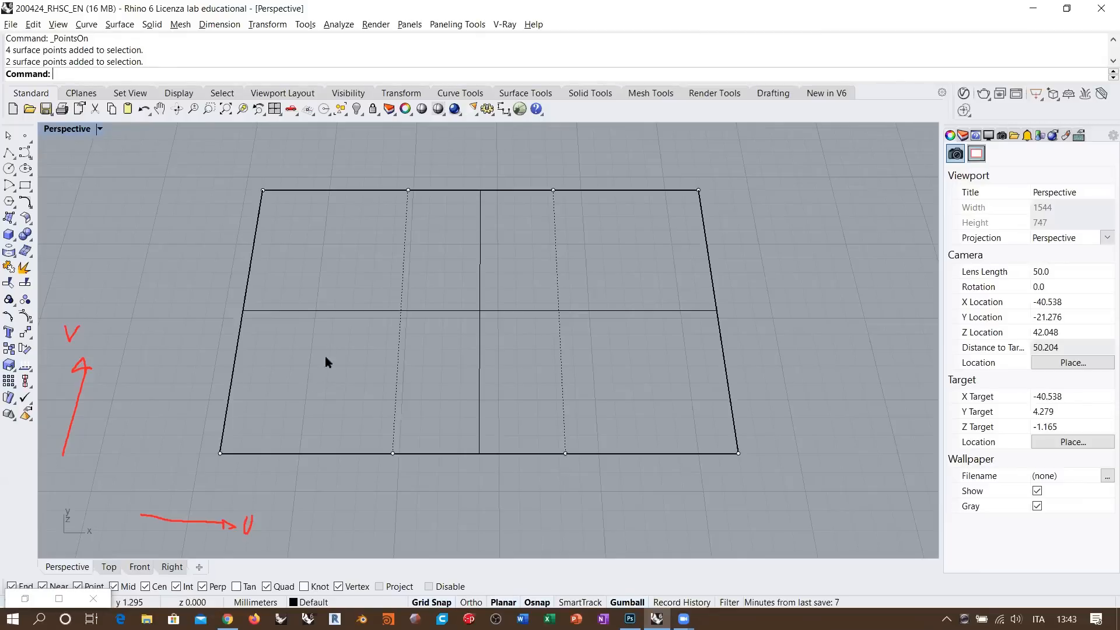
- Draw a straight polyline in the V direction across the surface, just left of the first interior control point column
left_click(10, 154)
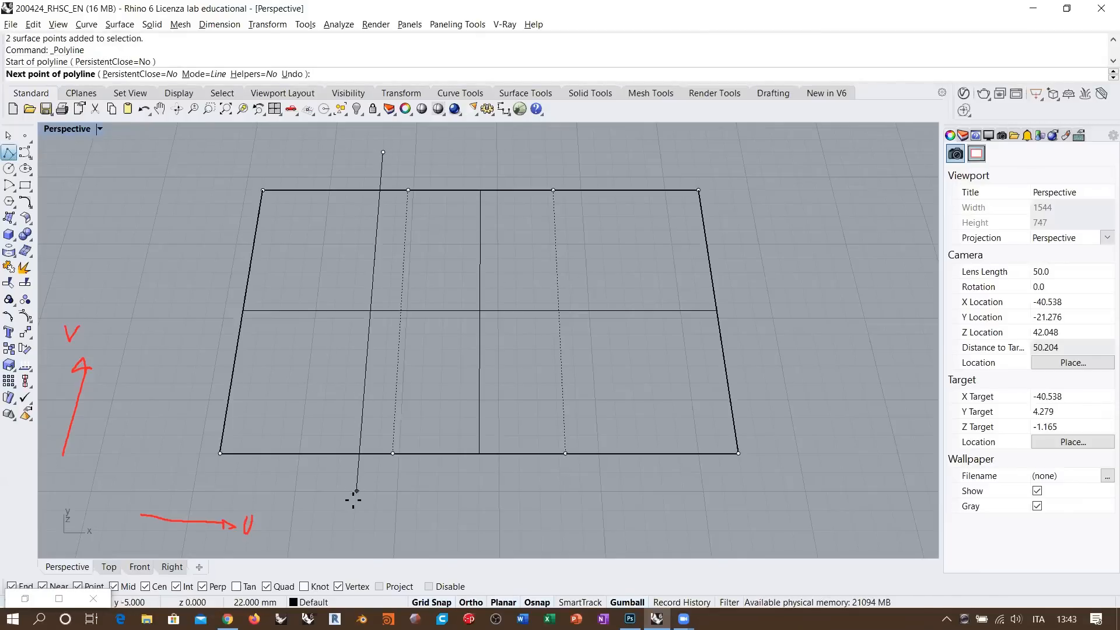
left_click(353, 530)
key("Return")
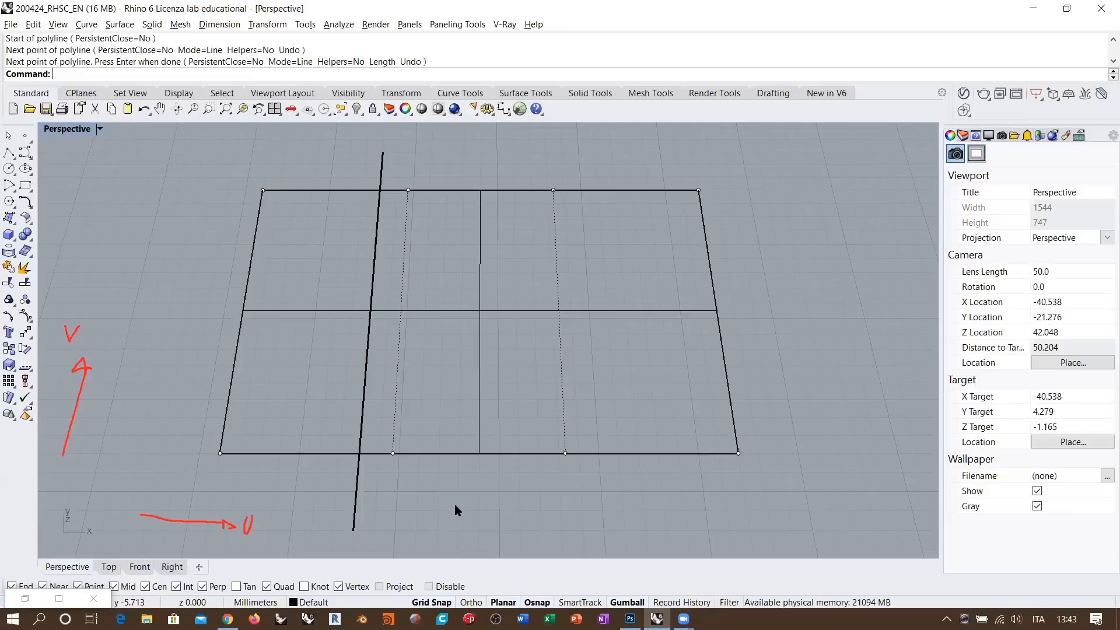
- Try raising the surface's two left-edge control points vertically with the gumball, and undo the move
left_click_drag(191, 486, 277, 187)
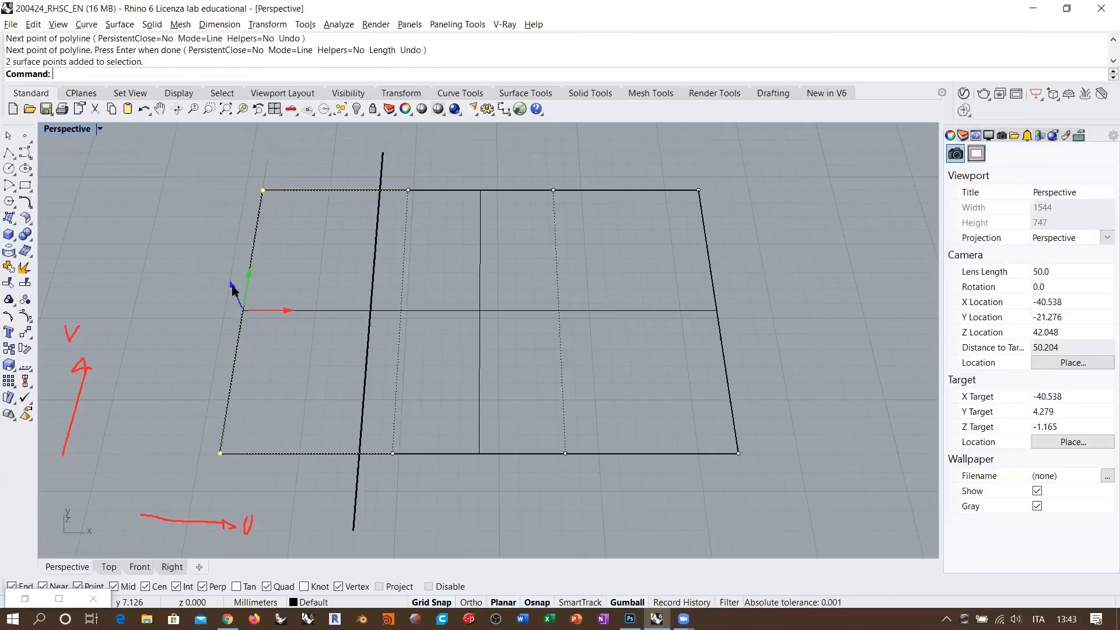
left_click_drag(232, 285, 201, 223)
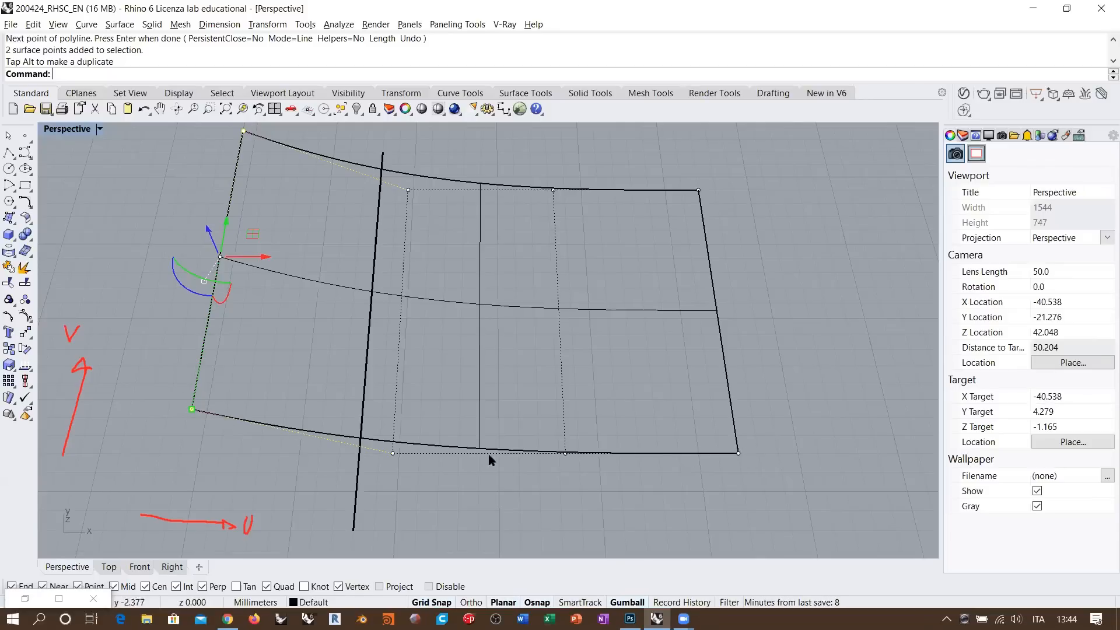
key("ctrl+z")
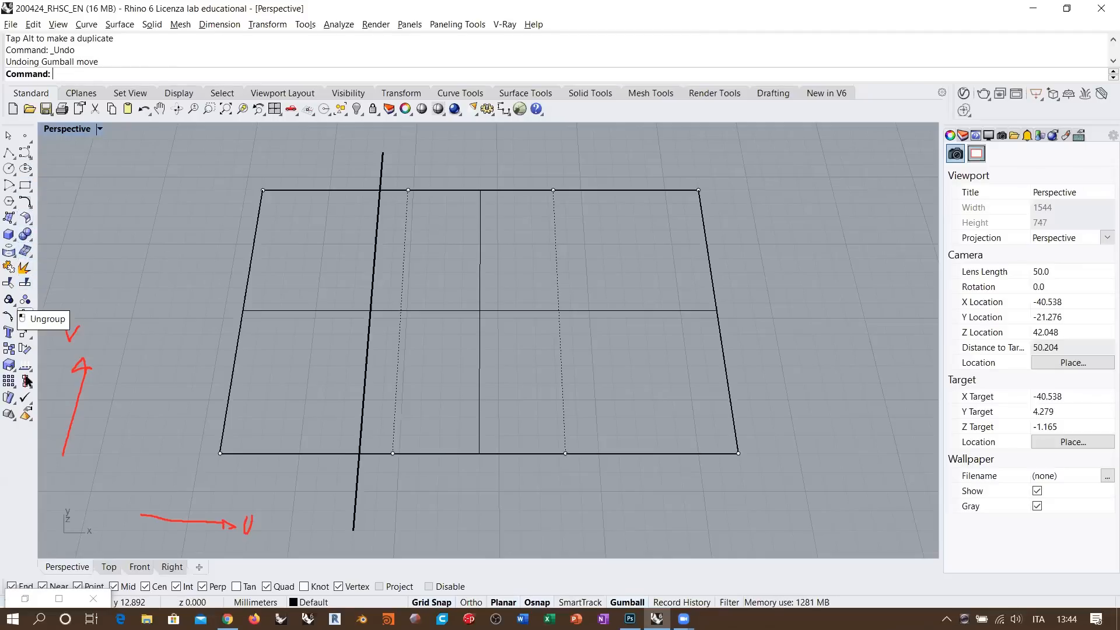
- Insert a V-direction knot in the surface where the straight reference line crosses it
left_click(27, 318)
left_click_drag(56, 316, 69, 227)
left_click(67, 238)
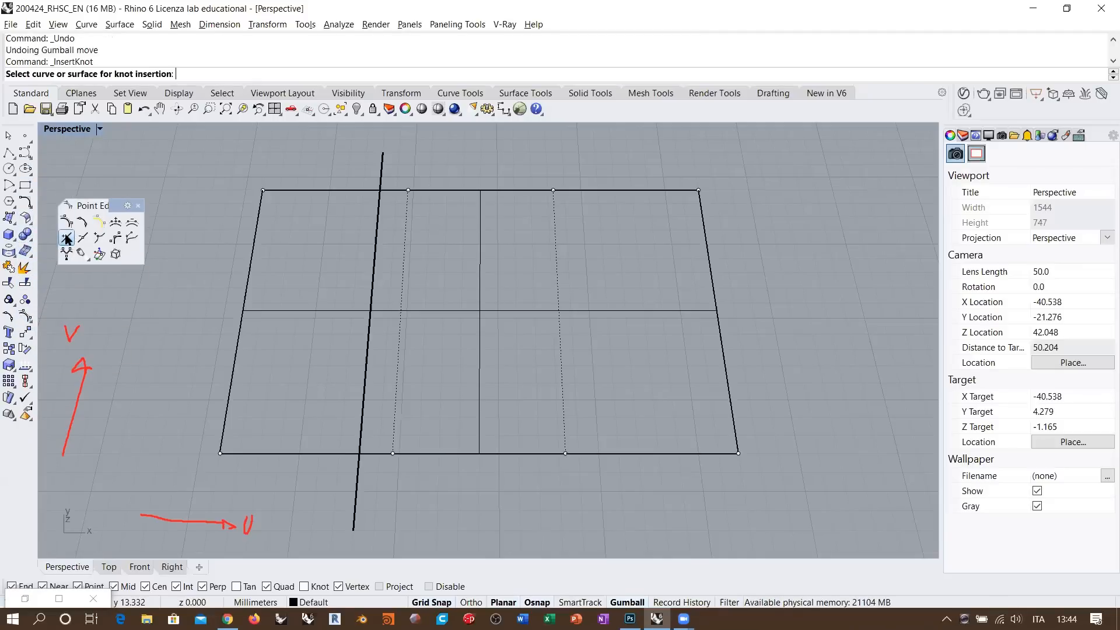
left_click(418, 310)
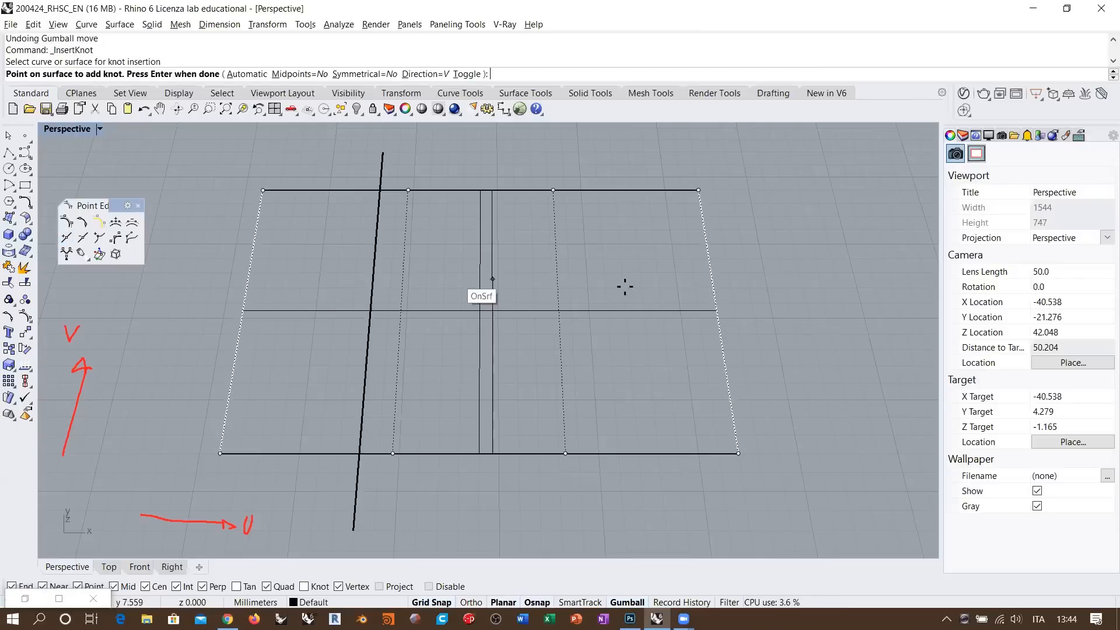
left_click(364, 430)
key("Return")
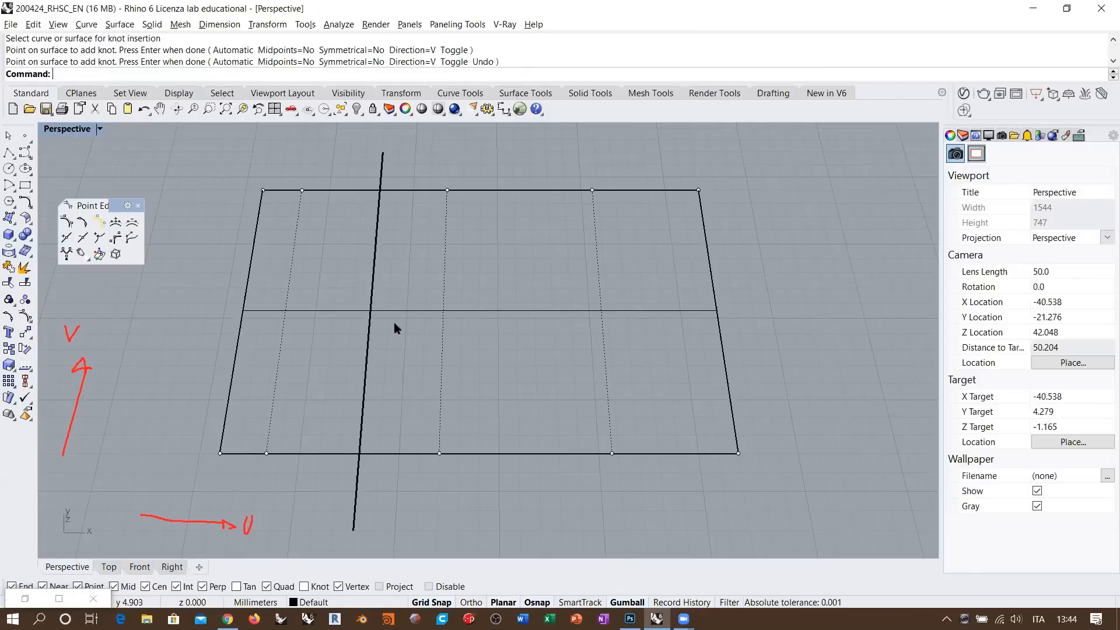
- Select the straight reference line crossing the surface and hide it
left_click(513, 311)
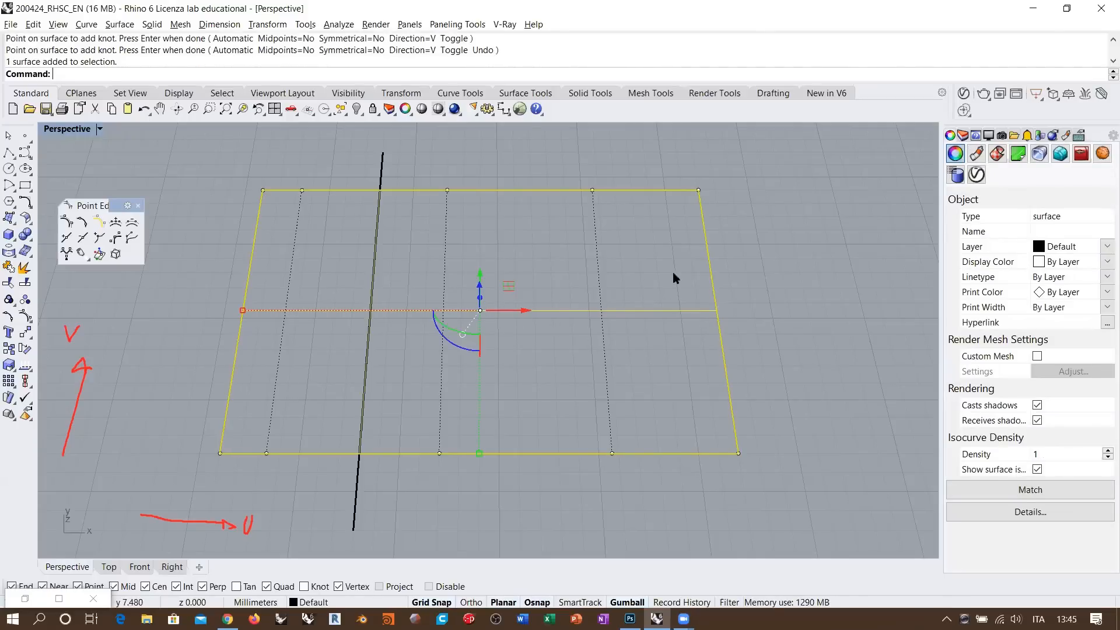
left_click(415, 253)
left_click_drag(405, 166, 363, 145)
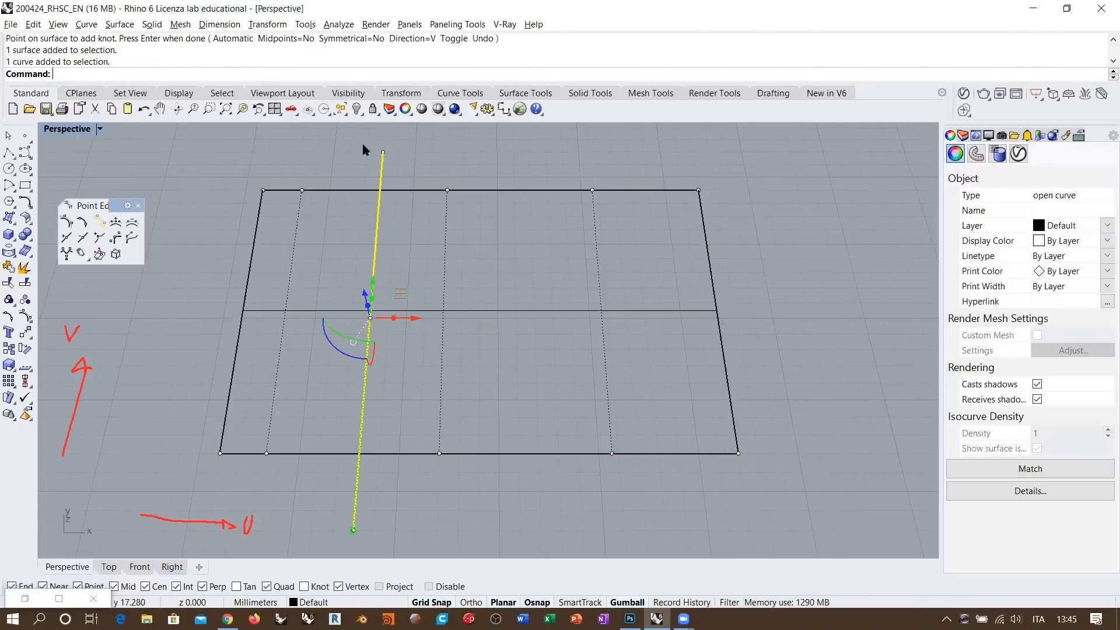
left_click(357, 109)
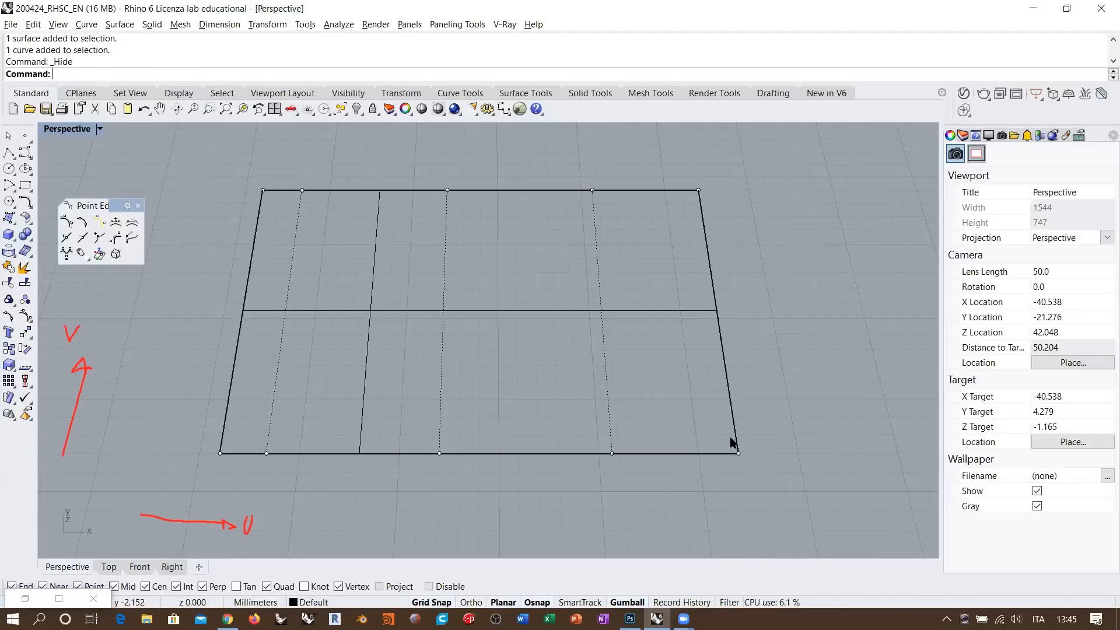
- Select all five front-row control points, the first four from the left, and the last four in turn
left_click_drag(194, 421, 808, 484)
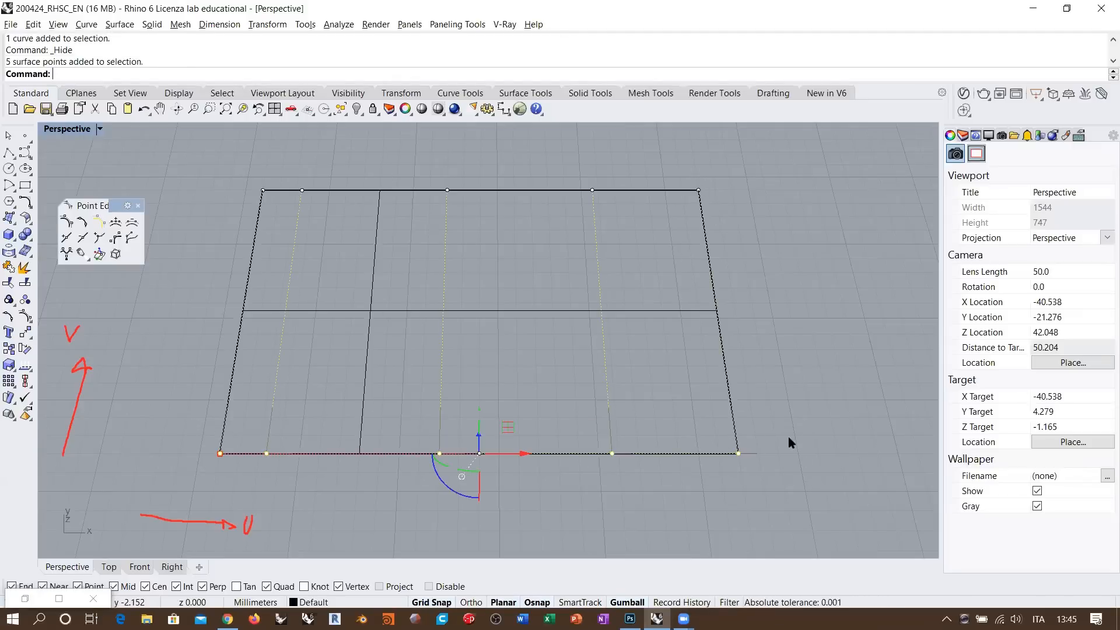
left_click_drag(183, 427, 641, 464)
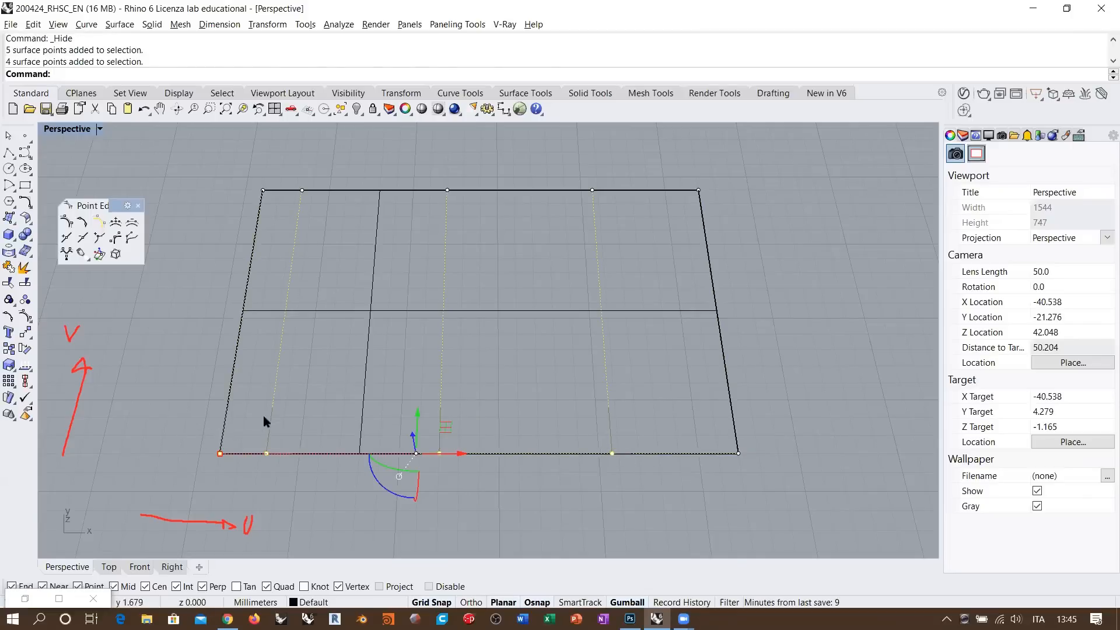
left_click_drag(250, 425, 786, 481)
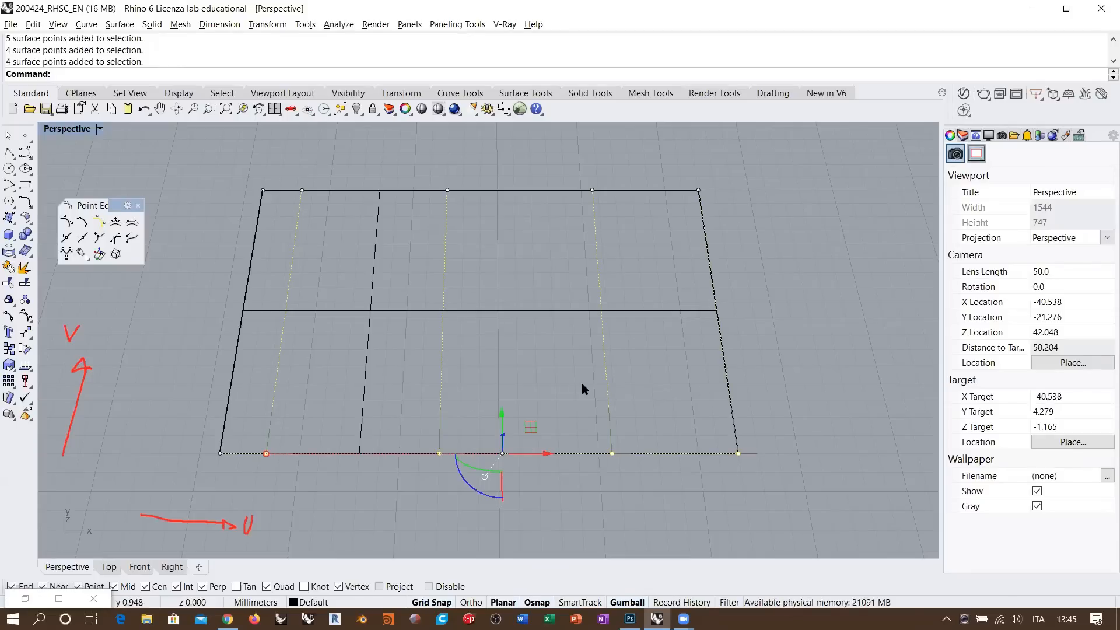
- Try raising the two left-edge control points vertically, undo both the move and the line's hiding, and clear the selection
left_click_drag(186, 467, 241, 387)
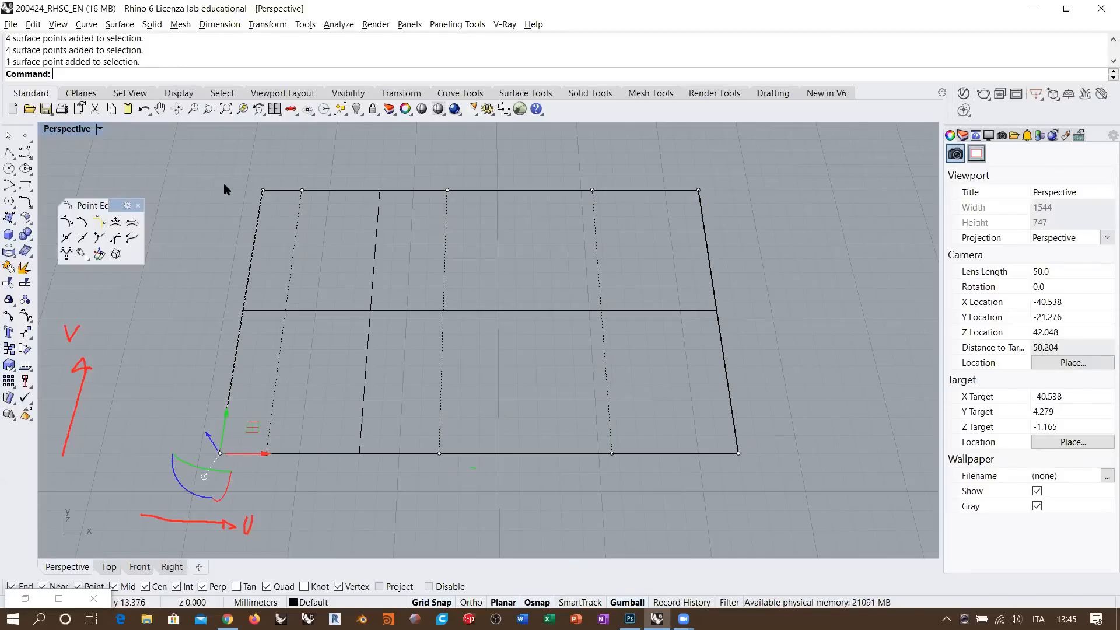
left_click_drag(233, 171, 264, 227, "shift")
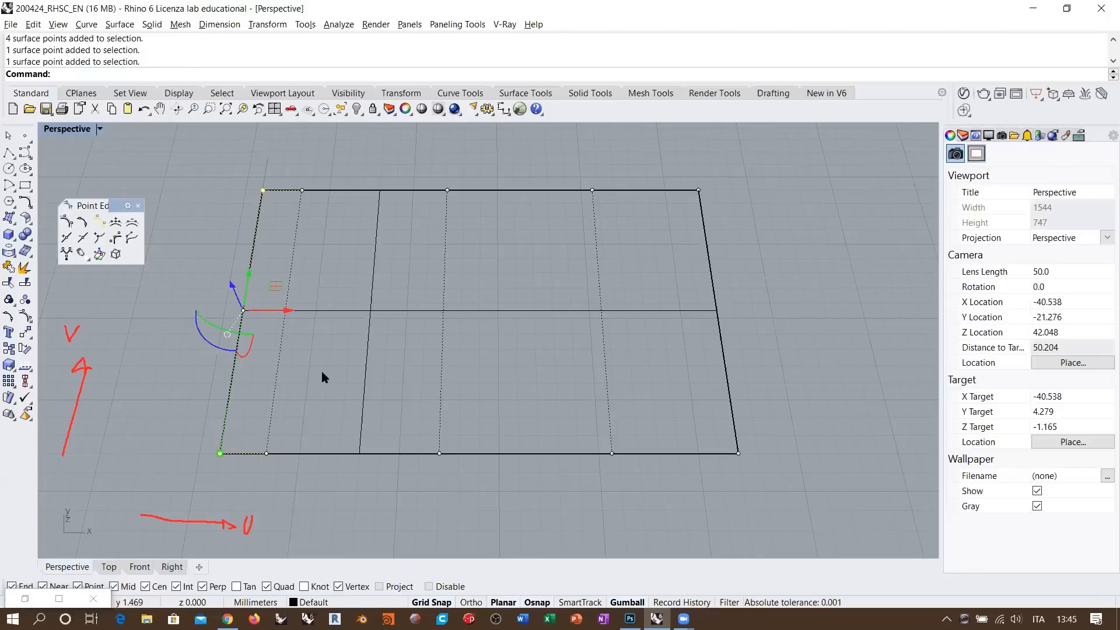
left_click_drag(234, 286, 289, 256)
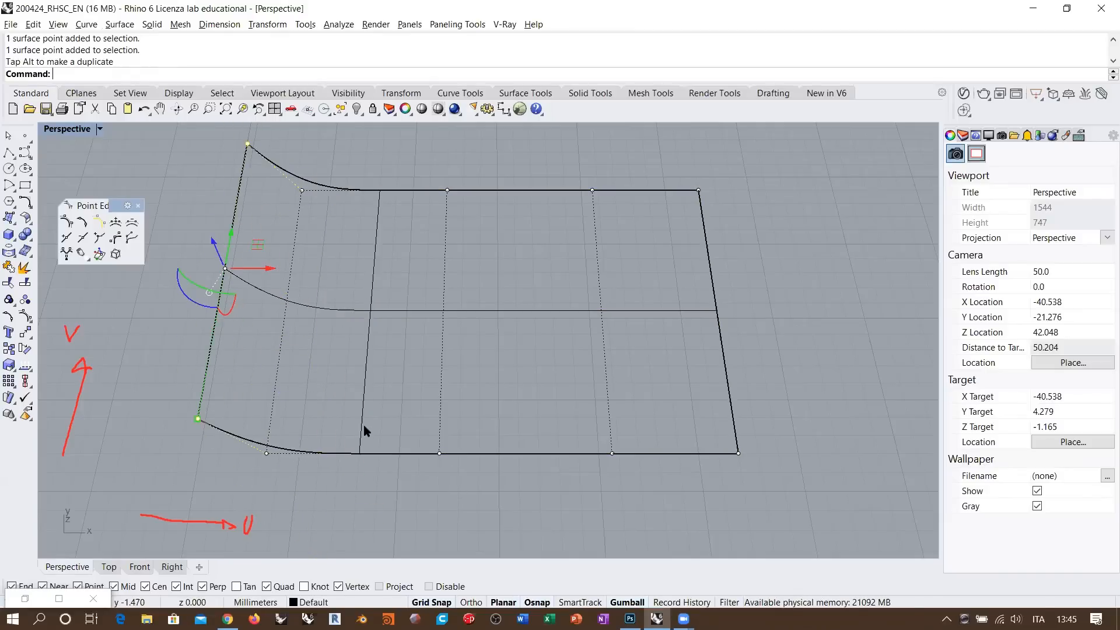
key("ctrl+z")
key("ctrl+z")
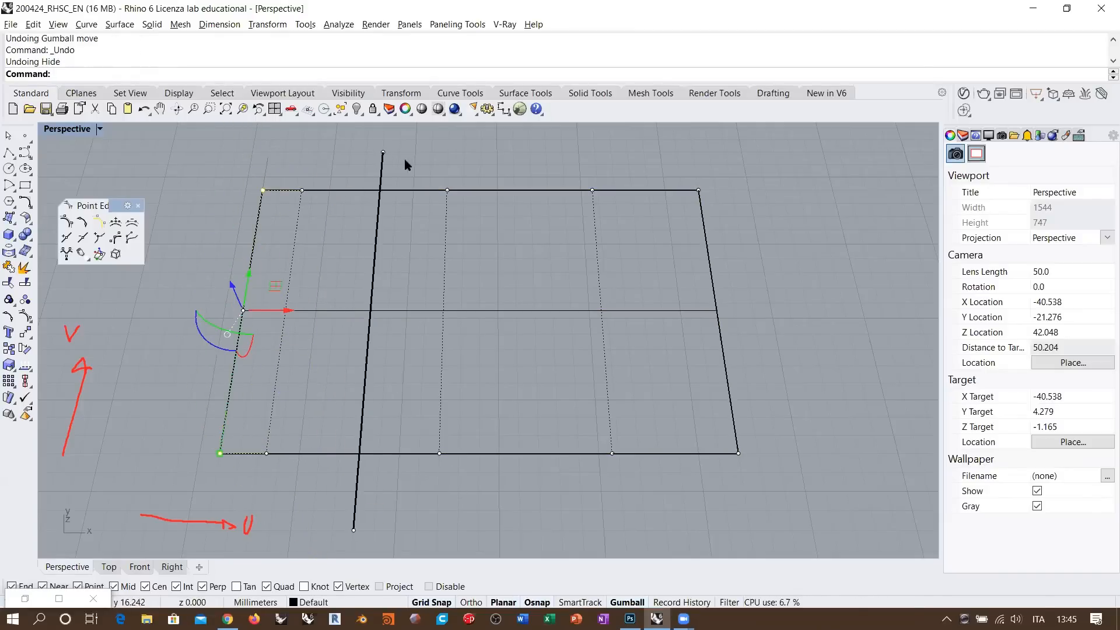
key("Escape")
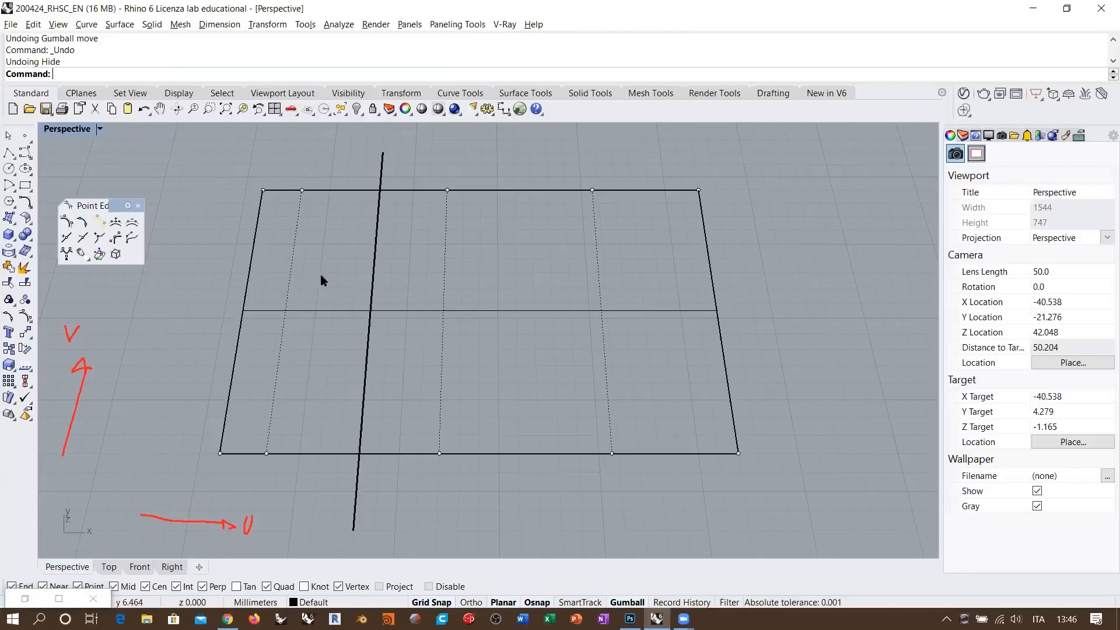
- Insert another V-direction knot in the surface, between its left edge and the straight reference line
left_click(66, 239)
left_click(308, 315)
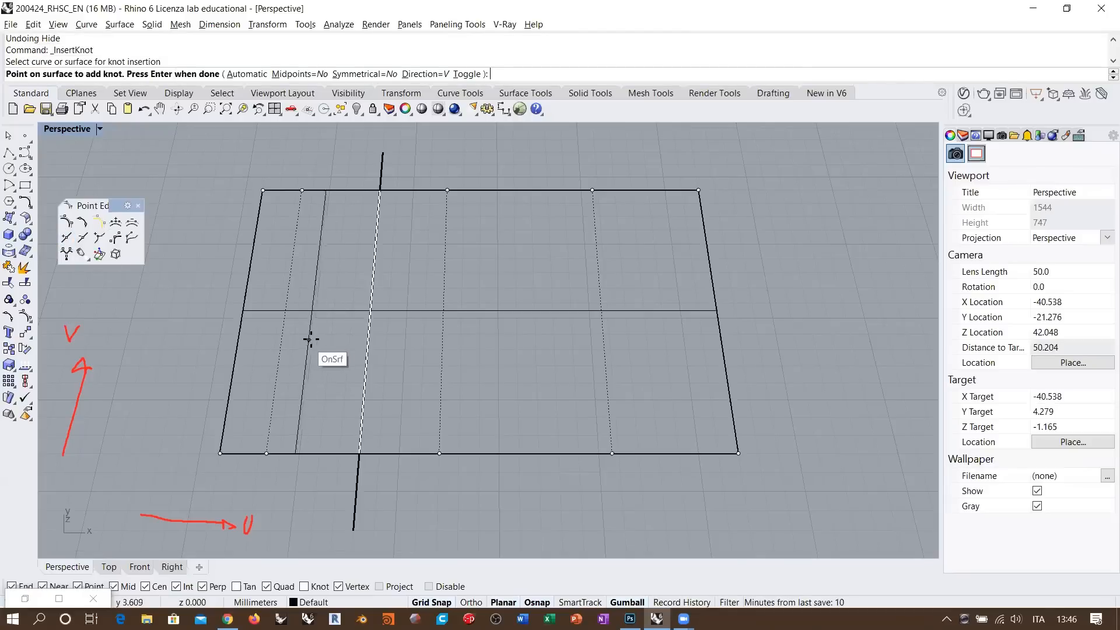
left_click(306, 337)
key("Return")
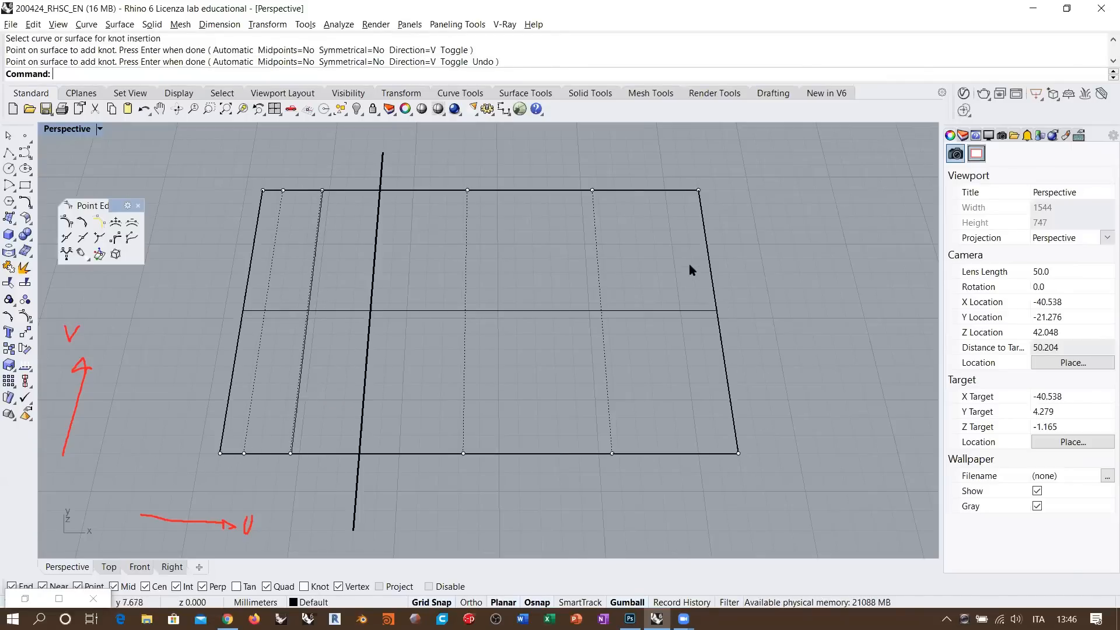
- Select the surface's front-left corner control point and the neighbouring front-row point in turn
left_click(223, 455)
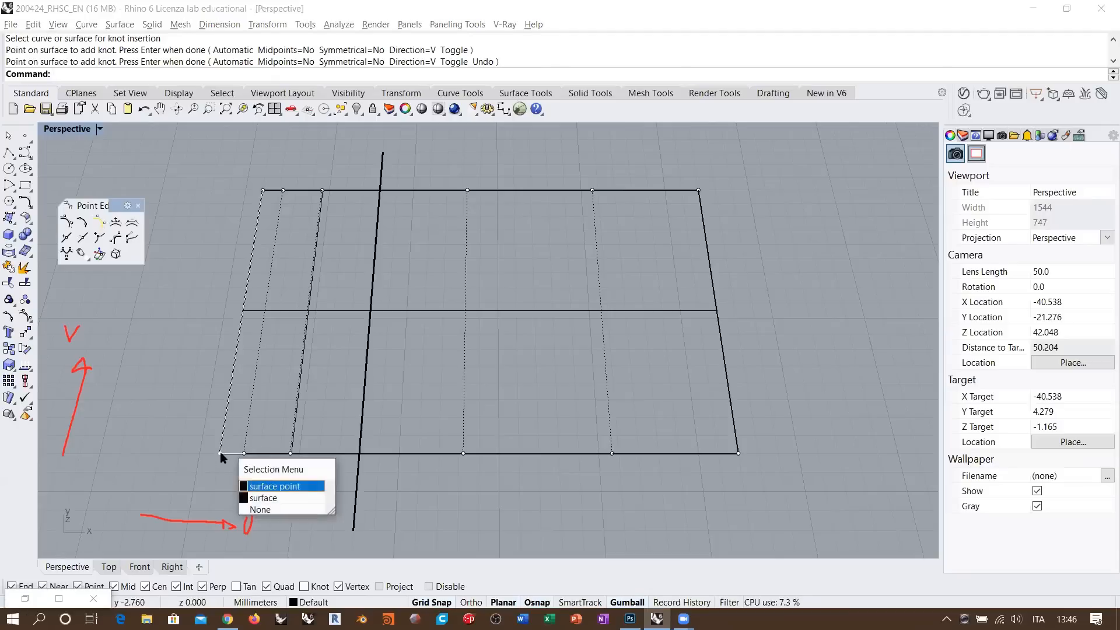
left_click(256, 488)
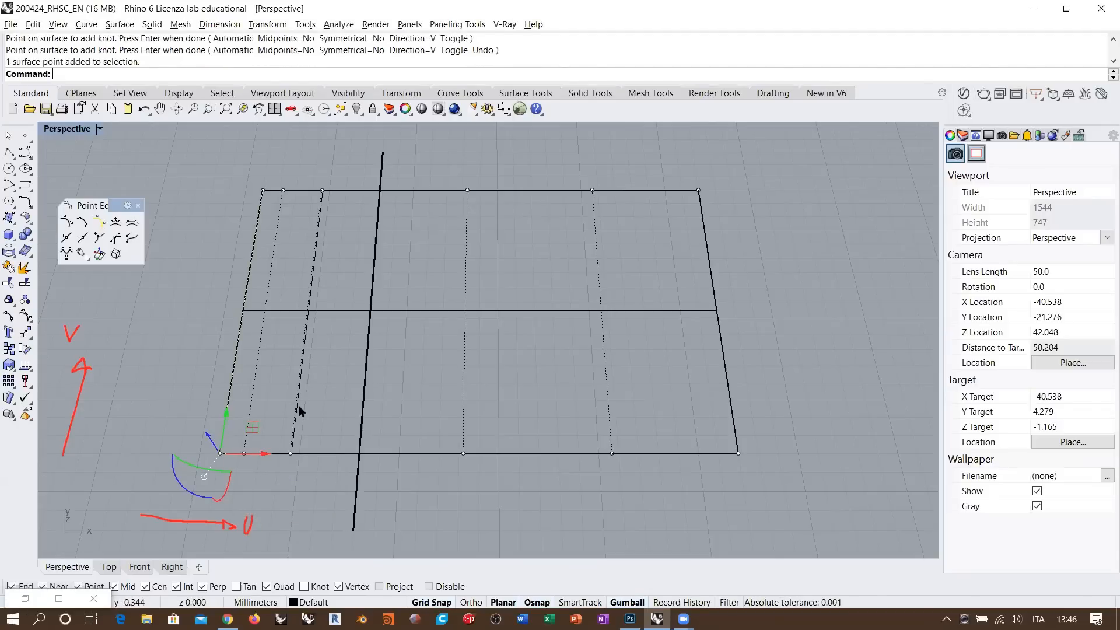
left_click(244, 456)
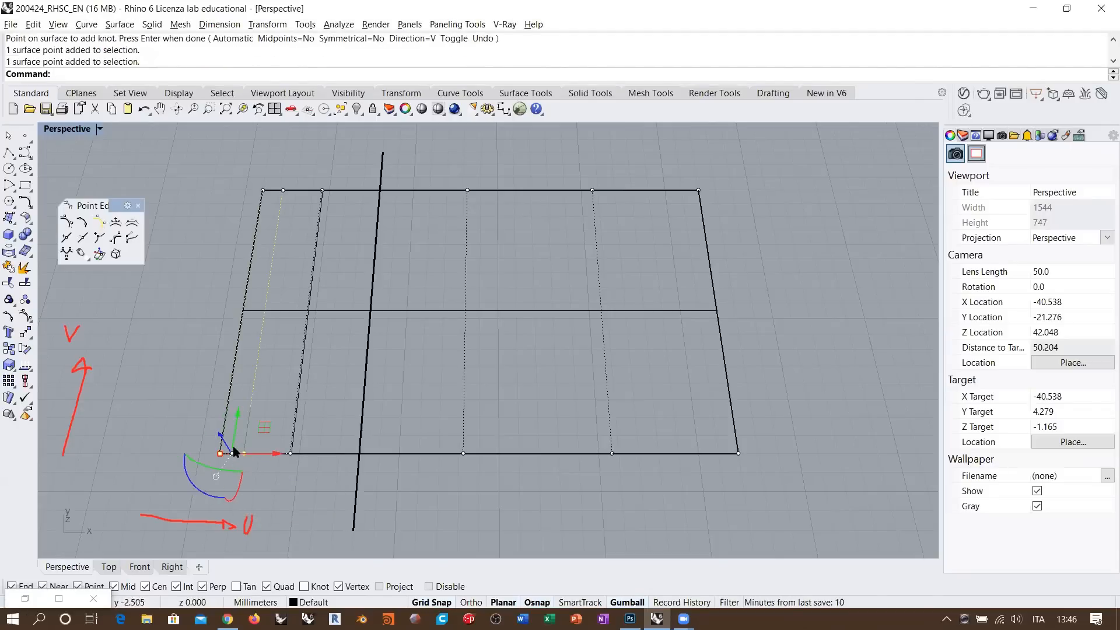
- Select the straight reference line crossing the surface and hide it to expose the knot isocurves
left_click(362, 416)
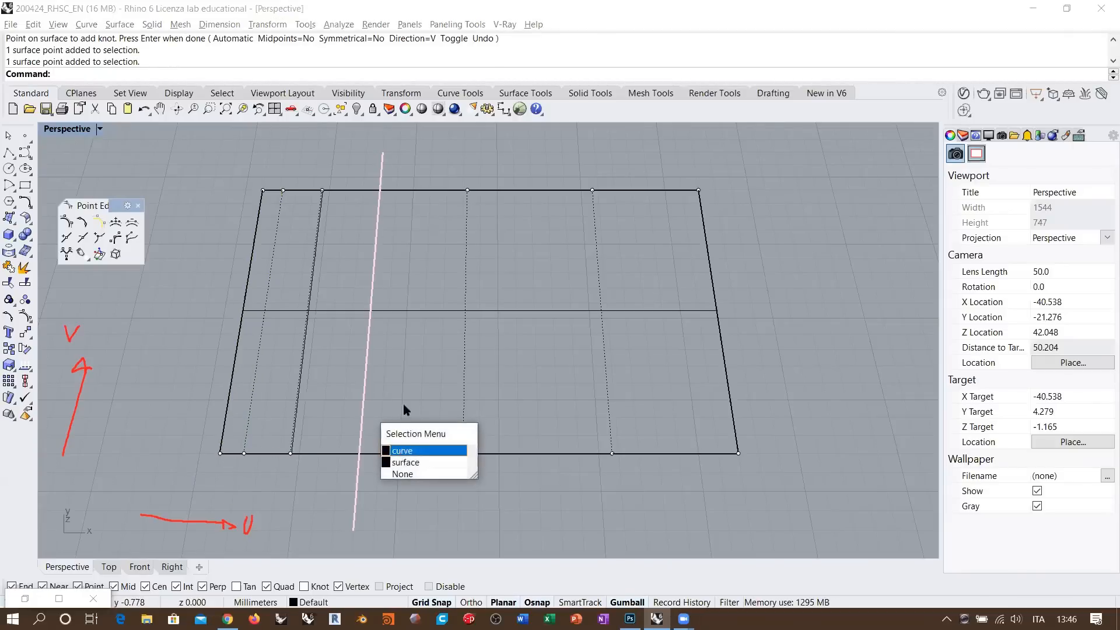
left_click(401, 451)
left_click(357, 110)
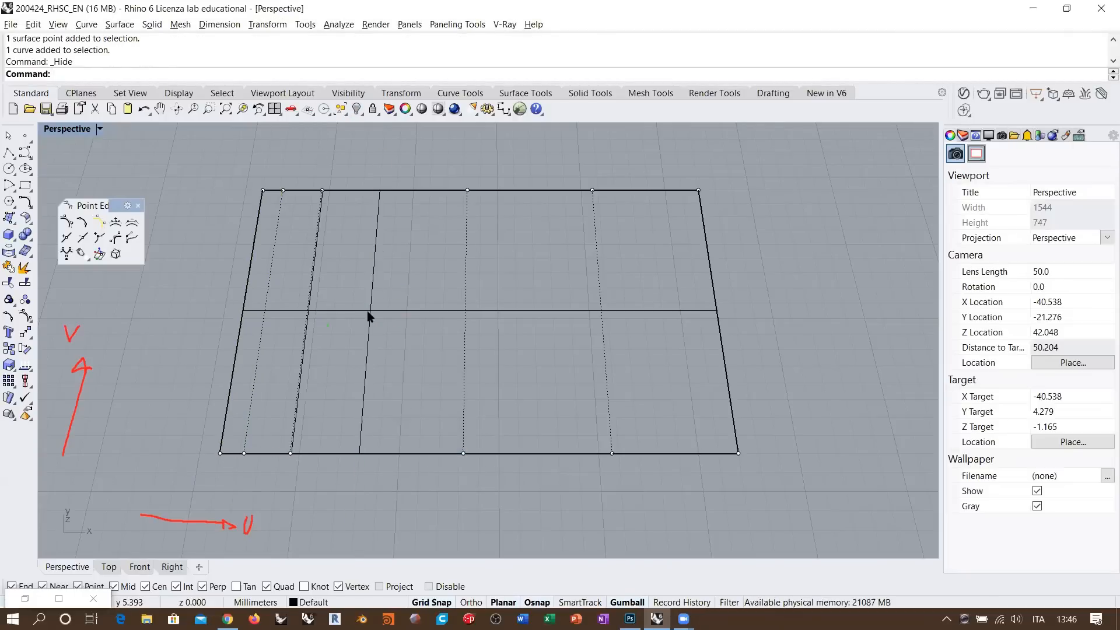
- Try raising the four control points in the two leftmost columns vertically, then turn off the surface's control points
left_click_drag(198, 468, 273, 410)
left_click_drag(245, 174, 308, 229, "shift")
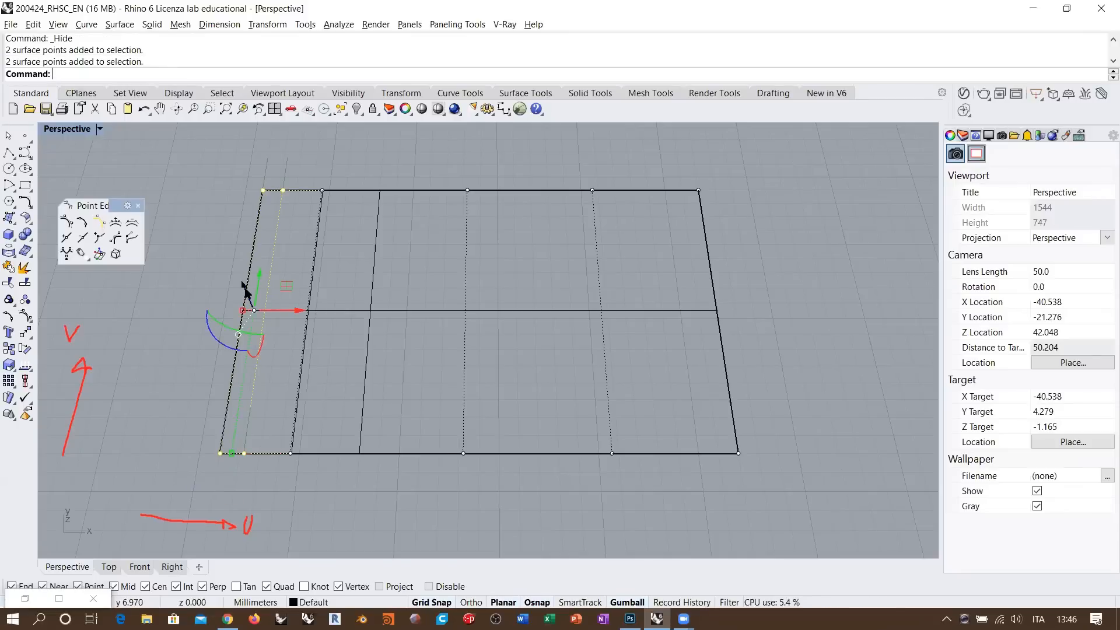
left_click_drag(245, 292, 292, 271)
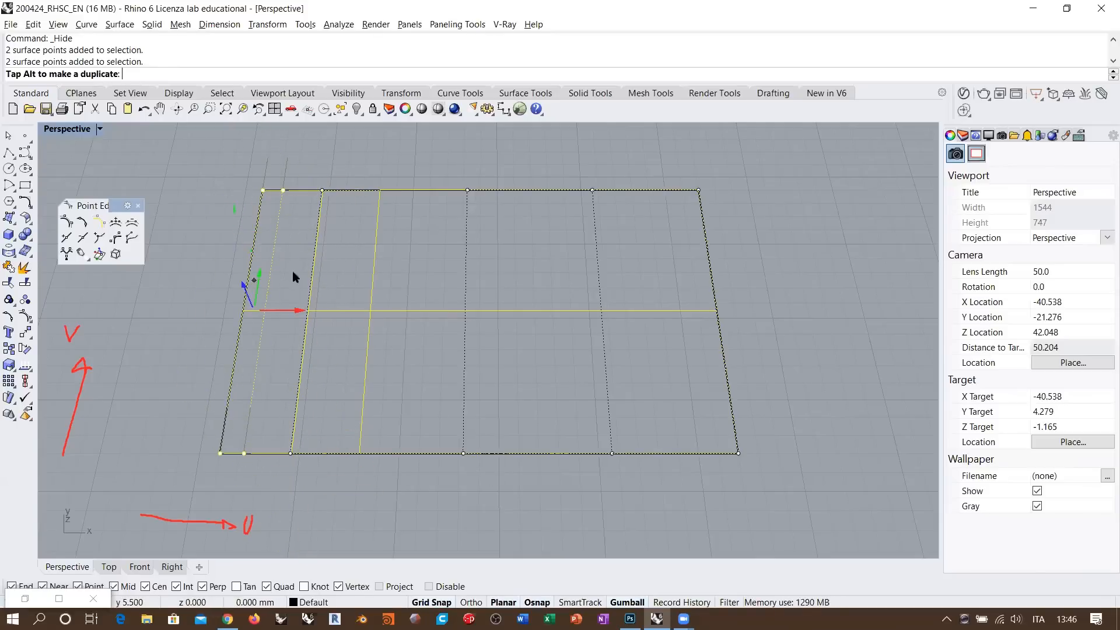
left_click(373, 152)
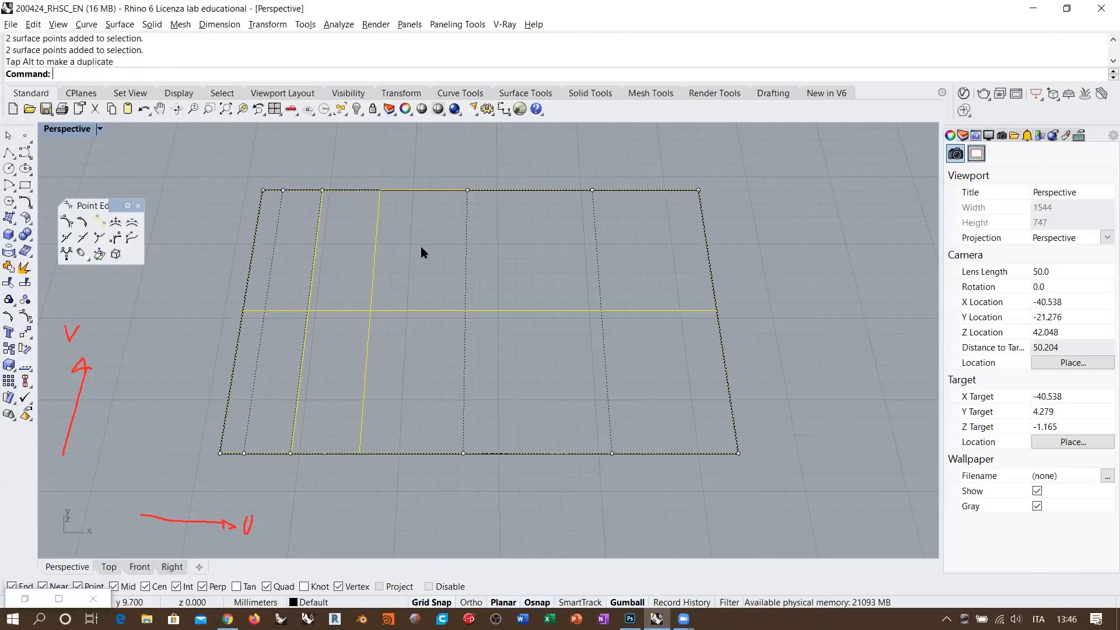
key("Escape")
right_click_drag(395, 295, 386, 264)
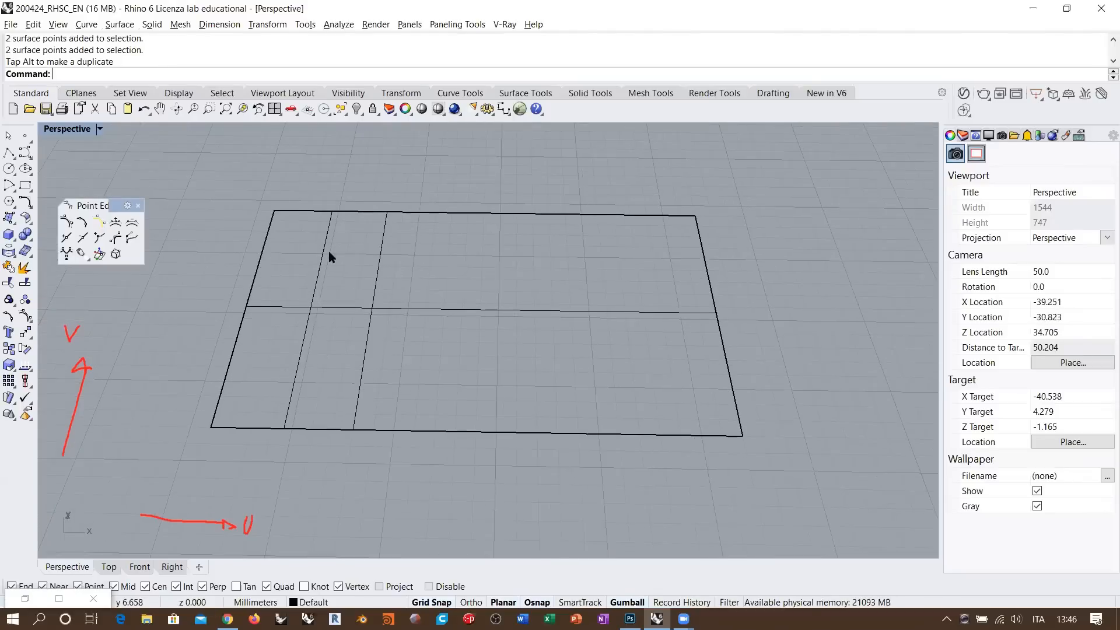
left_click(601, 66)
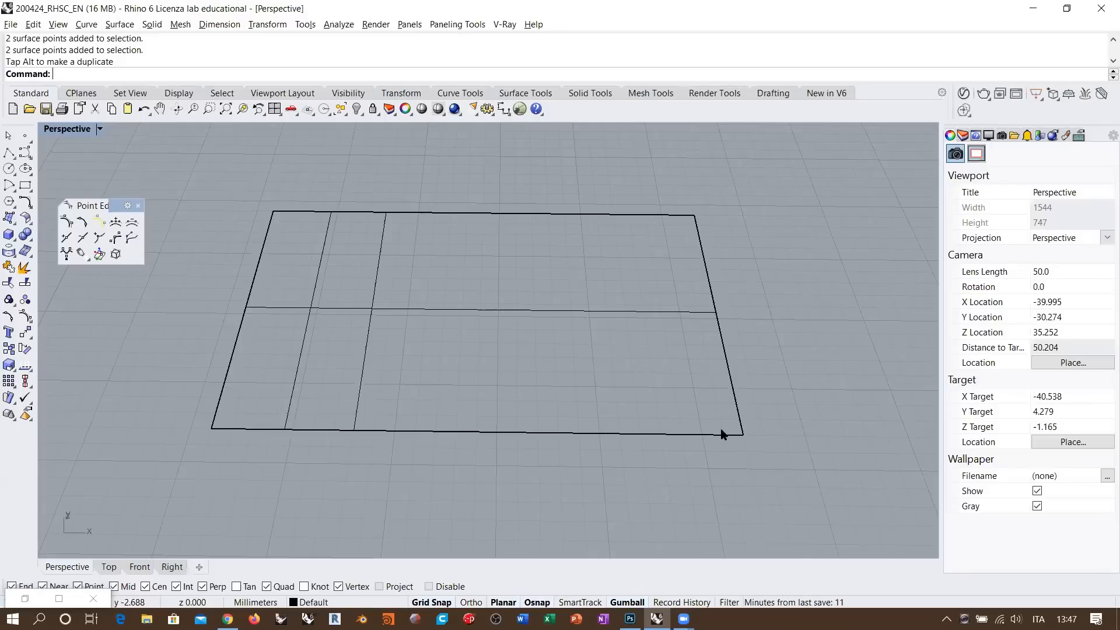
left_click_drag(526, 304, 474, 351)
key("Escape")
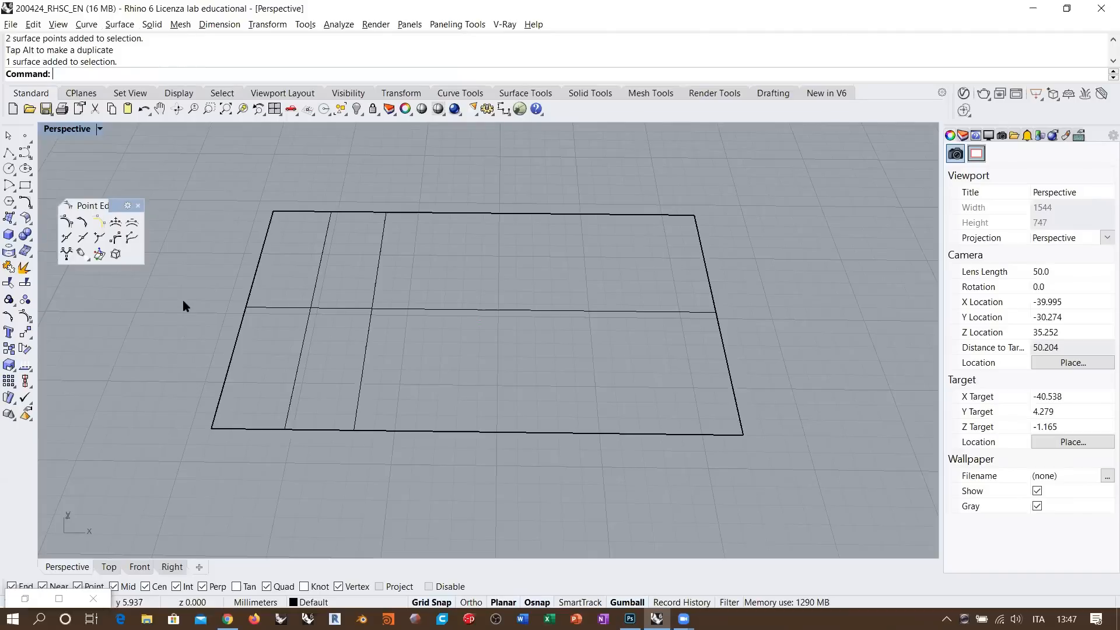
right_click_drag(183, 300, 177, 304)
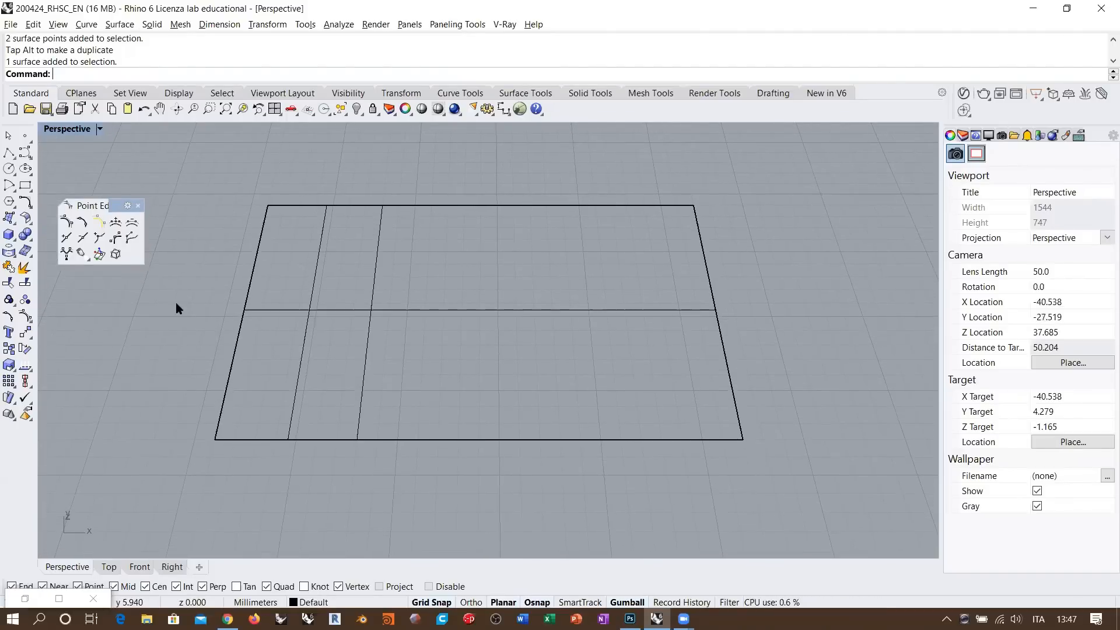